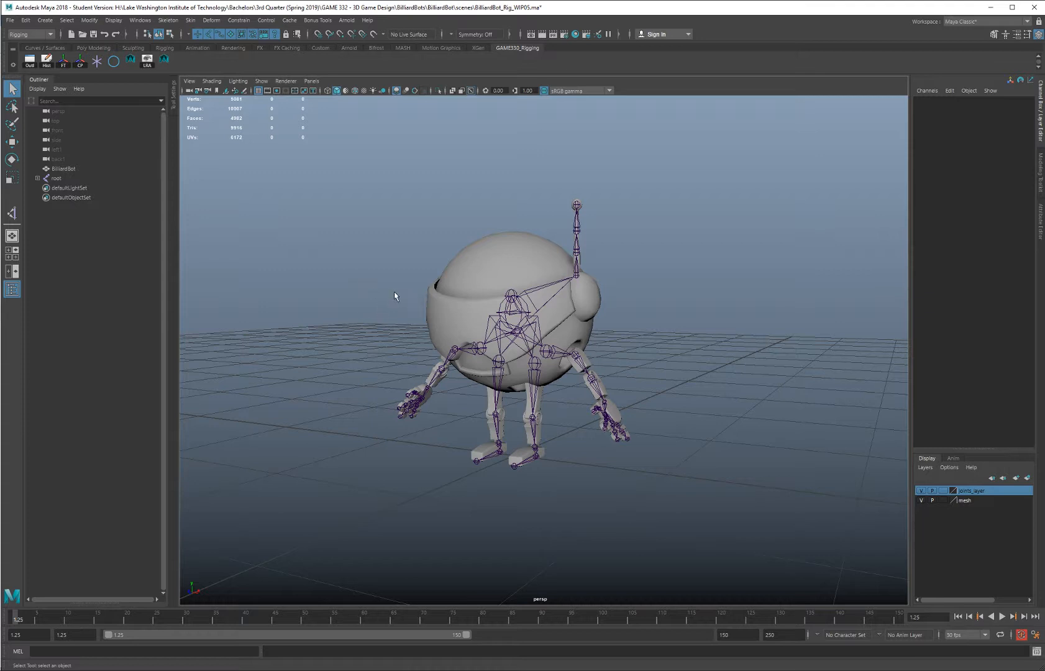
Create an empty group at the scene origin and name it BilliardBot
scroll(442, 332, "up", 5)
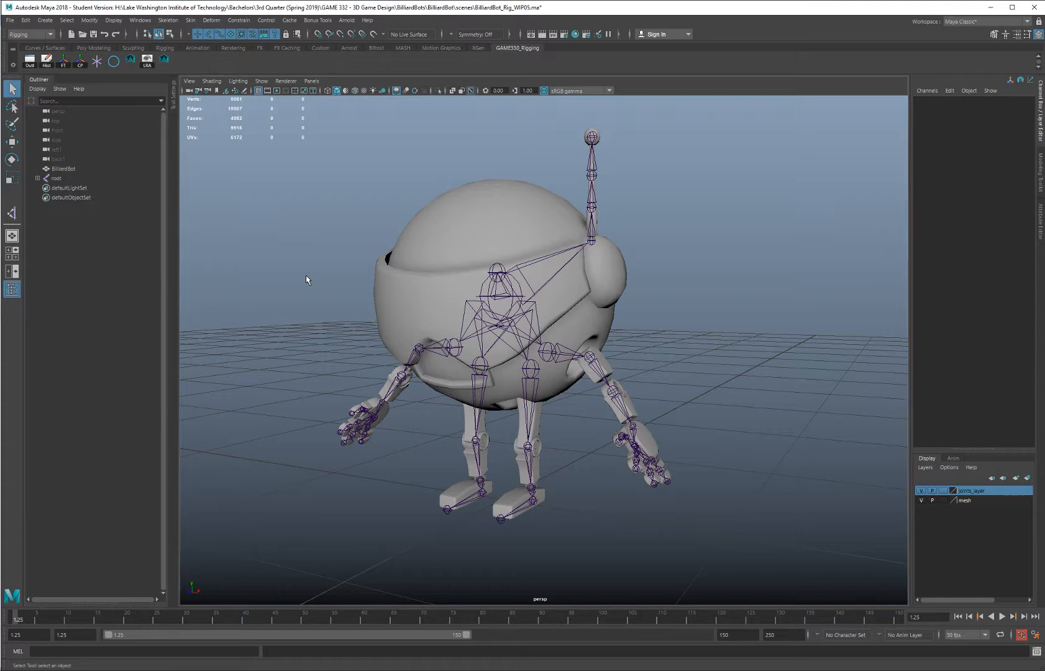
key("ctrl+g")
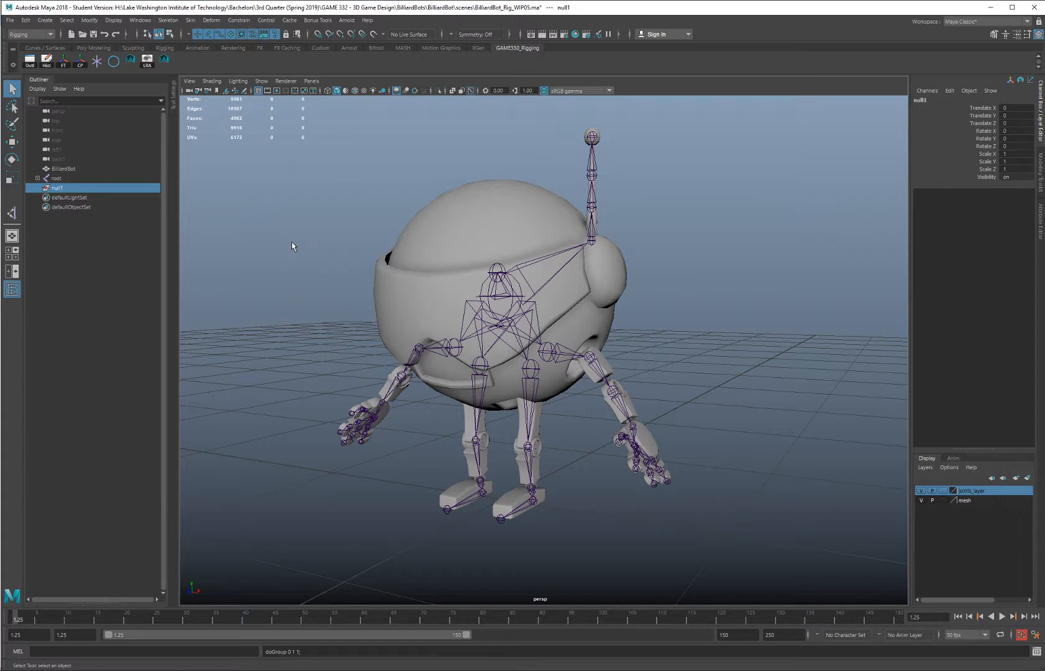
key("w")
mouse_move(496, 464)
left_mouse_down("alt")
mouse_move(535, 480)
mouse_move(510, 452)
left_mouse_up("alt")
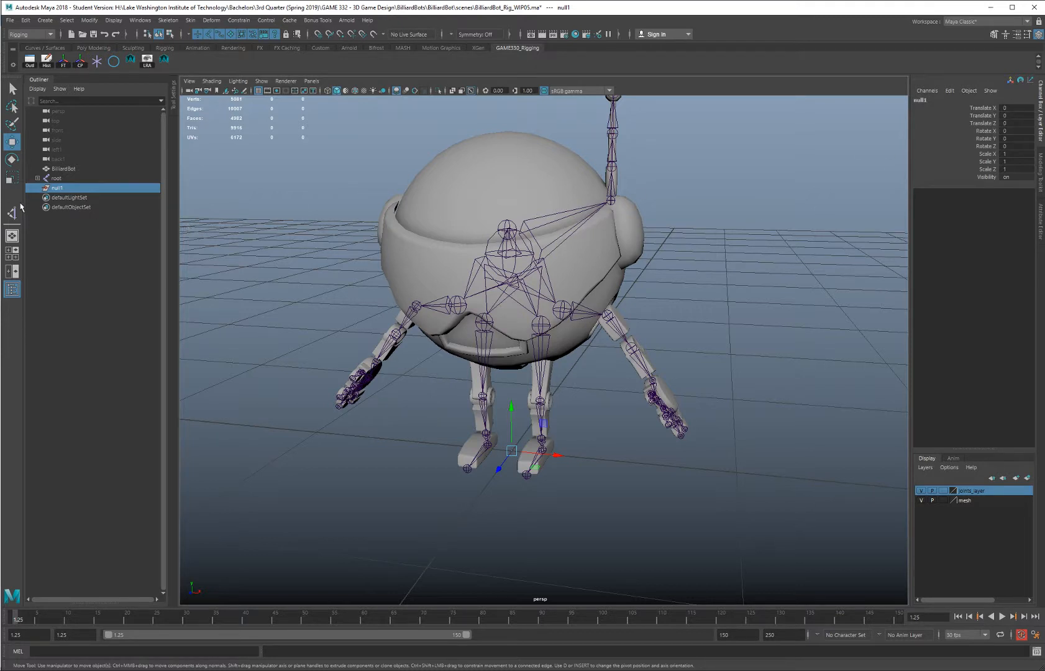
double_click(62, 188)
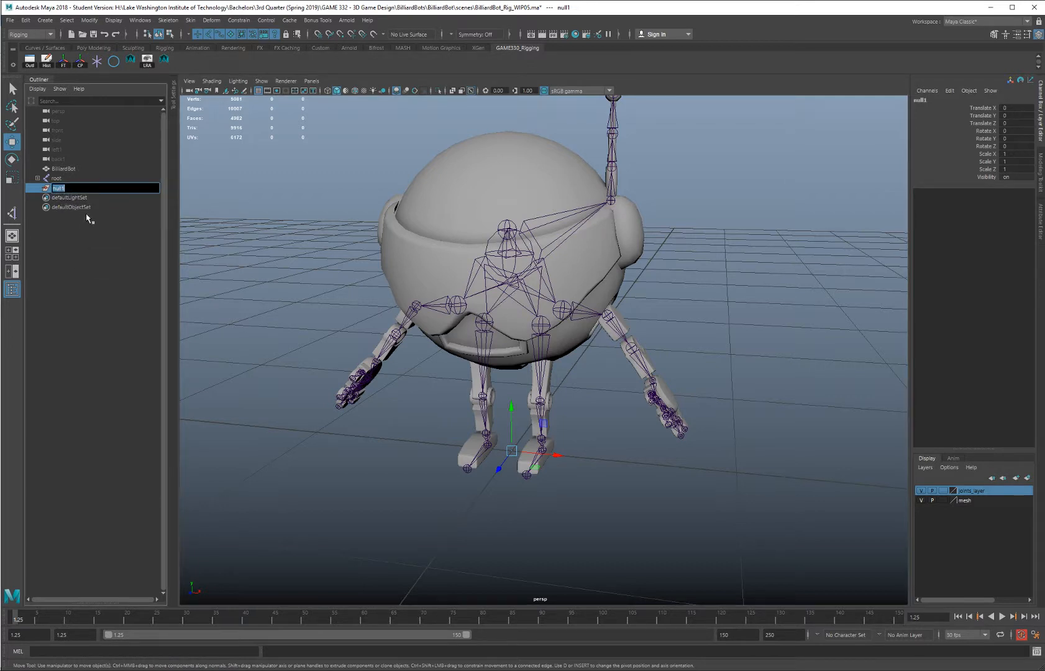
type("BilliardBot")
key("Return")
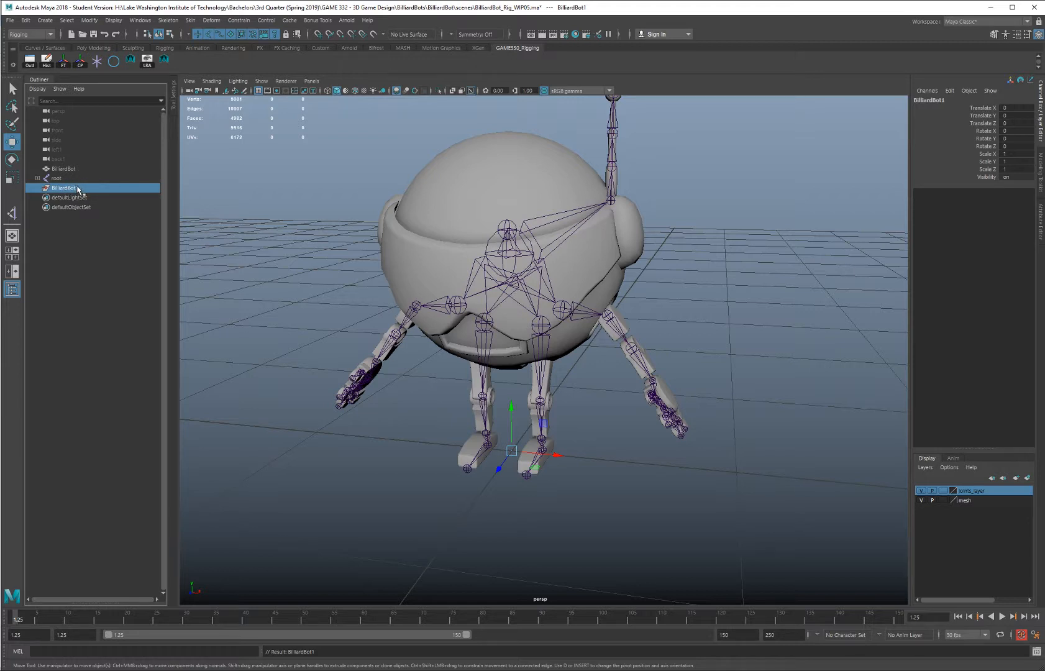
Parent the BilliardBot mesh under the new empty group and remove the trailing 1 from the group's name
left_click(62, 169)
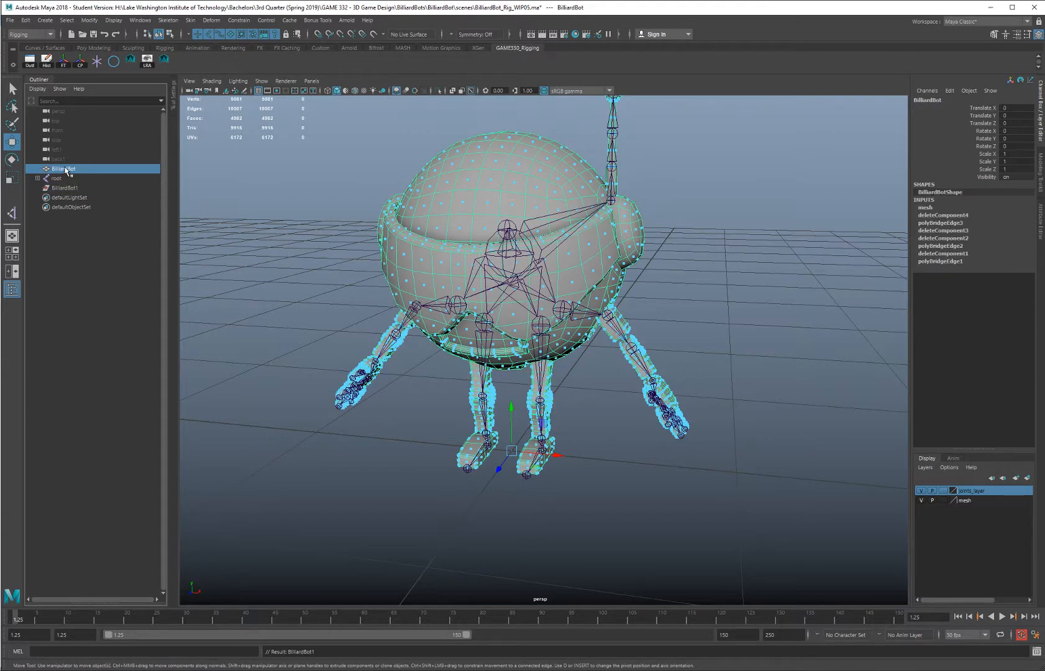
middle_click_drag(64, 171, 65, 192)
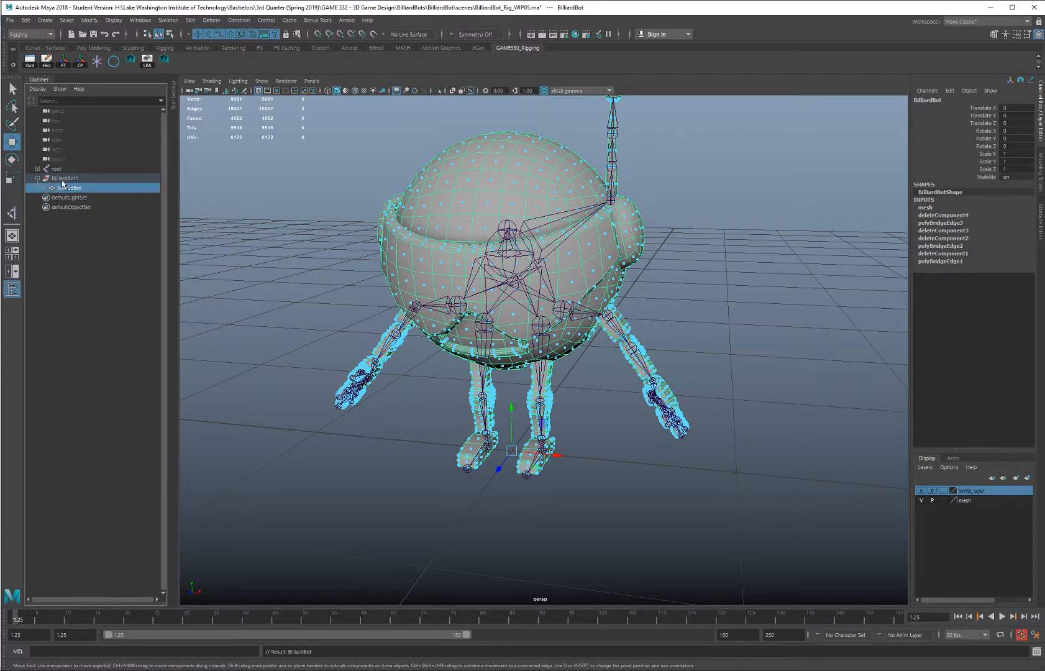
double_click(73, 180)
key("Right")
key("BackSpace")
key("Return")
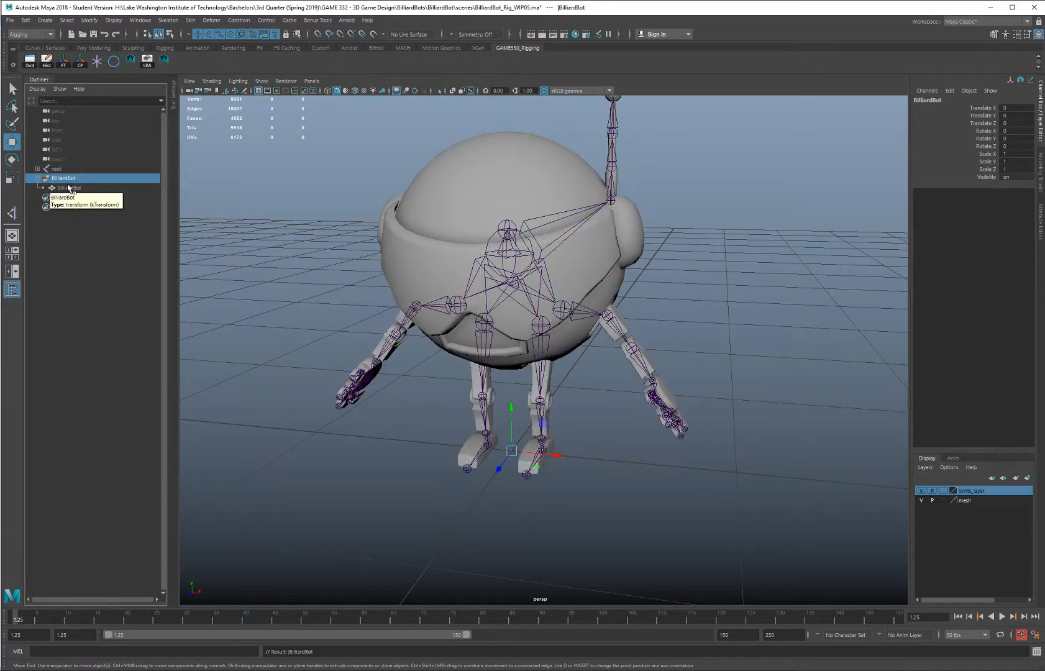
Rename the mesh inside the BilliardBot group as BilliardBot_mesh
left_click(70, 188)
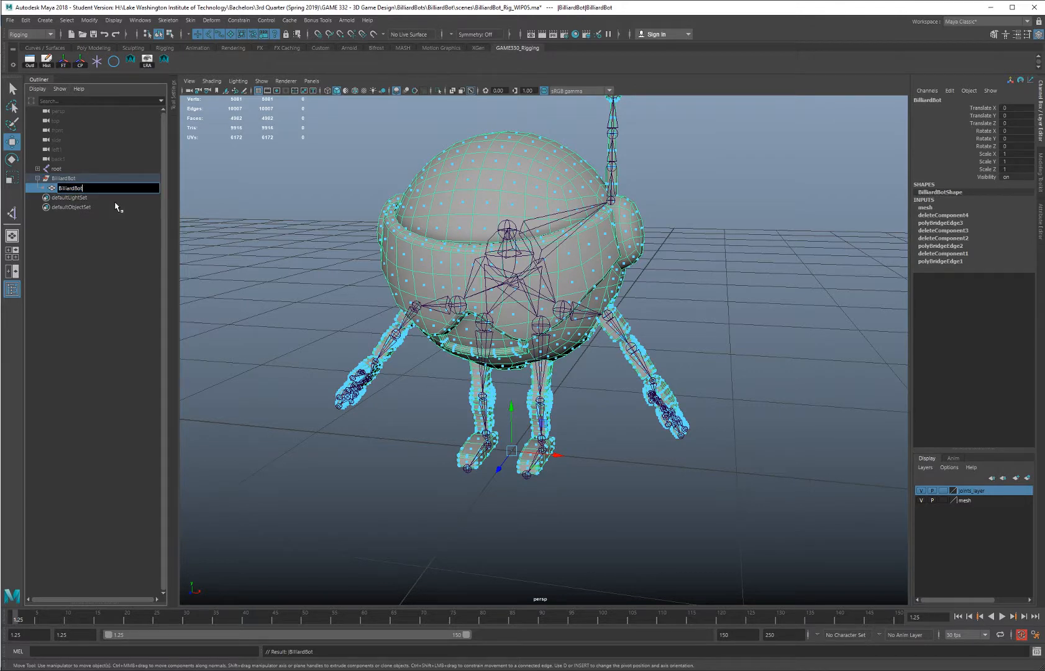
type("_mesh")
key("Return")
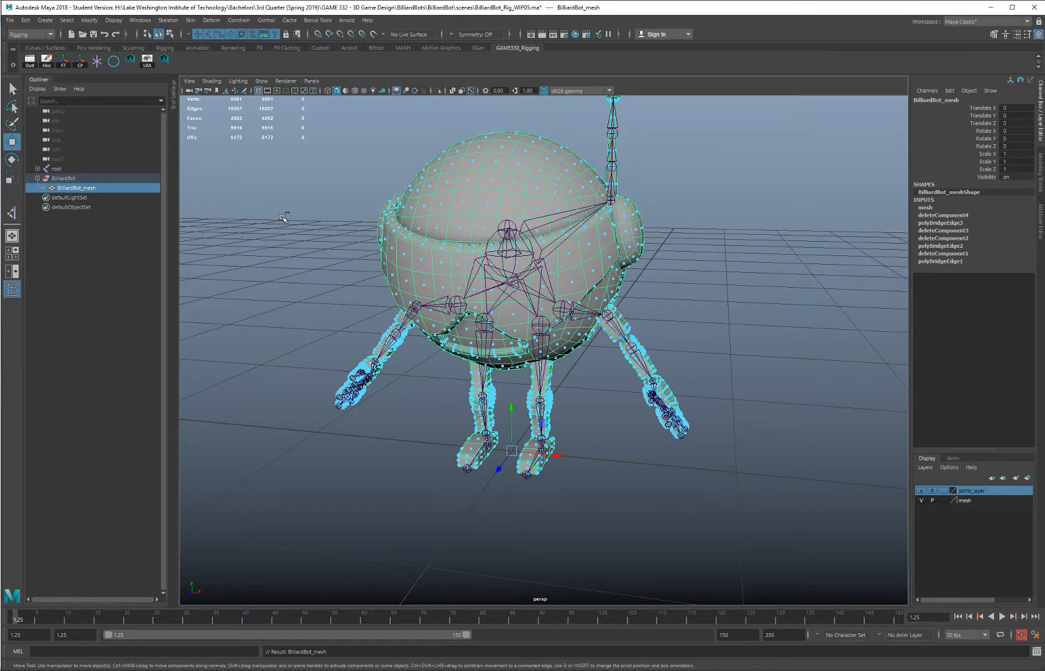
Group BilliardBot_mesh inside the BilliardBot group and name the new group Model_Geo_GRP
key("ctrl+g")
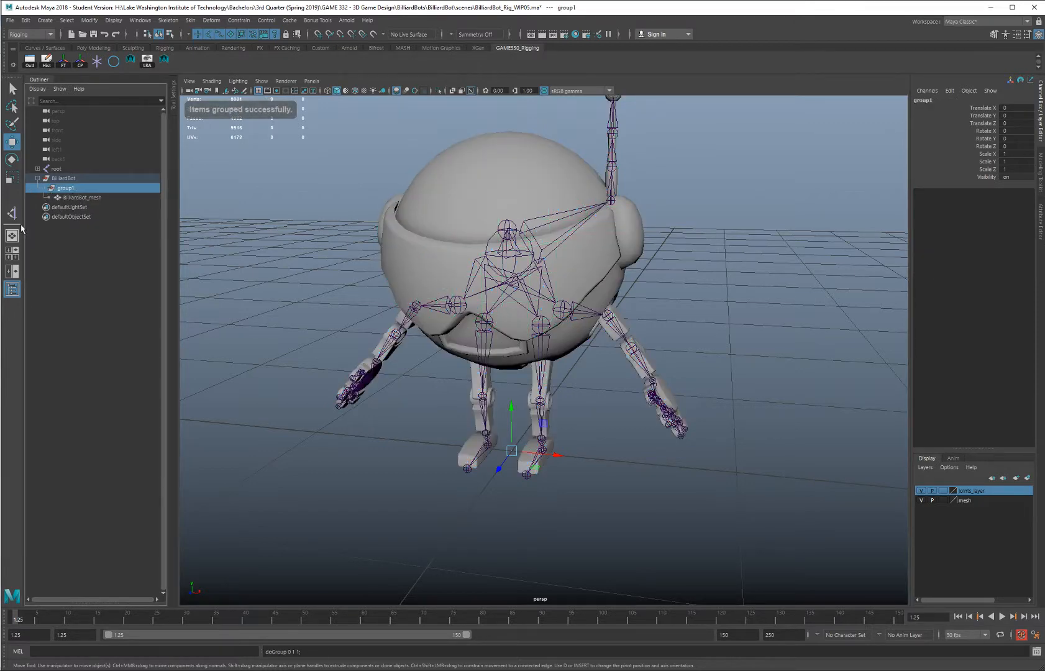
double_click(65, 187)
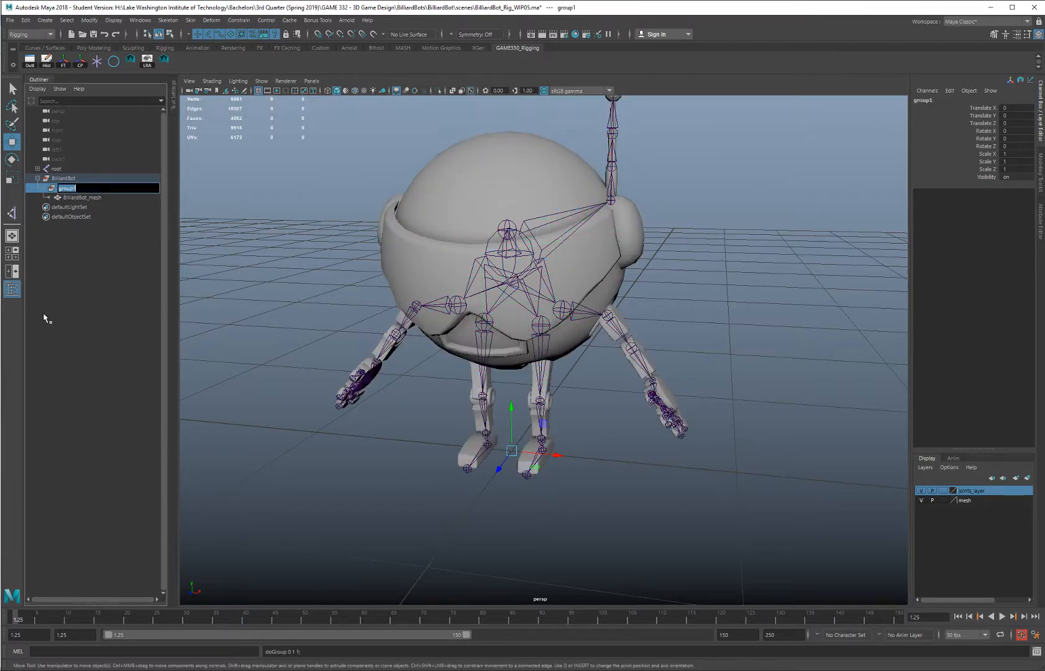
type("Model_Geo_GRP")
key("ctrl+a")
key("End")
key("Return")
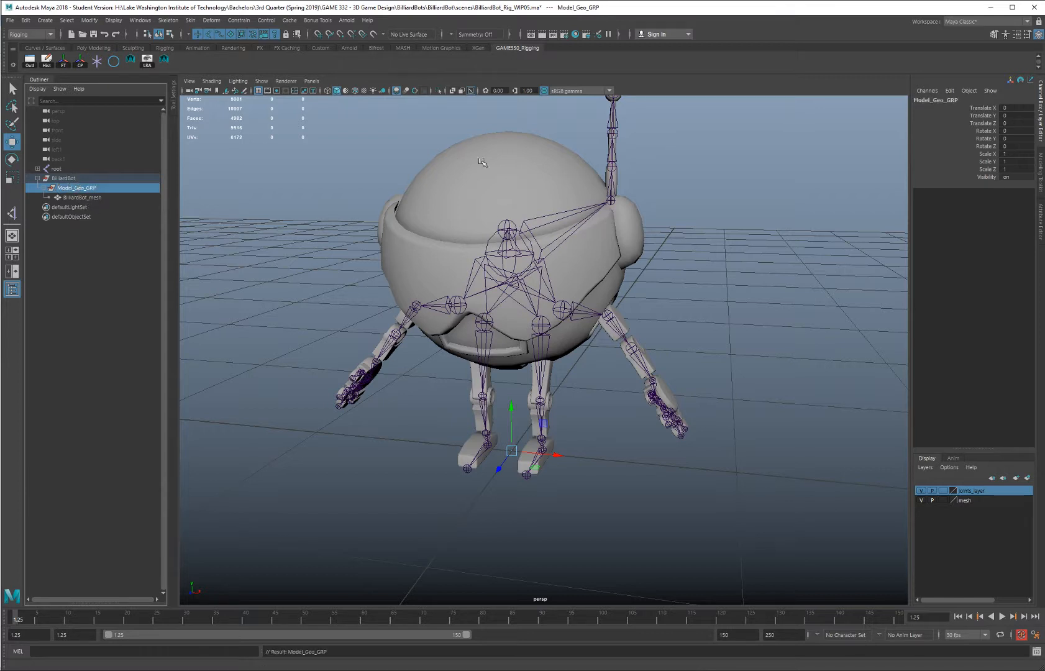
Duplicate Model_Geo_GRP with its mesh and rename the copy Model_Geo_Proxy_GRP
left_click(44, 188)
key("ctrl+d")
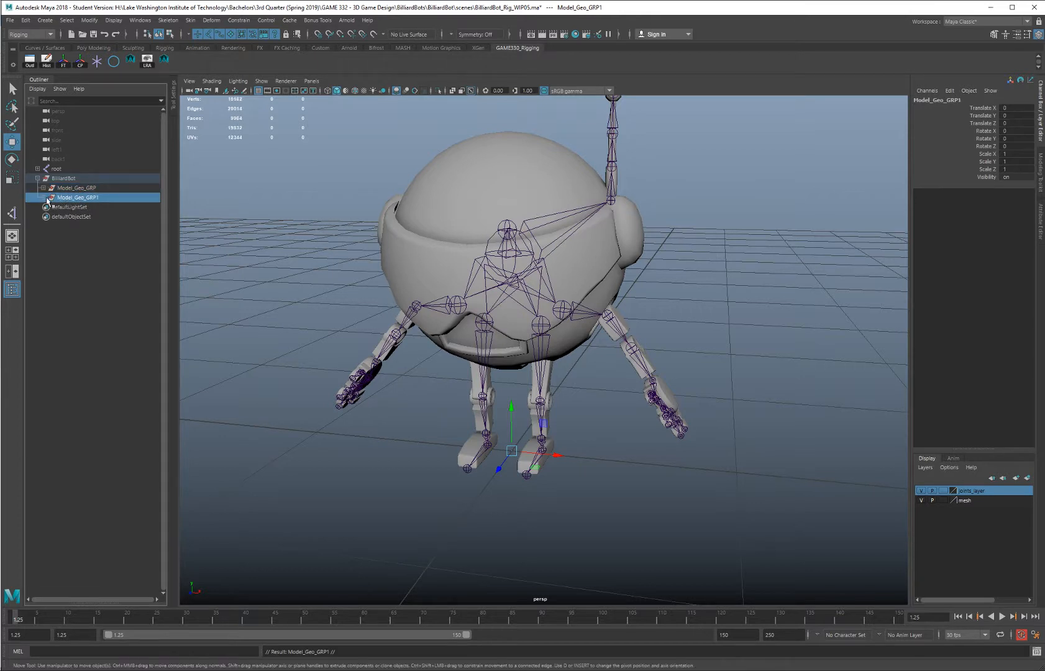
double_click(78, 198)
left_click(85, 197)
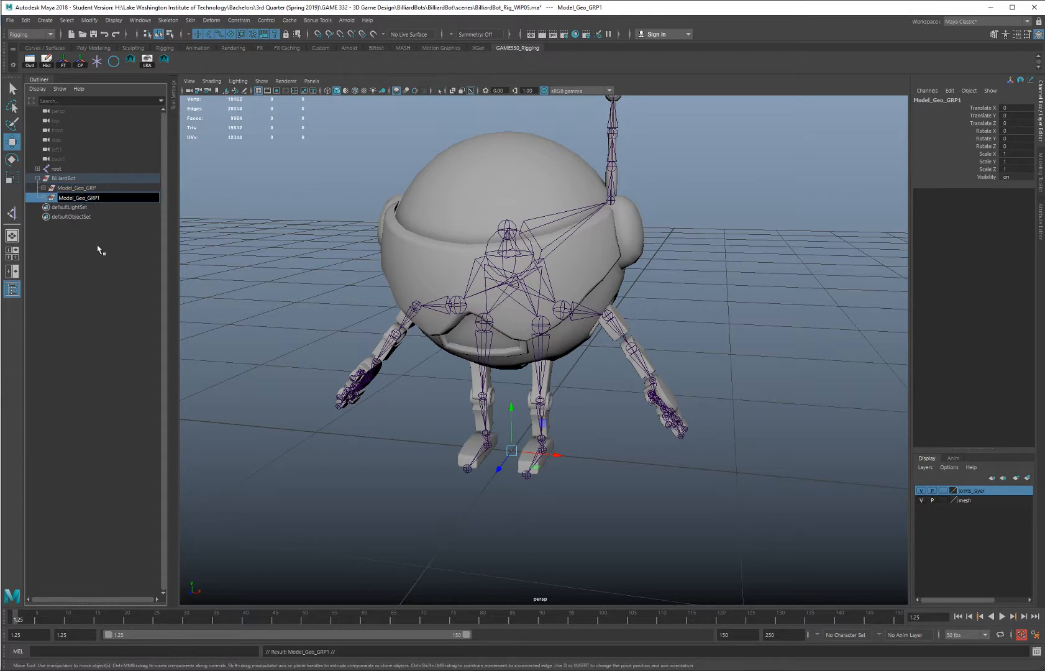
key("Right")
type("Proxy")
type("_")
key("Return")
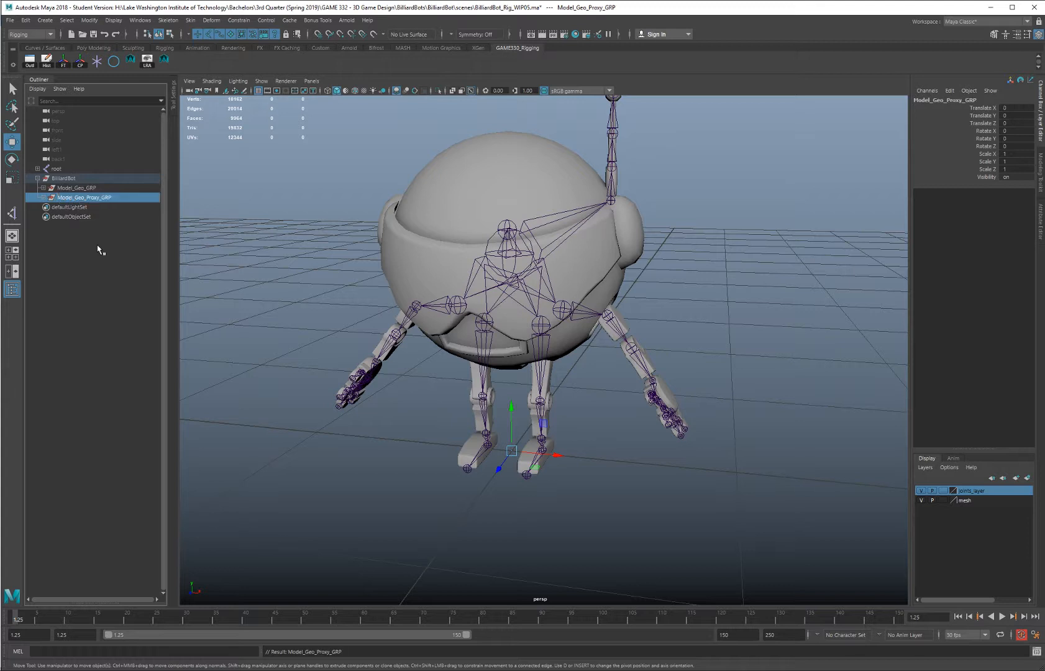
Create an empty group, parent it under BilliardBot and name it Global_Transform_GRP
left_click(42, 197)
left_click(43, 197)
left_click(66, 273)
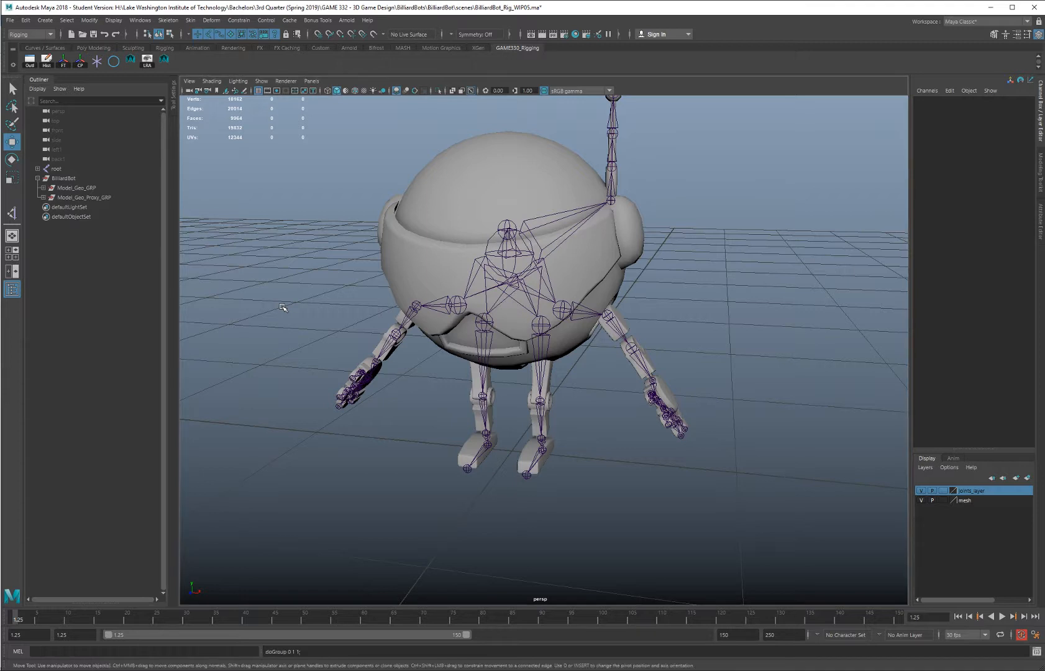
key("ctrl+g")
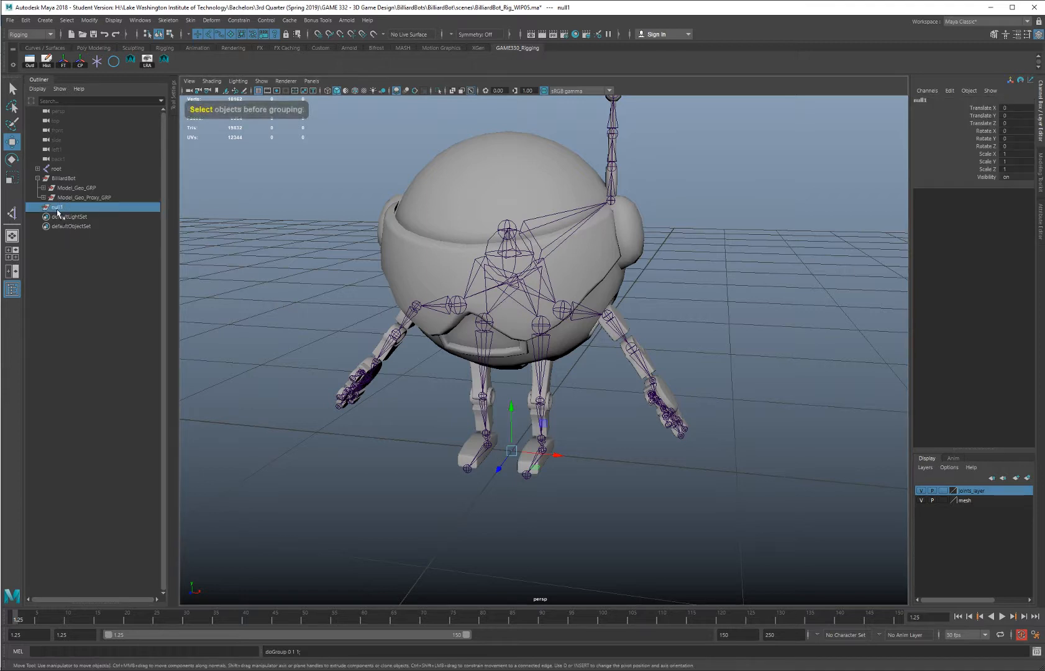
middle_click_drag(60, 207, 68, 179)
left_click(61, 180)
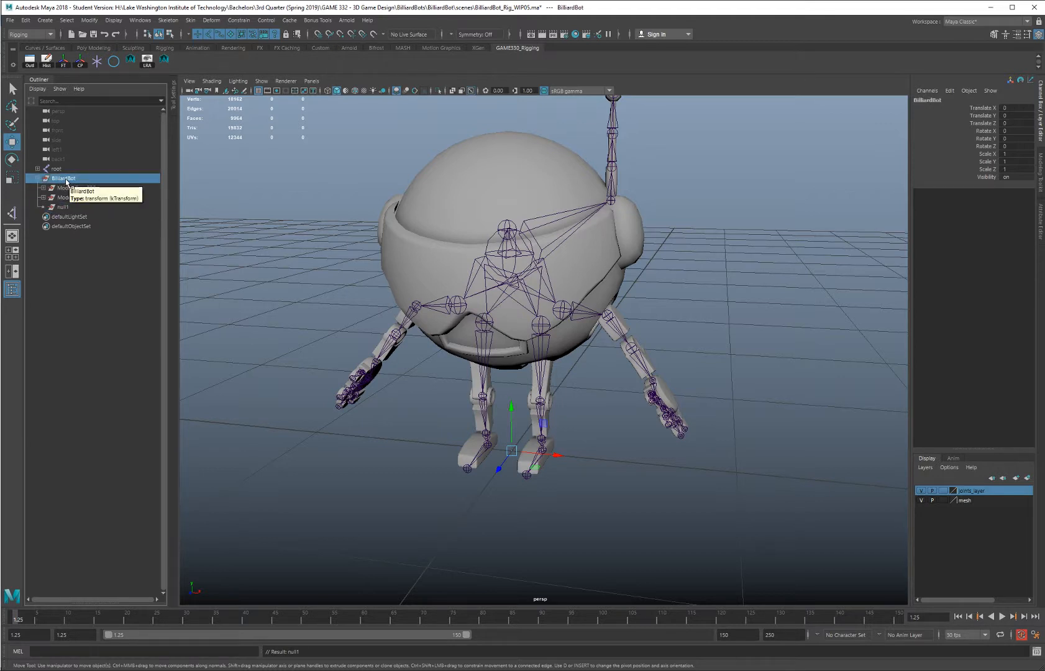
left_click(63, 209)
double_click(64, 208)
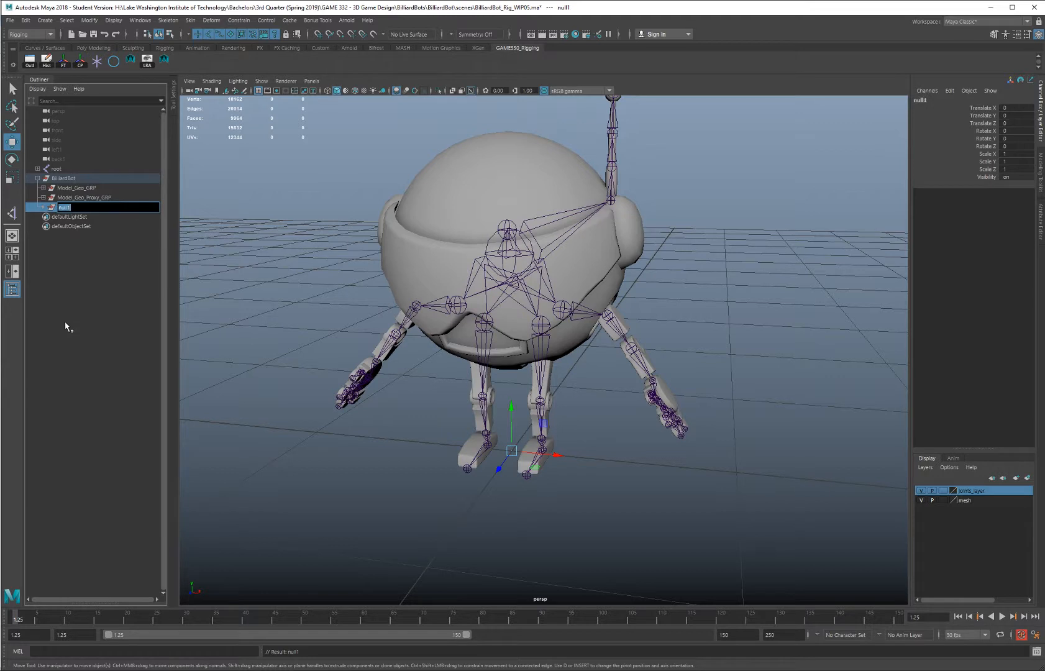
type("Global_Transform_GRP")
key("Return")
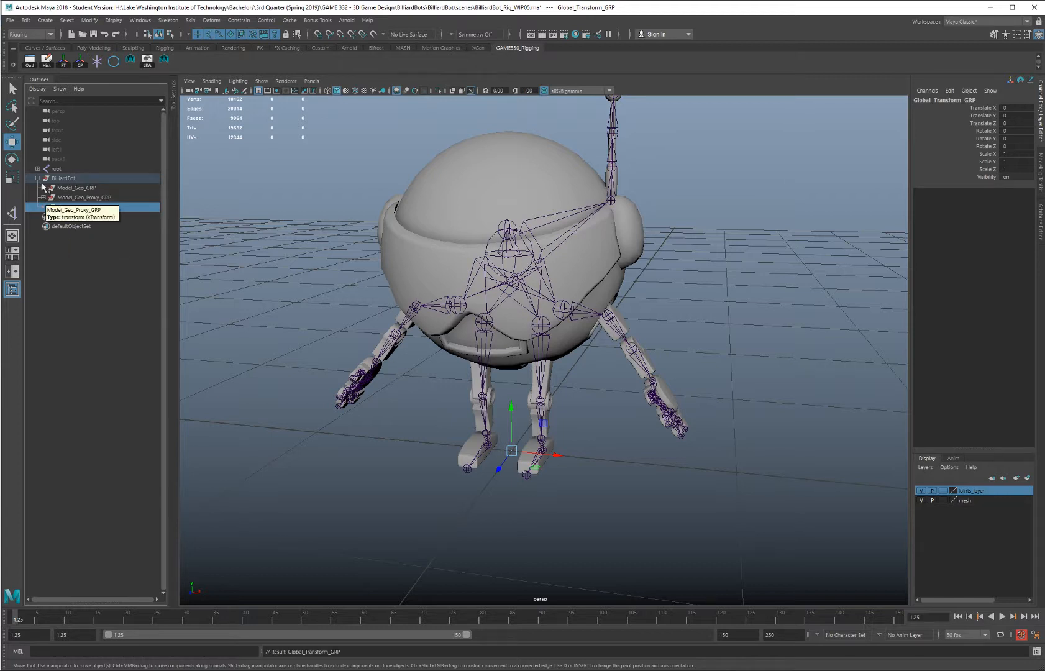
Create an empty group named Global_Scale_GRP and parent it under Global_Transform_GRP
left_click(78, 302)
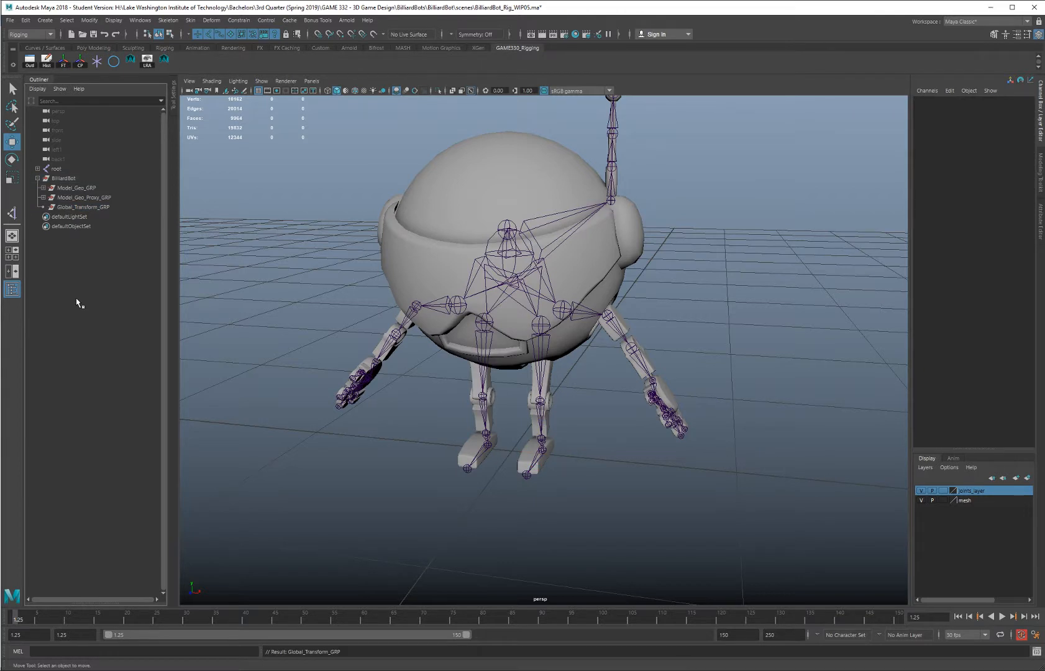
key("ctrl+g")
double_click(55, 216)
type("cale")
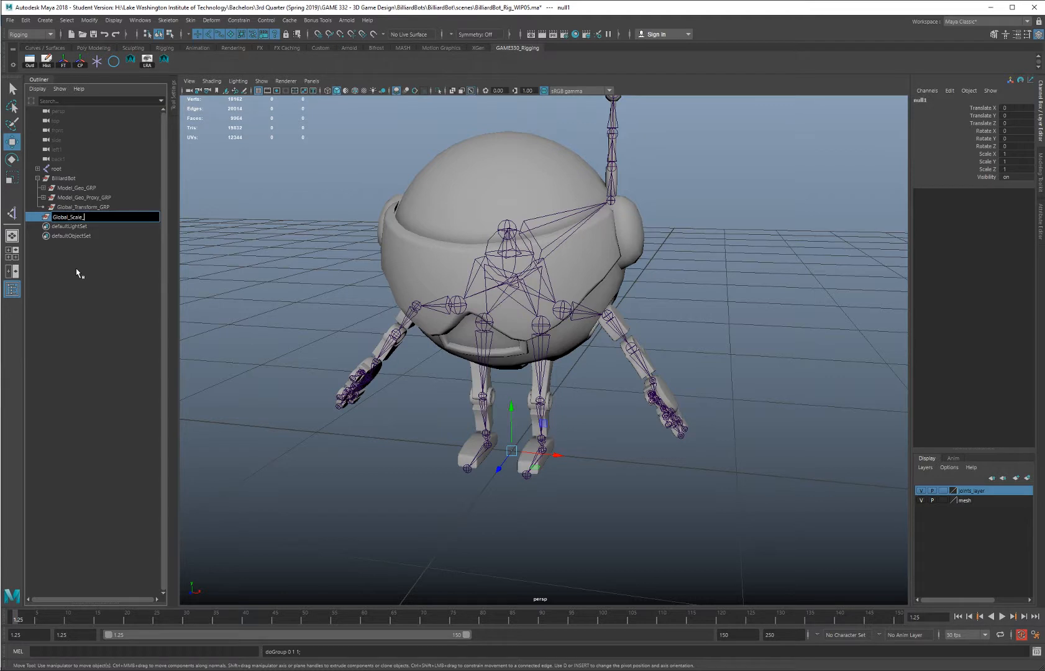
type("_Scale_GRP")
key("Return")
left_click_drag(89, 217, 87, 213)
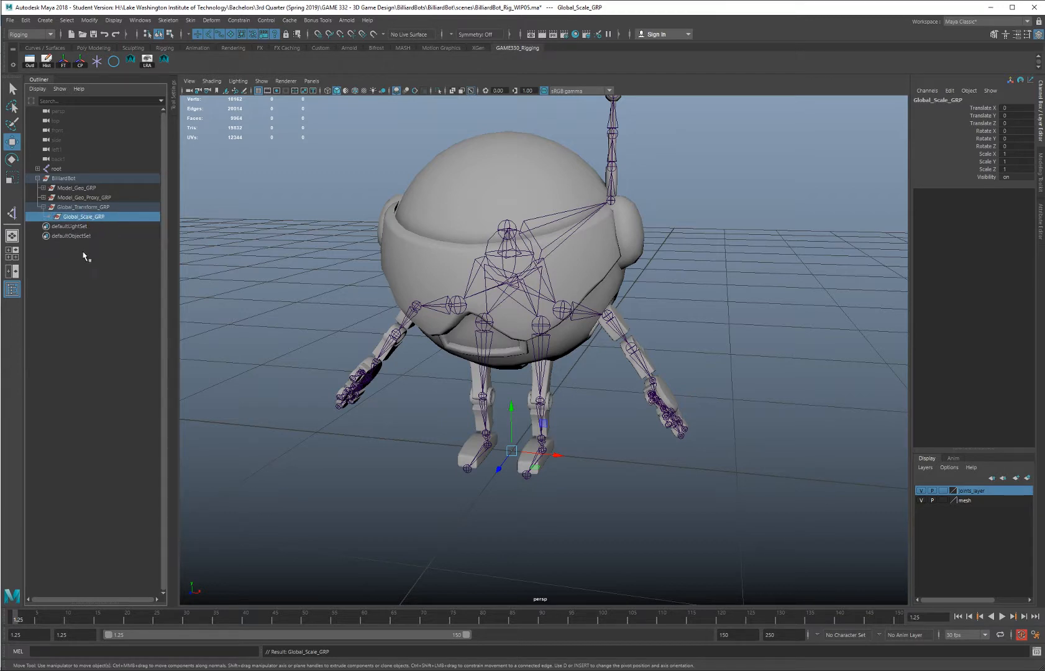
Create an empty group named Joints_GRP and parent it under Global_Scale_GRP
left_click(80, 281)
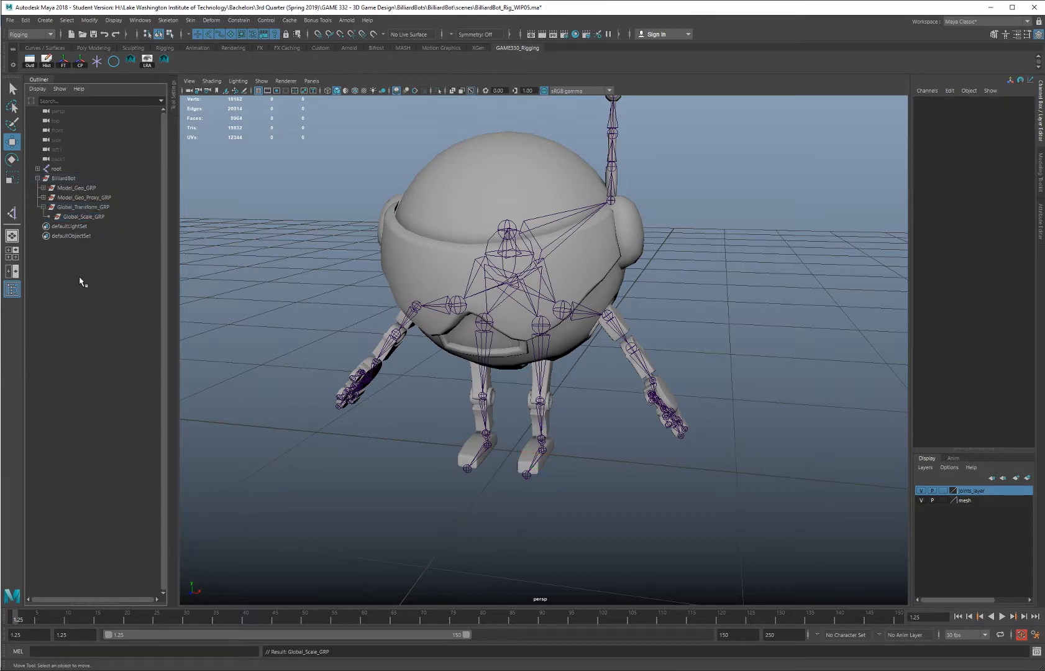
key("ctrl+g")
double_click(59, 226)
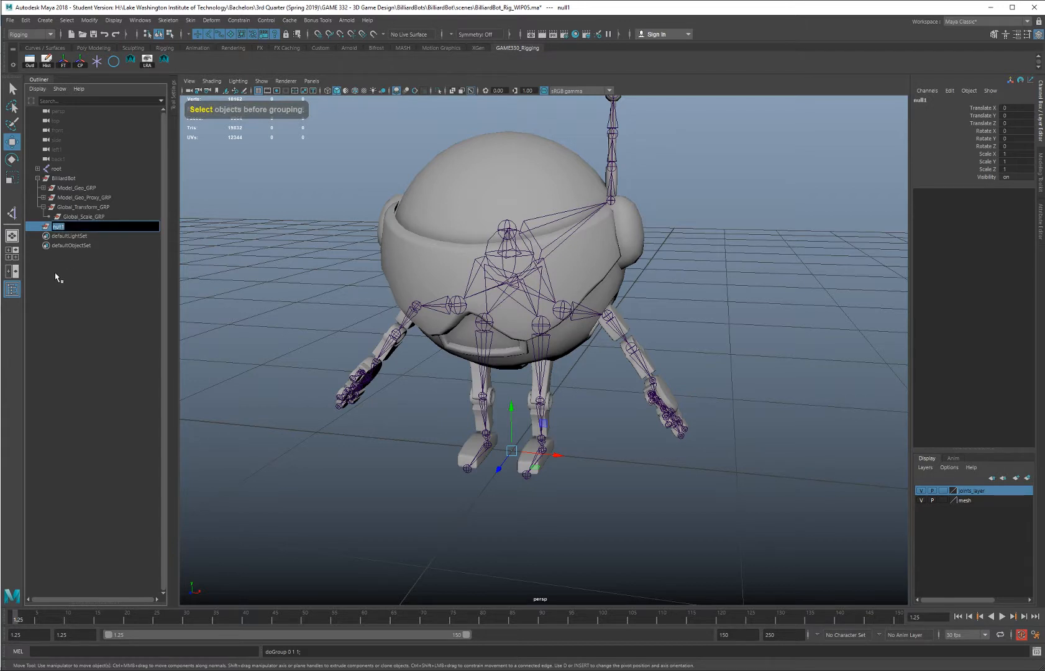
type("Joints_")
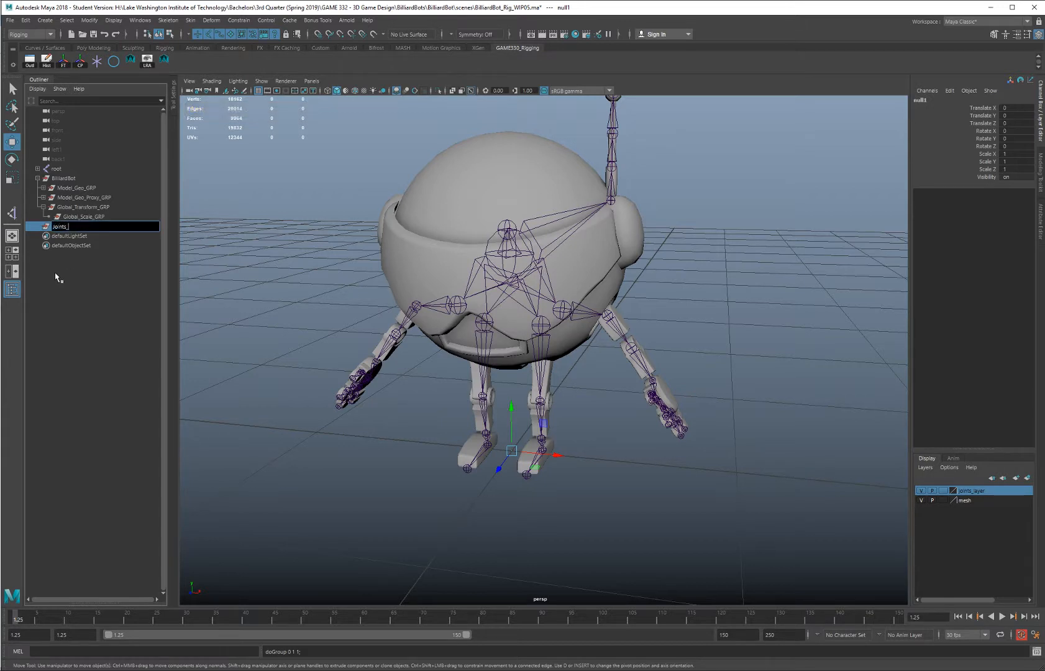
type("GRP")
key("Return")
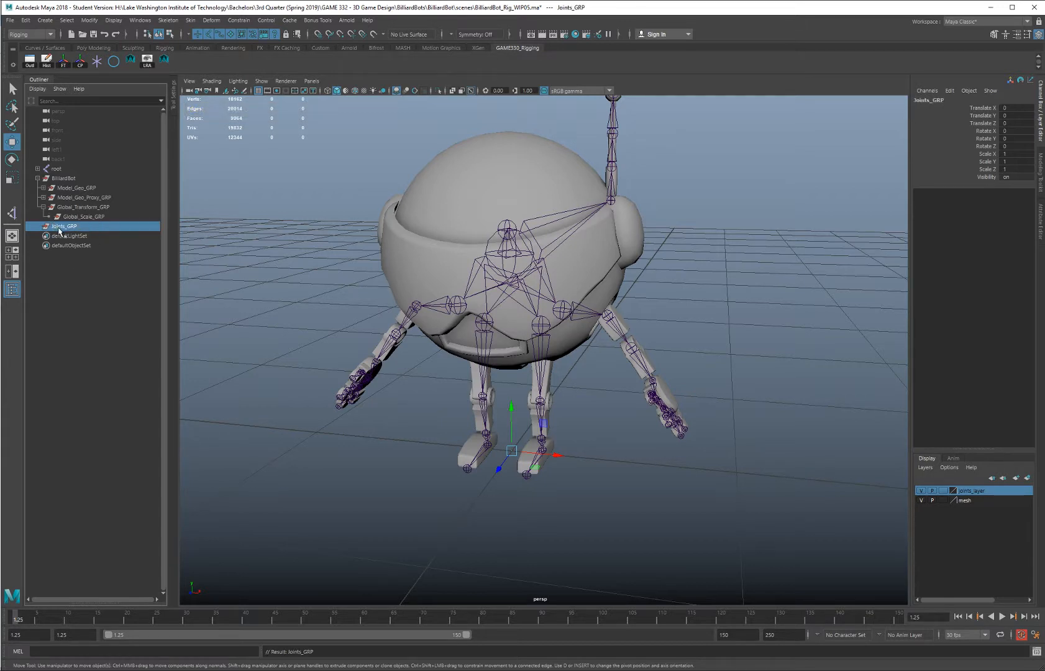
middle_click_drag(61, 230, 70, 215)
left_click(81, 276)
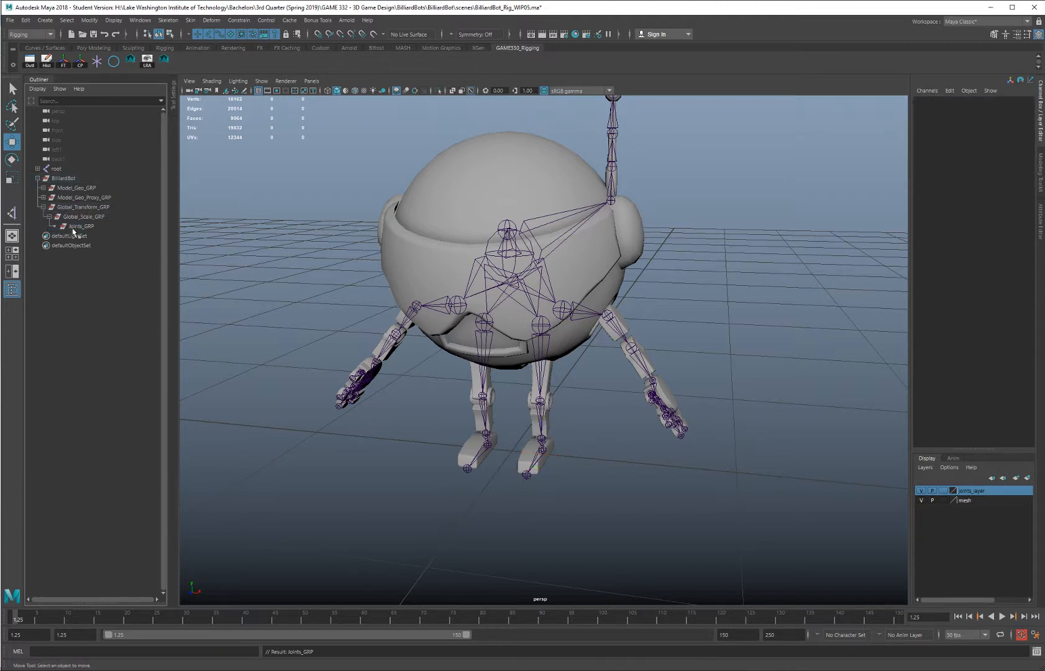
Parent the root joint hierarchy under Joints_GRP, and expand both model geometry groups while leaving Joints_GRP collapsed
left_click(61, 169)
middle_click_drag(62, 171, 92, 228)
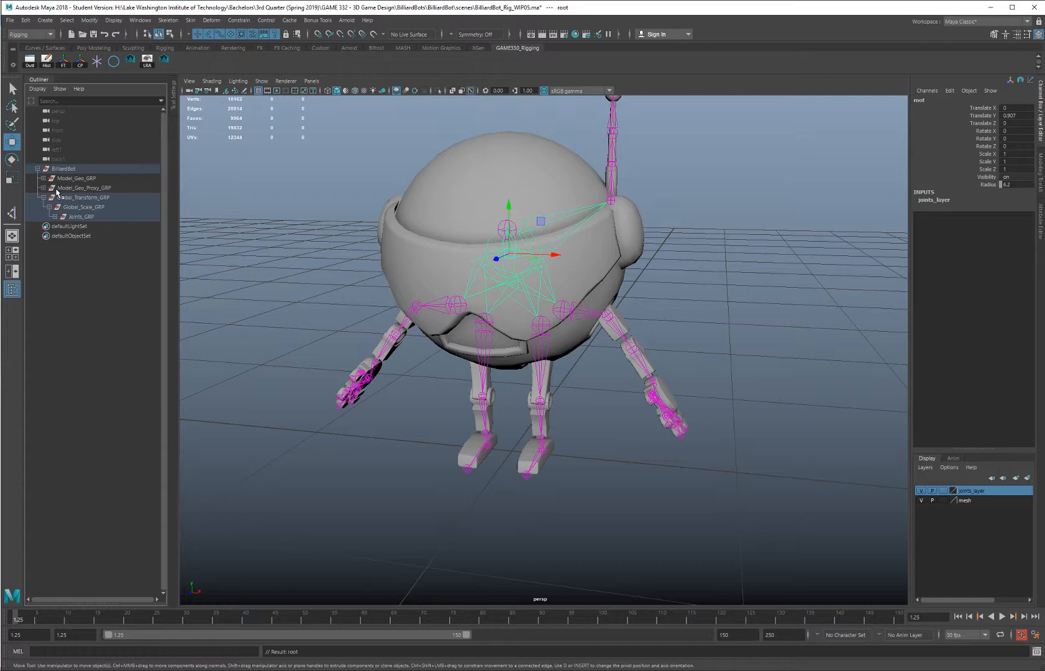
left_click(64, 226, "shift")
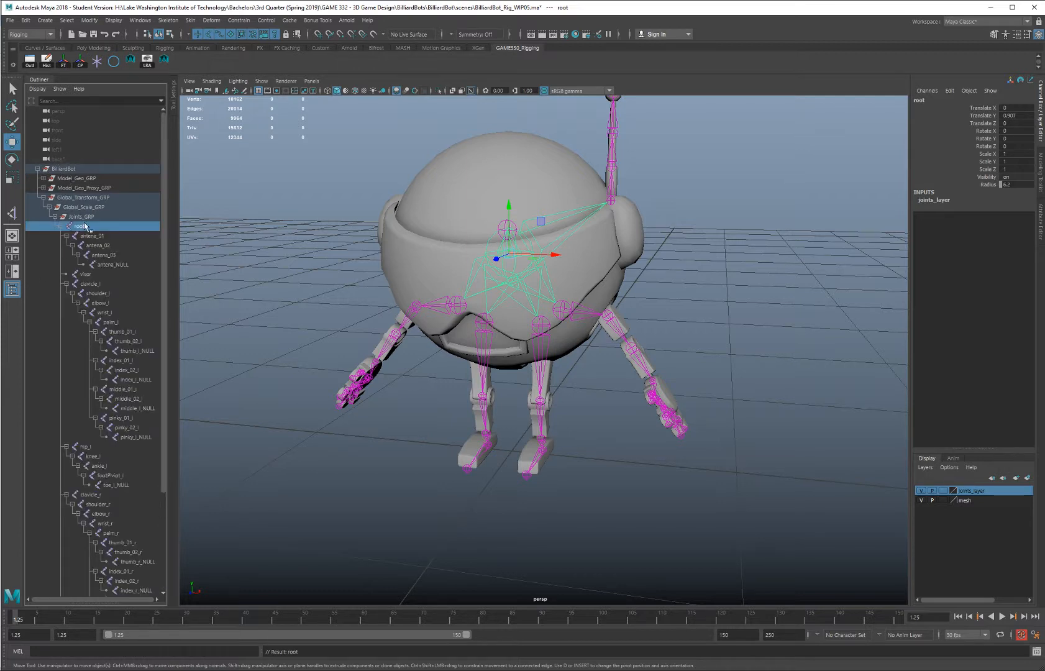
left_click(43, 188)
left_click(43, 178)
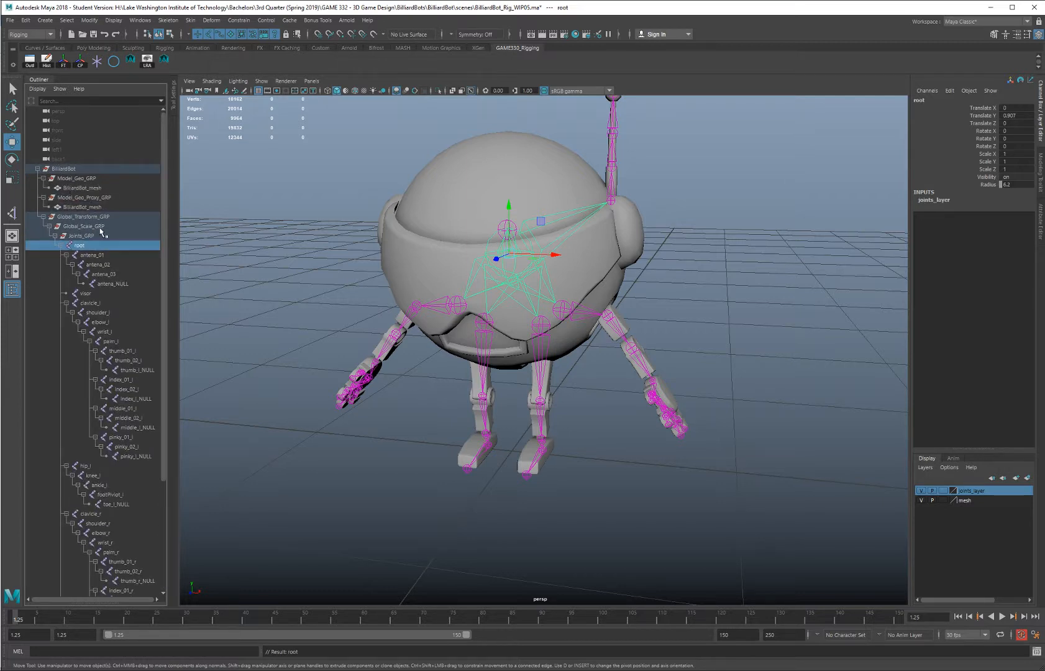
left_click(55, 237)
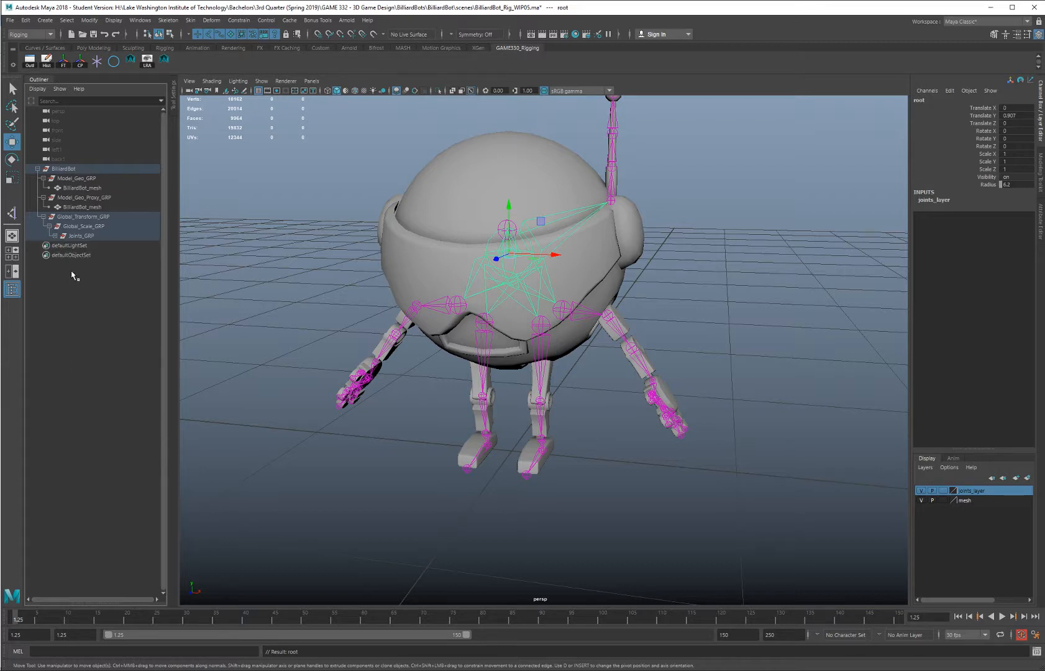
Create an empty group named IKs_GRP and parent it under Global_Scale_GRP
left_click(55, 300)
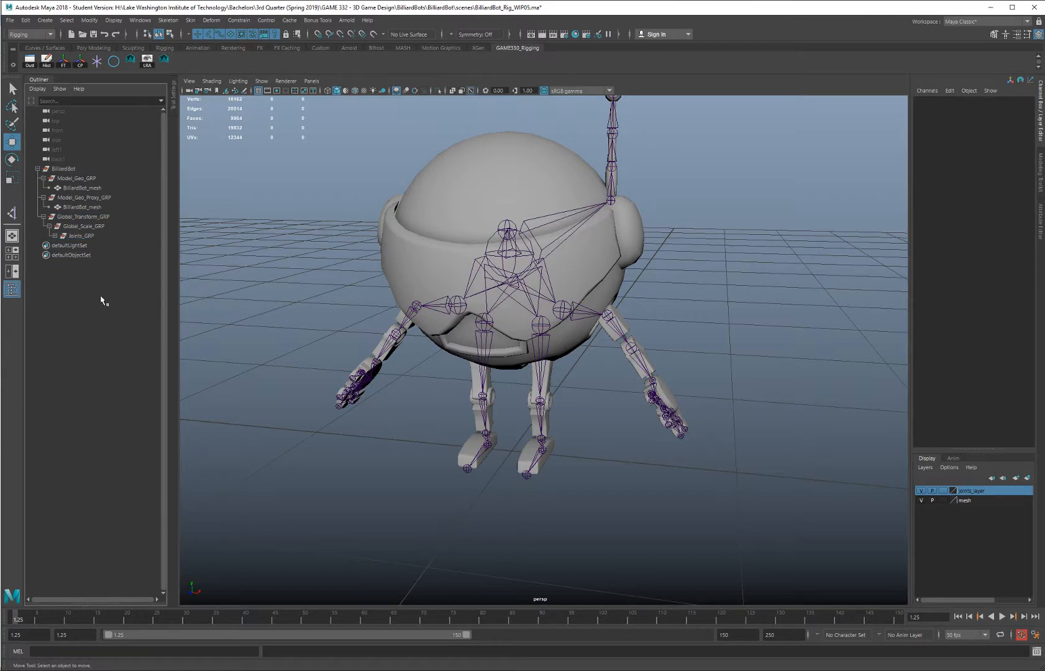
key("ctrl+g")
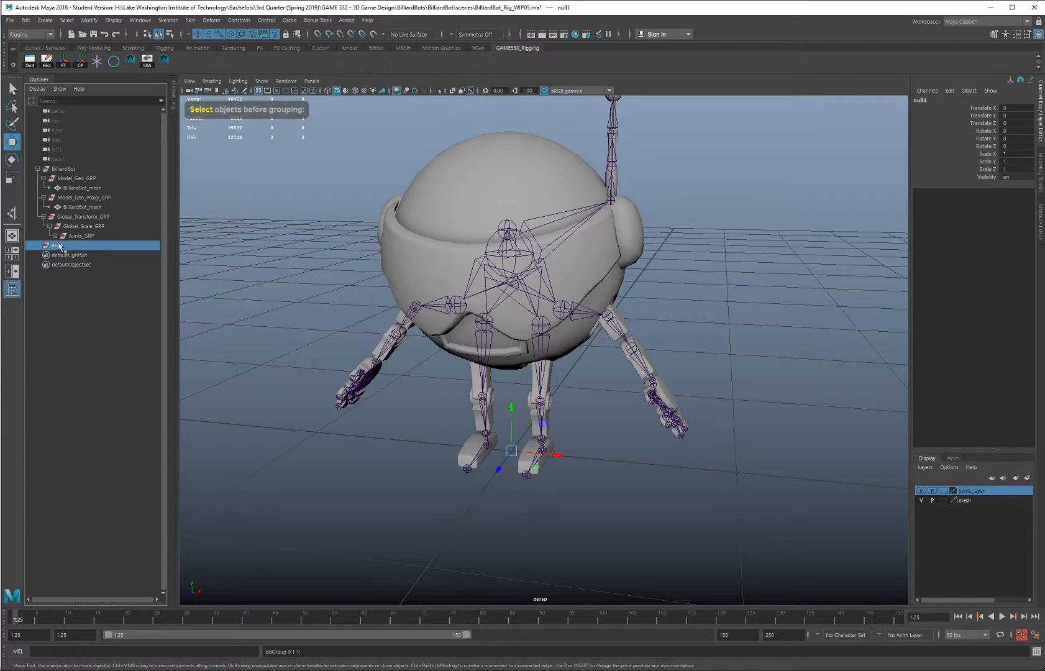
type("IKs_G")
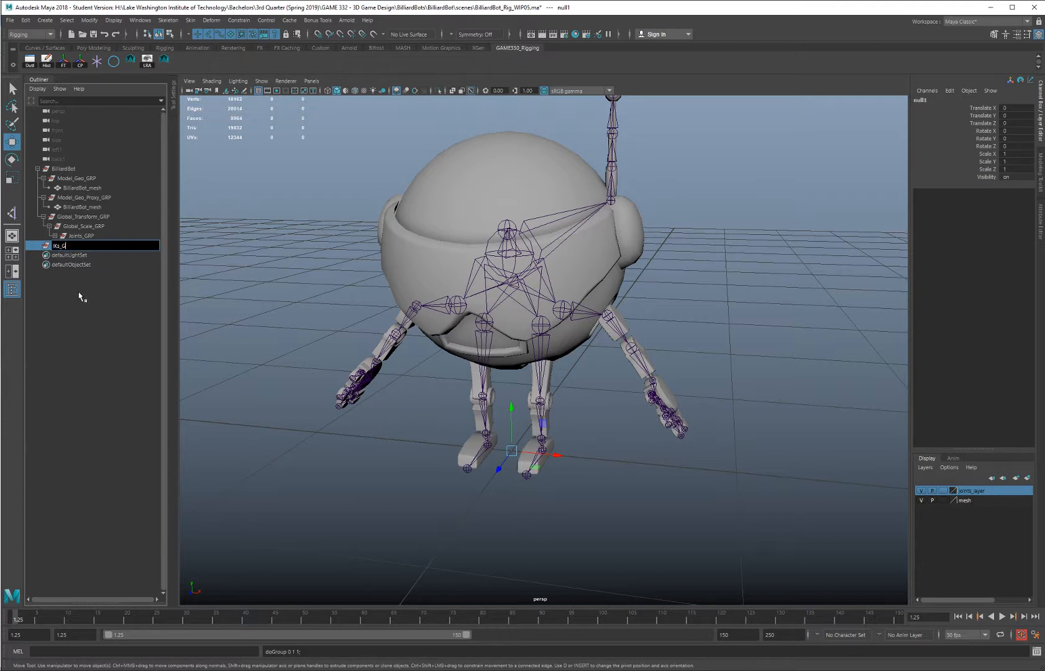
type("RP")
key("Return")
left_click_drag(65, 246, 70, 228)
left_click(86, 283)
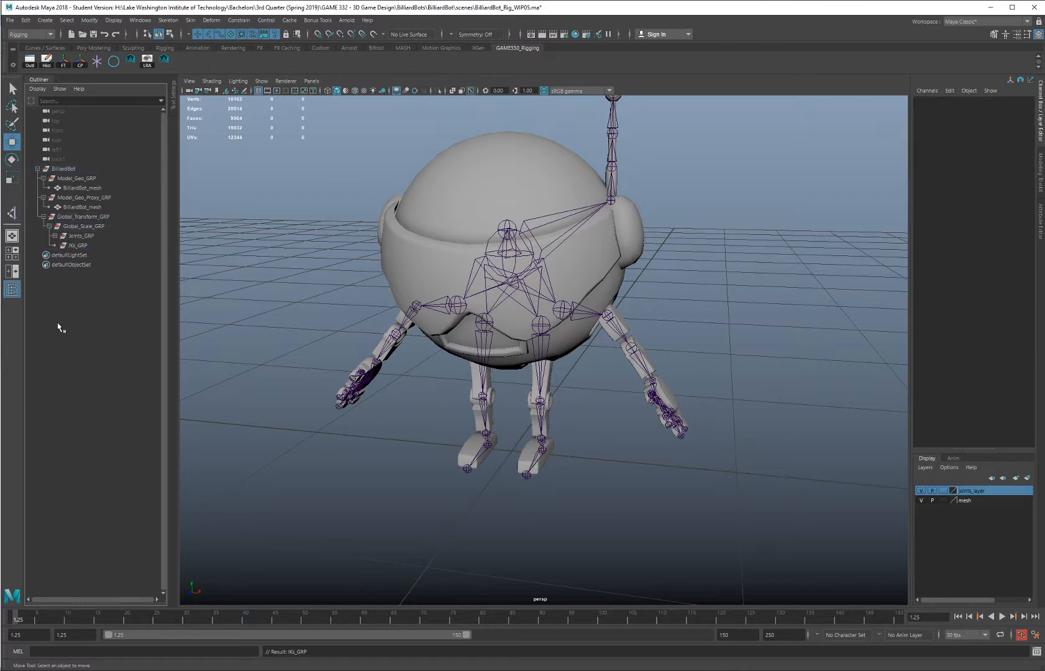
Create an empty group named Controls_GRP and parent it under Global_Scale_GRP
key("ctrl+g")
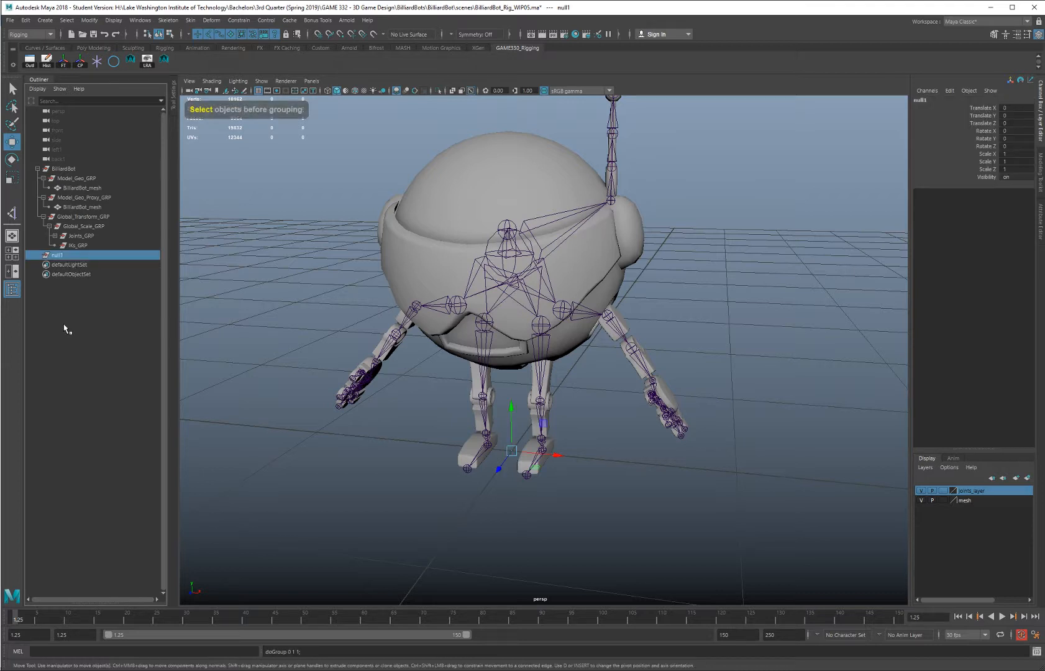
double_click(61, 255)
type("c")
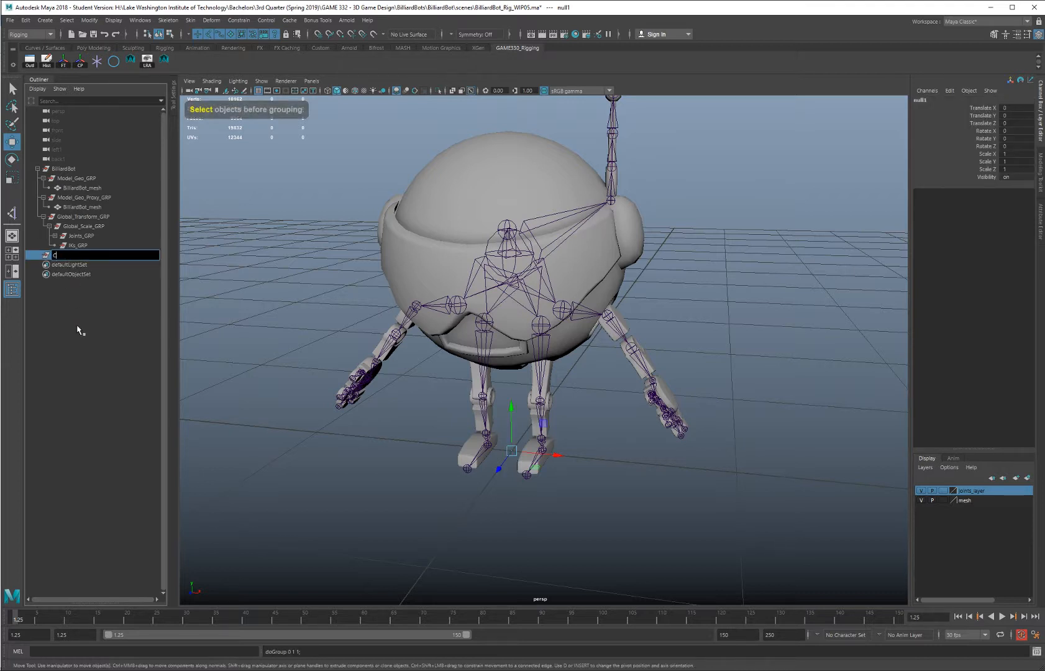
type("ontrols_GRP")
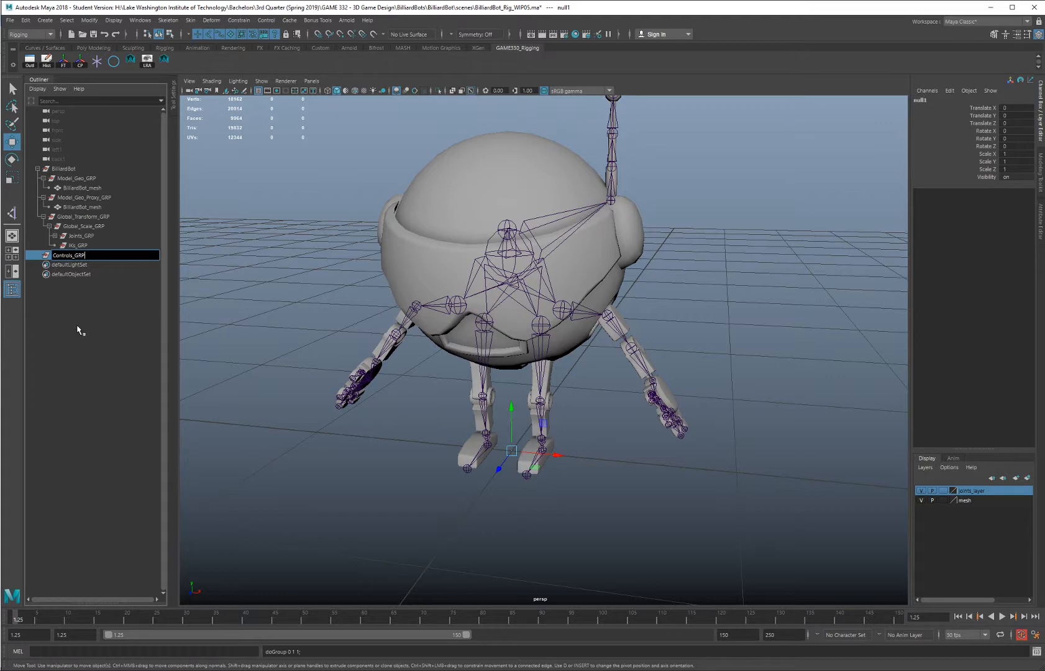
key("Return")
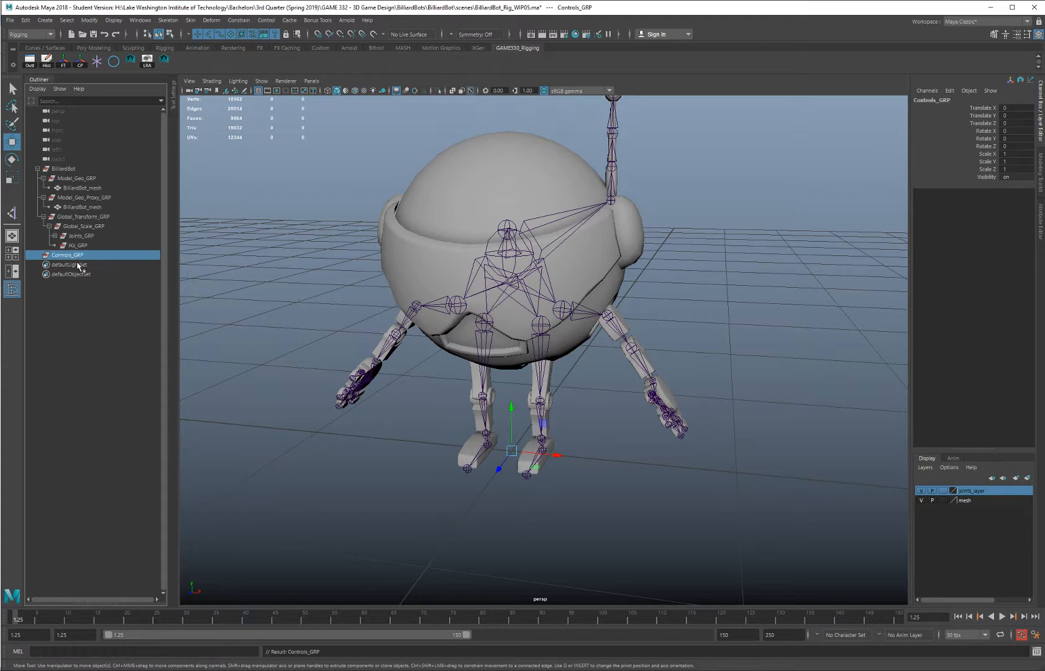
left_click_drag(73, 257, 86, 242)
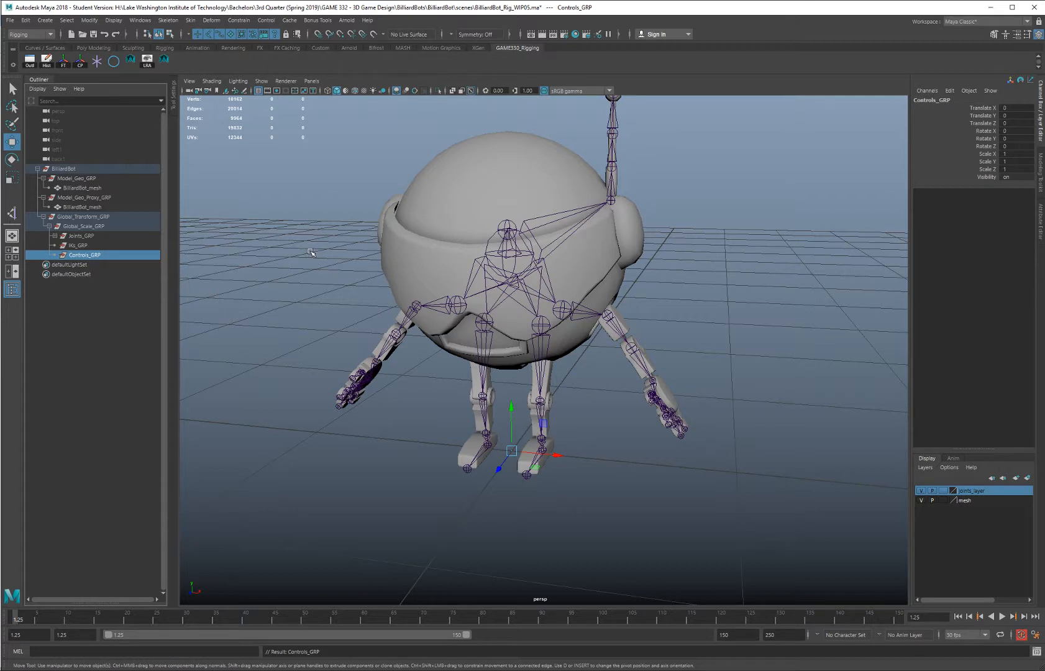
Hide Model_Geo_GRP and collapse it in the hierarchy
left_click_drag(311, 253, 365, 266, "alt")
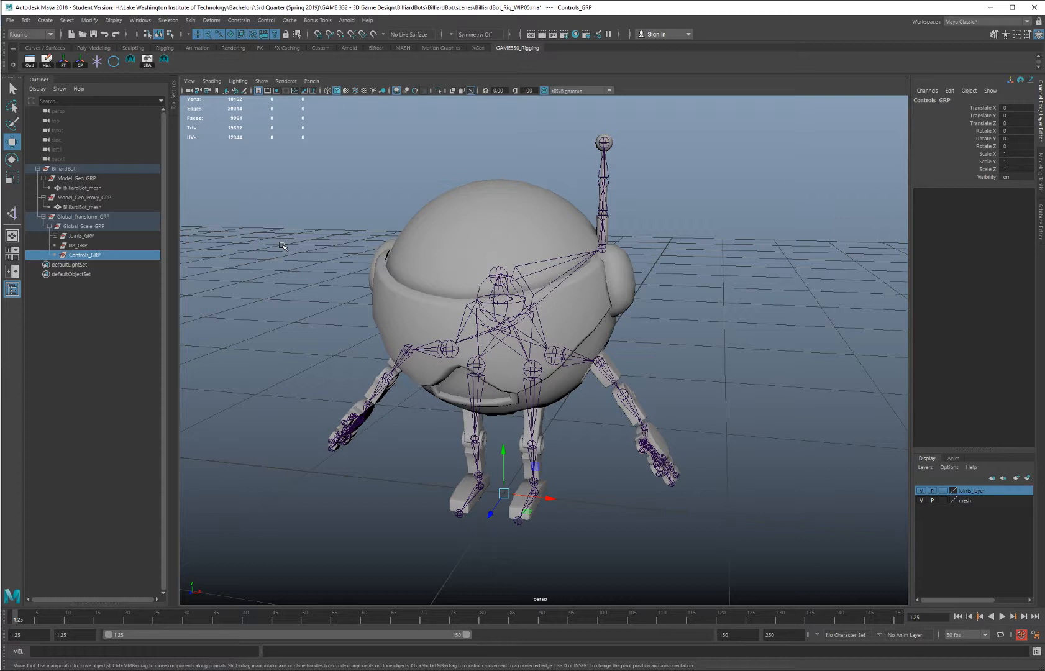
left_click(78, 181)
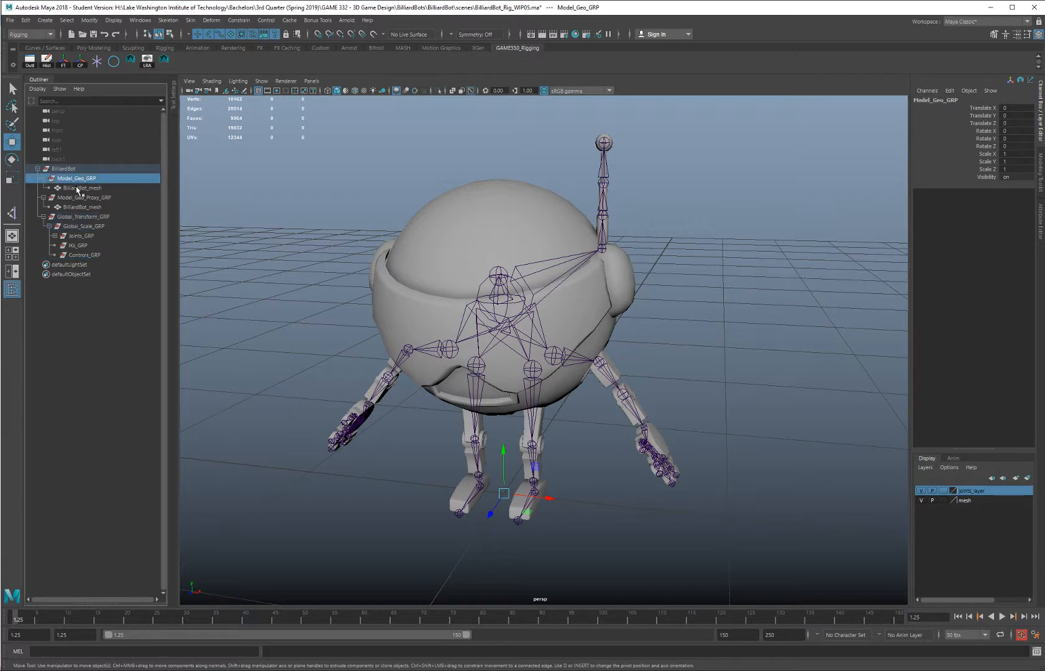
key("ctrl+h")
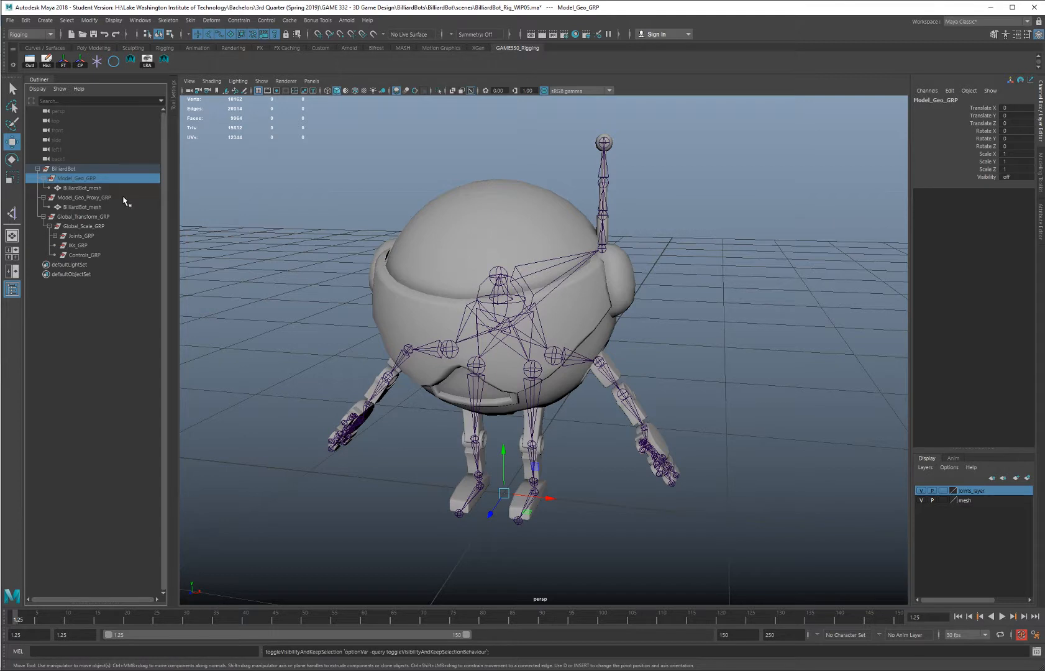
left_click(43, 179)
Hide Model_Geo_Proxy_GRP briefly and show it again to check the proxy geometry
left_click(83, 187)
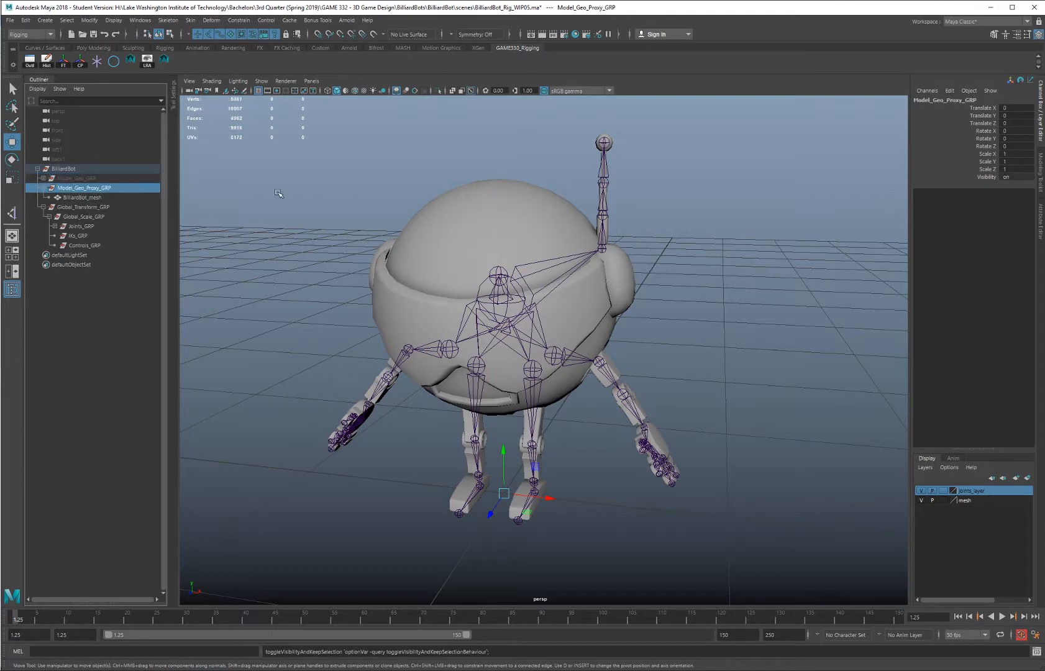
key("ctrl+h")
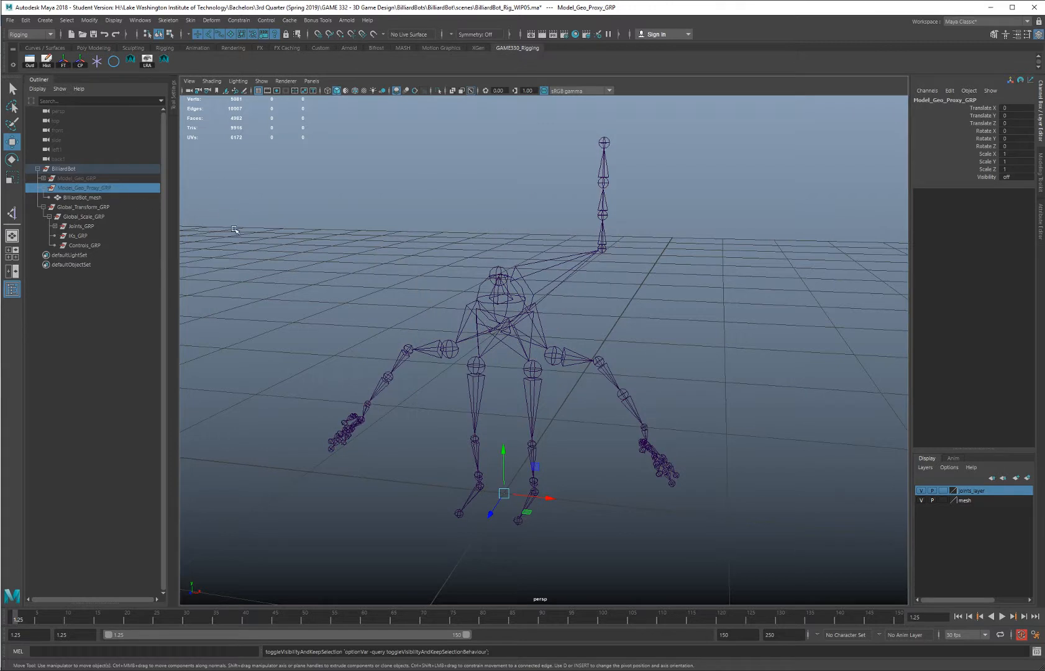
key("ctrl+h")
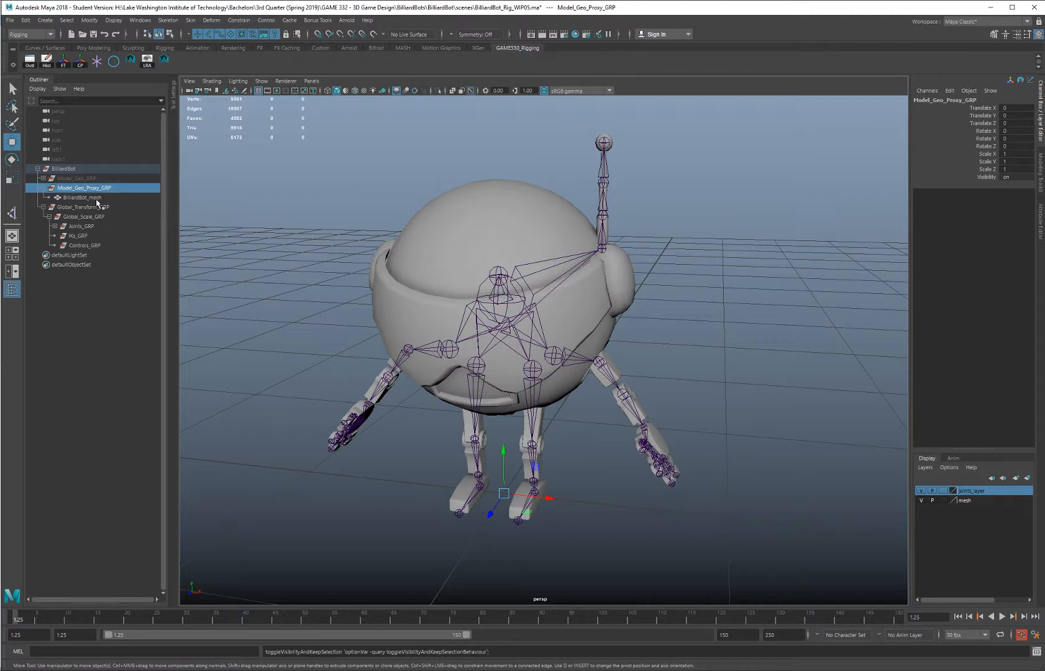
Rename the mesh inside Model_Geo_Proxy_GRP to BilliardBot_Proxy
left_click(98, 199)
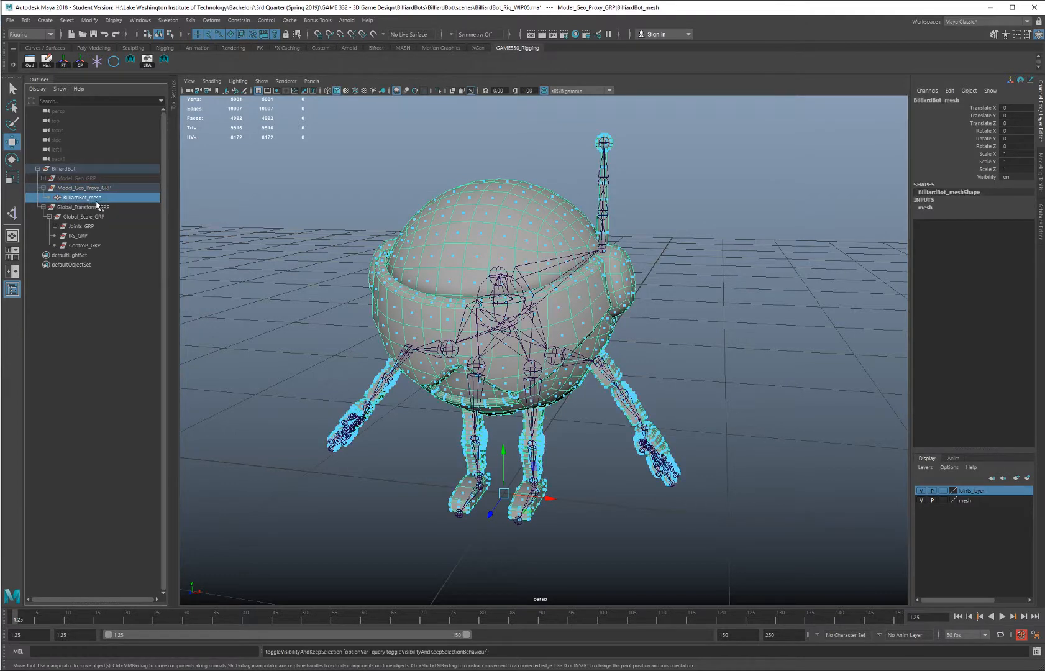
double_click(95, 199)
key("End")
key("shift+Left")
key("shift+Left")
key("shift+Left")
key("shift+Left")
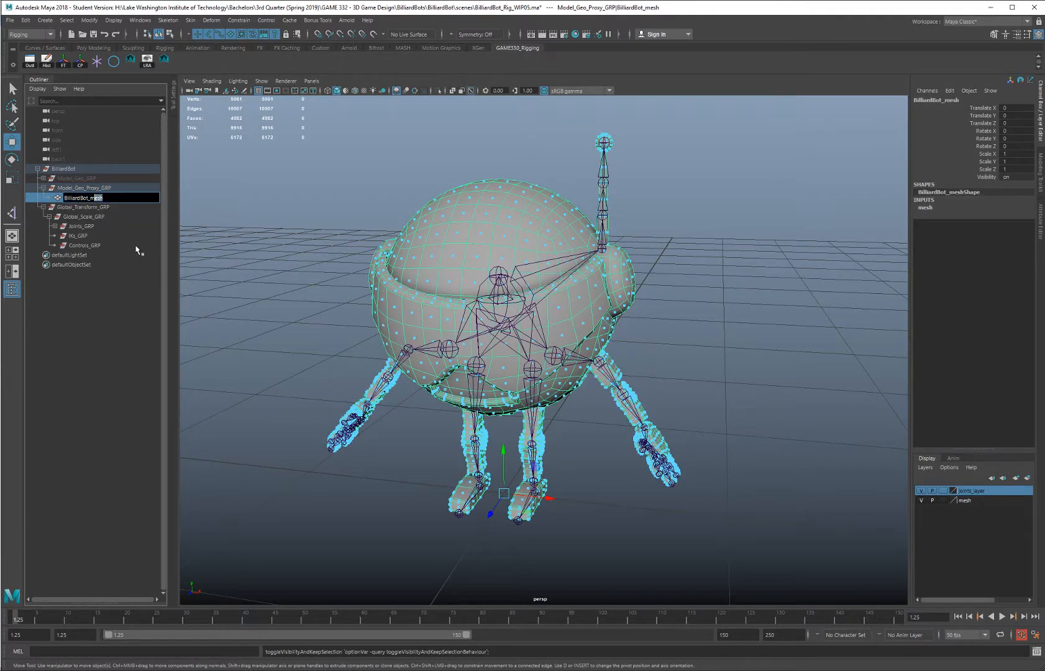
type("Proxy")
key("Return")
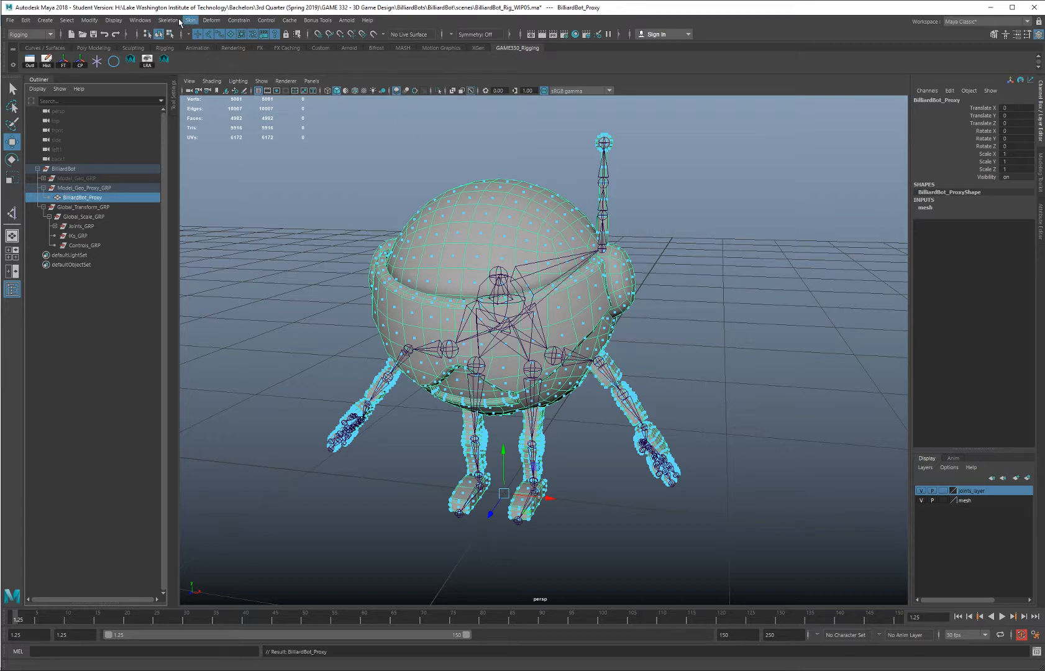
Switch to the Modeling menu set and separate the BilliardBot_Proxy mesh into individual pieces
left_click(34, 35)
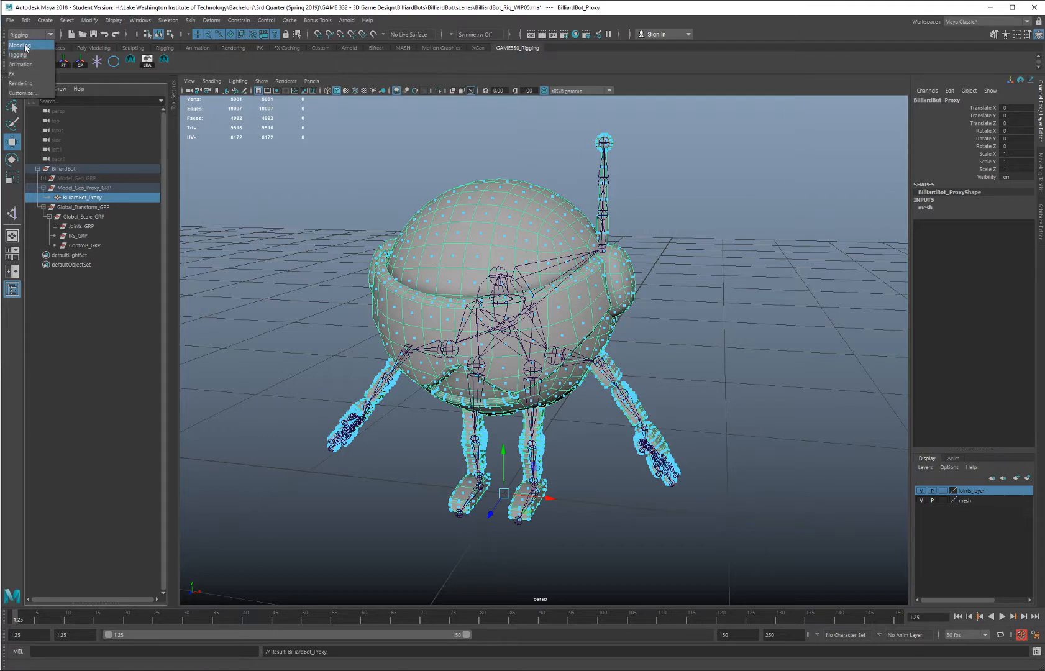
left_click(24, 45)
left_click(165, 20)
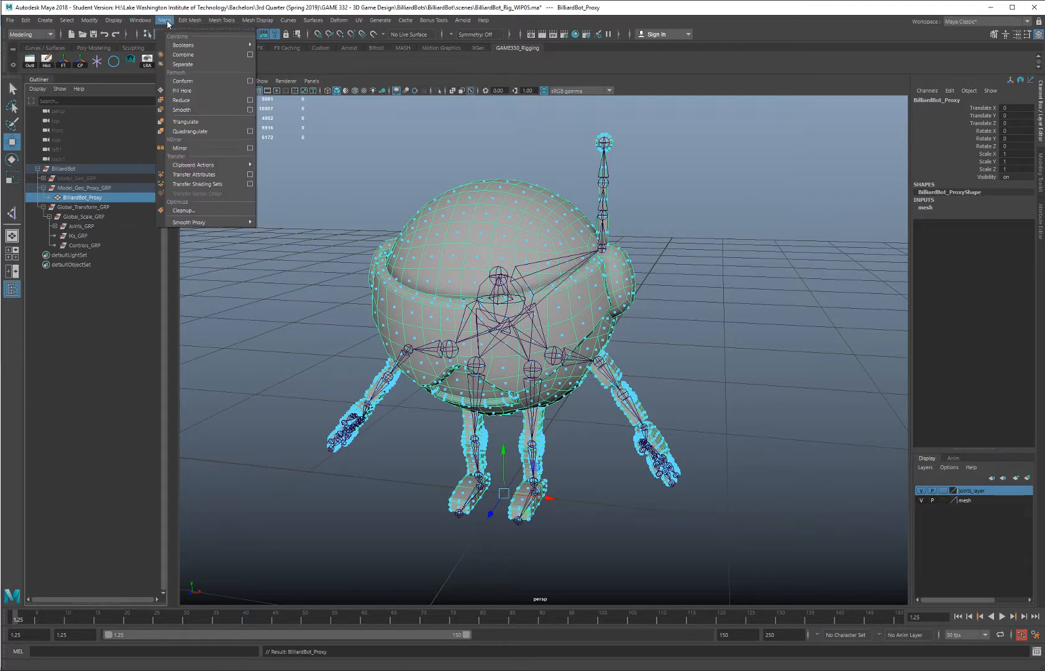
left_click(201, 65)
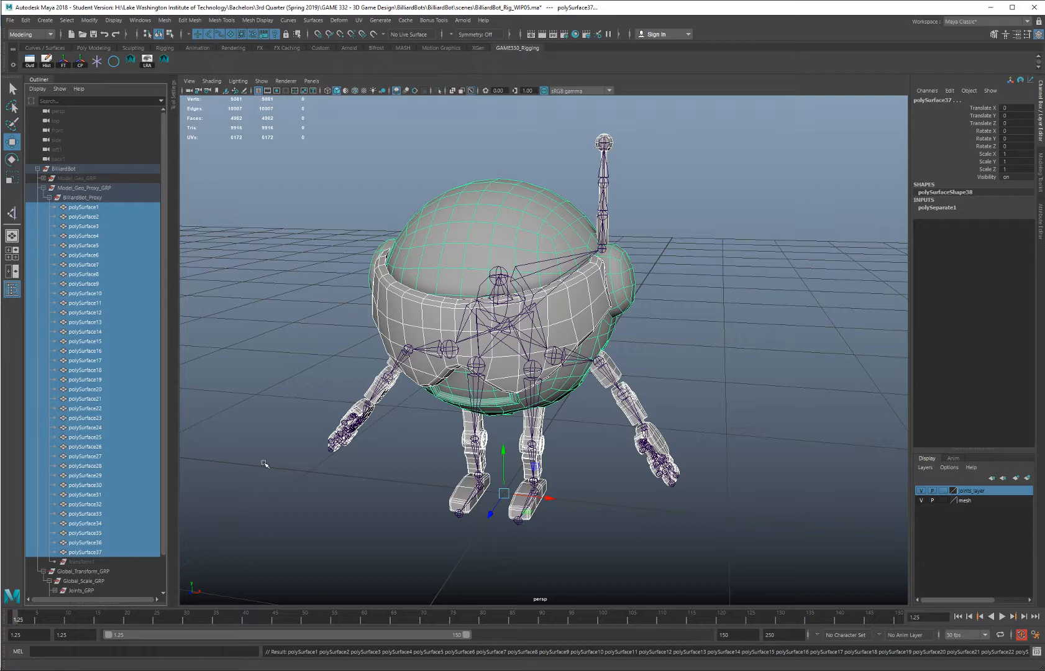
Examine the separated proxy pieces from several angles and isolate the visor piece by selecting it
left_click_drag(345, 295, 426, 281, "alt")
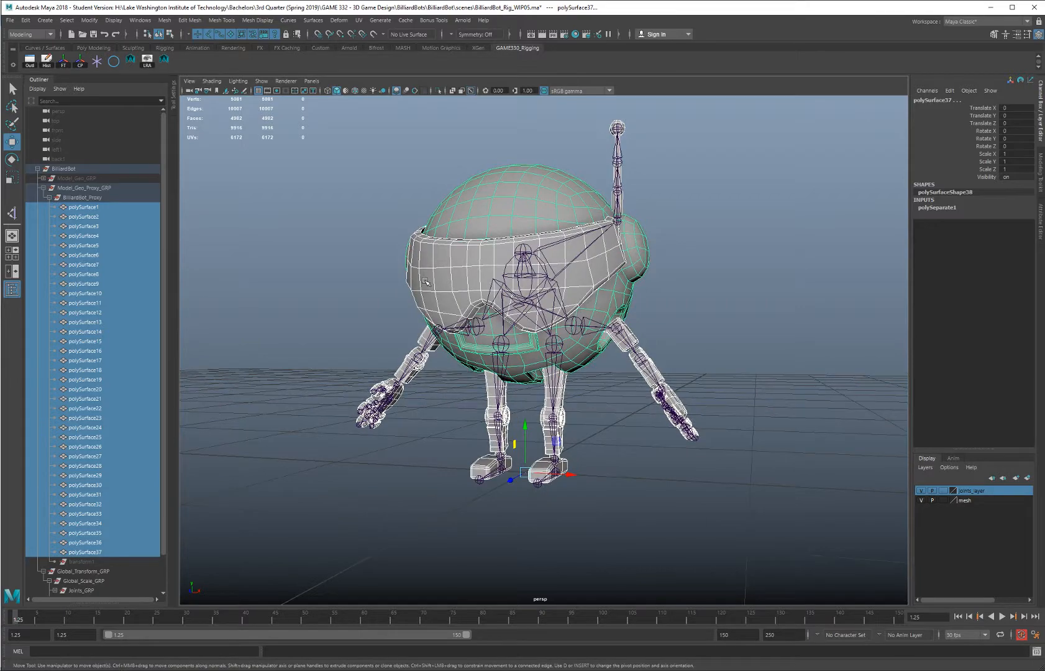
left_click_drag(625, 227, 494, 254, "alt")
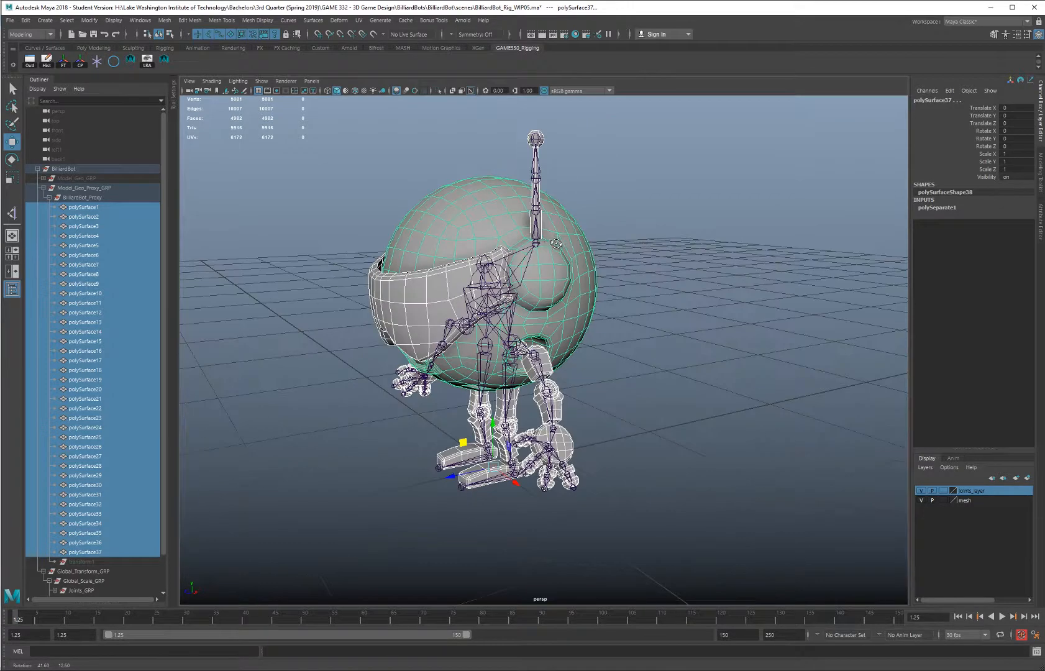
left_click(400, 288)
left_click_drag(400, 287, 454, 255, "alt")
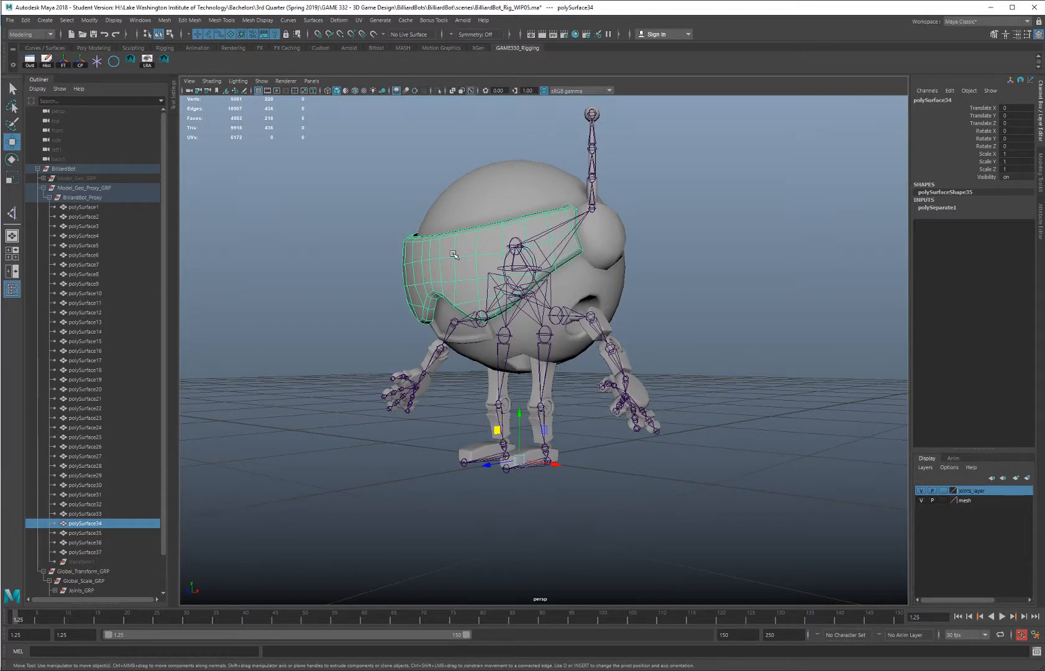
left_click_drag(442, 242, 399, 332, "alt")
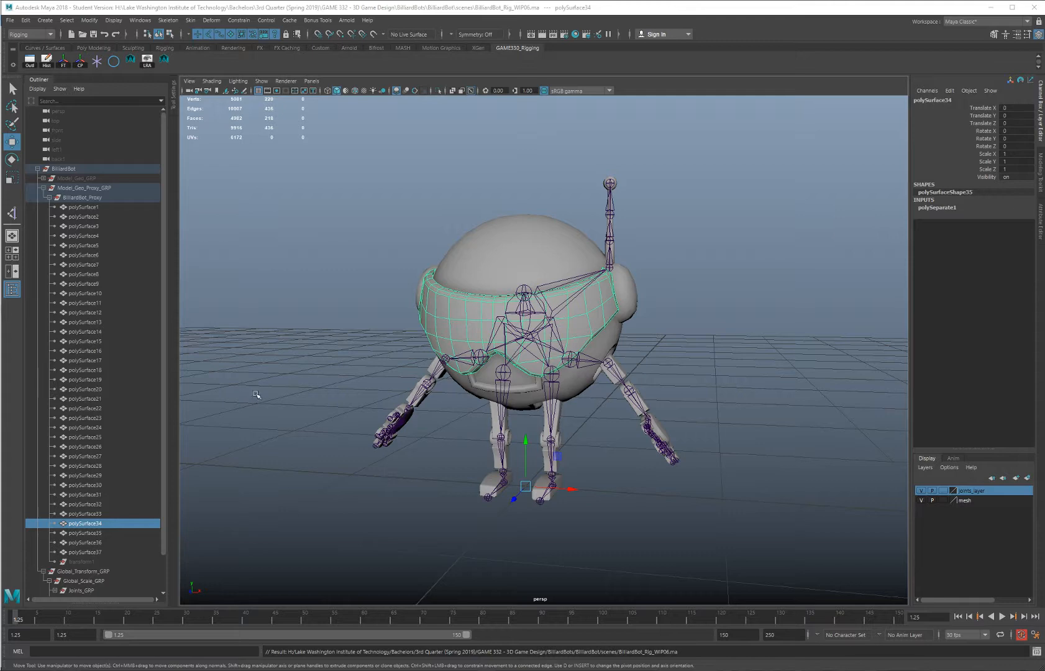
left_click_drag(380, 366, 433, 335, "alt")
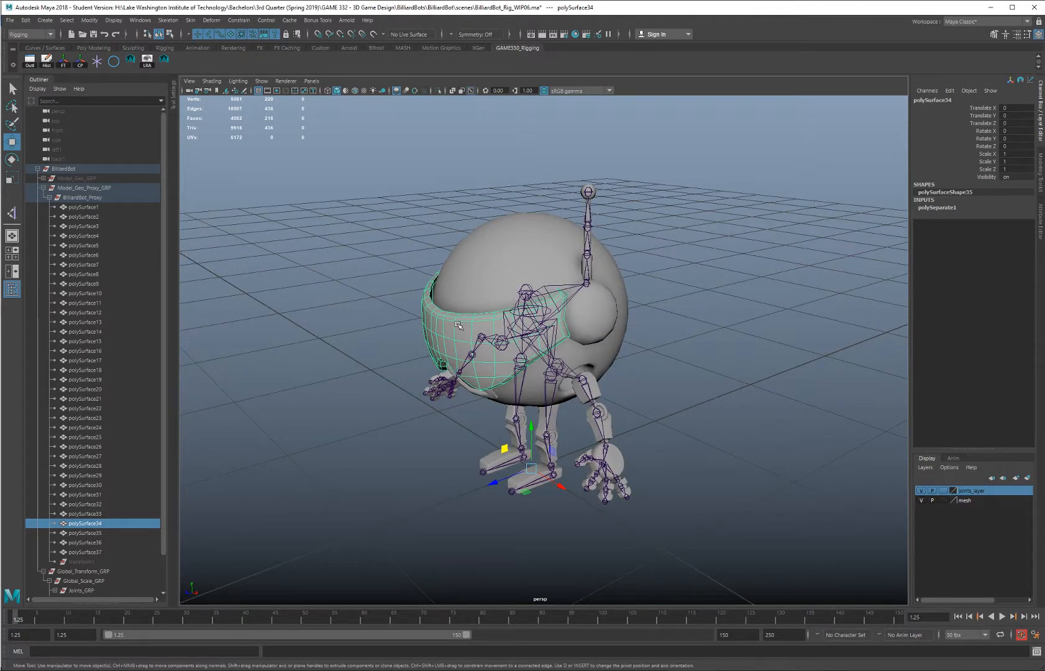
mouse_move(411, 278)
left_mouse_down("alt")
mouse_move(435, 292)
mouse_move(415, 300)
left_mouse_up("alt")
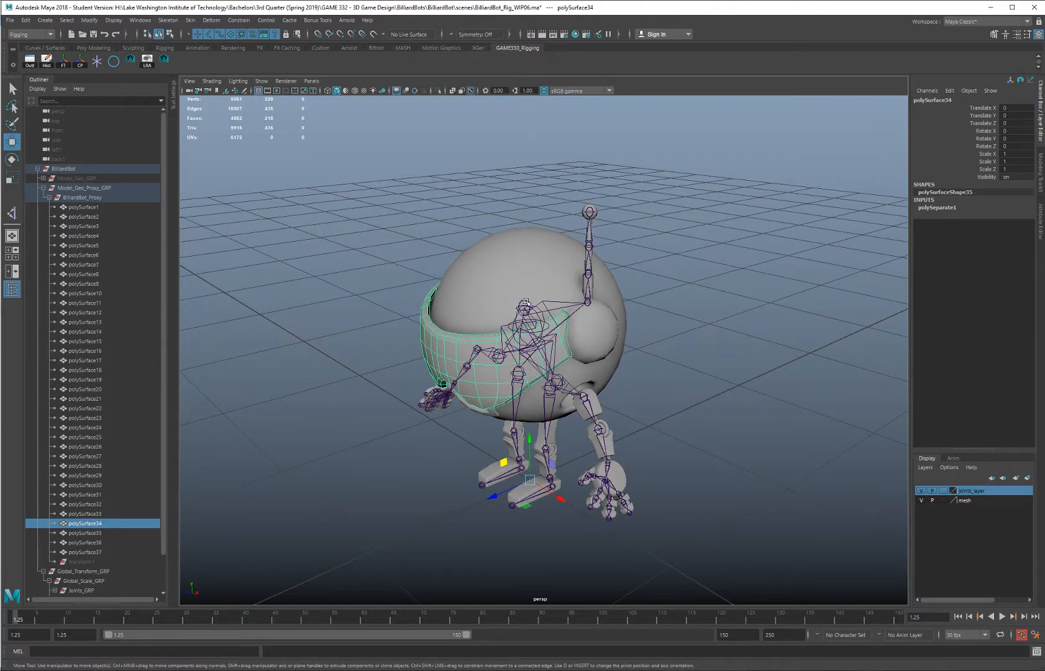
Select the visor joint and add the visor proxy piece to the selection, then reset the Parent Constraint options to their defaults
left_click(525, 303)
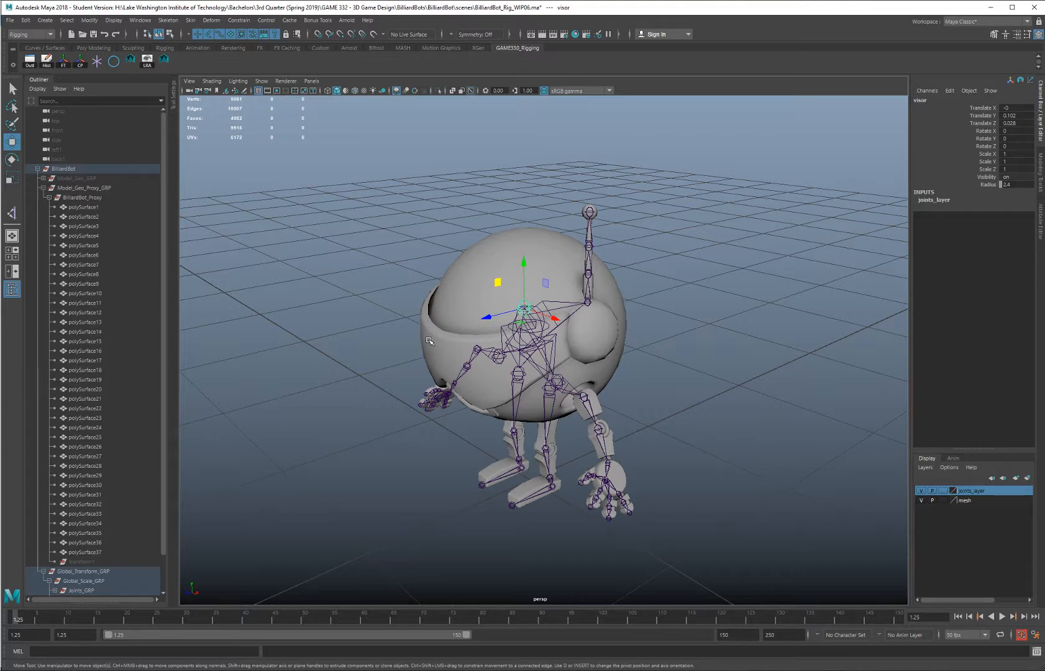
left_click(429, 341)
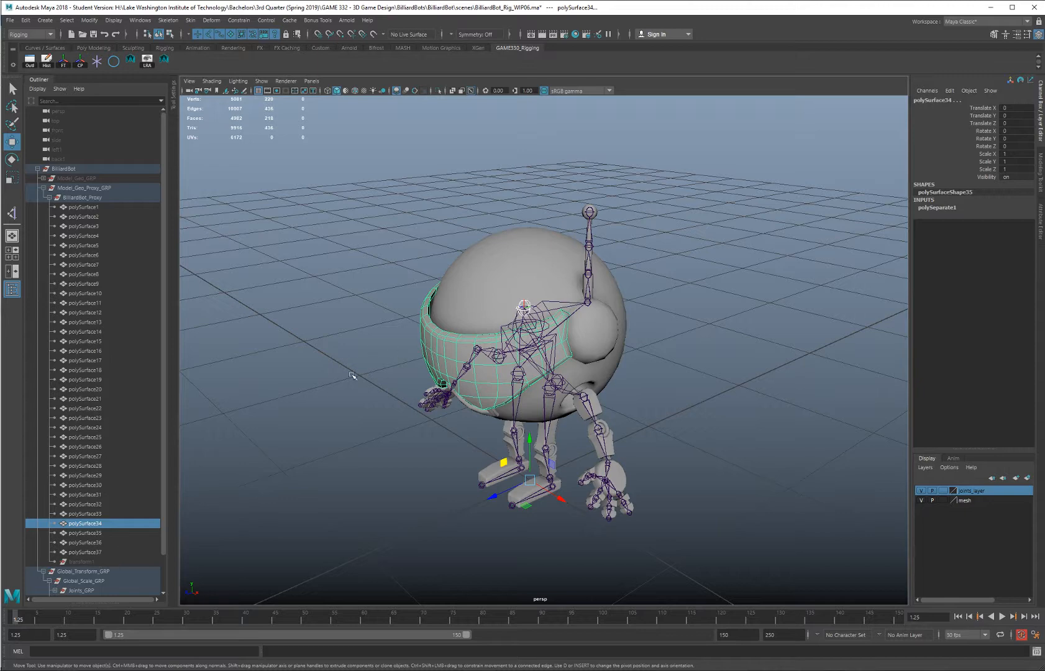
left_click_drag(429, 352, 395, 339, "alt")
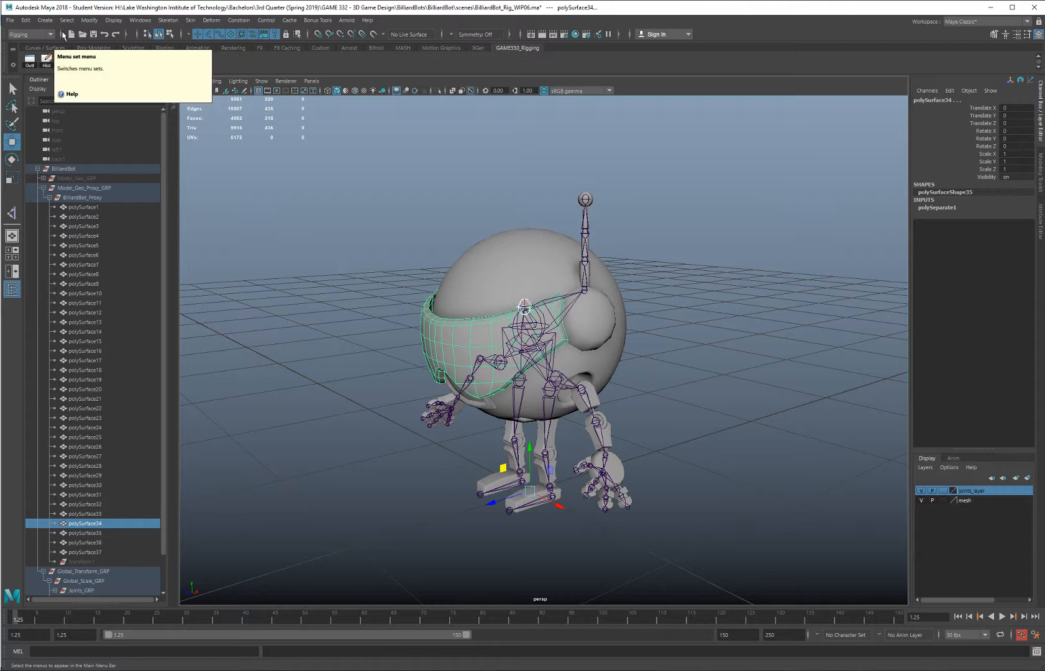
left_click(239, 22)
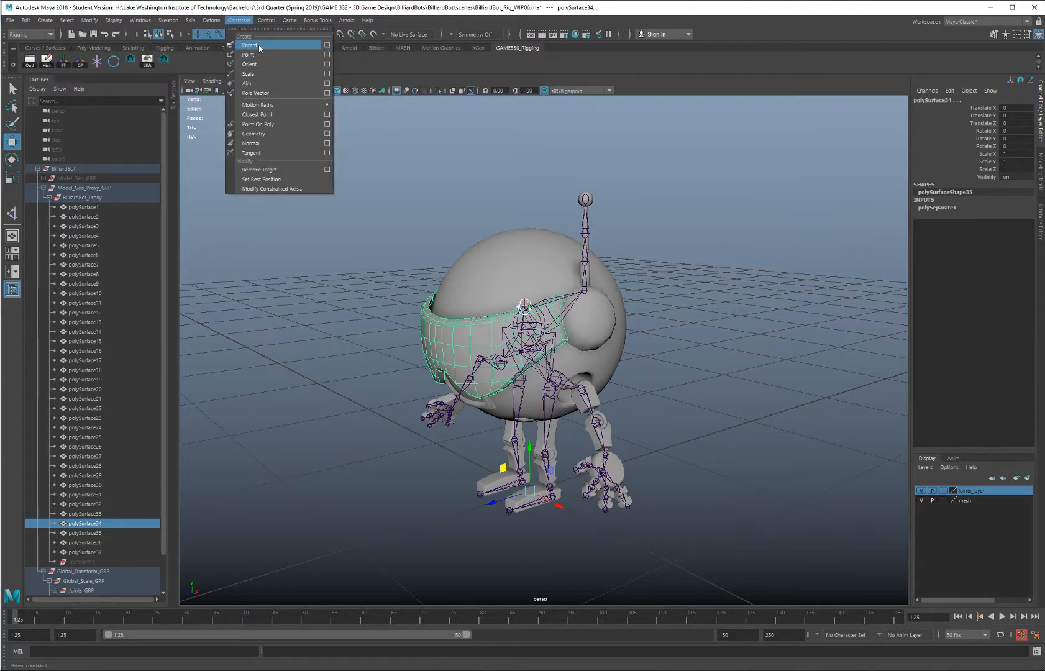
left_click(327, 48)
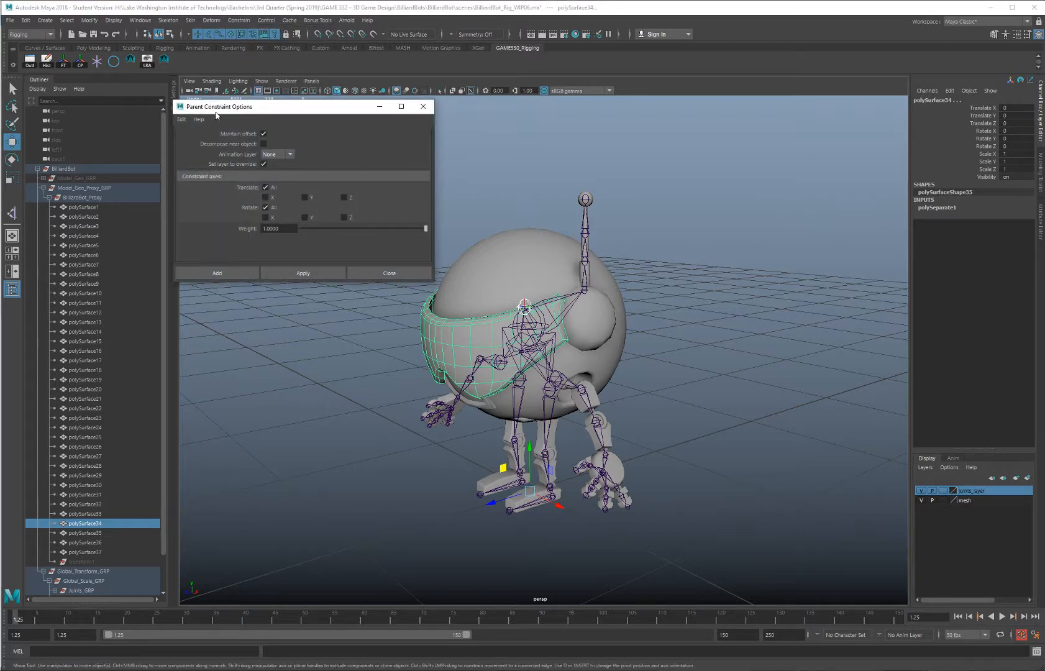
left_click(181, 118)
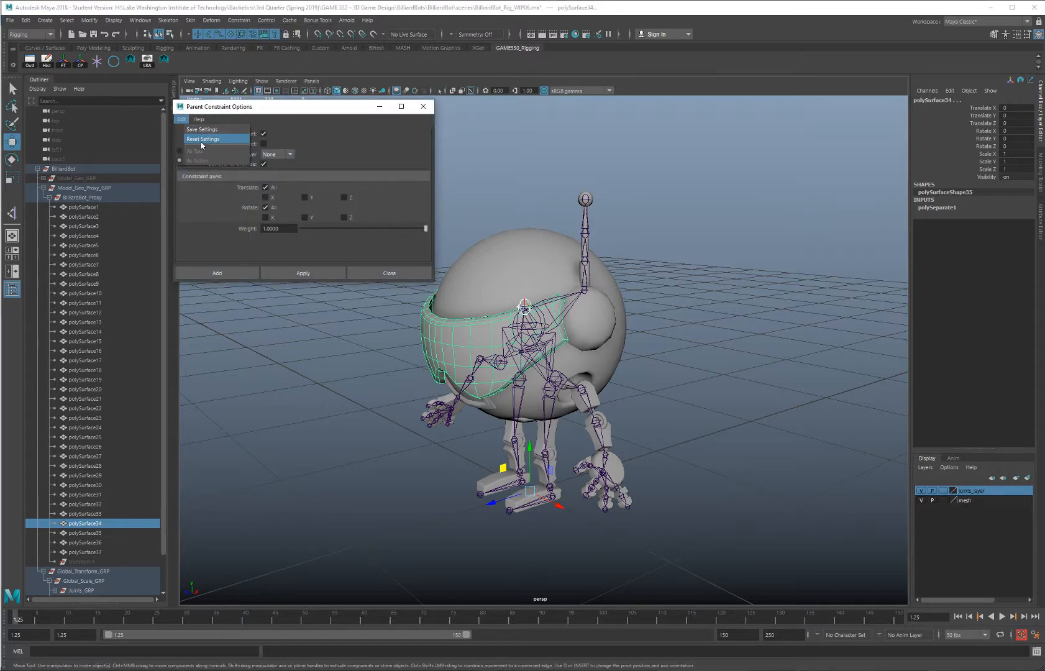
left_click(210, 141)
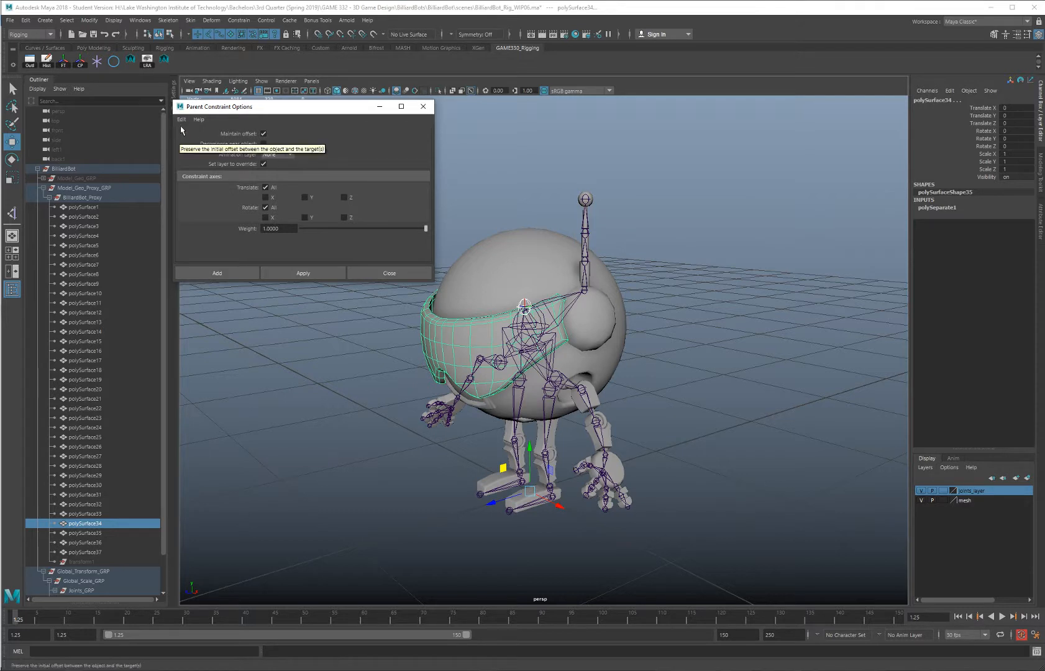
left_click(182, 120)
left_click(196, 139)
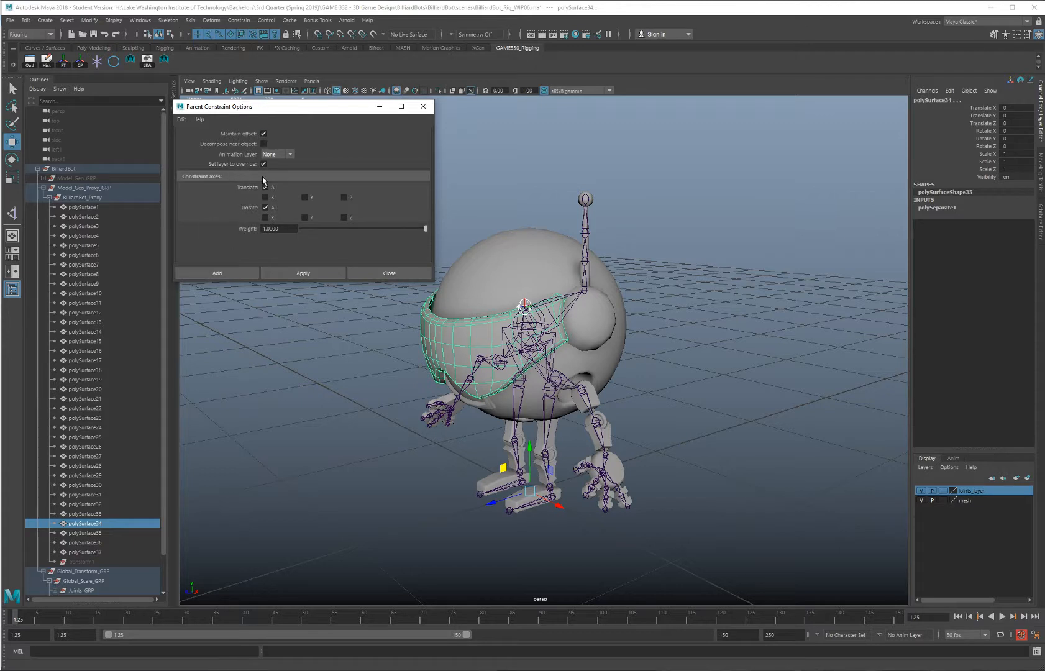
Parent-constrain the visor piece to the visor joint with maintained offset, then test-rotate the joint about Z and undo the rotation
left_click(305, 275)
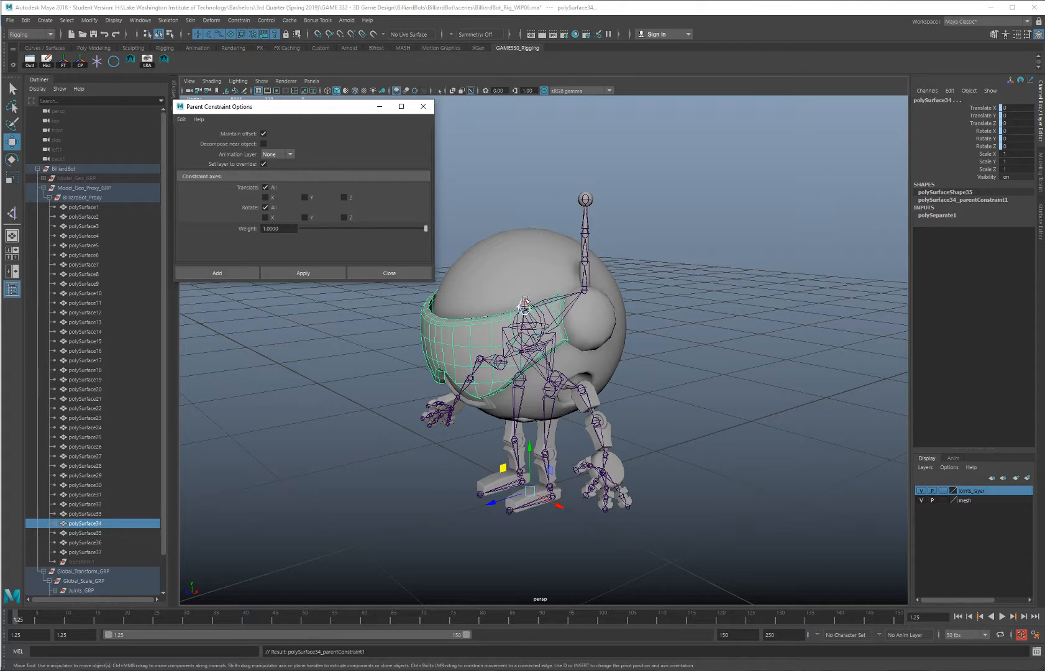
left_click(525, 304)
key("e")
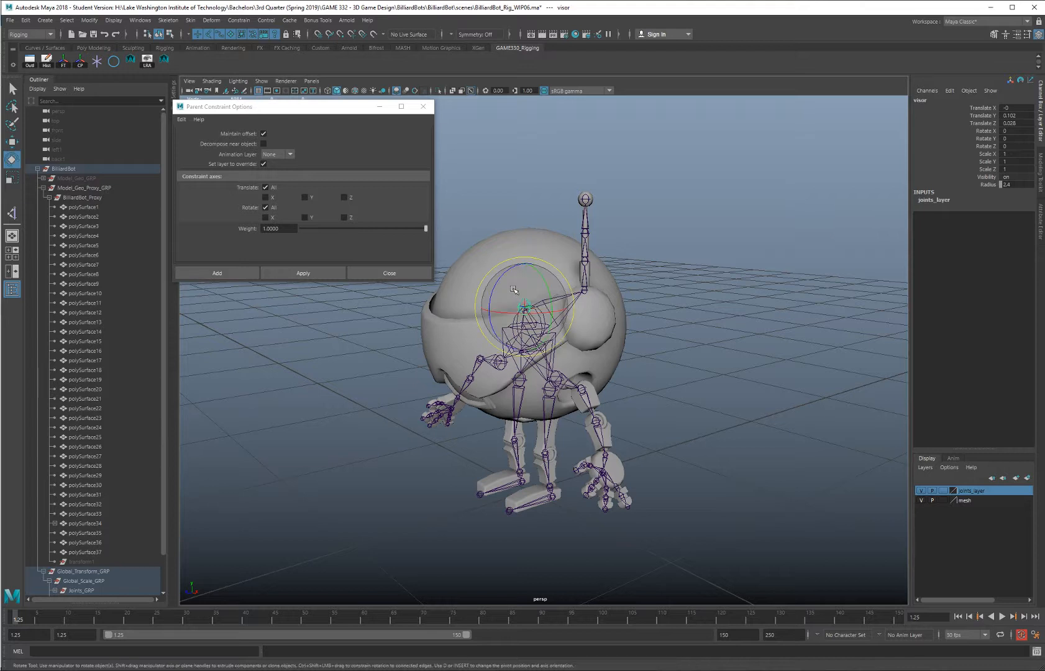
left_click_drag(497, 283, 540, 280)
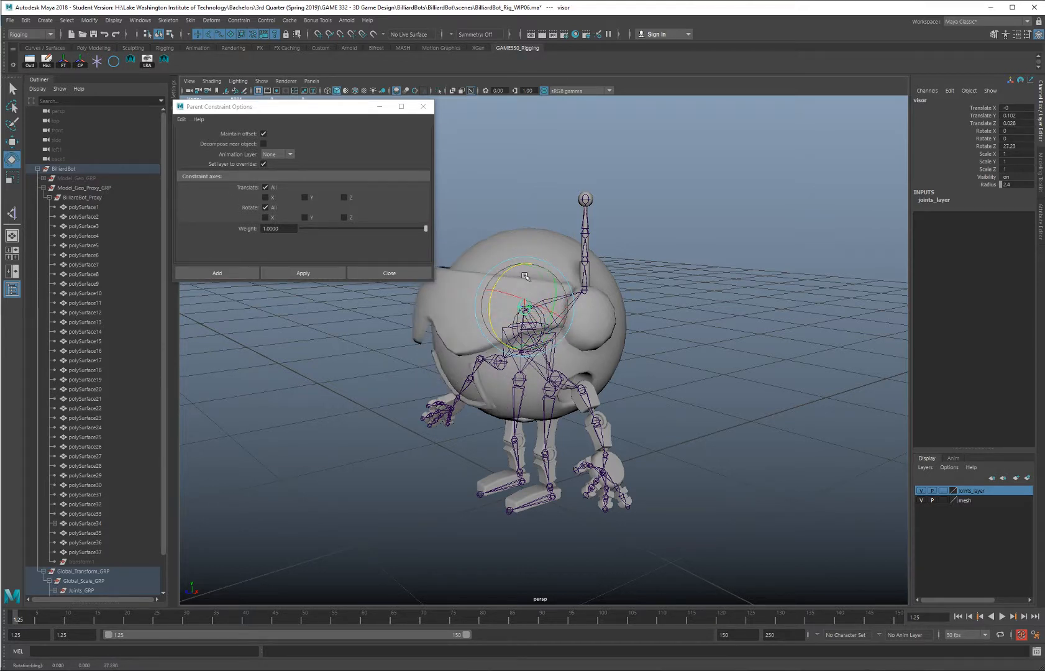
key("ctrl+z")
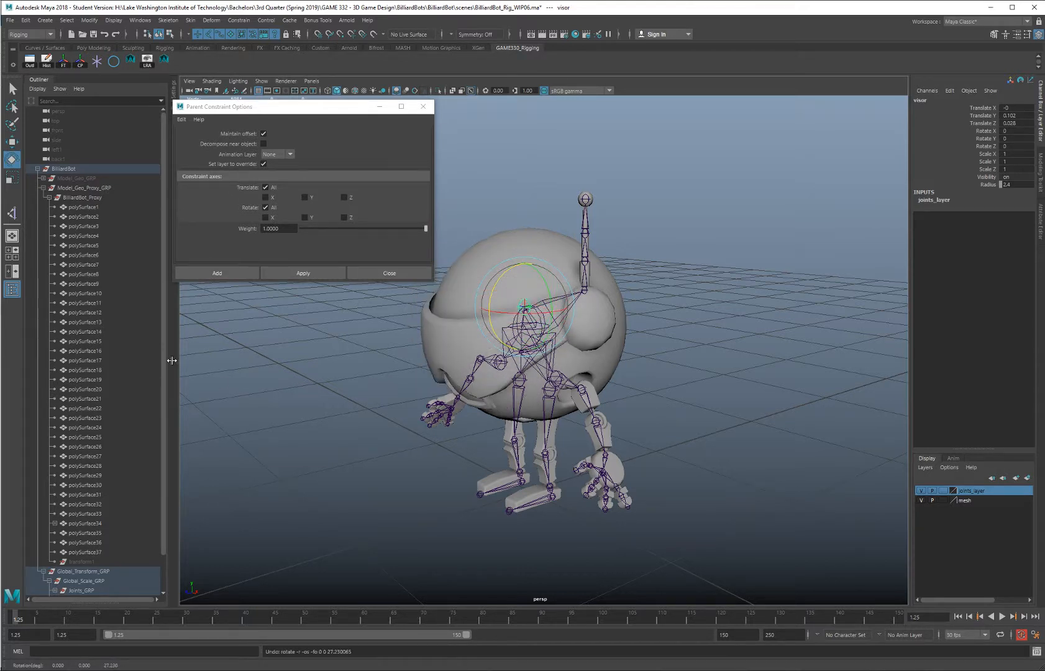
Reveal the parent constraint nested under polySurface34 and close the Parent Constraint options
left_click(54, 524)
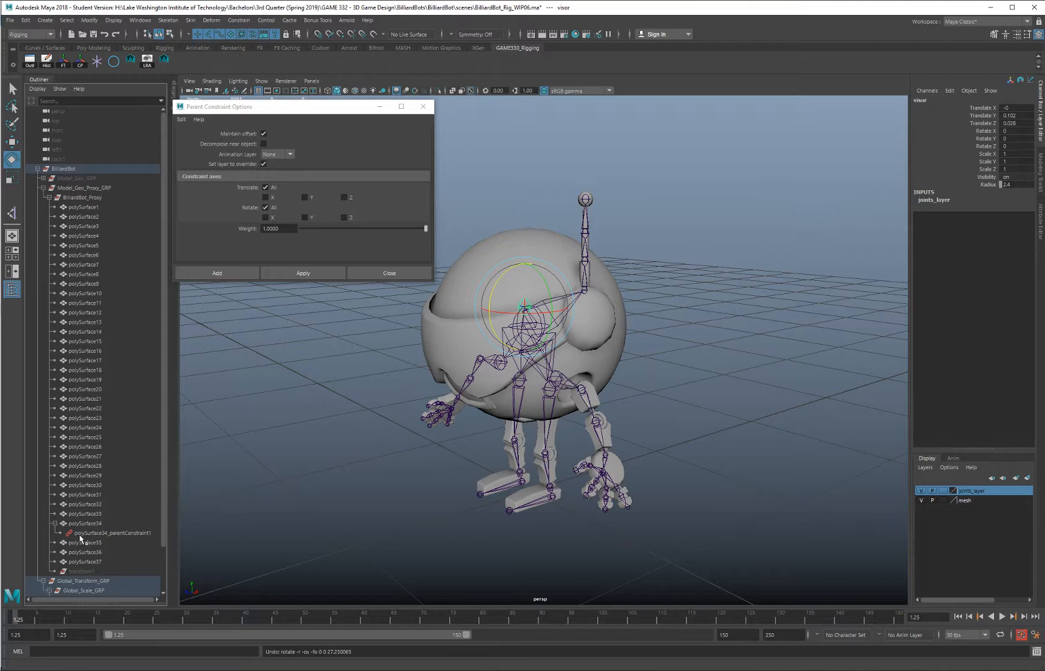
left_click(423, 106)
Test the visor constraint by swinging the visor joint about Z from several viewing angles, then reset its Rotate Z to 0
left_click_drag(402, 205, 427, 268, "alt")
middle_click_drag(427, 268, 462, 267, "alt")
right_click_drag(462, 267, 625, 283, "alt")
left_click_drag(625, 284, 538, 254, "alt")
left_click_drag(538, 278, 558, 319, "alt")
left_click_drag(658, 296, 532, 289, "alt")
key("ctrl+z")
key("ctrl+z")
key("ctrl+z")
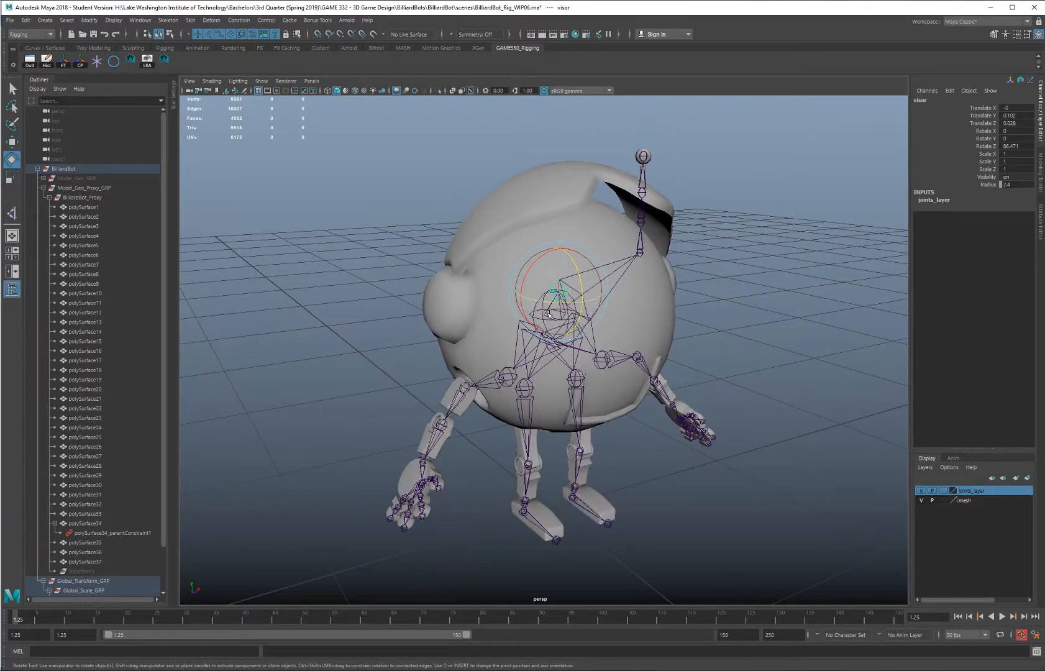
left_click_drag(648, 289, 688, 293, "alt")
mouse_move(583, 272)
left_mouse_down()
mouse_move(590, 319)
mouse_move(585, 273)
left_mouse_up()
left_click_drag(692, 276, 653, 239, "alt")
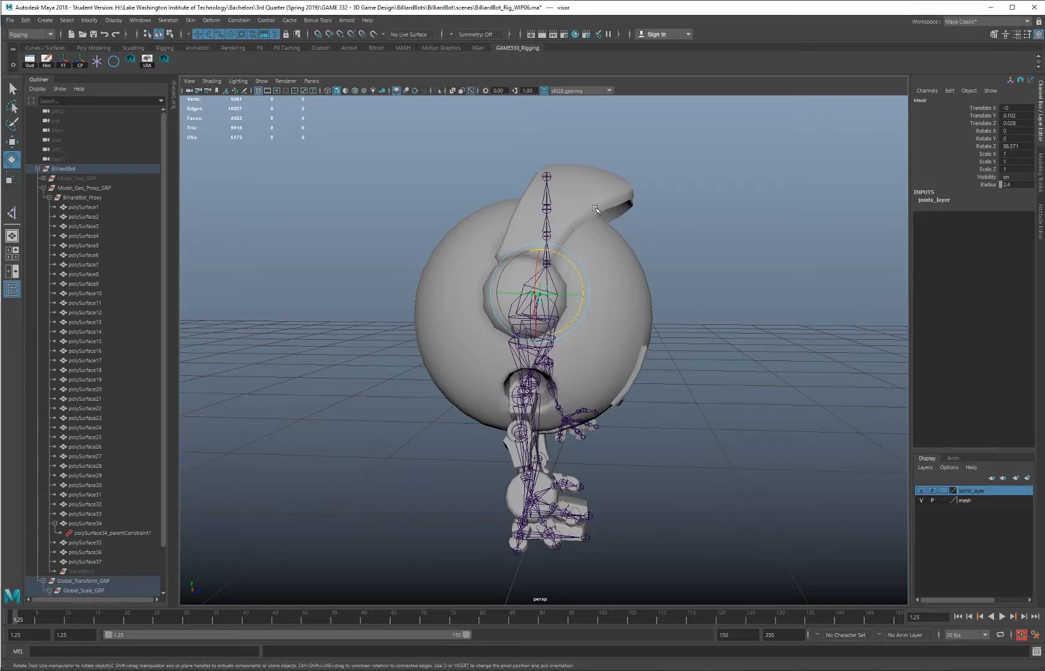
left_click_drag(573, 267, 395, 260)
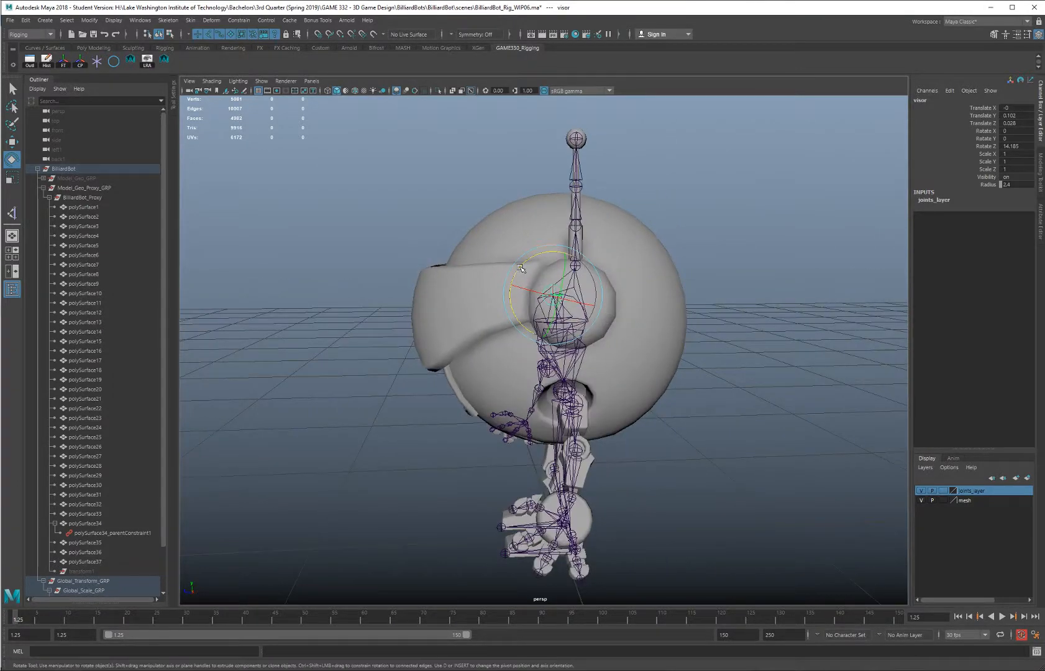
left_click_drag(522, 266, 563, 248)
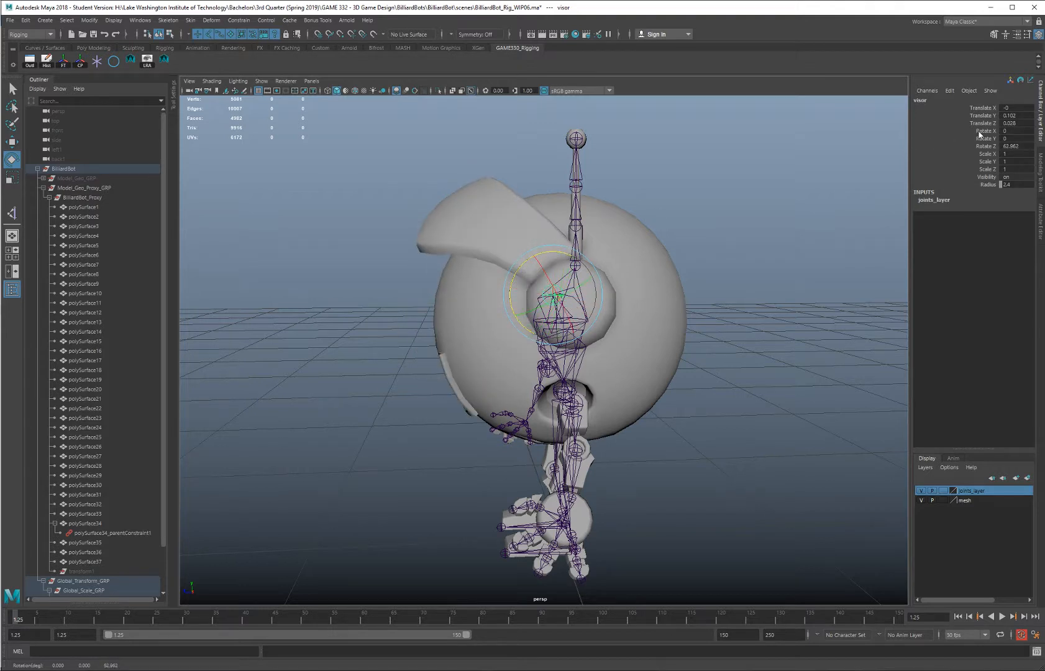
double_click(1020, 148)
type("0")
key("Return")
Try rotating the visor joint about Z to about 41 degrees and undo the rotation
left_click_drag(541, 253, 564, 247)
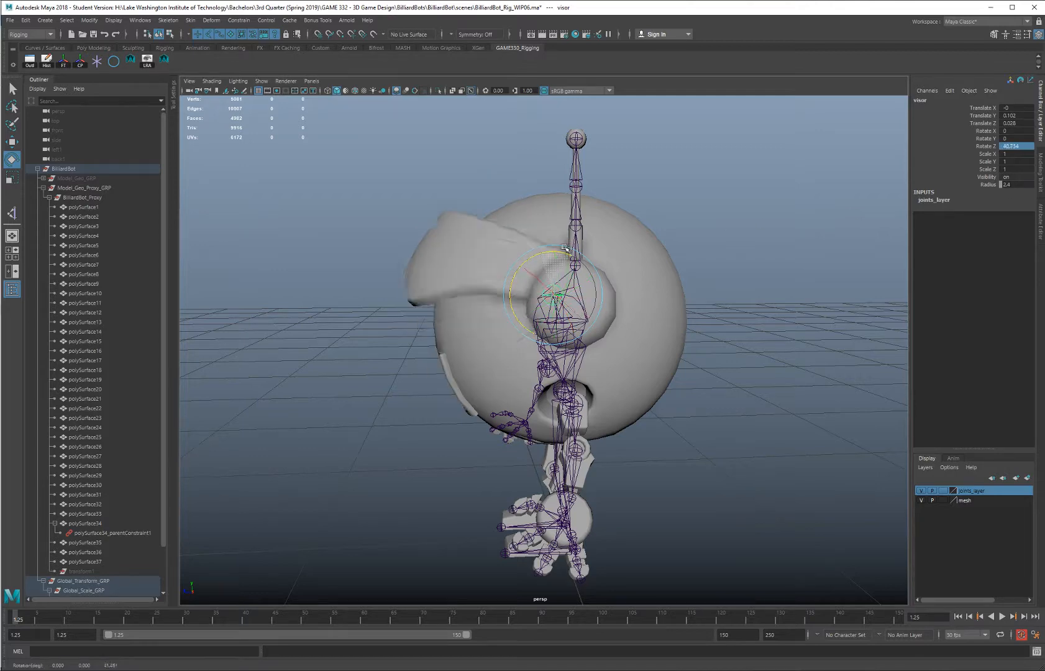
key("ctrl+z")
left_click_drag(432, 271, 518, 271, "alt")
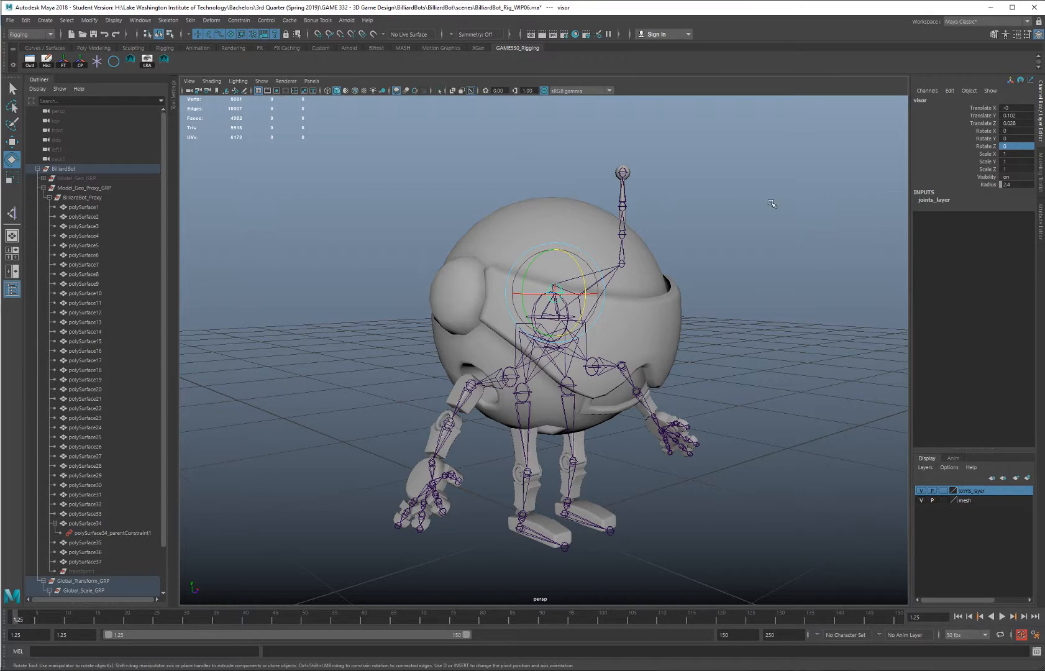
left_click_drag(723, 205, 628, 219, "alt")
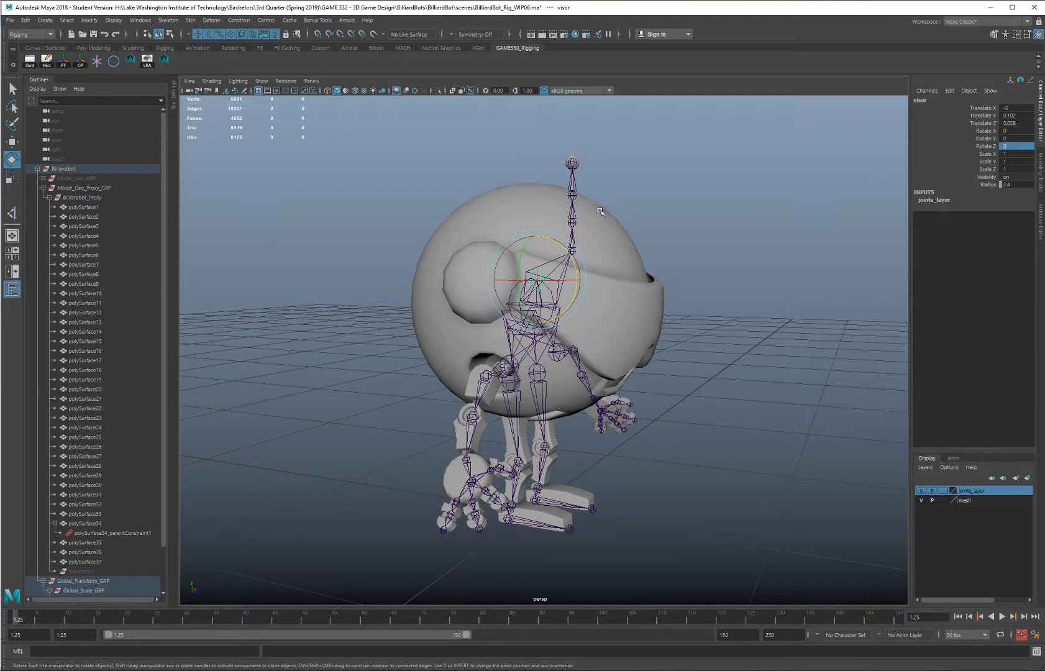
Raise the visor to about 79 degrees around the joint's Z axis to check its fit against the head, then restore Rotate Z to 0
mouse_move(559, 247)
left_mouse_down()
mouse_move(584, 236)
mouse_move(558, 250)
left_mouse_up()
left_click_drag(589, 296, 604, 247, "alt")
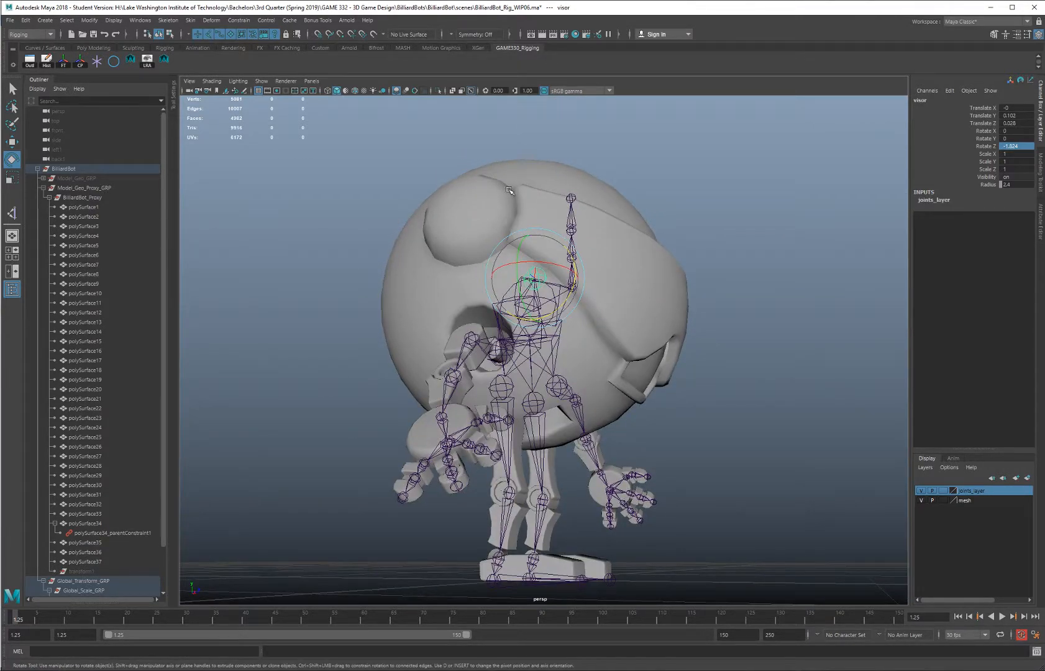
left_click_drag(515, 187, 524, 251, "alt")
left_click_drag(573, 247, 533, 214)
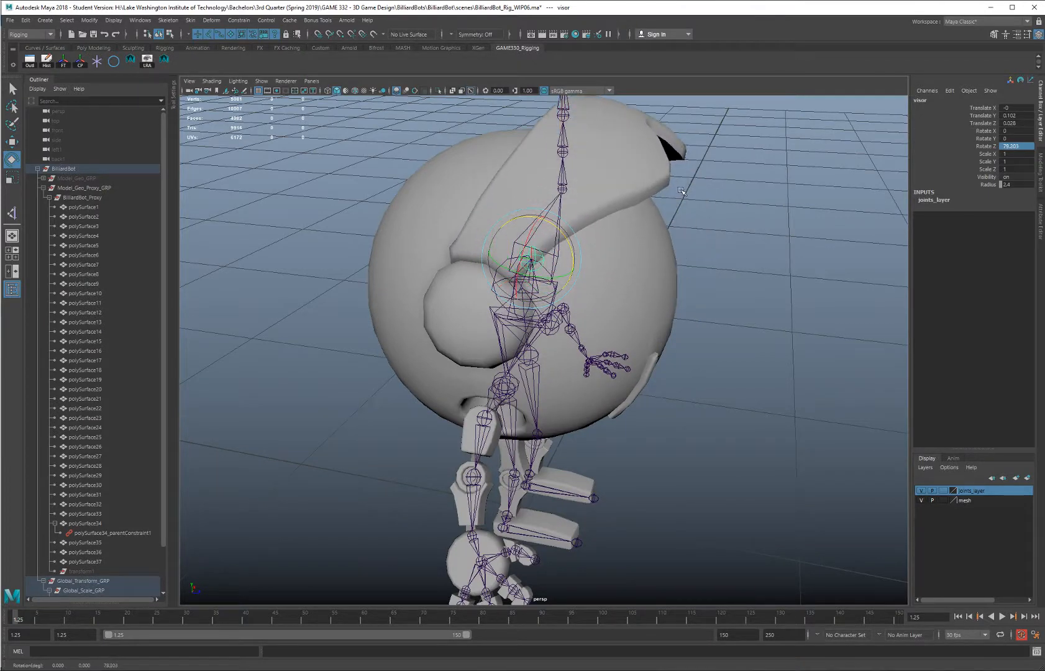
left_click_drag(482, 262, 501, 247, "alt")
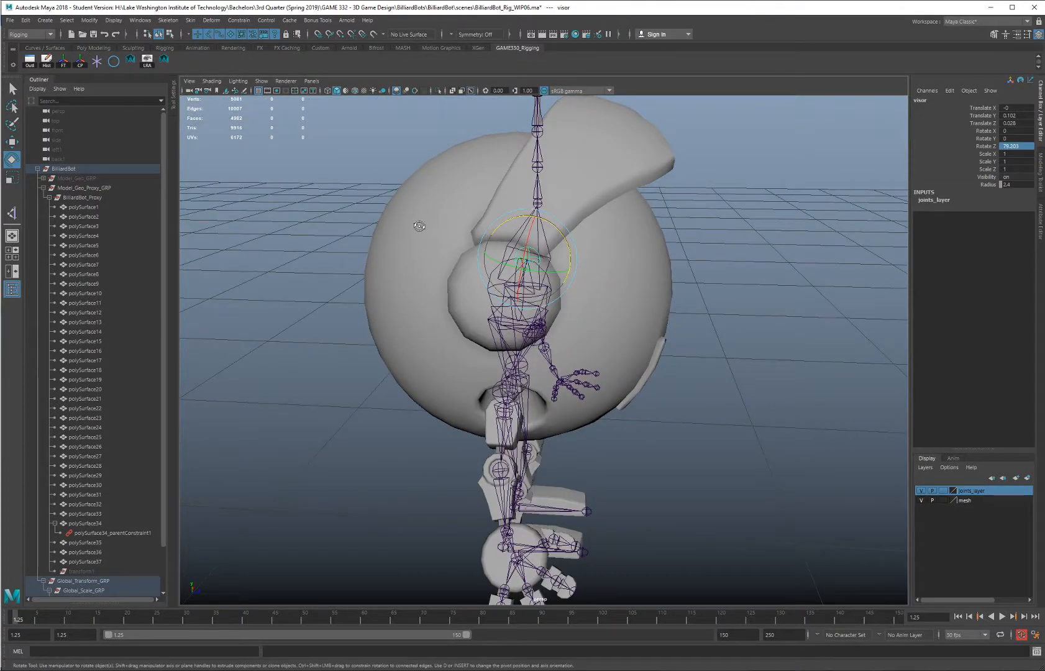
left_click_drag(417, 231, 442, 214, "alt")
middle_click_drag(678, 183, 759, 349)
key("ctrl+z")
key("ctrl+z")
key("ctrl+z")
key("ctrl+z")
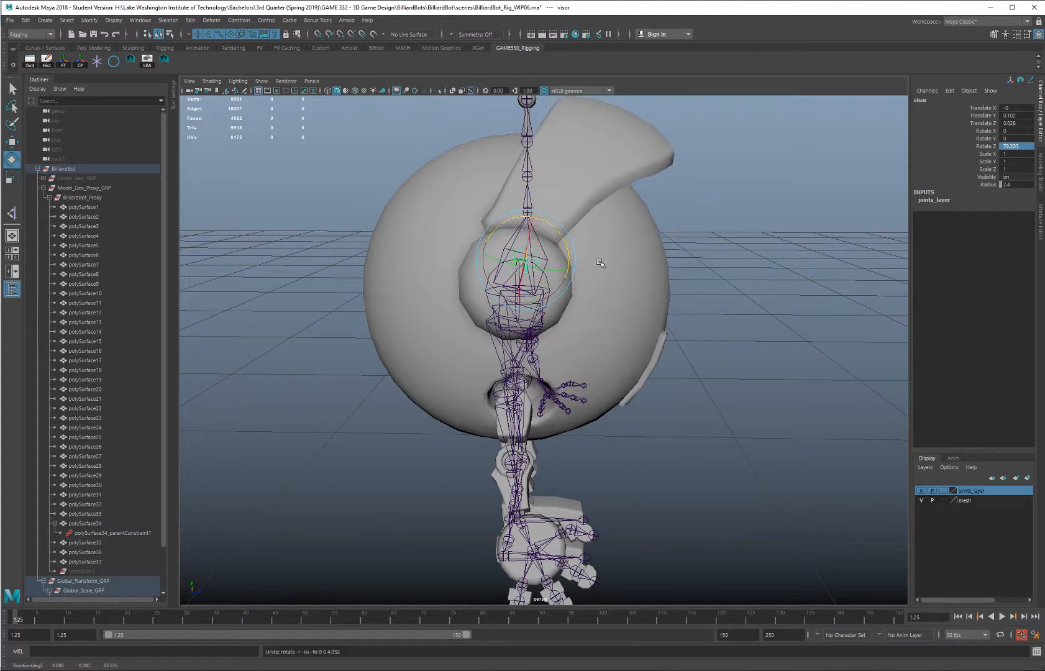
left_click(1019, 147)
type("0")
key("Return")
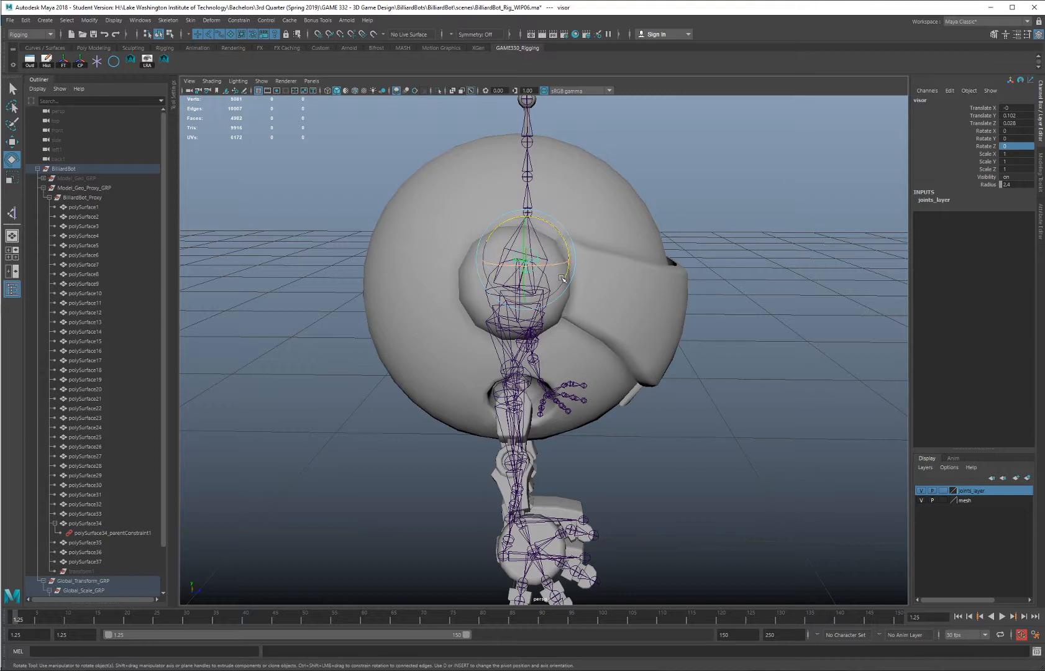
Try shifting the visor joint back along Z to a Translate Z of about -0.02, then undo the move
left_click_drag(440, 275, 553, 251, "alt")
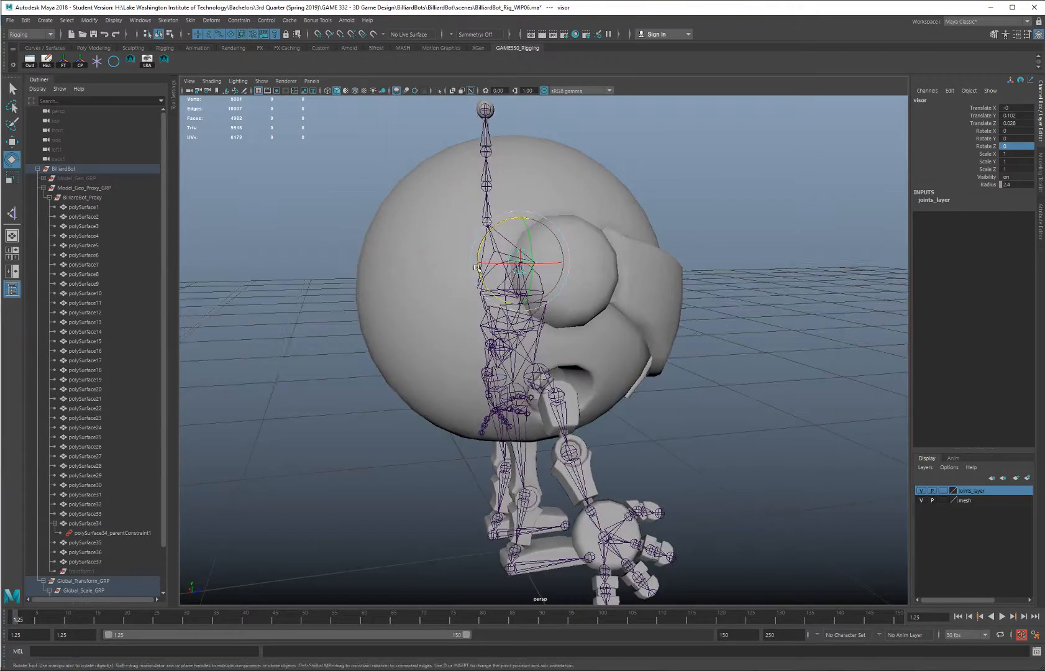
left_click_drag(592, 235, 454, 275, "alt")
left_click_drag(595, 368, 457, 343, "alt")
mouse_move(355, 349)
middle_mouse_down()
mouse_move(348, 310)
mouse_move(334, 365)
mouse_move(373, 299)
mouse_move(413, 287)
mouse_move(353, 360)
middle_mouse_up()
key("ctrl+z")
mouse_move(317, 377)
left_mouse_down("alt")
mouse_move(380, 373)
mouse_move(314, 372)
left_mouse_up("alt")
key("w")
left_click_drag(444, 343, 428, 350, "alt")
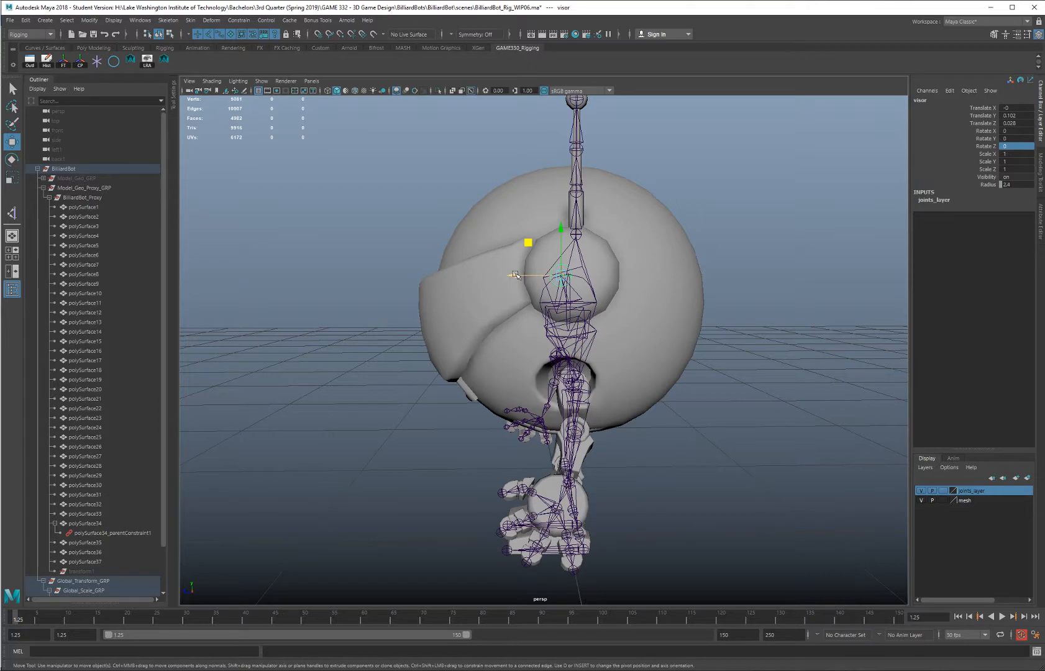
left_click_drag(515, 275, 524, 275)
mouse_move(463, 293)
left_mouse_down("alt")
mouse_move(516, 296)
mouse_move(437, 303)
mouse_move(472, 299)
left_mouse_up("alt")
left_click_drag(535, 279, 534, 284)
left_click_drag(418, 312, 584, 282, "alt")
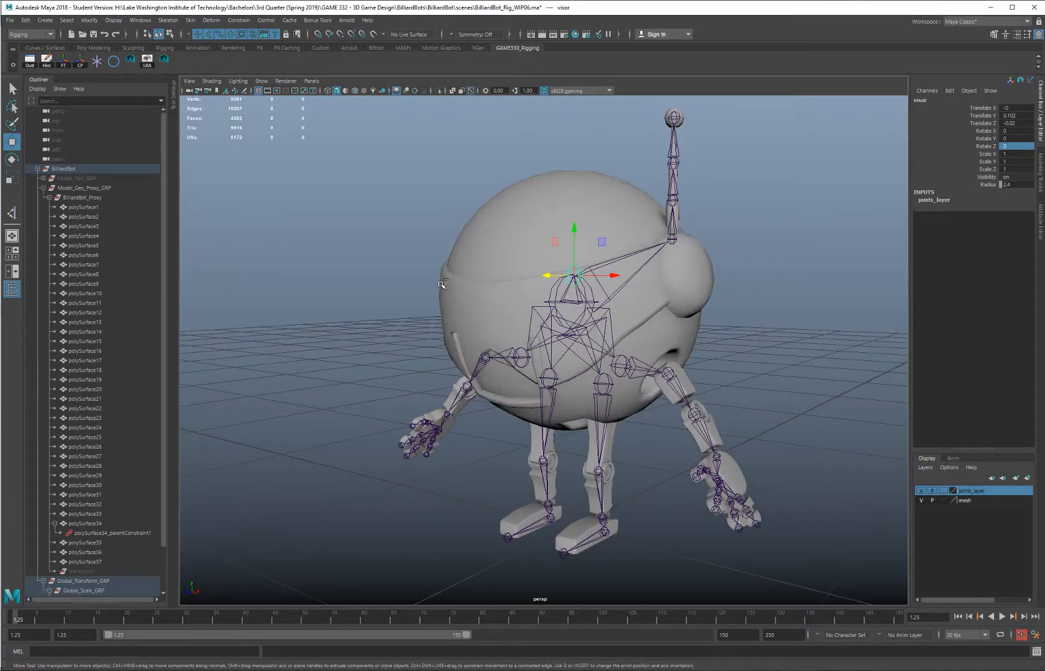
left_click_drag(441, 284, 410, 303, "alt")
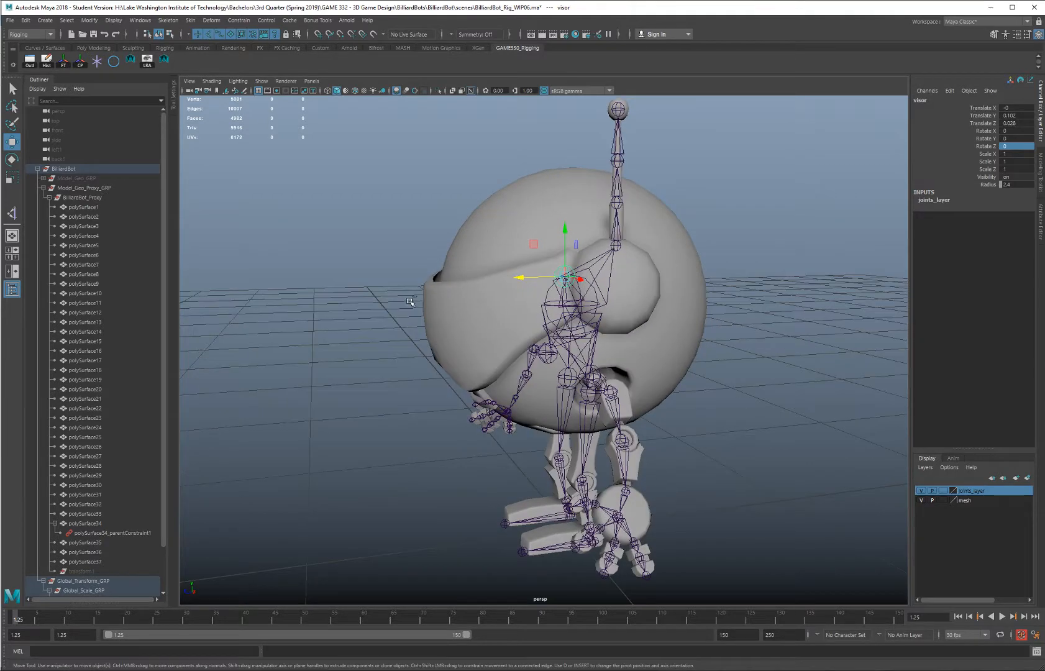
key("ctrl+z")
Parent-constrain the lowest antenna piece, polySurface8, to the antena_01 joint with Maintain offset on
left_click_drag(370, 329, 826, 320, "alt")
left_click(676, 305)
left_click_drag(677, 305, 557, 295, "alt")
right_click_drag(578, 294, 773, 290, "alt")
middle_click_drag(607, 220, 593, 306, "alt")
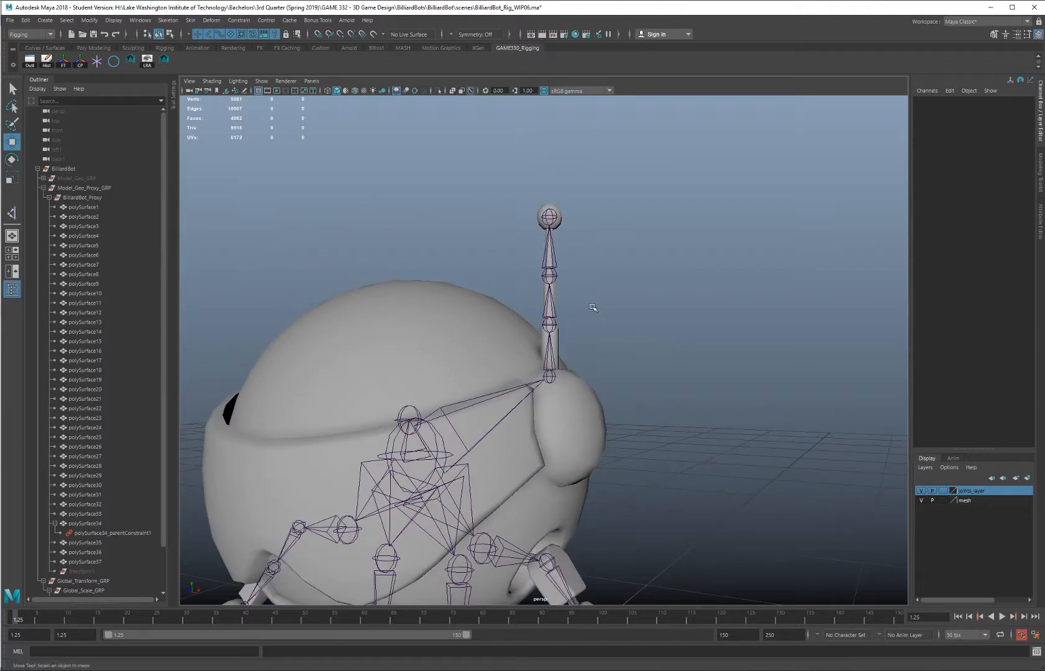
right_click_drag(584, 275, 675, 238, "alt")
middle_click_drag(660, 236, 655, 296, "alt")
mouse_move(654, 296)
left_mouse_down("alt")
mouse_move(646, 310)
mouse_move(668, 303)
left_mouse_up("alt")
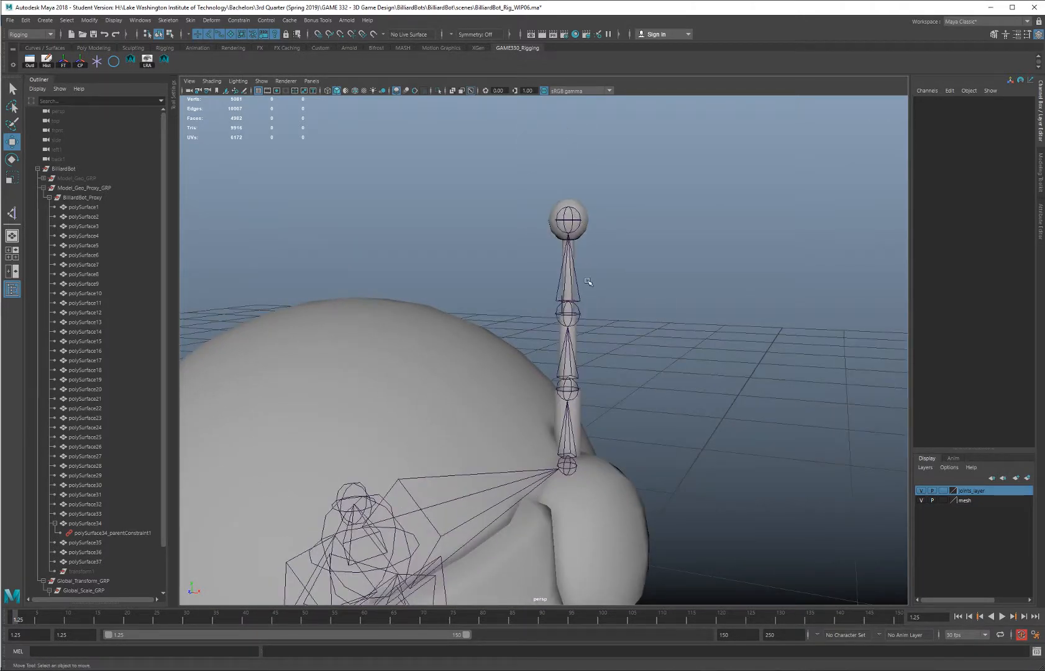
middle_click_drag(598, 378, 598, 307, "alt")
right_click_drag(606, 360, 683, 385, "alt")
left_click_drag(628, 368, 615, 350, "alt")
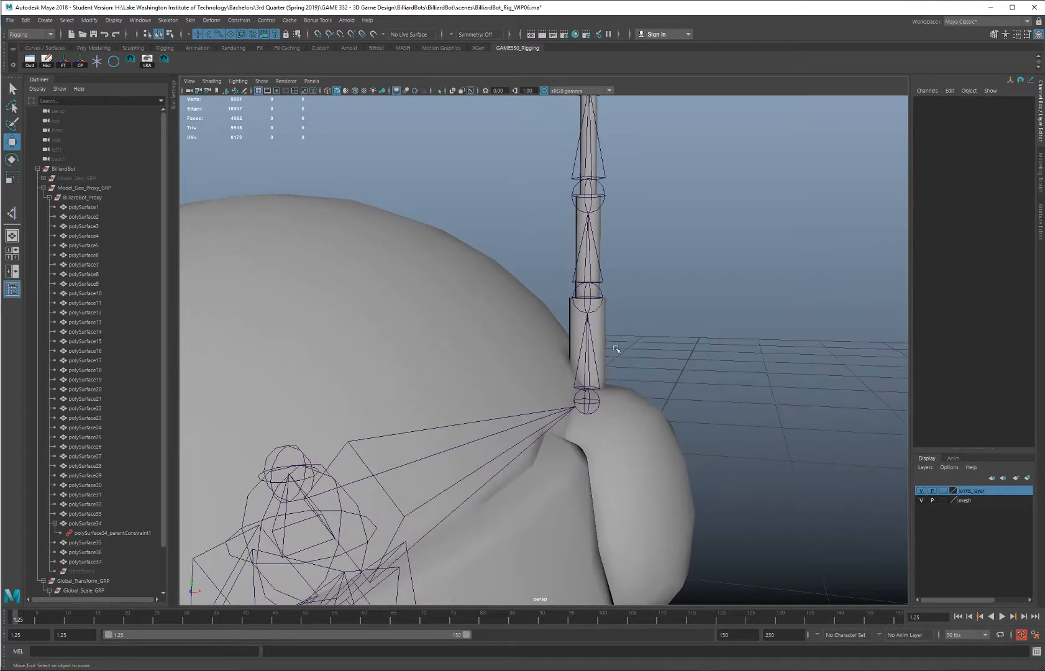
left_click(600, 318)
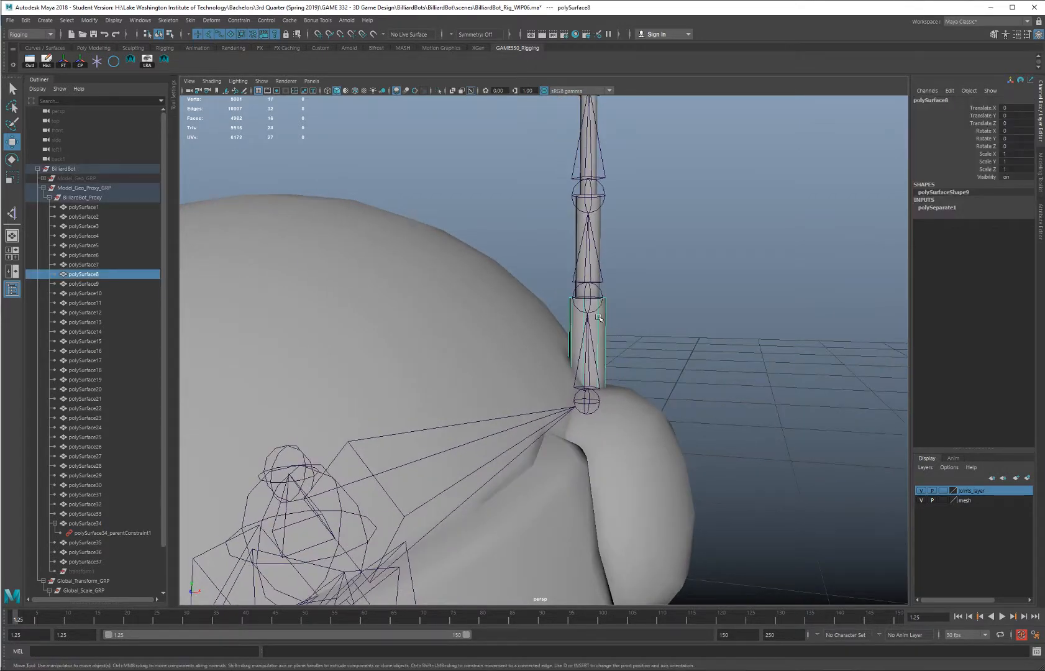
left_click(594, 403)
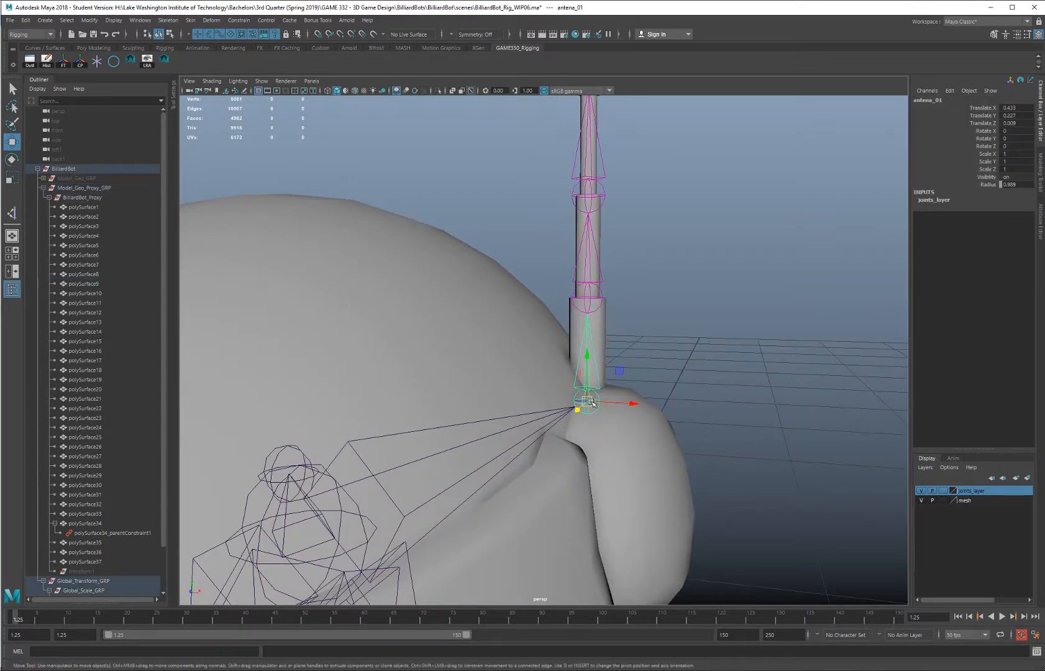
left_click(599, 324)
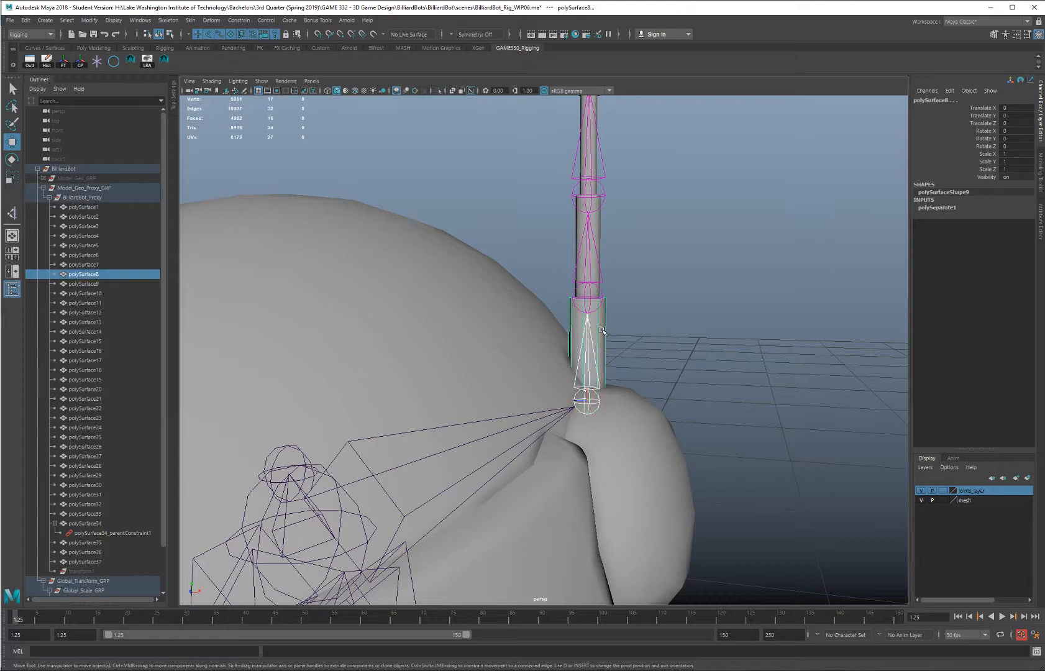
left_click(239, 19)
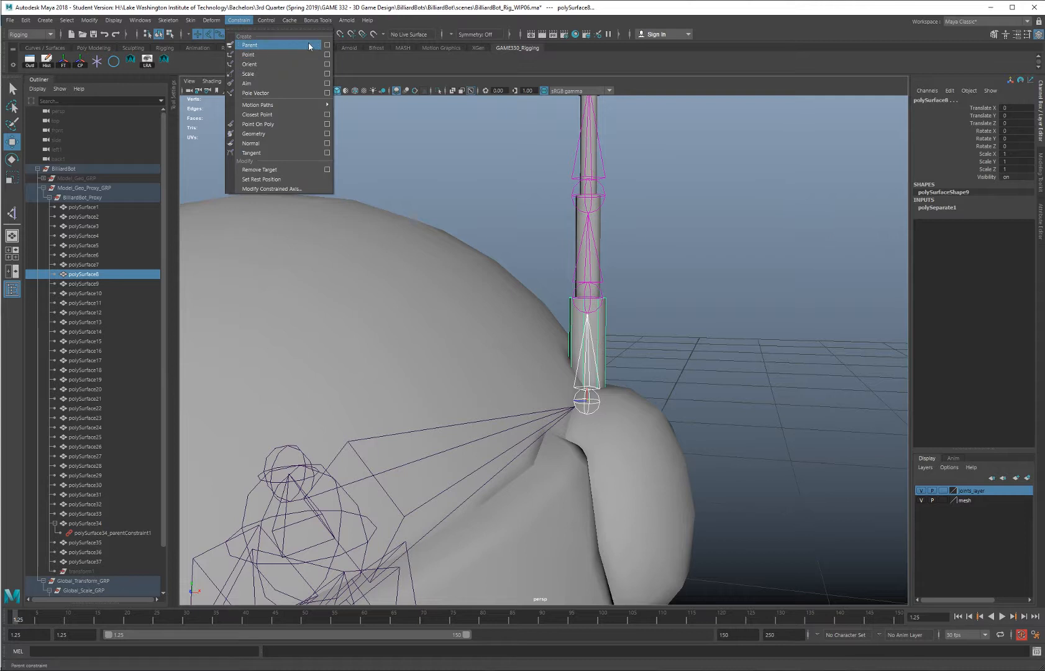
left_click(327, 46)
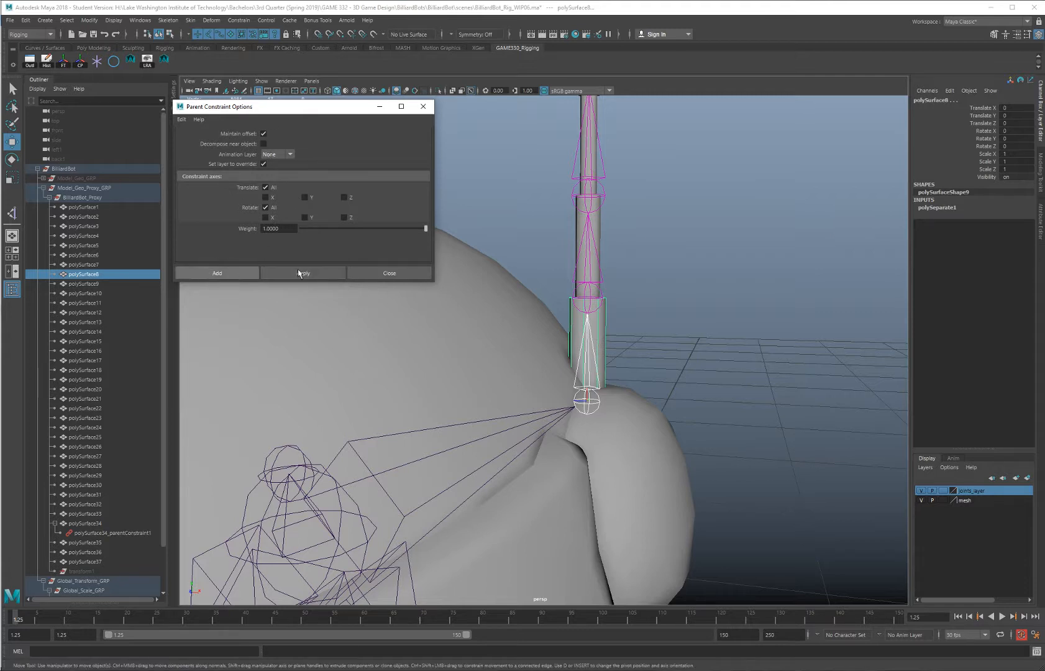
left_click(304, 272)
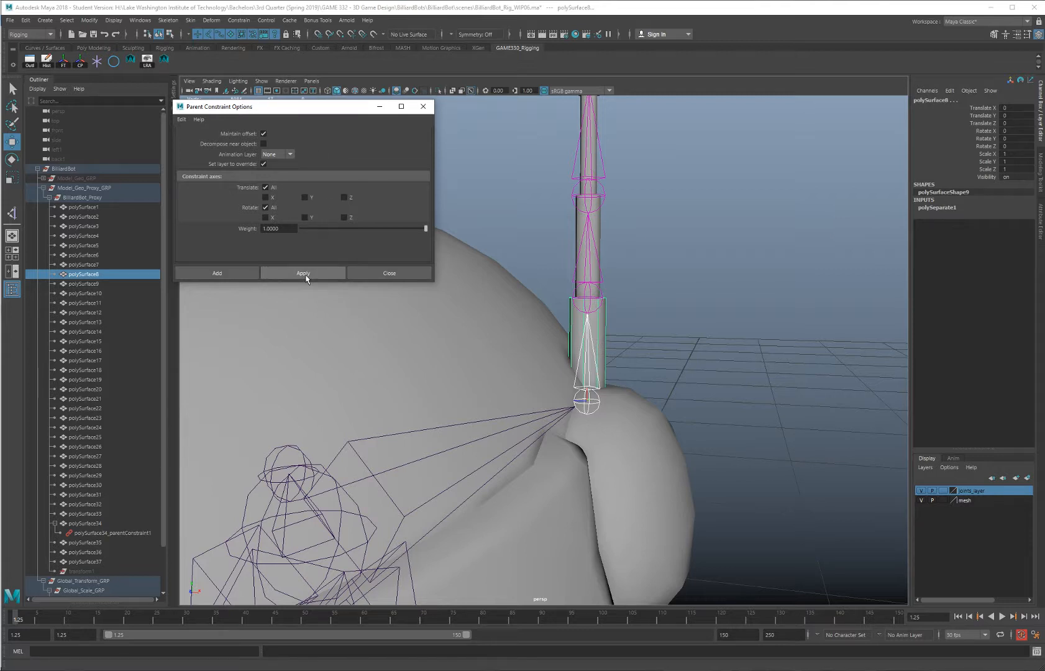
left_click(306, 278)
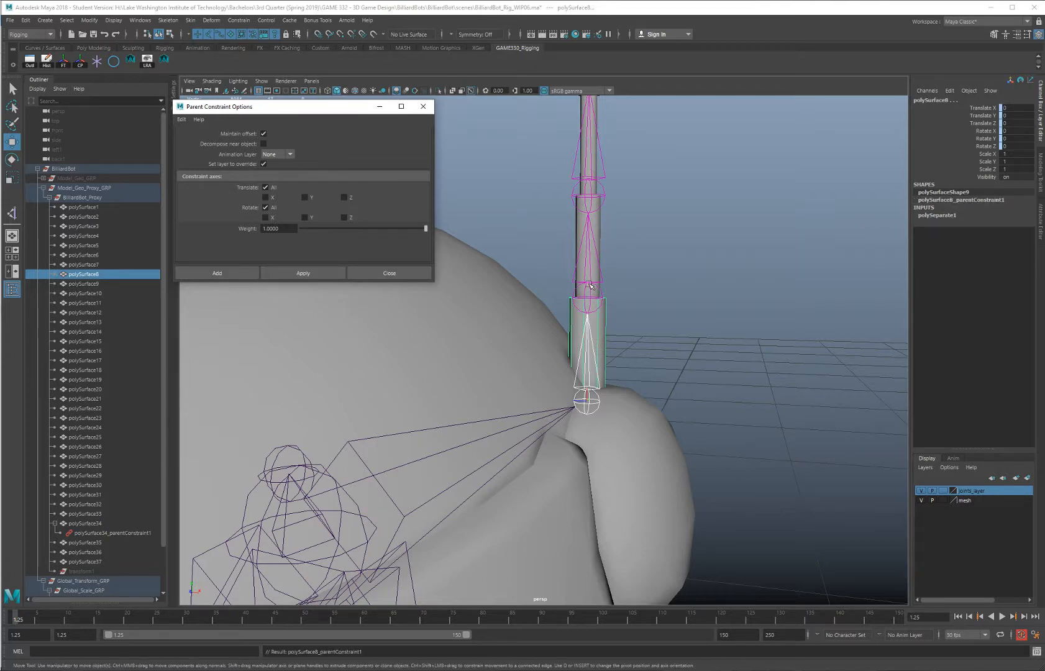
Parent-constrain the middle antenna piece to the second antenna joint and the top piece with the ball to the third antenna joint
left_click(602, 217)
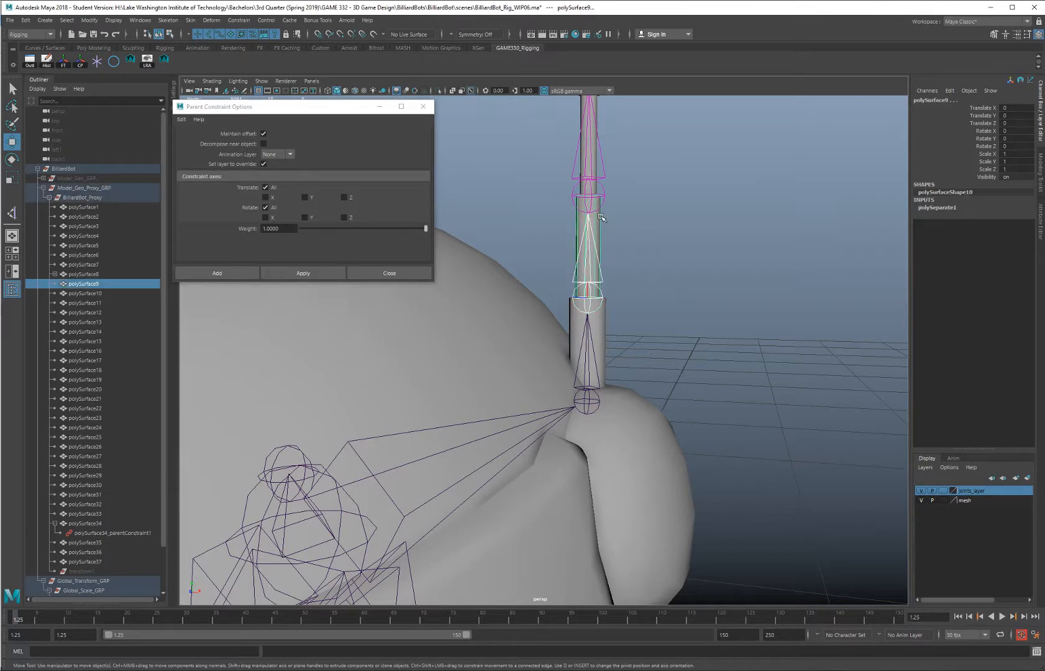
left_click(333, 277)
middle_click_drag(600, 107, 586, 199, "alt")
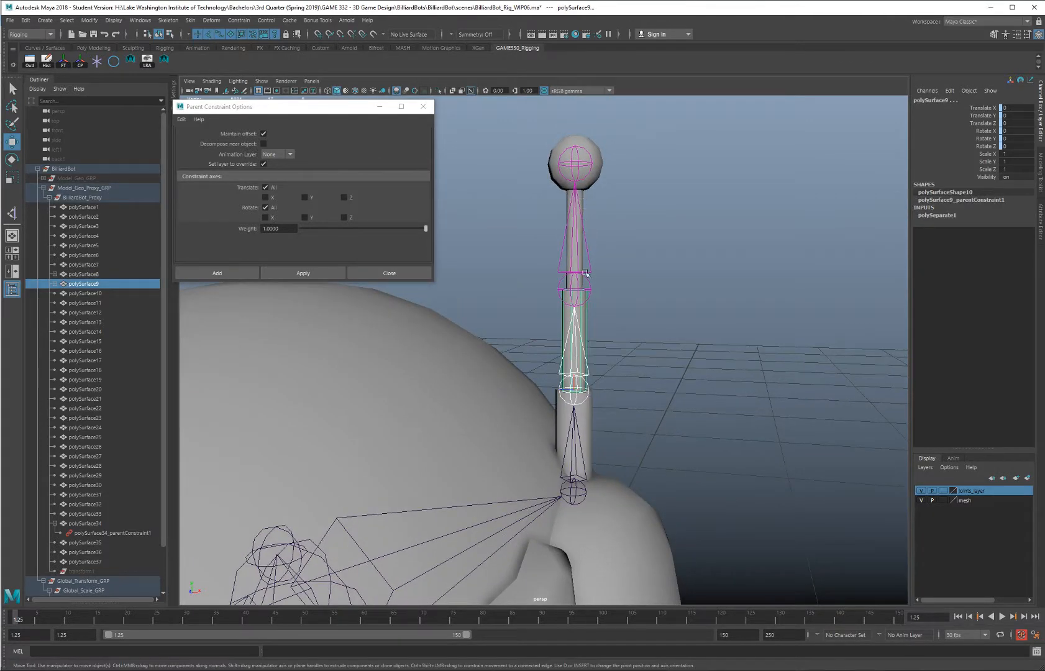
left_click(567, 198)
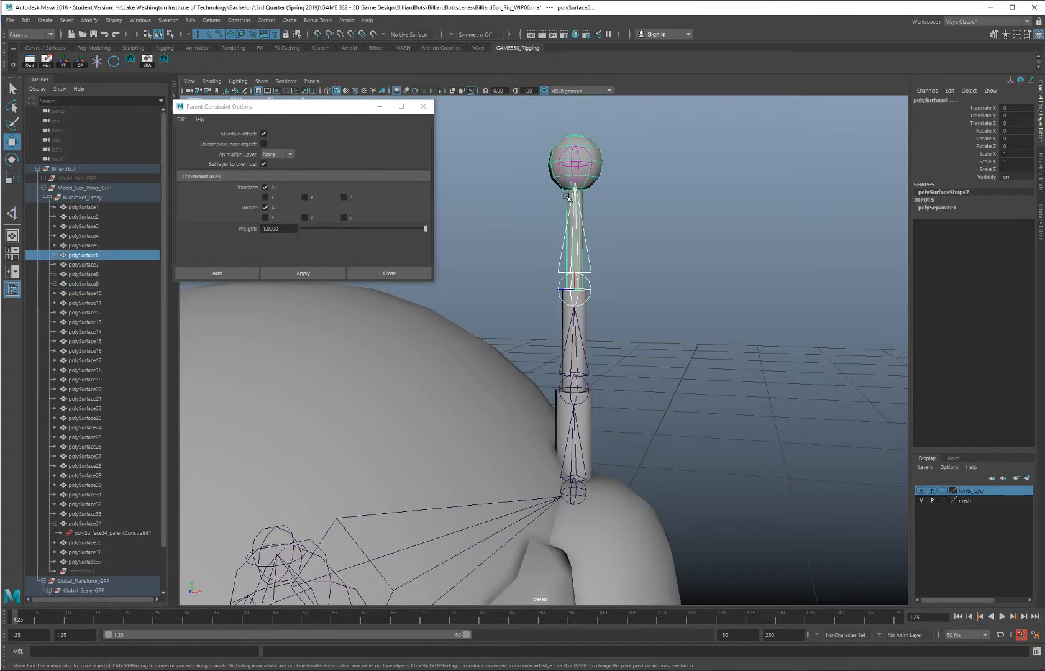
left_click(337, 275)
middle_click_drag(634, 178, 635, 226, "alt")
scroll(569, 200, "up", 2)
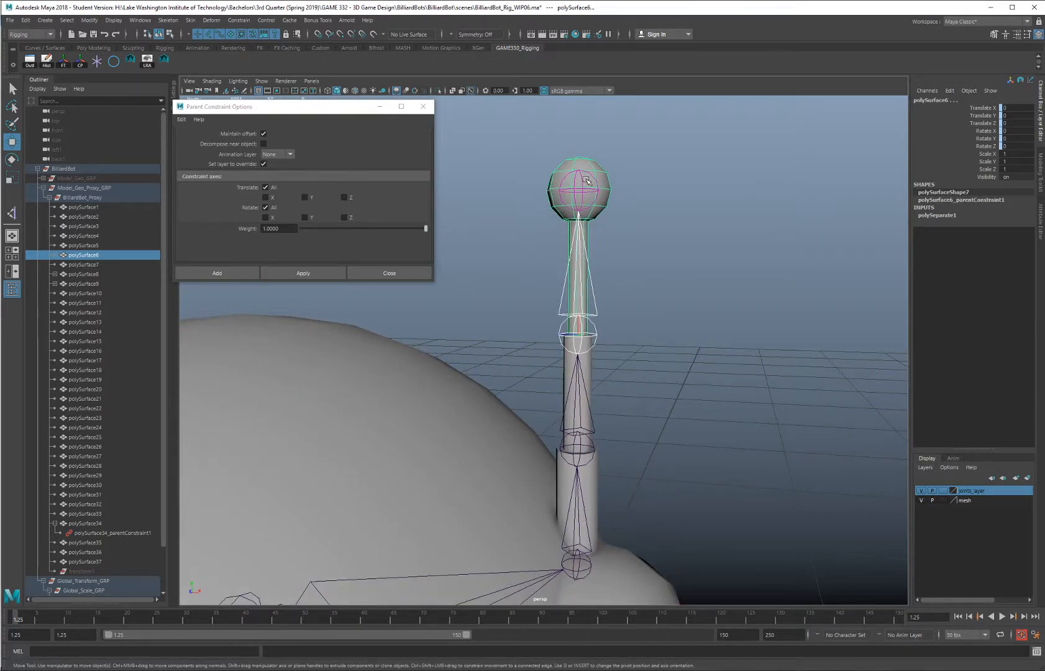
Try sliding the antena_02 joint along the antenna's length to test how its pieces telescope, then undo the move
scroll(566, 263, "down", 3)
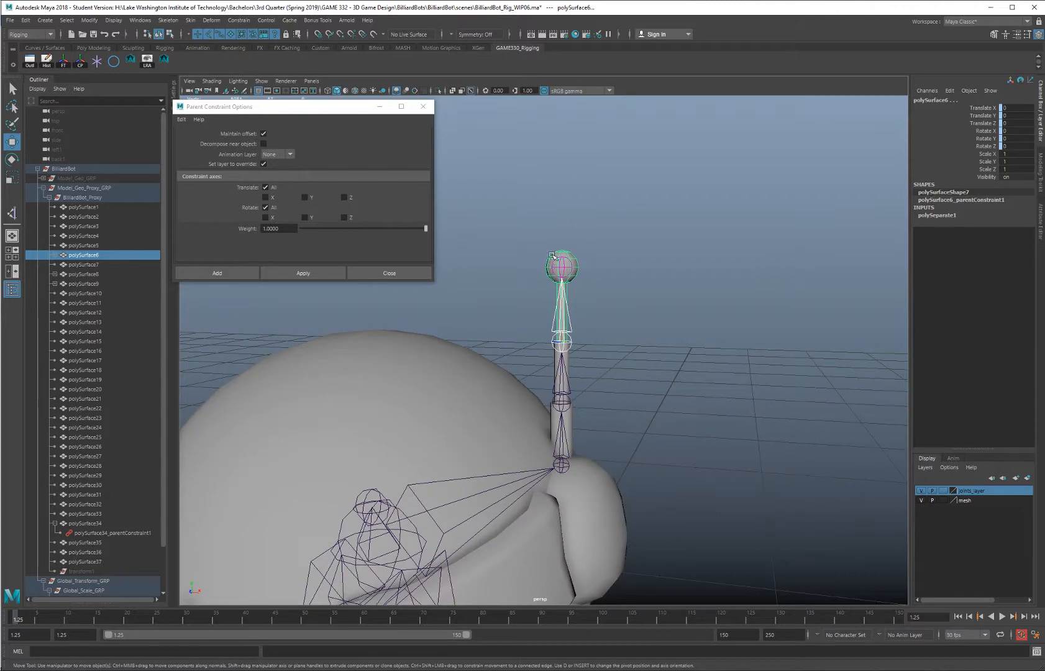
middle_click_drag(547, 352, 576, 244, "alt")
middle_click_drag(632, 297, 627, 332, "alt")
left_click(589, 333)
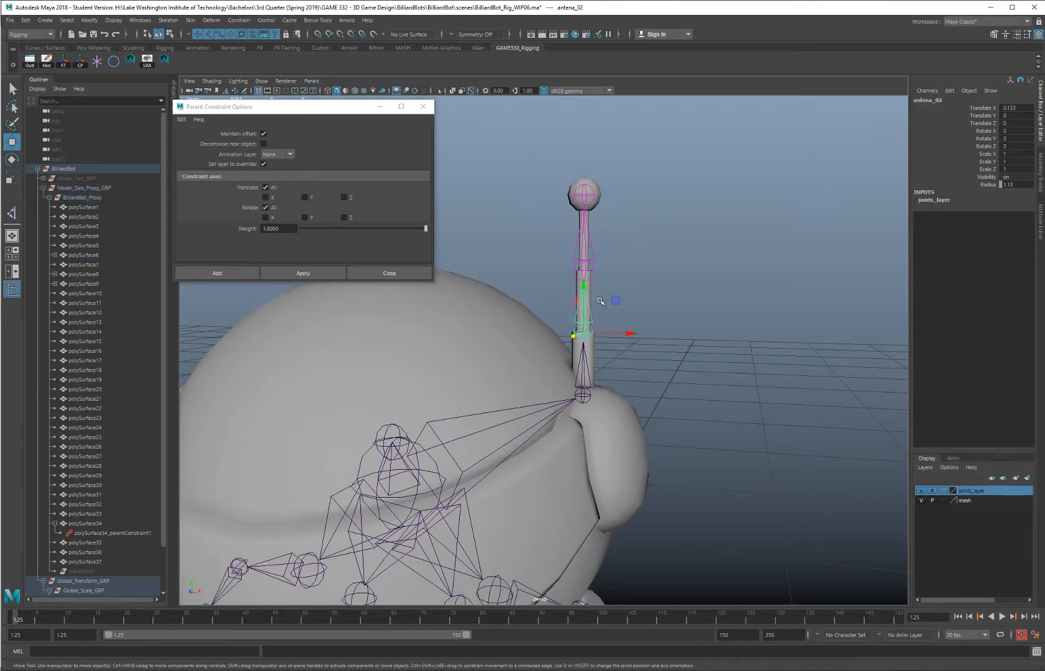
left_click_drag(585, 291, 620, 317)
left_click_drag(623, 307, 609, 298, "alt")
right_click_drag(609, 298, 758, 413, "alt")
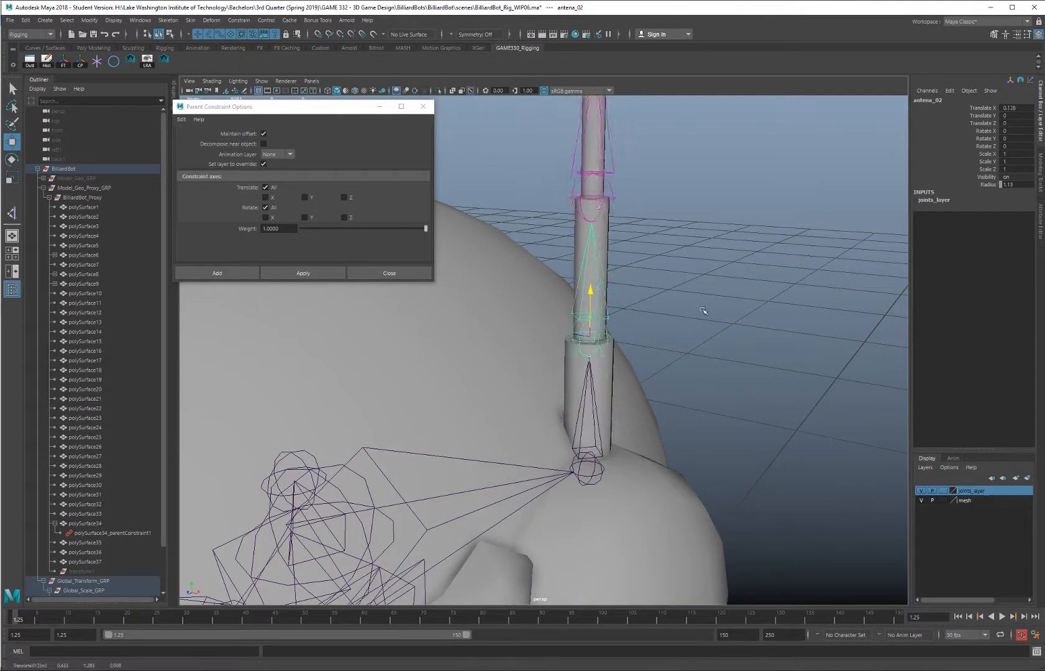
key("ctrl+z")
key("ctrl+z")
key("ctrl+z")
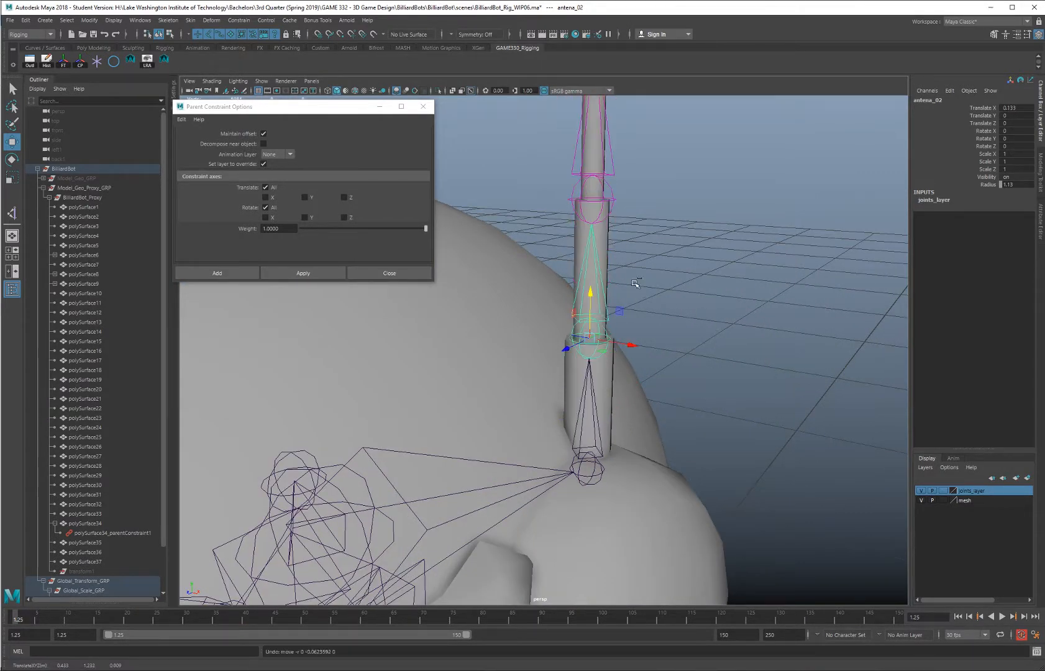
Select the three antenna joints together and collapse the antenna downward to a Translate X of about 0.055
left_click_drag(649, 288, 691, 241, "alt")
right_click_drag(691, 241, 601, 255, "alt")
left_click_drag(602, 255, 607, 306, "alt")
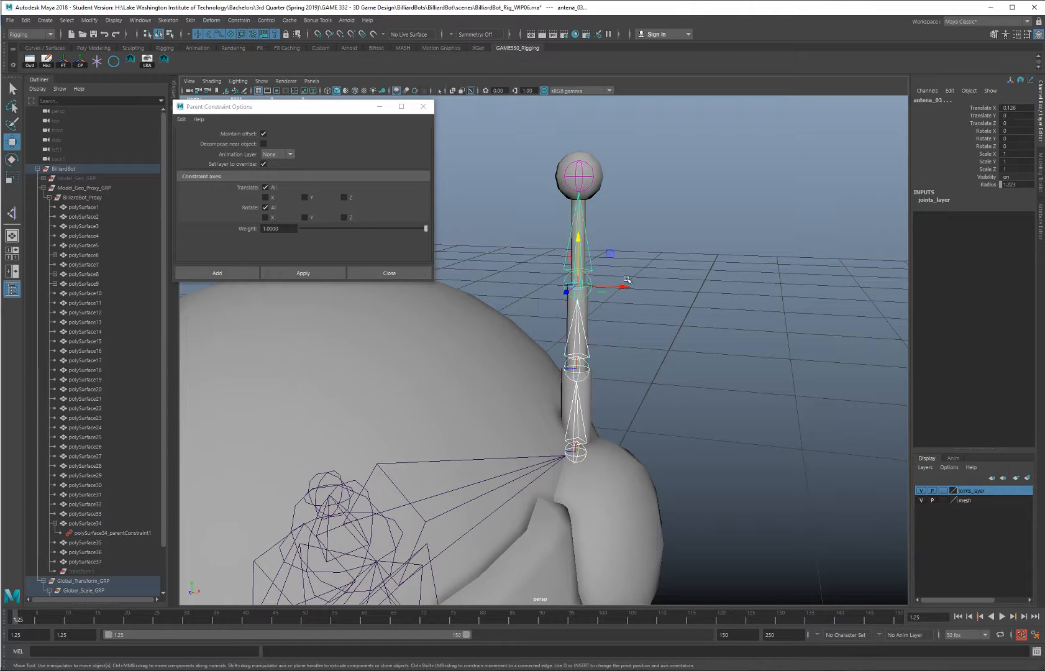
right_click_drag(627, 280, 699, 294, "alt")
left_click_drag(589, 208, 606, 368)
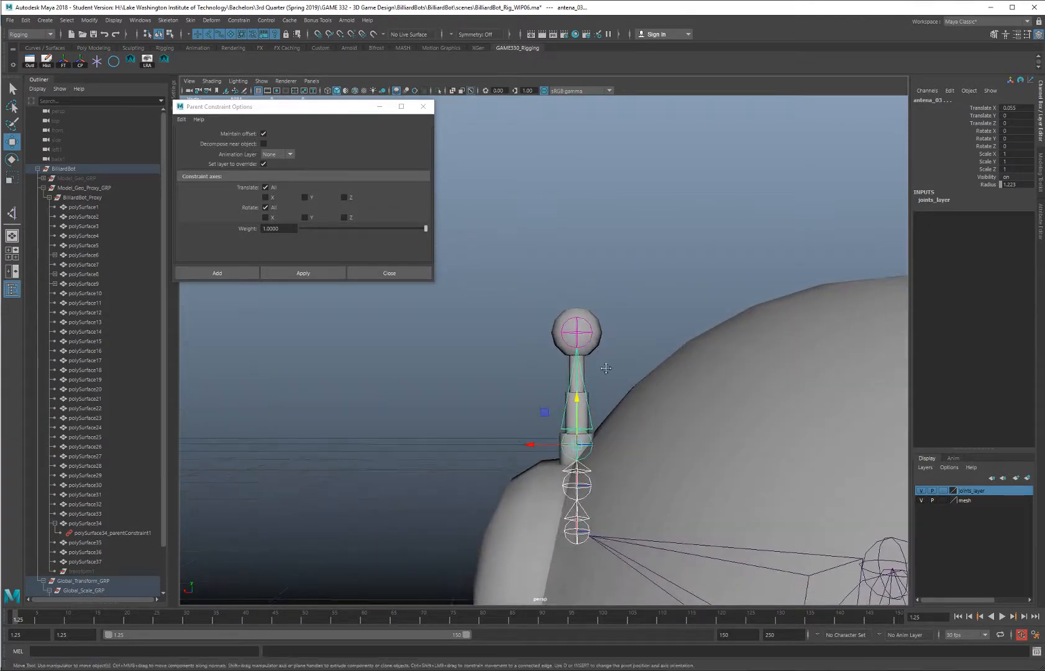
right_click_drag(606, 369, 591, 399, "alt")
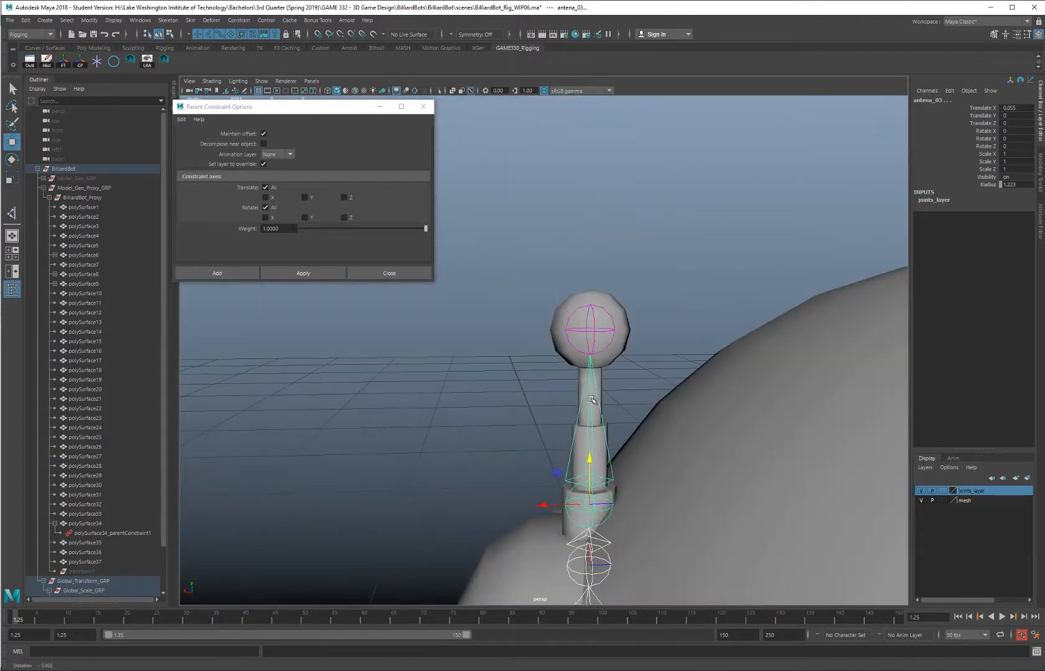
Extend the antenna joints to a Translate X of about 0.083, then undo the telescoping test moves
middle_click_drag(591, 399, 601, 379, "alt")
left_click_drag(599, 440, 715, 419)
right_click_drag(715, 419, 541, 386, "alt")
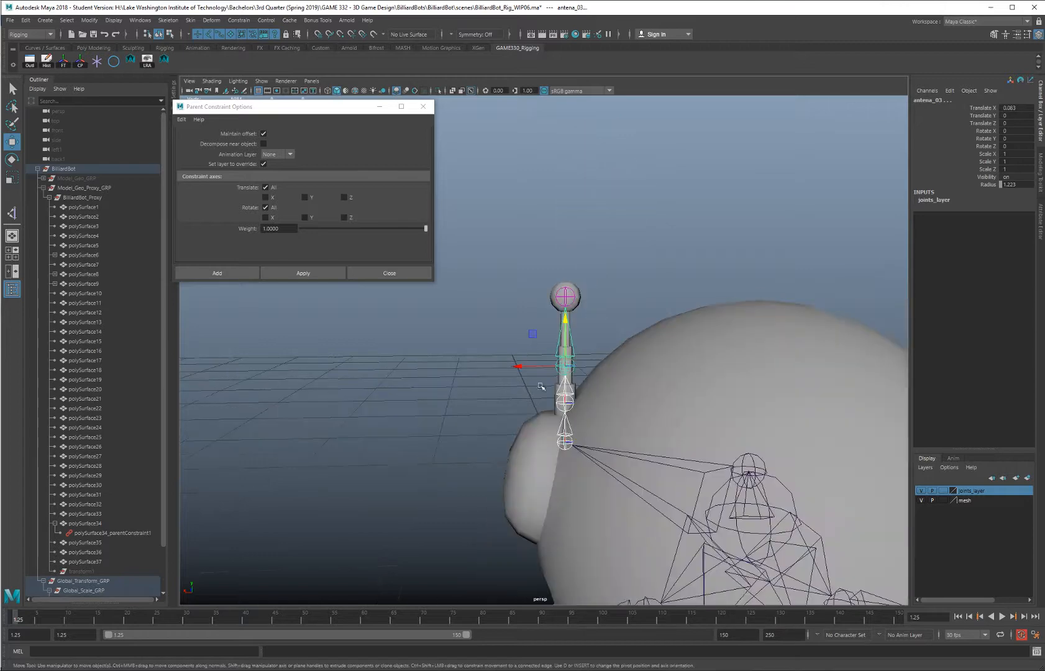
left_click_drag(518, 385, 672, 392, "alt")
key("ctrl+z")
key("ctrl+z")
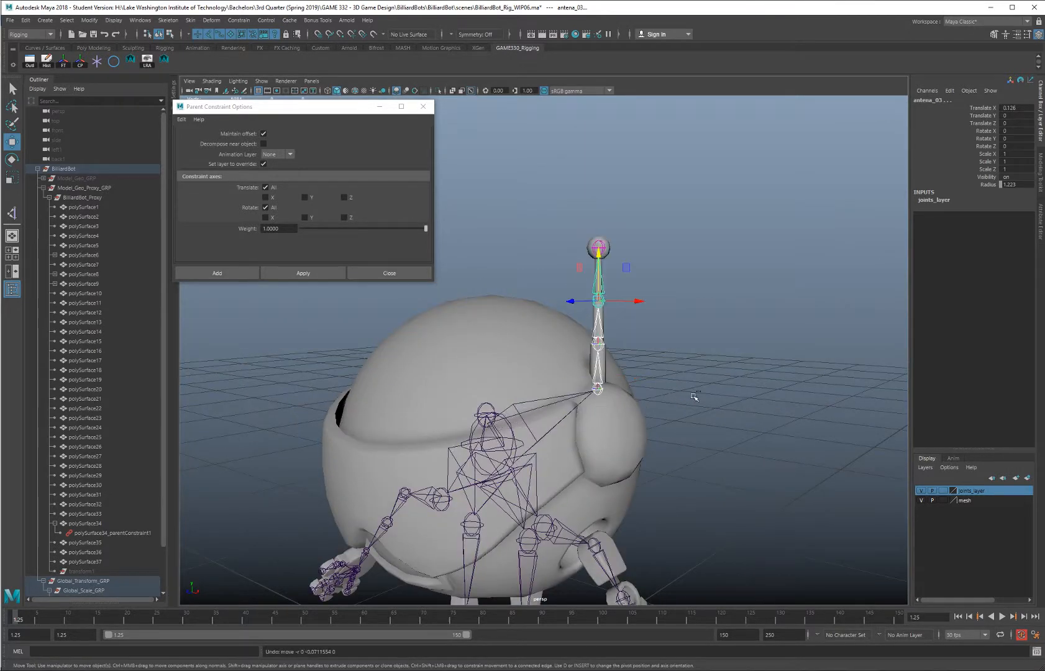
key("ctrl+z")
key("ctrl+z")
Parent-constrain the inner shoulder connector piece, polySurface29, to the left clavicle joint with Maintain offset on
left_click_drag(667, 314, 682, 311, "alt")
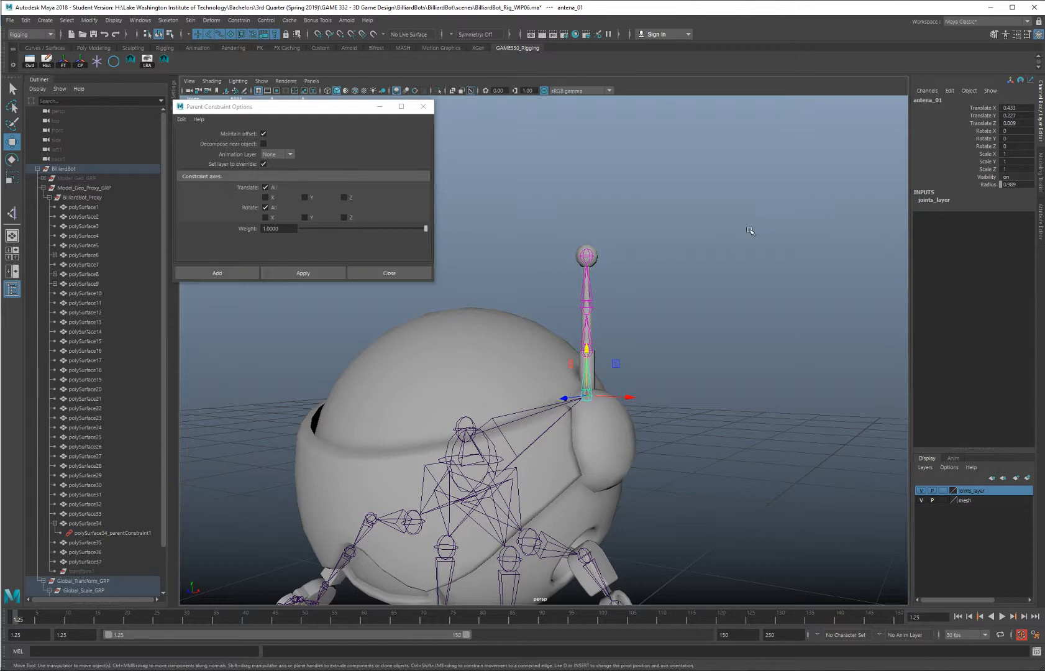
left_click_drag(649, 283, 653, 292, "alt")
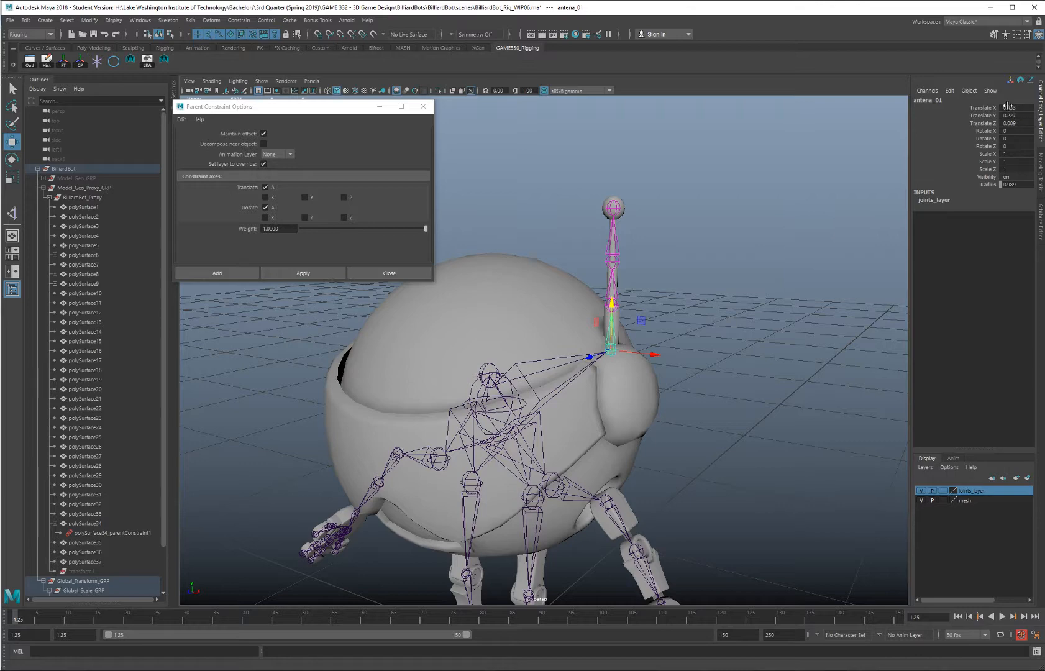
left_click(670, 253)
middle_click_drag(644, 290, 683, 245, "alt")
right_click_drag(683, 245, 659, 275, "alt")
middle_click_drag(659, 275, 670, 238, "alt")
left_click_drag(670, 237, 624, 244, "alt")
middle_click_drag(625, 280, 600, 214, "alt")
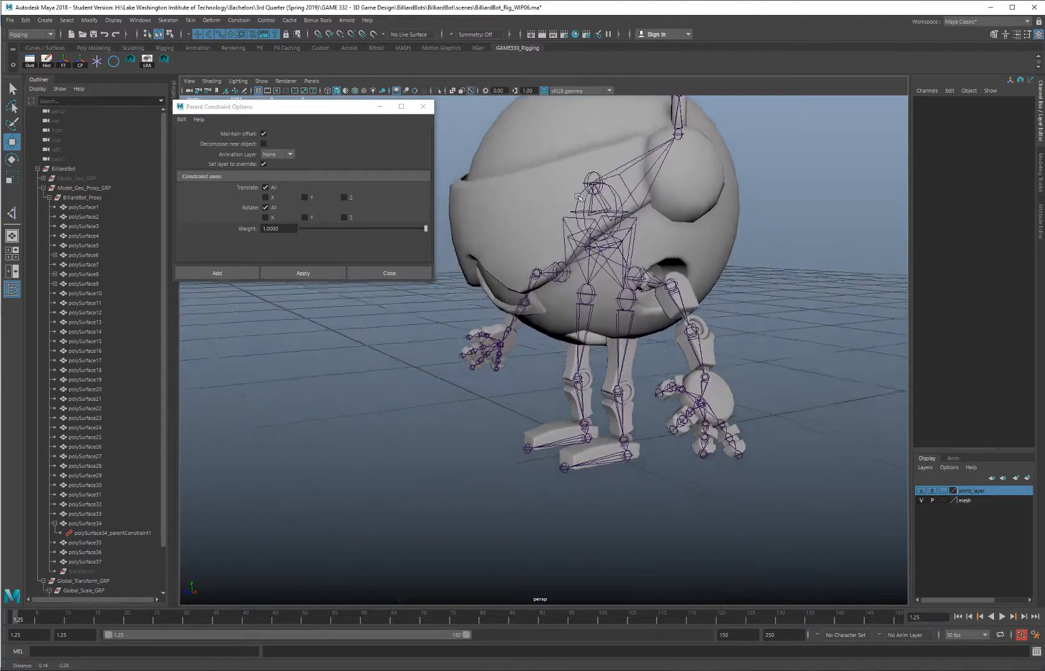
left_click_drag(560, 299, 590, 286, "alt")
right_click_drag(575, 286, 615, 291, "alt")
middle_click_drag(616, 290, 528, 280, "alt")
left_click_drag(528, 279, 690, 317, "alt")
middle_click_drag(690, 317, 712, 350, "alt")
mouse_move(711, 350)
right_mouse_down("alt")
mouse_move(746, 331)
mouse_move(712, 333)
right_mouse_up("alt")
left_click_drag(711, 332, 643, 289, "alt")
left_click(595, 276)
middle_click_drag(541, 323, 569, 338, "alt")
right_click_drag(568, 338, 559, 314, "alt")
left_click(588, 319, "shift")
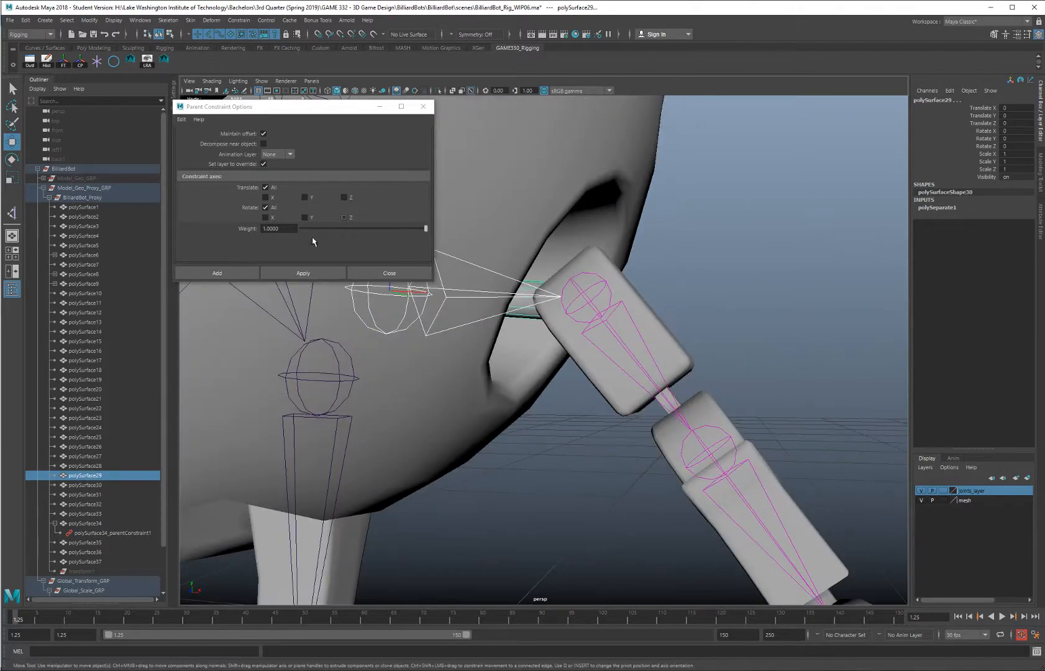
left_click(303, 274)
Parent-constrain the left upper-arm mesh piece to the shoulder_l joint with the same constraint options
scroll(534, 311, "down", 4)
left_click(569, 331)
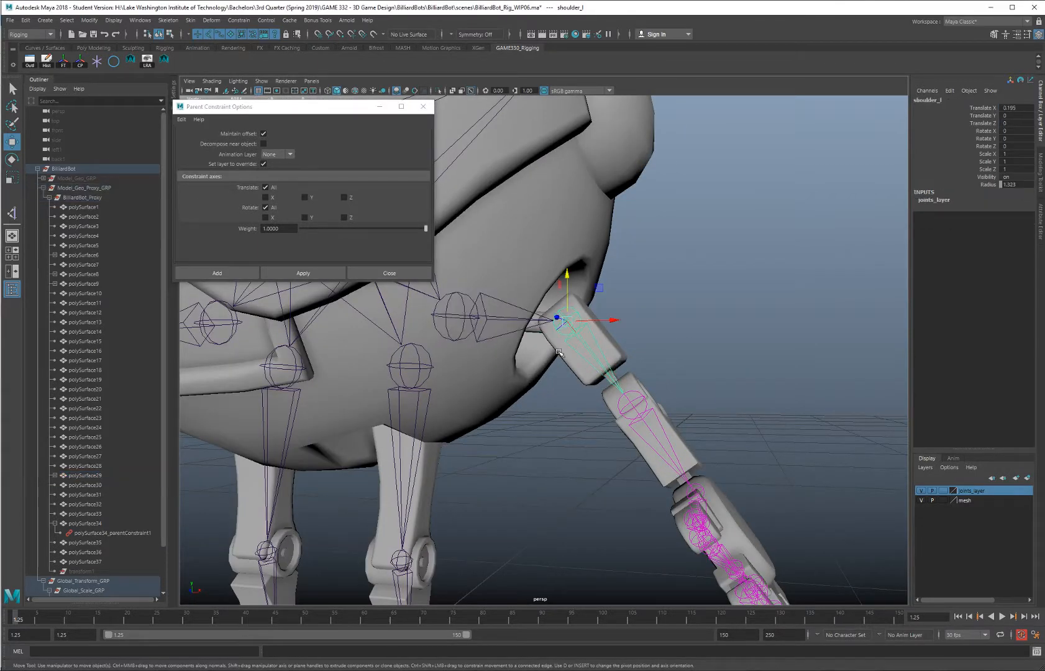
left_click(572, 363, "shift")
left_click(302, 273)
Parent-constrain the left forearm piece, polySurface35, to the left elbow joint
left_click_drag(560, 336, 595, 359, "alt")
left_click(581, 325)
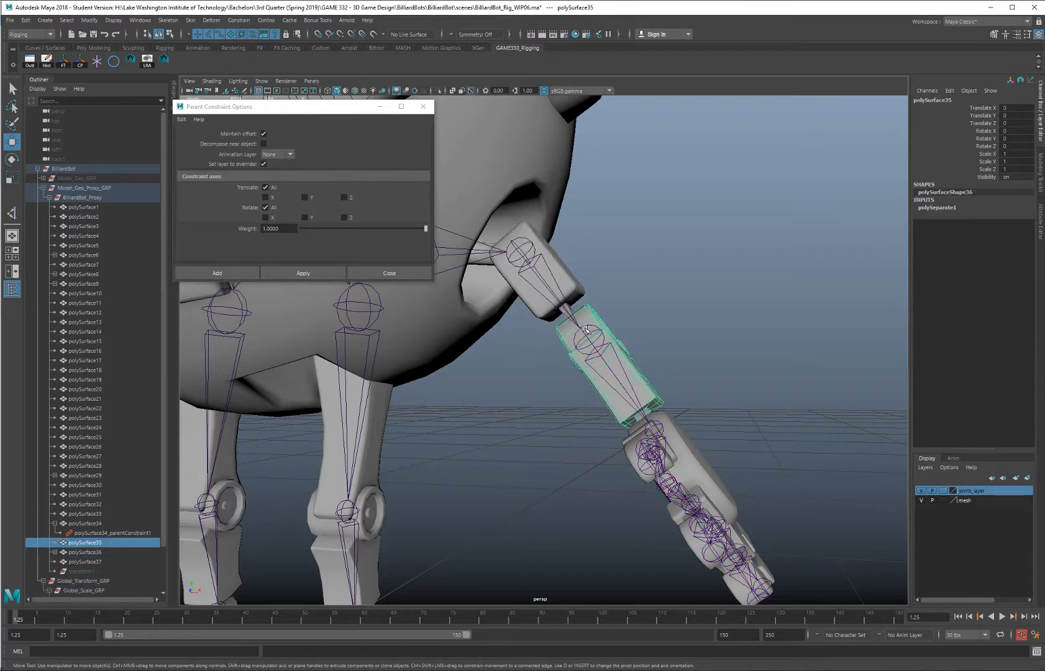
left_click(584, 336)
left_click(606, 402, "shift")
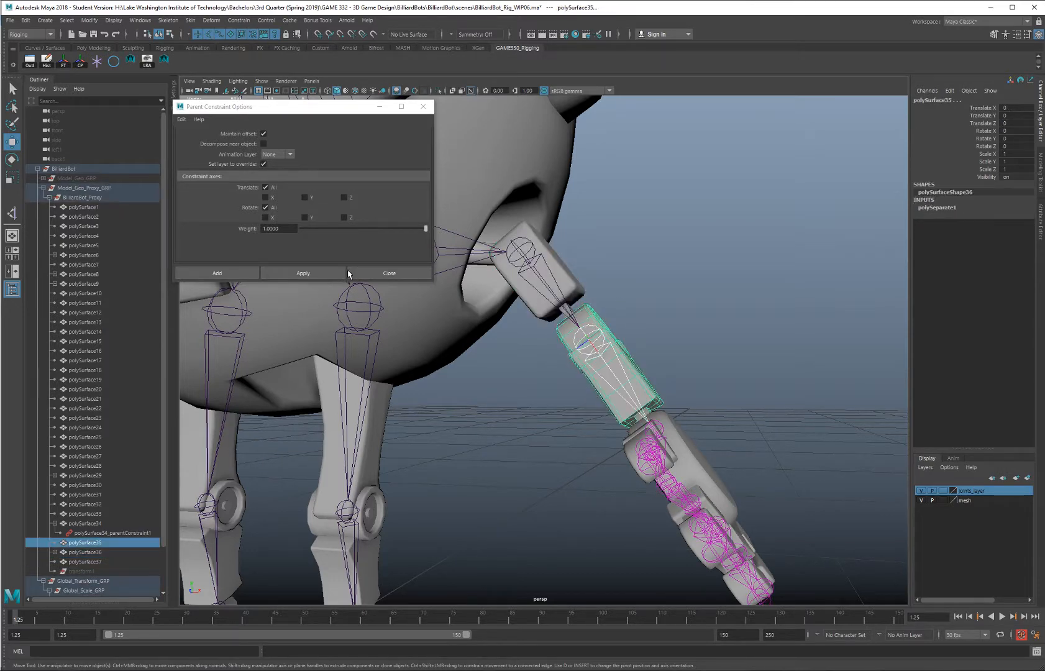
left_click(330, 273)
Parent-constrain the left palm piece, polySurface27, to the left wrist joint
left_click_drag(485, 280, 569, 334, "alt")
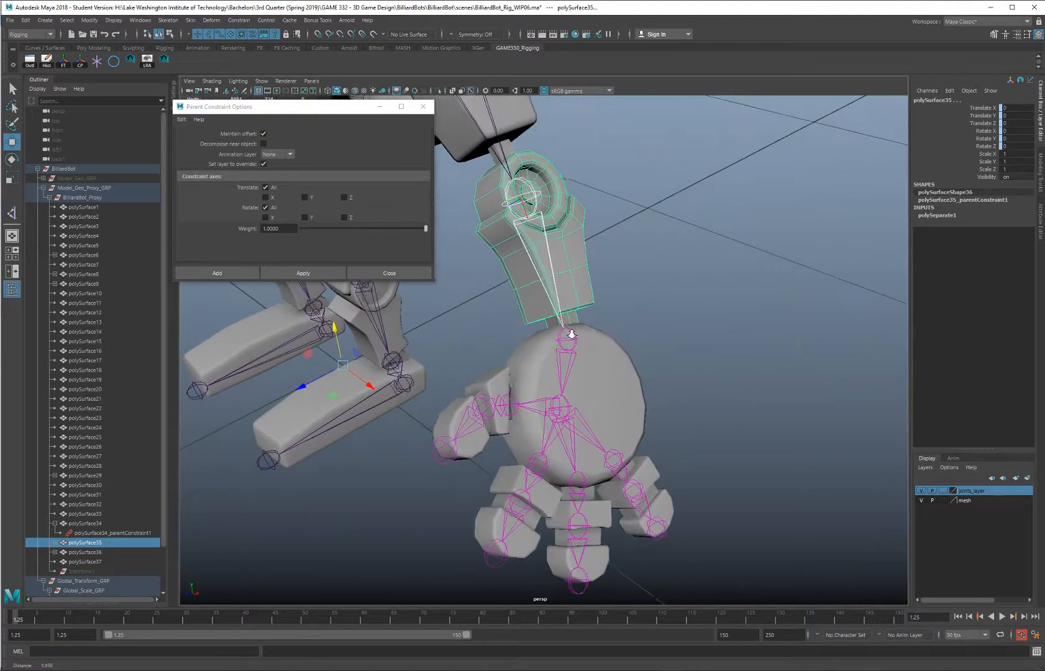
left_click(596, 342)
left_click(573, 337)
left_click(628, 350, "shift")
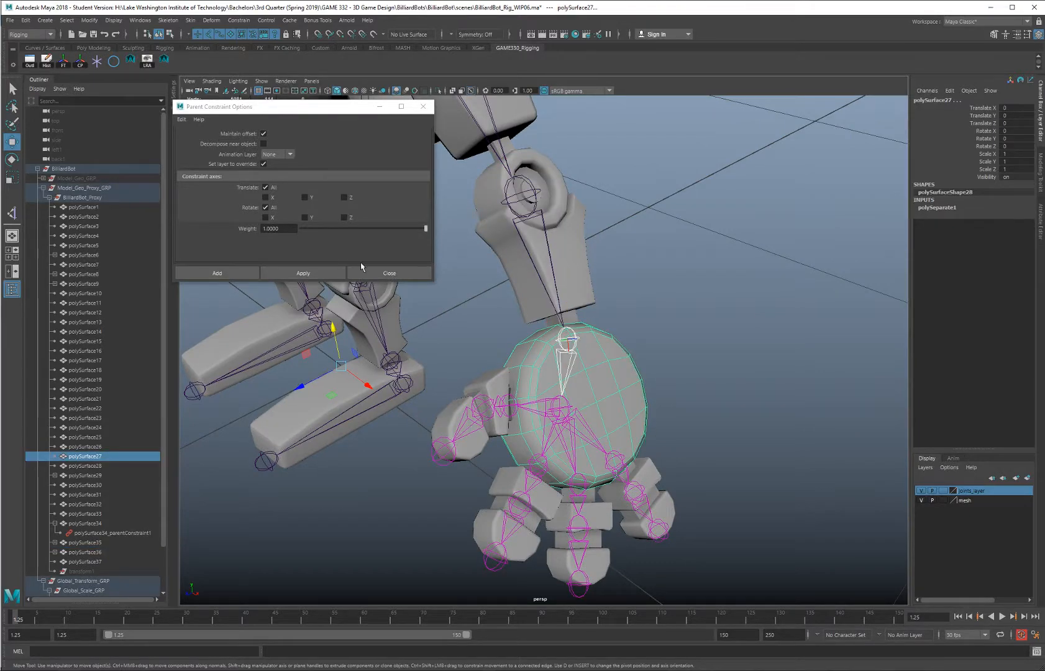
left_click(310, 271)
Rotate the left elbow joint around its Z axis to test how the constrained forearm and hand bend
left_click_drag(547, 324, 527, 335, "alt")
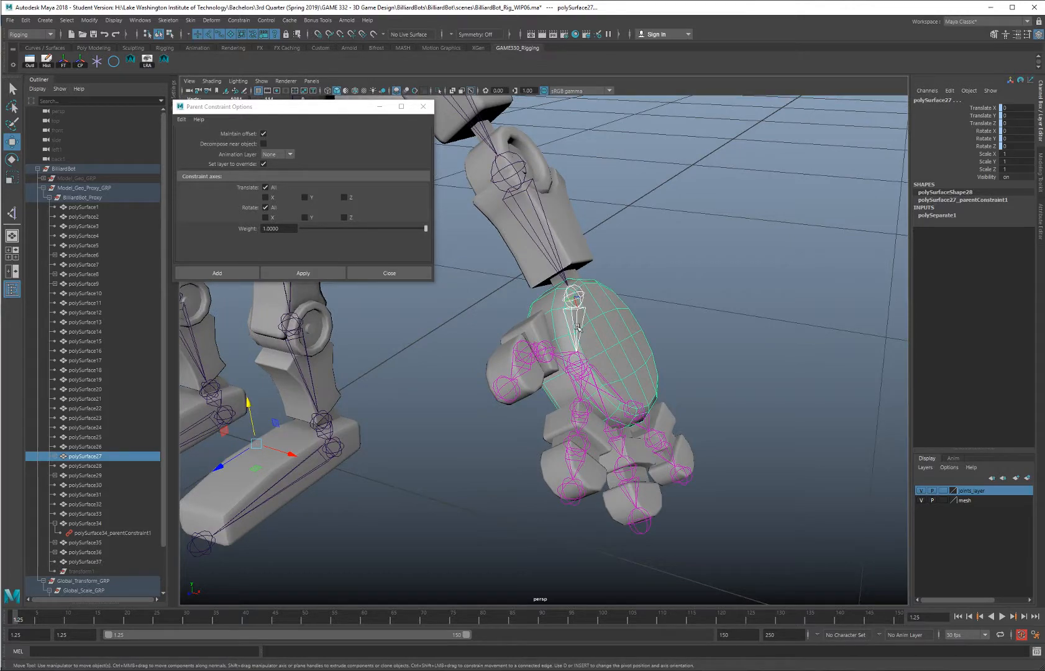
left_click_drag(610, 241, 576, 278, "alt")
left_click(547, 239)
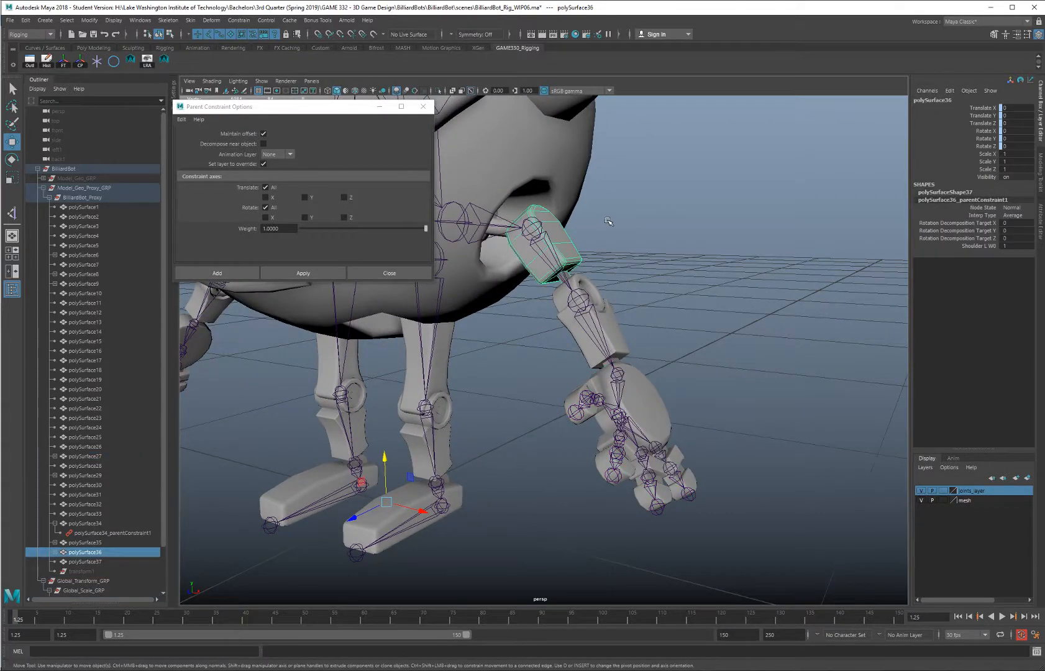
left_click_drag(547, 240, 525, 291, "alt")
left_click(564, 244)
key("e")
left_click(586, 329)
left_click_drag(535, 287, 579, 297, "alt")
right_click_drag(579, 297, 675, 314, "alt")
left_click_drag(676, 314, 700, 315, "alt")
left_click_drag(558, 325, 578, 316)
left_click_drag(579, 317, 630, 326, "alt")
right_click_drag(630, 326, 696, 319, "alt")
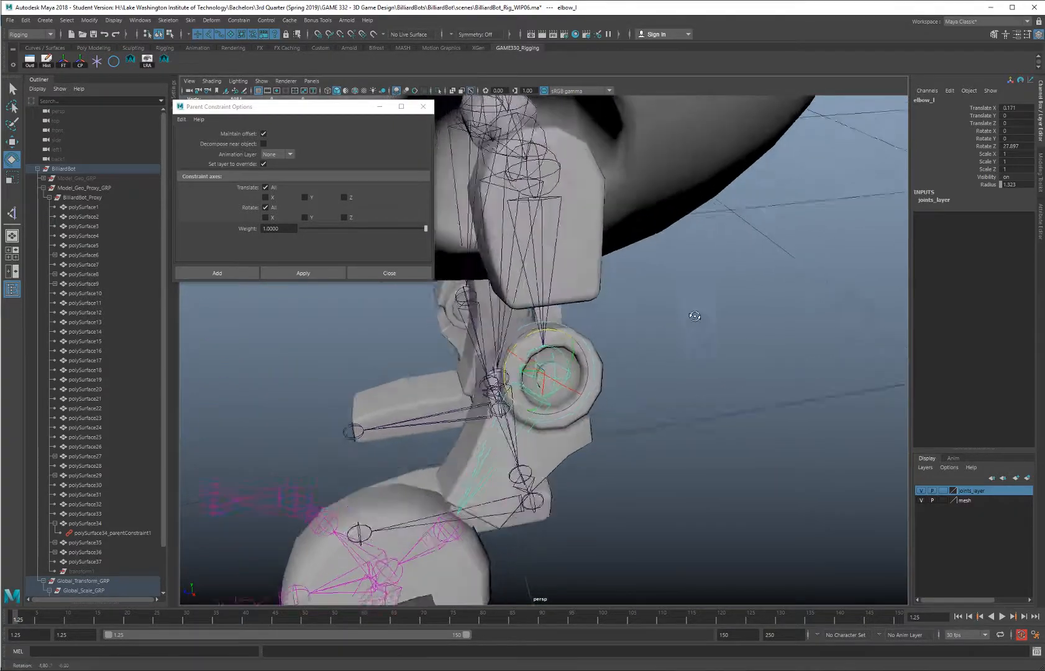
Inspect the bent elbow from several sides, try a further elbow rotation, and undo the test rotation
left_click_drag(696, 319, 563, 310, "alt")
middle_click_drag(562, 311, 662, 323, "alt")
left_click_drag(663, 323, 696, 333, "alt")
right_click_drag(697, 333, 763, 348, "alt")
left_click_drag(763, 348, 715, 332, "alt")
right_click_drag(715, 333, 628, 336, "alt")
left_click_drag(568, 364, 681, 223)
key("ctrl+z")
Examine how the elbow_l joint lines up with the circular pivot of the left forearm mesh
middle_click_drag(509, 262, 612, 241, "alt")
left_click_drag(612, 241, 560, 323, "alt")
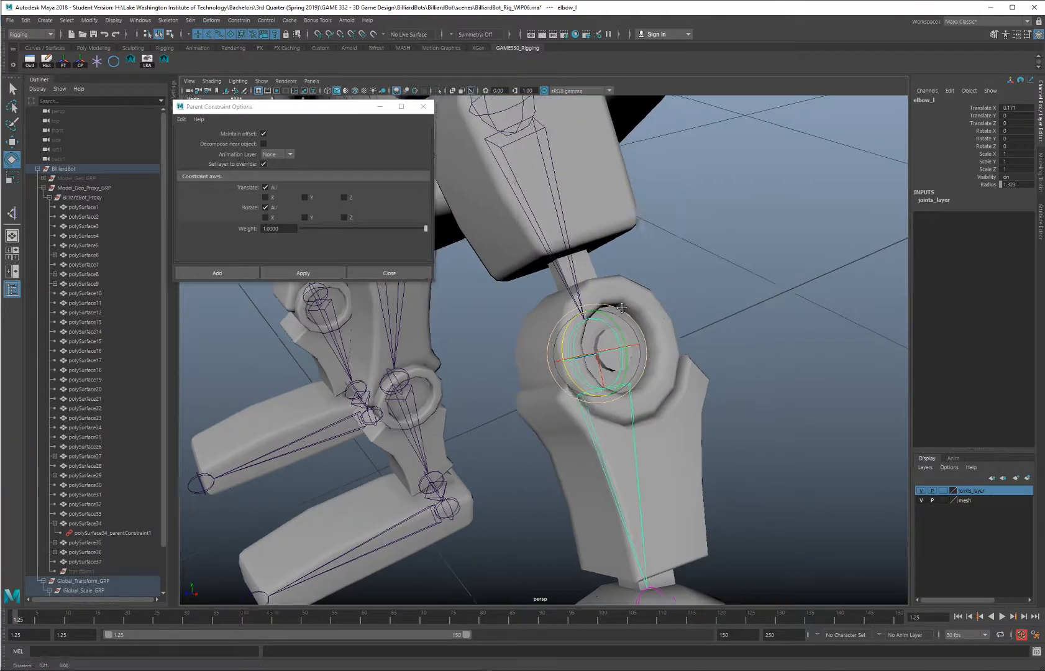
mouse_move(560, 323)
right_mouse_down("alt")
mouse_move(640, 332)
mouse_move(548, 333)
right_mouse_up("alt")
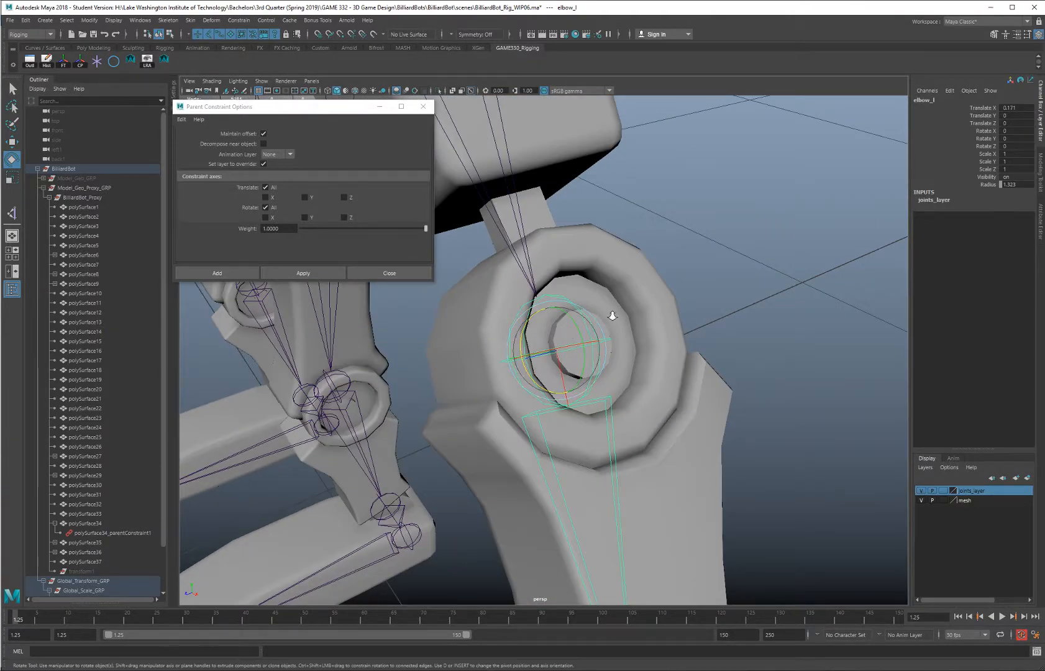
left_click_drag(613, 315, 653, 285, "alt")
left_click(654, 284)
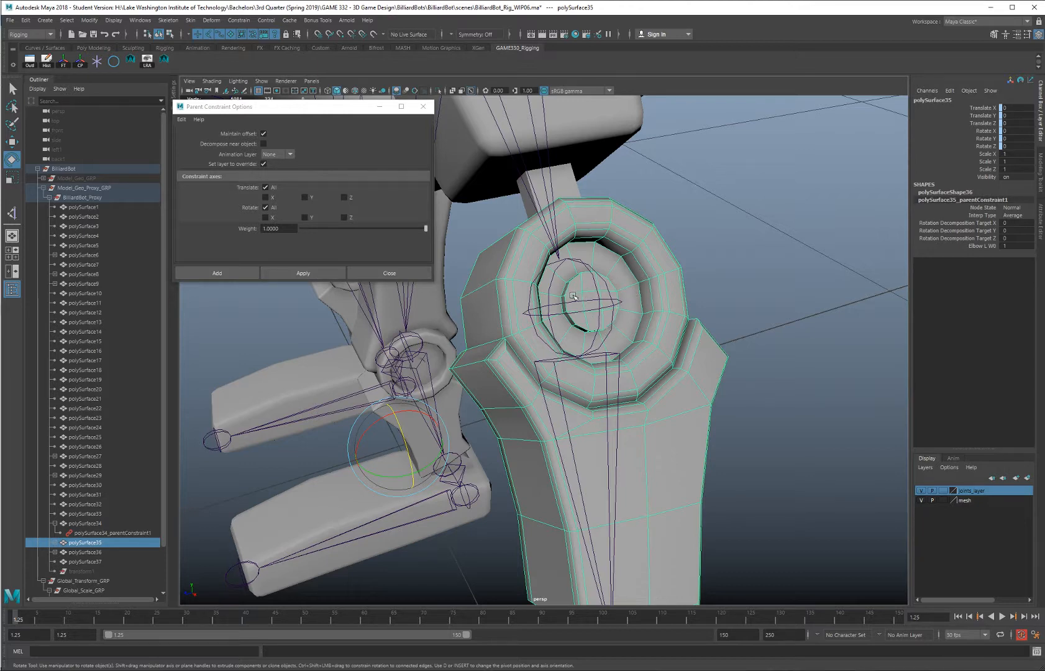
right_click_drag(587, 296, 562, 349, "alt")
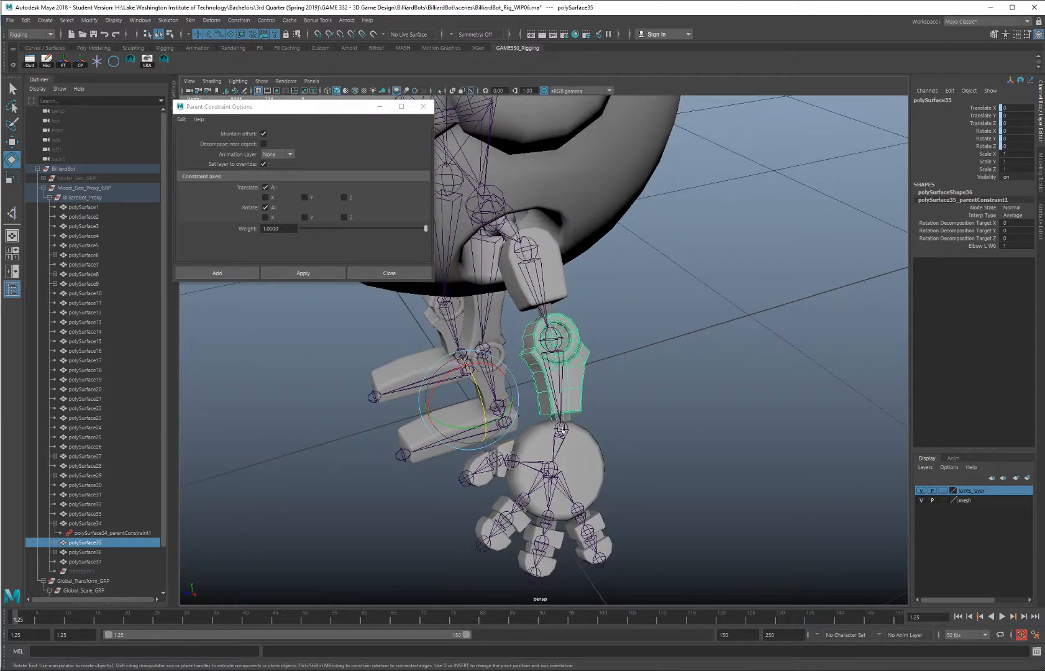
right_click_drag(557, 357, 896, 421, "alt")
scroll(642, 350, "up", 5)
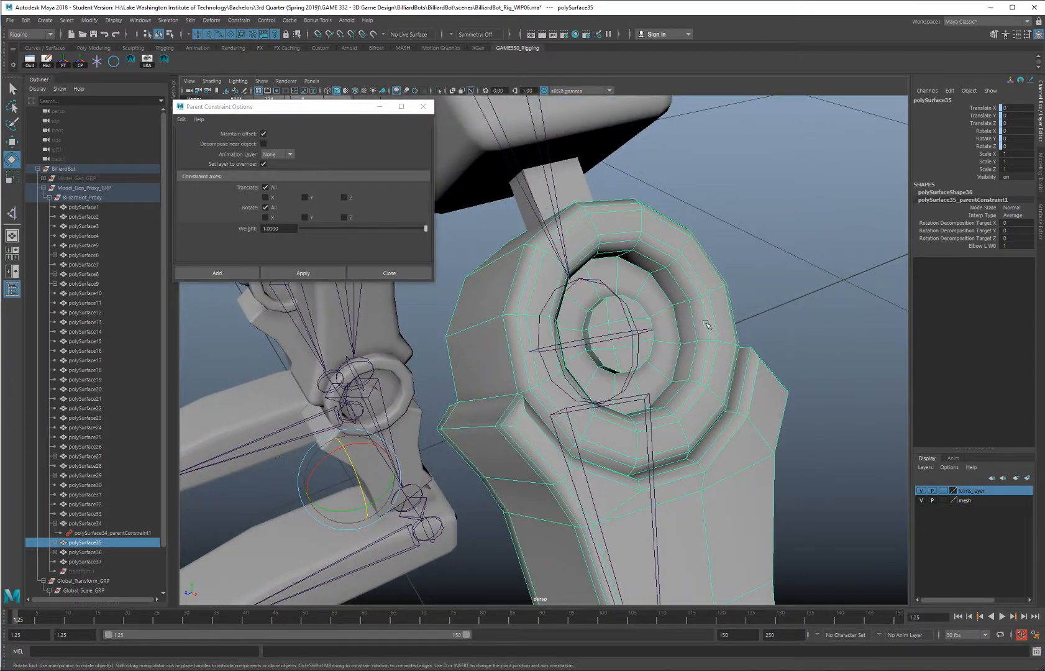
Select the face at the centre of the forearm's circular elbow disc and create a locator at its averaged position
left_click_drag(710, 306, 739, 289, "alt")
left_click_drag(688, 274, 695, 279, "alt")
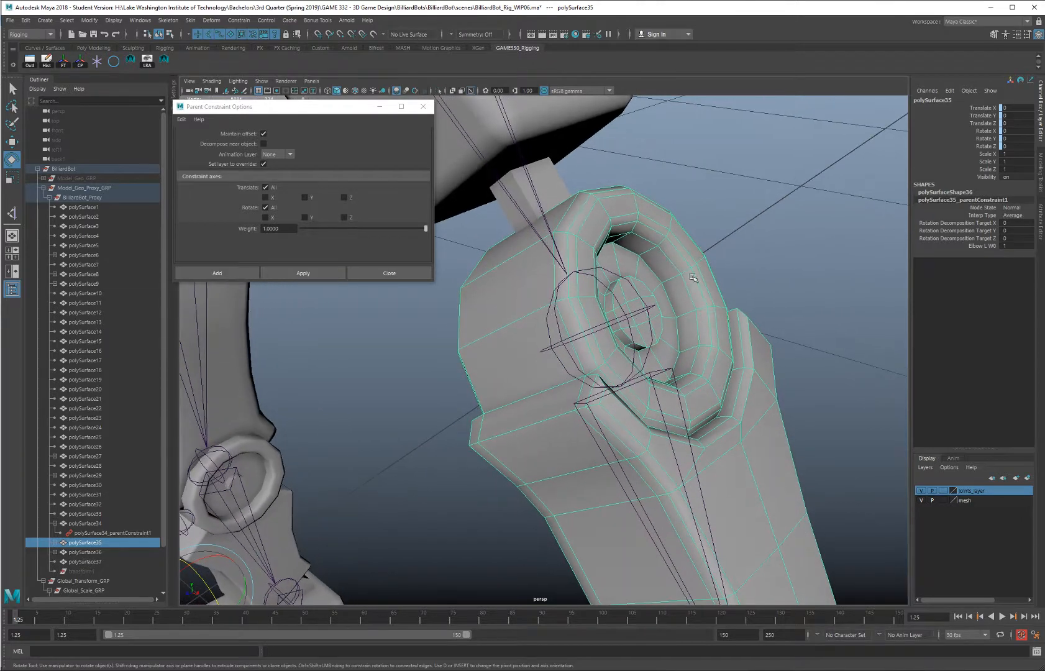
right_click_drag(682, 284, 681, 308)
left_click(641, 309)
left_click(643, 310)
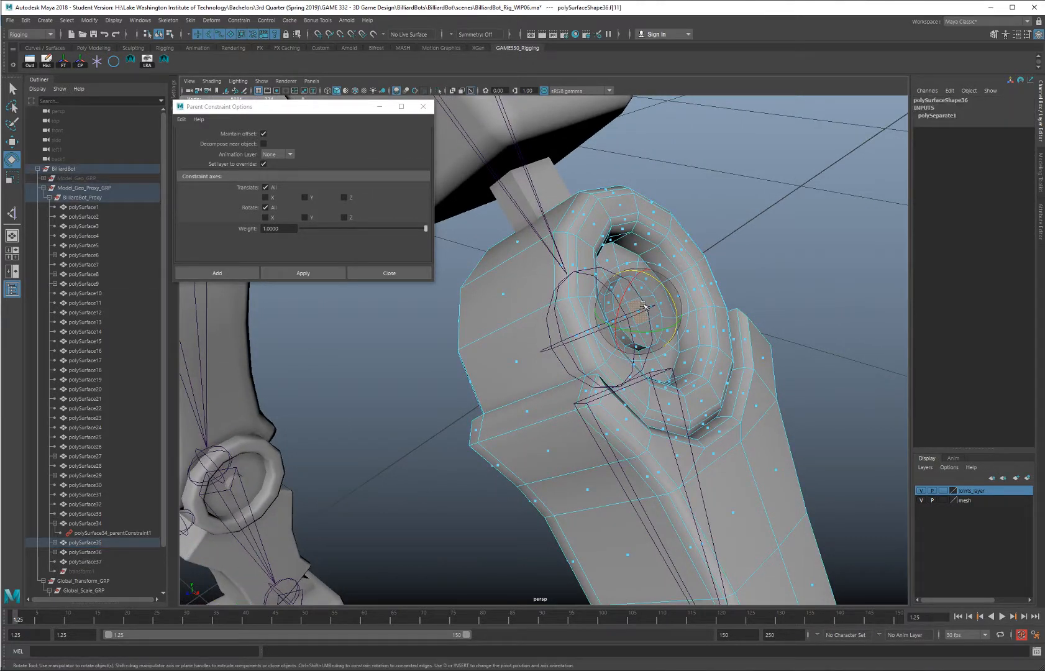
left_click(161, 62)
Multiply the locator's Translate X, Y and Z values by 0.01 using *=0.01
left_click_drag(1023, 104, 991, 130)
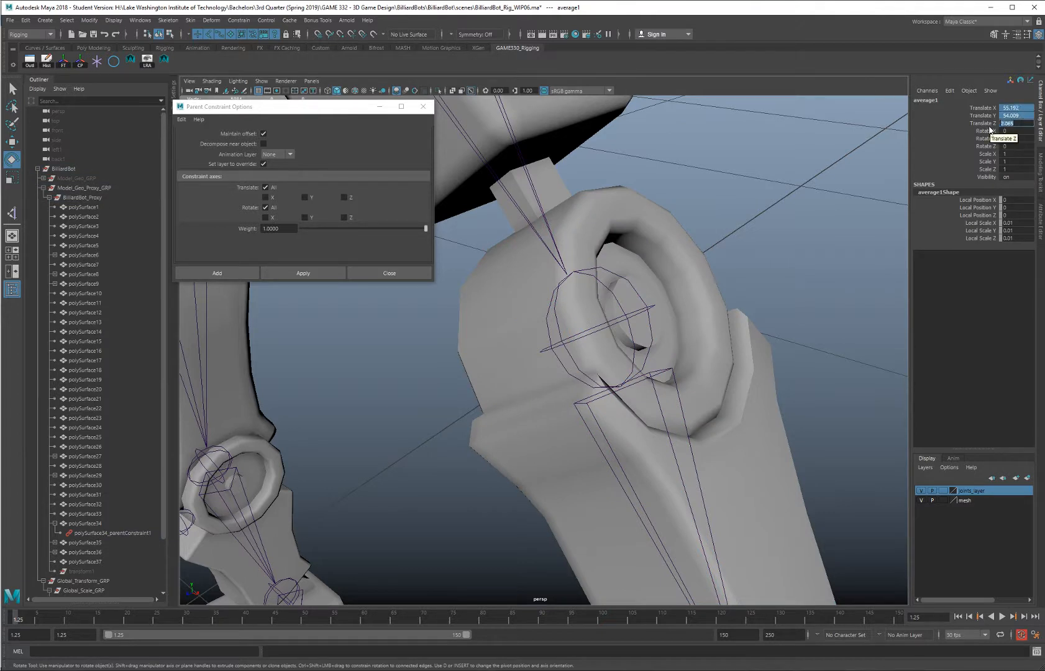
type("*=0.01")
key("Return")
Compare the elbow_l joint's position with the locator on the elbow disc and find the joint in the hierarchy
left_click_drag(628, 311, 569, 347, "alt")
scroll(640, 349, "up", 7)
scroll(640, 348, "down", 7)
left_click_drag(640, 348, 527, 308, "alt")
left_click(527, 308)
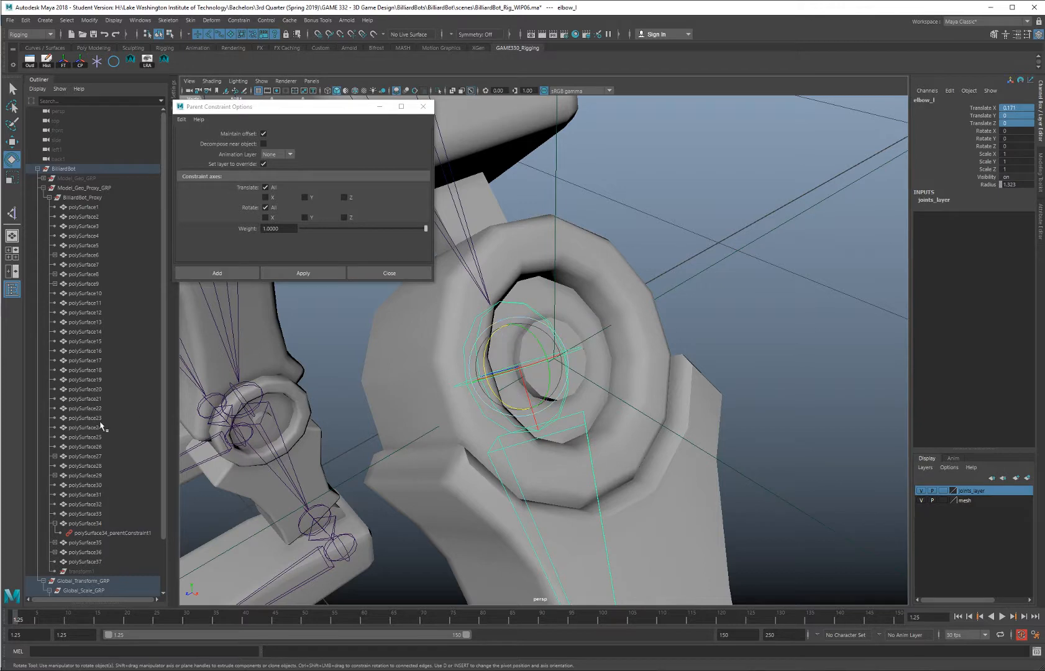
scroll(100, 423, "down", 2)
key("f")
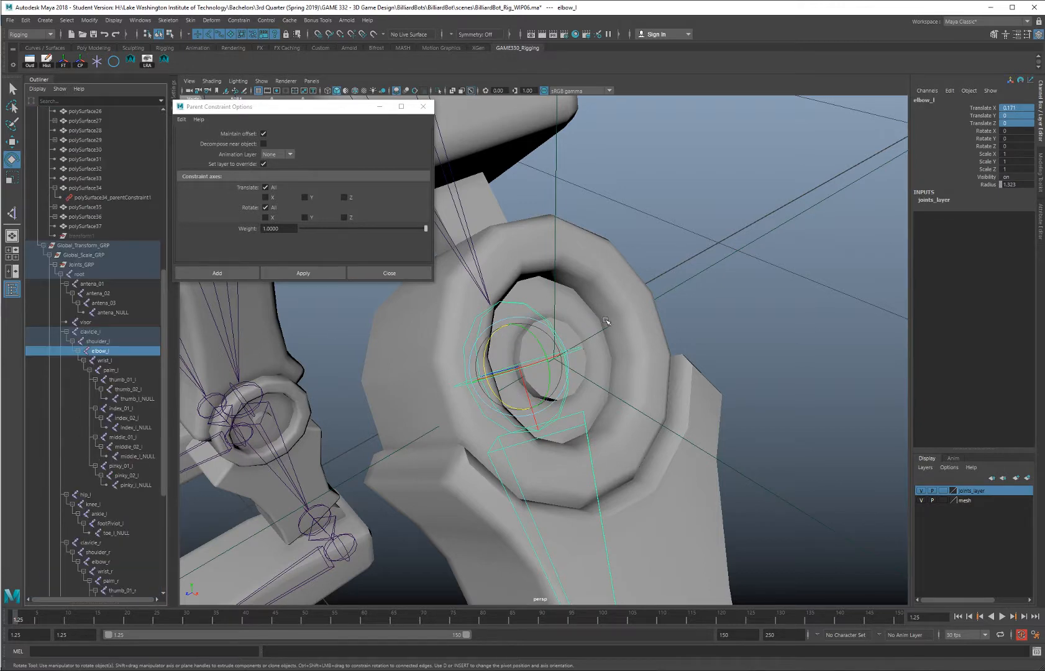
scroll(606, 320, "down", 5)
left_click_drag(606, 320, 674, 365, "alt")
scroll(683, 365, "up", 4)
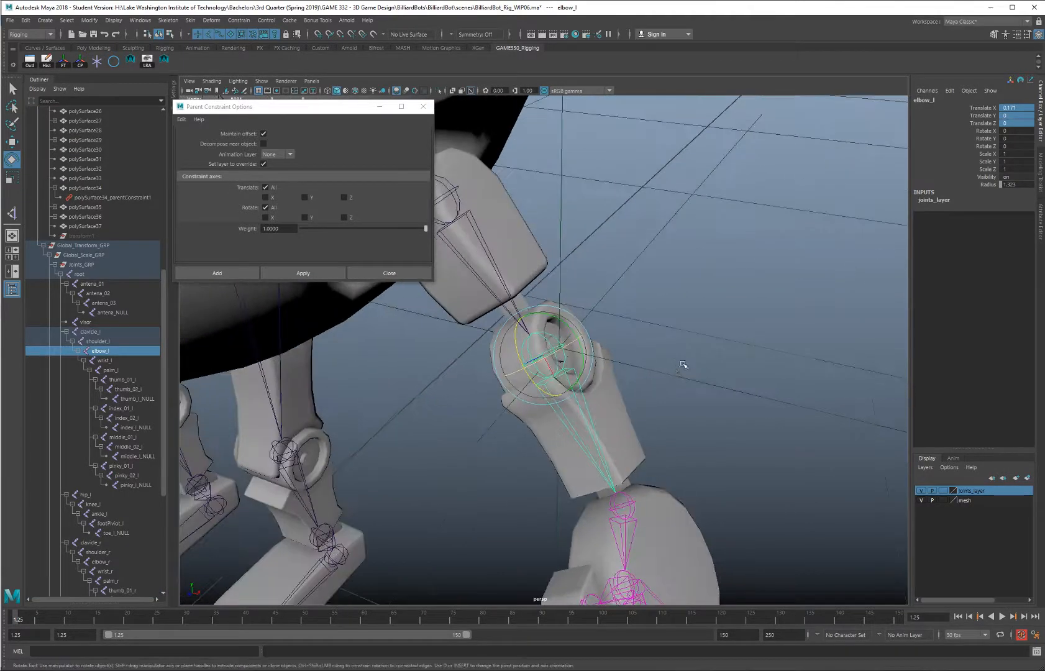
right_click_drag(667, 367, 604, 368, "alt")
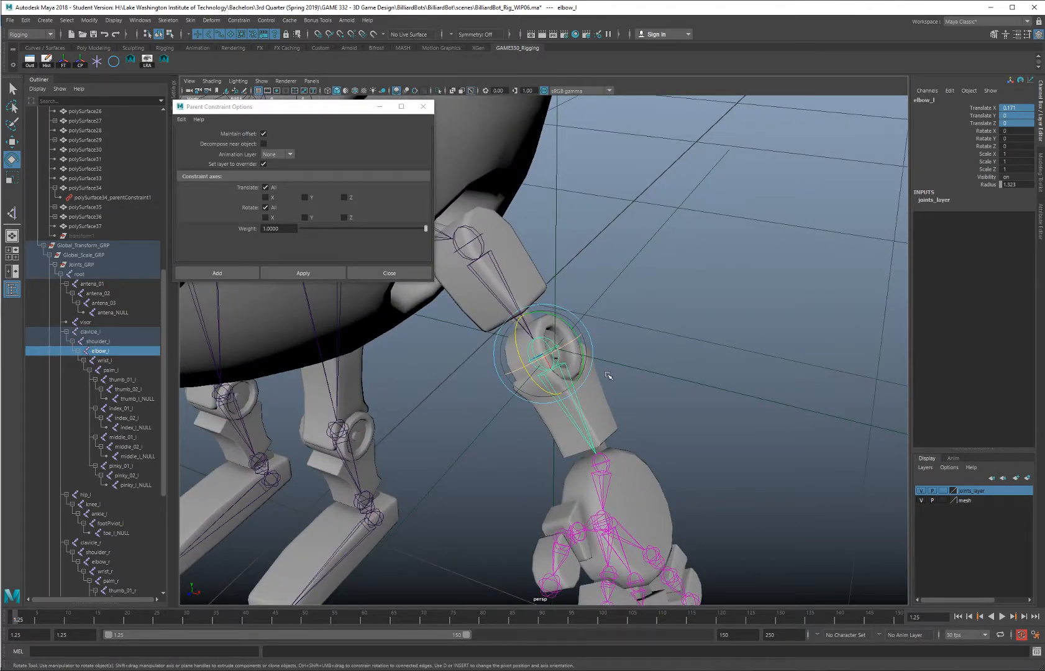
Duplicate the thumb_l_NULL joint, move the copy away from the thumb, and unparent it from the joint hierarchy
left_click(551, 586)
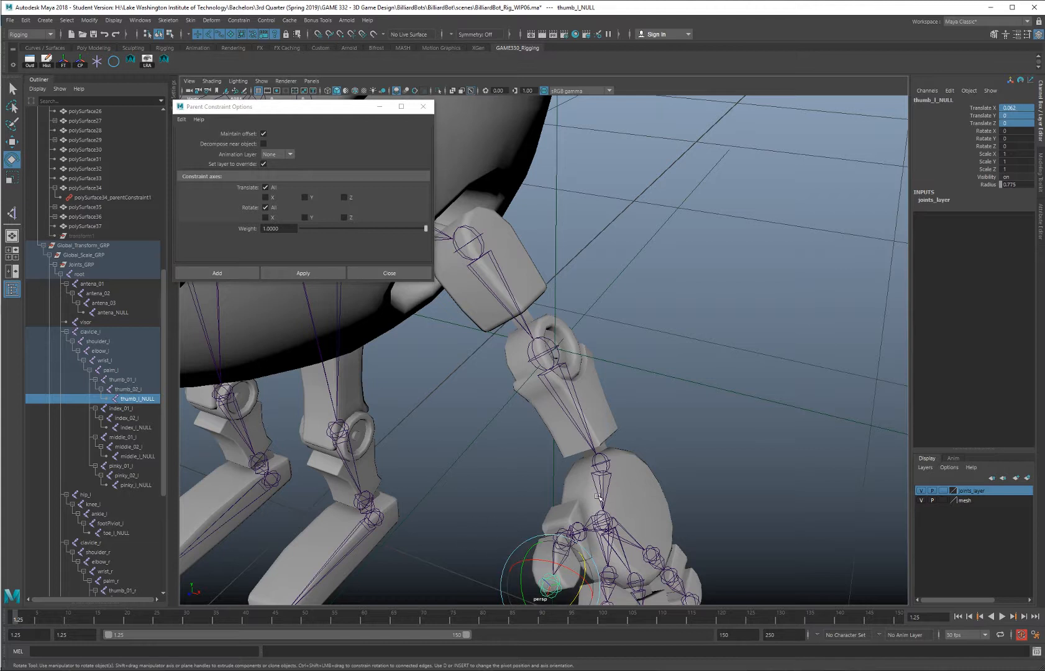
key("ctrl+d")
key("w")
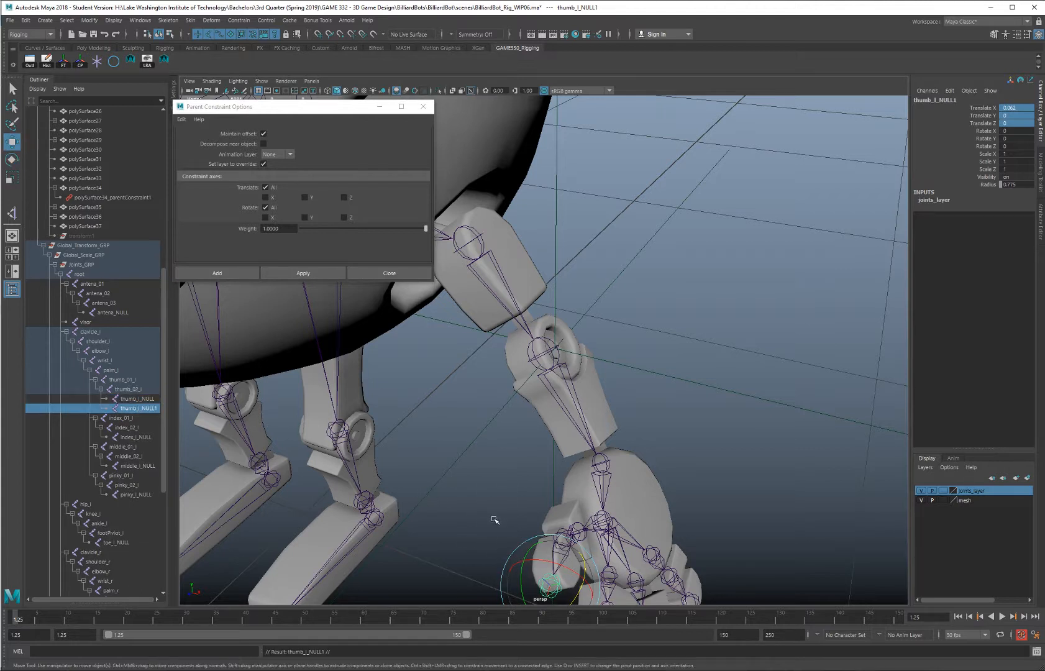
middle_click_drag(495, 518, 445, 422)
key("shift+p")
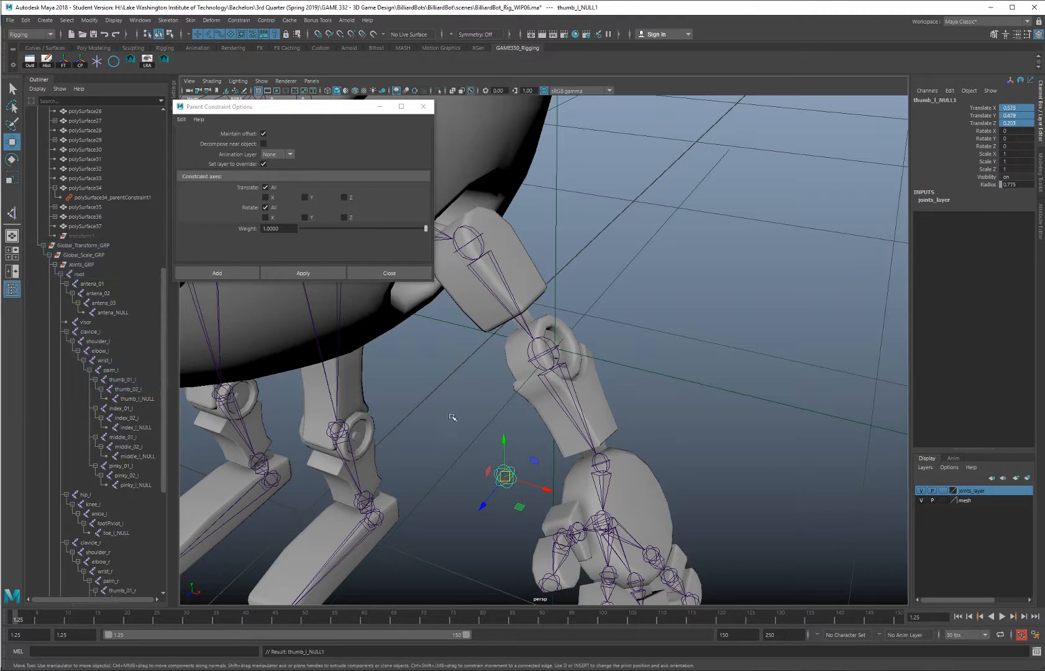
Move the duplicate joint up to the left elbow and vertex-snap it to the centre of the forearm's circular disc
middle_click_drag(470, 529, 555, 386)
scroll(574, 349, "up", 5)
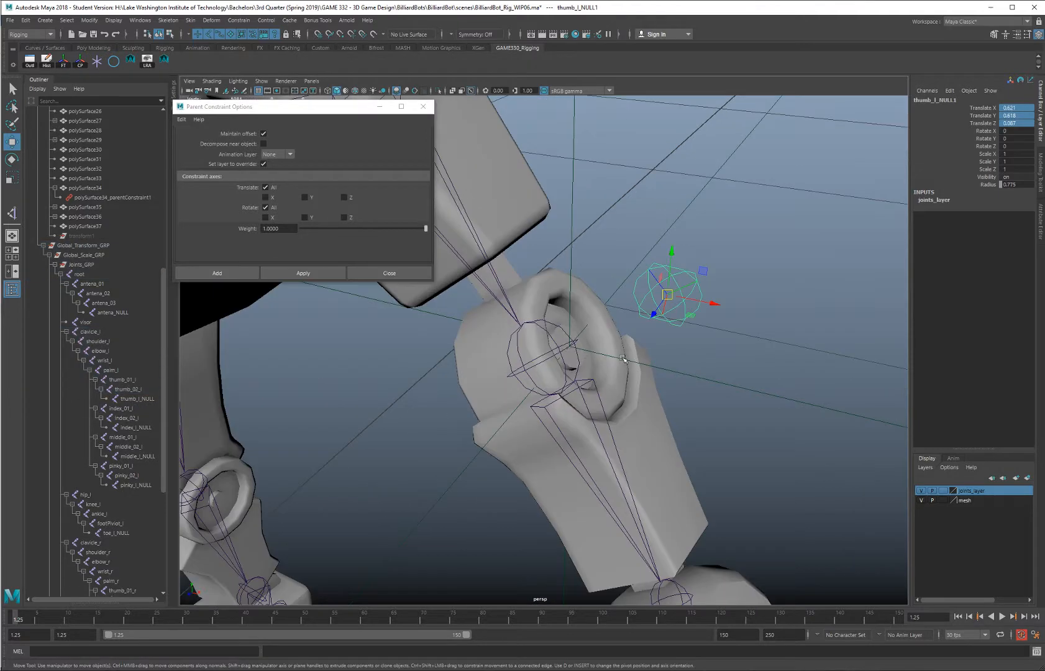
scroll(681, 376, "up", 5)
left_click_drag(574, 349, 681, 368, "alt")
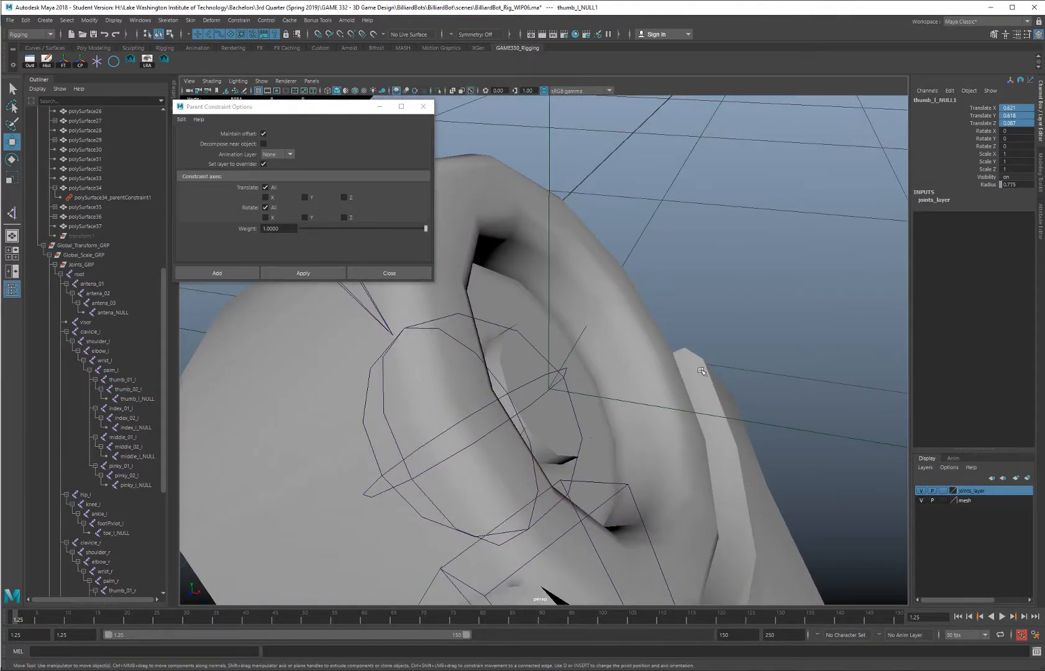
scroll(804, 255, "down", 5)
key("v")
middle_click_drag(636, 340, 547, 365)
mouse_move(682, 335)
left_mouse_down("alt")
mouse_move(656, 350)
mouse_move(724, 341)
mouse_move(690, 345)
left_mouse_up("alt")
scroll(684, 346, "up", 5)
scroll(689, 344, "down", 8)
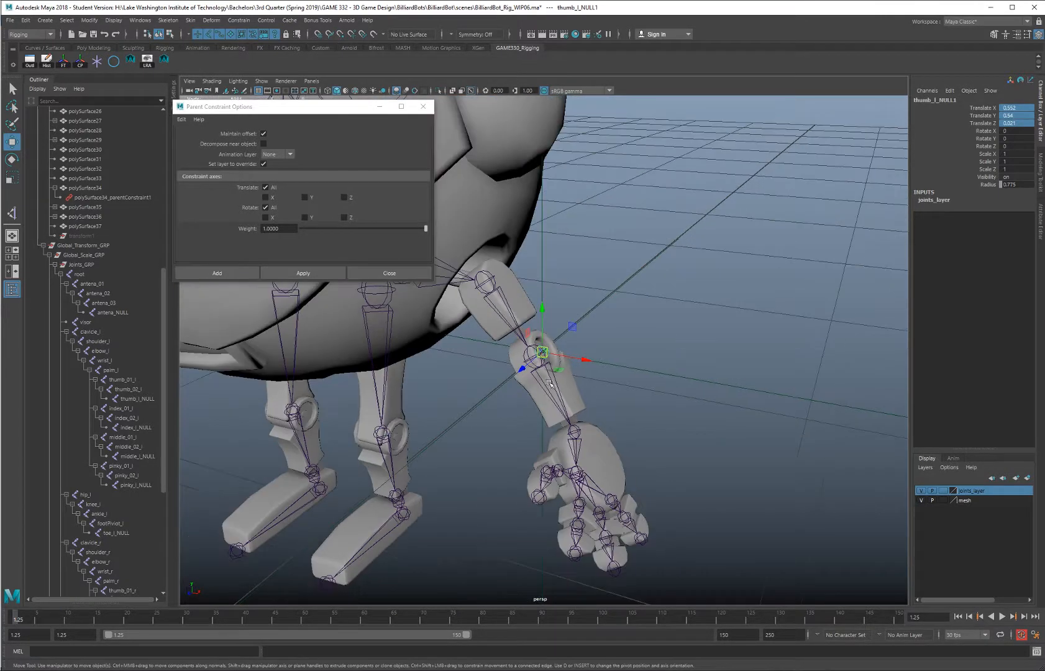
Temporarily hide the forearm mesh polySurface35 to compare the duplicate joint's position with elbow_l, and show the mesh again
left_click(577, 393)
key("ctrl+h")
scroll(587, 378, "up", 6)
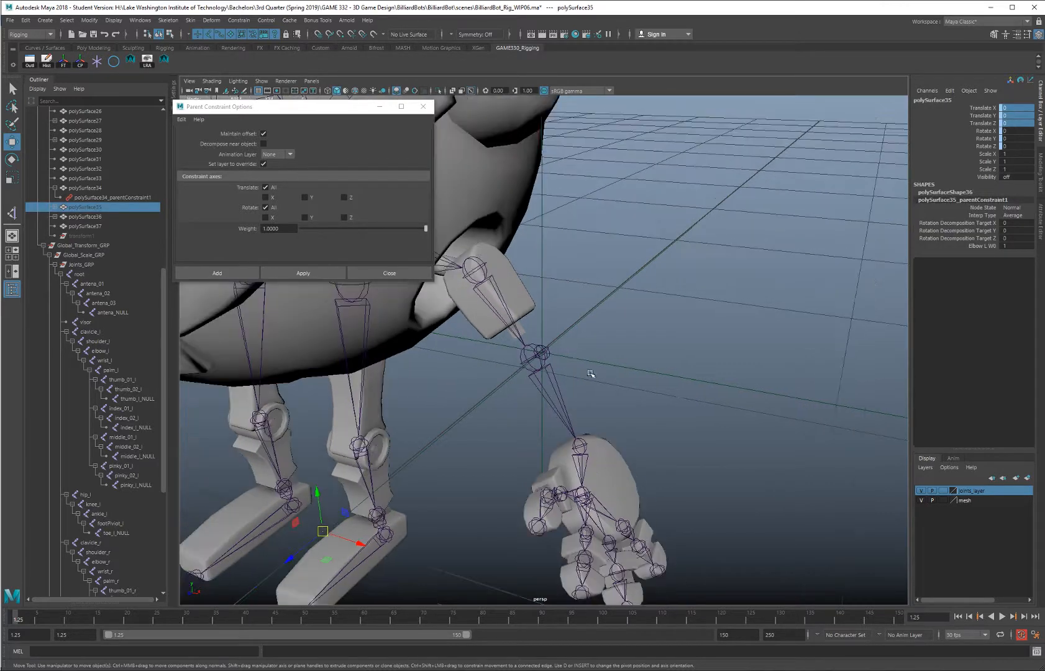
left_click_drag(600, 362, 578, 337, "alt")
left_click(552, 349)
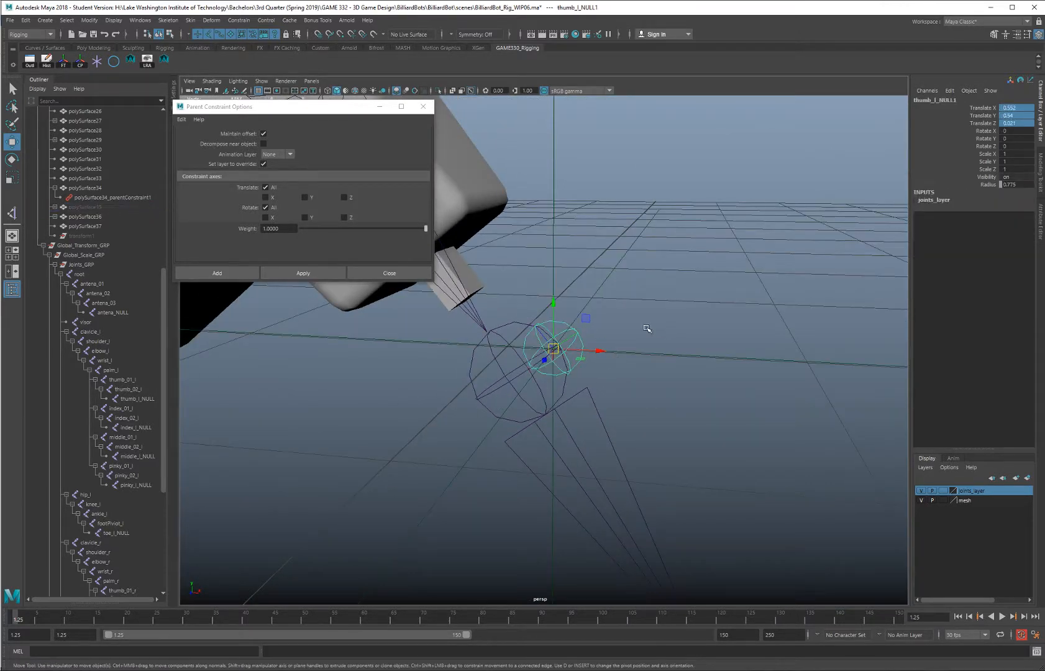
key("w")
left_click_drag(423, 227, 240, 446, "alt")
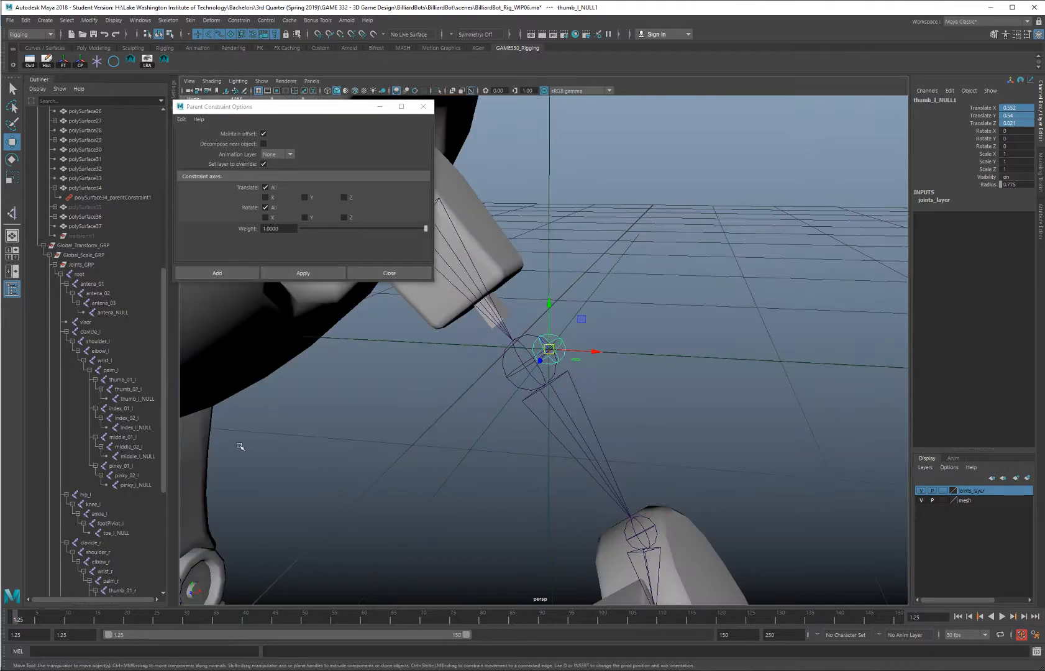
left_click(87, 207)
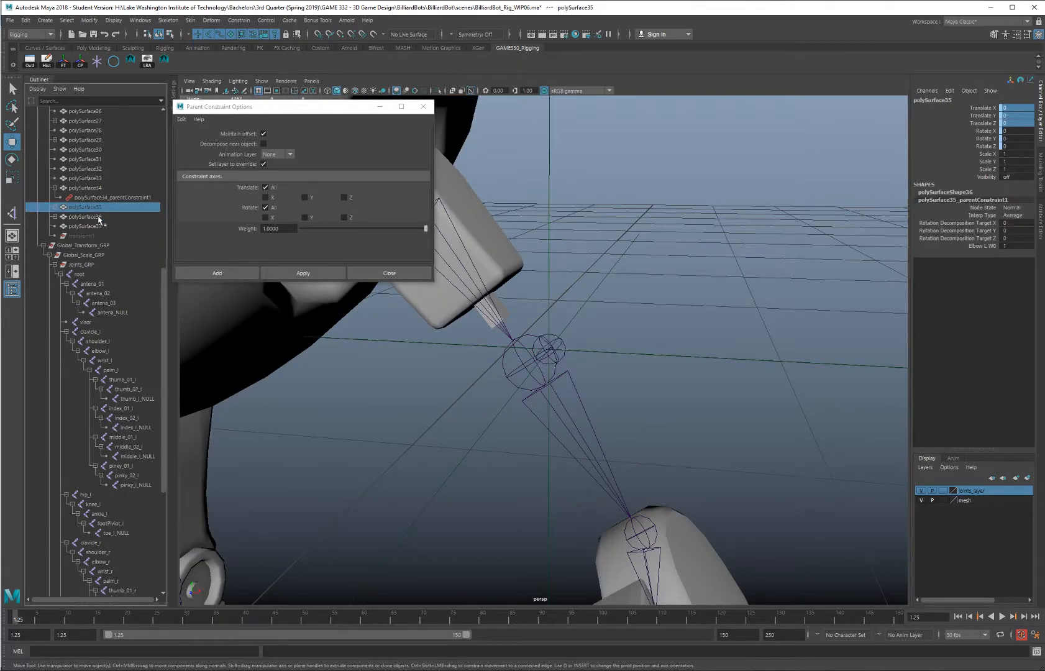
key("h")
left_click(633, 254)
left_click_drag(635, 255, 584, 266, "alt")
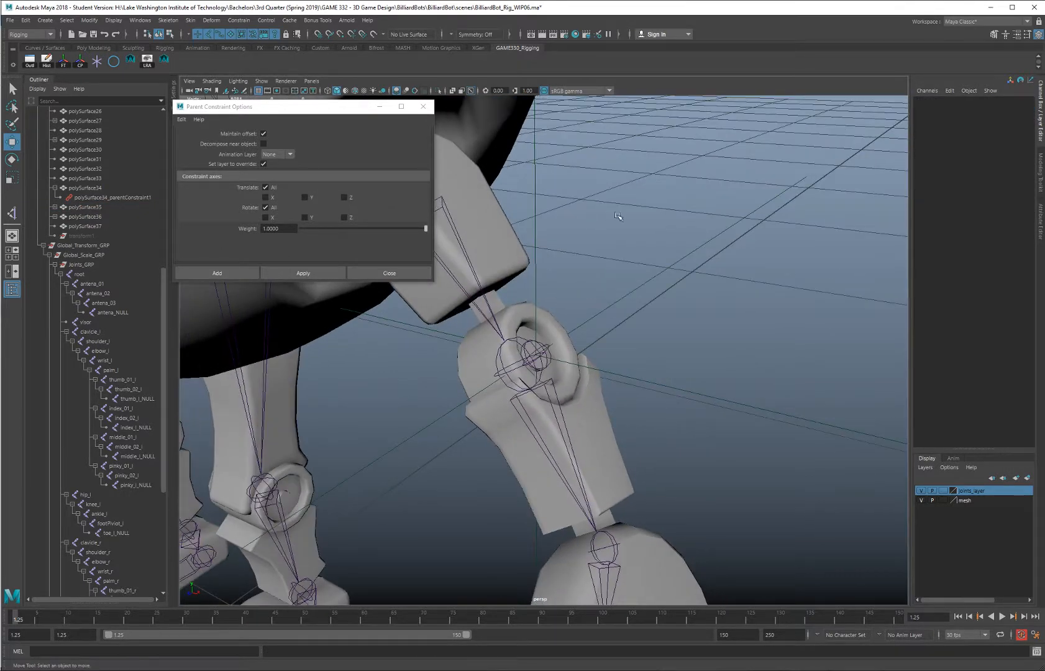
Unparent the wrist_l joint and its hand chain from elbow_l
left_click(537, 222)
left_click(548, 230)
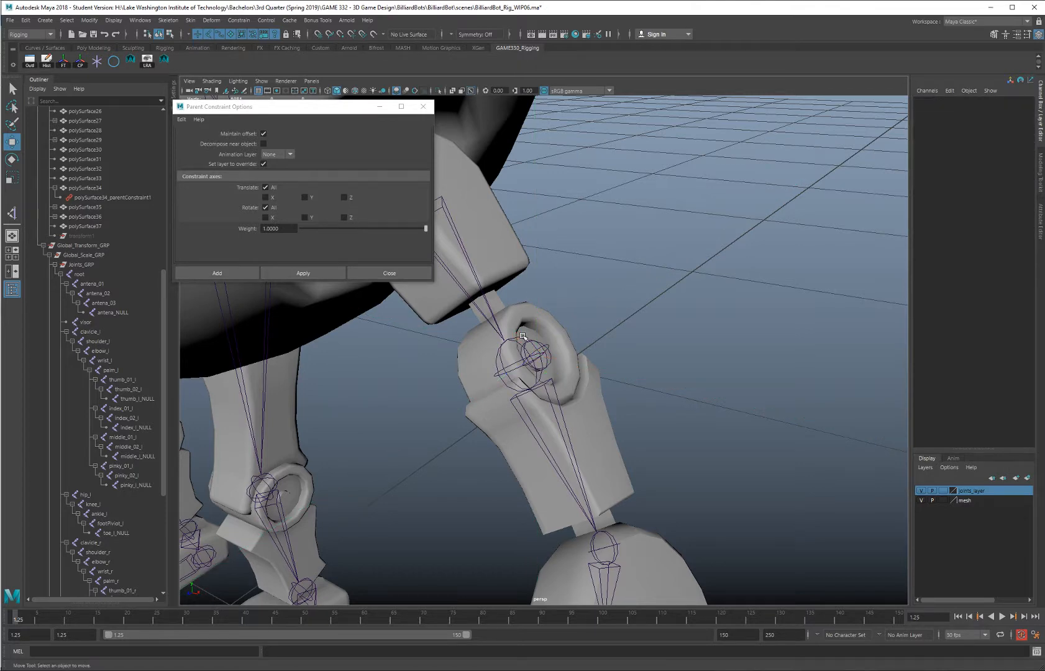
left_click_drag(512, 348, 615, 364, "alt")
scroll(532, 372, "up", 3)
left_click(495, 370)
scroll(591, 398, "down", 4)
middle_click_drag(589, 424, 565, 366, "alt")
left_click(594, 453)
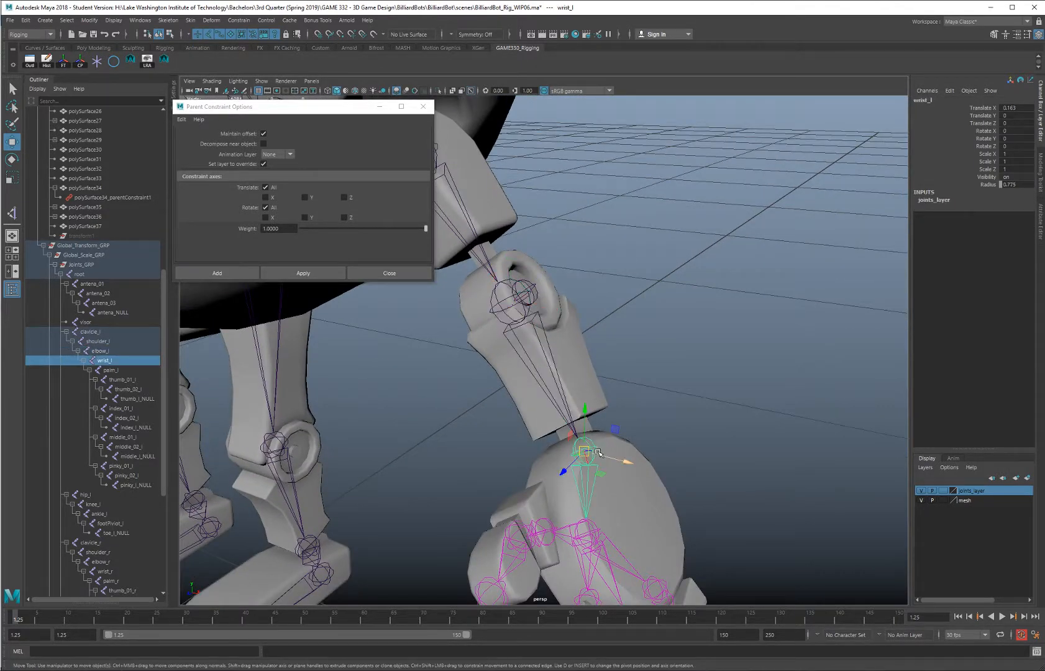
key("shift+p")
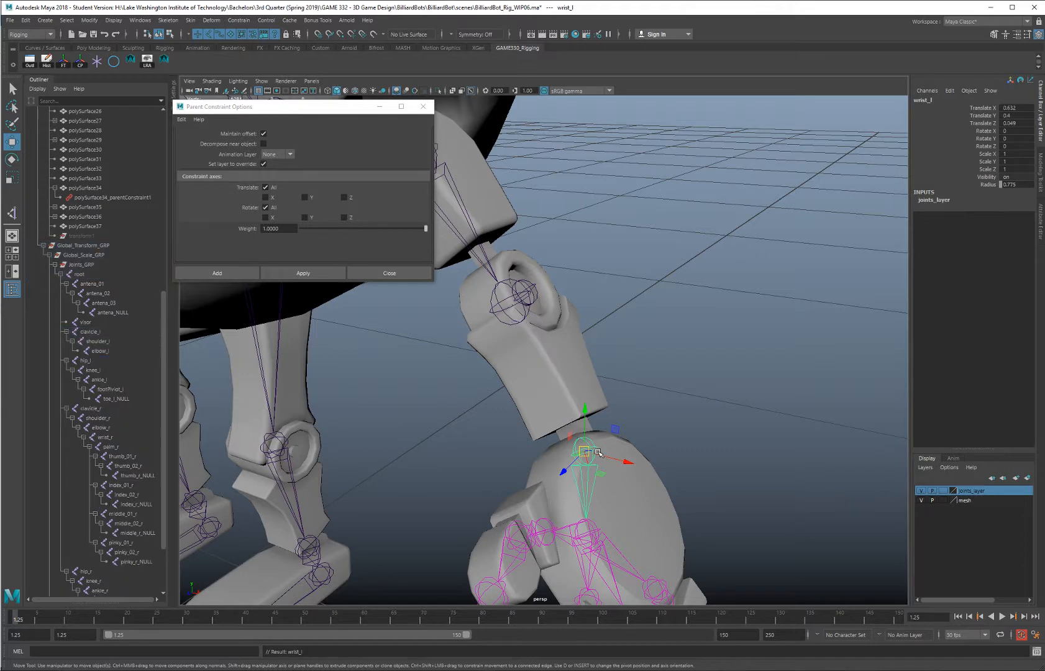
Parent the duplicate joint at the elbow disc's centre under elbow_l
left_click(527, 287)
scroll(534, 291, "up", 3)
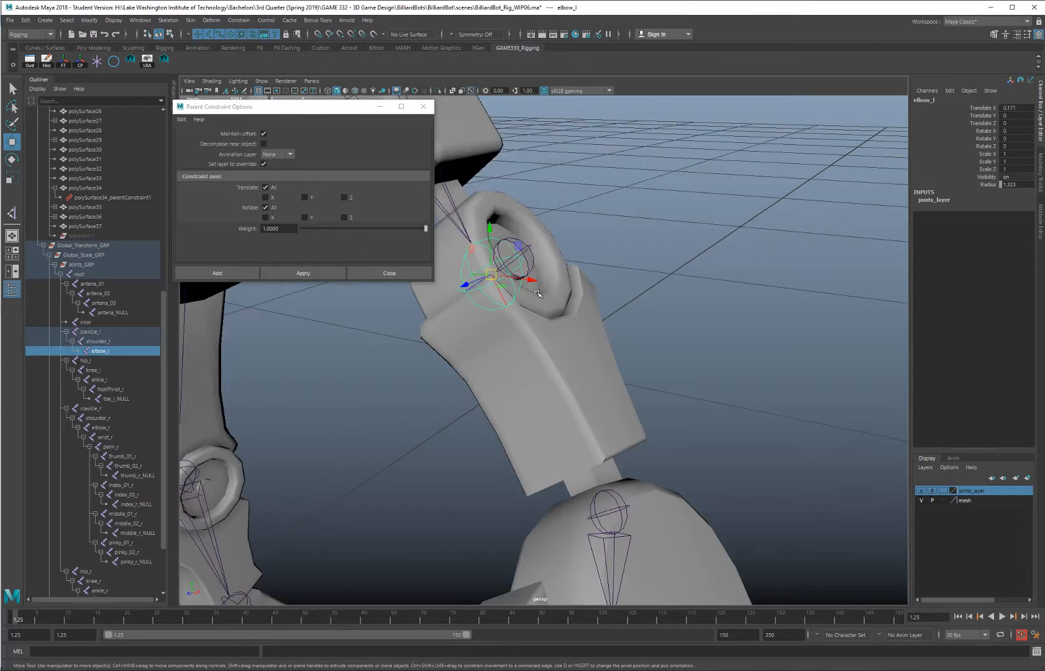
left_click(529, 250)
left_click_drag(529, 250, 535, 310, "alt")
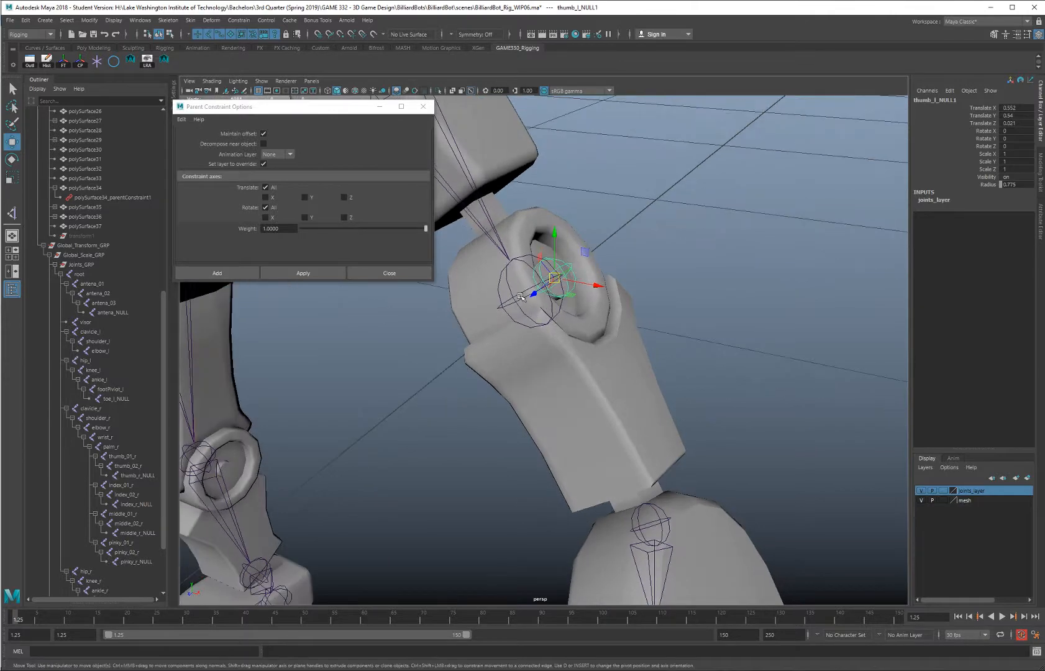
left_click(522, 296, "shift")
mouse_move(693, 252)
left_mouse_down("alt")
mouse_move(700, 266)
mouse_move(683, 269)
mouse_move(696, 266)
left_mouse_up("alt")
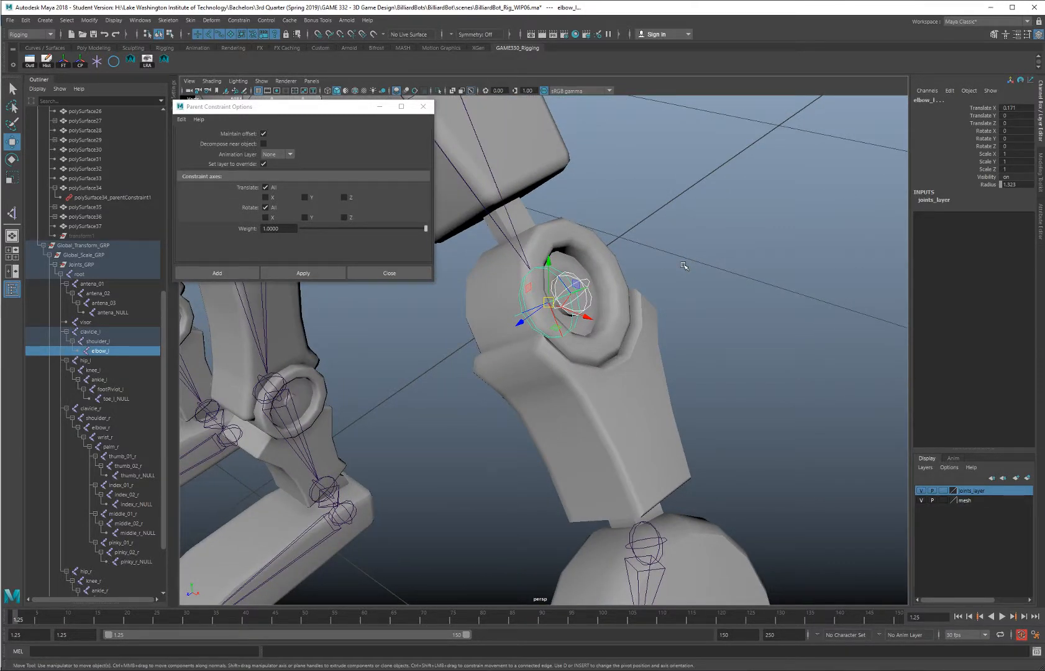
key("p")
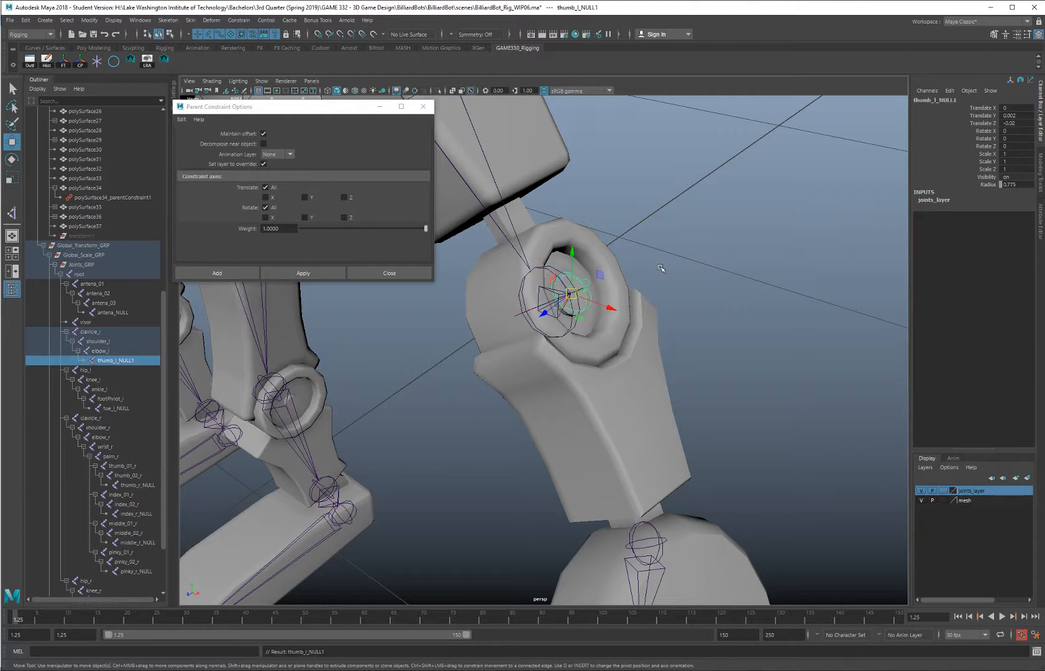
Select elbow_l, open the Orient Joint options, and reset them to their defaults
mouse_move(714, 252)
left_mouse_down("alt")
mouse_move(785, 279)
mouse_move(726, 253)
left_mouse_up("alt")
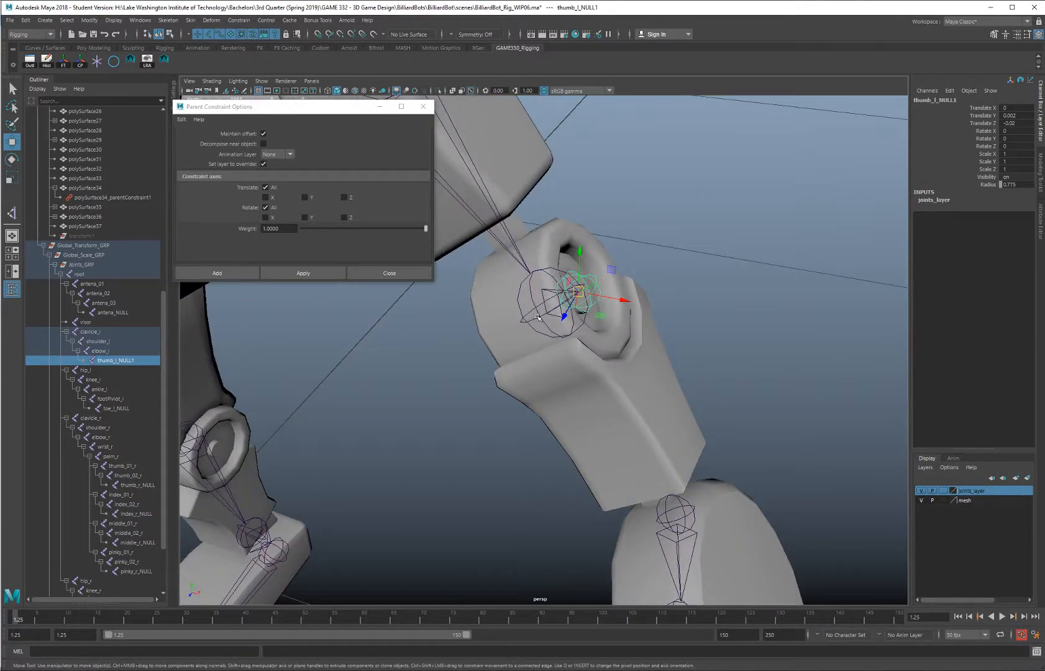
left_click(538, 317)
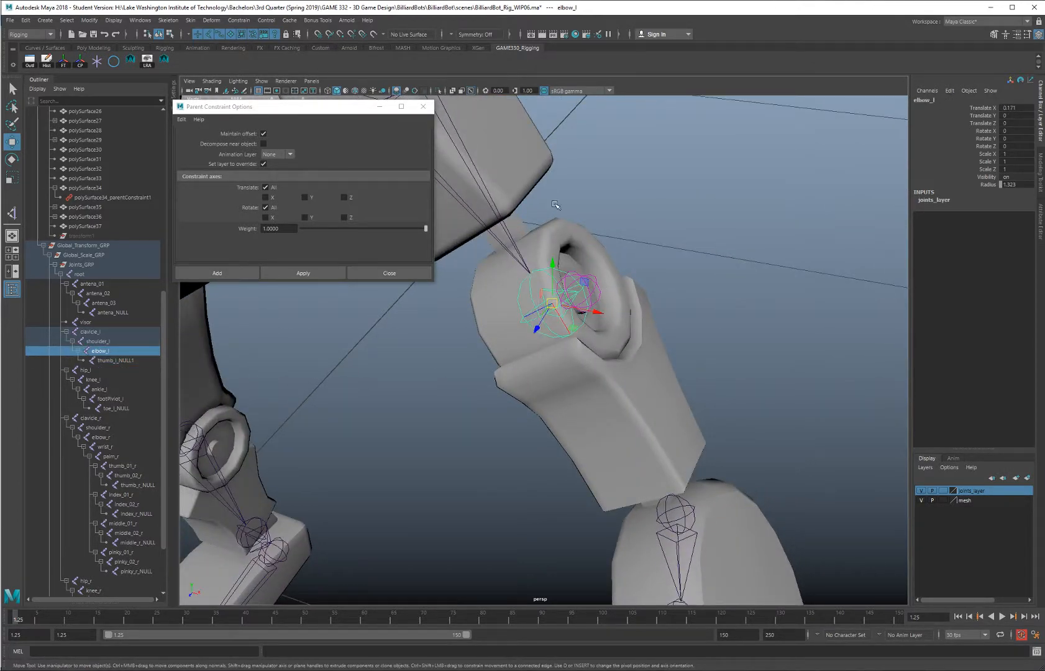
left_click(168, 20)
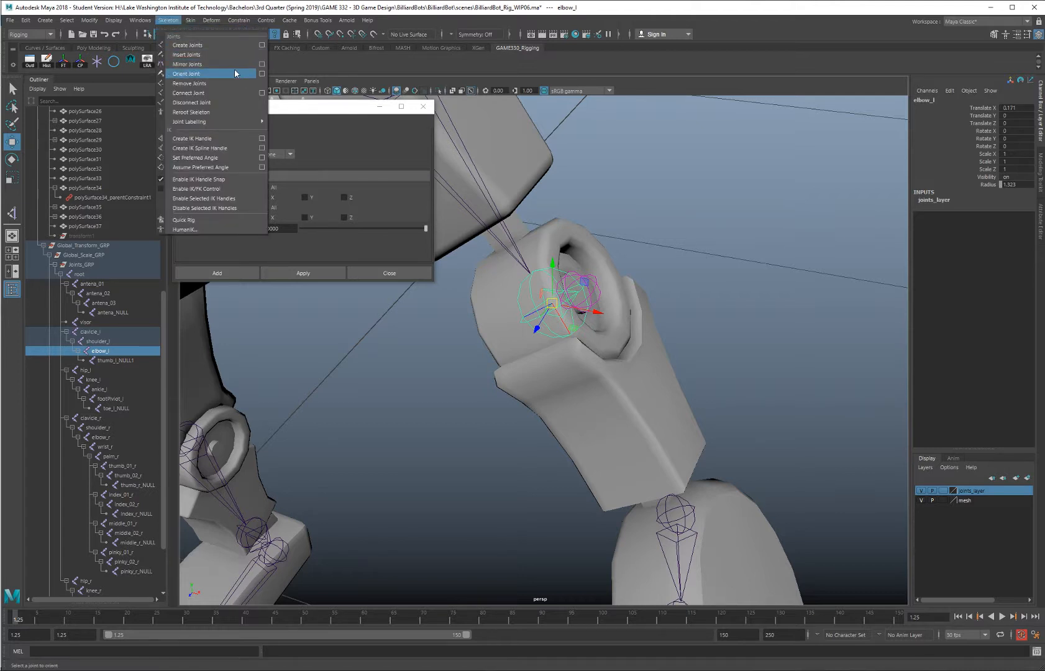
left_click(262, 74)
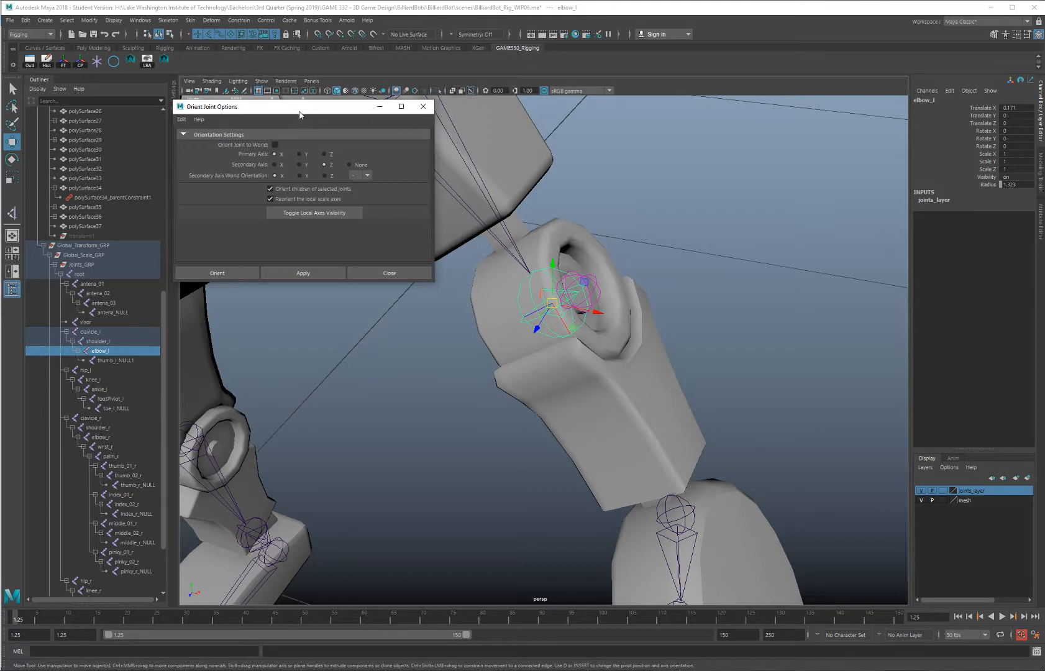
left_click_drag(299, 112, 310, 116)
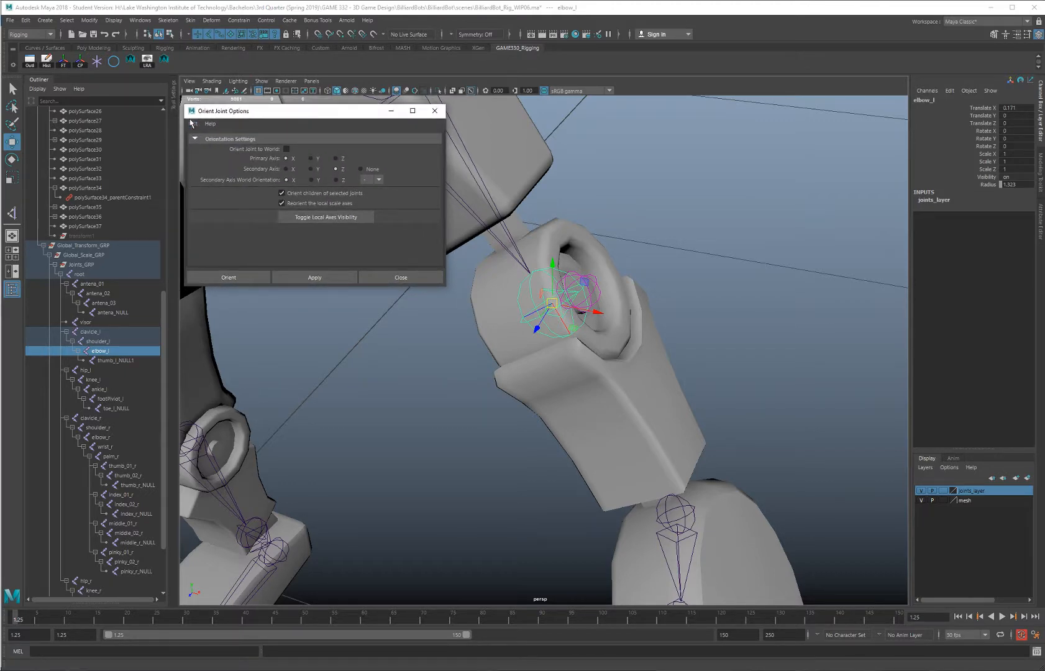
left_click(192, 123)
left_click(215, 144)
mouse_move(590, 261)
left_mouse_down("alt")
mouse_move(612, 261)
mouse_move(569, 271)
mouse_move(588, 258)
left_mouse_up("alt")
left_click_drag(534, 342, 557, 328, "alt")
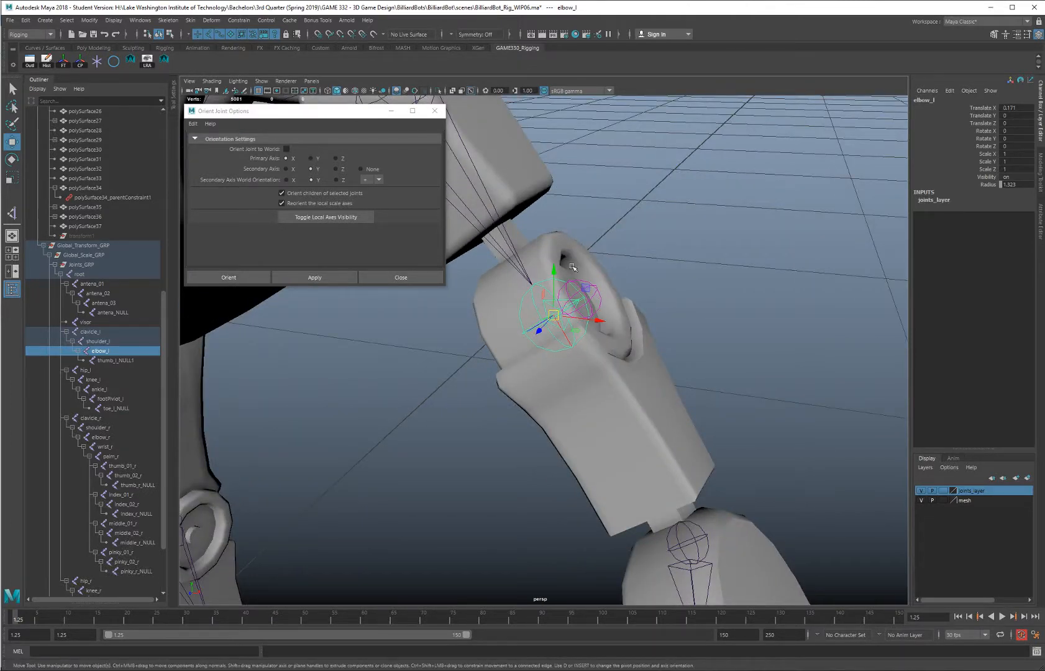
Set the joint orientation's primary axis to Z, secondary axis to X, and secondary axis world orientation to negative Y
left_click(336, 159)
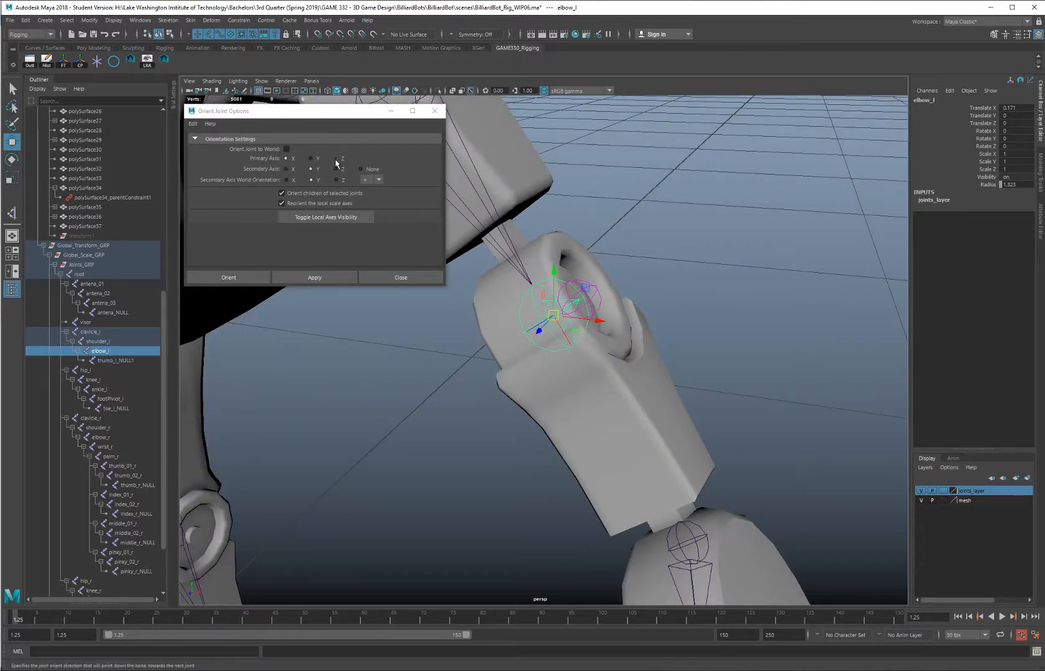
middle_click_drag(592, 220, 614, 207, "alt")
left_click_drag(614, 207, 563, 238, "alt")
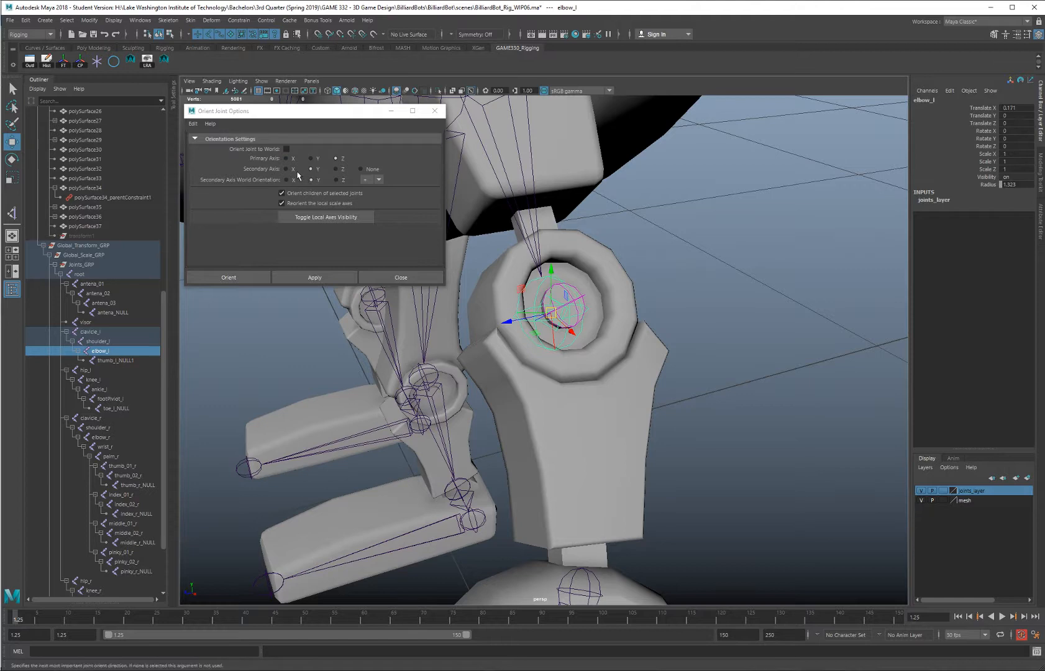
left_click(293, 169)
left_click_drag(570, 365, 587, 449, "alt")
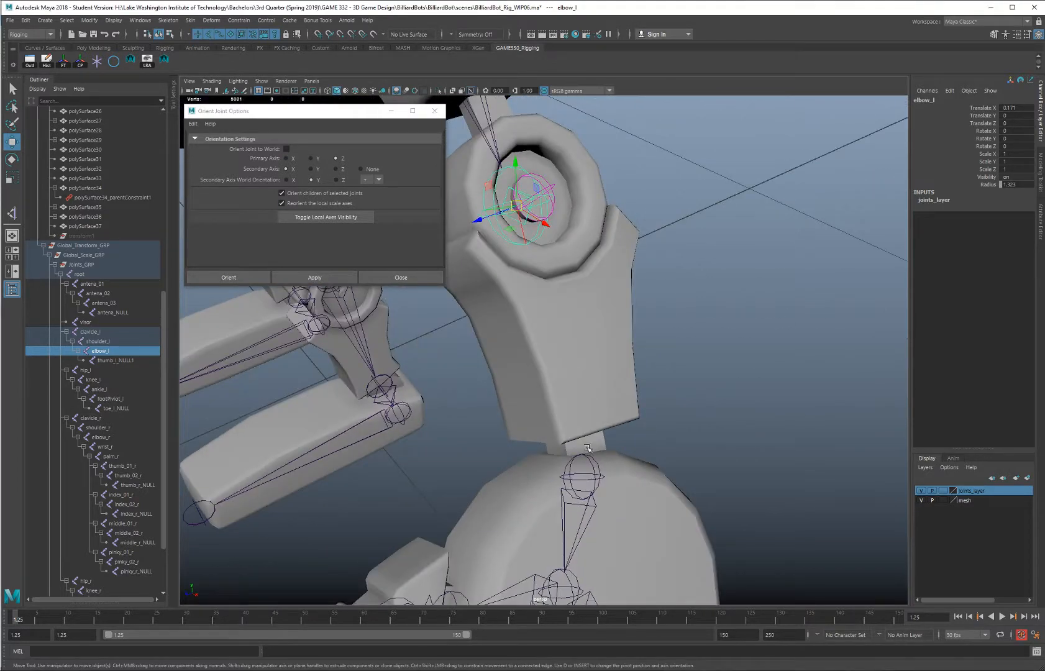
left_click(379, 180)
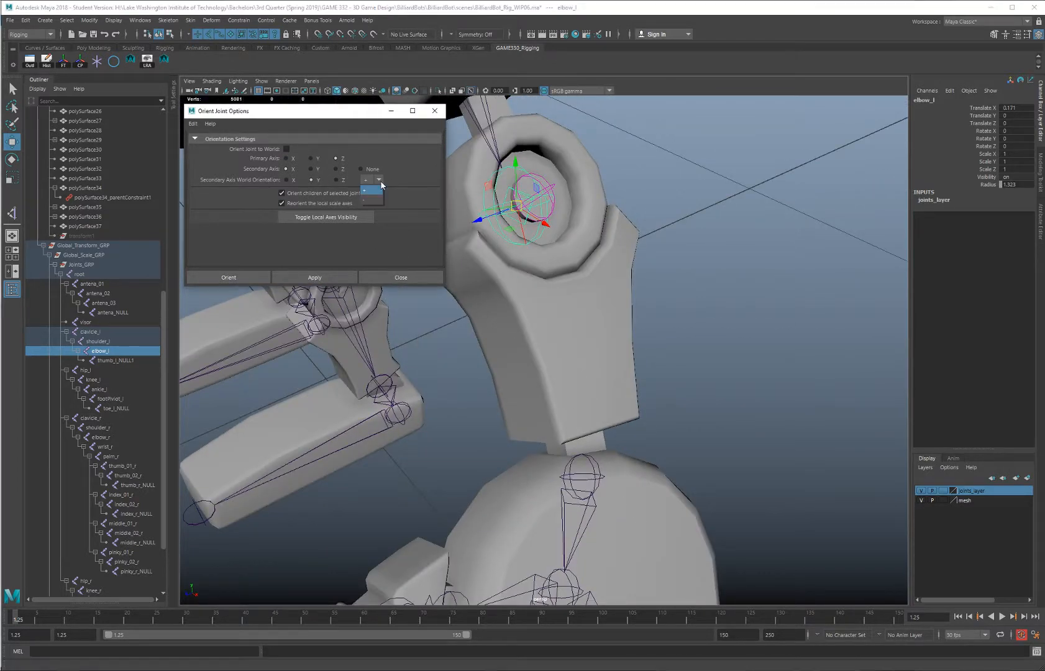
left_click(376, 199)
Apply the joint orientation settings to elbow_l so it aims along the elbow's pivot axis
middle_click_drag(556, 174, 618, 278, "alt")
scroll(617, 278, "down", 4)
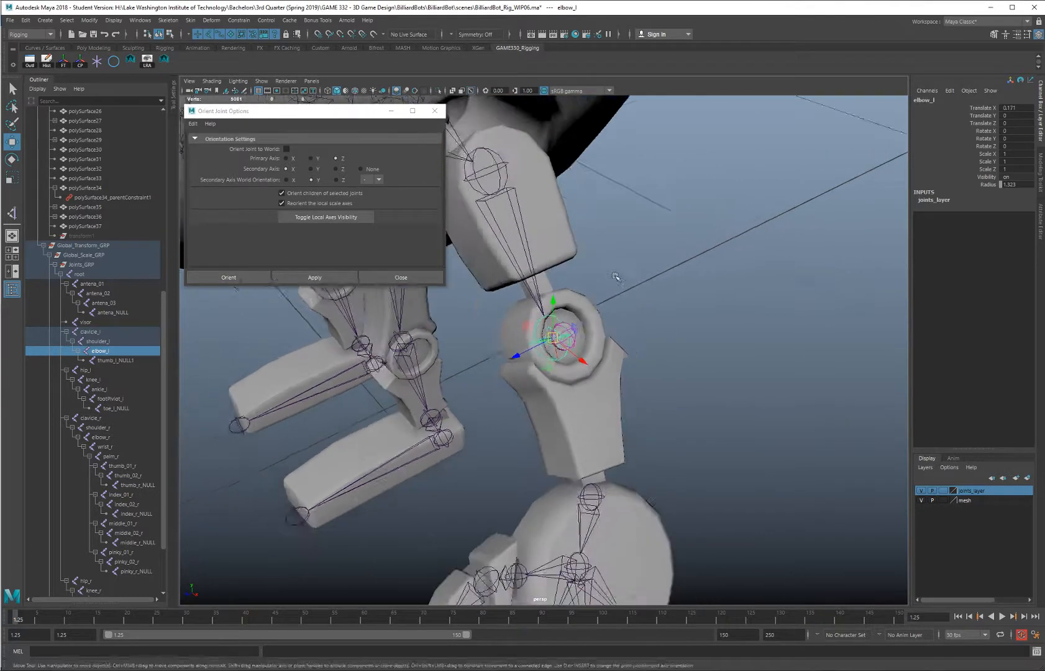
left_click_drag(617, 278, 644, 265, "alt")
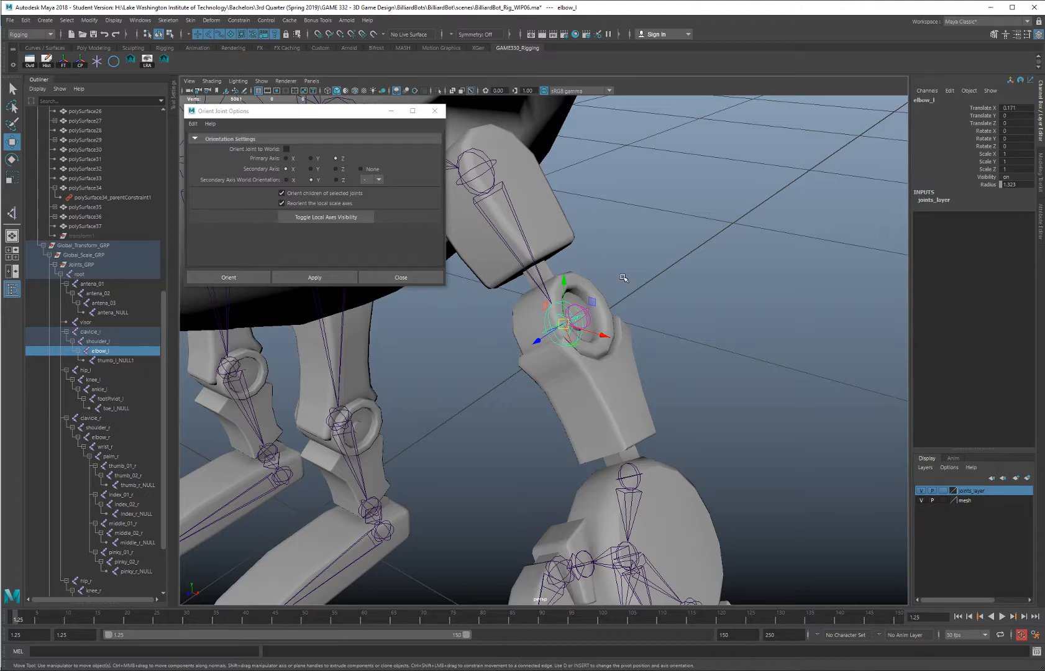
scroll(640, 281, "up", 6)
scroll(648, 267, "down", 5)
left_click_drag(654, 291, 638, 312, "alt")
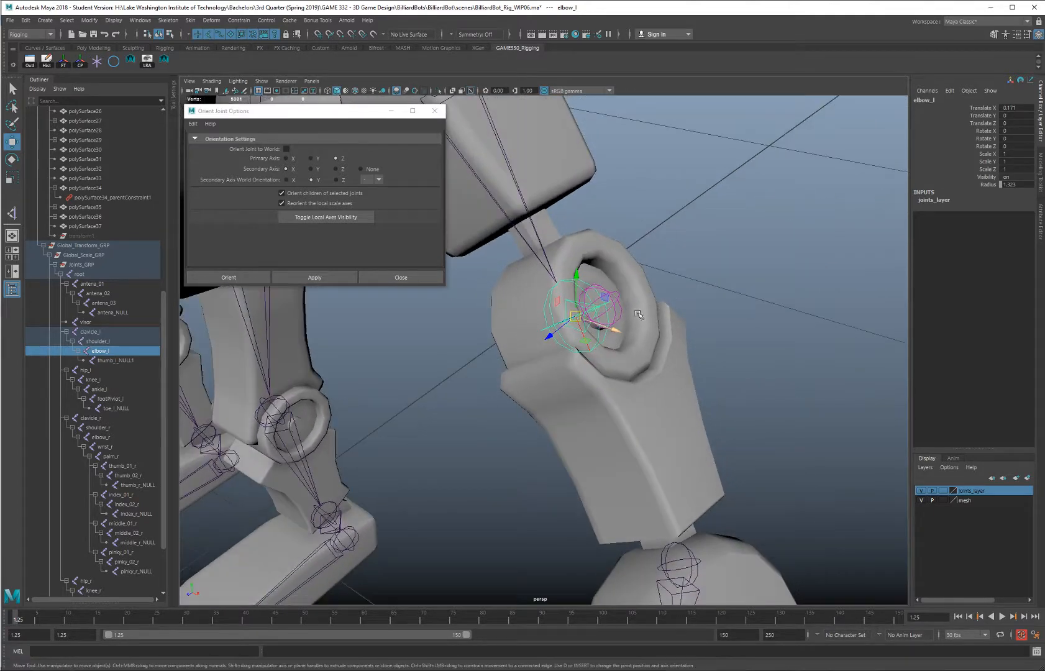
left_click(324, 277)
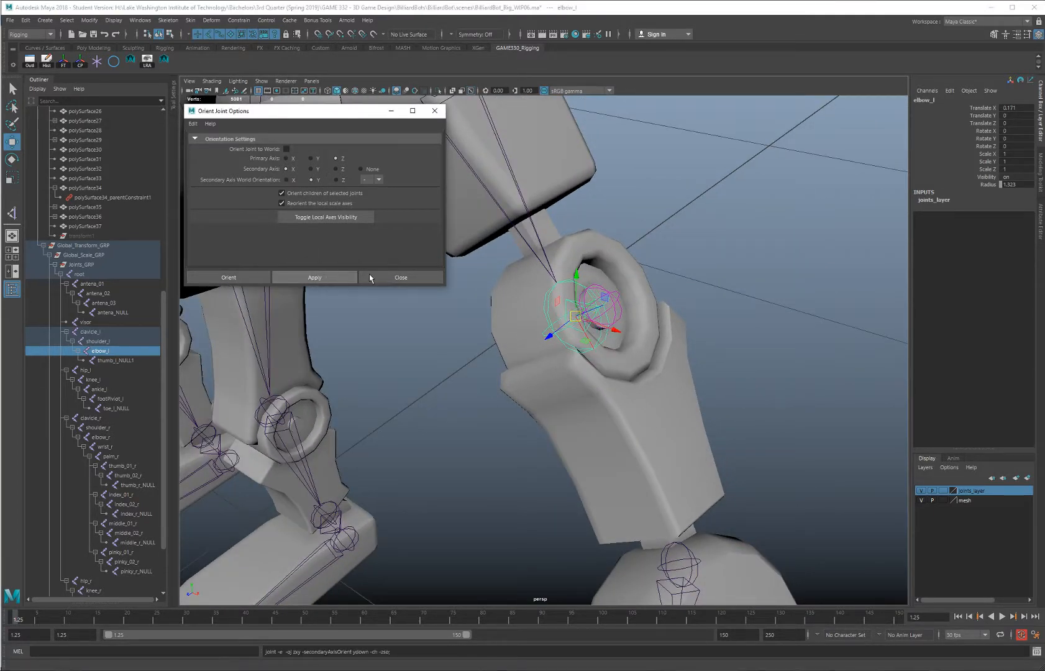
Delete the temporary thumb_l_NULL1 joint under elbow_l and select elbow_l
mouse_move(604, 305)
left_mouse_down("alt")
mouse_move(526, 319)
mouse_move(516, 355)
mouse_move(536, 384)
mouse_move(602, 282)
left_mouse_up("alt")
left_click(603, 304)
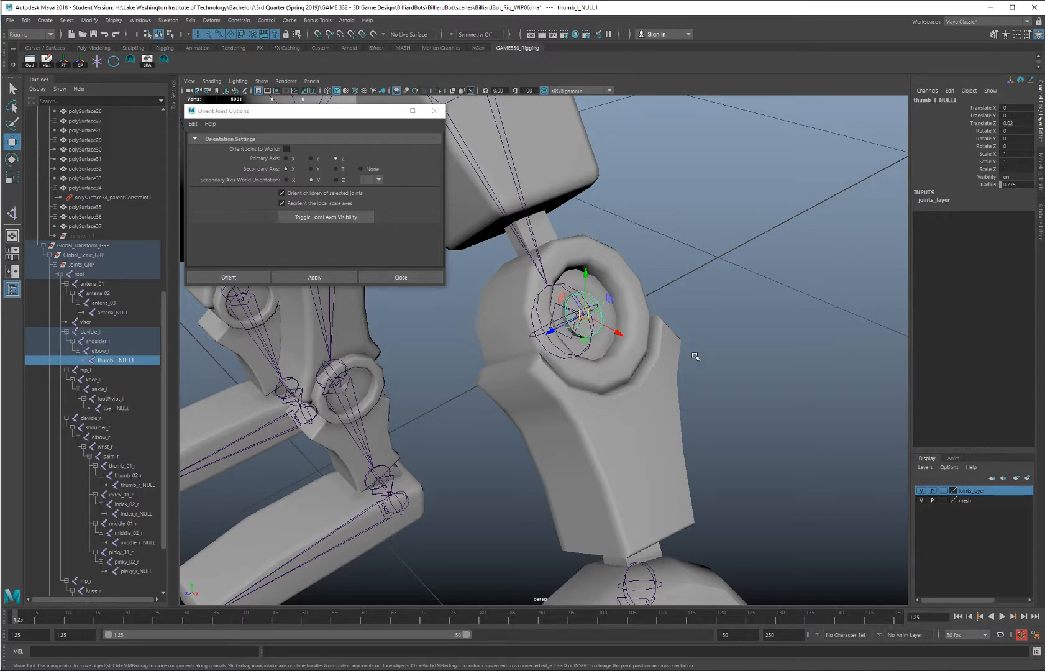
key("Delete")
left_click(592, 310)
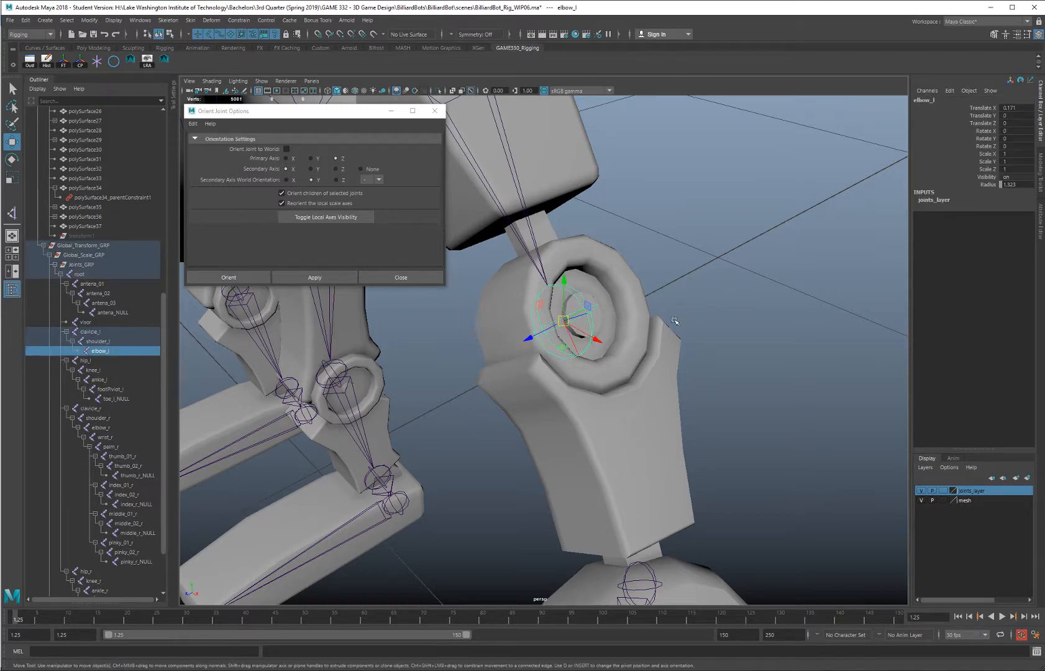
scroll(674, 320, "down", 6)
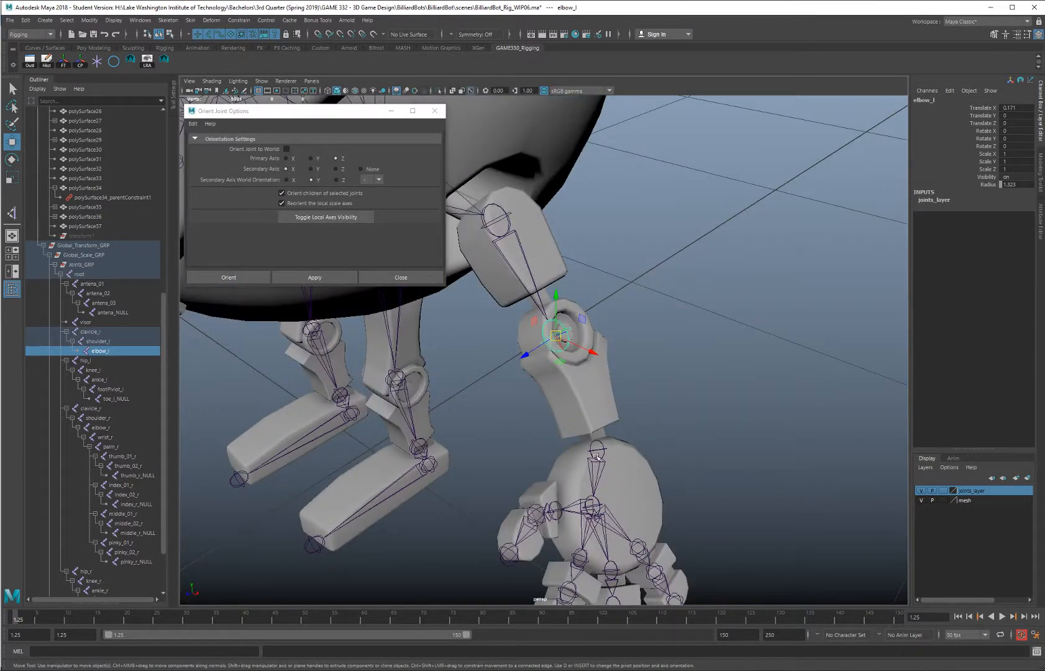
Parent the wrist_l joint back under elbow_l
left_click(599, 449)
scroll(577, 364, "up", 3)
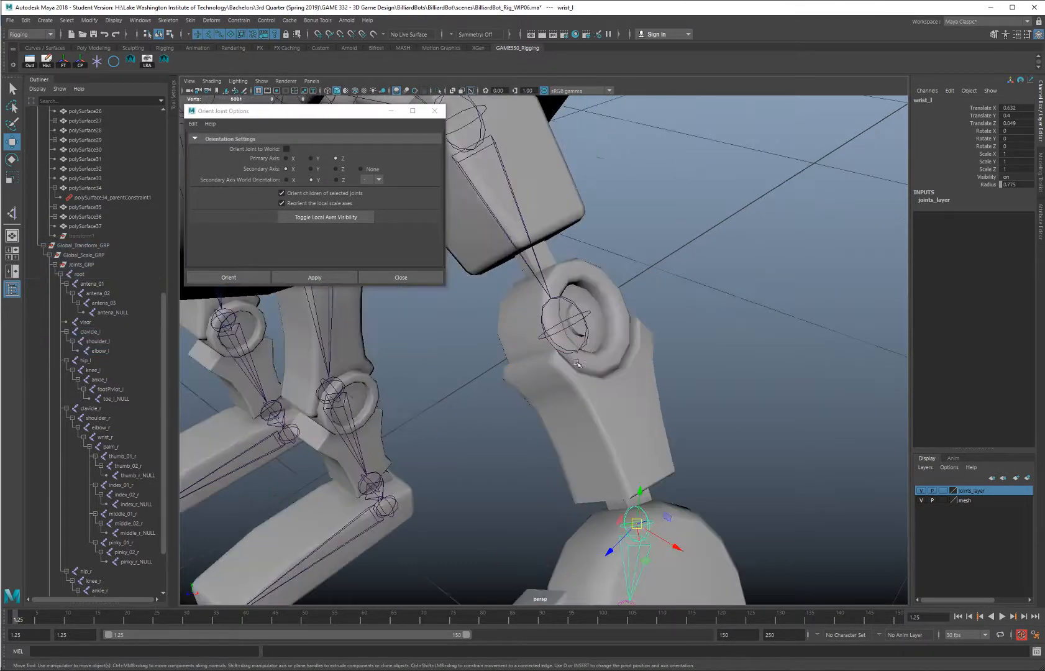
left_click(584, 316)
key("Down")
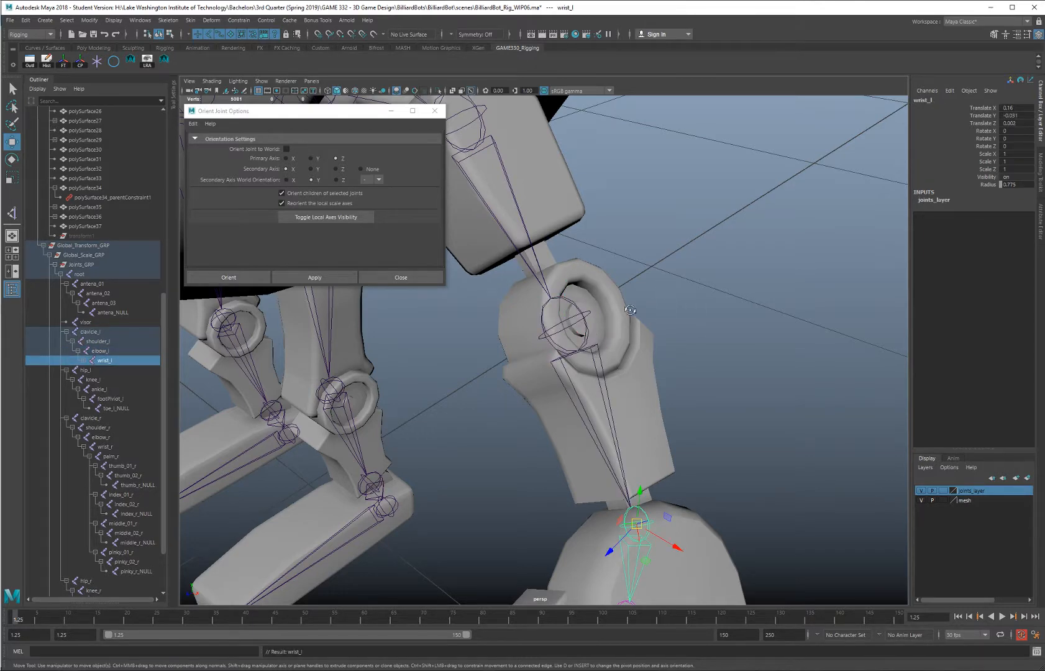
left_click_drag(630, 310, 609, 317, "alt")
Test elbow_l's bend by rotating it about its Z axis, and undo the rotation
left_click(573, 323)
left_click_drag(656, 285, 652, 261, "alt")
key("e")
left_click(985, 147)
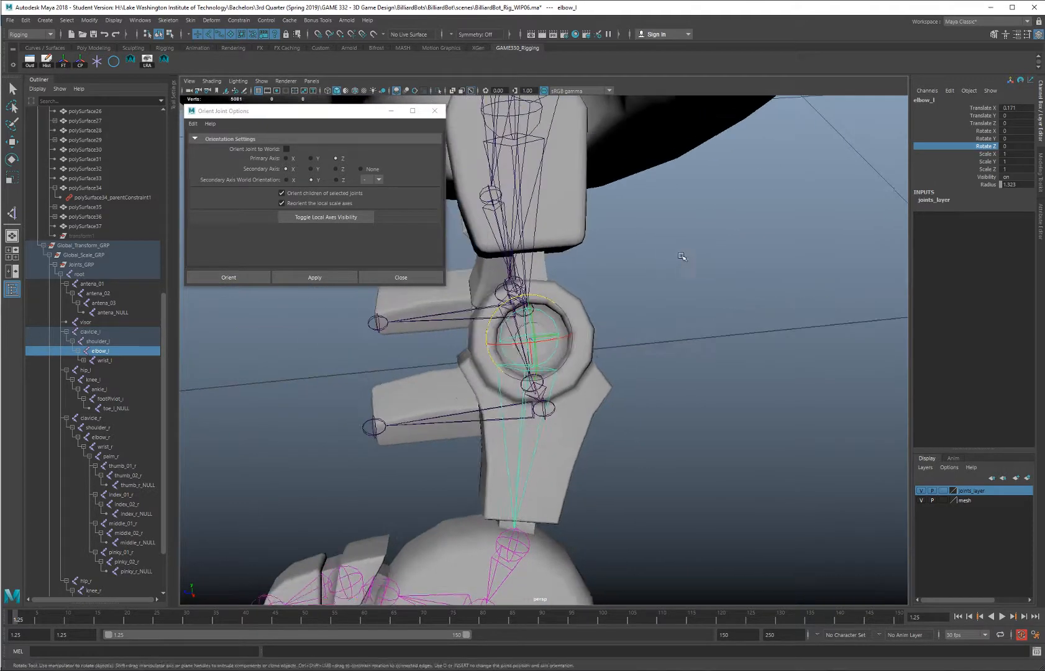
middle_click_drag(811, 272, 661, 276)
left_click_drag(661, 276, 579, 250, "alt")
key("ctrl+z")
Set all translate and rotate values of the left forearm mesh polySurface35 to 0
left_click(580, 251)
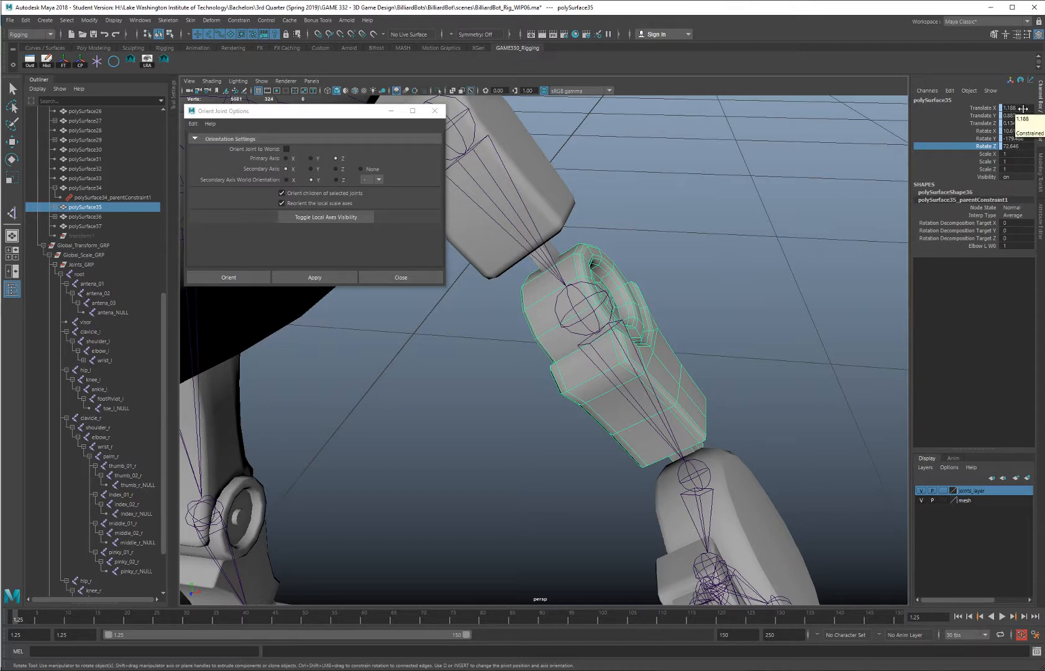
left_click_drag(1008, 112, 1010, 146)
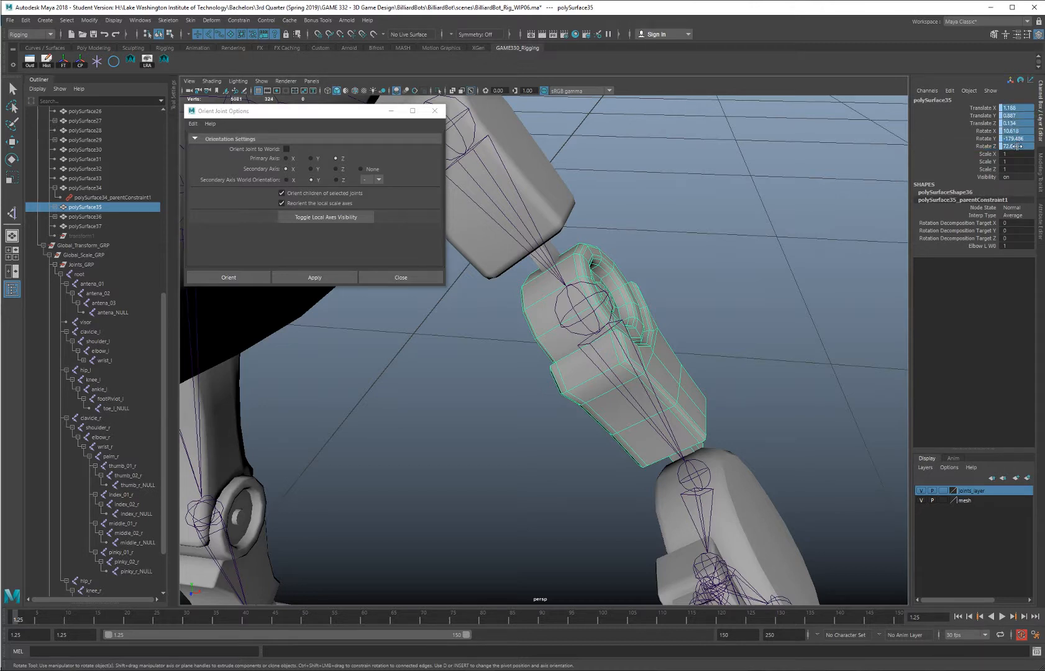
type("0")
key("Return")
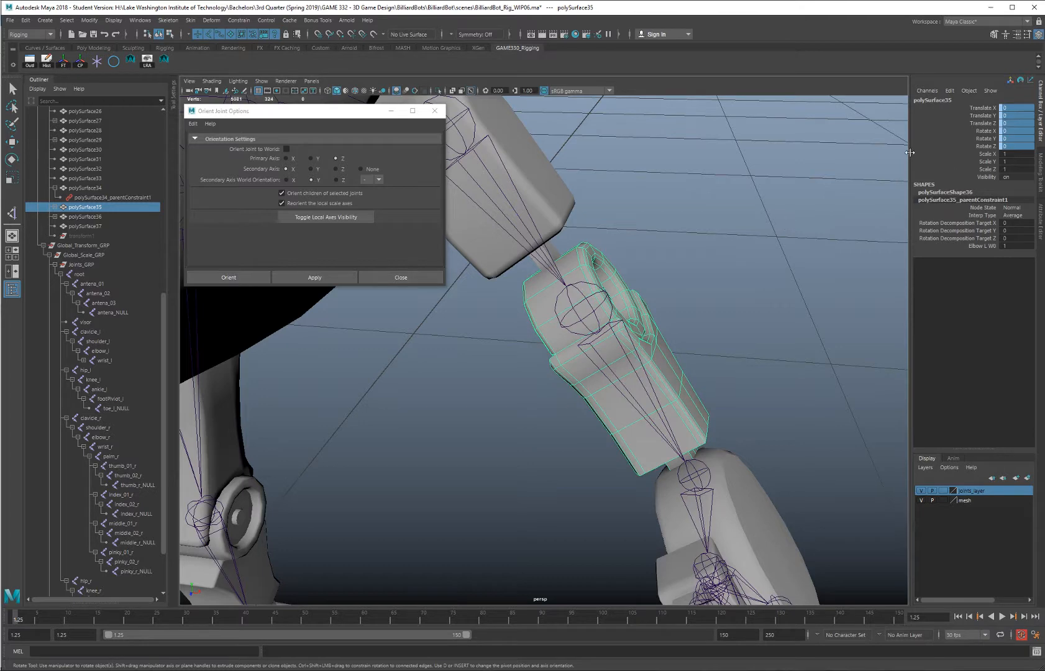
Delete the parent constraint under polySurface35
left_click(55, 208)
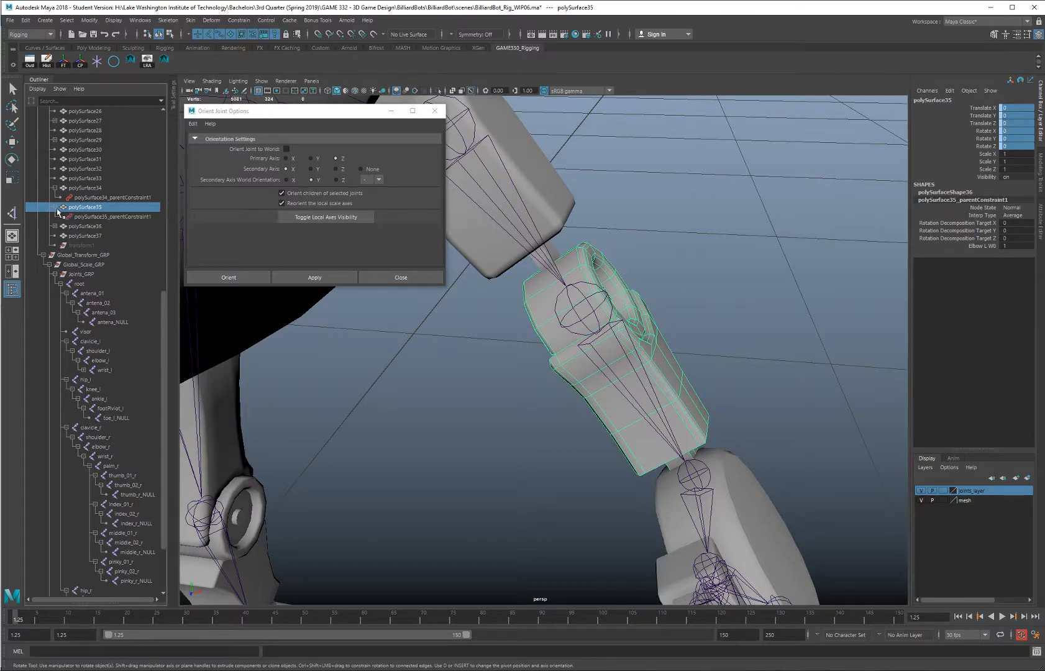
left_click(112, 217)
left_click(584, 302)
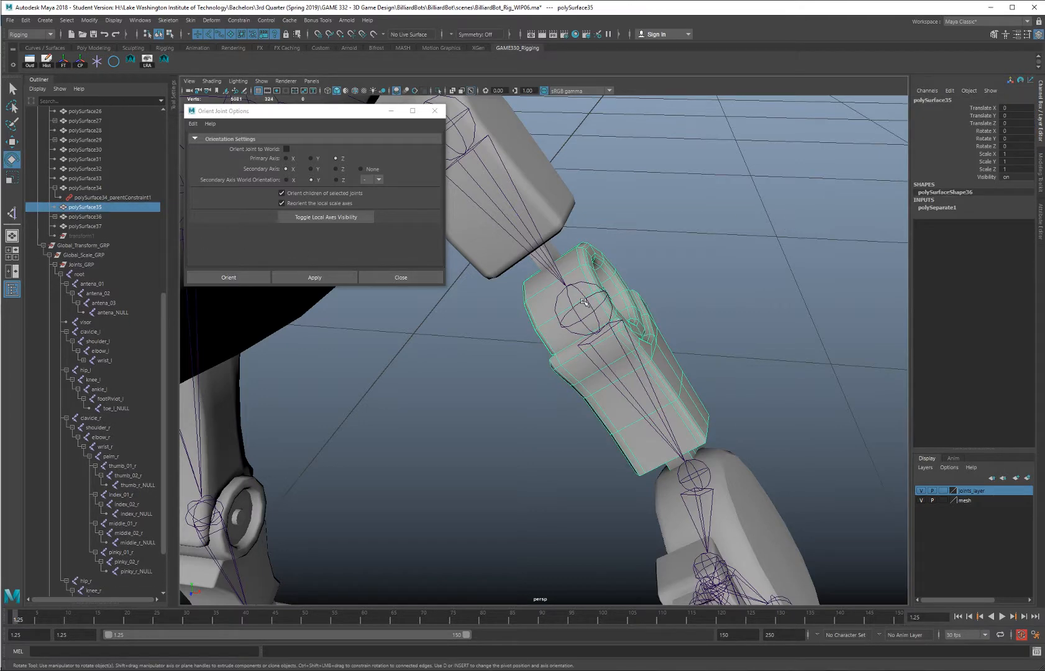
Parent-constrain the left forearm mesh polySurface35 to the elbow_l joint
left_click_drag(612, 298, 574, 312, "alt")
left_click(582, 315)
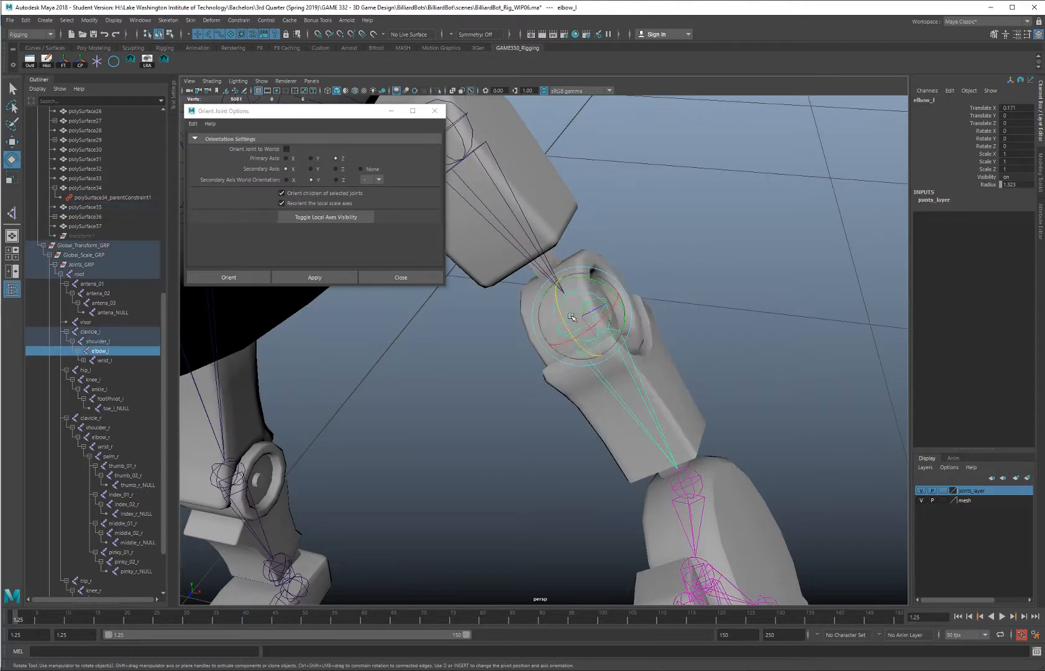
left_click(596, 257, "shift")
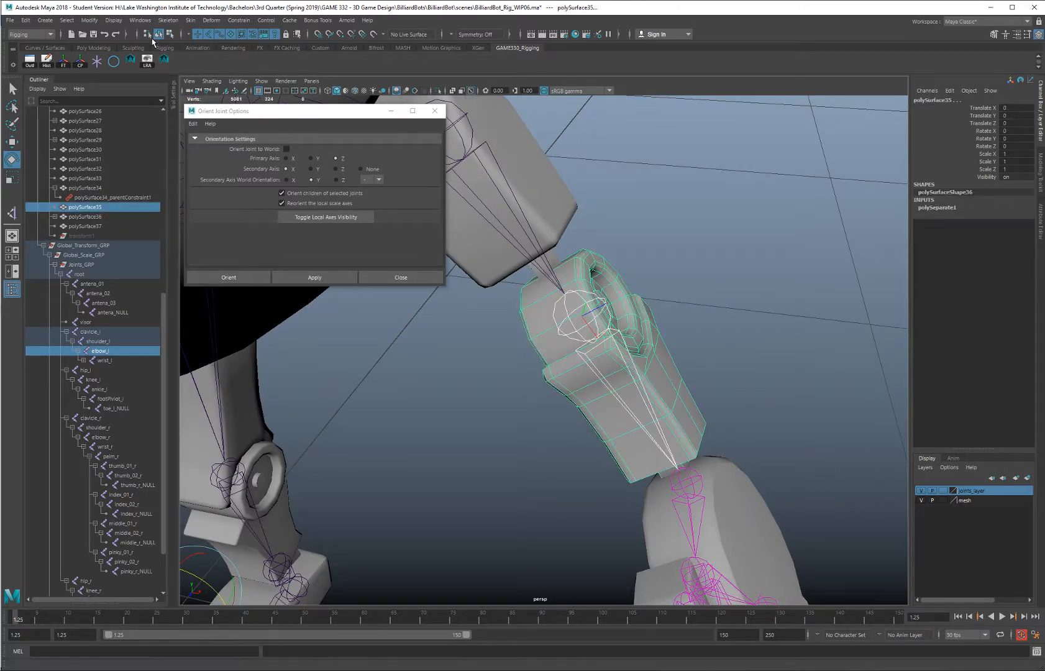
left_click(178, 24)
mouse_move(231, 25)
left_click(259, 45)
Test the reconstrained forearm's movement by rotating elbow_l about Z, and reset its Rotate Z to 0
left_click(666, 313, "shift")
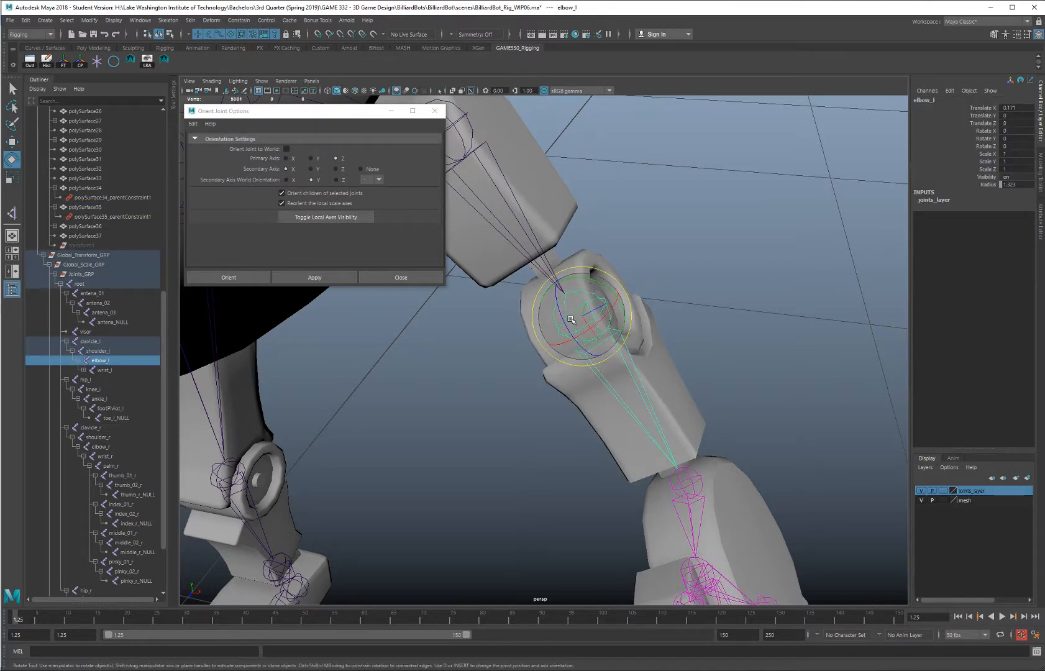
left_click_drag(690, 338, 635, 332, "alt")
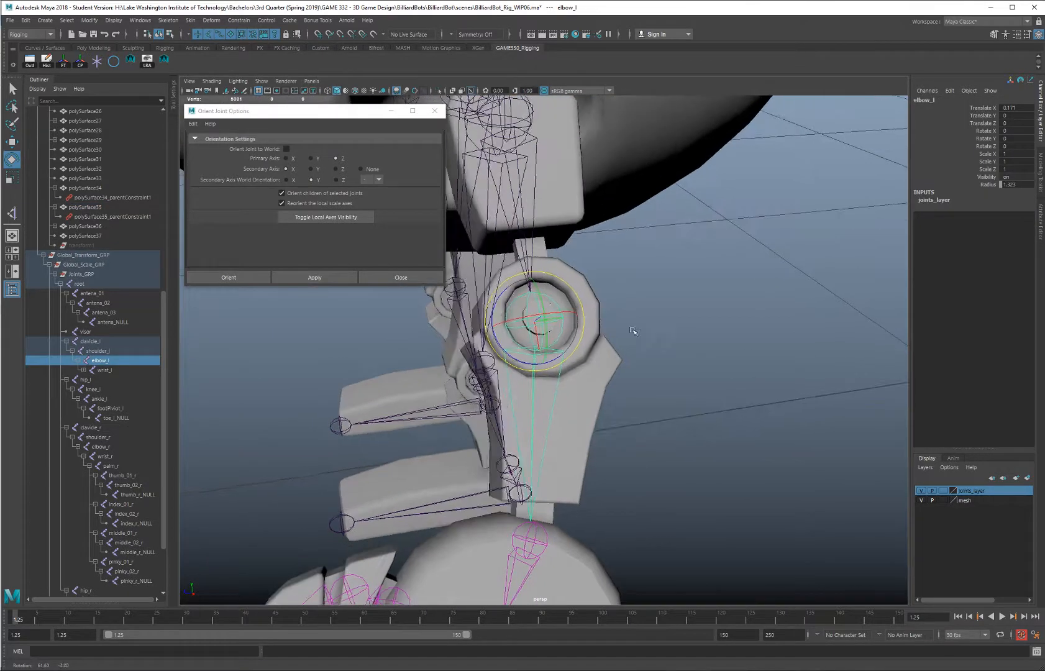
left_click(987, 146)
middle_click_drag(686, 226, 606, 233)
scroll(718, 266, "down", 4)
middle_click_drag(760, 299, 695, 291)
left_click_drag(695, 292, 597, 290, "alt")
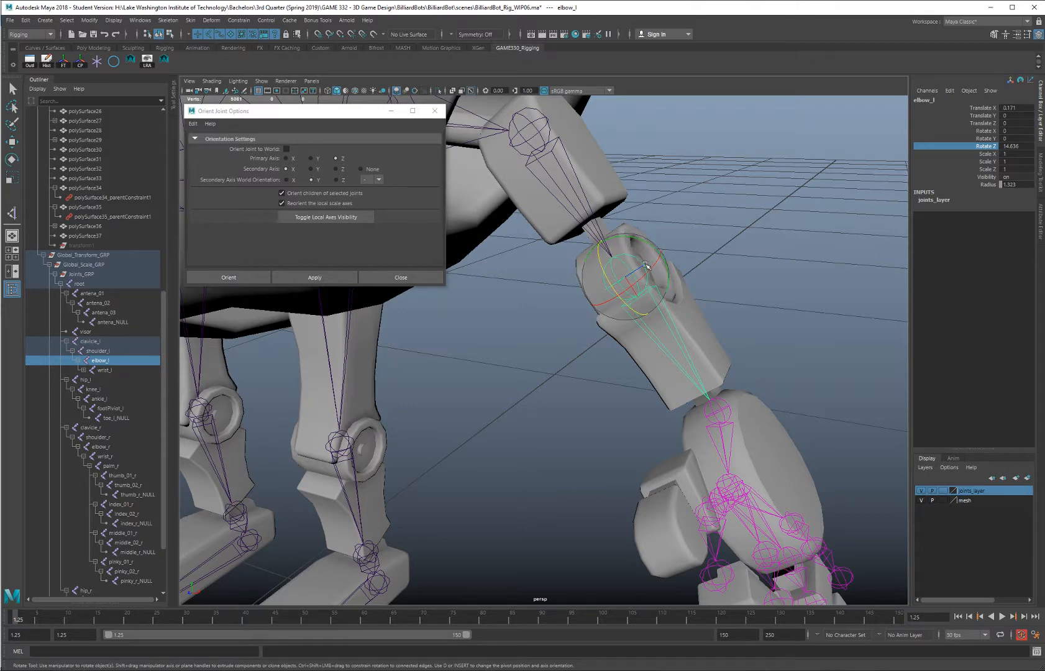
left_click_drag(698, 243, 620, 303, "alt")
middle_click_drag(620, 303, 731, 341)
left_click_drag(731, 340, 675, 295, "alt")
middle_click_drag(674, 294, 660, 342)
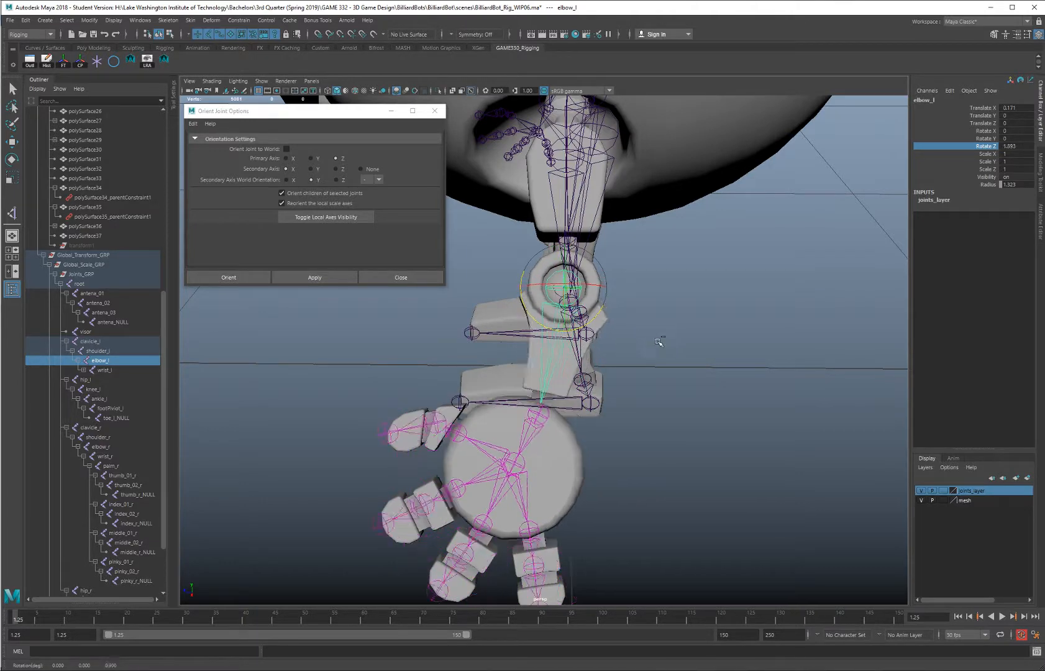
left_click_drag(700, 346, 729, 328, "alt")
left_click_drag(710, 327, 738, 307, "alt")
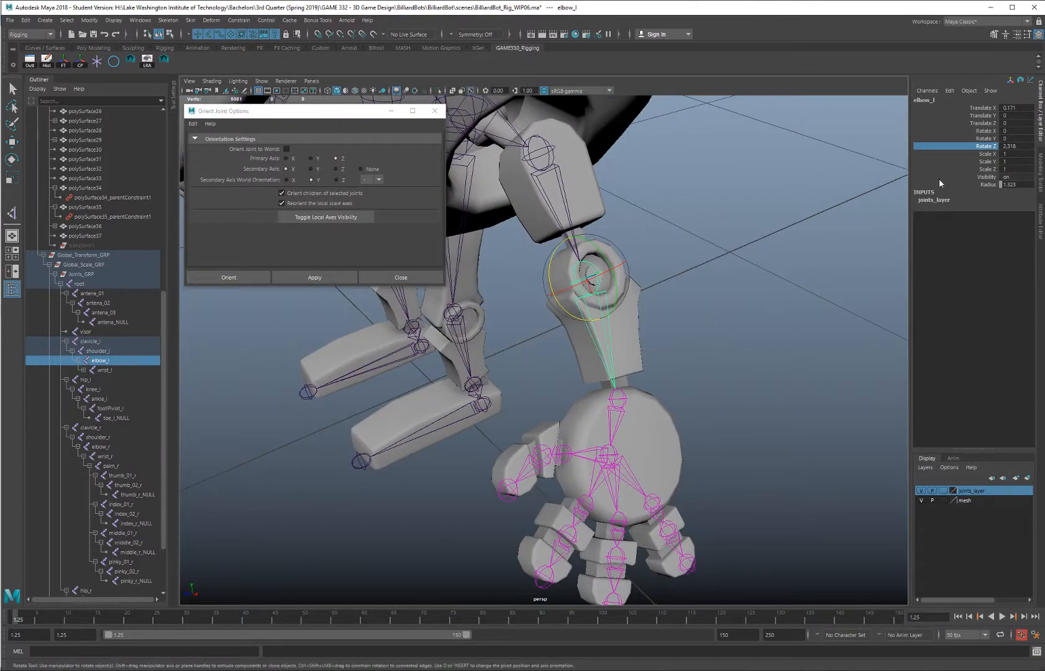
left_click(1009, 146)
type("0")
key("Return")
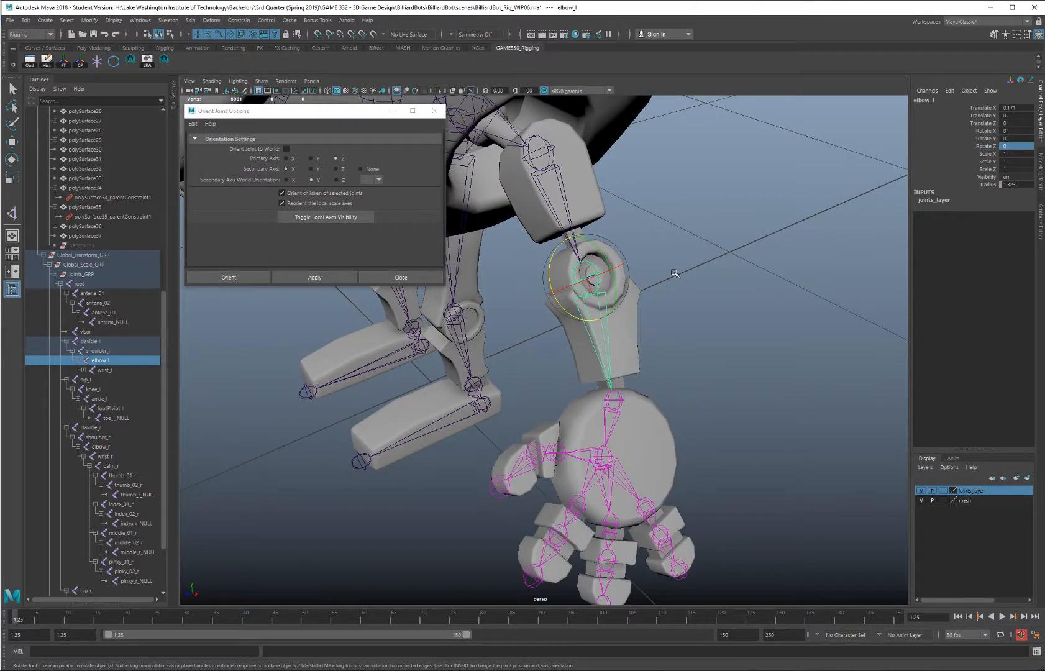
Unparent the wrist_l joint from elbow_l
left_click_drag(638, 290, 668, 351, "alt")
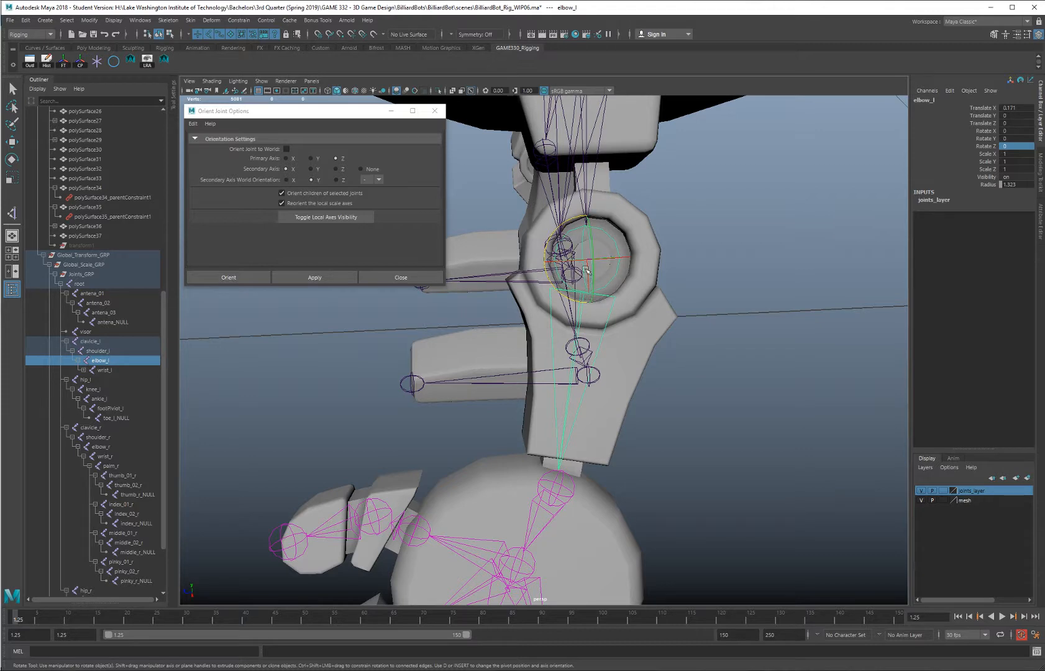
left_click_drag(587, 271, 624, 339, "alt")
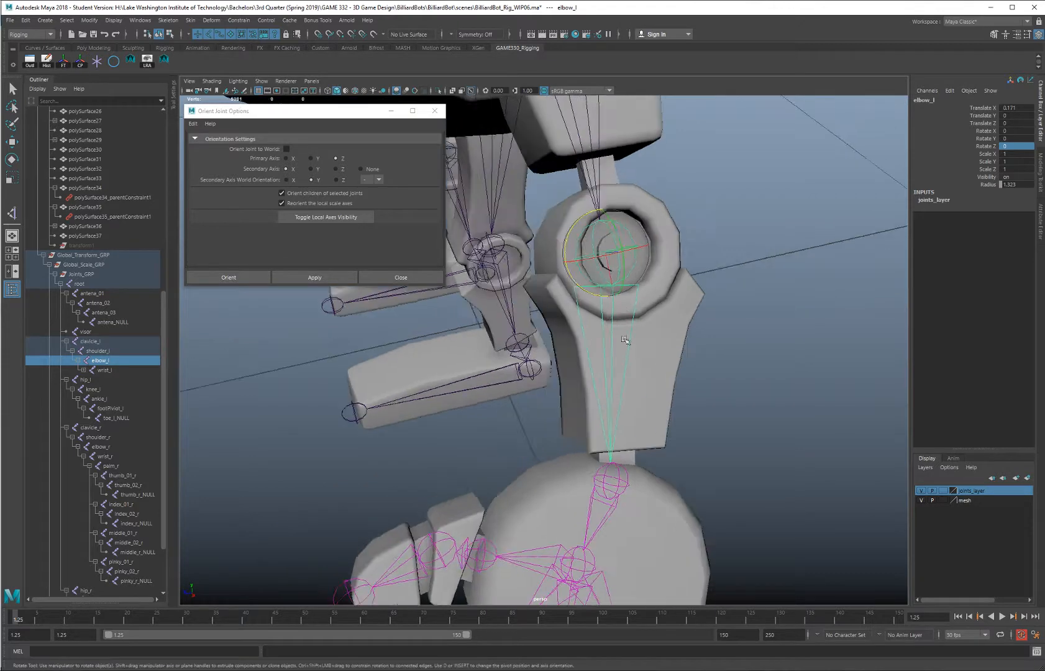
left_click(622, 482)
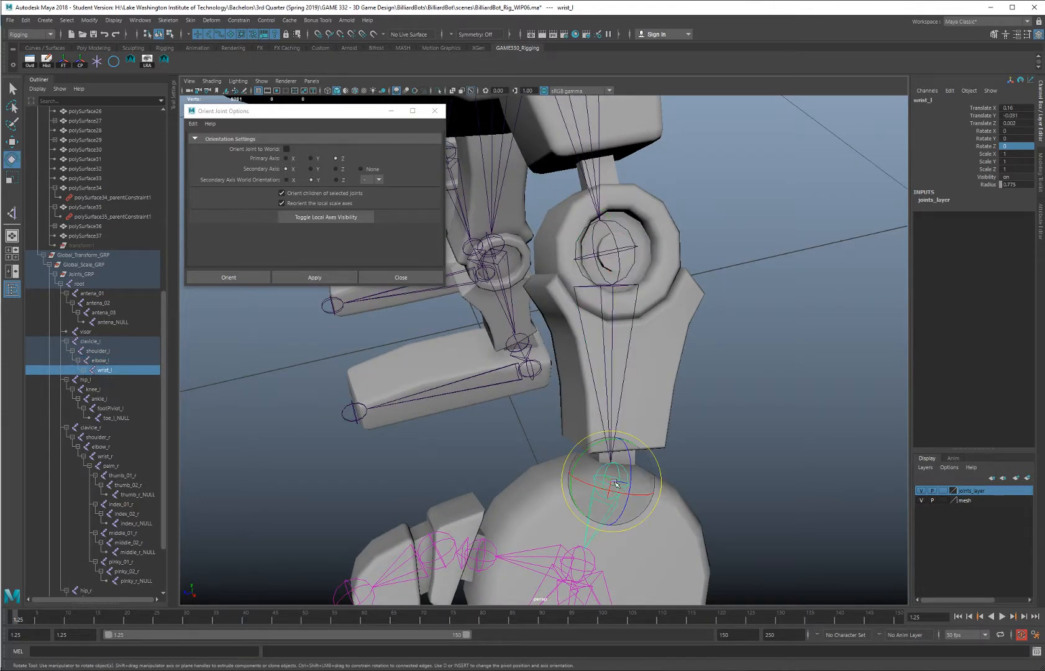
key("shift+p")
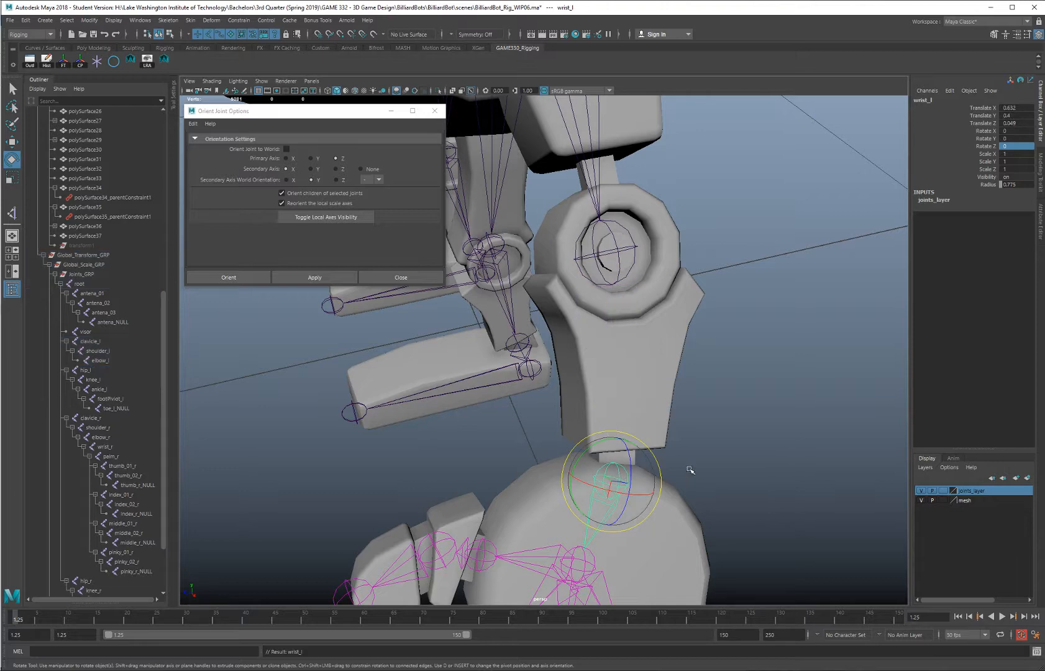
Turn on the display of elbow_l's local rotation axes
left_click(623, 272)
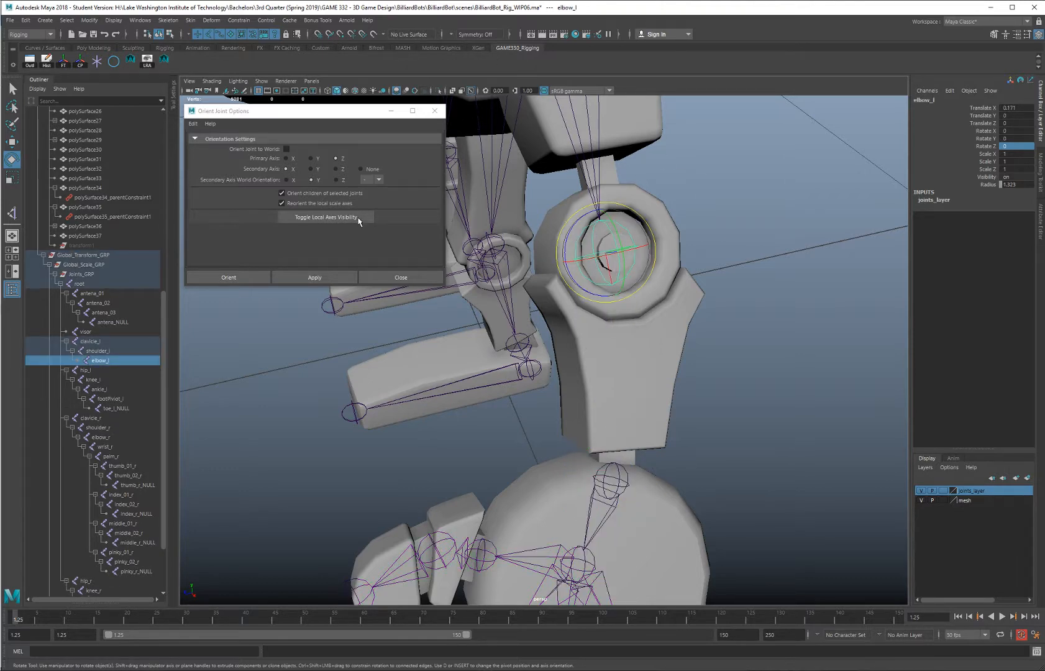
left_click(336, 217)
left_click_drag(637, 225, 618, 206, "alt")
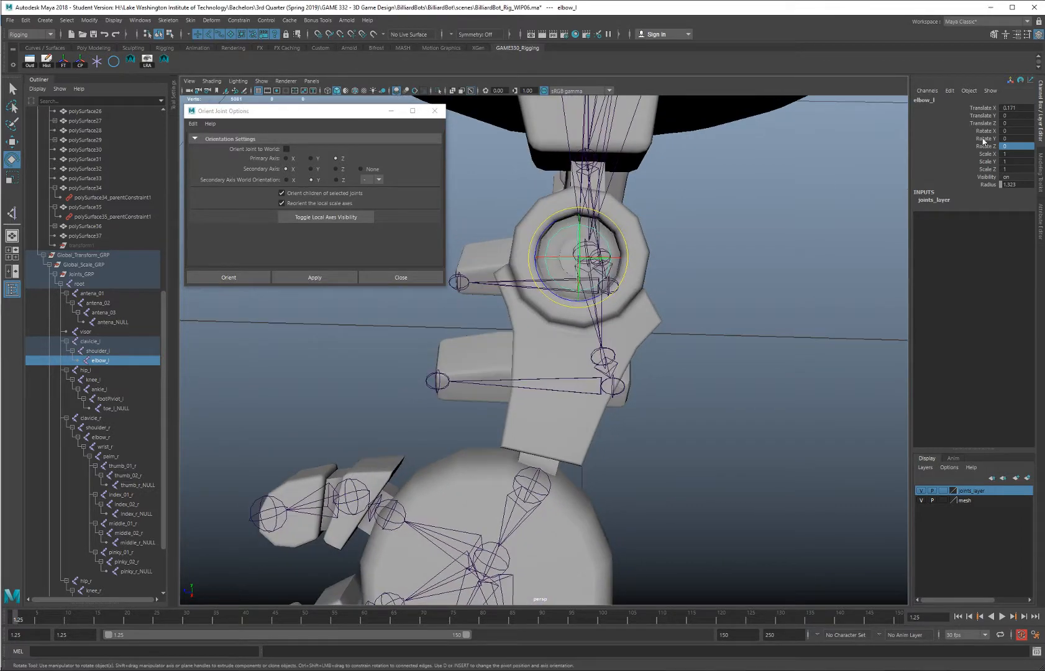
Adjust elbow_l's Joint Orient Z to 6.156 in its joint attributes
left_click(1039, 224)
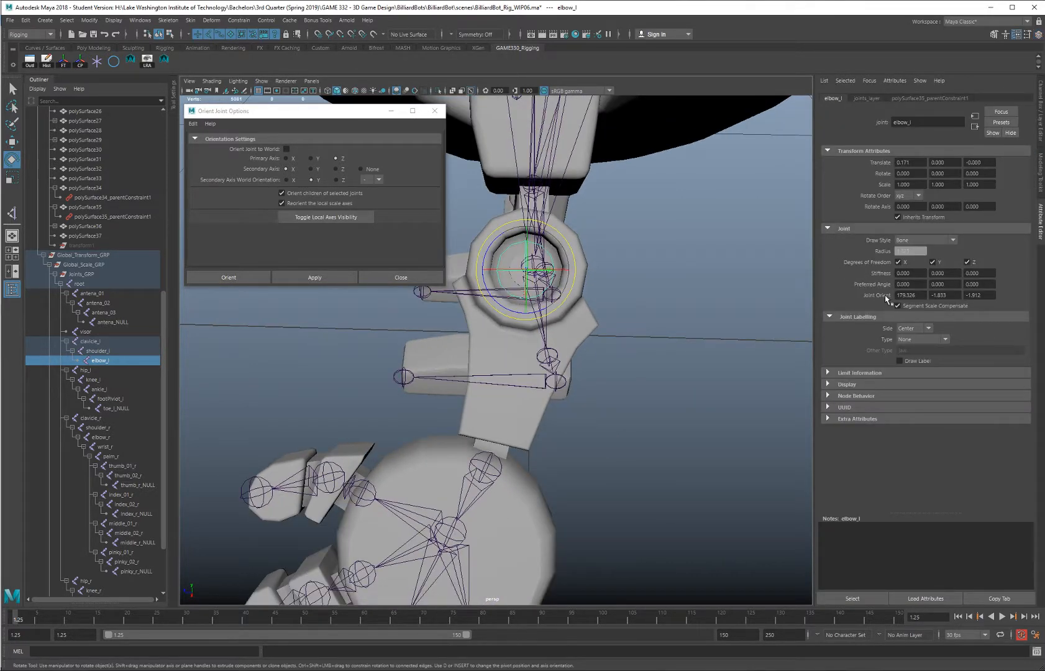
left_click_drag(630, 310, 597, 298, "alt")
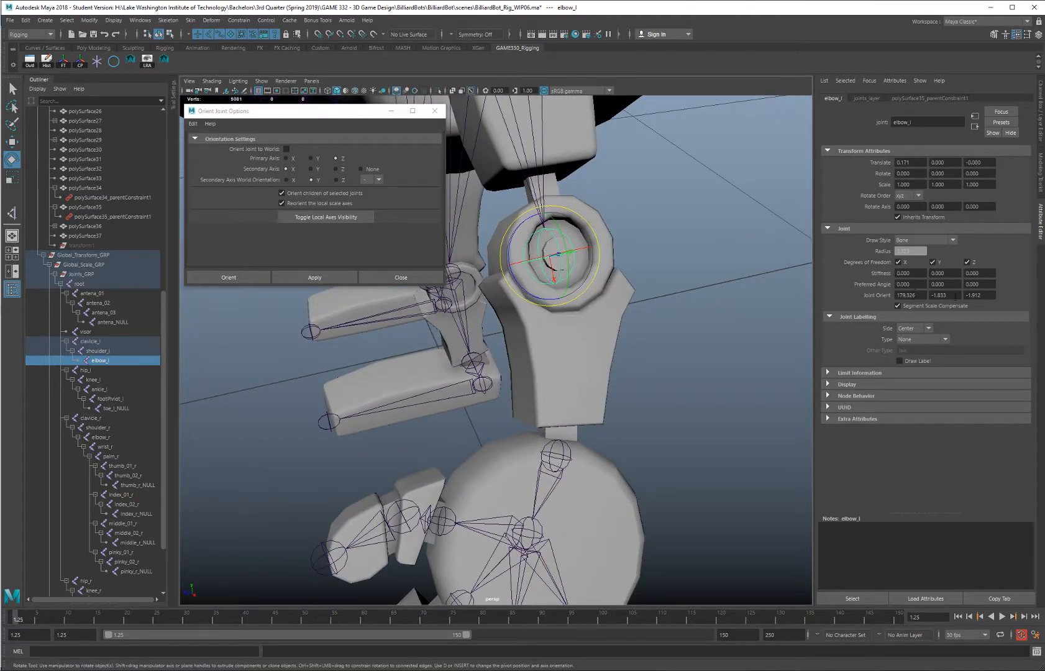
left_click_drag(987, 296, 1015, 296, "ctrl")
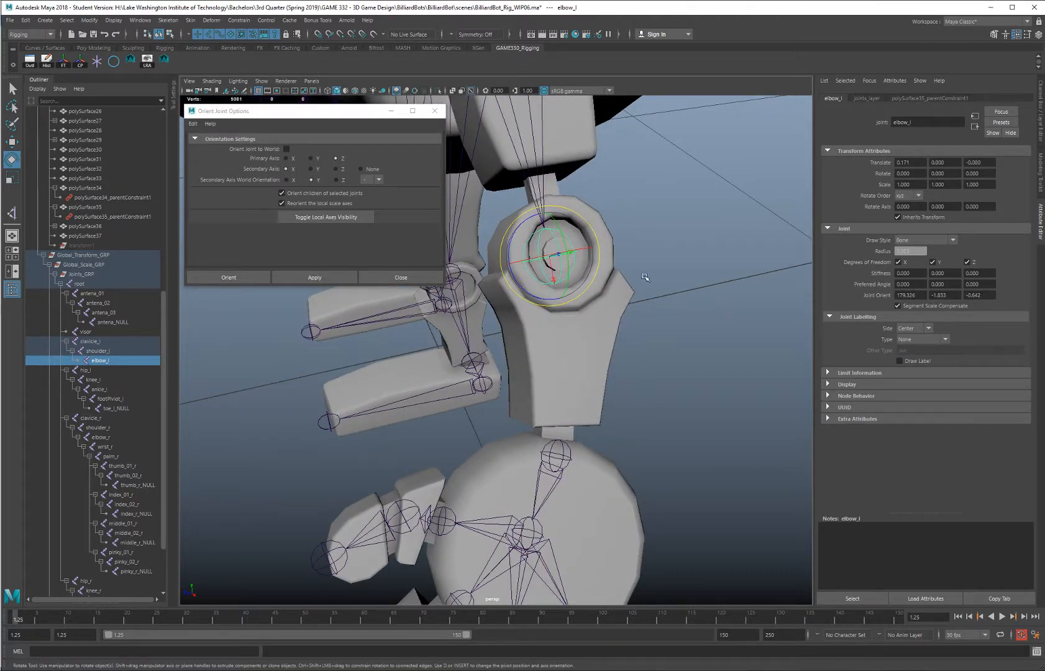
left_click_drag(646, 278, 641, 292, "alt")
left_click_drag(986, 296, 1017, 297, "ctrl")
mouse_move(736, 298)
left_mouse_down("alt")
mouse_move(721, 298)
mouse_move(739, 297)
left_mouse_up("alt")
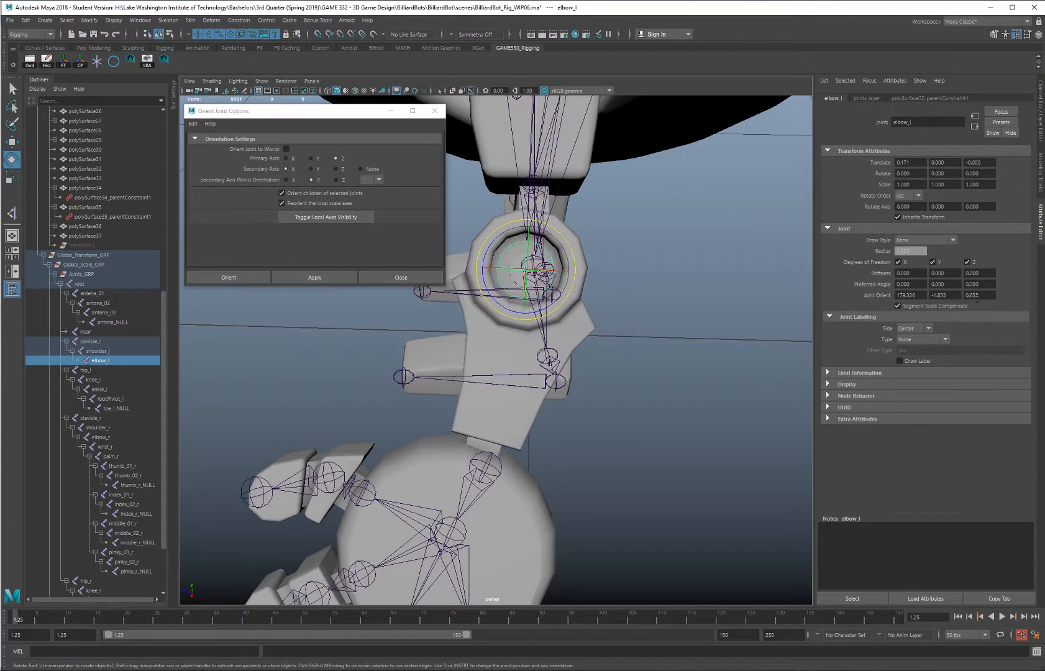
mouse_move(988, 295)
left_mouse_down("ctrl")
mouse_move(1020, 288)
mouse_move(970, 306)
left_mouse_up("ctrl")
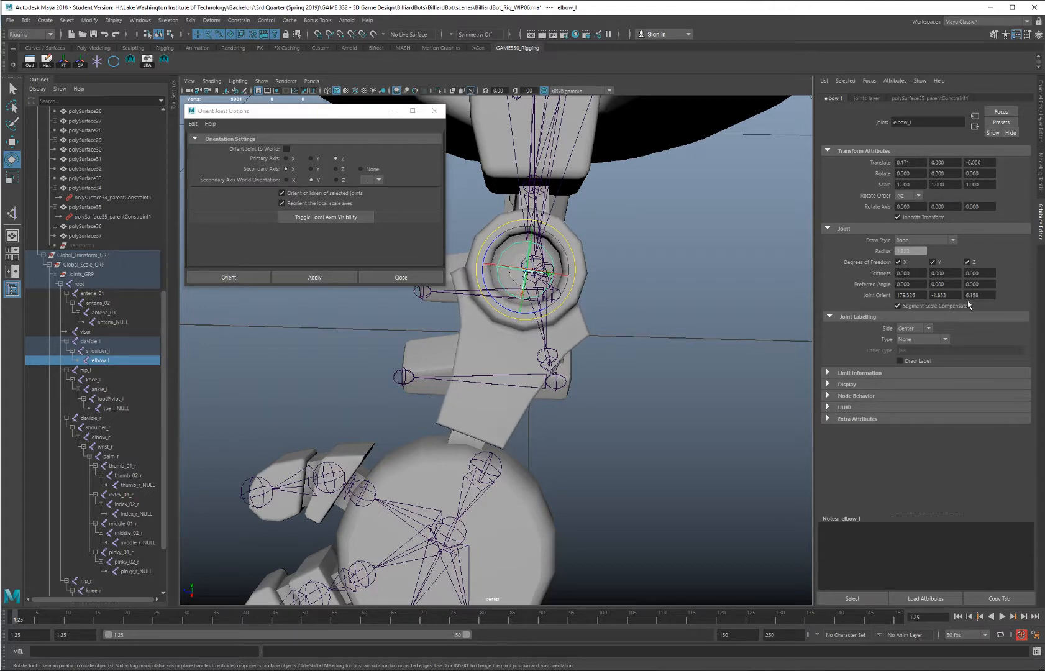
Reparent the wrist_l joint under elbow_l and select elbow_l
left_click_drag(628, 351, 633, 345, "alt")
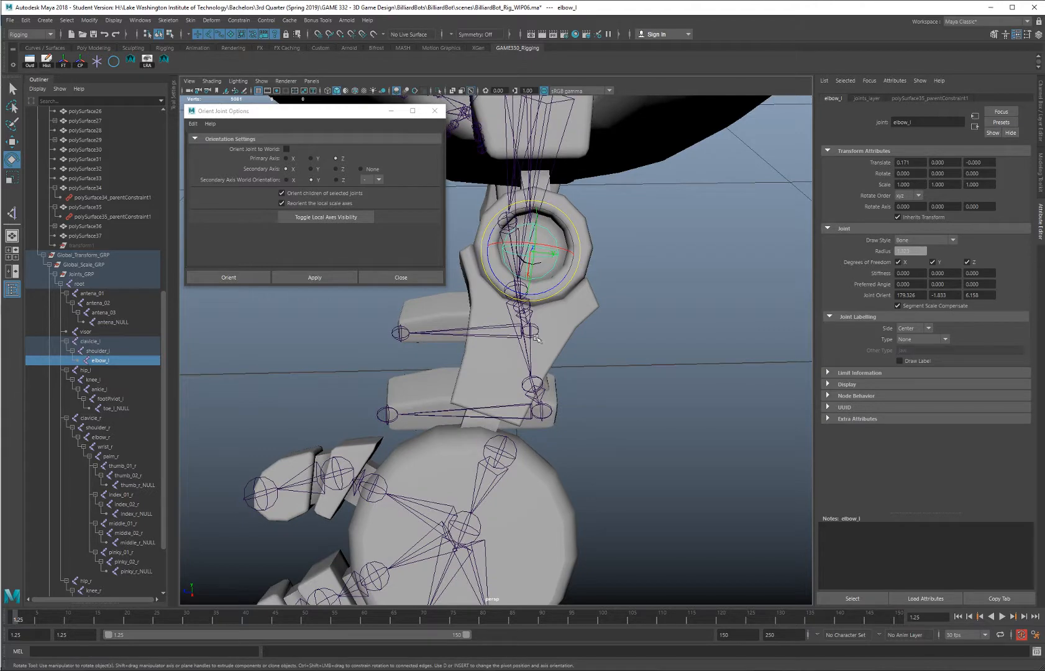
left_click_drag(507, 414, 570, 446, "alt")
left_click(563, 458)
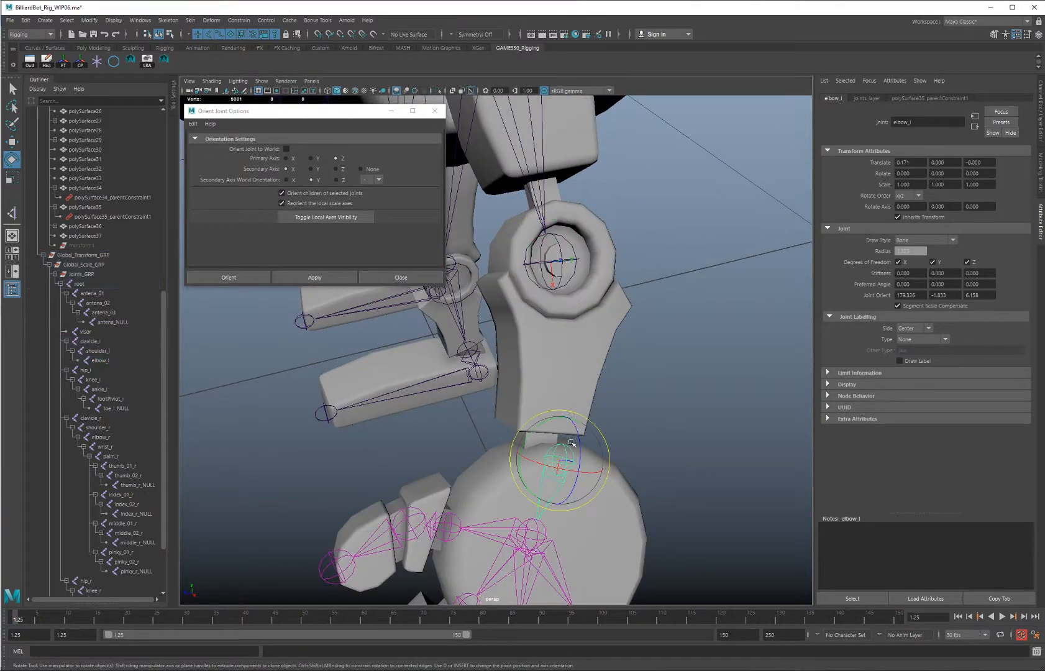
left_click(562, 259)
Rotate elbow_l about Z to check how the forearm and hand bend, and undo the rotations
left_click_drag(668, 308, 534, 311, "alt")
key("ctrl+z")
right_click_drag(535, 311, 607, 350, "alt")
left_click_drag(606, 350, 603, 339, "alt")
left_click_drag(591, 258, 732, 287)
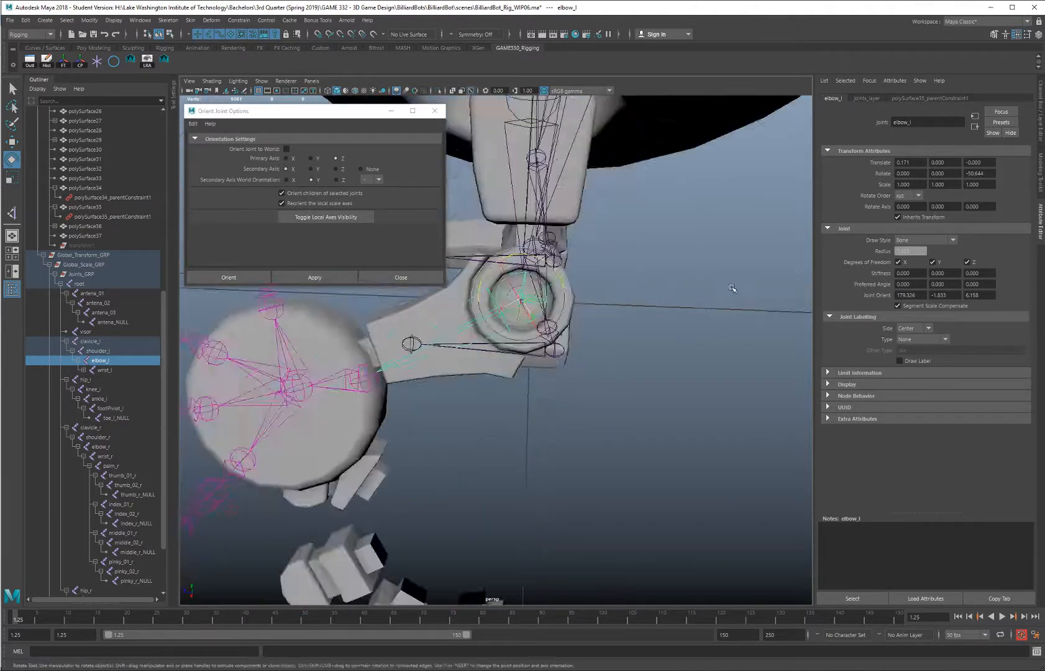
right_click_drag(732, 289, 598, 329, "alt")
key("ctrl+z")
key("ctrl+z")
Inspect wrist_l's transform values and its alignment with the forearm, and select elbow_l again
left_click_drag(572, 345, 593, 373, "alt")
right_click_drag(593, 374, 701, 415, "alt")
left_click_drag(684, 400, 661, 404, "alt")
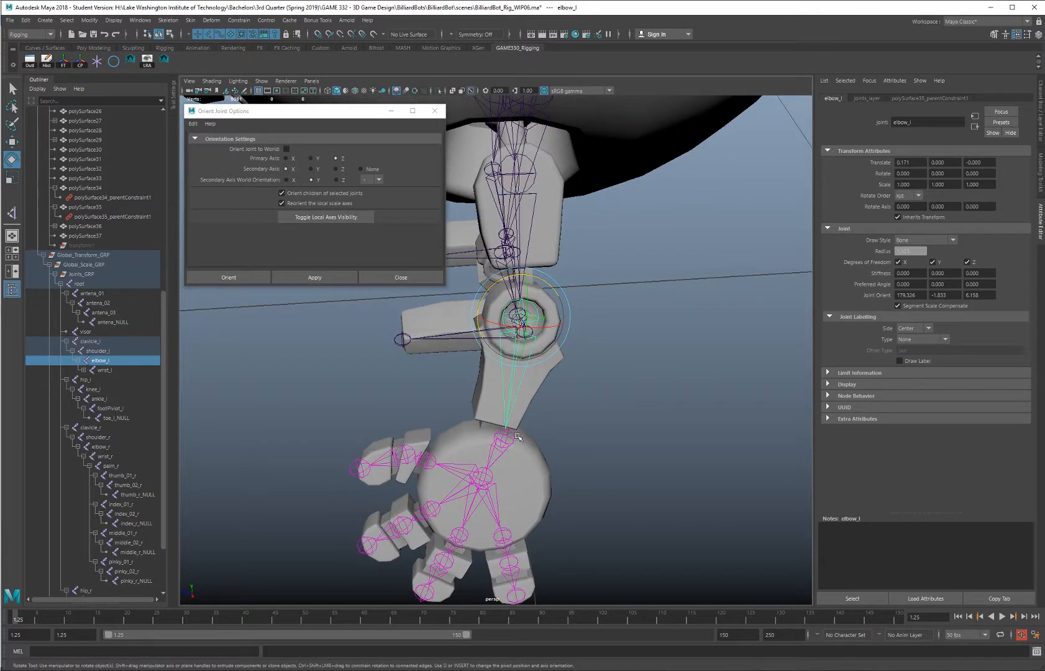
left_click(505, 438)
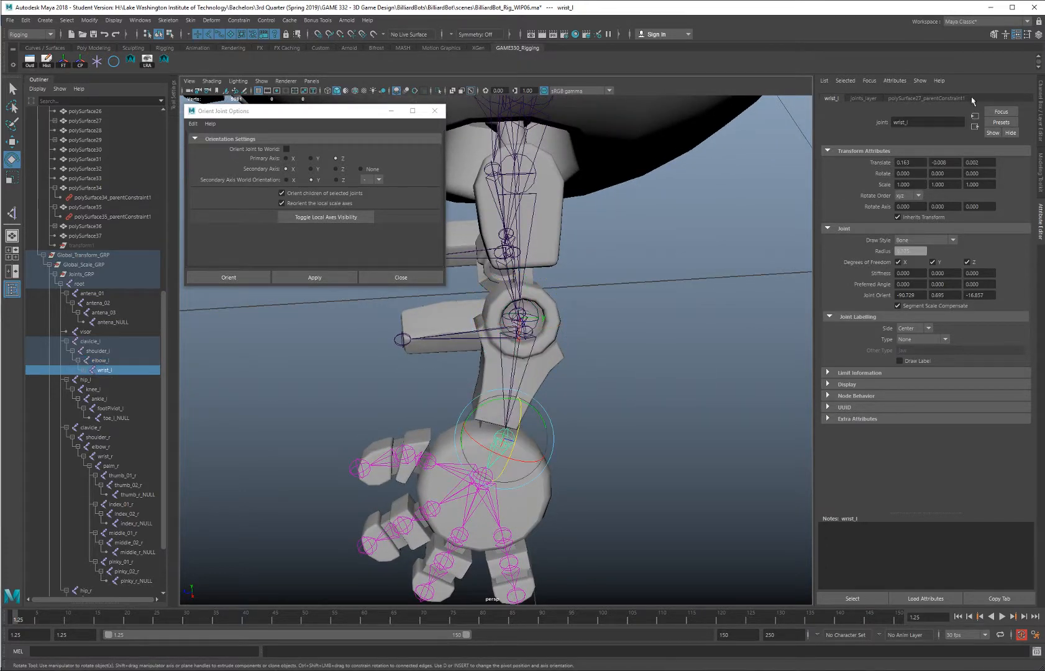
left_click(1042, 101)
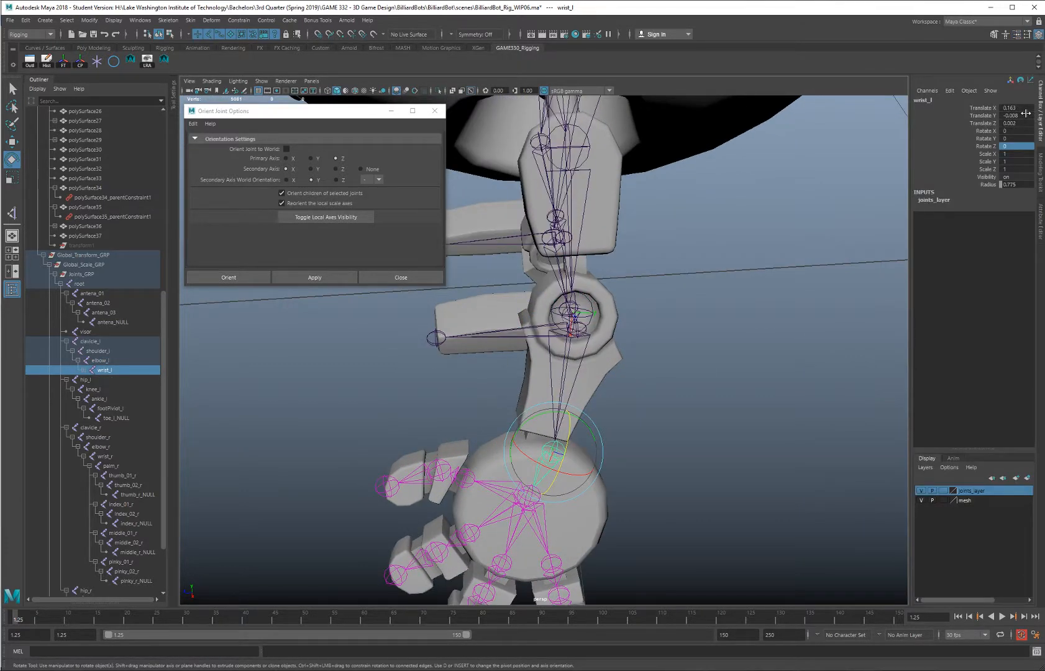
left_click_drag(778, 232, 776, 209, "alt")
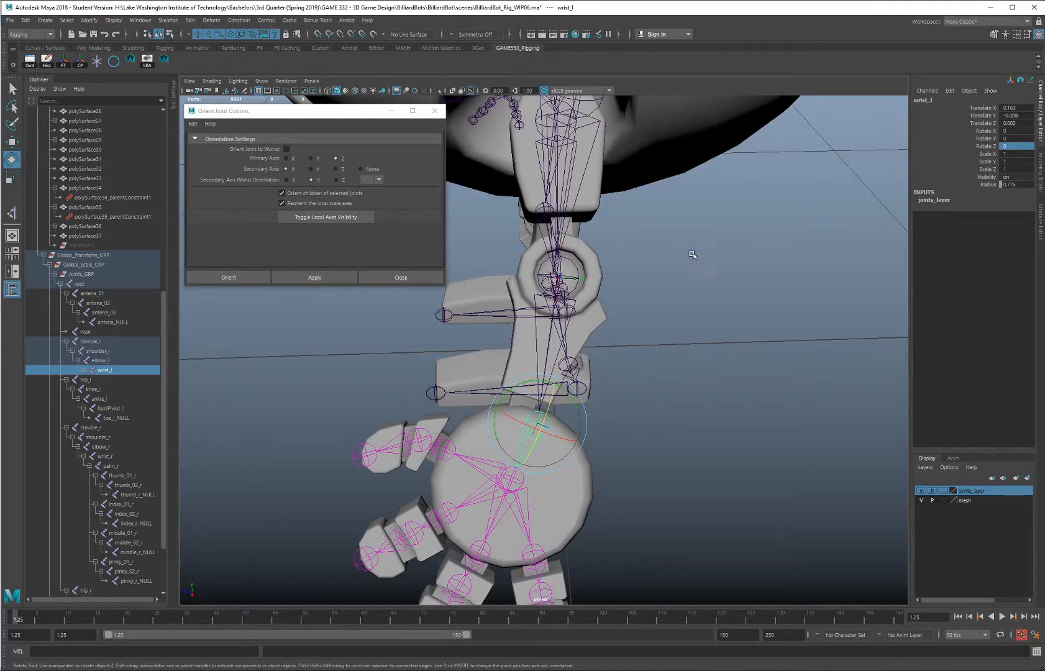
left_click_drag(693, 254, 614, 284, "alt")
left_click(555, 296)
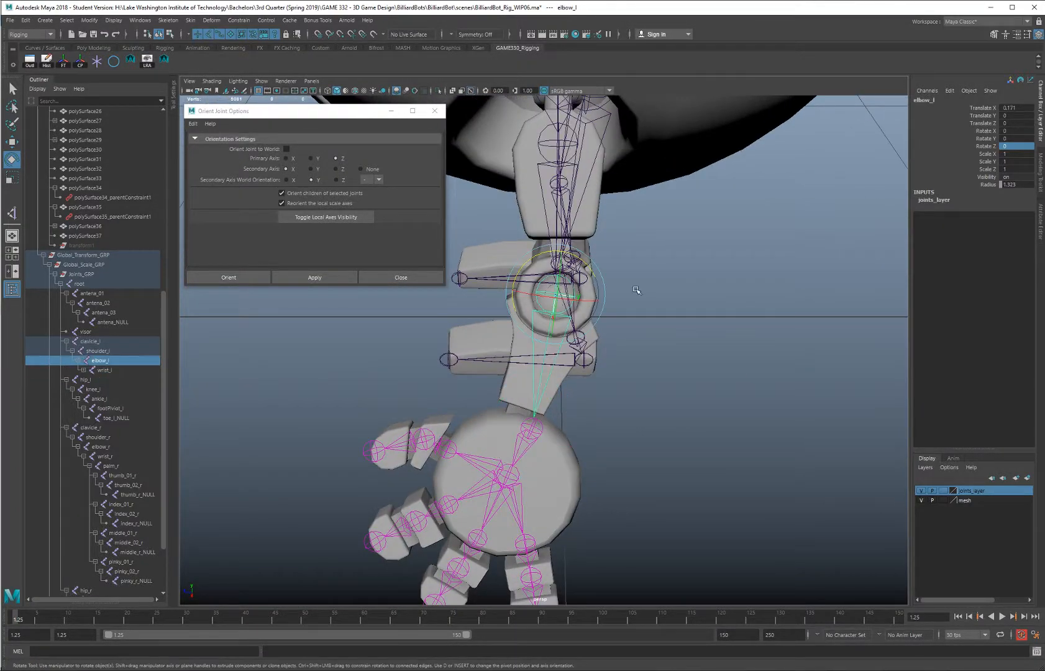
Test-rotate elbow_l slightly about its Z axis and undo the rotation
left_click_drag(545, 268, 547, 268)
key("ctrl+z")
key("ctrl+z")
key("ctrl+z")
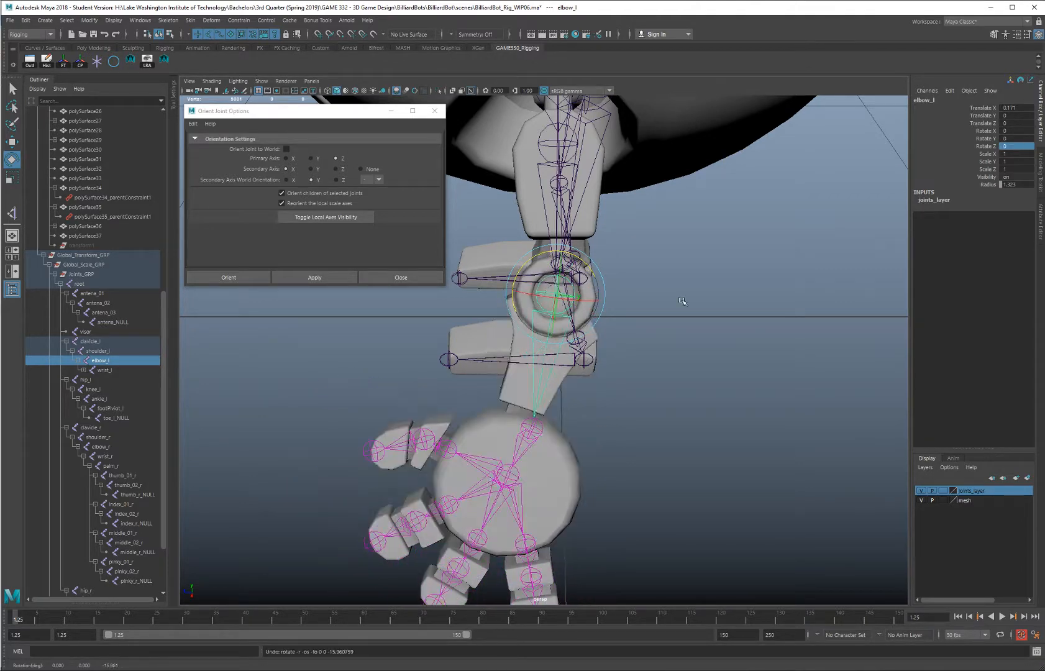
Delete the parent constraint on the forearm mesh polySurface35 and zero its translate and rotate values
left_click_drag(655, 346, 588, 359, "alt")
left_click(560, 373)
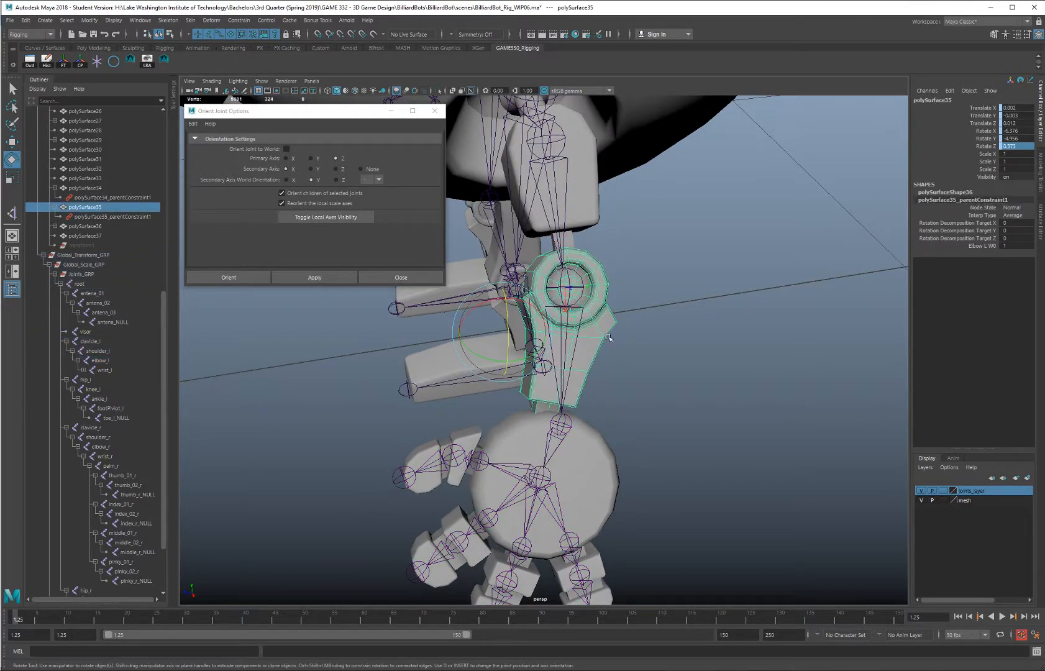
left_click_drag(1017, 107, 1017, 147)
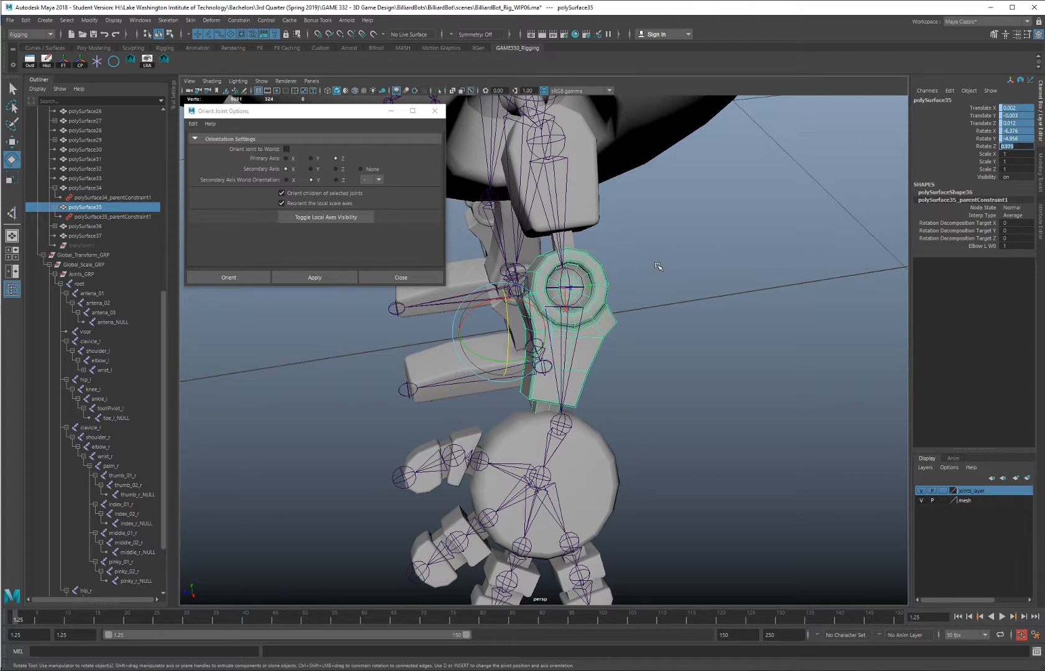
left_click(87, 216)
key("Delete")
Parent-constrain the forearm mesh polySurface35 to the elbow_l joint
left_click(568, 287)
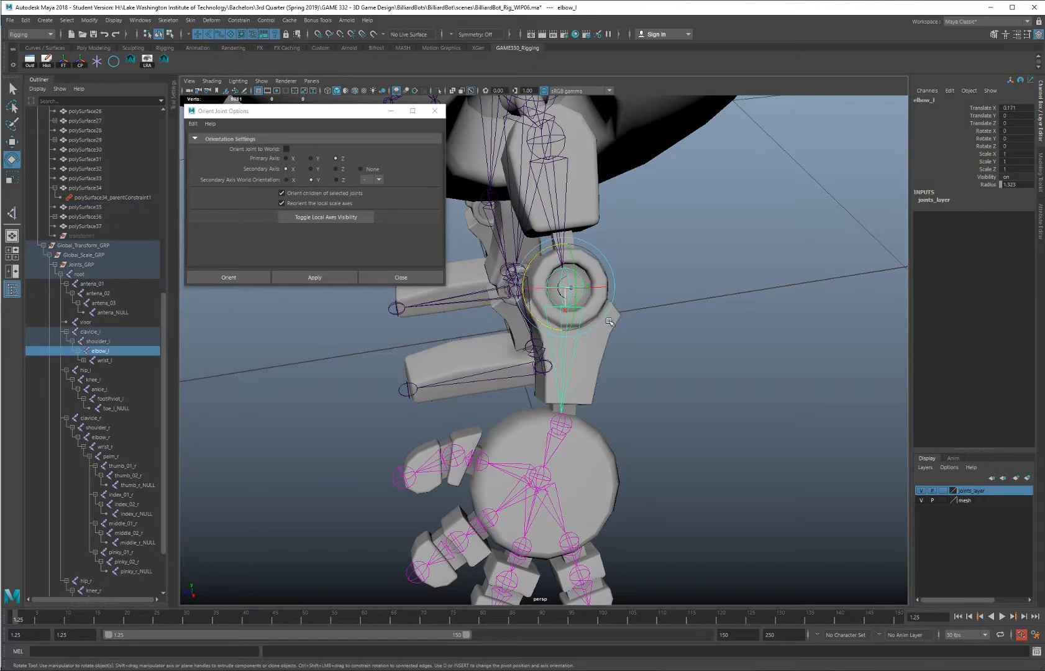
left_click(601, 341, "shift")
left_click(239, 20)
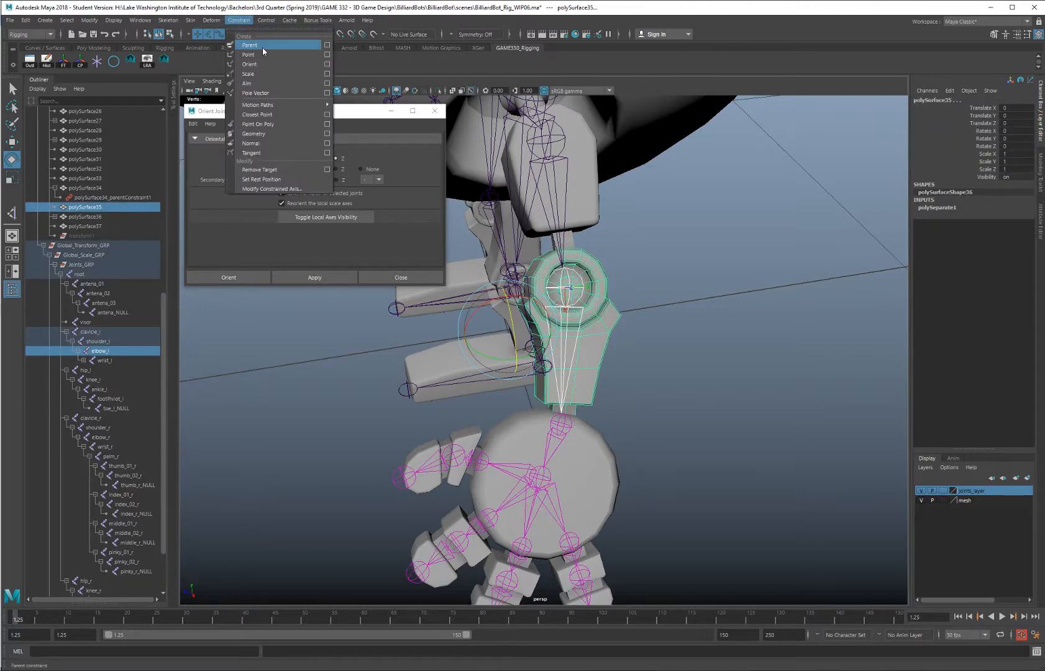
left_click(263, 48)
Rotate elbow_l about Z to check how the newly constrained forearm mesh turns around its pivot, and undo the rotations
left_click(674, 293)
left_click_drag(674, 293, 601, 291, "alt")
left_click(555, 286)
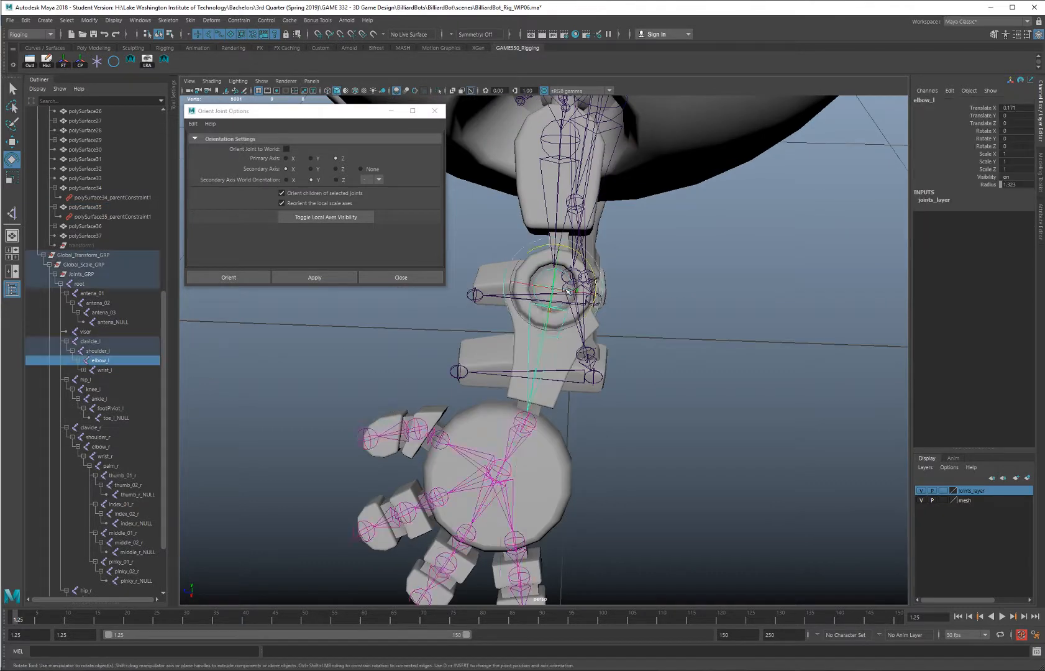
key("f")
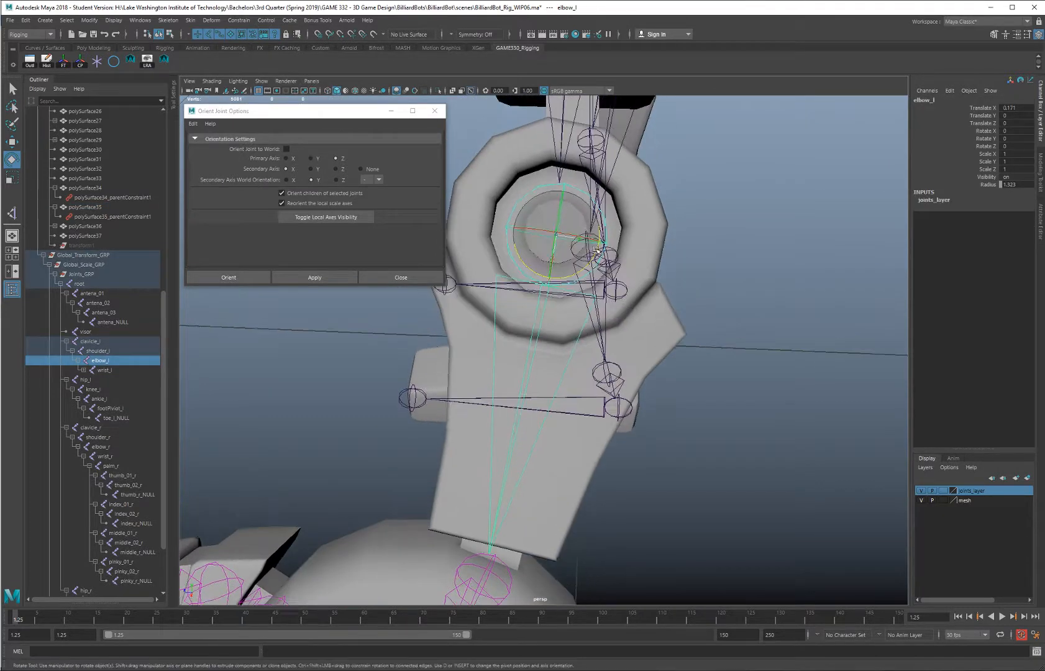
left_click_drag(584, 198, 596, 249)
key("ctrl+z")
key("ctrl+z")
key("ctrl+z")
key("ctrl+z")
key("ctrl+z")
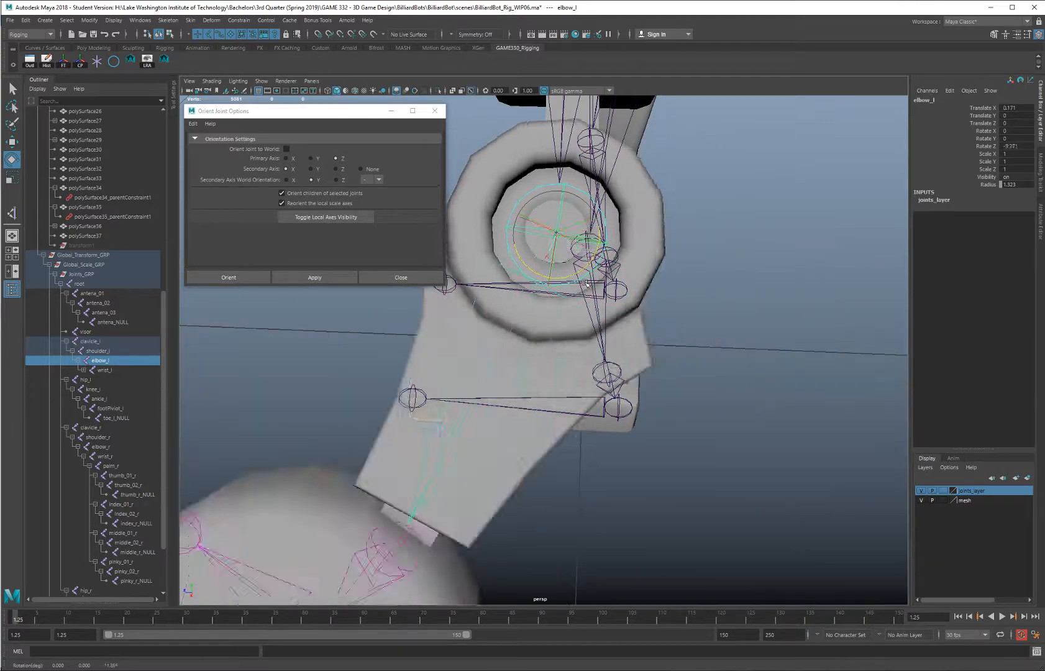
Check wrist_l's translate values and unparent the palm_l joint from wrist_l
right_click_drag(651, 336, 578, 297, "alt")
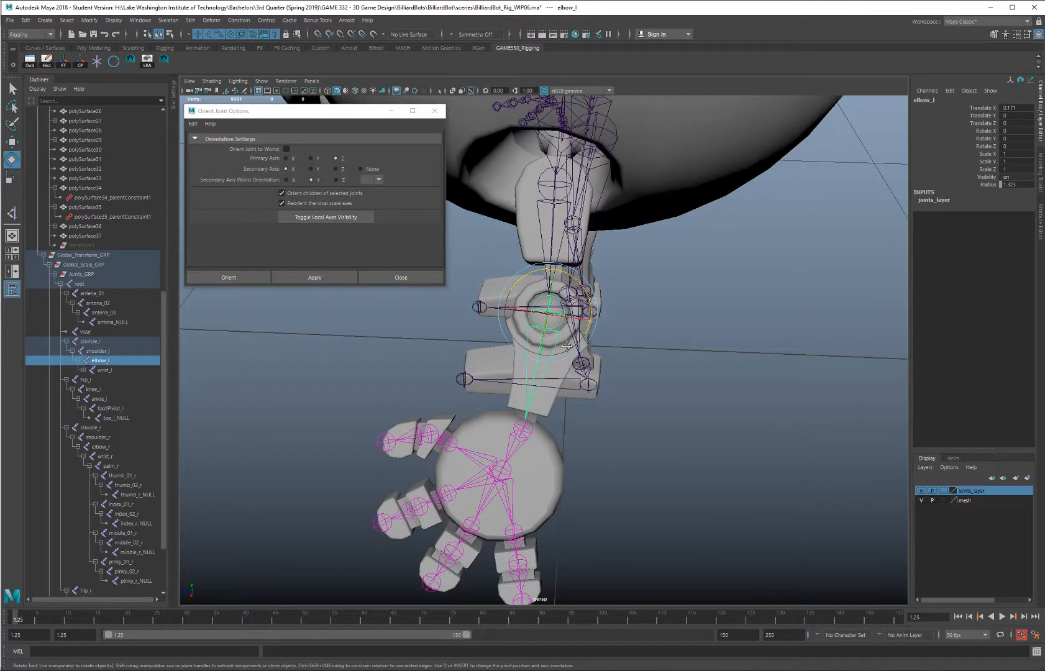
left_click_drag(578, 297, 578, 376, "alt")
left_click(566, 382)
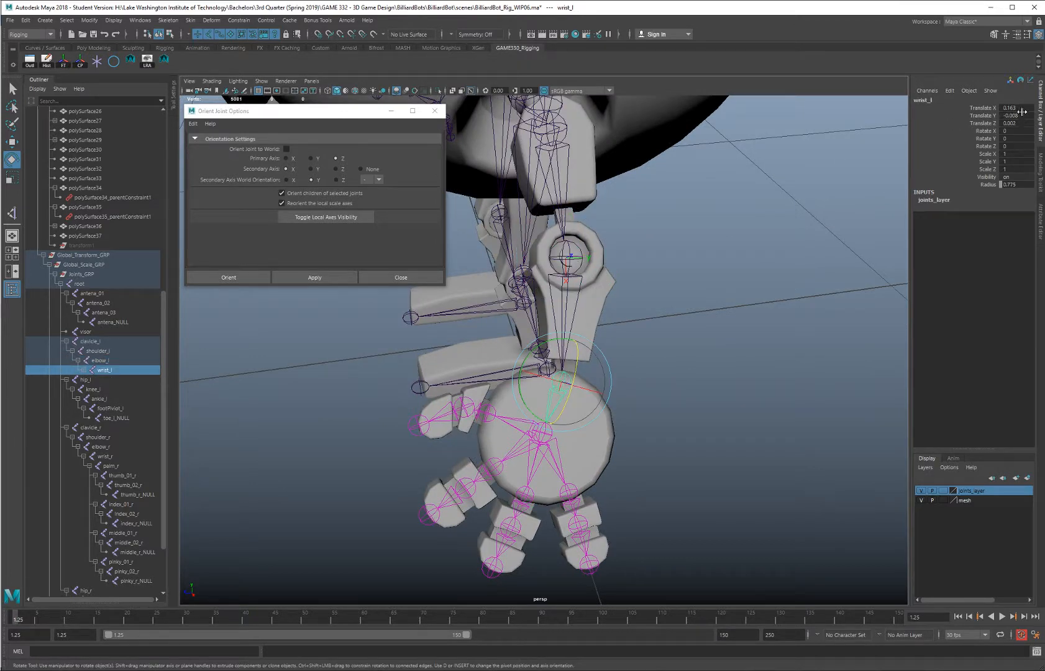
left_click_drag(717, 255, 677, 298, "alt")
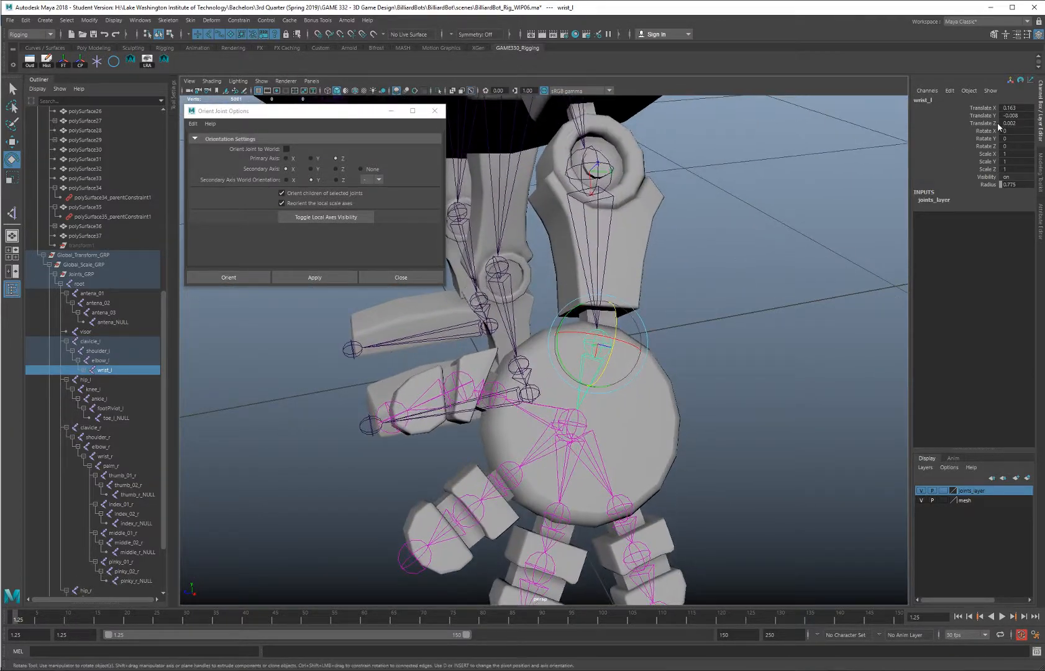
left_click(579, 425)
key("shift+p")
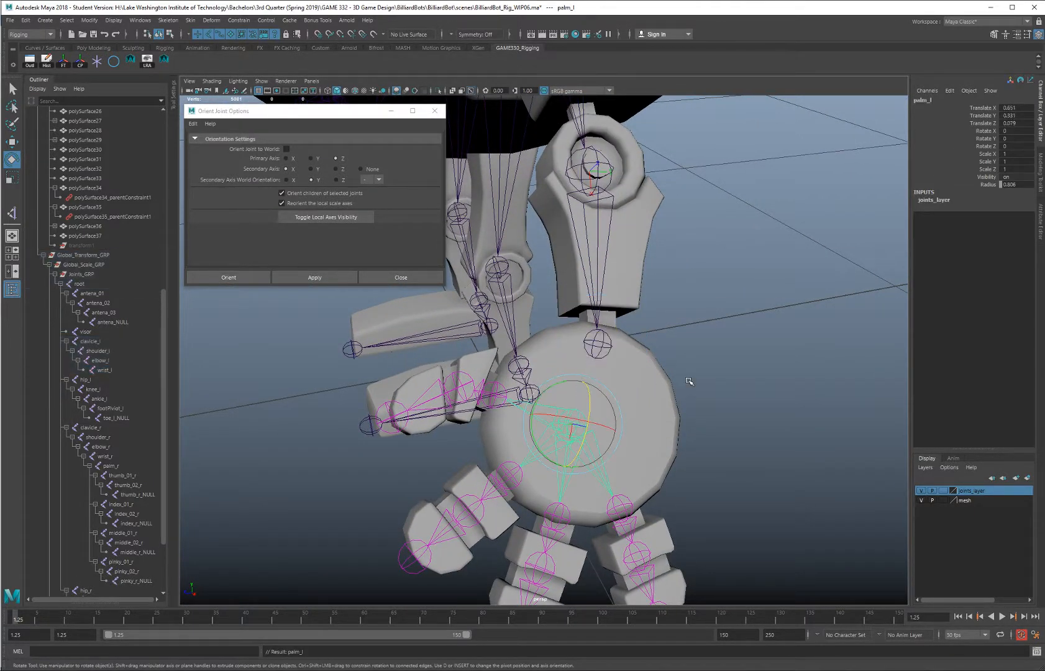
Try setting wrist_l's Translate Y and Z to 0 with the hand mesh still constrained, and undo the change
left_click(600, 344)
left_click_drag(680, 252, 736, 240, "alt")
left_click_drag(1023, 117, 1023, 125)
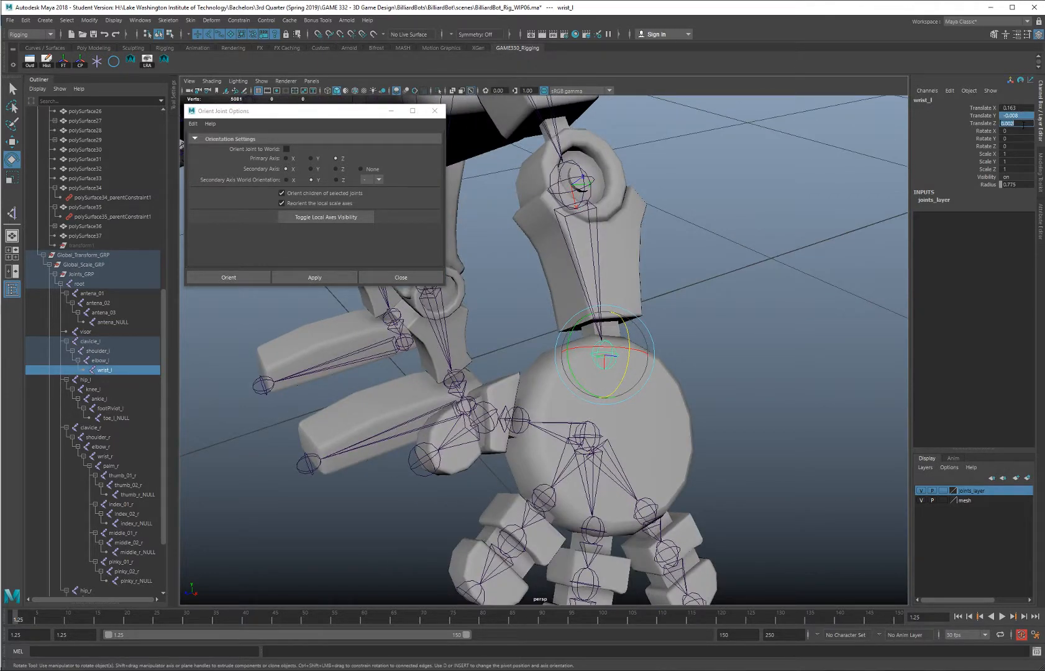
type("0")
key("Return")
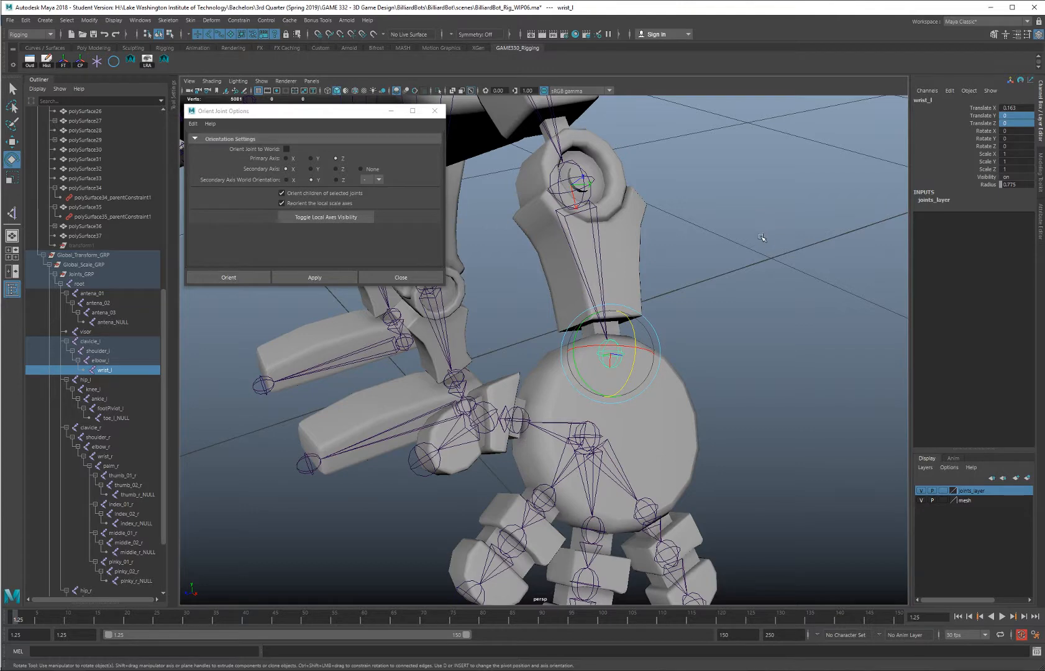
left_click_drag(710, 245, 691, 264, "alt")
key("ctrl+z")
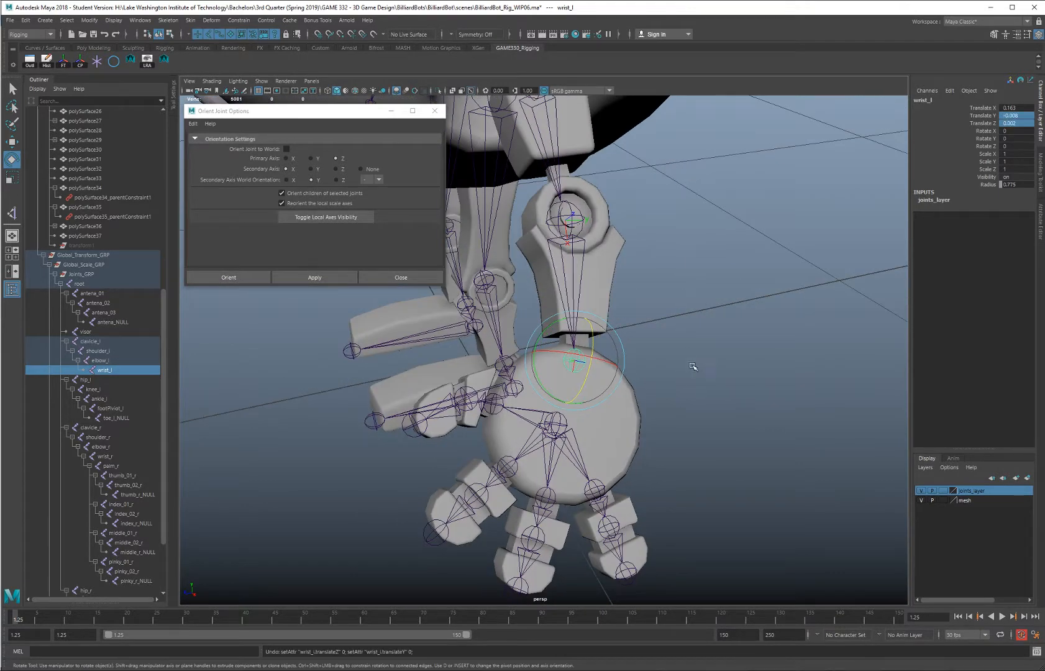
Delete the parent constraint on the palm mesh polySurface27
left_click(620, 428)
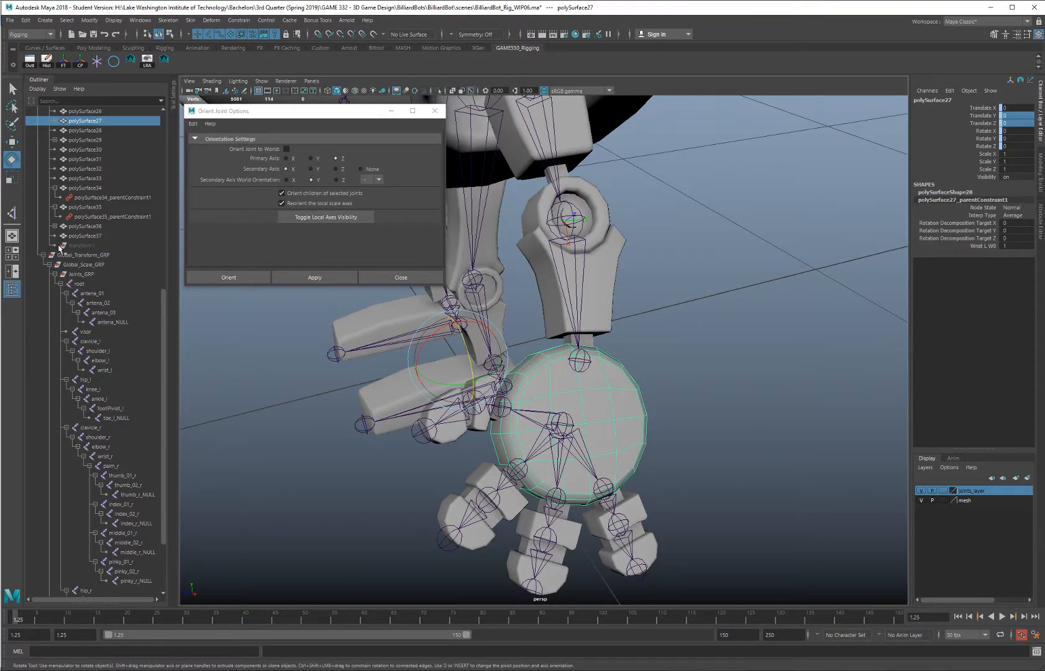
left_click(55, 121)
left_click(103, 131)
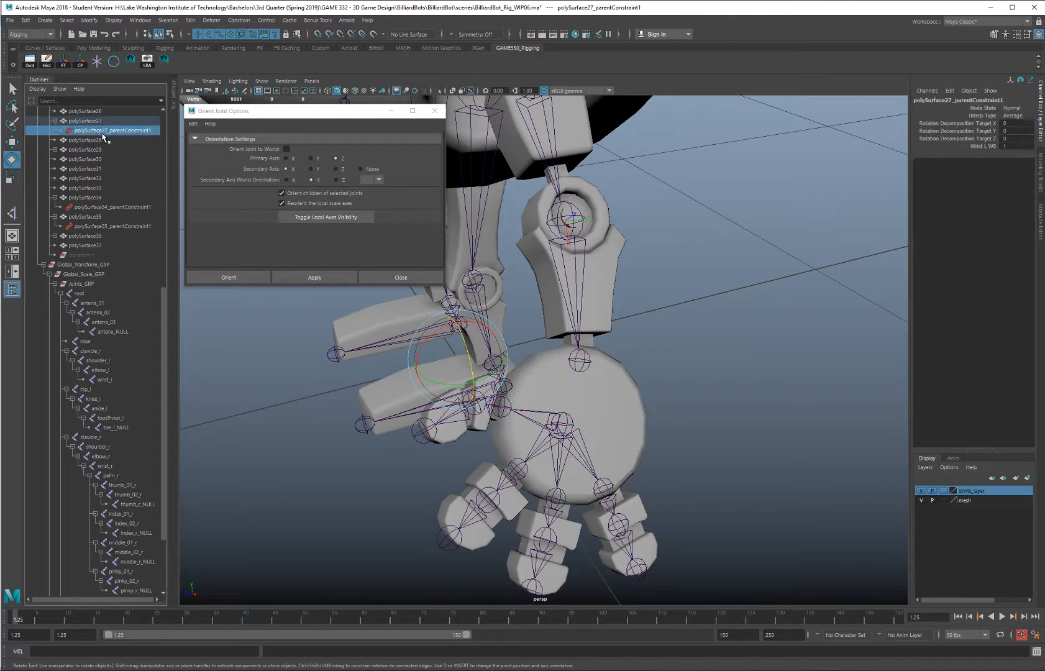
key("Delete")
Set wrist_l's Translate Y and Translate Z to 0 and check its position against the forearm
left_click(584, 360)
left_click_drag(583, 360, 568, 384, "alt")
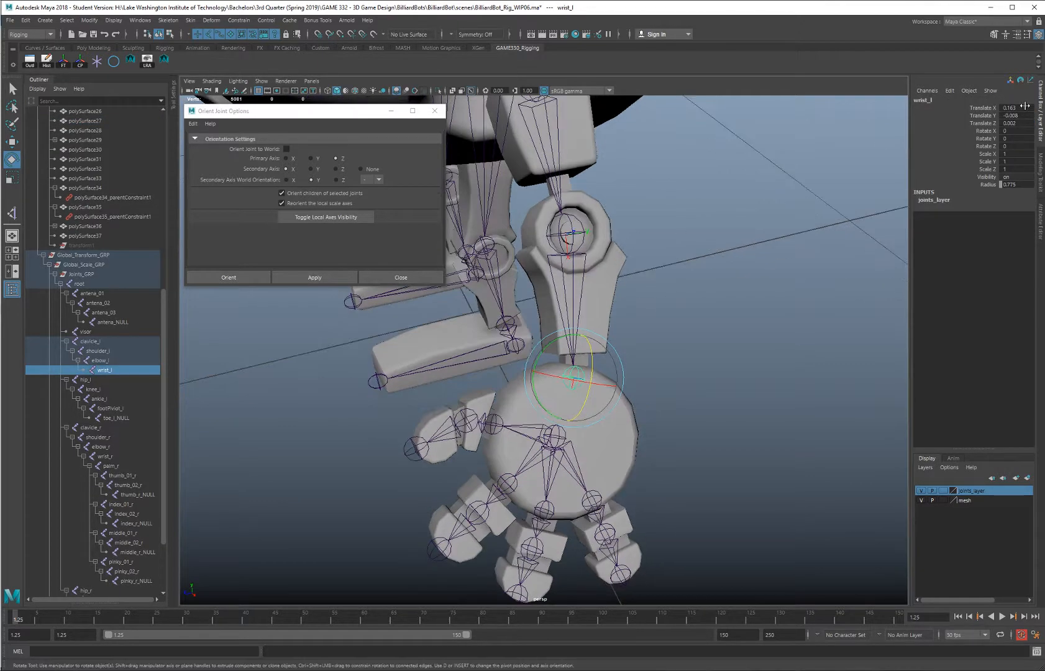
left_click_drag(1024, 115, 1023, 122)
type("0")
key("Return")
left_click_drag(725, 264, 586, 248, "alt")
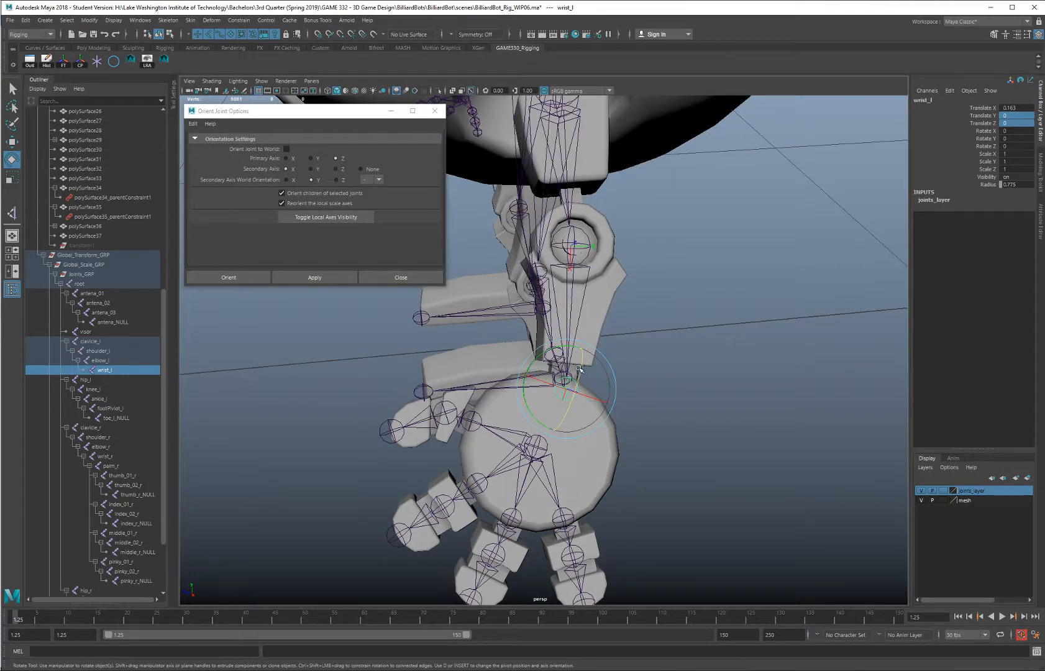
left_click_drag(578, 315, 581, 303, "alt")
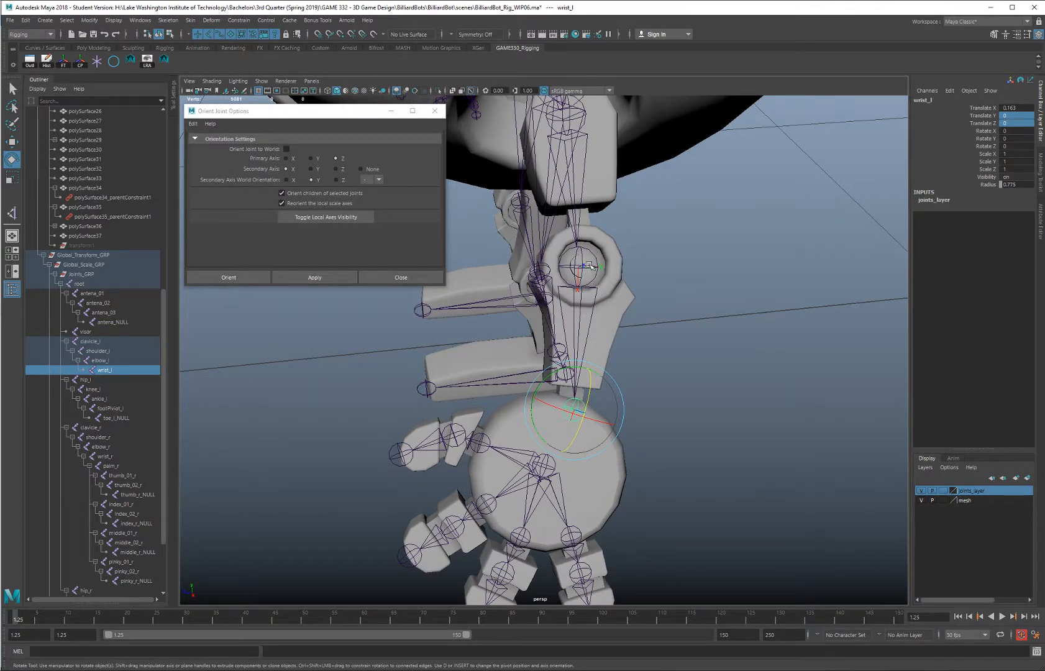
Try adjusting elbow_l's Joint Orient Z in its joint attributes, and undo the change
left_click(594, 256)
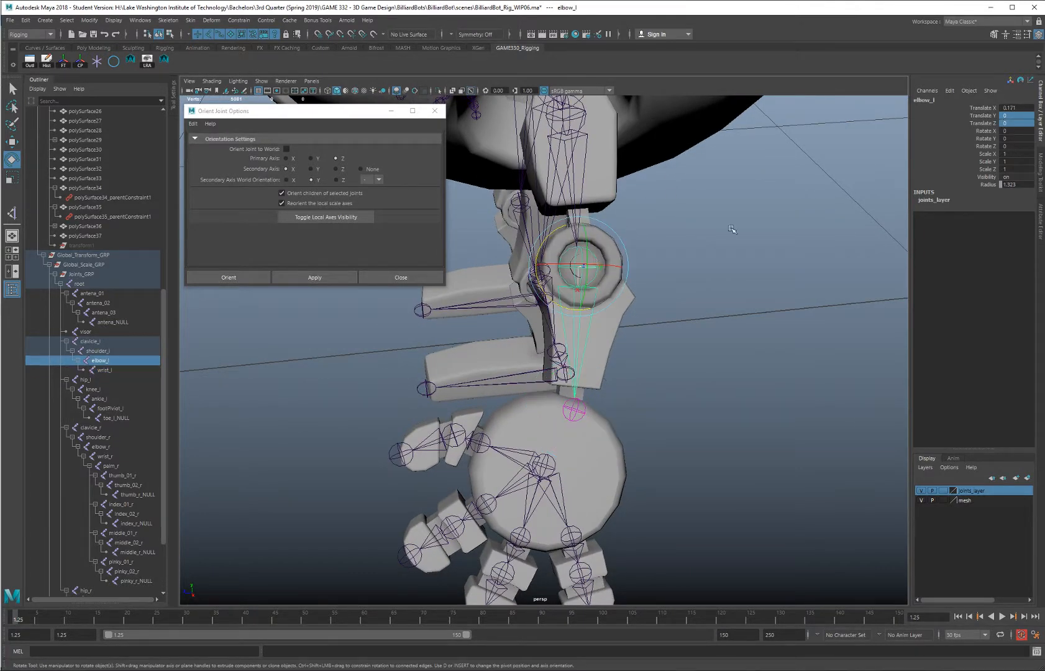
left_click(1041, 222)
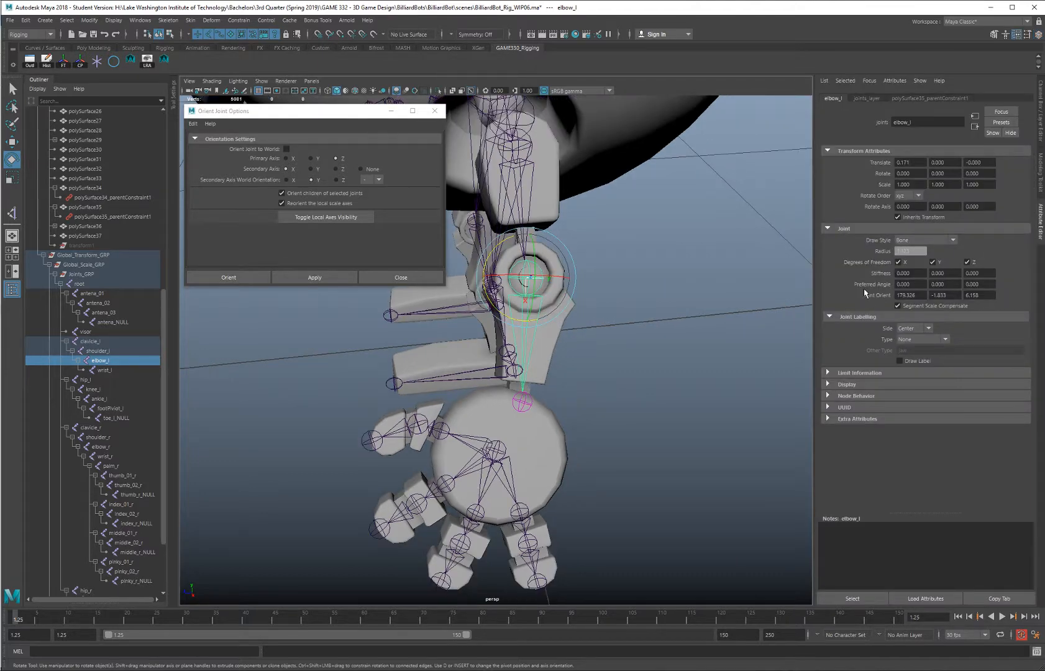
mouse_move(976, 293)
left_mouse_down("ctrl")
mouse_move(1019, 293)
mouse_move(926, 293)
mouse_move(956, 293)
left_mouse_up("ctrl")
key("ctrl+z")
Delete polySurface35's parent constraint again and display the forearm mesh's zeroed transform channels
left_click_drag(724, 287, 624, 323, "alt")
left_click(565, 320)
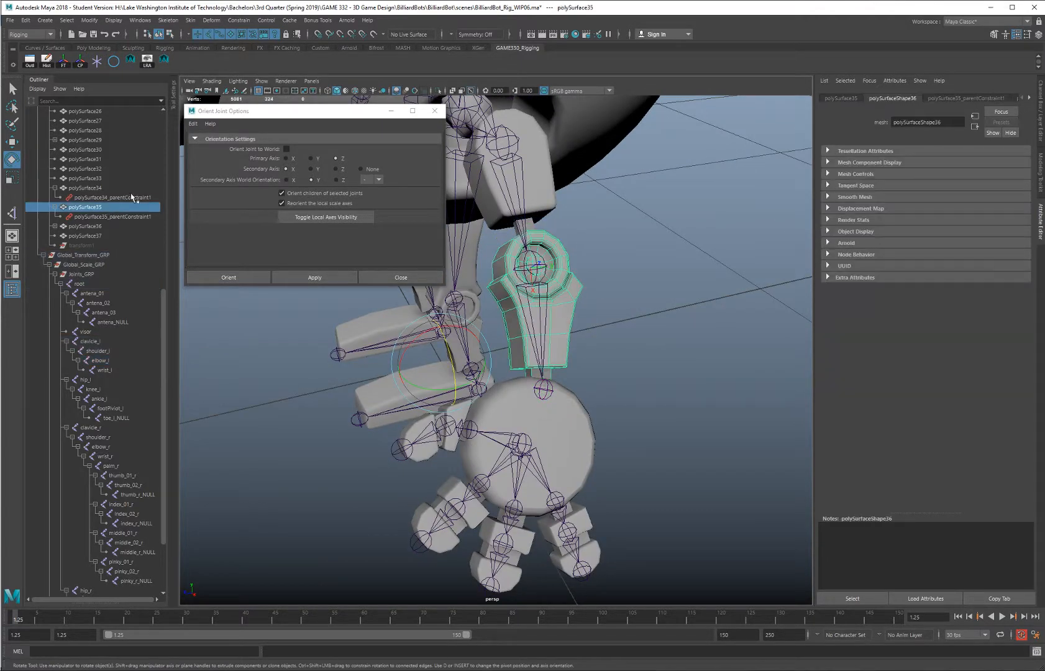
left_click(109, 217)
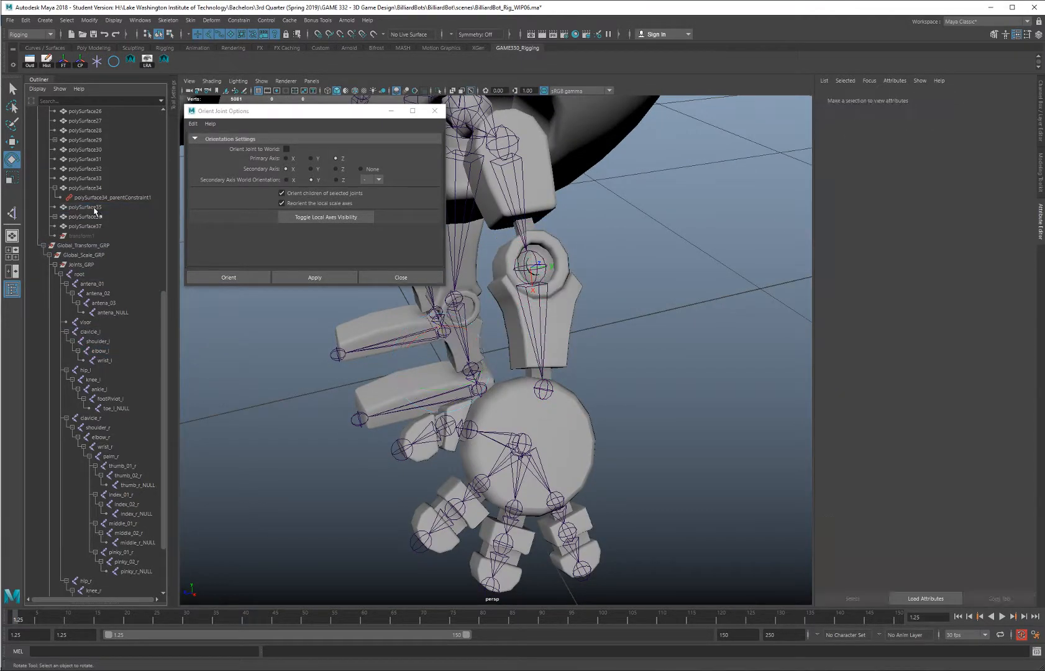
key("Delete")
left_click(1042, 97)
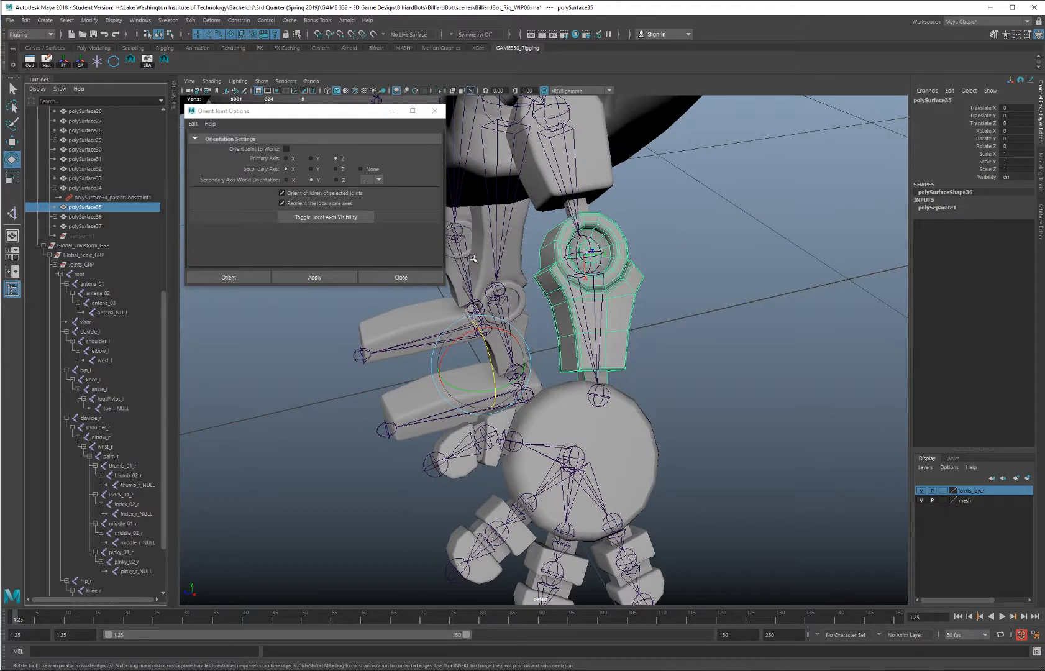
Adjust elbow_l's Joint Orient Z to 8.748 so the bone lines up with the forearm mesh
left_click(603, 254)
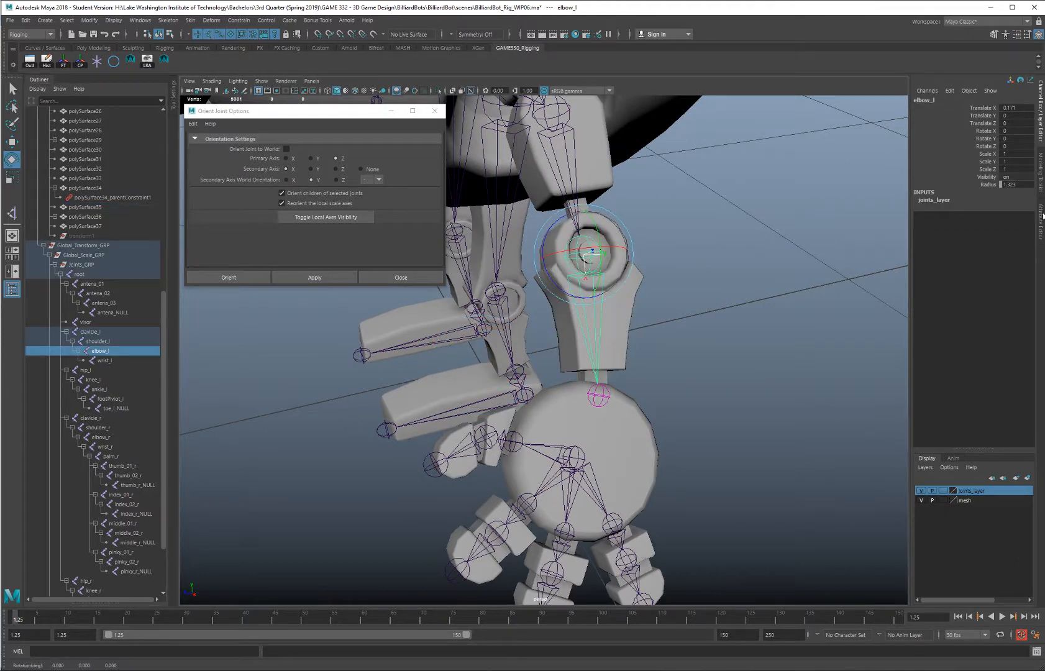
left_click(1042, 219)
left_click_drag(771, 348, 736, 340, "alt")
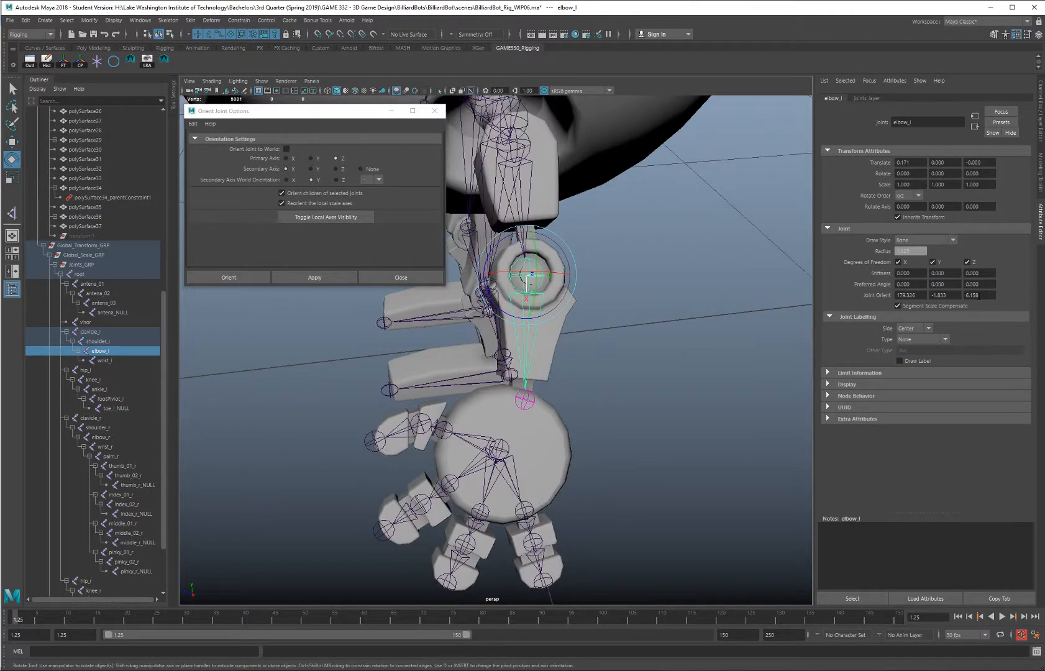
left_click_drag(978, 296, 1026, 297, "ctrl")
left_click_drag(702, 310, 701, 319, "alt")
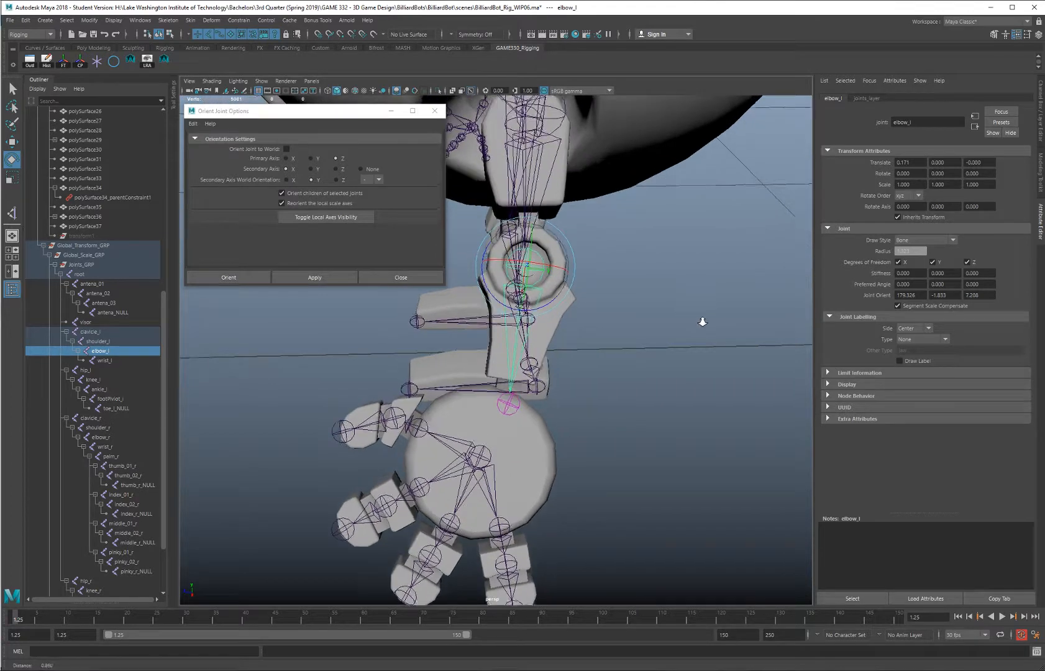
scroll(701, 320, "up", 2)
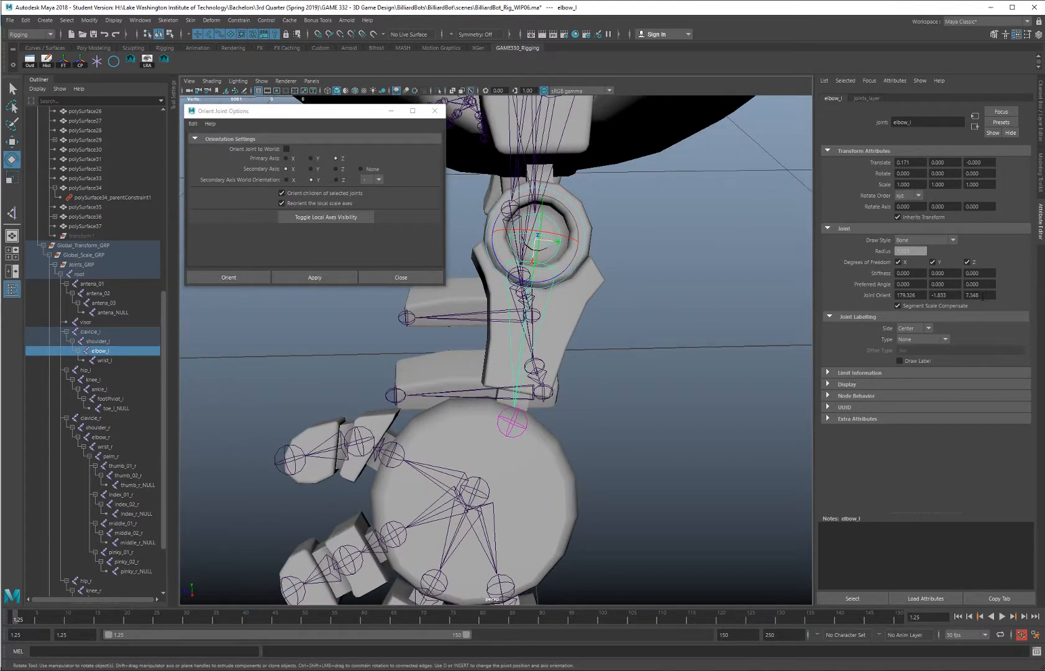
left_click_drag(984, 297, 1029, 297, "ctrl")
left_click_drag(652, 332, 877, 336, "alt")
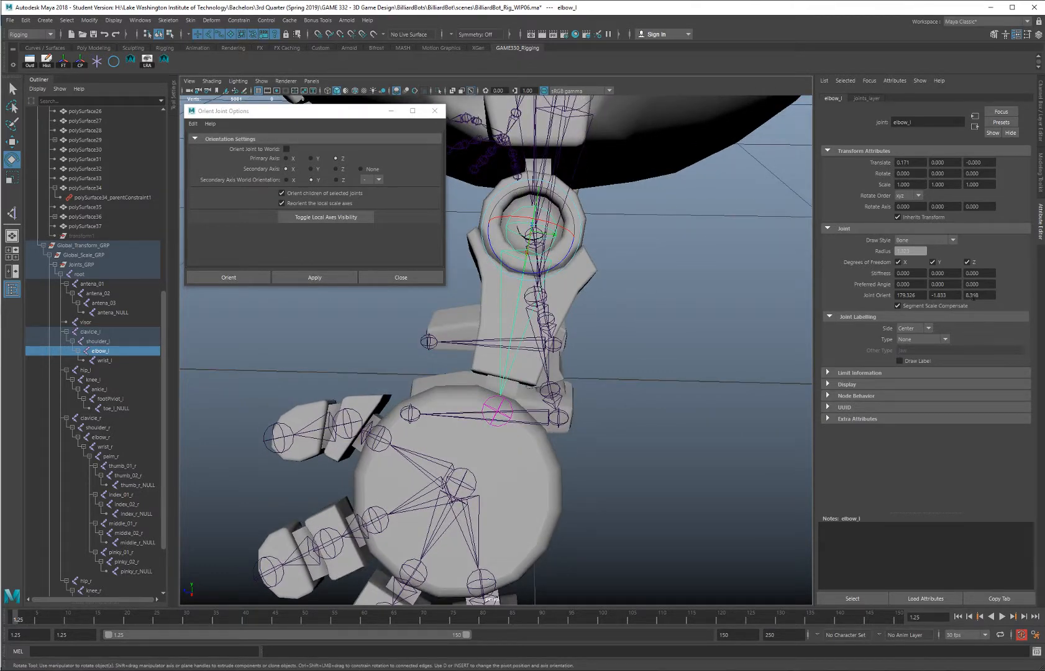
left_click_drag(651, 348, 702, 351, "alt")
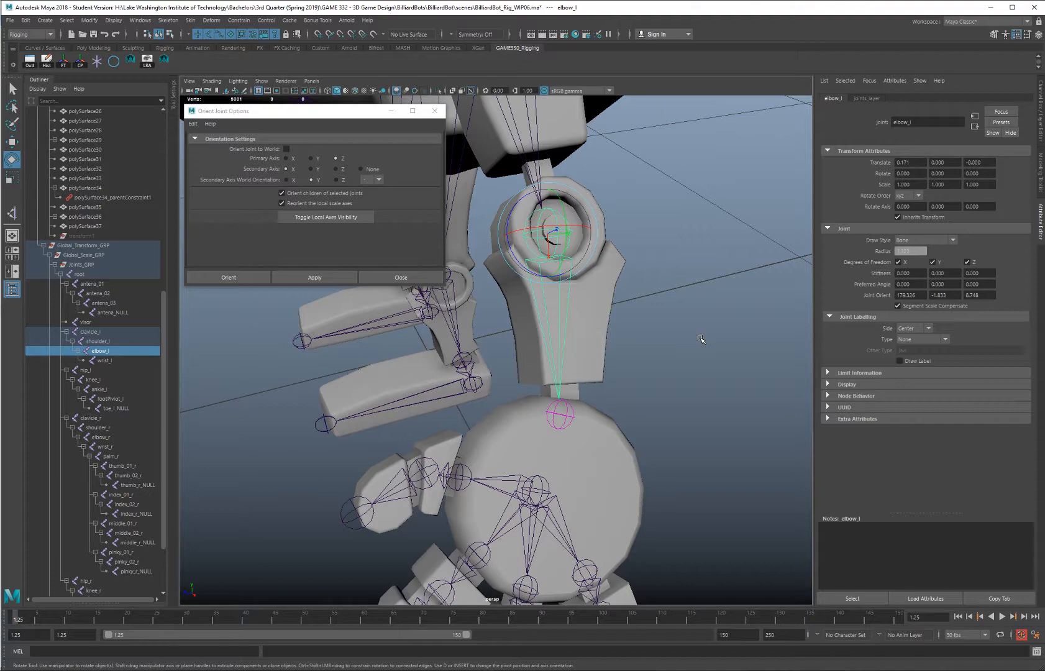
Examine the elbow-to-wrist bone alignment inside the forearm mesh from several angles and select wrist_l
left_click_drag(700, 339, 666, 375, "alt")
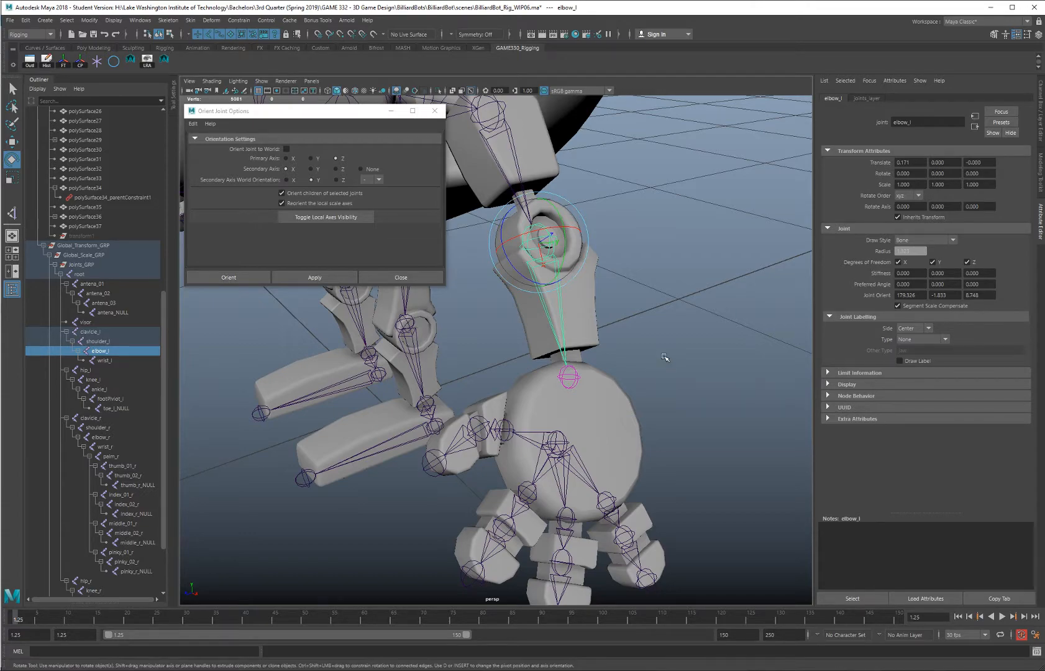
left_click_drag(606, 336, 650, 353, "alt")
right_click_drag(595, 389, 621, 383, "alt")
left_click_drag(621, 383, 620, 390, "alt")
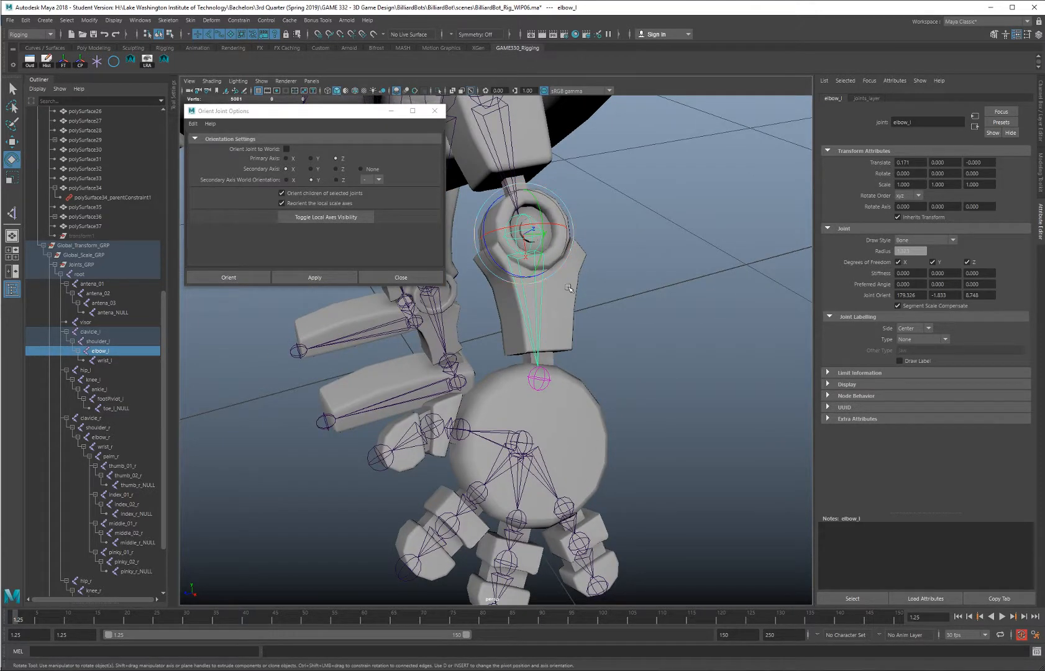
left_click_drag(544, 390, 523, 339, "alt")
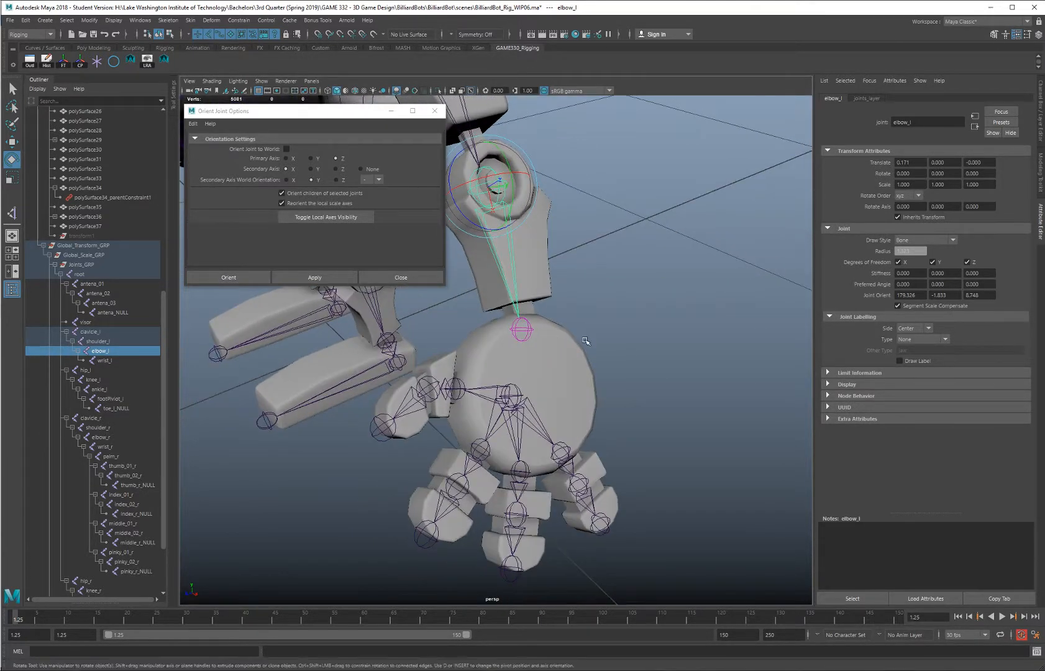
left_click(523, 338)
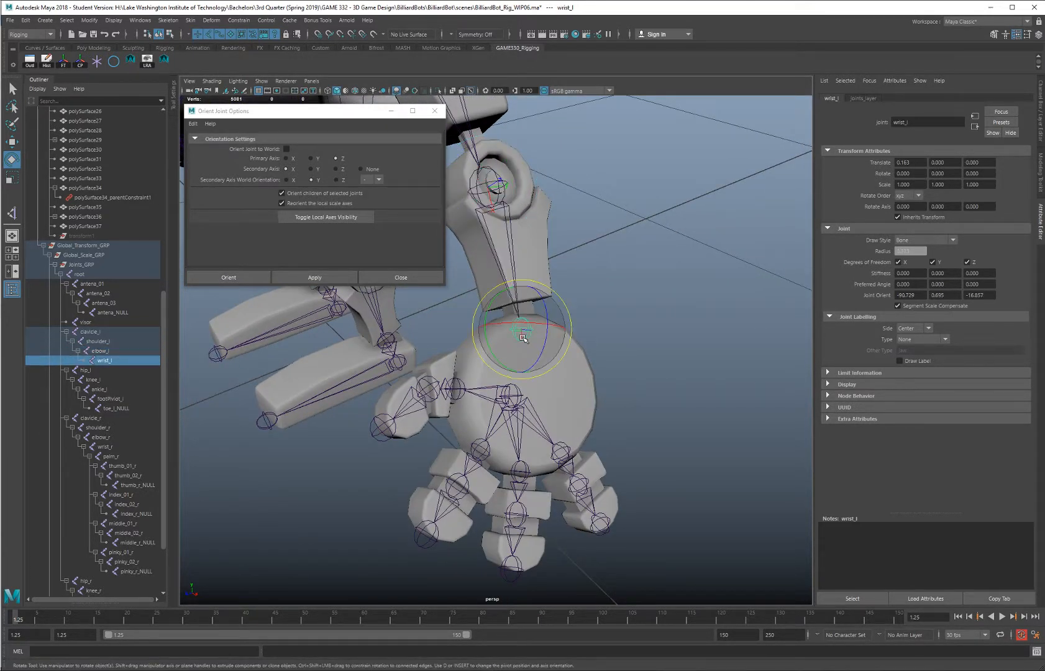
Parent the palm_l joint under wrist_l to reconnect the left hand's joint chain
left_click(519, 396)
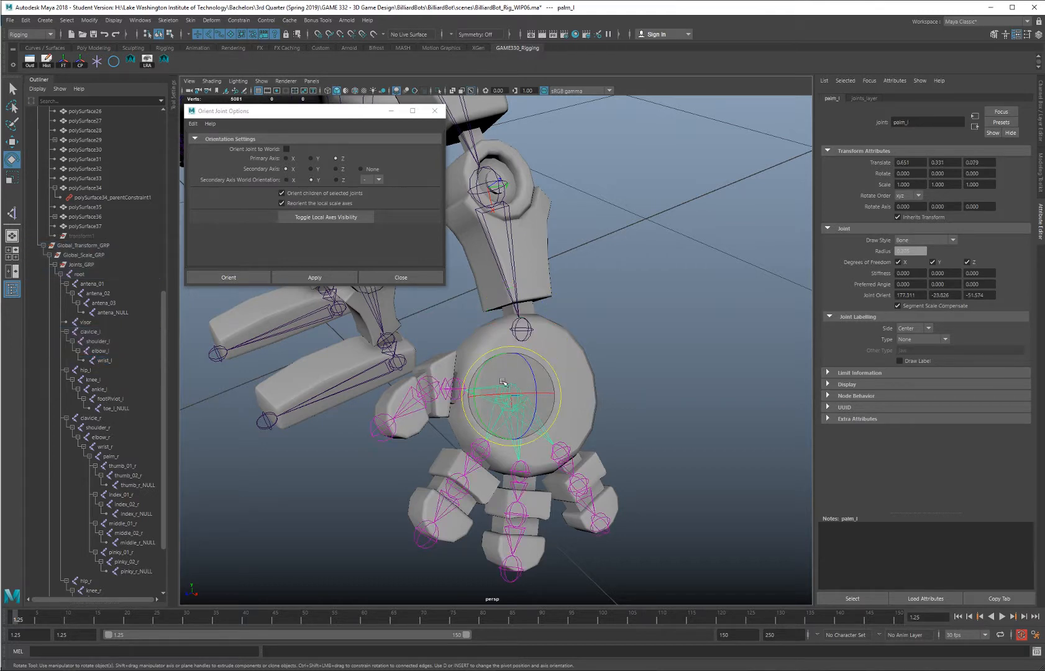
left_click(531, 334, "shift")
key("p")
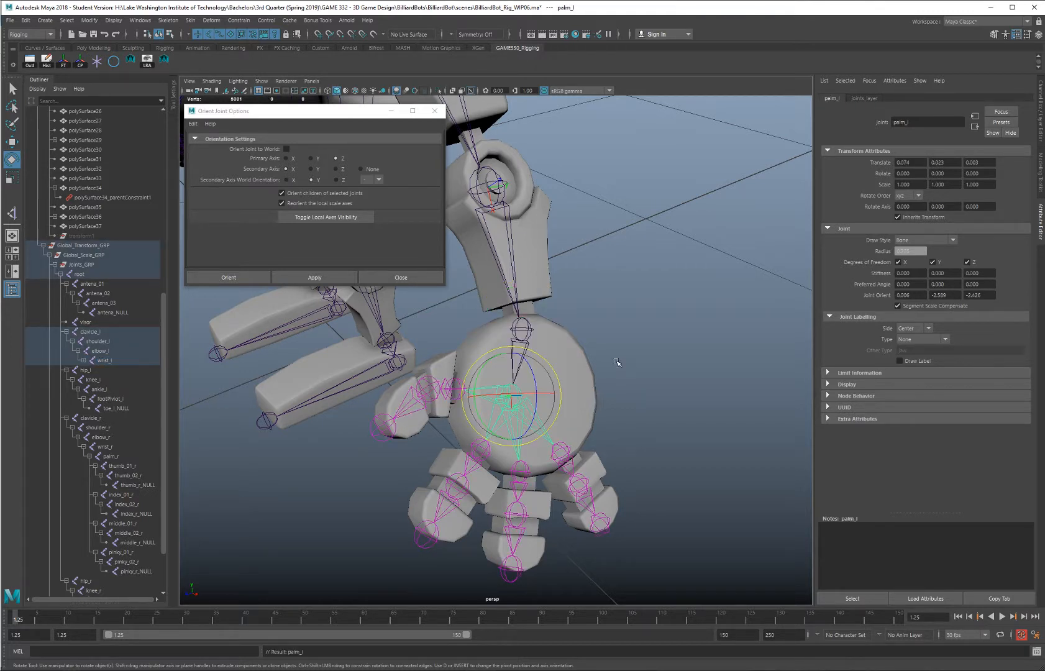
Examine the wrist and palm joint alignment inside the left arm mesh from several angles, and display wrist_l's transform channels
left_click(639, 322)
left_click(523, 331)
left_click_drag(621, 354, 538, 321, "alt")
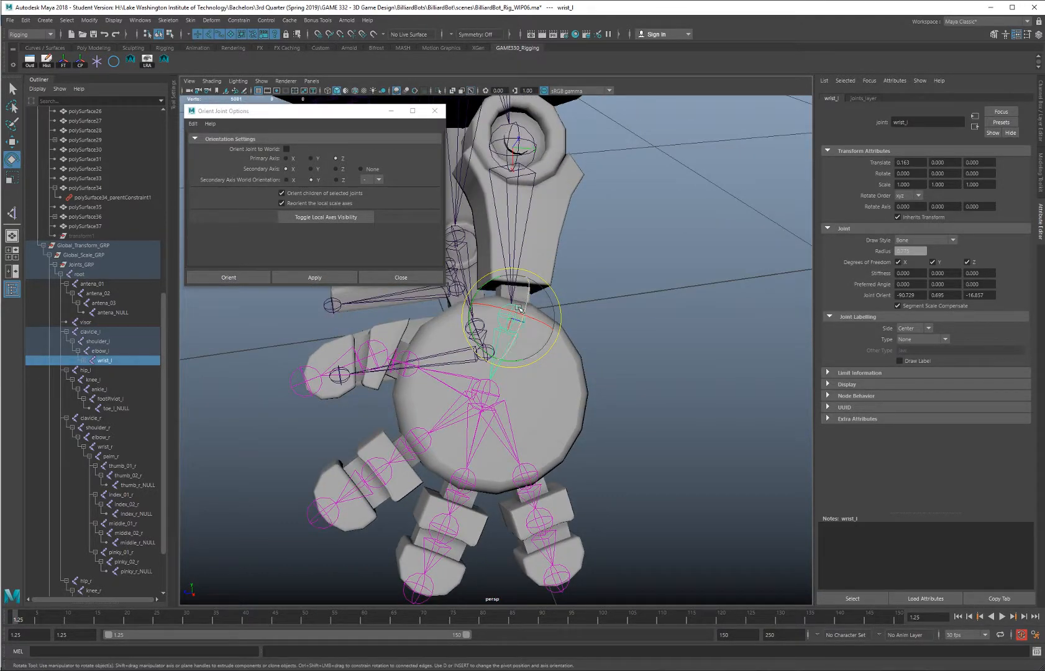
left_click_drag(491, 312, 586, 295, "alt")
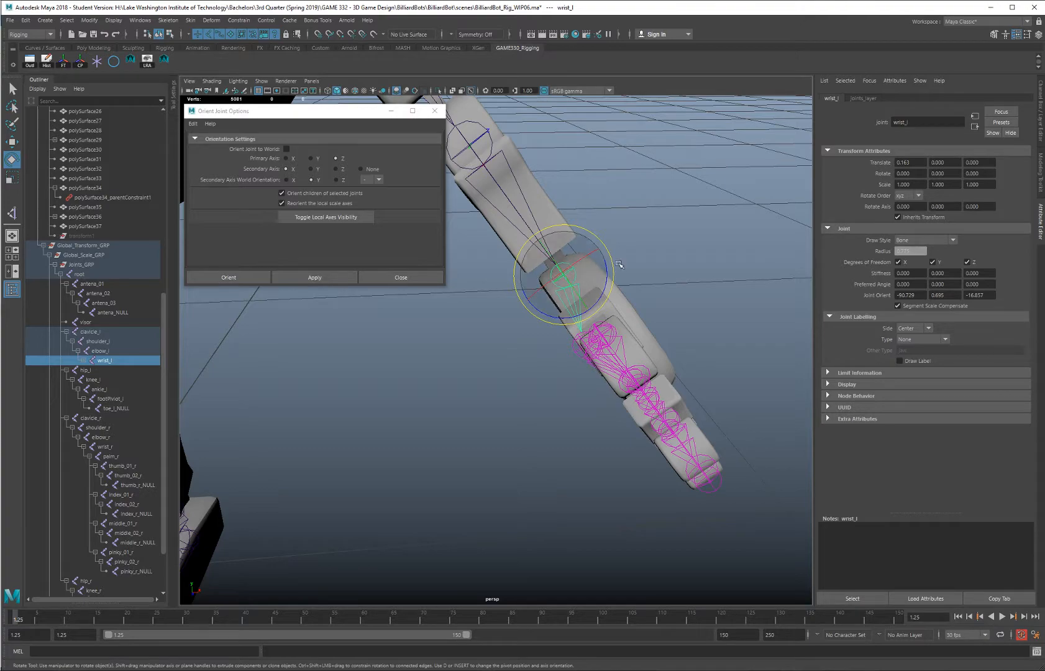
left_click_drag(620, 265, 455, 280, "alt")
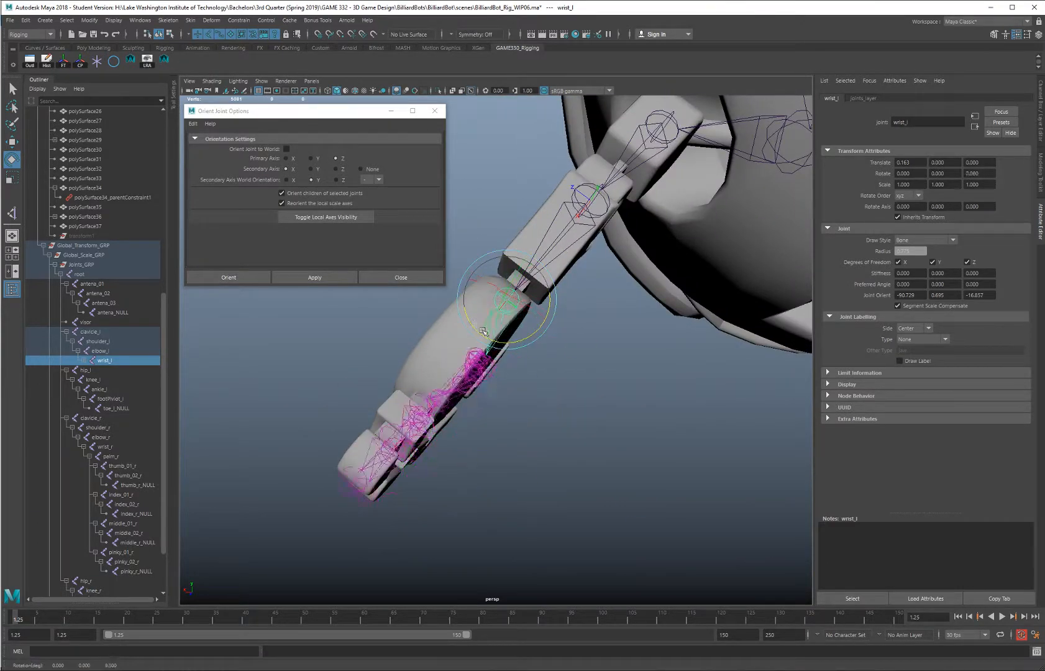
left_click_drag(474, 325, 531, 380, "alt")
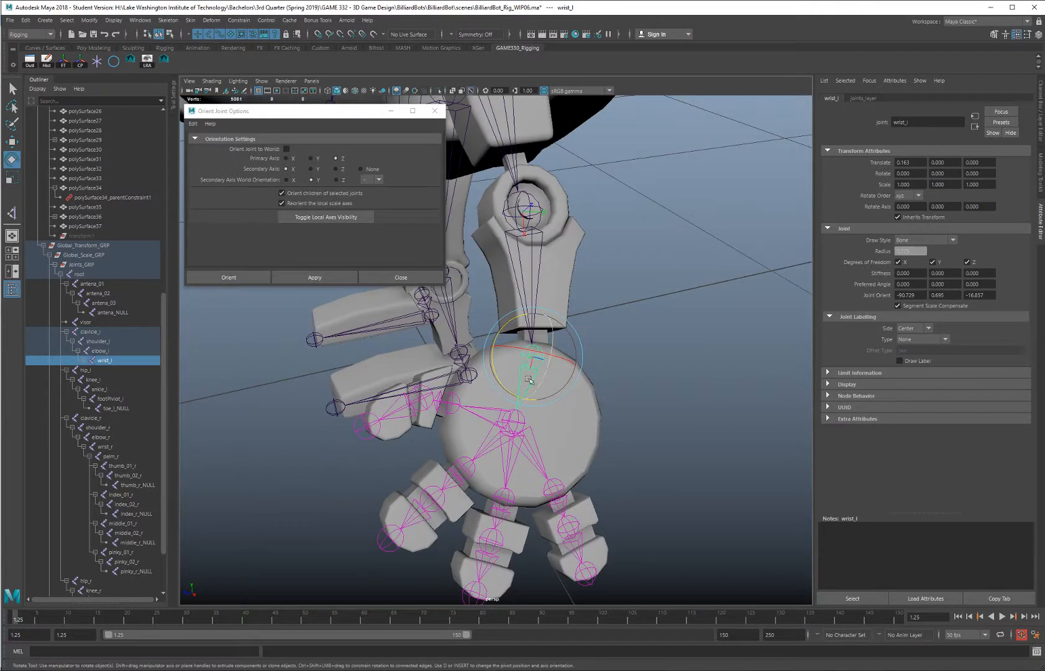
left_click_drag(650, 353, 539, 247, "alt")
left_click(536, 243)
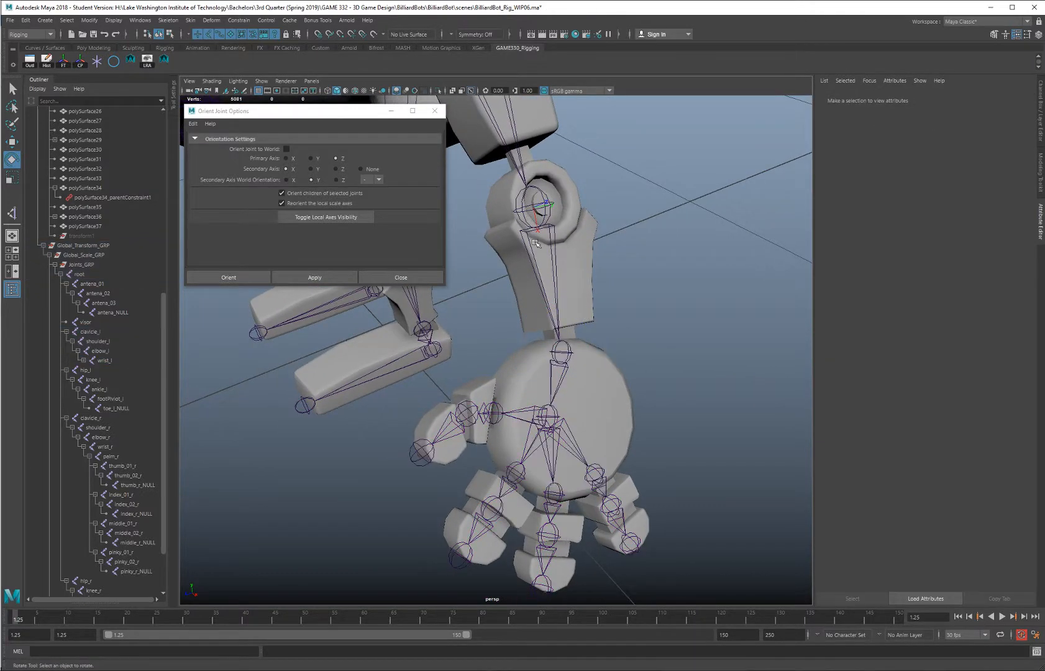
left_click(561, 352)
left_click(1041, 115)
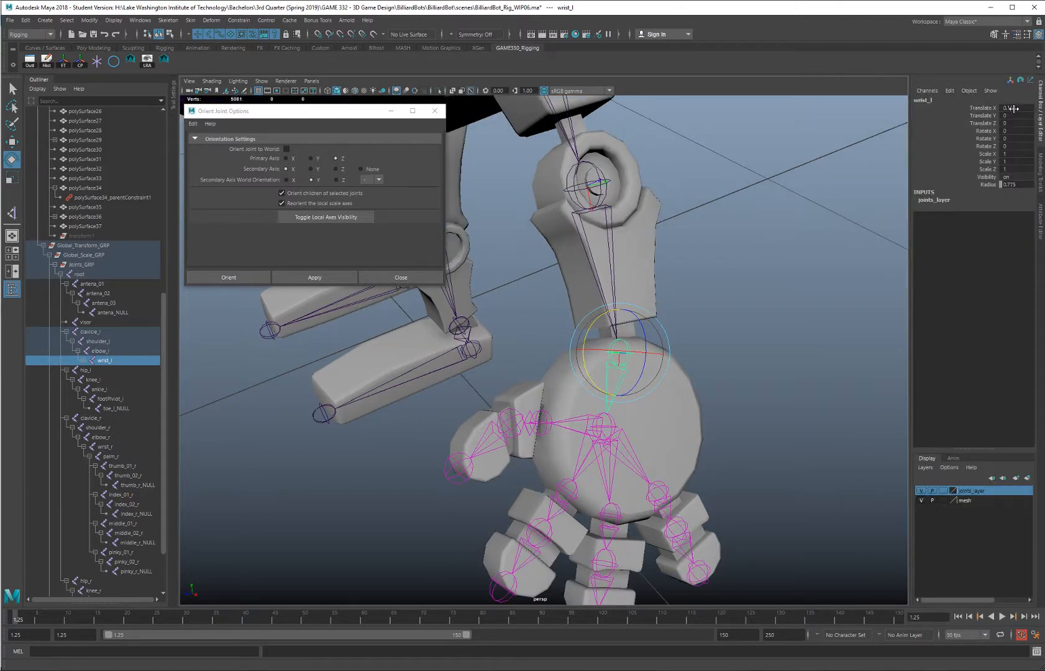
middle_click_drag(580, 179, 589, 203, "alt")
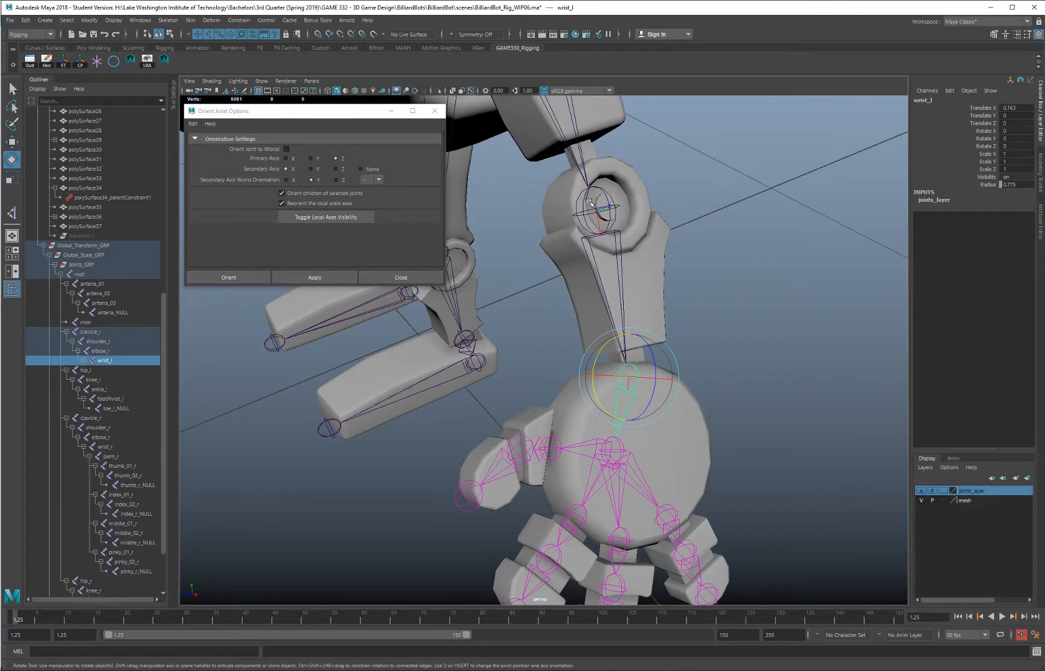
Test-rotate elbow_l around its Z axis and undo the rotation
left_click(611, 207)
left_click_drag(665, 296, 673, 258, "alt")
key("ctrl+z")
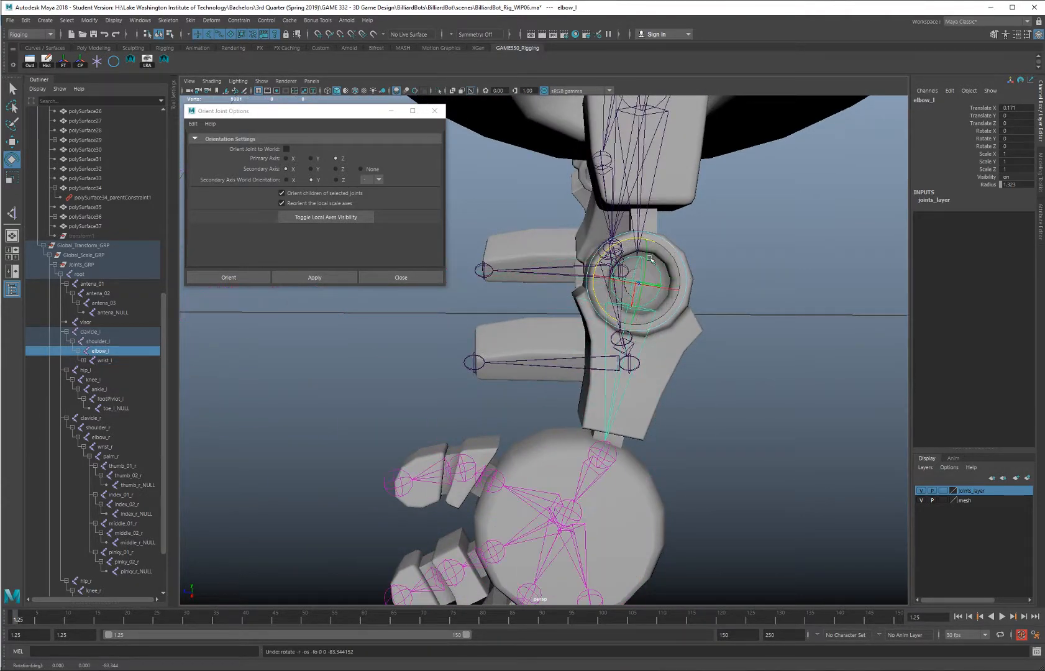
left_click_drag(757, 373, 630, 296, "alt")
left_click(655, 254)
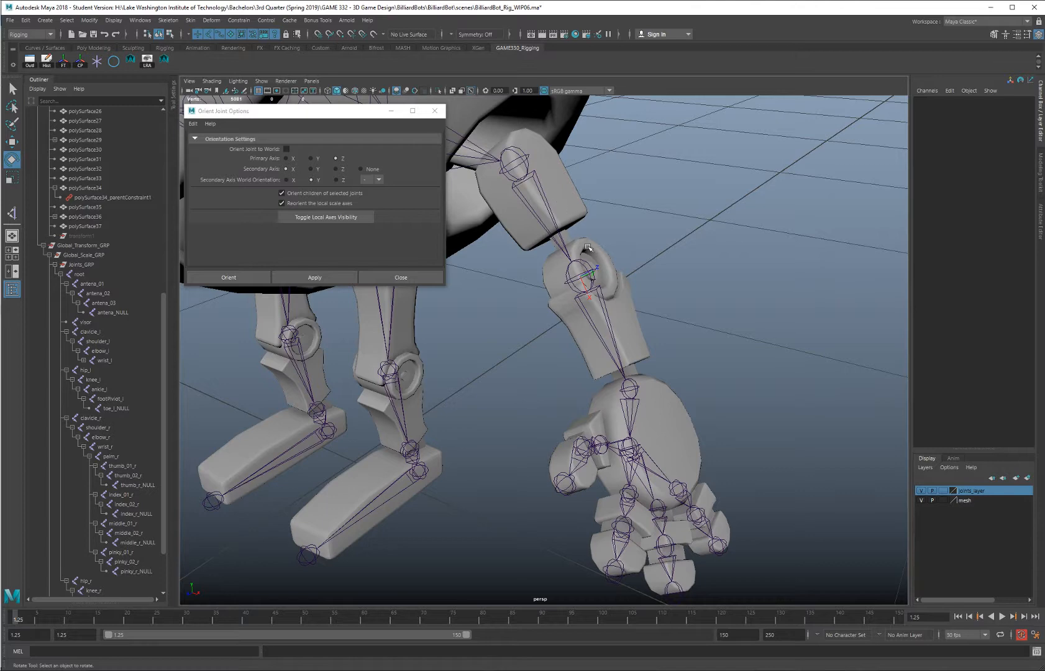
Parent-constrain the left forearm mesh polySurface35 to elbow_l
left_click(592, 269)
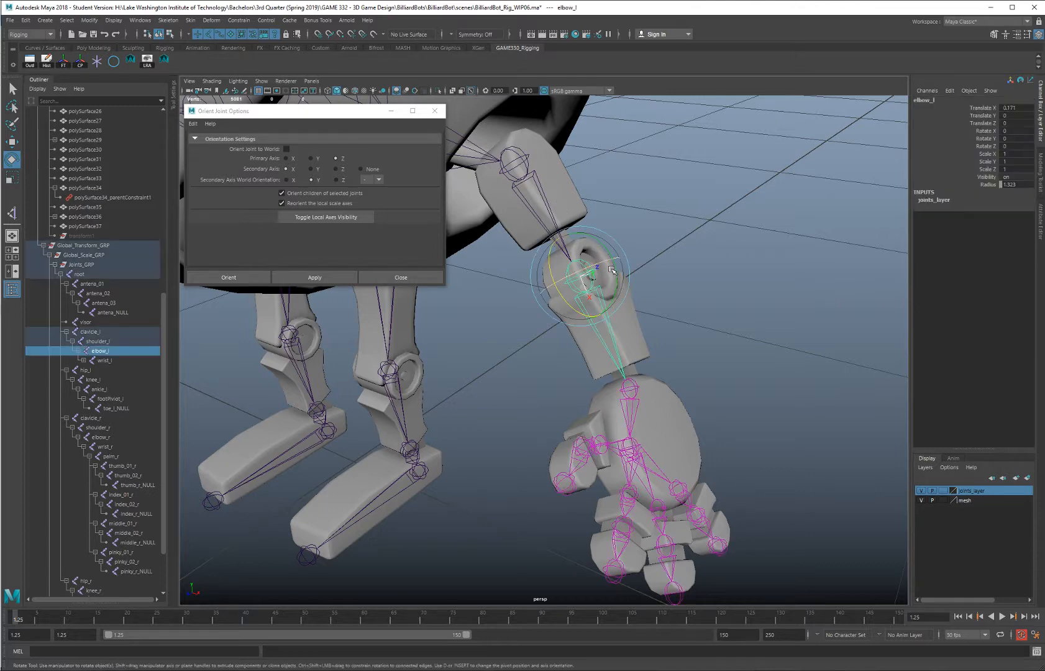
left_click(634, 319, "shift")
left_click(239, 20)
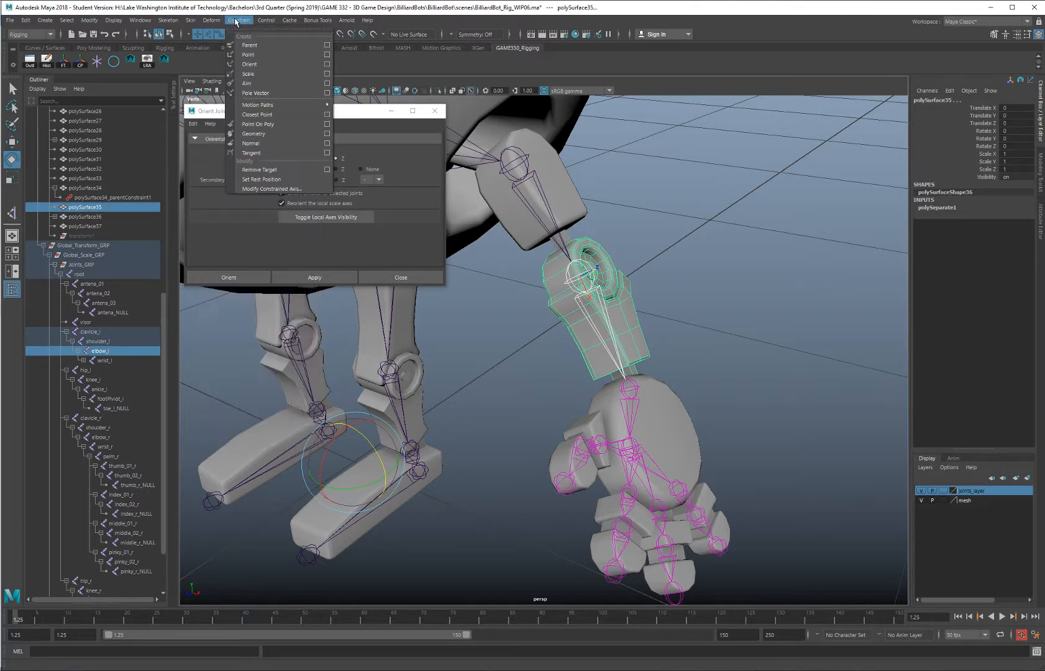
left_click(248, 41)
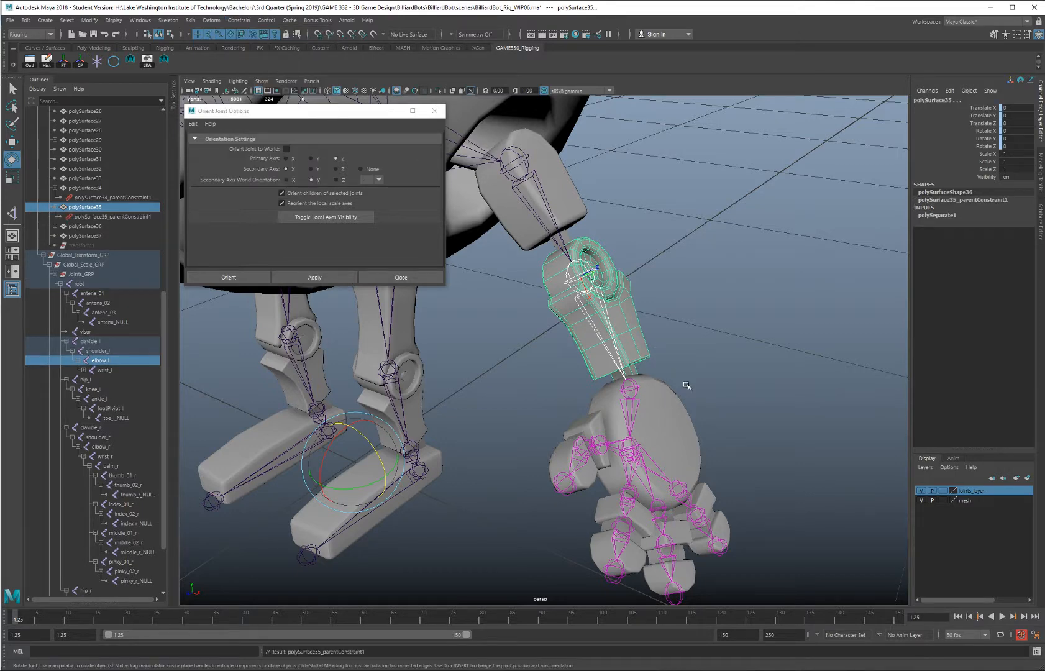
Parent-constrain the left palm mesh polySurface27 to wrist_l
left_click_drag(686, 385, 631, 332, "alt")
left_click(615, 332)
left_click(665, 379, "shift")
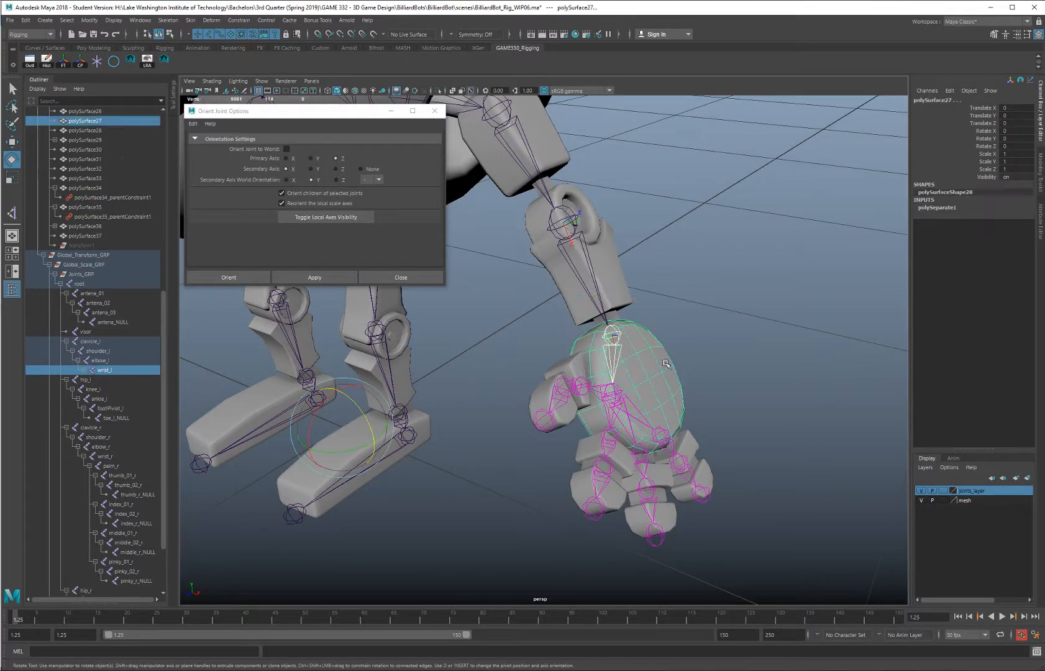
left_click(238, 20)
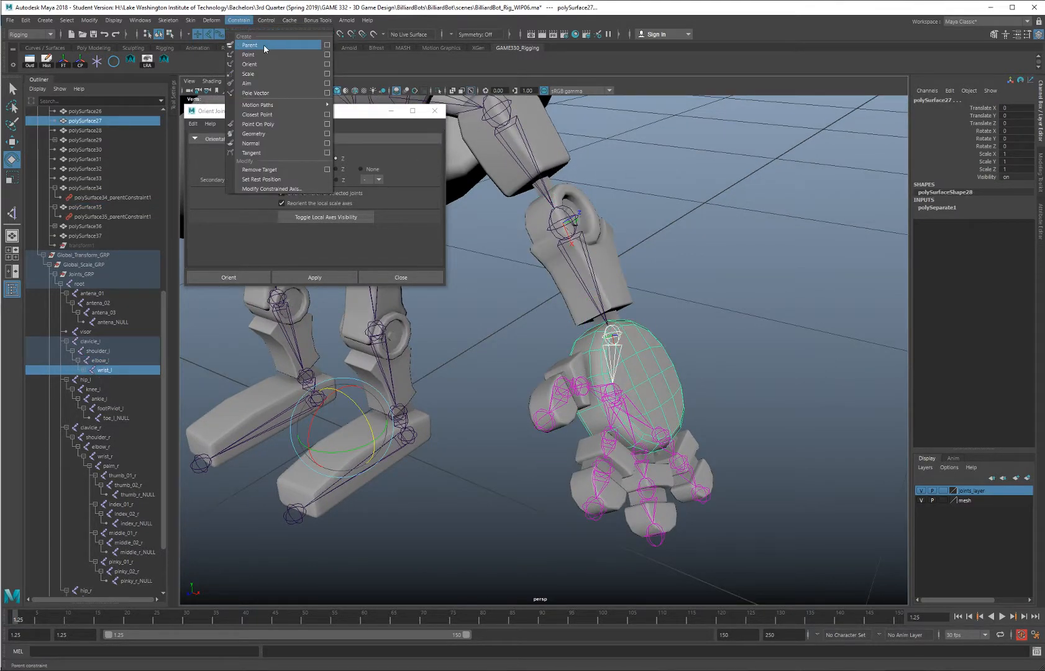
left_click(264, 46)
Parent-constrain the left thumb's base mesh to thumb_01_l and the index finger's base mesh to its first joint
left_click_drag(592, 225, 538, 267, "alt")
right_click_drag(539, 267, 567, 292, "alt")
mouse_move(541, 295)
left_mouse_down("alt")
mouse_move(551, 322)
mouse_move(538, 317)
left_mouse_up("alt")
left_click(533, 325)
key("q")
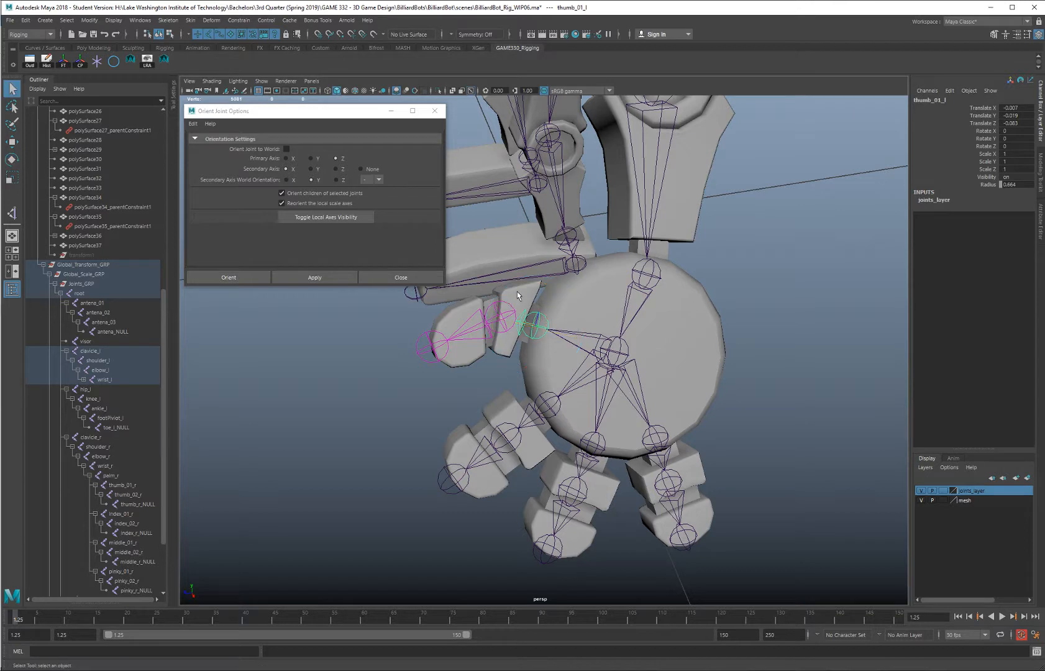
left_click(519, 296)
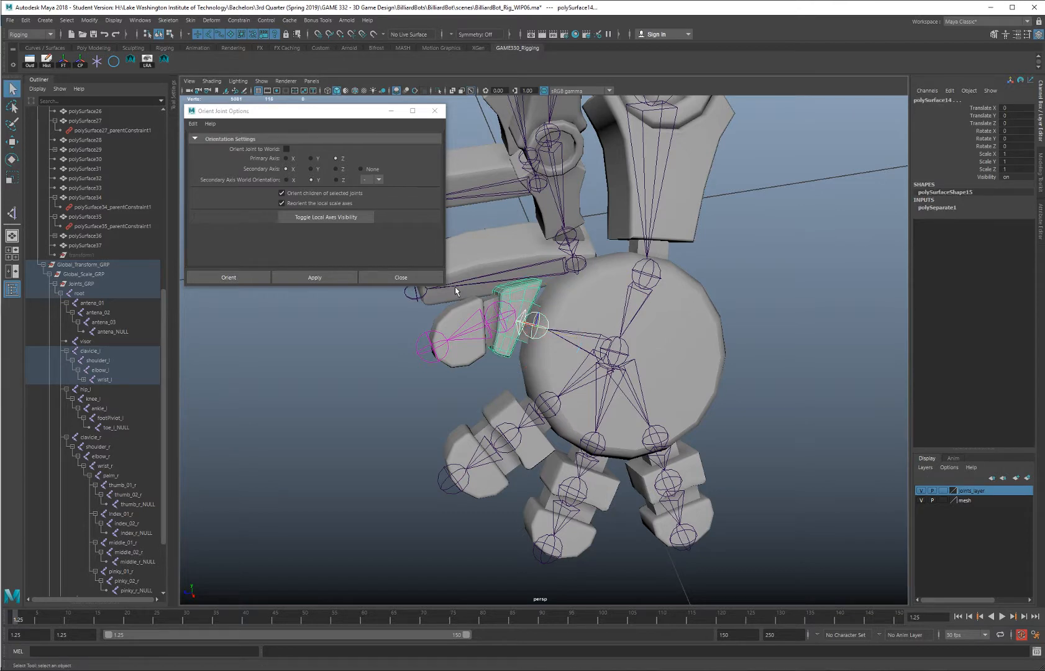
key("g")
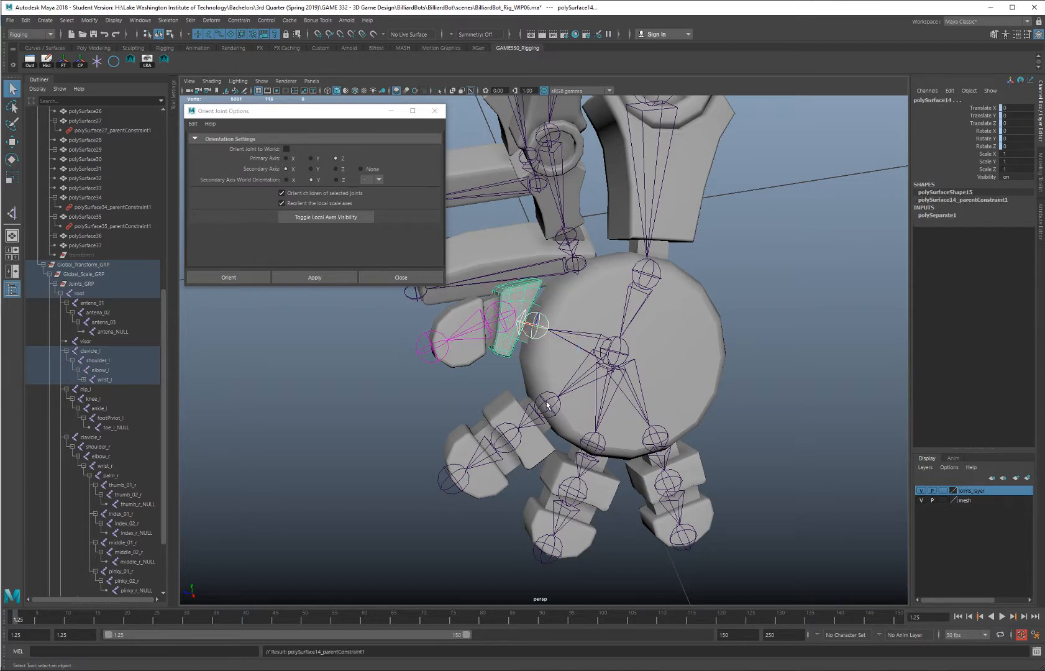
left_click(547, 406)
left_click(507, 402, "shift")
key("g")
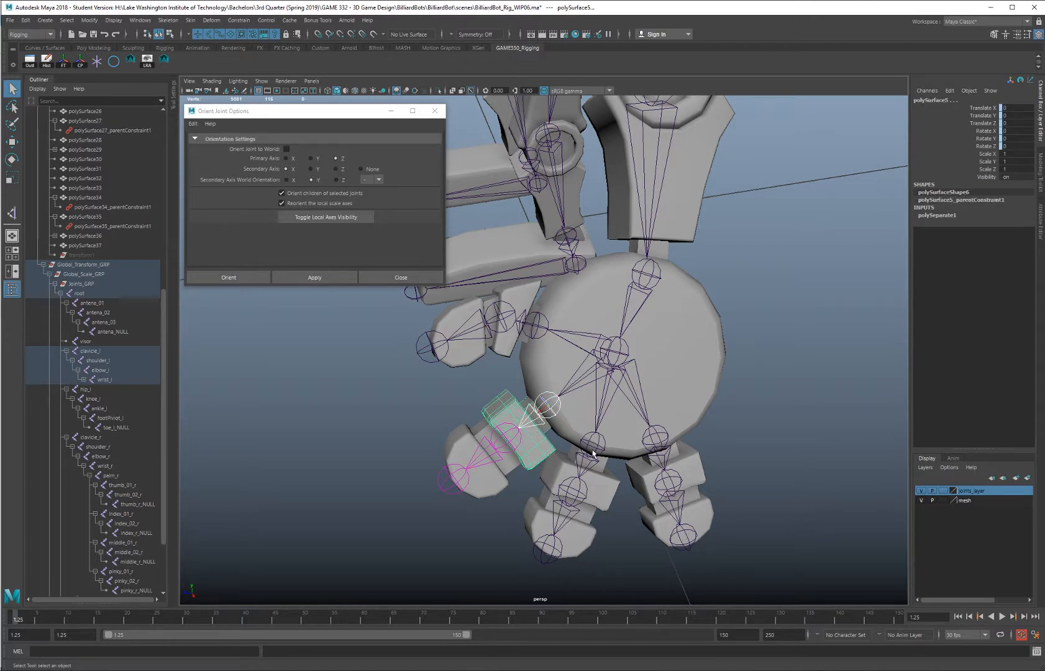
Parent-constrain the base meshes of the left middle finger and pinky to their first finger joints
left_click(593, 455)
left_click(592, 447)
left_click(603, 480, "shift")
key("g")
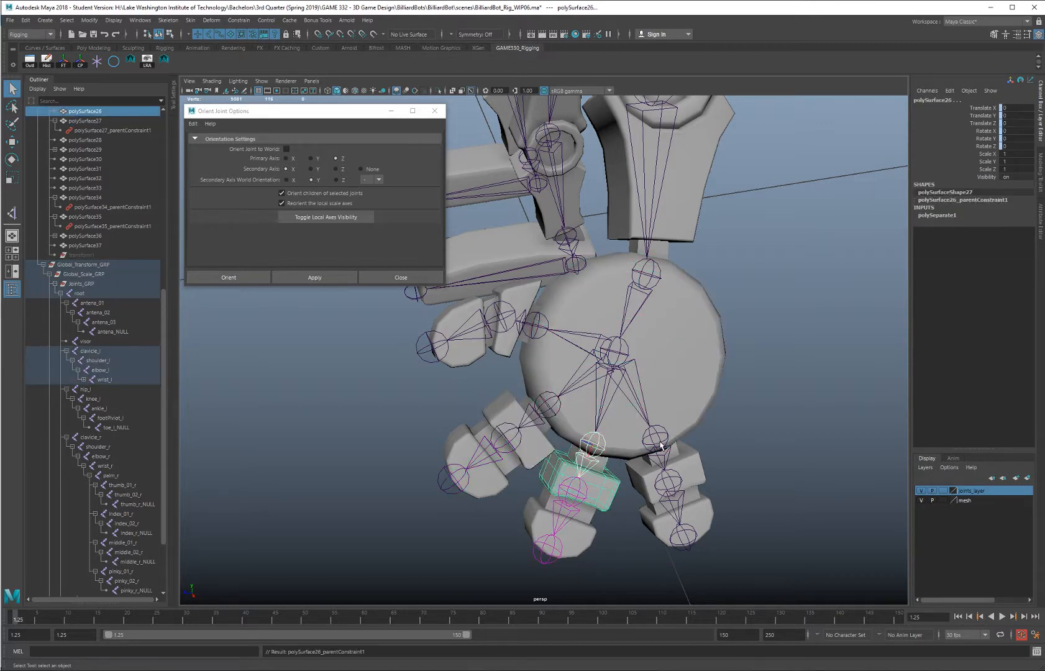
left_click(661, 444)
left_click(676, 476, "shift")
key("g")
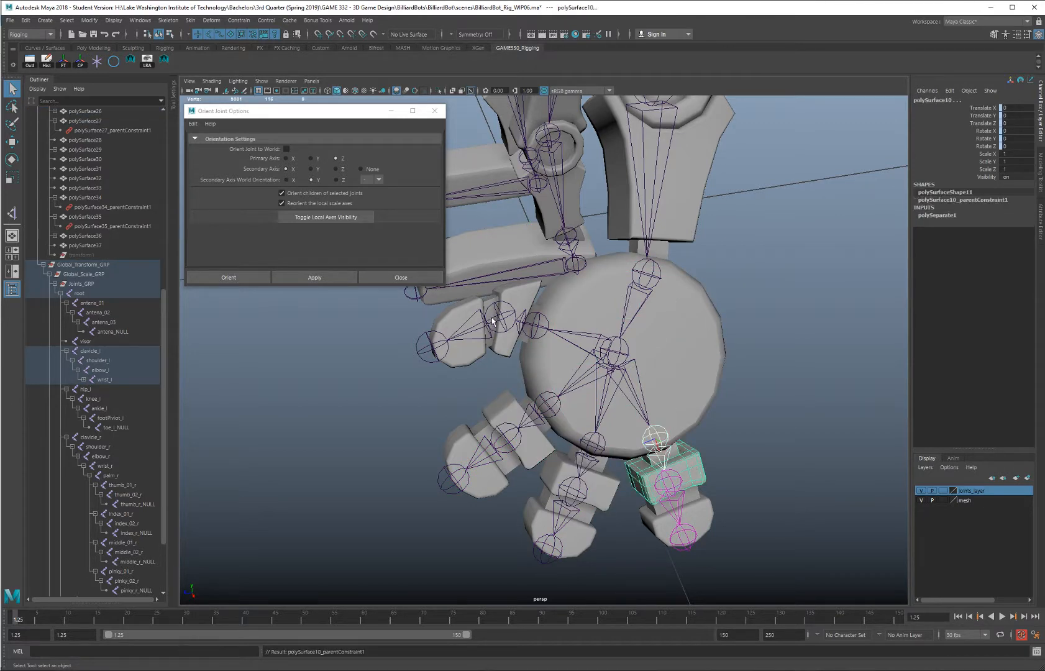
Parent-constrain the left thumb's tip mesh to thumb_02_l and the index fingertip mesh to its second joint
left_click(463, 310)
left_click(494, 316)
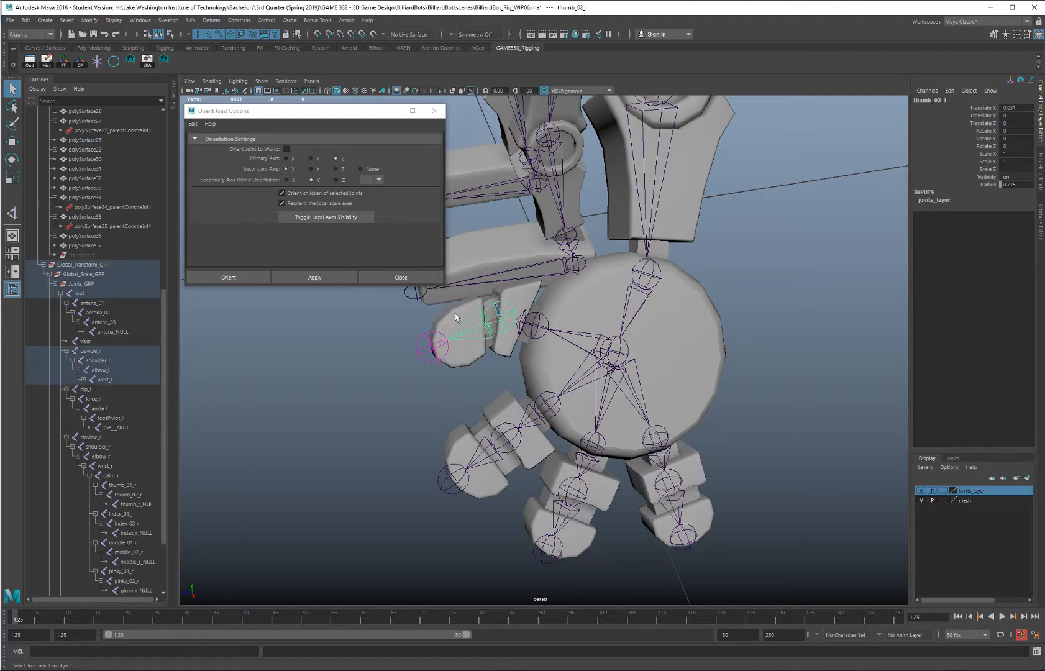
left_click(455, 314, "shift")
key("g")
left_click(504, 435)
left_click(495, 469, "shift")
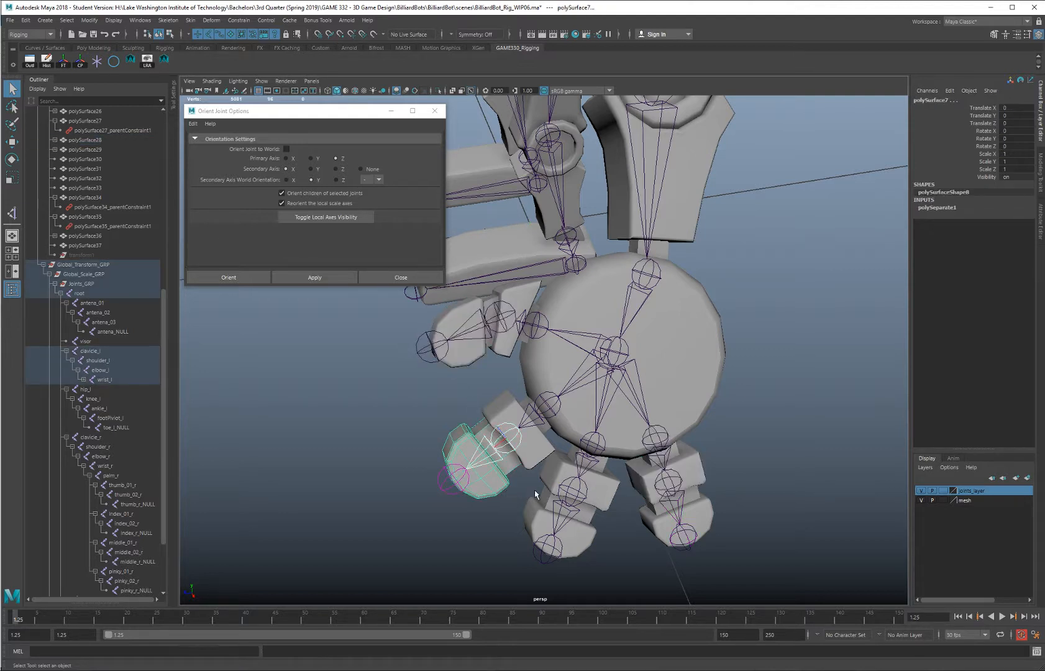
key("g")
Parent-constrain the tip meshes of the left middle finger and pinky to their second finger joints
left_click(573, 505)
left_click(579, 525, "shift")
key("g")
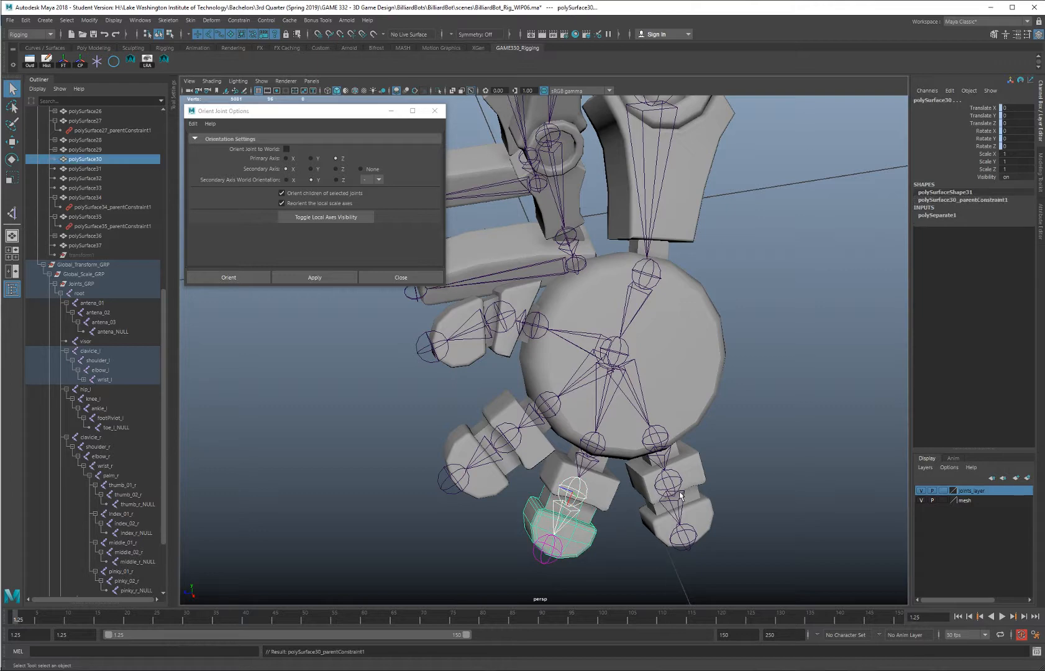
left_click(677, 488)
left_click(711, 514, "shift")
key("g")
Examine the full skeleton and the left arm from several angles, selecting root and clavicle_l to view their joint chains
left_click_drag(690, 424, 696, 340, "alt")
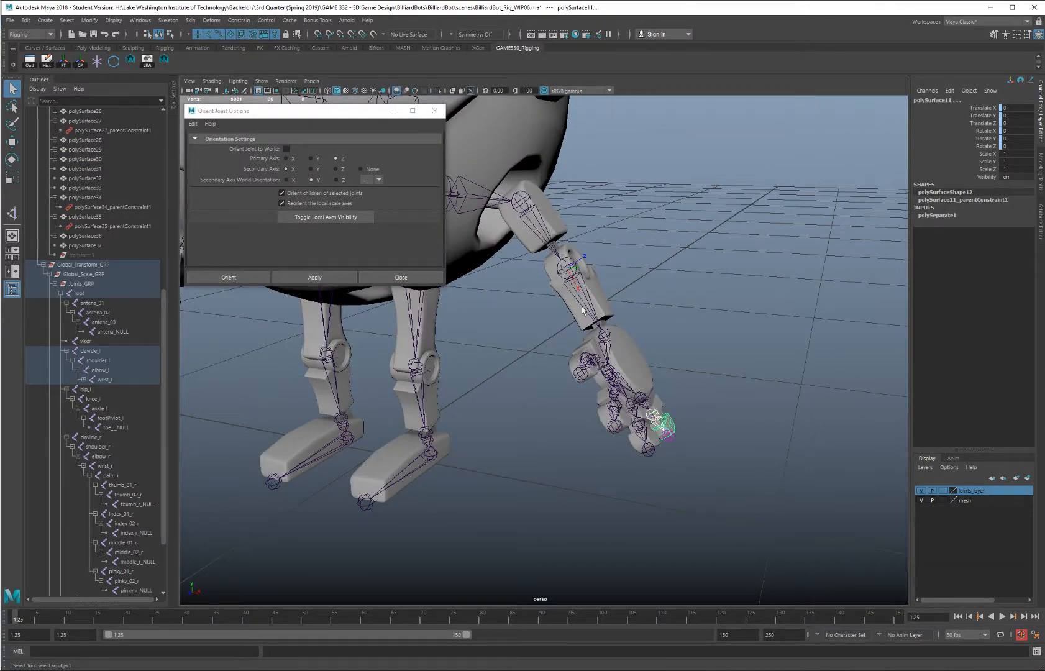
left_click(612, 198)
scroll(610, 208, "down", 2)
middle_click_drag(604, 219, 656, 267, "alt")
scroll(659, 264, "down", 3)
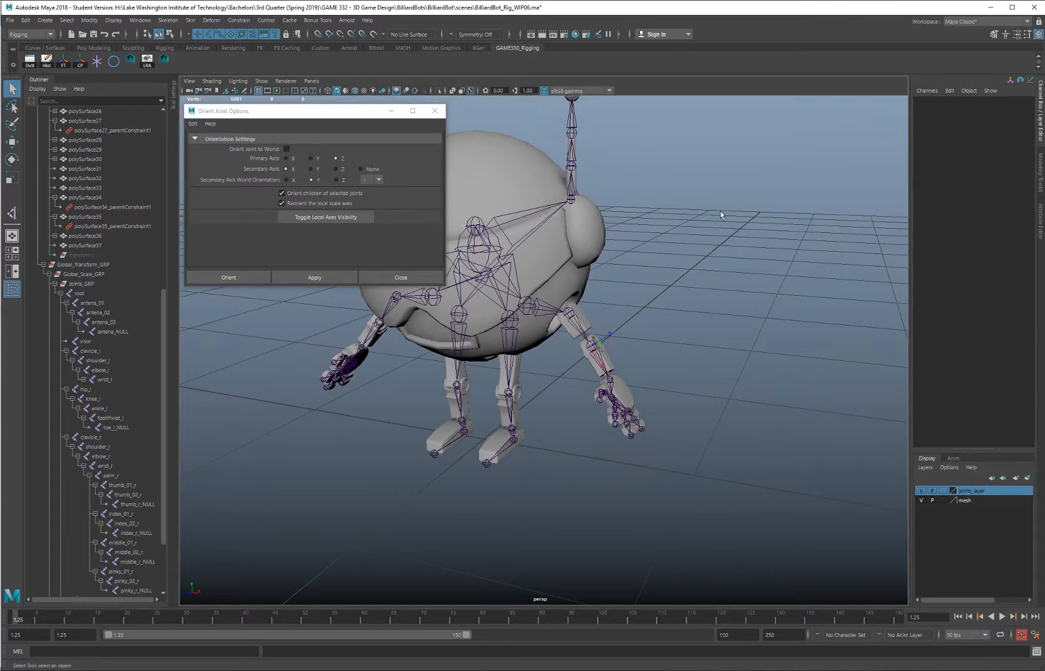
left_click_drag(721, 212, 621, 293)
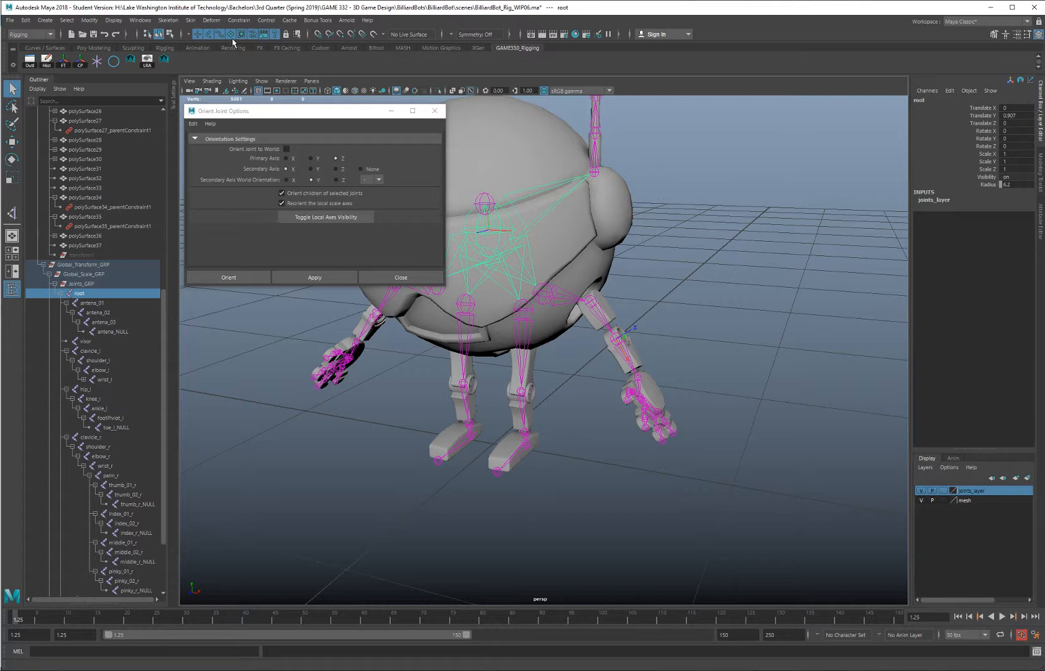
left_click(705, 306)
left_click_drag(720, 253, 568, 475)
left_click_drag(653, 244, 594, 296, "alt")
right_click_drag(577, 384, 602, 400, "alt")
right_click_drag(626, 439, 698, 411, "alt")
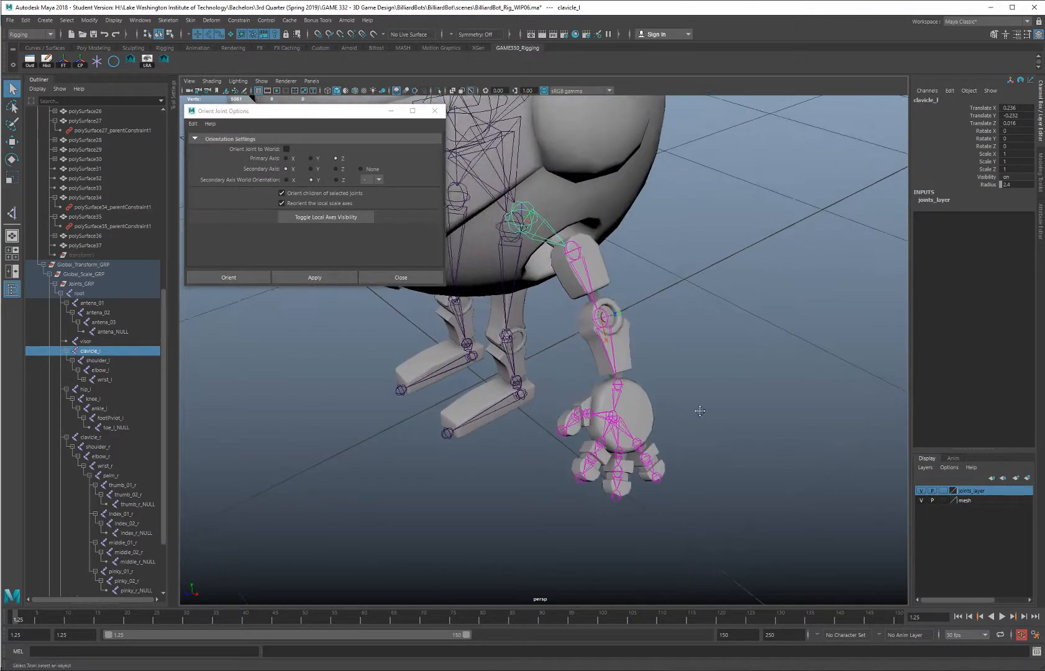
left_click_drag(698, 411, 571, 301, "alt")
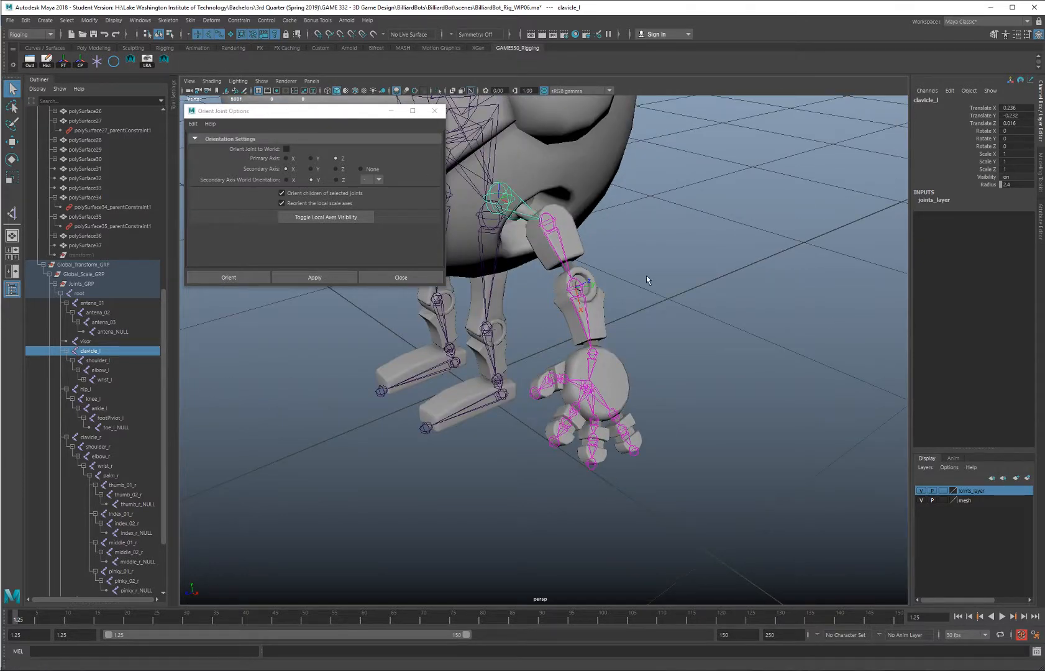
right_click_drag(646, 275, 681, 301, "alt")
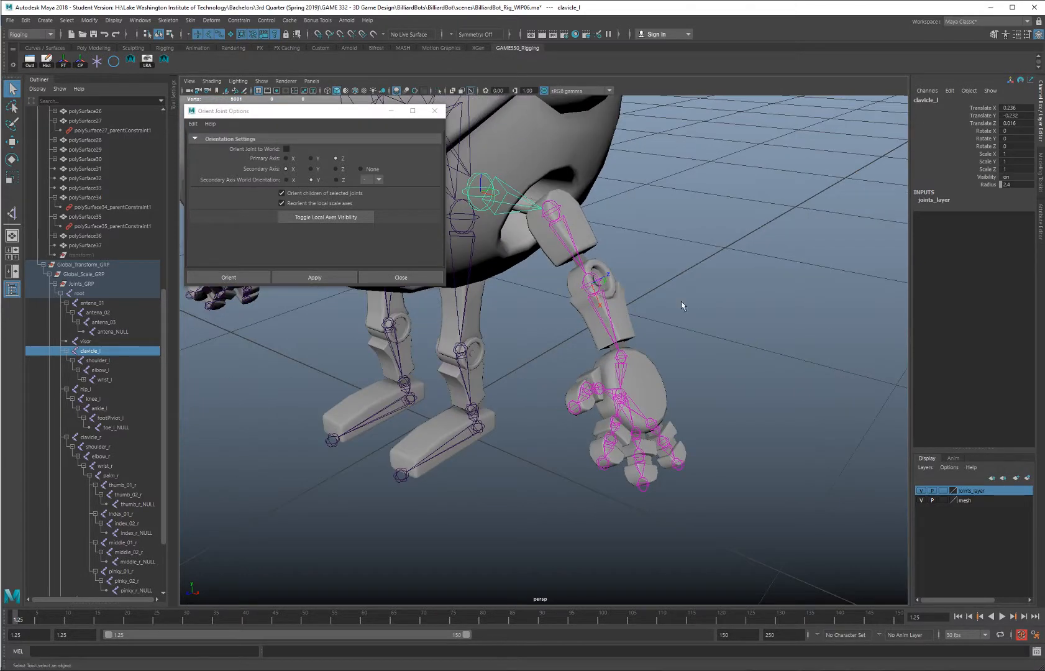
Select shoulder_l's entire joint hierarchy and rotate all its joints together to about -54.36 on Rotate Z
left_click(559, 209)
right_click_drag(556, 211, 563, 302)
key("e")
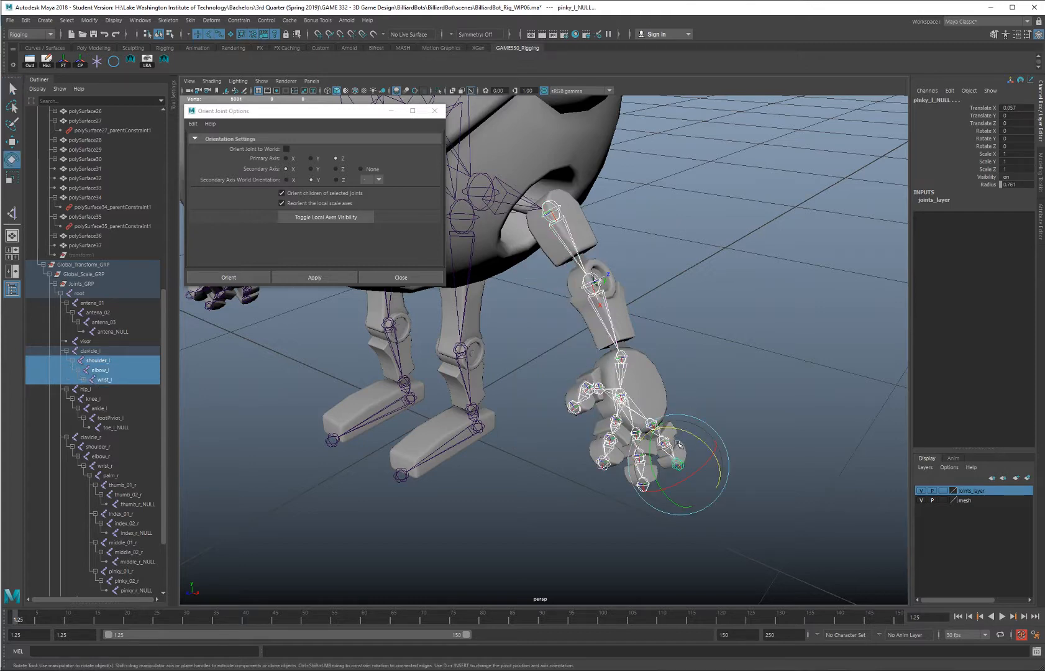
middle_click_drag(655, 282, 625, 266, "alt")
left_click(993, 150)
middle_click_drag(781, 231, 712, 222)
left_click_drag(712, 222, 799, 218, "alt")
middle_click_drag(798, 218, 749, 261)
Check the bent left arm from several angles and undo the combined Rotate Z rotation of its joints
left_click_drag(665, 251, 641, 311, "alt")
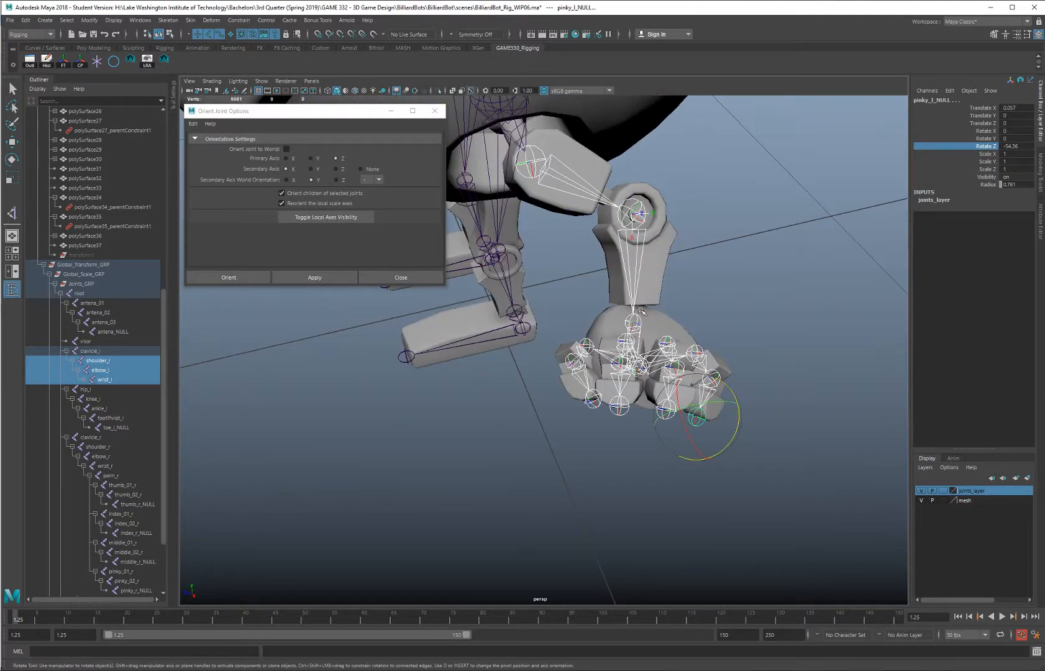
left_click_drag(746, 292, 630, 273, "alt")
middle_click_drag(629, 272, 580, 273)
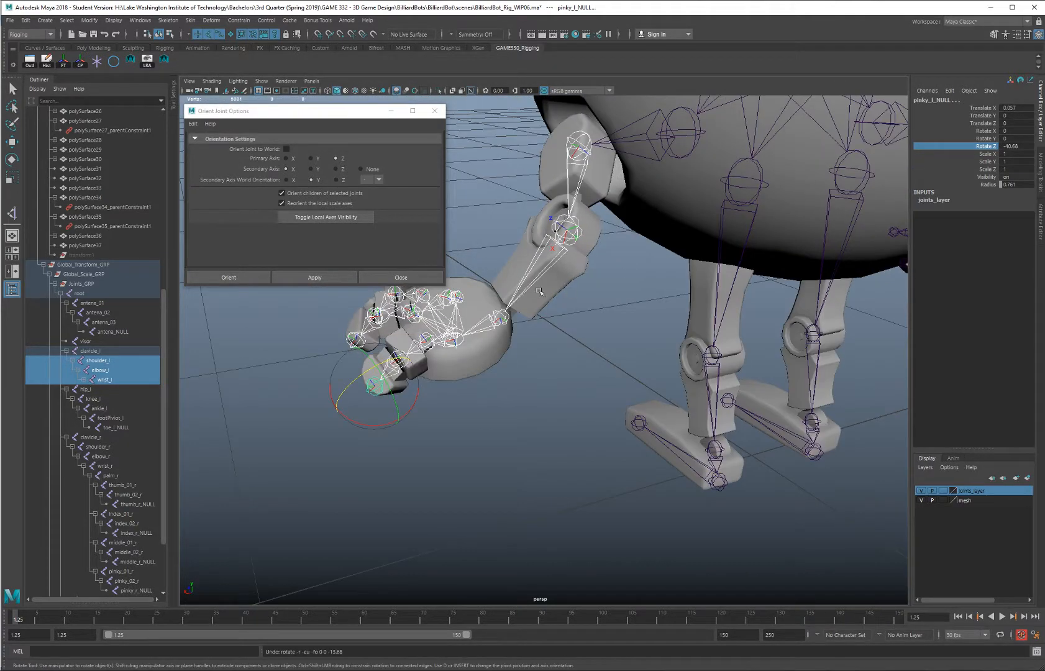
left_click_drag(569, 273, 584, 298, "alt")
key("ctrl+z")
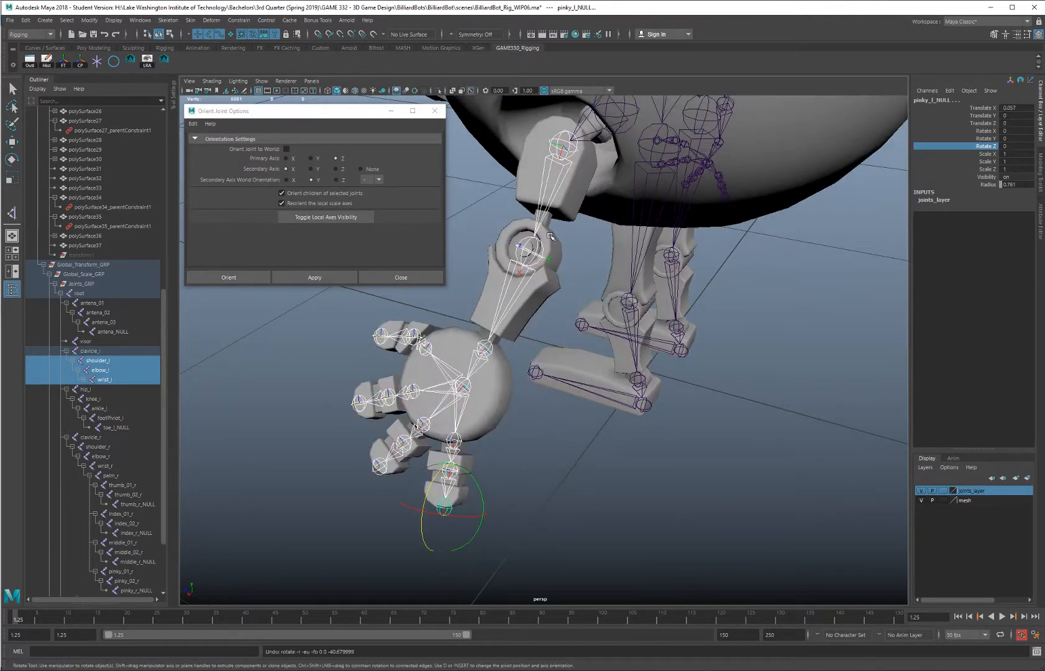
Try rotating the left arm's shoulder_l and elbow_l joints together, and undo the rotation
left_click(564, 146)
left_click(531, 252, "shift")
left_click_drag(522, 309, 895, 219, "alt")
middle_click_drag(659, 305, 724, 293)
key("ctrl+z")
Select all the left-hand finger joints below palm_l, leaving out the palm and the fingertip end joints
left_click_drag(601, 378, 576, 346, "alt")
left_click(597, 363)
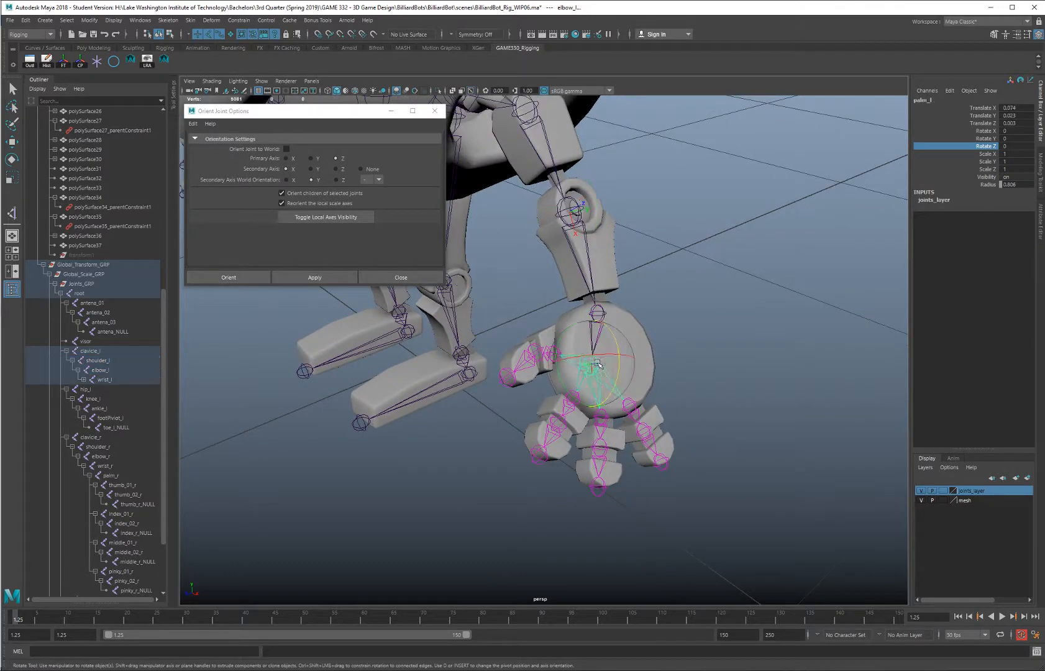
right_click_drag(593, 365, 594, 453)
left_click(595, 360, "ctrl")
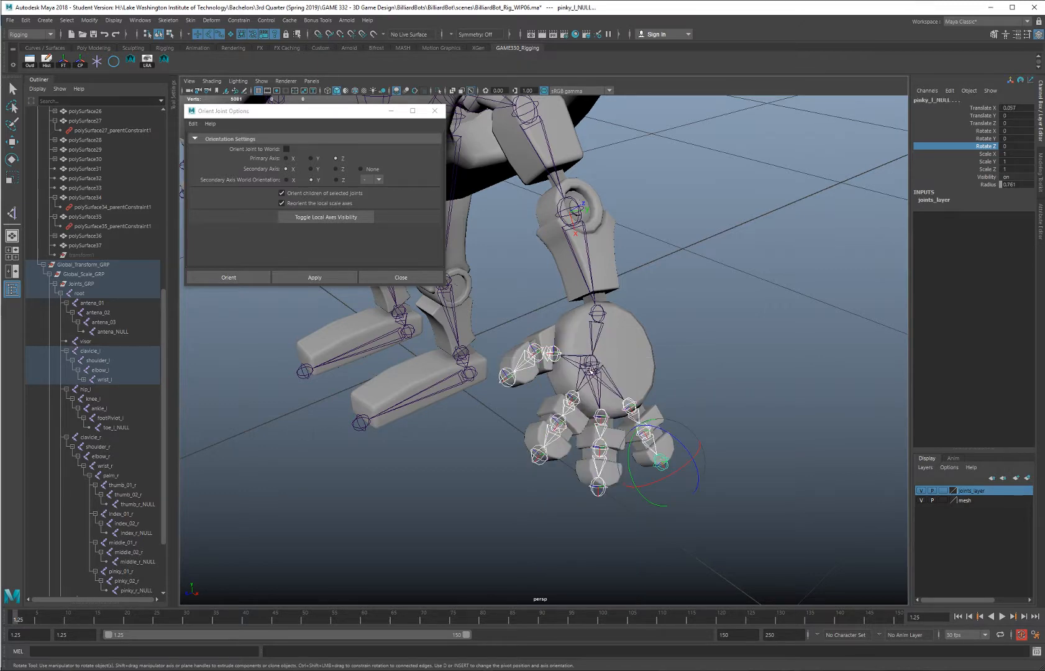
left_click_drag(622, 324, 426, 347, "alt")
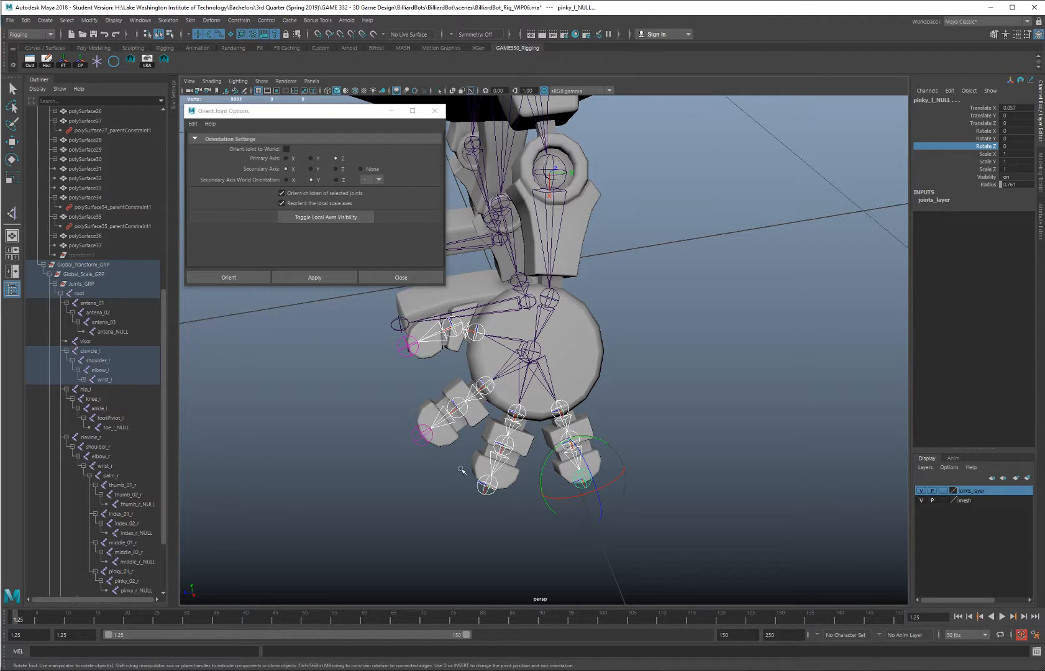
left_click(488, 486, "ctrl")
key("q")
left_click(584, 480, "ctrl")
middle_click_drag(588, 369, 630, 359, "alt")
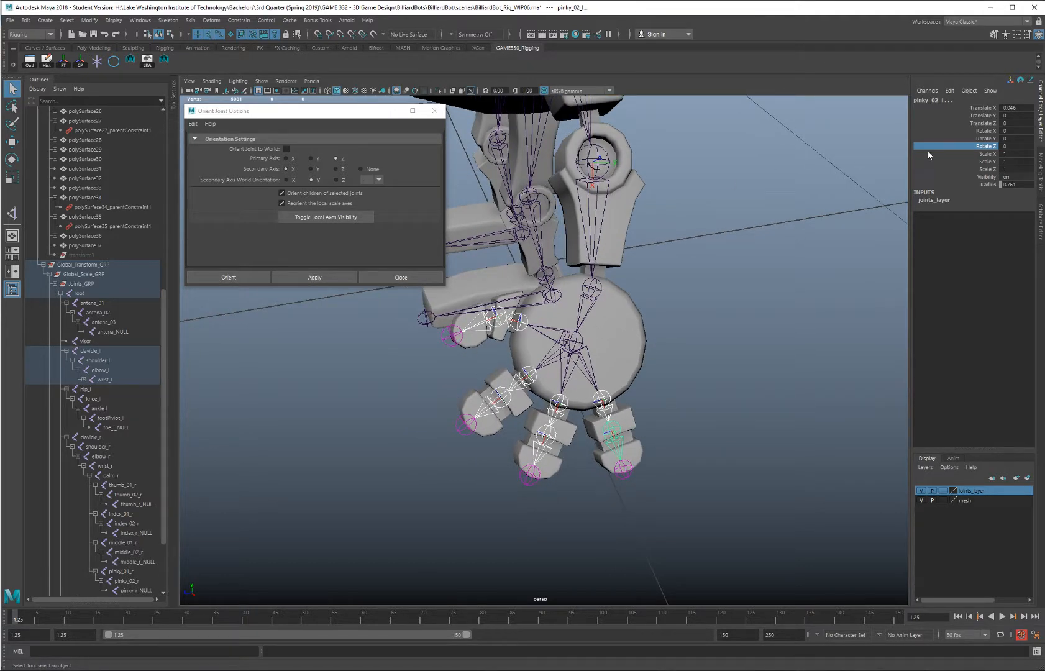
Curl the selected left finger joints together to about -49.32 on Rotate Z, checking the hand from several angles
middle_click_drag(707, 286, 785, 284)
left_click_drag(785, 284, 802, 248, "alt")
middle_click_drag(802, 248, 759, 251)
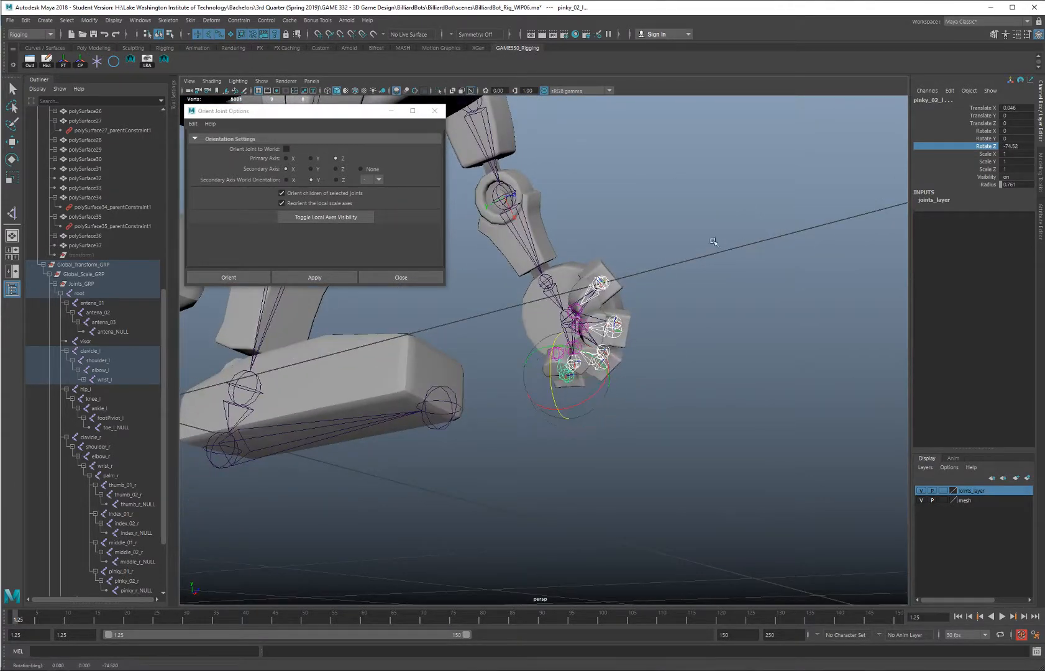
mouse_move(759, 252)
left_mouse_down("alt")
mouse_move(646, 261)
mouse_move(678, 302)
mouse_move(753, 265)
left_mouse_up("alt")
middle_click_drag(753, 265, 721, 279)
mouse_move(721, 278)
left_mouse_down("alt")
mouse_move(656, 205)
mouse_move(644, 254)
mouse_move(742, 268)
mouse_move(751, 250)
mouse_move(710, 263)
left_mouse_up("alt")
middle_click_drag(710, 262, 687, 266)
left_click_drag(687, 266, 721, 256, "alt")
mouse_move(721, 256)
middle_mouse_down()
mouse_move(703, 259)
mouse_move(702, 270)
mouse_move(700, 255)
middle_mouse_up()
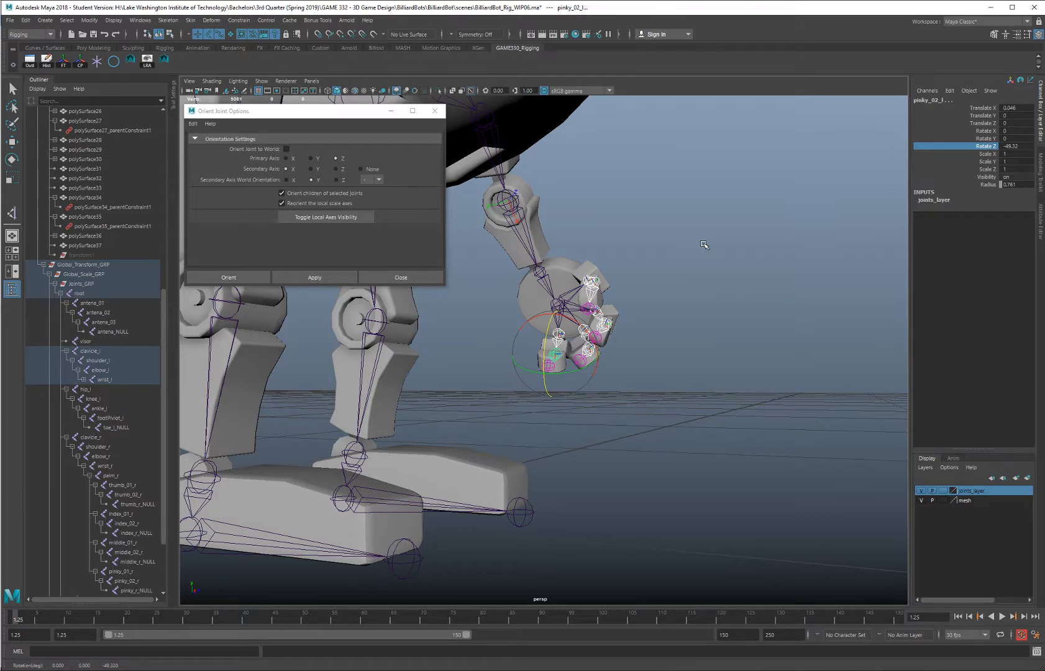
Try a further bend of the left finger joints, undo it, and set their Rotate Z to 0
left_click_drag(678, 220, 506, 286, "alt")
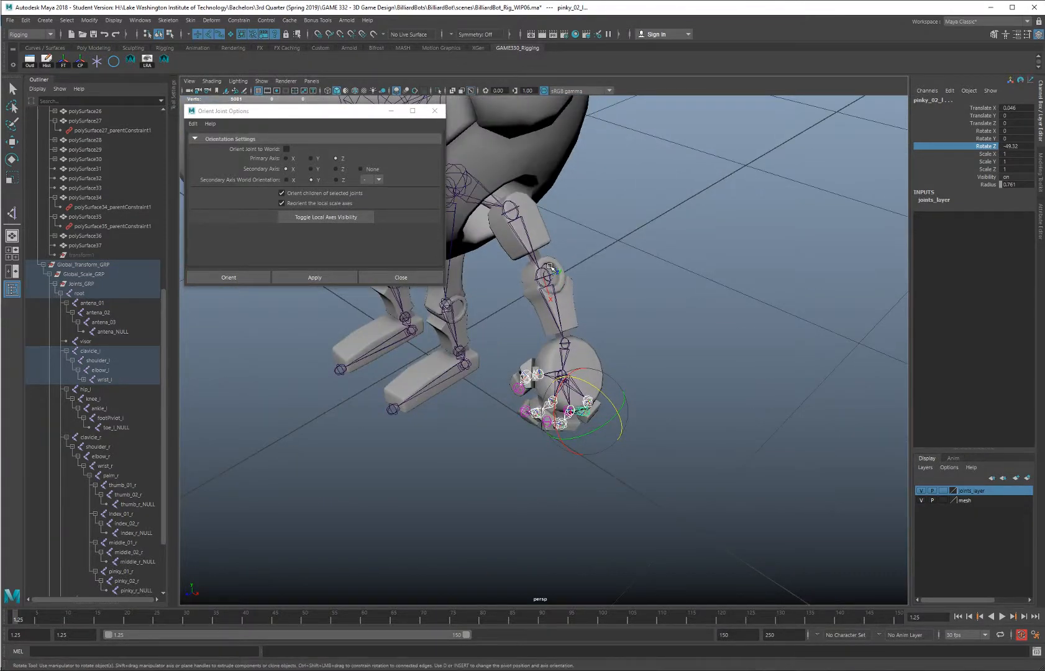
left_click_drag(686, 309, 628, 318, "alt")
middle_click_drag(627, 318, 600, 343)
key("ctrl+z")
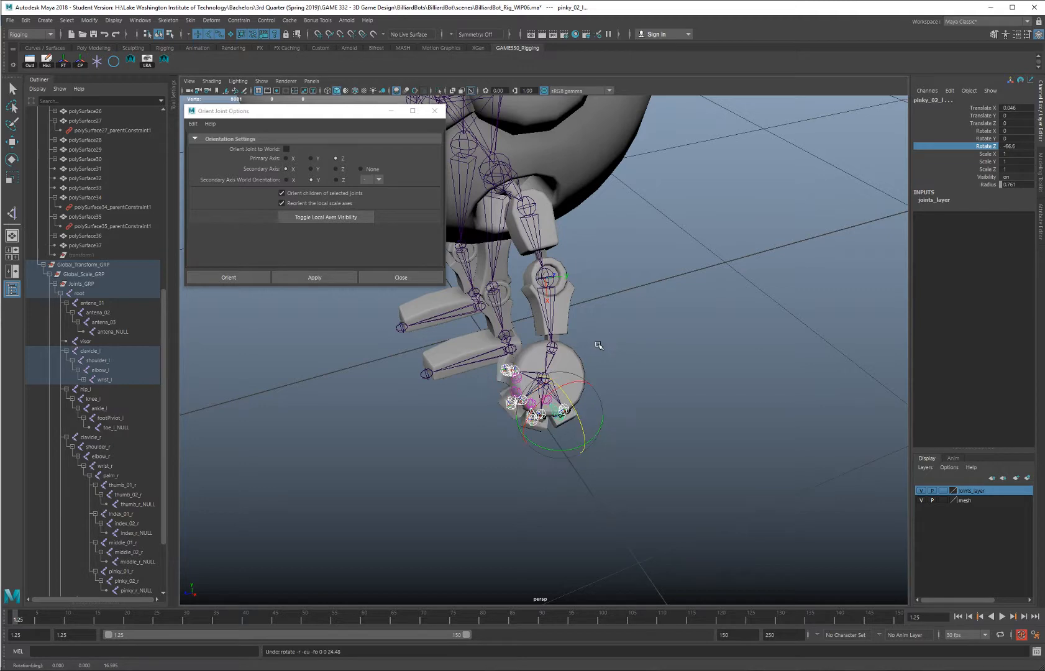
left_click(1017, 145)
type("0")
key("Return")
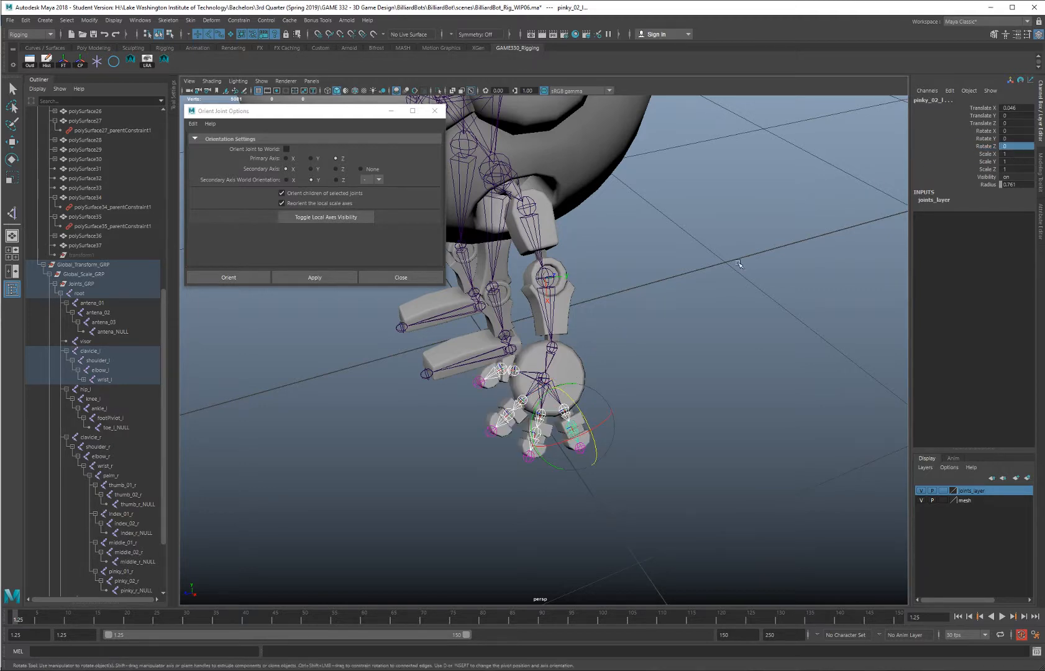
Parent-constrain the left upper-leg mesh to the hip_l joint
left_click_drag(607, 239, 602, 350, "alt")
key("q")
left_click(547, 272)
left_click(576, 247)
left_click(577, 353)
right_click_drag(602, 350, 701, 345, "alt")
left_click_drag(527, 299, 591, 316, "alt")
left_click(612, 227)
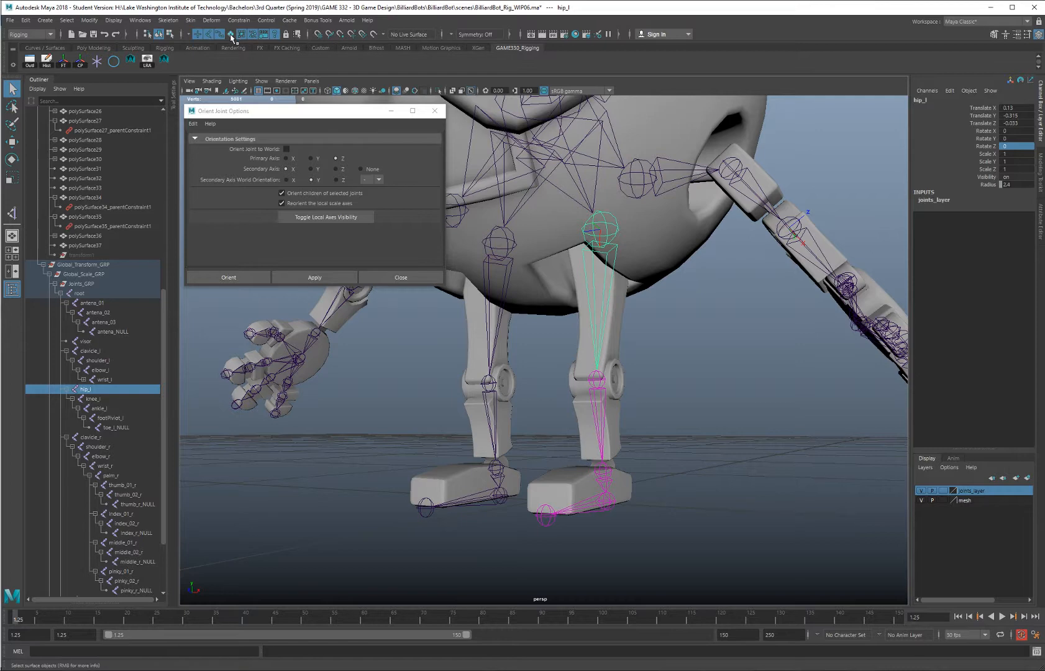
right_click_drag(562, 348, 638, 266, "alt")
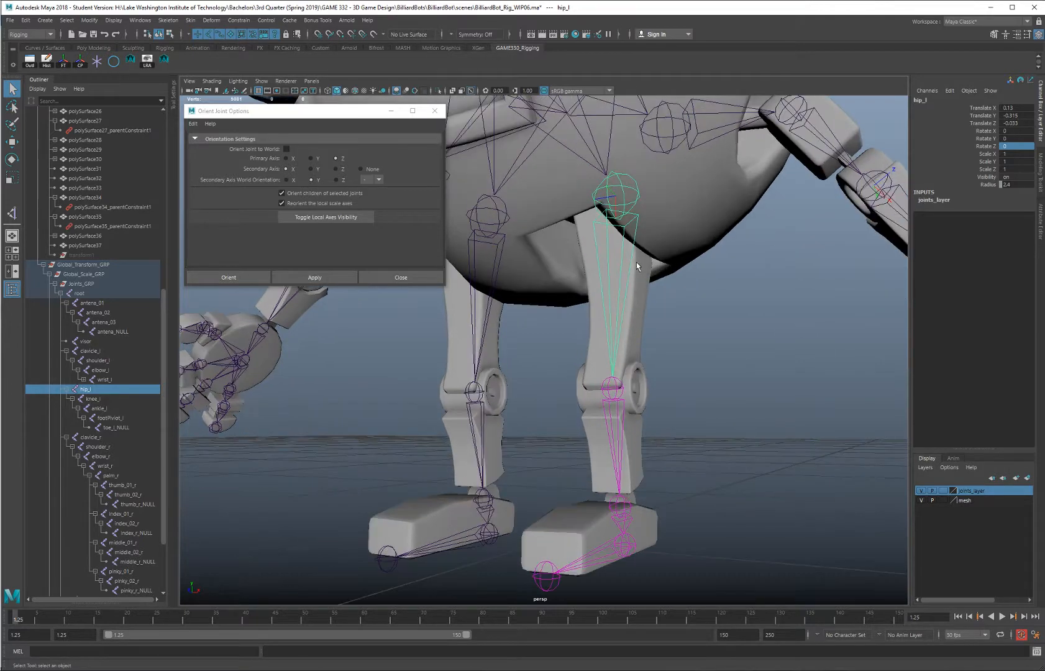
left_click(597, 350)
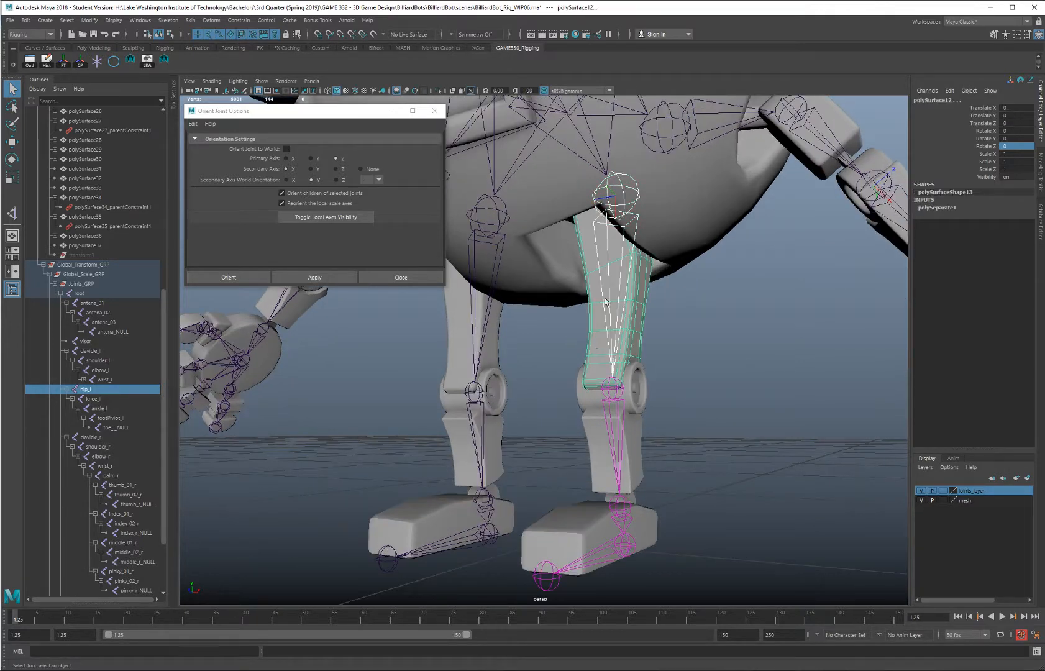
left_click(239, 20)
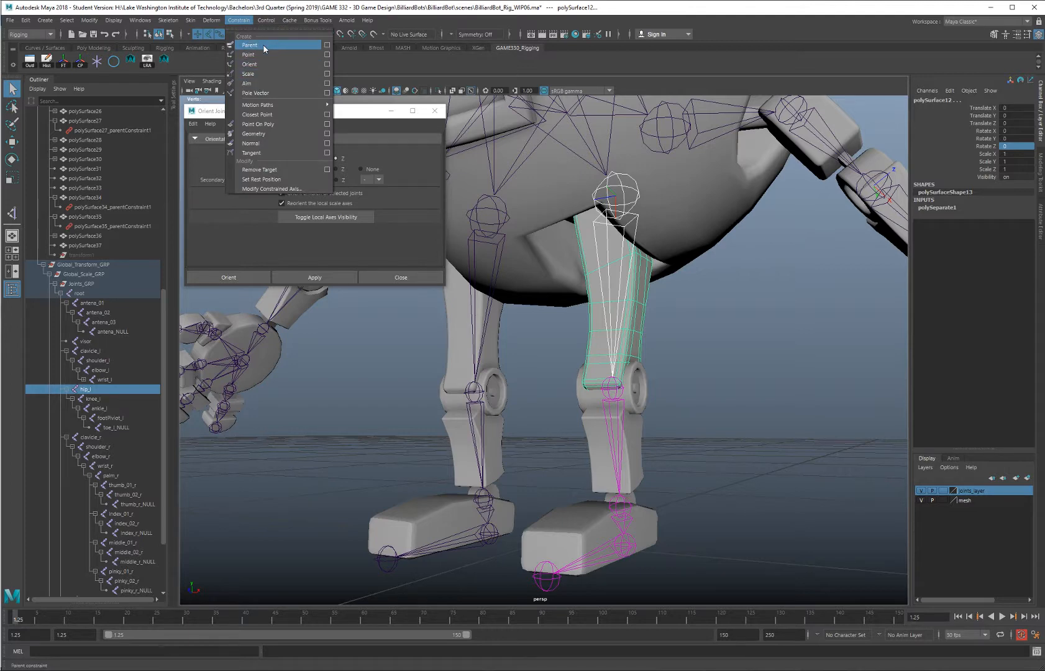
left_click(249, 45)
Parent-constrain the left lower-leg mesh to knee_l and the left ankle mesh to ankle_l
left_click(627, 391)
left_click(645, 400, "shift")
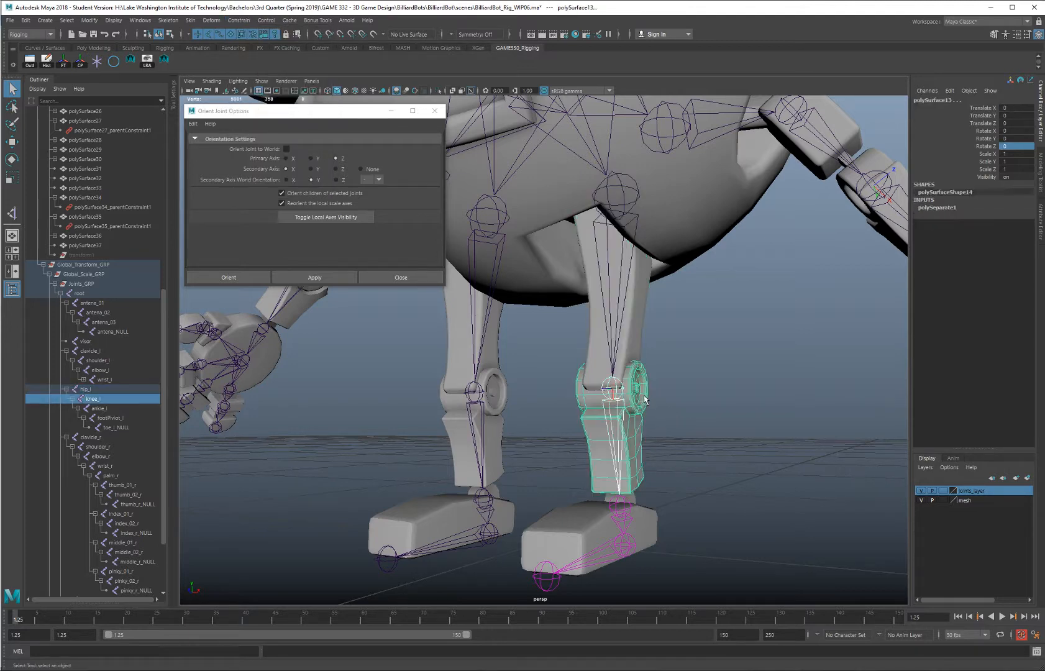
key("g")
left_click_drag(693, 363, 636, 405, "alt")
left_click(637, 406)
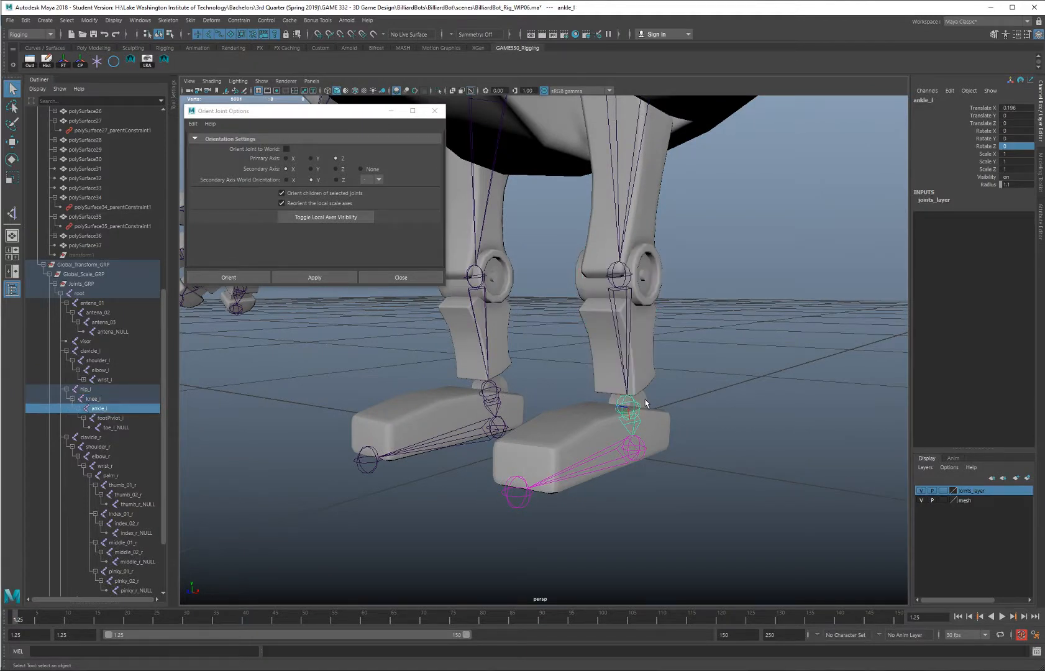
left_click(646, 405, "shift")
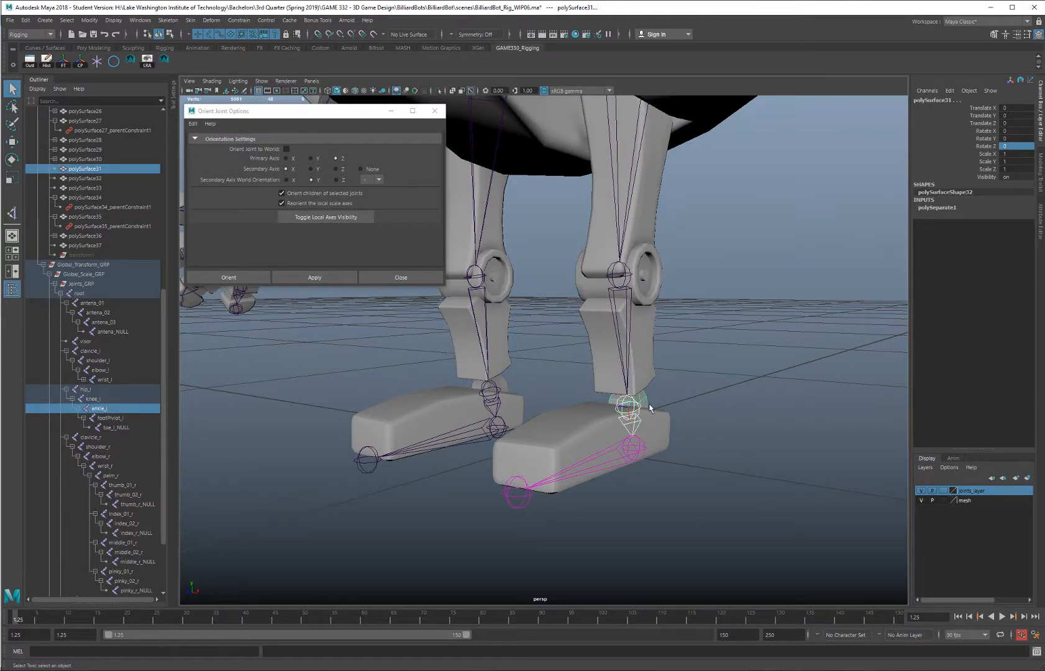
key("g")
Parent-constrain the left foot mesh to the footPivot_l joint
left_click(645, 454)
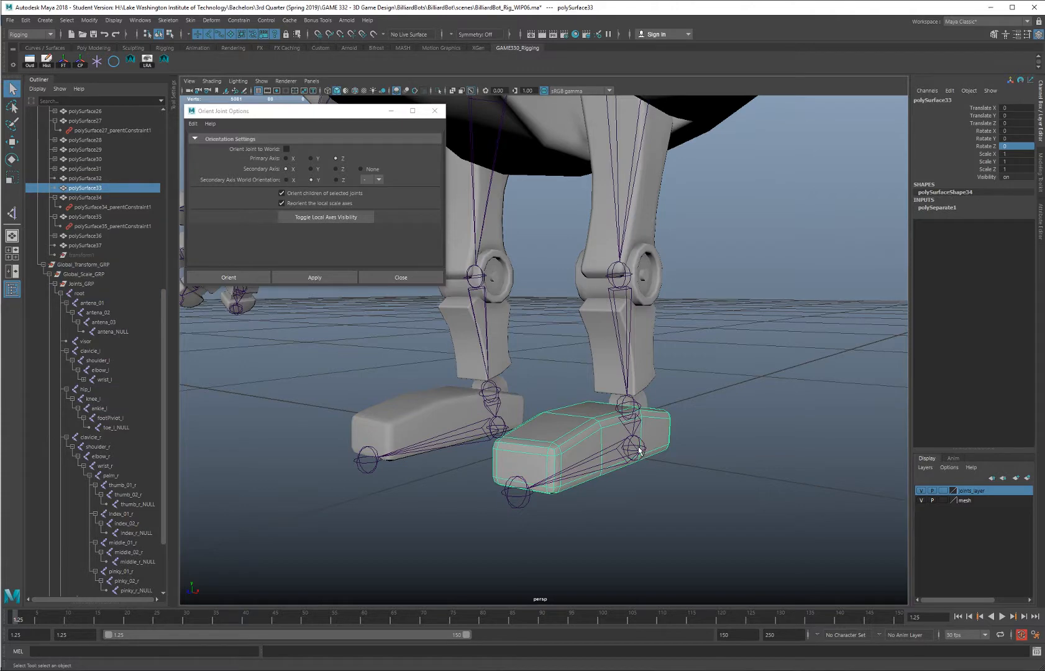
left_click(641, 447)
left_click(663, 438, "shift")
key("g")
Test-rotate the hip_l joint to see how the left leg meshes follow, and undo the rotation
middle_click_drag(666, 227, 667, 239, "alt")
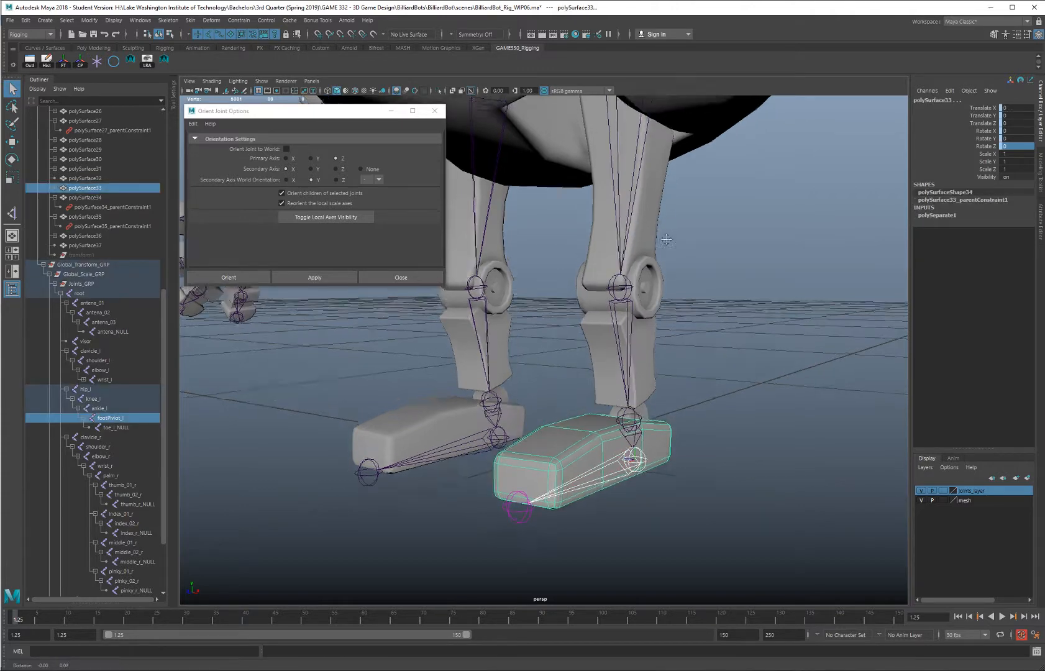
left_click_drag(666, 240, 612, 359, "alt")
left_click(627, 140)
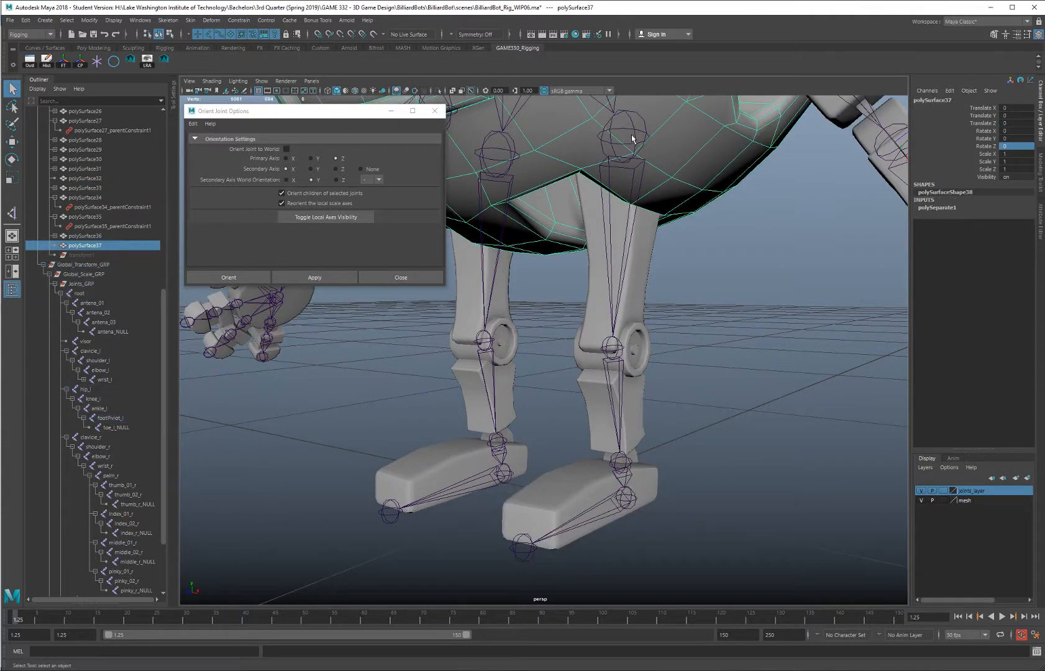
left_click(632, 139)
key("e")
left_click_drag(618, 156, 575, 180)
key("ctrl+z")
Swing the left leg again by rotating hip_l on Z, checking it from the side and front, and undo the rotations
left_click_drag(703, 211, 621, 204, "alt")
right_click_drag(541, 230, 497, 249, "alt")
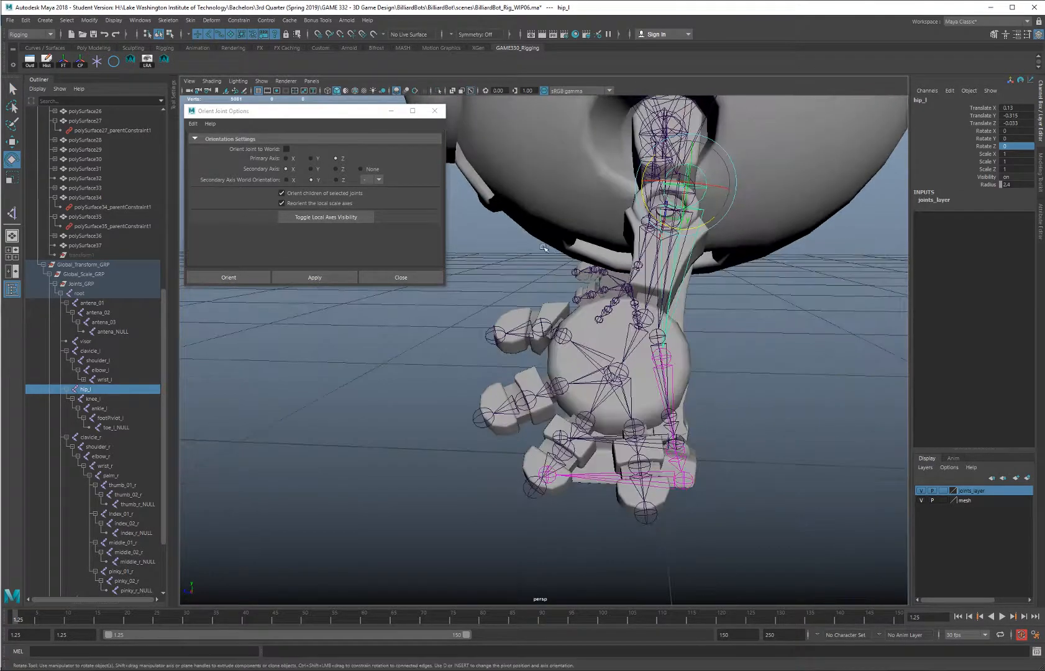
left_click_drag(693, 222, 652, 214)
left_click_drag(591, 248, 668, 249, "alt")
left_click_drag(608, 225, 679, 283)
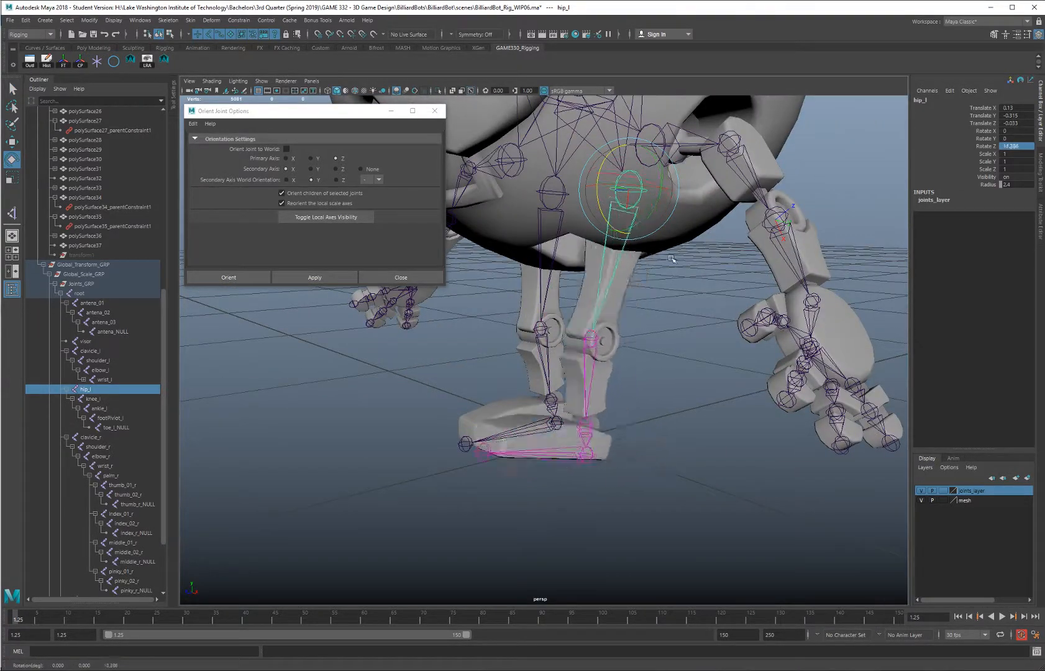
left_click_drag(860, 265, 606, 310)
key("ctrl+z")
key("ctrl+z")
Select knee_l, test its Z rotation from close up, and undo it
right_click_drag(578, 305, 648, 319, "alt")
left_click(613, 330)
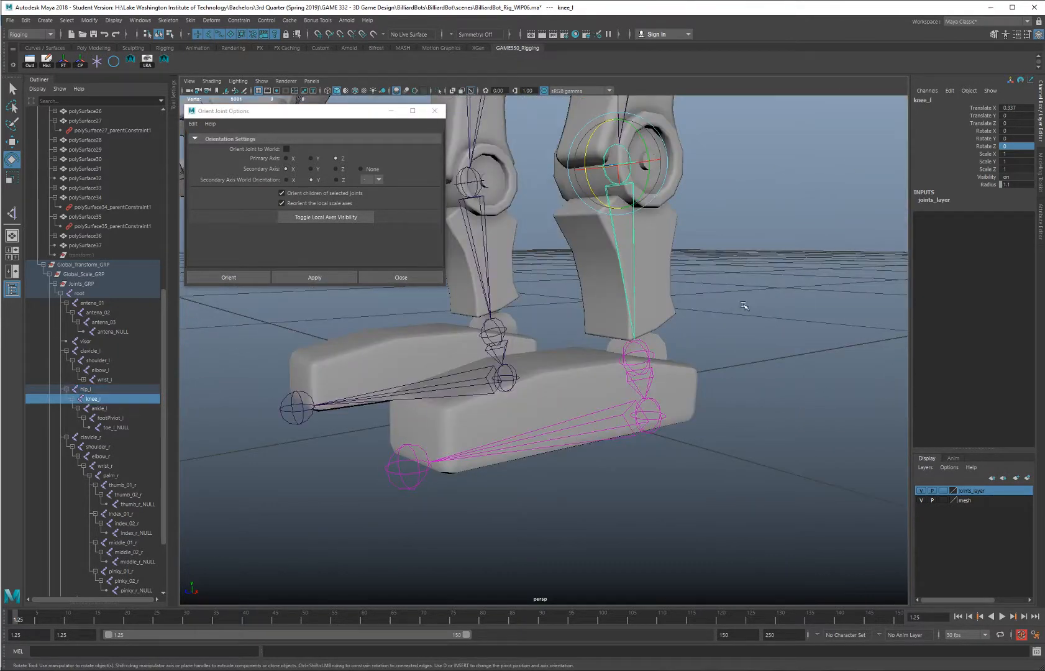
left_click_drag(613, 330, 619, 342, "alt")
mouse_move(618, 342)
right_mouse_down("alt")
mouse_move(622, 352)
mouse_move(708, 345)
mouse_move(634, 339)
right_mouse_up("alt")
middle_click_drag(621, 330, 631, 353, "alt")
right_click_drag(631, 353, 673, 356, "alt")
mouse_move(566, 268)
middle_mouse_down()
mouse_move(597, 267)
mouse_move(569, 266)
middle_mouse_up()
left_click_drag(569, 266, 546, 264, "alt")
key("ctrl+z")
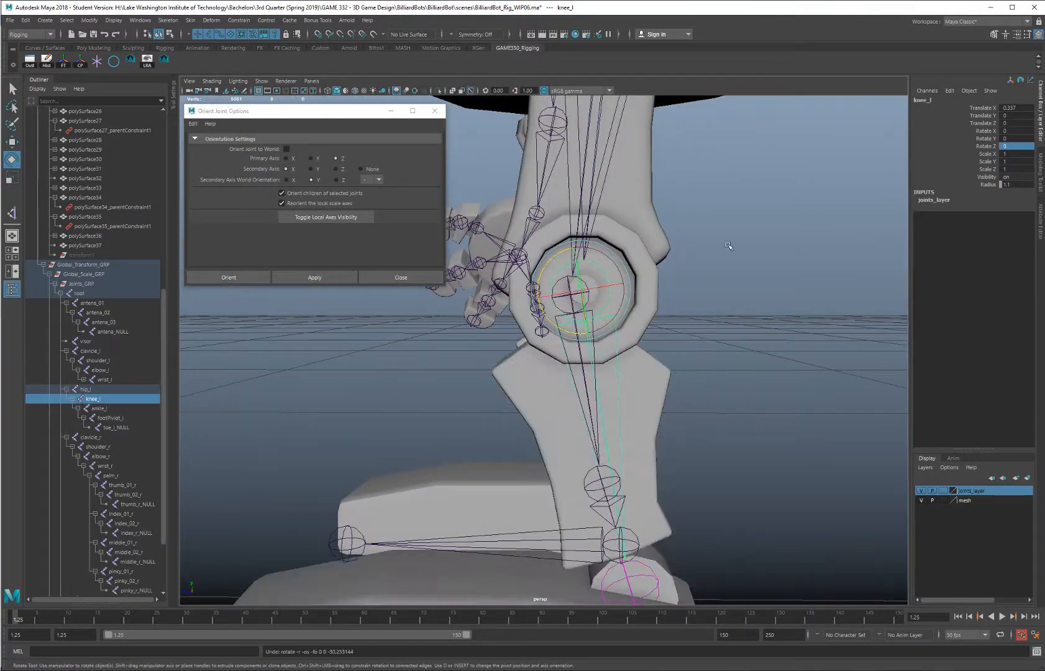
Rotate knee_l to about 13.202 on Rotate Z, check the bend around the knee disc, and undo the rotation
middle_click_drag(728, 246, 683, 257)
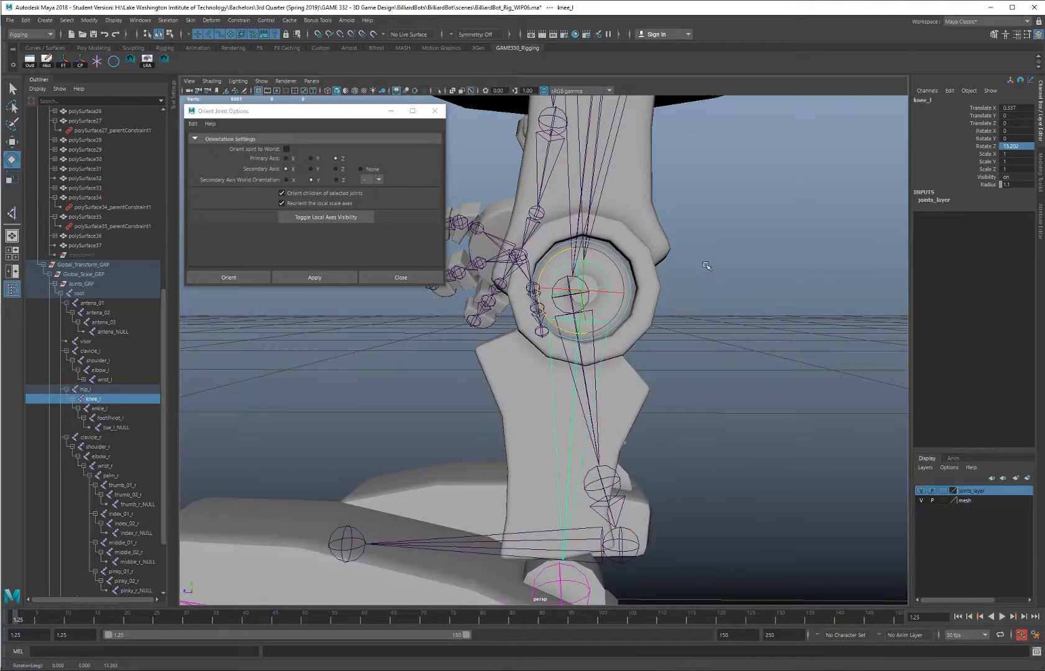
left_click_drag(683, 258, 653, 267, "alt")
right_click_drag(653, 267, 702, 286, "alt")
middle_click_drag(647, 298, 808, 343)
right_click_drag(771, 353, 674, 347, "alt")
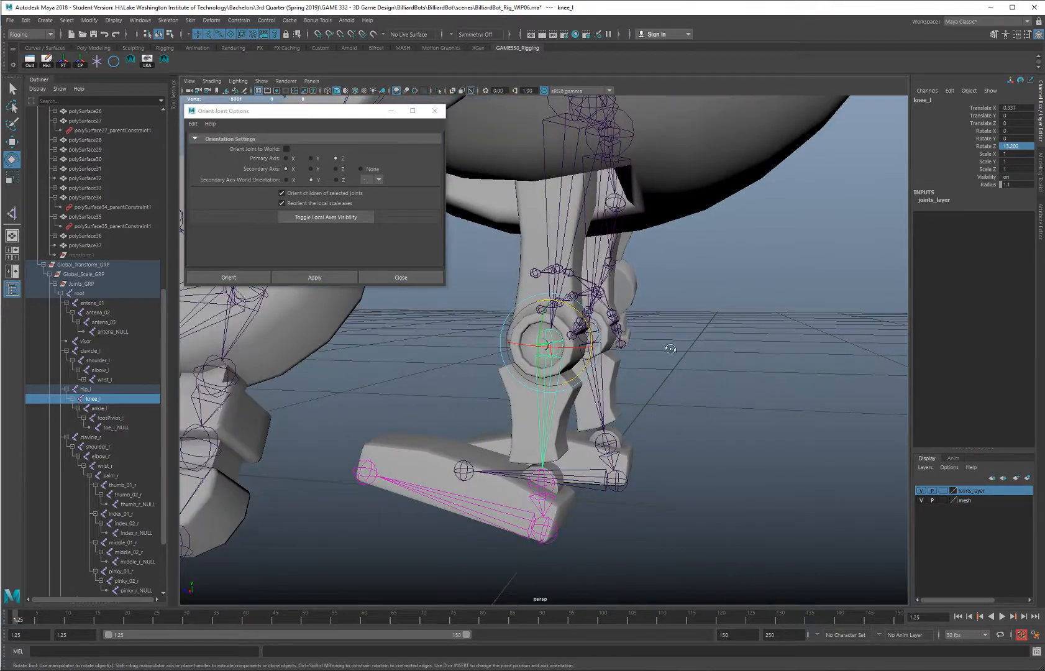
left_click_drag(674, 347, 742, 346, "alt")
key("ctrl+z")
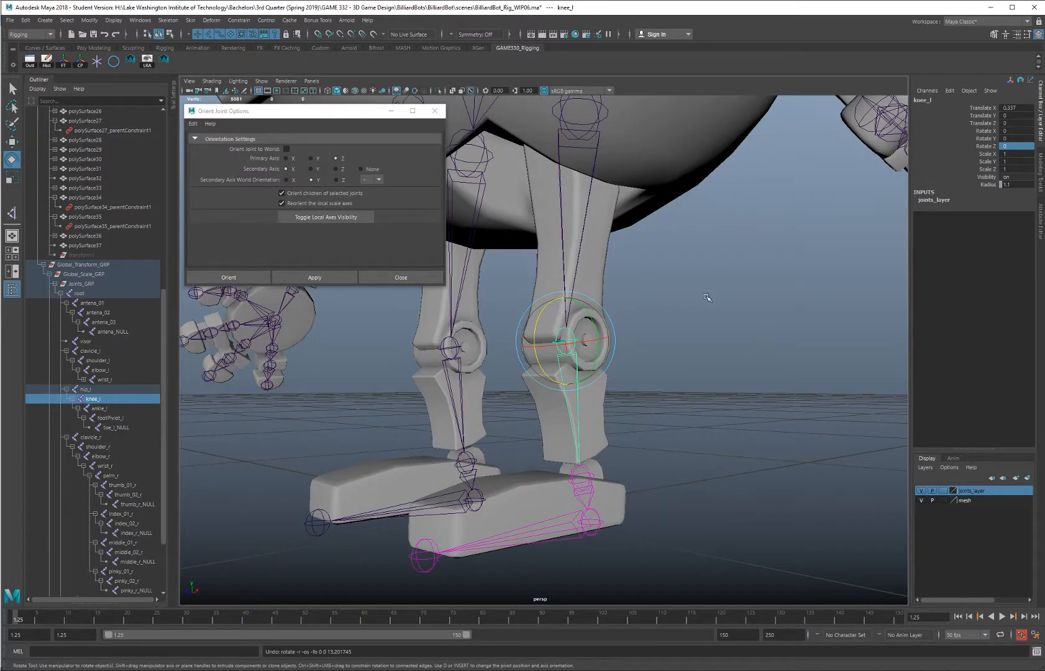
left_click(707, 298)
Duplicate the toe_l_NULL joint, move the copy out behind the left foot, and unparent it
right_click_drag(644, 298, 721, 327, "alt")
middle_click_drag(690, 326, 703, 291, "alt")
left_click_drag(704, 291, 587, 267, "alt")
middle_click_drag(573, 266, 567, 285, "alt")
right_click_drag(565, 461, 530, 519, "alt")
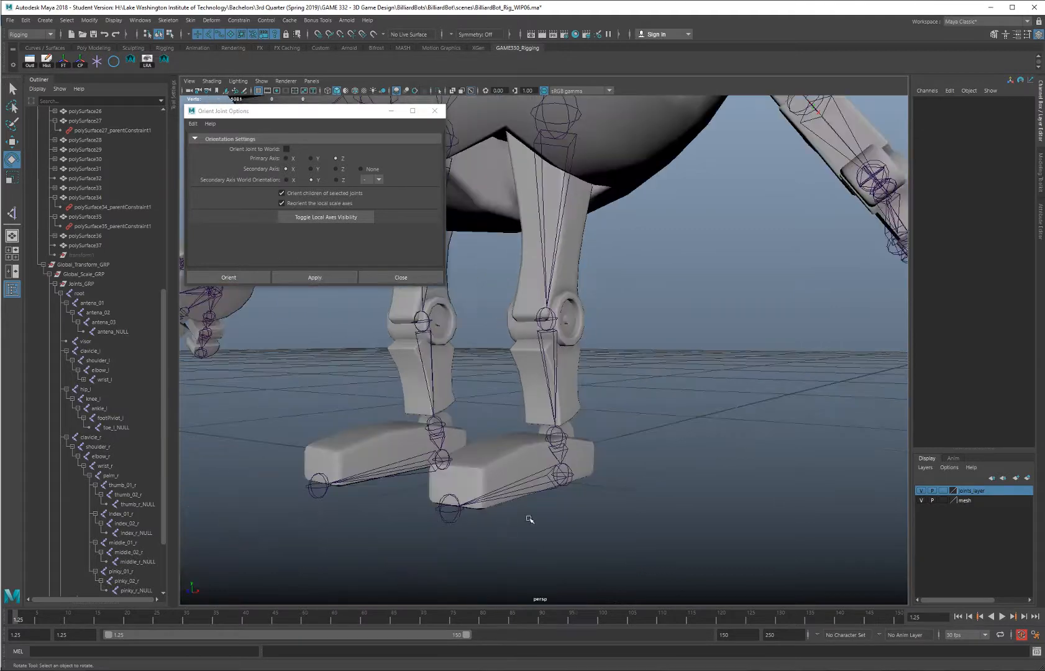
left_click(455, 503)
key("ctrl+d")
key("w")
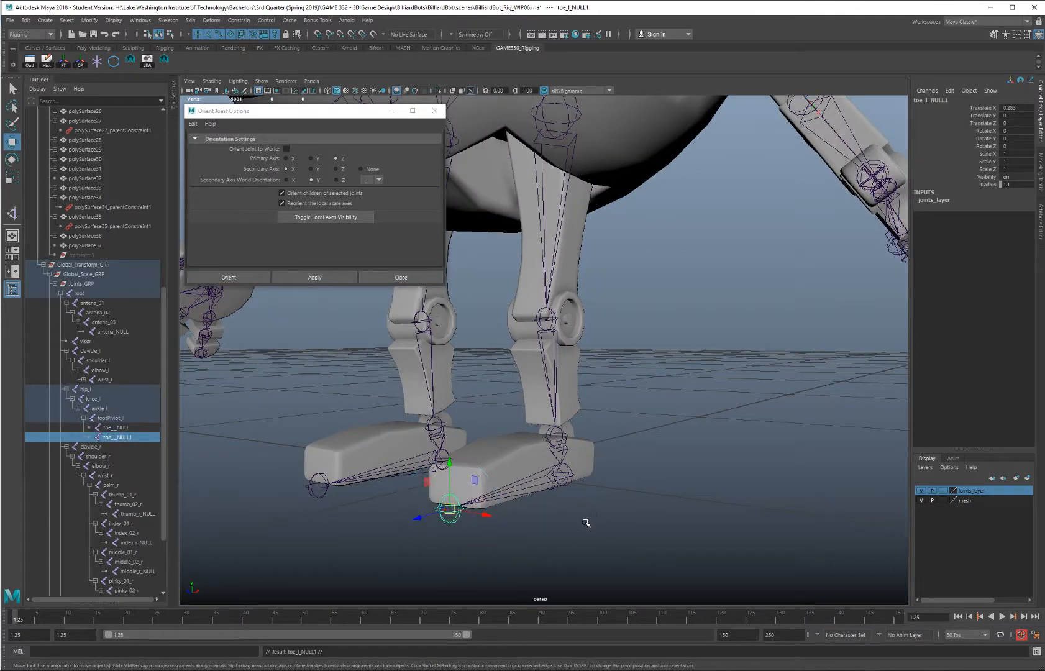
middle_click_drag(546, 532, 723, 435)
key("shift+p")
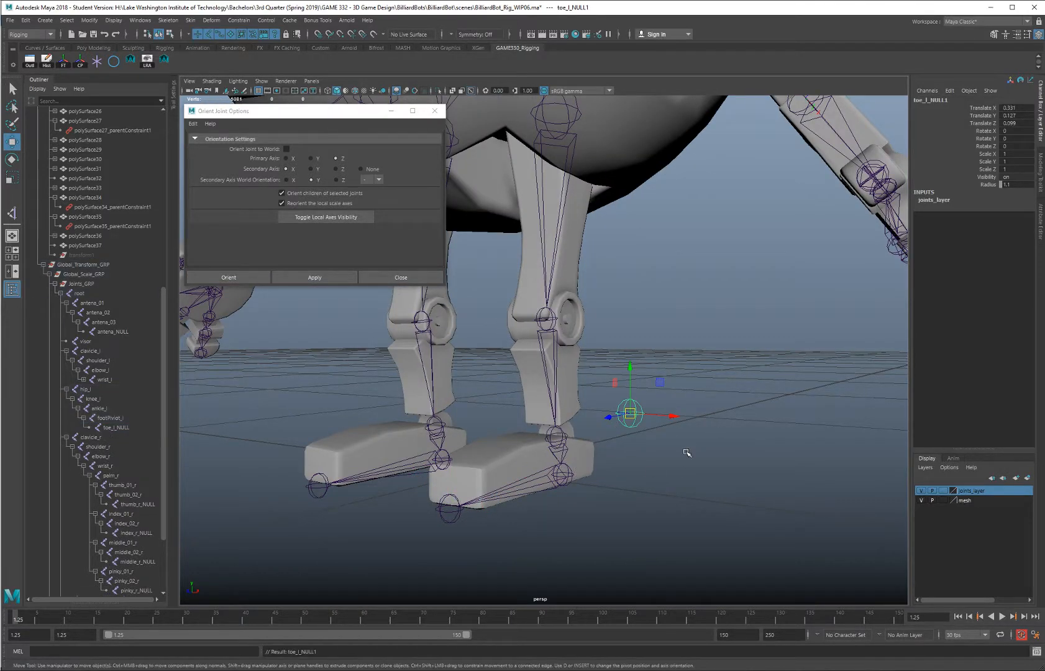
Create an averaged-position locator from the centre face of the left knee's round disc
scroll(665, 339, "up", 5)
middle_click_drag(663, 333, 616, 357, "alt")
scroll(567, 318, "up", 1)
left_click_drag(553, 297, 528, 302, "alt")
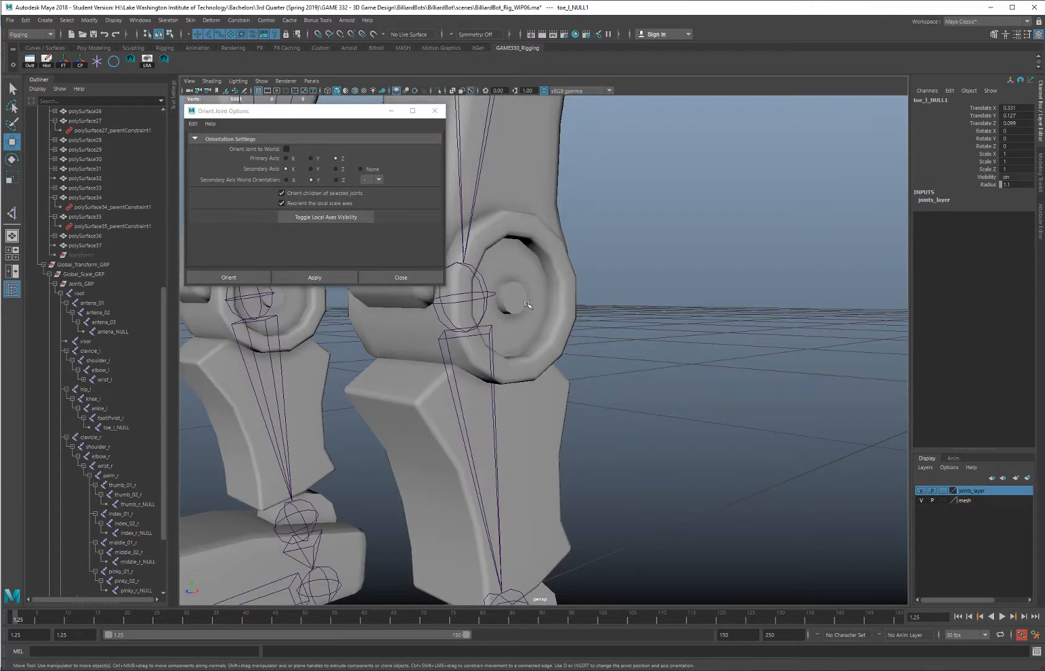
left_click(531, 300)
right_click_drag(520, 287, 520, 301)
left_click(517, 297)
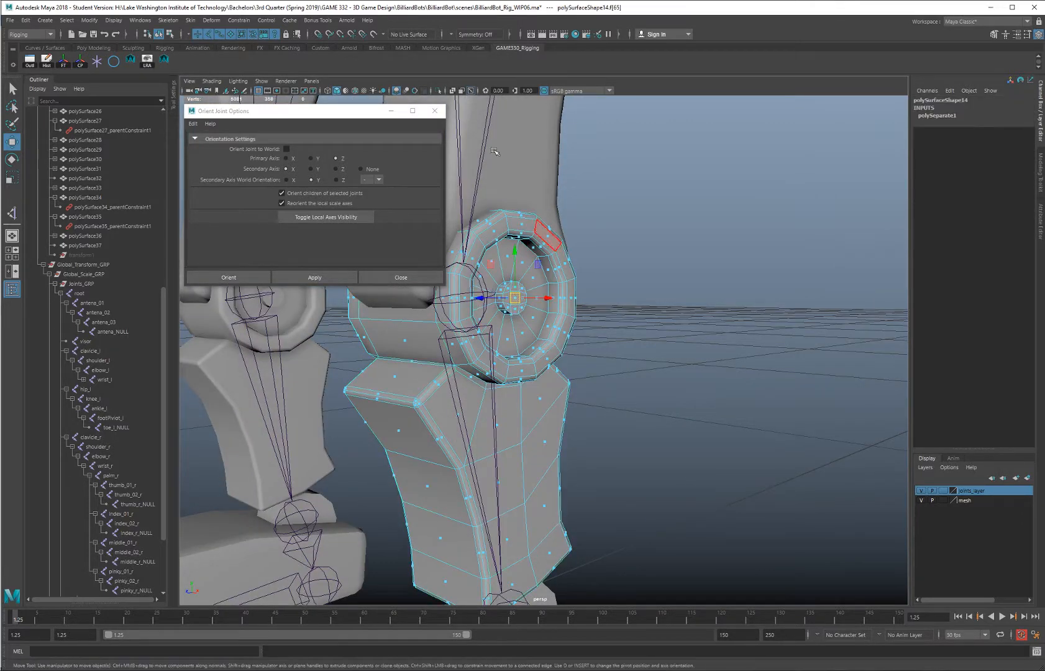
left_click(165, 60)
Multiply the new locator's Translate X, Y and Z by 0.01 to bring it to the knee disc
left_click_drag(1012, 108, 1010, 123)
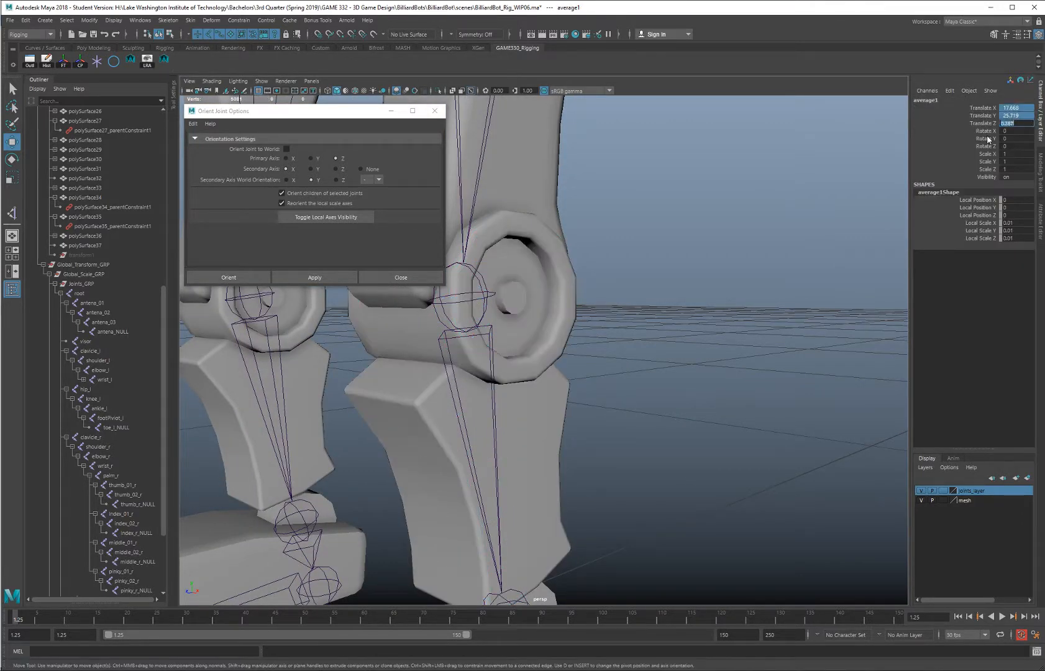
type("*=0.01")
key("Return")
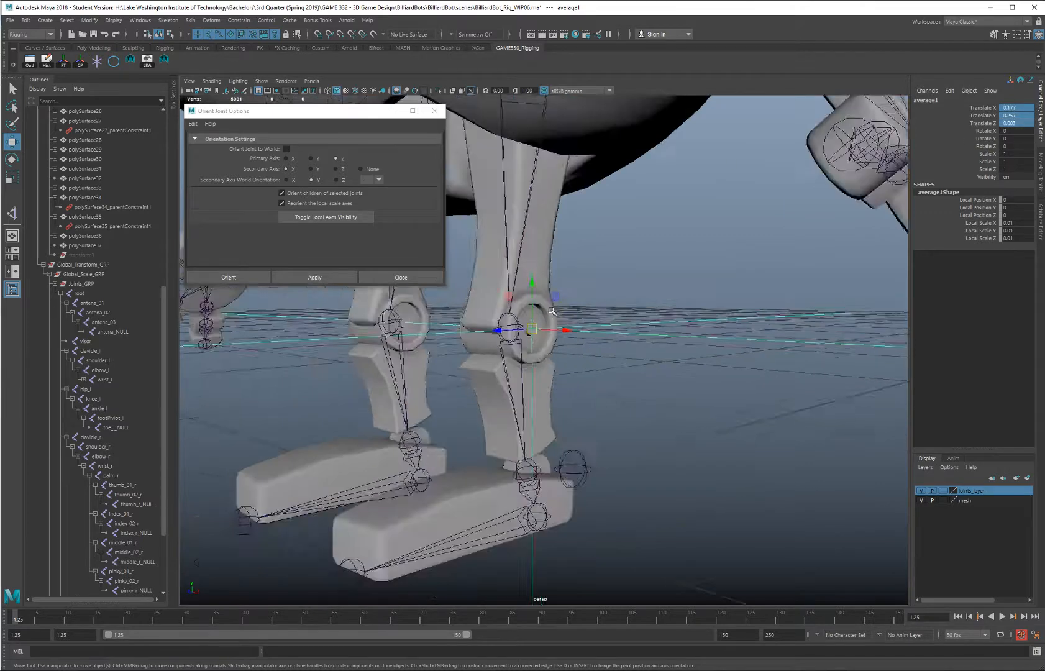
key("f")
Hide the left lower-leg mesh to expose the knee joint and the locator
right_click_drag(611, 391, 637, 302, "alt")
left_click(617, 416)
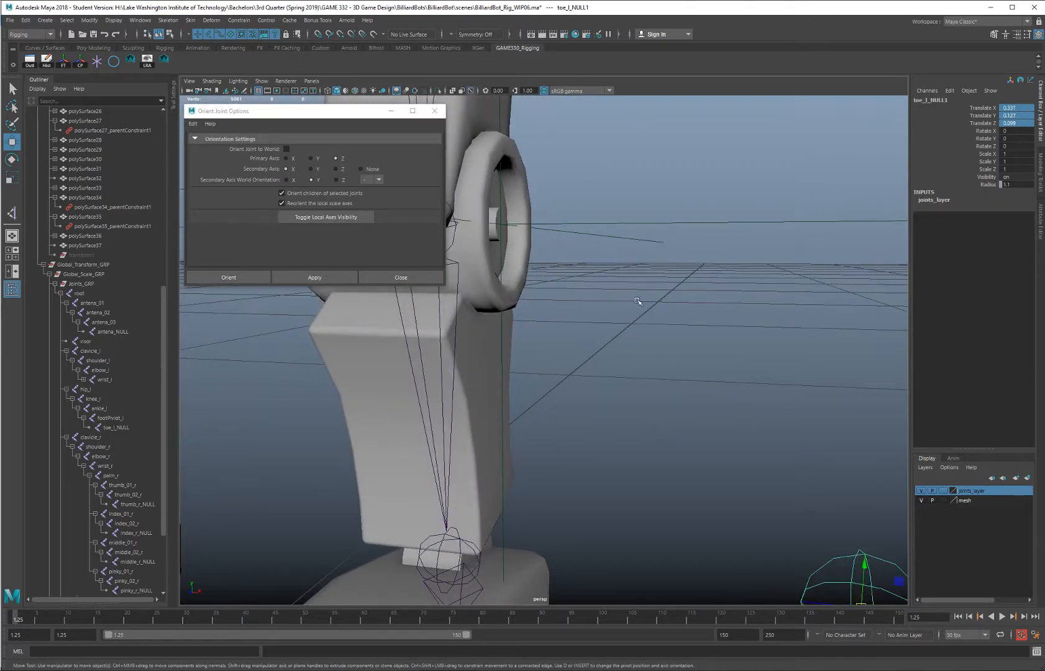
left_click(514, 275)
key("ctrl+h")
right_click_drag(670, 368, 679, 477, "alt")
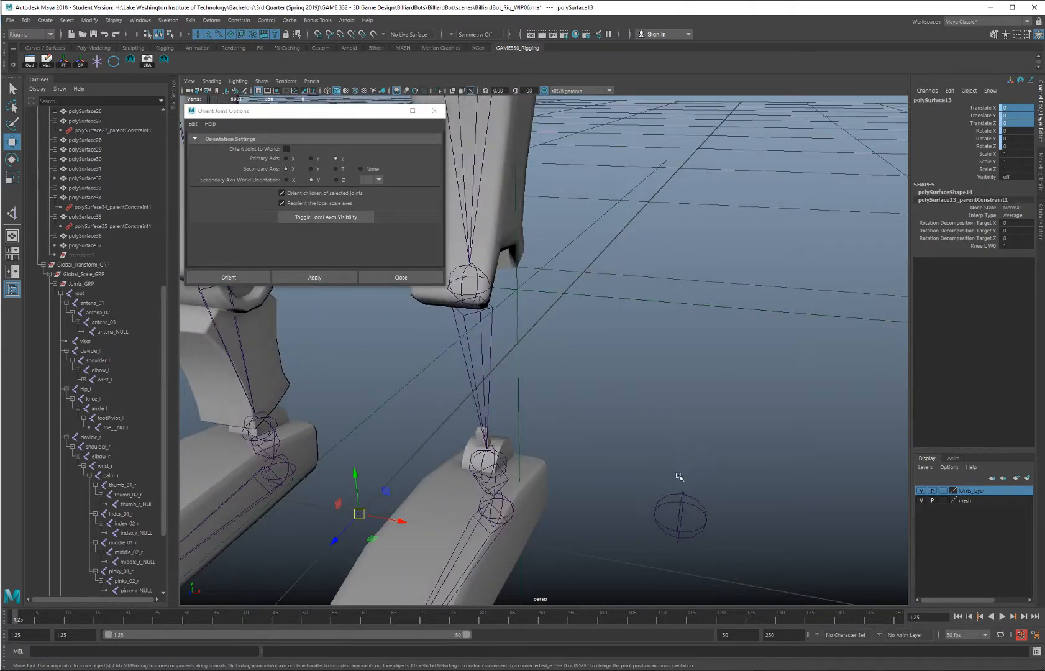
Snap the spare toe_l_NULL1 joint onto the locator beside the left knee and set its radius to 0.6
left_click(680, 494)
key("v")
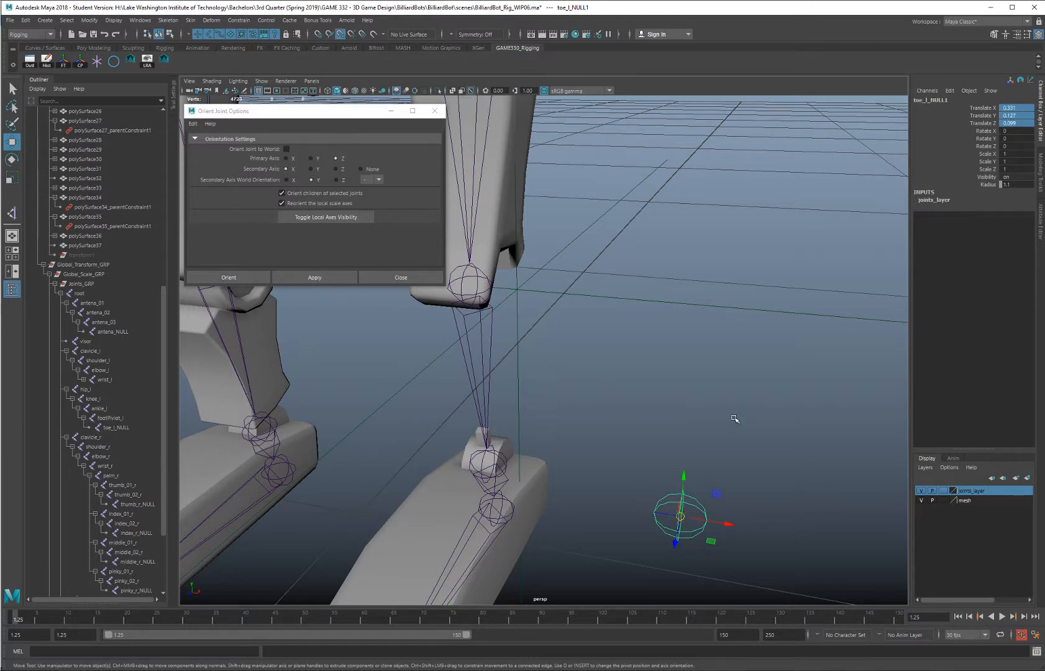
middle_click_drag(671, 392, 541, 292)
key("f")
right_click_drag(706, 360, 714, 385, "alt")
left_click_drag(714, 384, 909, 231, "alt")
left_click(989, 185)
middle_click_drag(833, 249, 634, 301)
left_click_drag(634, 301, 463, 336, "alt")
Unparent the ankle_l joint from the left knee joint
scroll(477, 422, "down", 5)
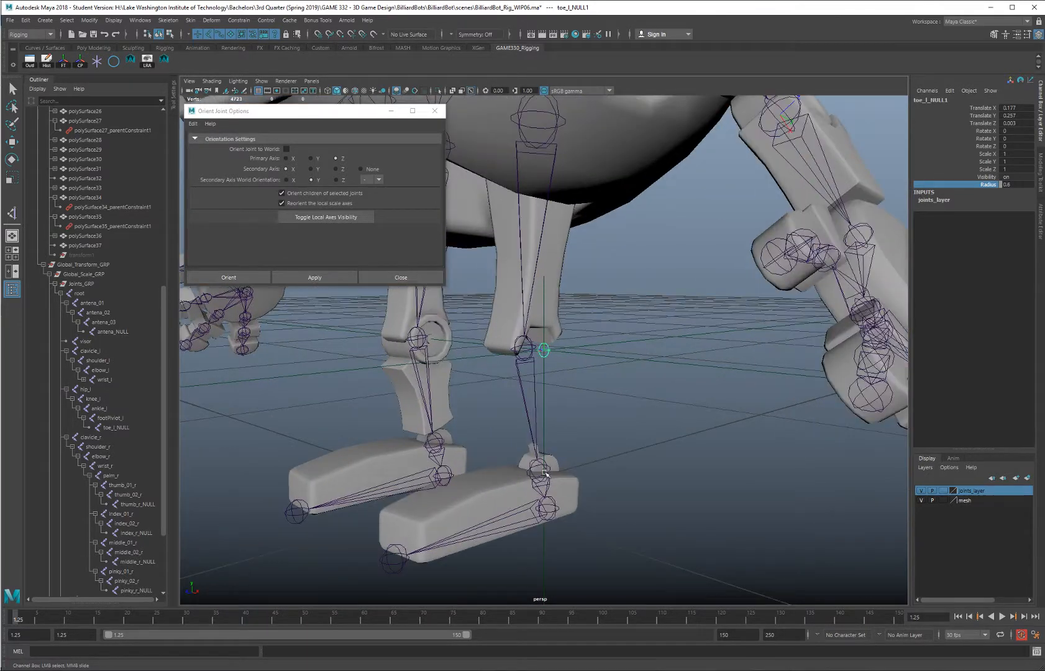
left_click(549, 468)
key("shift+p")
scroll(561, 370, "up", 6)
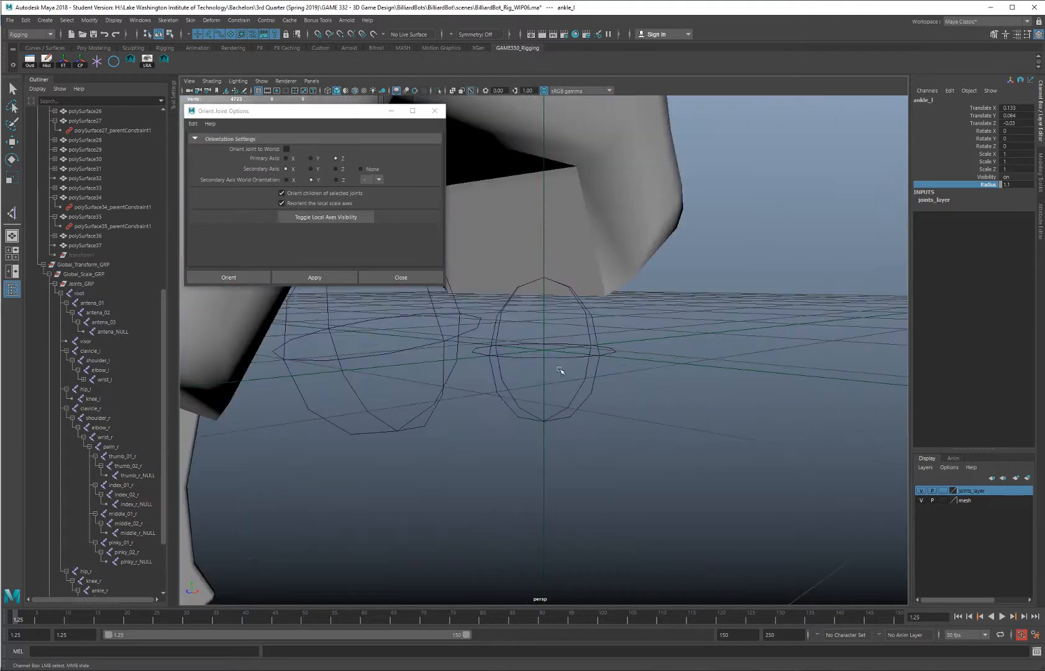
Parent the toe_l_NULL1 joint at the knee locator under the knee_l joint
scroll(557, 351, "down", 3)
left_click(548, 351)
left_click(493, 353, "shift")
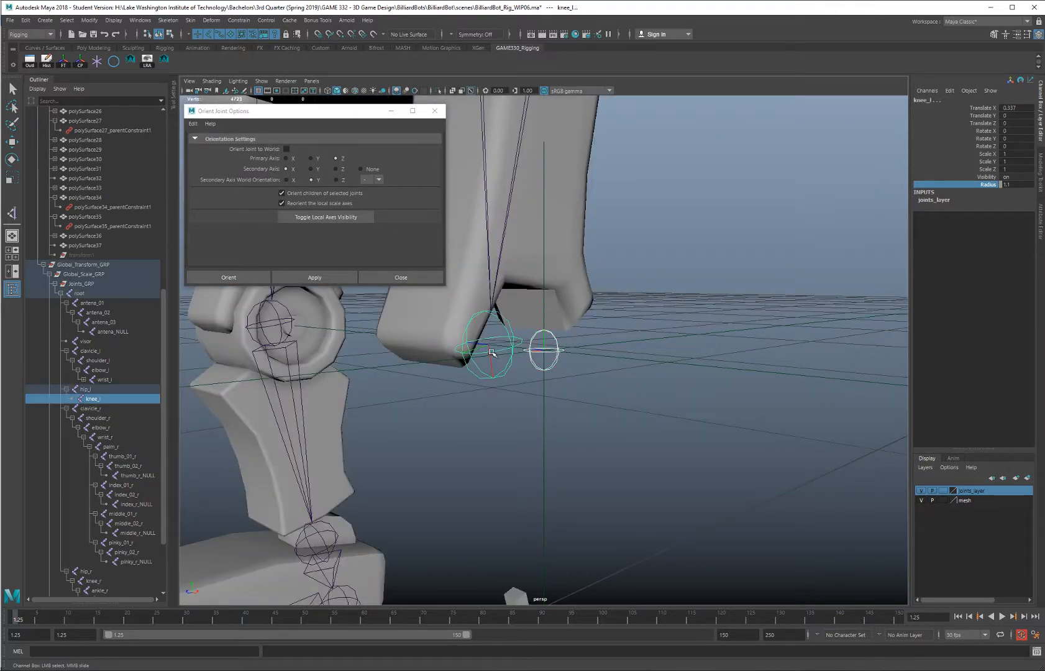
key("p")
left_click_drag(641, 422, 543, 467)
scroll(547, 401, "down", 4)
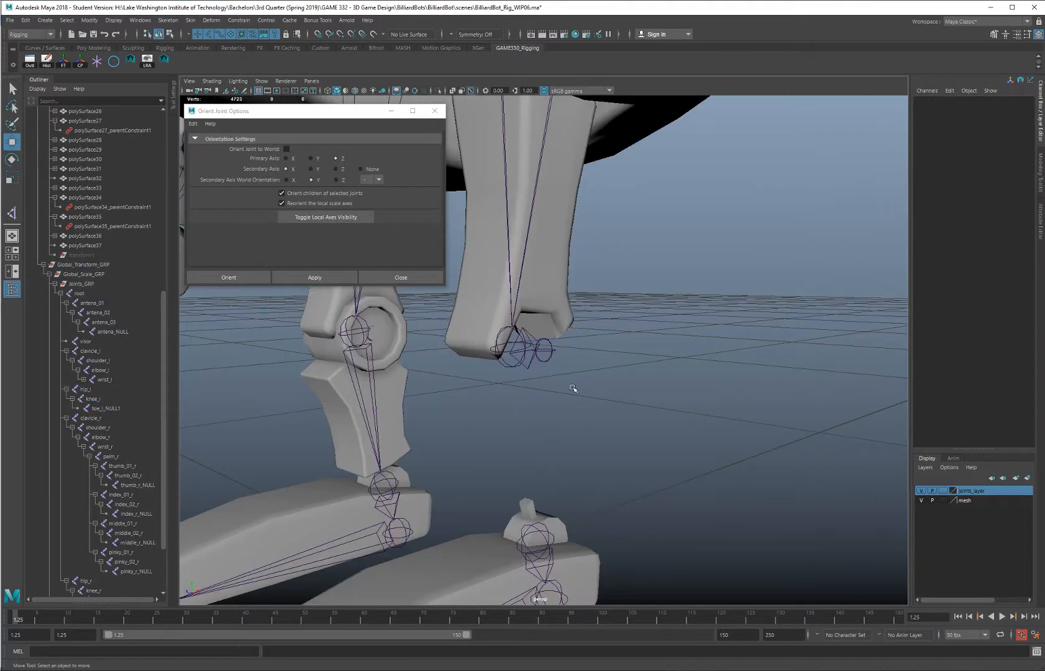
Orient the knee_l joint toward its toe_l_NULL1 child with Z as primary axis, X as secondary axis and Y as world orientation
scroll(573, 389, "up", 2)
left_click_drag(573, 389, 548, 384, "alt")
left_click(496, 353)
left_click_drag(543, 337, 590, 351, "alt")
mouse_move(589, 352)
right_mouse_down("alt")
mouse_move(625, 362)
mouse_move(586, 349)
right_mouse_up("alt")
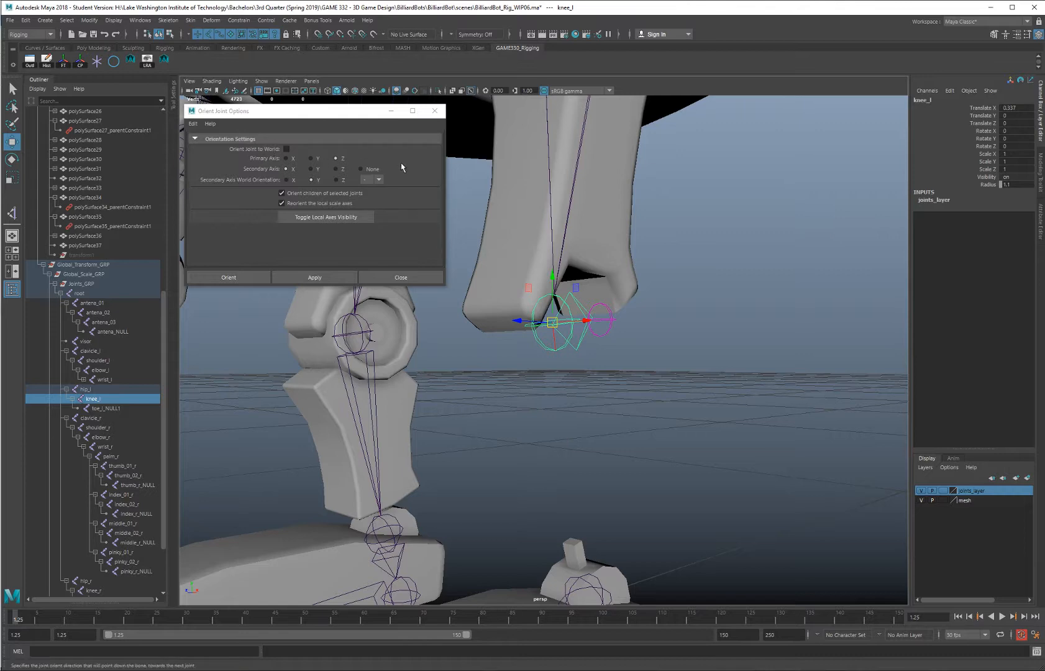
scroll(598, 293, "up", 3)
scroll(602, 299, "down", 3)
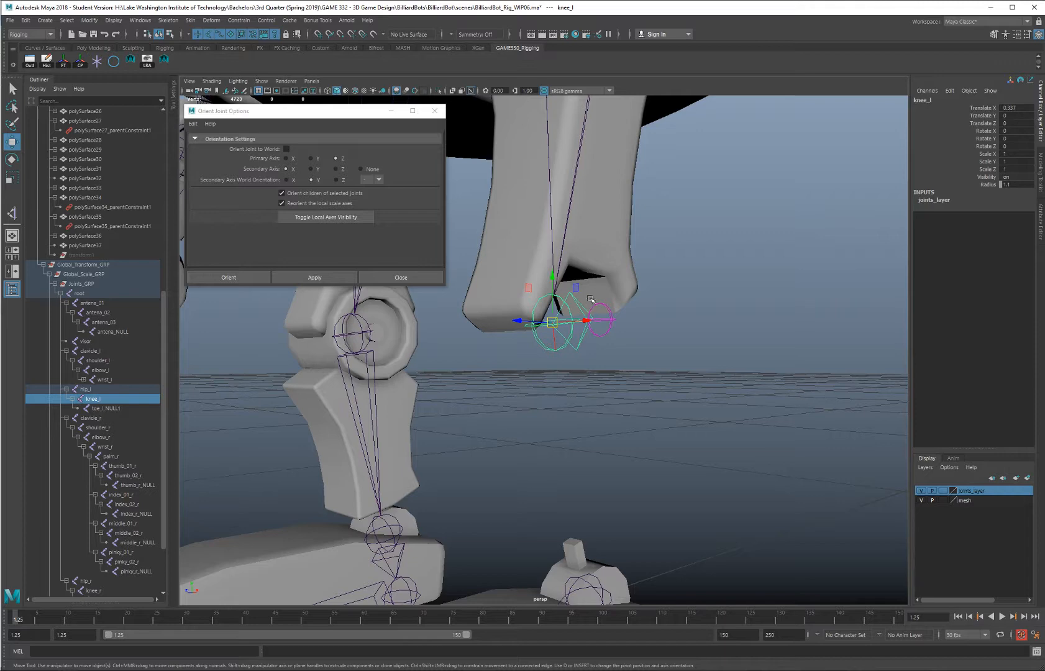
left_click_drag(618, 284, 629, 298, "alt")
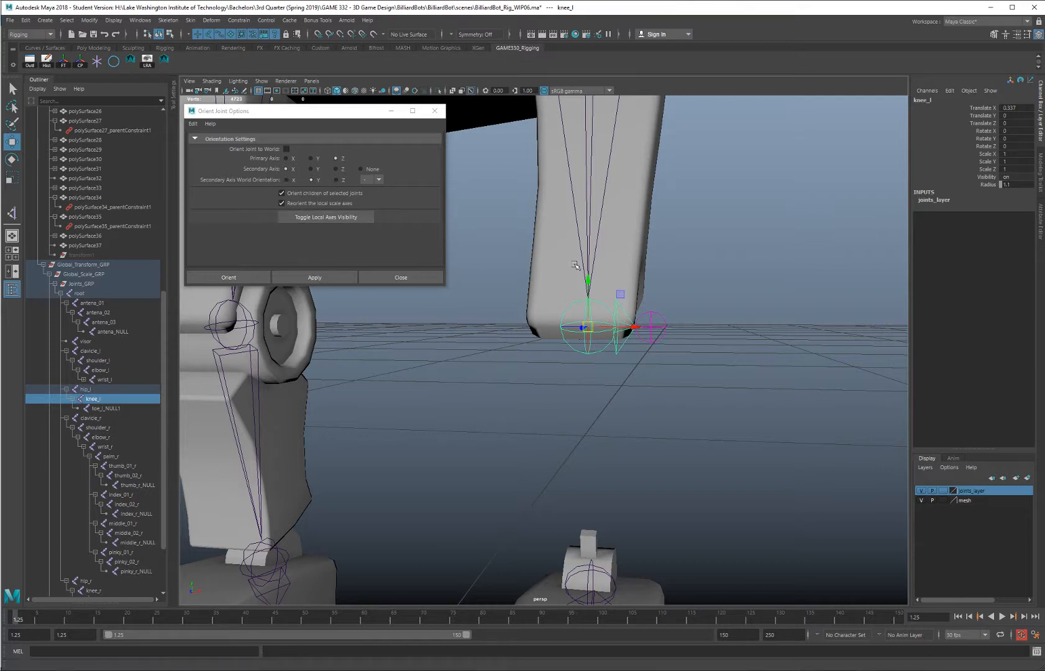
left_click_drag(585, 261, 555, 289, "alt")
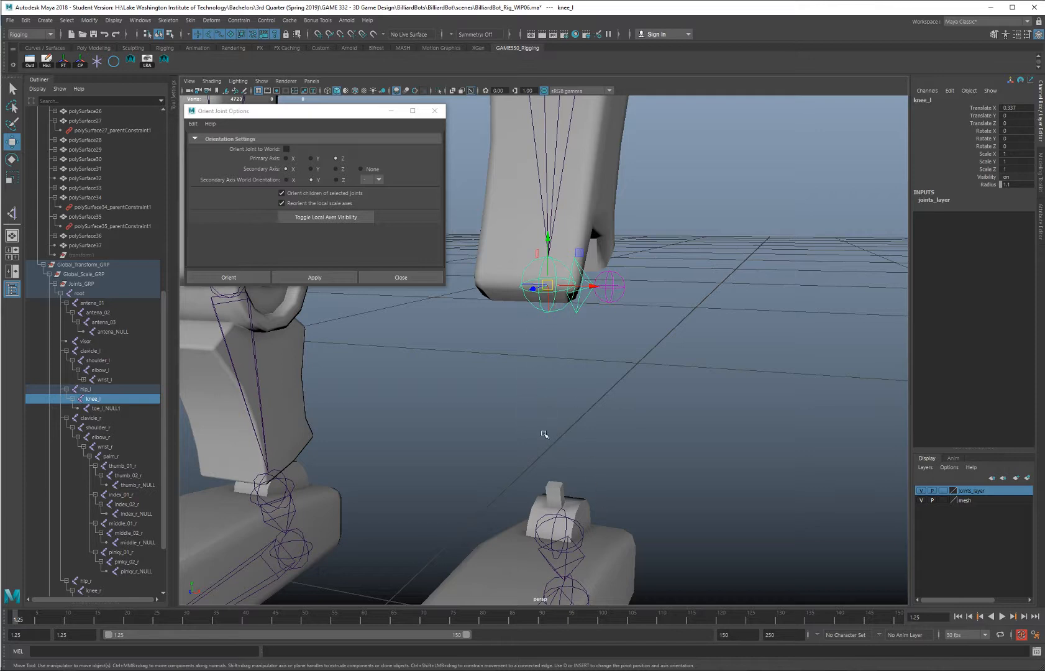
left_click_drag(544, 435, 501, 304, "alt")
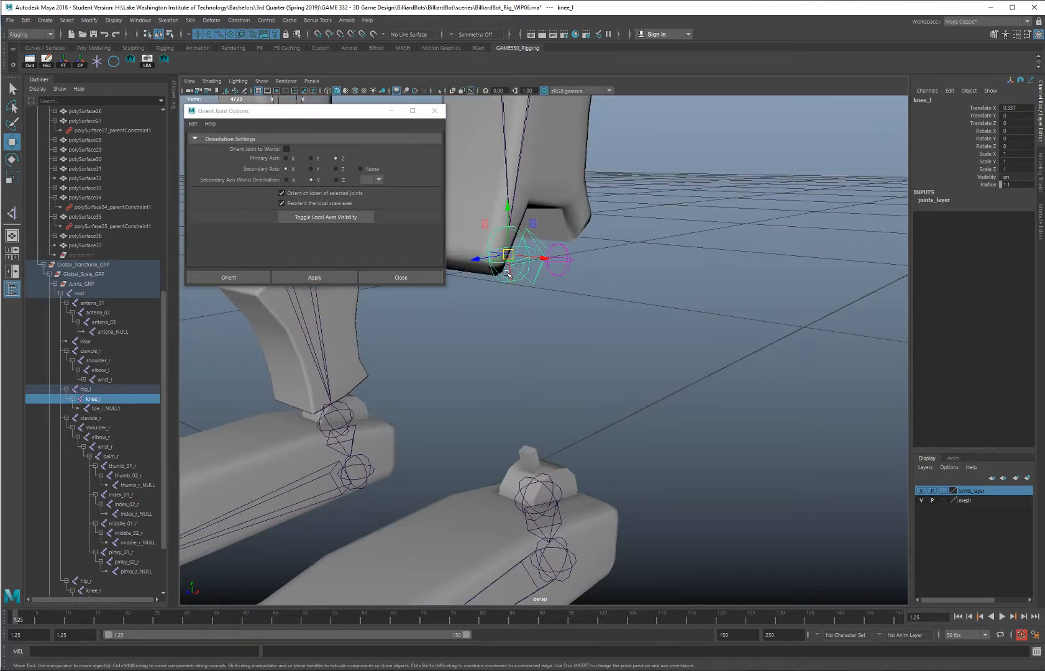
left_click(330, 279)
left_click_drag(651, 289, 551, 268, "alt")
scroll(580, 316, "down", 2)
middle_click_drag(580, 316, 558, 225, "alt")
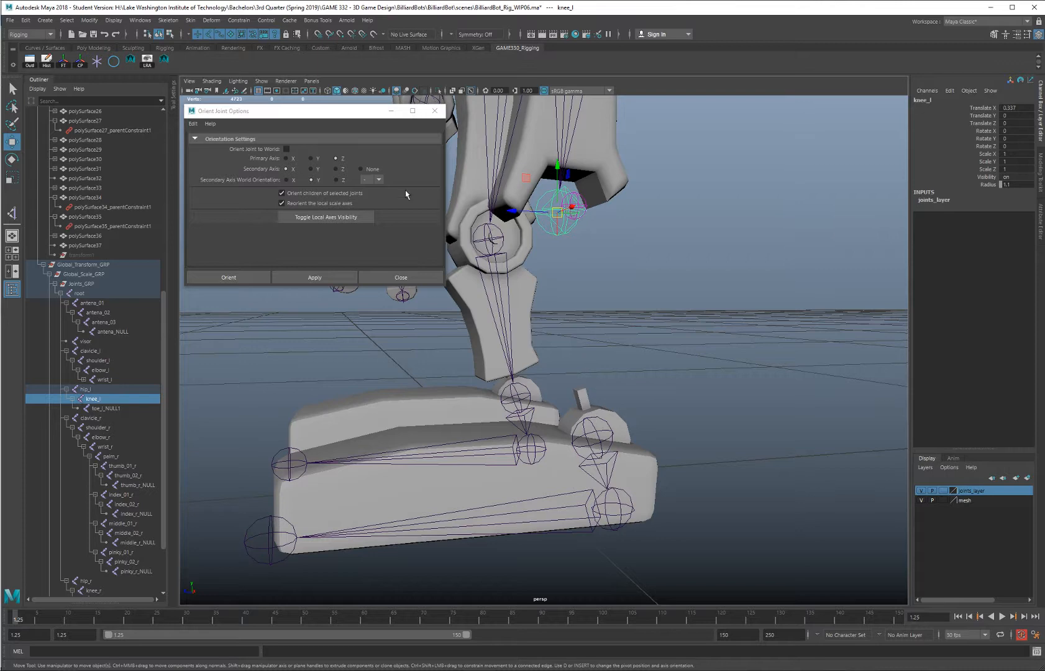
Delete the spare toe_l_NULL1 joint from under the left knee
middle_click_drag(523, 244, 647, 194, "alt")
scroll(572, 303, "up", 3)
left_click(652, 202)
key("Delete")
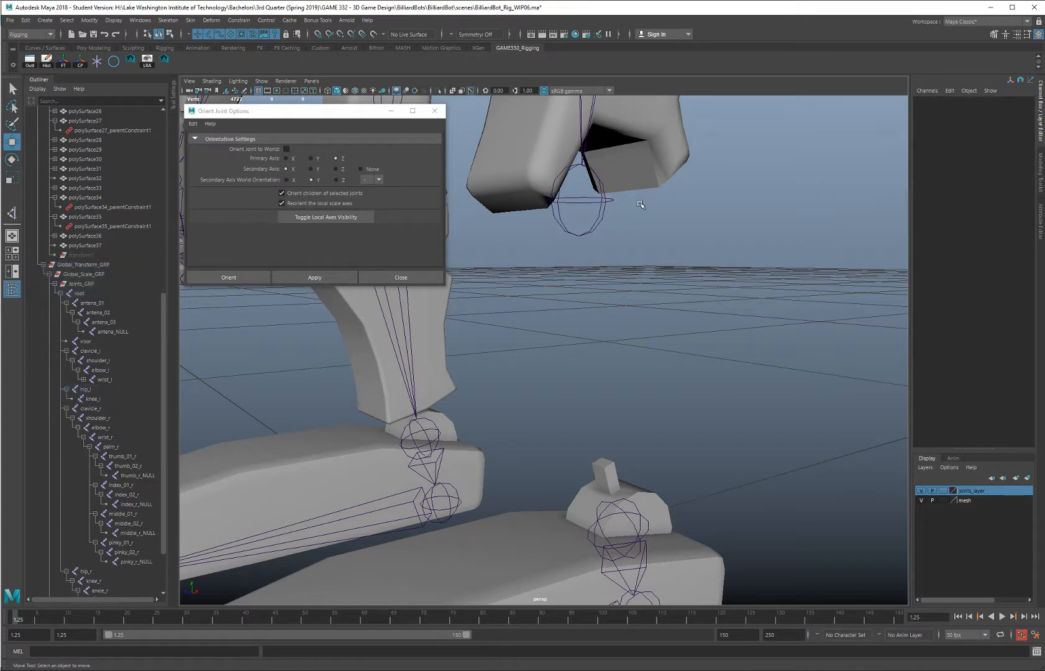
middle_click_drag(429, 300, 474, 284, "alt")
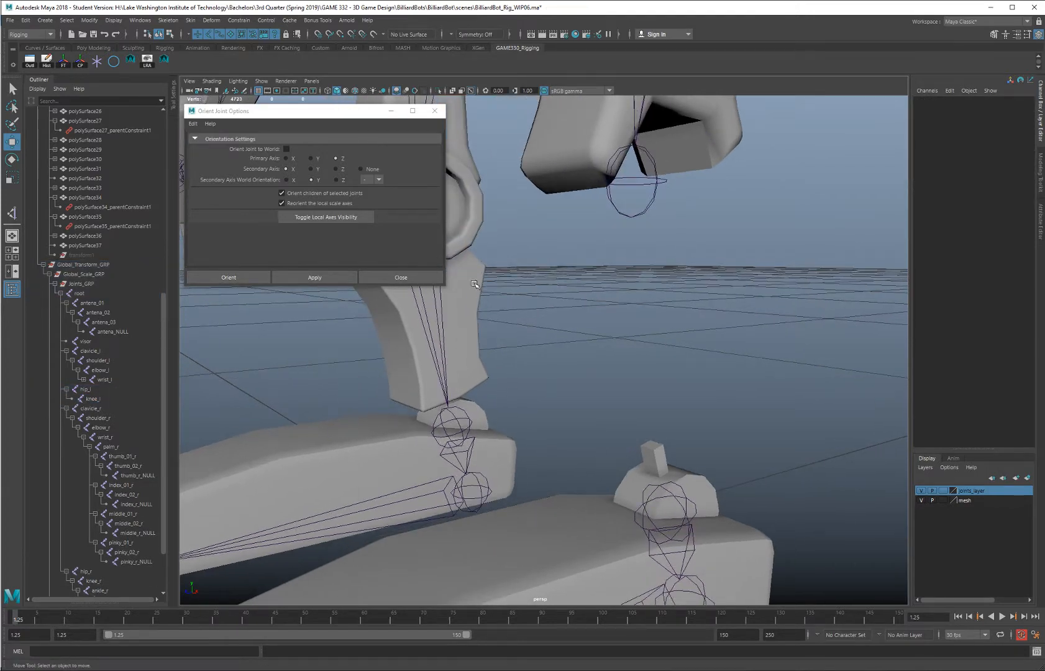
Show the knee_l joint's full attributes and set its Joint Orient Z to -14.207
left_click(652, 189)
left_click_drag(652, 189, 676, 314, "alt")
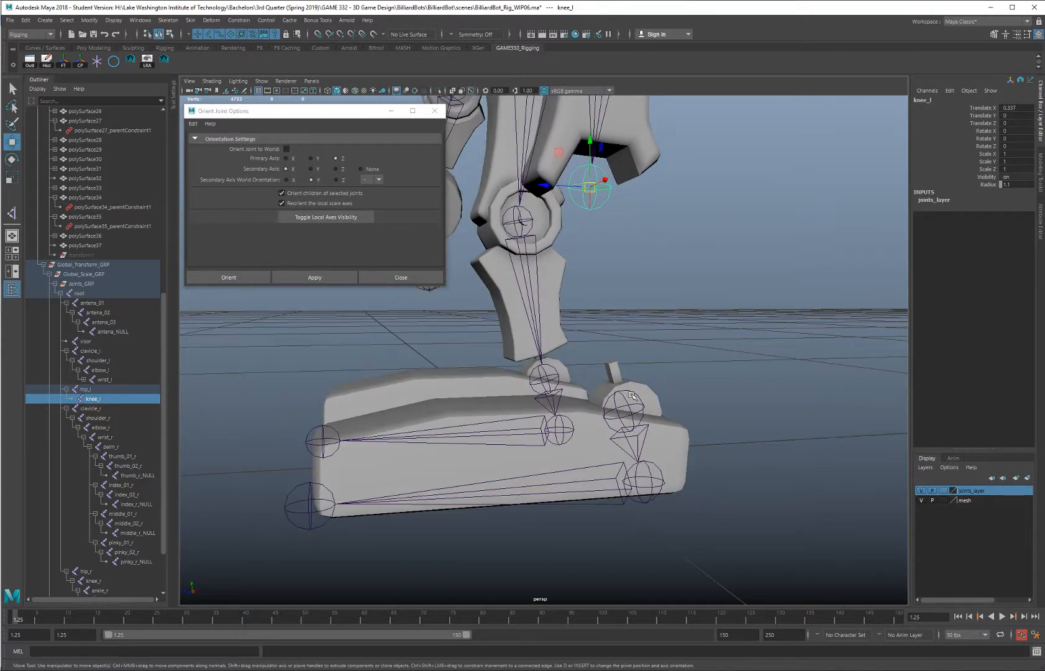
left_click_drag(631, 395, 639, 403, "alt")
left_click(1042, 224)
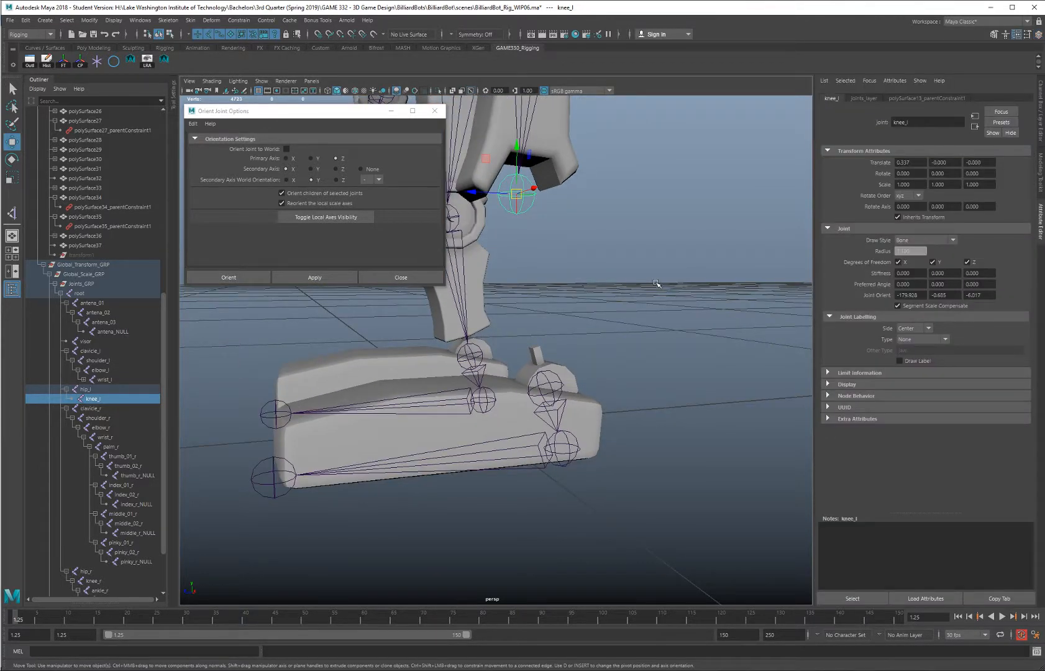
left_click_drag(646, 278, 613, 254, "alt")
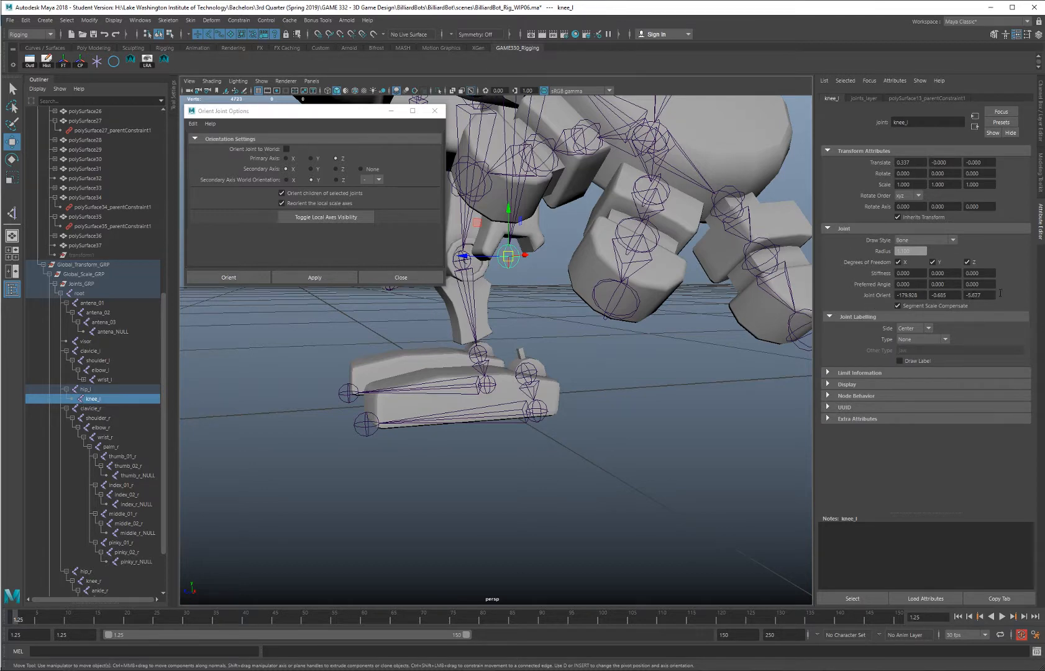
left_click_drag(1001, 292, 479, 283, "ctrl")
left_click_drag(404, 283, 559, 285, "ctrl")
scroll(564, 267, "down", 1)
scroll(558, 263, "up", 4)
scroll(566, 263, "down", 2)
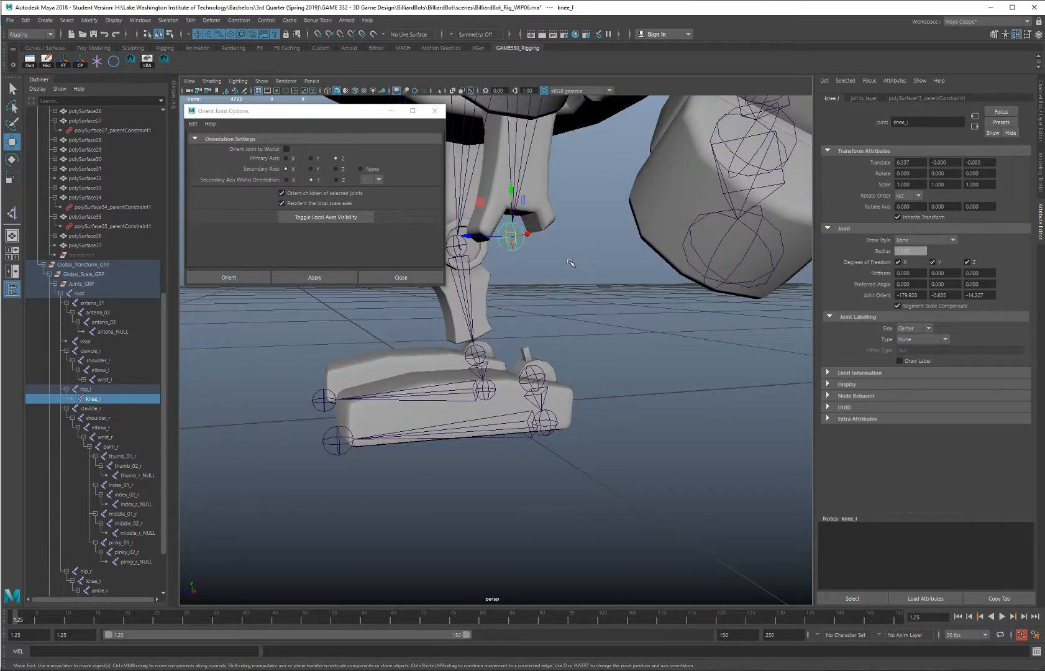
right_click_drag(573, 264, 588, 286, "alt")
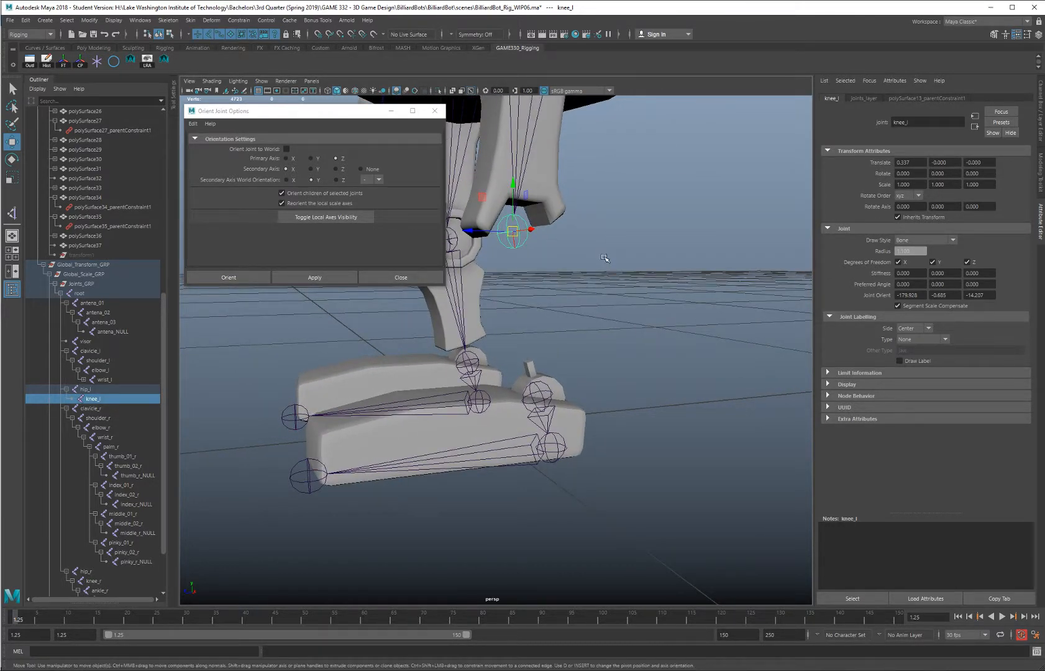
Switch the Move tool to Object axis orientation and enlarge its manipulator to check the left knee's axes
left_click_drag(610, 251, 453, 351, "alt")
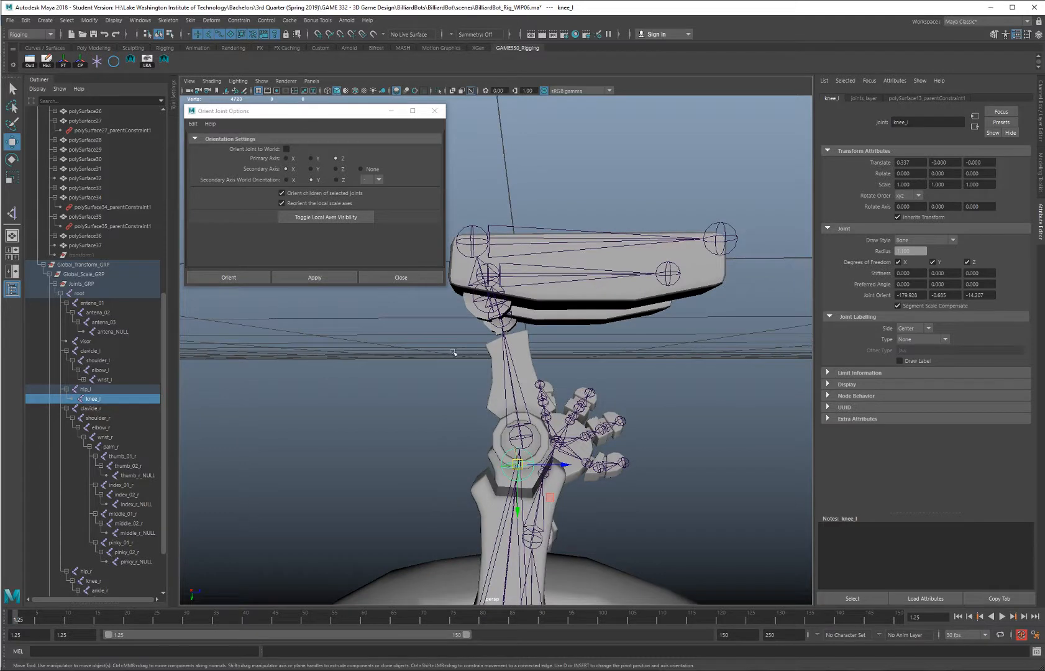
left_click(397, 357)
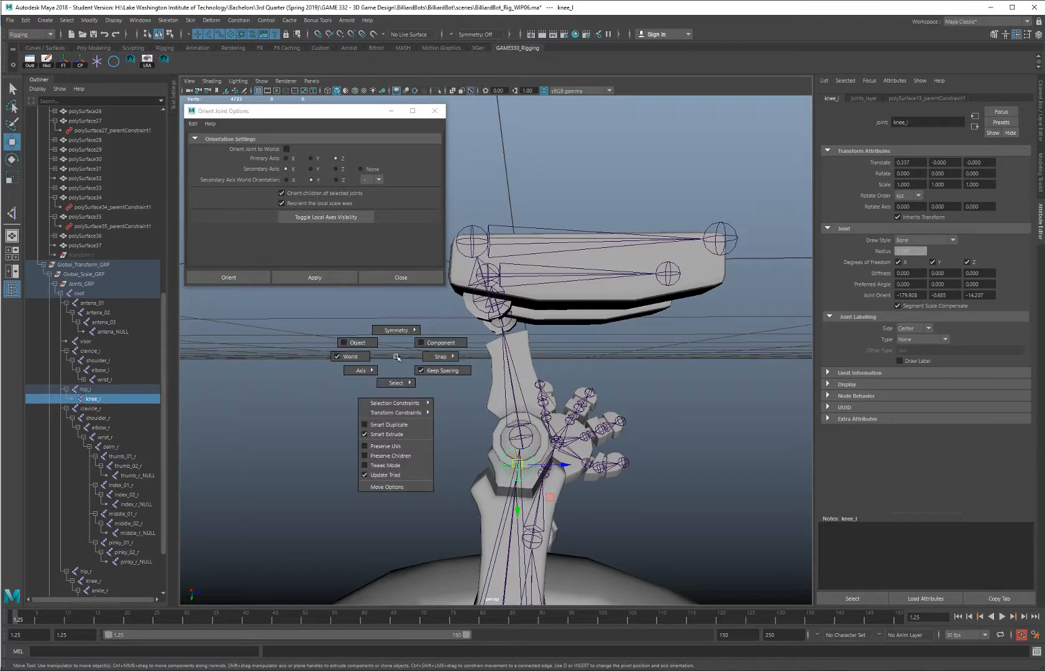
left_click(353, 344)
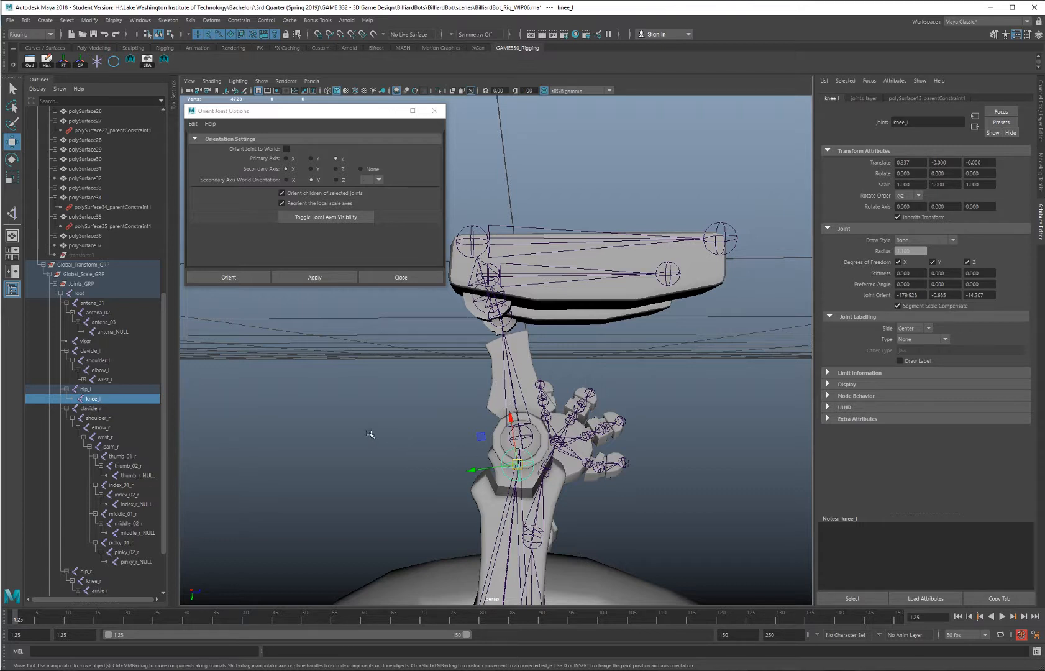
key("equal")
key("equal")
key("equal")
key("equal")
key("equal")
key("equal")
key("equal")
key("equal")
key("equal")
key("equal")
key("equal")
key("equal")
left_click_drag(410, 401, 430, 379, "alt")
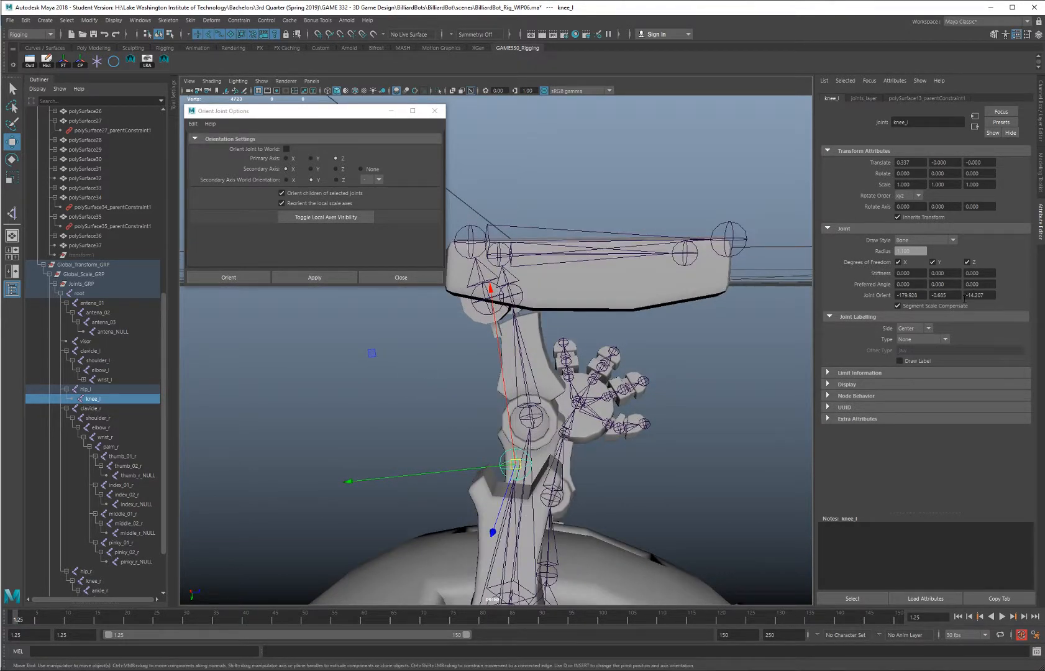
Refine the knee_l joint's Joint Orient Z to -15.517 so its X axis lines up with the left ankle
left_click_drag(993, 296, 941, 315, "ctrl")
left_click_drag(598, 335, 610, 334, "alt")
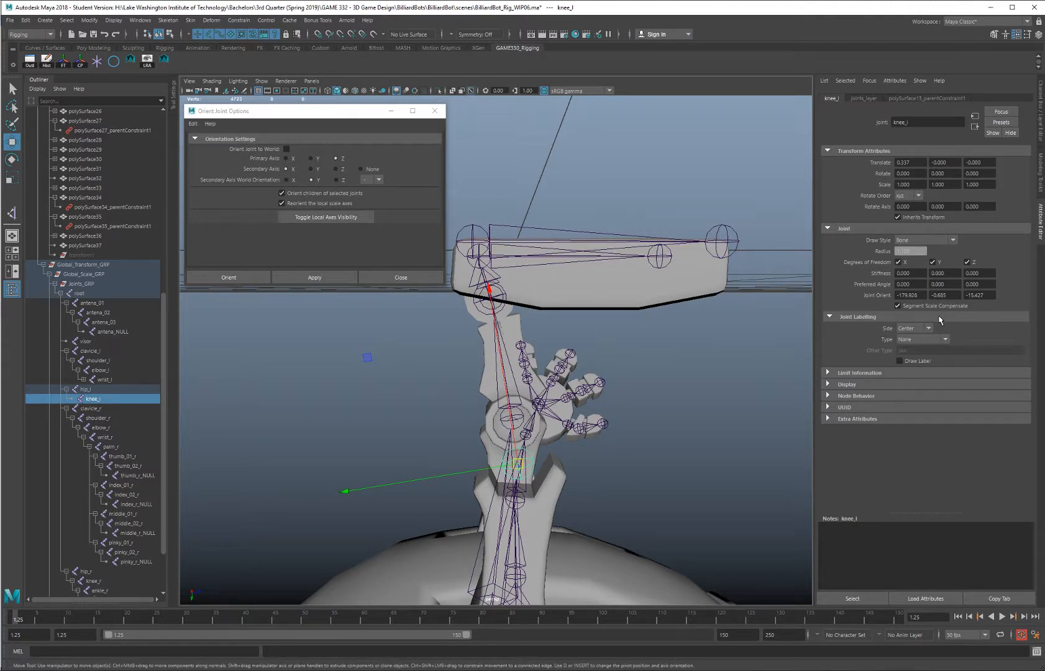
left_click_drag(974, 296, 857, 304)
left_click_drag(979, 300, 974, 301, "ctrl")
left_click_drag(686, 362, 576, 396, "alt")
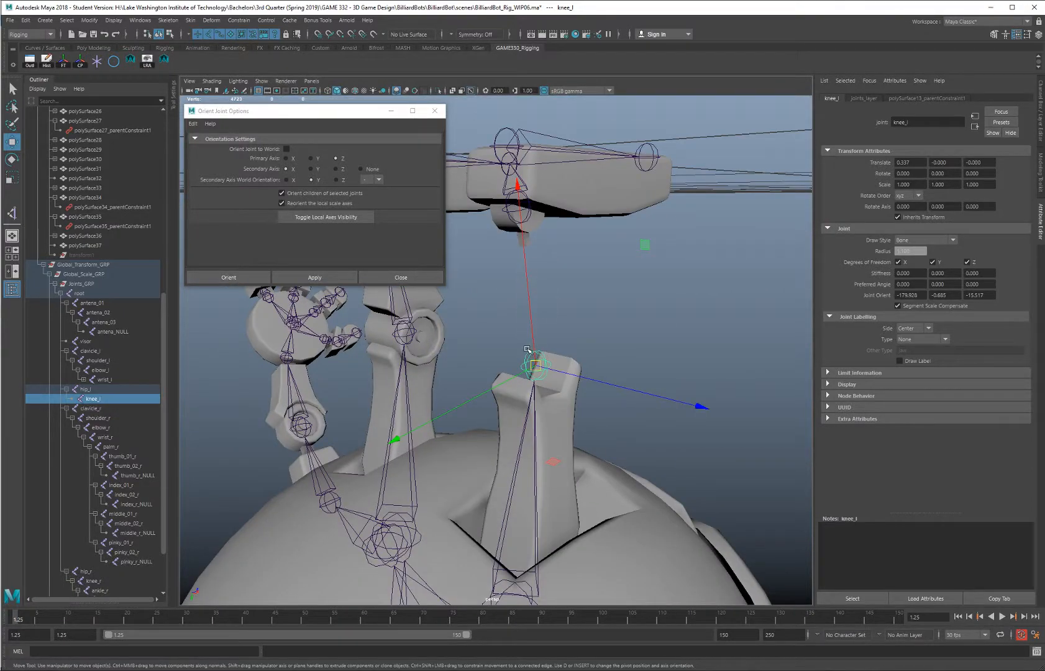
Inspect the left knee's orientation, return the Move tool to World axis orientation and shrink its manipulator
left_click_drag(535, 363, 477, 307, "alt")
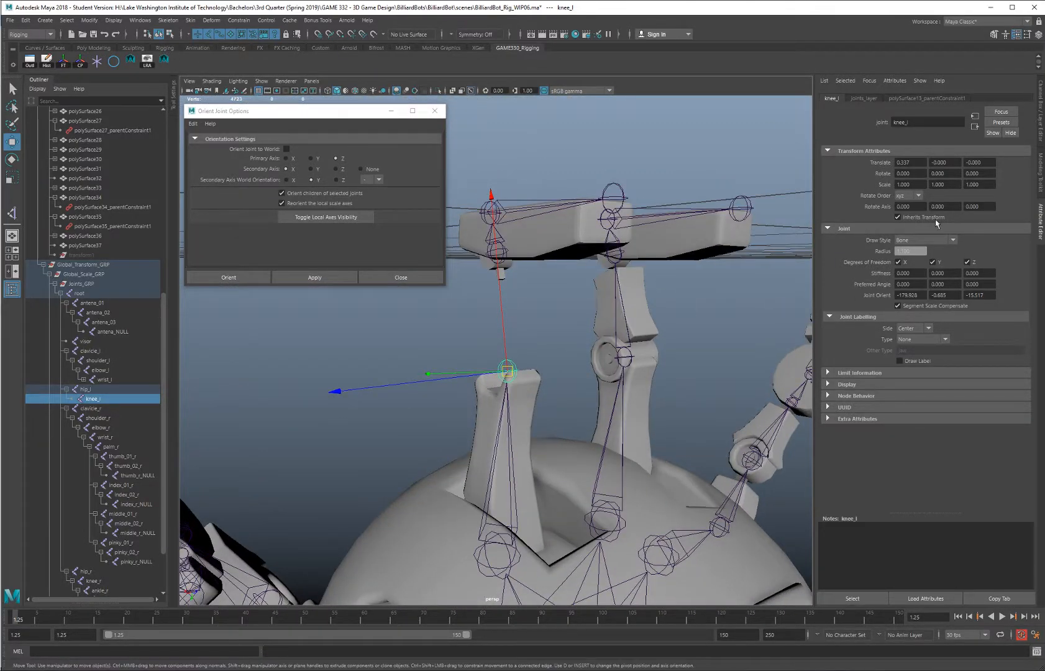
left_click_drag(587, 324, 458, 365, "alt")
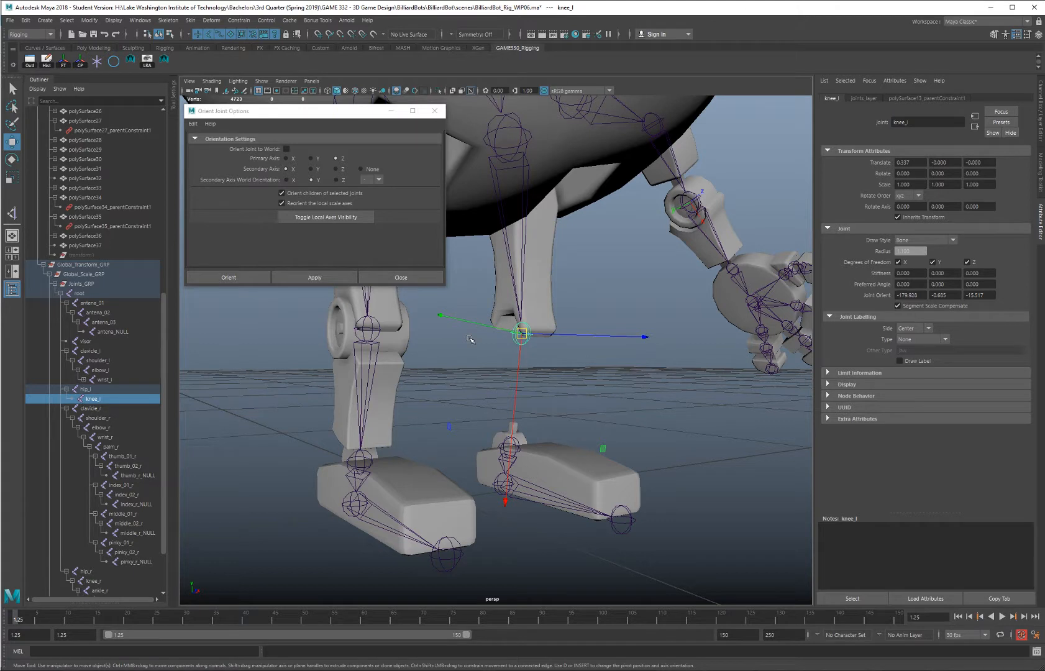
left_click_drag(484, 368, 435, 365)
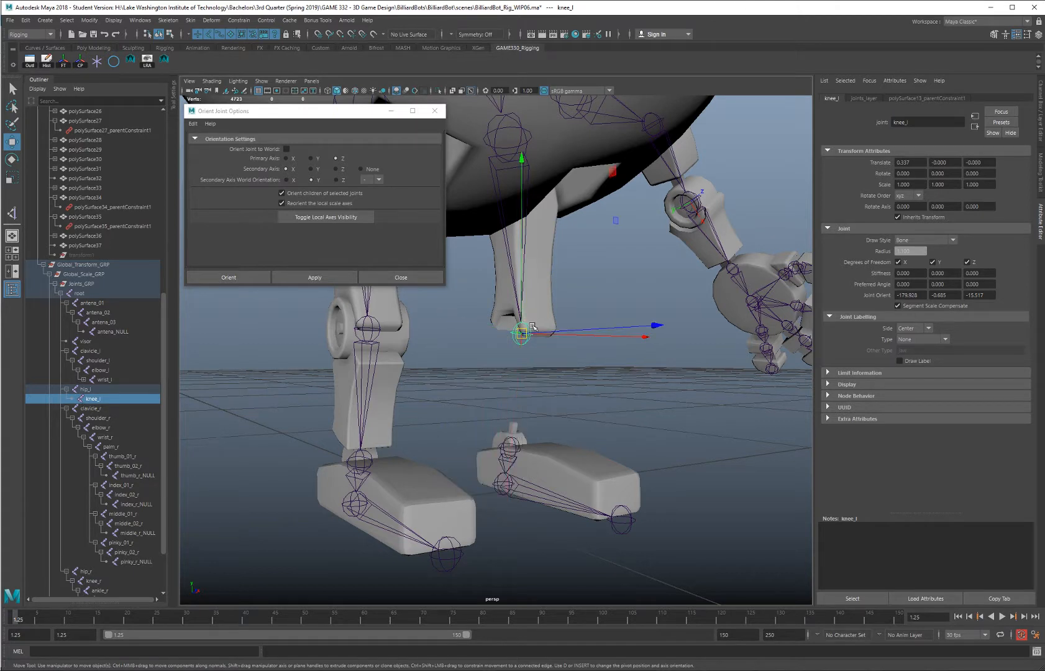
key("minus")
key("minus")
left_click_drag(509, 342, 485, 319, "alt")
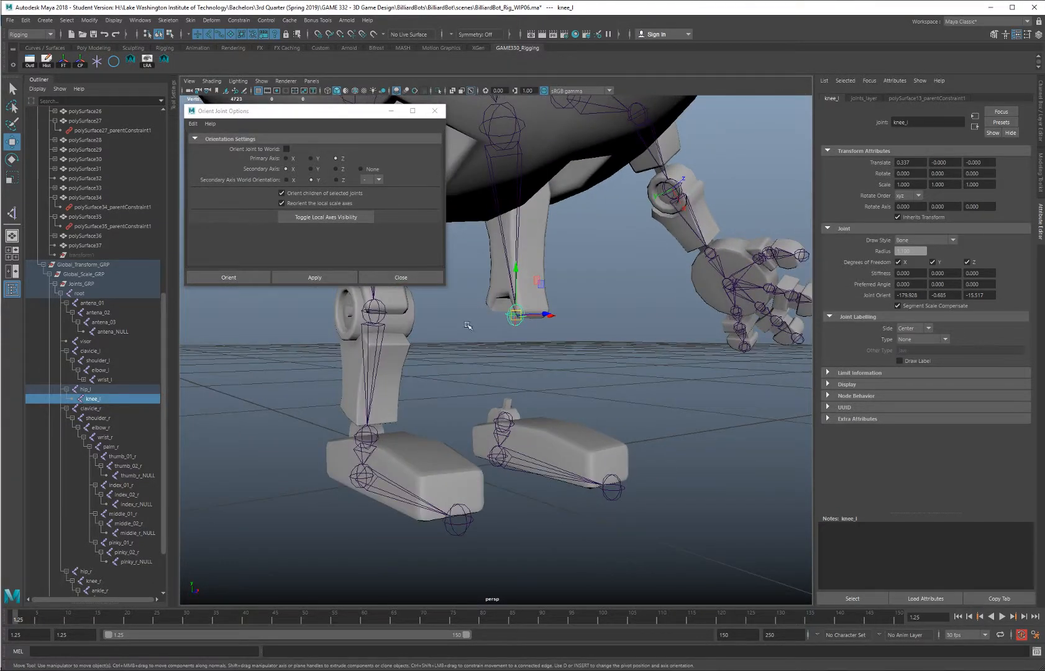
Parent the ankle_l joint back under the knee_l joint
scroll(468, 382, "up", 4)
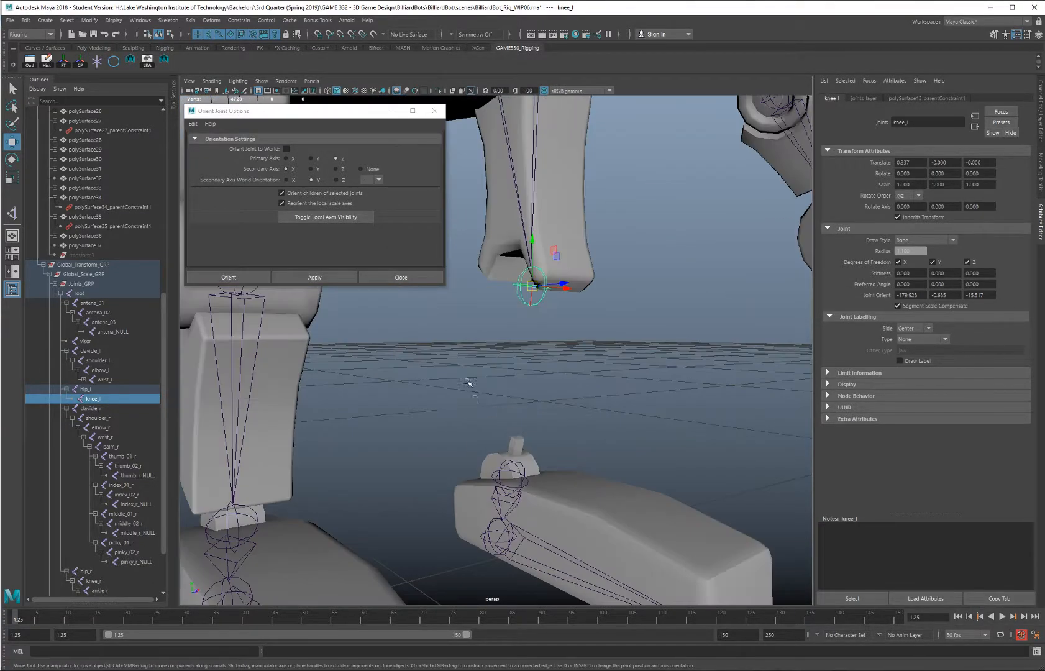
left_click(518, 470)
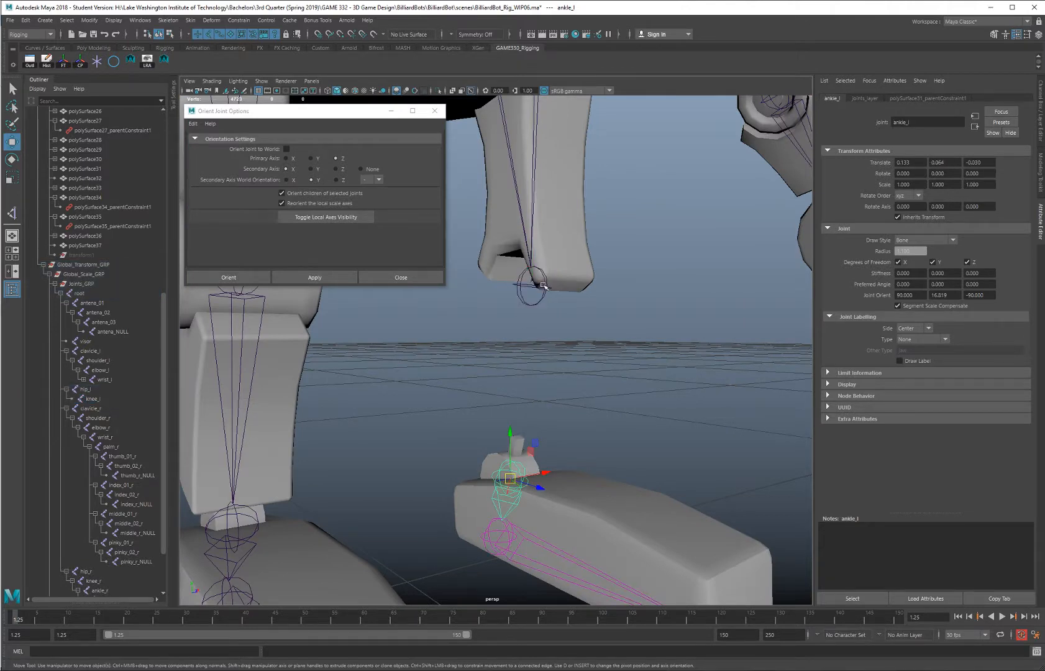
left_click(542, 286, "shift")
key("p")
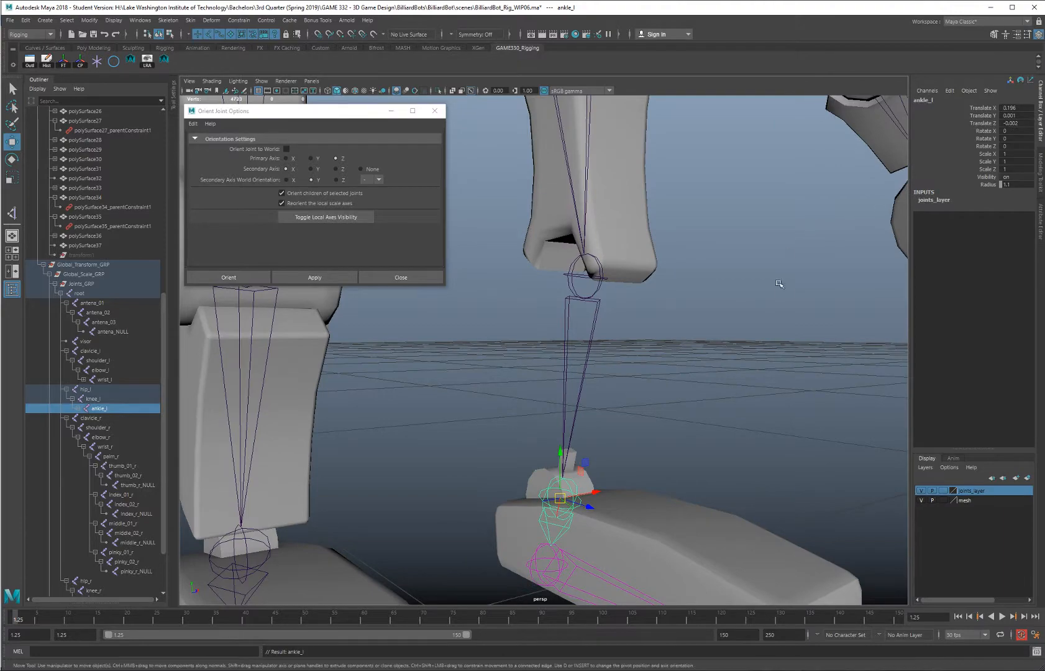
middle_click_drag(782, 287, 782, 261, "alt")
left_click_drag(717, 341, 633, 338, "alt")
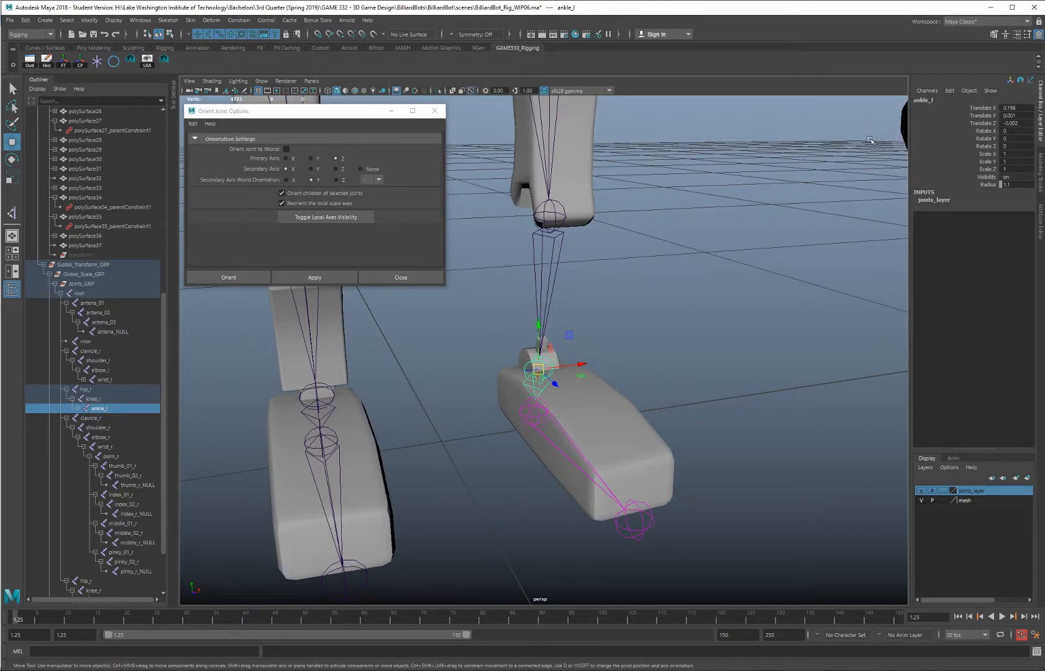
left_click_drag(684, 286, 688, 286, "alt")
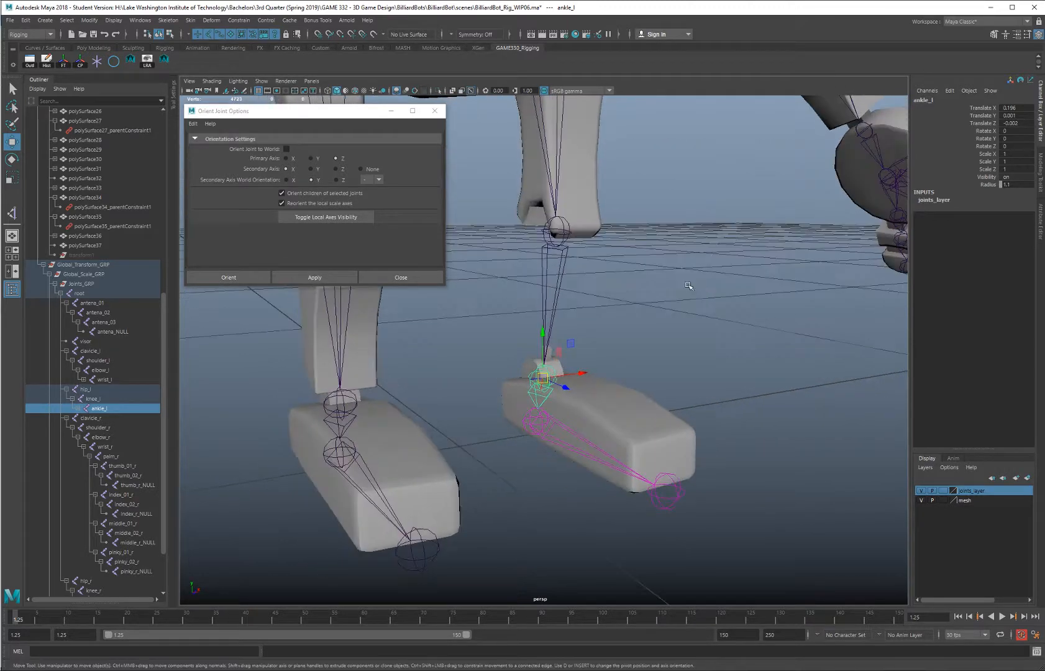
Unhide the left lower-leg mesh polySurface13 and set all its Translate and Rotate values to 0
left_click(589, 404)
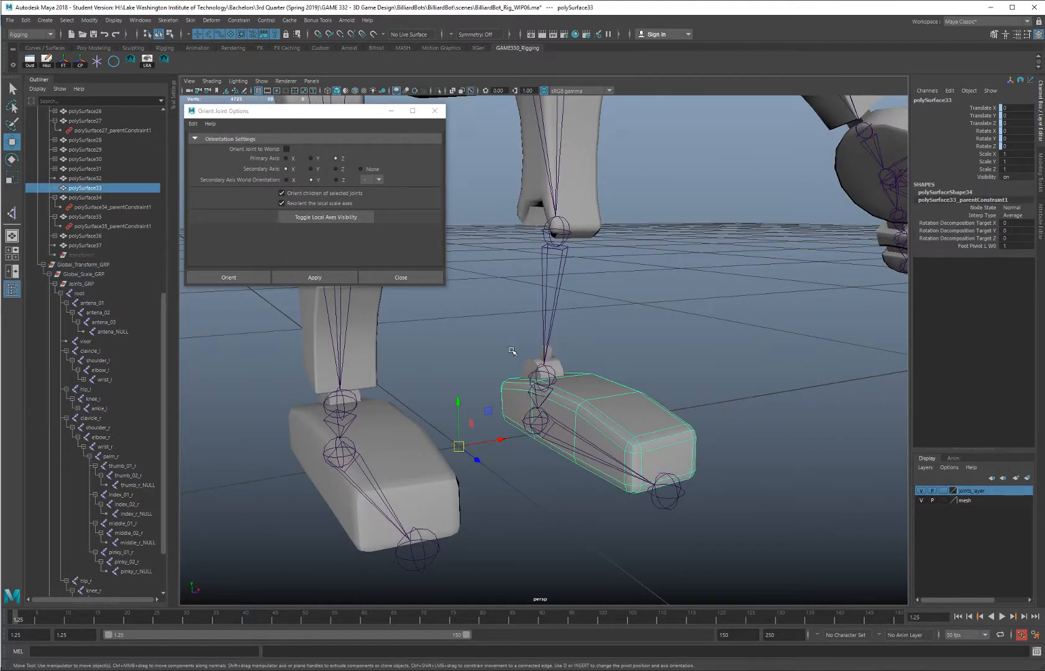
scroll(91, 226, "up", 8)
left_click(89, 218)
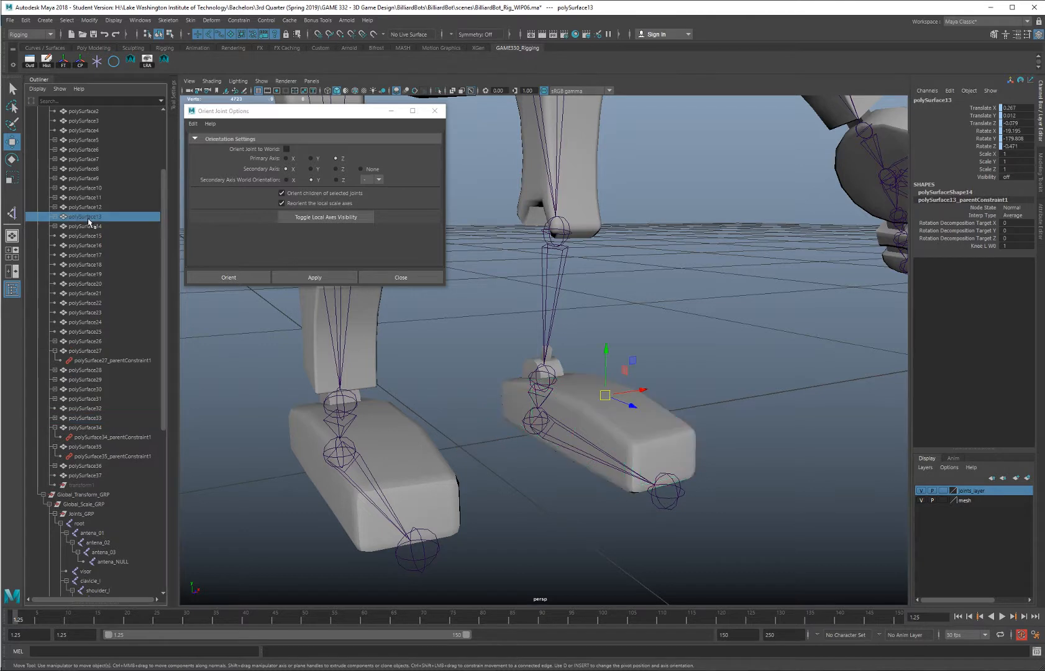
key("h")
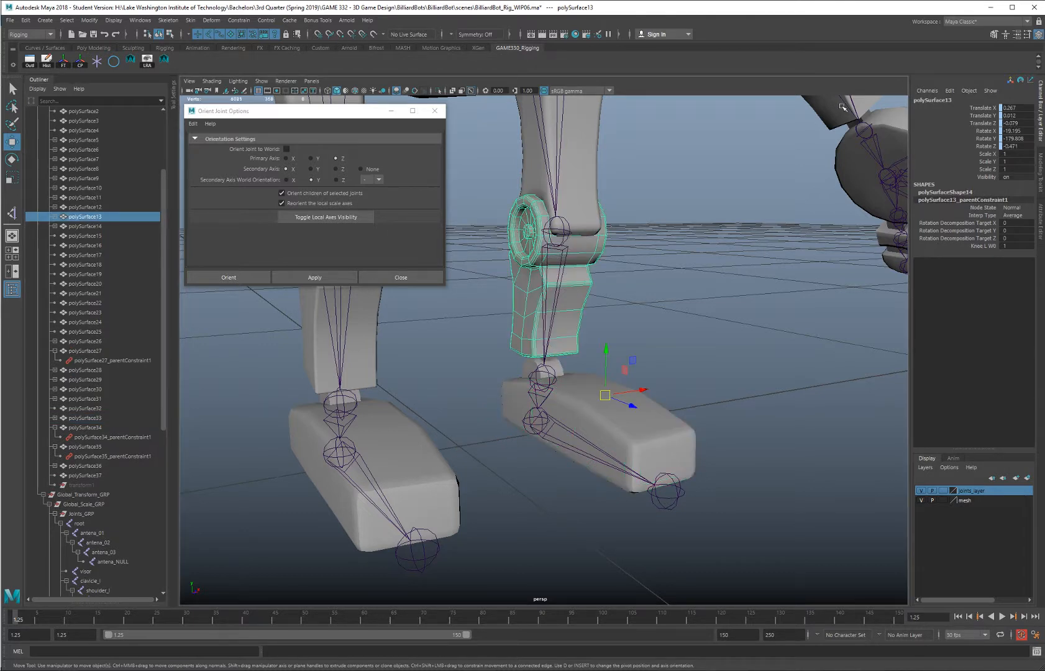
left_click_drag(1014, 112, 1026, 146)
type("0")
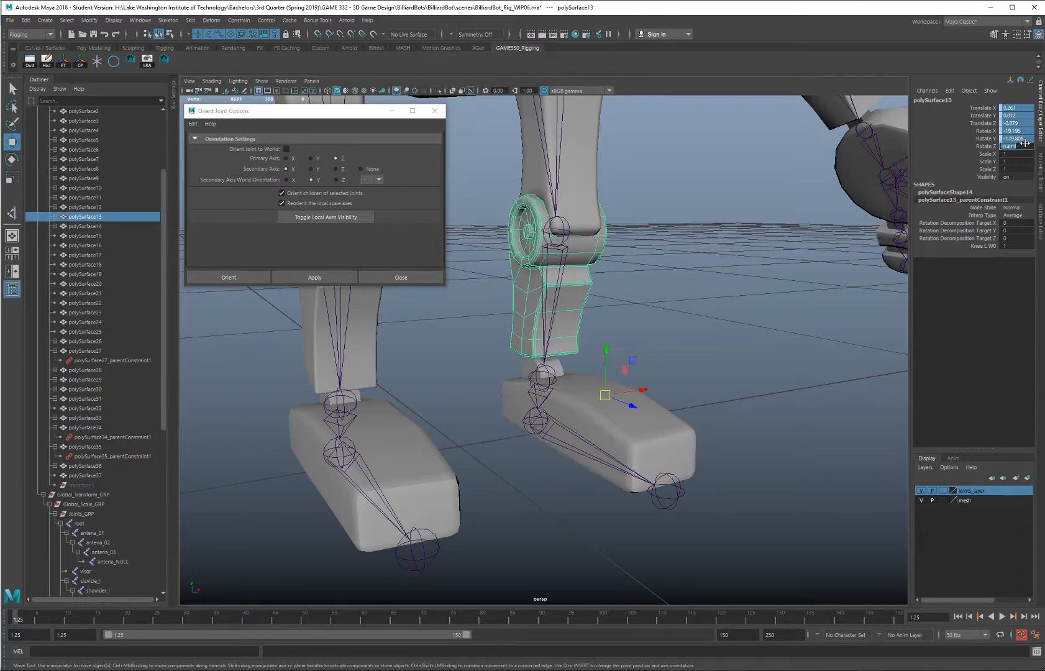
key("Return")
Delete the parent constraint under the left lower-leg mesh polySurface13
left_click_drag(547, 268, 600, 250, "alt")
left_click(55, 217)
left_click(96, 229)
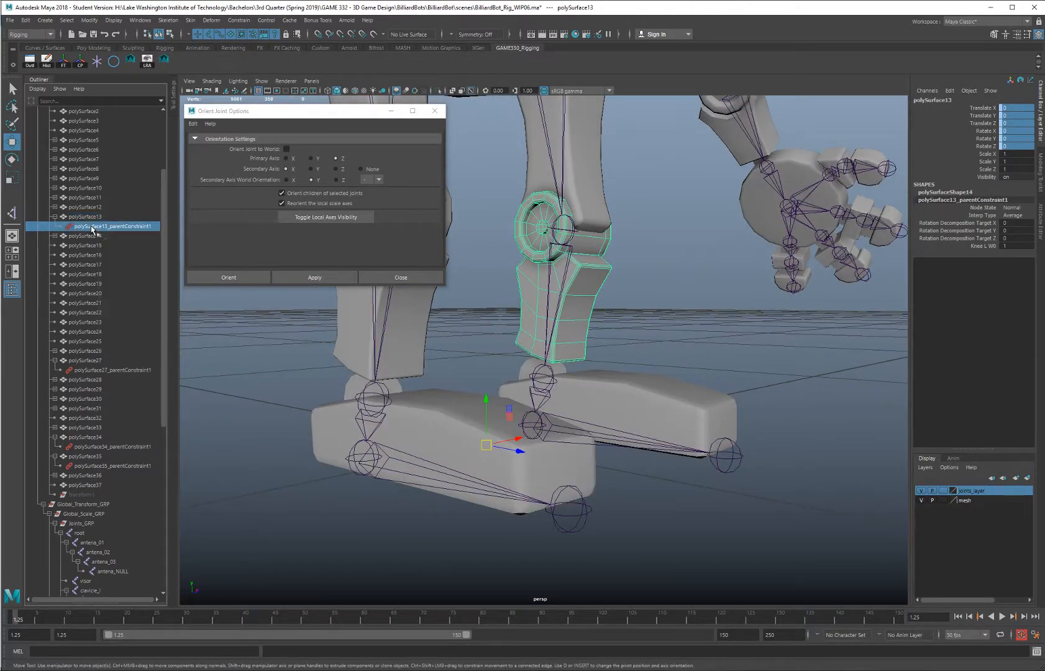
key("Delete")
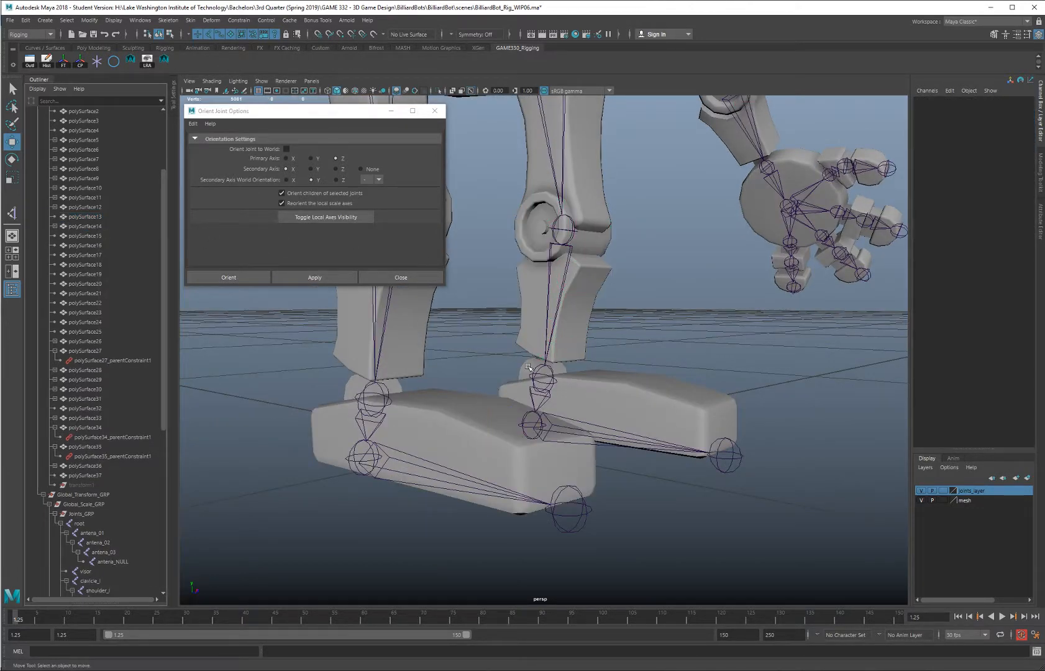
Delete the left foot mesh polySurface33's parent constraint and check the foot, lower-leg and thigh meshes for remaining constraints
left_click(529, 367)
left_click(561, 396)
left_click(55, 418)
left_click(93, 428)
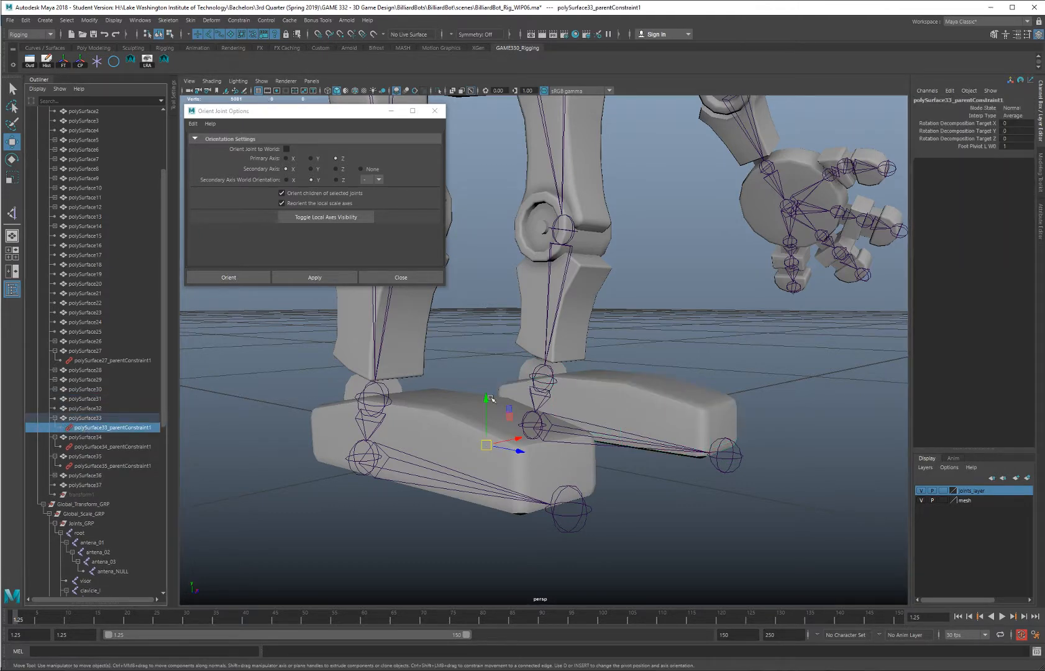
key("Delete")
left_click(634, 375)
left_click_drag(598, 272, 518, 333, "alt")
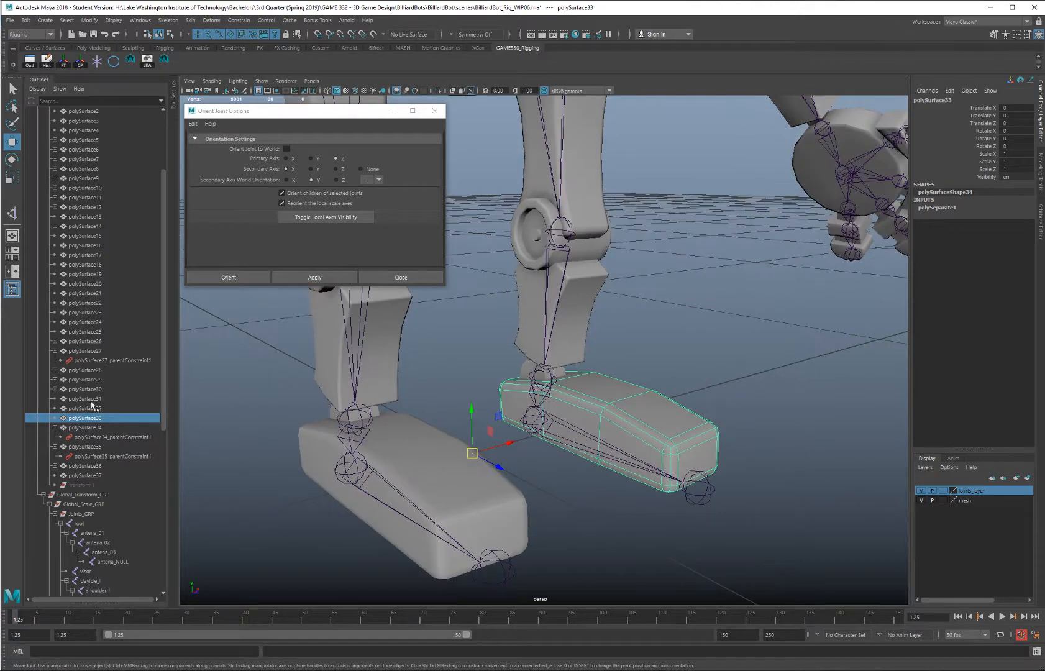
left_click(598, 282)
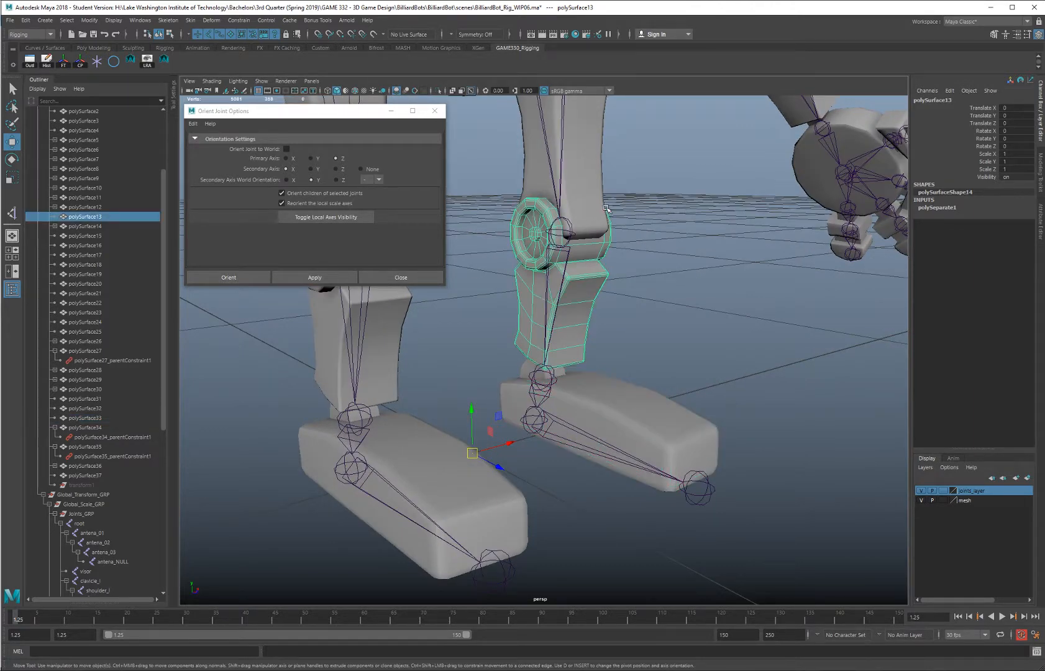
left_click(535, 163)
left_click_drag(535, 164, 510, 186, "alt")
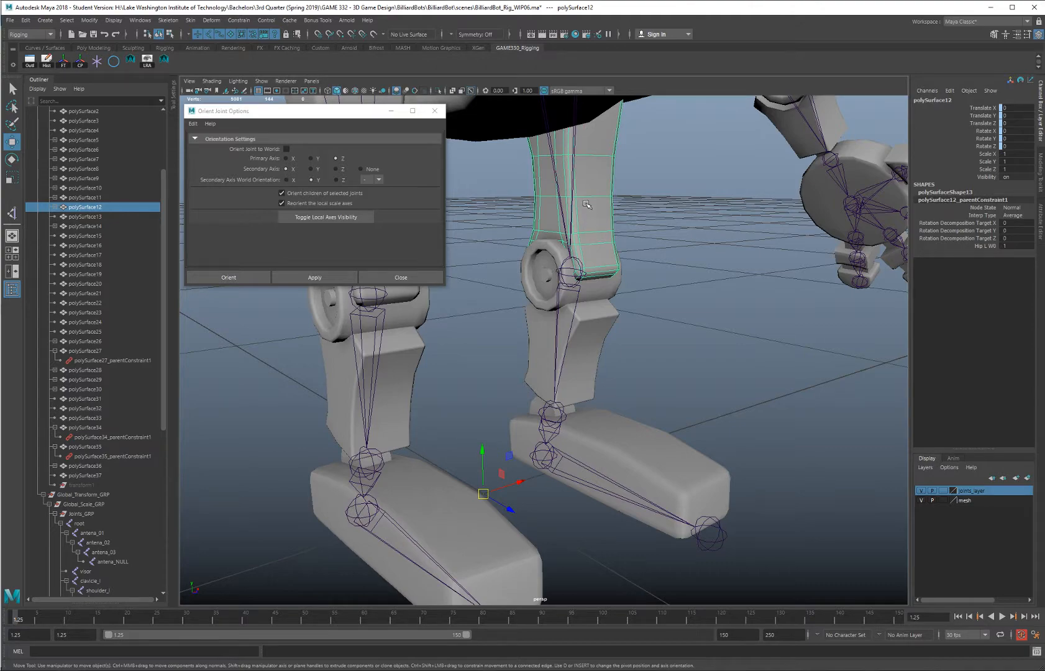
Set the ankle_l joint's Translate Y and Translate Z to 0
left_click_drag(611, 343, 734, 258, "alt")
left_click(539, 380)
left_click(544, 379)
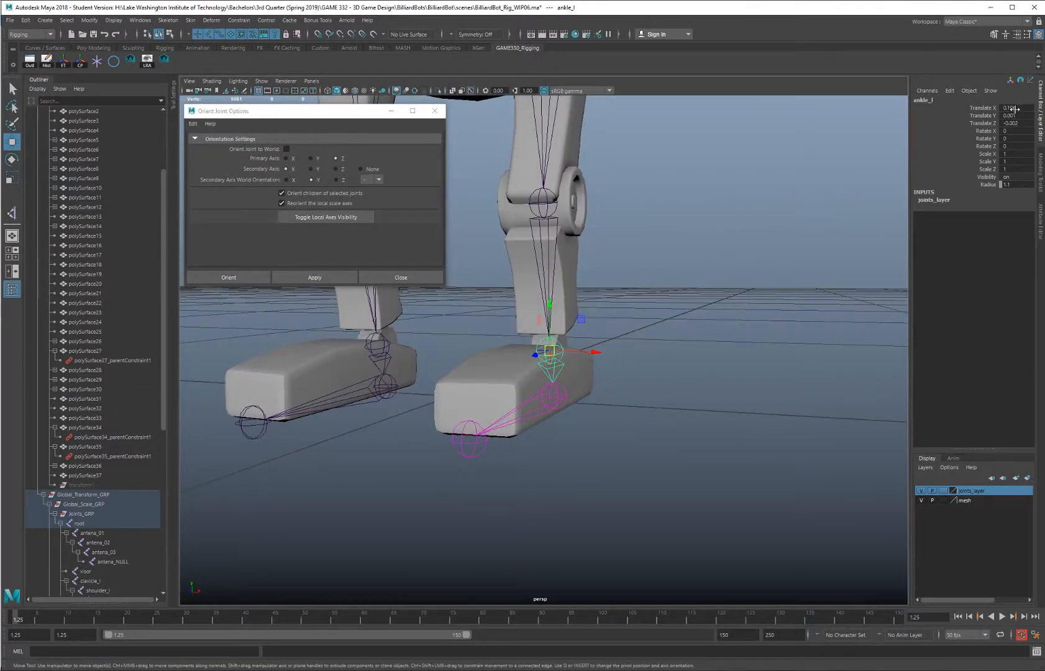
left_click_drag(1015, 109, 1010, 123)
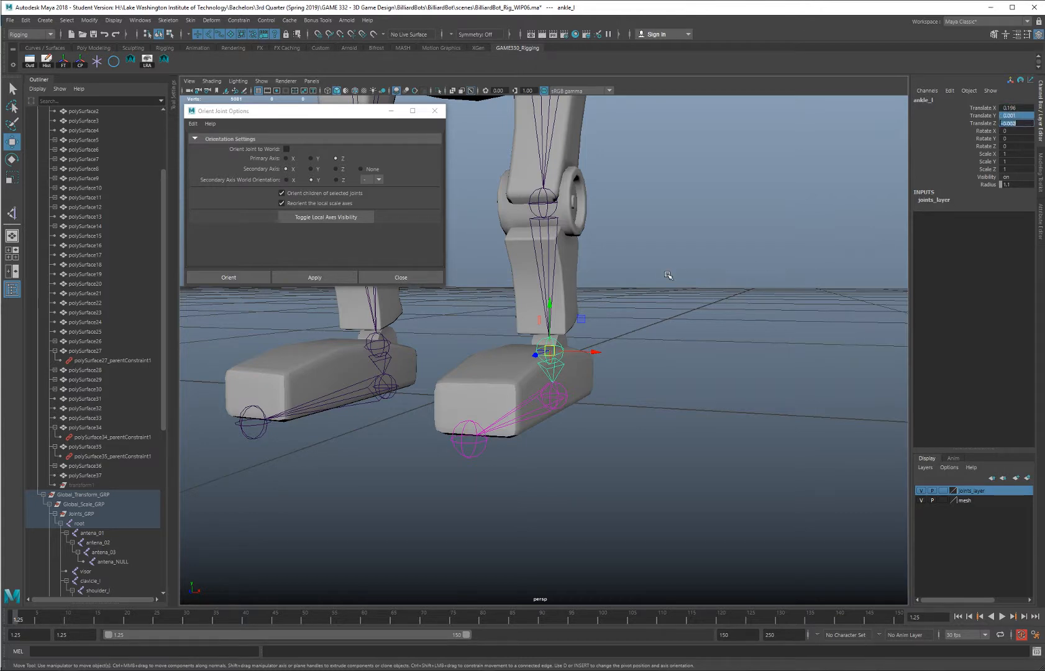
key("Return")
left_click_drag(657, 283, 555, 371, "alt")
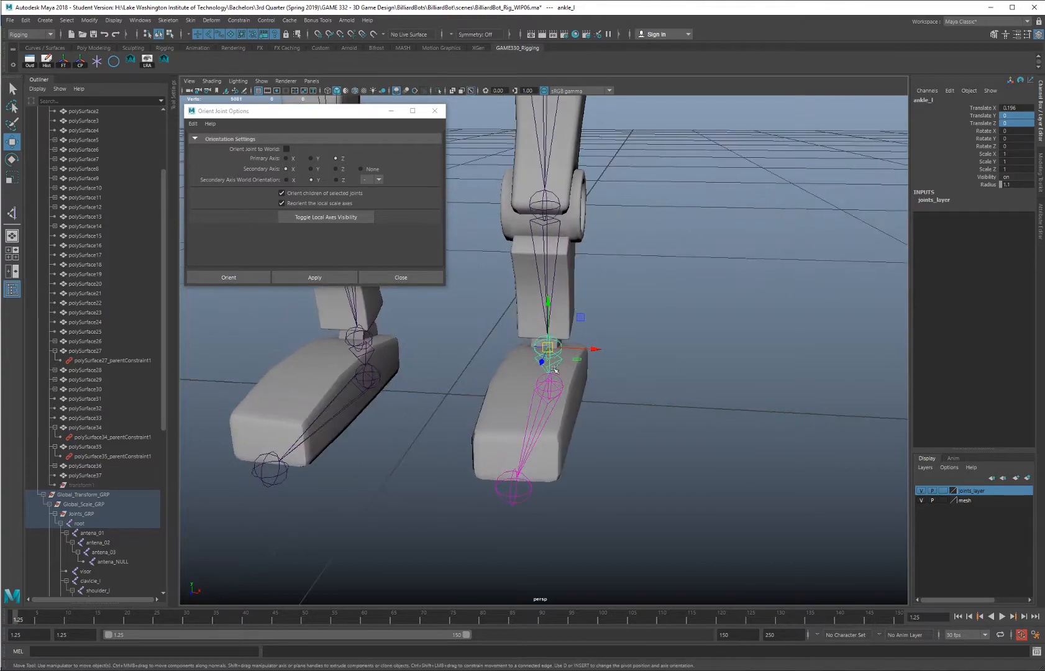
Unparent the left foot pivot joint from the ankle and set its Translate Y to 0
left_click_drag(642, 358, 613, 369, "alt")
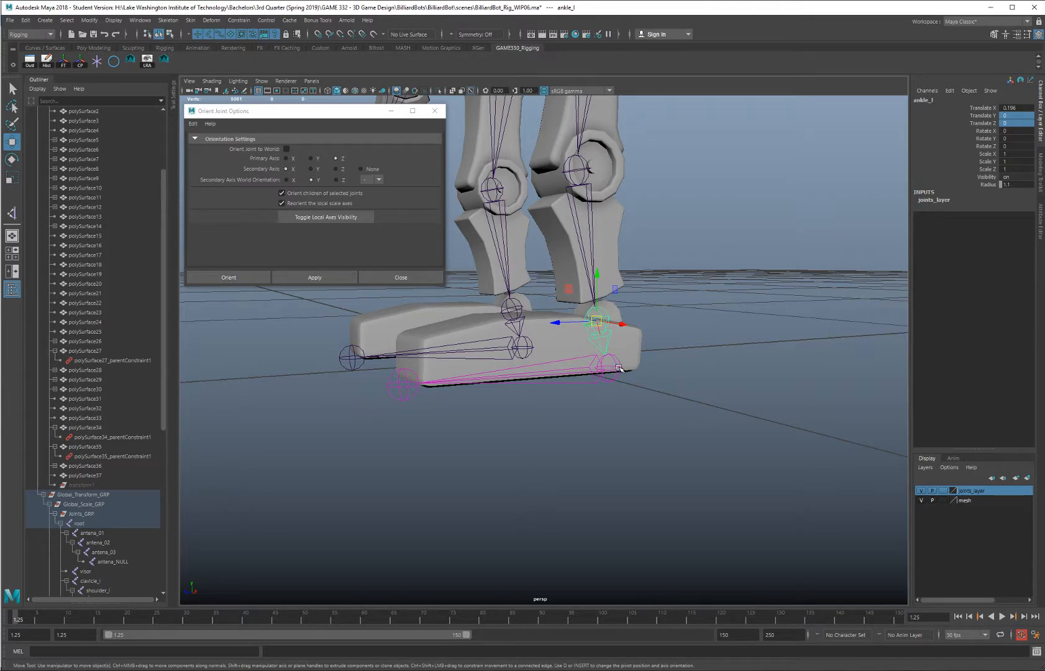
left_click(617, 368)
left_click_drag(668, 338, 693, 306, "alt")
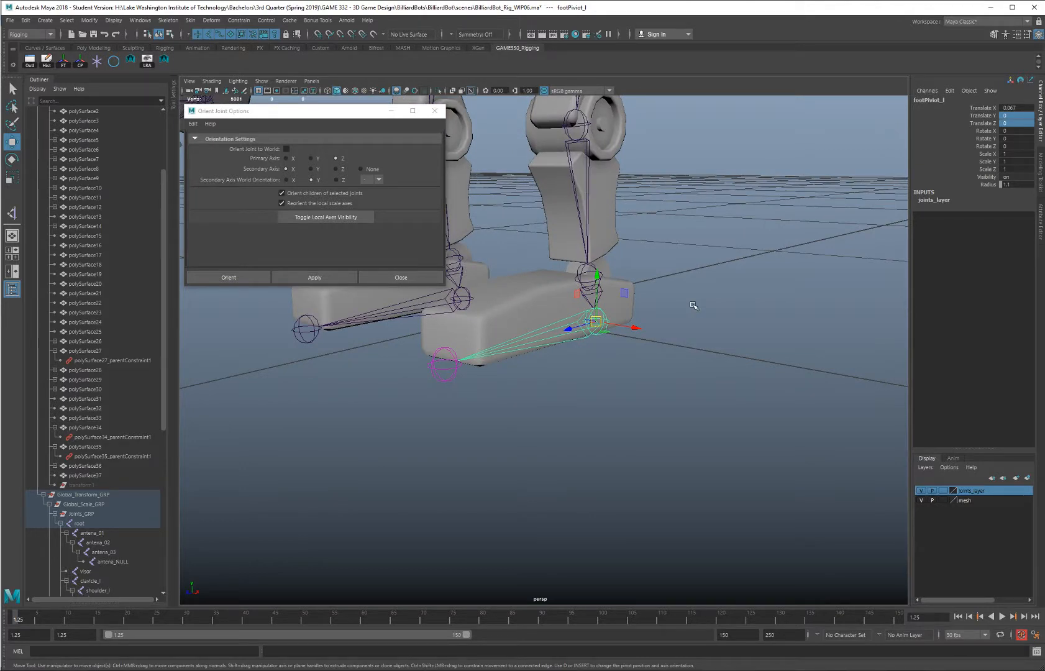
key("shift+p")
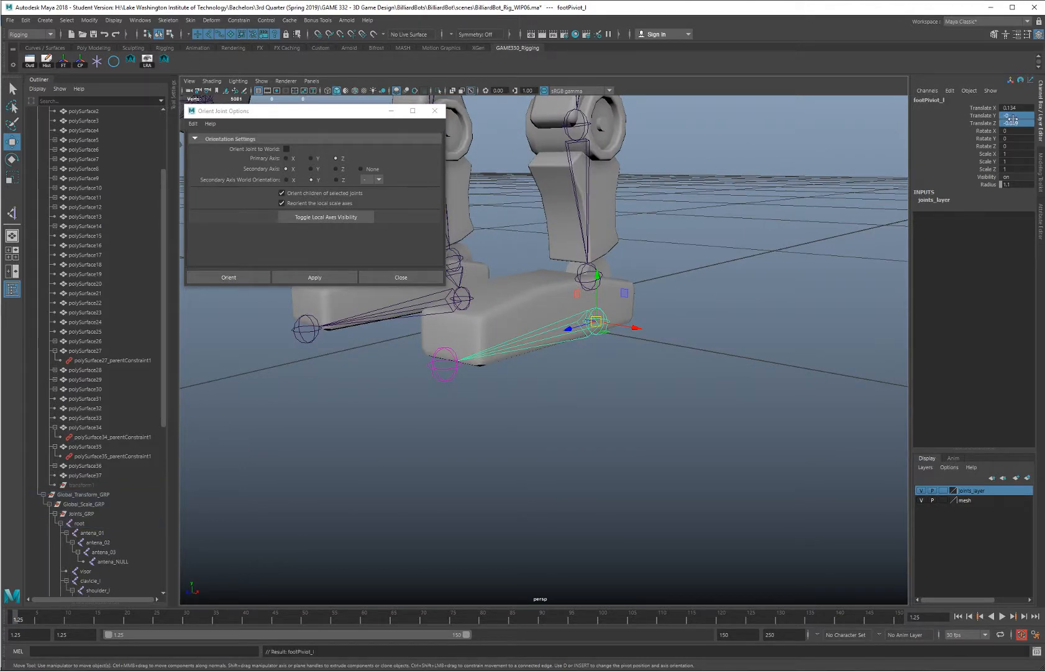
left_click_drag(1026, 117, 1029, 122)
left_click_drag(694, 192, 733, 195, "alt")
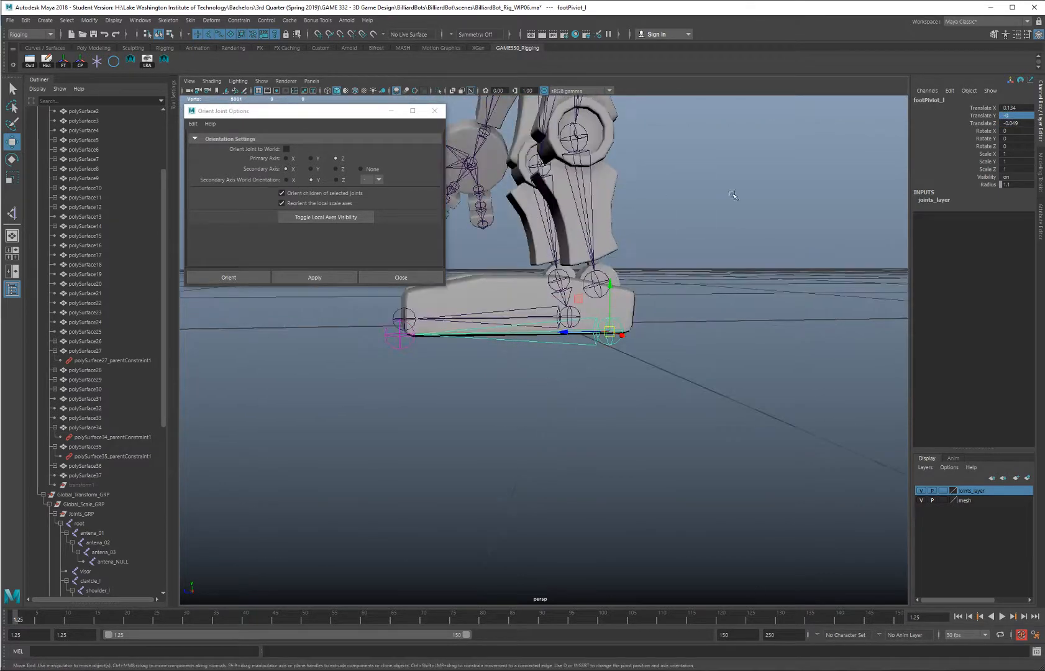
left_click(1025, 117)
type("0")
key("Return")
Unparent the toe_l_NULL joint from the left foot pivot and set its Translate Y to 0
left_click(397, 340)
left_click(433, 329)
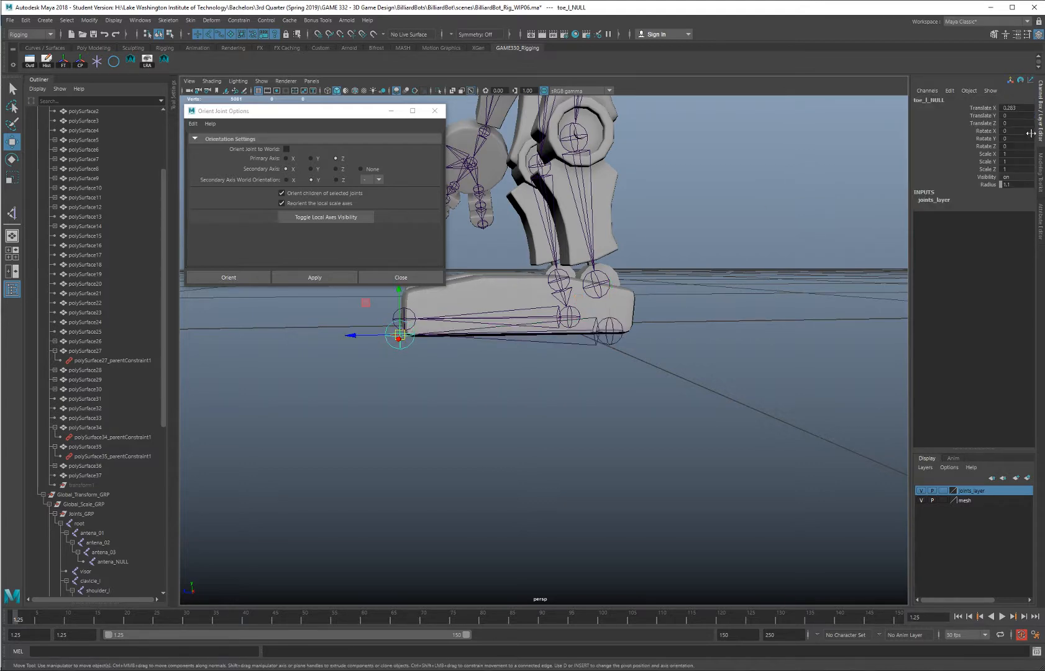
left_click_drag(638, 264, 434, 338, "alt")
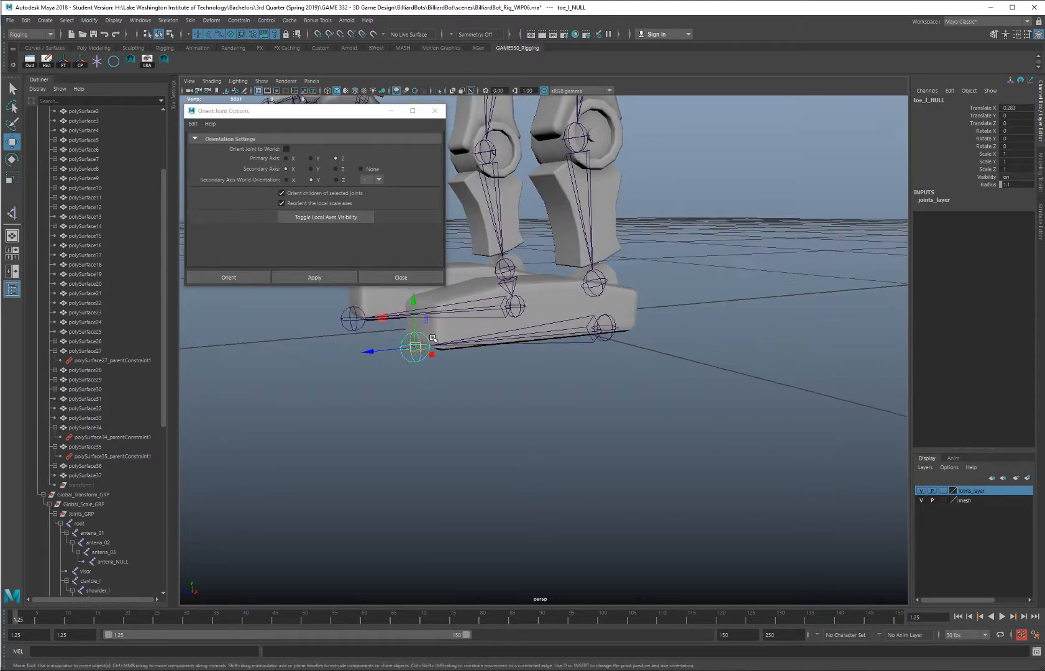
key("shift+p")
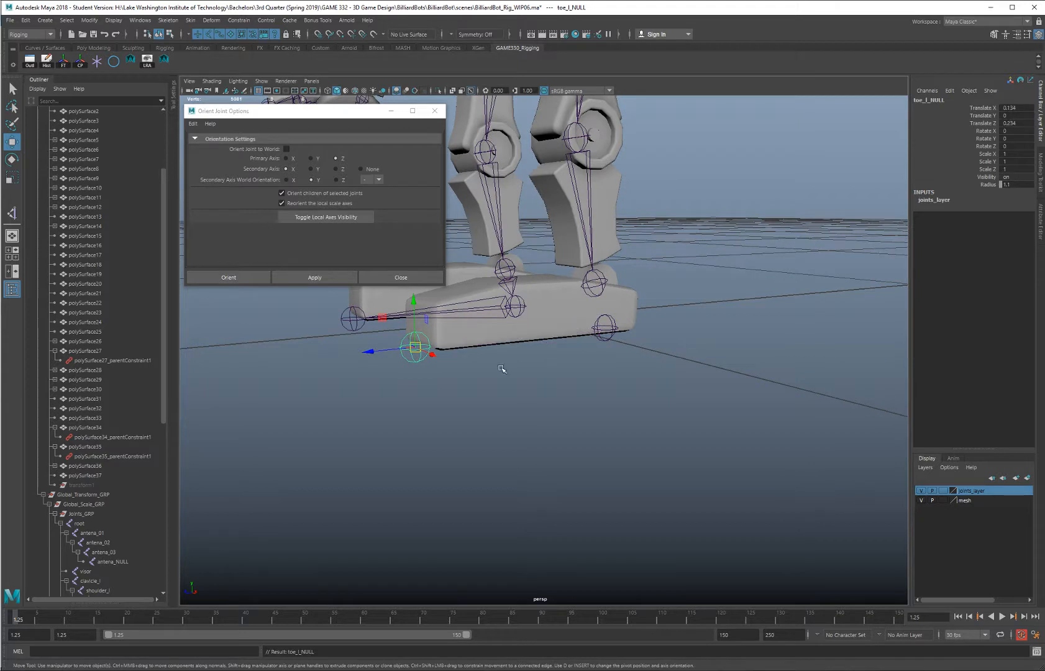
double_click(1013, 116)
key("Return")
Parent toe_l_NULL back under the left foot pivot joint, and the foot pivot back under ankle_l
left_click(616, 333)
key("p")
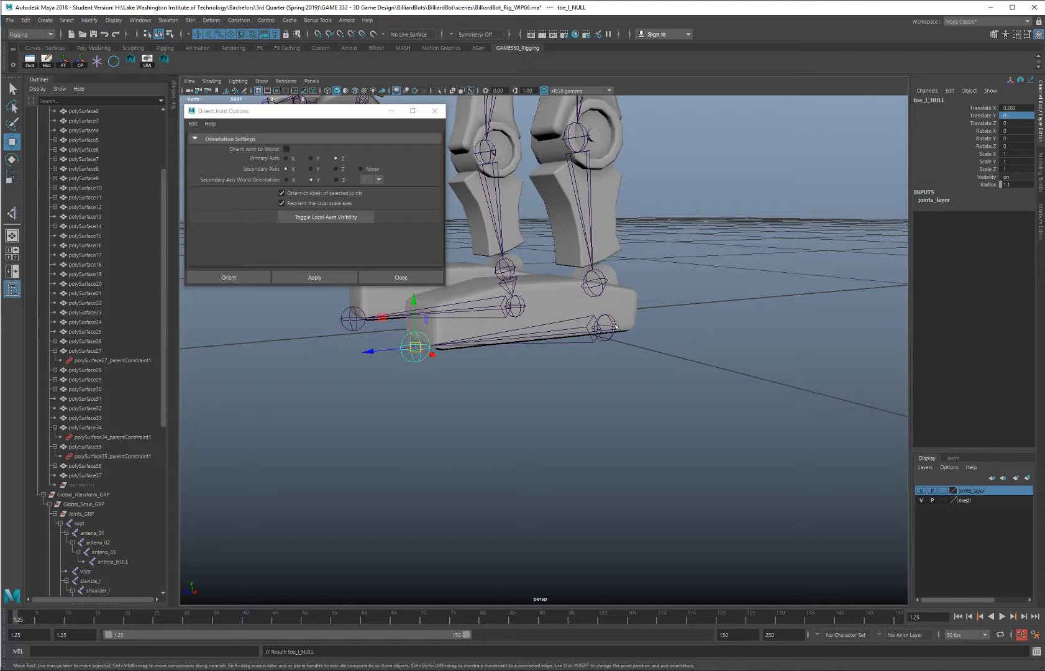
left_click(594, 284)
key("p")
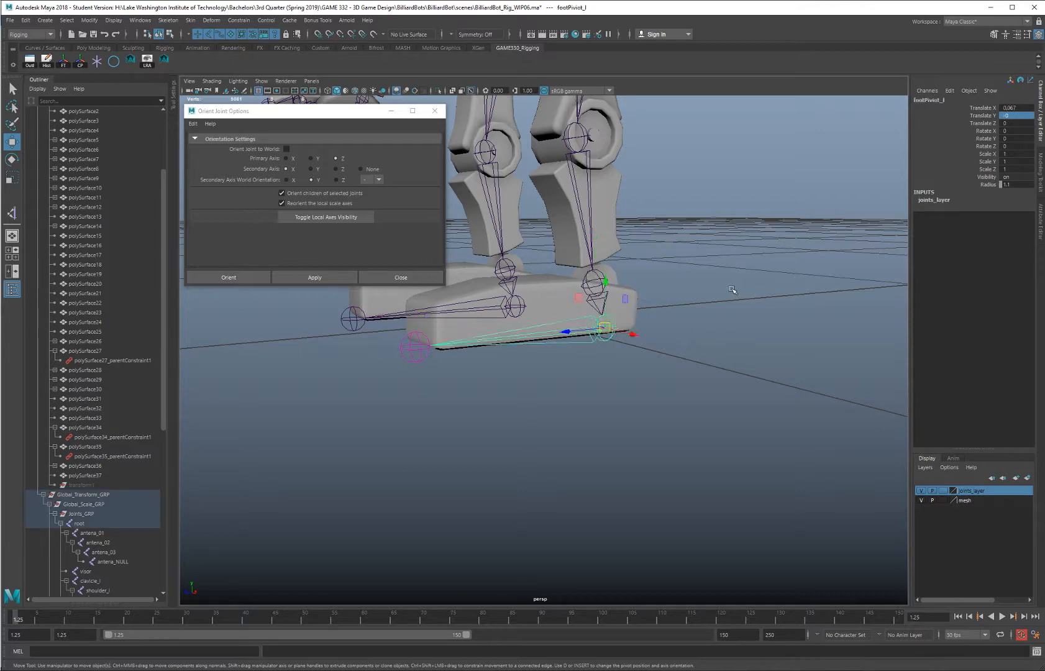
Clear the selection and examine both legs' joint chains against the meshes from the front and from farther away
left_click(735, 291)
left_click_drag(662, 288, 700, 289, "alt")
right_click_drag(699, 289, 650, 289, "alt")
middle_click_drag(650, 289, 662, 327, "alt")
mouse_move(663, 326)
left_mouse_down("alt")
mouse_move(695, 322)
mouse_move(679, 312)
left_mouse_up("alt")
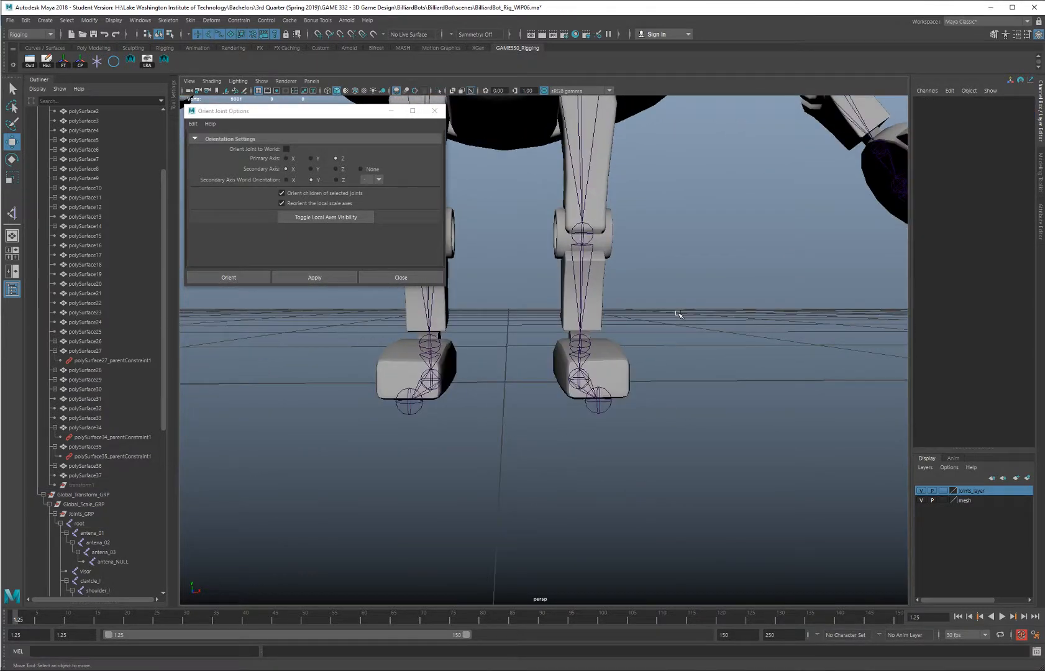
scroll(679, 312, "down", 5)
middle_click_drag(679, 313, 667, 334, "alt")
mouse_move(667, 333)
left_mouse_down("alt")
mouse_move(656, 328)
mouse_move(667, 349)
mouse_move(671, 340)
left_mouse_up("alt")
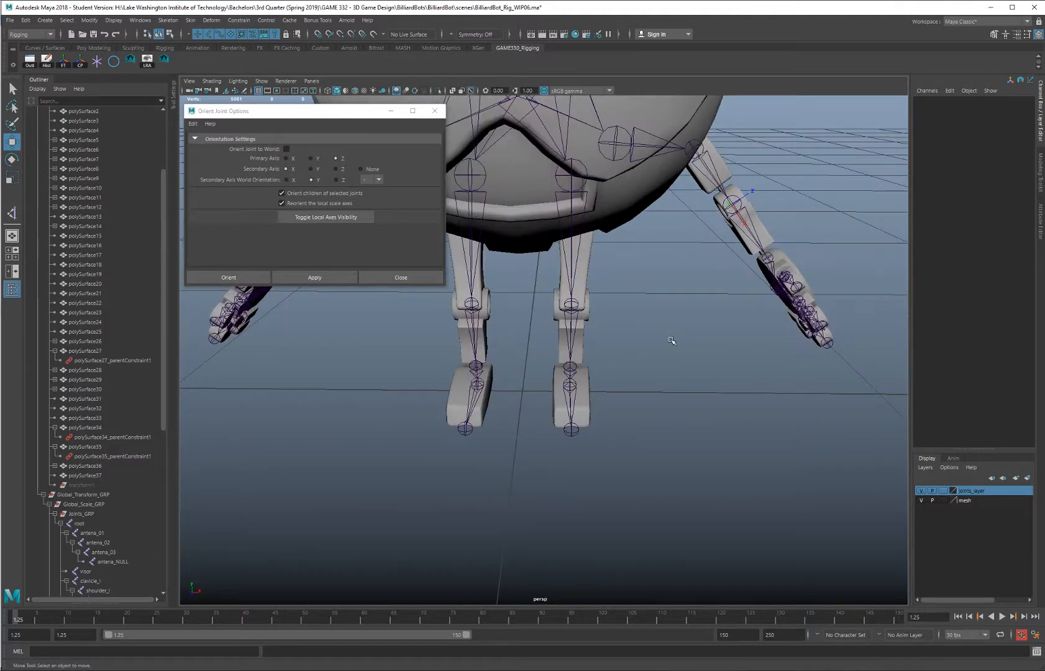
Hide the local rotation axes of the left elbow joint
left_click_drag(624, 270, 729, 233, "alt")
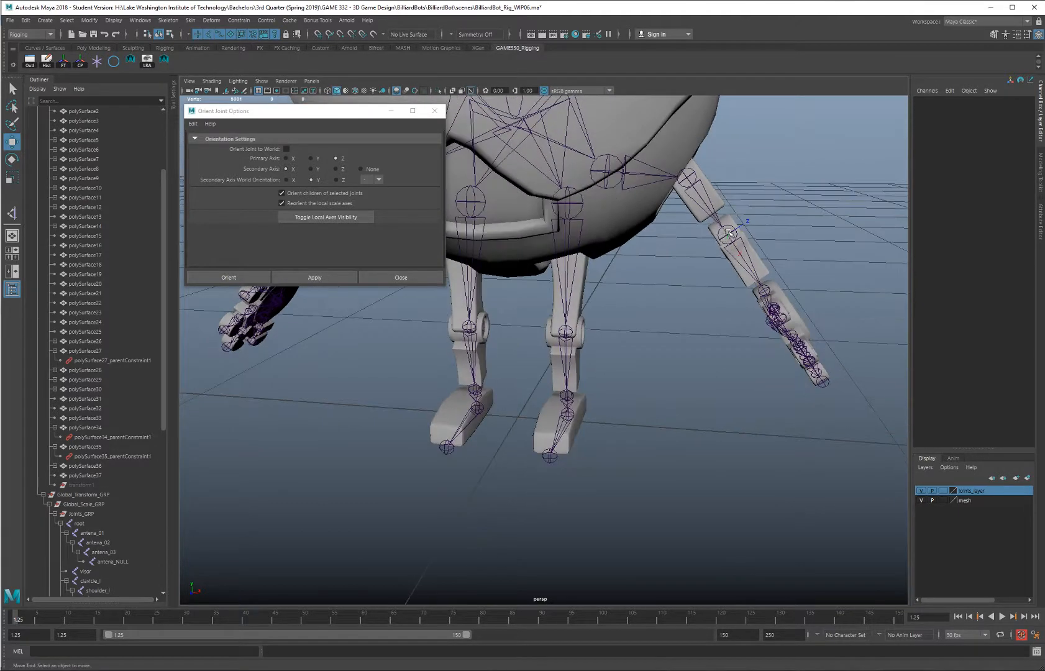
left_click(731, 228)
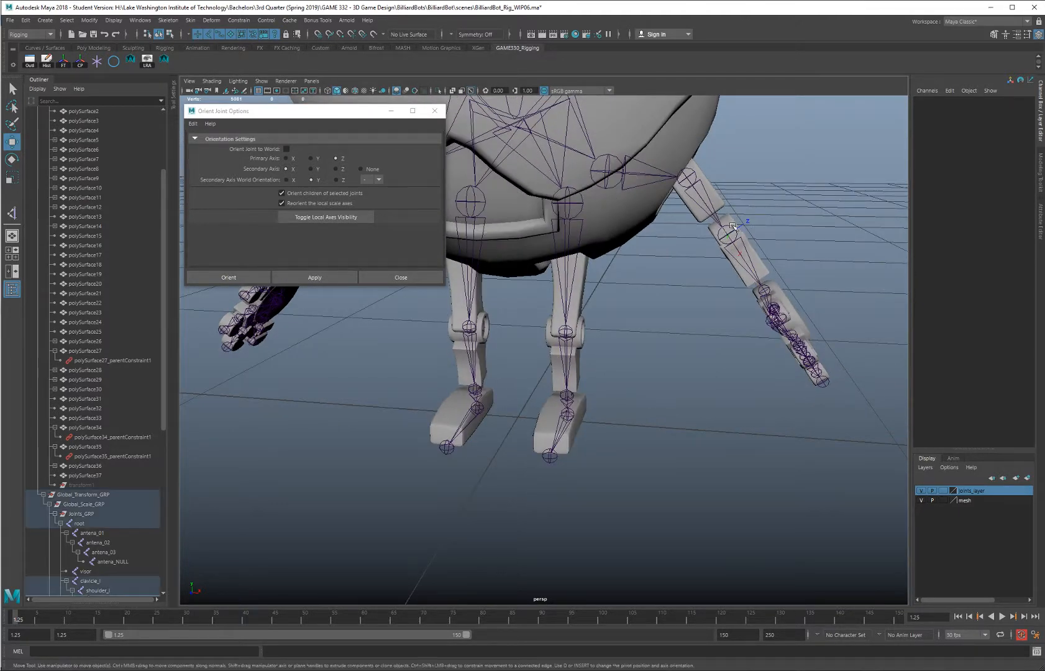
left_click(341, 223)
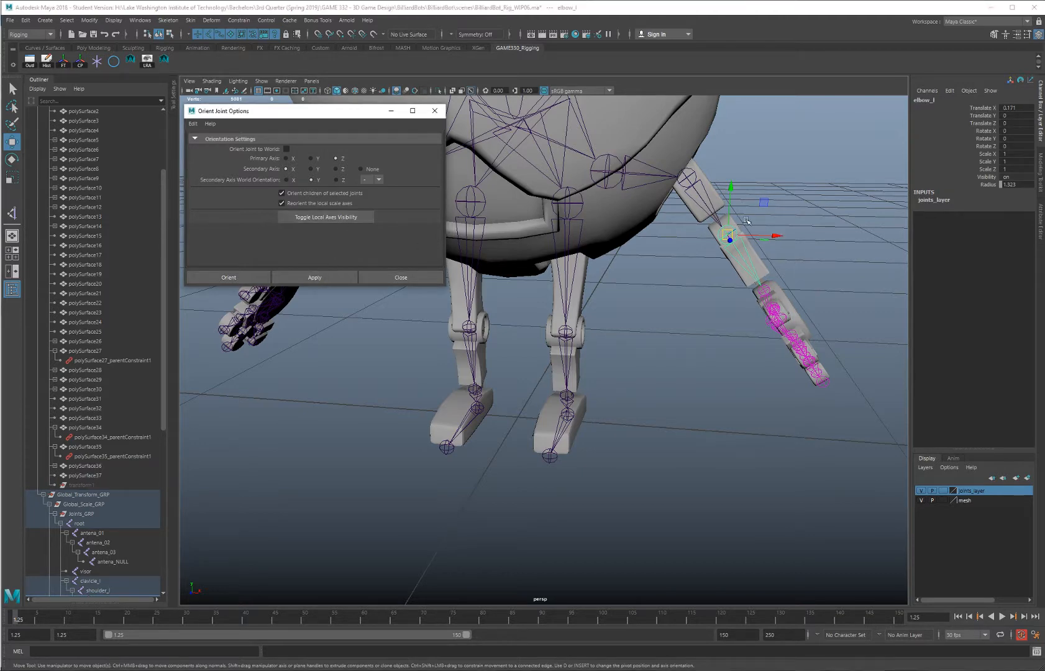
Parent constrain the left lower-leg mesh to the left knee joint, knee_l
left_click(656, 353)
left_click_drag(656, 352, 598, 350, "alt")
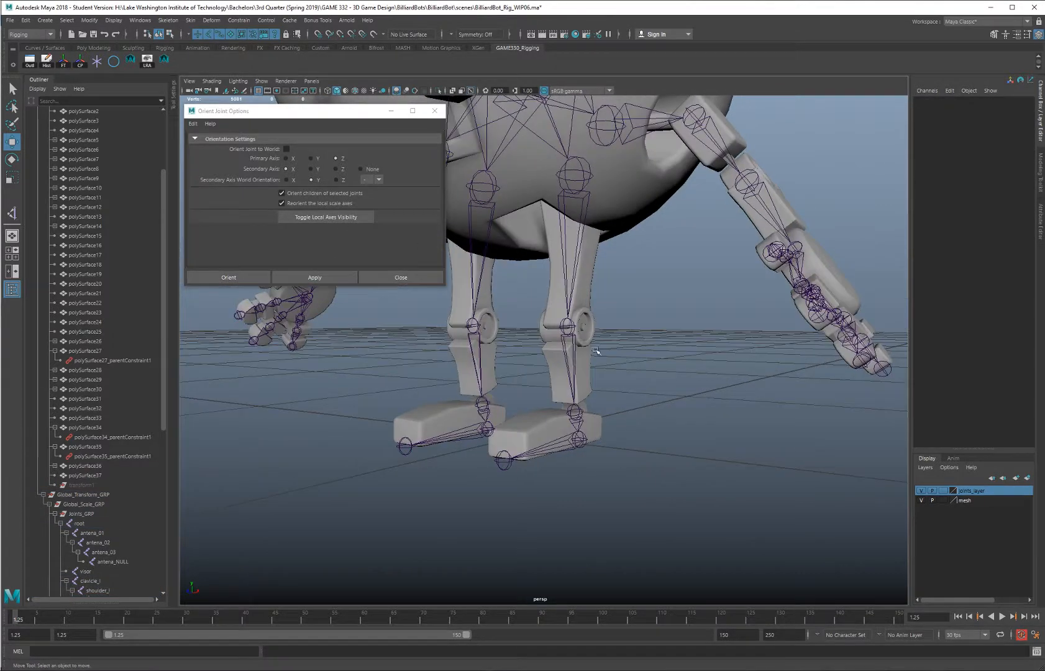
left_click(567, 327)
scroll(673, 330, "up", 3)
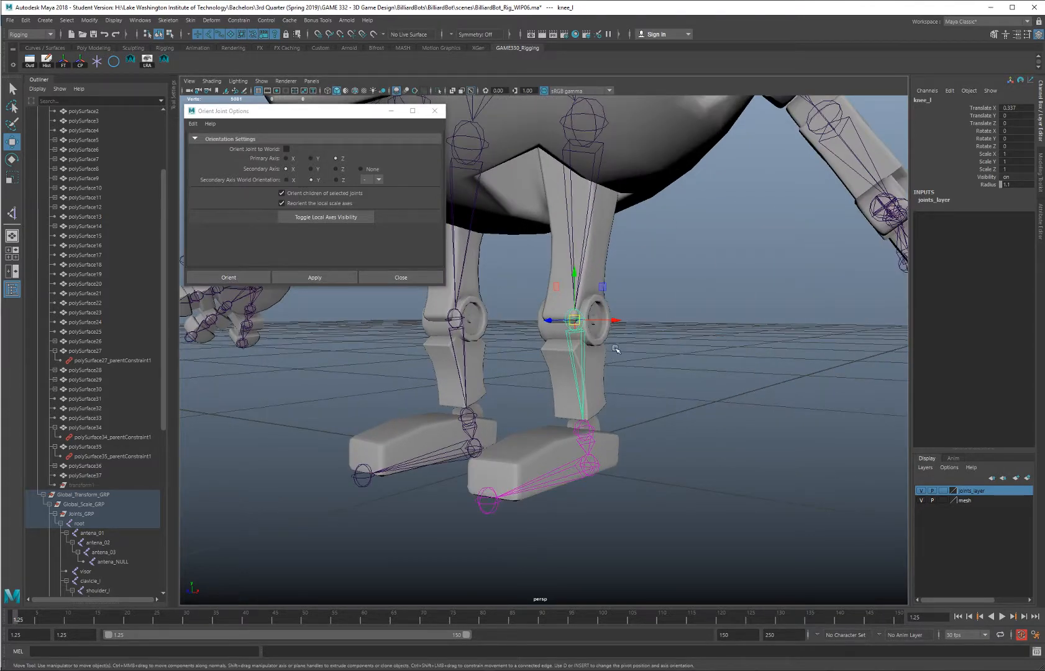
scroll(598, 358, "up", 2)
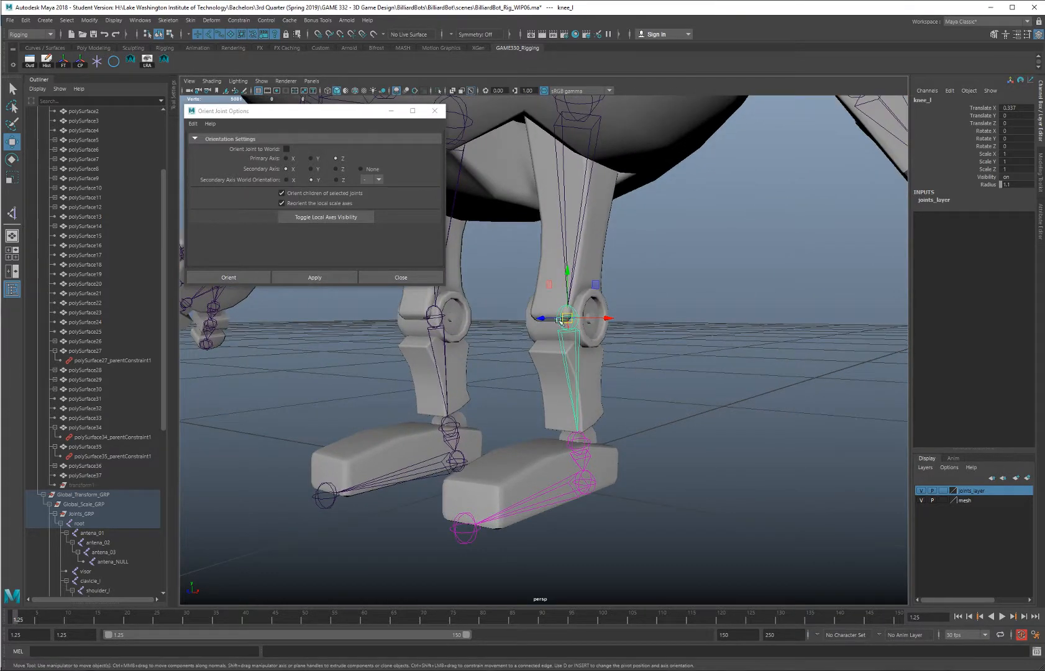
left_click(597, 374)
left_click(239, 20)
left_click(265, 45)
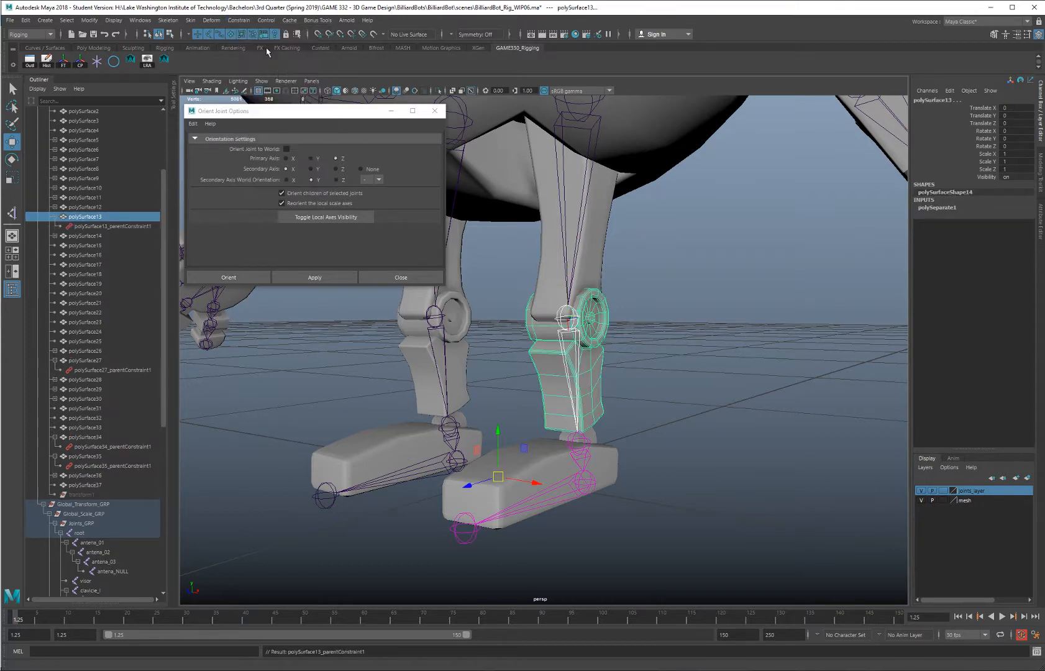
Parent constrain the left ankle mesh to the ankle_l joint
left_click(589, 445)
left_click(597, 435)
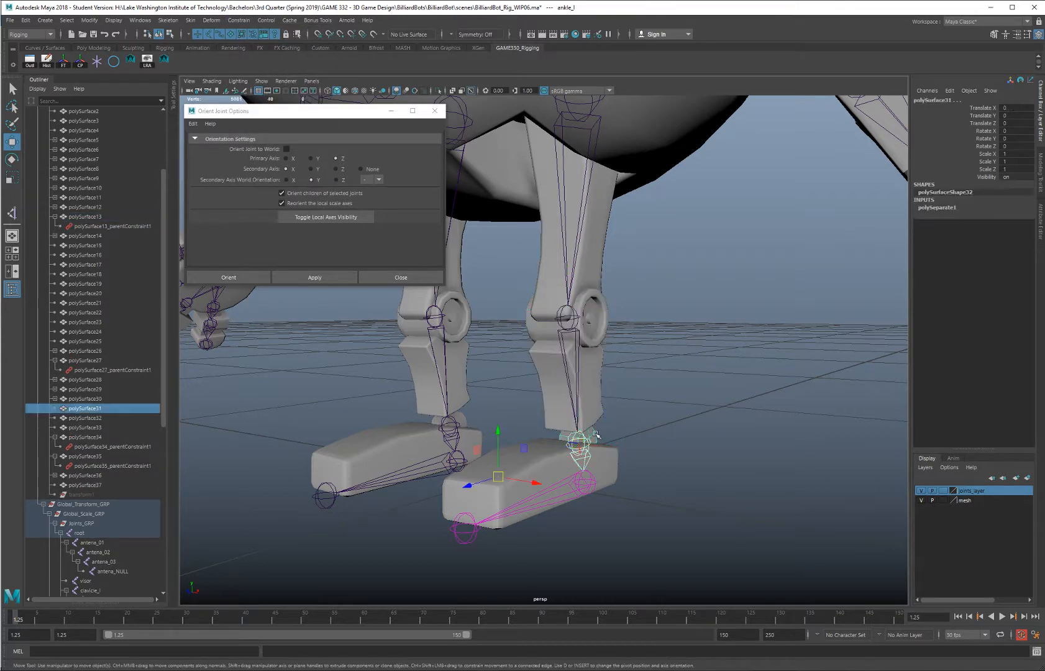
left_click(239, 20)
left_click(251, 46)
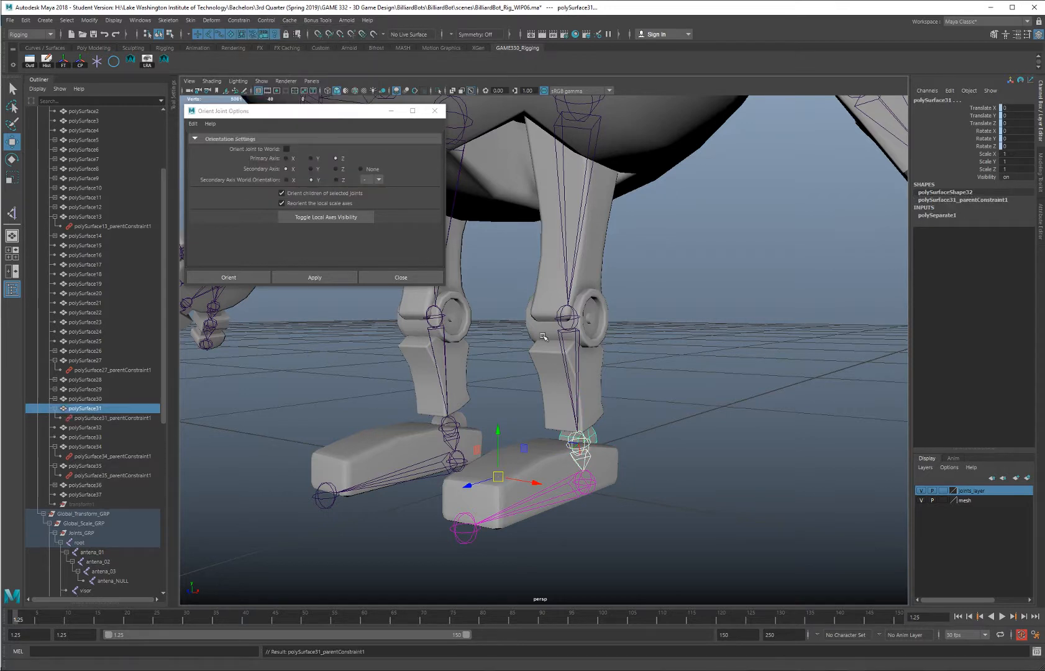
Parent constrain the left foot mesh to the left foot pivot joint and clear the selection
left_click(606, 469)
left_click(592, 480)
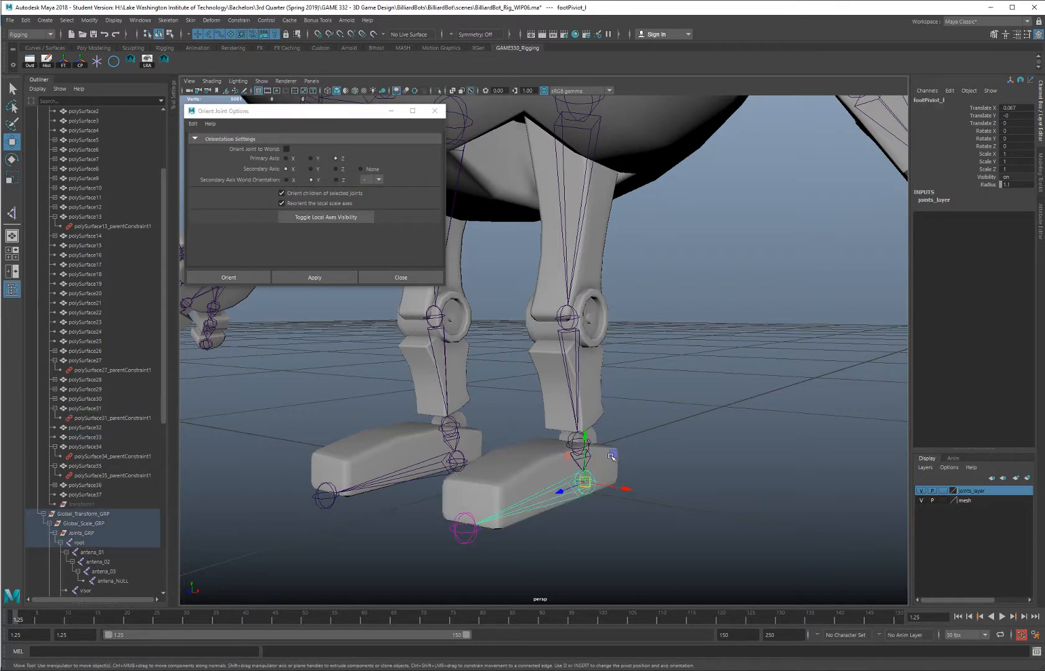
left_click(512, 465, "shift")
key("g")
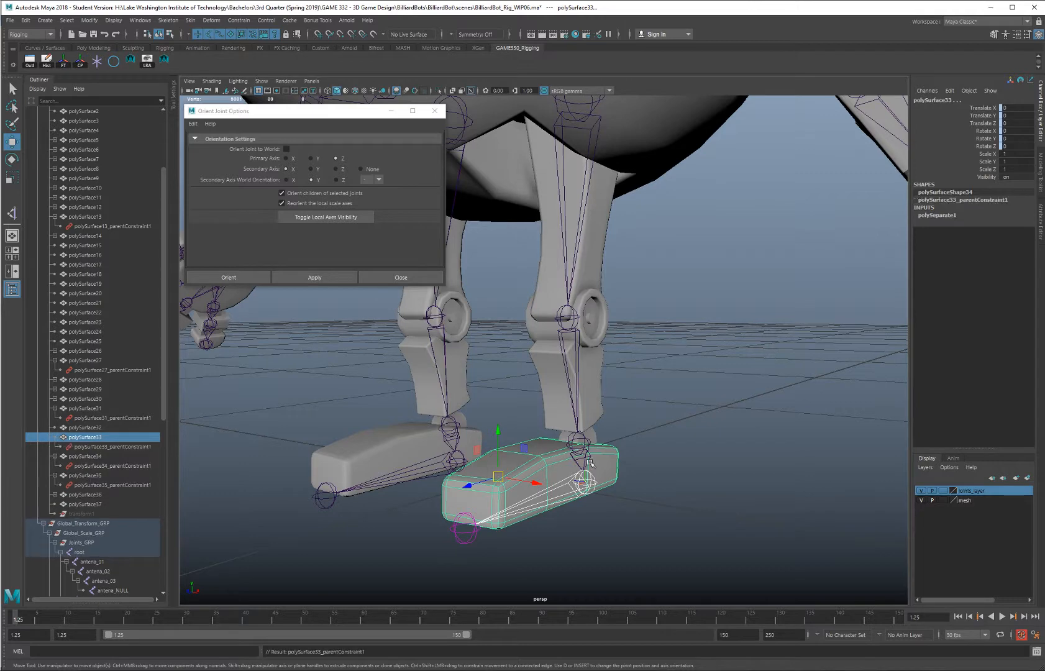
left_click_drag(657, 363, 641, 365, "alt")
left_click(641, 365)
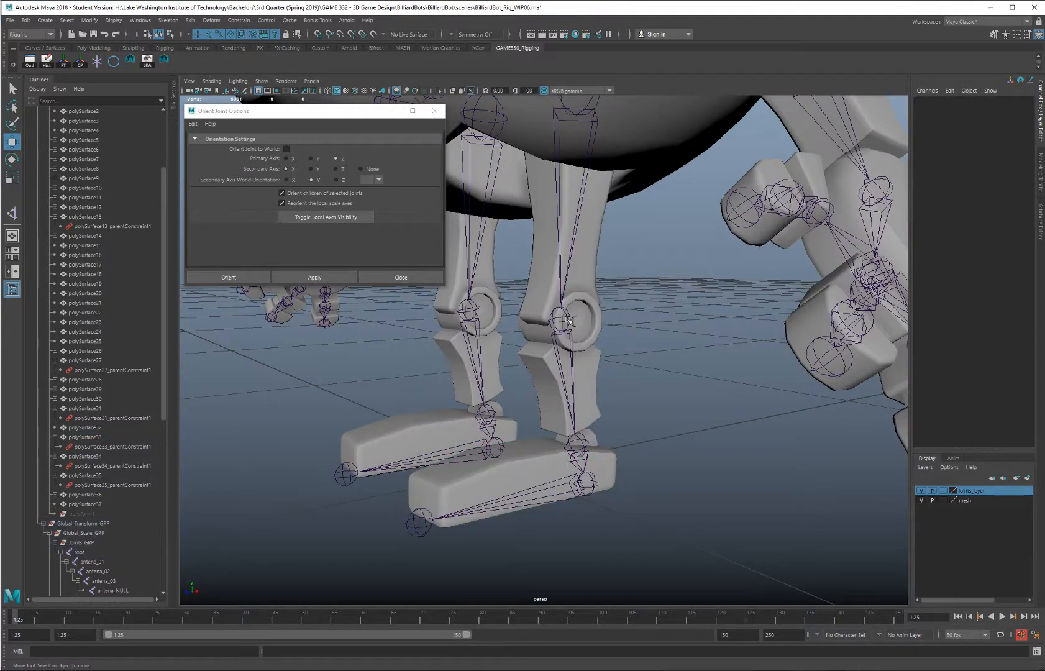
Test-rotate the left knee joint about Z to see how the lower leg and foot follow, and undo the rotations
left_click(568, 320)
key("e")
middle_click_drag(613, 300, 596, 316, "alt")
right_click_drag(596, 316, 717, 369, "alt")
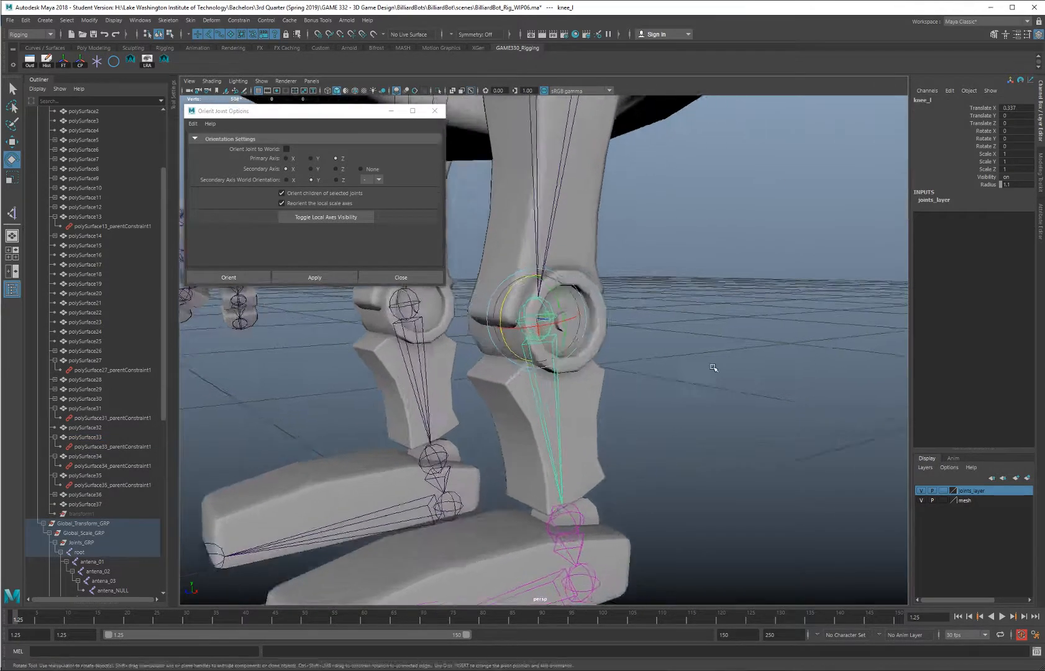
left_click_drag(717, 368, 665, 362, "alt")
middle_click_drag(665, 362, 687, 410)
left_click_drag(687, 410, 584, 396, "alt")
right_click_drag(583, 396, 623, 392, "alt")
left_click_drag(625, 390, 622, 399, "alt")
right_click_drag(621, 399, 593, 402, "alt")
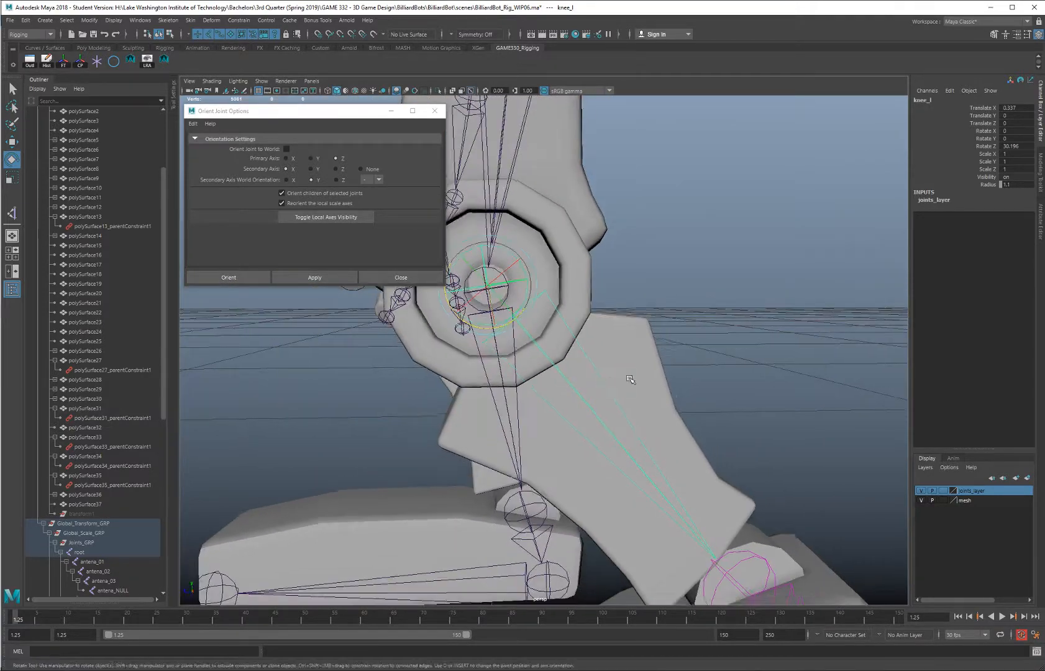
middle_click_drag(593, 402, 568, 380)
key("ctrl+z")
right_click_drag(567, 380, 495, 373, "alt")
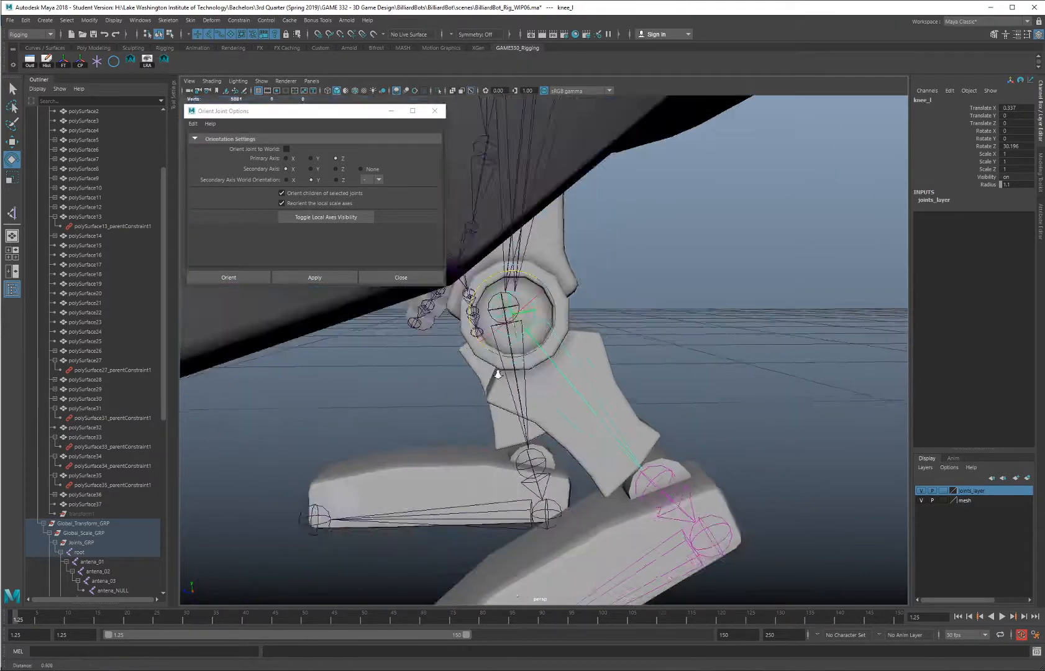
left_click_drag(495, 374, 647, 385, "alt")
key("ctrl+z")
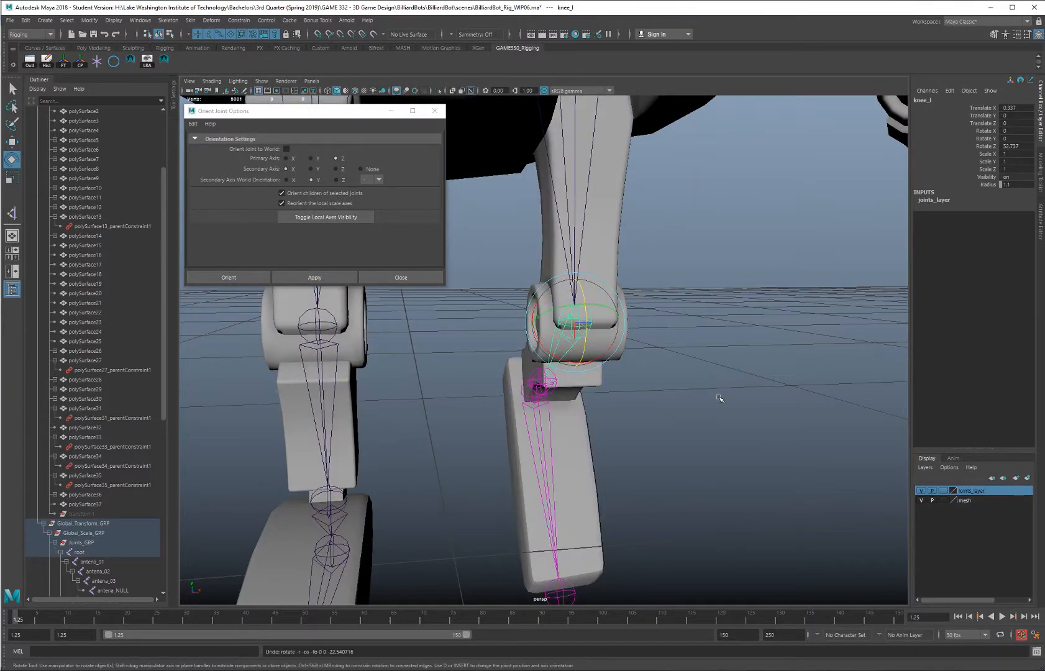
key("ctrl+z")
Check the parent constraints on the left lower-leg, foot and ankle meshes
left_click_drag(761, 401, 644, 384, "alt")
right_click_drag(644, 385, 571, 385, "alt")
left_click_drag(570, 385, 578, 332, "alt")
left_click(572, 398)
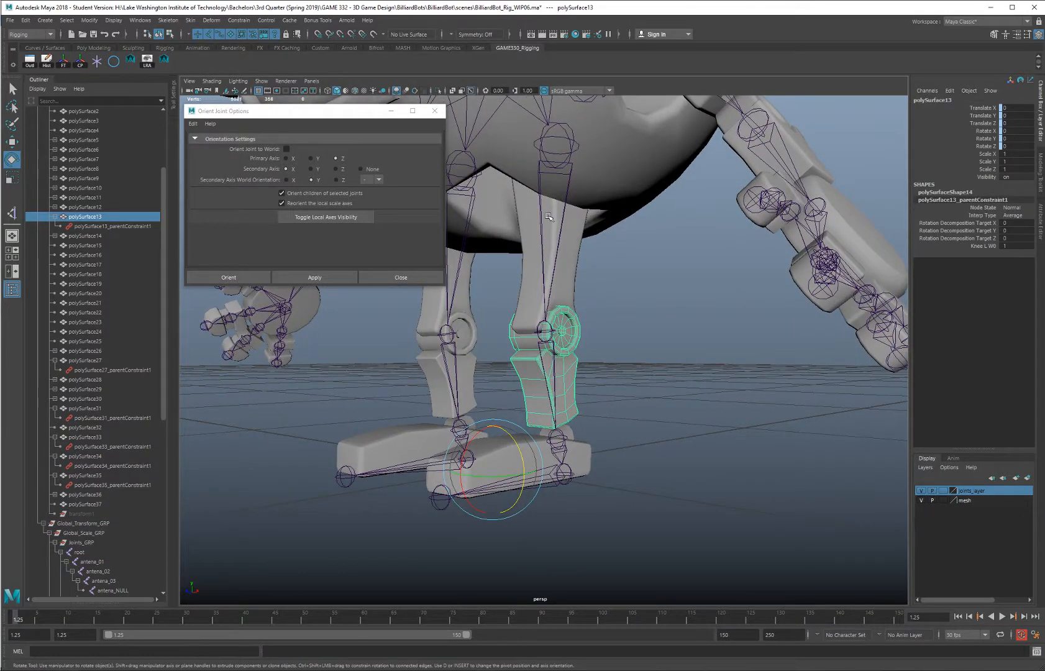
left_click(582, 453)
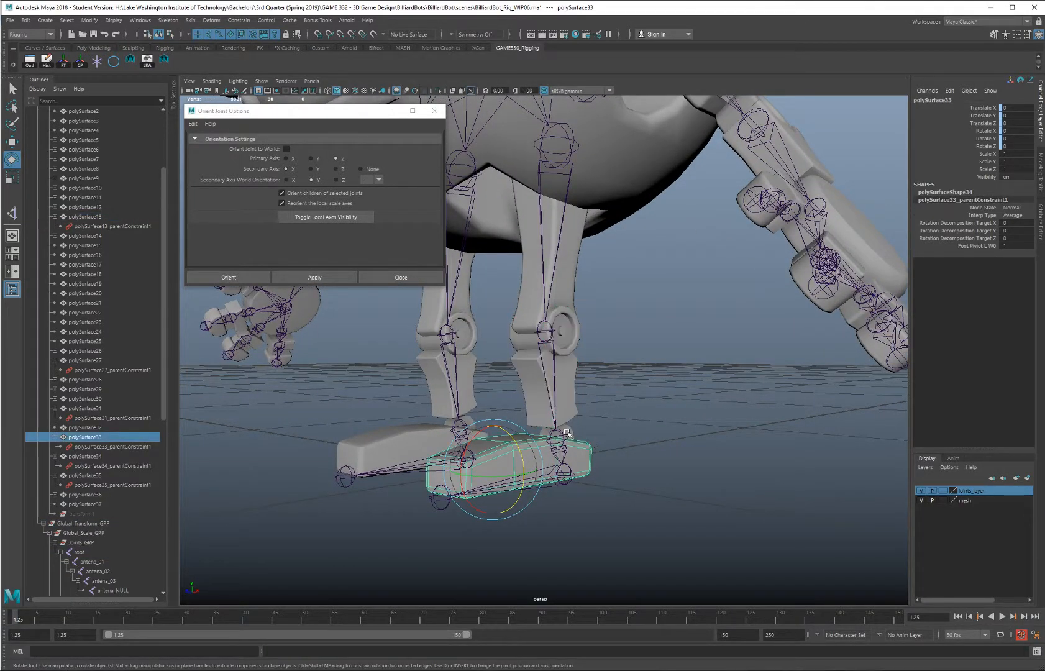
left_click(569, 428)
Delete the right clavicle and right hip joint chains
left_click_drag(693, 416, 553, 357, "alt")
left_click(551, 355)
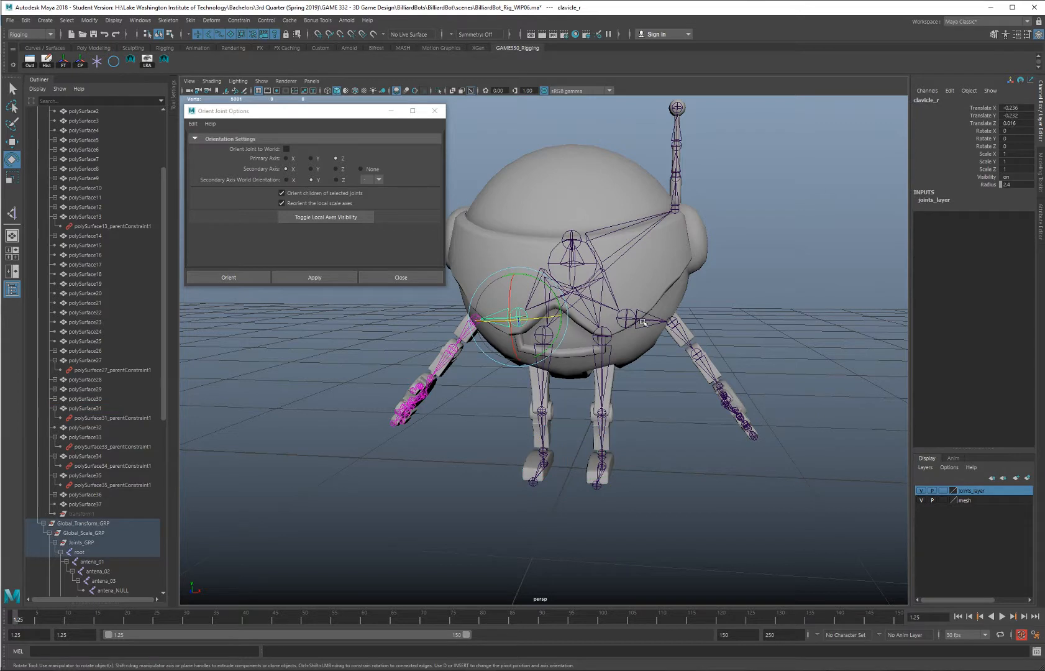
left_click(515, 386)
left_click(549, 338)
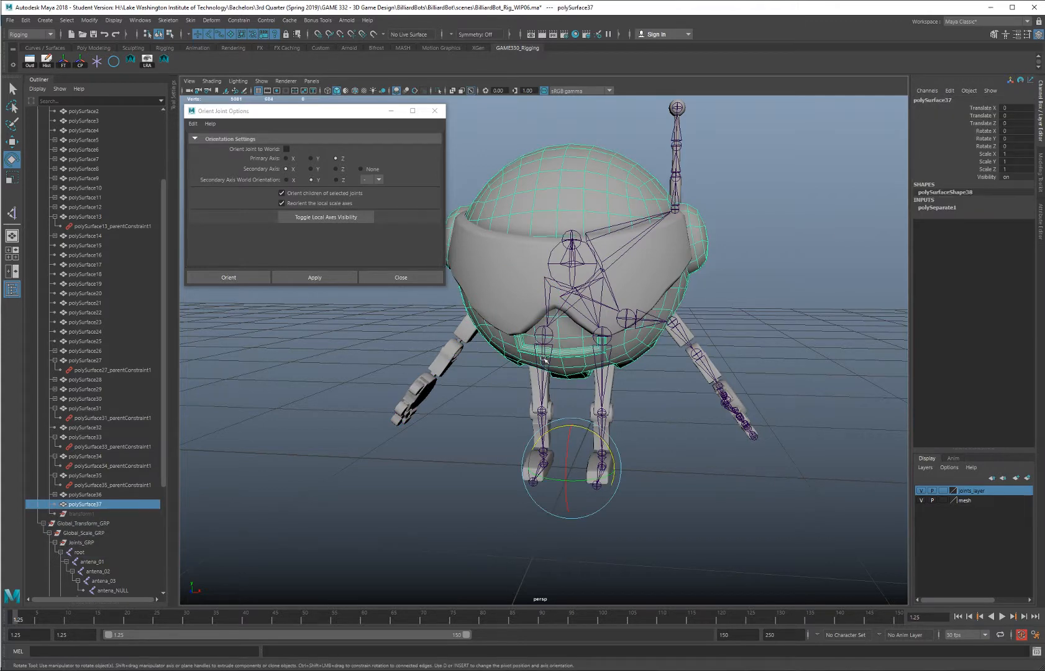
left_click(540, 330)
key("Delete")
Check the transform values of the left hip, knee, foot pivot and wrist joints
left_click_drag(573, 346, 640, 397, "alt")
left_click(608, 379)
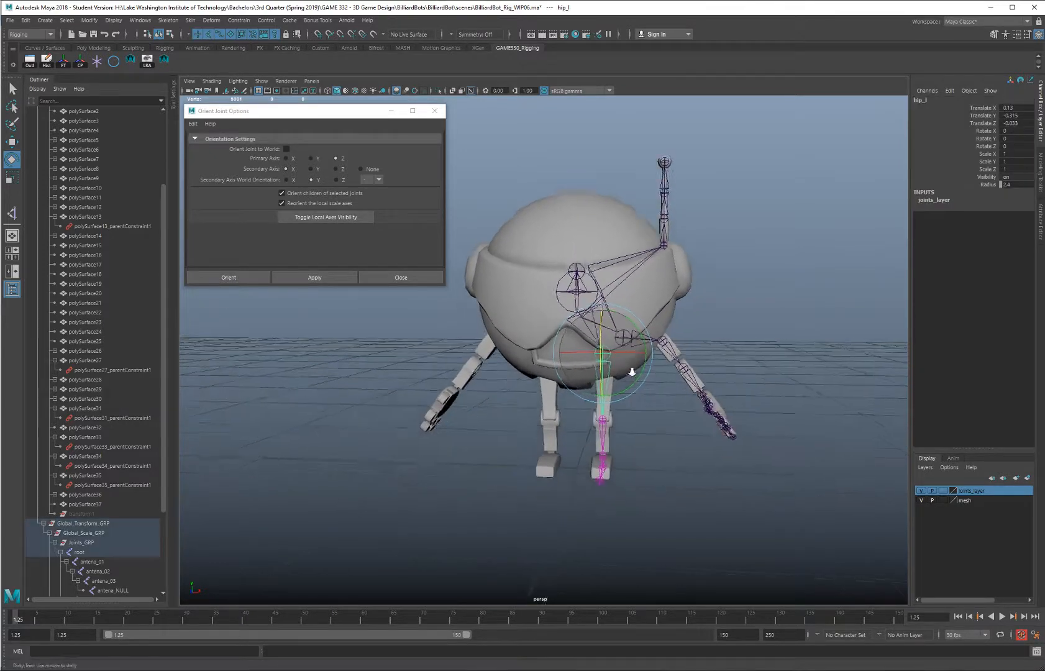
right_click_drag(610, 380, 646, 466, "alt")
left_click(641, 462)
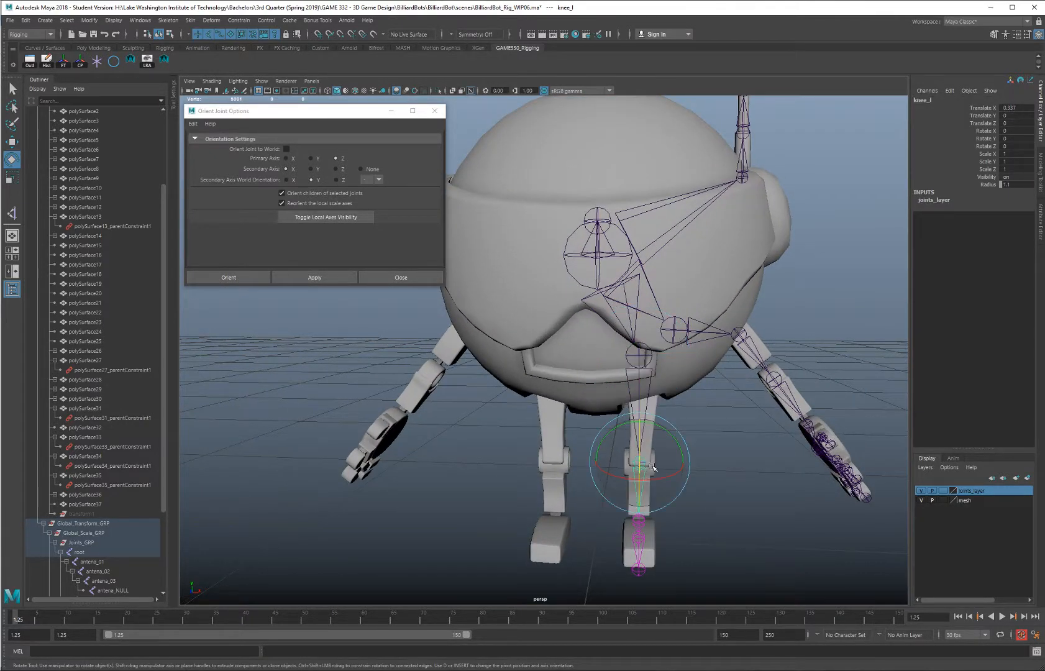
middle_click_drag(693, 473, 683, 421, "alt")
left_click_drag(684, 421, 668, 471, "alt")
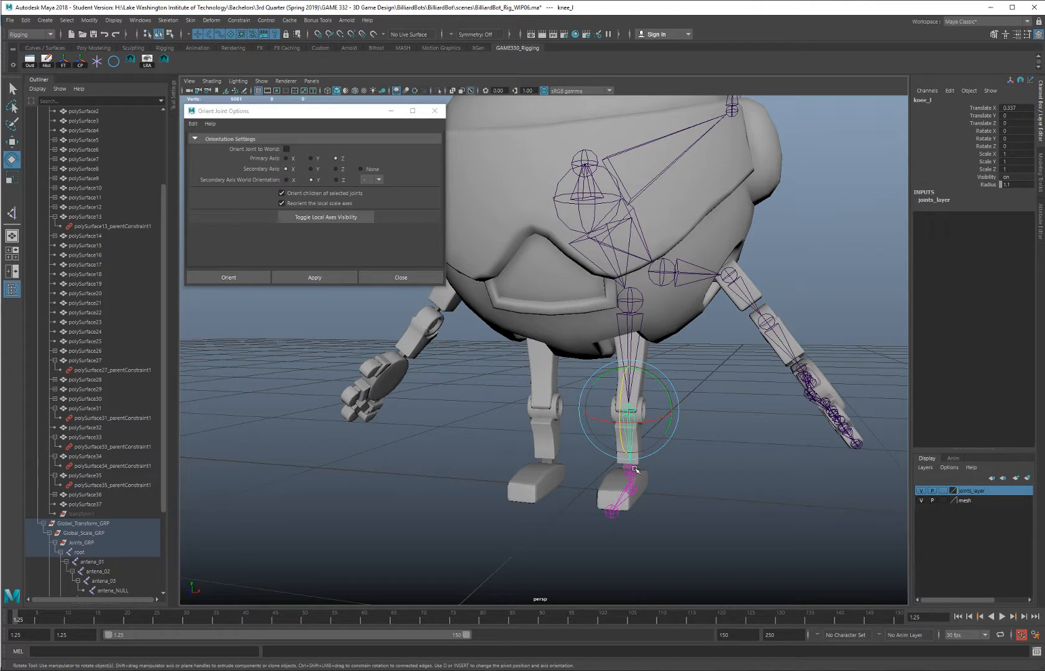
left_click(635, 470)
key("q")
left_click(640, 457)
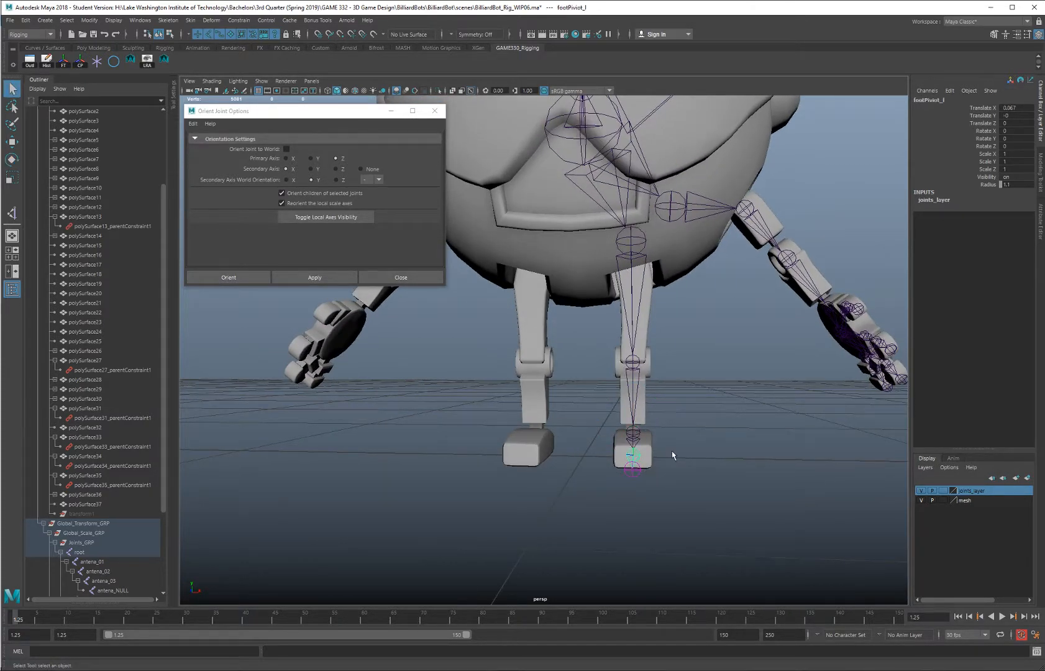
left_click_drag(706, 403, 623, 407, "alt")
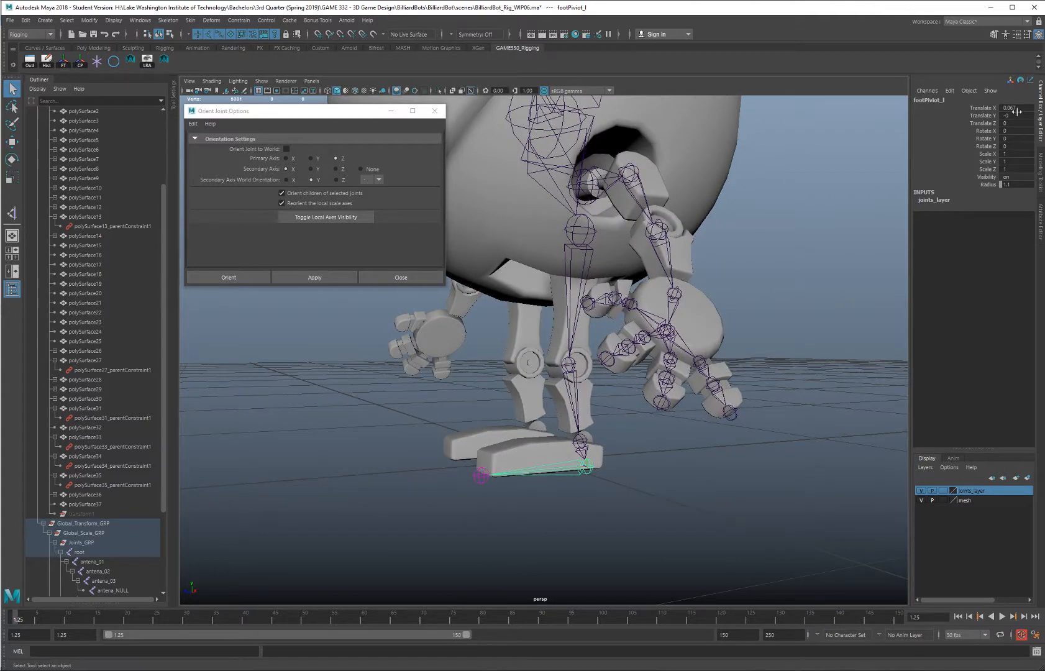
key("Return")
left_click(653, 426)
left_click_drag(653, 427, 613, 414, "alt")
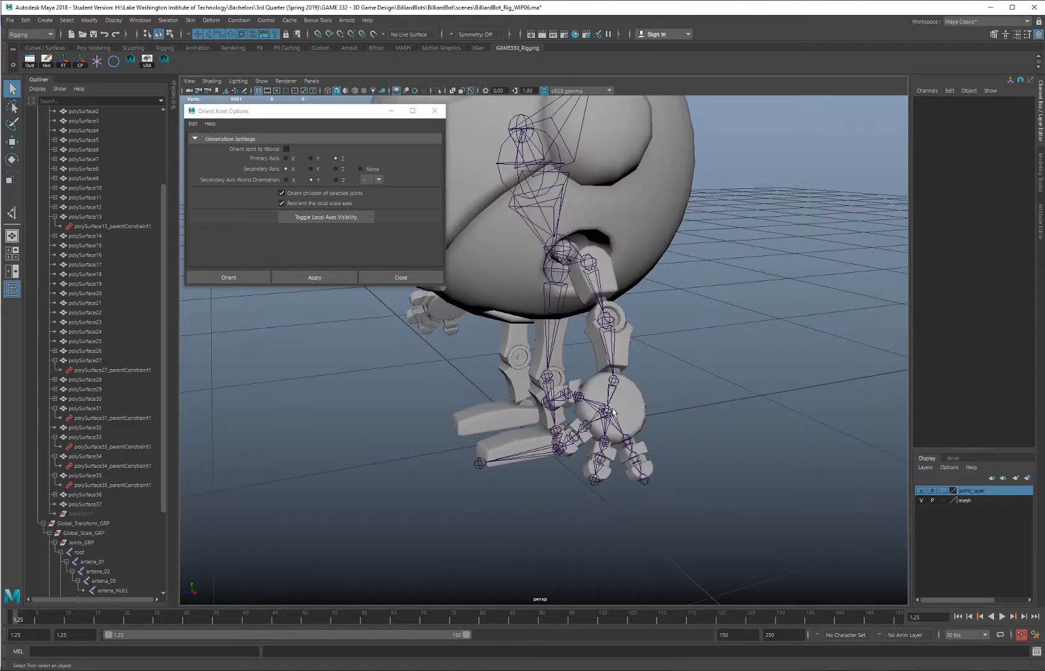
left_click(615, 383)
left_click(614, 382)
right_click_drag(615, 390, 547, 376, "alt")
left_click_drag(547, 376, 663, 371, "alt")
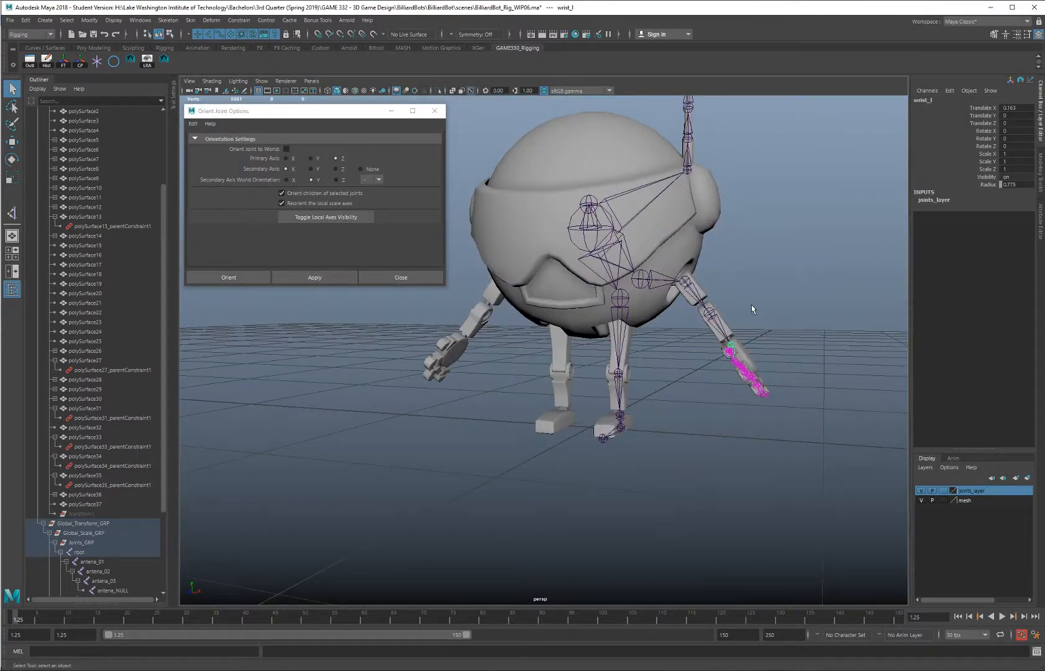
Mirror the left hip joint chain to create the right leg joints
left_click(752, 305)
middle_click_drag(721, 335, 714, 368, "alt")
scroll(700, 369, "up", 1)
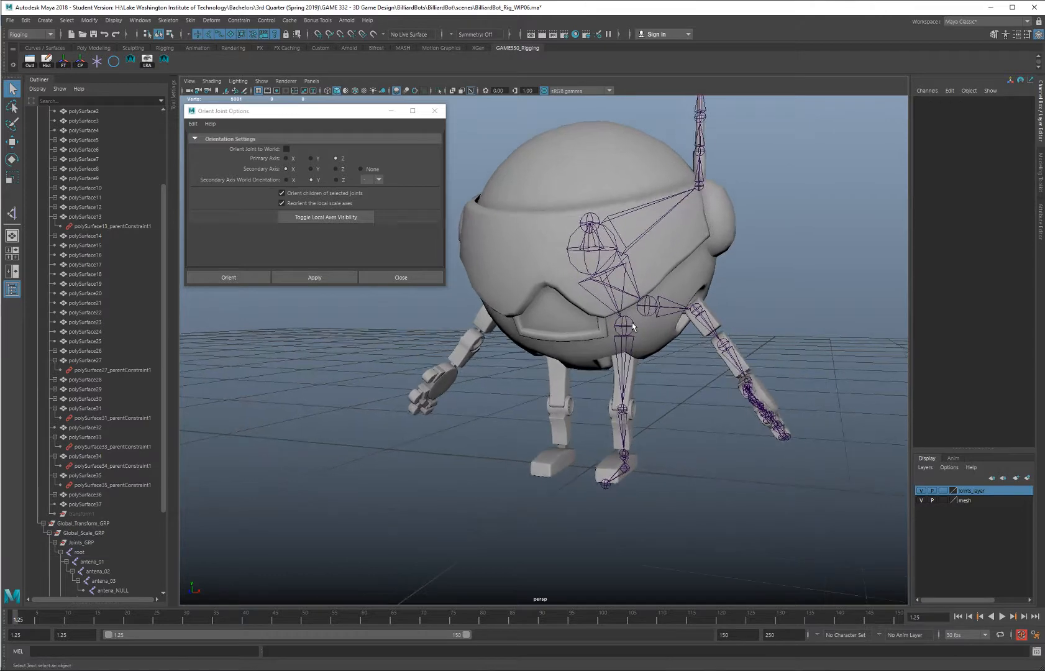
left_click(633, 322)
left_click(196, 20)
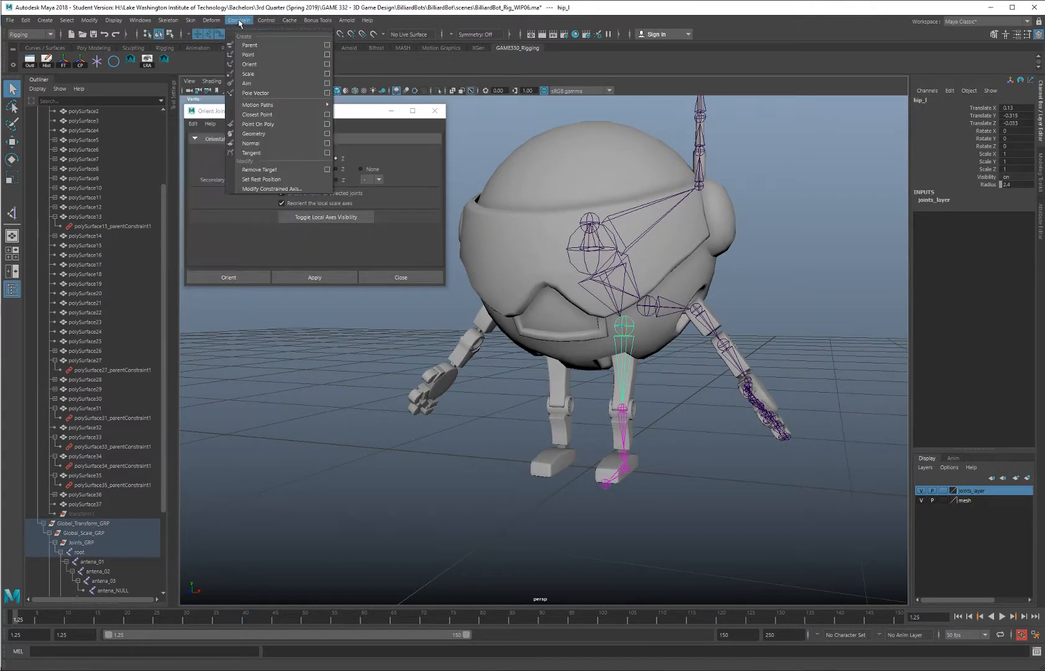
mouse_move(159, 21)
left_click(205, 64)
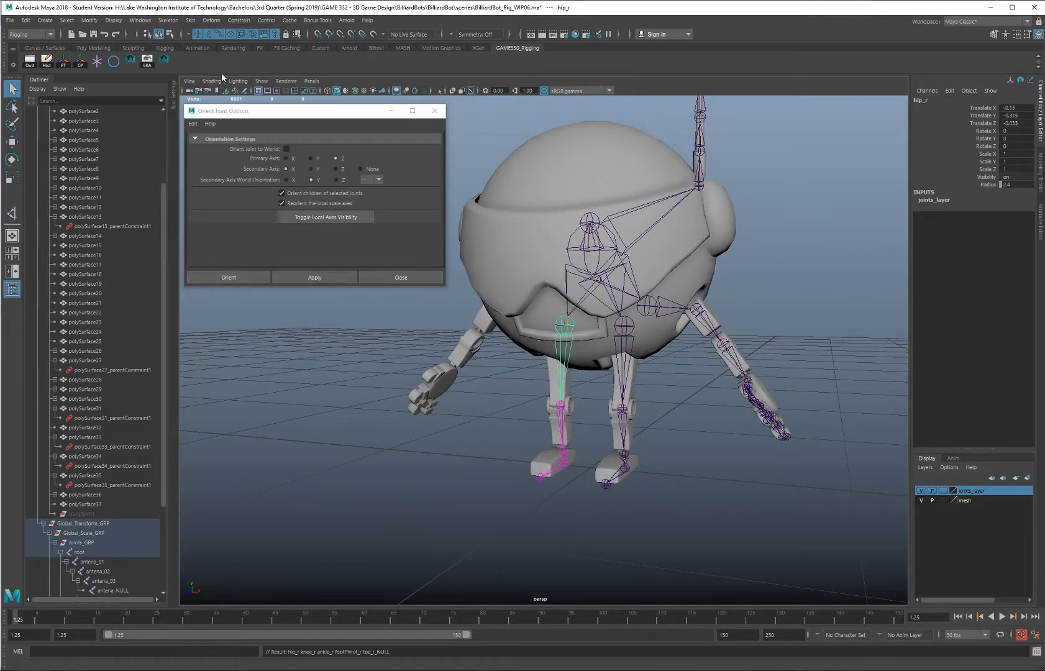
Mirror the left clavicle joint chain to create the right arm joints, and close the Orient Joint options
left_click(648, 307)
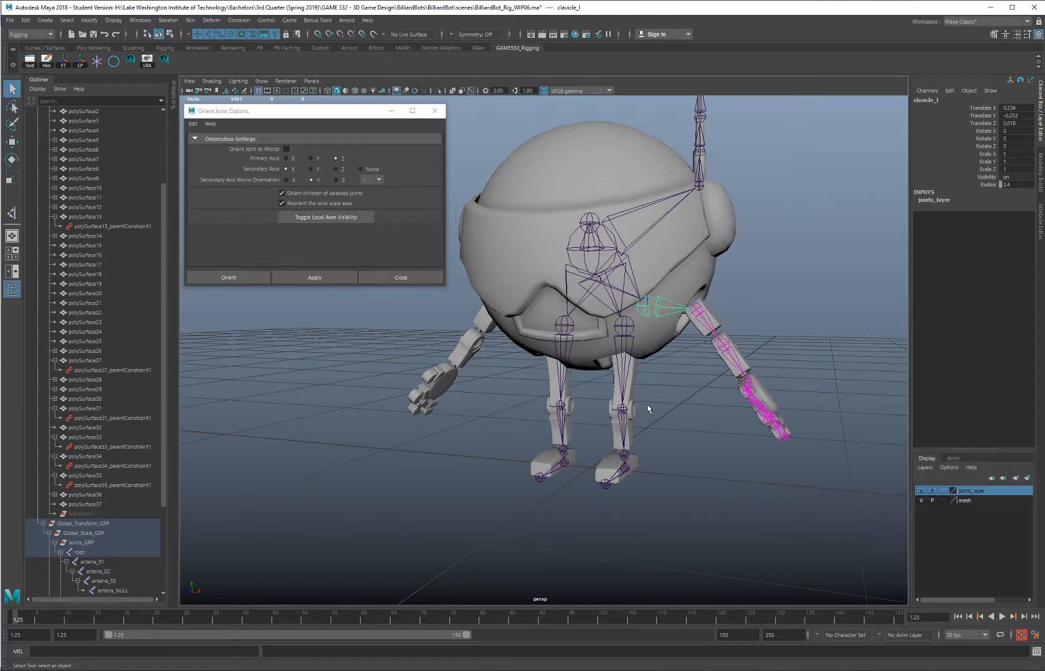
key("g")
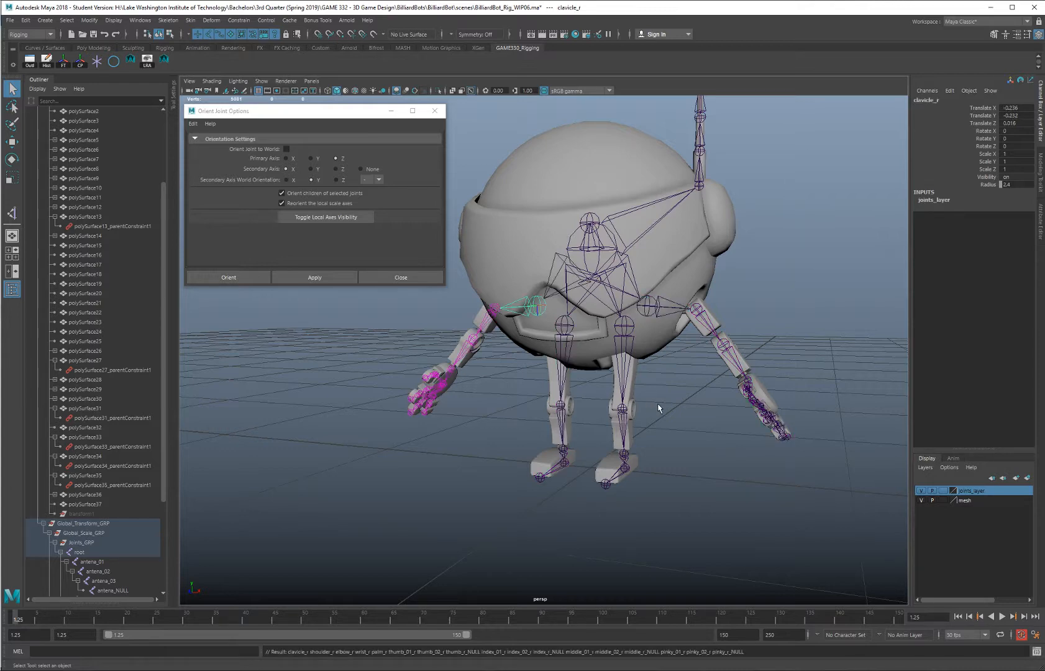
left_click(484, 395)
left_click_drag(485, 396, 581, 408, "alt")
right_click_drag(582, 407, 535, 398, "alt")
left_click_drag(535, 398, 510, 388, "alt")
middle_click_drag(500, 339, 509, 372, "alt")
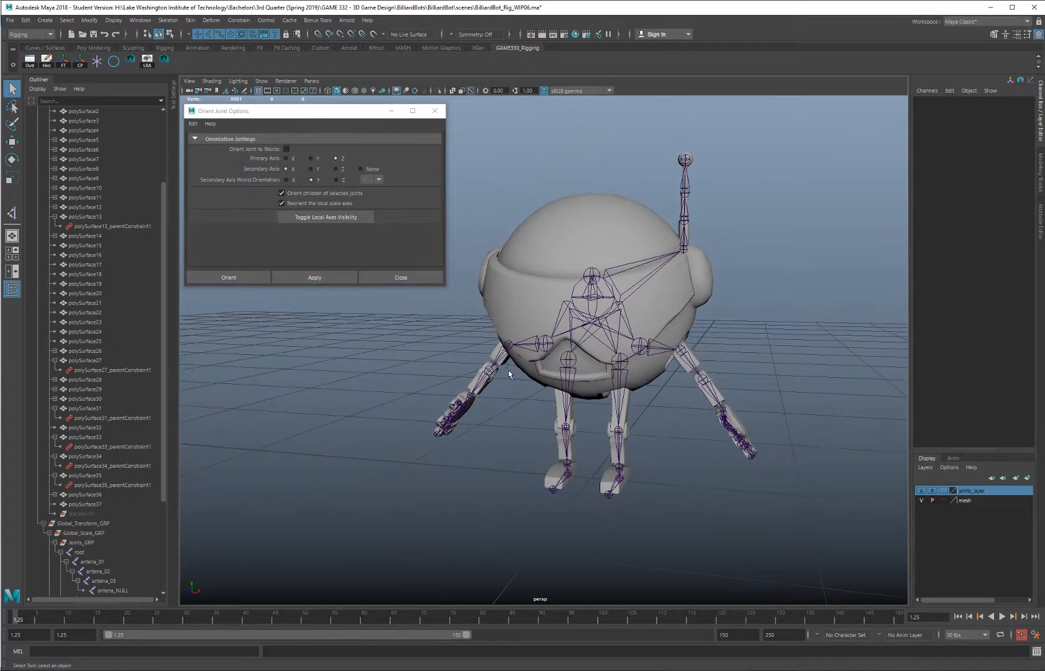
left_click(434, 110)
Test-rotate the visor joint and undo the rotation
left_click_drag(642, 356, 647, 328, "alt")
left_click_drag(614, 235, 617, 285, "alt")
left_click(574, 268)
key("e")
key("ctrl+z")
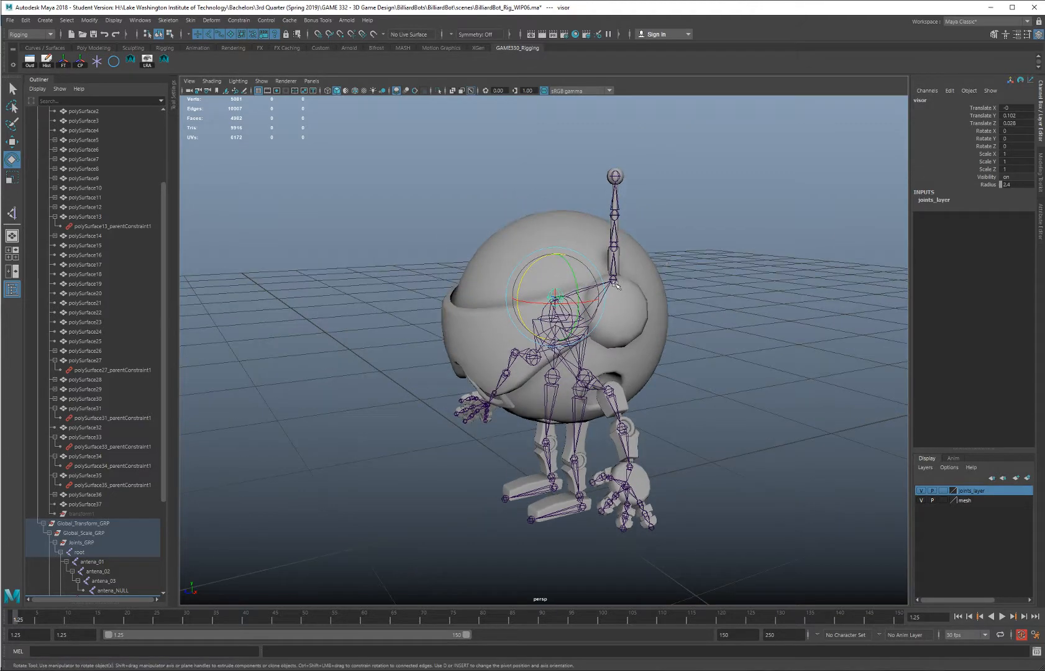
Select the whole antenna joint chain, test-move it, undo the move and clear the selection
left_click(614, 281)
right_click_drag(723, 231, 728, 235, "shift")
right_click(728, 234)
left_click(709, 310)
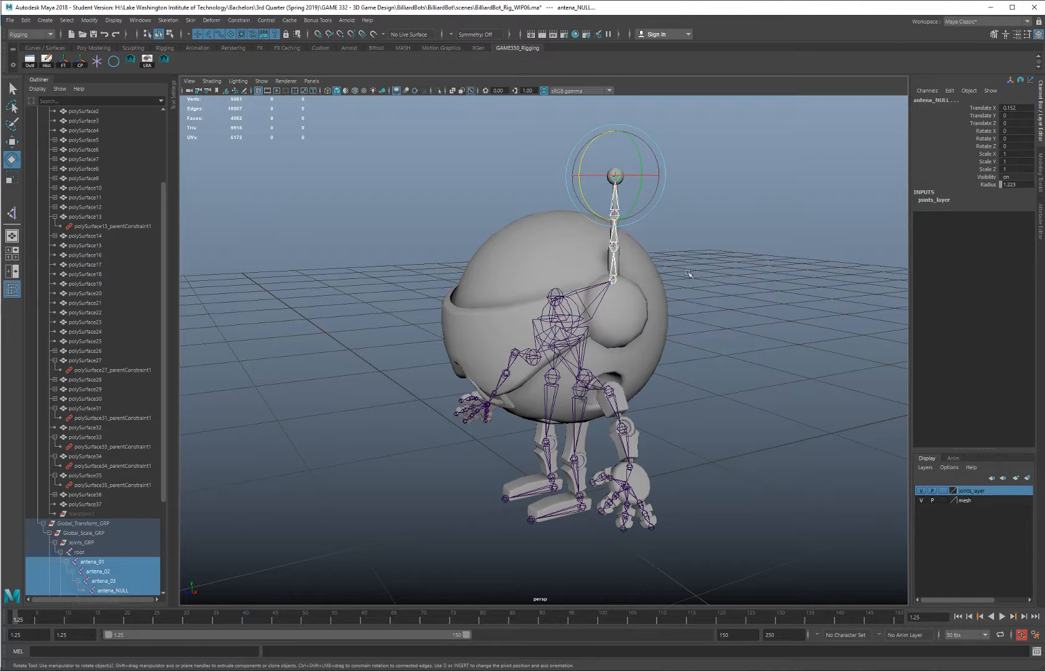
key("w")
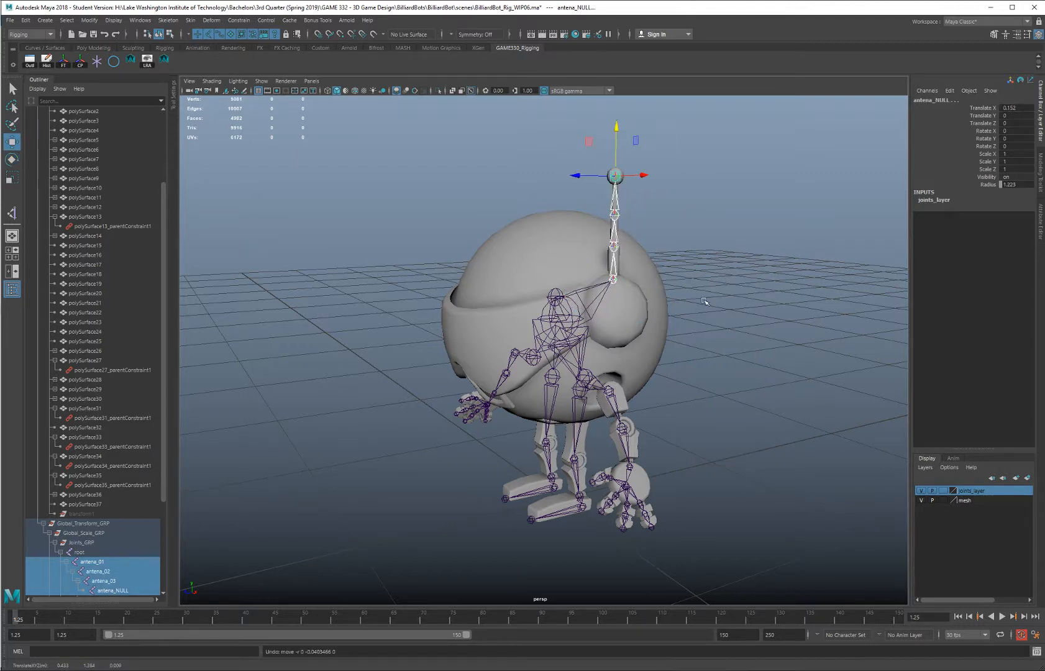
left_click(688, 360)
Test-rotate the left clavicle joint to check that the arm follows, and undo the rotation
left_click_drag(659, 386, 722, 404, "alt")
scroll(601, 371, "up", 3)
left_click(587, 353)
key("f")
key("e")
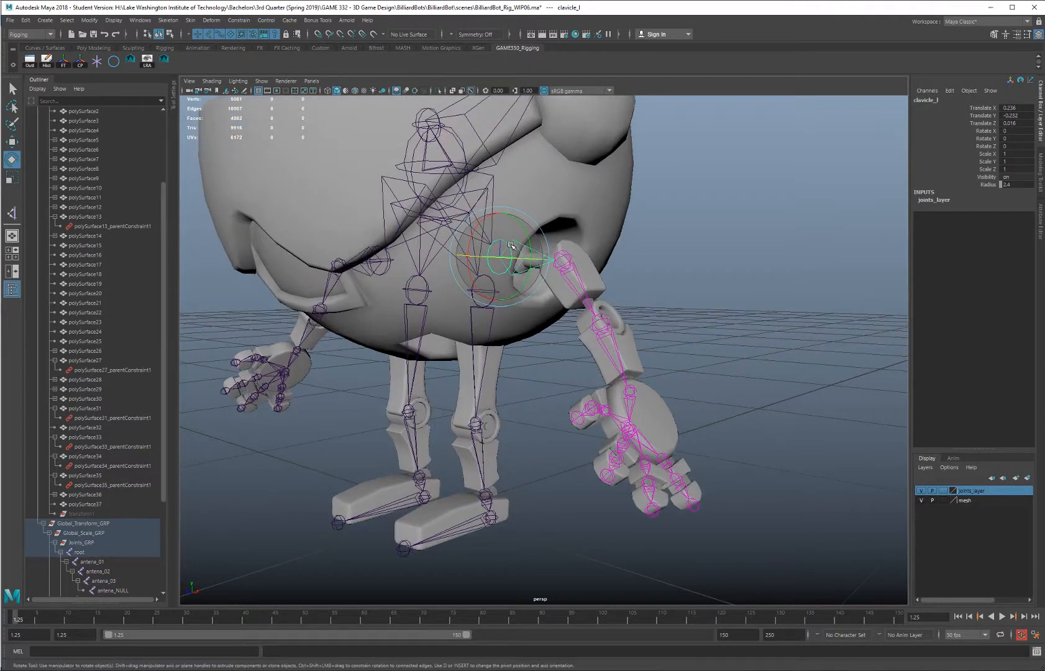
left_click_drag(510, 245, 523, 268)
left_click_drag(634, 268, 568, 269, "alt")
key("ctrl+z")
key("ctrl+z")
key("w")
left_click_drag(475, 321, 637, 248, "alt")
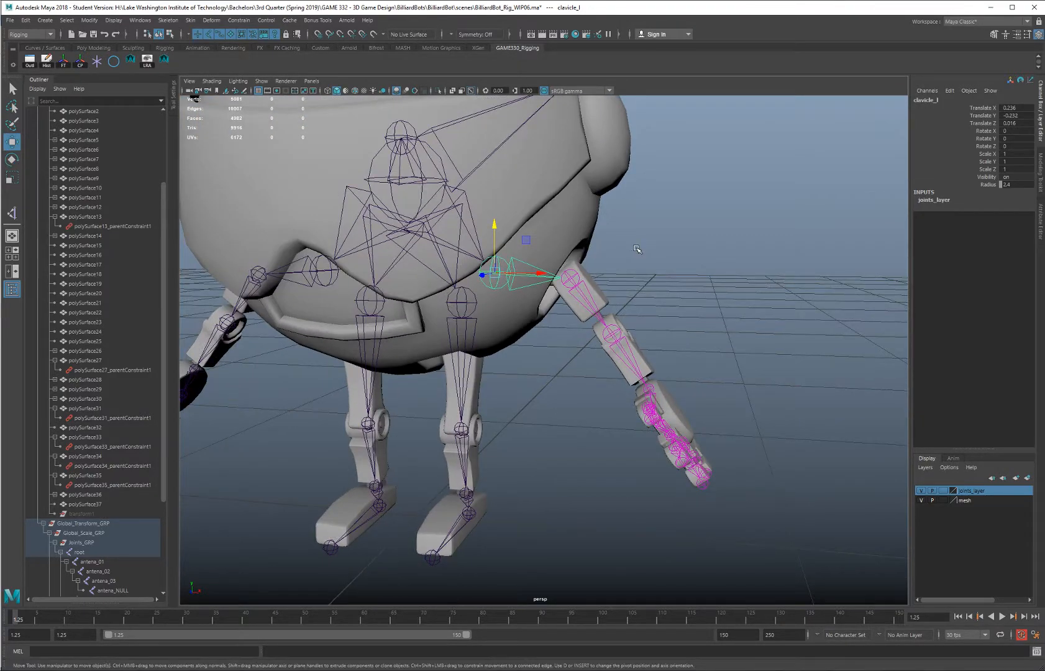
Test-move the left clavicle joint inward and back out, undoing the moves
left_click(637, 249)
left_click(593, 235)
left_click_drag(538, 278, 513, 279)
key("ctrl+z")
left_click_drag(515, 281, 491, 286, "alt")
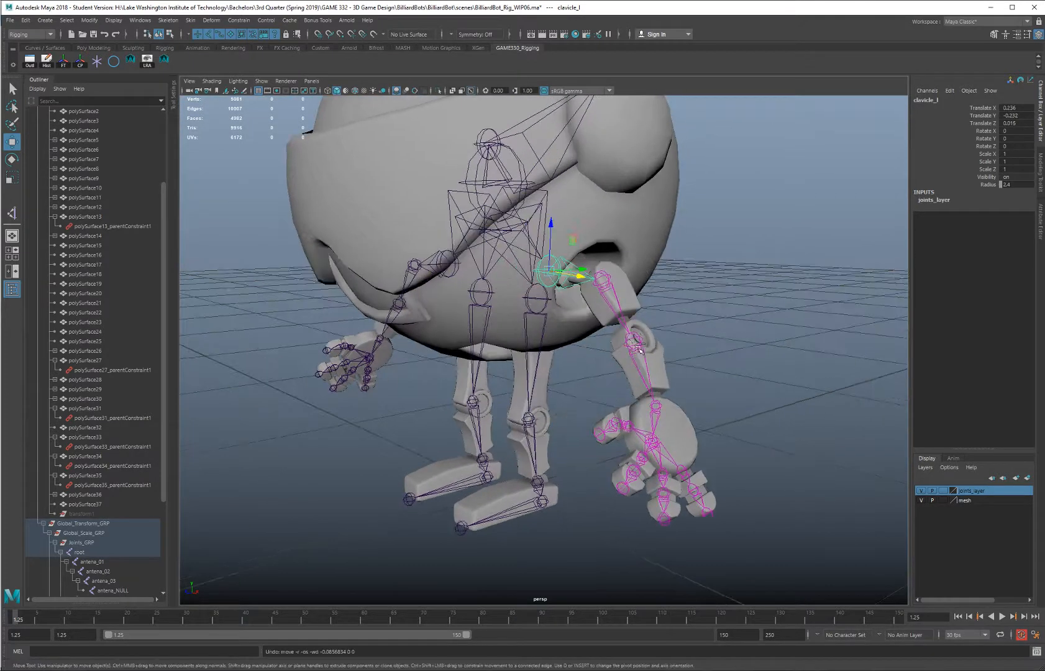
middle_click_drag(762, 392, 620, 395)
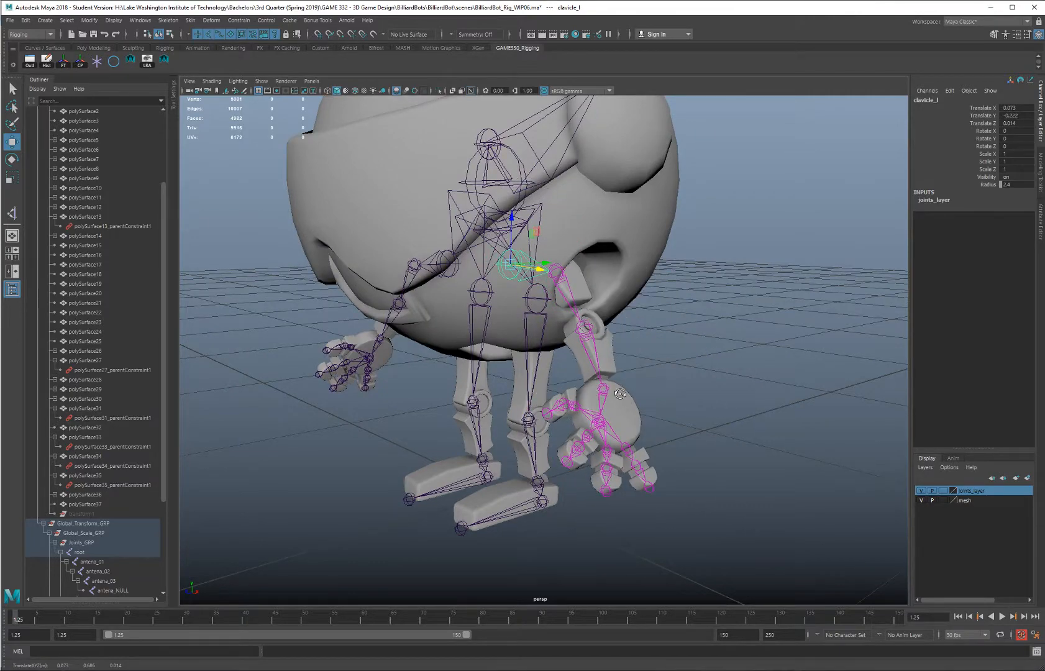
left_click_drag(621, 394, 637, 397, "alt")
middle_click_drag(638, 396, 712, 415)
left_click_drag(712, 415, 718, 388, "alt")
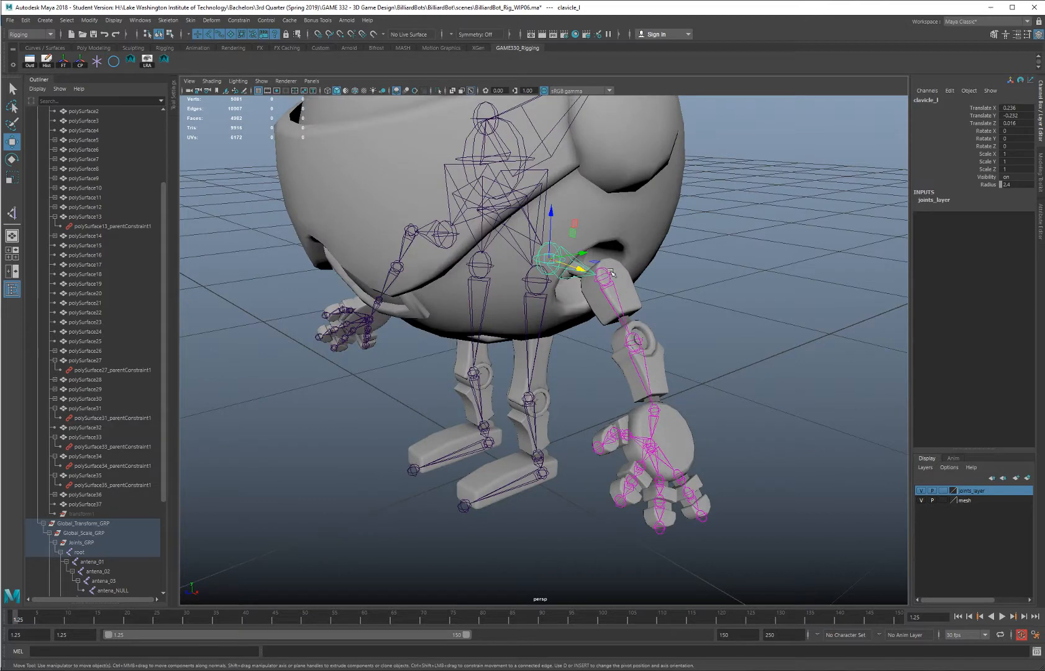
Test-rotate the left shoulder joint and bend the left elbow, undoing each rotation
key("e")
left_click_drag(578, 297, 624, 305)
key("ctrl+z")
left_click_drag(546, 326, 581, 308, "alt")
key("ctrl+z")
left_click_drag(654, 336, 516, 365, "alt")
left_click_drag(516, 366, 791, 399, "alt")
key("ctrl+z")
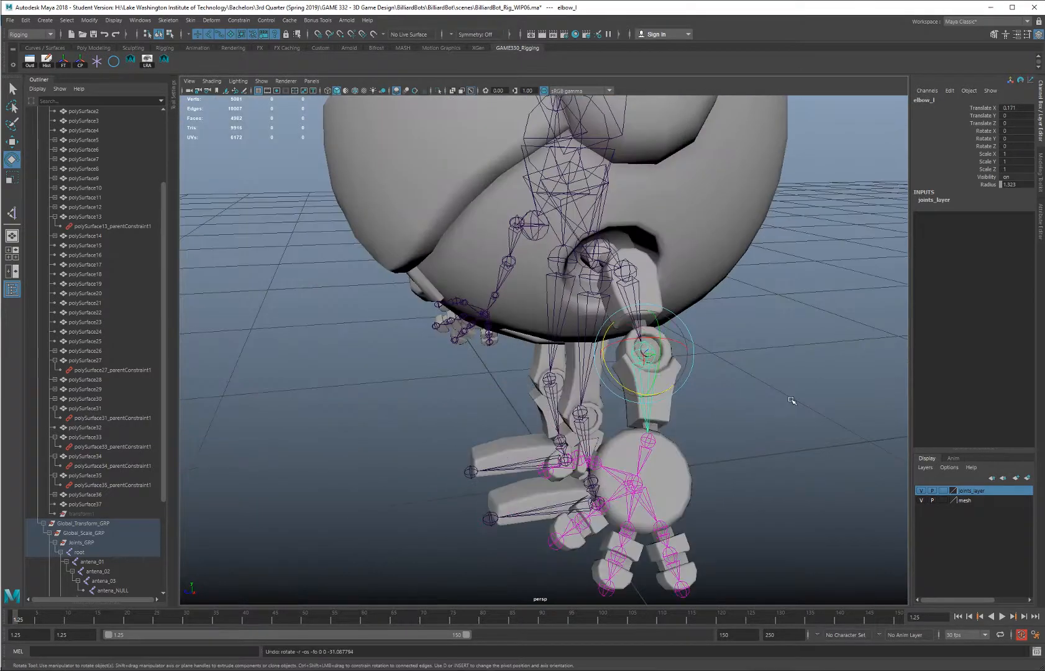
Test-rotate the left elbow joint about its Z and X axes, undoing each rotation
middle_click_drag(791, 399, 773, 426)
key("ctrl+z")
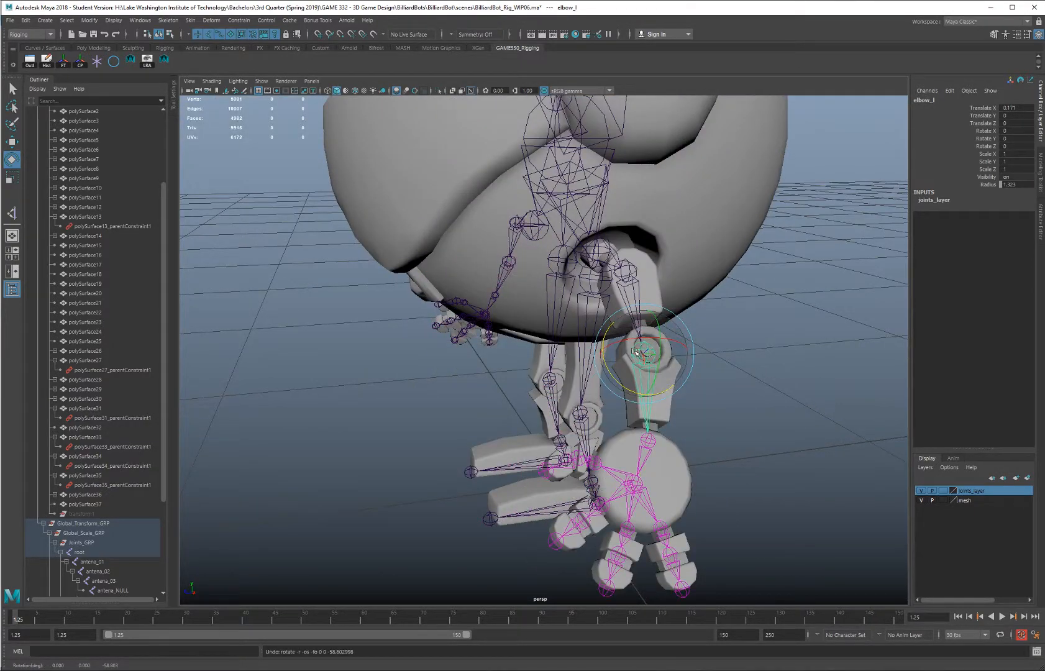
left_click_drag(652, 338, 731, 343)
key("ctrl+z")
left_click(628, 415)
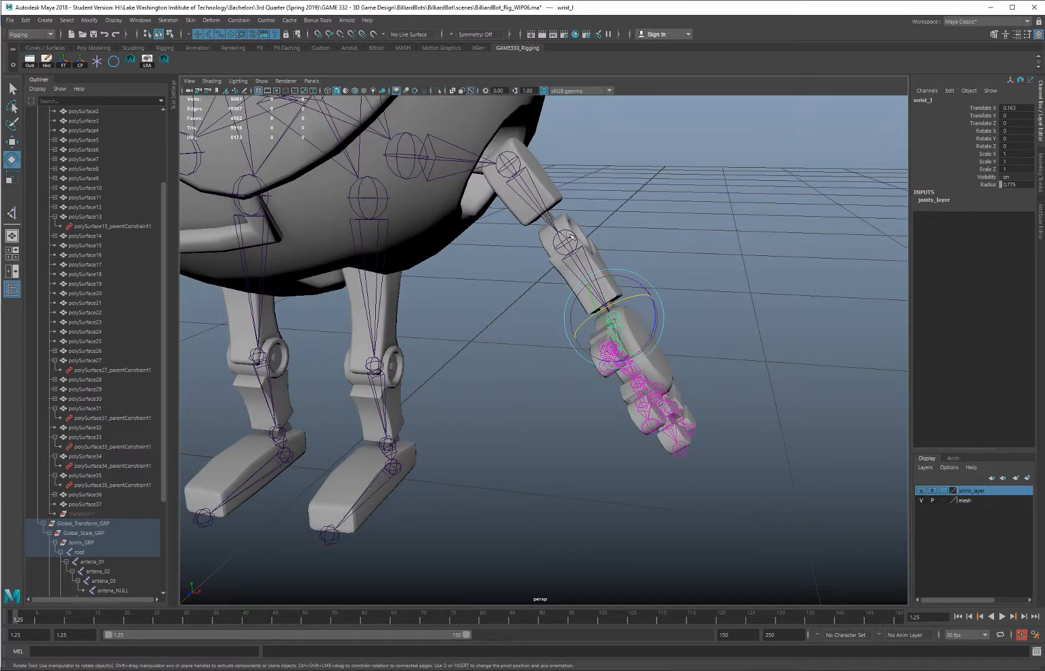
left_click_drag(566, 231, 563, 235)
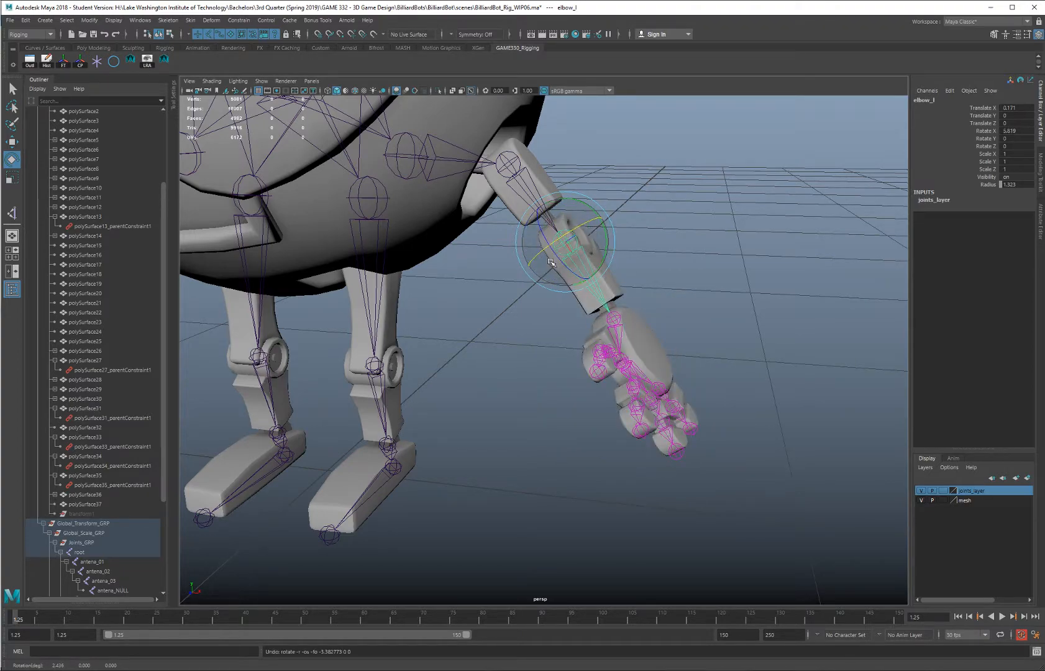
left_click_drag(561, 248, 560, 215, "alt")
Test-rotate the left wrist joint to check the hand, and undo the rotation
left_click_drag(583, 301, 614, 368, "alt")
left_click(580, 300)
key("ctrl+z")
key("ctrl+z")
left_click_drag(612, 292, 581, 366)
key("ctrl+z")
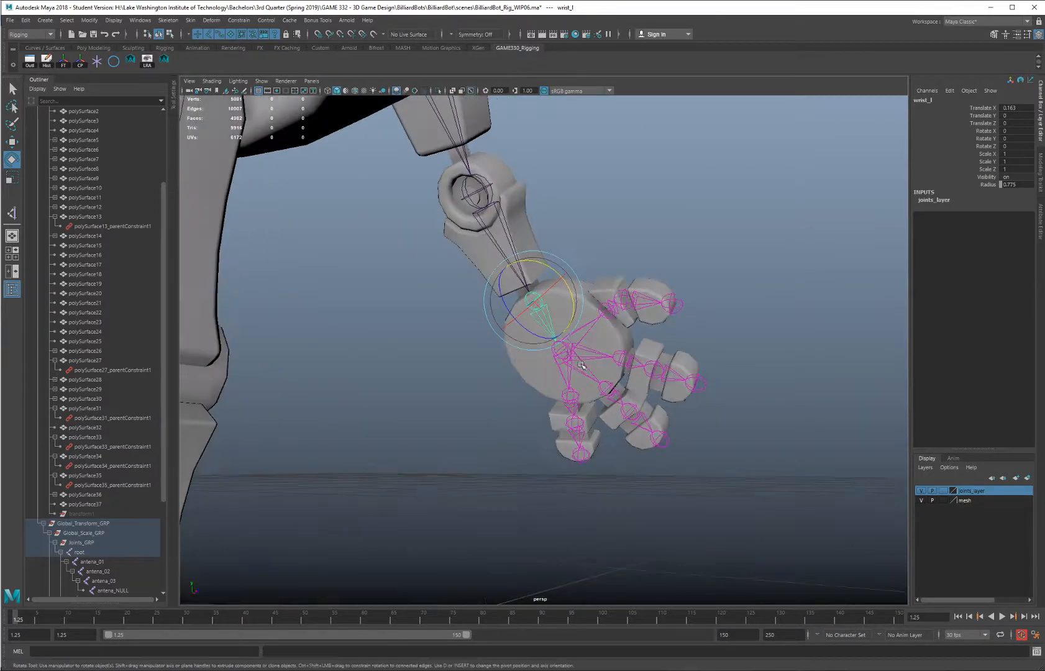
Select all finger joints under the left palm and curl them together to about -55° in Z
right_click(394, 372, "shift")
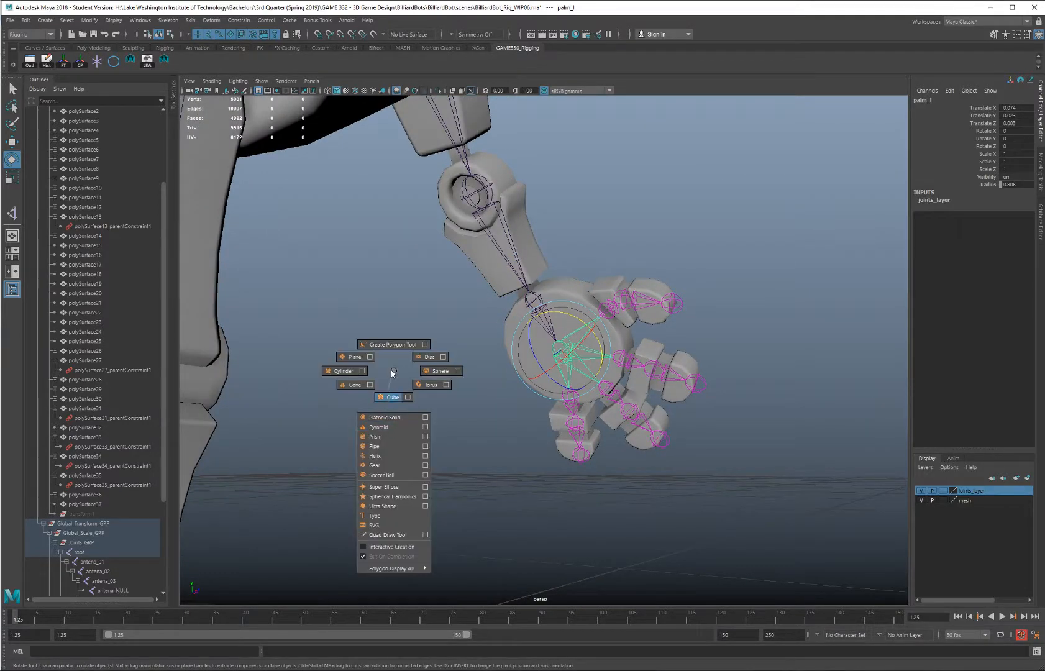
right_click_drag(426, 340, 427, 427)
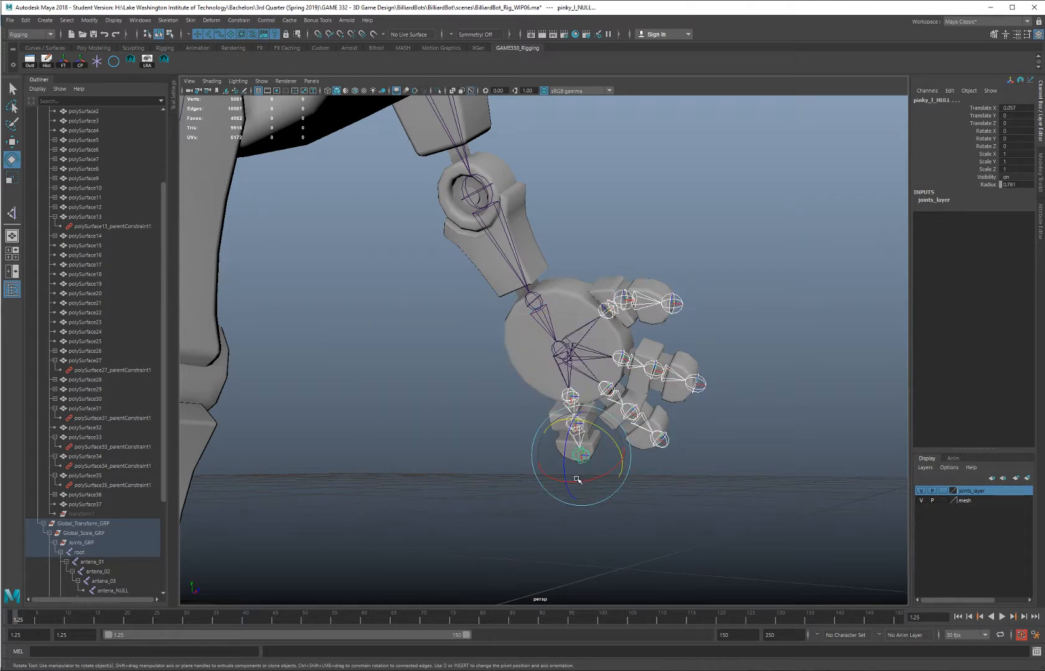
left_click_drag(566, 474, 579, 431)
left_click_drag(580, 431, 489, 358, "alt")
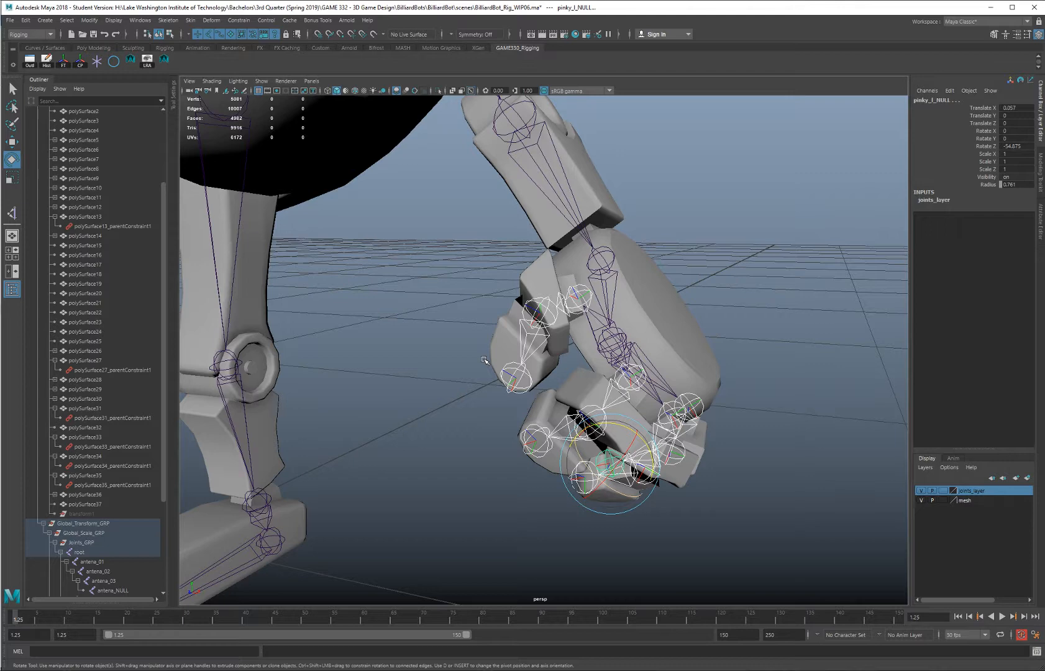
Examine the curled left finger meshes up close and relax the finger joints to about -28° in Z
scroll(602, 297, "up", 6)
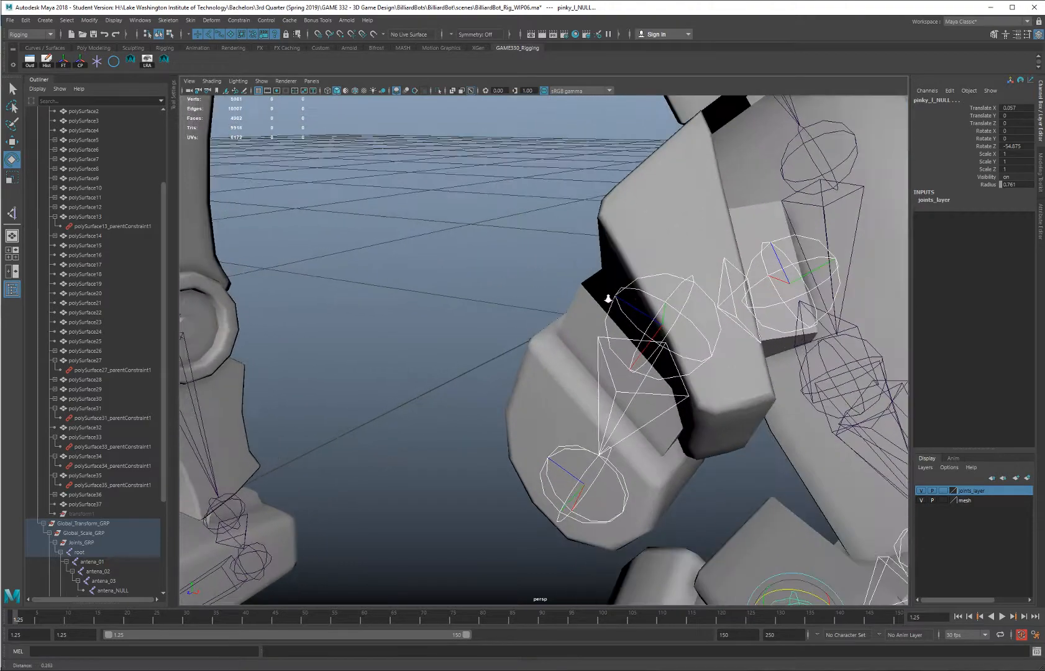
left_click_drag(614, 293, 555, 236, "alt")
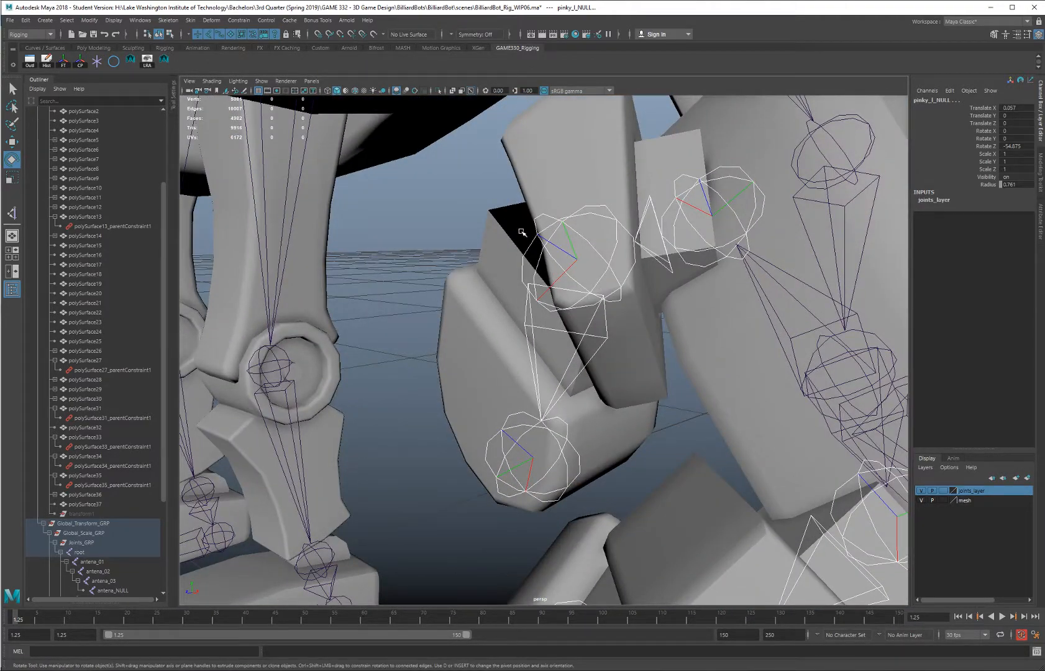
scroll(555, 272, "down", 7)
left_click_drag(647, 360, 508, 341, "alt")
mouse_move(623, 424)
left_mouse_down()
mouse_move(616, 389)
mouse_move(617, 404)
left_mouse_up()
left_click_drag(524, 315, 593, 330, "alt")
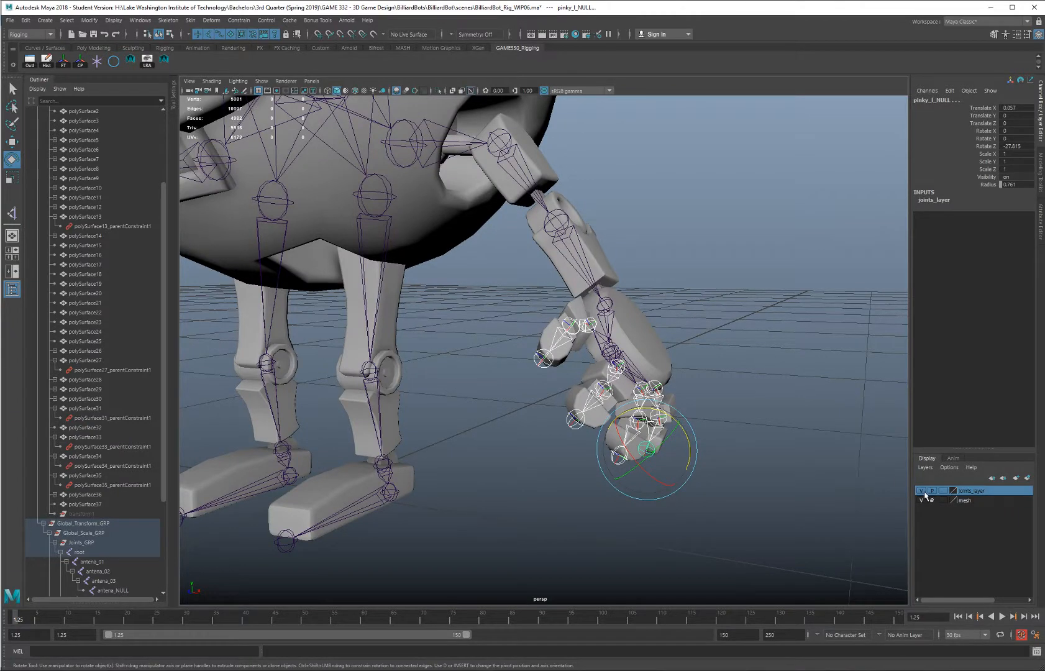
Hide the joints layer and test different curls of the left fingers while checking the bare meshes
left_click(922, 491)
left_click_drag(906, 488, 753, 393, "alt")
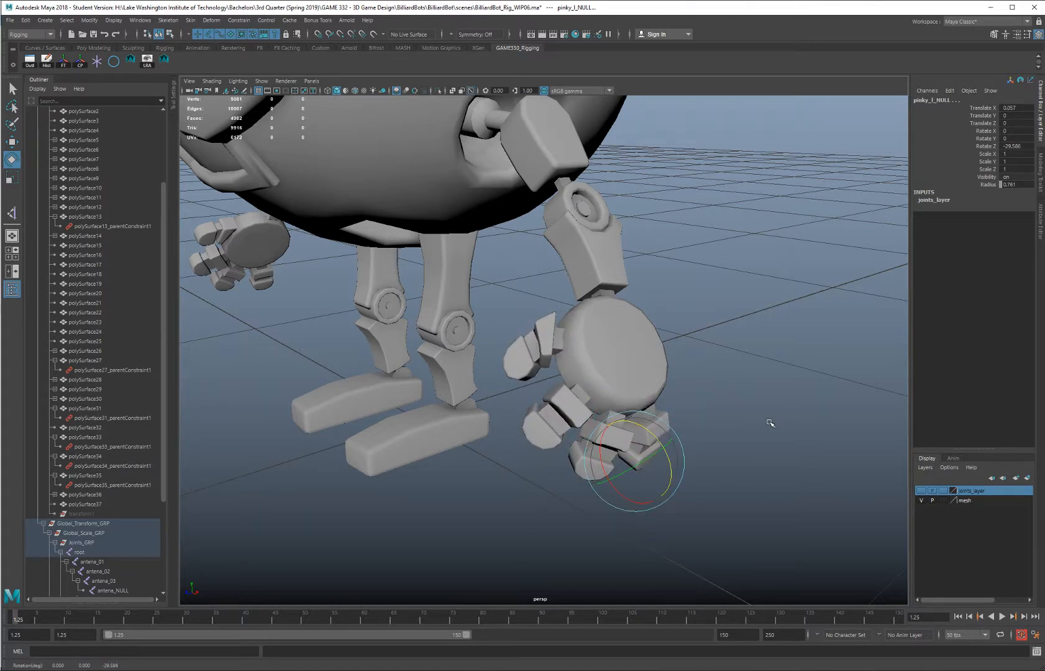
left_click_drag(727, 329, 703, 359, "alt")
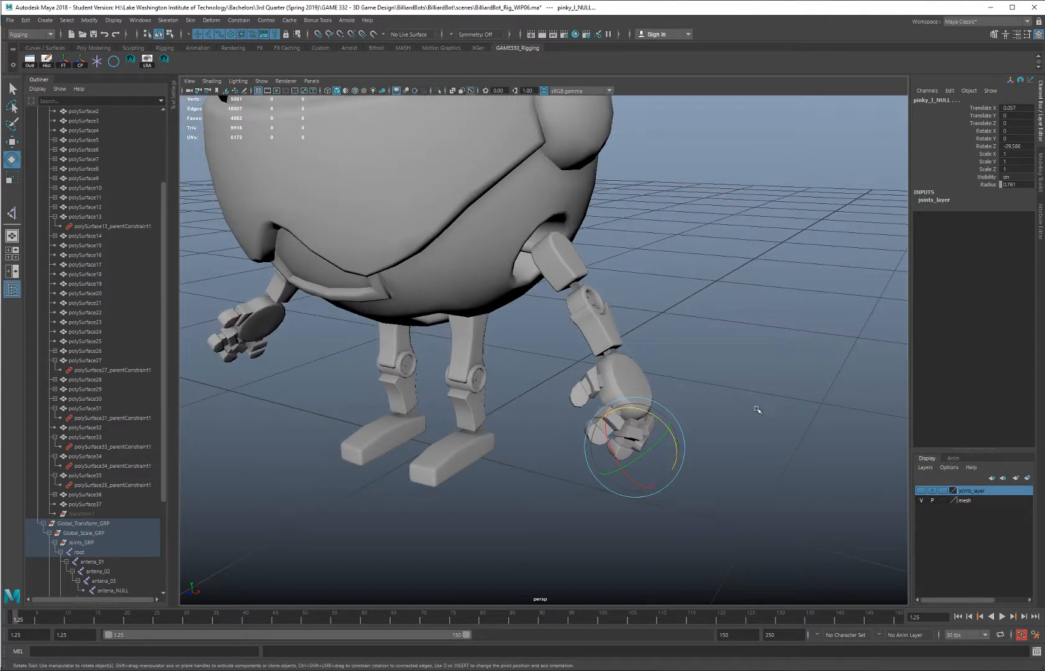
mouse_move(757, 409)
middle_mouse_down()
mouse_move(738, 388)
mouse_move(756, 402)
middle_mouse_up()
left_click_drag(756, 402, 742, 427, "alt")
middle_click_drag(742, 427, 759, 453)
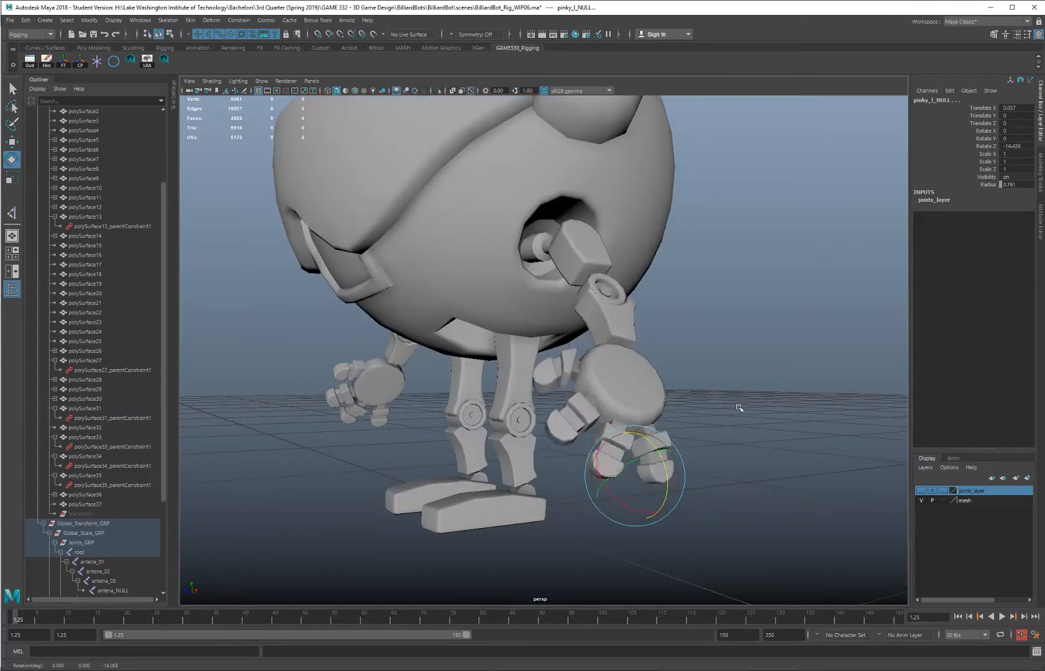
left_click_drag(736, 330, 788, 286, "alt")
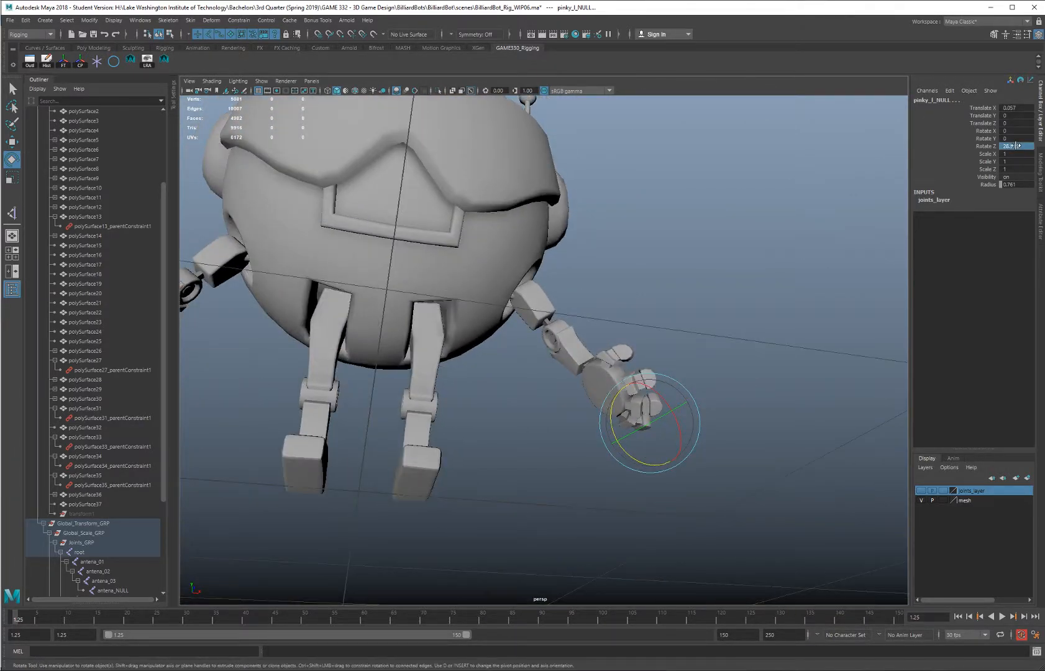
Reset the left finger joints' rotation and show the joints layer again
key("Return")
left_click(705, 253)
left_click_drag(702, 256, 682, 380, "alt")
left_click(921, 491)
middle_click_drag(601, 338, 565, 351, "alt")
right_click_drag(565, 351, 689, 412, "alt")
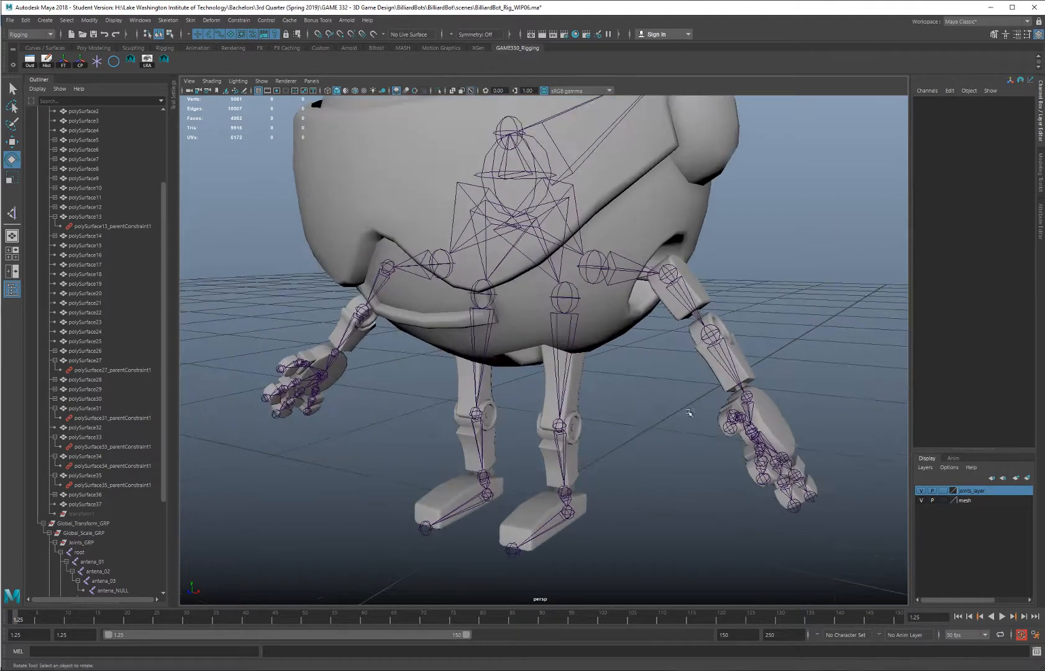
Select the left hip joint's whole hierarchy and test-rotate all its joints to about 95° in Z
left_click(574, 300)
right_click(658, 415, "shift")
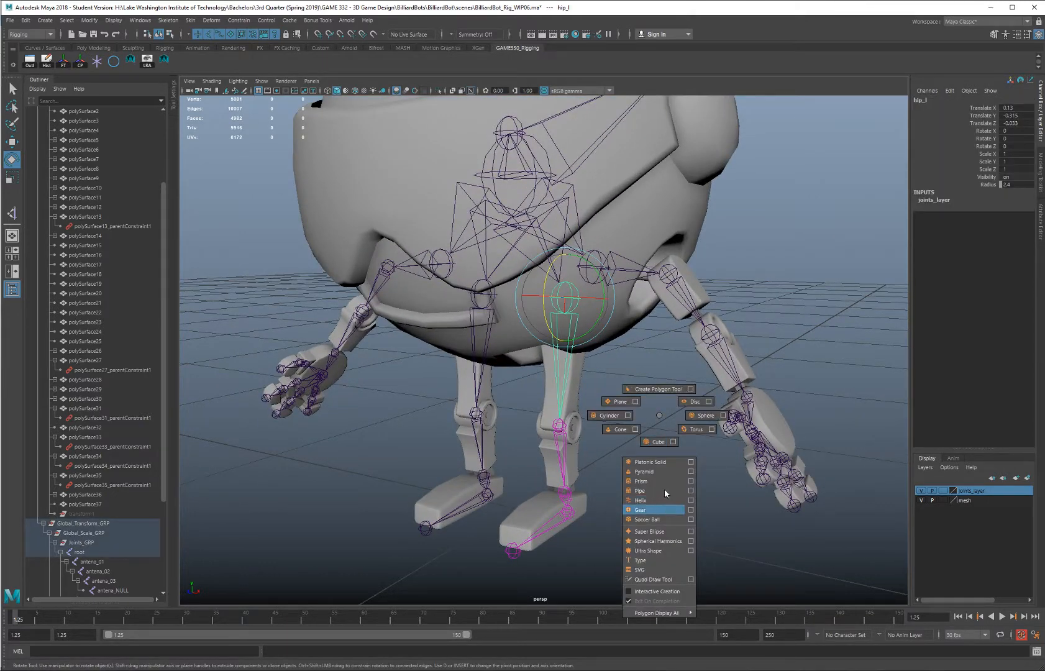
right_click_drag(660, 416, 663, 504)
left_click_drag(623, 395, 589, 290, "alt")
left_click_drag(654, 489, 556, 458, "alt")
left_click_drag(647, 404, 422, 346, "alt")
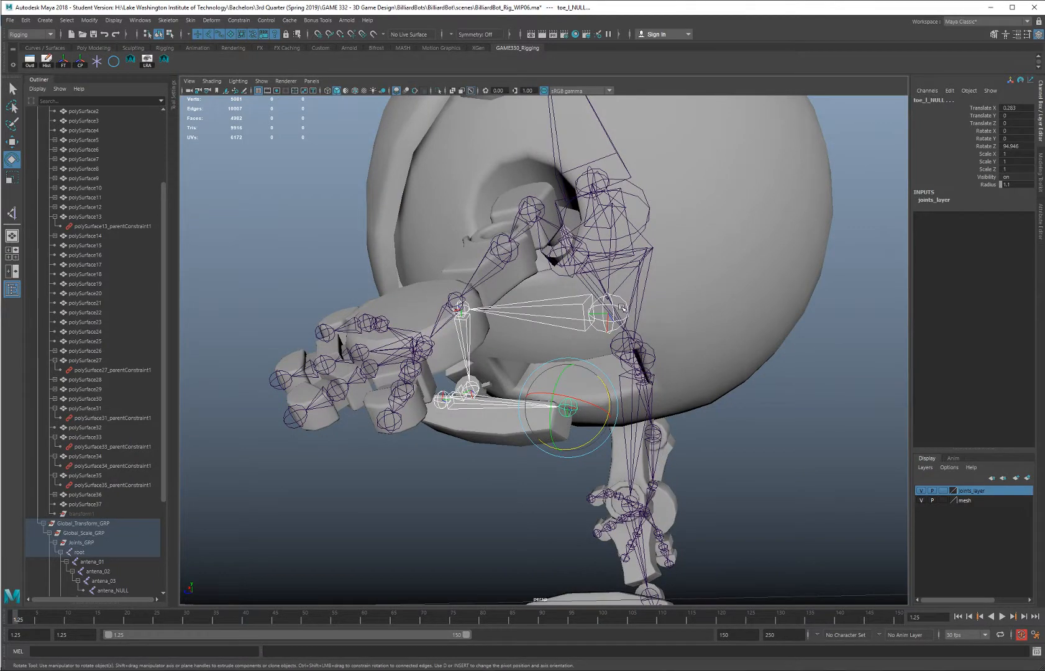
Adjust the left leg's test pose by rotating the hip to about 112° and the knee to about 123° in Z
left_click(622, 308)
left_click_drag(650, 335, 625, 321)
middle_click_drag(624, 314, 641, 331, "alt")
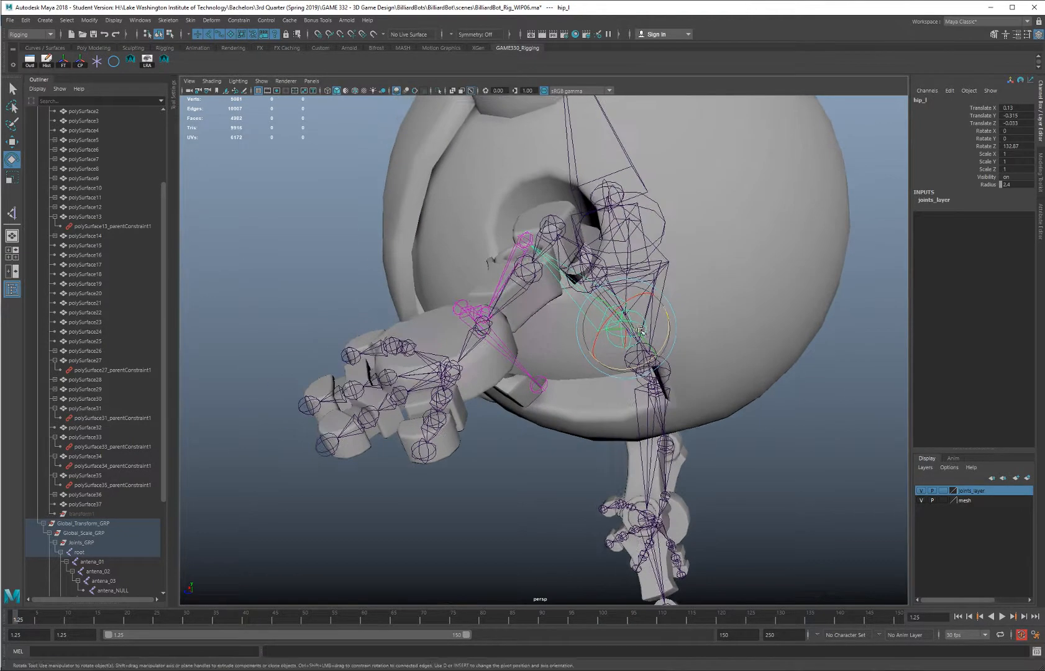
left_click_drag(641, 331, 624, 312, "alt")
left_click(517, 173)
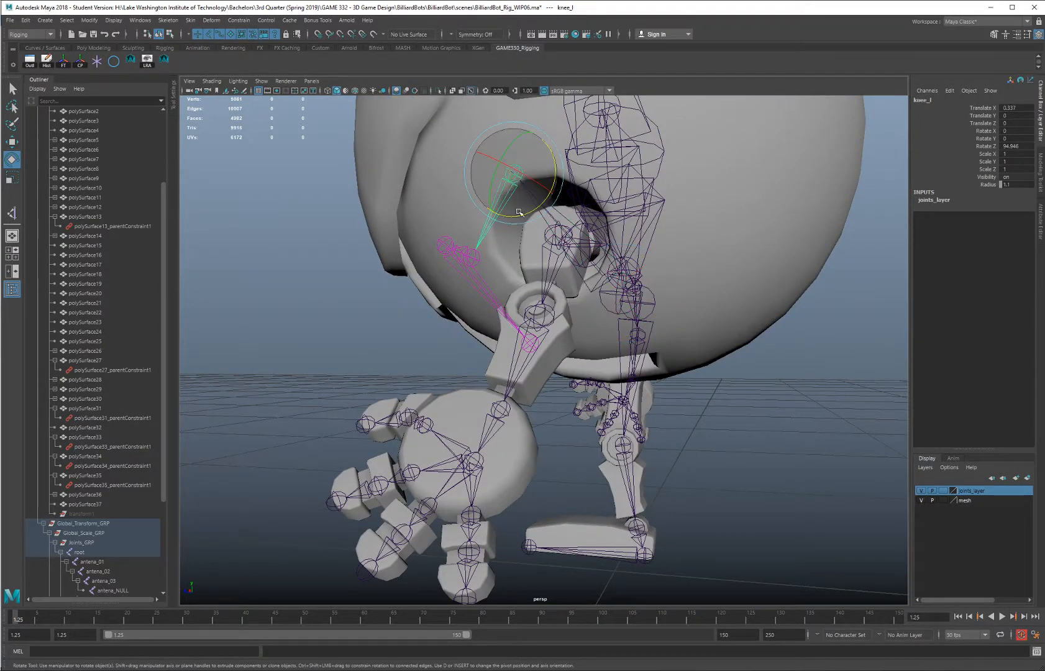
left_click_drag(519, 212, 545, 211)
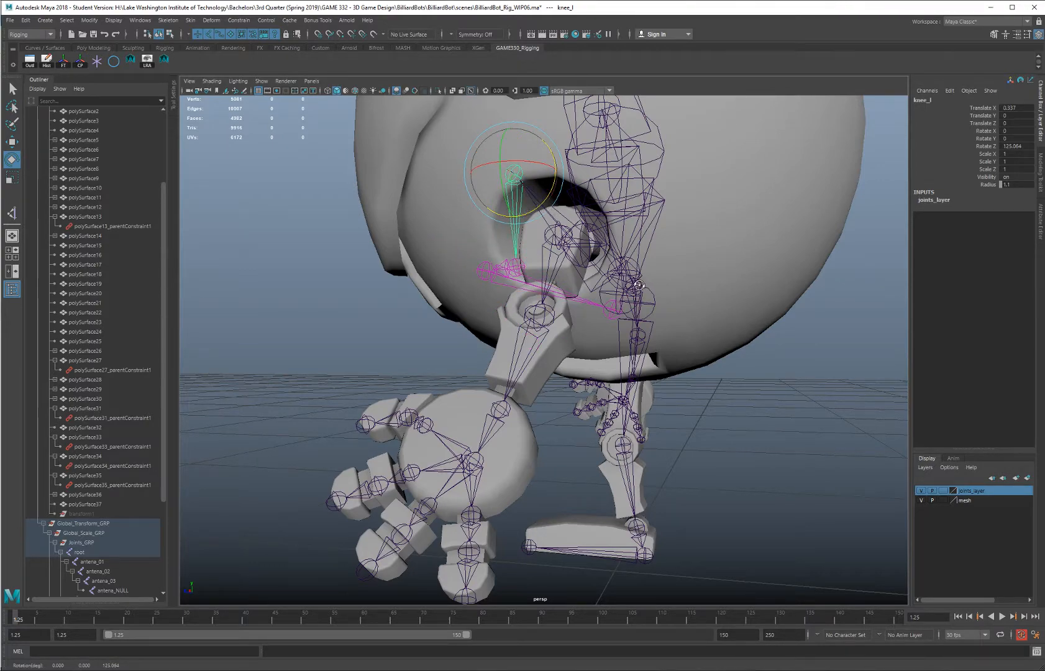
left_click_drag(639, 286, 689, 266, "alt")
left_click(666, 290)
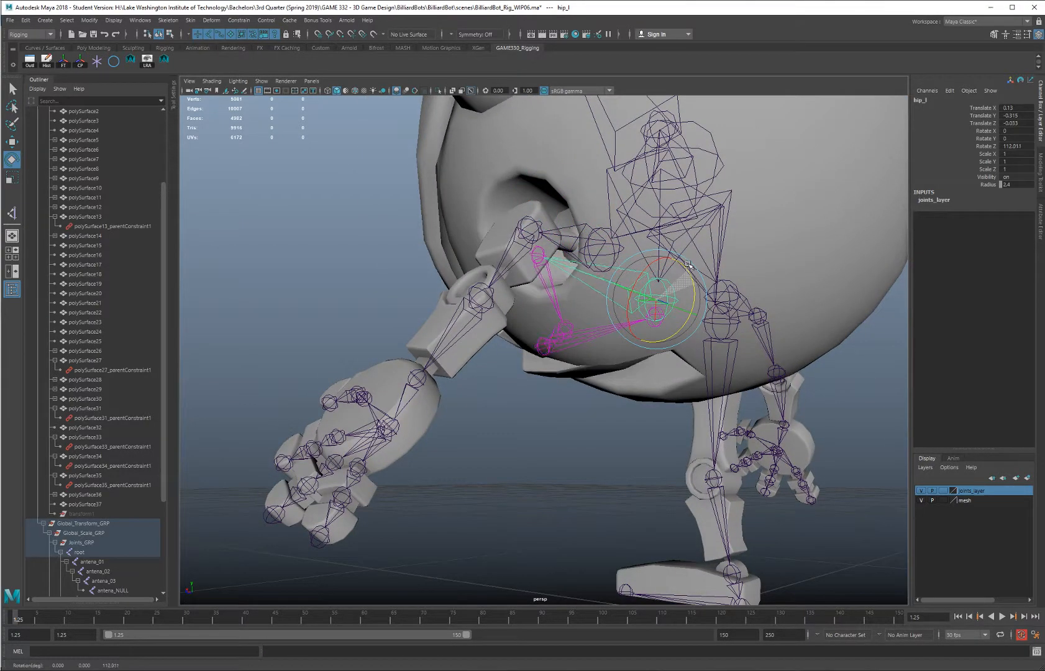
Test-rotate the left ankle and hip joints, and undo the last rotations
left_click(574, 328)
left_click_drag(598, 324, 614, 307)
left_click(583, 394)
mouse_move(600, 391)
left_mouse_down("alt")
mouse_move(602, 408)
mouse_move(585, 394)
left_mouse_up("alt")
left_click(440, 329)
left_click_drag(467, 350, 477, 348)
left_click_drag(499, 345, 542, 336, "alt")
left_click_drag(424, 300, 432, 315)
left_click_drag(470, 349, 534, 339, "alt")
scroll(586, 345, "down", 3)
key("ctrl+z")
key("ctrl+z")
key("ctrl+z")
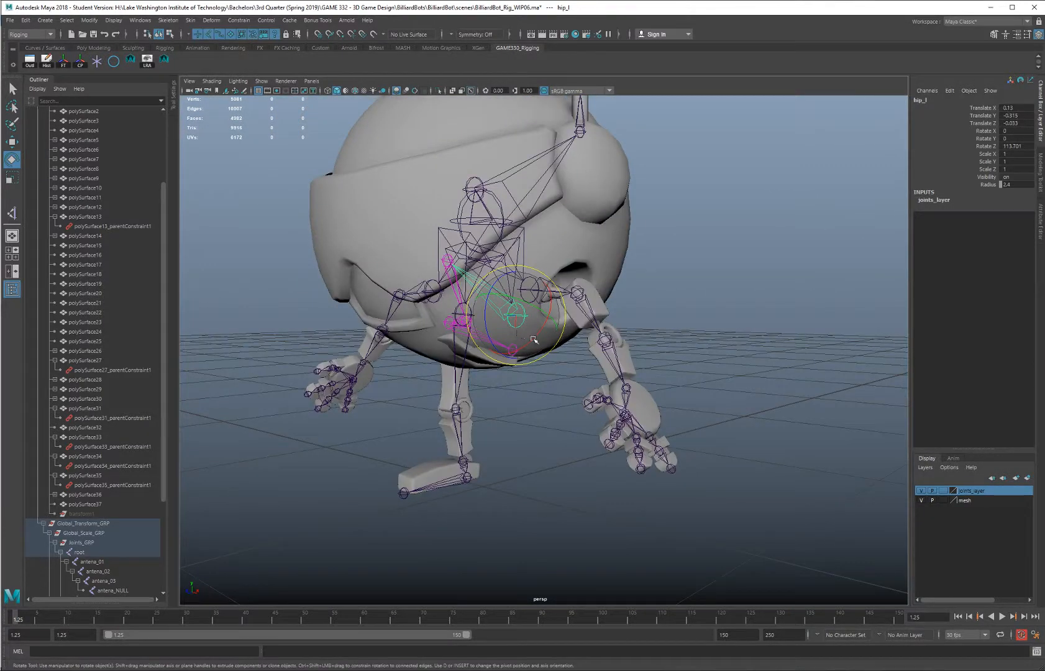
Select the whole left leg joint hierarchy and reset its rotations
right_click_drag(524, 392, 530, 479)
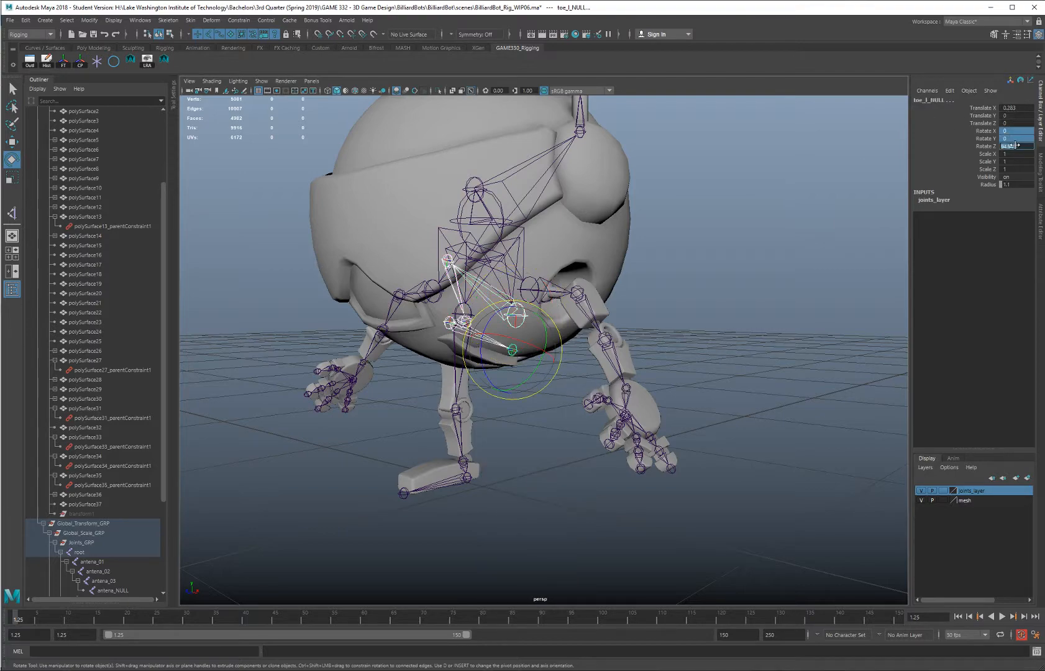
left_click(769, 271)
left_click_drag(769, 270, 450, 307, "alt")
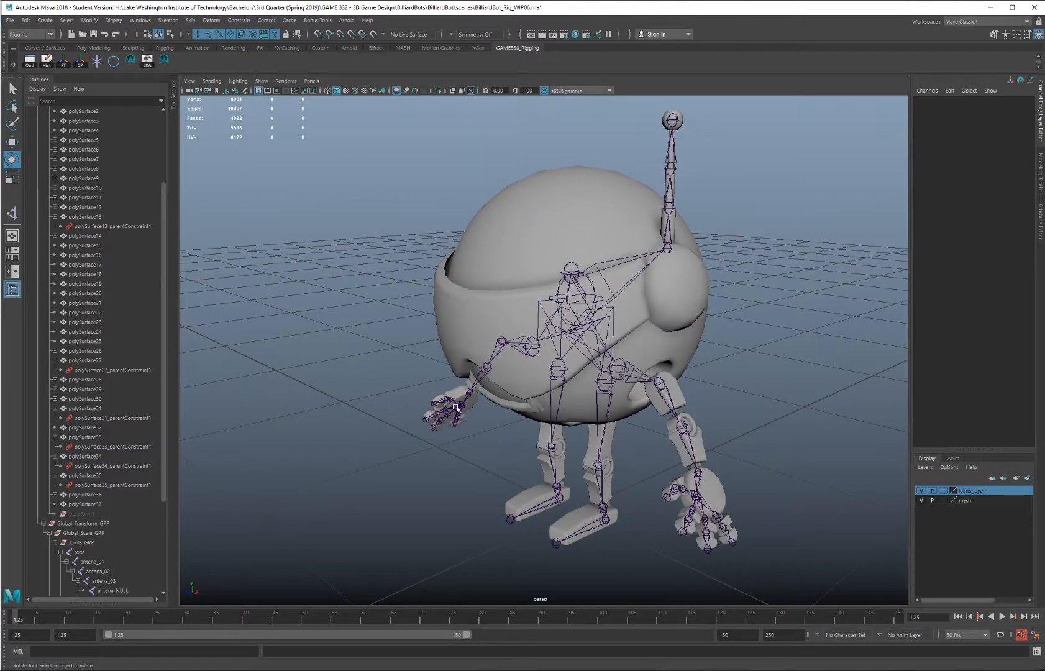
Test-rotate the root joint to check that the whole body follows, and undo the rotations
left_click_drag(456, 408, 466, 384, "alt")
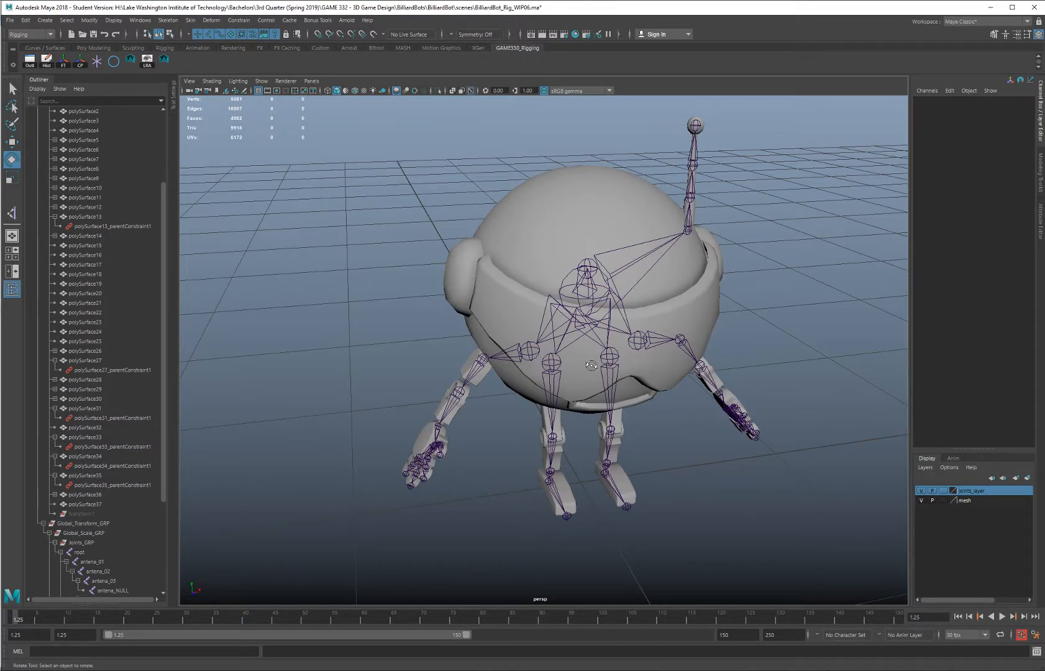
left_click_drag(591, 366, 578, 335, "alt")
left_click(572, 284)
left_click_drag(626, 306, 587, 263)
key("ctrl+z")
key("ctrl+z")
key("ctrl+z")
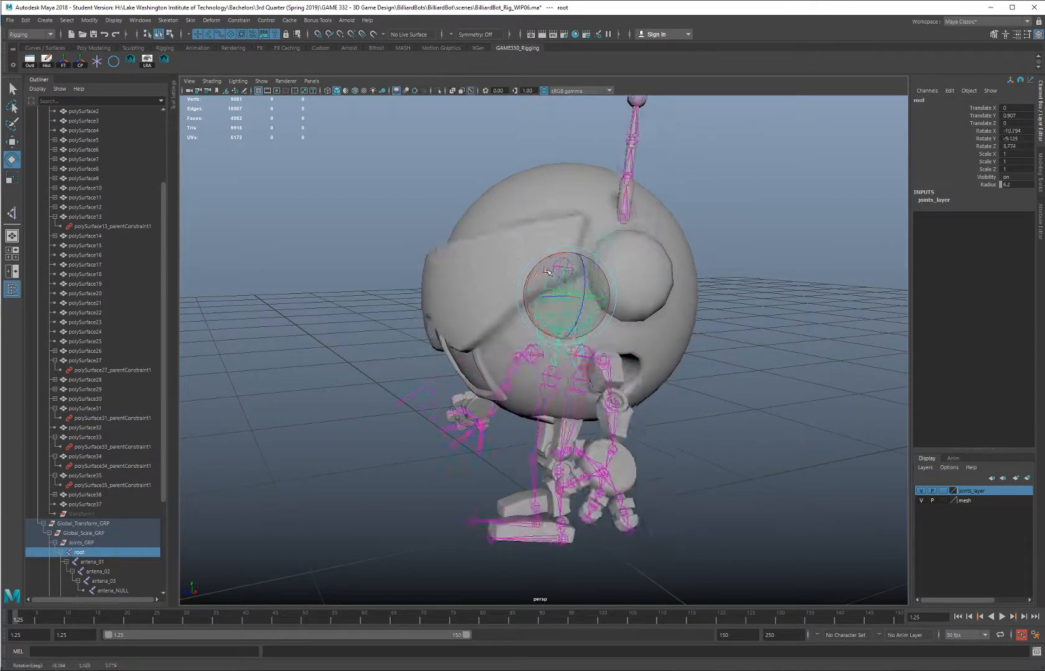
Parent constrain the right upper leg mesh (polySurface4) to the right hip joint
right_click_drag(446, 343, 393, 310, "alt")
middle_click_drag(407, 309, 432, 274, "alt")
left_click(417, 292)
right_click_drag(441, 283, 579, 331, "alt")
left_click_drag(579, 331, 505, 323, "alt")
left_click(534, 238)
left_click(494, 290)
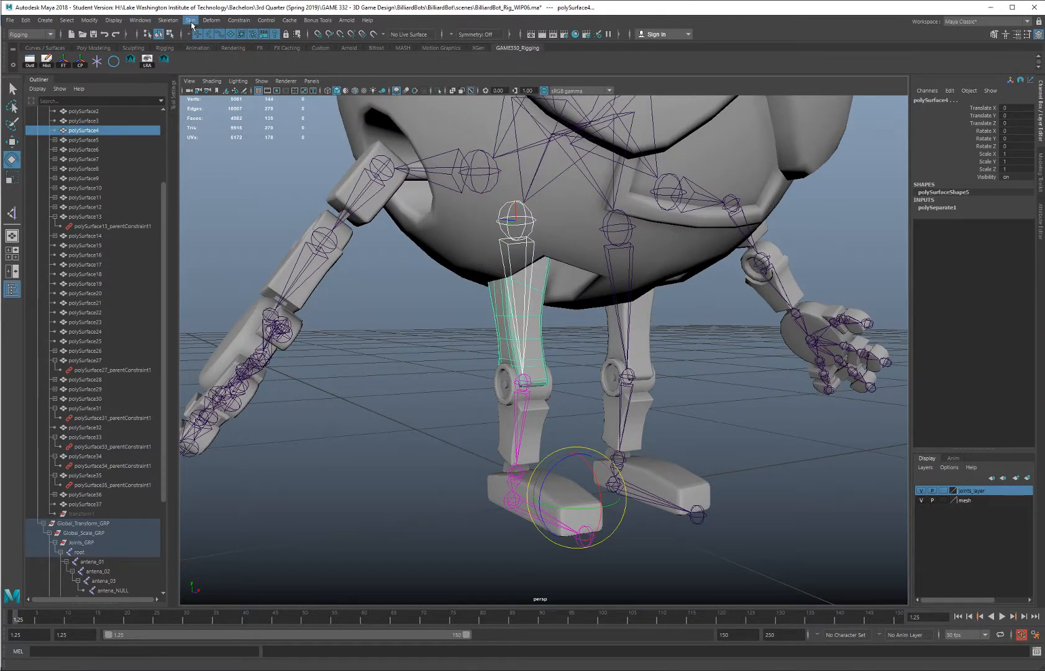
left_click(211, 21)
mouse_move(239, 23)
left_click(268, 42)
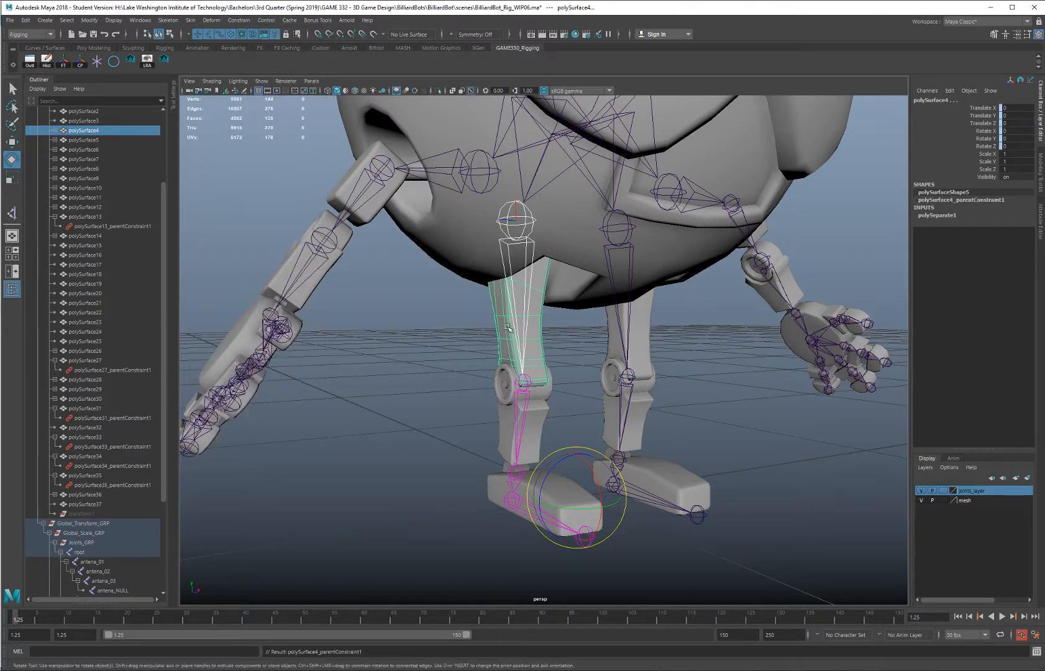
Parent constrain the right lower leg mesh to knee_r and the right ankle mesh (polySurface2) to ankle_r
left_click(527, 384)
key("q")
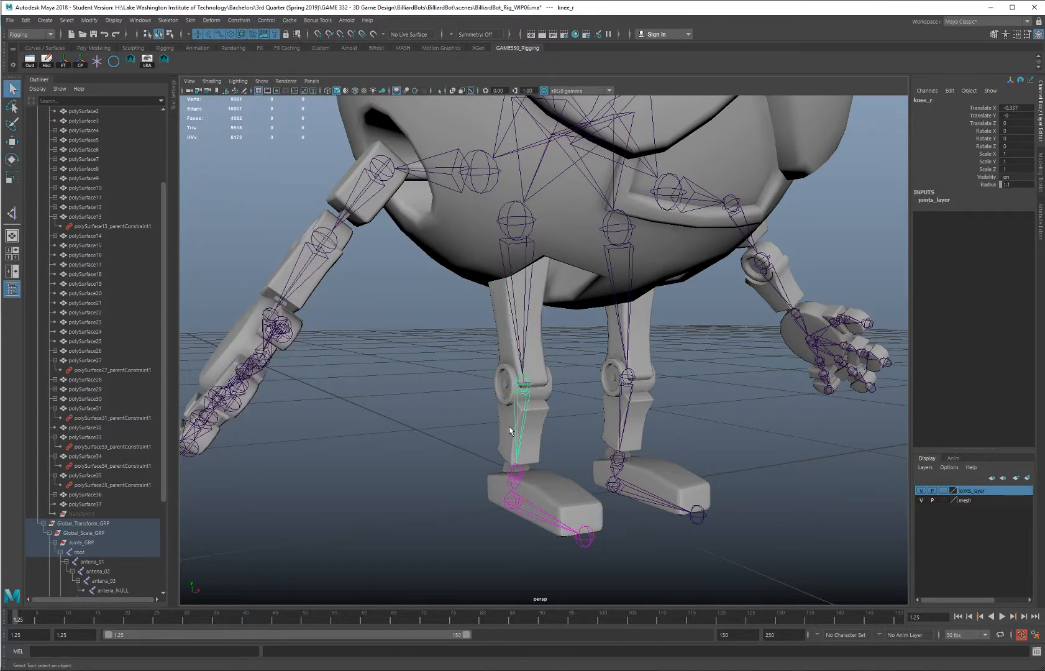
left_click(508, 432)
left_click(523, 476)
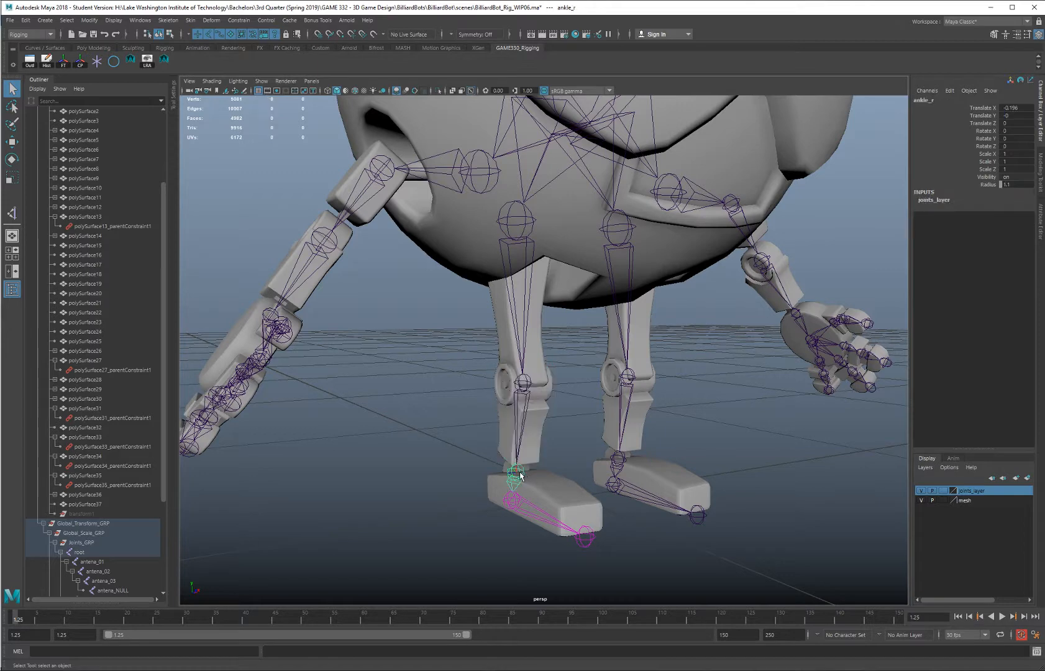
mouse_move(478, 422)
left_mouse_down("alt")
mouse_move(596, 425)
mouse_move(491, 437)
left_mouse_up("alt")
left_click(491, 437)
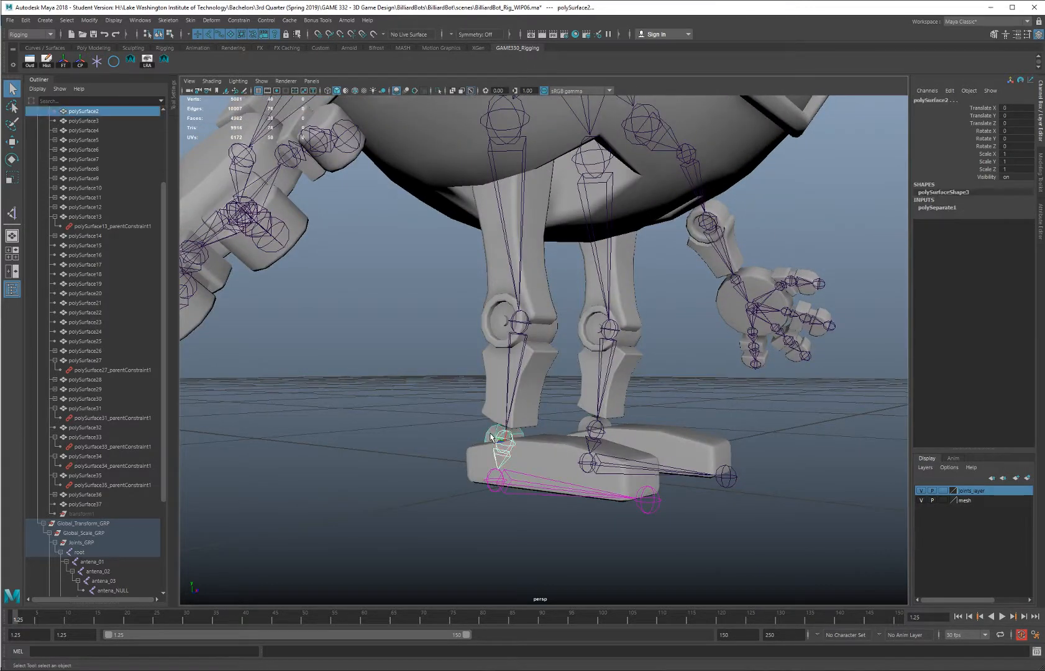
key("g")
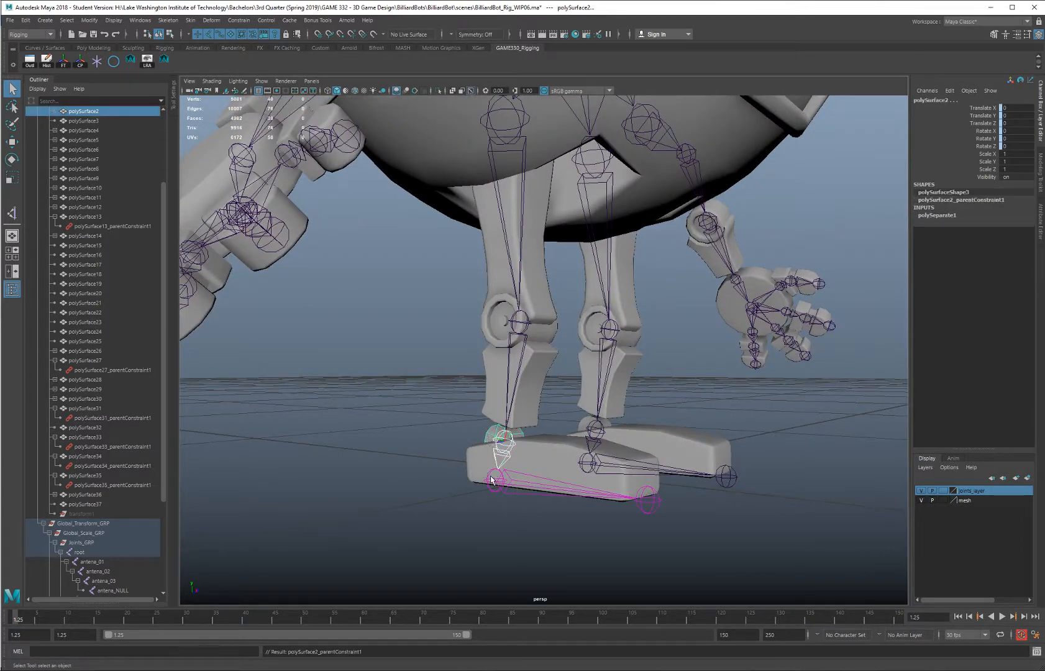
Parent constrain the right foot mesh (polySurface3) to the foot joint just below the right ankle
left_click(491, 477)
left_click(473, 463, "shift")
key("g")
Parent constrain the right shoulder connector mesh (polySurface17) to clavicle_r and the upper arm mesh (polySurface23) to the right shoulder joint
right_click_drag(460, 450, 461, 261, "alt")
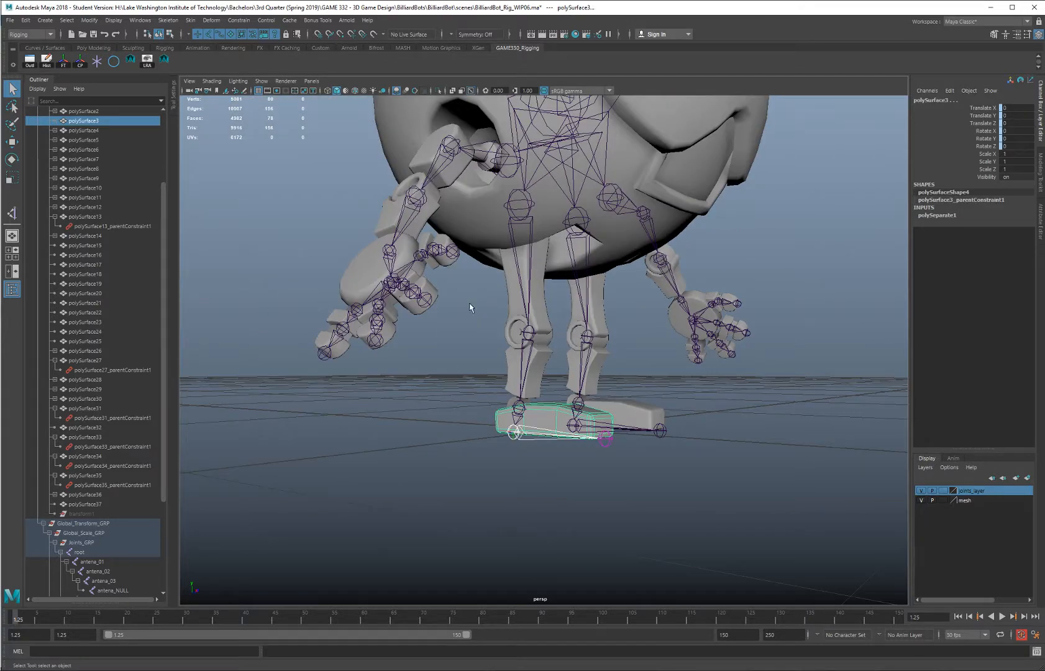
left_click_drag(470, 304, 528, 217, "alt")
left_click(527, 212)
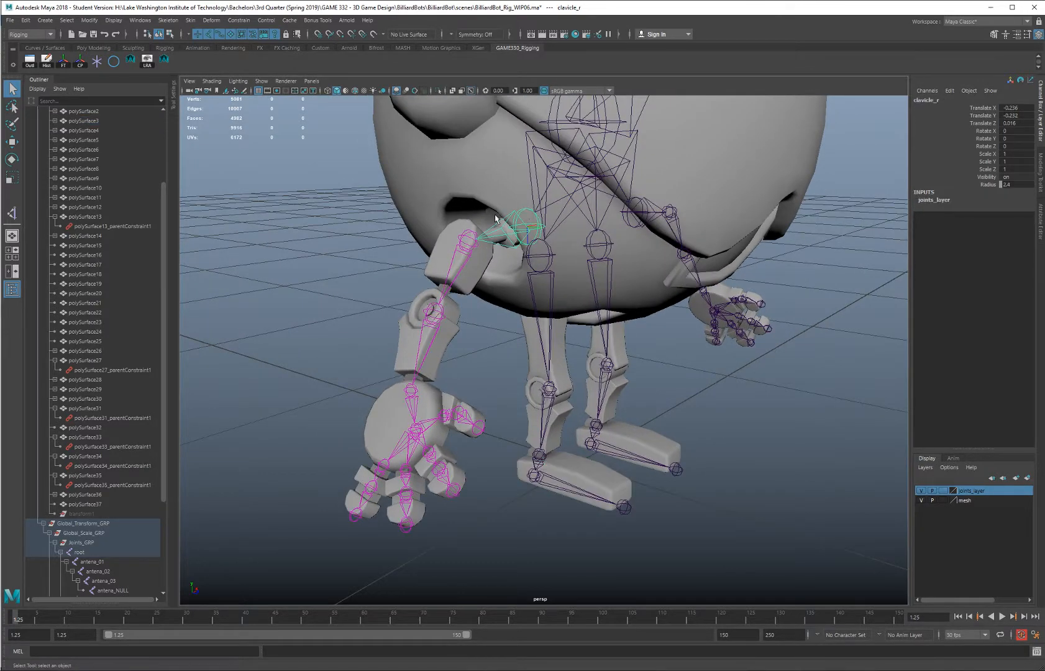
scroll(489, 230, "up", 6)
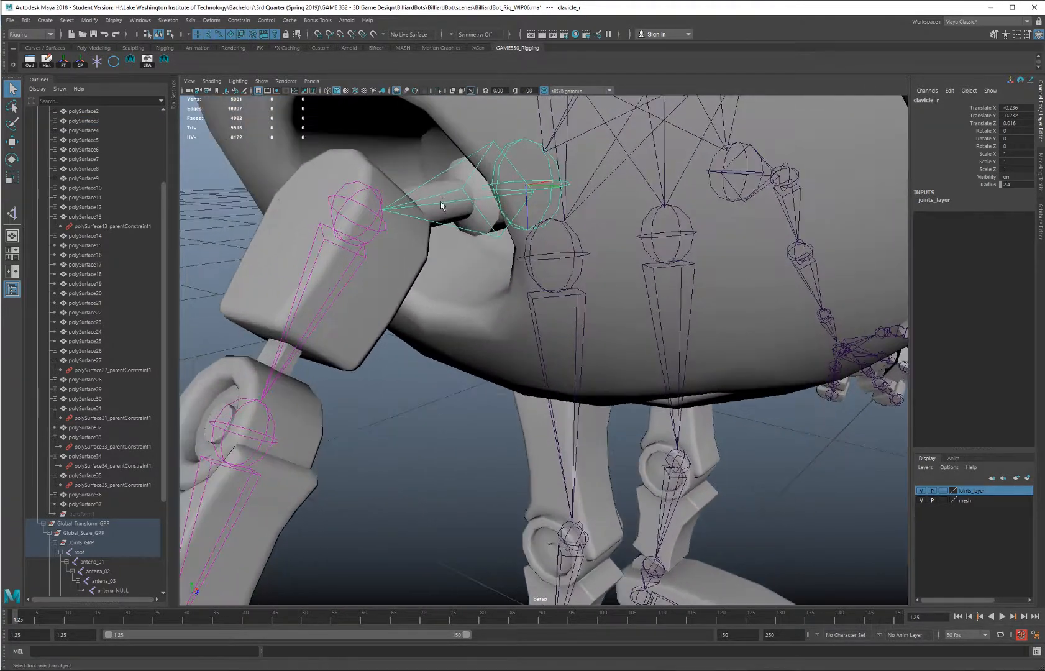
left_click(445, 192)
left_click_drag(441, 257, 419, 249, "alt")
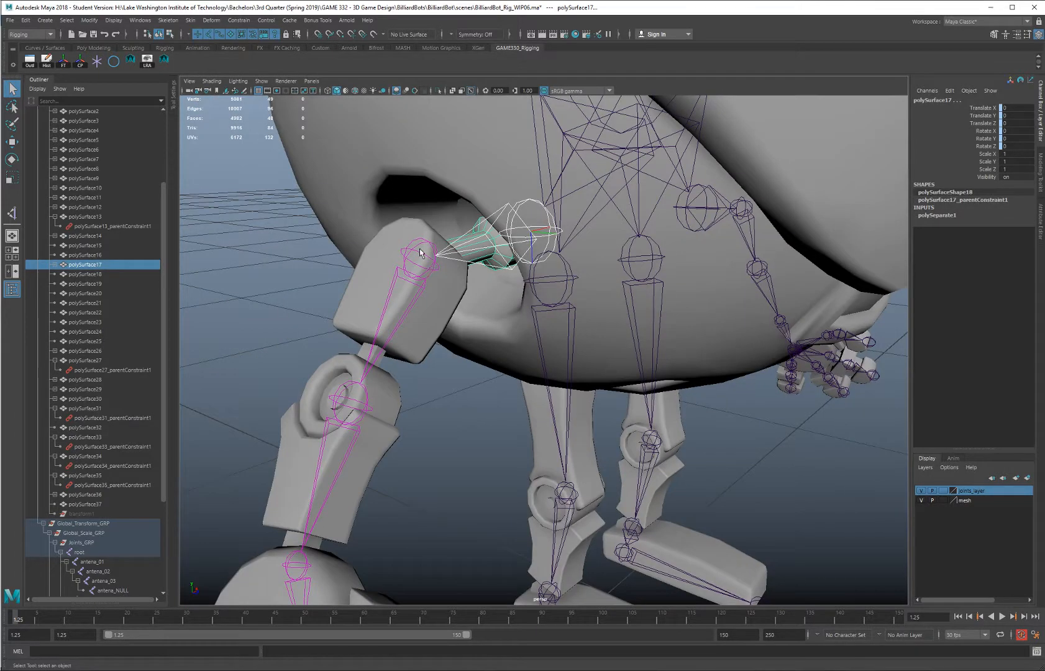
left_click(429, 262)
left_click(408, 250)
left_click(371, 262, "shift")
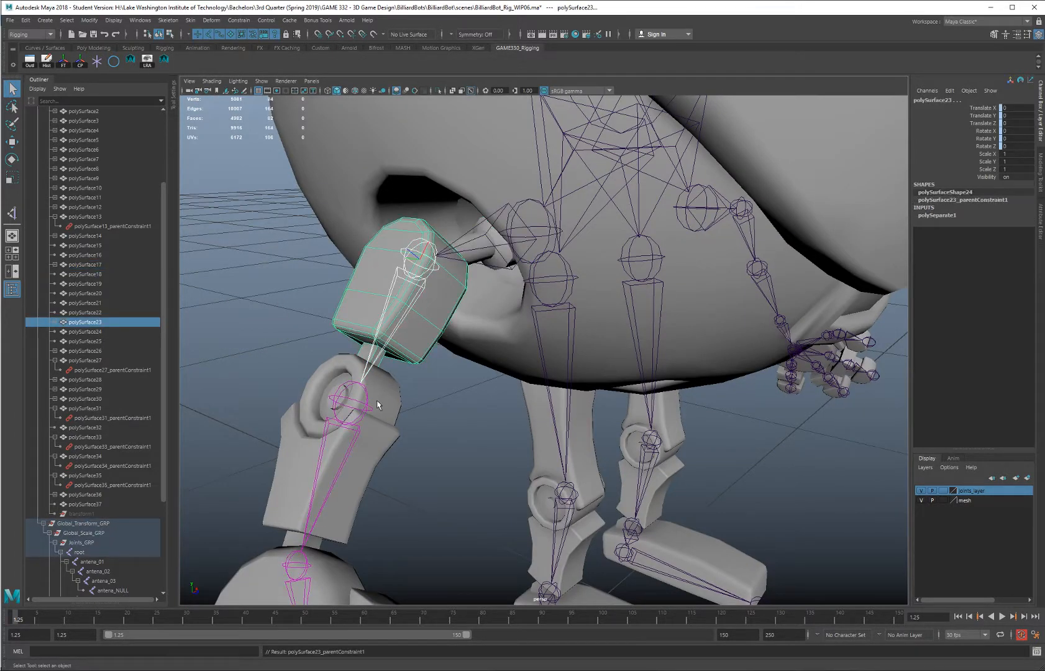
Parent constrain the right forearm mesh to the elbow joint and the palm mesh (polySurface24) to wrist_r
left_click(343, 399)
left_click_drag(343, 400, 396, 394, "alt")
left_click(374, 374)
left_click(332, 406, "shift")
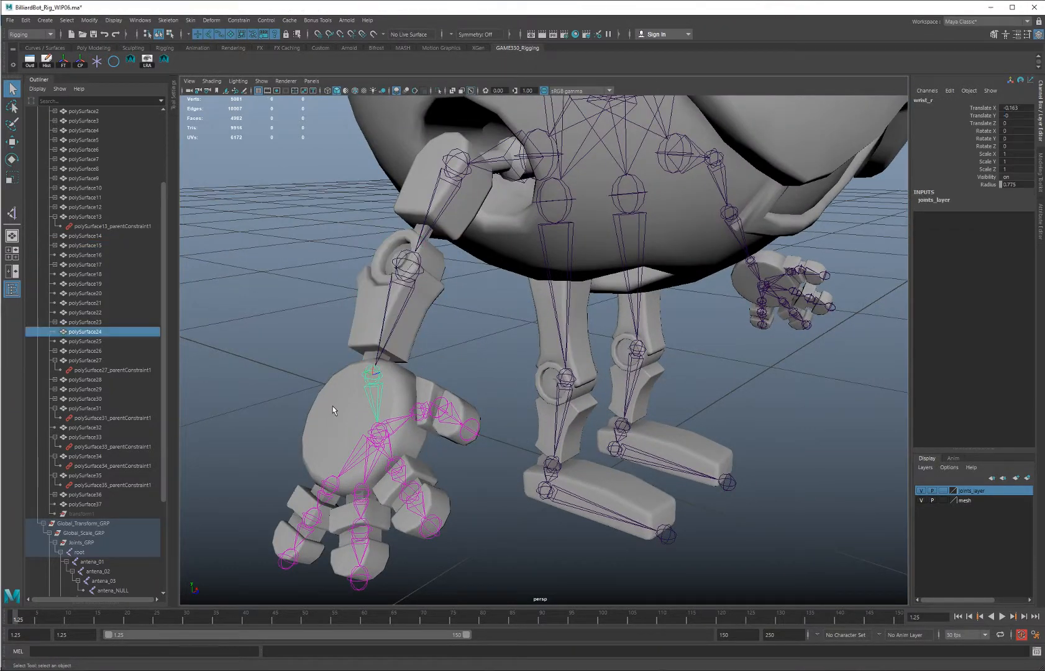
Parent constrain the right thumb's base mesh (polySurface16) and tip mesh (polySurface21) to their matching thumb joints
left_click_drag(441, 426, 550, 360, "alt")
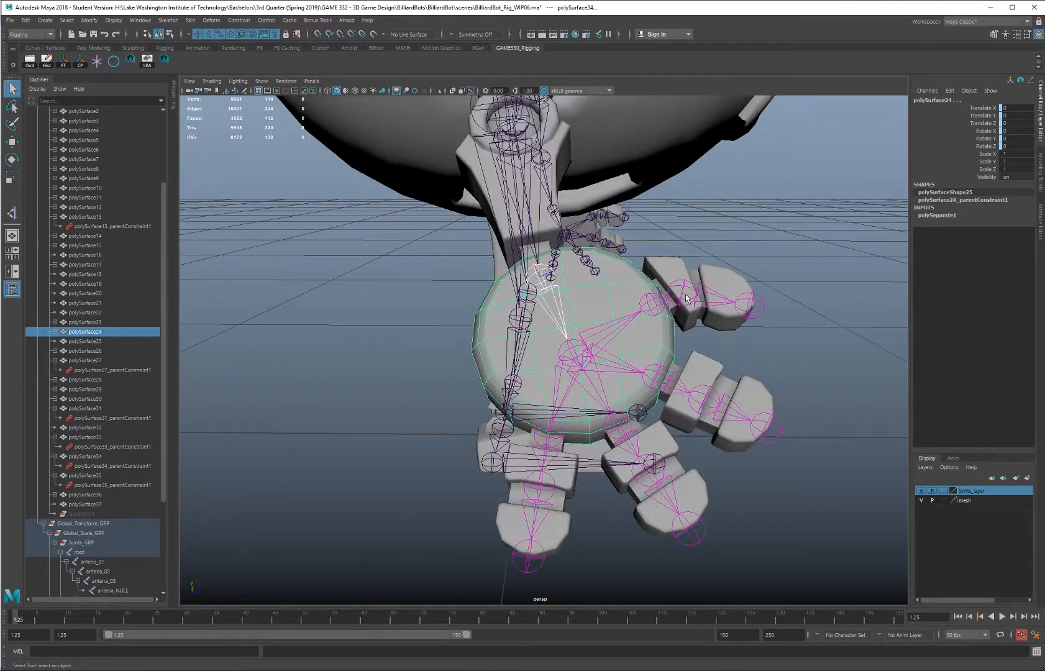
left_click(651, 308)
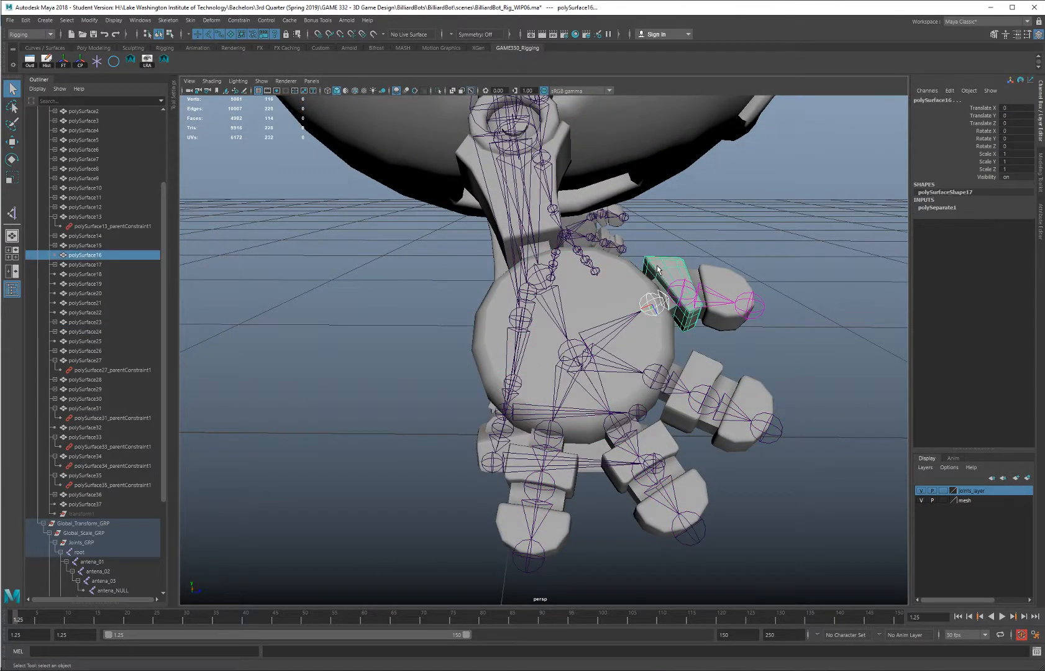
key("g")
left_click(692, 287)
left_click(709, 279, "shift")
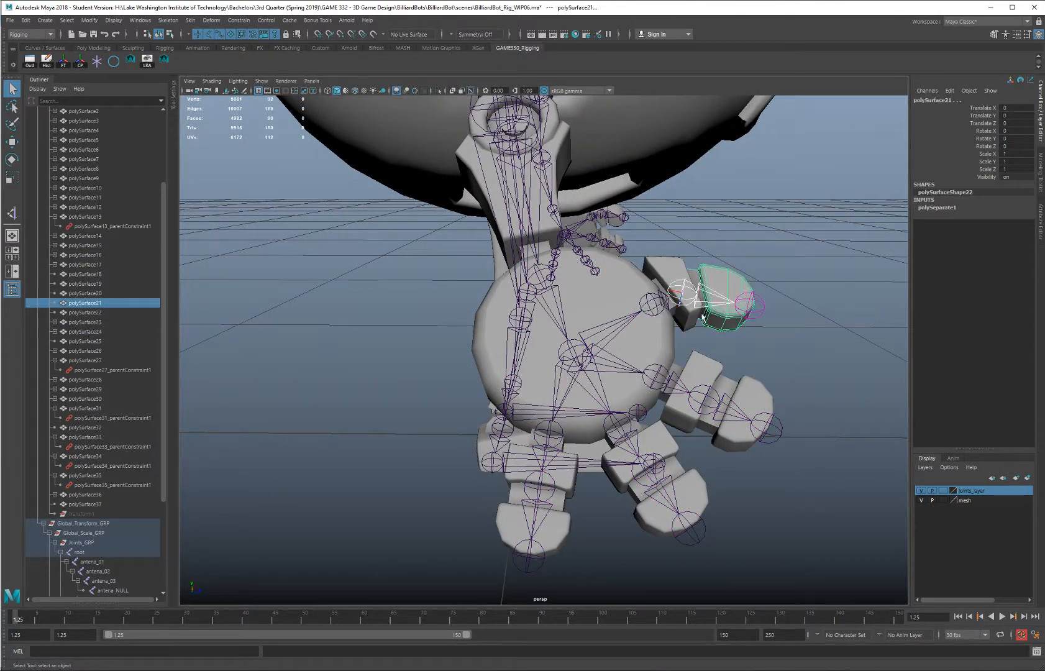
key("g")
Parent constrain the right index finger's base and tip meshes to the first and second index joints
left_click(659, 375)
left_click(692, 364, "shift")
key("g")
left_click(711, 394)
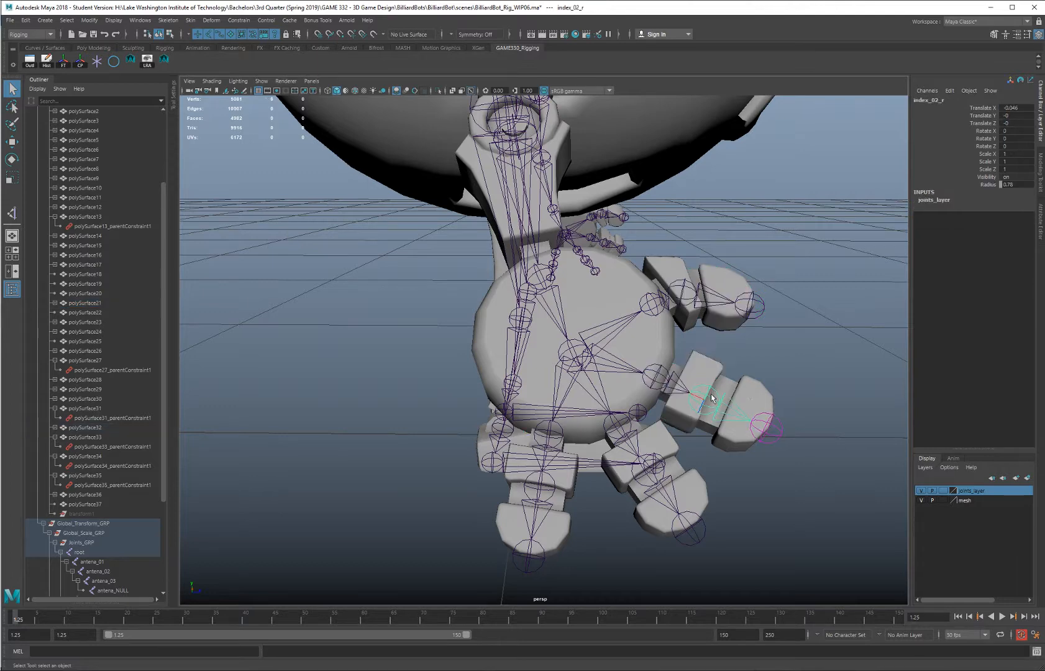
left_click(748, 390, "shift")
key("g")
Parent constrain the base mesh (polySurface22) and tip mesh (polySurface18) of the finger beside the right index finger to their joints
left_click(620, 429)
left_click(651, 476, "shift")
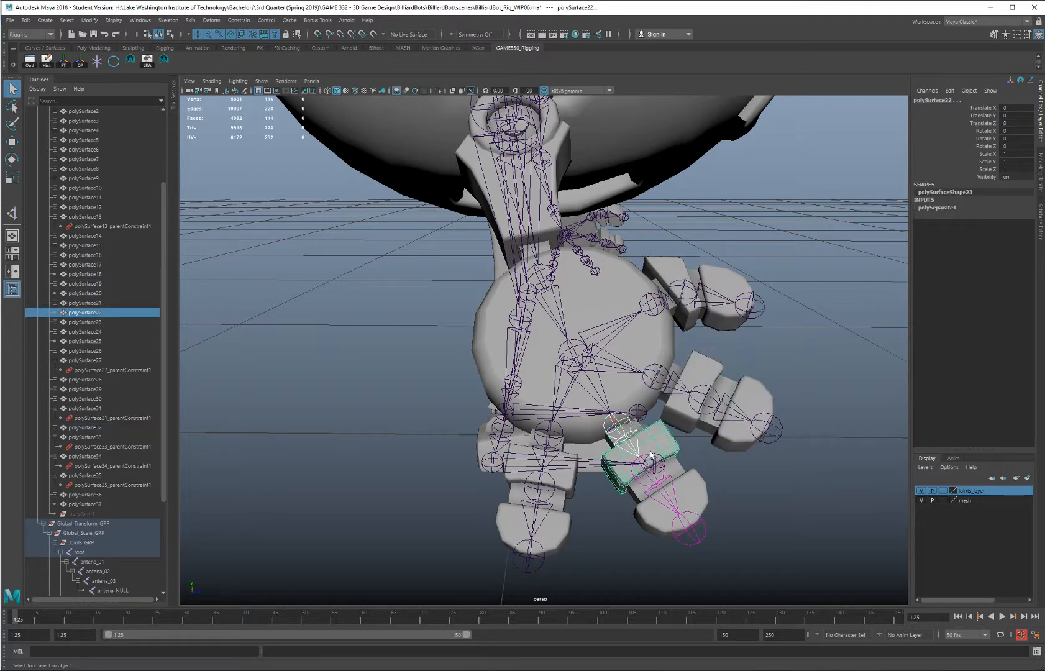
key("g")
left_click(658, 483)
left_click(679, 478, "shift")
key("g")
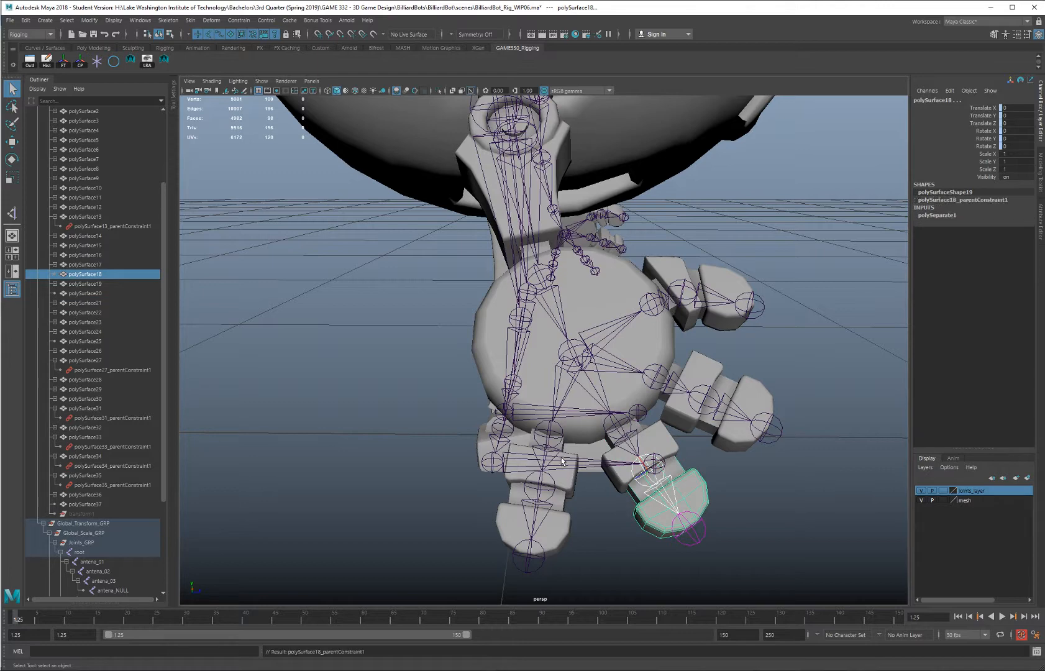
Parent constrain the right hand's outermost finger meshes, polySurface20 and polySurface25, to that finger's first and second joints
left_click(558, 442)
left_click(566, 452, "shift")
key("g")
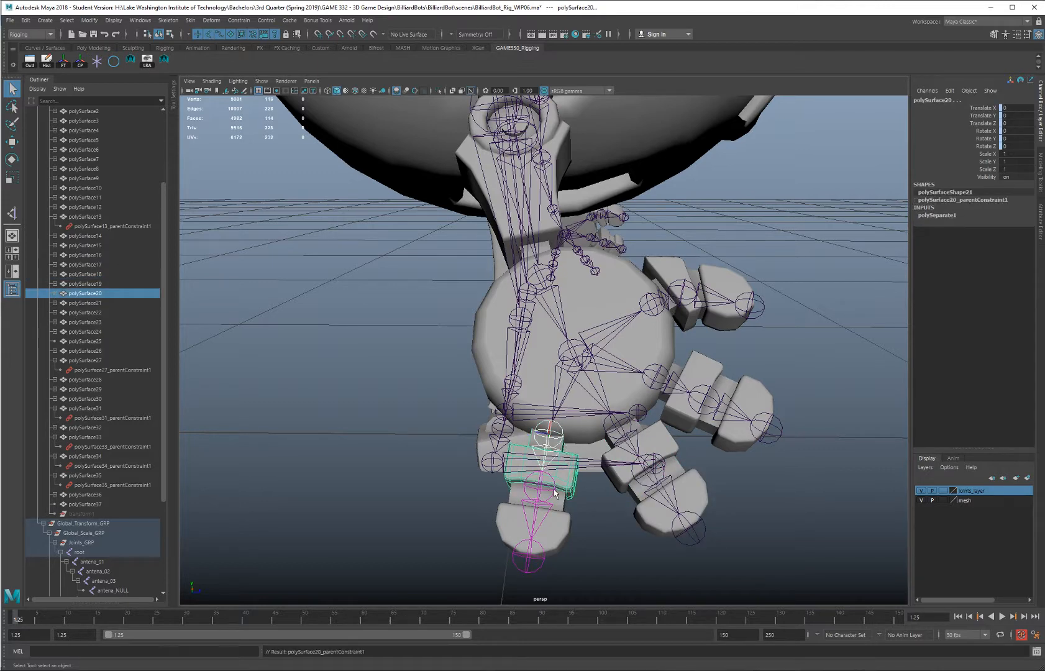
left_click(542, 494)
left_click(560, 511, "shift")
key("g")
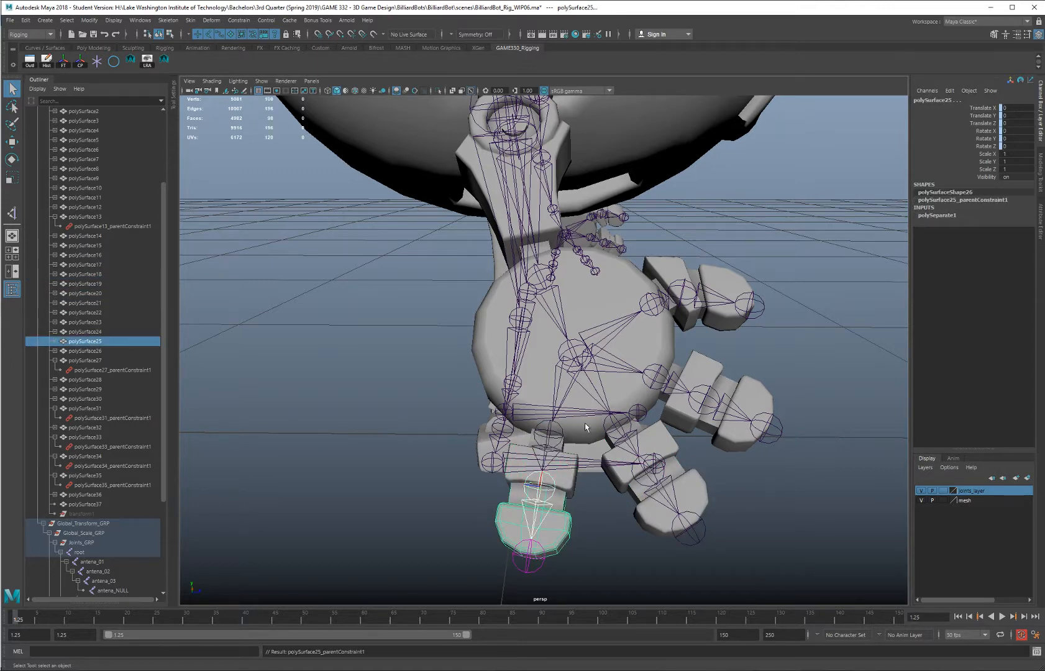
Try to repeat the parent constraint with only the spherical body mesh (polySurface37) selected
left_click_drag(588, 427, 690, 369, "alt")
middle_click_drag(690, 369, 731, 373, "alt")
left_click_drag(731, 373, 597, 352, "alt")
right_click_drag(597, 351, 553, 341, "alt")
left_click_drag(553, 341, 535, 358, "alt")
middle_click_drag(534, 357, 593, 437, "alt")
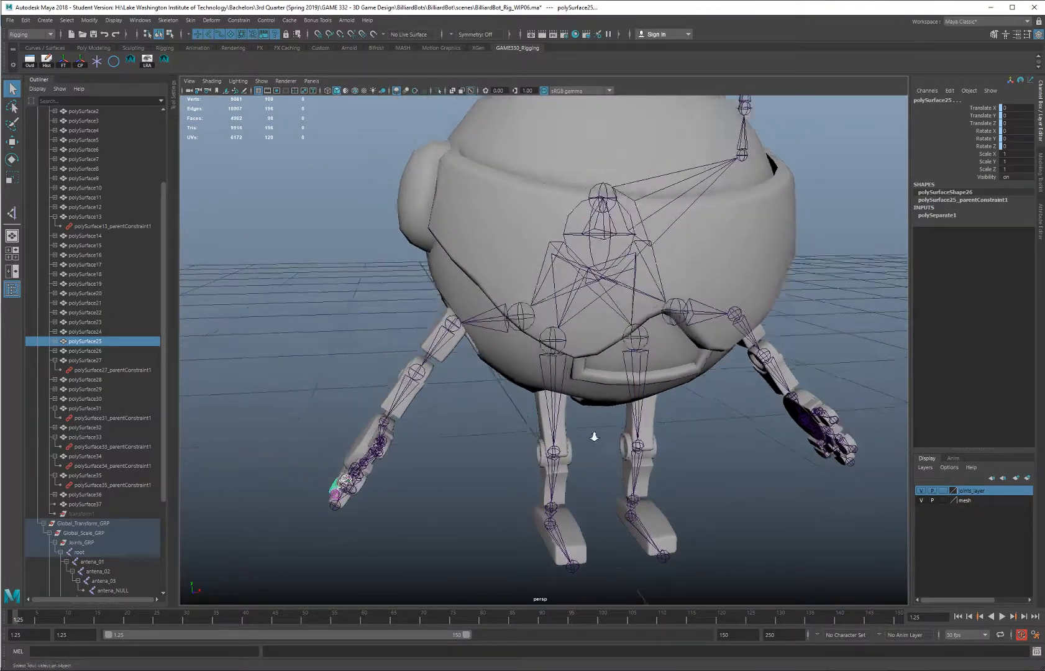
right_click_drag(593, 437, 508, 409, "alt")
left_click_drag(508, 408, 544, 203, "alt")
left_click(577, 282)
key("g")
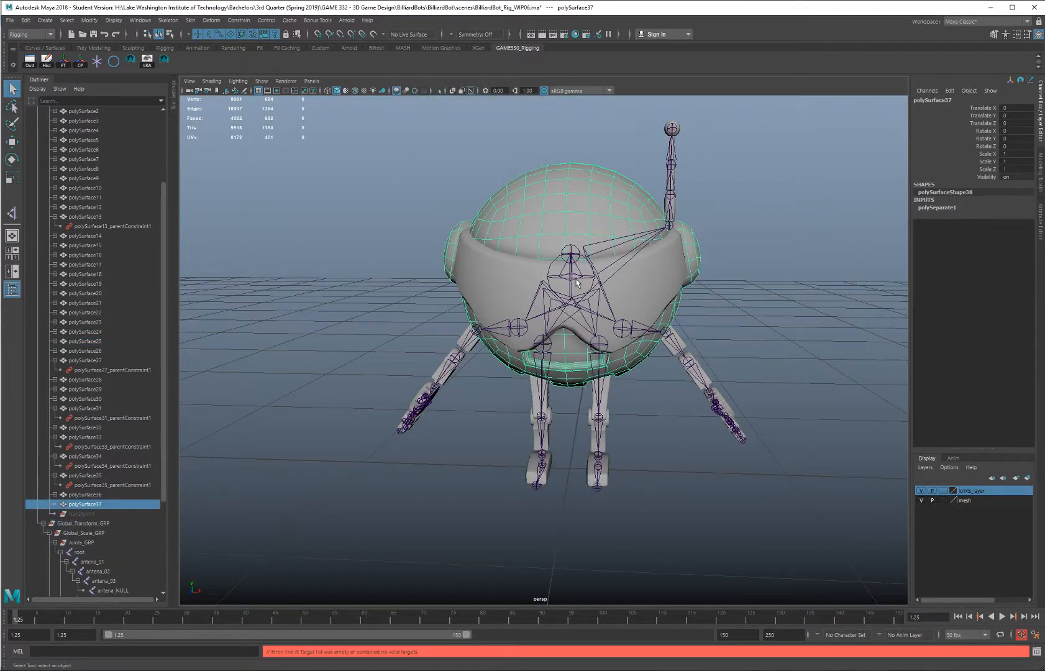
Test-rotate the body mesh on its own and undo the rotation
key("w")
key("e")
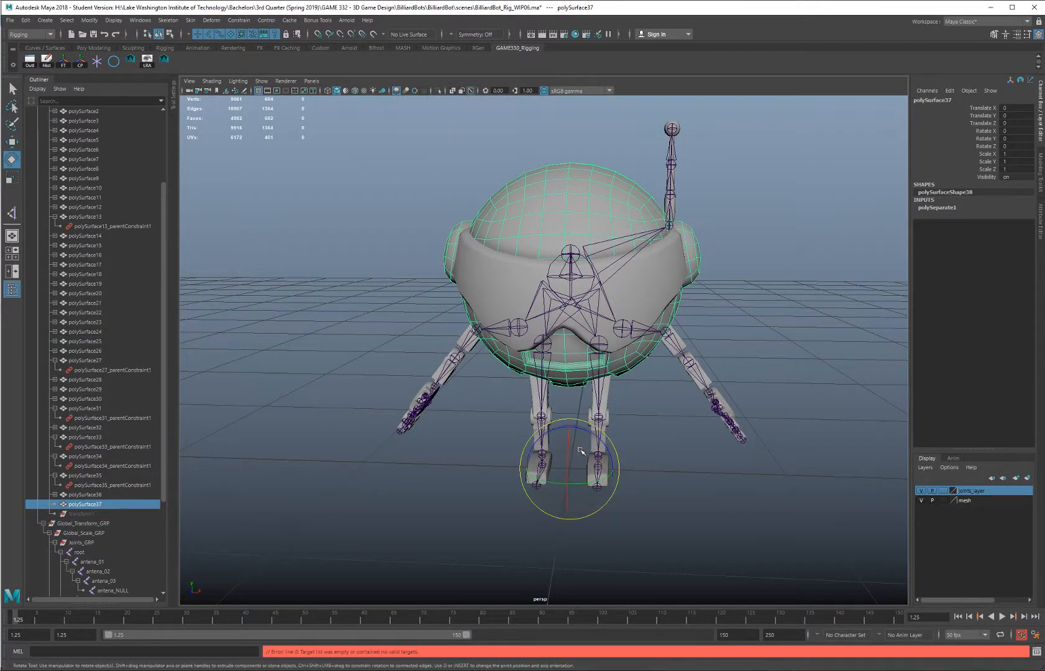
left_click_drag(576, 442, 576, 423)
key("ctrl+z")
Parent constrain the spherical body mesh (polySurface37) to the root joint and clear the selection
middle_click_drag(520, 230, 514, 284, "alt")
left_click(552, 322)
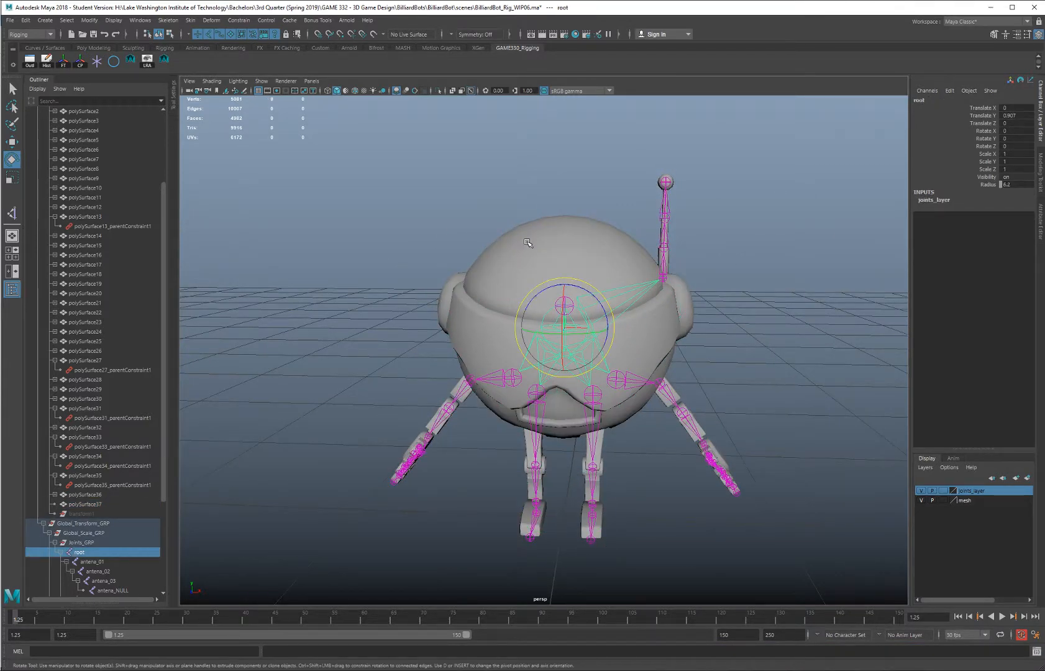
left_click(514, 302, "shift")
left_click(238, 20)
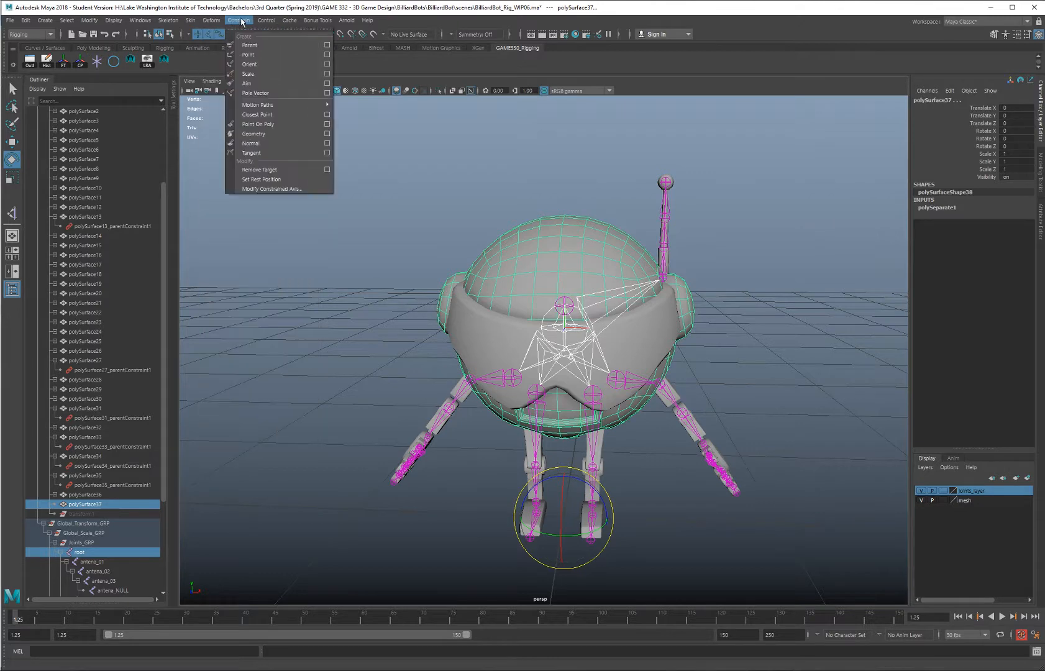
left_click(250, 42)
left_click(377, 340)
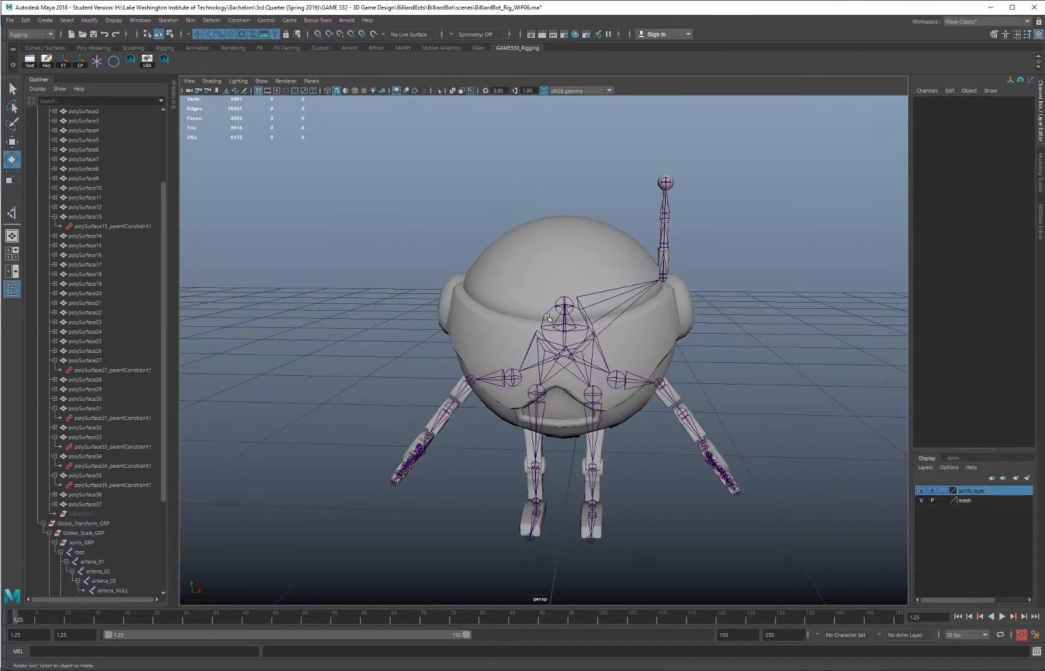
Test-move and test-rotate the root joint to check that the whole robot follows, undoing both transforms
left_click(548, 319)
left_click(571, 334)
key("w")
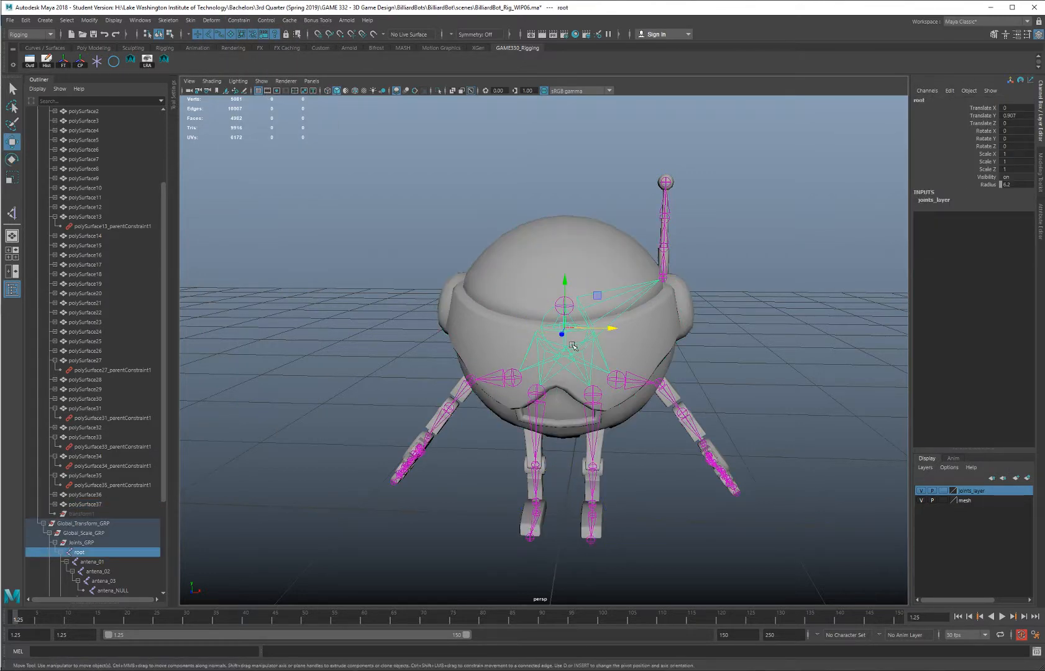
left_click_drag(570, 332, 481, 233)
key("ctrl+z")
key("e")
left_click_drag(554, 334, 658, 267)
key("ctrl+z")
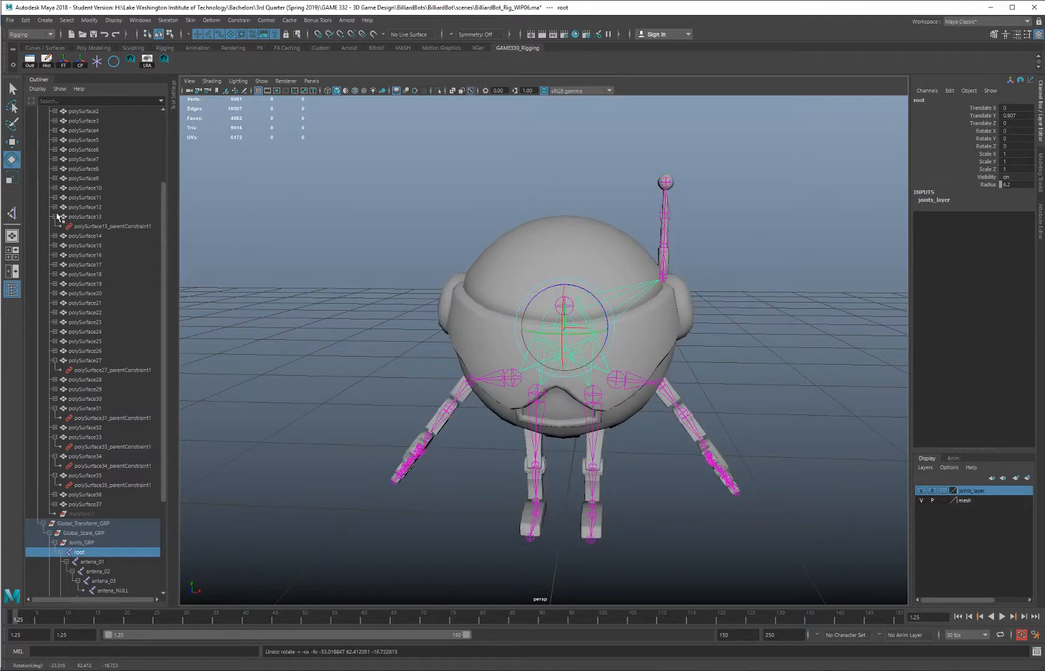
Collapse the expanded polySurface nodes and the BilliardBot_Proxy group in the scene hierarchy
left_click(55, 216)
left_click(55, 351)
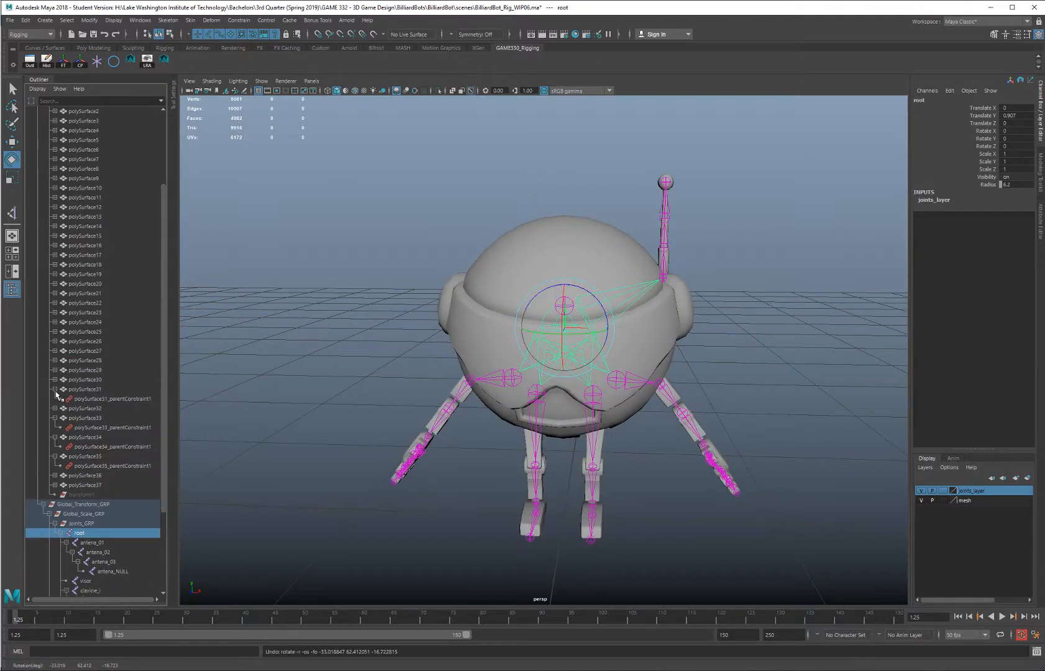
left_click(56, 390)
left_click(55, 408)
left_click(55, 418)
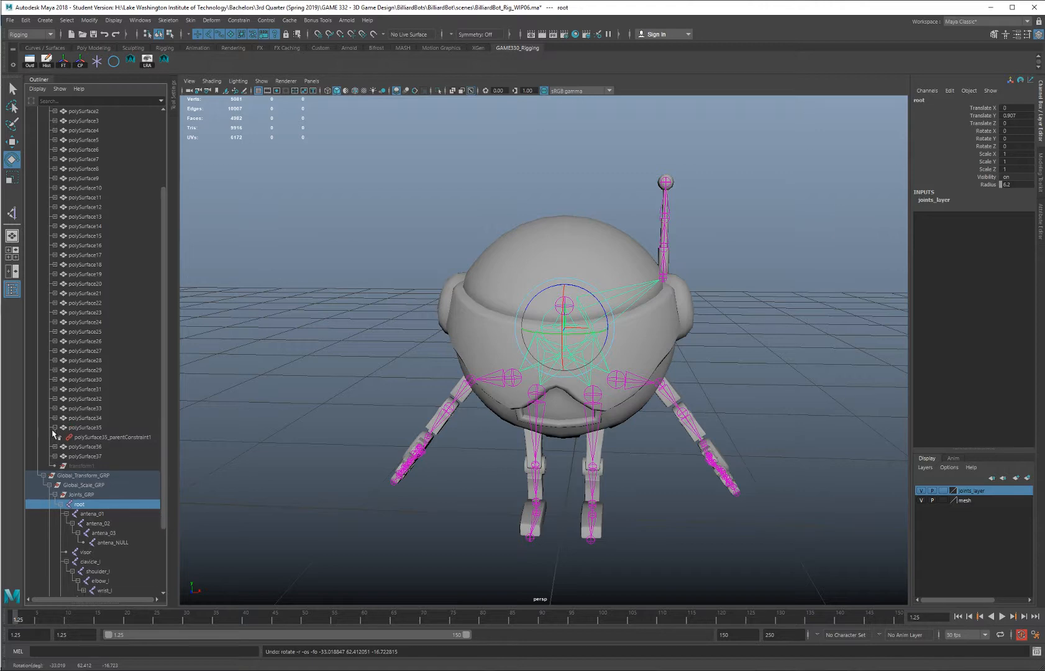
left_click(55, 427)
scroll(94, 188, "up", 4)
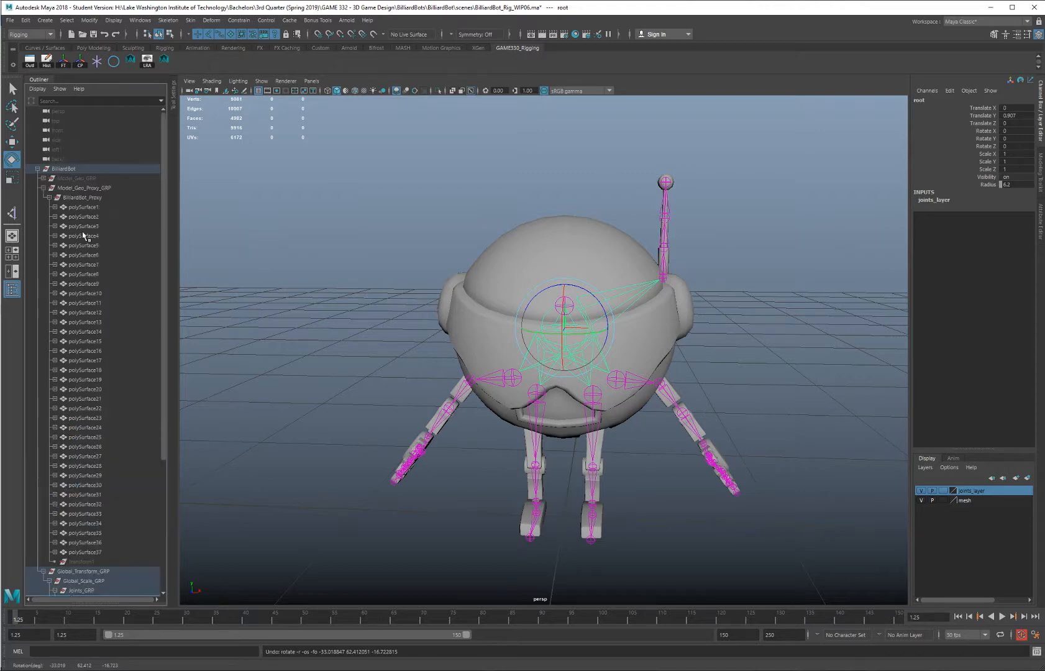
left_click_drag(412, 305, 422, 317, "alt")
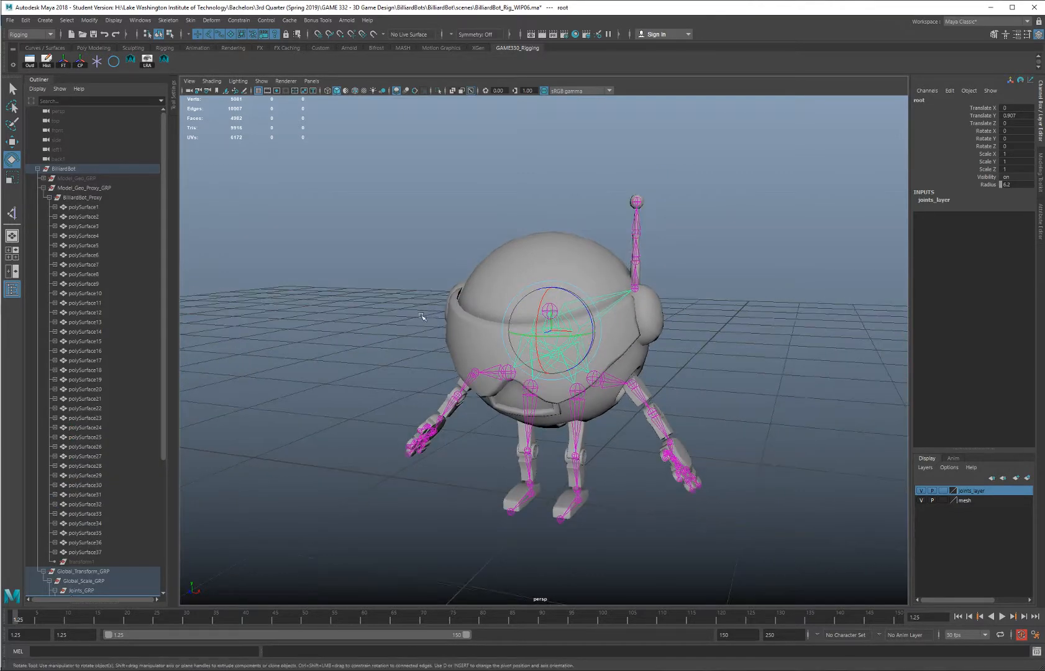
left_click(49, 198)
Examine the fully constrained robot from several angles and check the BilliardBot_Proxy group's contents
left_click_drag(398, 289, 443, 279, "alt")
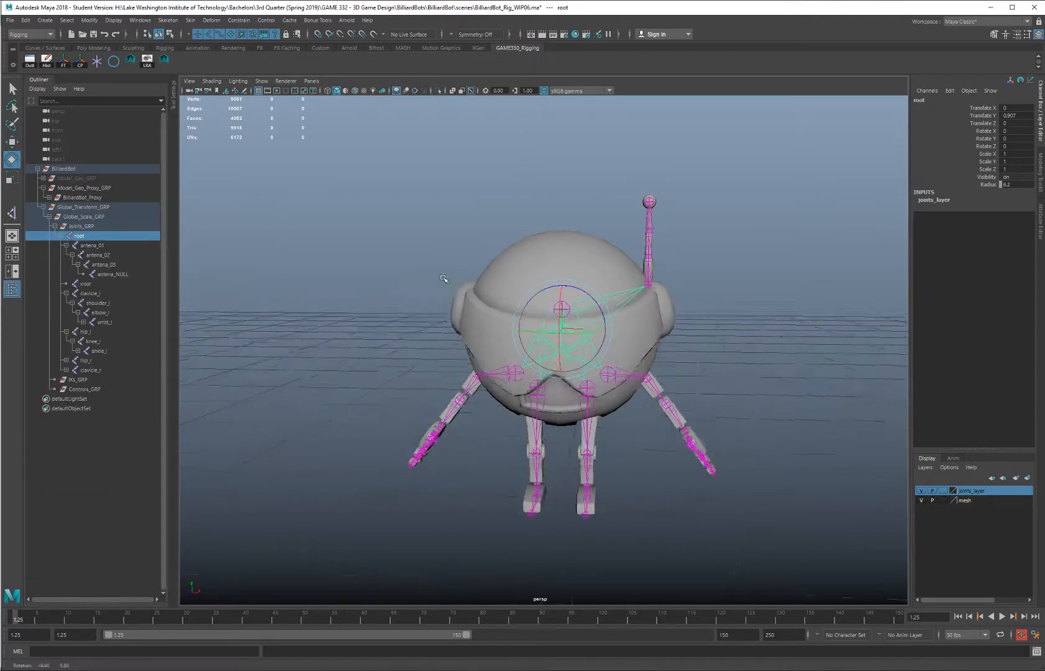
right_click_drag(444, 279, 525, 315, "alt")
left_click_drag(525, 316, 513, 340, "alt")
key("ctrl+z")
right_click_drag(512, 340, 471, 343, "alt")
left_click_drag(471, 343, 370, 333, "alt")
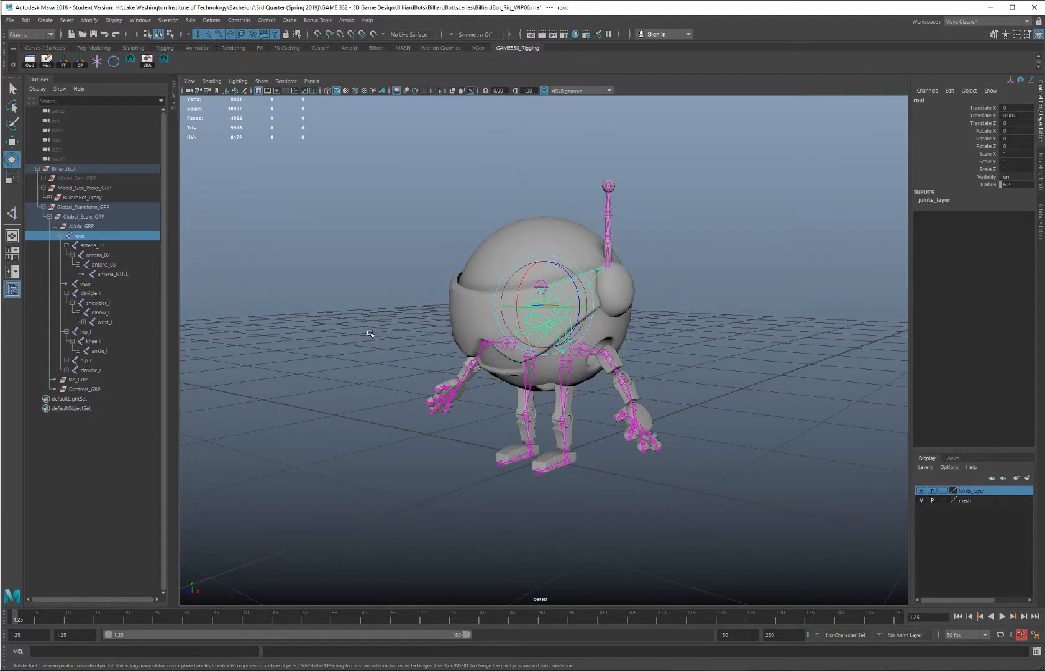
left_click(50, 198)
left_click(50, 198)
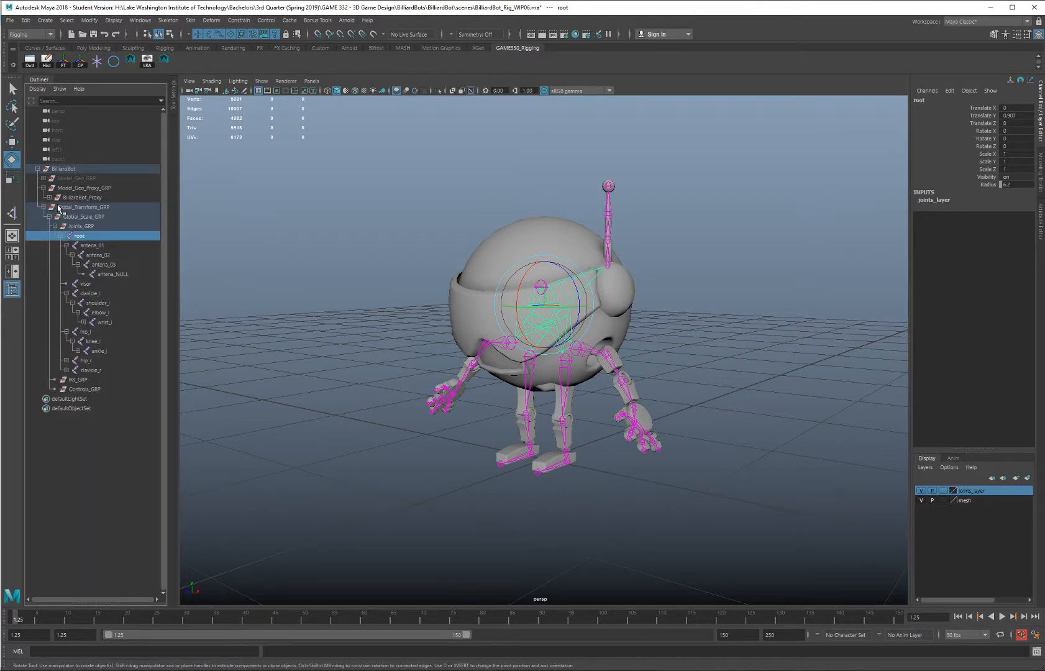
Assign all mesh parts, polySurface1 to polySurface37, in the BilliardBot_Proxy group to a new display layer named proxyMesh_layer
left_click(50, 198)
left_click(81, 207)
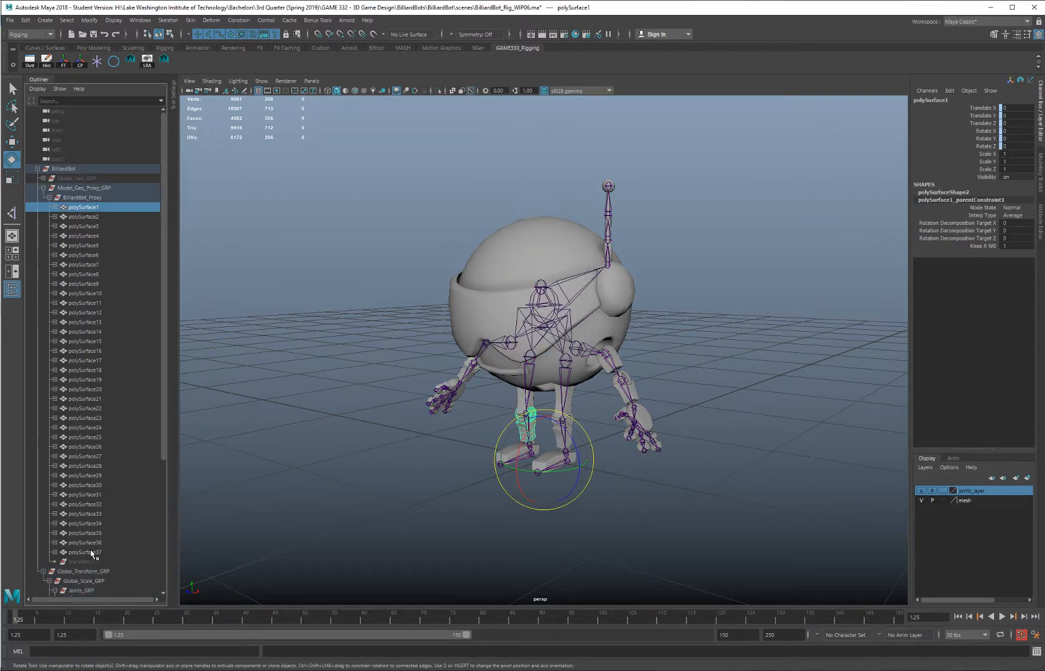
left_click(86, 552, "shift")
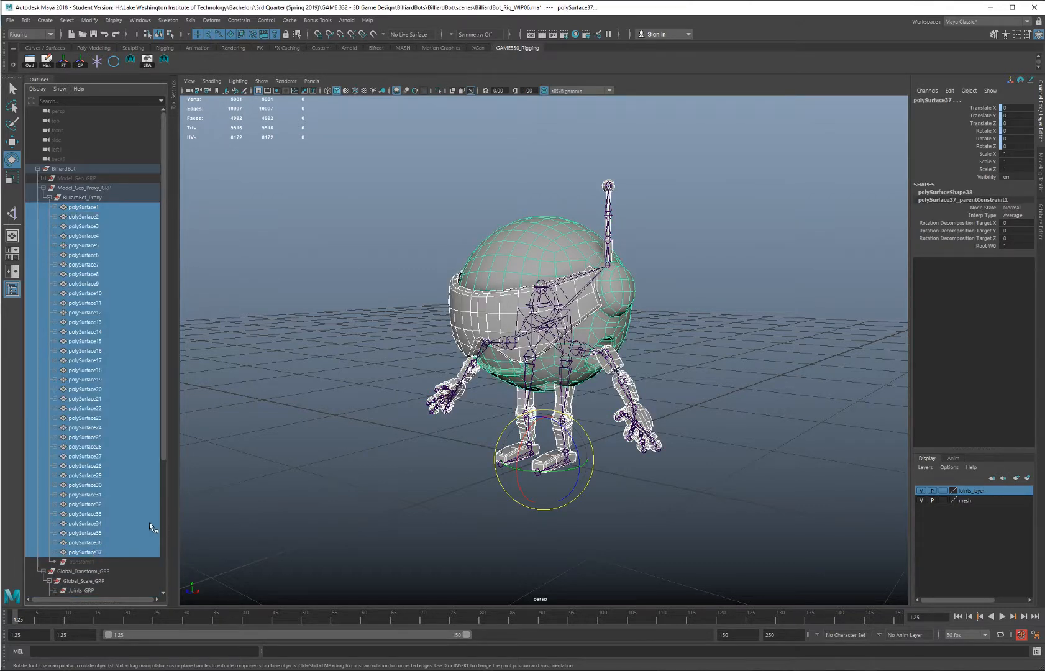
left_click(1028, 479)
double_click(965, 491)
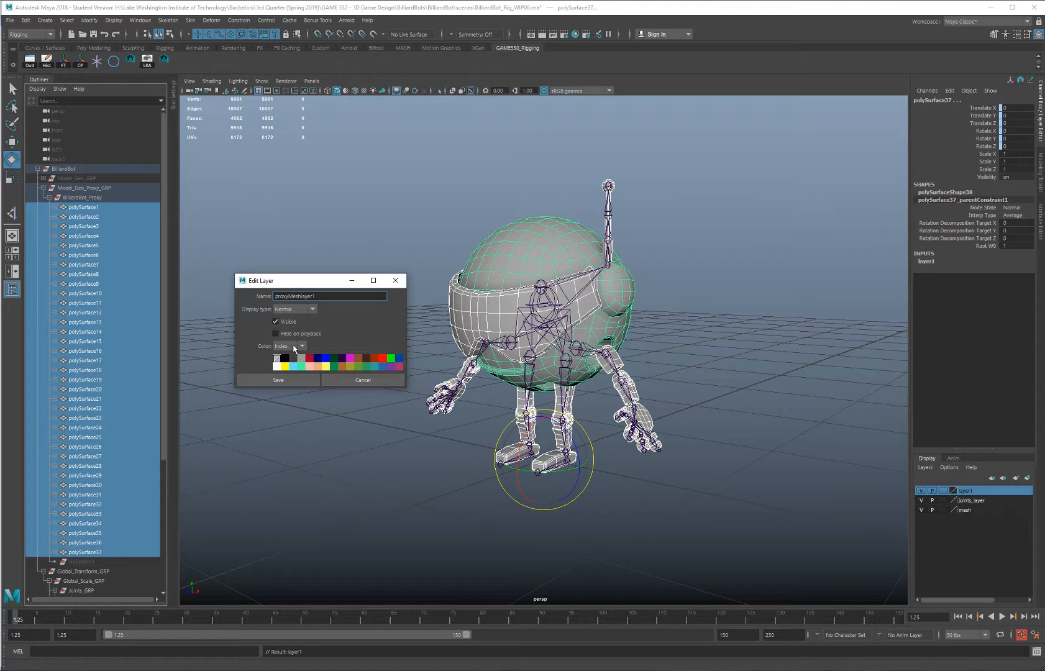
left_click(277, 380)
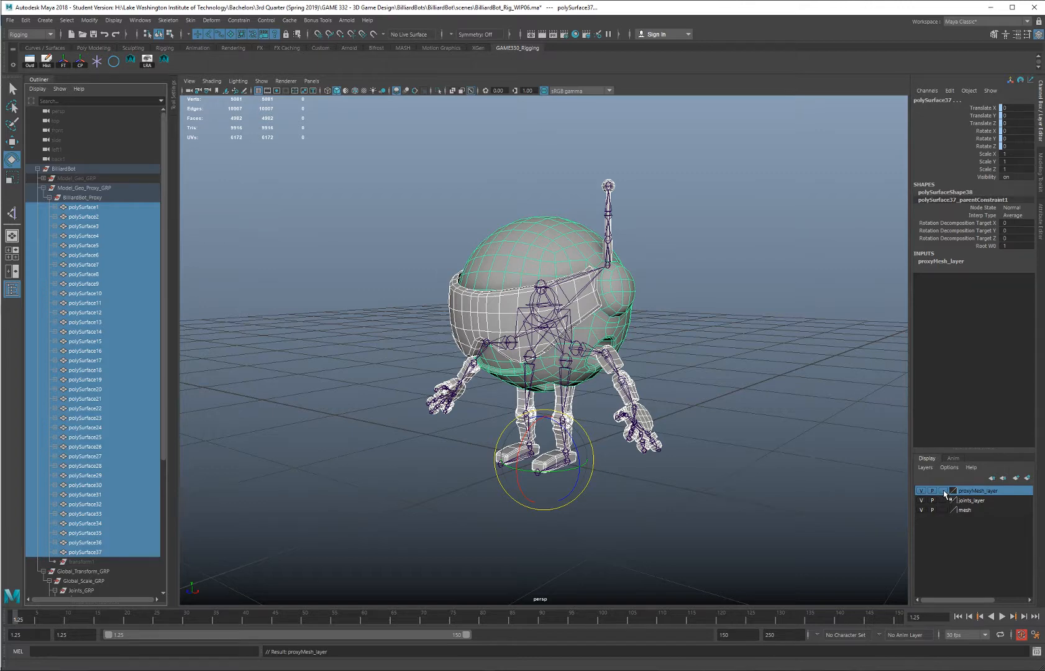
Set the proxyMesh_layer display type to Reference and clear the selection
left_click(943, 491)
left_click(944, 491)
left_click(944, 491)
left_click(944, 491)
left_click(703, 393)
scroll(690, 379, "up", 2)
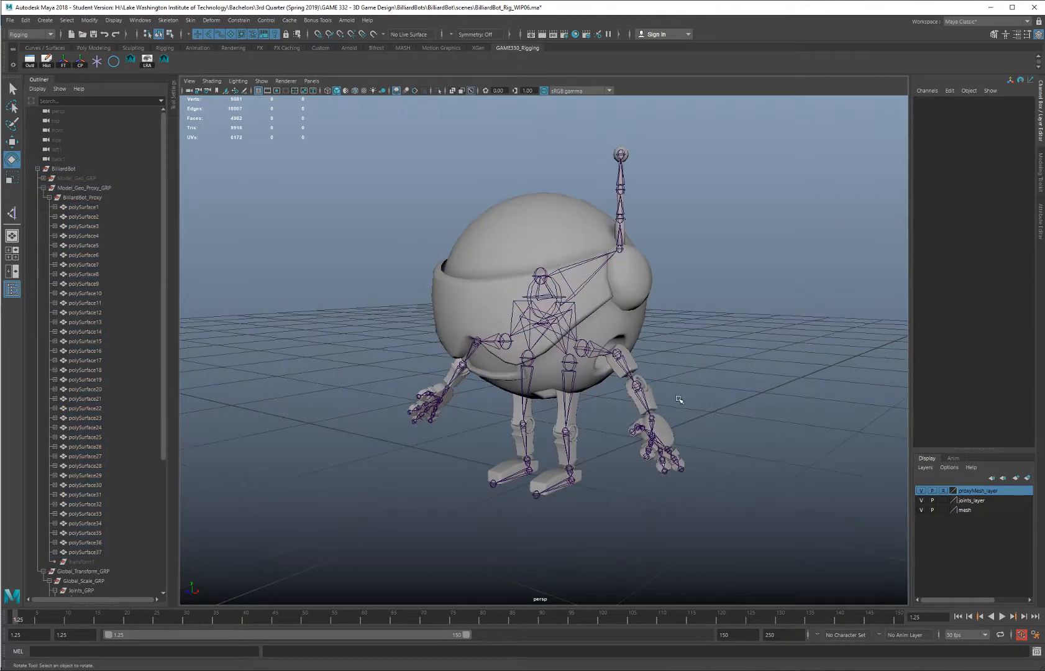
left_click_drag(845, 416, 852, 430, "alt")
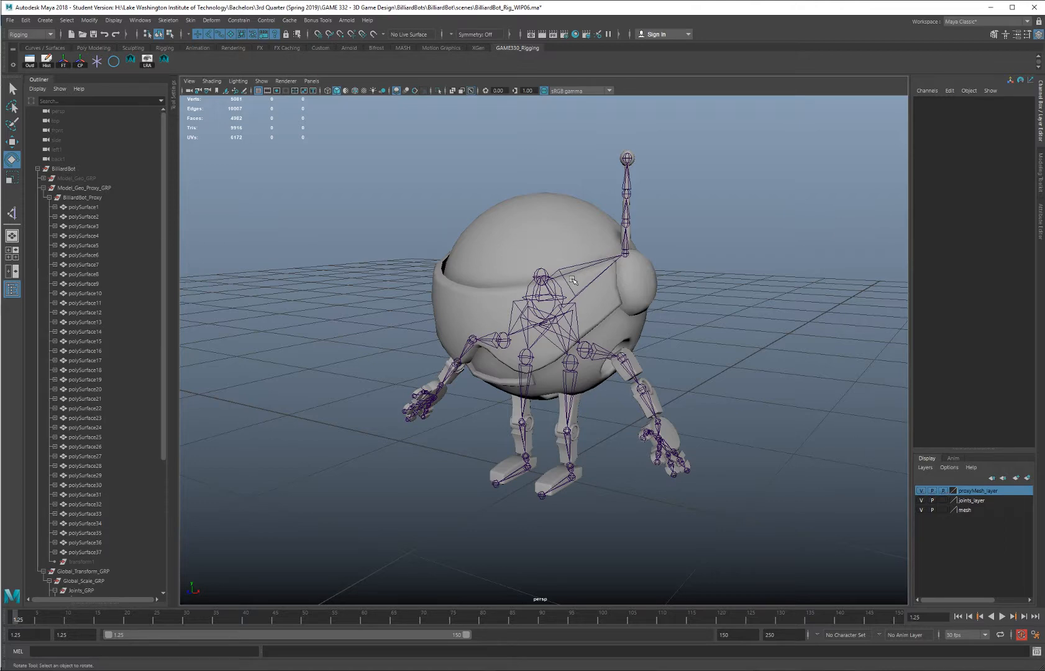
Select the root joint's entire hierarchy and test-rotate all joints in Z, undoing the rotation
left_click(557, 300)
left_click_drag(558, 301, 450, 277, "alt")
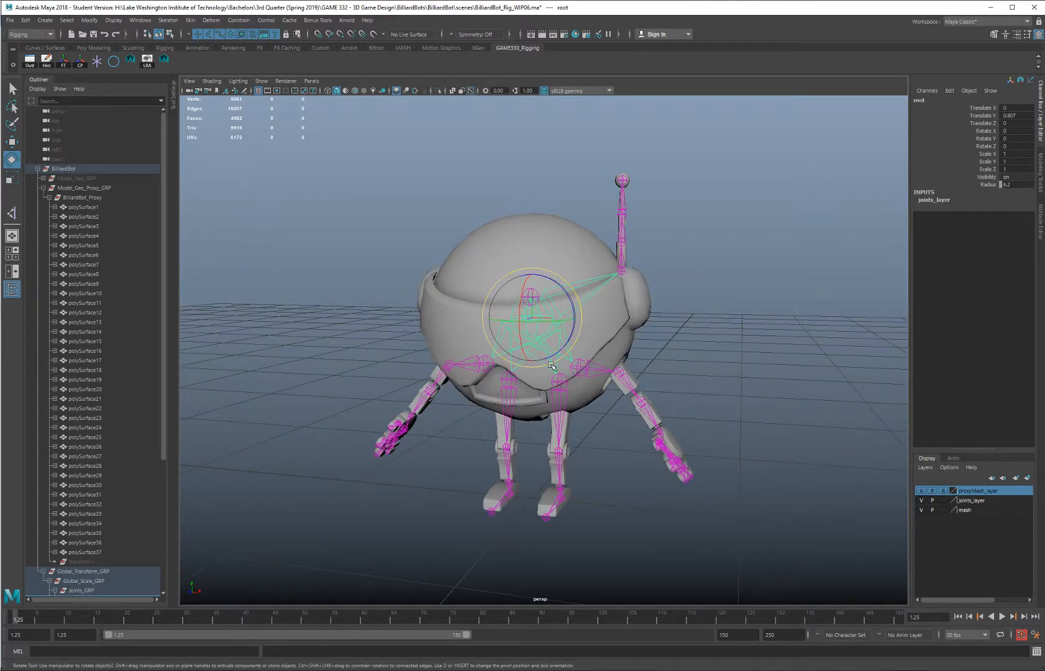
right_click_drag(551, 362, 576, 359, "alt")
left_click_drag(577, 359, 547, 261, "alt")
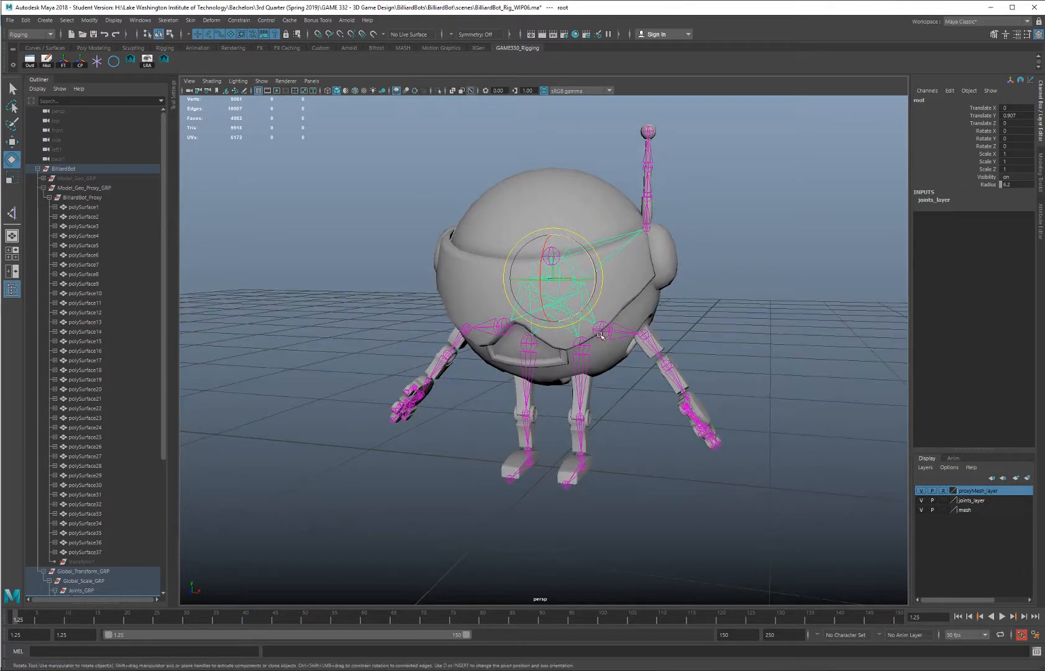
right_click(565, 273)
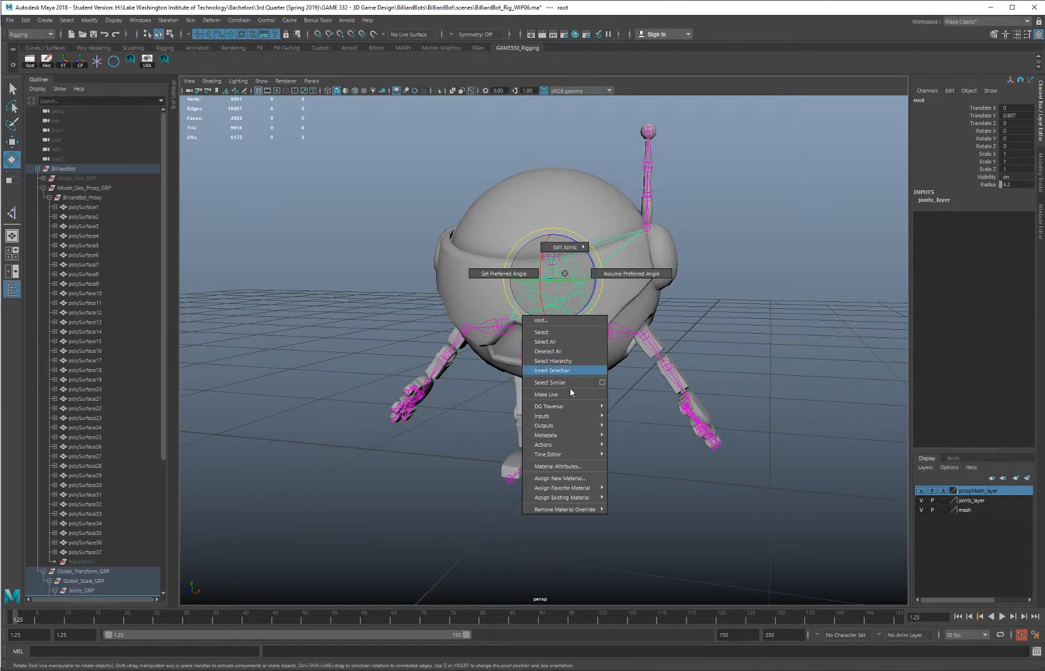
left_click(571, 361)
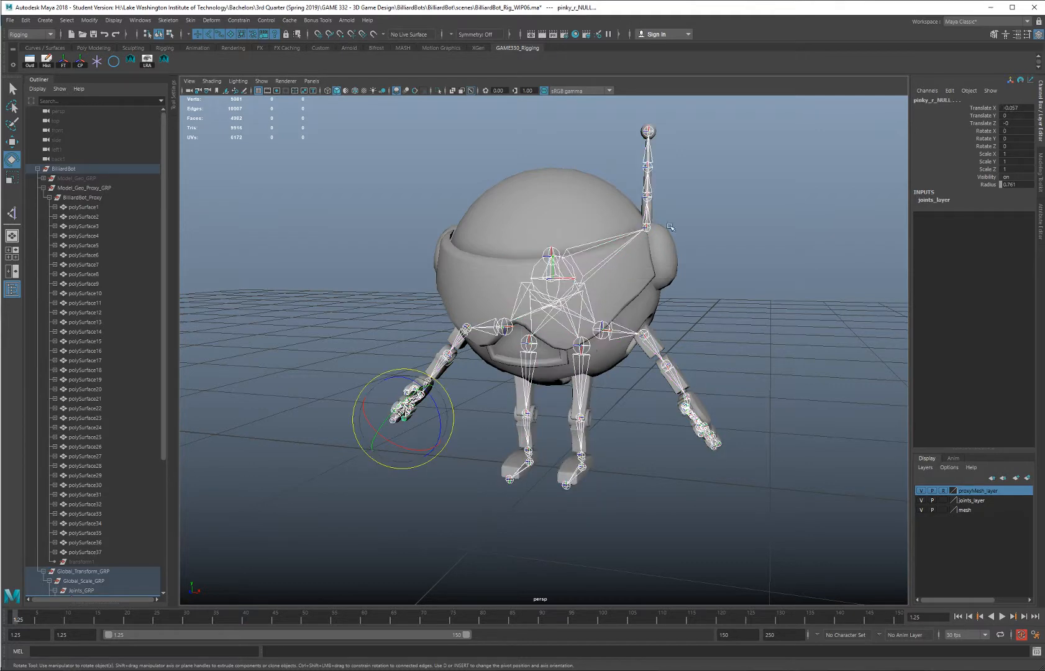
left_click(996, 147)
middle_click_drag(788, 245, 660, 262)
key("ctrl+z")
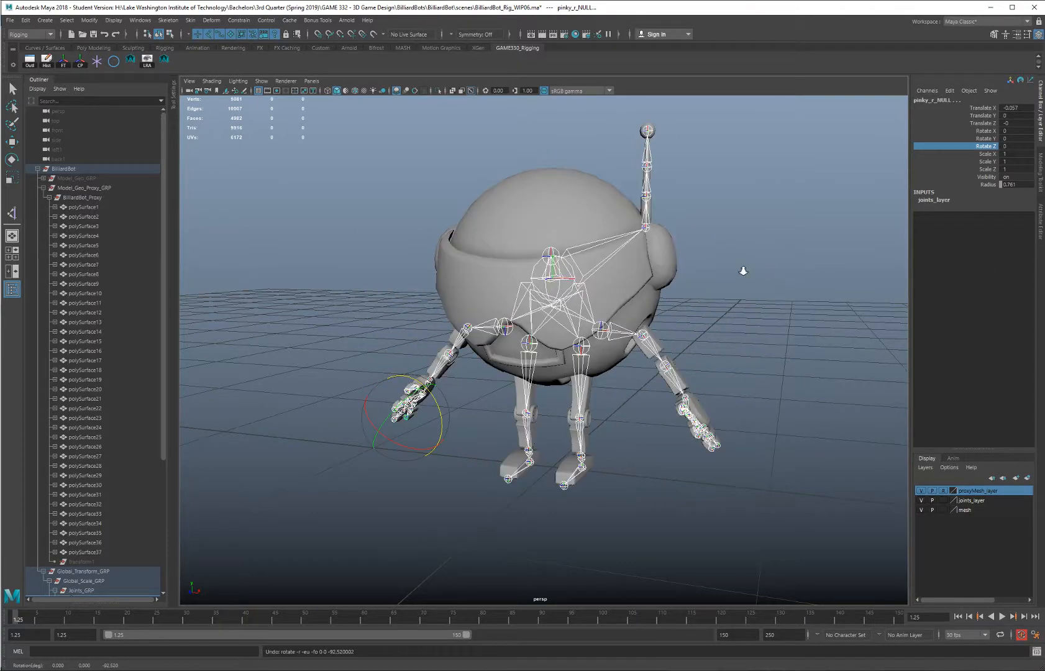
left_click_drag(742, 270, 697, 277, "alt")
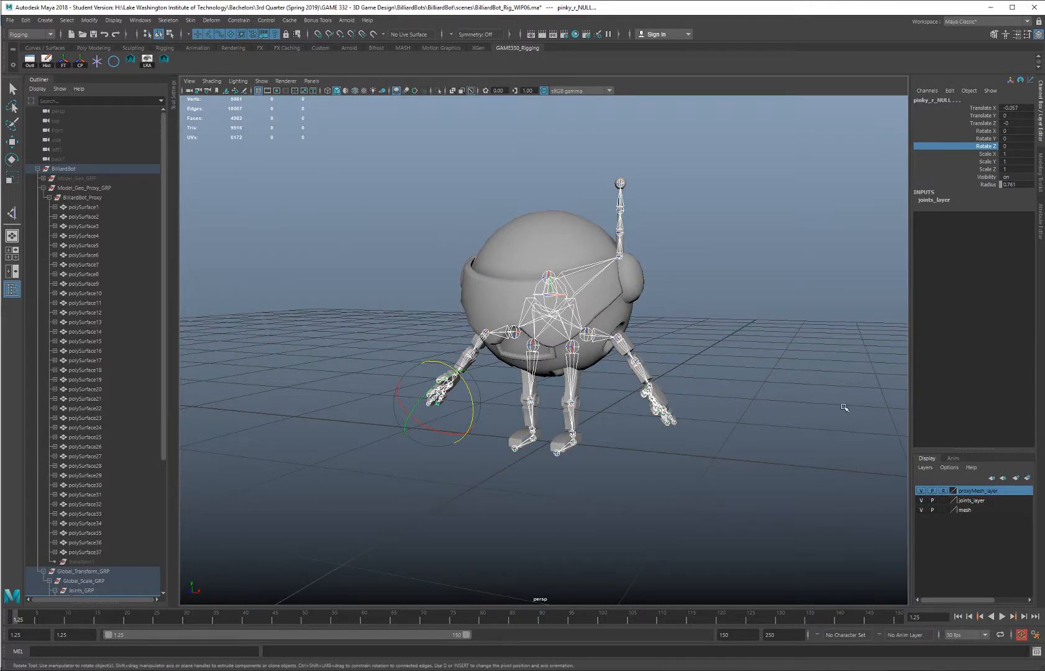
Hide joints_layer and test-rotate all the selected joints in Z with only the mesh displayed
left_click(922, 500)
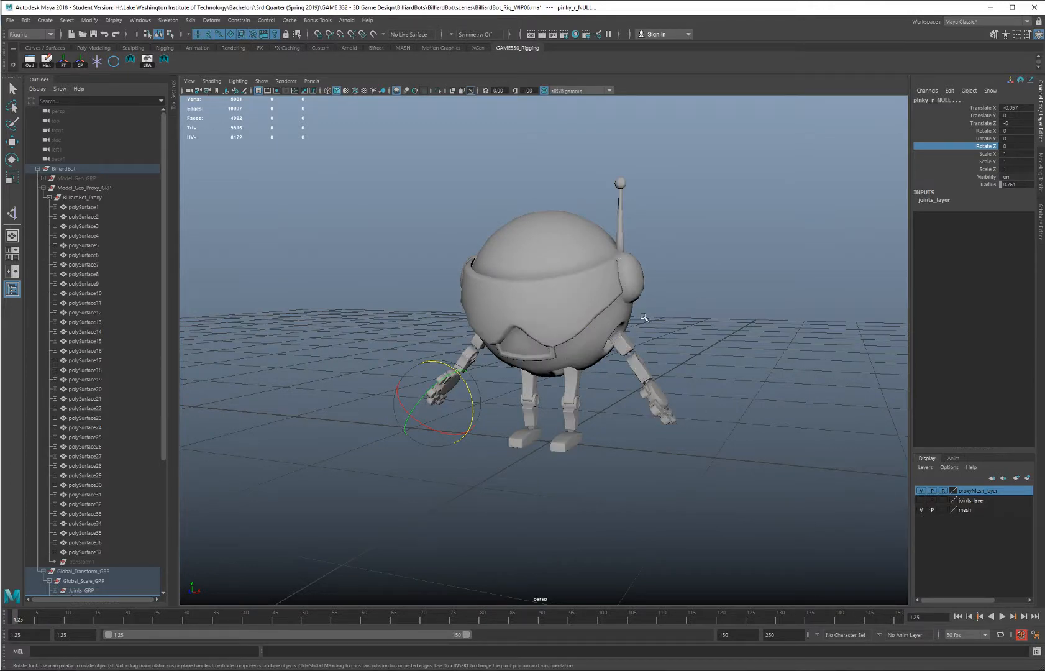
middle_click_drag(752, 389, 837, 326)
left_click(1017, 146)
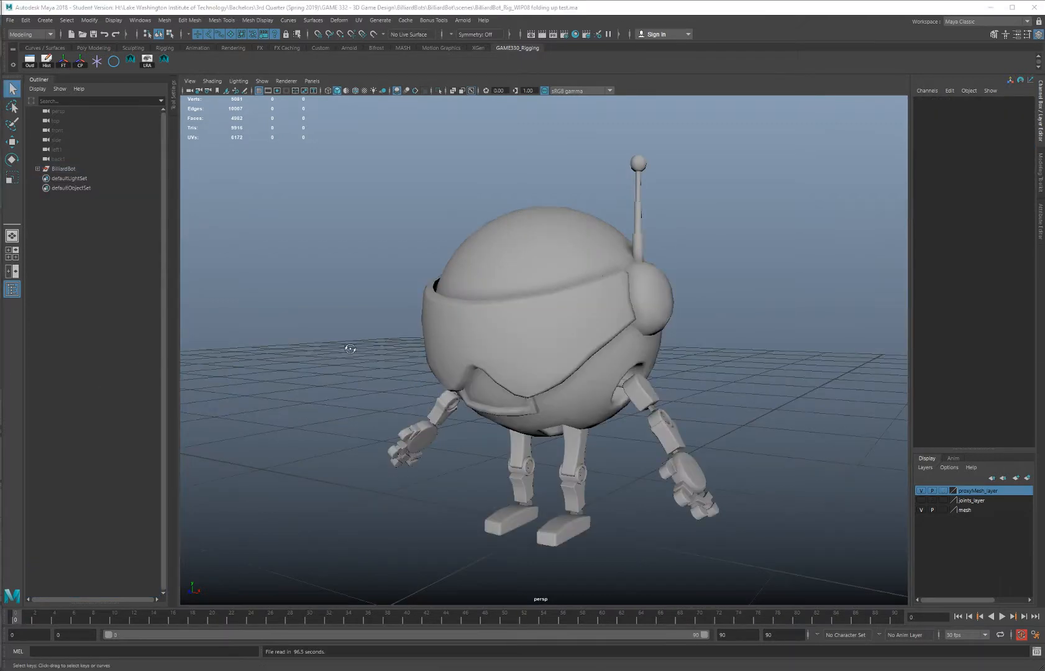
Examine the robot in the folding up test scene from several angles and play back its animation
mouse_move(350, 348)
left_mouse_down("alt")
mouse_move(401, 355)
mouse_move(348, 346)
left_mouse_up("alt")
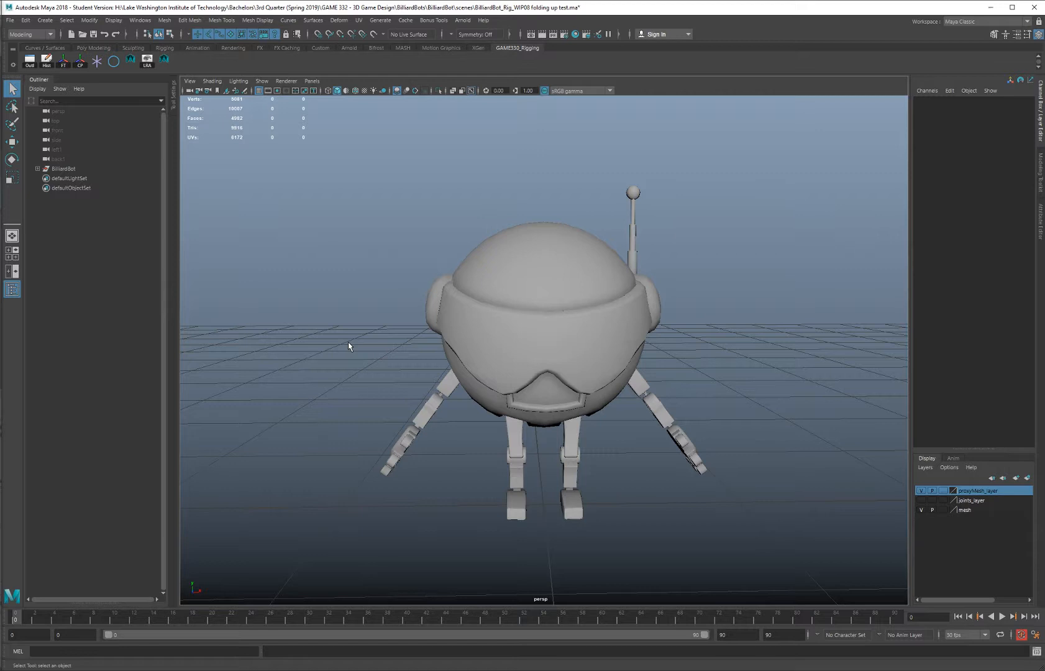
left_click_drag(373, 354, 426, 312, "alt")
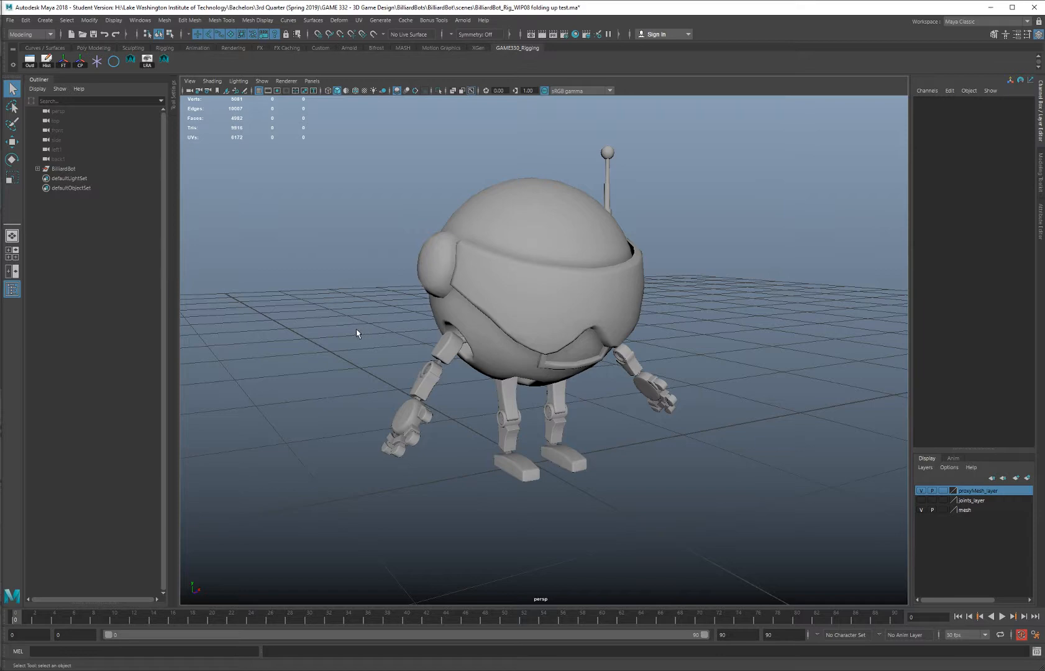
left_click_drag(514, 367, 450, 450, "alt")
left_click_drag(438, 365, 329, 359, "alt")
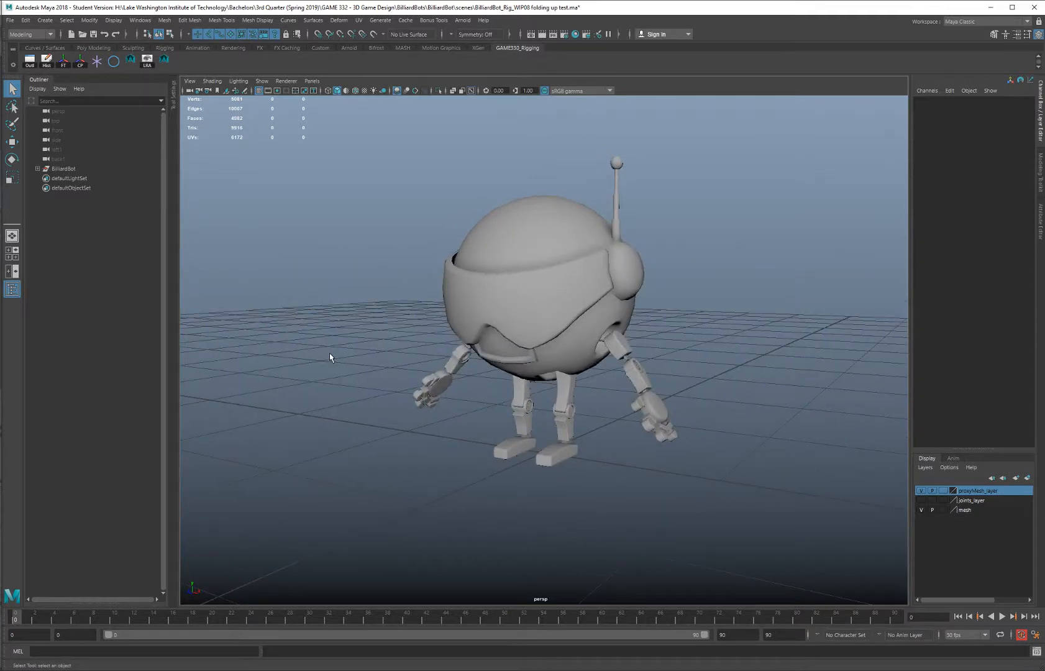
key("alt+v")
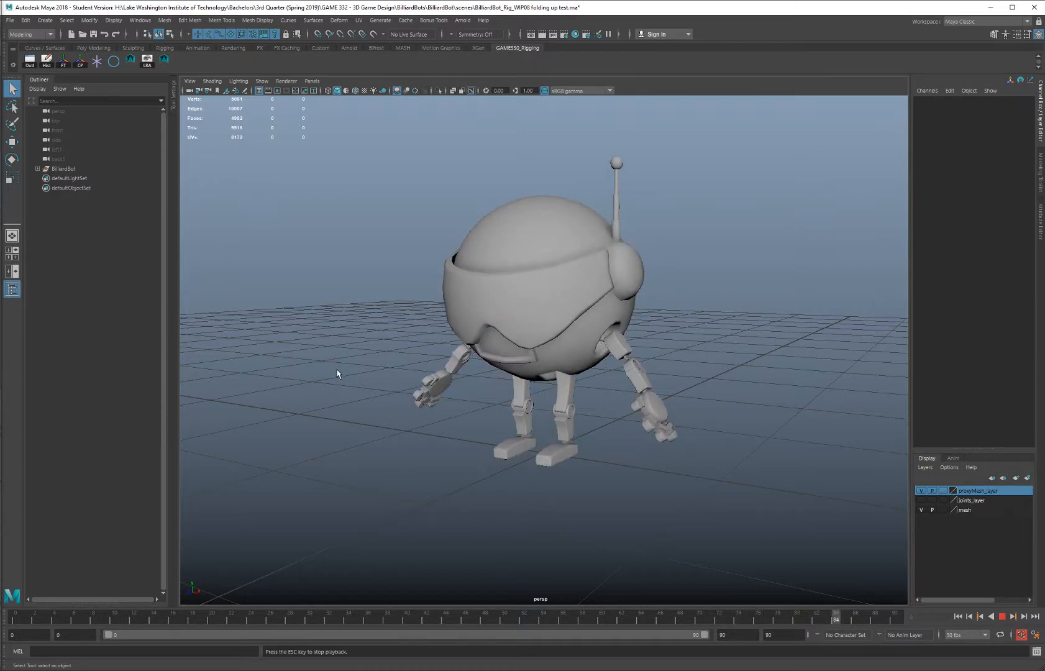
key("Escape")
Scrub the folding animation to frame 10 and inspect the closed ball from its side and underside
left_click_drag(435, 490, 352, 508, "alt")
left_click_drag(37, 621, 125, 625)
middle_click_drag(428, 392, 378, 376, "alt")
left_click_drag(348, 374, 435, 473, "alt")
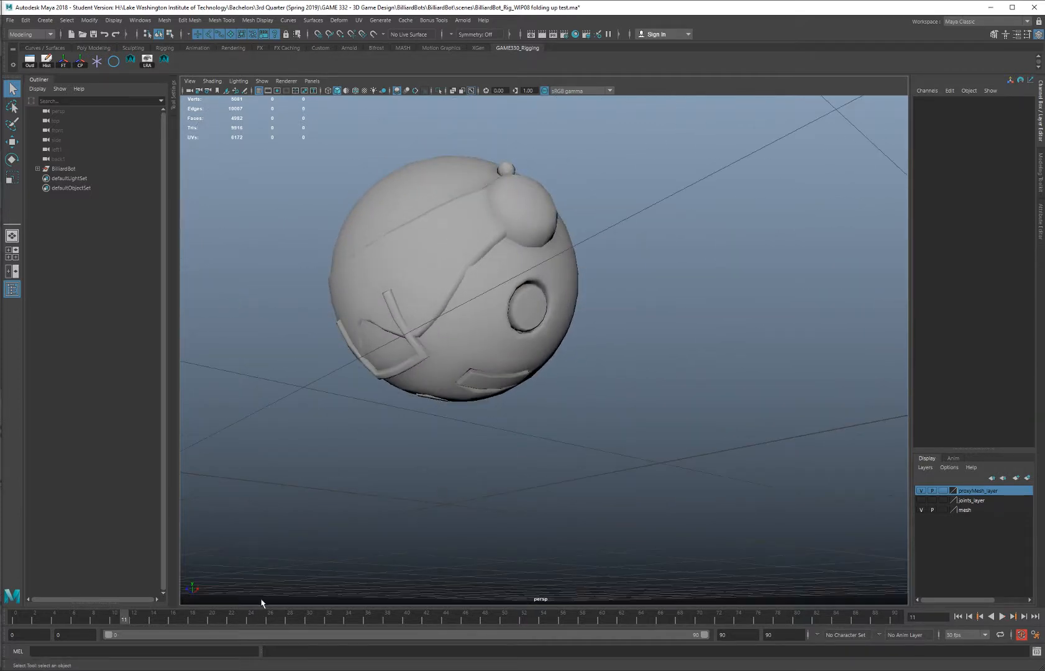
left_click_drag(123, 620, 115, 620)
left_click_drag(320, 463, 454, 328, "alt")
scroll(454, 328, "up", 3)
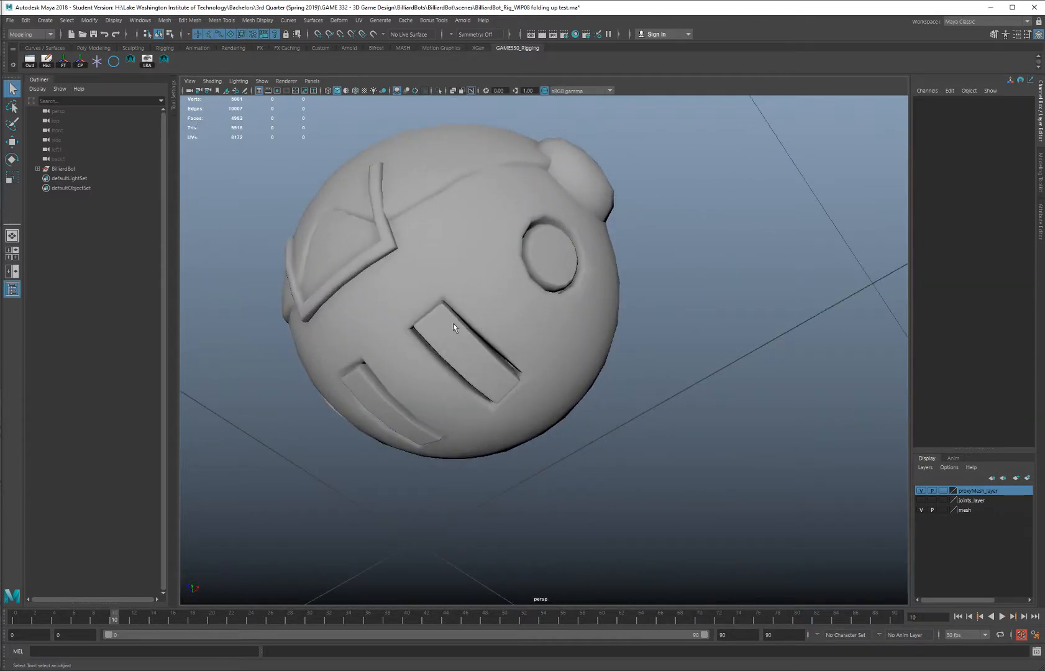
left_click_drag(547, 239, 508, 330, "alt")
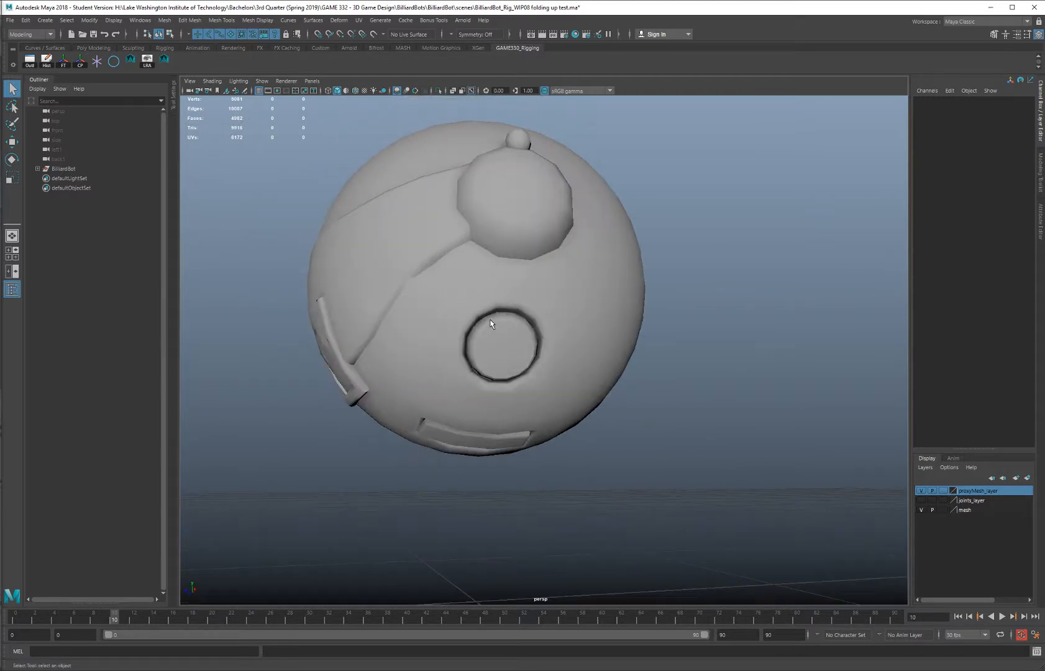
scroll(418, 285, "down", 3)
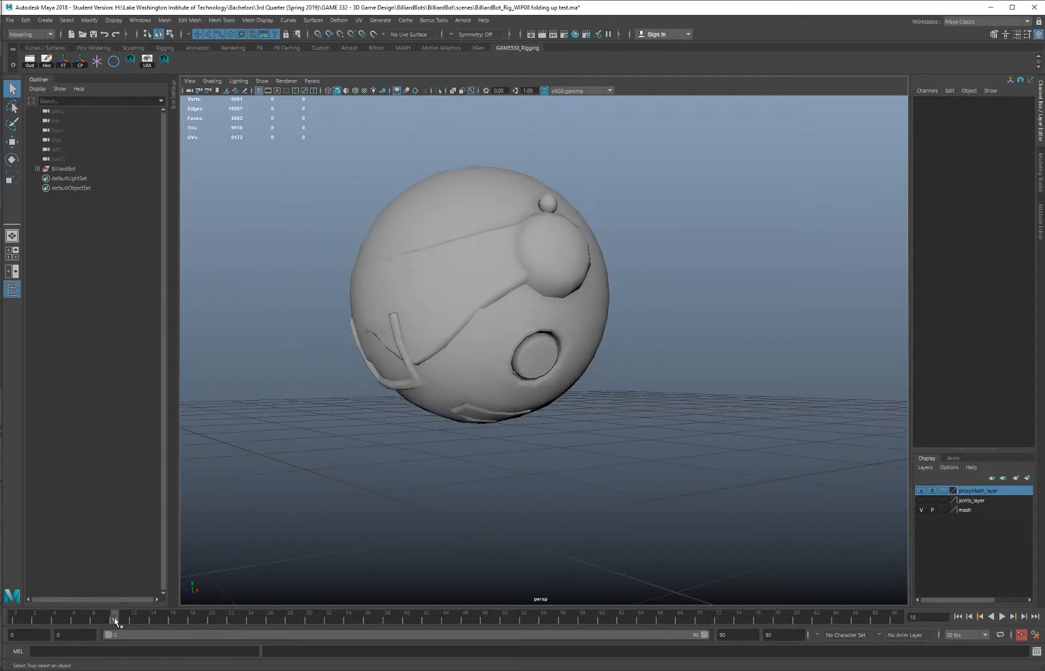
Return the animation to frame 0 and show joints_layer again
left_click_drag(116, 622, 15, 621)
left_click(922, 500)
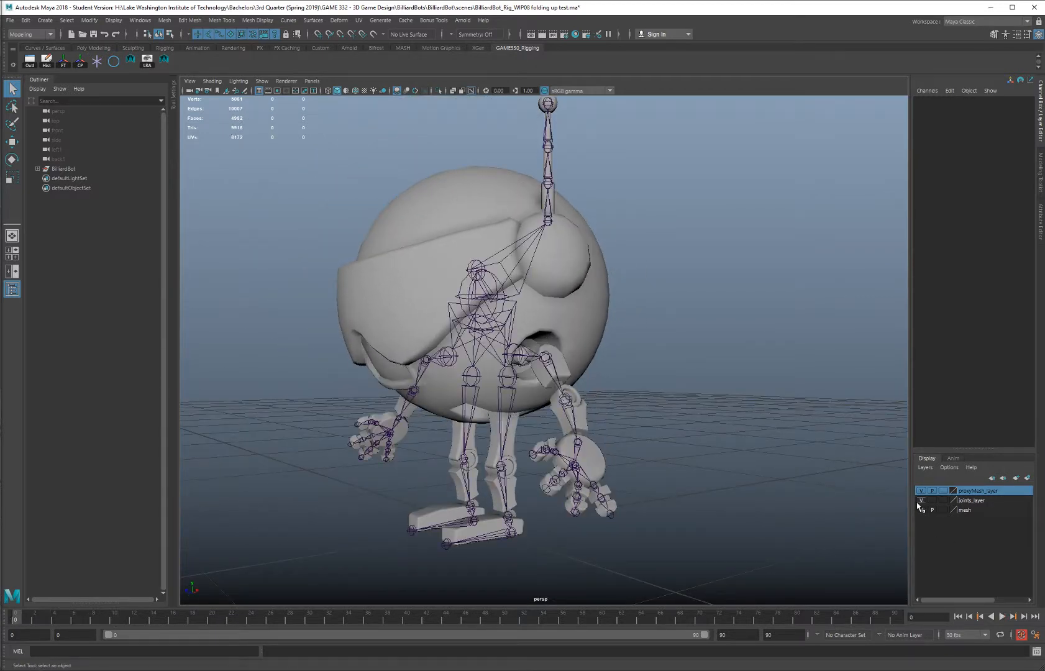
middle_click_drag(651, 434, 625, 392, "alt")
right_click_drag(625, 392, 662, 373, "alt")
left_click_drag(662, 373, 664, 399, "alt")
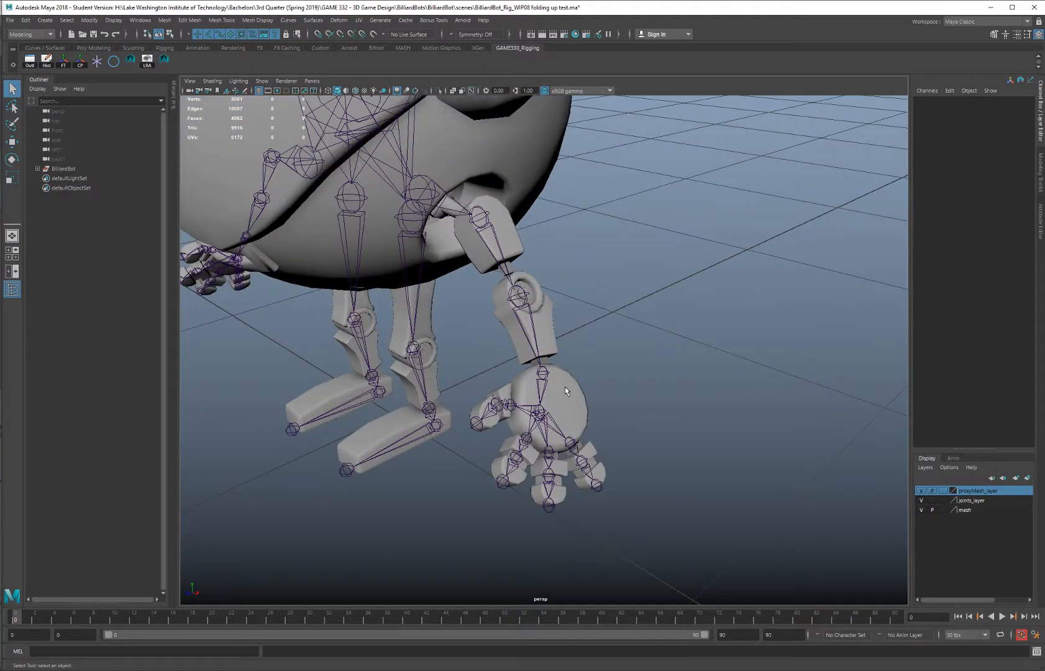
Test-rotate the palm_l joint about 94 degrees in Z to check how the palm mesh pivots, undoing the rotation
left_click(562, 391)
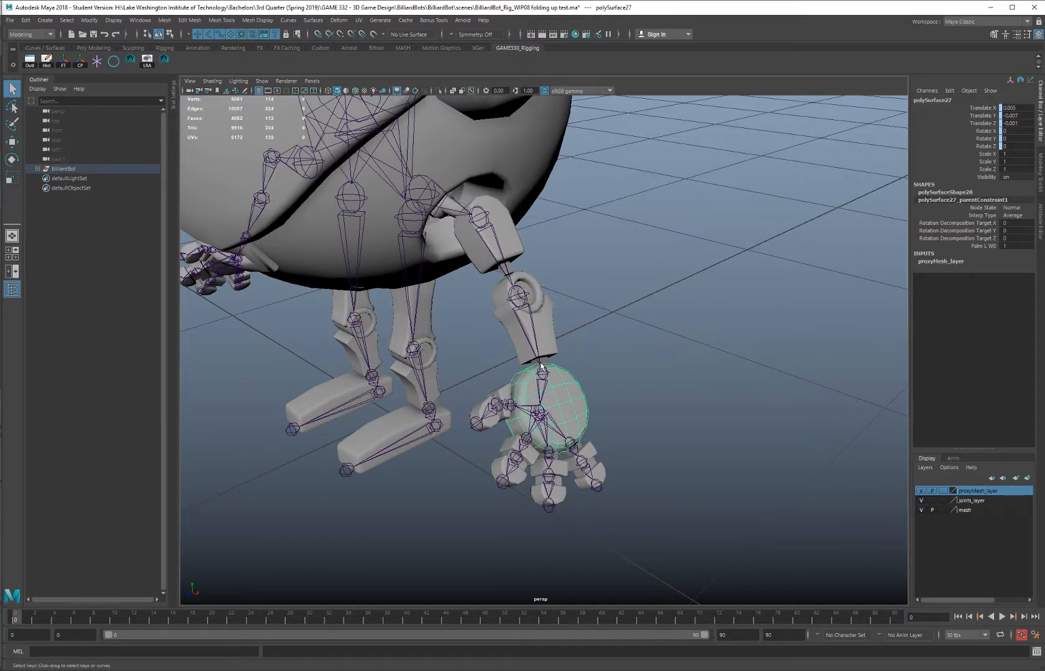
middle_click_drag(538, 417, 500, 369, "alt")
scroll(499, 364, "up", 5)
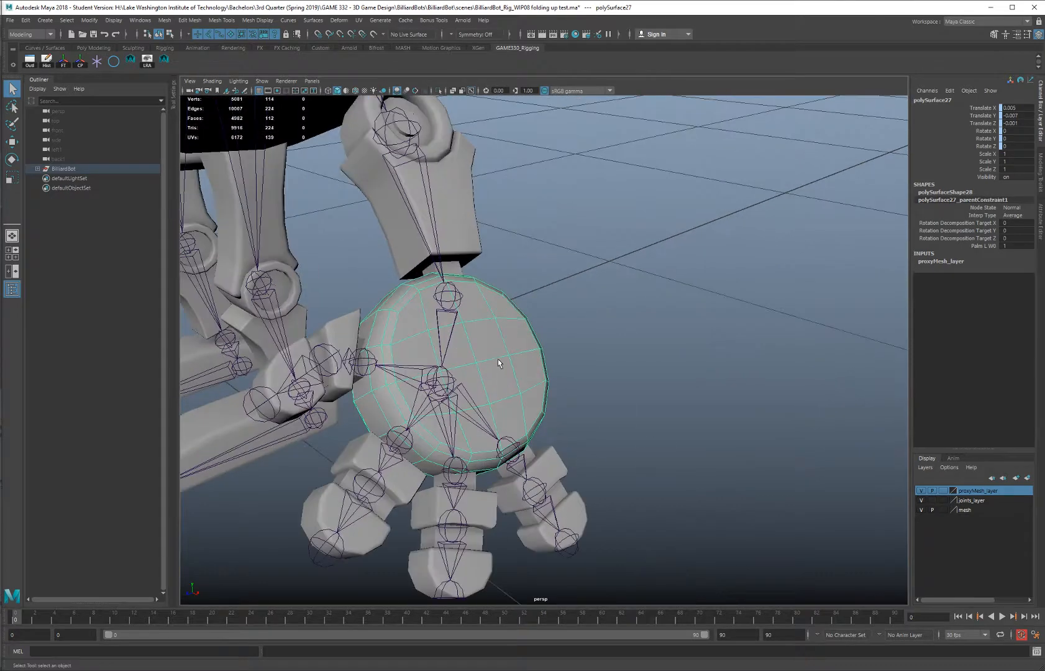
left_click(450, 386)
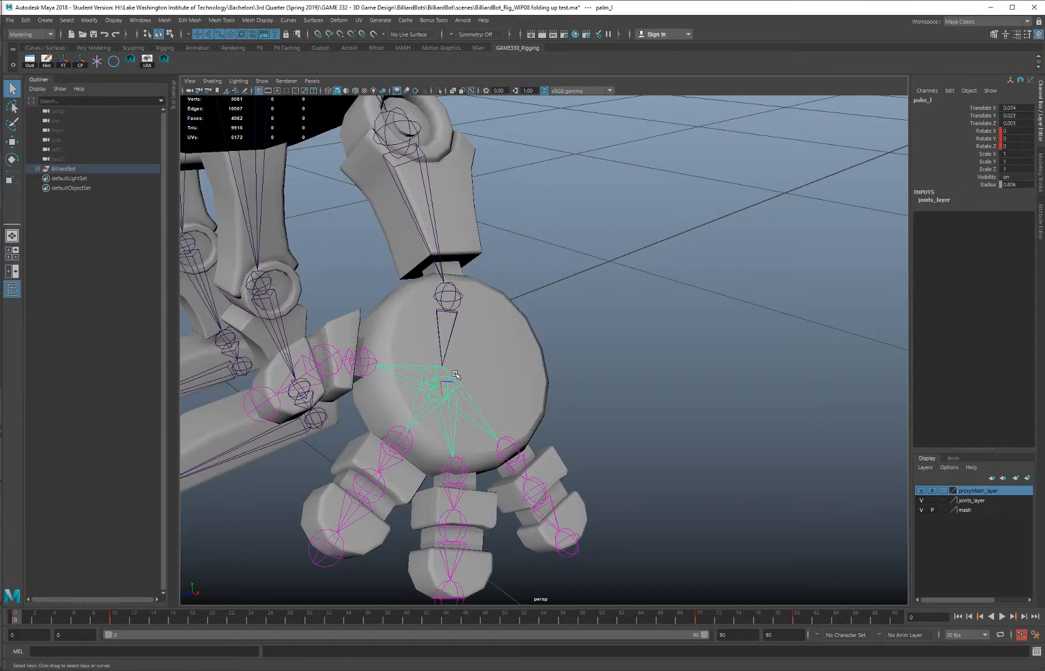
key("e")
left_click_drag(458, 374, 572, 331)
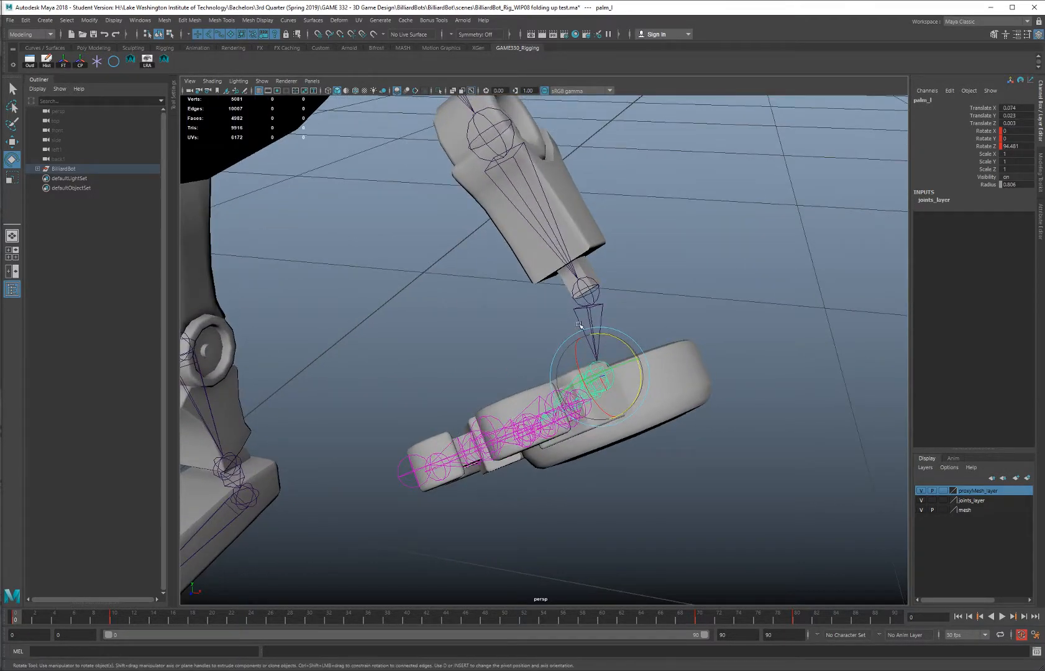
left_click_drag(585, 282, 572, 299, "alt")
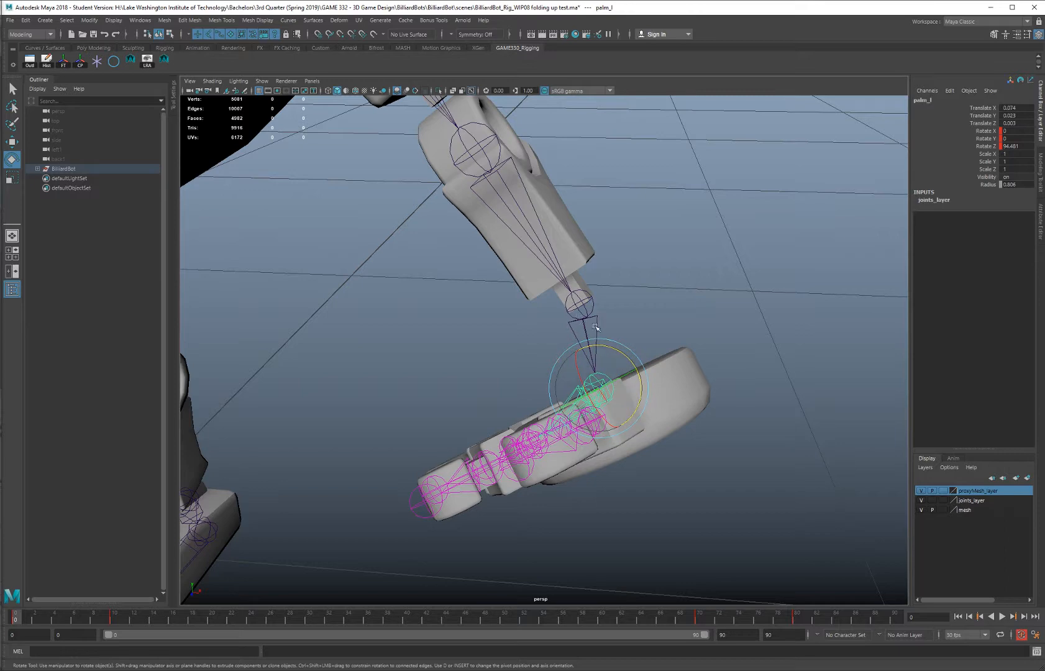
scroll(611, 309, "down", 6)
left_click_drag(694, 345, 641, 336, "alt")
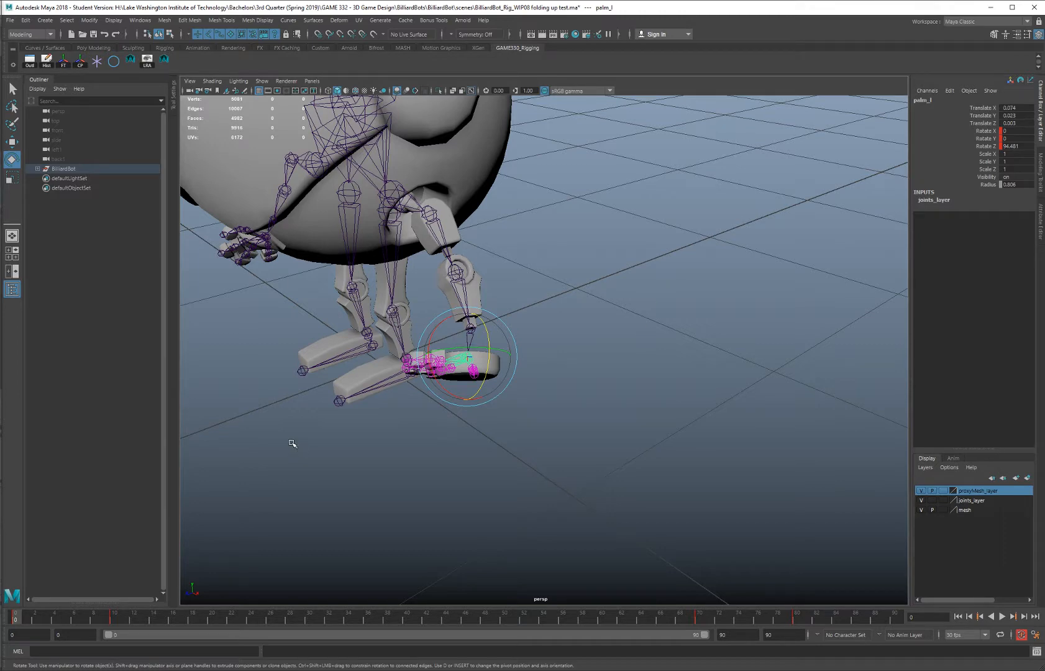
key("ctrl+z")
key("ctrl+z")
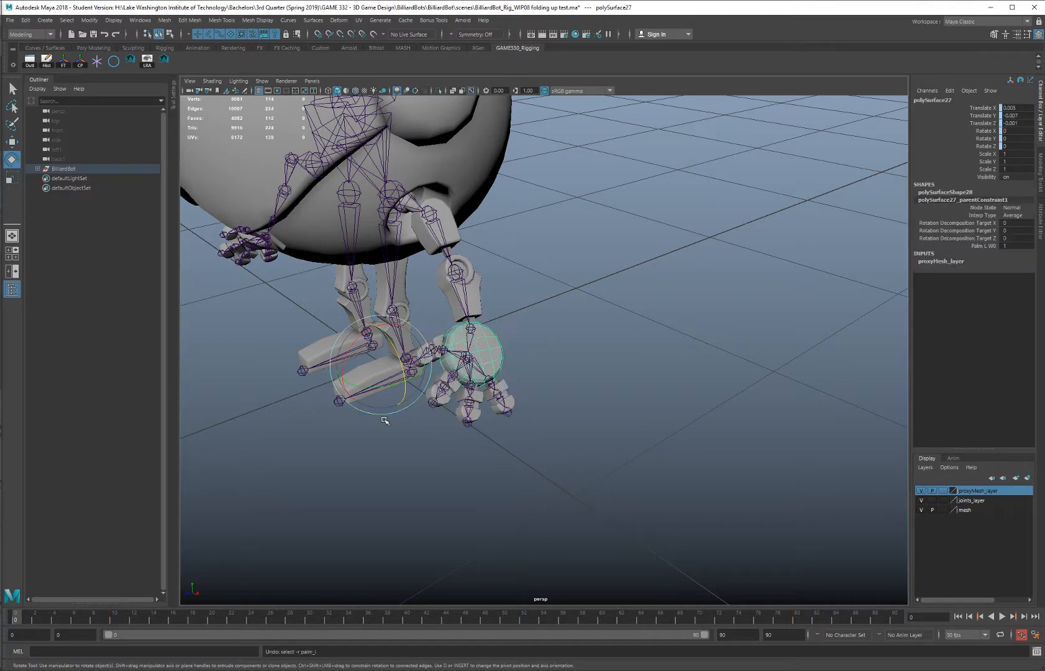
Clear the selection and examine the whole robot with its joints from several angles
left_click(515, 339)
middle_click_drag(515, 338, 578, 401, "alt")
right_click_drag(578, 401, 450, 366, "alt")
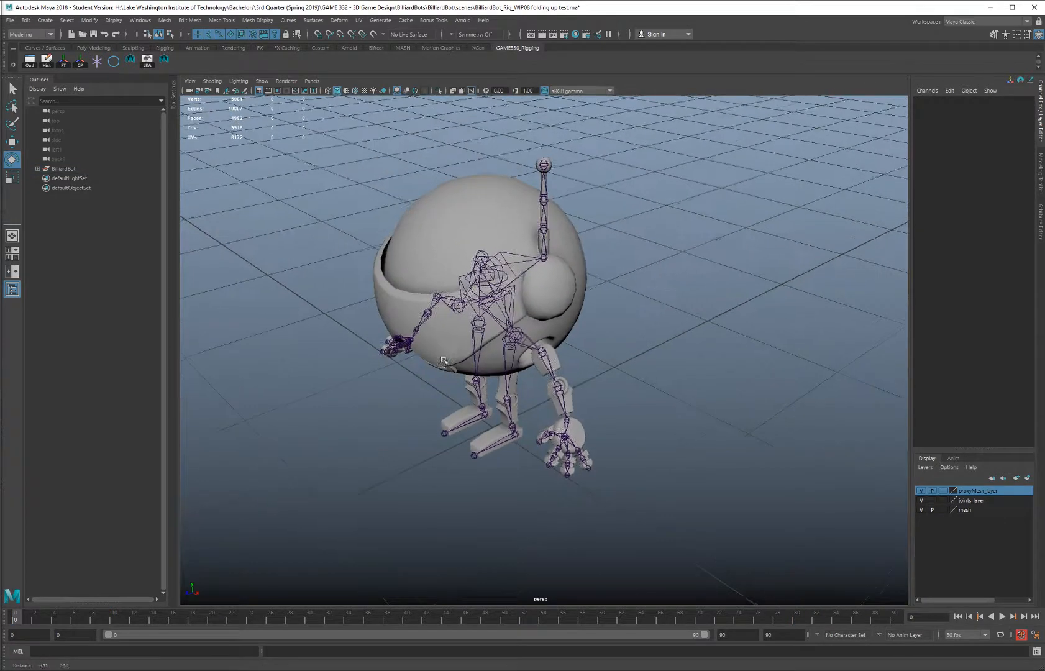
left_click_drag(449, 366, 452, 268, "alt")
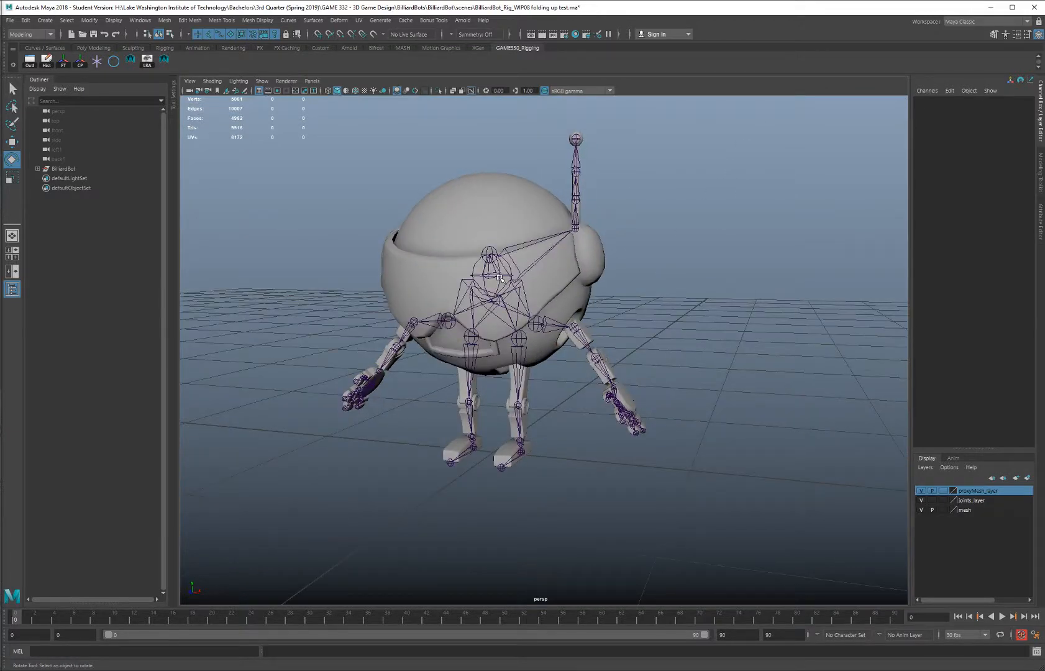
left_click_drag(553, 272, 566, 271, "alt")
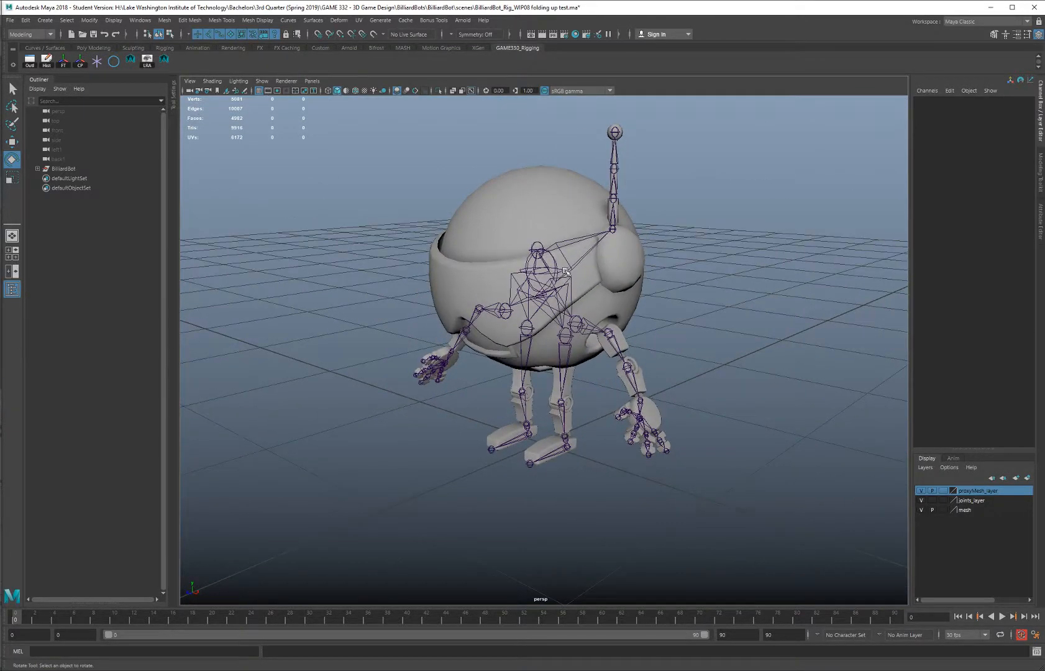
left_click_drag(426, 386, 477, 371, "alt")
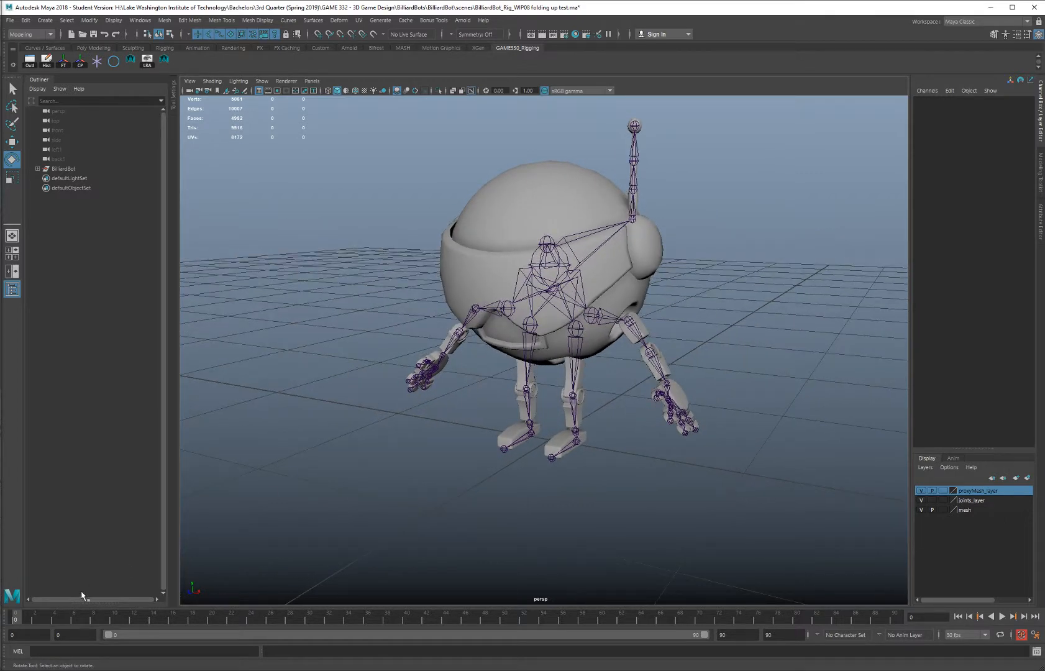
Scrub the animation to frame 90 and select the root joint together with its whole joint hierarchy
left_click_drag(19, 617, 932, 598)
left_click_drag(751, 358, 515, 298, "alt")
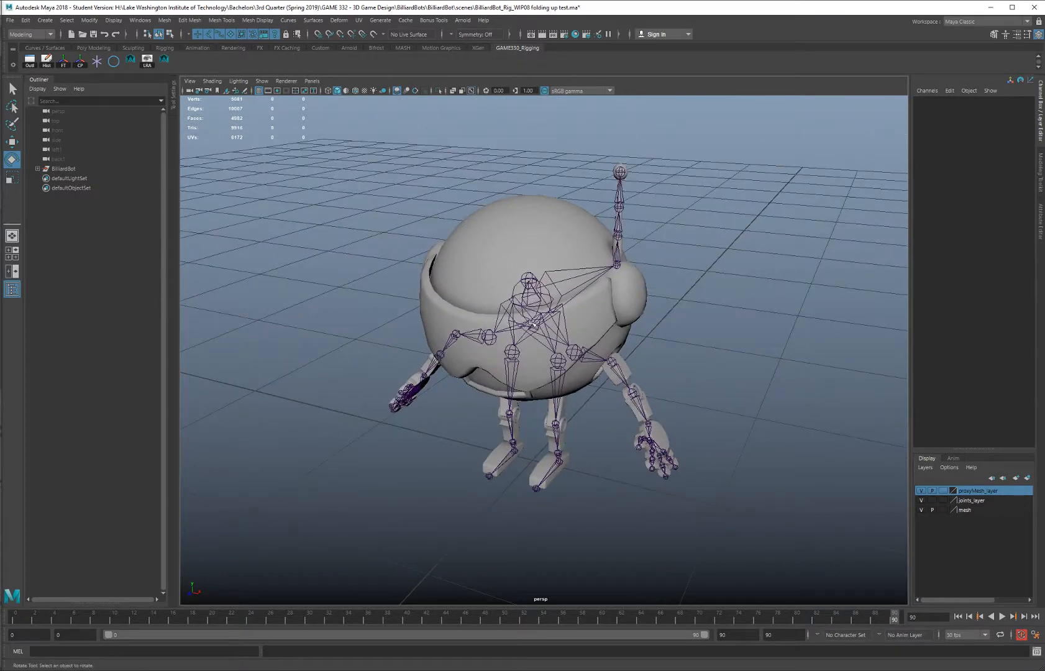
left_click(546, 302)
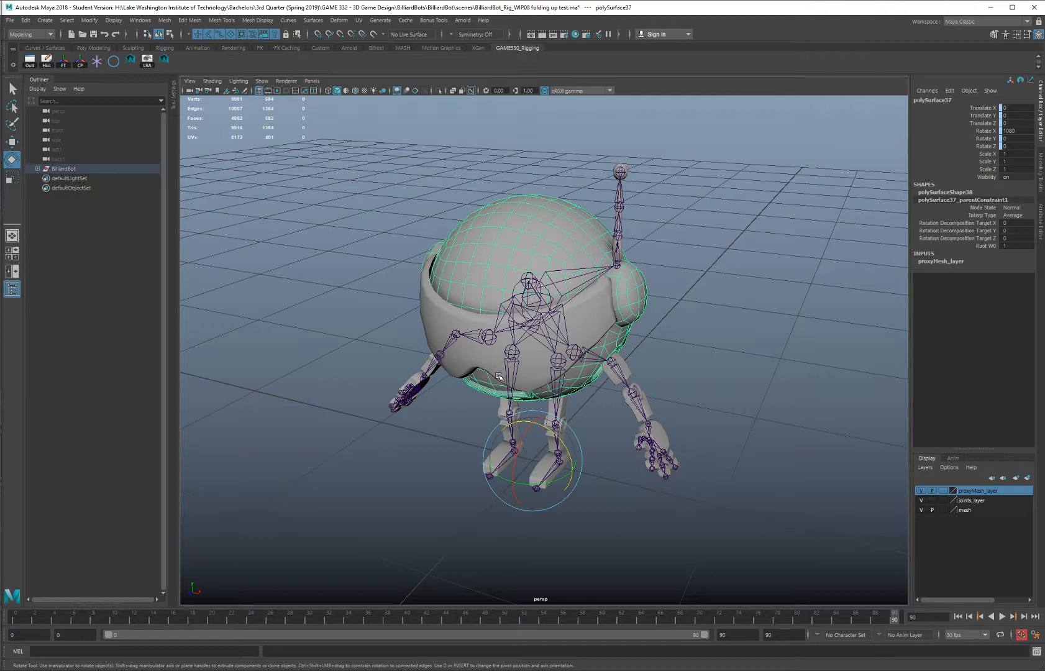
left_click(536, 318)
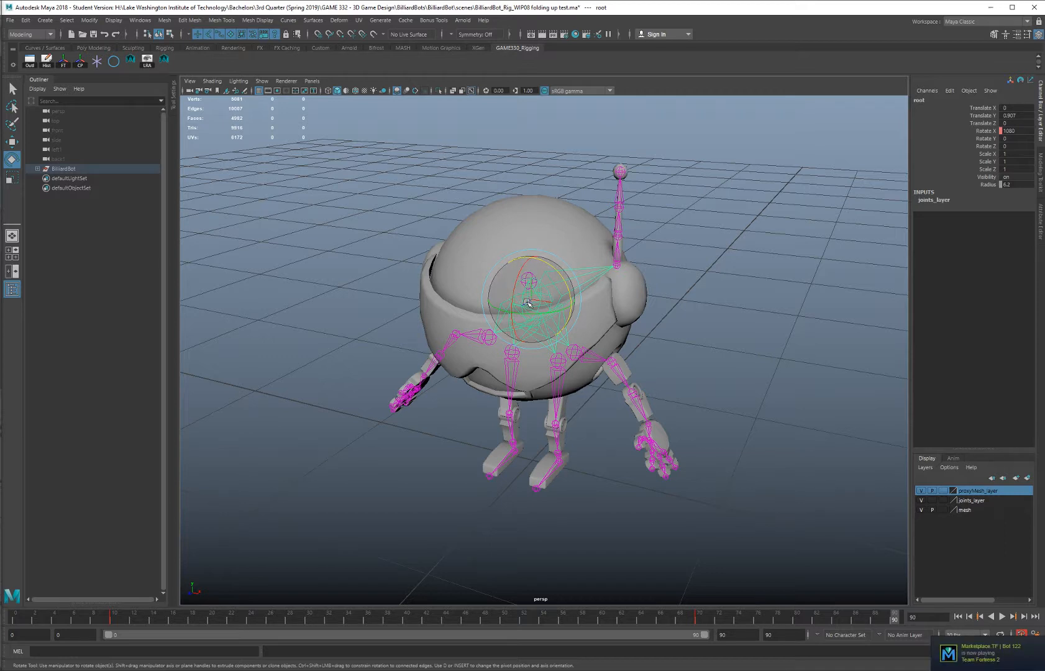
right_click(542, 301)
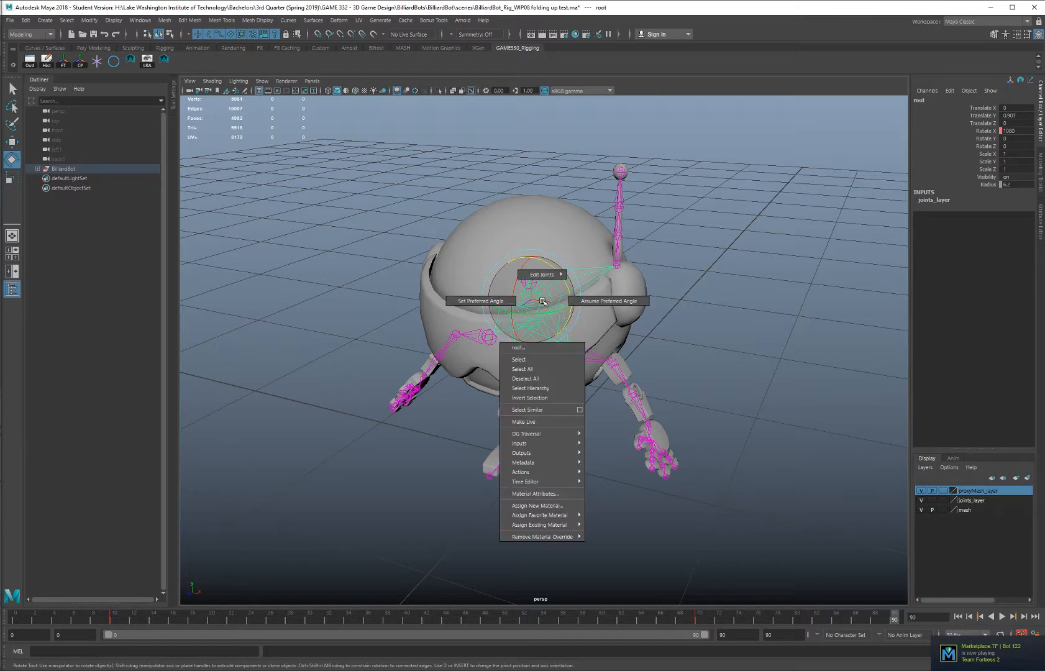
left_click(529, 389)
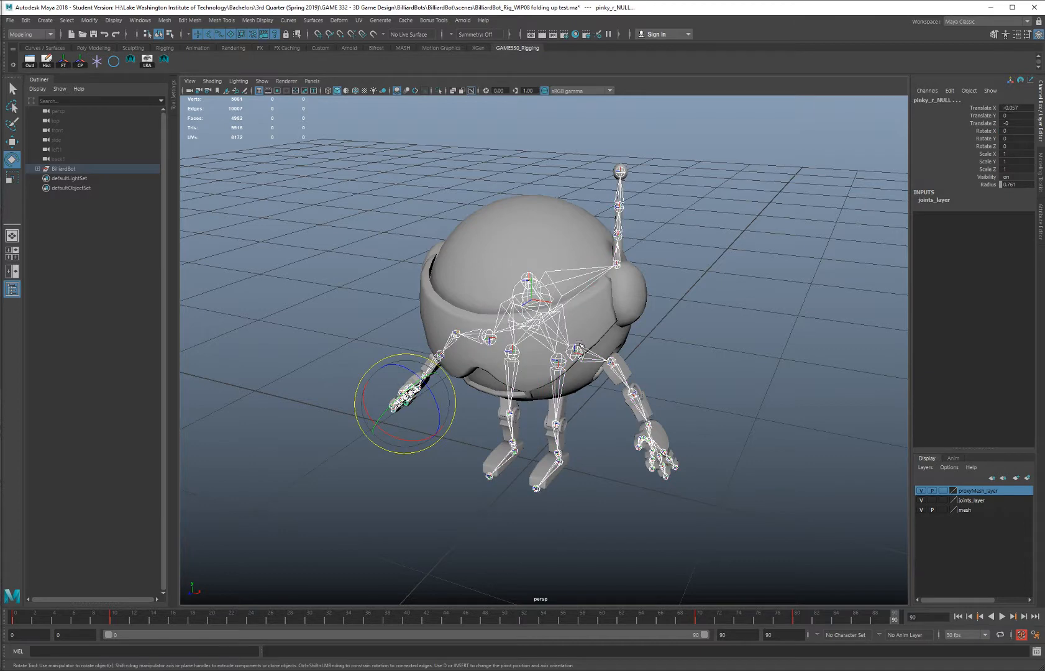
Examine the joints' animation curves in the Graph Editor, focusing on the folding section between frames 0 and 10
left_click_drag(0, 33, 621, 78)
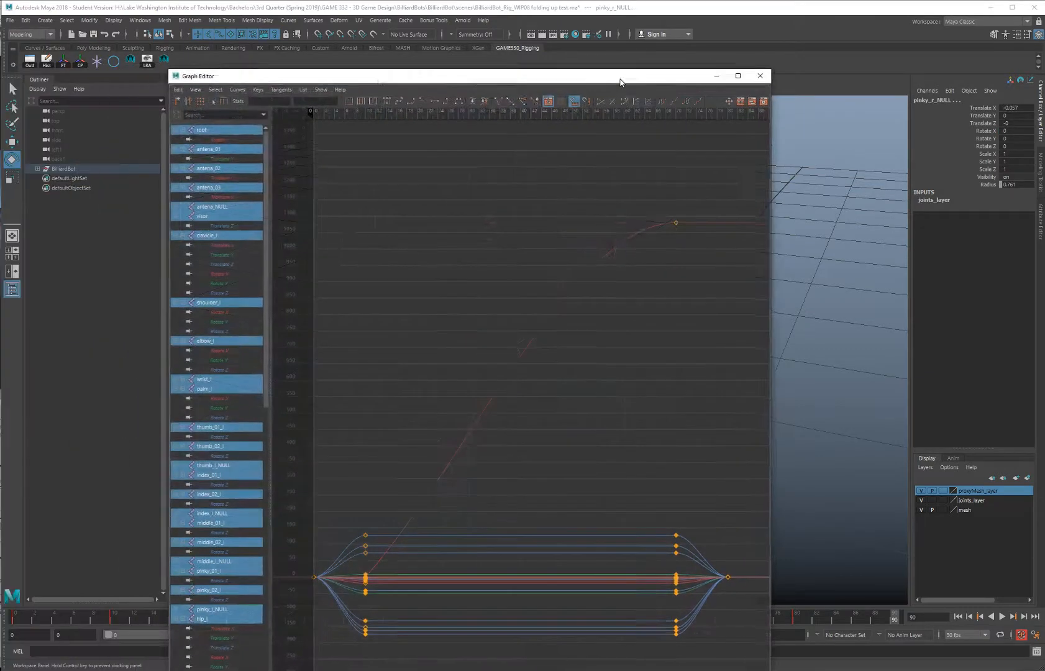
double_click(510, 76)
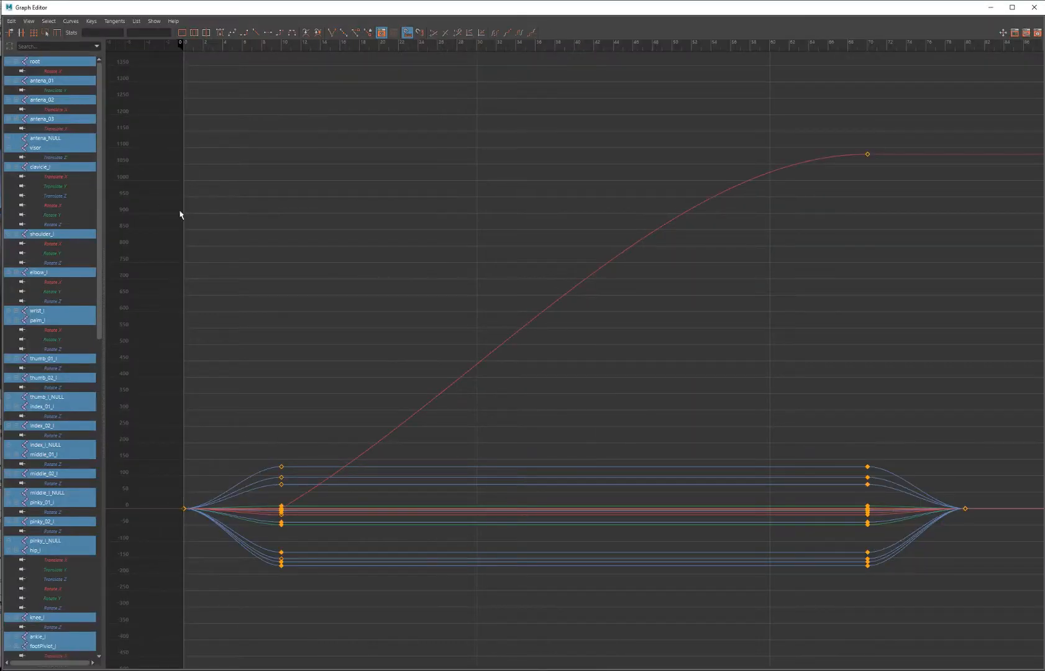
scroll(317, 436, "down", 5)
scroll(348, 430, "up", 7)
middle_click_drag(374, 423, 604, 201, "alt")
scroll(647, 219, "up", 9)
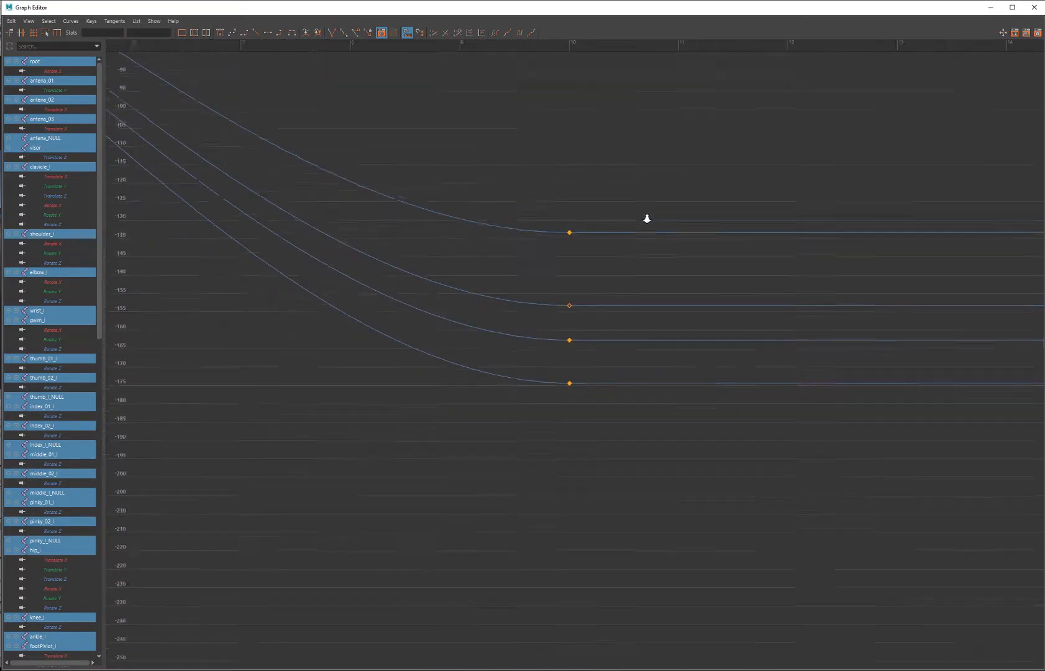
middle_click_drag(658, 232, 830, 541, "alt")
scroll(777, 485, "down", 6)
middle_click_drag(643, 233, 639, 333, "alt")
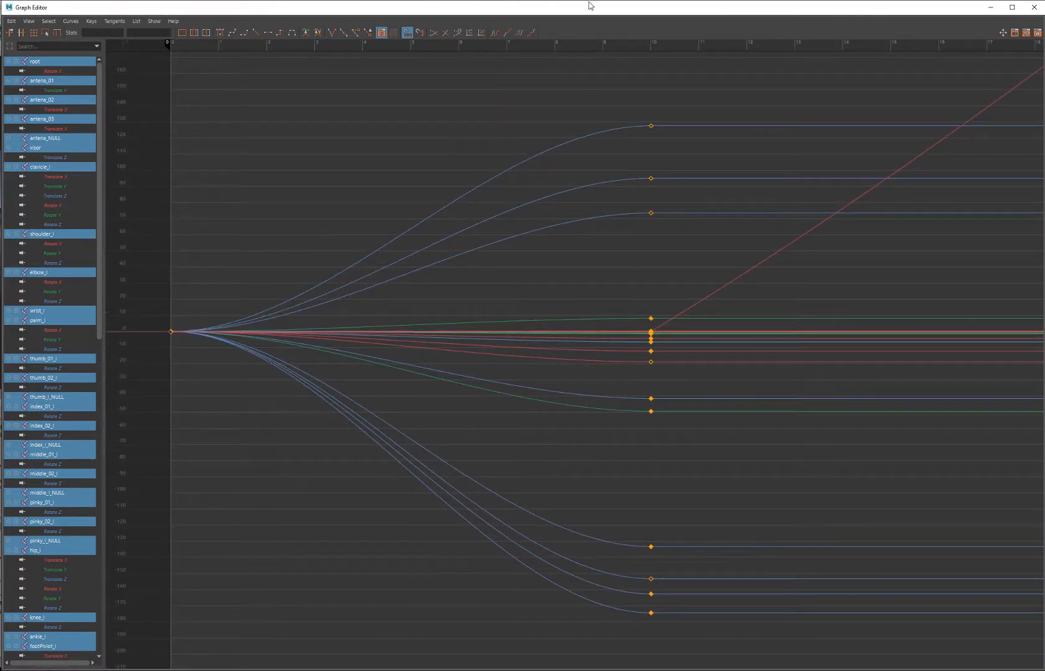
left_click_drag(591, 7, 0, 28)
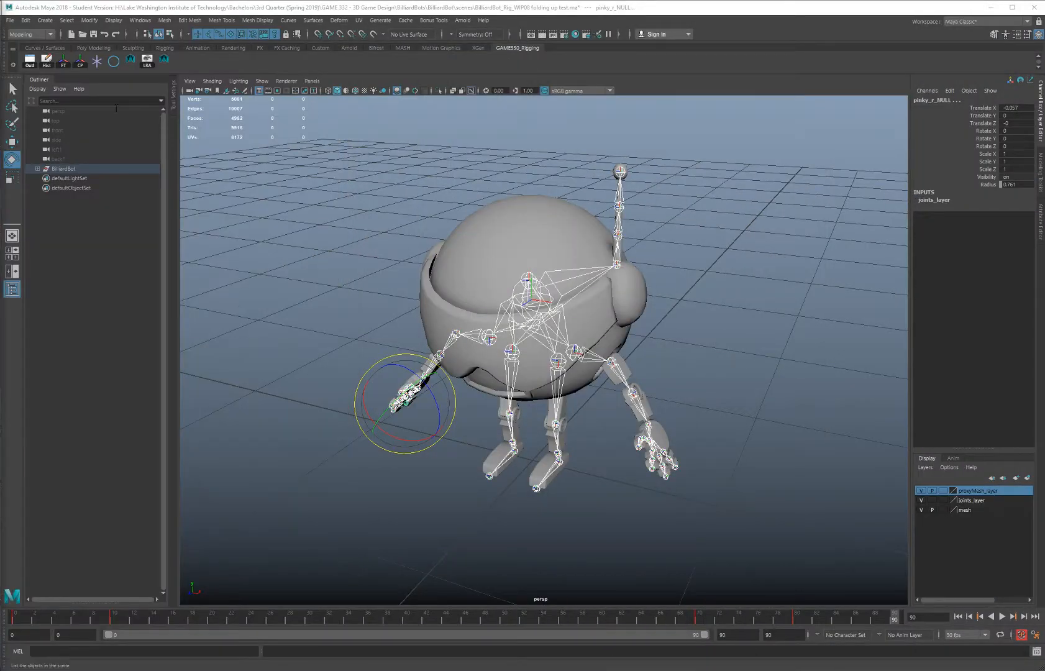
Return to frame 0, delete the joint hierarchy's keys across the entire timeline, and play the animation to check
left_click_drag(53, 621, 2, 621)
left_click_drag(503, 305, 484, 278, "alt")
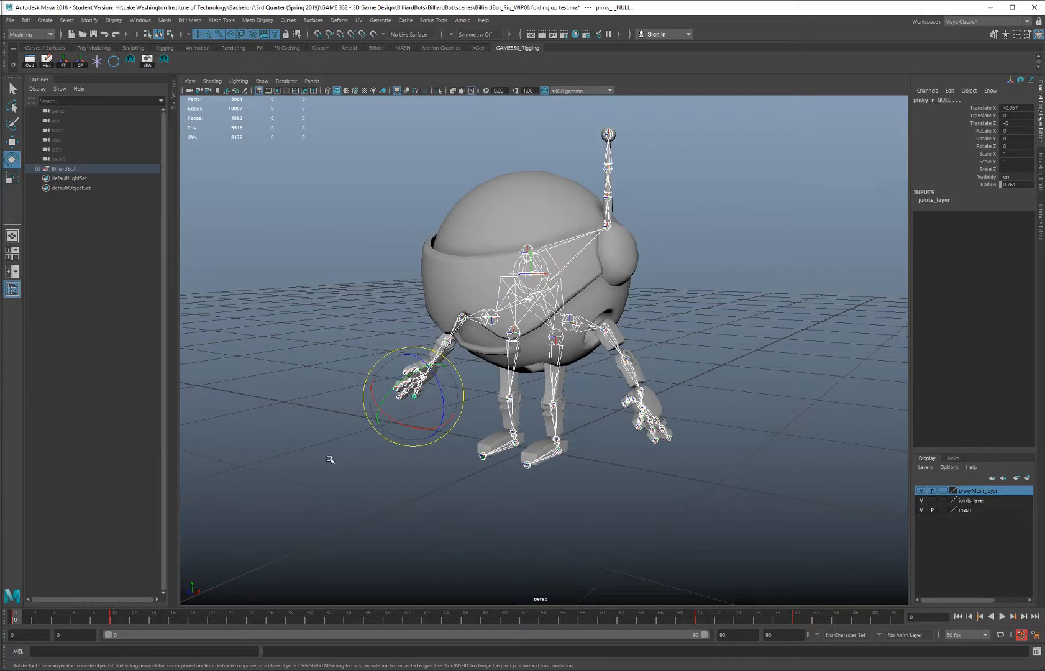
double_click(16, 621)
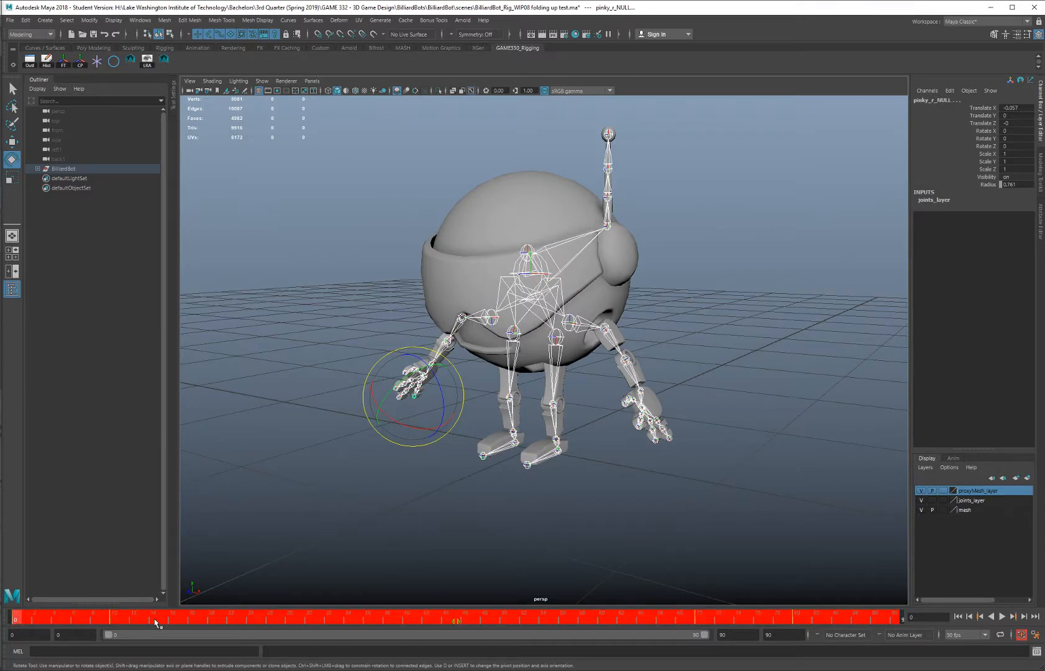
right_click(203, 624)
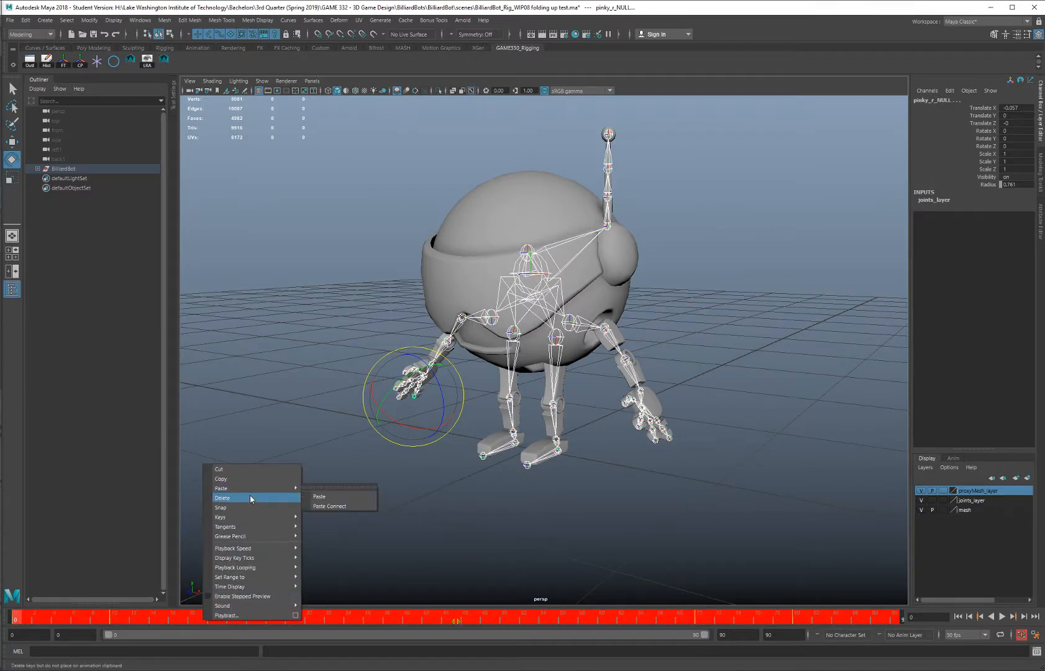
left_click(234, 498)
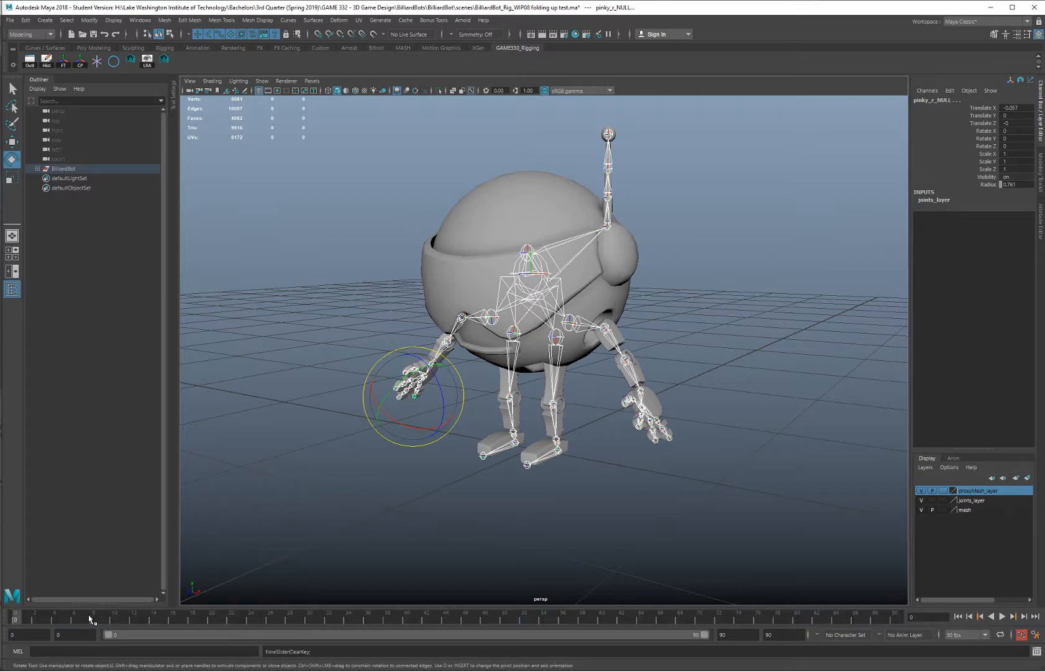
key("alt+v")
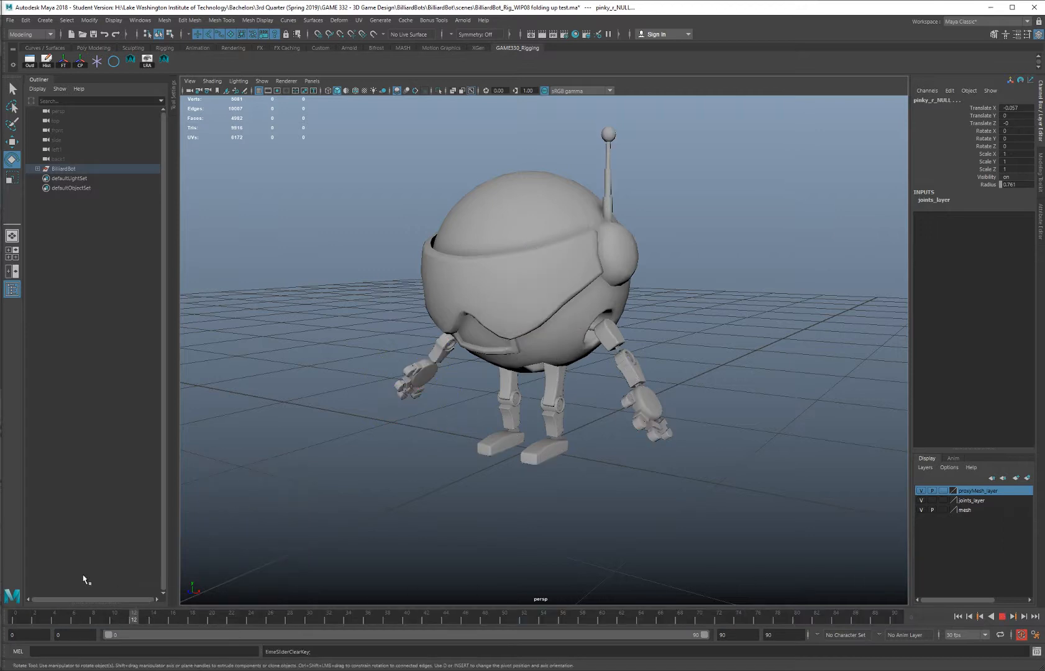
key("alt+v")
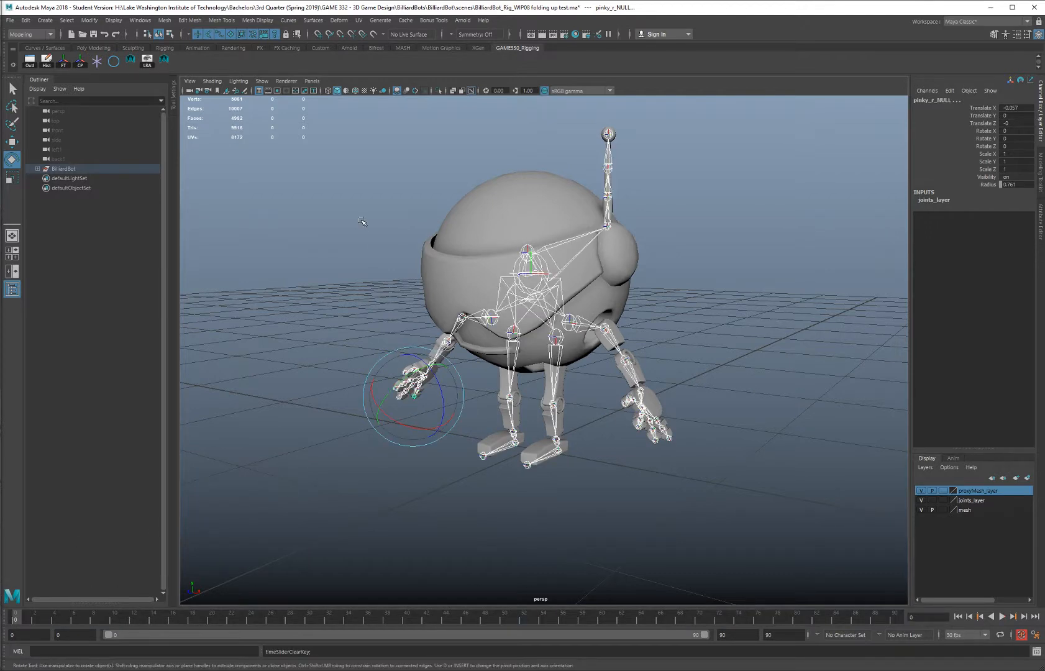
Clear the joint selection and create a NURBS circle on the grid at the robot's feet
left_click_drag(361, 221, 357, 252, "alt")
left_click(342, 241)
right_click_drag(357, 252, 435, 267, "alt")
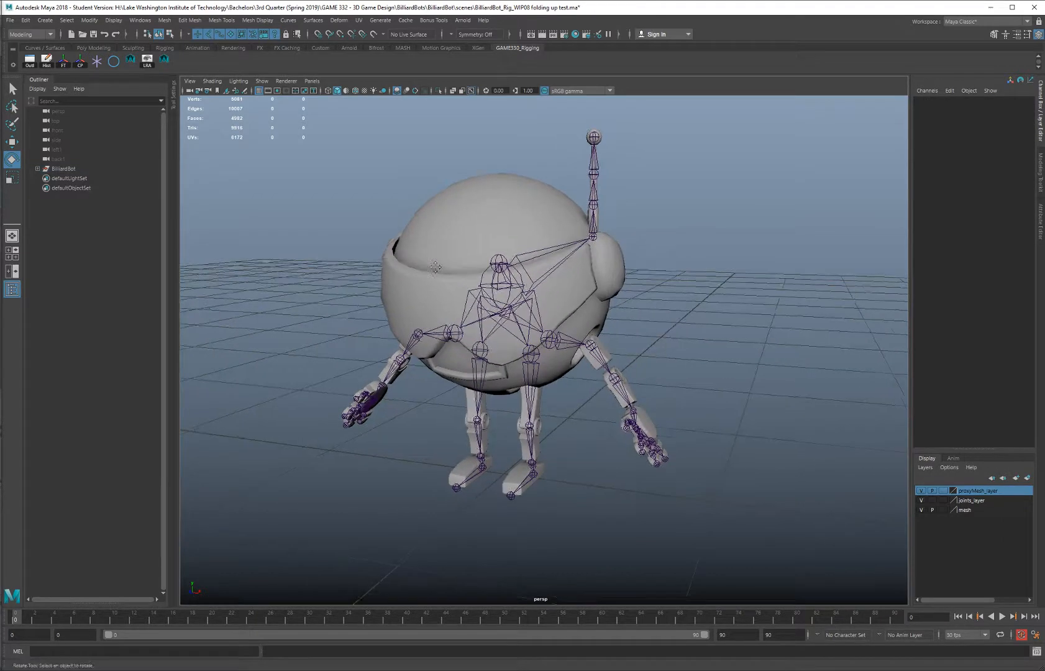
middle_click_drag(435, 267, 453, 243, "alt")
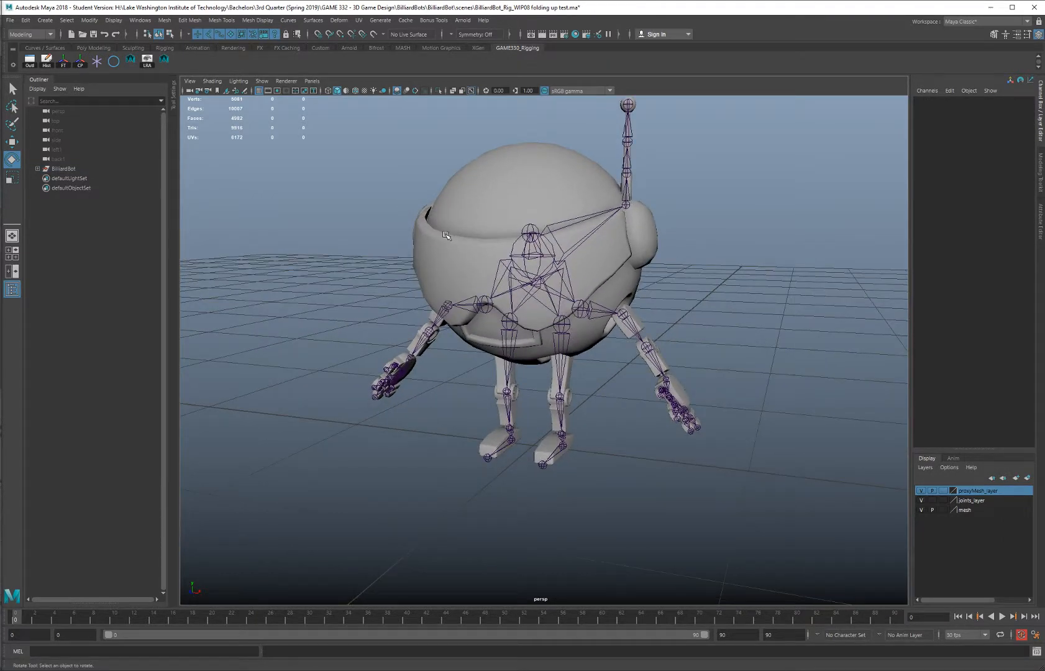
right_click_drag(437, 237, 401, 363, "alt")
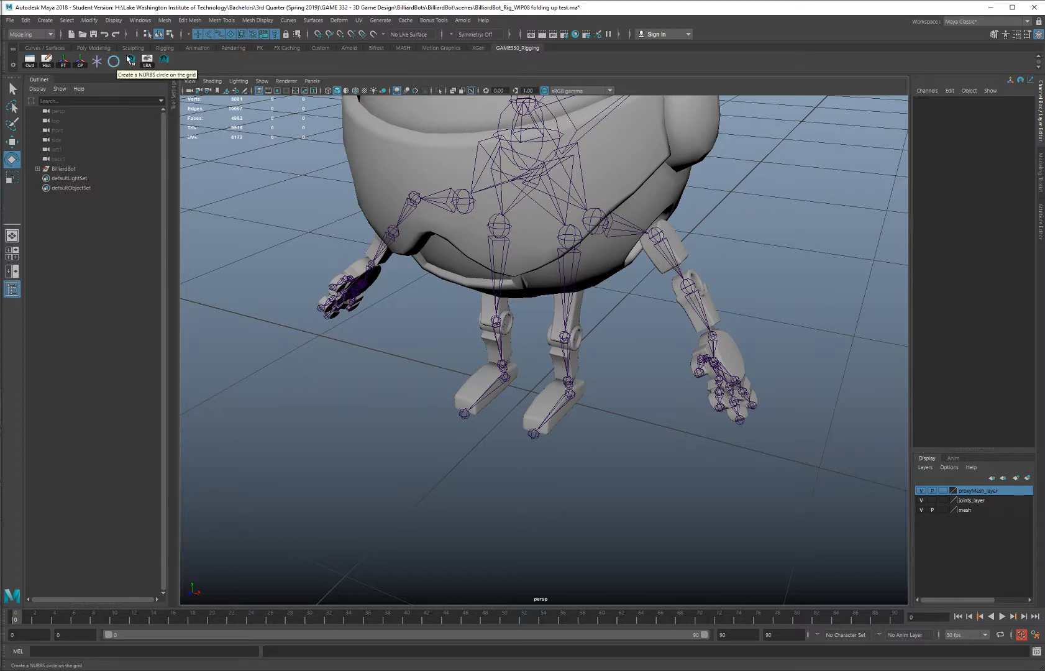
left_click(44, 20)
mouse_move(83, 55)
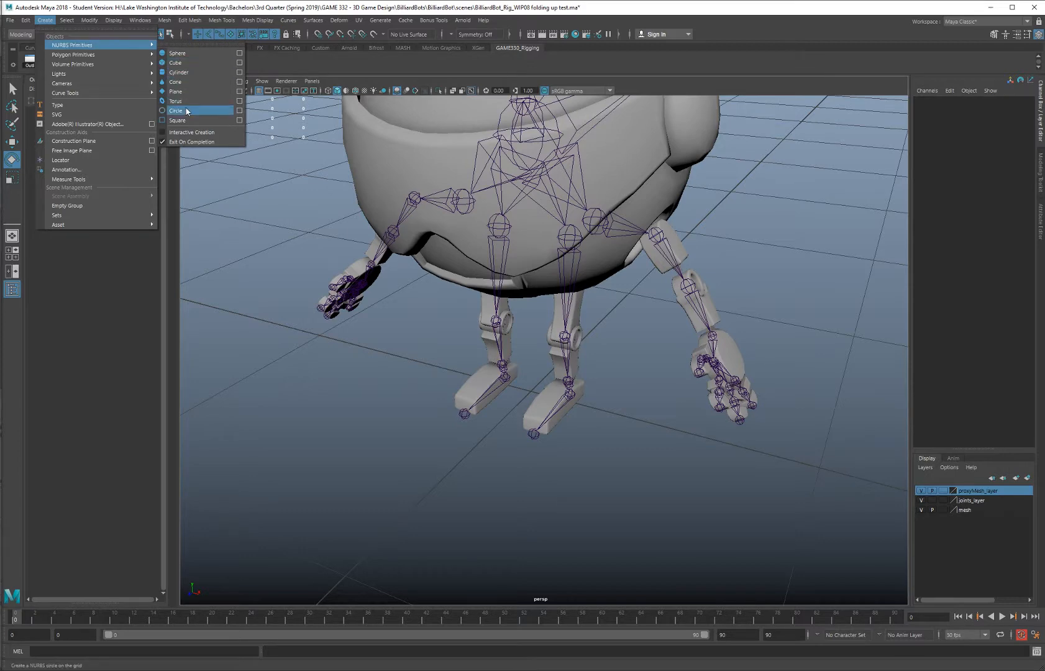
left_click(181, 113)
scroll(653, 304, "down", 5)
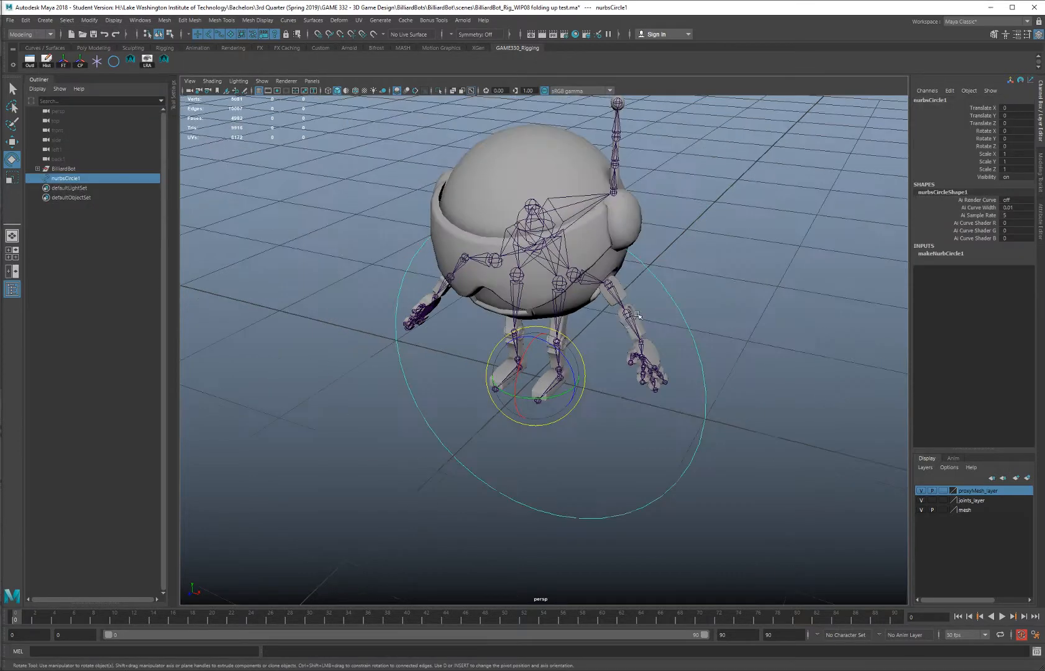
left_click_drag(568, 340, 530, 329, "alt")
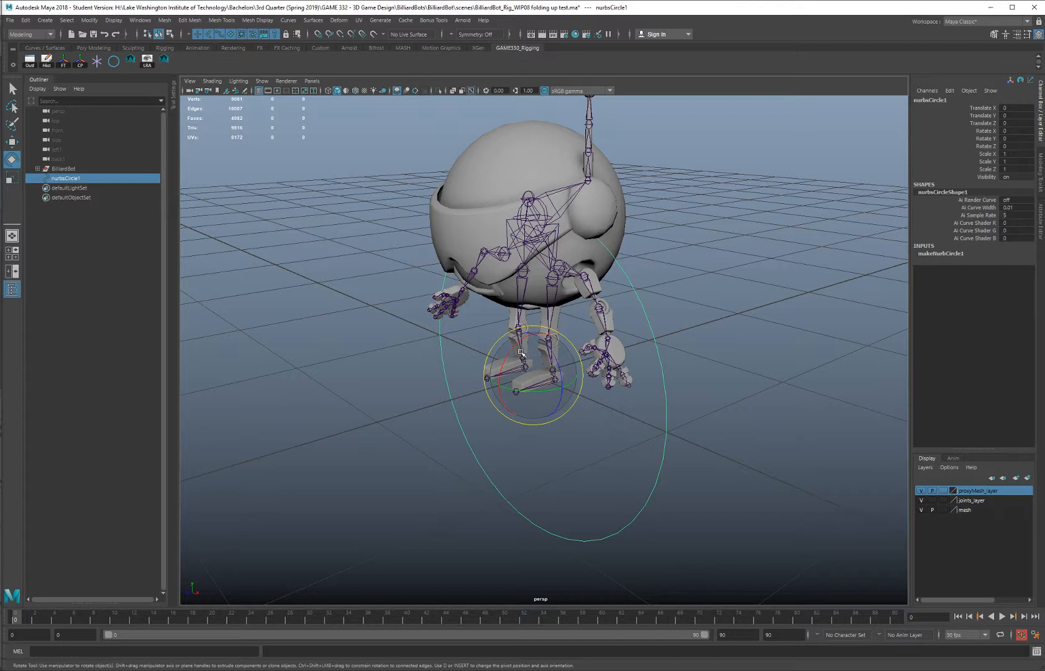
Rotate the circle 90 degrees in X, shift it to about 0.205 in X and shrink it to about 0.328
left_click_drag(521, 352, 490, 398)
left_click_drag(660, 322, 691, 325, "alt")
key("w")
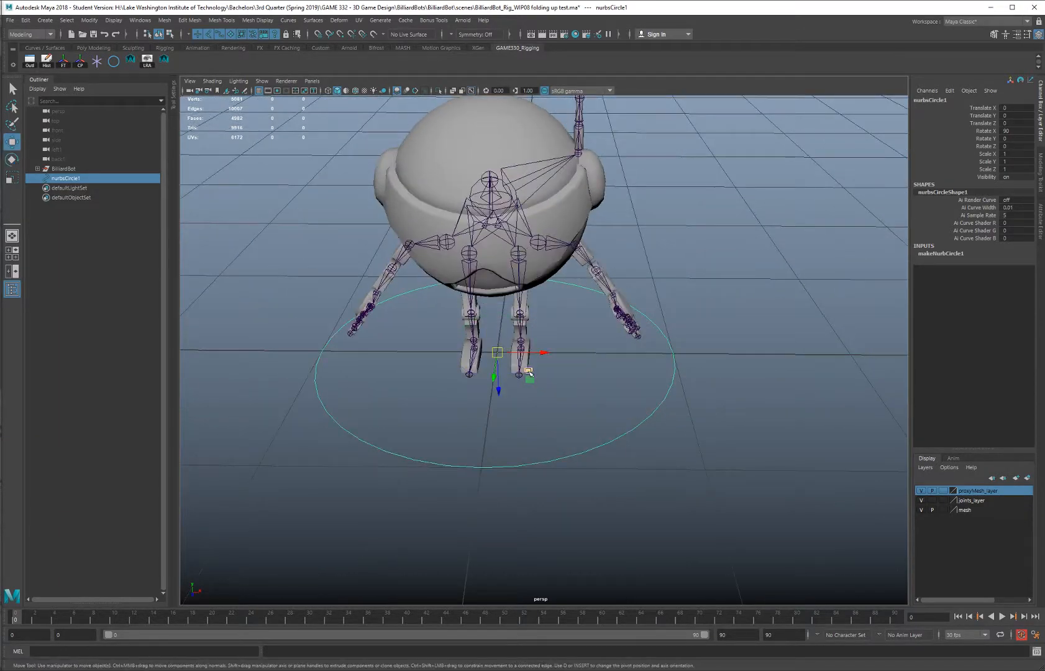
left_click_drag(530, 373, 600, 385)
key("r")
key("ctrl+z")
right_click_drag(600, 385, 690, 401, "alt")
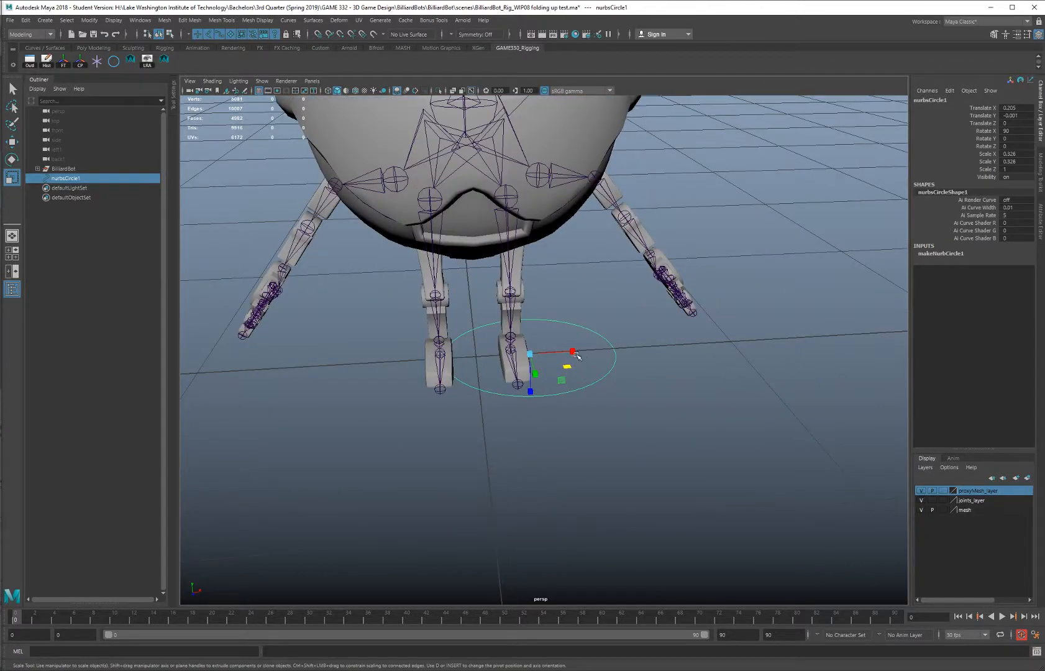
Fit the circle around the left foot at about X 0.153, Z 0.064, with scale X about 0.124 and scale Y 0.224
left_click_drag(576, 353, 610, 371)
key("w")
middle_click_drag(610, 371, 642, 364, "alt")
scroll(612, 336, "up", 3)
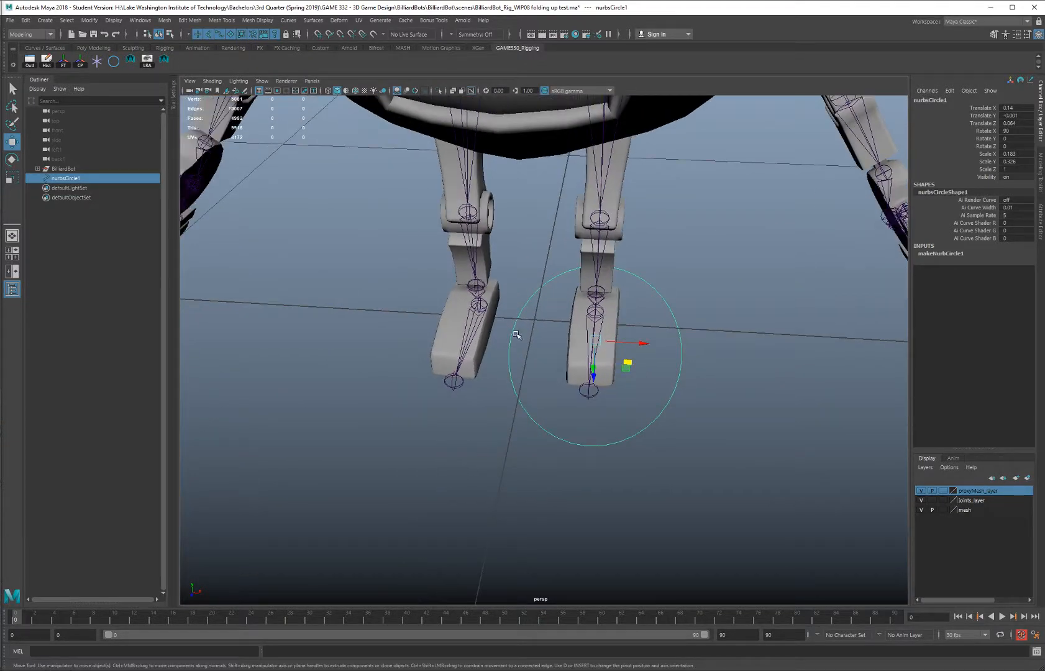
left_click_drag(516, 335, 476, 317, "alt")
key("r")
left_click_drag(612, 336, 507, 272)
key("w")
key("r")
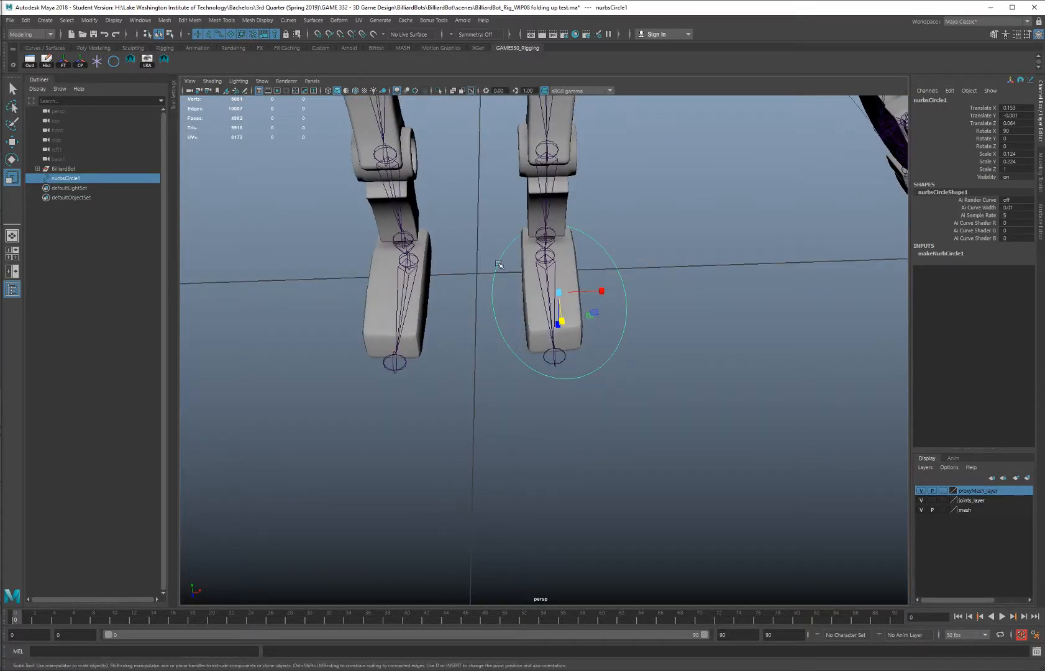
Edit the circle's control vertices, pulling the inner middle one toward the left foot and adjusting the inner front one
right_click_drag(497, 263, 455, 260)
left_click_drag(512, 267, 575, 309, "alt")
key("w")
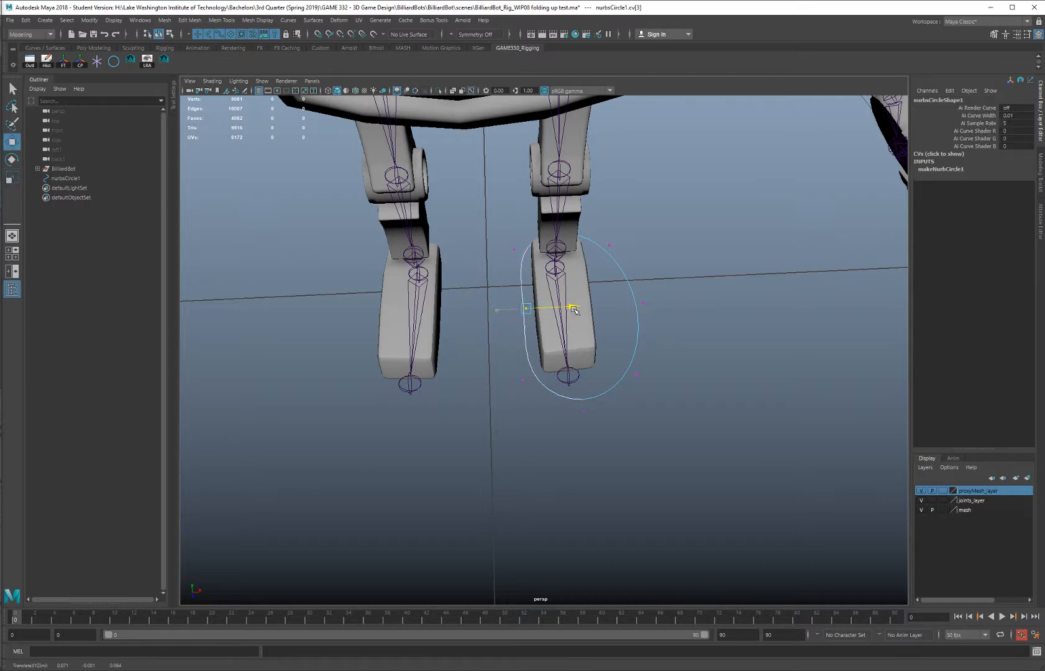
left_click_drag(485, 366, 577, 432)
left_click_drag(558, 411, 543, 423)
Pull the circle's outer-side control vertices inward in X toward the left foot
left_click_drag(691, 261, 620, 418)
left_click_drag(683, 342, 675, 341)
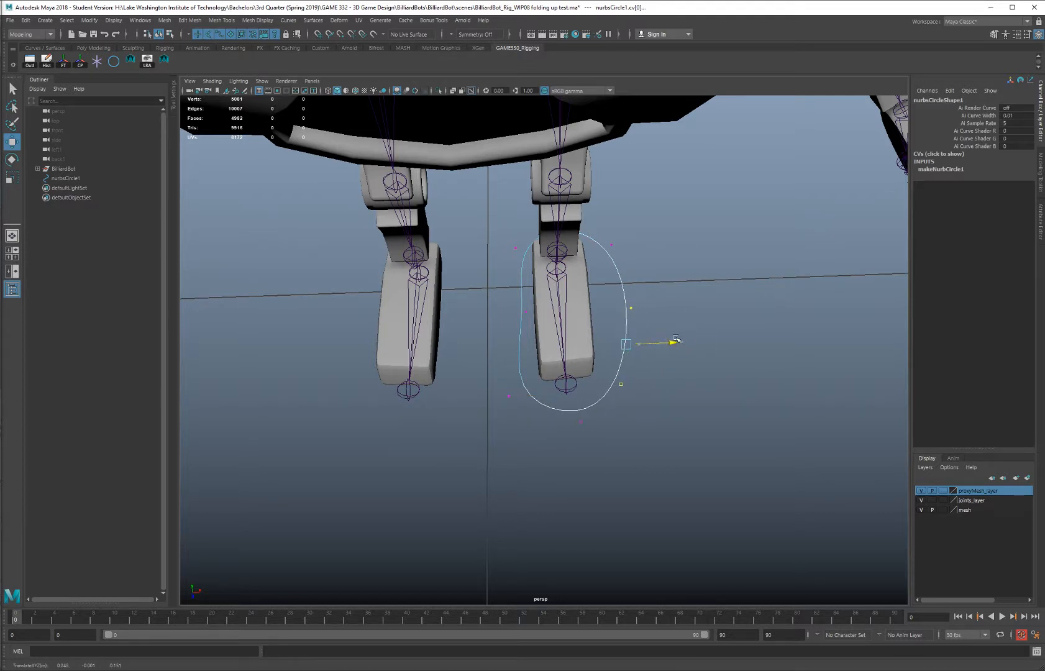
left_click(659, 363)
left_click_drag(700, 243, 605, 334, "alt")
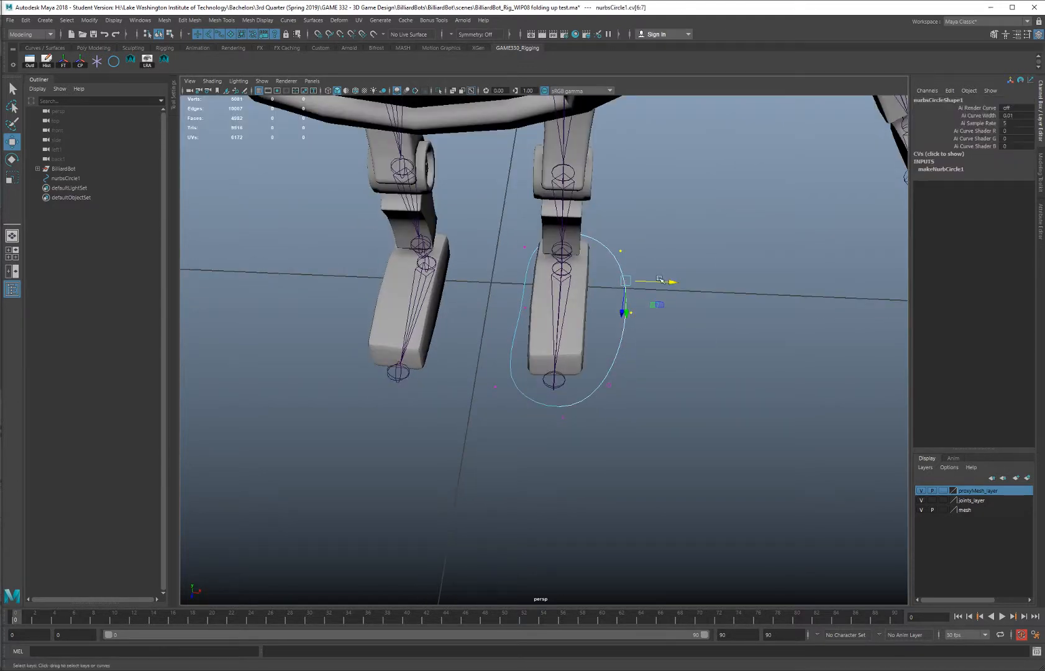
left_click_drag(673, 284, 655, 284)
Refine the foot curve by moving its heel-centre, outer front and outer heel control vertices around the left foot
left_click_drag(656, 342, 479, 360, "alt")
right_click_drag(478, 362, 439, 362)
left_click_drag(530, 398, 497, 362)
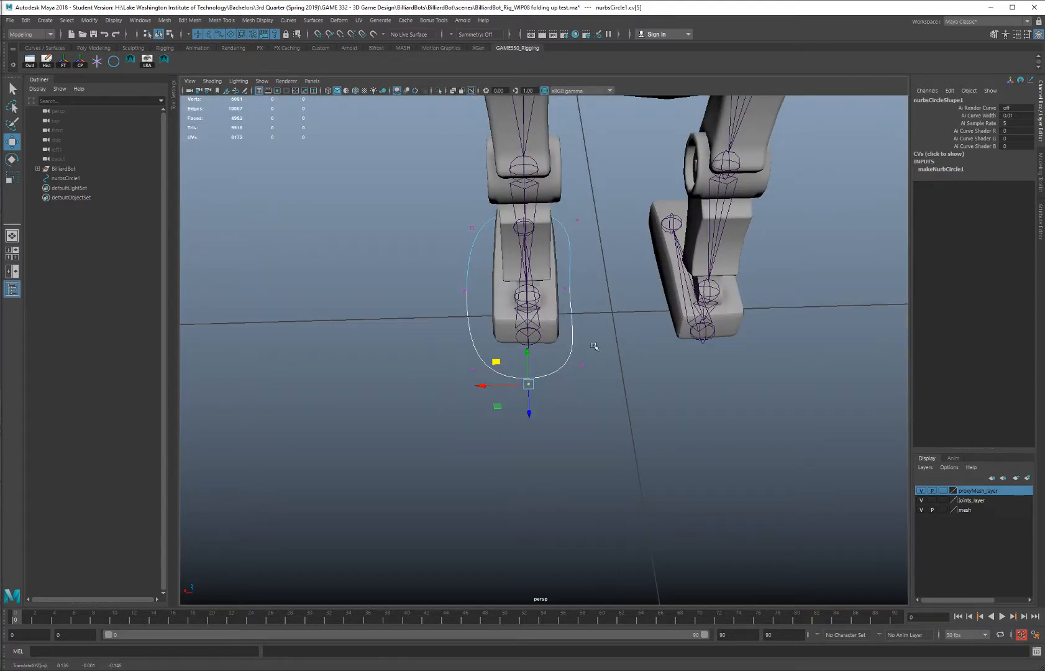
left_click_drag(594, 346, 454, 334)
left_click_drag(533, 357, 608, 435)
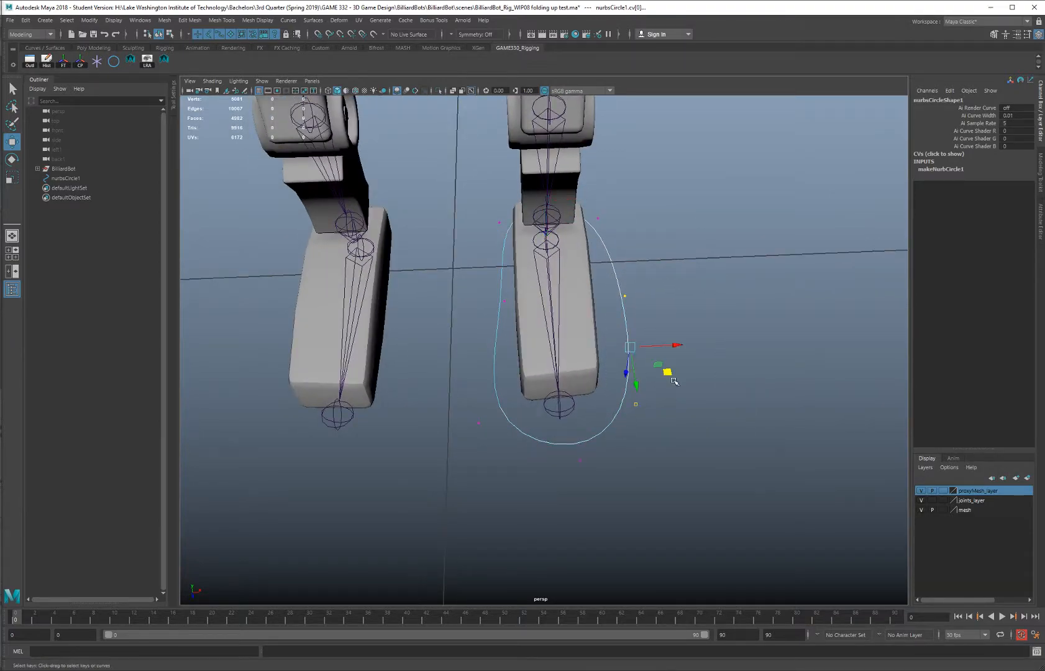
left_click_drag(667, 372, 478, 343, "alt")
left_click_drag(476, 344, 542, 326, "alt")
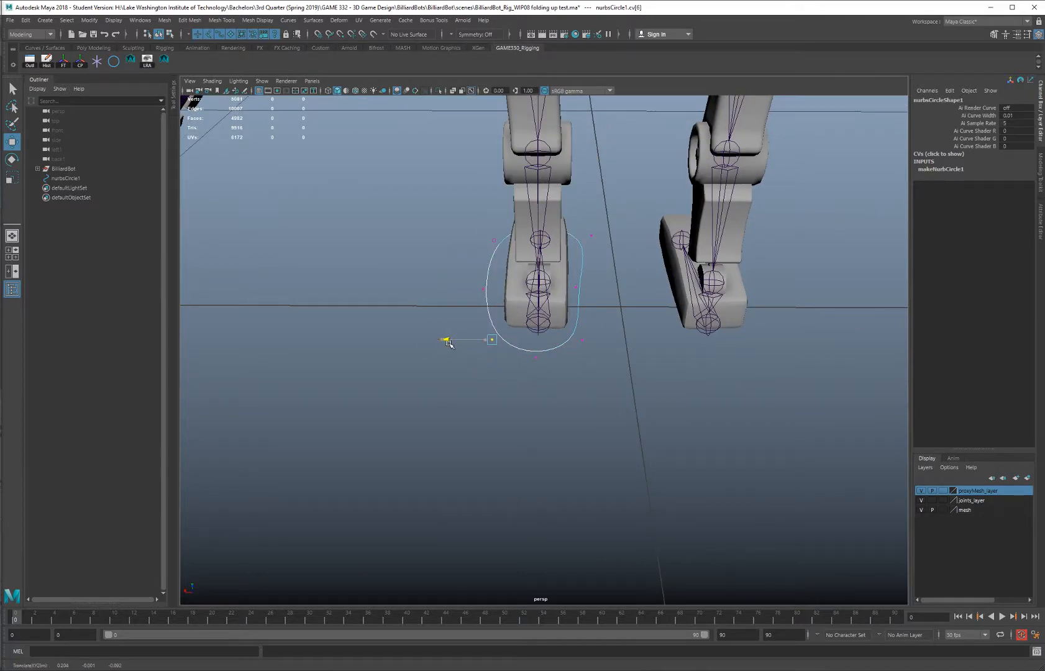
left_click(420, 301)
Reposition the foot curve's outer front control vertex while checking the outline against the sole from underneath
left_click_drag(420, 301, 548, 225, "alt")
right_click_drag(548, 225, 571, 253, "alt")
mouse_move(571, 254)
left_mouse_down("alt")
mouse_move(583, 242)
mouse_move(571, 263)
left_mouse_up("alt")
left_click(582, 268)
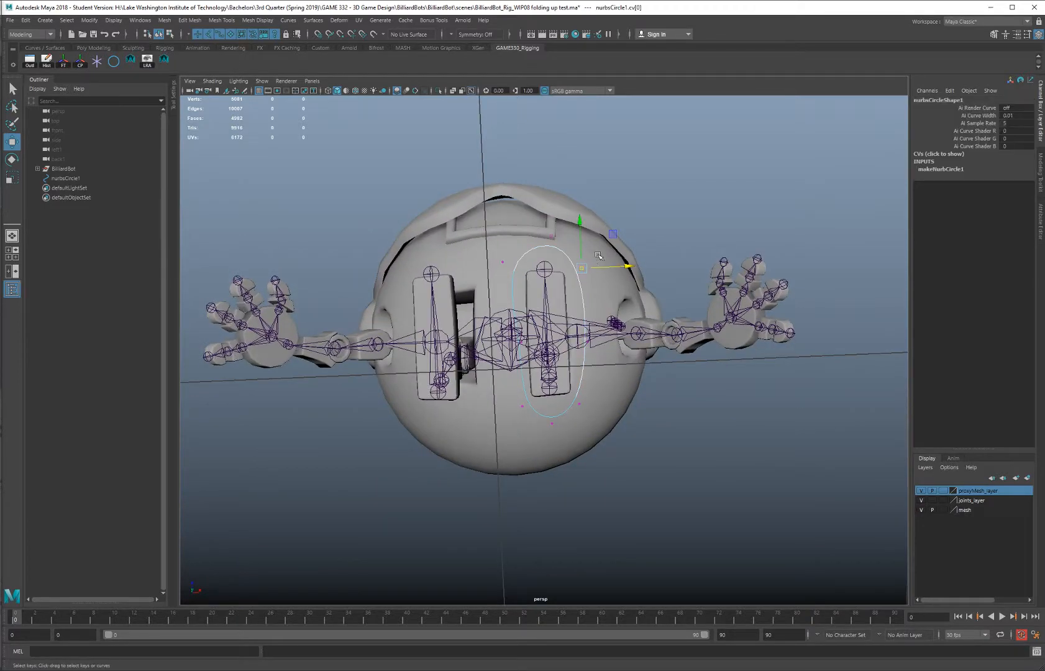
left_click_drag(615, 234, 547, 365)
Adjust the inner middle and inner heel control vertices of the foot curve to even its outline around the foot
left_click(521, 338)
left_click(532, 337)
right_click_drag(521, 316, 479, 314)
left_click(511, 305)
left_click_drag(513, 305, 535, 304, "alt")
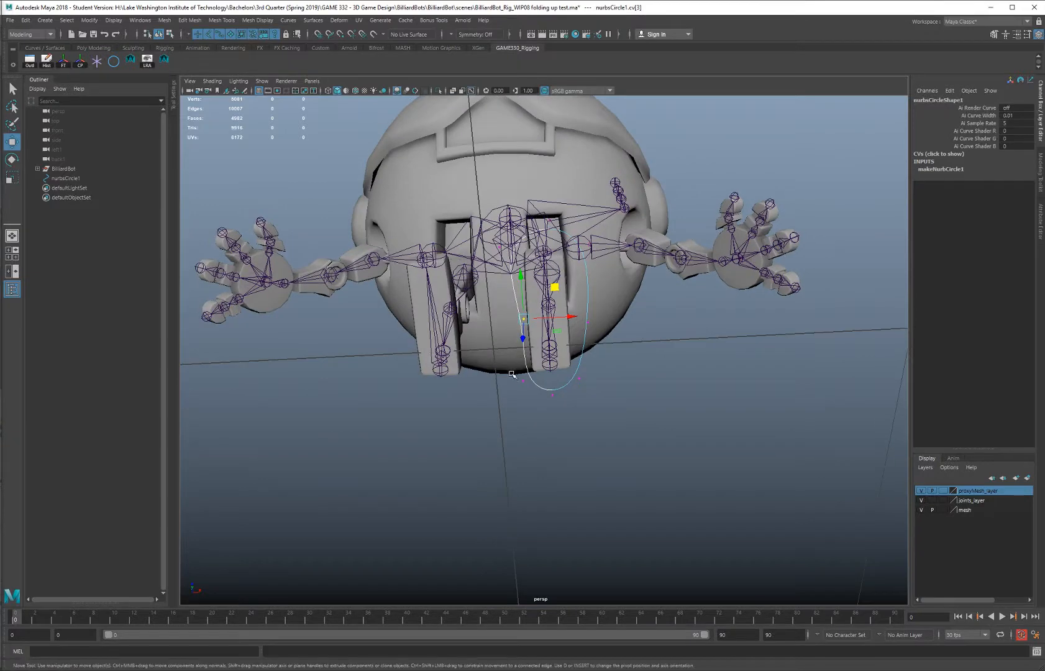
left_click_drag(513, 380, 565, 379)
left_click_drag(578, 279, 606, 304, "alt")
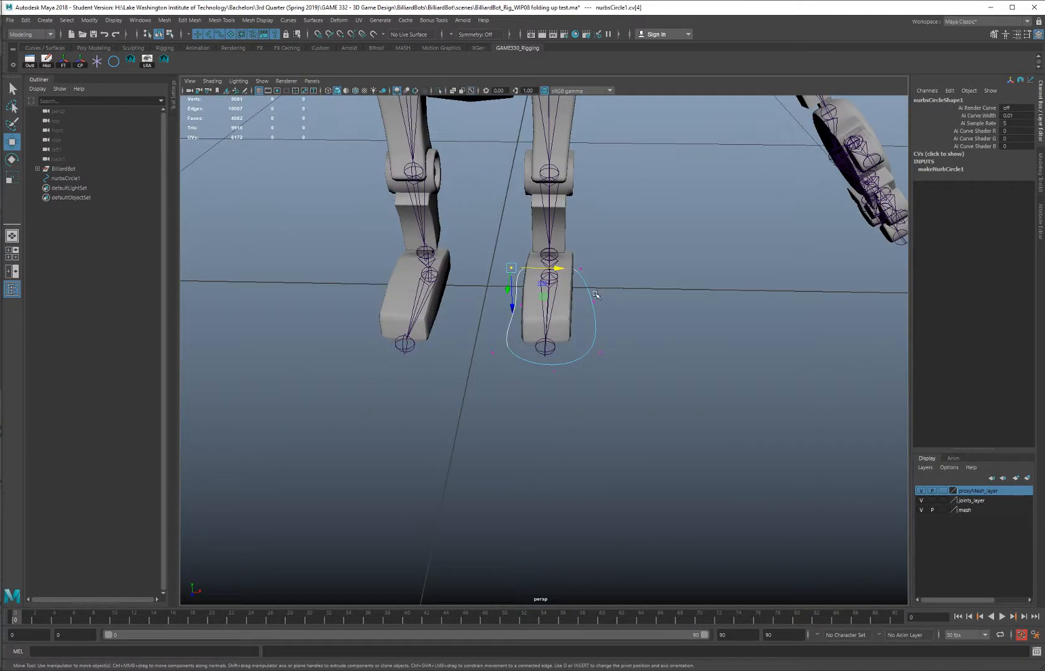
Return the foot curve to object editing and rotate it to about -3.74 degrees in Y to follow the left foot
right_click_drag(595, 295, 639, 279)
left_click_drag(641, 283, 868, 308, "alt")
key("e")
left_click_drag(562, 314, 553, 314)
Set the move axis to World and shift the foot curve along X to about 0.149
key("w")
left_click(411, 304)
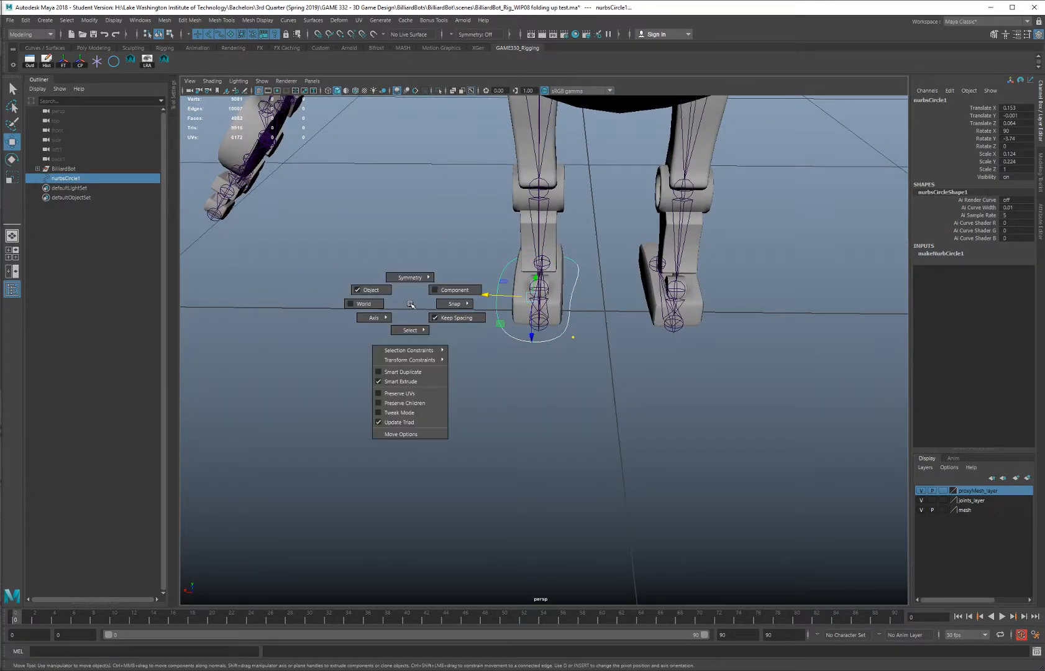
left_click_drag(410, 304, 349, 303)
left_click_drag(483, 296, 583, 307)
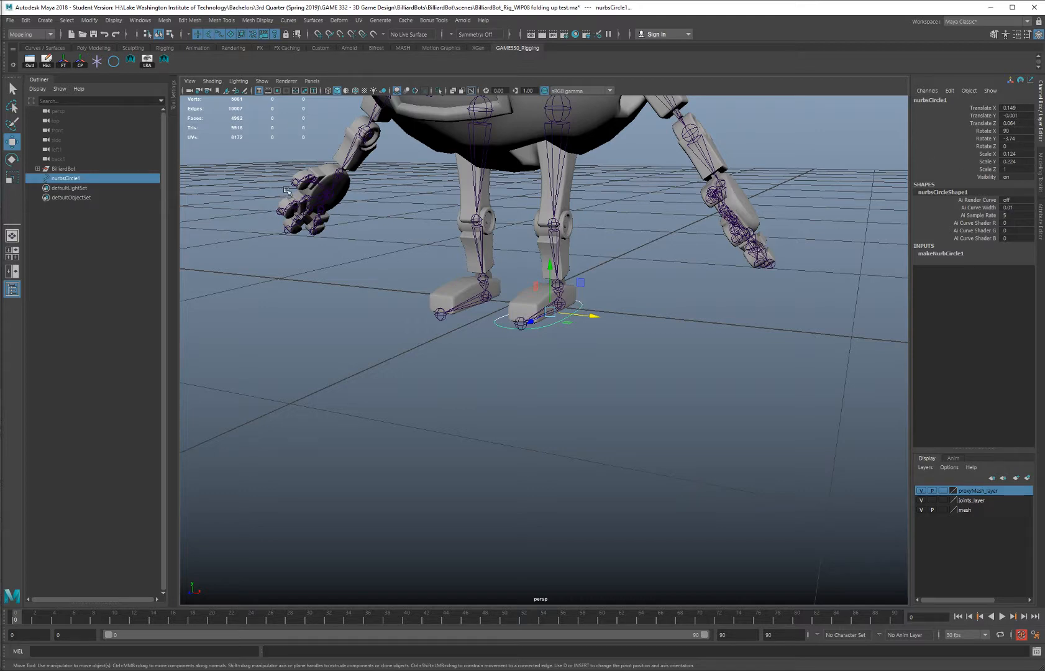
Freeze the foot curve's transformations and delete its construction history
middle_click_drag(287, 192, 301, 221, "alt")
left_click(90, 19)
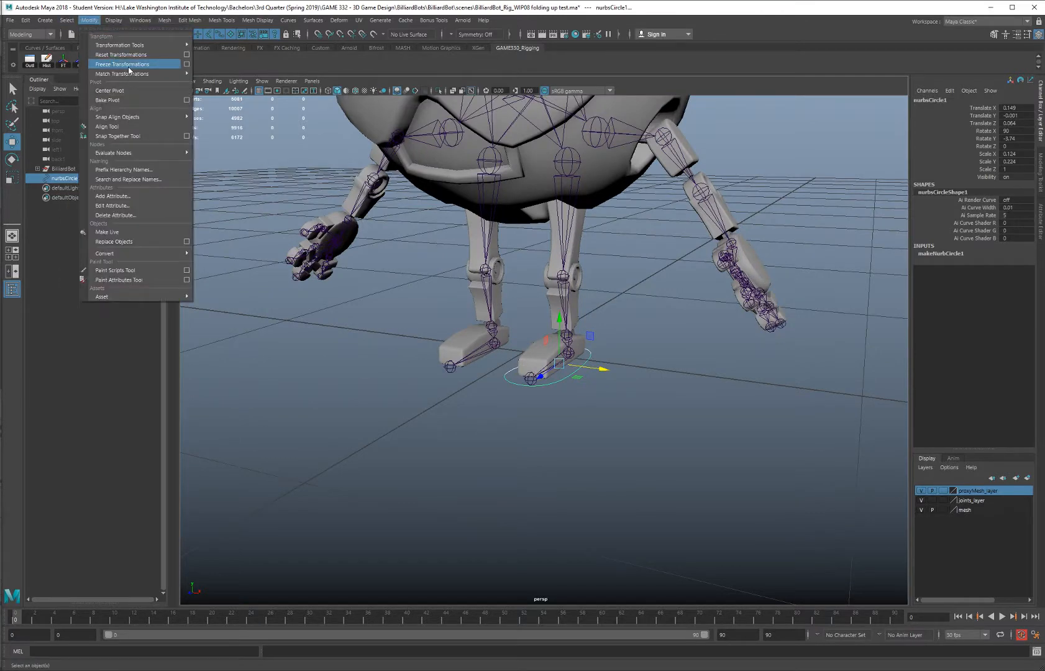
left_click(105, 64)
left_click_drag(398, 202, 477, 276, "alt")
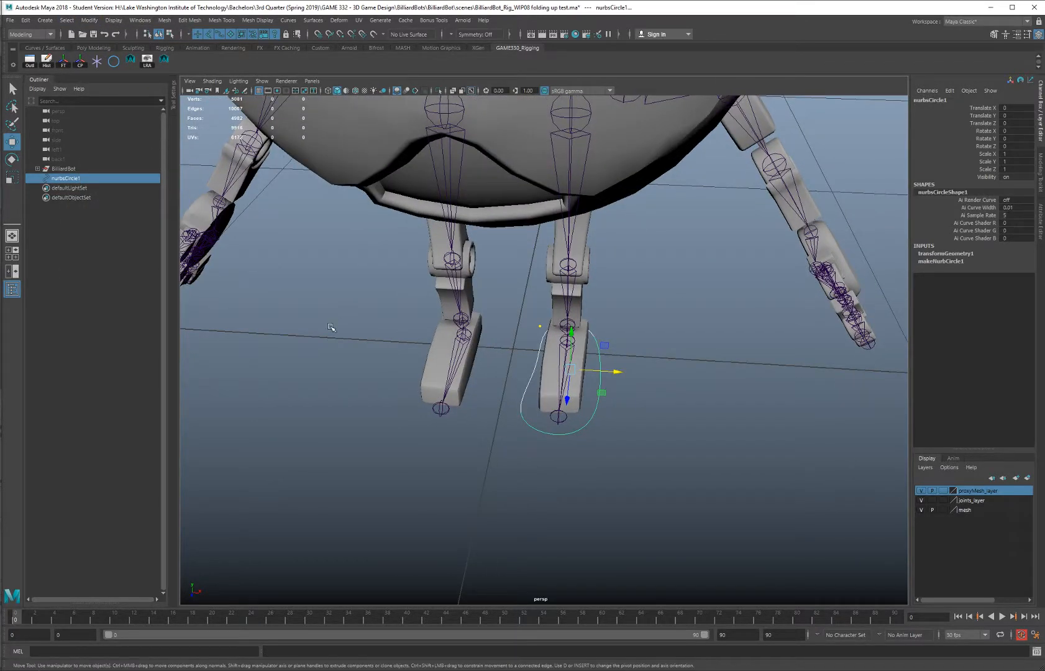
left_click_drag(491, 341, 497, 273, "alt")
key("ctrl+z")
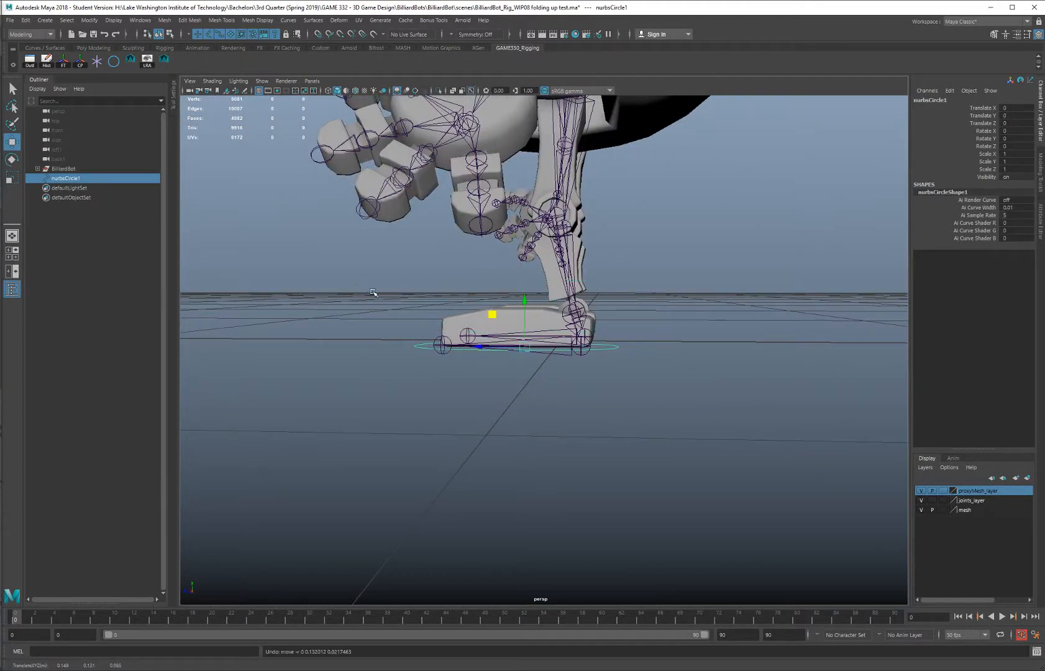
Enable drawing overrides on the foot curve's shape and set its index colour to blue
left_click_drag(527, 231, 680, 249, "alt")
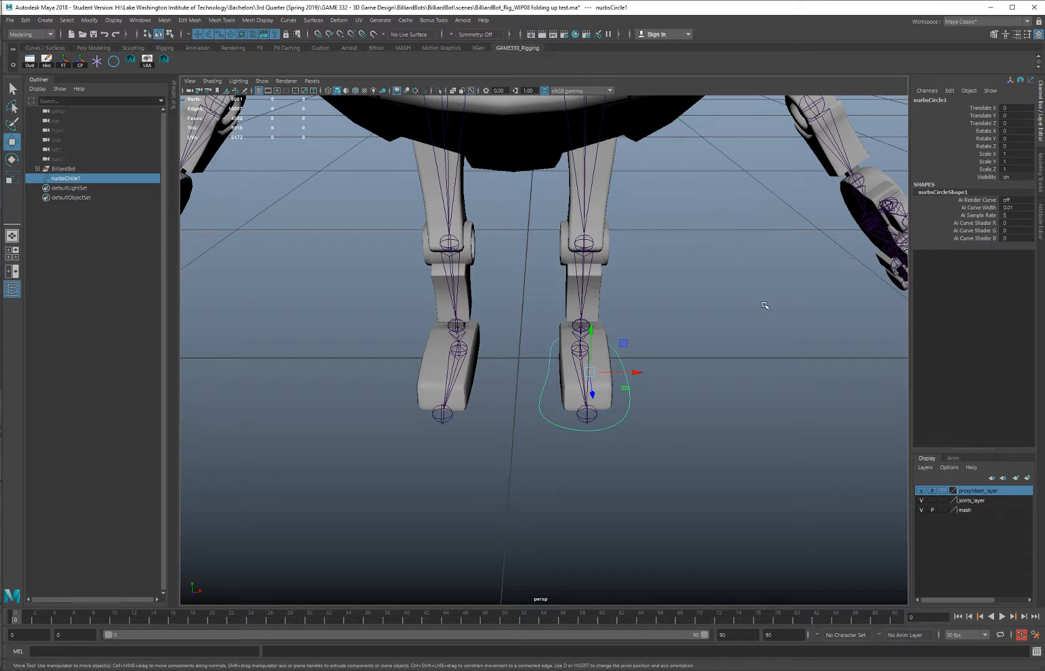
left_click(1041, 216)
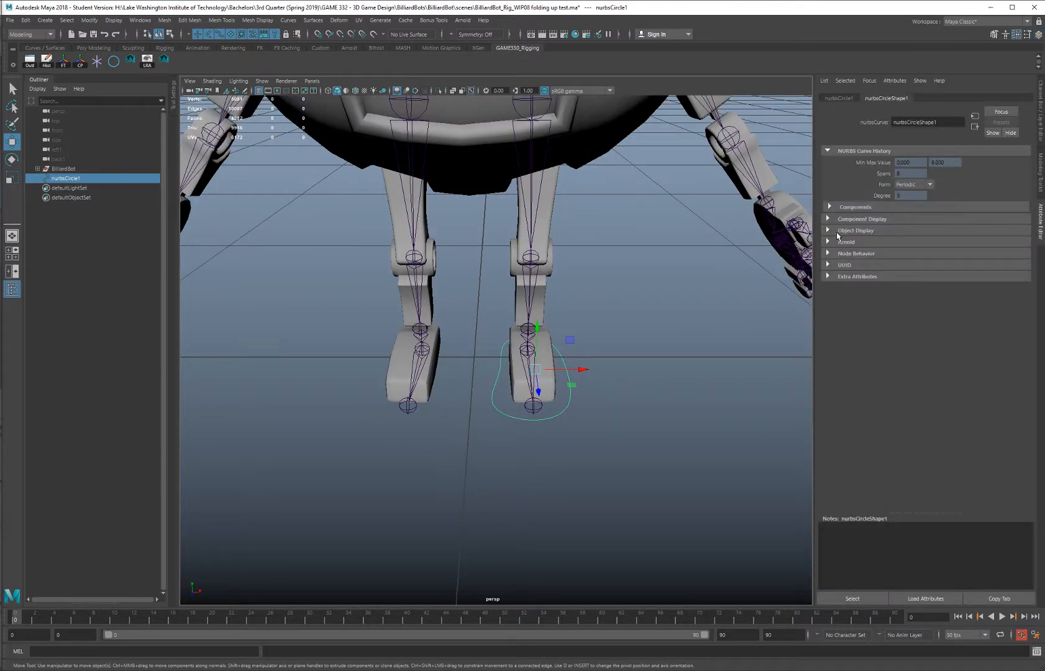
left_click(829, 231)
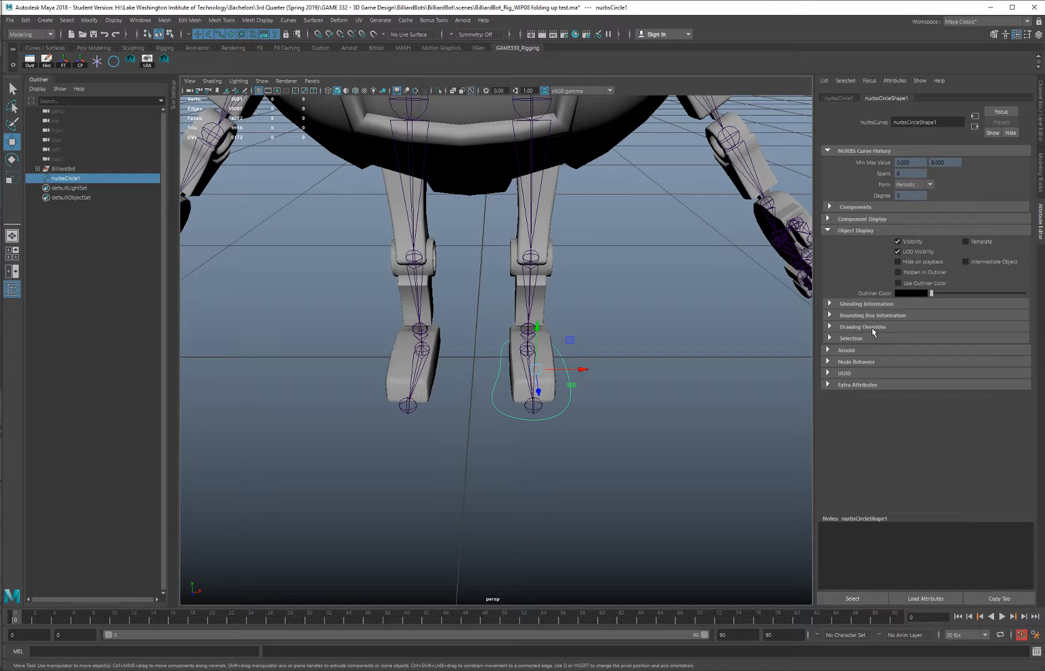
left_click(831, 327)
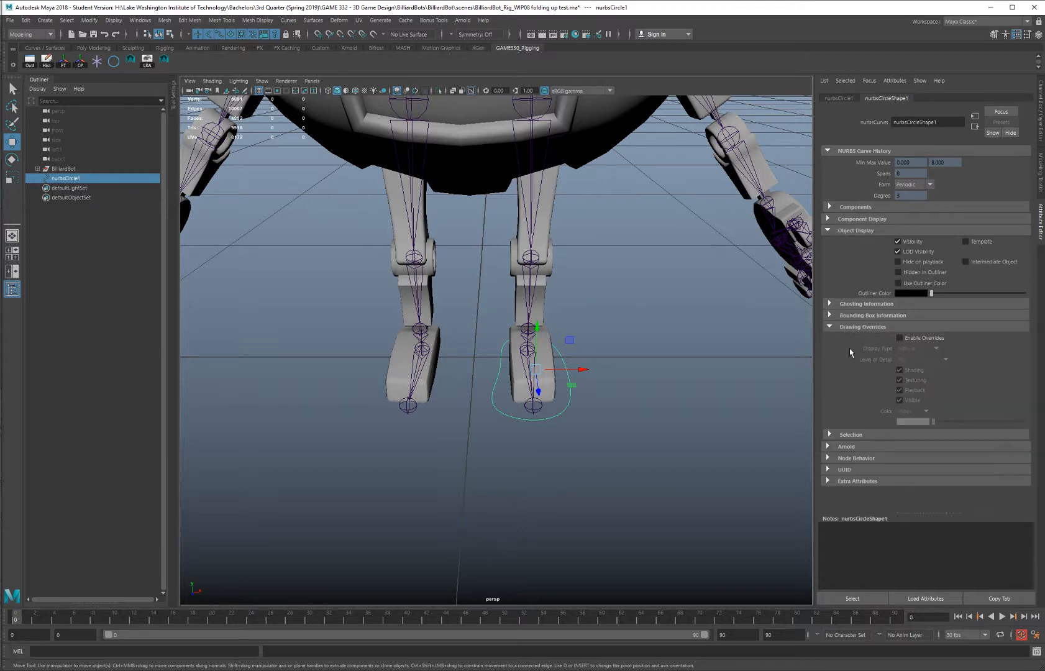
left_click(926, 340)
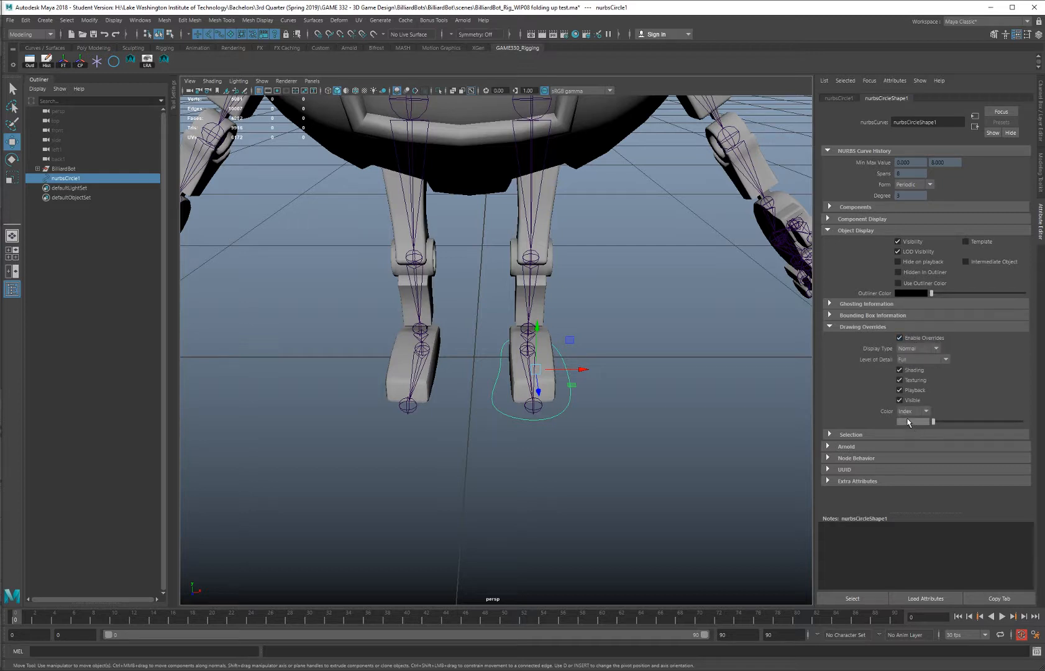
left_click_drag(935, 423, 952, 423)
Clear the selection and examine the foot curve's override colour against the robot's legs
scroll(616, 314, "down", 5)
middle_click_drag(616, 314, 653, 364, "alt")
left_click_drag(653, 364, 608, 403, "alt")
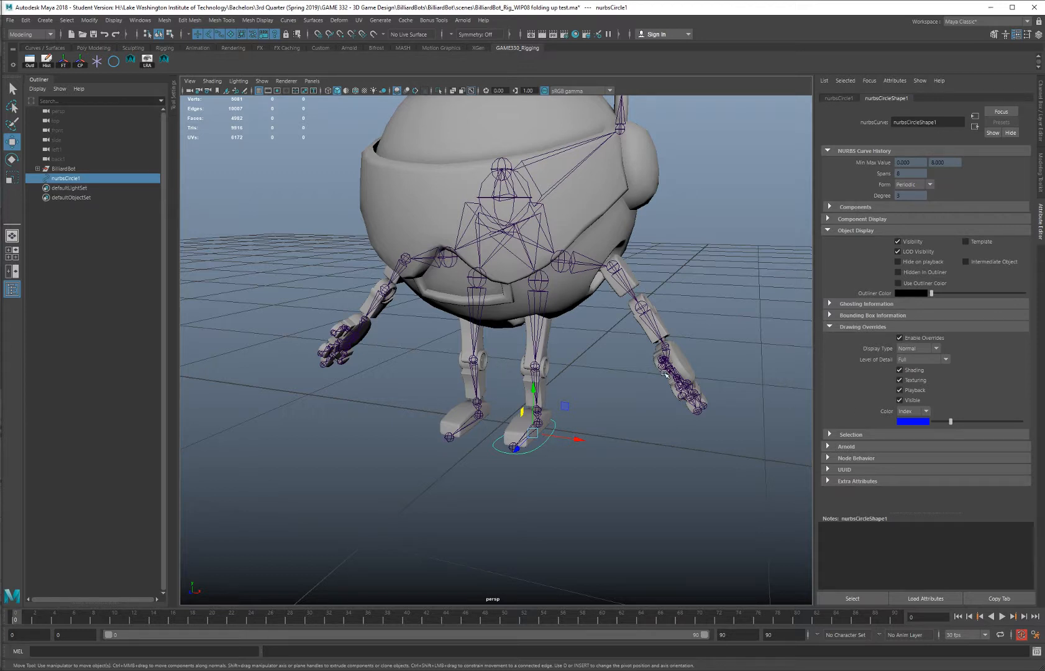
scroll(607, 333, "down", 2)
left_click_drag(588, 364, 616, 410, "alt")
left_click(676, 441)
scroll(606, 386, "up", 3)
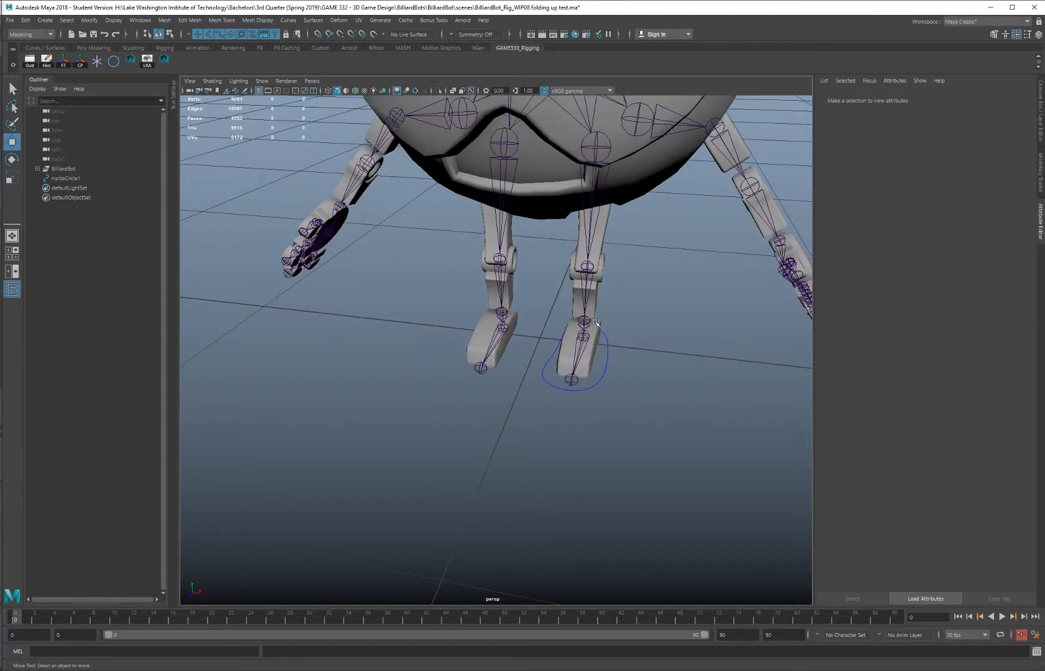
Reselect the foot curve and inspect its placement around the left foot from several angles
left_click_drag(597, 323, 610, 457, "alt")
left_click(573, 454)
middle_click_drag(589, 435, 591, 378, "alt")
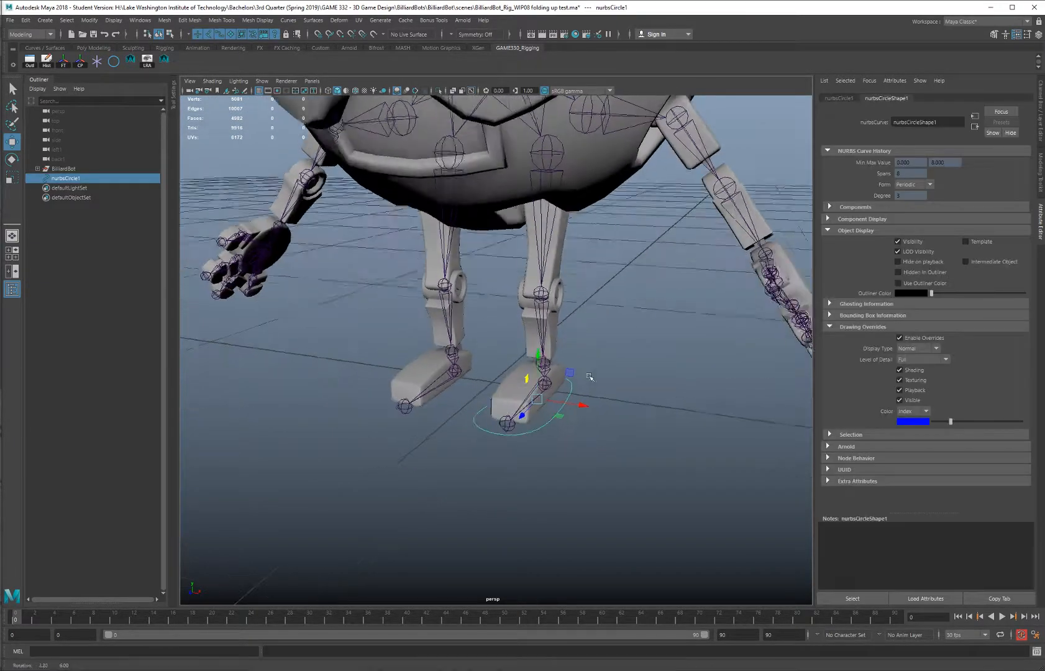
right_click_drag(590, 377, 626, 404, "alt")
left_click_drag(627, 404, 590, 380, "alt")
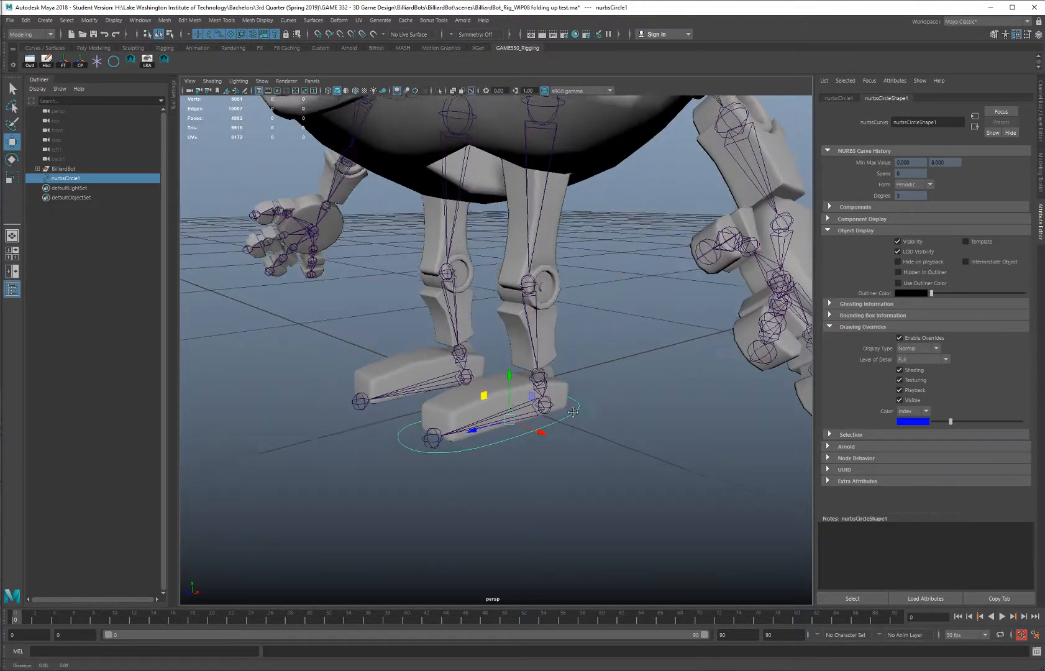
middle_click_drag(591, 380, 581, 415, "alt")
right_click_drag(581, 415, 496, 396, "alt")
middle_click_drag(496, 395, 500, 428, "alt")
left_click_drag(500, 427, 603, 399, "alt")
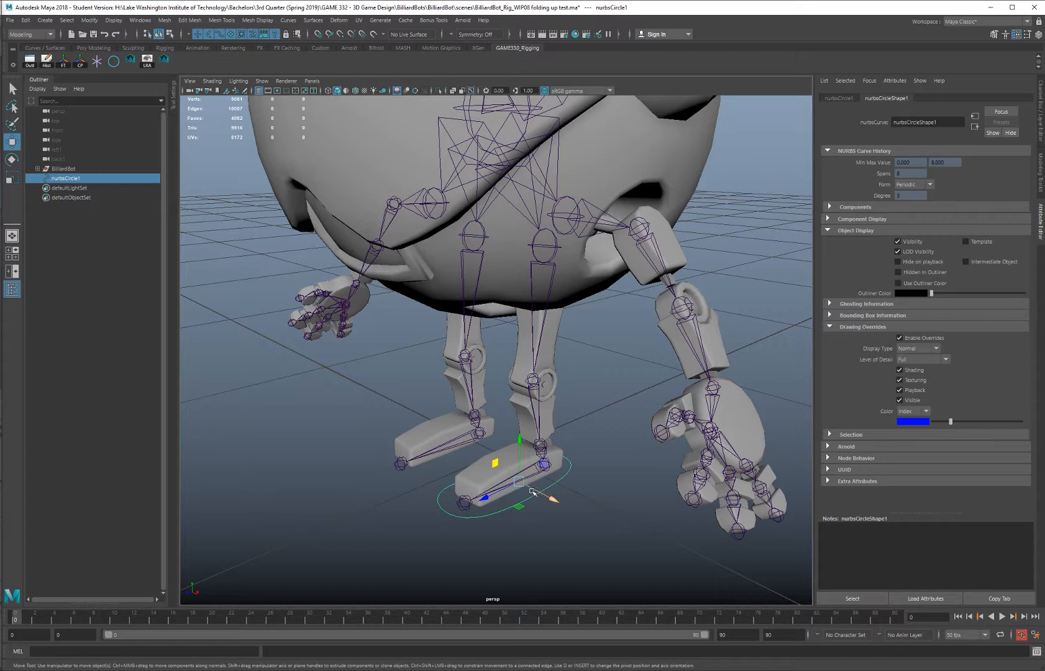
right_click_drag(631, 442, 612, 405, "alt")
middle_click_drag(611, 406, 626, 425, "alt")
left_click_drag(625, 424, 663, 413, "alt")
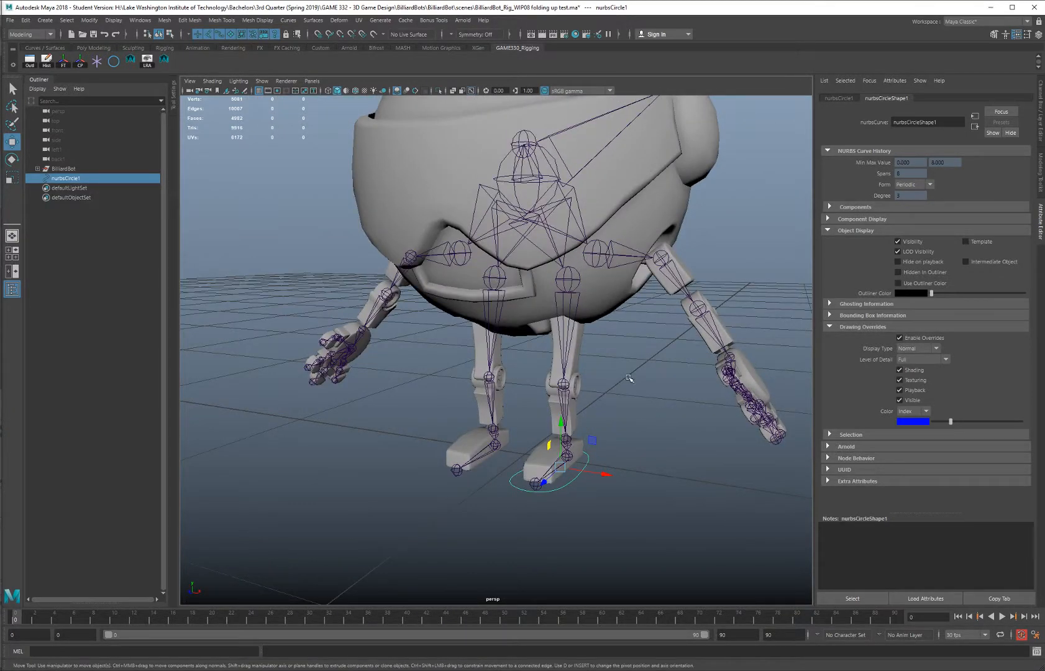
middle_click_drag(645, 357, 639, 345, "alt")
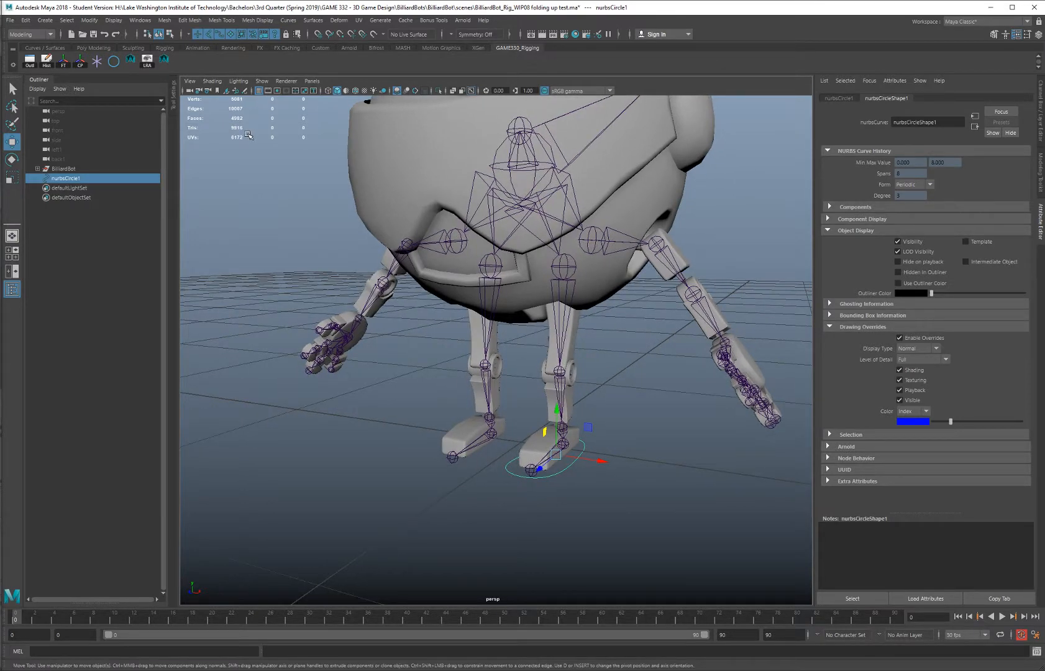
Start the IK Handle tool from the Rigging set, reset its settings and choose the Rotate-Plane Solver
left_click(28, 34)
left_click(37, 54)
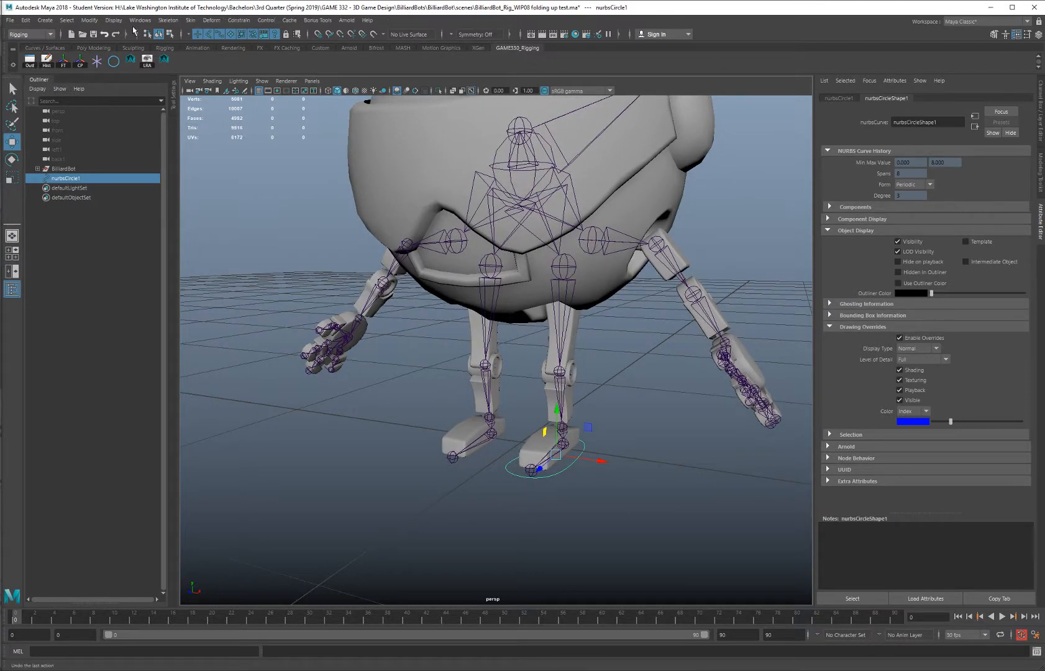
left_click(166, 20)
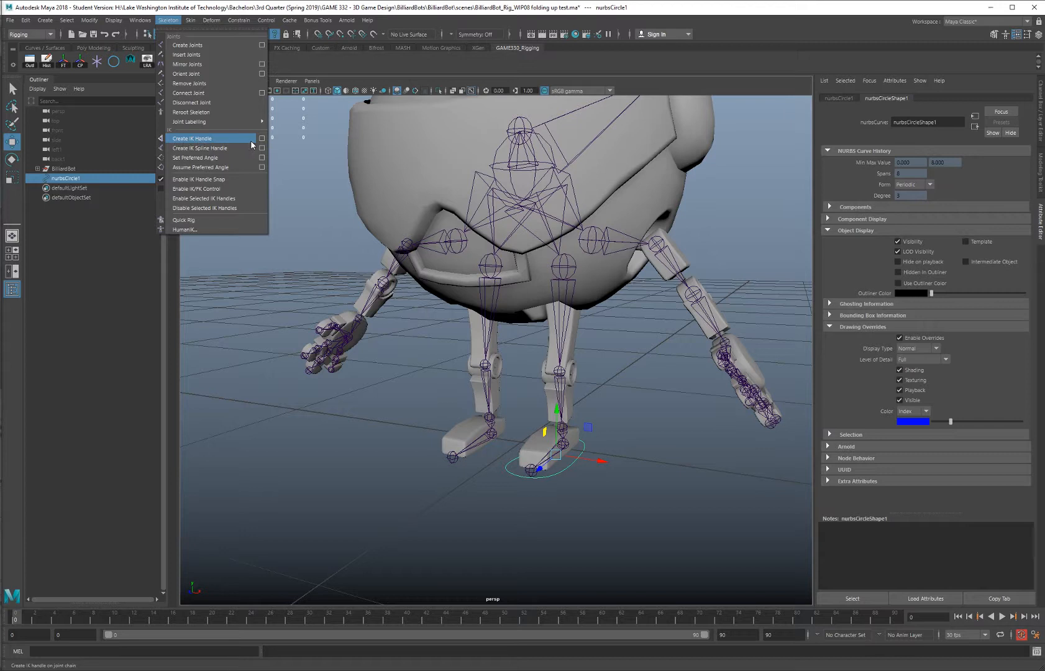
left_click(193, 140)
double_click(13, 217)
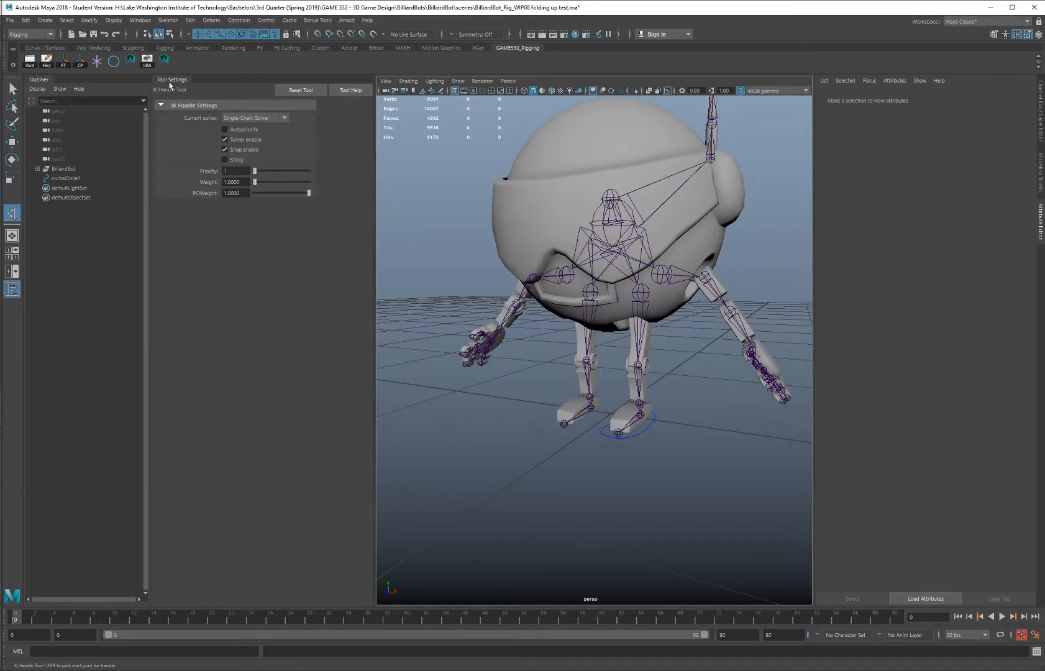
left_click(307, 92)
left_click(259, 119)
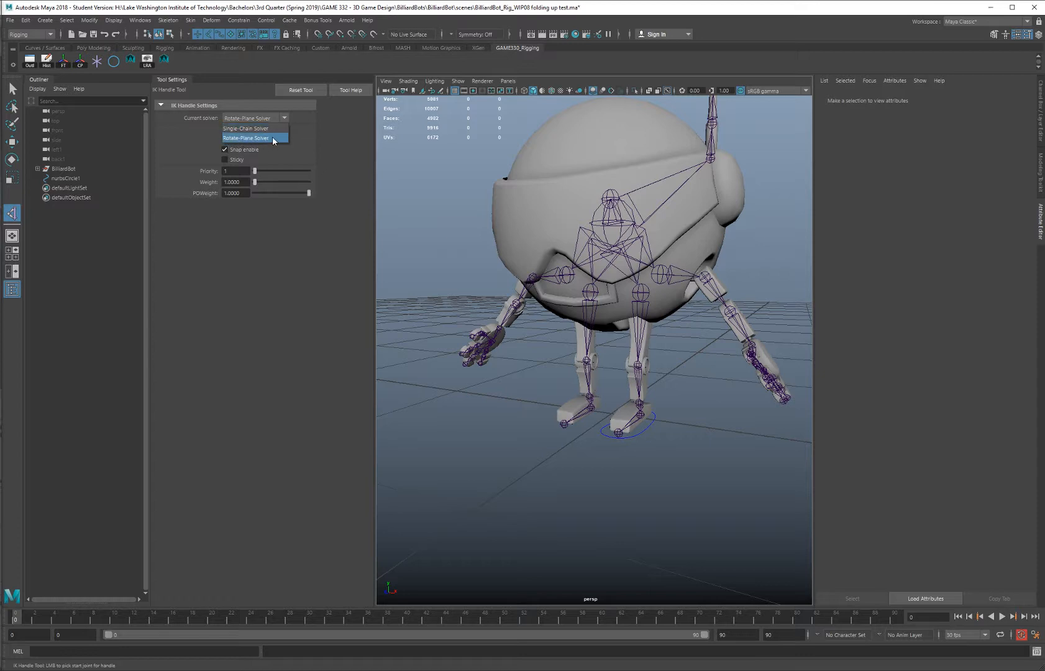
left_click(274, 138)
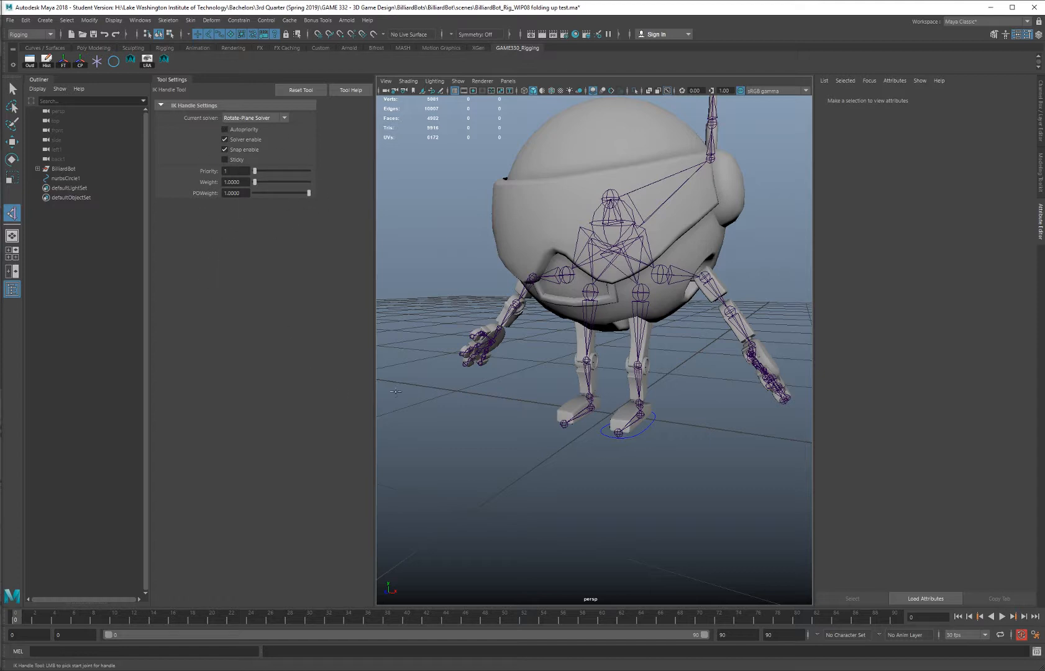
Create a rotate-plane IK handle between the left hip joint and the left ankle joint
scroll(615, 378, "up", 6)
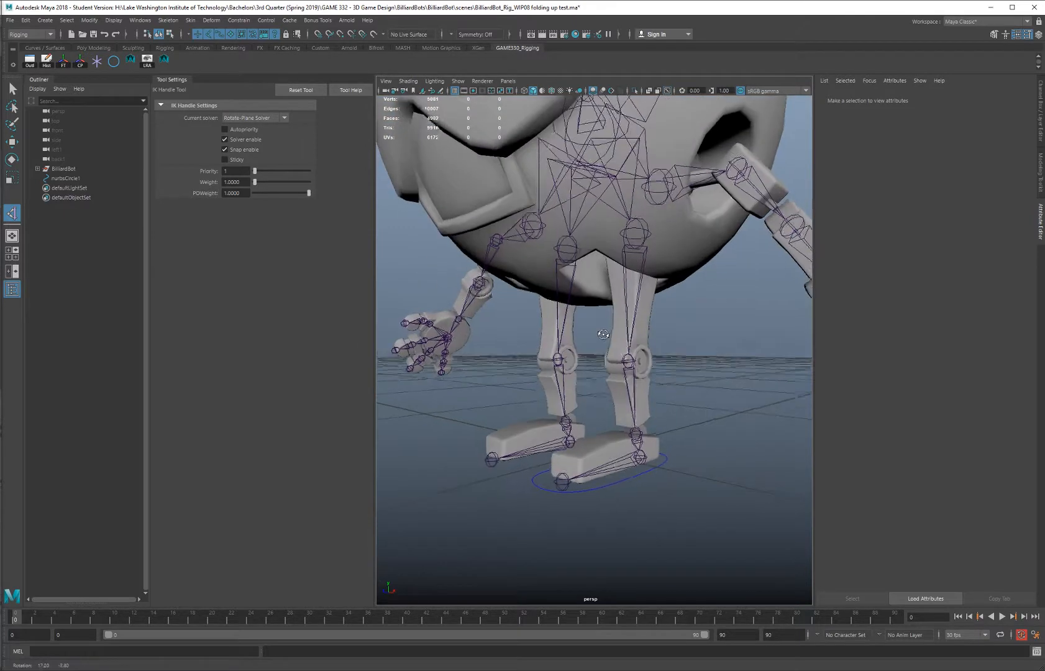
scroll(622, 342, "up", 3)
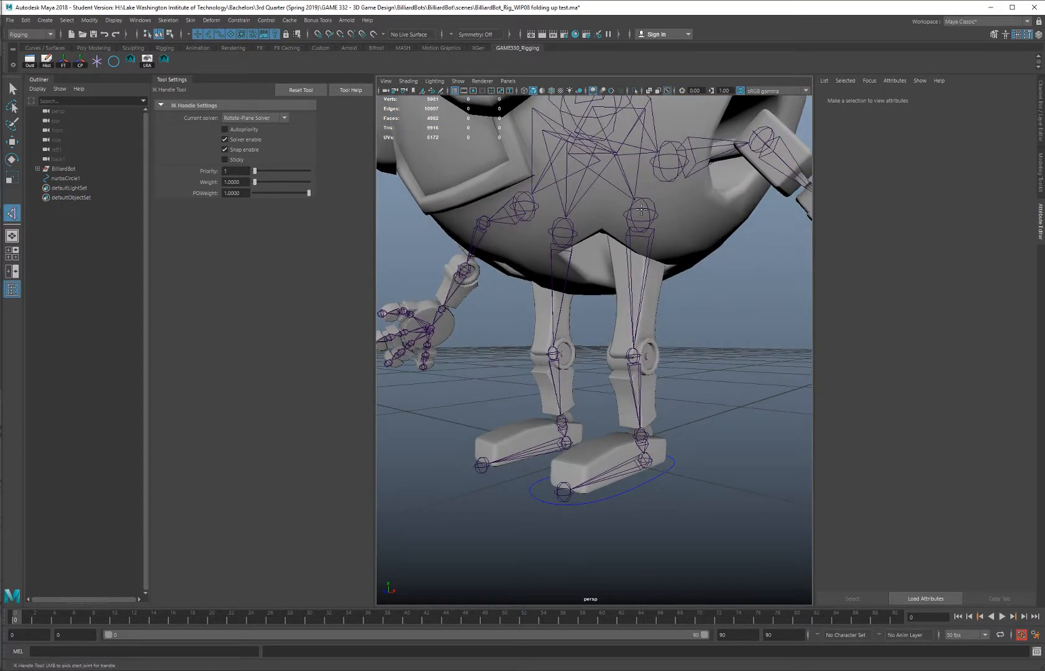
left_click_drag(639, 220, 632, 220, "alt")
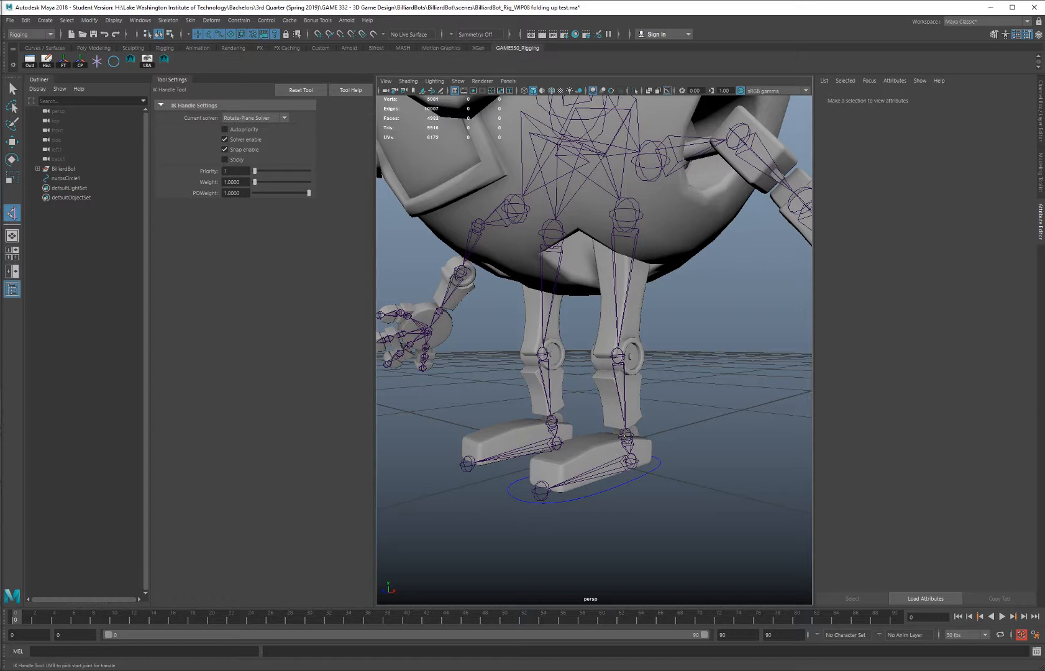
left_click_drag(626, 438, 617, 444, "alt")
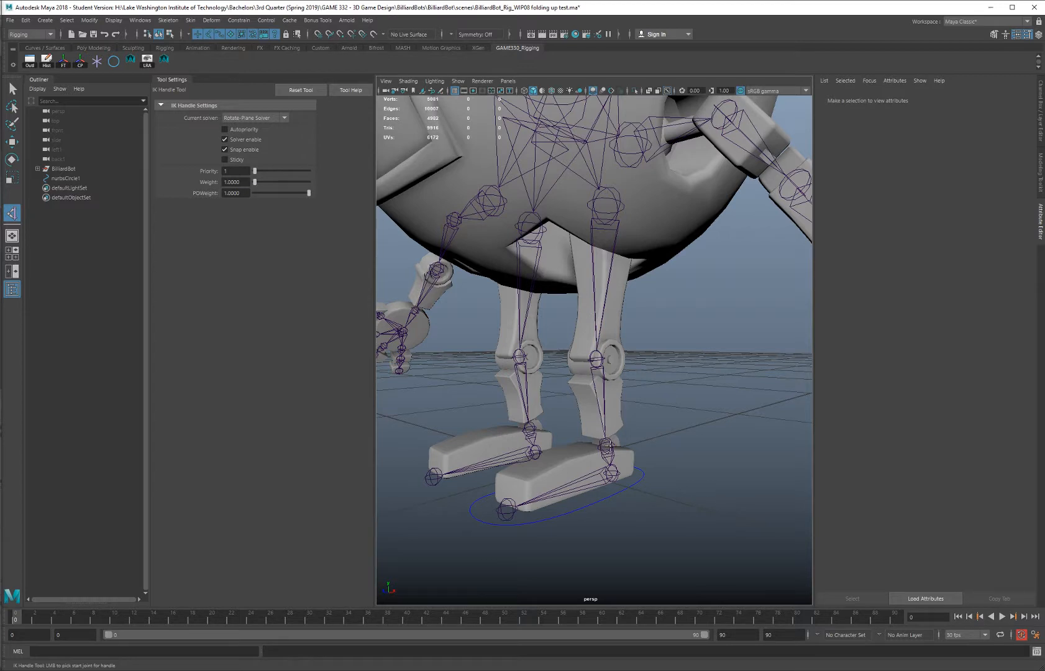
left_click(608, 445)
left_click(616, 202)
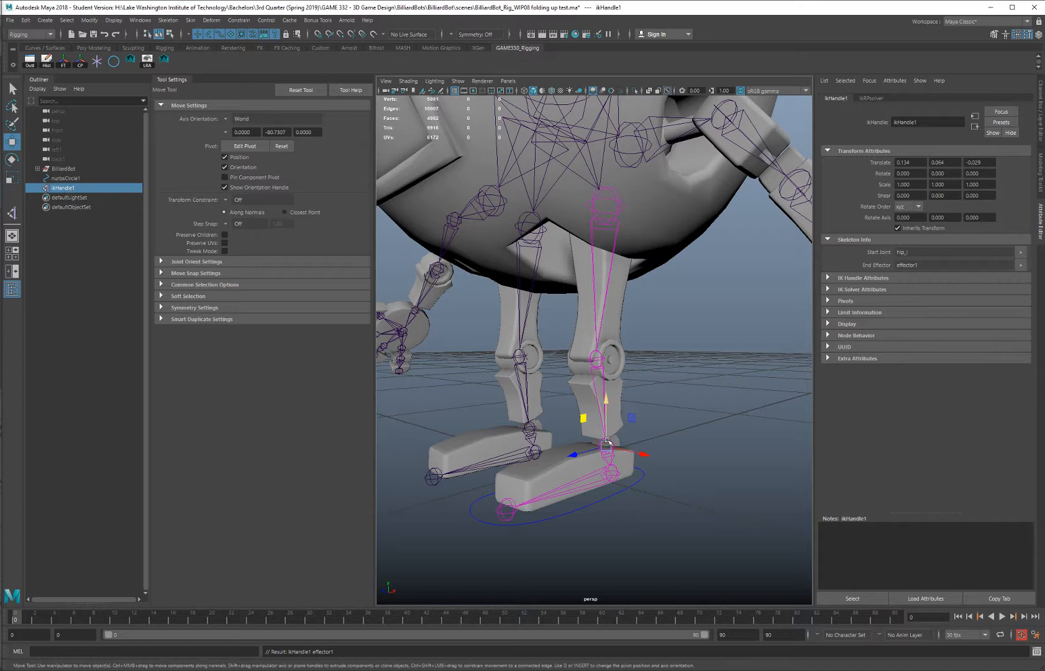
Inspect the left leg's IK chain and ankle joint up close, leaving nothing selected
middle_click_drag(624, 437, 607, 372, "alt")
left_click_drag(607, 372, 650, 375, "alt")
right_click_drag(649, 376, 755, 522, "alt")
middle_click_drag(755, 522, 714, 399, "alt")
left_click_drag(714, 399, 706, 411, "alt")
left_click(647, 336)
right_click_drag(647, 336, 591, 280, "alt")
left_click(583, 264)
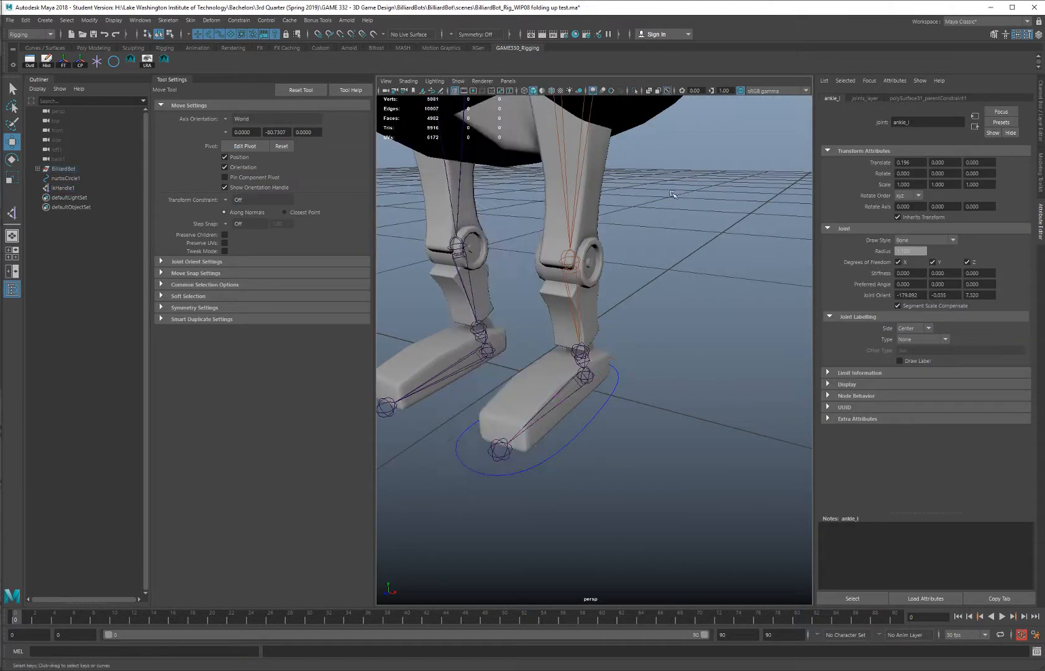
left_click(660, 261)
left_click_drag(660, 261, 668, 276, "alt")
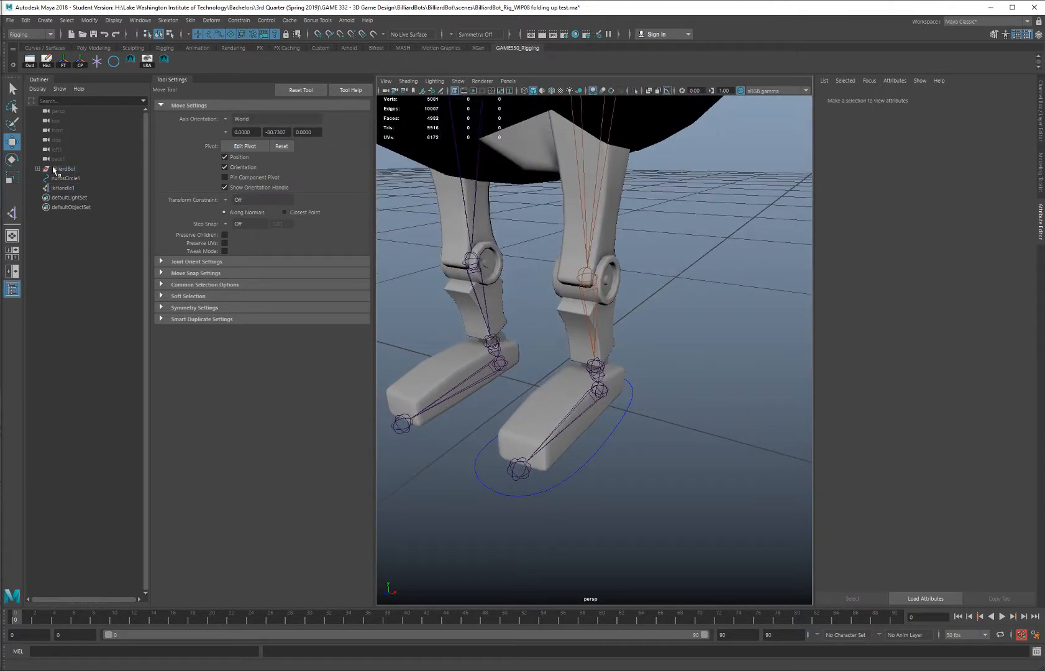
Select the left leg's IK handle, test the leg's bend by moving the handle, and undo the move
left_click(63, 189)
right_click_drag(588, 363, 559, 348, "alt")
left_click_drag(560, 348, 651, 393, "alt")
right_click_drag(651, 392, 690, 404, "alt")
left_click_drag(572, 333, 627, 310)
key("ctrl+z")
mouse_move(533, 297)
left_mouse_down("alt")
mouse_move(562, 297)
mouse_move(545, 296)
left_mouse_up("alt")
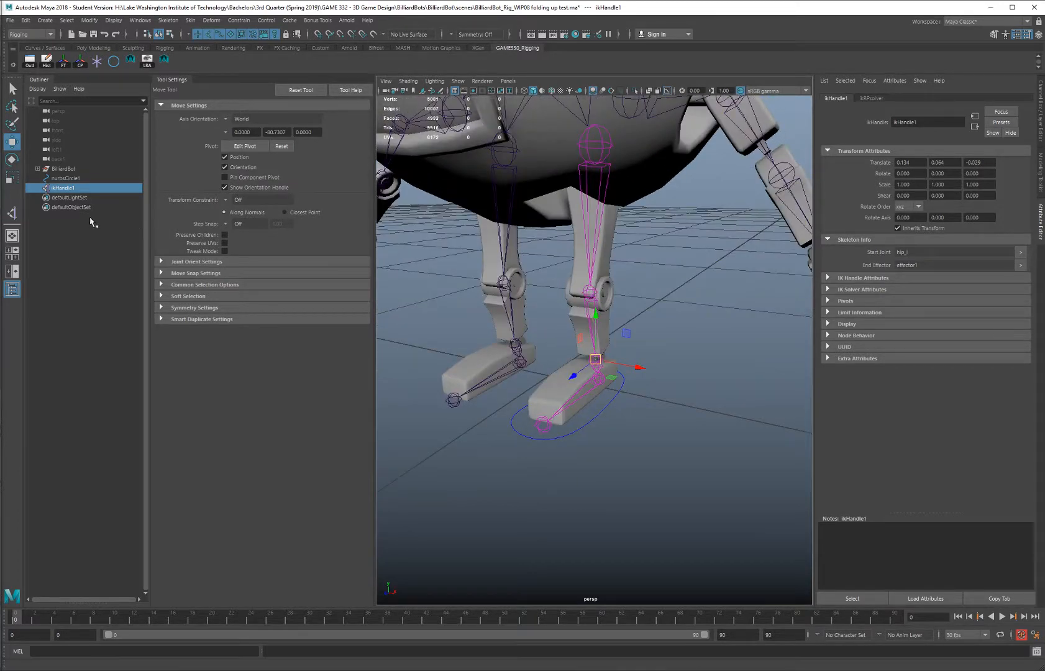
Rename the left leg's IK handle as ankle_l_ikHandle
left_click(60, 191)
double_click(61, 191)
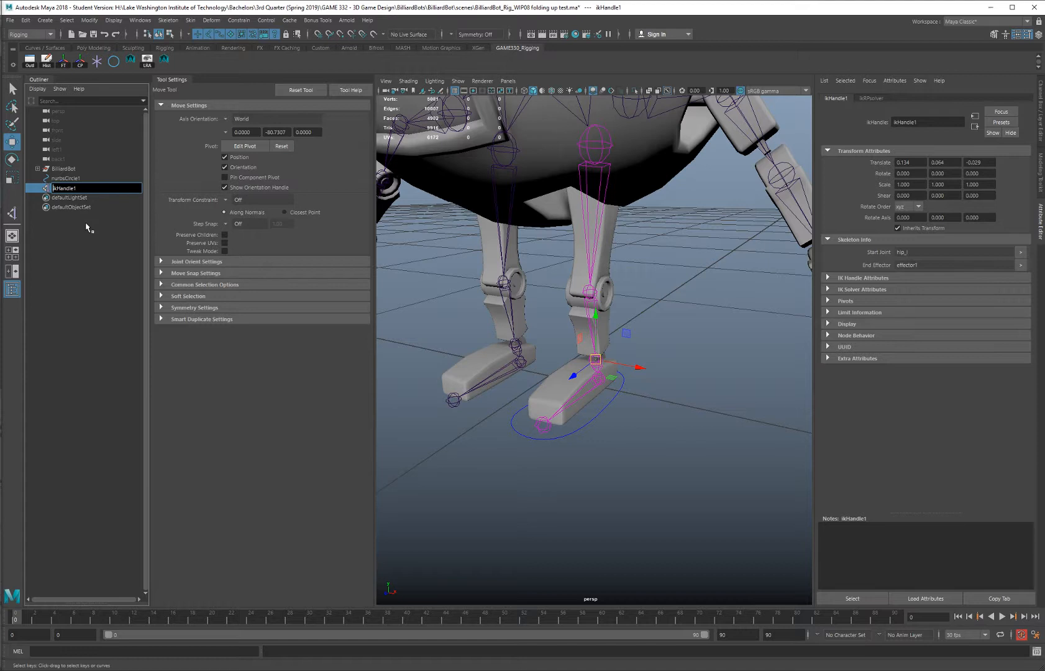
type("ankle_l_ikHandle")
key("Return")
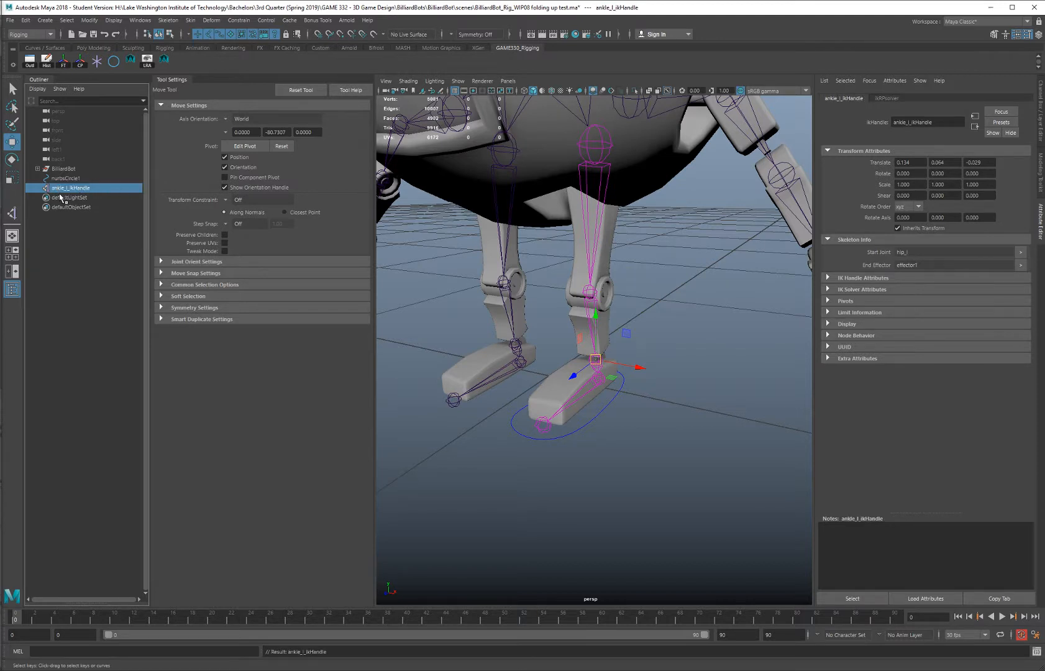
Expand the BilliardBot hierarchy, find the left leg's IK effector below the knee joint, and rename it as ankle_l_effector
left_click(39, 169, "shift")
scroll(75, 191, "down", 10)
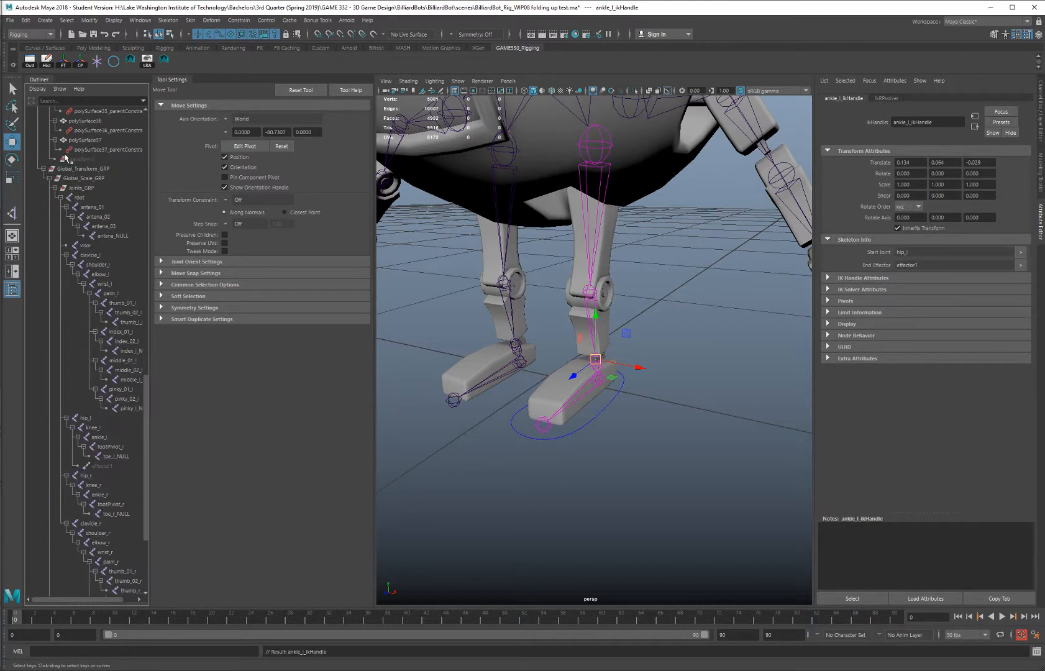
left_click_drag(151, 261, 210, 266)
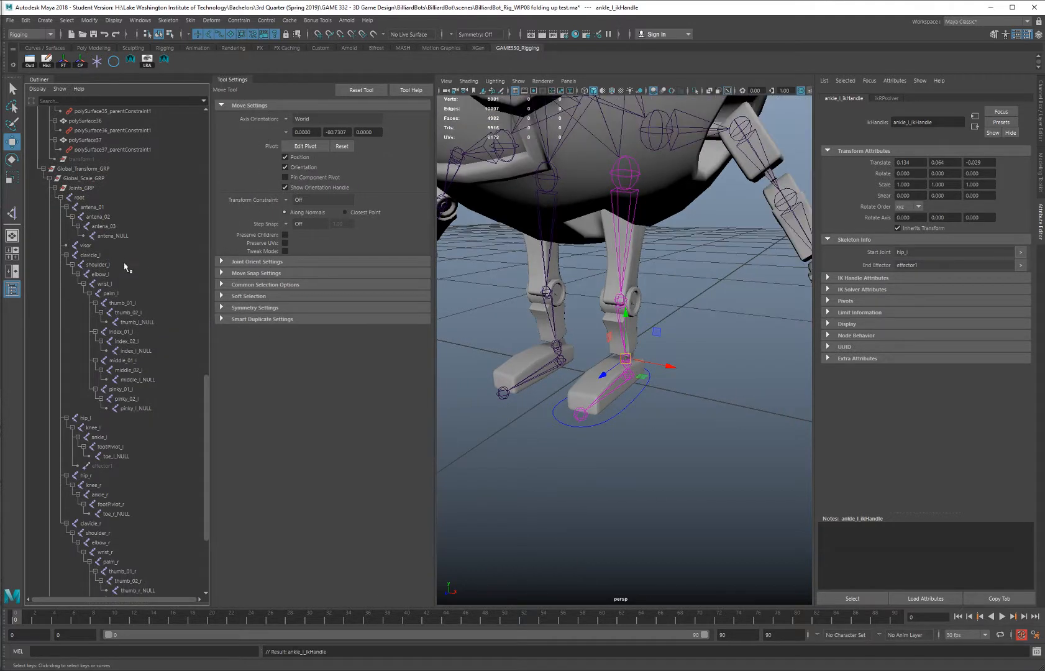
scroll(126, 273, "down", 5)
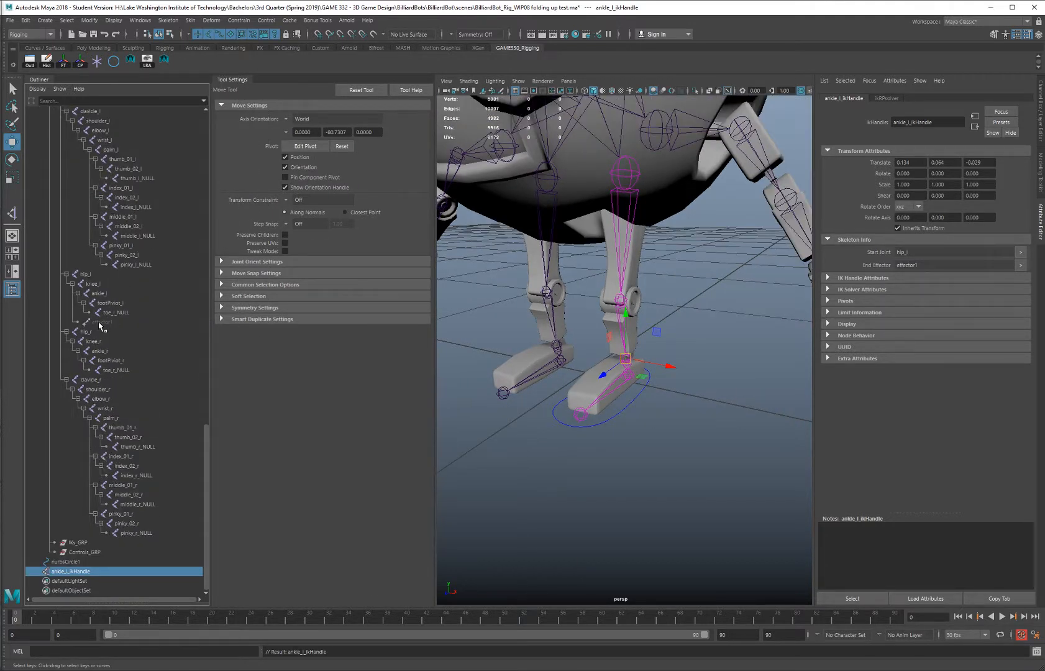
left_click(102, 323)
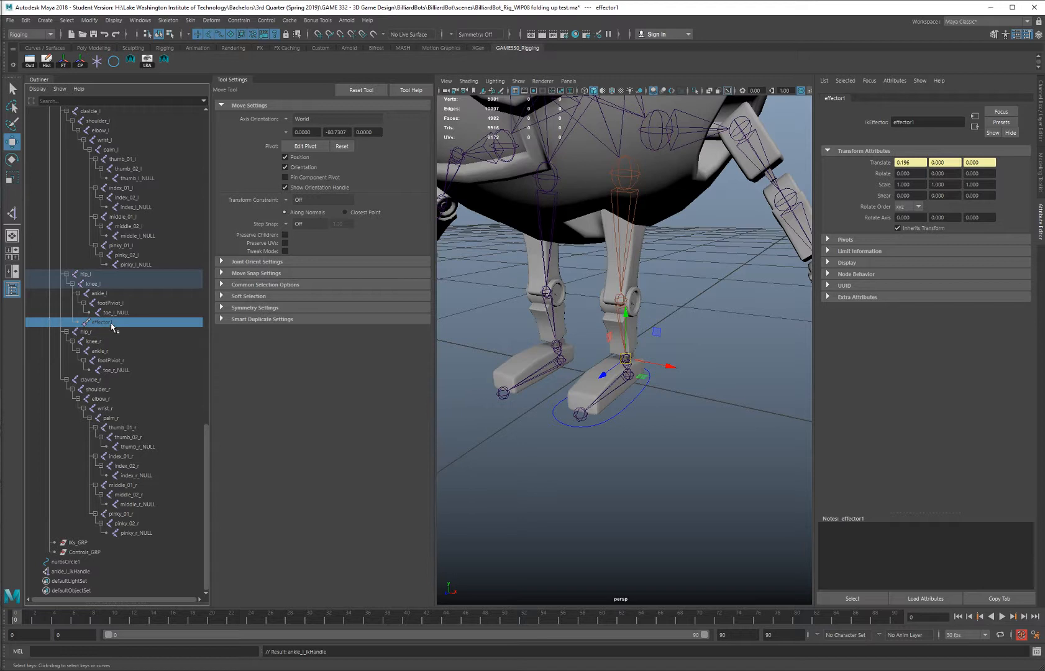
double_click(103, 325)
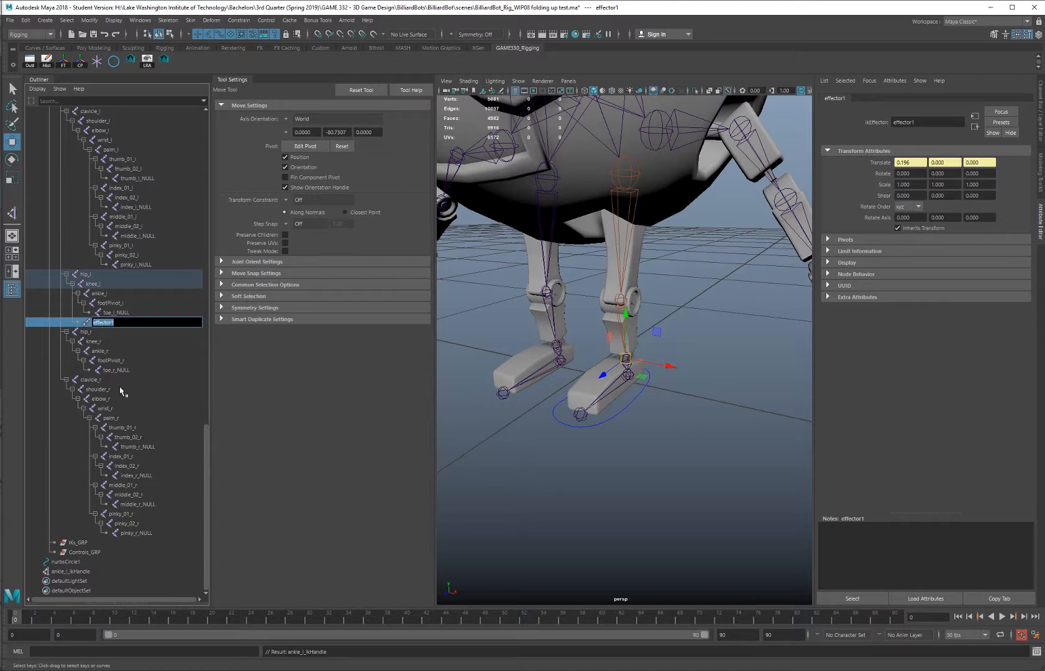
key("Right")
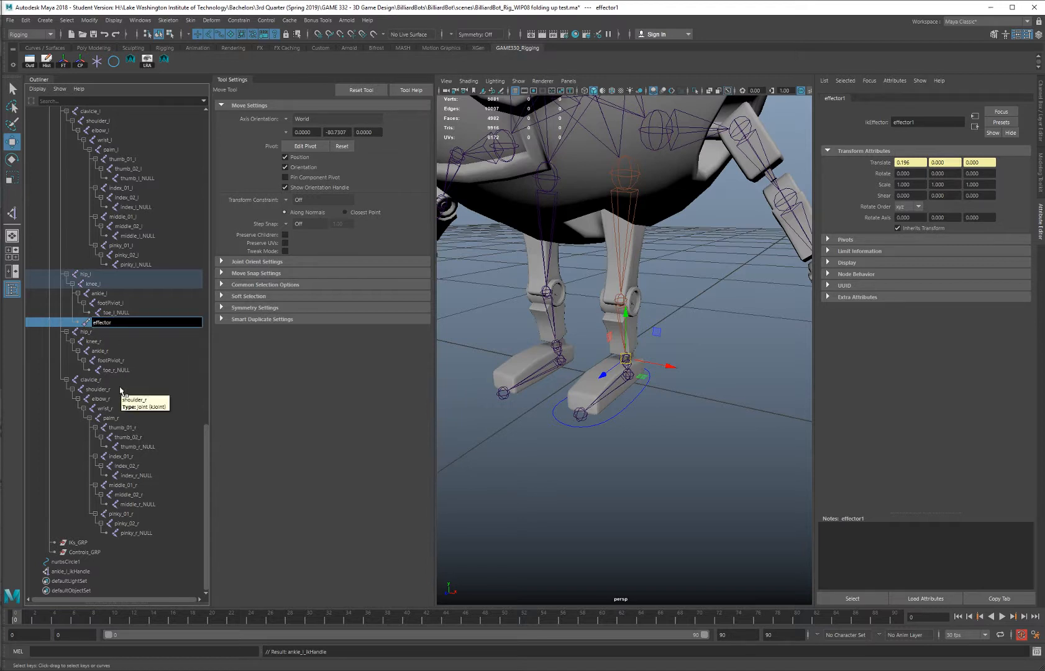
type("ankle_")
key("BackSpace")
key("Return")
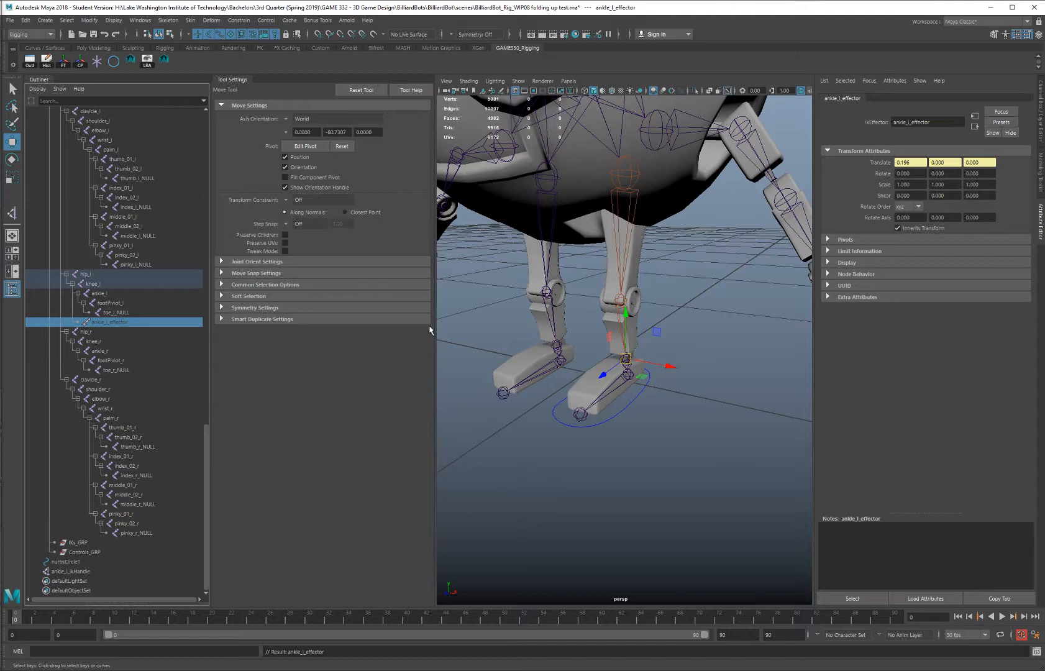
Rename the NURBS circle around the left foot as ctrl_foot_l
left_click_drag(693, 317, 666, 307, "alt")
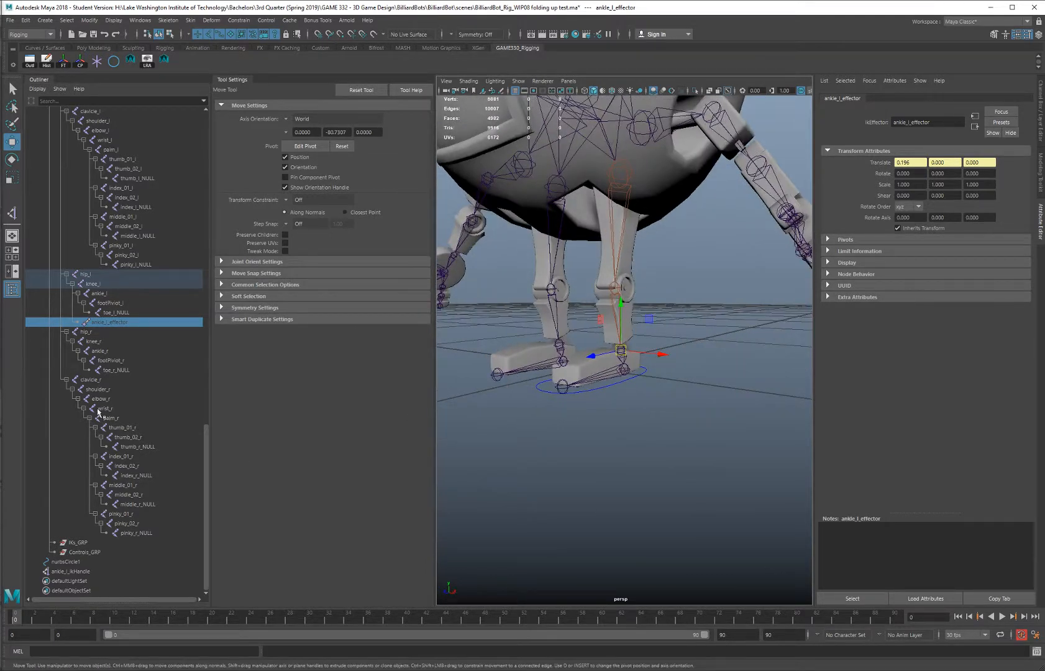
left_click(64, 564)
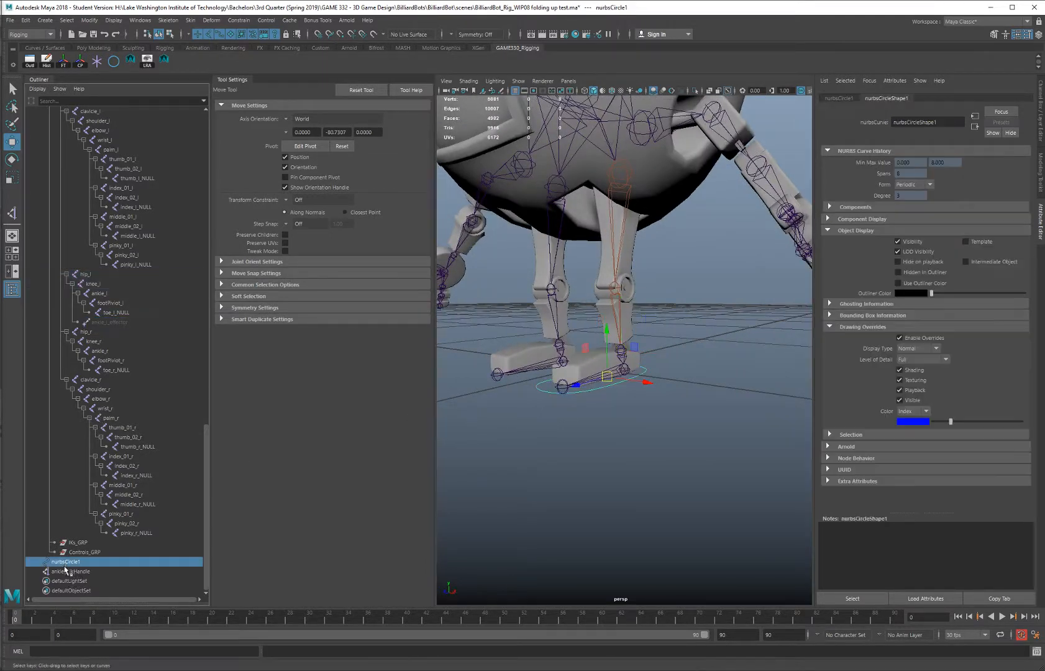
double_click(67, 563)
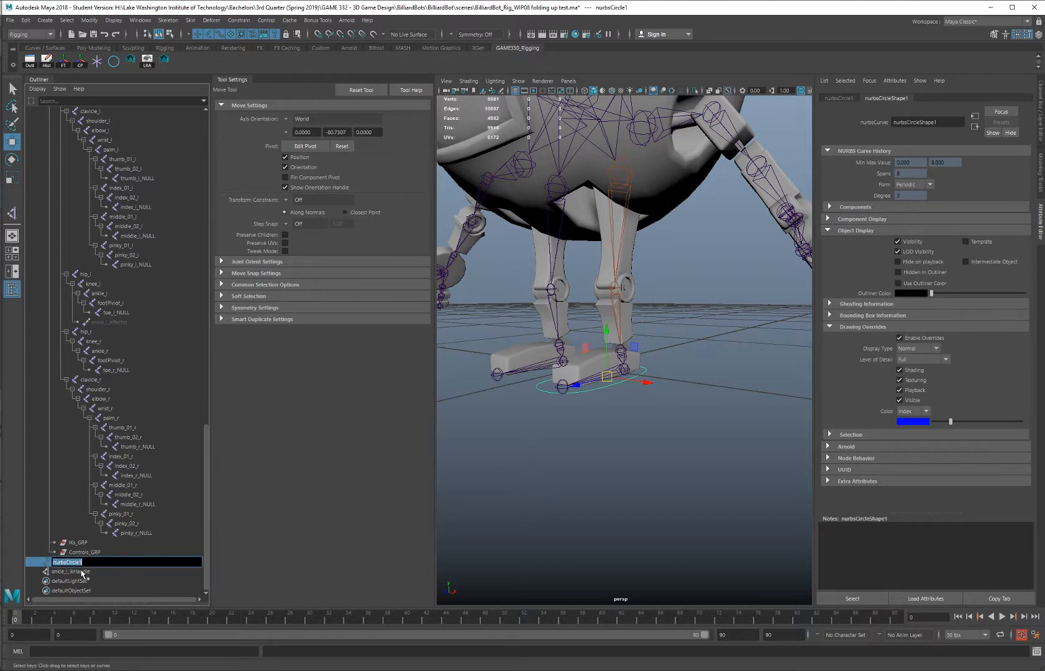
type("ctrl_foot_")
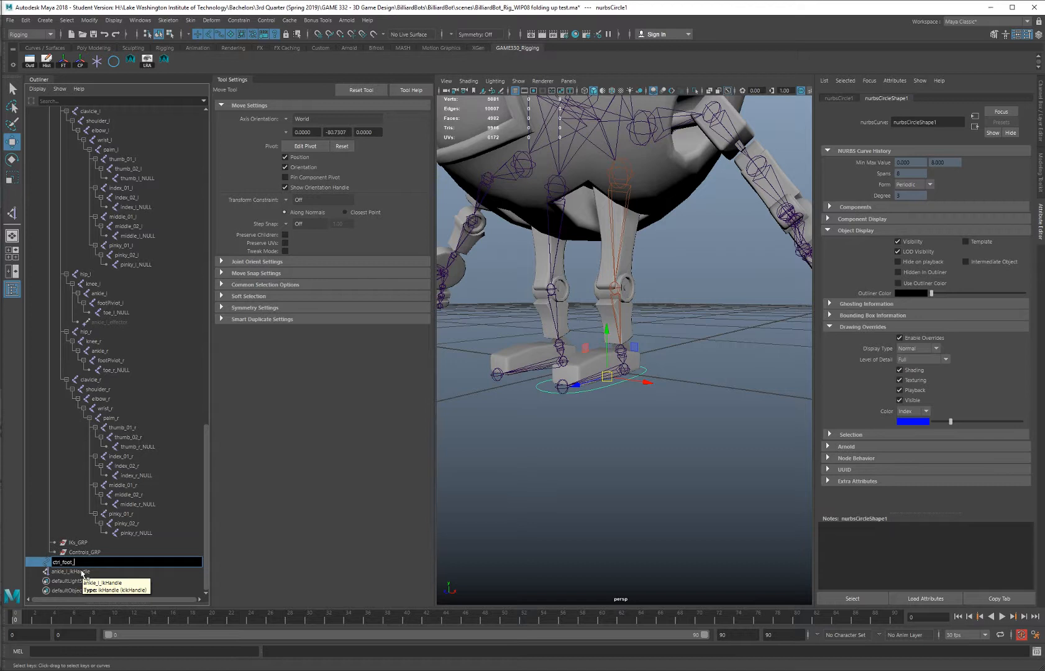
type("l")
key("Return")
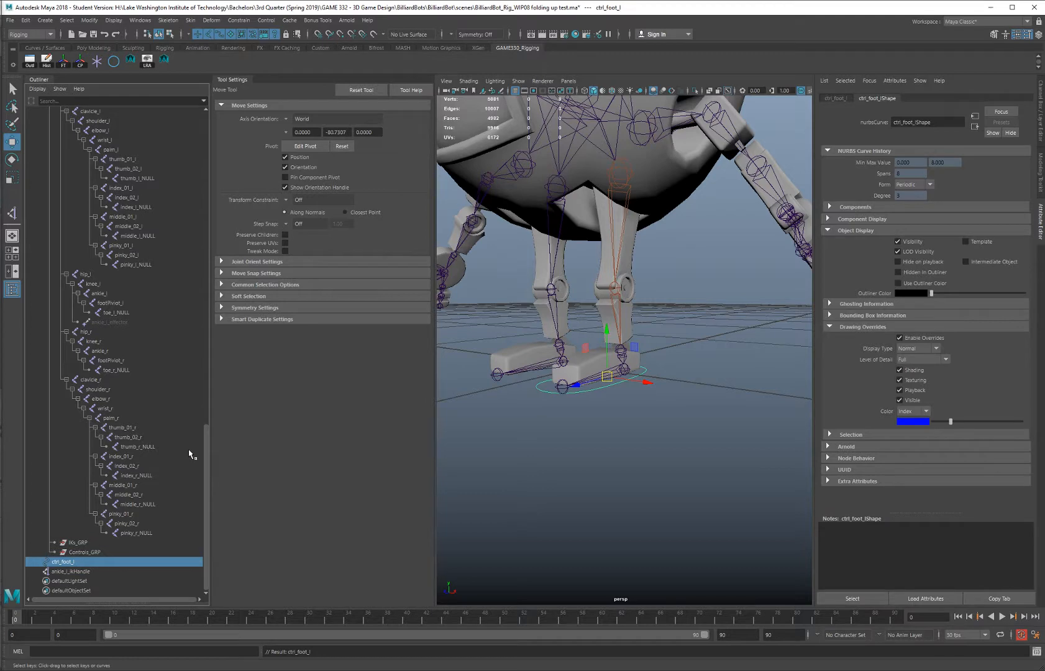
Collapse the Model_Geo_Proxy_GRP, Global_Transform_GRP and Model_Geo_GRP hierarchies
left_click_drag(520, 384, 622, 362, "alt")
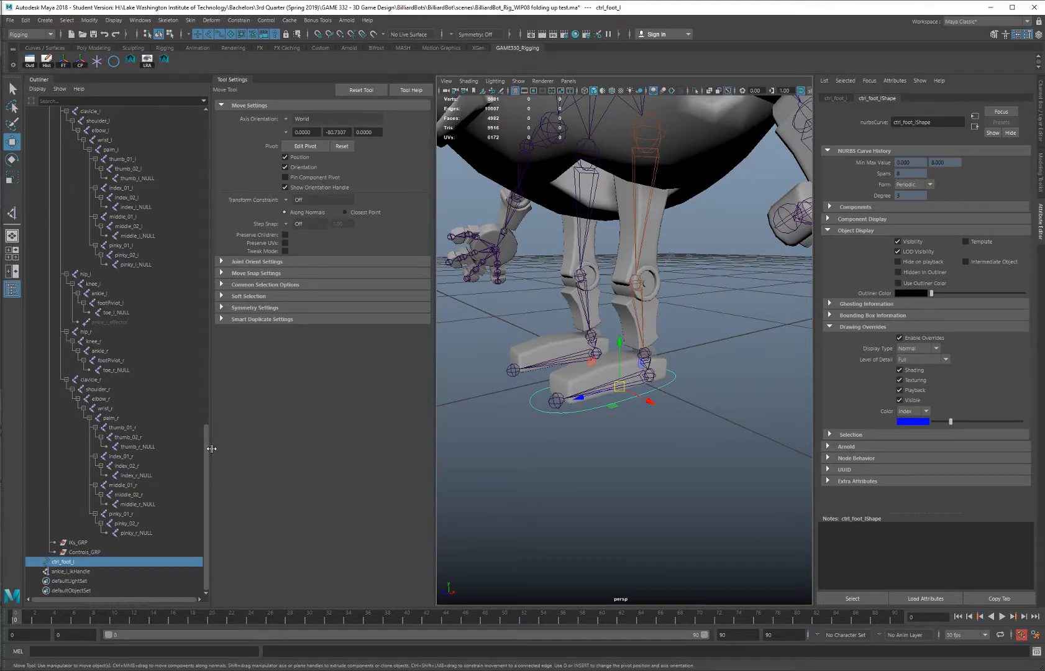
left_click_drag(207, 449, 225, 131)
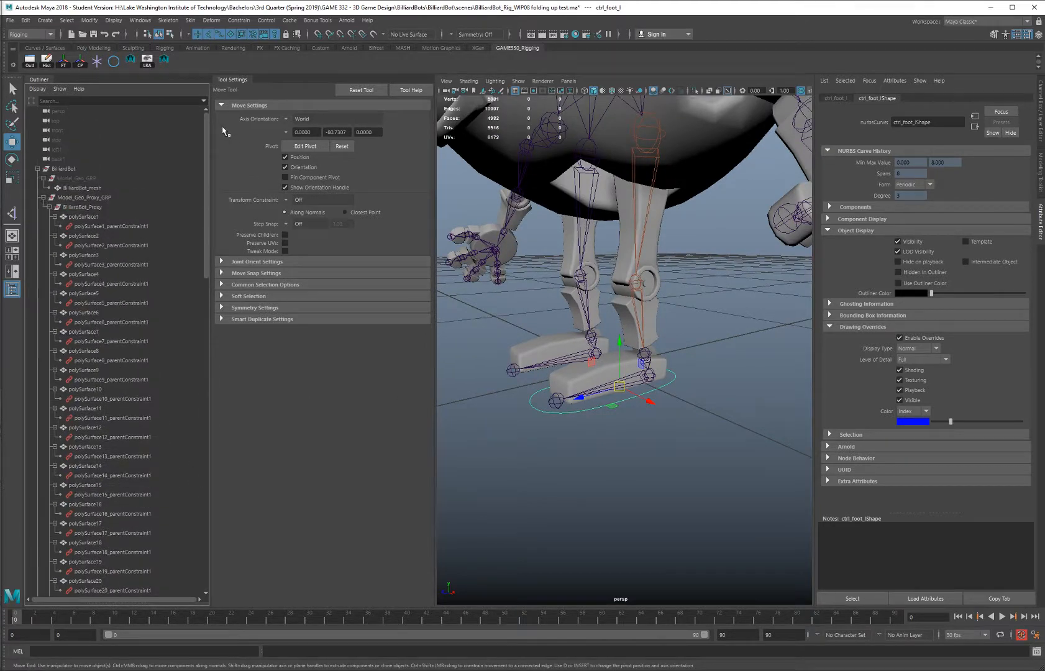
left_click(42, 198)
left_click(44, 207)
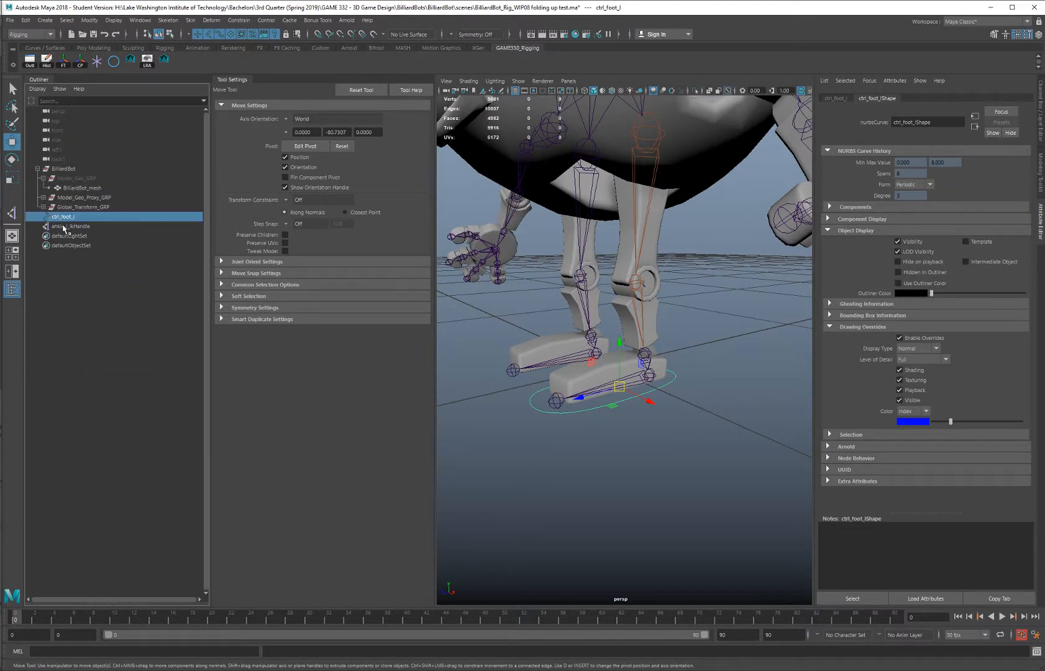
left_click(44, 178)
left_click_drag(606, 345, 633, 345, "alt")
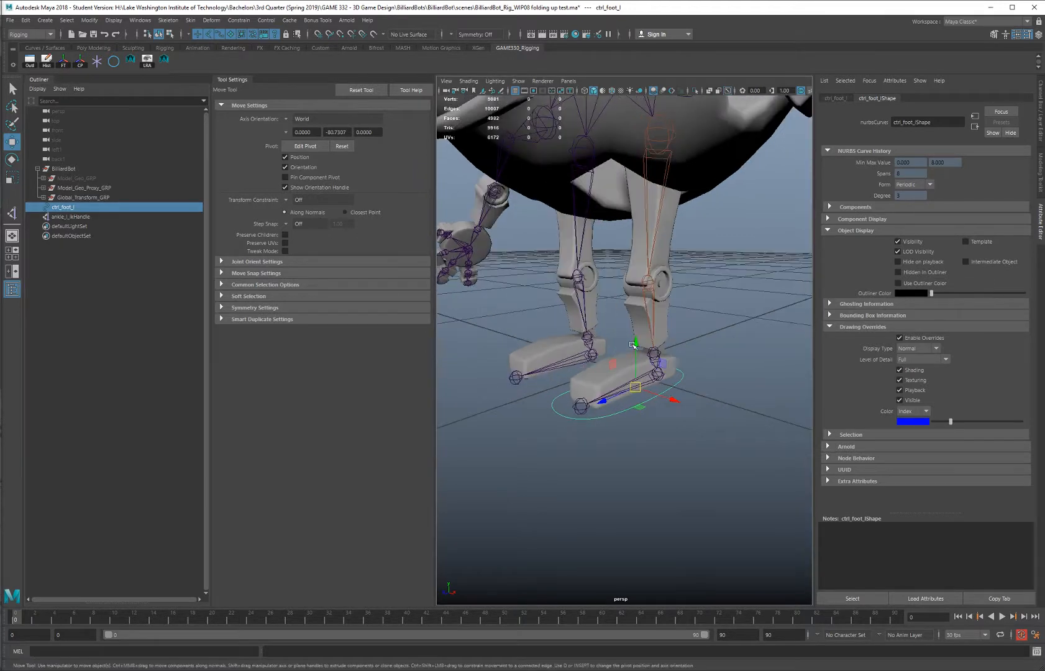
Parent ankle_l_ikHandle under the ctrl_foot_l curve and expand the curve's hierarchy
left_click(75, 217)
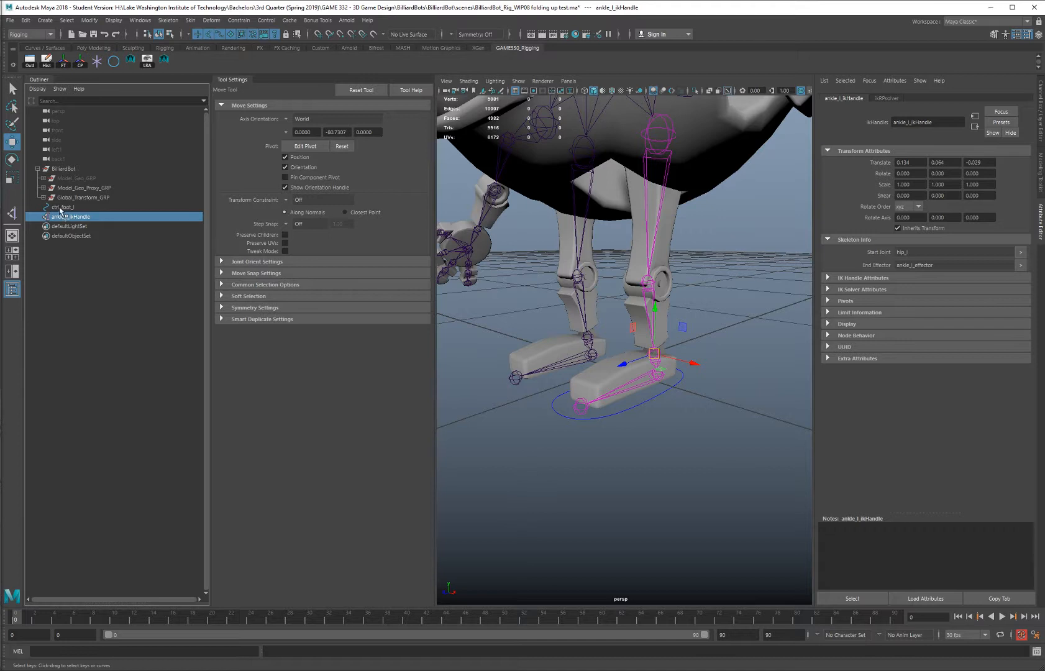
mouse_move(70, 215)
middle_mouse_down()
mouse_move(79, 219)
mouse_move(77, 209)
middle_mouse_up()
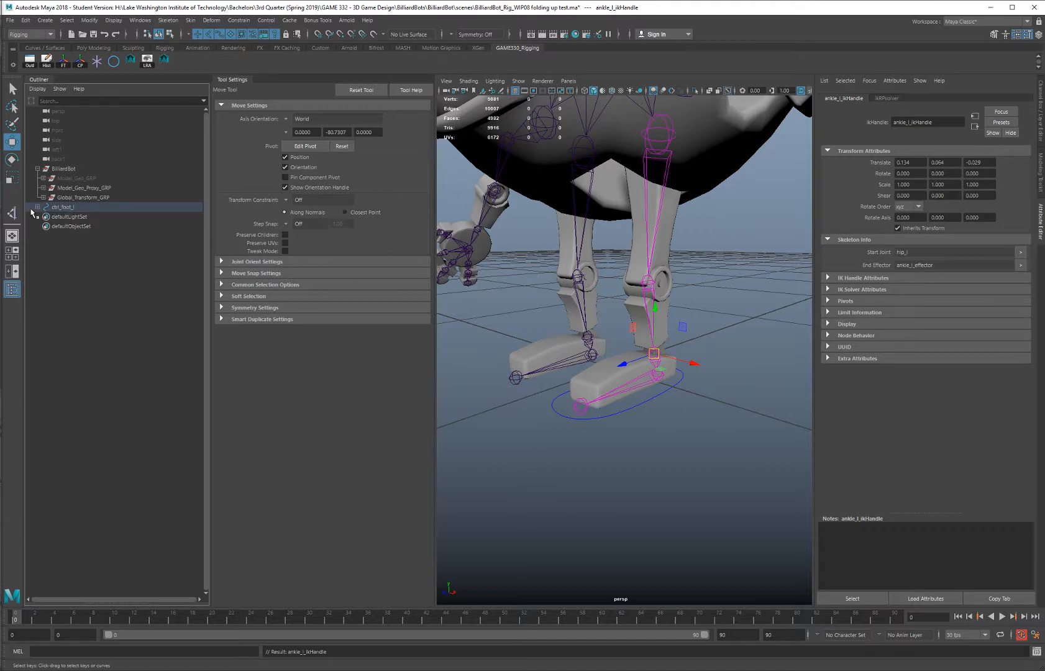
left_click(38, 207)
Select ctrl_foot_l, test the left leg's bend by moving the curve, and undo the moves
left_click(68, 210)
left_click_drag(653, 353, 646, 351, "alt")
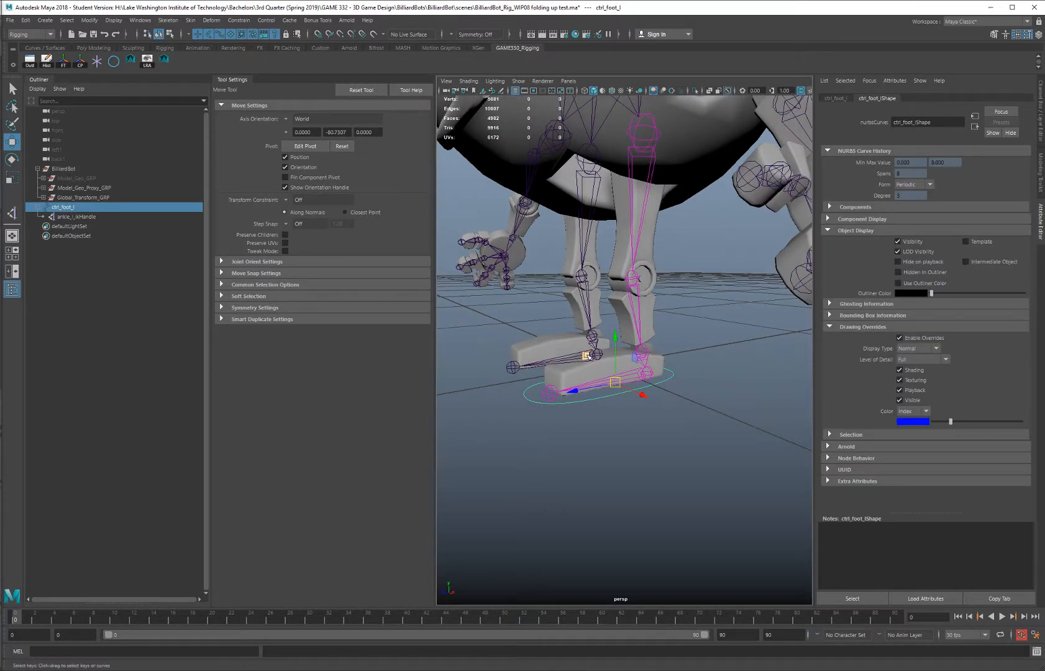
middle_click_drag(586, 360, 636, 276)
left_click_drag(635, 276, 660, 311)
key("ctrl+z")
middle_click_drag(660, 311, 569, 308, "alt")
right_click_drag(569, 308, 612, 336, "alt")
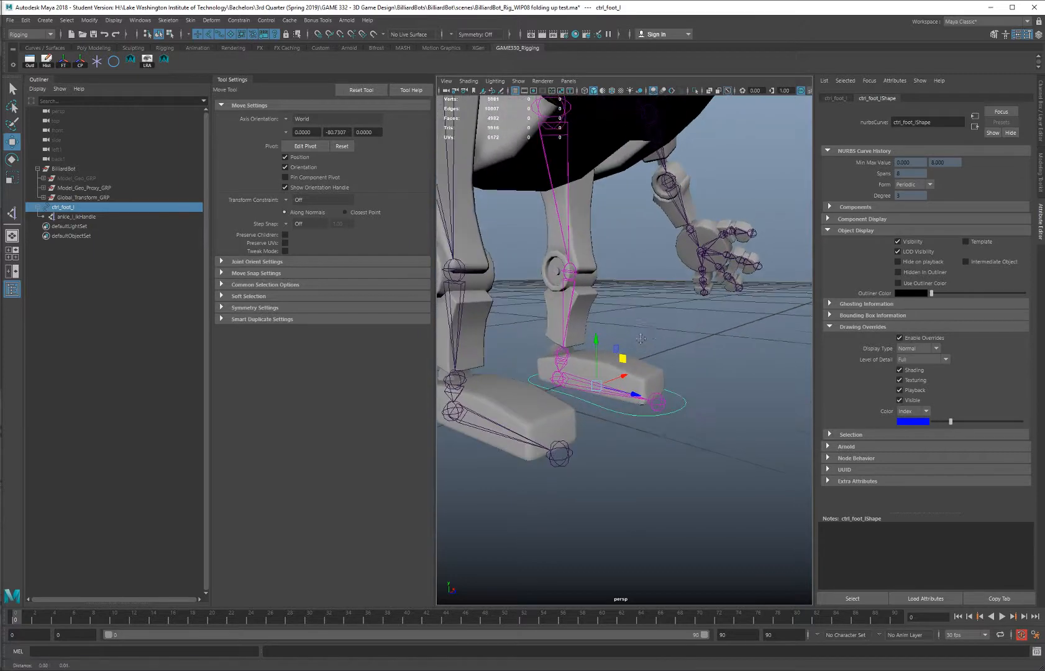
left_click_drag(612, 335, 595, 273, "alt")
left_click_drag(521, 302, 553, 300, "alt")
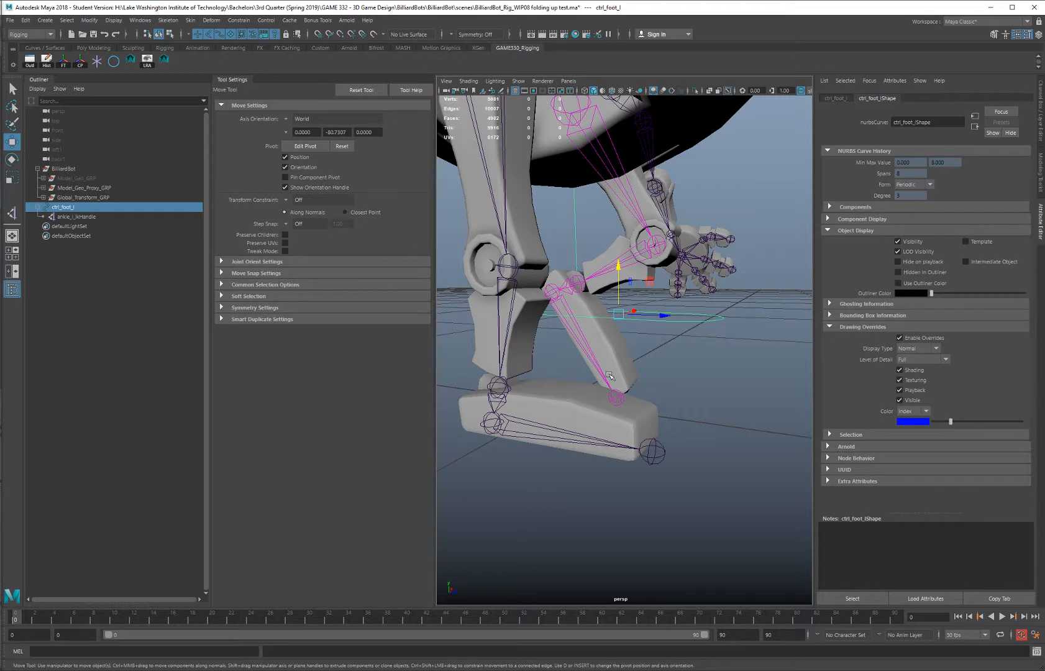
key("ctrl+z")
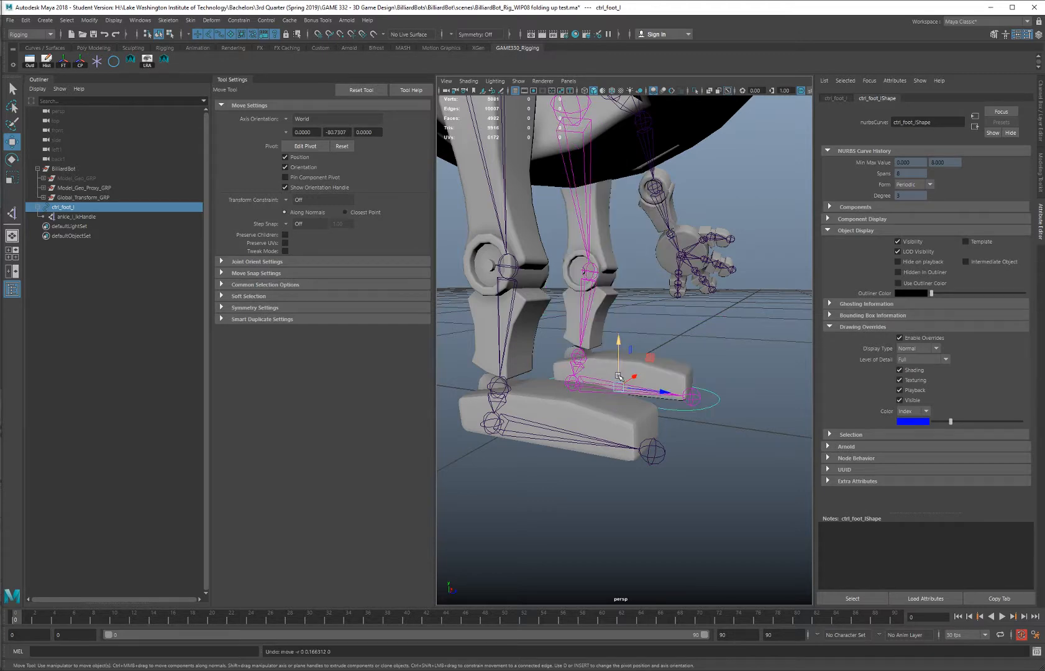
left_click_drag(612, 384, 585, 355, "alt")
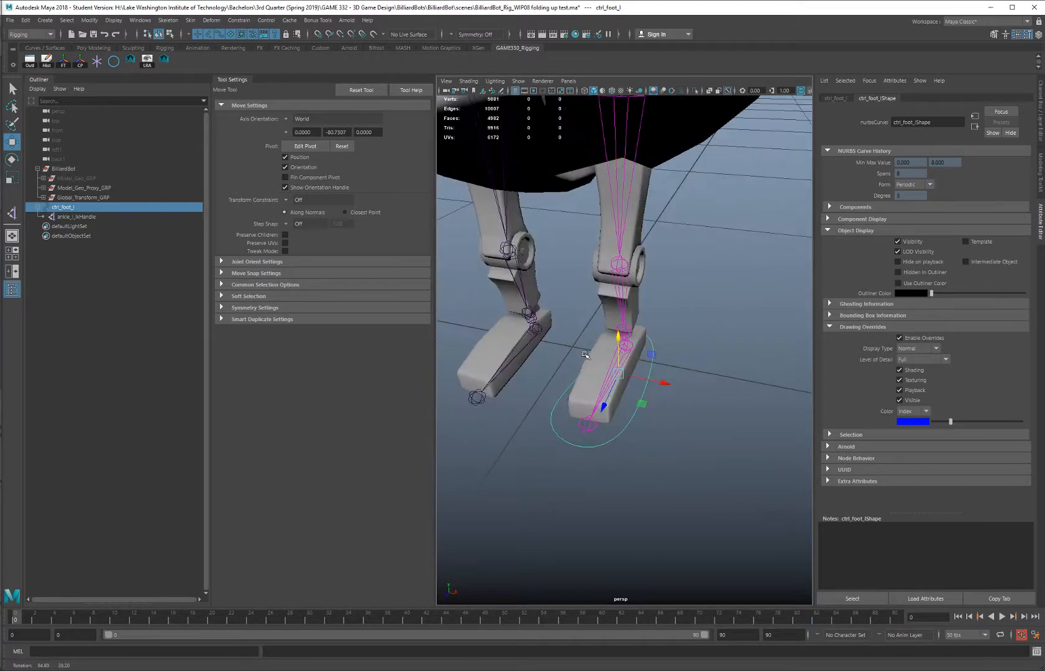
Show the foot curve's channels, and create a single-chain IK handle from the left ankle joint to the left foot pivot joint
left_click(1040, 106)
left_click_drag(754, 279, 651, 250, "alt")
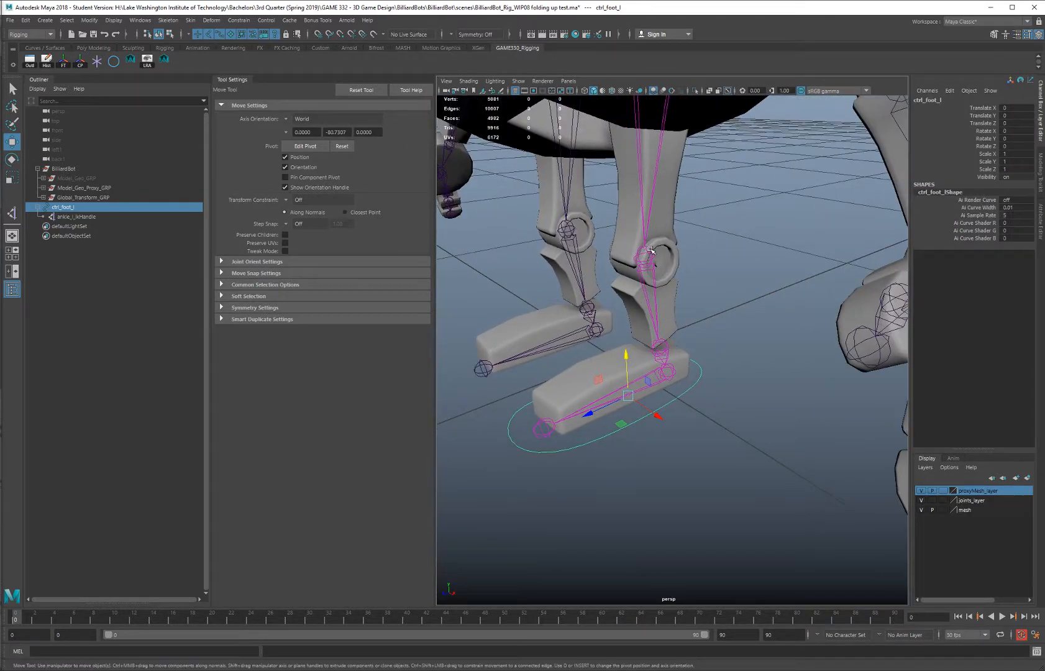
left_click(12, 215)
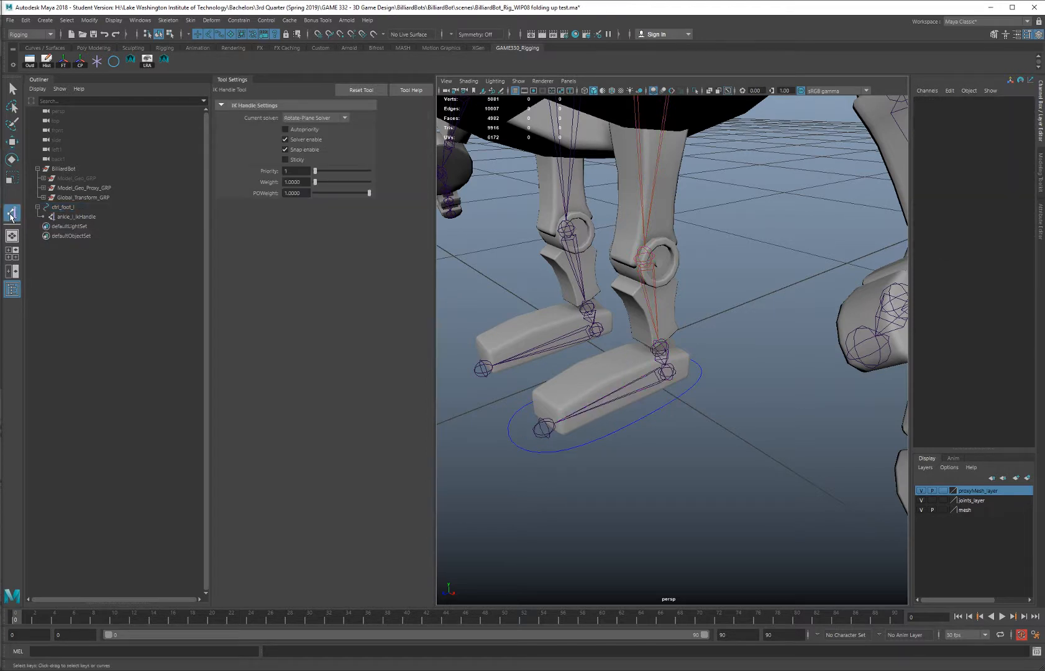
left_click(315, 120)
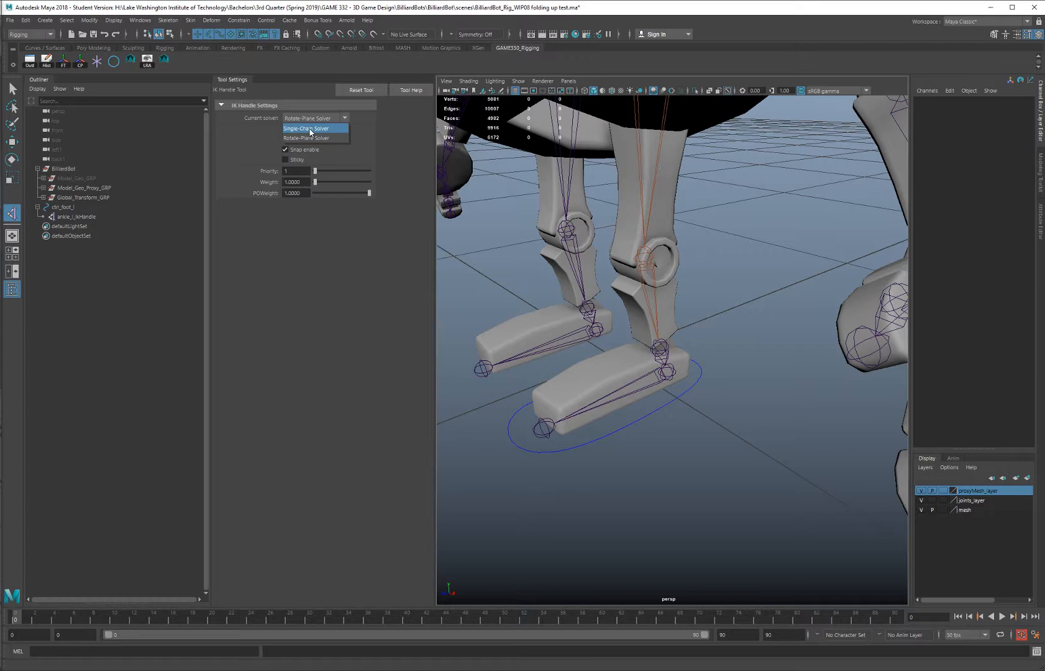
left_click(310, 130)
scroll(691, 338, "up", 2)
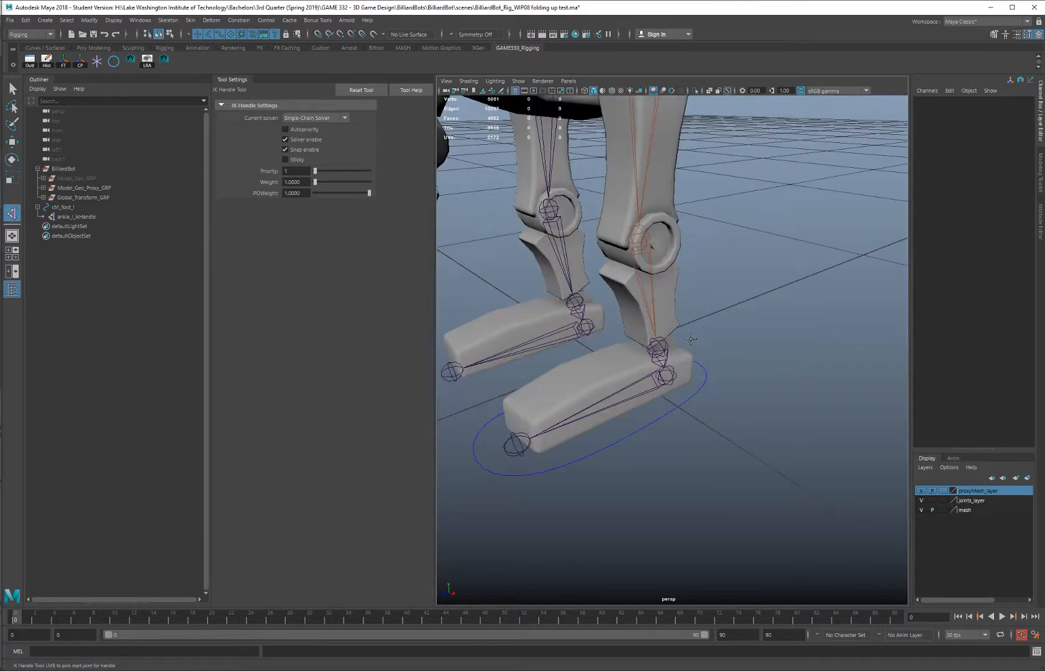
right_click_drag(691, 339, 662, 314, "alt")
left_click(675, 315)
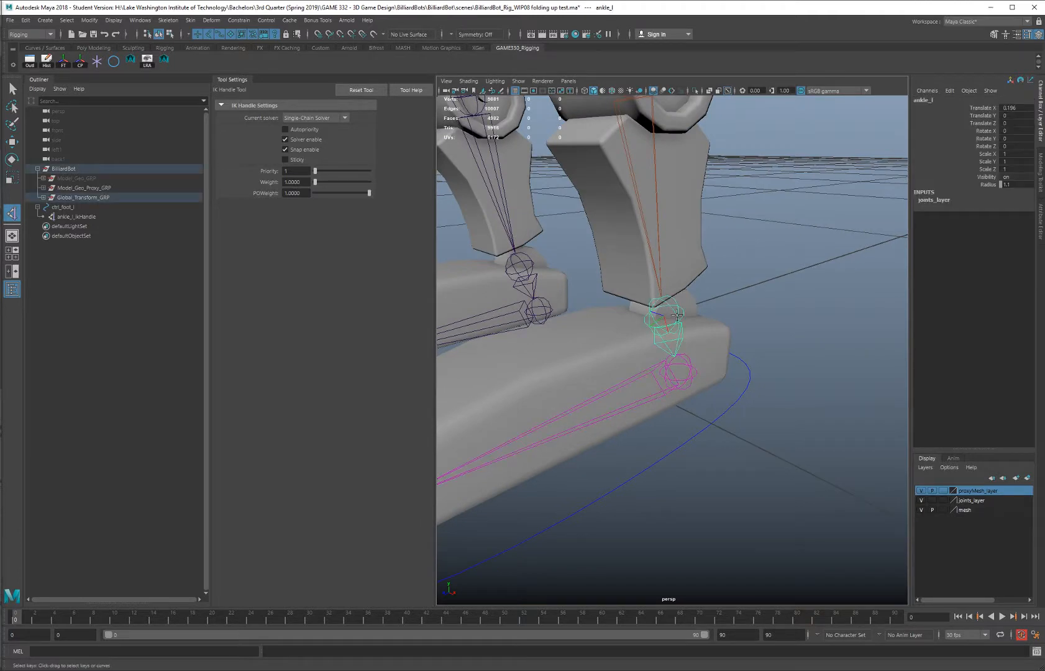
left_click(691, 372)
key("w")
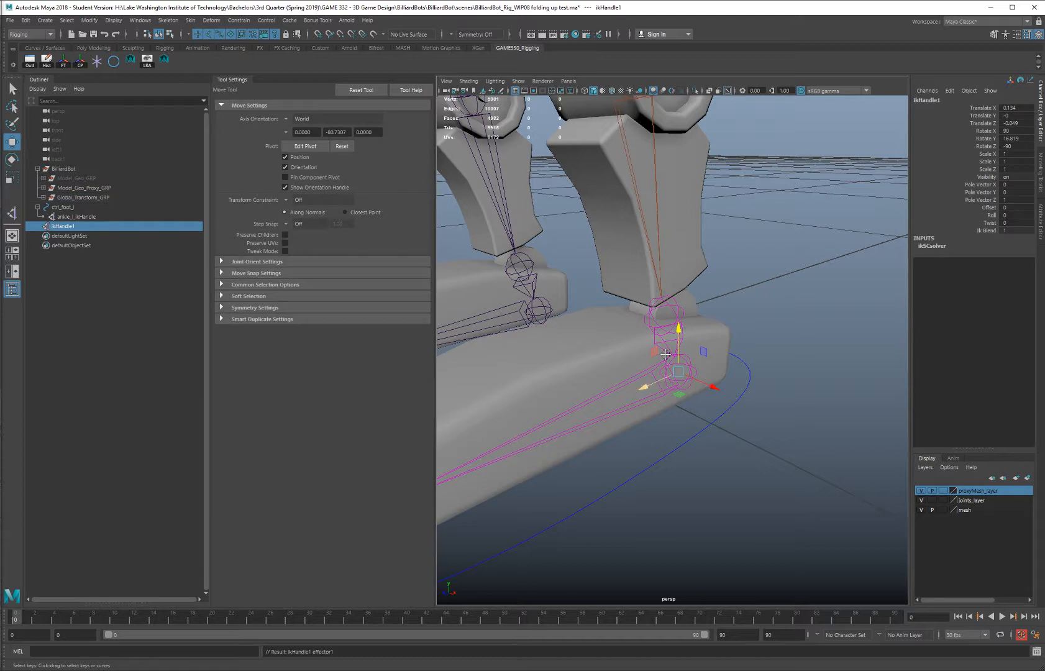
Rename the new ankle-to-foot-pivot IK handle as heel_l_ikHandle
left_click_drag(691, 371, 694, 332, "alt")
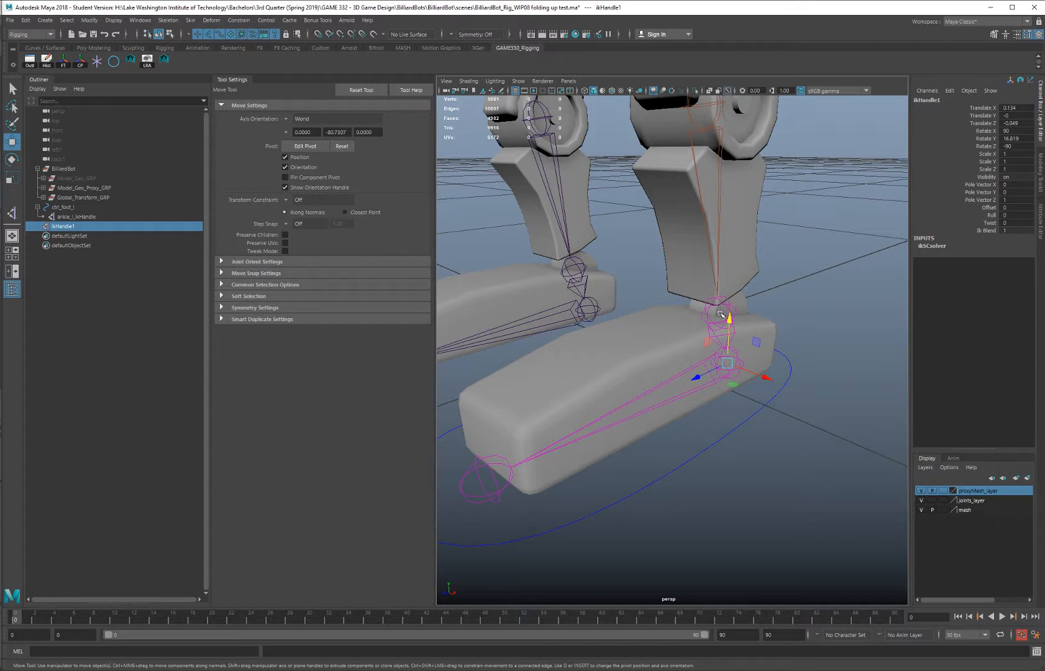
left_click_drag(732, 370, 700, 359, "alt")
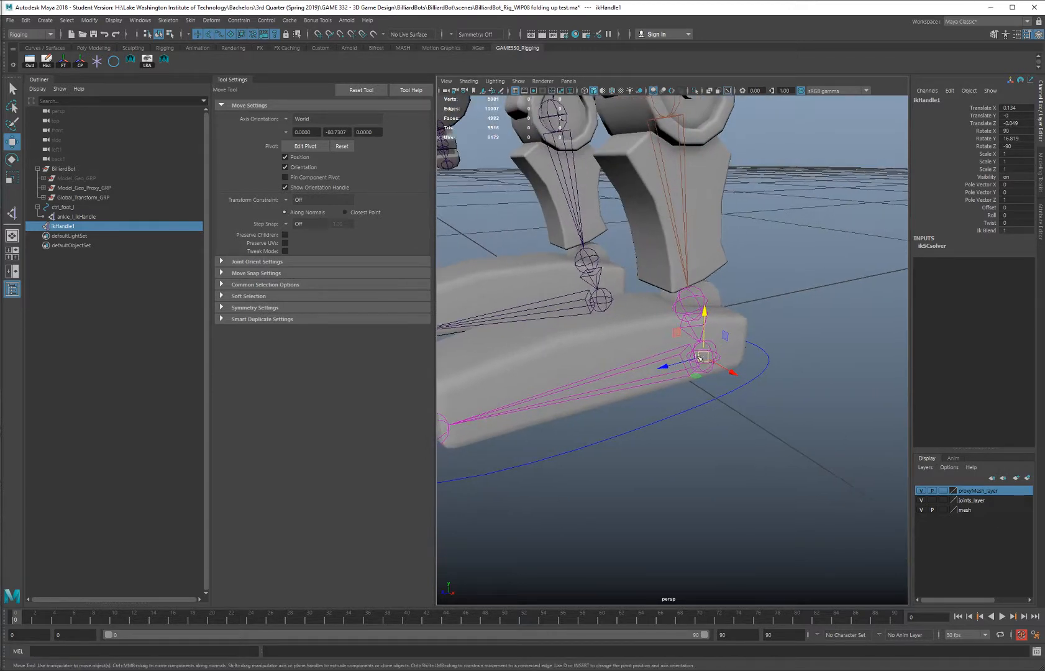
double_click(70, 228)
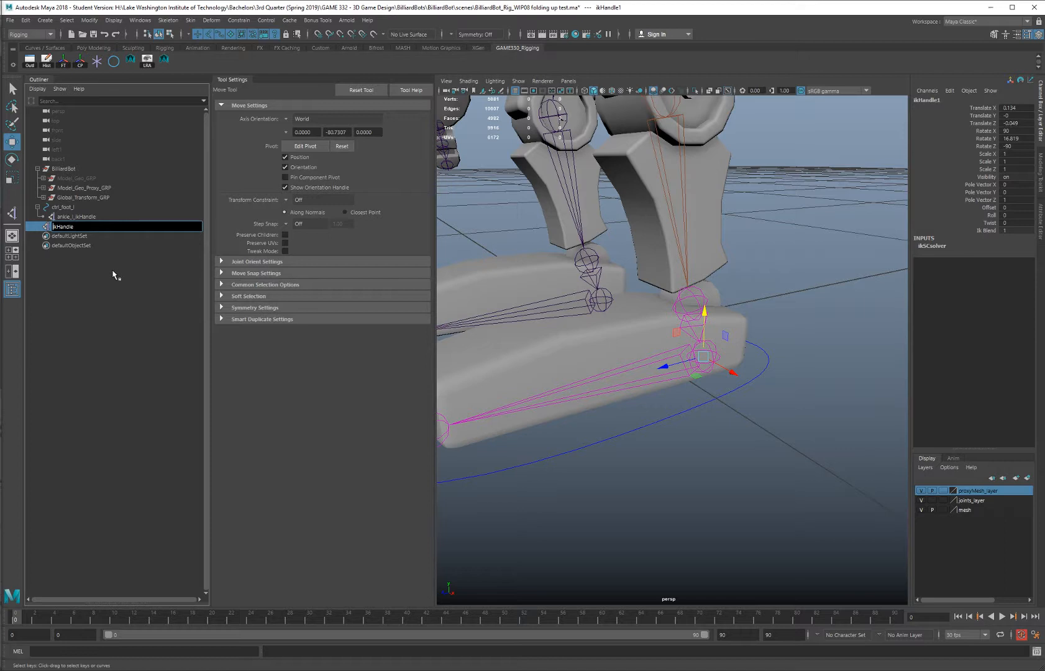
type("heel_l_")
key("Return")
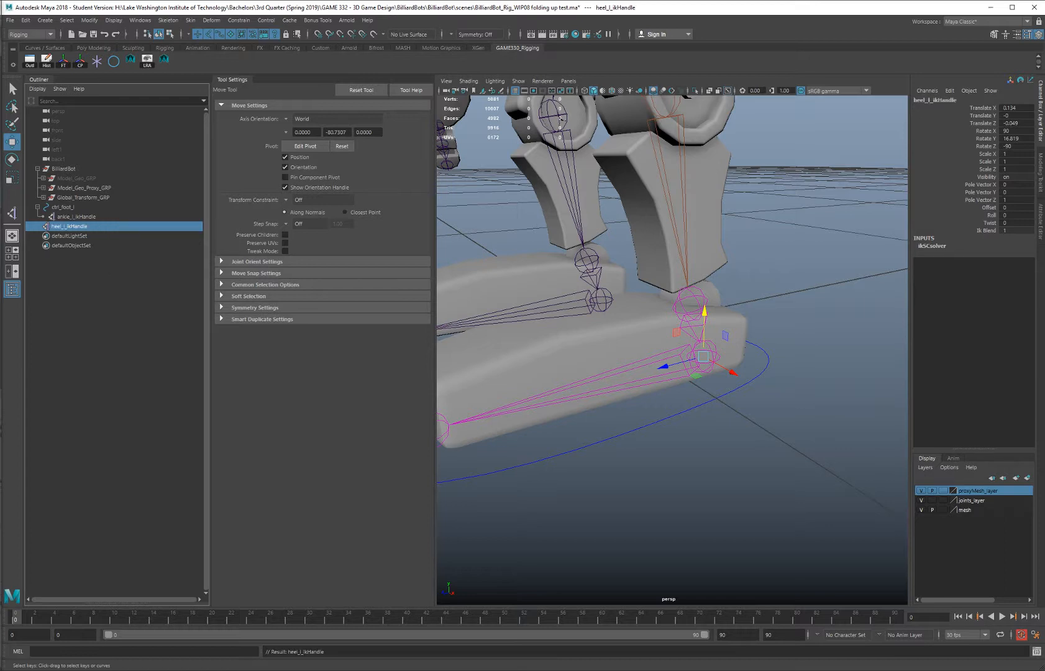
Parent heel_l_ikHandle under the ctrl_foot_l curve
right_click_drag(583, 238, 535, 249, "alt")
right_click_drag(616, 258, 641, 261, "alt")
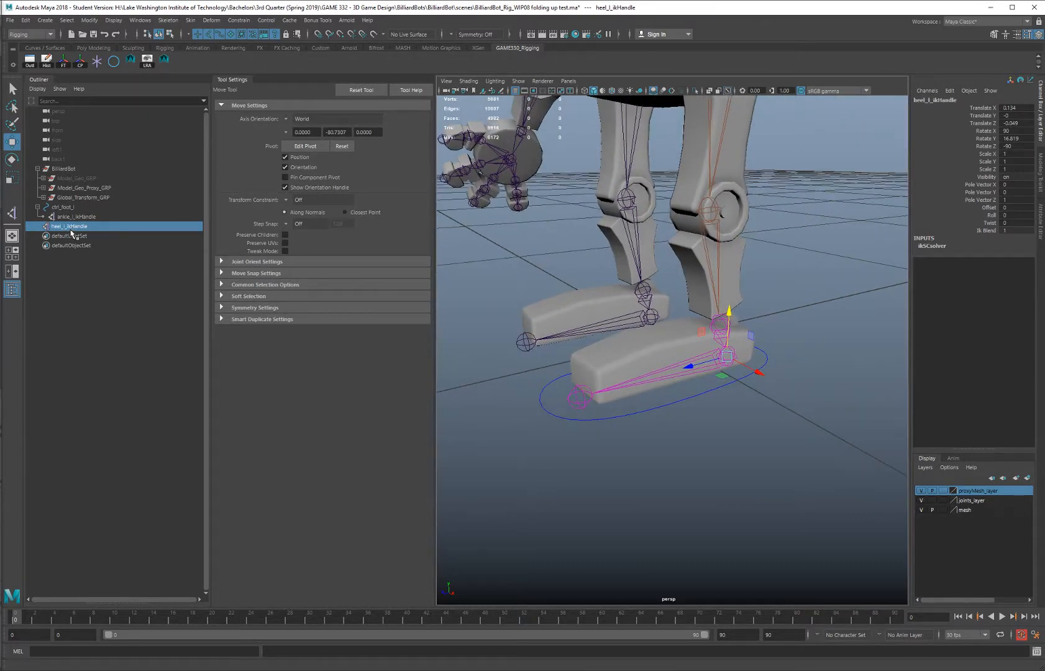
mouse_move(71, 227)
middle_mouse_down()
mouse_move(82, 210)
mouse_move(68, 209)
middle_mouse_up()
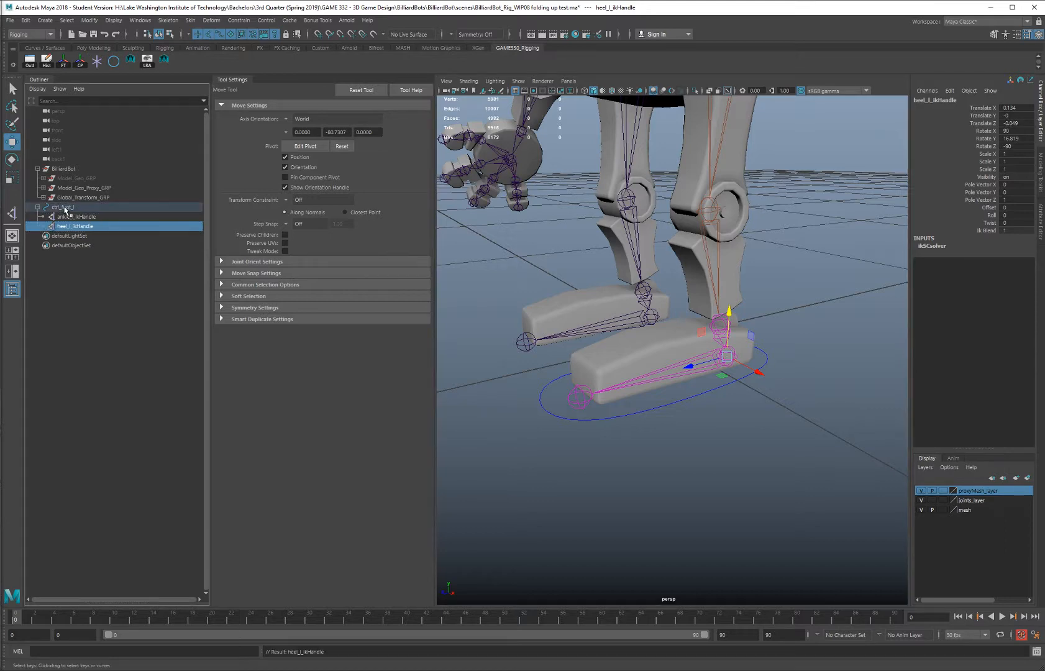
Select ctrl_foot_l, test the left leg's bend by moving the curve about 0.15 in Y and 0.19 in Z, and undo the moves
left_click(64, 209)
right_click_drag(714, 280, 691, 336, "alt")
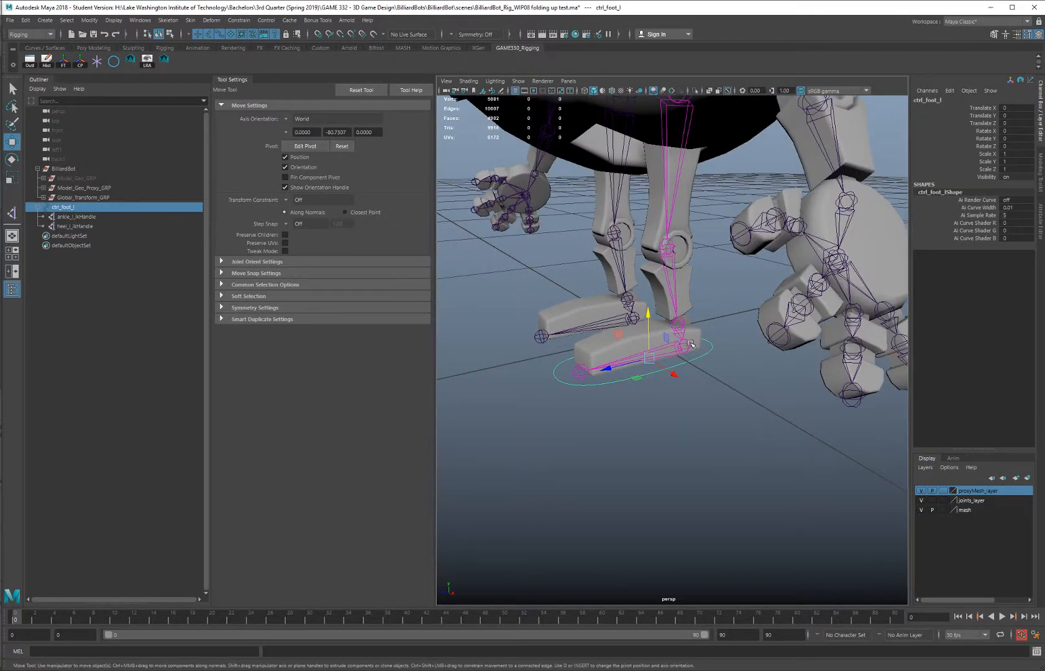
left_click_drag(606, 317, 570, 275, "alt")
left_click_drag(571, 275, 653, 311, "alt")
right_click_drag(653, 310, 553, 266, "alt")
left_click_drag(553, 266, 498, 240, "alt")
left_click_drag(643, 300, 613, 269)
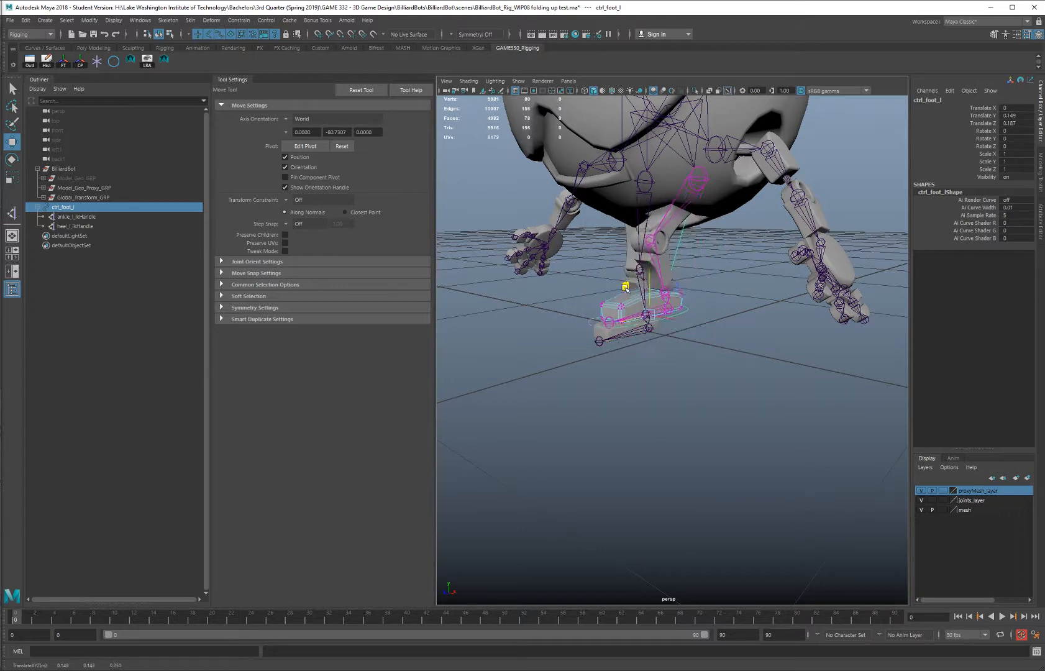
key("ctrl+z")
mouse_move(727, 272)
left_mouse_down("alt")
mouse_move(655, 264)
mouse_move(708, 266)
left_mouse_up("alt")
key("ctrl+z")
key("ctrl+z")
Test the left leg by raising ctrl_foot_l straight up about 0.135 in Y, and undo the move
middle_click_drag(670, 264, 683, 319, "alt")
right_click_drag(682, 319, 668, 316, "alt")
left_click_drag(668, 316, 641, 302, "alt")
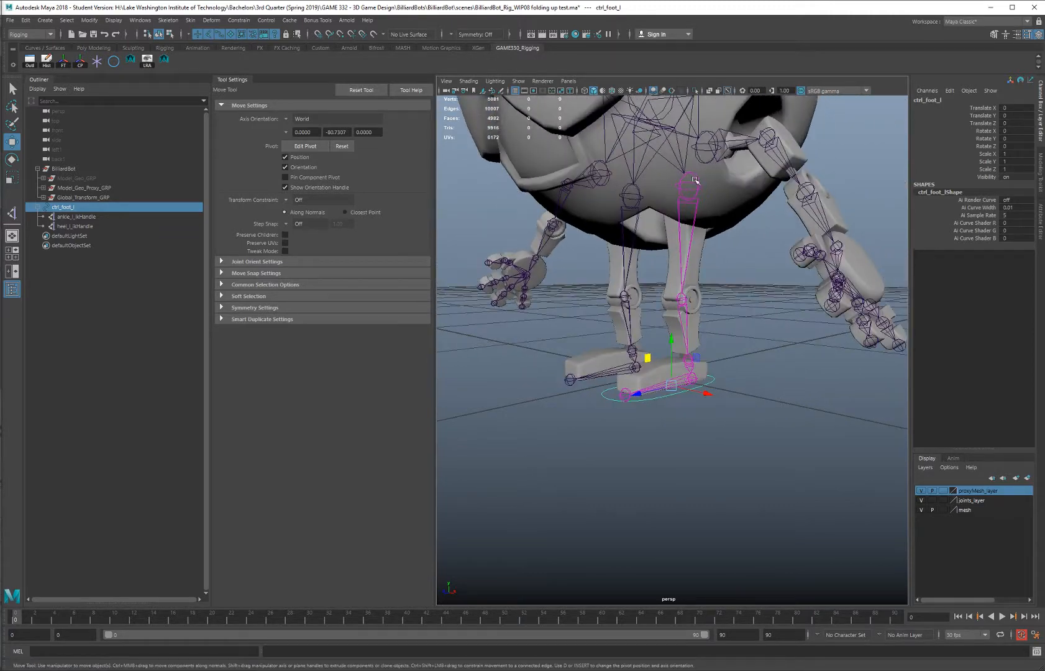
left_click_drag(694, 327, 720, 230, "alt")
left_click_drag(752, 323, 648, 230, "alt")
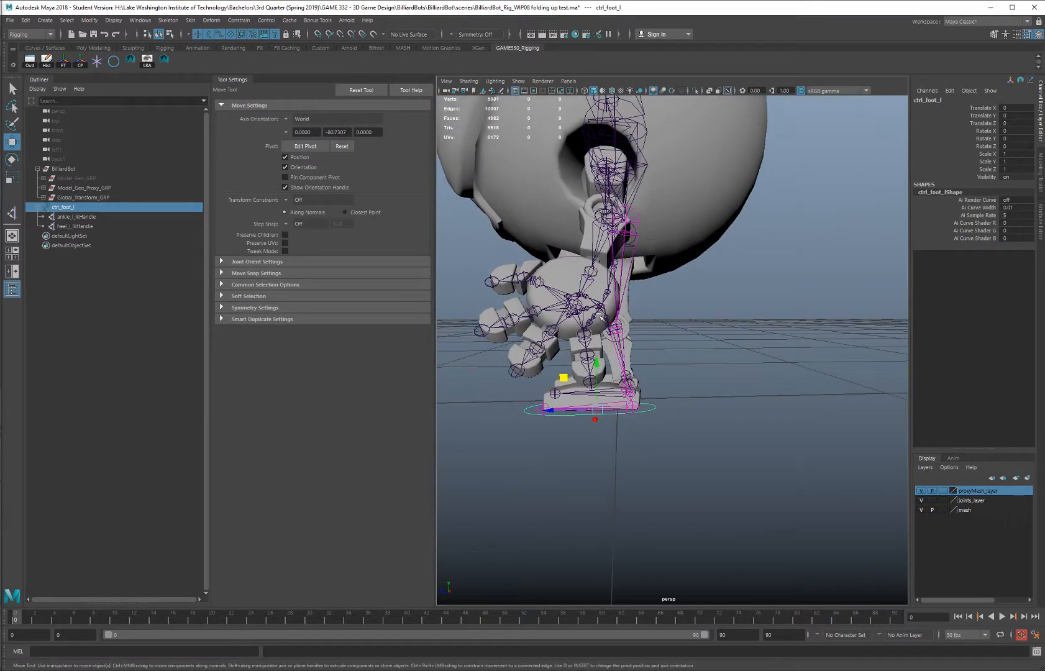
left_click_drag(601, 317, 729, 306, "alt")
left_click_drag(744, 266, 671, 234, "alt")
left_click_drag(699, 306, 671, 311, "alt")
left_click_drag(648, 376, 604, 238)
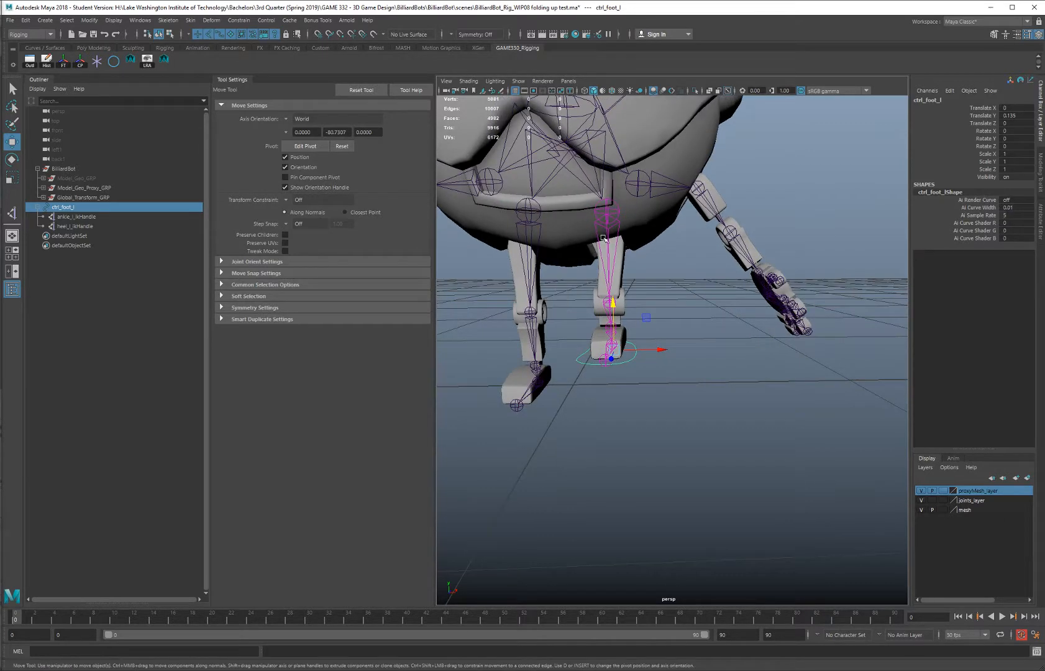
key("ctrl+z")
key("ctrl+z")
key("ctrl+z")
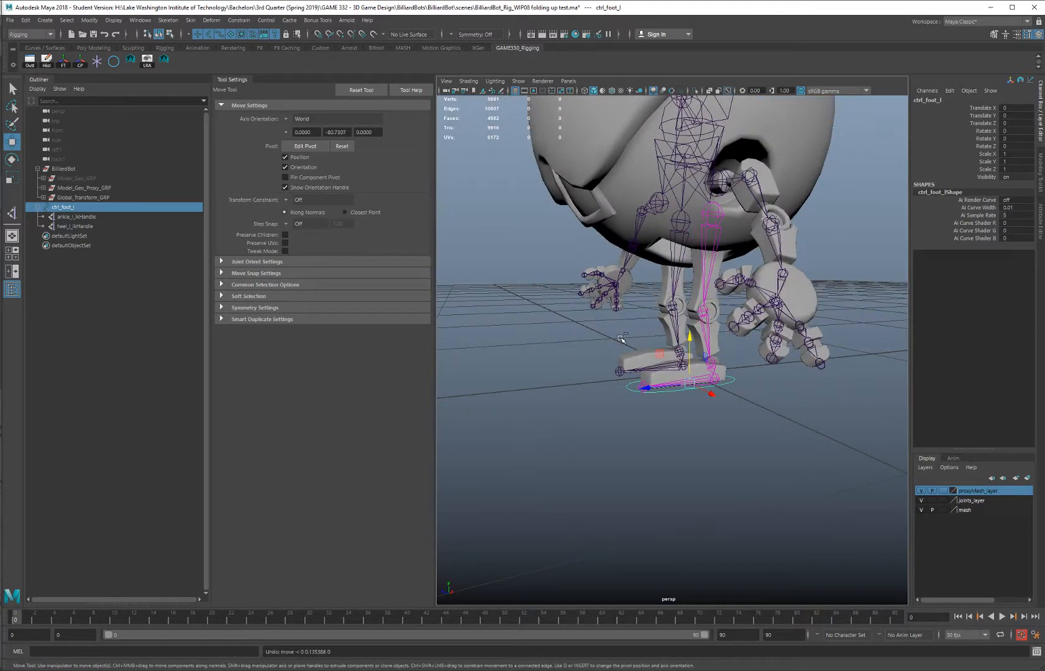
Test the left knee and ankle from the side by moving ctrl_foot_l freely, and undo the moves
left_click_drag(792, 321, 539, 335, "alt")
left_click_drag(700, 355, 478, 342, "alt")
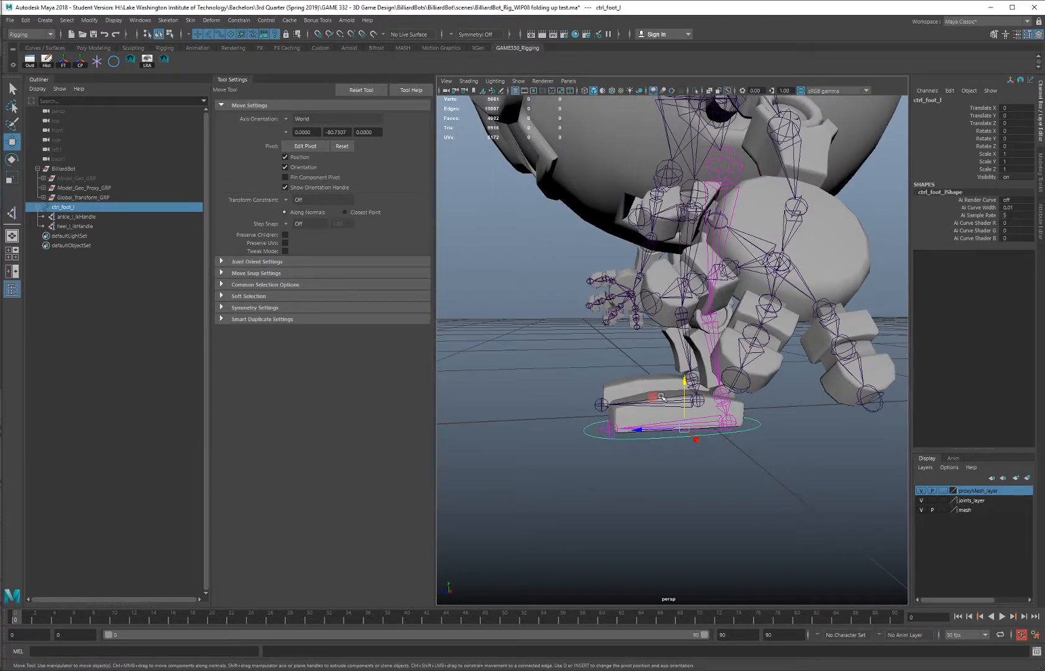
left_click_drag(683, 384, 584, 324)
left_click_drag(584, 323, 641, 364, "alt")
left_click_drag(596, 364, 654, 323)
key("ctrl+z")
key("ctrl+z")
left_click_drag(553, 342, 681, 404, "alt")
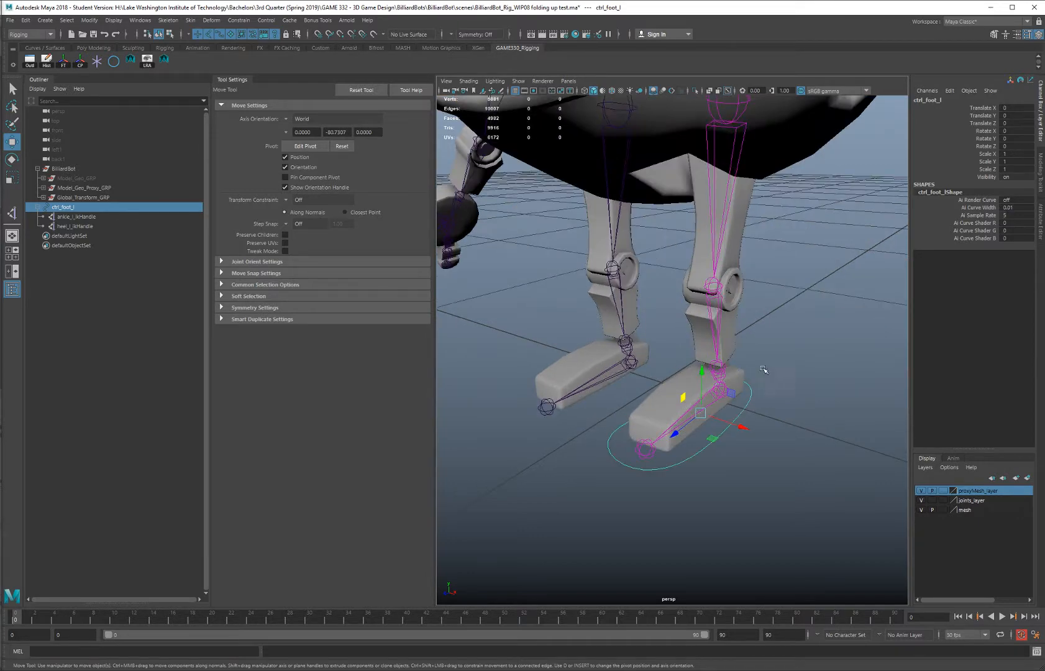
Test raising ctrl_foot_l about 0.13 in Y and rotating it about 51° around Y, undo both changes, and deselect the curve
right_click_drag(788, 387, 736, 369, "alt")
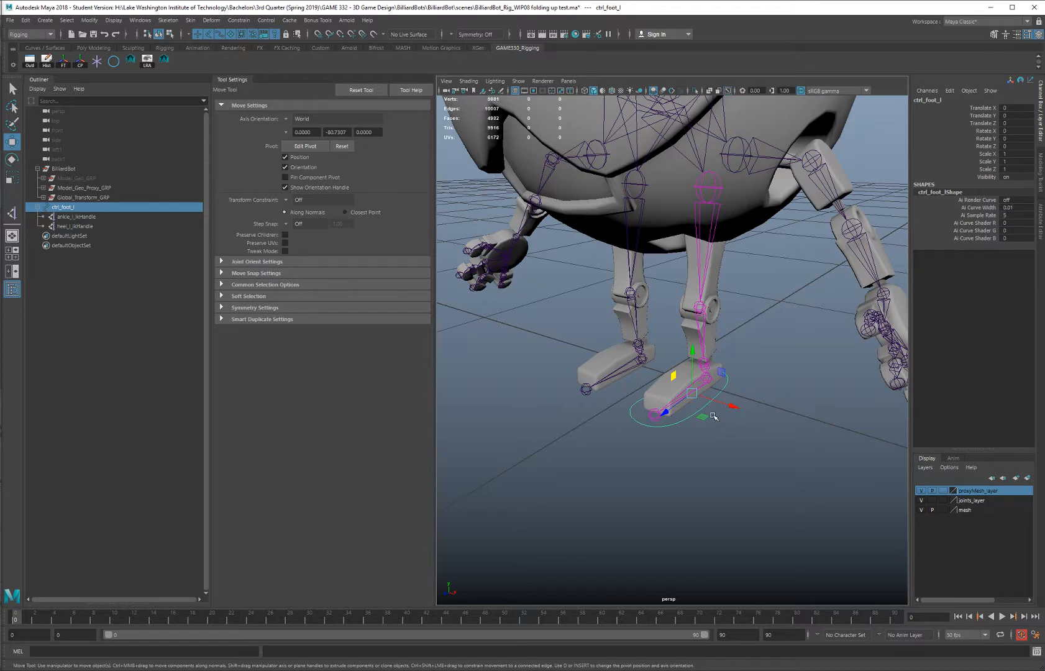
left_click_drag(734, 338, 719, 376, "alt")
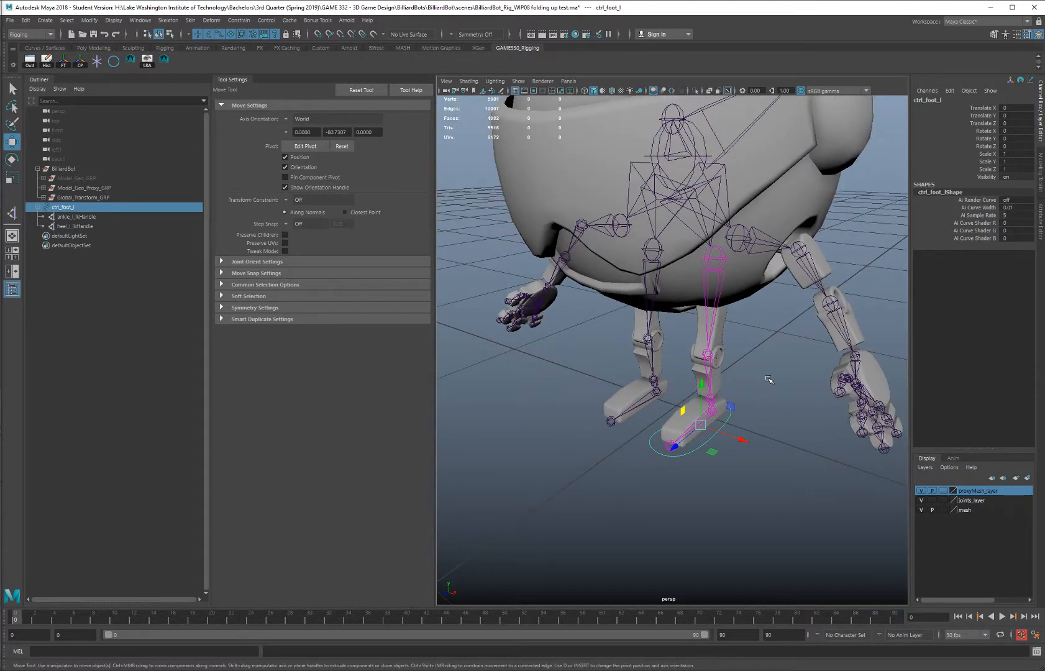
left_click_drag(769, 379, 654, 388, "alt")
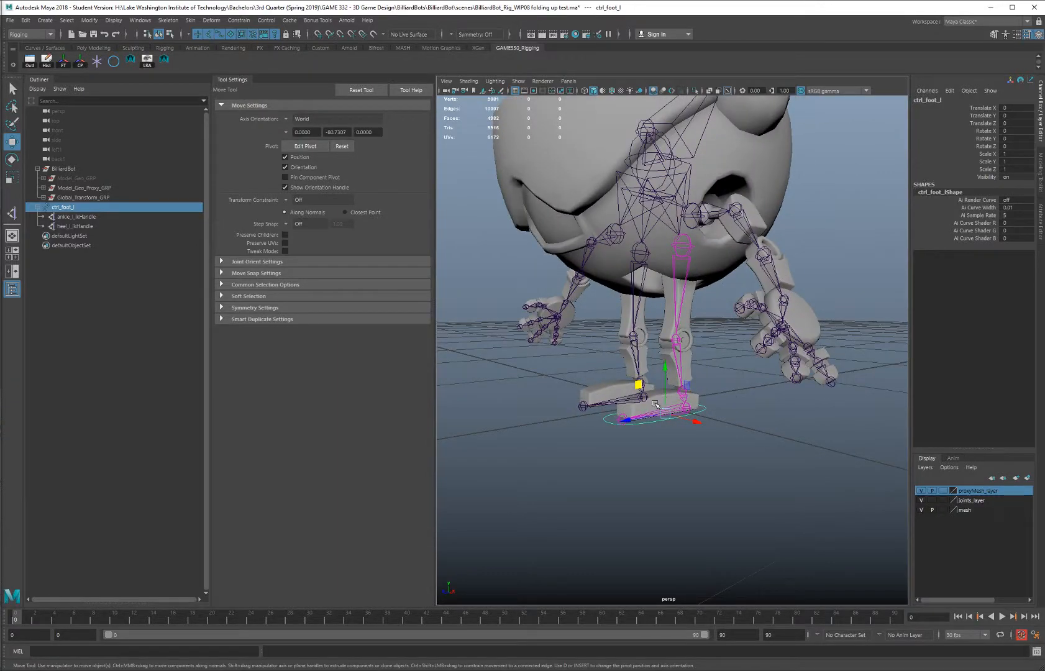
left_click_drag(677, 297, 683, 380, "alt")
left_click_drag(716, 341, 704, 352, "alt")
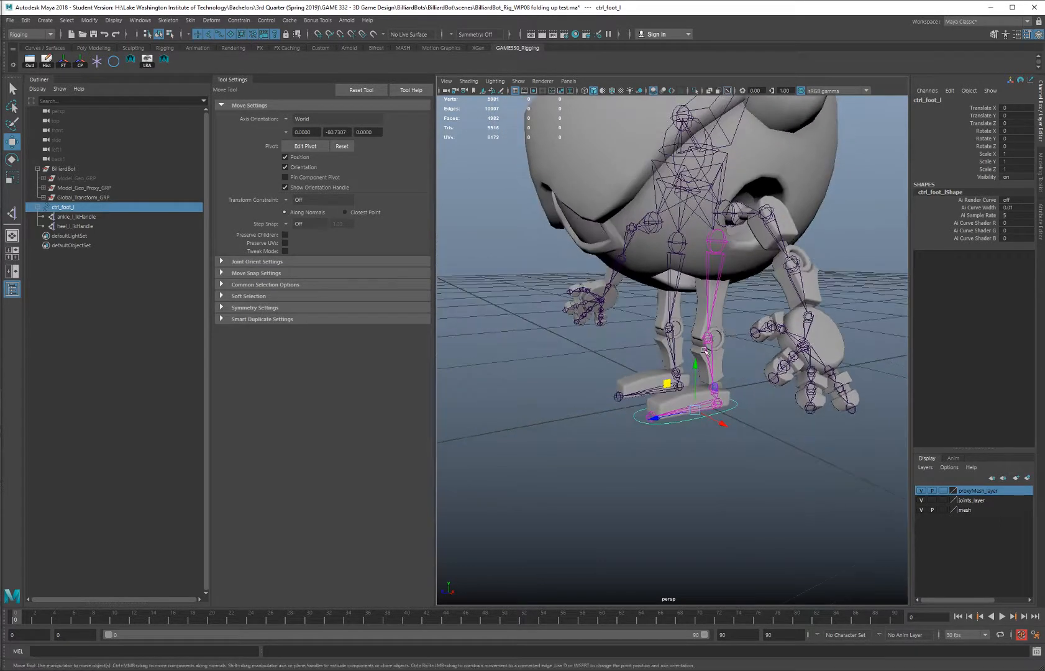
left_click_drag(712, 273, 677, 325, "alt")
left_click_drag(677, 324, 691, 332, "alt")
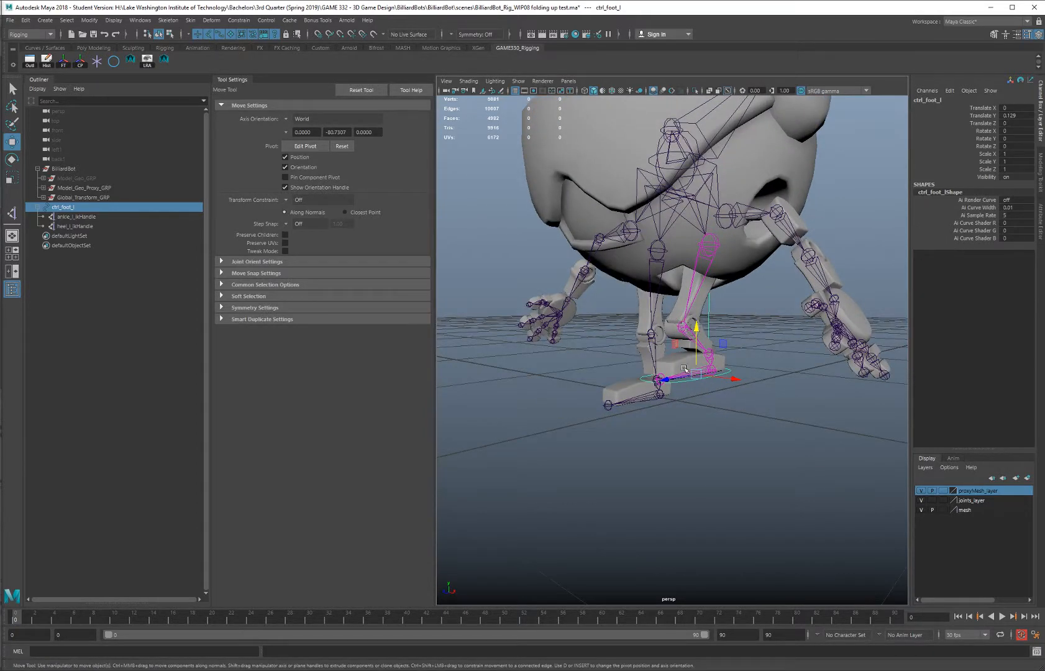
key("e")
mouse_move(702, 379)
left_mouse_down()
mouse_move(721, 386)
mouse_move(686, 378)
left_mouse_up()
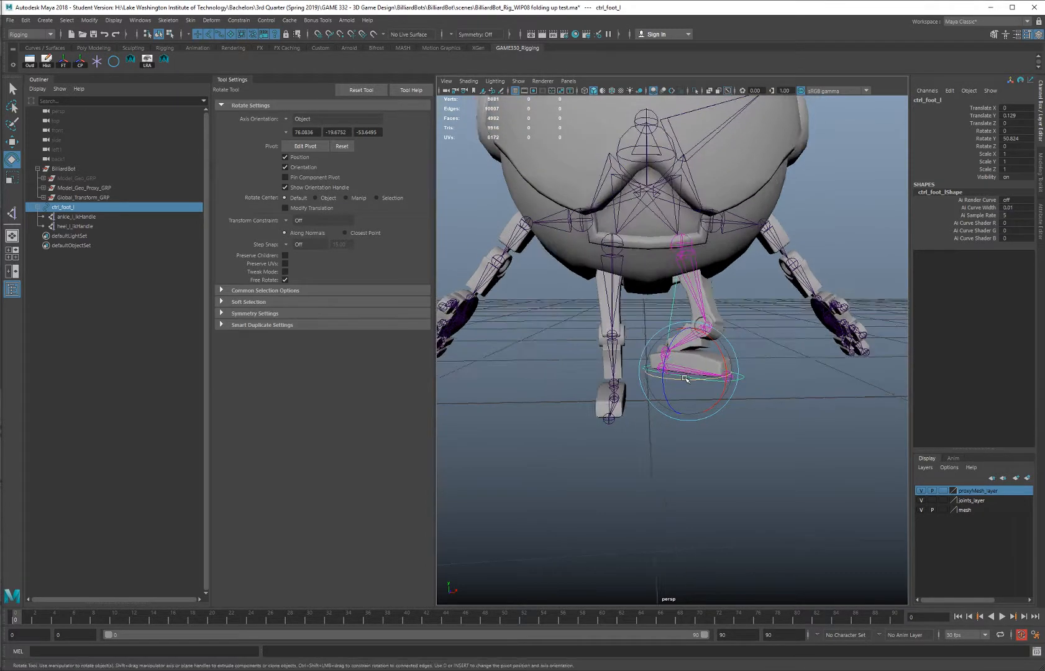
key("ctrl+z")
key("ctrl+z")
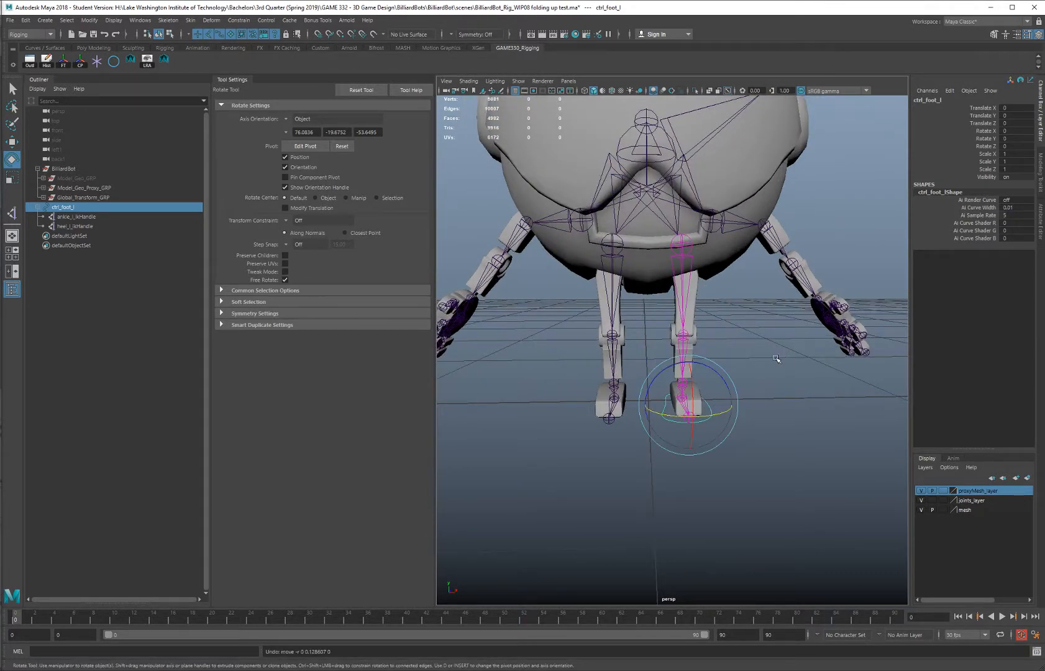
left_click_drag(777, 359, 709, 368, "alt")
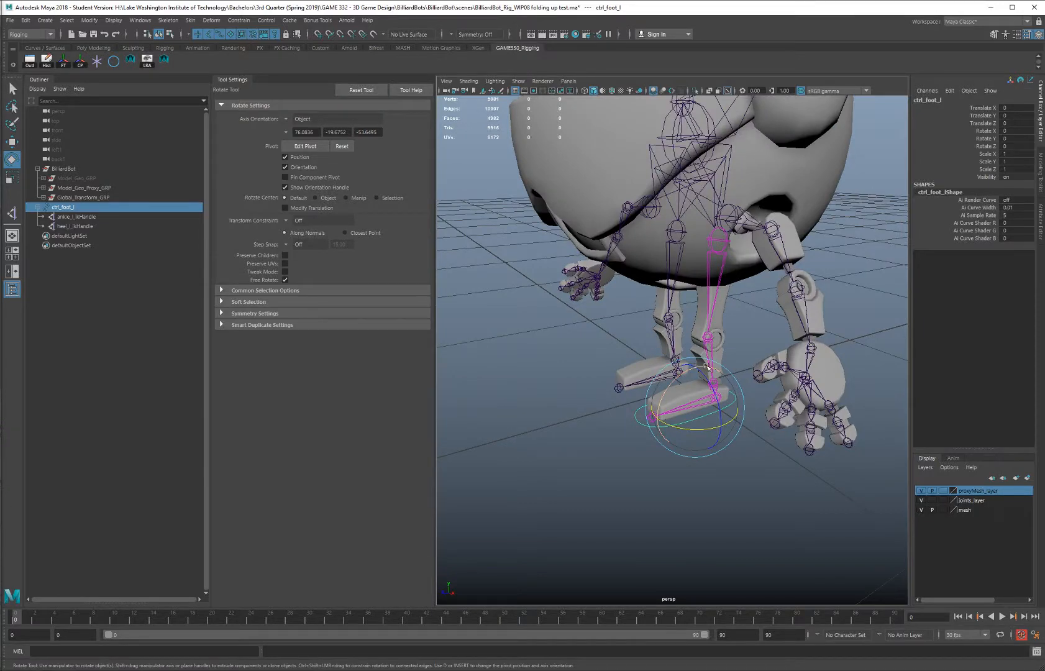
left_click_drag(587, 306, 608, 320, "alt")
left_click(501, 235)
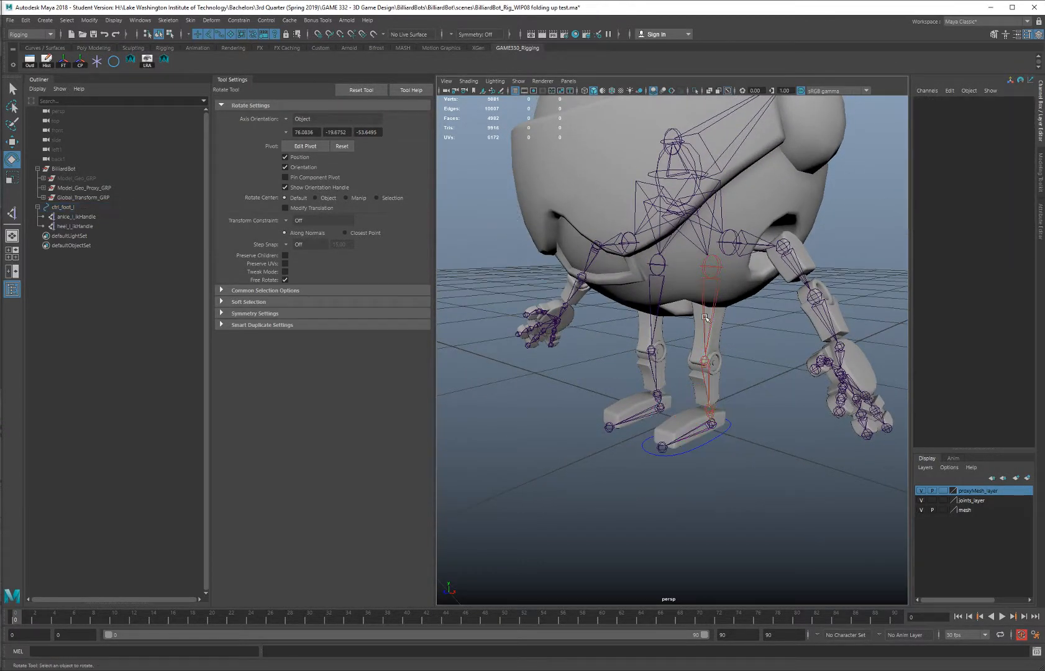
Create a NURBS circle at the origin and scale it down uniformly to about 0.062
left_click_drag(712, 366, 720, 340, "alt")
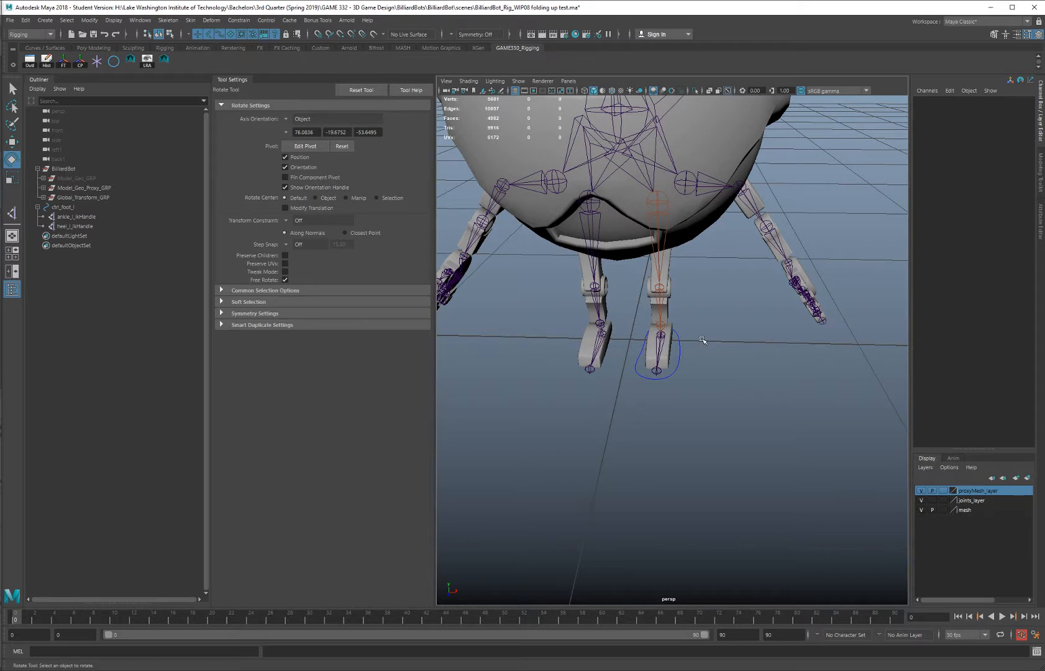
middle_click_drag(647, 307, 697, 318, "alt")
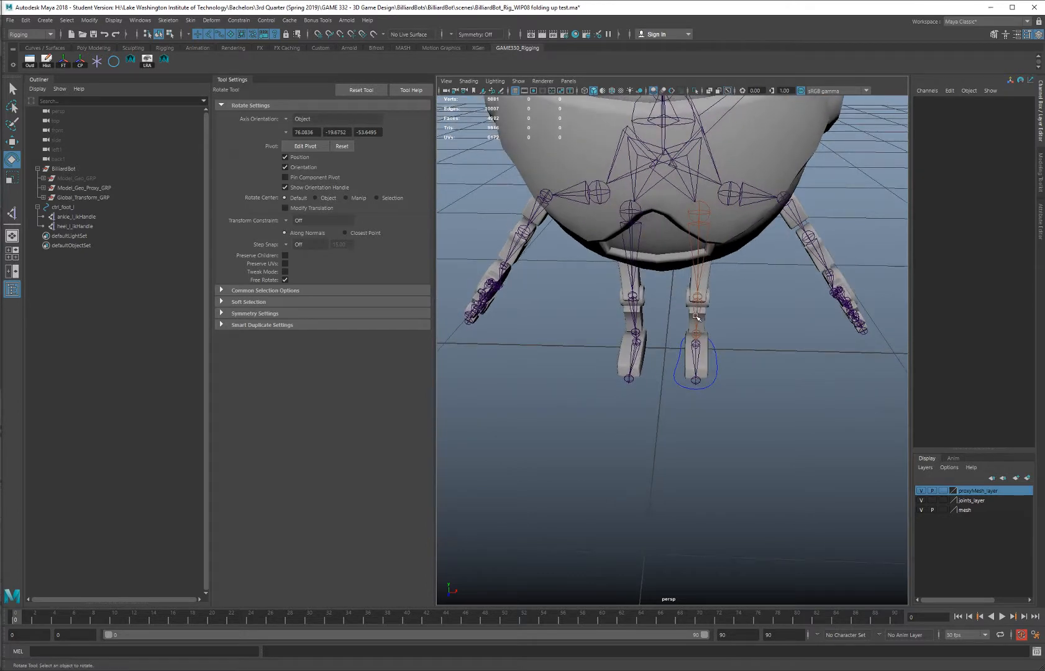
left_click(114, 61)
left_click_drag(746, 261, 759, 314, "alt")
key("r")
middle_click_drag(823, 369, 737, 371)
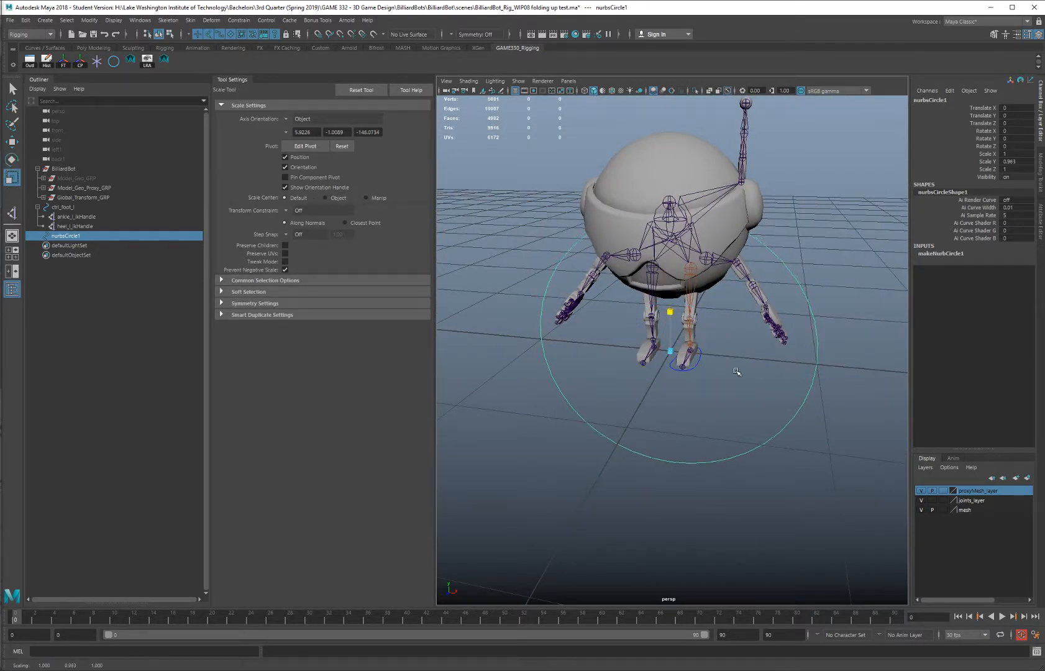
left_click_drag(670, 351, 466, 369)
right_click_drag(470, 369, 733, 357, "alt")
left_click_drag(734, 357, 784, 326, "alt")
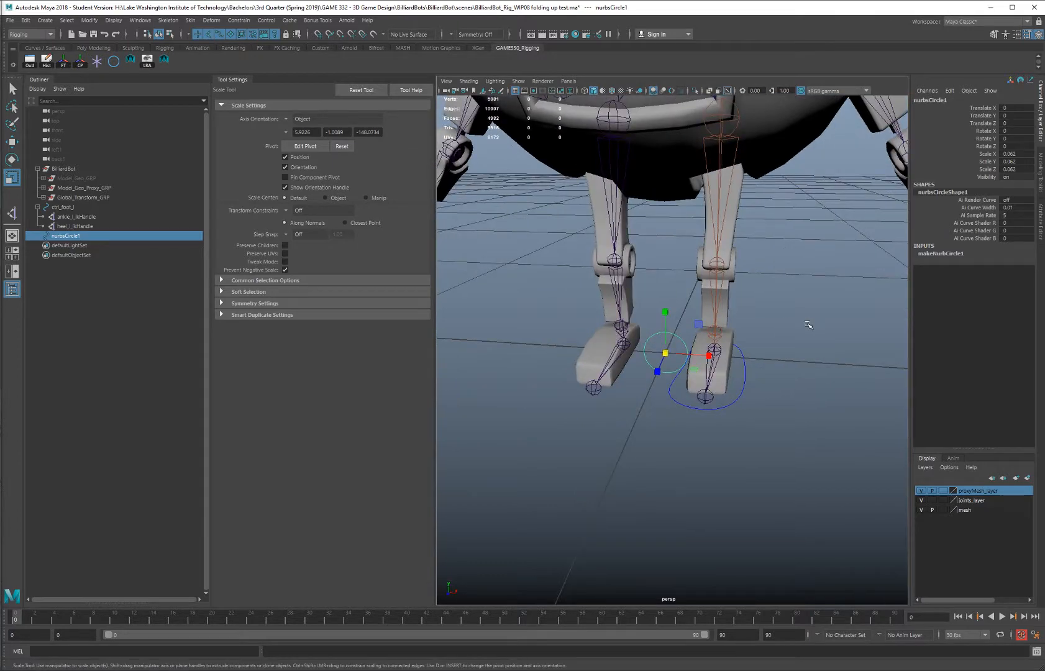
Scale the new circle between the feet down to about 0.048 and freeze its transformations
middle_click_drag(808, 324, 801, 328)
mouse_move(801, 328)
left_mouse_down("alt")
mouse_move(751, 331)
mouse_move(791, 338)
left_mouse_up("alt")
right_click_drag(791, 338, 873, 392, "alt")
middle_click_drag(771, 281, 812, 276, "alt")
middle_click_drag(759, 180, 721, 178, "alt")
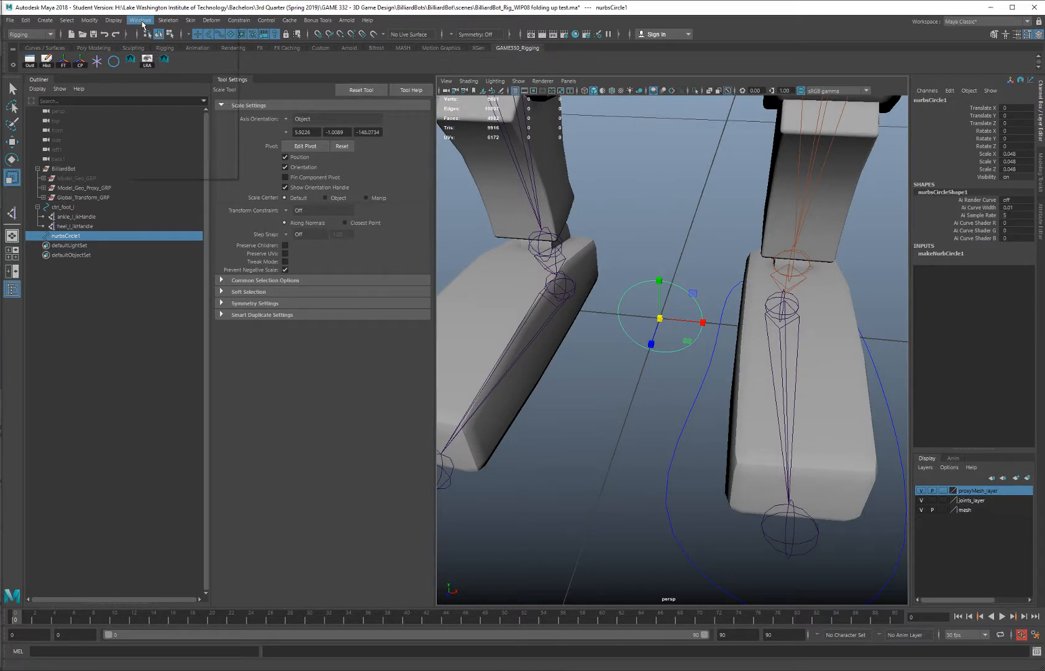
left_click(89, 20)
left_click(136, 64)
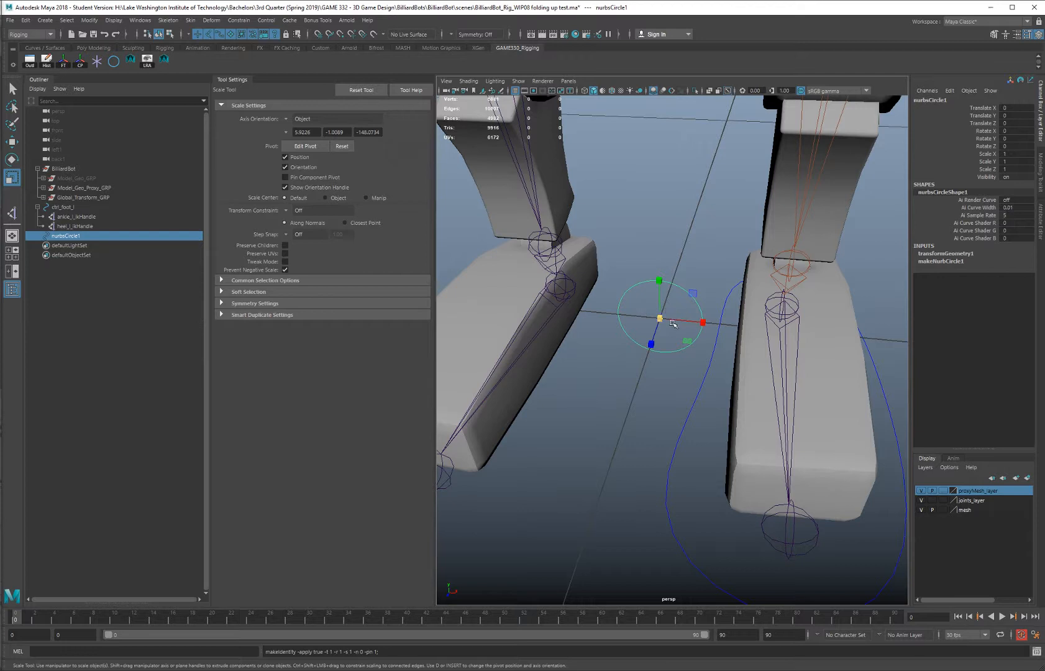
Duplicate the circle and rotate the copy -90° around X using snapped rotation
key("ctrl+d")
key("e")
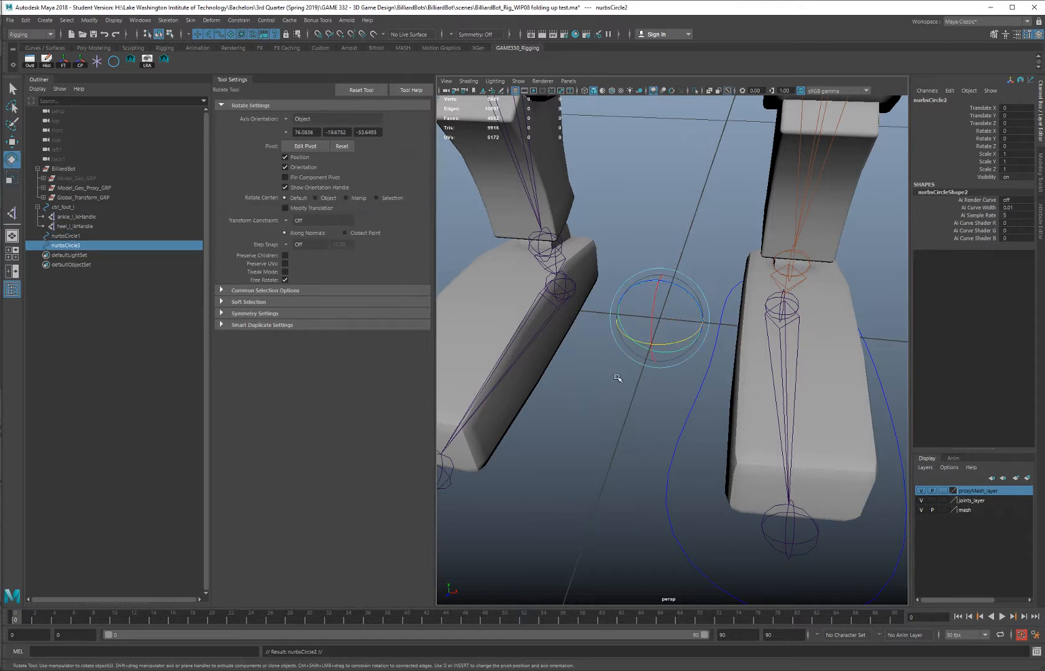
key("j")
left_click_drag(652, 321, 656, 275)
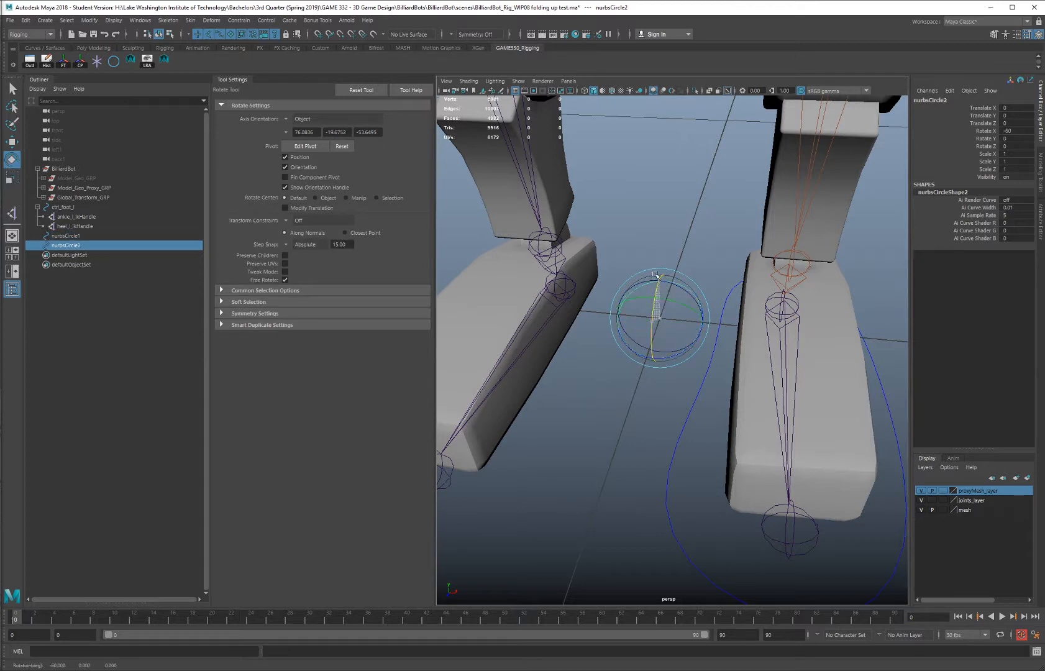
key("f")
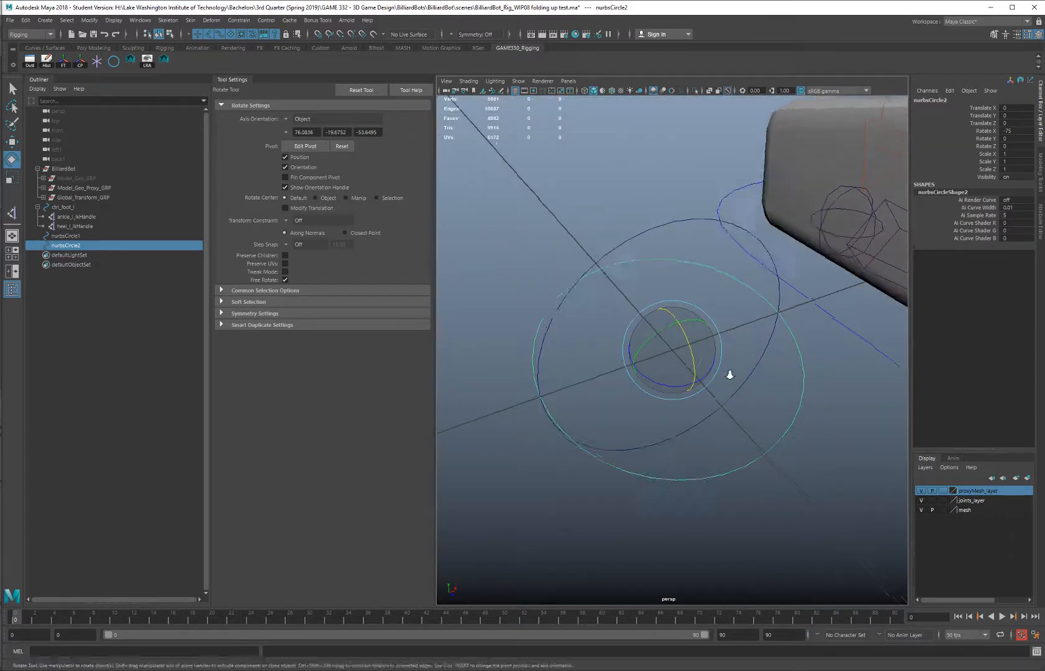
left_click_drag(731, 375, 674, 341, "alt")
key("j")
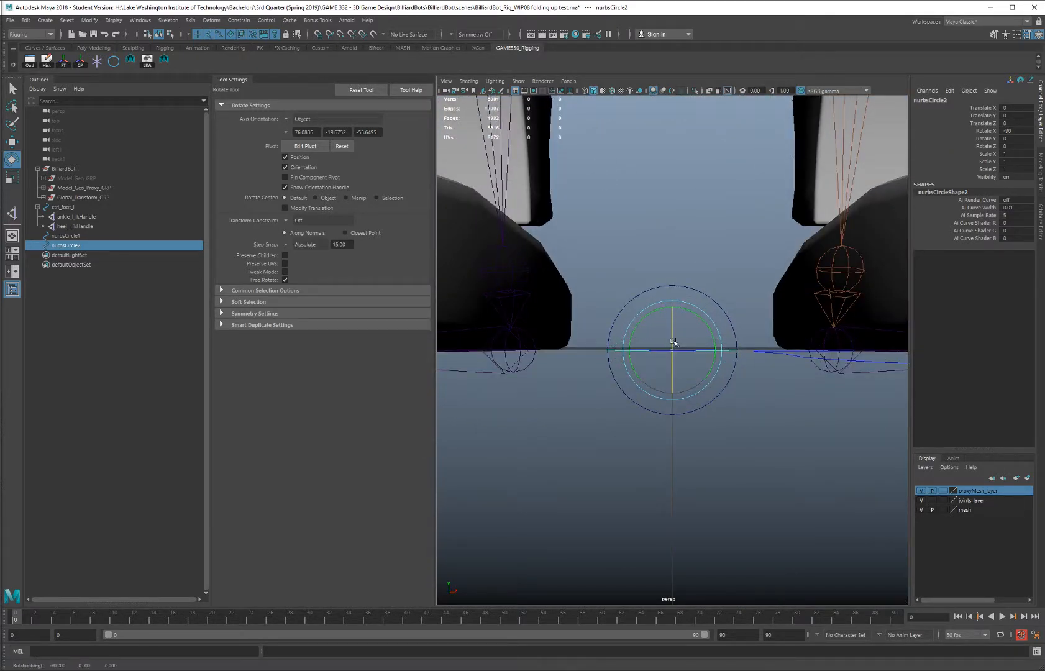
left_click_drag(601, 402, 627, 410, "alt")
left_click(638, 252)
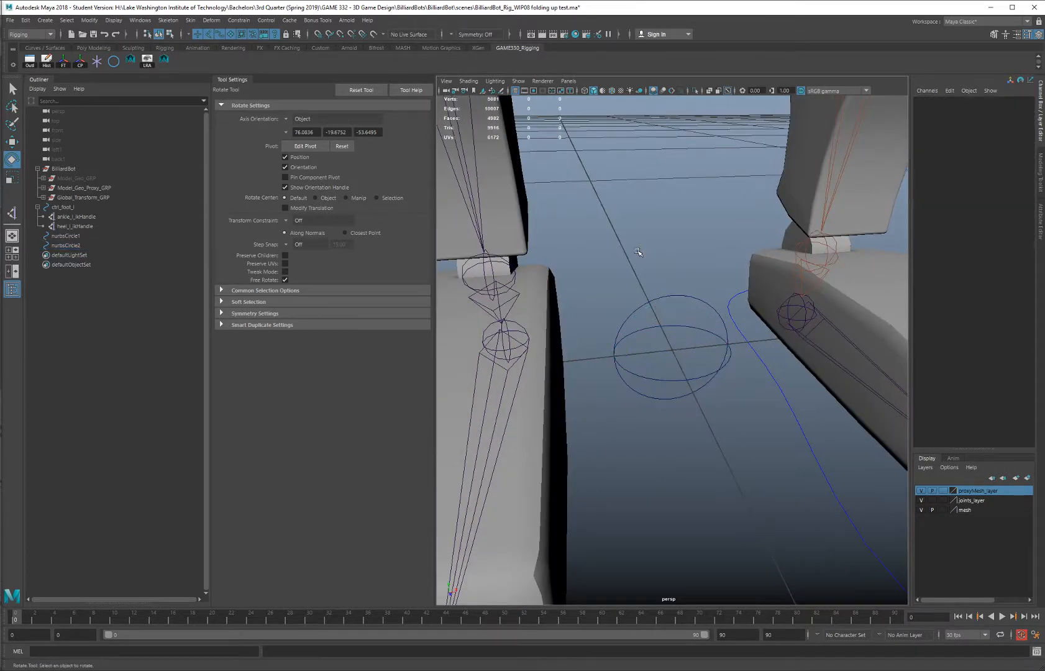
Duplicate nurbsCircle1 again and rotate the copy around Y in 15° steps so it crosses the other two circles at right angles
left_click_drag(676, 342, 662, 319, "alt")
left_click(677, 301)
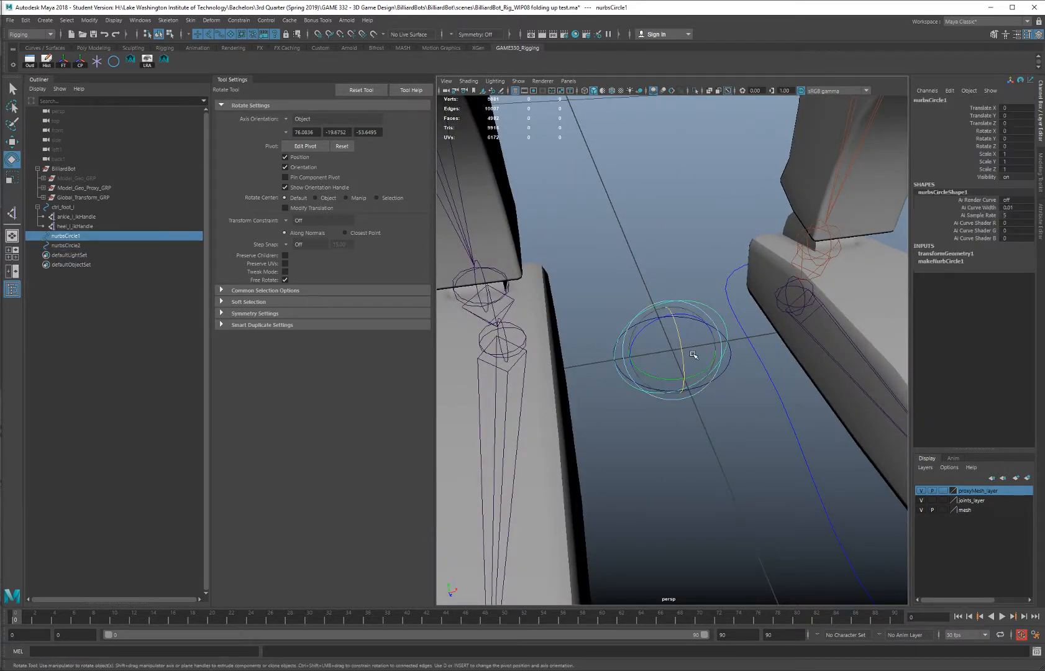
key("ctrl+d")
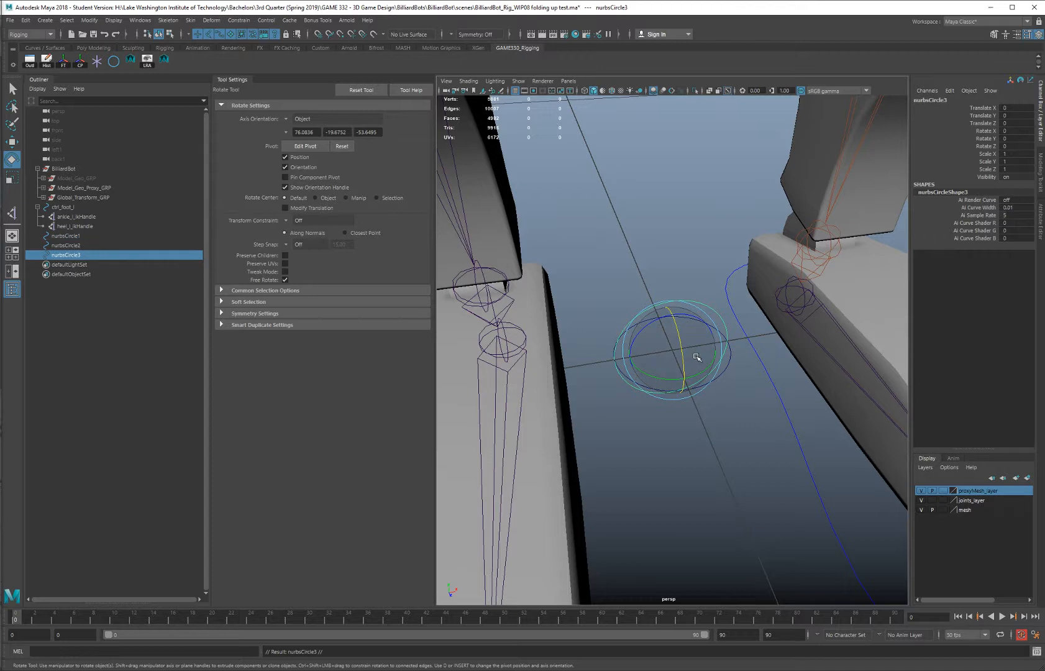
key("j")
left_click_drag(695, 376, 630, 380)
left_click(687, 265)
left_click_drag(715, 325, 678, 338, "alt")
left_click(678, 337)
key("j")
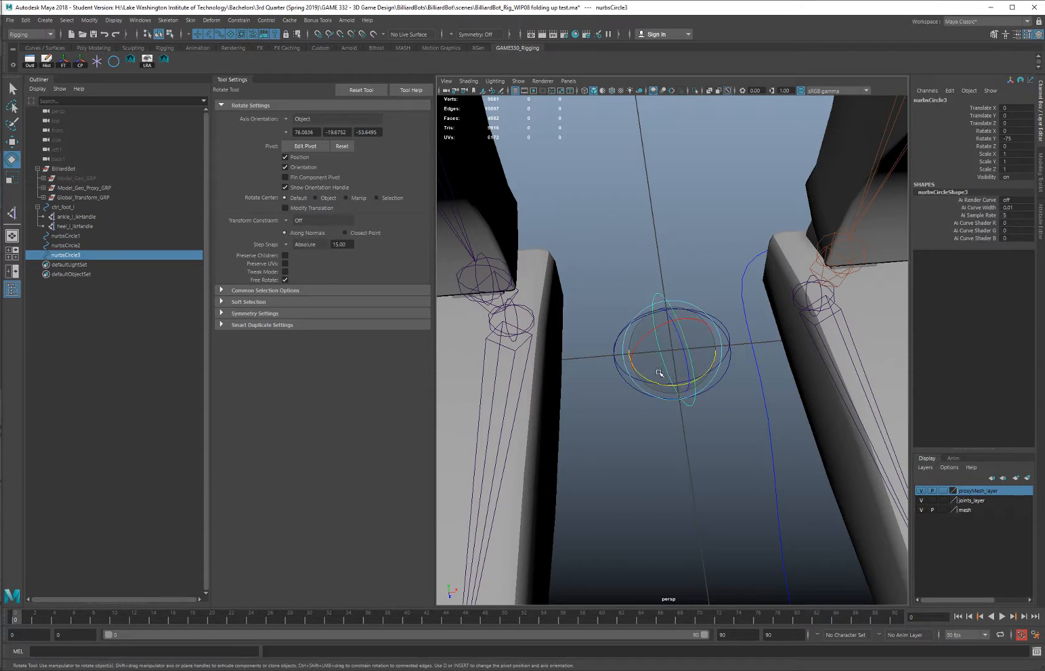
left_click_drag(657, 381, 657, 382)
left_click(663, 289)
Show the circles' shape attributes and select nurbsCircle1, nurbsCircle2 and nurbsCircle3 together
left_click_drag(717, 342, 682, 304, "alt")
scroll(689, 311, "down", 4)
left_click_drag(644, 304, 696, 378)
left_click_drag(687, 369, 682, 283, "alt")
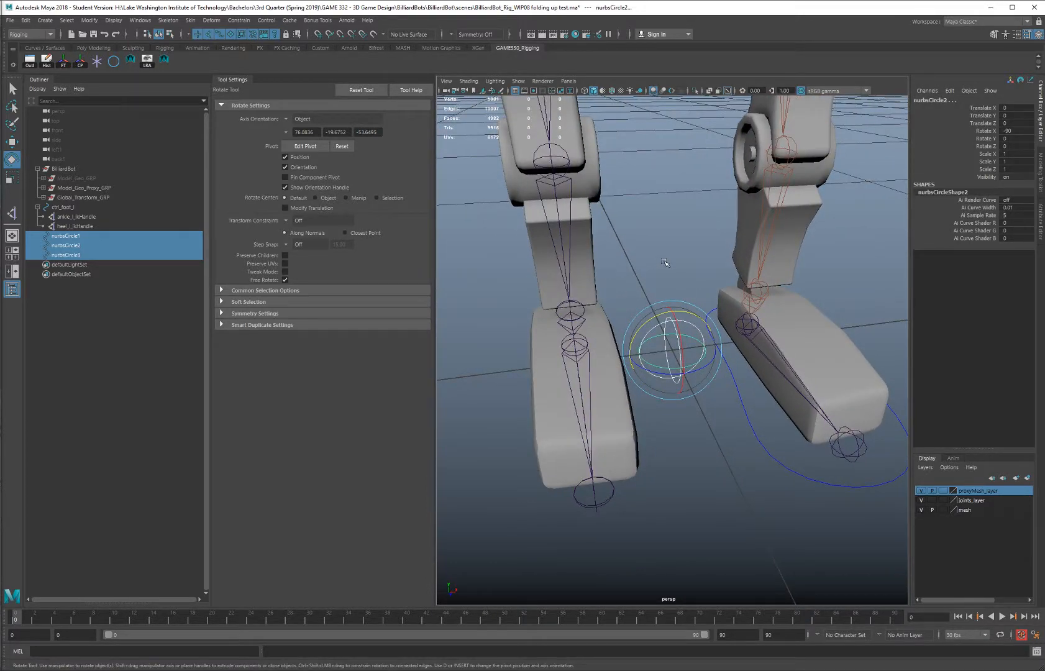
left_click(1042, 211)
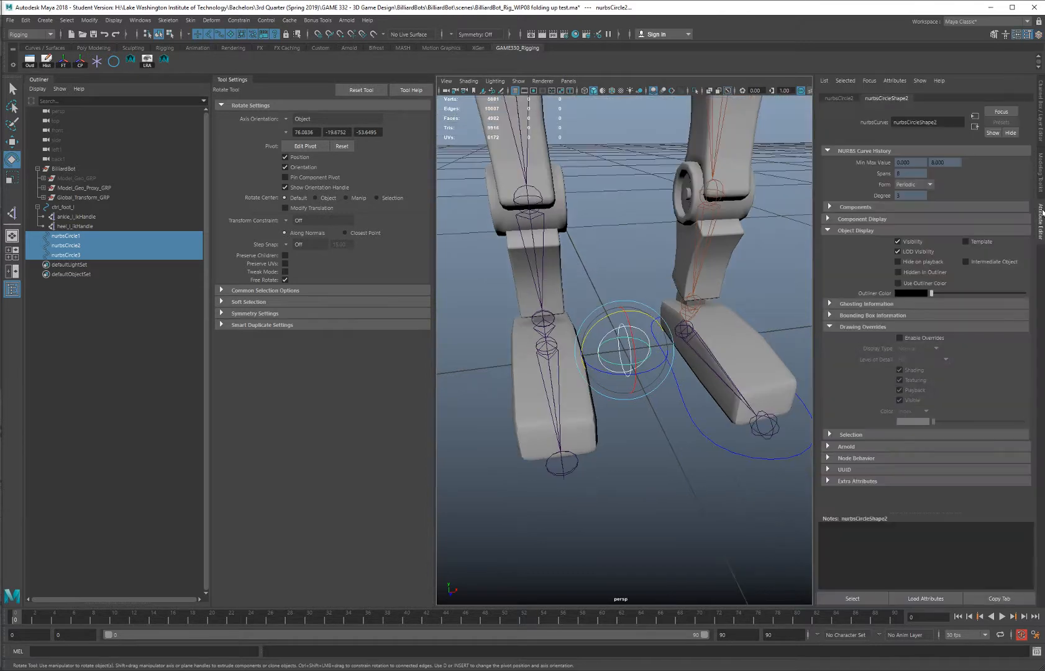
left_click(633, 252)
left_click(637, 344)
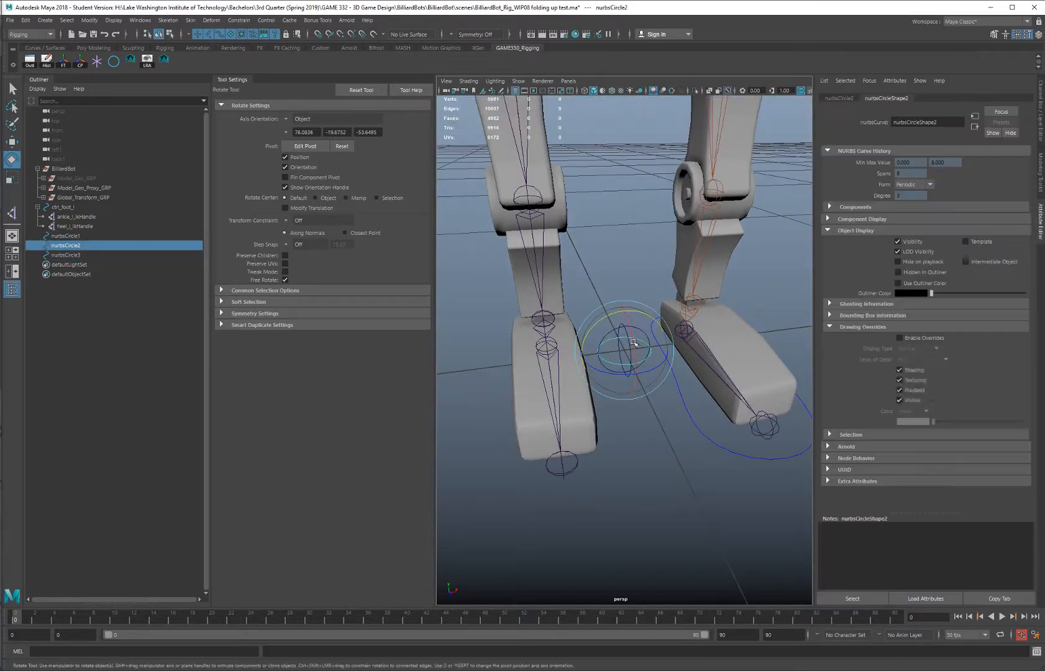
left_click(634, 284)
left_click_drag(602, 298, 634, 362)
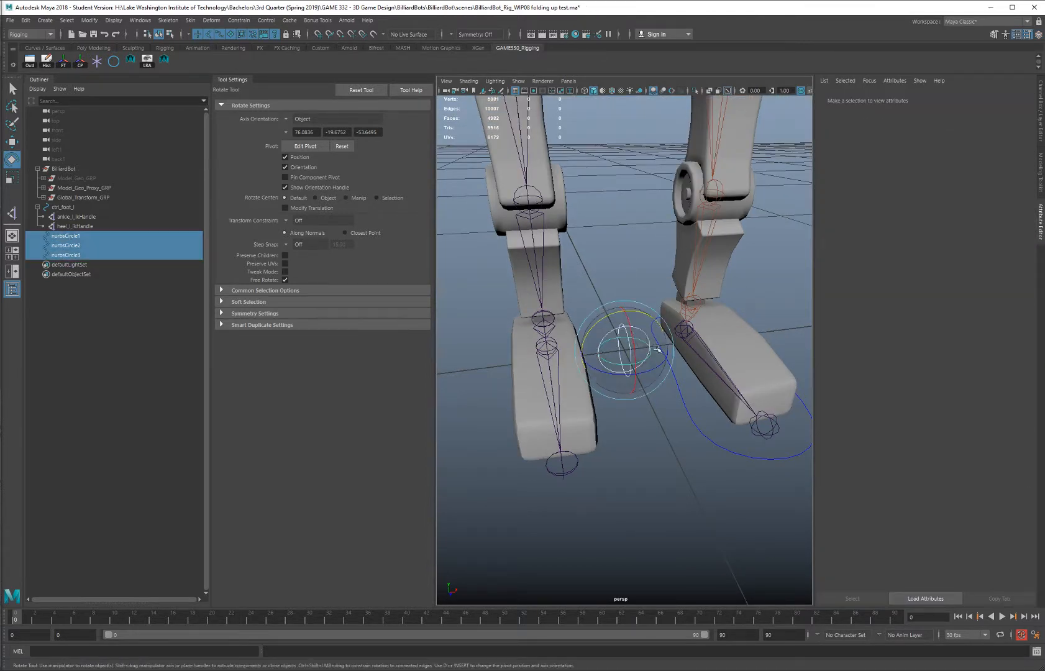
Enable drawing overrides on nurbsCircle2's shape and set its index color to blue
left_click(900, 338)
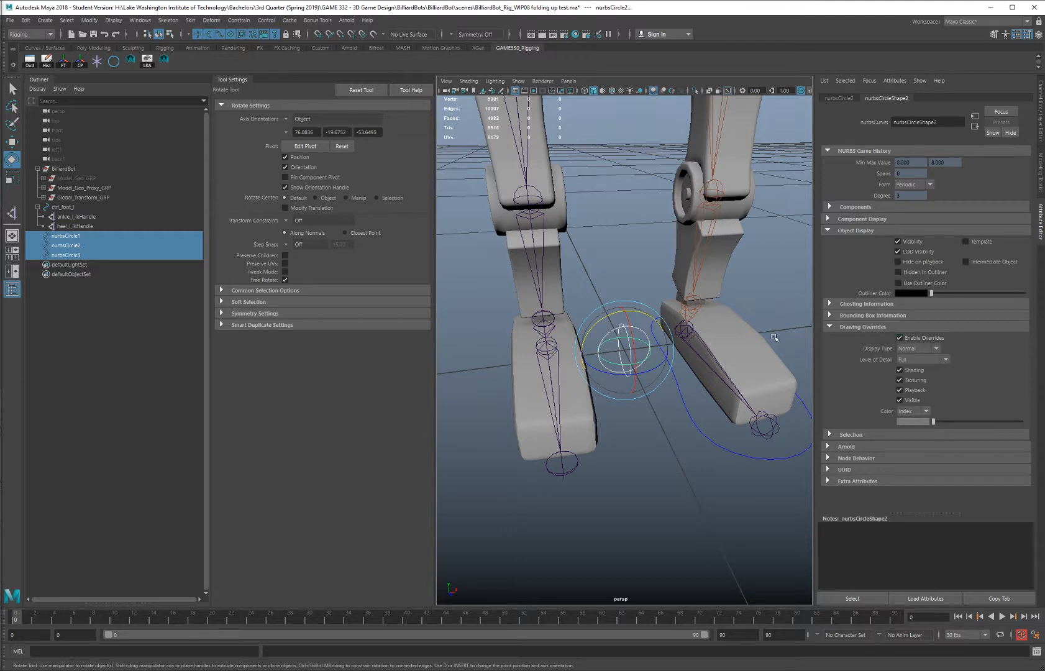
left_click_drag(938, 425, 952, 423)
left_click(626, 277)
scroll(640, 348, "up", 5)
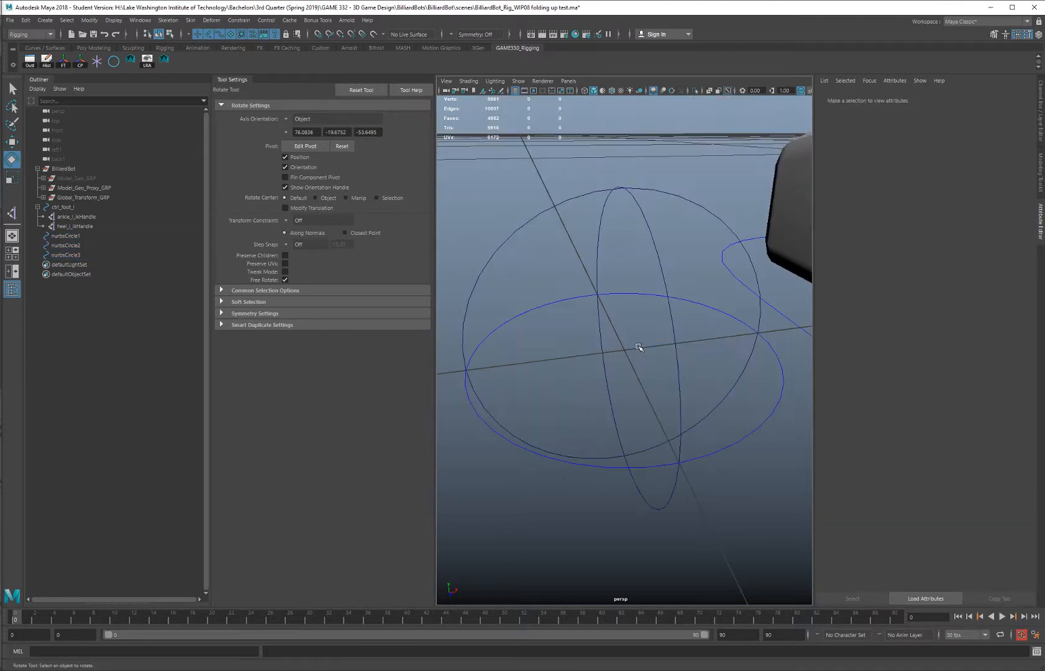
Enable drawing overrides on the shapes of nurbsCircle1 and nurbsCircle3 and give both the same blue index color
left_click(564, 198)
left_click(900, 338)
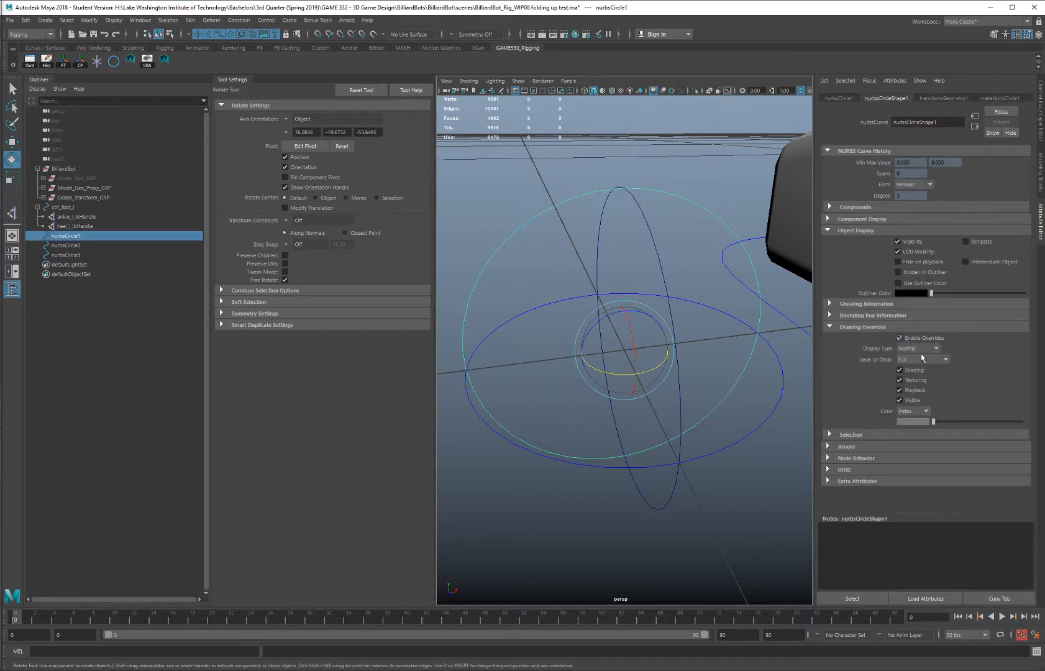
left_click_drag(933, 422, 952, 424)
left_click(665, 205)
left_click(664, 235)
left_click(917, 338)
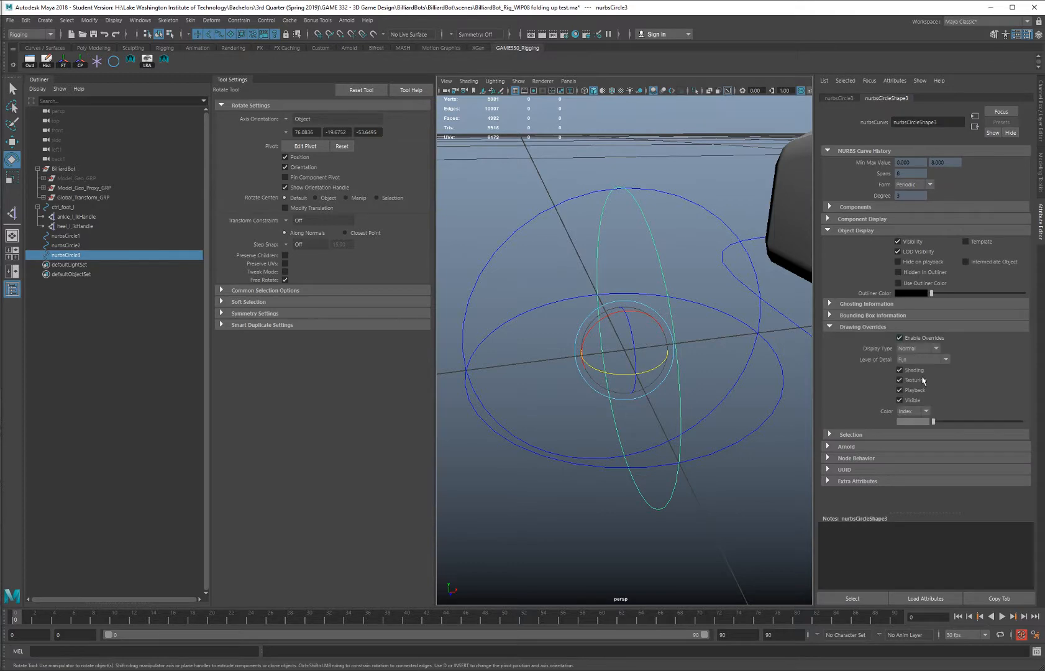
left_click_drag(934, 423, 951, 424)
left_click(659, 209)
Select the three crossed circles between the feet together and freeze their transformations
scroll(659, 208, "down", 10)
left_click_drag(646, 271, 633, 264, "alt")
right_click_drag(633, 264, 735, 298, "alt")
left_click_drag(735, 298, 705, 298, "alt")
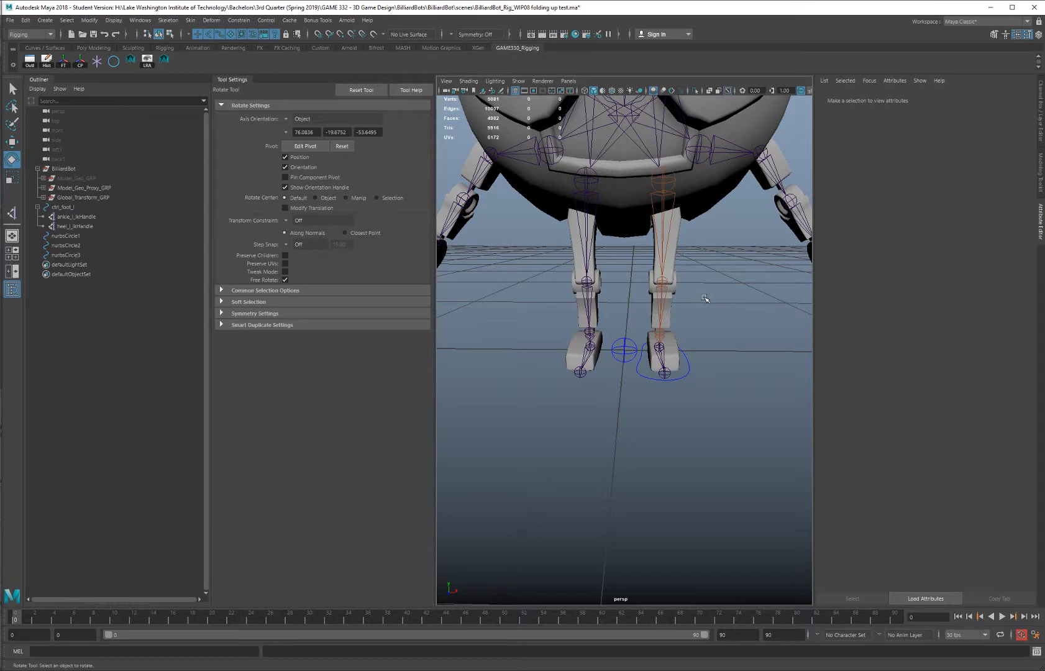
left_click_drag(632, 271, 651, 291, "alt")
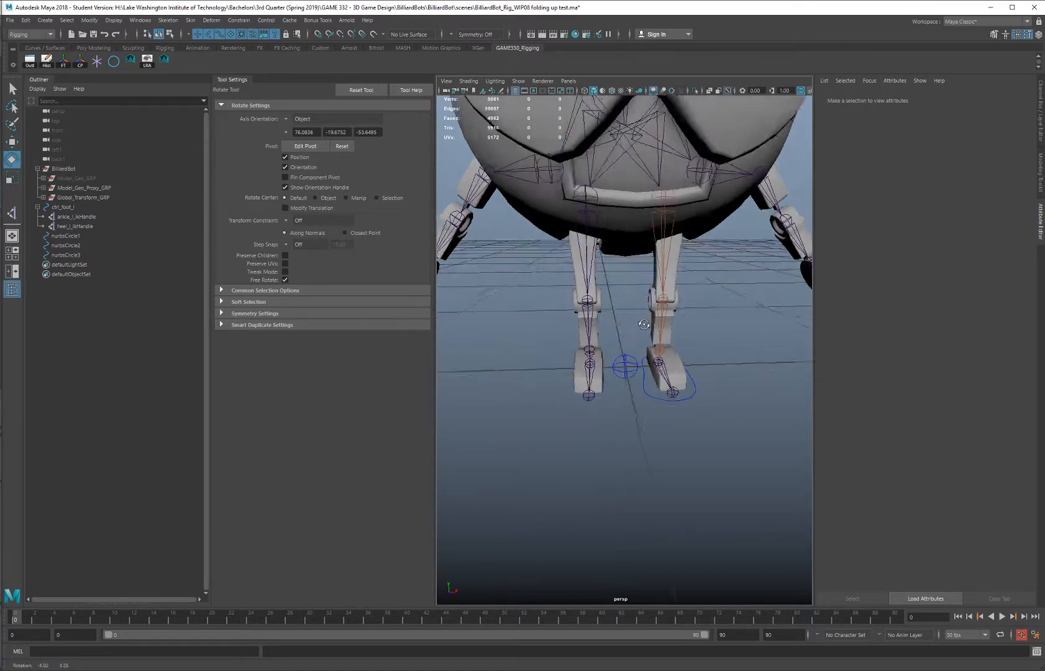
right_click_drag(651, 291, 641, 364, "alt")
left_click_drag(608, 352, 637, 402)
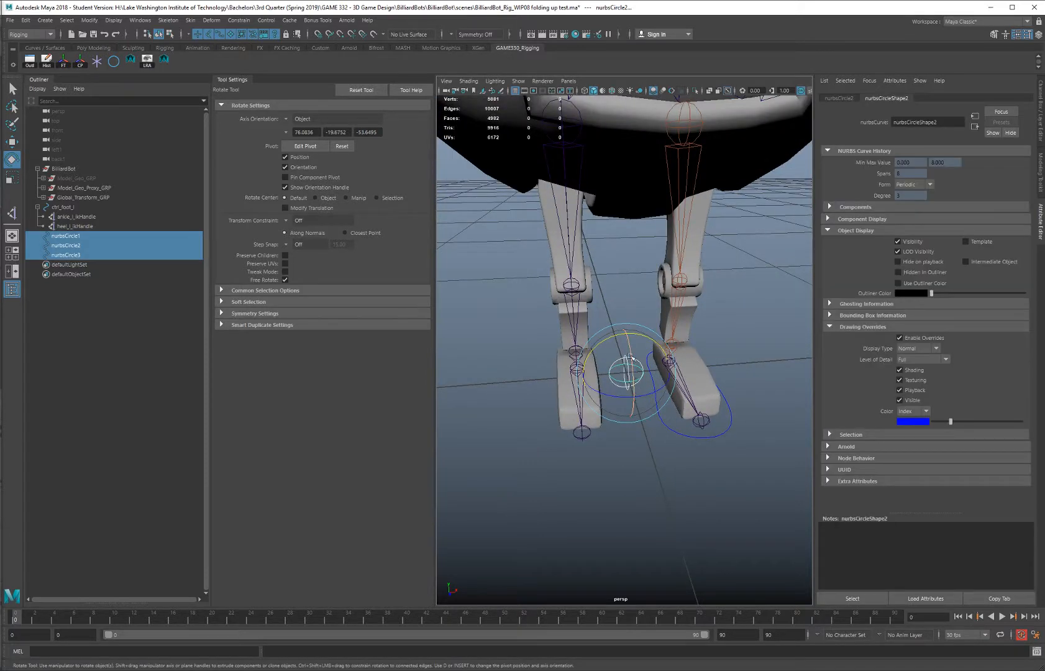
mouse_move(630, 360)
right_mouse_down("alt")
mouse_move(650, 390)
mouse_move(630, 375)
right_mouse_up("alt")
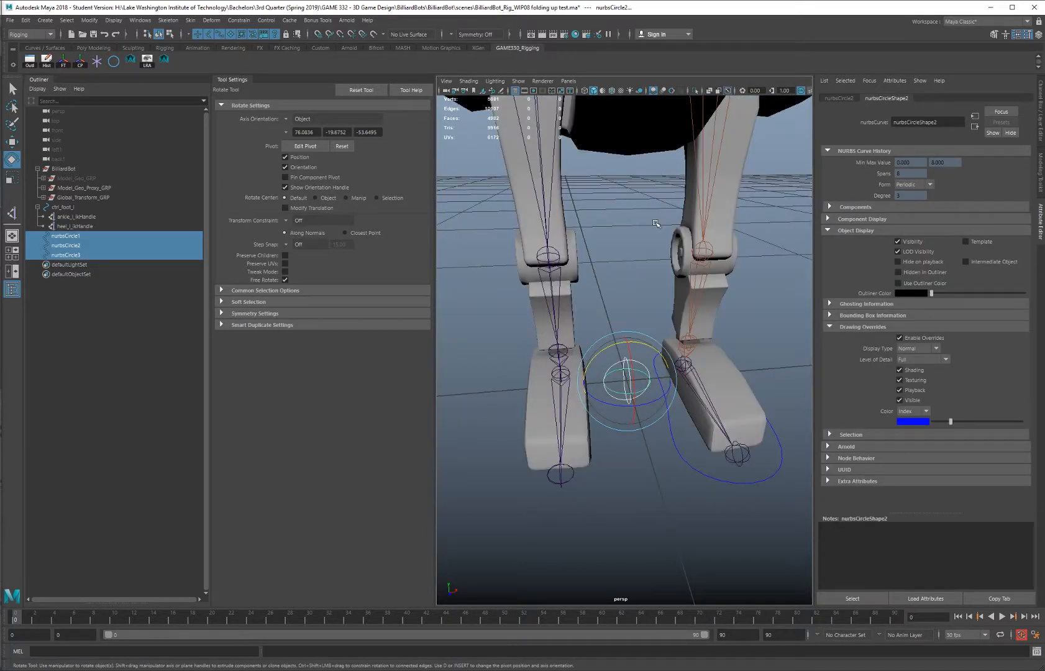
left_click(140, 21)
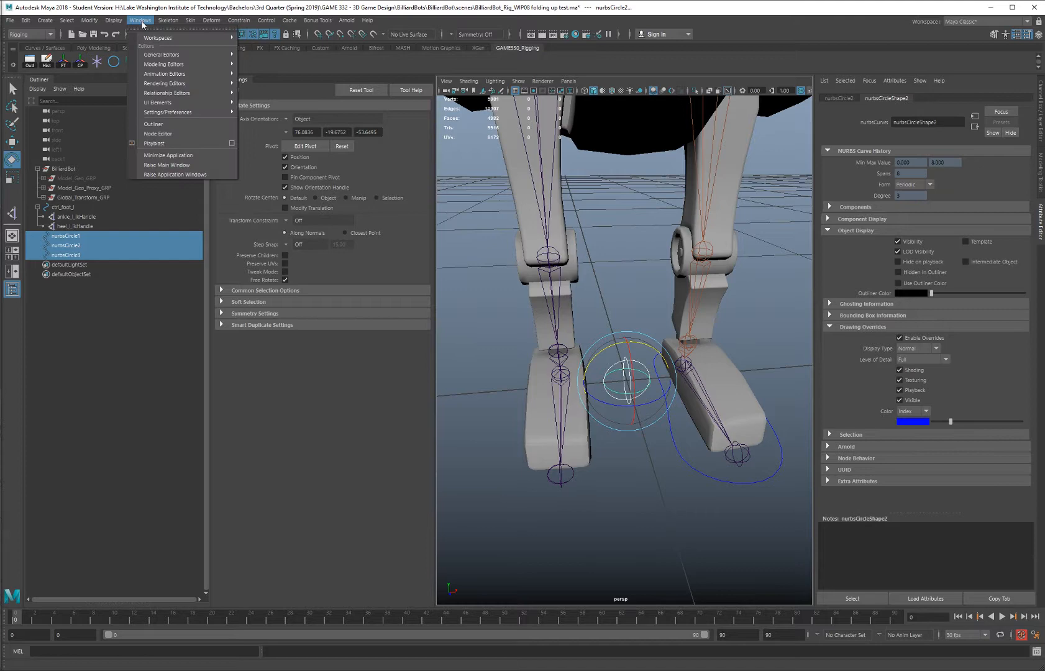
left_click(89, 21)
left_click(118, 64)
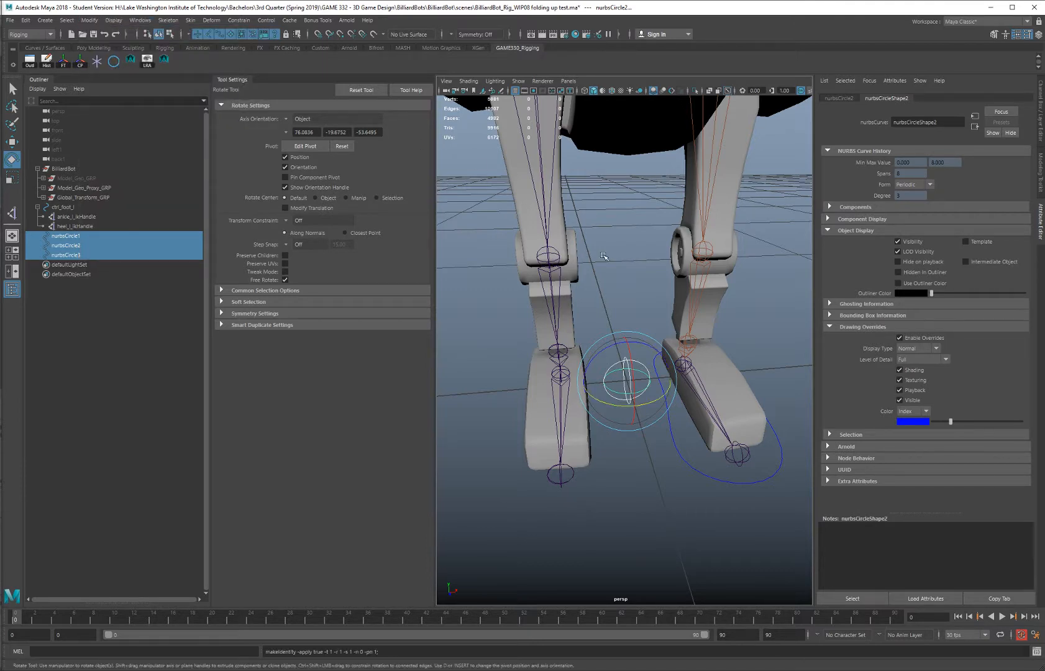
left_click(599, 309)
Rename nurbsCircle1 as ctrl_knee_l
left_click_drag(600, 309, 640, 323, "alt")
right_click_drag(640, 335, 657, 353, "alt")
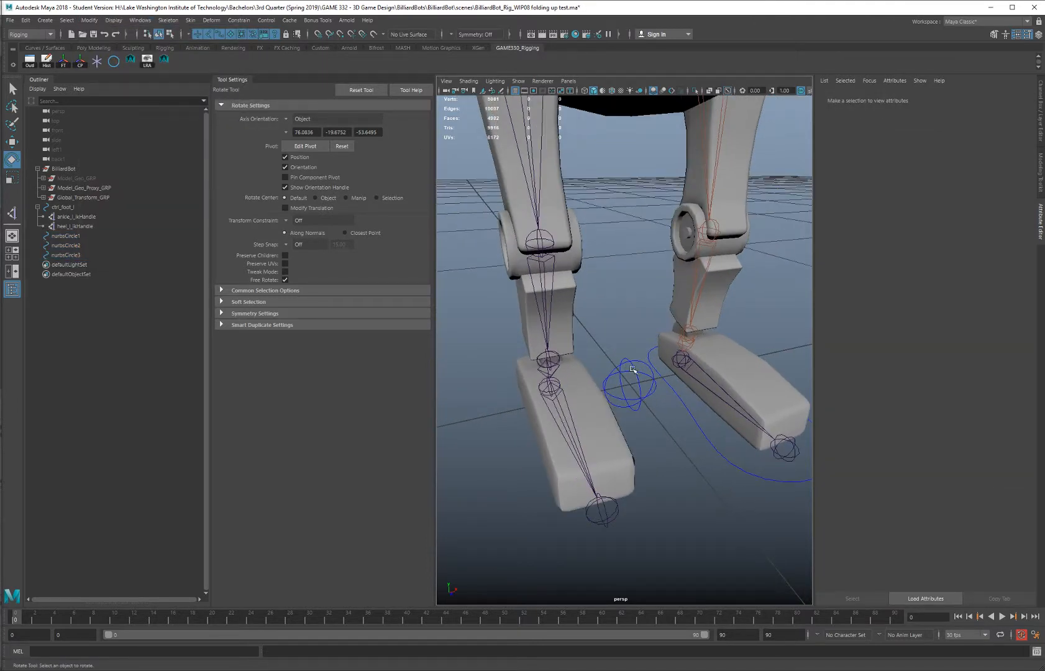
mouse_move(634, 373)
right_mouse_down("alt")
mouse_move(612, 380)
mouse_move(644, 384)
mouse_move(633, 366)
right_mouse_up("alt")
middle_click_drag(633, 365, 604, 335, "alt")
left_click_drag(633, 354, 636, 365, "alt")
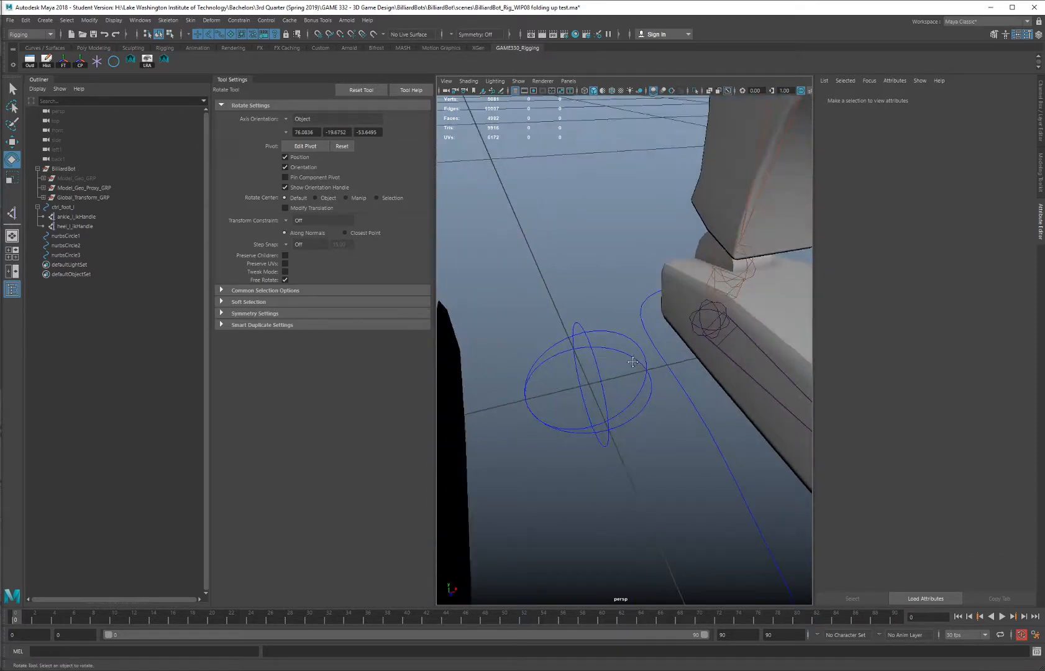
middle_click_drag(635, 365, 638, 361, "alt")
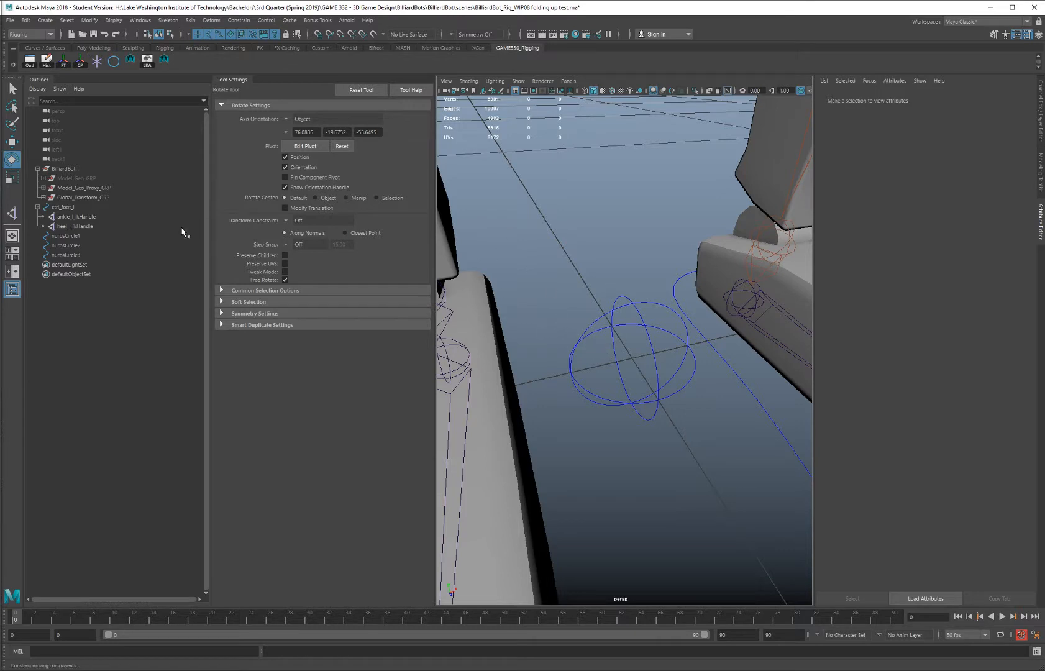
double_click(70, 236)
type("ctrl_knee")
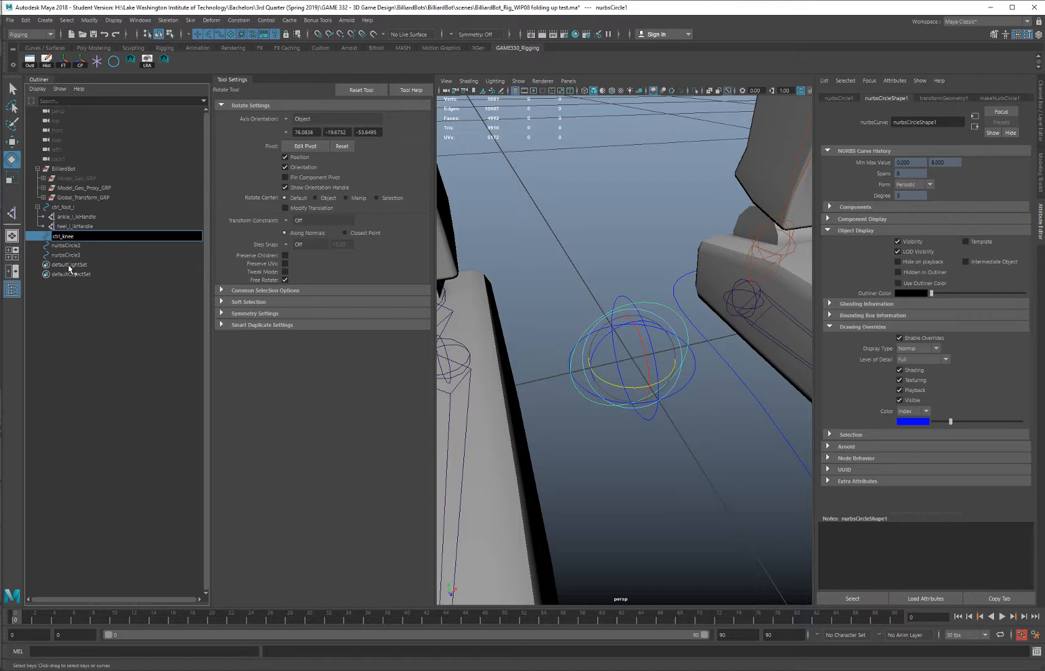
type("_l")
key("Return")
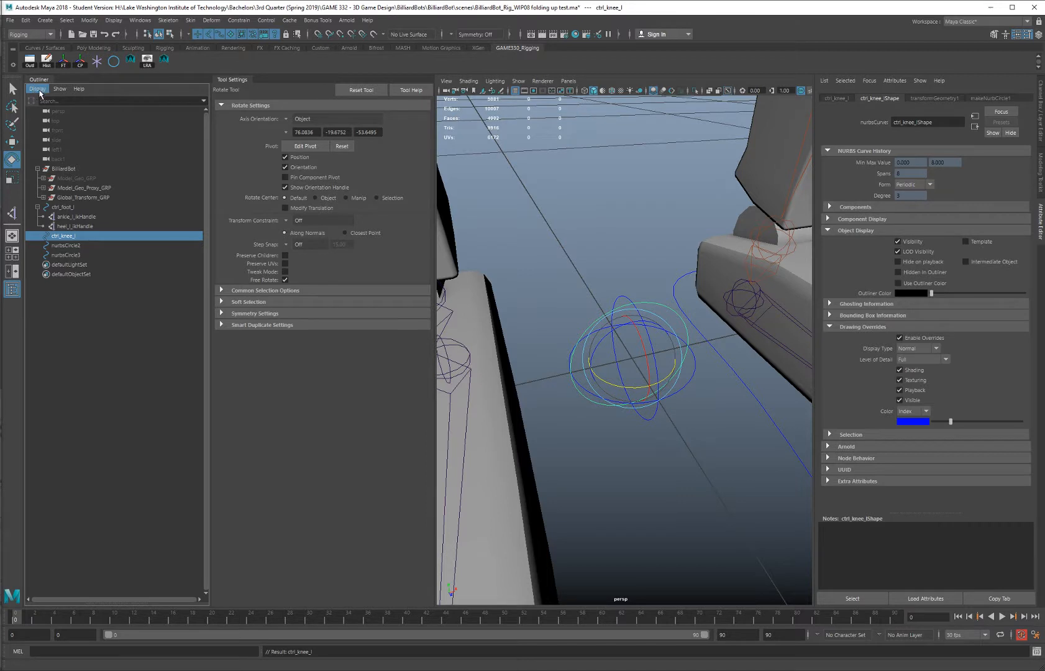
Show shape nodes in the Outliner and expand ctrl_knee_l, nurbsCircle2 and nurbsCircle3
left_click(38, 90)
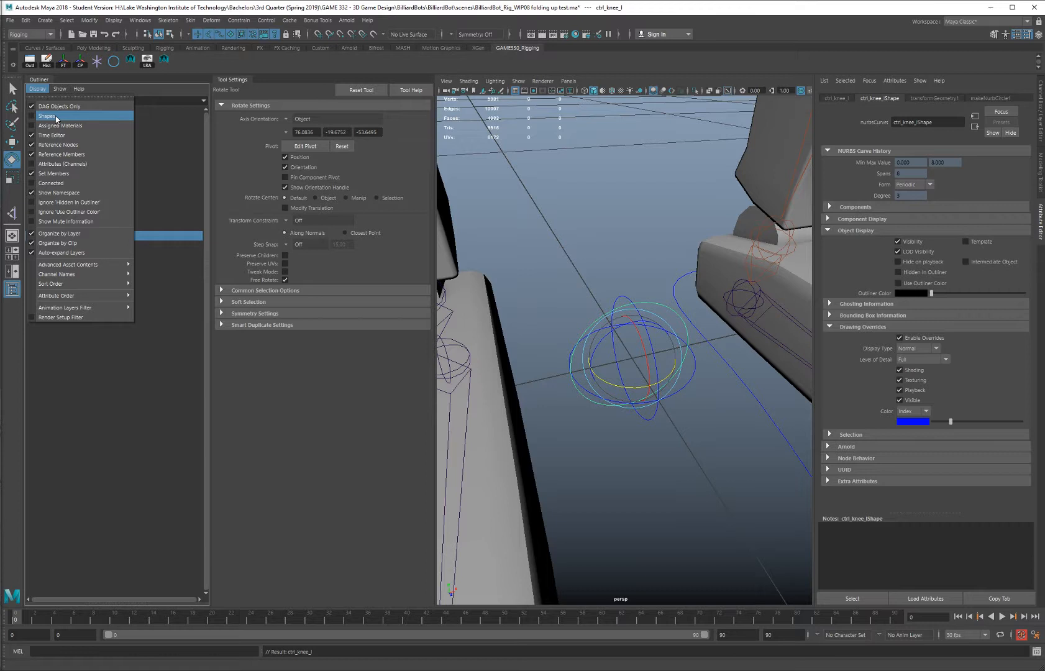
left_click(55, 117)
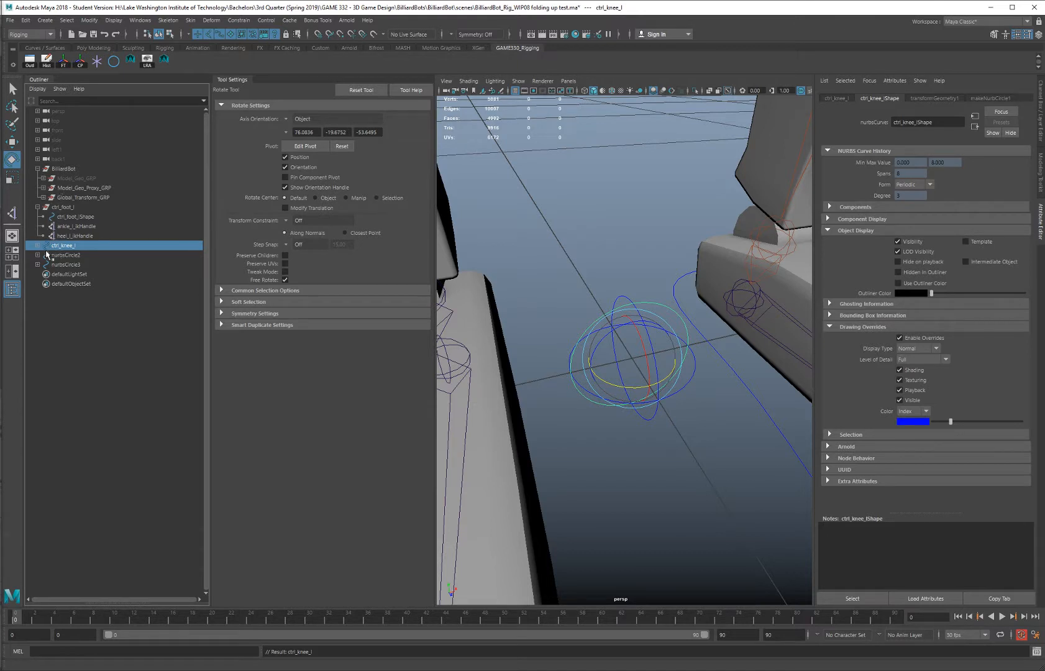
left_click(37, 246)
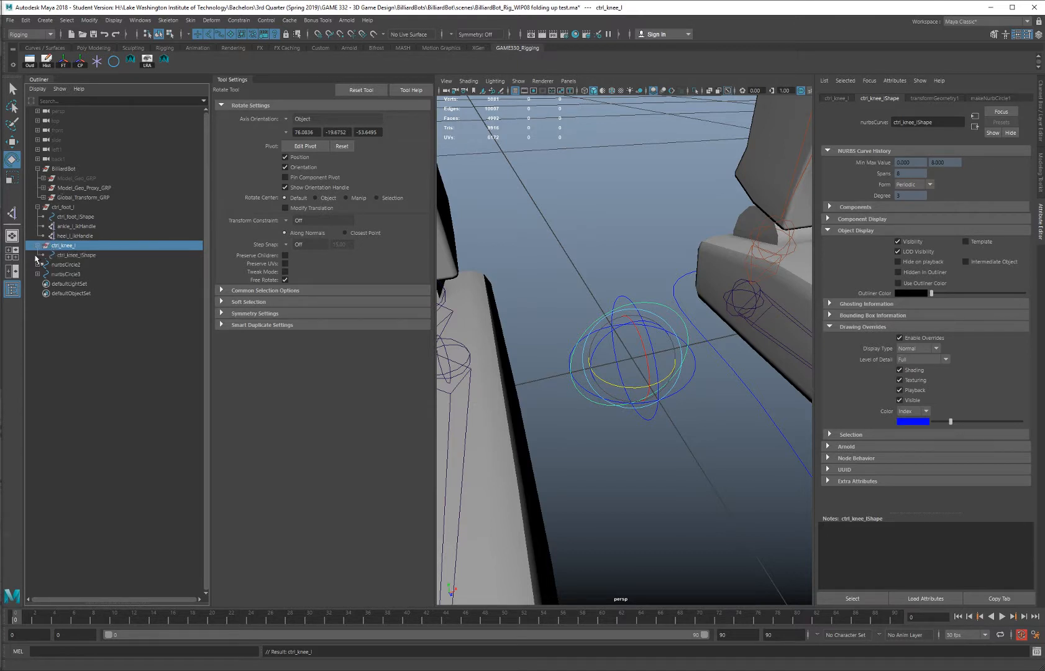
left_click(37, 264)
left_click(37, 284)
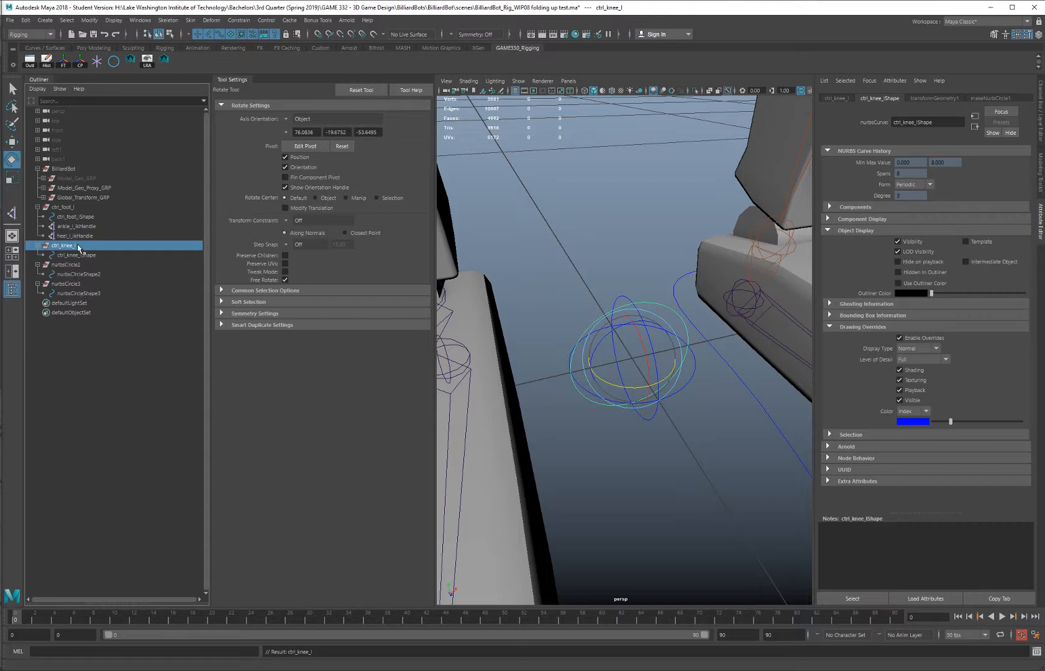
Parent nurbsCircleShape3 and nurbsCircleShape2 under the ctrl_knee_l transform with the MEL command "parent -r -s"
left_click(76, 293)
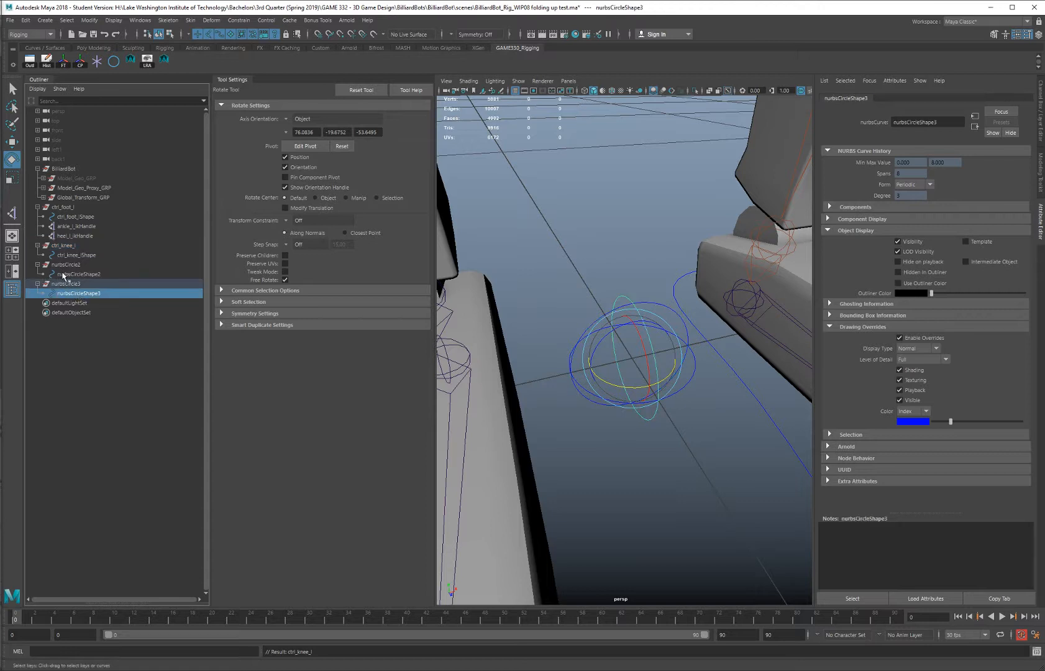
left_click(68, 275, "ctrl")
left_click(71, 254, "ctrl")
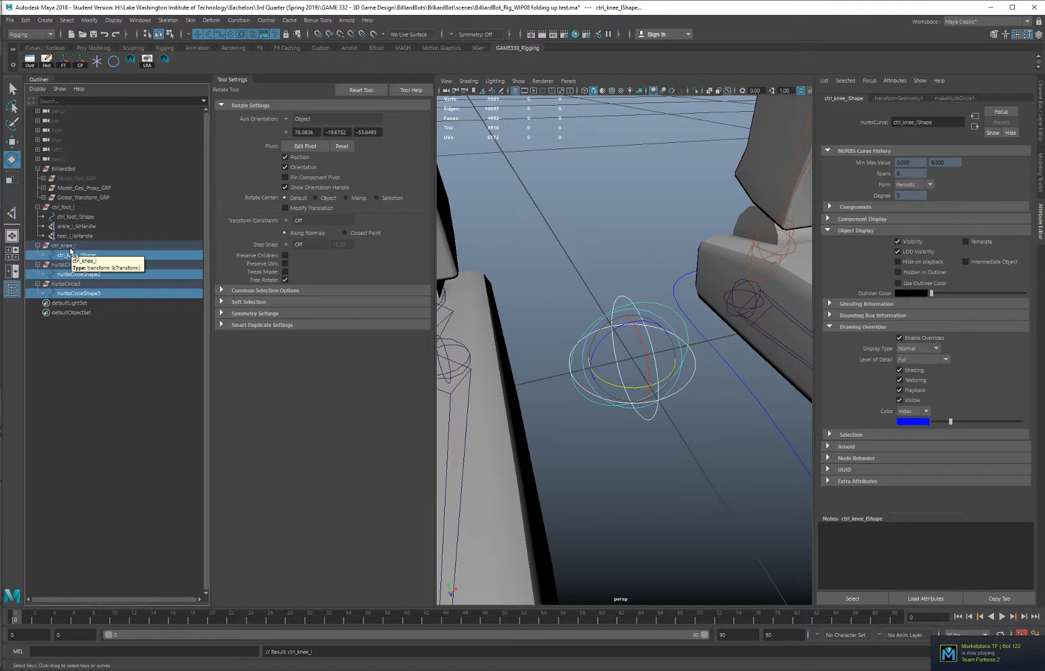
left_click(71, 248, "ctrl")
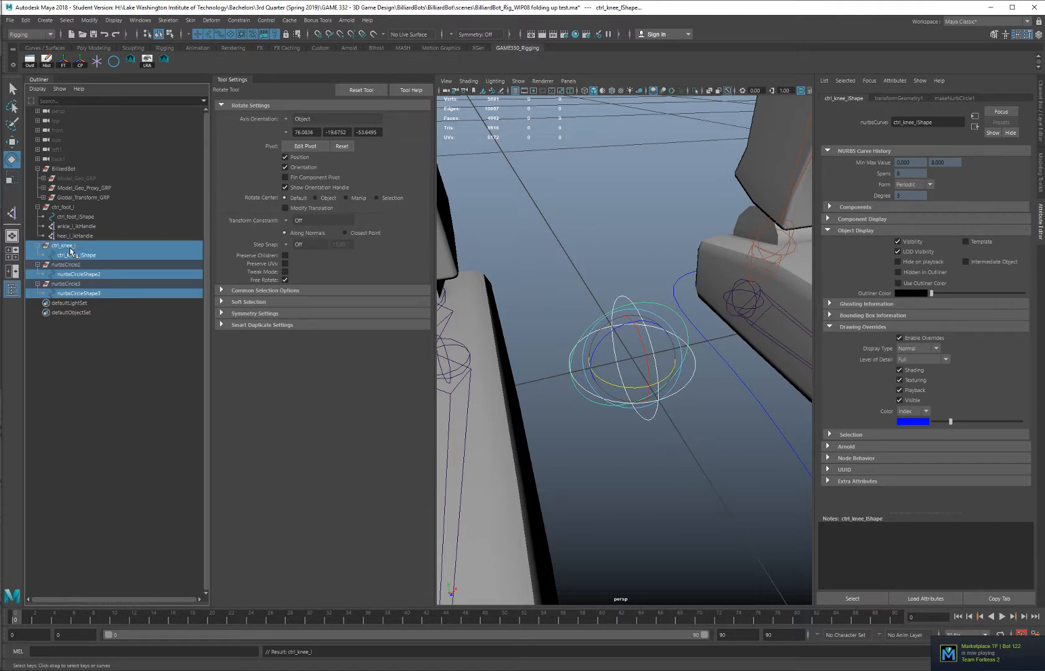
left_click(48, 652)
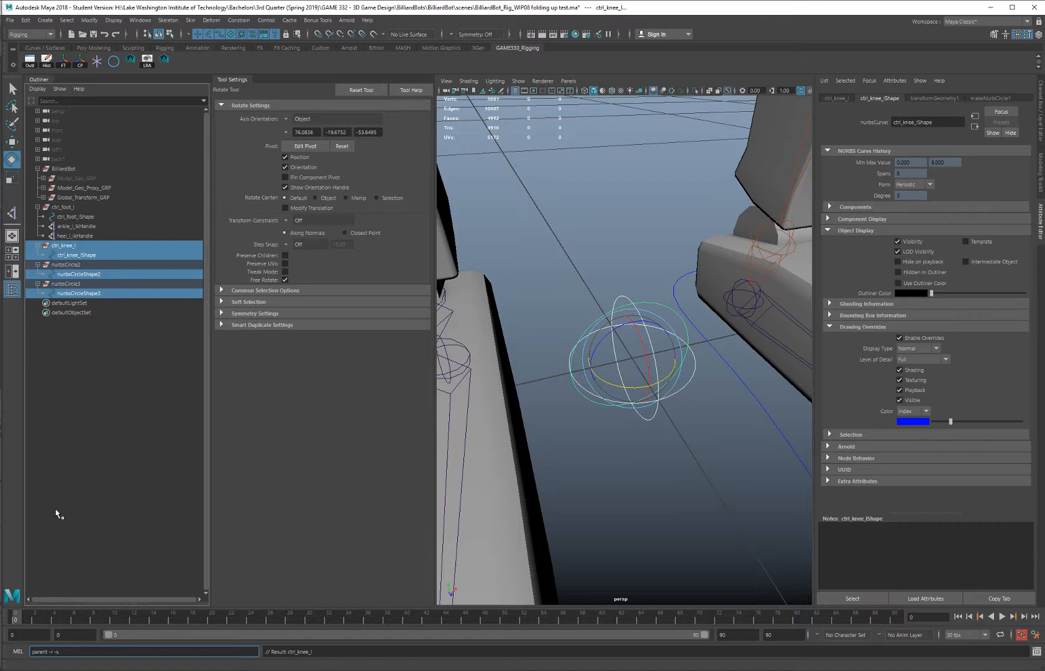
type("parent -r -s")
key("Return")
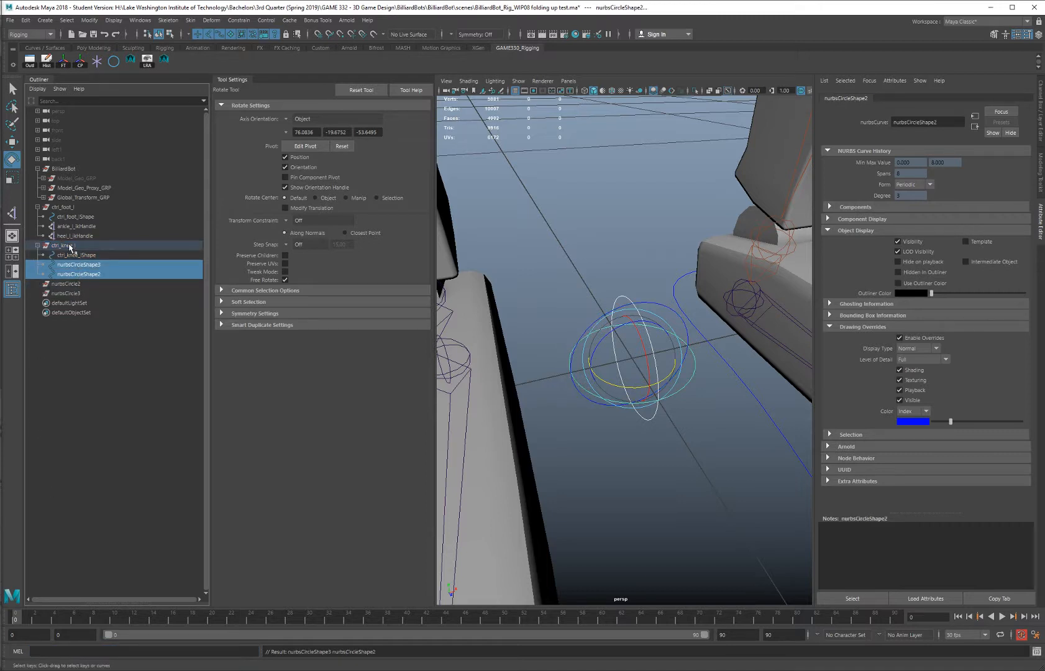
left_click(67, 248)
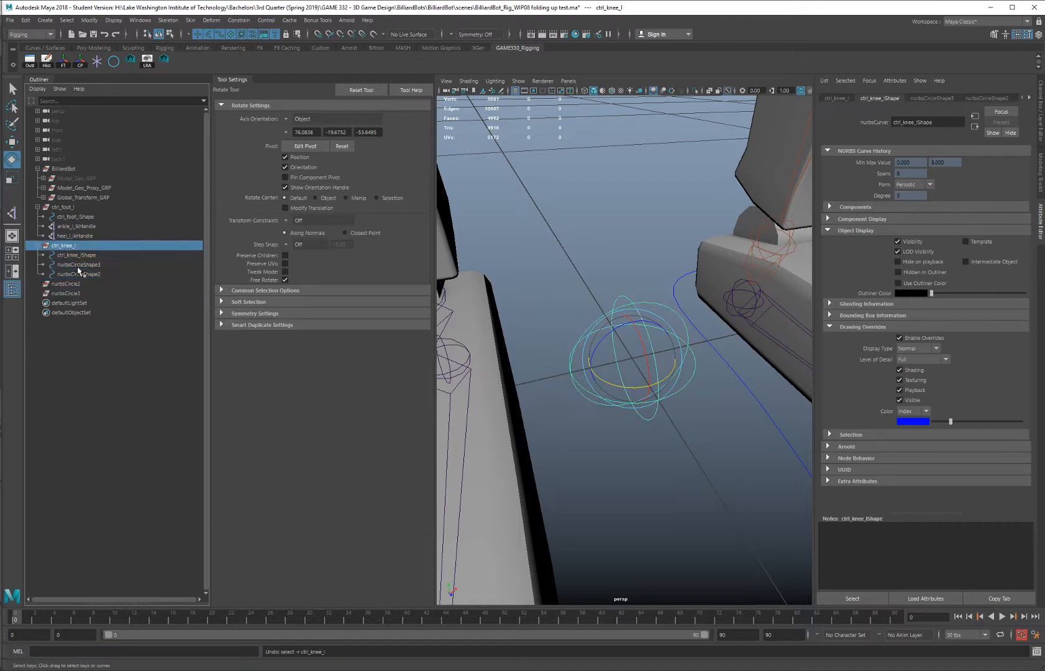
Rename the two added shapes under ctrl_knee_l, nurbsCircleShape3 as ctrl_knee_lShape1 and nurbsCircleShape2 as ctrl_knee_lShape2
double_click(74, 256)
key("ctrl+c")
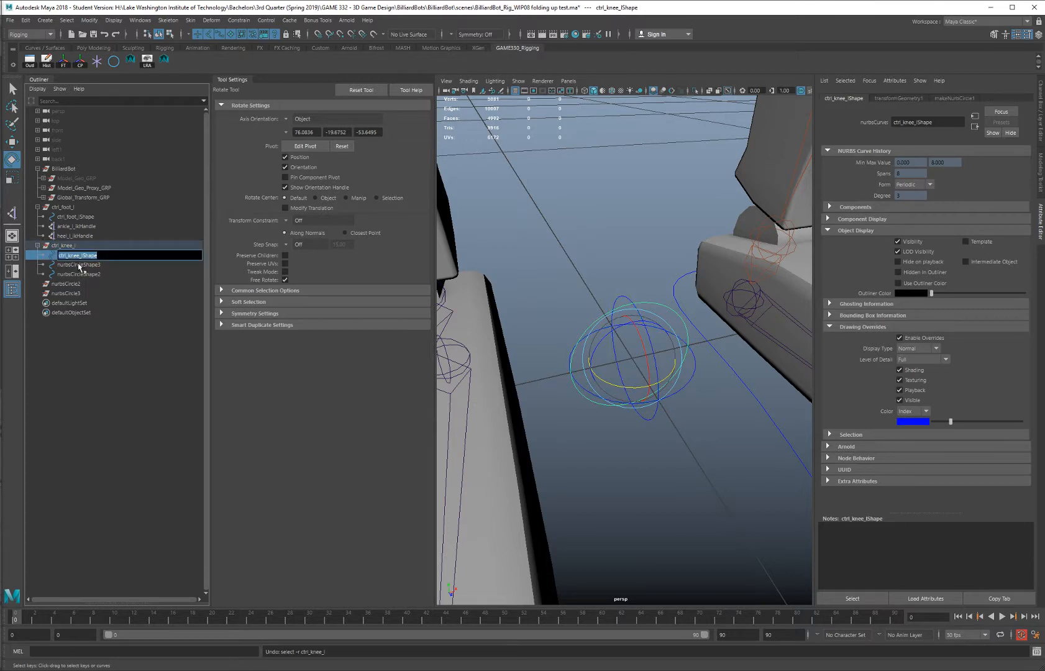
double_click(79, 266)
key("ctrl+v")
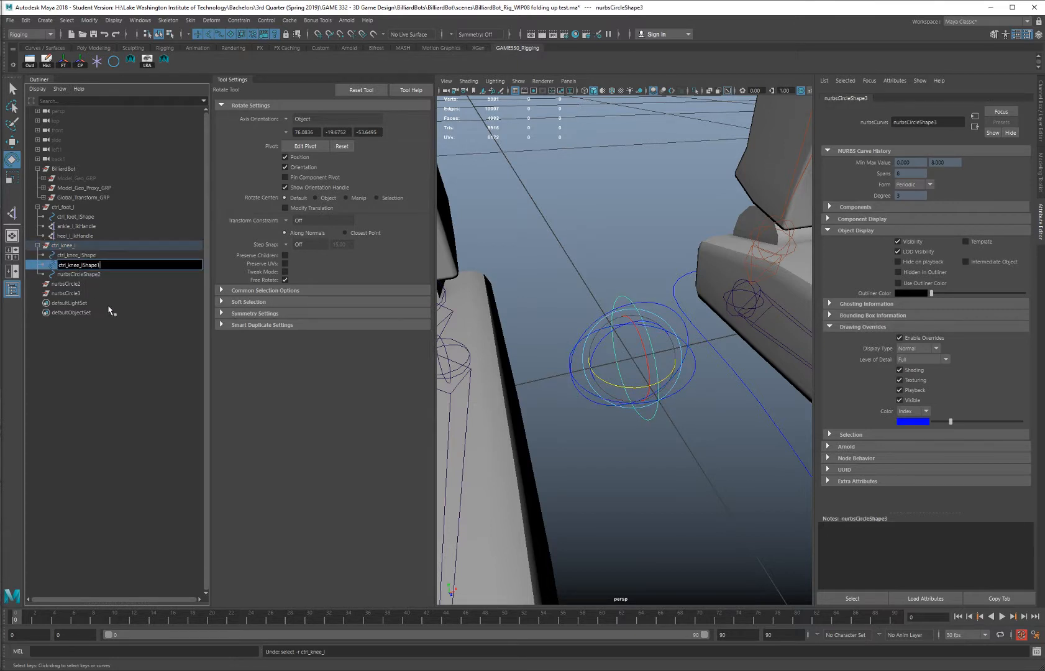
type("1")
key("Return")
double_click(97, 274)
key("ctrl+v")
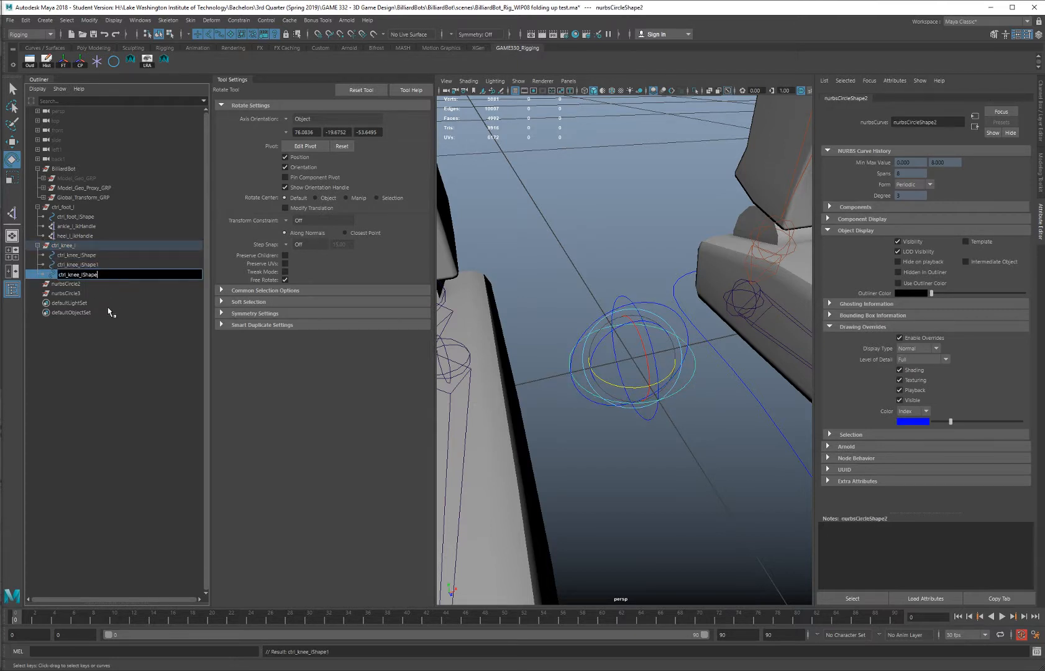
type("2")
key("Return")
Delete the empty nurbsCircle2 and nurbsCircle3 transforms
left_click(60, 285)
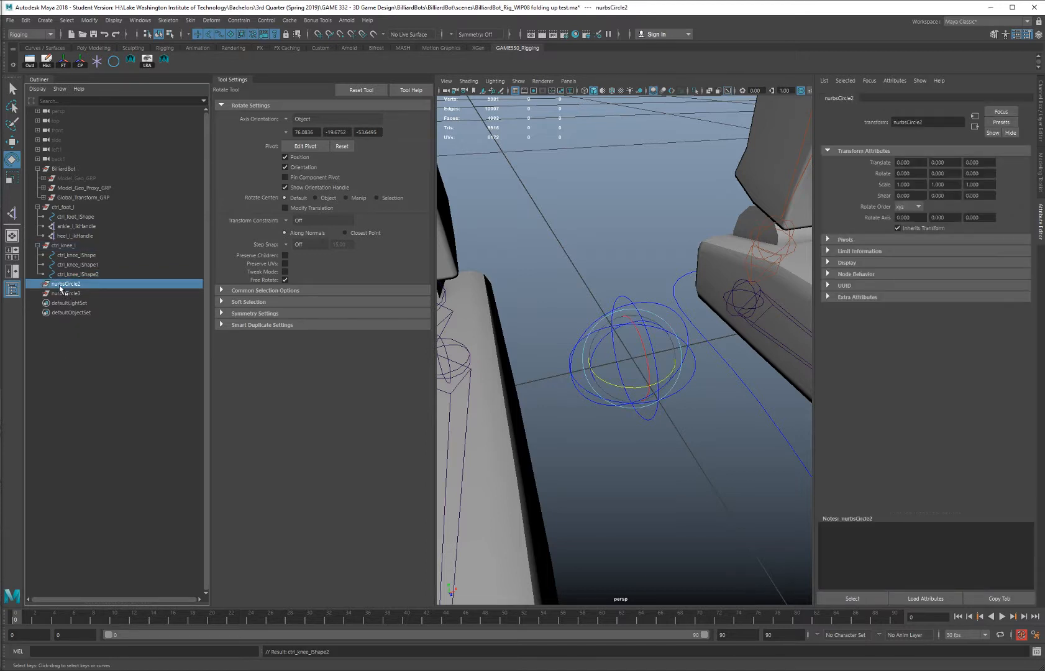
left_click(63, 293, "ctrl")
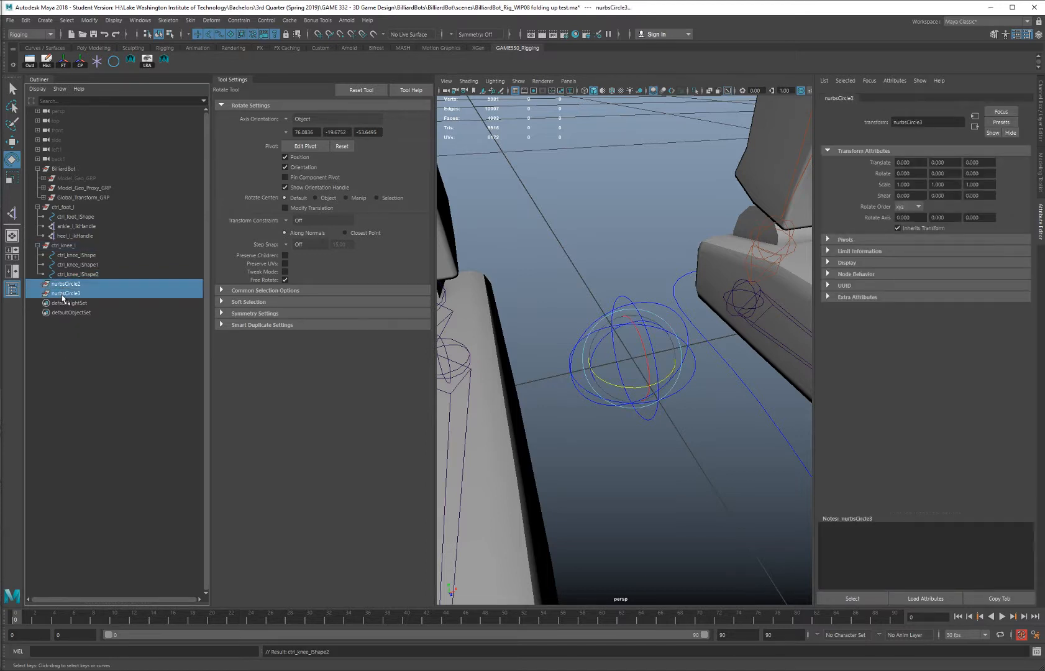
key("Delete")
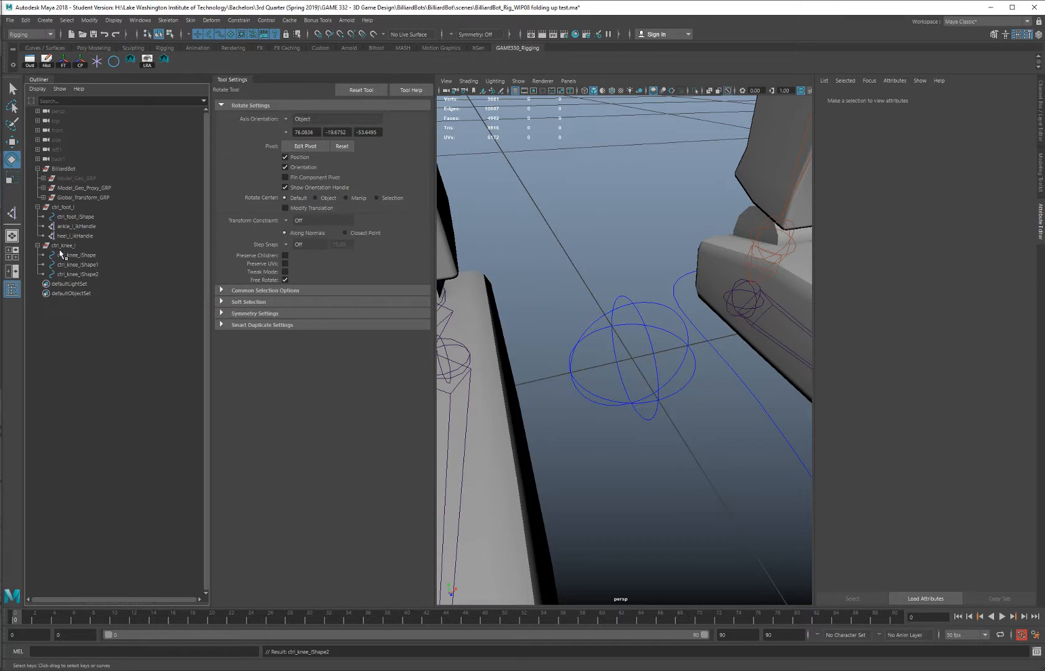
Move the ctrl_knee_l control forward along Z to a spot in front of the feet
left_click(61, 246)
scroll(644, 383, "down", 5)
key("w")
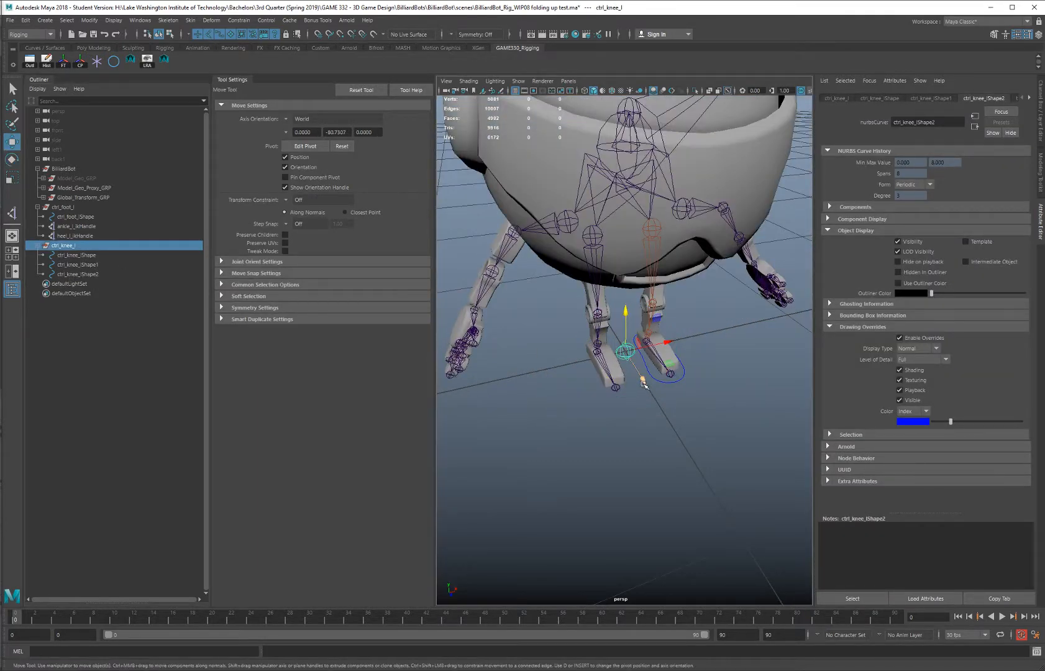
left_click_drag(660, 432, 606, 356, "alt")
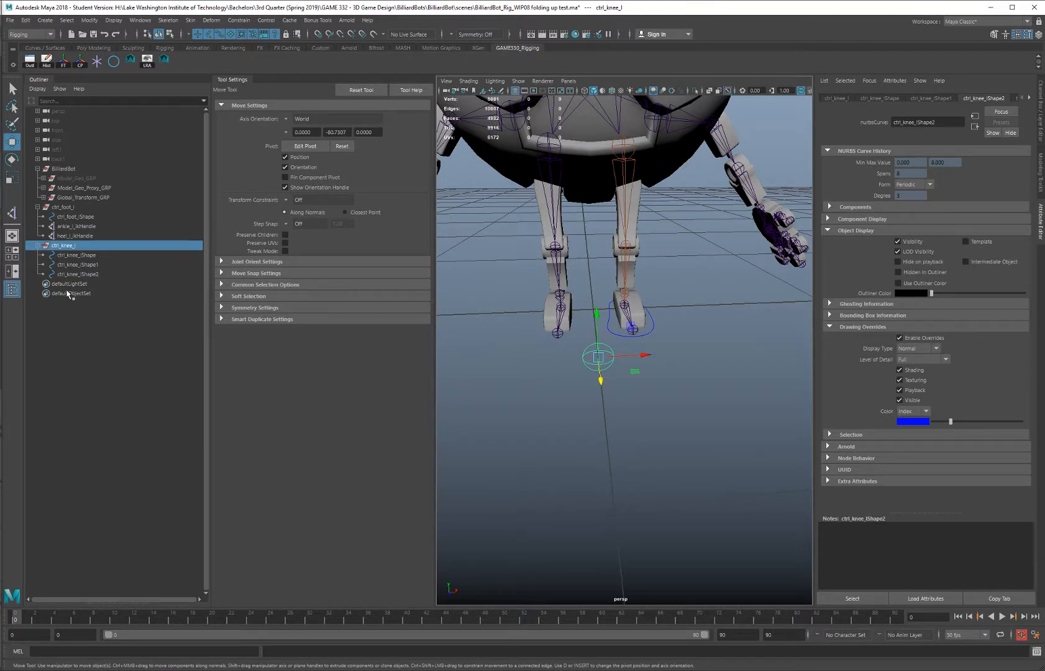
Duplicate the ctrl_knee_l control and rename the copy ctrl_knee_r
key("ctrl+d")
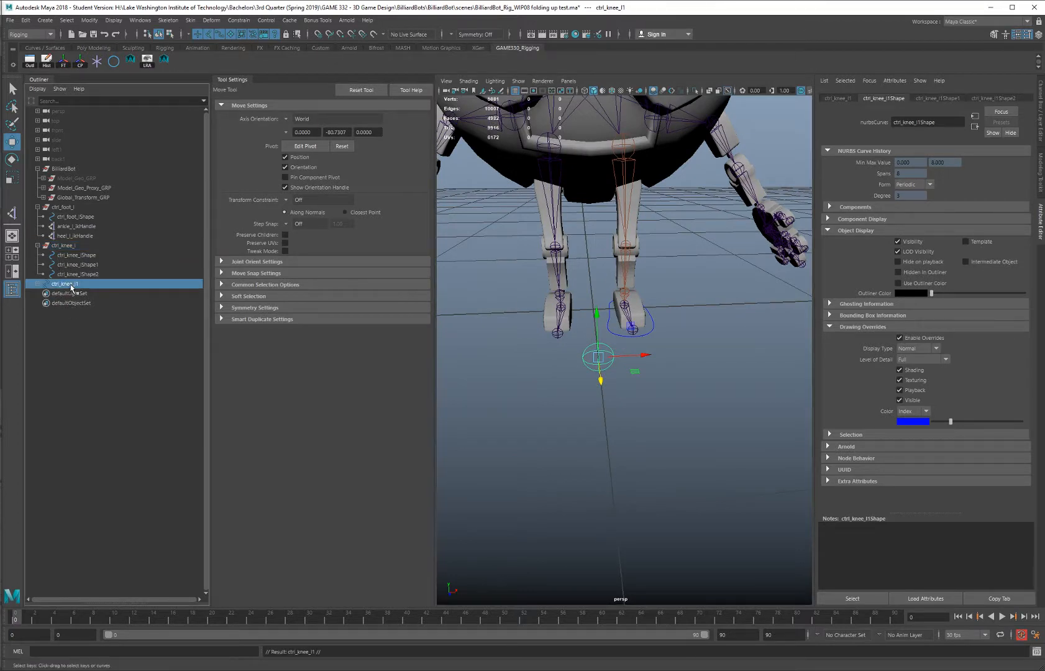
left_click(37, 284)
double_click(80, 284)
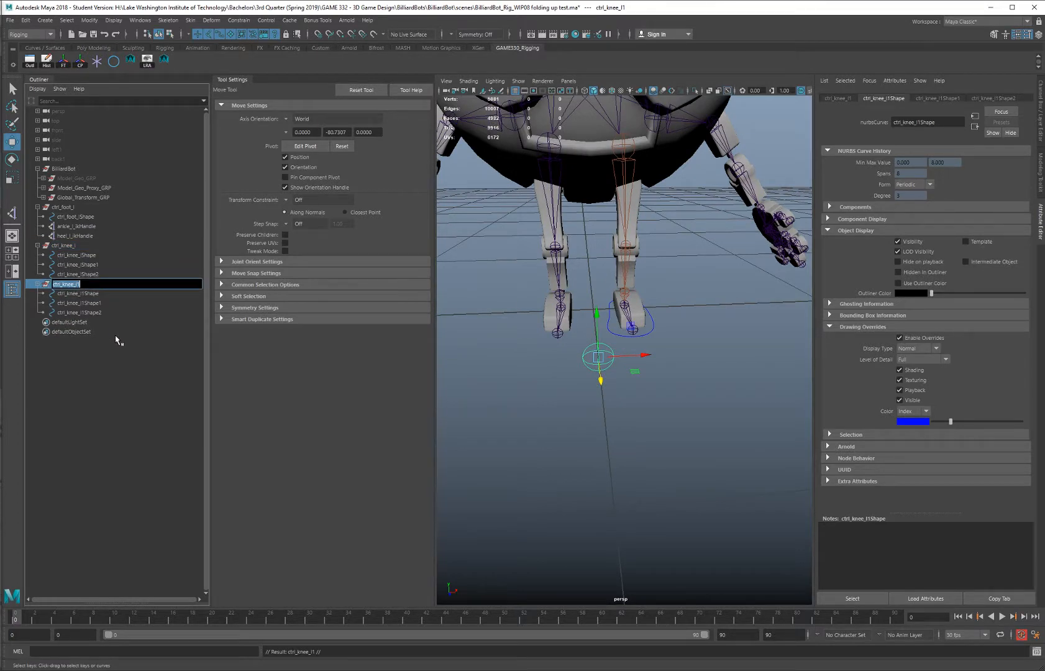
key("End")
key("BackSpace")
key("BackSpace")
type("r")
key("Return")
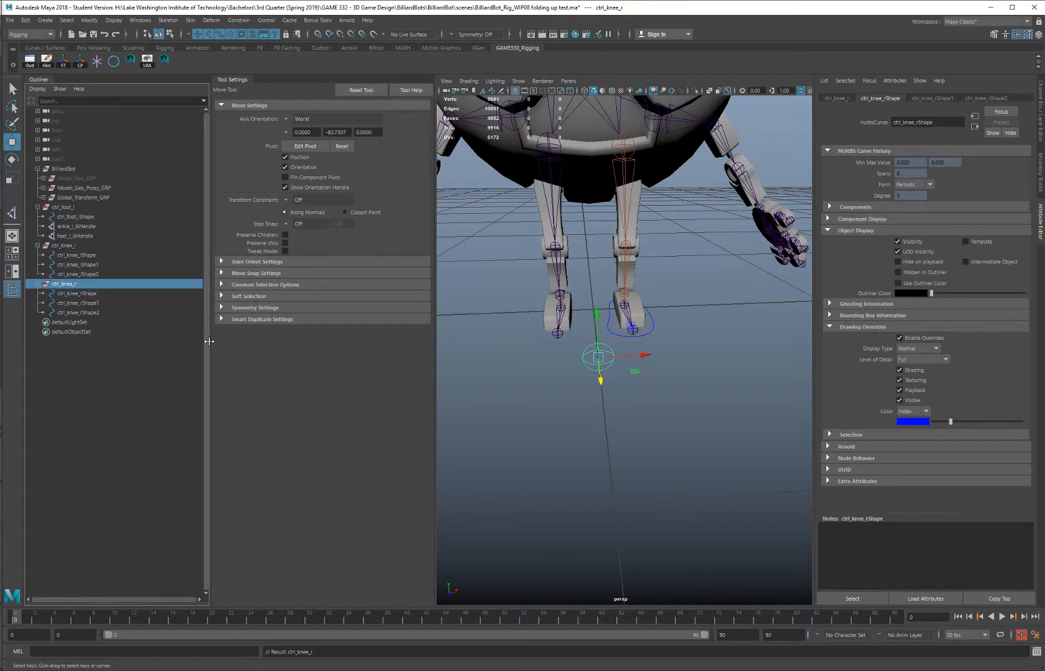
Move the ctrl_knee_r control sideways along X, toward the robot's right foot beside the left knee control
left_click_drag(528, 299, 606, 314, "alt")
right_click_drag(606, 314, 656, 311, "alt")
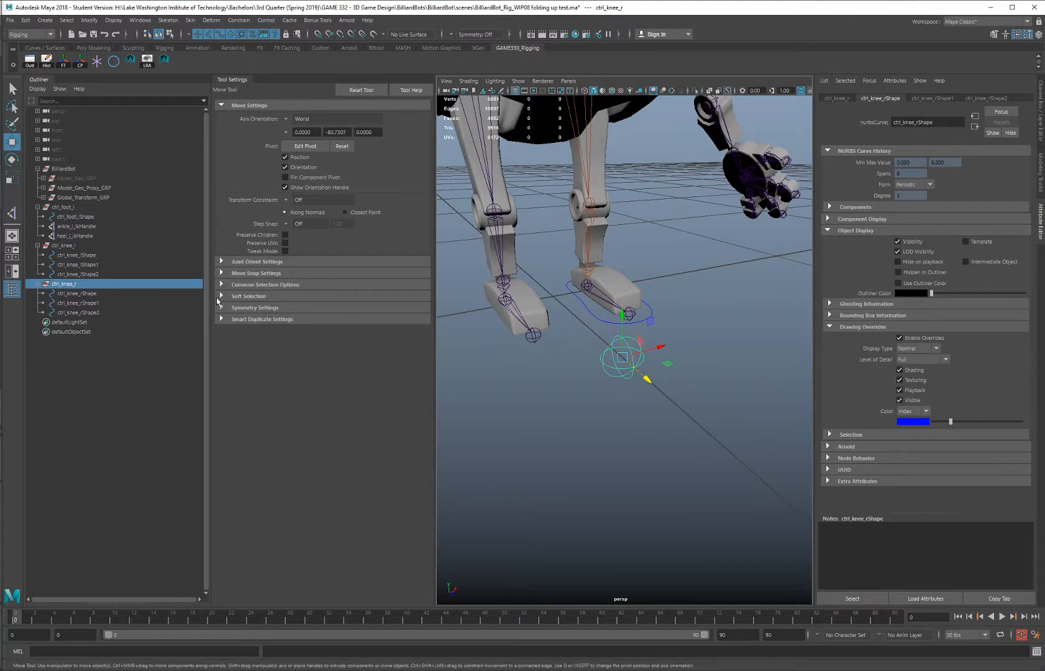
left_click_drag(654, 350, 612, 364)
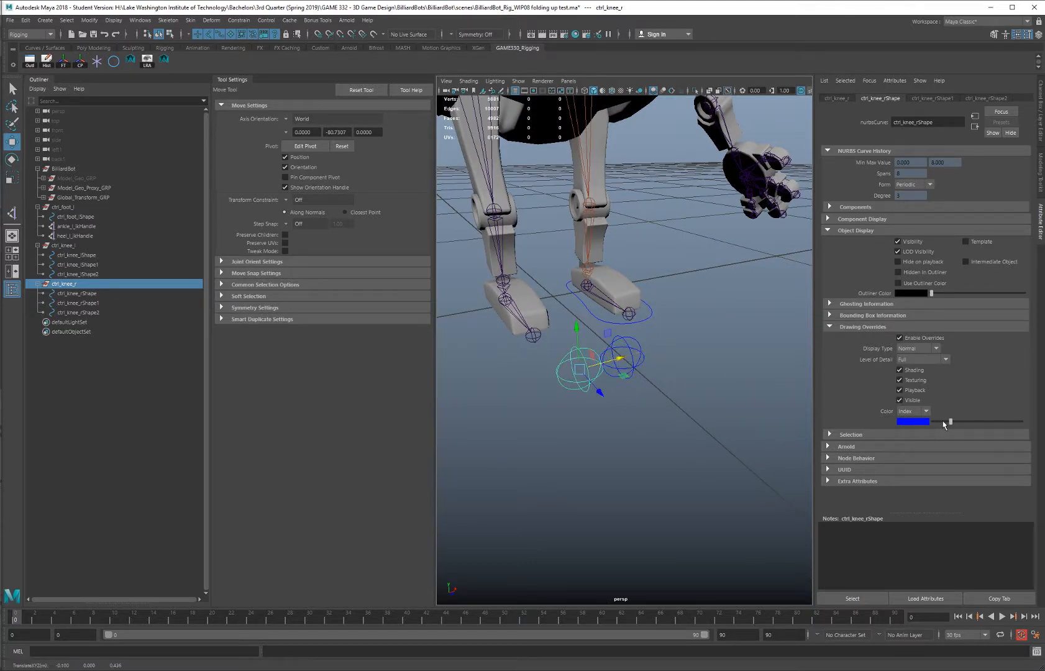
Set the drawing override color of ctrl_knee_rShape, ctrl_knee_rShape1 and ctrl_knee_rShape2 to red
left_click_drag(949, 422, 971, 421)
left_click(693, 401)
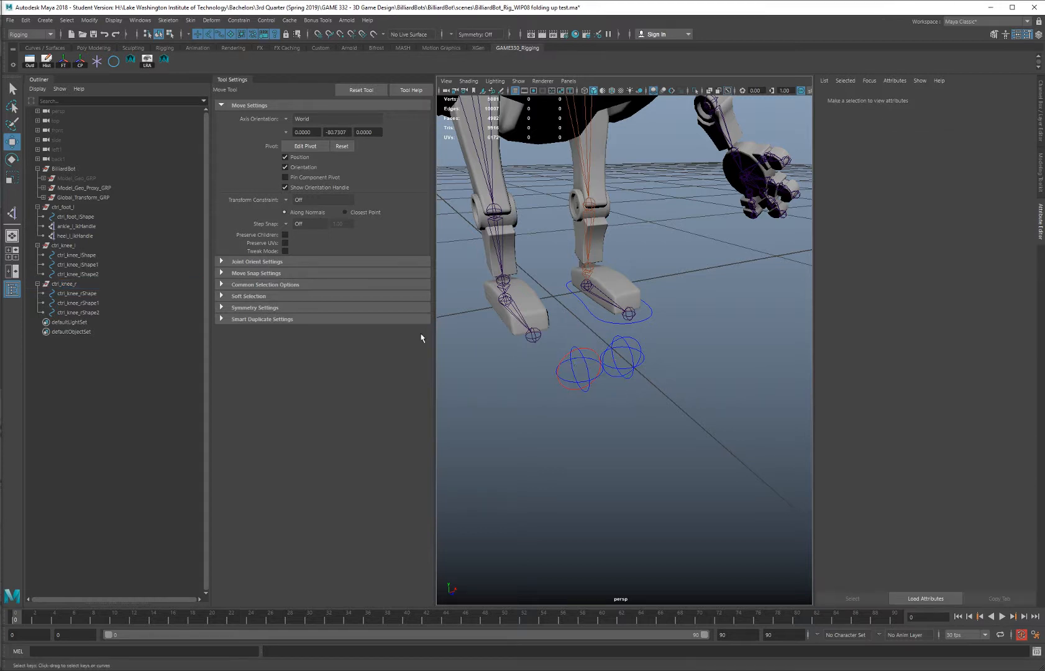
left_click(77, 303)
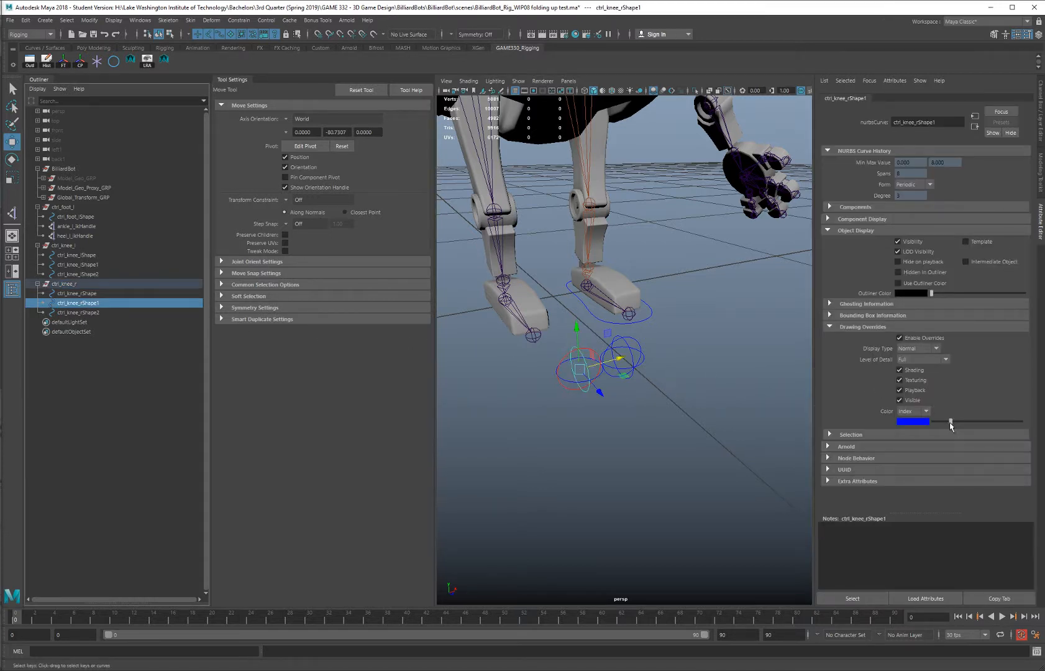
left_click_drag(951, 422, 969, 422)
left_click(669, 417)
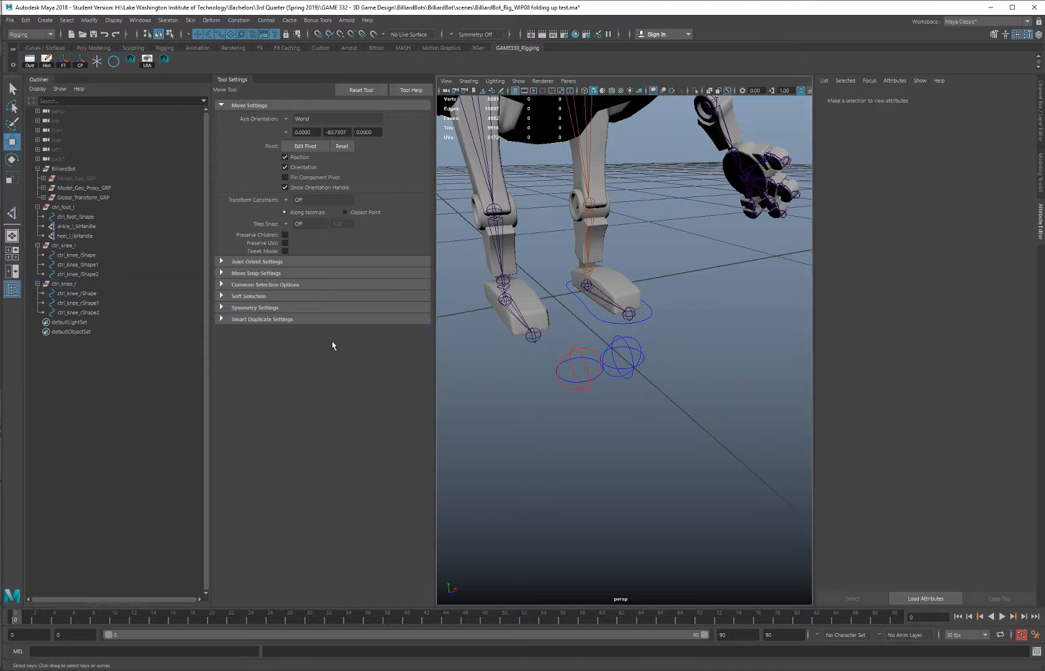
left_click(80, 312)
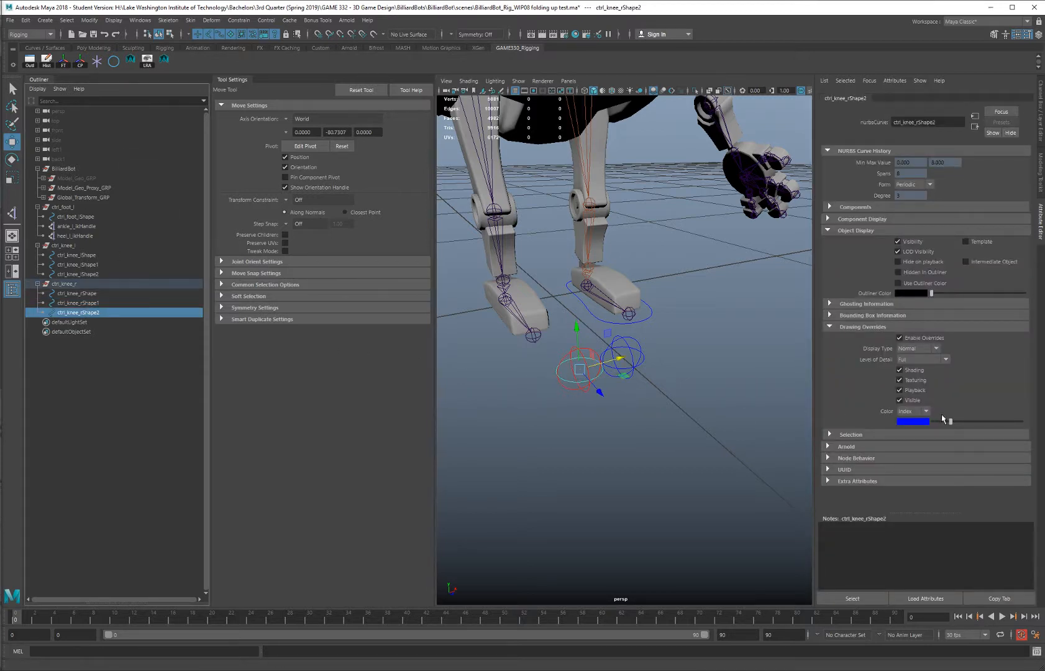
left_click_drag(951, 424, 971, 424)
left_click(688, 383)
left_click_drag(688, 383, 636, 393, "alt")
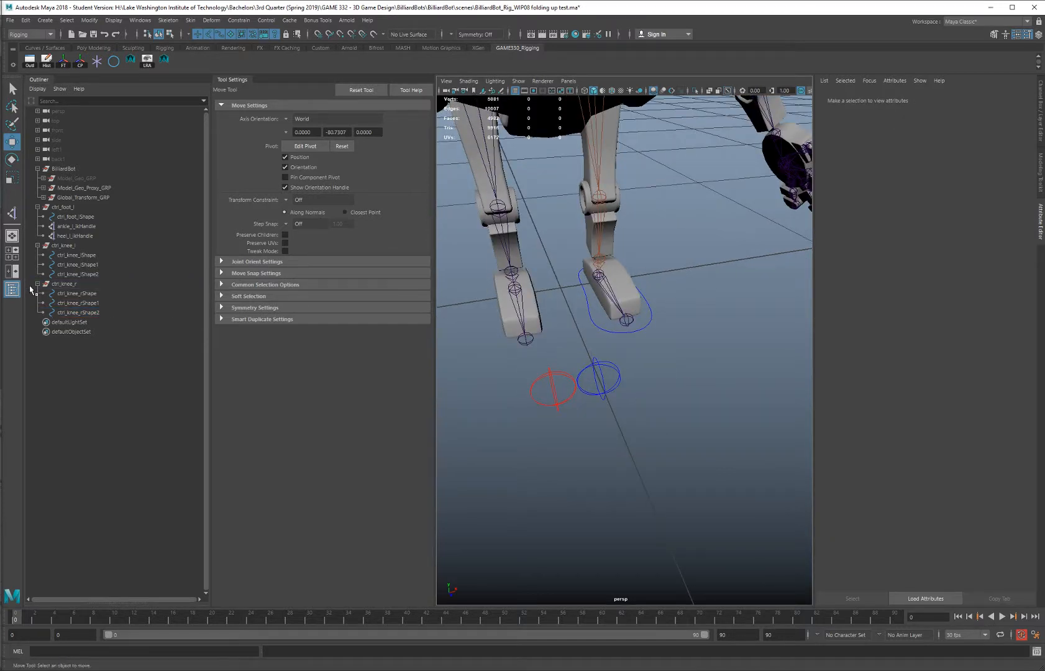
Turn off the display of shape nodes in the Outliner
left_click(37, 89)
left_click(46, 117)
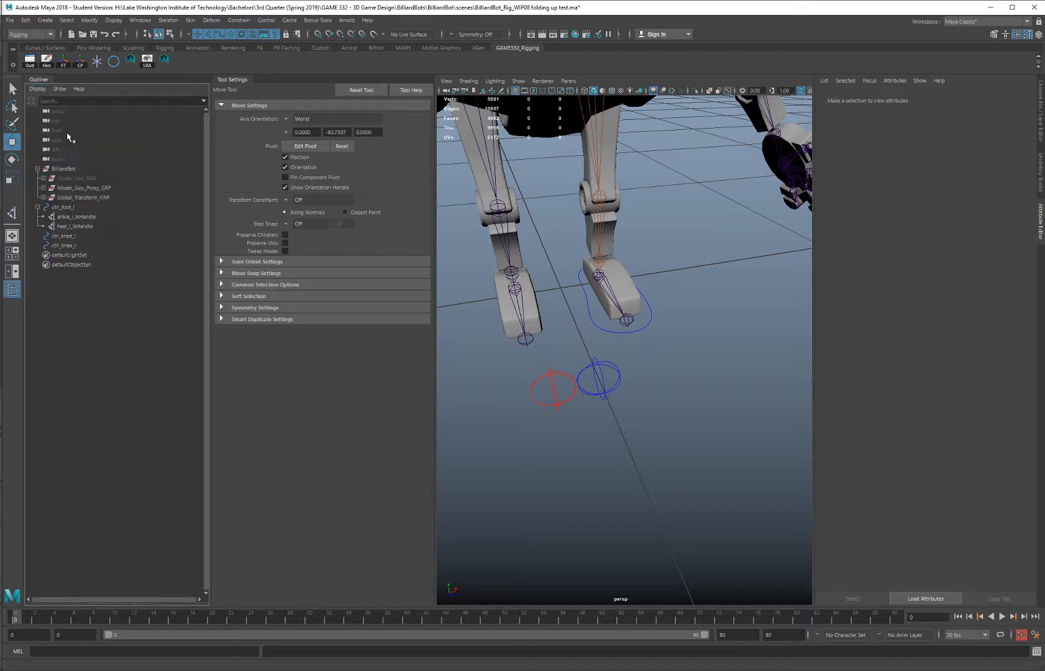
left_click(598, 377)
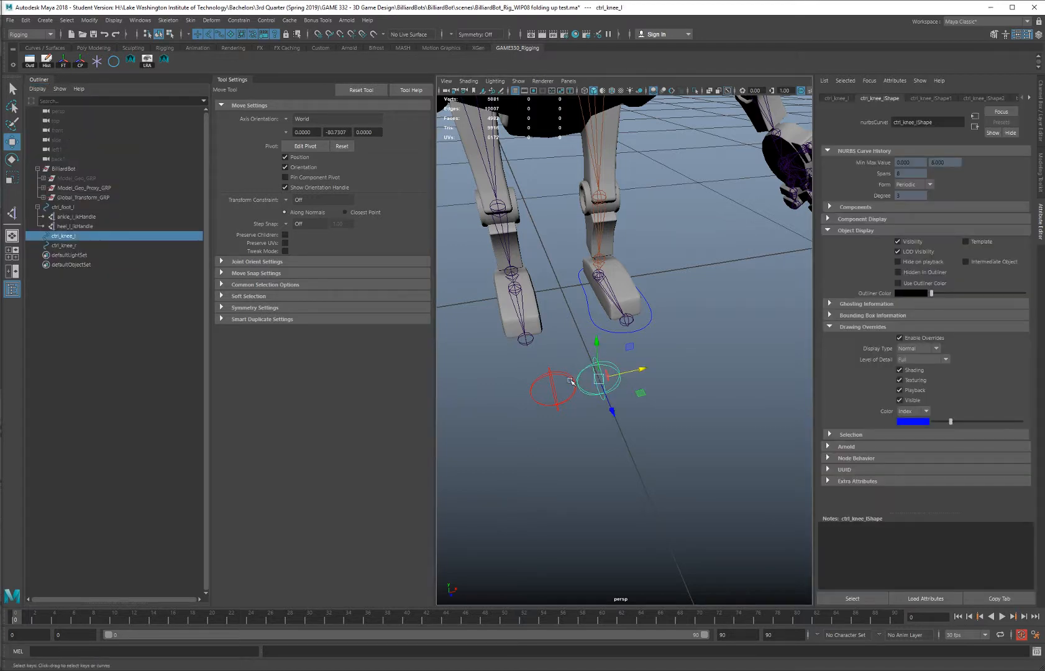
left_click_drag(602, 384, 651, 320, "alt")
key("ctrl+z")
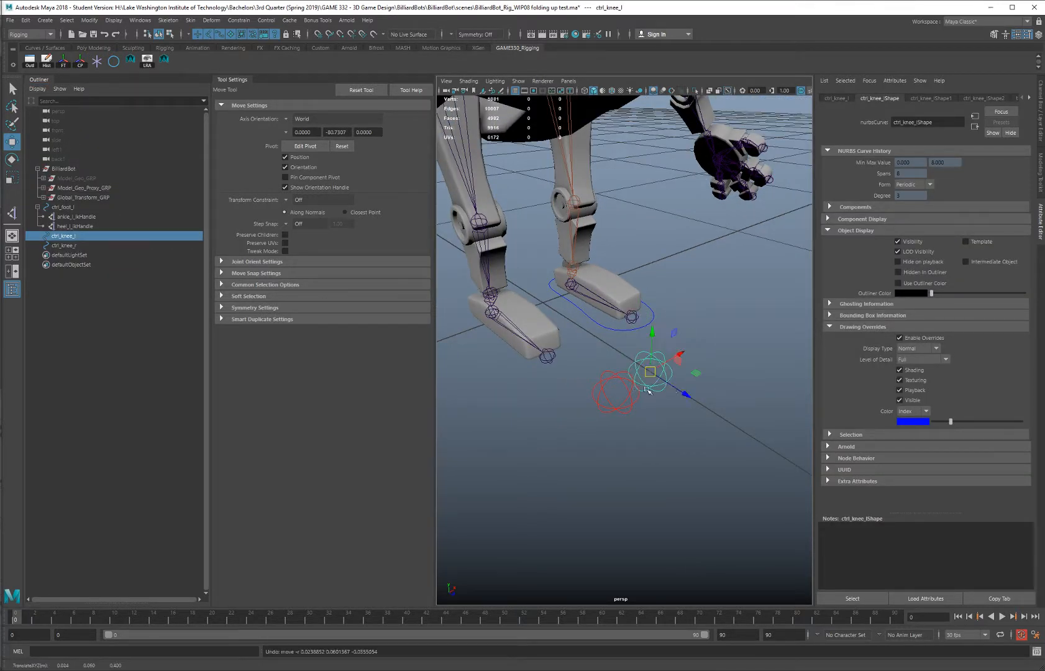
left_click_drag(629, 378, 623, 331, "alt")
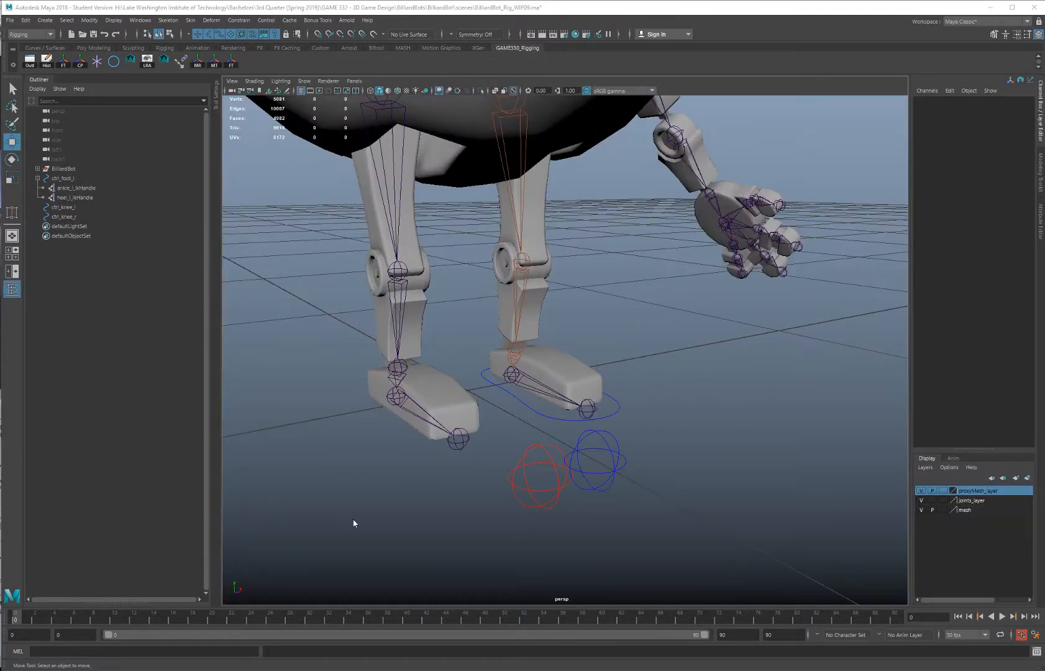
Move the ctrl_knee_l control outward along X to about 0.119, in front of the left foot
left_click(614, 455)
left_click_drag(629, 415, 604, 277, "alt")
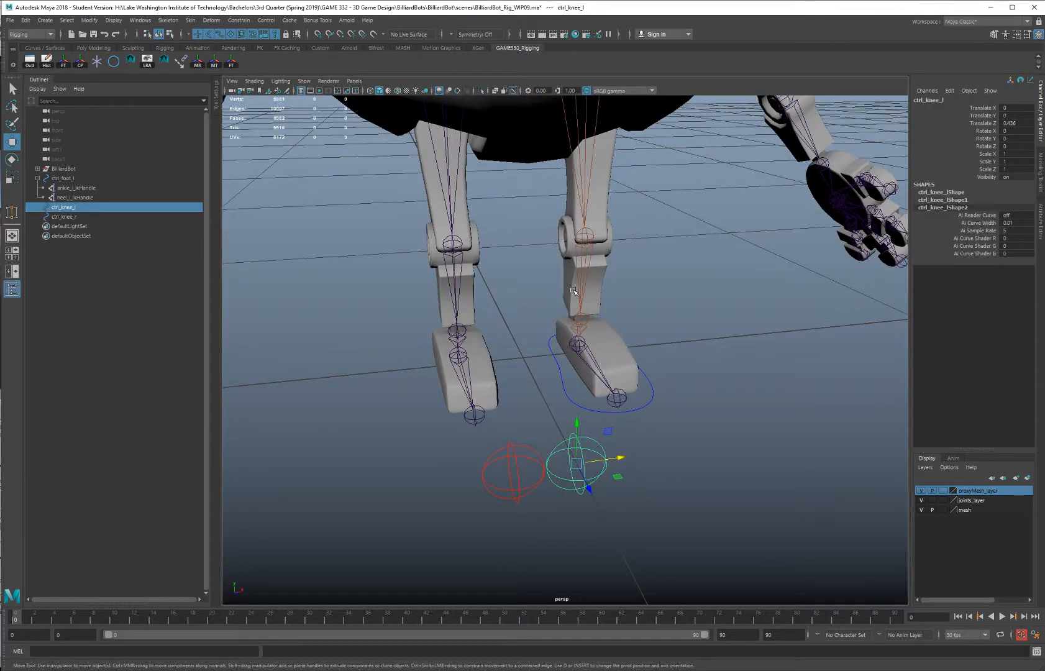
left_click_drag(619, 425, 567, 457, "alt")
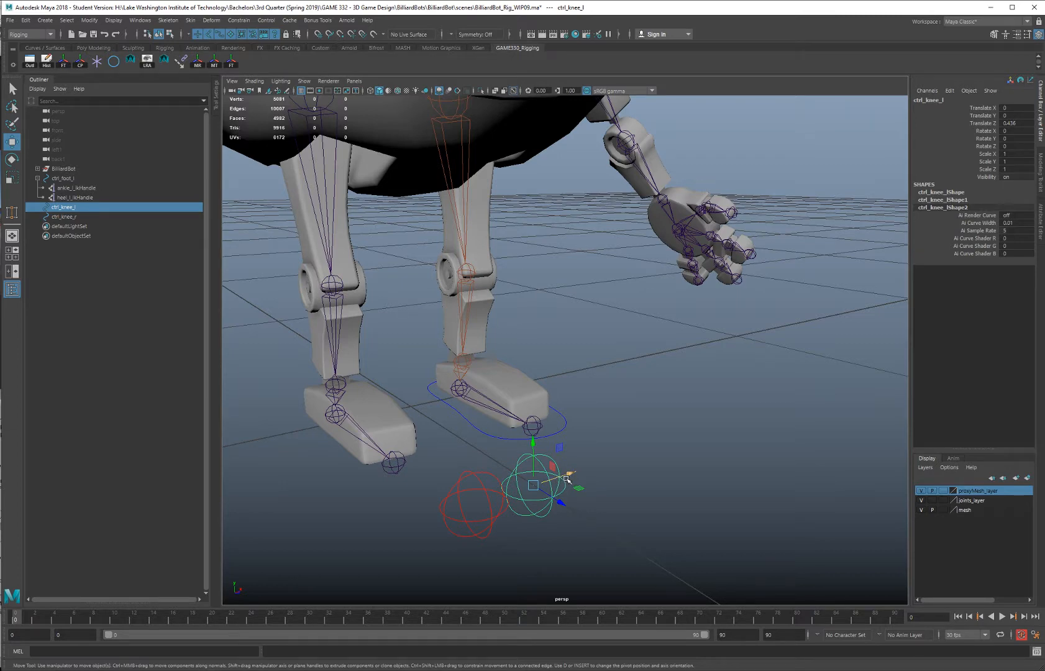
left_click_drag(566, 479, 677, 408)
Examine the left leg's joint chain, especially the knee_l joint, and its alignment with the knee control from several angles
middle_click_drag(677, 408, 706, 407, "alt")
left_click_drag(547, 400, 585, 390, "alt")
middle_click_drag(585, 390, 657, 385, "alt")
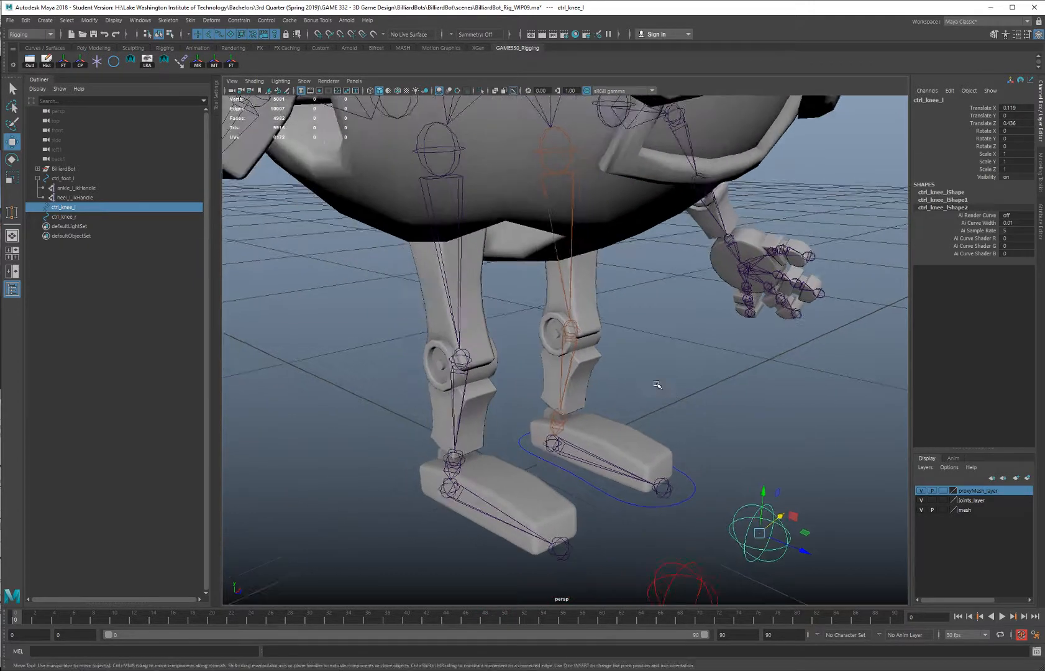
left_click_drag(657, 385, 677, 377, "alt")
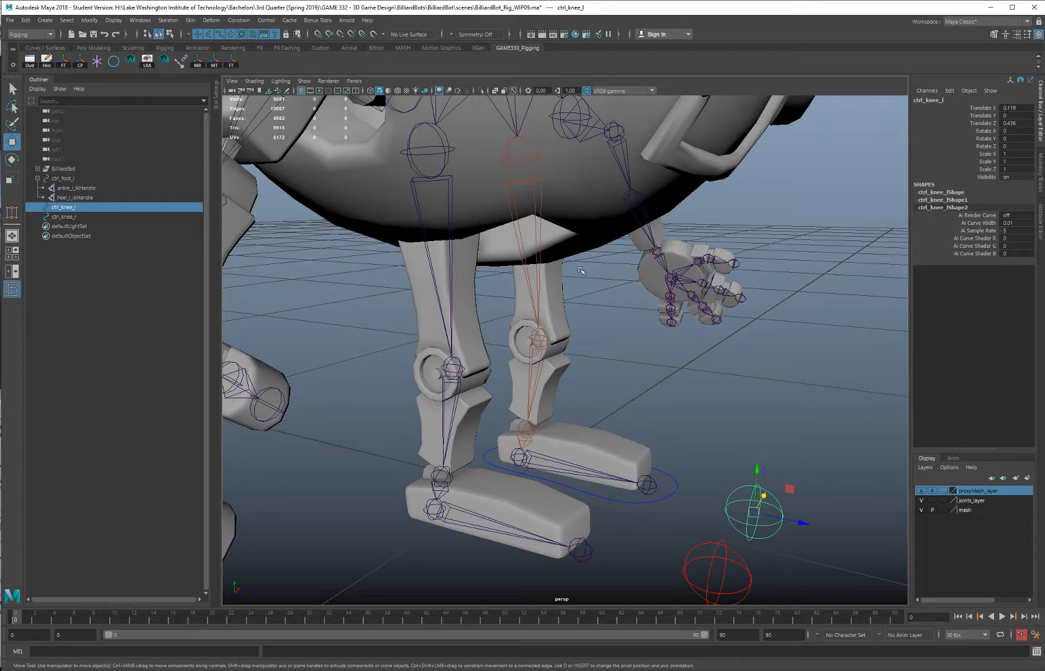
left_click_drag(578, 270, 561, 307, "alt")
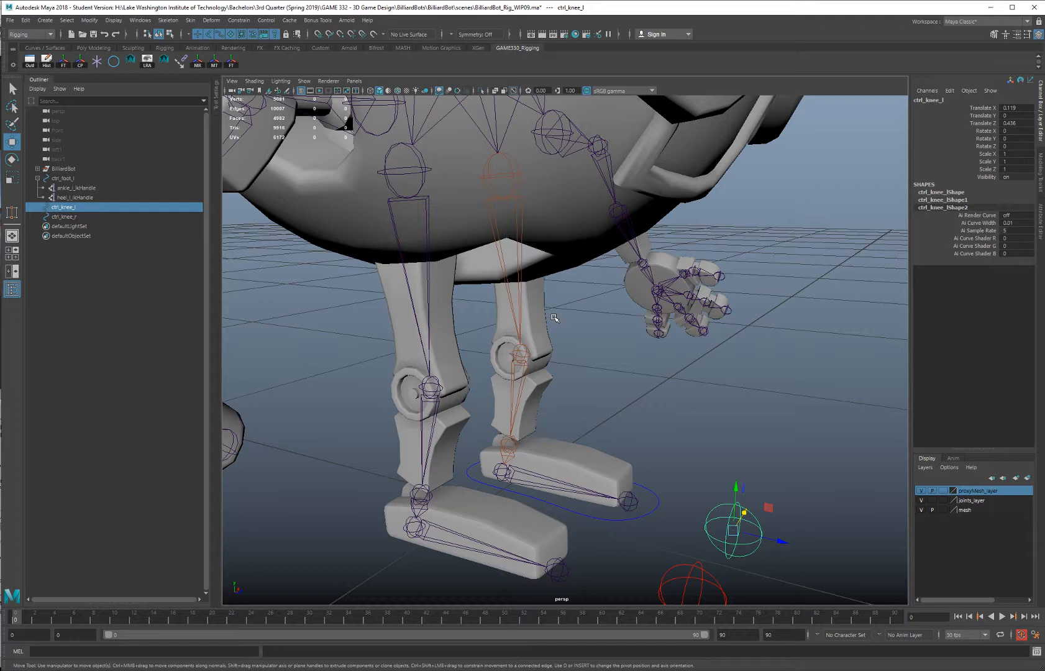
left_click(522, 351)
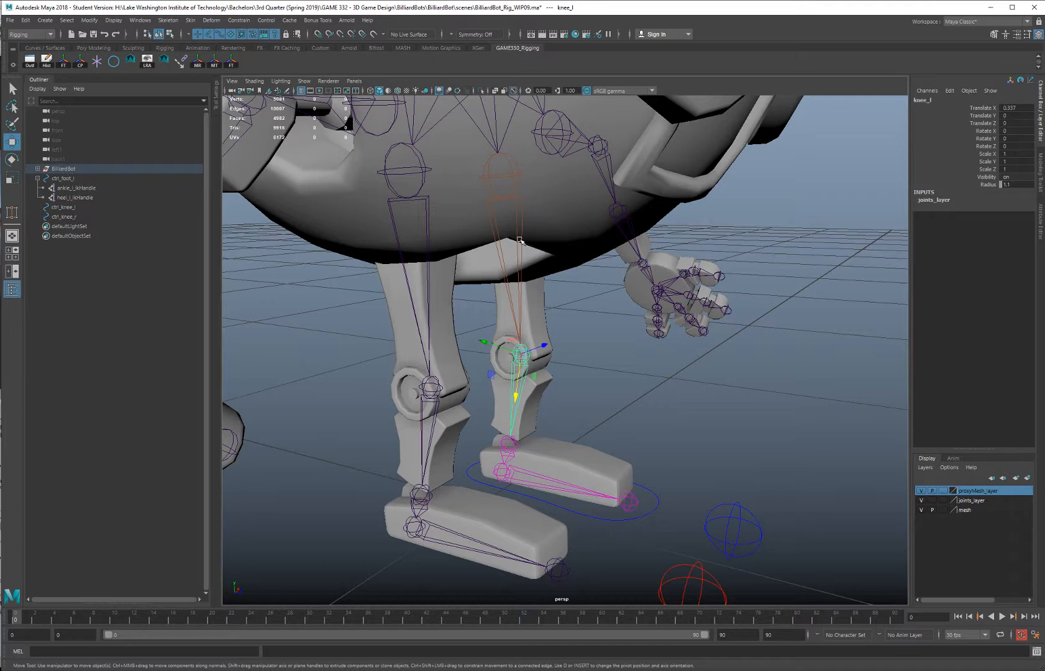
scroll(622, 355, "up", 3)
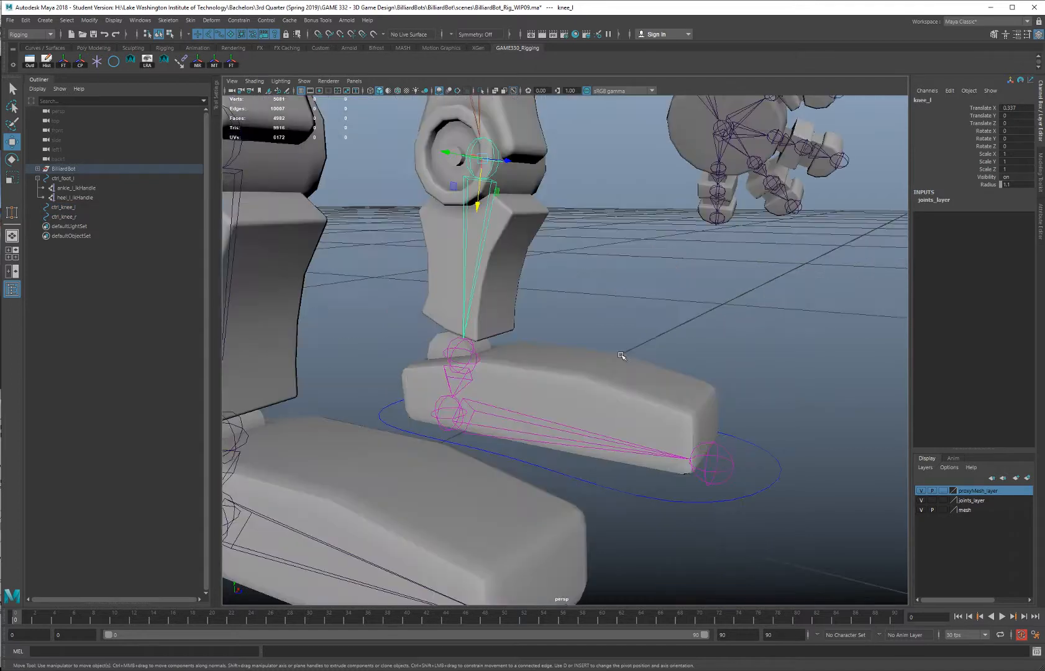
left_click_drag(663, 335, 398, 364, "alt")
middle_click_drag(639, 177, 551, 305, "alt")
left_click_drag(551, 305, 590, 254, "alt")
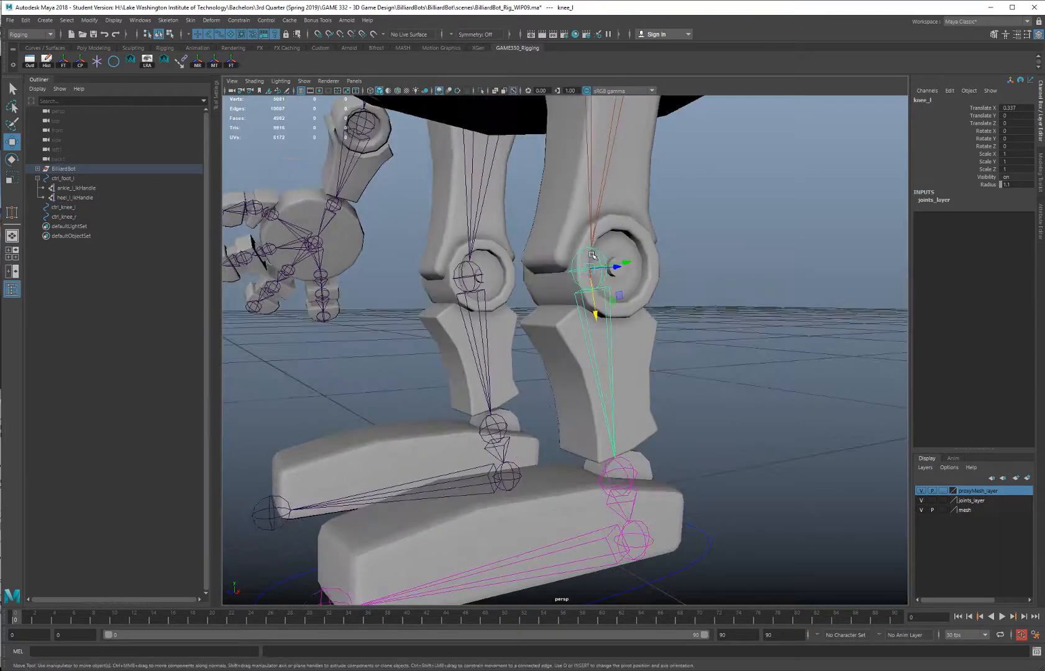
scroll(592, 301, "down", 4)
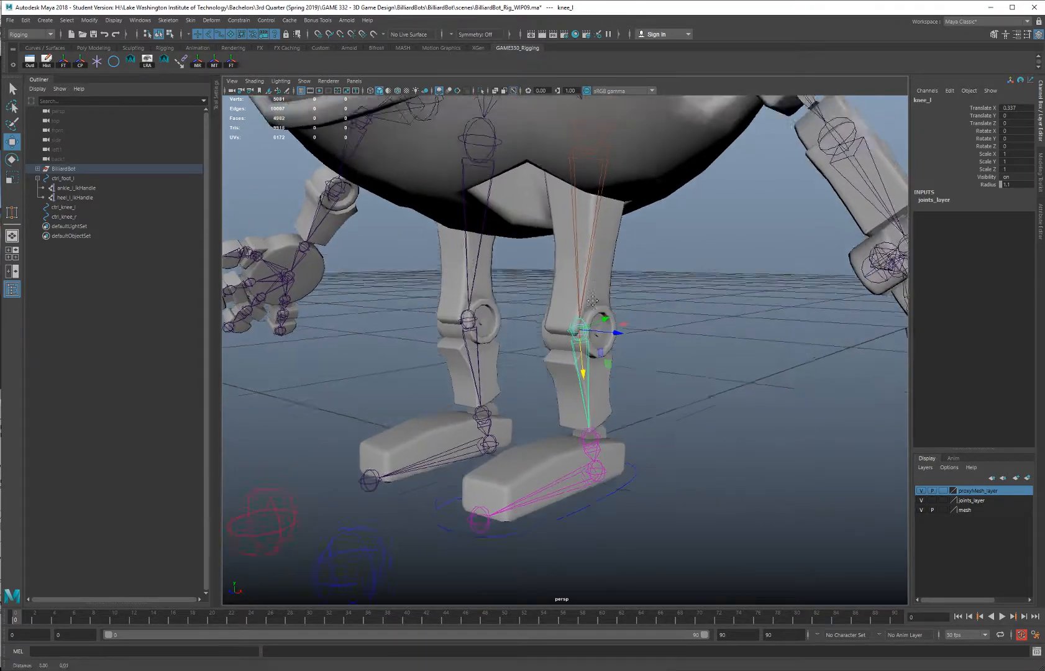
left_click_drag(593, 301, 587, 169, "alt")
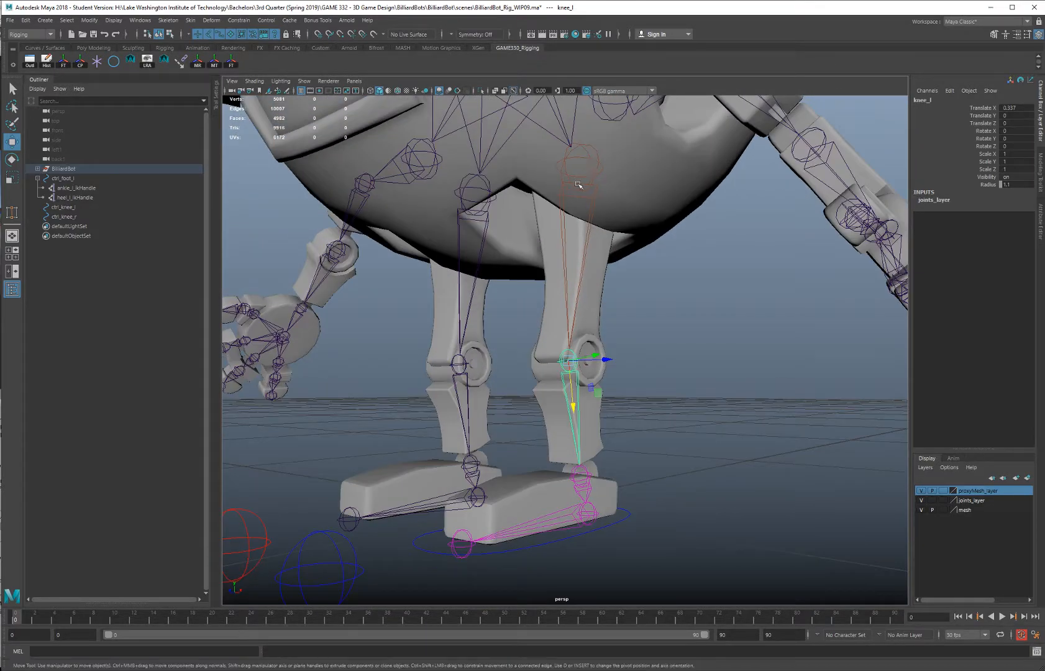
middle_click_drag(590, 482, 581, 429, "alt")
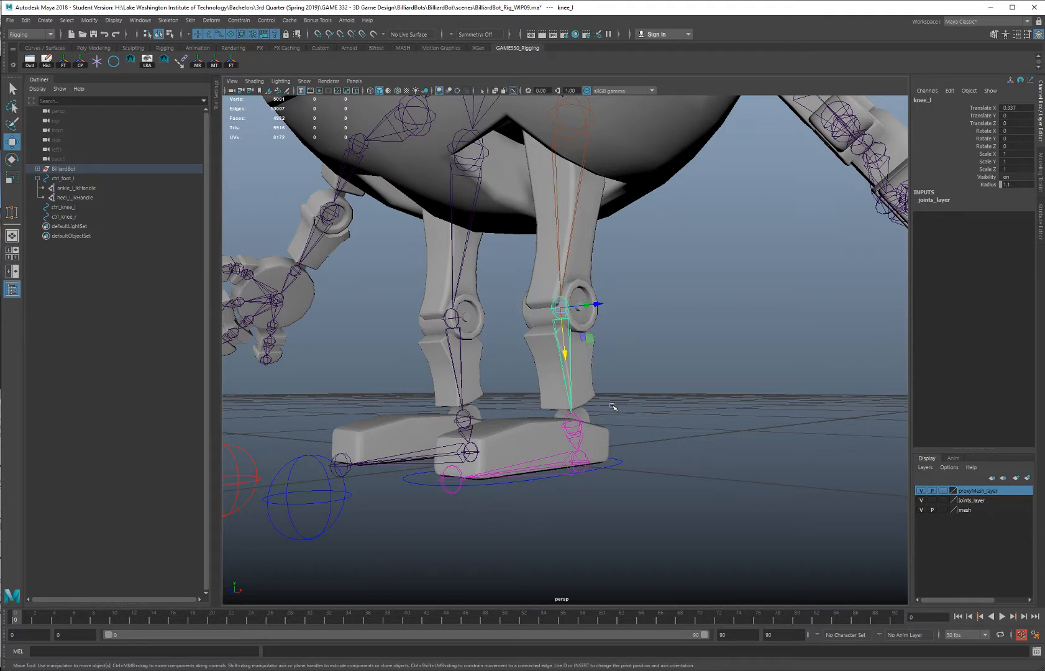
left_click_drag(589, 346, 564, 318, "alt")
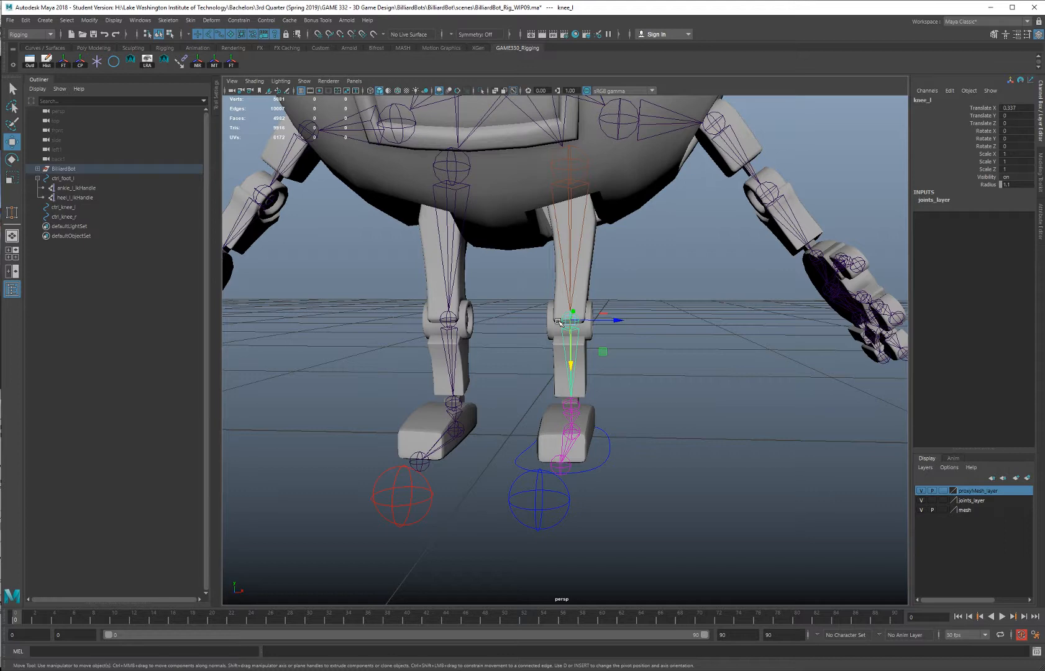
Raise the ctrl_knee_l control to knee height, Translate Y about 0.262, and shift it inward along X between the legs
left_click(535, 507)
left_click_drag(535, 507, 636, 493, "alt")
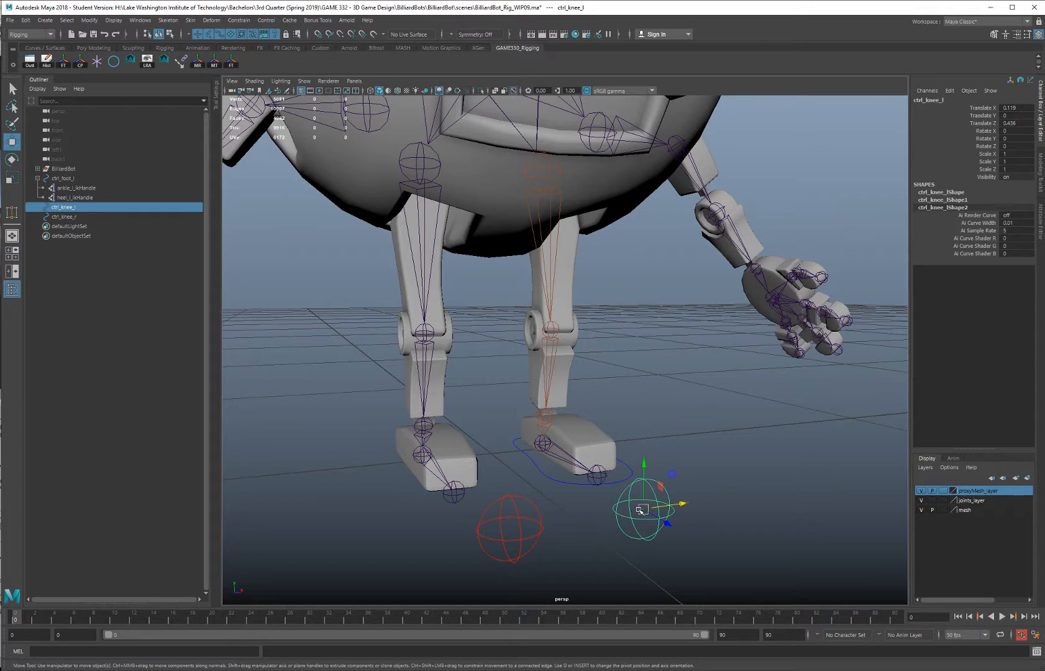
left_click_drag(645, 465, 563, 323)
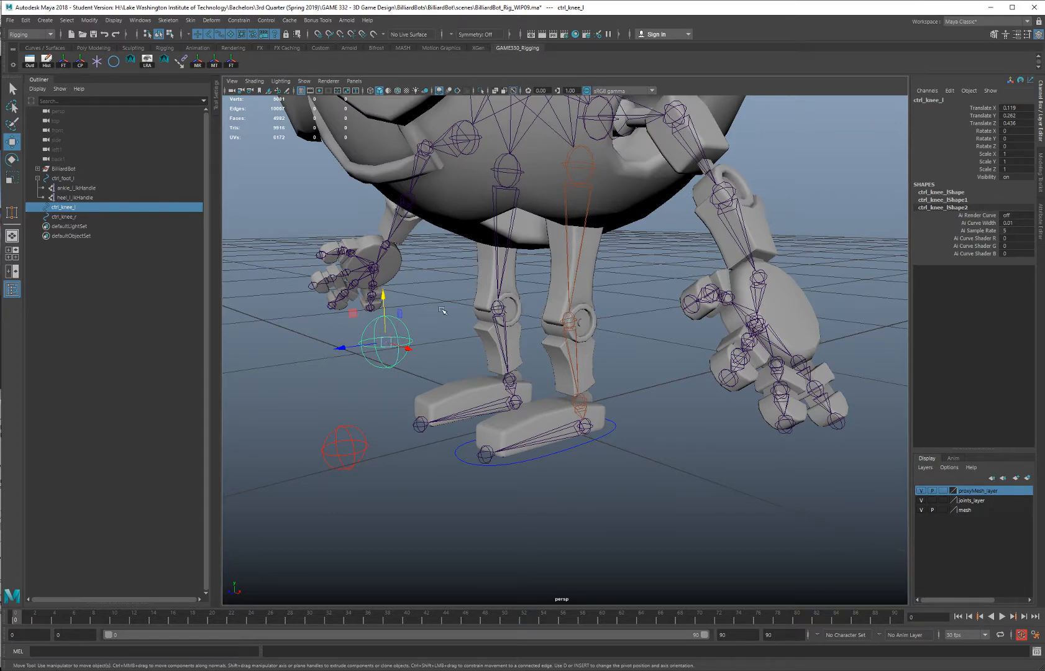
left_click_drag(443, 310, 578, 314, "alt")
left_click_drag(620, 372, 521, 340)
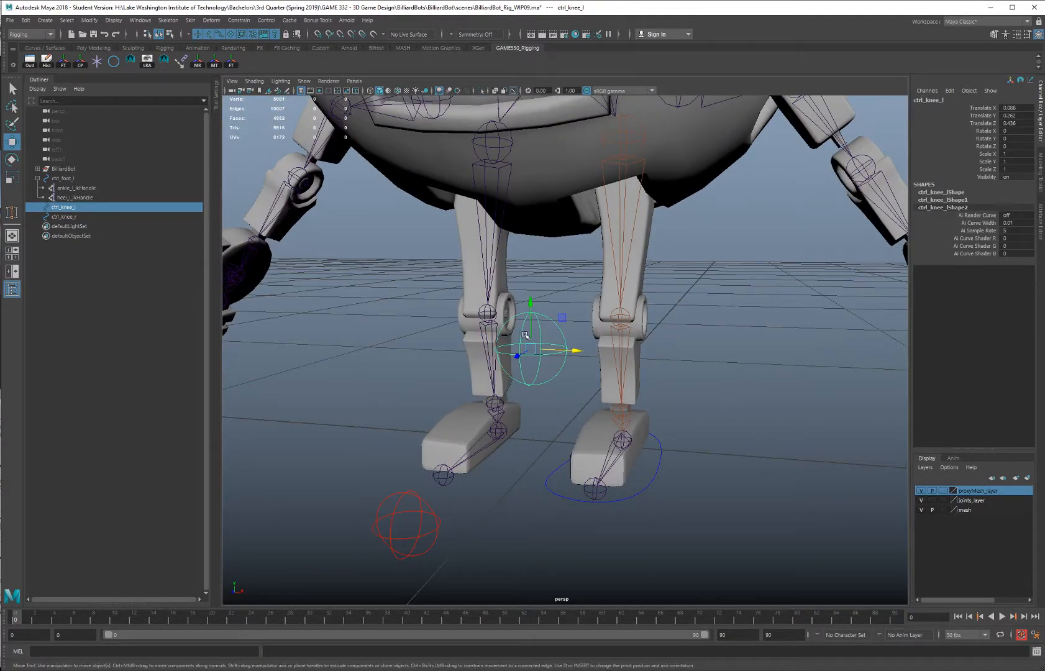
Try a pole vector constraint with weight 1 from ctrl_knee_l to ankle_l_ikHandle, and undo it
left_click(86, 188, "ctrl")
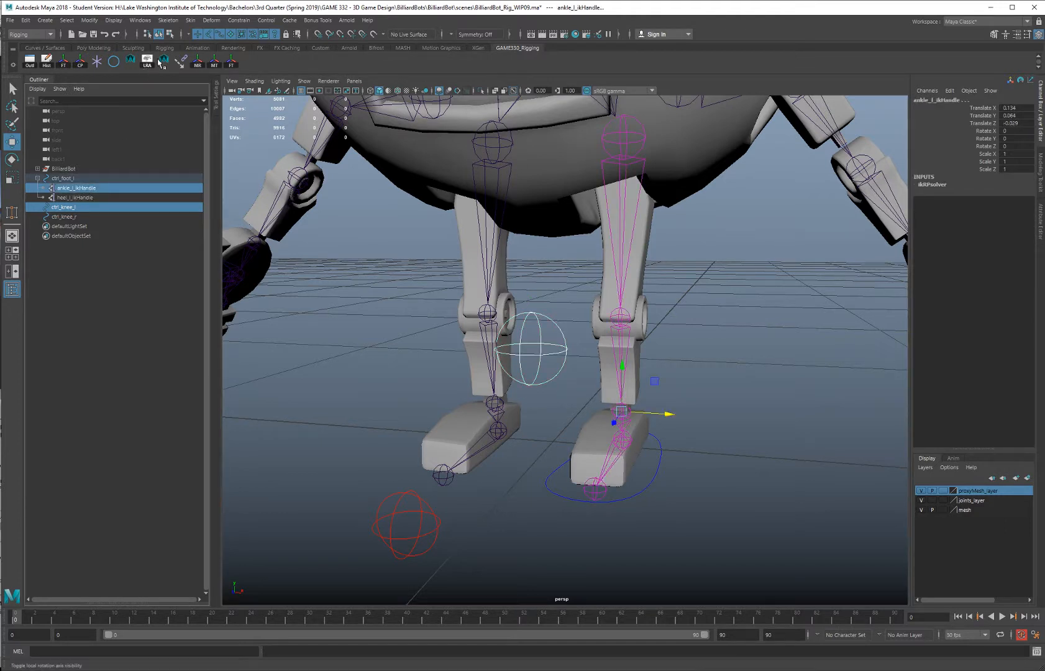
left_click(237, 21)
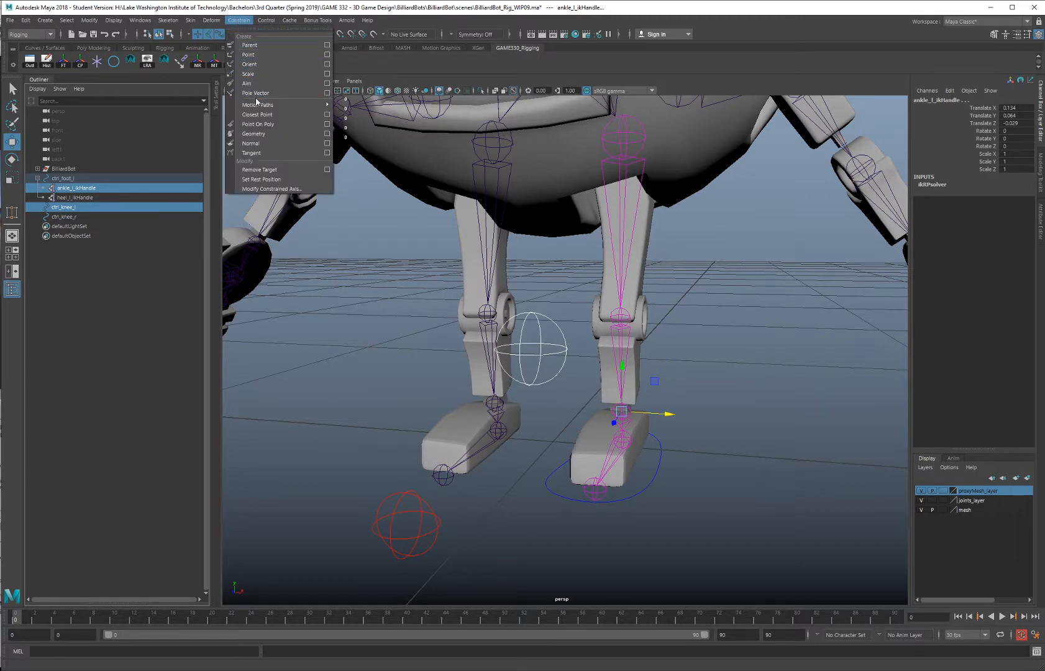
left_click(326, 94)
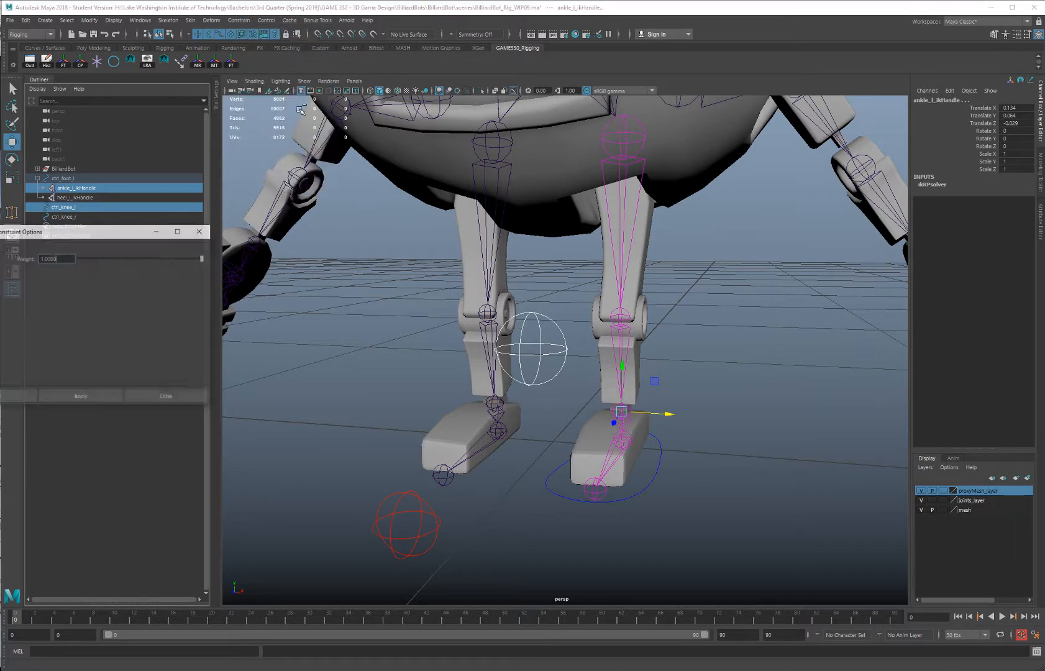
left_click_drag(148, 230, 363, 188)
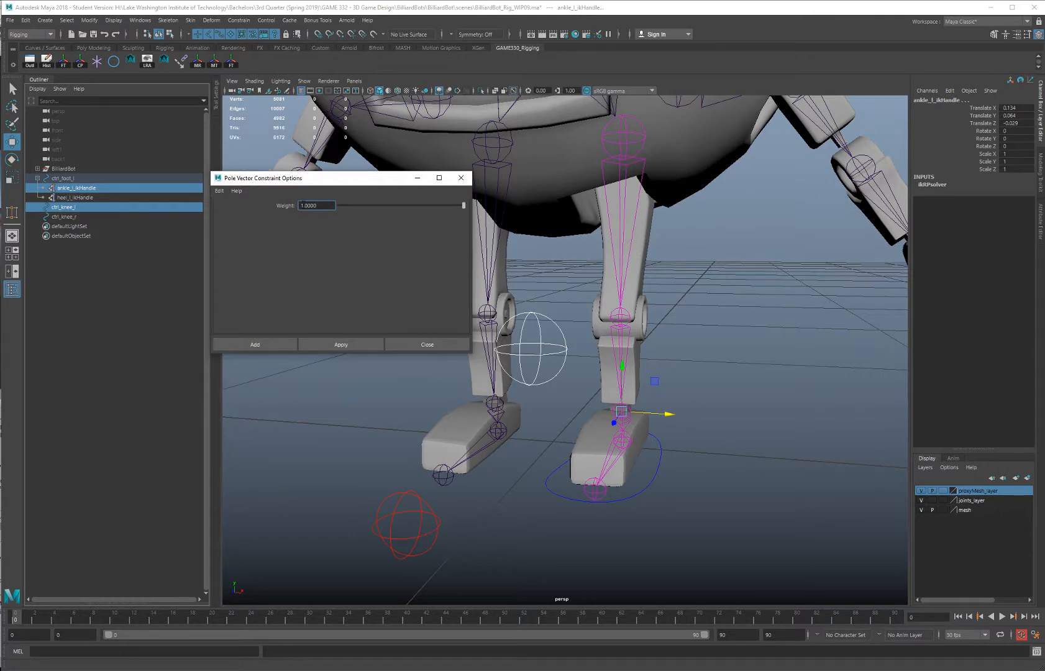
left_click(262, 345)
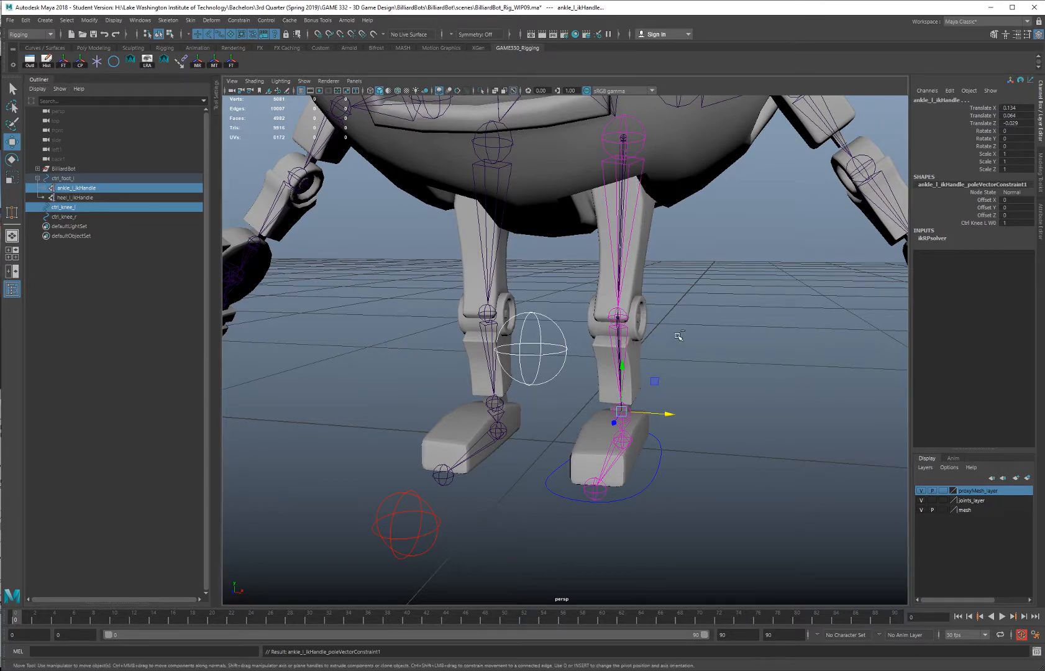
key("ctrl+z")
key("ctrl+z")
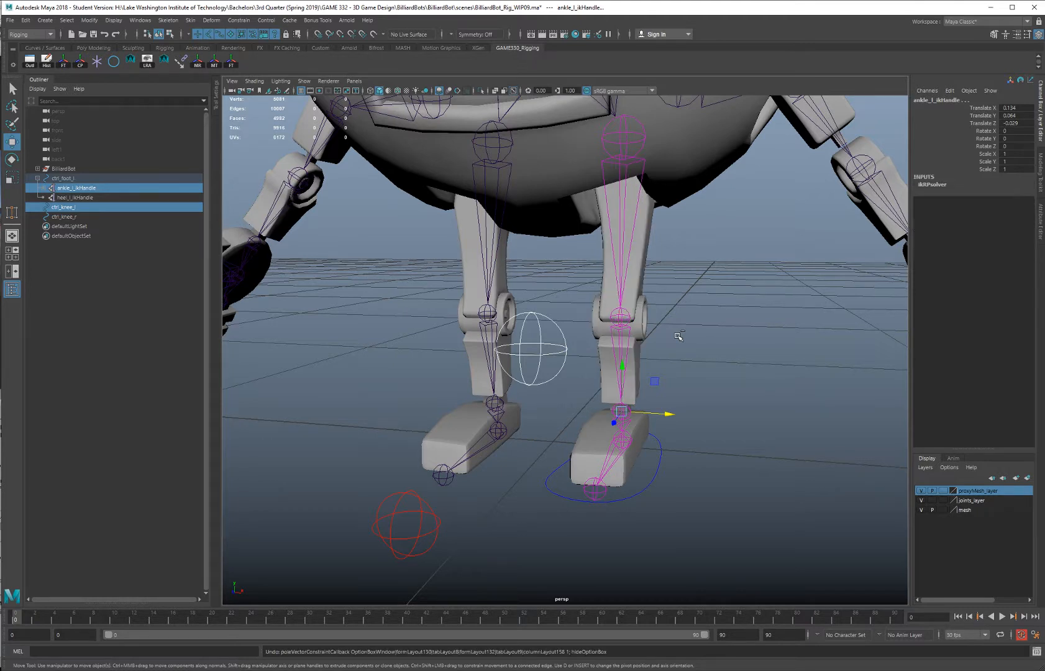
Reapply the pole vector constraint from ctrl_knee_l to ankle_l_ikHandle, examine the left leg's twist from several angles, and undo it
key("shift+z")
key("ctrl+z")
key("shift+z")
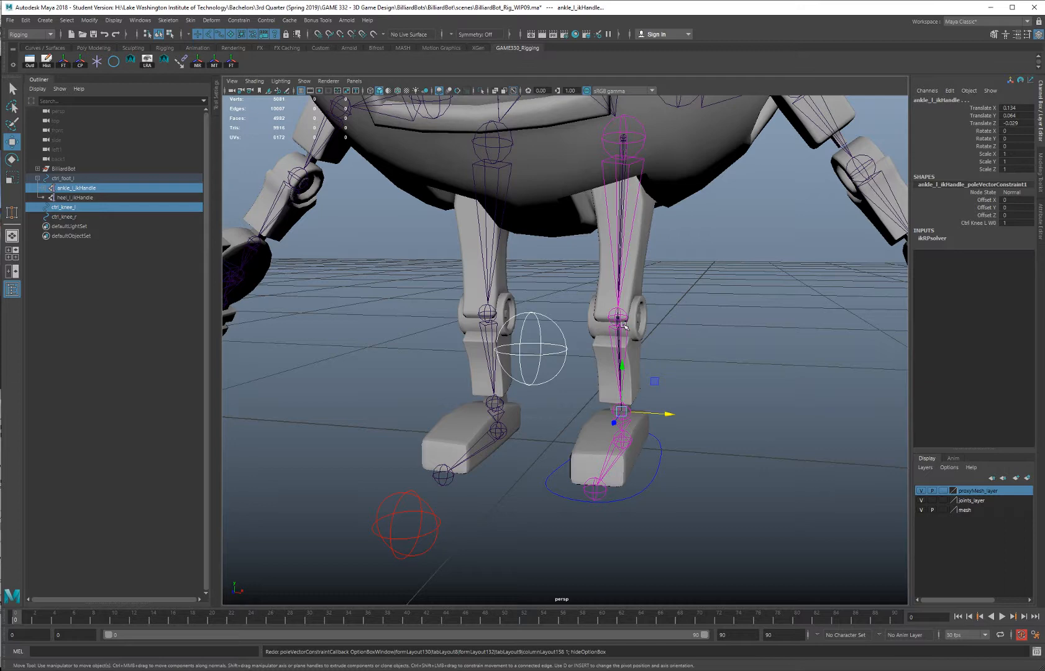
left_click_drag(647, 317, 645, 324, "alt")
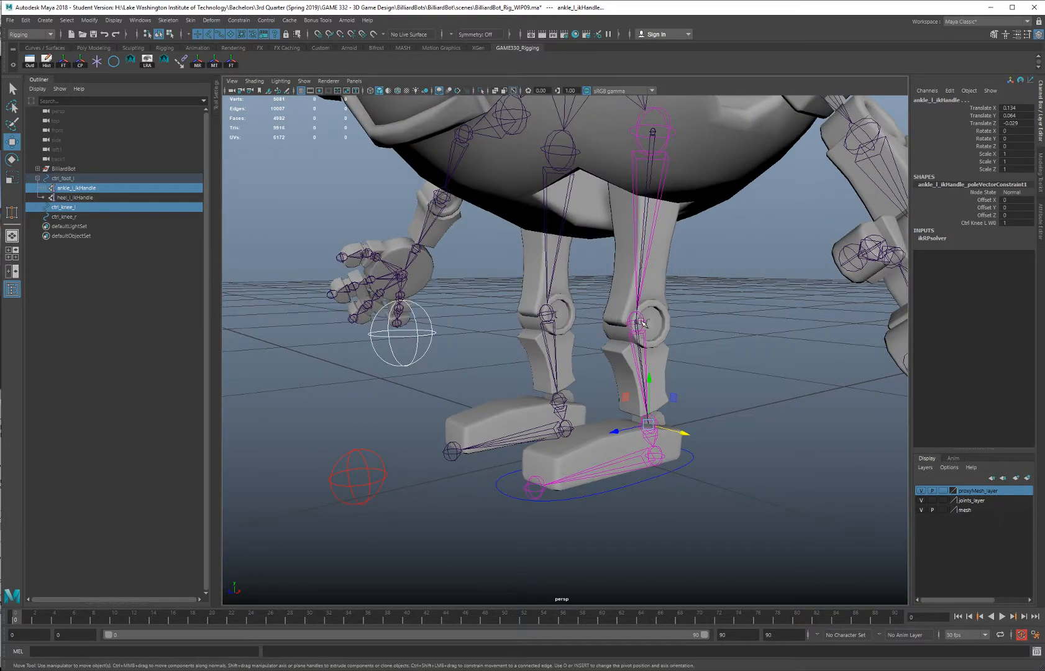
middle_click_drag(594, 235, 584, 283, "alt")
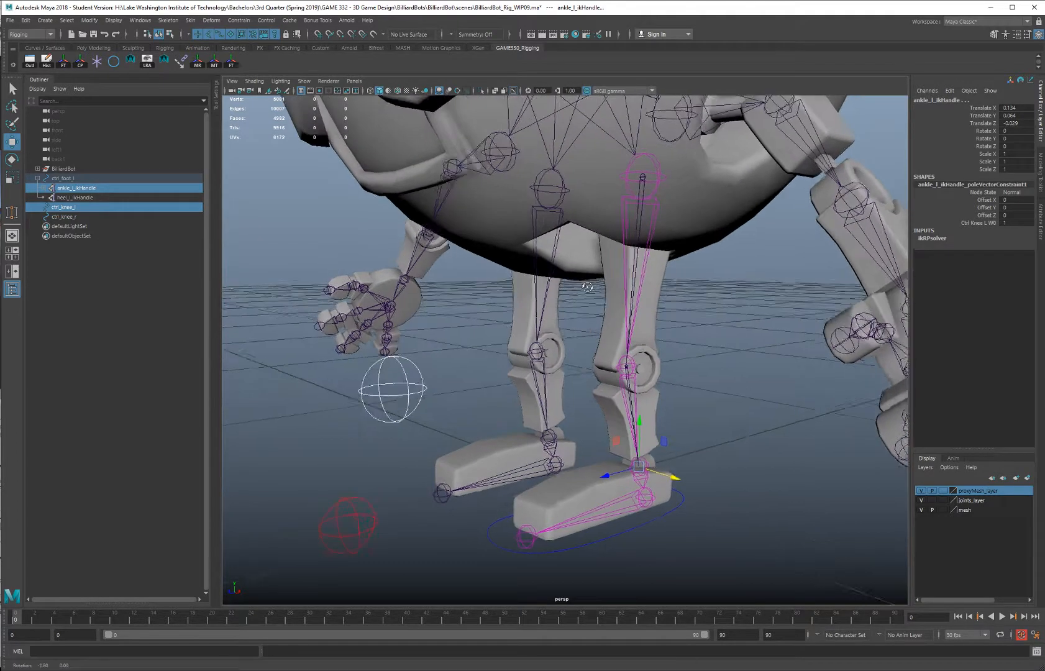
left_click_drag(584, 283, 600, 301, "alt")
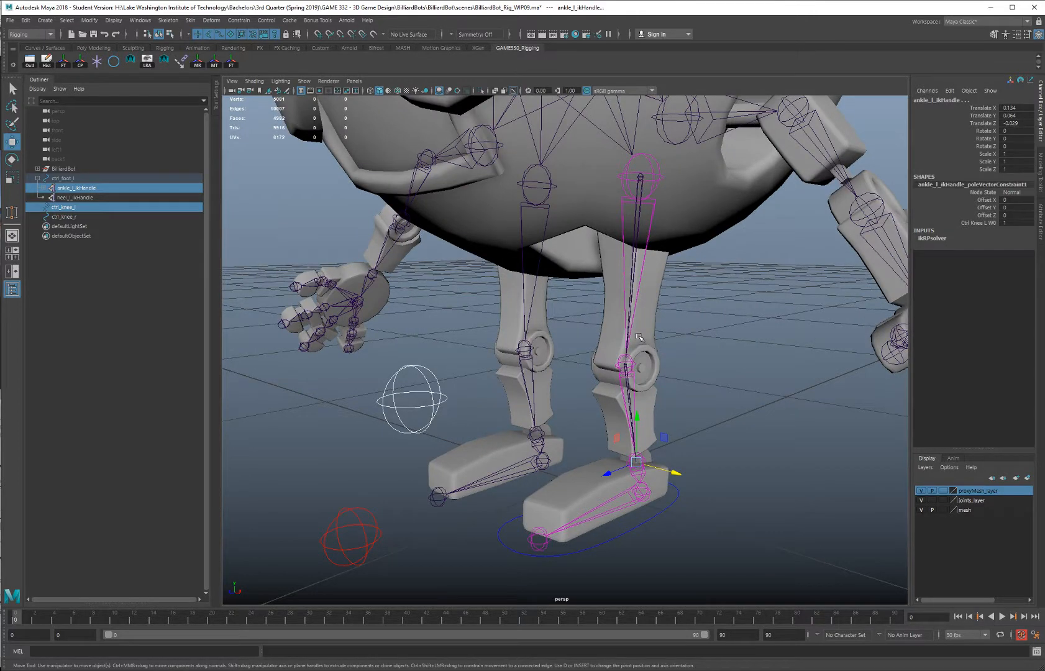
mouse_move(652, 287)
left_mouse_down("alt")
mouse_move(625, 279)
mouse_move(656, 305)
left_mouse_up("alt")
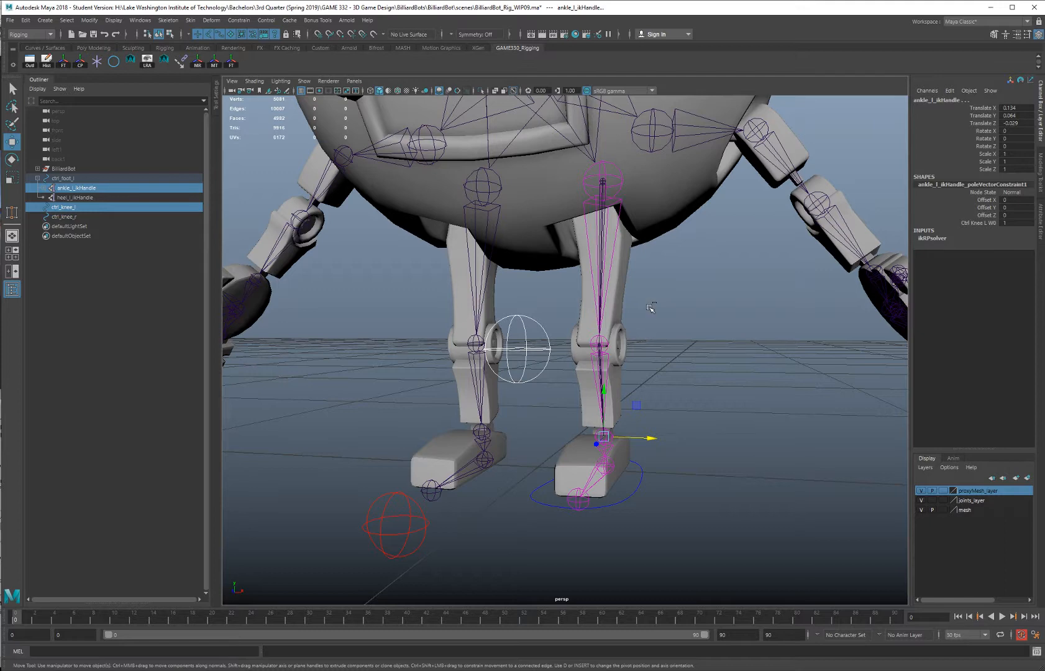
key("ctrl+z")
key("ctrl+z")
middle_click_drag(589, 361, 597, 313, "alt")
left_click_drag(597, 313, 585, 328, "alt")
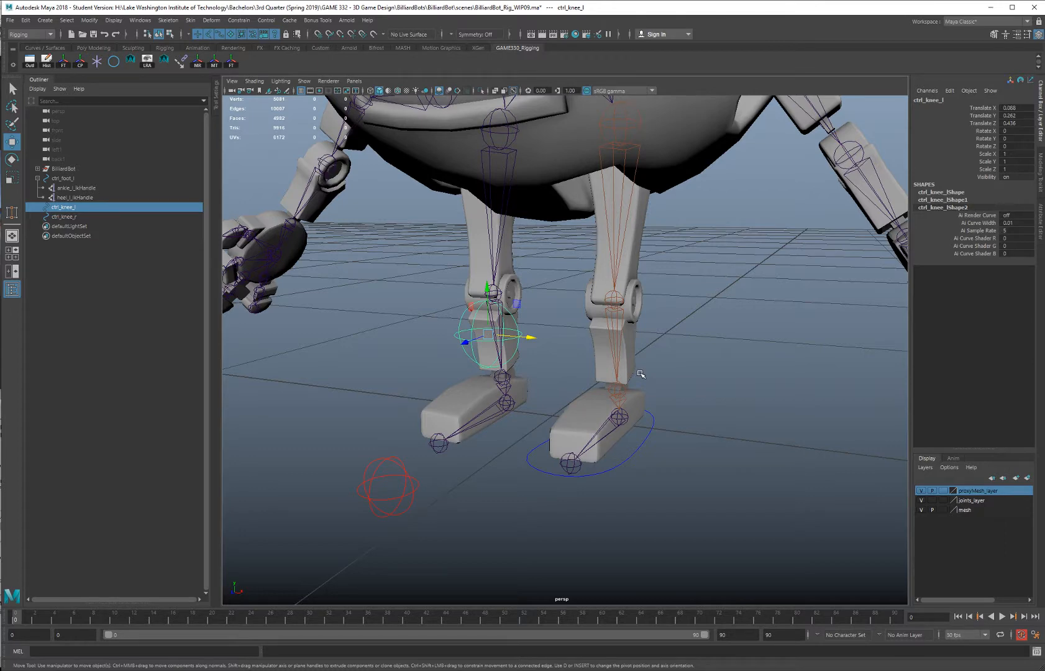
Hide the proxyMesh_layer to isolate the joint chains and control curves
left_click_drag(641, 373, 601, 346, "alt")
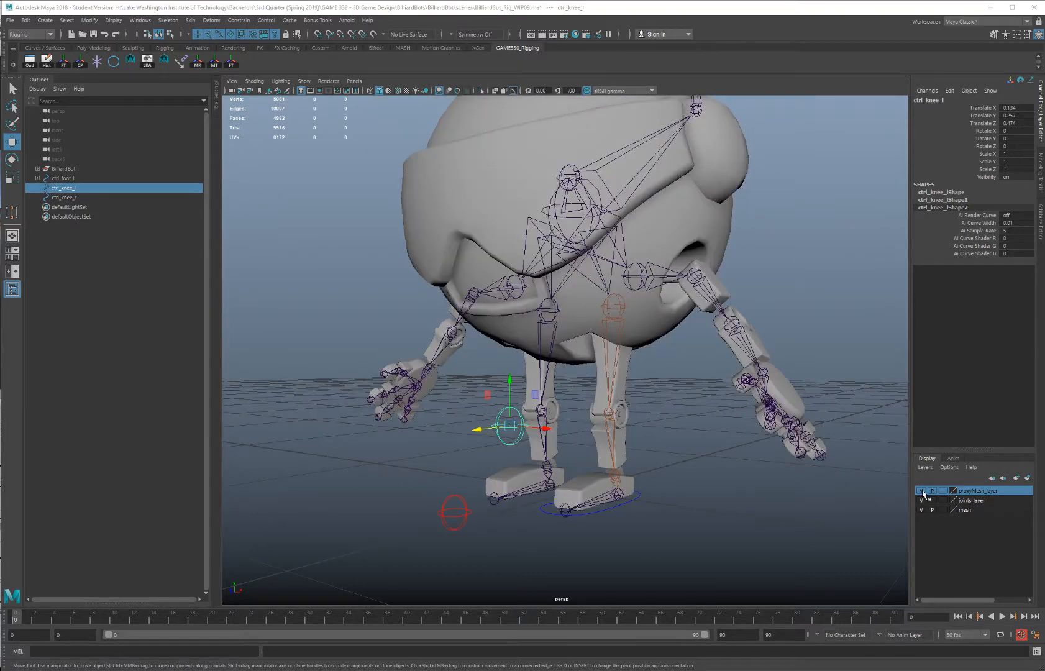
left_click(923, 493)
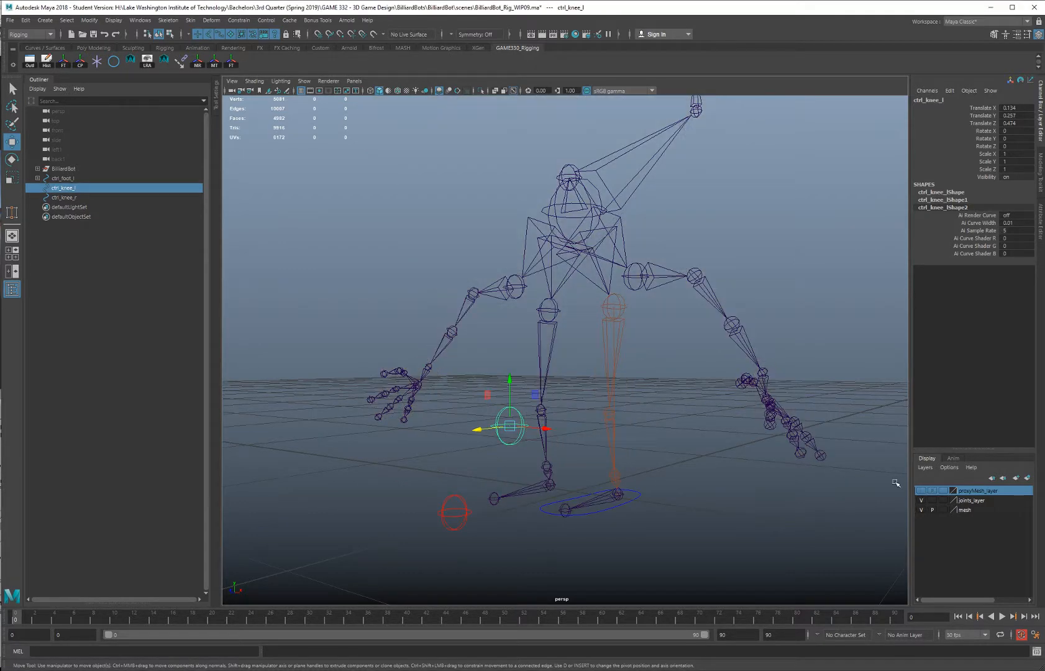
left_click_drag(673, 327, 672, 331, "alt")
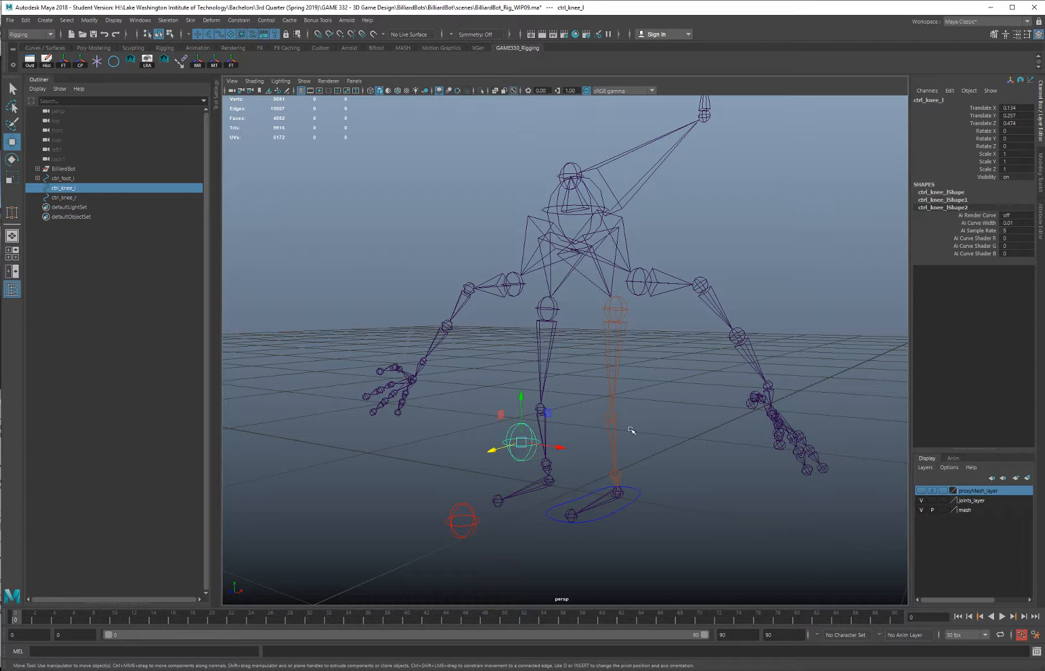
left_click_drag(656, 406, 646, 403, "alt")
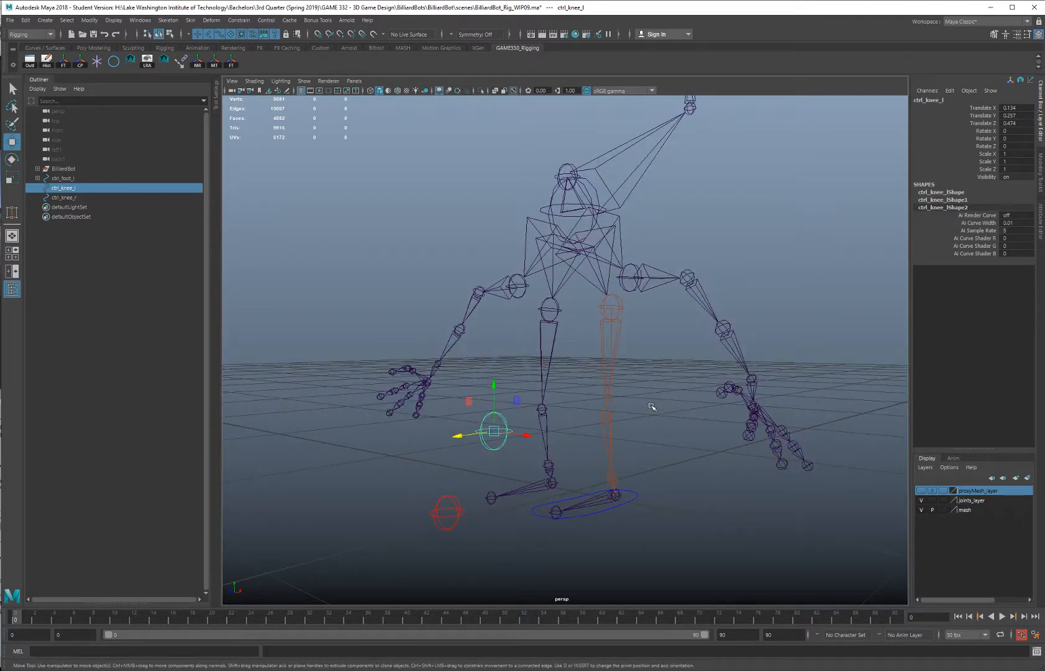
Create a polygon plane and set its Subdivisions Width and Subdivisions Height to 1
left_click(45, 21)
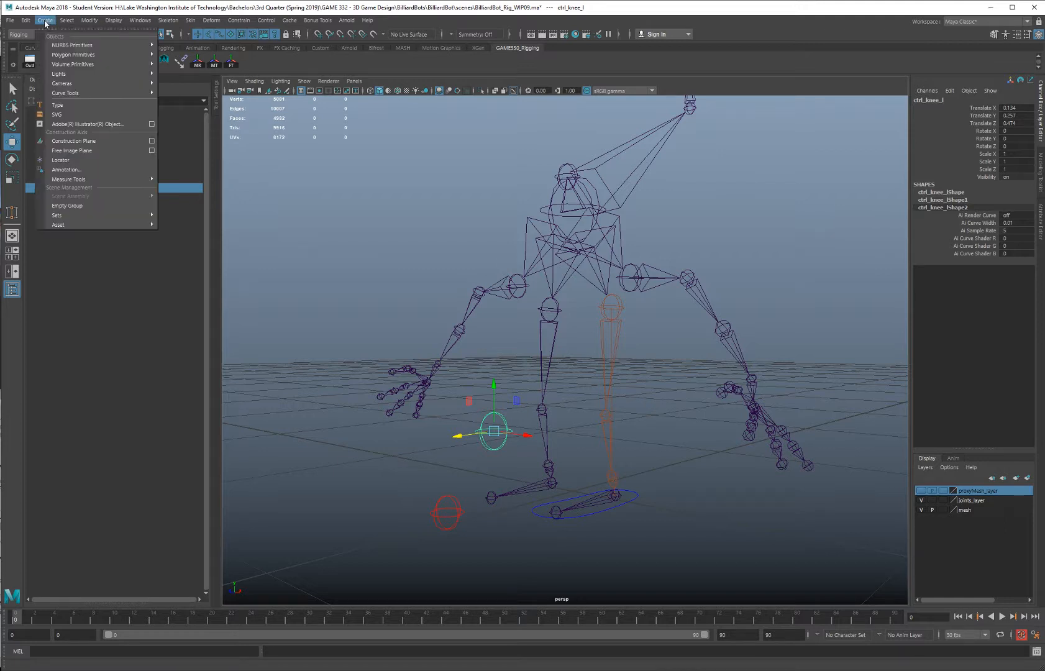
mouse_move(77, 55)
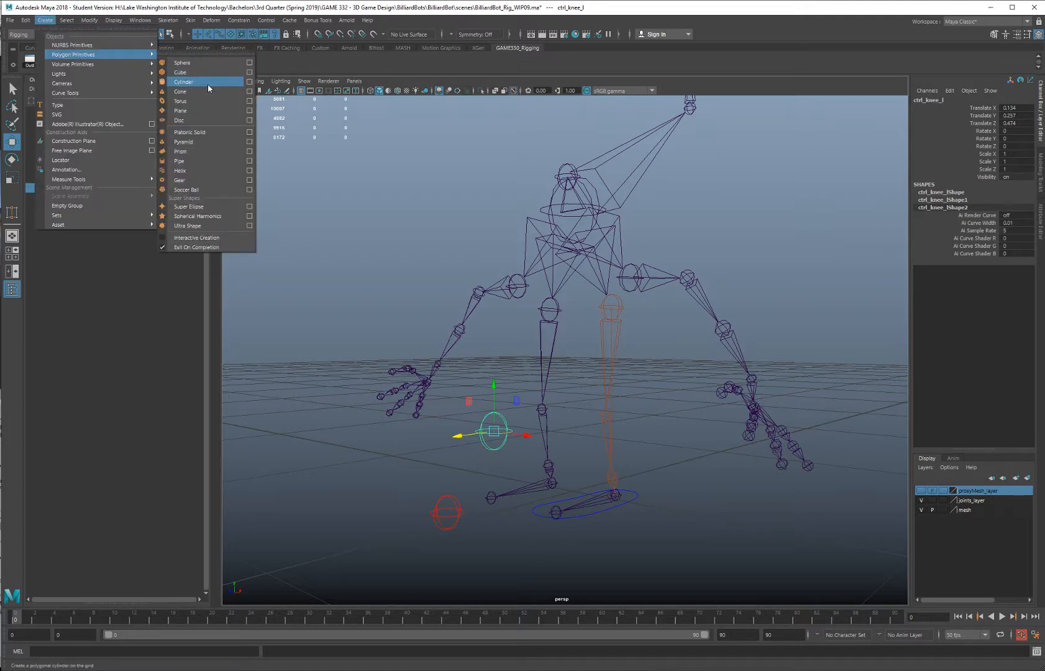
left_click(217, 112)
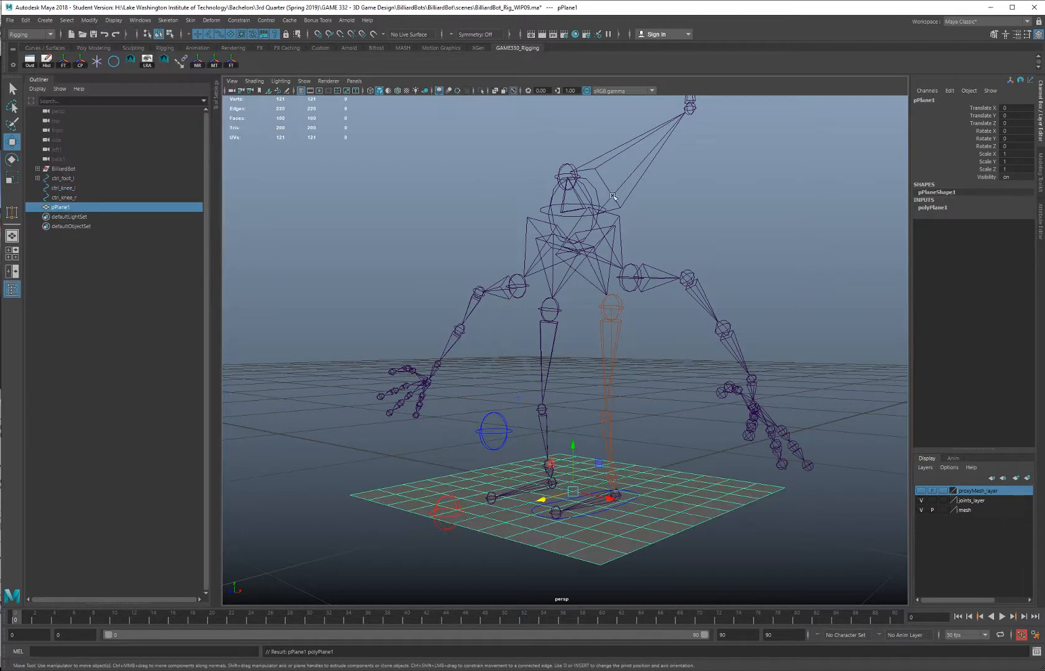
left_click(934, 207)
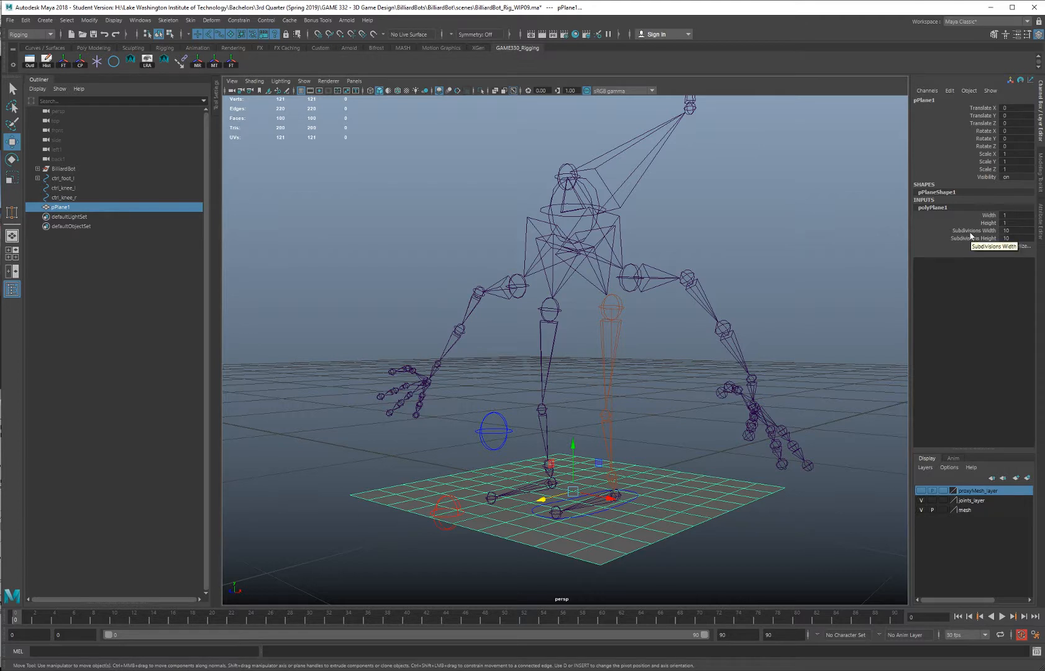
left_click_drag(972, 233, 972, 240)
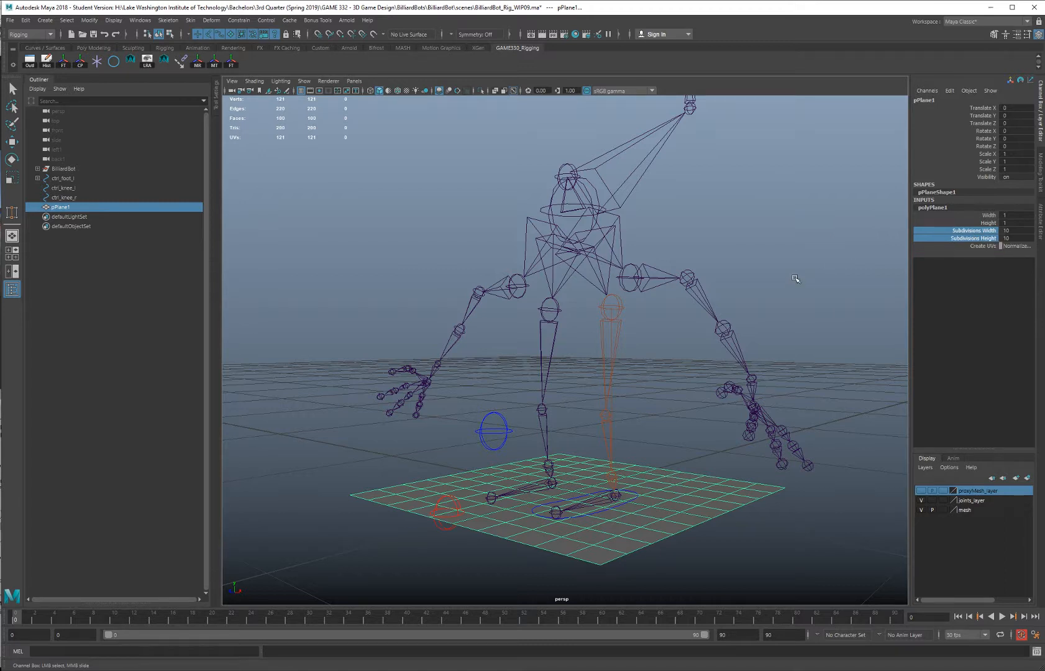
middle_click_drag(796, 279, 732, 276)
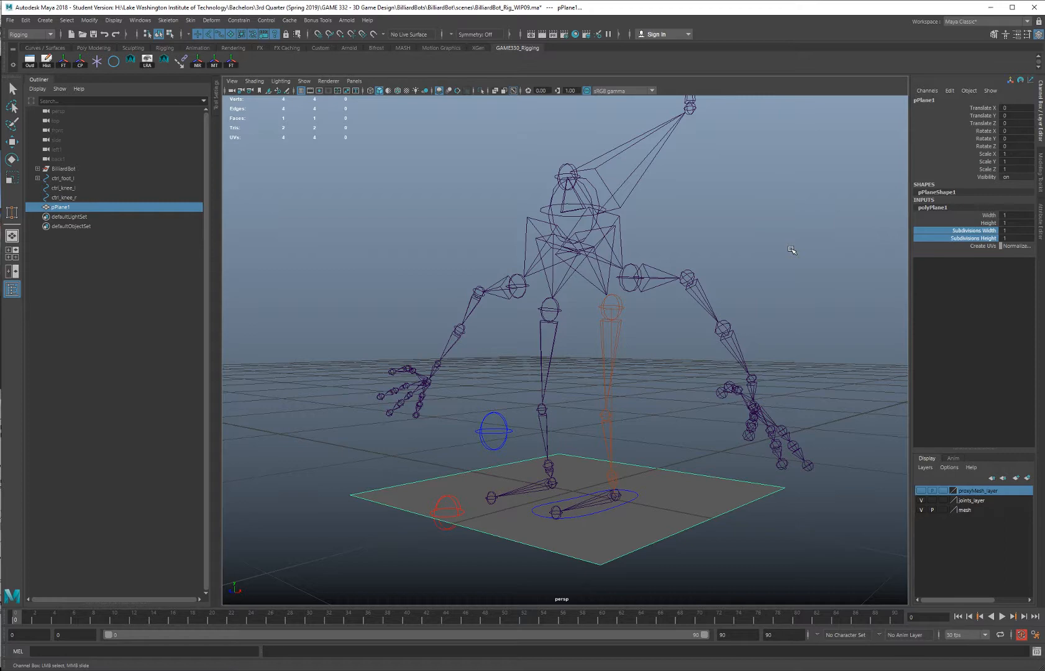
Weld the plane's rear corner vertex on the left-leg side onto the other rear corner vertex to form a triangle
left_click_drag(748, 282, 751, 311, "alt")
middle_click_drag(692, 436, 719, 381, "alt")
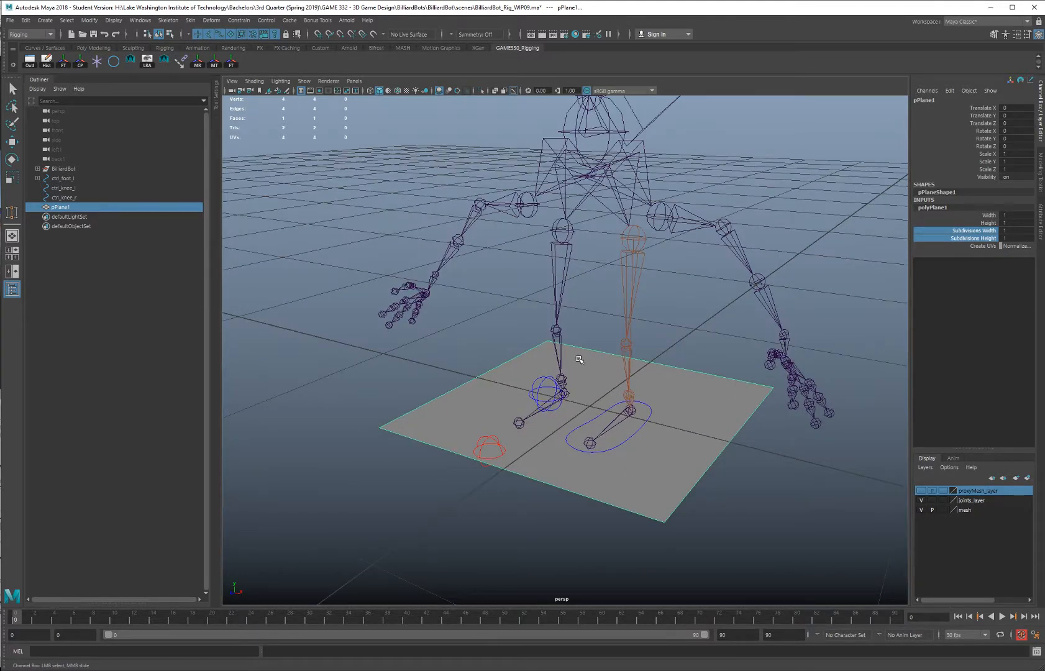
left_click_drag(676, 406, 691, 400, "alt")
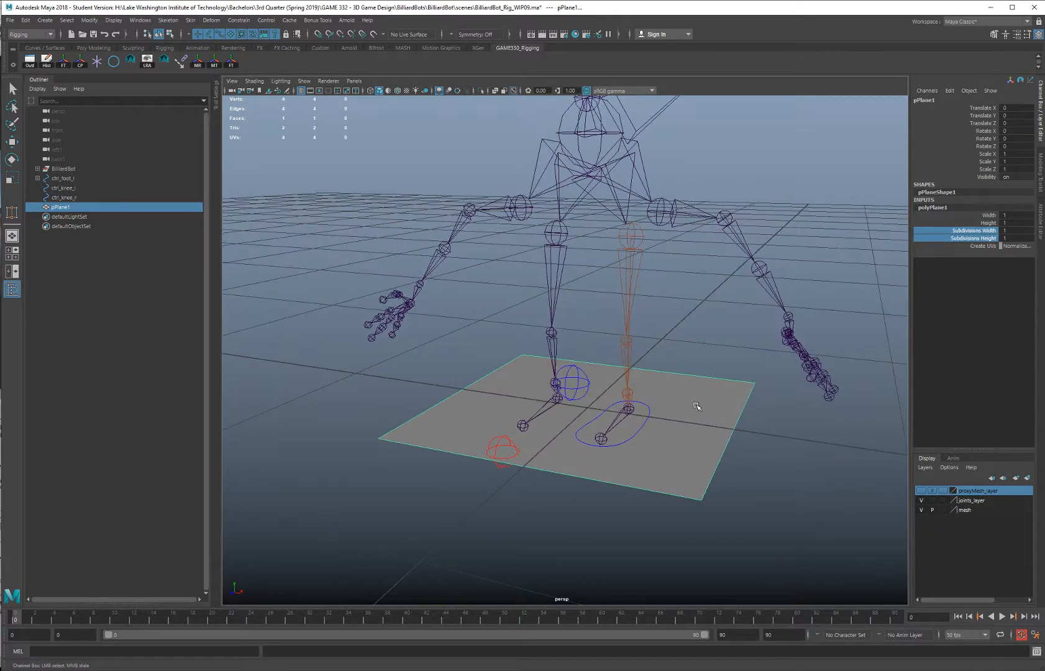
right_click_drag(697, 406, 658, 410)
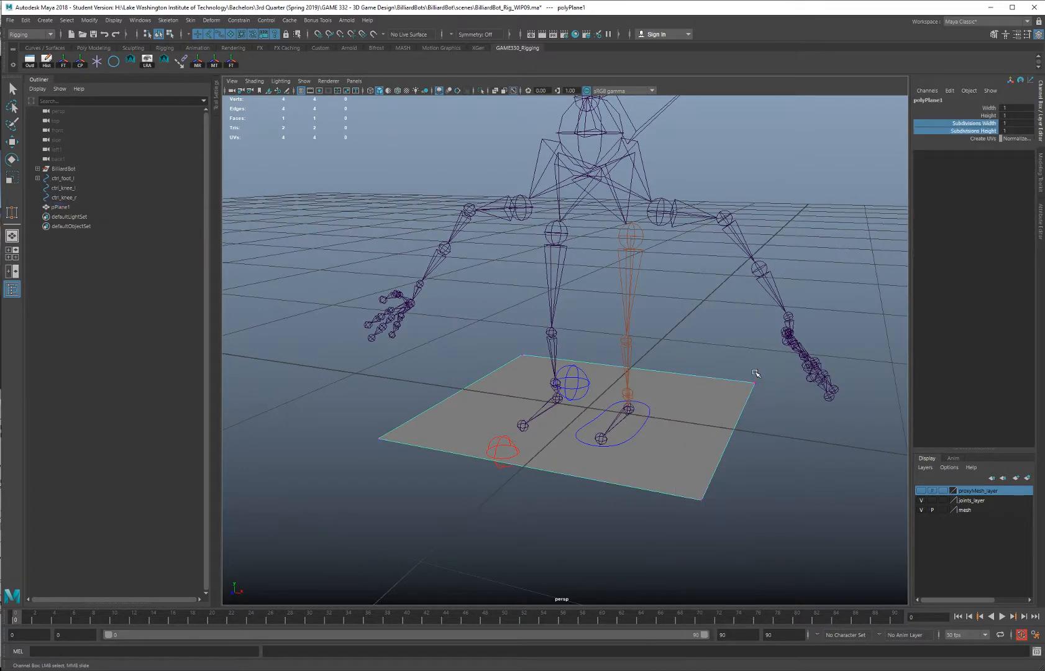
left_click(755, 380)
key("w")
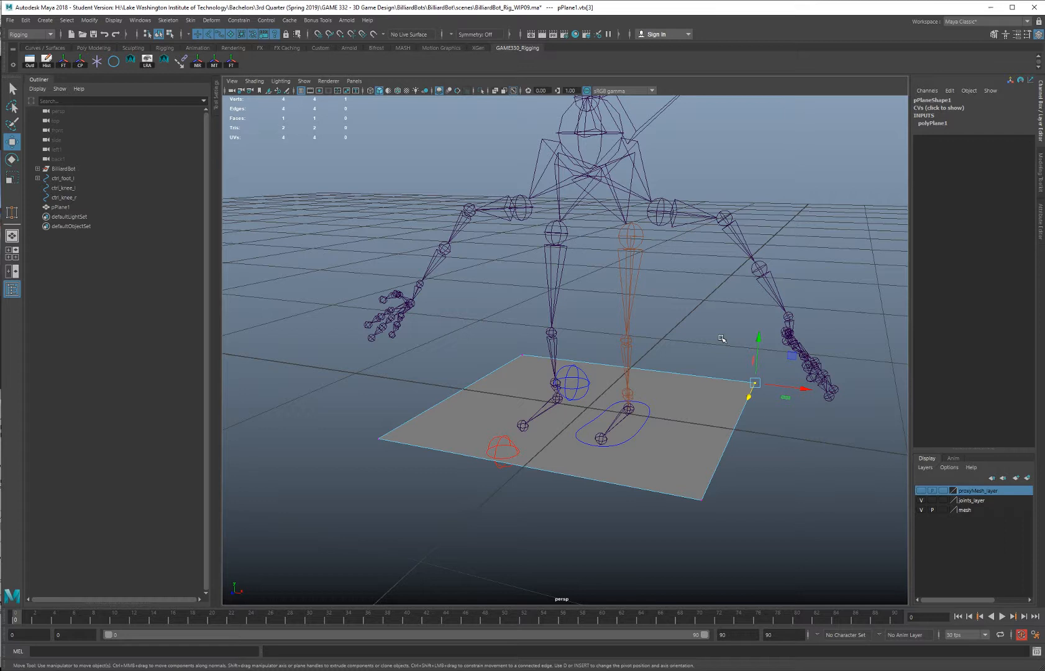
mouse_move(722, 338)
right_mouse_down("shift")
mouse_move(718, 304)
mouse_move(719, 335)
right_mouse_up("shift")
left_click_drag(650, 364, 533, 367)
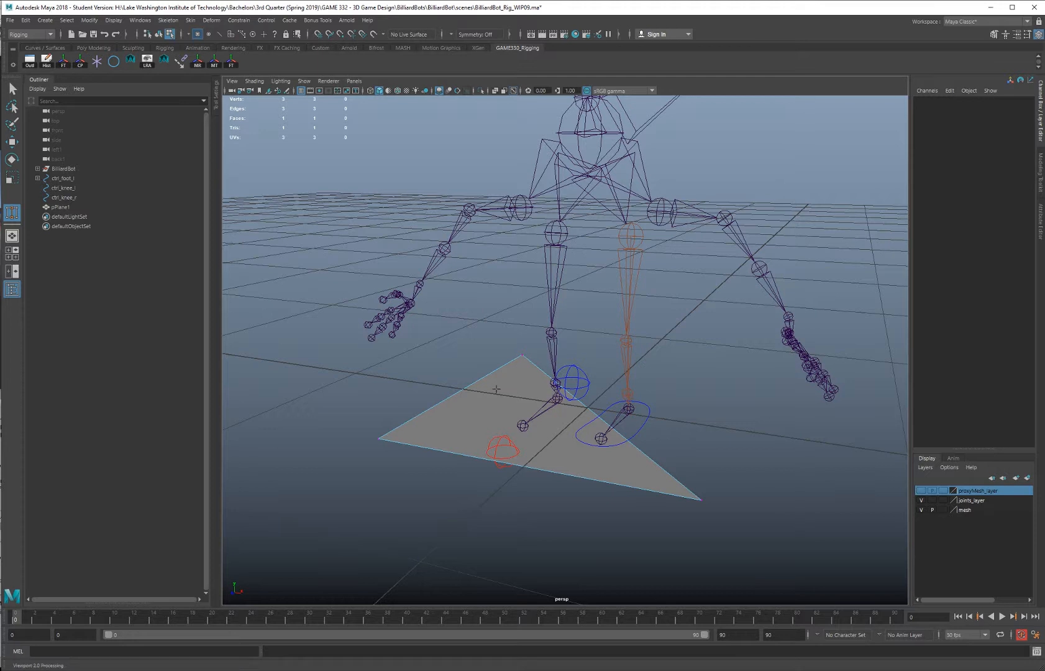
Snap the triangle's rear vertex onto the uppermost joint of the left leg chain
key("q")
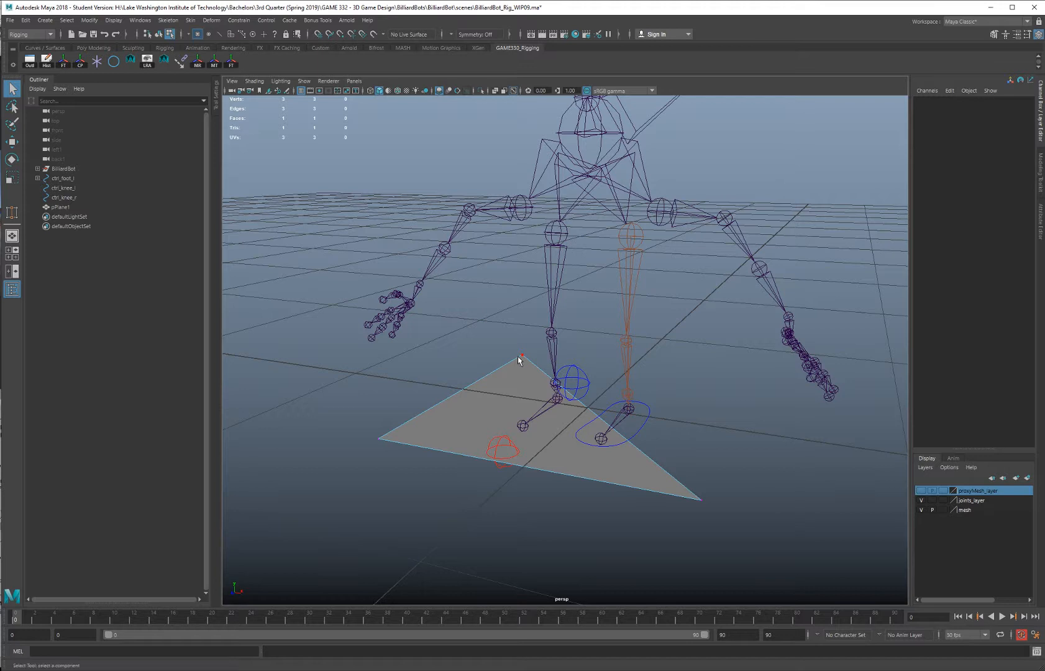
left_click(521, 358)
key("w")
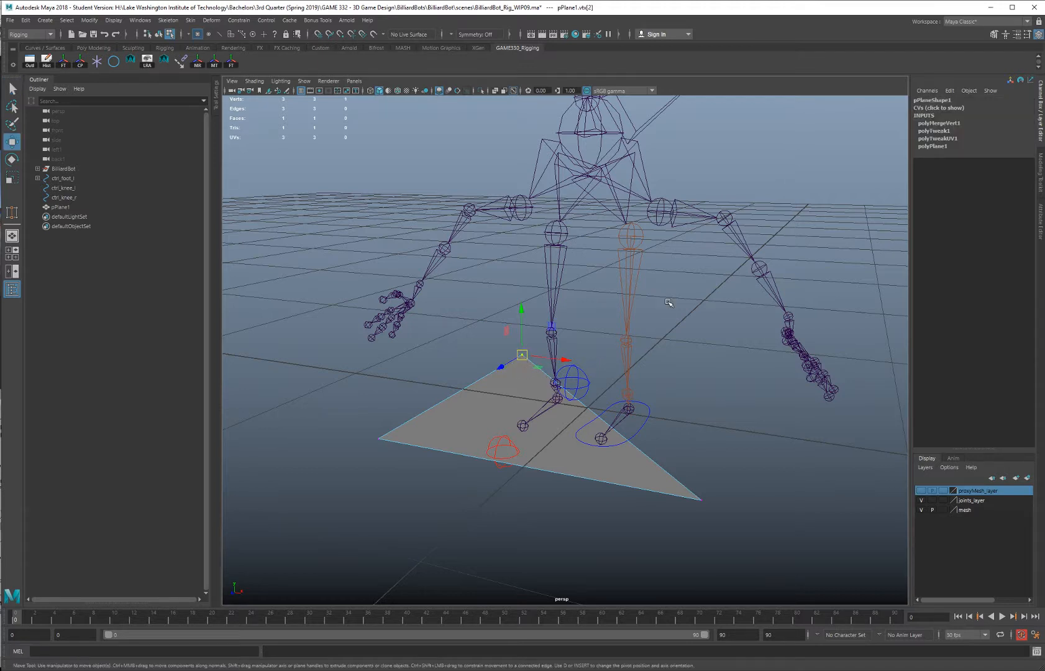
key("v")
middle_click_drag(693, 273, 637, 239)
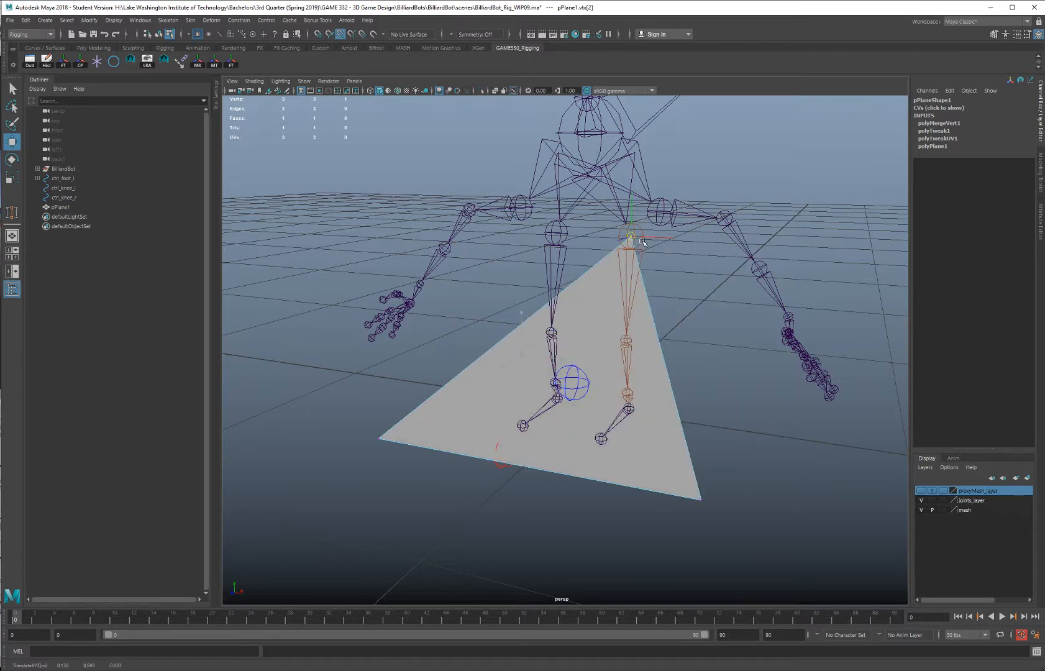
Snap the triangle plane's two lower vertices onto the left leg's ankle and knee joints and return to object mode
left_click_drag(721, 482, 695, 525)
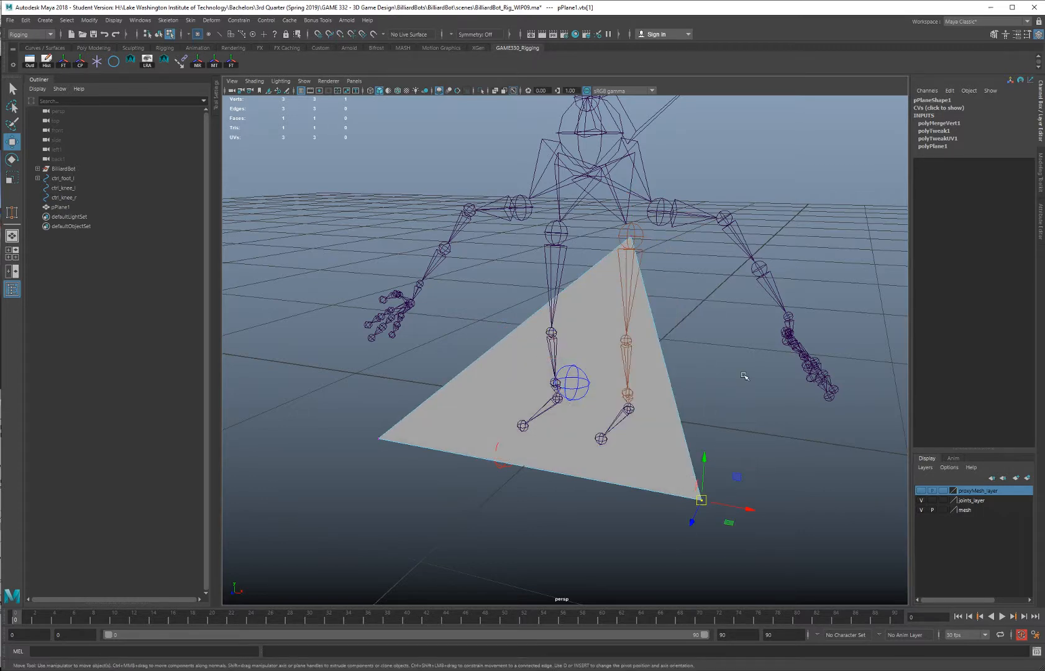
left_click_drag(741, 385, 712, 380, "alt")
right_click_drag(712, 379, 693, 434, "alt")
key("v")
middle_click_drag(693, 434, 646, 415)
left_click_drag(315, 405, 379, 446)
middle_click_drag(672, 346, 671, 341)
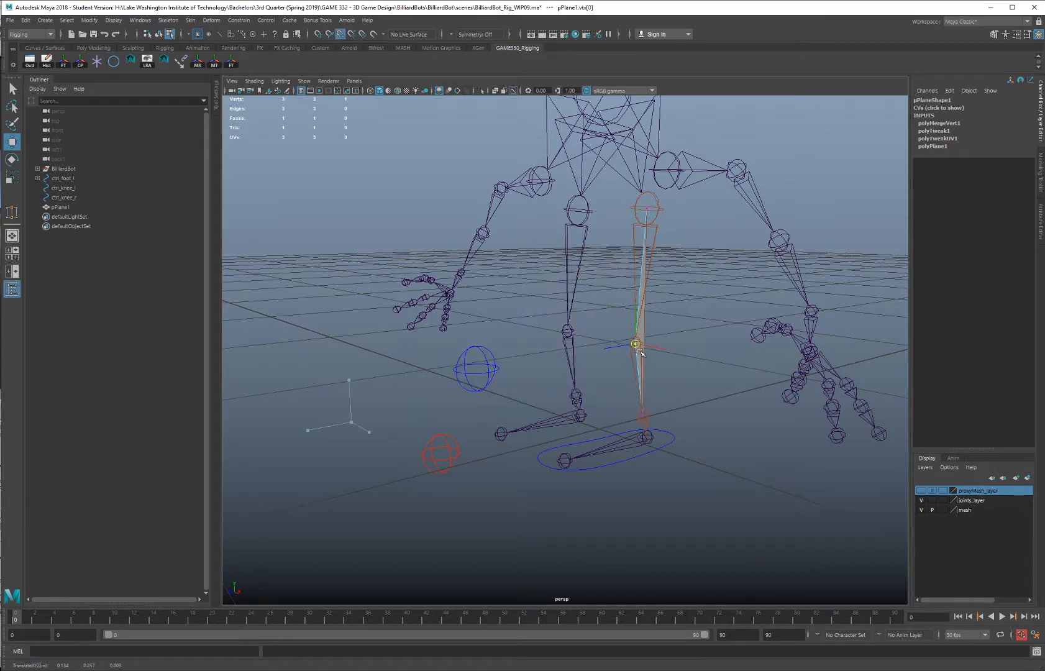
left_click_drag(691, 322, 689, 300, "alt")
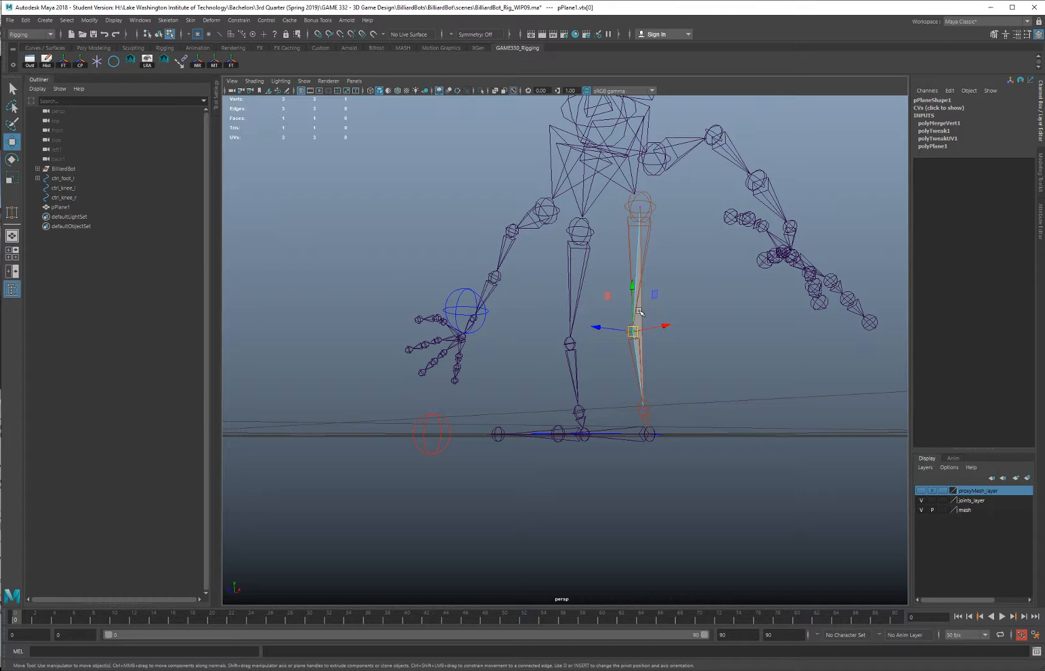
right_click_drag(640, 311, 669, 293)
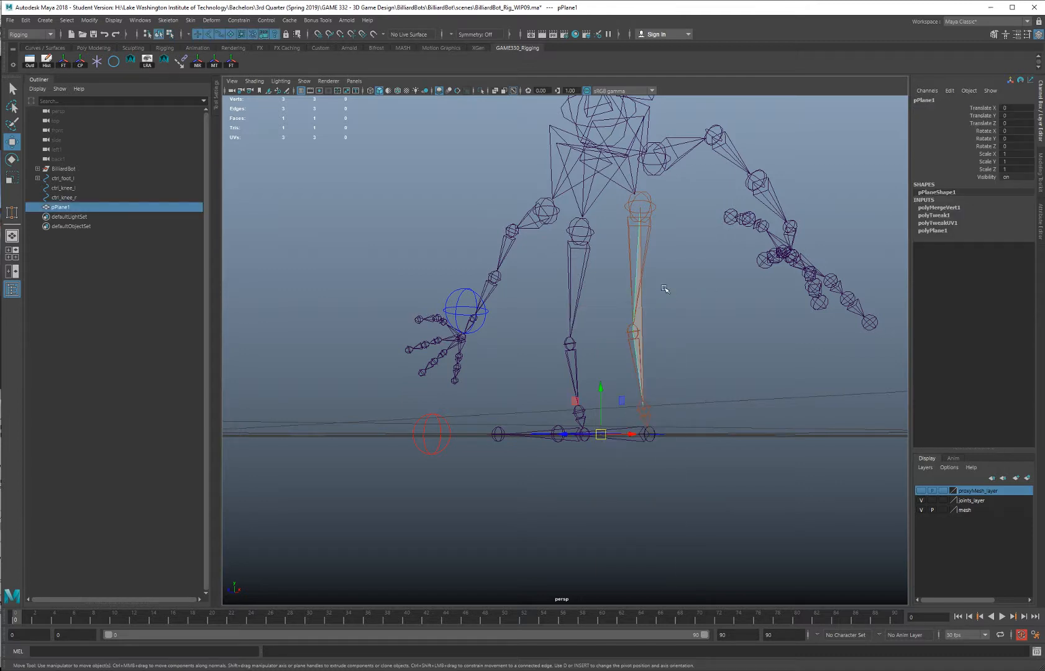
Point-constrain ctrl_knee_l to the left hip and ankle joints using default settings without maintain offset
left_click(469, 290)
left_click_drag(505, 294, 535, 309, "alt")
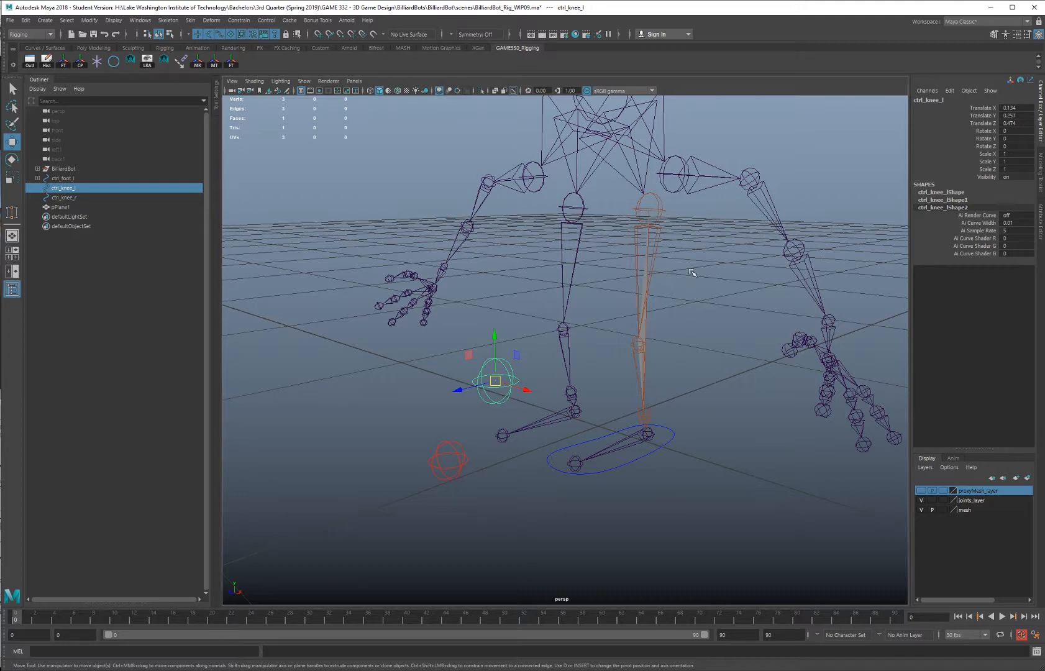
left_click(661, 212)
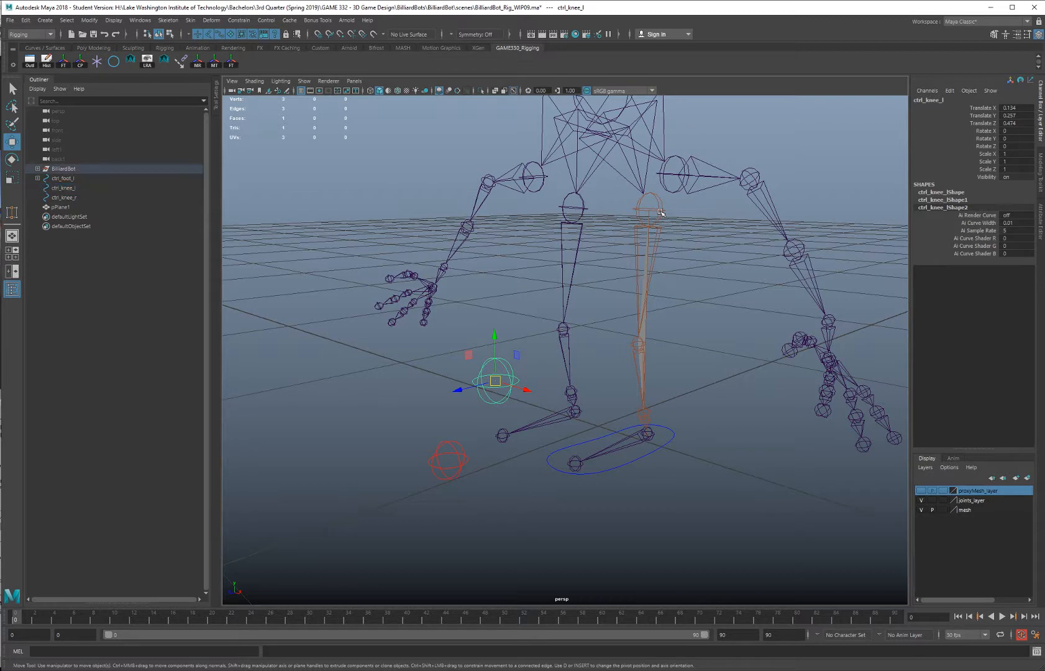
left_click(645, 411)
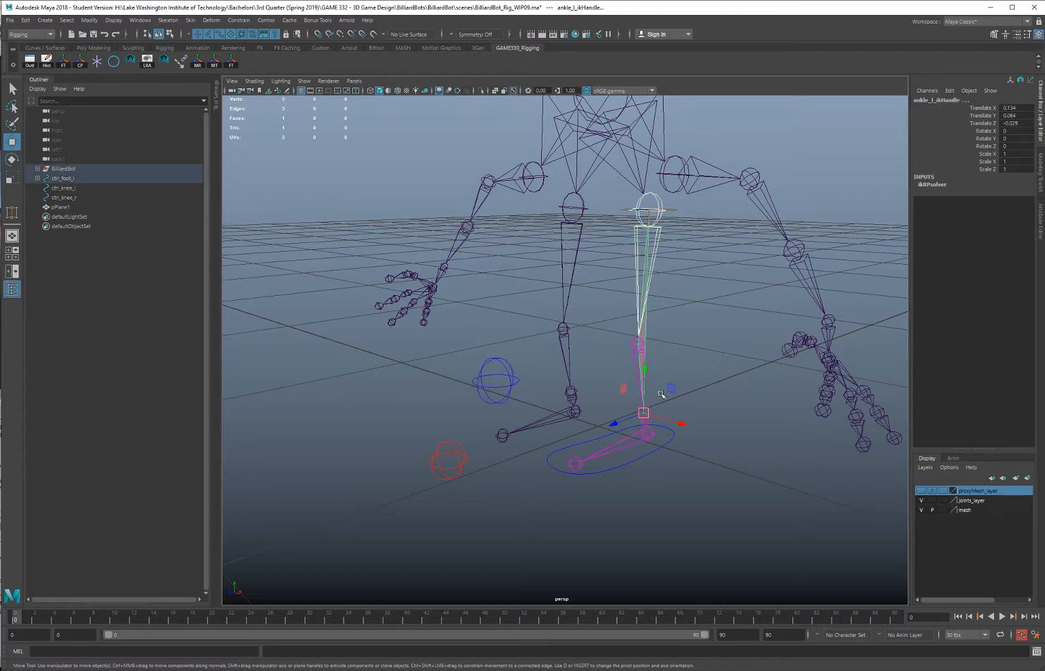
left_click(657, 219)
left_click(651, 410)
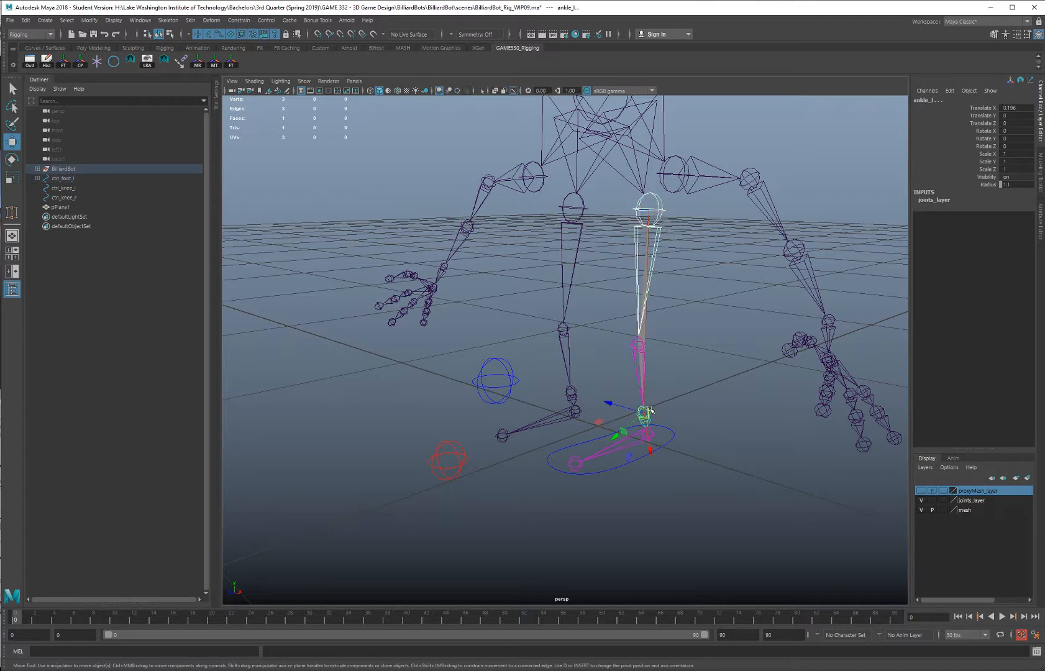
left_click(512, 379)
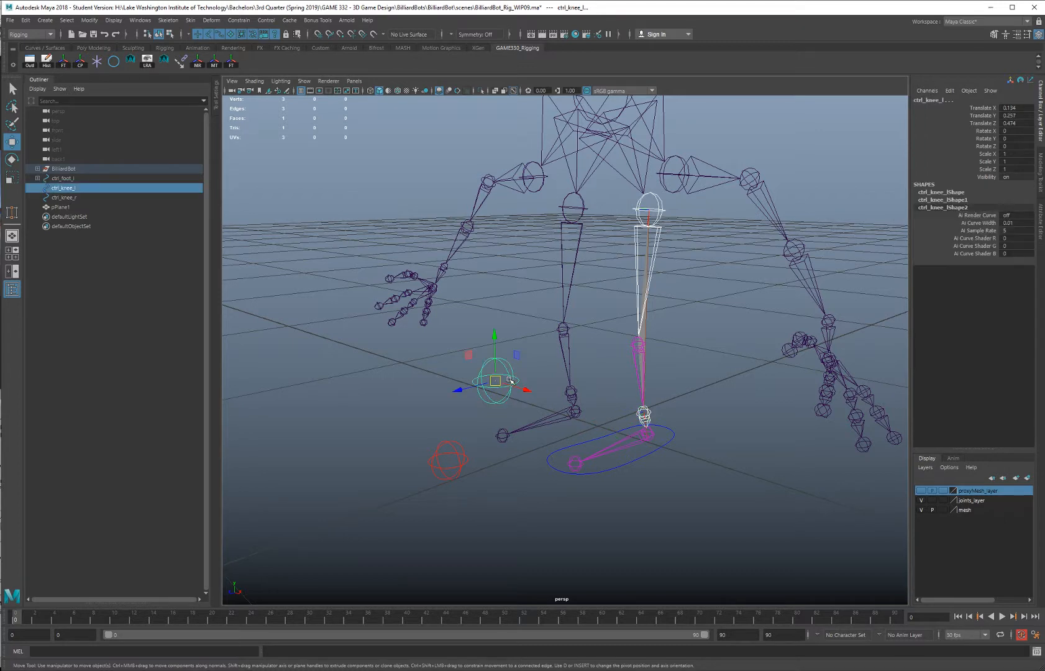
left_click(238, 20)
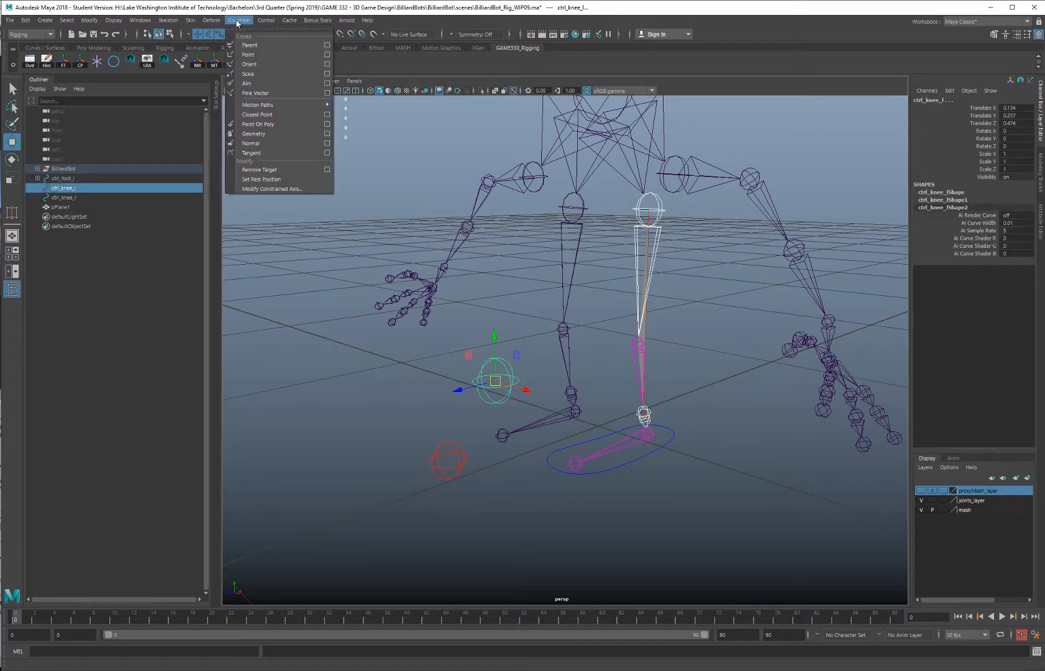
left_click(327, 54)
left_click(221, 193)
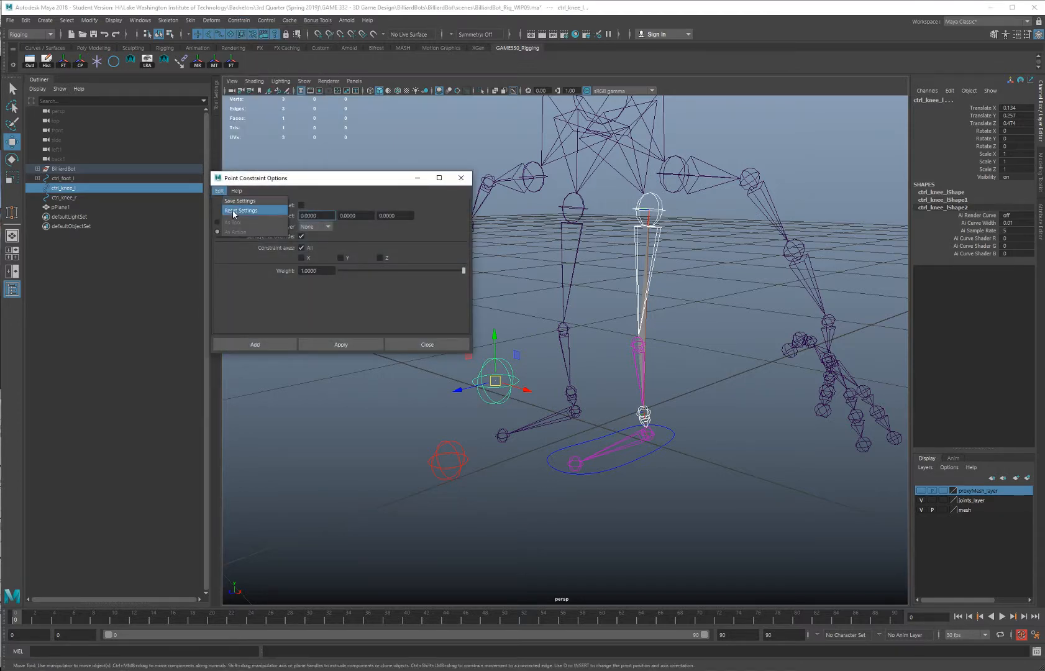
left_click(242, 212)
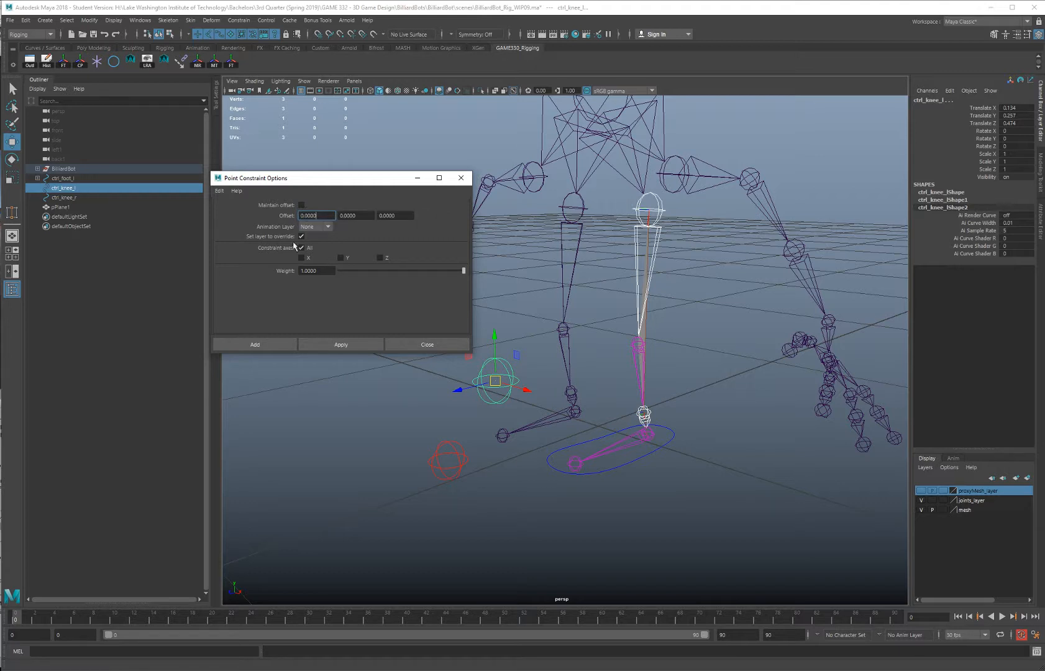
left_click(256, 346)
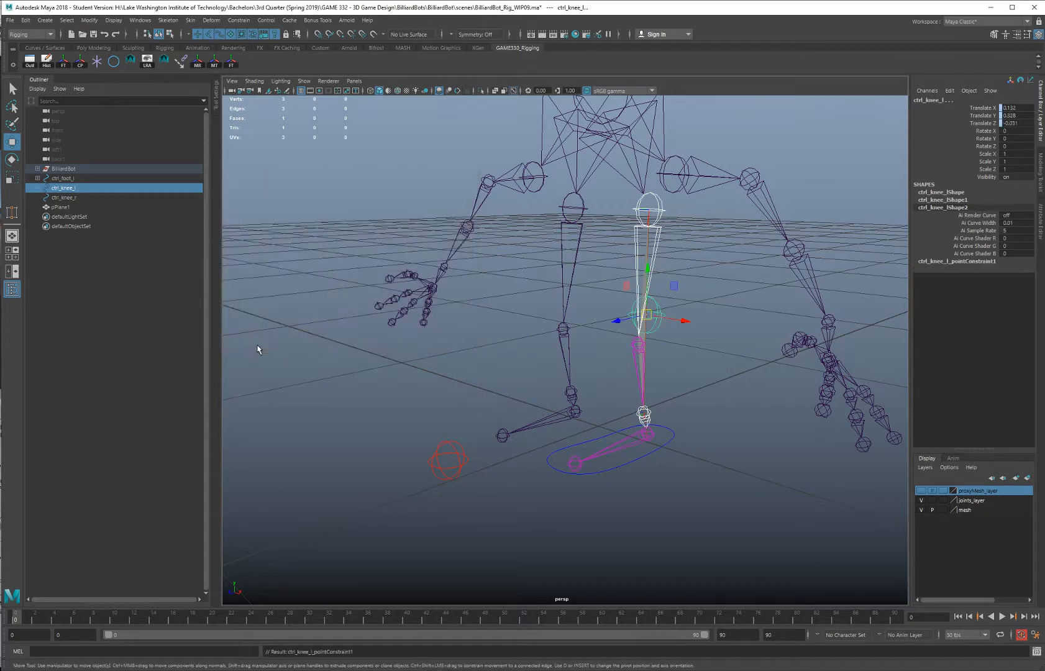
Delete the point constraint nested under ctrl_knee_l
left_click(38, 188)
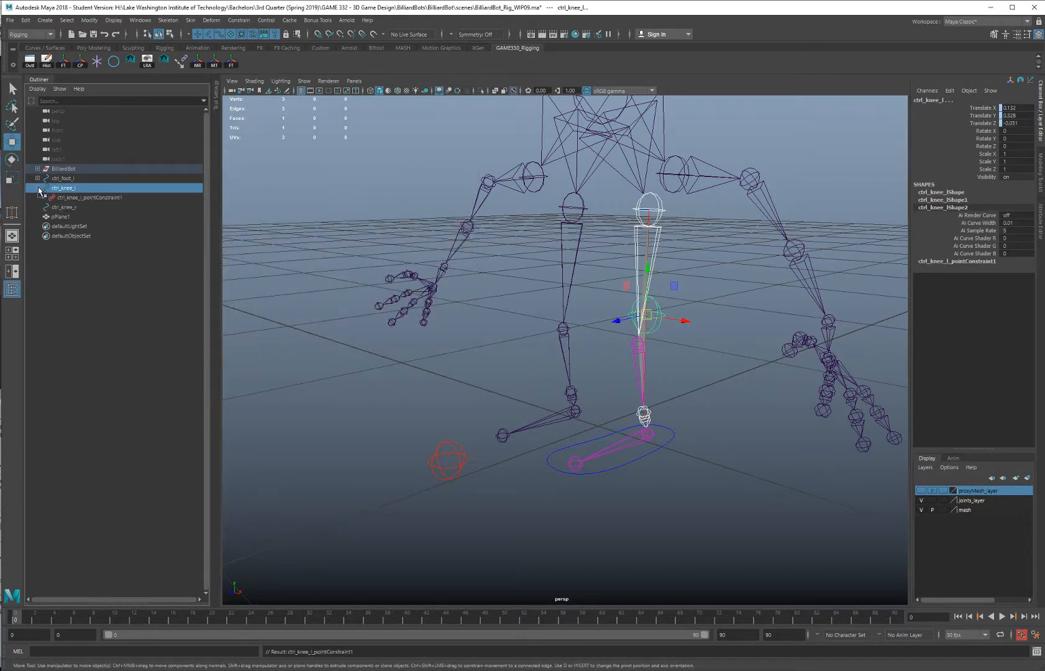
left_click(85, 197)
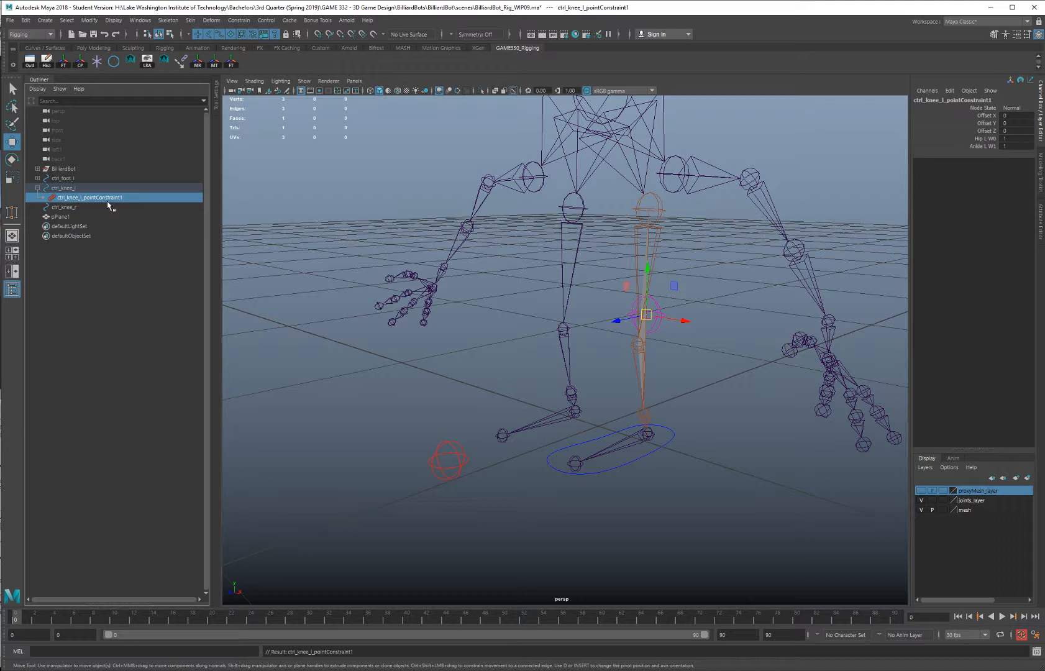
key("Delete")
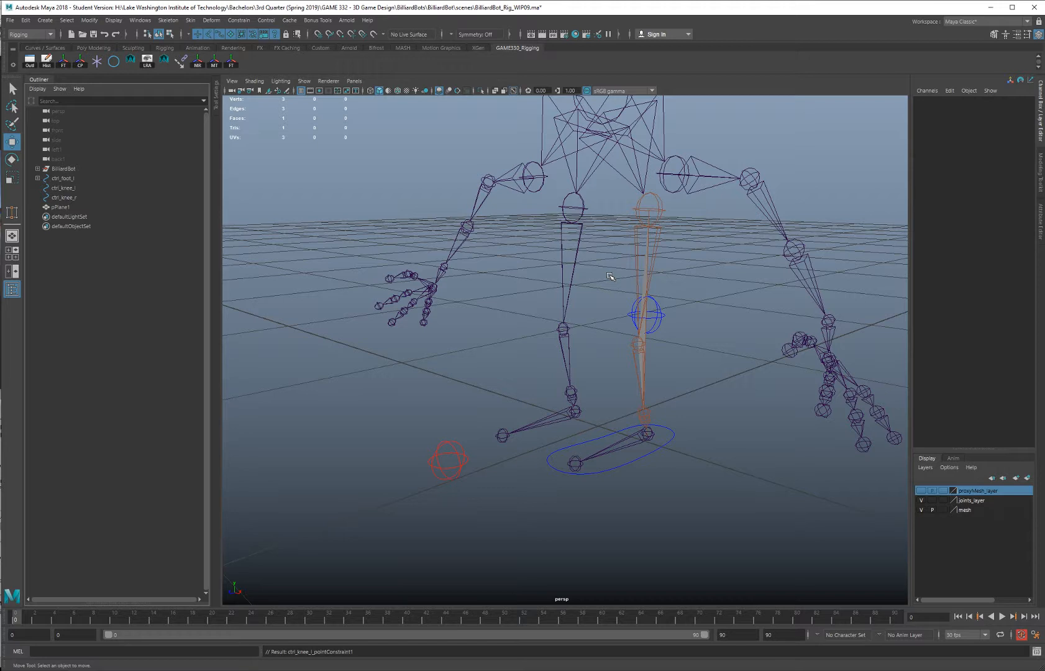
Apply a Normal constraint with default settings from the triangle plane's face to ctrl_knee_l
left_click(647, 272)
right_click_drag(646, 272, 646, 300)
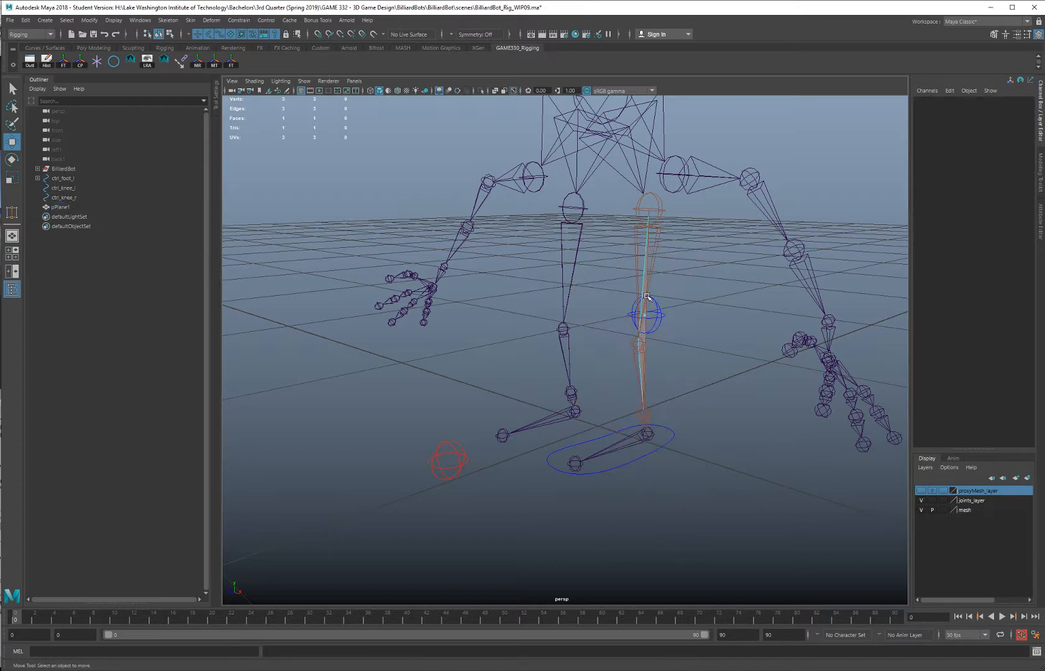
left_click(644, 314)
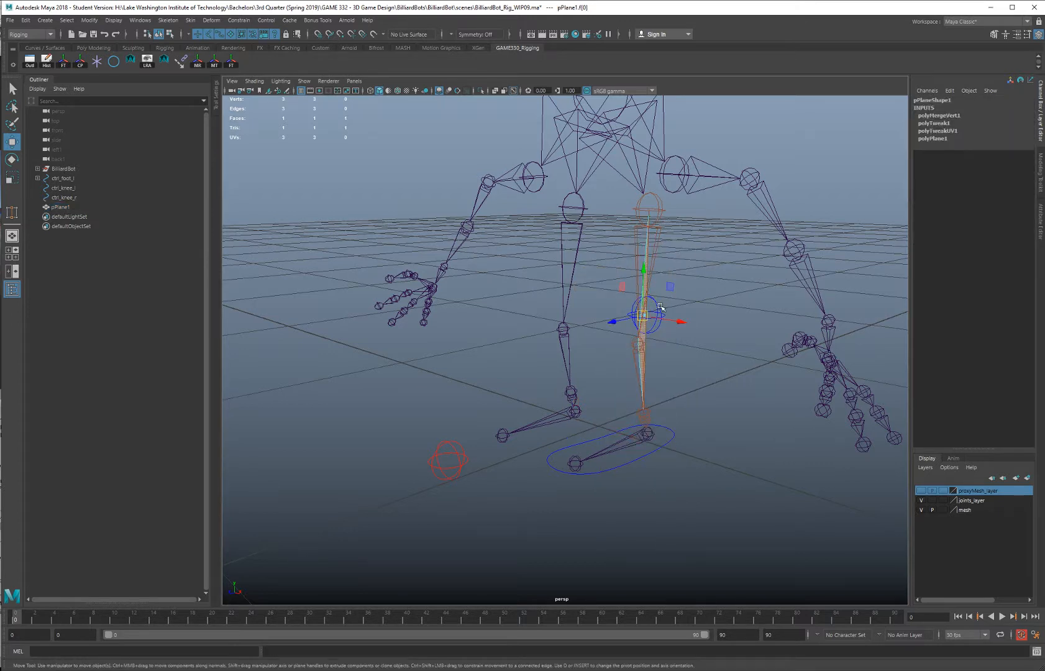
left_click(655, 306)
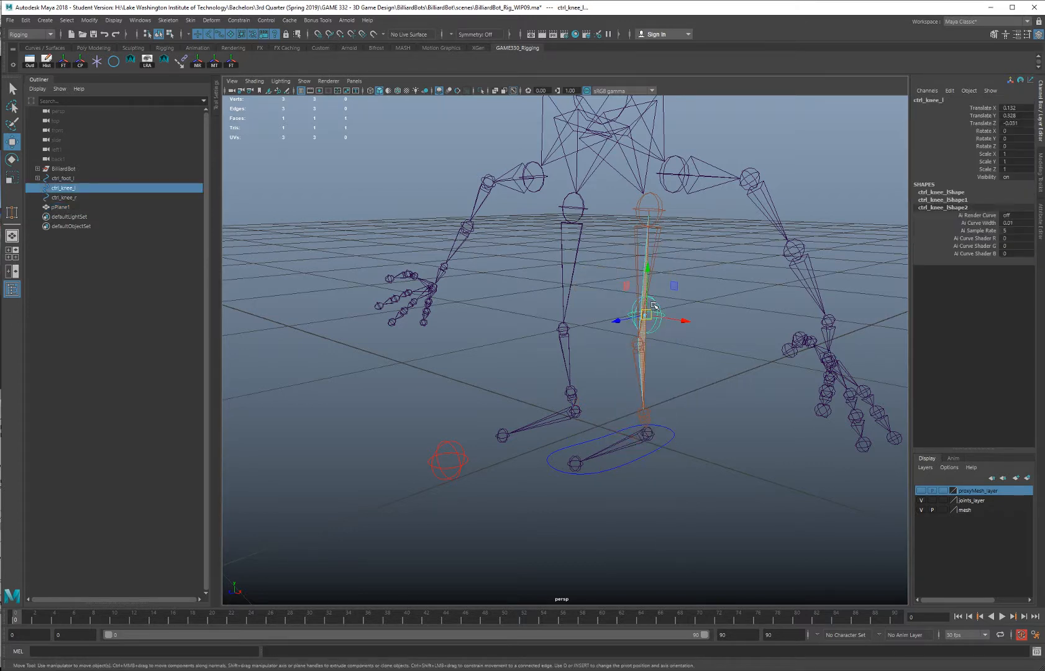
left_click(245, 22)
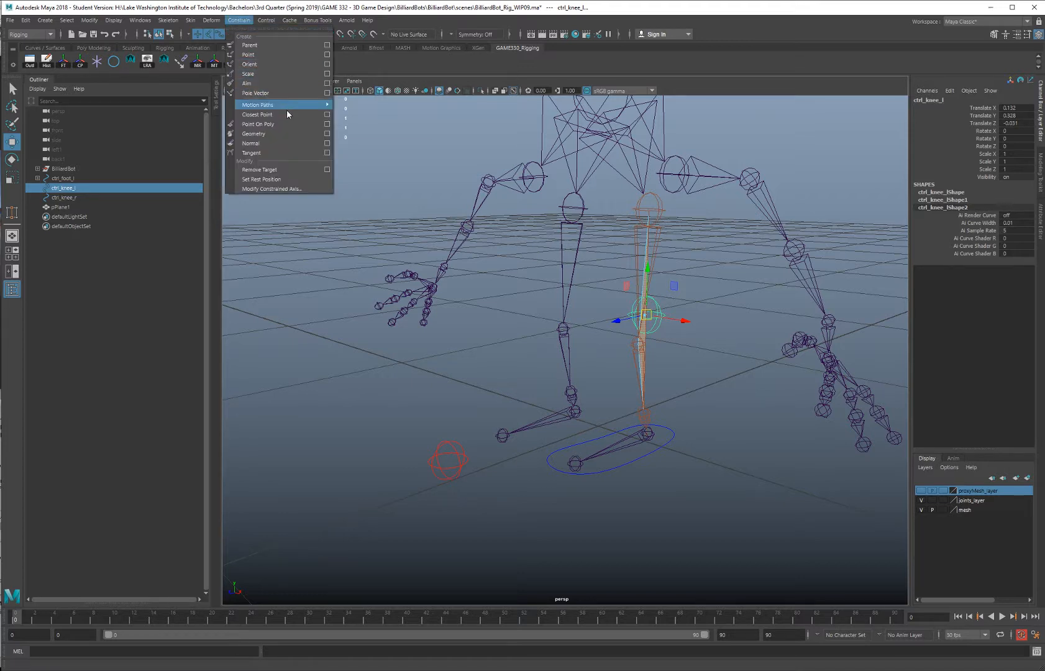
left_click(327, 144)
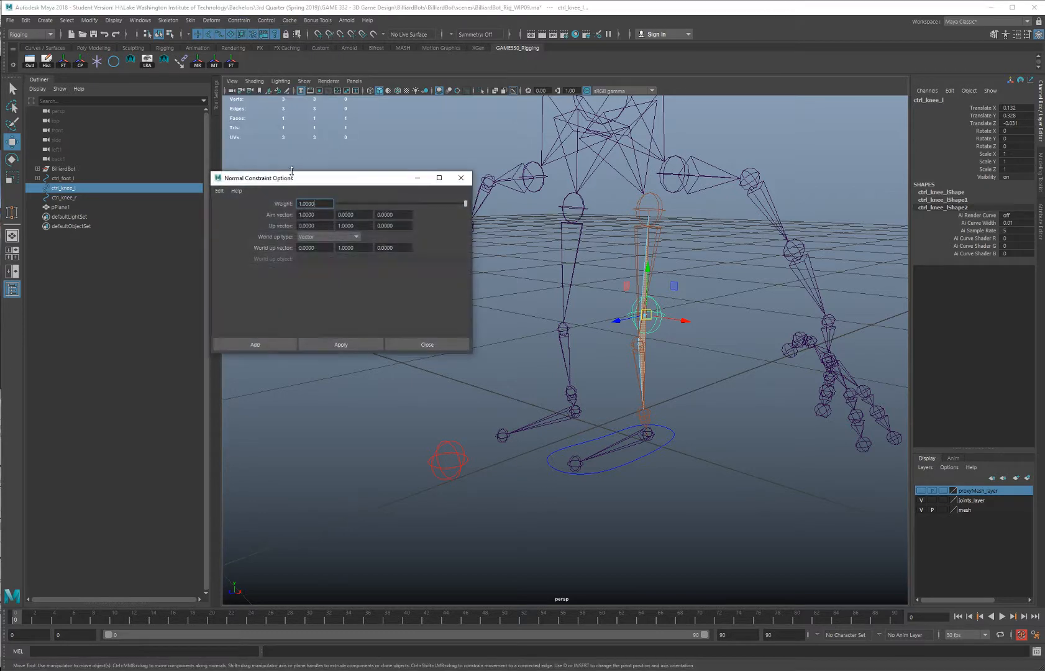
left_click(220, 190)
left_click(229, 212)
left_click(253, 345)
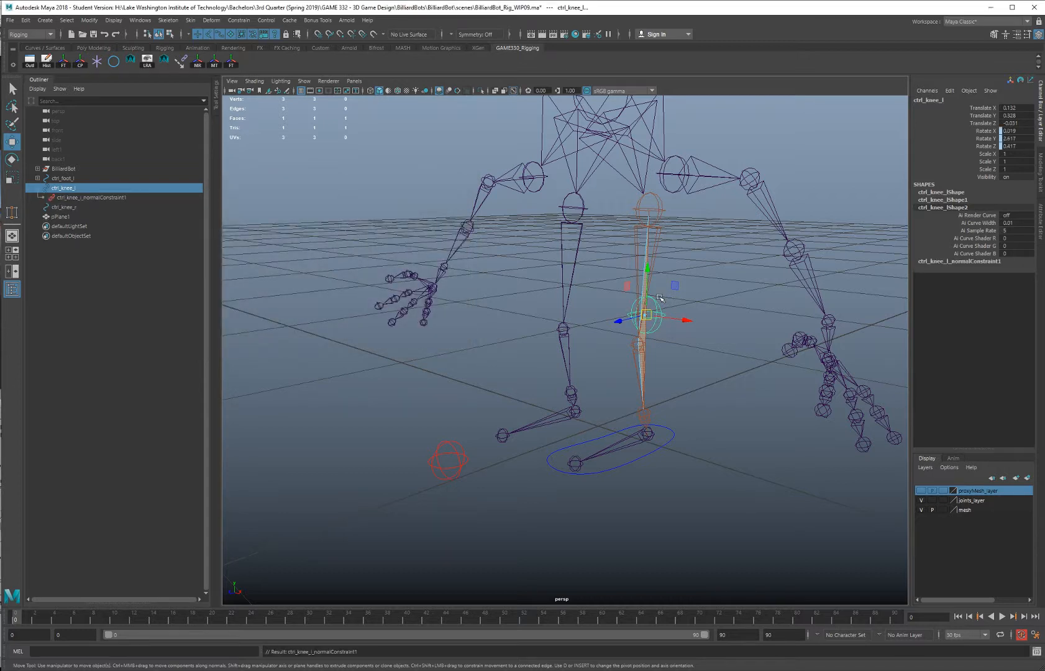
Reset the Move tool for ctrl_knee_l and set its axis orientation to Object
left_click(657, 306)
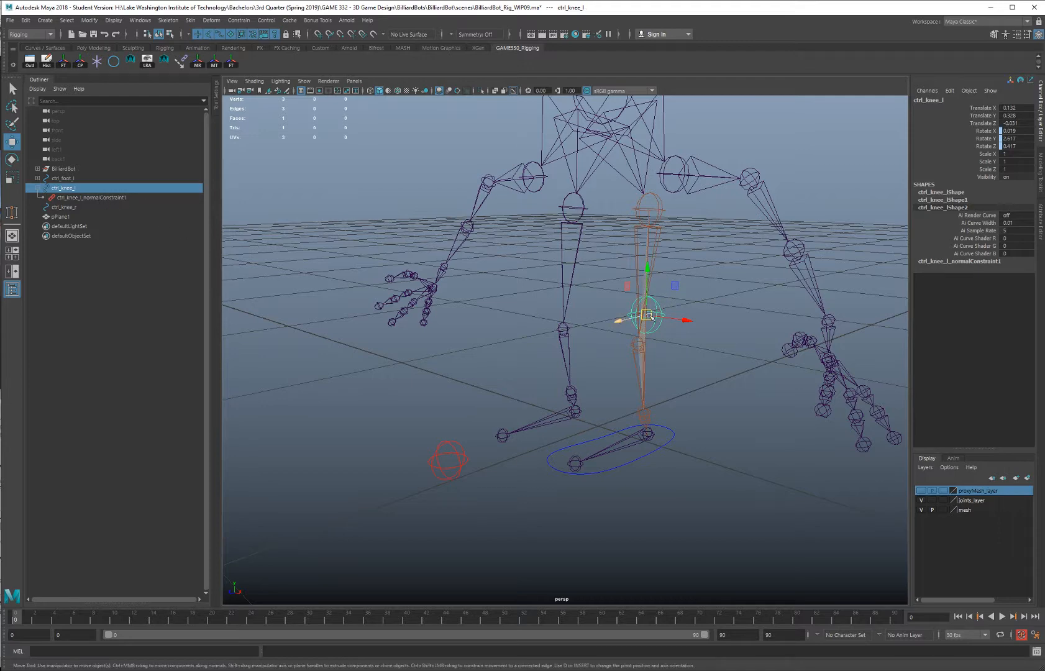
left_click_drag(651, 317, 623, 329, "alt")
right_click_drag(623, 329, 724, 341, "alt")
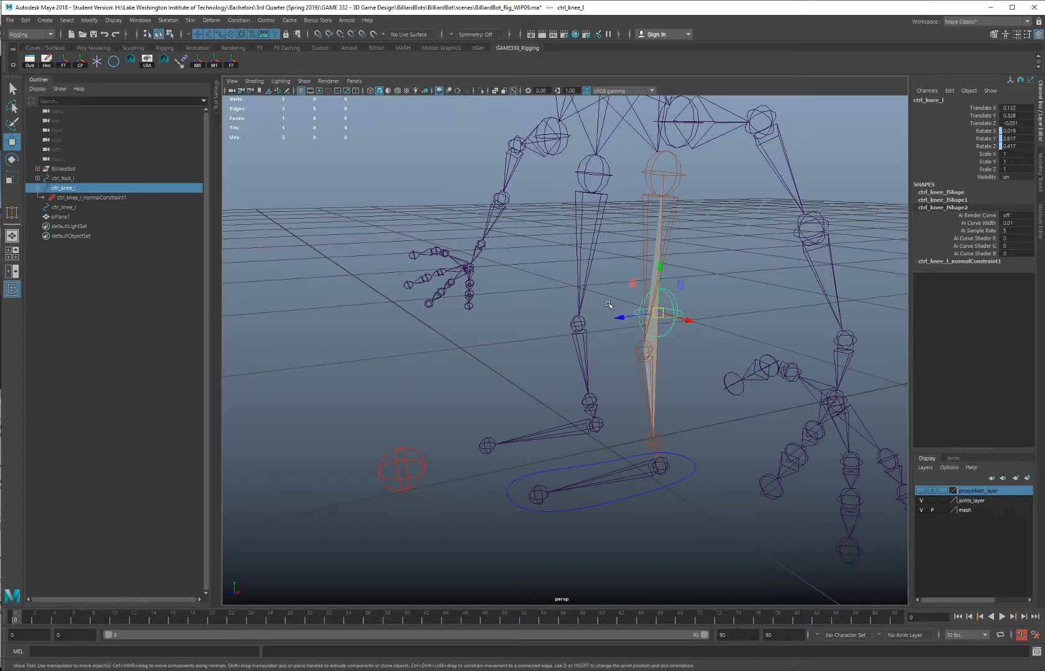
double_click(12, 143)
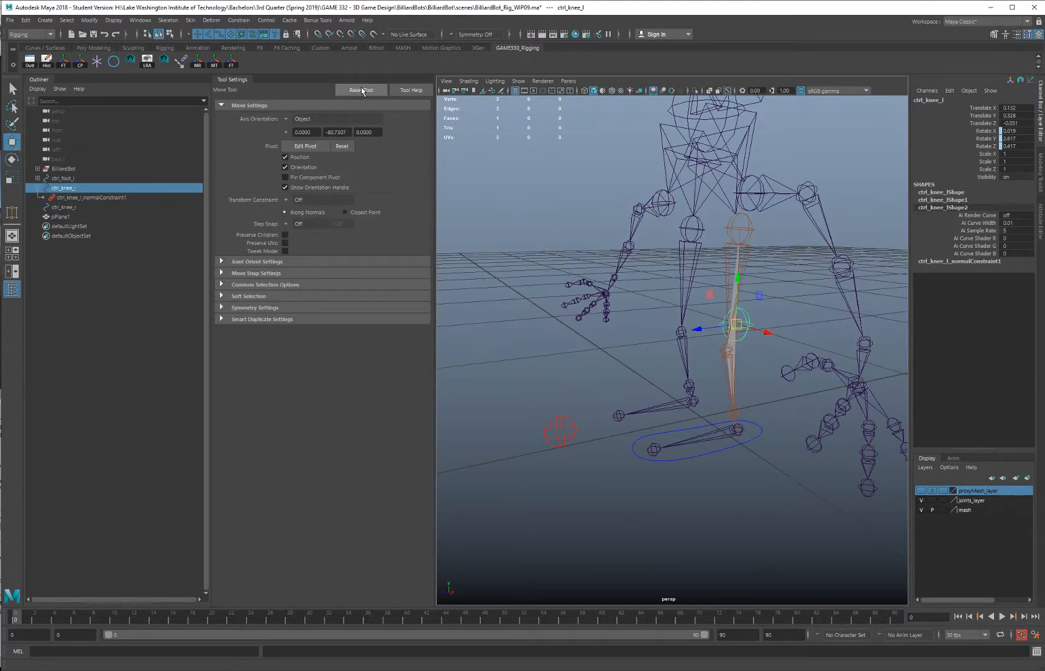
left_click(363, 91)
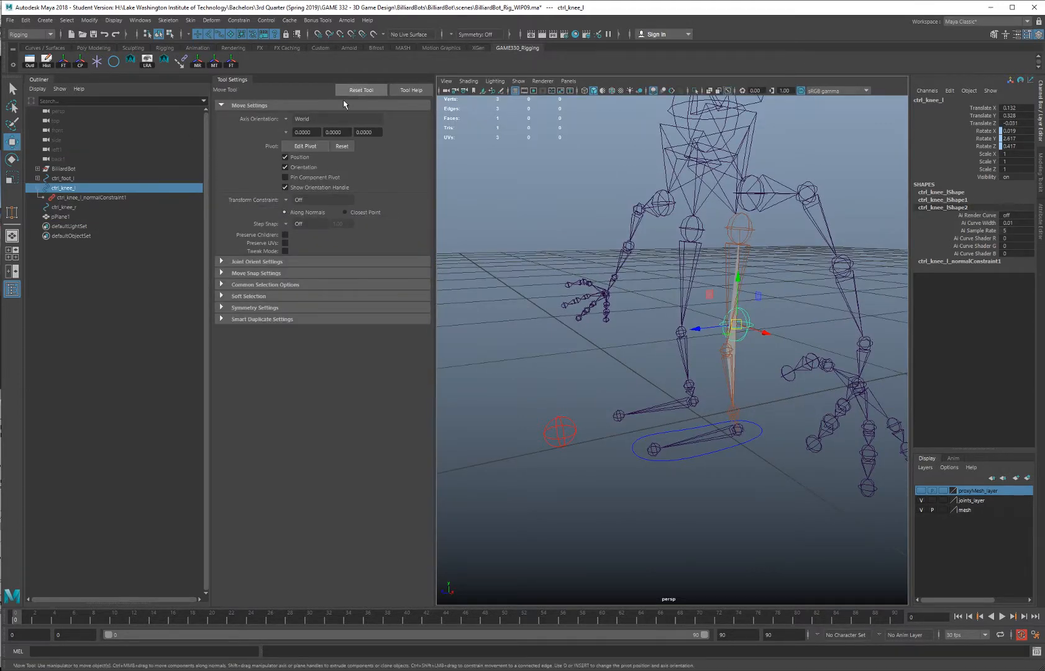
left_click(282, 119)
left_click(303, 130)
Move ctrl_knee_l along its object axes out in front of the left knee, to about 0.152, 0.24, 0.381
mouse_move(701, 329)
left_mouse_down()
mouse_move(560, 367)
mouse_move(548, 340)
mouse_move(628, 348)
mouse_move(700, 331)
left_mouse_up()
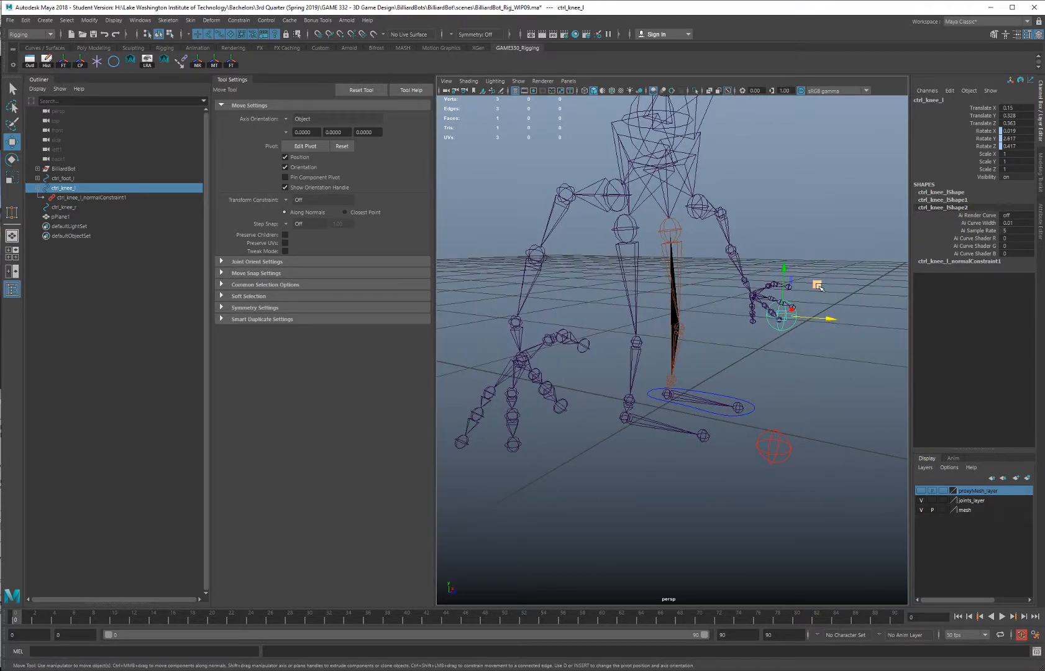
left_click_drag(818, 286, 818, 309)
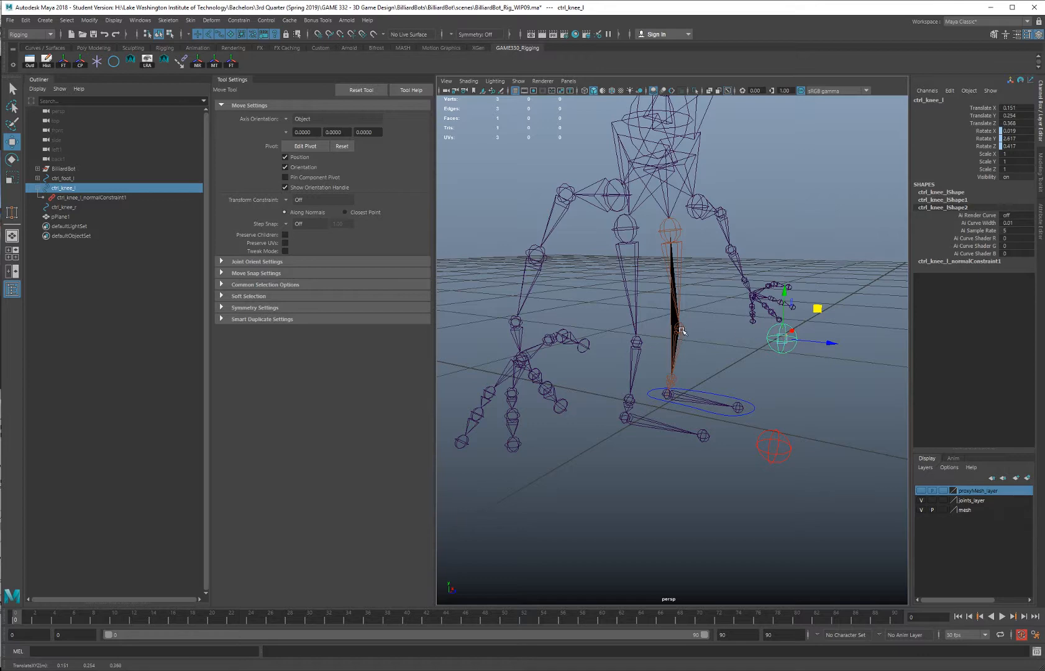
left_click_drag(824, 314, 688, 349)
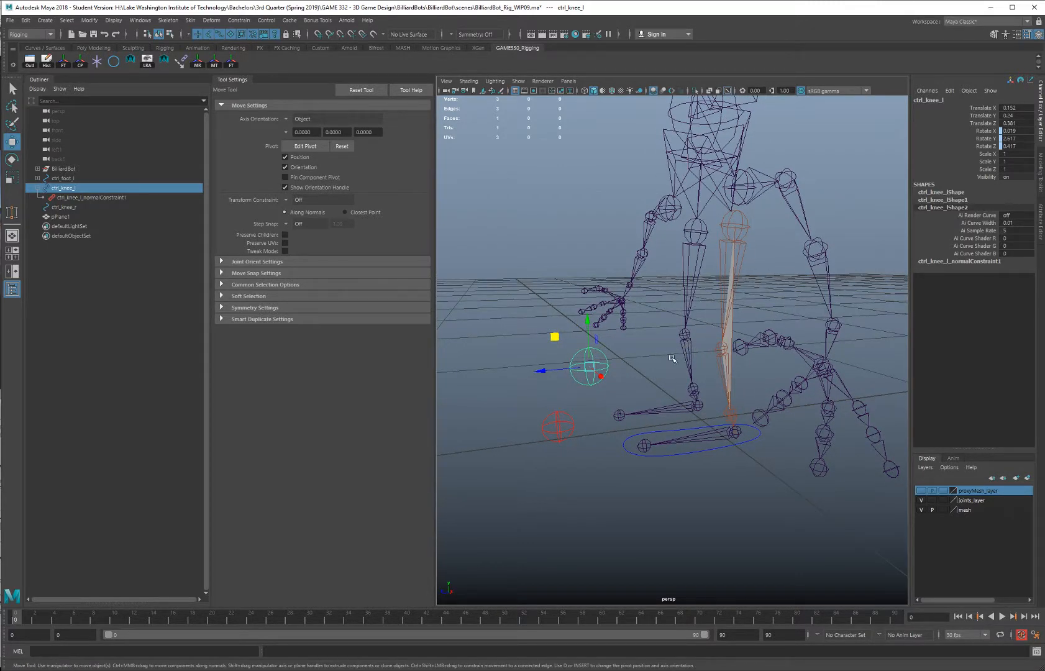
Delete the helper triangle plane pPlane1 from the left leg
left_click_drag(664, 320, 679, 322, "alt")
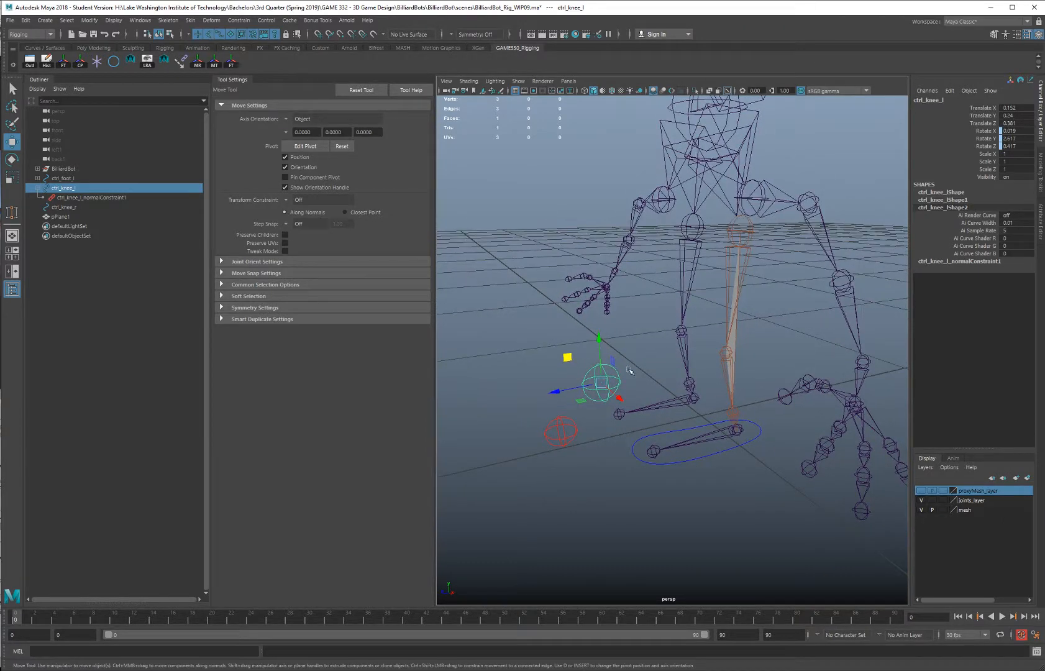
right_click_drag(735, 341, 769, 332)
left_click(736, 341)
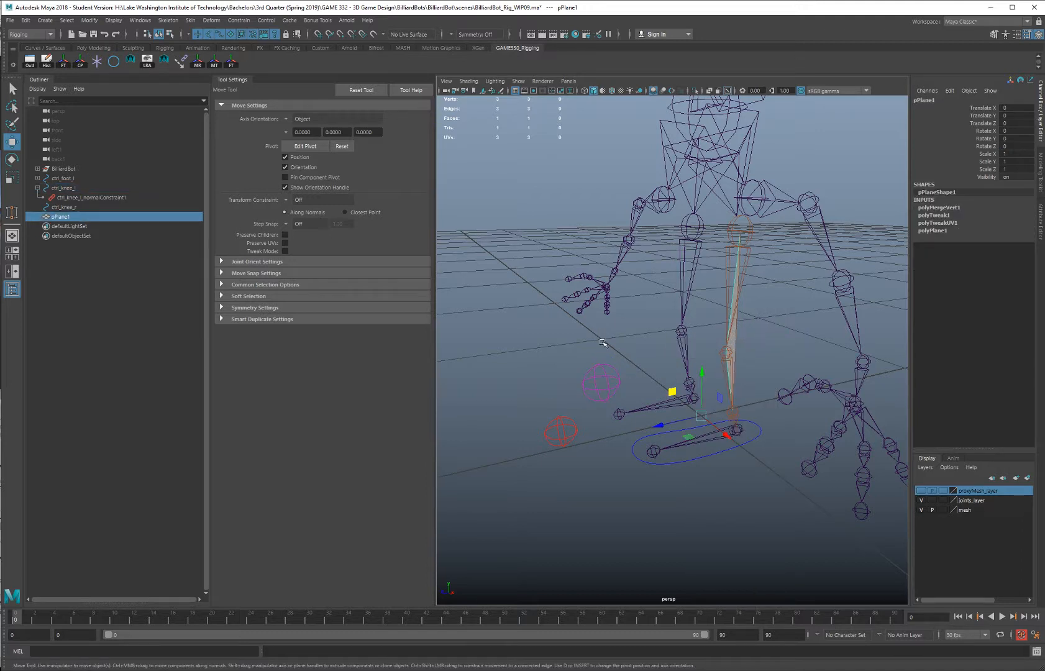
key("Delete")
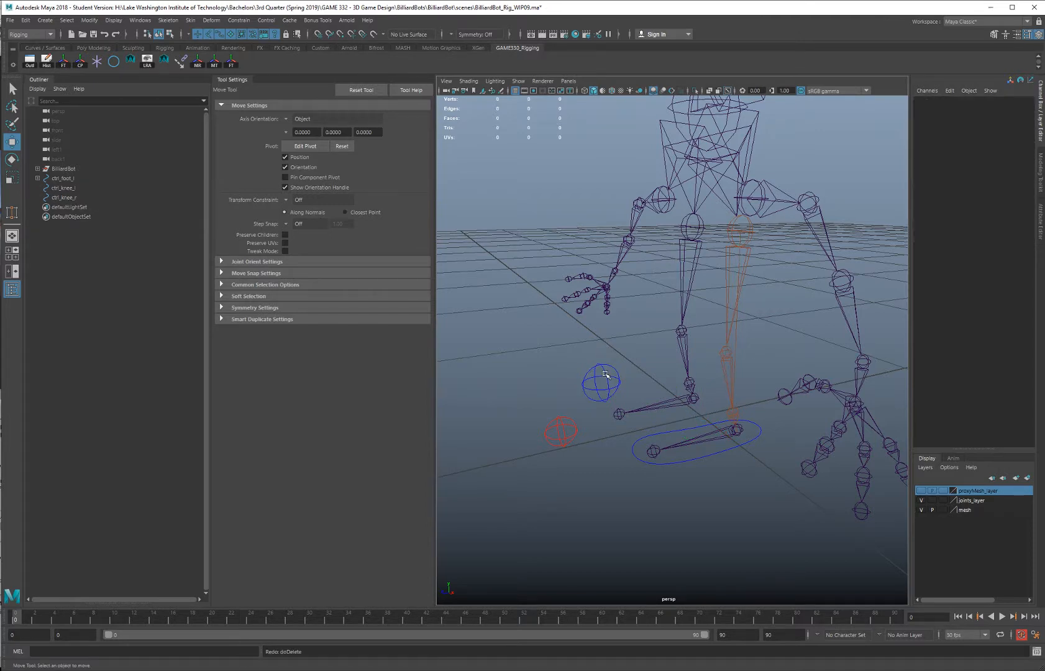
Set Rotate X, Y and Z of ctrl_knee_l to 0
left_click(606, 374)
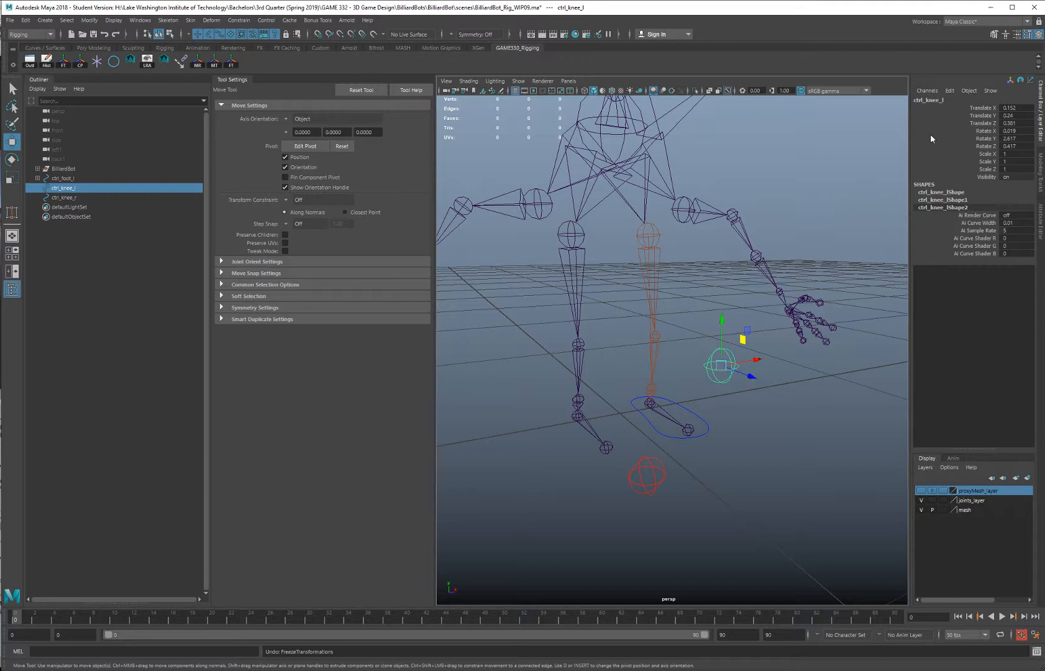
left_click_drag(1019, 131, 1019, 146)
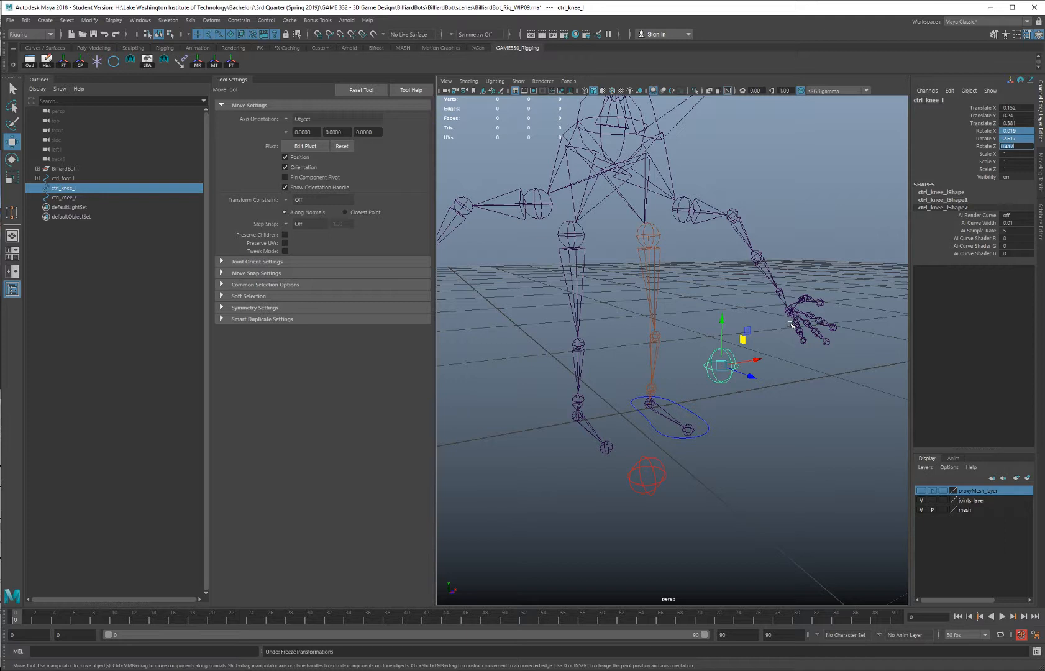
type("0")
key("Return")
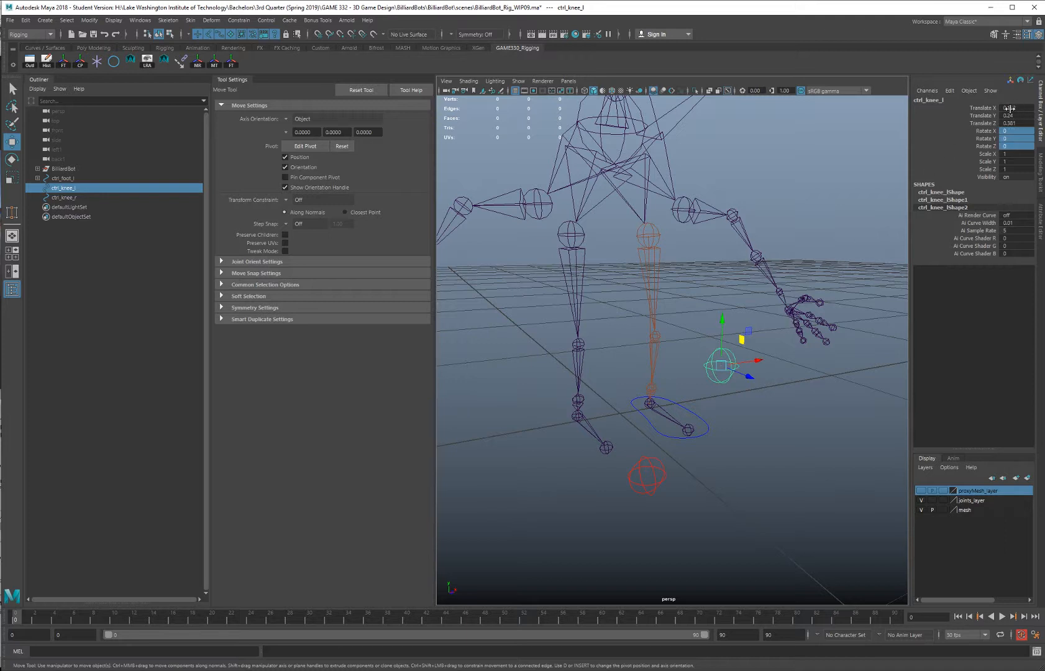
Freeze the transformations of ctrl_knee_l and show the proxyMesh_layer
left_click(89, 19)
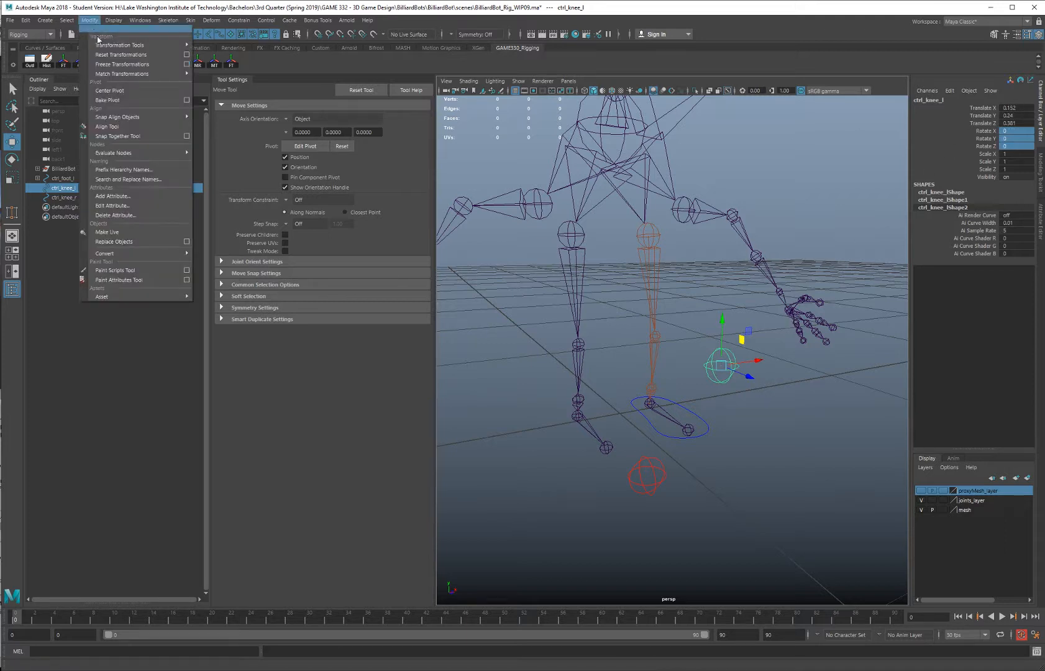
left_click(136, 64)
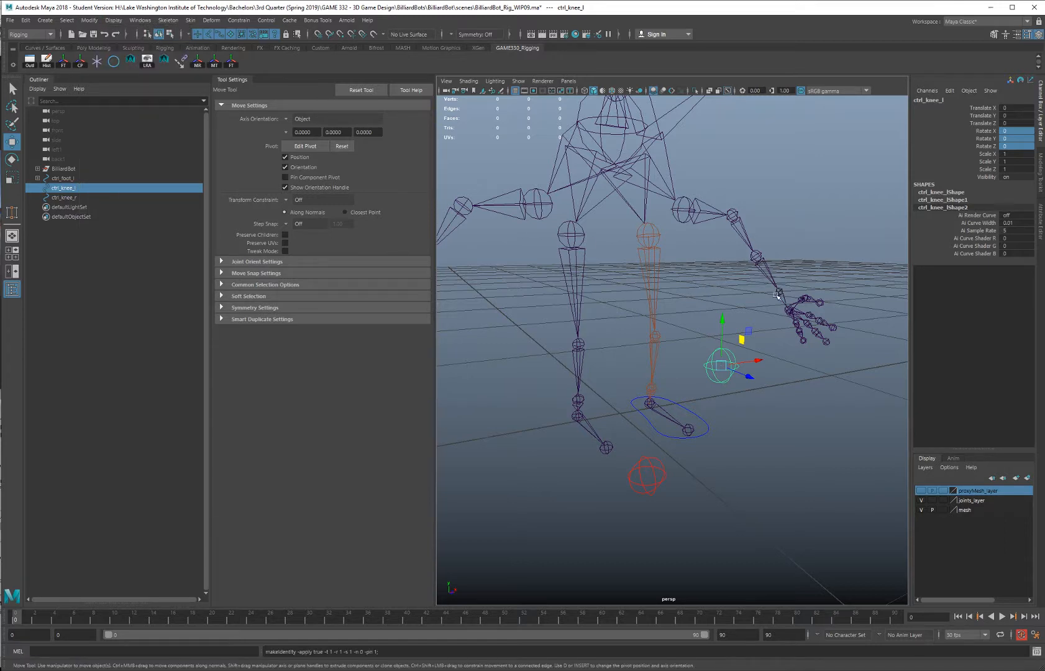
left_click_drag(737, 359, 754, 360, "alt")
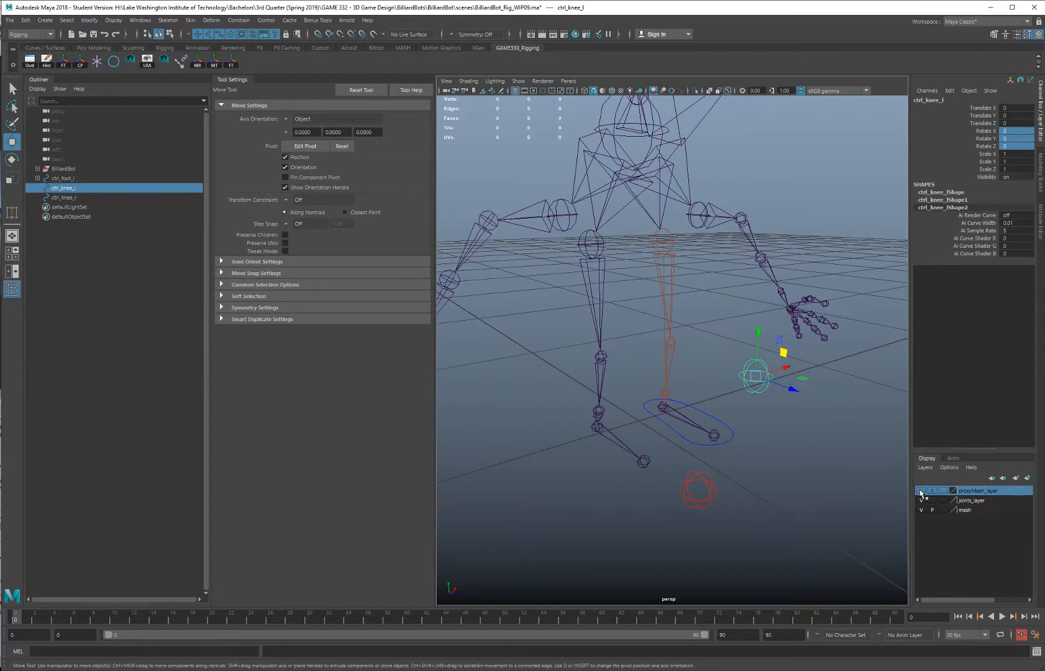
left_click(921, 491)
left_click_drag(776, 398, 737, 341, "alt")
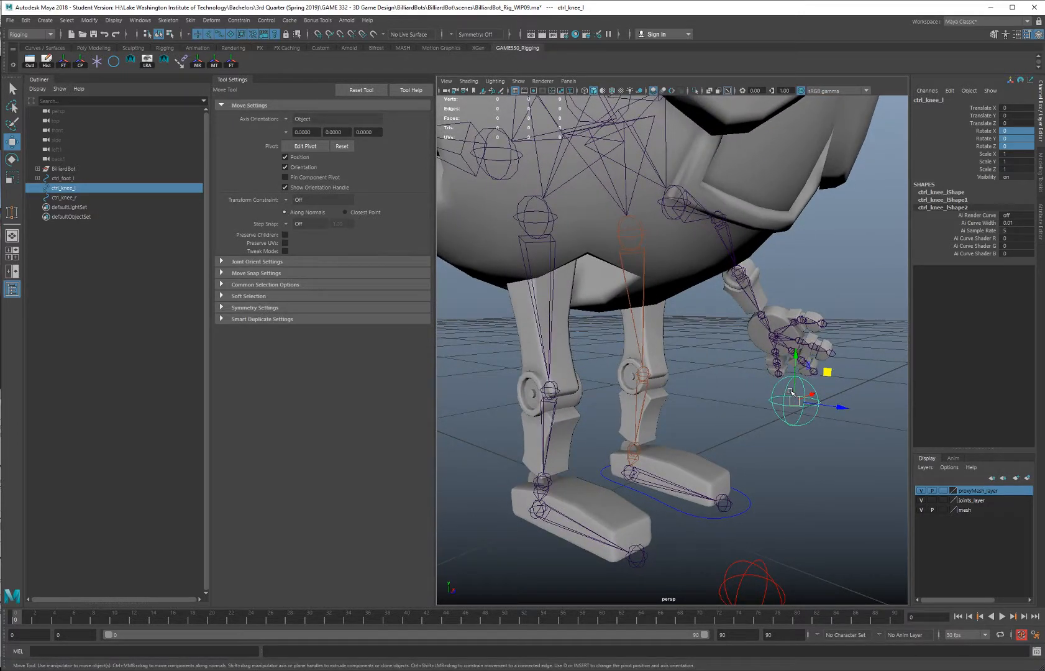
Add a pole vector constraint from ctrl_knee_l to ankle_l_ikHandle under ctrl_foot_l
left_click(38, 179)
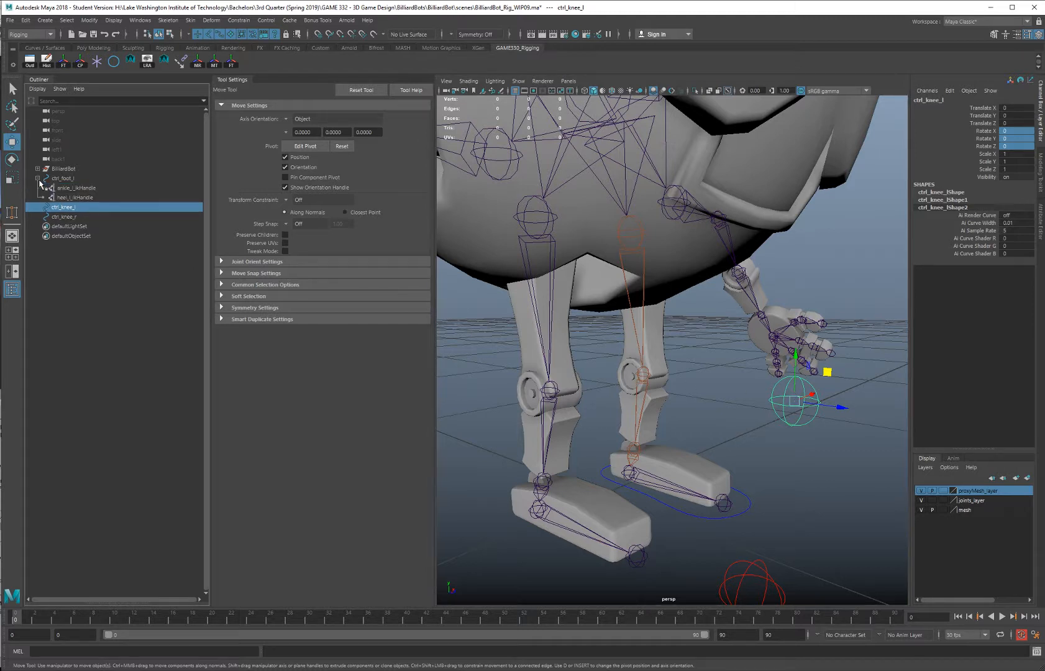
left_click(90, 189, "ctrl")
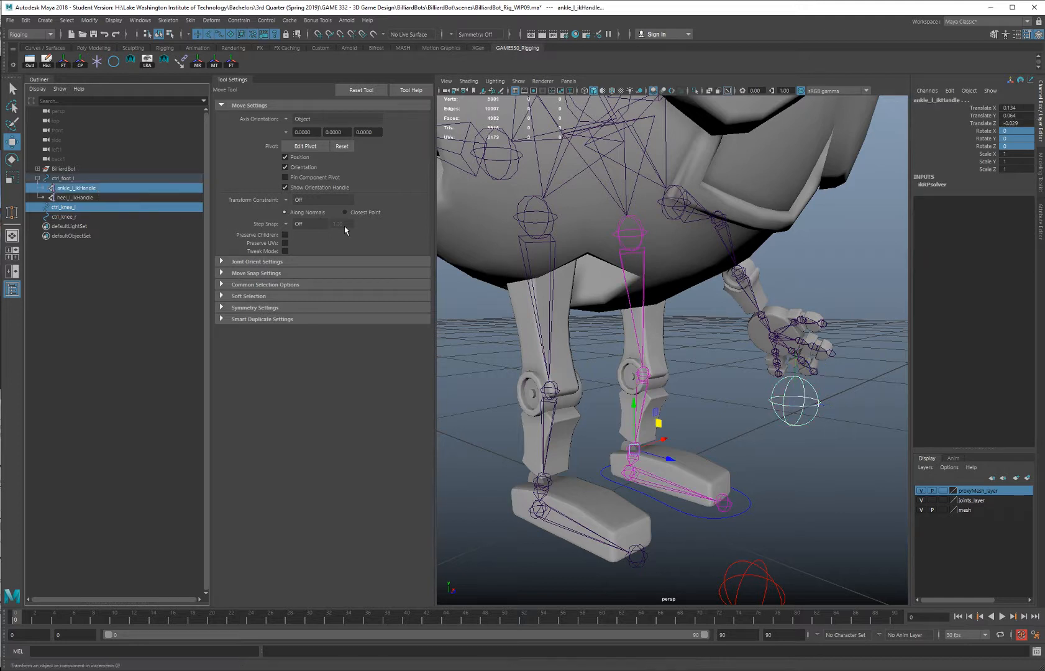
left_click(238, 20)
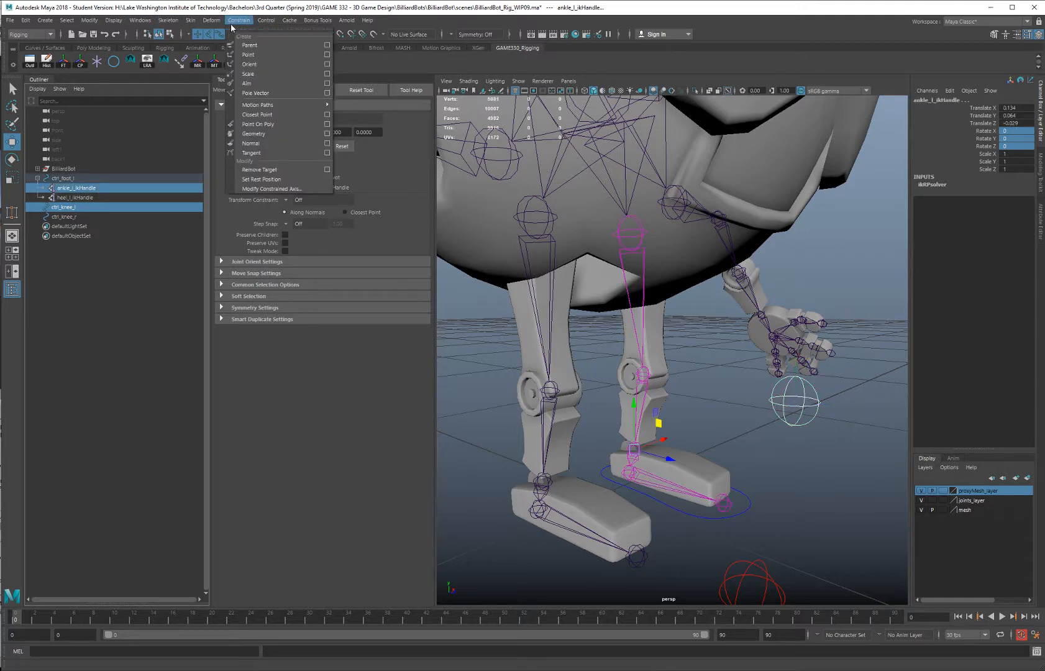
left_click(263, 93)
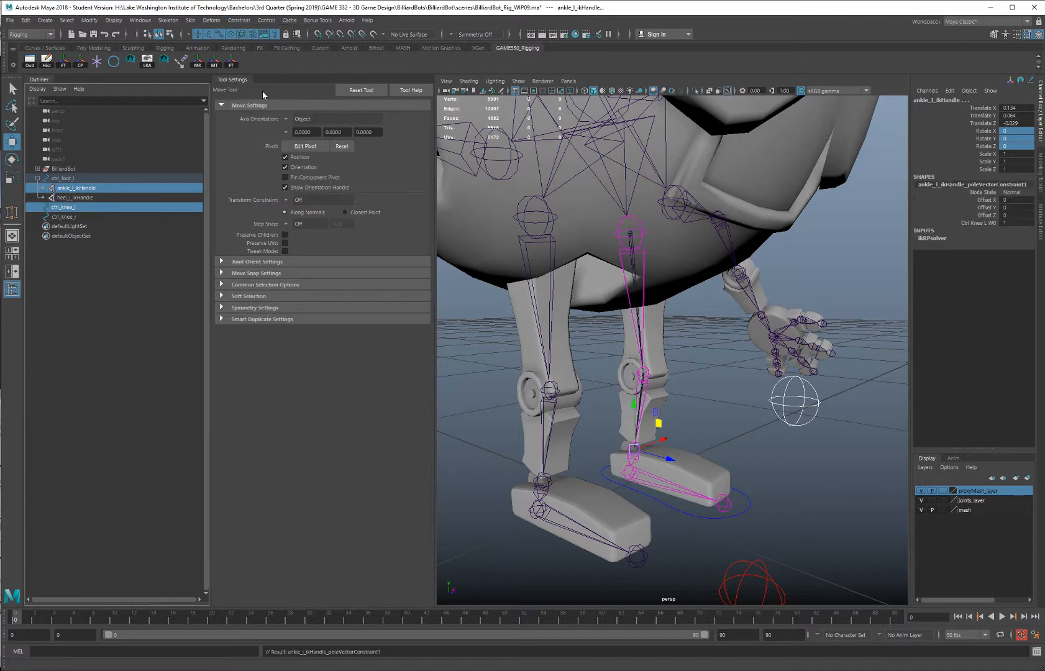
Test the pole vector constraint by moving ctrl_knee_l around in front of the left leg
left_click_drag(652, 281, 584, 281, "alt")
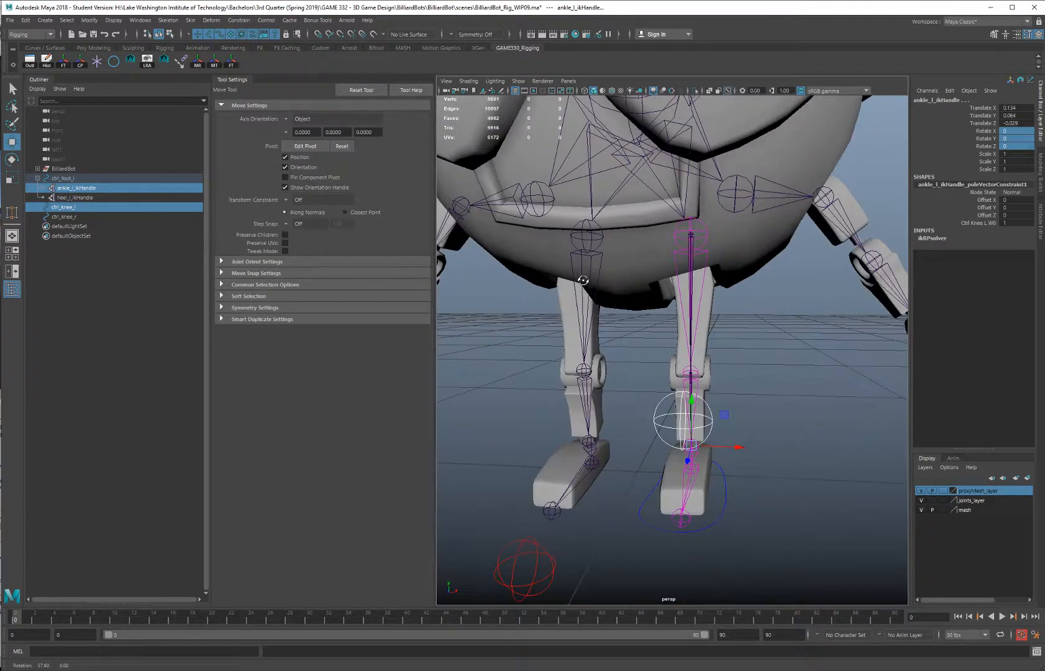
mouse_move(583, 281)
right_mouse_down("alt")
mouse_move(665, 312)
mouse_move(590, 304)
right_mouse_up("alt")
left_click_drag(591, 304, 548, 310, "alt")
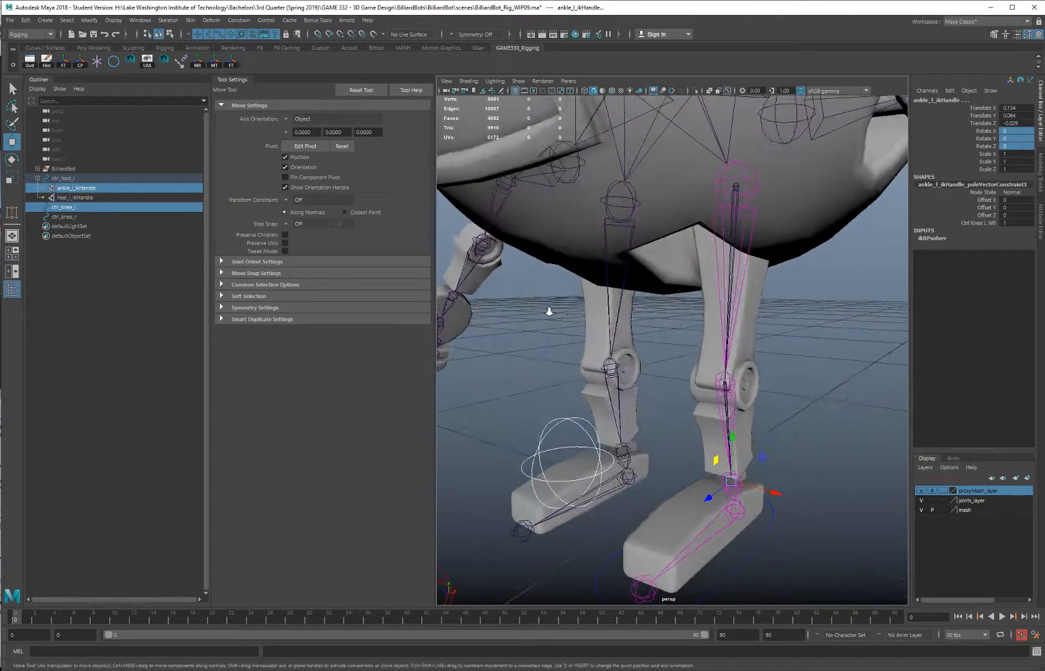
right_click_drag(548, 310, 511, 297, "alt")
left_click_drag(511, 298, 522, 304, "alt")
left_click(653, 385)
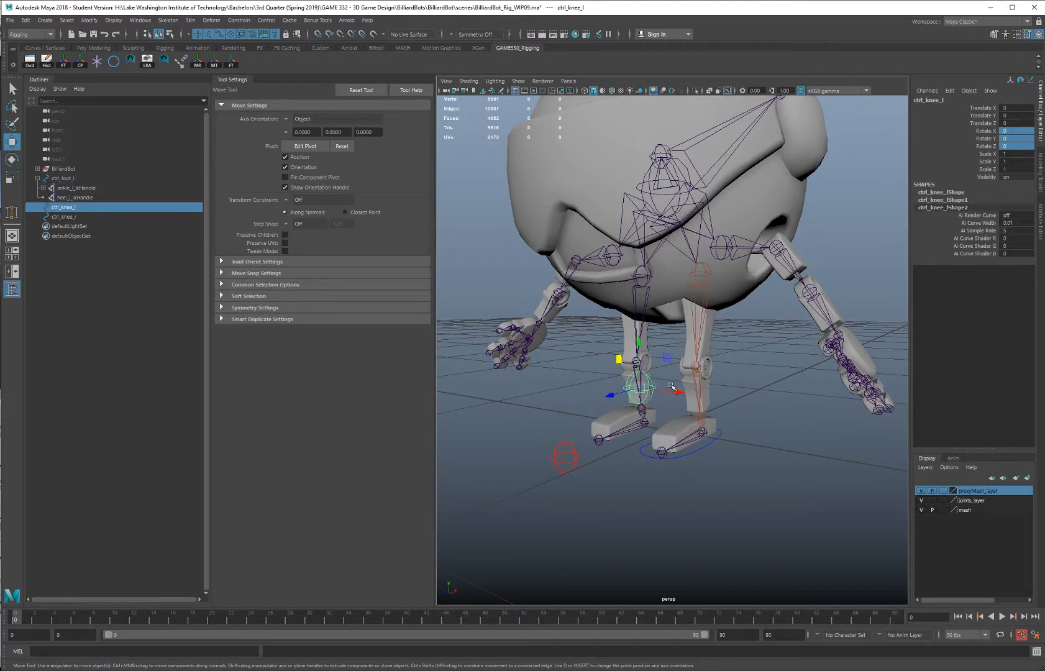
left_click_drag(661, 397, 670, 393, "alt")
right_click_drag(662, 380, 666, 406, "alt")
left_click_drag(647, 399, 696, 351)
Raise ctrl_foot_l by about 0.162 and move ctrl_knee_l to test the bent left leg
left_click(714, 465)
left_click(655, 386)
left_click(655, 386)
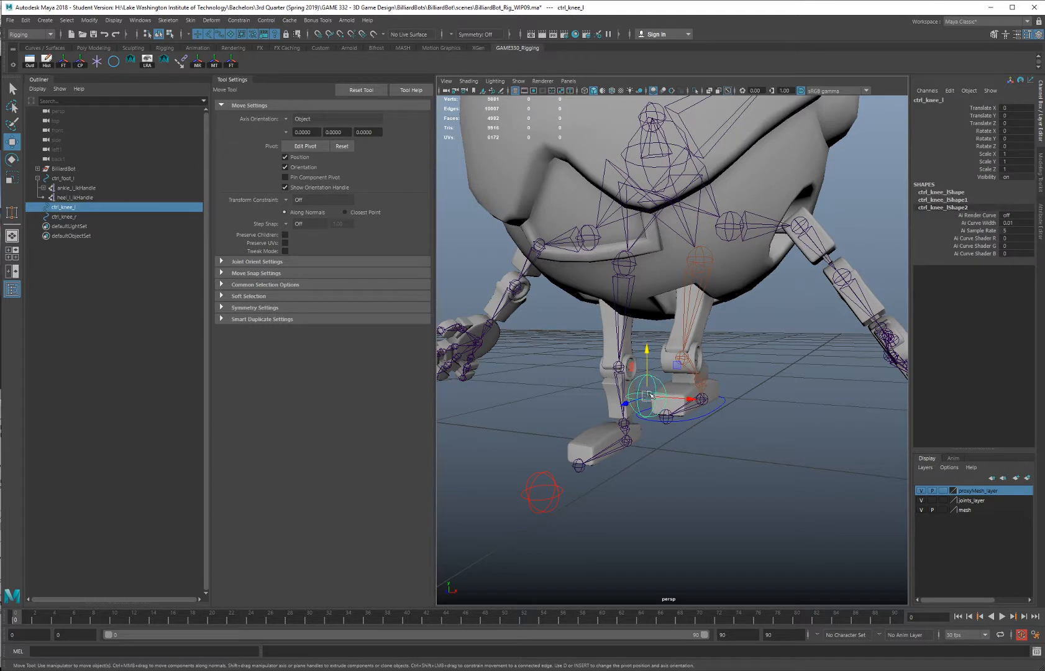
left_click_drag(648, 396, 582, 346)
Undo the test moves of ctrl_knee_l and ctrl_foot_l
key("ctrl+z")
key("ctrl+z")
key("ctrl+z")
key("ctrl+z")
key("ctrl+z")
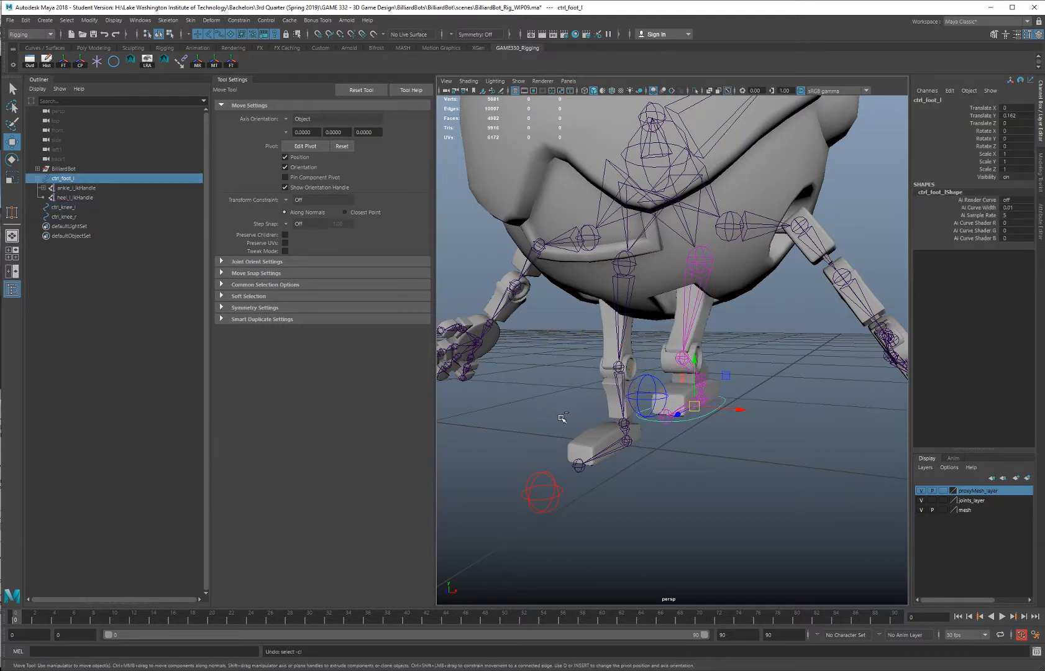
Clear the selection and save the scene as the next incremental version, BilliardBot_Rig_WIP10.ma
left_click_drag(768, 373, 831, 371, "alt")
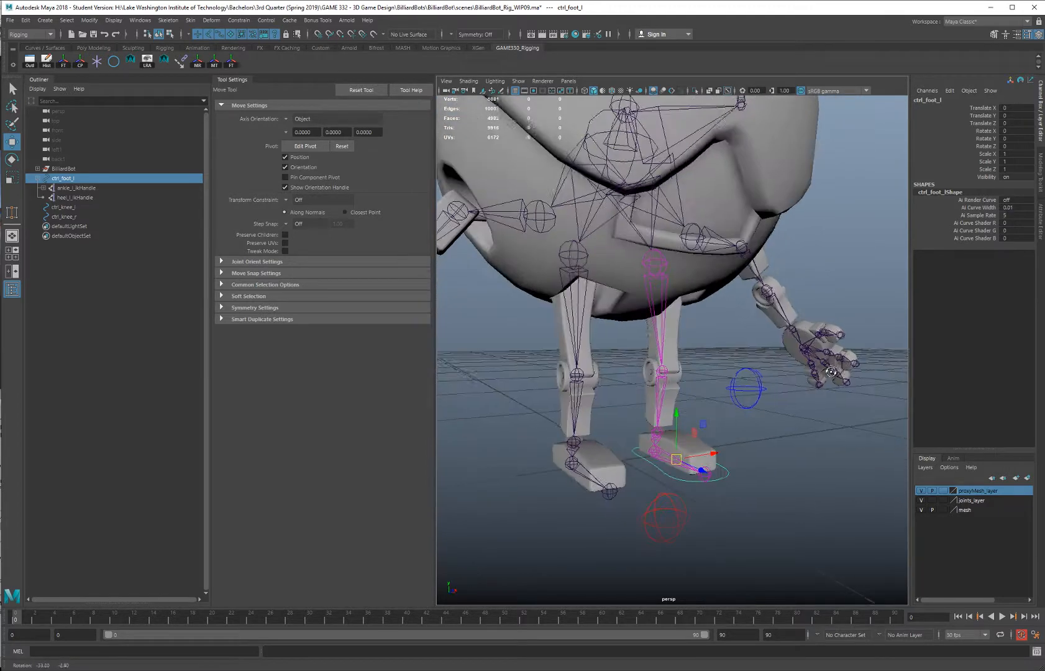
left_click(796, 386)
left_click_drag(770, 404, 761, 378, "alt")
key("ctrl+alt+s")
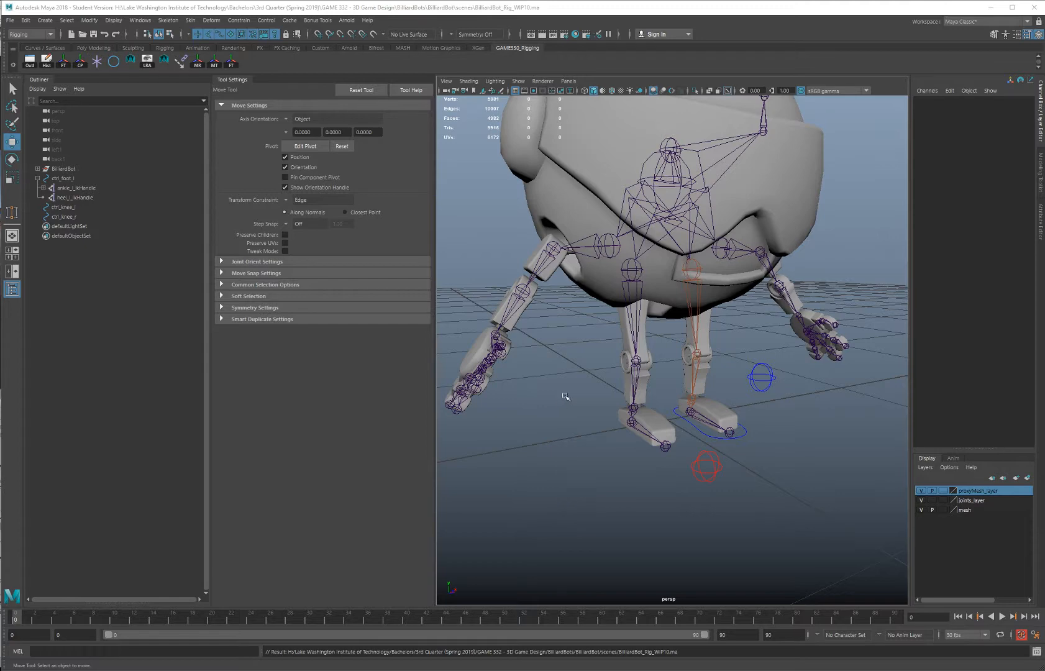
Duplicate the left foot control ctrl_foot_l
left_click_drag(562, 397, 553, 422, "alt")
left_click_drag(640, 420, 679, 404, "alt")
right_click_drag(679, 404, 714, 419, "alt")
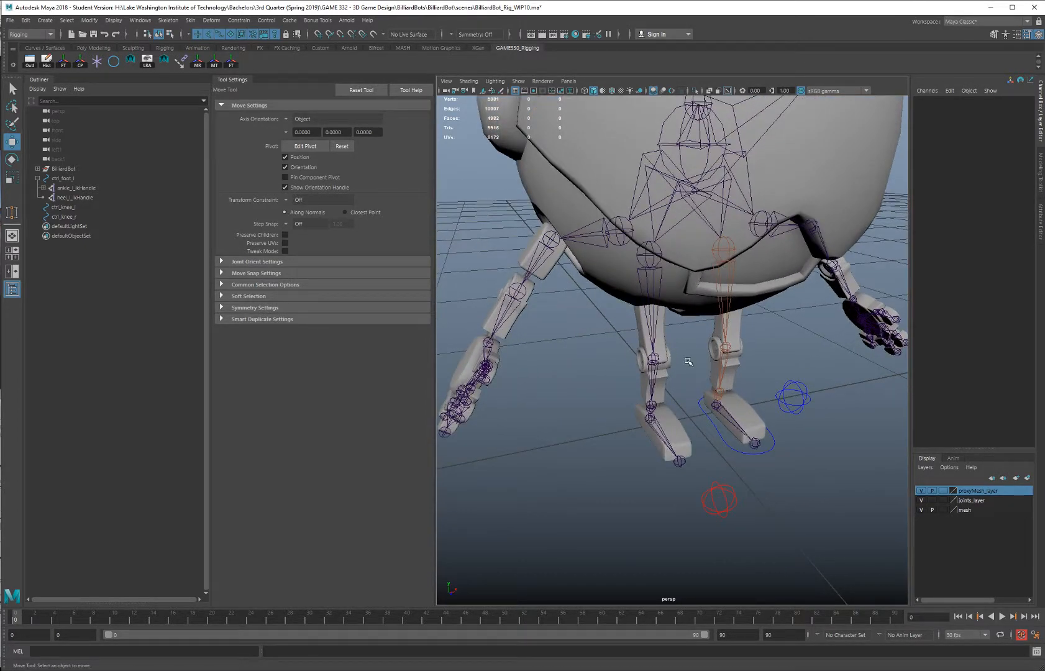
left_click_drag(688, 361, 667, 321, "alt")
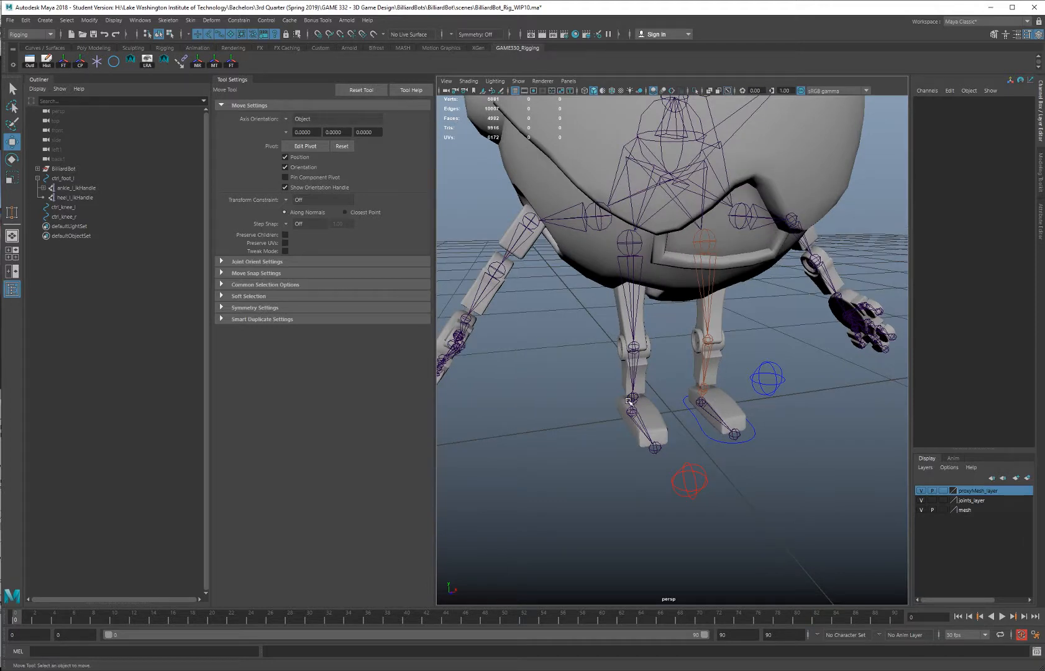
left_click_drag(713, 388, 694, 403, "alt")
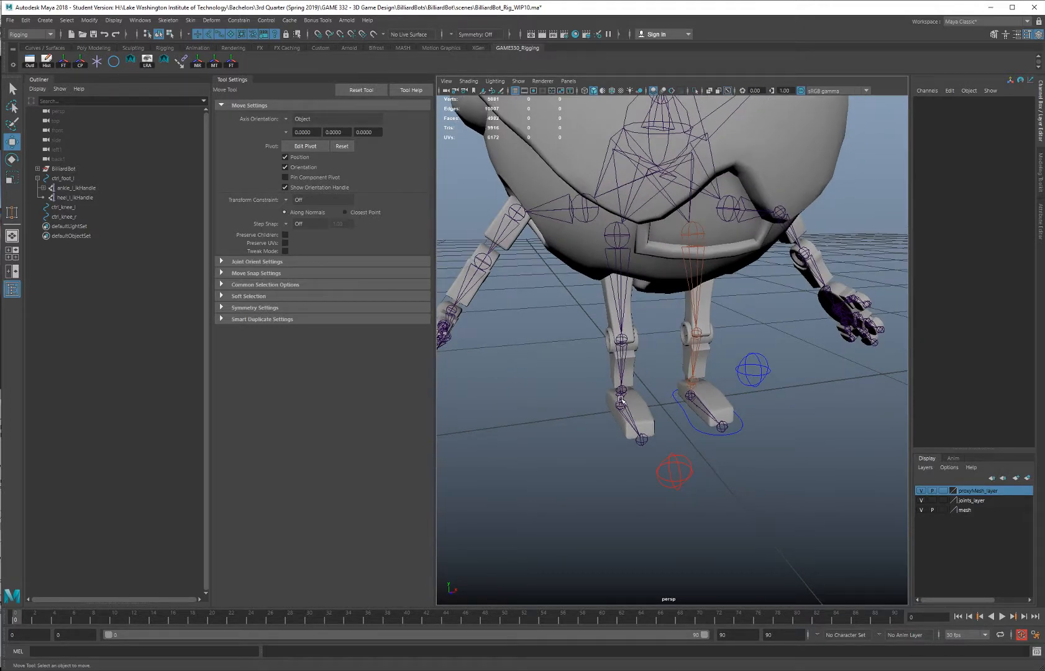
left_click(681, 407)
left_click_drag(629, 392, 657, 390, "alt")
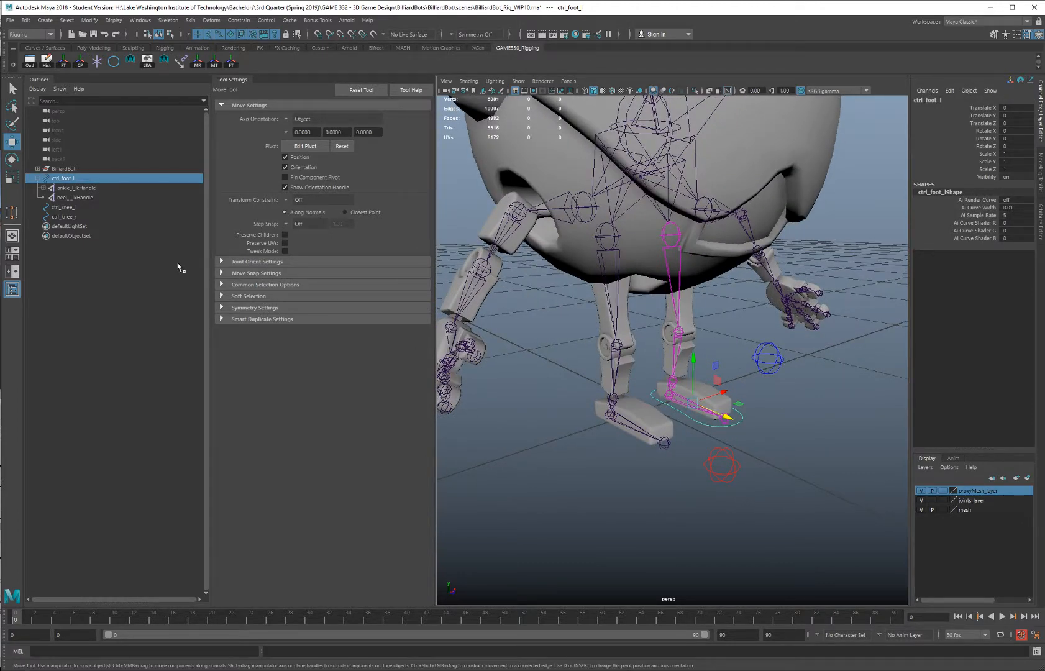
key("ctrl+d")
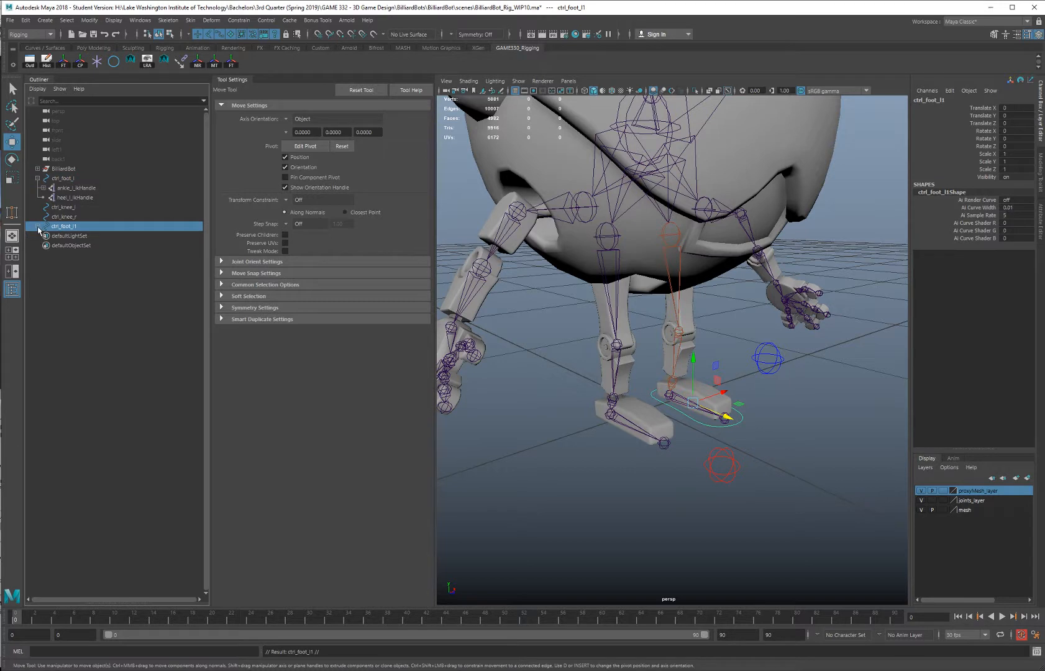
Delete the ankle and heel IK handles and the pole vector constraint under the duplicated foot control
left_click(37, 227, "shift")
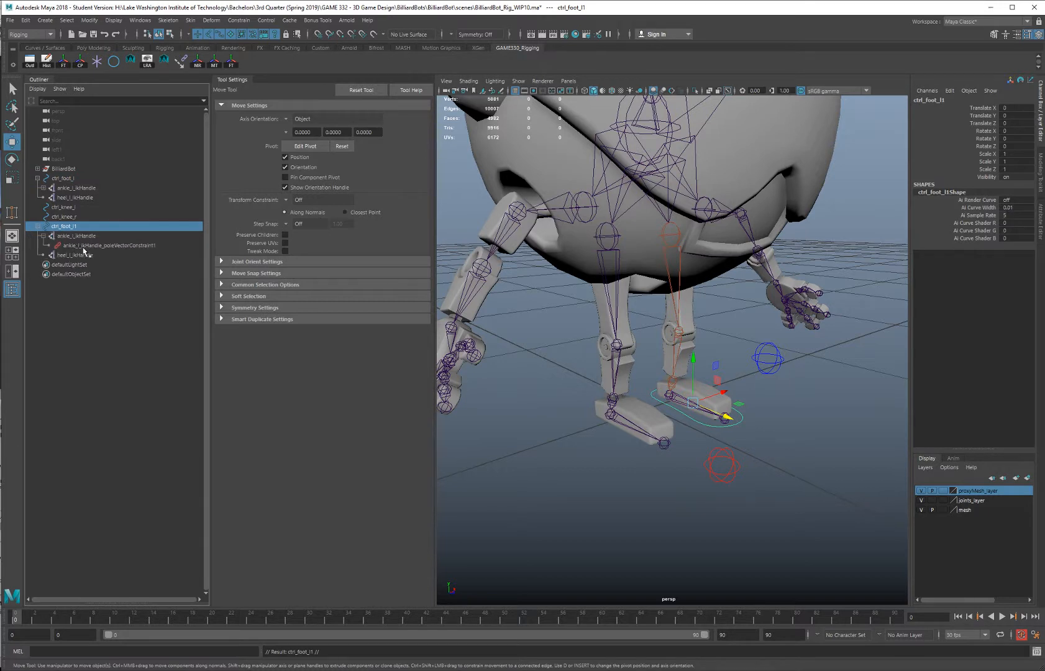
left_click_drag(71, 241, 74, 254)
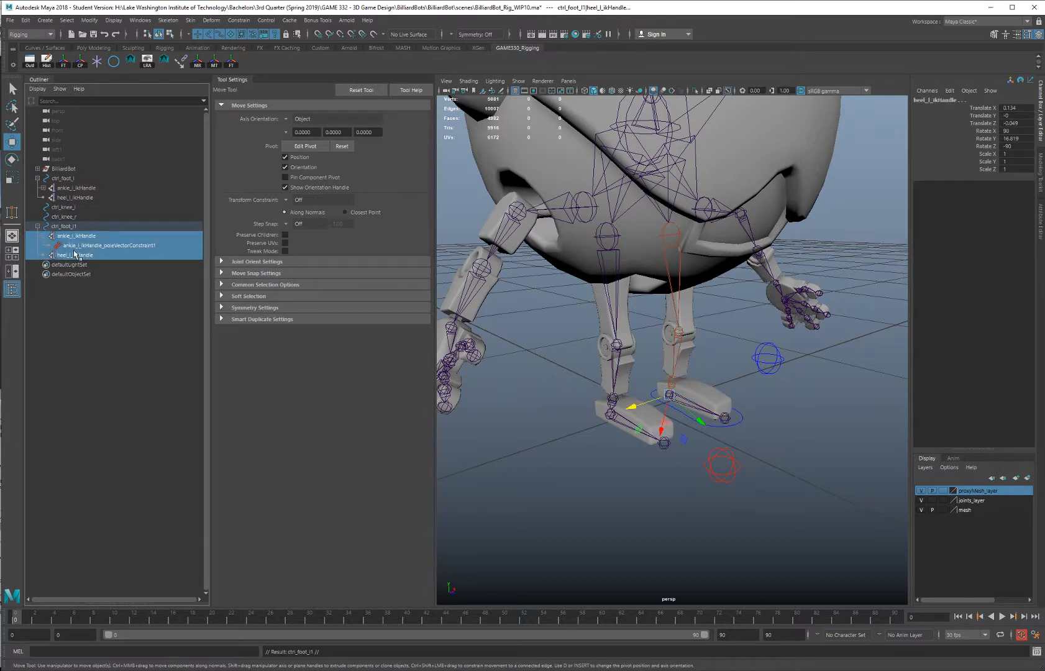
key("Delete")
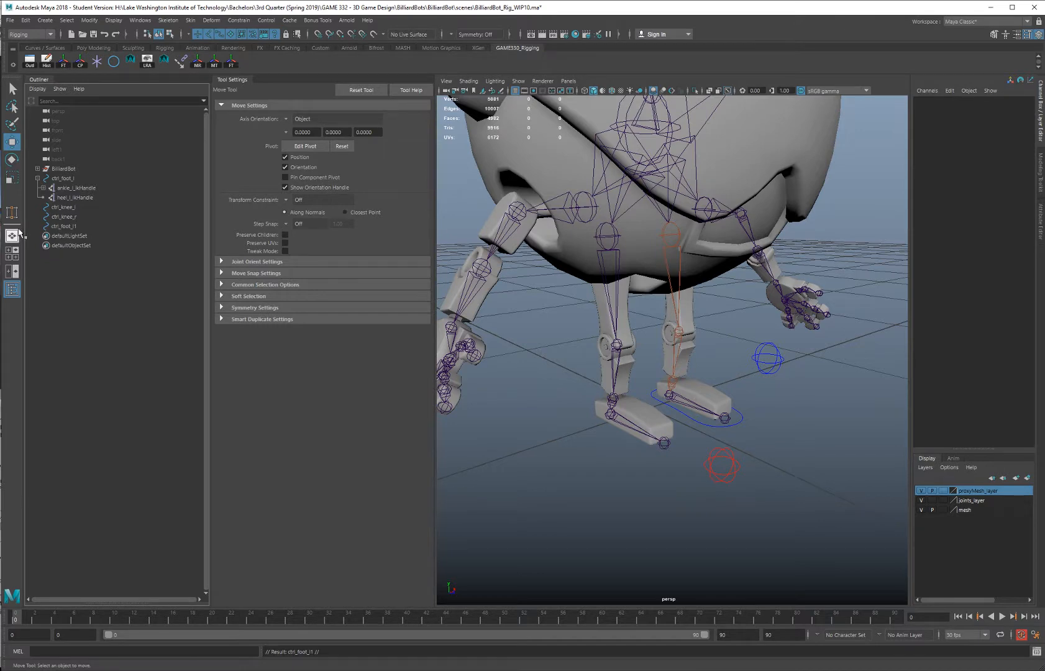
Duplicate the left knee control ctrl_knee_l
left_click_drag(742, 355, 718, 366, "alt")
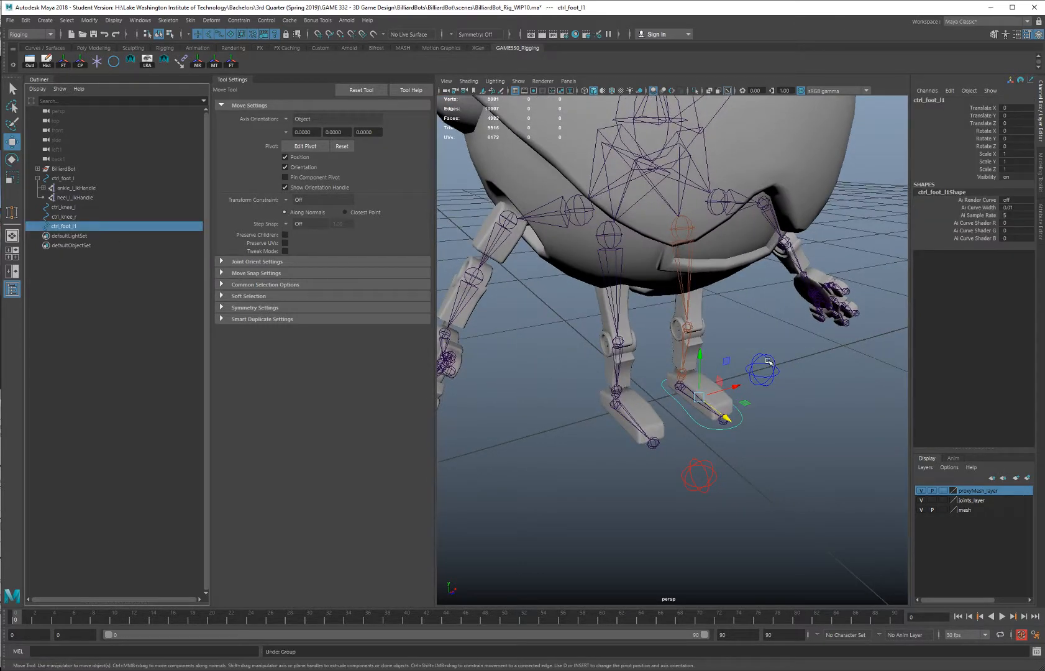
left_click(769, 362)
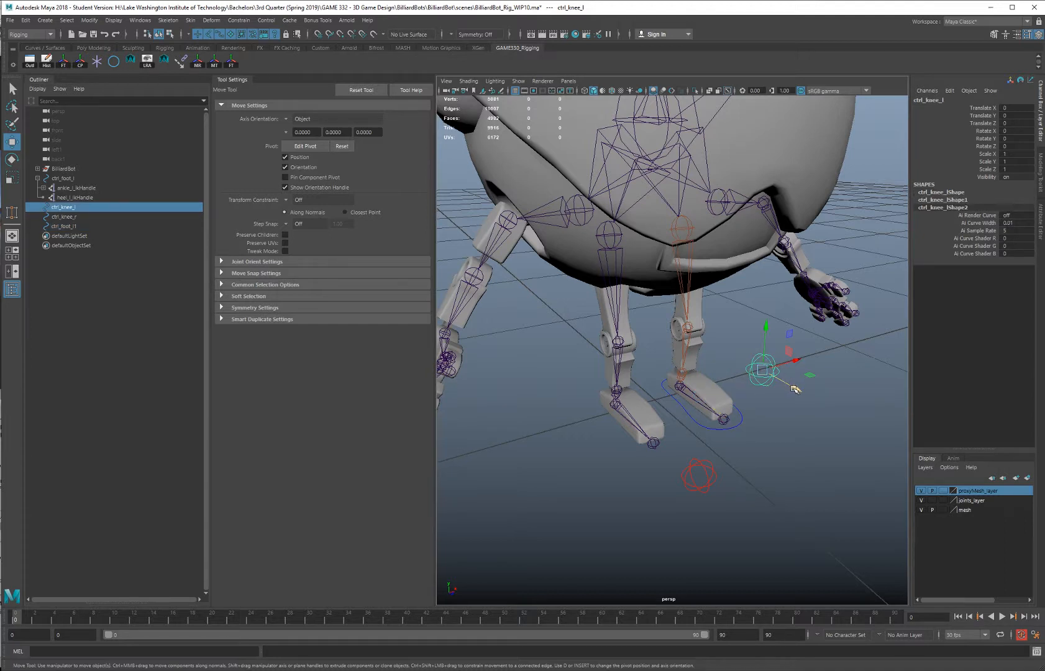
key("ctrl+d")
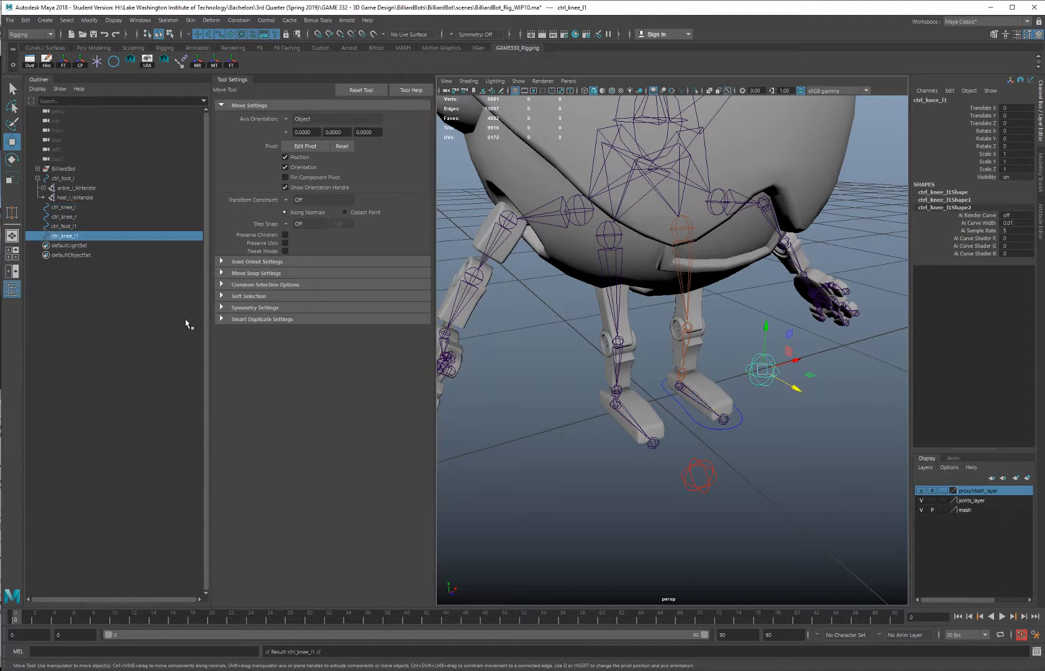
Group ctrl_foot_l1 and ctrl_knee_l1, and set the group's Scale X to -1 to mirror them to the right leg
left_click(83, 228)
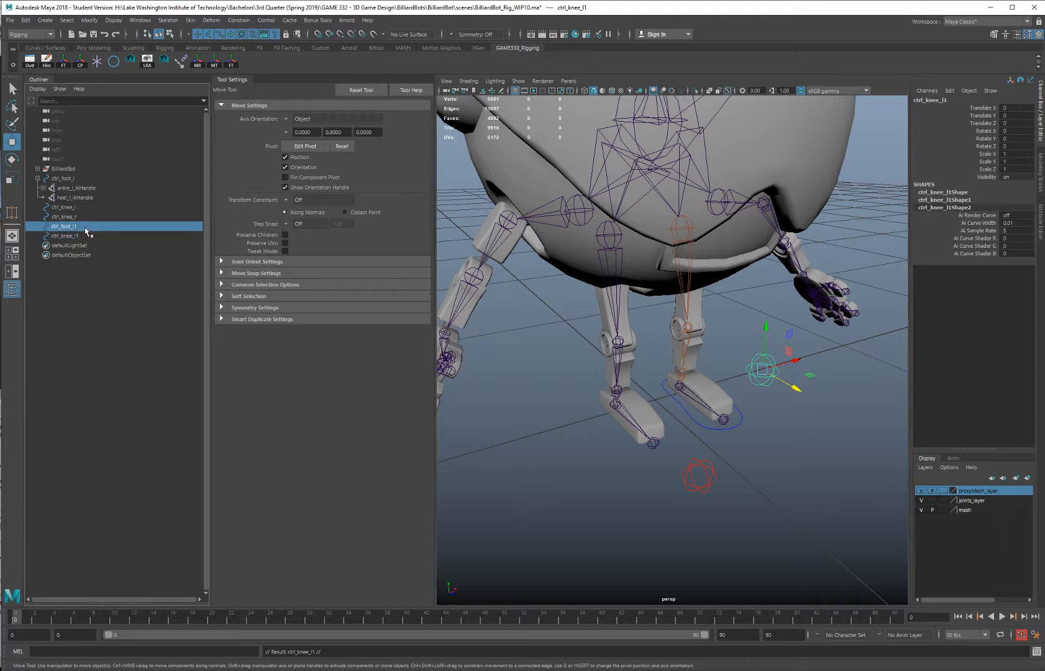
left_click(84, 235, "ctrl")
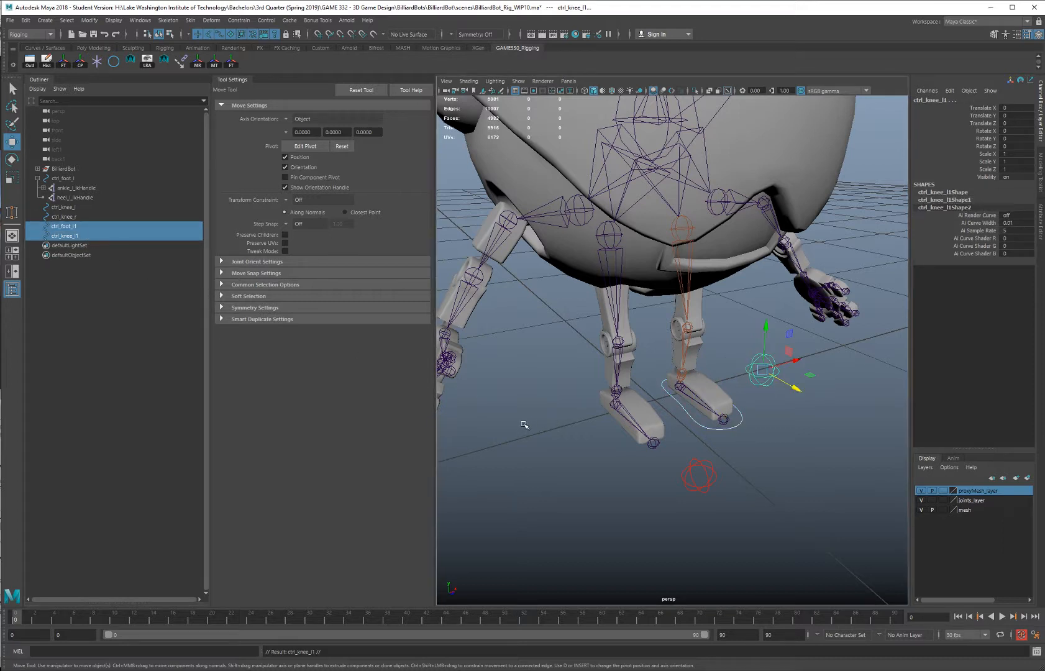
key("ctrl+g")
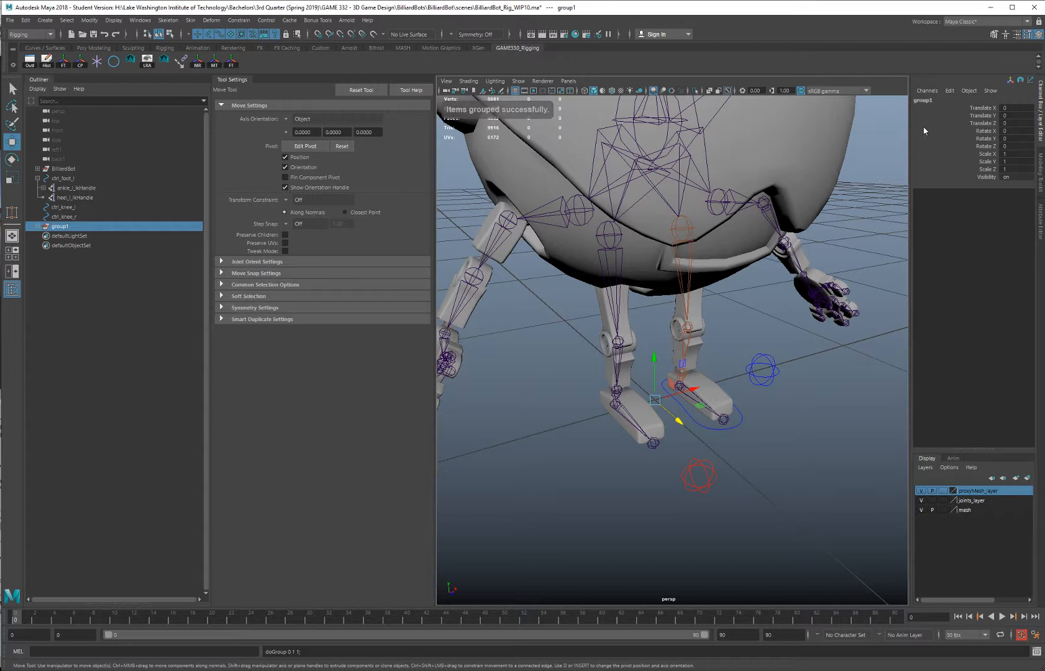
left_click(1004, 153)
type("-")
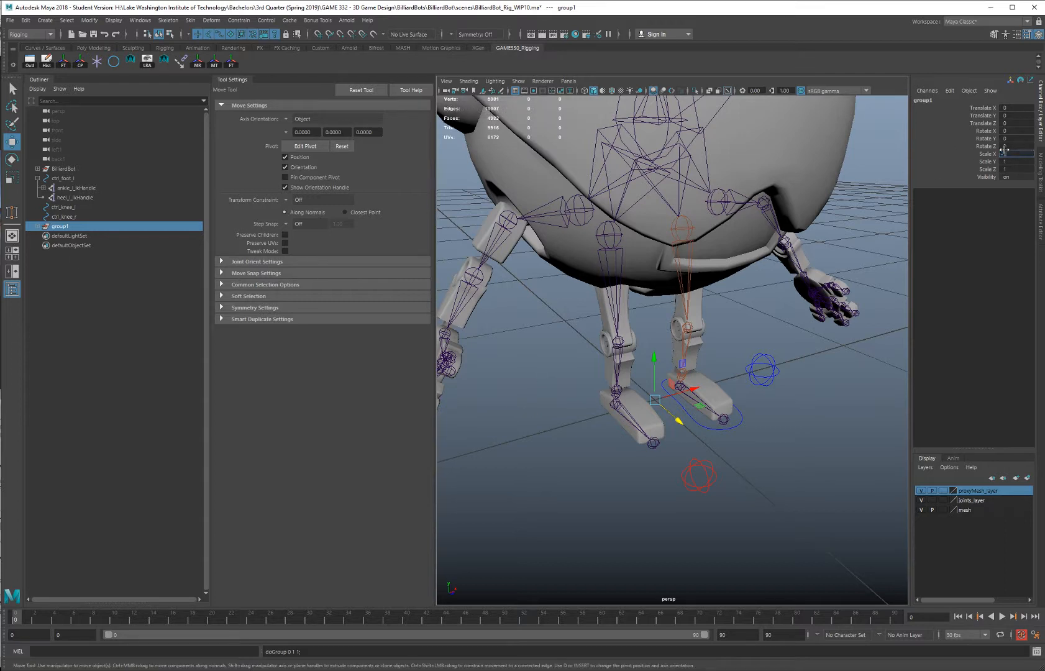
type("1")
key("Return")
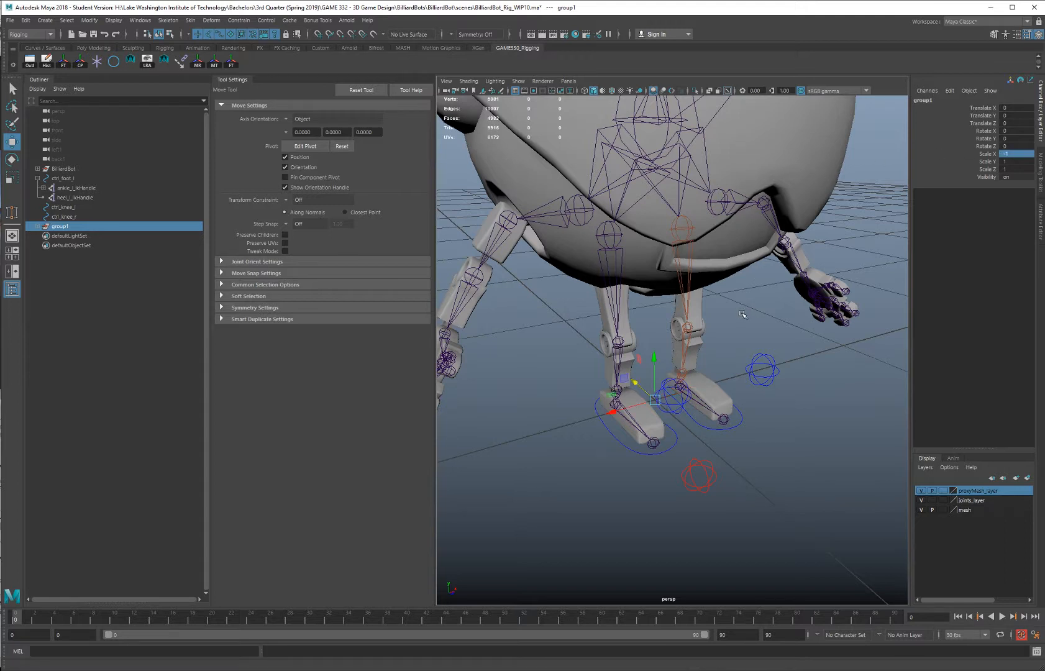
Unparent the mirrored foot and knee controls from group1 and delete the empty group
left_click(37, 227)
left_click(69, 237)
left_click(71, 246, "shift")
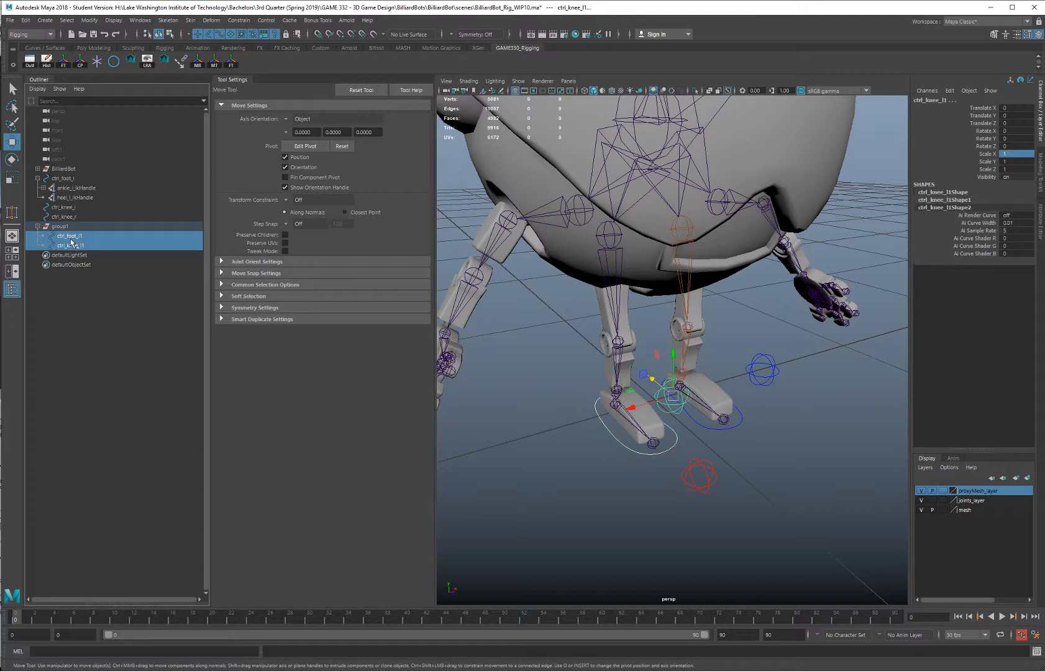
key("shift+p")
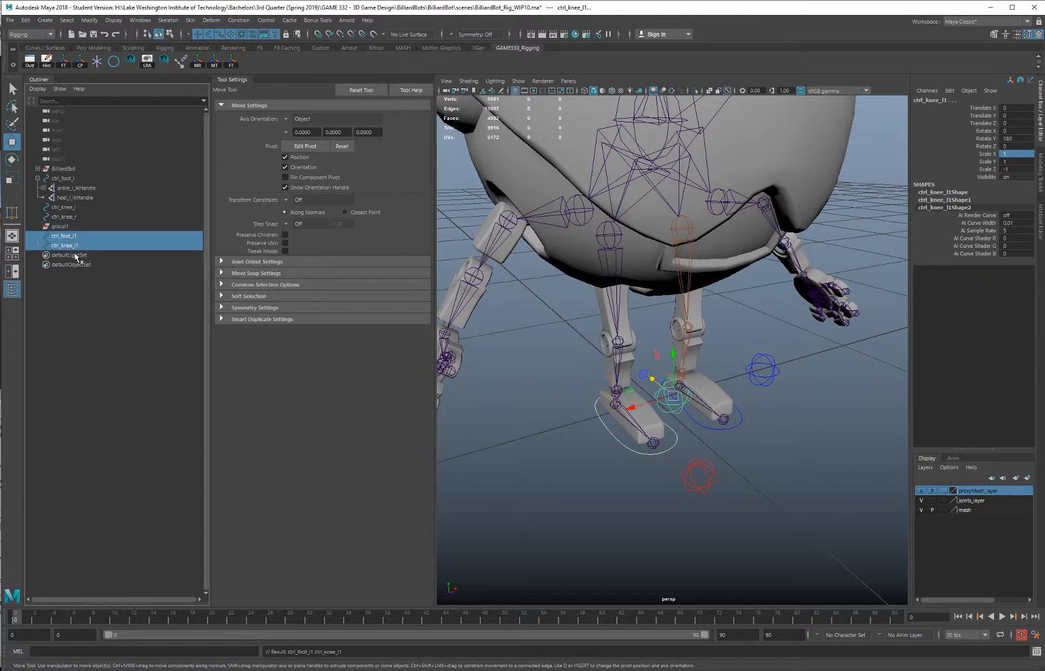
left_click(57, 227)
key("Delete")
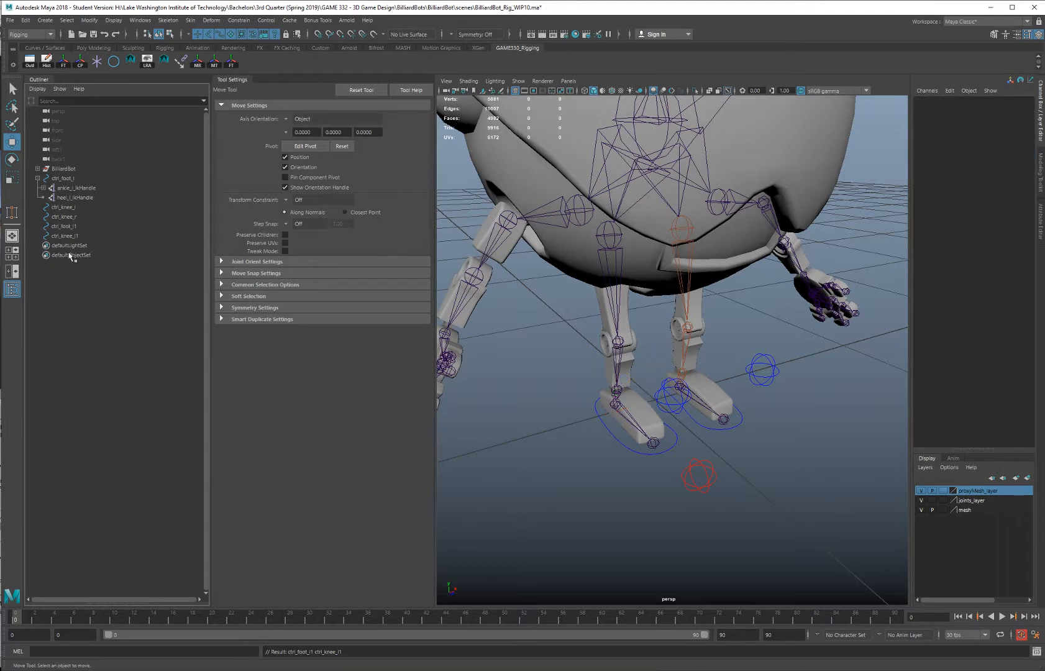
Rename the mirrored foot control ctrl_foot_l1 to ctrl_foot_r
double_click(64, 227)
key("End")
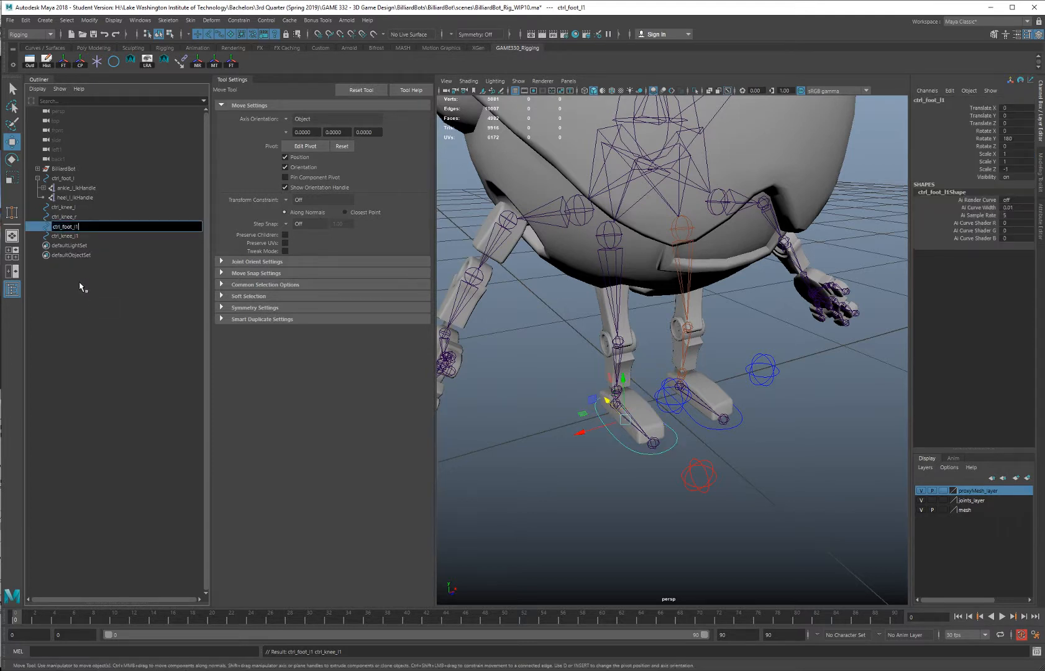
key("BackSpace")
key("BackSpace")
type("r")
key("Return")
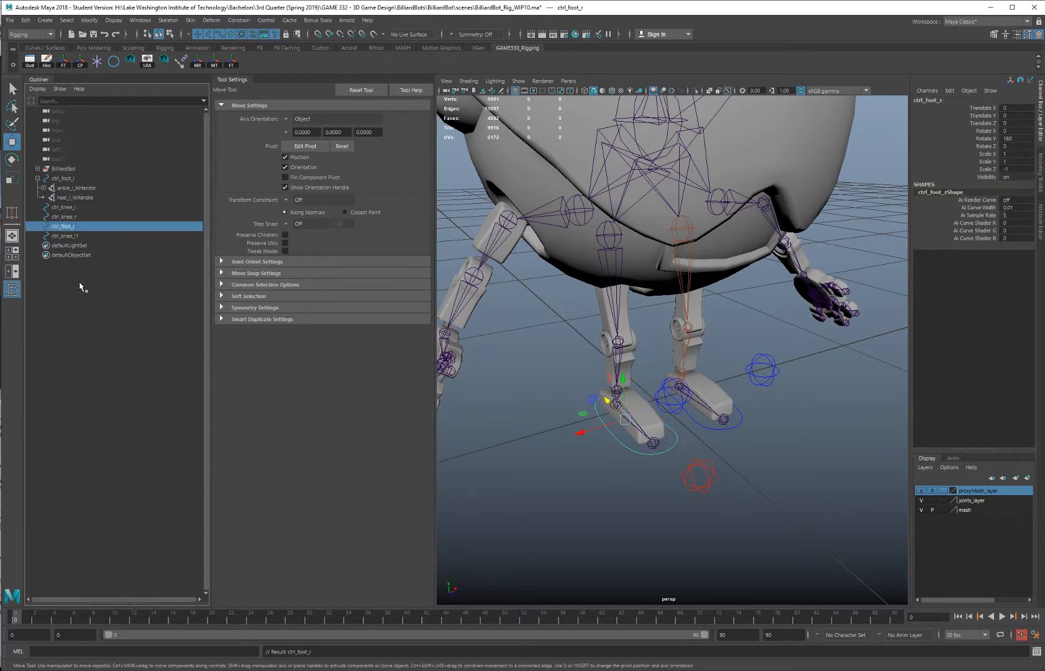
Rename the mirrored knee control ctrl_knee_l1 to ctrl_knee_r1
double_click(69, 237)
key("End")
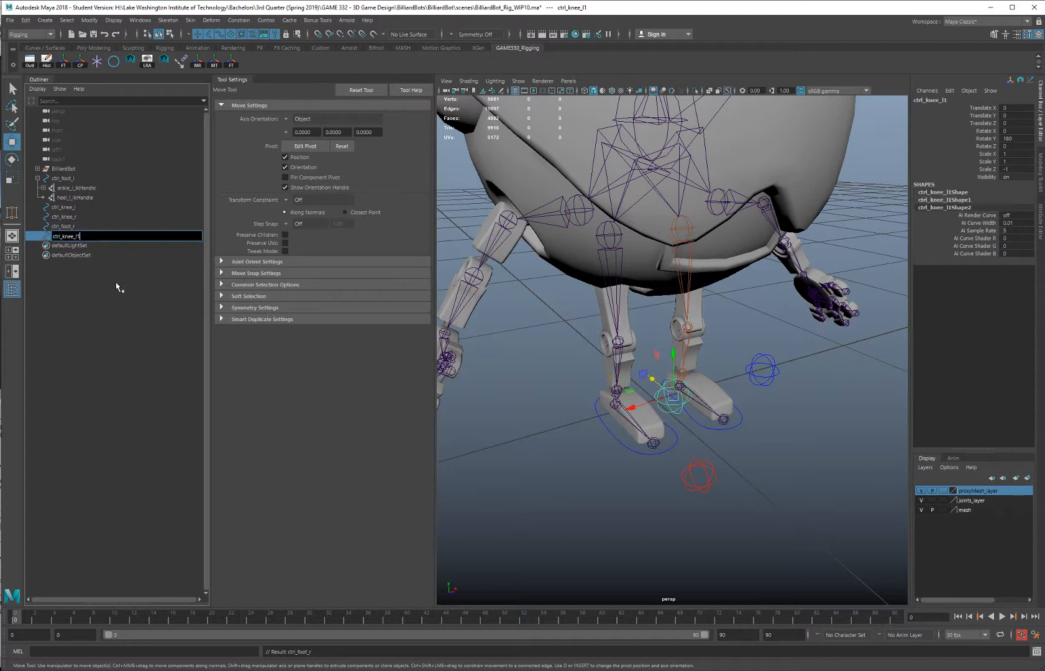
key("Return")
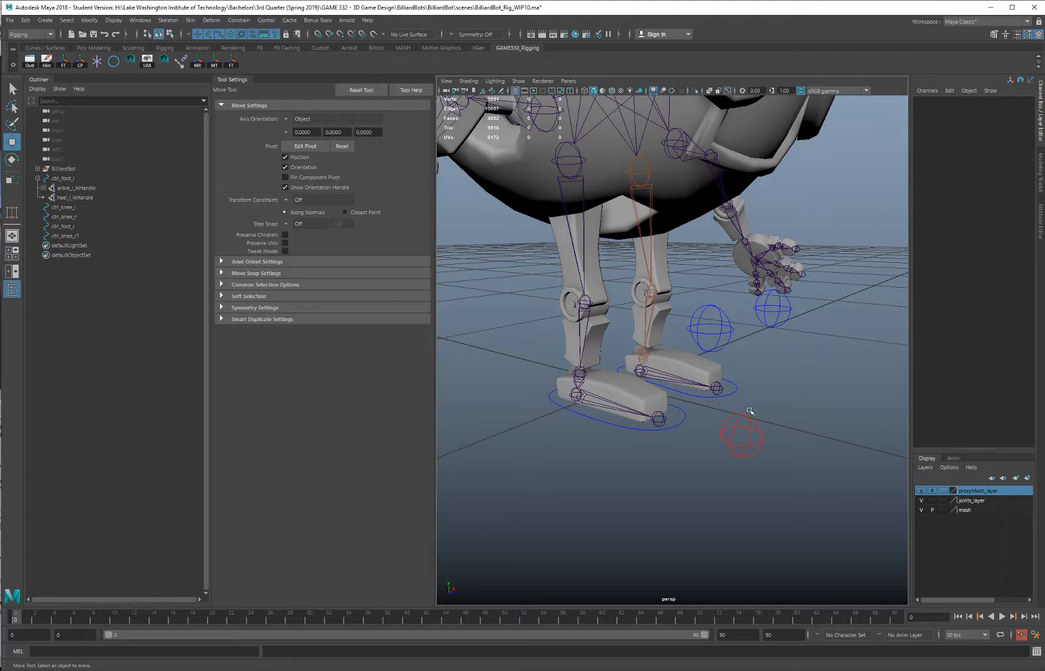
Display the local rotation axes of ctrl_knee_r1 and freeze its transformations
mouse_move(747, 394)
left_mouse_down("alt")
mouse_move(742, 420)
mouse_move(740, 388)
left_mouse_up("alt")
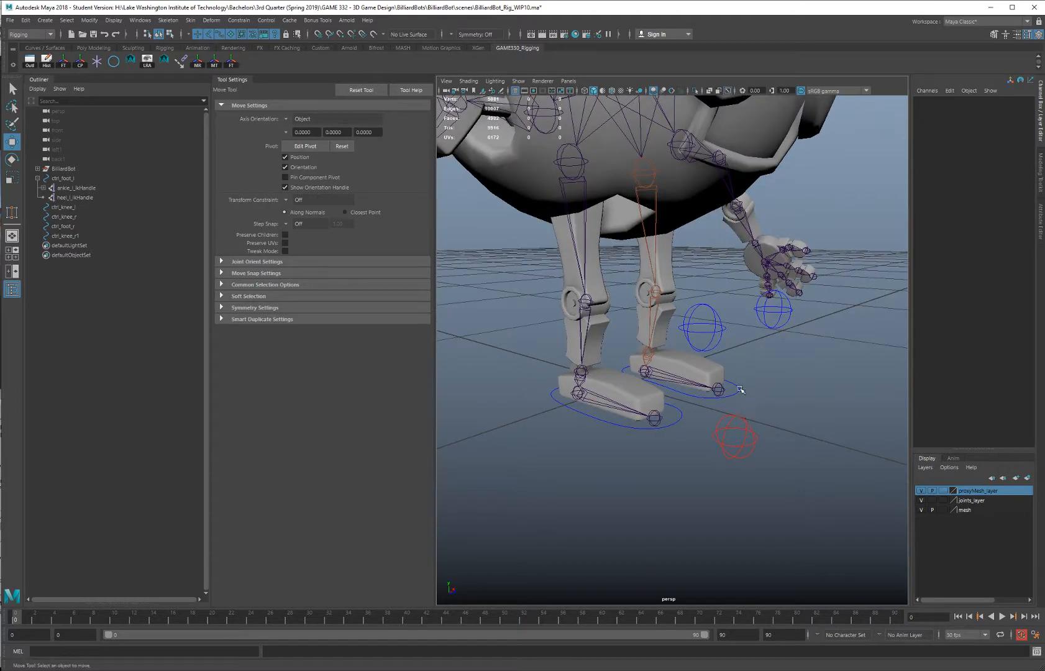
left_click(706, 306)
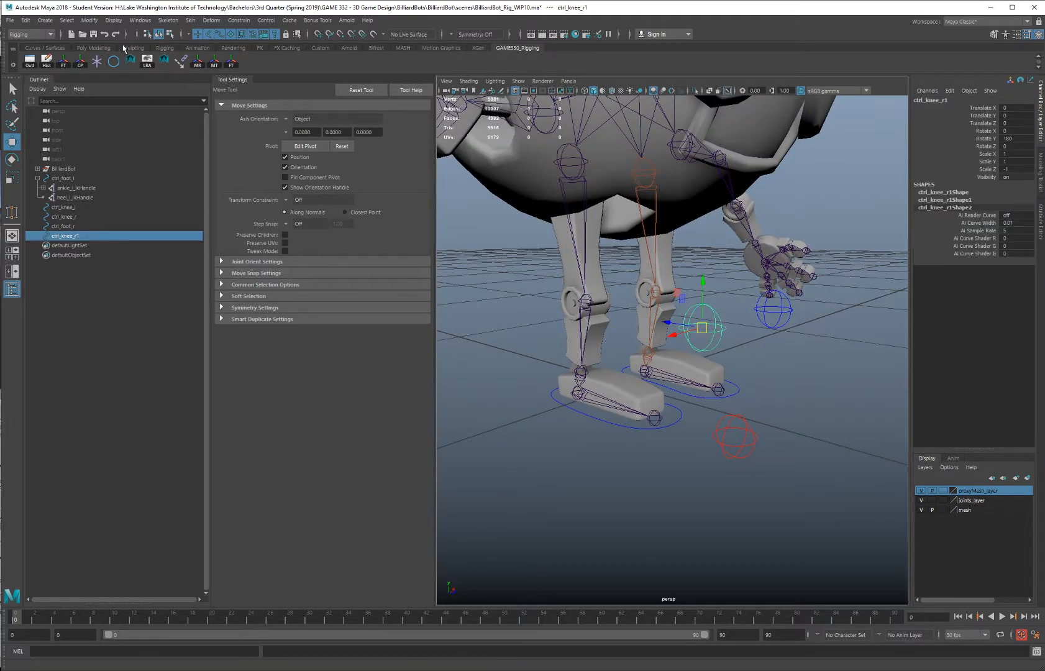
left_click(114, 20)
mouse_move(155, 133)
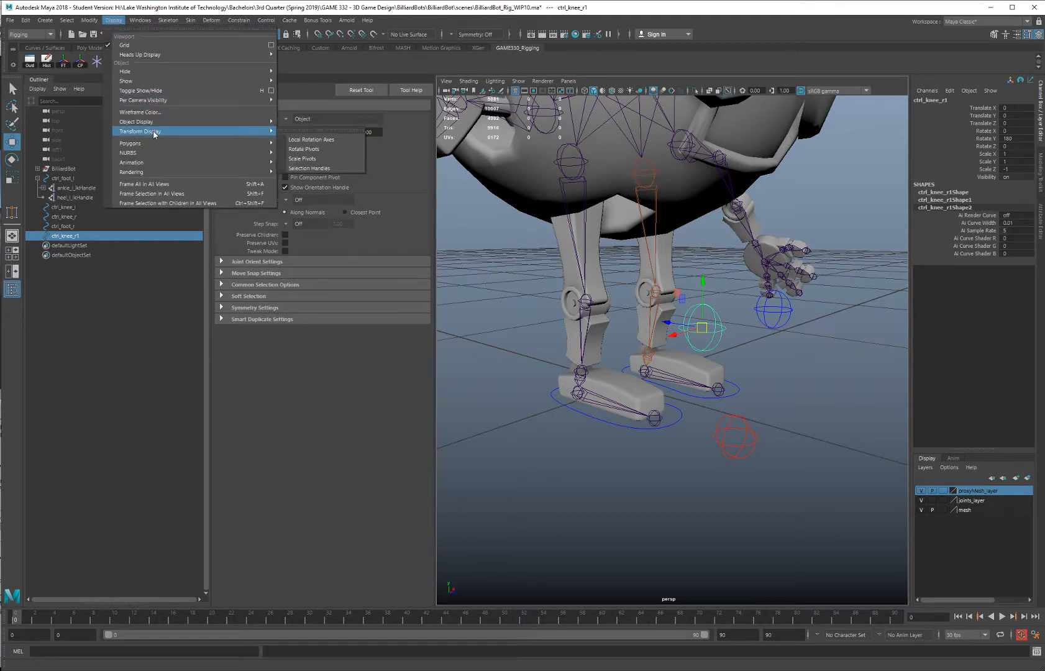
left_click(319, 141)
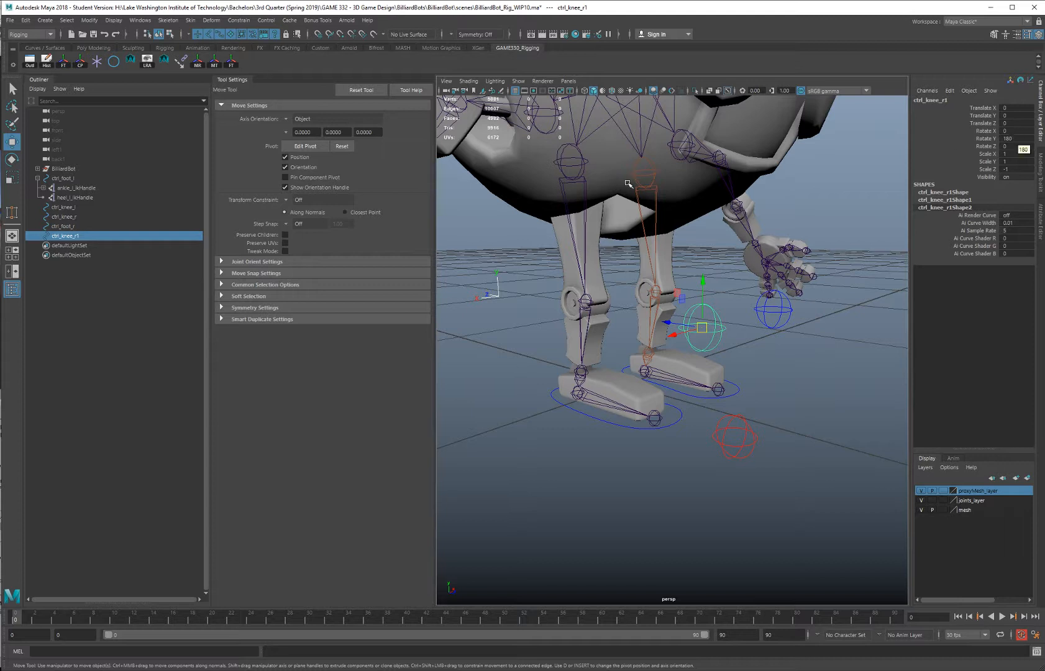
left_click(91, 22)
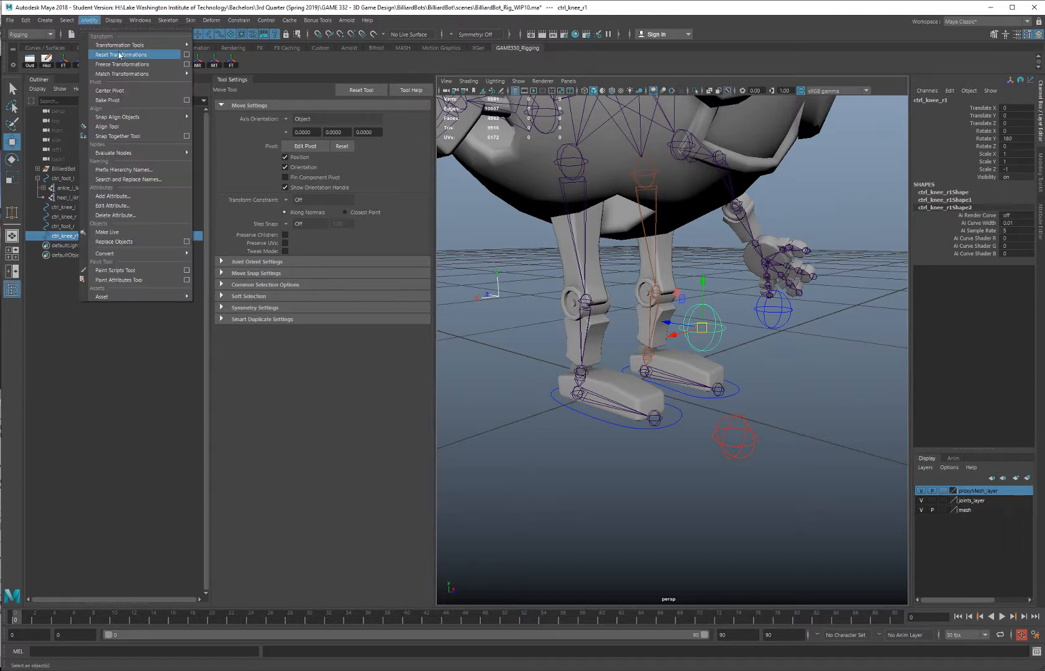
left_click(134, 65)
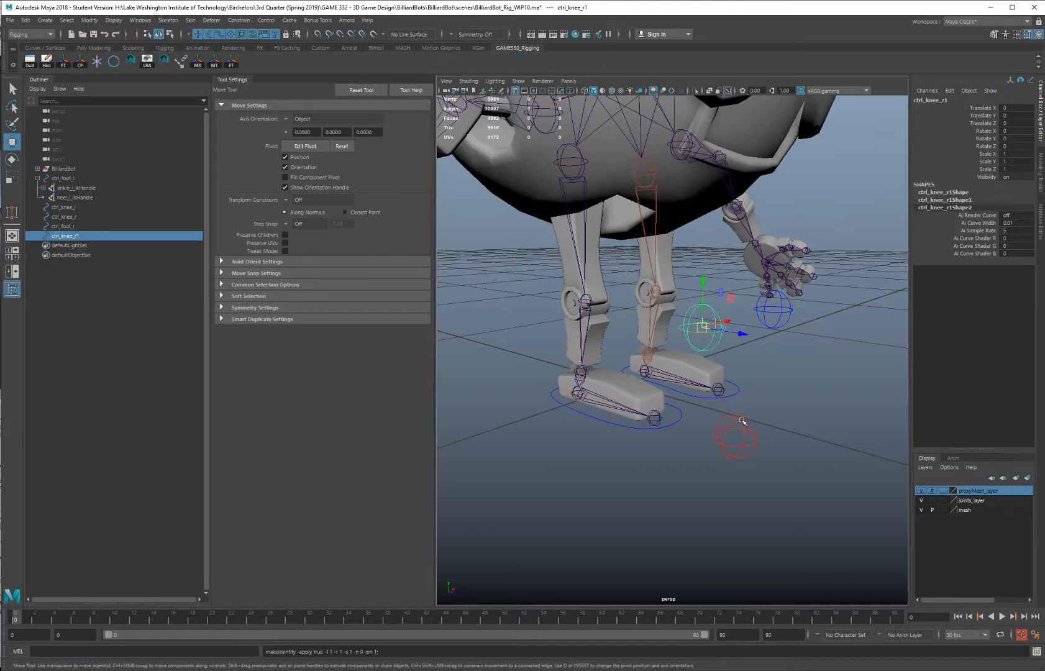
Snap the red ctrl_knee_r control to the pivot of ctrl_knee_r1, and delete ctrl_knee_r1
left_click(743, 422)
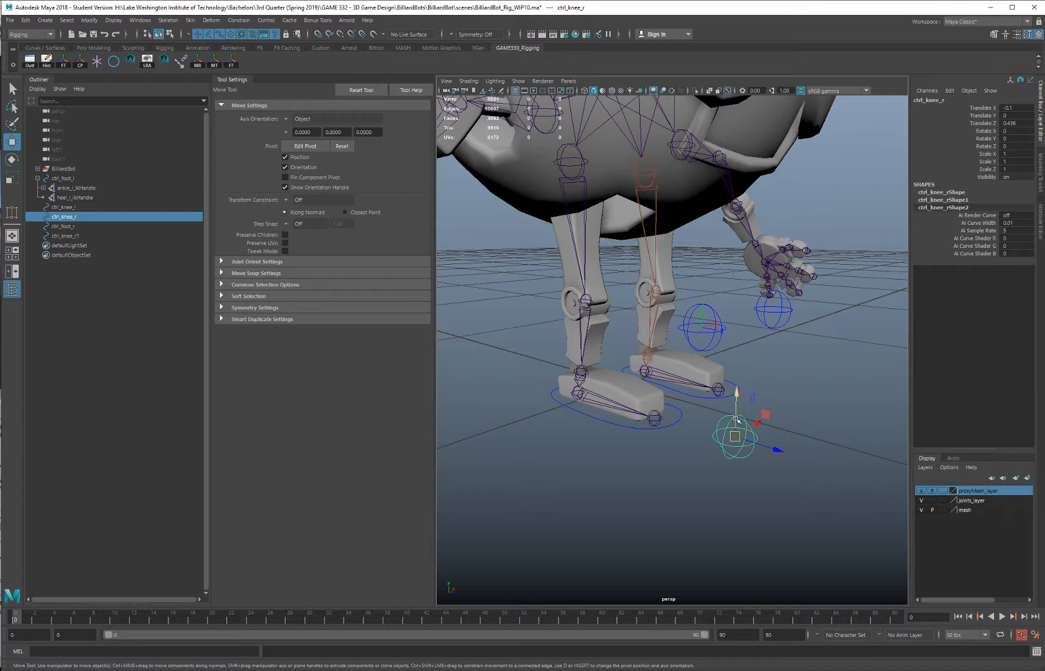
right_click_drag(736, 361, 762, 370, "alt")
middle_click_drag(762, 371, 724, 307, "alt")
left_click_drag(702, 323, 697, 357, "alt")
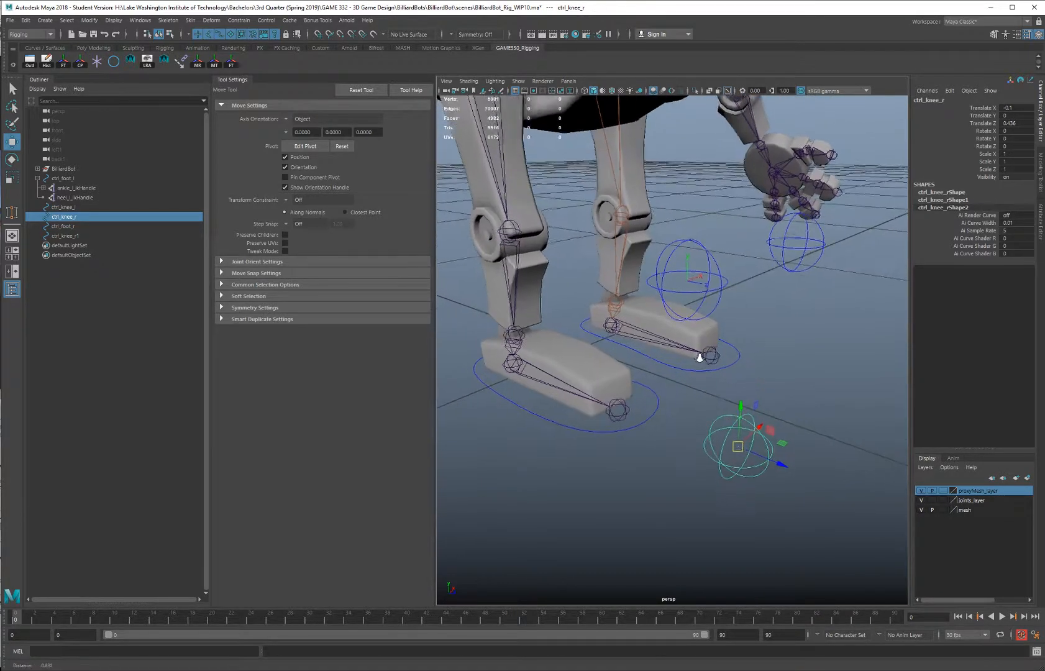
right_click_drag(697, 356, 672, 267, "alt")
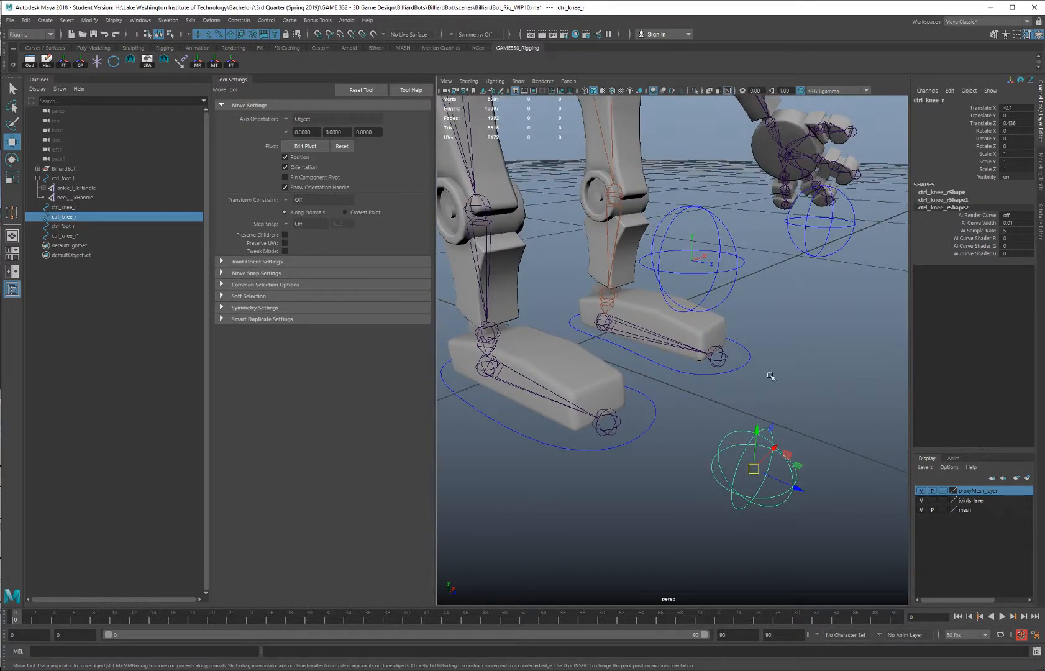
key("v")
left_click_drag(754, 469, 718, 356)
middle_click_drag(728, 282, 697, 260)
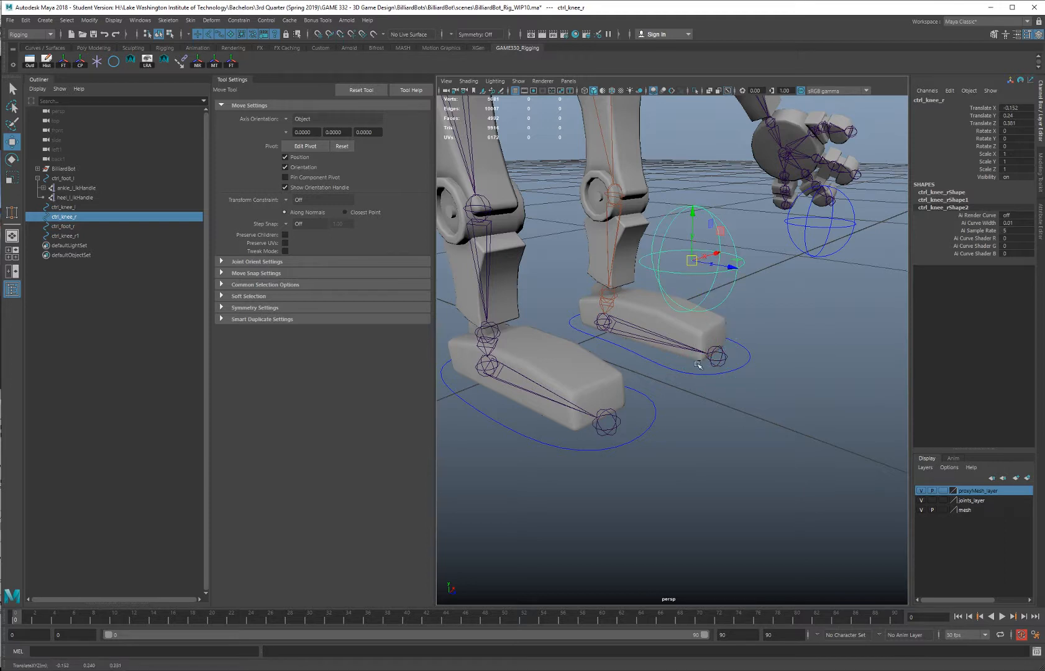
left_click(91, 236)
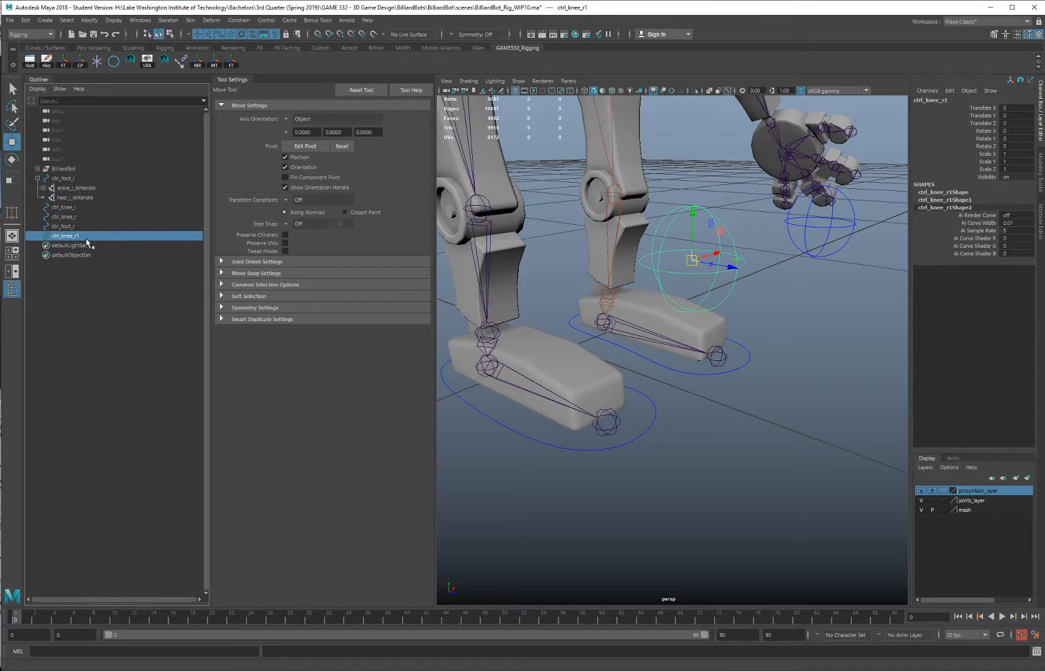
key("Delete")
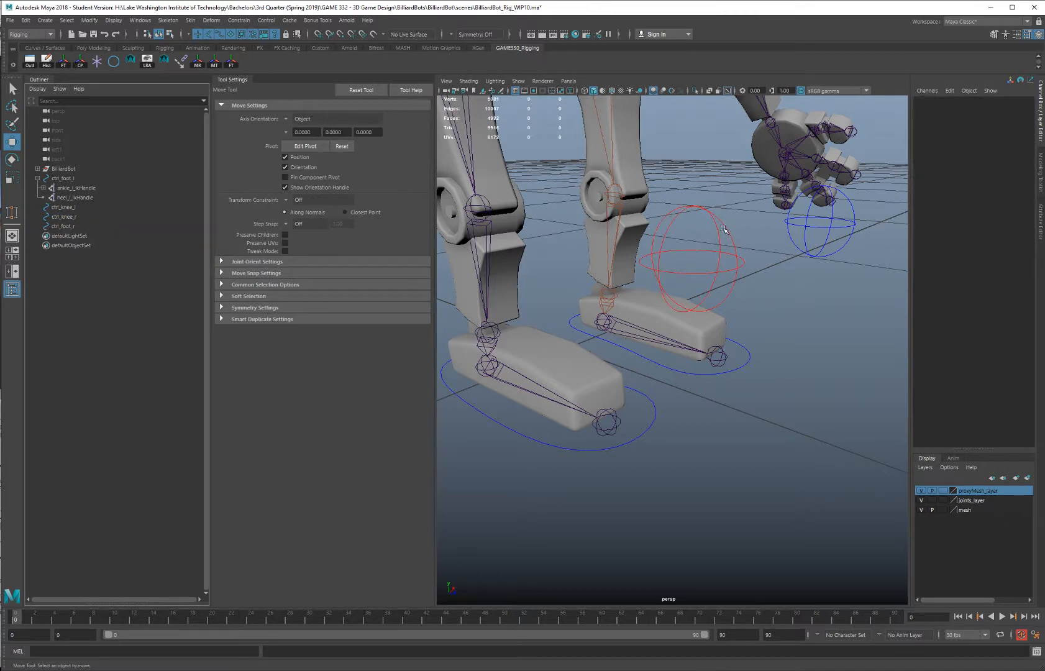
Freeze the transformations of the repositioned ctrl_knee_r control
scroll(697, 263, "down", 3)
left_click(693, 286)
left_click_drag(694, 286, 559, 258, "alt")
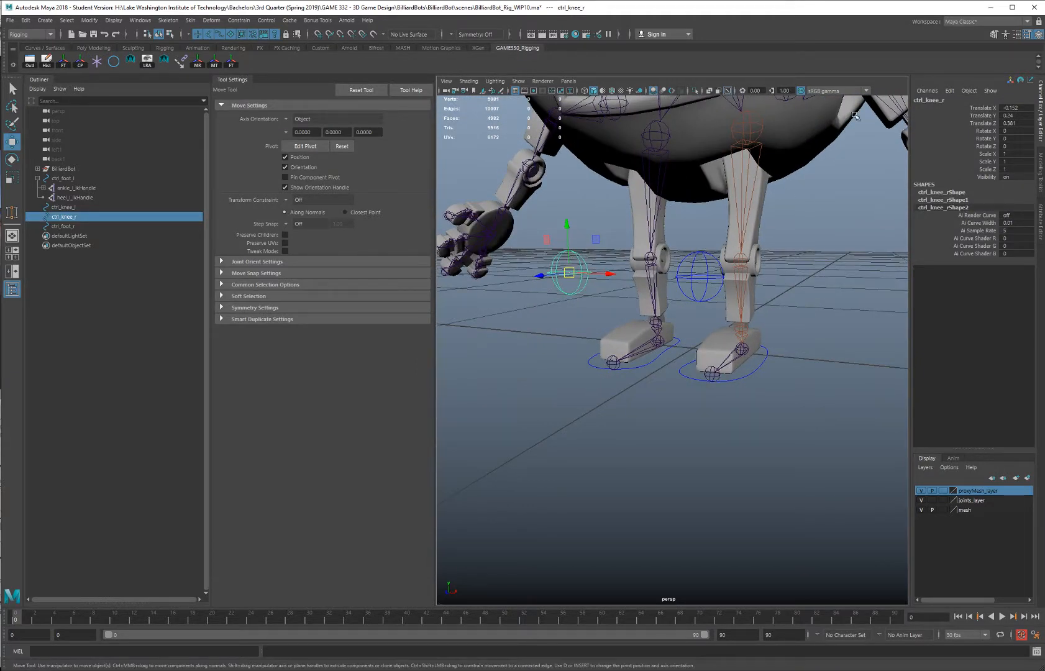
left_click(92, 21)
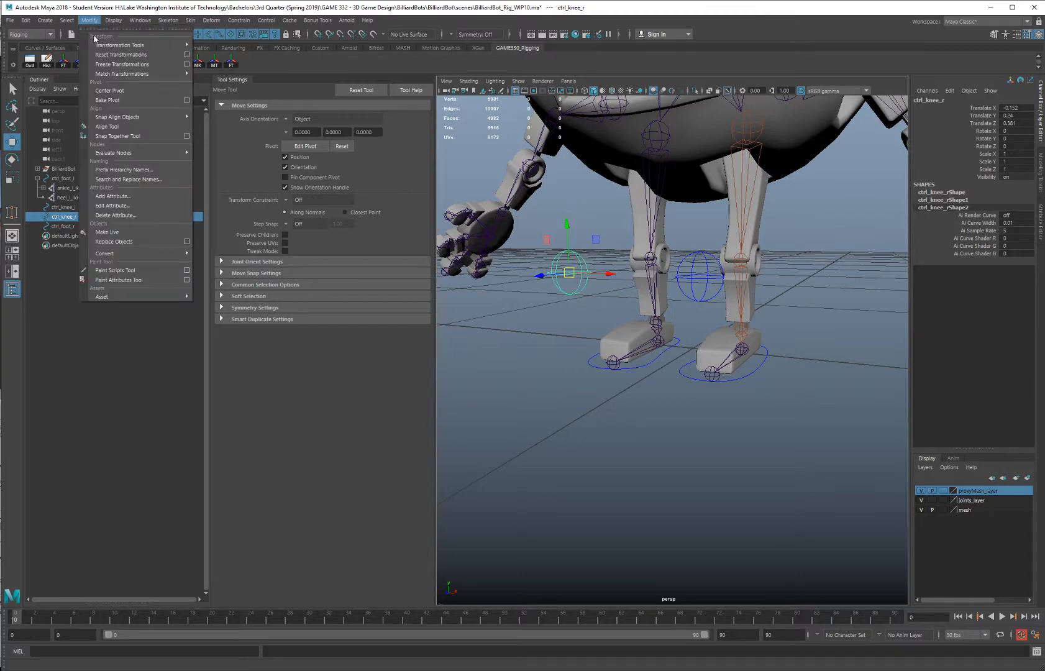
left_click(122, 65)
Freeze the transformations of the right foot control ctrl_foot_r
left_click_drag(522, 257, 544, 361, "alt")
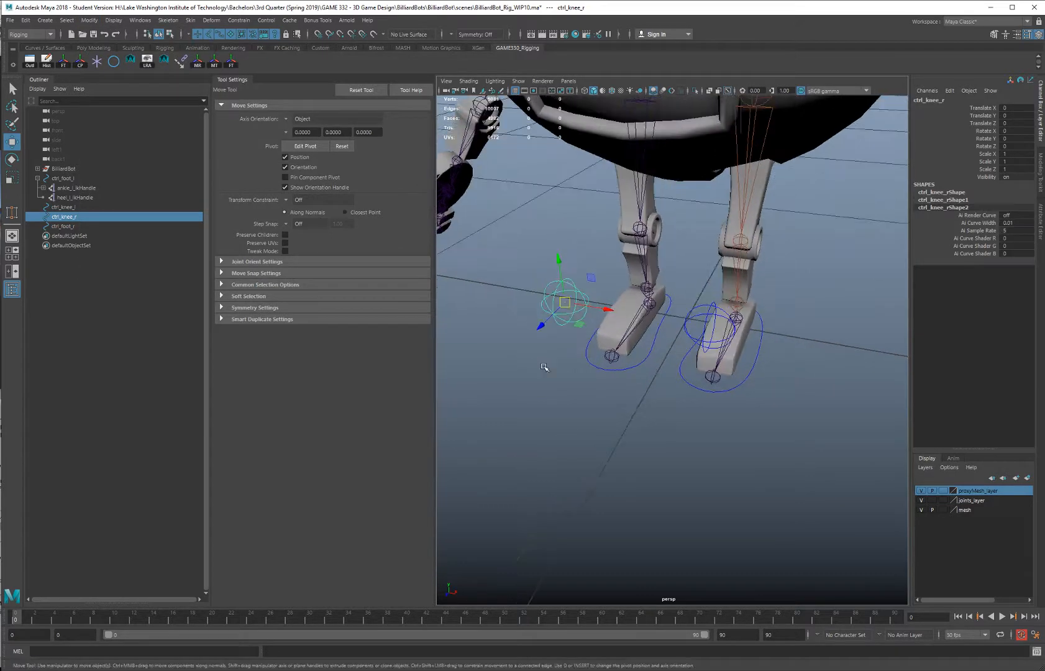
left_click(591, 363)
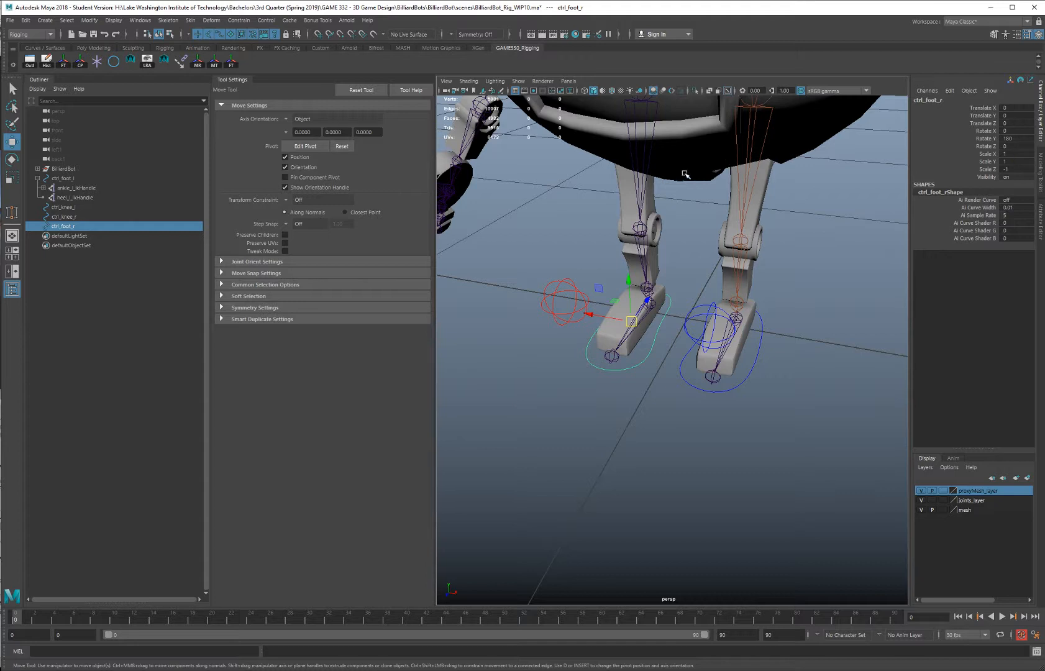
left_click(89, 20)
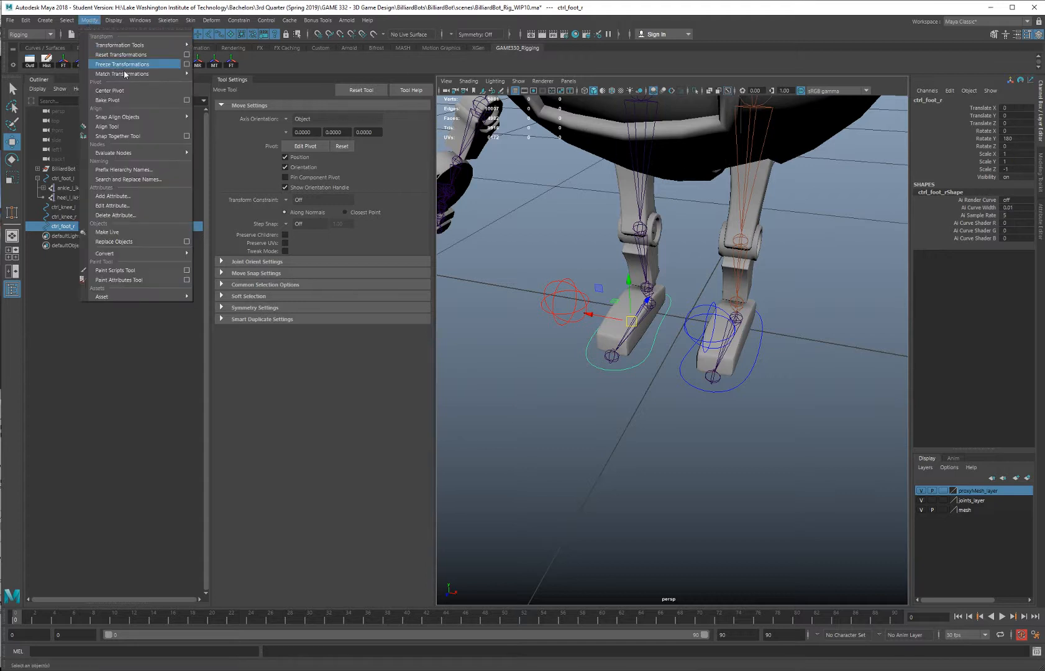
left_click(121, 64)
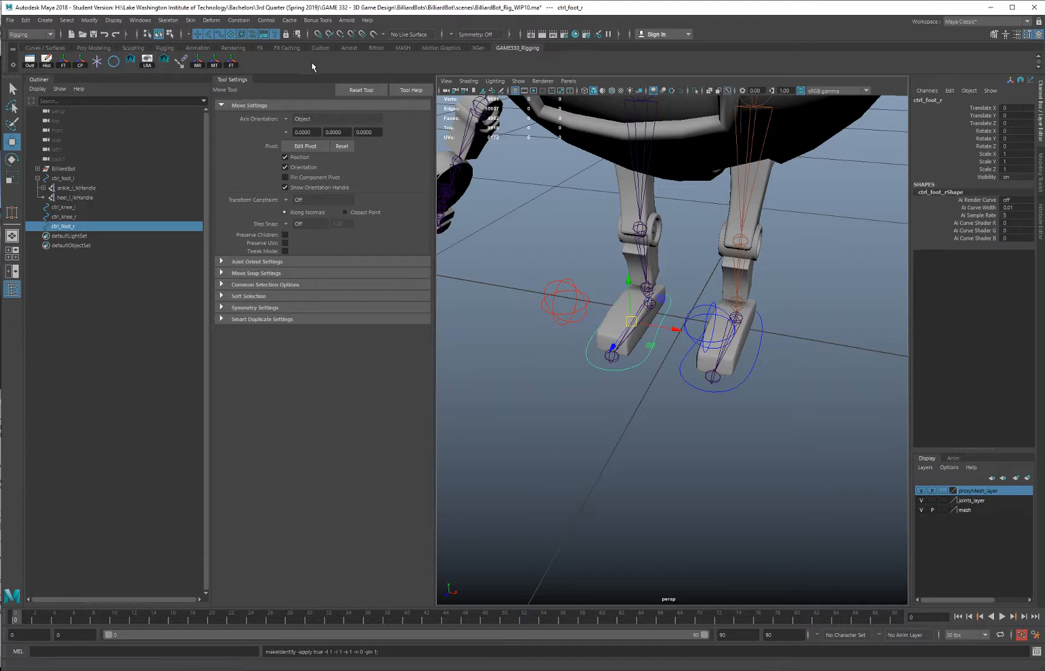
Change the drawing override color of ctrl_foot_r's shape to red
left_click(1042, 218)
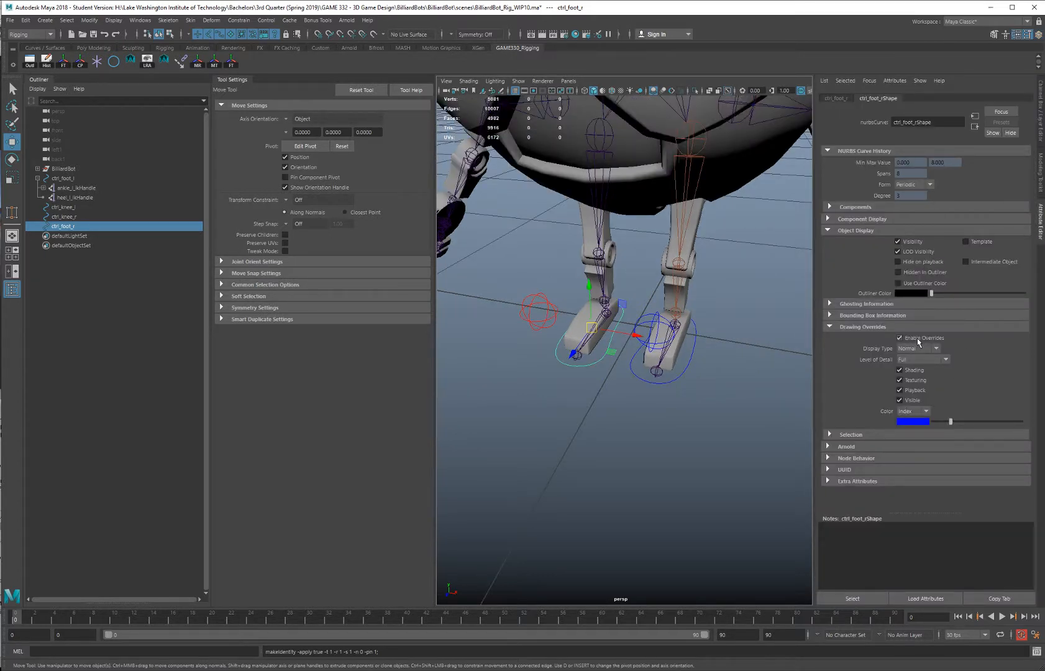
left_click_drag(952, 422, 971, 422)
left_click(733, 383)
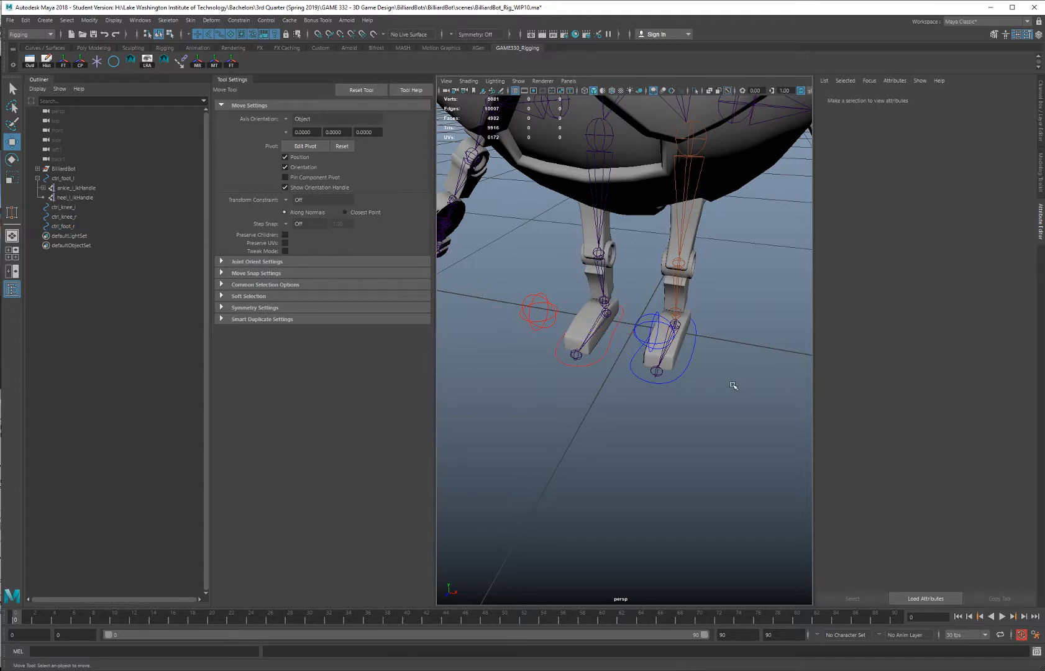
Create an IK handle with the Rotate-Plane Solver from the right hip joint hip_r to the right ankle joint
left_click_drag(732, 383, 700, 362, "alt")
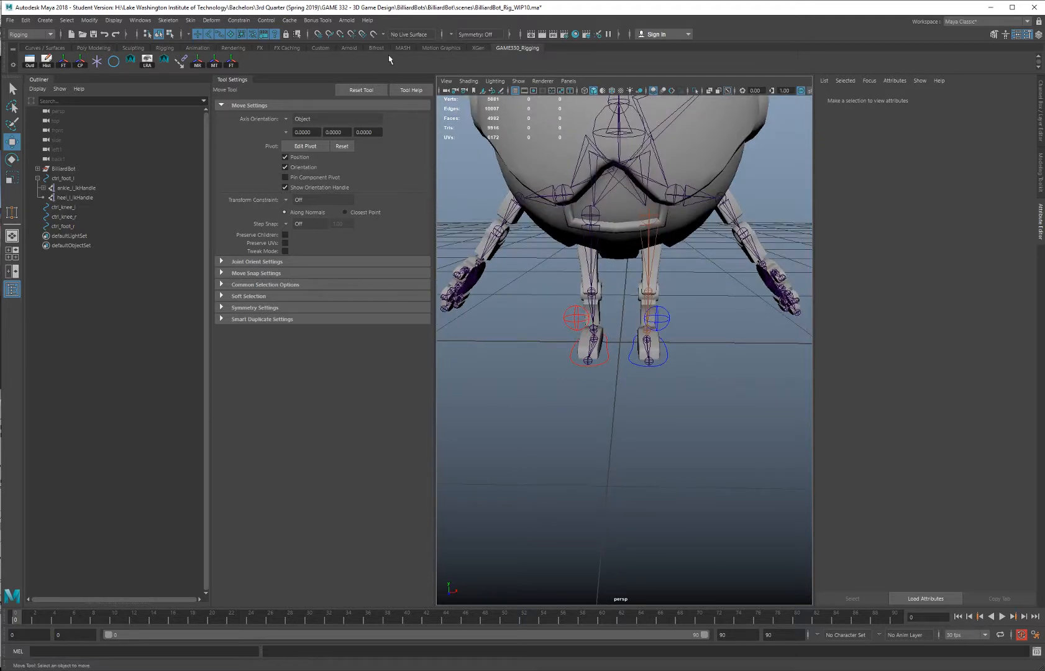
left_click(167, 22)
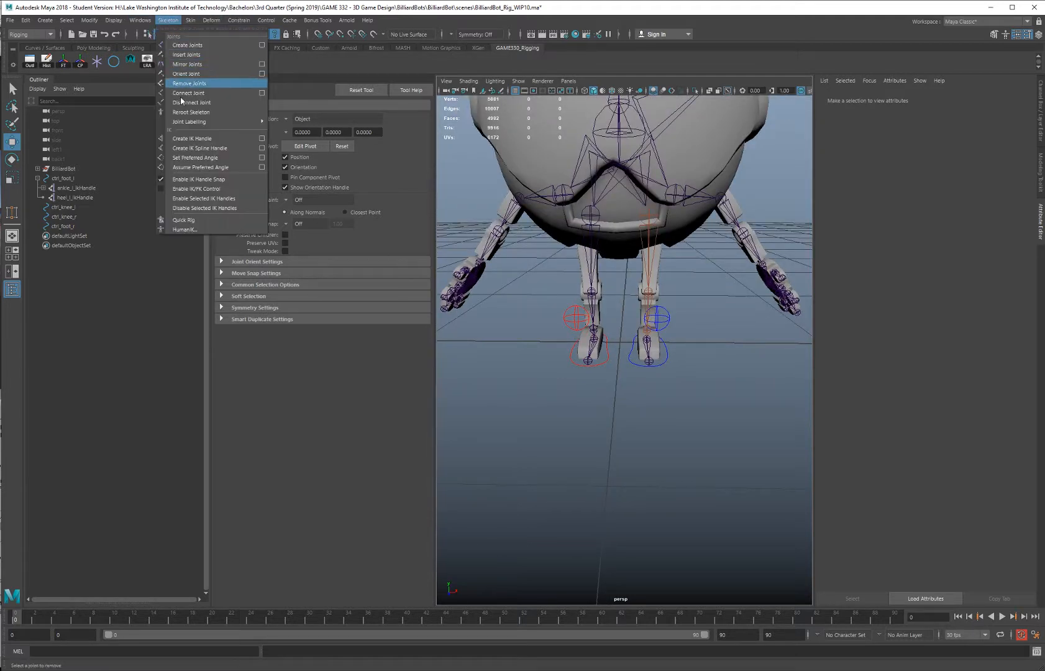
left_click(200, 143)
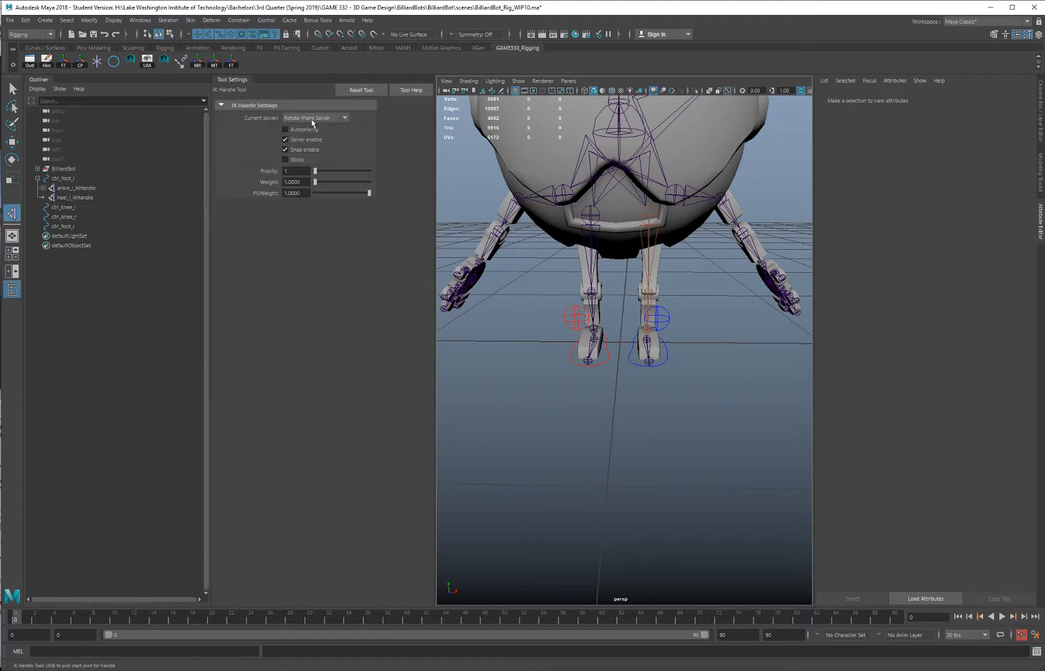
left_click_drag(542, 209, 616, 215, "alt")
middle_click_drag(616, 215, 659, 252, "alt")
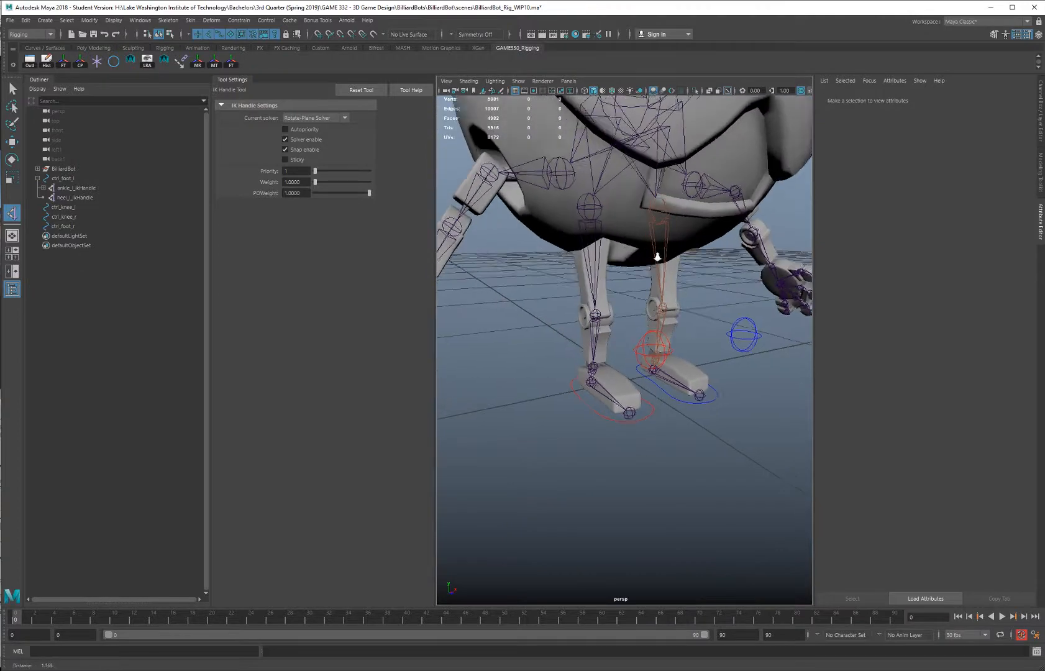
left_click_drag(658, 252, 590, 203, "alt")
left_click(585, 200)
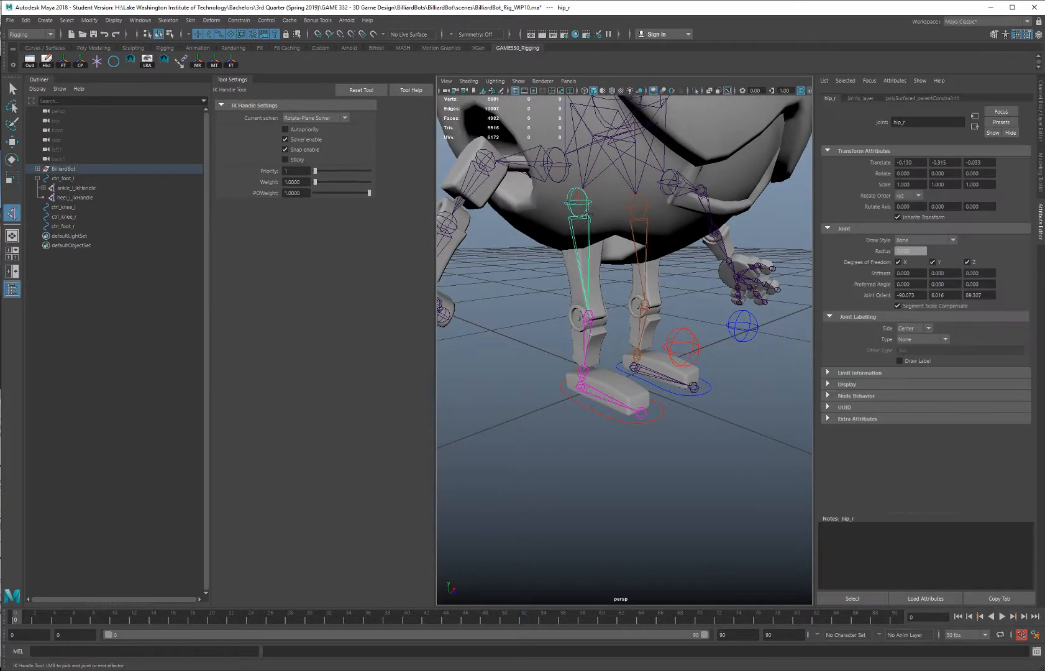
left_click(585, 370)
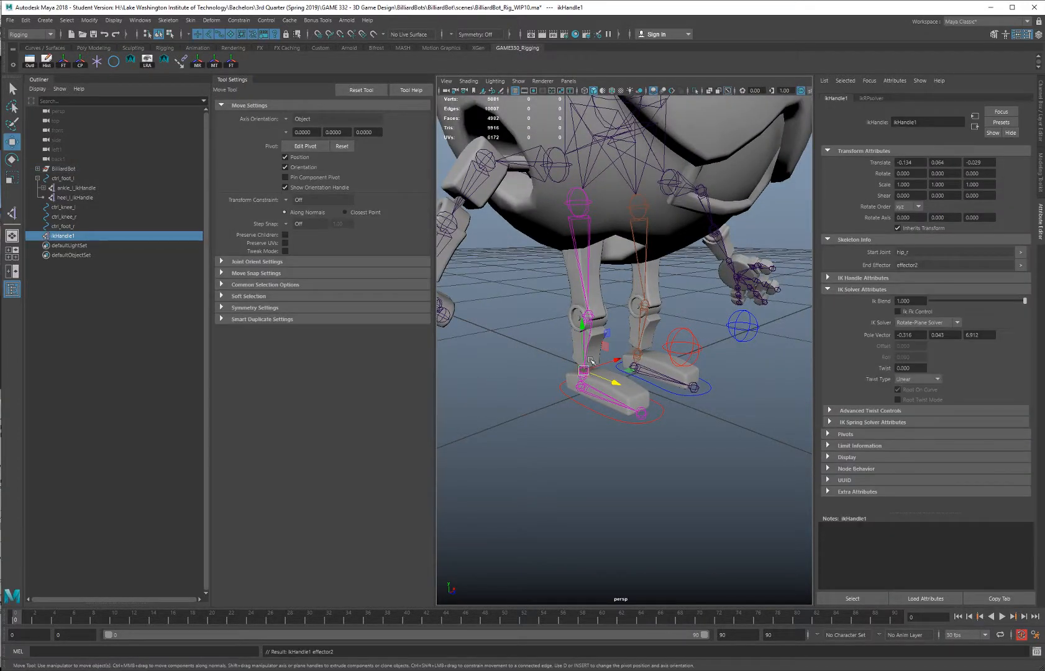
Rename effector2 under knee_r to ankle_r_effector, reusing the name of the left ankle effector
left_click(37, 169)
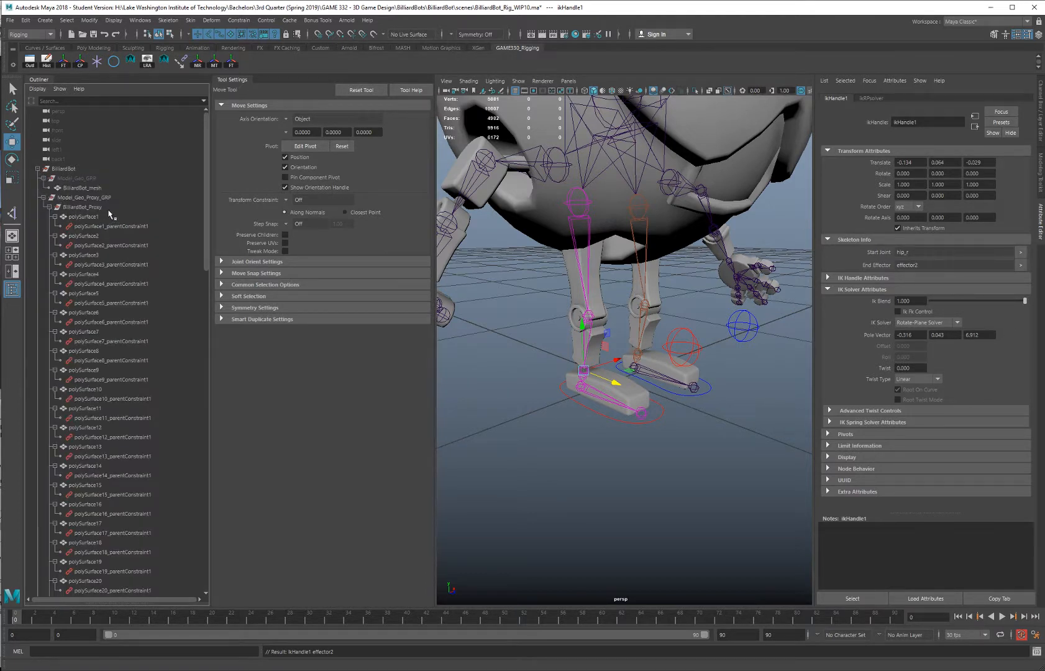
scroll(113, 215, "down", 20)
scroll(113, 211, "down", 8)
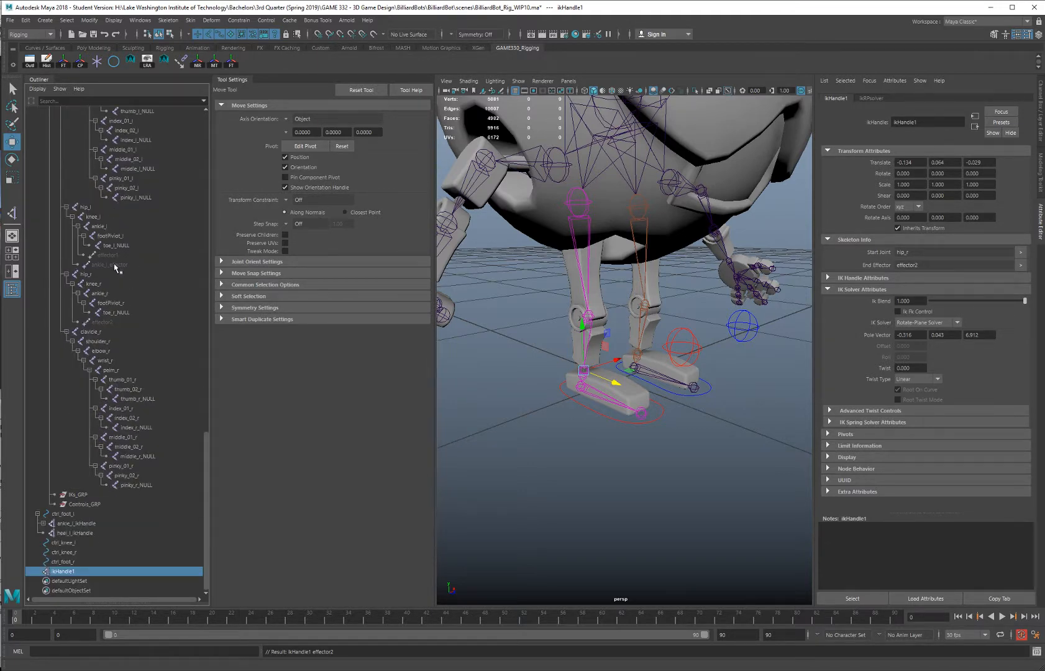
double_click(116, 265)
key("ctrl+c")
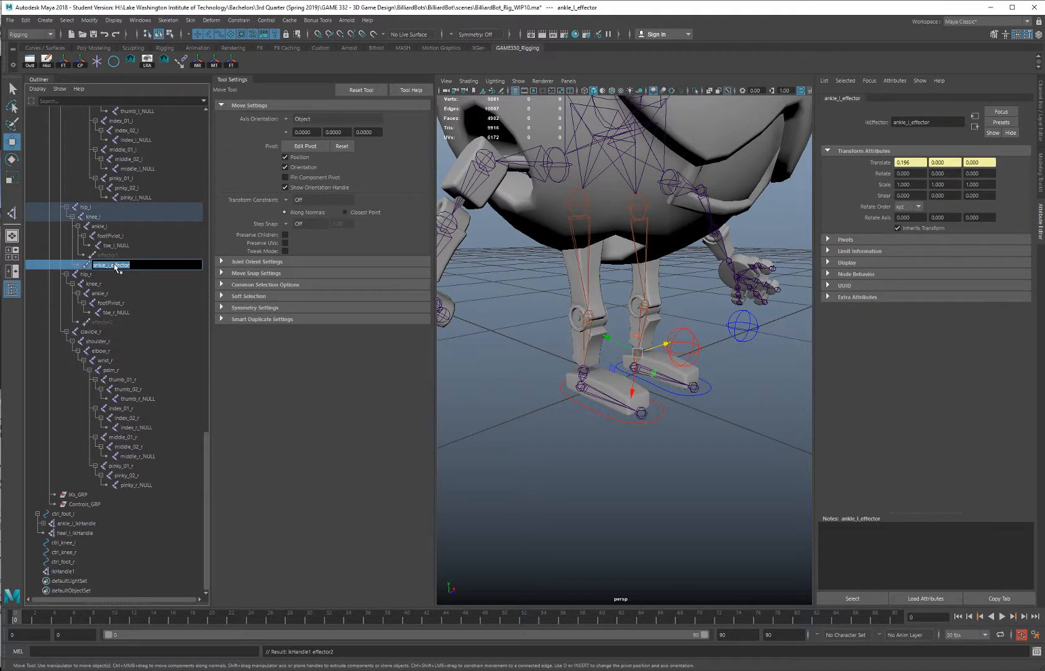
double_click(103, 322)
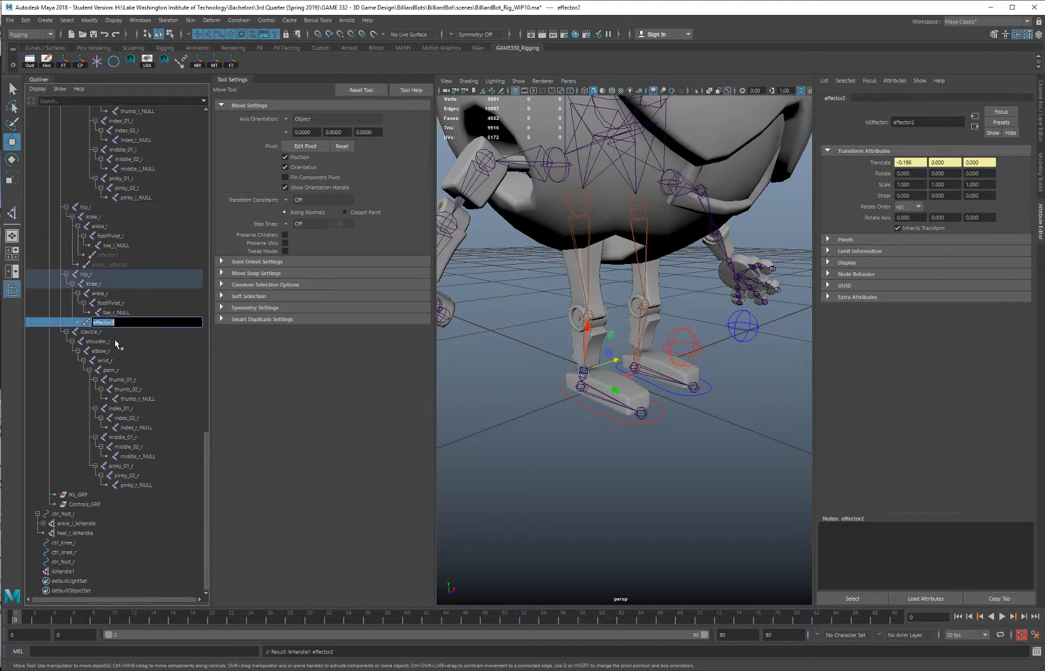
key("ctrl+v")
type("r")
key("Return")
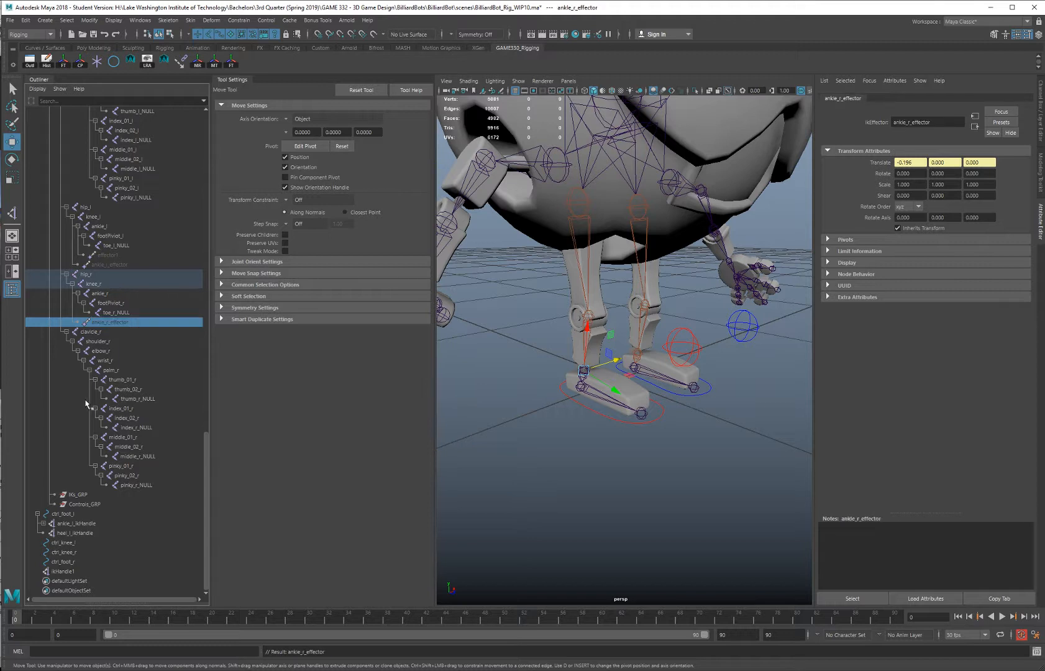
Rename effector1 under the left ankle joint to heel_l_effector and copy the new name
left_click(111, 256)
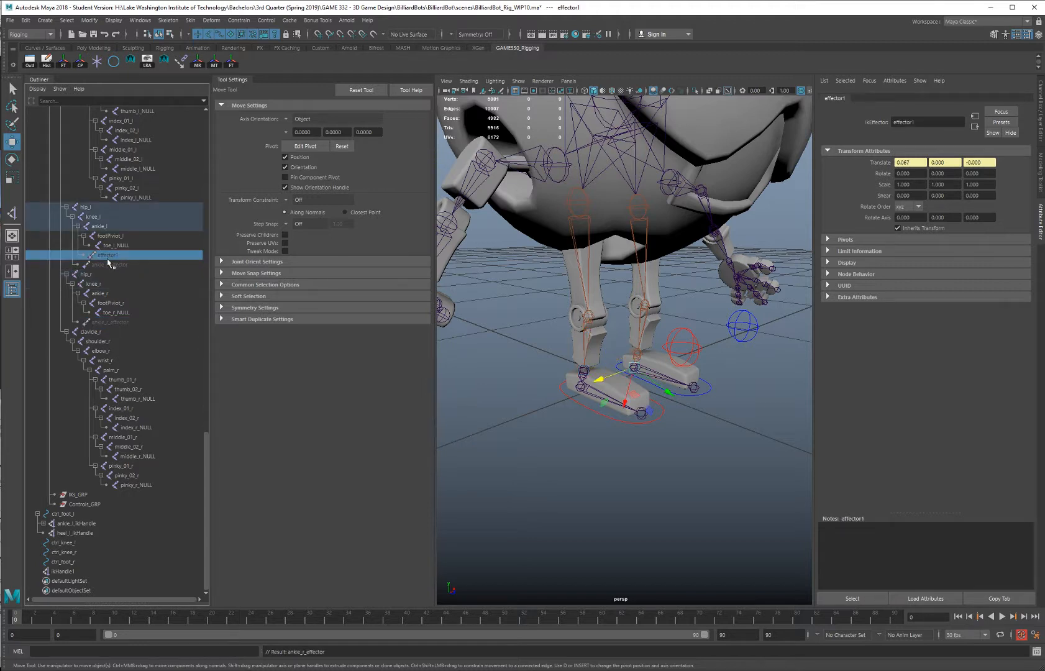
double_click(110, 256)
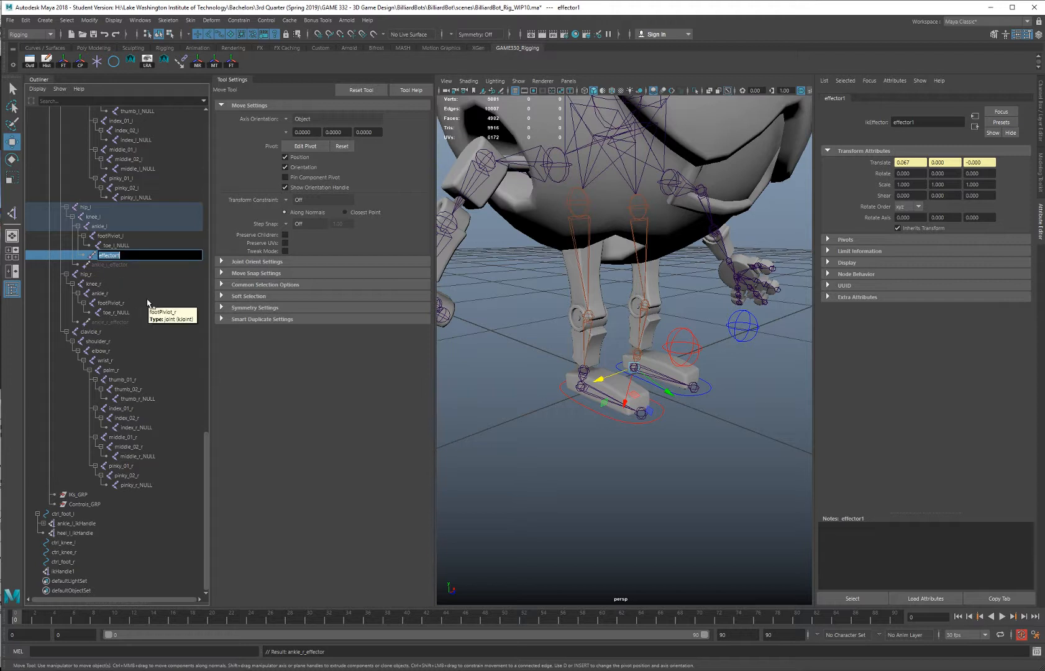
type("heel_l_")
key("Return")
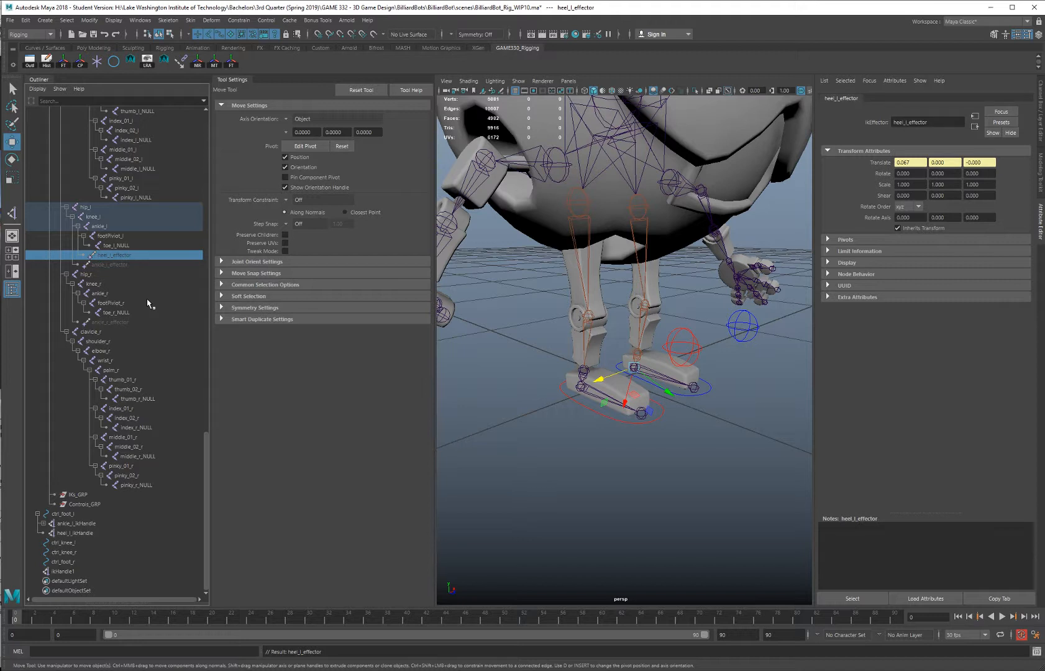
double_click(119, 256)
key("ctrl+c")
key("Return")
Create an IK handle with the Single-Chain Solver from the right ankle joint ankle_r to footPivot_r
left_click(504, 380)
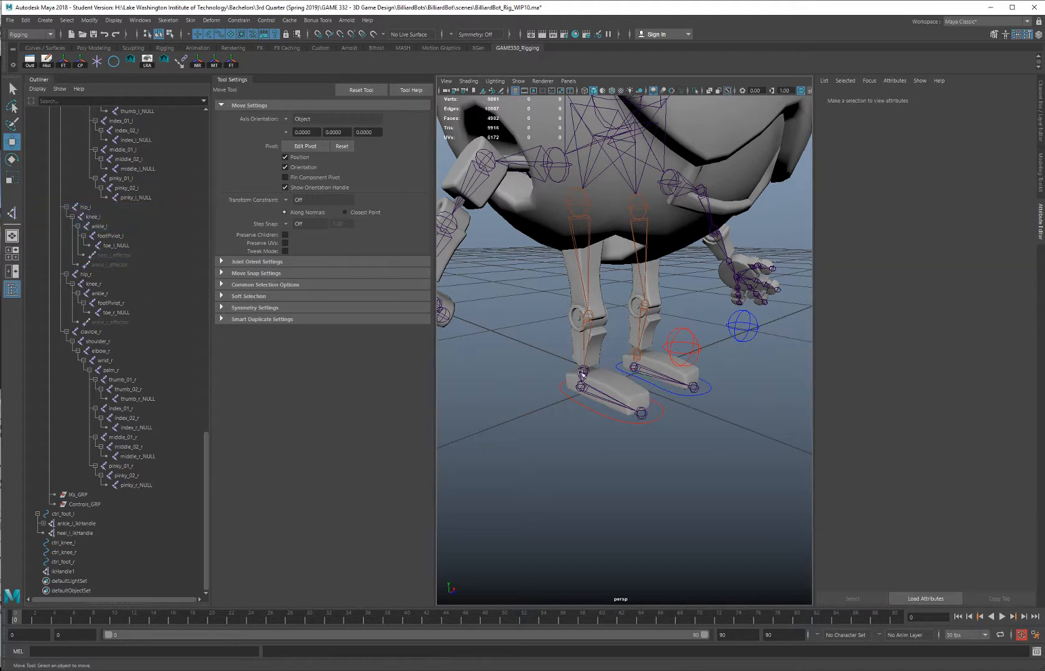
left_click(11, 214)
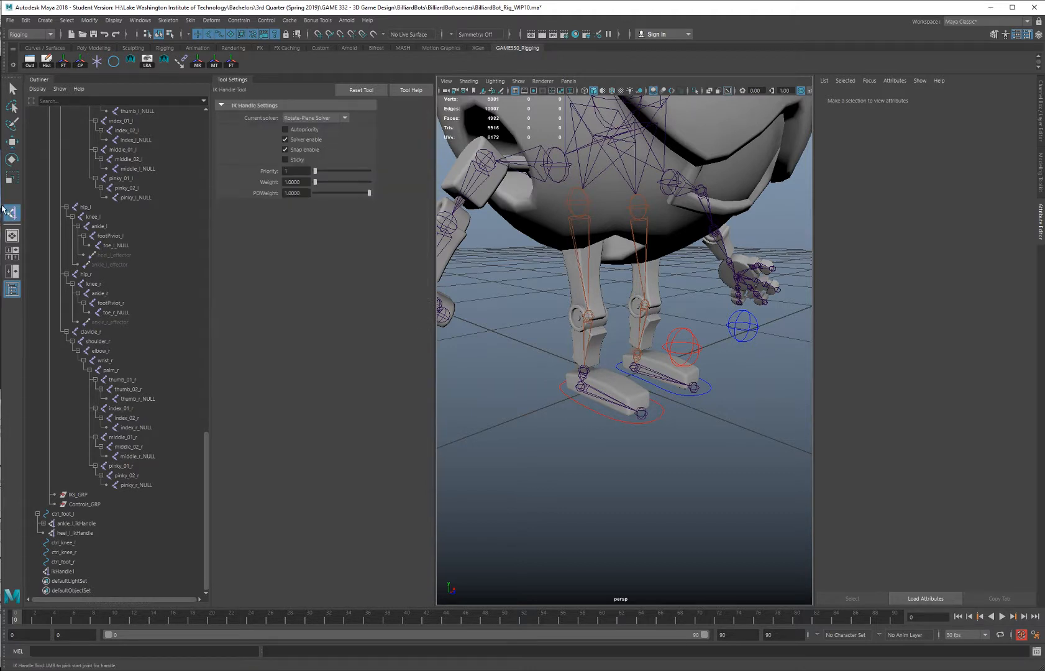
left_click(313, 118)
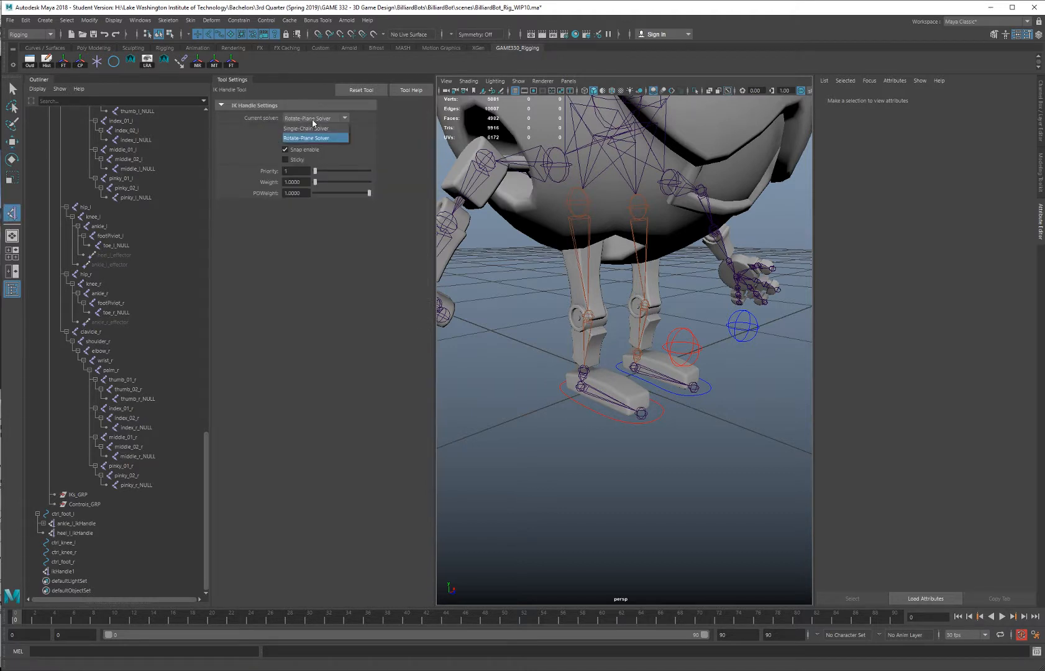
left_click(306, 130)
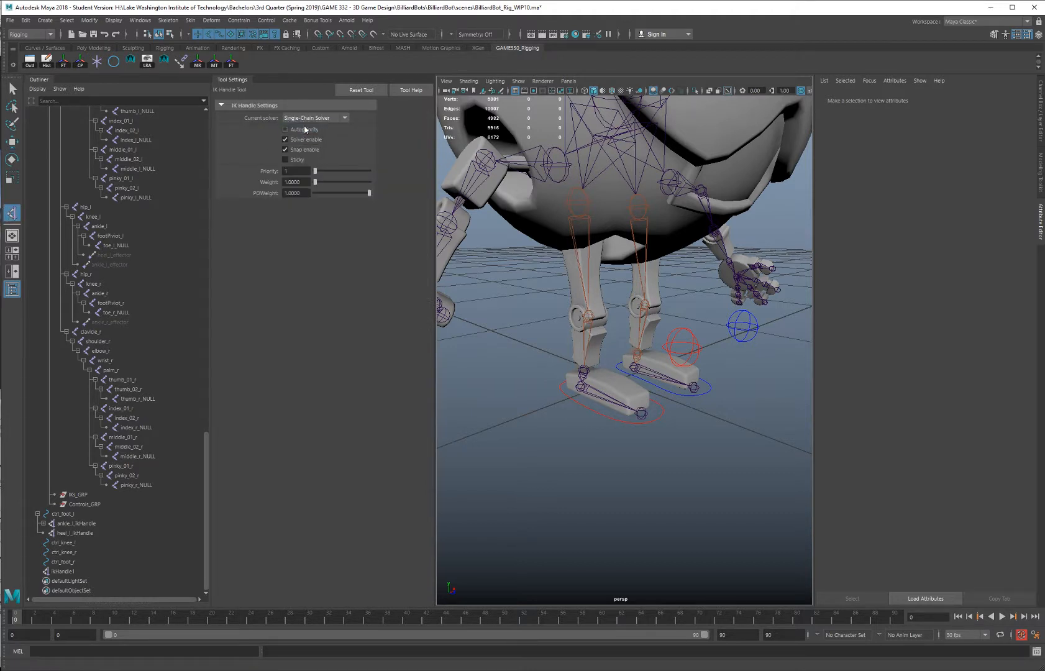
left_click(584, 371)
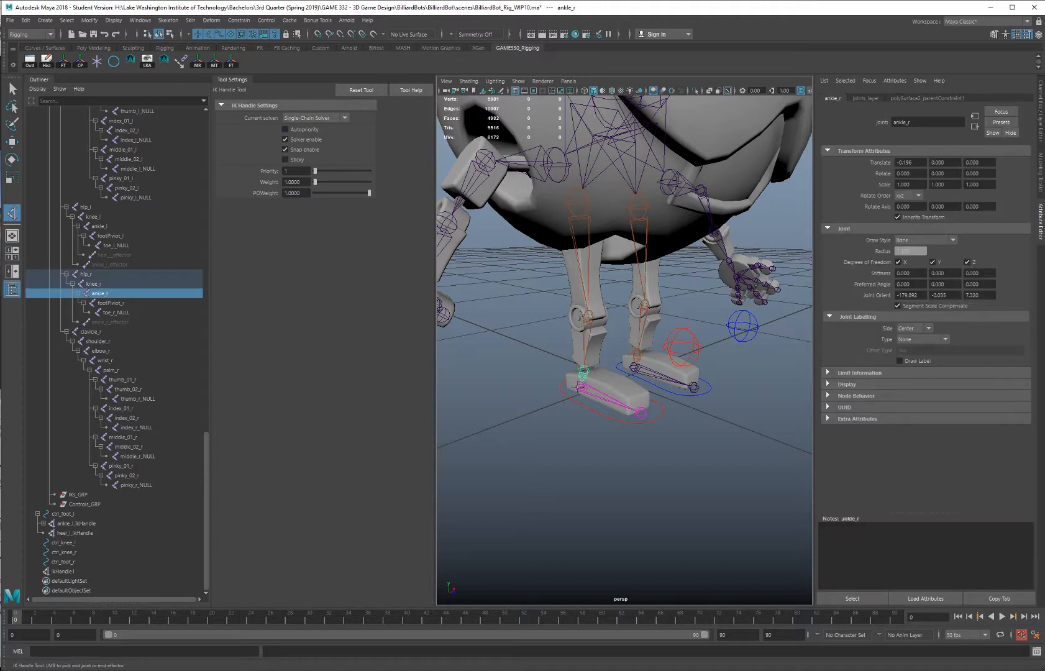
left_click(580, 386)
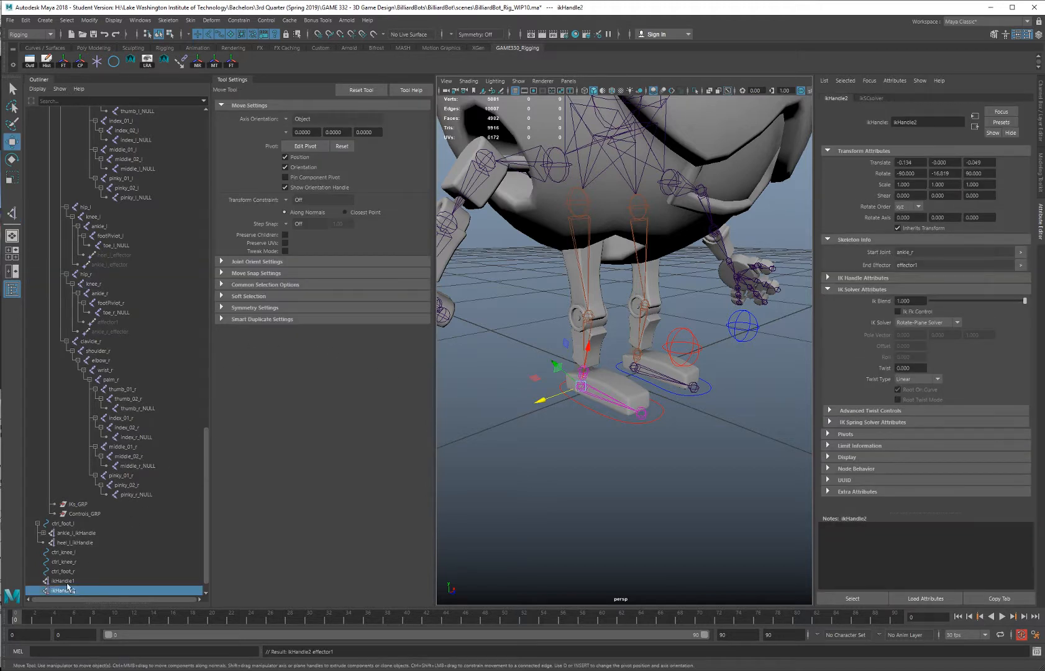
Rename the new effector1 under ankle_r using the copied name heel_l_effector
double_click(111, 322)
key("ctrl+v")
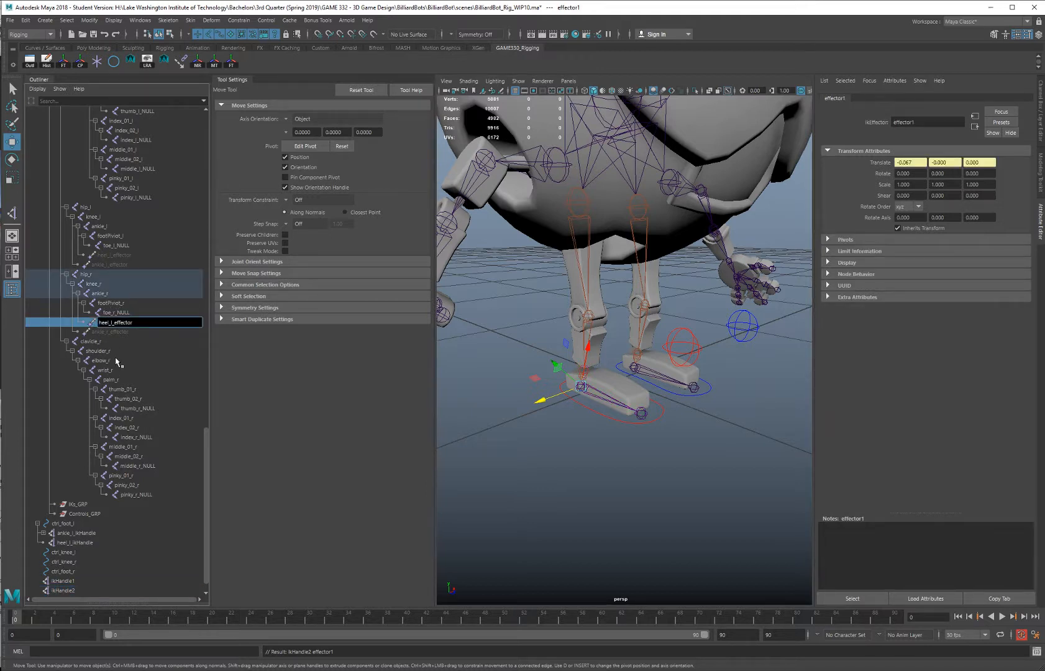
key("Return")
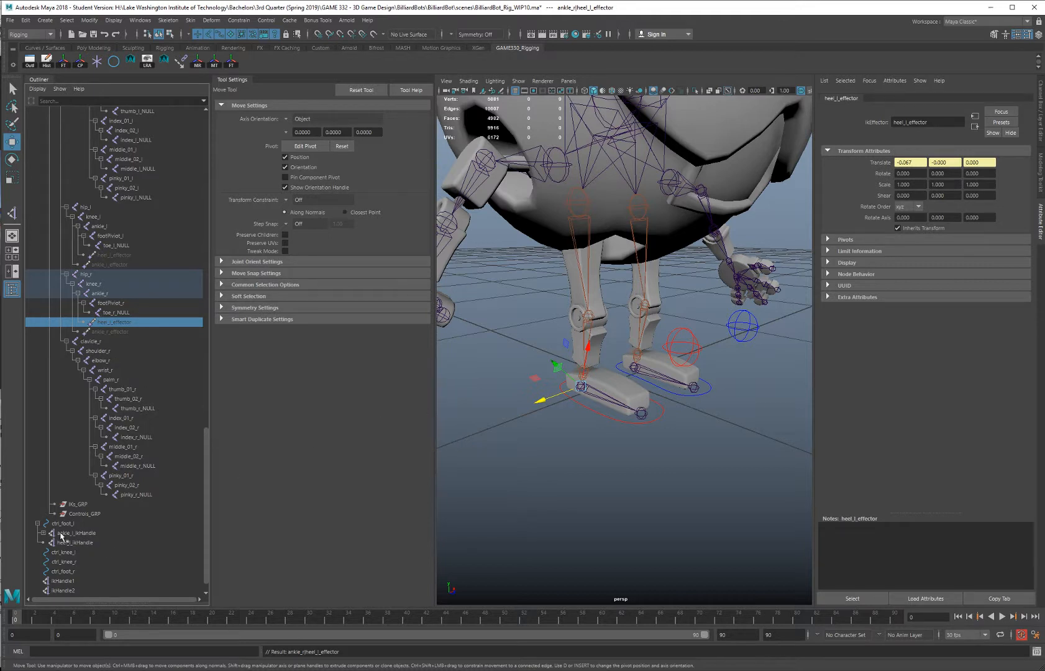
Rename ikHandle2 to heel_r_ikHandle, reusing the name of the left heel IK handle
scroll(74, 550, "down", 1)
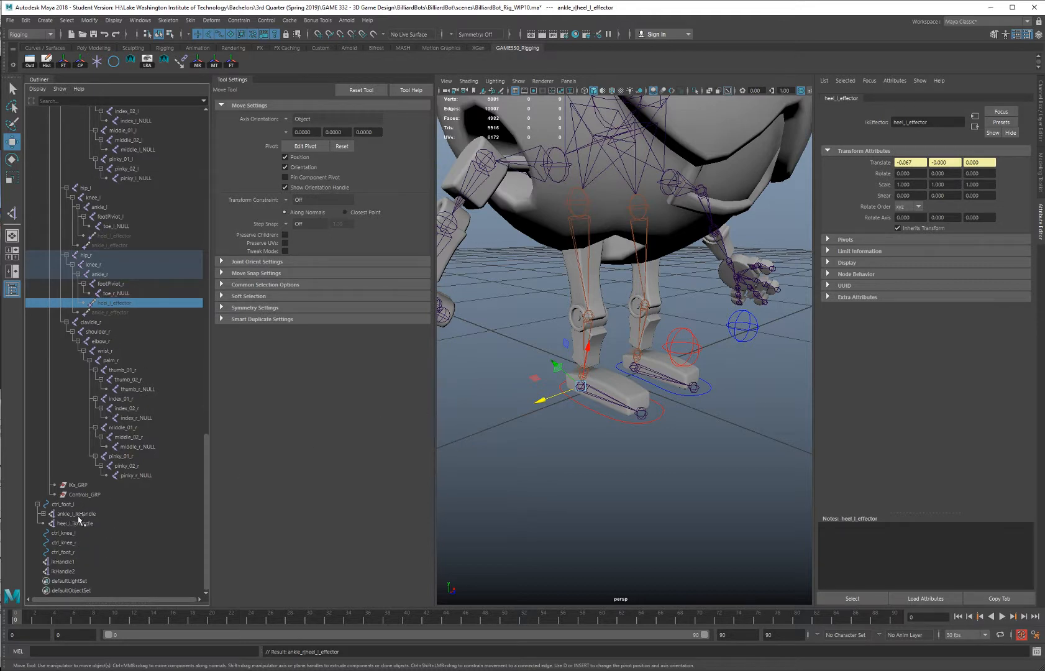
double_click(79, 523)
key("ctrl+c")
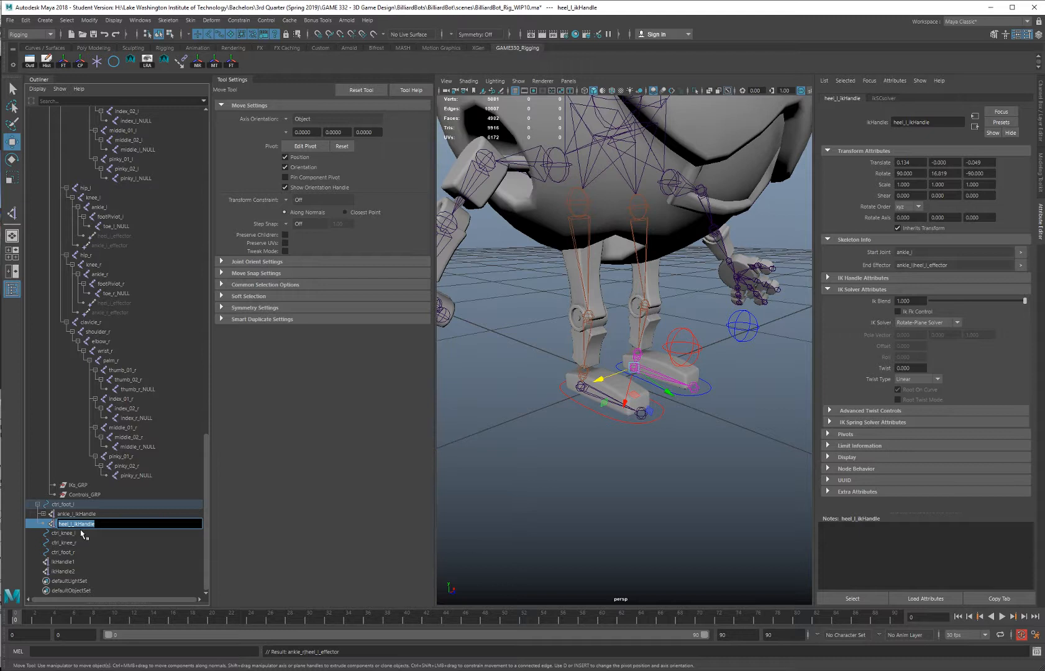
left_click(67, 572)
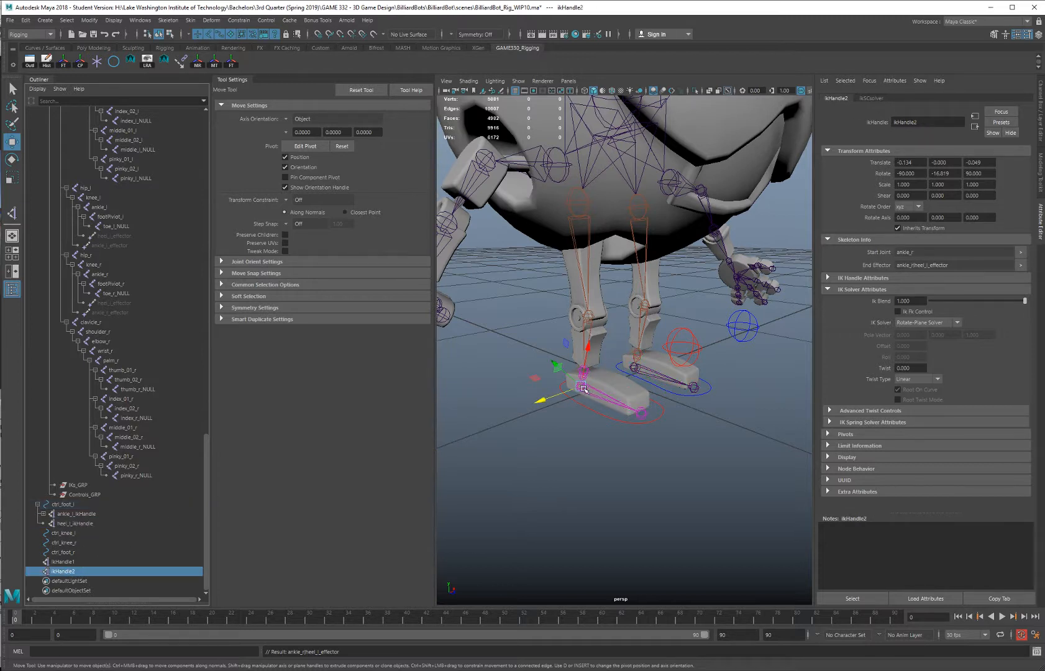
double_click(70, 572)
key("ctrl+v")
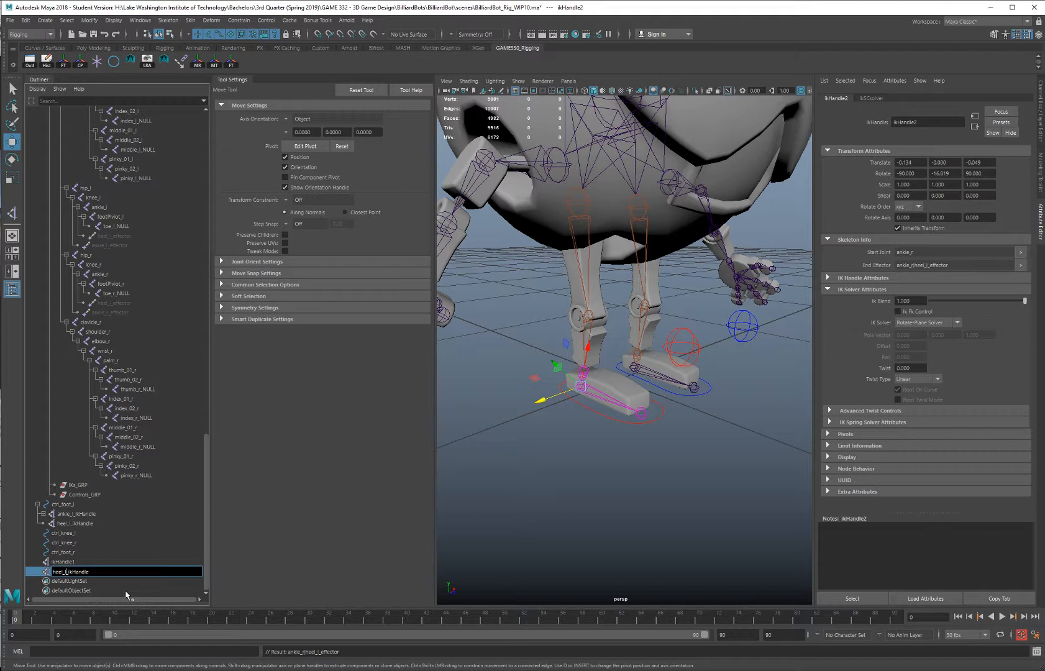
key("BackSpace")
type("r")
key("Return")
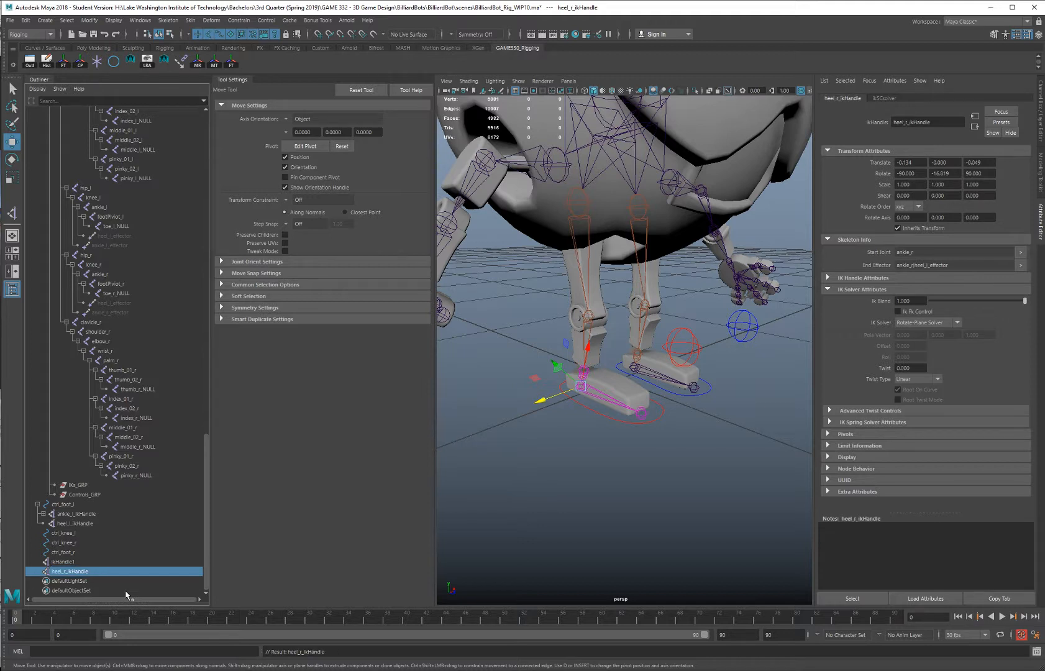
Correct the name of the heel effector under ankle_r to heel_r_effector
double_click(112, 303)
left_click(112, 304)
key("BackSpace")
type("r")
key("Return")
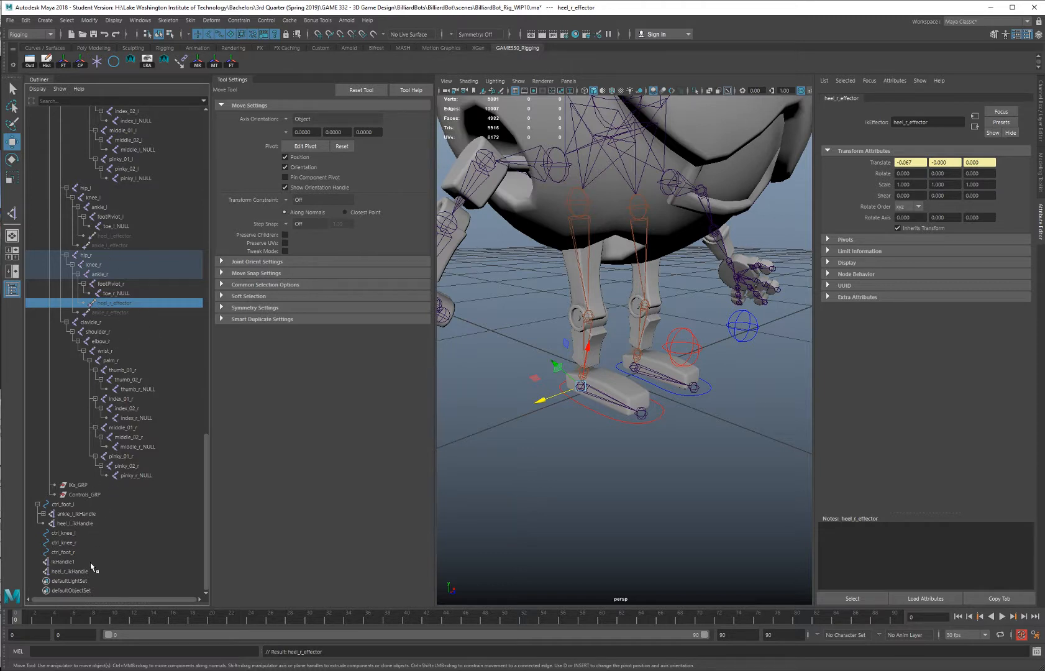
Rename ikHandle1 to ankle_r_ikHandle, reusing the name of the left ankle IK handle
double_click(80, 516)
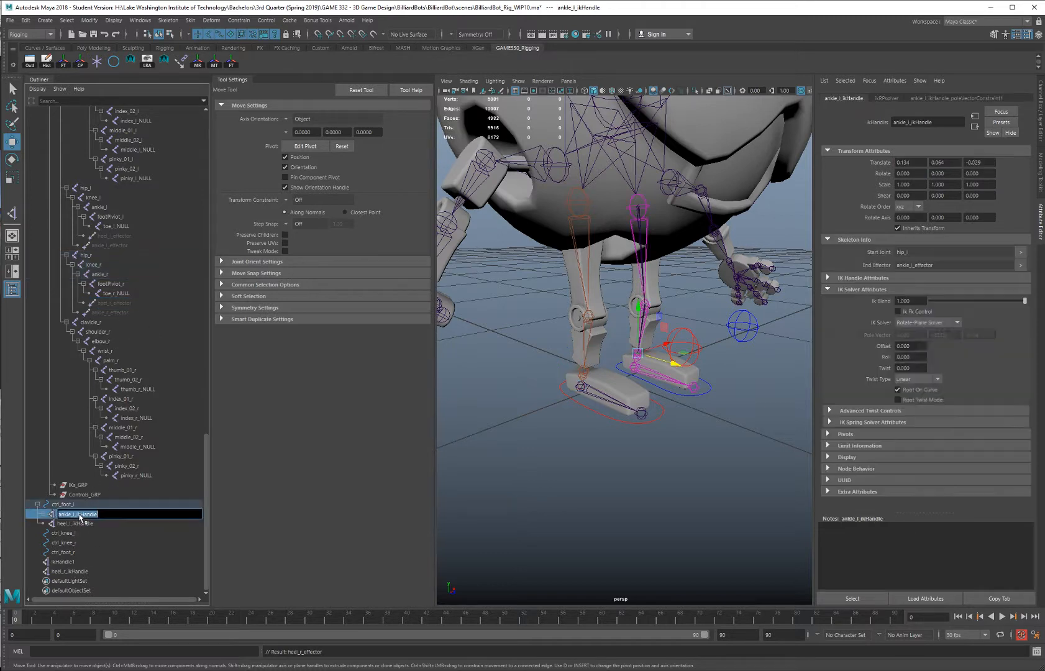
key("ctrl+c")
double_click(63, 562)
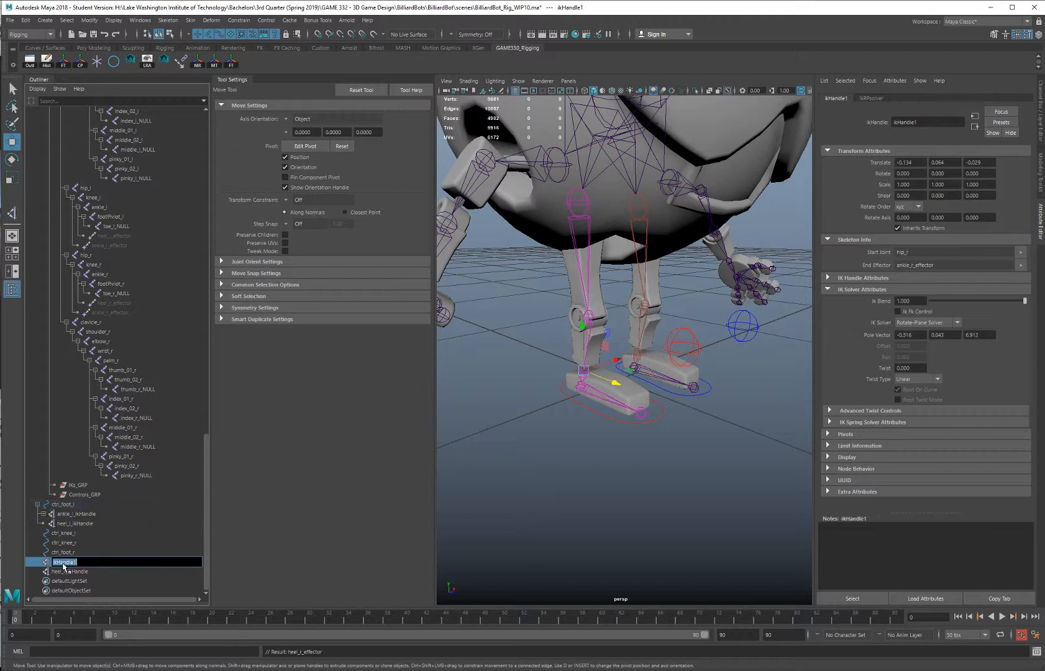
key("ctrl+v")
type("r")
key("Return")
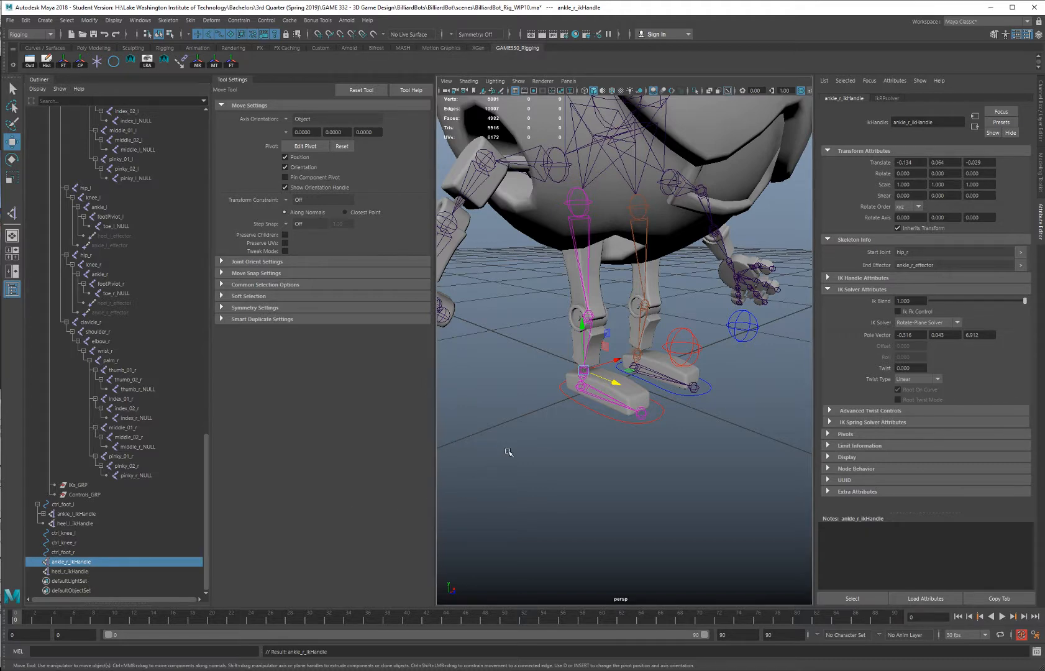
Parent ankle_r_ikHandle and heel_r_ikHandle under the right foot control ctrl_foot_r and expand its hierarchy
left_click_drag(508, 452, 451, 468, "alt")
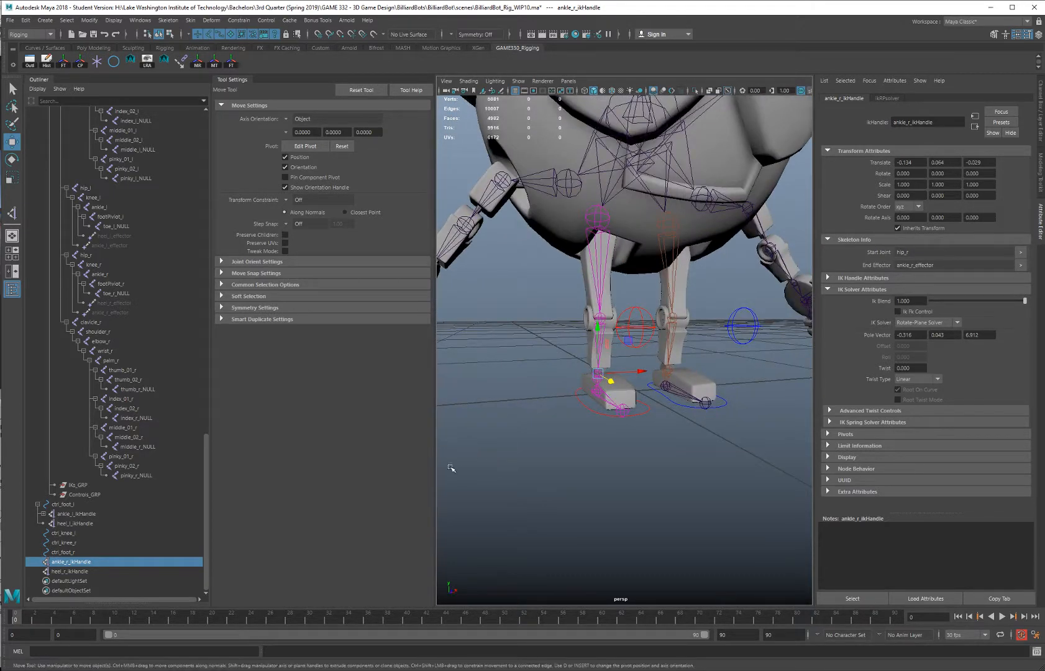
left_click(75, 570, "ctrl")
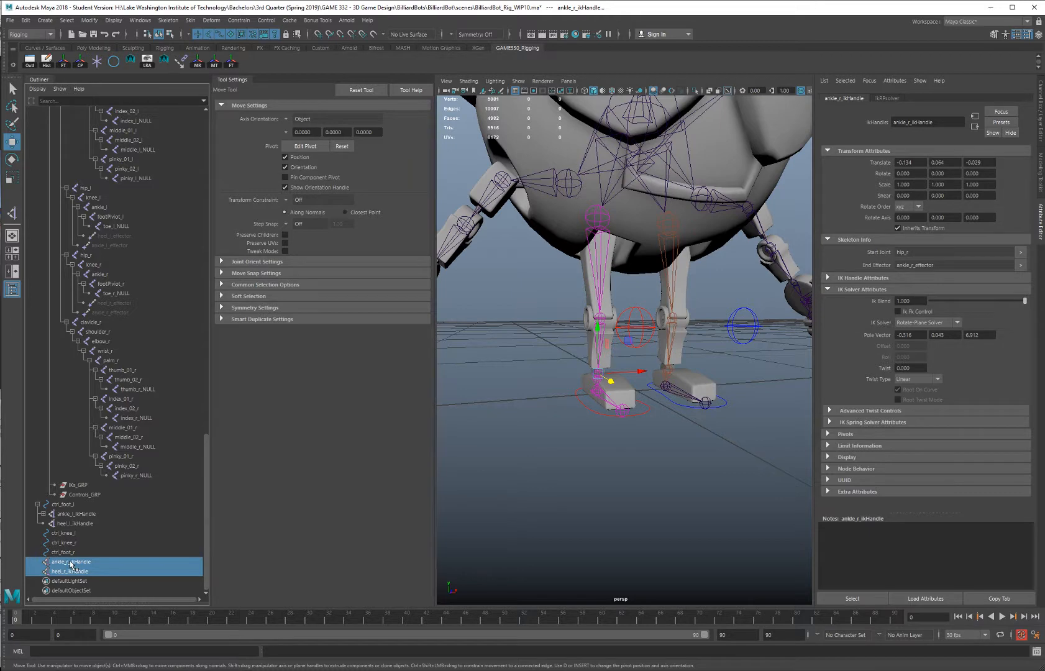
left_click_drag(71, 565, 76, 554)
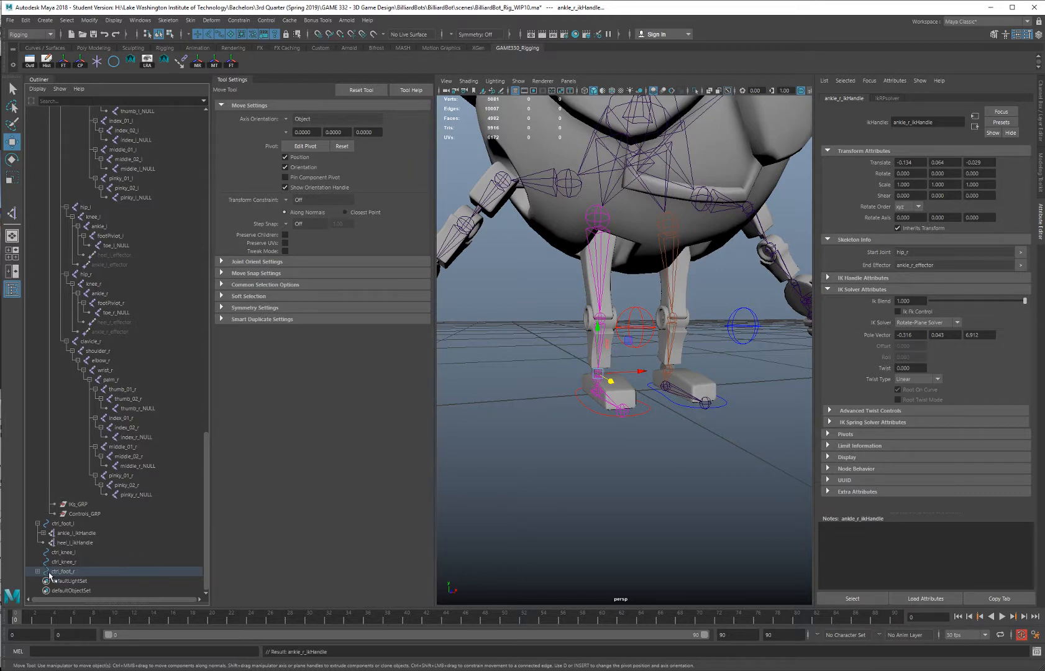
left_click(37, 572)
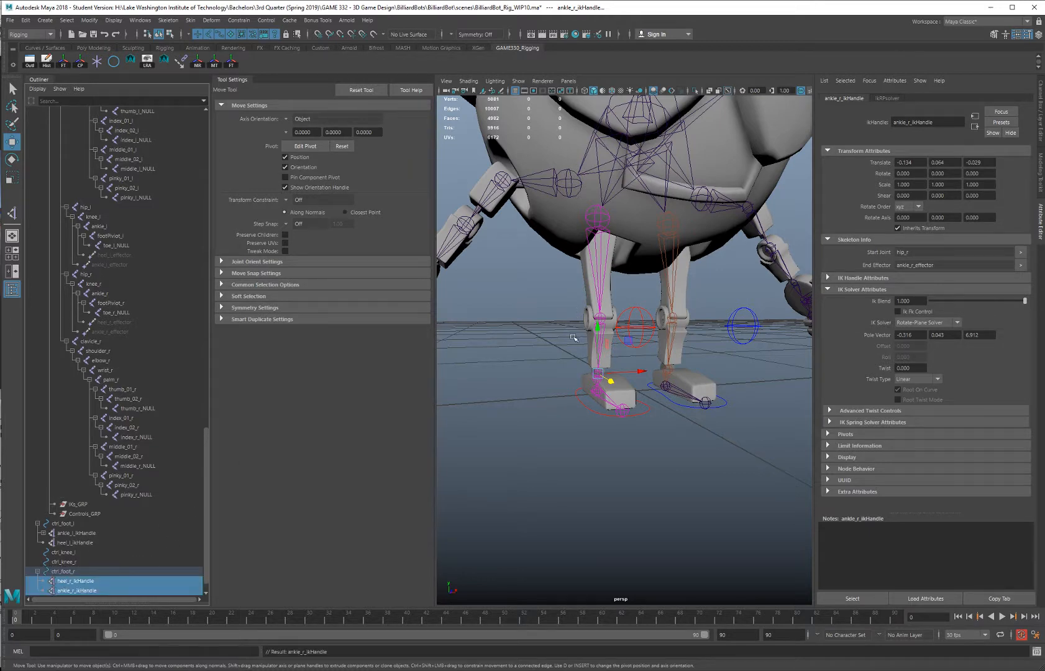
Add a Pole Vector constraint from the knee control ctrl_knee_r to ankle_r_ikHandle
left_click_drag(573, 338, 594, 341, "alt")
left_click_drag(660, 324, 688, 324, "alt")
left_click(682, 326)
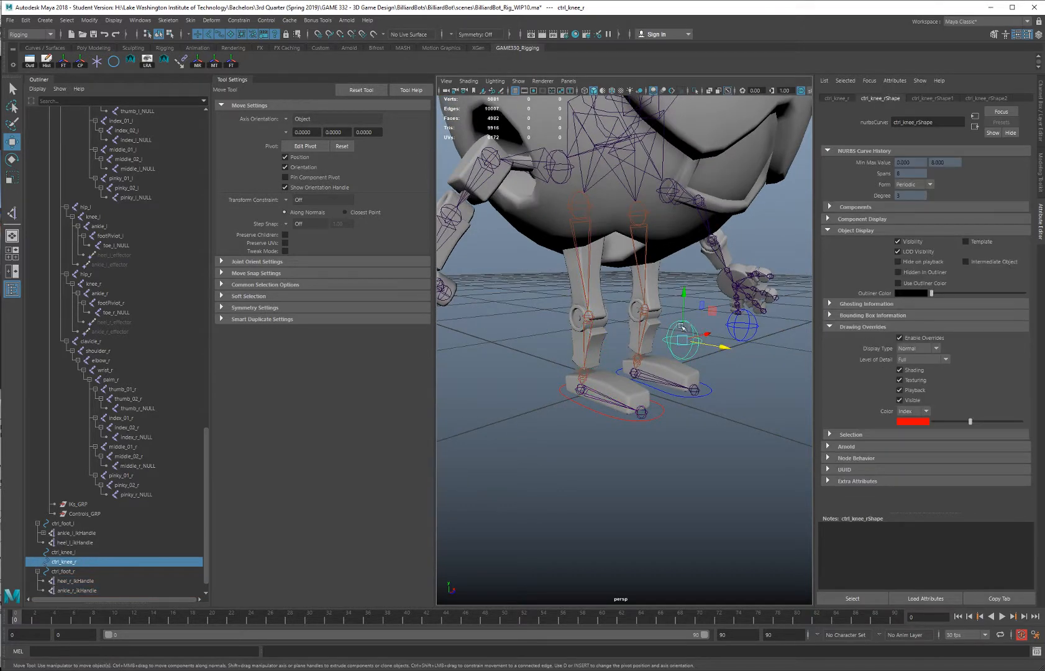
scroll(114, 557, "down", 1)
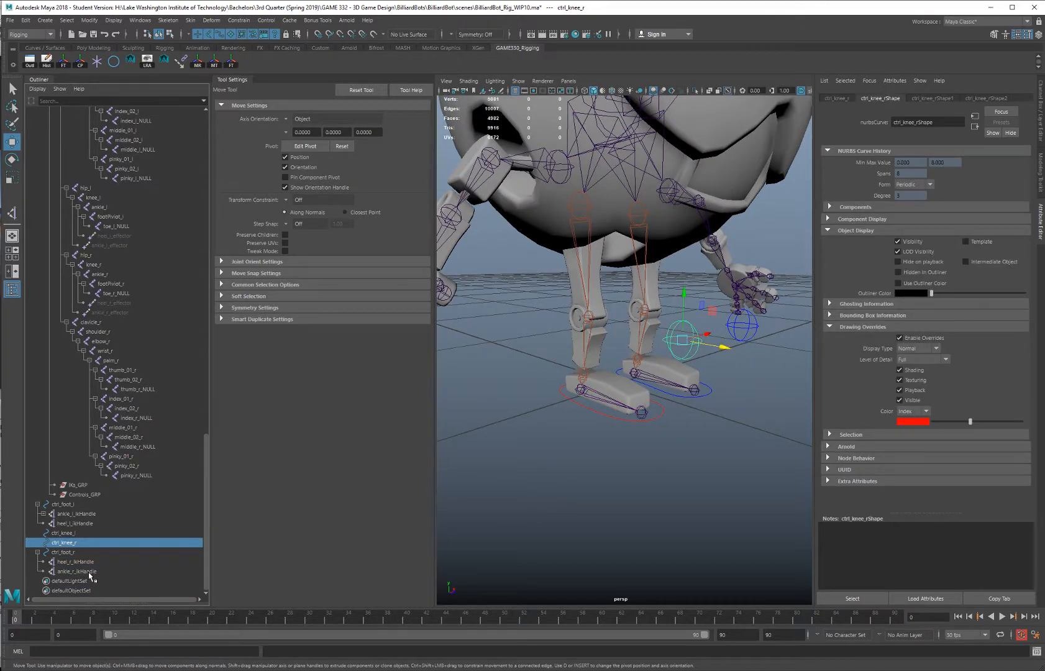
left_click(90, 572, "ctrl")
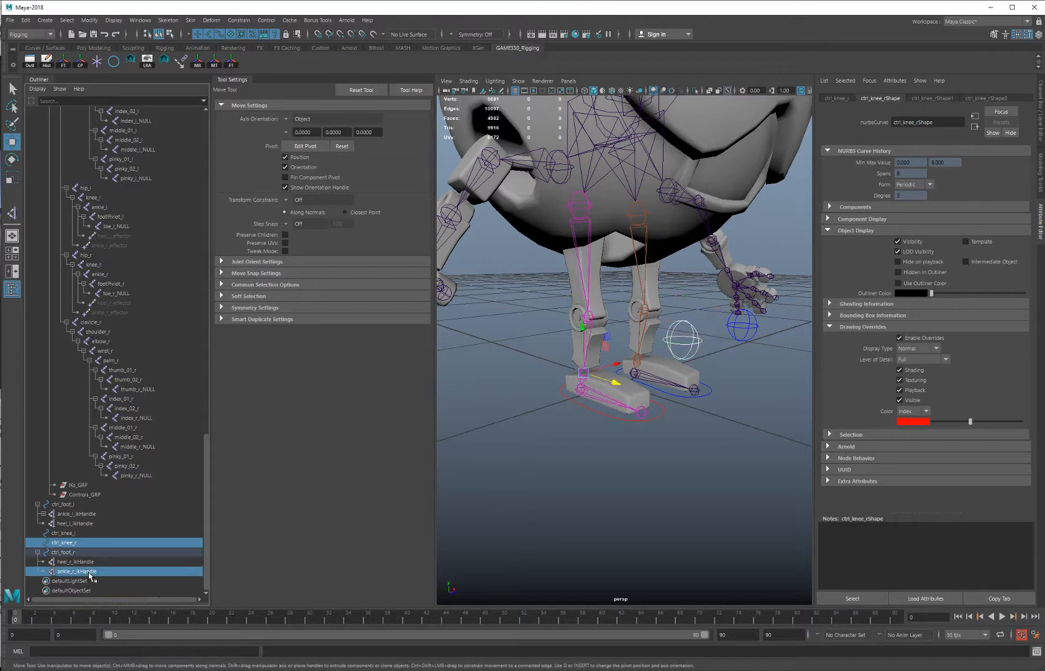
left_click(236, 20)
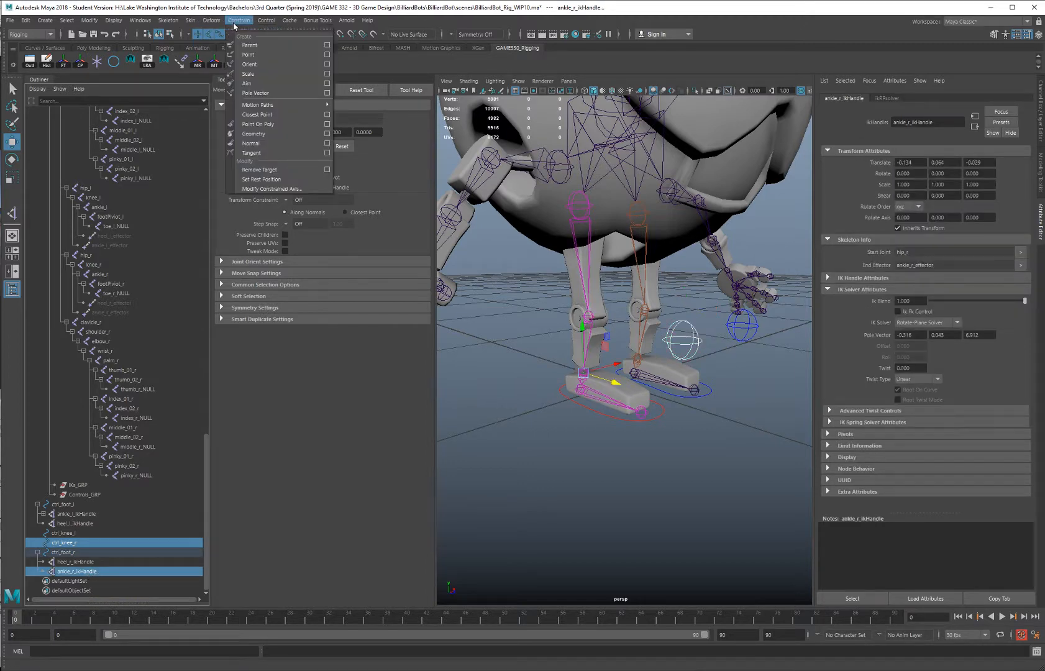
left_click(253, 93)
Test the knee controls ctrl_knee_r and ctrl_knee_l by moving each one, and undo the moves
left_click_drag(527, 346, 486, 366, "alt")
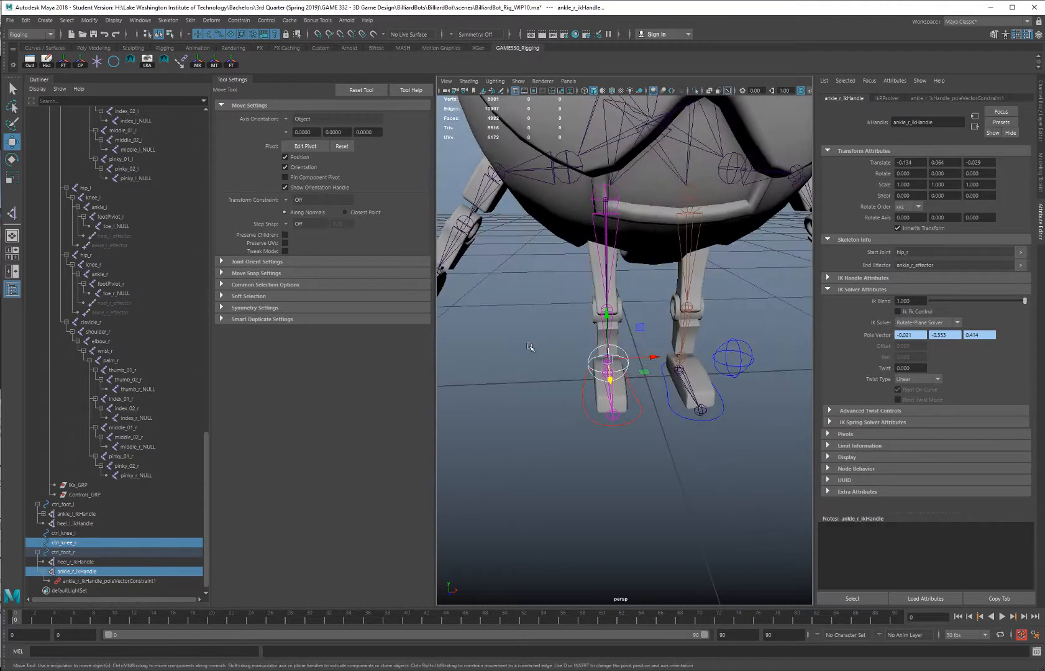
left_click(539, 343)
mouse_move(539, 343)
left_mouse_down("alt")
mouse_move(528, 336)
mouse_move(536, 312)
mouse_move(572, 344)
mouse_move(536, 331)
left_mouse_up("alt")
left_click(581, 344)
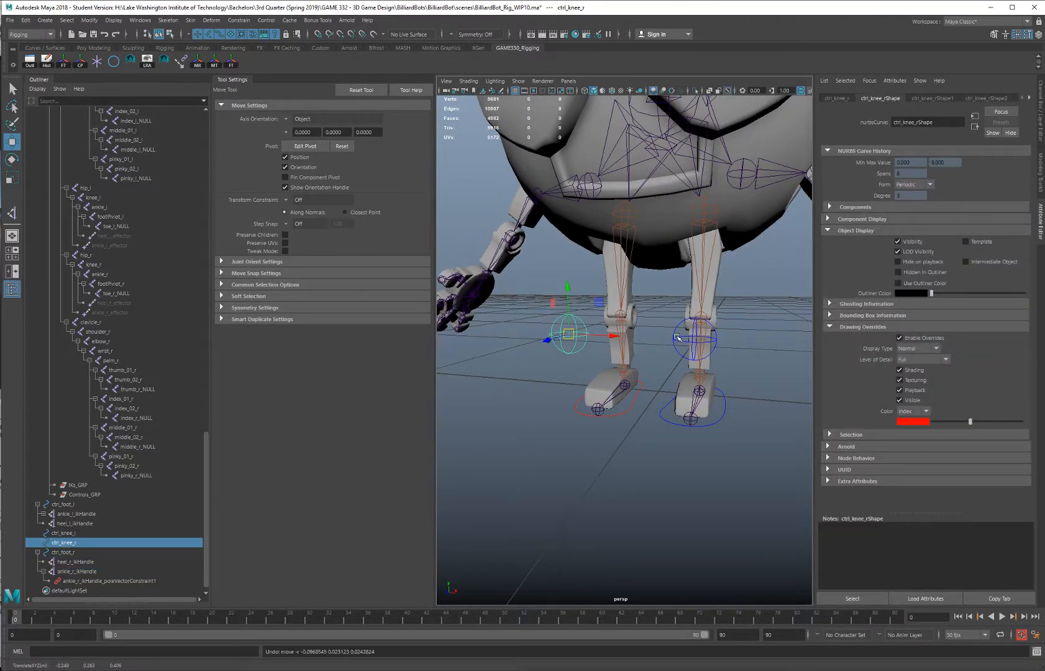
left_click(709, 341)
left_click_drag(709, 341, 747, 347)
key("ctrl+z")
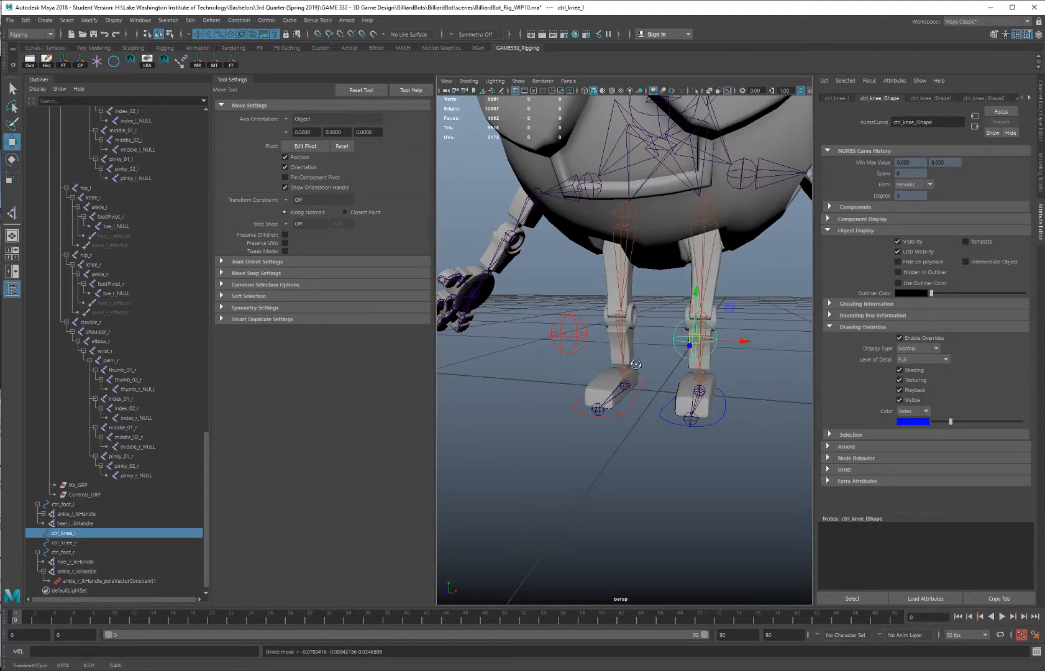
Test the leg IK by raising both foot controls together, then undo the move and clear the selection
left_click_drag(636, 363, 625, 390, "alt")
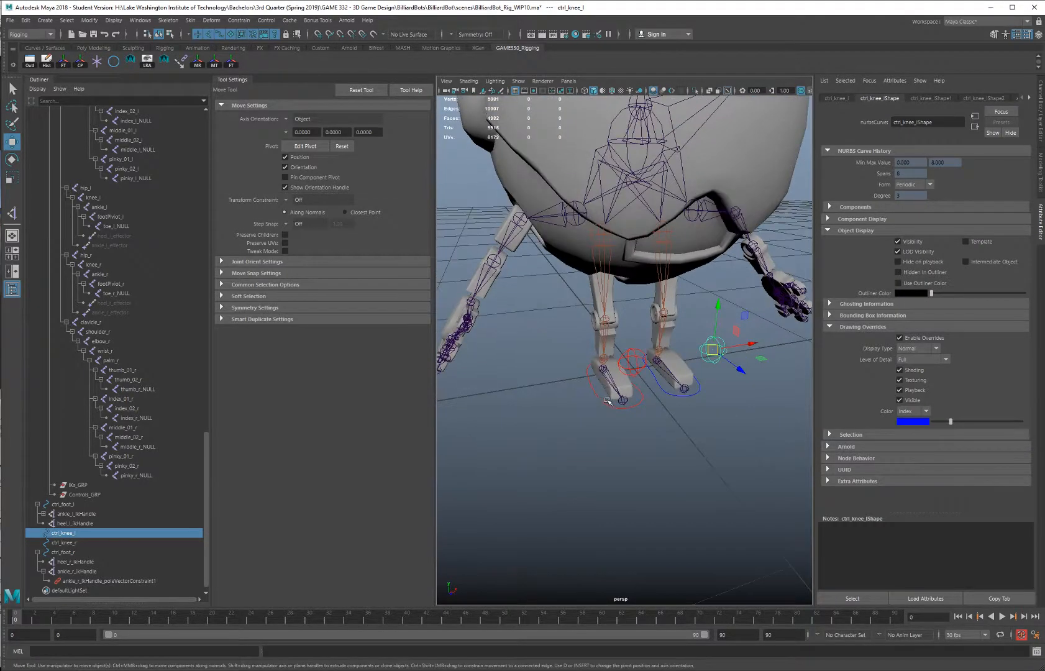
left_click(598, 397)
left_click(700, 394, "shift")
left_click_drag(675, 335, 675, 299)
key("ctrl+z")
left_click(567, 427)
left_click_drag(567, 427, 570, 411, "alt")
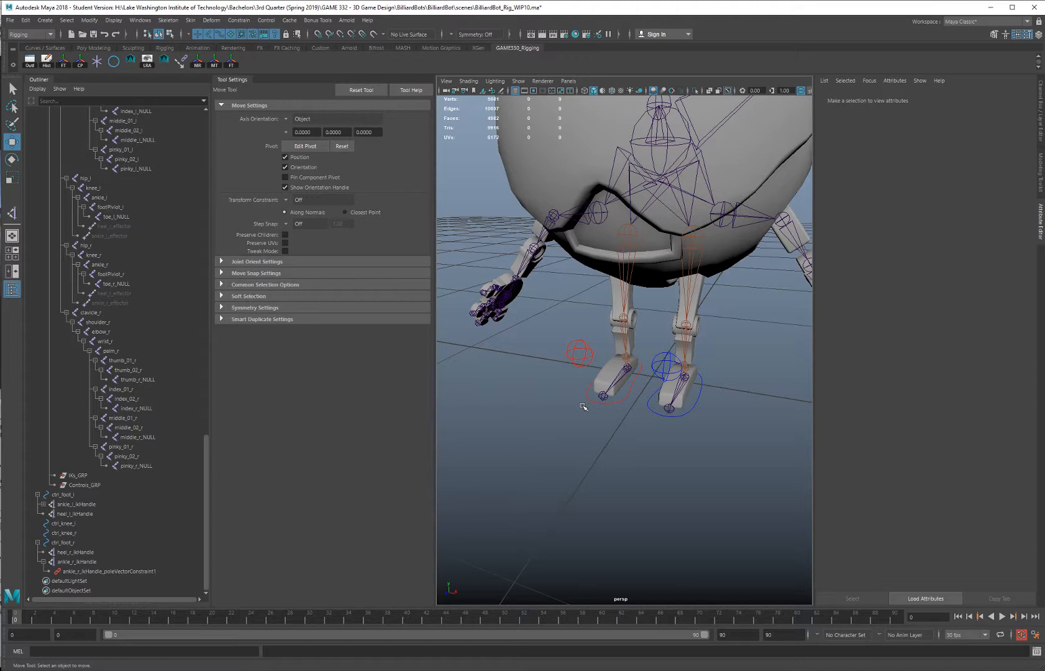
left_click_drag(585, 411, 553, 403, "alt")
right_click_drag(553, 404, 499, 378, "alt")
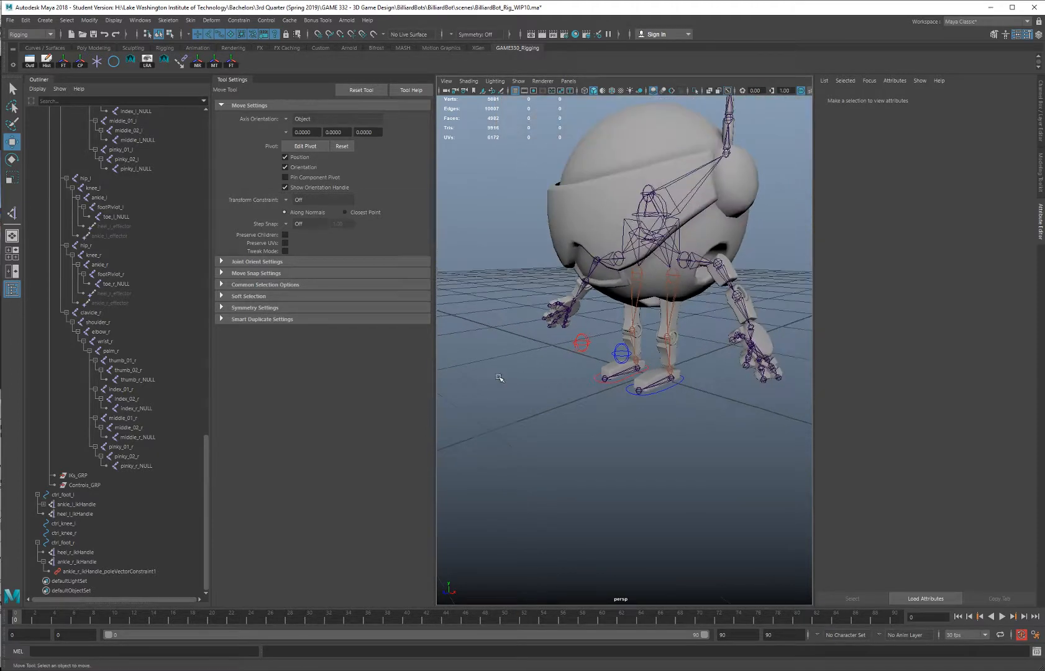
middle_click_drag(614, 312, 616, 331, "alt")
left_click_drag(673, 354, 708, 337, "alt")
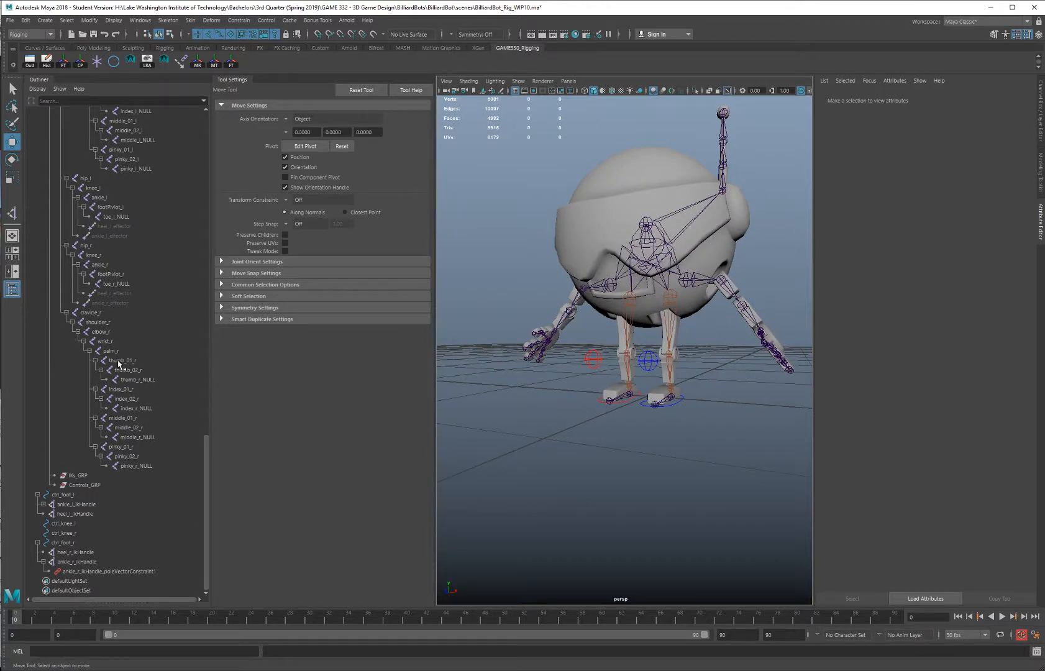
Collapse the proxy, joint and foot control hierarchies, then parent ctrl_foot_l, ctrl_knee_l, ctrl_knee_r and ctrl_foot_r under Controls_GRP
scroll(118, 364, "up", 20)
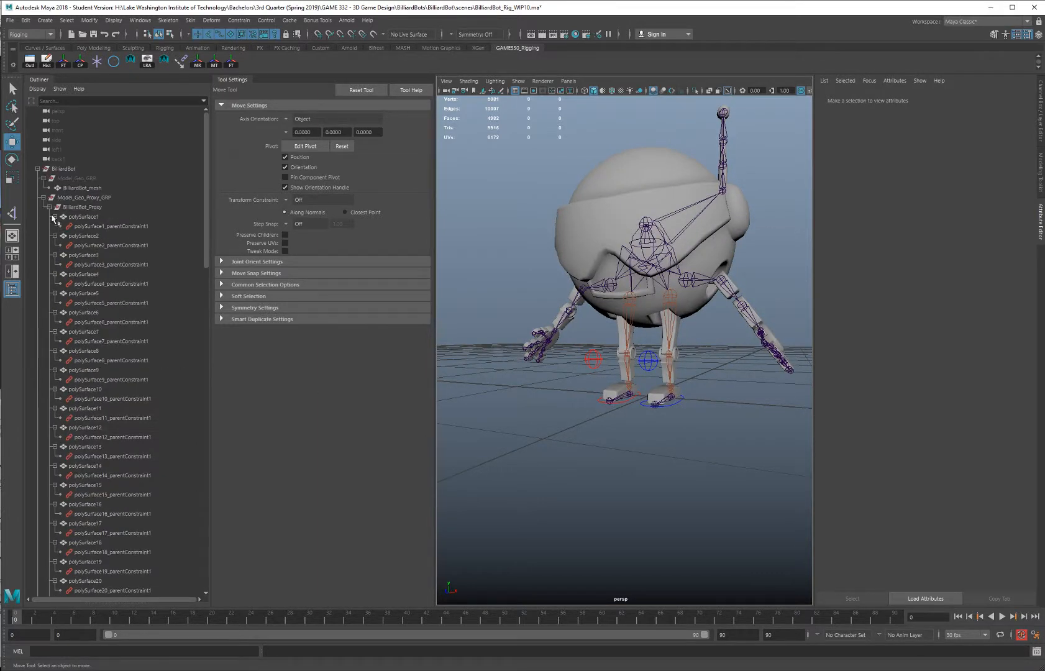
left_click(49, 208)
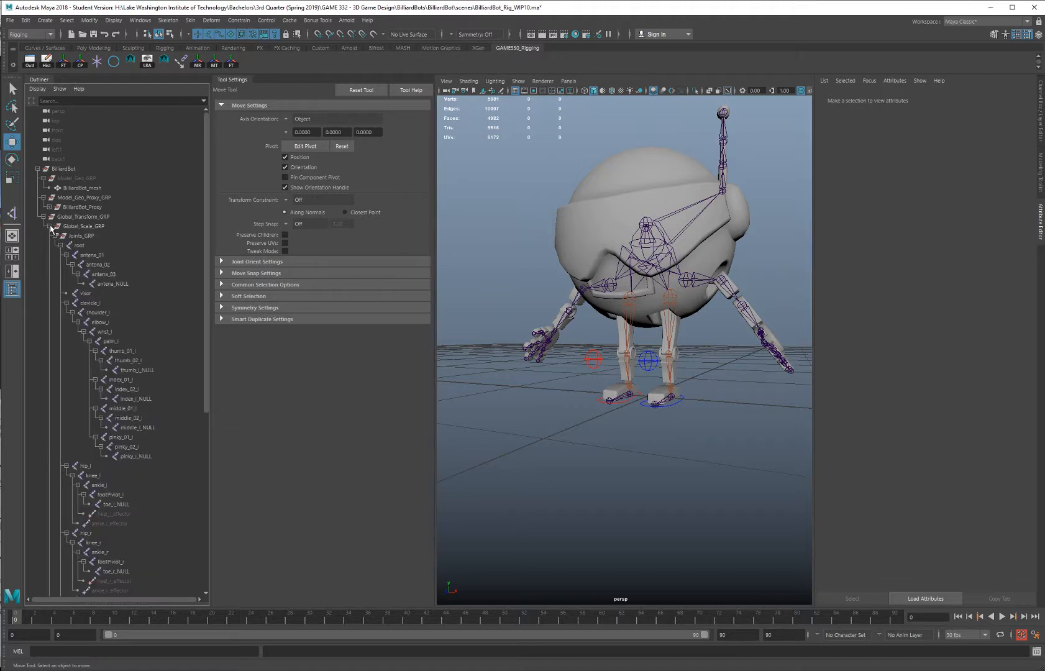
left_click(55, 236)
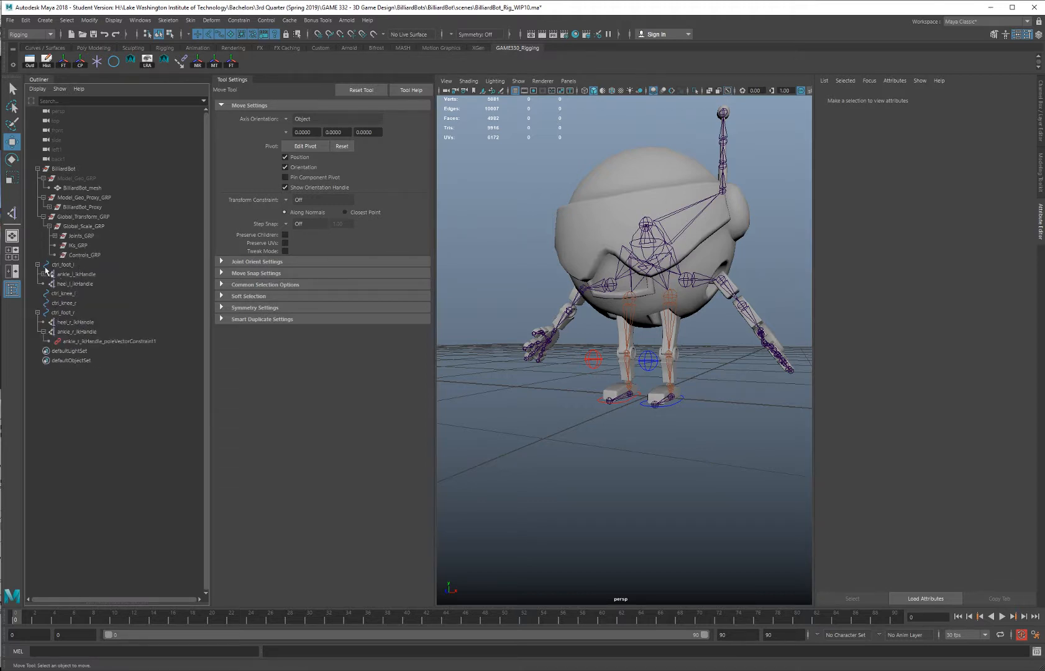
left_click(38, 265)
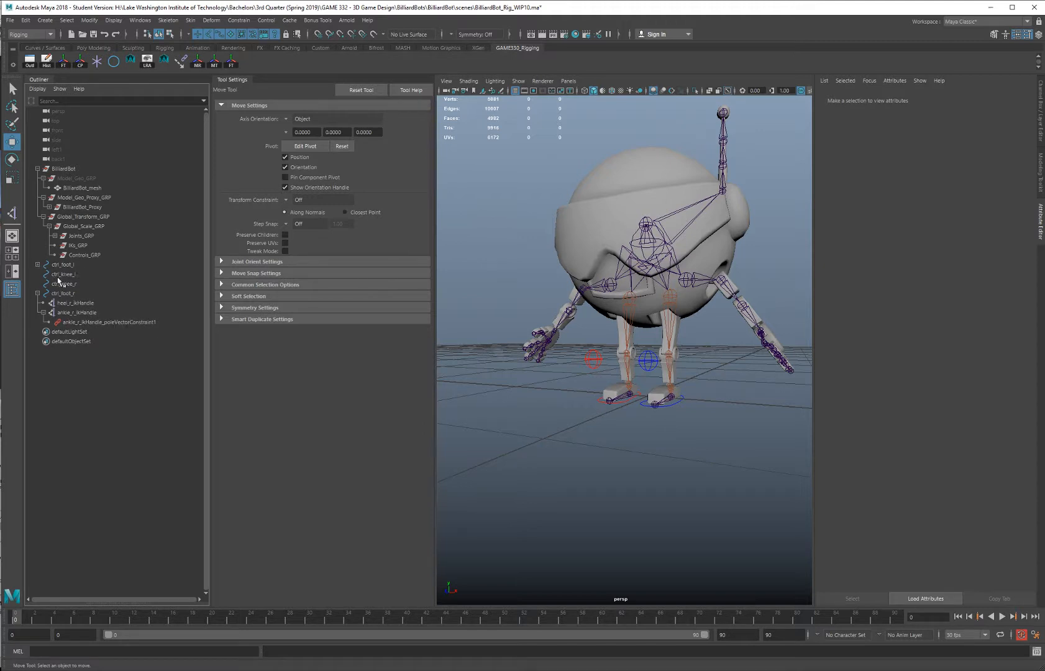
left_click_drag(63, 266, 93, 298)
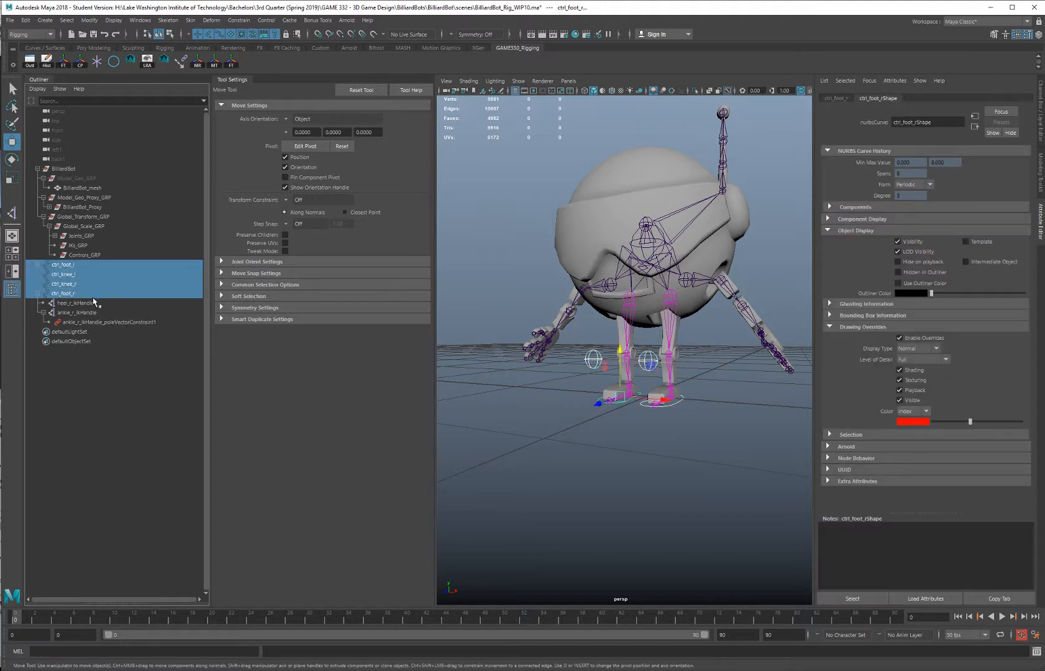
left_click(37, 294)
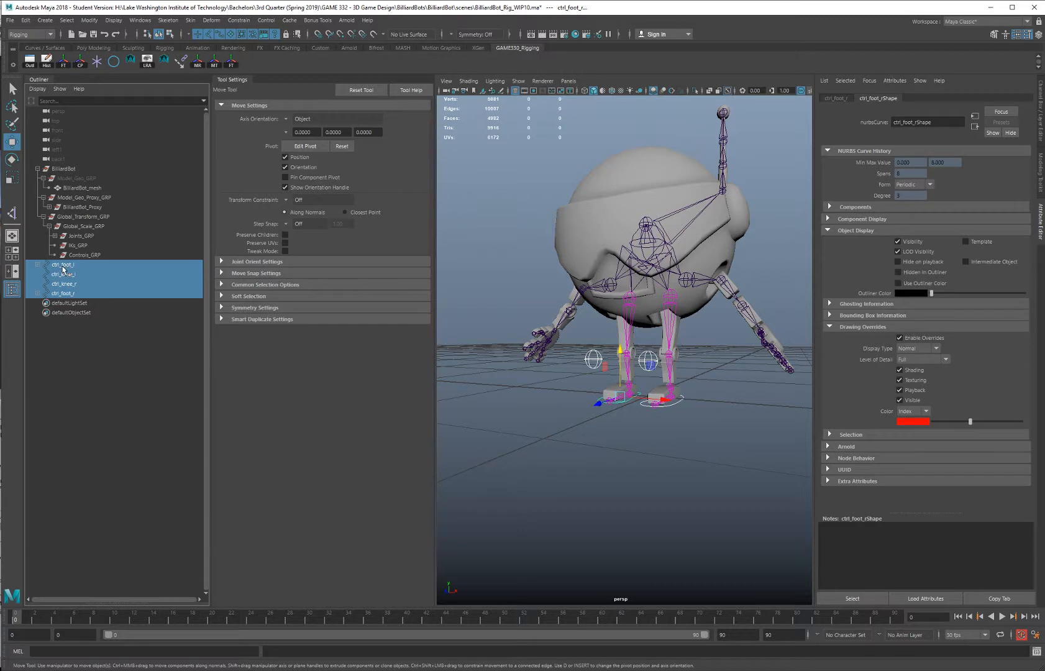
left_click_drag(64, 270, 84, 261)
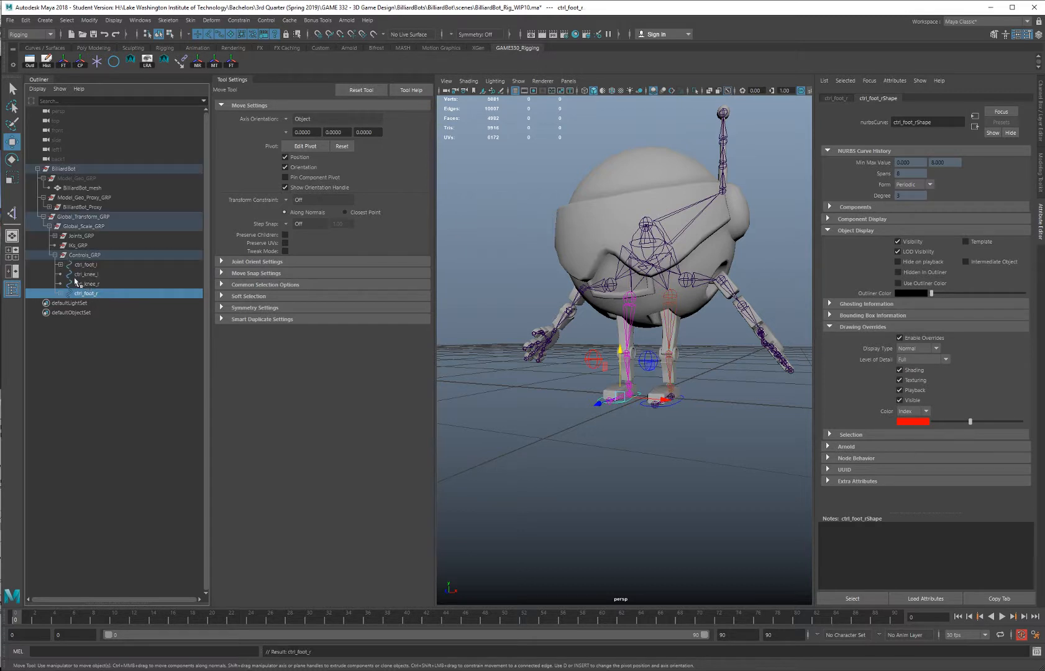
Expand both foot controls and their ankle IK handles under Controls_GRP to check their children
left_click(60, 266)
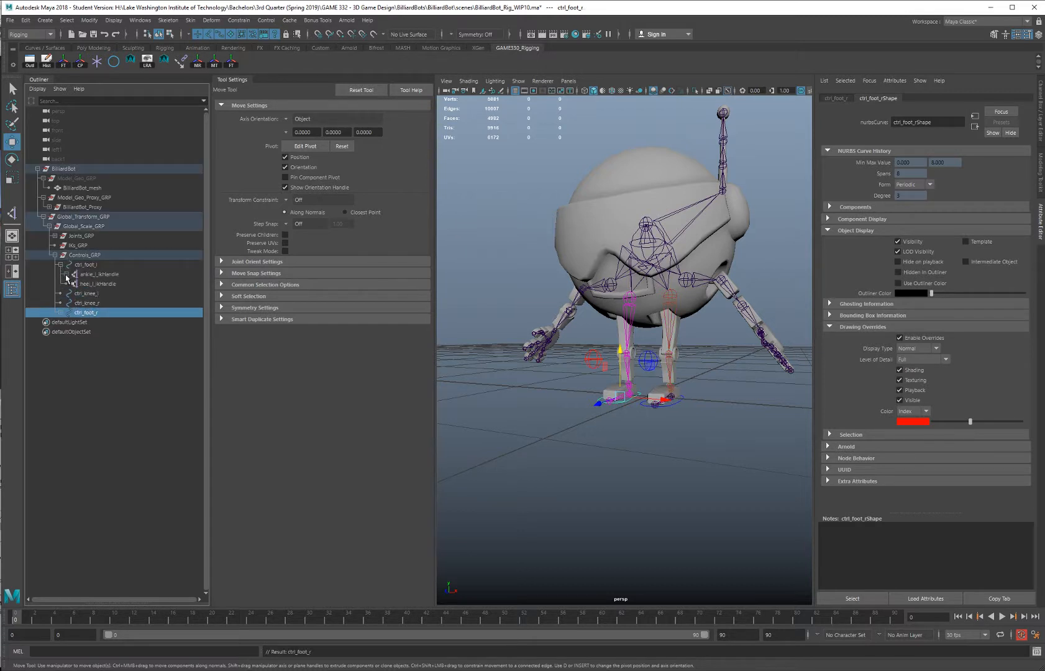
left_click(67, 275)
left_click(60, 322)
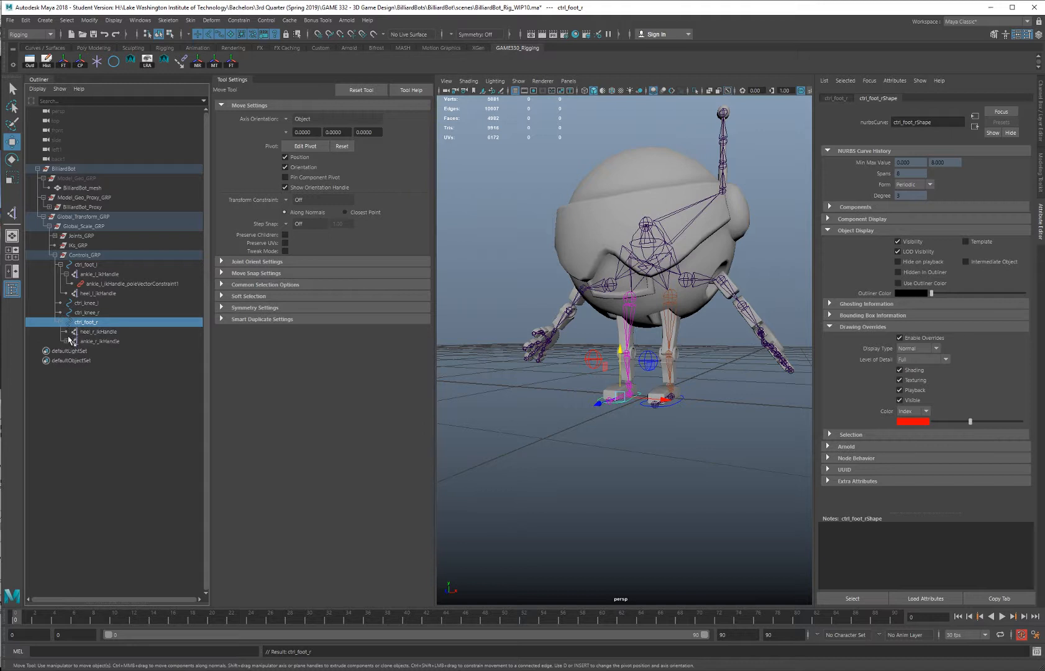
left_click(67, 341)
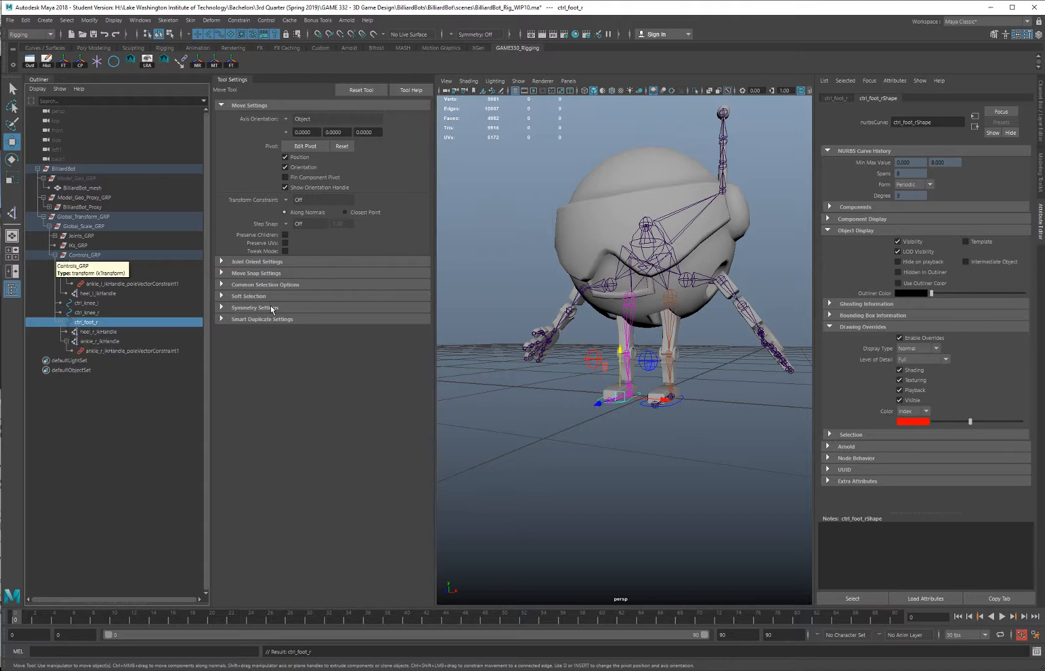
Create a display layer containing both knee controls and both foot controls
left_click(593, 358)
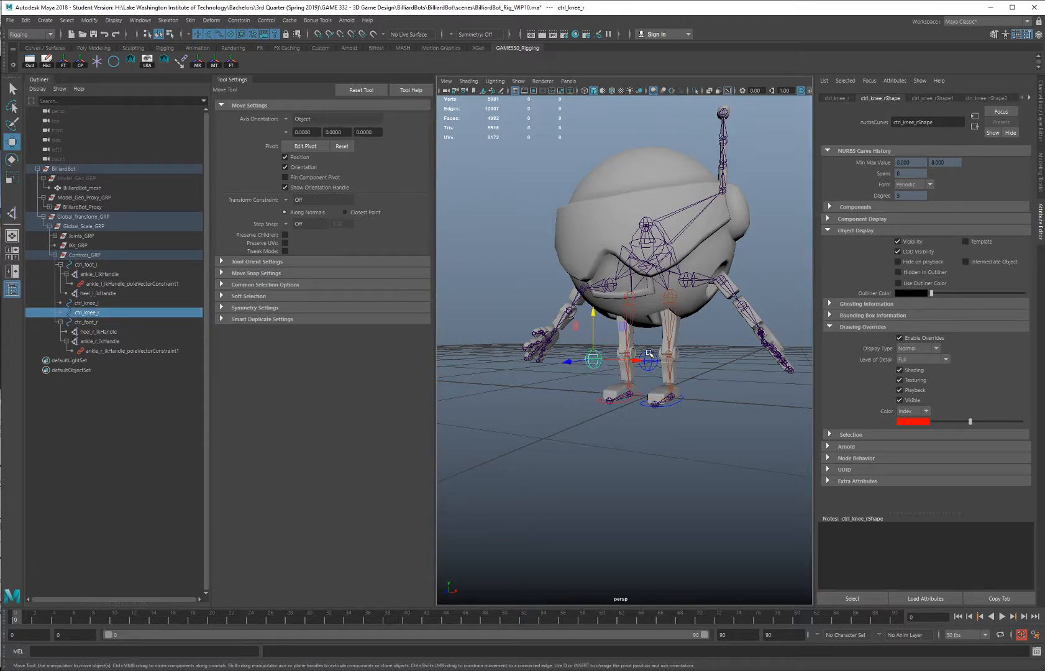
left_click(650, 357, "shift")
left_click(645, 413, "shift")
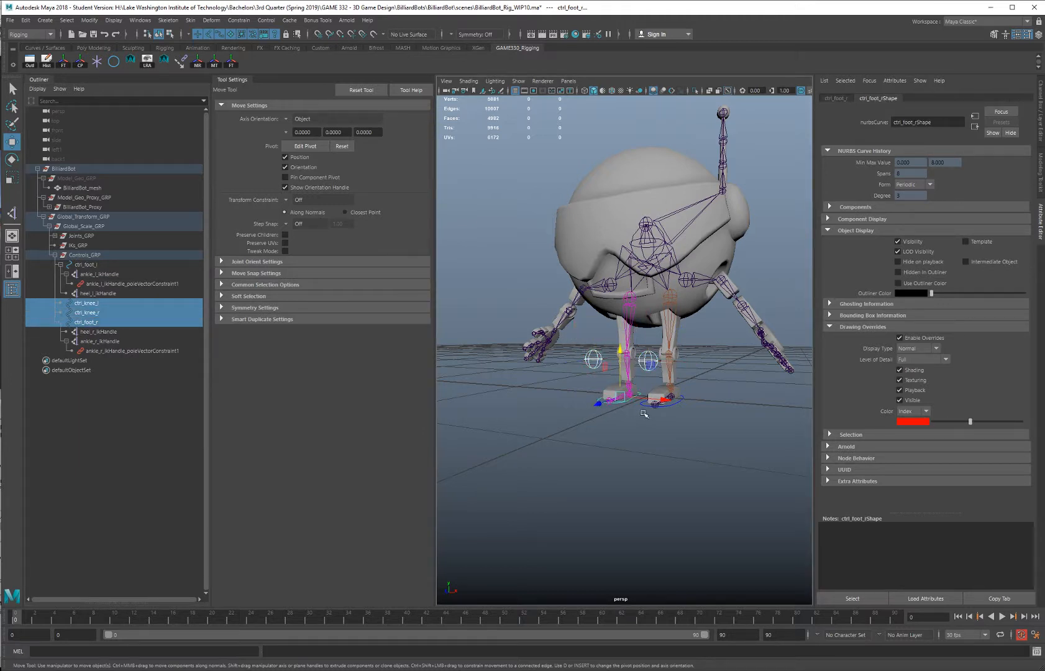
left_click(641, 403, "shift")
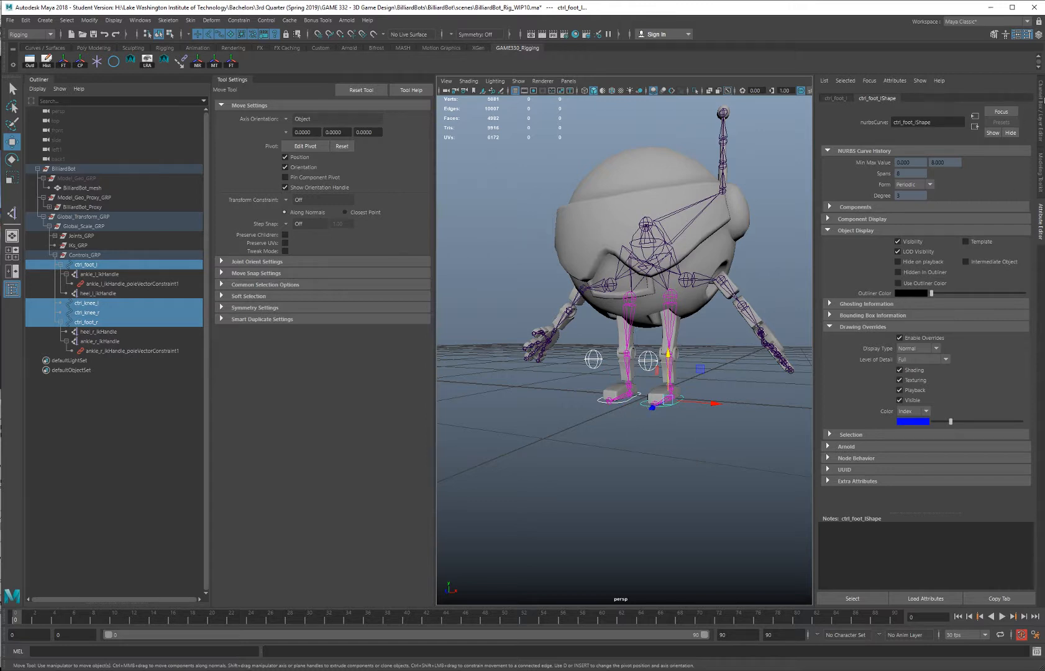
key("ctrl+a")
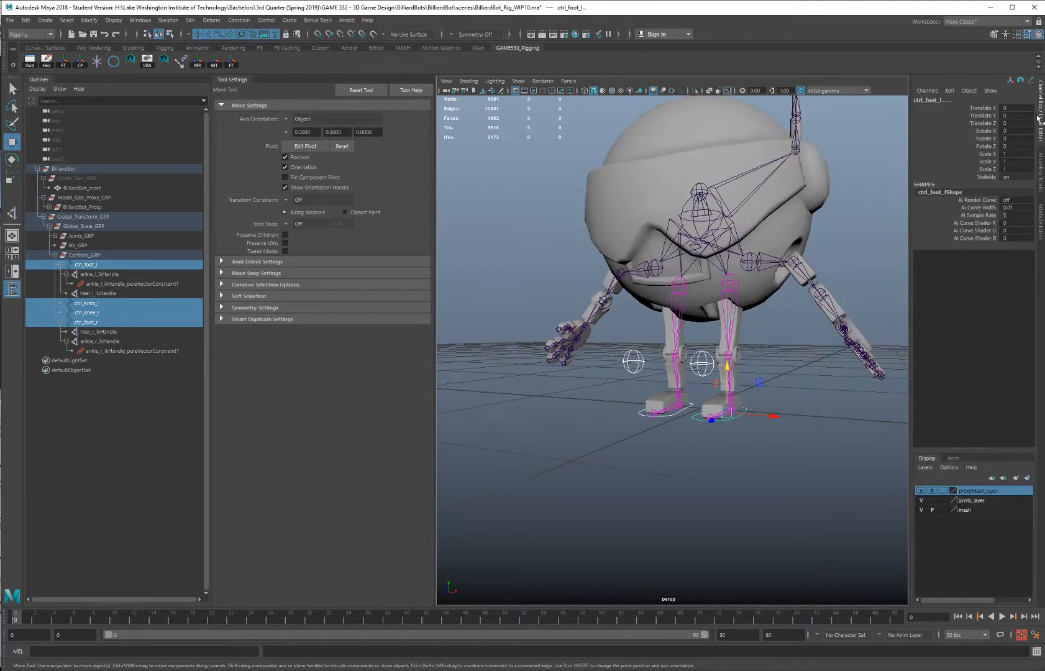
left_click(1028, 478)
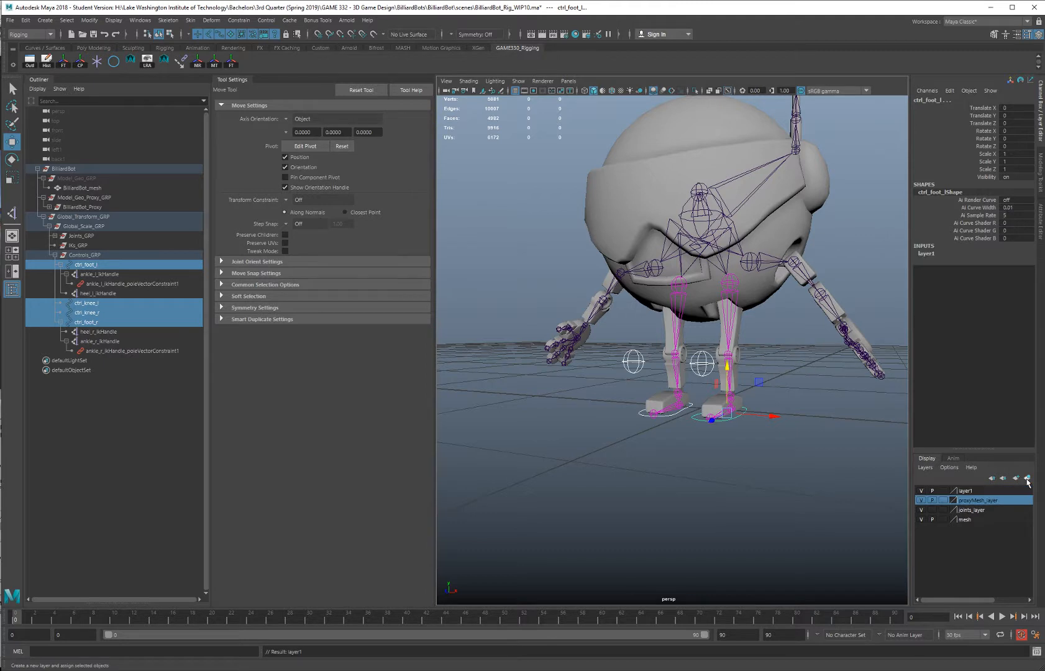
Rename the new display layer controls_layer, clear the selection and save the scene
double_click(971, 491)
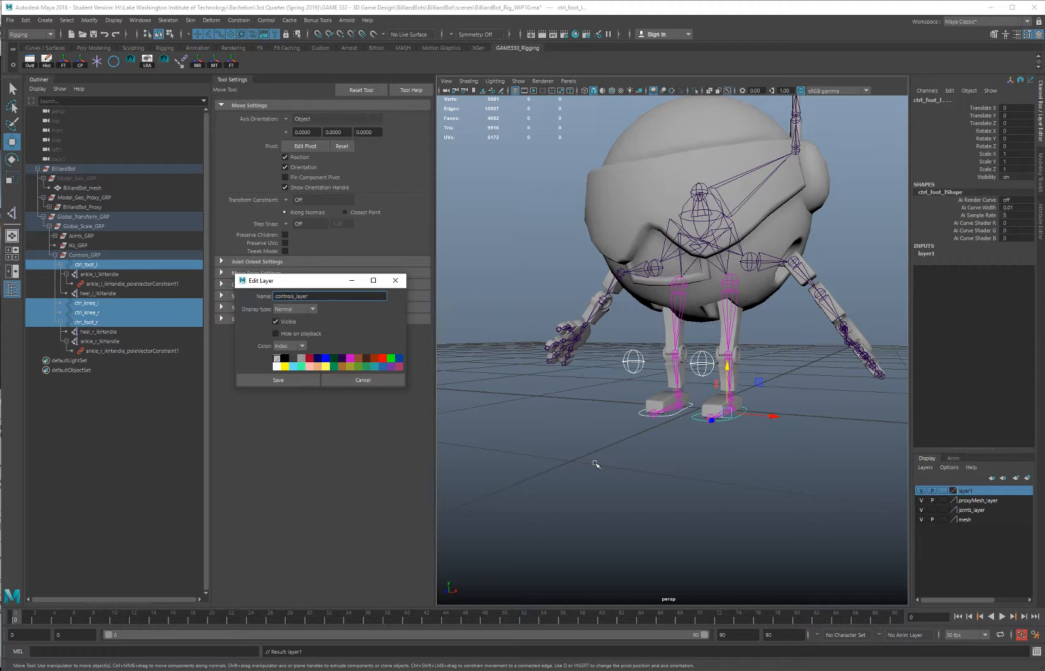
type("controls_layer")
left_click(301, 381)
left_click(553, 409)
key("ctrl+s")
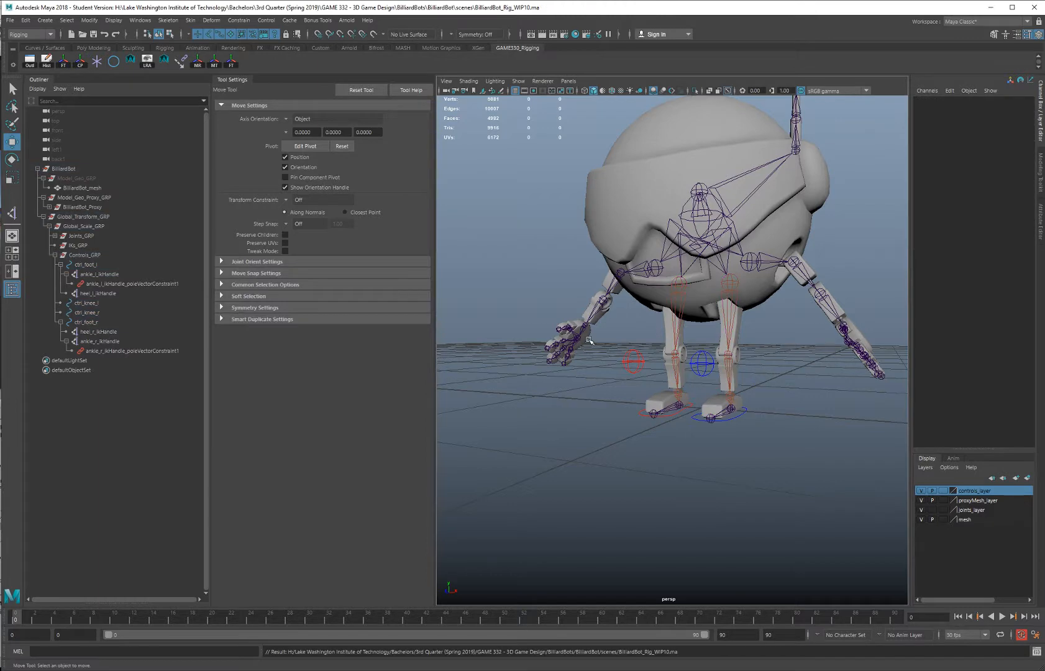
Create a polygon cylinder at the origin and set its Subdivisions Axis to 32
left_click_drag(611, 340, 601, 394, "alt")
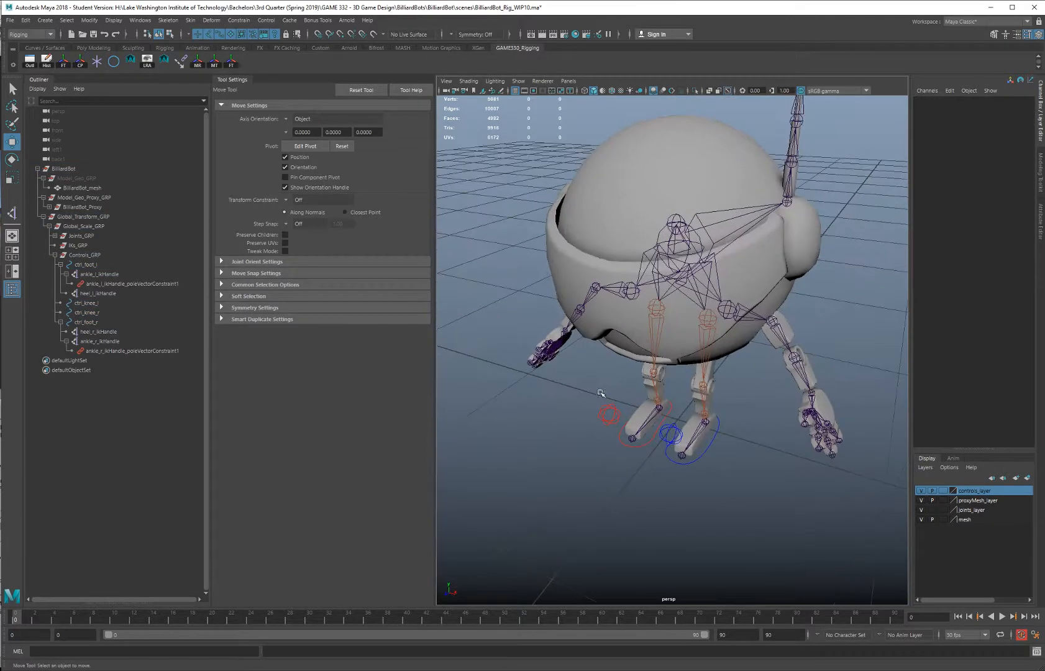
right_click_drag(601, 378, 553, 346, "alt")
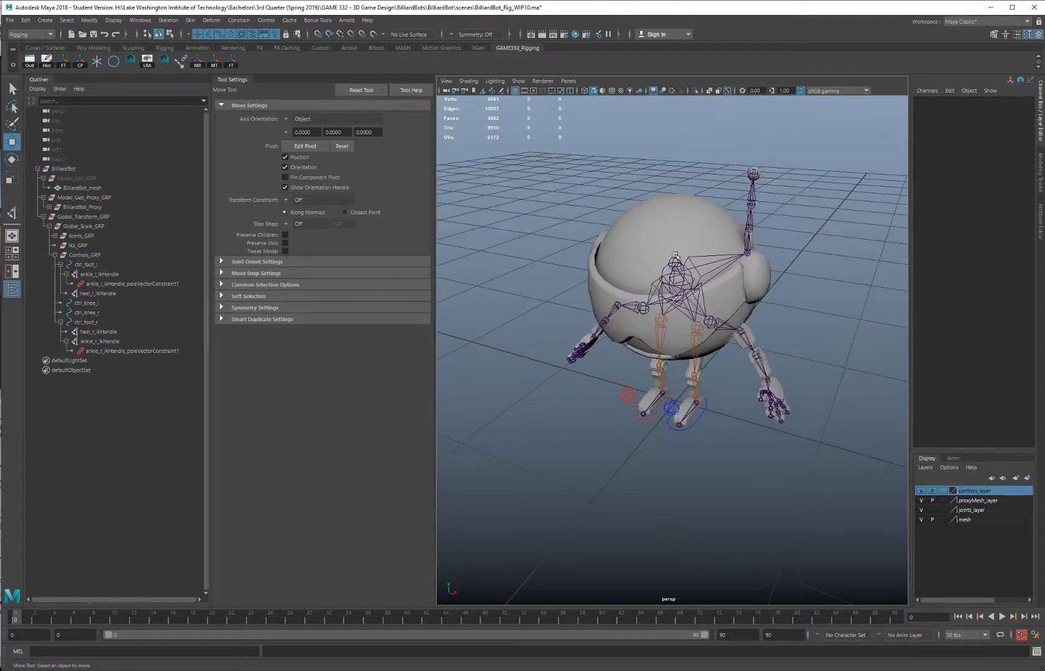
left_click_drag(687, 304, 688, 296, "alt")
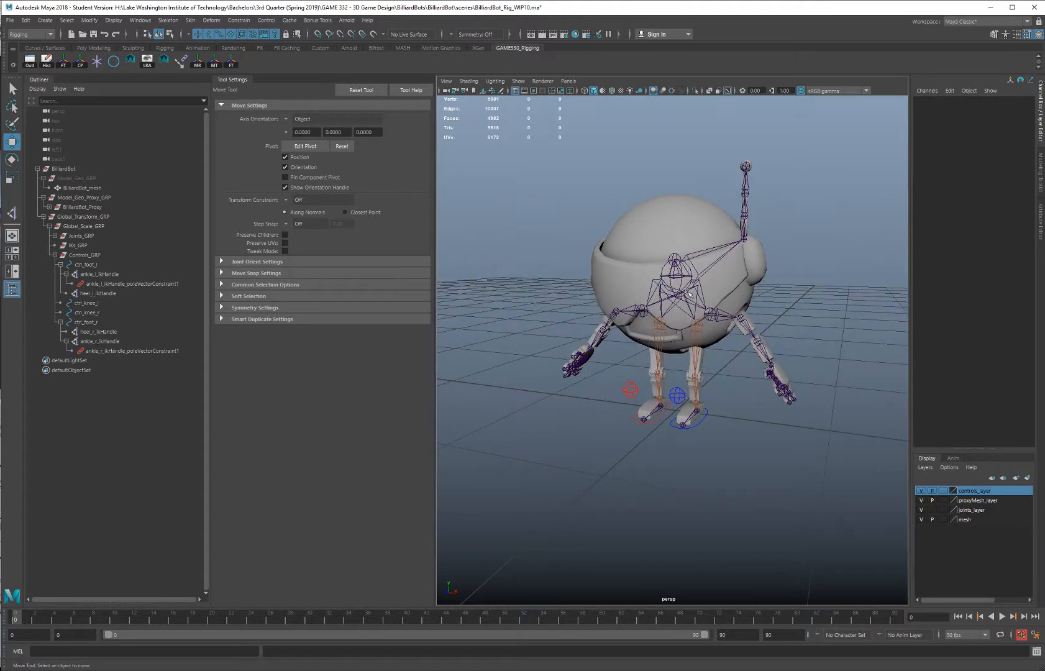
left_click_drag(687, 304, 674, 315, "alt")
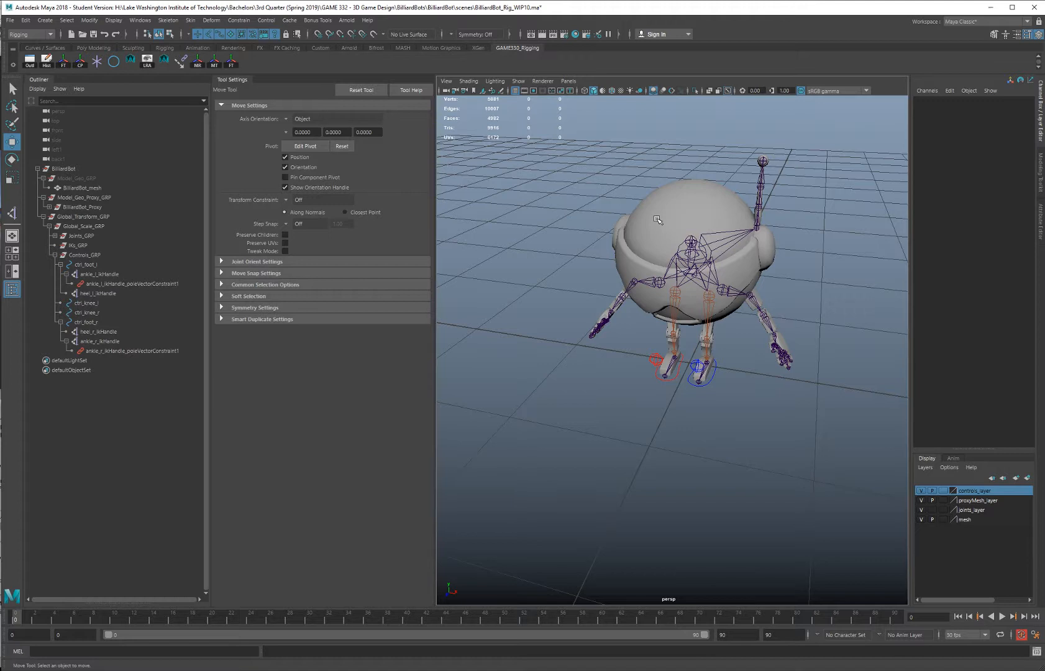
left_click(45, 20)
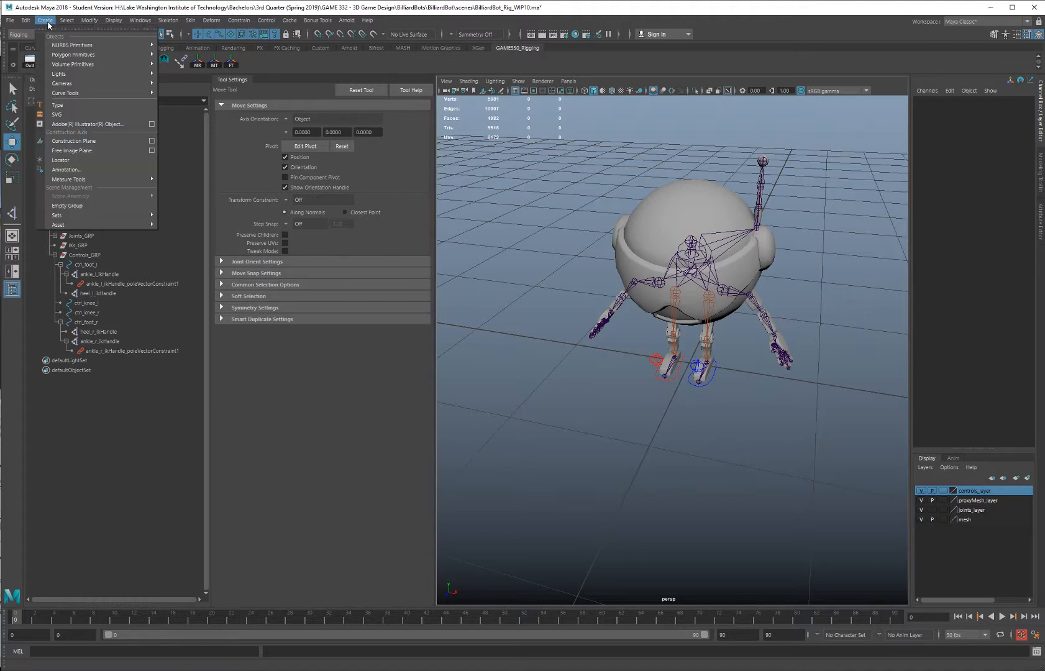
mouse_move(73, 56)
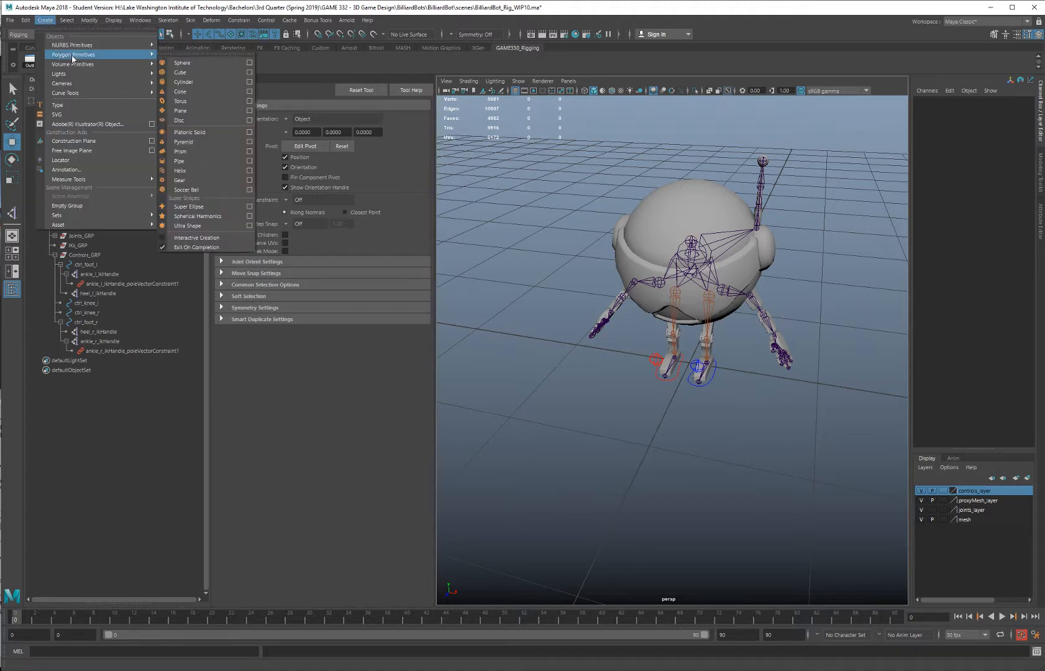
left_click(204, 82)
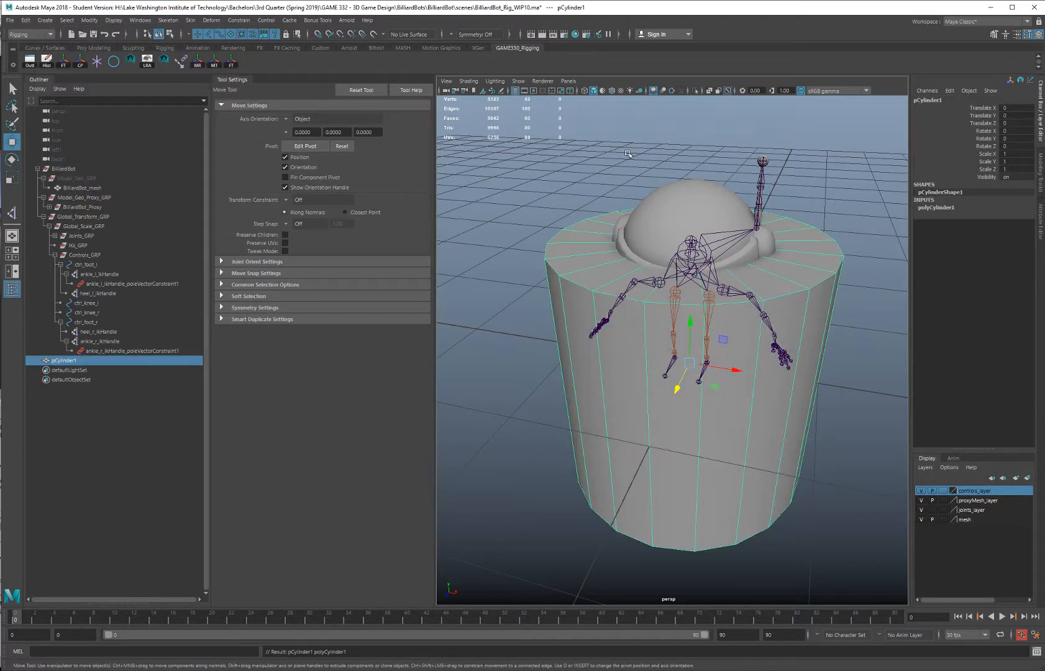
left_click(936, 211)
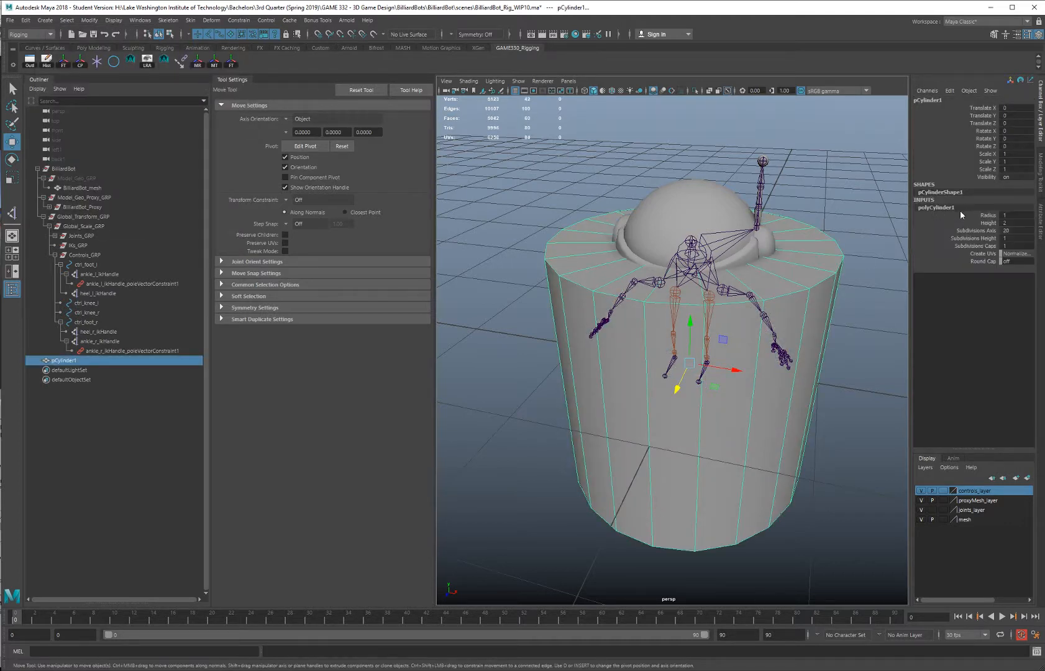
left_click_drag(1016, 231, 1019, 235)
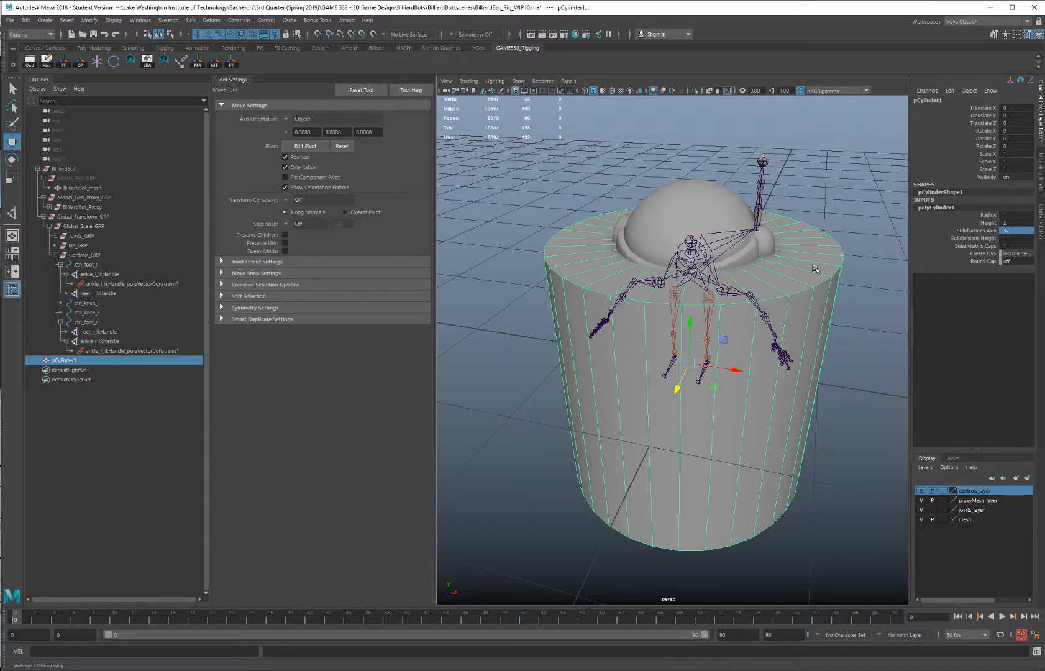
Delete all side and bottom faces of the cylinder, keeping only its top cap
right_click_drag(815, 269, 806, 299)
left_click_drag(771, 368, 743, 332, "alt")
right_click_drag(743, 332, 690, 356, "alt")
left_click_drag(690, 356, 672, 348, "alt")
left_click(515, 343)
left_click_drag(565, 365, 656, 508)
left_click_drag(711, 365, 830, 521)
left_click_drag(741, 413, 718, 440, "alt")
left_click_drag(635, 392, 693, 415, "shift")
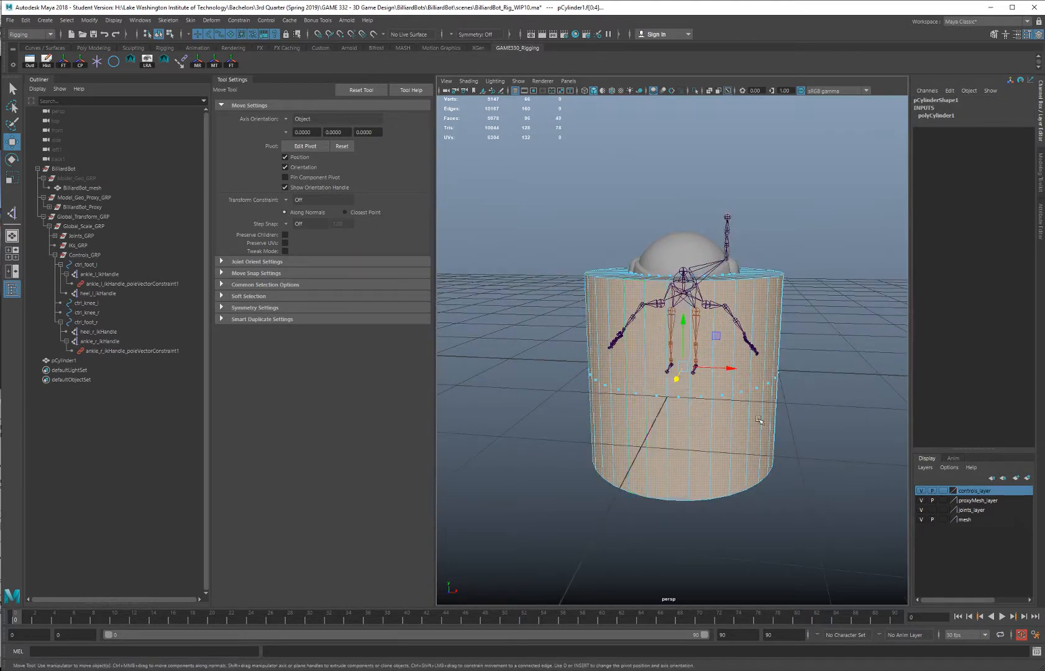
left_click_drag(759, 420, 563, 418, "alt")
left_click_drag(706, 399, 793, 476, "shift")
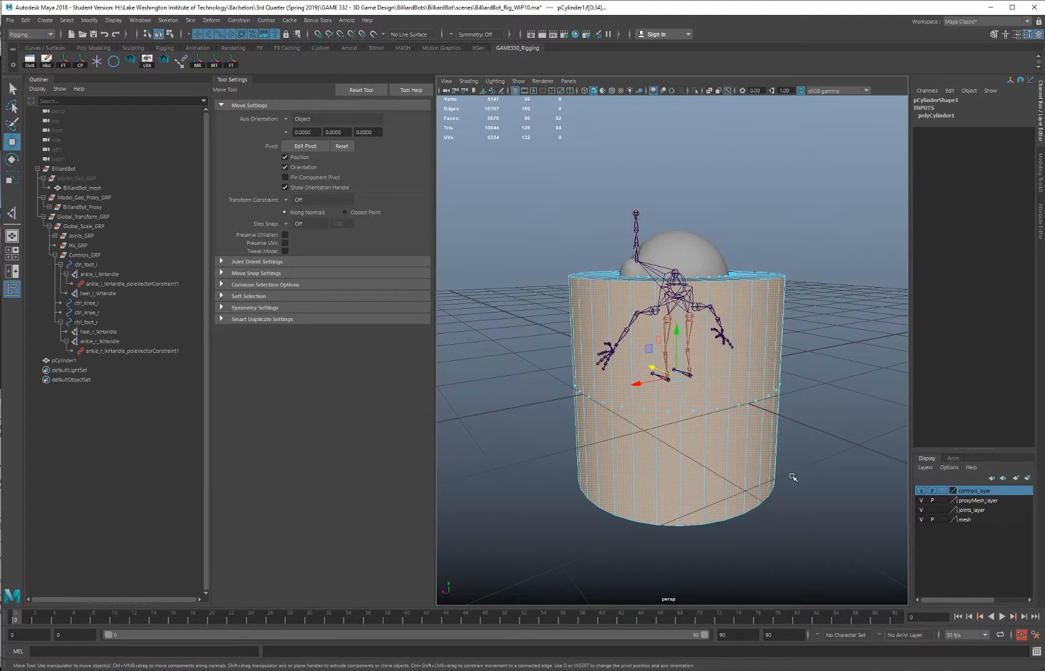
left_click_drag(724, 476, 806, 460, "alt")
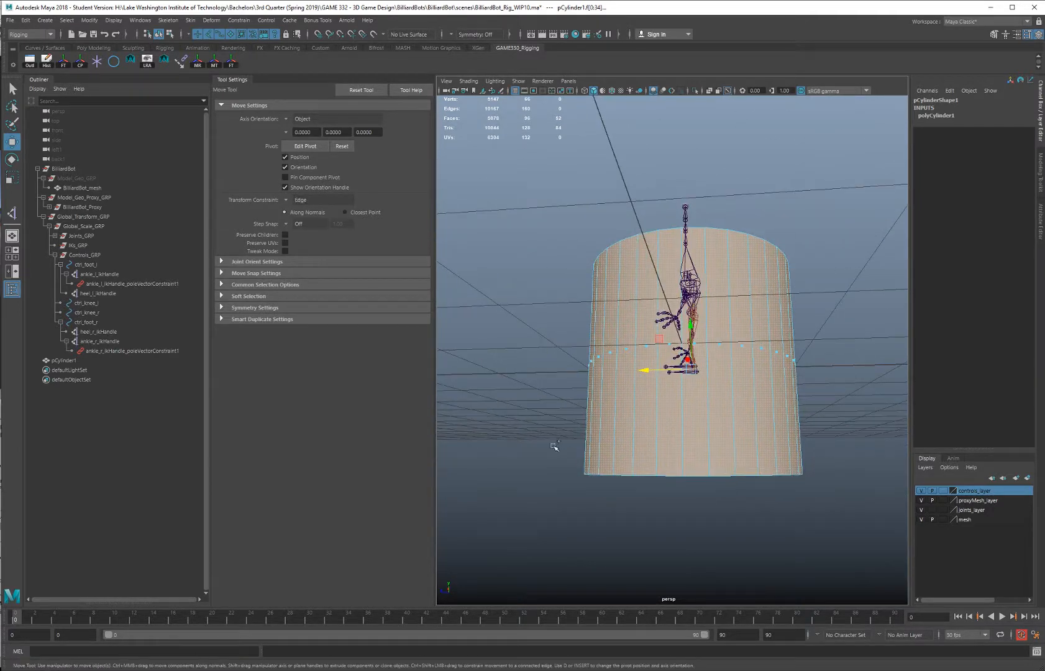
left_click_drag(553, 454, 856, 544, "shift")
left_click_drag(739, 401, 759, 422, "alt")
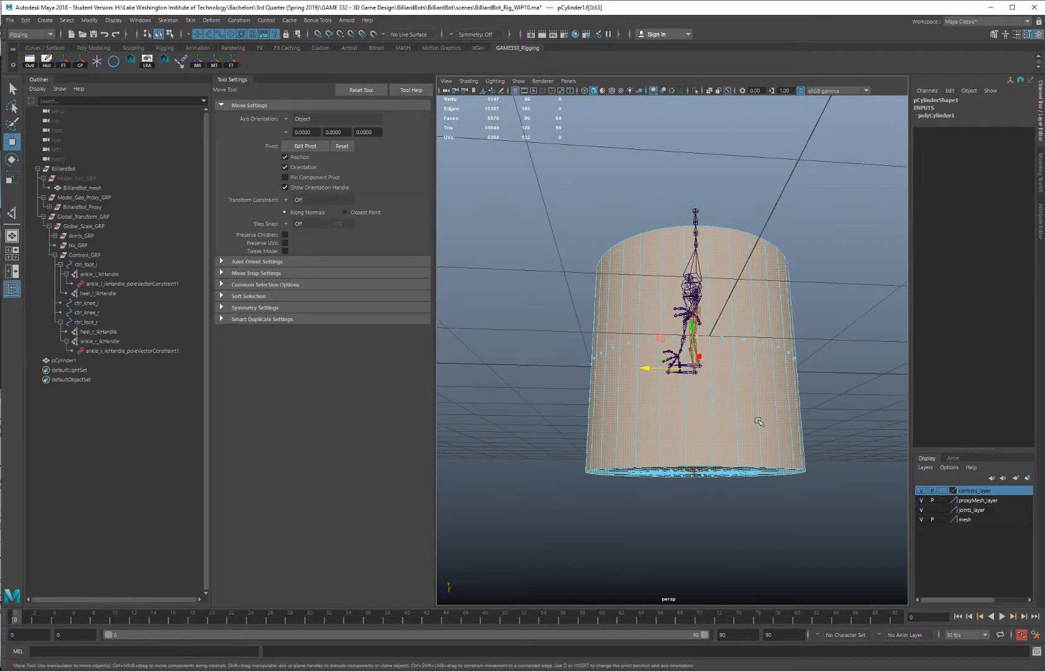
key("Delete")
Select all faces of the remaining disc and lower them to ground level under the robot's feet
left_click_drag(727, 331, 770, 369, "alt")
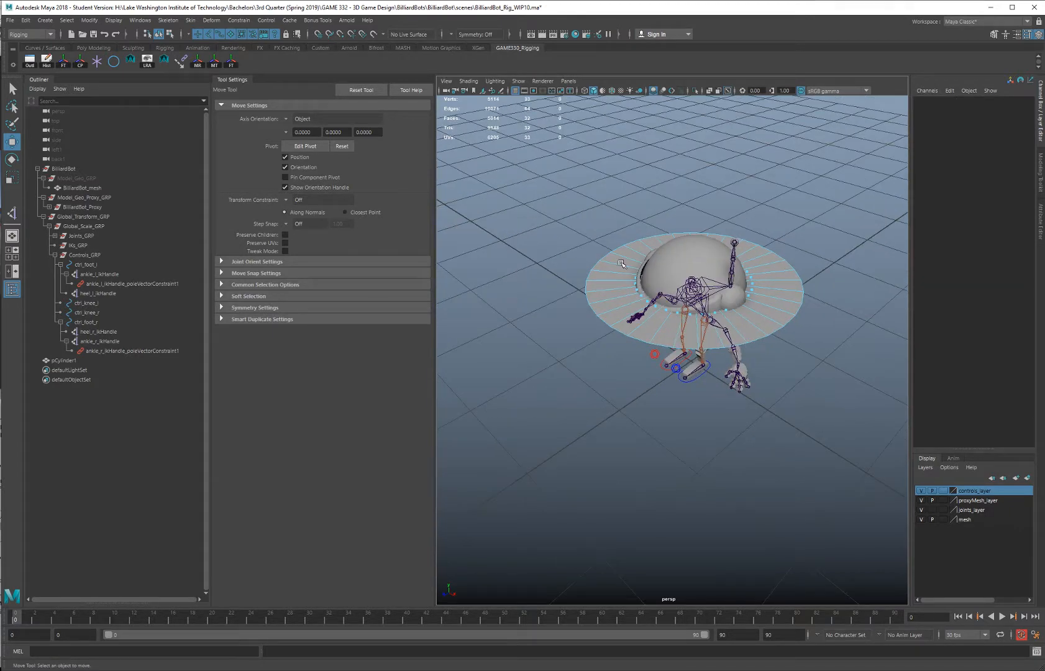
right_click_drag(770, 284, 768, 285)
double_click(769, 286)
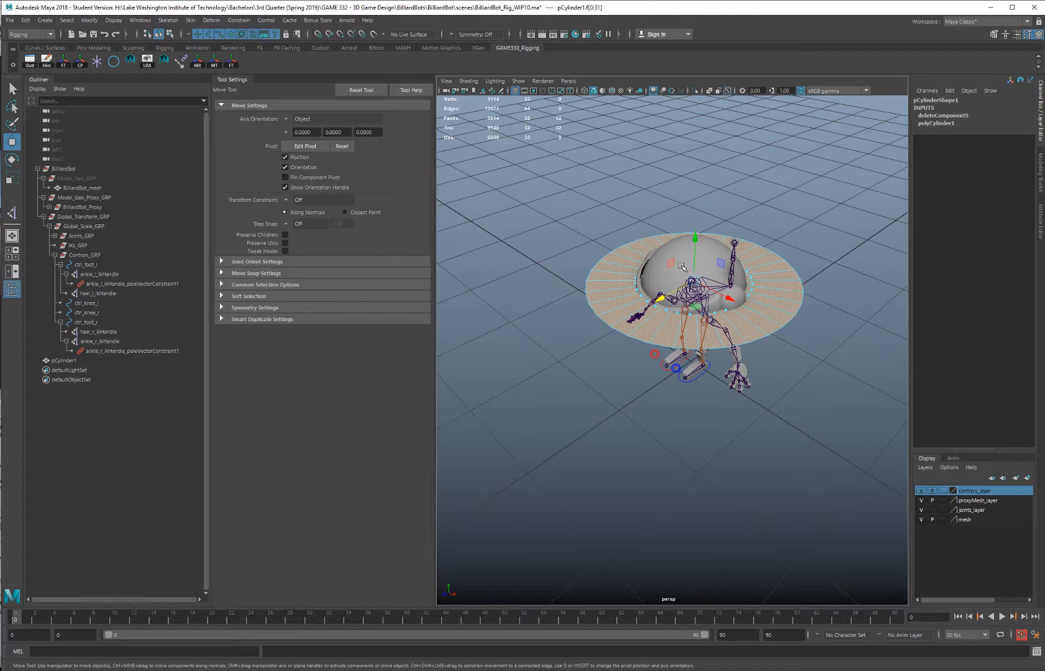
left_click_drag(691, 256, 691, 363)
Extrude the four edges at the front of the disc and pull them straight forward to form an arrow shaft
left_click_drag(554, 384, 635, 366, "alt")
right_click_drag(649, 402, 647, 386)
left_click(648, 413)
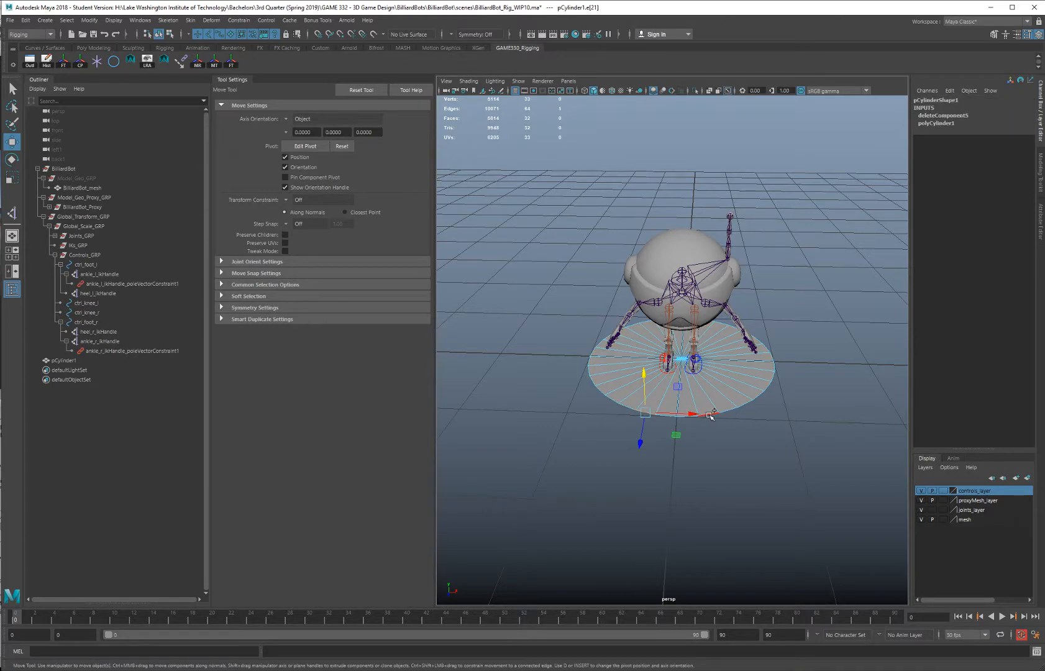
left_click_drag(715, 412, 751, 433, "alt")
scroll(746, 442, "up", 4)
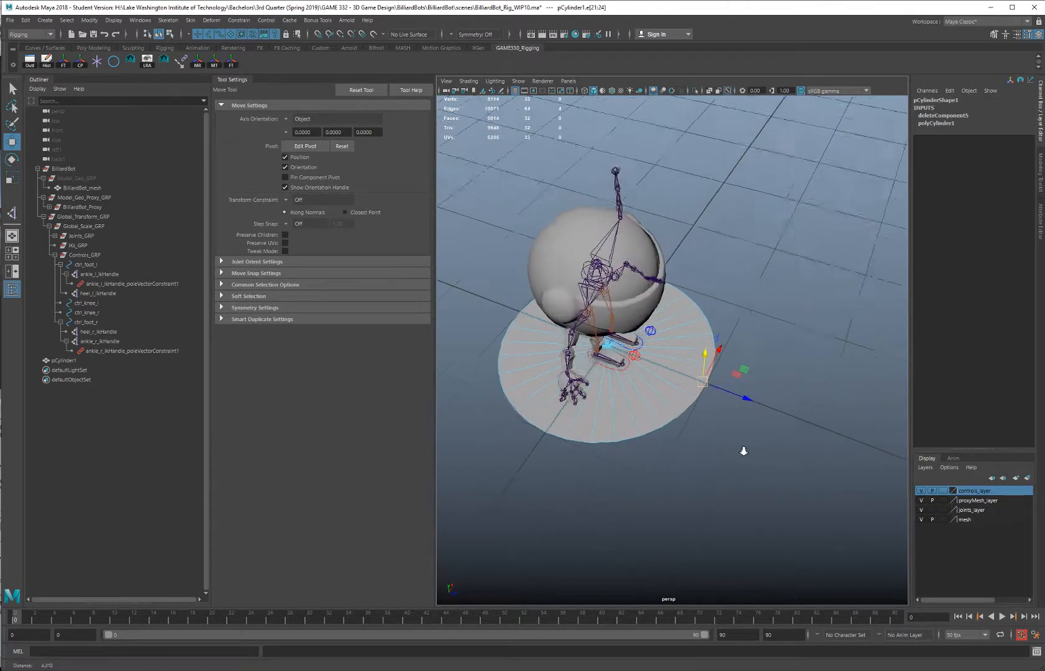
key("ctrl+e")
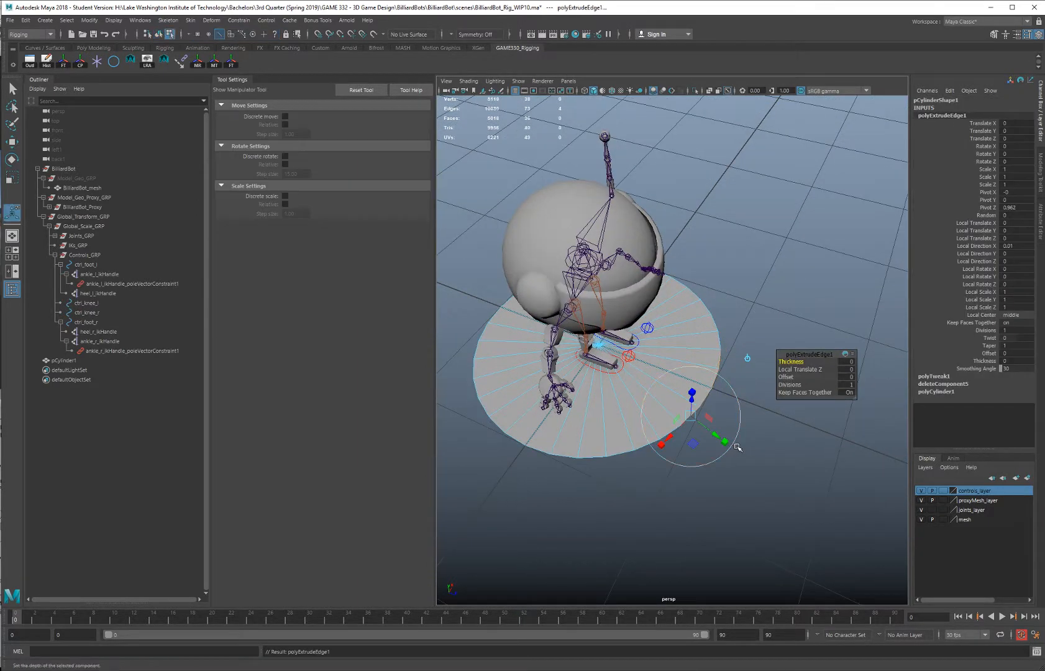
key("w")
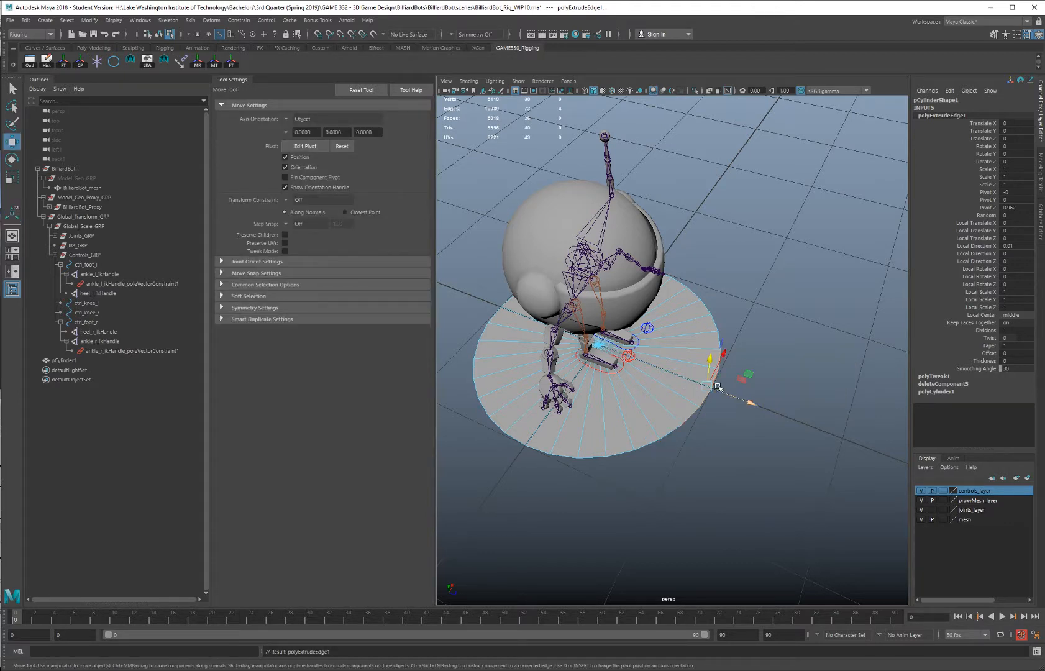
left_click_drag(750, 406, 810, 427)
middle_click_drag(809, 427, 723, 385, "alt")
left_click_drag(724, 385, 738, 394, "alt")
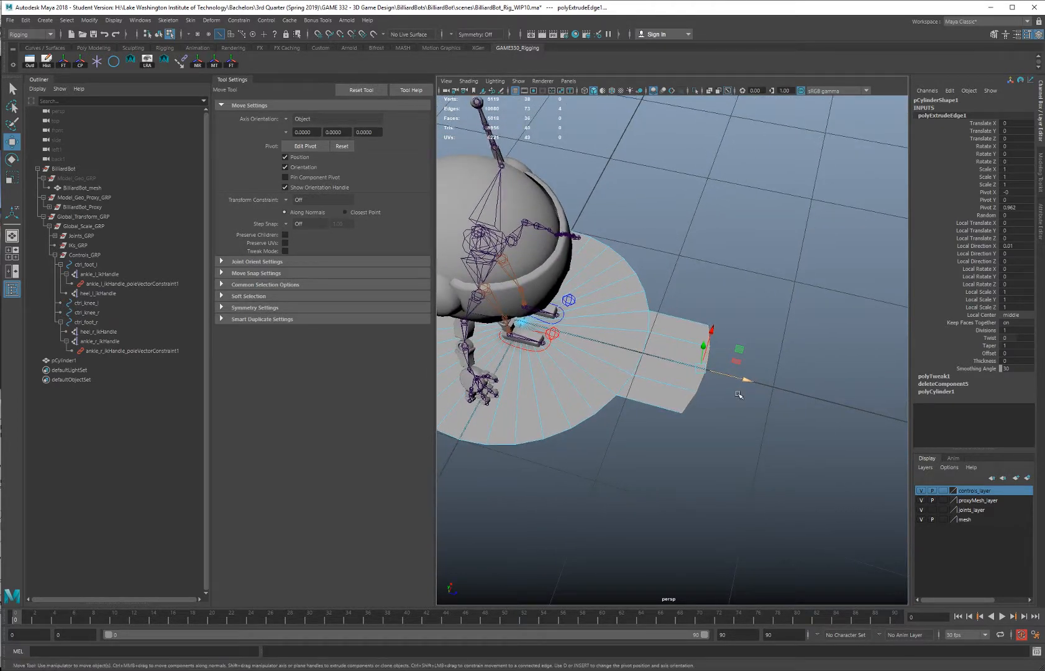
Extrude the shaft's end edges forward again to add a shorter segment for the arrowhead
key("ctrl+e")
key("w")
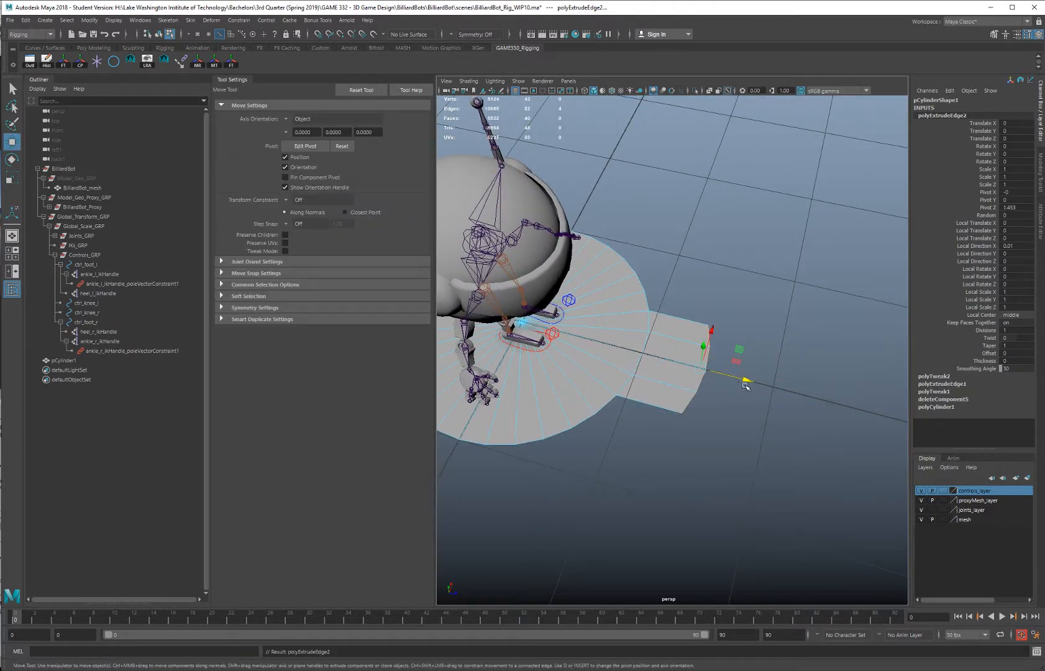
left_click_drag(746, 386, 775, 402)
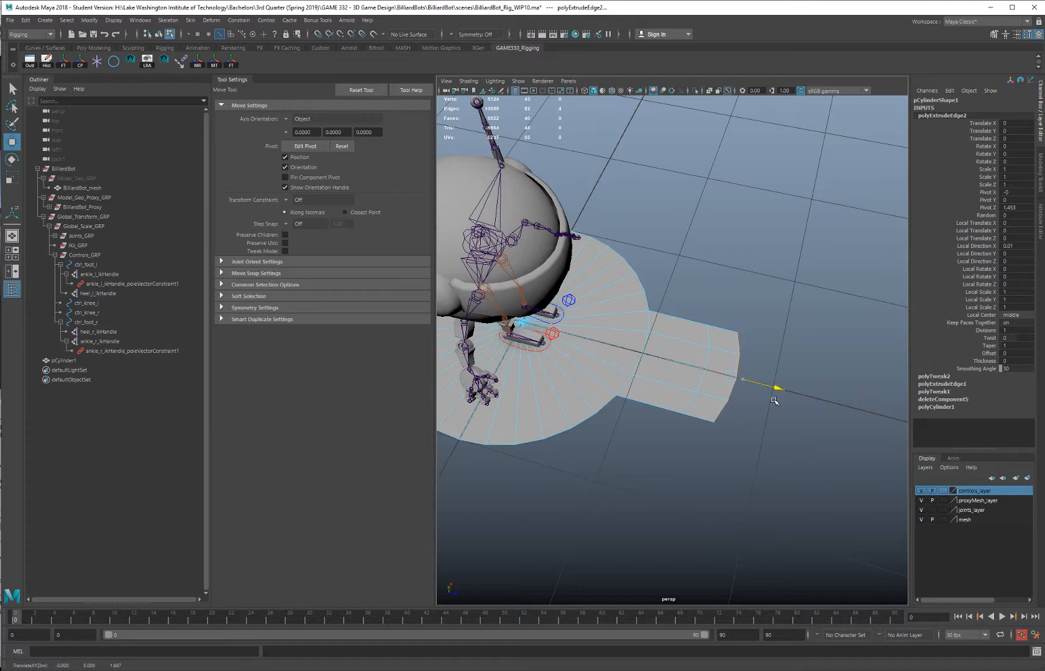
Extrude the two side edges of the end segment outward by about 0.148 to form the arrowhead's wings
left_click(718, 323)
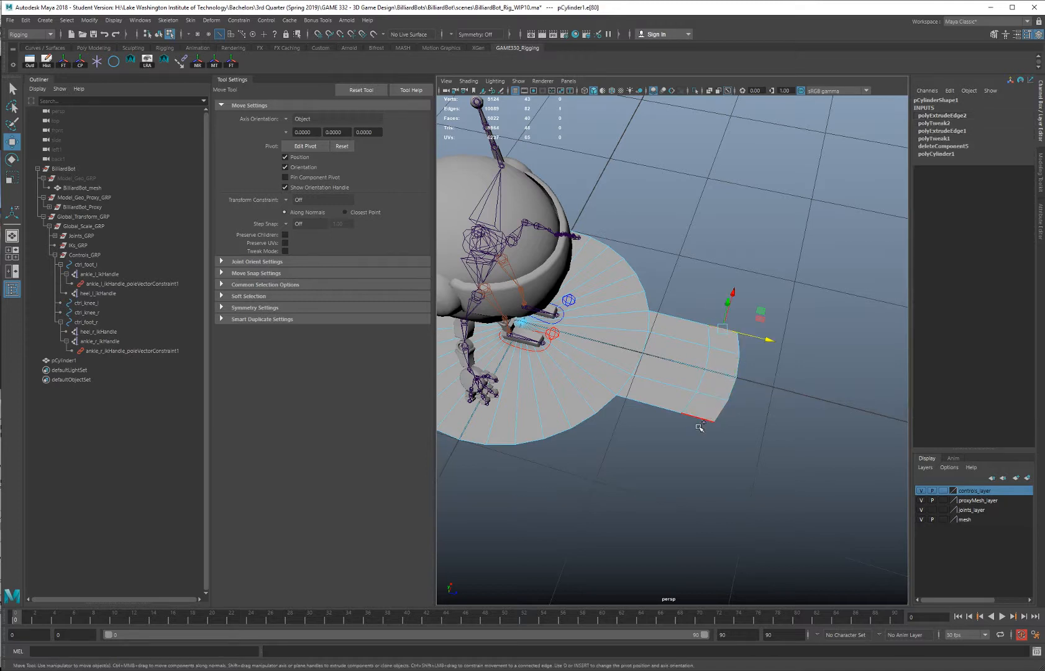
key("ctrl+e")
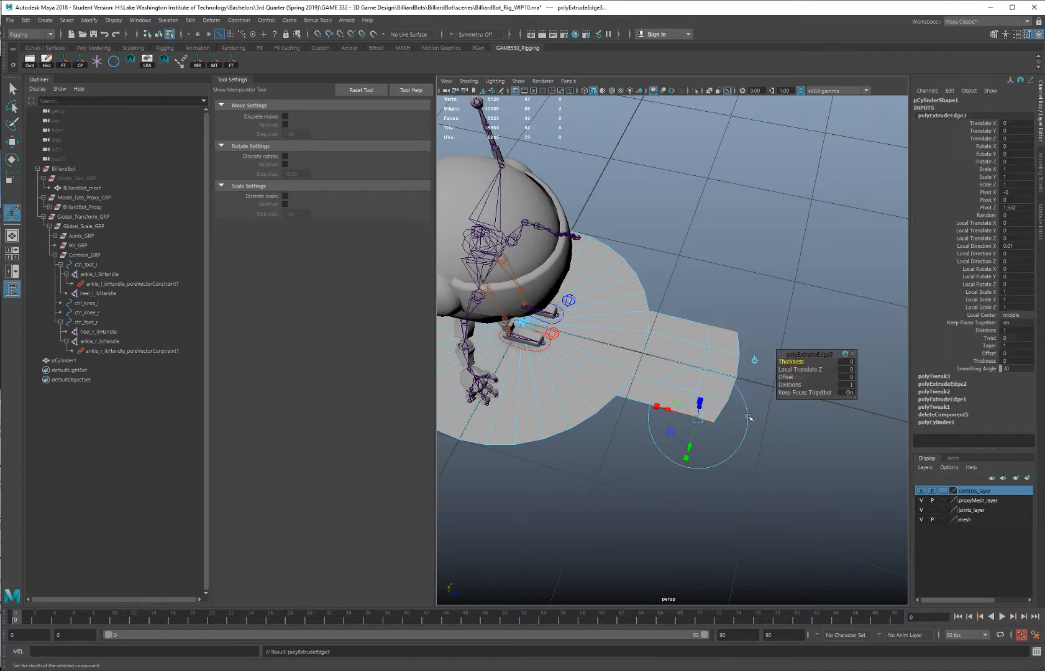
left_click_drag(690, 450, 686, 467)
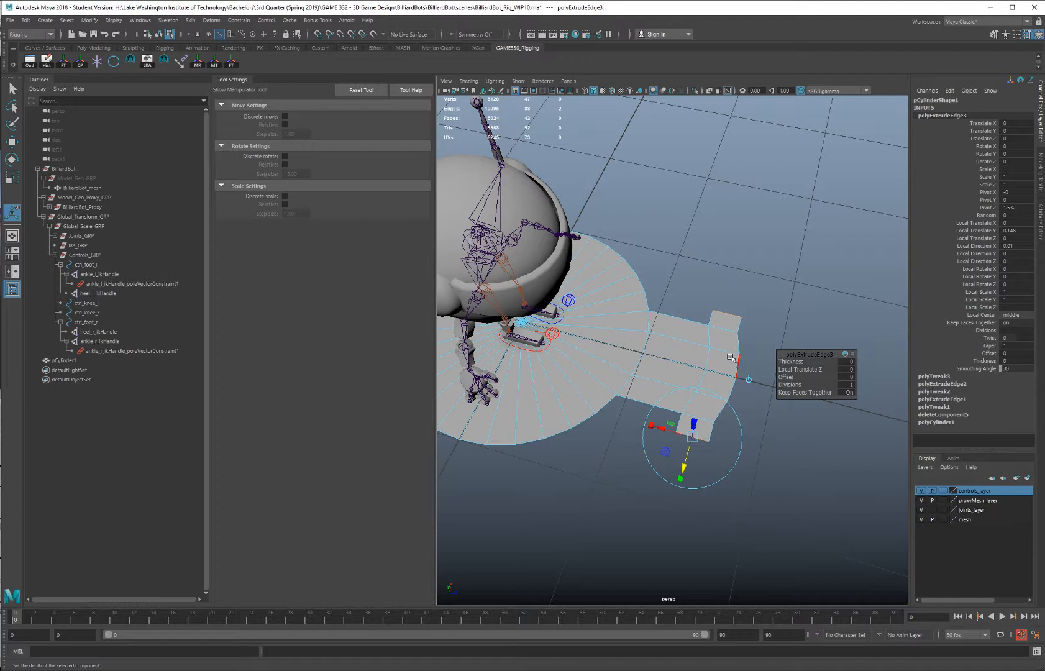
Merge the arrowhead's front row of vertices into the middle one with the Target Weld Tool to form a point
right_click_drag(730, 348, 691, 347)
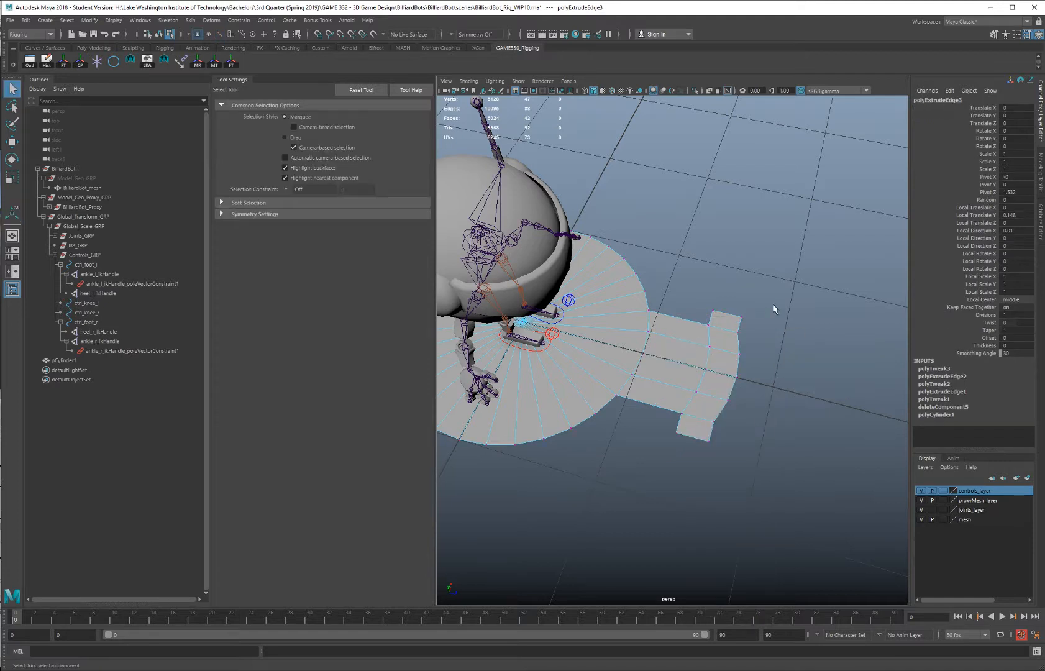
left_click_drag(754, 348, 706, 478)
right_click(739, 355, "shift")
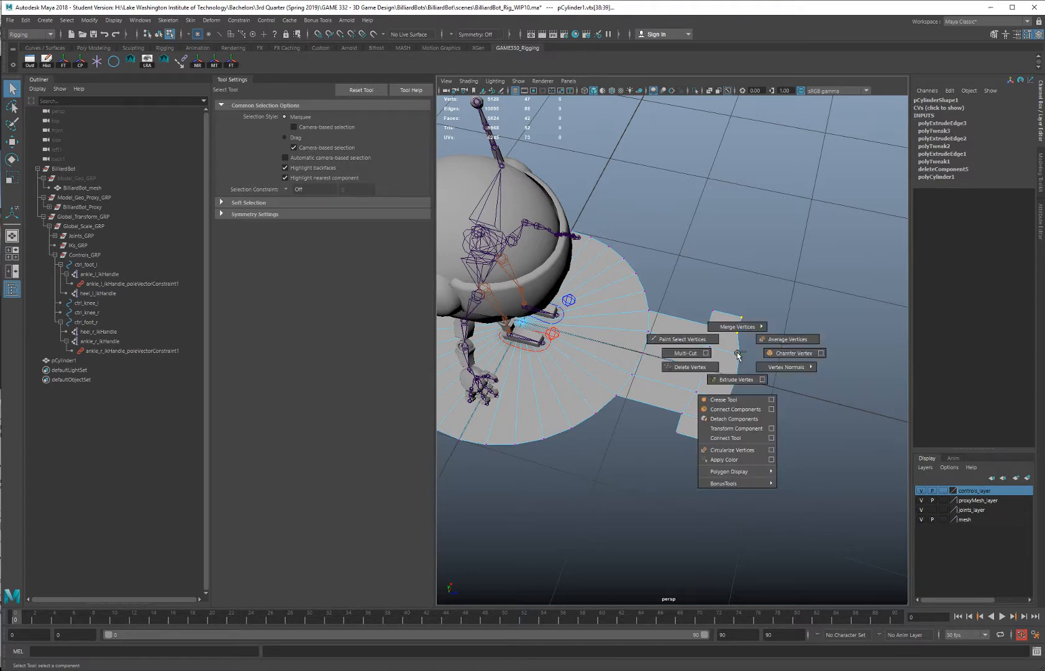
right_click_drag(739, 356, 744, 323, "shift")
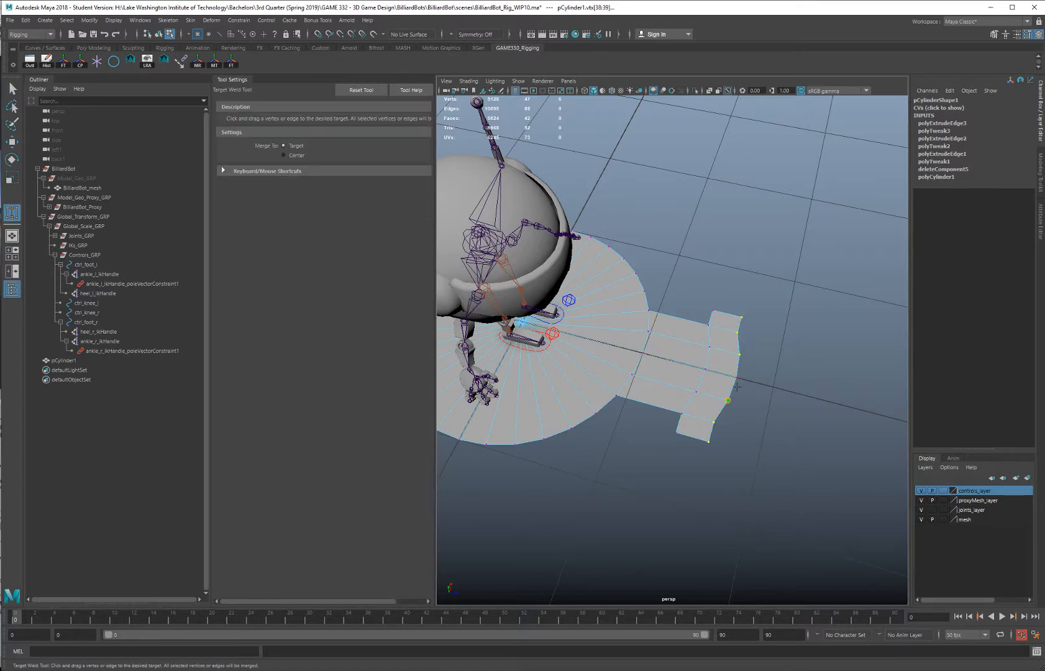
left_click_drag(739, 387, 739, 373)
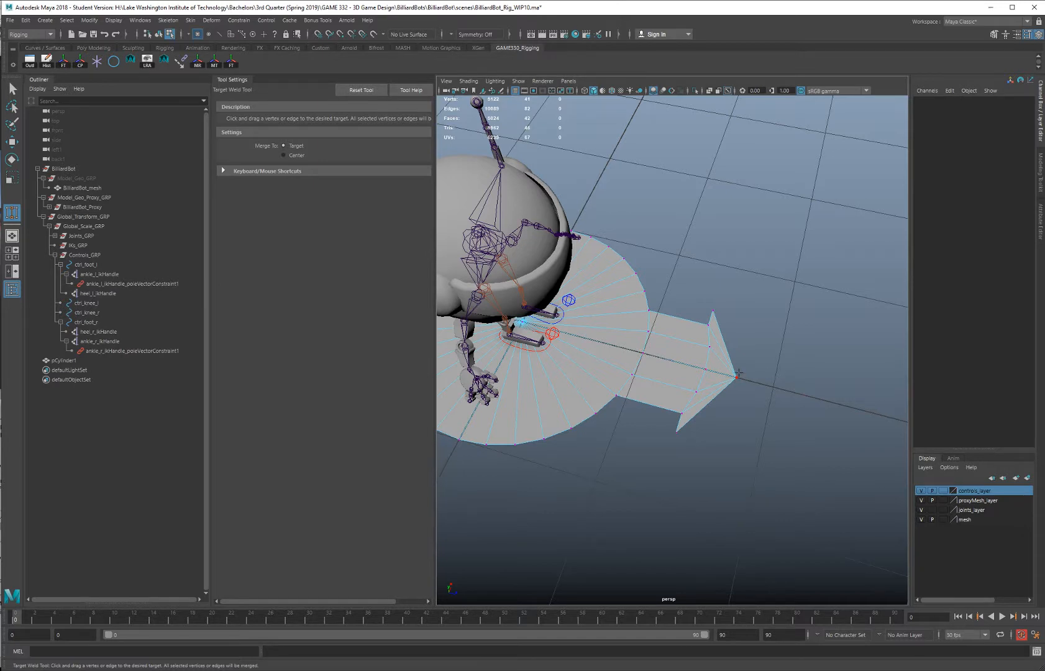
key("q")
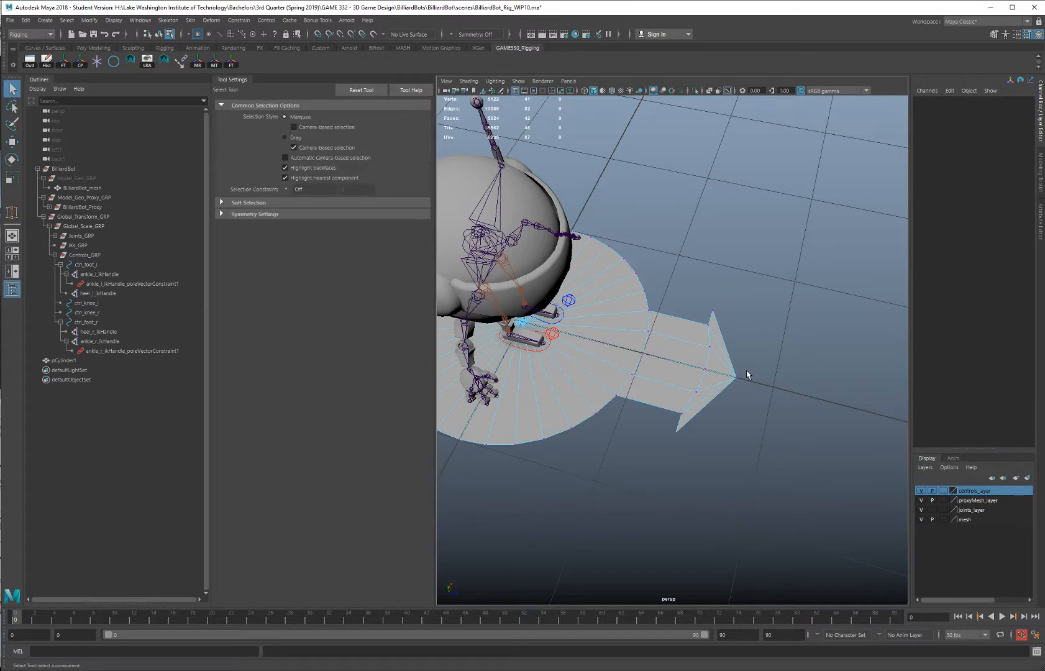
Move the arrow's tip vertex slightly forward, and move all arrowhead vertices back towards the disc to shorten the shaft
left_click_drag(760, 365, 721, 416)
key("w")
left_click_drag(778, 387, 796, 390)
left_click_drag(790, 290, 668, 489)
left_click_drag(780, 389, 731, 377)
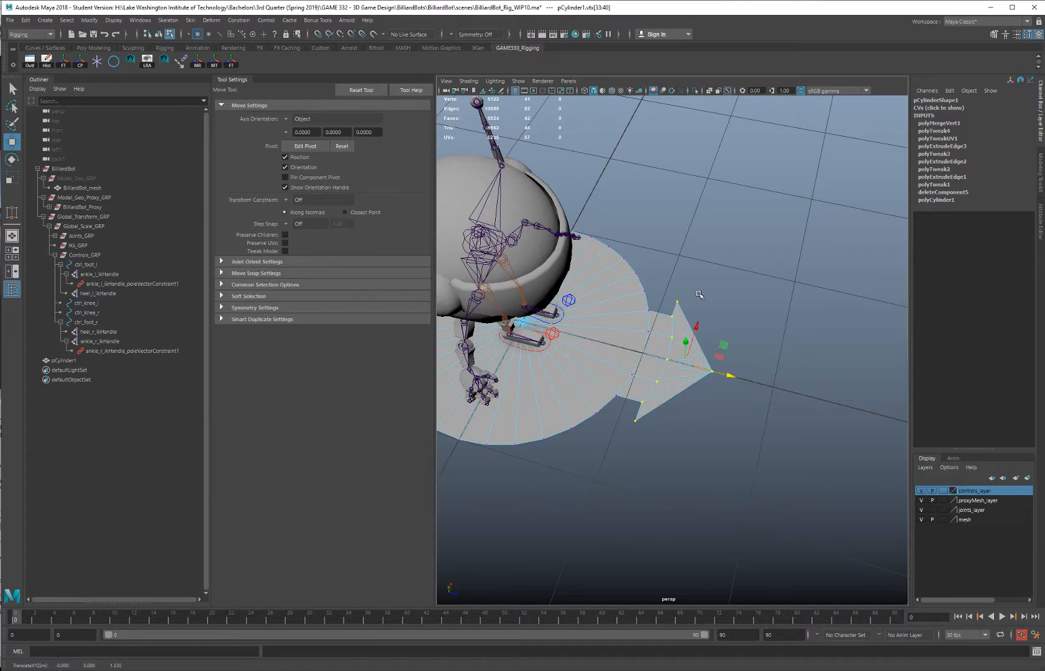
Delete all disc faces except the front quarter of wedges and the attached arrow
left_click_drag(700, 294, 603, 310, "alt")
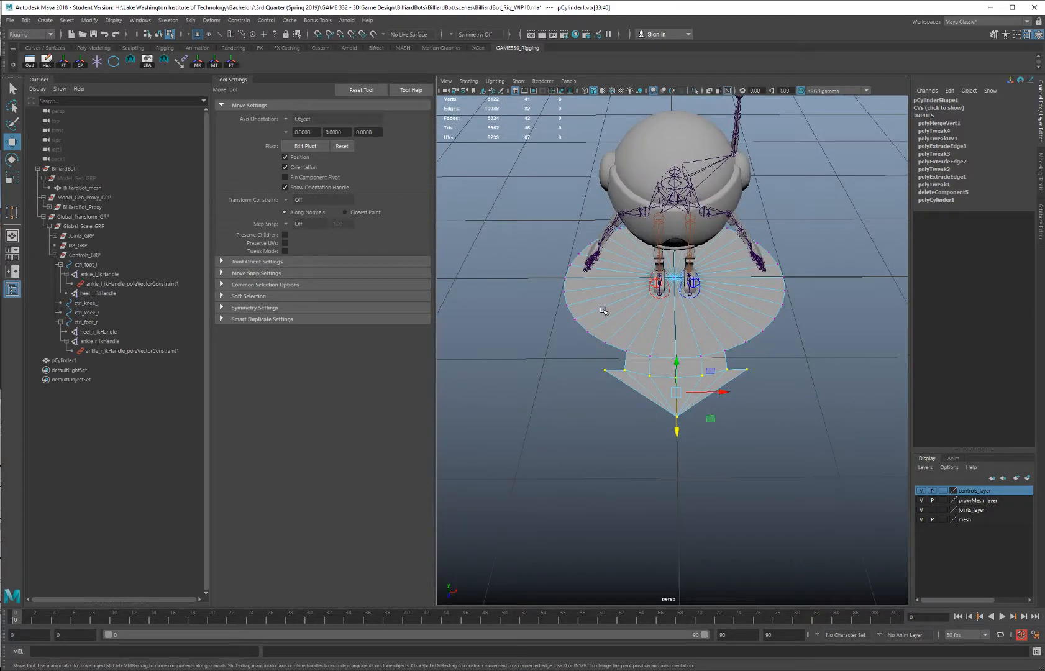
middle_click_drag(609, 304, 619, 309, "alt")
right_click_drag(686, 350, 681, 356)
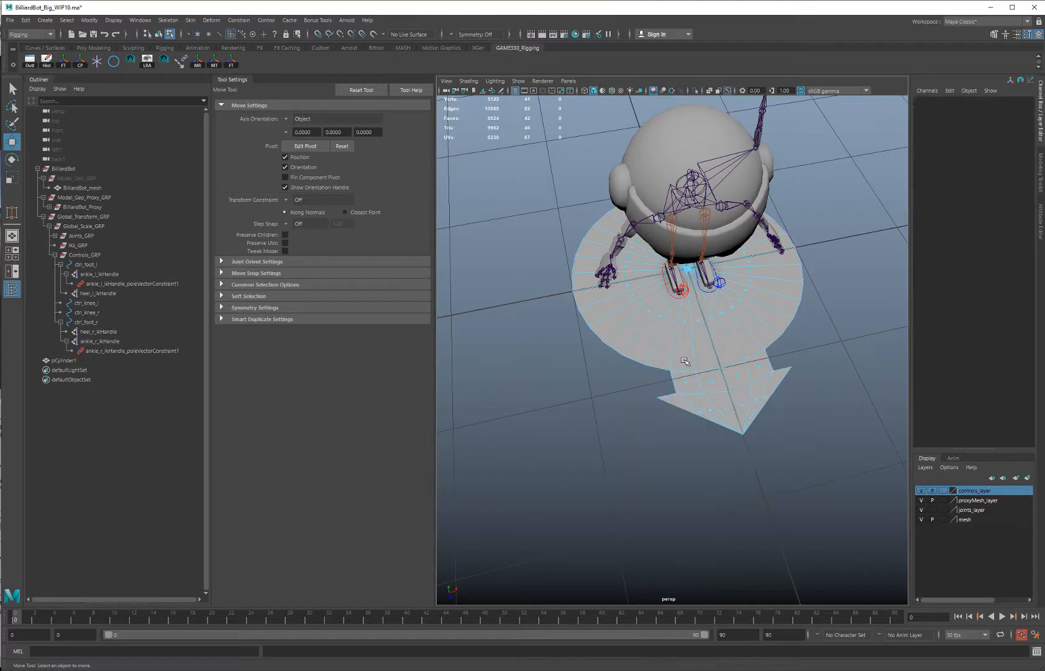
left_click(674, 320)
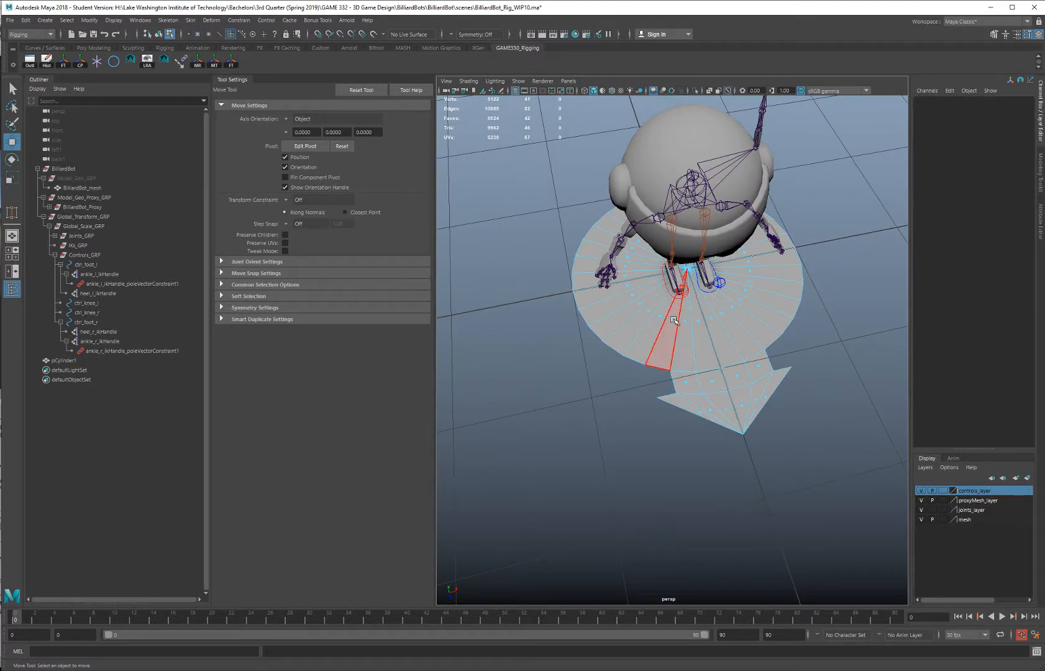
left_click_drag(675, 321, 744, 297, "shift")
mouse_move(657, 324)
left_mouse_down("shift")
mouse_move(658, 339)
mouse_move(734, 406)
mouse_move(732, 373)
mouse_move(768, 398)
mouse_move(777, 388)
left_mouse_up("shift")
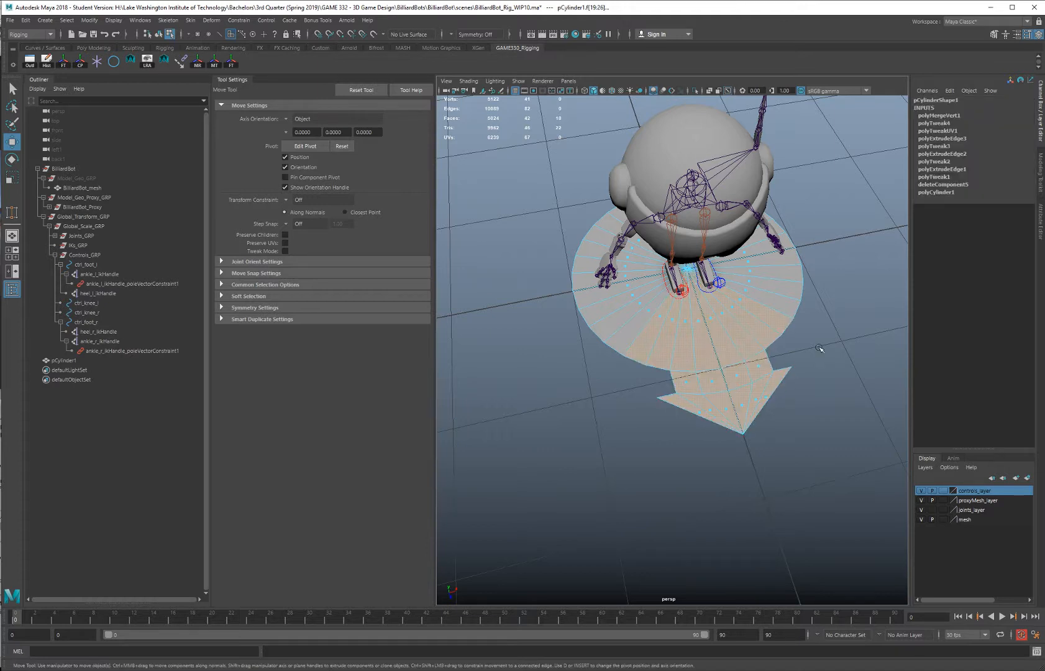
left_click_drag(807, 329, 786, 349, "alt")
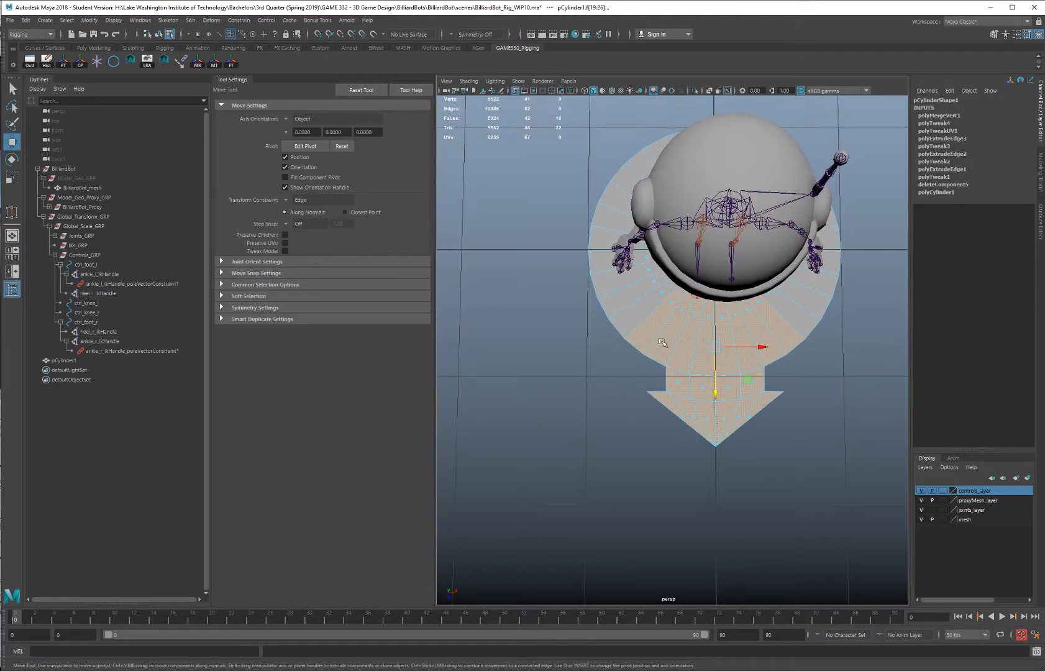
key("ctrl+shift+i")
key("Delete")
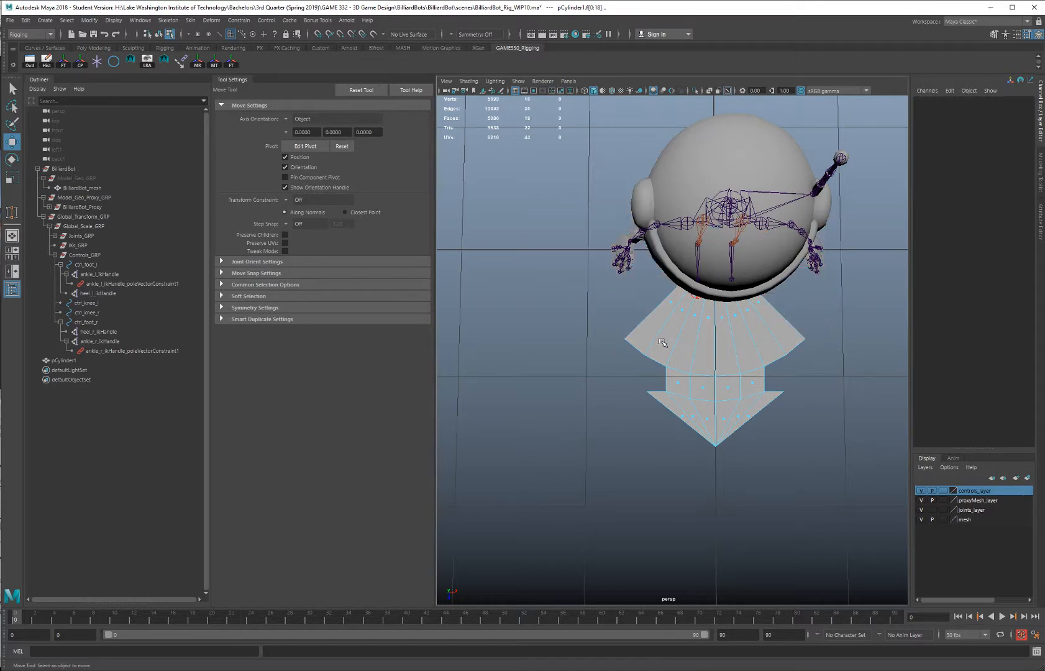
Return the arrow mesh to object mode and reset the Duplicate Special options to their defaults
right_click(709, 328)
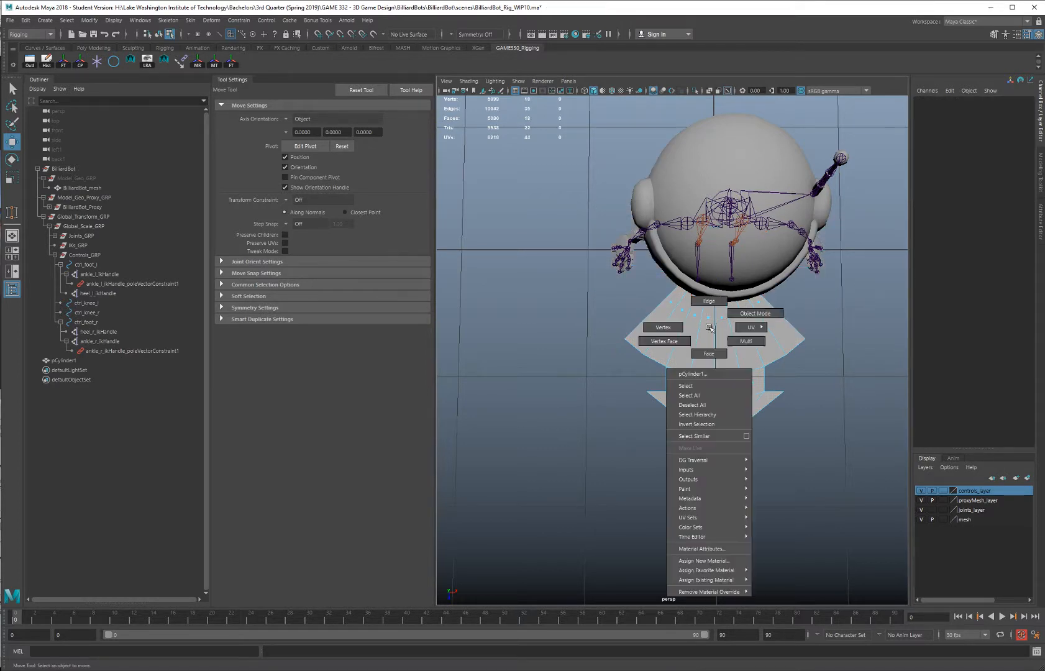
left_click(747, 310)
left_click_drag(748, 310, 716, 341, "alt")
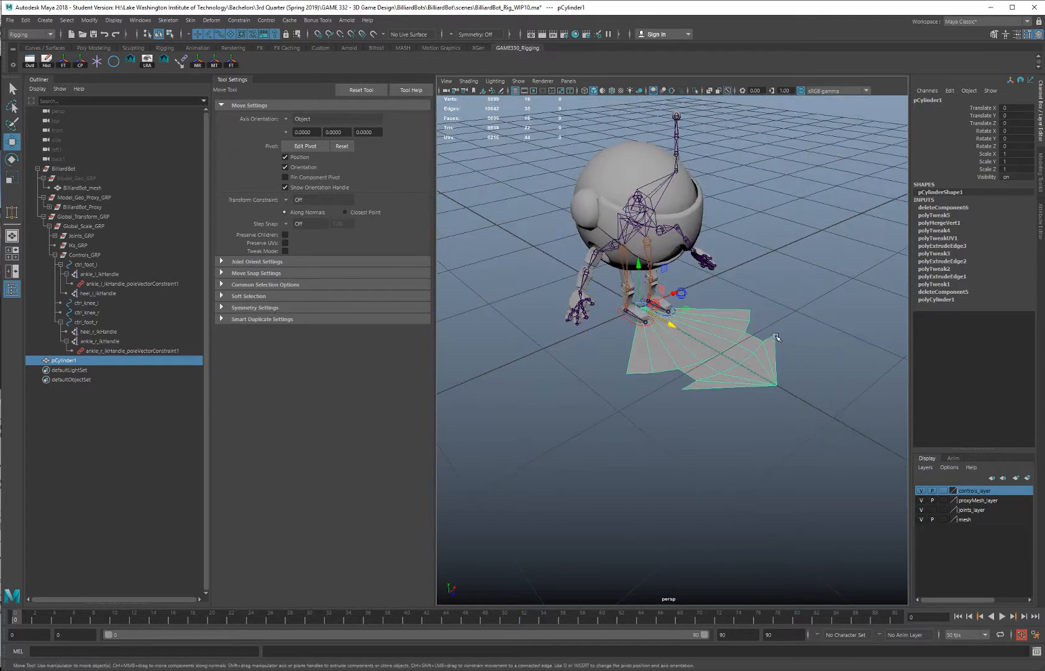
left_click(25, 20)
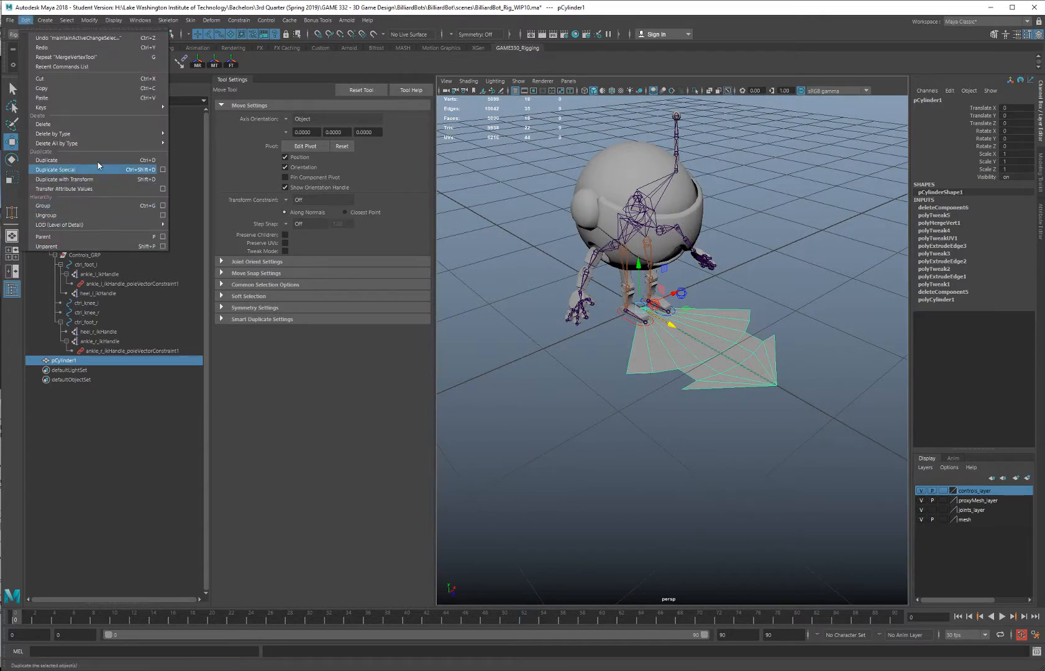
left_click(163, 170)
left_click(219, 191)
left_click(246, 217)
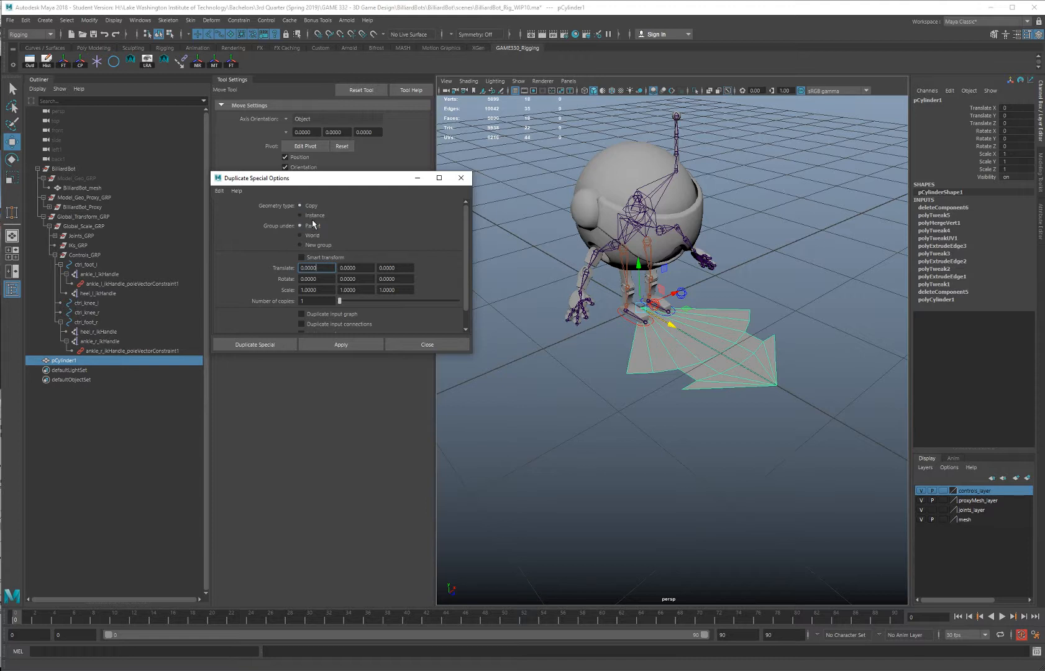
Duplicate the arrow segment as 3 copies rotated 90 degrees around Y, and clear the selection
left_click(307, 301)
type("3")
left_click(340, 279)
scroll(255, 300, "down", 1)
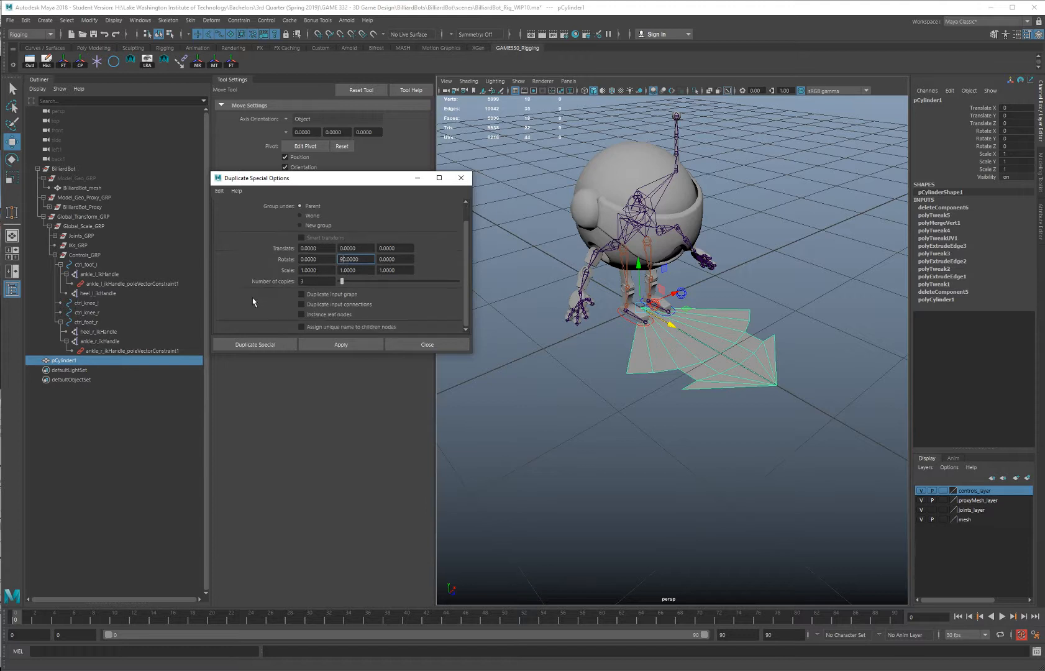
left_click(340, 345)
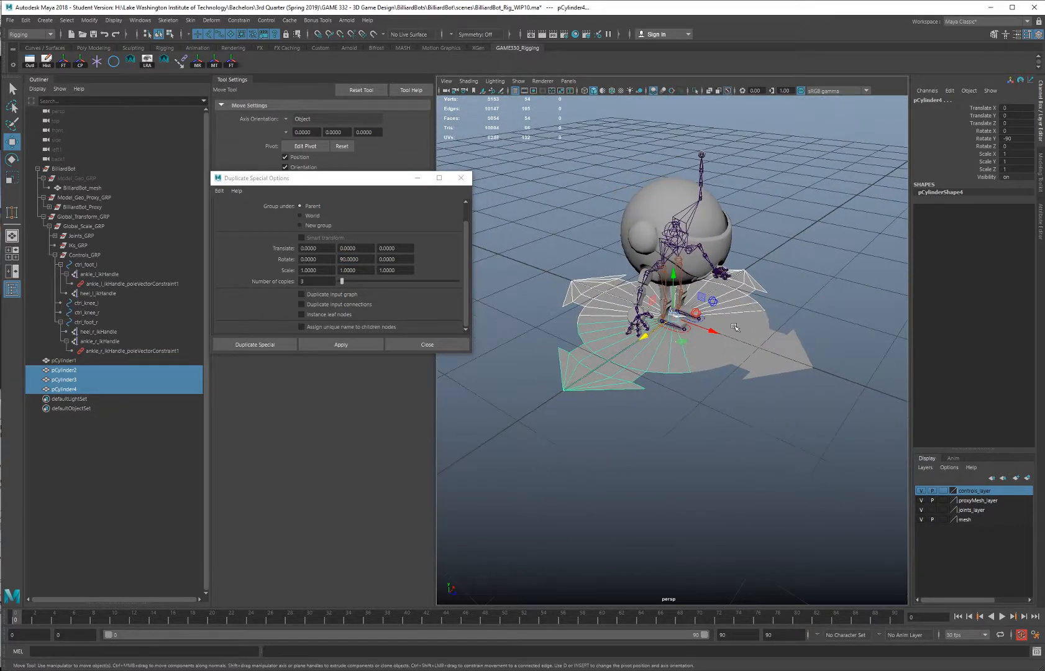
left_click_drag(706, 303, 773, 336, "alt")
left_click(785, 307)
left_click_drag(711, 316, 732, 342, "alt")
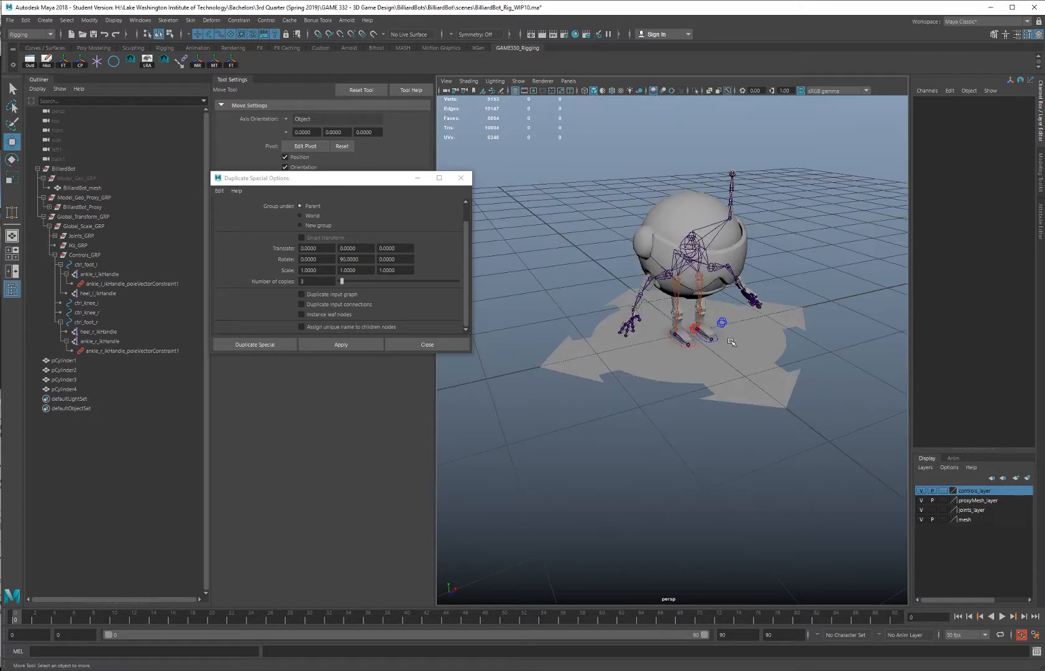
Activate the CV Curve Tool with a 1 Linear curve degree and close the Duplicate Special options
left_click(41, 19)
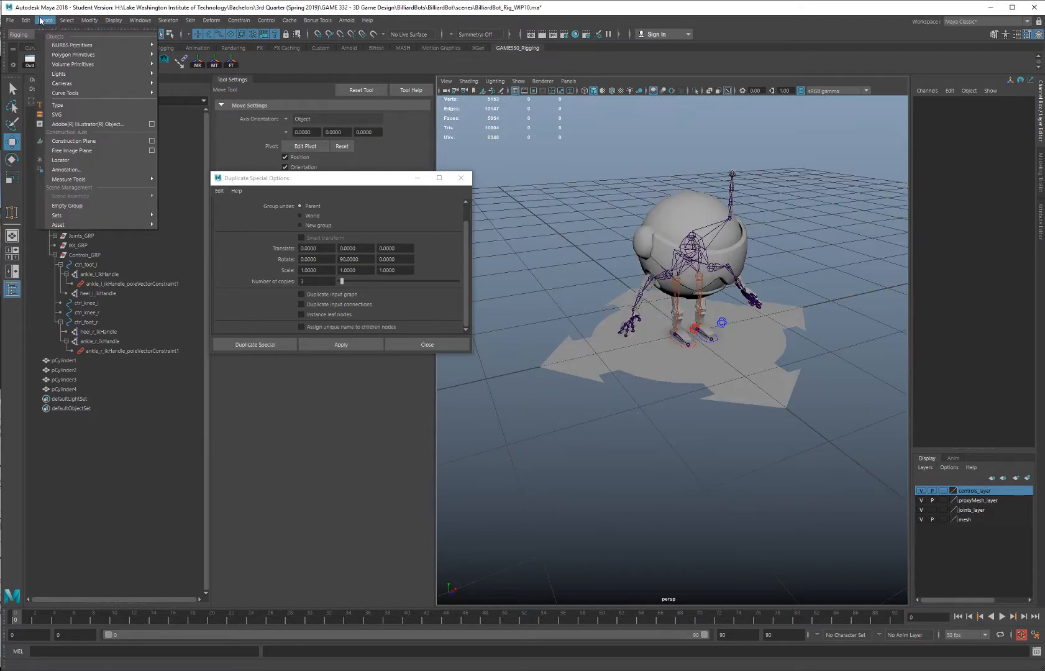
mouse_move(83, 93)
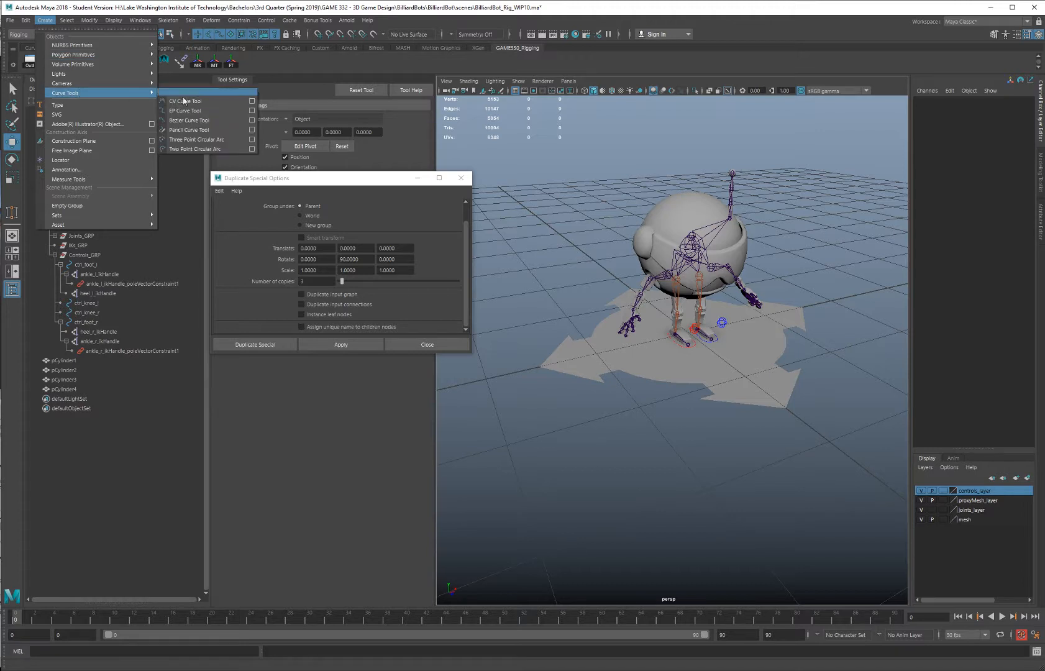
left_click(251, 102)
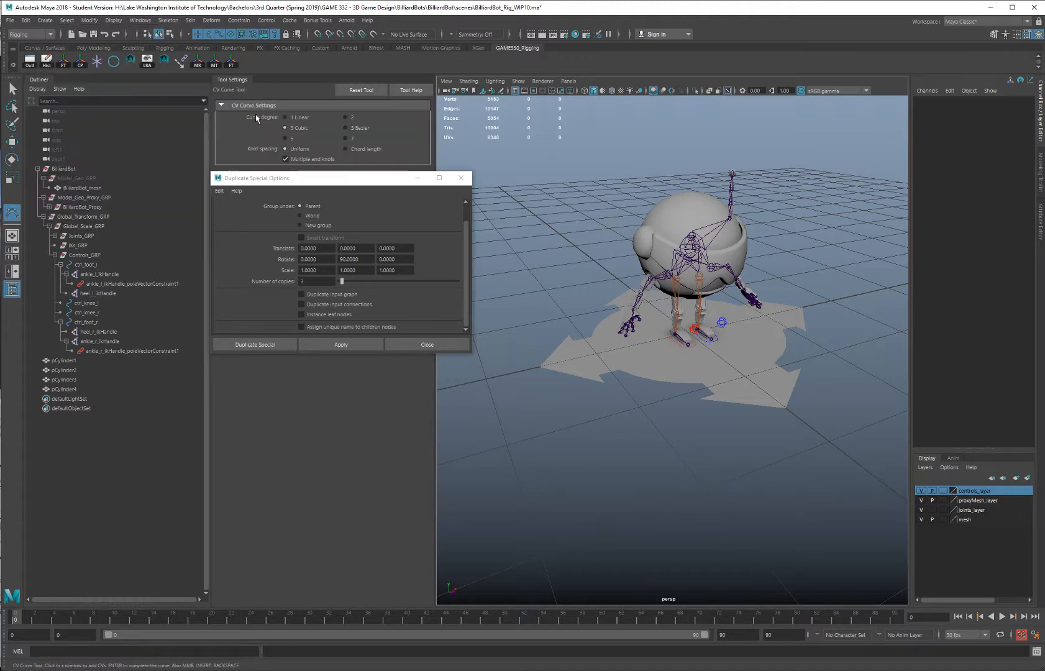
left_click(462, 180)
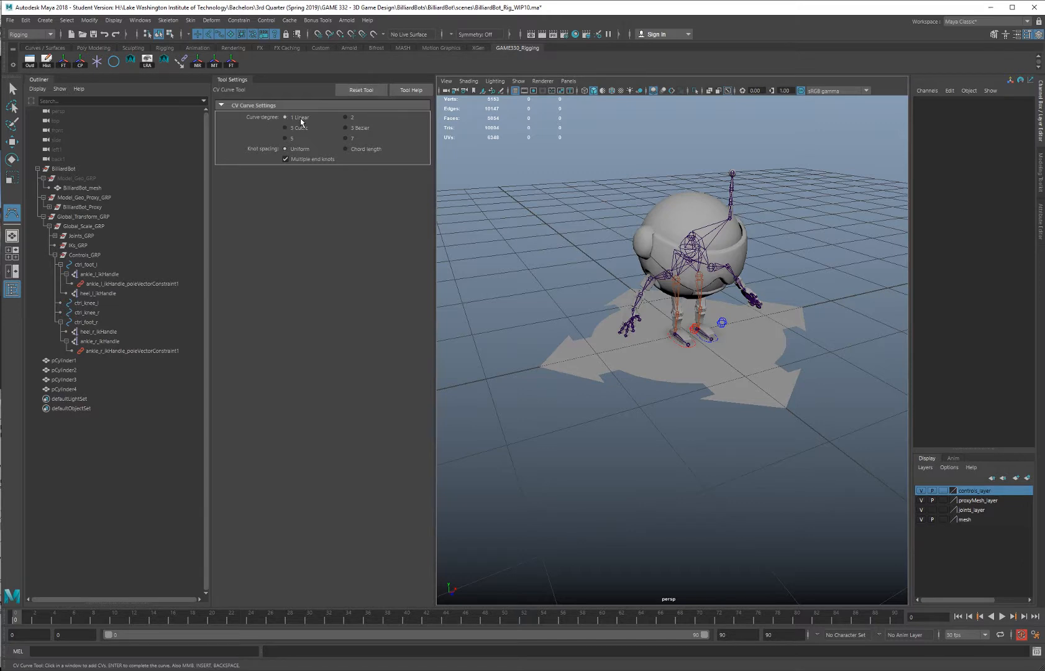
Turn on point snapping and trace the linear curve from one arrow tip along the template's edge to the neighbouring arrow tip
left_click_drag(578, 231, 738, 348, "alt")
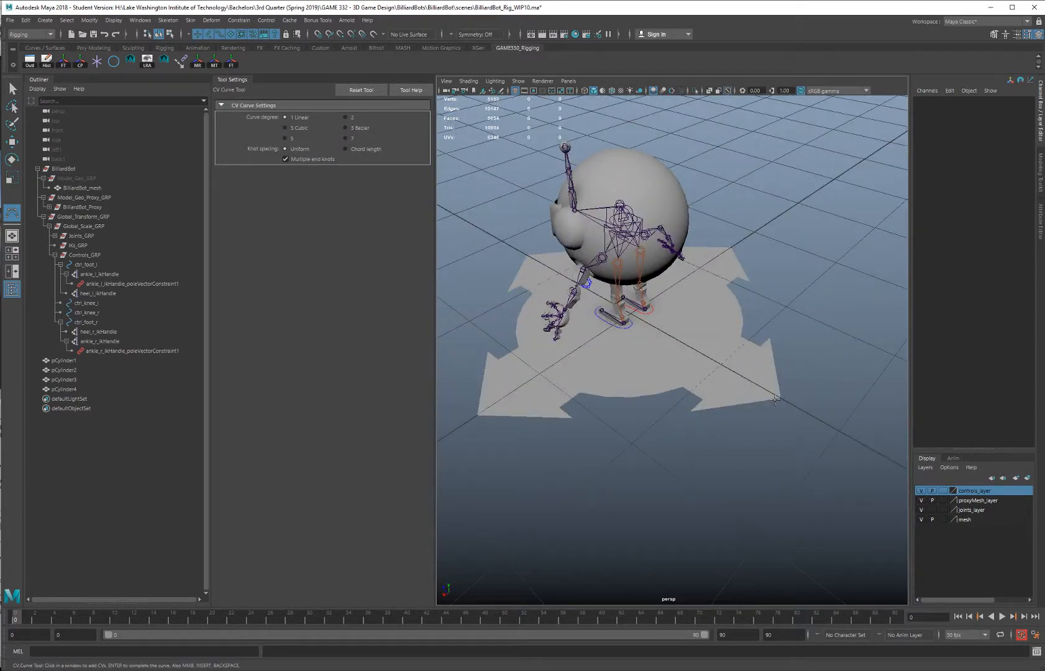
left_click(340, 35)
left_click(782, 399)
left_click(691, 411)
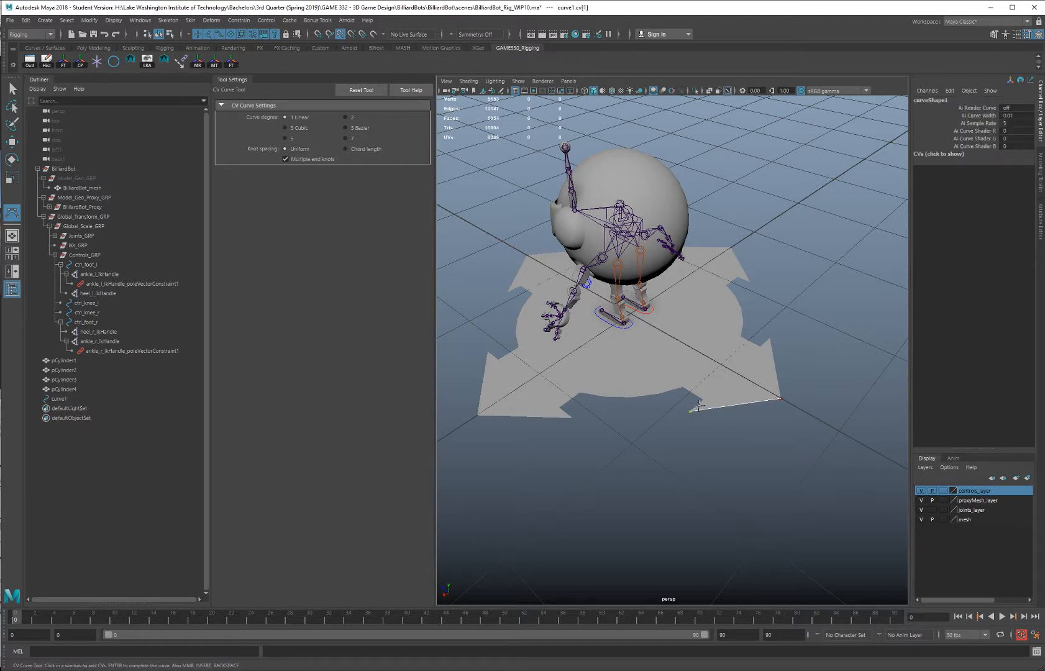
left_click(703, 399)
left_click(683, 387)
left_click(658, 393)
left_click(632, 396)
left_click(605, 396)
left_click(580, 392)
left_click(560, 408)
left_click(572, 418)
left_click(477, 415)
Continue the curve along the second quarter of the template outline, snapping a CV to each vertex up to the third arrow tip
left_click(488, 352)
left_click(498, 359)
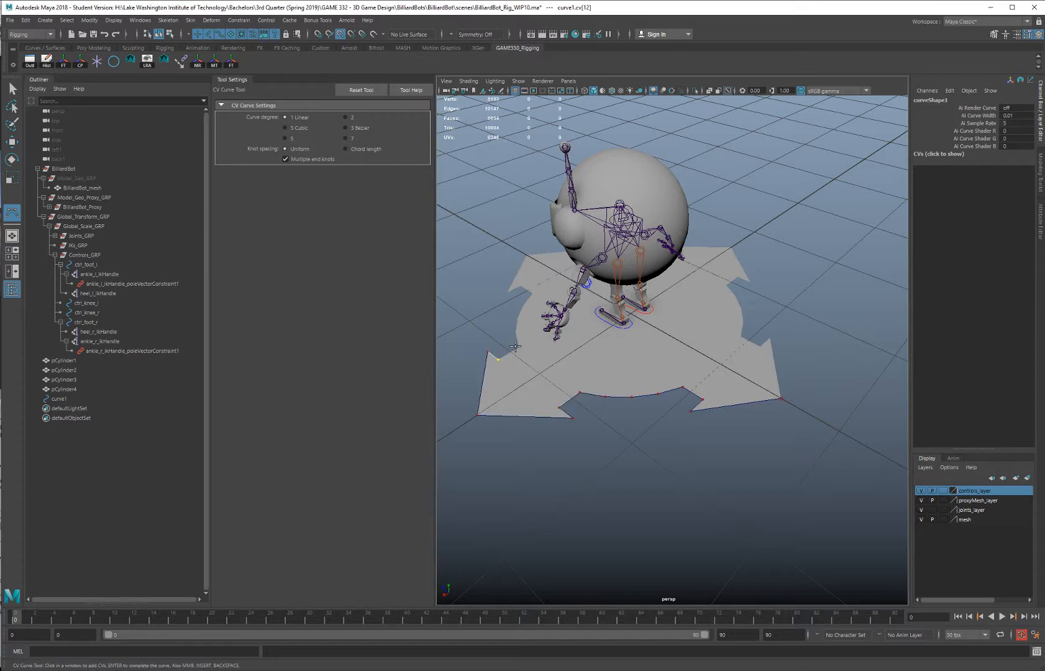
left_click(517, 347)
left_click(516, 332)
left_click(519, 316)
left_click(523, 307)
left_click(532, 292)
left_click(520, 286)
left_click(509, 289)
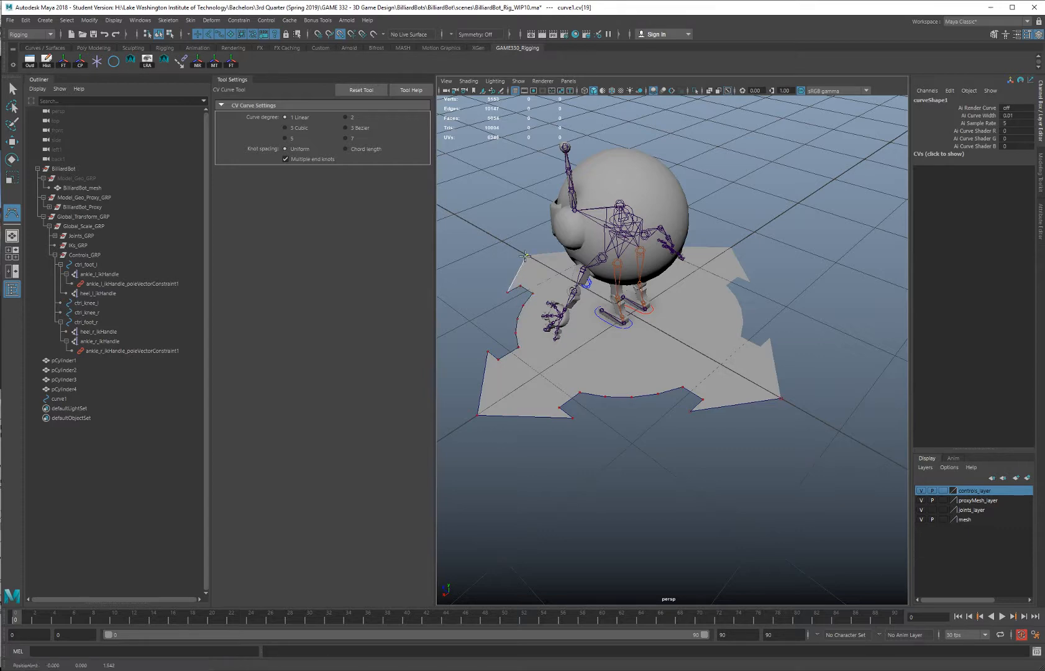
left_click(525, 256)
Trace the third quarter of the template outline with snapped CVs, ending at the fourth arrow tip
left_click_drag(525, 256, 673, 297, "alt")
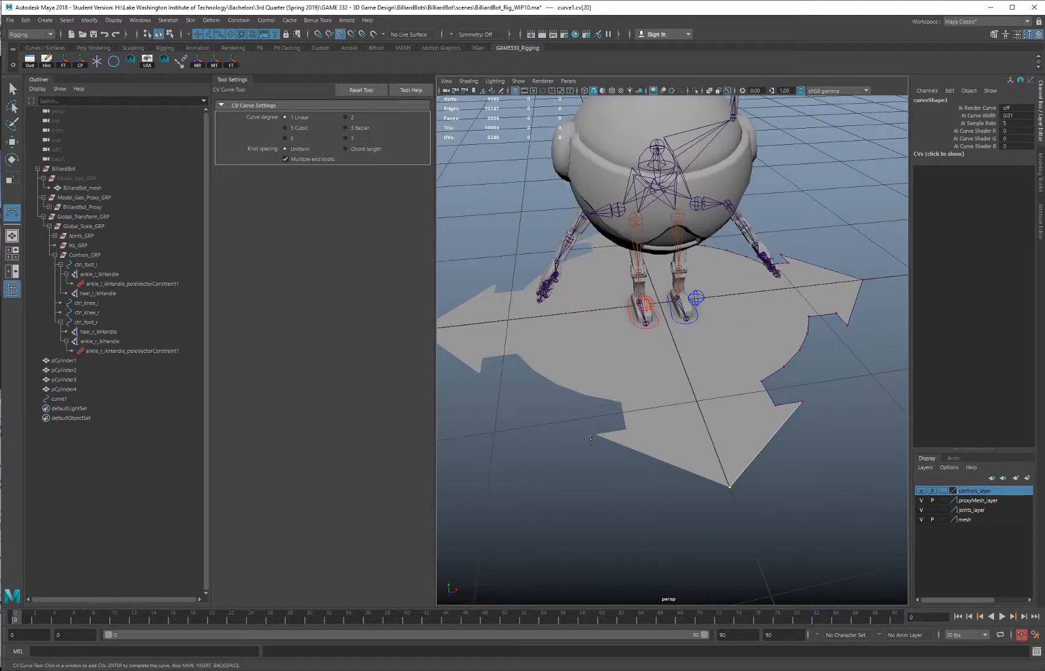
left_click(595, 434)
left_click(626, 429)
left_click(621, 402)
left_click(587, 396)
left_click(556, 384)
left_click(532, 369)
left_click(518, 354)
left_click(483, 358)
left_click(481, 374)
left_click_drag(510, 356, 559, 348, "alt")
left_click(522, 336)
Trace the last quarter of the outline back to the starting arrow tip and finish the curve
left_click(585, 288)
left_click(585, 297)
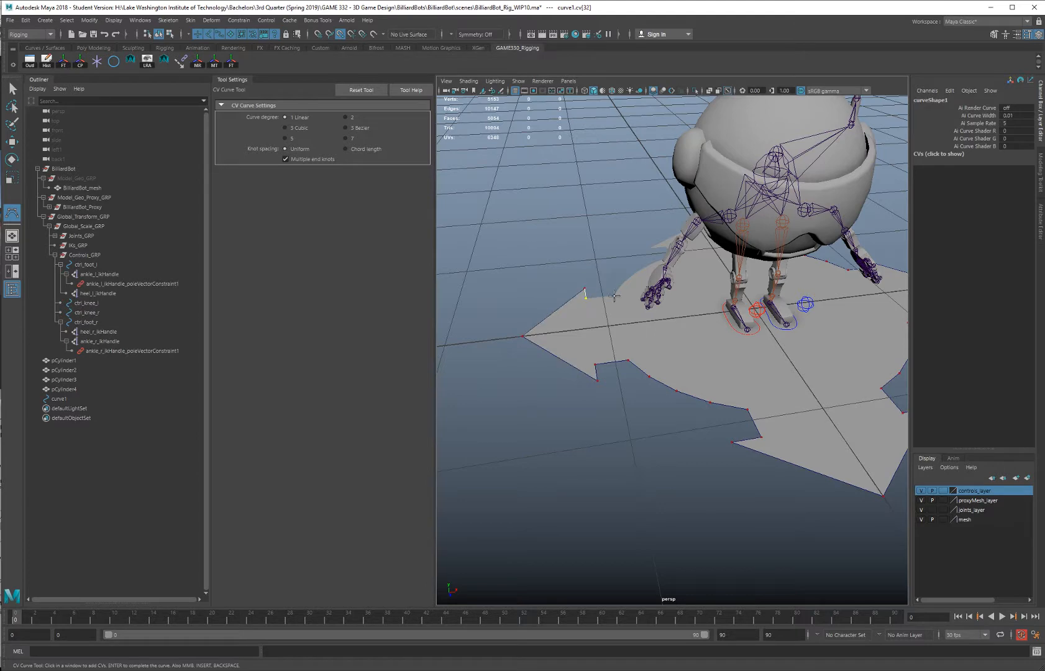
left_click(614, 295)
left_click(629, 281)
left_click(644, 273)
left_click_drag(578, 298, 703, 318, "alt")
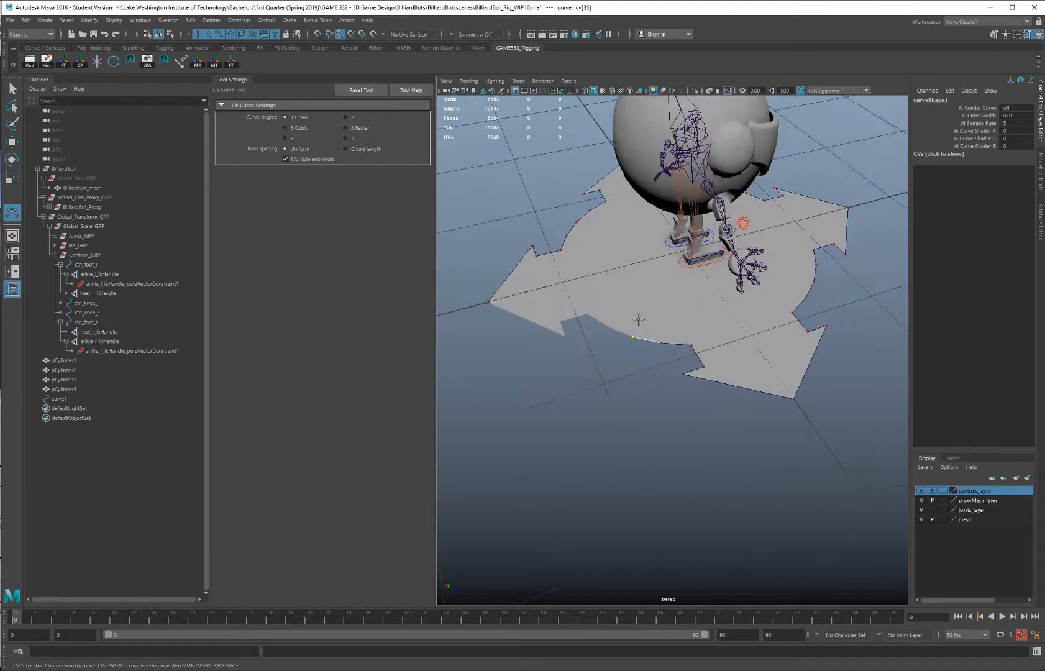
left_click(608, 326)
left_click(587, 313)
left_click(560, 321)
left_click(565, 335)
left_click(487, 303)
left_click_drag(637, 362, 660, 321, "alt")
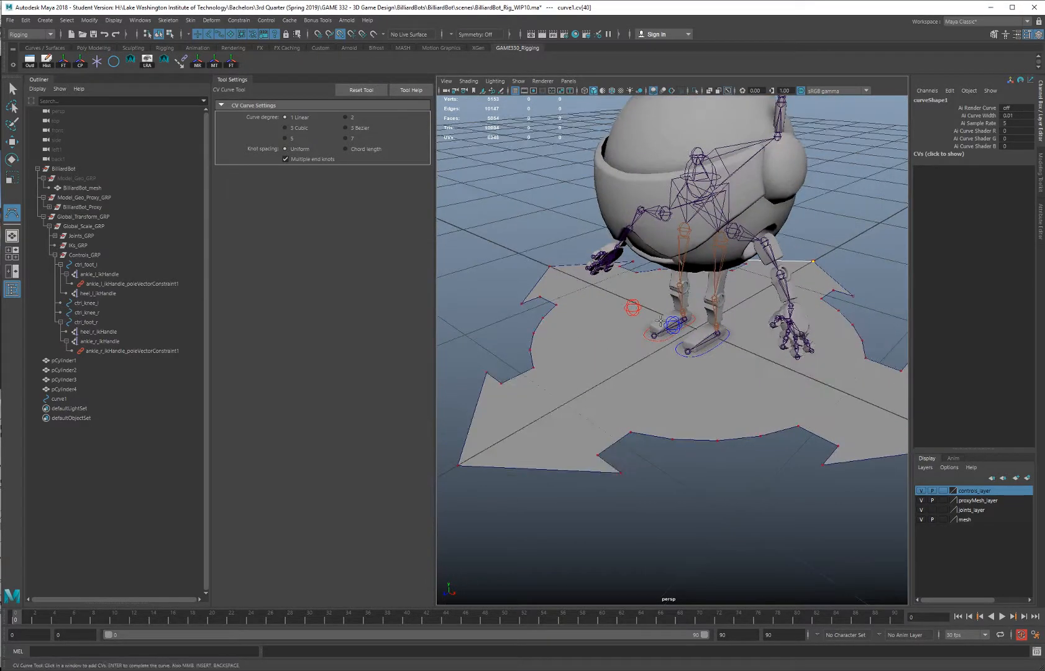
left_click_drag(736, 317, 767, 302, "alt")
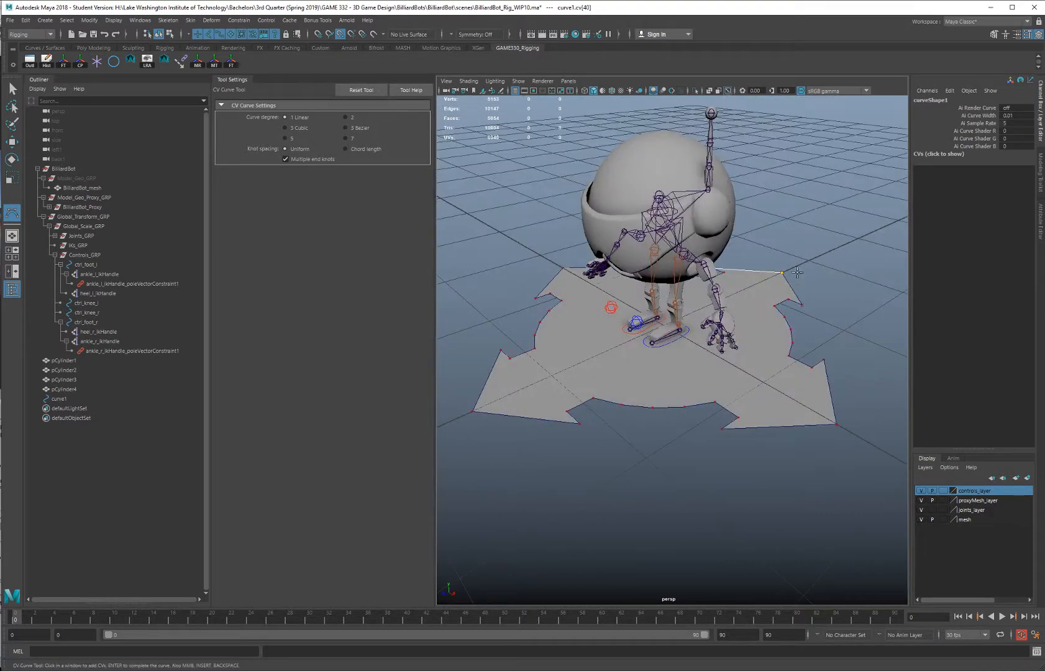
key("q")
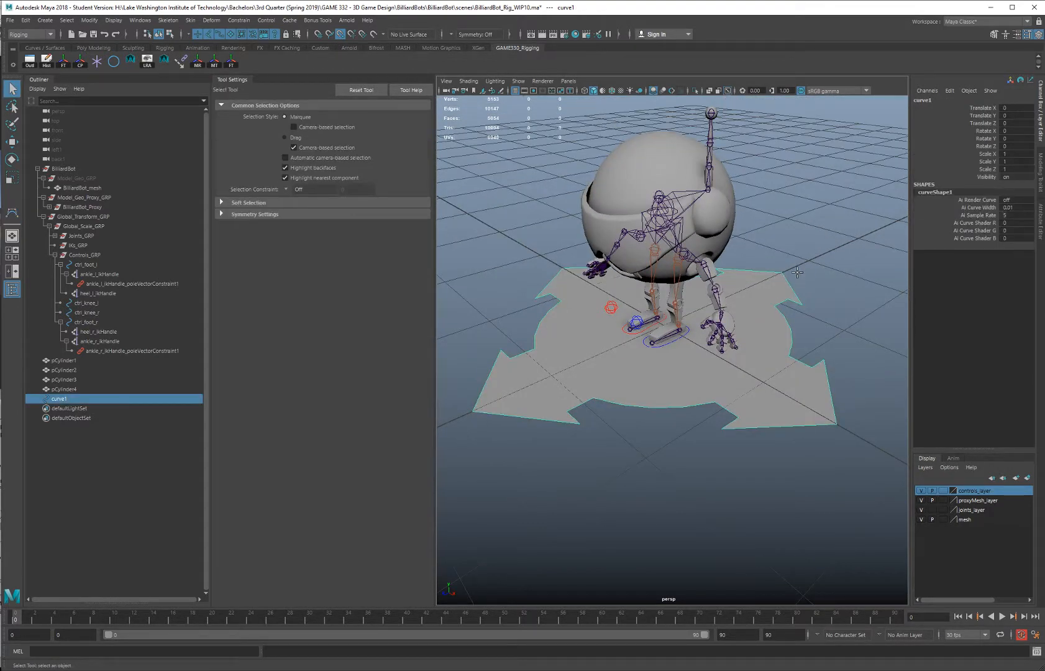
Delete the four cylinder template meshes, keeping only the traced arrow curve
mouse_move(555, 311)
left_mouse_down("alt")
mouse_move(587, 291)
mouse_move(563, 310)
left_mouse_up("alt")
left_click(593, 315)
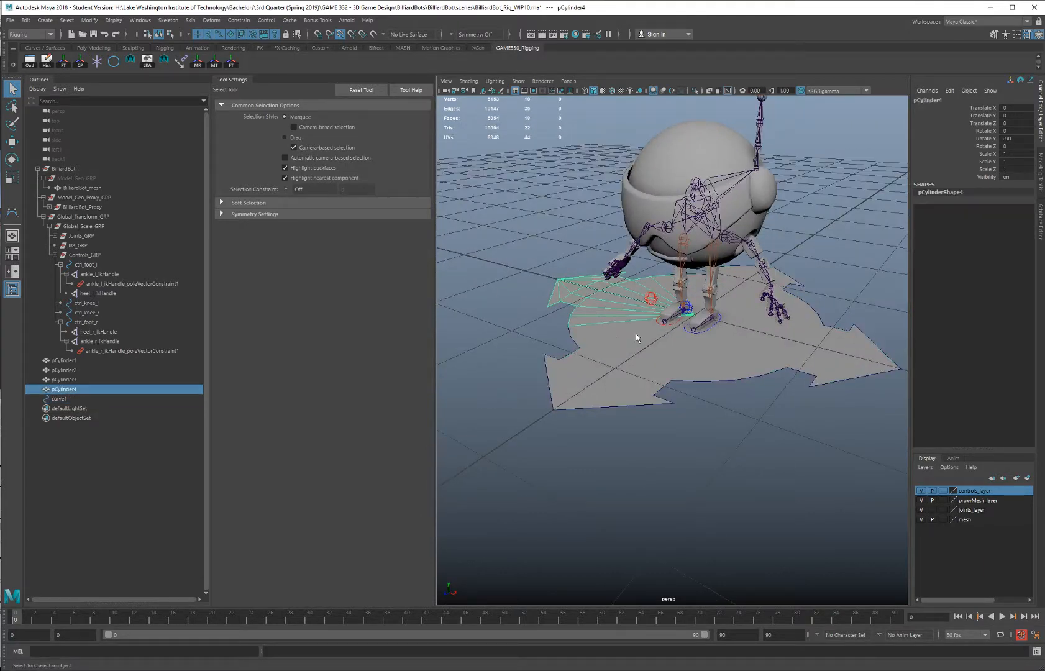
left_click(632, 337)
key("Delete")
left_click(615, 318)
key("Delete")
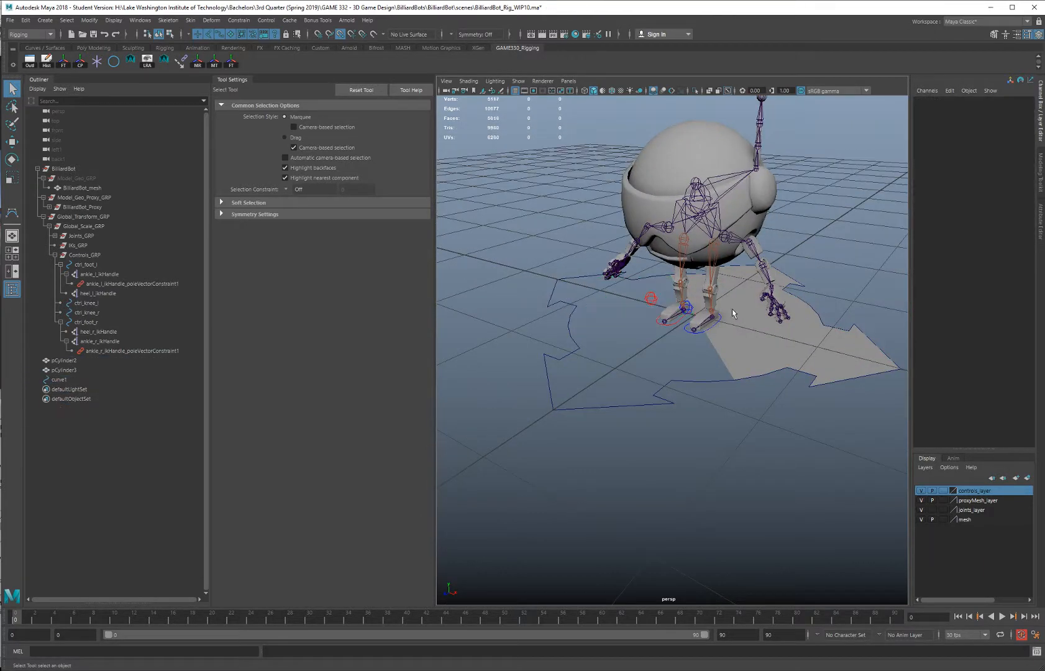
left_click(739, 292)
key("Delete")
left_click(742, 322)
key("Delete")
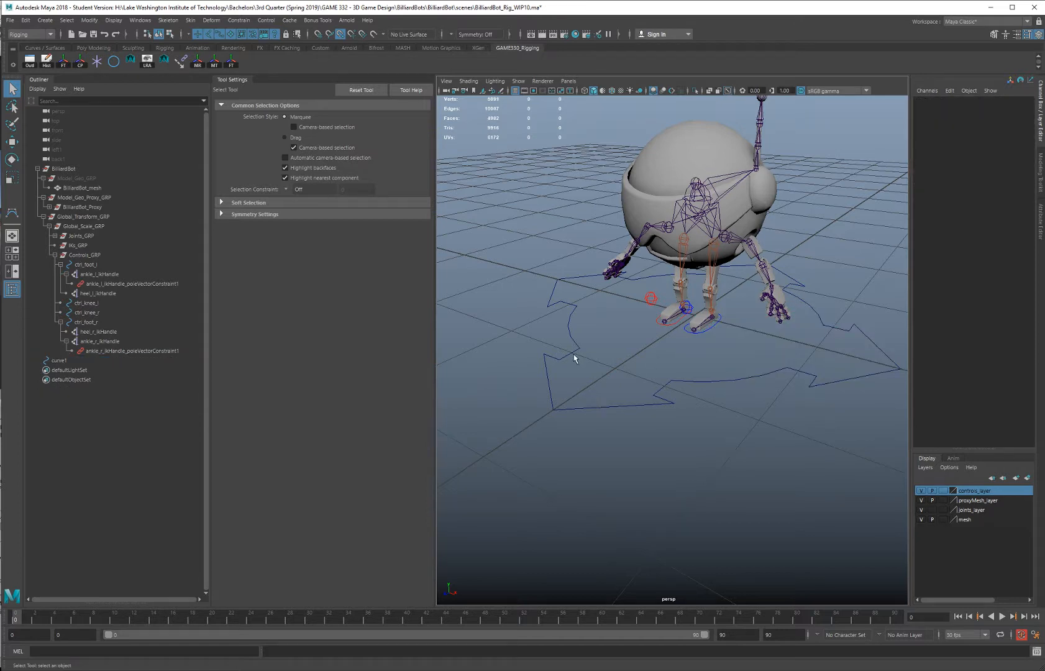
Freeze the transformations of the traced arrow curve and check its pivot with the Move tool
left_click(566, 324)
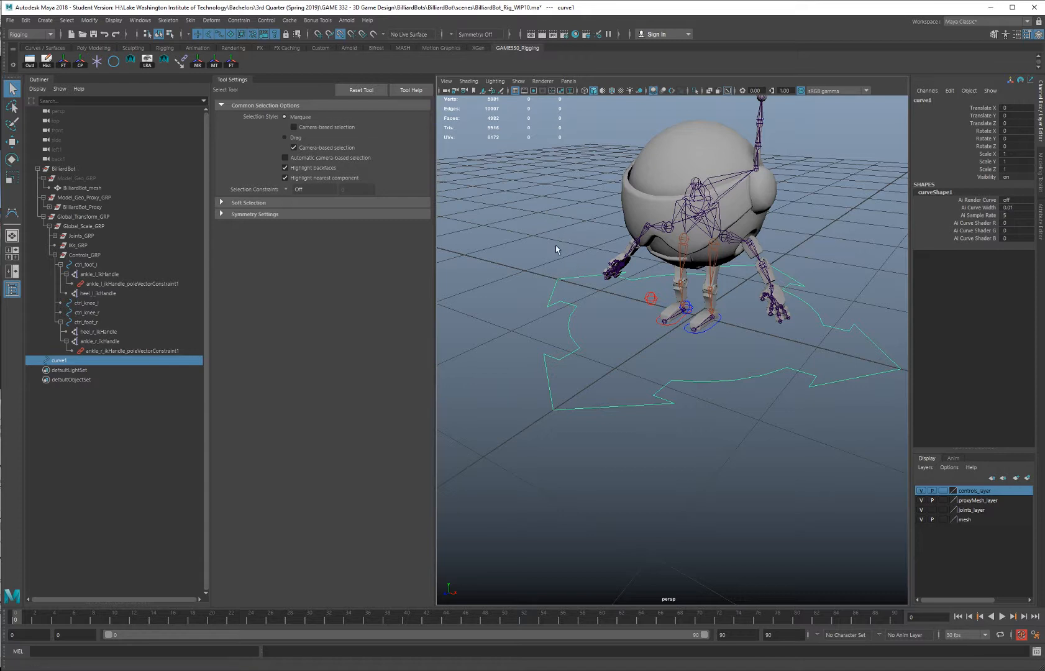
left_click(90, 20)
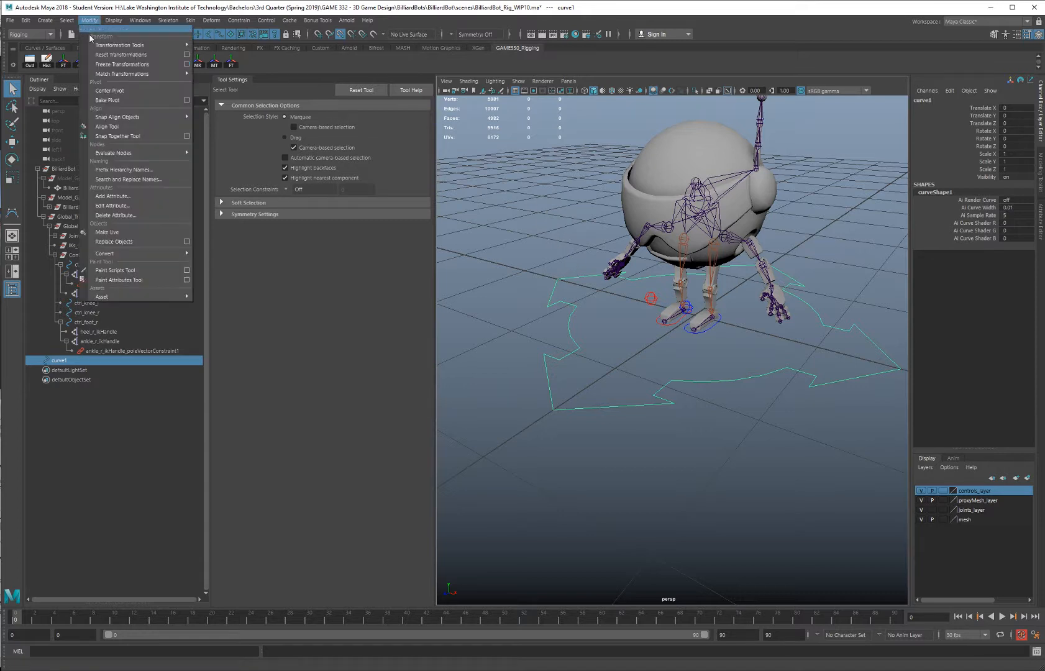
left_click(115, 64)
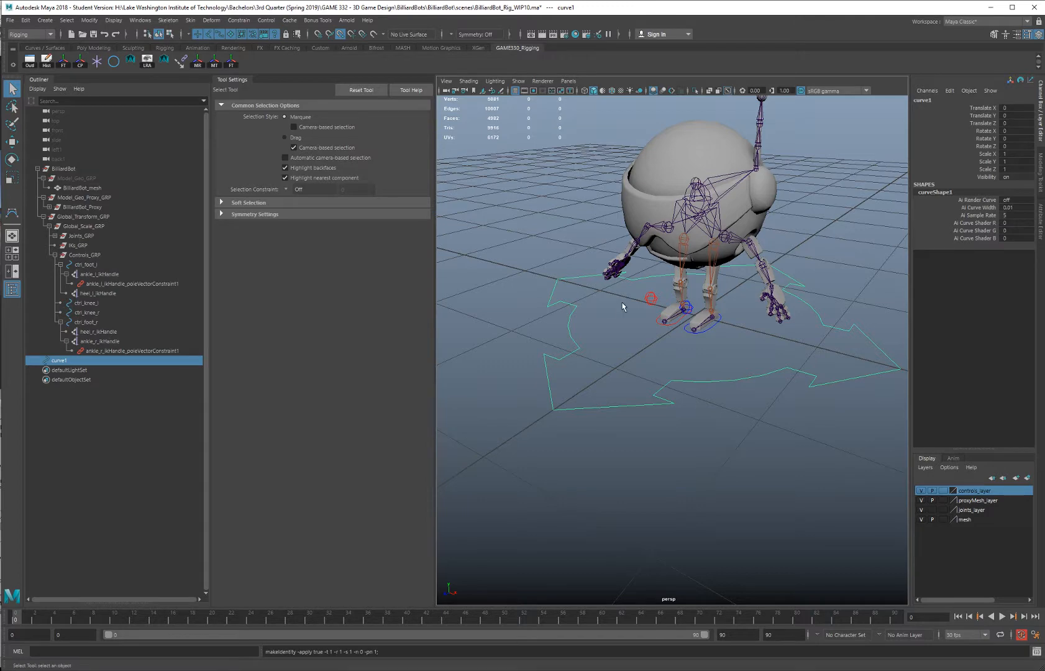
key("w")
left_click_drag(626, 316, 715, 315, "alt")
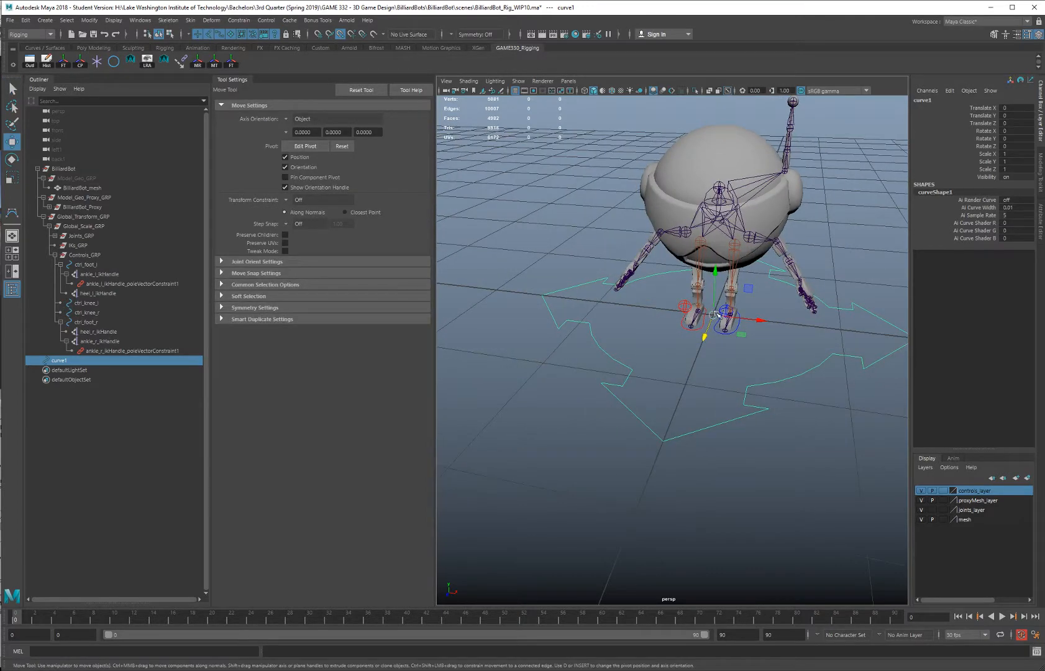
left_click_drag(665, 361, 630, 357, "alt")
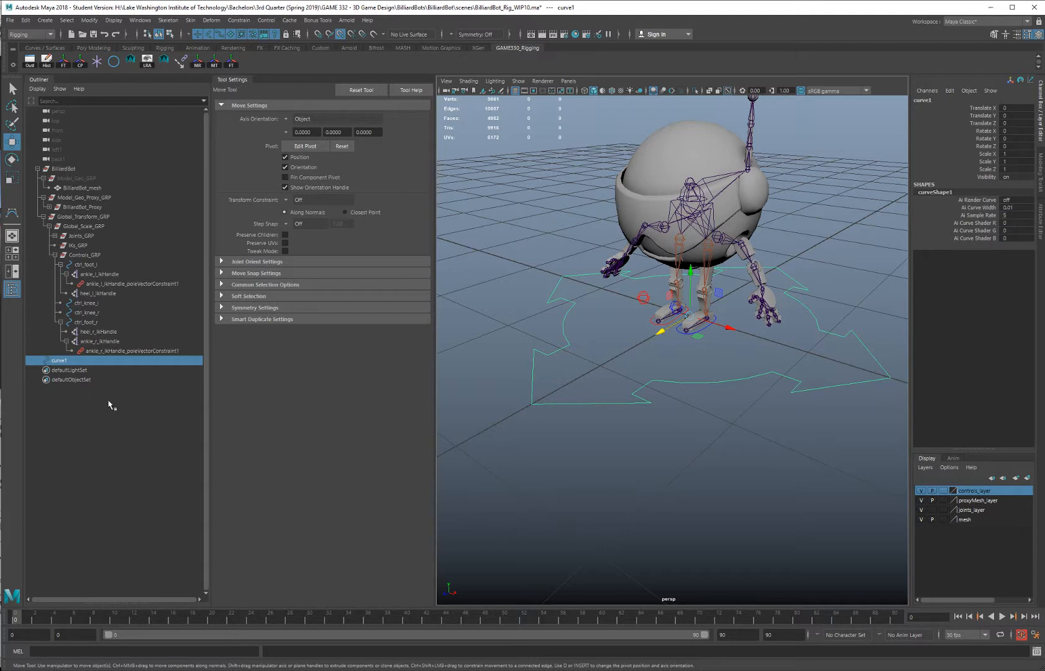
Rename the arrow curve to ctrl_COG and duplicate it as ctrl_master
double_click(62, 362)
type("ctrl_COG")
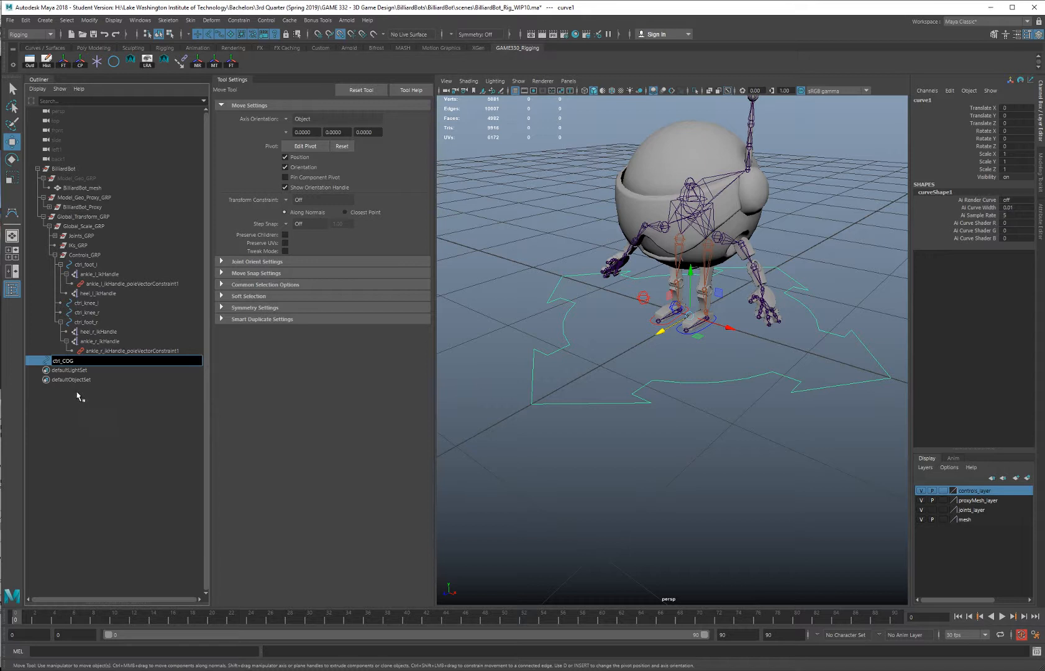
key("Return")
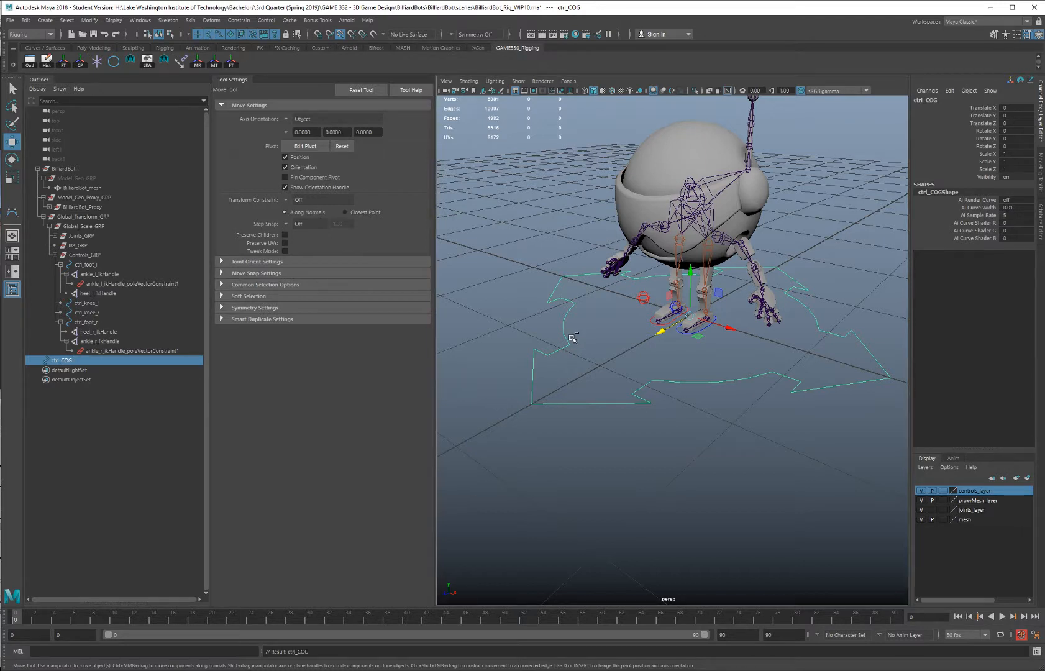
key("ctrl+d")
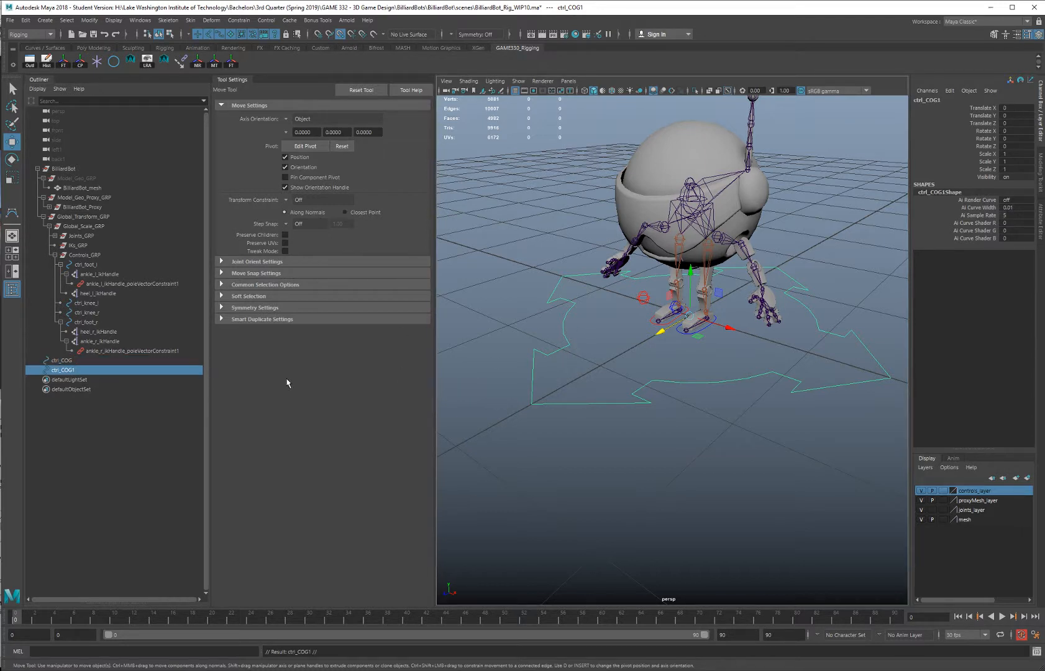
double_click(70, 370)
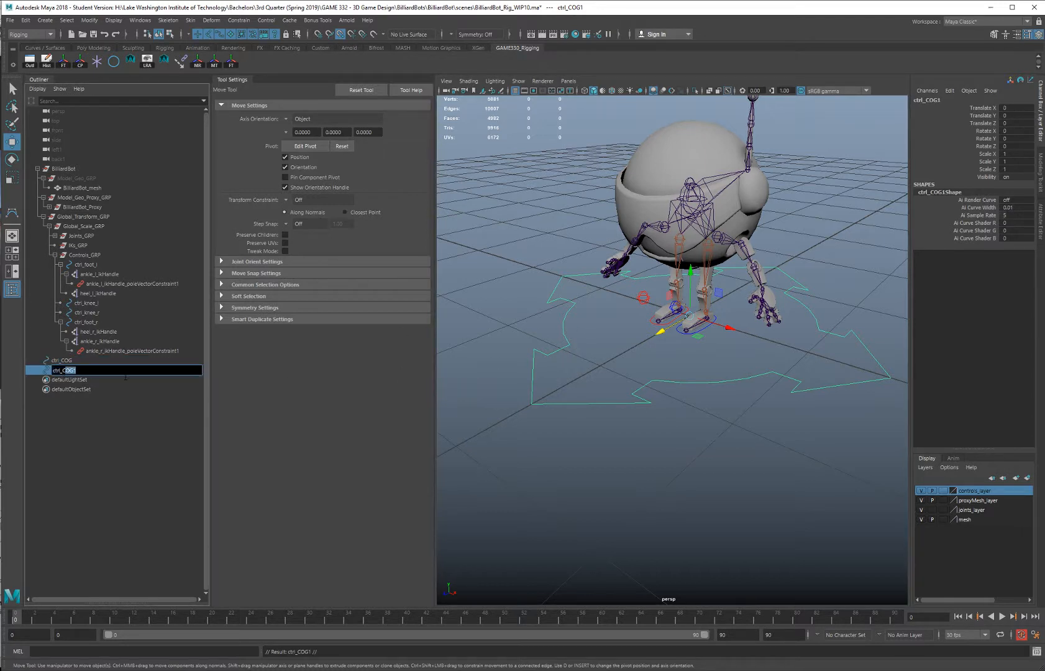
type("master")
key("Return")
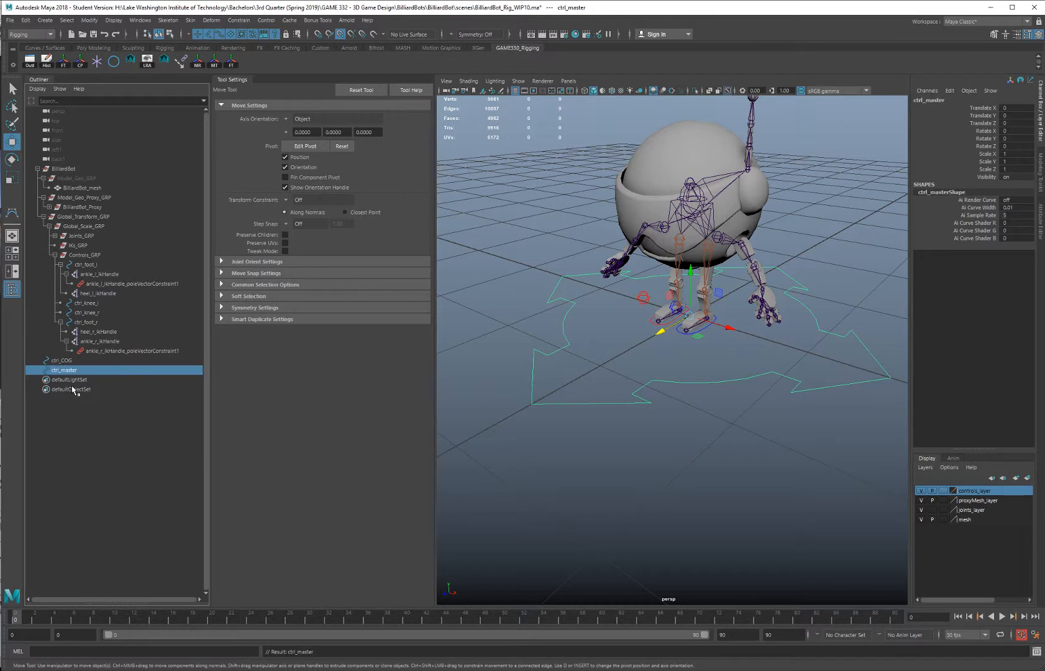
Snap ctrl_COG up to the body's central joint at Translate Y 0.907, hiding the proxy mesh layer only during the move
left_click(62, 361)
left_click_drag(508, 218, 583, 292, "alt")
right_click_drag(582, 292, 622, 195, "alt")
middle_click_drag(622, 195, 668, 281, "alt")
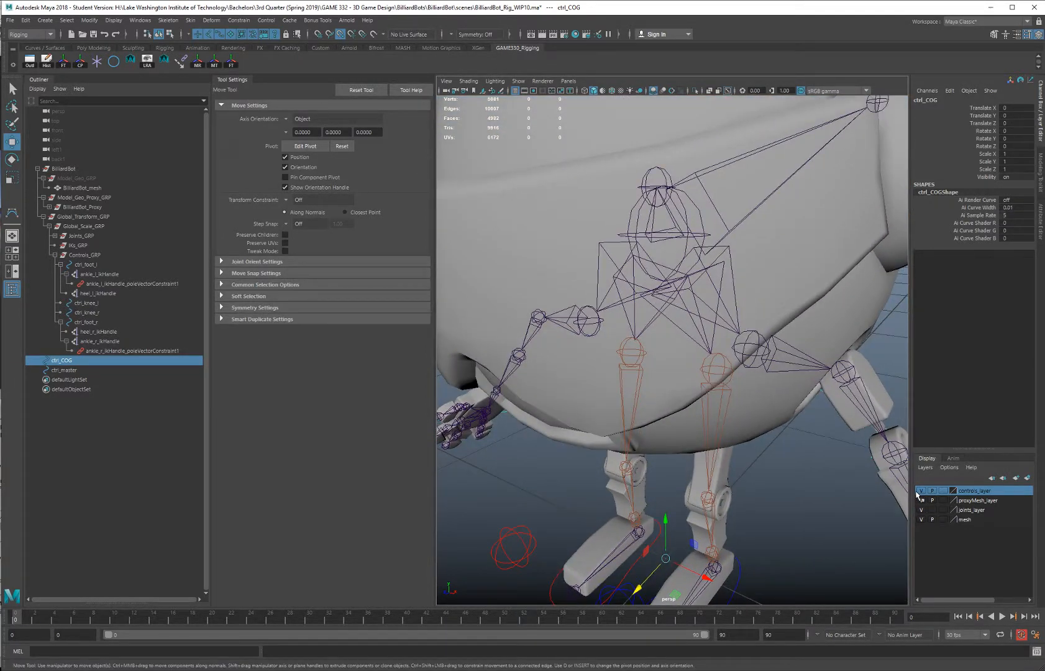
left_click(922, 500)
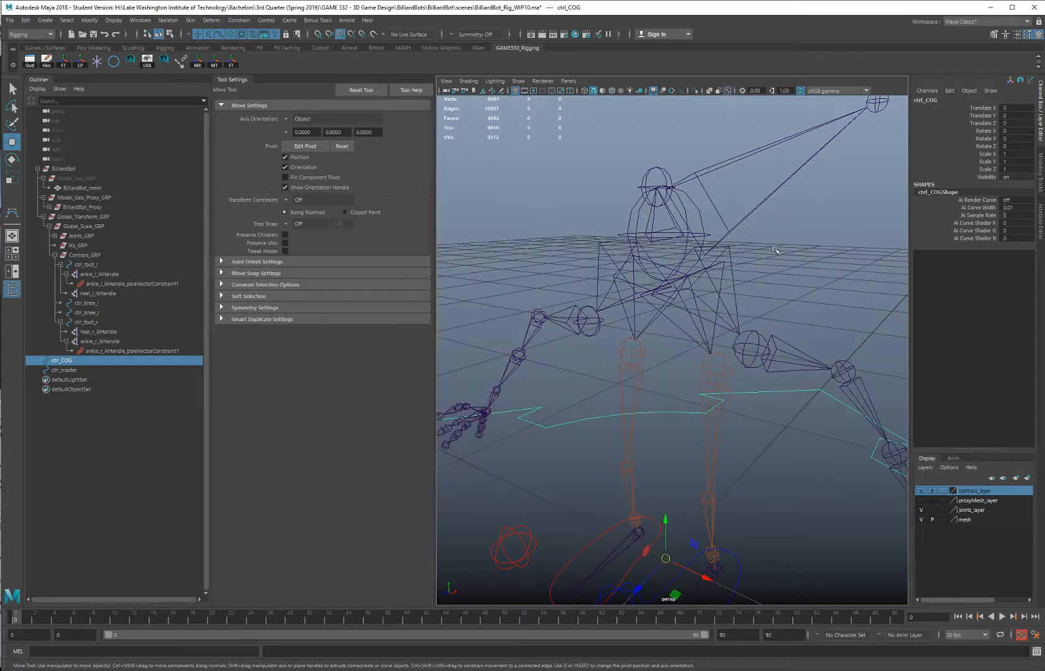
middle_click_drag(696, 237, 676, 237)
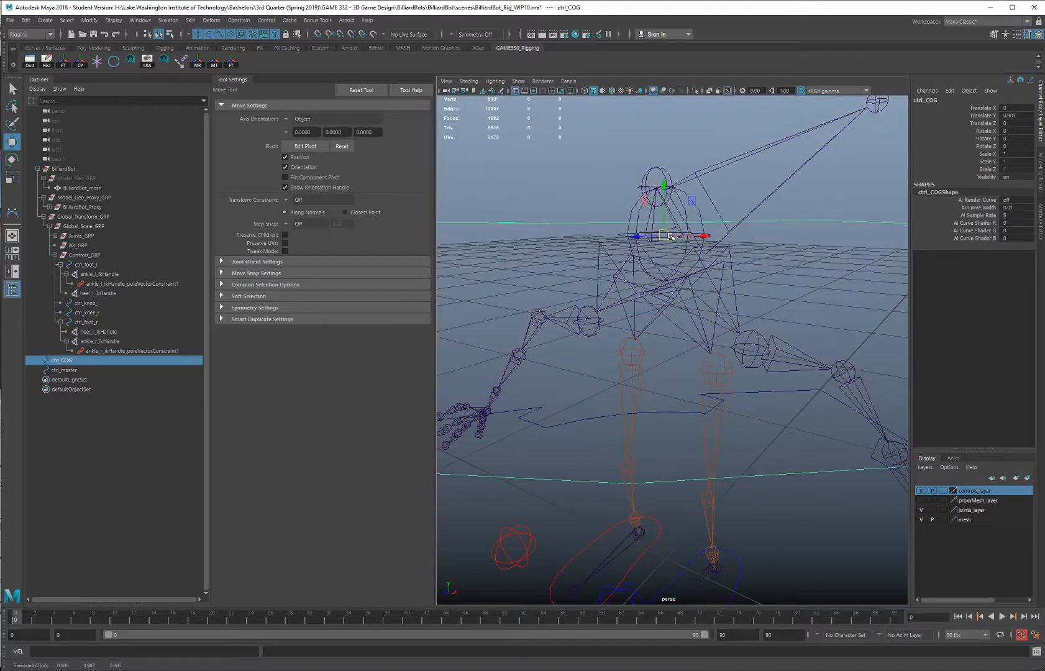
key("a")
left_click(923, 501)
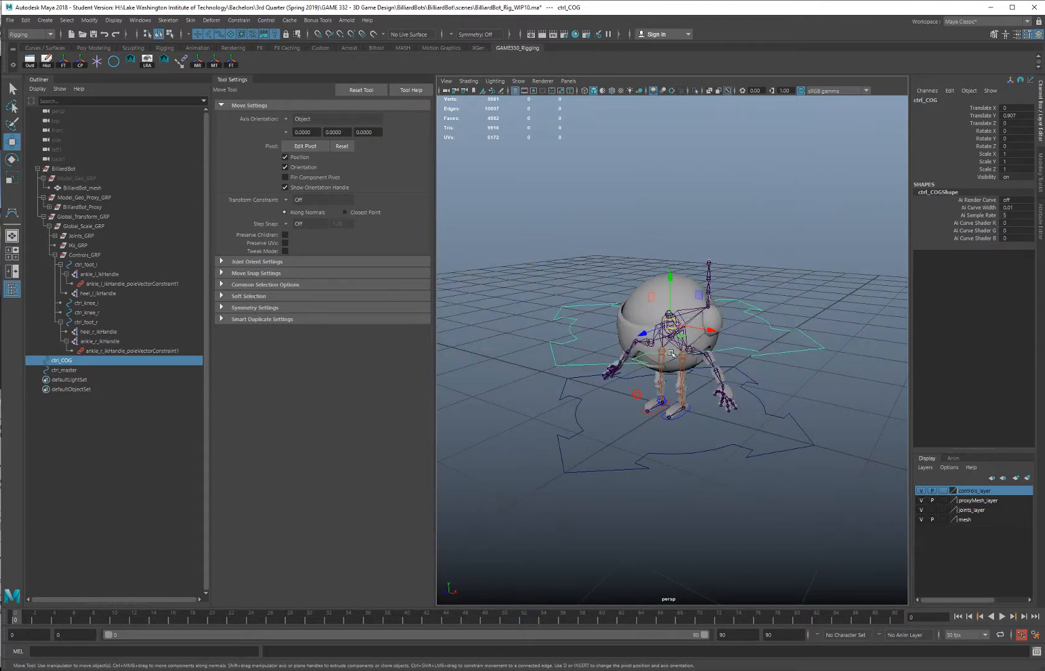
Scale ctrl_COG uniformly to 0.6
key("r")
middle_click_drag(821, 415, 705, 360)
left_click_drag(706, 359, 765, 365, "alt")
Freeze the transformations of both ctrl_master and ctrl_COG
left_click(70, 371)
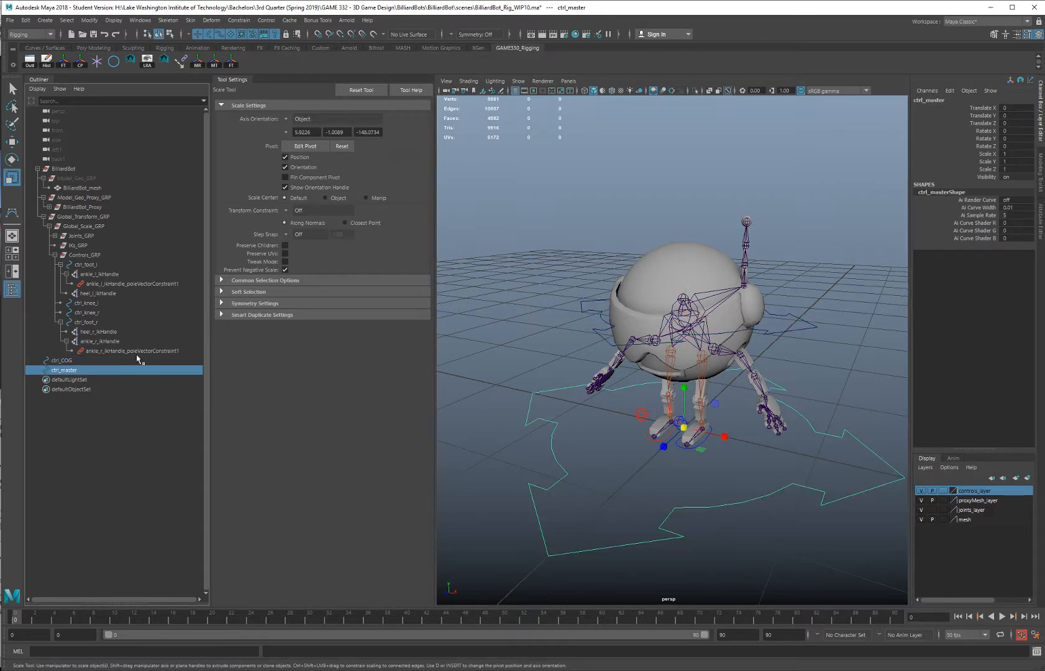
left_click(68, 361, "ctrl")
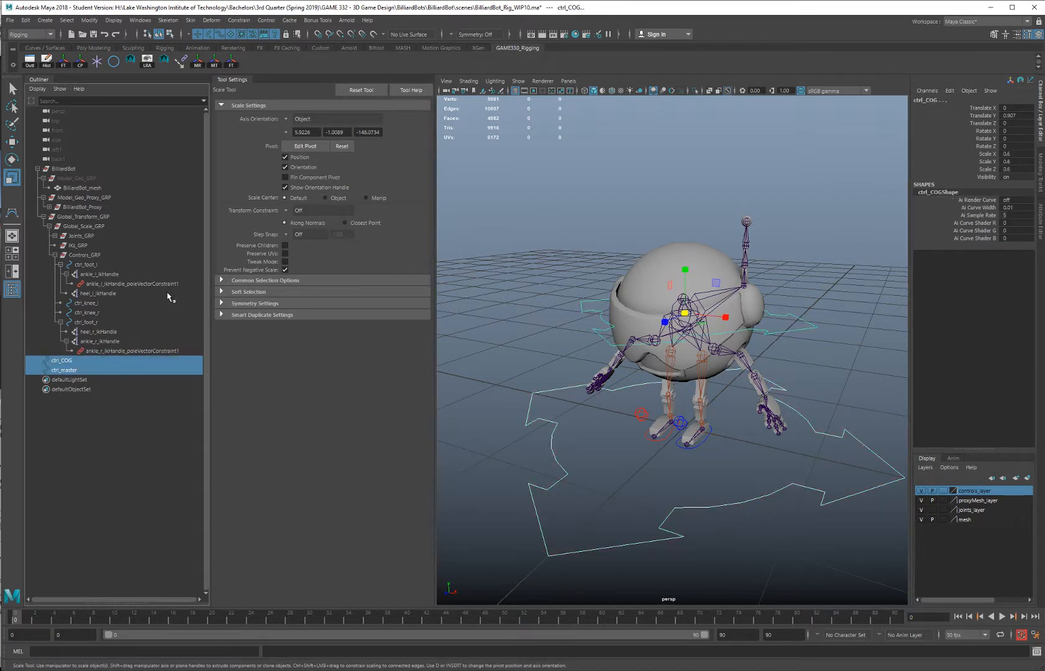
left_click(89, 20)
left_click(122, 64)
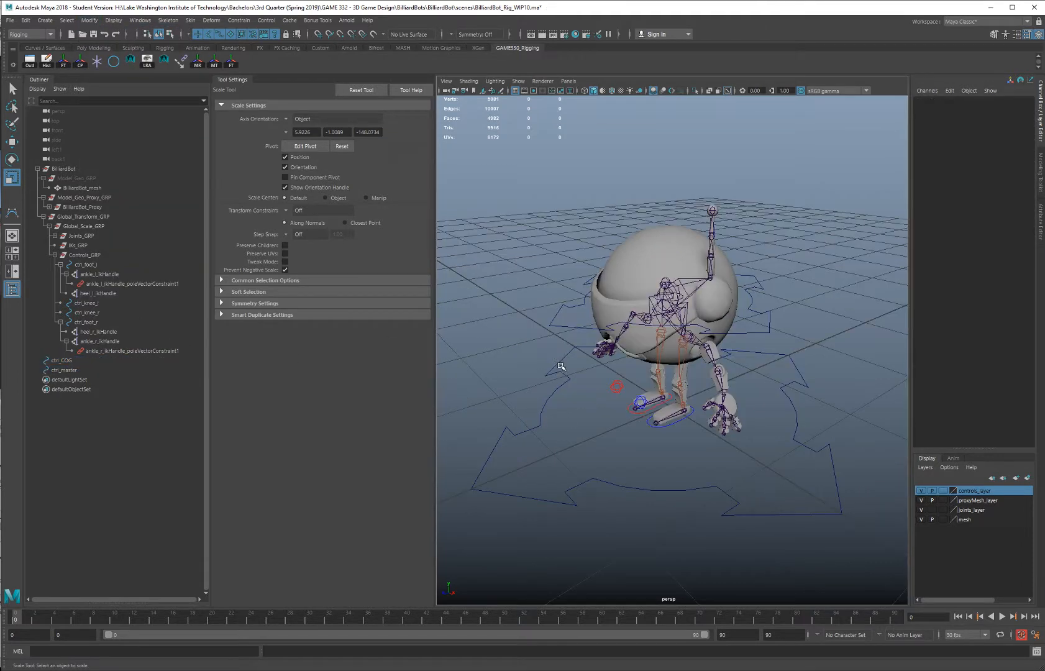
Enable drawing overrides on the ctrl_master shape and set its index color to yellow
left_click(560, 366)
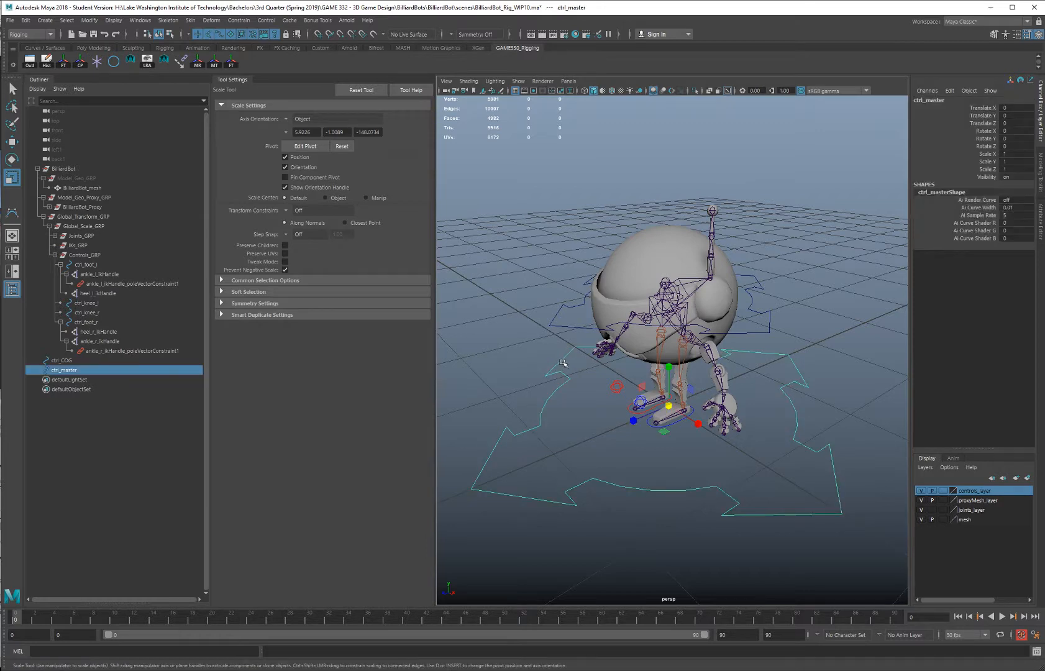
left_click(1041, 225)
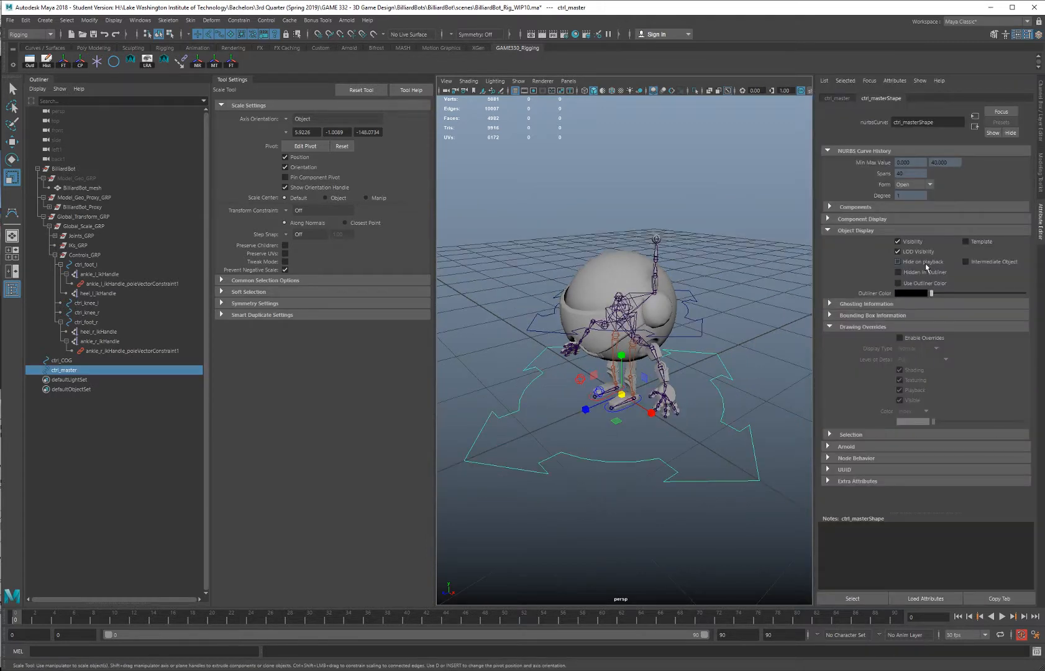
left_click(900, 338)
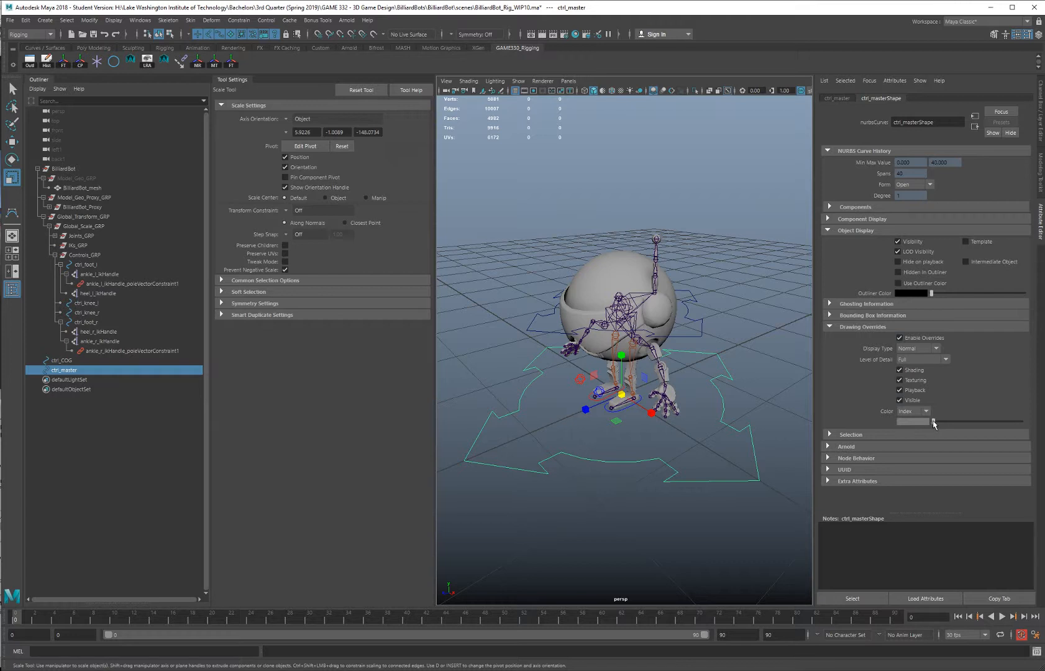
left_click_drag(934, 423, 982, 428)
Set the drawing override index color of the ctrl_COG shape to light blue
left_click(698, 322)
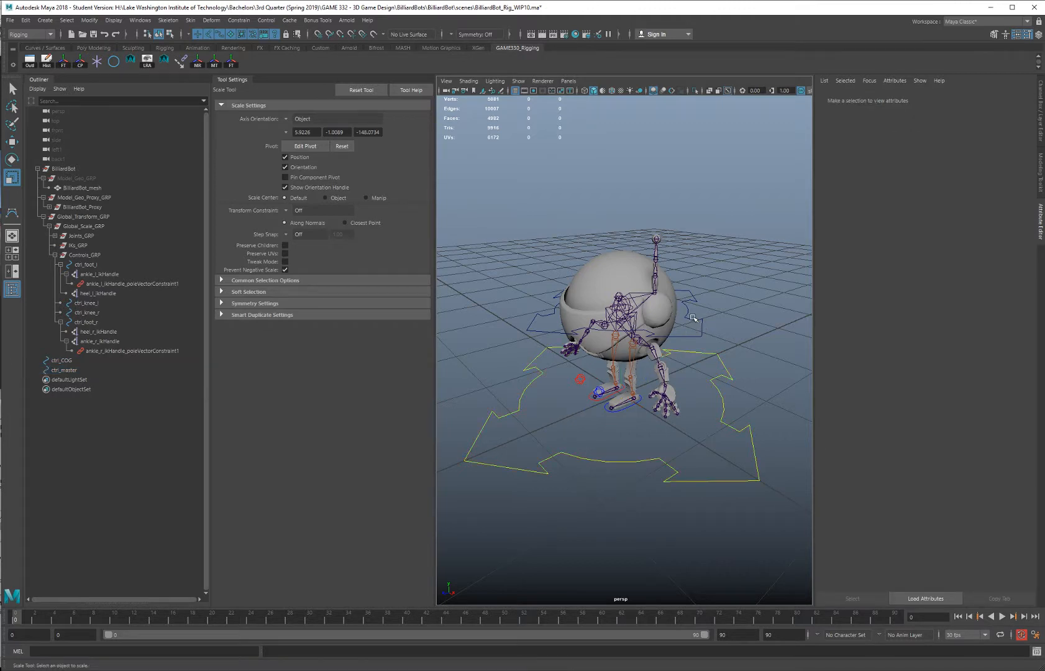
left_click(698, 328)
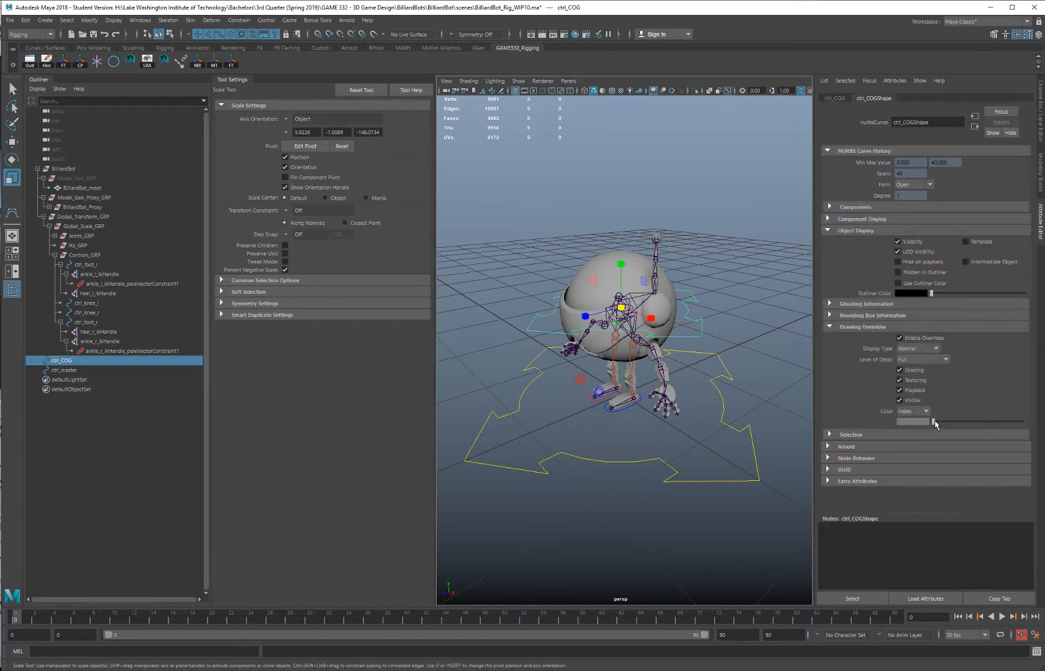
left_click_drag(948, 423, 986, 423)
left_click(739, 324)
right_click_drag(738, 325, 645, 386, "alt")
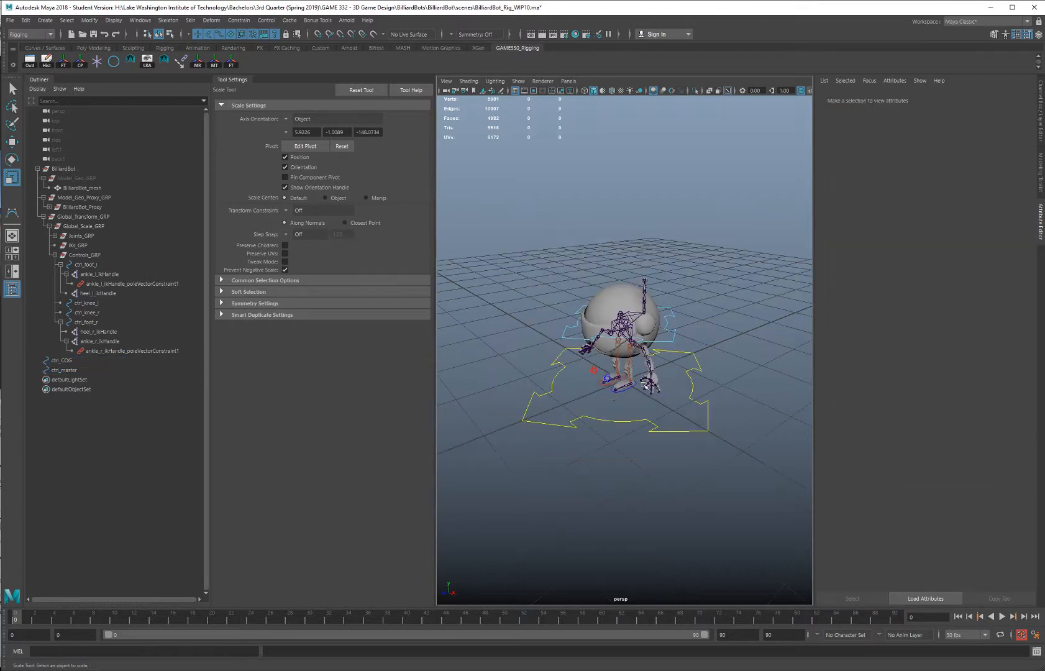
Parent ctrl_COG and ctrl_master under Controls_GRP
left_click_drag(558, 399, 647, 379, "alt")
right_click_drag(646, 380, 689, 405, "alt")
left_click_drag(688, 405, 658, 414, "alt")
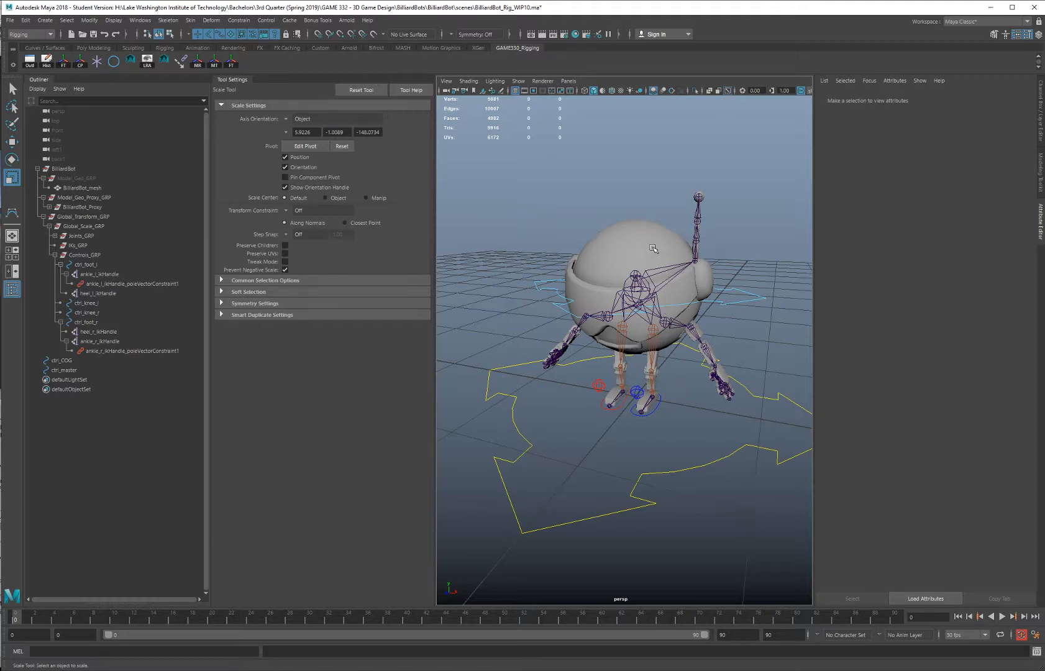
left_click_drag(629, 292, 571, 302, "alt")
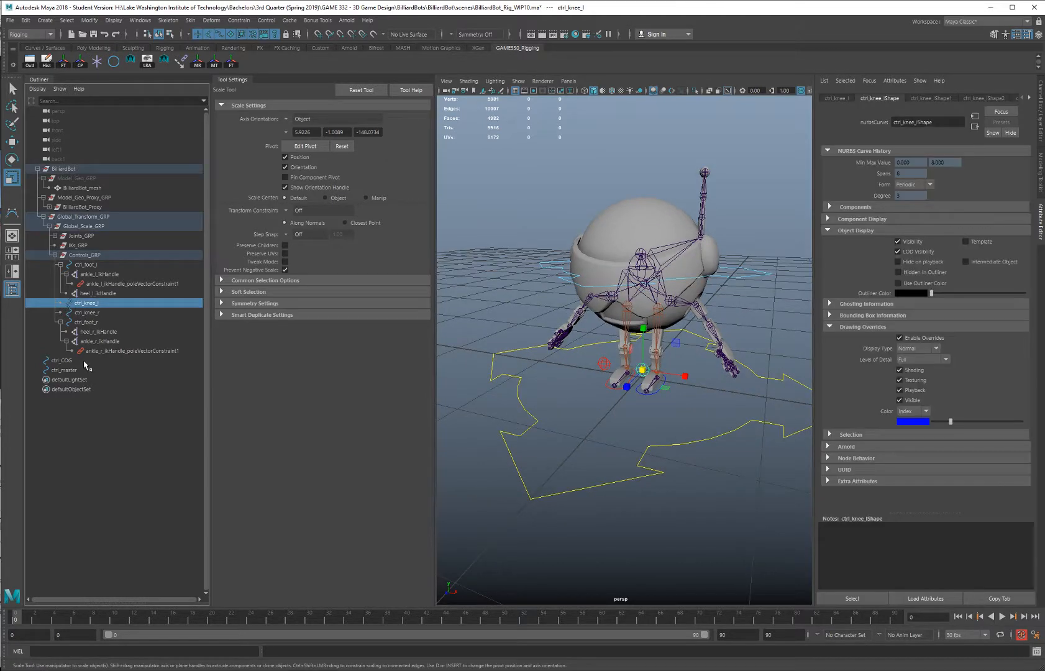
left_click(83, 363)
left_click(79, 370, "shift")
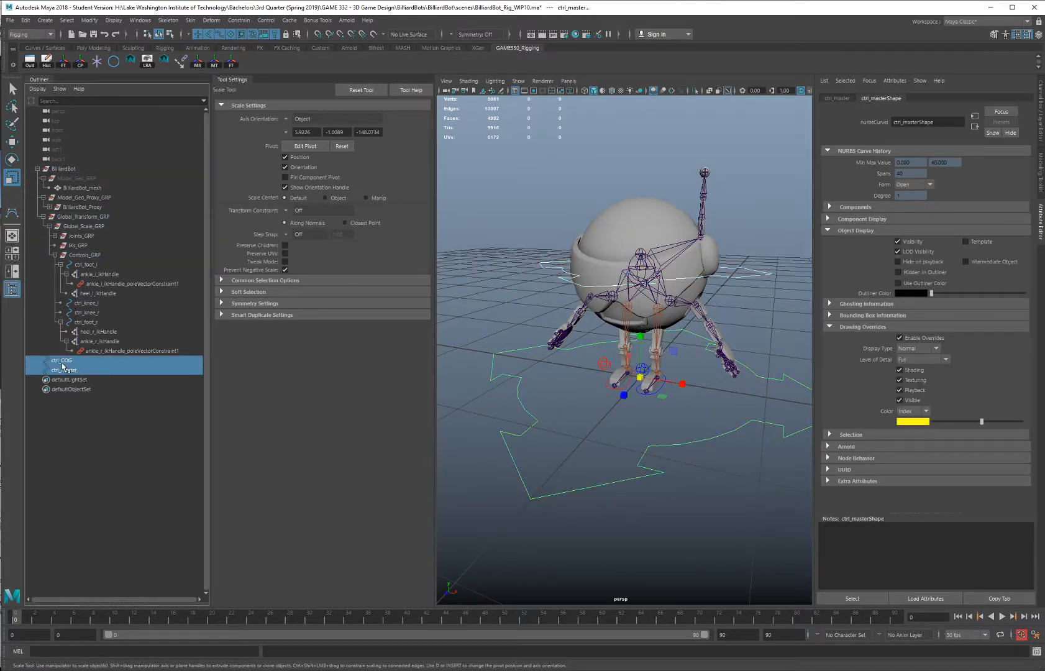
middle_click_drag(64, 360, 103, 260)
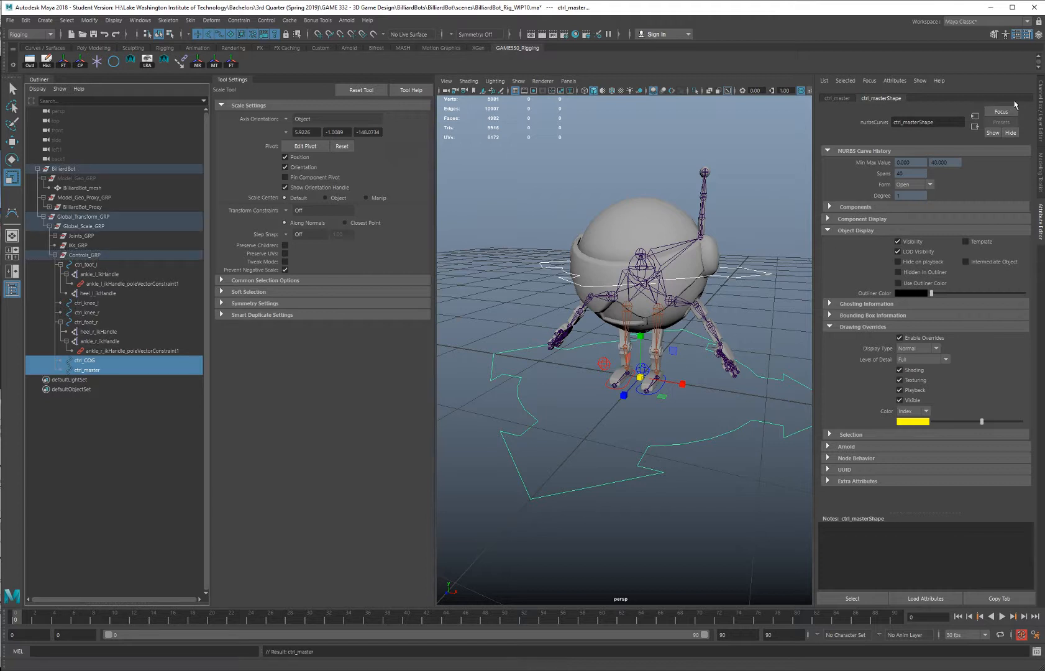
Add ctrl_COG and ctrl_master to the controls_layer display layer
left_click(1041, 96)
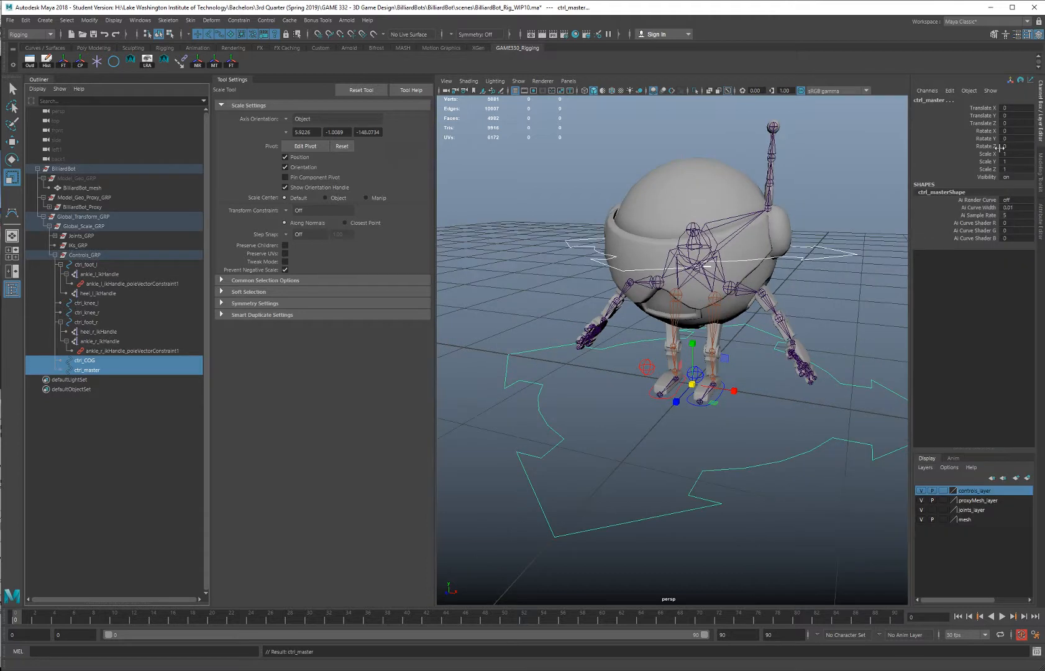
right_click(971, 492)
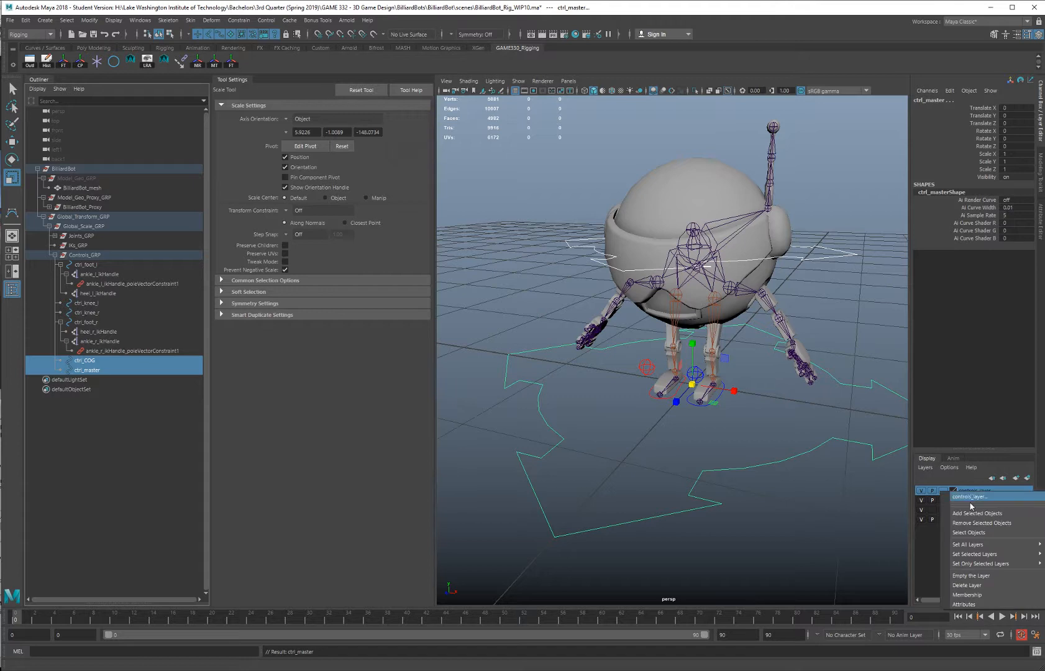
left_click(1005, 514)
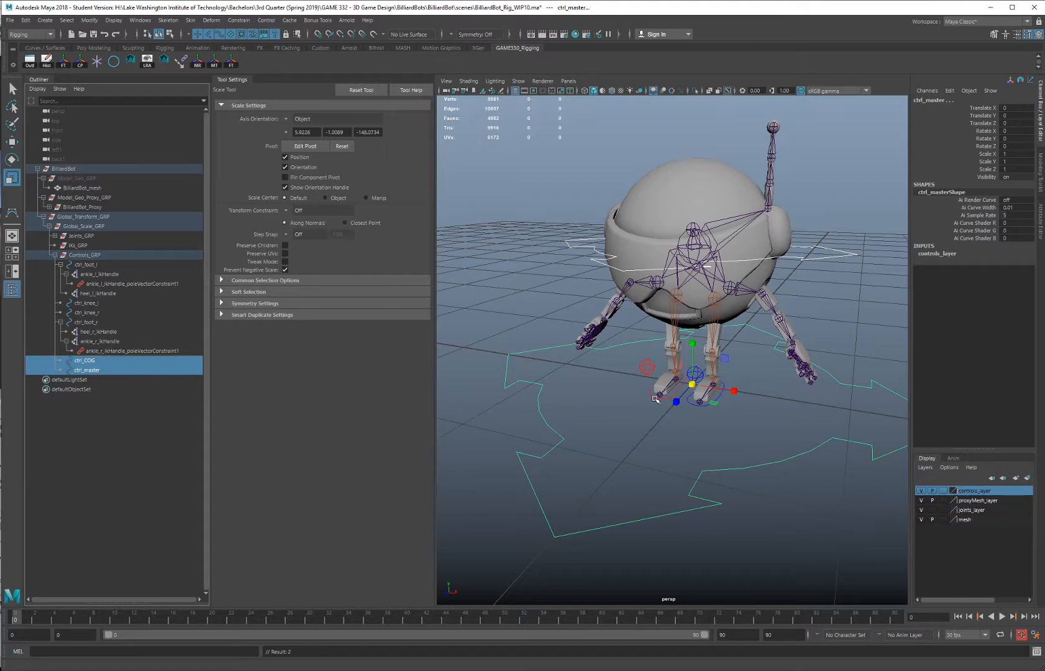
Parent both foot controls, both knee controls and ctrl_COG under ctrl_master and expand its hierarchy
left_click(82, 321)
left_click(61, 322)
left_click(60, 265)
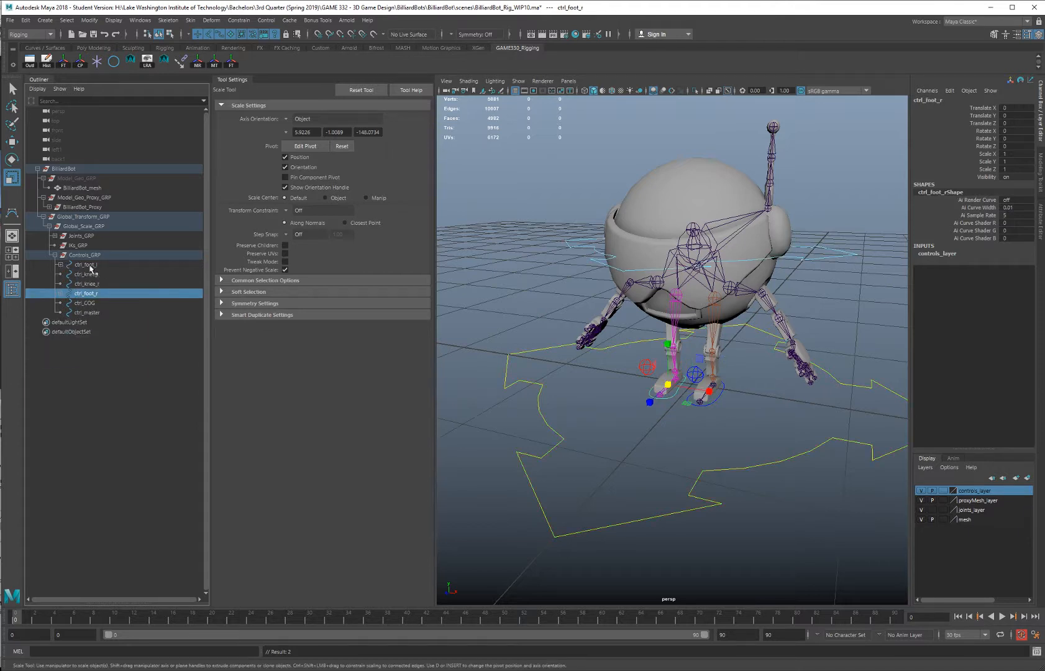
left_click(90, 265)
left_click(92, 304, "shift")
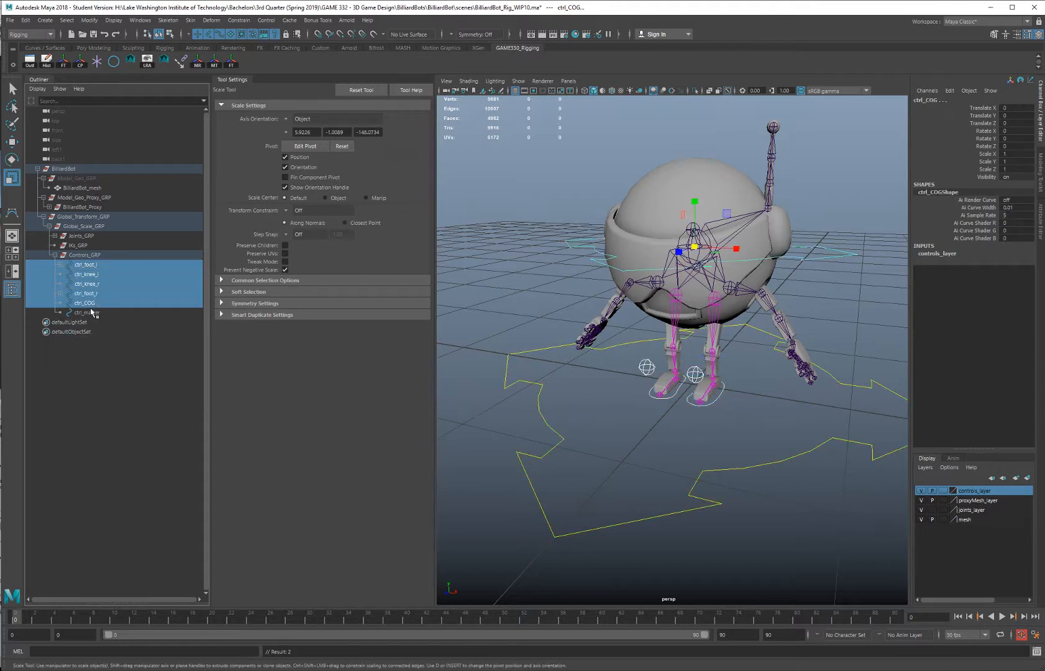
middle_click_drag(92, 306, 92, 314)
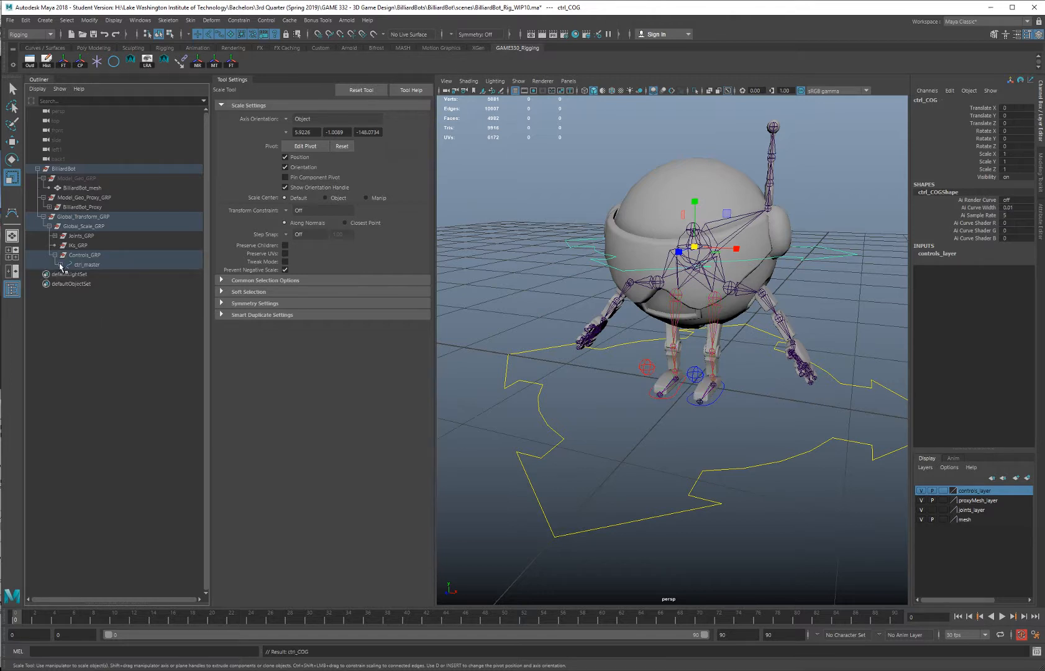
left_click(60, 265)
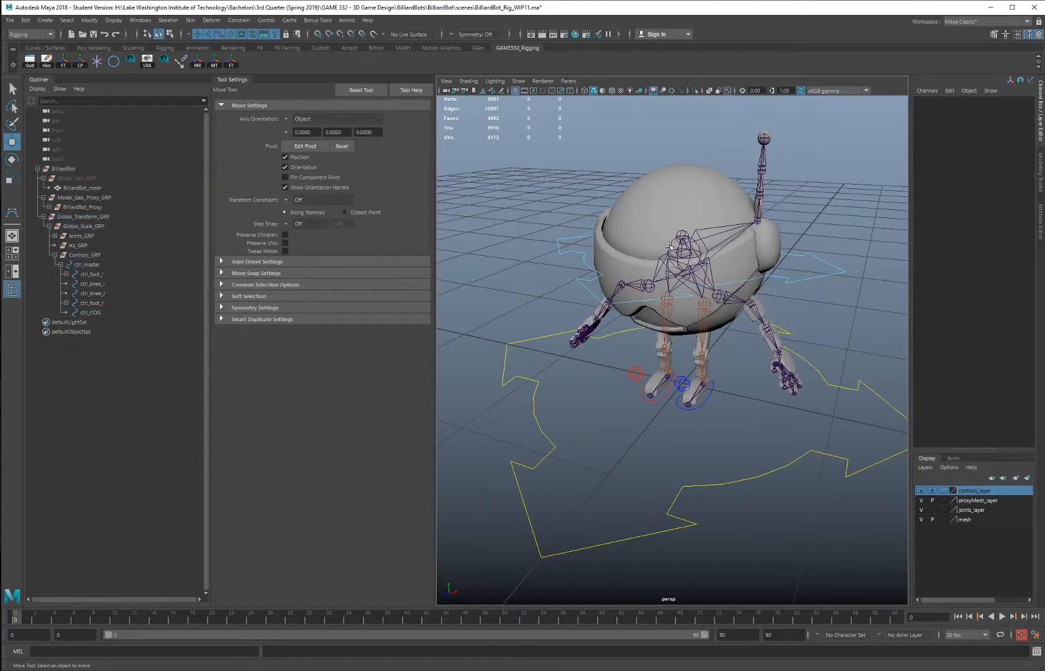
Parent-constrain the root joint to ctrl_COG using reset options with Maintain Offset on and all translate and rotate axes
left_click(576, 238)
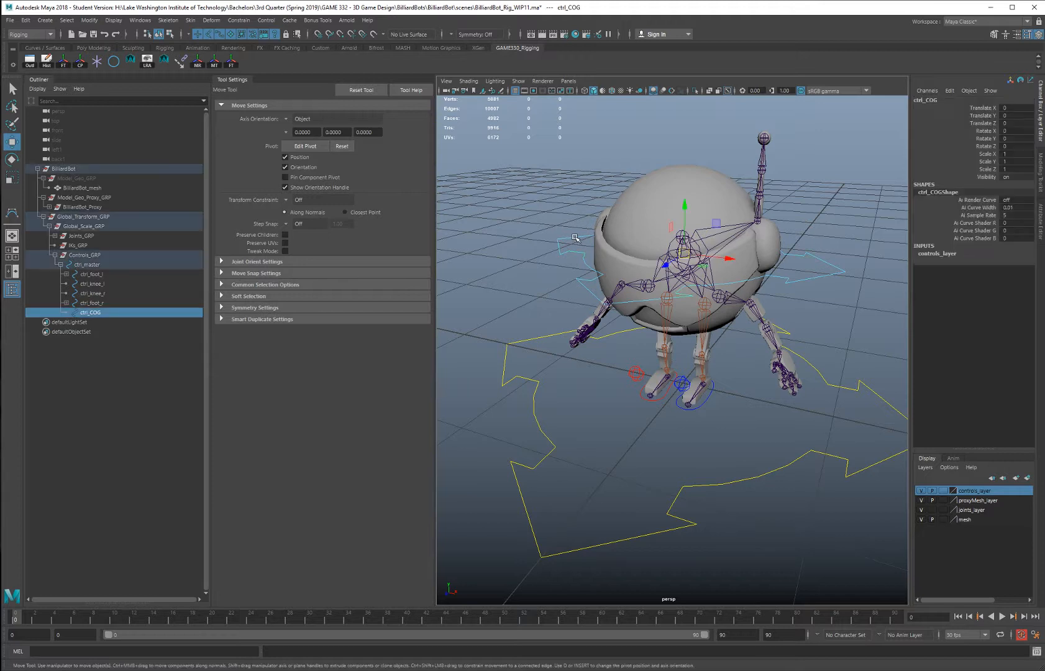
left_click(674, 242)
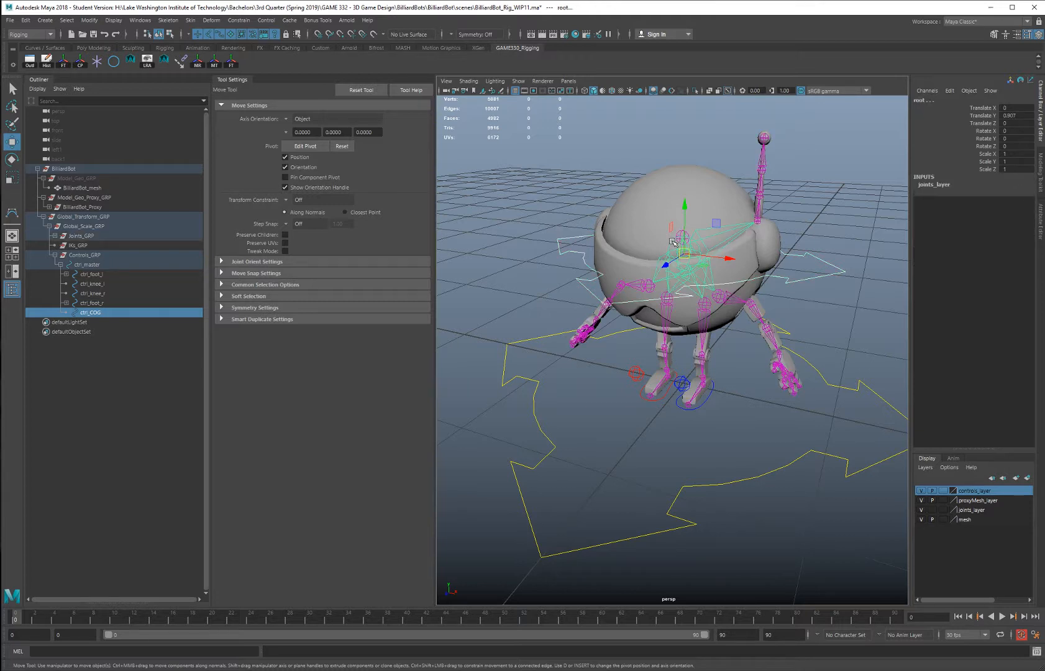
left_click(250, 22)
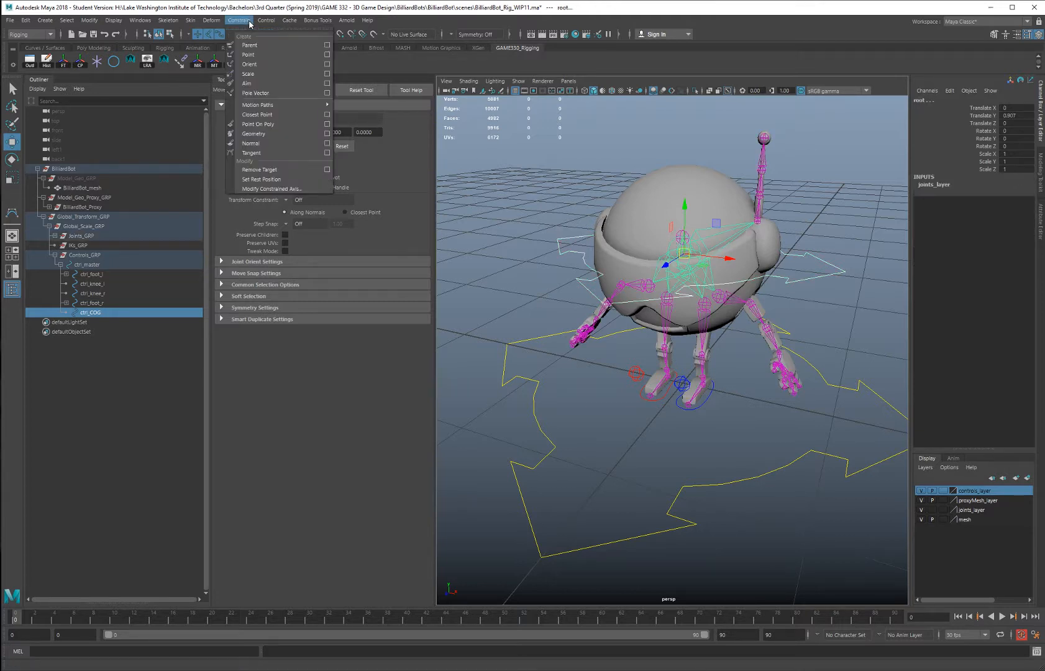
left_click(322, 46)
left_click(219, 191)
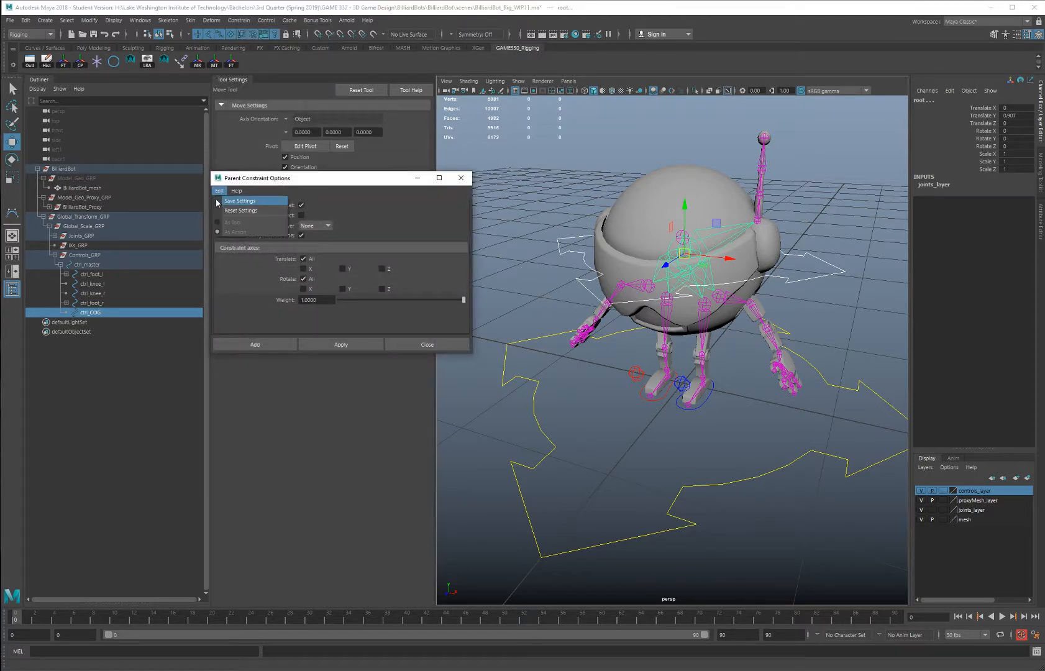
left_click(229, 211)
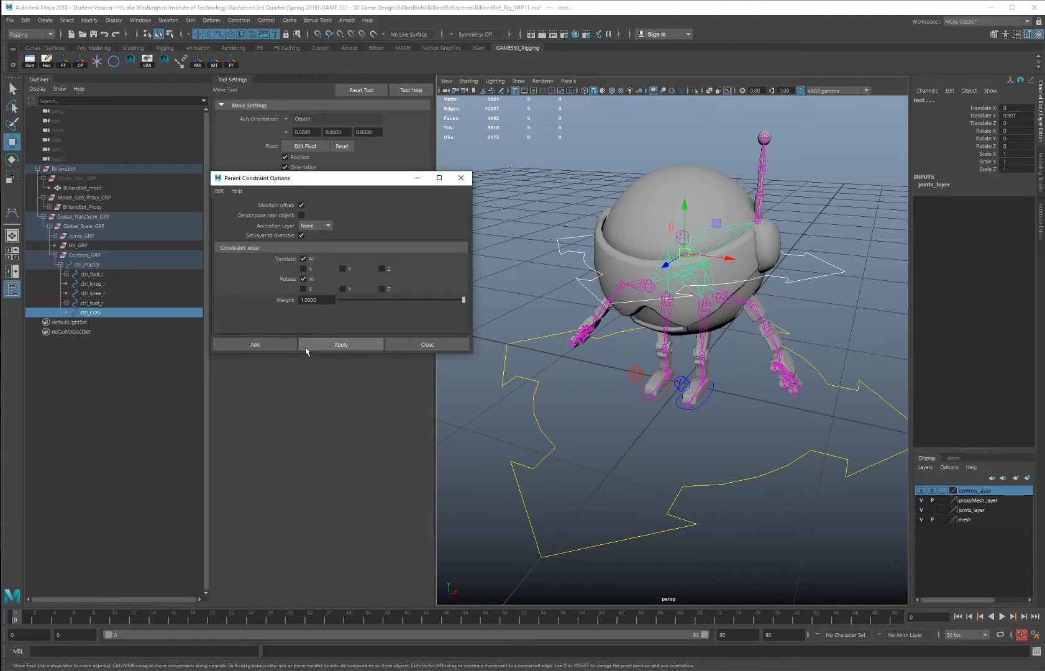
left_click(284, 348)
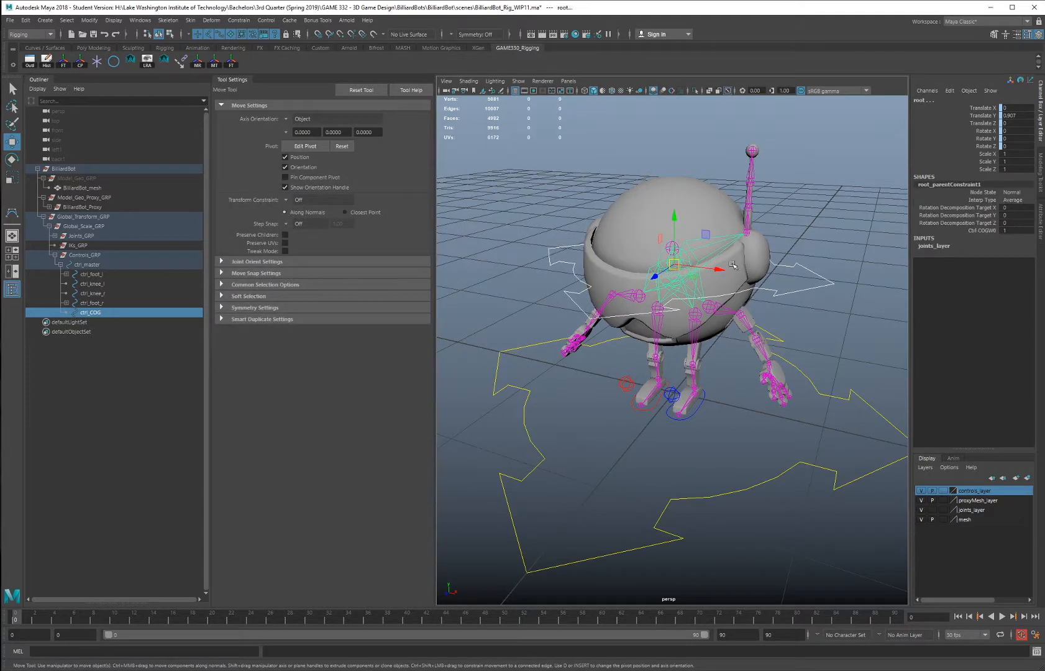
Test the body constraint by freely moving and rotating ctrl_COG, undoing each transform
left_click(791, 267)
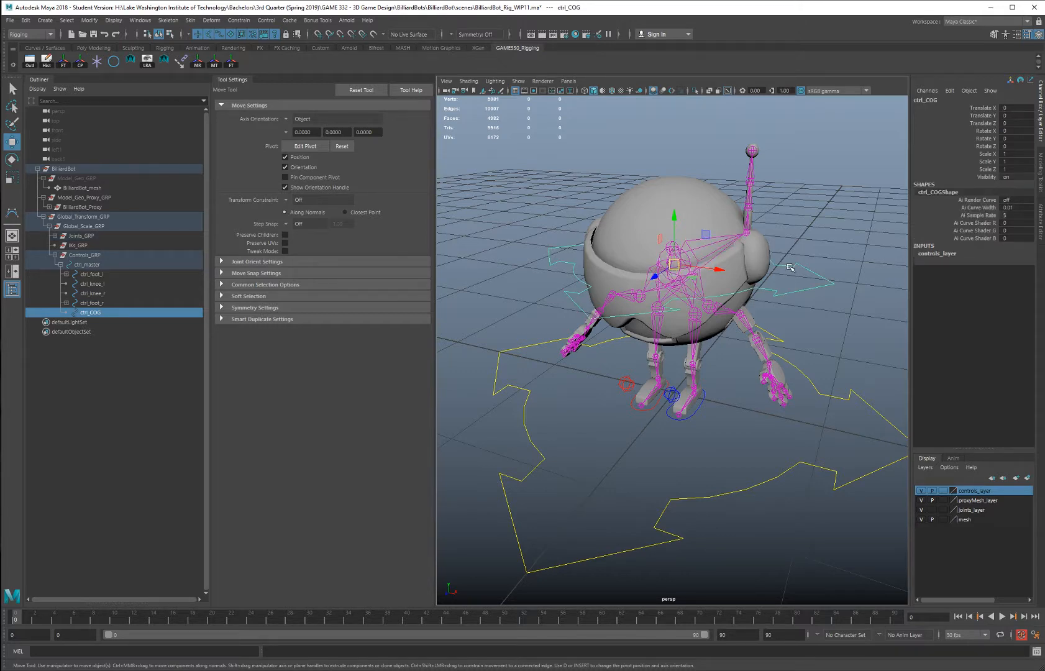
mouse_move(695, 272)
left_mouse_down()
mouse_move(702, 286)
mouse_move(687, 281)
mouse_move(673, 300)
mouse_move(687, 267)
mouse_move(666, 270)
mouse_move(699, 278)
left_mouse_up()
key("ctrl+z")
key("e")
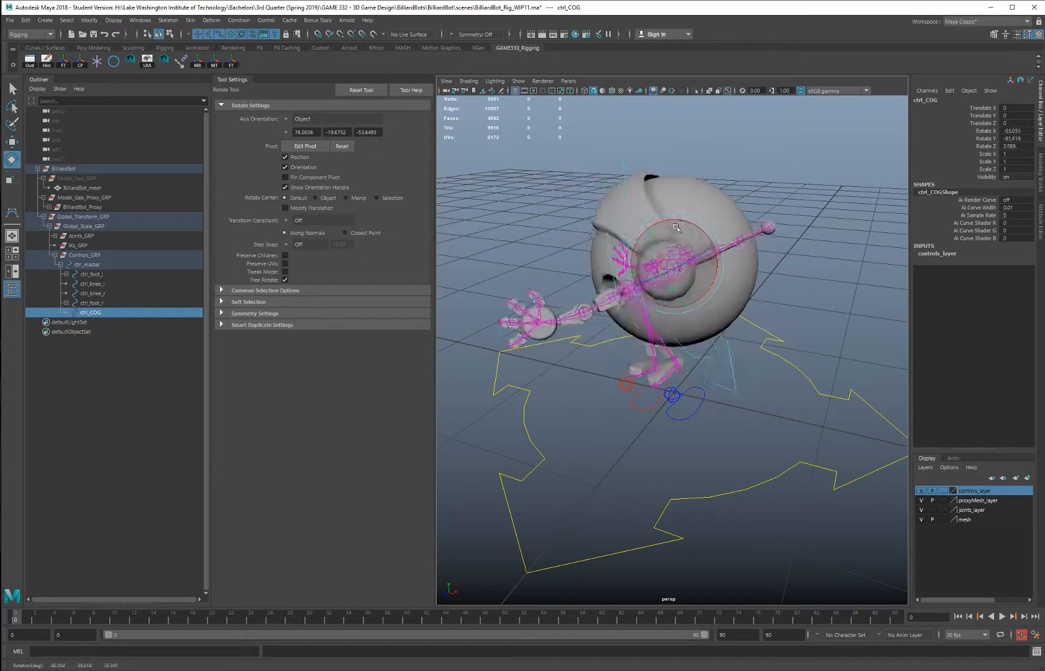
key("ctrl+z")
left_click_drag(634, 334, 648, 394, "alt")
key("w")
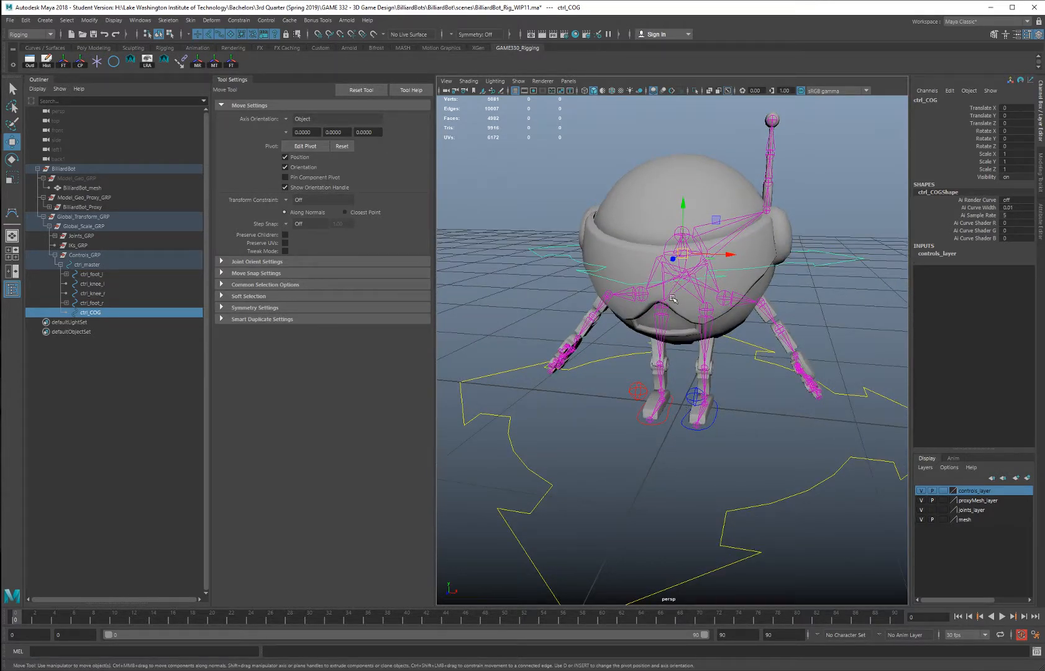
Test the leg bend by lowering ctrl_COG slightly along Y, and undo the move
left_click_drag(672, 301, 640, 310, "alt")
left_click_drag(665, 208, 666, 237)
left_click_drag(666, 237, 642, 229, "alt")
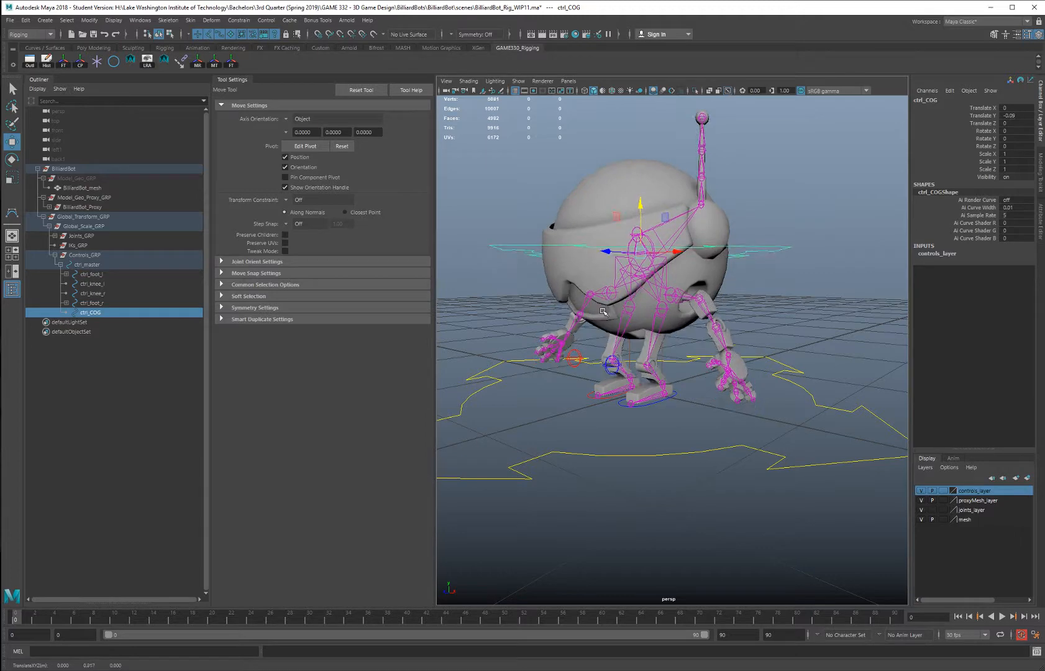
left_click_drag(613, 311, 644, 319, "alt")
key("ctrl+z")
key("e")
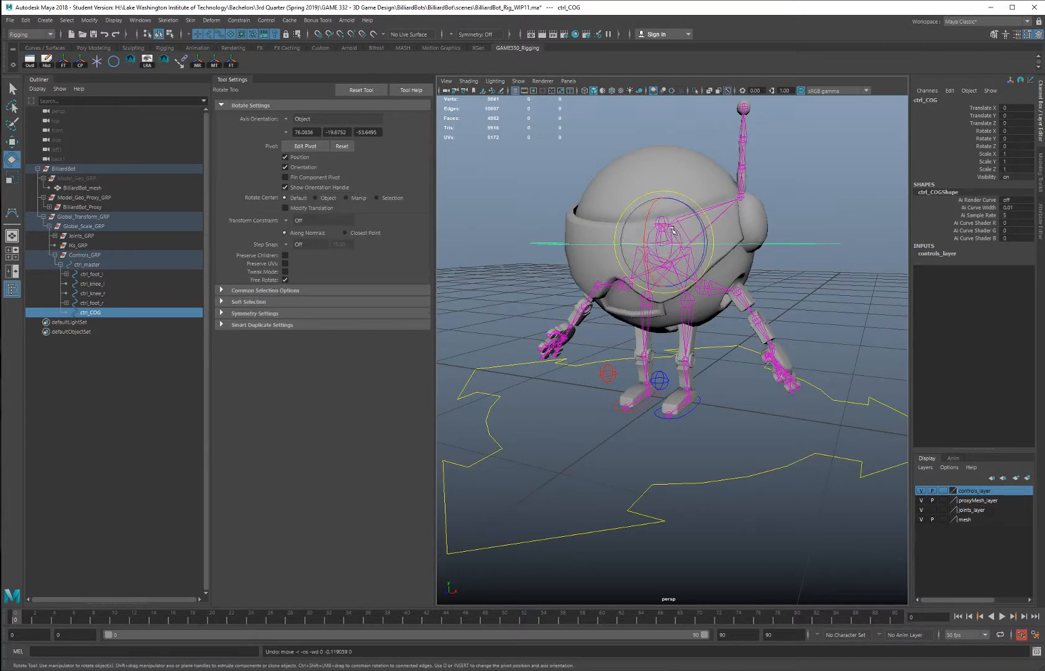
Test-pose the body by tilting ctrl_COG to about 2.3, 0.5, -1.7 and shifting it to about 0.08, -0.09, -0.02
left_click_drag(668, 229, 678, 257)
key("w")
left_click_drag(678, 290, 776, 439, "alt")
Test-pose ctrl_foot_l by moving it to about X 0.21, Z 0.12 and rotating it about 19 degrees in Y
left_click(720, 419)
left_click(720, 419)
key("e")
key("w")
key("e")
Move ctrl_knee_l outward to about X 0.22, Y -0.01, Z -0.04 to aim the left knee
left_click(695, 394)
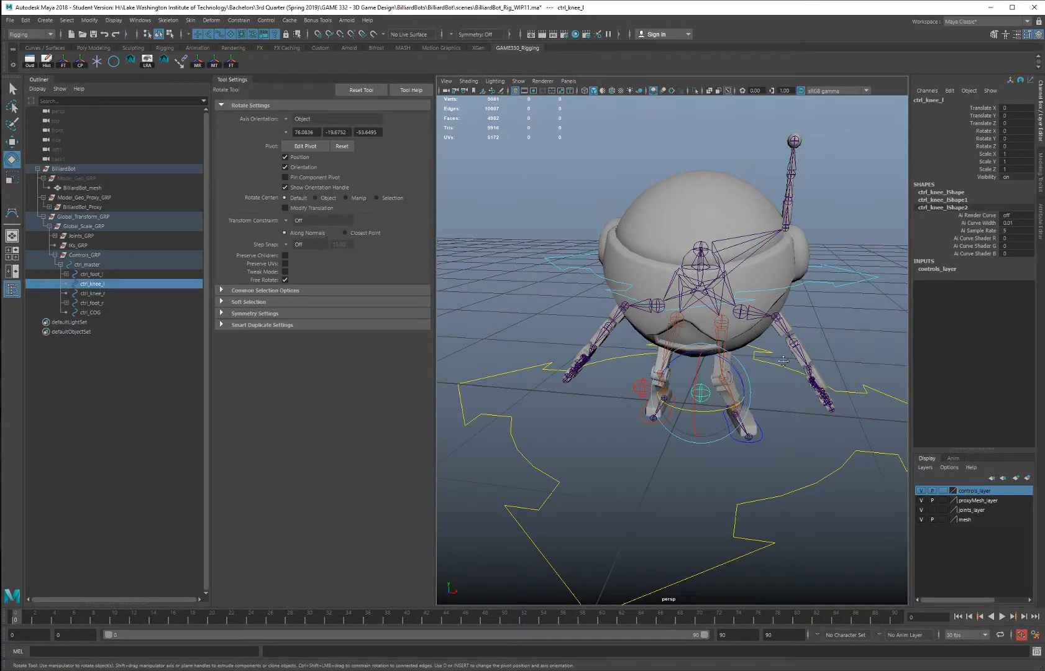
key("f")
key("w")
left_click_drag(660, 353, 629, 357)
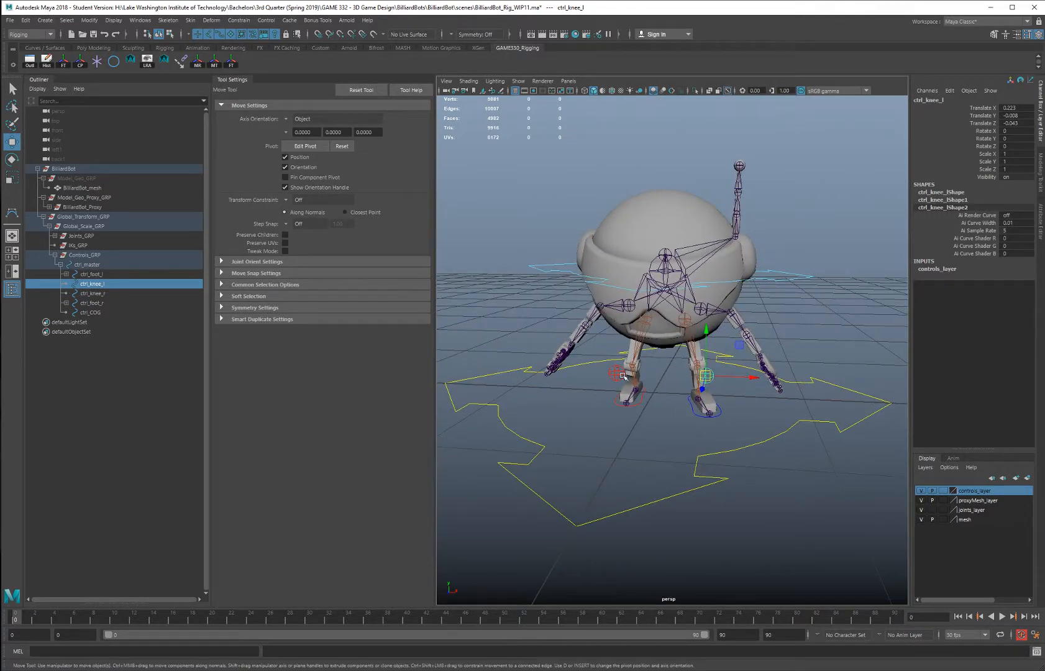
Reset the translation and rotation of the knee controls, foot controls and ctrl_COG to 0 and deselect them
left_click(616, 373, "shift")
left_click(619, 403, "shift")
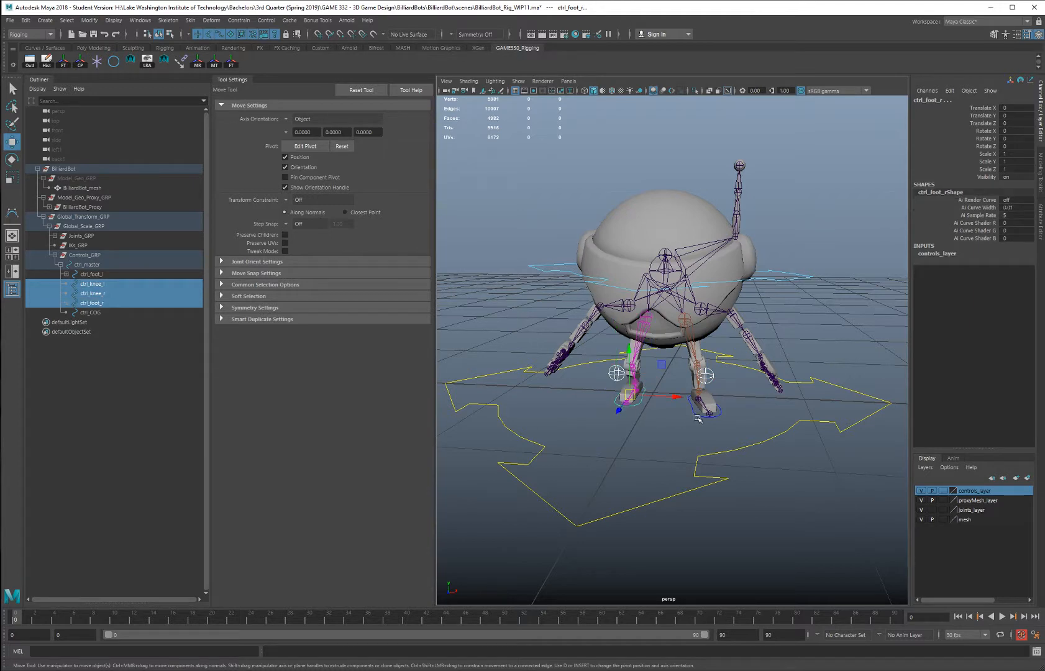
left_click(694, 410, "shift")
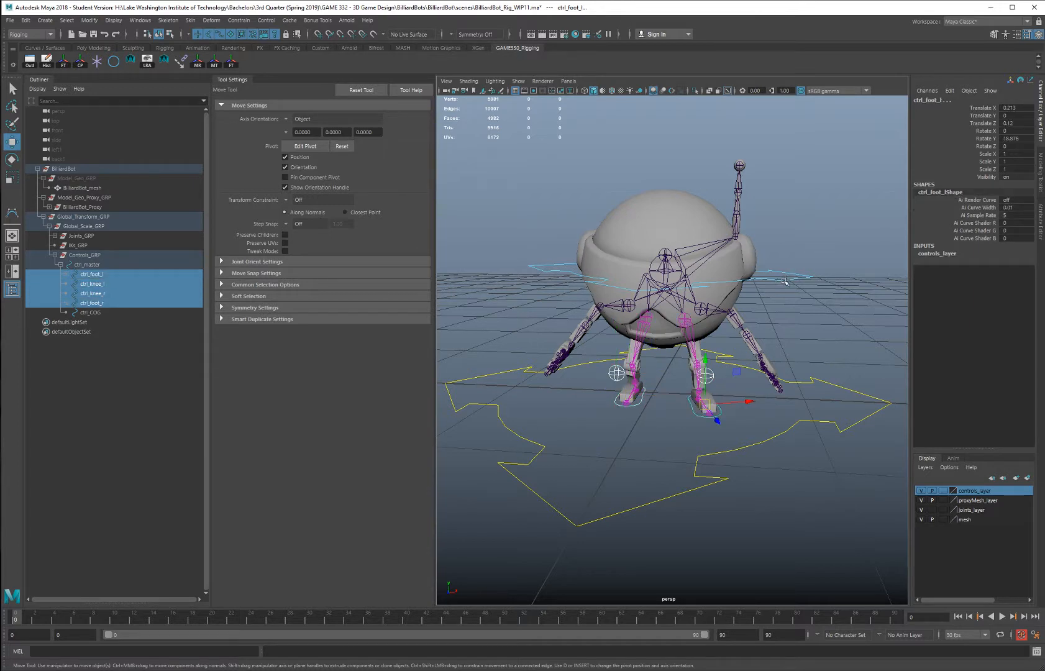
left_click(784, 280, "shift")
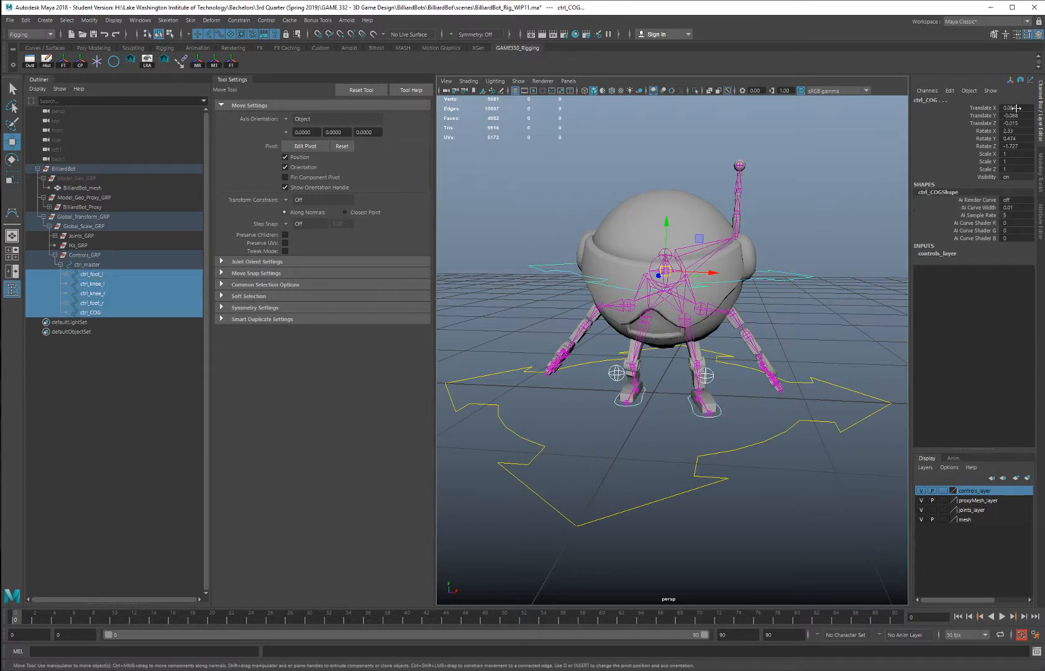
left_click_drag(1014, 107, 1015, 146)
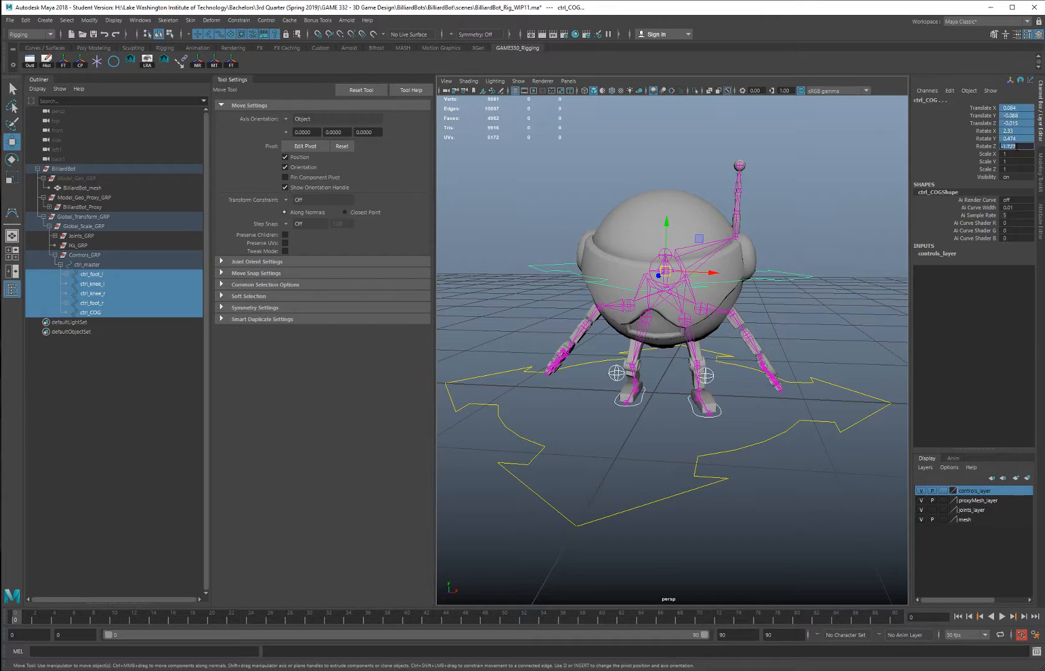
type("0")
key("Return")
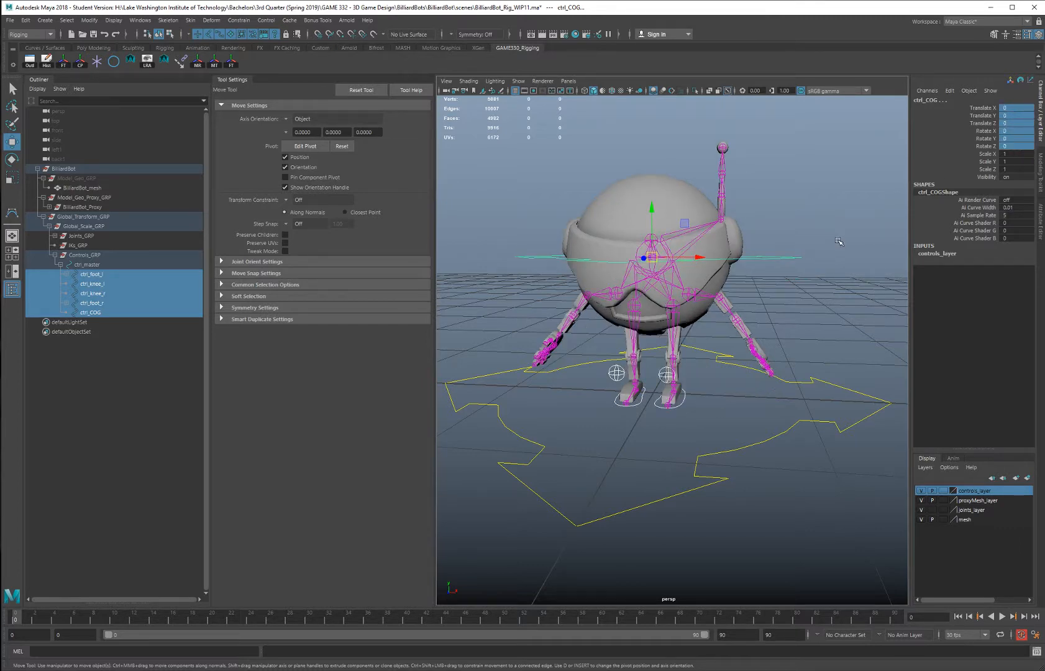
left_click(839, 241)
left_click_drag(839, 241, 811, 260, "alt")
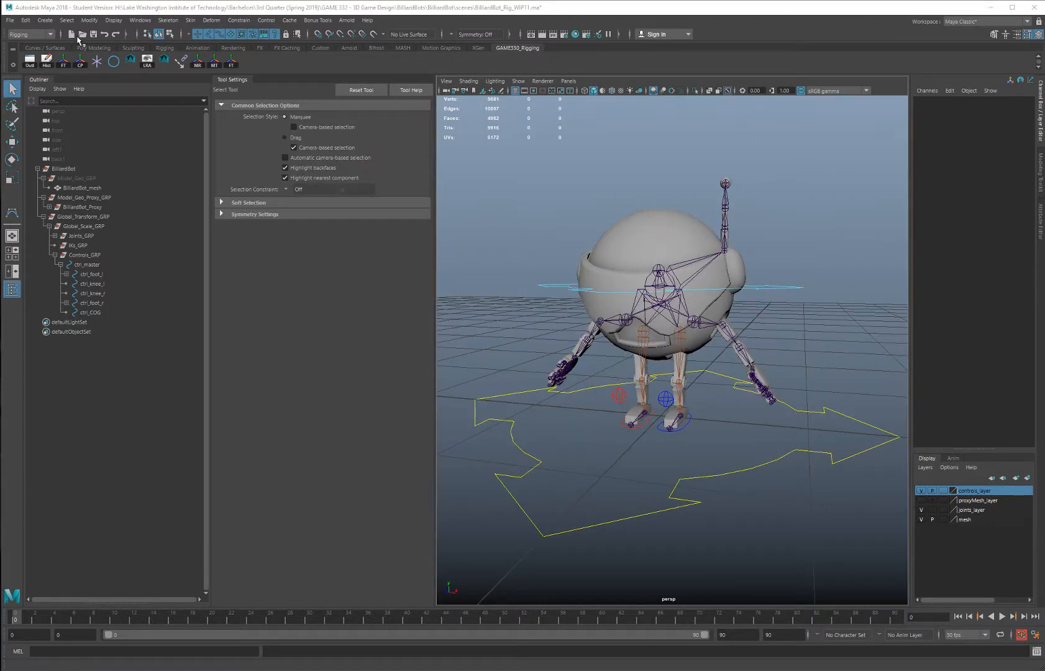
Create a NURBS circle and rotate it 90 degrees in Y
left_click(45, 20)
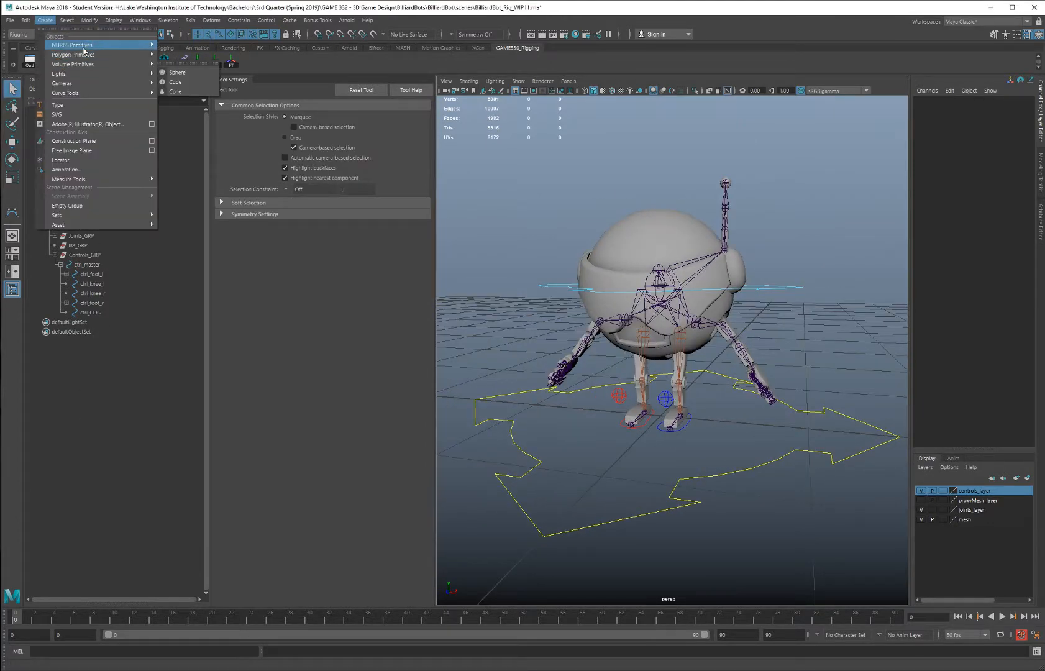
mouse_move(68, 45)
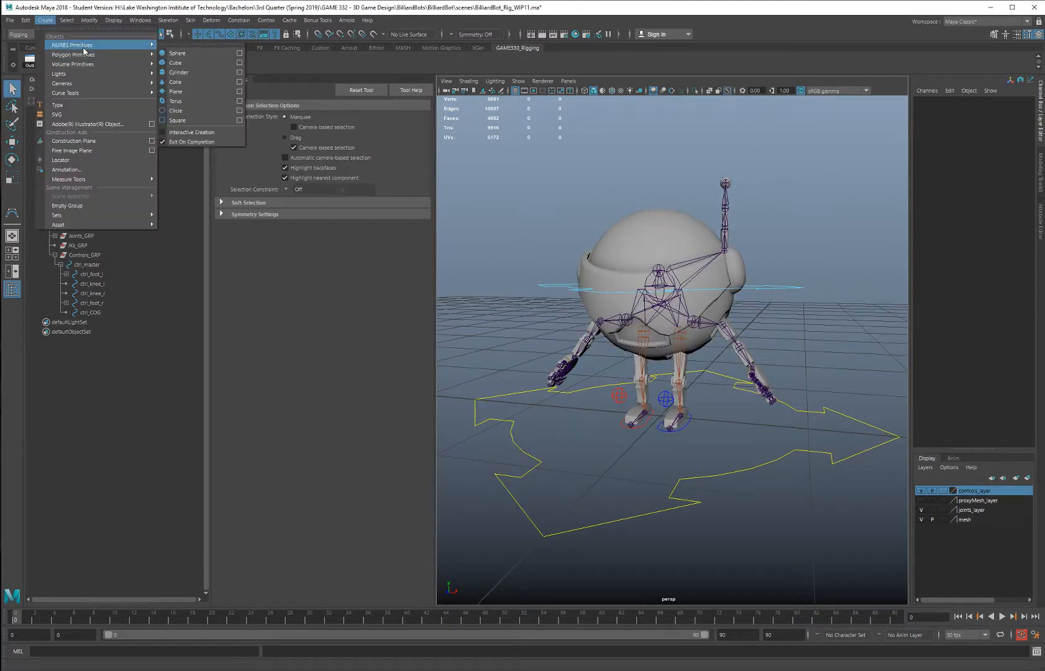
left_click(189, 112)
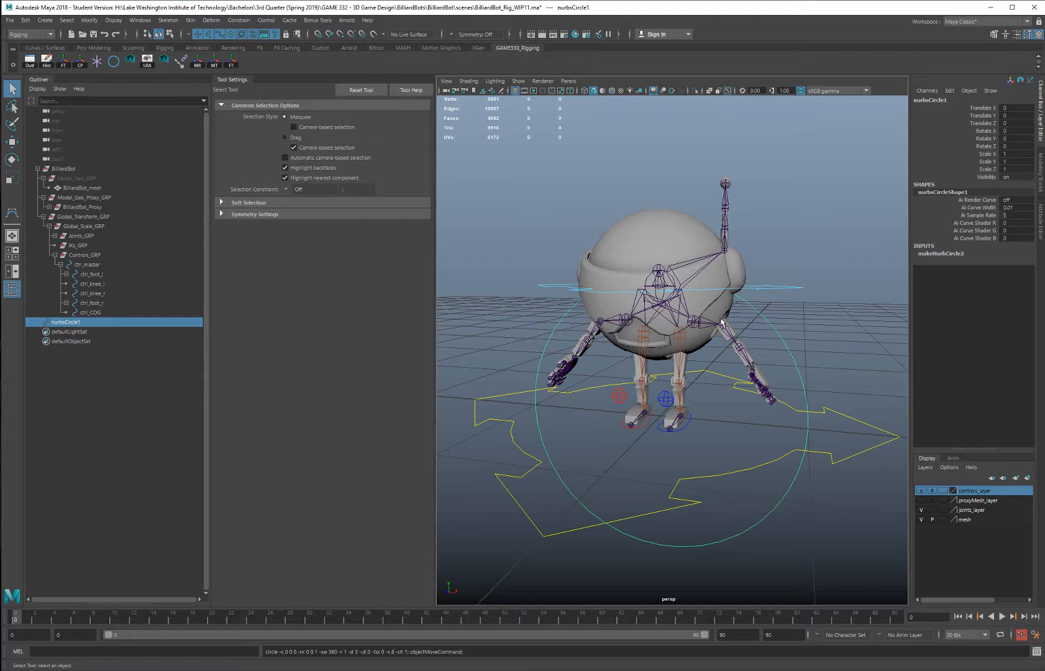
key("e")
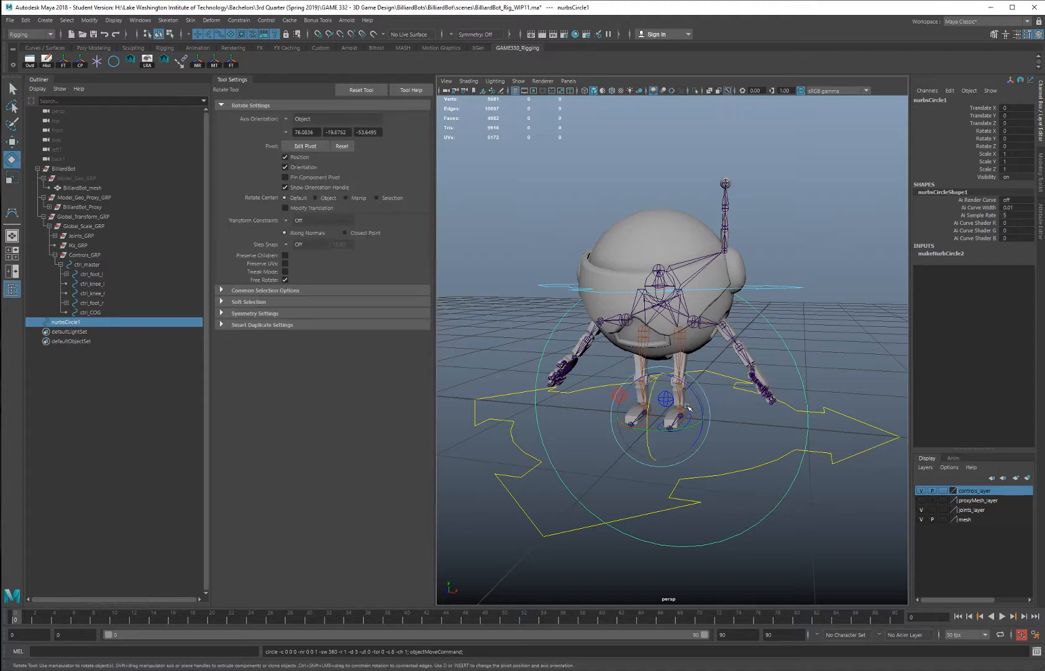
key("j")
left_click_drag(664, 431, 720, 427)
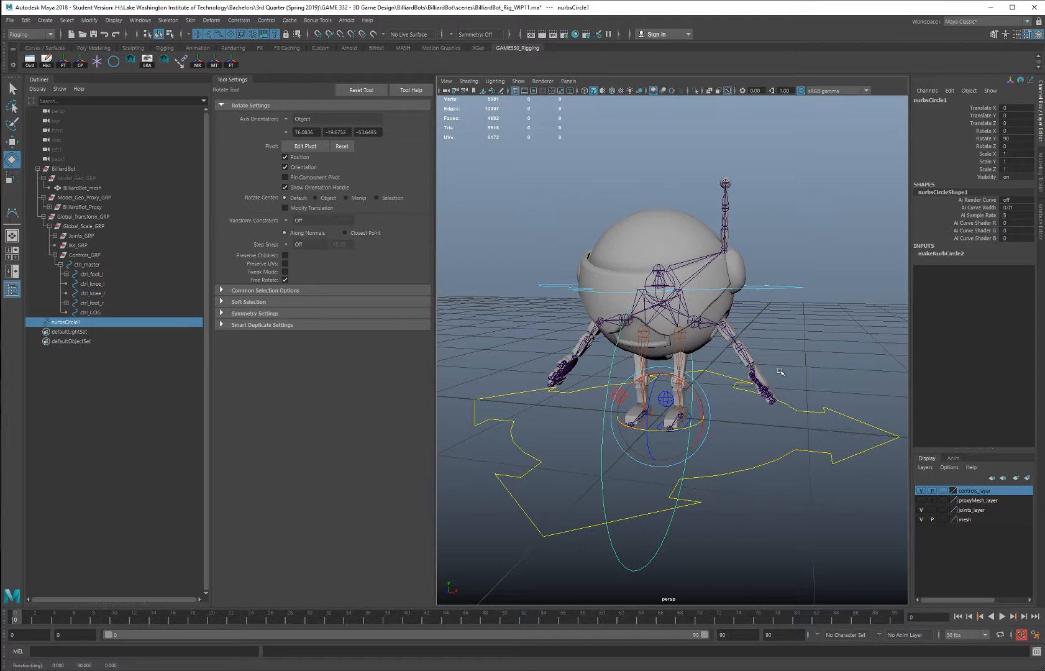
Scale the new circle uniformly to about 0.21 and freeze its transformations
key("r")
mouse_move(660, 415)
left_mouse_down()
mouse_move(676, 412)
mouse_move(659, 435)
left_mouse_up()
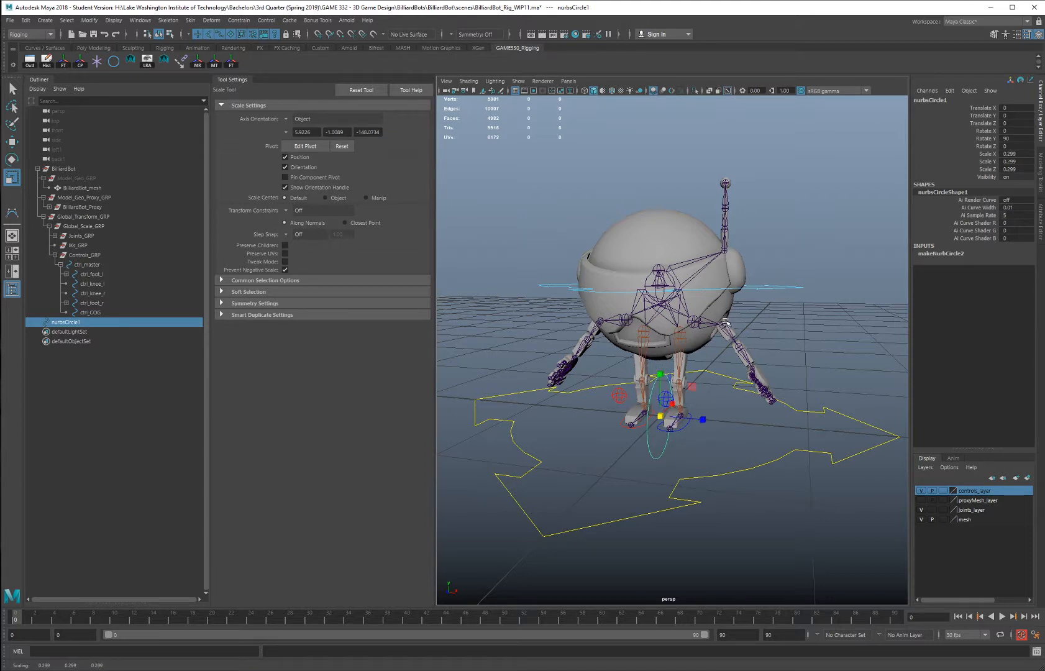
middle_click_drag(715, 391, 696, 404)
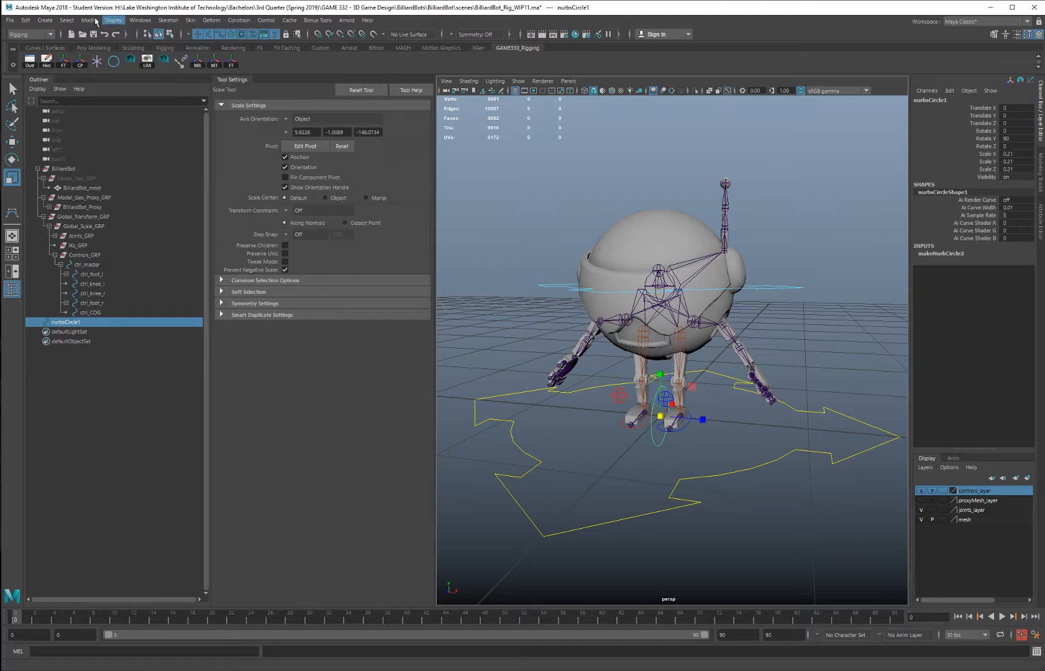
left_click(91, 20)
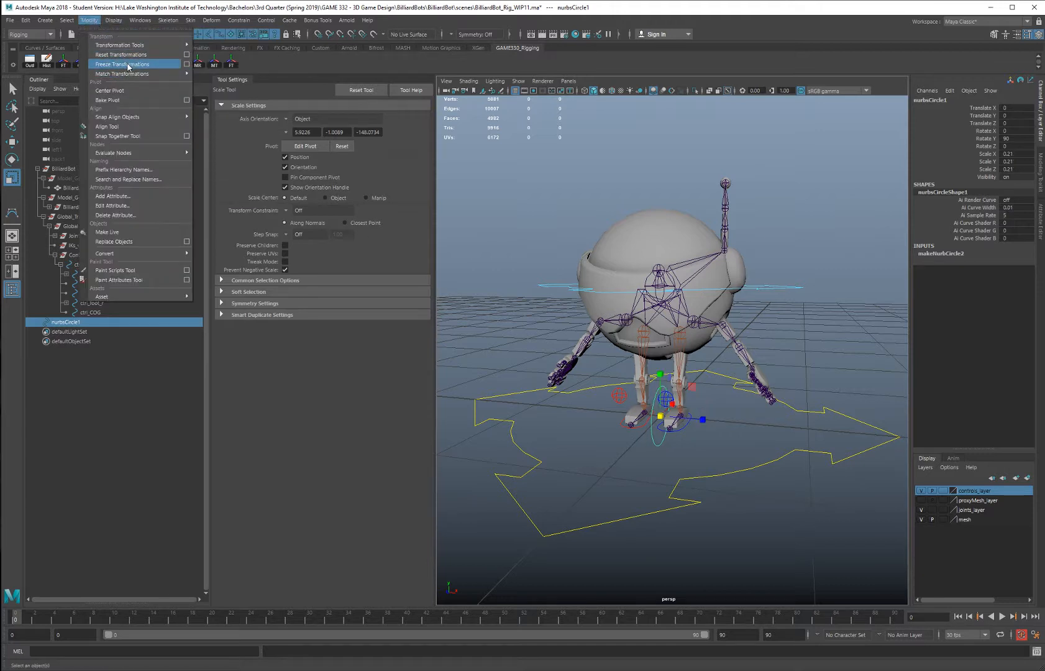
left_click(121, 64)
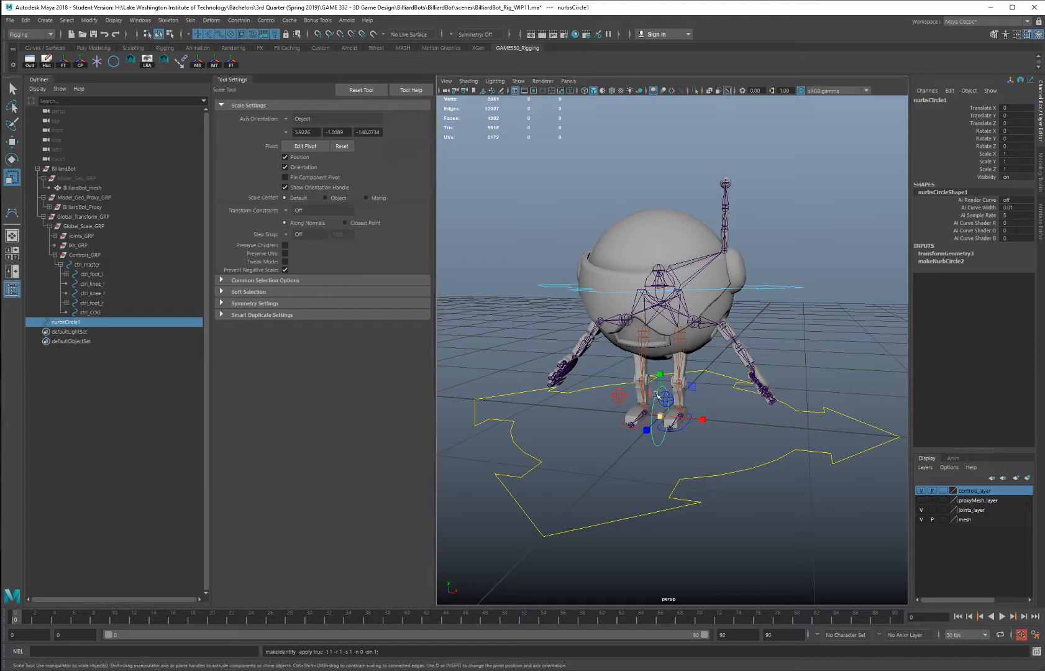
Match the circle's translation and rotation to the left shoulder joint
left_click_drag(783, 334, 763, 334, "alt")
right_click_drag(777, 332, 836, 335, "alt")
left_click_drag(837, 335, 819, 342, "alt")
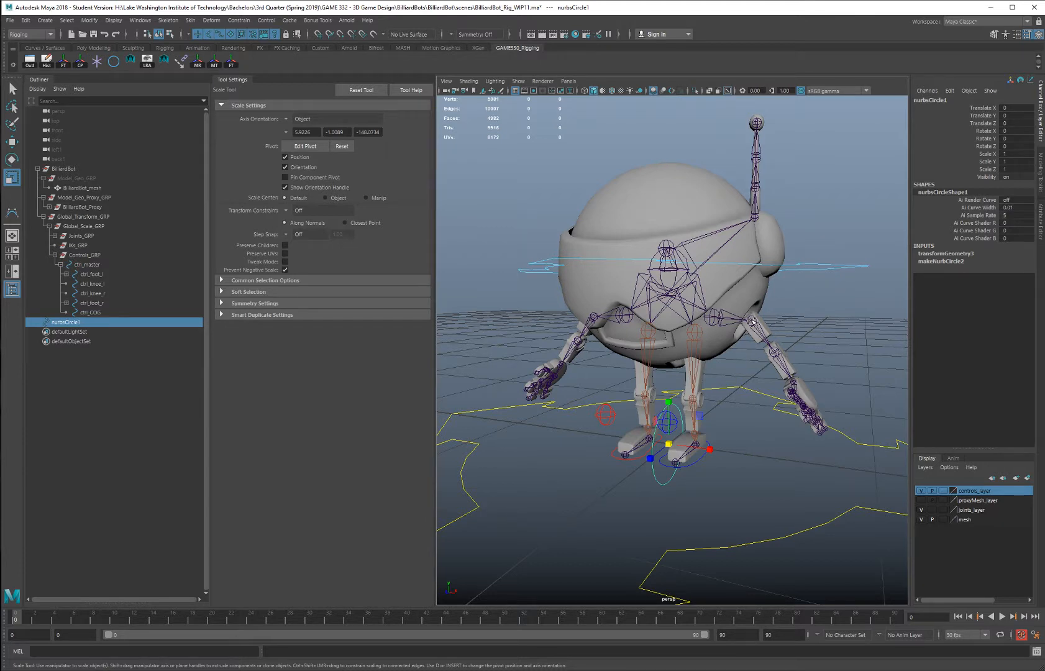
key("q")
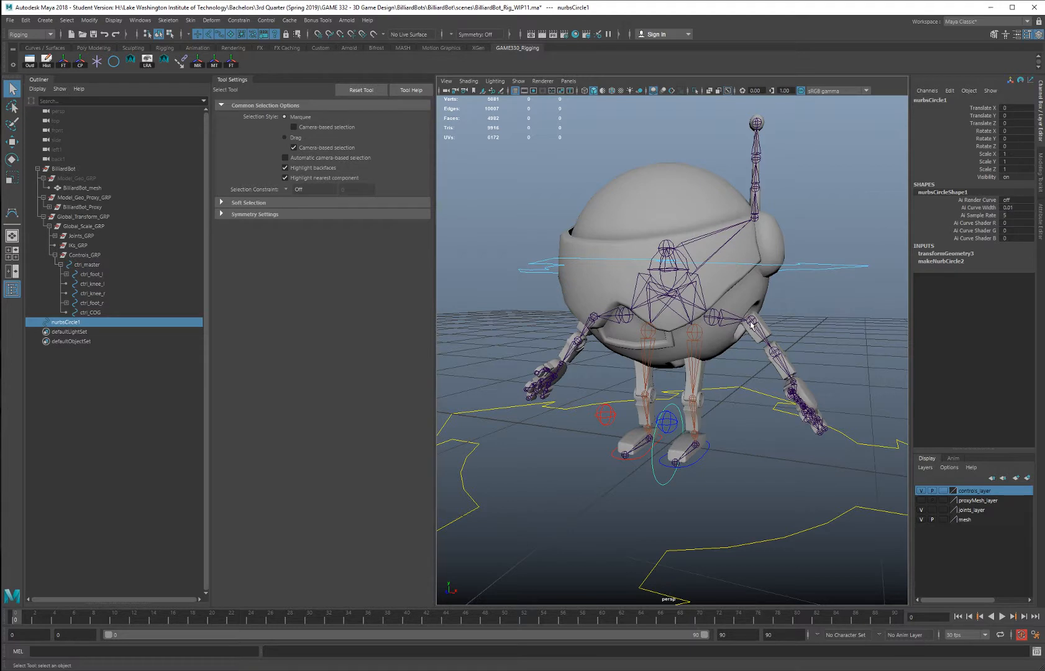
left_click(752, 323)
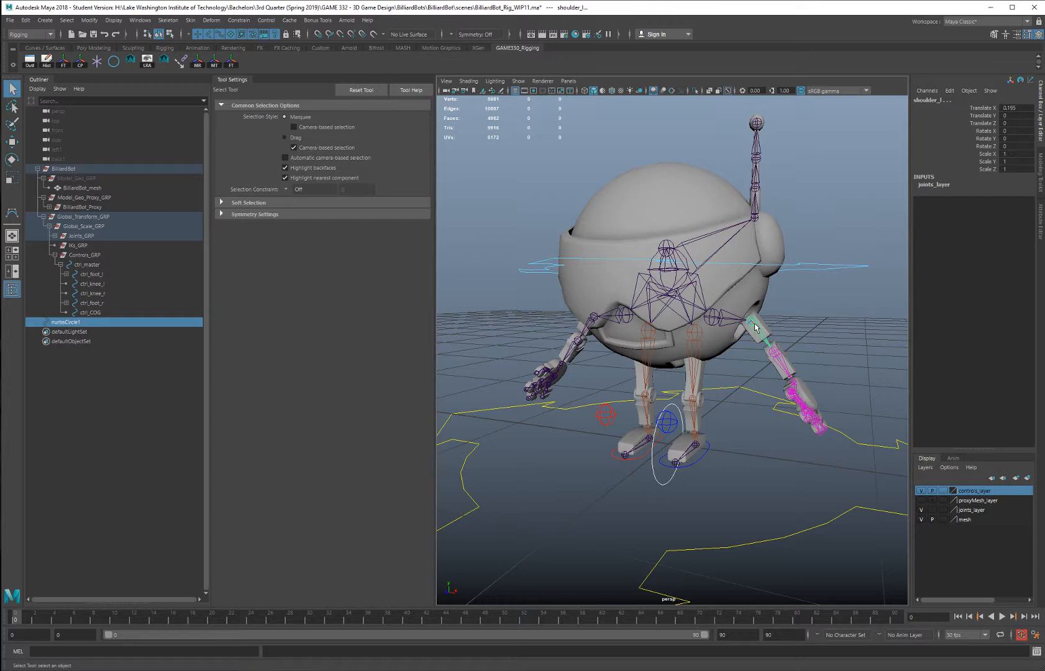
left_click(89, 20)
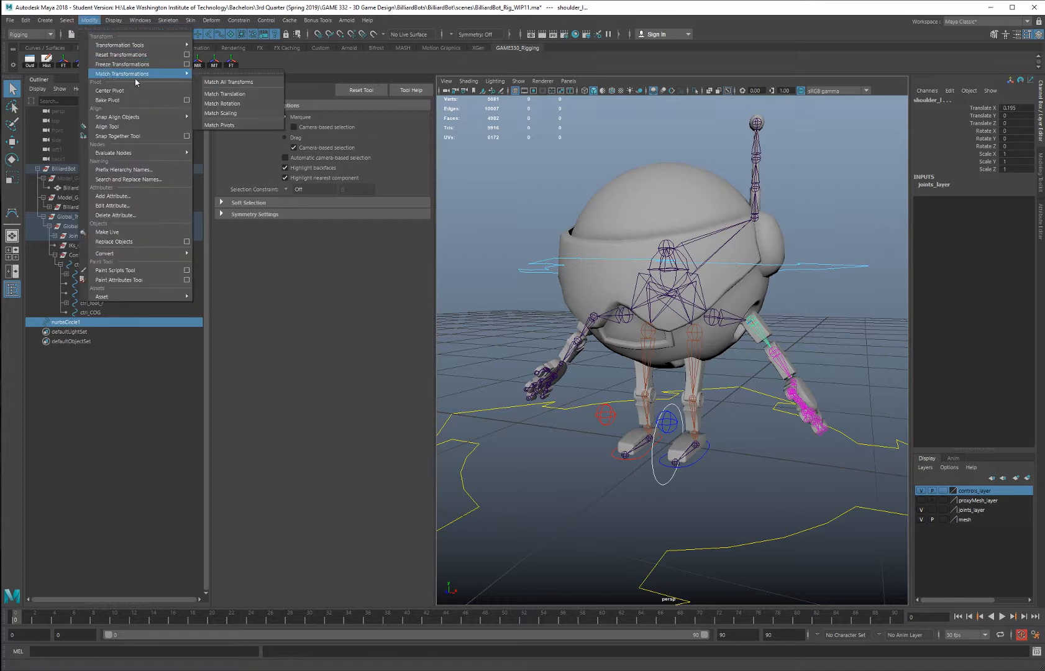
left_click(257, 95)
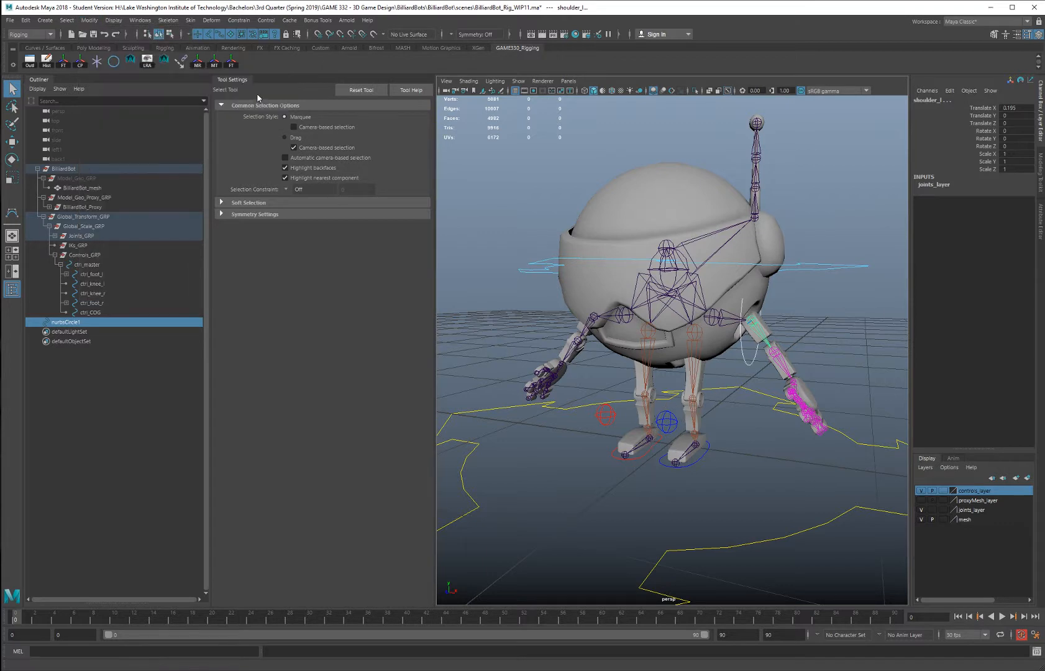
left_click(90, 20)
mouse_move(105, 73)
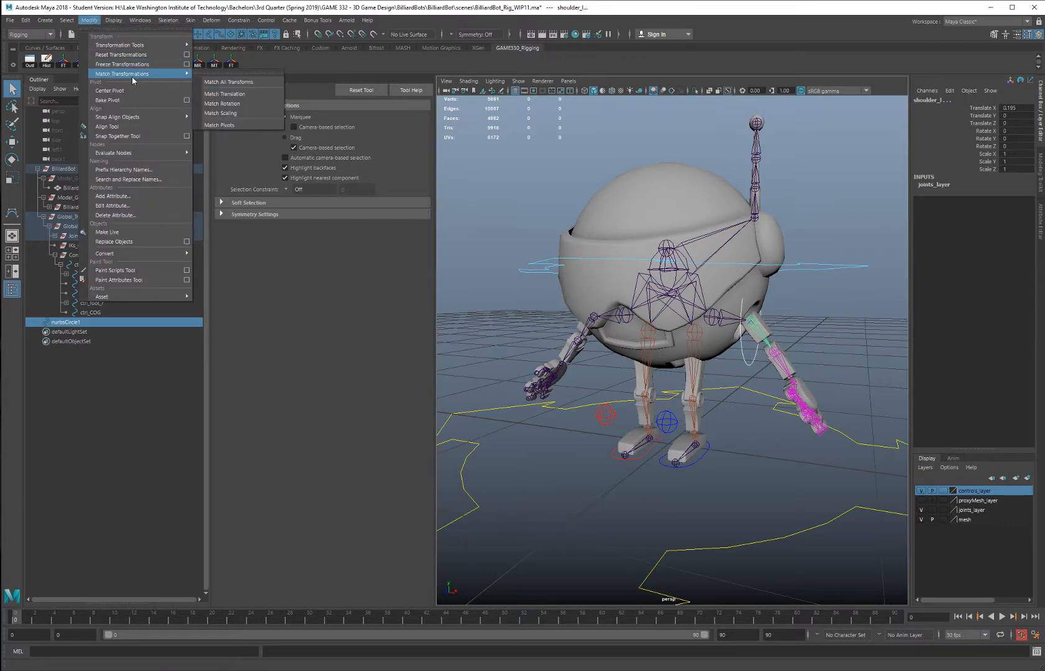
left_click(249, 104)
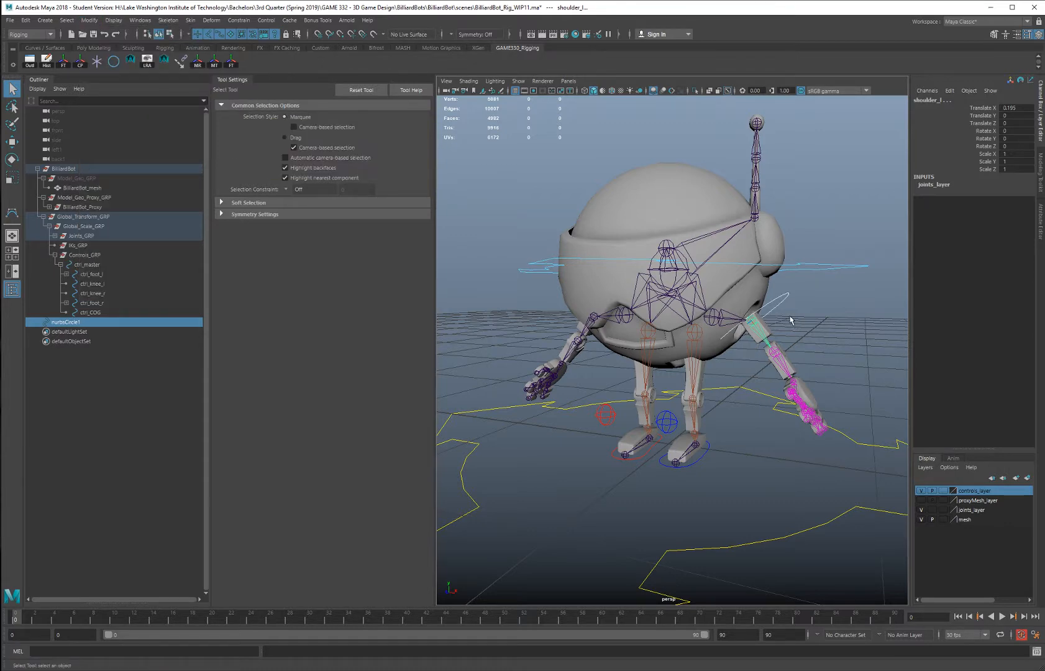
Scale the circle at the left shoulder uniformly to about 0.577
left_click_drag(790, 320, 740, 335, "alt")
right_click_drag(739, 335, 798, 339, "alt")
middle_click_drag(799, 340, 753, 339, "alt")
left_click_drag(753, 337, 724, 301, "alt")
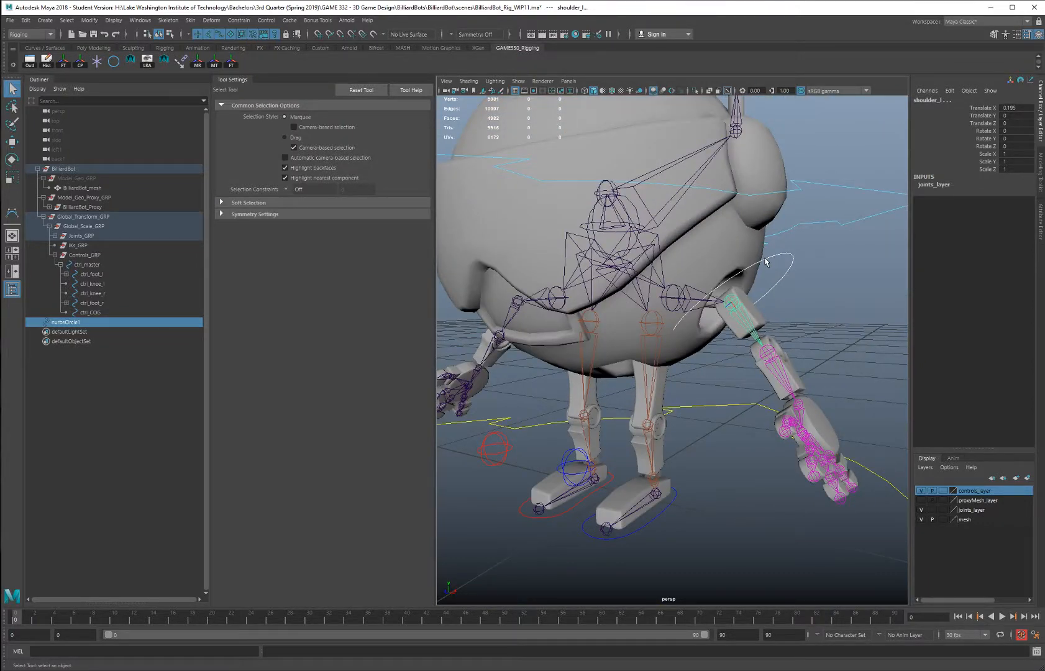
left_click(766, 262)
left_click_drag(746, 287, 749, 299, "alt")
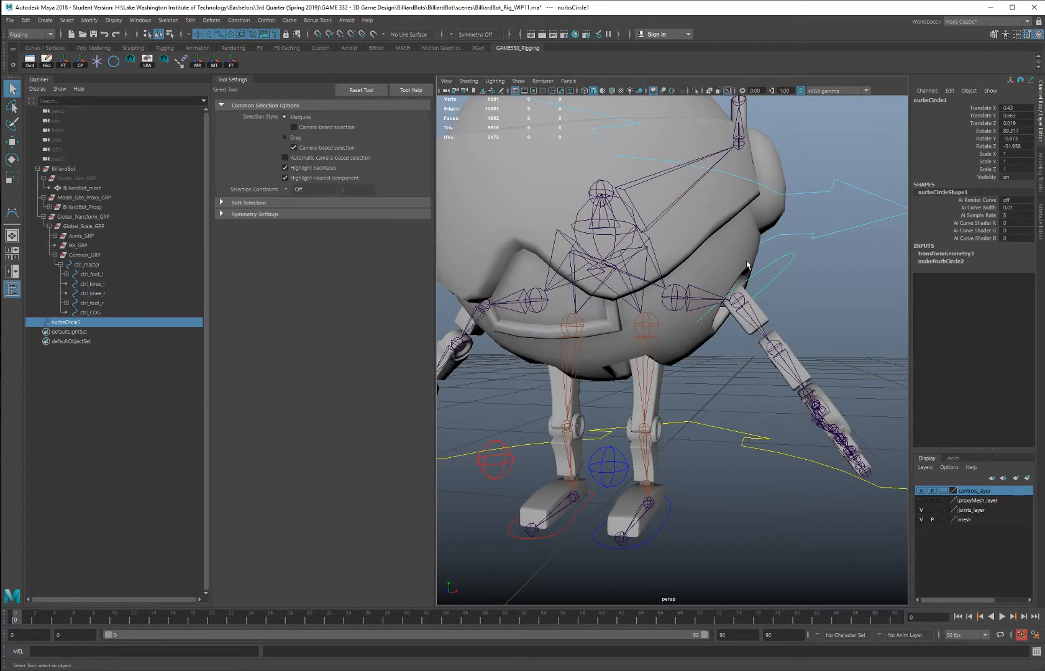
key("r")
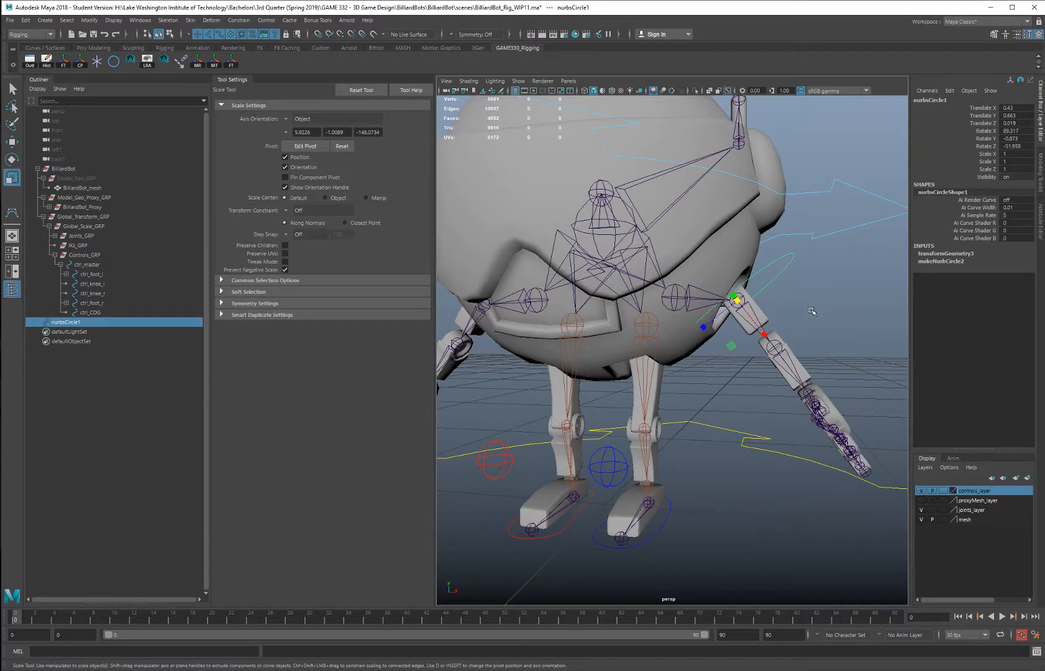
middle_click_drag(800, 305, 777, 305)
left_click_drag(778, 305, 718, 310, "alt")
middle_click_drag(718, 310, 706, 310)
left_click_drag(705, 310, 811, 302, "alt")
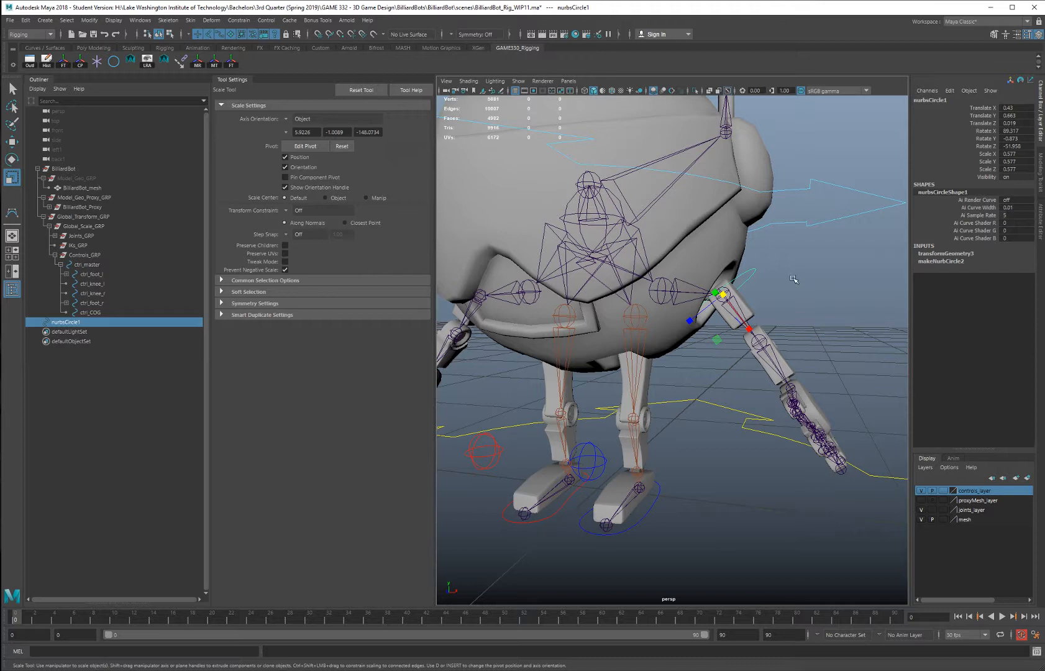
Group the shoulder circle, hide the mesh layer, and snap the group's pivot to the left shoulder joint
key("ctrl+g")
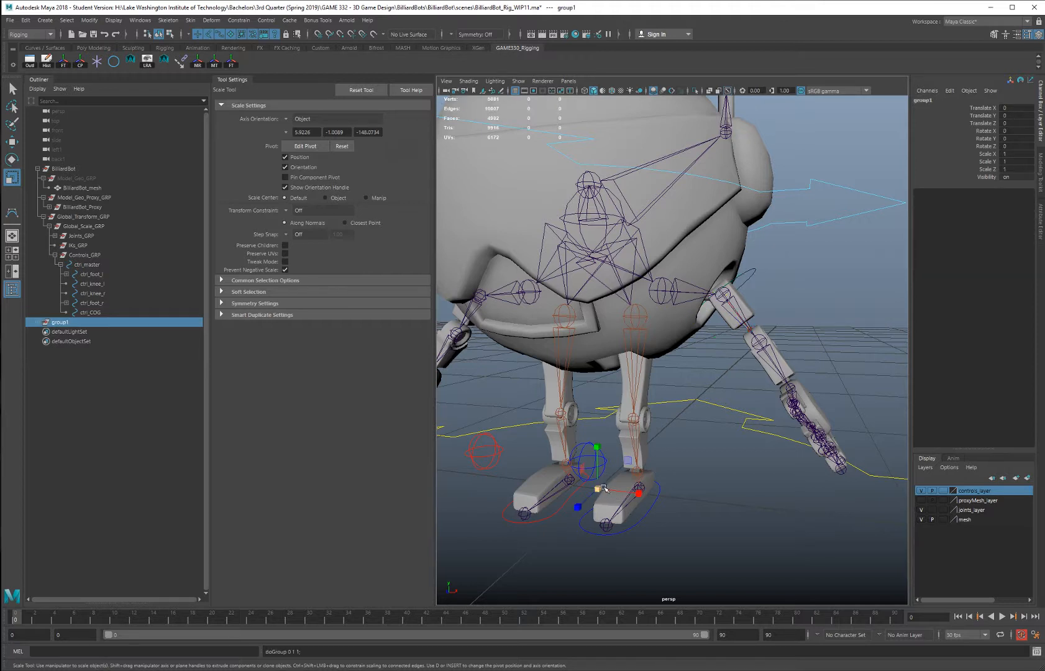
left_click(922, 520)
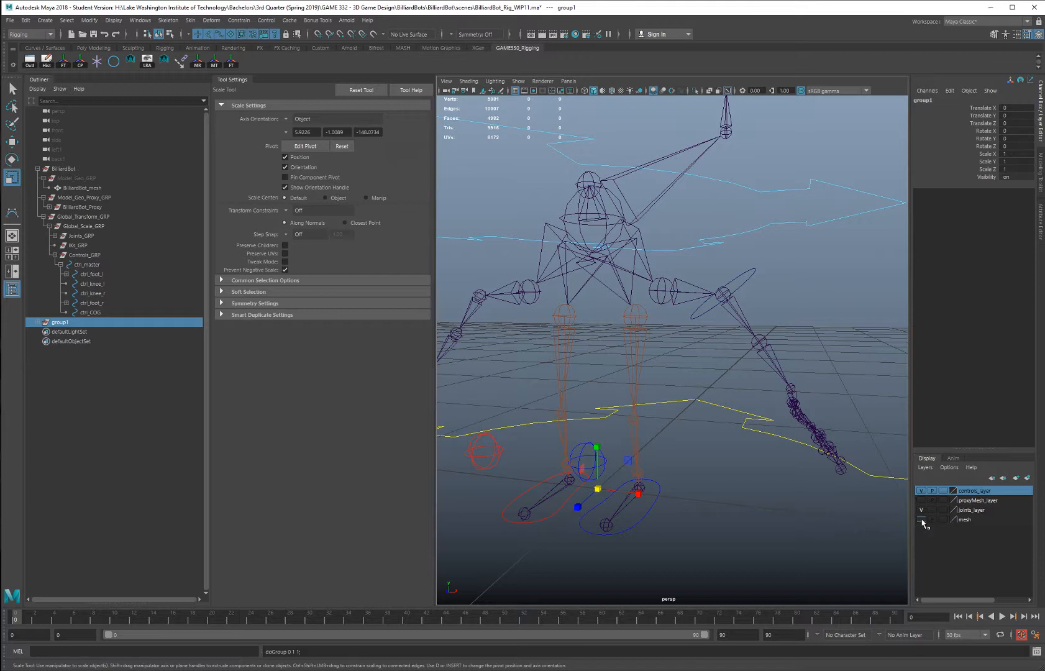
key("d")
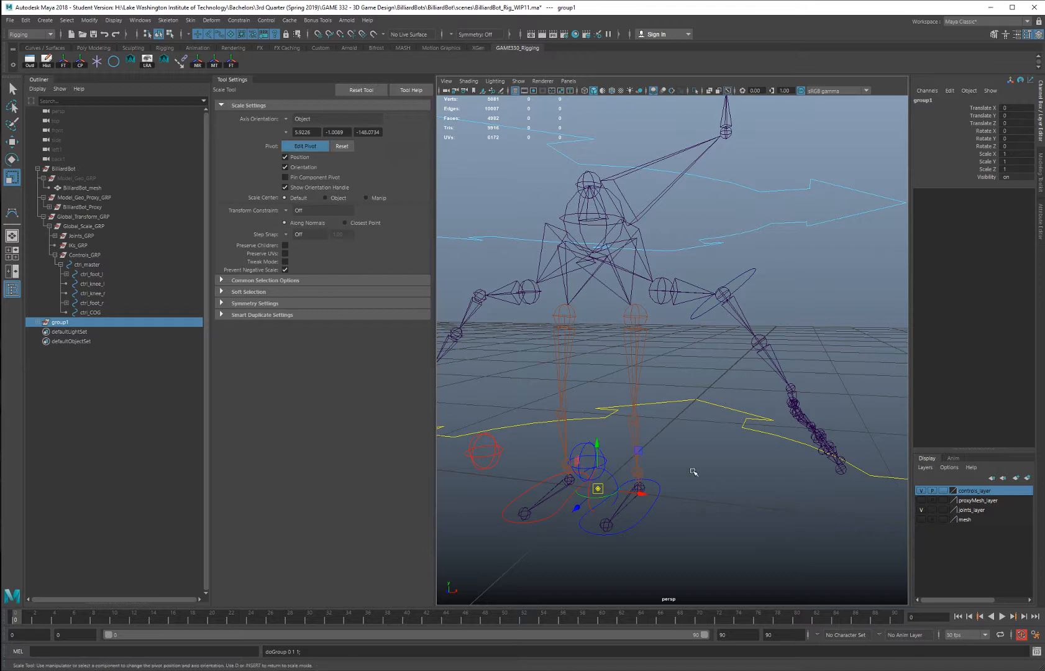
key("v")
middle_click_drag(708, 325, 724, 294)
key("d")
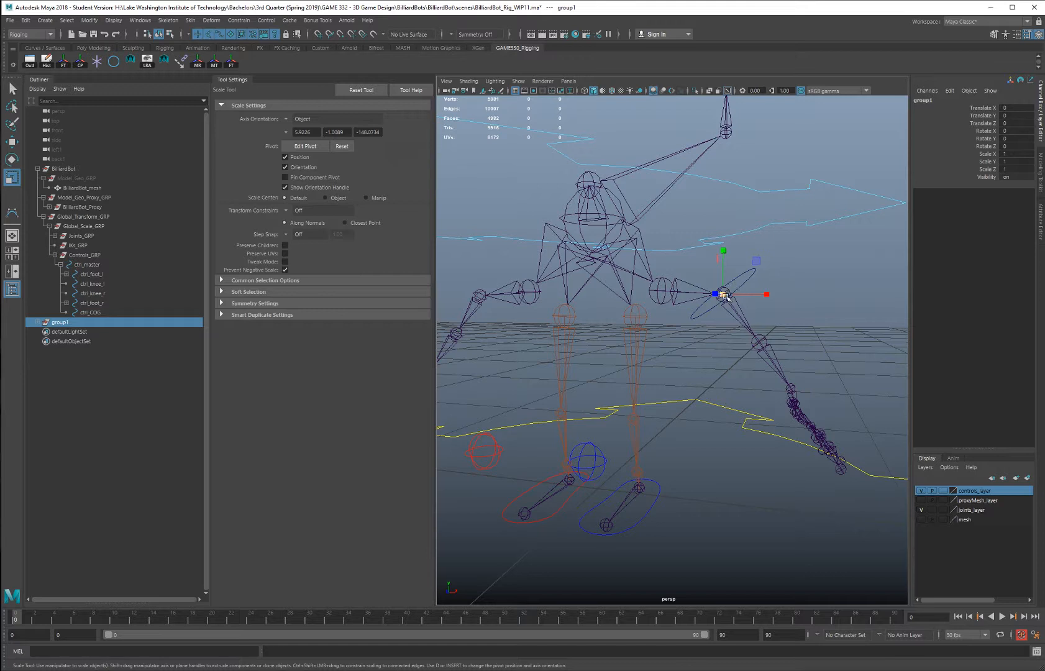
Duplicate the circle inside group1 and unparent the copy to the scene's top level
left_click_drag(725, 298, 718, 311, "alt")
right_click_drag(718, 311, 803, 337, "alt")
middle_click_drag(789, 335, 742, 349, "alt")
left_click_drag(743, 349, 793, 347, "alt")
right_click_drag(793, 347, 789, 347, "alt")
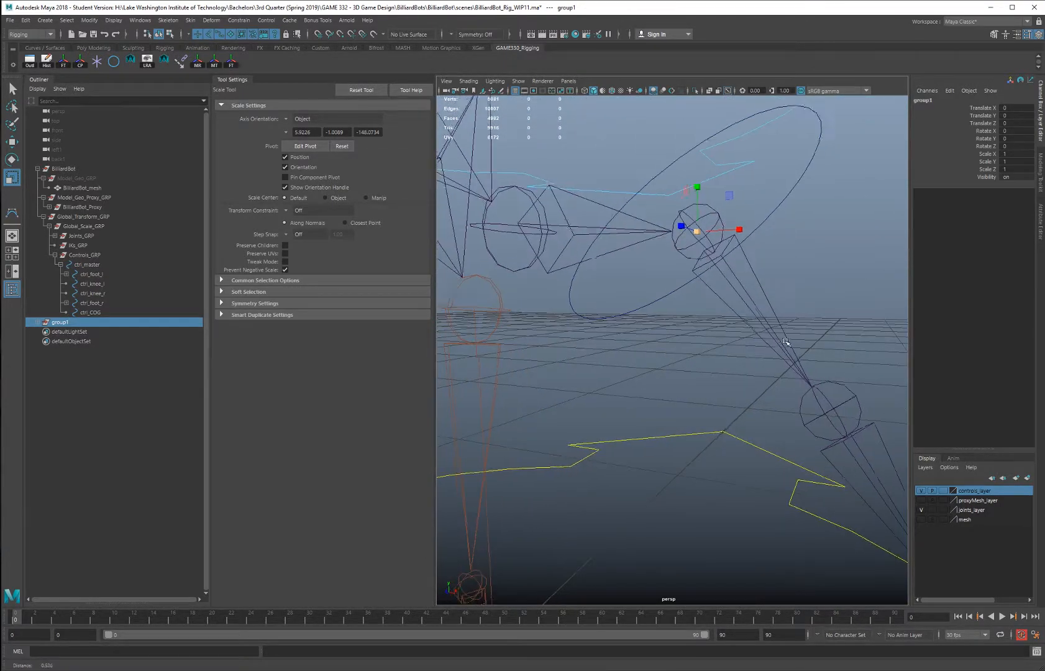
middle_click_drag(784, 323, 779, 352, "alt")
left_click_drag(779, 352, 775, 349, "alt")
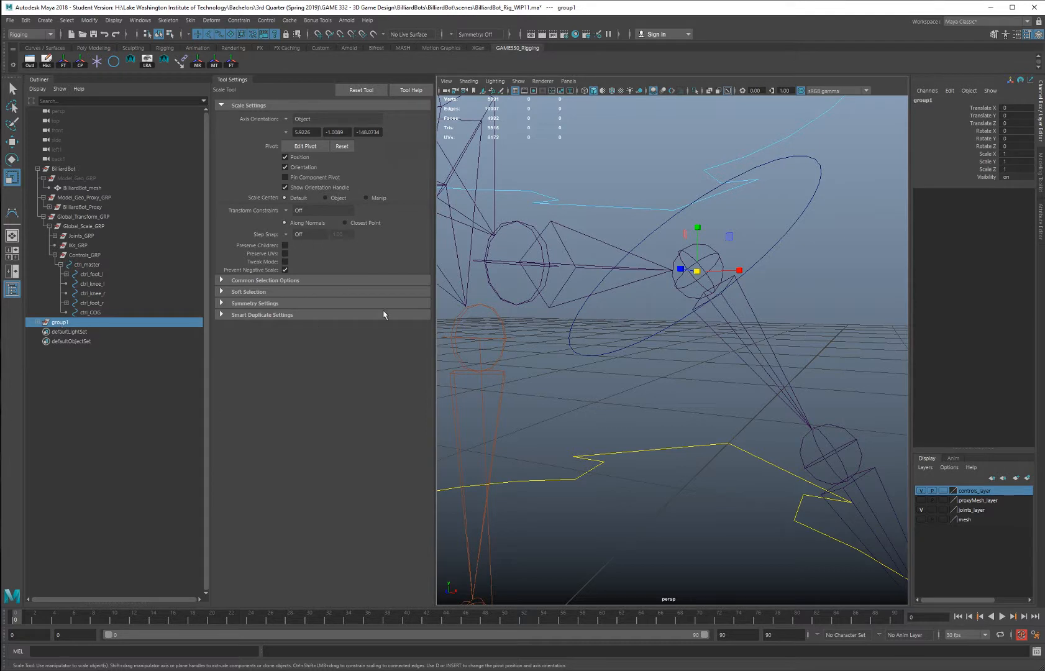
left_click(38, 323)
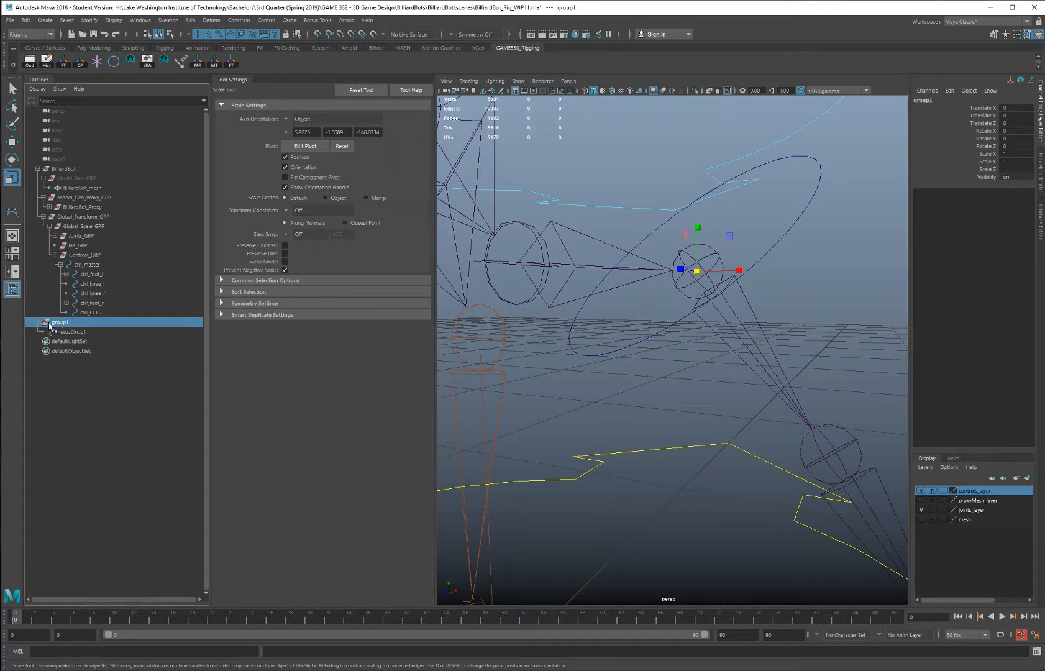
left_click(73, 332)
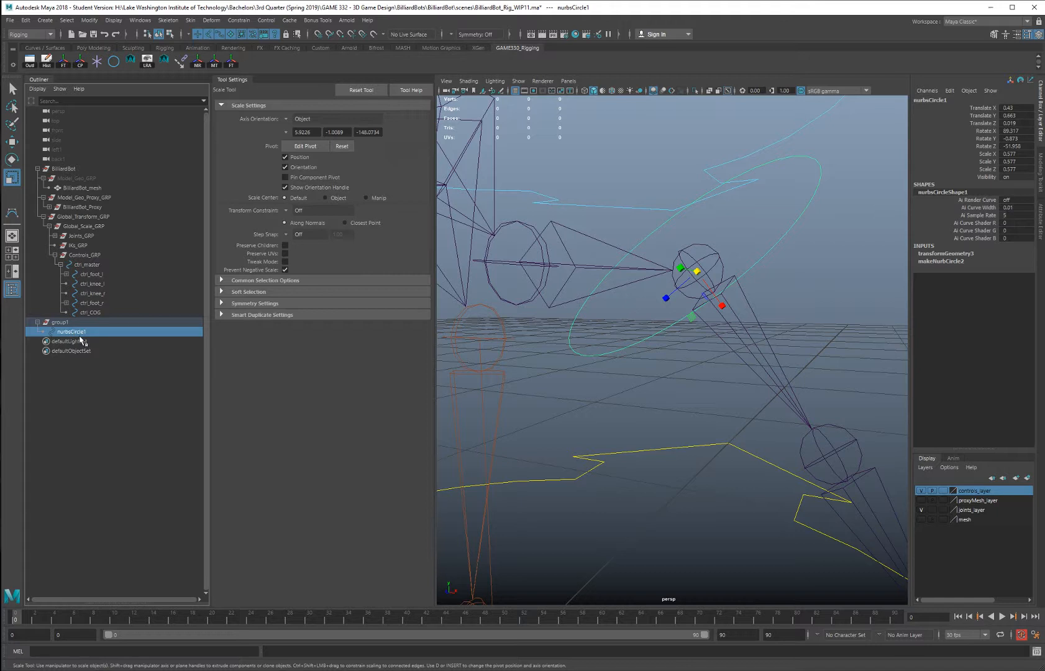
key("ctrl+d")
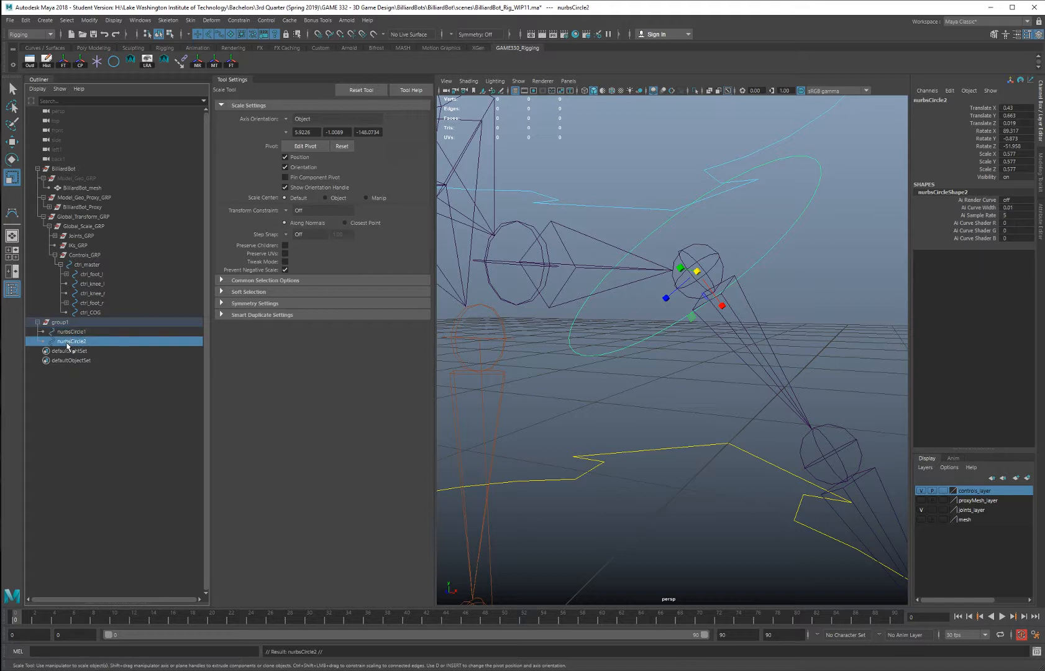
key("shift+p")
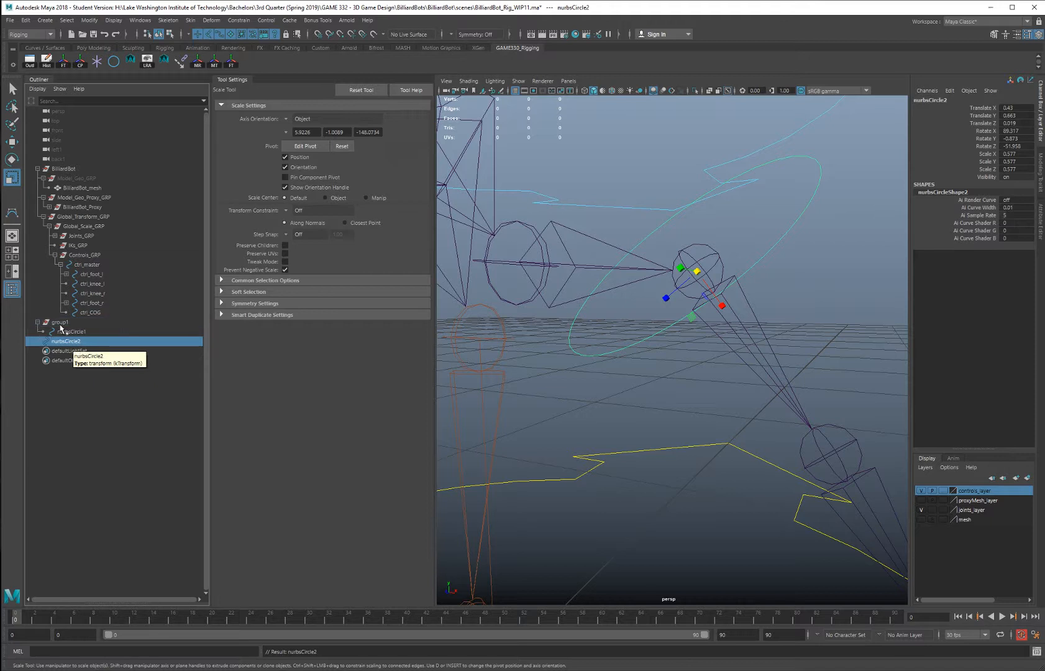
Match group1's rotation to the left shoulder joint and select the circle inside the group
left_click(60, 323)
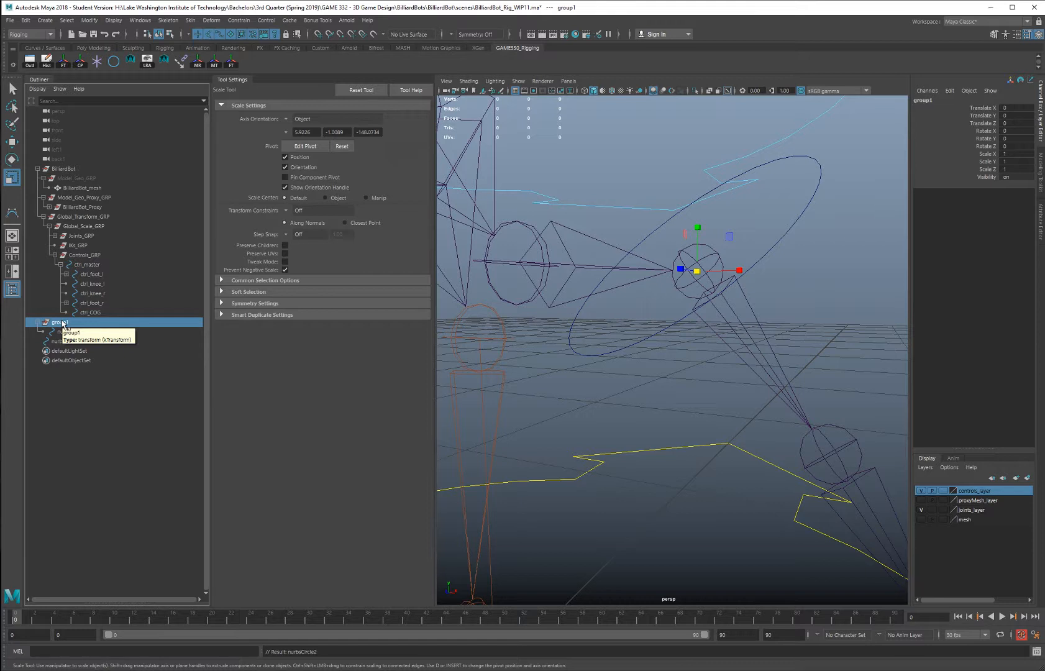
left_click(689, 249)
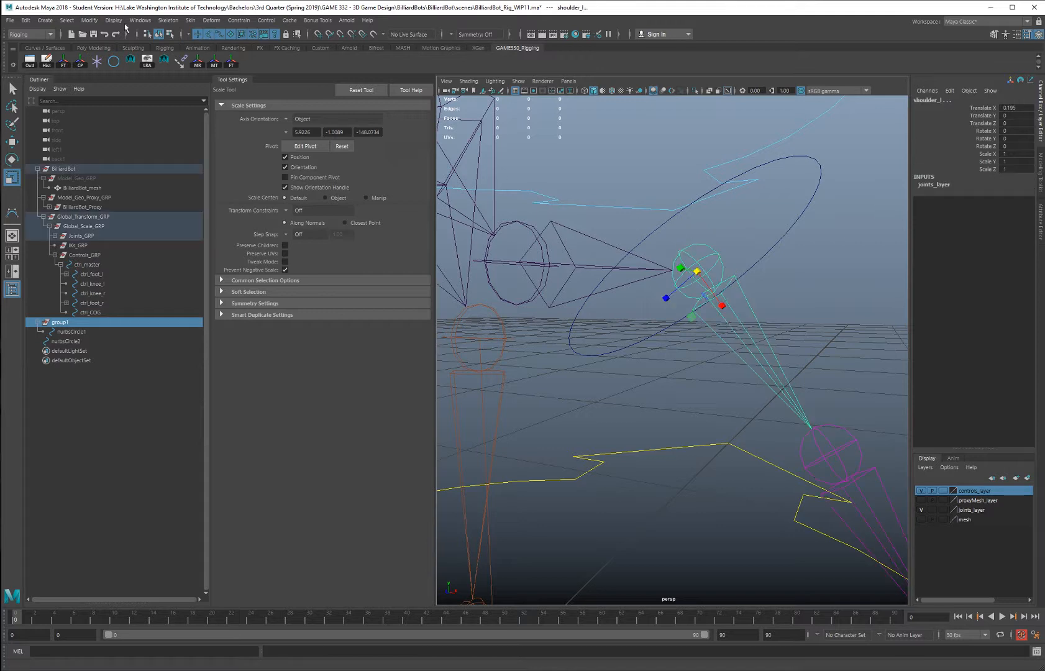
left_click(92, 20)
mouse_move(140, 74)
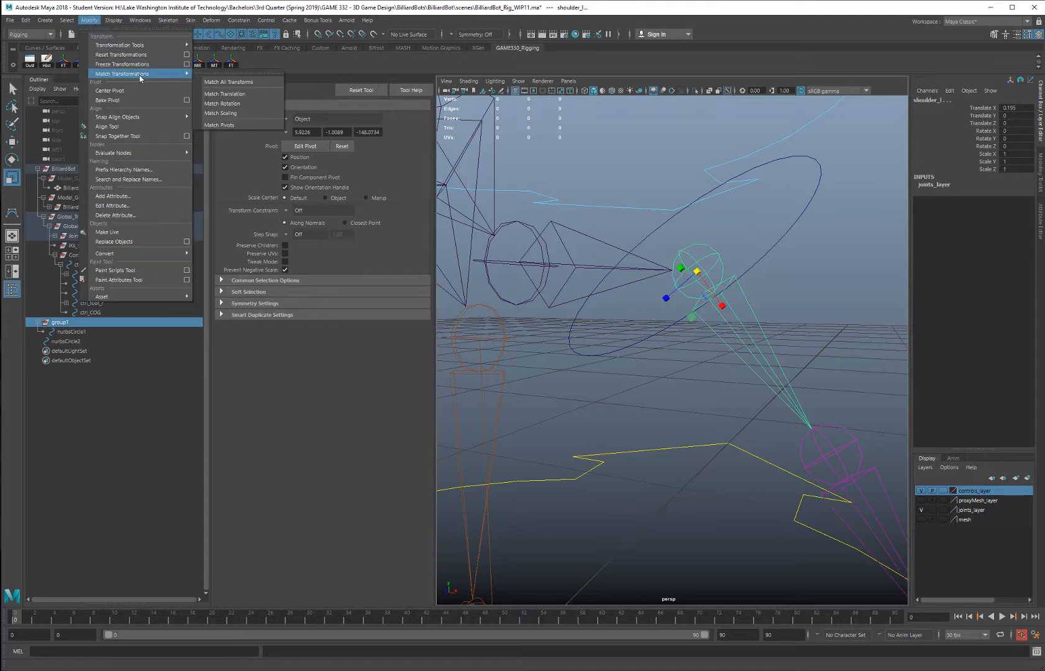
left_click(233, 104)
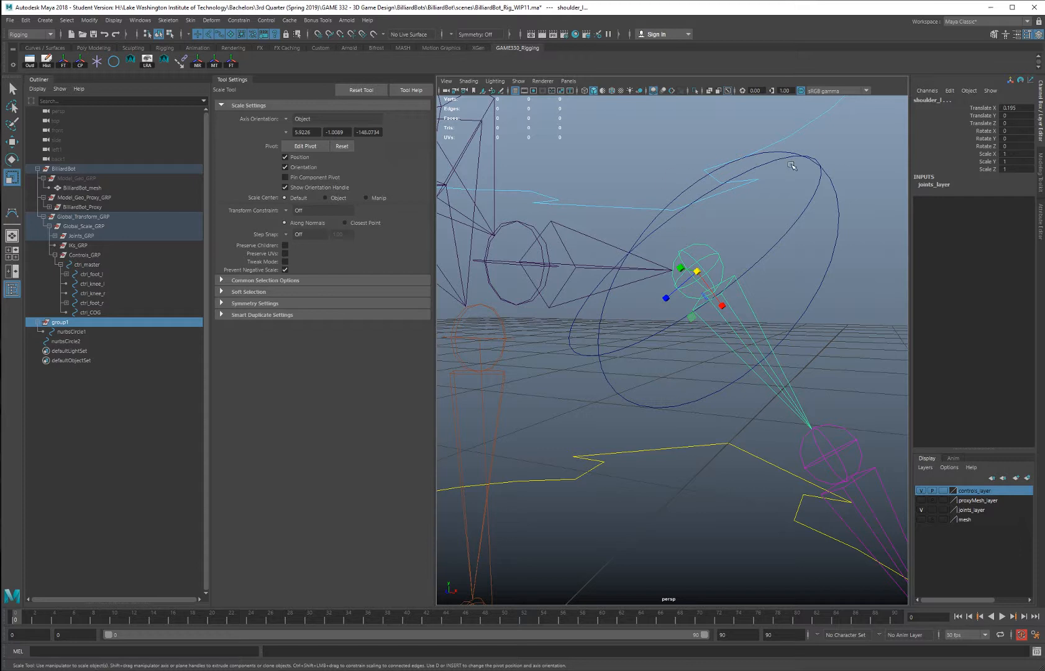
left_click(75, 332)
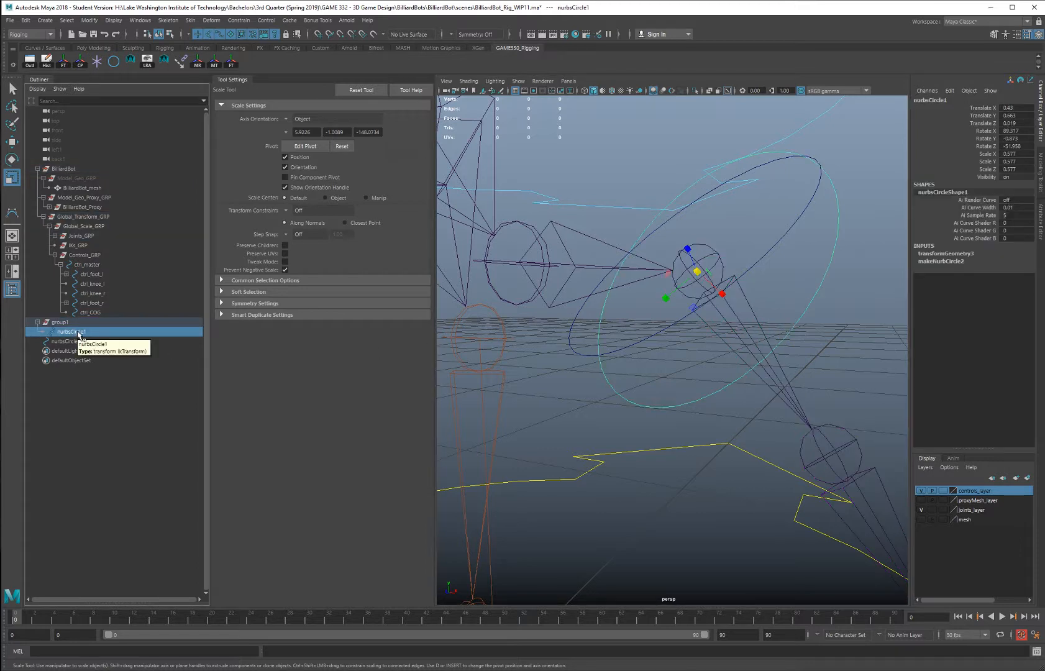
Delete the original circle inside group1 and parent the duplicate nurbsCircle2 under group1 in its place
key("Delete")
left_click(63, 333)
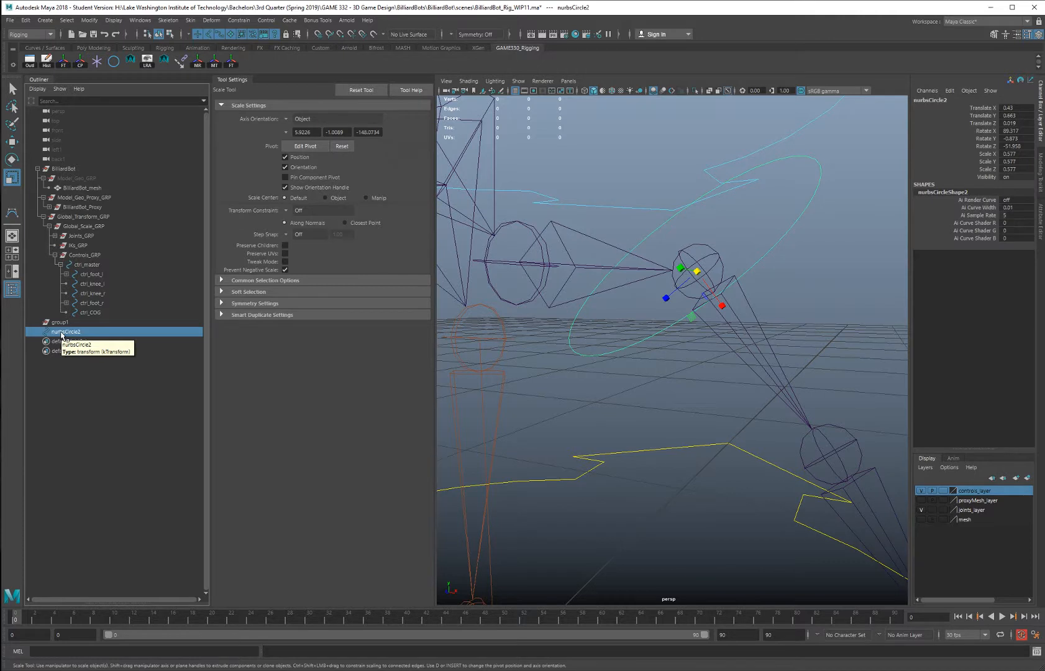
middle_click_drag(61, 335, 67, 326)
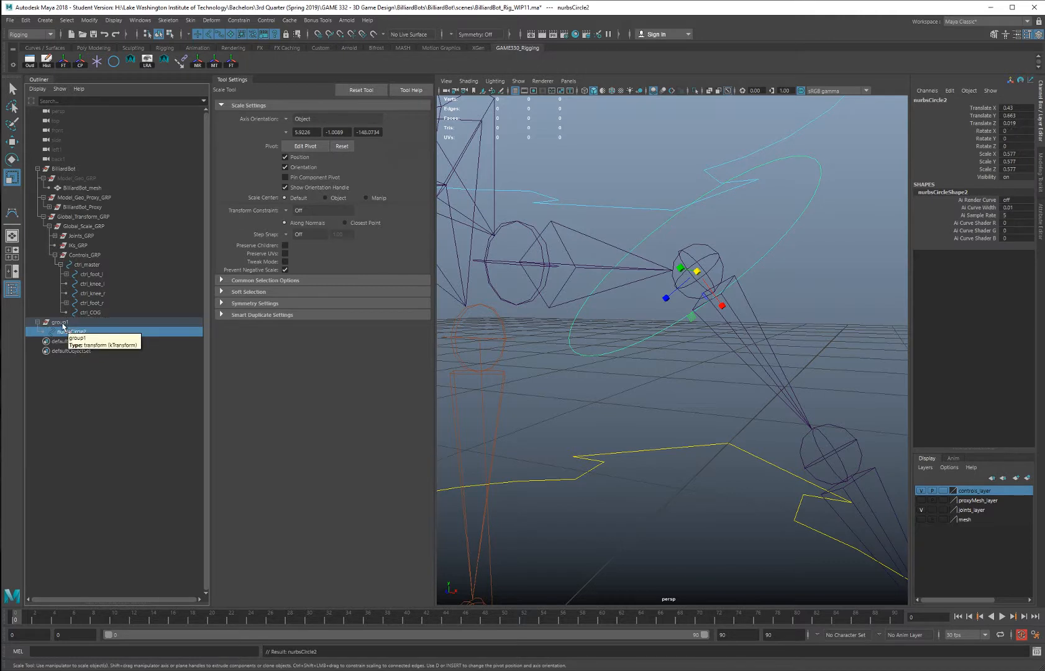
left_click(53, 324)
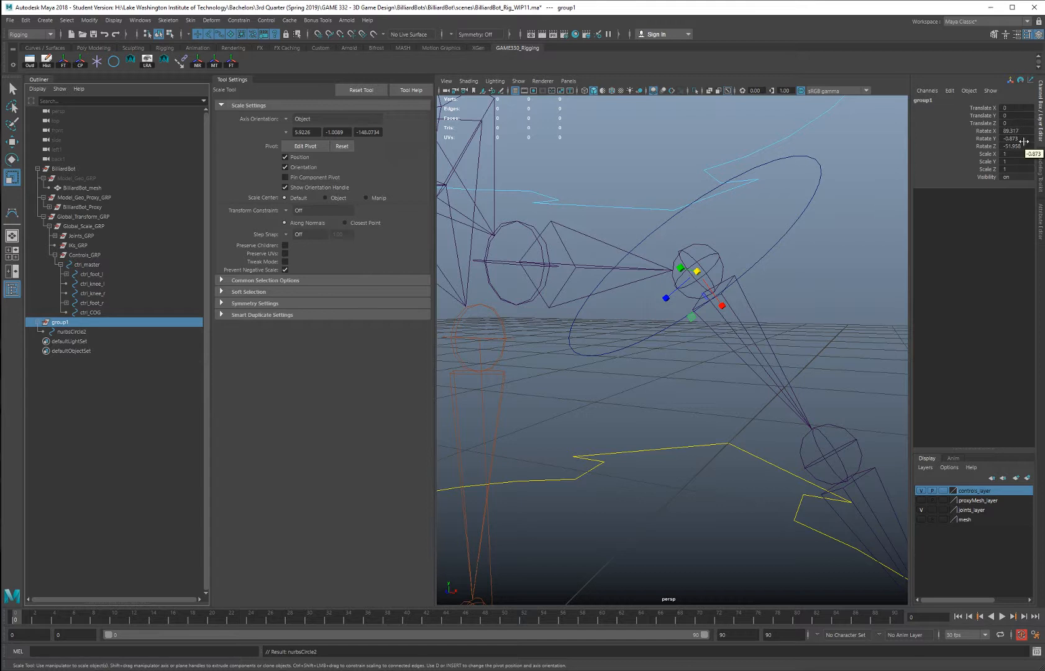
Freeze the transformations of the circle inside group1 and check its axes against the group's
left_click(819, 166)
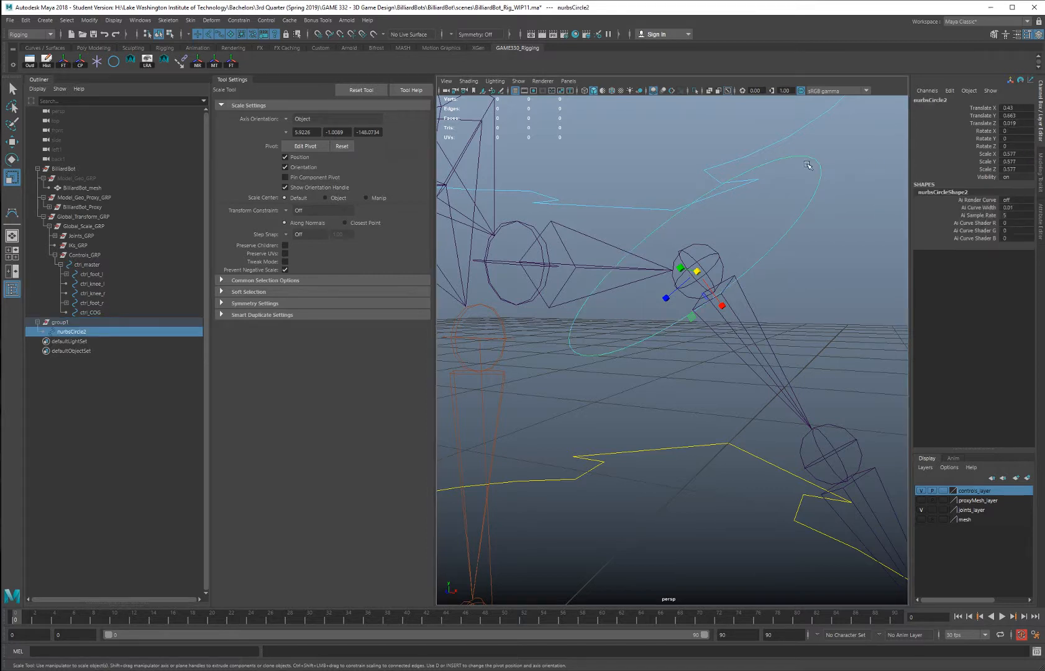
left_click(89, 20)
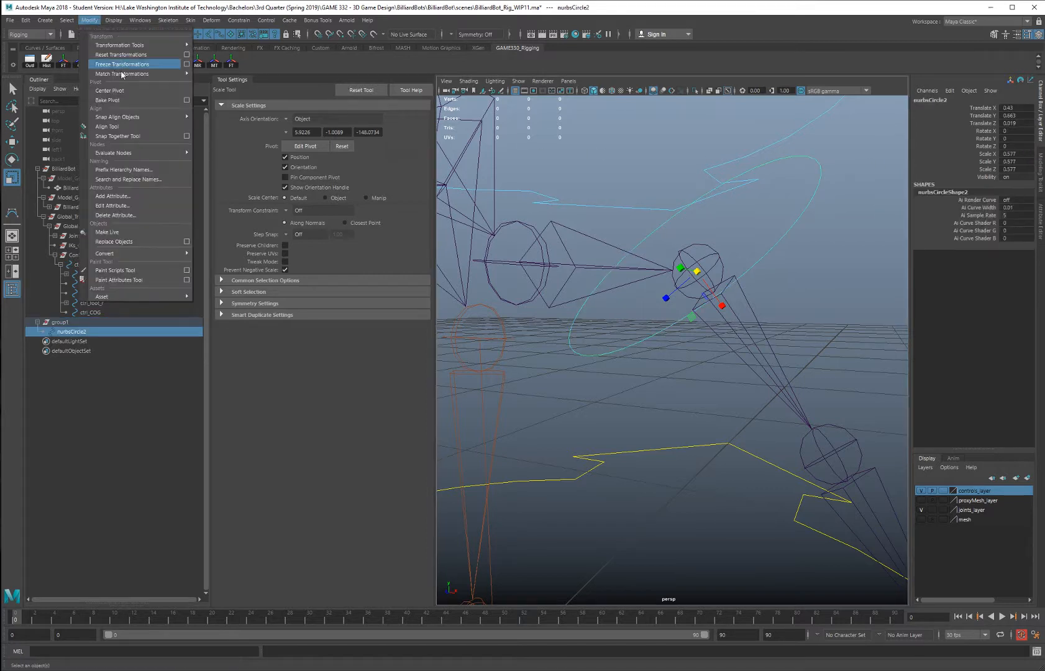
left_click(122, 65)
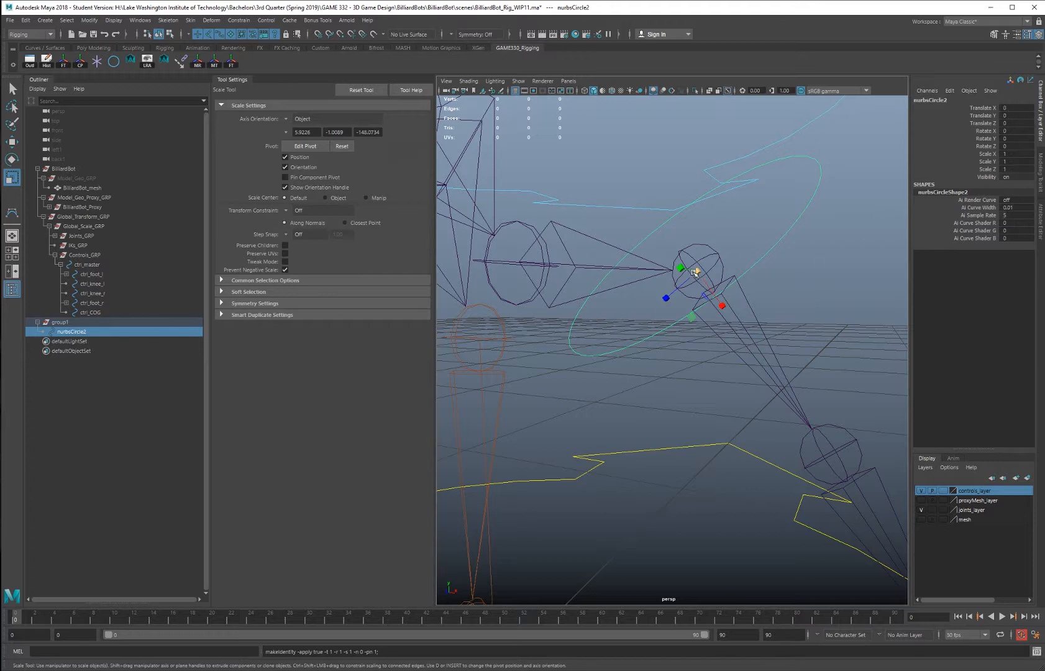
key("w")
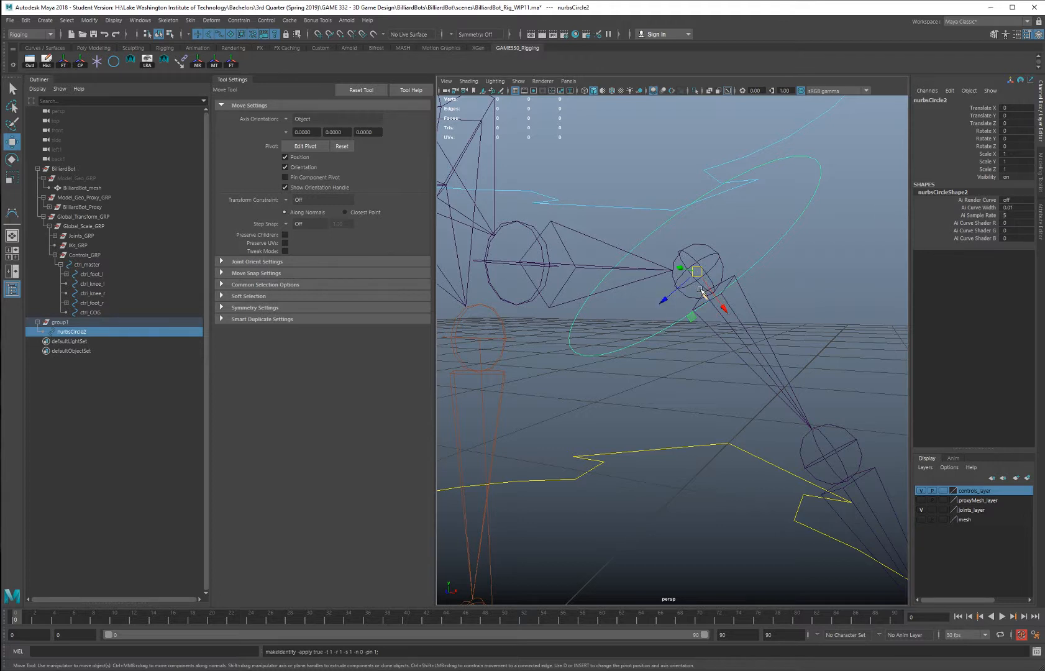
left_click(55, 323)
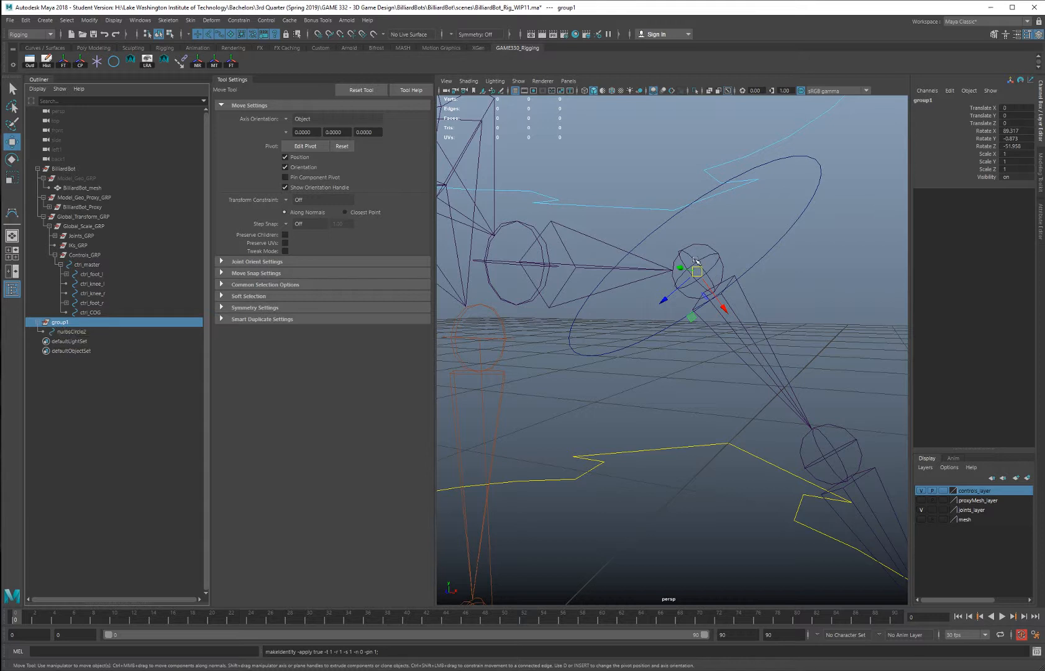
Rename the shoulder circle to ctrl_shoulder_l and its parent group to ctrl_shoulder_l_offset
double_click(73, 336)
type("ctrl_")
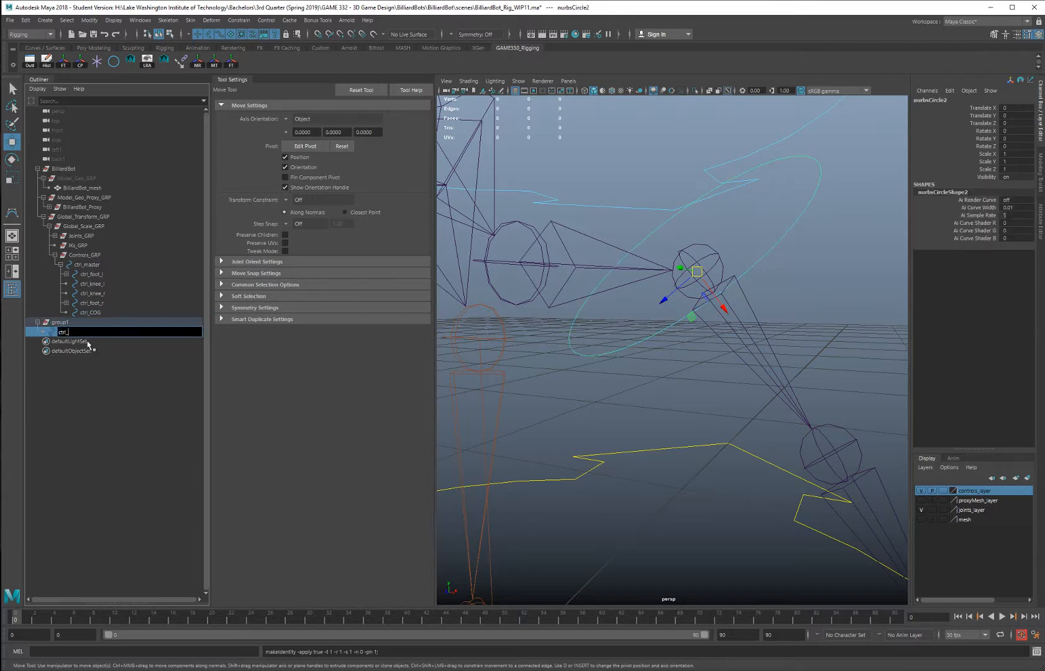
type("shoulder_l")
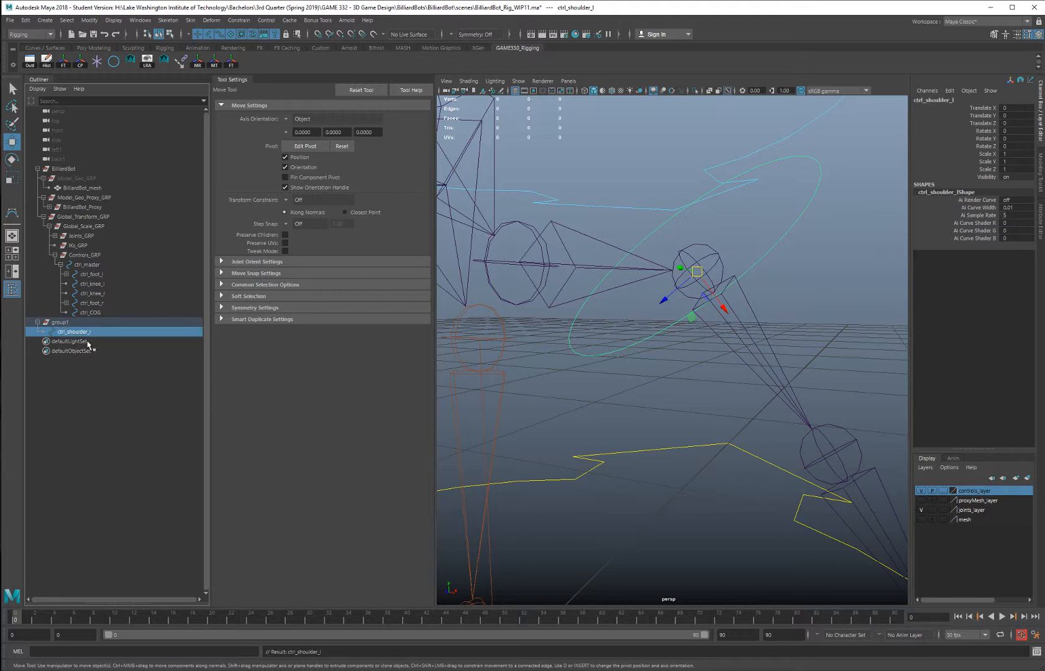
double_click(77, 332)
key("ctrl+c")
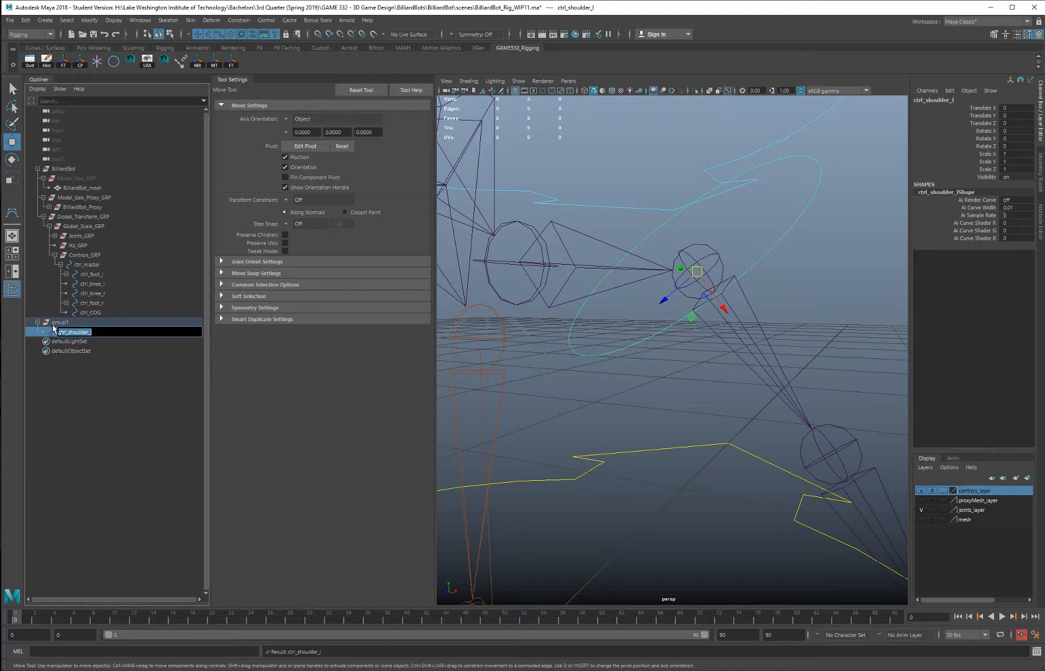
double_click(60, 323)
key("ctrl+v")
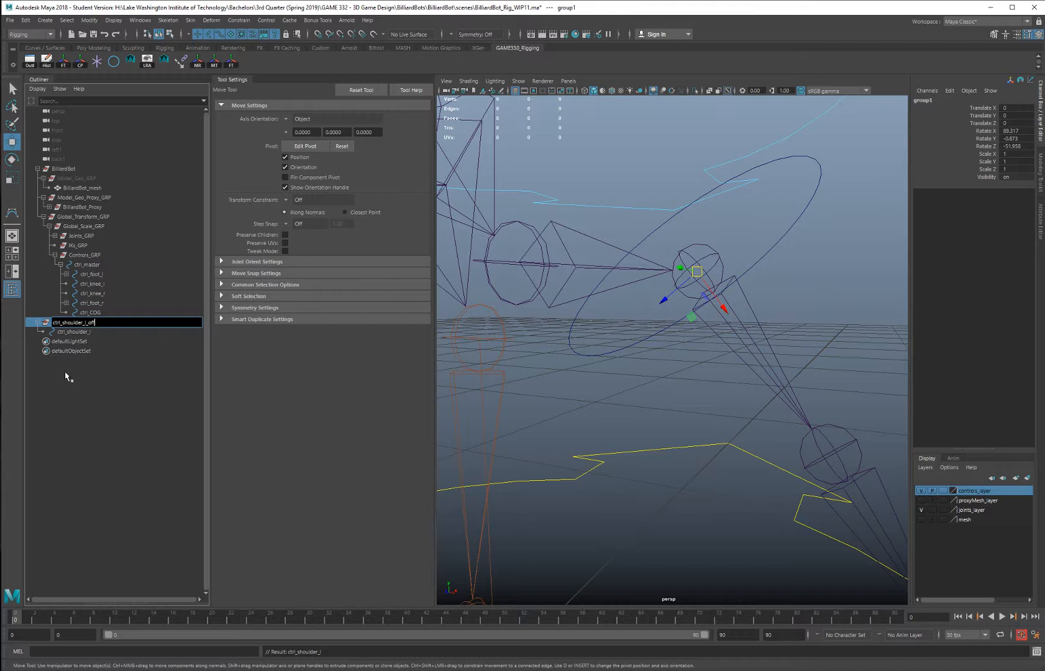
key("Return")
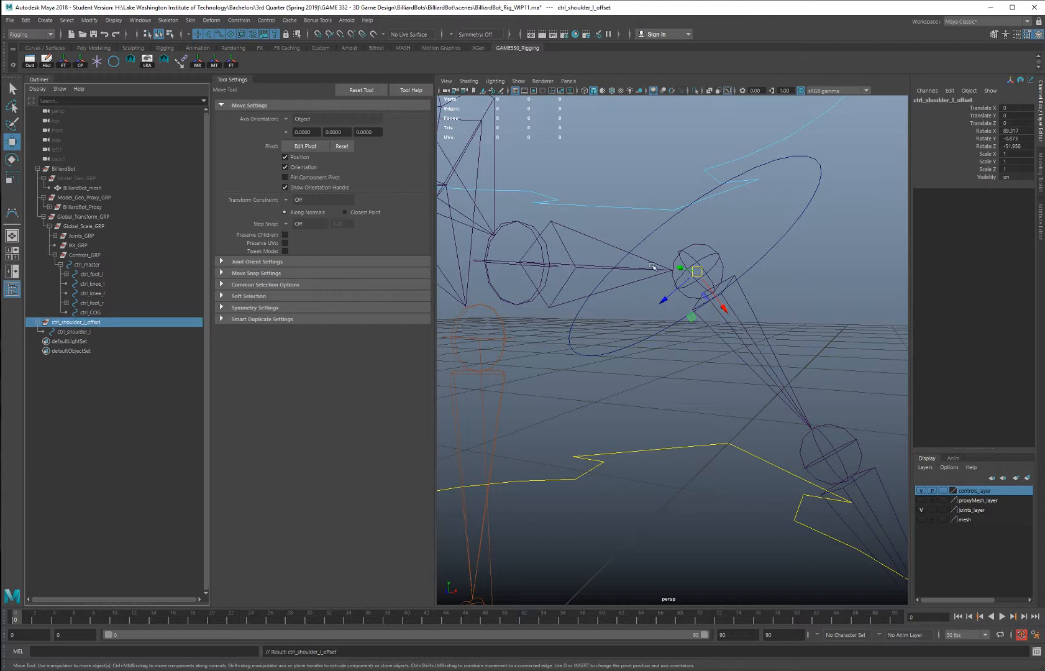
Enable drawing overrides on the ctrl_shoulder_l shape and set its index color to blue
left_click(76, 332)
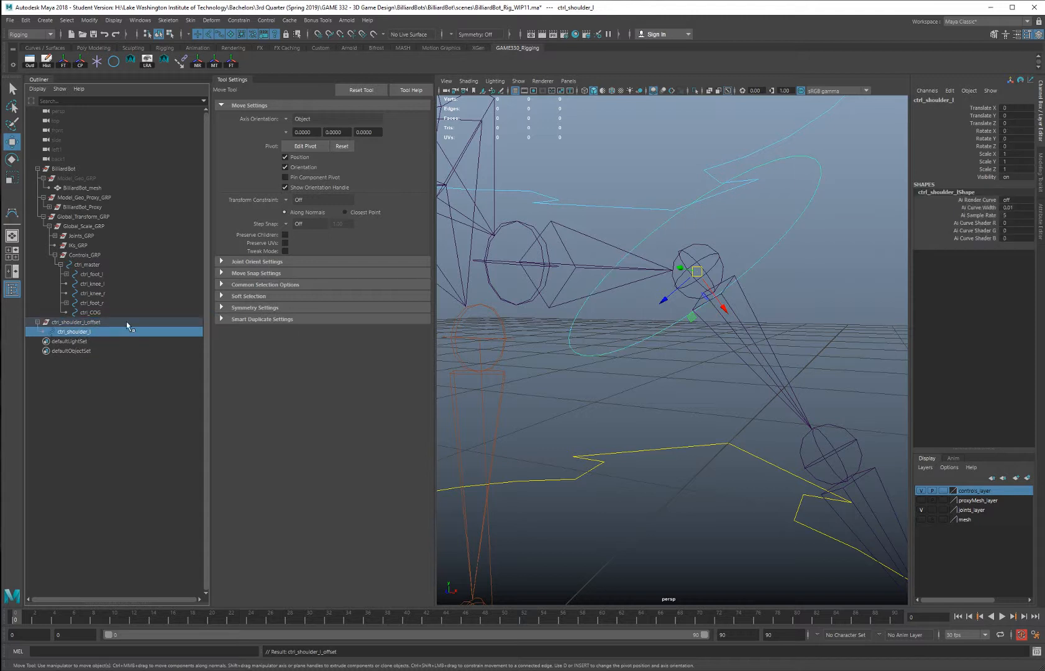
left_click(1041, 227)
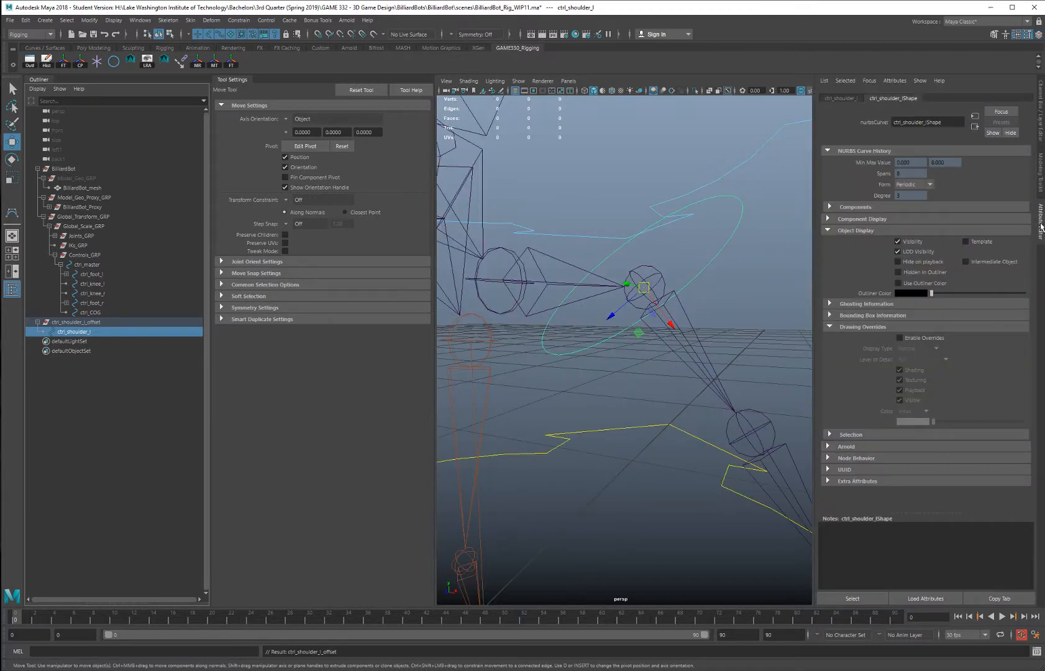
left_click(899, 337)
mouse_move(934, 422)
left_mouse_down()
mouse_move(961, 424)
mouse_move(953, 429)
left_mouse_up()
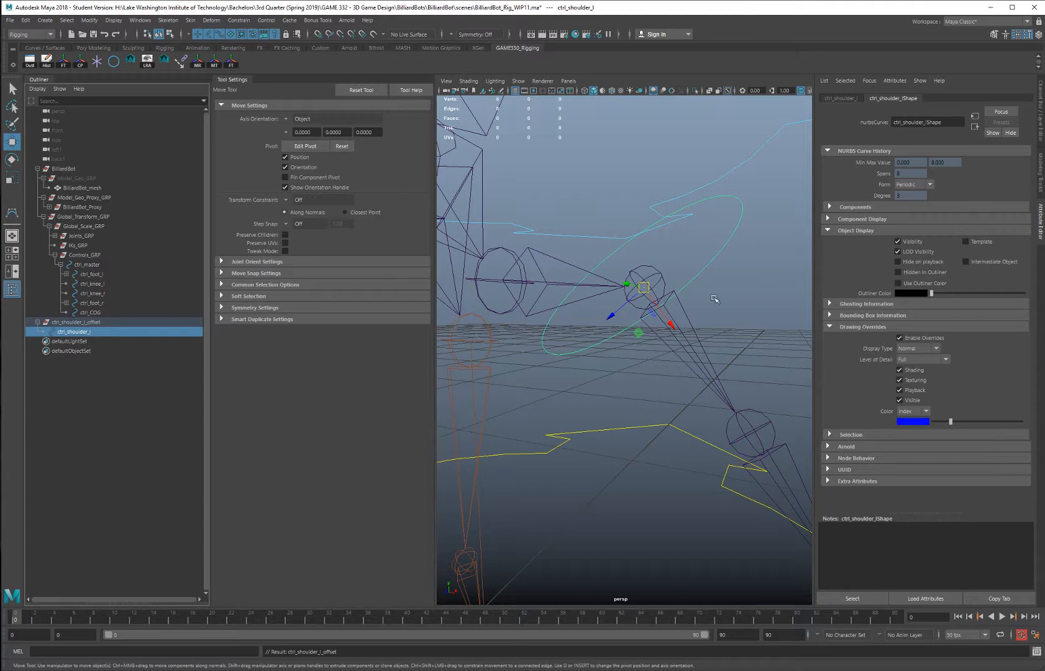
left_click(734, 293)
Create a new NURBS circle at the origin, rotate it upright and freeze its transformations
left_click_drag(734, 332, 650, 298, "alt")
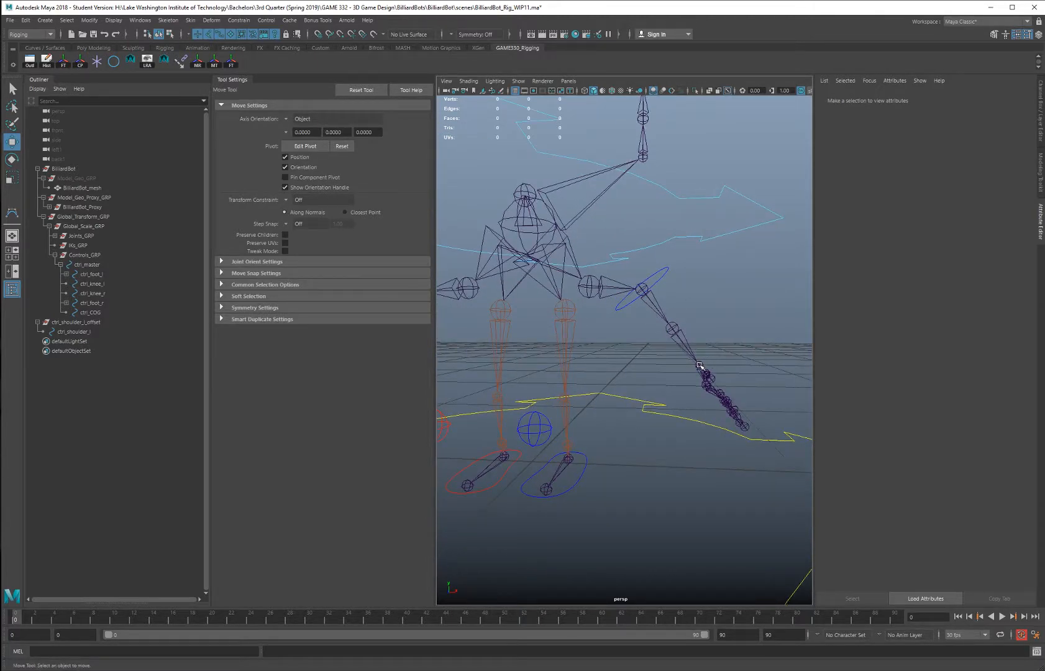
left_click(113, 61)
scroll(578, 338, "down", 3)
key("e")
left_click_drag(575, 445, 515, 460)
left_click(230, 61)
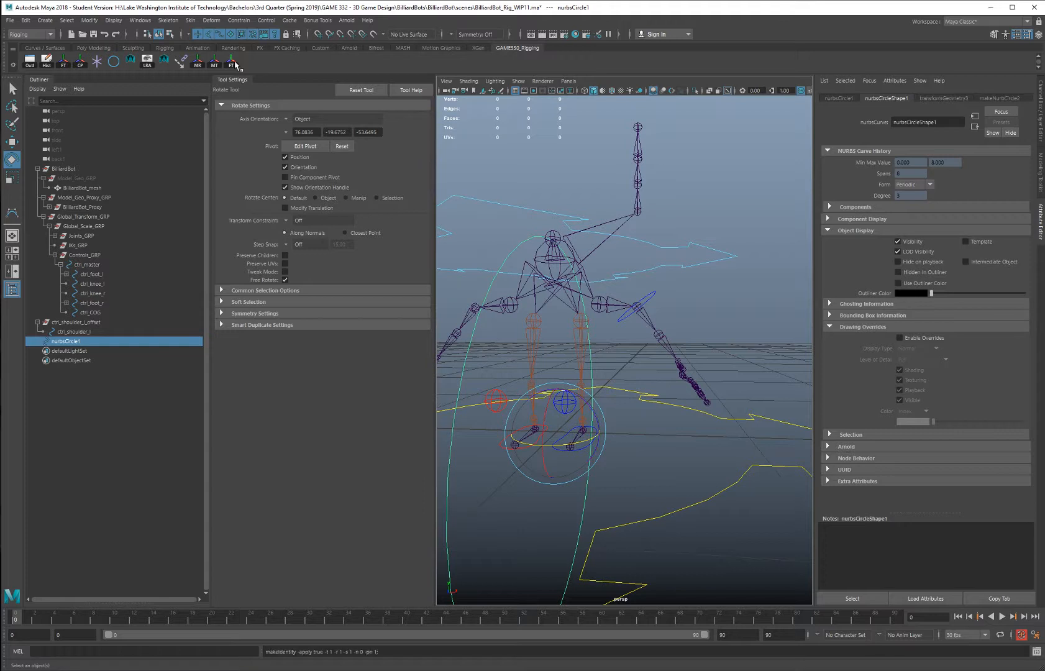
Match the new circle's translation and rotation to the left elbow joint
scroll(721, 336, "up", 2)
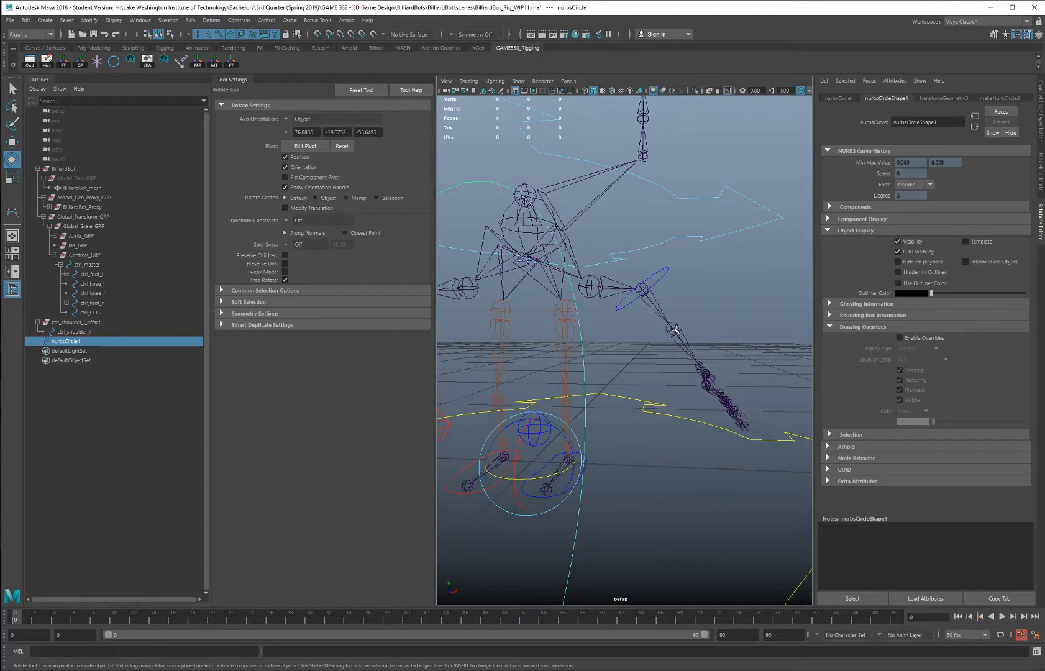
left_click(673, 329)
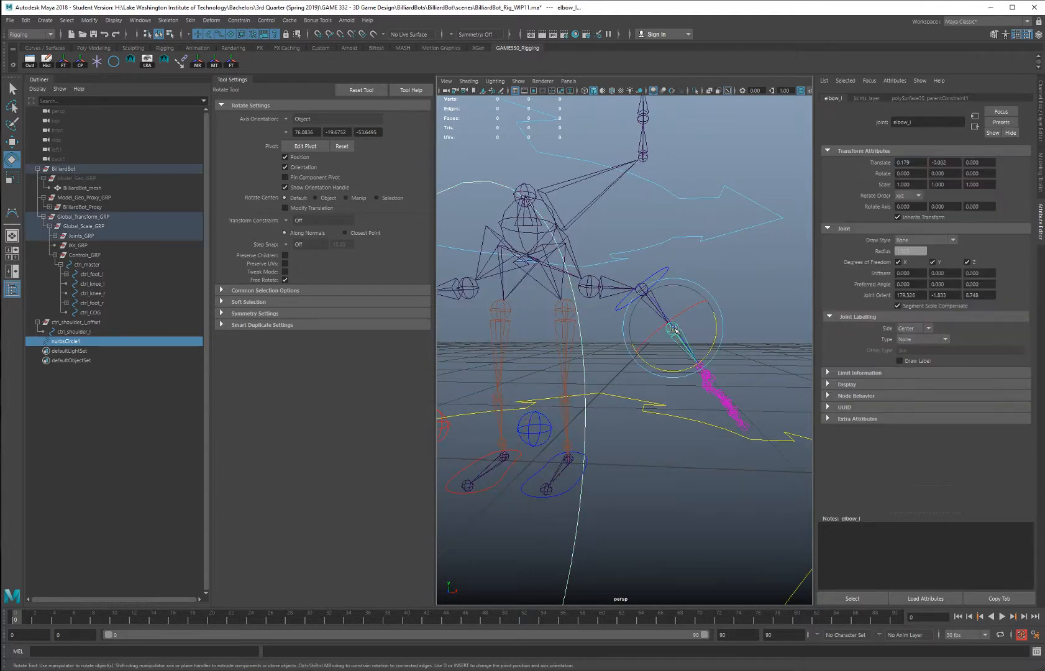
left_click(89, 20)
mouse_move(138, 78)
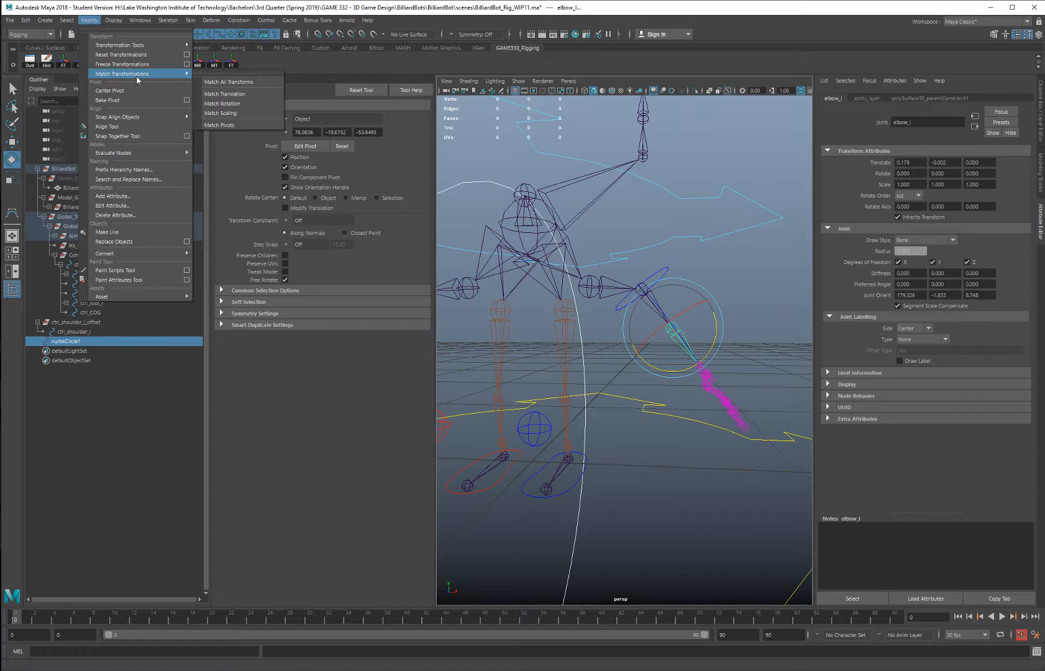
left_click(235, 98)
left_click(89, 20)
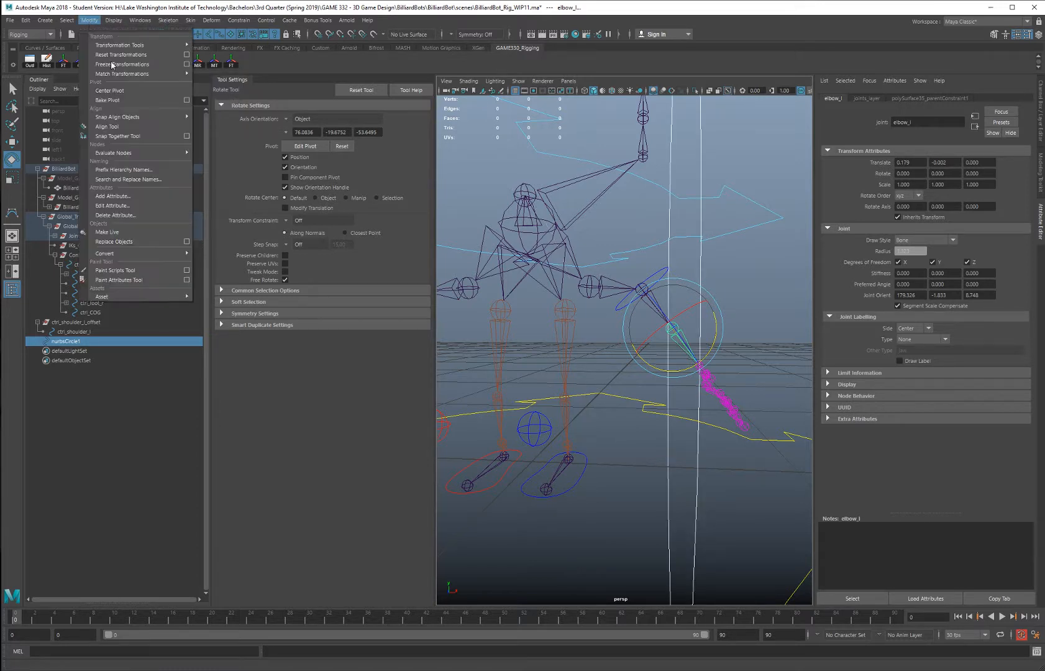
mouse_move(152, 76)
left_click(247, 106)
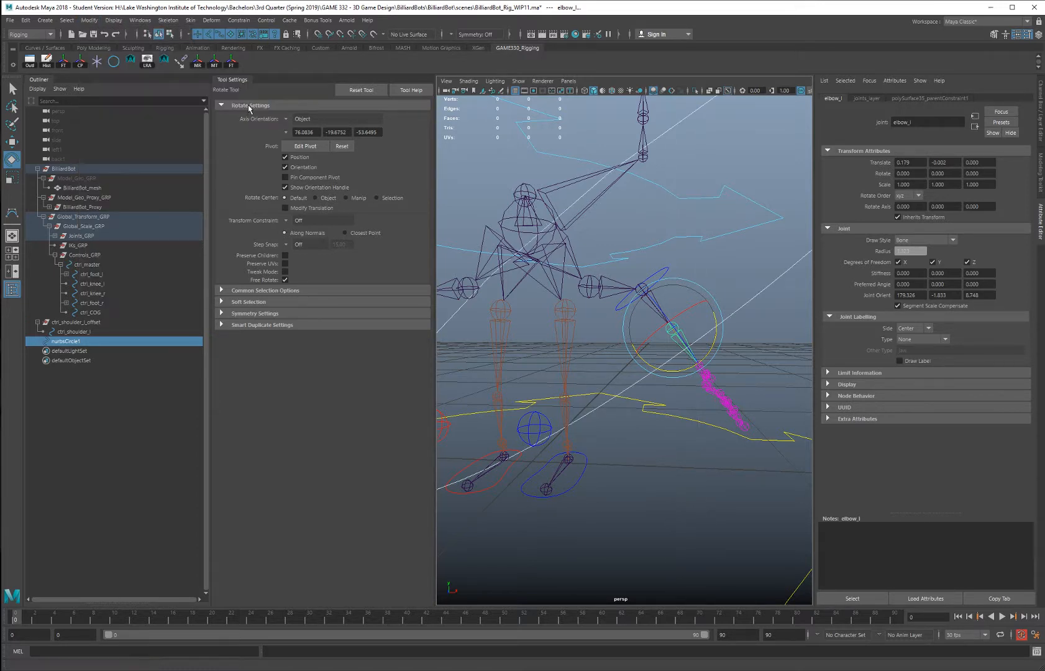
Scale the elbow circle down uniformly so it fits closely around the left elbow joint
scroll(777, 306, "down", 5)
key("r")
left_click(732, 312)
middle_click_drag(759, 332, 535, 361)
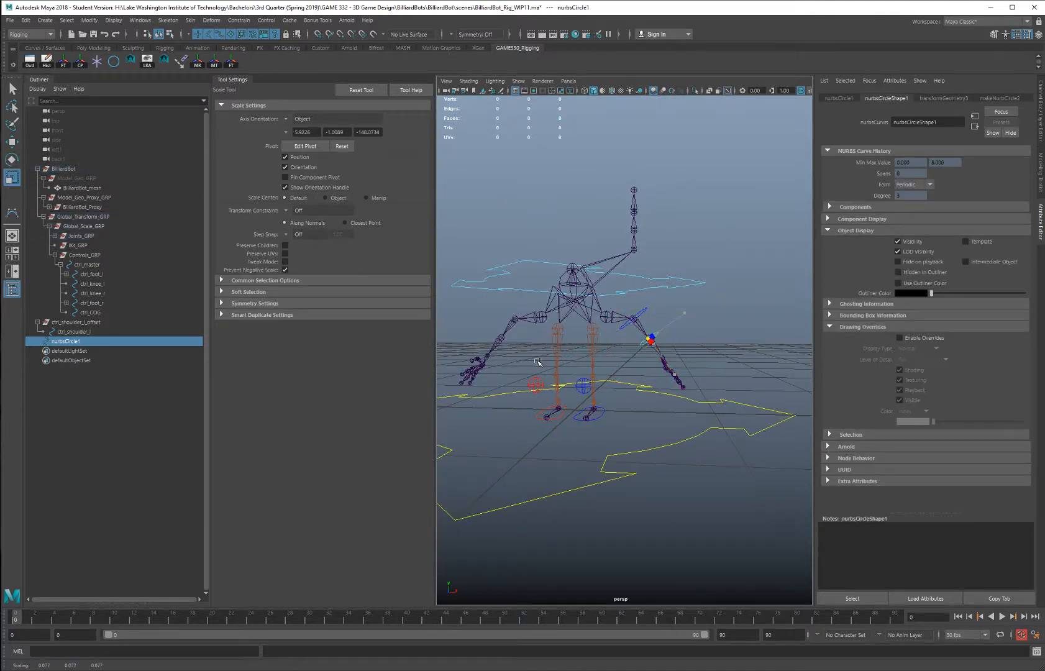
scroll(730, 358, "up", 6)
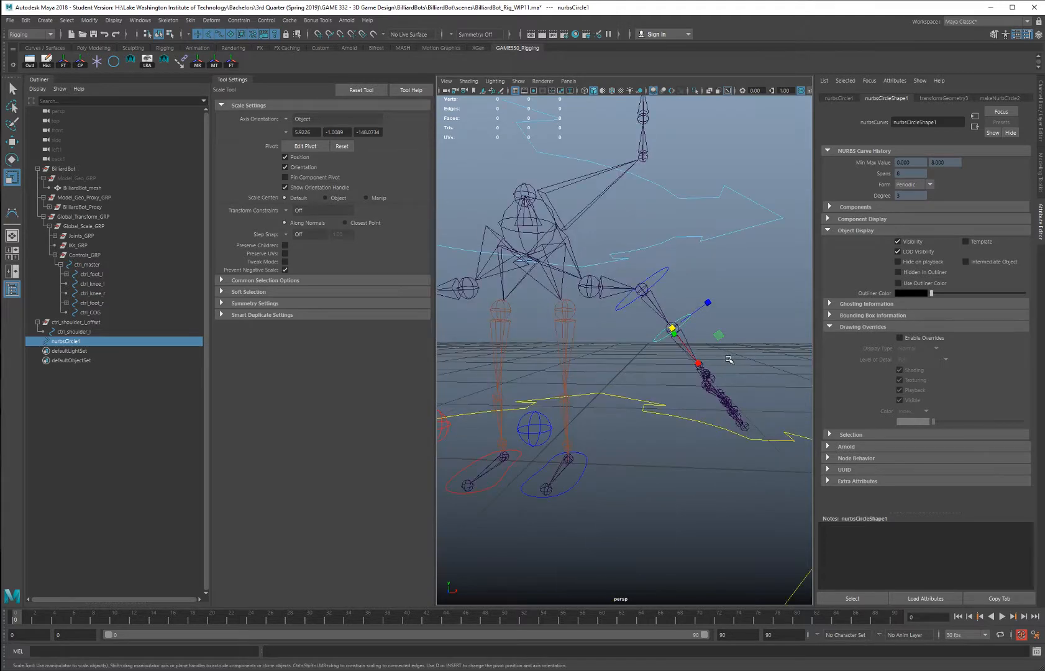
Duplicate the elbow circle and match the copy's rotation and translation to the left wrist joint
middle_click_drag(727, 310, 667, 301, "alt")
right_click_drag(667, 301, 732, 357, "alt")
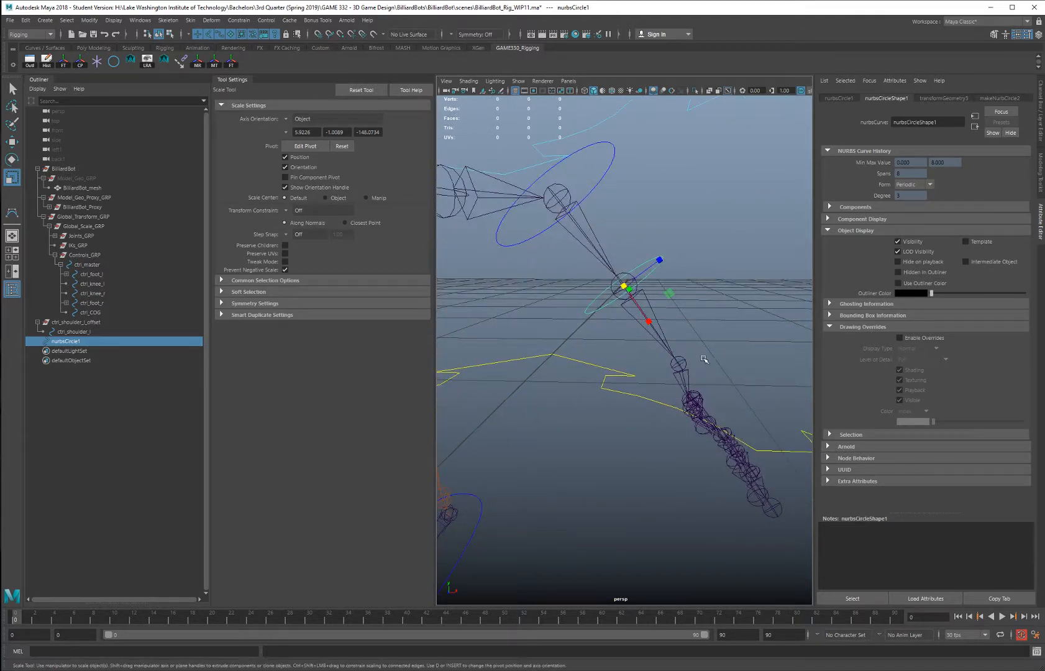
key("ctrl+d")
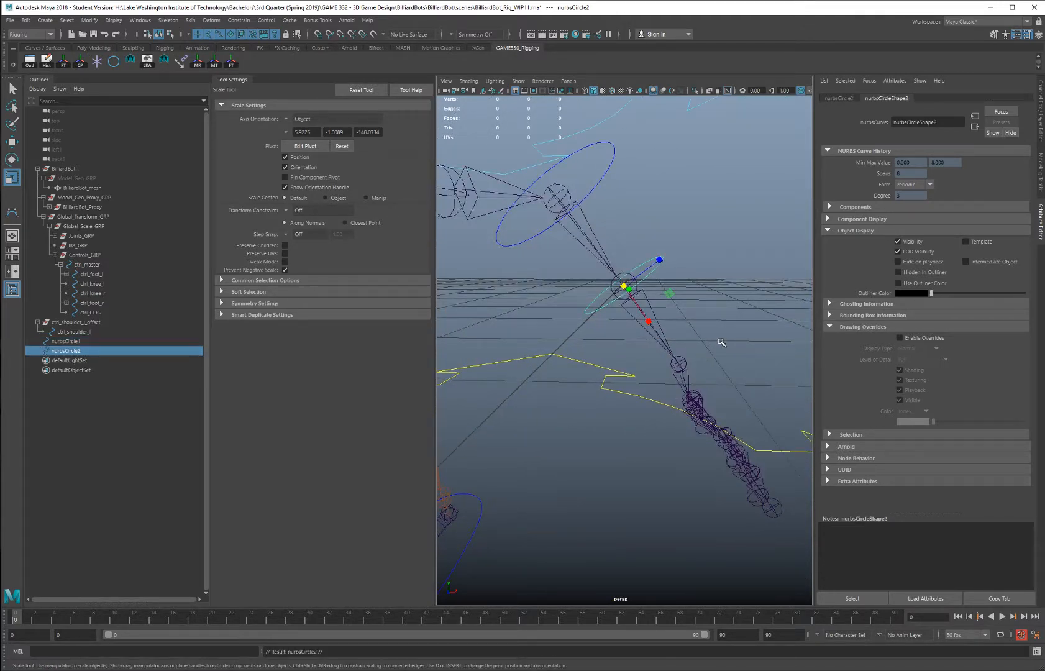
left_click(678, 364)
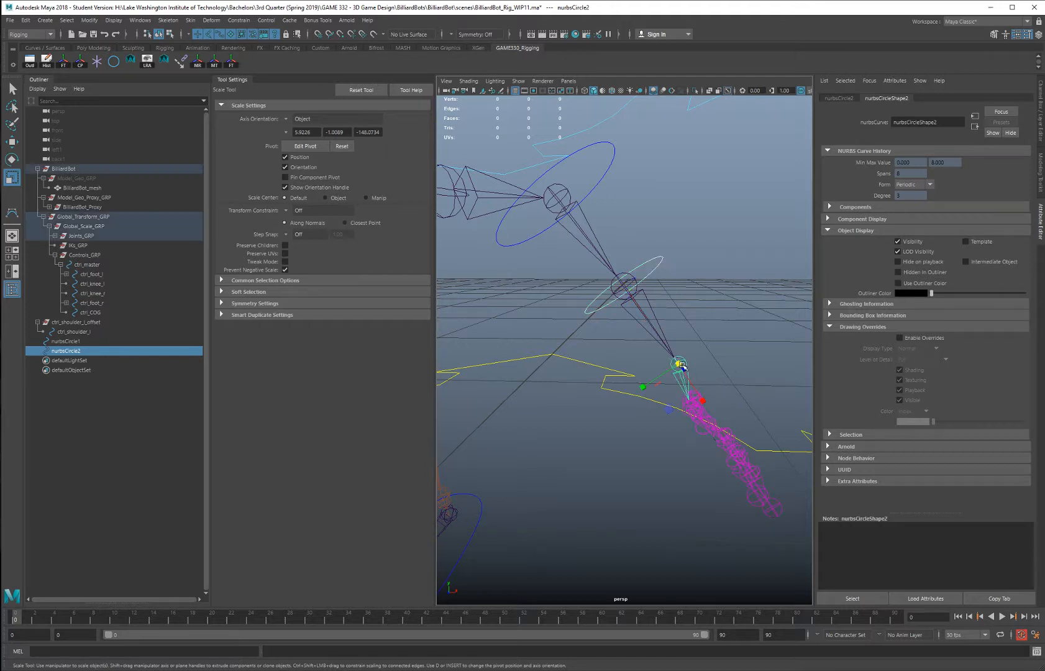
left_click(89, 20)
mouse_move(181, 73)
left_click(249, 104)
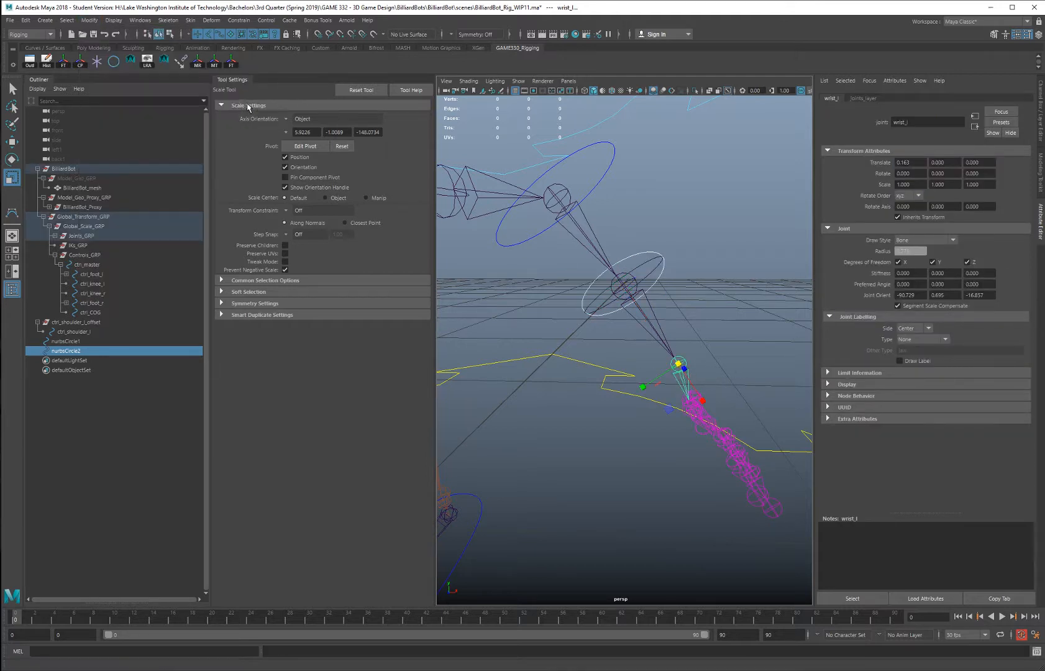
left_click(136, 21)
mouse_move(91, 21)
mouse_move(155, 73)
left_click(251, 96)
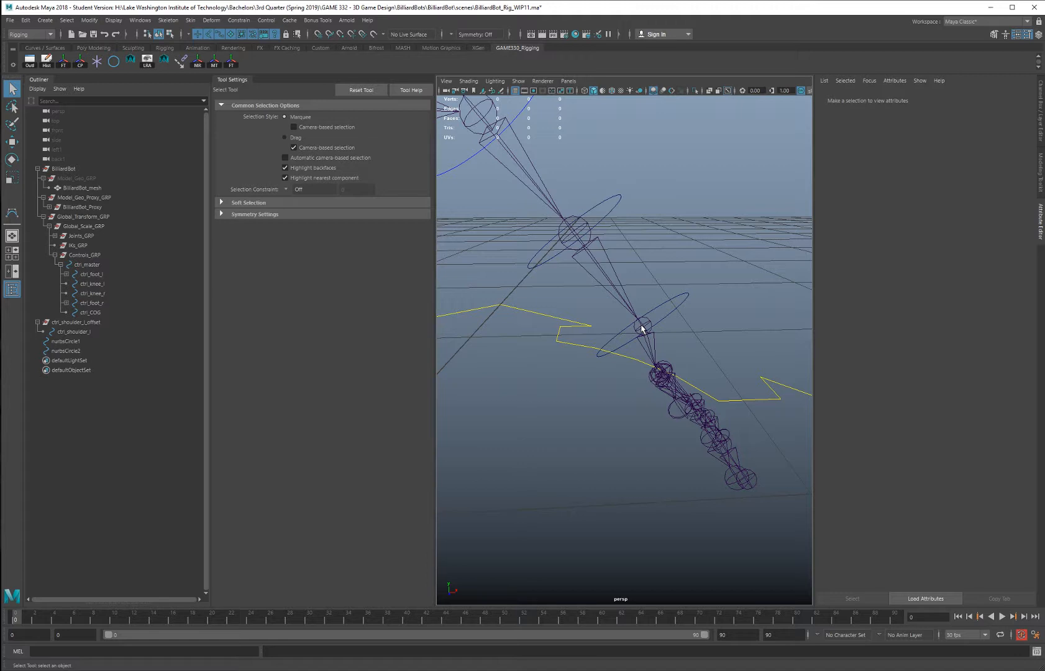
Enable drawing overrides on the left wrist and elbow circles and set both index colors to blue
left_click(663, 311)
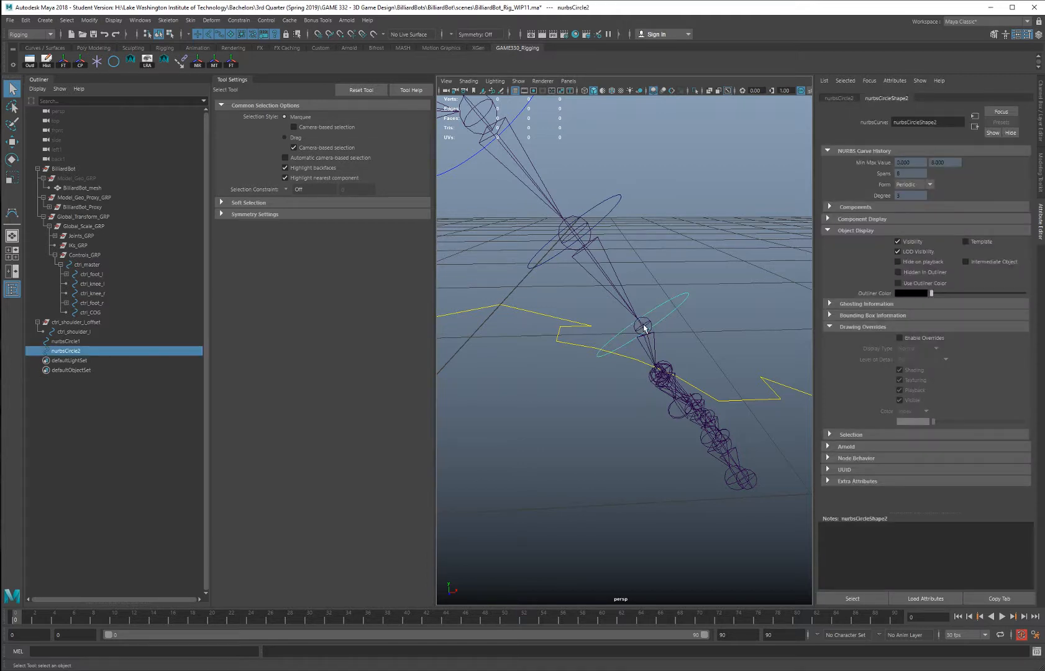
left_click(900, 338)
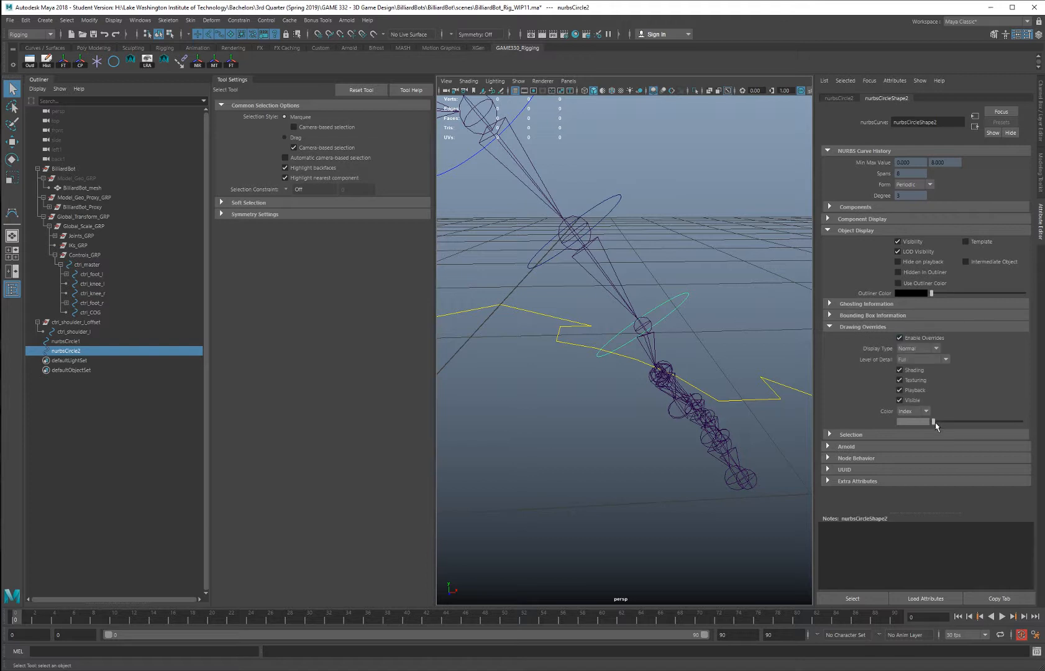
left_click_drag(936, 427, 954, 426)
left_click(608, 224)
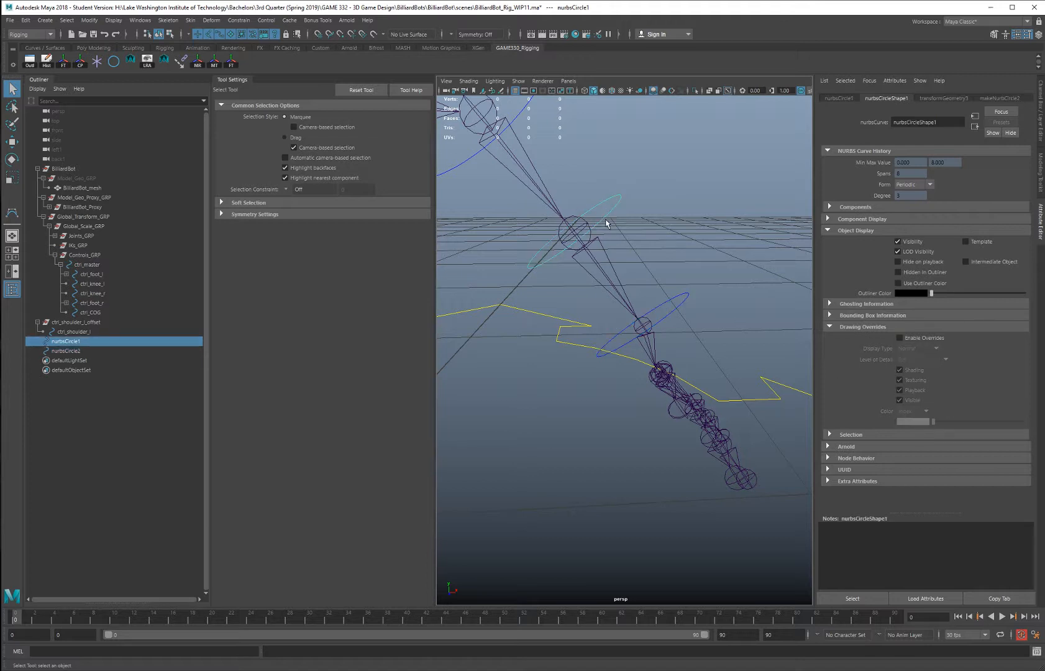
left_click(900, 338)
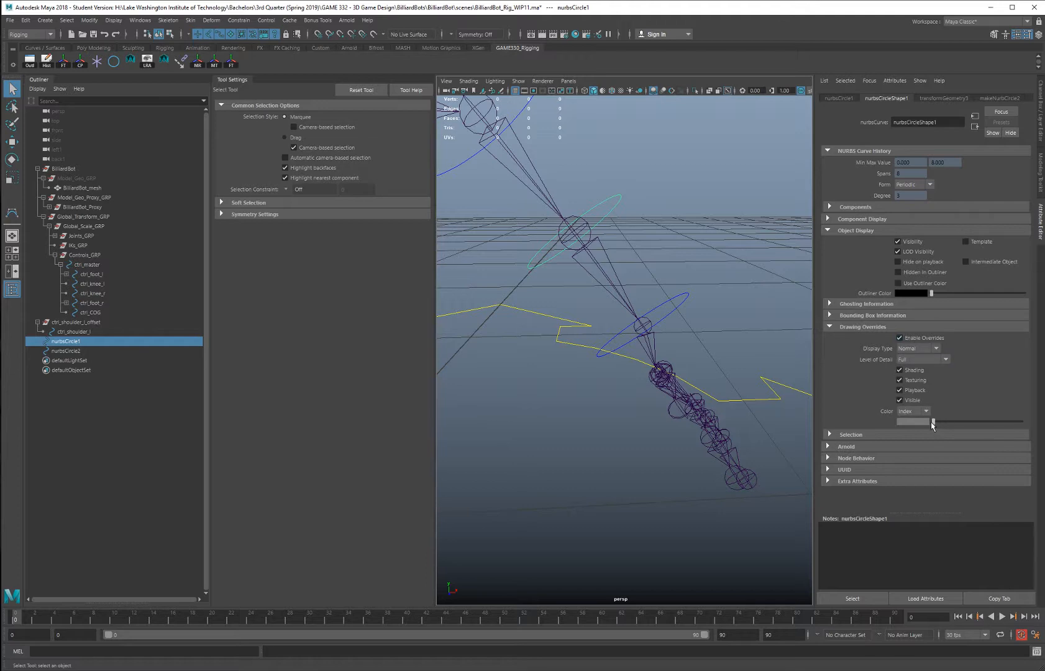
left_click_drag(932, 425, 951, 423)
left_click_drag(709, 272, 681, 276, "alt")
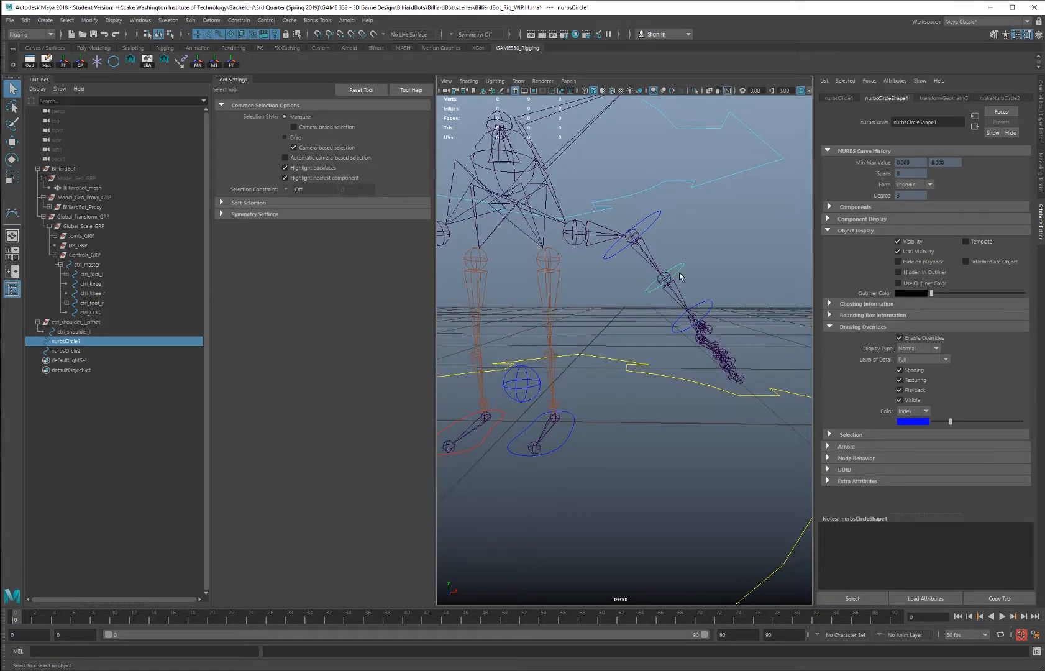
Group the left elbow circle and snap the group's pivot to the left elbow joint
key("ctrl+g")
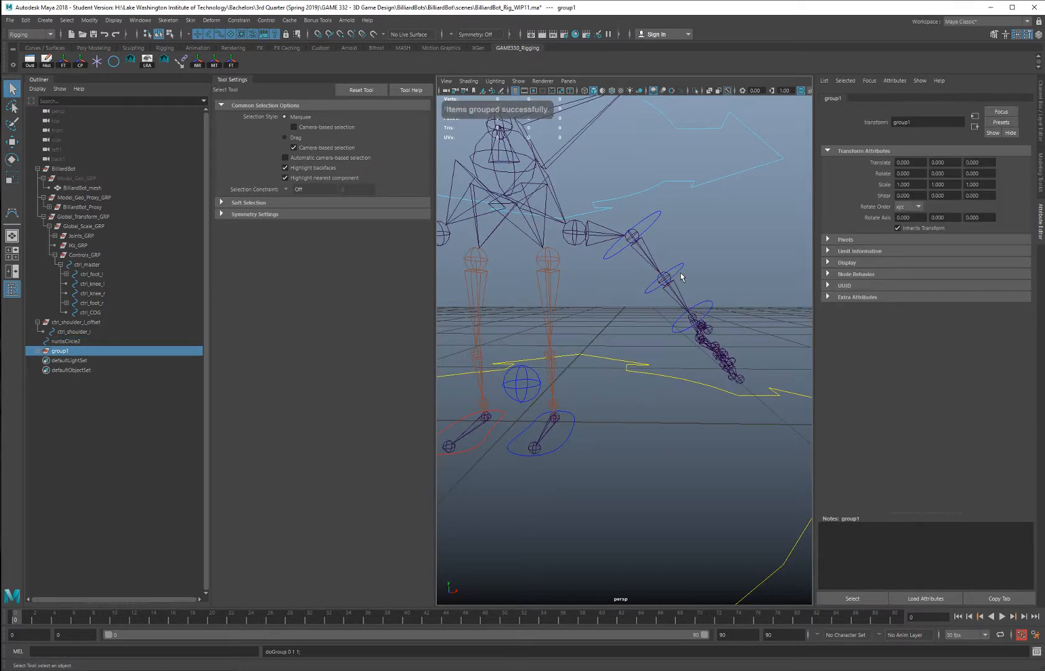
left_click_drag(655, 335, 645, 337, "alt")
key("w")
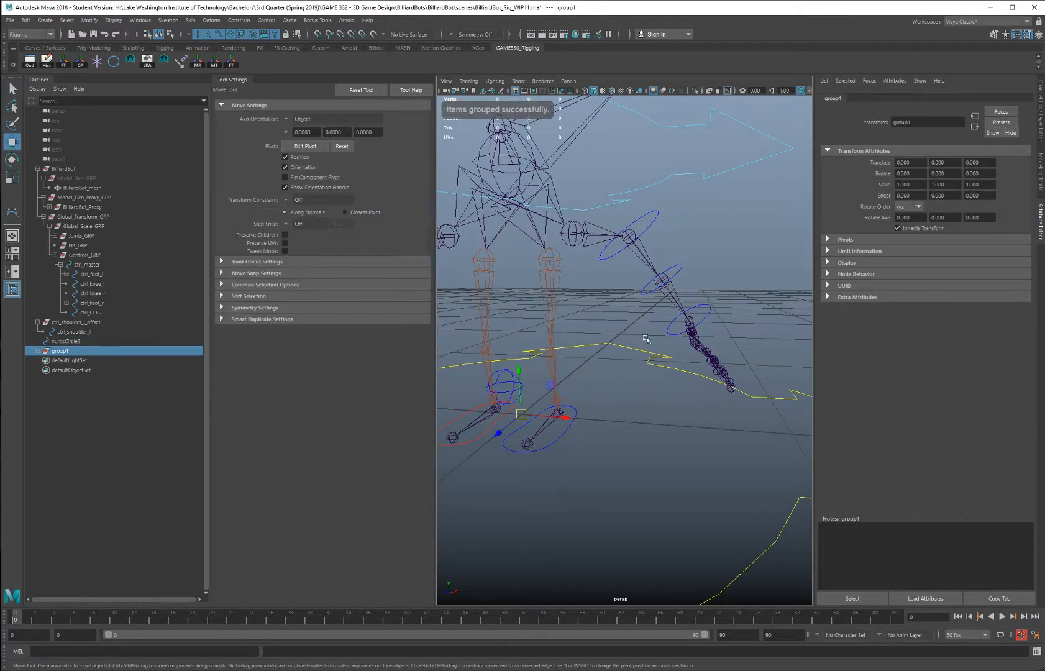
scroll(678, 304, "up", 2)
key("d")
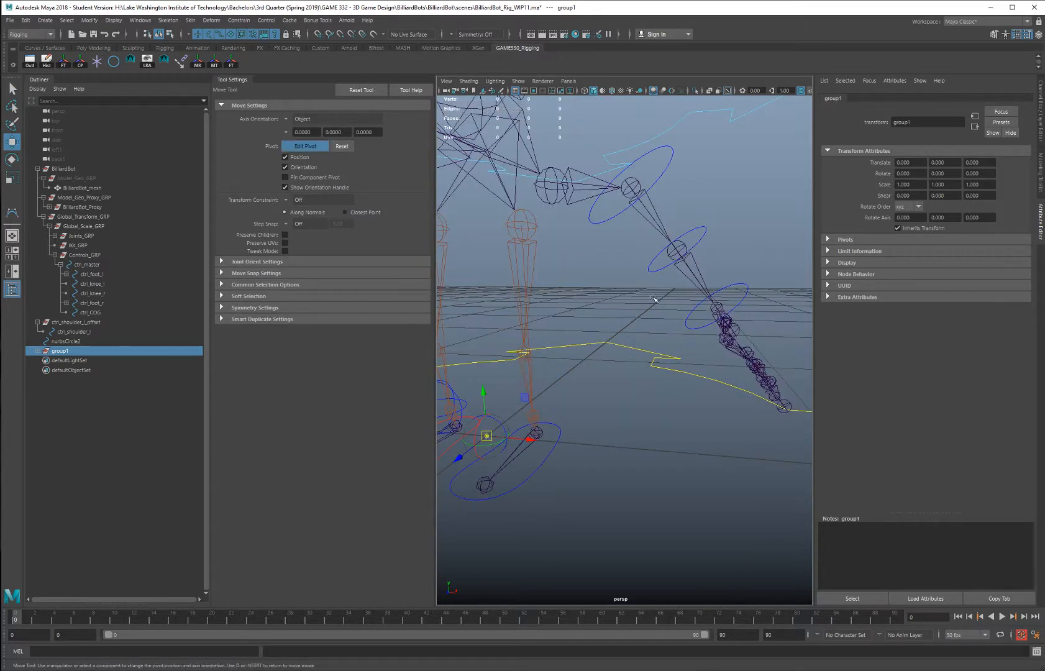
key("v")
middle_click_drag(675, 266, 678, 250)
key("d")
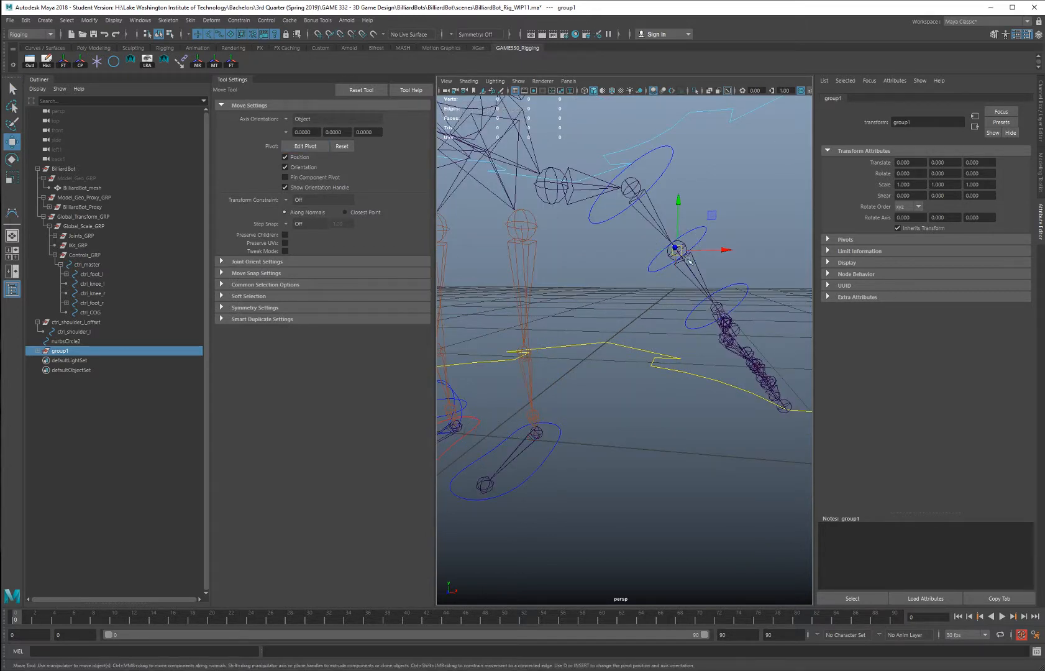
Group the left wrist circle and snap the group's pivot to the left wrist joint
left_click(728, 290)
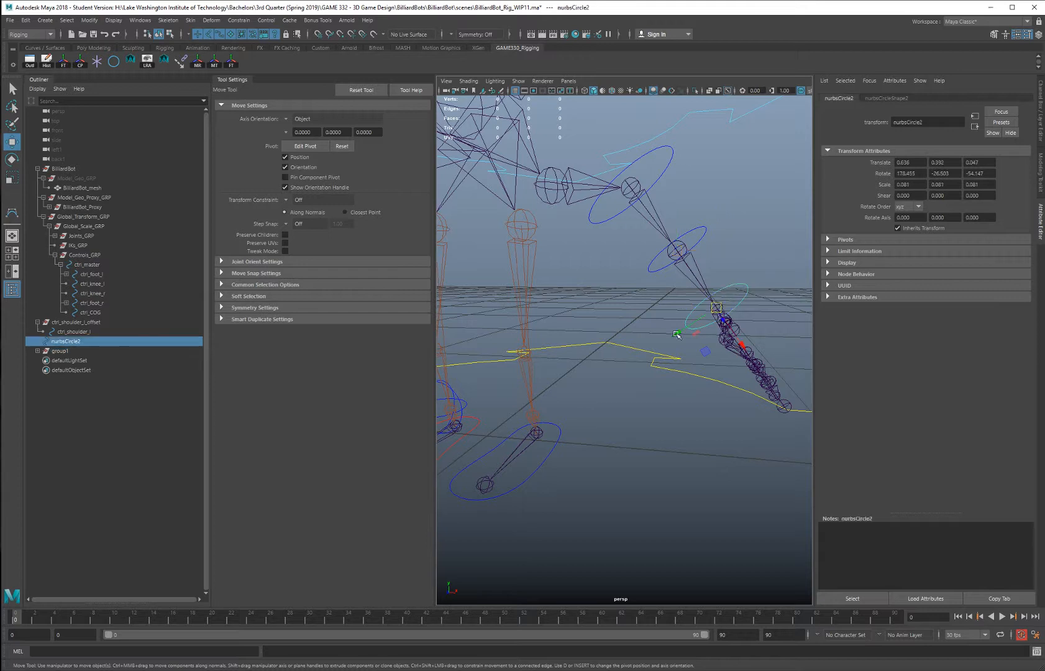
key("ctrl+g")
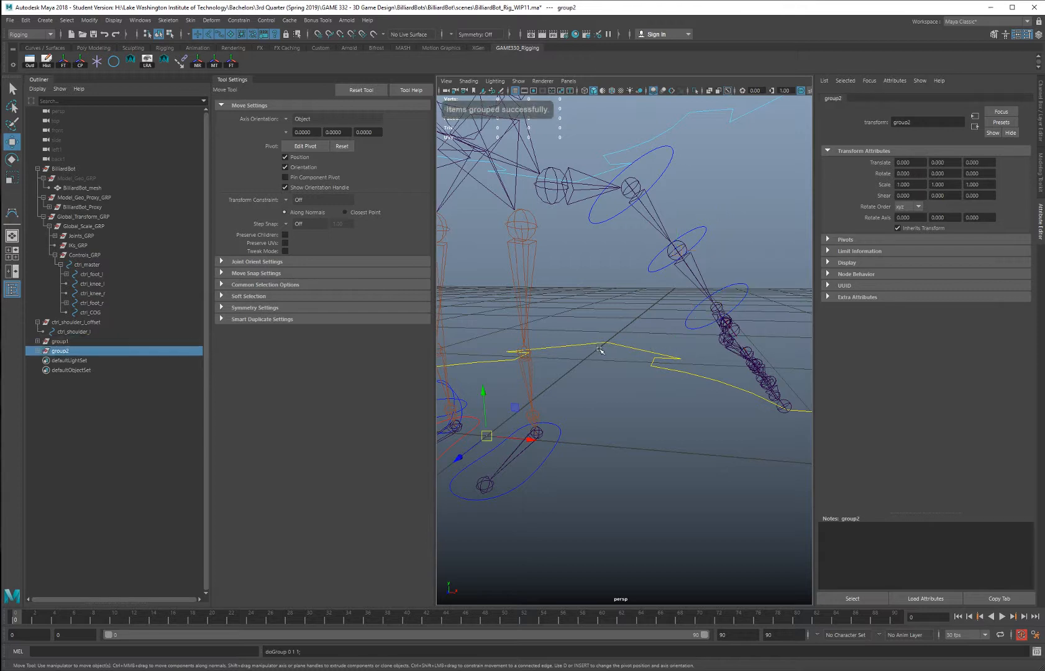
key("d")
key("v")
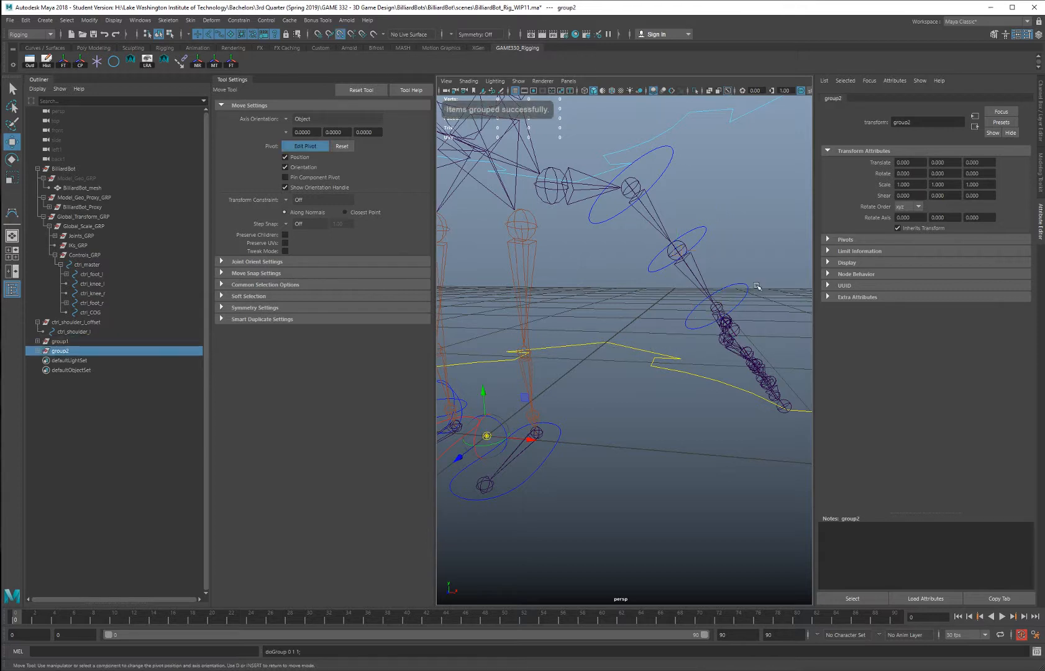
middle_click_drag(756, 285, 718, 305)
key("d")
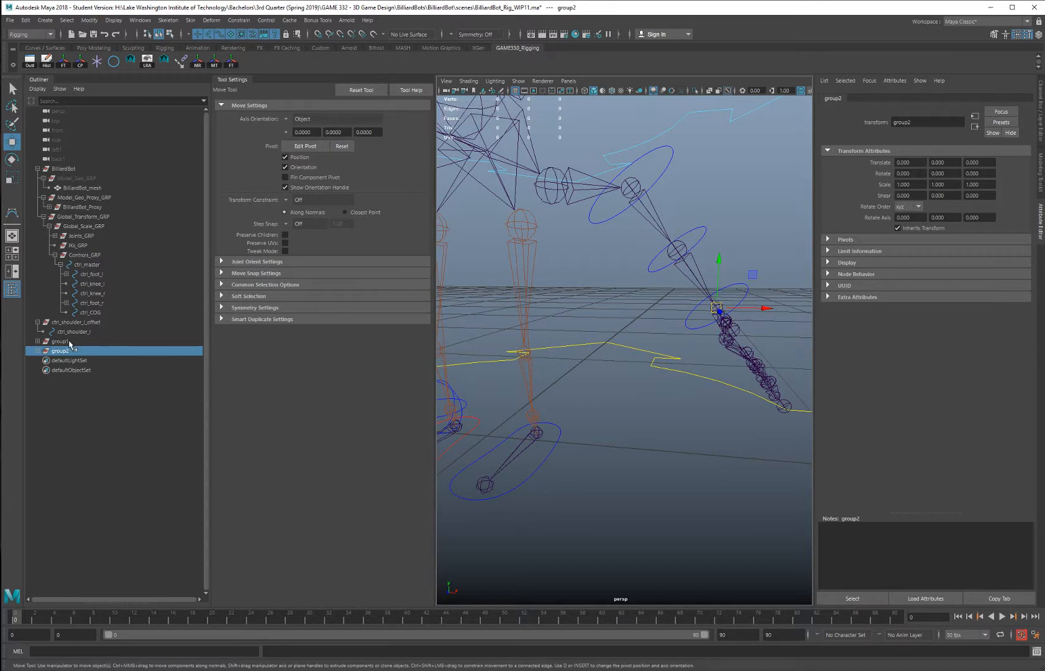
Duplicate the elbow and wrist circles inside their groups and unparent the copies to the top level
left_click(38, 341)
left_click(38, 361)
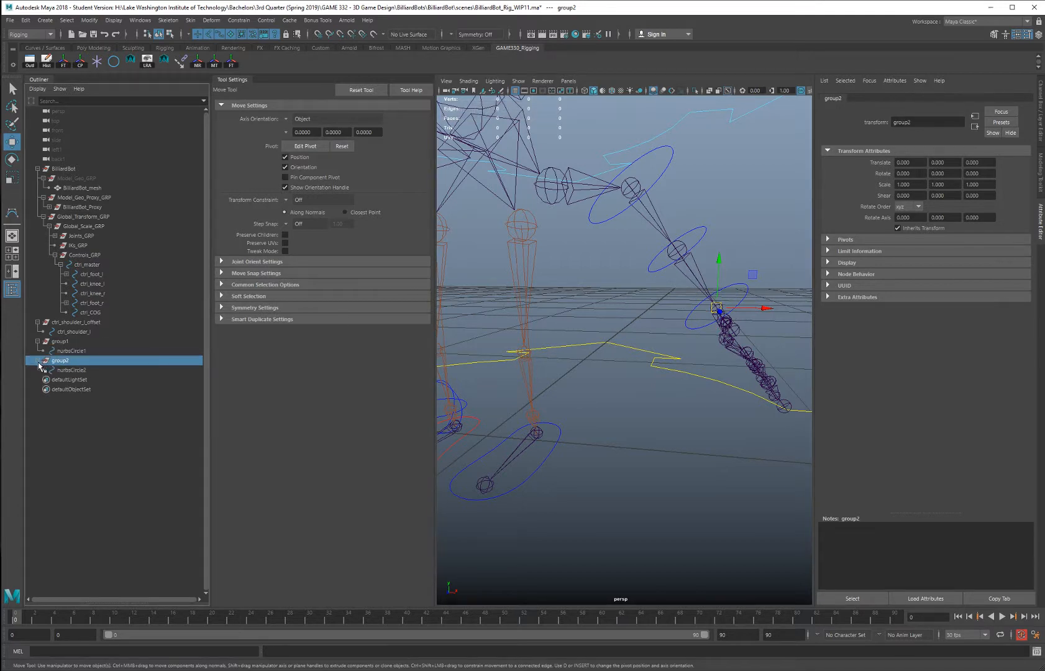
left_click(72, 351)
left_click(80, 370, "ctrl")
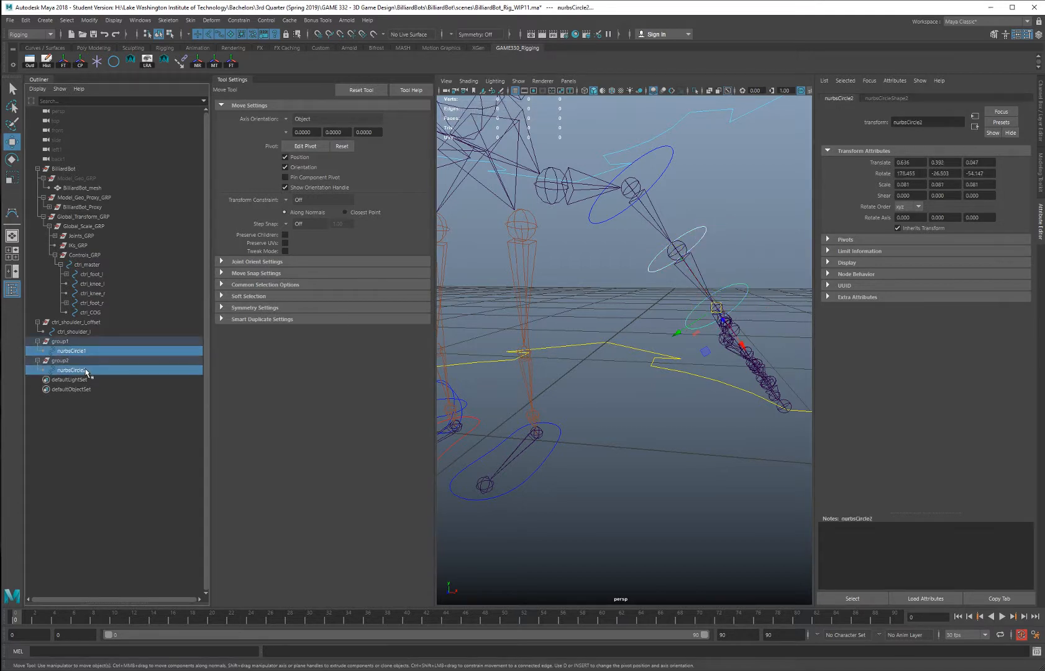
key("ctrl+d")
key("shift+p")
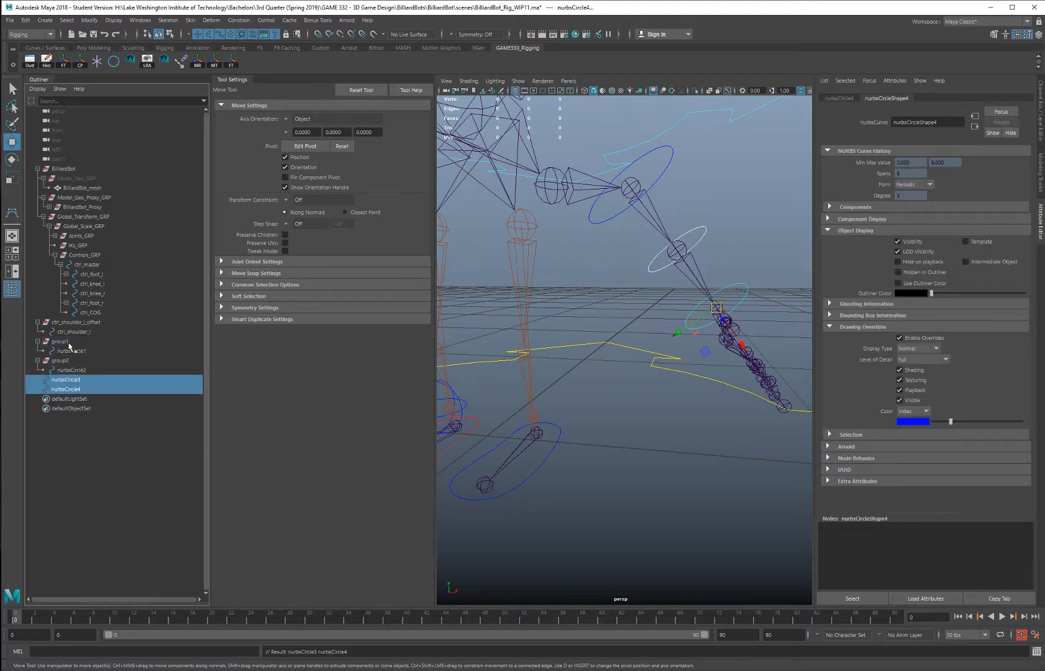
Match the elbow group's rotation to the left elbow joint
left_click(68, 342)
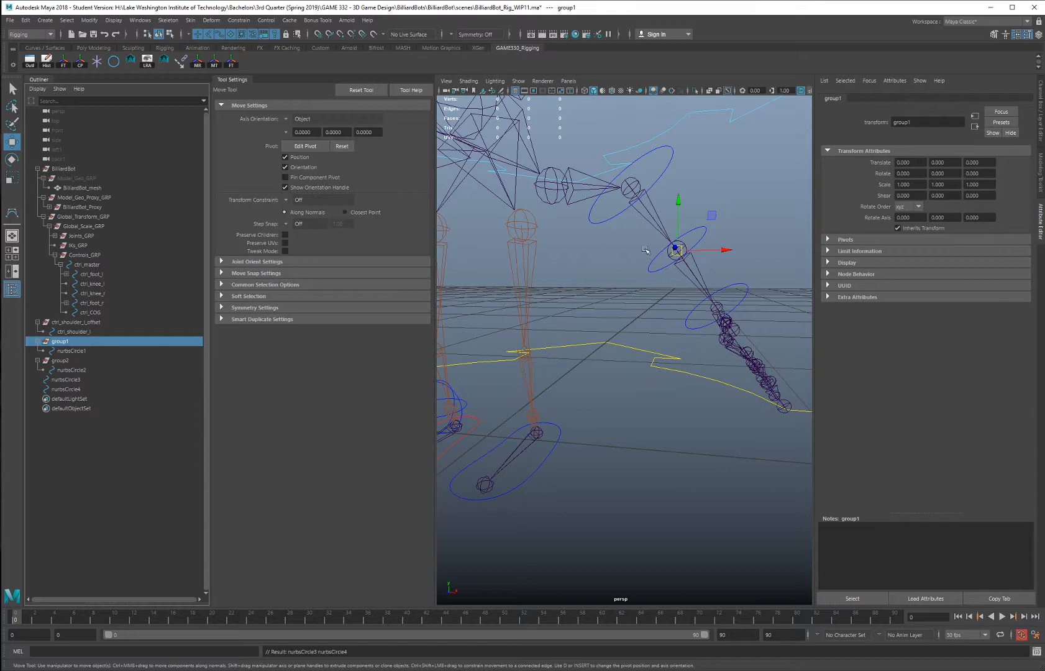
key("q")
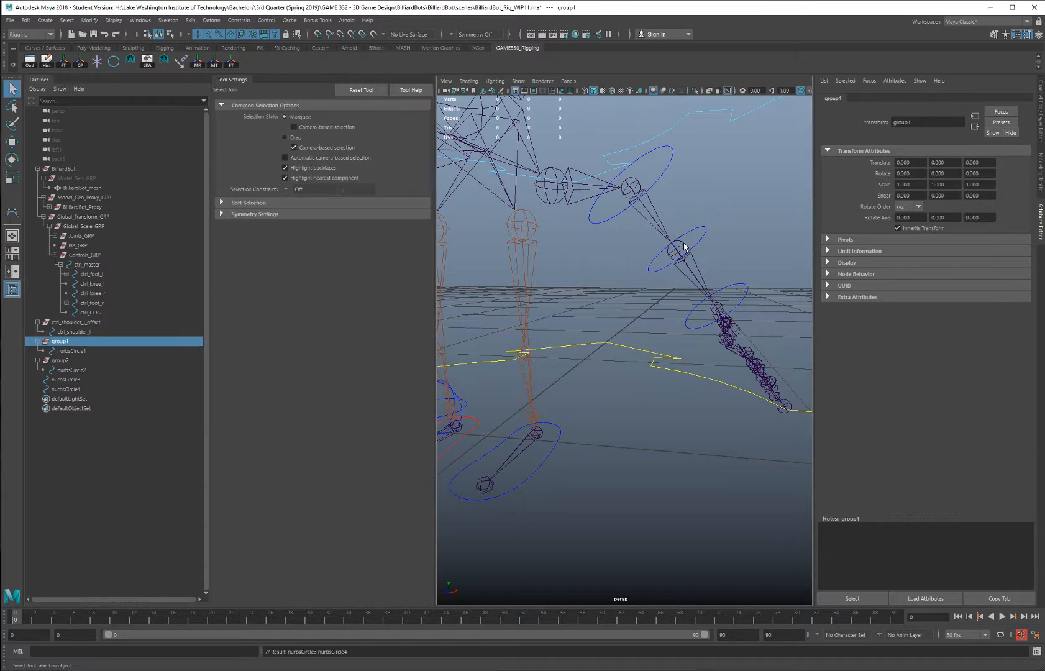
left_click(684, 247)
left_click(89, 20)
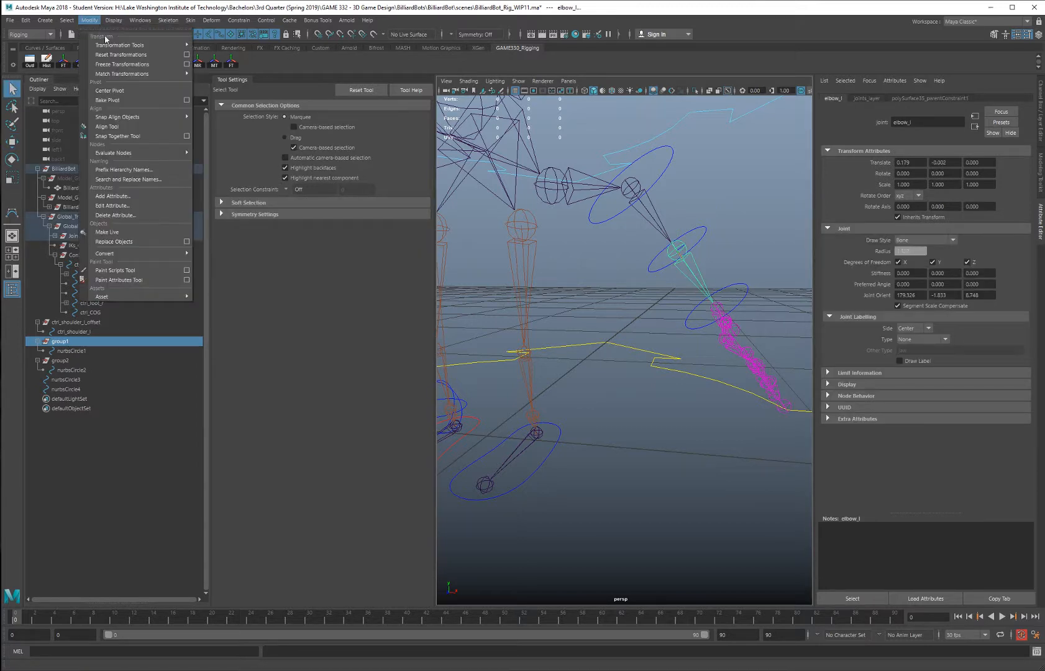
mouse_move(155, 73)
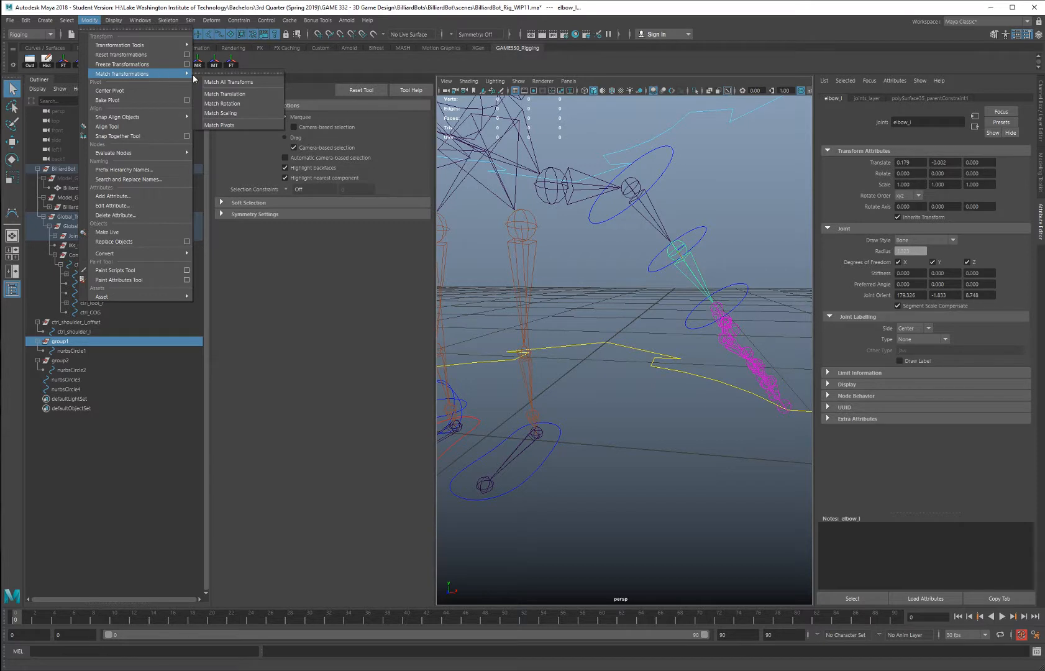
left_click(249, 104)
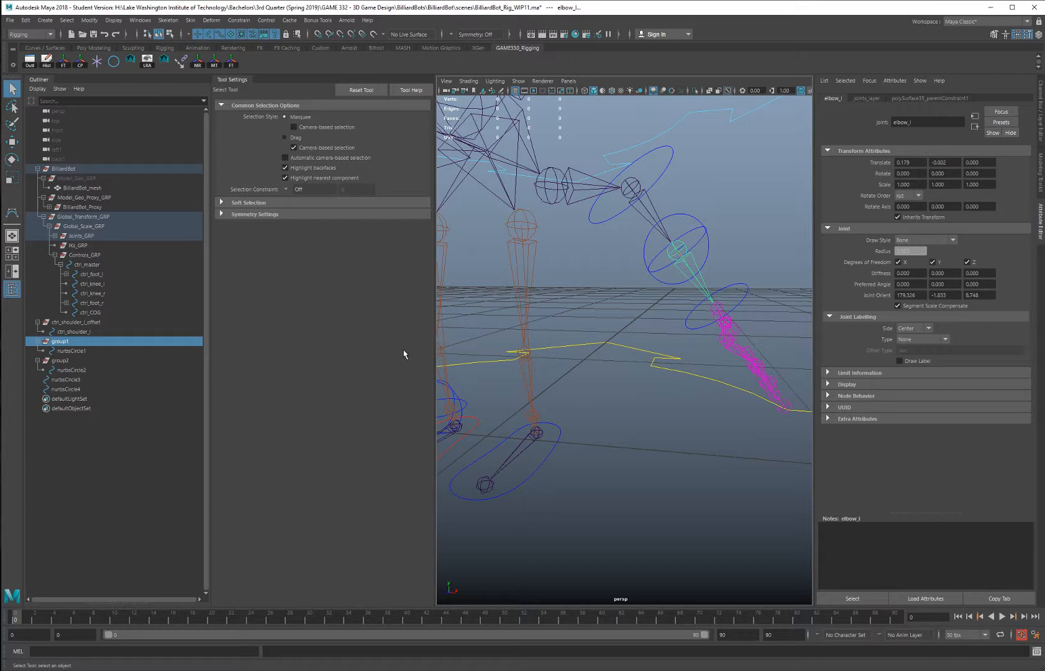
Delete the rotated original circle in the elbow group and parent the unparented elbow circle copy to that group
left_click(77, 351)
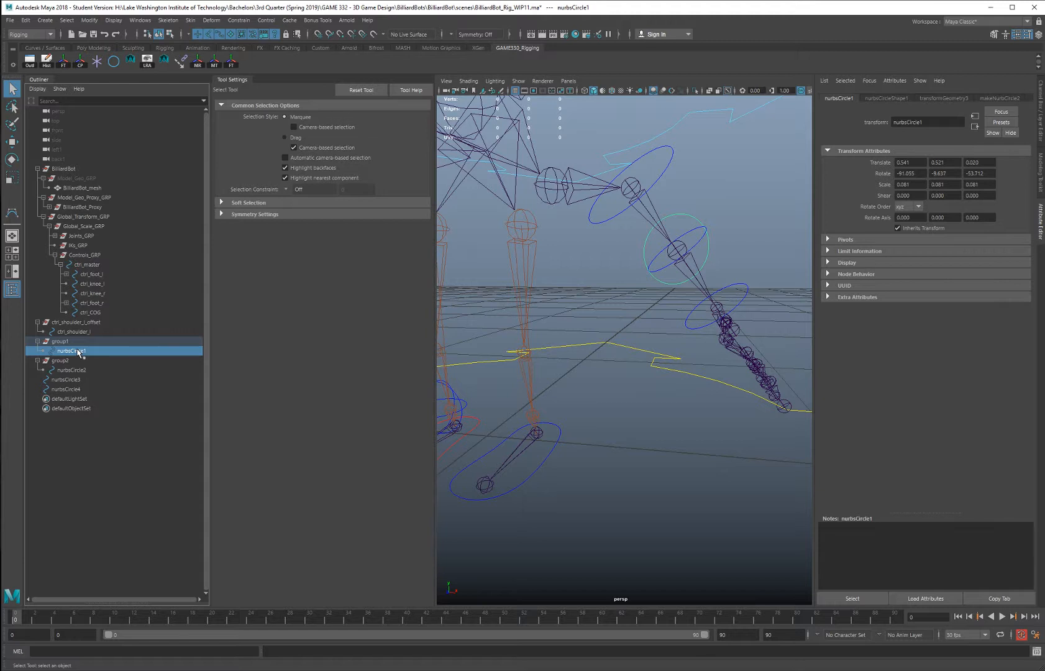
key("Delete")
left_click_drag(694, 215, 706, 237)
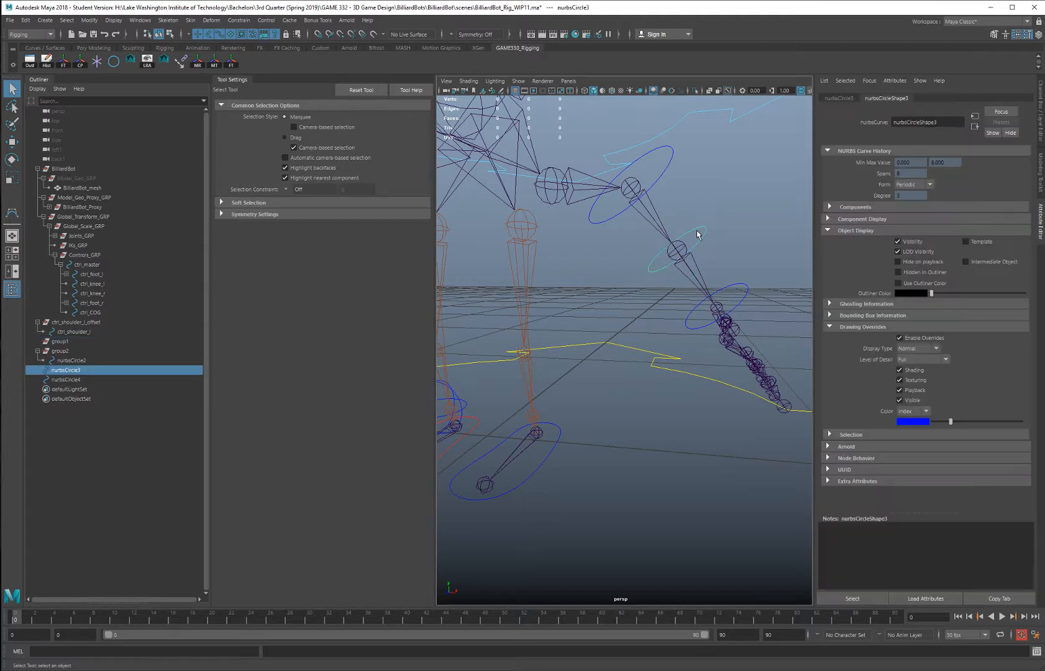
middle_click_drag(70, 372, 62, 342)
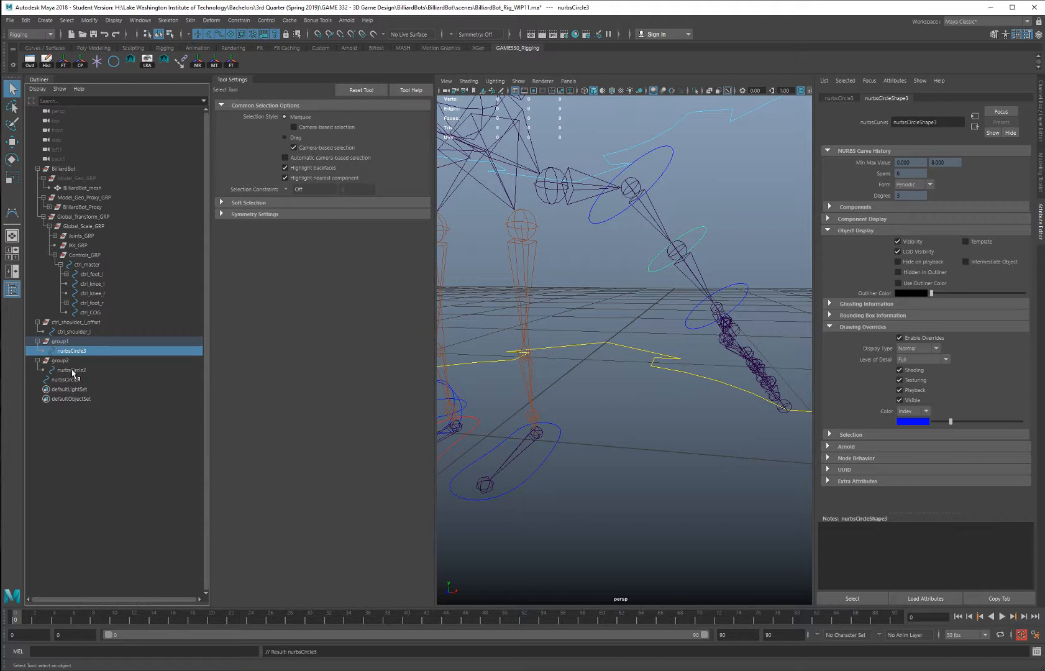
Match the wrist group's rotation to the left wrist joint
left_click(69, 362)
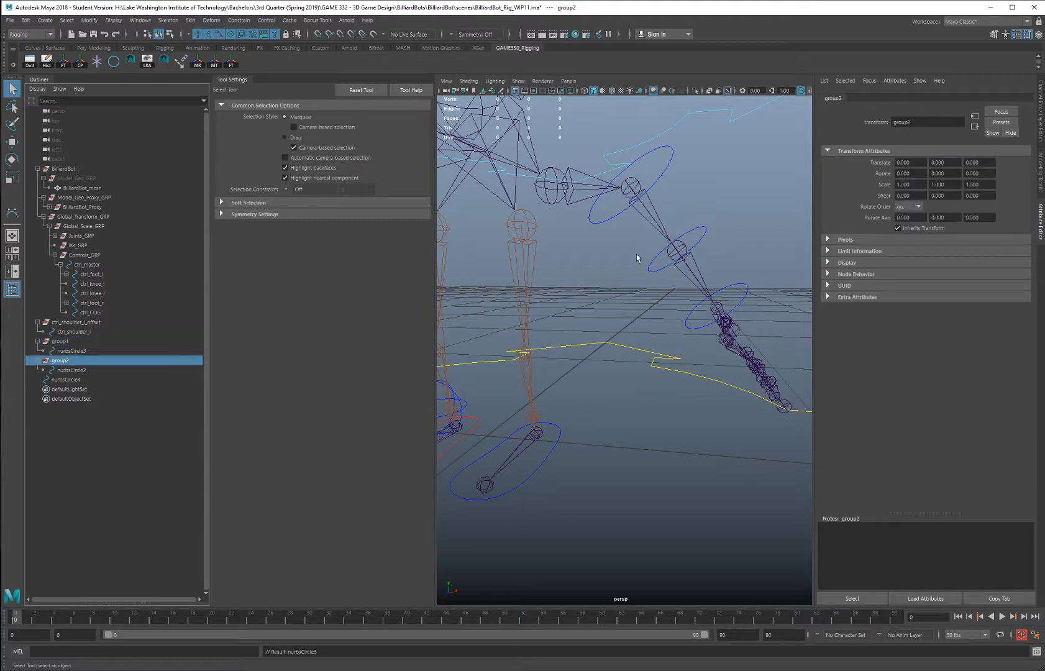
left_click(718, 308)
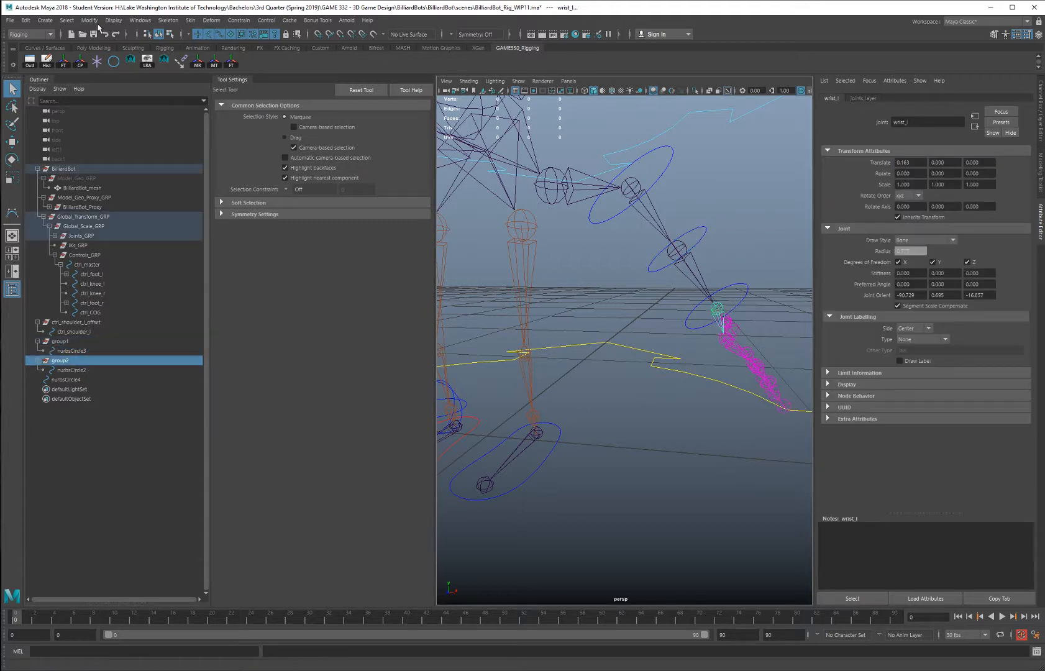
left_click(90, 20)
mouse_move(155, 74)
left_click(234, 105)
Delete the rotated original circle in the wrist group and parent the unparented wrist circle copy to that group
middle_click_drag(740, 278, 691, 274, "alt")
left_click(691, 275)
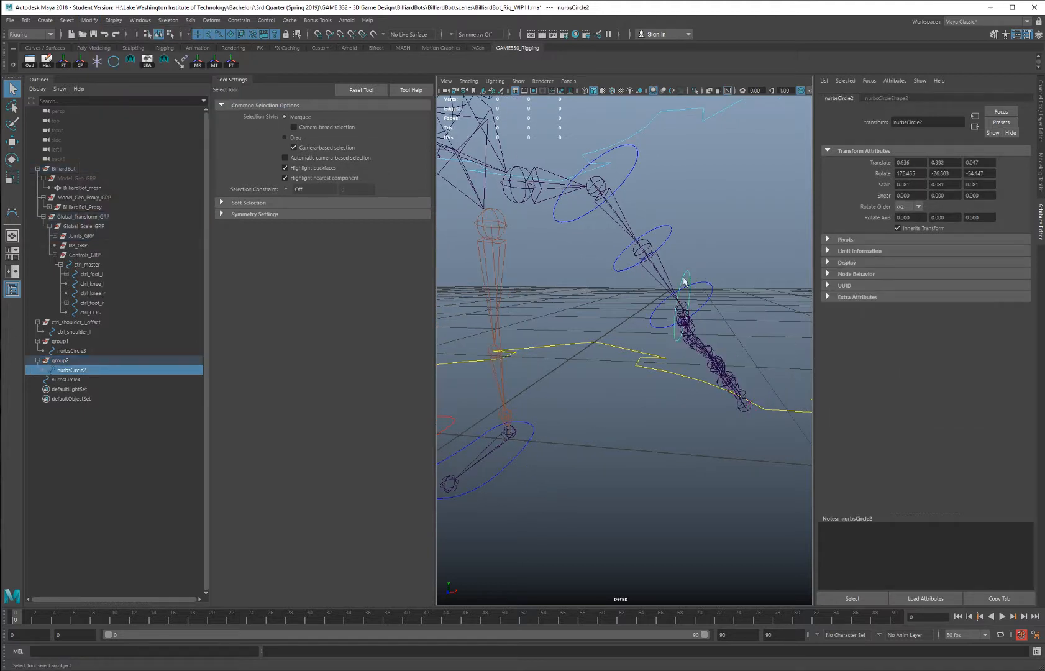
key("Delete")
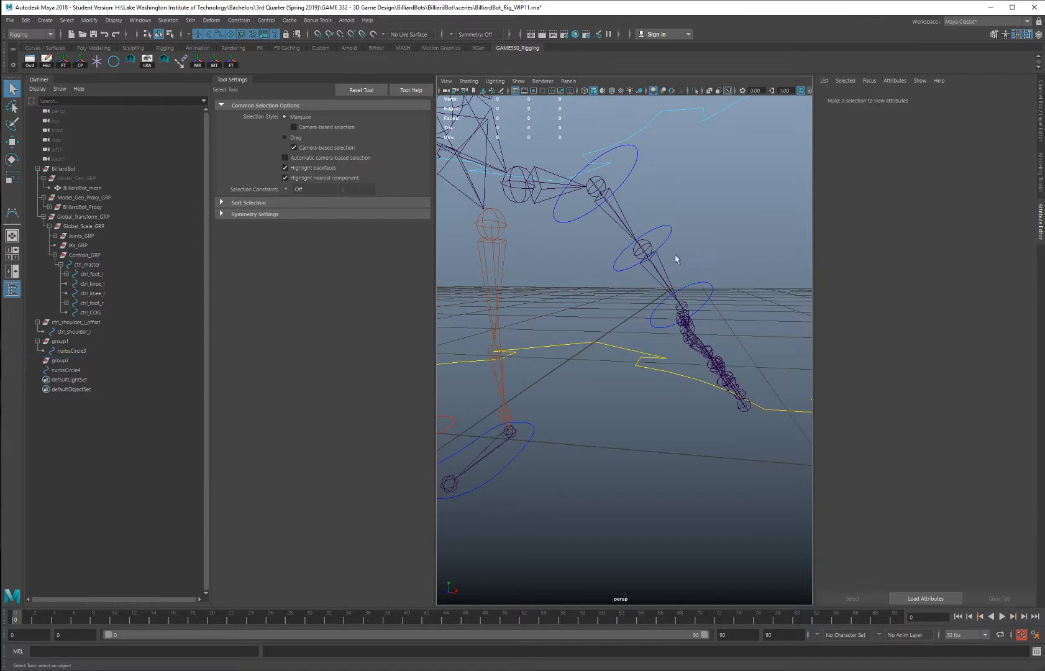
left_click(75, 370)
middle_click_drag(76, 371, 74, 363)
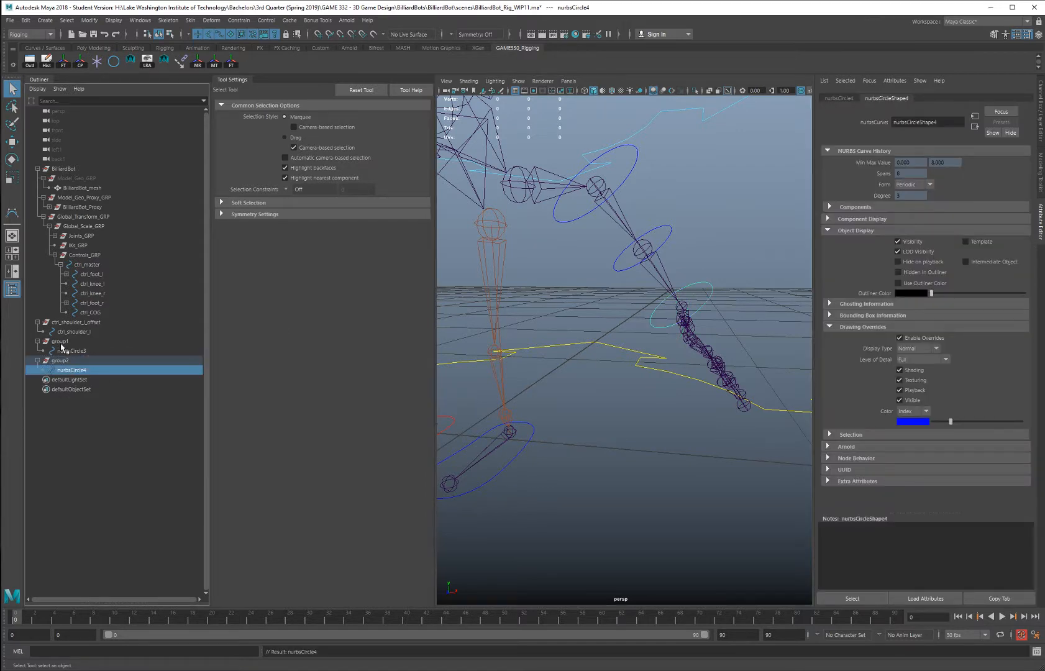
Rename the elbow circle to ctrl_elbow_l and its parent group to ctrl_elbow_l_offset
double_click(68, 352)
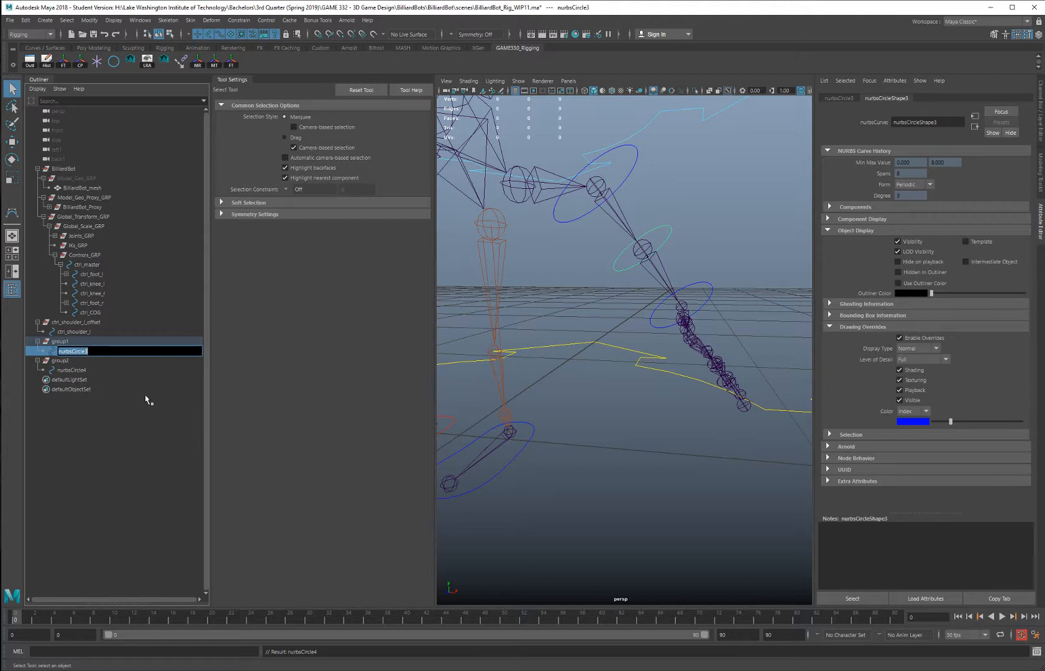
type("ctrl_elbow_l")
key("Return")
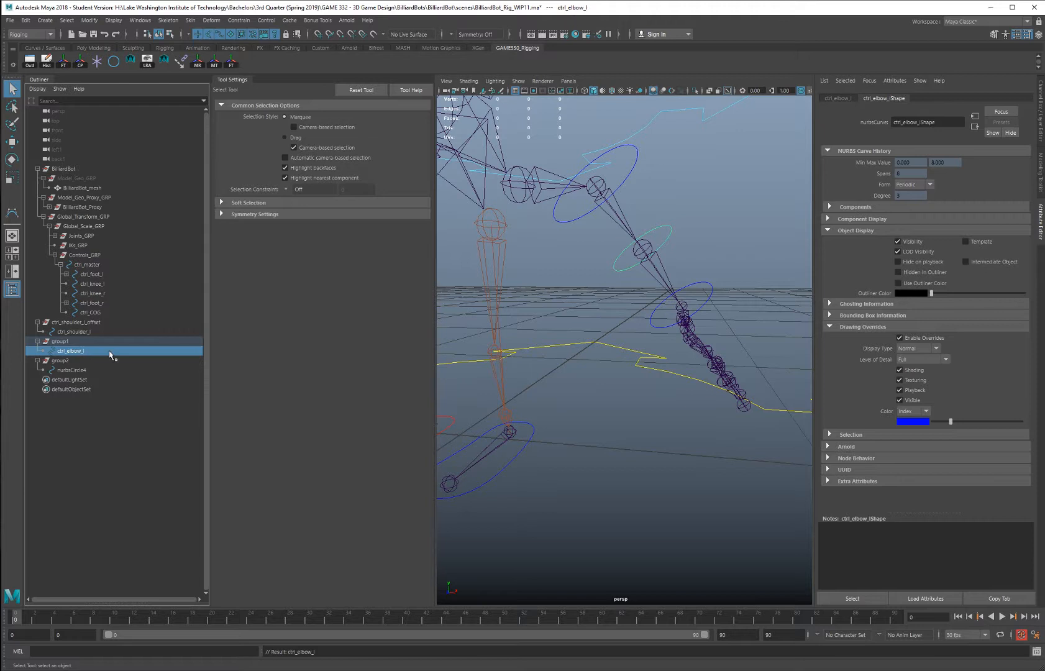
double_click(57, 340)
type("ctrl_elbow_l")
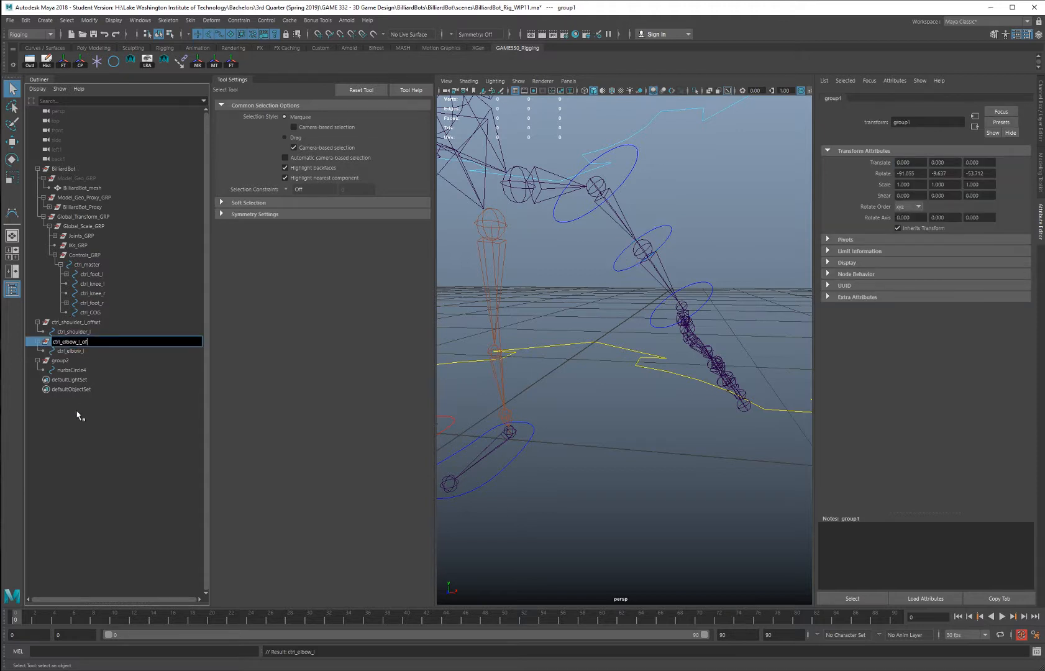
key("Return")
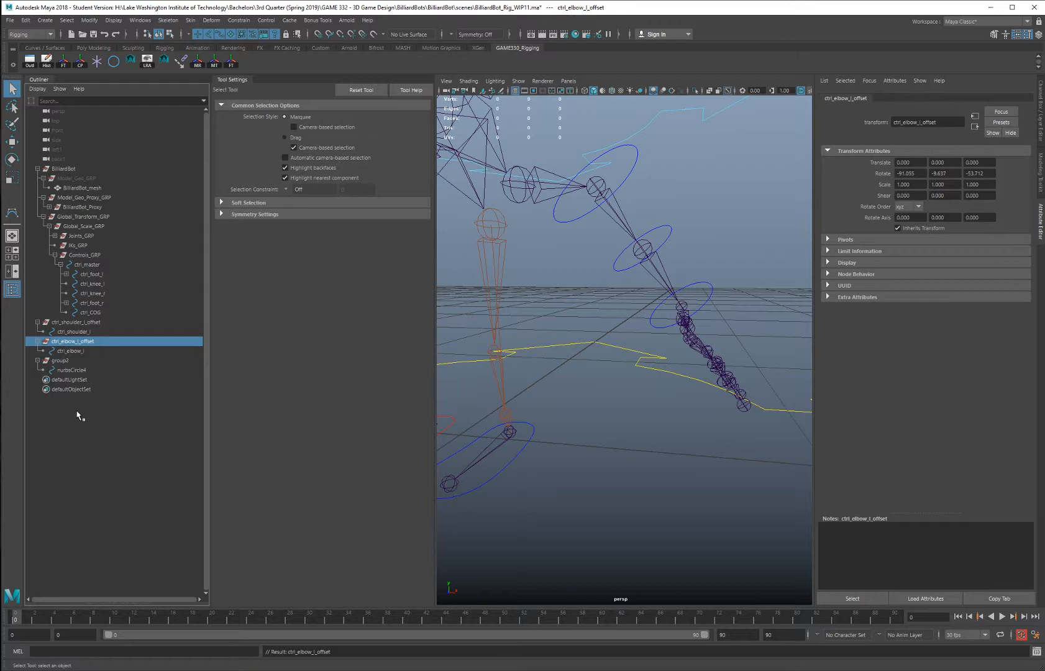
Rename nurbsCircle4 as ctrl_wrist_l and its parent group2 as ctrl_wrist_l_offset
double_click(69, 370)
type("ctrl_wrist_")
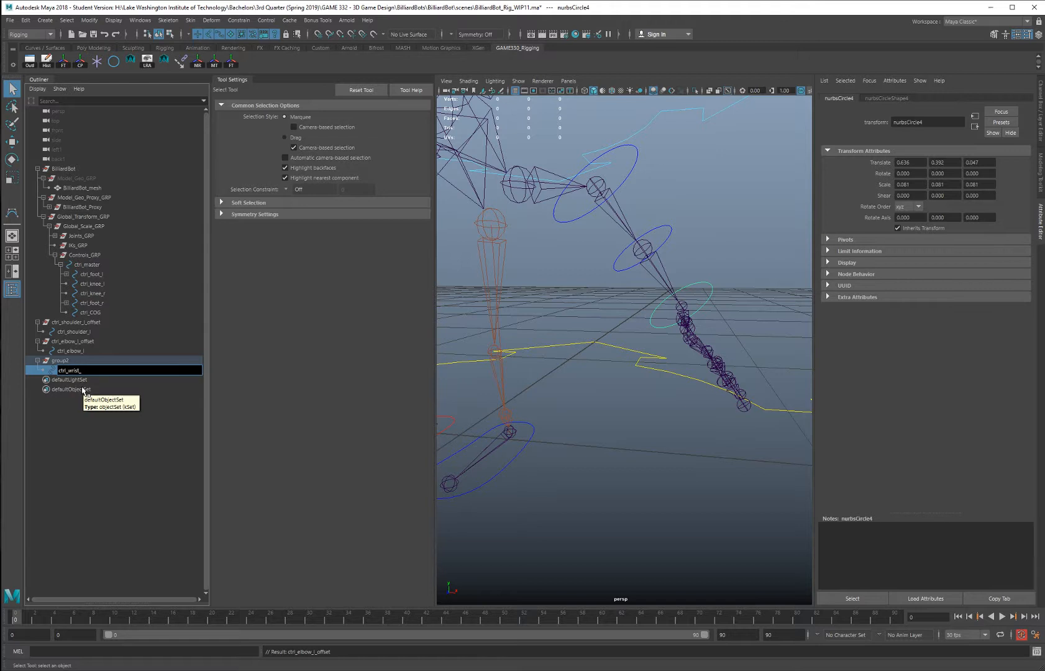
type("l")
key("Return")
double_click(61, 360)
type("ctrl_wrist_l")
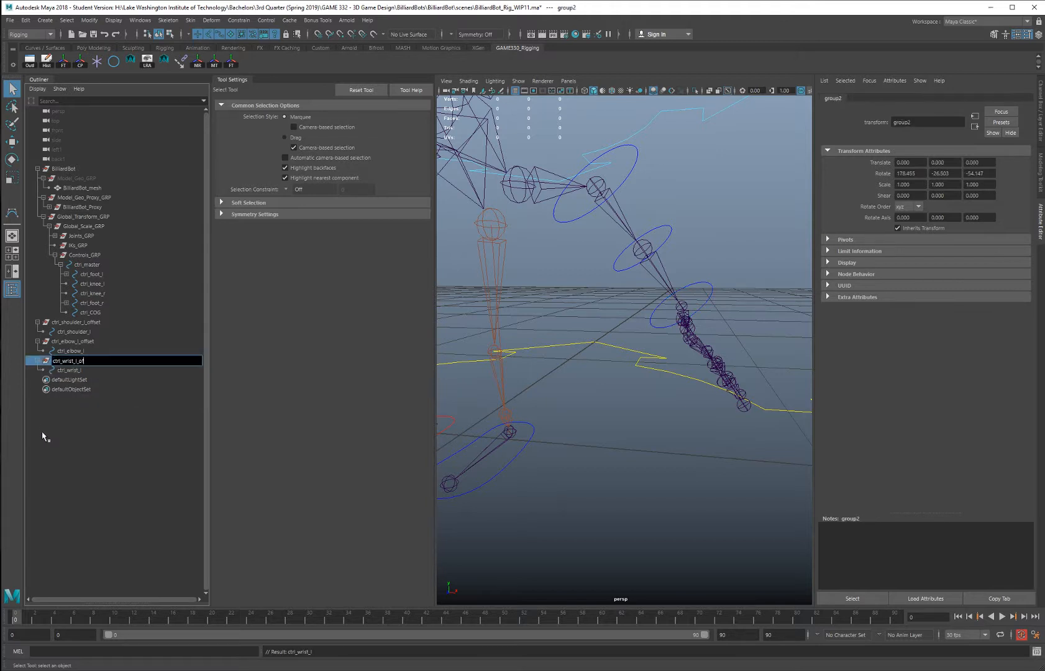
type("_offset")
key("Return")
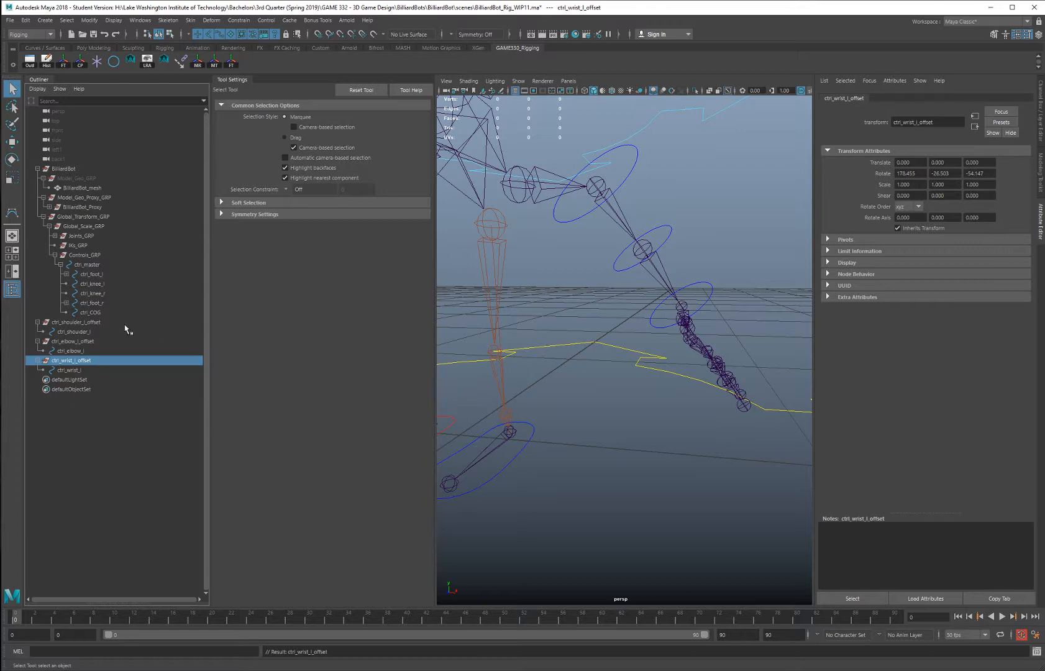
Freeze the transformations of the ctrl_wrist_l and ctrl_elbow_l curves
left_click(1042, 101)
middle_click_drag(754, 196, 699, 245, "alt")
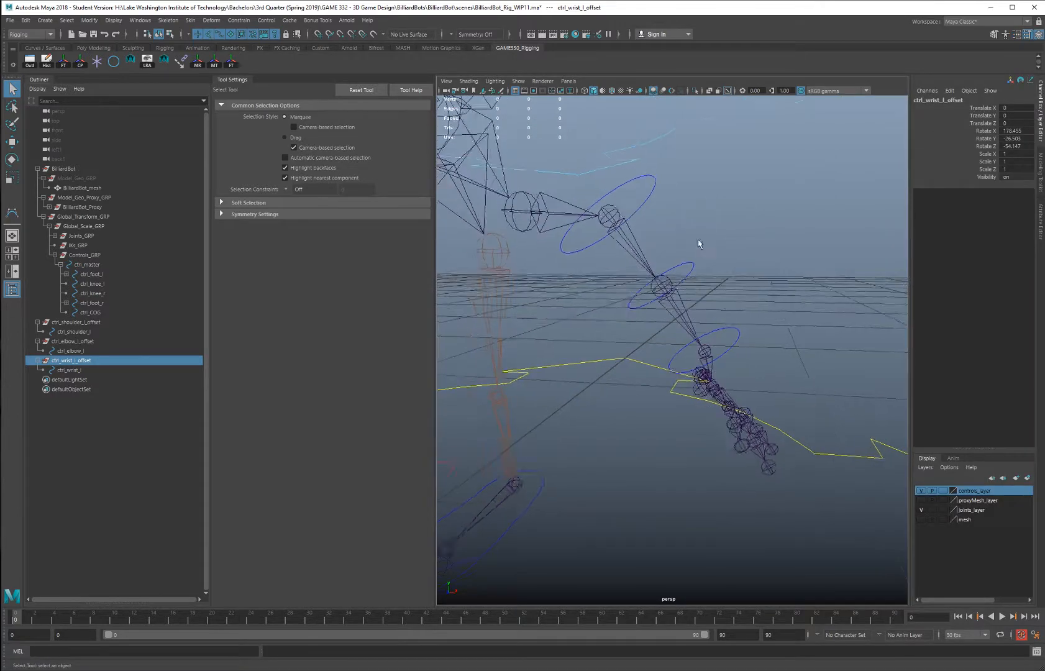
left_click_drag(700, 245, 716, 233, "alt")
left_click(731, 318)
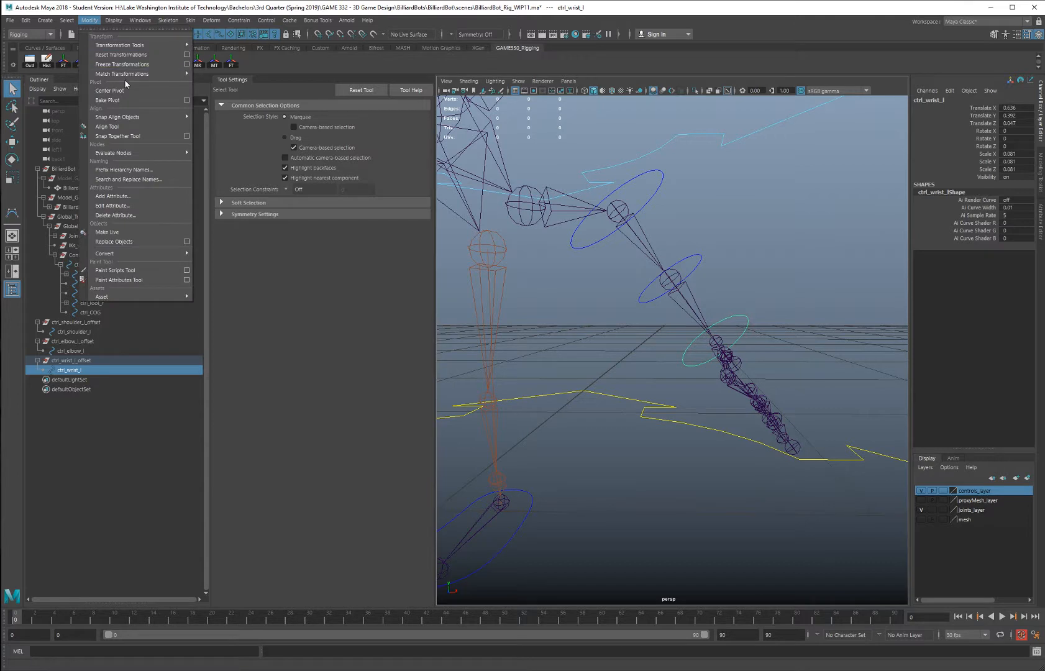
left_click(126, 65)
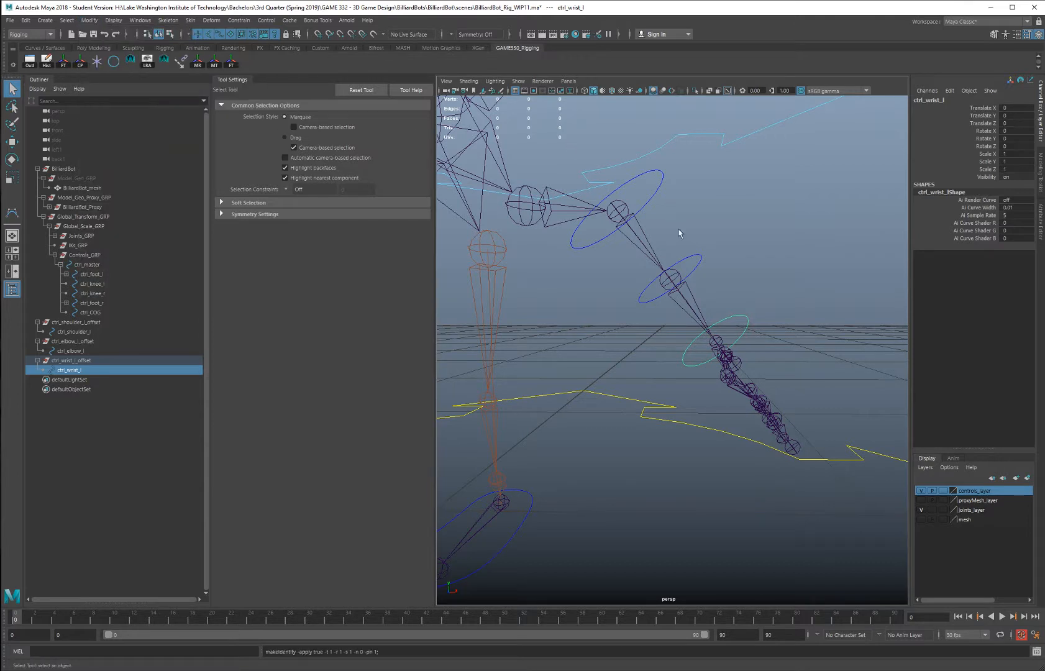
left_click(687, 256)
left_click(90, 20)
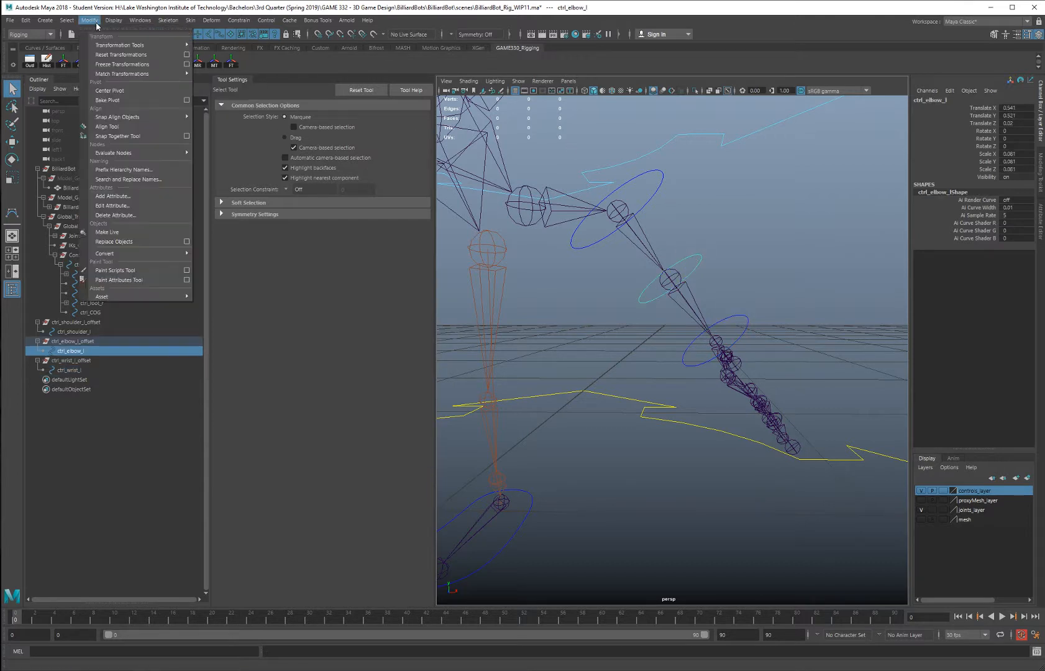
left_click(110, 65)
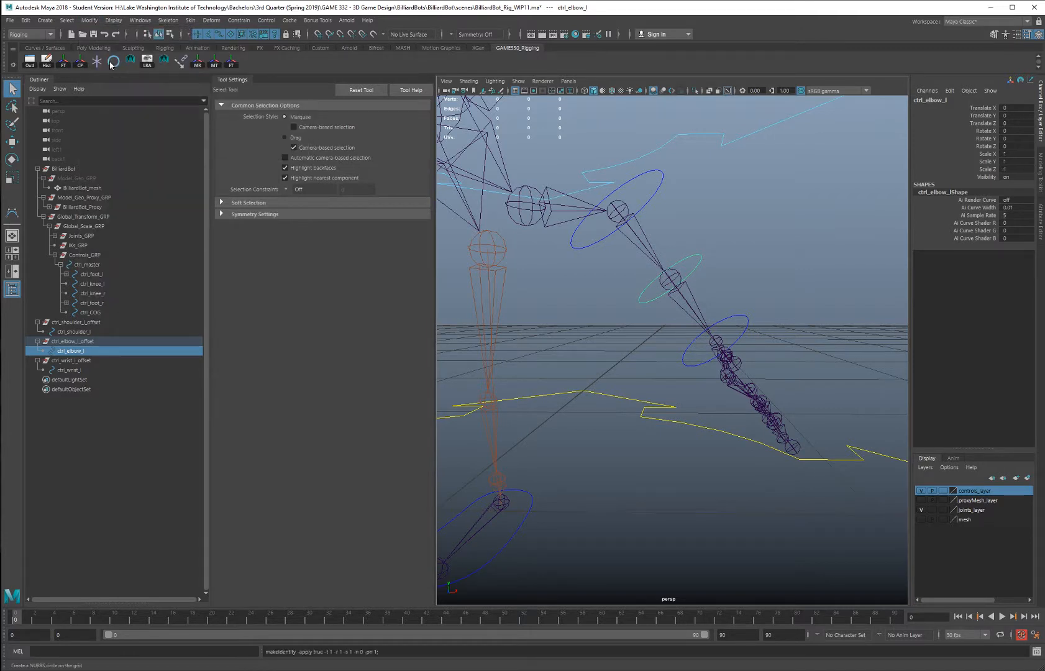
left_click(639, 176)
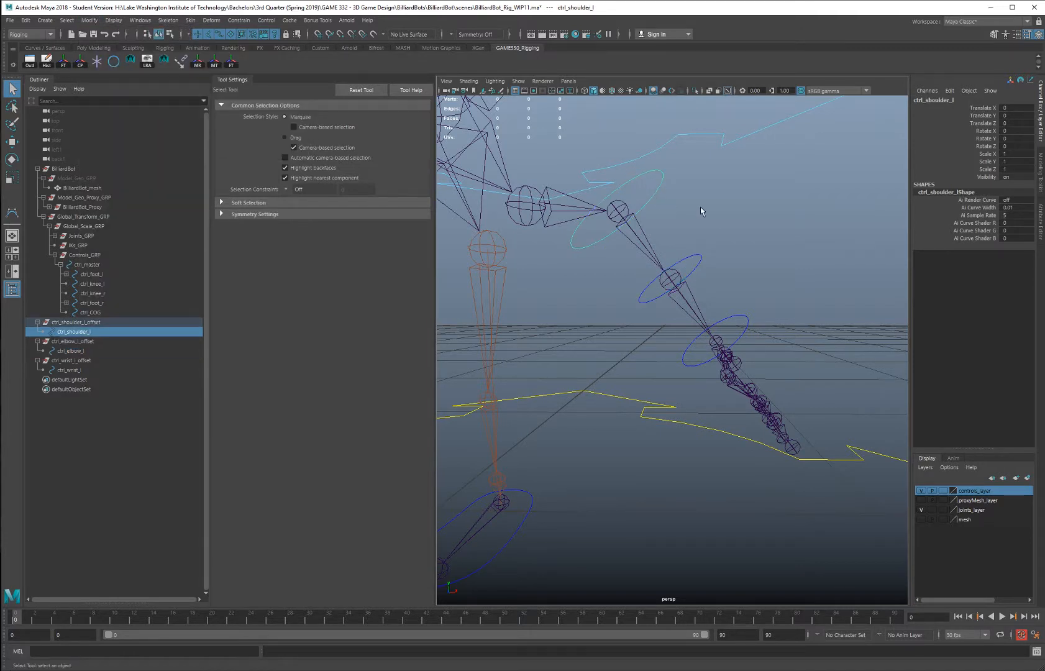
Test-rotate the left elbow control and reset its X, Y and Z rotation to 0
left_click_drag(702, 211, 683, 278, "alt")
key("e")
left_click_drag(1022, 132, 1019, 146)
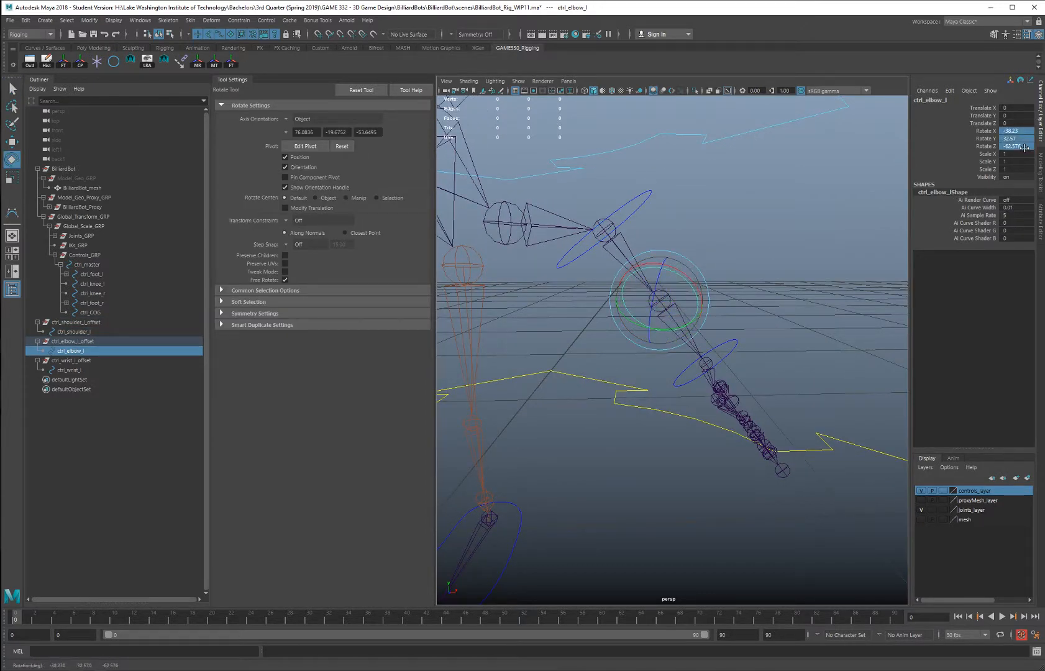
type("0")
key("Return")
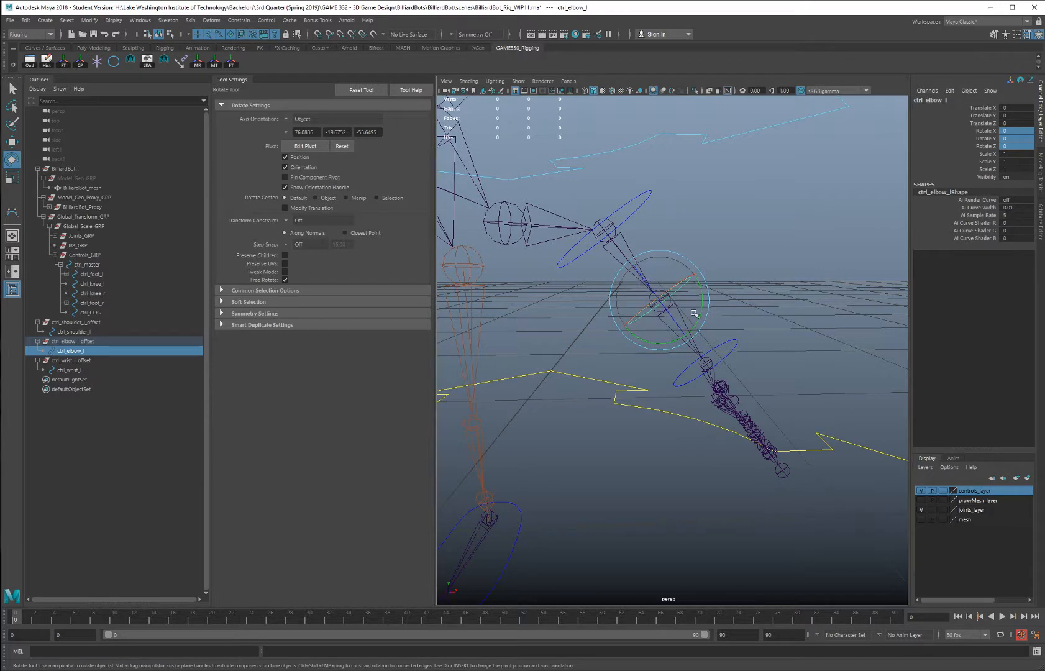
key("w")
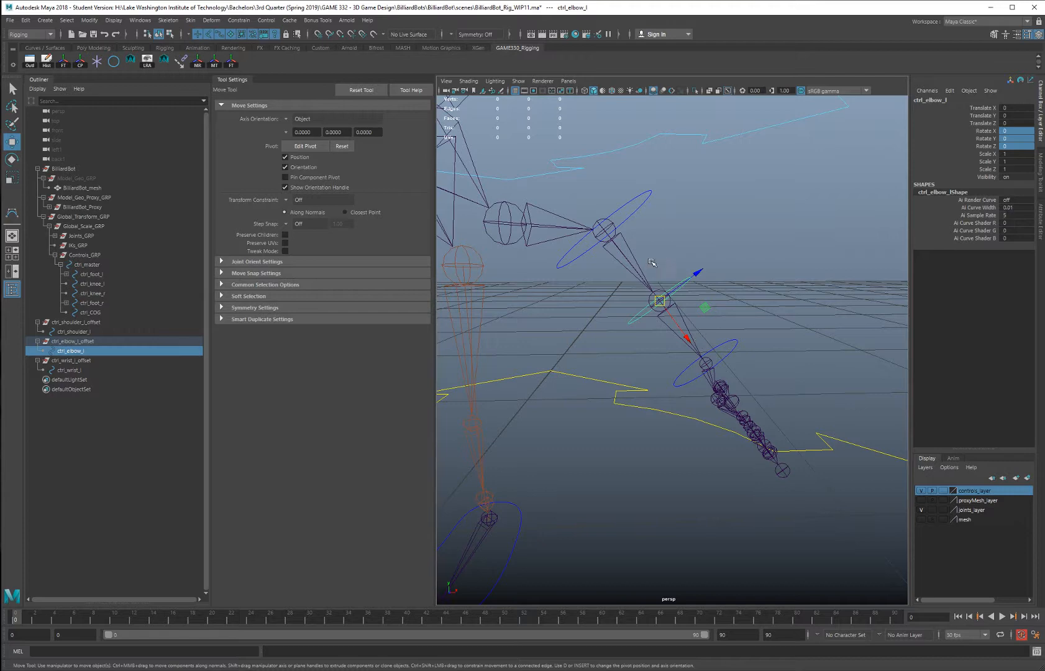
left_click(789, 318)
Show the mesh and proxyMesh_layer display layers to see the robot's geometry around the controls
left_click_drag(789, 318, 760, 358, "alt")
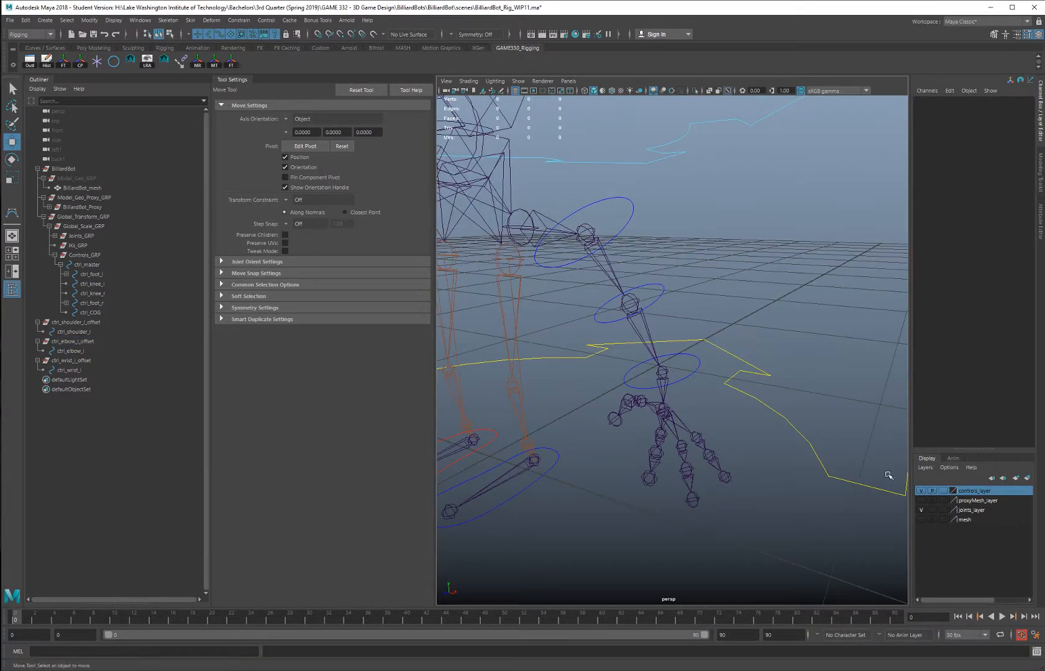
left_click(923, 521)
mouse_move(733, 284)
left_mouse_down("alt")
mouse_move(714, 283)
mouse_move(742, 269)
left_mouse_up("alt")
middle_click_drag(736, 261, 790, 275, "alt")
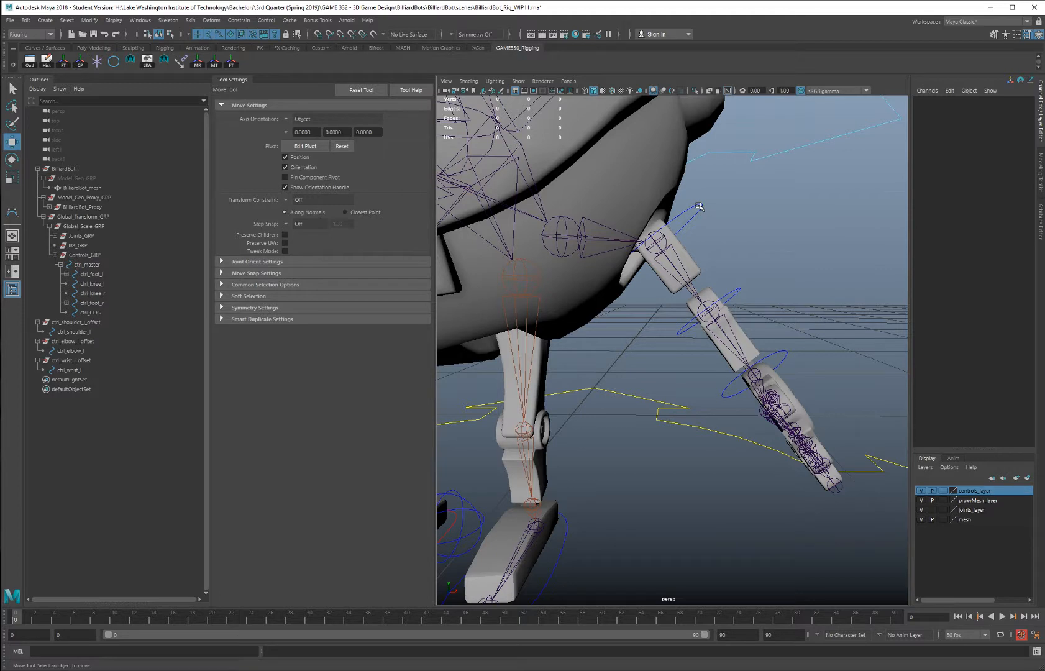
Slide all control vertices of ctrl_shoulder_l partway down the upper arm, scale them down, and return to object mode
left_click(696, 208)
right_click_drag(694, 207, 652, 214)
key("ctrl+shift+a")
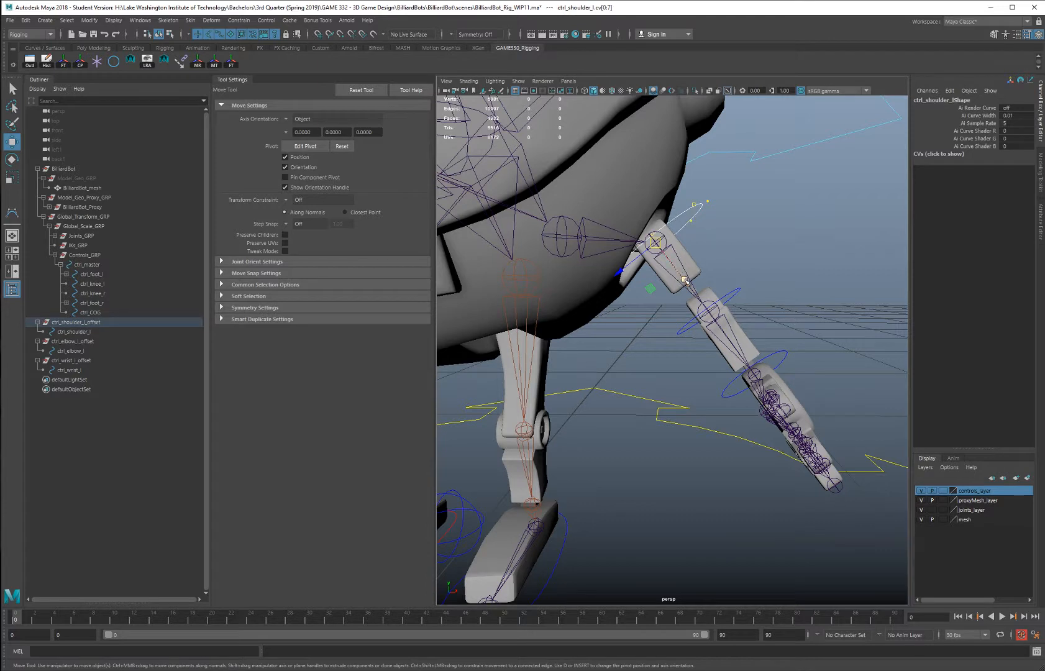
left_click_drag(683, 281, 699, 299)
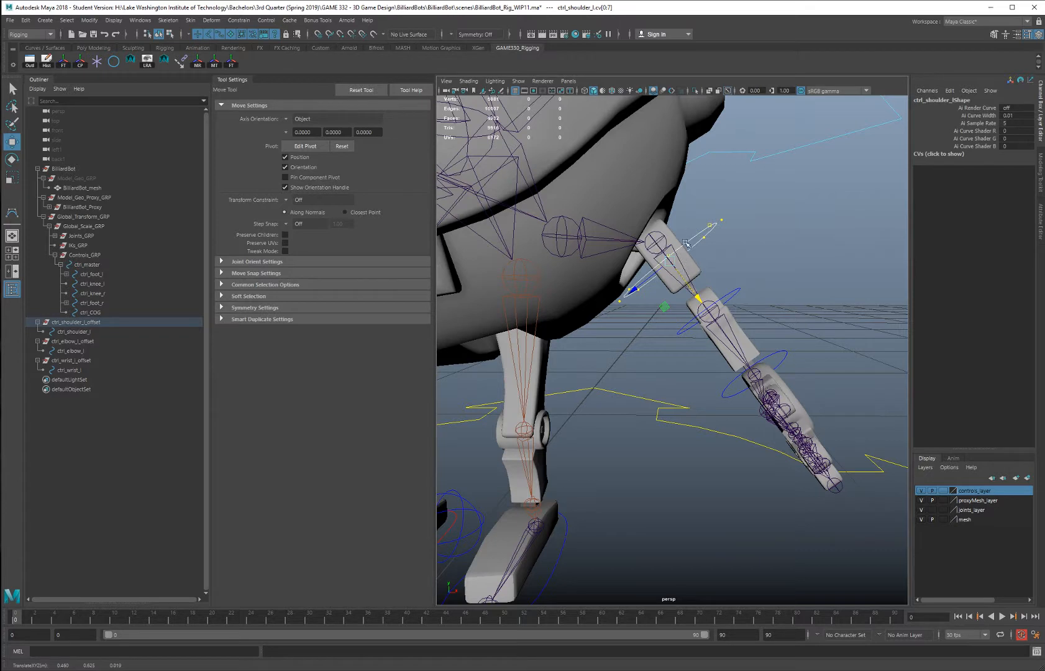
key("r")
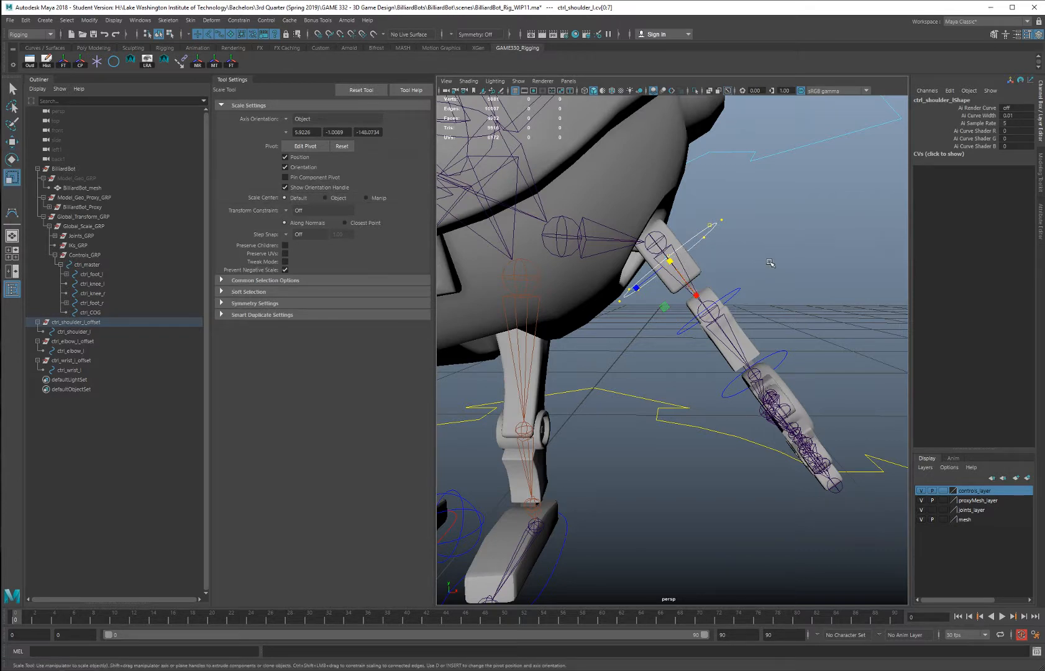
middle_click_drag(771, 263, 748, 262)
mouse_move(749, 263)
left_mouse_down("alt")
mouse_move(802, 246)
mouse_move(739, 272)
left_mouse_up("alt")
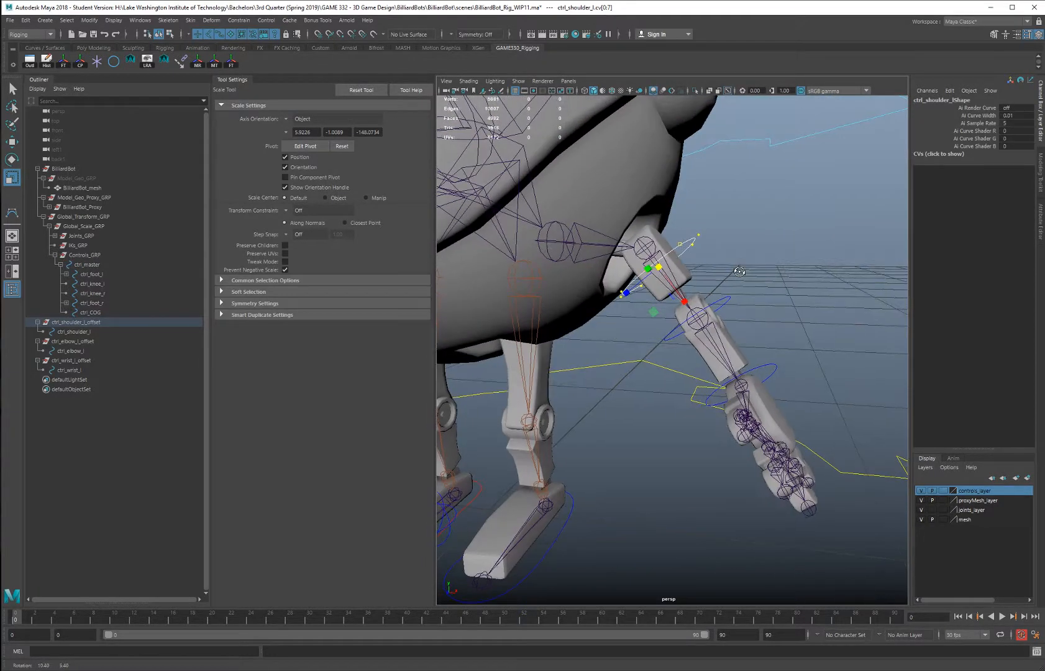
right_click_drag(703, 238, 742, 222)
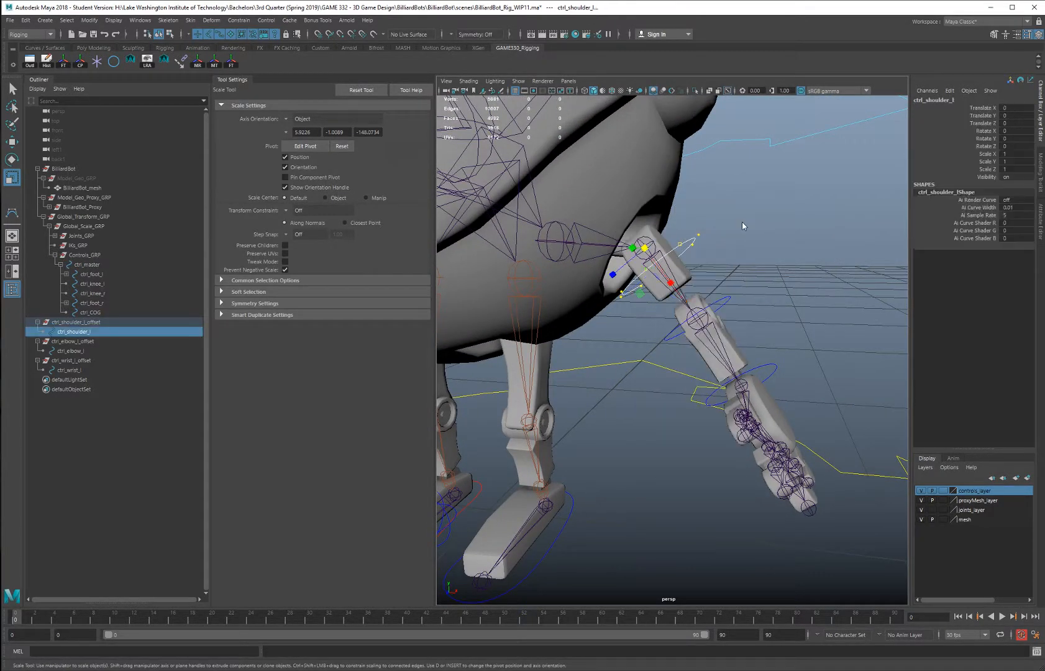
left_click(737, 250)
left_click_drag(737, 252, 706, 236, "alt")
left_click(705, 235)
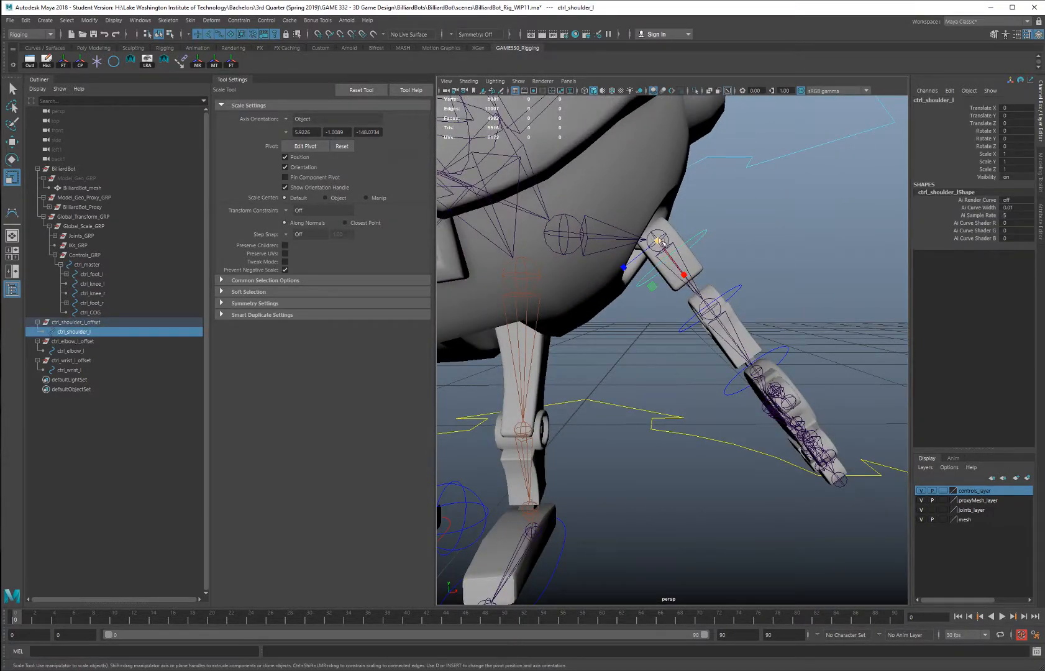
Scale down the control vertices of ctrl_wrist_l to fit closer around the wrist, and return to object mode
left_click_drag(798, 273, 622, 256, "alt")
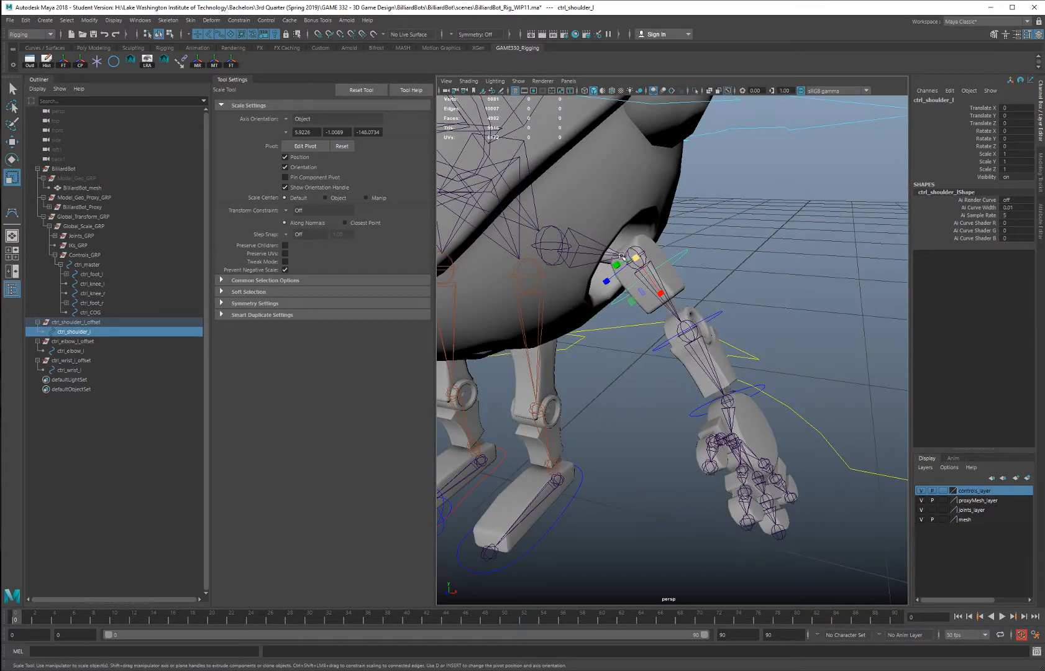
left_click_drag(739, 321, 693, 315, "alt")
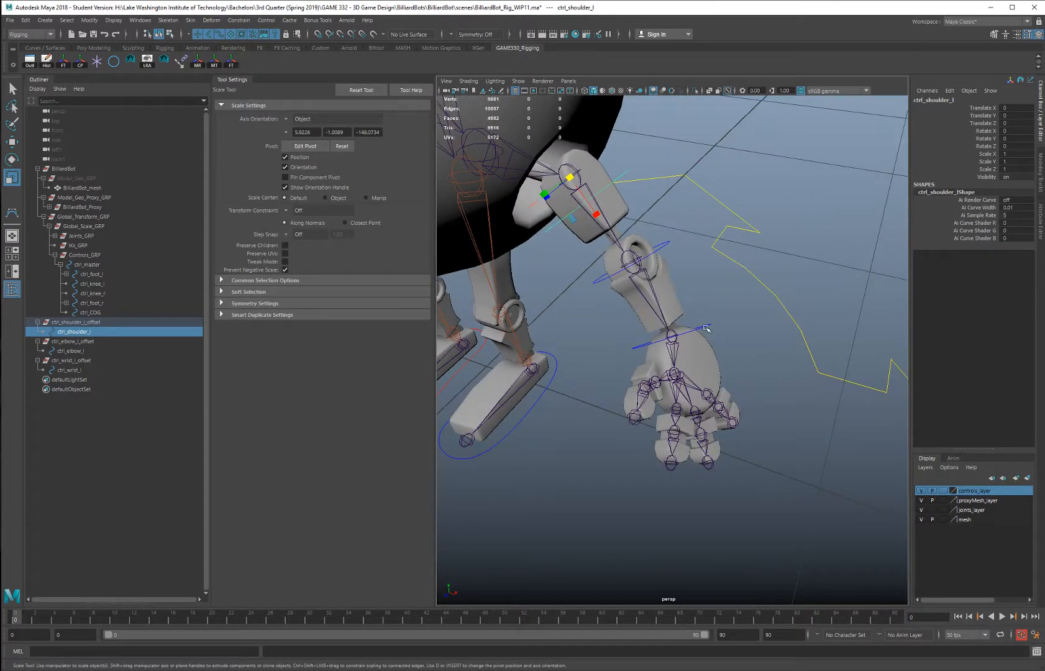
left_click(706, 328)
right_click(708, 325)
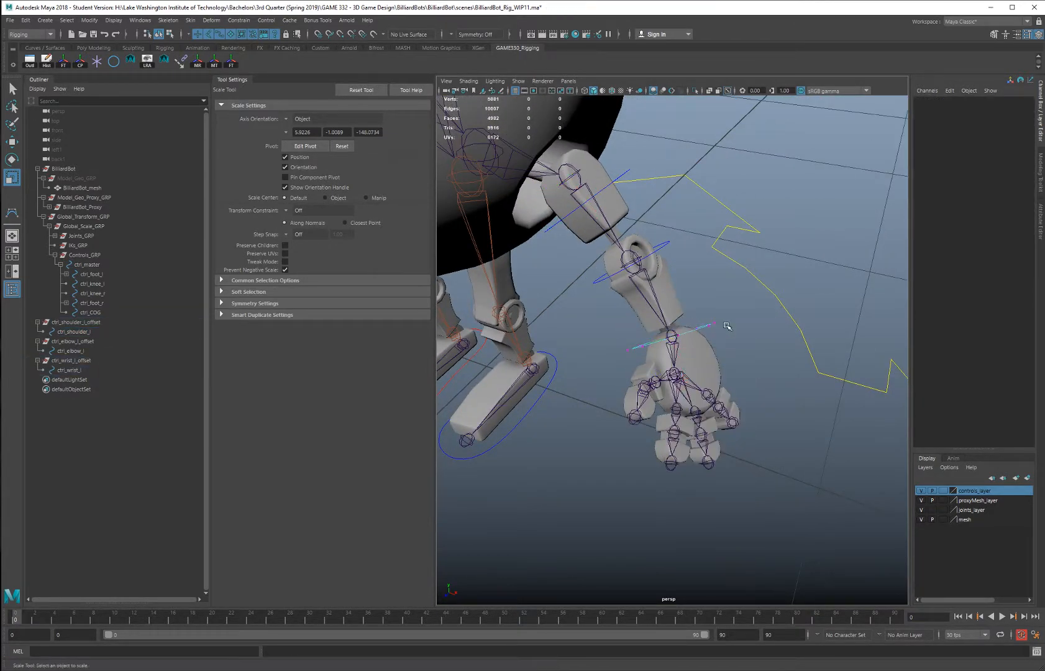
left_click(678, 326)
middle_click_drag(757, 350, 746, 350)
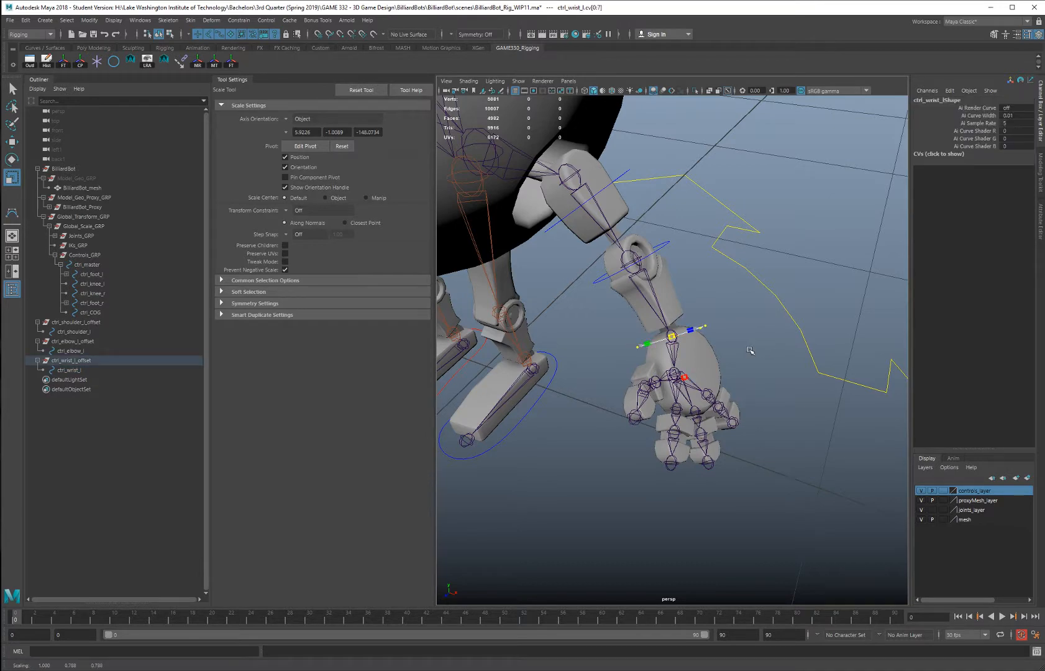
right_click_drag(708, 327, 745, 310)
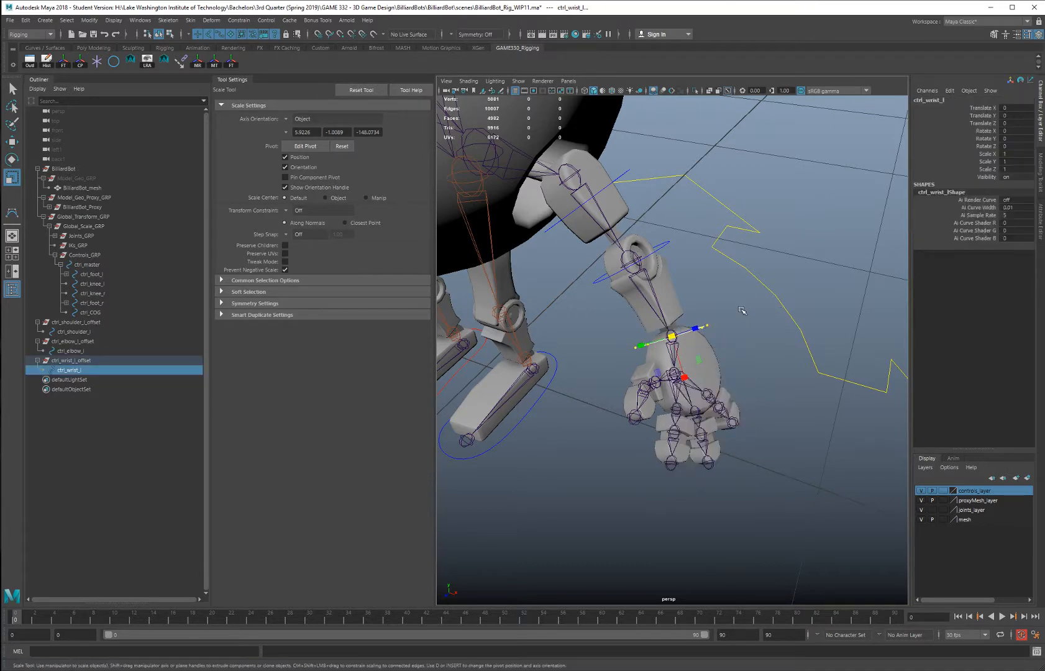
left_click(746, 314)
Parent ctrl_elbow_l_offset under ctrl_shoulder_l and expand the hierarchy down to ctrl_elbow_l
left_click_drag(744, 338, 702, 297, "alt")
middle_click_drag(709, 283, 774, 321, "alt")
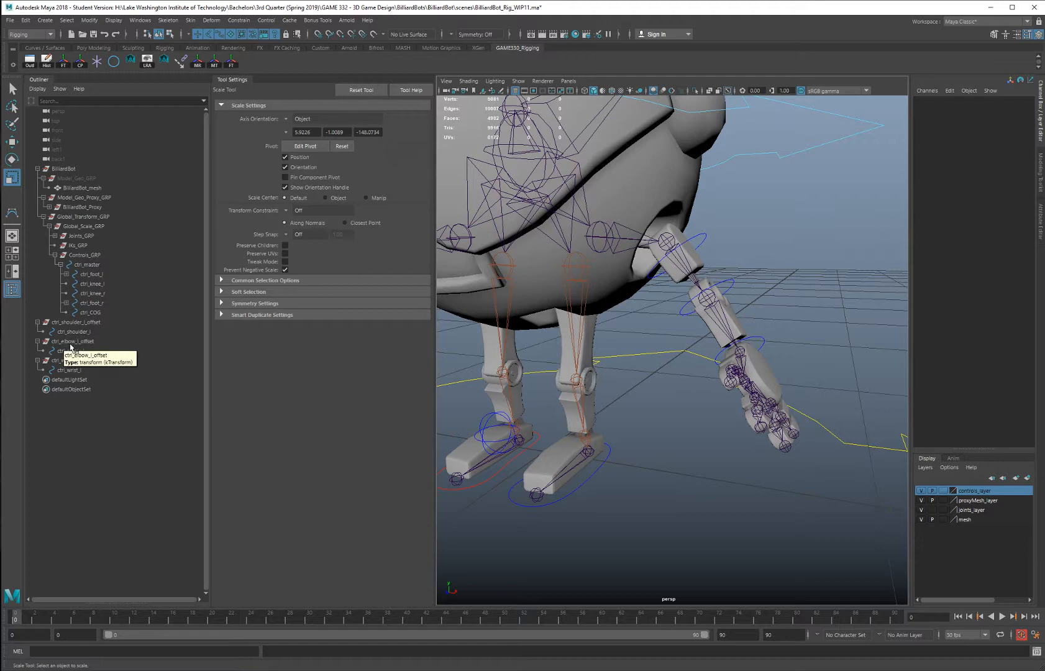
left_click(84, 343)
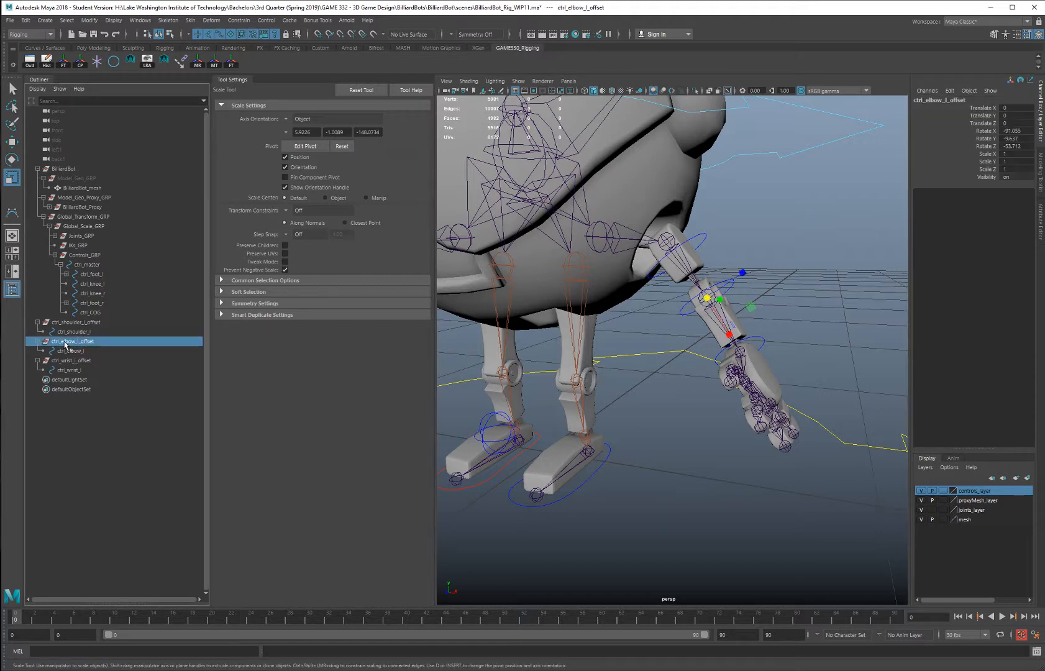
middle_click_drag(84, 341, 88, 336)
left_click(43, 332)
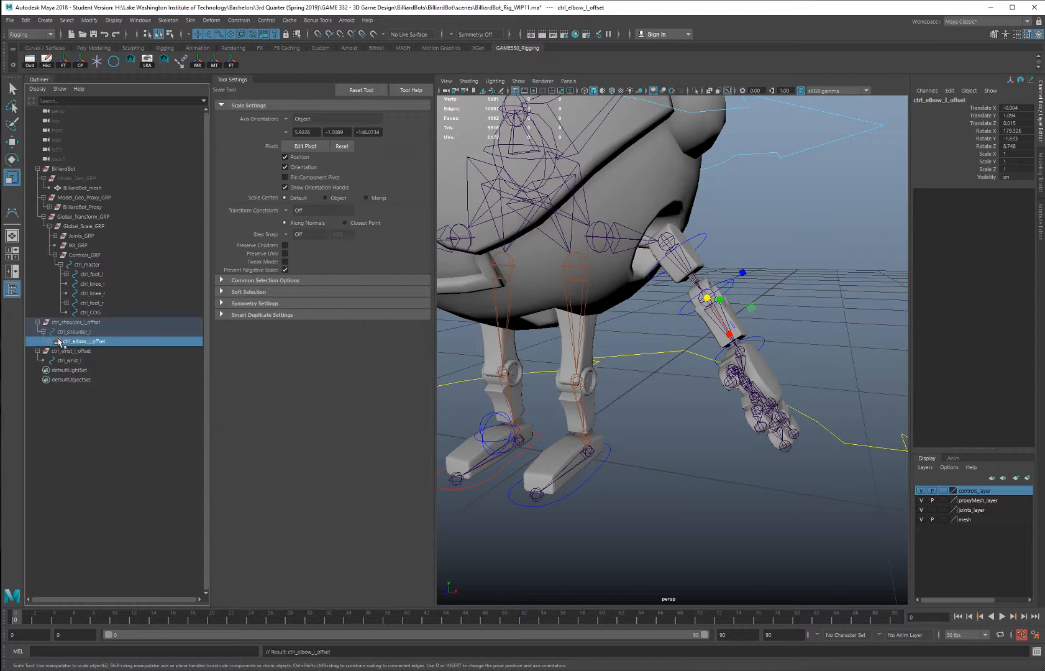
left_click(49, 342)
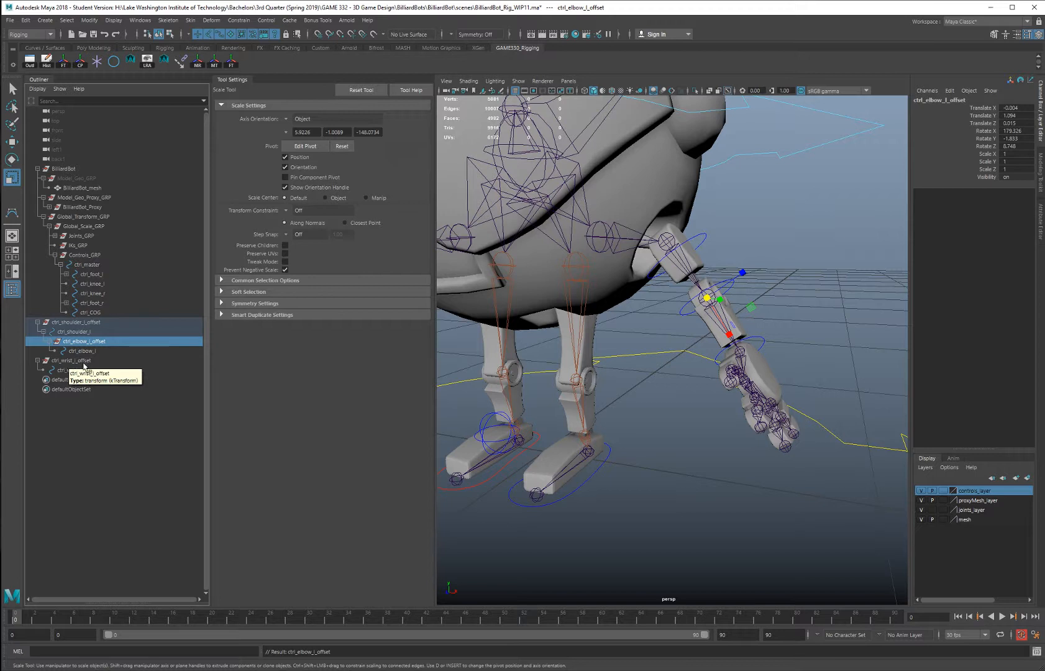
Parent ctrl_wrist_l_offset under ctrl_elbow_l and expand it in the hierarchy
left_click(74, 362)
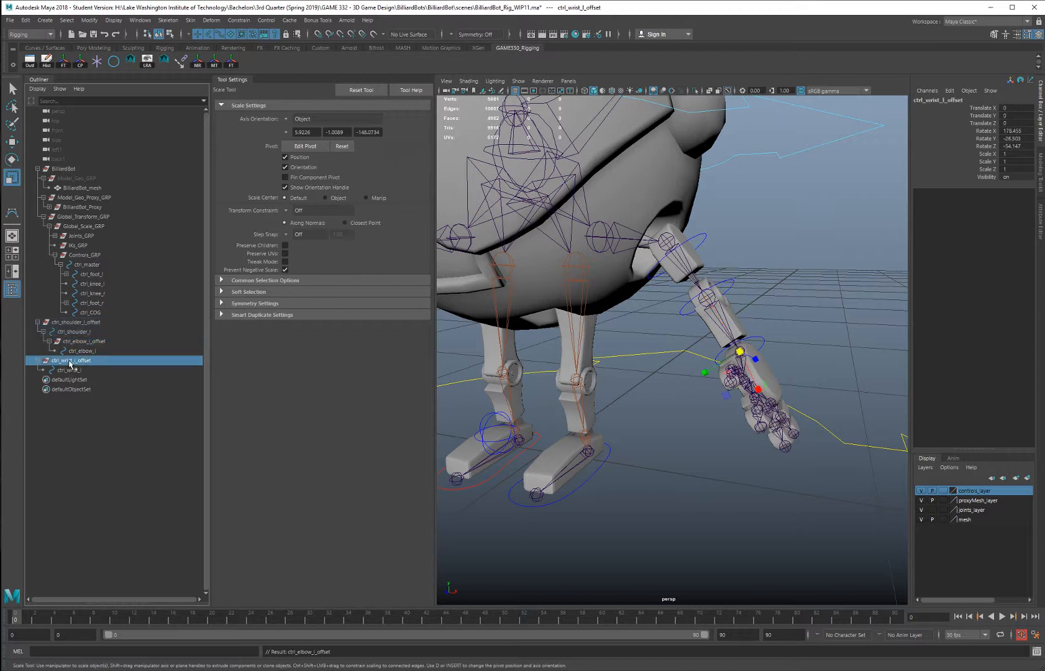
middle_click_drag(69, 364, 85, 352)
left_click(55, 351)
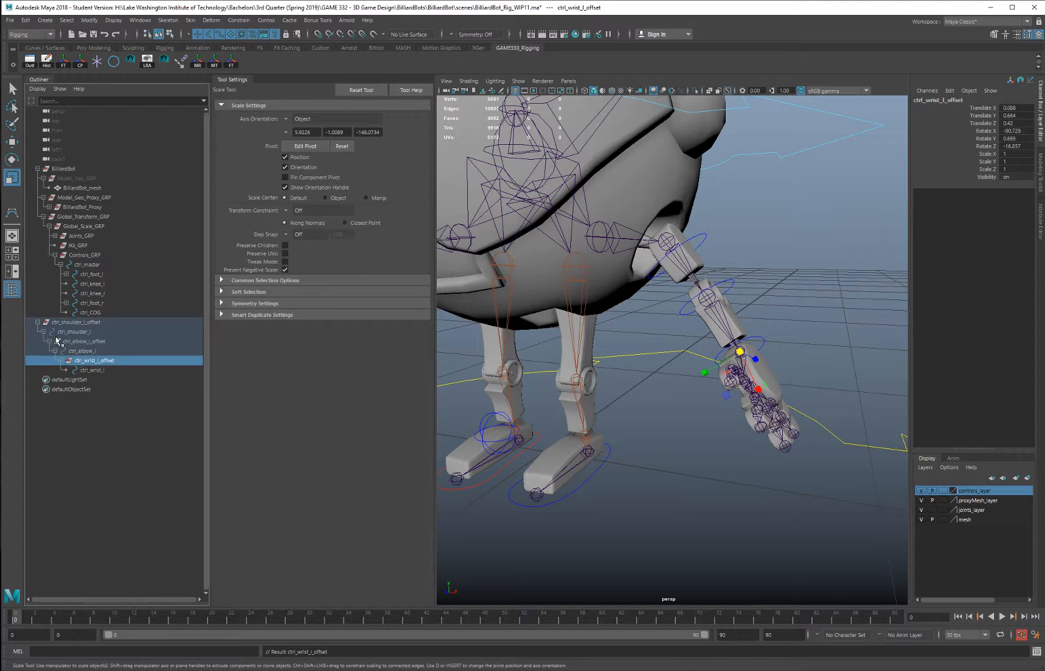
Test the arm control hierarchy by freely rotating the left shoulder and elbow controls
left_click_drag(765, 281, 713, 253, "alt")
left_click(666, 244)
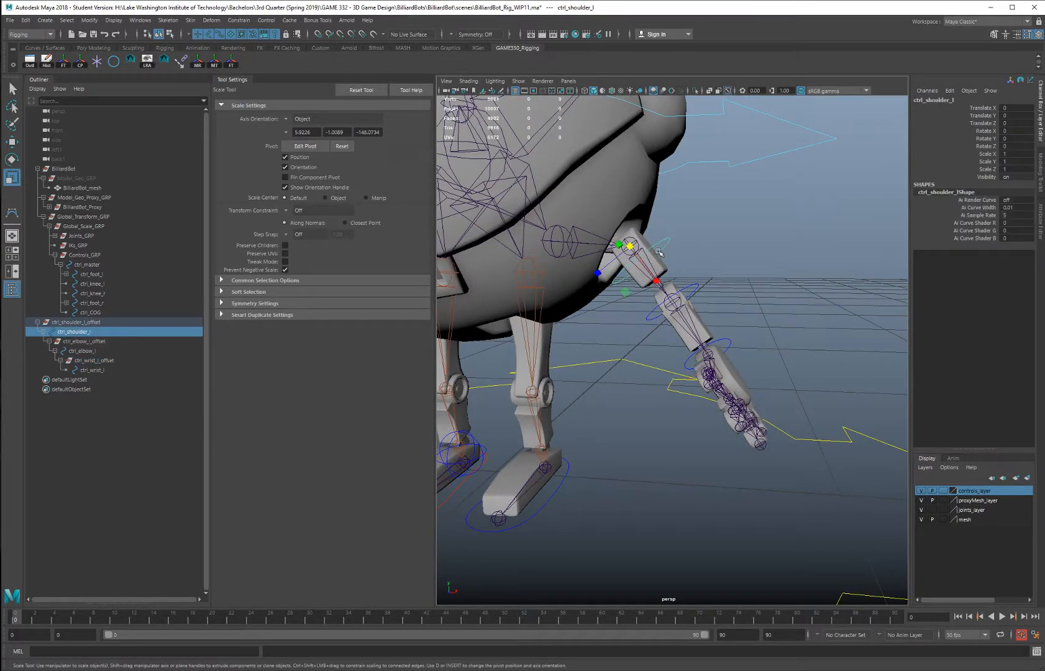
key("e")
left_click_drag(632, 244, 325, 345)
left_click(612, 311)
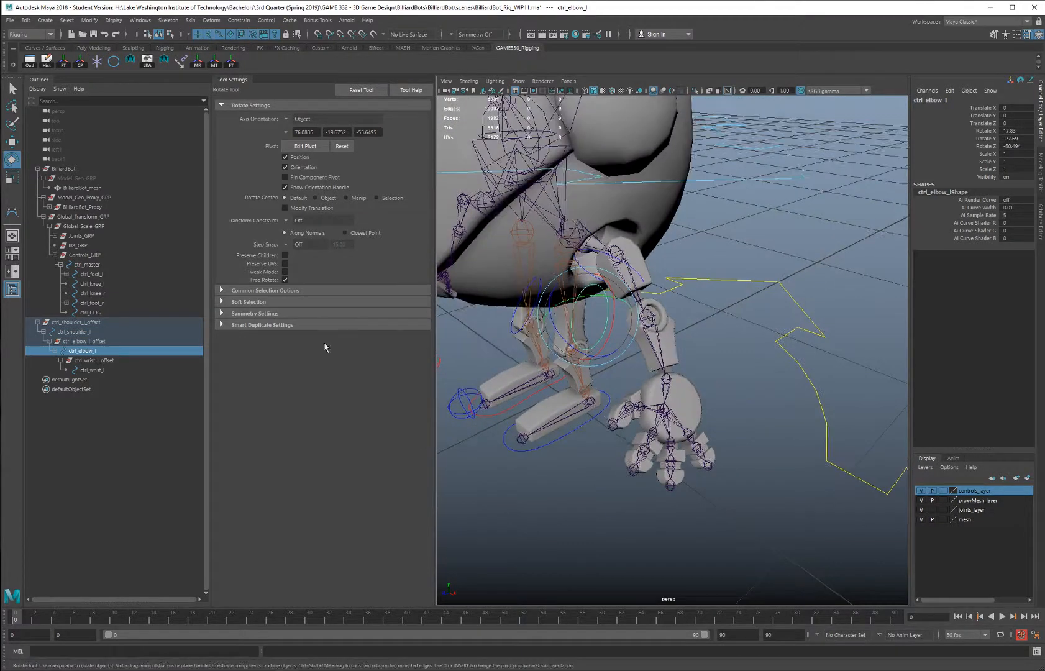
Reset the translation and rotation of ctrl_shoulder_l, ctrl_elbow_l and ctrl_wrist_l to 0
left_click(93, 332)
left_click(92, 351, "ctrl")
left_click(94, 370, "ctrl")
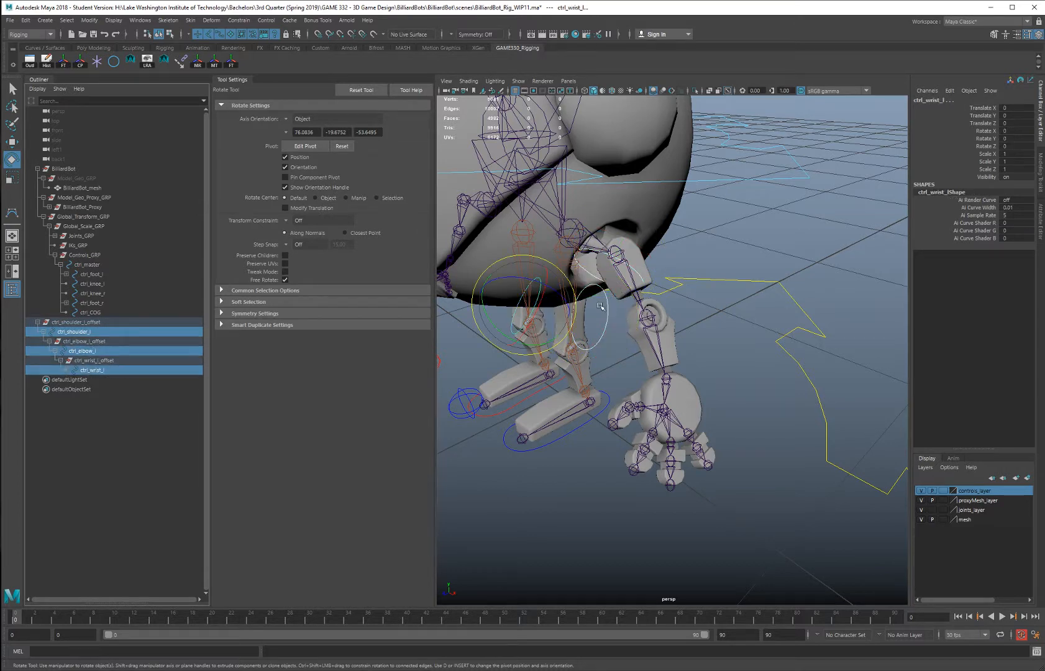
left_click_drag(1009, 109, 1009, 145)
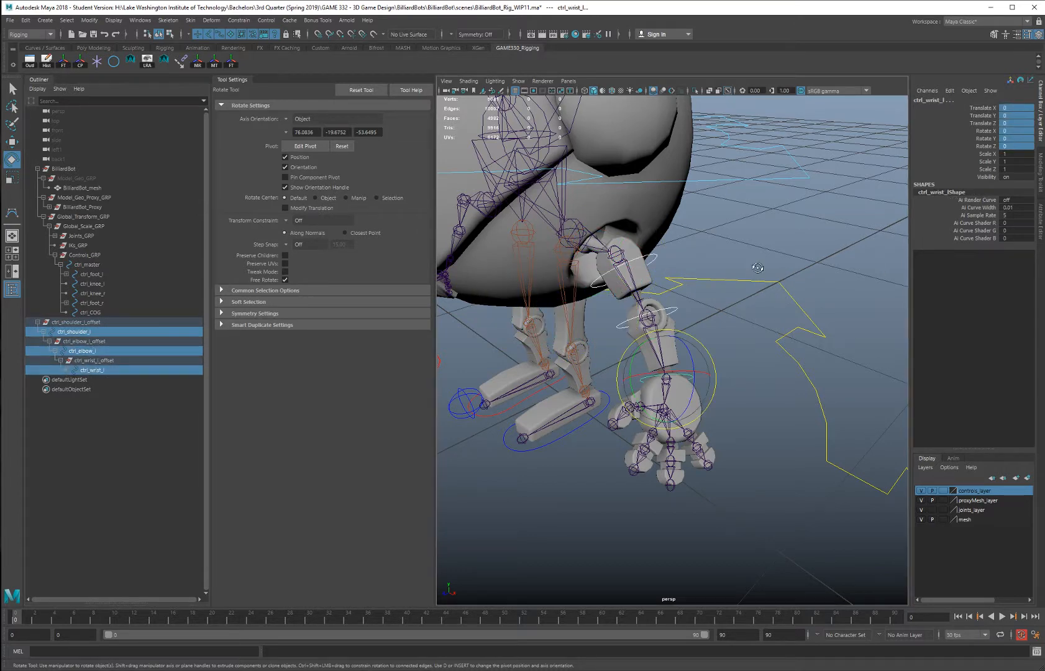
Examine the left hand's thumb, finger and palm control curves from several angles, selecting ctrl_thumb_01_l and ctrl_palm_l
mouse_move(786, 281)
left_mouse_down("alt")
mouse_move(810, 235)
mouse_move(787, 258)
left_mouse_up("alt")
left_click(746, 297)
mouse_move(744, 298)
left_mouse_down("alt")
mouse_move(665, 291)
mouse_move(759, 284)
left_mouse_up("alt")
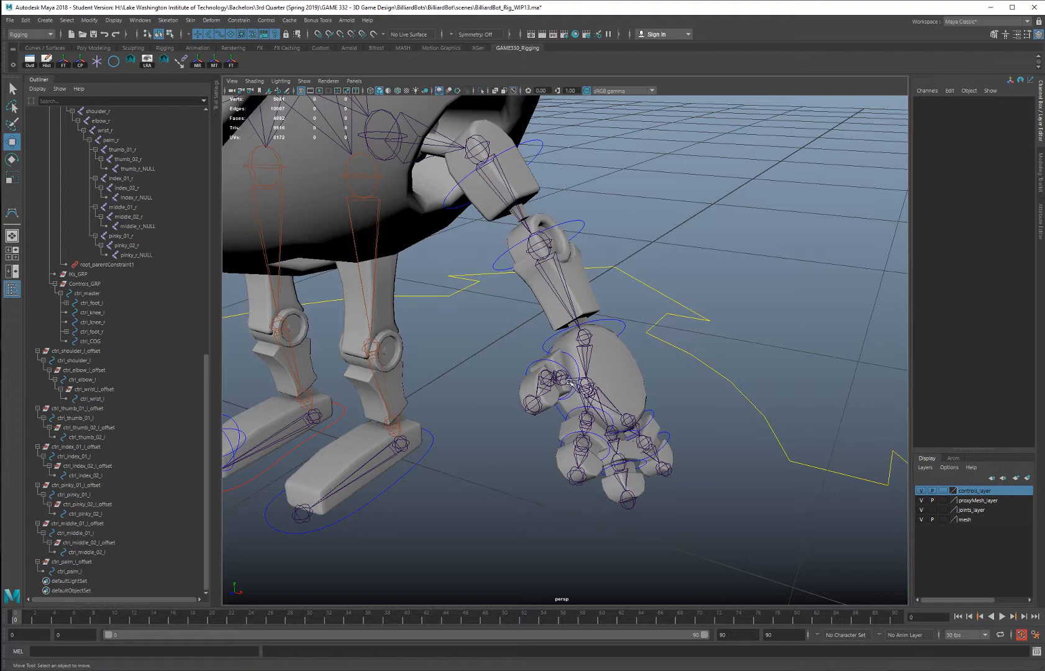
left_click_drag(587, 432, 530, 340, "alt")
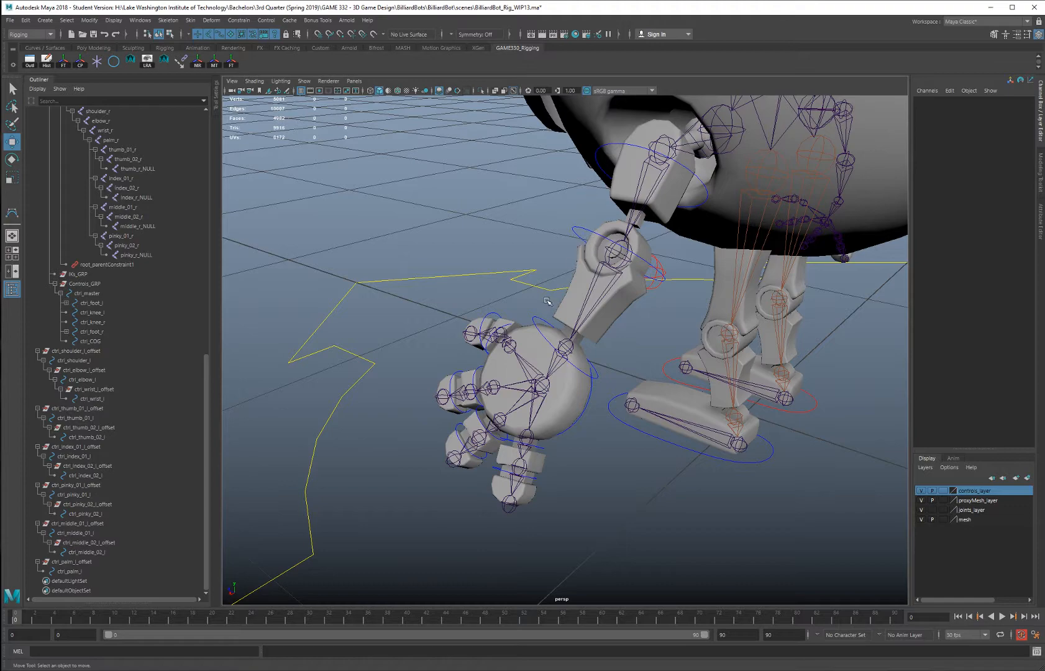
left_click_drag(540, 322, 535, 250, "alt")
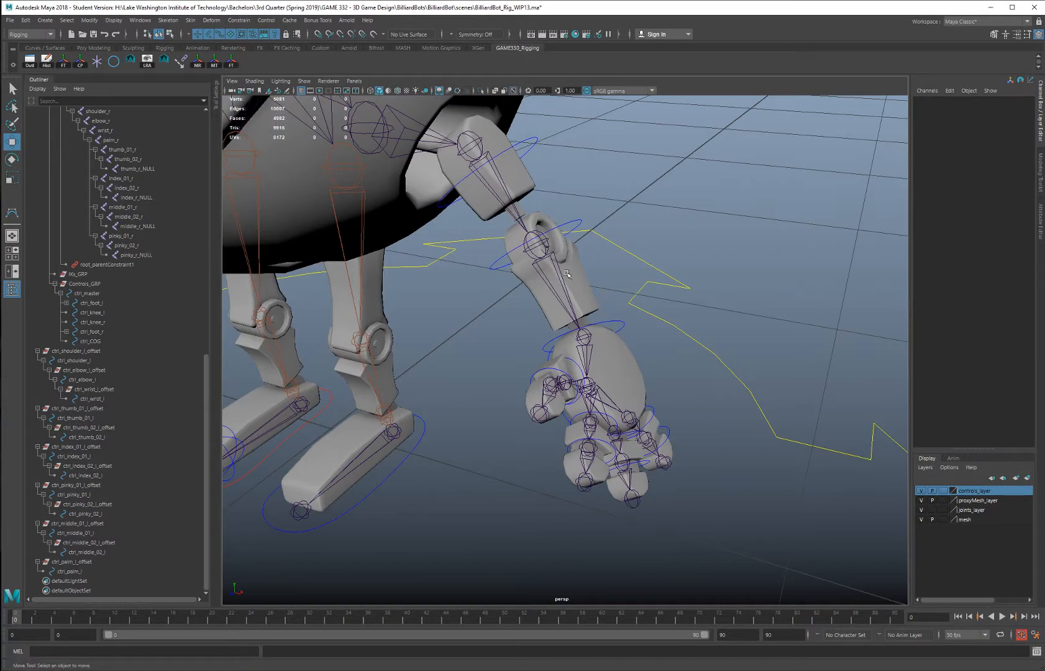
left_click_drag(612, 275, 671, 256, "alt")
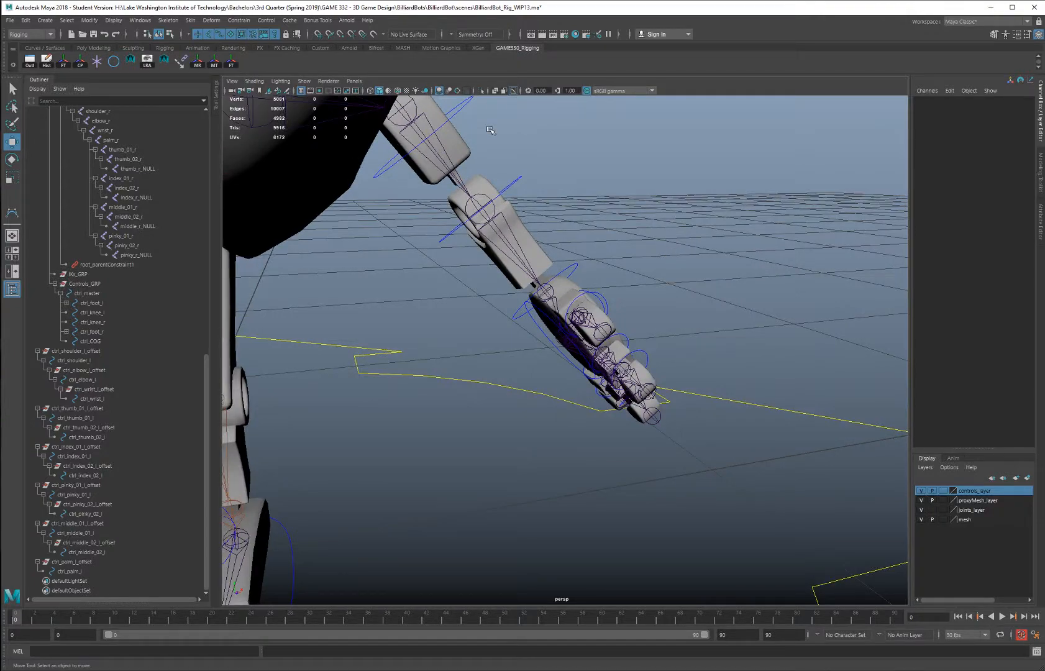
left_click_drag(569, 171, 502, 284, "alt")
right_click_drag(502, 283, 538, 298, "alt")
left_click(504, 296)
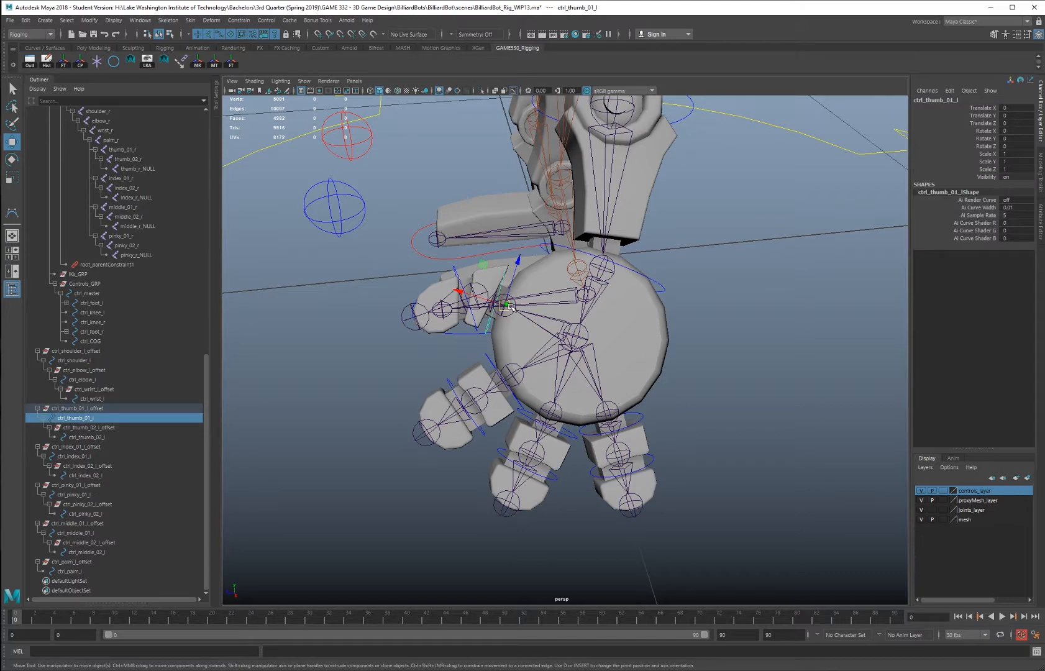
left_click_drag(511, 305, 472, 289, "alt")
left_click_drag(586, 272, 493, 303, "alt")
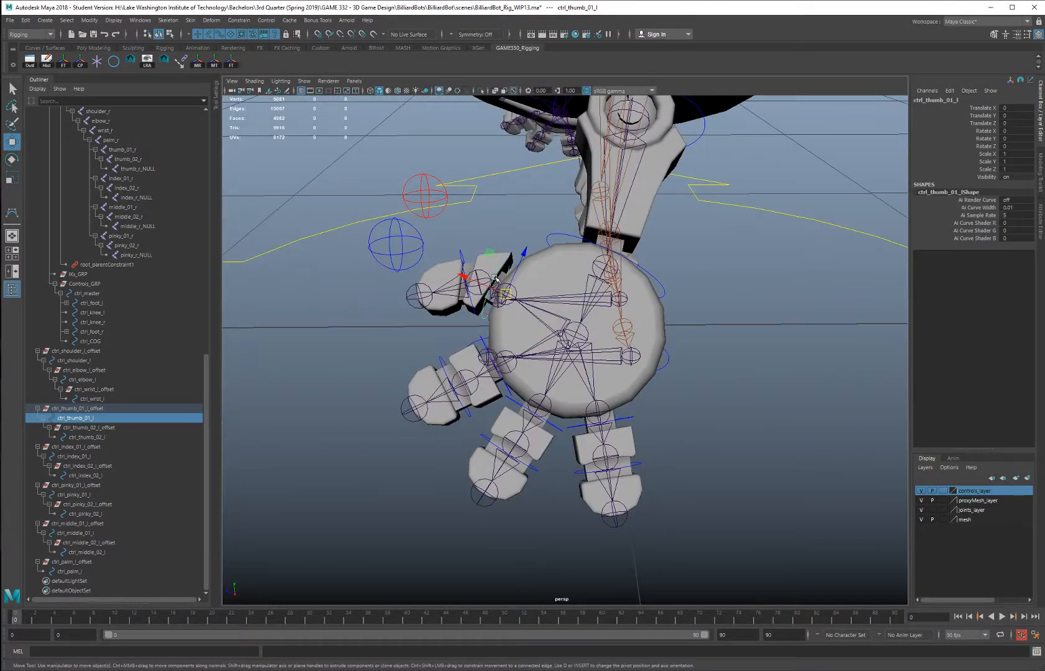
left_click(403, 311)
left_click_drag(434, 309, 524, 278, "alt")
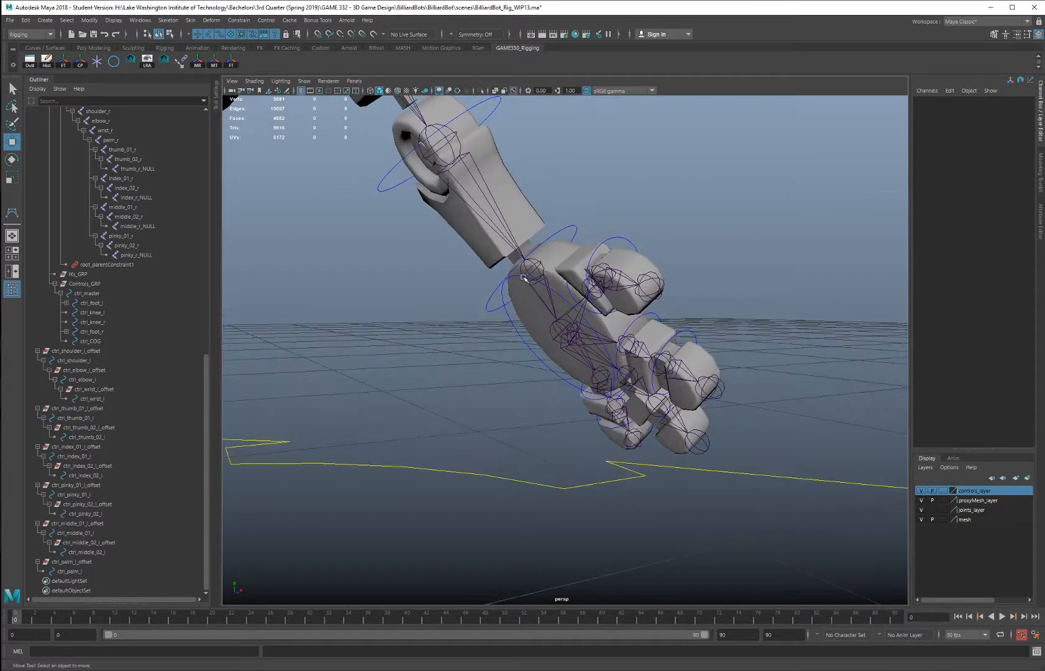
left_click(508, 313)
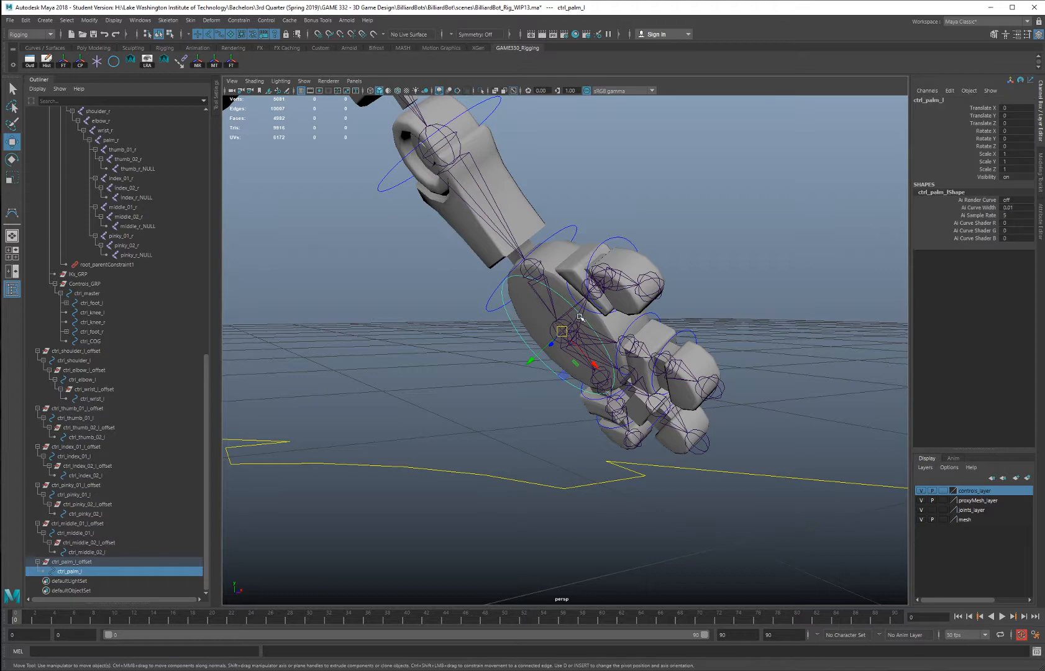
mouse_move(618, 303)
left_mouse_down("alt")
mouse_move(546, 295)
mouse_move(568, 318)
mouse_move(466, 208)
mouse_move(541, 280)
mouse_move(629, 321)
mouse_move(595, 324)
mouse_move(622, 318)
left_mouse_up("alt")
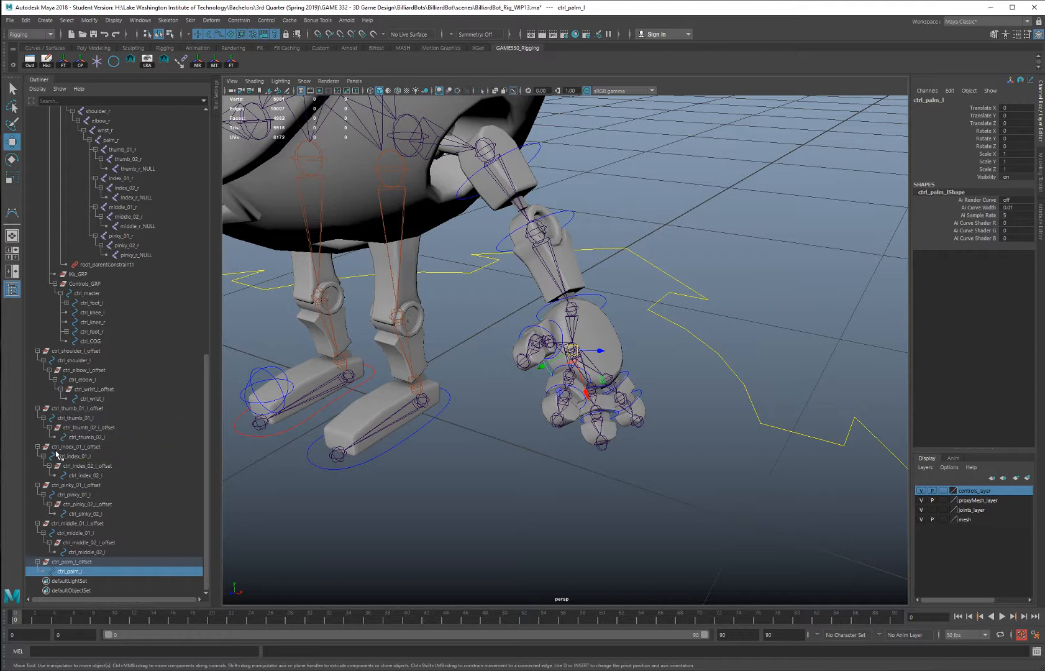
Parent ctrl_thumb_01_l_offset, ctrl_index_01_l_offset, ctrl_pinky_01_l_offset and ctrl_middle_01_l_offset under ctrl_palm_l
key("f")
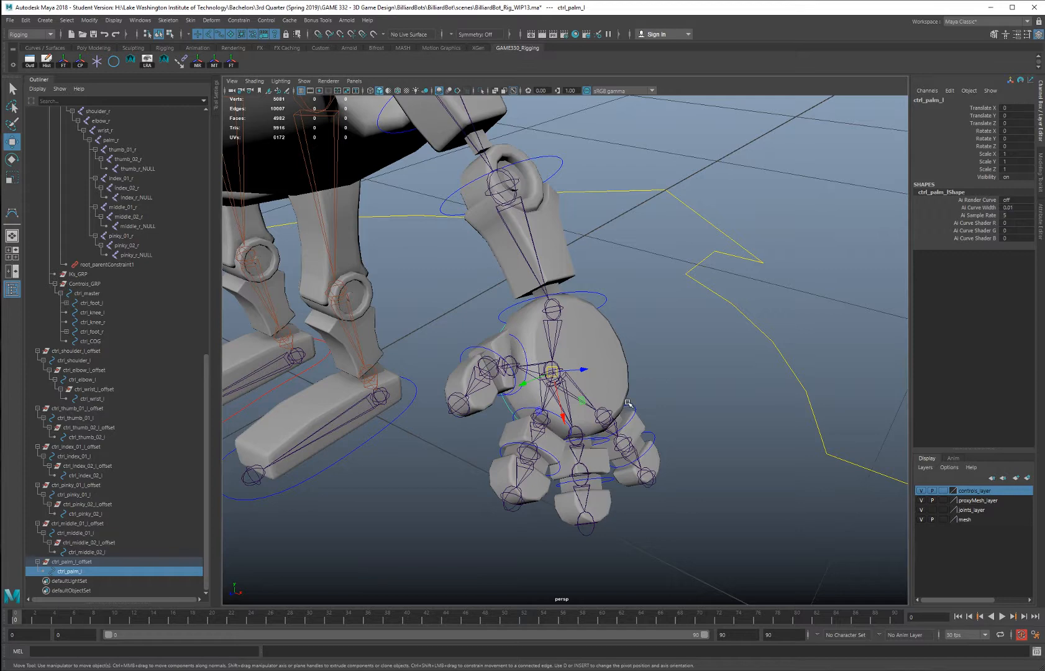
left_click_drag(627, 404, 529, 391, "alt")
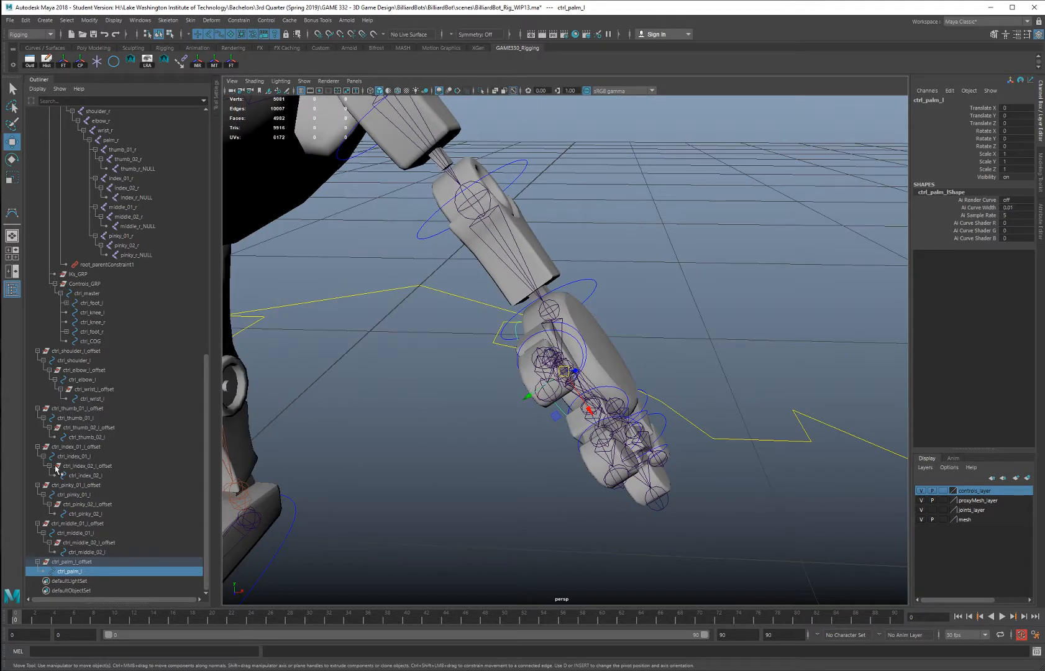
left_click(85, 408)
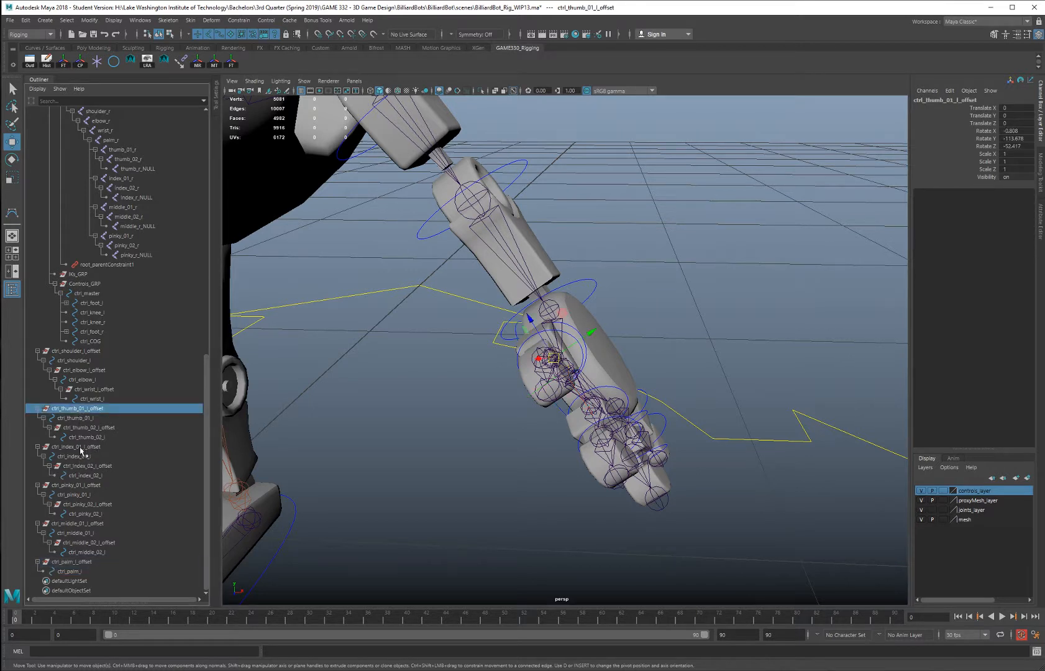
left_click(81, 448, "ctrl")
left_click(76, 486, "ctrl")
left_click(79, 524, "ctrl")
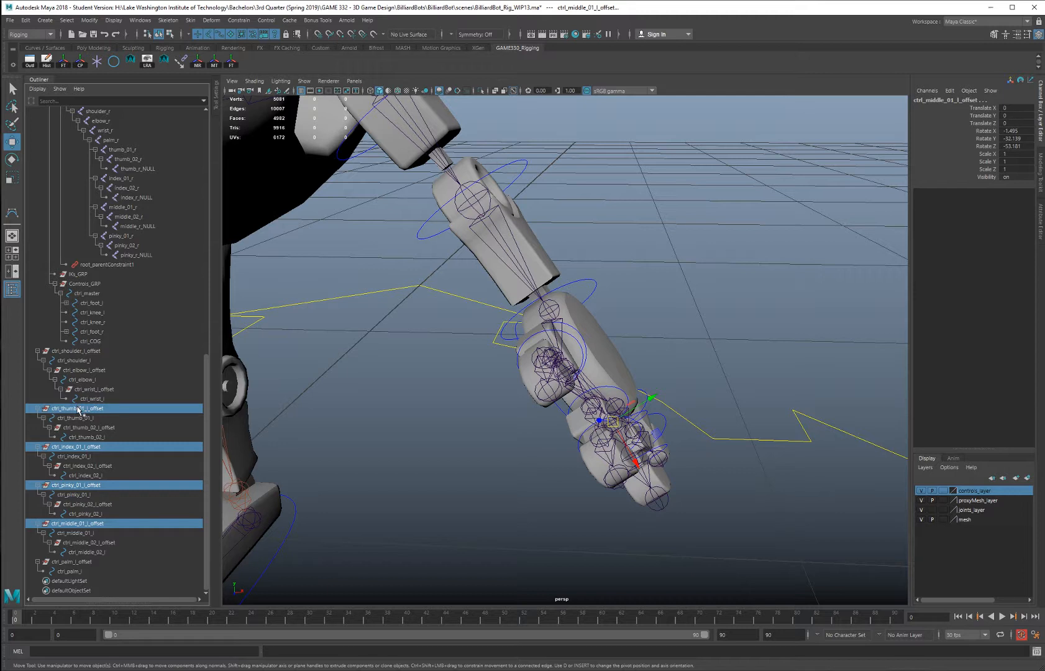
middle_click_drag(79, 410, 73, 576)
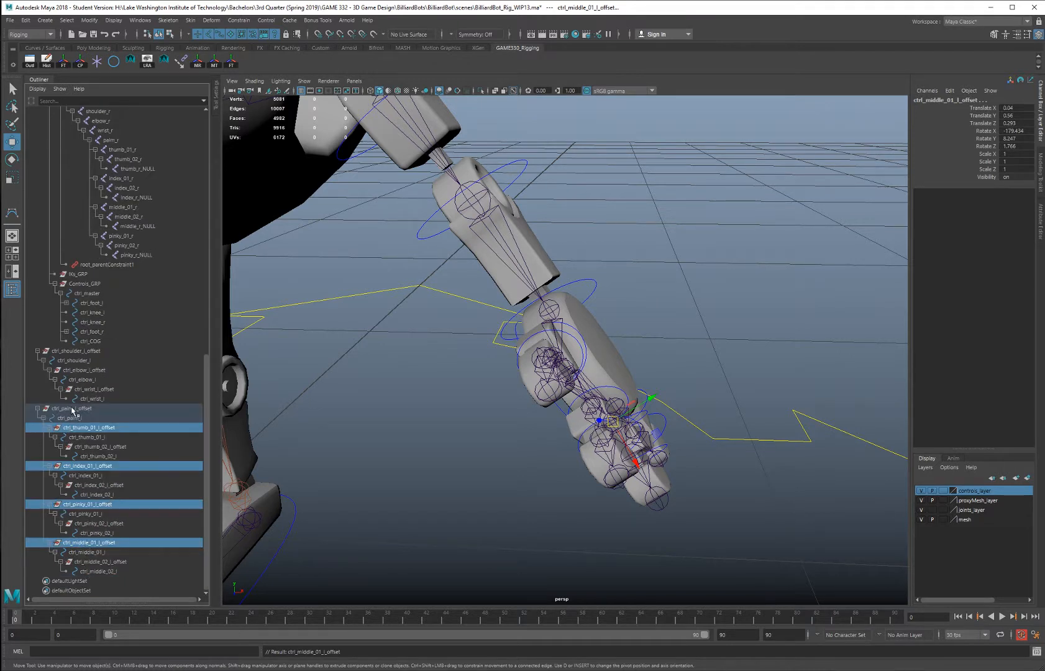
Parent ctrl_palm_l_offset under ctrl_wrist_l and expand ctrl_wrist_l with all its children in the hierarchy
left_click(97, 410)
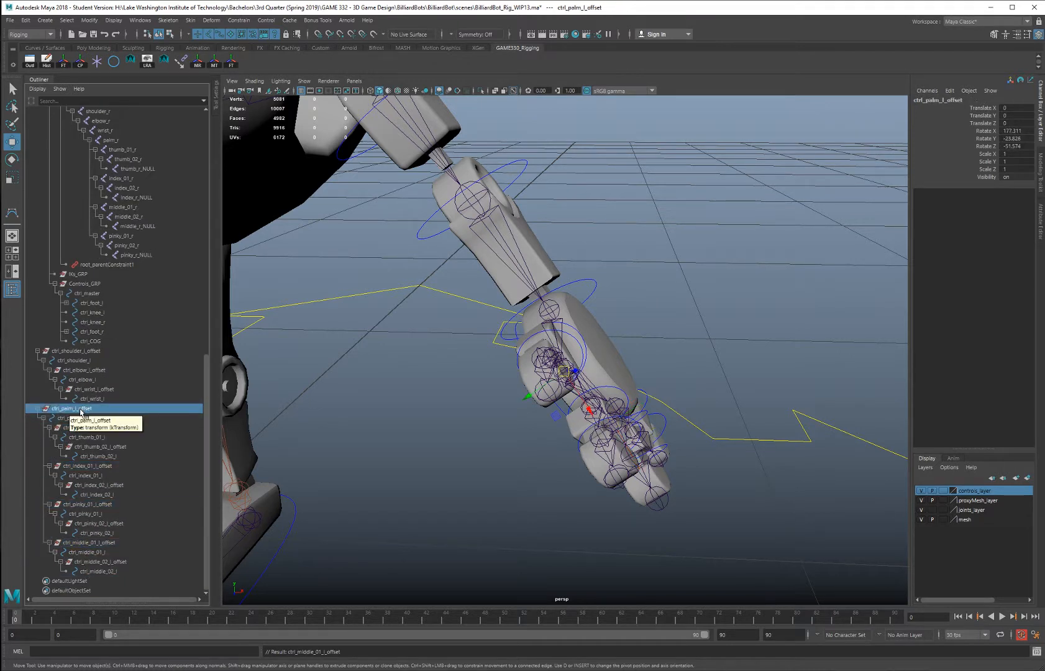
middle_click_drag(81, 412, 101, 400)
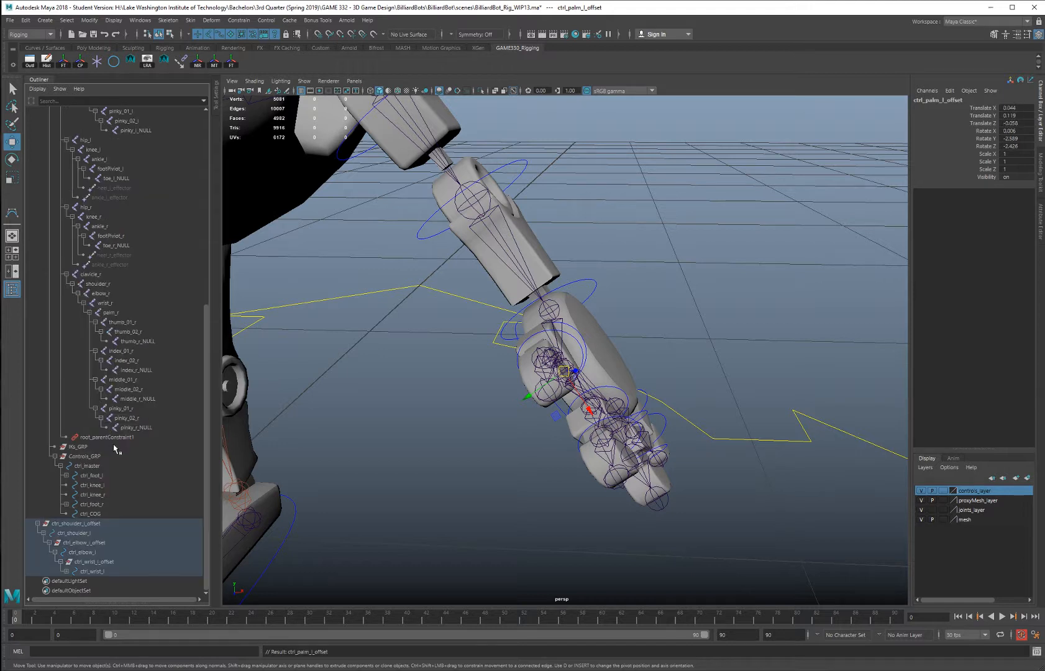
left_click(67, 571, "shift")
scroll(154, 470, "down", 5)
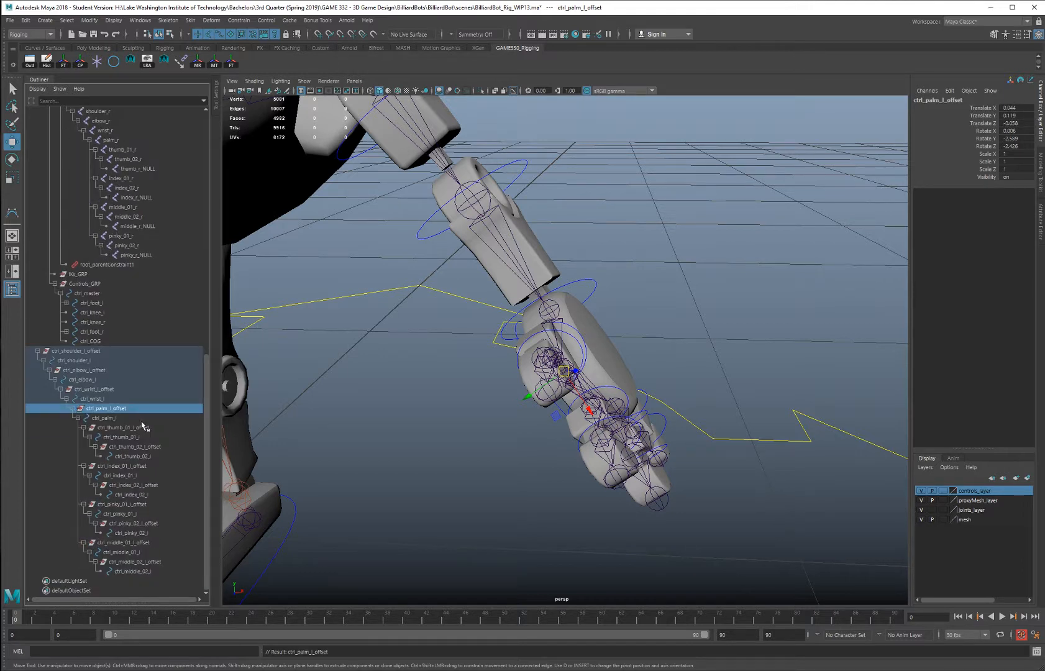
Review the whole ctrl_shoulder_l_offset hierarchy, test it by freely rotating ctrl_shoulder_l about Z, and undo the rotation
left_click(79, 353)
left_click(130, 572, "shift")
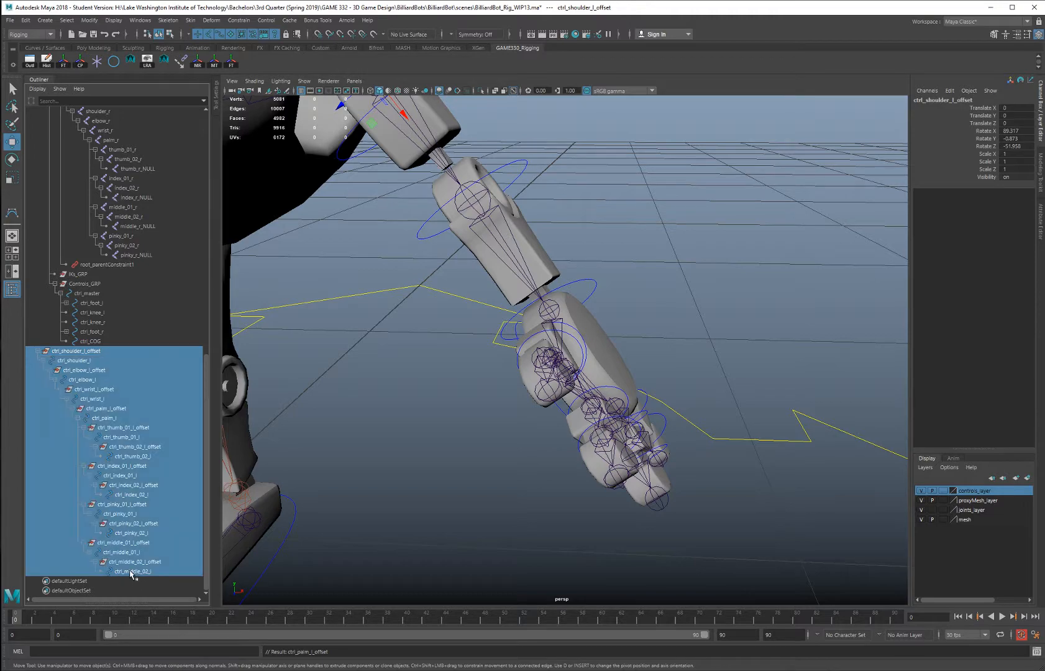
left_click_drag(435, 348, 547, 323, "alt")
left_click(80, 361)
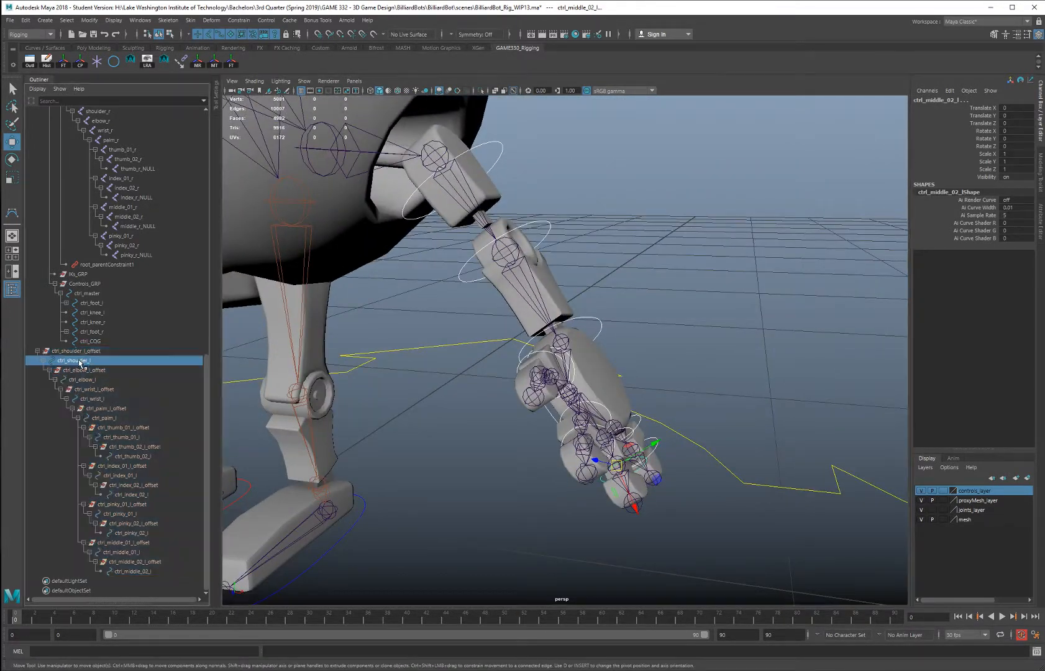
key("e")
left_click_drag(531, 244, 475, 249, "alt")
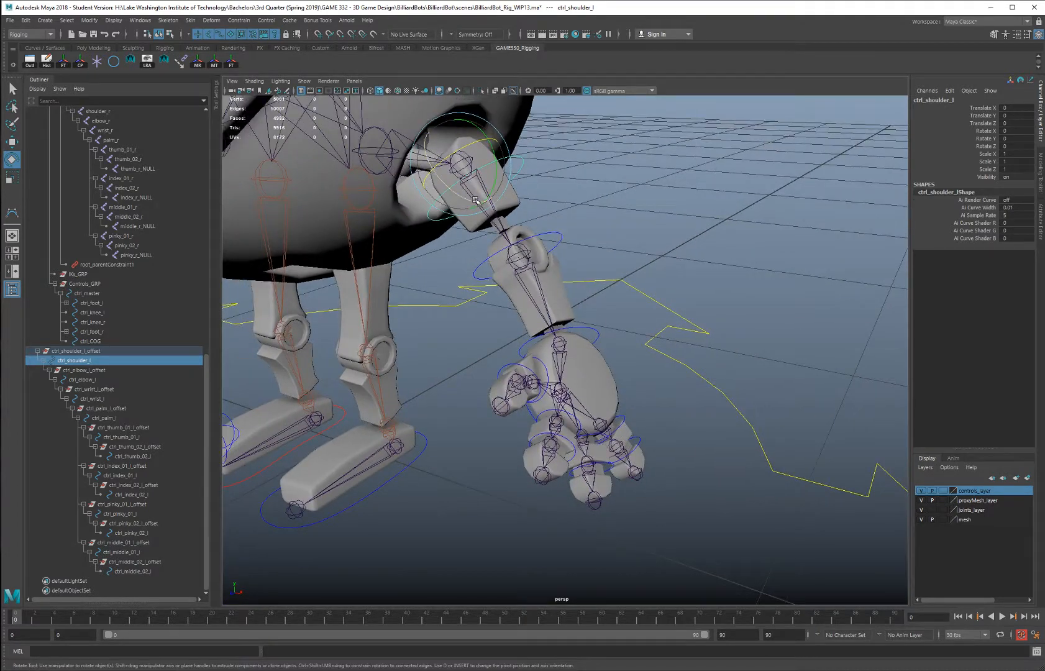
left_click_drag(476, 200, 421, 201)
left_click_drag(405, 239, 430, 233, "alt")
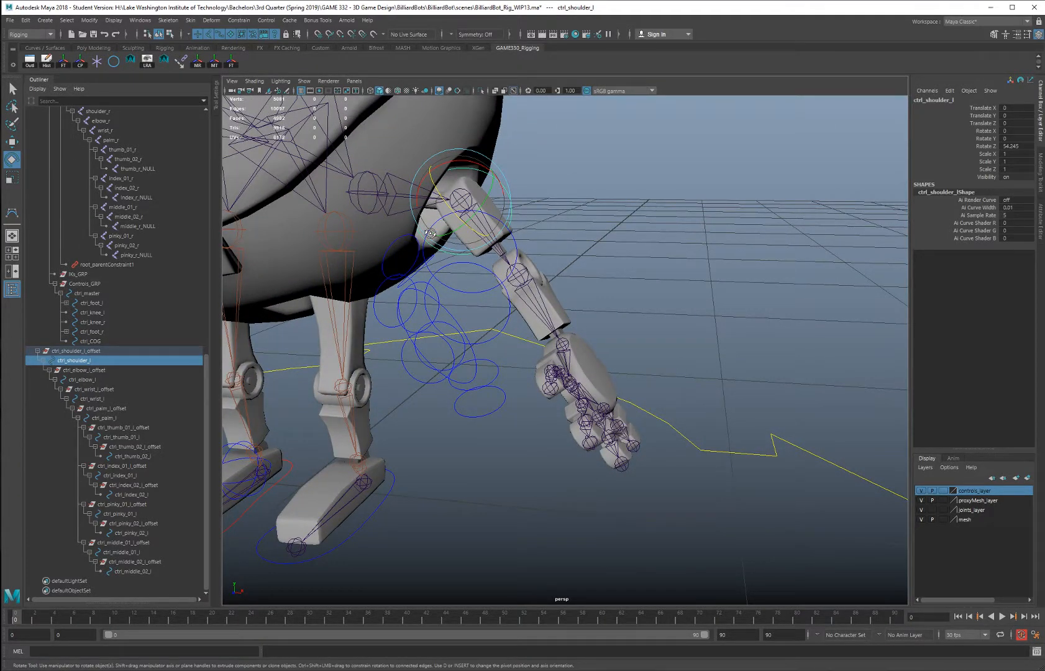
key("ctrl+z")
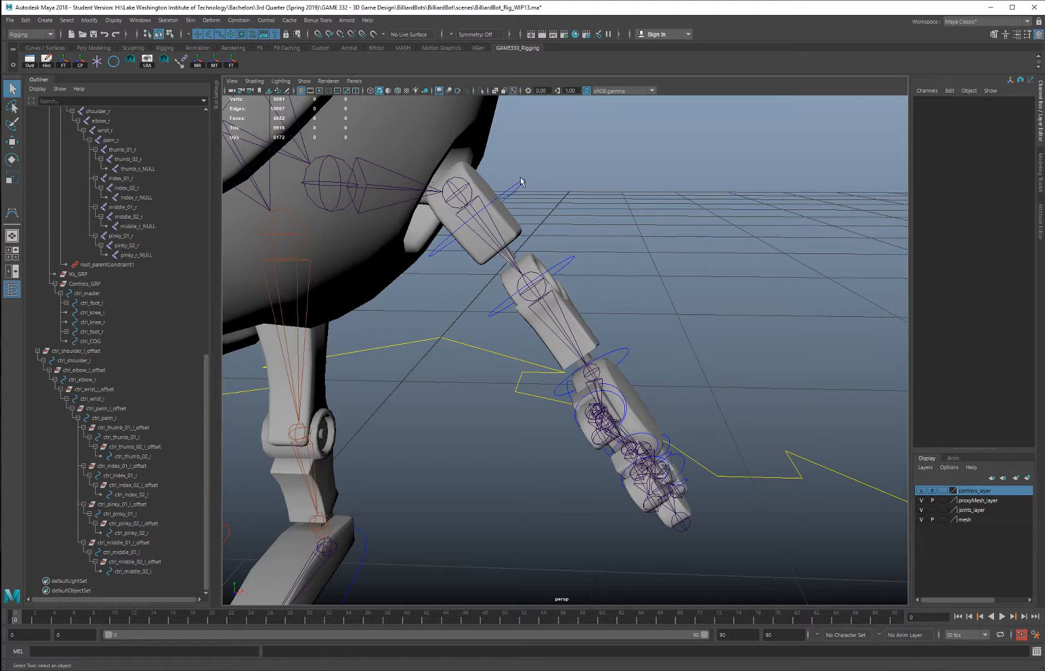
Open the Connection Editor and place it clear of the left arm controls
scroll(516, 169, "up", 3)
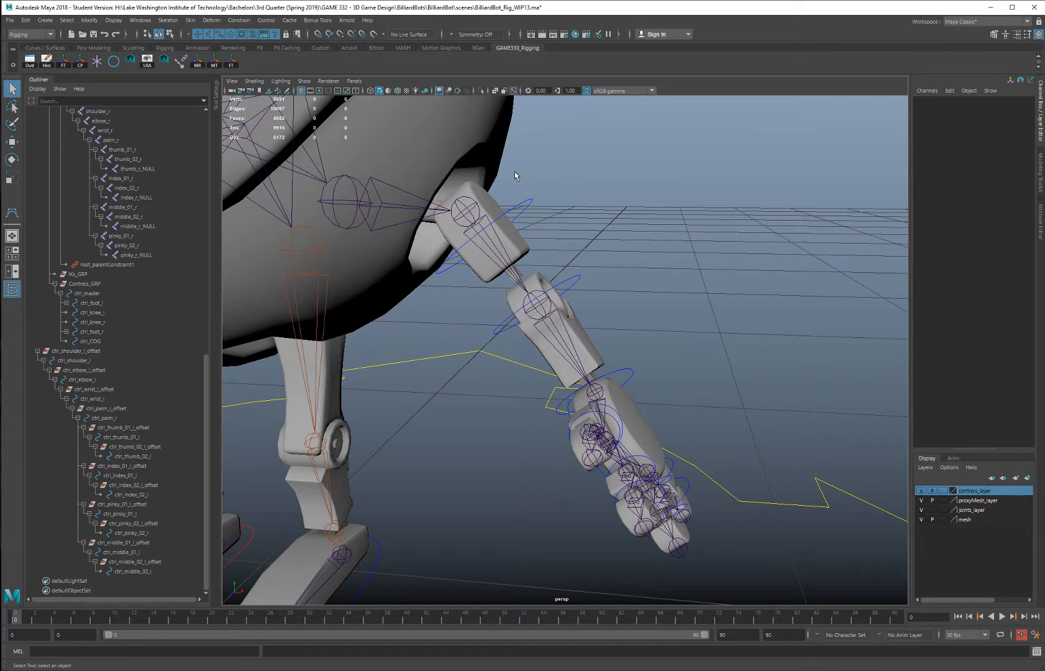
left_click(141, 20)
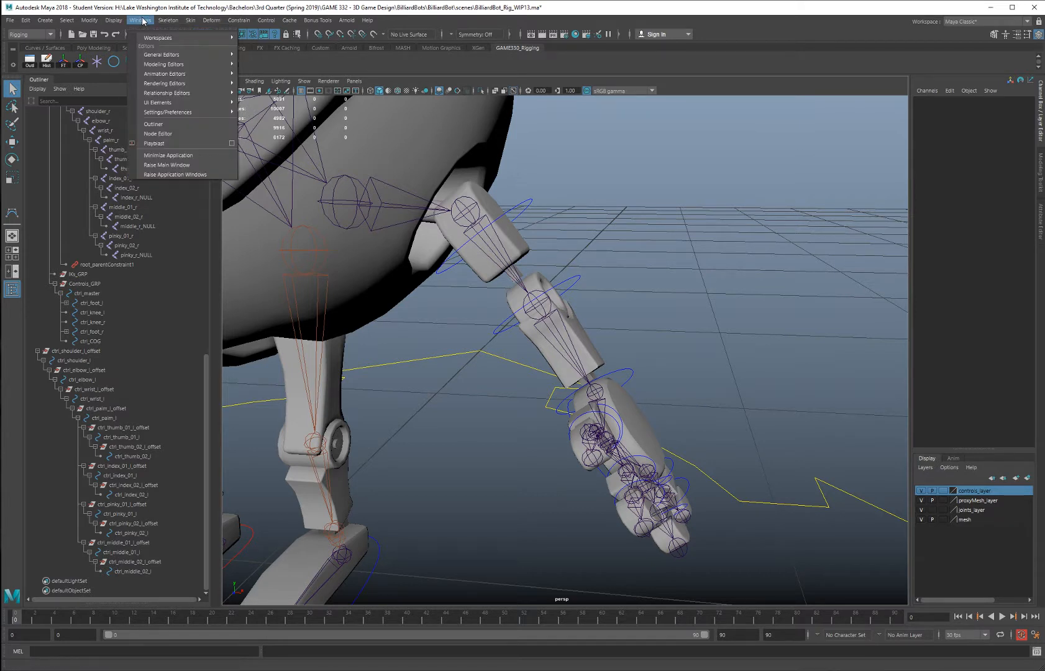
mouse_move(179, 57)
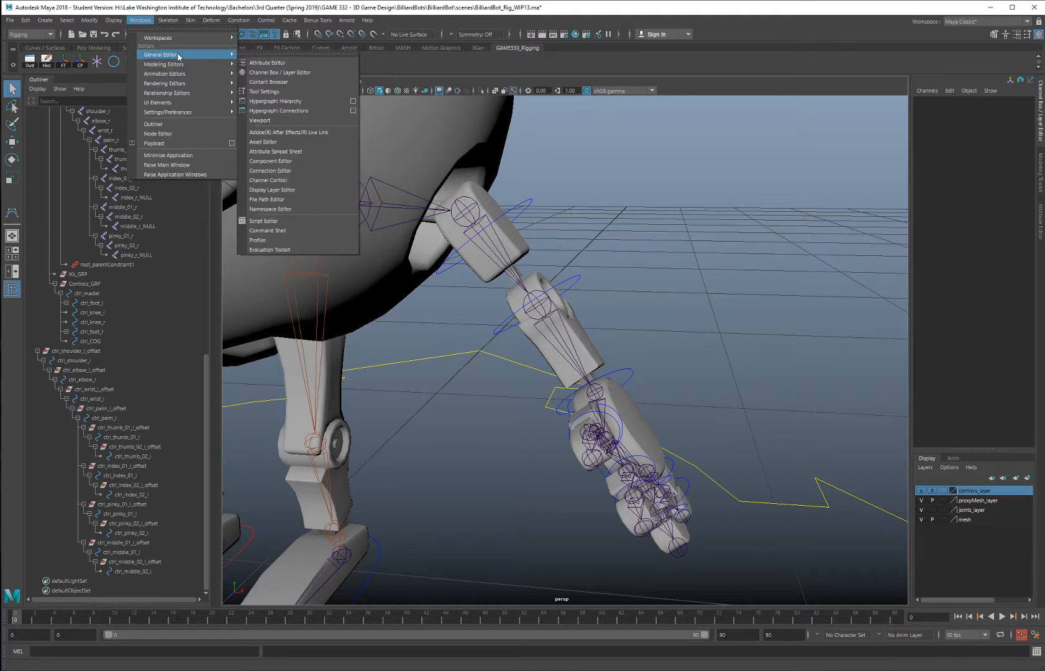
left_click(289, 171)
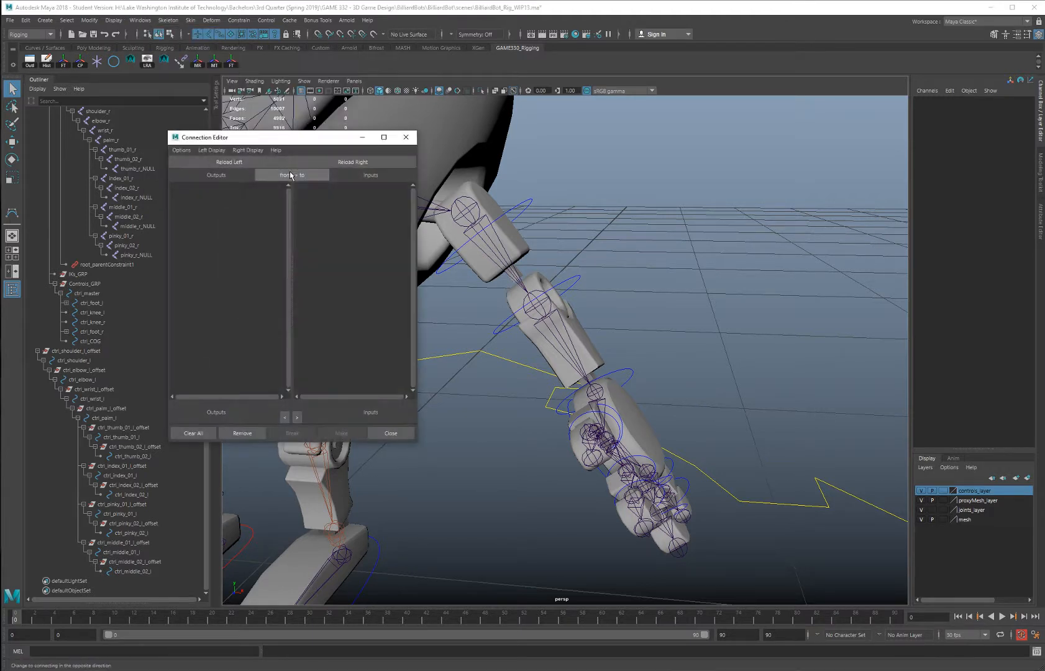
left_click_drag(287, 138, 266, 148)
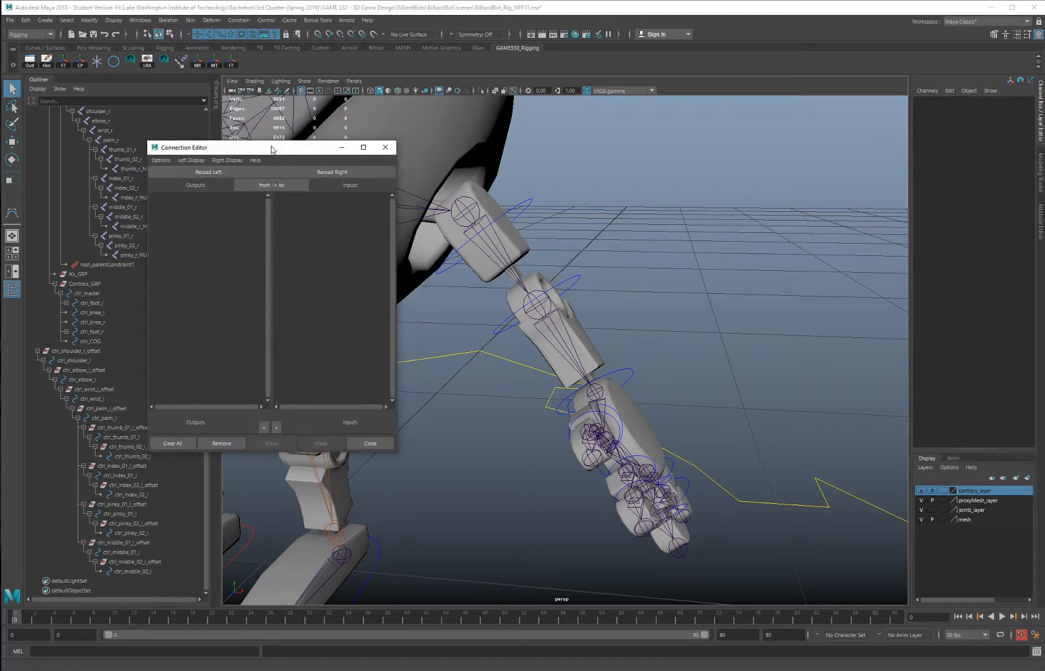
Load ctrl_shoulder_l as the output and the shoulder_l joint as the input, and connect rotate to rotate
left_click(520, 207)
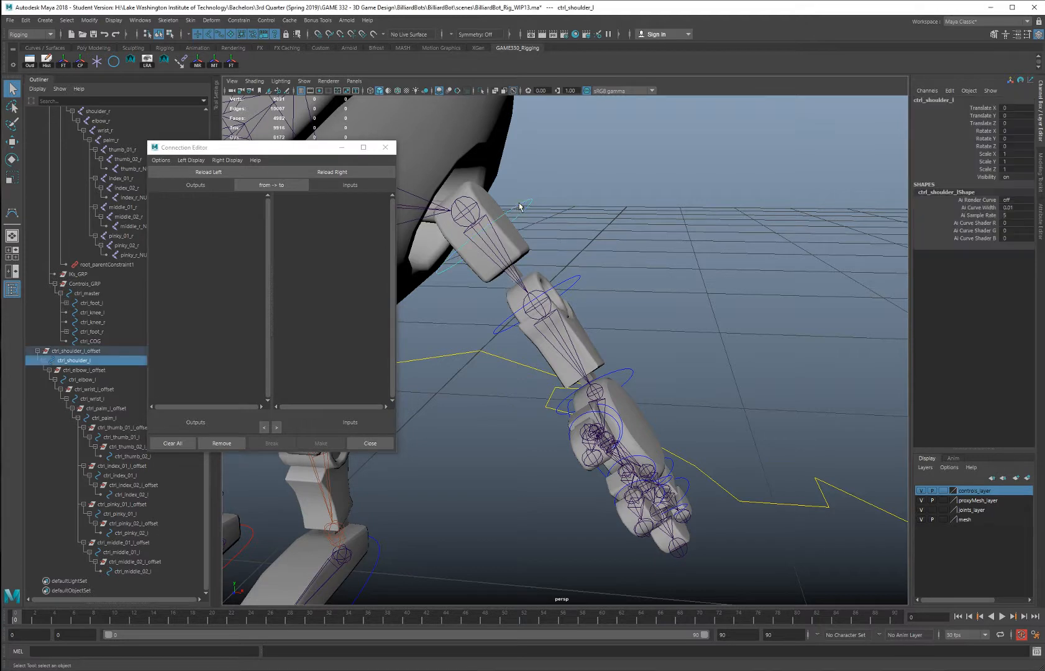
left_click(189, 173)
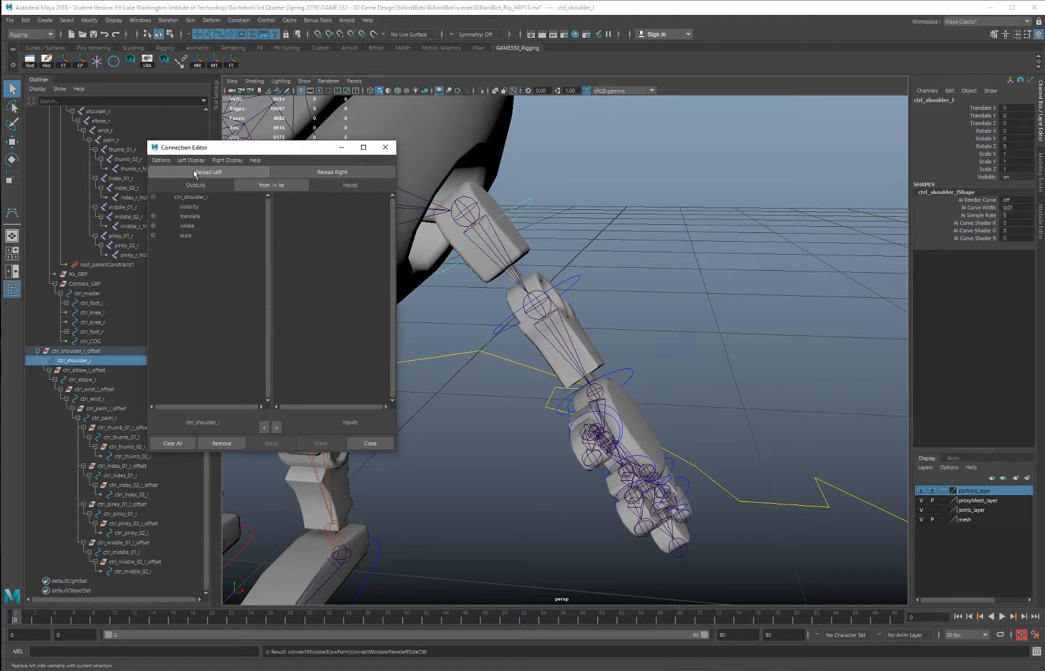
left_click(462, 216)
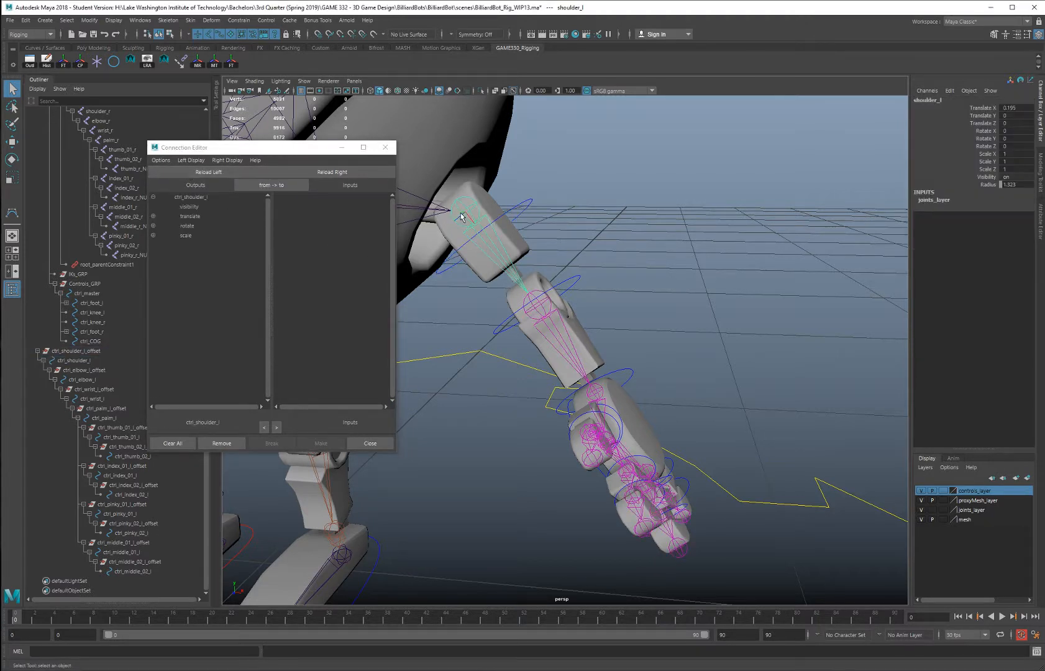
left_click(343, 173)
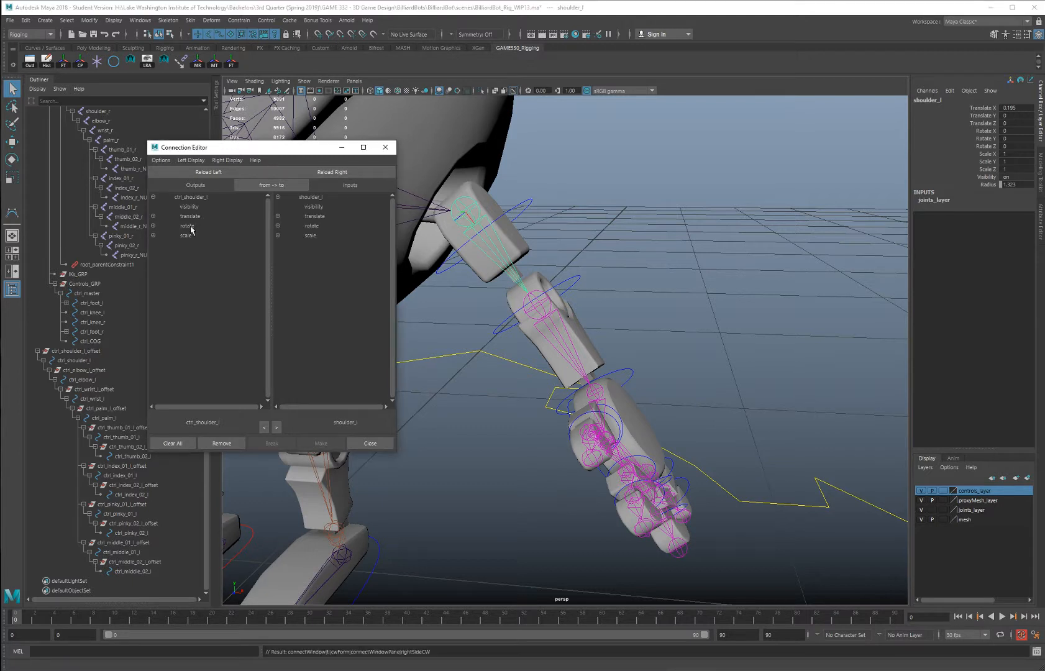
left_click(186, 226)
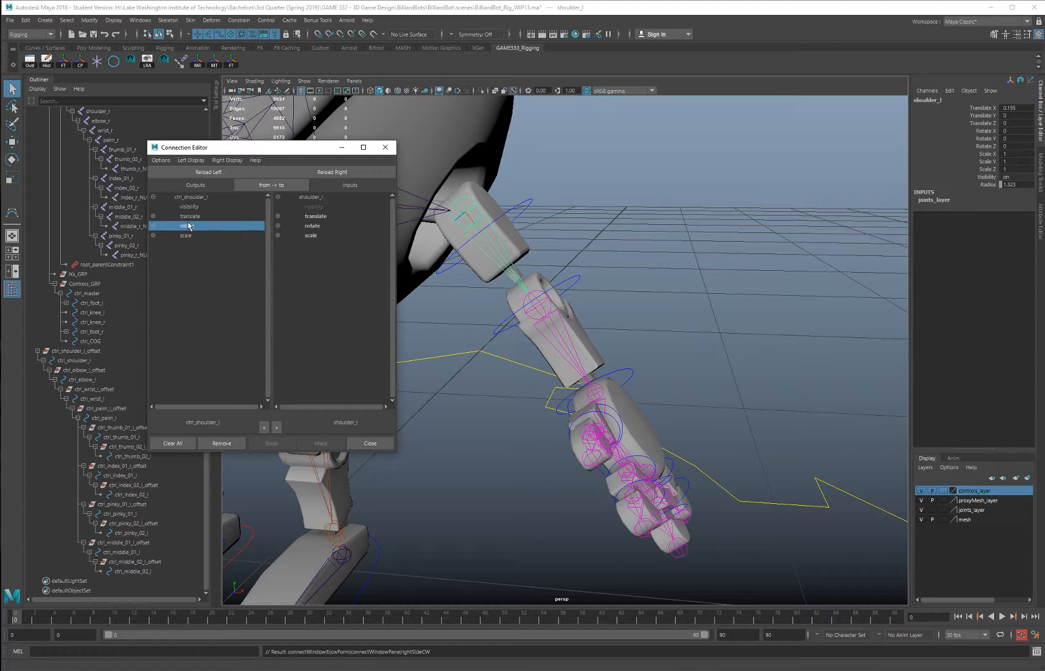
left_click(313, 227)
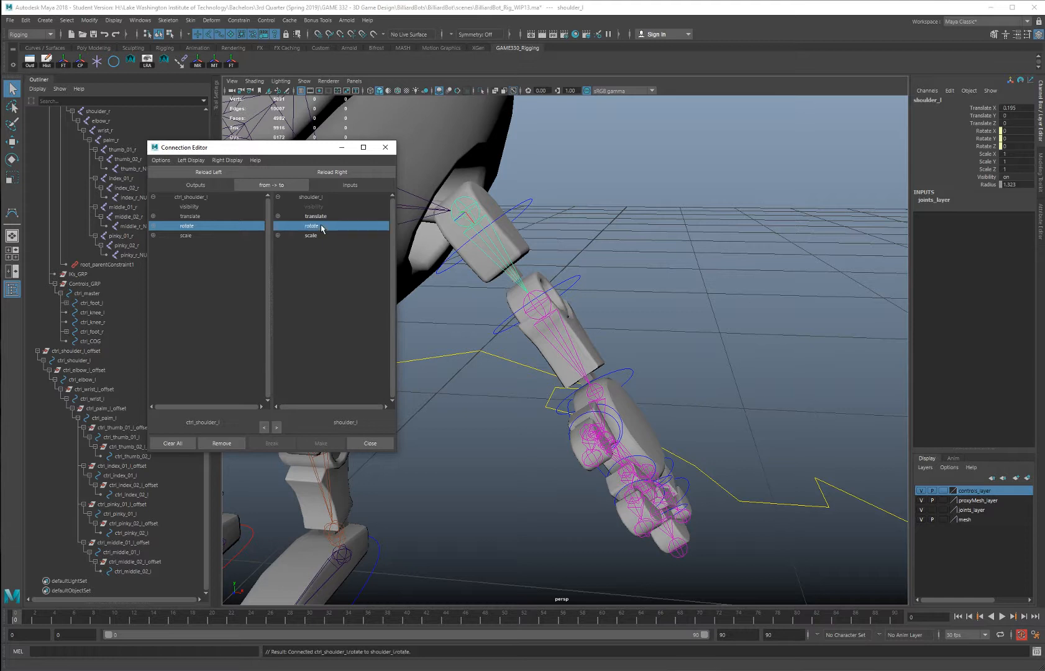
Test the shoulder connection by freely rotating ctrl_shoulder_l, and undo the rotation
left_click(519, 207)
key("e")
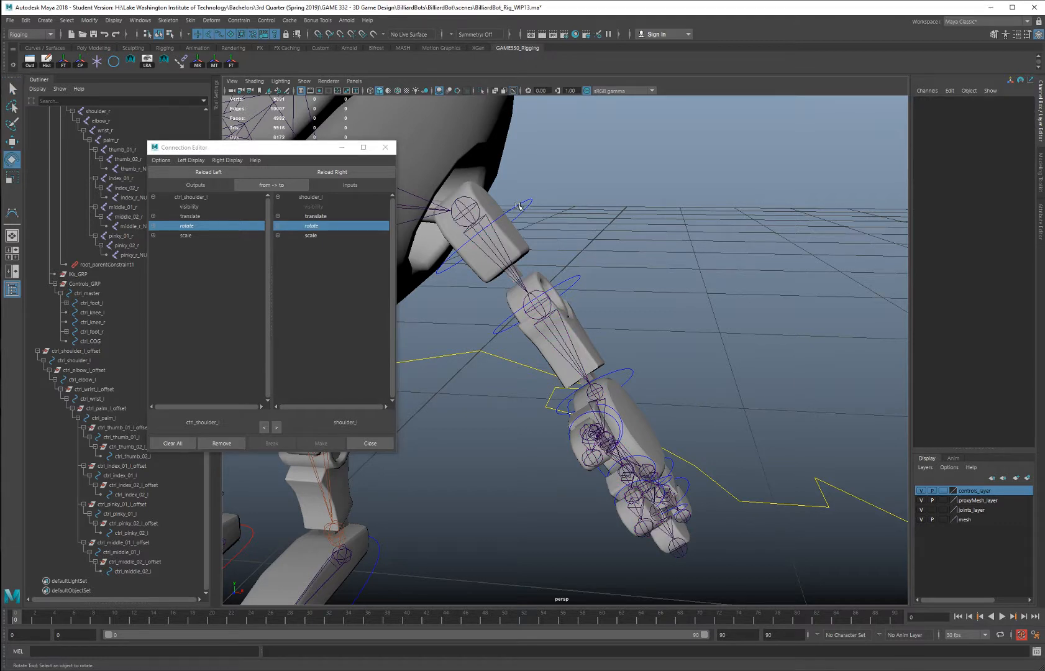
left_click(519, 207)
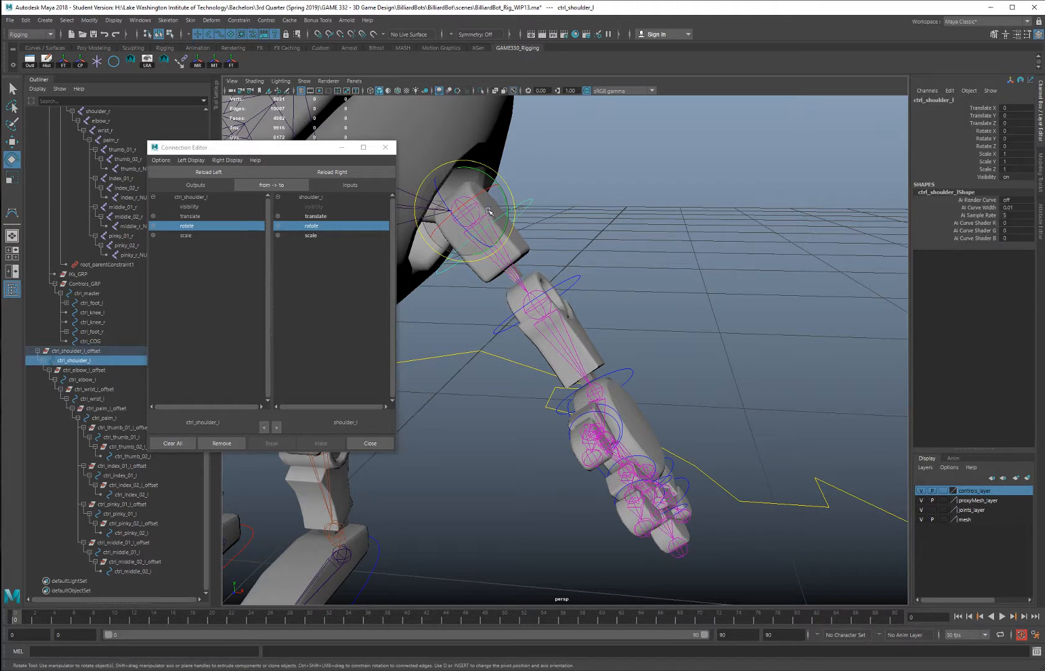
mouse_move(489, 210)
left_mouse_down()
mouse_move(477, 193)
mouse_move(491, 186)
mouse_move(476, 205)
mouse_move(505, 196)
left_mouse_up()
key("ctrl+z")
key("ctrl+z")
key("ctrl+z")
key("ctrl+z")
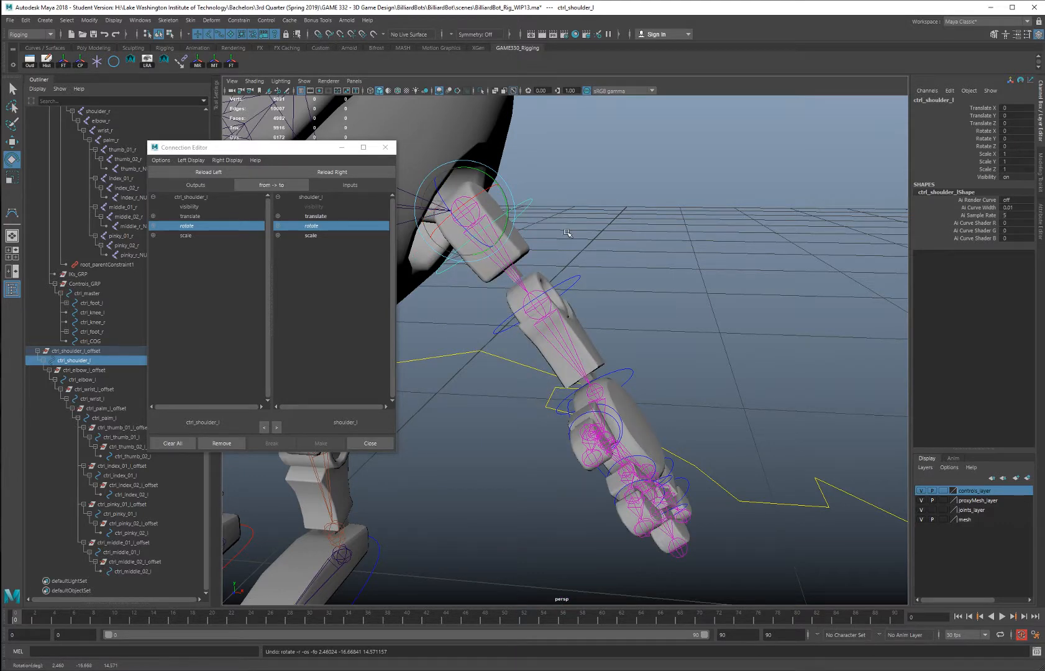
Load ctrl_elbow_l as the output and the elbow_l joint as the input, and connect rotate to rotate
left_click(575, 276)
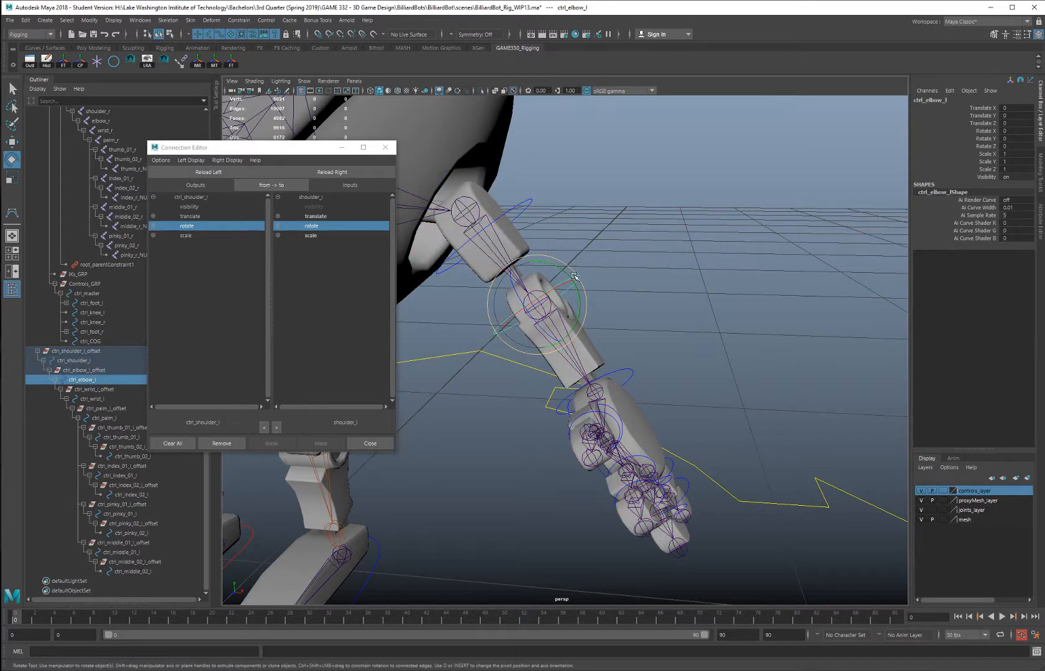
left_click(216, 175)
key("q")
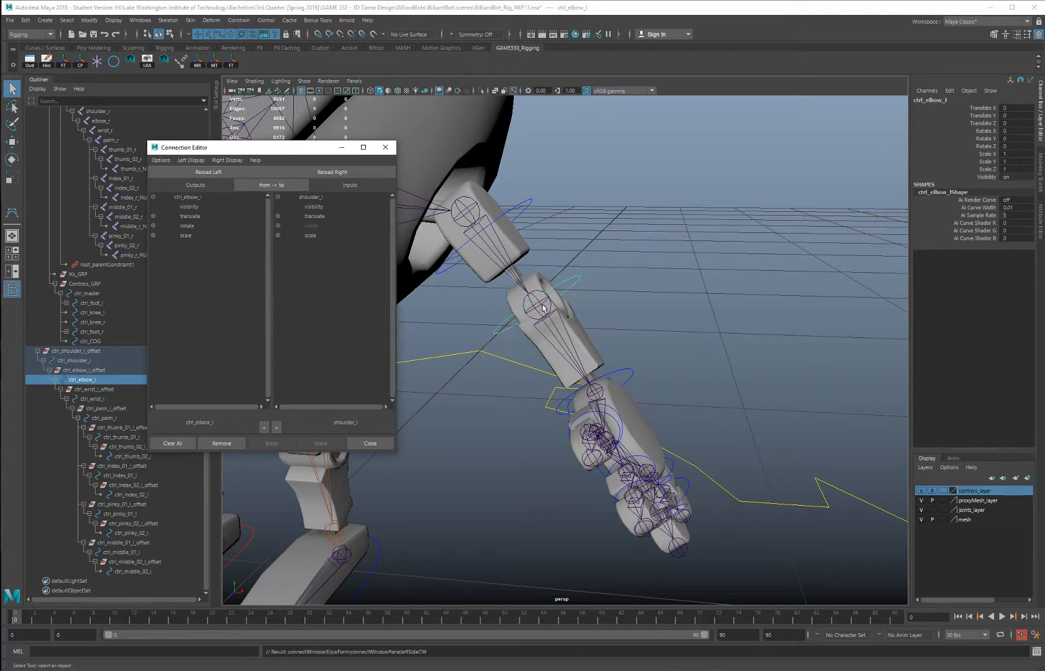
left_click(542, 308)
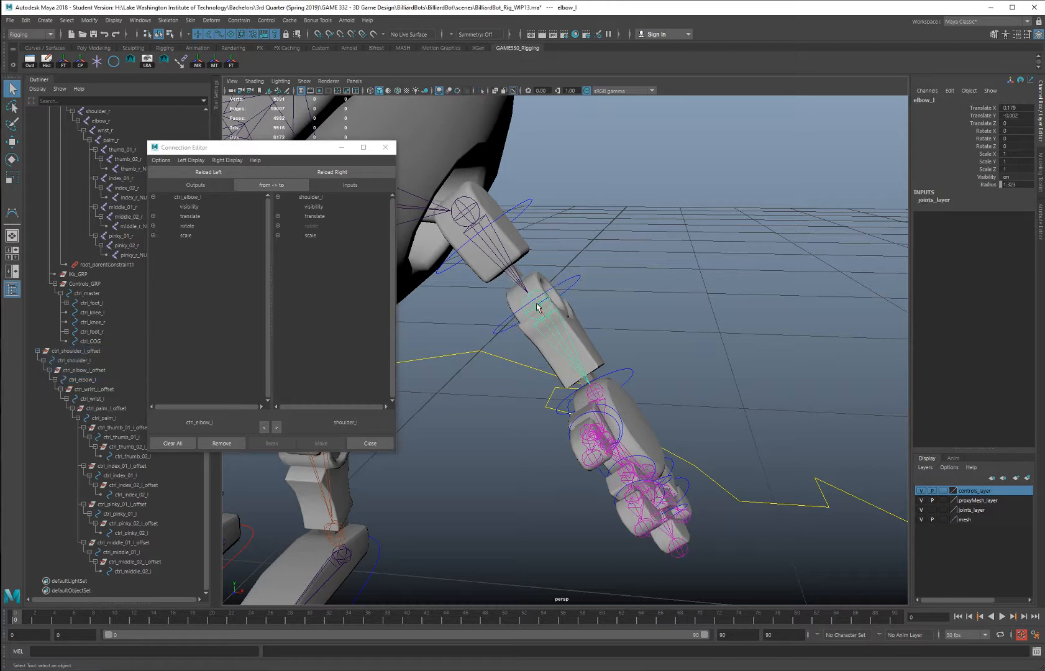
left_click(342, 173)
left_click(188, 225)
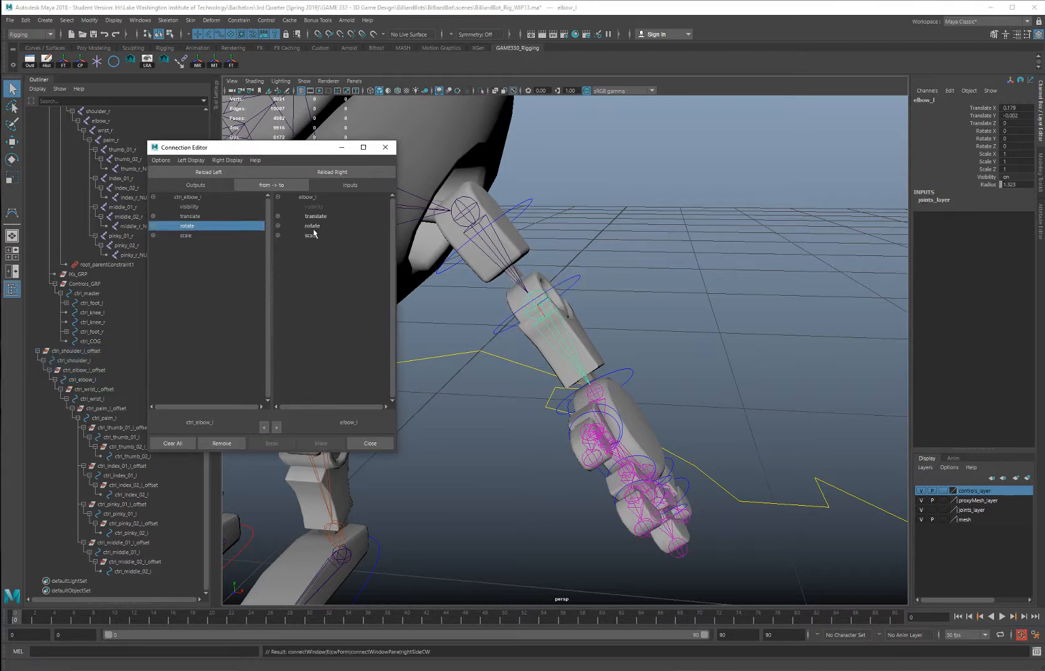
left_click(312, 225)
Load ctrl_wrist_l as the output and the wrist_l joint as the input, and connect rotate to rotate
left_click_drag(603, 310, 629, 324, "alt")
left_click(631, 324)
left_click(194, 176)
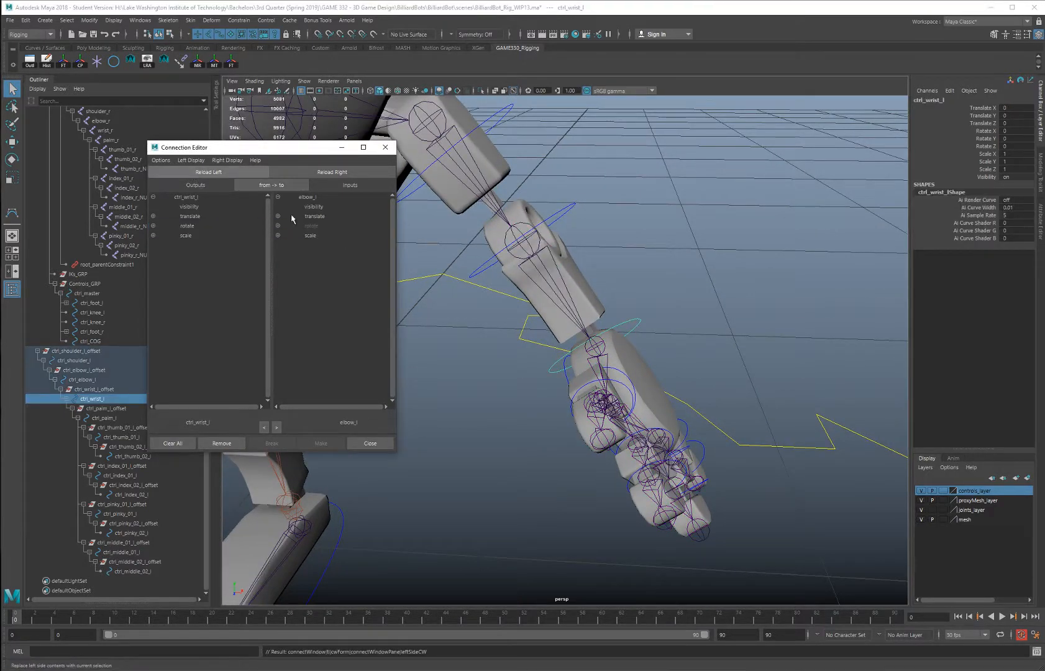
left_click(599, 345)
left_click(334, 174)
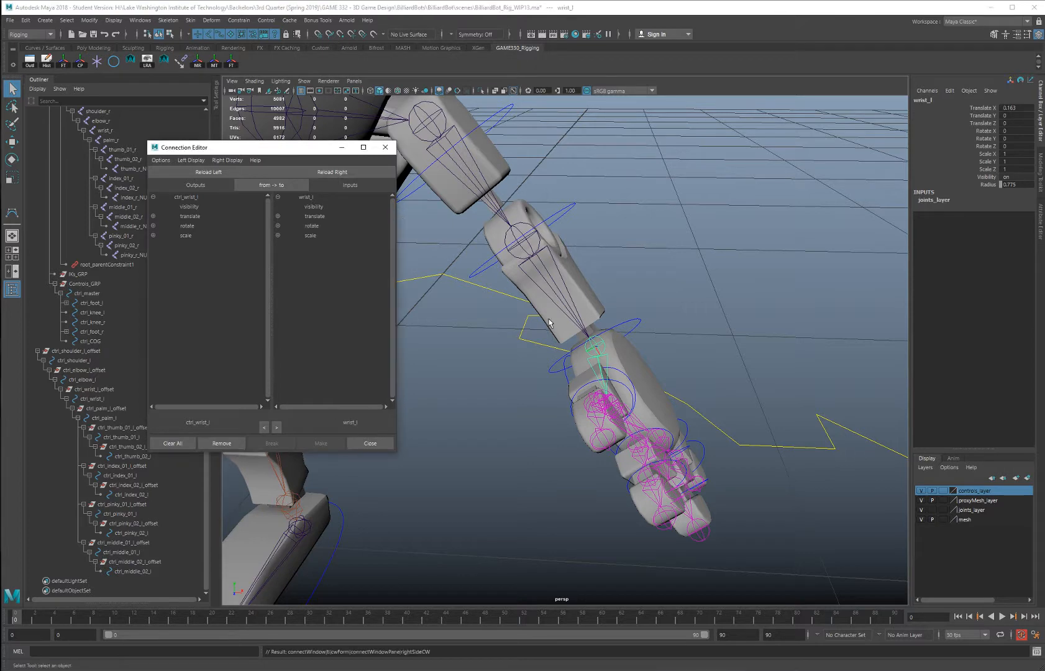
left_click(188, 226)
left_click(311, 226)
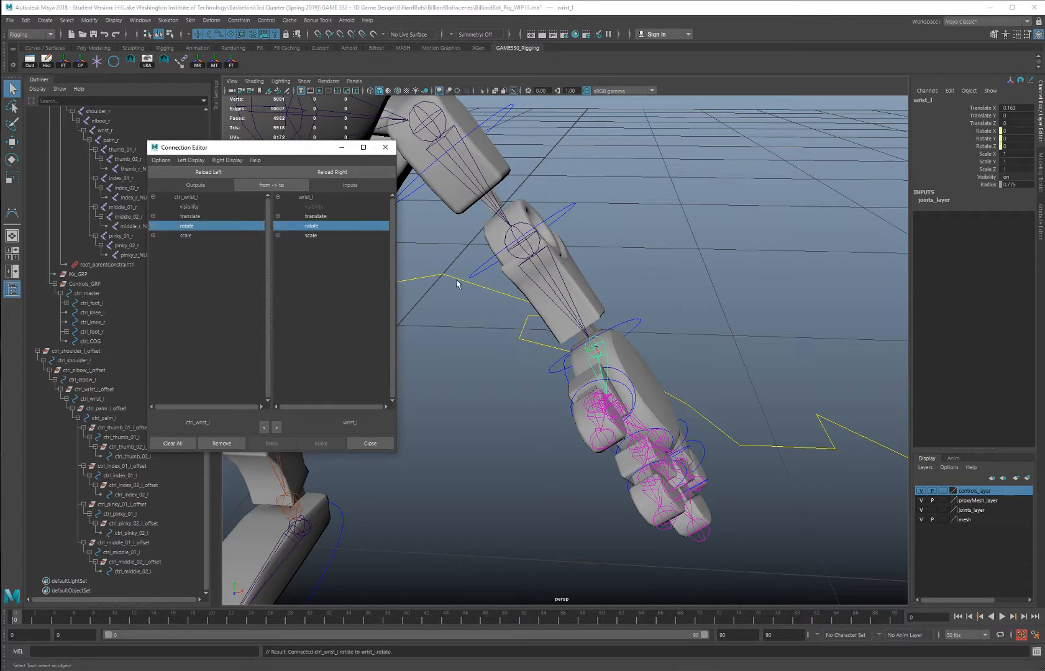
Load ctrl_palm_l as the output and the palm_l joint as the input, and connect rotate to rotate
mouse_move(522, 274)
left_mouse_down("alt")
mouse_move(543, 261)
mouse_move(531, 275)
left_mouse_up("alt")
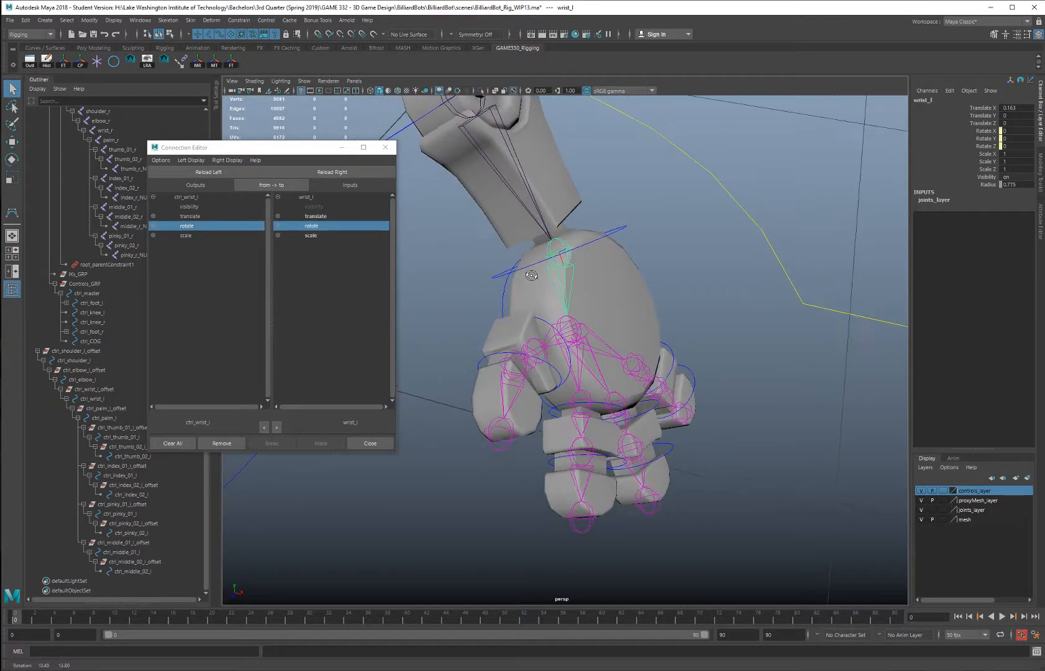
middle_click_drag(590, 295, 614, 284, "alt")
left_click_drag(614, 284, 535, 285, "alt")
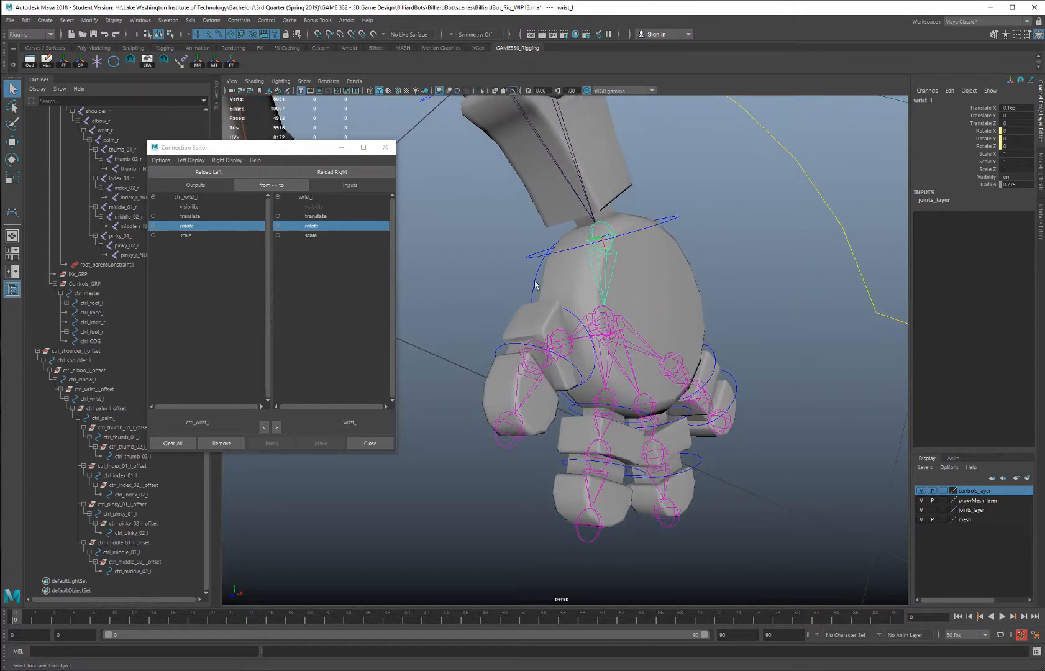
left_click(534, 285)
left_click(213, 175)
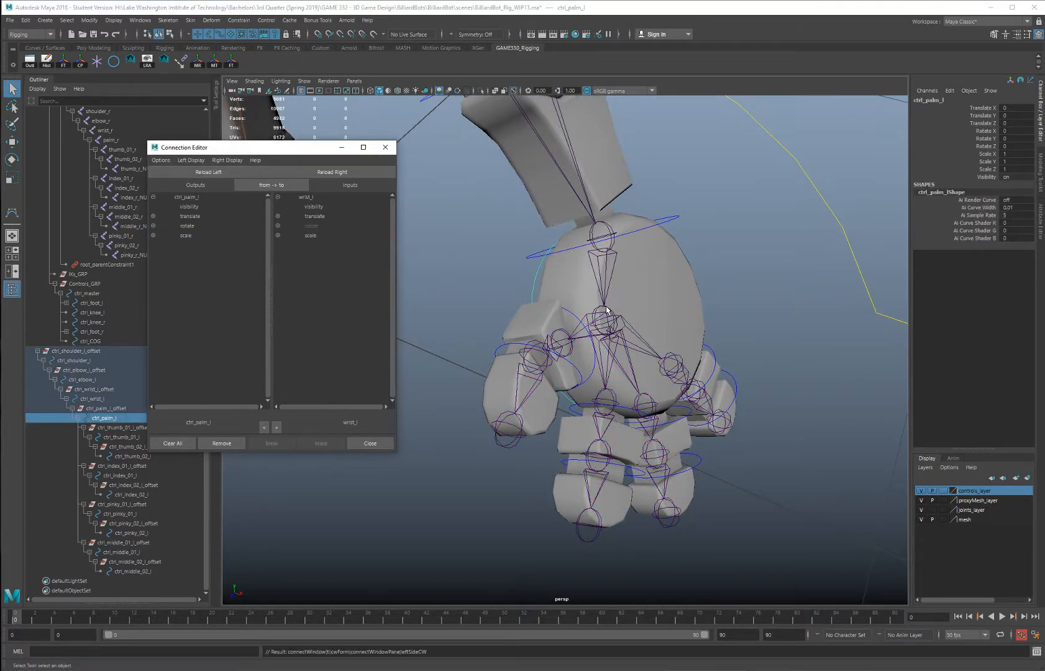
left_click(605, 311)
left_click(304, 174)
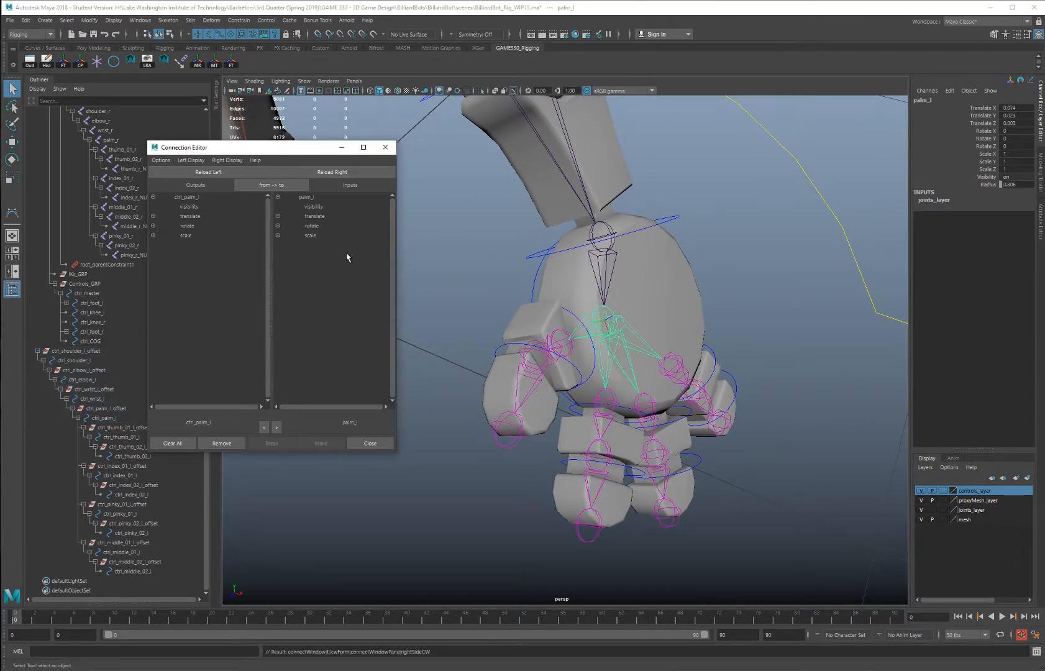
left_click(193, 226)
left_click(312, 225)
Load ctrl_thumb_01_l as the output and the thumb_01_l joint as the input, and connect rotate to rotate
left_click_drag(491, 249, 516, 269, "alt")
left_click(546, 286)
left_click(209, 172)
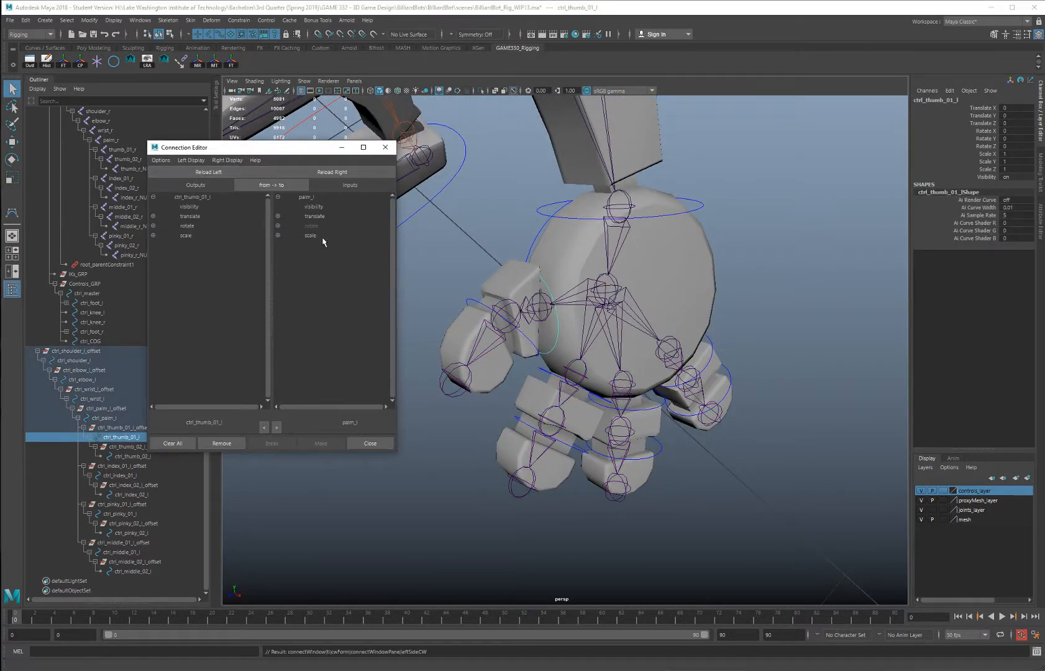
left_click(547, 304)
left_click(342, 172)
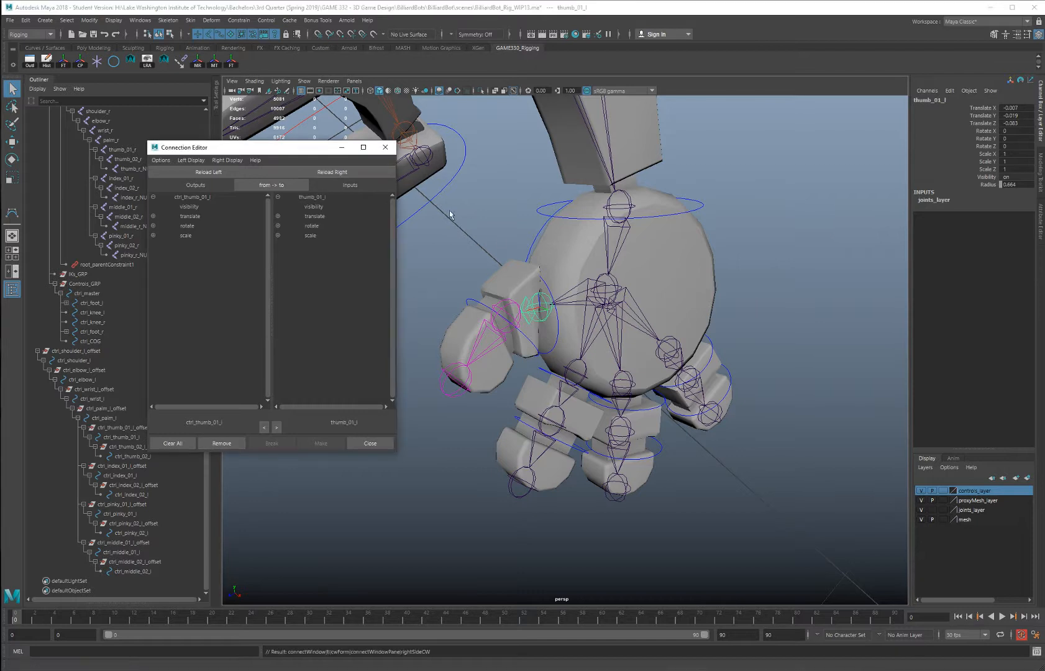
left_click(196, 228)
left_click(312, 226)
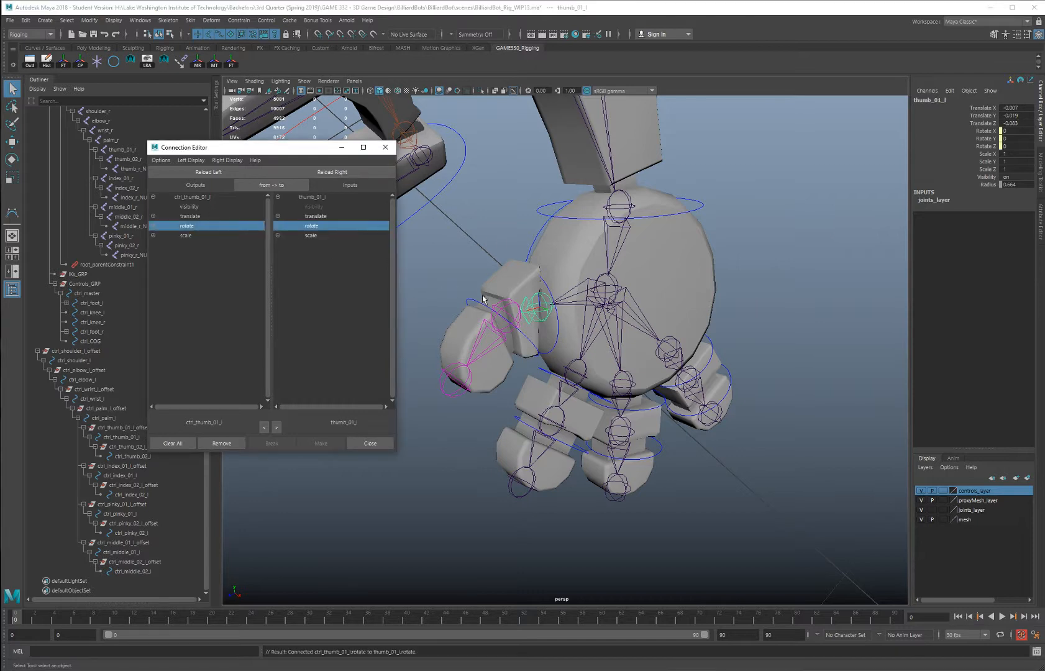
Load ctrl_thumb_02_l as the output and the thumb_02_l joint as the input, and connect rotate to rotate
left_click(491, 305)
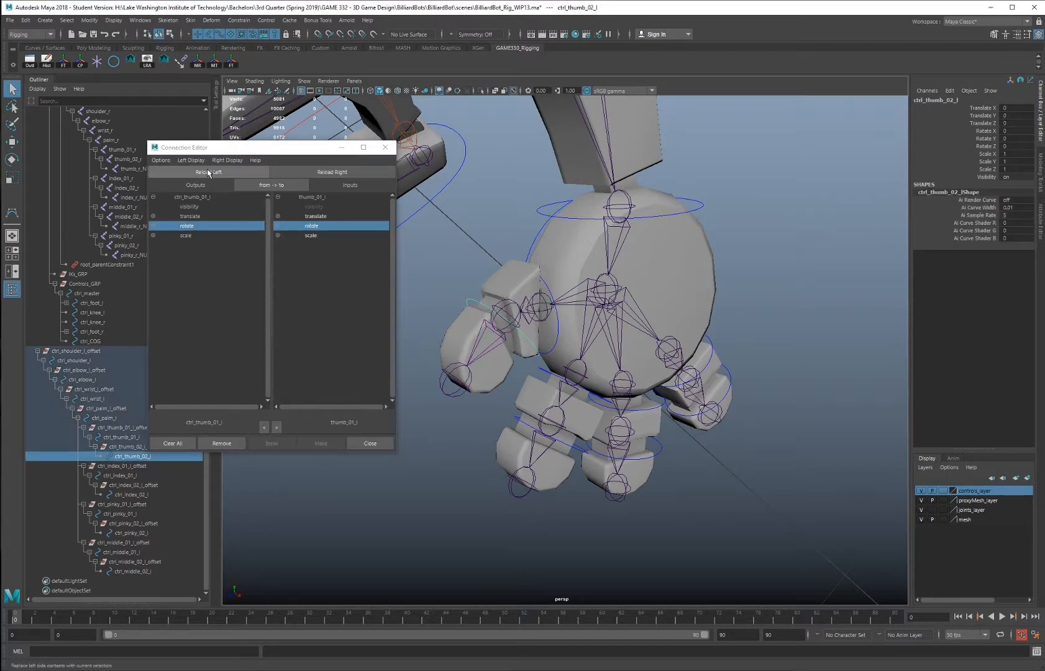
left_click(505, 311)
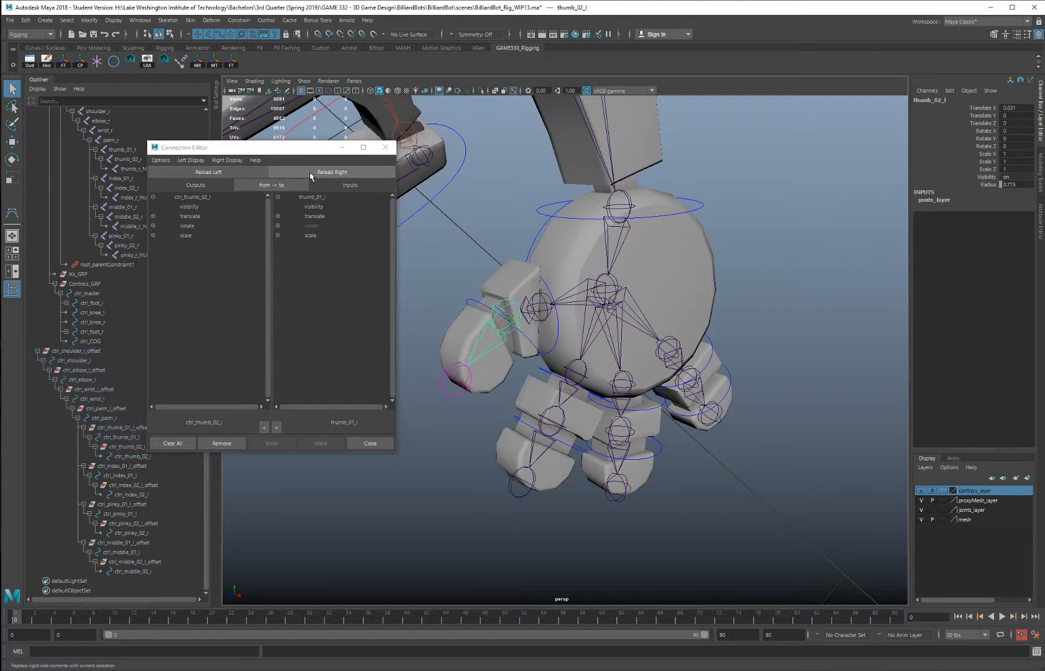
left_click(331, 172)
left_click(196, 227)
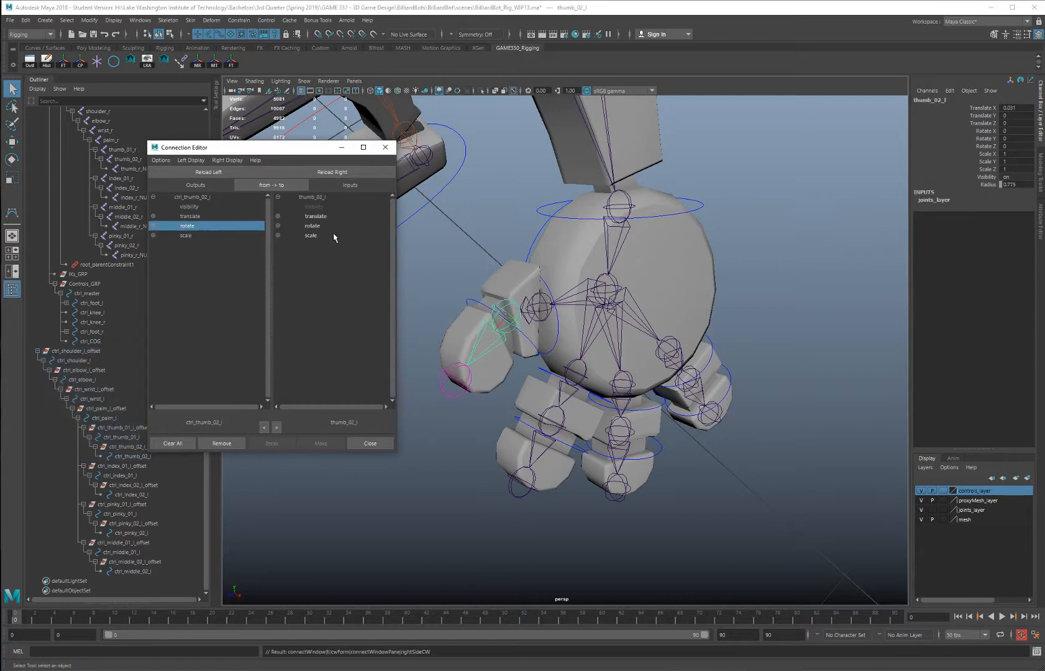
left_click(336, 227)
Load ctrl_index_01_l as the output and the index_01_l joint as the input, and connect rotate to rotate
left_click_drag(591, 308, 586, 252, "alt")
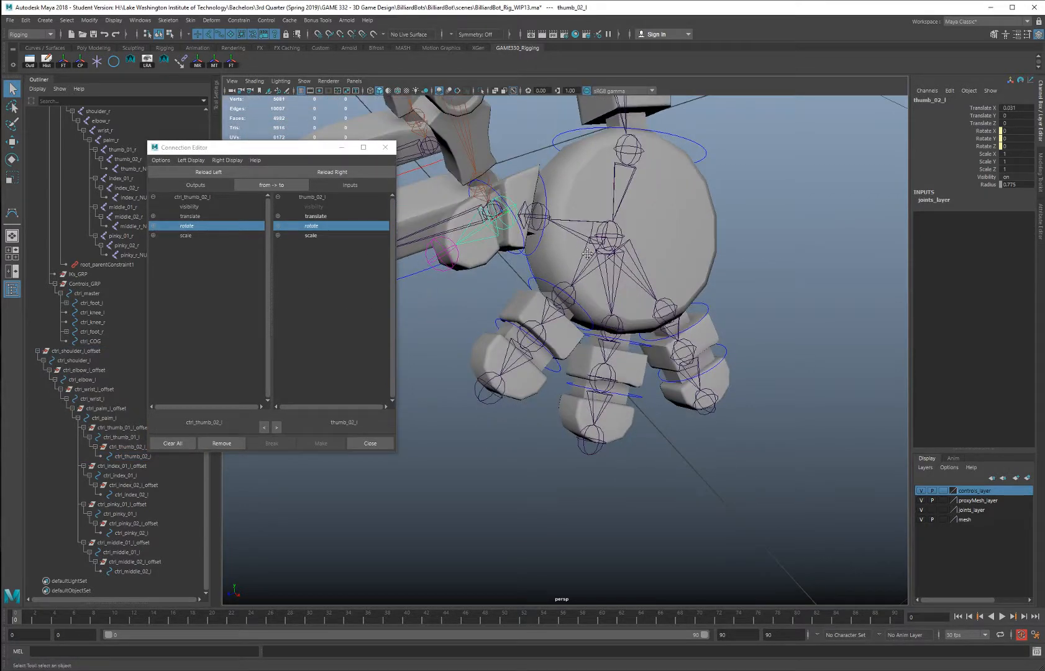
right_click_drag(586, 252, 610, 284, "alt")
left_click(553, 281)
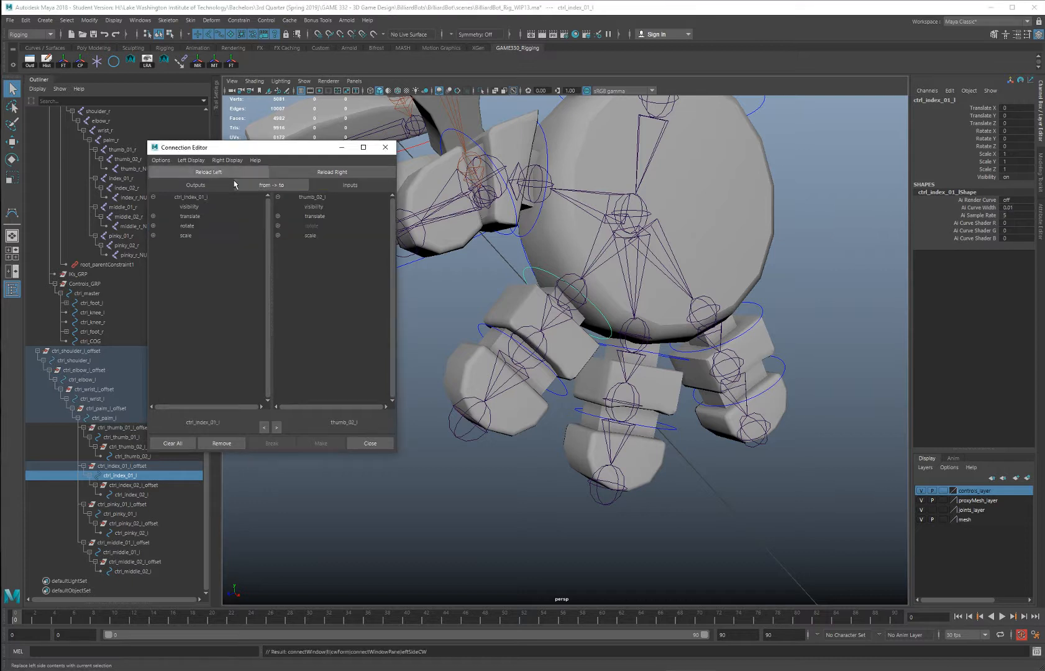
left_click(214, 173)
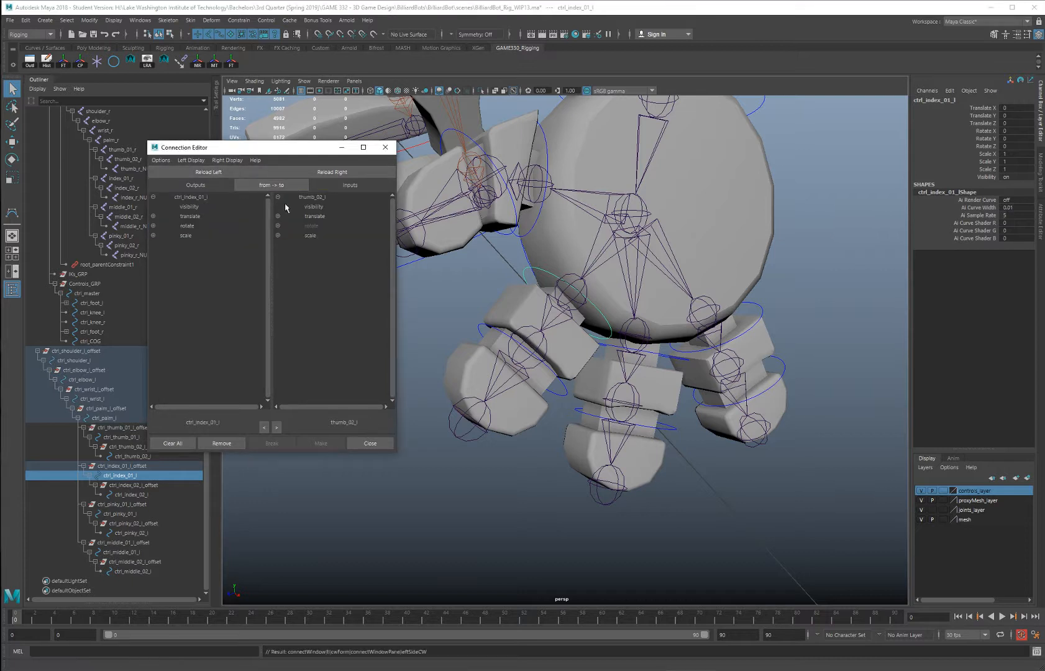
left_click(559, 270)
left_click(333, 172)
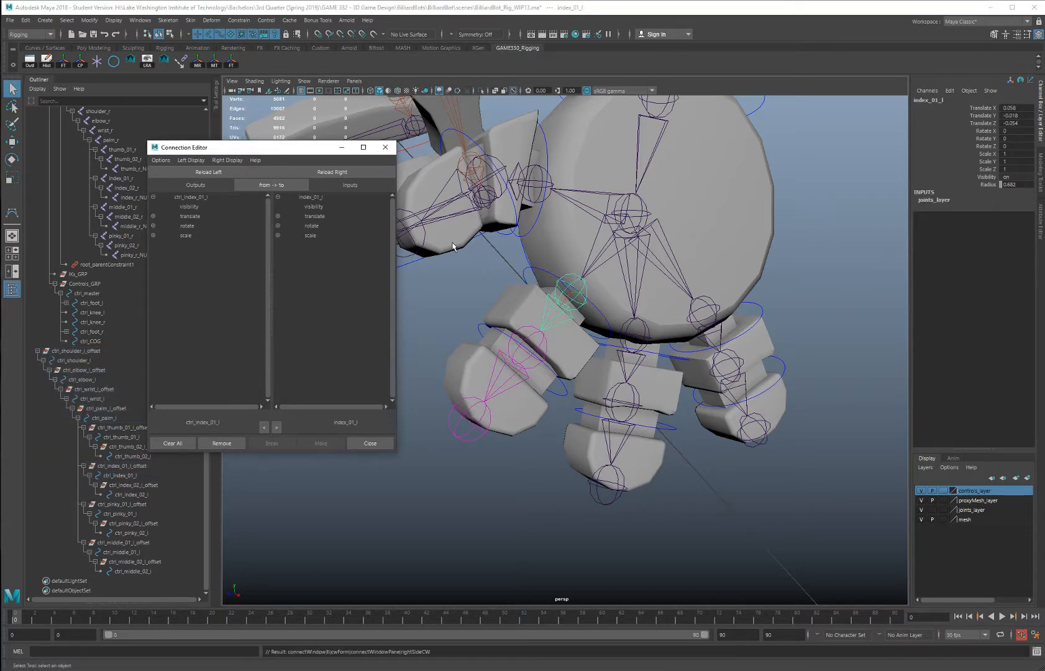
left_click(200, 226)
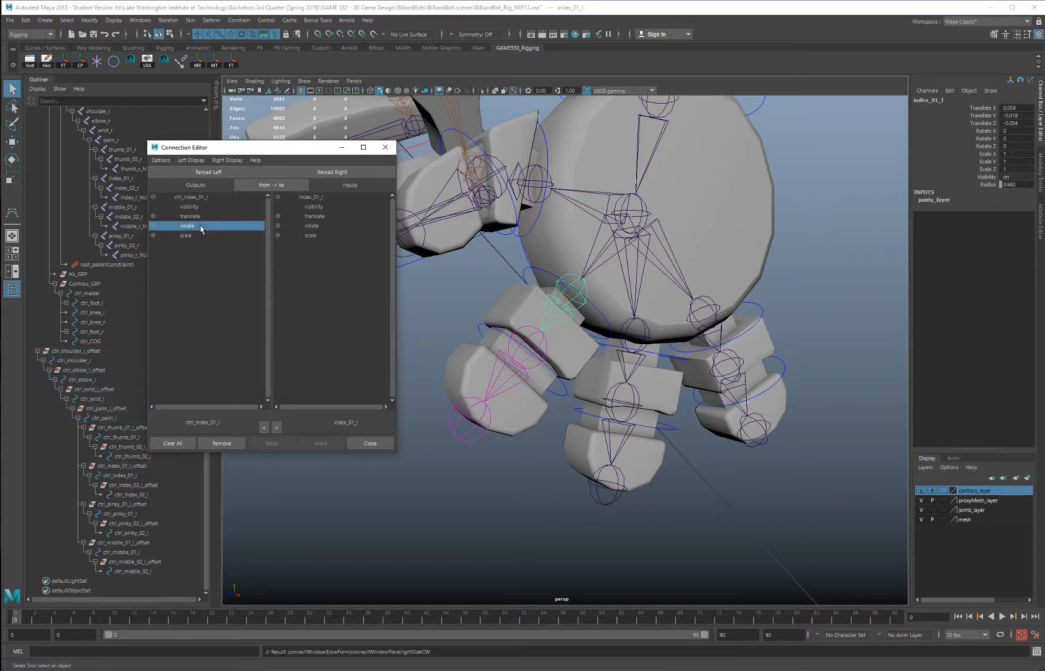
left_click(311, 227)
Load ctrl_index_02_l as the output and the index_02_l joint as the input, and connect rotate to rotate
left_click(511, 341)
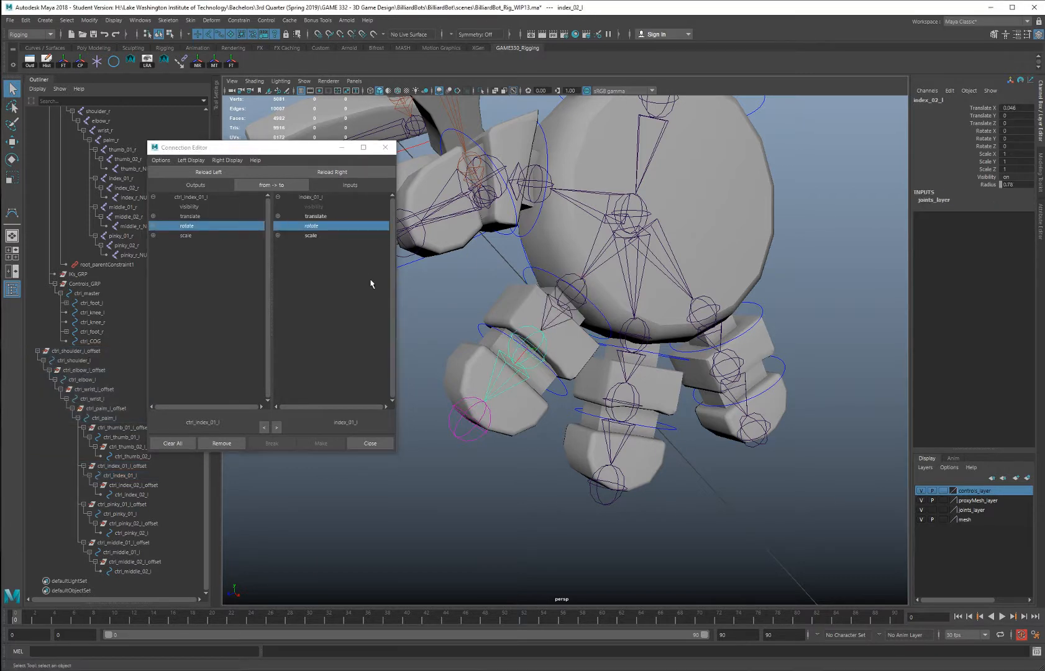
left_click(492, 328)
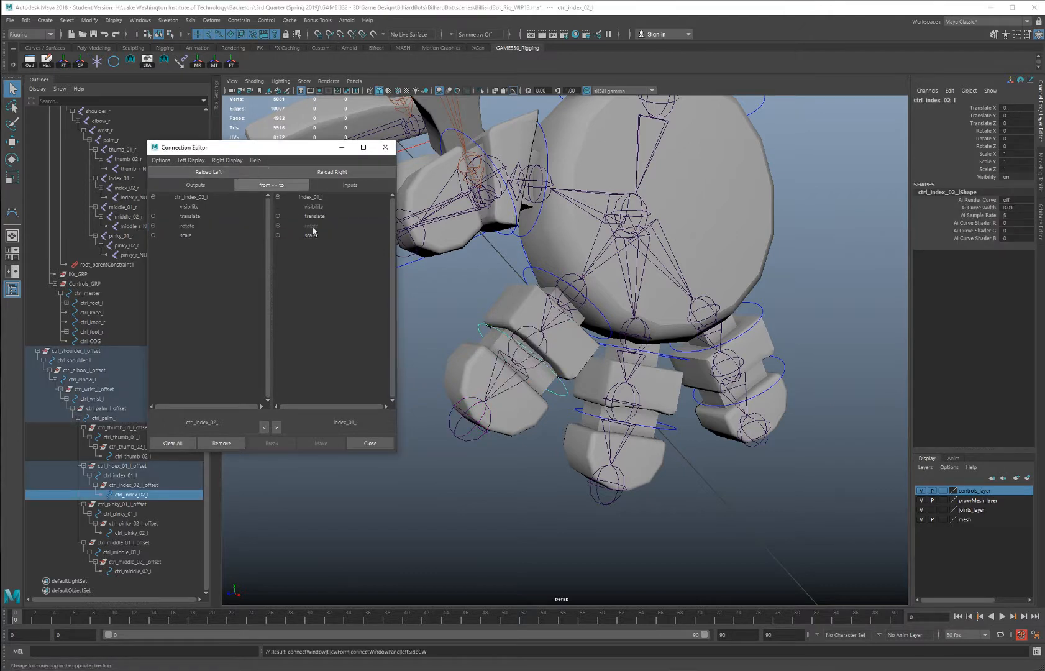
left_click(522, 318)
left_click(332, 172)
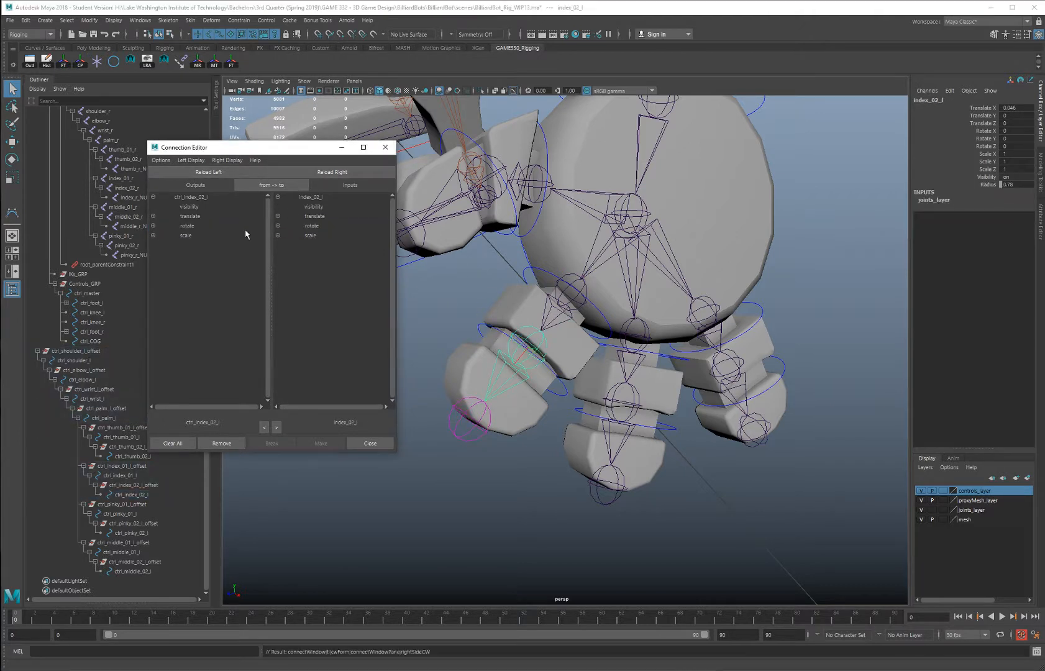
left_click(205, 226)
left_click(312, 227)
Load ctrl_middle_01_l as the output and the middle_01_l joint as the input, and connect rotate to rotate
left_click_drag(451, 254, 484, 244, "alt")
left_click(588, 314)
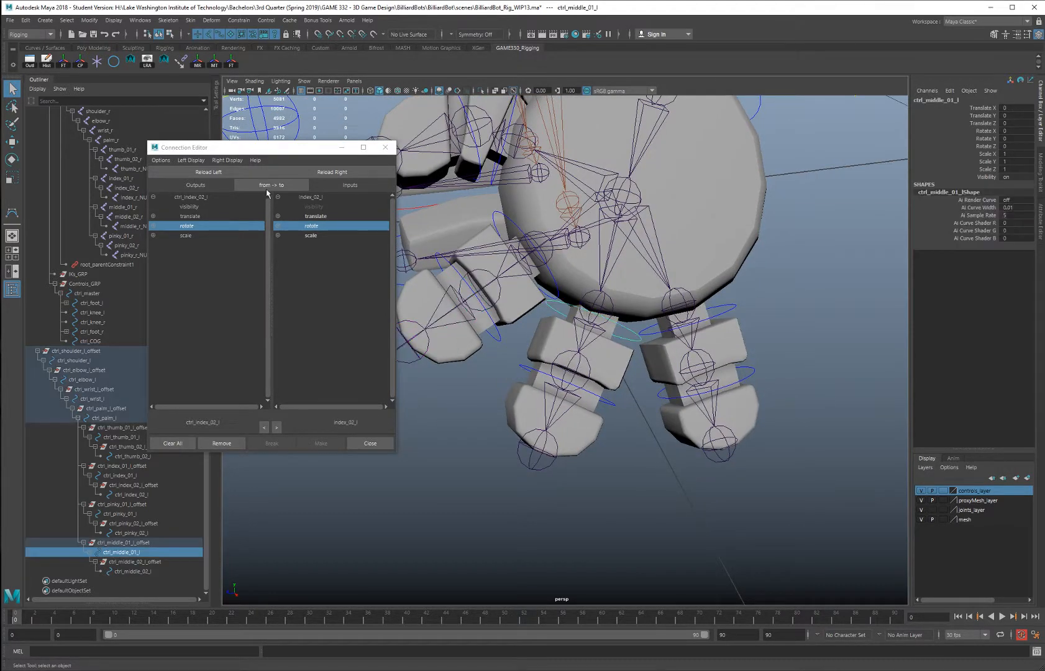
left_click(209, 172)
left_click(595, 303)
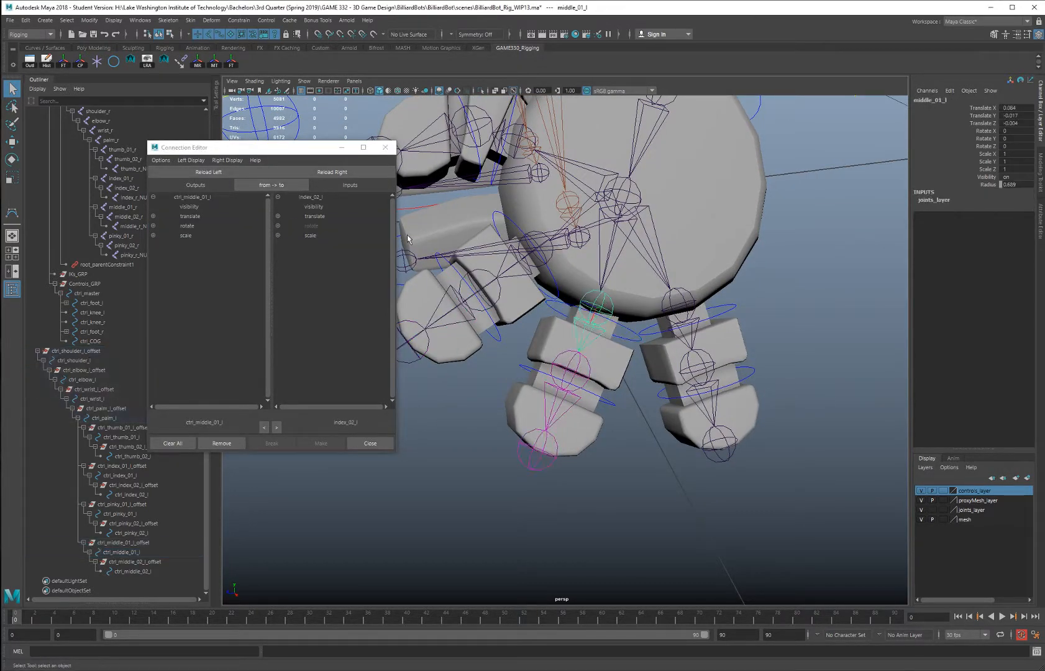
left_click(332, 172)
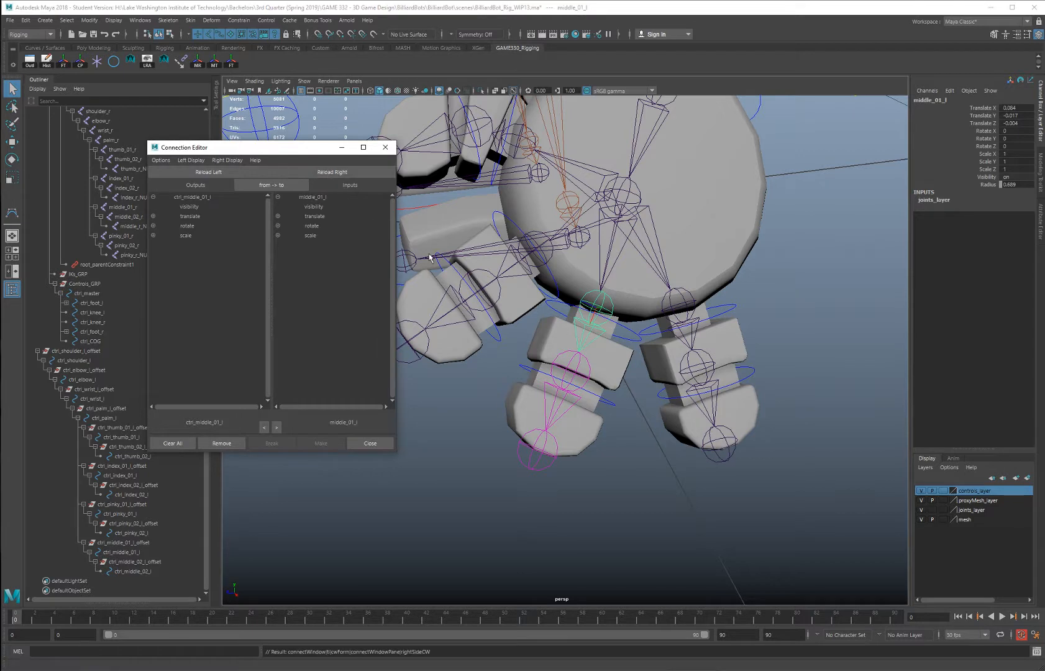
left_click(190, 225)
left_click(311, 226)
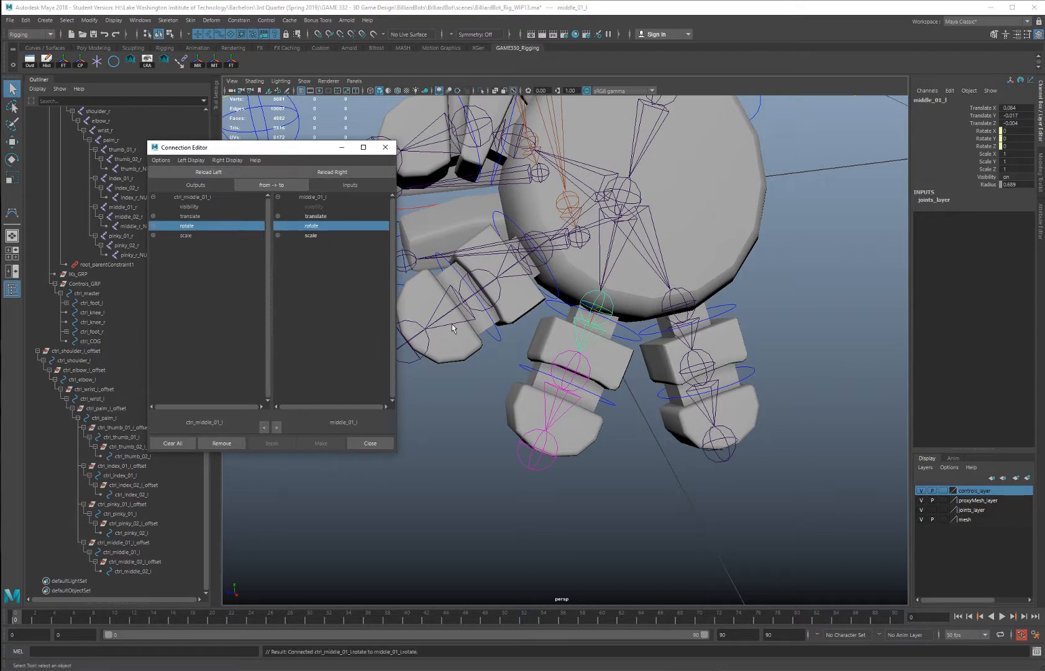
Load ctrl_middle_02_l as the output and the middle_02_l joint as the input, and connect rotate to rotate
left_click(543, 373)
left_click(208, 173)
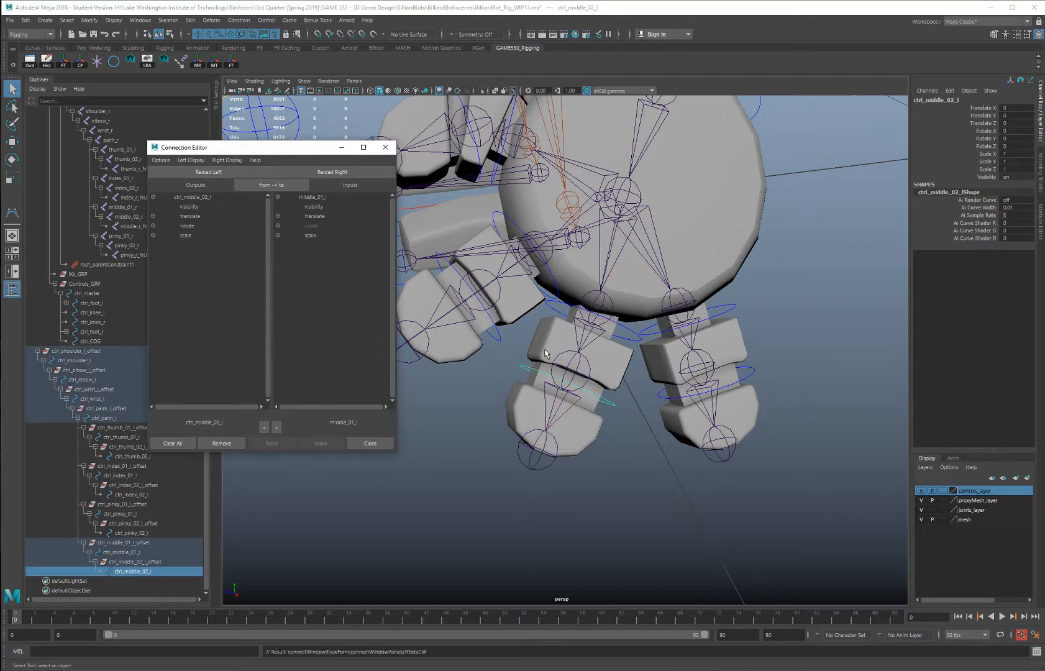
left_click(570, 370)
left_click(343, 172)
middle_click_drag(554, 334, 585, 309, "alt")
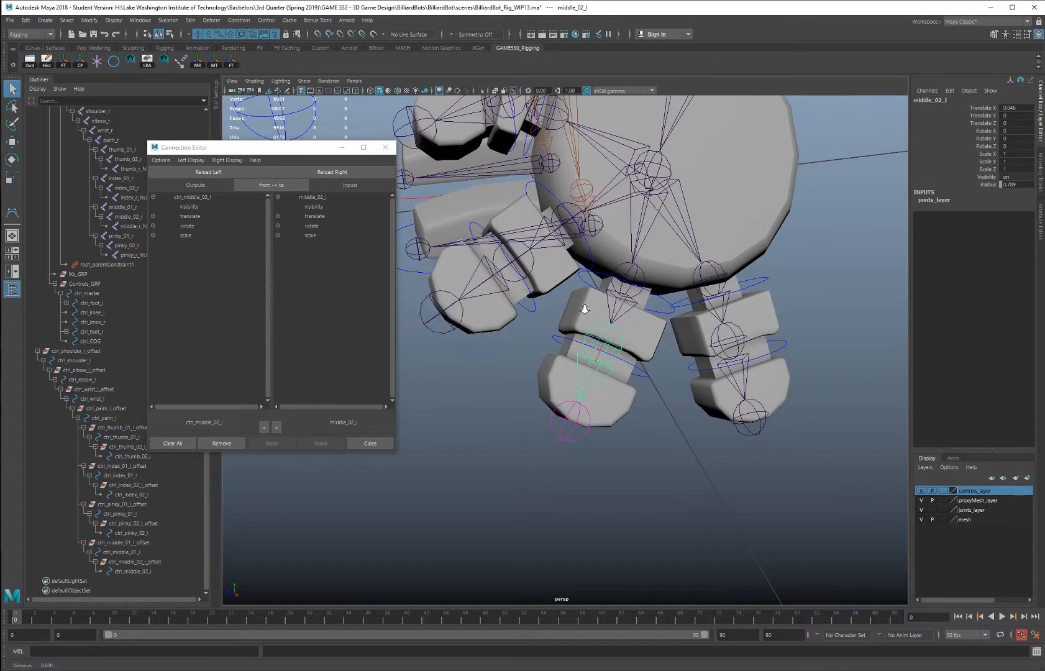
scroll(585, 309, "up", 2)
left_click(186, 225)
left_click(312, 225)
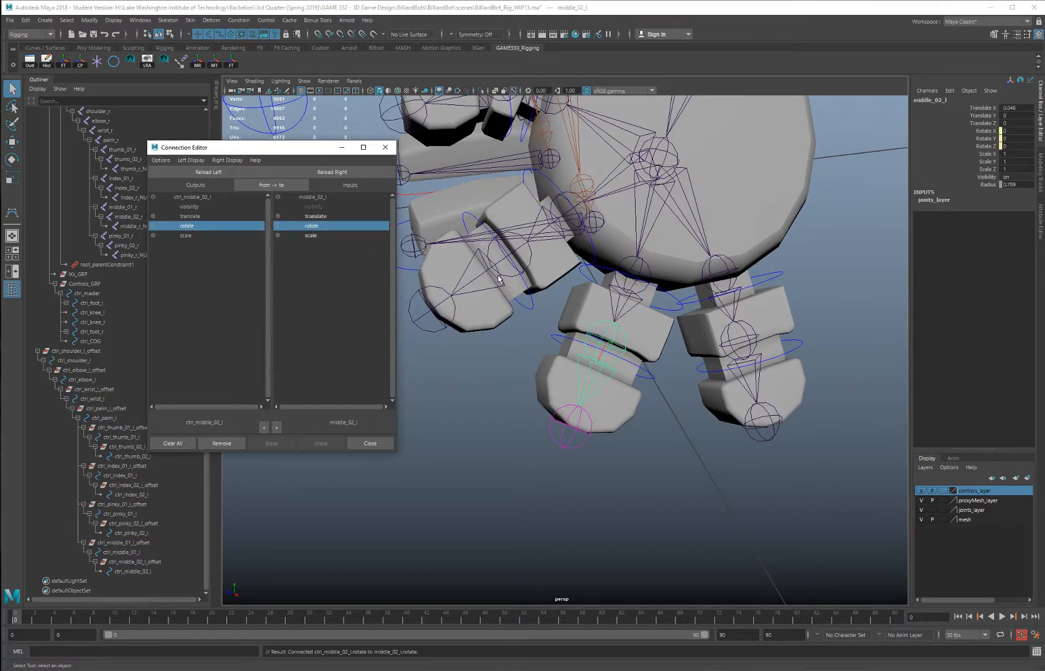
Load ctrl_pinky_01_l as the output and the pinky_01_l joint as the input, and connect rotate to rotate
middle_click_drag(485, 267, 522, 299, "alt")
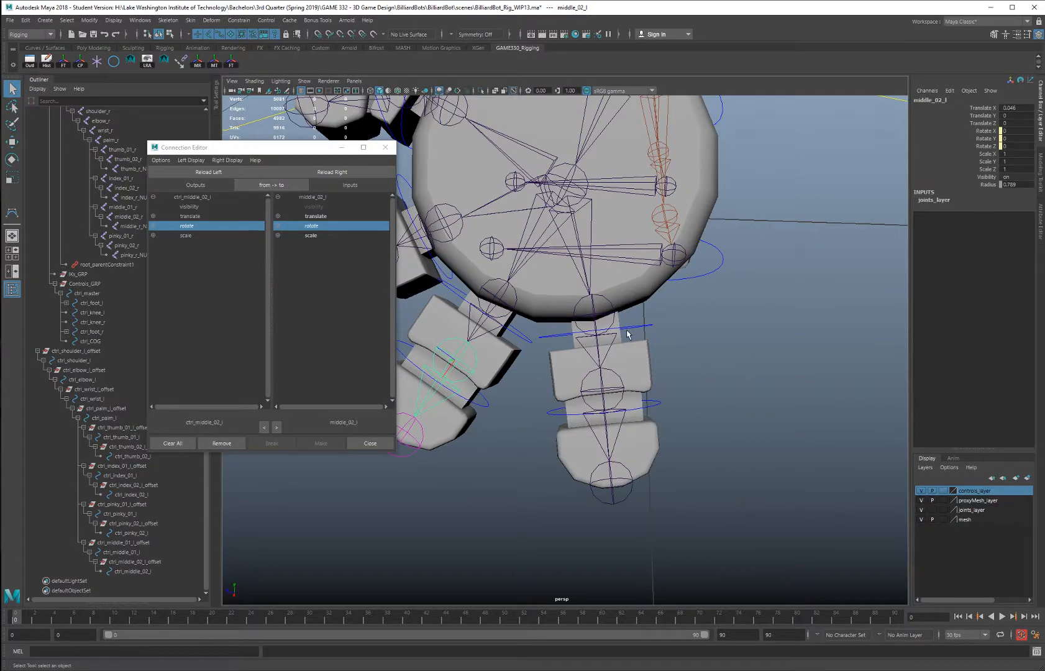
left_click(627, 334)
left_click_drag(627, 329, 592, 303, "alt")
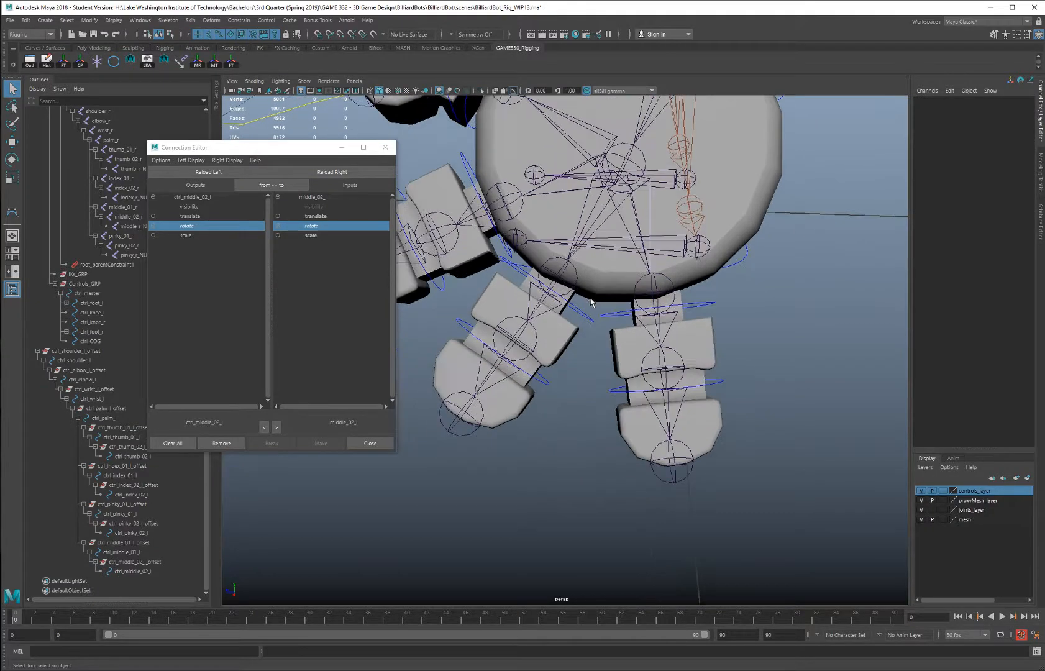
left_click(688, 306)
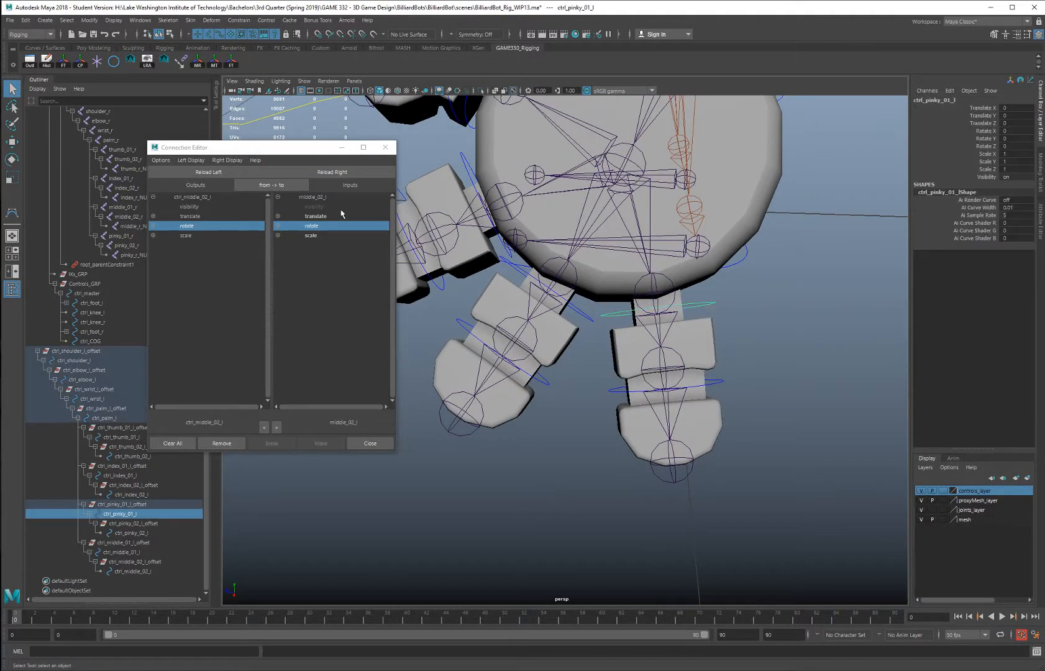
left_click(659, 300)
left_click(332, 172)
left_click(202, 226)
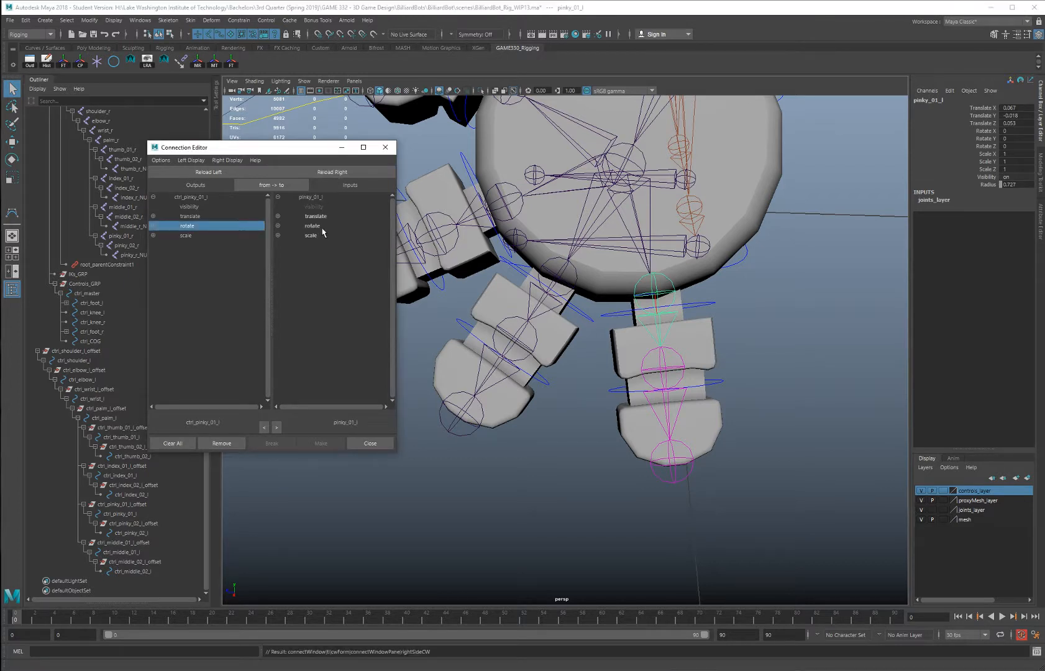
left_click(318, 225)
Load ctrl_pinky_02_l as the output and the pinky_02_l joint as the input, and connect rotate to rotate
left_click(703, 388)
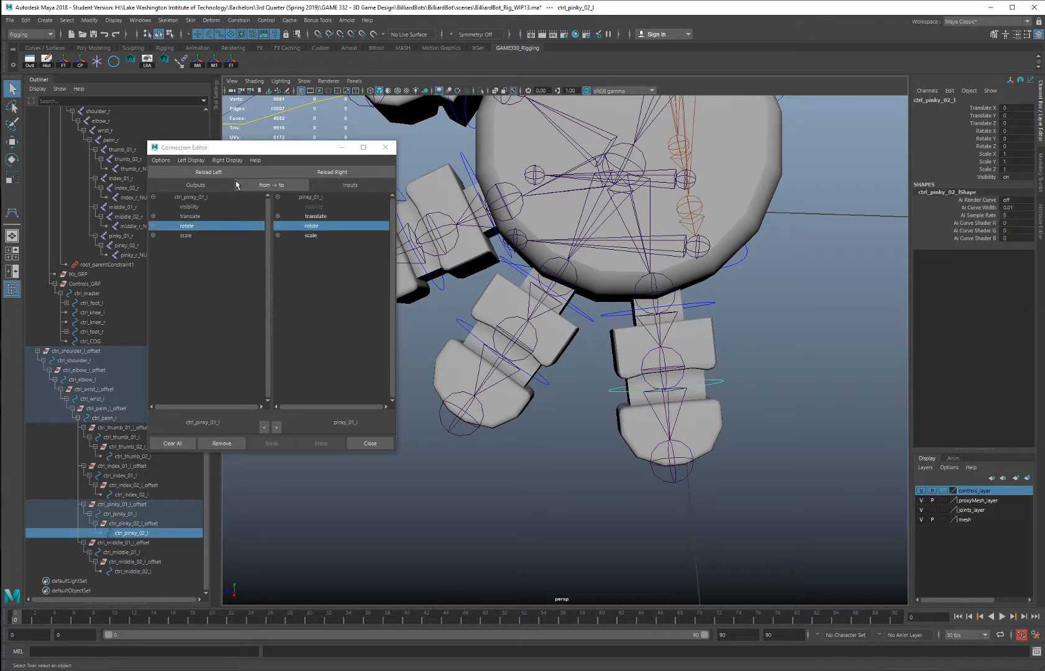
left_click(208, 172)
left_click(665, 373)
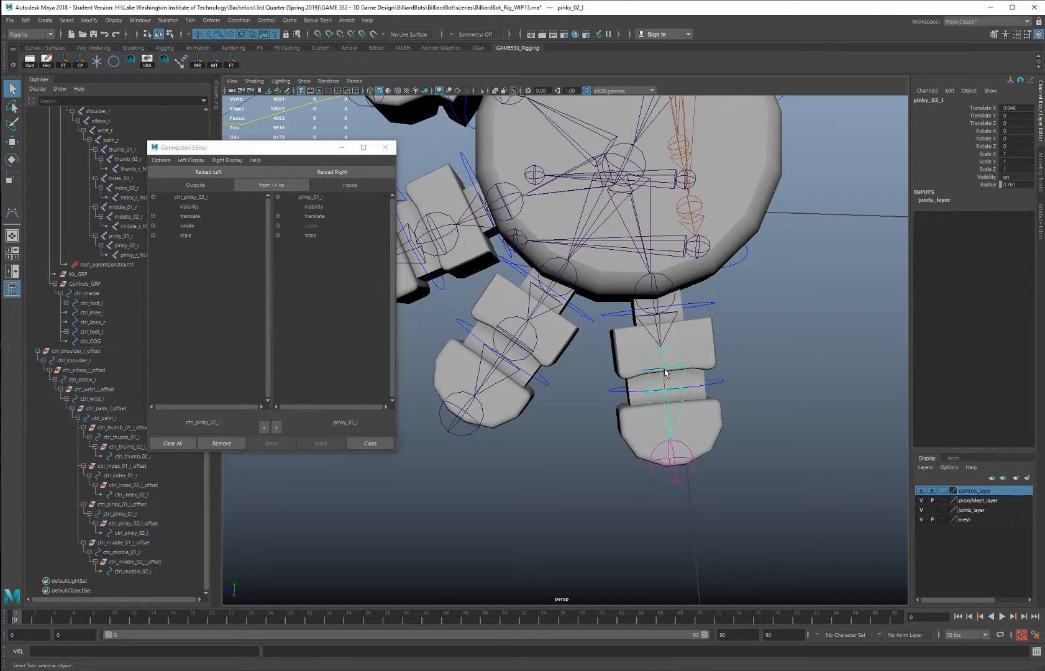
left_click(339, 174)
left_click(190, 226)
left_click(324, 227)
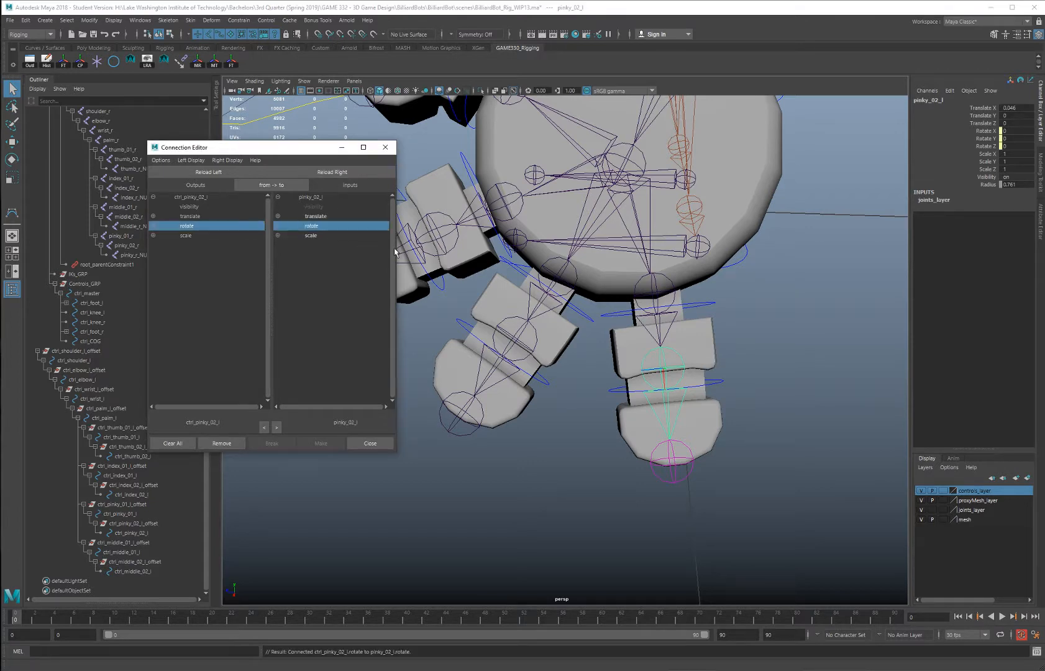
Inspect the left arm and hand controls from several angles, selecting ctrl_pinky_01_l
scroll(450, 265, "down", 5)
left_click_drag(457, 268, 514, 304, "alt")
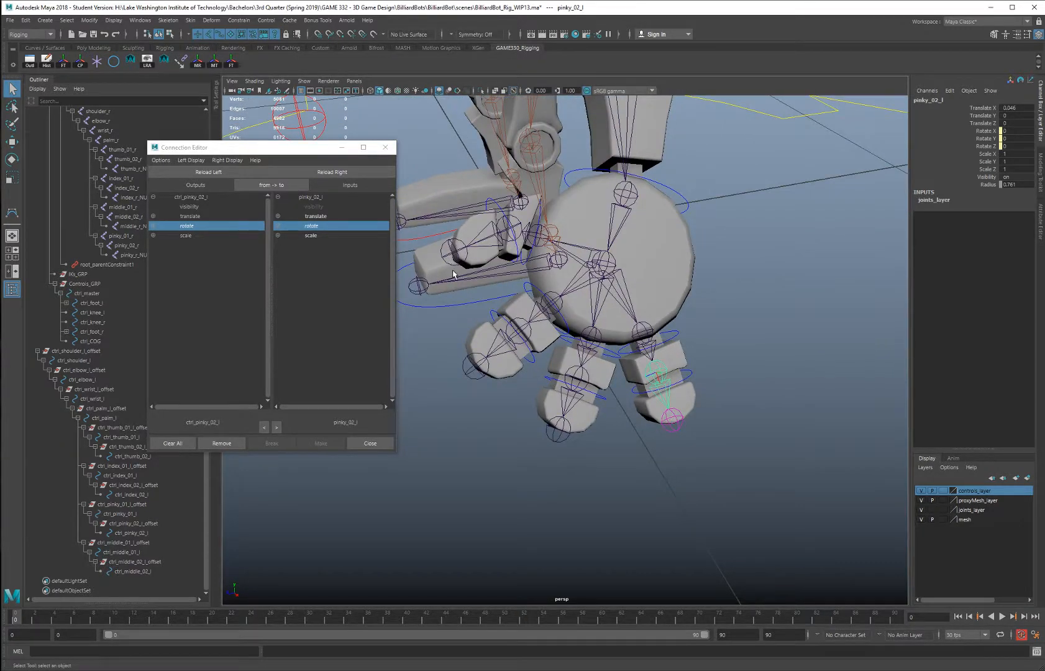
left_click_drag(453, 274, 446, 280, "alt")
middle_click_drag(545, 335, 573, 401, "alt")
scroll(621, 382, "down", 3)
left_click_drag(632, 380, 666, 401, "alt")
middle_click_drag(667, 401, 691, 457, "alt")
scroll(671, 429, "down", 2)
left_click_drag(637, 376, 654, 395, "alt")
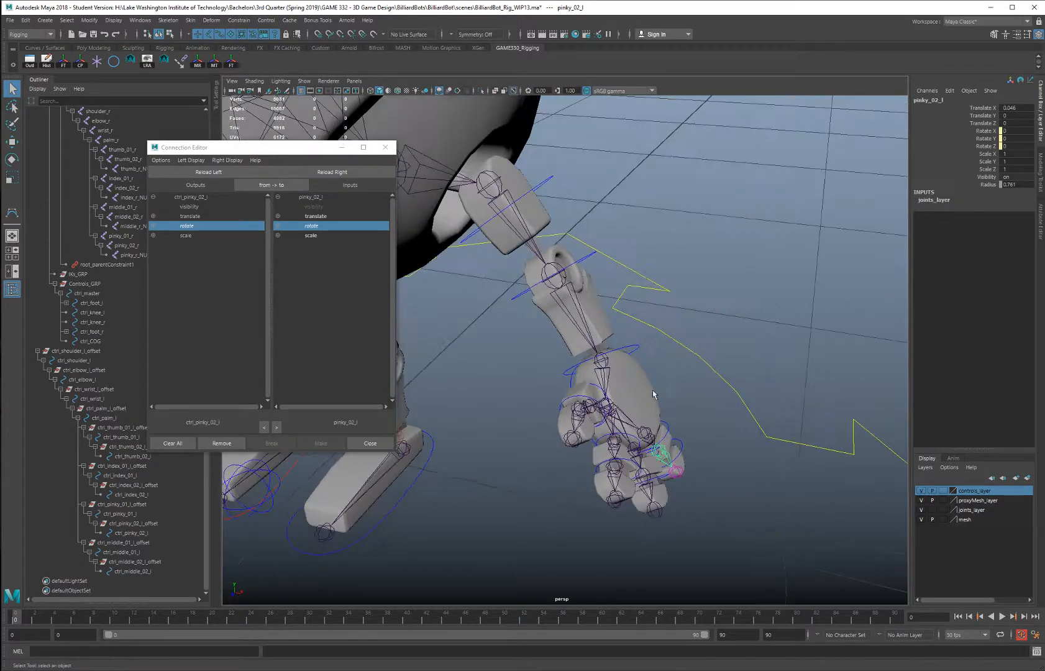
middle_click_drag(648, 381, 581, 341, "alt")
scroll(597, 348, "up", 3)
left_click_drag(624, 369, 662, 398, "alt")
left_click(652, 398)
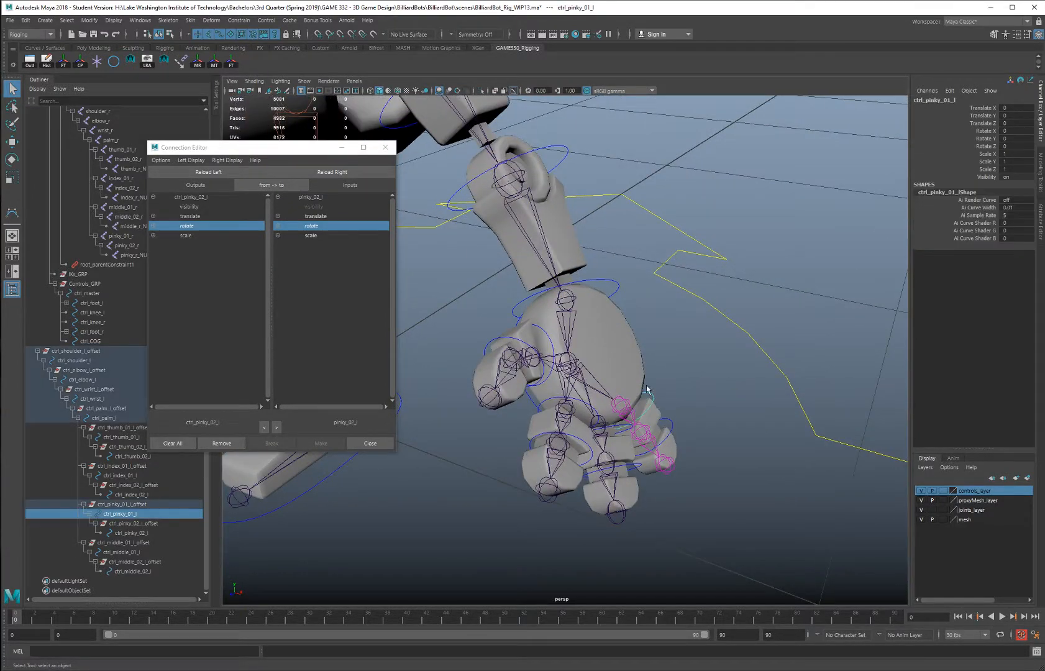
middle_click_drag(629, 371, 632, 330, "alt")
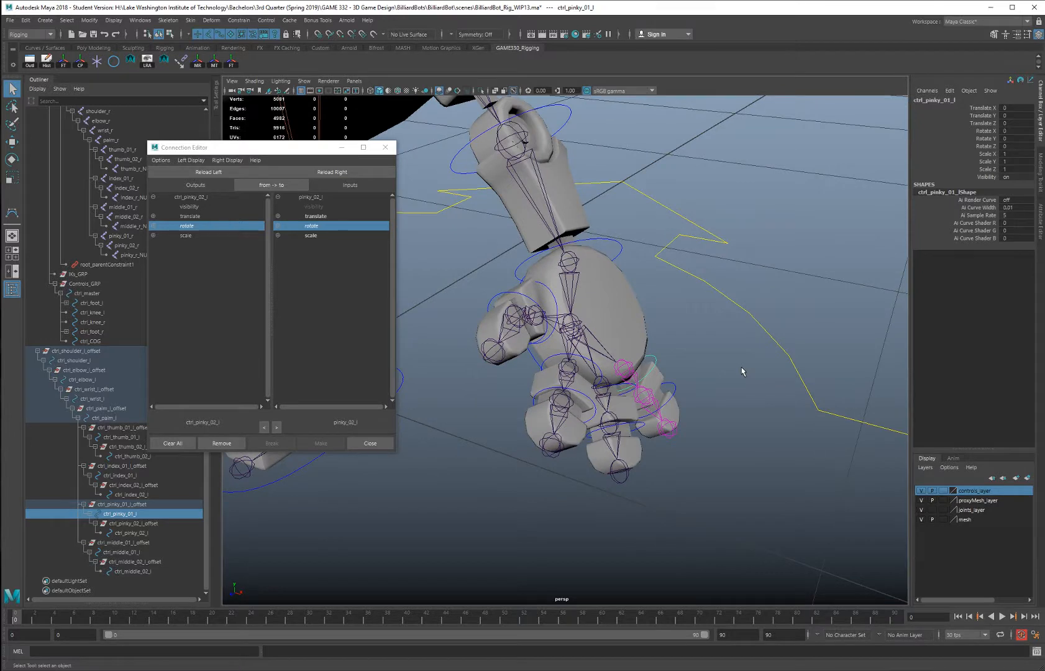
Set the joints_layer, mesh and proxyMesh_layer display layers to Reference so their objects cannot be selected
left_click(945, 510)
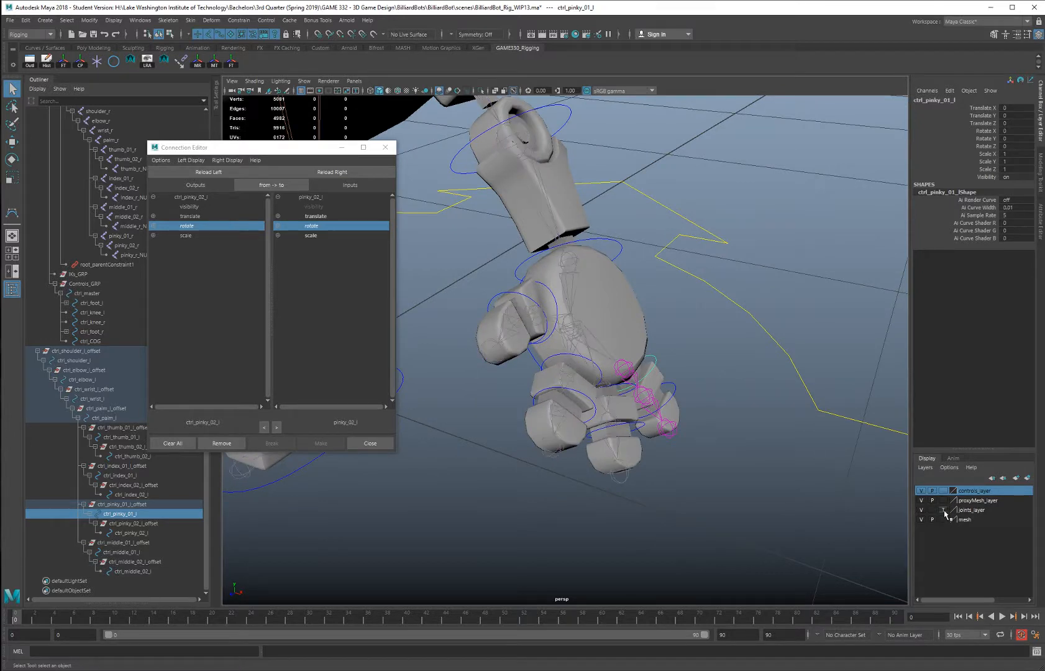
left_click(944, 511)
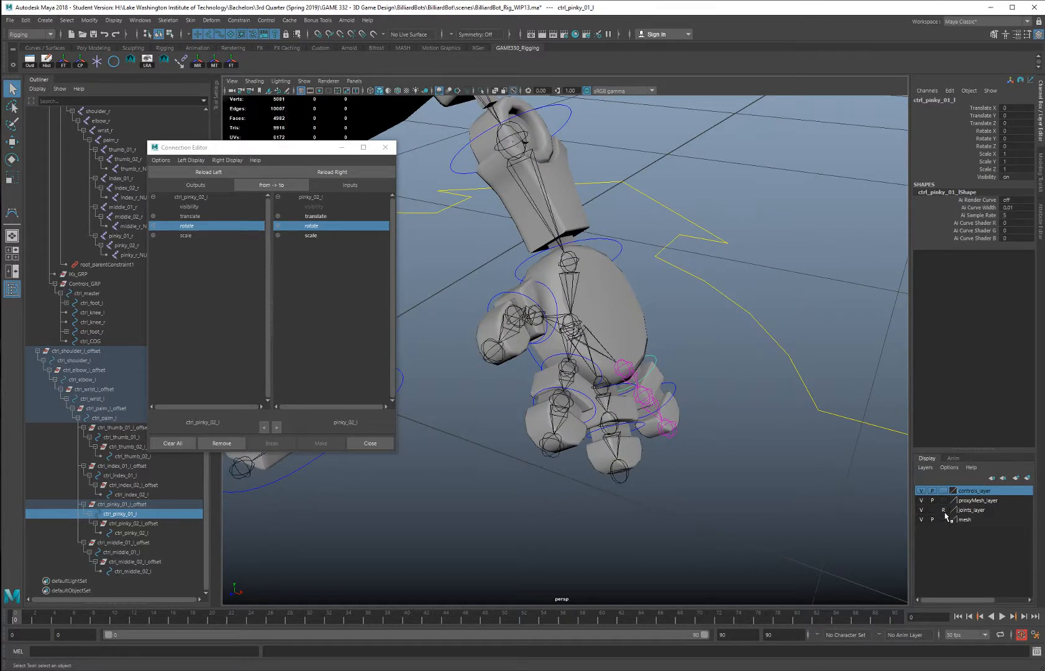
left_click(578, 330)
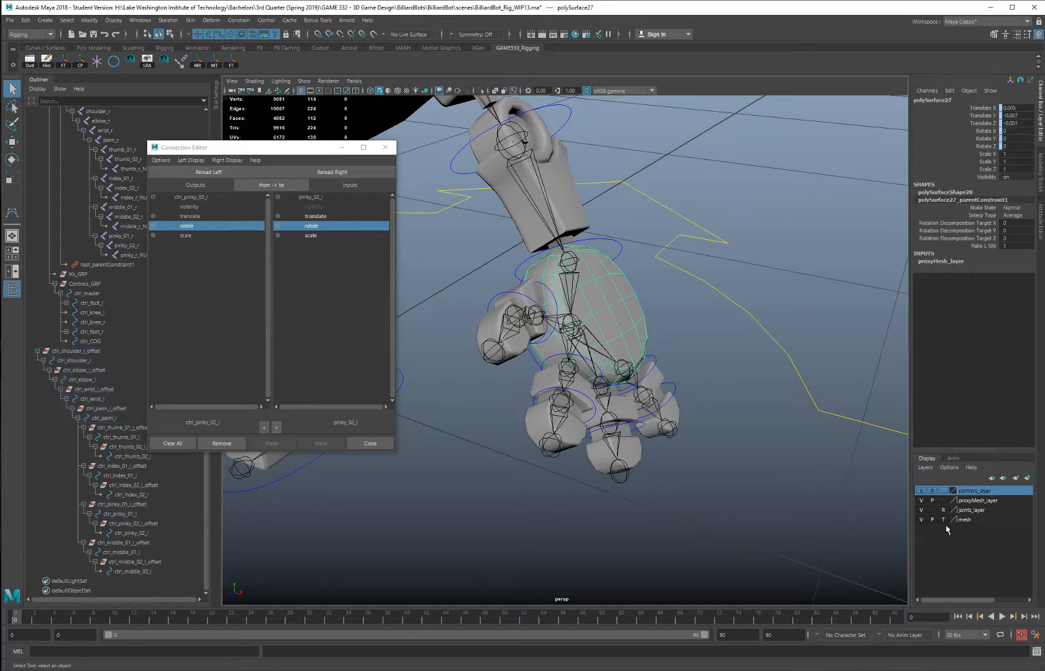
left_click(946, 504)
left_click(946, 504)
Select all the left thumb, index, middle and pinky controls, try rotating them together about Z, and undo the rotation
left_click(746, 411)
left_click_drag(573, 338, 553, 366)
left_click(681, 378)
scroll(646, 373, "down", 3)
left_click_drag(483, 310, 675, 438)
left_click_drag(660, 387, 695, 358, "alt")
left_click_drag(543, 317, 546, 320, "ctrl")
left_click_drag(544, 323, 482, 354, "alt")
key("e")
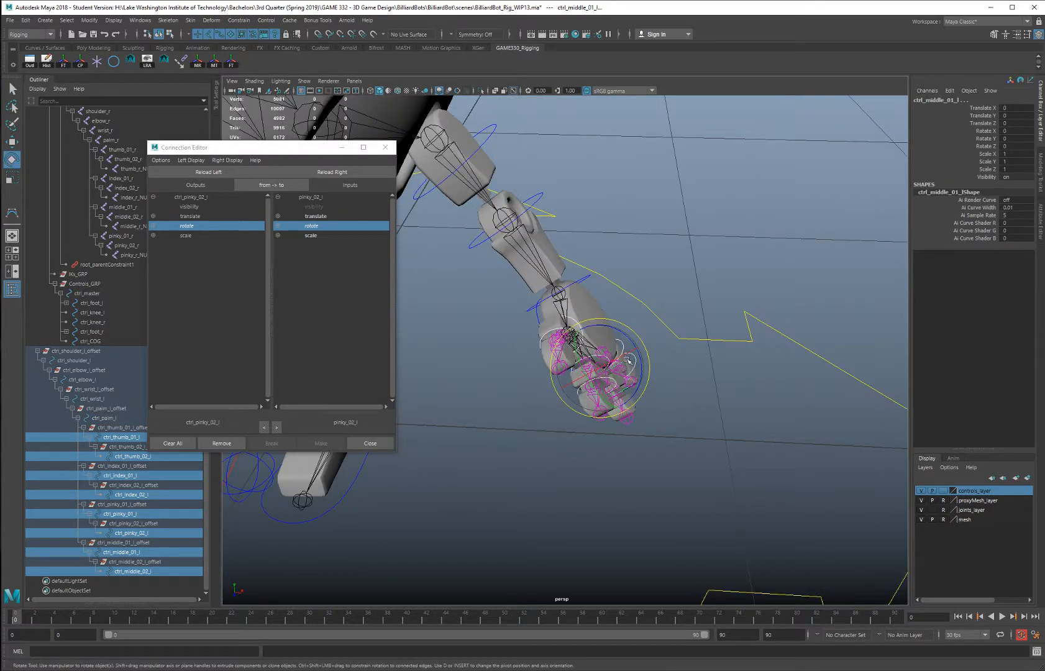
left_click_drag(735, 342, 624, 355, "alt")
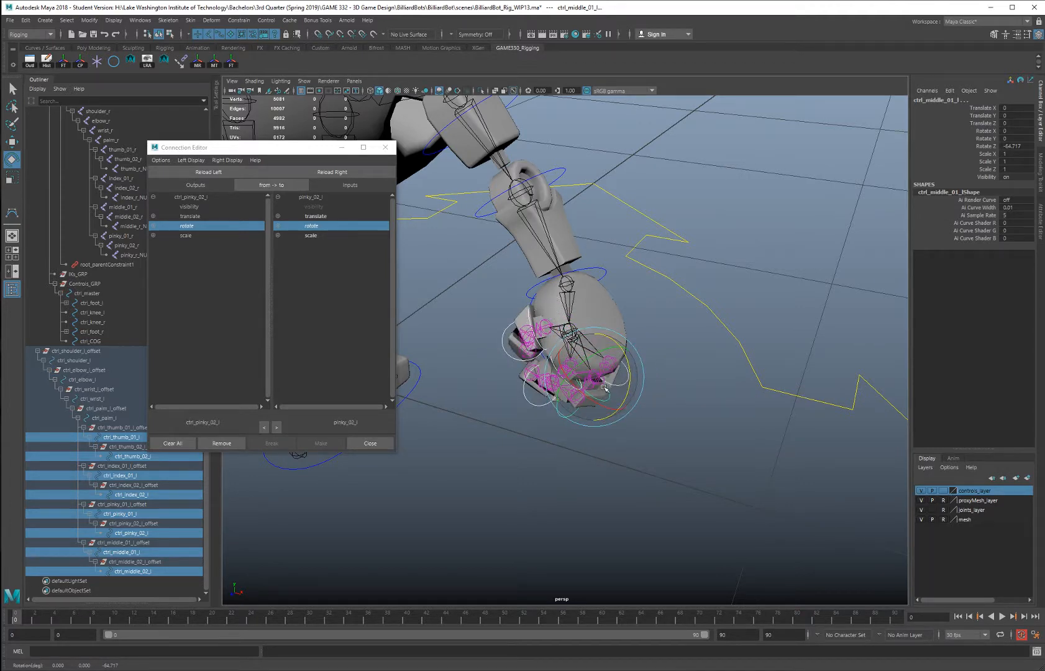
left_click_drag(573, 372, 535, 345, "alt")
key("ctrl+z")
Try rotating the selected finger controls freely, and reset their Rotate X, Y and Z to 0
left_click_drag(567, 351, 738, 276)
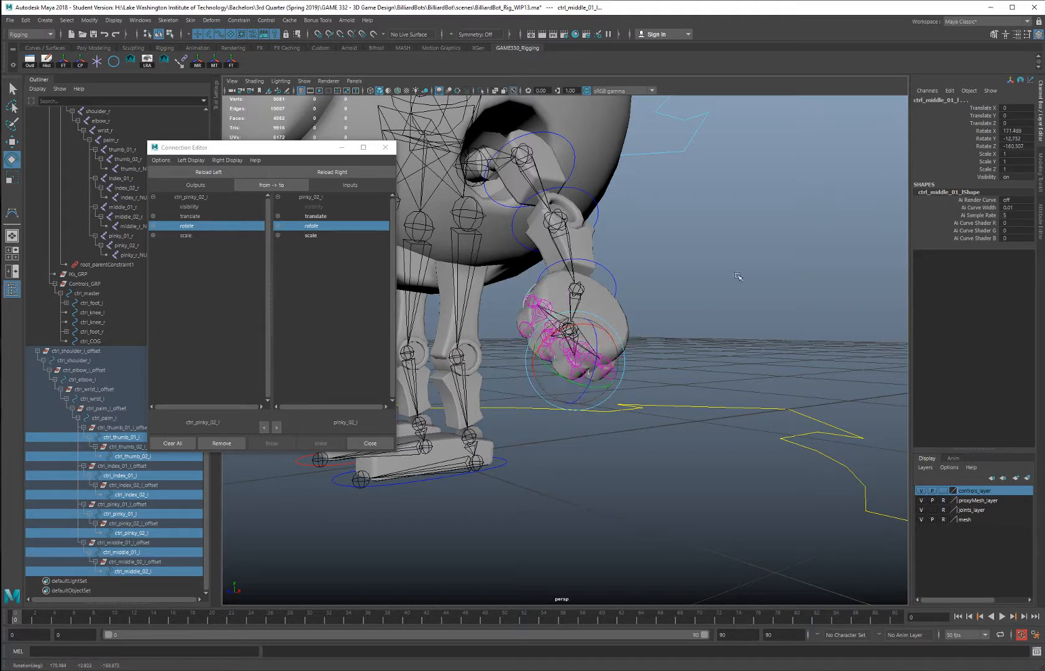
left_click_drag(1015, 130, 1024, 146)
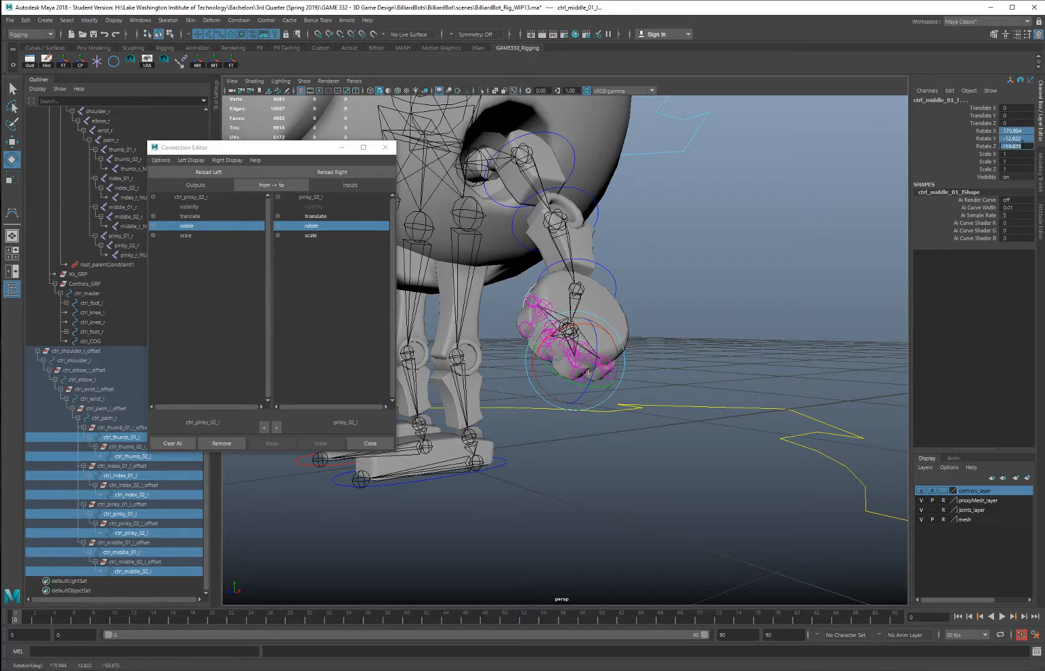
type("0")
key("Return")
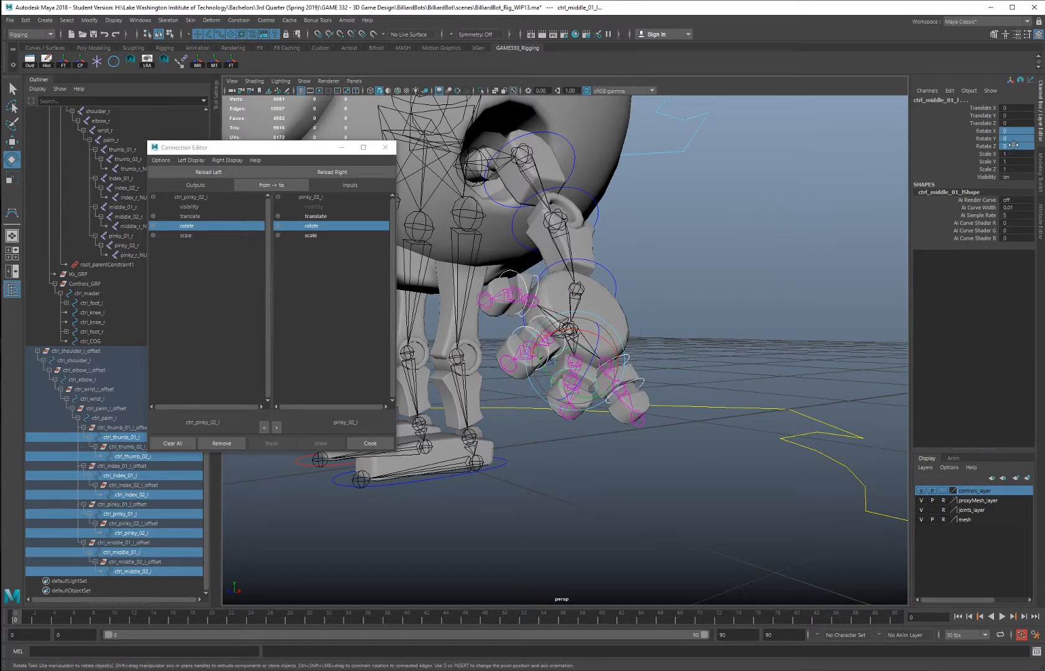
Try rotating ctrl_palm_l about Z to test the hand, view the pose from several angles, and undo the rotation
left_click_drag(731, 278, 762, 277, "alt")
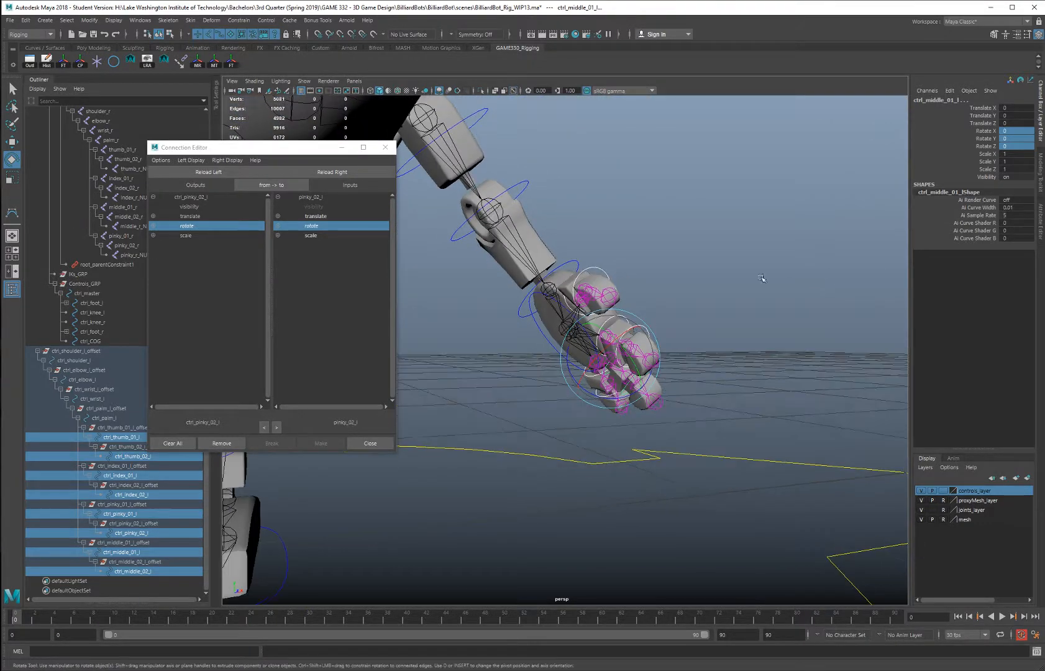
left_click(560, 297)
left_click(549, 352)
left_click(552, 347)
left_click_drag(737, 271, 711, 287, "alt")
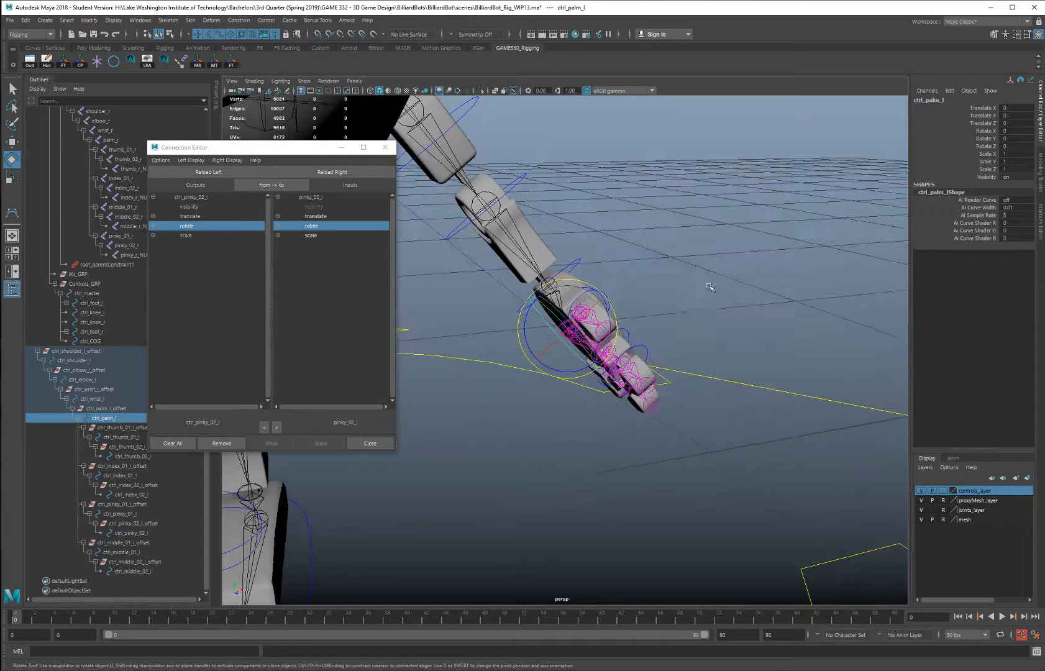
left_click_drag(526, 321, 580, 287)
left_click_drag(672, 255, 586, 290, "alt")
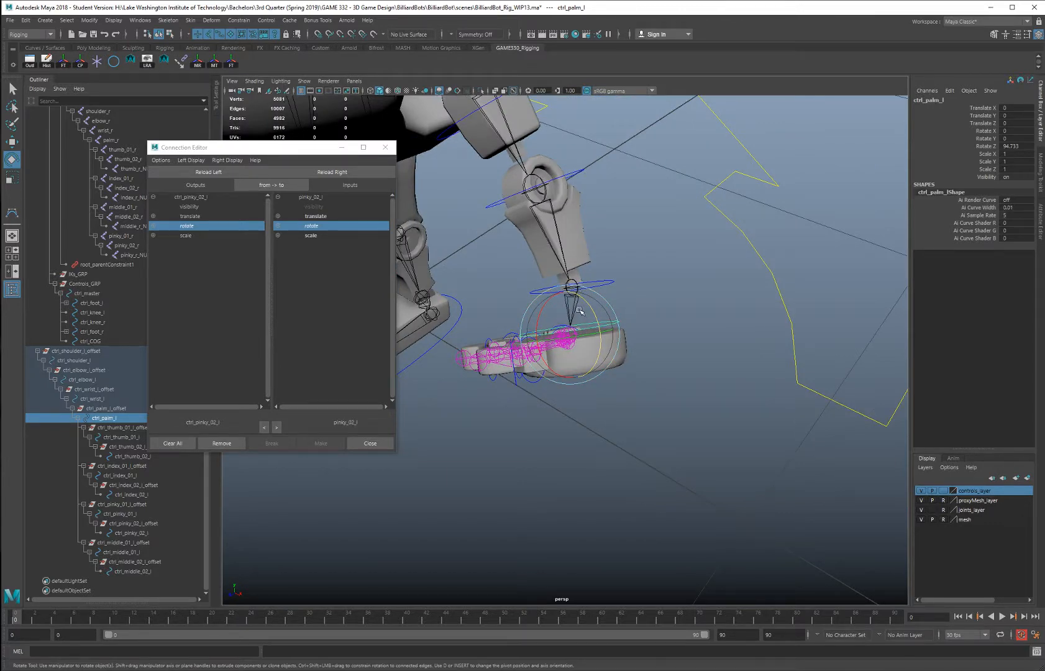
left_click_drag(665, 345, 529, 186, "alt")
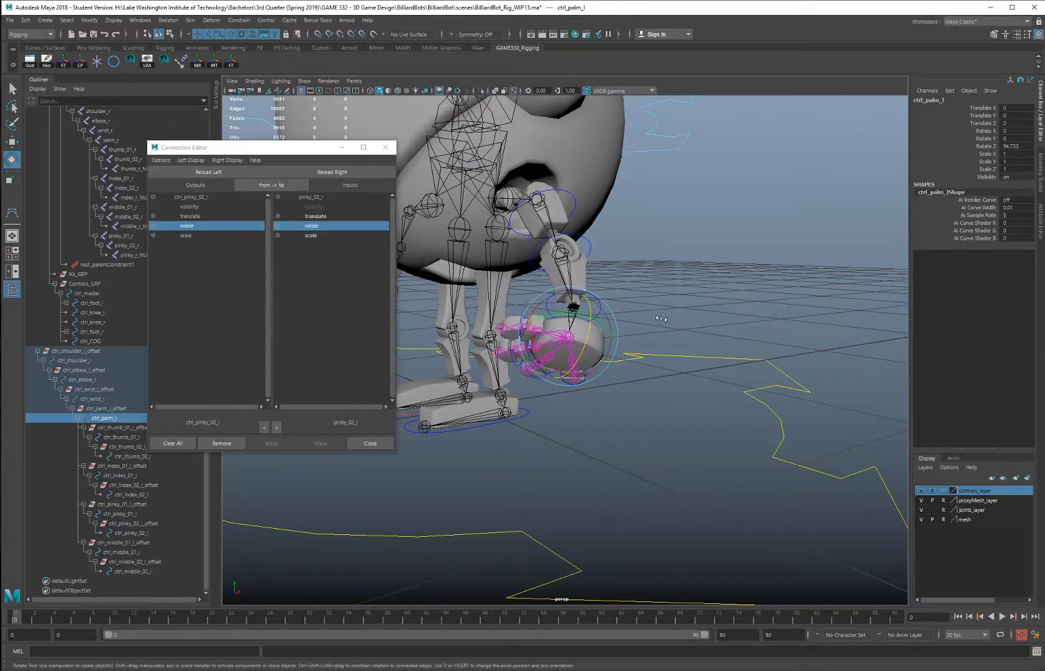
left_click_drag(662, 318, 606, 427, "alt")
key("ctrl+z")
Try rotating ctrl_wrist_l to test how the hand follows, and undo the rotations
left_click(603, 291)
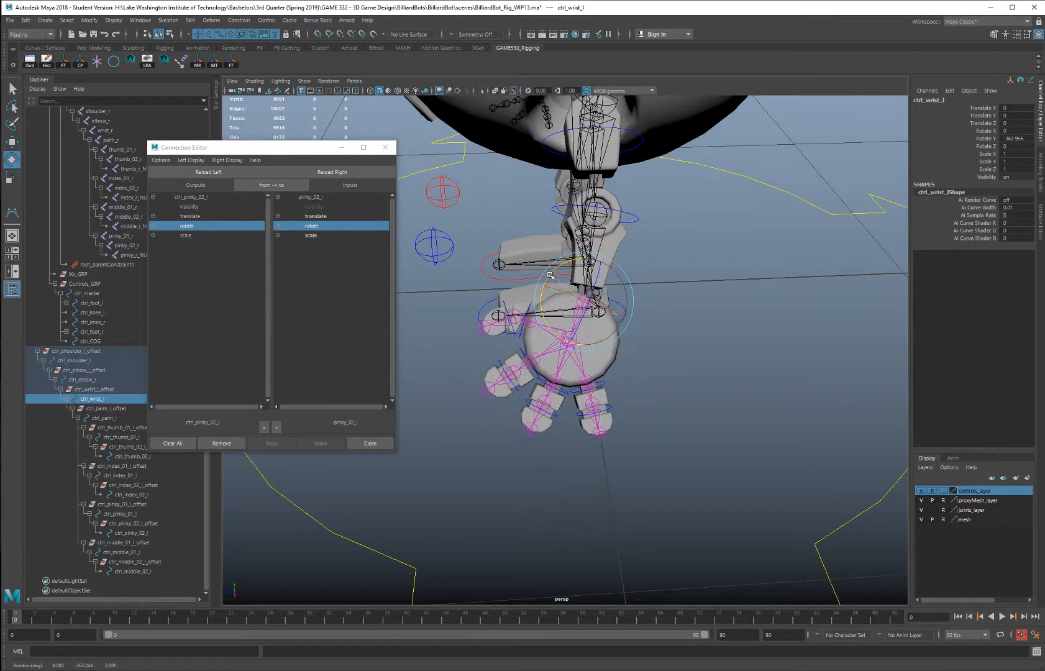
key("ctrl+z")
left_click_drag(585, 304, 592, 266, "alt")
key("ctrl+z")
key("ctrl+z")
Deselect the wrist control and look over the whole robot and its left arm controls
left_click_drag(684, 343, 719, 345, "alt")
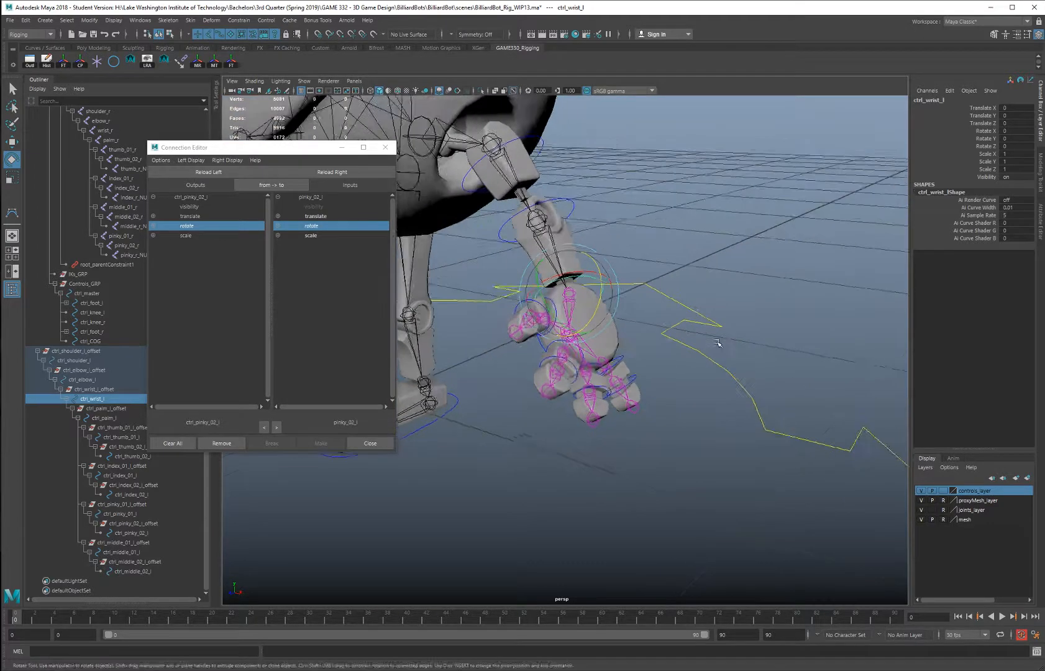
right_click_drag(718, 345, 678, 323, "alt")
left_click_drag(677, 324, 667, 278, "alt")
middle_click_drag(669, 279, 705, 277, "alt")
left_click(716, 276)
left_click_drag(717, 275, 726, 280, "alt")
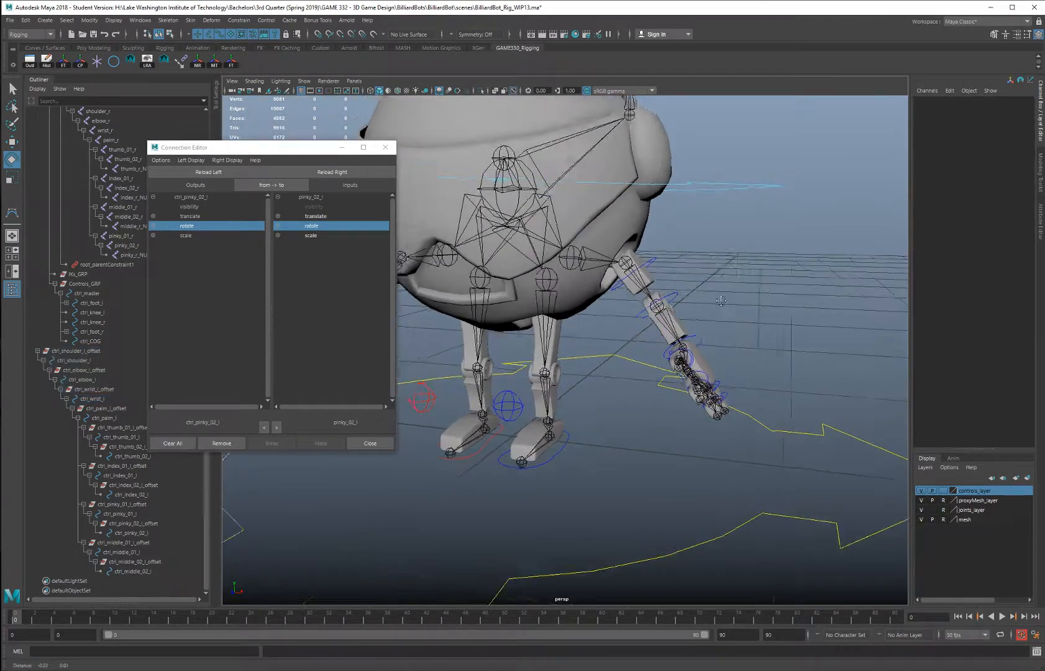
right_click_drag(726, 280, 669, 295, "alt")
middle_click_drag(668, 296, 714, 301, "alt")
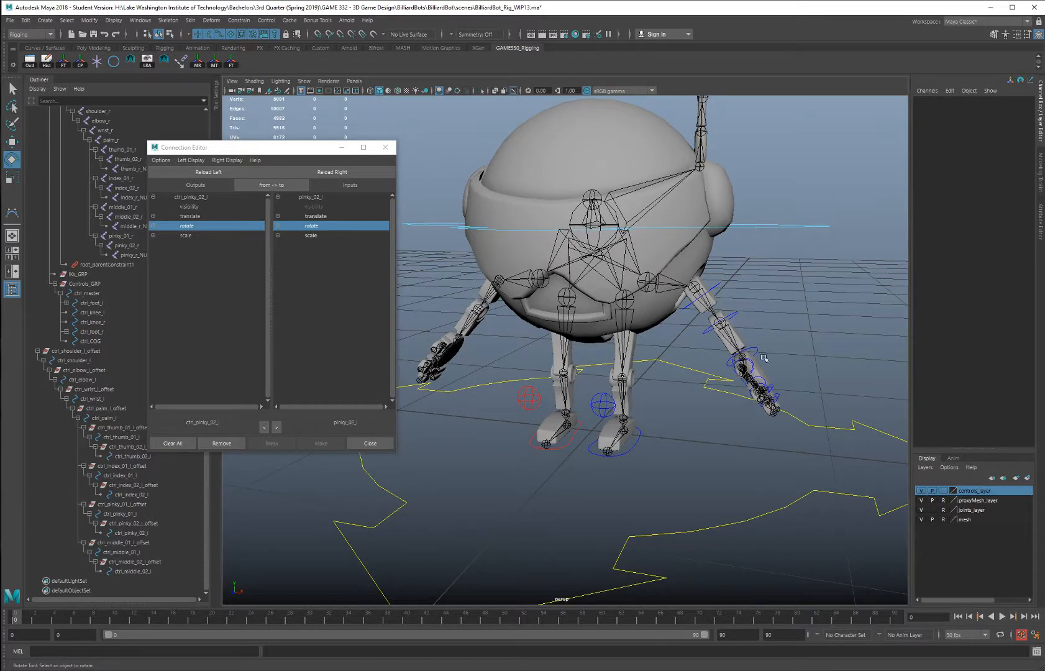
left_click_drag(764, 358, 761, 334, "alt")
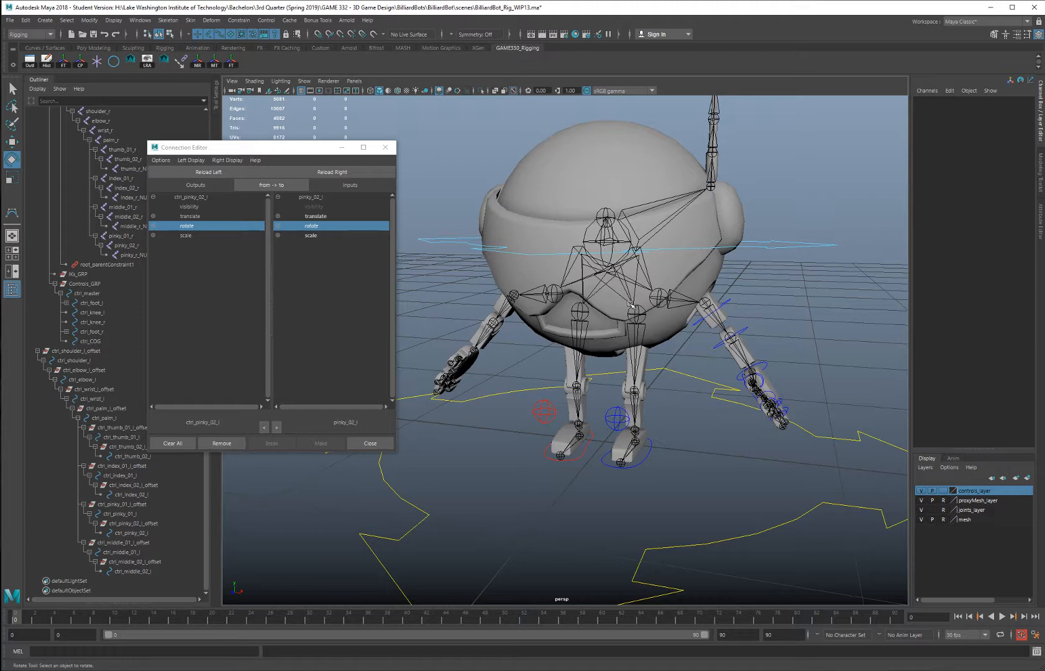
left_click_drag(631, 253, 644, 323, "alt")
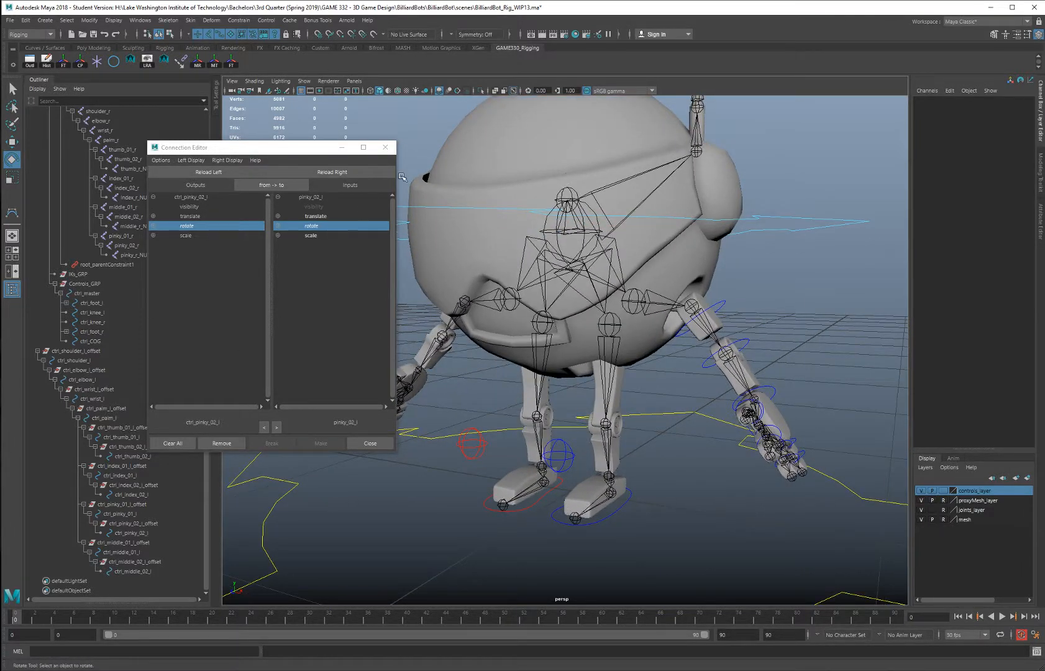
Close the Connection Editor and collapse the ctrl_shoulder_l_offset hierarchy
left_click(386, 147)
left_click(38, 351)
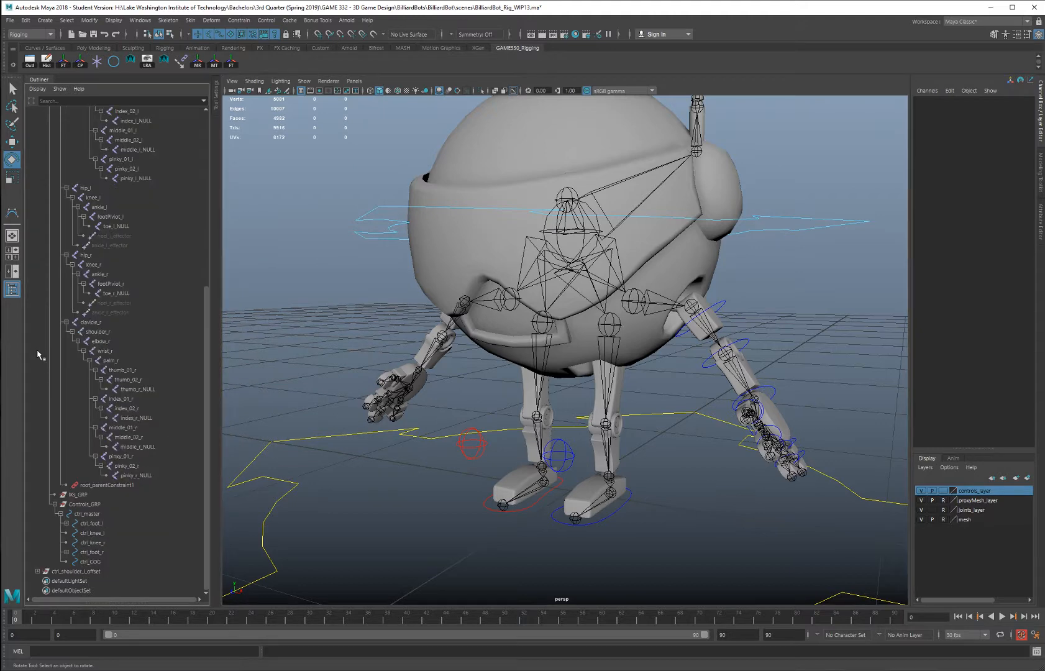
Save the scene as the next incremental version, BilliardBot_Rig_WIP14
left_click_drag(415, 435, 282, 232, "alt")
key("ctrl+alt+s")
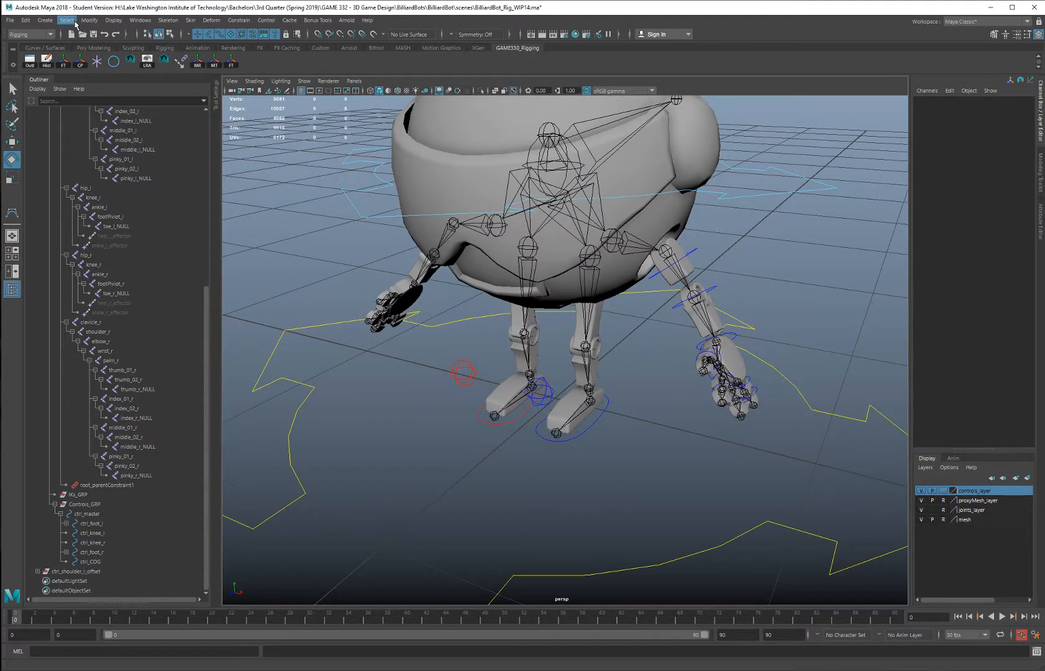
Create a polygon plane at the origin with Subdivisions Width and Subdivisions Height set to 1
left_click(44, 20)
mouse_move(87, 55)
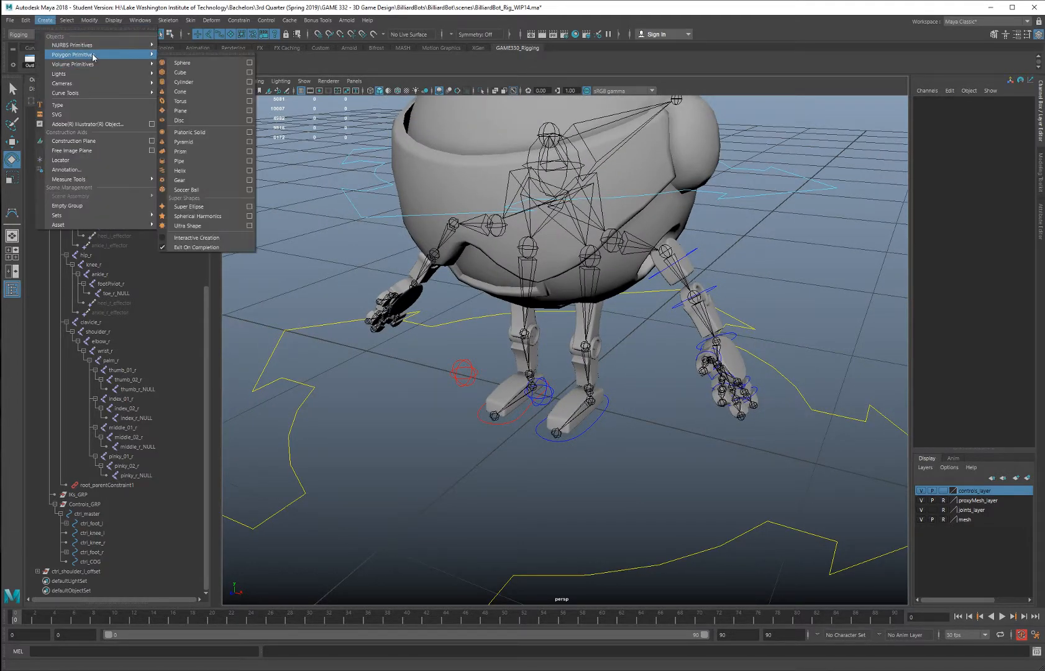
left_click(180, 111)
left_click(935, 209)
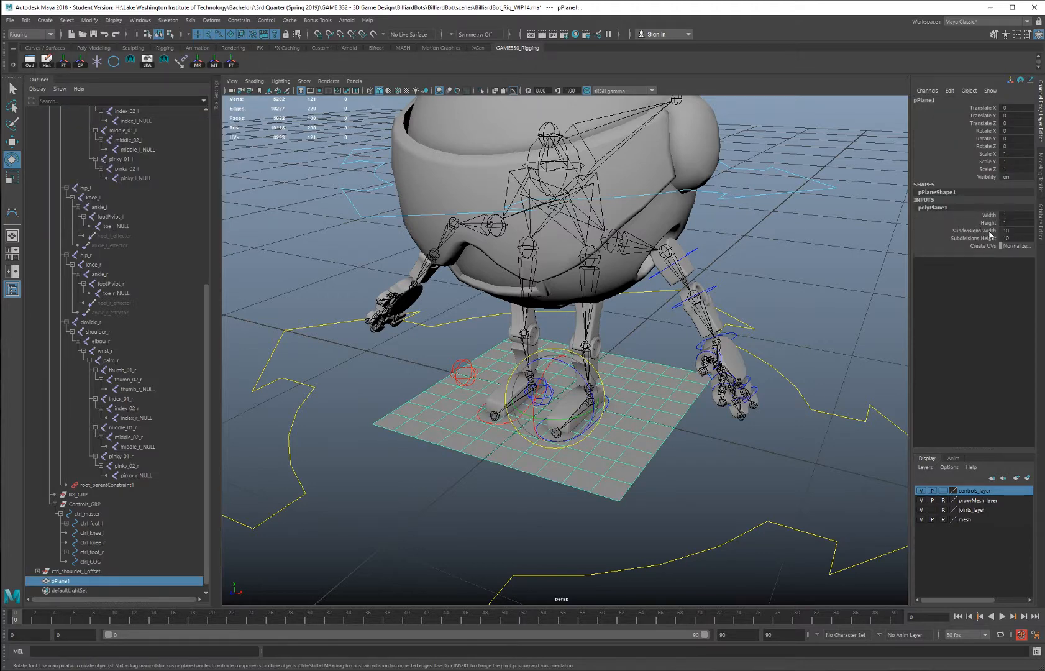
left_click_drag(991, 232, 991, 238)
middle_click_drag(808, 256, 689, 262)
Scale the plane to about 0.315 in X and Z and move it beside the robot to about 0.556 in X
middle_click_drag(627, 405, 564, 360, "alt")
right_click_drag(564, 359, 509, 348, "alt")
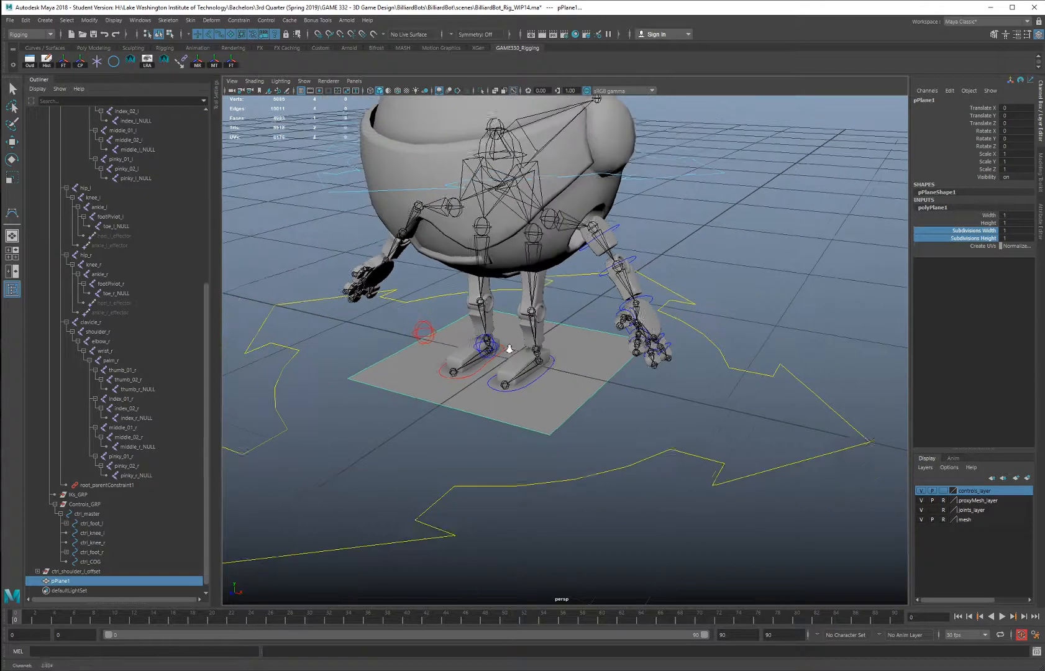
key("r")
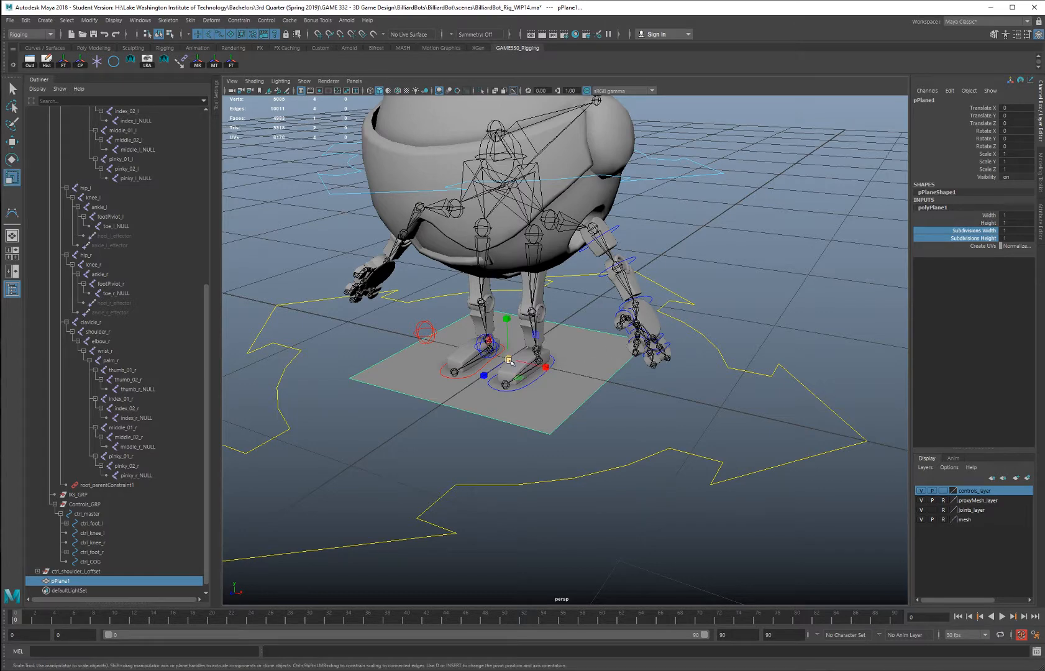
left_click_drag(526, 376, 700, 333)
key("w")
left_click_drag(700, 332, 646, 357, "alt")
right_click_drag(647, 358, 653, 357, "alt")
mouse_move(653, 357)
left_mouse_down("alt")
mouse_move(635, 366)
mouse_move(661, 363)
left_mouse_up("alt")
Extrude the plane's front edge forward twice and extrude both side edges of the foremost segment outward
right_click_drag(540, 357, 542, 331)
left_click(548, 356)
key("ctrl+e")
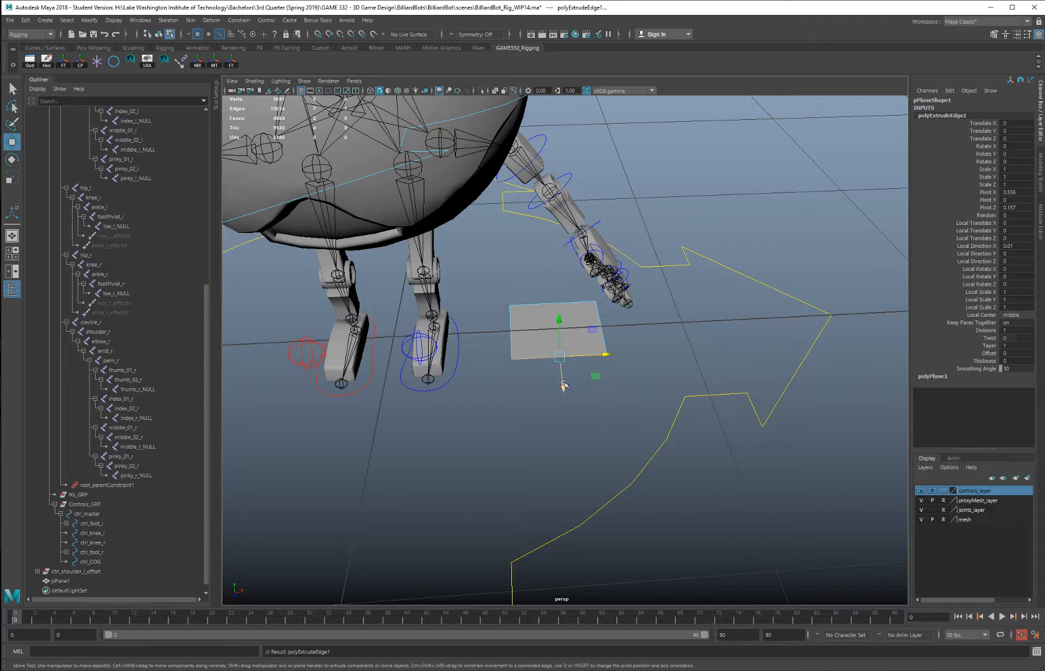
left_click_drag(566, 382, 570, 442)
key("ctrl+e")
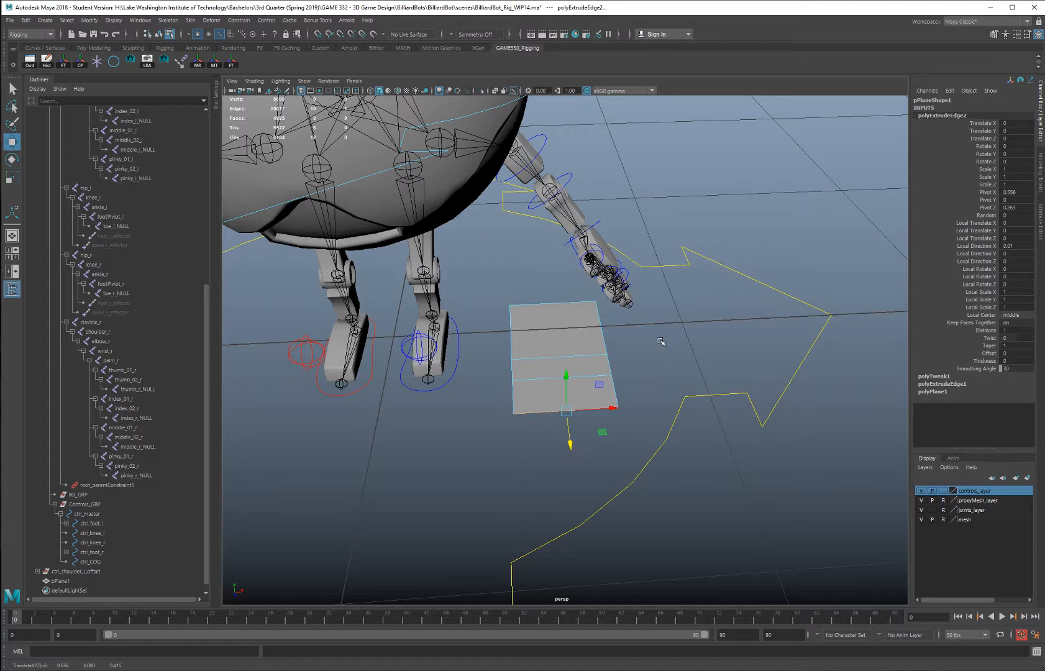
key("ctrl+e")
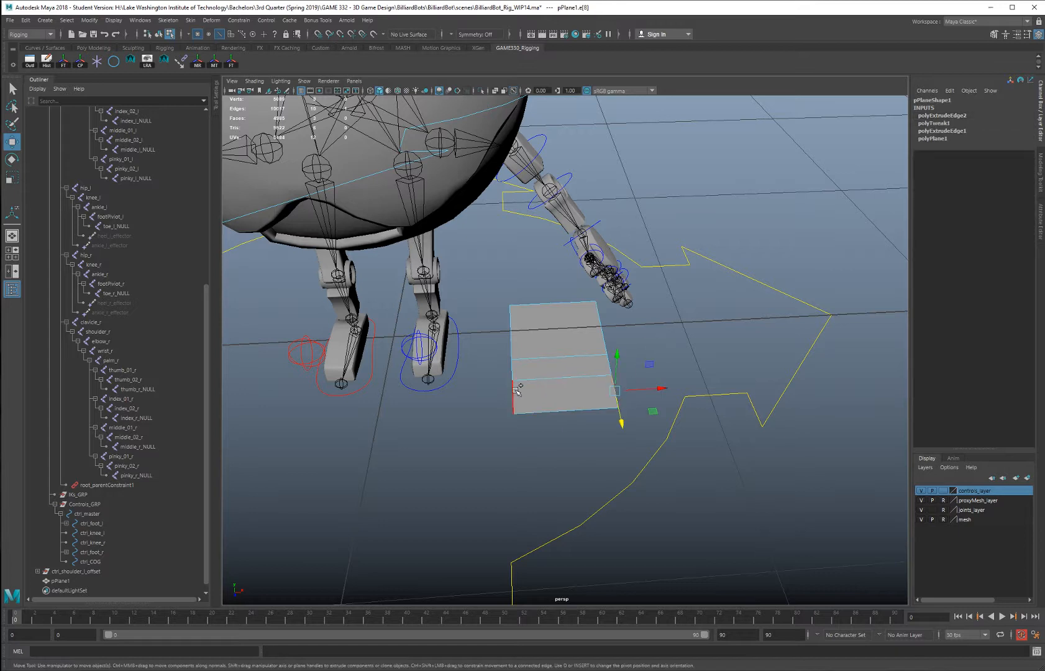
left_click_drag(471, 398, 458, 404)
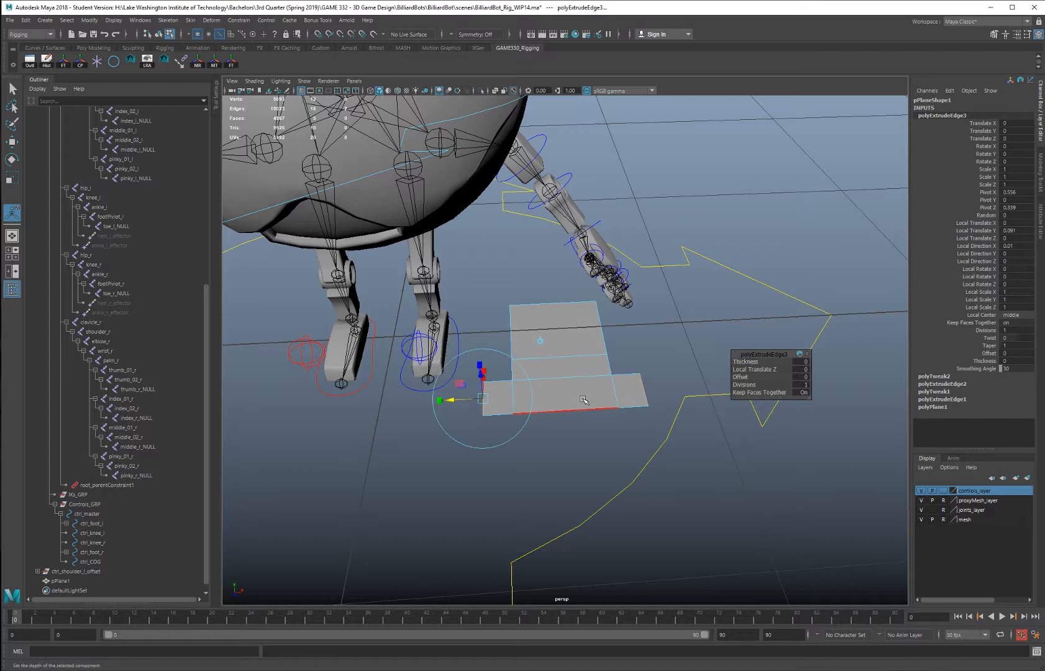
Pull the middle front edge forward and collapse it into a single point to form the arrow tip
left_click(583, 401)
key("w")
left_click_drag(565, 450, 570, 462)
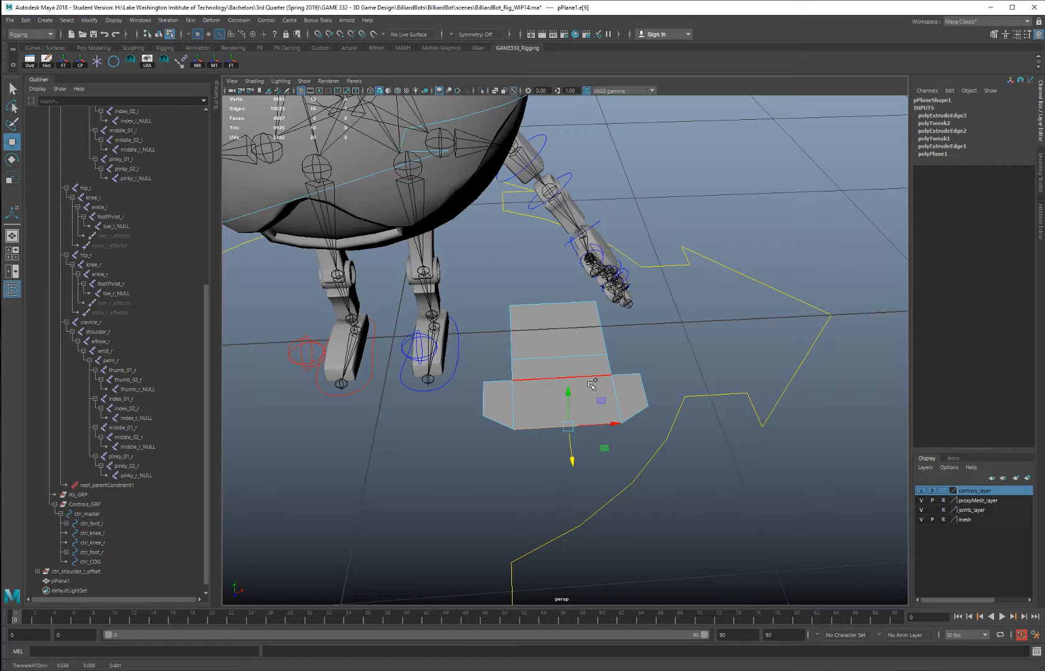
right_click(592, 385, "shift")
right_click_drag(591, 383, 643, 359, "shift")
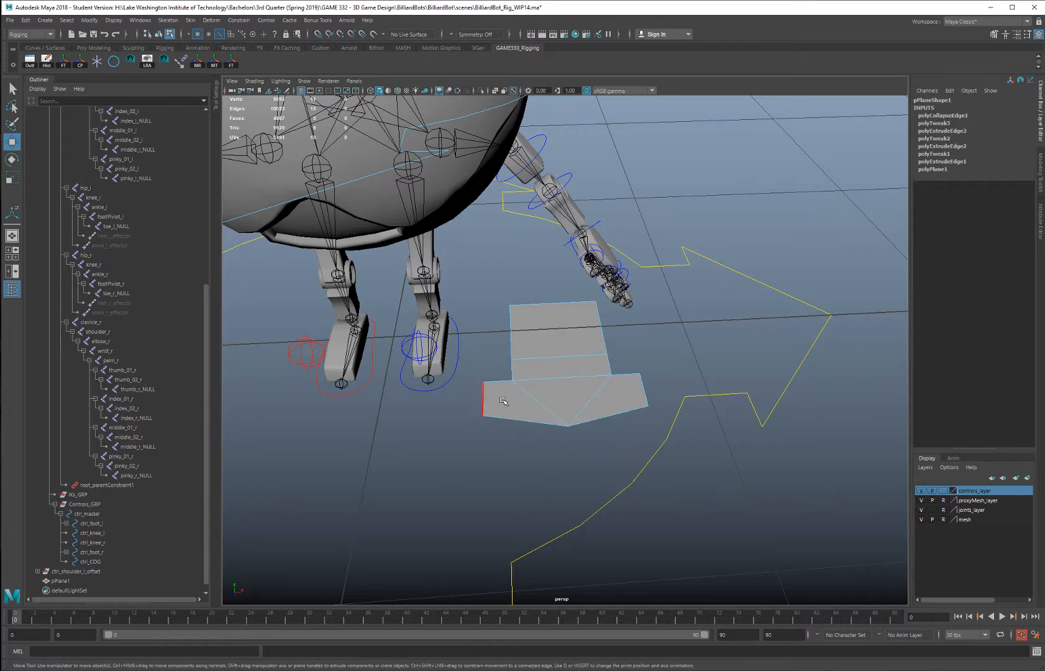
Target-weld the two outer front vertices onto the rear corners of the side wings to complete the arrowhead
right_click_drag(502, 398, 475, 393)
left_click(487, 410)
right_click(509, 404, "shift")
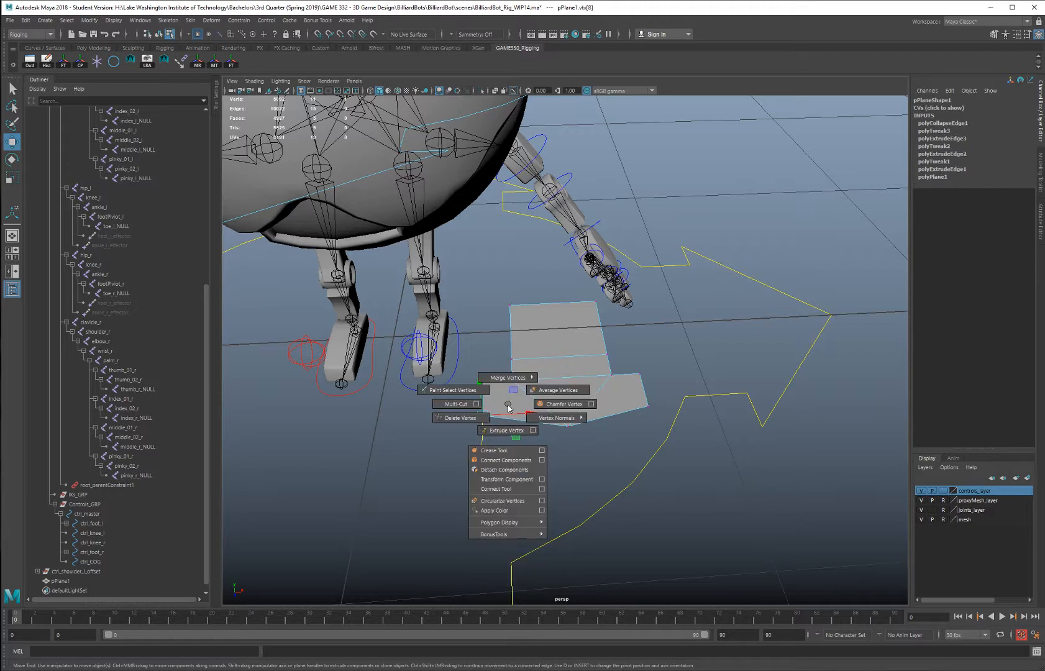
mouse_move(508, 377)
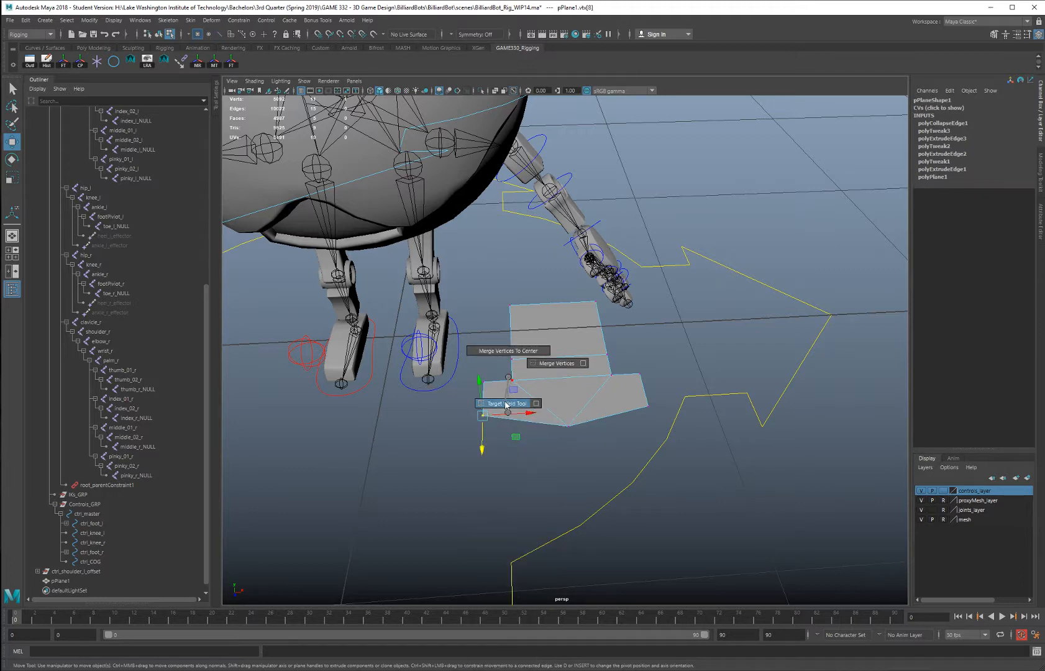
left_click(502, 402)
left_click_drag(484, 385, 484, 382)
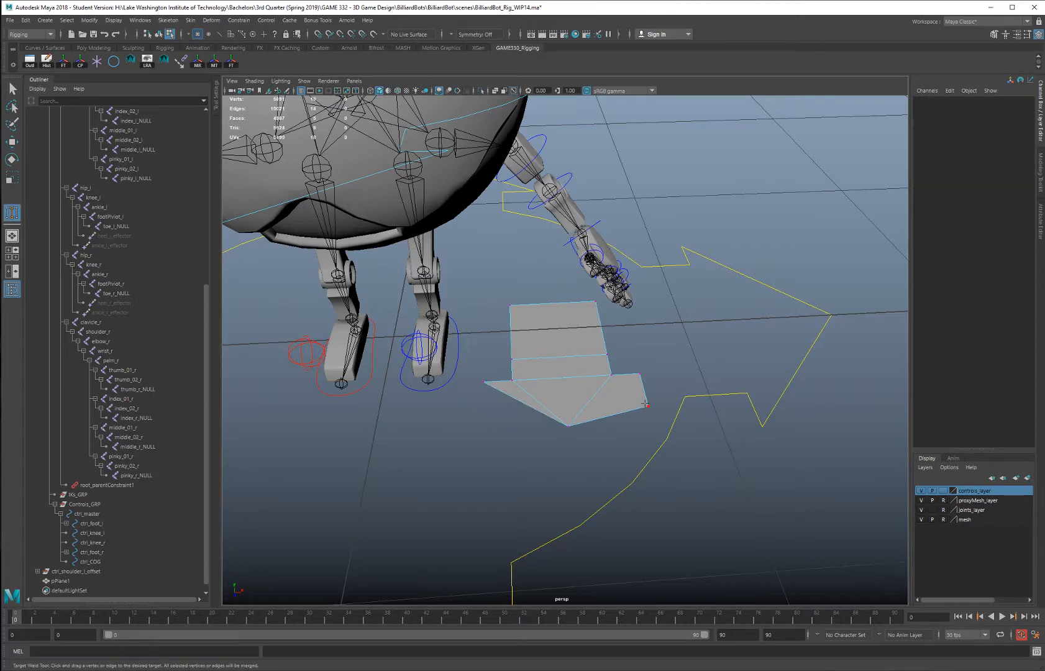
left_click_drag(646, 405, 639, 374)
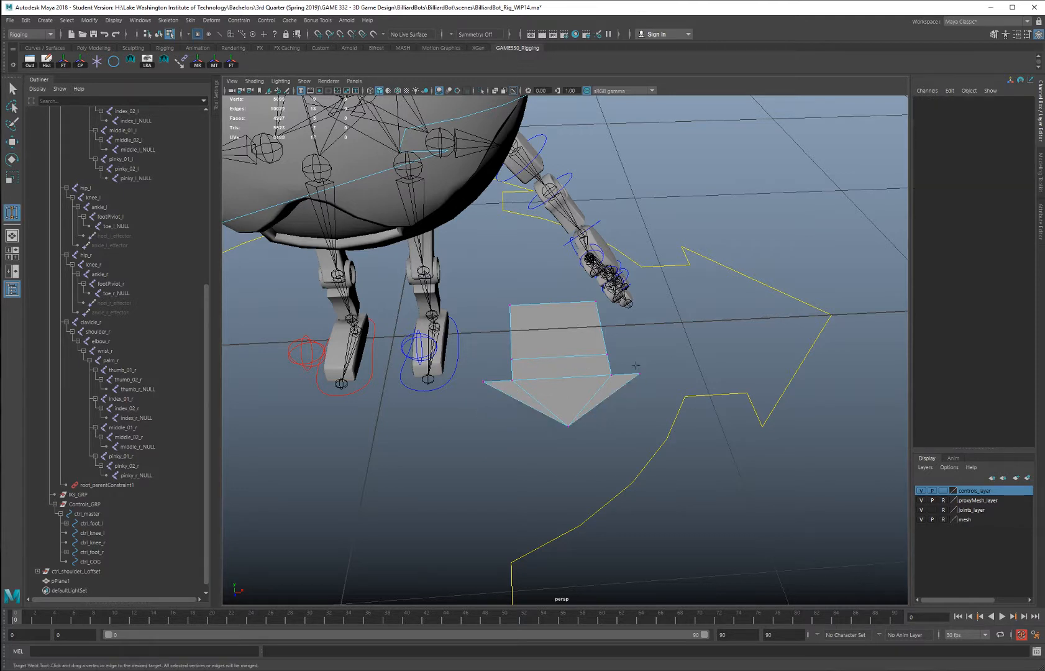
Move the arrow's tip vertex farther forward and delete the edge crossing the middle of the shaft
key("w")
left_click(569, 426)
left_click_drag(569, 452, 574, 470)
mouse_move(576, 398)
left_mouse_down("alt")
mouse_move(542, 430)
mouse_move(558, 422)
mouse_move(565, 389)
mouse_move(502, 434)
mouse_move(474, 420)
mouse_move(572, 431)
mouse_move(559, 386)
left_mouse_up("alt")
left_click(517, 356)
left_click(610, 359, "shift")
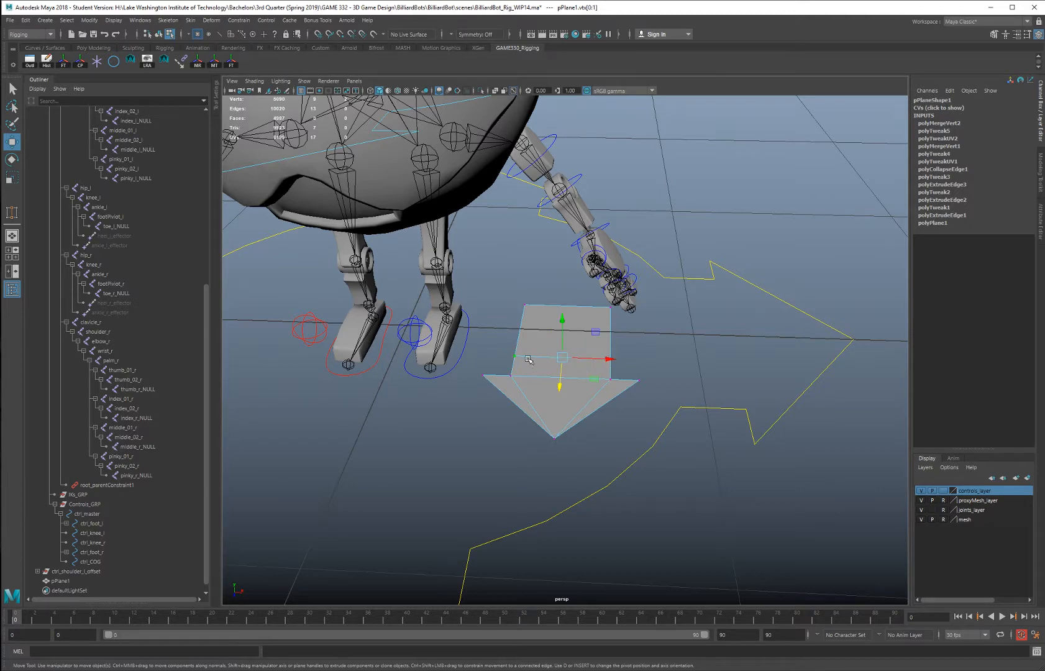
right_click_drag(528, 359, 536, 341, "shift")
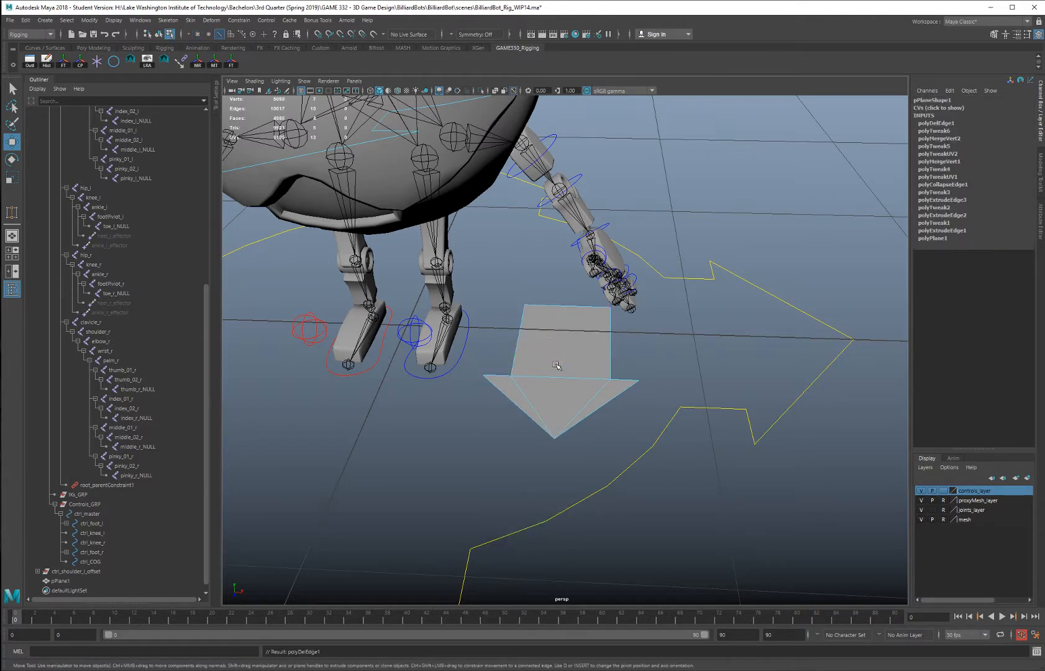
Return to object mode and set the arrow plane's Translate X to 0
left_click_drag(556, 365, 570, 329, "alt")
right_click_drag(576, 344, 614, 333)
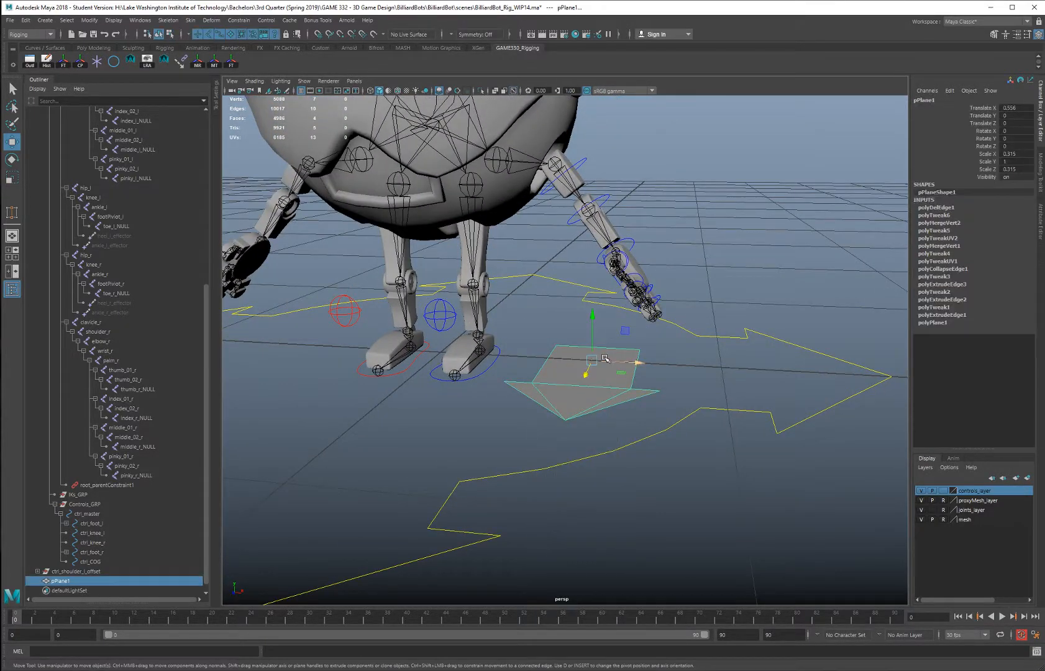
left_click(1015, 108)
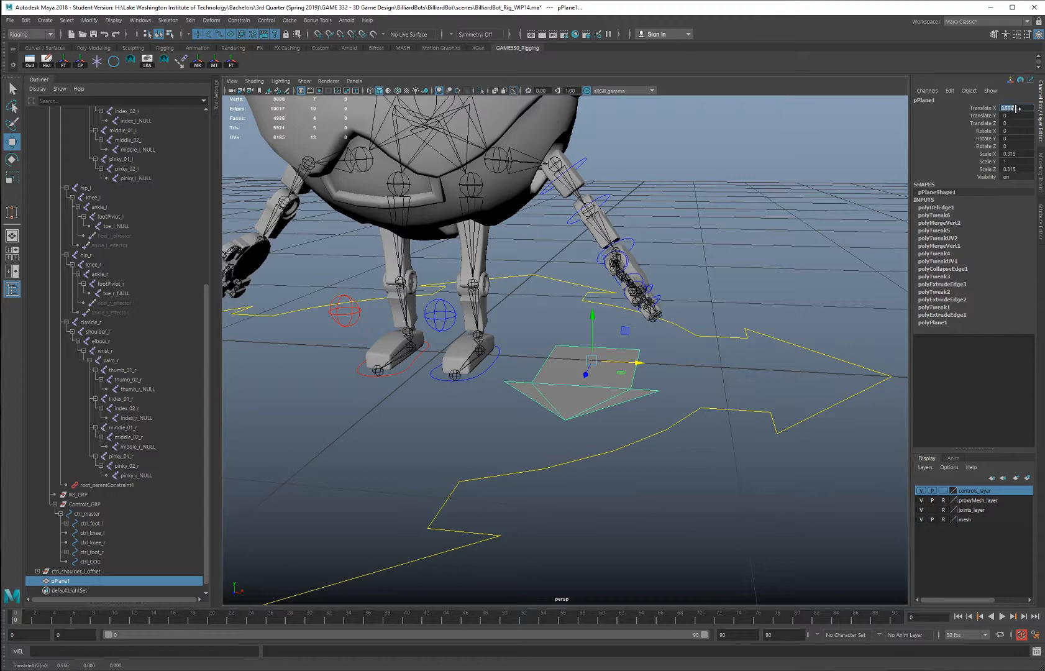
type("0")
key("Return")
Scale the arrow plane to about 0.177 in X, 0.659 in Y and 0.207 in Z between the feet
left_click_drag(548, 298, 481, 334, "alt")
key("r")
middle_click_drag(515, 331, 523, 343, "alt")
scroll(557, 375, "up", 3)
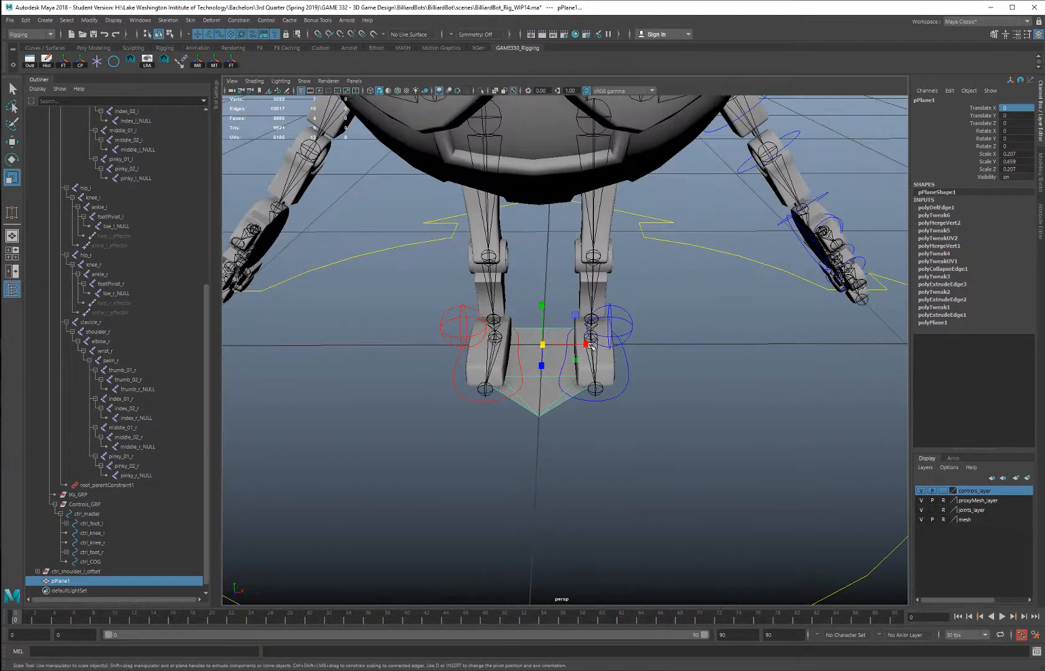
left_click_drag(590, 346, 615, 367)
Hide the mesh, joints_layer, proxyMesh_layer and controls_layer display layers and deselect the arrow
left_click(921, 520)
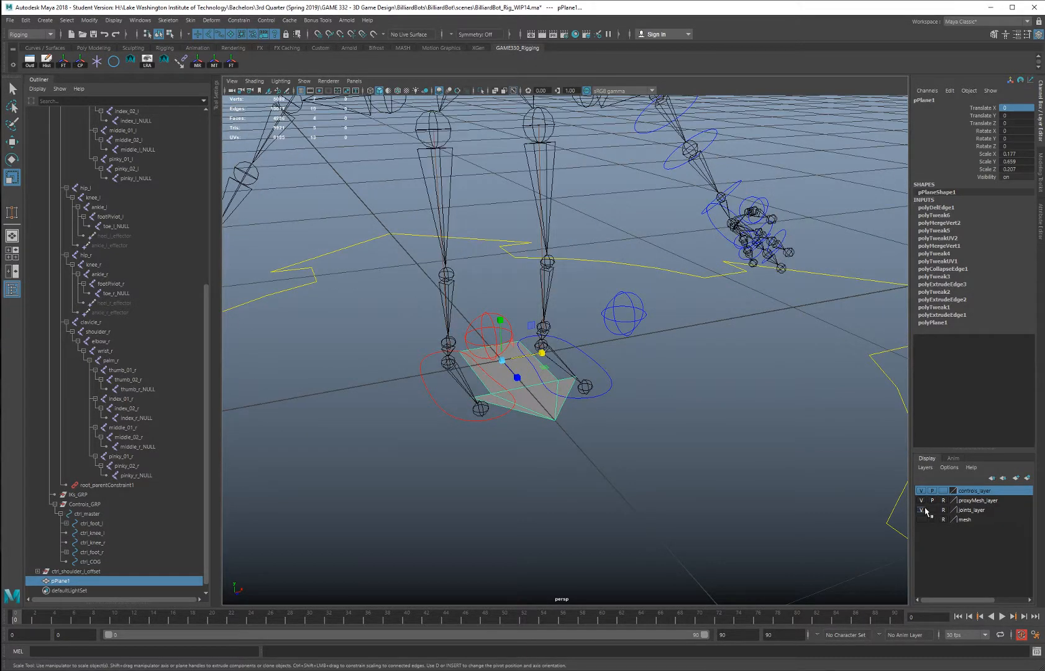
left_click(921, 510)
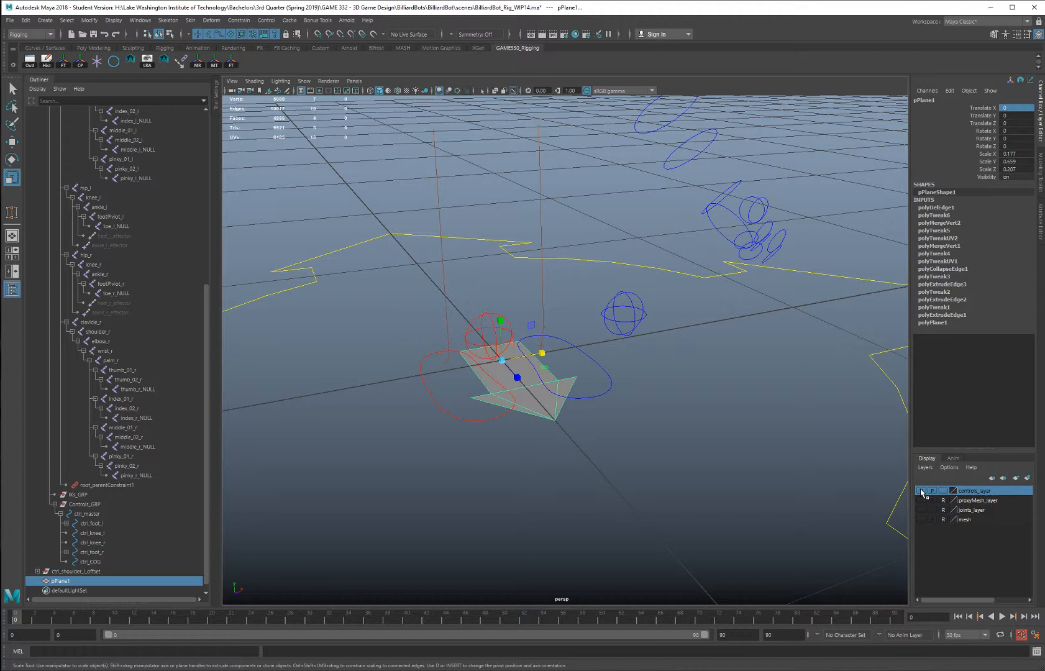
left_click(922, 491)
scroll(619, 375, "up", 2)
left_click(603, 285)
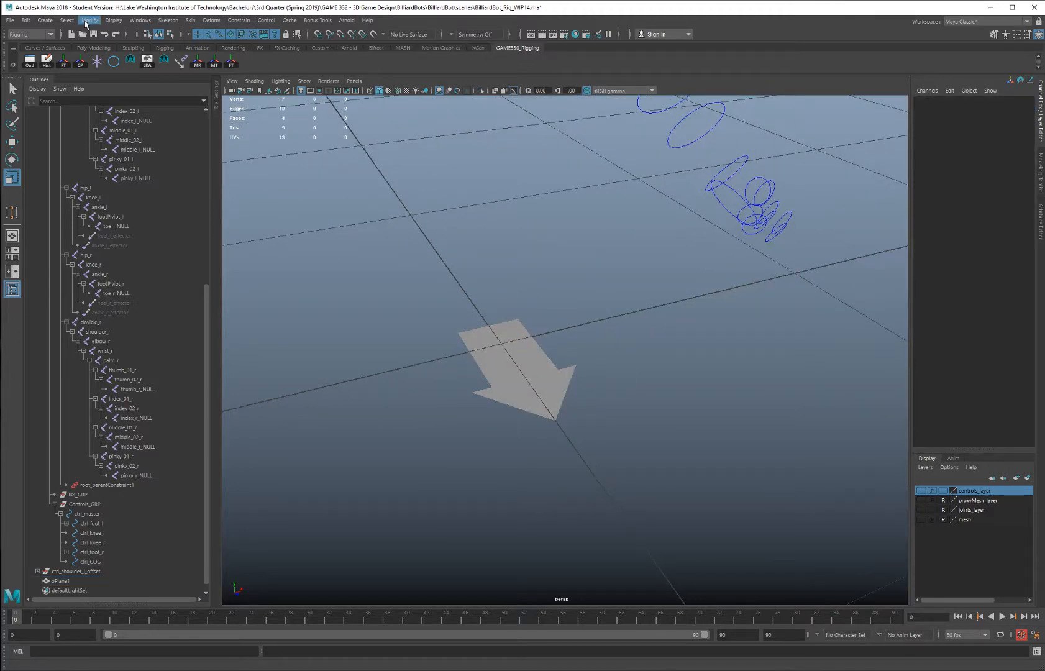
Start the CV Curve Tool with curve degree 1 Linear and enable snapping to points
left_click(47, 23)
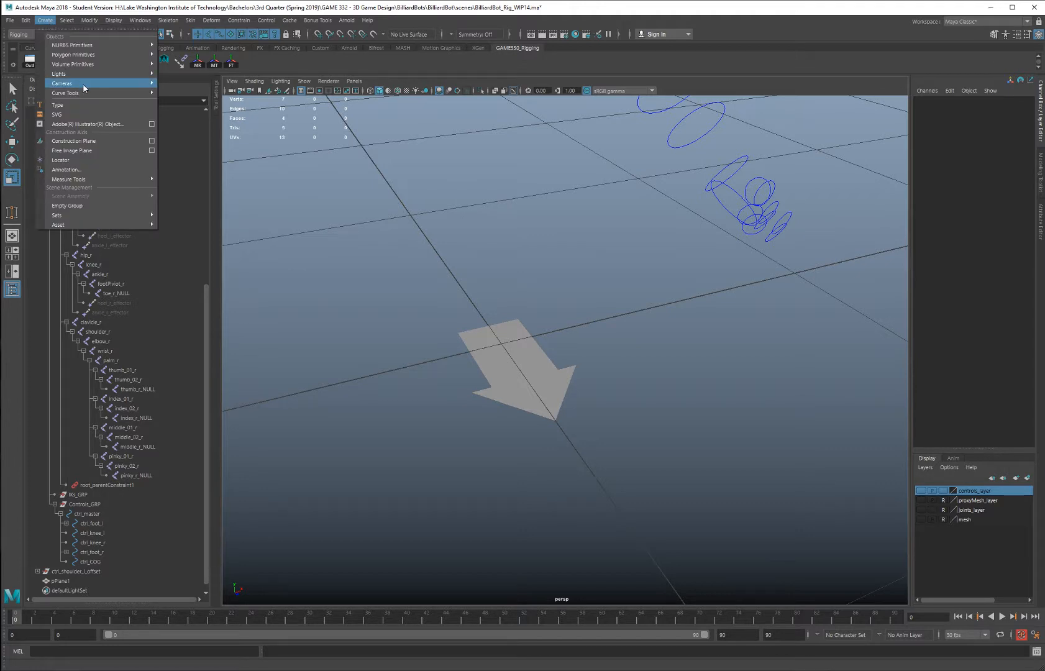
mouse_move(88, 93)
left_click(195, 106)
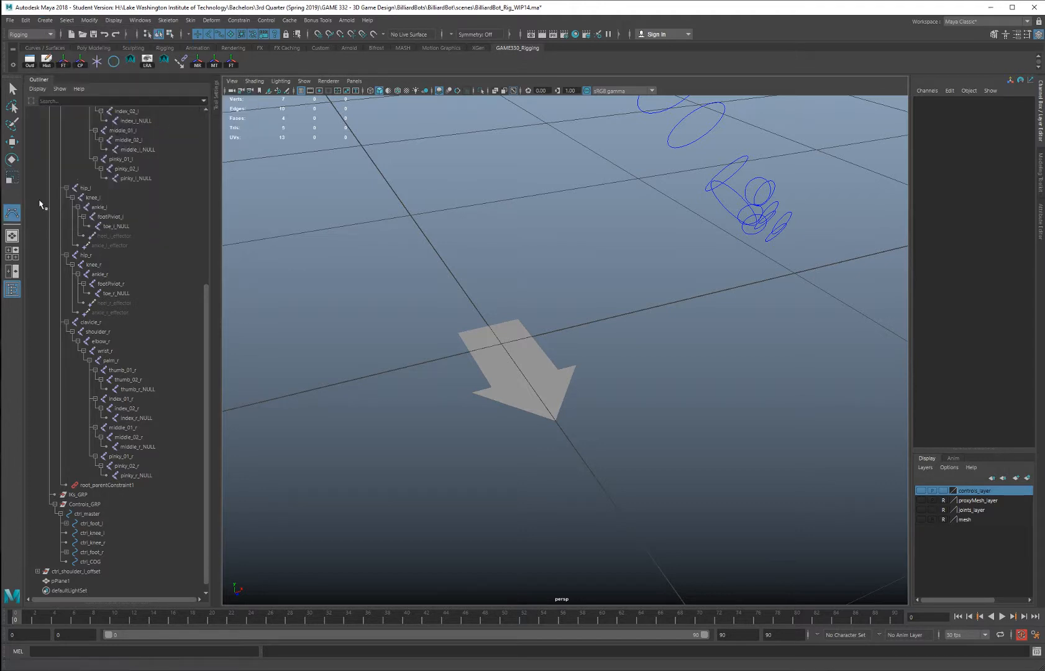
double_click(12, 213)
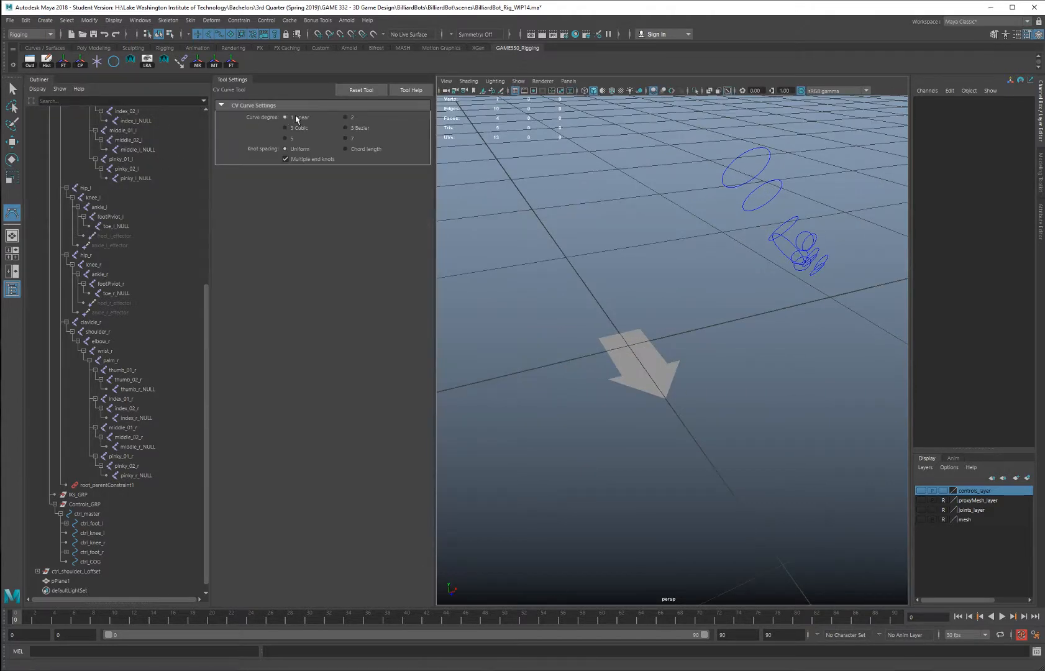
scroll(619, 338, "up", 2)
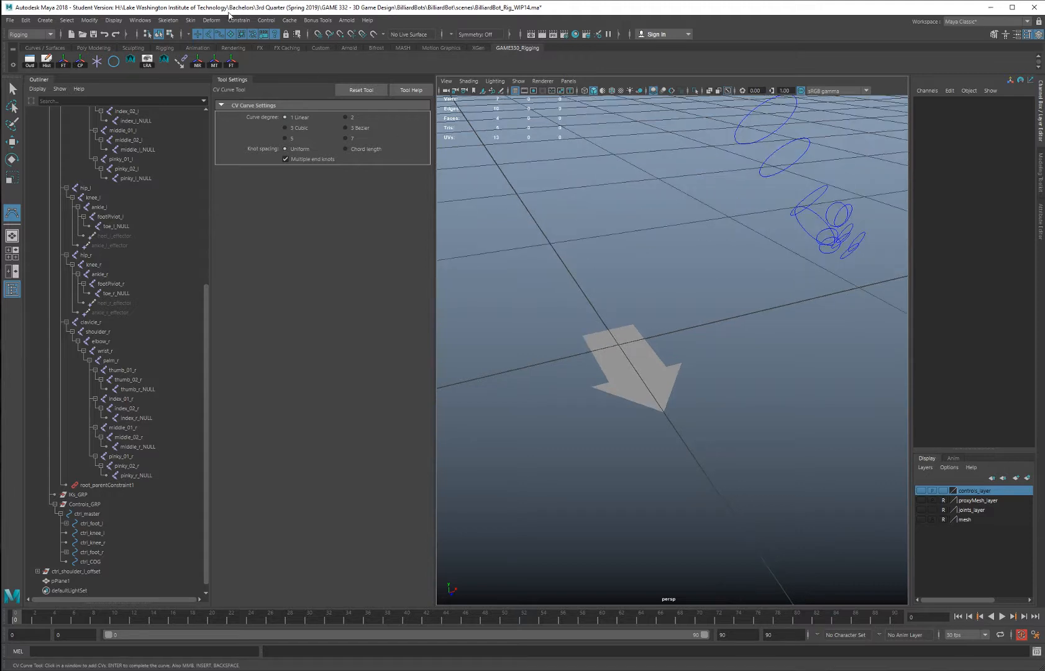
left_click(340, 36)
scroll(629, 314, "up", 2)
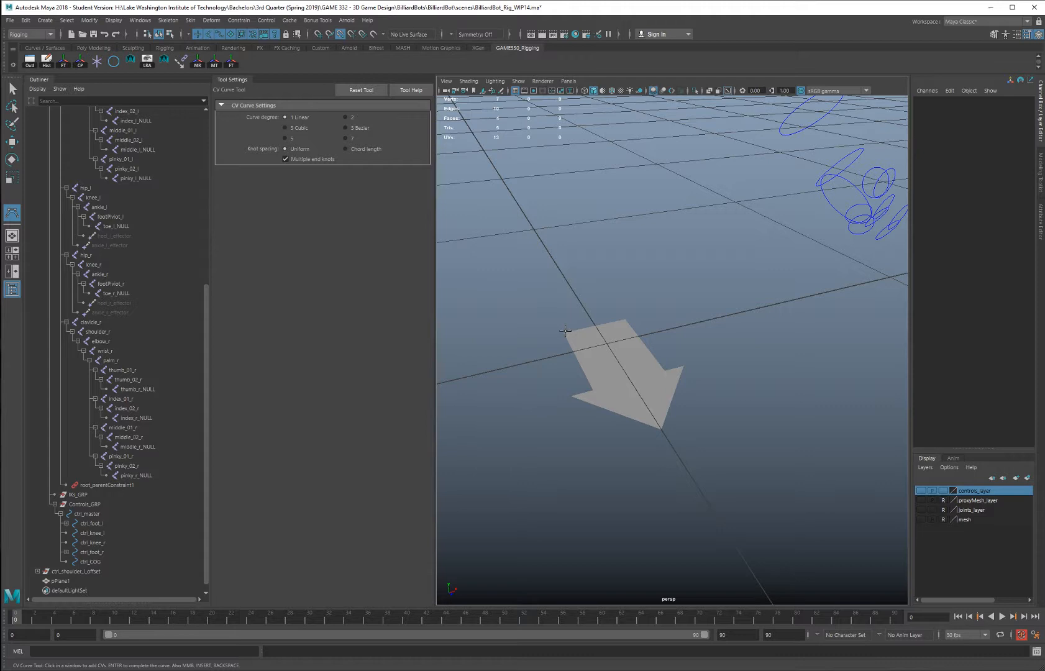
Trace the arrow plane's outline corner by corner with a linear CV curve, ending at its starting point
left_click(564, 332)
left_click(593, 390)
left_click(571, 396)
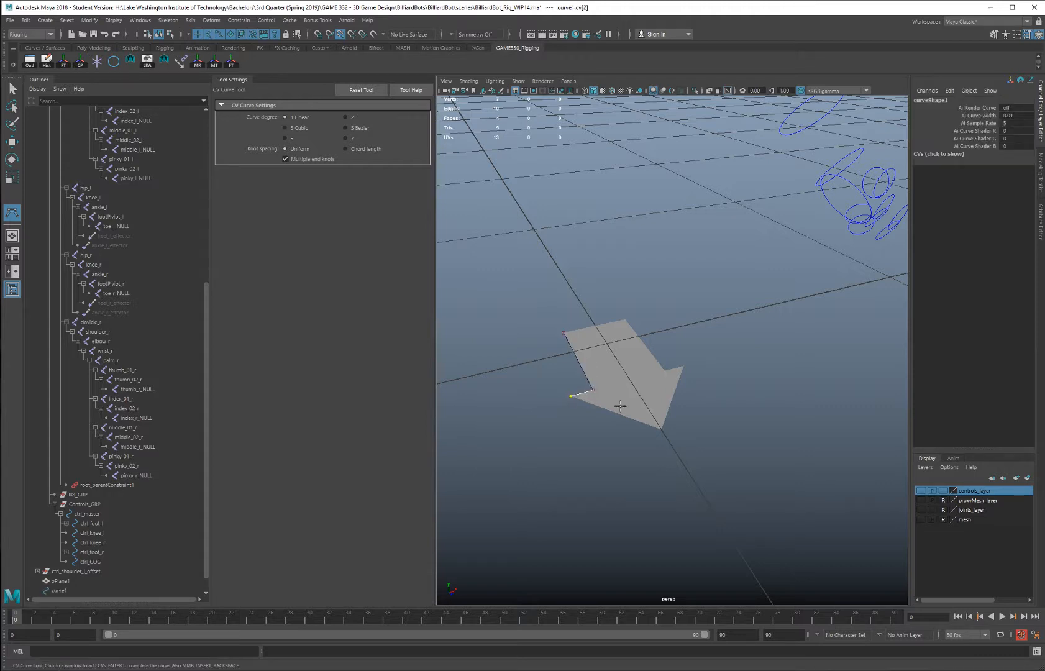
left_click(662, 428)
left_click(684, 366)
left_click(665, 370)
left_click(625, 319)
left_click(563, 333)
key("Return")
key("r")
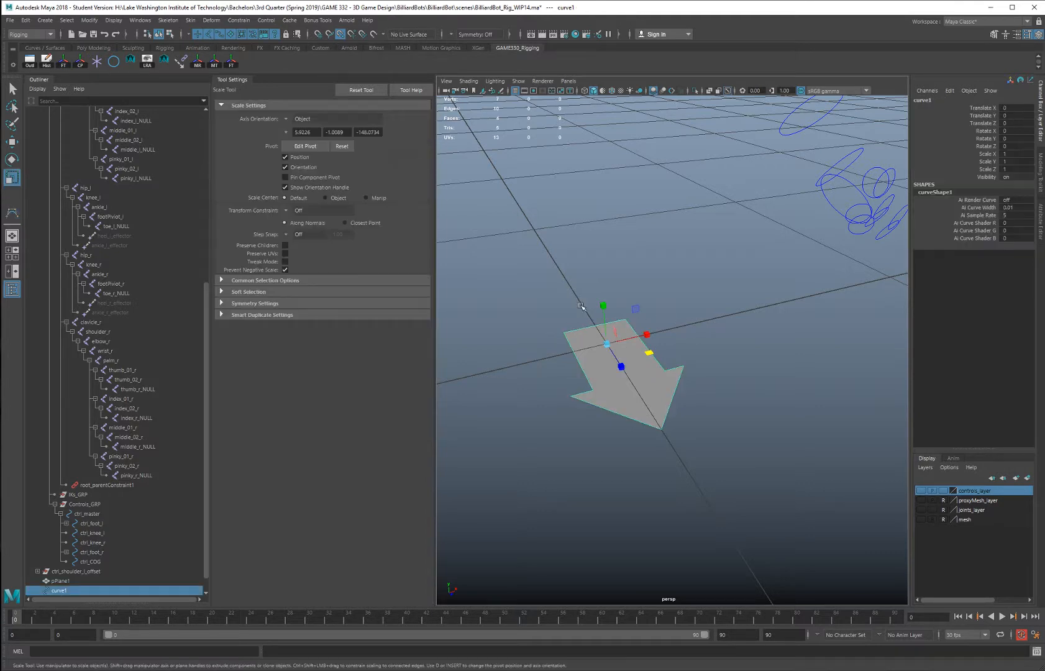
Delete the arrow-shaped polygon plane and select the traced arrow curve
left_click(590, 352)
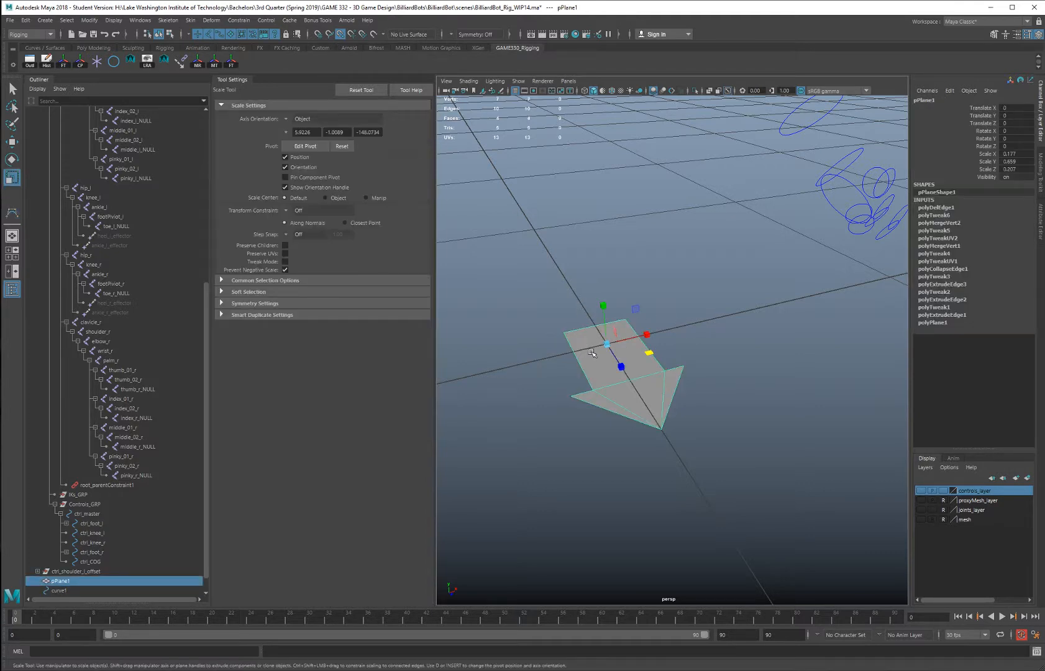
key("Delete")
left_click_drag(537, 305, 592, 338)
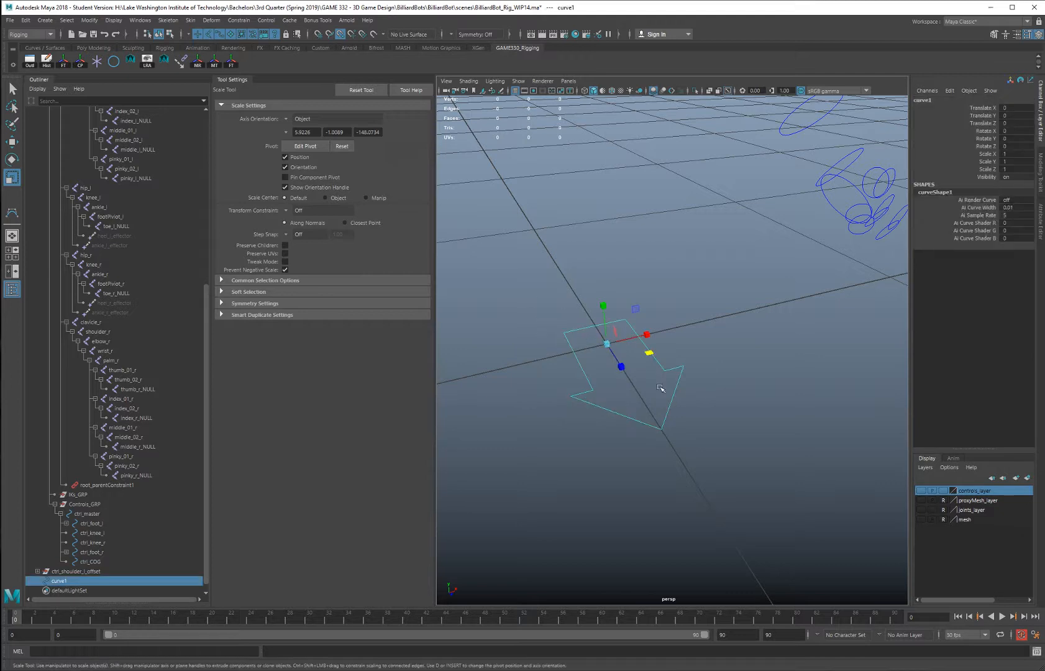
Show the mesh, joints_layer, proxyMesh_layer and controls_layer again and activate the Move tool for the arrow curve
left_click(926, 518)
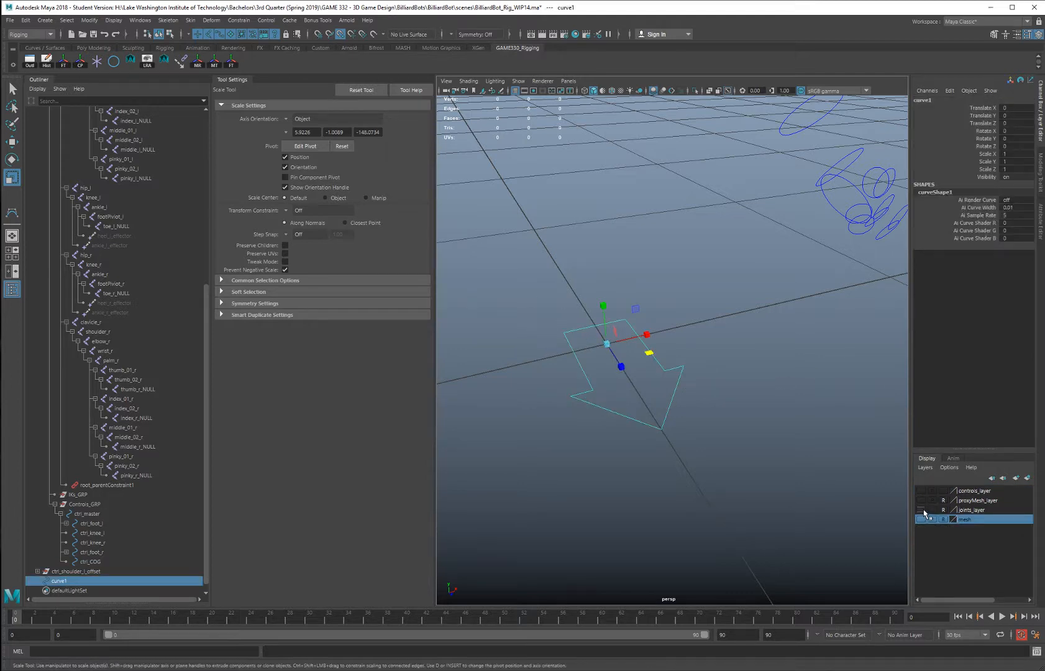
left_click(923, 511)
left_click(923, 501)
left_click(923, 520)
left_click_drag(777, 481, 672, 416, "alt")
right_click_drag(672, 416, 661, 410, "alt")
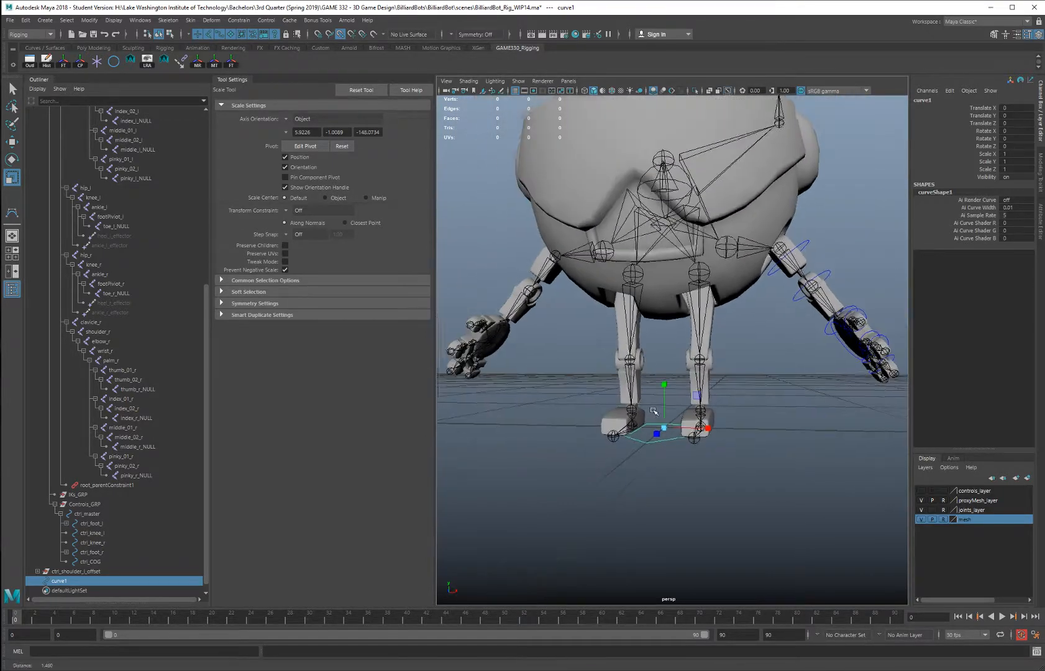
middle_click_drag(661, 410, 661, 390, "alt")
left_click_drag(661, 390, 627, 420, "alt")
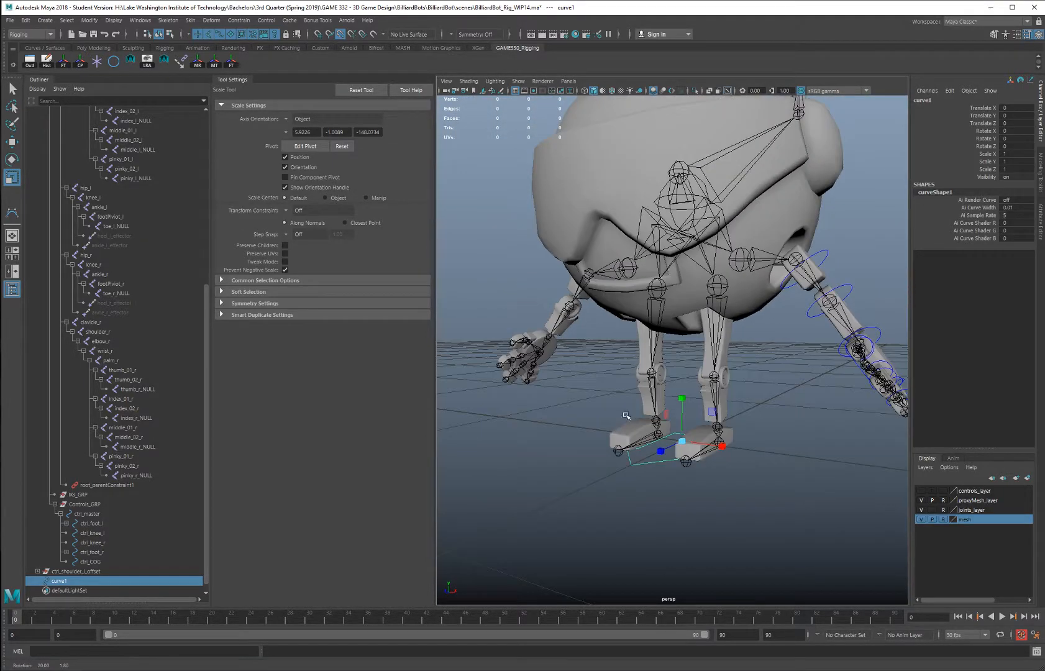
middle_click_drag(627, 420, 606, 437, "alt")
right_click_drag(606, 437, 677, 416, "alt")
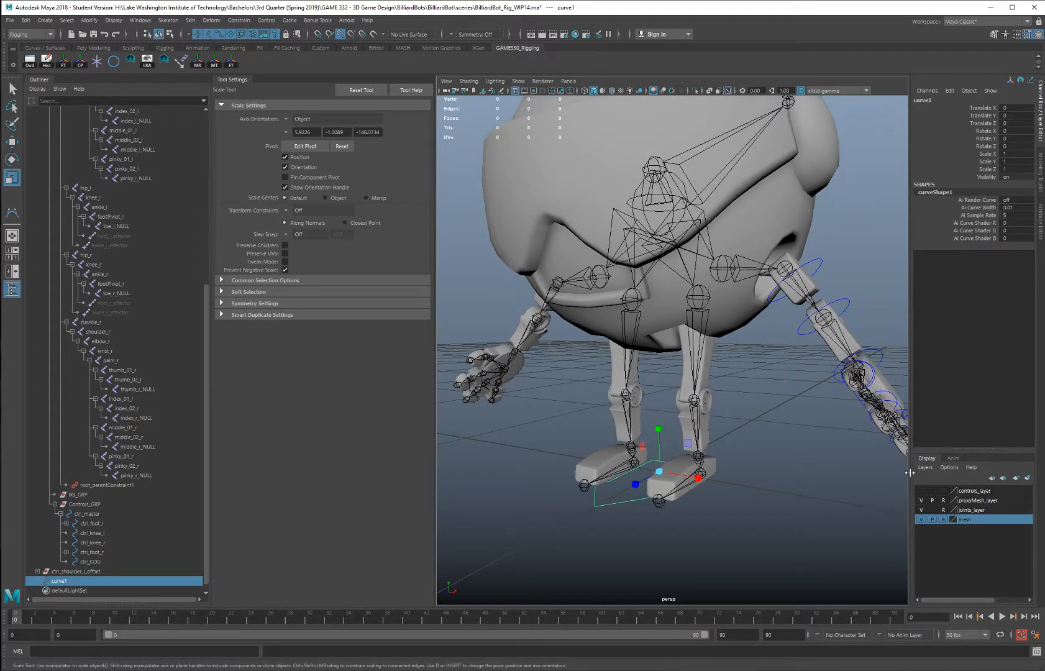
left_click(921, 491)
middle_click_drag(668, 379, 667, 397, "alt")
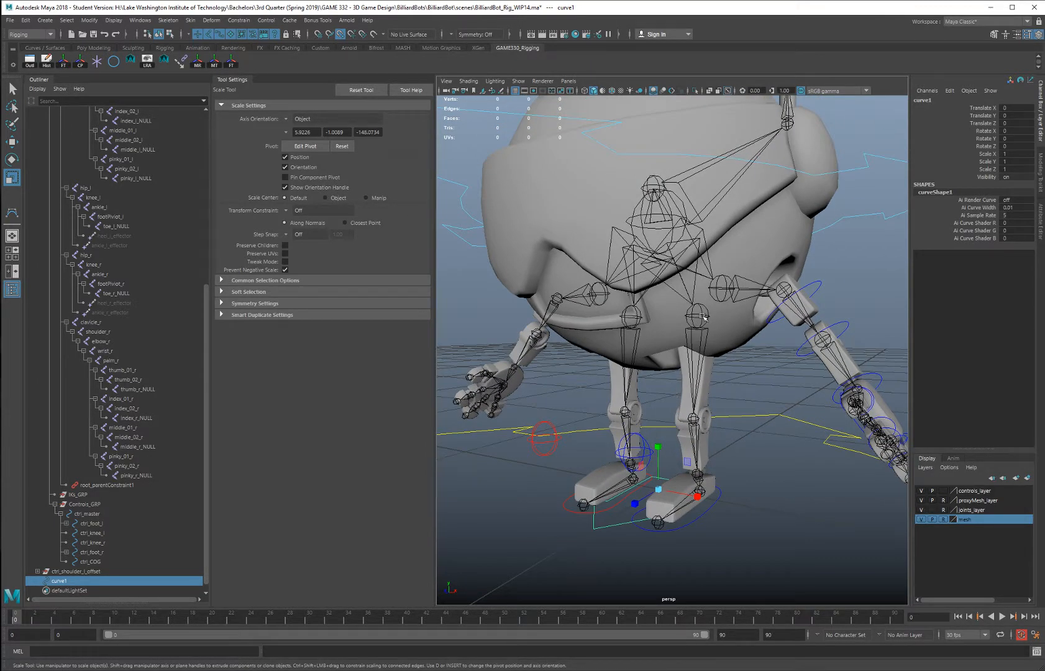
key("w")
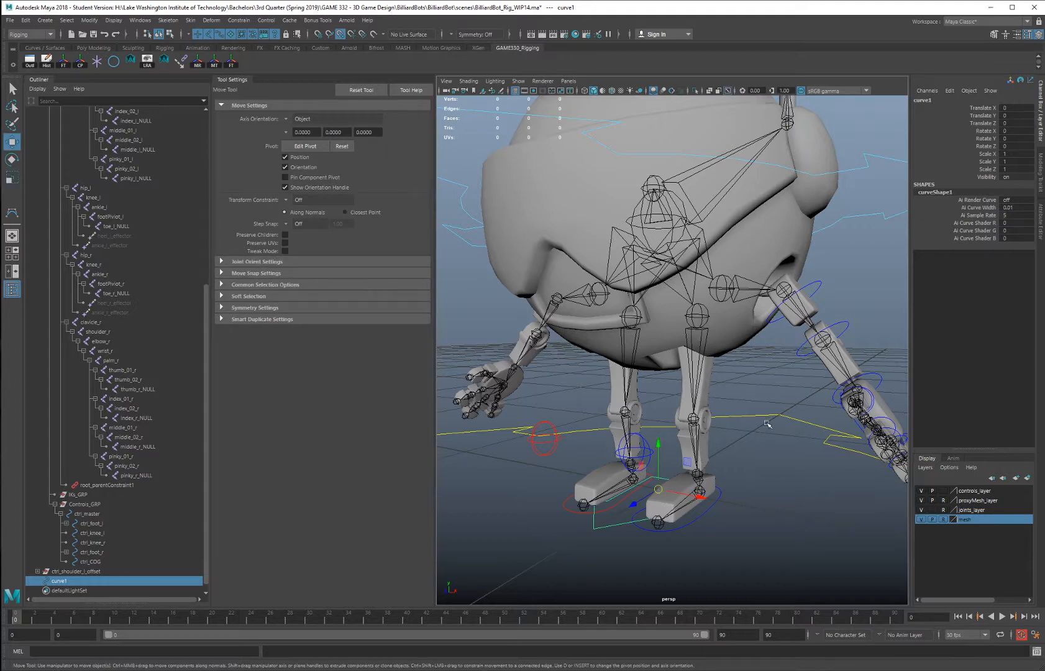
left_click_drag(687, 462, 720, 336)
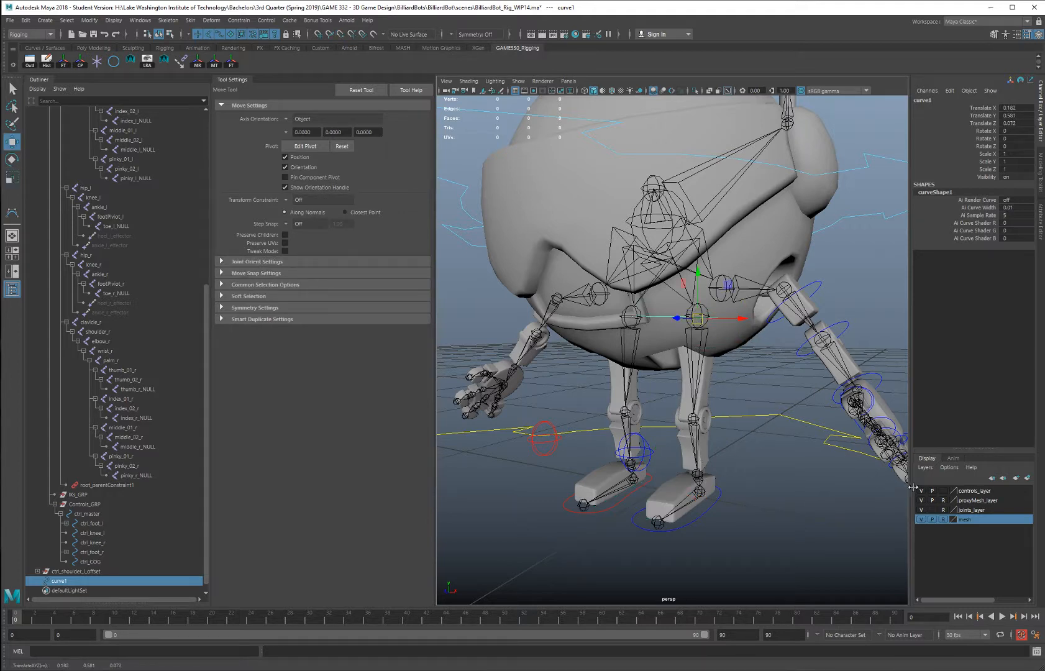
left_click(923, 501)
left_click(922, 519)
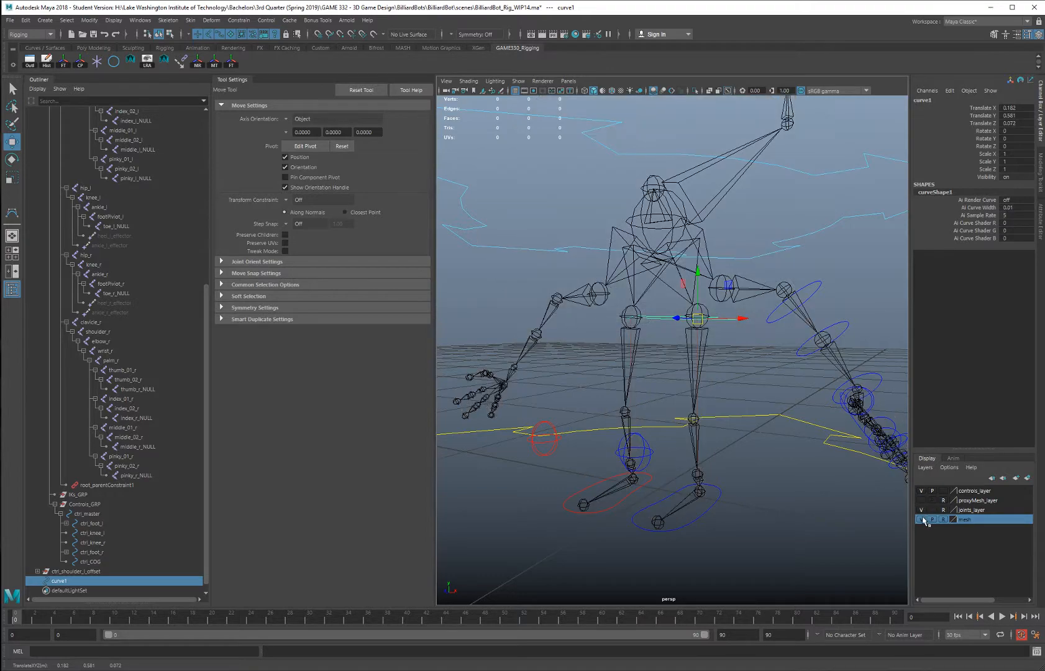
key("v")
left_click_drag(698, 319, 700, 317)
left_click_drag(745, 380, 769, 387, "alt")
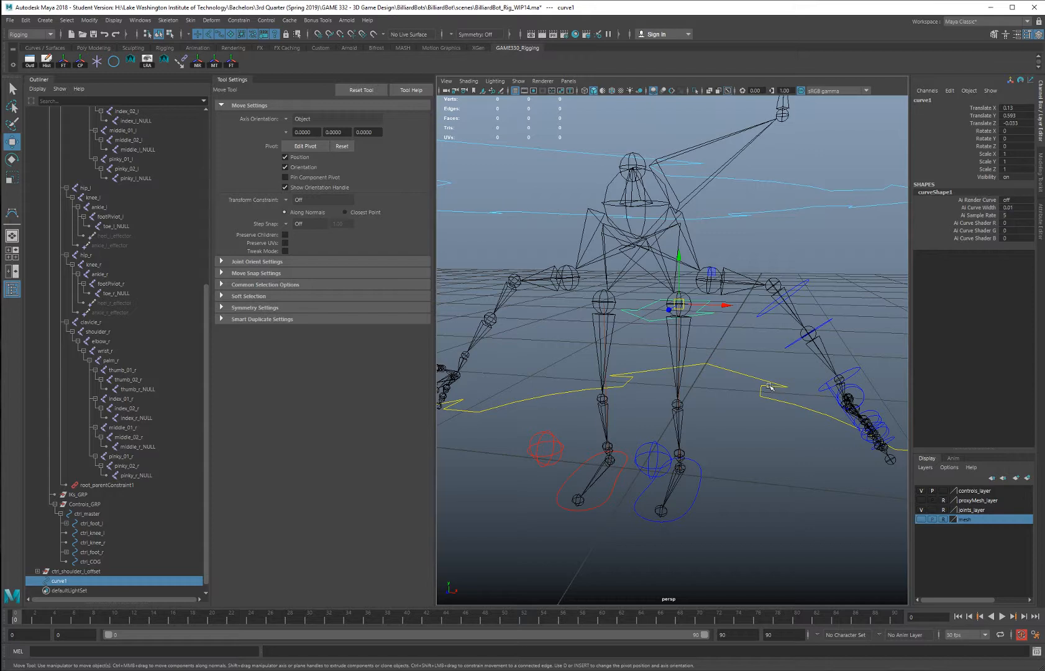
key("ctrl+z")
key("ctrl+z")
key("ctrl+z")
key("ctrl+z")
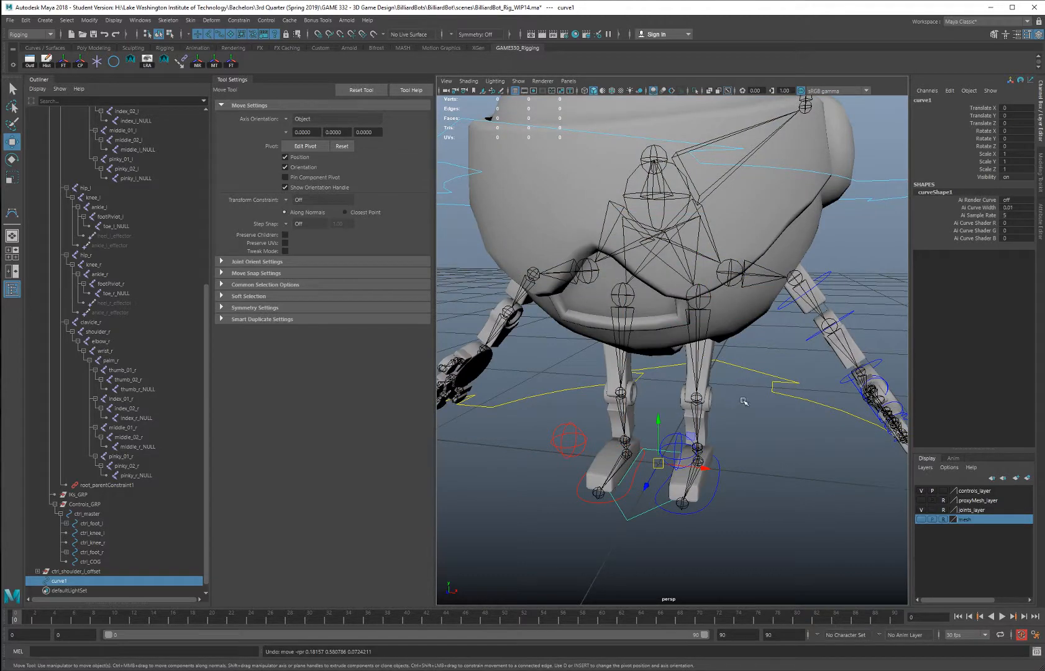
Group the arrow curve at the origin under its own parent and duplicate that group
middle_click_drag(742, 400, 759, 387, "alt")
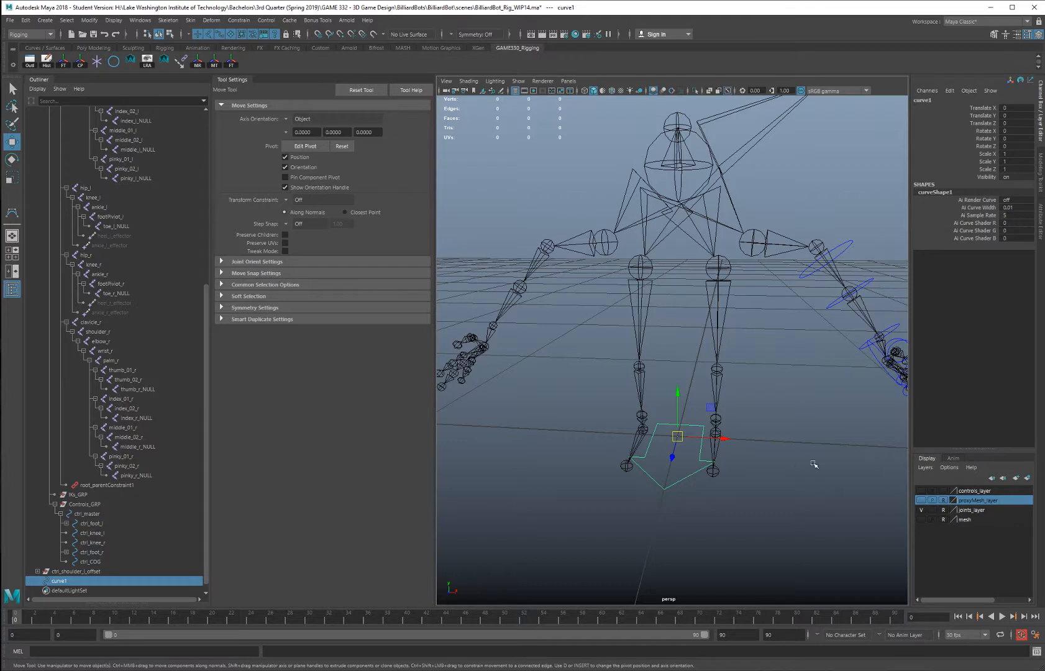
middle_click_drag(797, 460, 799, 435, "alt")
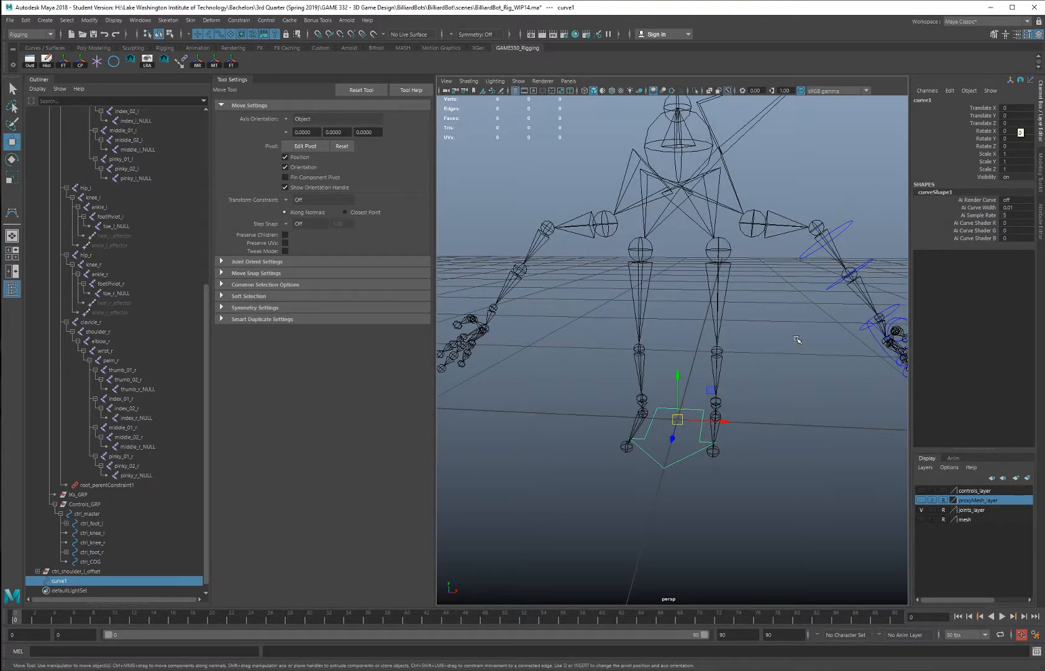
key("ctrl+g")
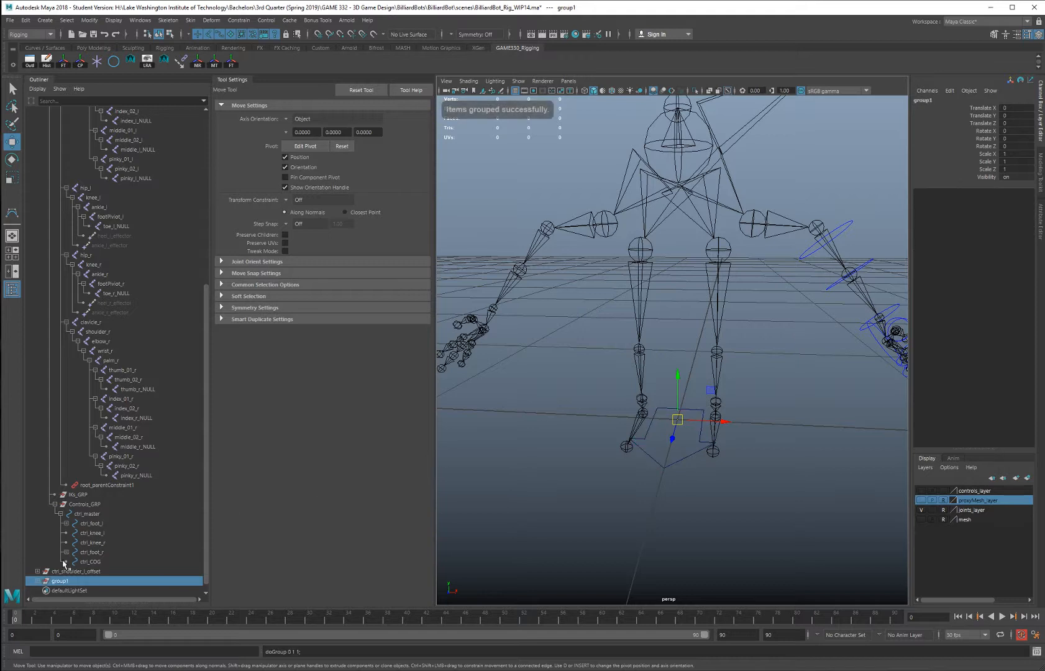
left_click(41, 581)
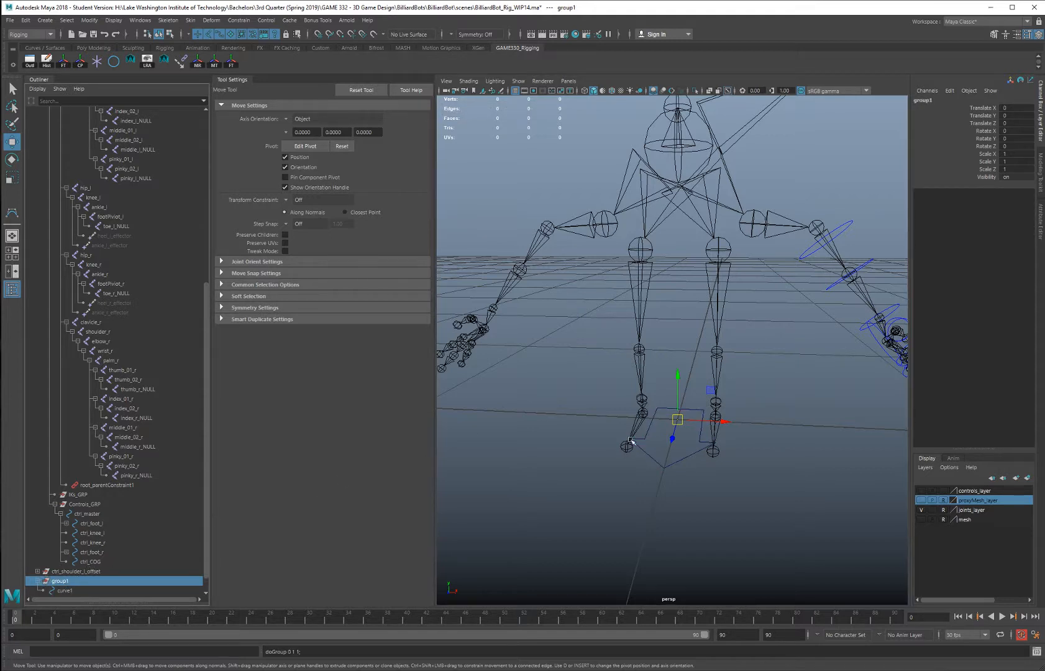
key("ctrl+g")
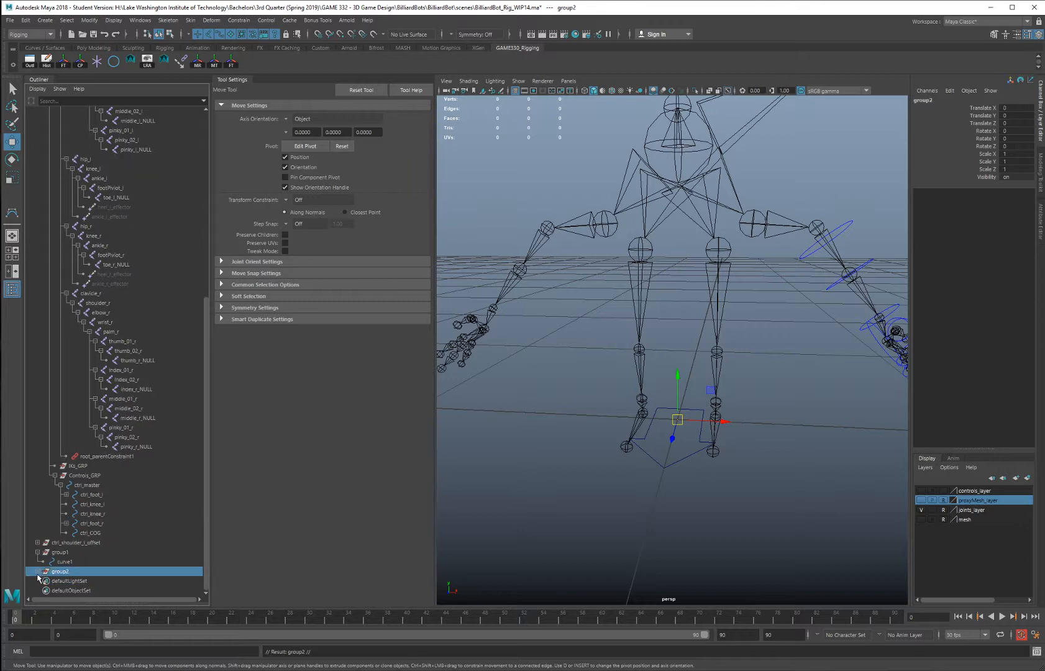
Hide the original group1 as a spare and rename the duplicated group ctrl_hip_l_offset
left_click(57, 552)
key("ctrl+h")
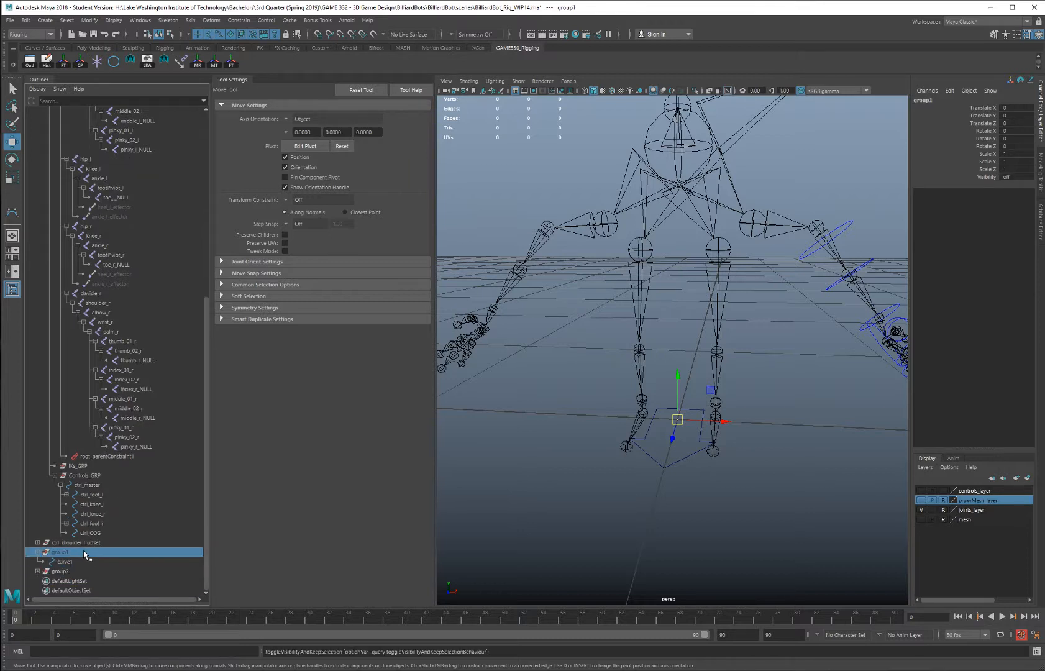
left_click(62, 572)
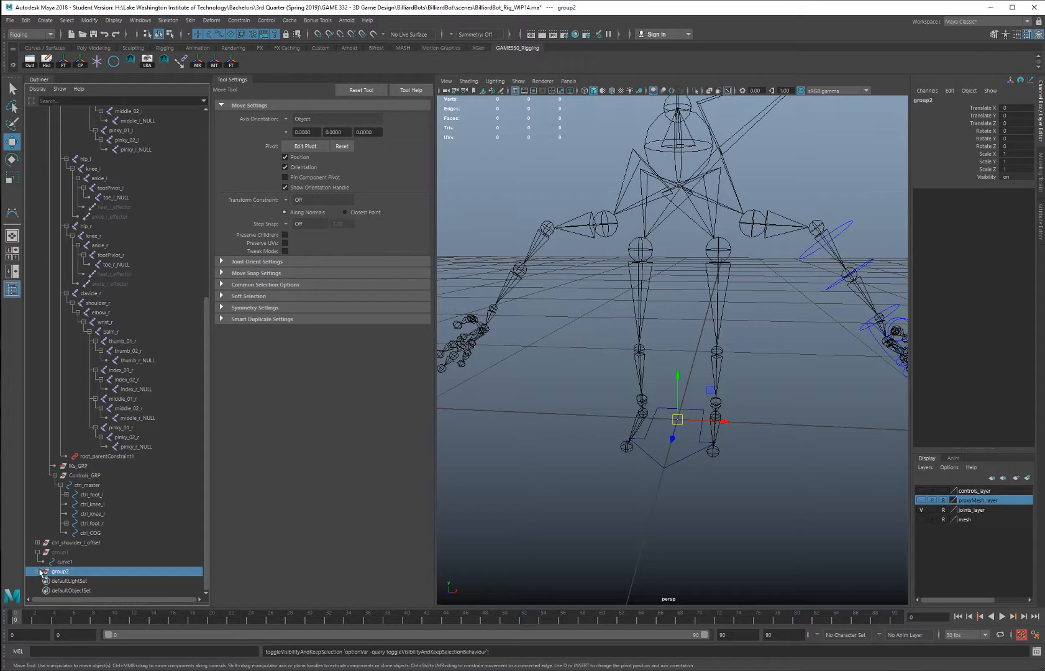
left_click(39, 571)
double_click(67, 571)
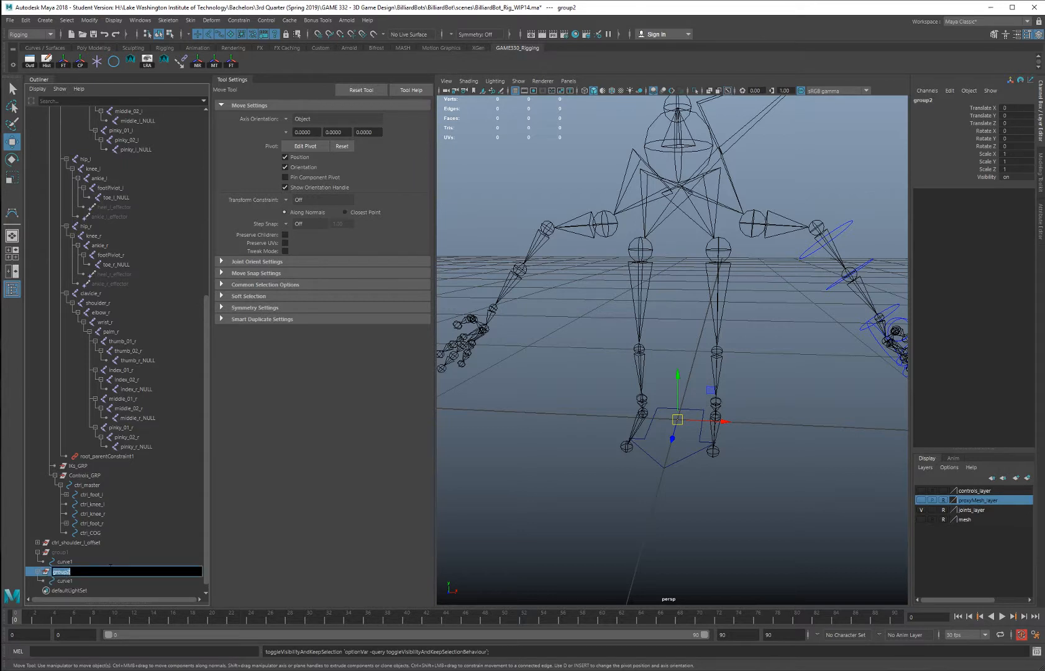
type("hip_l_offset")
key("Return")
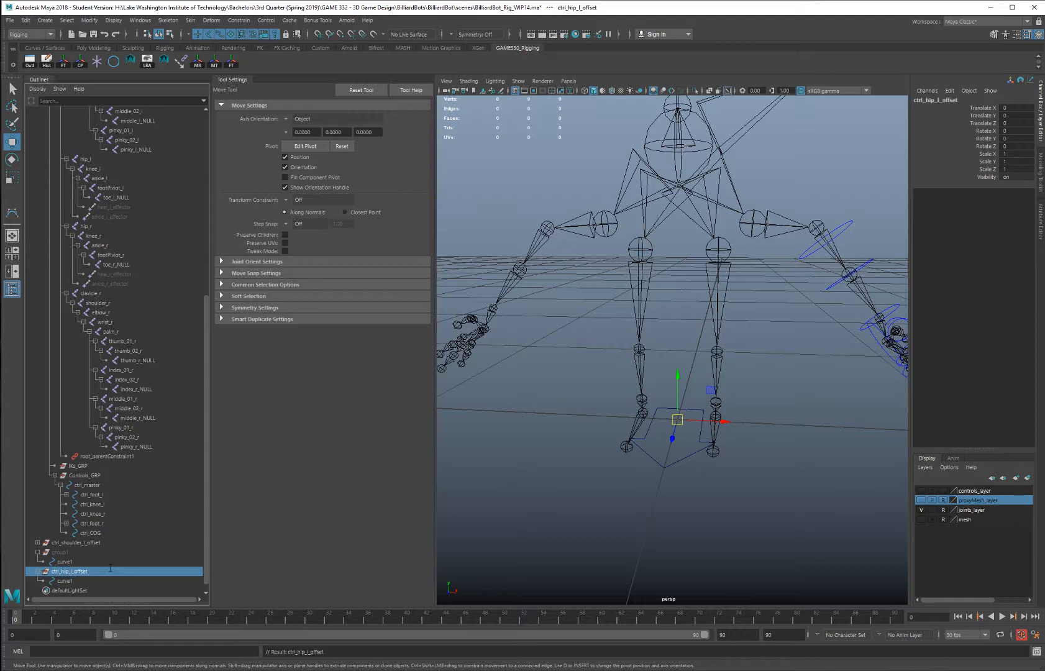
Rename the curve inside ctrl_hip_l_offset as ctrl_hip_l
double_click(72, 572)
key("ctrl+c")
double_click(64, 581)
key("ctrl+v")
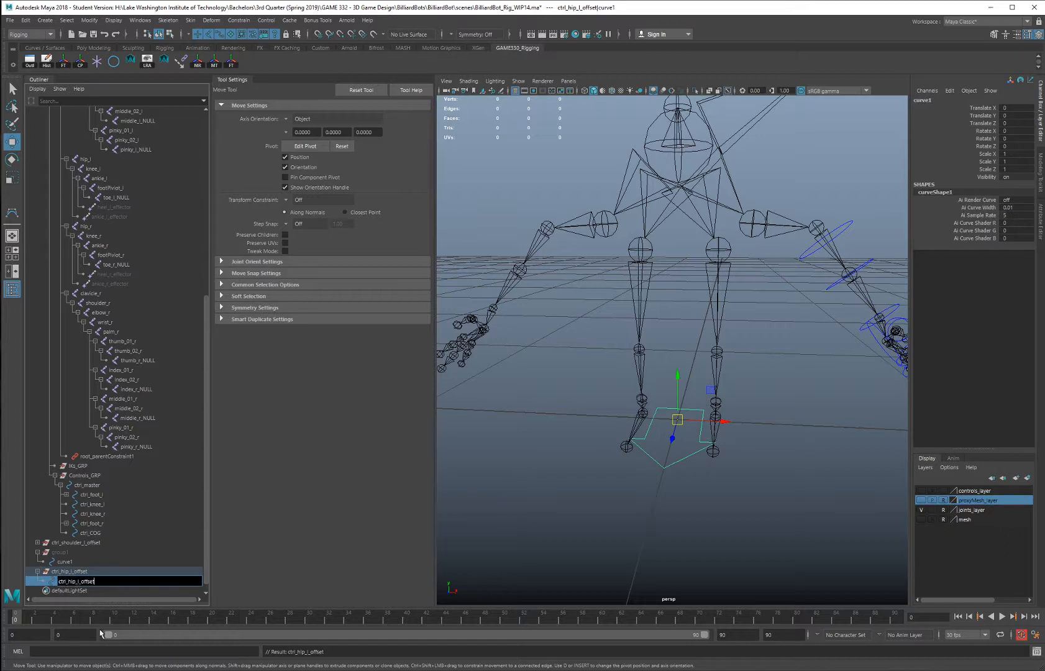
key("shift+End")
key("BackSpace")
key("BackSpace")
key("Return")
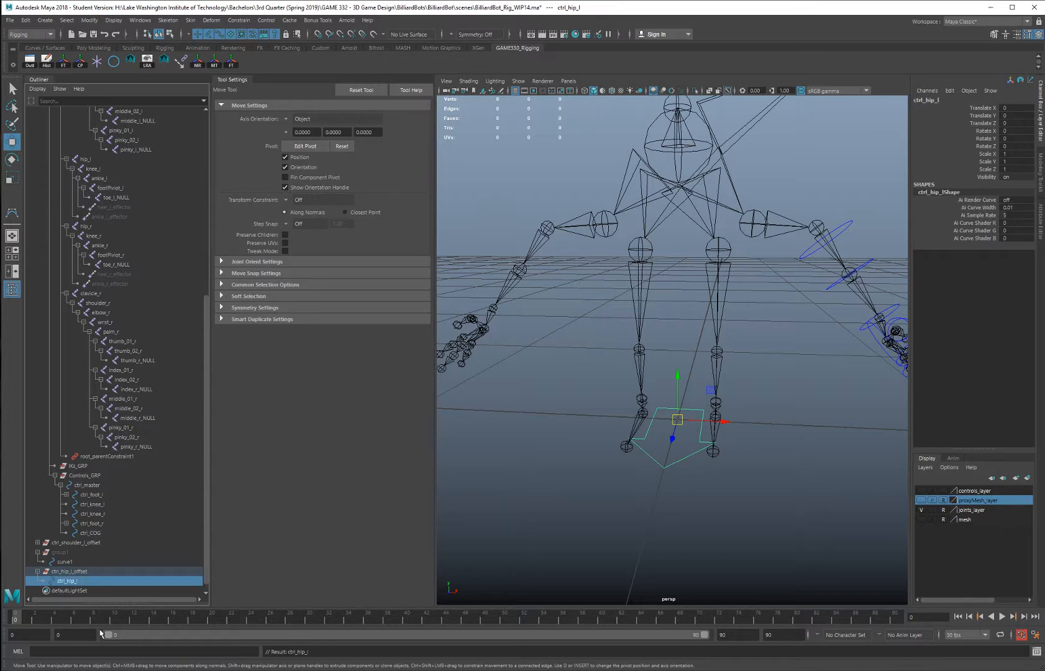
Make joints_layer selectable and match the ctrl_hip_l_offset group's translation and rotation to the hip_l joint
scroll(626, 315, "up", 5)
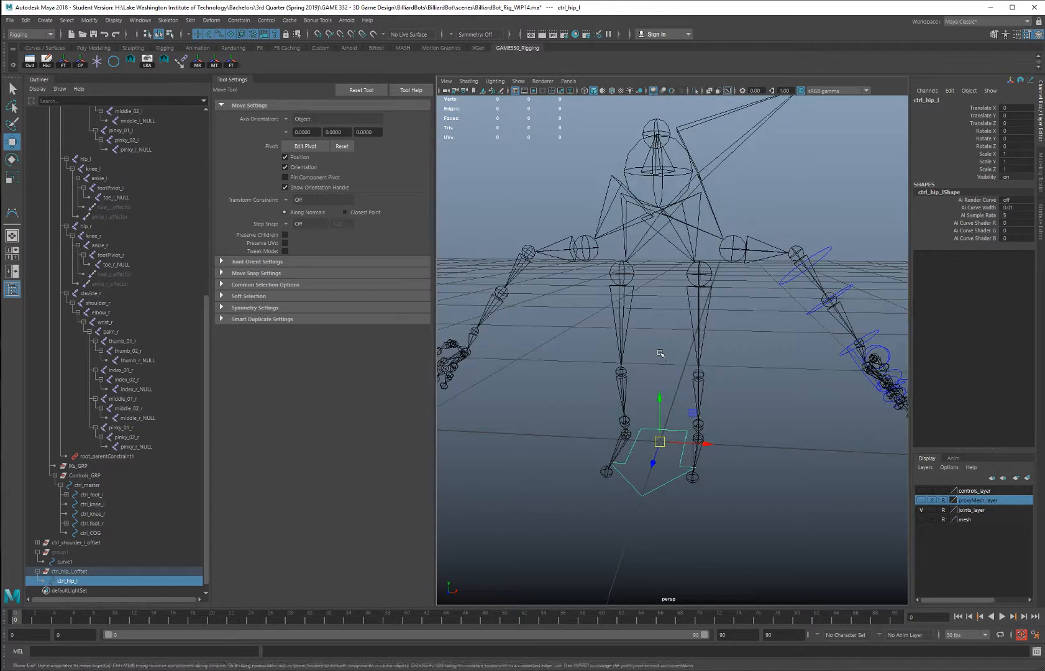
left_click(114, 571)
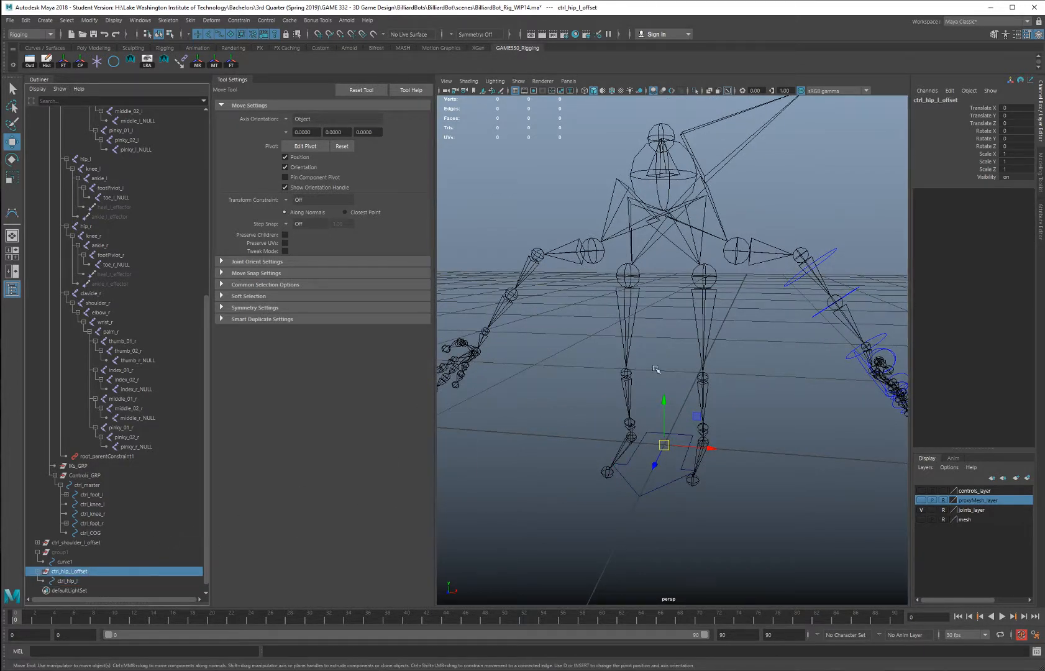
key("d")
key("d")
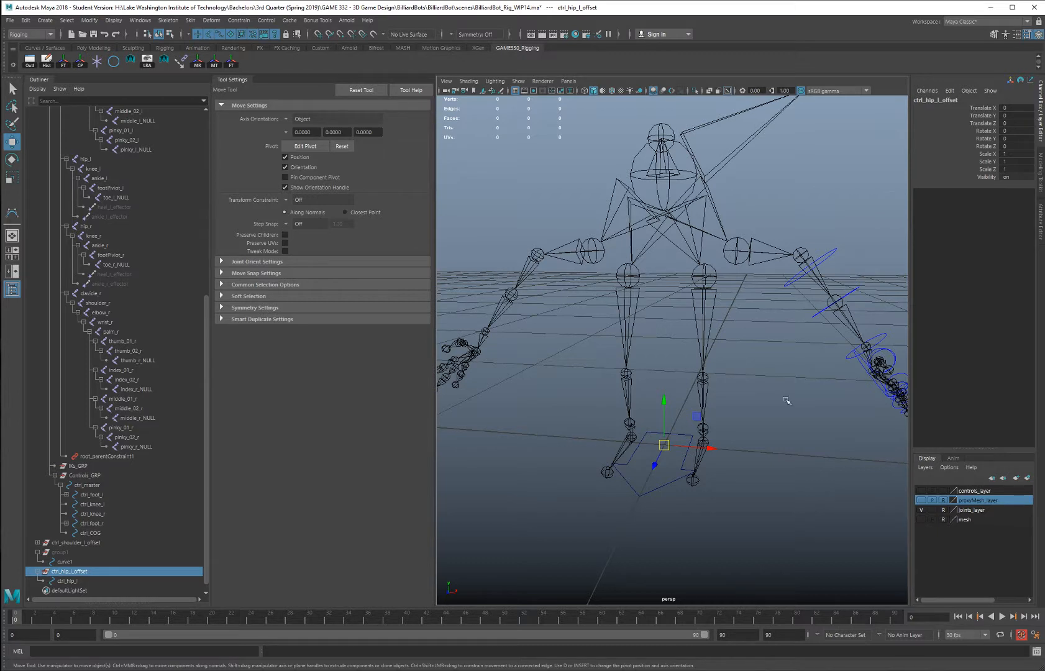
left_click(946, 511)
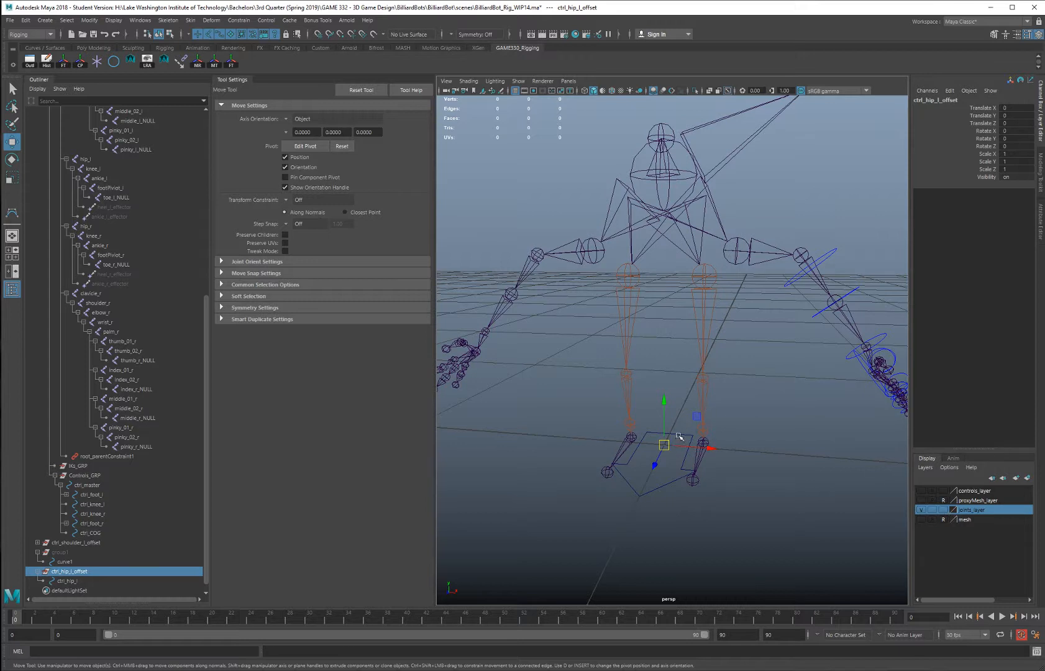
left_click(704, 276)
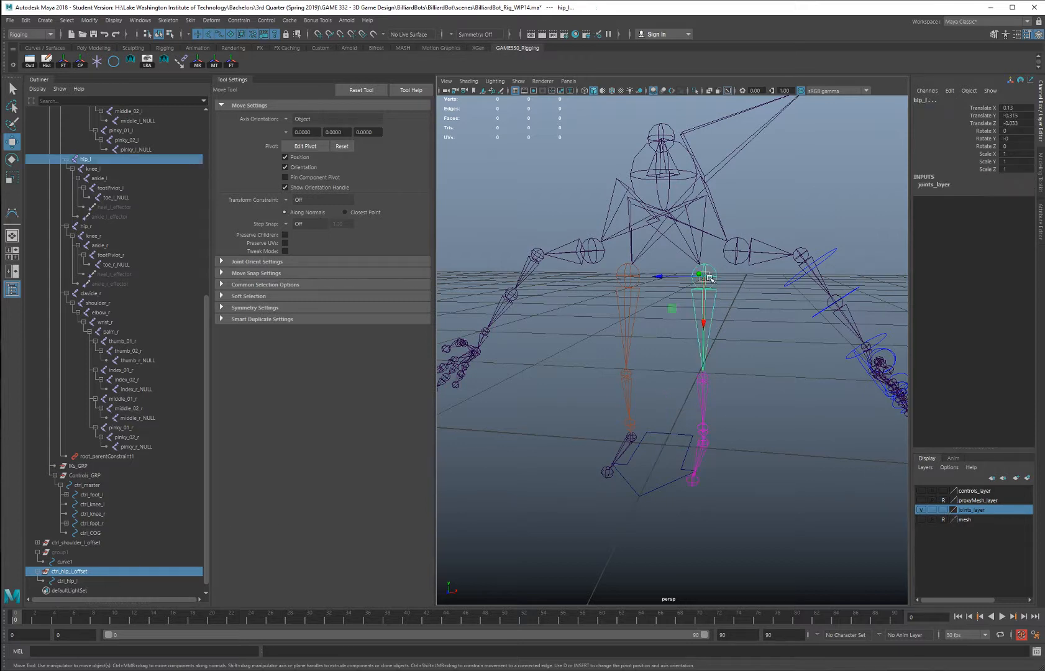
left_click(215, 63)
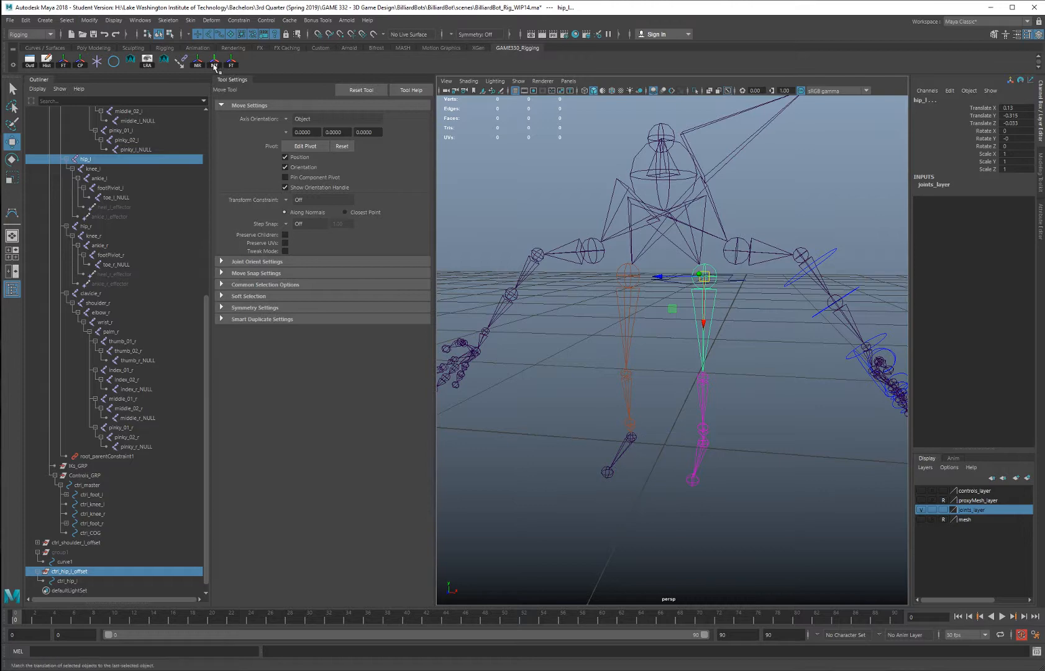
Rotate the ctrl_hip_l arrow to 90 degrees in Y with step snapping so it points down the leg
middle_click_drag(654, 233, 624, 260, "alt")
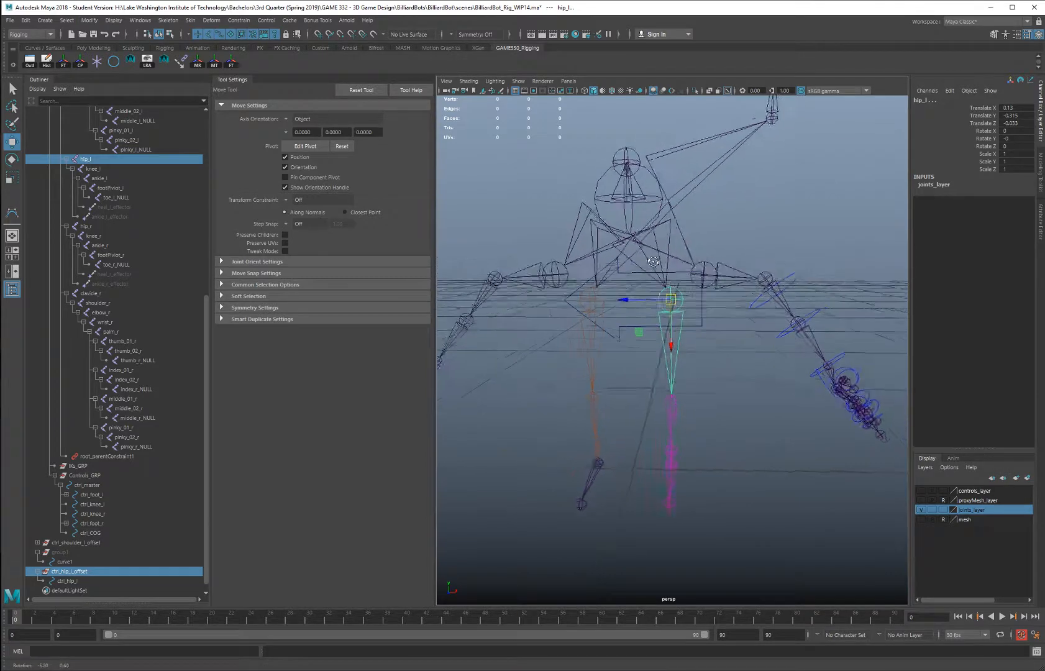
right_click_drag(628, 261, 798, 309, "alt")
middle_click_drag(798, 308, 829, 350, "alt")
left_click_drag(830, 350, 801, 360, "alt")
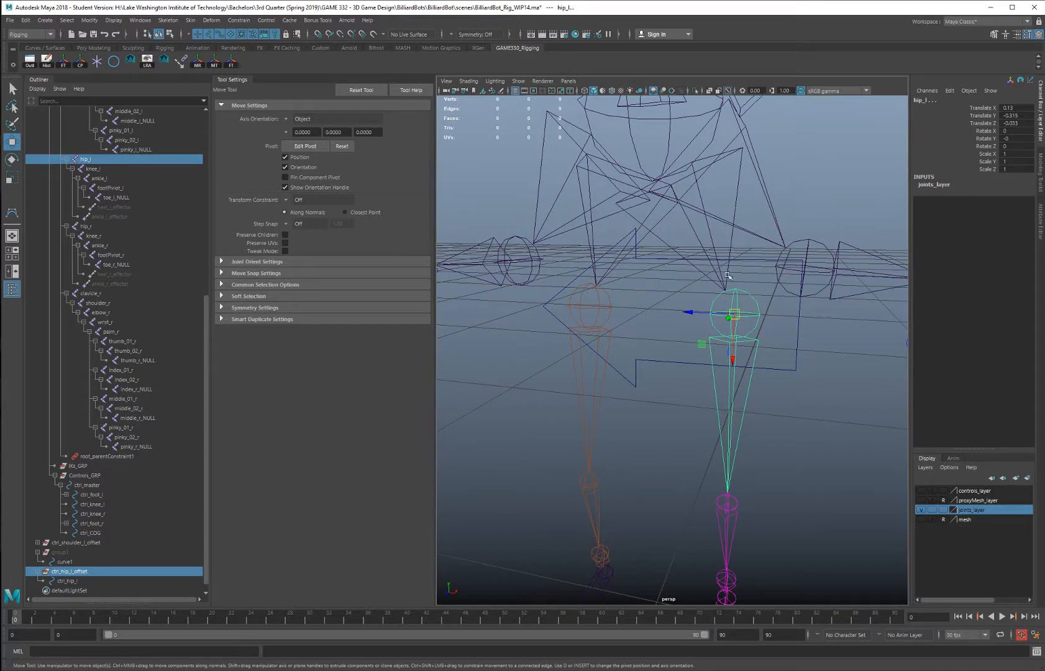
left_click(742, 260)
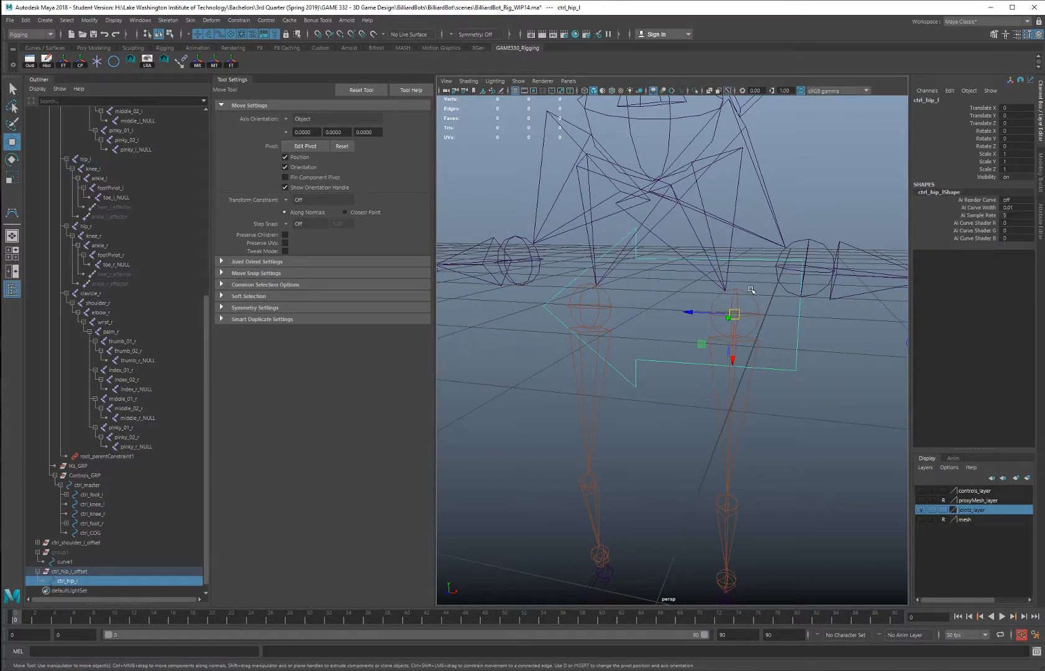
key("e")
key("j")
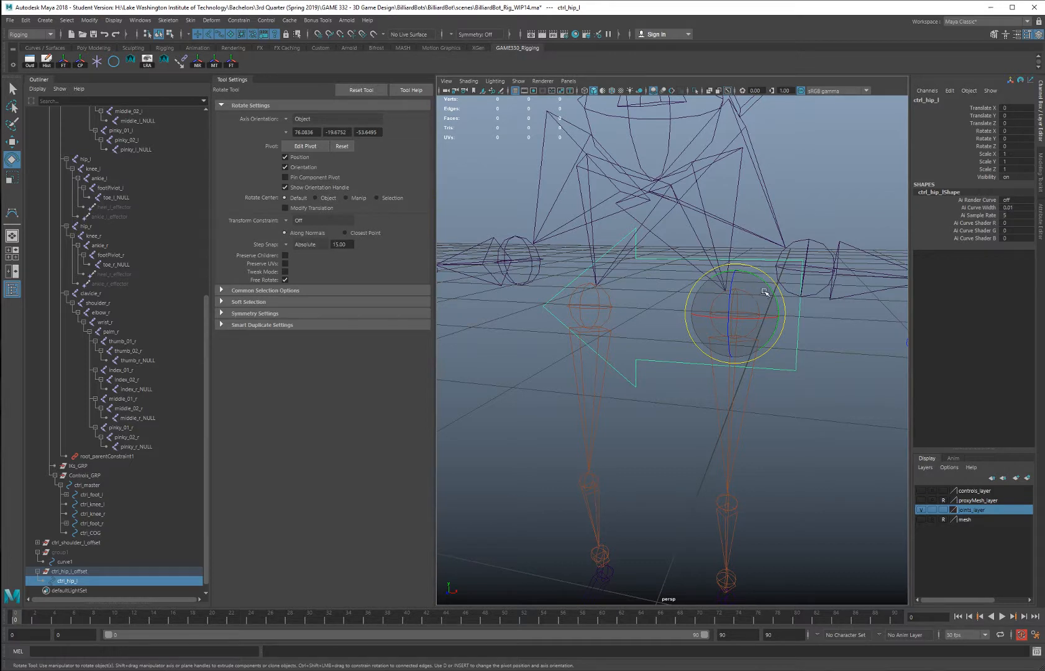
left_click_drag(759, 297, 647, 194)
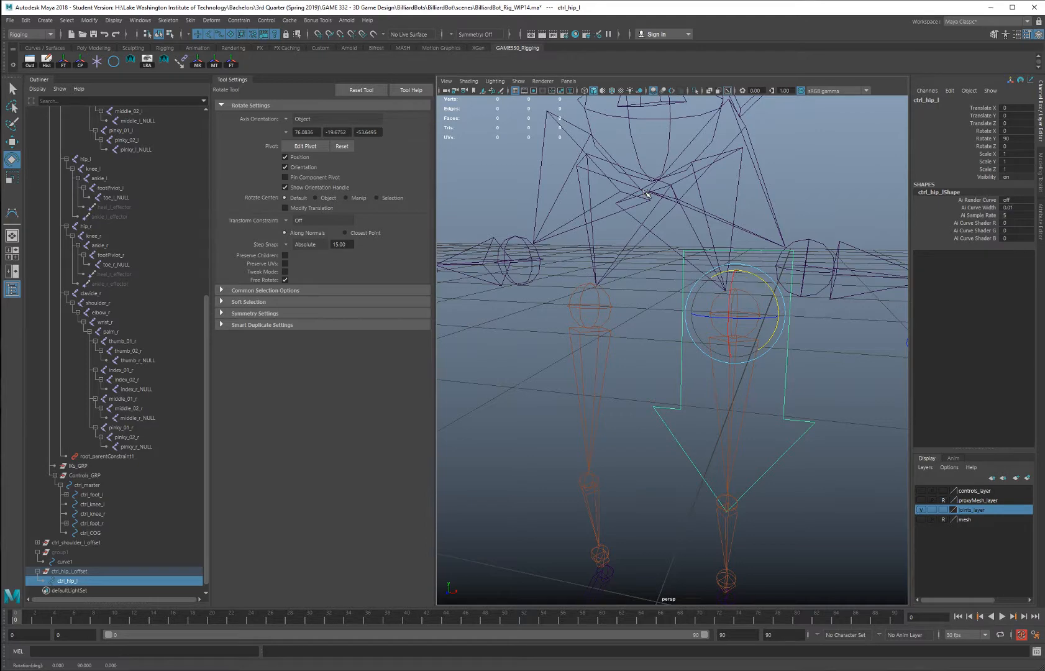
Turn the ctrl_hip_l arrow side-on to the leg, with rotation X -90, Y 0 and Z -90
left_click_drag(691, 281, 847, 326, "alt")
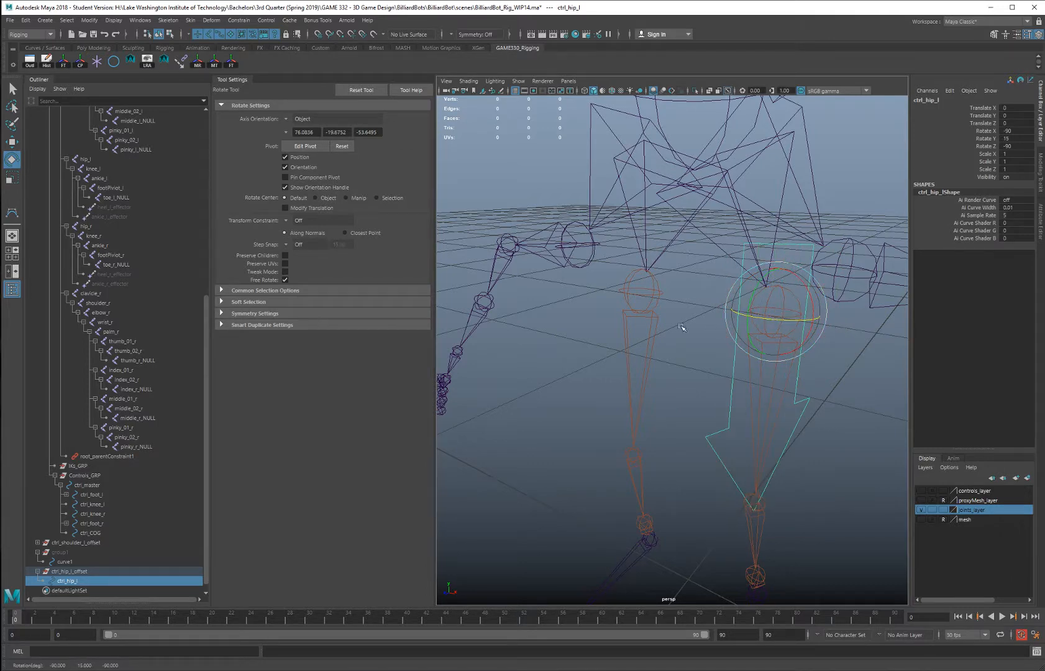
left_click_drag(681, 324, 699, 308, "alt")
key("ctrl+z")
key("j")
left_click_drag(630, 297, 612, 308, "alt")
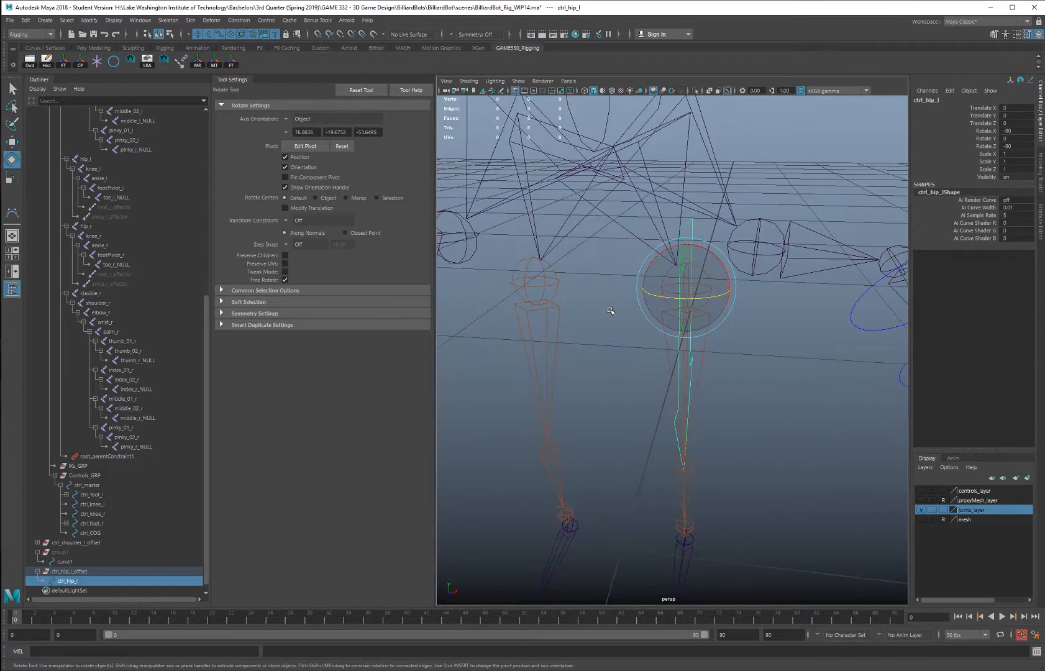
Move the ctrl_hip_l arrow outward from the hip to Translate Z -0.075 and show the controls, proxy mesh and mesh layers
key("w")
left_click_drag(731, 292, 759, 324)
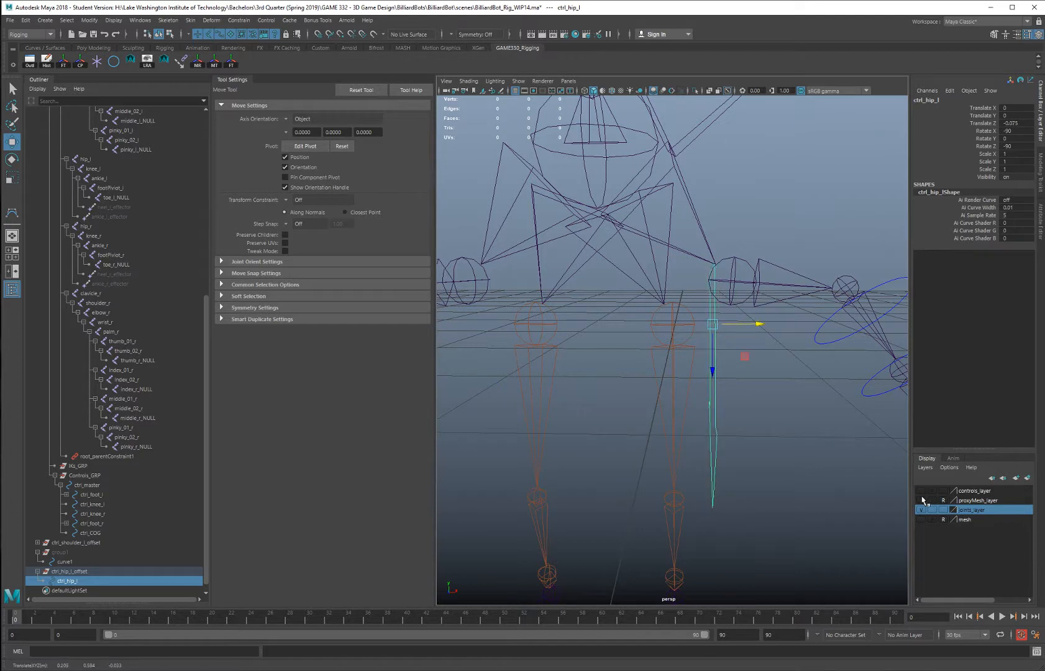
left_click_drag(922, 491, 922, 501)
left_click(923, 520)
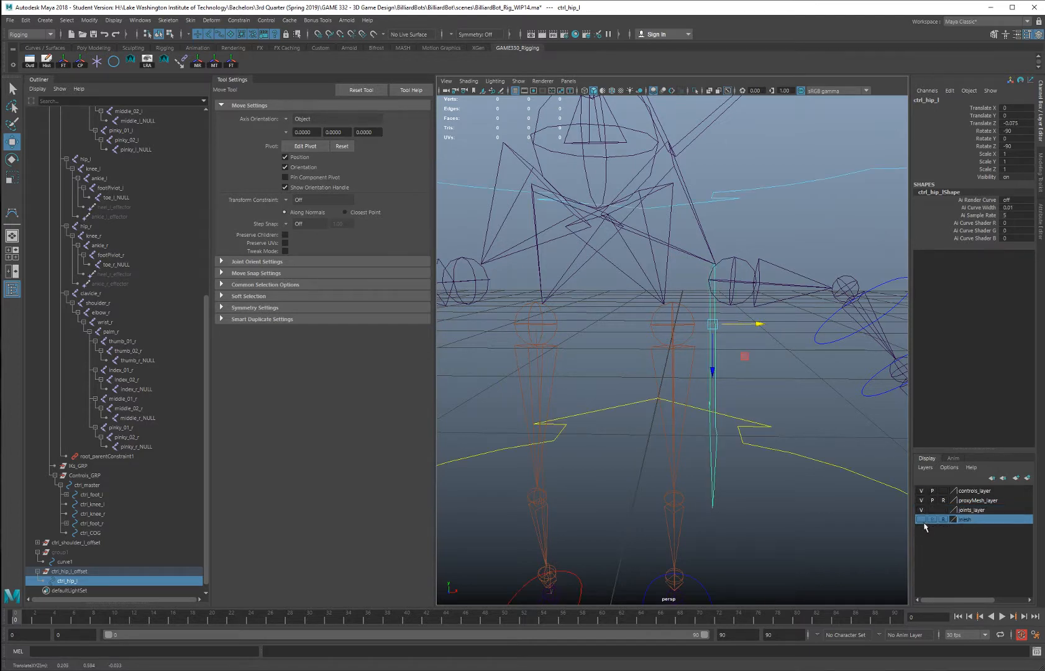
Move ctrl_hip_l further outside the body to Translate Z -0.13 and scale it uniformly to 0.734
left_click_drag(796, 458, 711, 375, "alt")
scroll(782, 439, "down", 3)
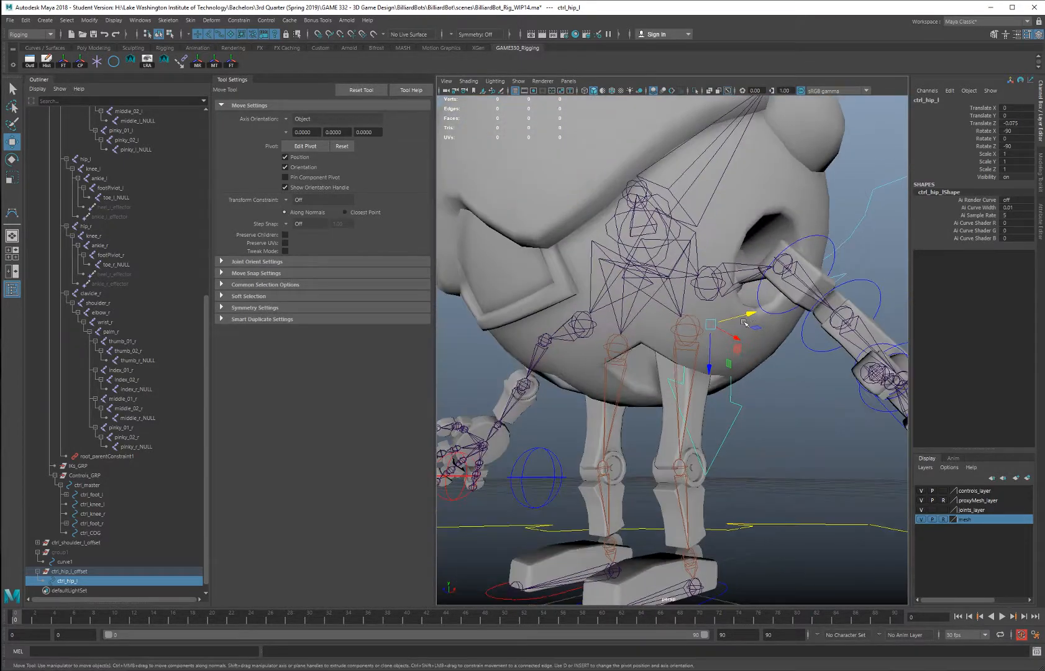
left_click_drag(753, 315, 802, 392)
key("r")
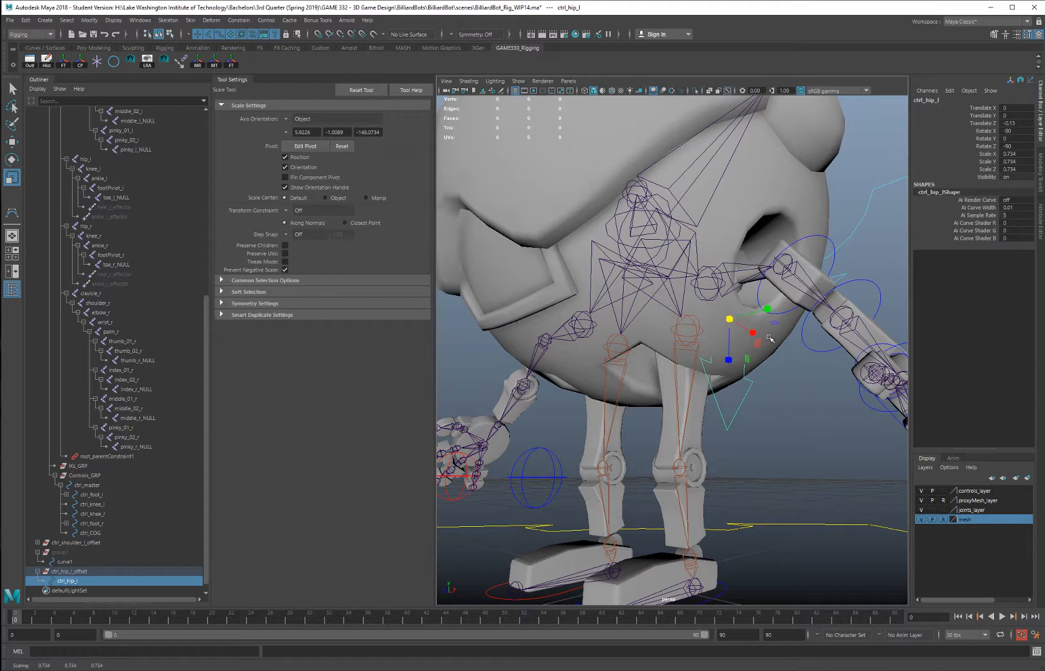
Fine-tune the ctrl_hip_l arrow beside the hip to Translate X 0.063 and Z -0.119, and freeze its transformations
key("w")
left_click_drag(729, 364, 777, 384)
scroll(756, 378, "down", 3)
mouse_move(741, 342)
left_mouse_down()
mouse_move(724, 344)
mouse_move(742, 343)
left_mouse_up()
left_click_drag(739, 353, 645, 384, "alt")
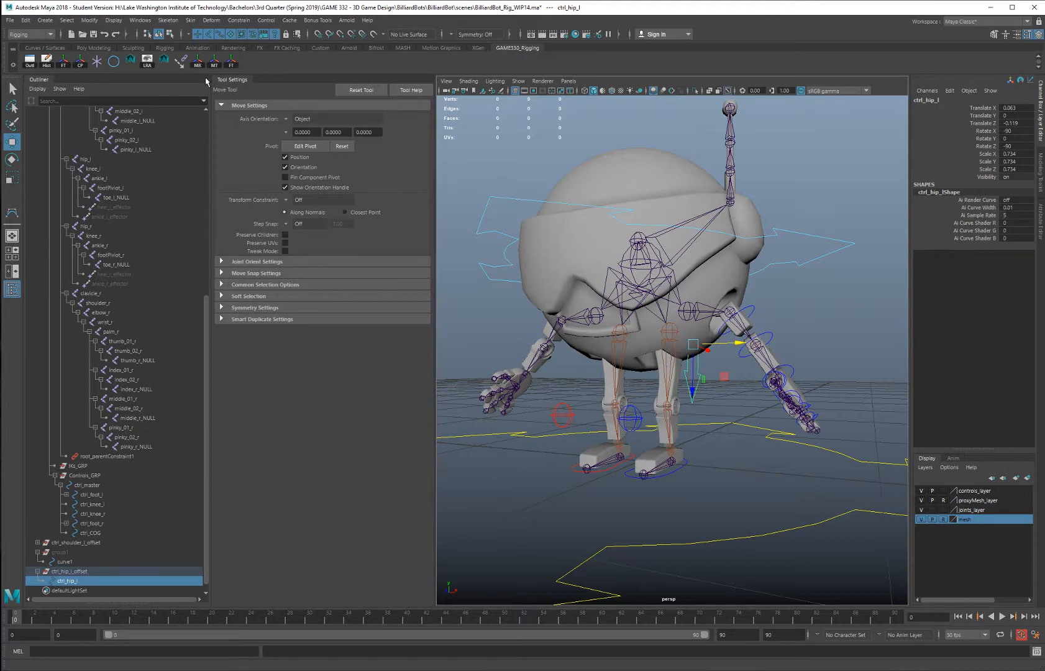
mouse_move(128, 74)
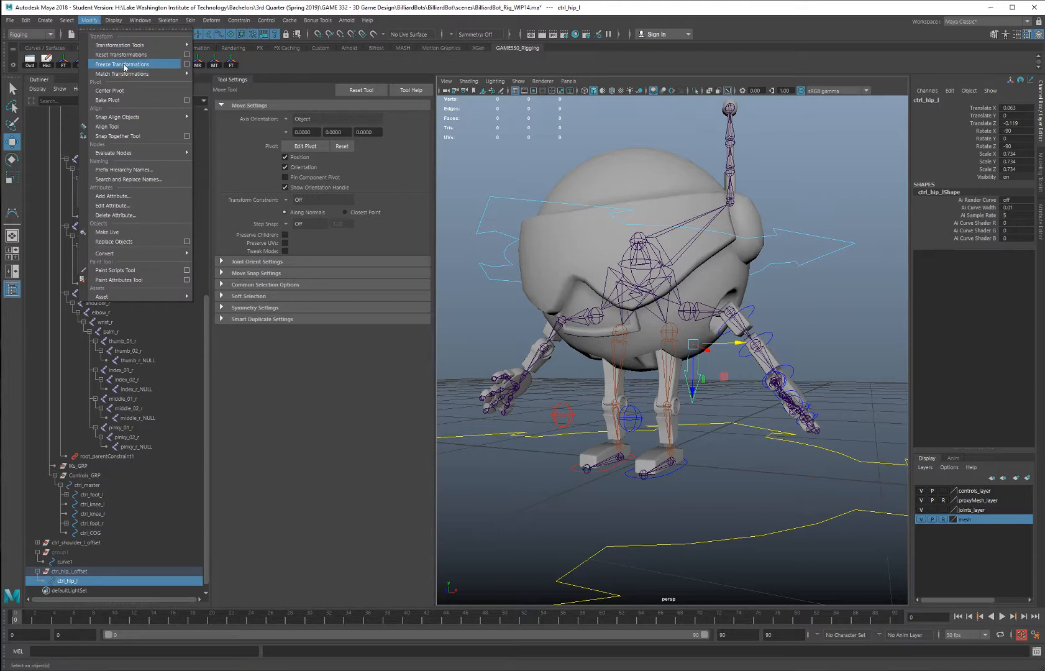
left_click(125, 65)
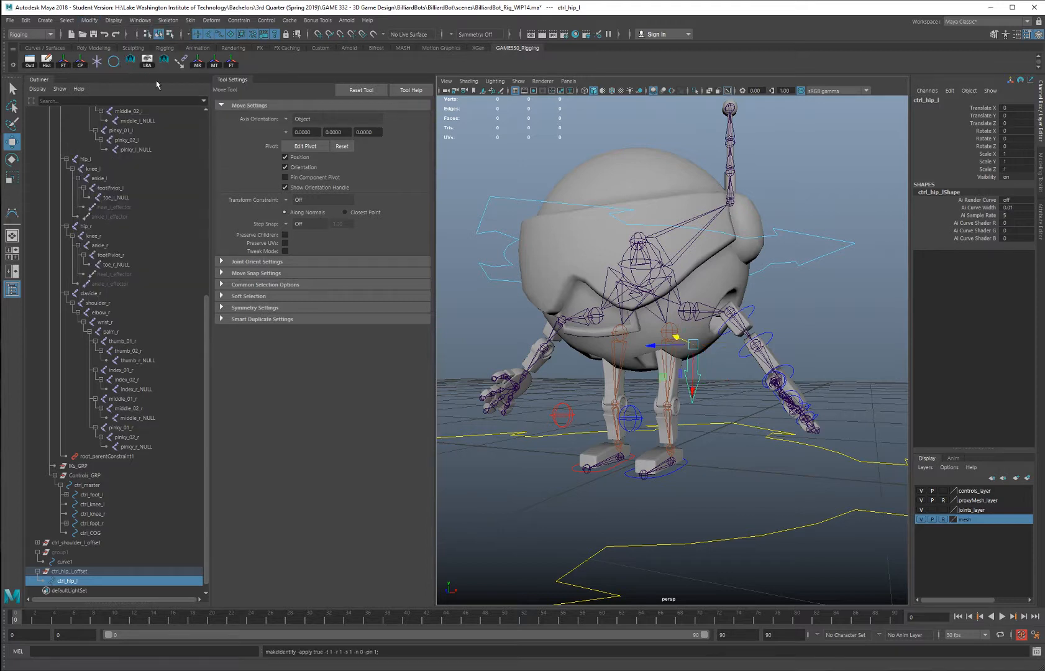
Hide the mesh layer and snap the pivot of ctrl_hip_l onto the left hip joint
left_click(70, 571)
left_click_drag(666, 395, 650, 317, "alt")
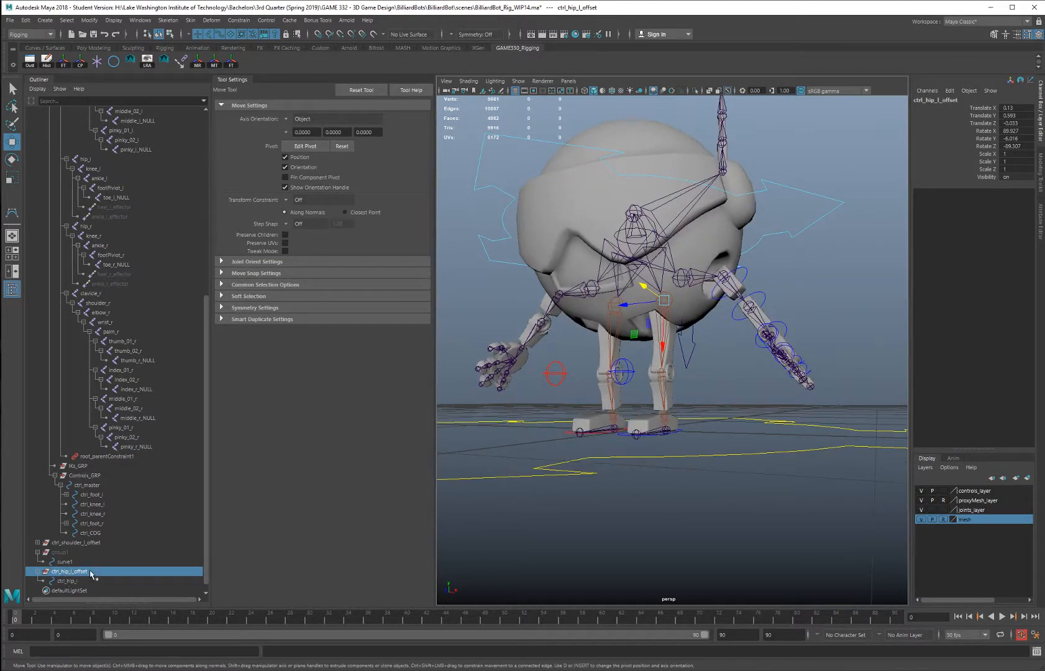
left_click(70, 581)
scroll(695, 295, "up", 6)
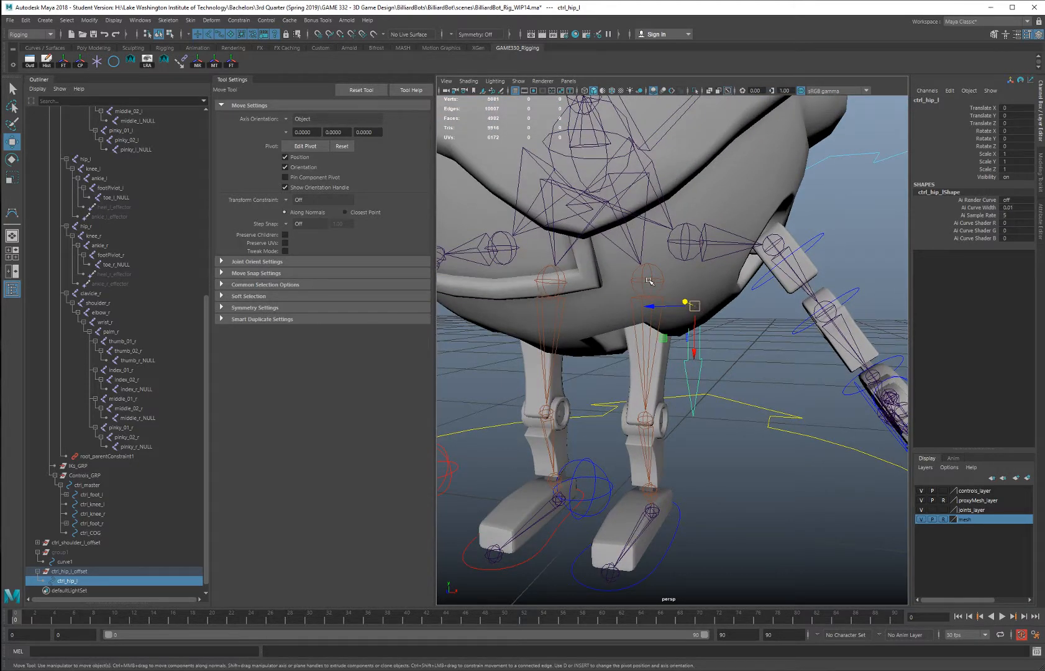
left_click(922, 521)
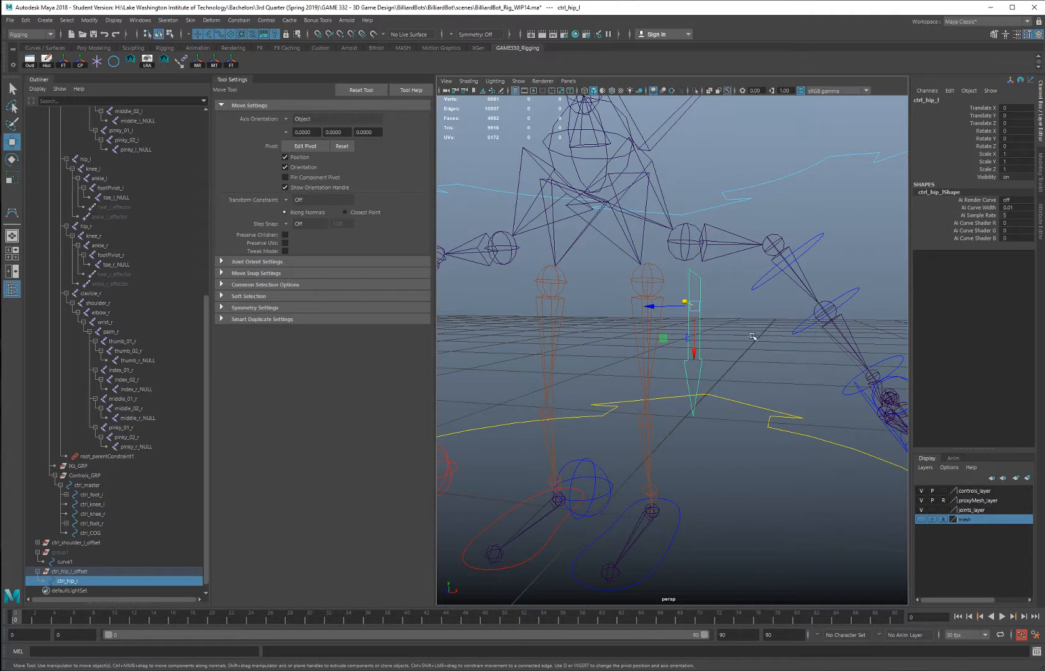
key("d")
key("v")
left_click_drag(694, 305, 647, 283)
left_click_drag(761, 350, 800, 301, "alt")
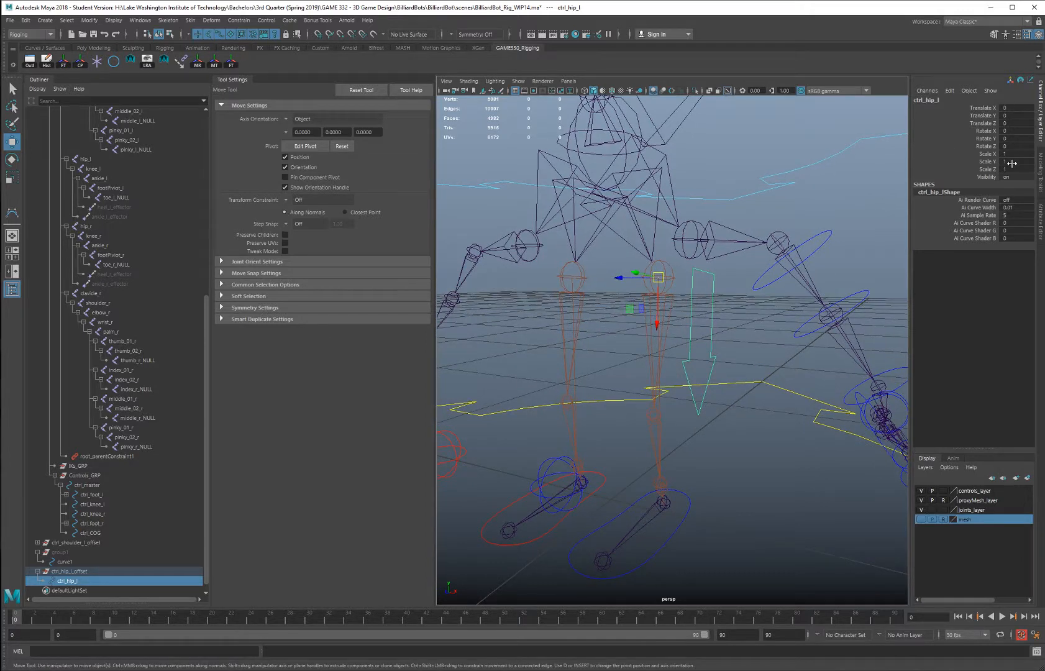
left_click(68, 572)
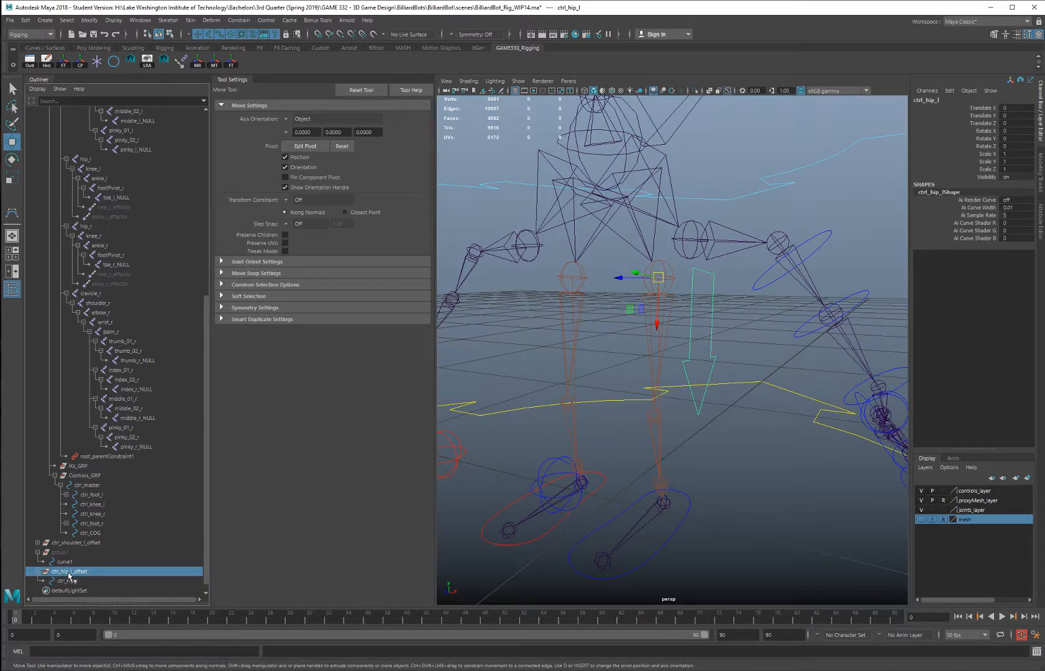
left_click(77, 581)
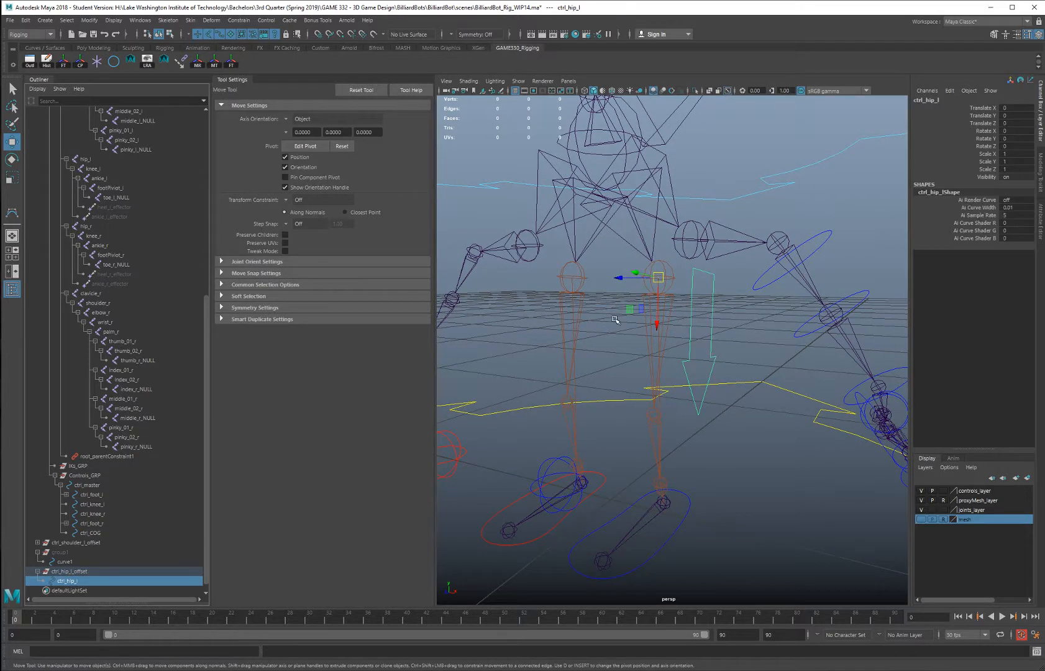
Try moving and rotating ctrl_hip_l about its new pivot, and undo both test changes
left_click_drag(661, 315, 677, 358)
key("ctrl+z")
key("e")
left_click_drag(663, 282, 710, 294)
key("ctrl+z")
key("ctrl+z")
left_click_drag(749, 356, 743, 340, "alt")
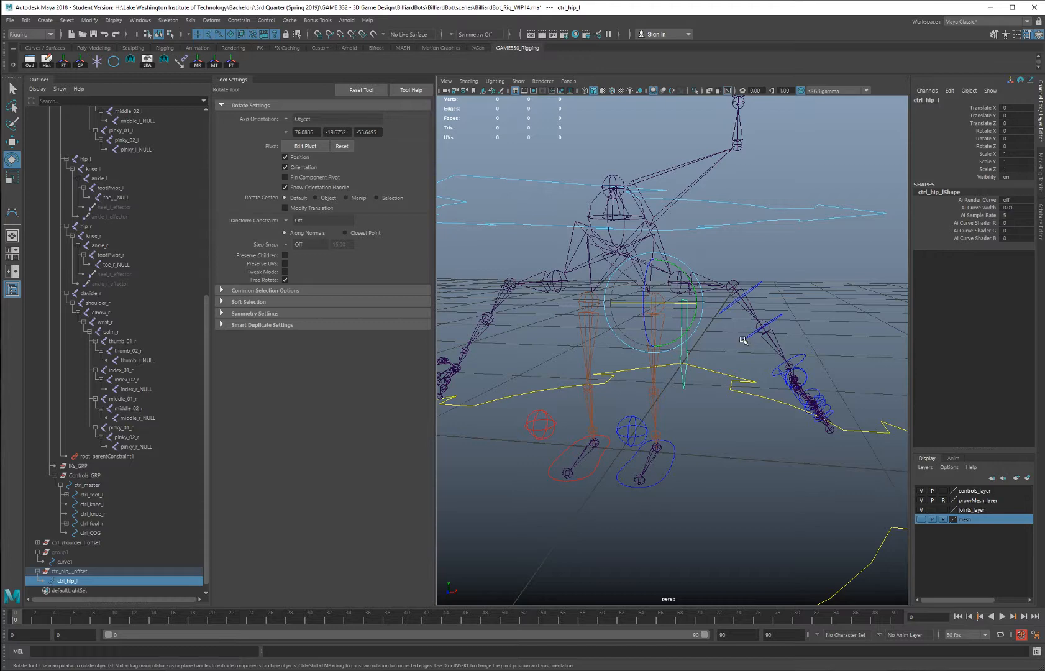
Show the mesh layer and unhide group1 with its arrow curve at the robot's feet
left_click(930, 520)
left_click(137, 553)
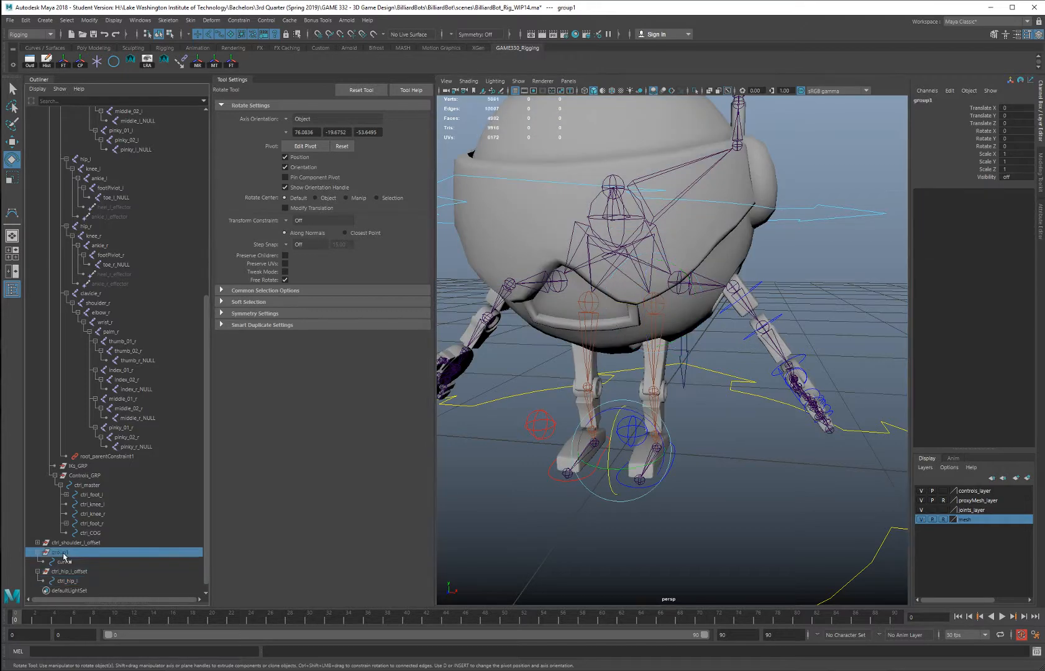
left_click_drag(547, 463, 591, 473, "alt")
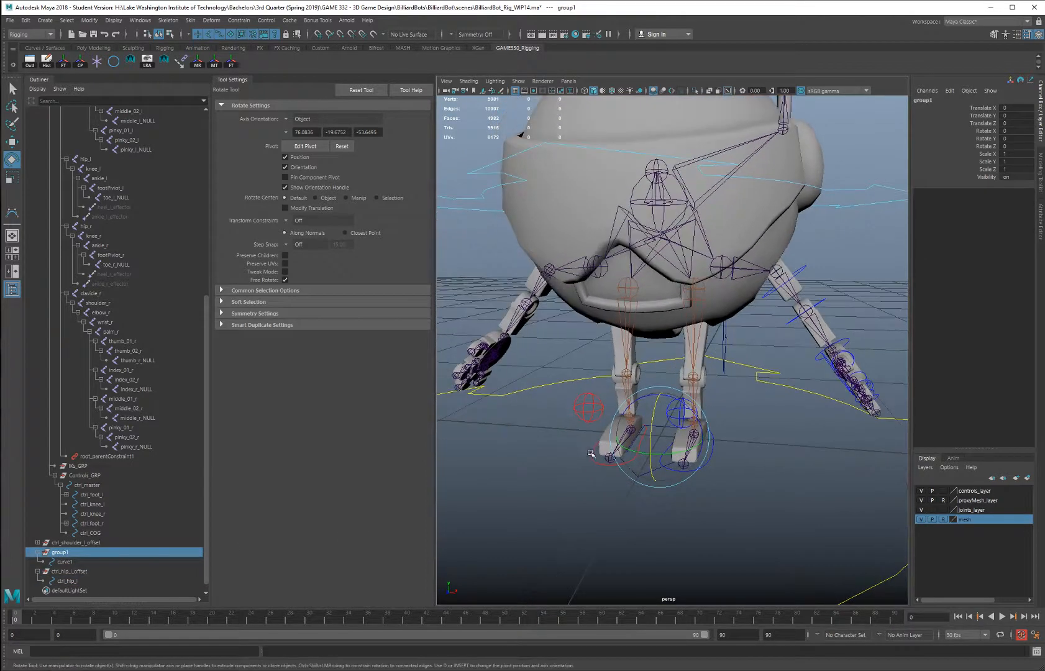
right_click_drag(591, 474, 642, 505, "alt")
left_click(631, 510)
middle_click_drag(646, 515, 697, 460, "alt")
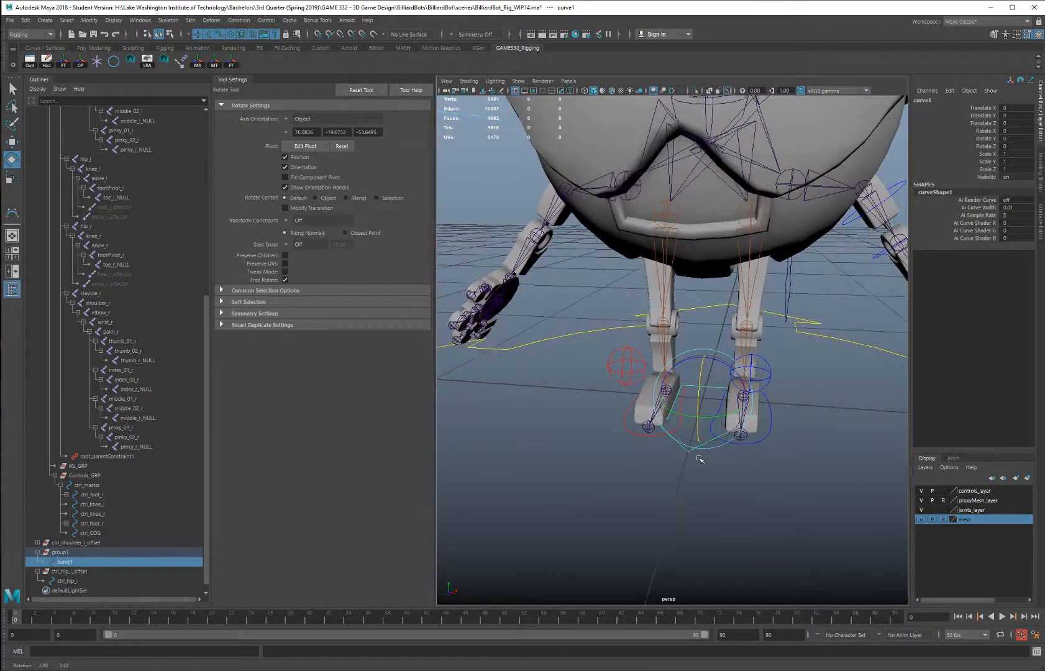
Rename group1 to ctrl_clavicle_l_offset and its child curve1 to ctrl_clavicle_l
double_click(61, 552)
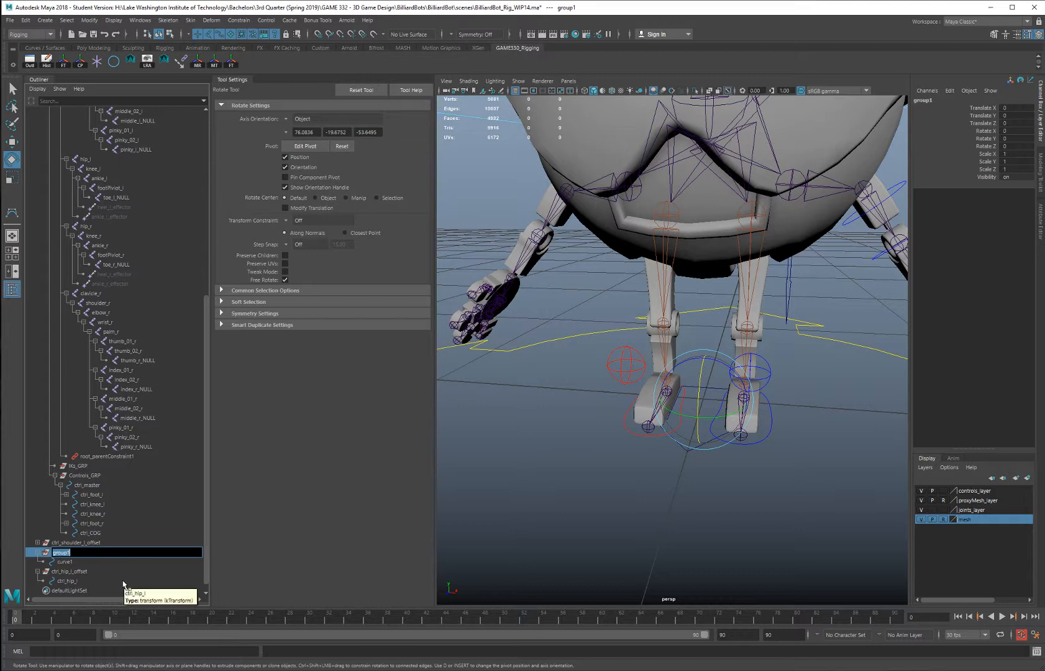
type("ctrl_clavicle_l_offset")
key("Return")
double_click(62, 562)
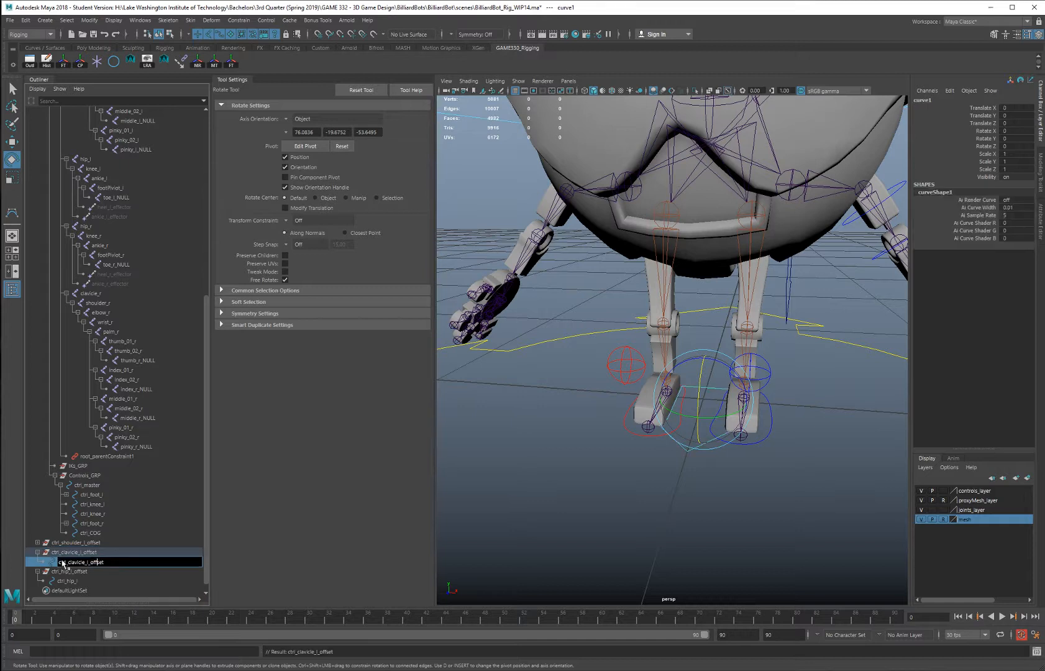
key("shift+End")
key("Delete")
key("Return")
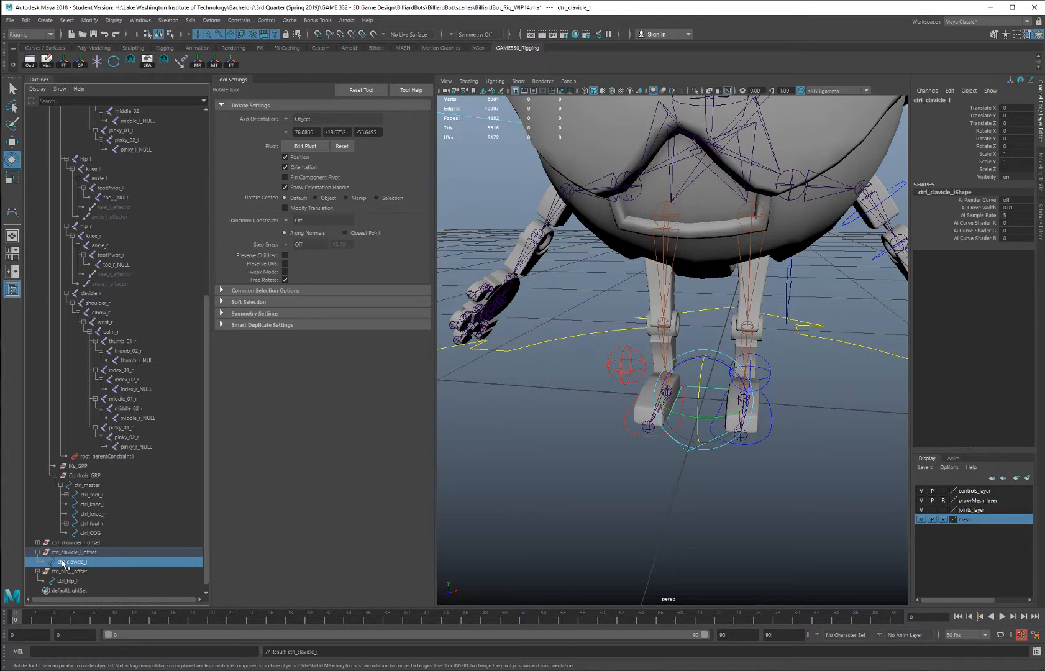
Match the translation and rotation of ctrl_clavicle_l_offset to the clavicle_l joint
left_click(62, 554)
left_click_drag(556, 415, 506, 354, "alt")
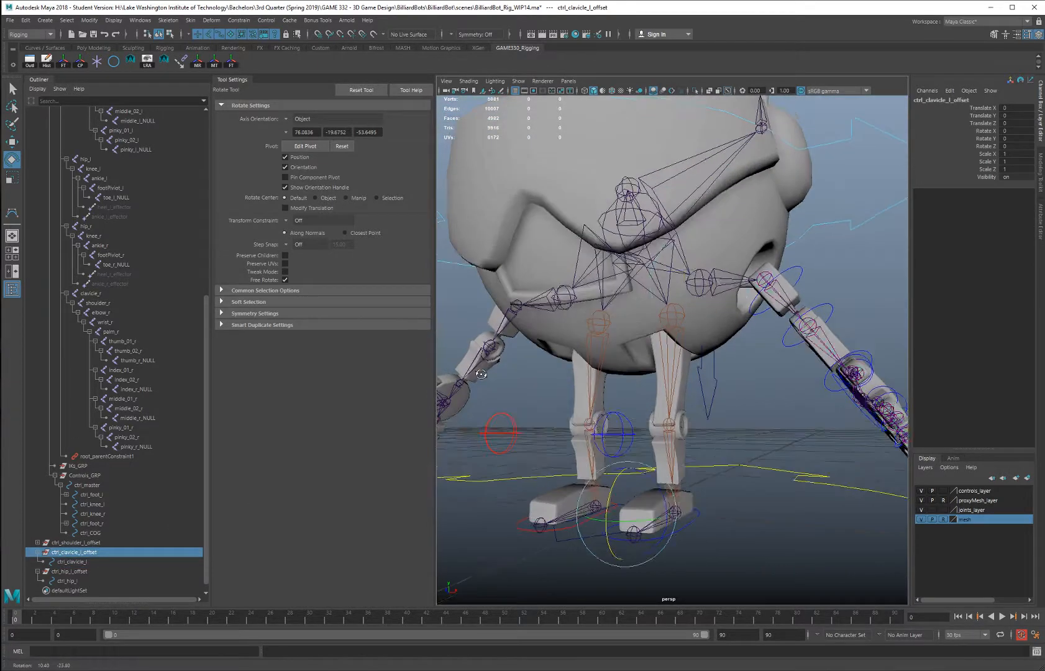
left_click(697, 278, "shift")
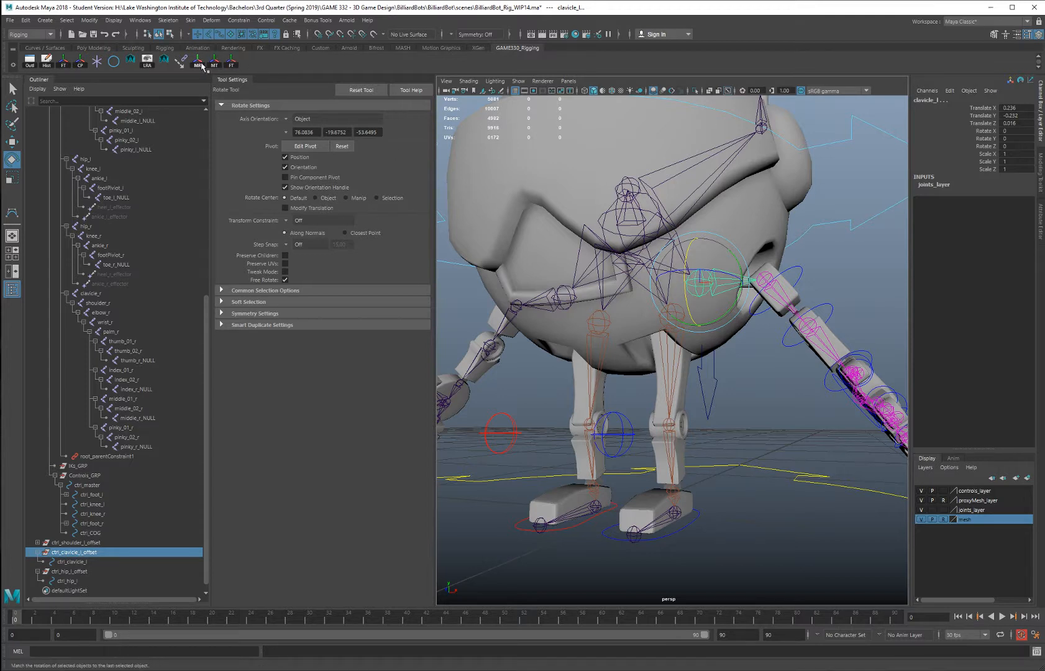
mouse_move(751, 374)
left_mouse_down("alt")
mouse_move(759, 400)
mouse_move(751, 381)
left_mouse_up("alt")
middle_click_drag(752, 380, 742, 404, "alt")
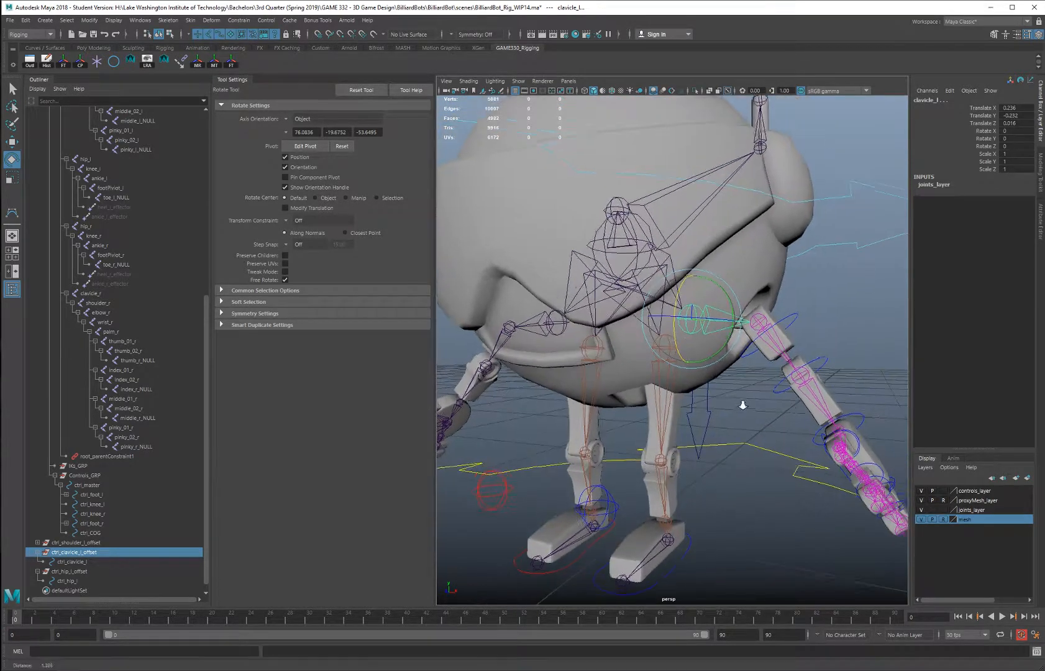
right_click_drag(742, 404, 789, 490, "alt")
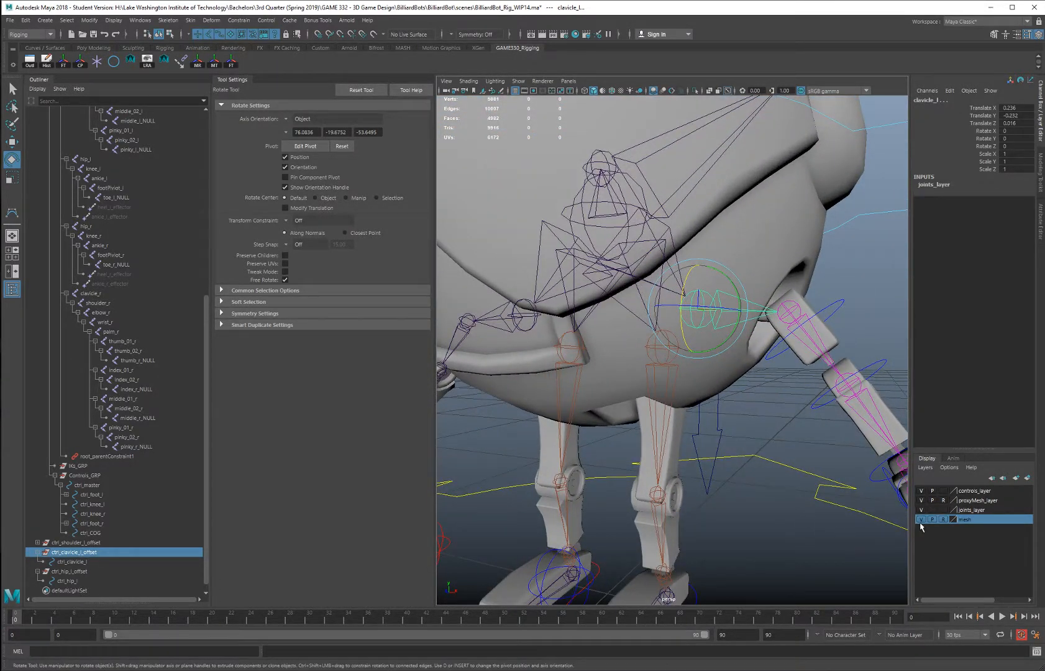
Hide the mesh layer and rotate ctrl_clavicle_l in snapped increments to Rotate Y 90 so the arrow points outward
left_click(922, 521)
left_click_drag(740, 224, 755, 205, "alt")
left_click(752, 206)
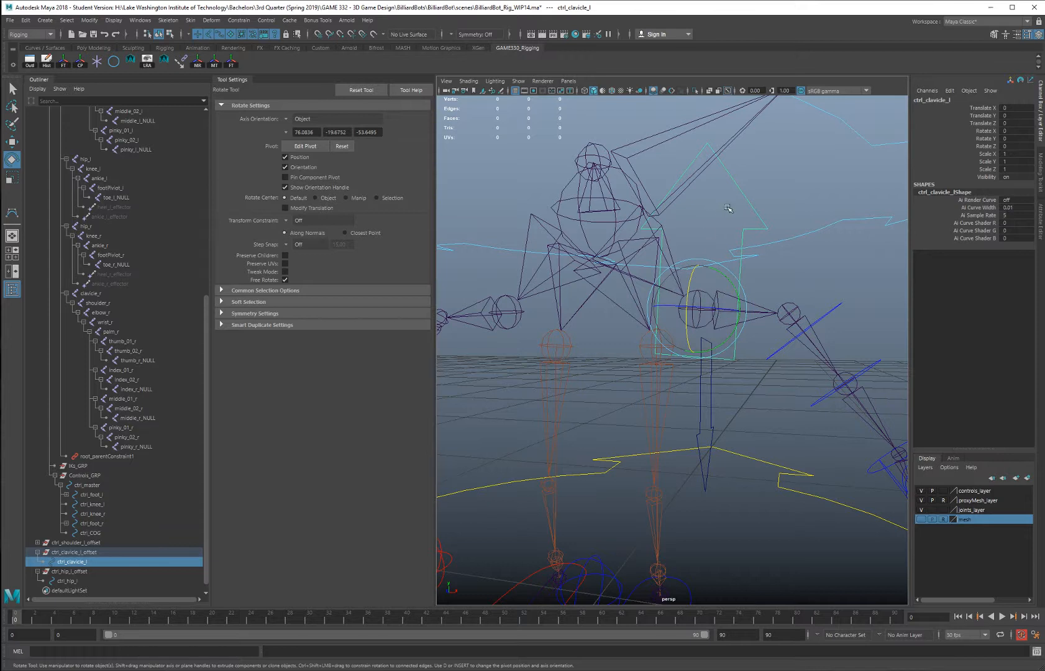
key("j")
left_click_drag(726, 275, 711, 367)
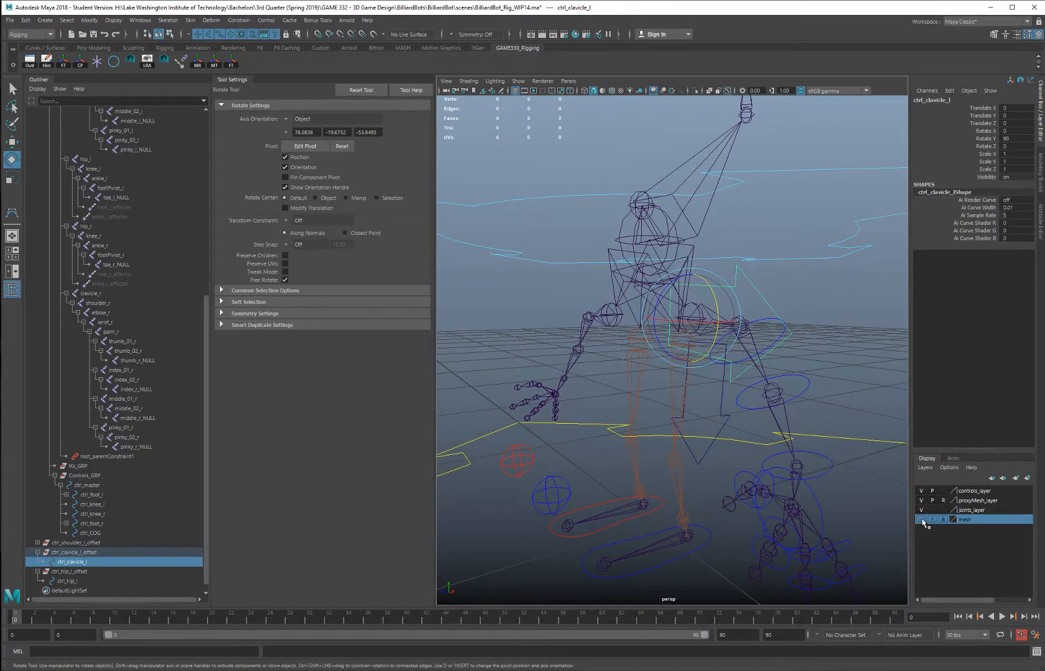
Show the mesh layer, then scale ctrl_clavicle_l uniformly to 0.718 and move it beside the shoulder to Translate X 0.204, Y 0.137
left_click(922, 520)
mouse_move(703, 417)
left_mouse_down("alt")
mouse_move(605, 412)
mouse_move(695, 412)
left_mouse_up("alt")
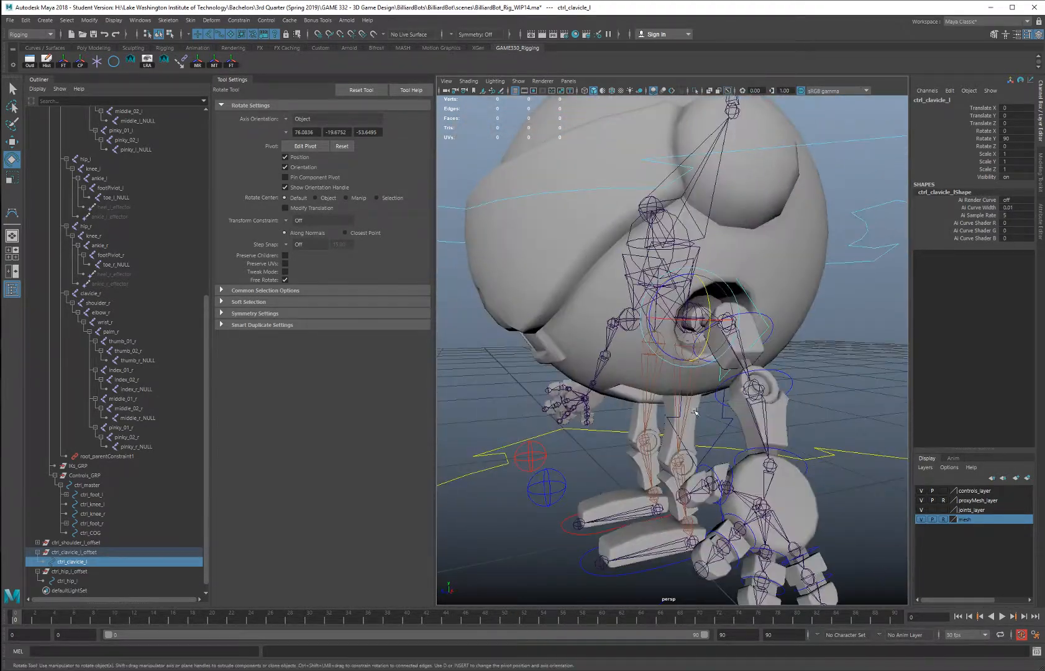
key("w")
left_click_drag(689, 345, 683, 312, "alt")
key("r")
key("w")
left_click_drag(784, 323, 619, 340)
left_click_drag(751, 337, 680, 343, "alt")
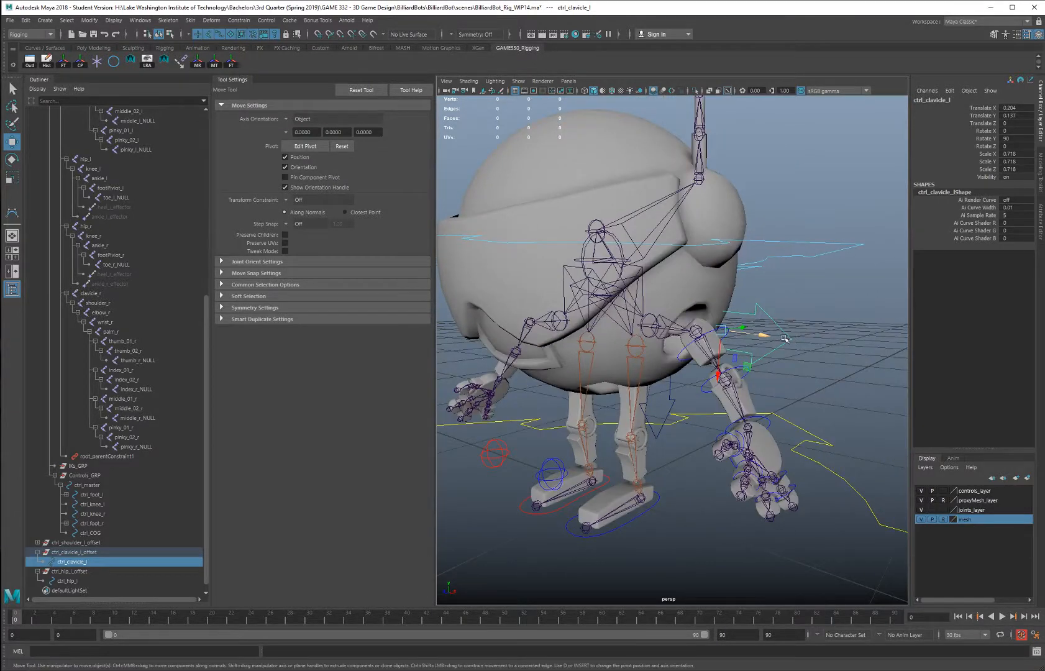
Hide the mesh layer and snap the pivot of ctrl_clavicle_l onto the left clavicle joint
left_click(922, 520)
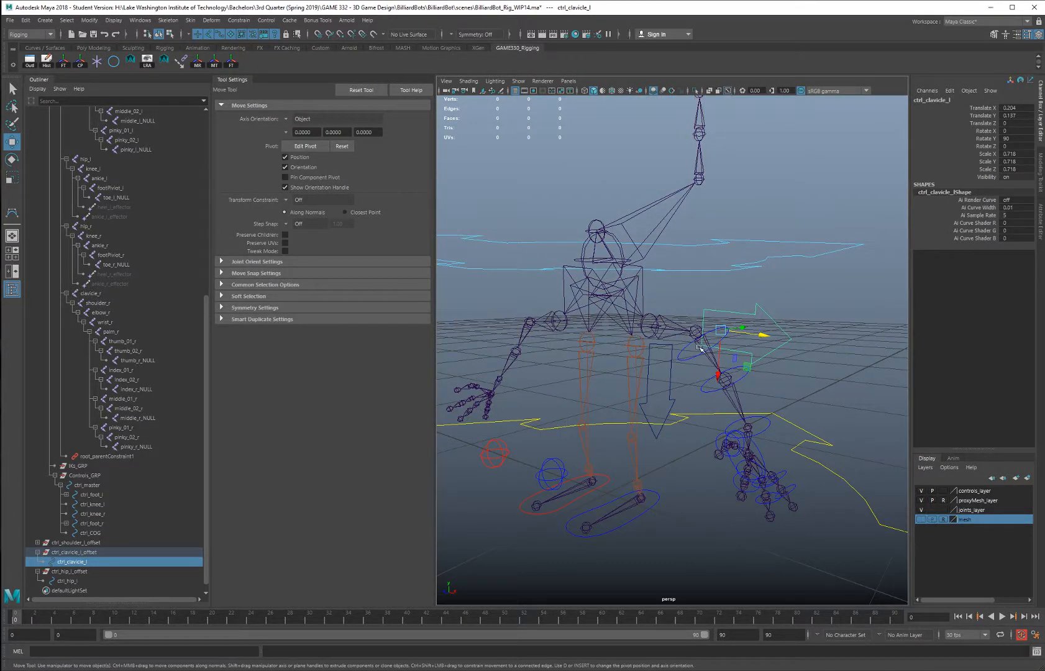
left_click_drag(762, 399, 772, 401, "alt")
key("d")
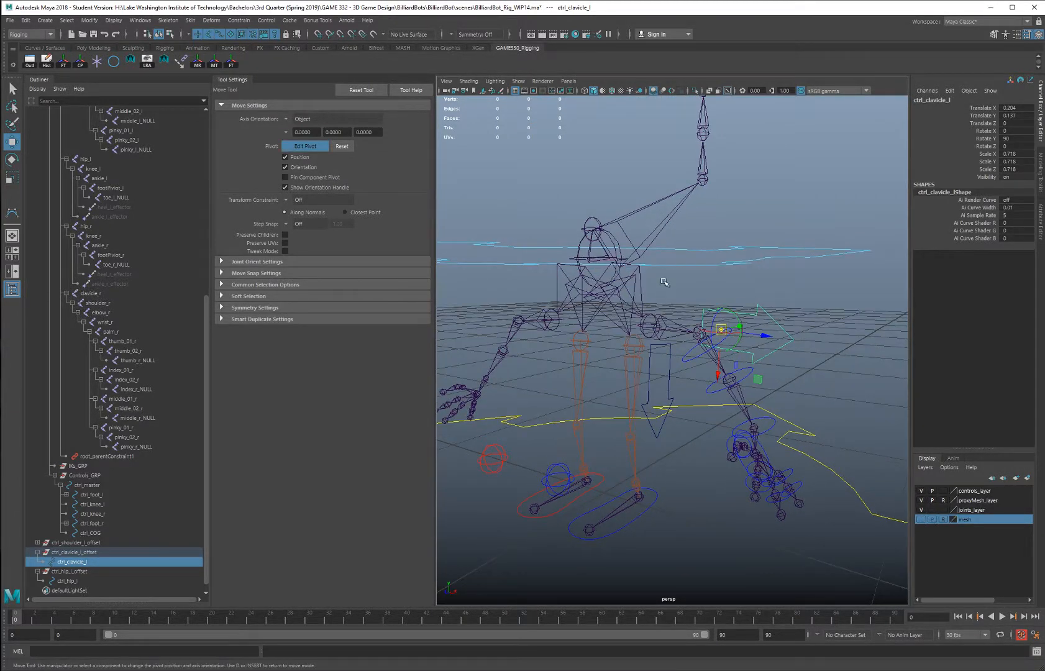
key("v")
middle_click_drag(655, 320, 644, 333)
key("d")
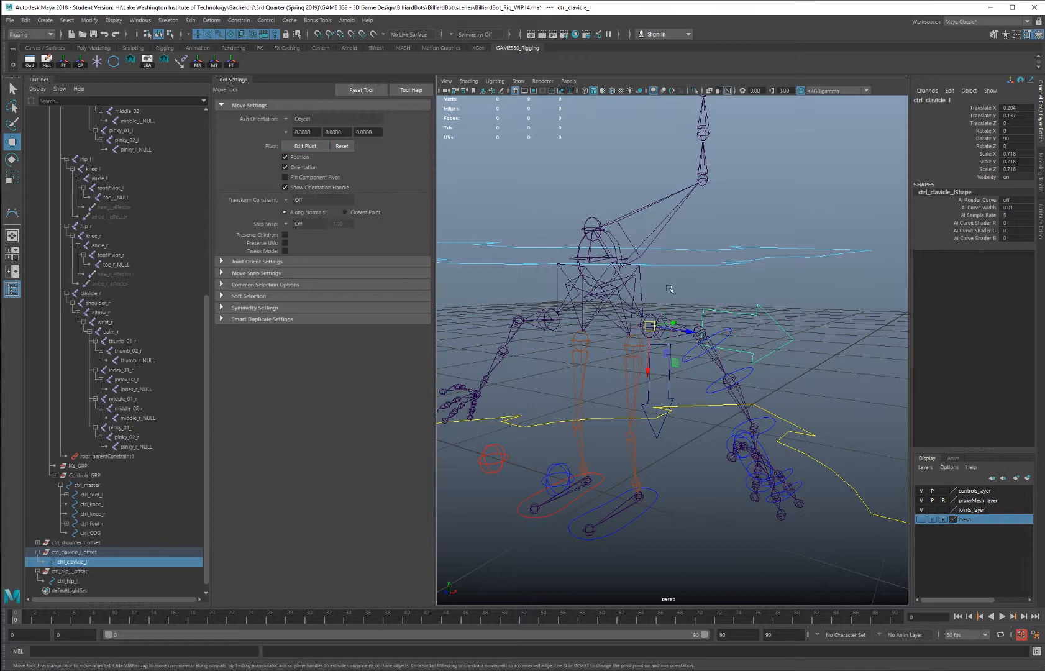
Freeze the transformations of ctrl_clavicle_l, select its offset group and show the mesh layer
left_click(90, 19)
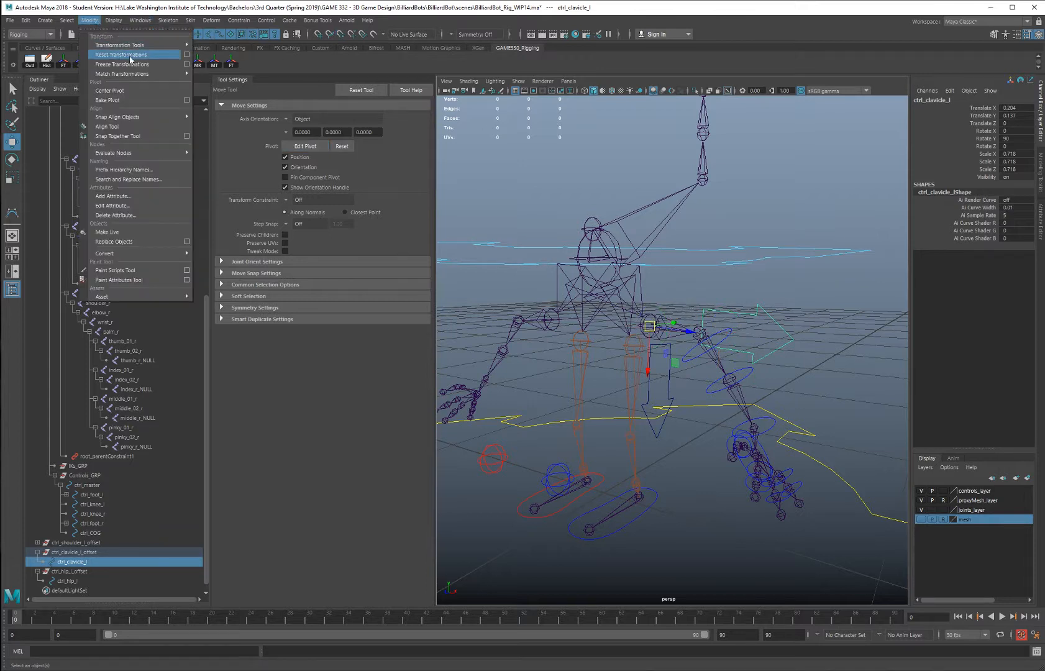
left_click(136, 68)
left_click_drag(715, 298, 771, 287, "alt")
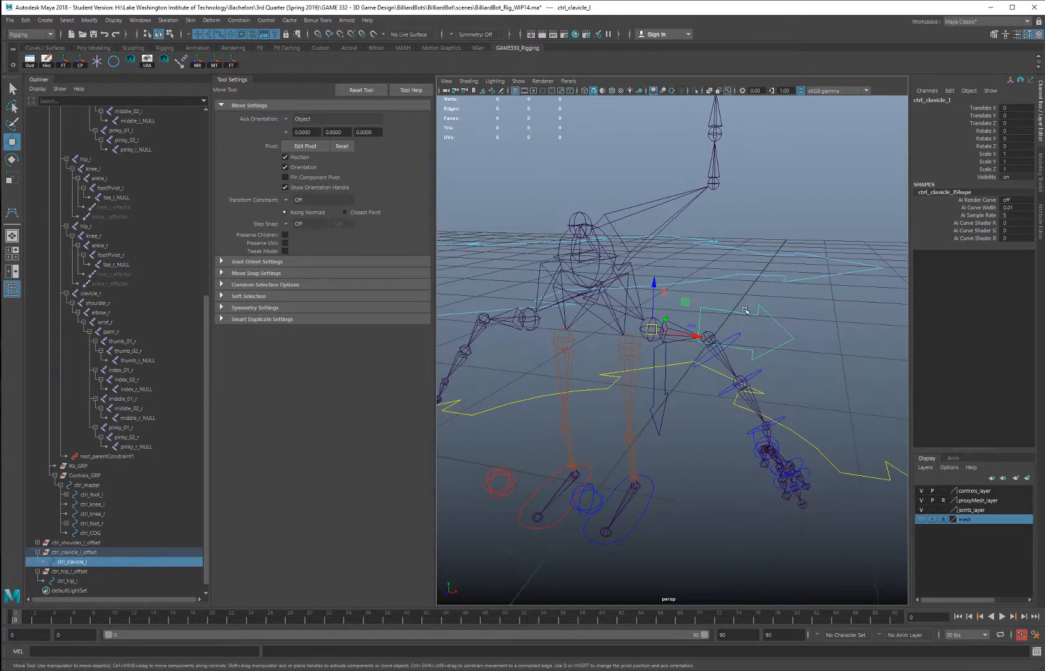
left_click(77, 553)
left_click_drag(610, 301, 631, 296, "alt")
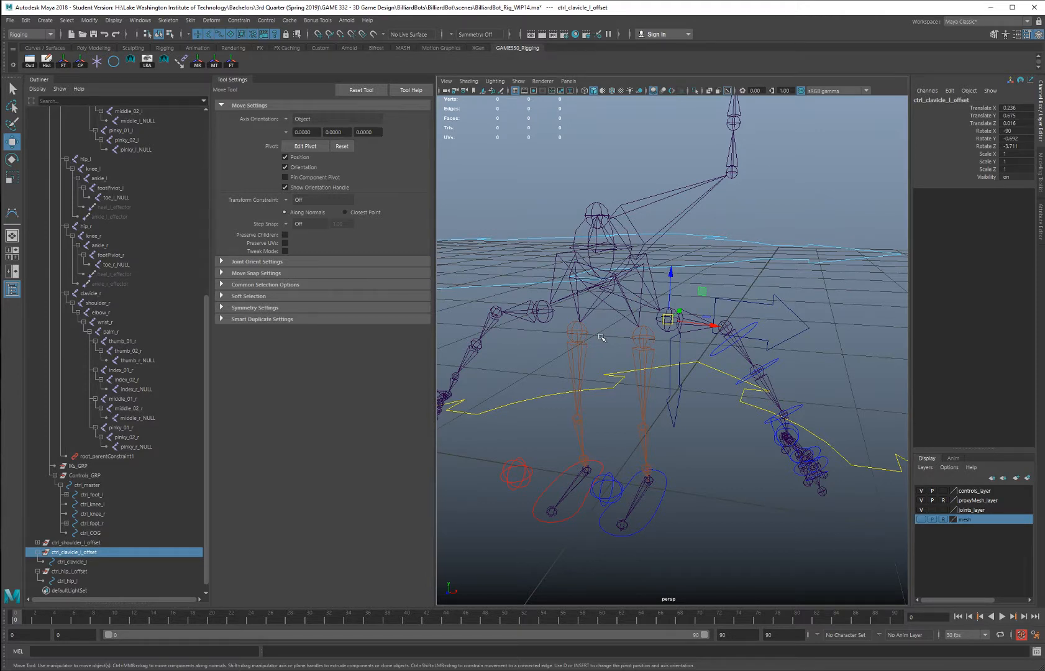
left_click(669, 320)
left_click_drag(670, 362, 737, 379, "alt")
left_click(922, 519)
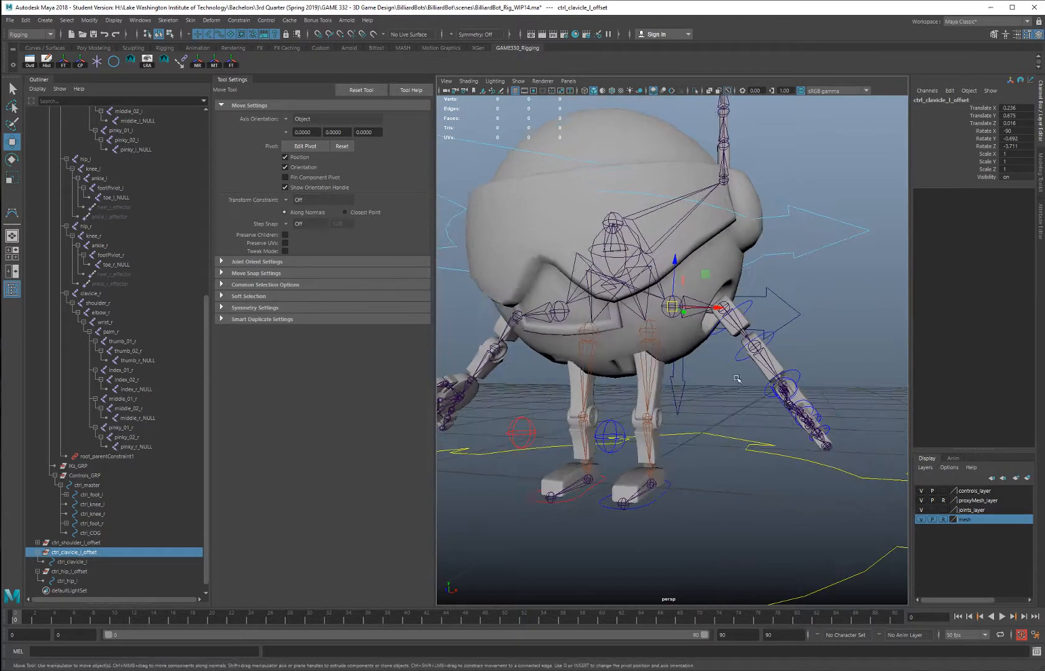
Enable drawing overrides on the ctrl_clavicle_l shape and set its index colour to blue
left_click(767, 298)
left_click(1042, 222)
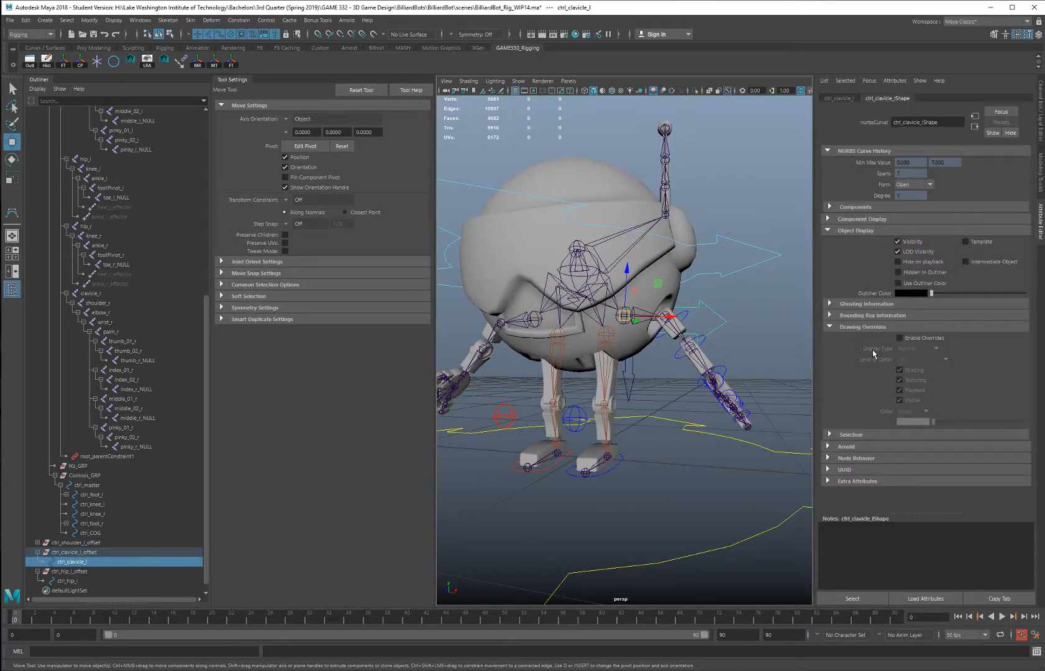
left_click(900, 339)
left_click_drag(934, 422, 951, 423)
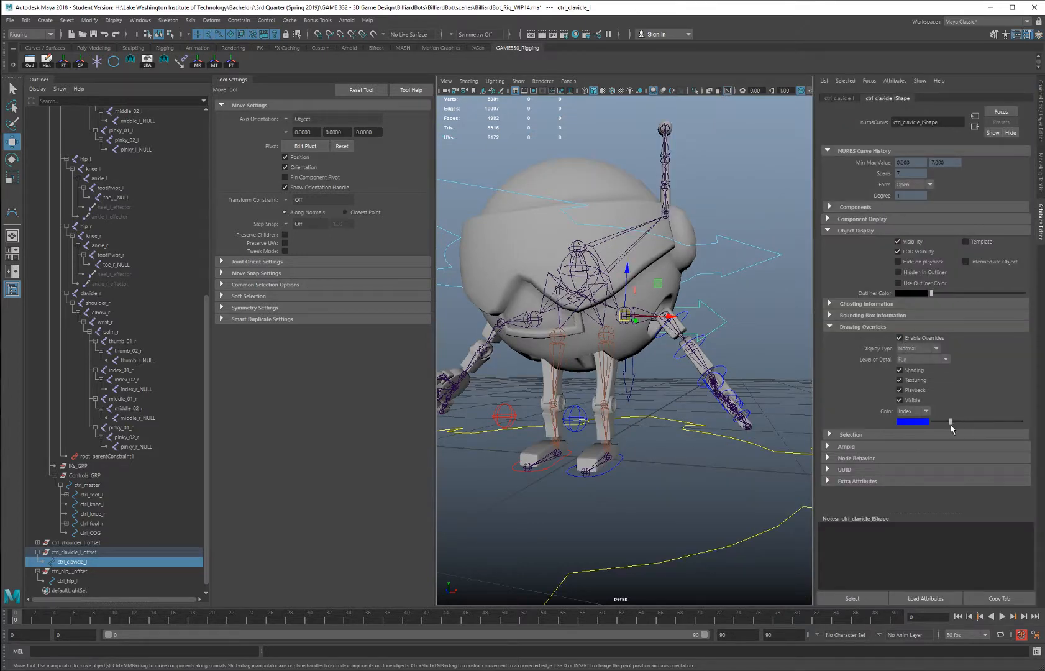
Enable drawing overrides on the ctrl_hip_l shape and set its index colour to blue
left_click(636, 381)
left_click(635, 381)
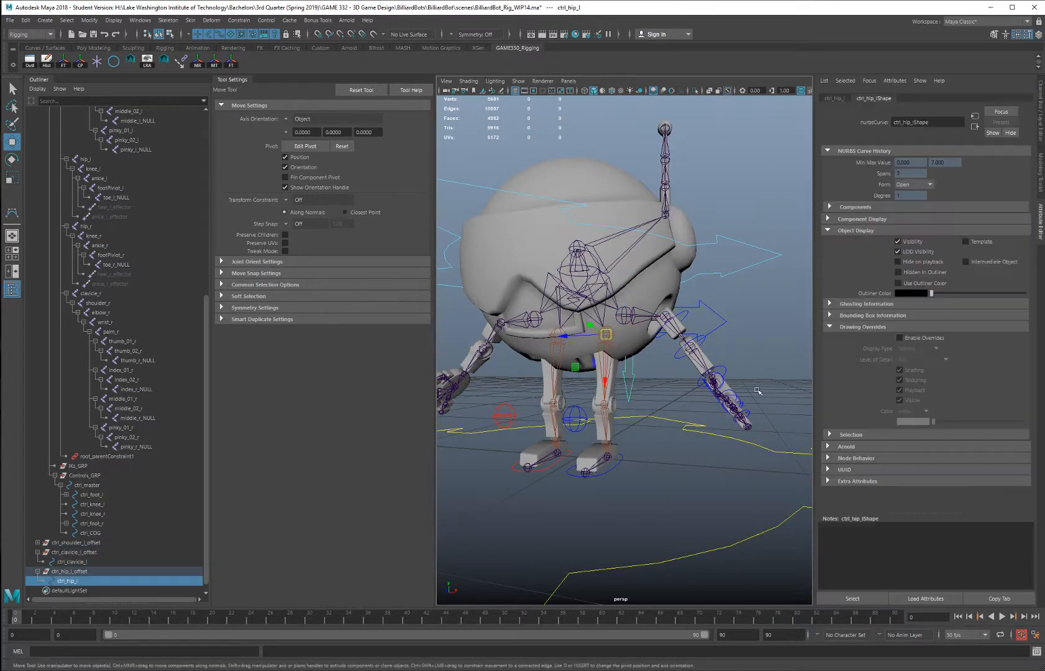
left_click(899, 337)
left_click_drag(934, 422, 950, 423)
left_click(753, 344)
left_click_drag(754, 344, 711, 360, "alt")
Change the override colour of ctrl_clavicle_l and ctrl_hip_l to yellow, clear the selection and bring back the Channel Box
left_click(716, 309)
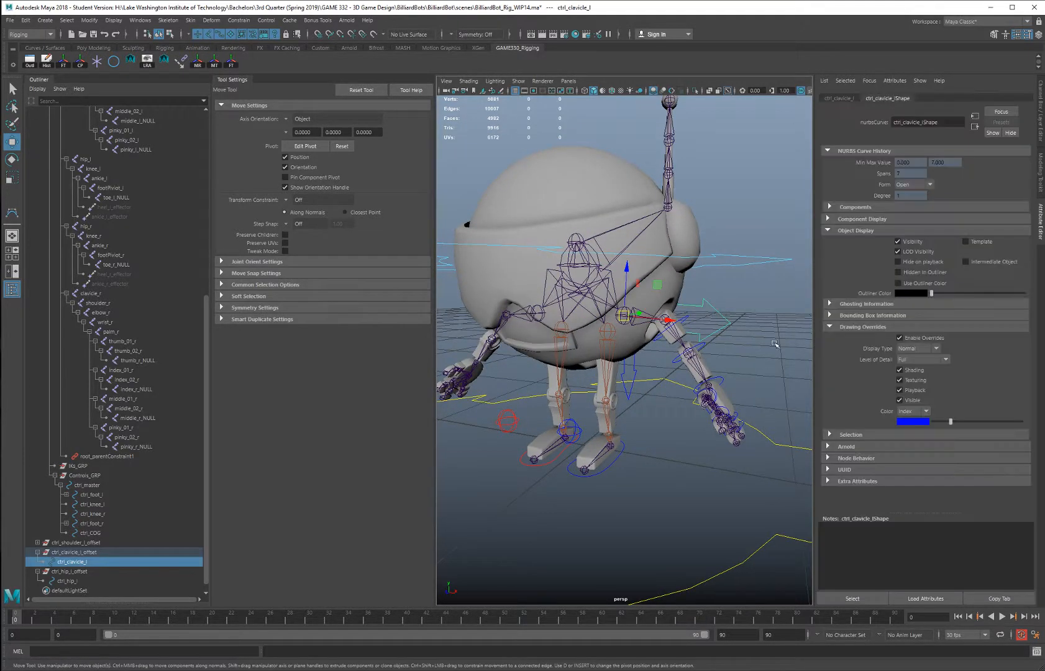
mouse_move(951, 422)
left_mouse_down()
mouse_move(938, 426)
mouse_move(982, 424)
left_mouse_up()
left_click(629, 368)
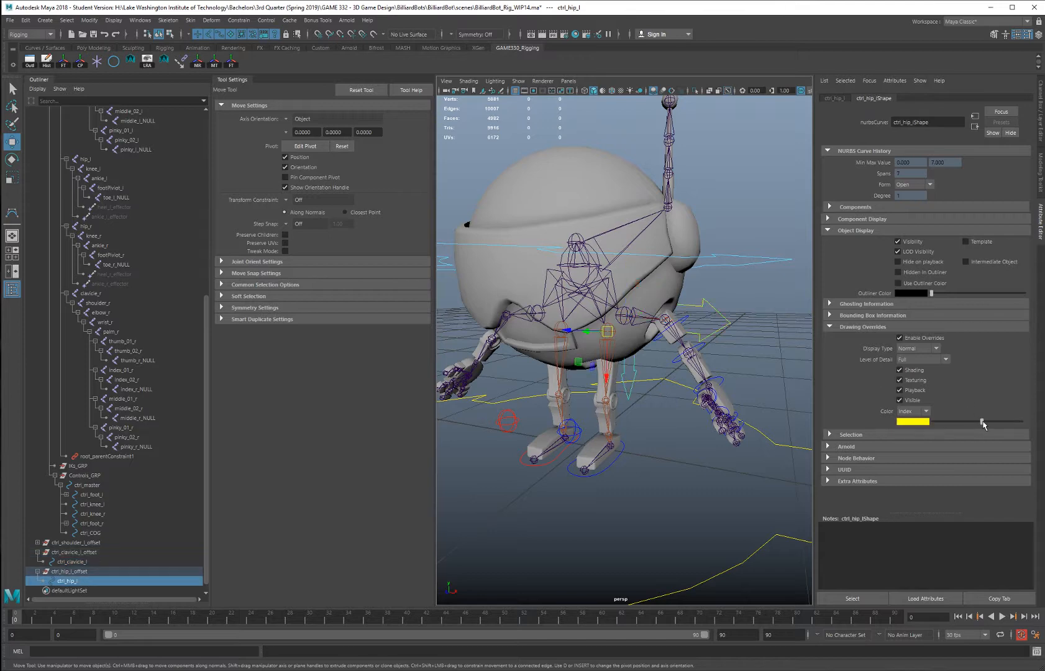
left_click(777, 371)
left_click_drag(762, 371, 783, 355, "alt")
right_click_drag(783, 356, 663, 360, "alt")
left_click_drag(664, 360, 626, 367, "alt")
right_click_drag(626, 367, 656, 377, "alt")
left_click_drag(655, 377, 671, 383, "alt")
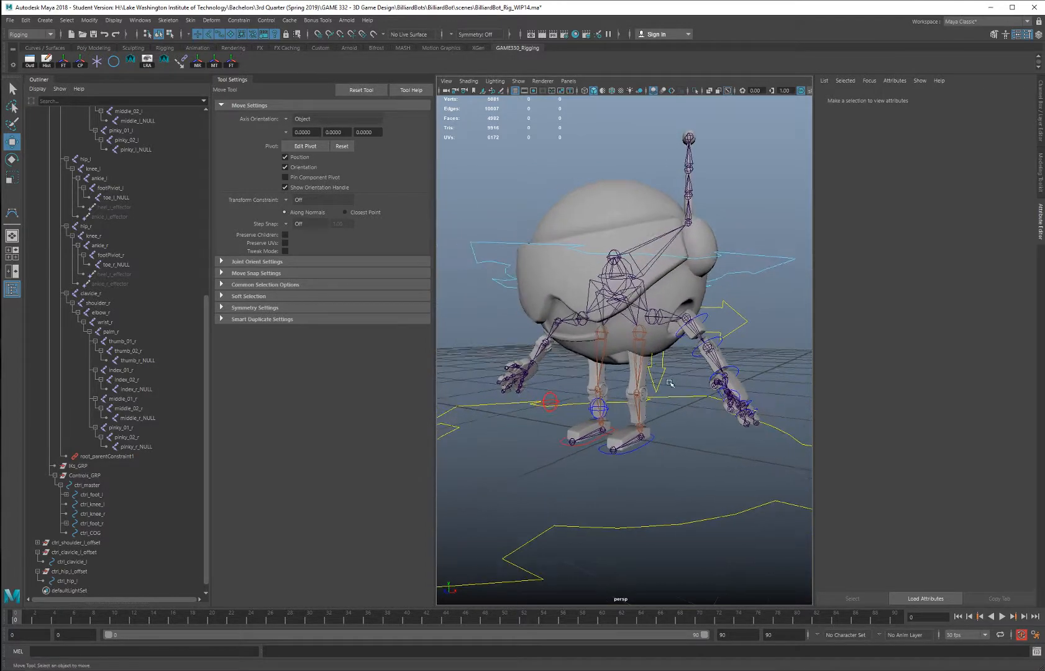
left_click(1042, 94)
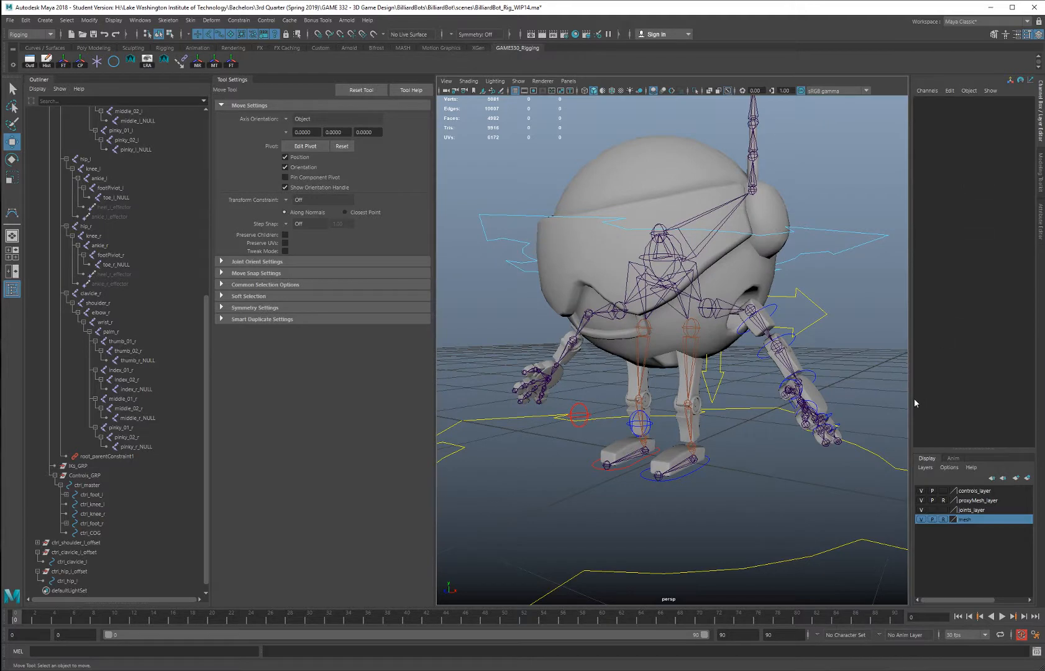
Add the ctrl_clavicle_l and ctrl_hip_l curves to controls_layer and check them by toggling the layer's visibility
left_click(815, 304)
left_click(723, 381, "shift")
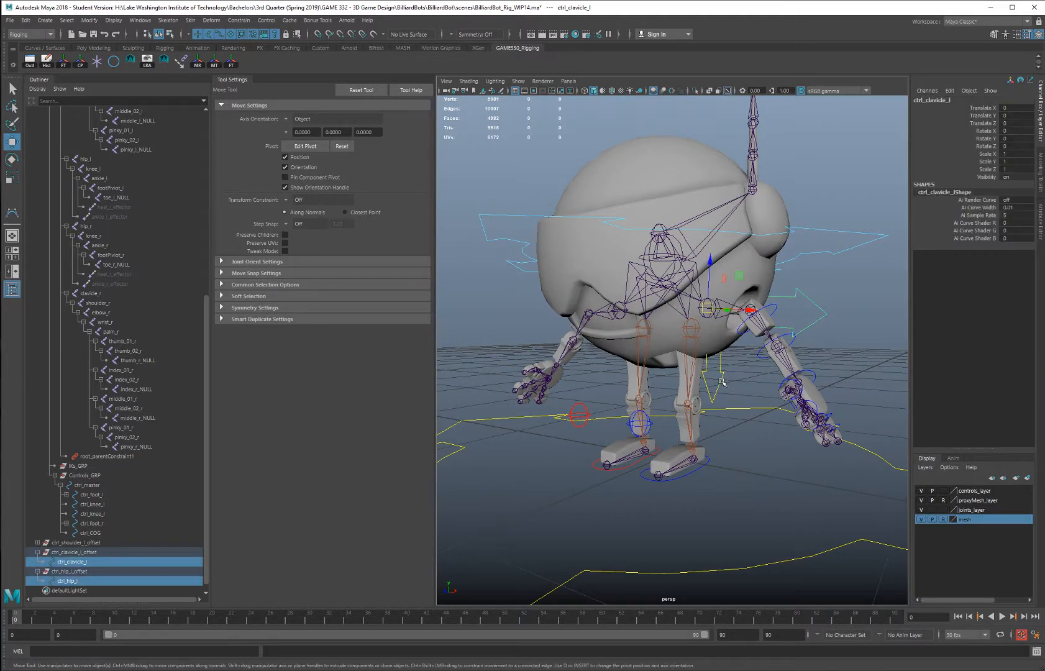
left_click(967, 491)
right_click(965, 493)
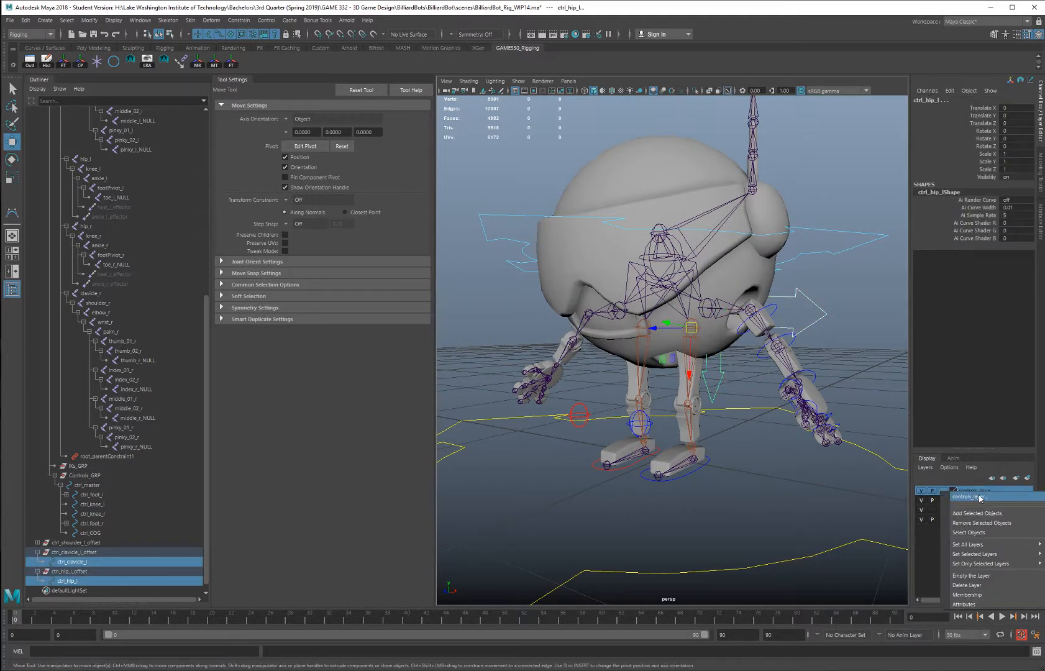
left_click(977, 514)
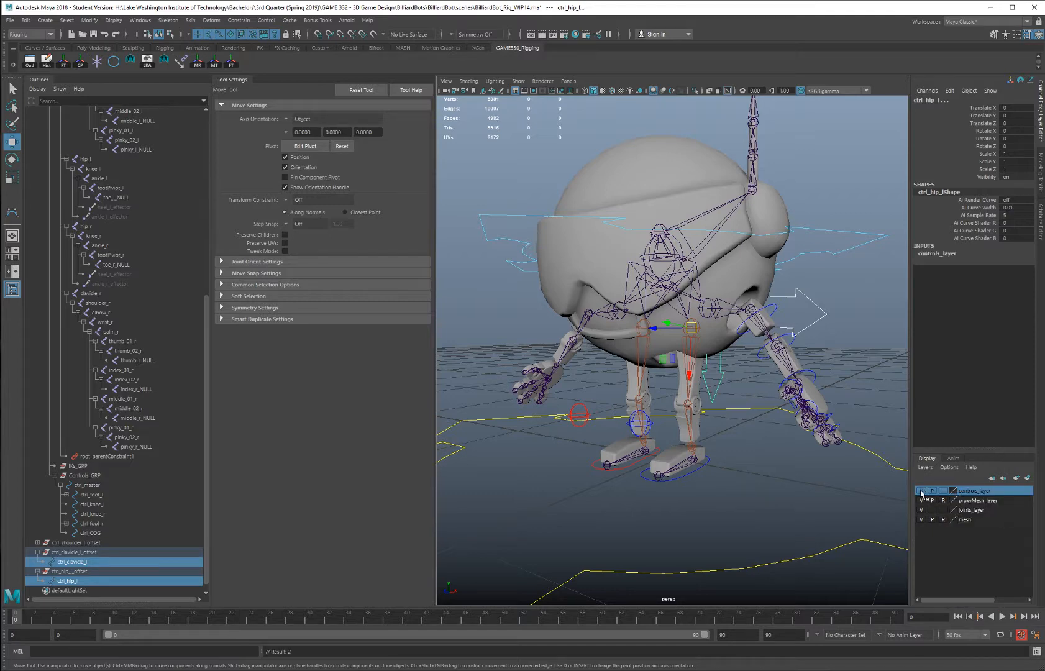
left_click(922, 491)
left_click(922, 491)
Add all the left arm and finger control curves to controls_layer and clear the selection
left_click_drag(800, 342, 764, 340, "alt")
right_click_drag(764, 340, 833, 379, "alt")
left_click(770, 330)
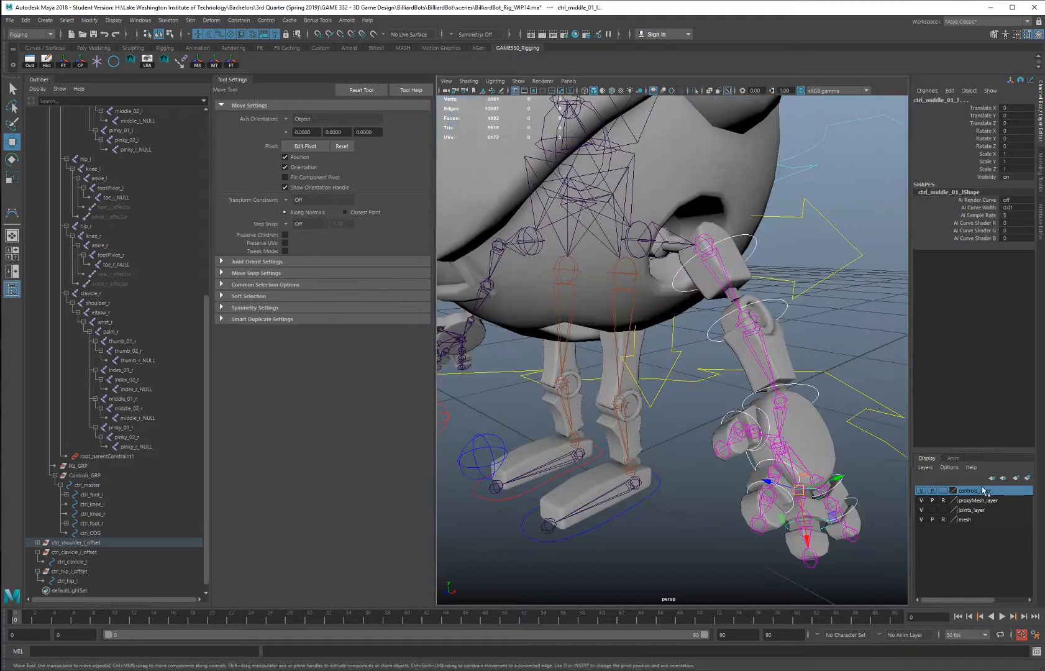
right_click(985, 491)
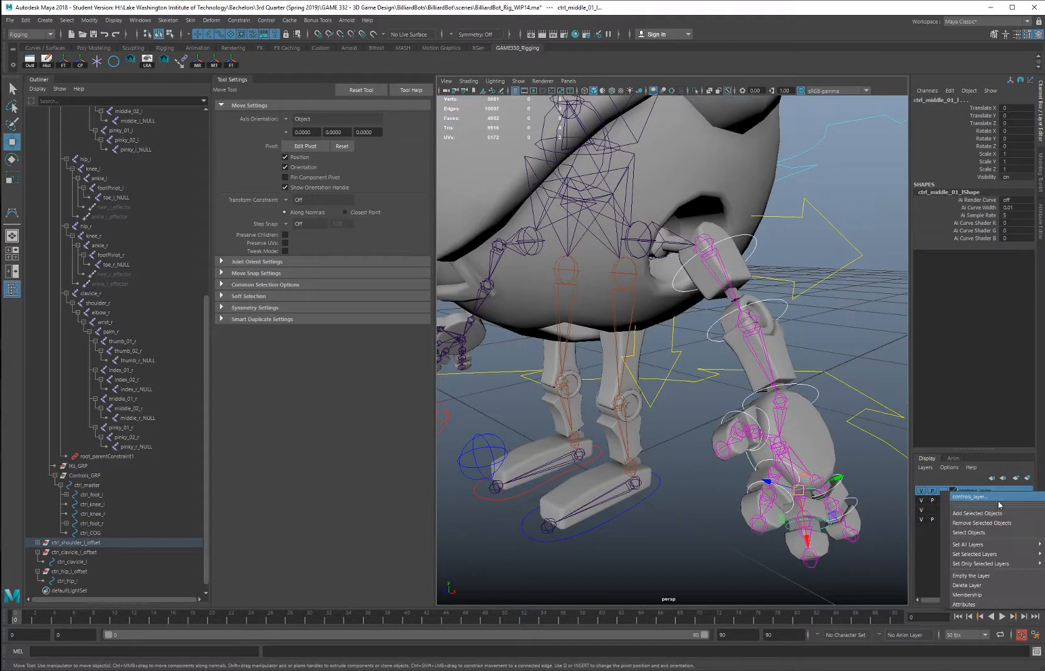
left_click(999, 513)
left_click(845, 325)
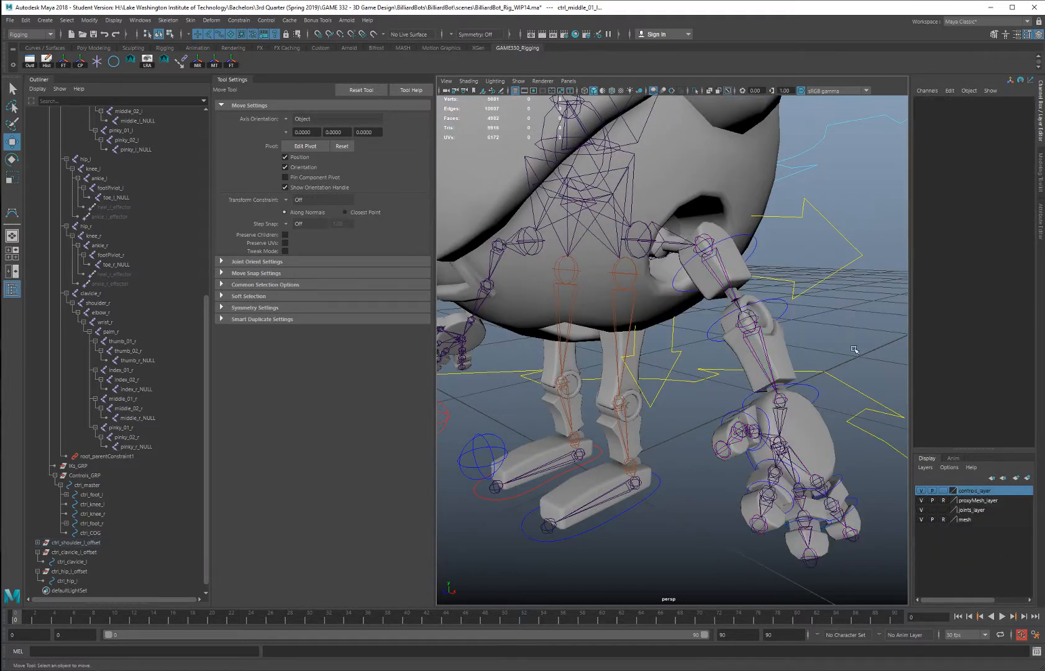
Check the membership of controls_layer by hiding and showing the layer while viewing the whole character
left_click(923, 491)
right_click_drag(870, 463, 703, 380, "alt")
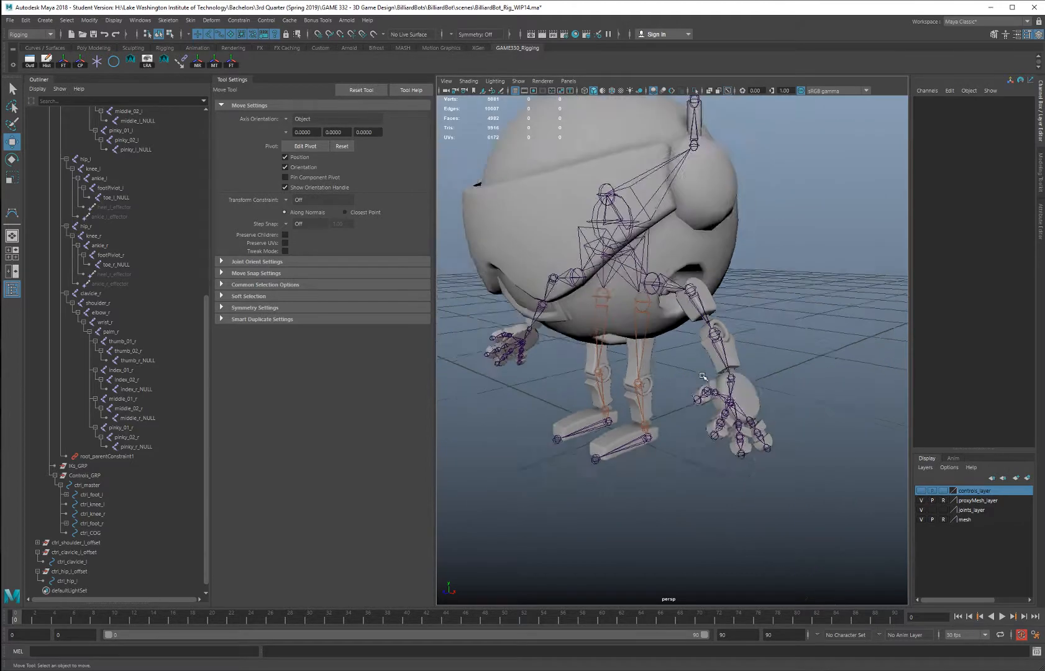
middle_click_drag(703, 380, 725, 397, "alt")
right_click_drag(725, 397, 671, 373, "alt")
left_click(922, 491)
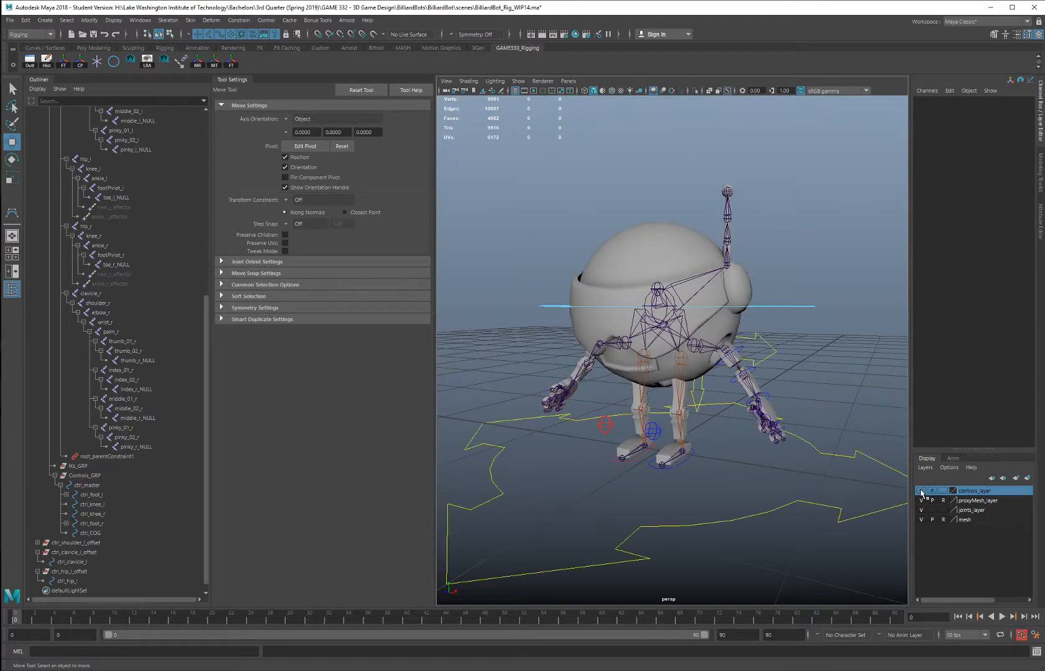
left_click(922, 491)
left_click(922, 491)
right_click_drag(687, 339, 687, 357, "alt")
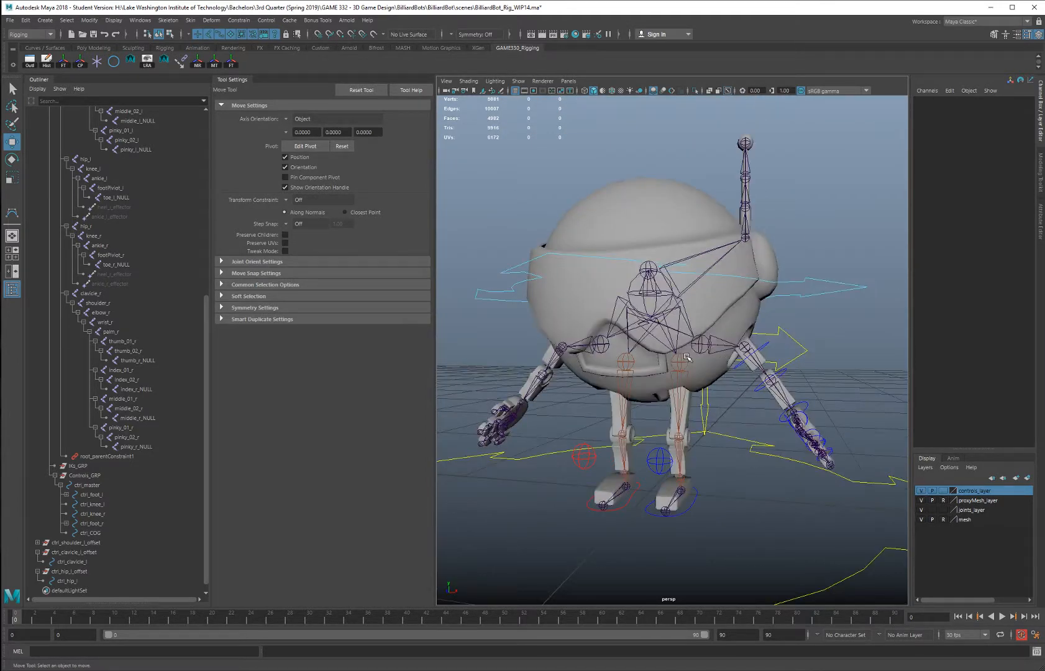
Connect the rotate output of ctrl_clavicle_l to the rotate input of the clavicle_l joint in the Connection Editor
left_click(784, 329)
left_click_drag(785, 328, 773, 328, "alt")
left_click(142, 23)
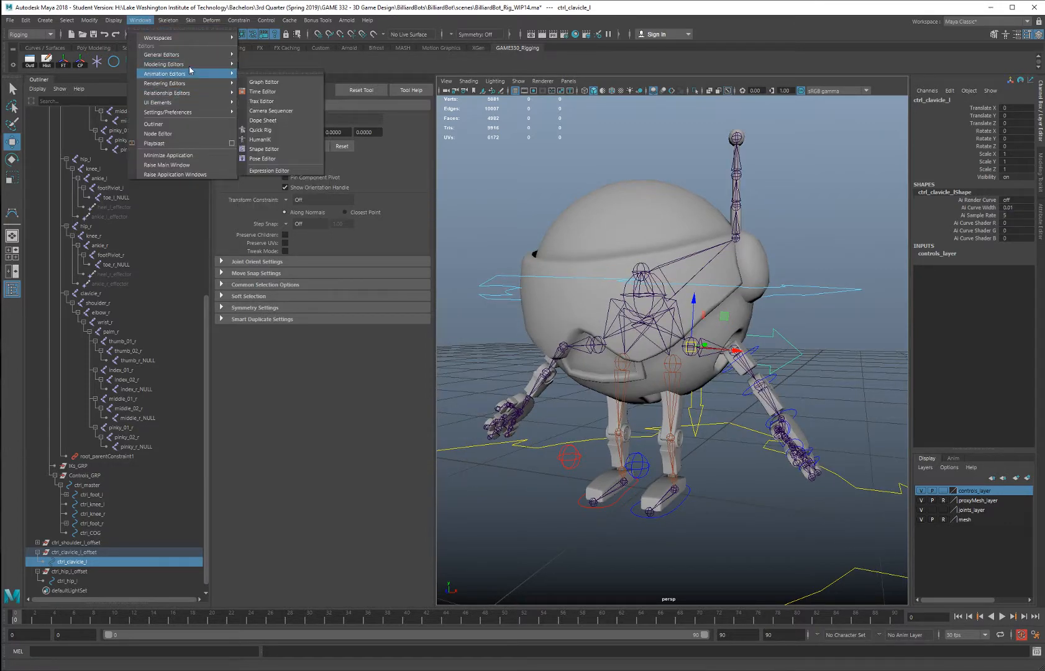
mouse_move(192, 56)
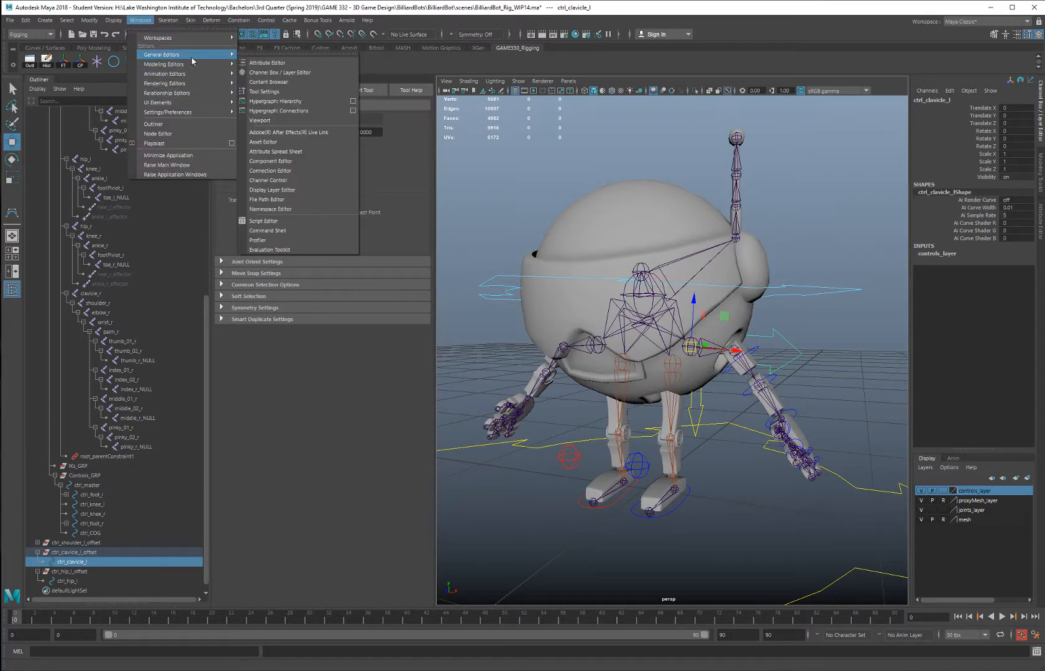
left_click(305, 170)
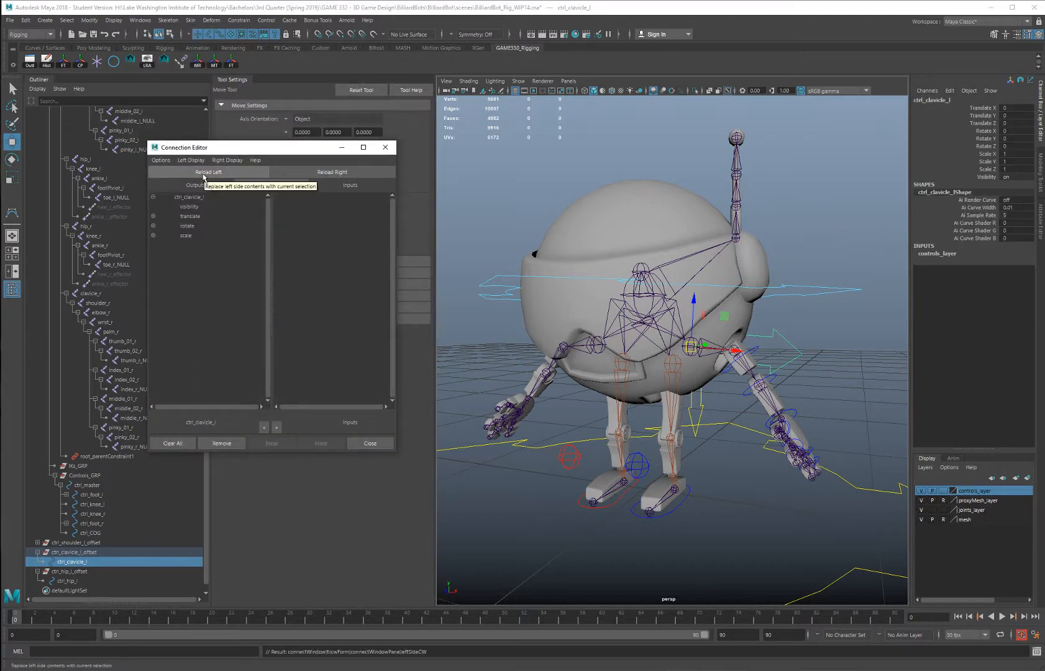
left_click(695, 343)
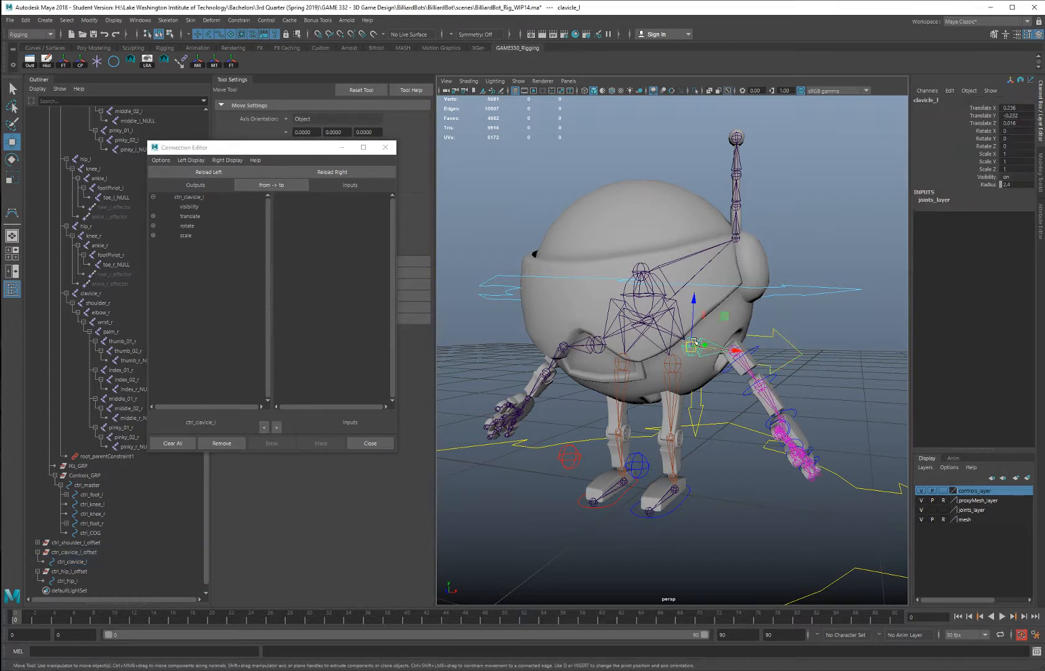
left_click(332, 172)
left_click(189, 217)
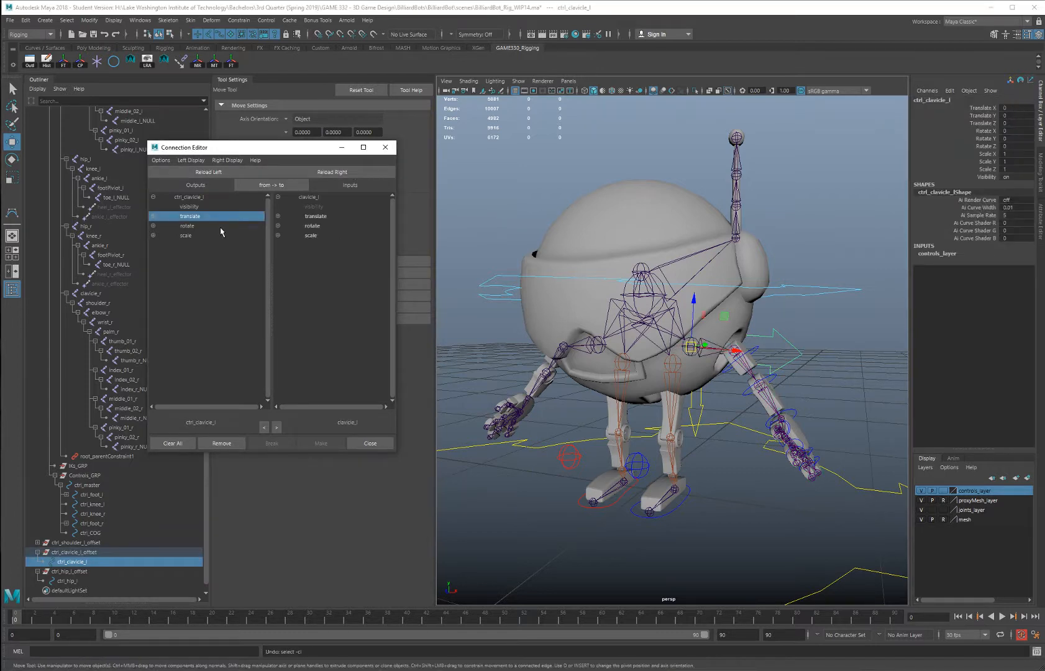
left_click(222, 226)
left_click(312, 226)
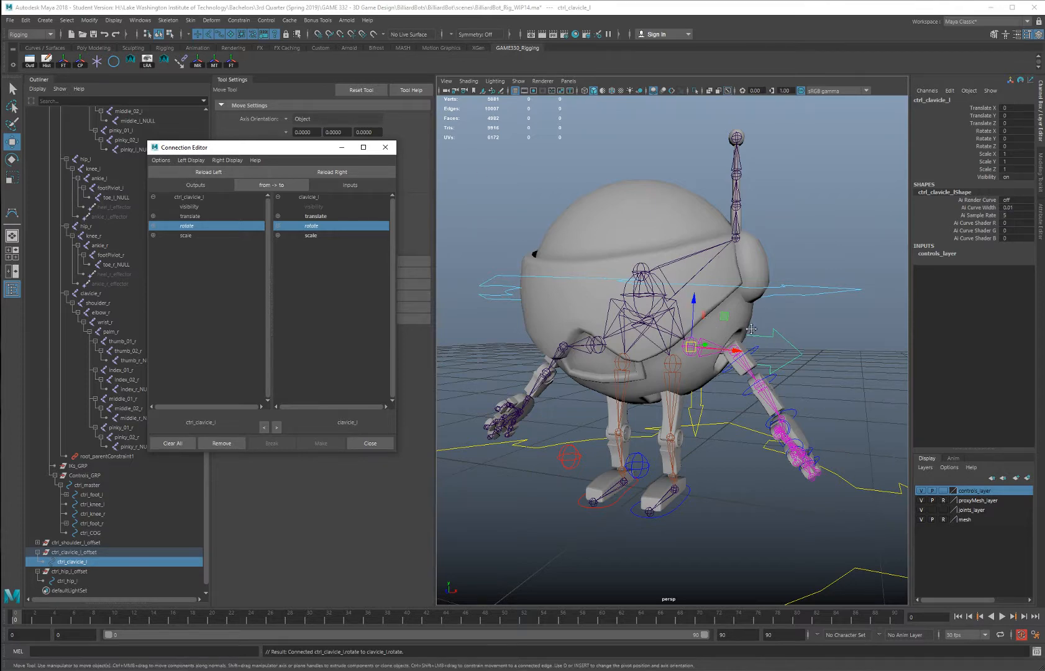
Connect the rotate output of ctrl_hip_l to the rotate input of the hip_l joint and close the Connection Editor
left_click_drag(751, 329, 760, 312, "alt")
left_click(710, 384)
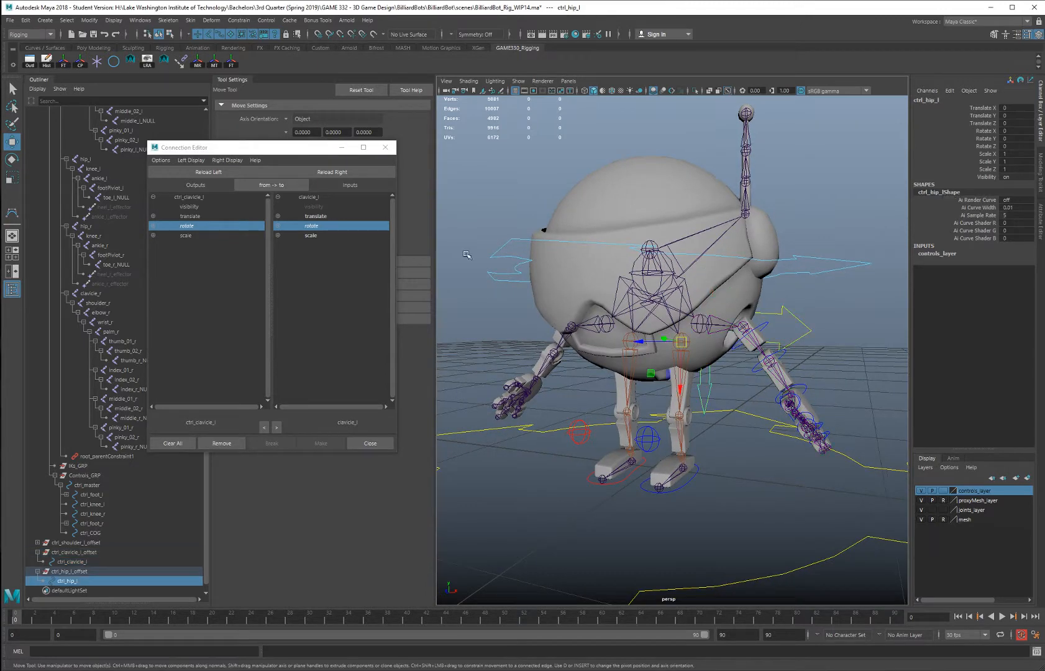
left_click(217, 180)
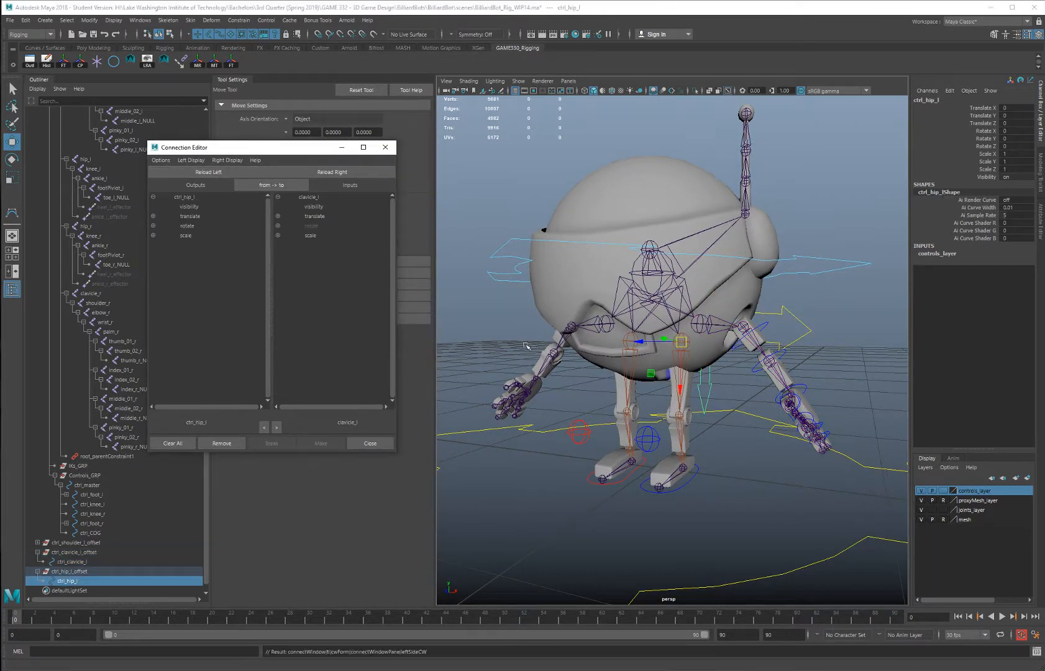
key("q")
left_click(689, 344)
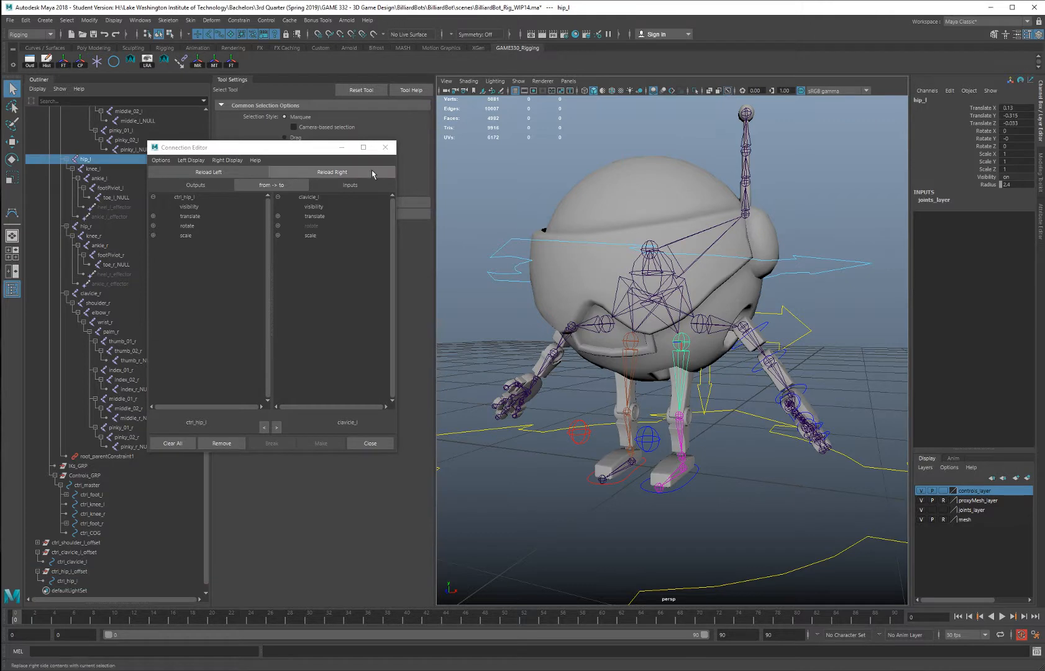
left_click(332, 172)
left_click(255, 227)
left_click(322, 226)
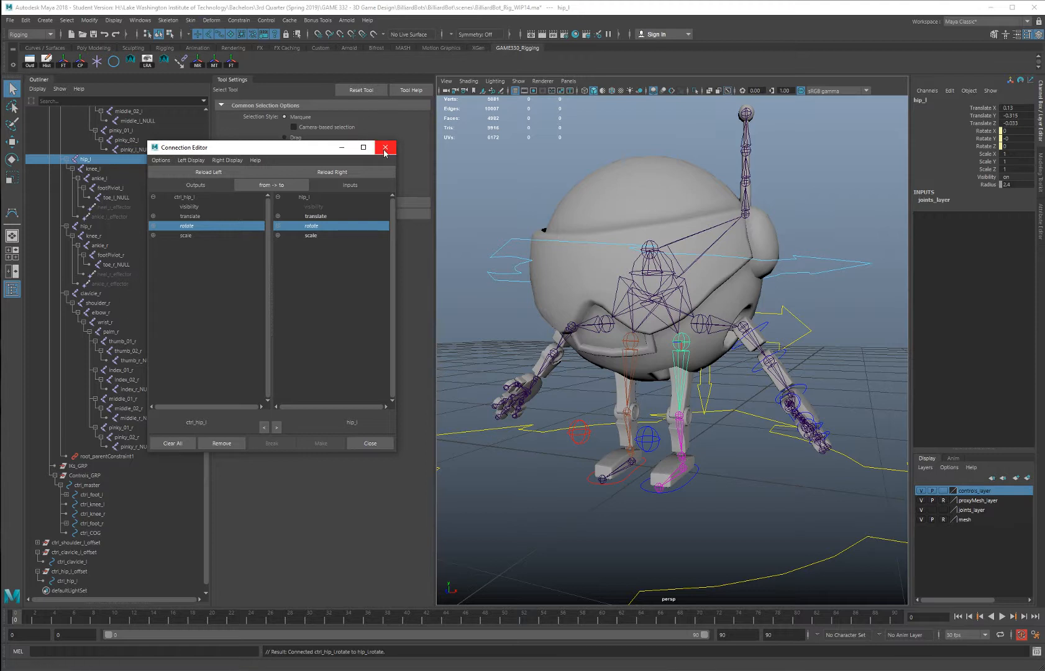
left_click(384, 148)
Point constrain the hip_l joint to ctrl_hip_l using the reset default options, with Maintain offset off
left_click(702, 377)
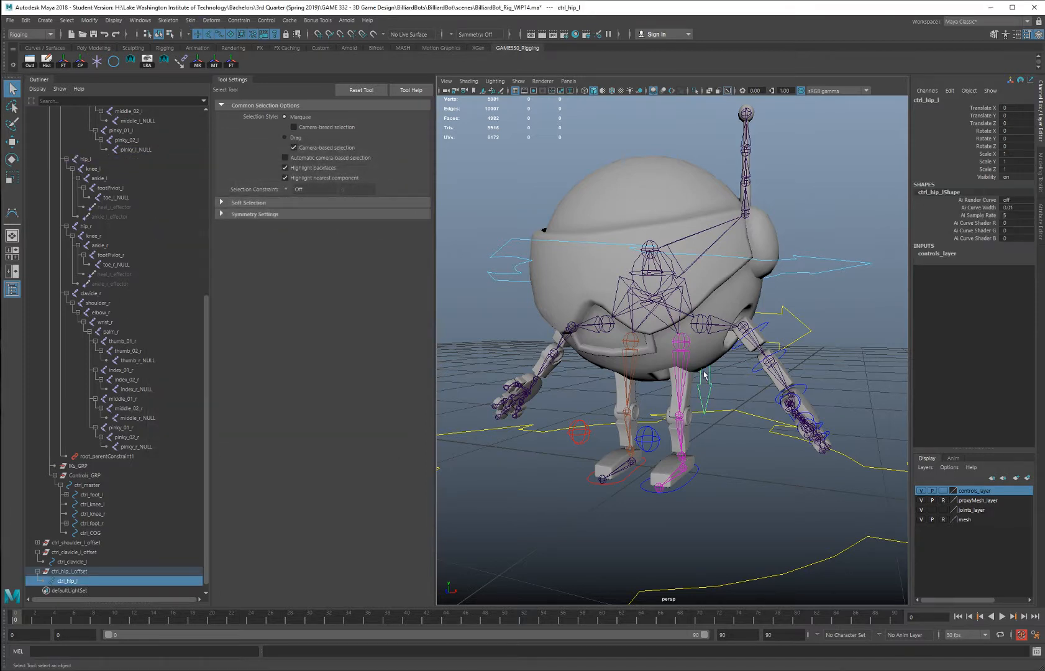
left_click(687, 344, "shift")
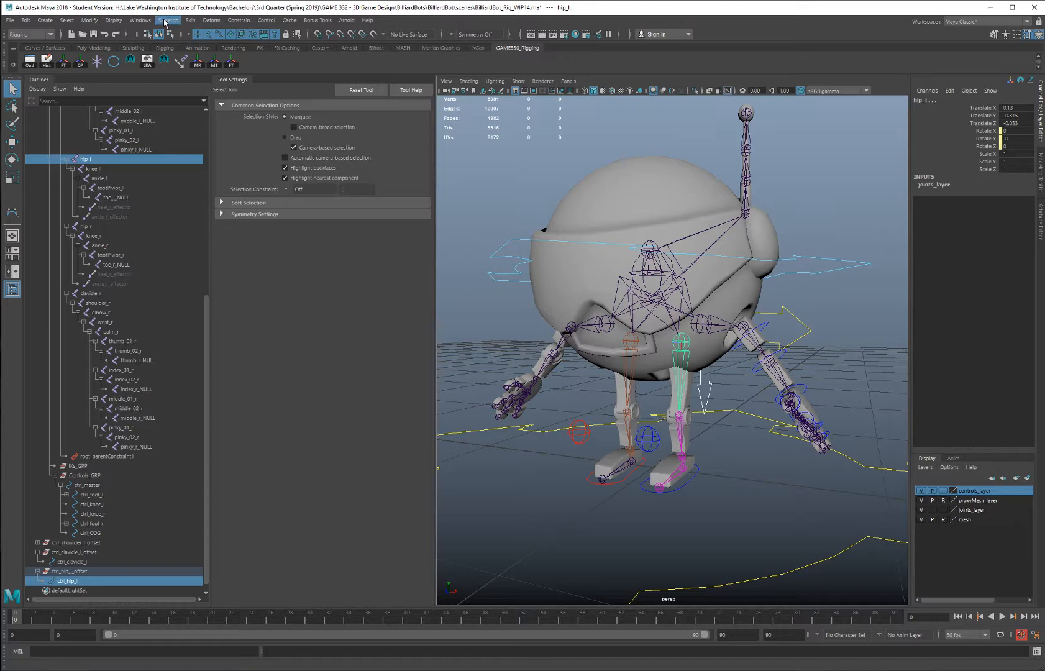
left_click(239, 20)
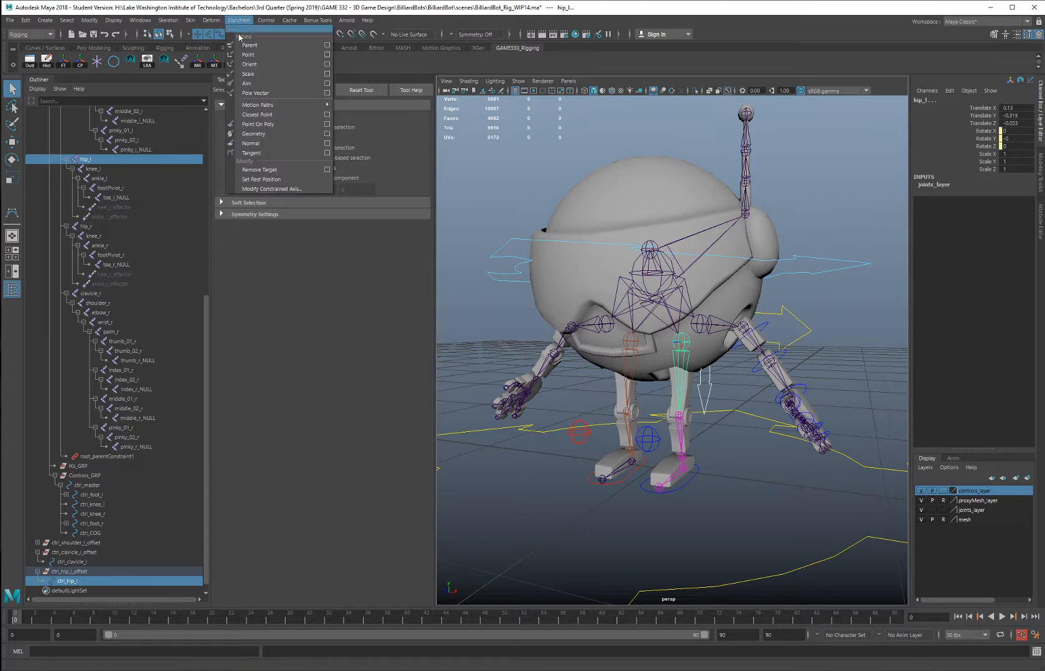
left_click(327, 56)
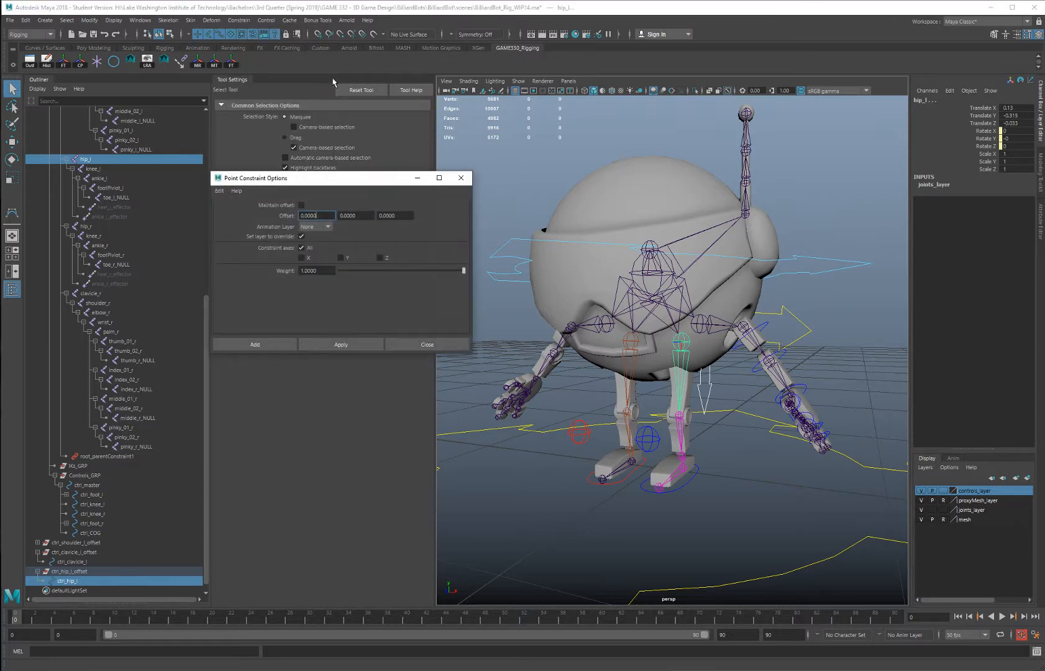
left_click(218, 191)
left_click(245, 213)
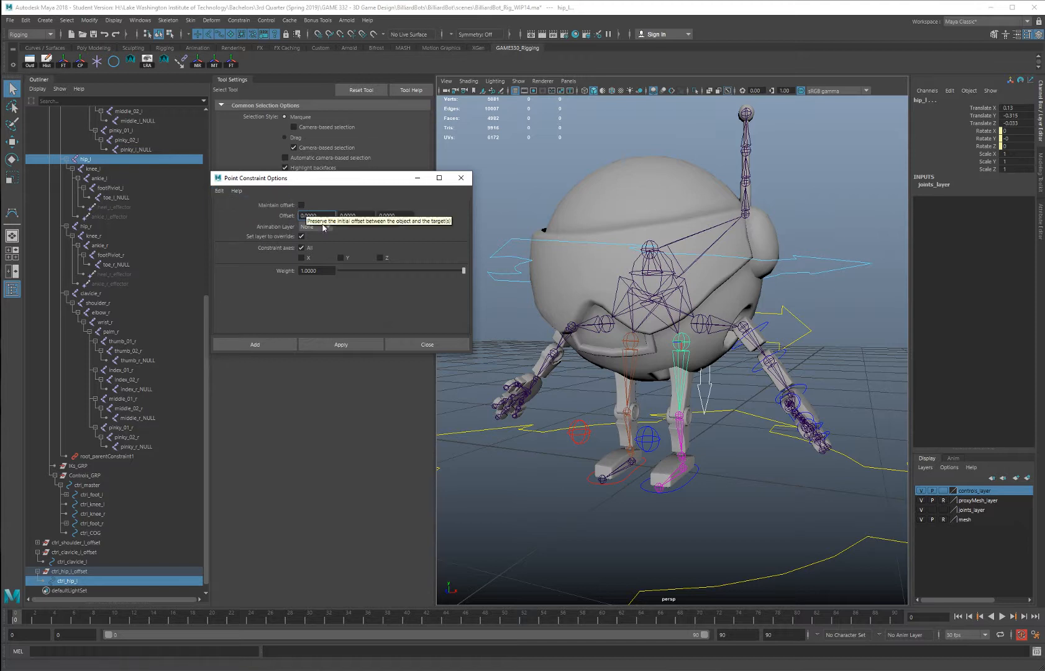
left_click(306, 345)
Test the hip constraint by moving ctrl_hip_l freely, and undo the move
left_click(708, 387)
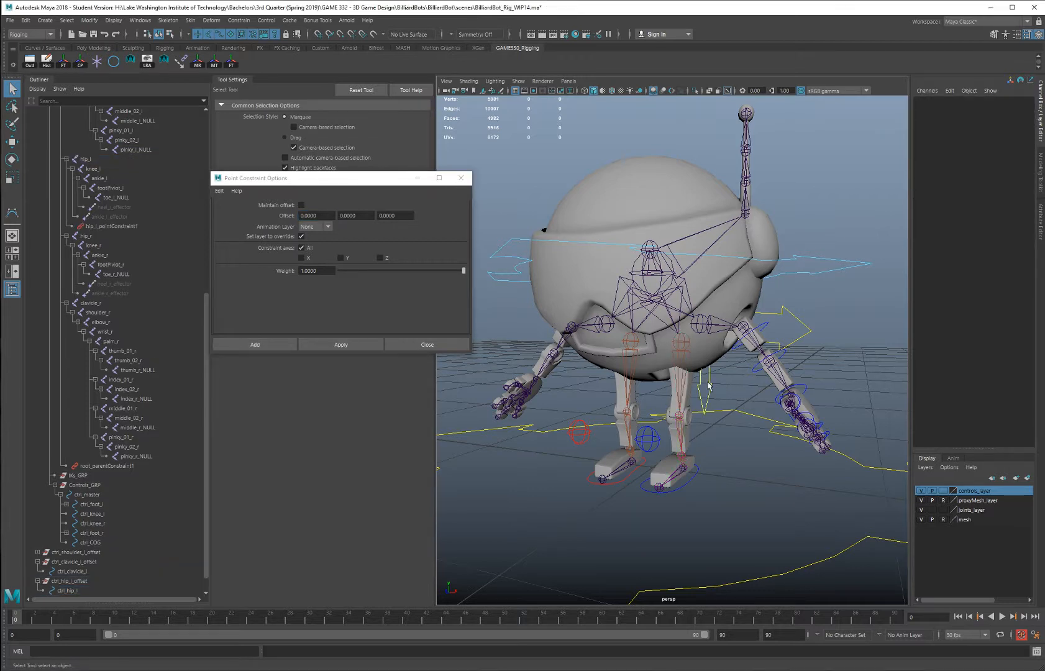
key("w")
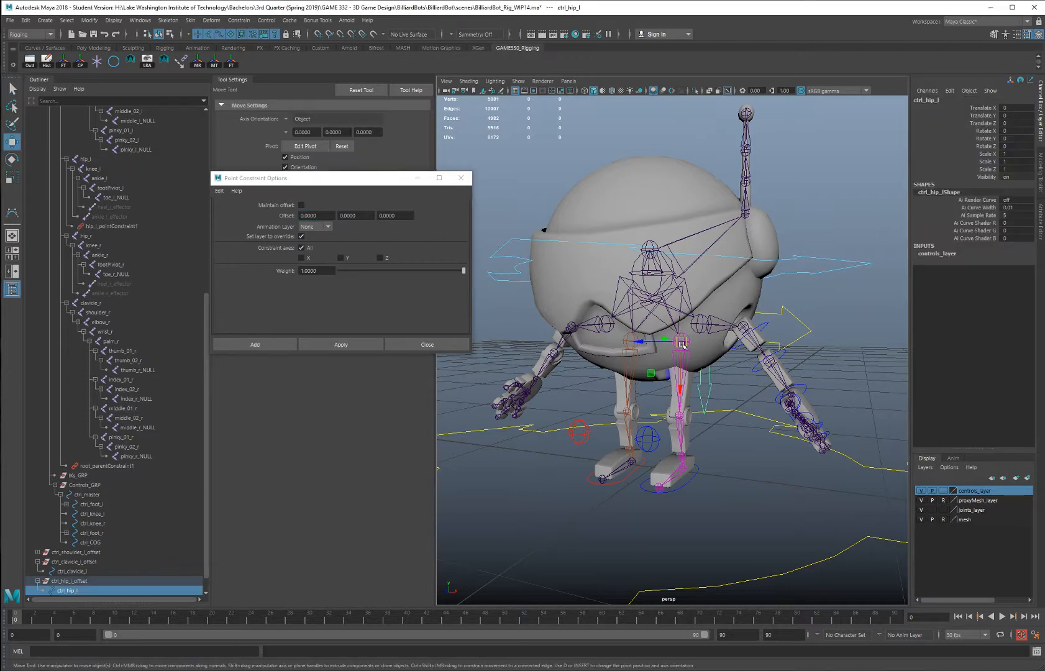
mouse_move(682, 343)
left_mouse_down()
mouse_move(677, 358)
mouse_move(686, 352)
left_mouse_up()
key("ctrl+z")
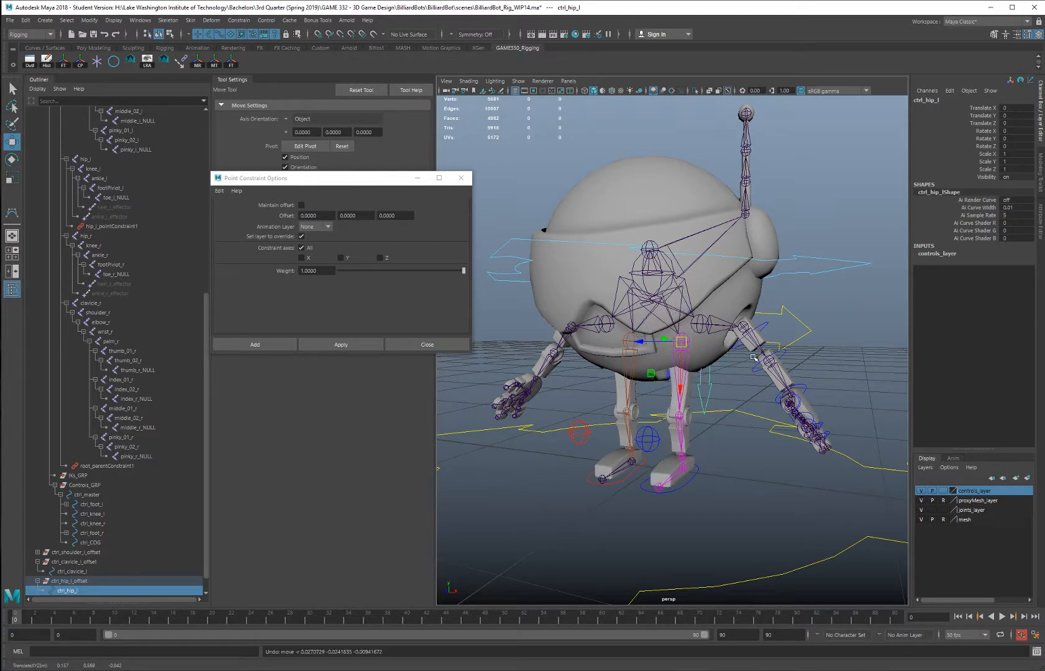
Point constrain the clavicle_l joint to ctrl_clavicle_l with the same constraint options
left_click(786, 315)
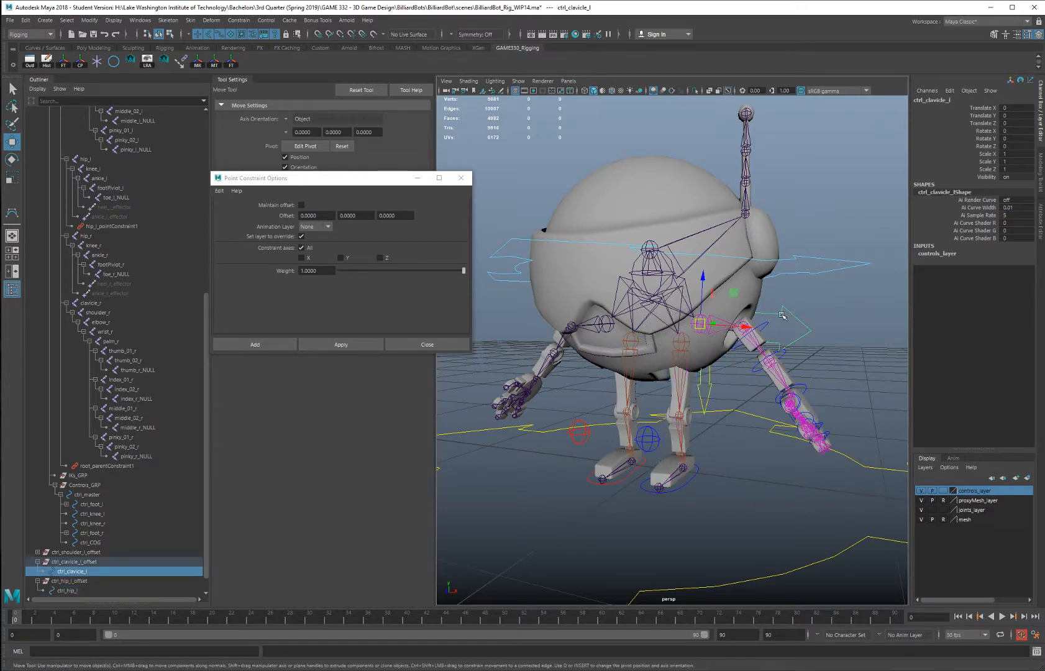
key("q")
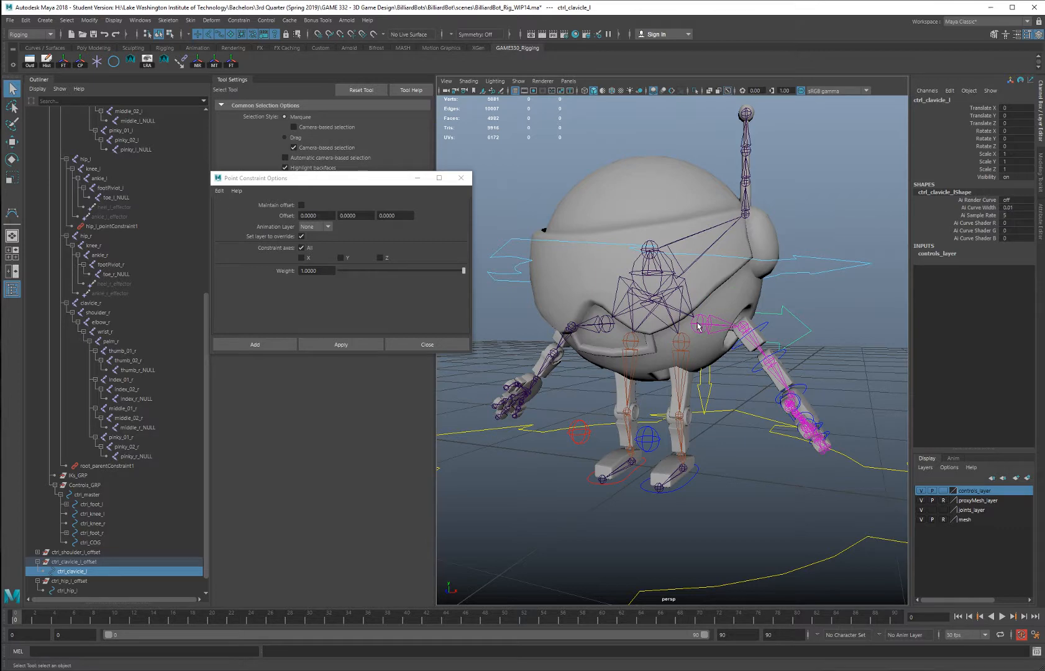
left_click(698, 325, "shift")
left_click(354, 345)
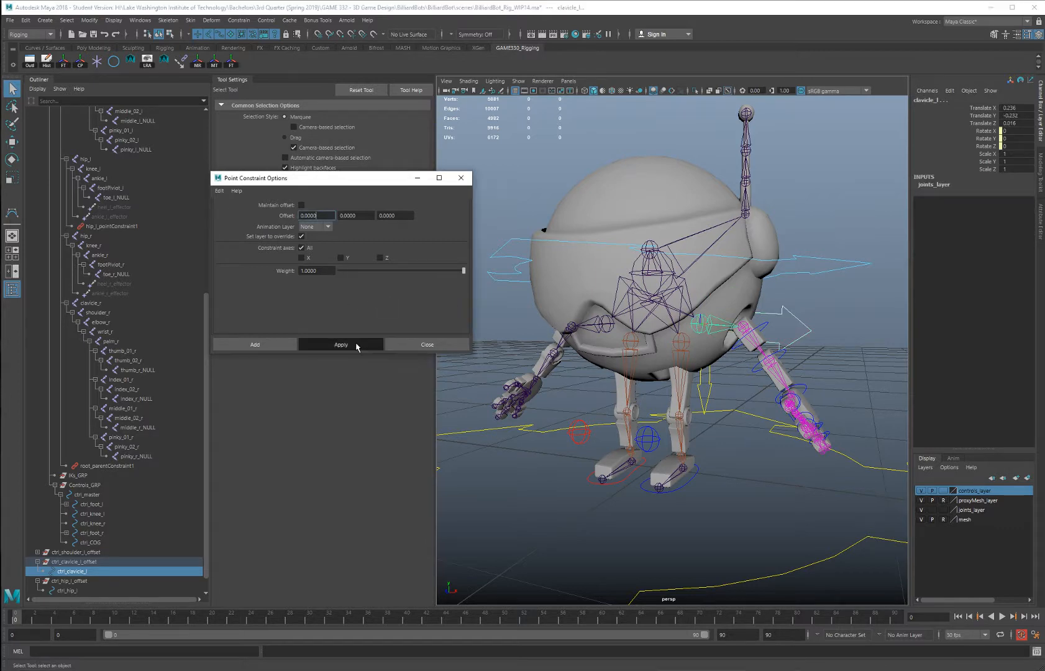
Test the clavicle constraint by moving ctrl_clavicle_l twice, undoing each move
left_click(796, 313)
key("w")
left_click(794, 315)
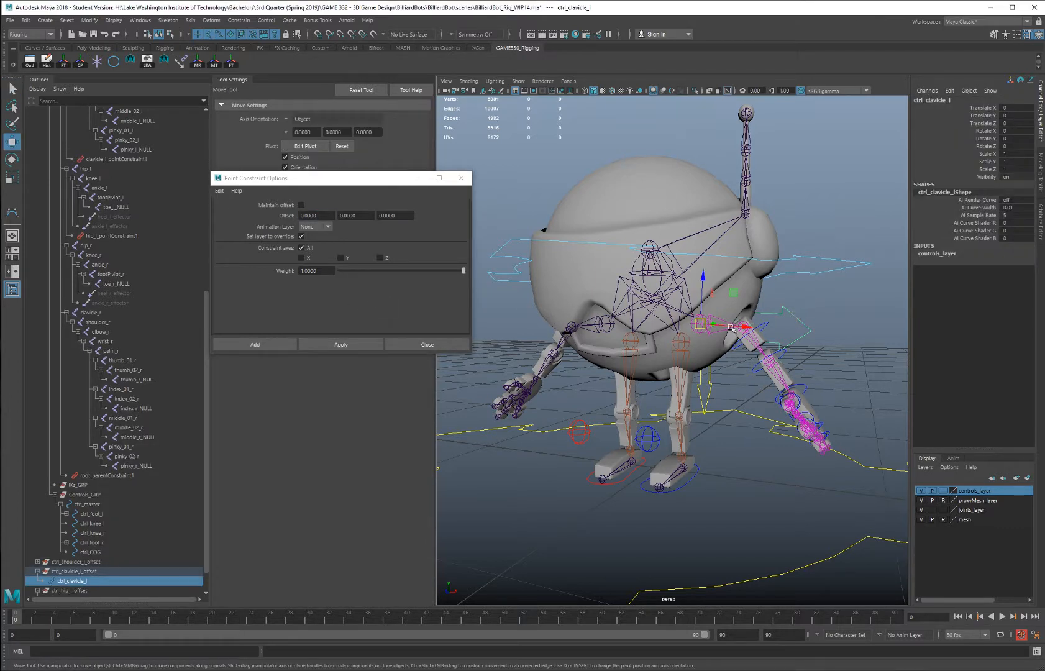
left_click_drag(706, 325, 751, 347)
key("ctrl+z")
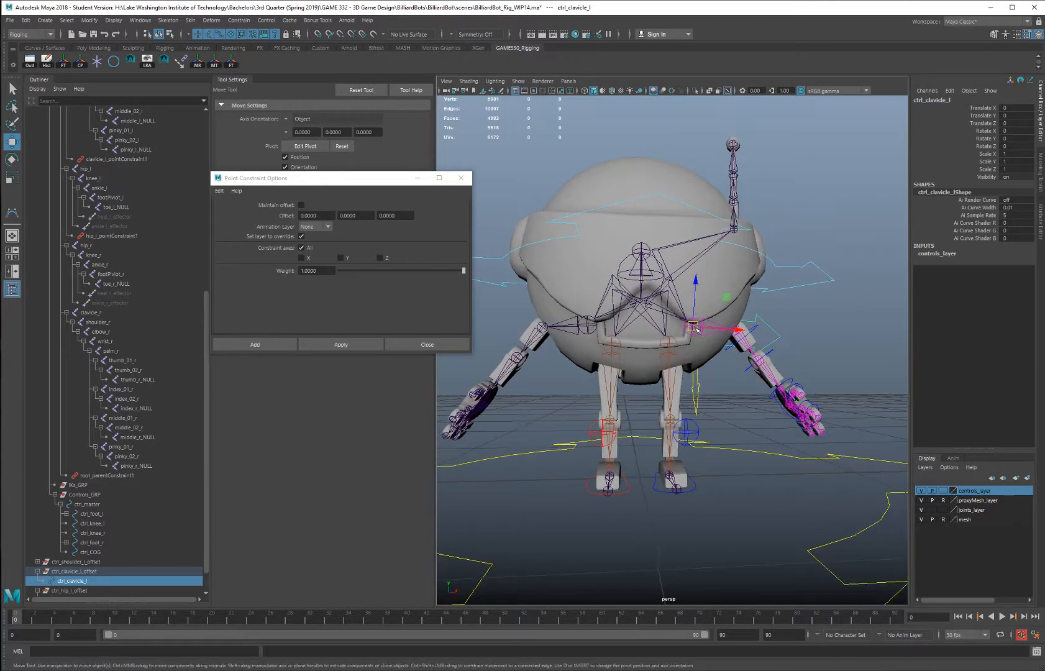
left_click_drag(695, 327, 397, 445)
key("ctrl+z")
Expand the ctrl_shoulder_l_offset hierarchy in the Outliner and parent that group under ctrl_clavicle_l
left_click(37, 561, "shift")
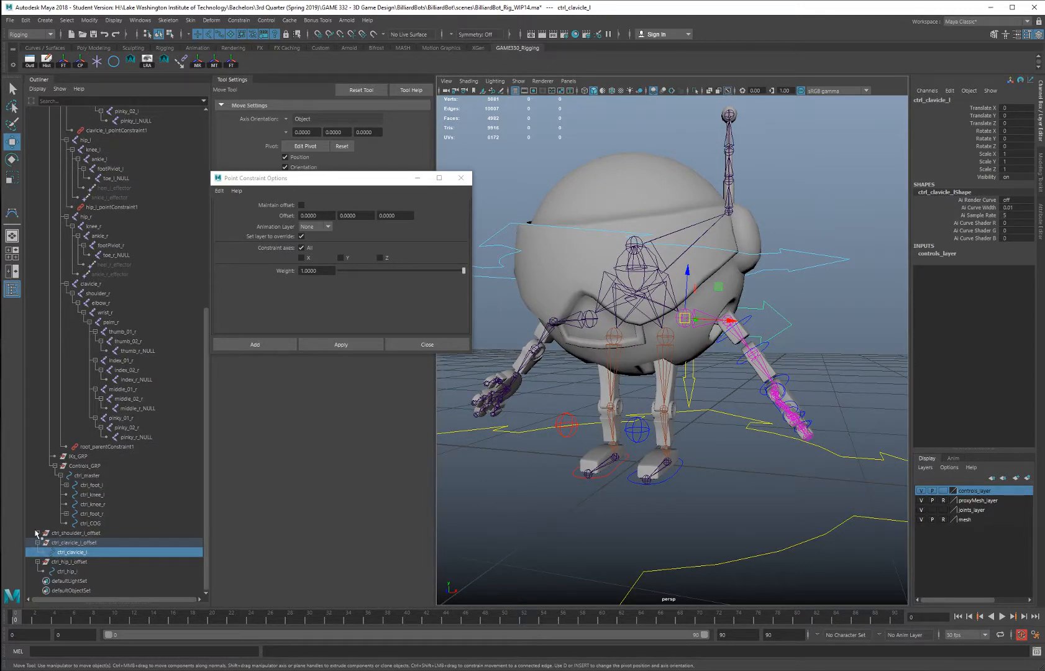
scroll(43, 538, "down", 8)
left_click(75, 313)
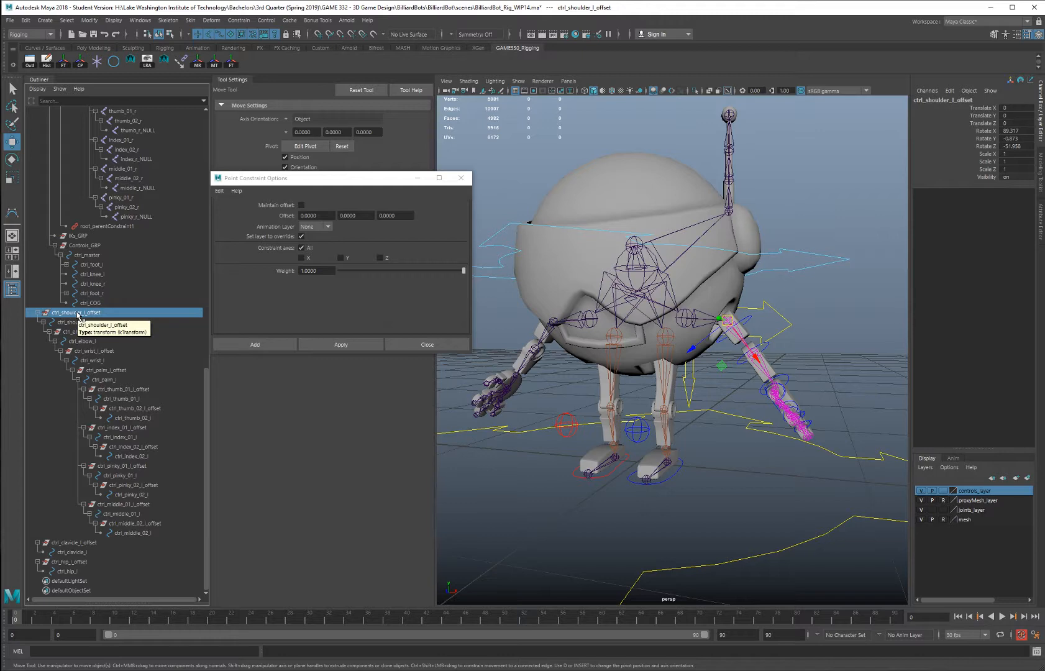
left_click_drag(78, 316, 87, 553)
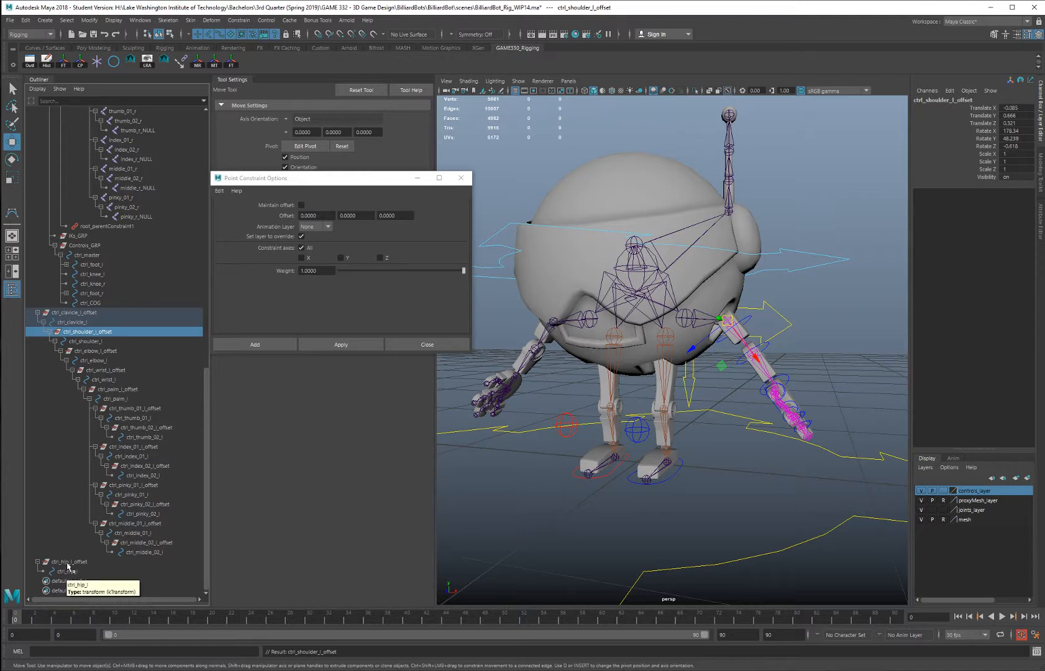
Parent ctrl_hip_l_offset under ctrl_COG in the Outliner and expand ctrl_COG
left_click(783, 246)
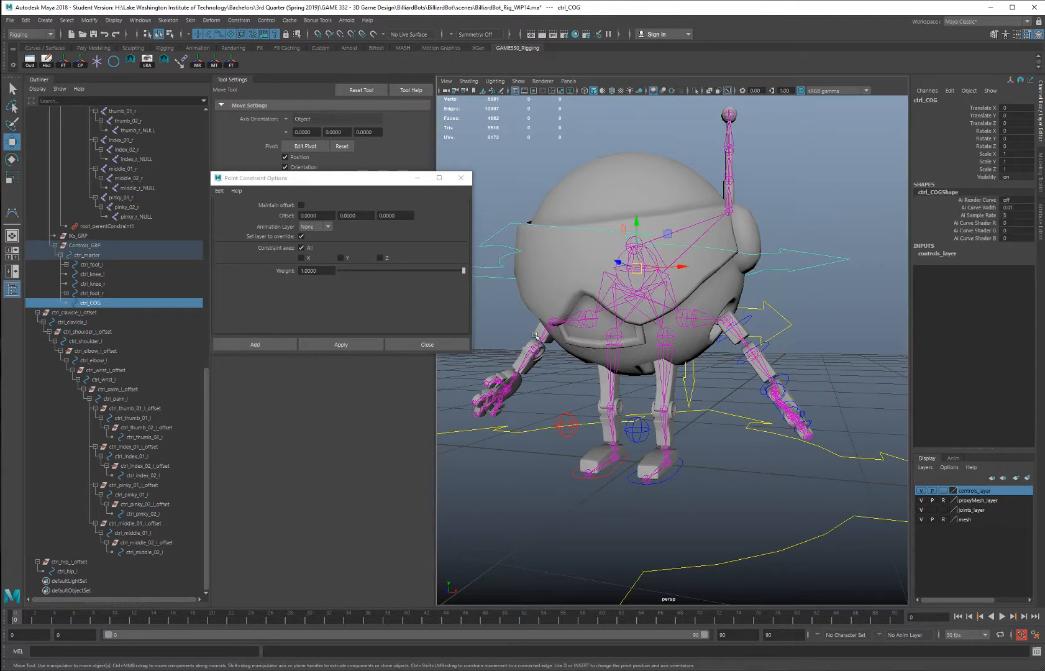
left_click(67, 563)
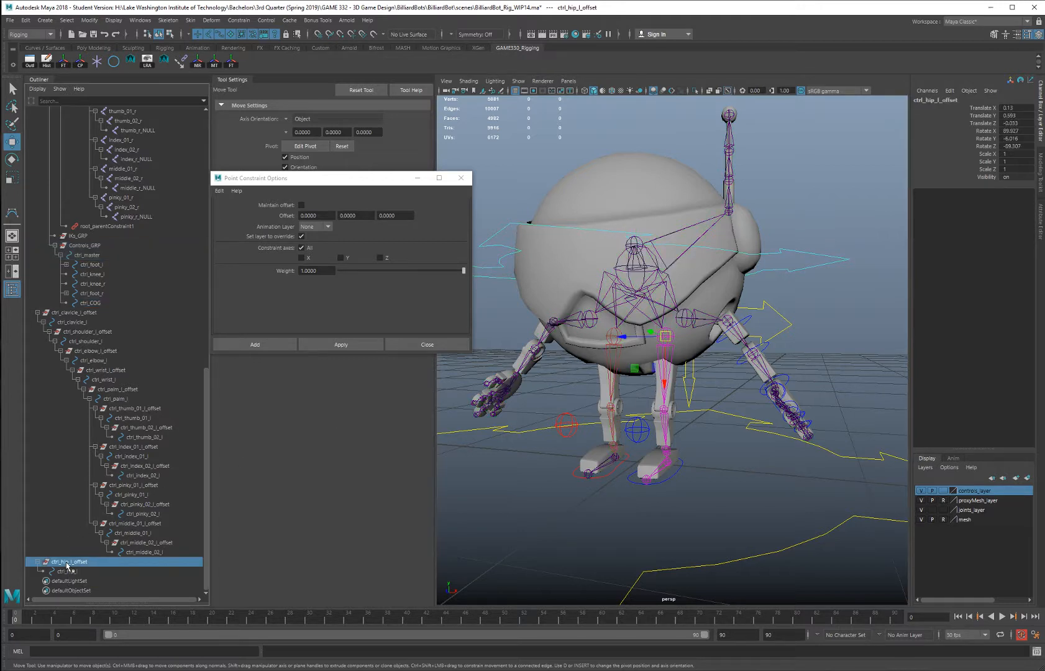
middle_click_drag(67, 563, 91, 303)
left_click(67, 322)
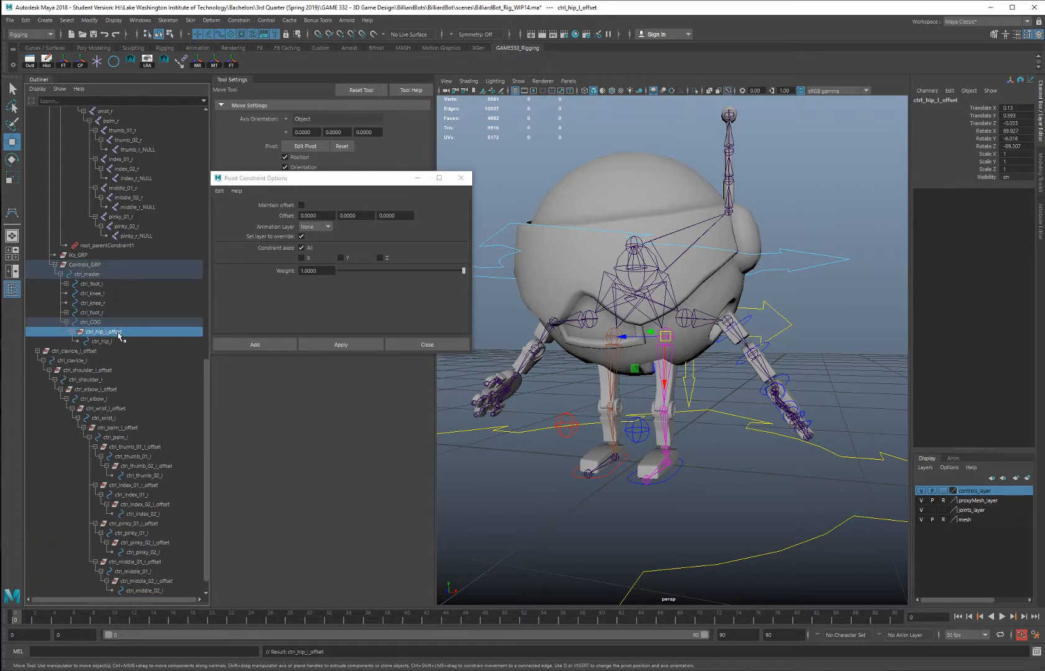
Test the hip parenting by moving ctrl_COG freely, and undo the move
left_click(94, 322)
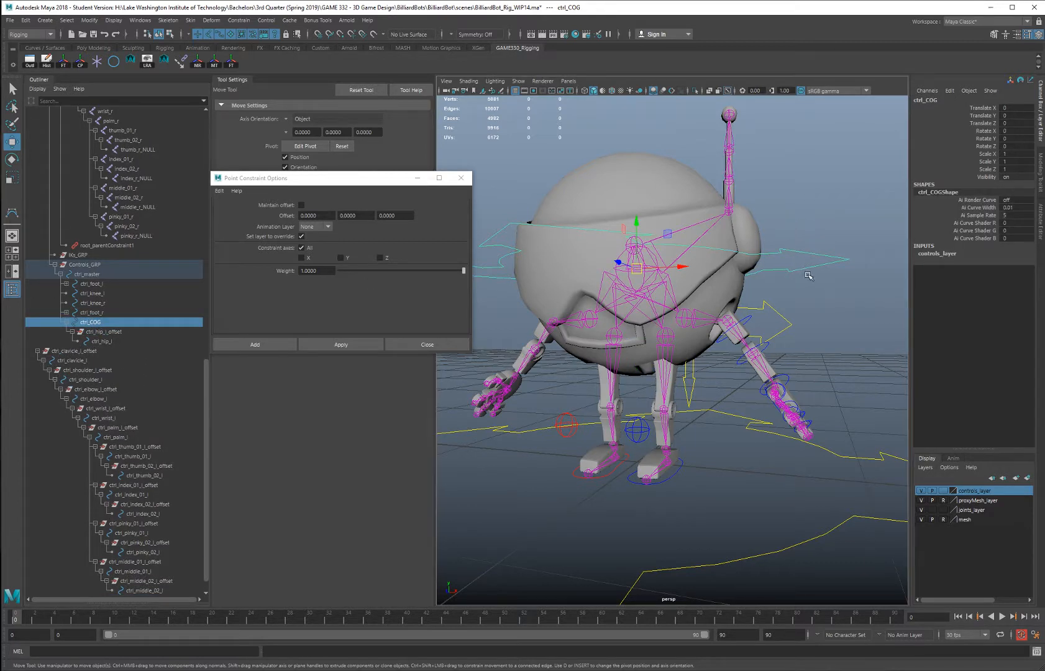
left_click_drag(636, 269, 626, 251)
key("ctrl+z")
key("ctrl+z")
key("ctrl+z")
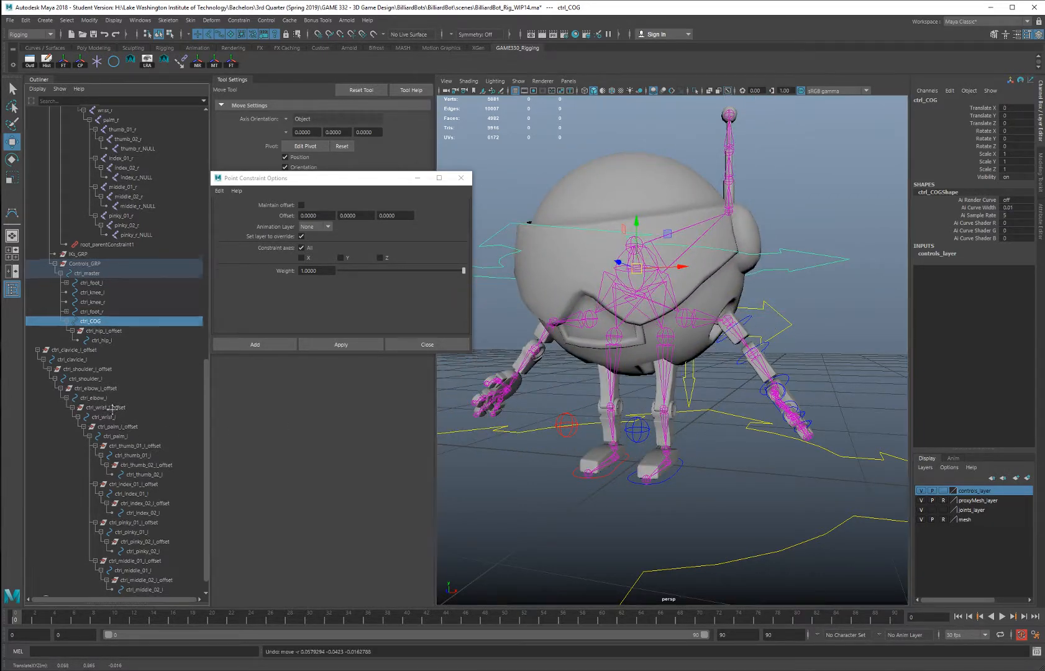
Parent ctrl_clavicle_l_offset under ctrl_COG and expand its full hierarchy in the Outliner
scroll(103, 308, "down", 1)
left_click(77, 324)
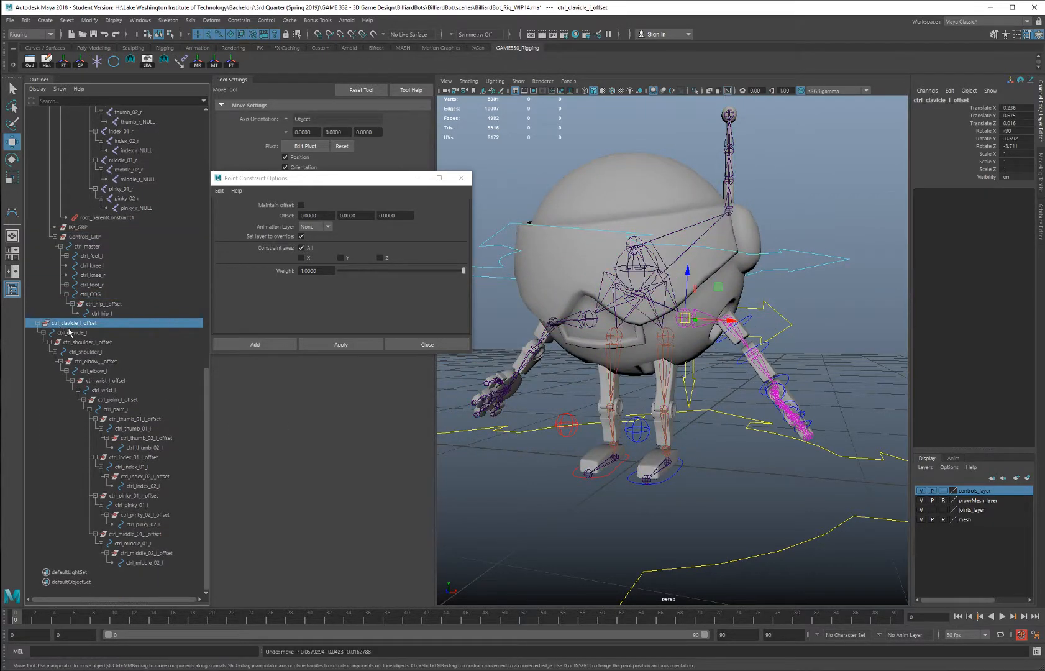
left_click_drag(80, 327, 106, 299)
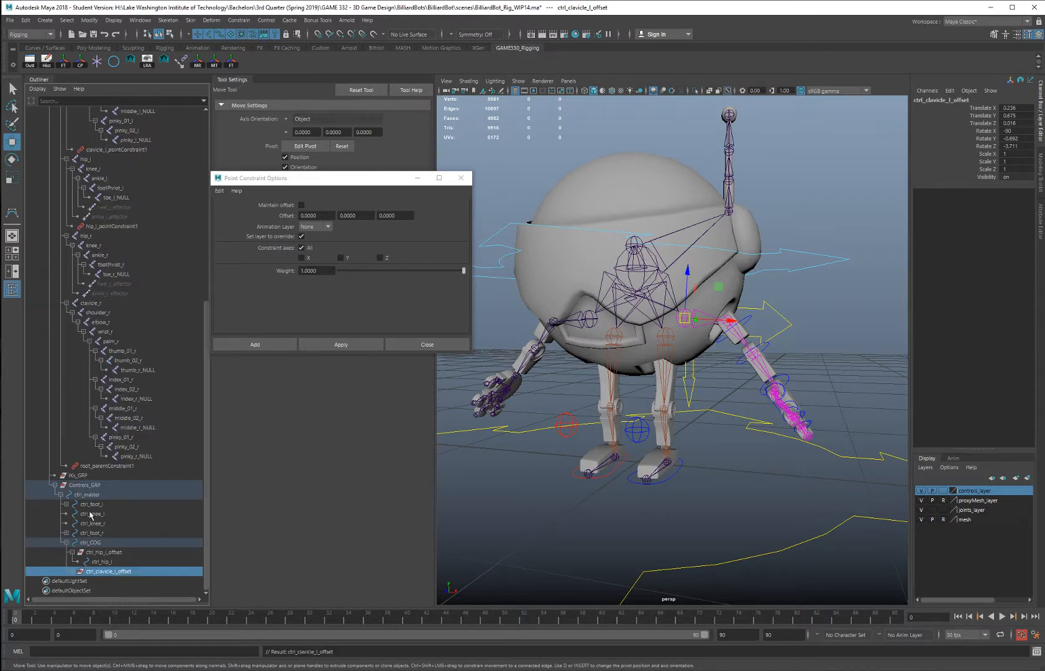
left_click(73, 572, "shift")
Test the hip and clavicle parenting by moving ctrl_COG from two viewing angles, undoing each move
scroll(100, 547, "down", 9)
left_click_drag(791, 235, 818, 284)
scroll(720, 266, "down", 3)
left_click_drag(746, 277, 746, 294, "alt")
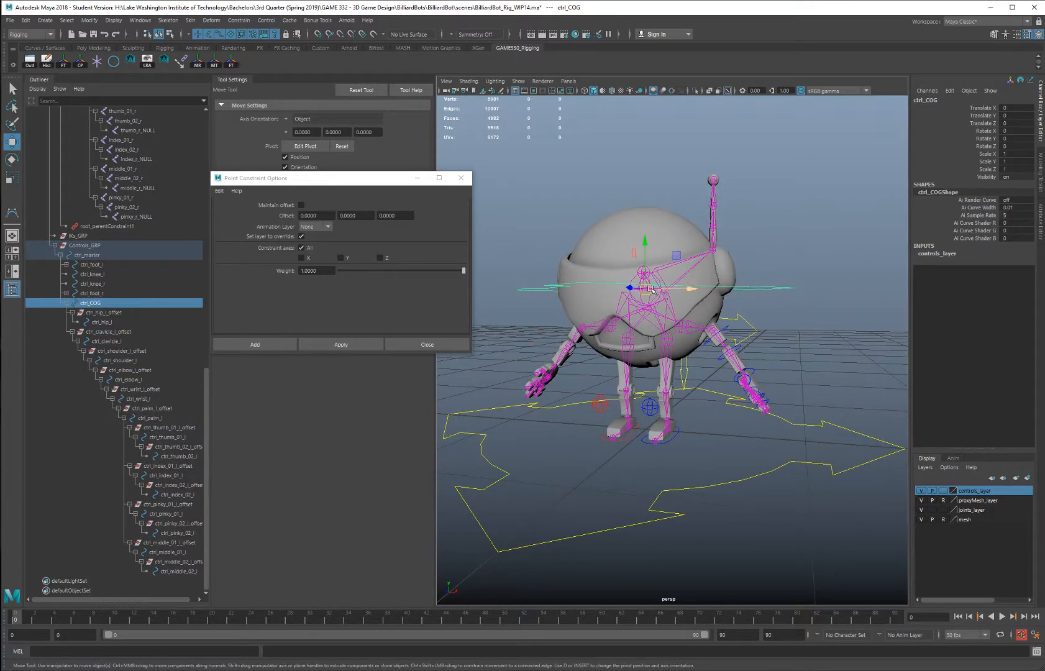
mouse_move(651, 289)
left_mouse_down()
mouse_move(654, 310)
mouse_move(641, 307)
mouse_move(643, 320)
mouse_move(627, 314)
mouse_move(659, 311)
mouse_move(649, 299)
left_mouse_up()
key("ctrl+z")
middle_click_drag(643, 358, 645, 306, "alt")
left_click_drag(645, 321, 600, 364, "alt")
mouse_move(653, 270)
left_mouse_down()
mouse_move(665, 254)
mouse_move(675, 331)
mouse_move(664, 294)
mouse_move(653, 298)
mouse_move(675, 286)
mouse_move(659, 301)
mouse_move(664, 273)
left_mouse_up()
key("ctrl+z")
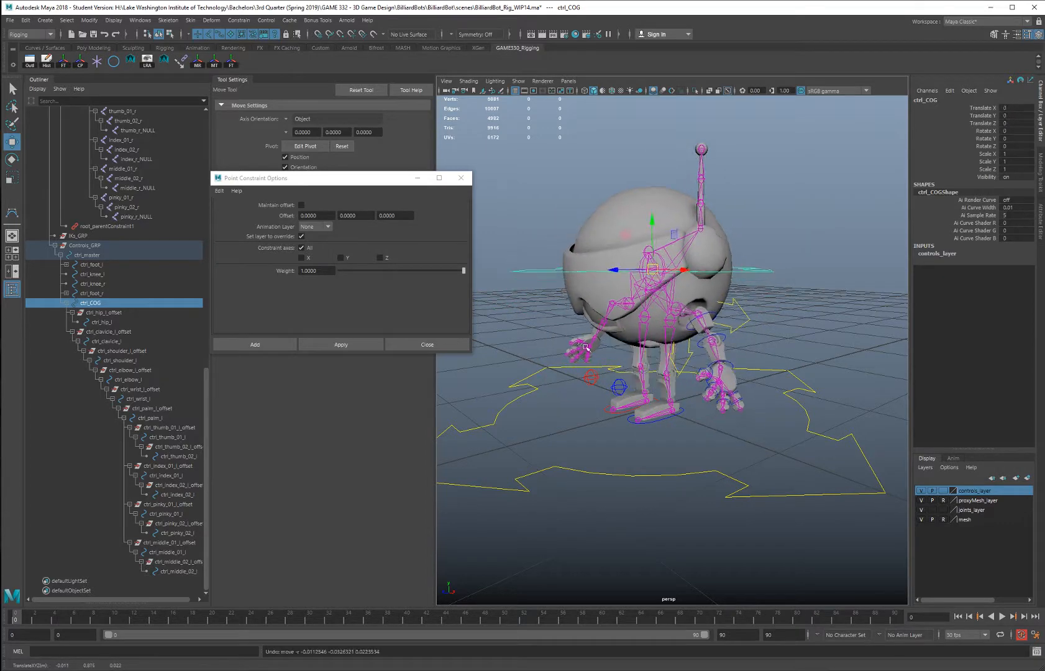
Test the left foot control by rotating it, undo the rotation and clear the selection
mouse_move(587, 356)
left_mouse_down("alt")
mouse_move(644, 351)
mouse_move(656, 390)
mouse_move(684, 418)
mouse_move(715, 424)
mouse_move(587, 425)
mouse_move(592, 368)
left_mouse_up("alt")
left_click(687, 420)
key("e")
key("ctrl+z")
left_click(584, 393)
right_click_drag(591, 368, 672, 392, "alt")
middle_click_drag(672, 392, 690, 357, "alt")
left_click_drag(664, 399, 676, 399, "alt")
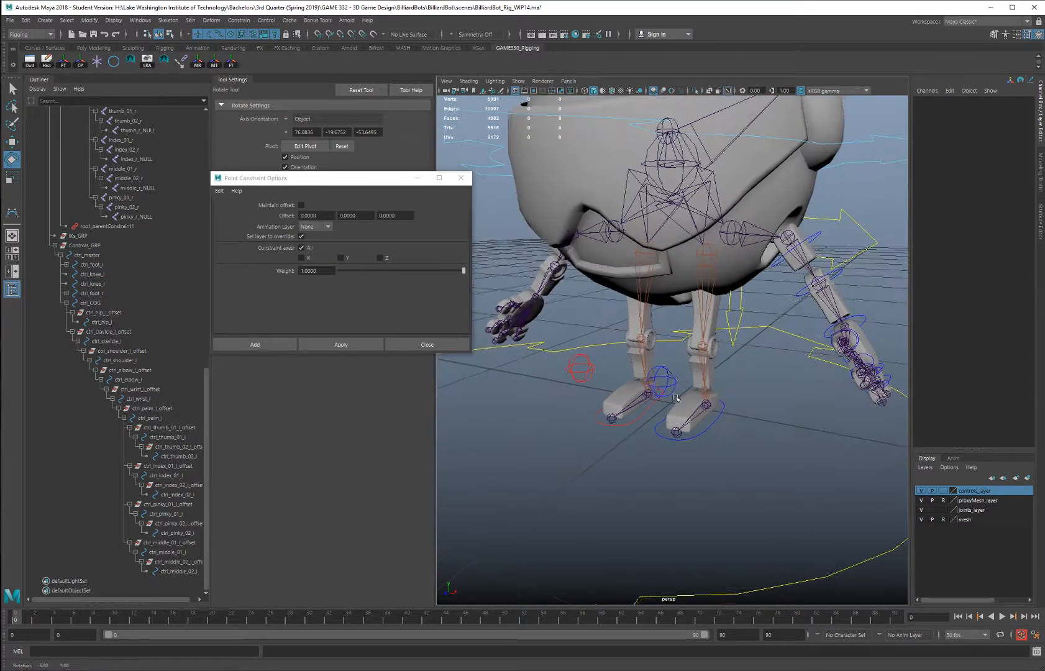
Parent ctrl_knee_l under ctrl_foot_l and ctrl_knee_r under ctrl_foot_r in the Outliner
left_click(659, 380)
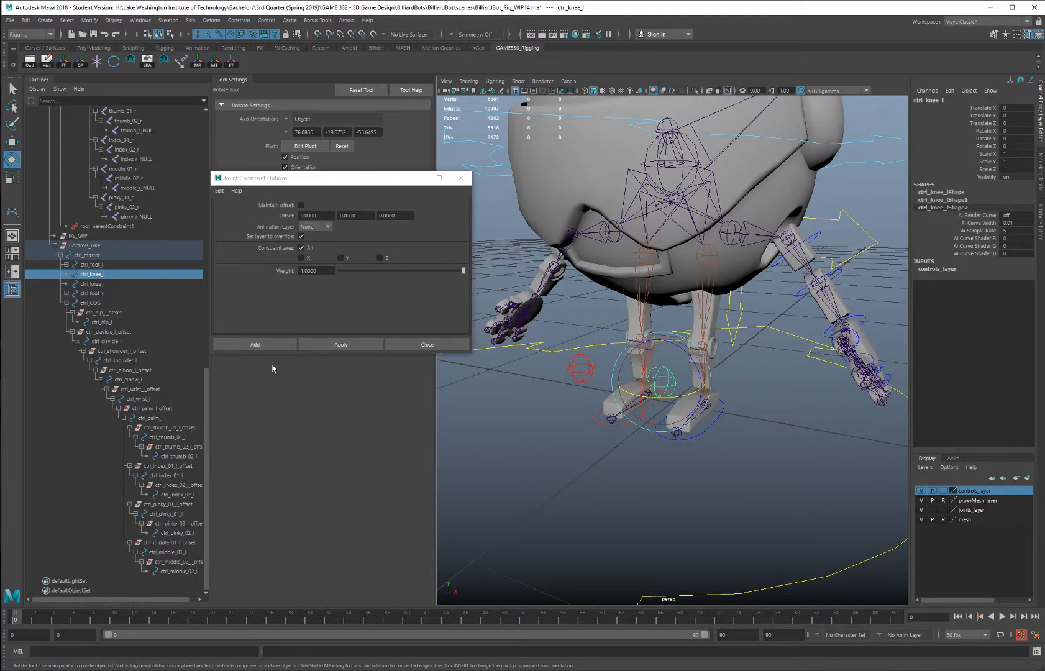
mouse_move(100, 275)
middle_mouse_down()
mouse_move(100, 290)
mouse_move(108, 267)
middle_mouse_up()
left_click(101, 286)
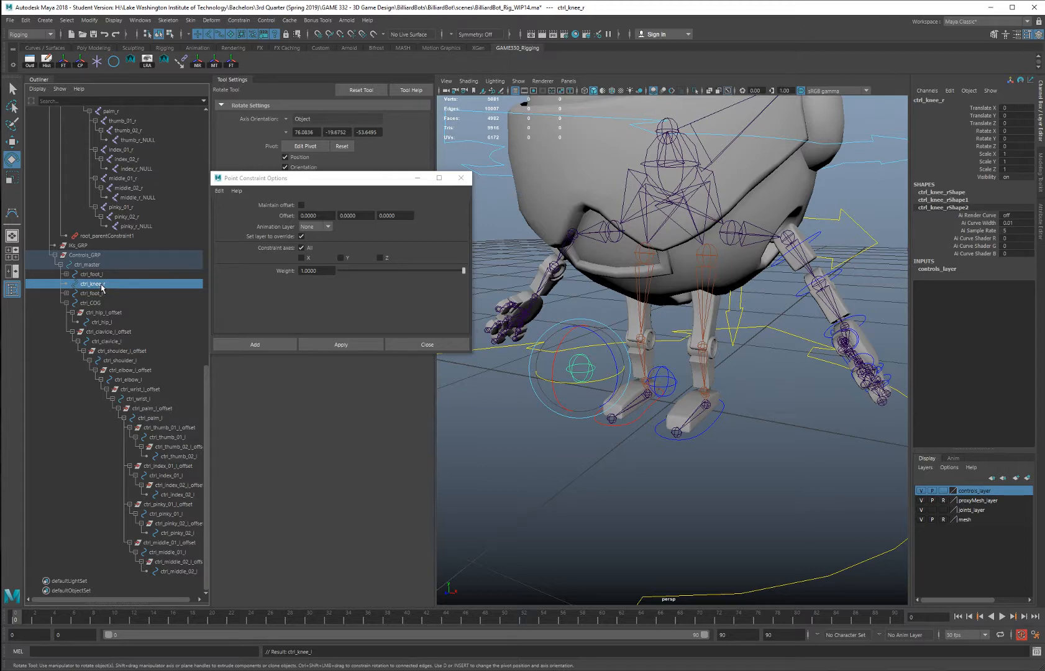
middle_click_drag(103, 287, 111, 298)
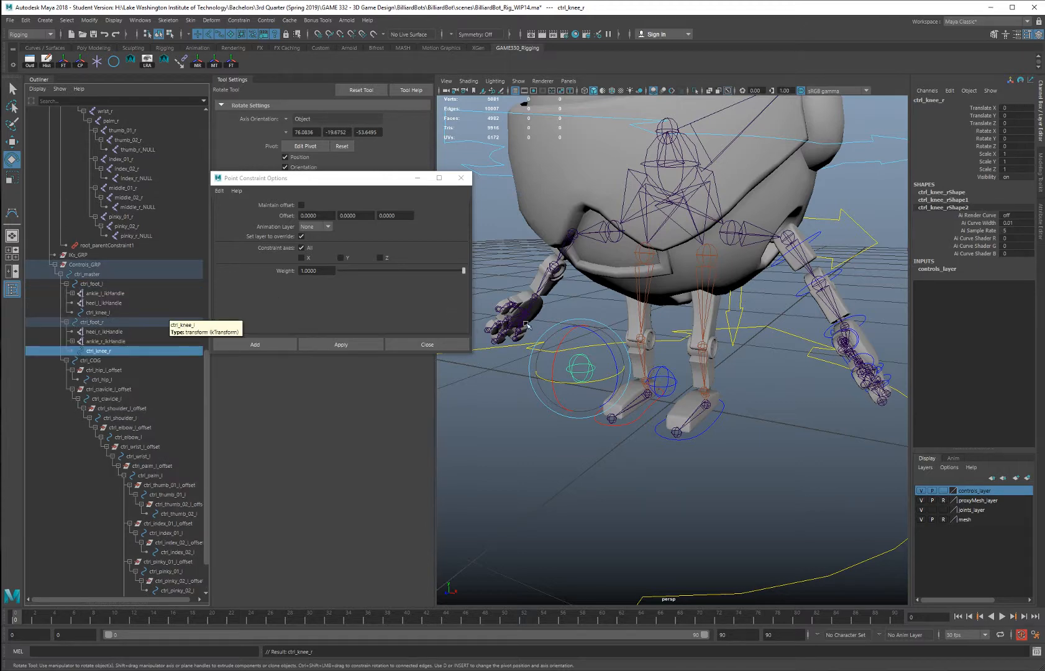
Rotate ctrl_foot_l outward to test that the knee control follows the foot, and clear the selection
left_click_drag(750, 419, 726, 428, "alt")
left_click(698, 406)
left_click(762, 374)
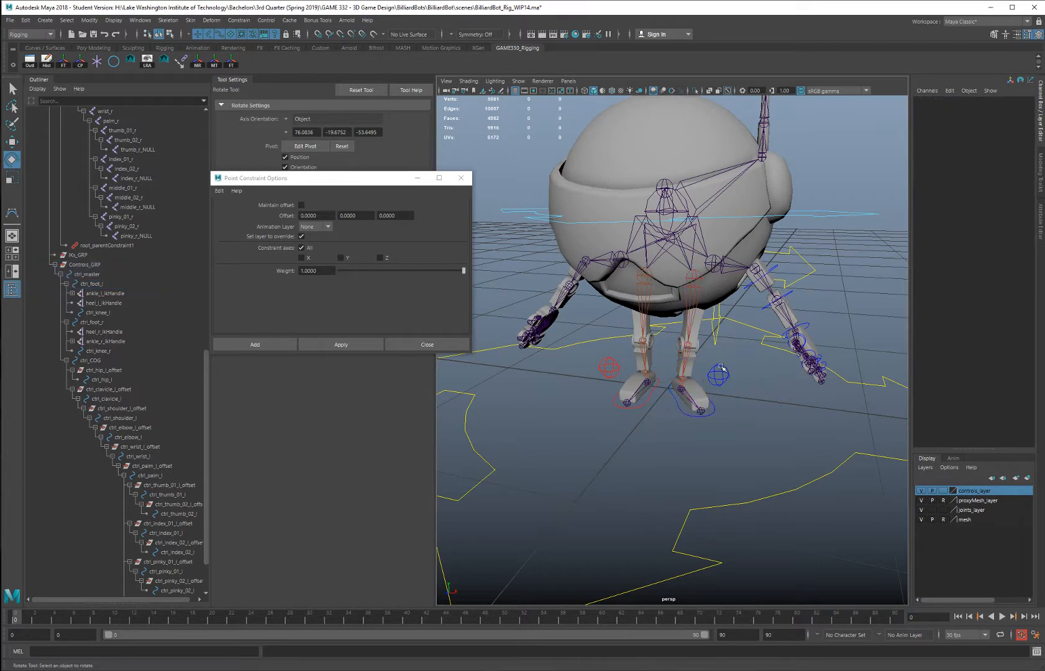
Test the left knee by moving ctrl_knee_l towards the other leg, and reset its translation to 0 on all axes
left_click(719, 373)
key("w")
left_click_drag(720, 373, 654, 380)
left_click_drag(994, 109, 997, 124)
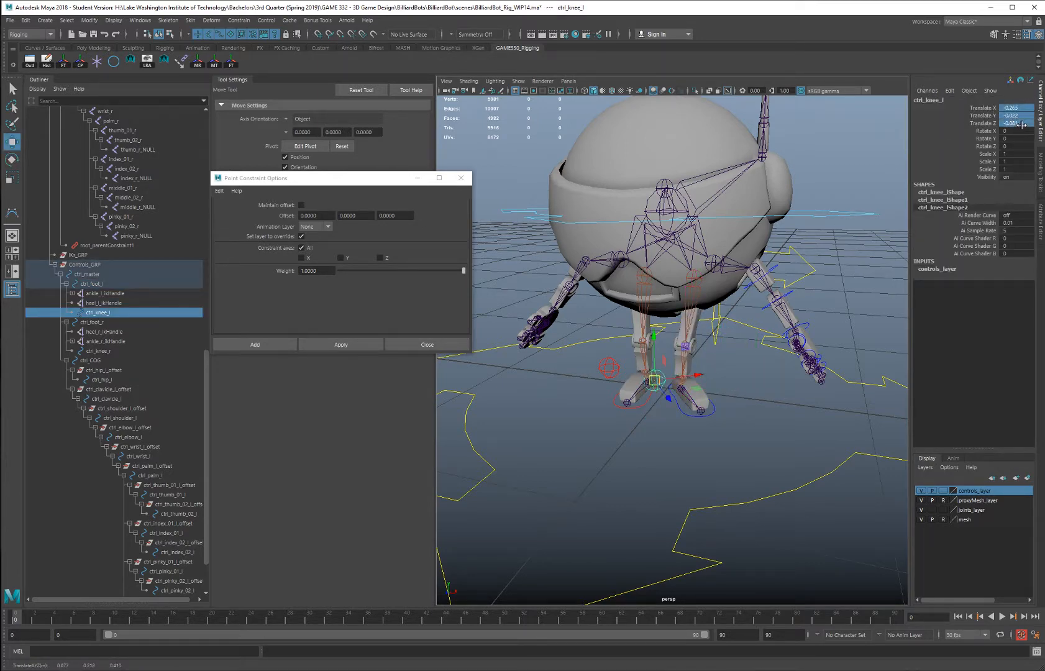
type("0")
key("Return")
Reset ctrl_foot_l's Rotate Y to 0
left_click(734, 388)
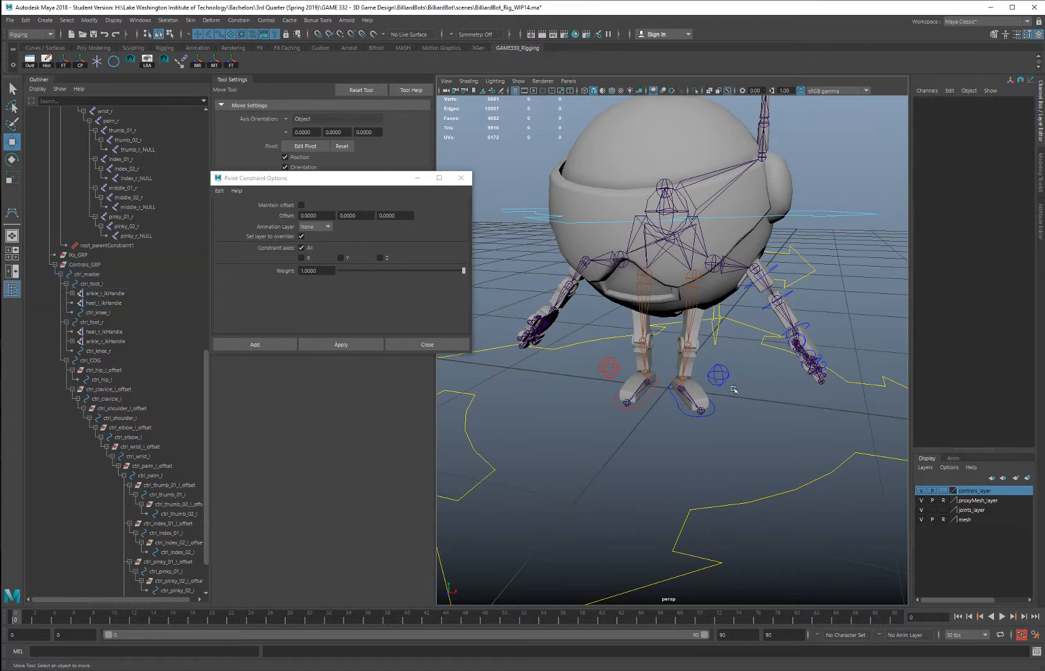
left_click(683, 405)
type("0")
key("Return")
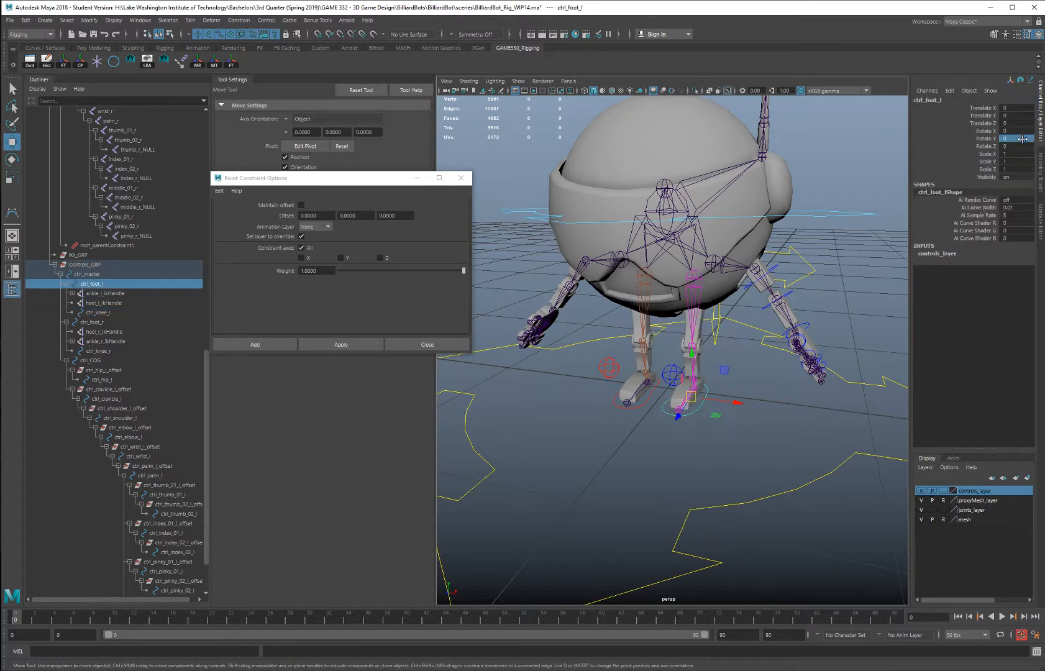
Test ctrl_COG by moving and rotating it, and reset its translation and rotation to 0 on all axes
left_click(781, 405)
left_click_drag(781, 405, 682, 272, "alt")
left_click(744, 242)
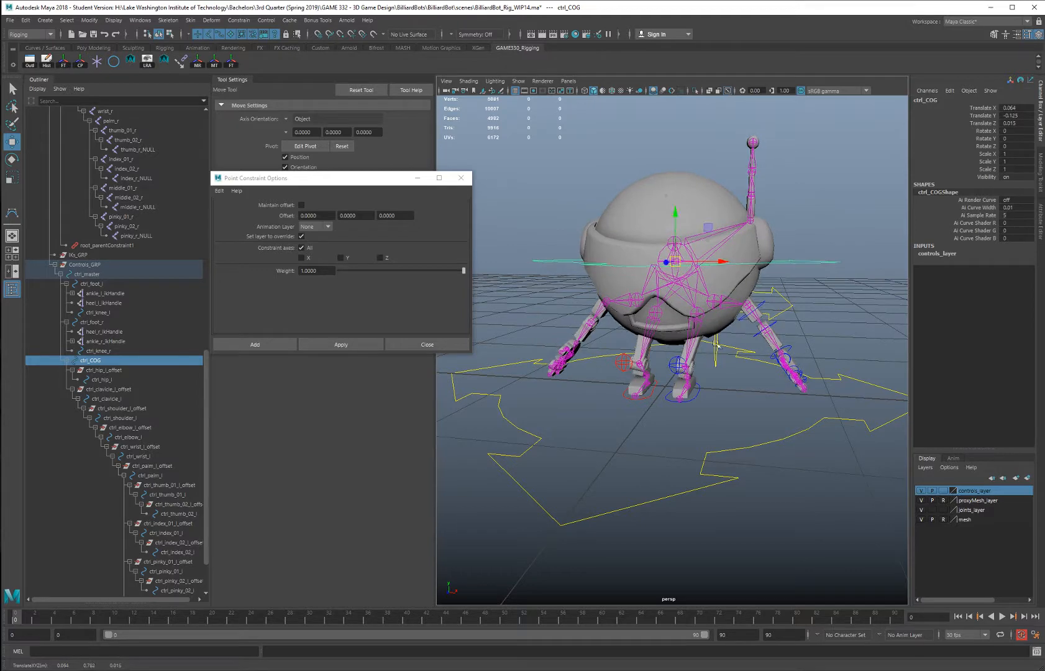
mouse_move(763, 345)
left_mouse_down("alt")
mouse_move(721, 341)
mouse_move(766, 330)
left_mouse_up("alt")
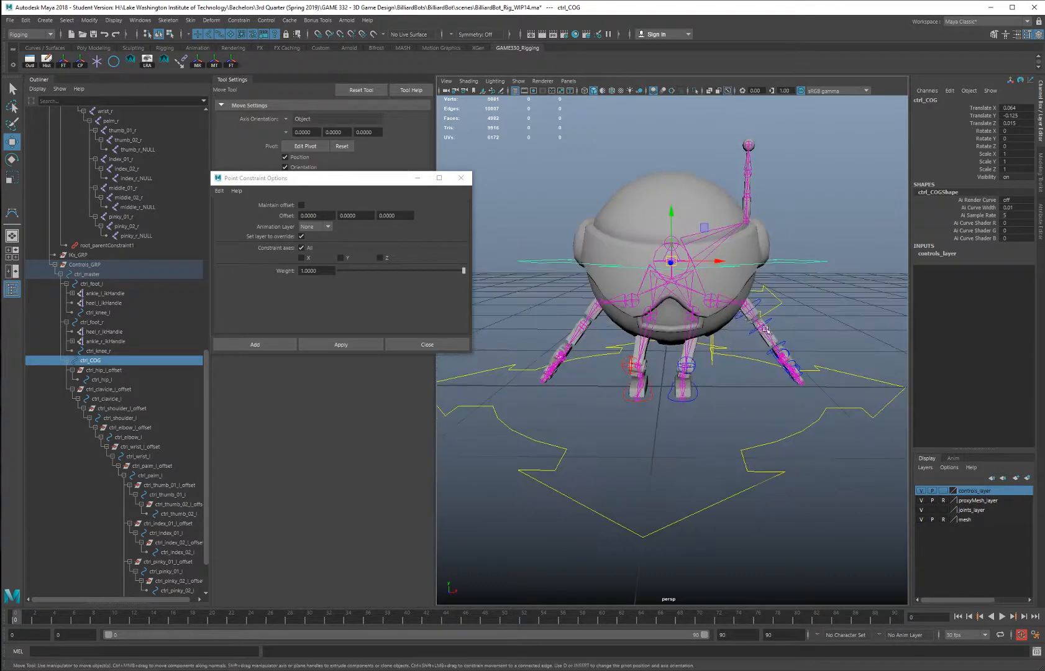
key("e")
left_click_drag(696, 280, 721, 287)
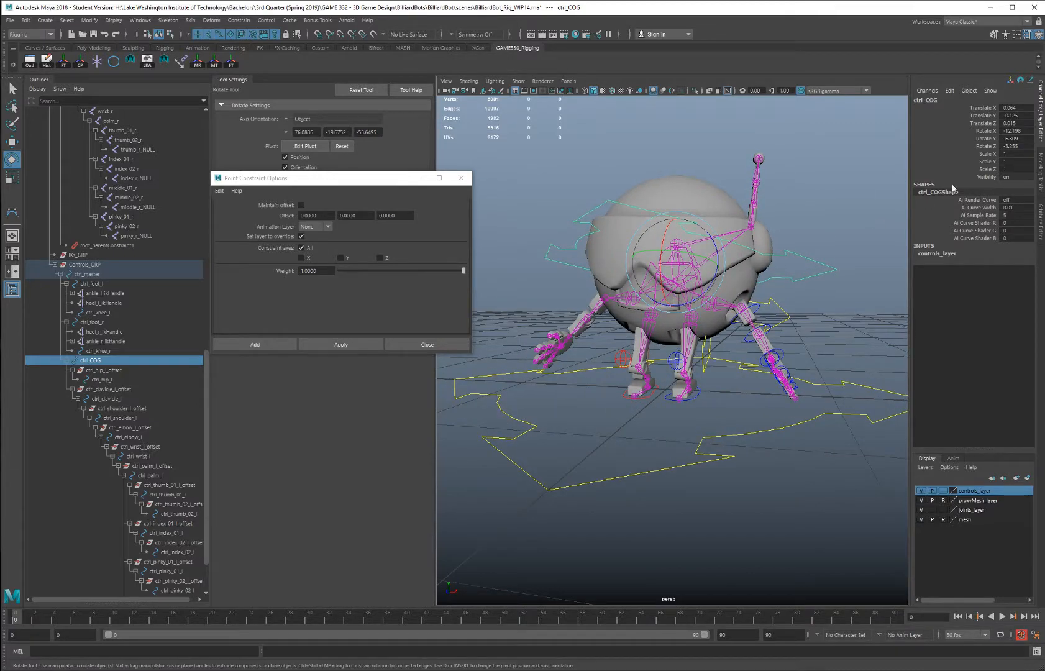
left_click_drag(1013, 107, 1015, 147)
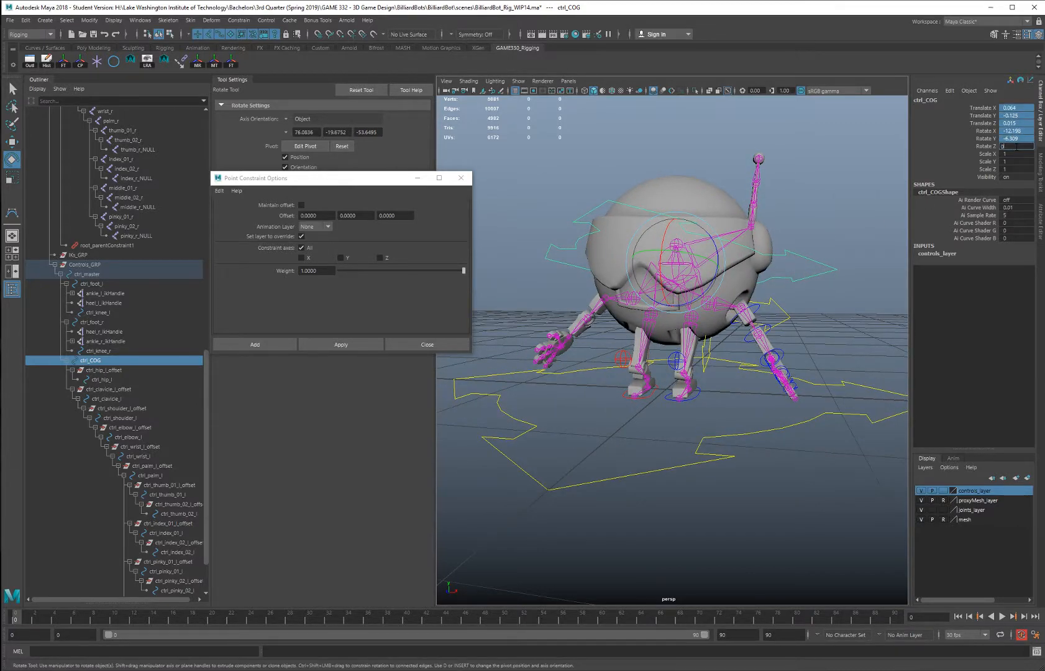
type("0")
key("Return")
scroll(710, 307, "up", 5)
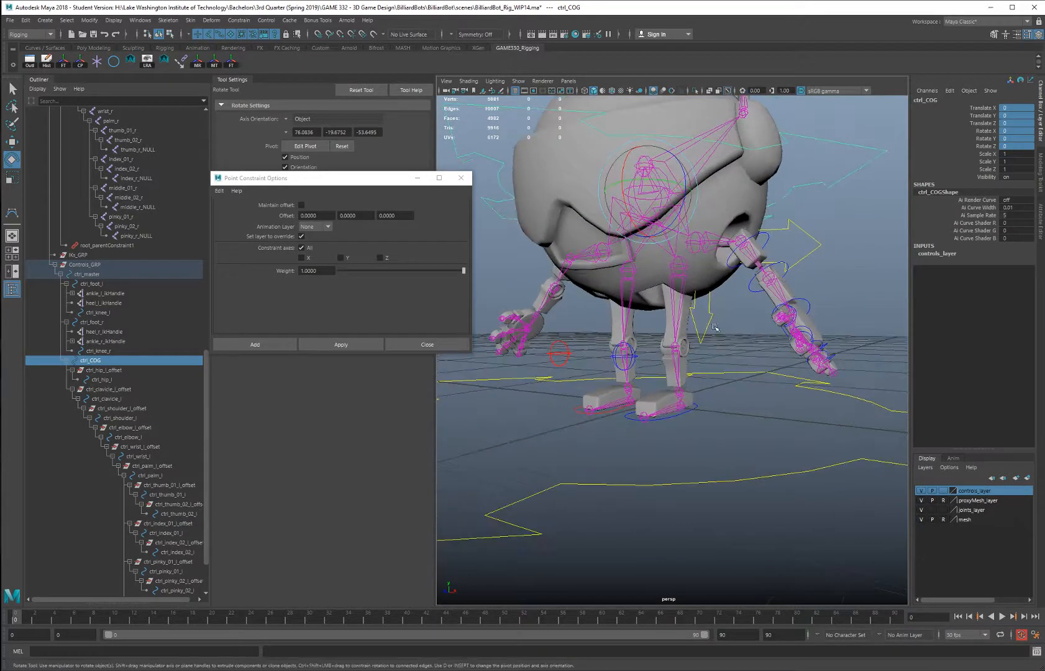
Test the left hip by moving ctrl_hip_l in several directions, and undo the moves
left_click(709, 320)
key("w")
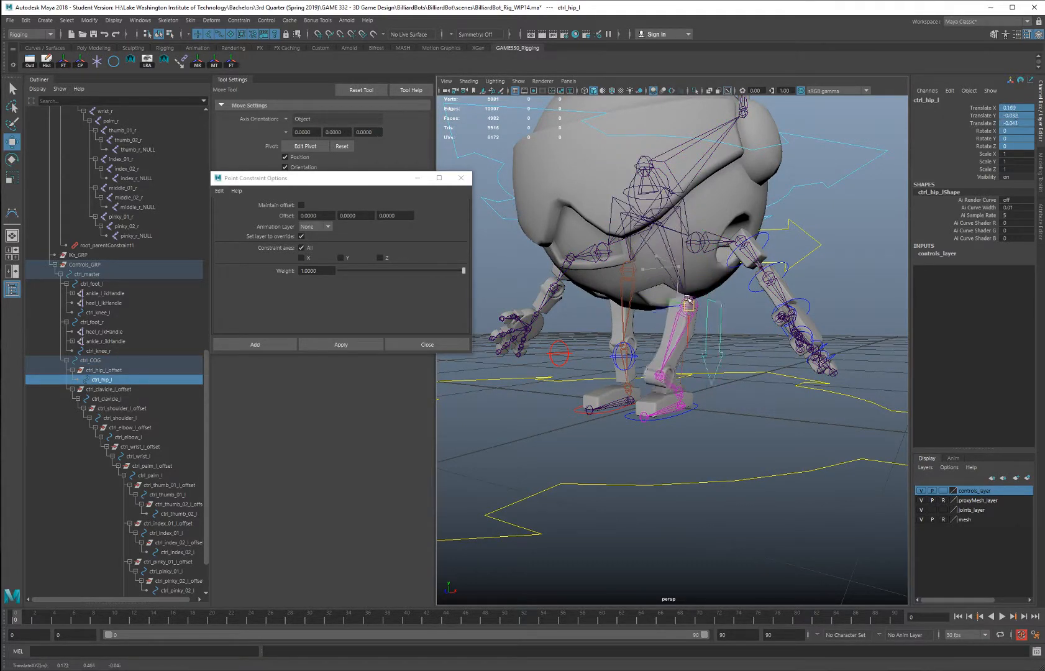
left_click_drag(698, 323, 686, 216, "alt")
key("ctrl+z")
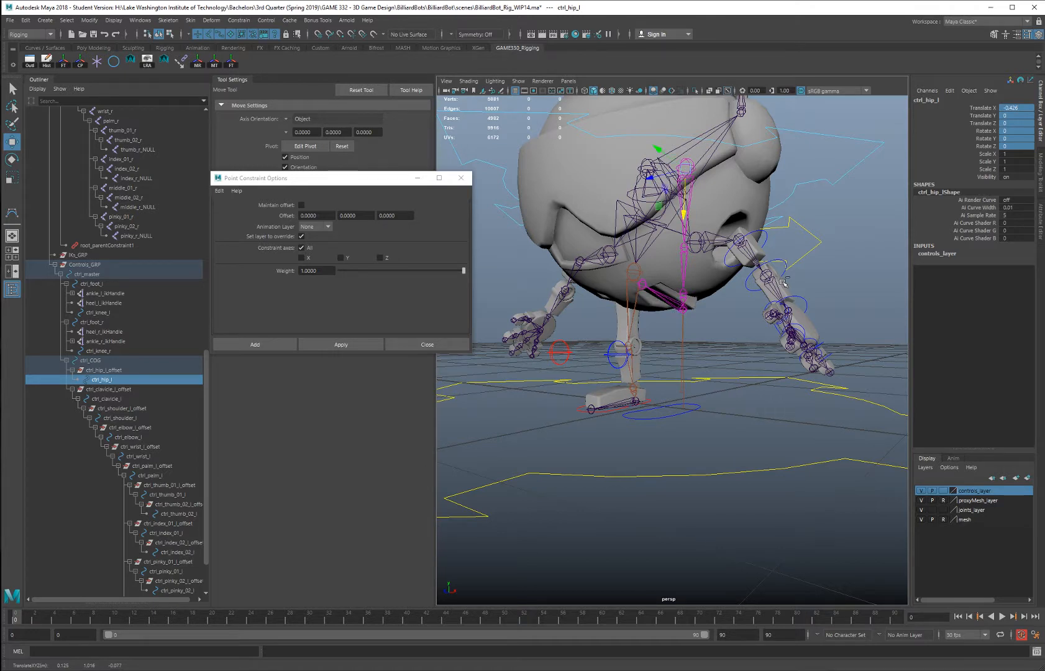
key("ctrl+z")
Test the left clavicle by moving and rotating ctrl_clavicle_l, undoing each change
left_click(775, 239)
left_click_drag(736, 240, 647, 251)
key("ctrl+z")
key("e")
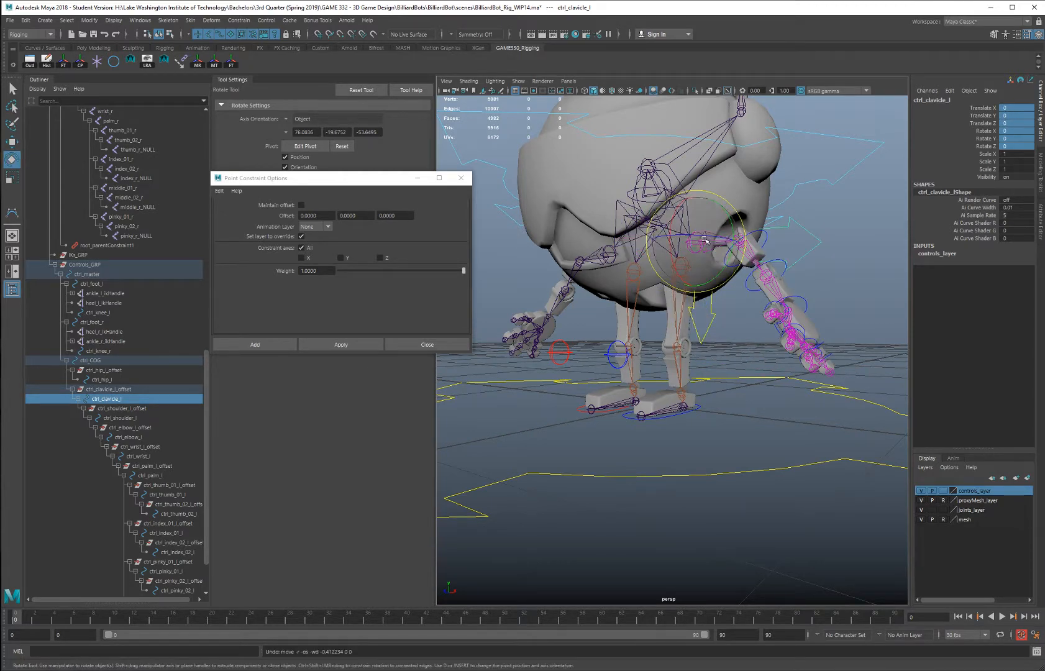
left_click_drag(724, 266, 755, 327)
key("ctrl+z")
Clear the selection and examine the whole rig and its controls from several angles
right_click_drag(755, 327, 691, 274, "alt")
left_click_drag(691, 274, 581, 292, "alt")
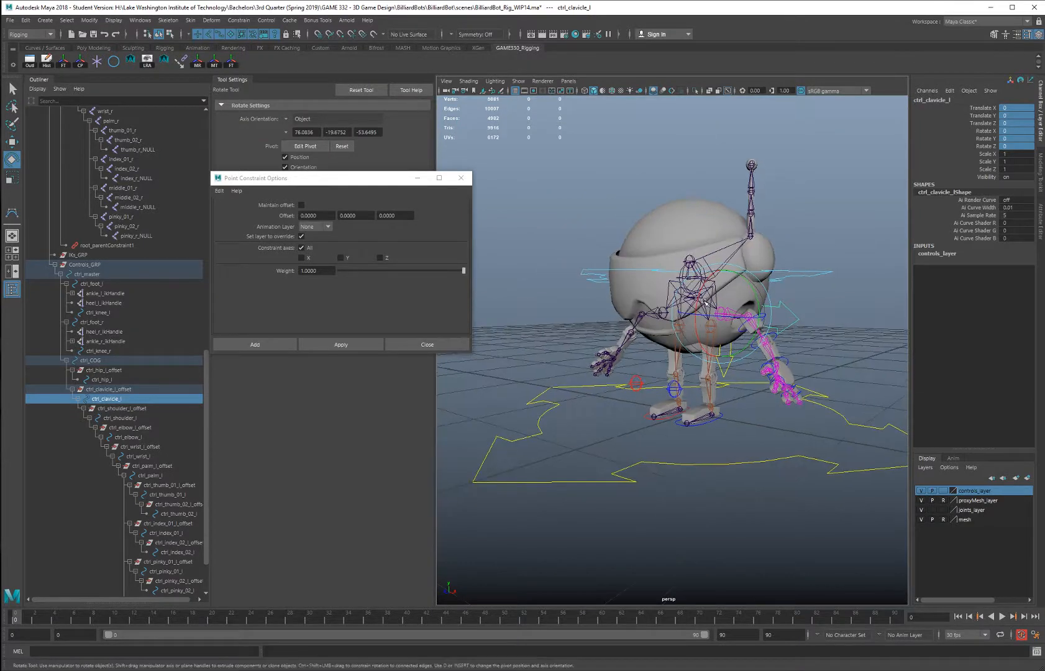
left_click(578, 290)
left_click_drag(624, 312, 640, 312, "alt")
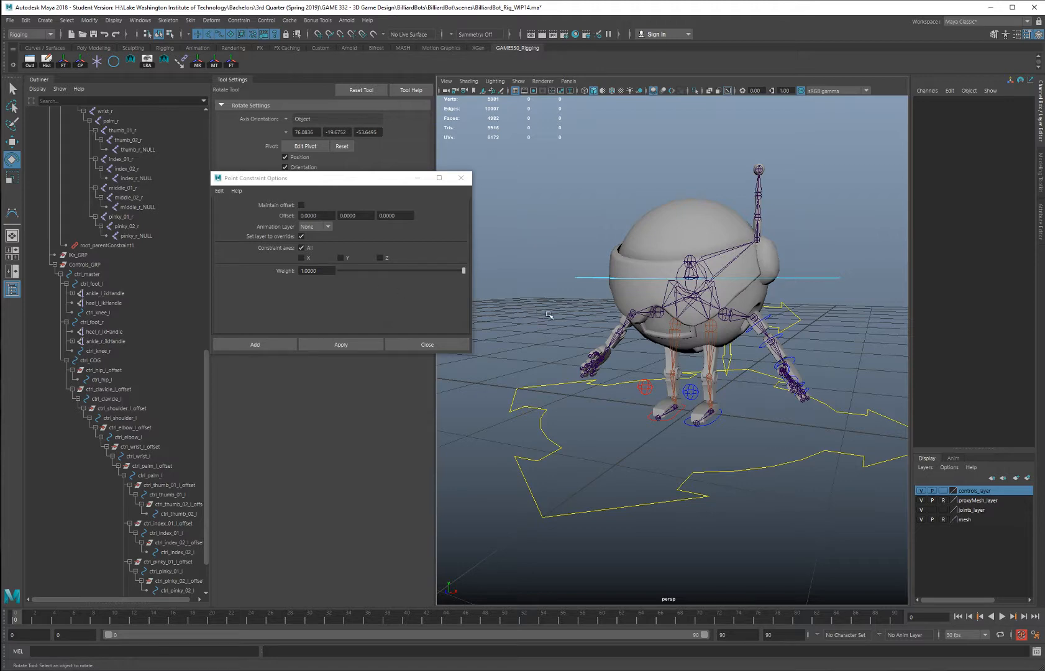
left_click_drag(550, 316, 579, 306, "alt")
scroll(585, 313, "up", 3)
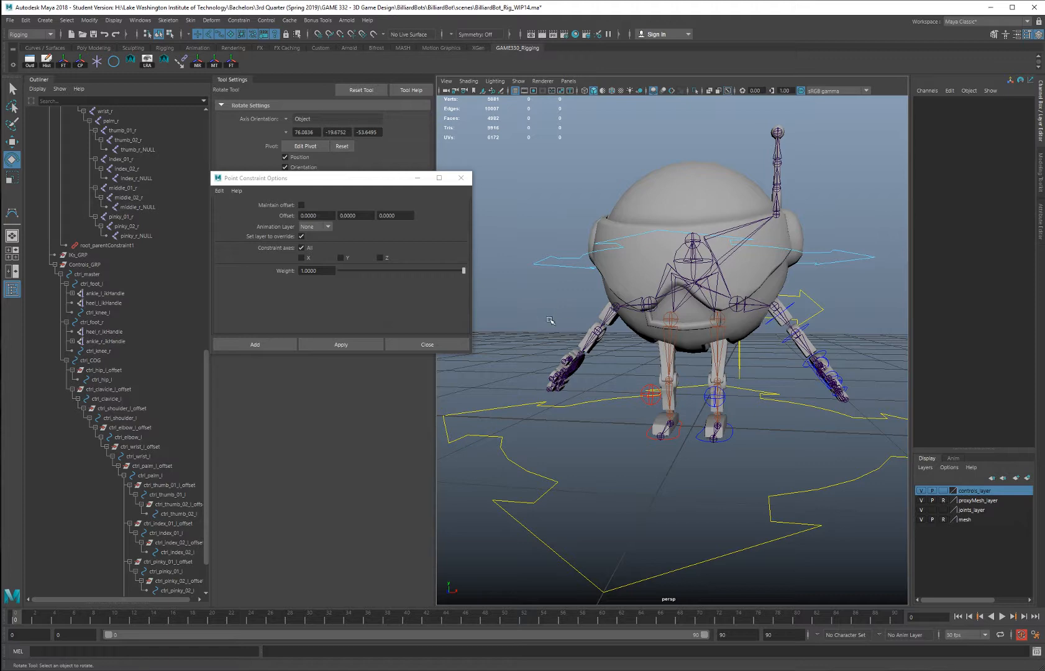
middle_click_drag(685, 321, 689, 312, "alt")
left_click_drag(689, 312, 671, 325, "alt")
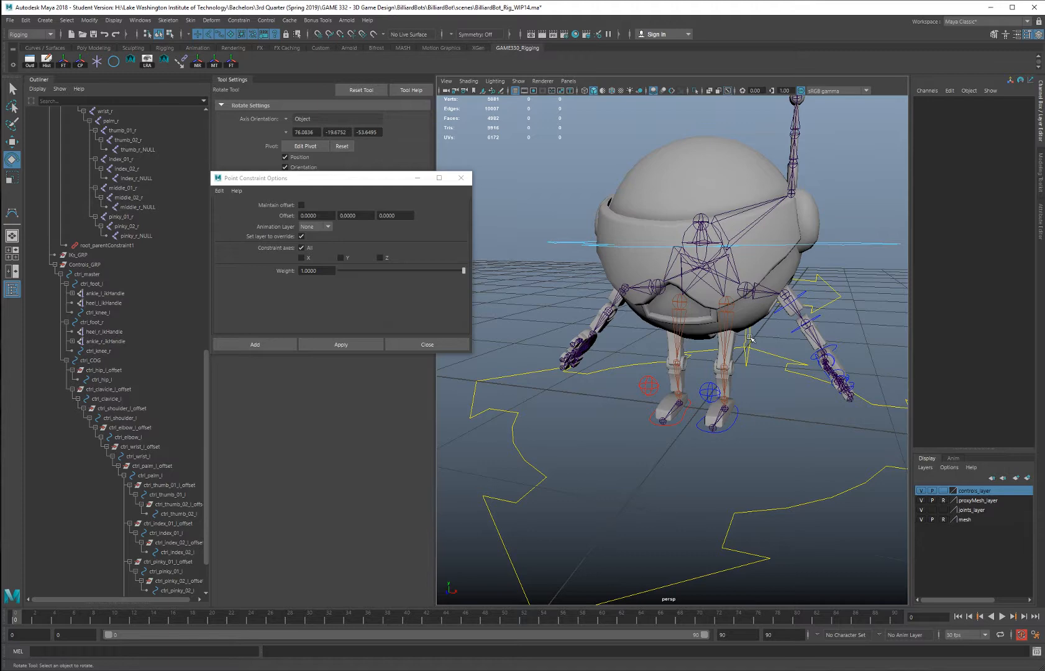
Duplicate the left hip, clavicle, arm, palm and finger controls together and unparent the copies to the world level
left_click(749, 337)
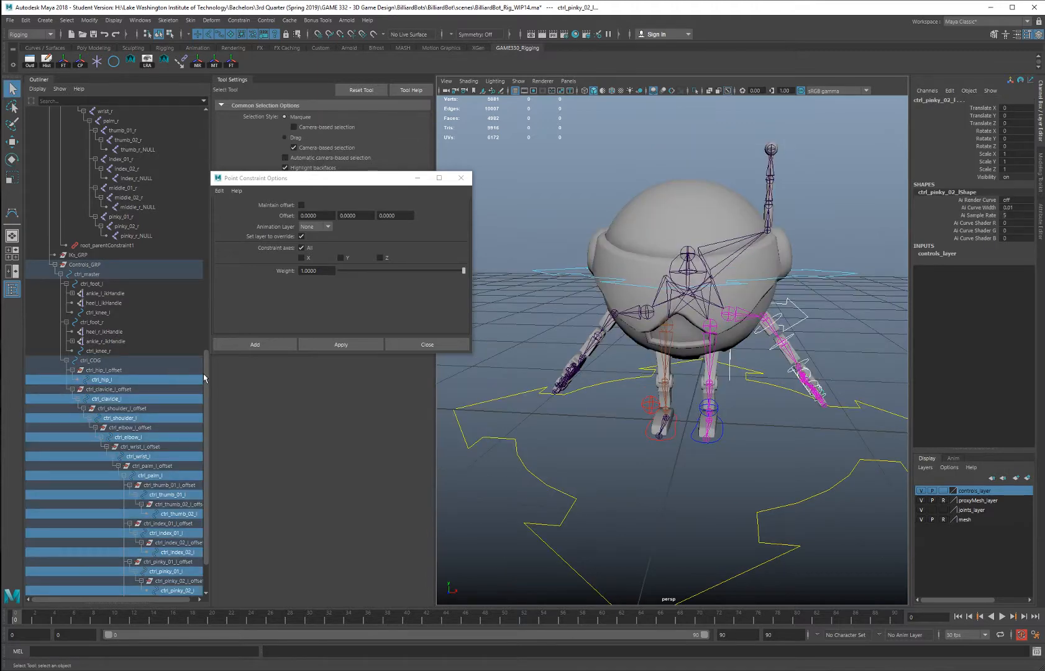
left_click_drag(205, 378, 215, 374)
scroll(161, 368, "down", 2)
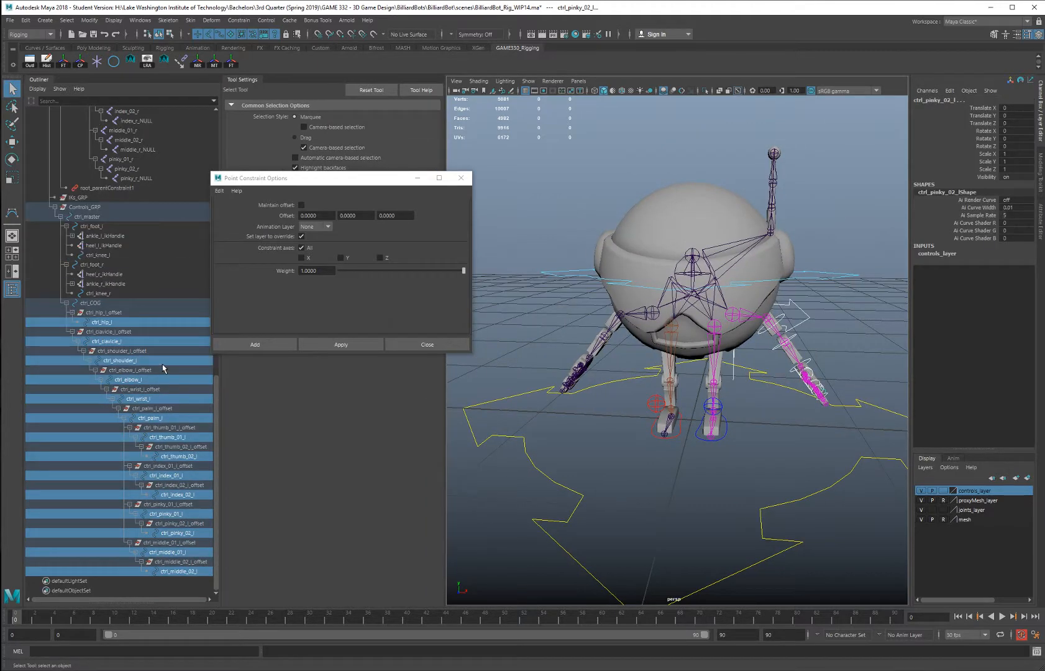
key("ctrl+d")
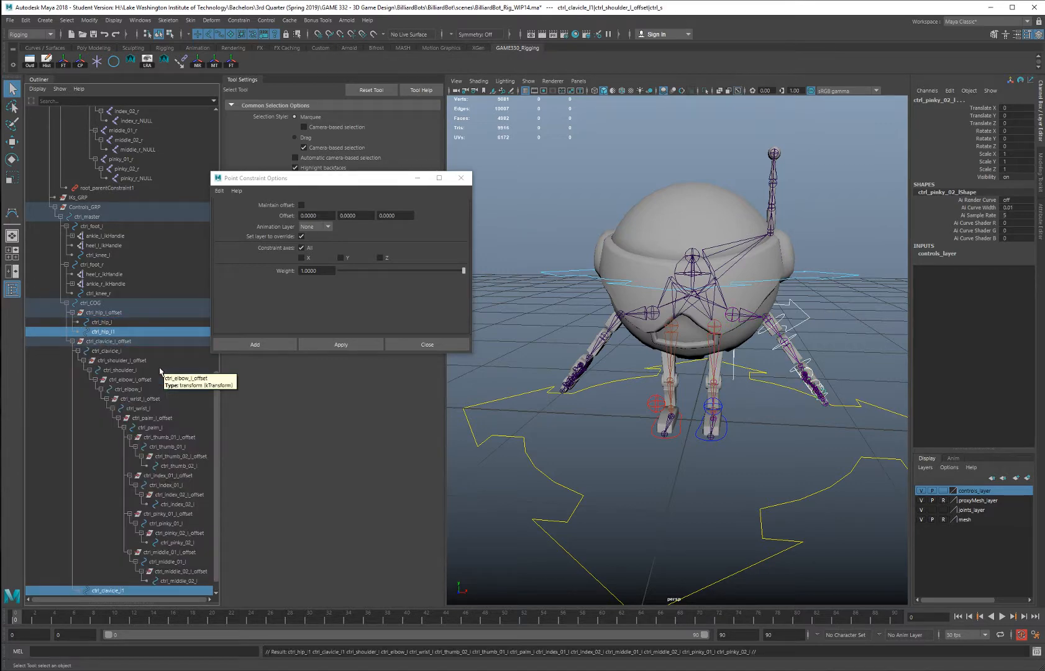
key("shift+p")
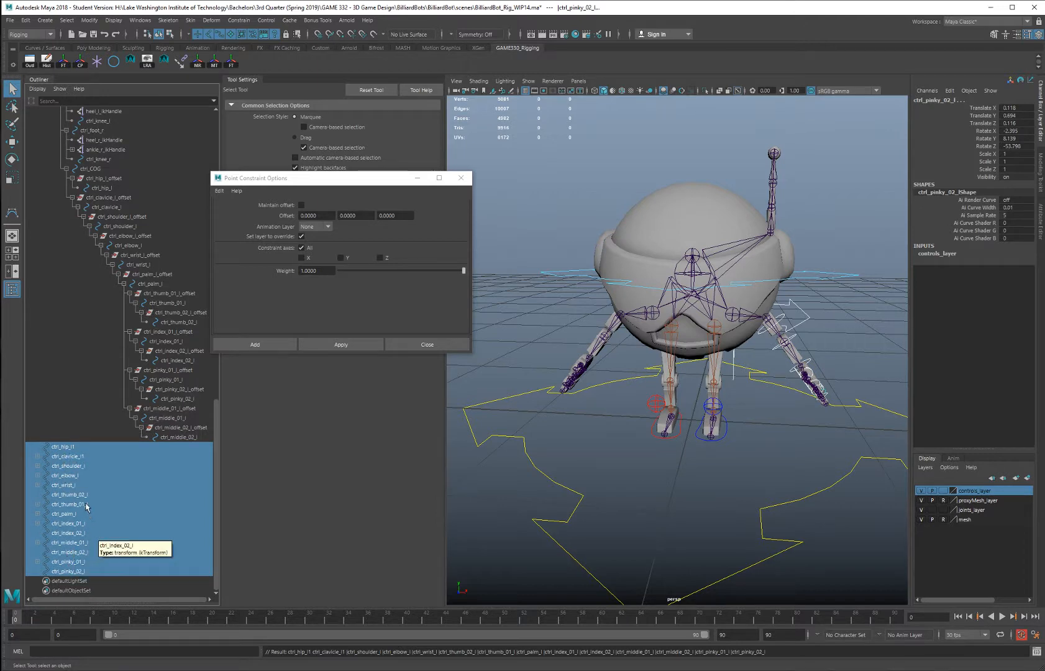
Group the unparented control copies and expand the whole group in the Outliner
key("ctrl+g")
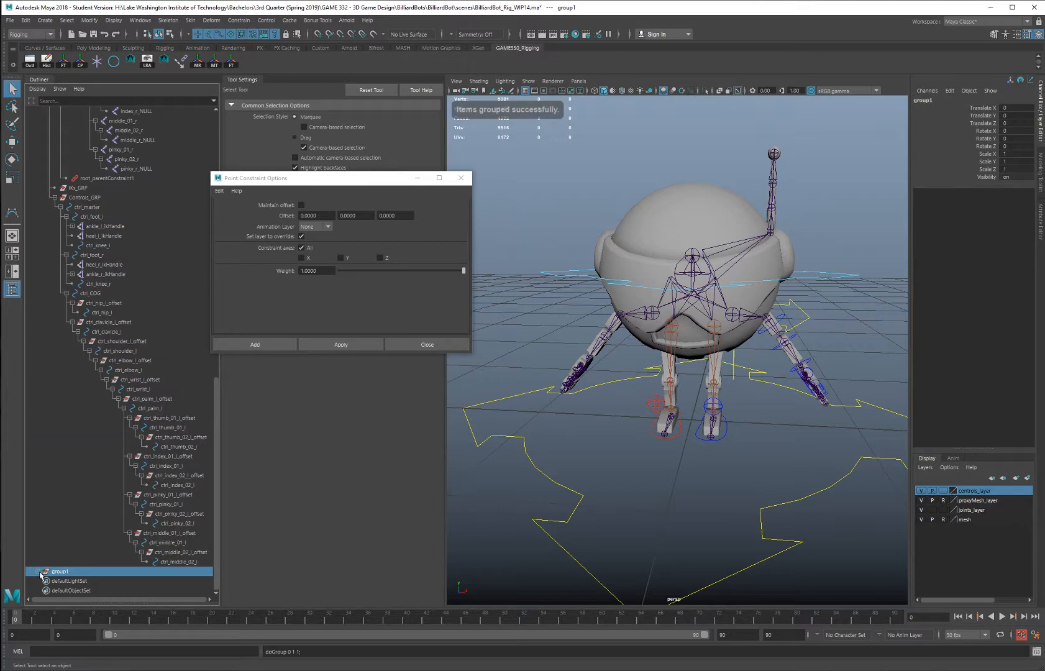
left_click(42, 572)
scroll(85, 502, "down", 8)
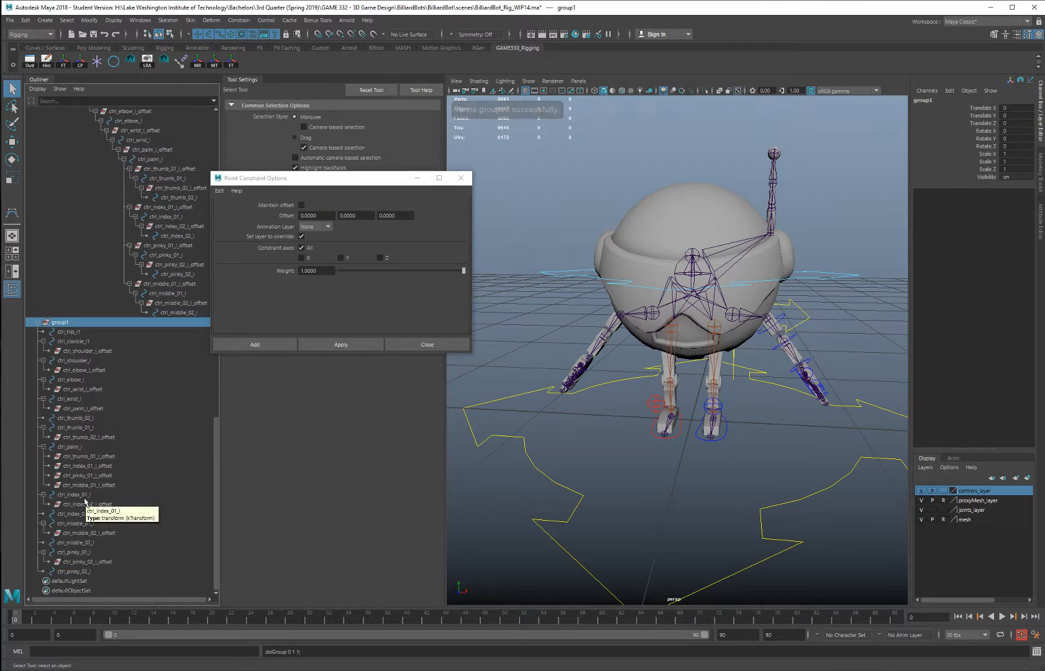
Mirror the grouped control copies to the opposite side by setting group1's Scale X to -1
left_click(77, 457)
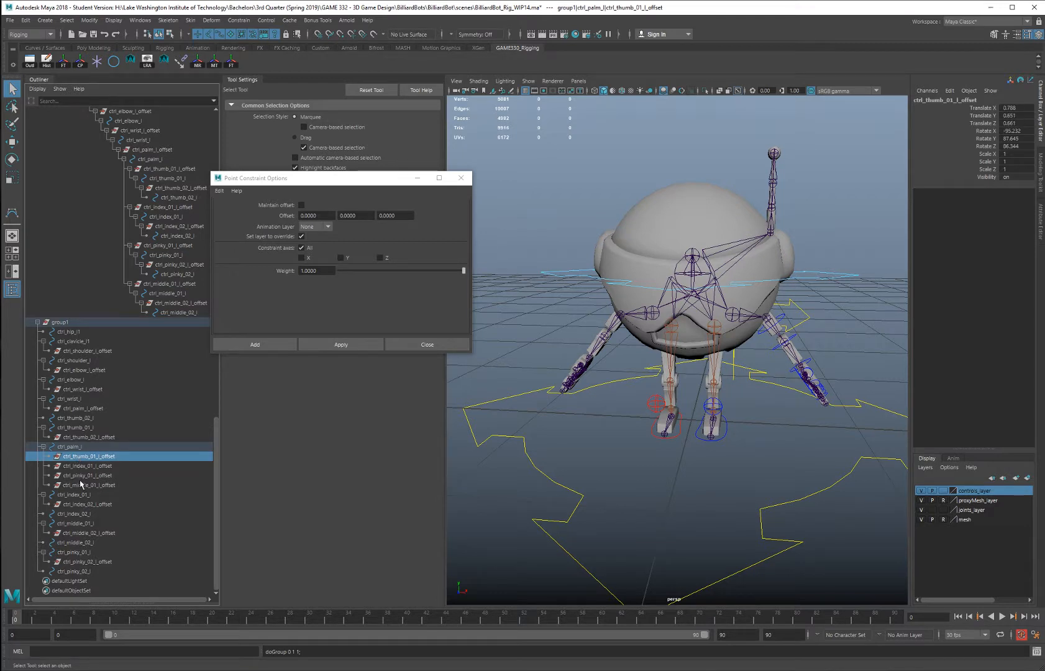
left_click(80, 485, "shift")
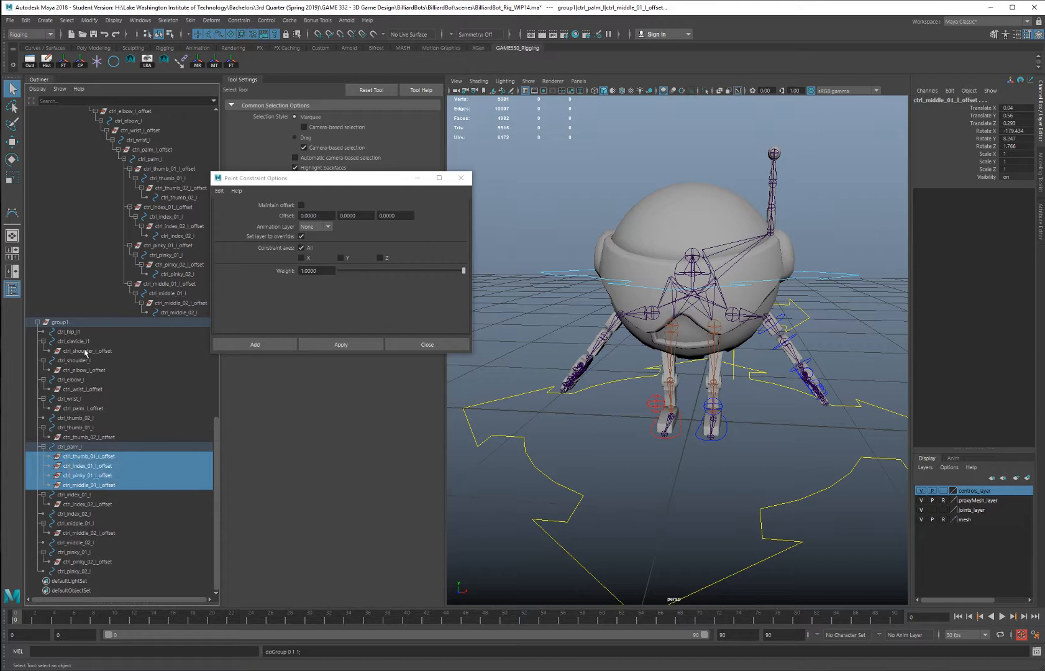
left_click(60, 323)
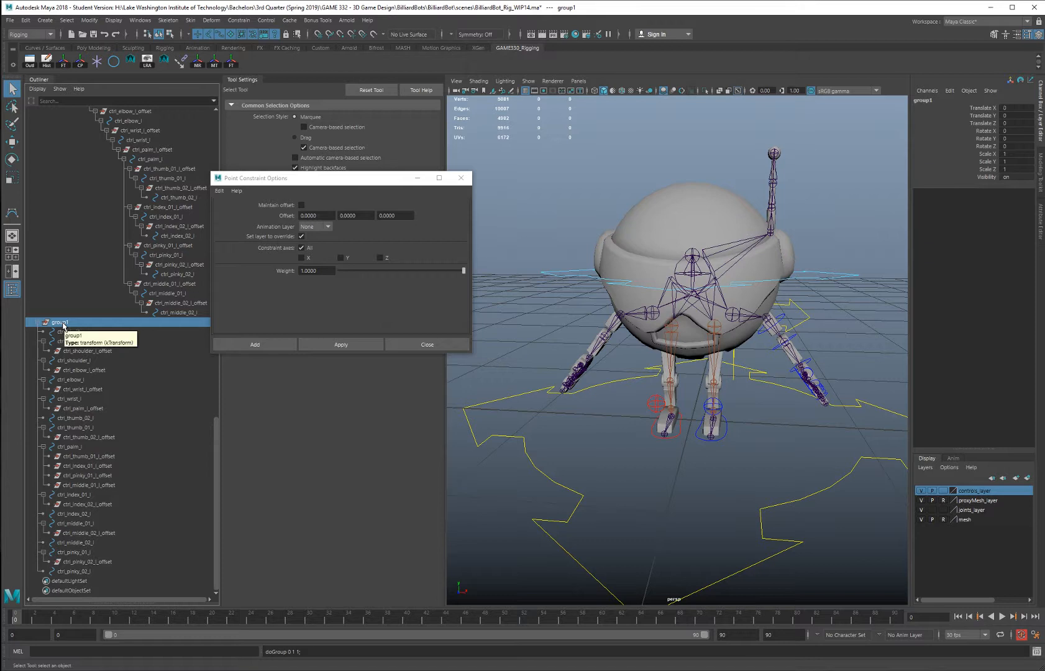
key("f")
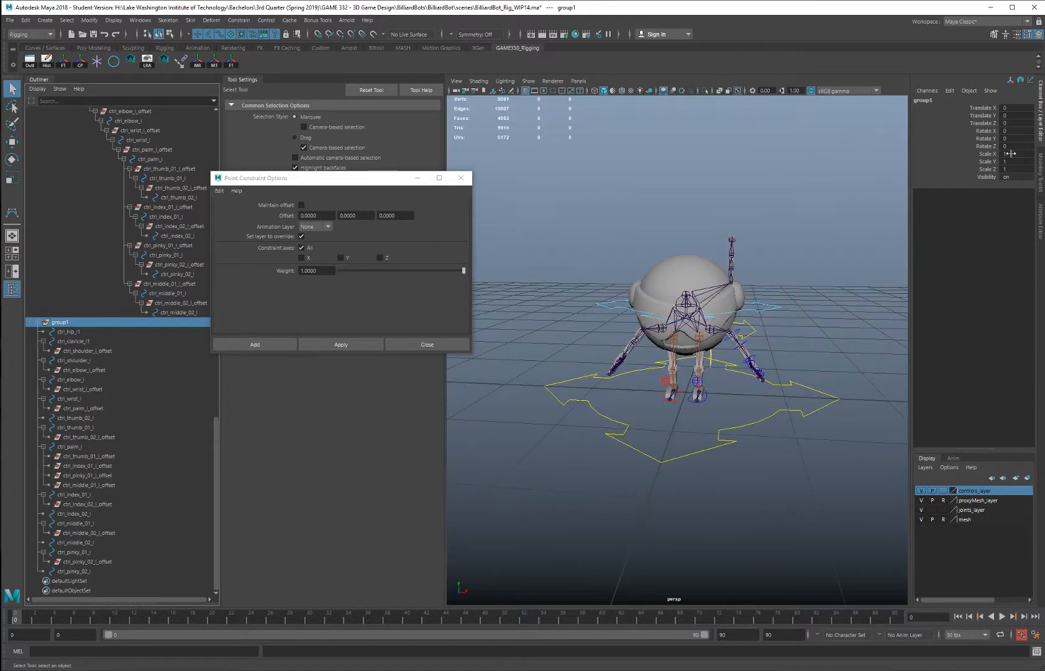
double_click(1012, 154)
type("-1")
key("Return")
left_click_drag(668, 275, 755, 311, "alt")
right_click_drag(756, 311, 839, 332, "alt")
left_click_drag(839, 332, 679, 333, "alt")
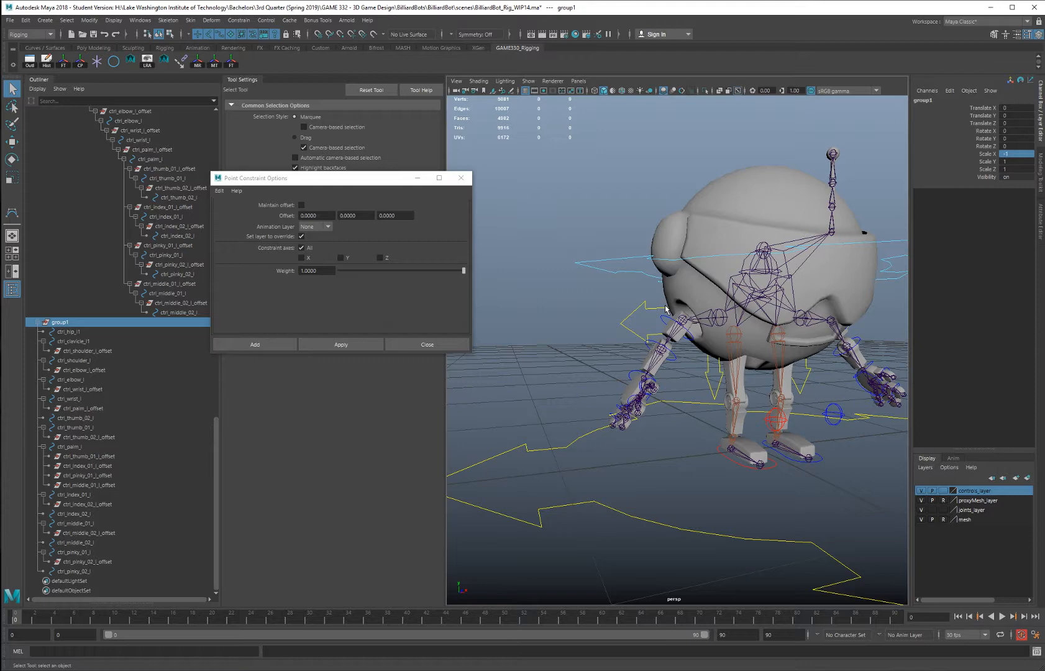
left_click_drag(663, 309, 625, 314, "alt")
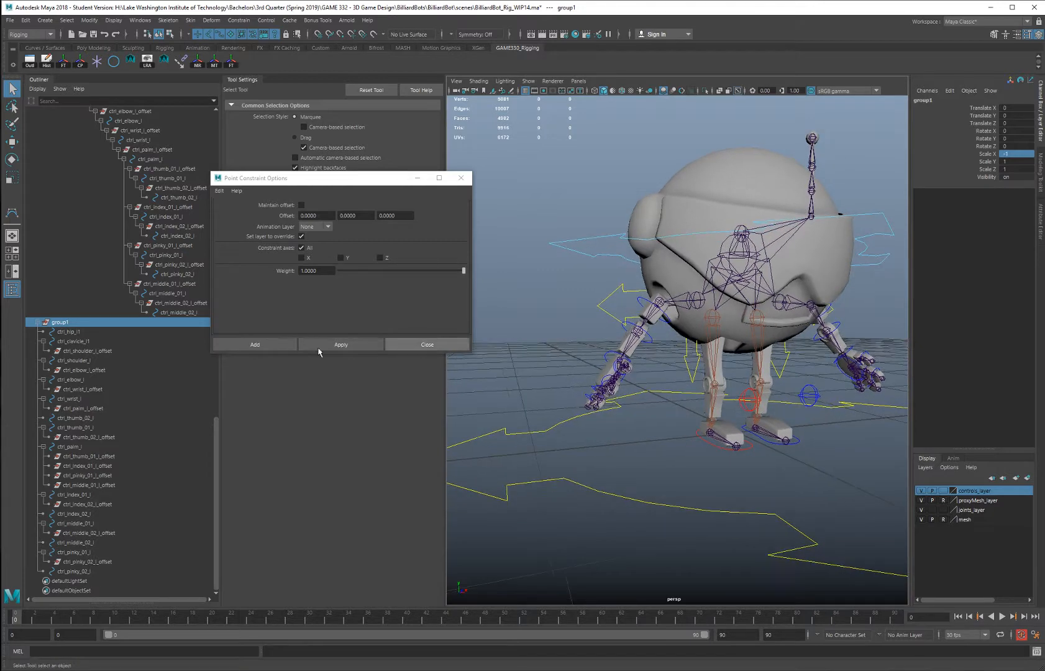
Unparent all the mirrored control curves from group1 and delete the empty group
left_click(74, 333)
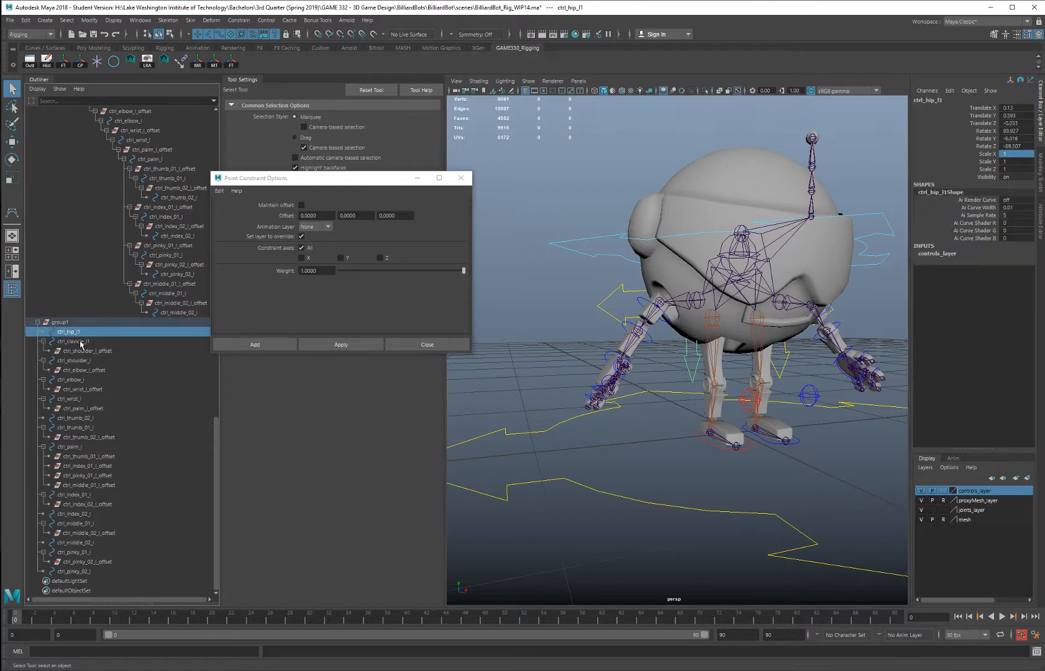
left_click(75, 572, "shift")
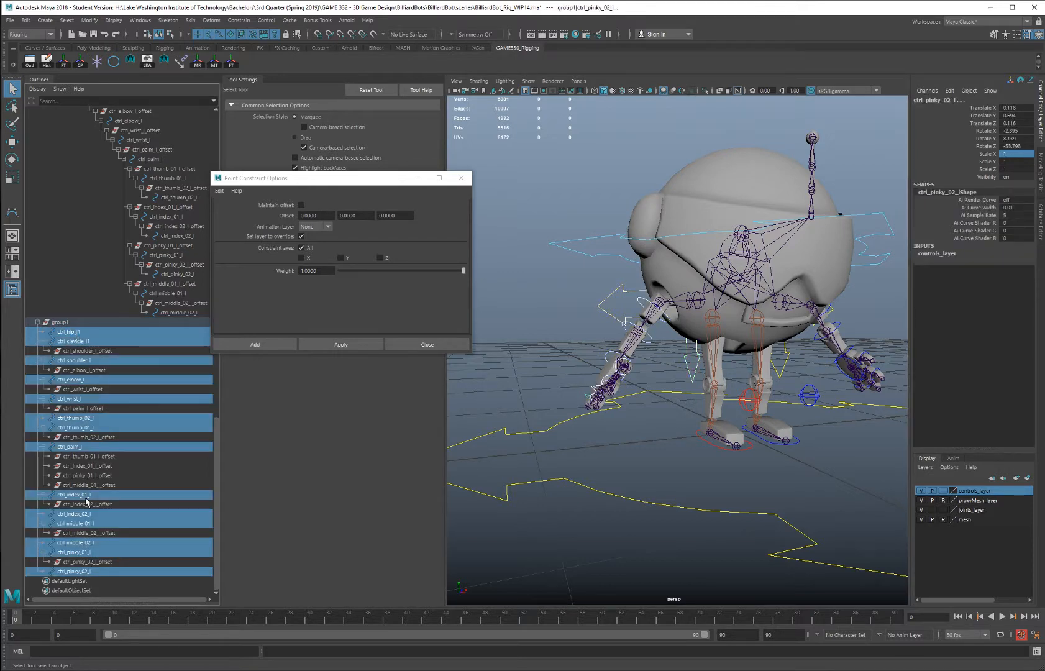
key("shift+p")
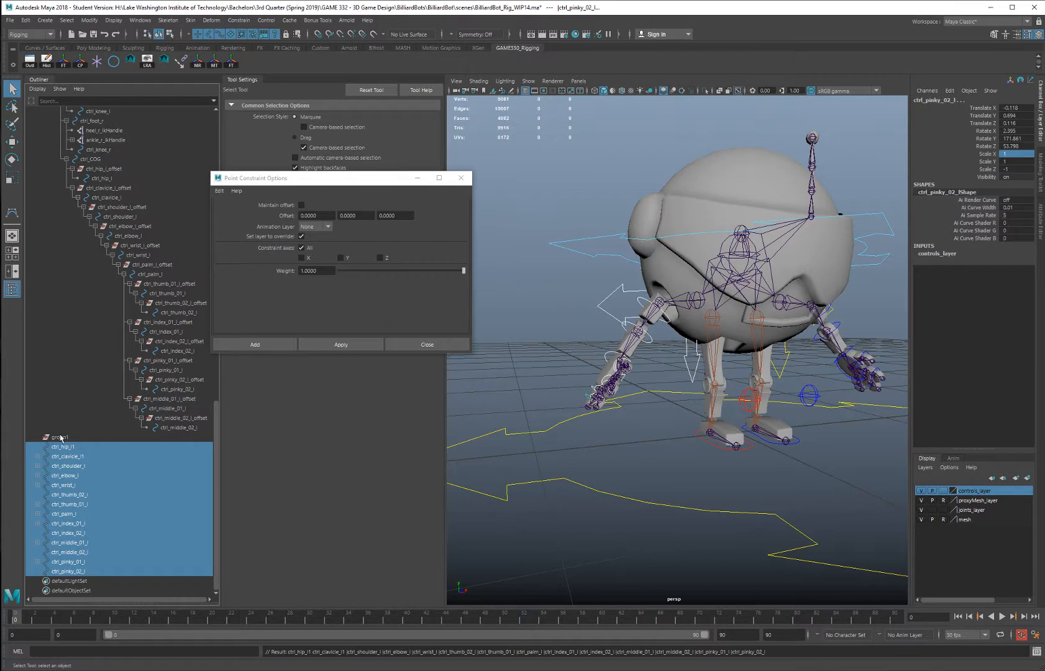
left_click(59, 439)
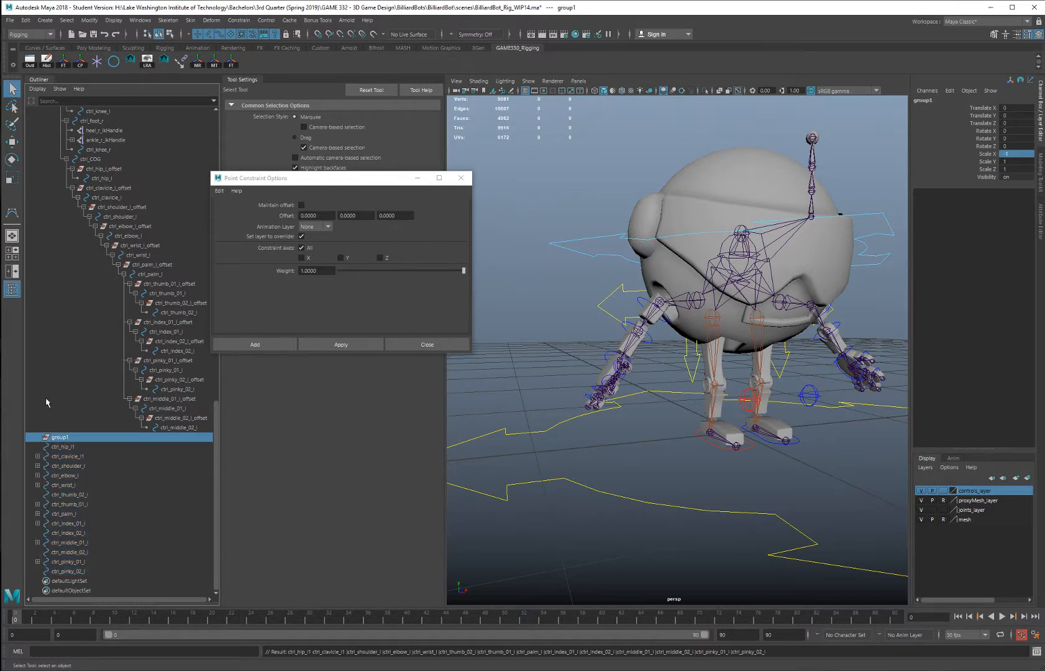
key("Delete")
Change the drawing override colour of the mirrored shoulder, arm and hand controls from blue to red
left_click(67, 447)
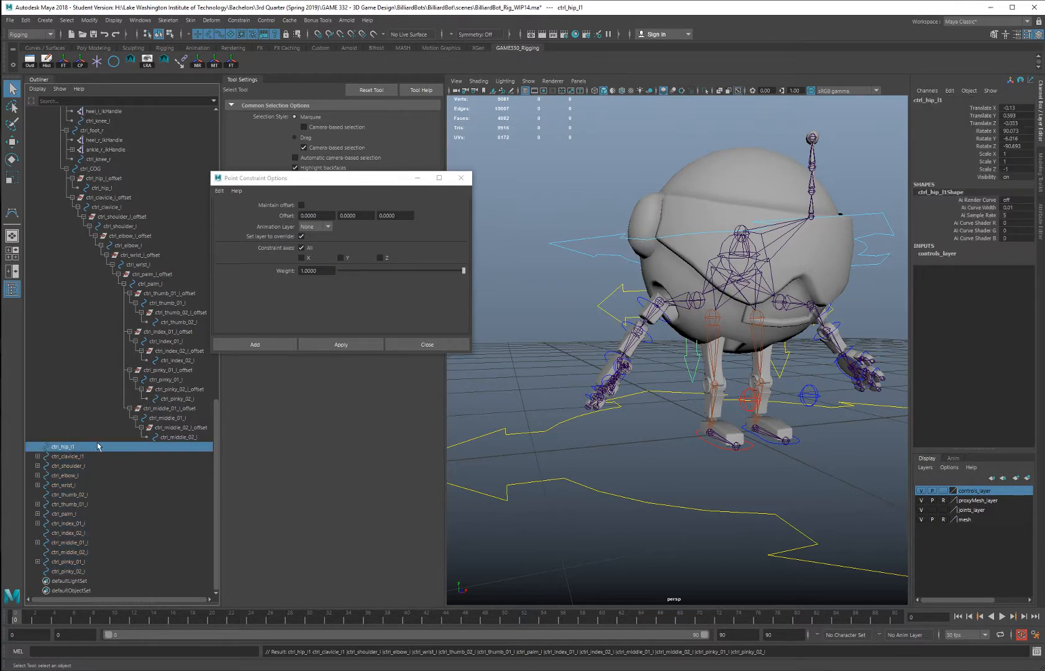
middle_click_drag(589, 349, 594, 365, "alt")
right_click_drag(594, 365, 628, 297, "alt")
left_click(627, 297)
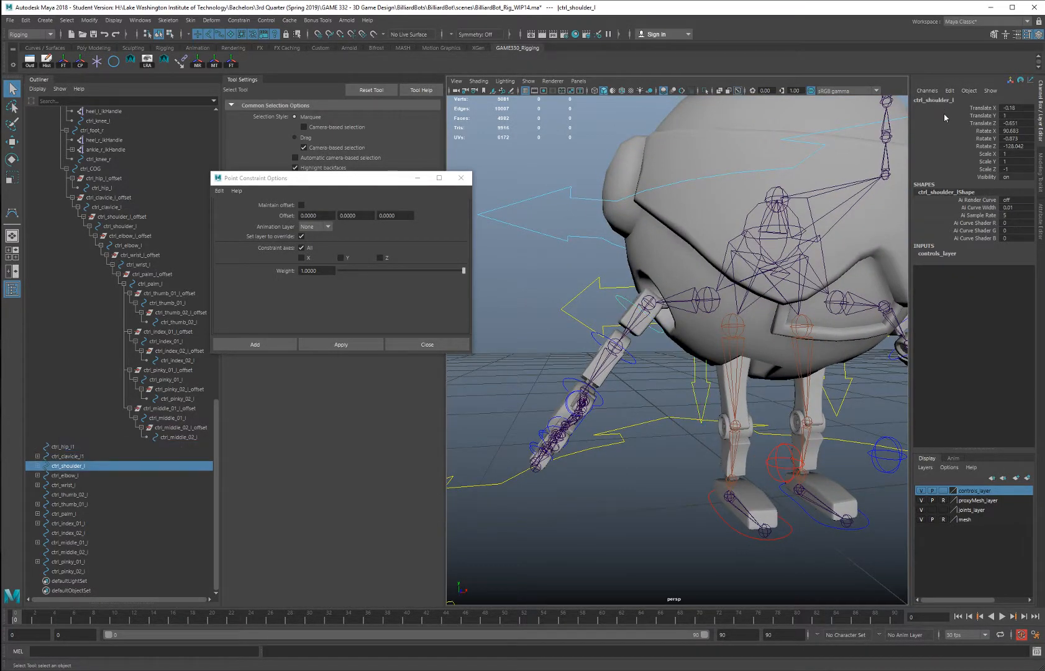
left_click(1041, 217)
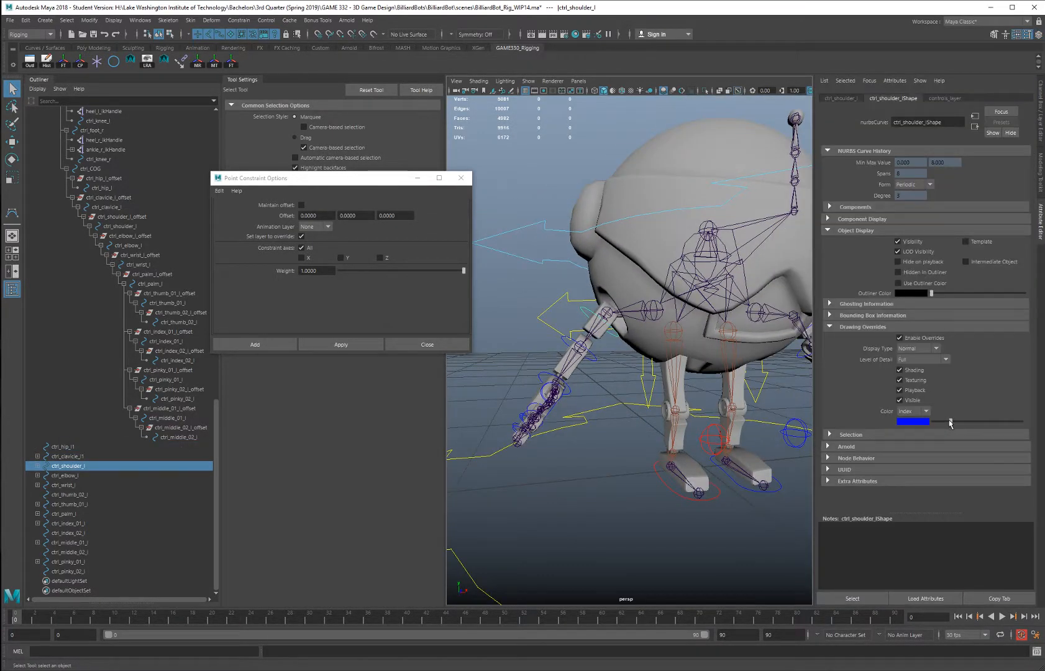
left_click_drag(951, 423, 971, 425)
left_click(596, 357)
left_click_drag(955, 425, 970, 424)
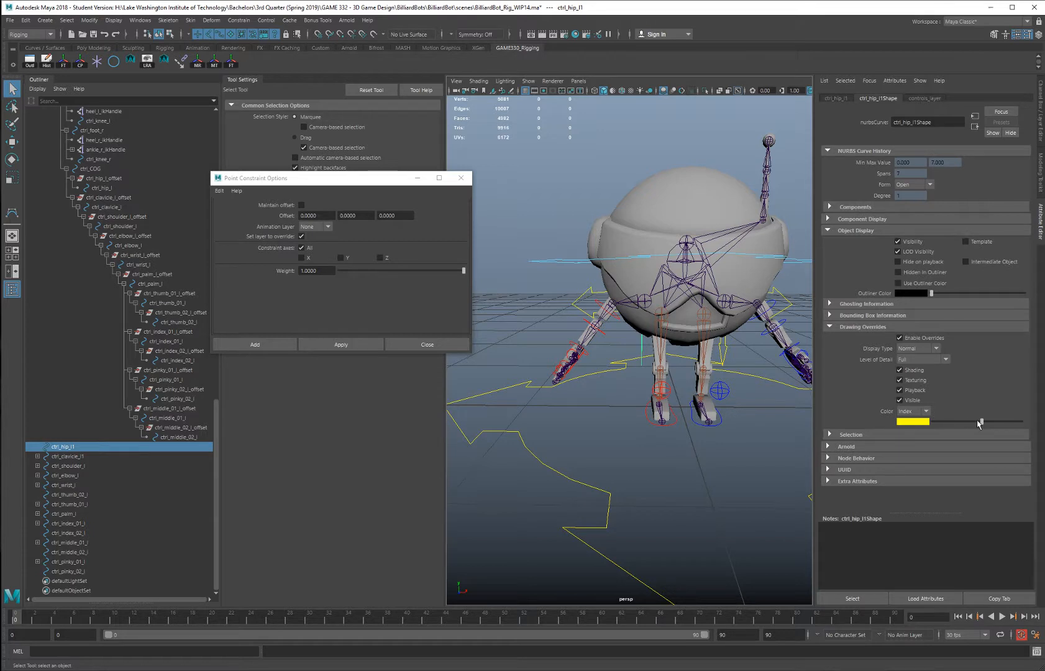
Switch the mirrored hip control's override colour to RGB and make it orange with hue 25.223, saturation 1 and value 1
left_click_drag(982, 422, 993, 429)
left_click(931, 413)
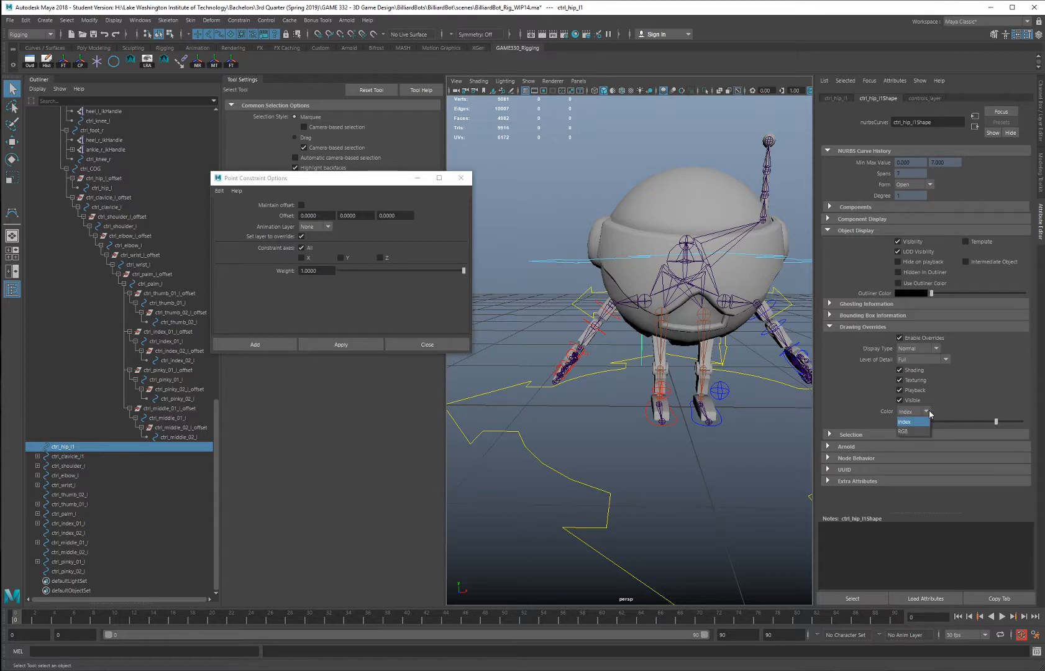
left_click(931, 426)
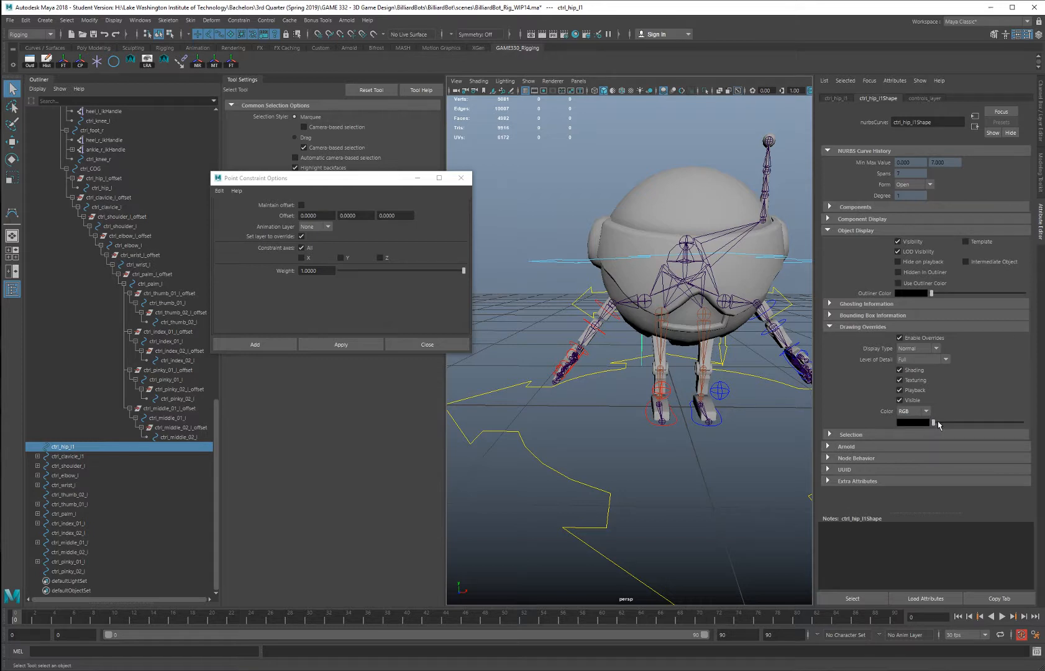
left_click(914, 423)
left_click_drag(988, 432, 997, 444)
left_click(913, 423)
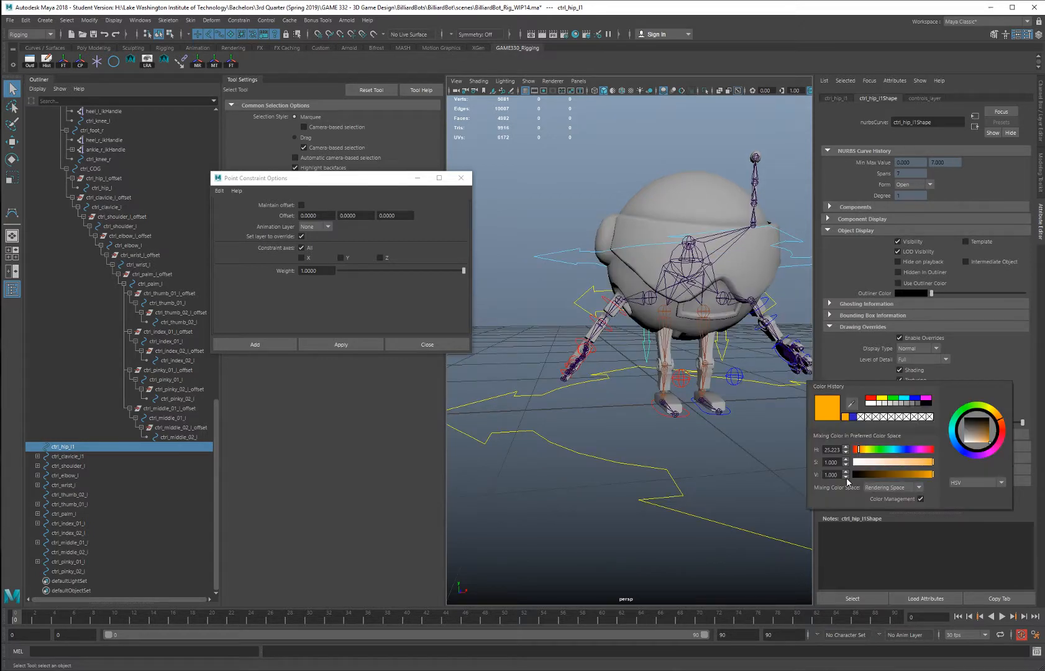
double_click(827, 449)
left_click(839, 450)
Give the mirrored clavicle control an RGB override colour in the same orange, with saturation and value at 1
left_click(588, 297)
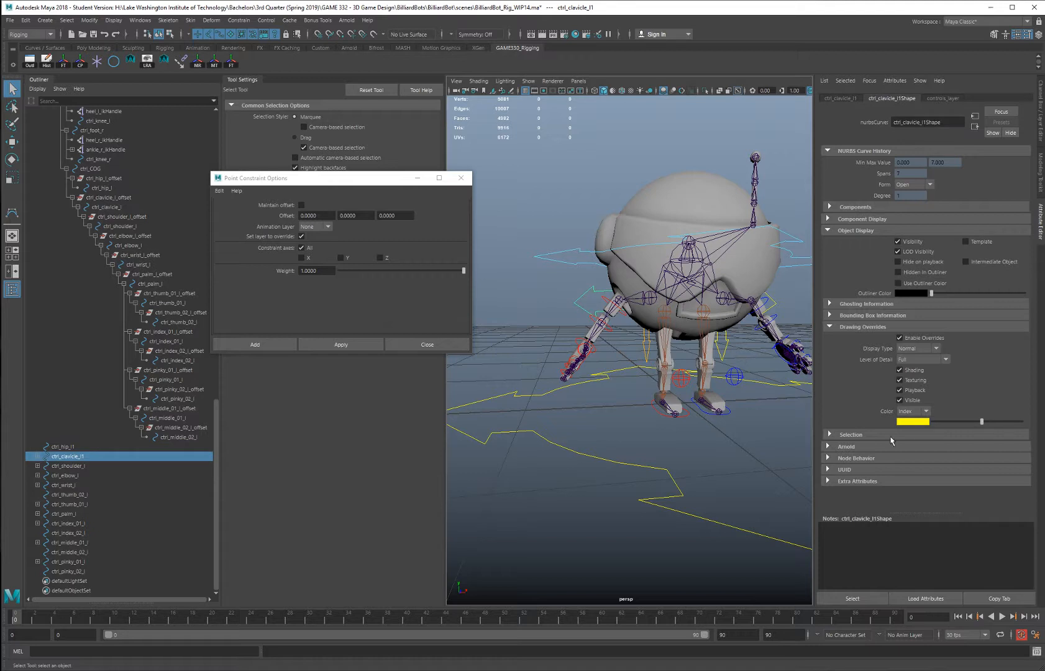
left_click(915, 411)
left_click(920, 423)
left_click(920, 422)
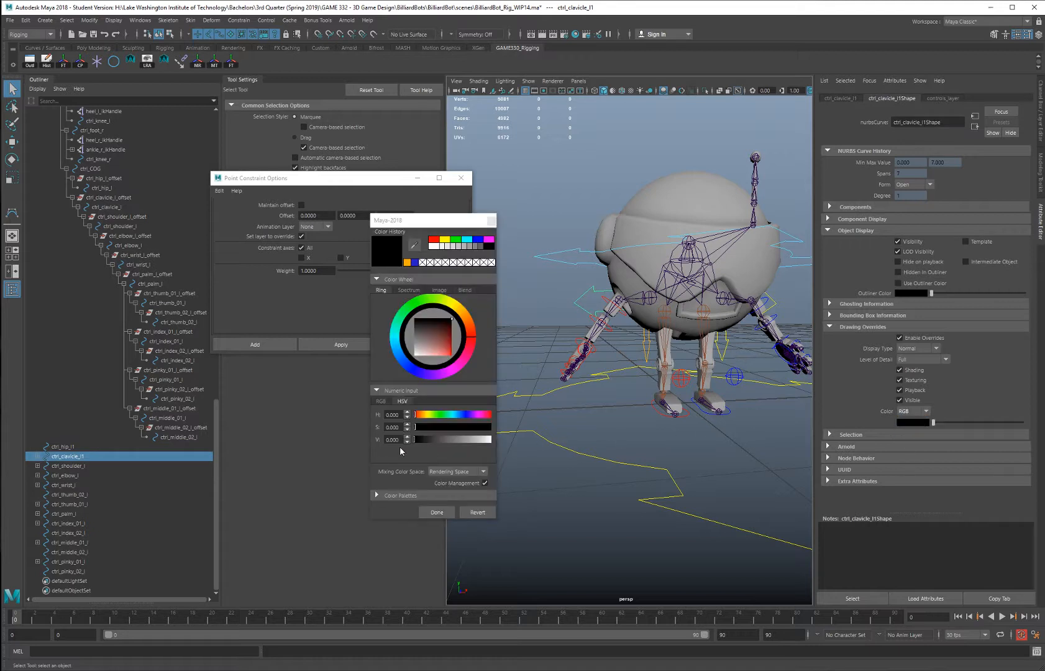
left_click_drag(415, 439, 633, 442)
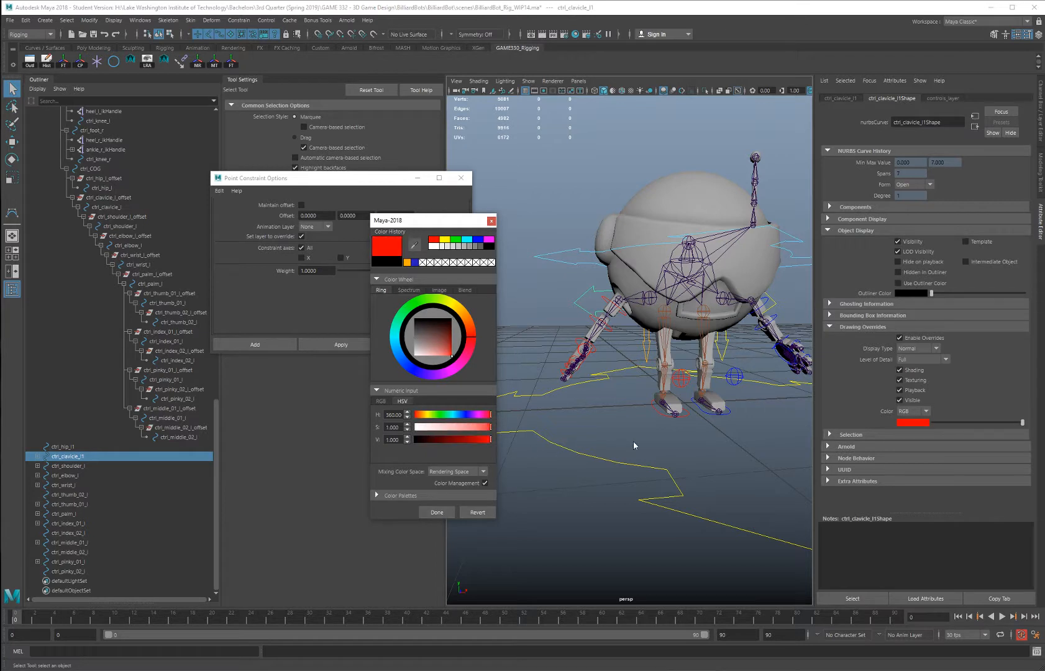
left_click(400, 414)
left_click(425, 416)
left_click(437, 512)
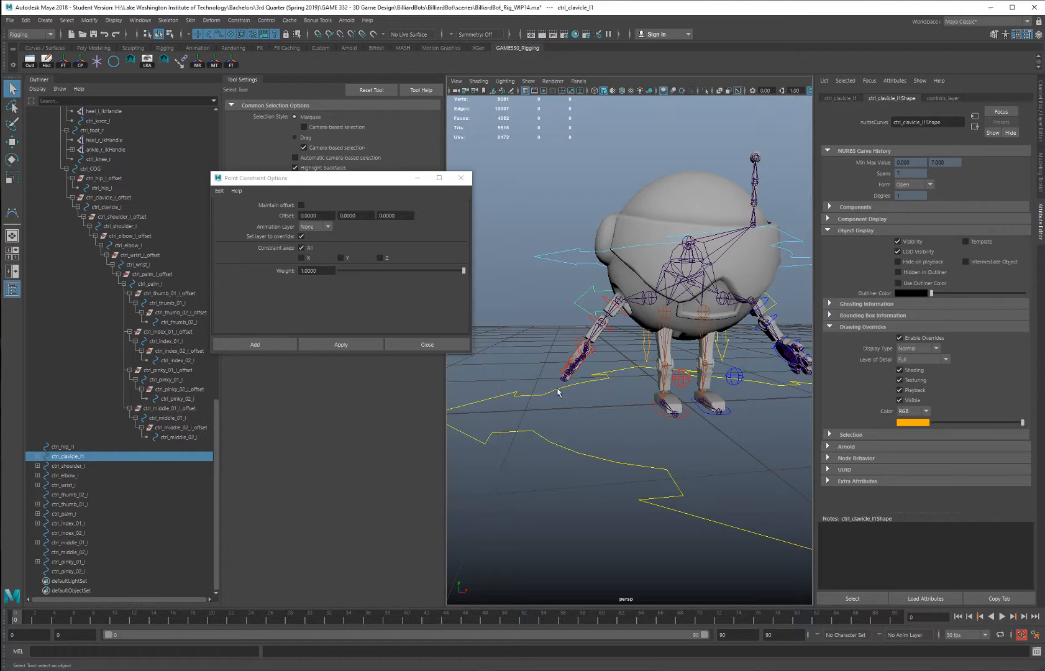
Close the point constraint options and examine the recoloured arm and hand controls up close
left_click(526, 358)
left_click_drag(630, 372, 542, 384, "alt")
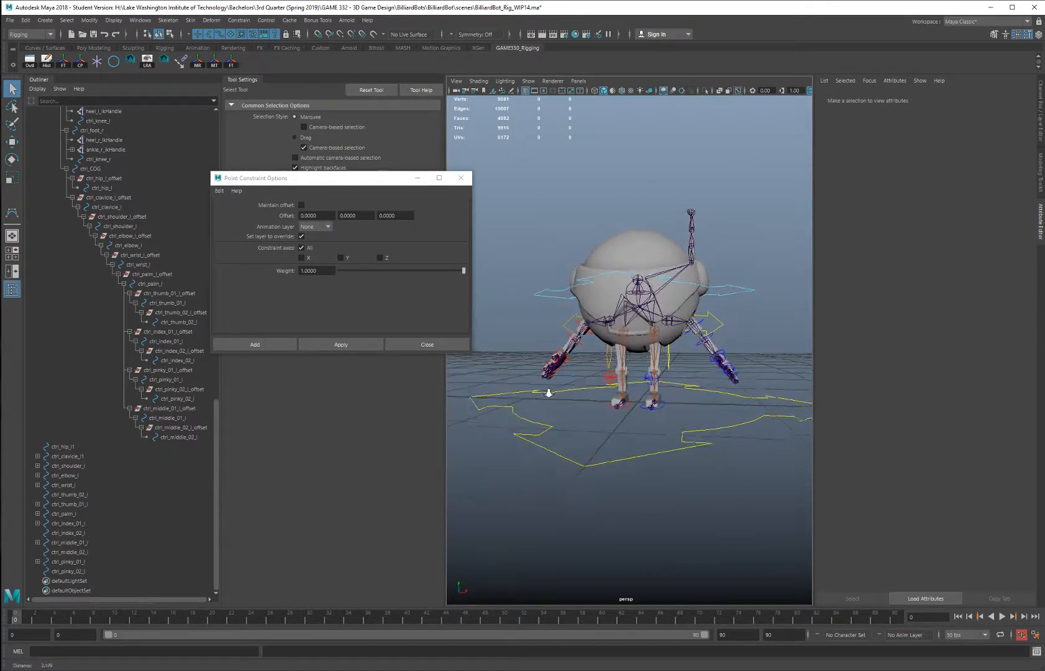
scroll(594, 397, "up", 5)
left_click(461, 177)
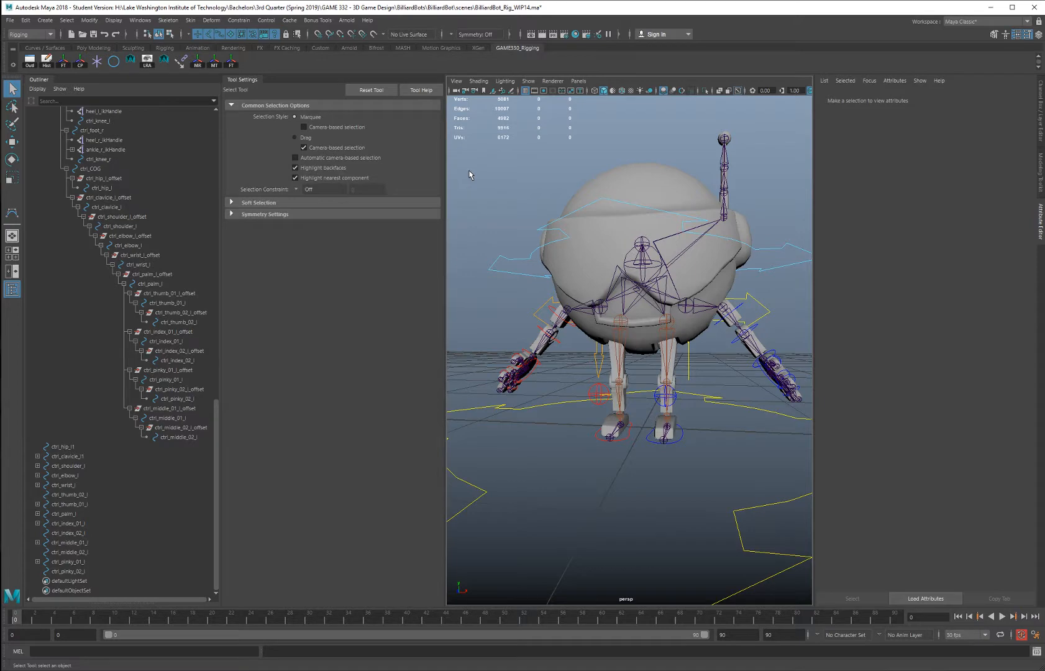
left_click_drag(548, 253, 726, 297, "alt")
scroll(726, 296, "up", 6)
scroll(729, 318, "down", 2)
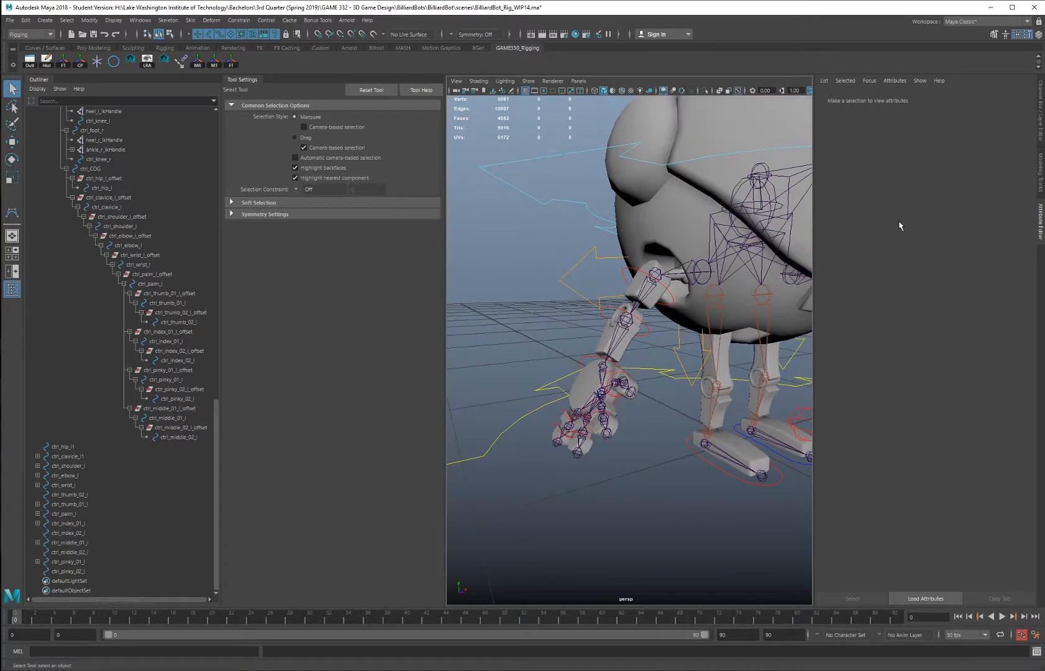
Hide the proxyMesh_layer and mesh display layers so only the joints and controls are shown
left_click(1043, 100)
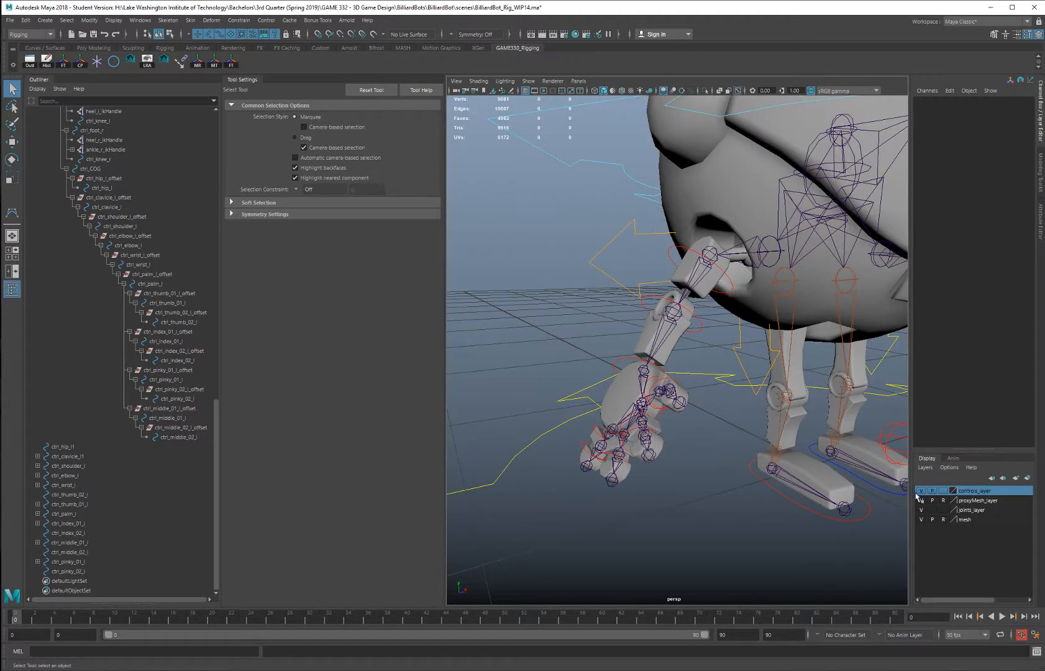
left_click(924, 500)
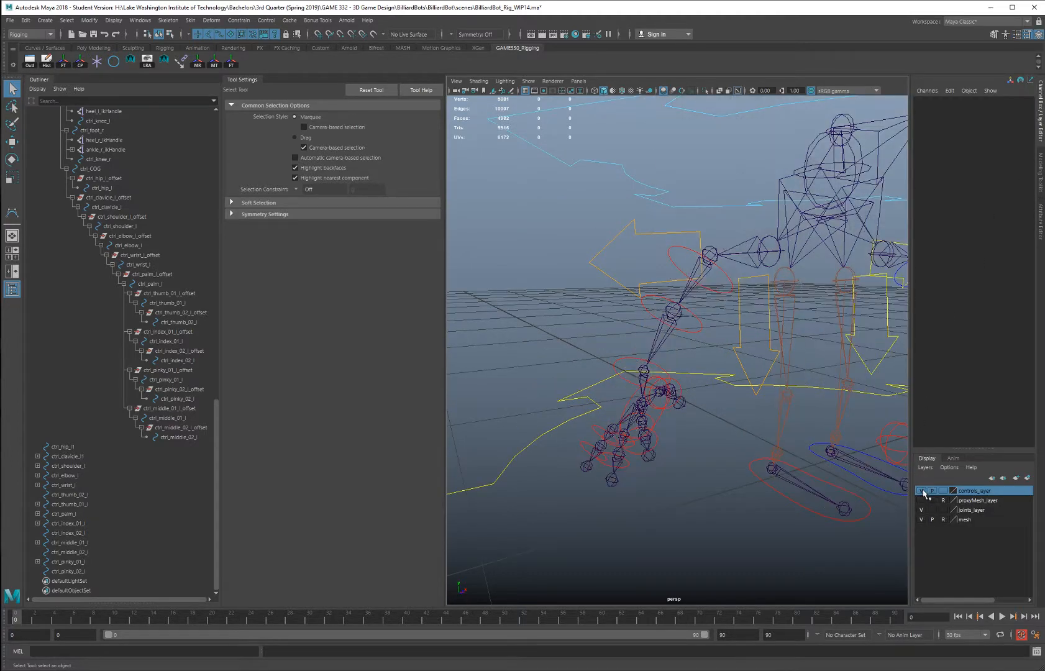
left_click_drag(748, 382, 736, 392, "alt")
left_click(724, 285)
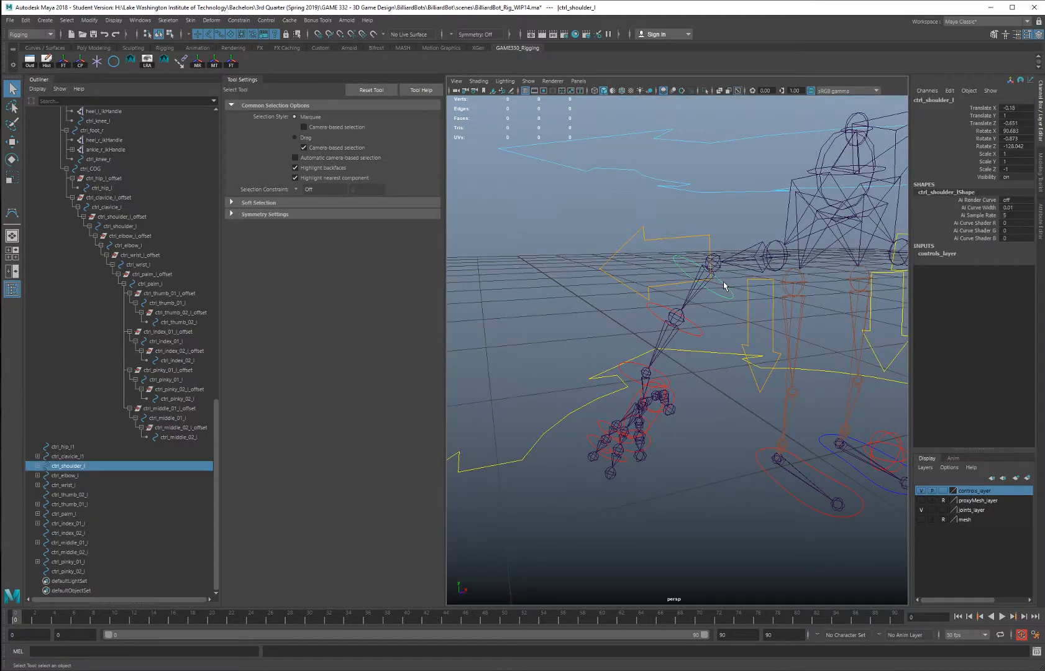
Delete the leftover offset groups nested under the copied clavicle, shoulder and elbow controls
left_click(37, 459)
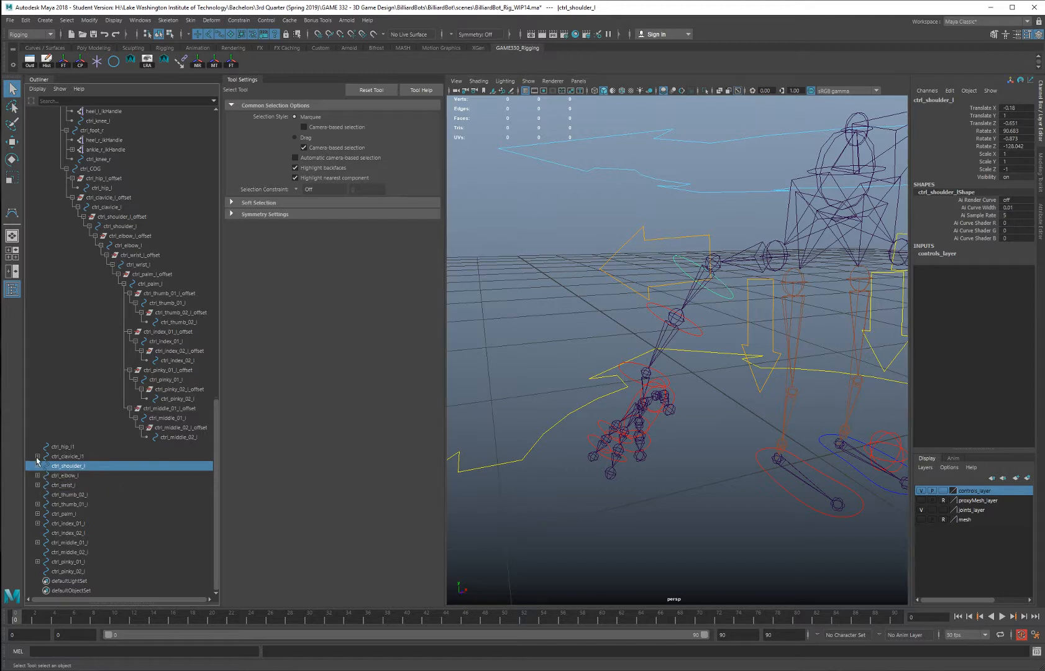
left_click(64, 466)
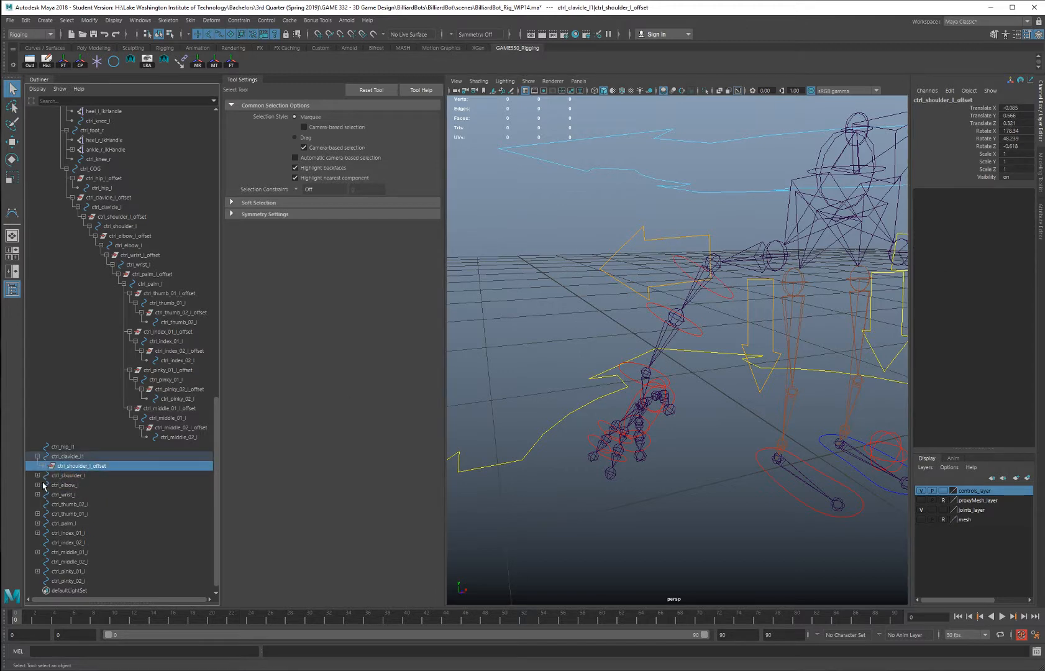
key("Delete")
left_click(38, 467)
left_click(53, 476)
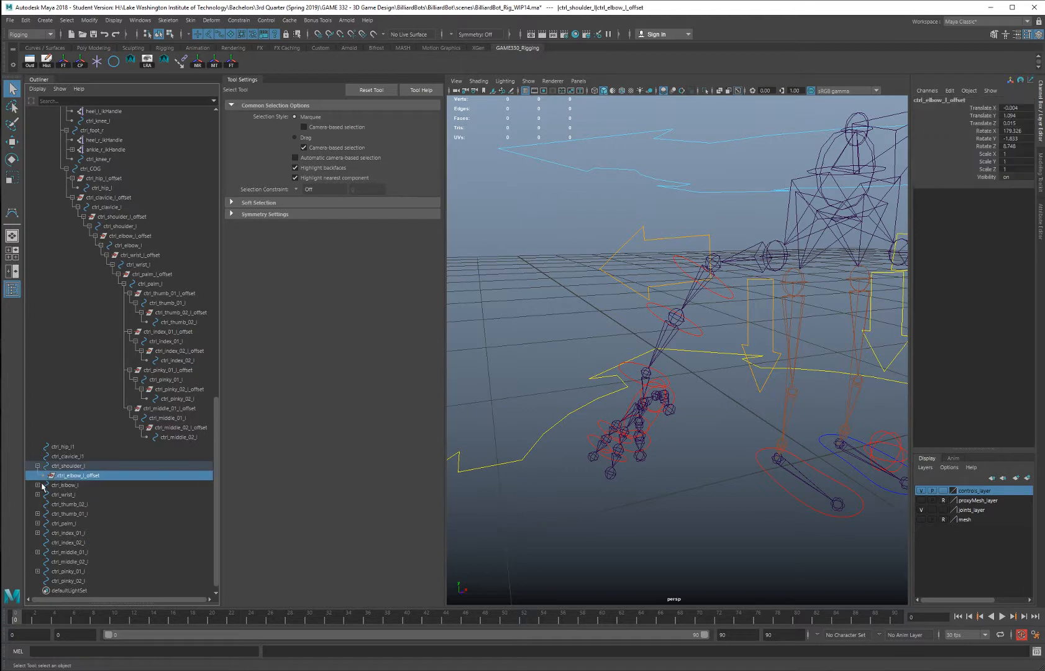
key("Delete")
left_click(36, 477)
left_click(66, 485)
key("Delete")
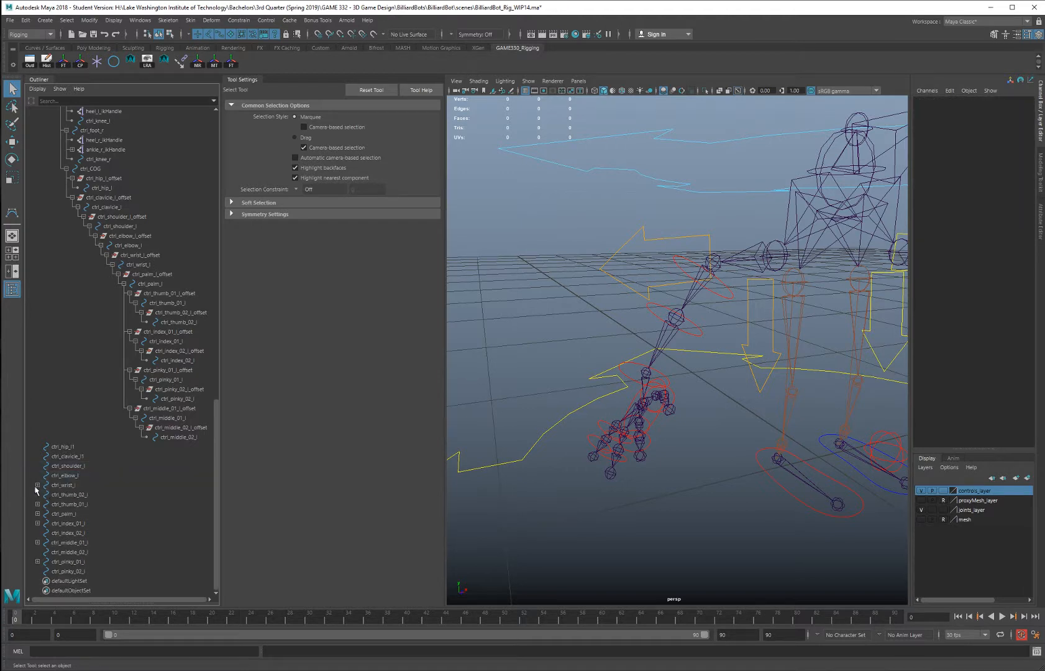
Delete the leftover offset groups nested under the copied wrist, thumb, palm and finger controls
left_click(38, 486)
left_click(69, 495)
key("Delete")
left_click(38, 505)
left_click(73, 514)
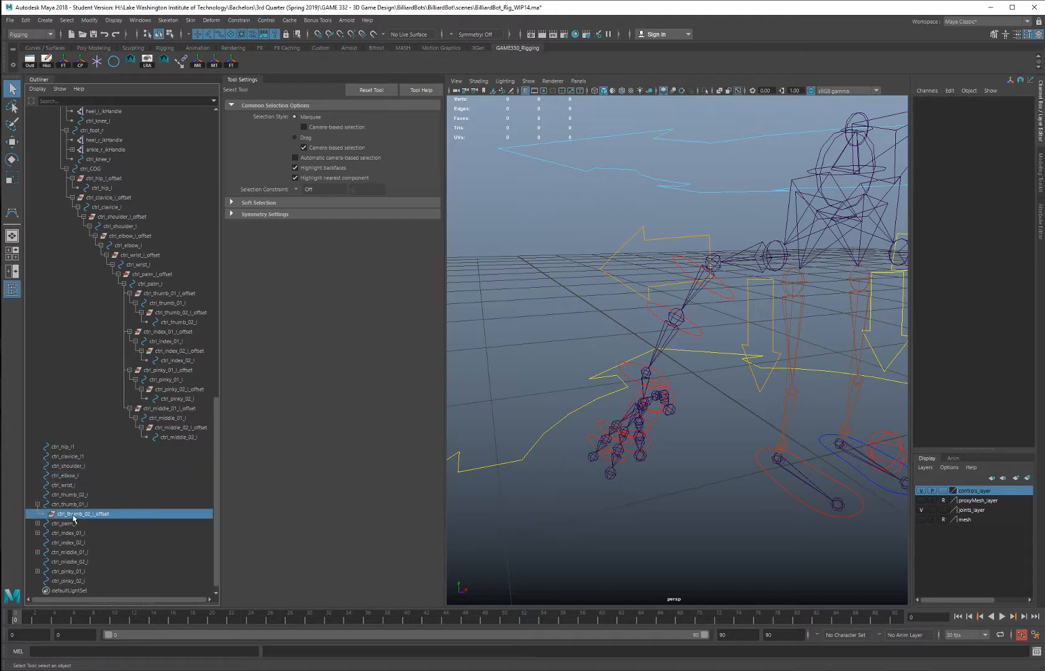
key("Delete")
left_click(38, 514)
left_click(69, 523)
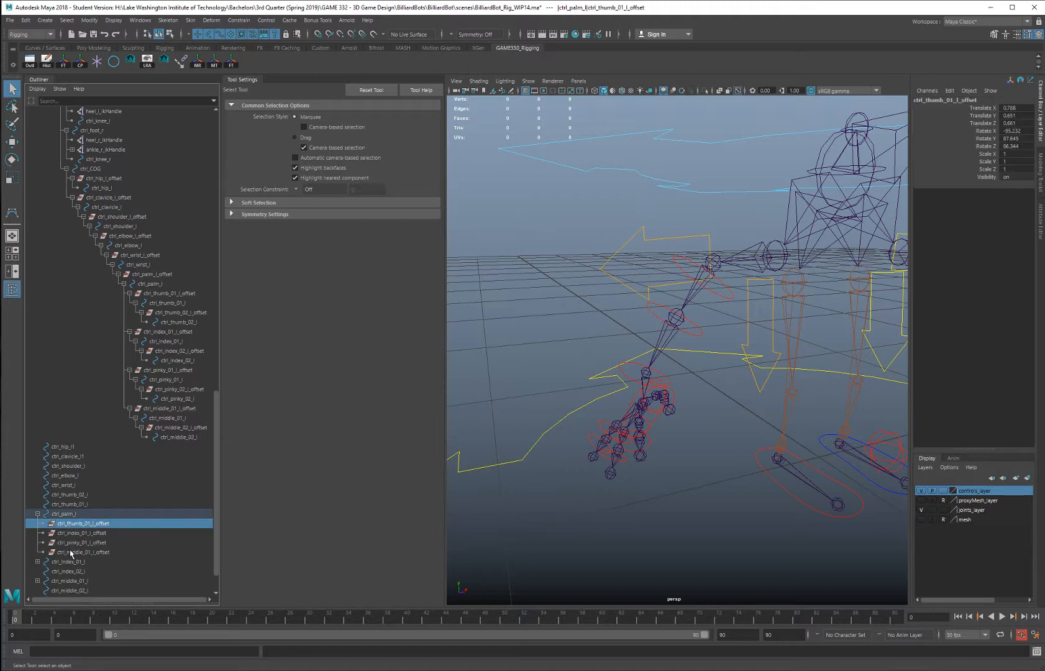
left_click(71, 552, "shift")
key("Delete")
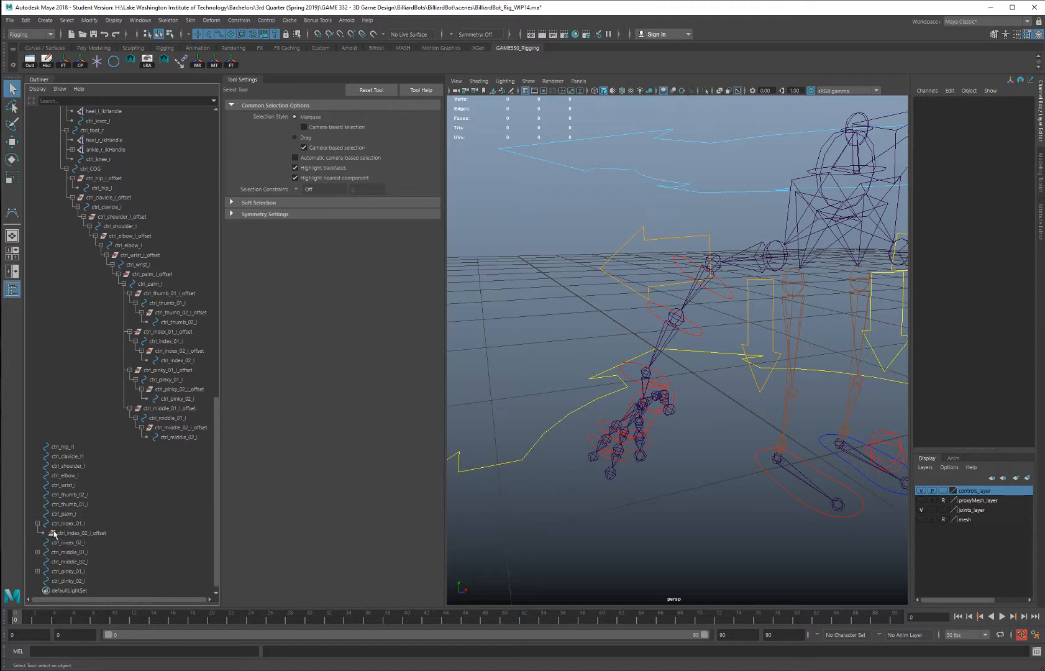
Rename the copied hip control to ctrl_hip_r
double_click(62, 447)
key("End")
key("BackSpace")
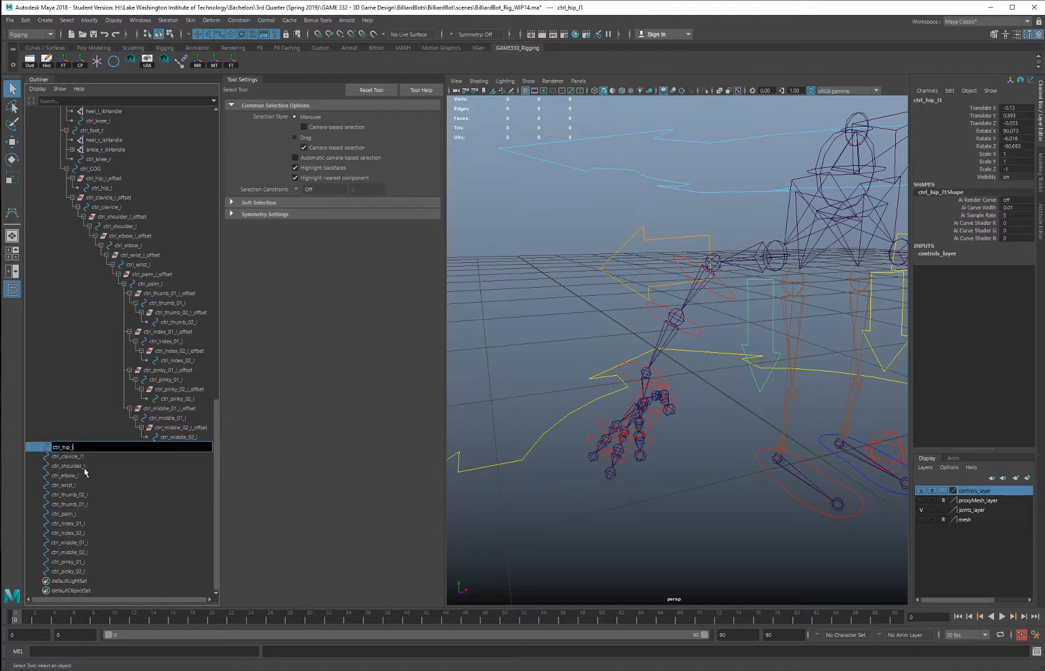
type("r")
key("Return")
Rename the copied clavicle control to ctrl_clavicle_r and give the remaining arm, palm and finger copies the _r suffix
double_click(77, 456)
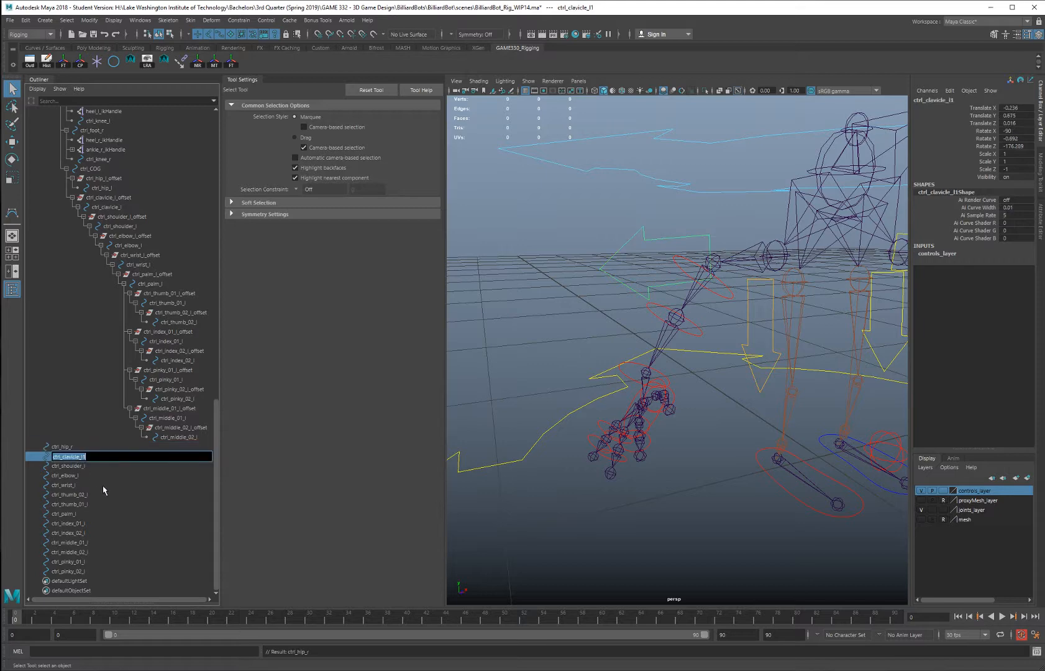
key("End")
key("BackSpace")
key("BackSpace")
type("r")
key("Return")
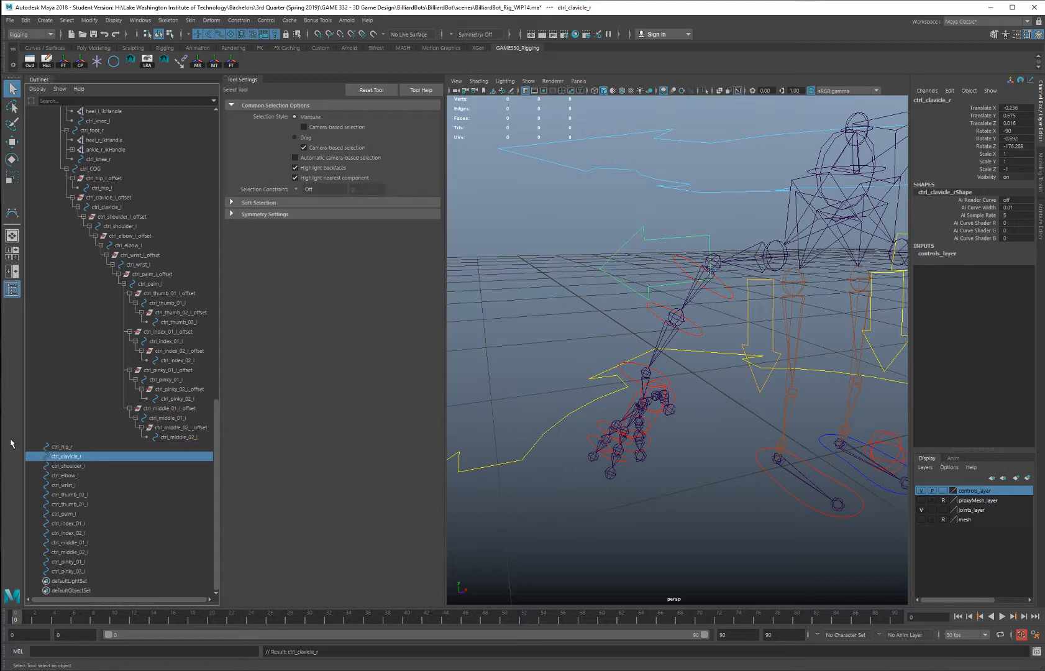
double_click(77, 467)
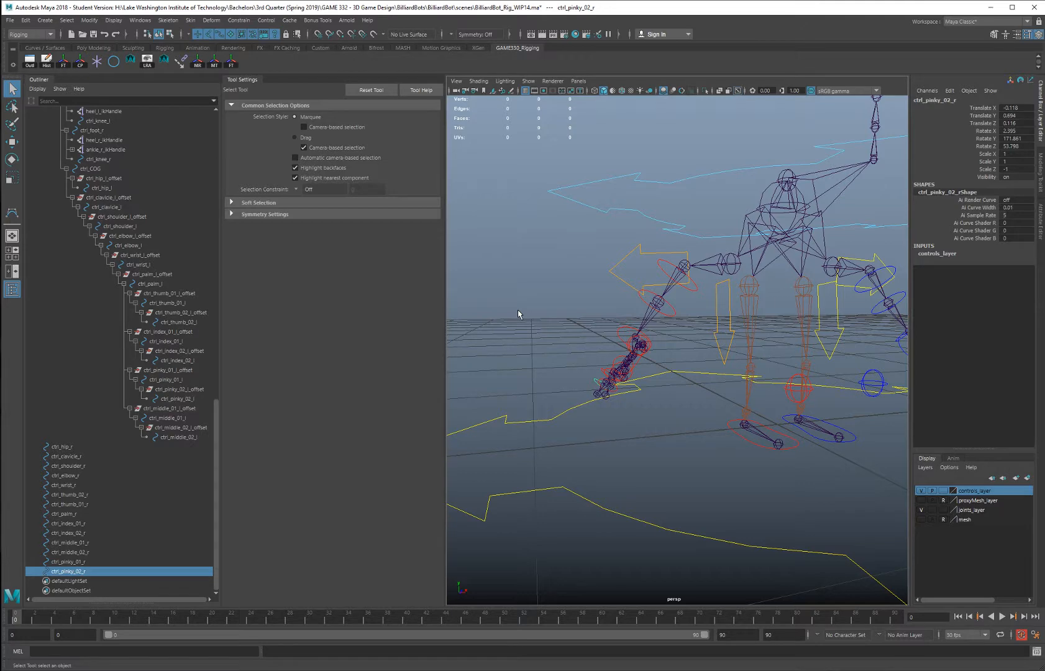
Put ctrl_hip_r into a new group of its own
left_click(62, 447)
left_click_drag(524, 412, 597, 374, "alt")
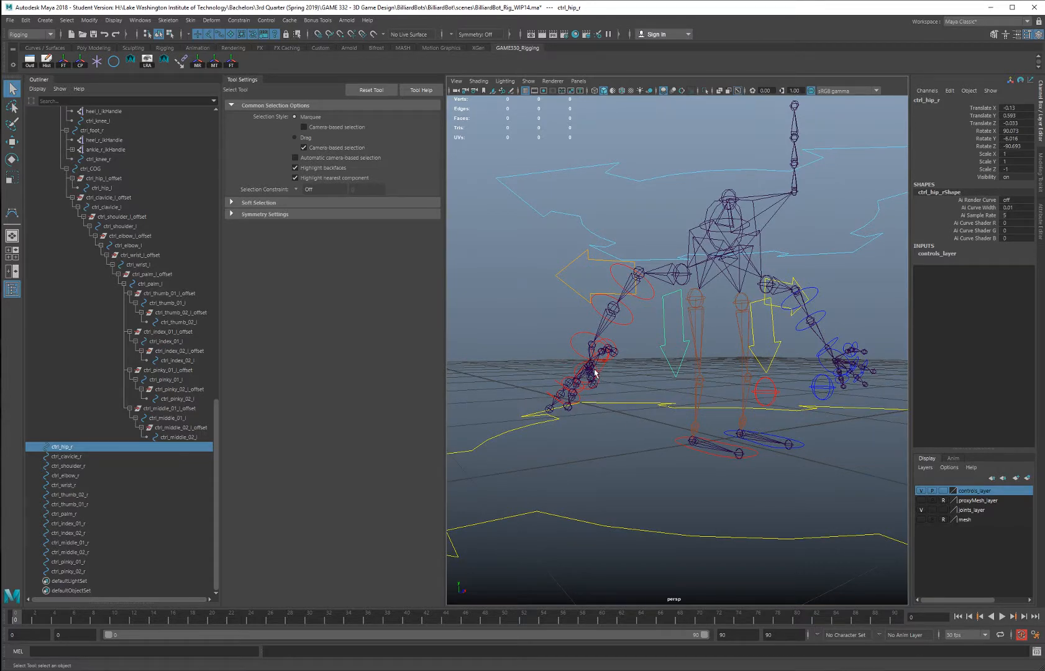
key("ctrl+g")
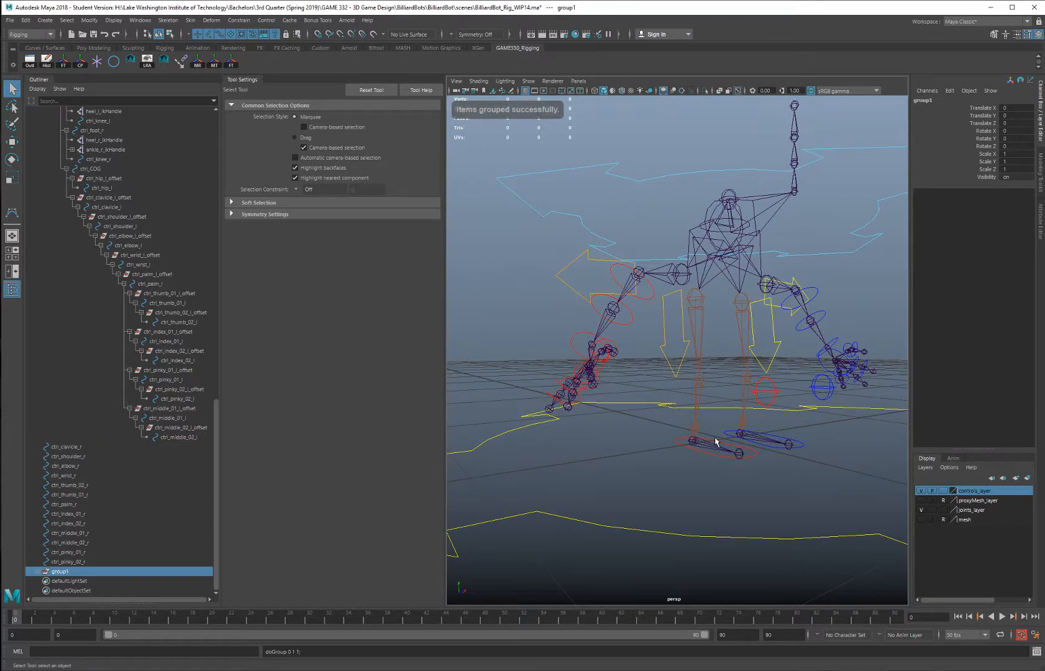
key("w")
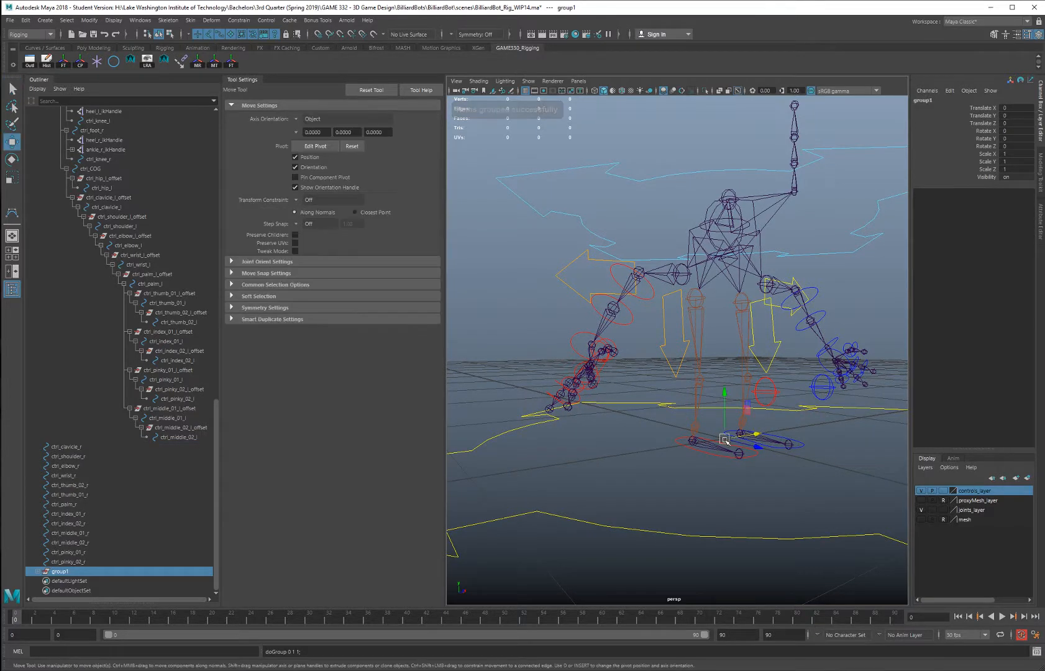
Duplicate ctrl_hip_r inside its new group and move the original out to the top level of the hierarchy
left_click(40, 573)
left_click(71, 581)
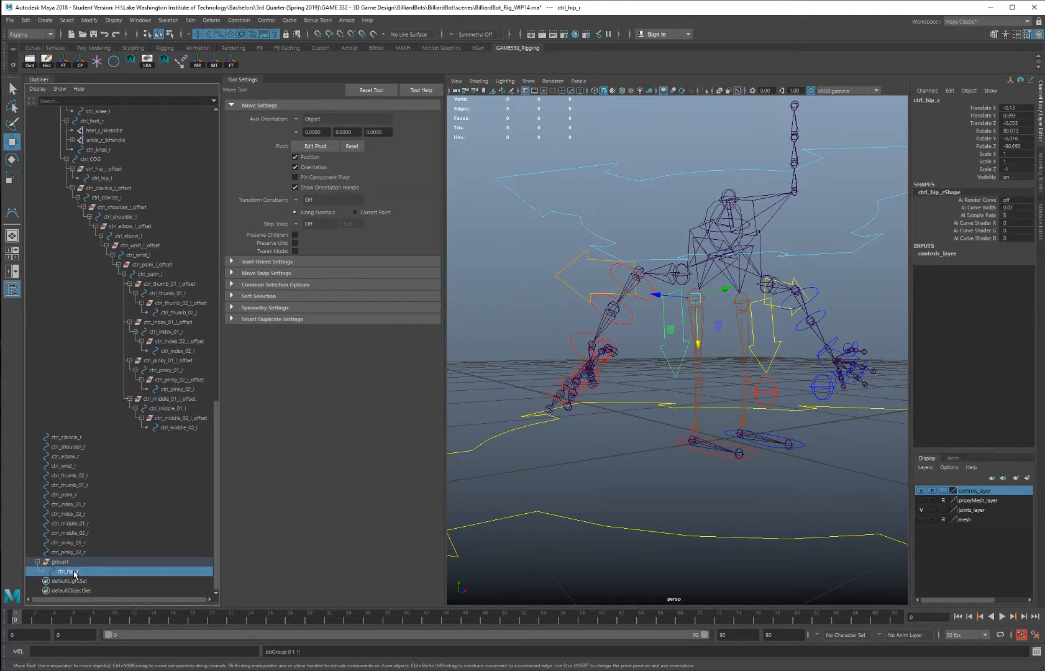
key("ctrl+d")
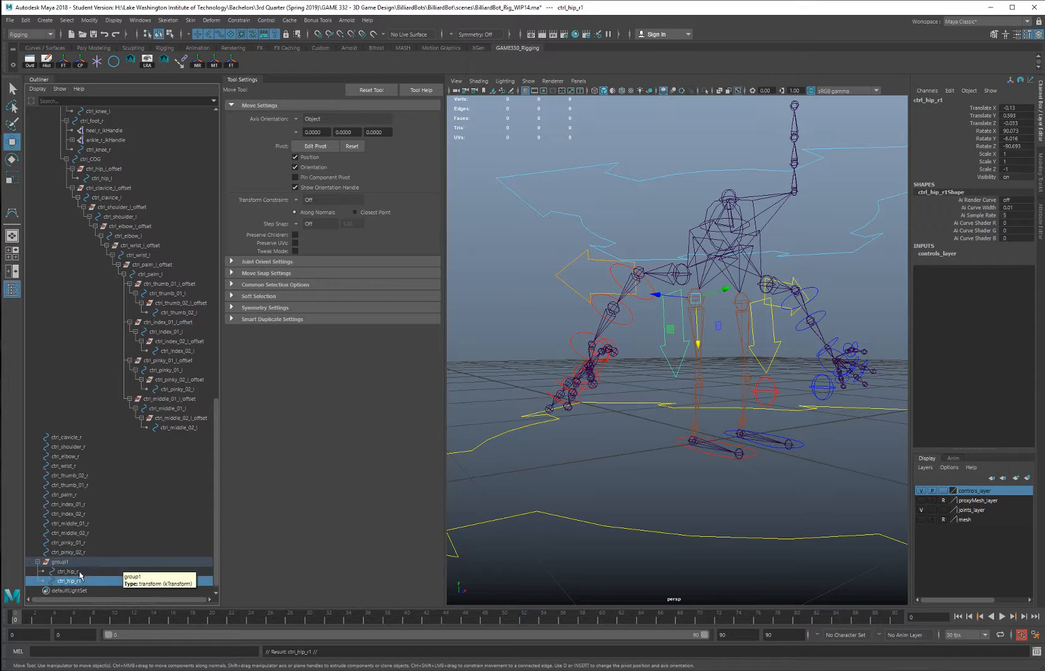
left_click(71, 572)
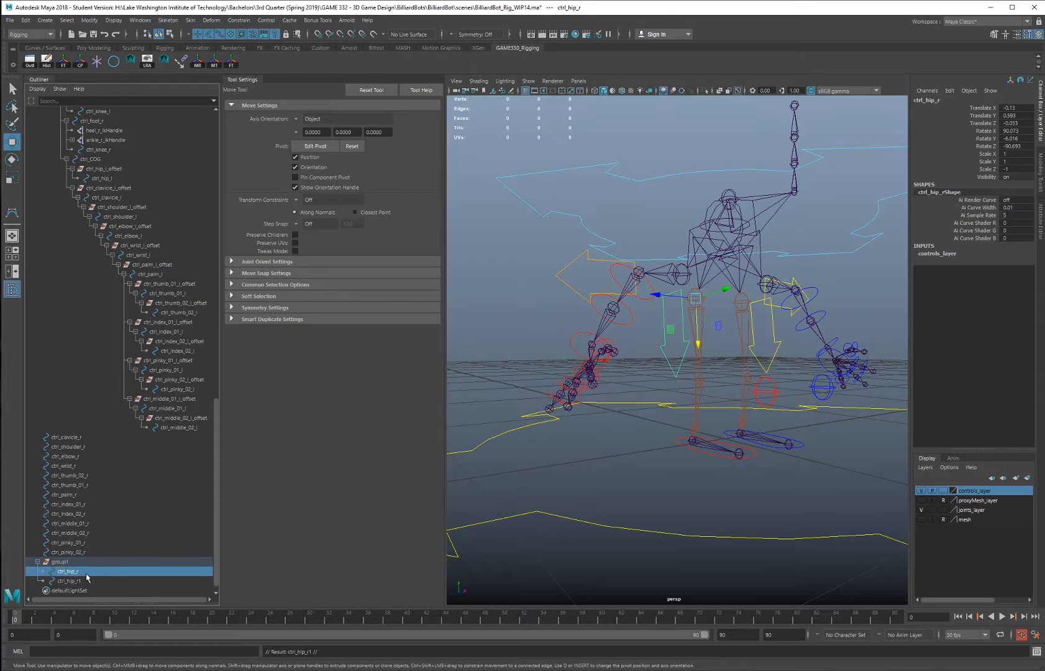
left_click_drag(87, 578, 88, 582)
Match the hip group's translation and rotation to the hip_r joint
left_click(63, 562)
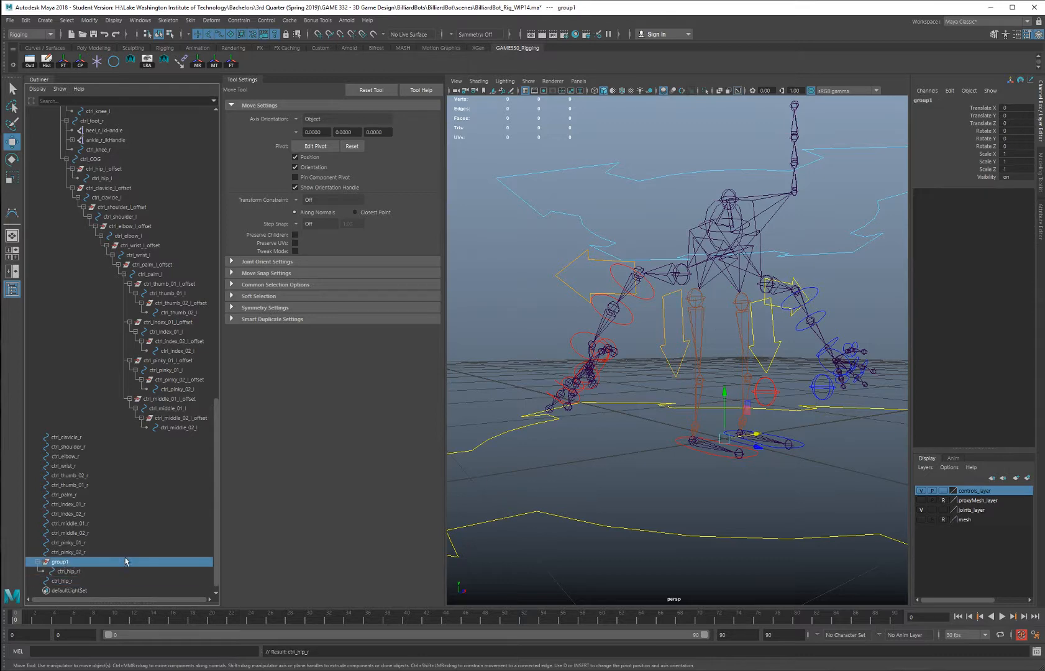
left_click_drag(623, 330, 674, 301, "alt")
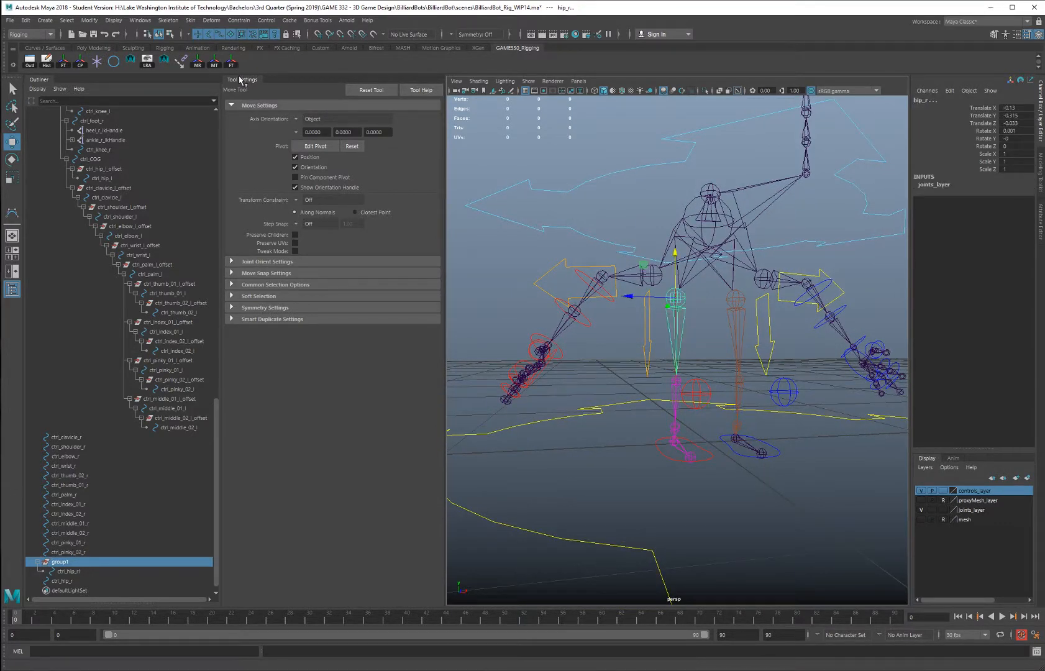
left_click(201, 65)
left_click_drag(600, 335, 658, 348, "alt")
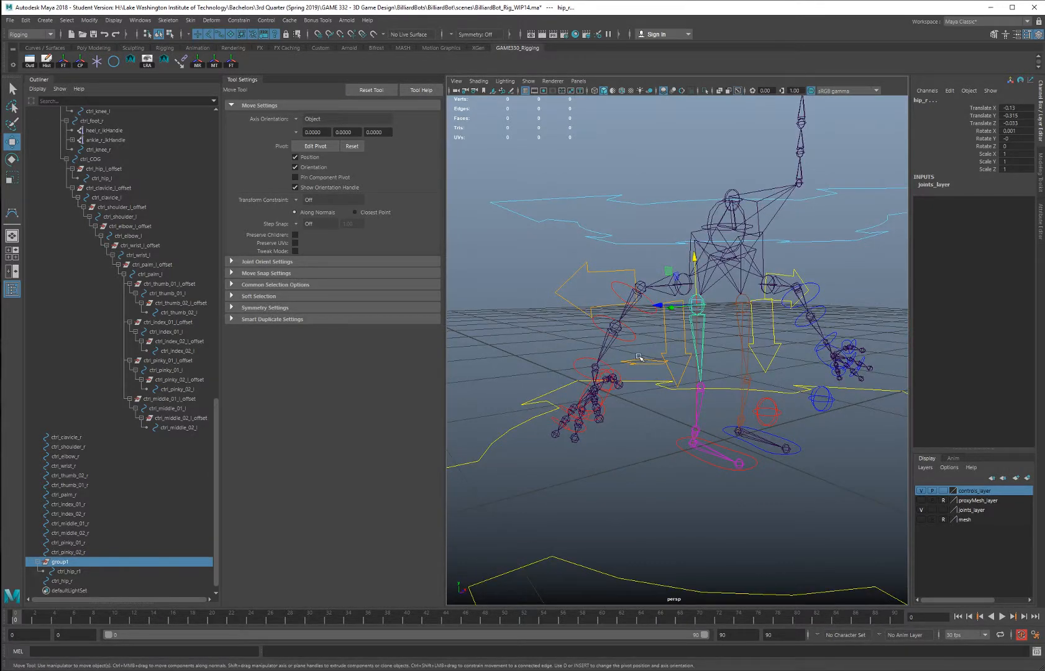
Delete the duplicate hip control from the group and parent the original ctrl_hip_r back under it
left_click(79, 572)
key("Delete")
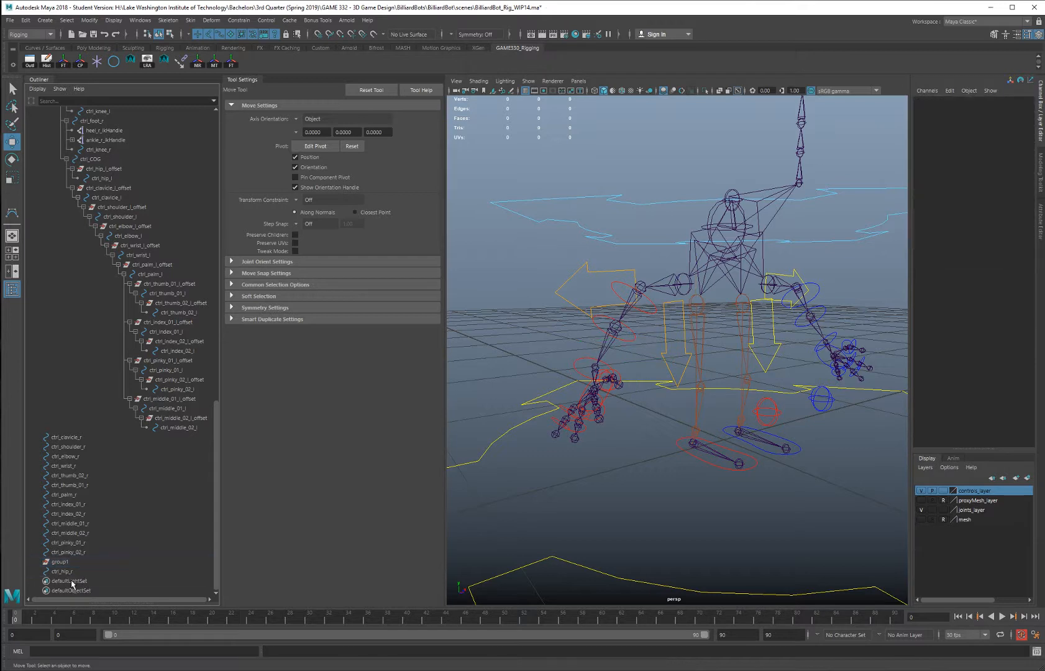
left_click(65, 574)
middle_click_drag(65, 572, 67, 566)
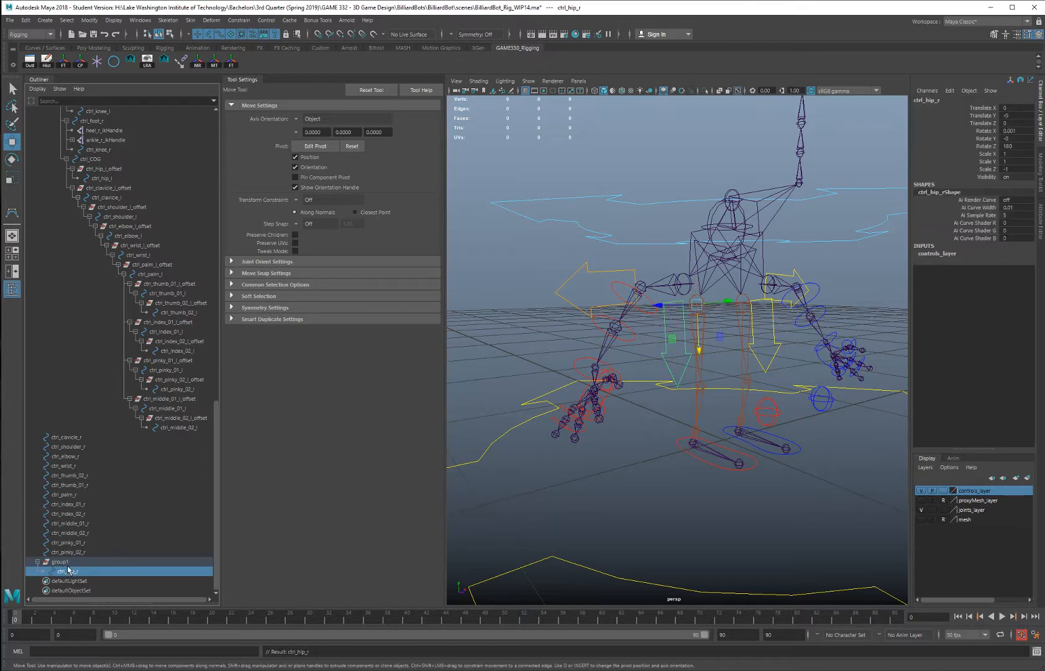
Rename the hip control's parent group to ctrl_hip_r_offset and freeze the transformations of ctrl_hip_r
double_click(69, 571)
double_click(61, 563)
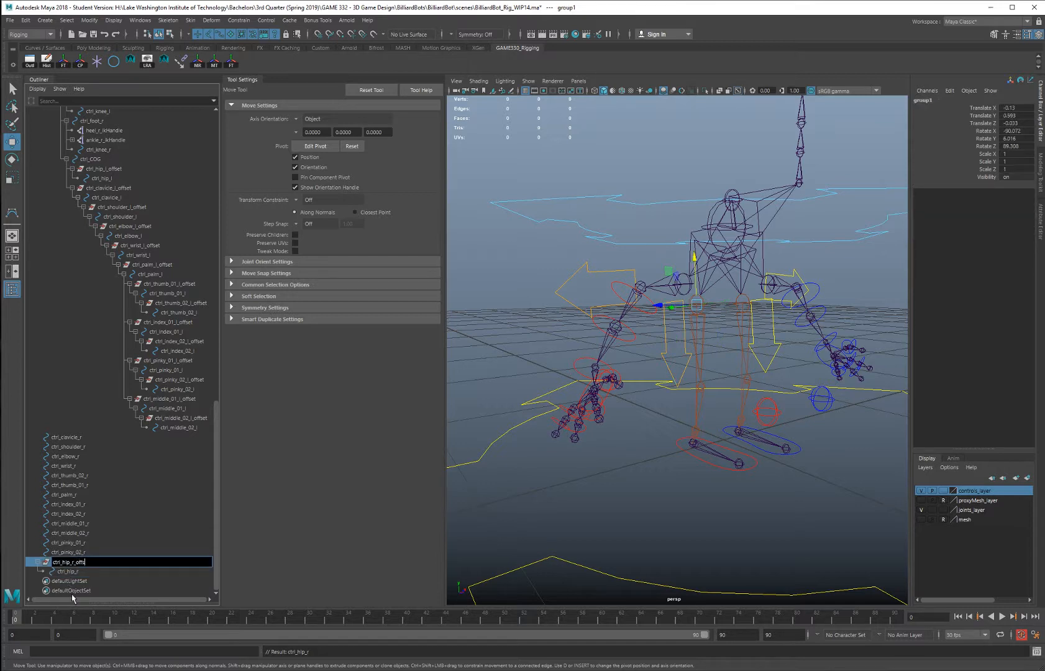
type("ctrl_hip_r_offset")
key("Return")
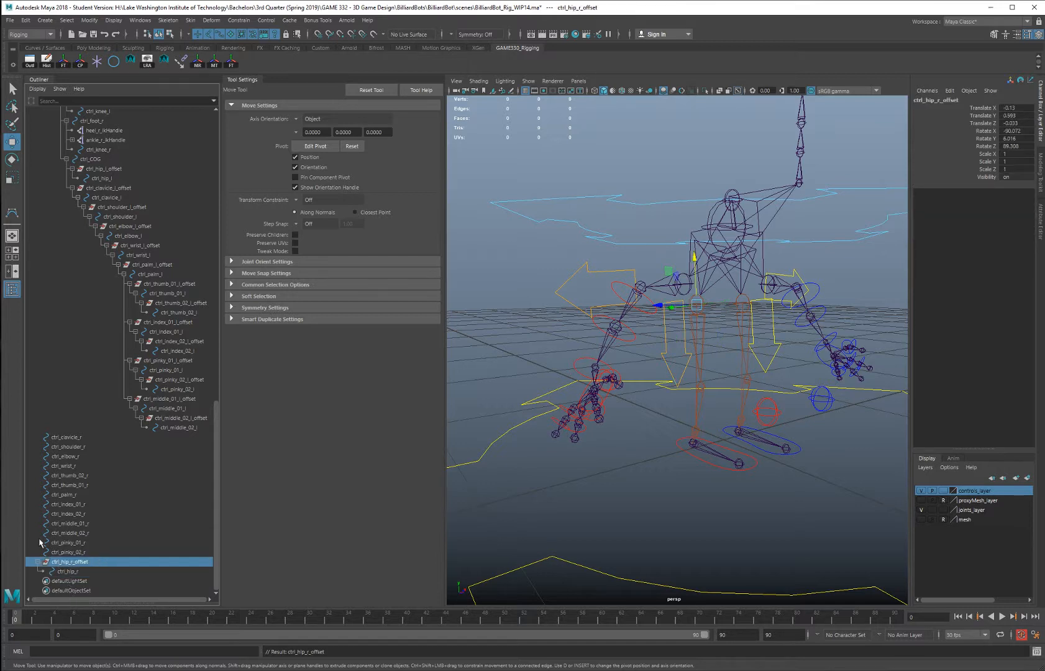
left_click(66, 571)
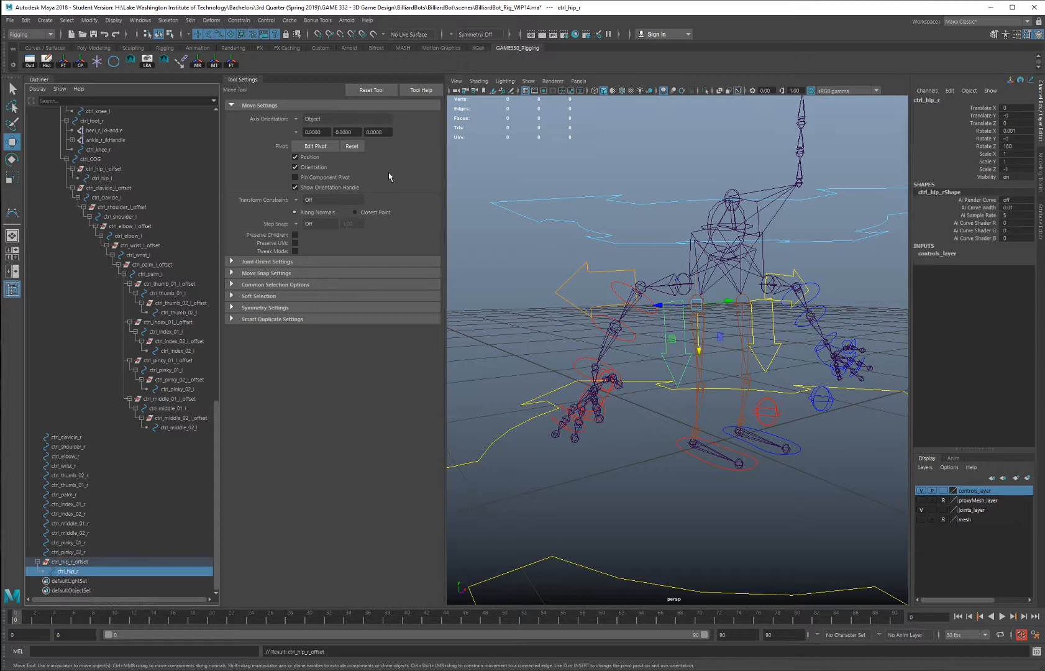
left_click(231, 63)
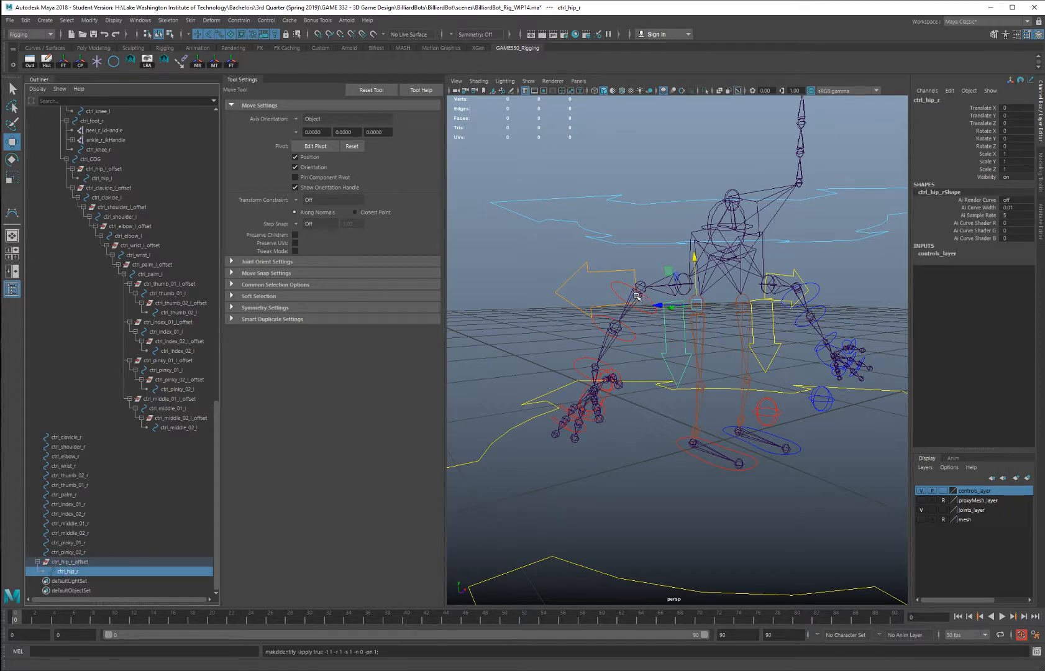
Group ctrl_clavicle_r on its own and rename the new group to ctrl_clavicle_r_offset
left_click_drag(549, 260, 552, 285, "alt")
left_click(552, 286)
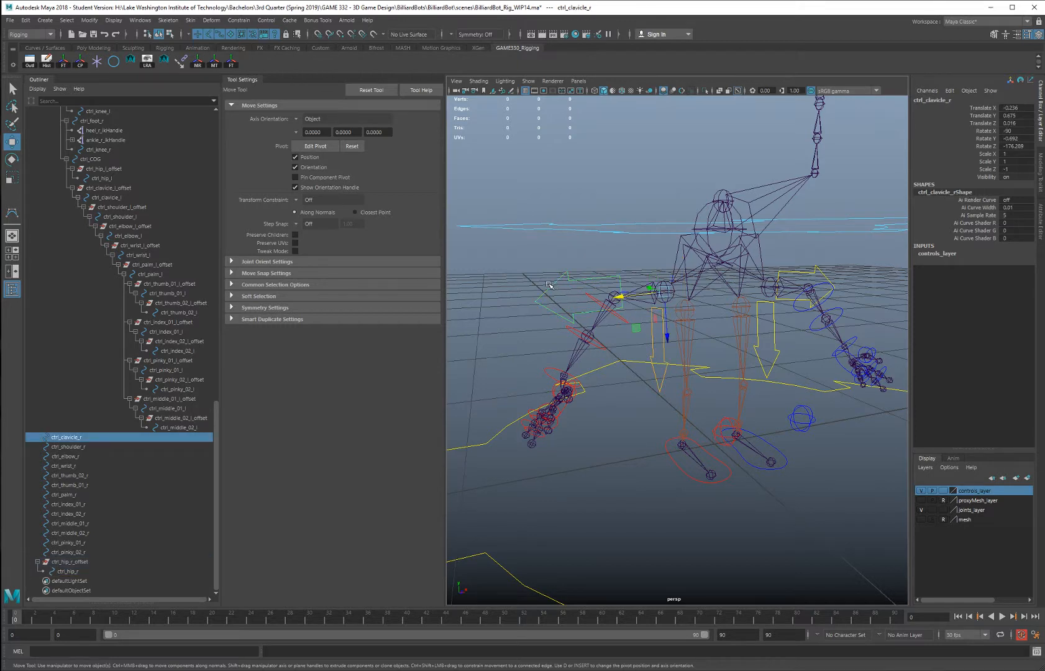
key("ctrl+g")
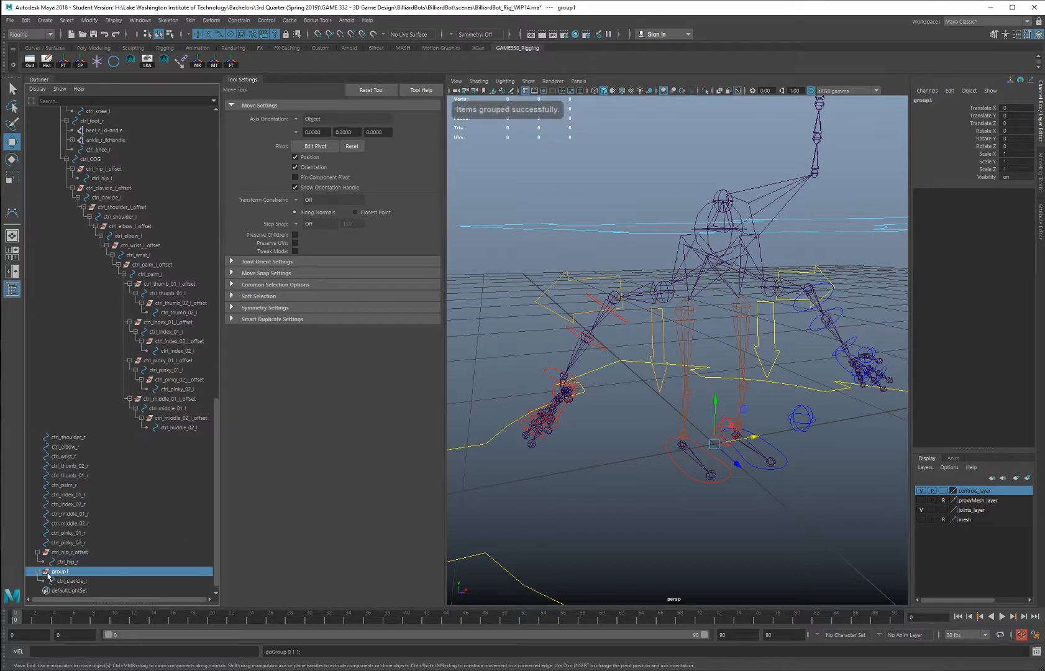
double_click(65, 580)
key("ctrl+c")
double_click(59, 570)
key("ctrl+v")
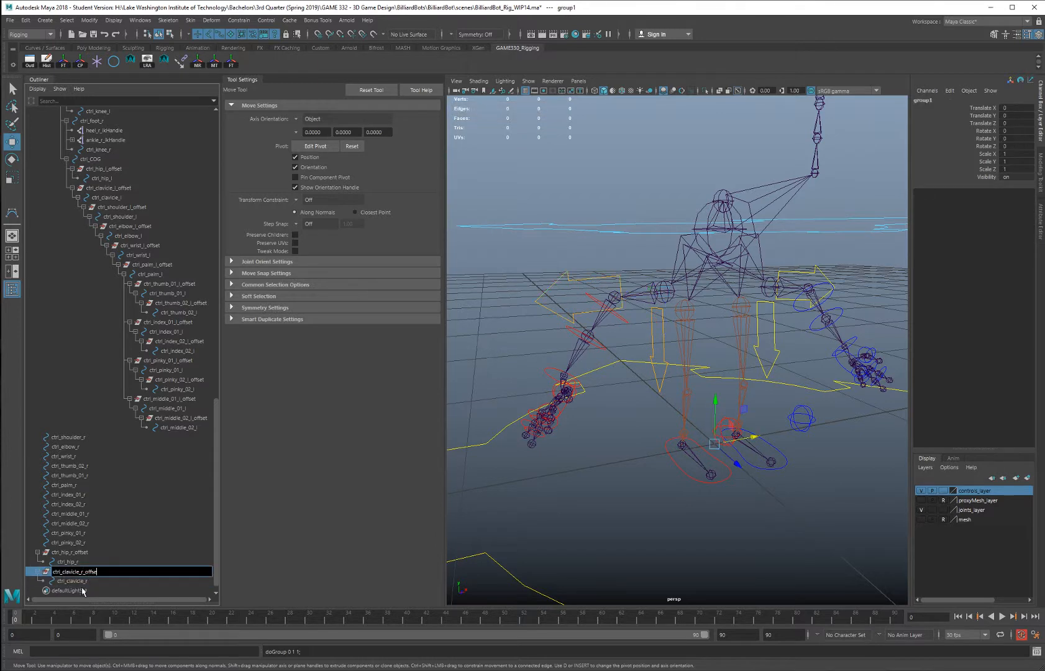
Name the new group ctrl_clavicle_r_offset, and duplicate ctrl_clavicle_r inside it with the original unparented from the group
key("Return")
left_click(67, 581)
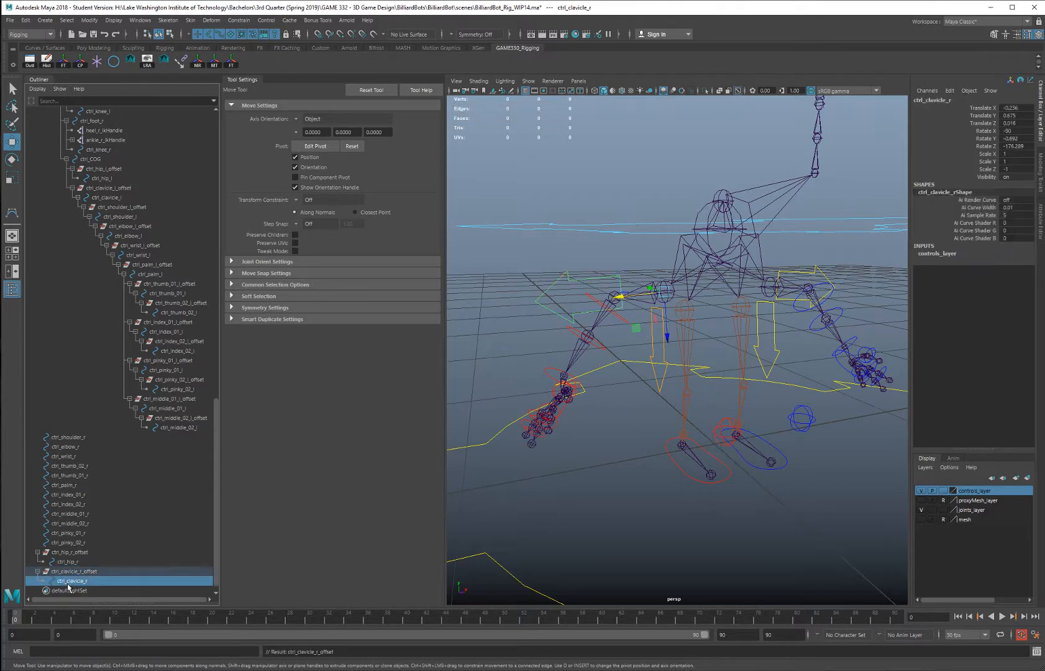
key("ctrl+d")
left_click(78, 583)
key("shift+p")
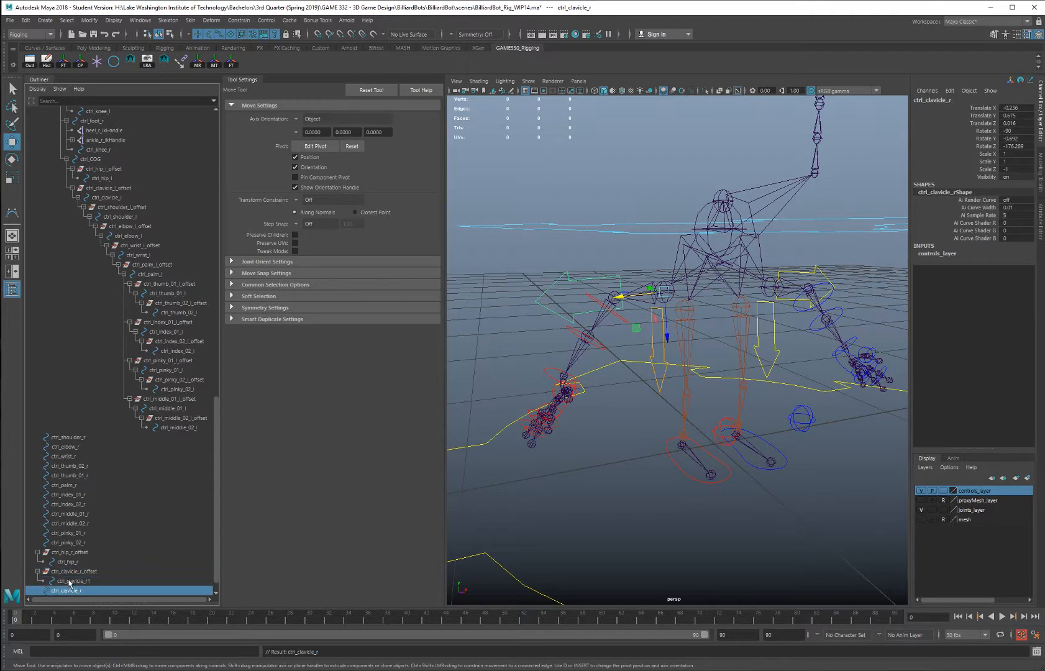
Match the translation of ctrl_clavicle_r_offset to the clavicle_r joint
left_click(75, 574)
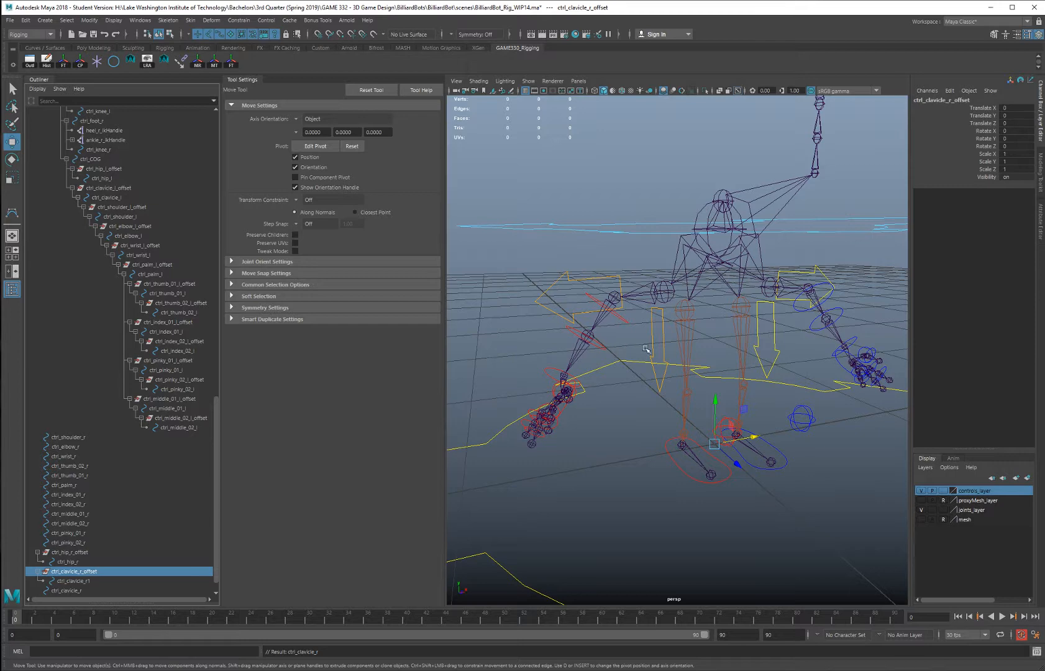
left_click_drag(634, 308, 640, 290, "alt")
left_click(654, 291, "shift")
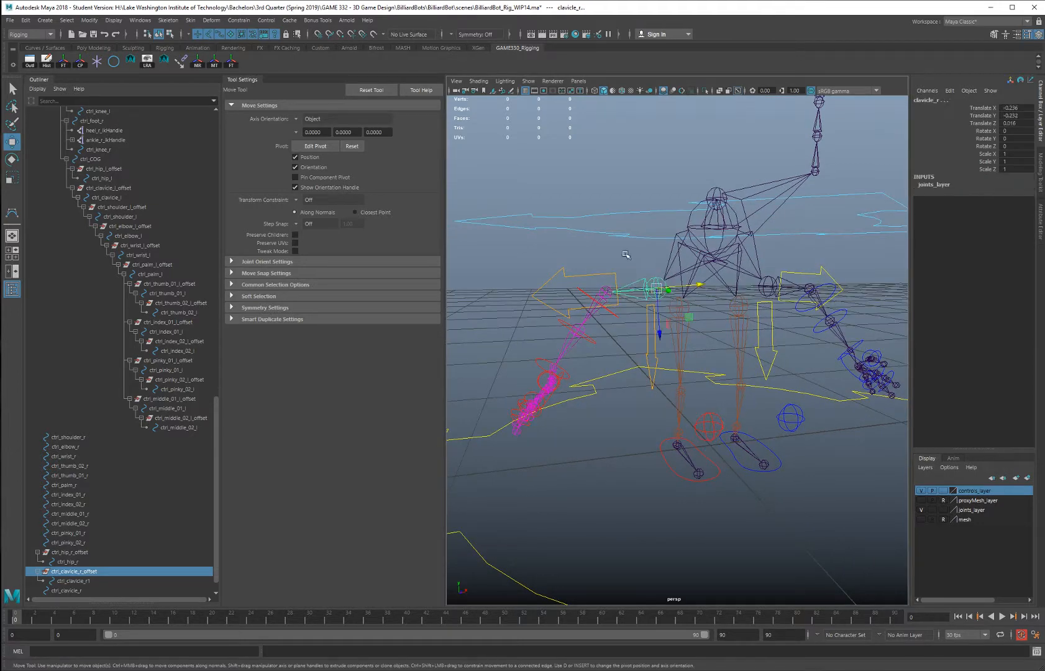
left_click(211, 65)
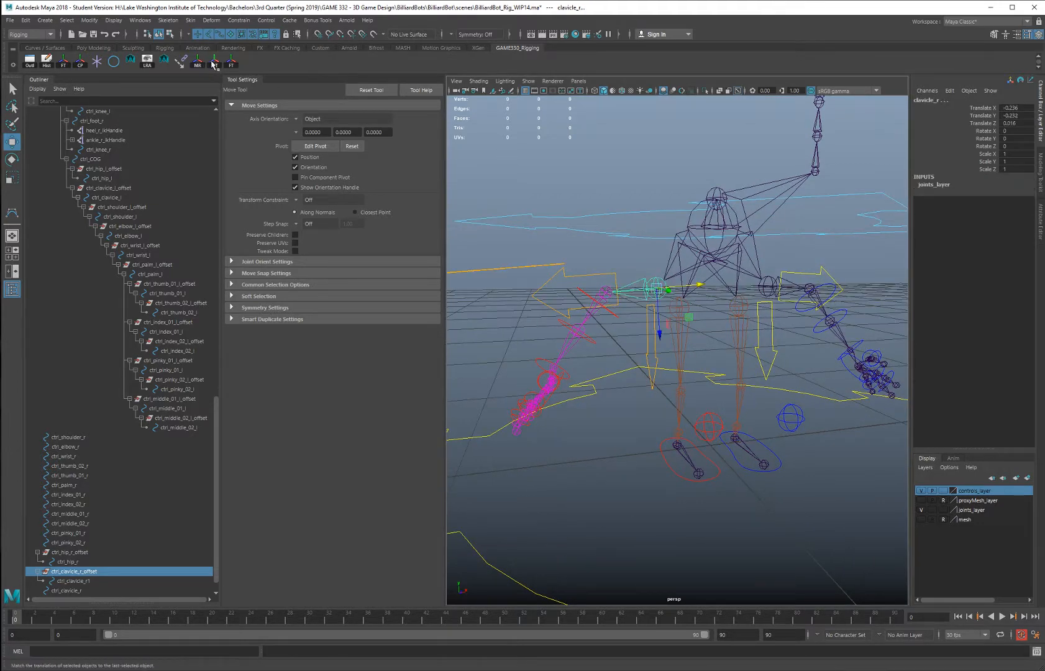
left_click_drag(451, 236, 474, 358, "alt")
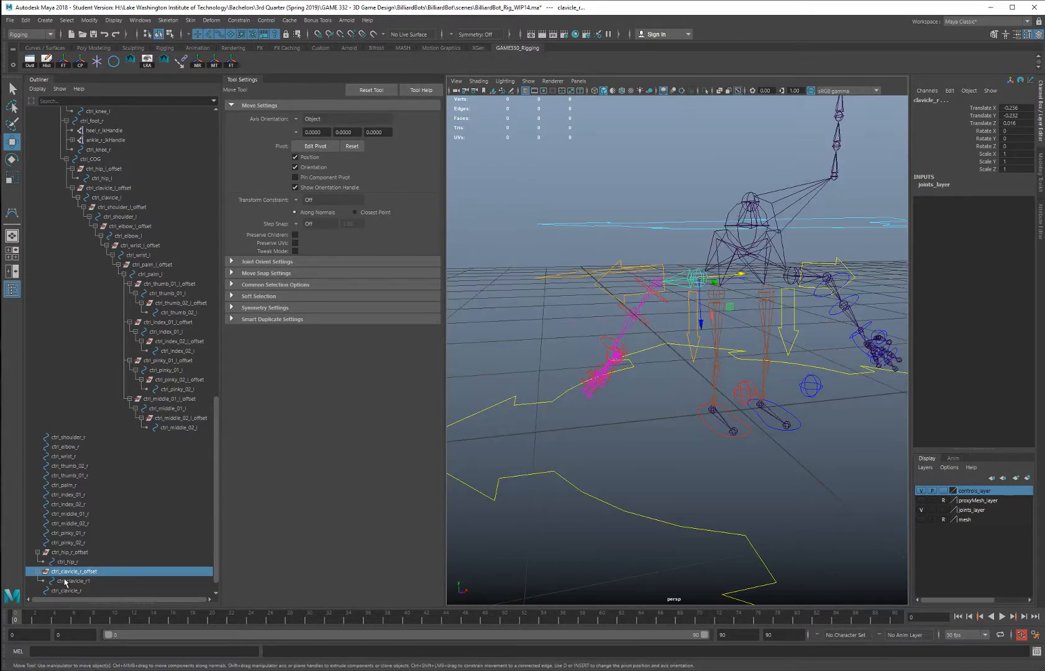
Delete the duplicate ctrl_clavicle_r1, and parent the original ctrl_clavicle_r under ctrl_clavicle_r_offset with its transforms frozen
left_click(96, 582)
key("Delete")
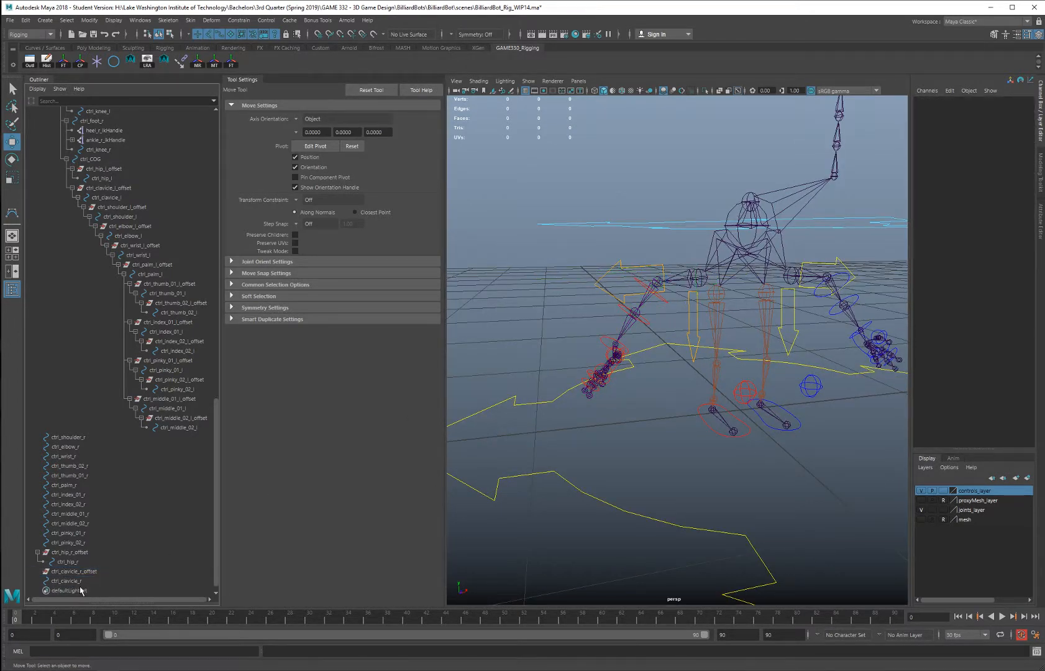
left_click(85, 582)
middle_click_drag(86, 582, 81, 572)
left_click_drag(571, 350, 647, 348, "alt")
left_click(235, 64)
Group each remaining loose right-arm control separately and name each group after its control with an _offset suffix, such as ctrl_shoulder_r_offset
left_click(106, 437)
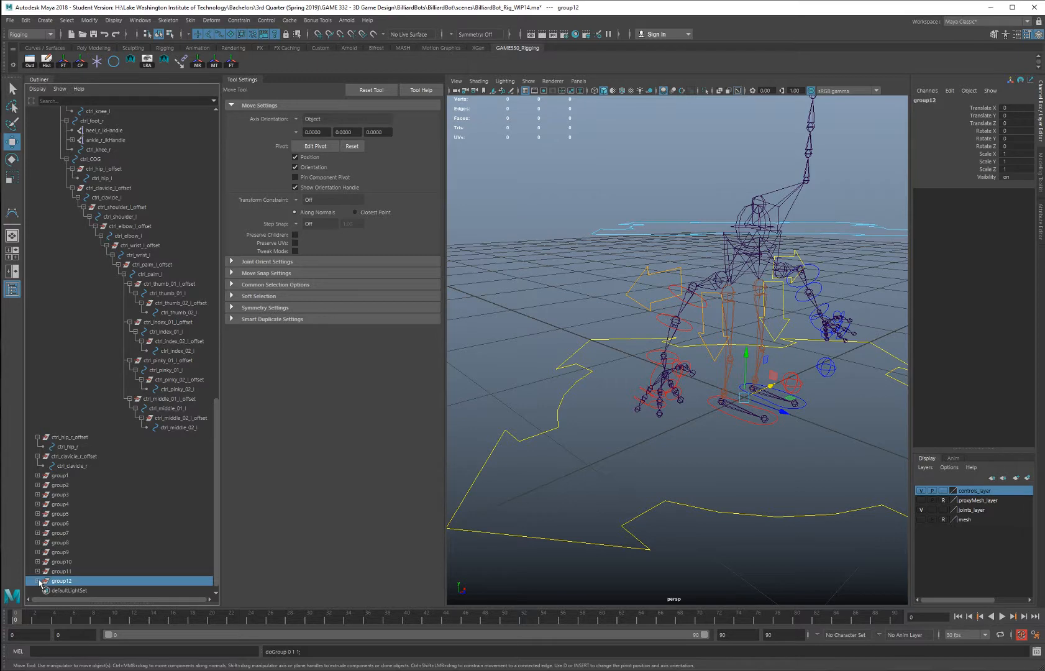
left_click(84, 572)
key("ctrl+g")
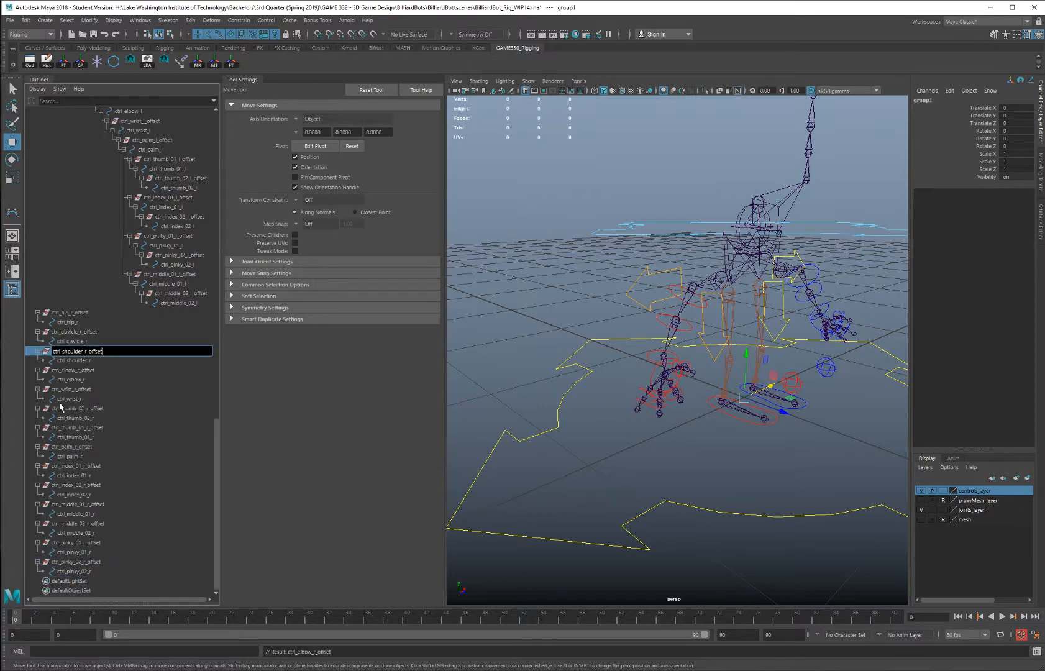
key("Return")
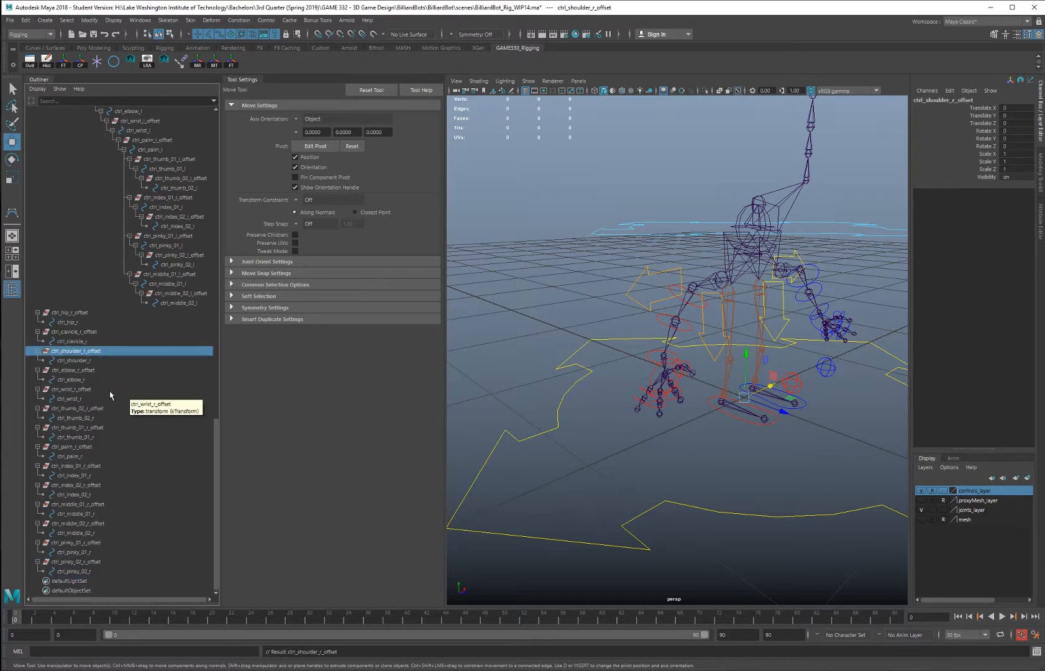
Duplicate the controls from ctrl_shoulder_r to ctrl_pinky_02_r inside their offset groups, and unparent the originals
left_click(77, 362)
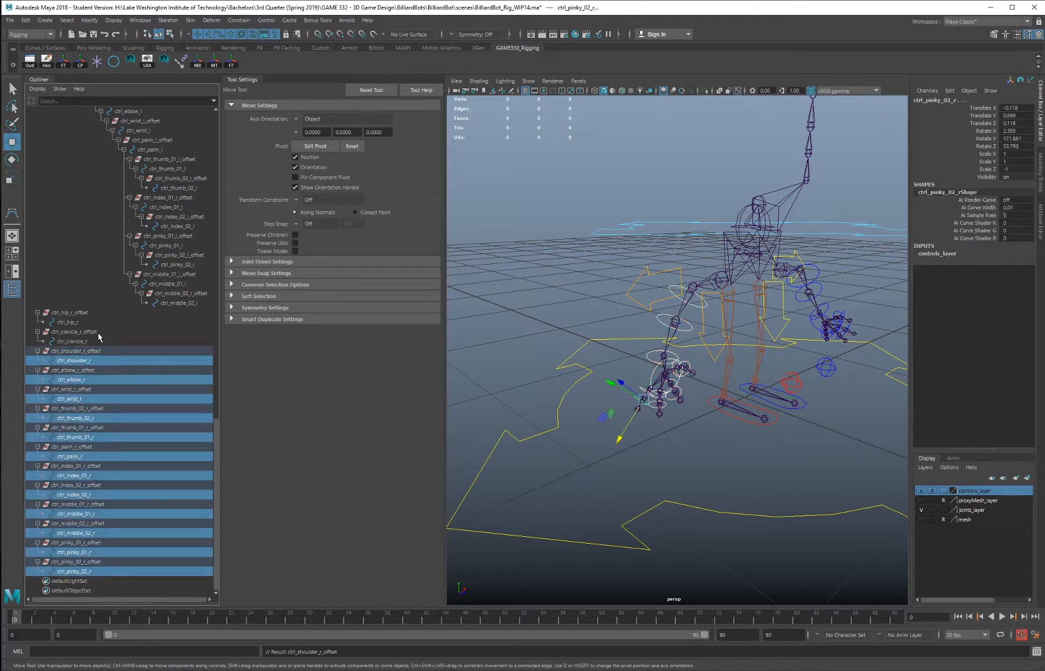
key("ctrl+d")
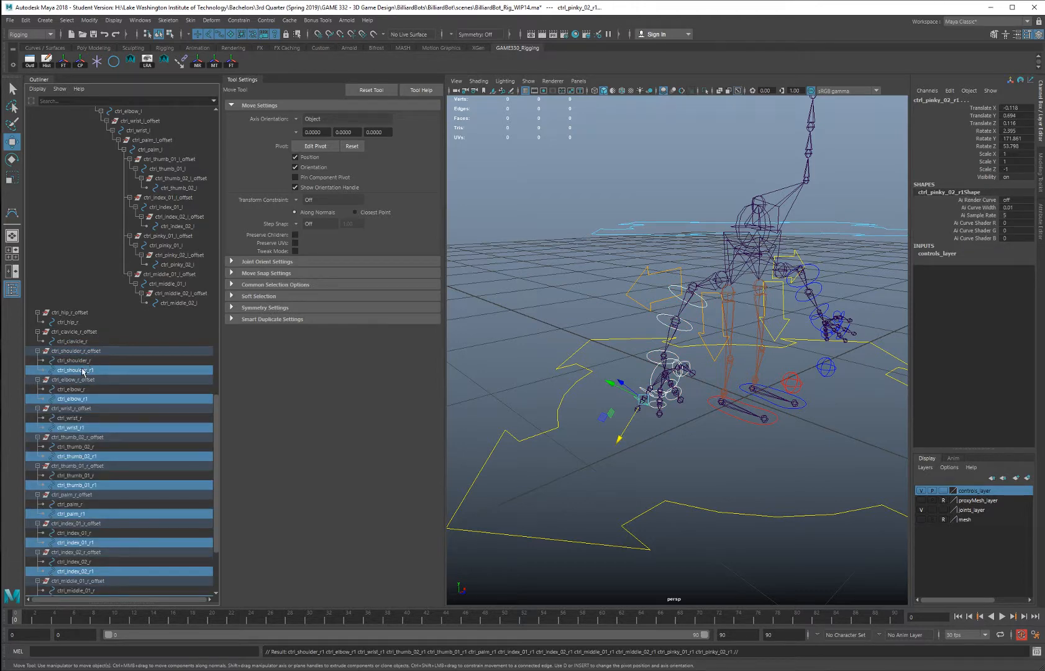
left_click(65, 562, "ctrl")
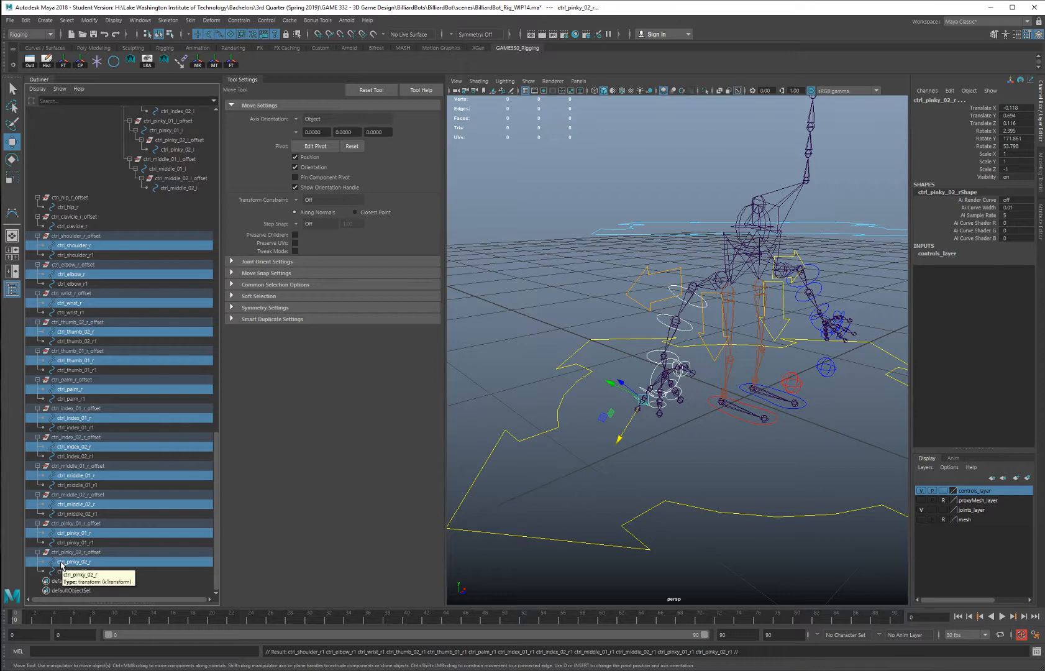
key("shift+p")
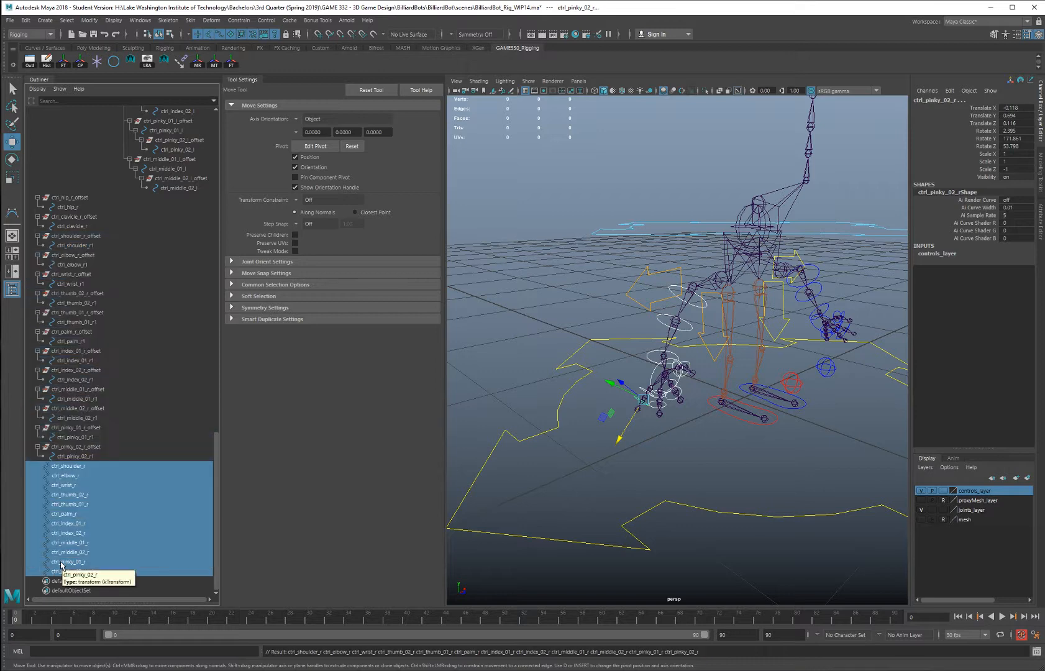
Snap the pivot of ctrl_shoulder_r_offset to the right shoulder joint
left_click(79, 236)
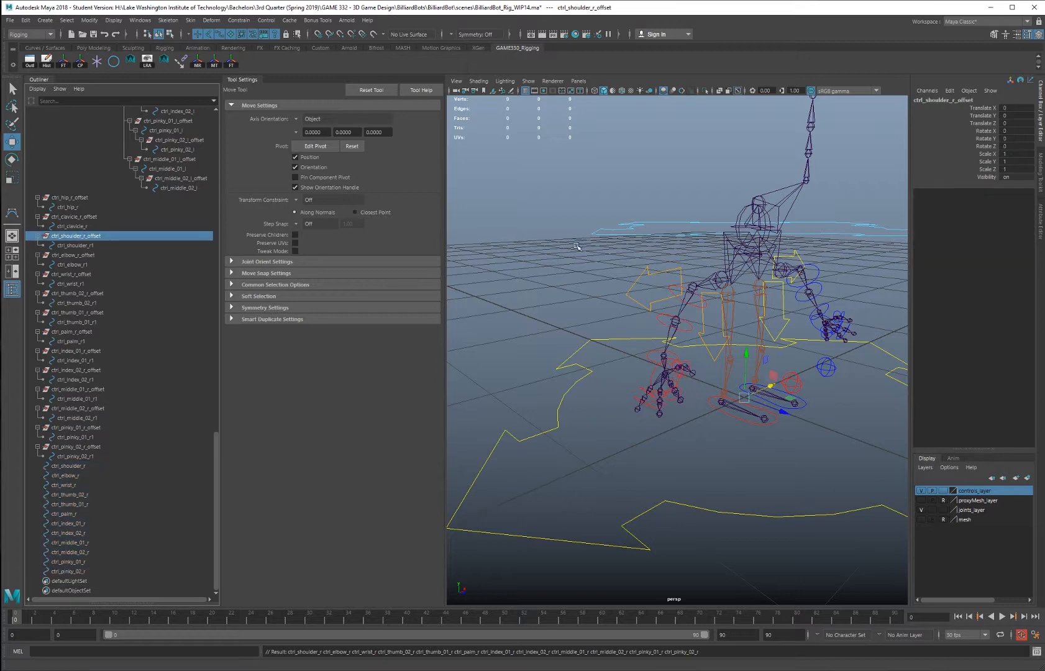
left_click_drag(648, 297, 621, 307, "alt")
right_click_drag(620, 307, 706, 337, "alt")
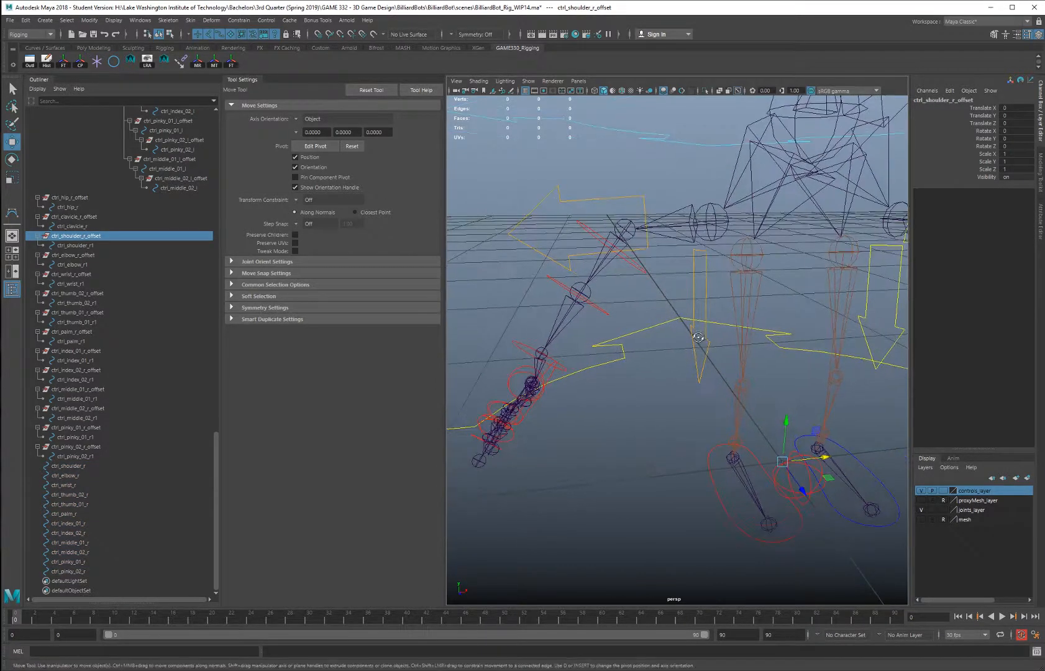
left_click_drag(679, 322, 693, 333, "alt")
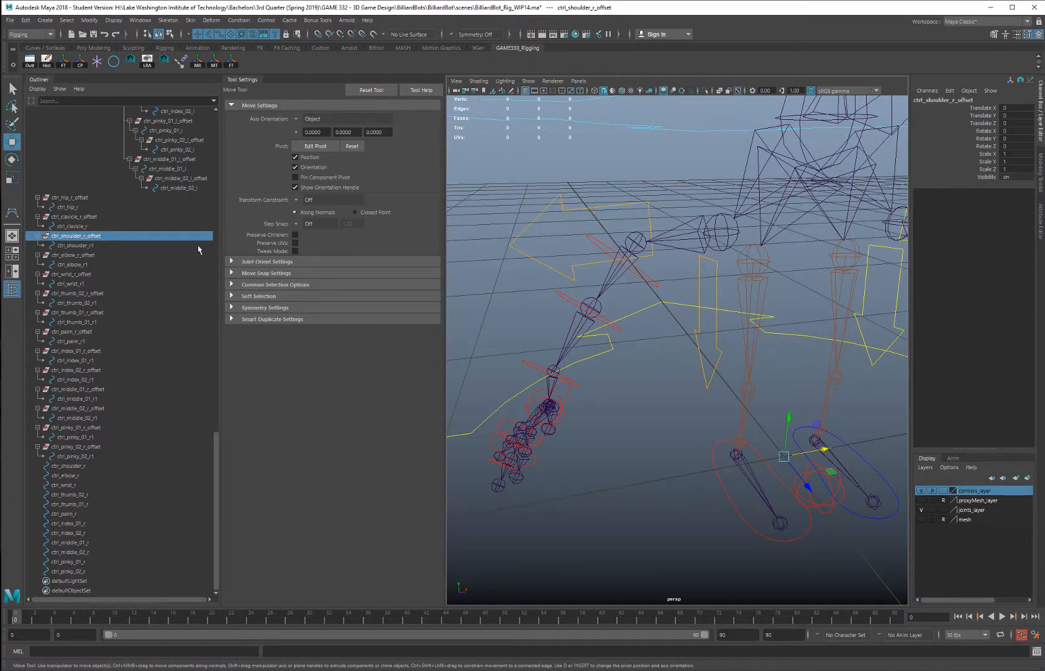
key("d")
key("v")
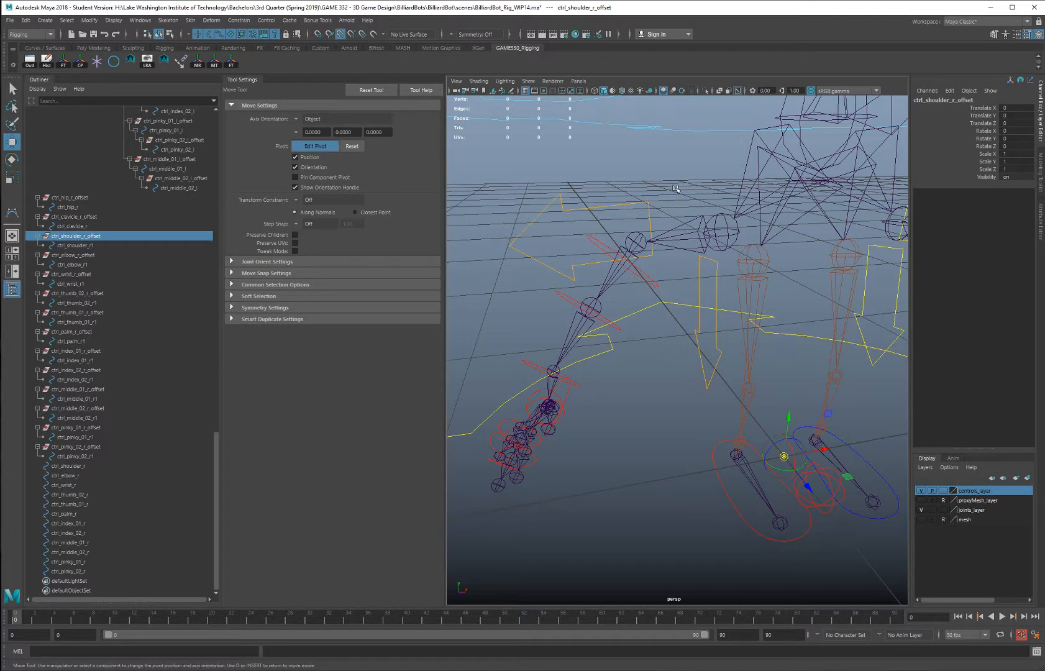
middle_click_drag(676, 189, 637, 243)
Snap the pivot of ctrl_elbow_r_offset to the right elbow joint
left_click(75, 255)
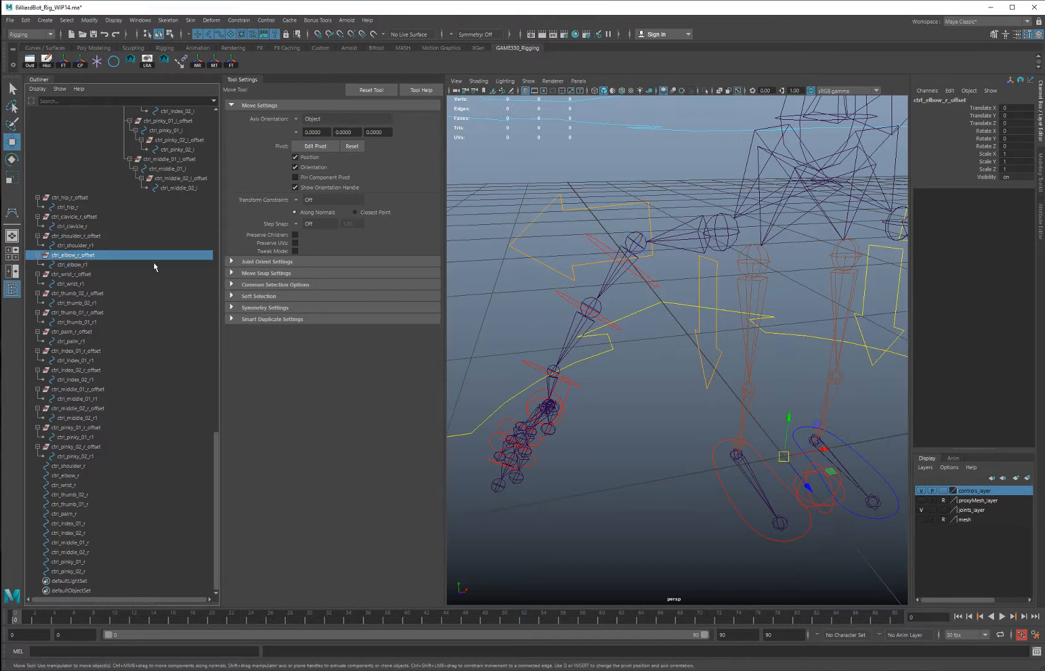
key("d")
key("v")
middle_click_drag(636, 366, 590, 308)
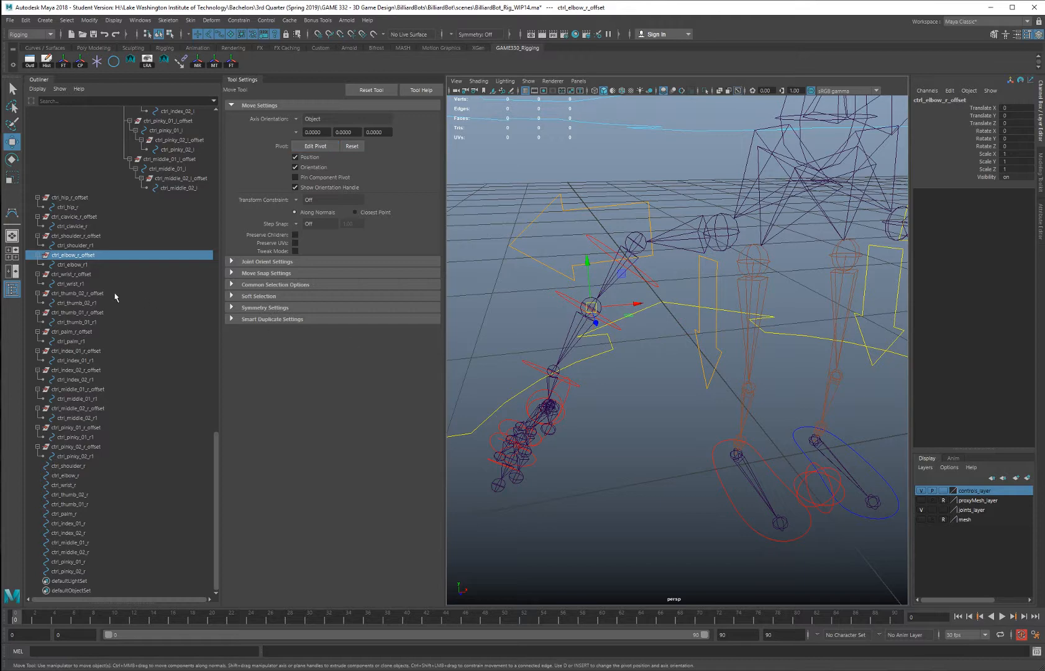
Snap the pivots of ctrl_wrist_r_offset and the remaining right-hand offset groups to their corresponding joints
left_click(83, 275)
key("d")
key("v")
middle_click_drag(627, 377, 553, 371)
left_click_drag(696, 372, 723, 366, "alt")
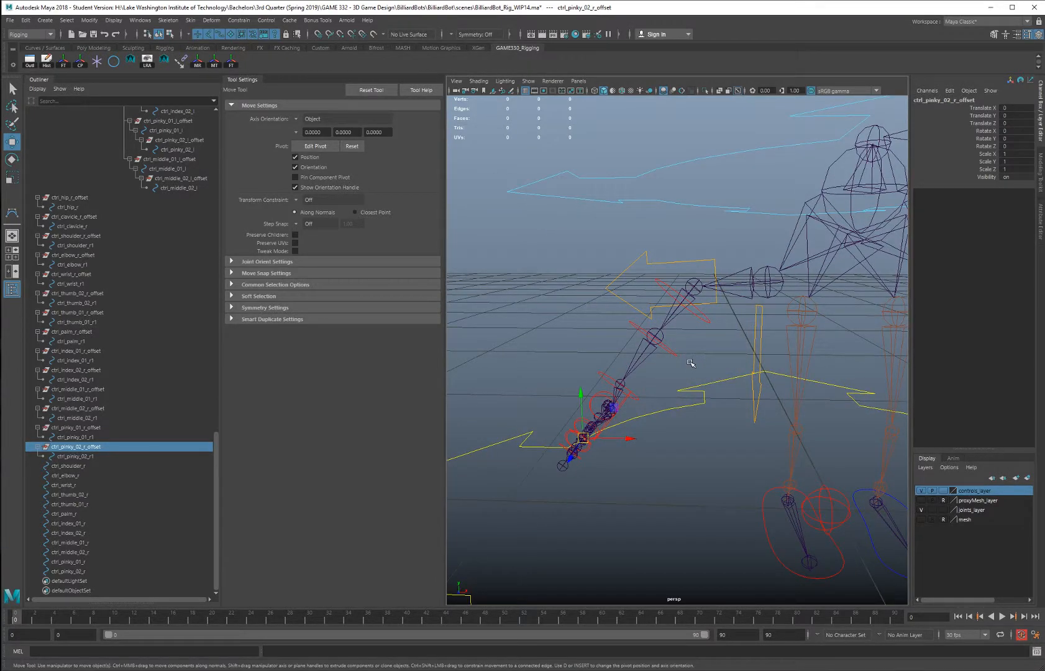
Match the rotation of ctrl_shoulder_r_offset to the shoulder_r joint, and each remaining right-arm offset group to its own joint
left_click(81, 239)
left_click_drag(690, 287, 653, 290, "alt")
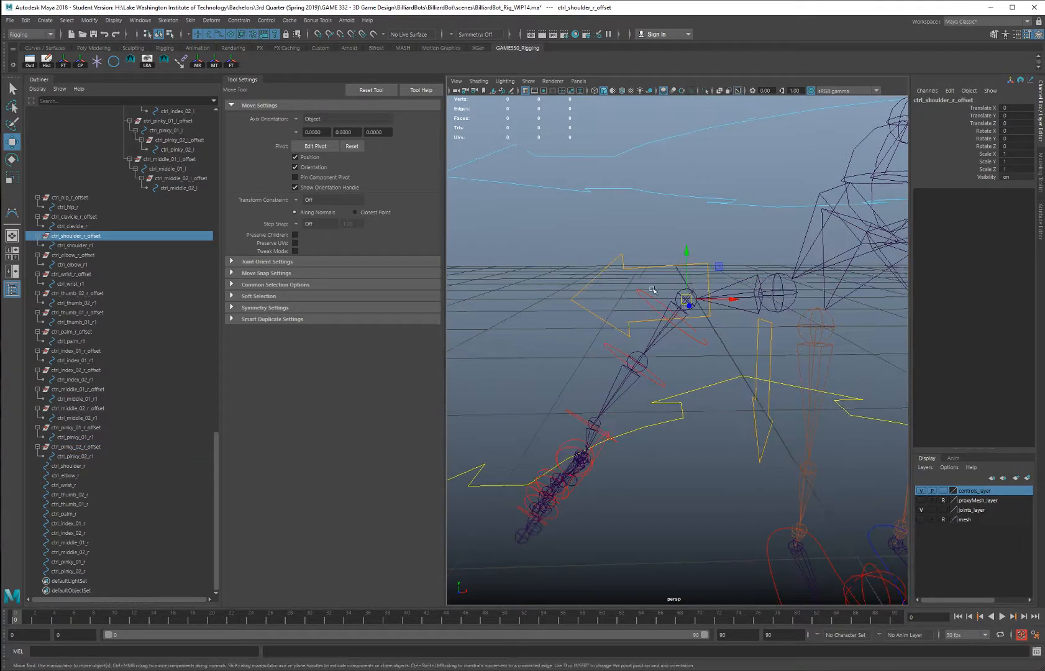
key("q")
left_click(682, 298)
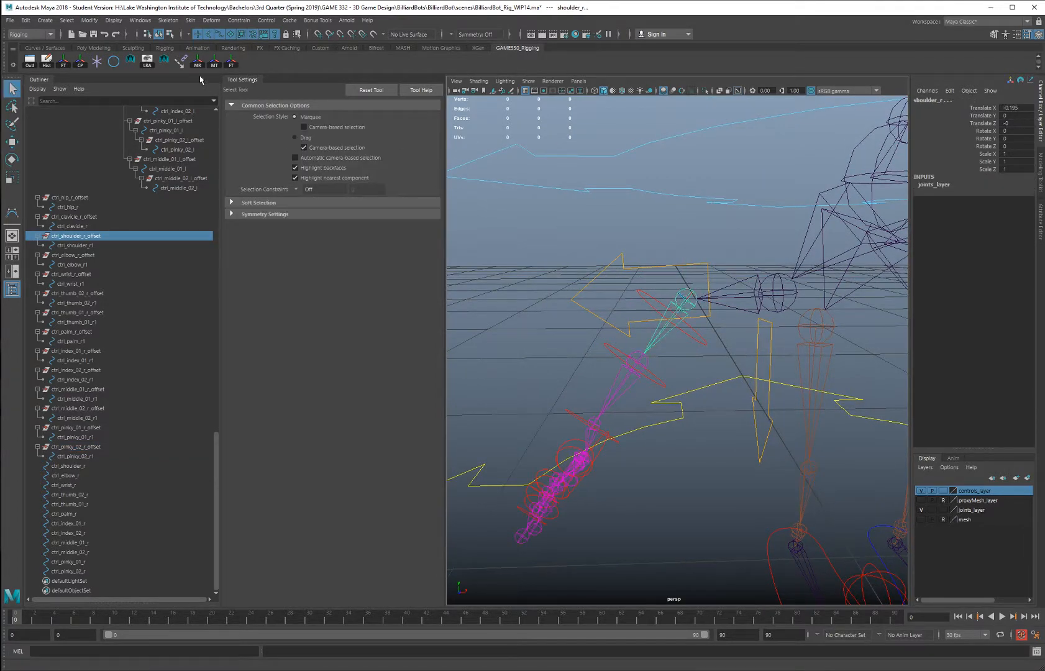
left_click_drag(624, 341, 655, 353, "alt")
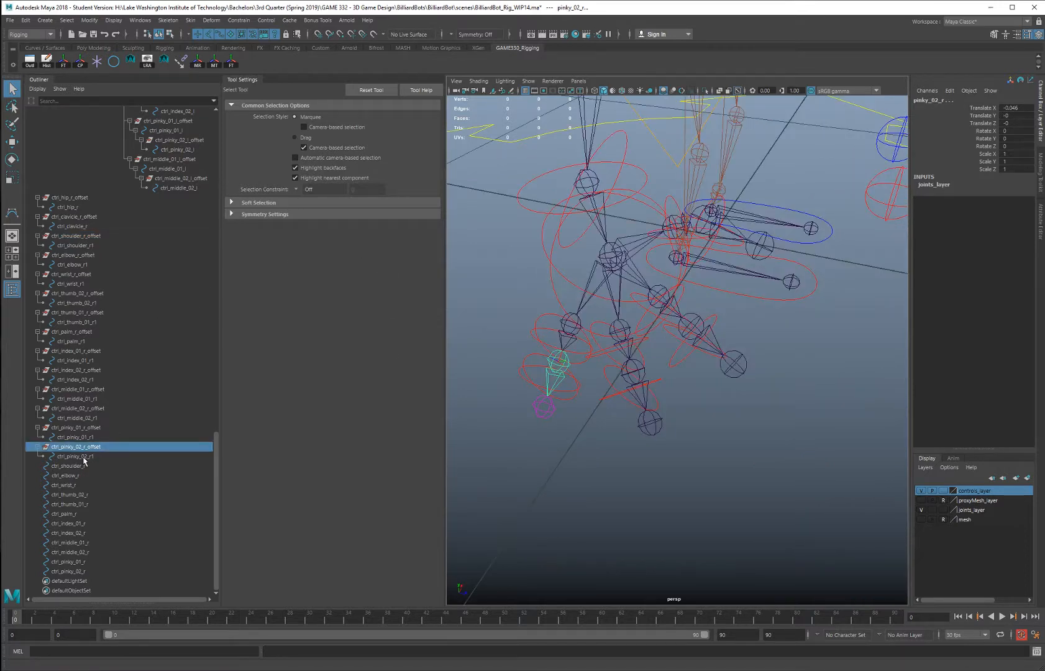
Delete all duplicate controls in the right-arm offset groups, from ctrl_pinky_02_r1 up to ctrl_shoulder_r1
left_click(84, 457)
left_click(81, 438, "ctrl")
left_click(81, 419, "ctrl")
left_click(81, 399, "ctrl")
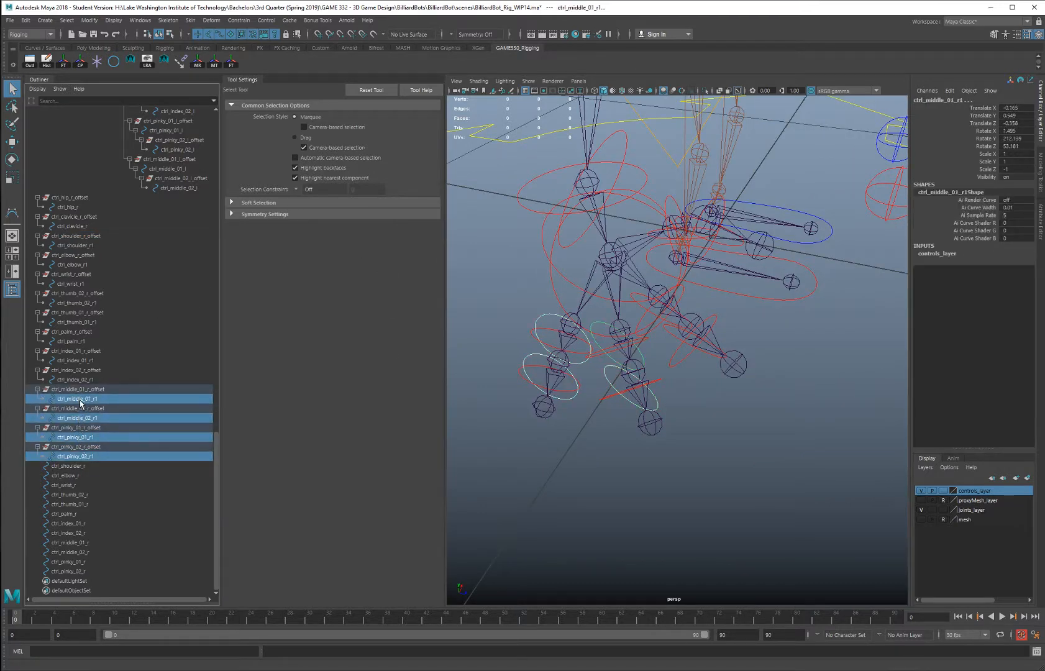
left_click(81, 380, "ctrl")
left_click(81, 361, "ctrl")
left_click(79, 341, "ctrl")
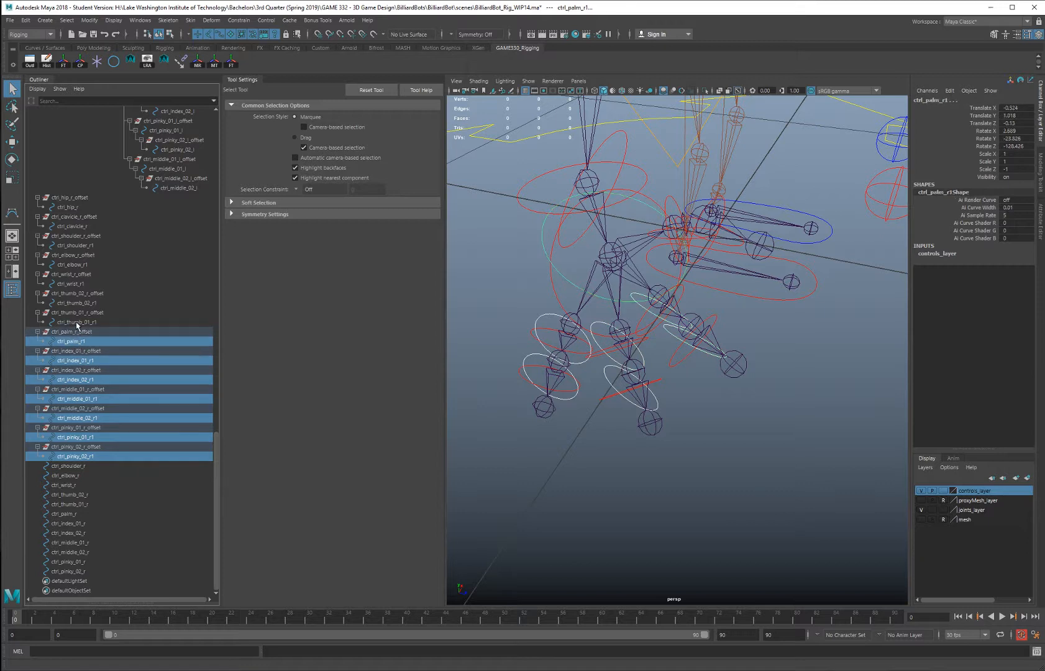
left_click(76, 323, "ctrl")
left_click(74, 303, "ctrl")
left_click(74, 284, "ctrl")
left_click(80, 266, "ctrl")
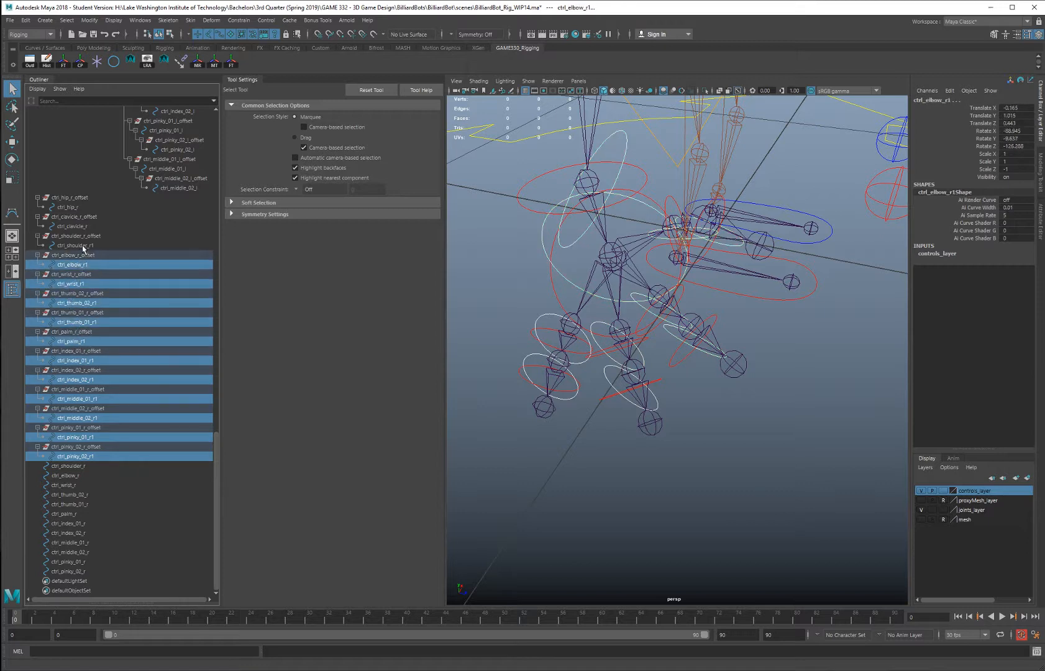
left_click(83, 246, "ctrl")
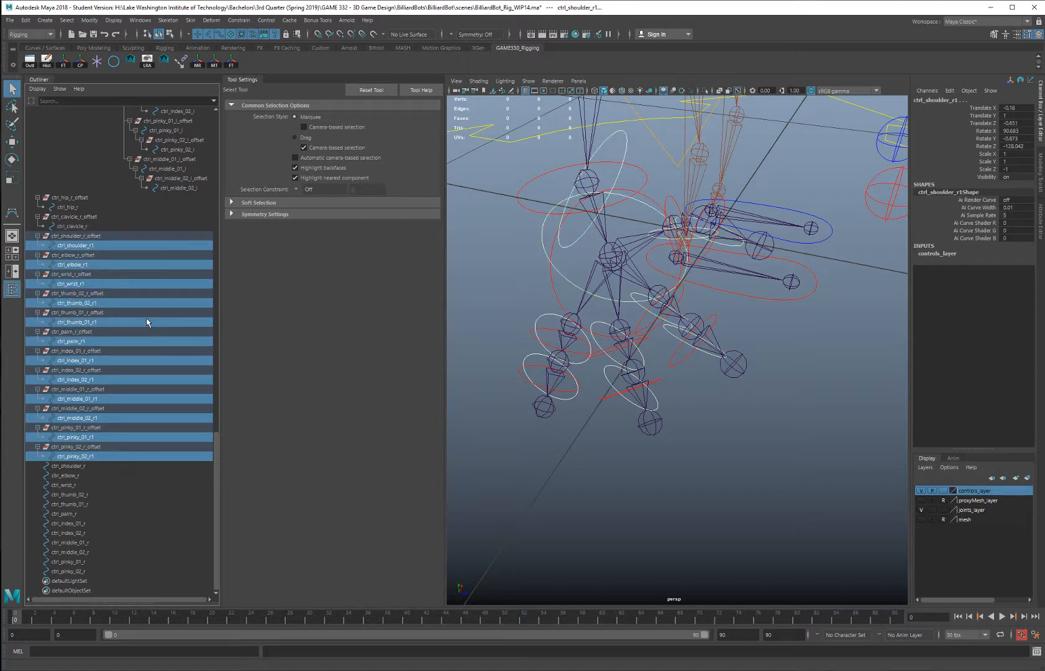
key("Delete")
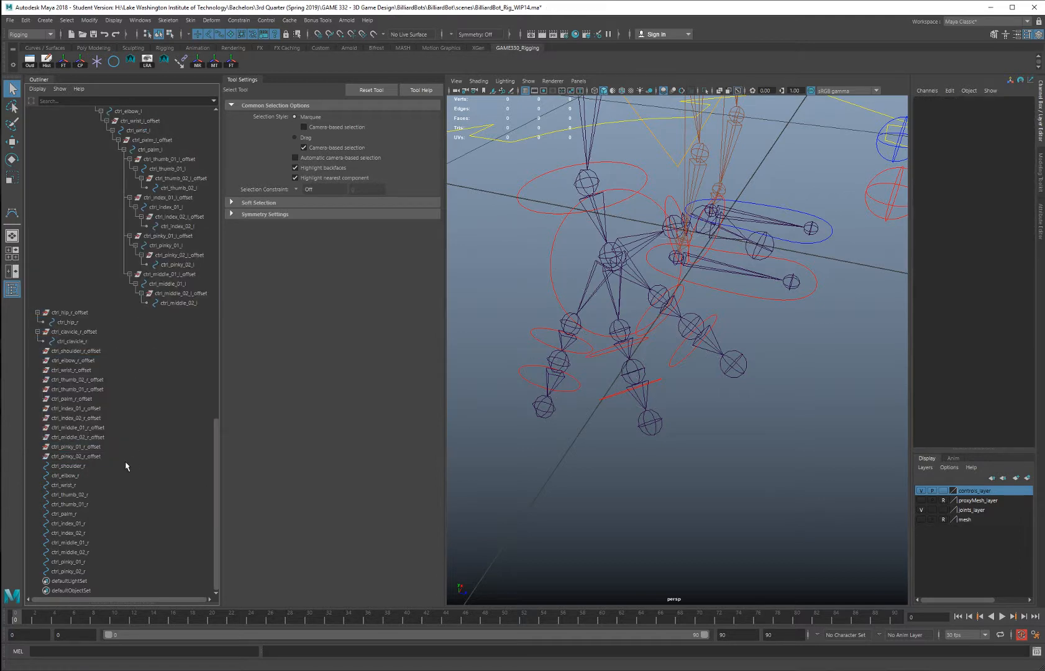
Parent ctrl_shoulder_r under ctrl_shoulder_r_offset, and the other loose right-arm controls under their matching offset groups
left_click(74, 467)
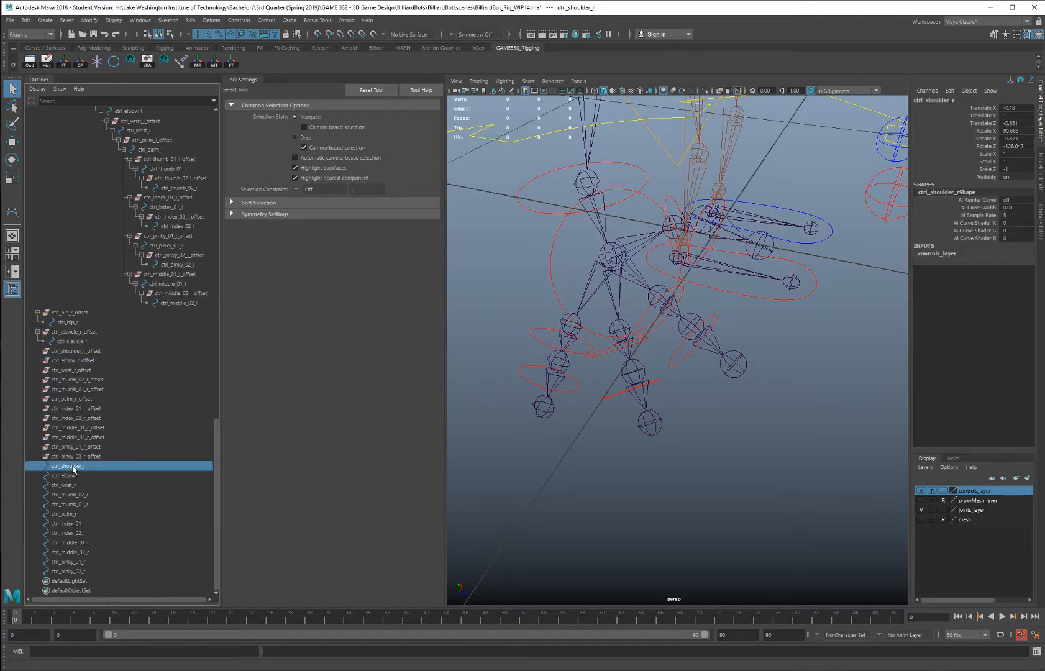
middle_click_drag(73, 466, 89, 352)
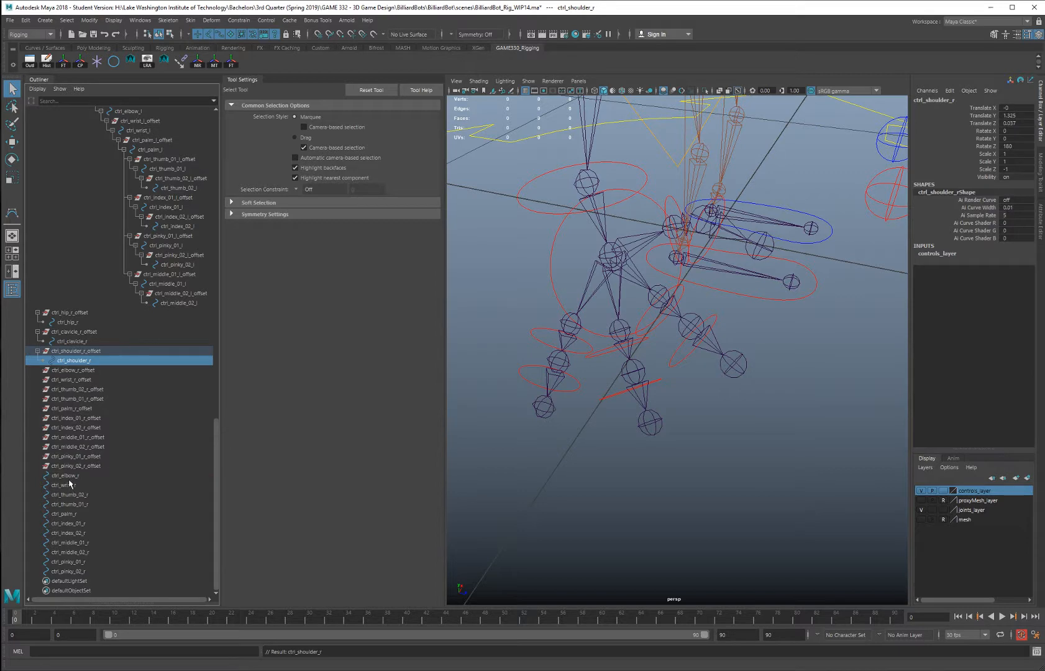
Freeze the transformations of all right-side controls, from ctrl_pinky_02_r up to ctrl_hip_r
left_click(75, 571)
left_click(75, 552, "ctrl")
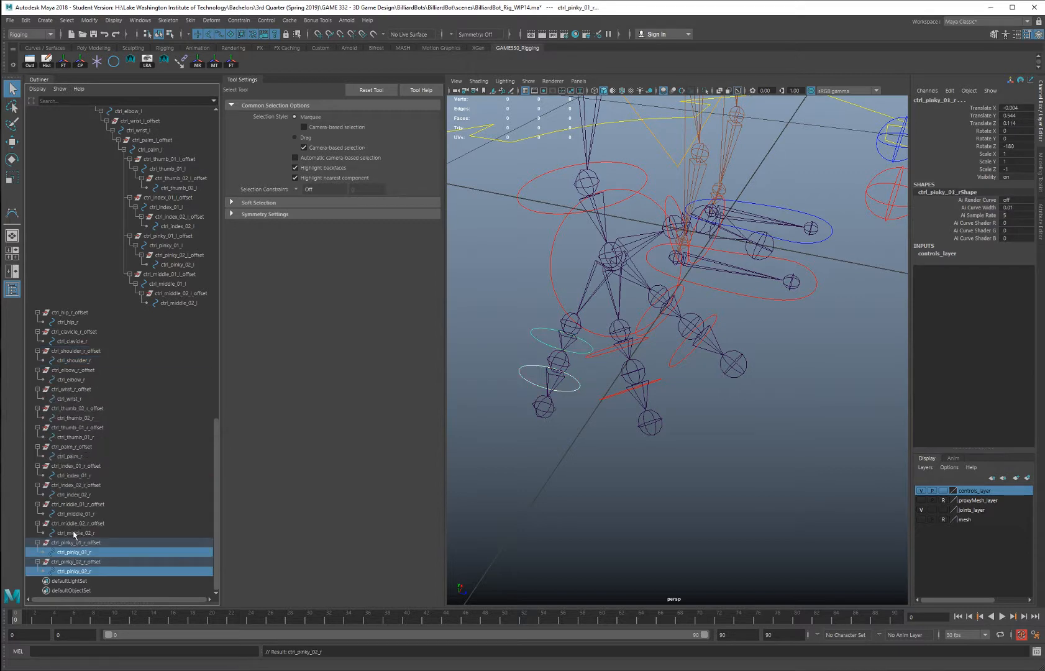
left_click(76, 533, "ctrl")
left_click(76, 514, "ctrl")
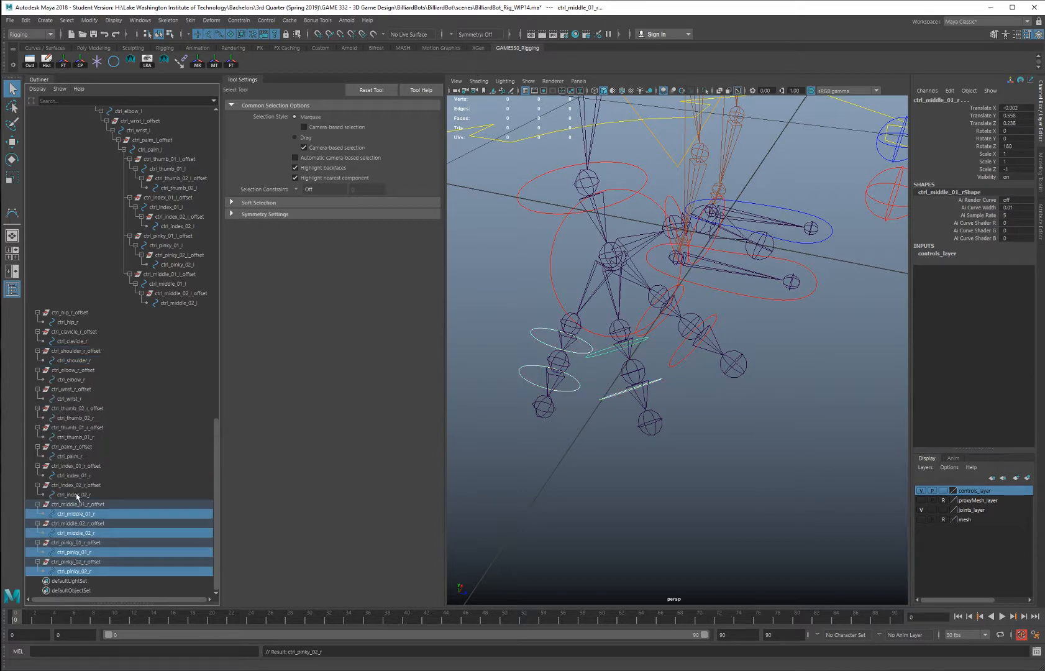
left_click(76, 495, "ctrl")
left_click(75, 475, "ctrl")
left_click(74, 457, "ctrl")
left_click(73, 437, "ctrl")
left_click(73, 418, "ctrl")
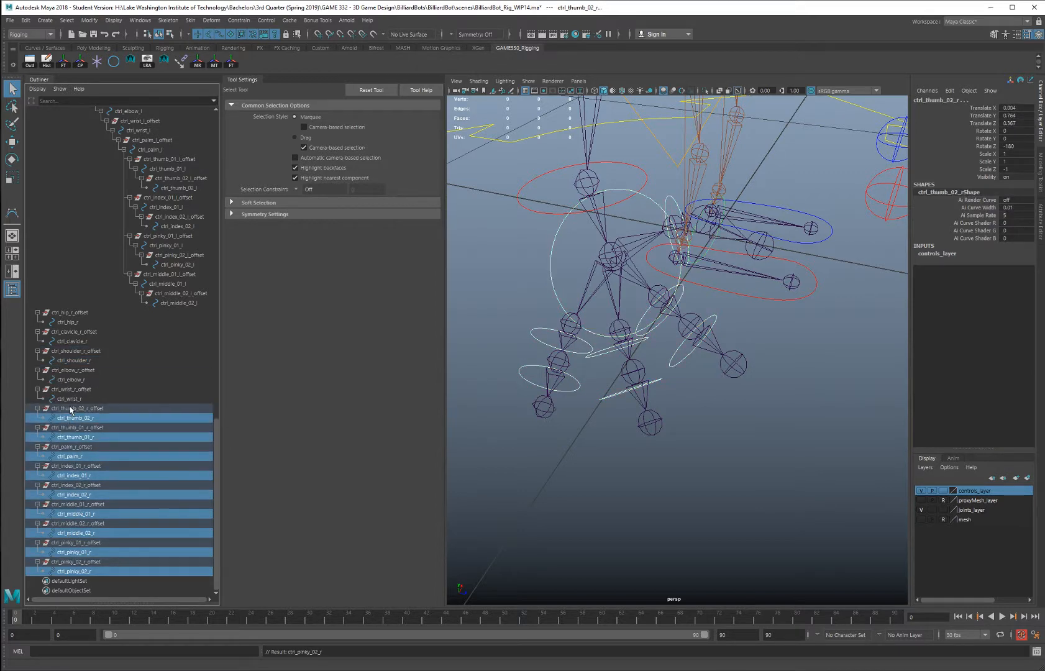
left_click(73, 399, "ctrl")
left_click(72, 379, "ctrl")
left_click(71, 360, "ctrl")
left_click(71, 342, "ctrl")
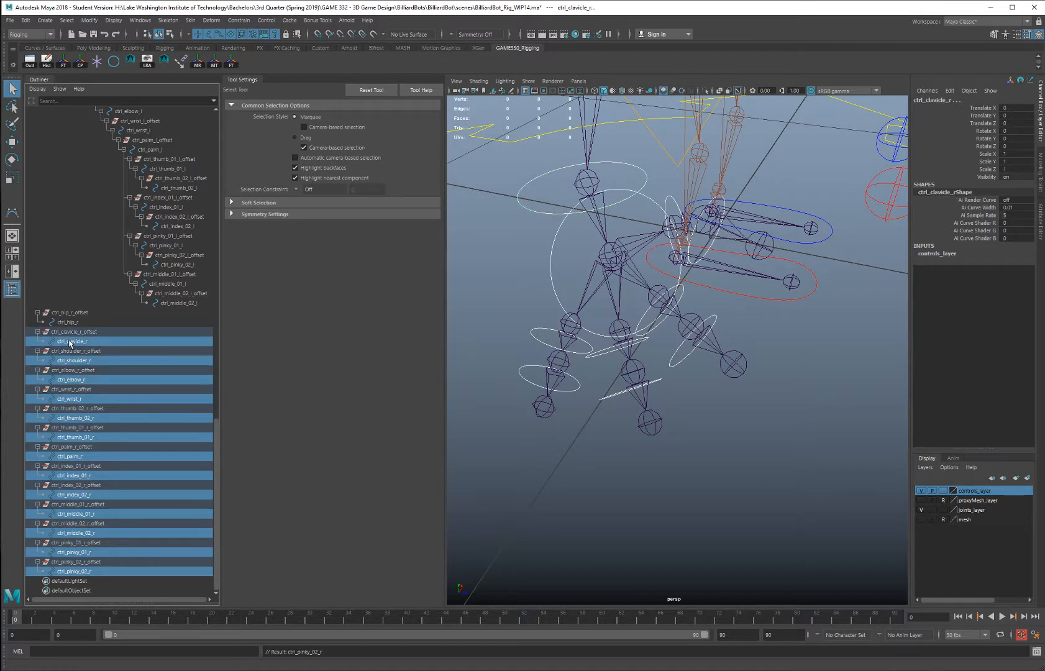
left_click(70, 323, "ctrl")
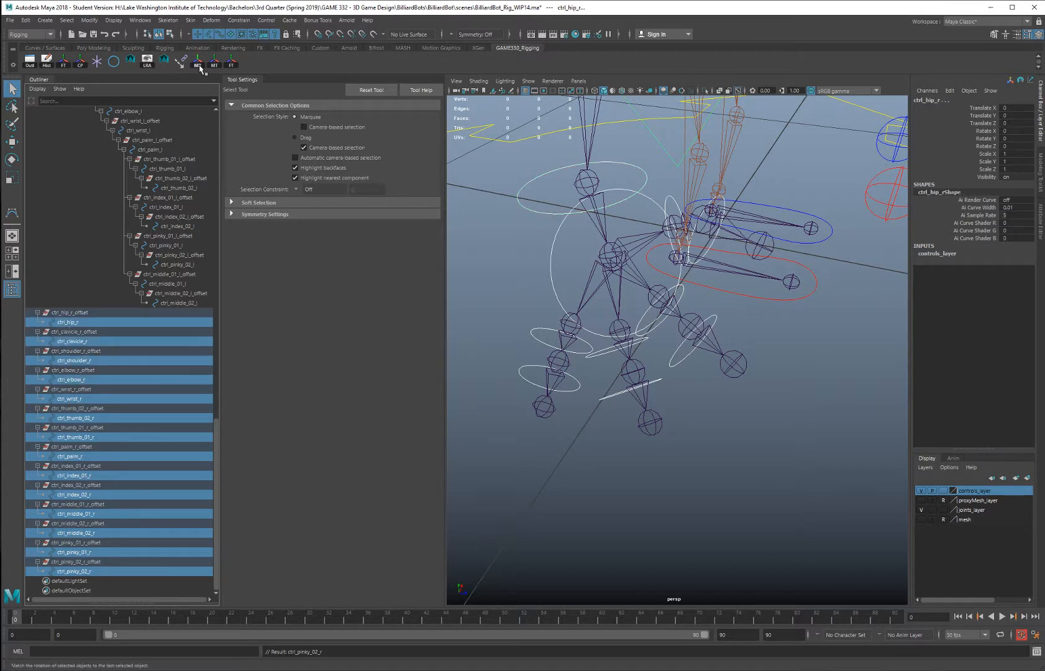
left_click(232, 62)
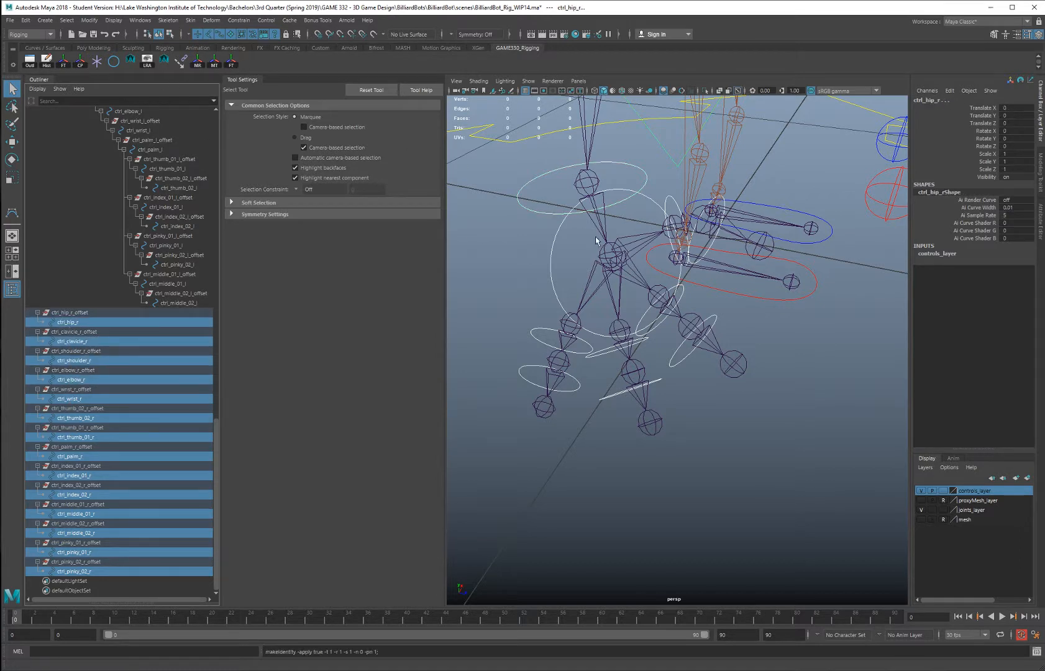
scroll(684, 298, "down", 8)
left_click_drag(690, 311, 605, 262, "alt")
middle_click_drag(604, 263, 609, 284, "alt")
left_click_drag(609, 285, 599, 296, "alt")
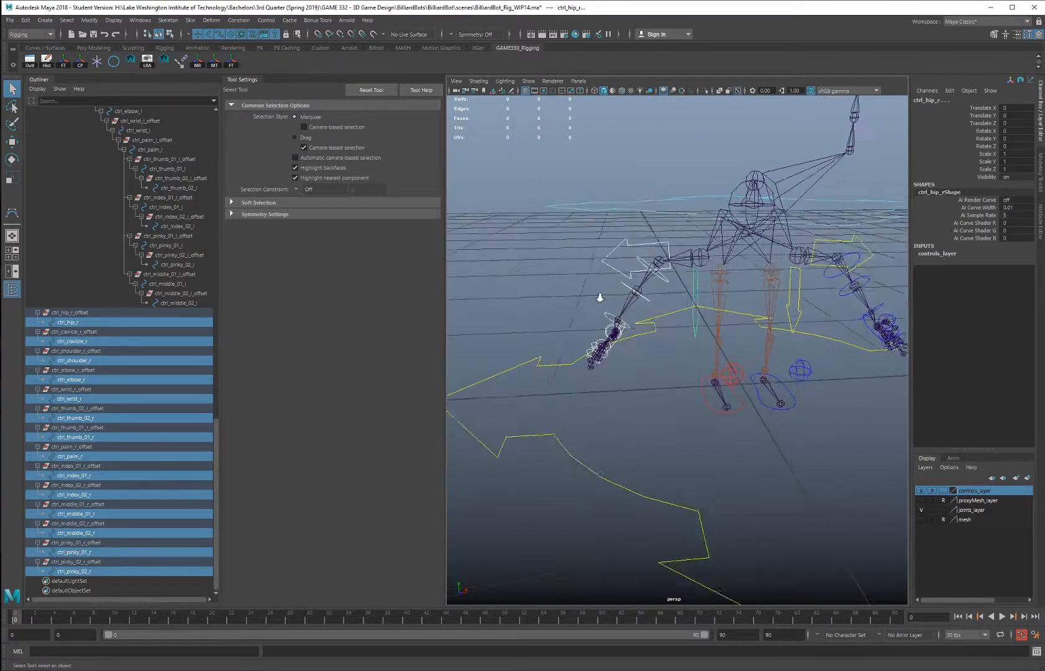
right_click_drag(599, 297, 636, 299, "alt")
left_click_drag(619, 289, 578, 267, "alt")
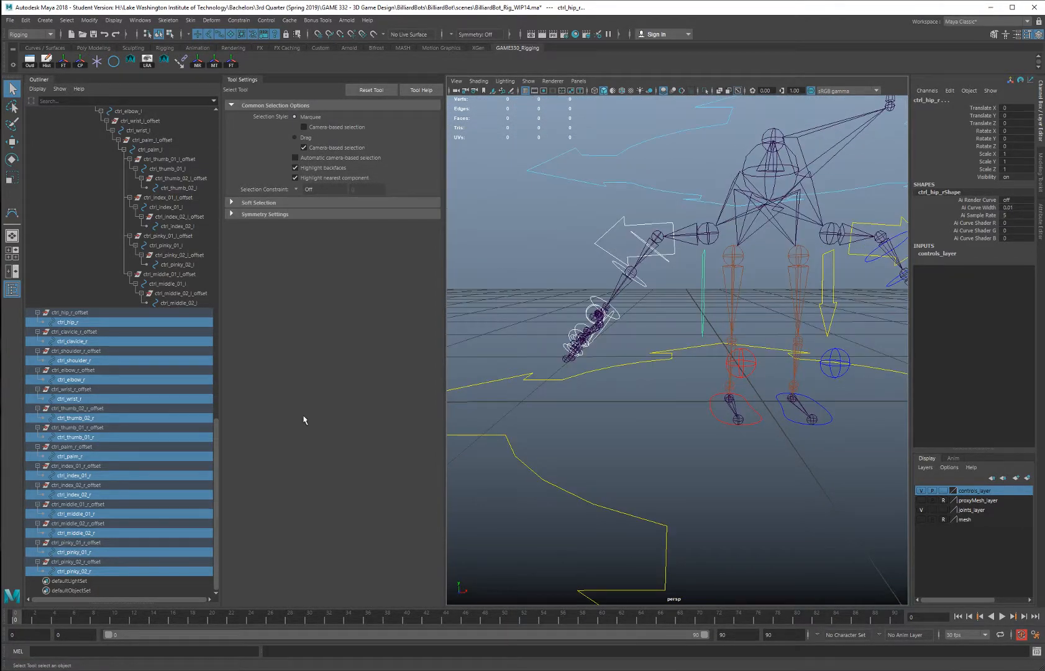
Parent ctrl_pinky_02_r_offset under the ctrl_pinky_01_r control and expand its hierarchy
left_click(69, 563)
middle_click_drag(72, 564, 81, 552)
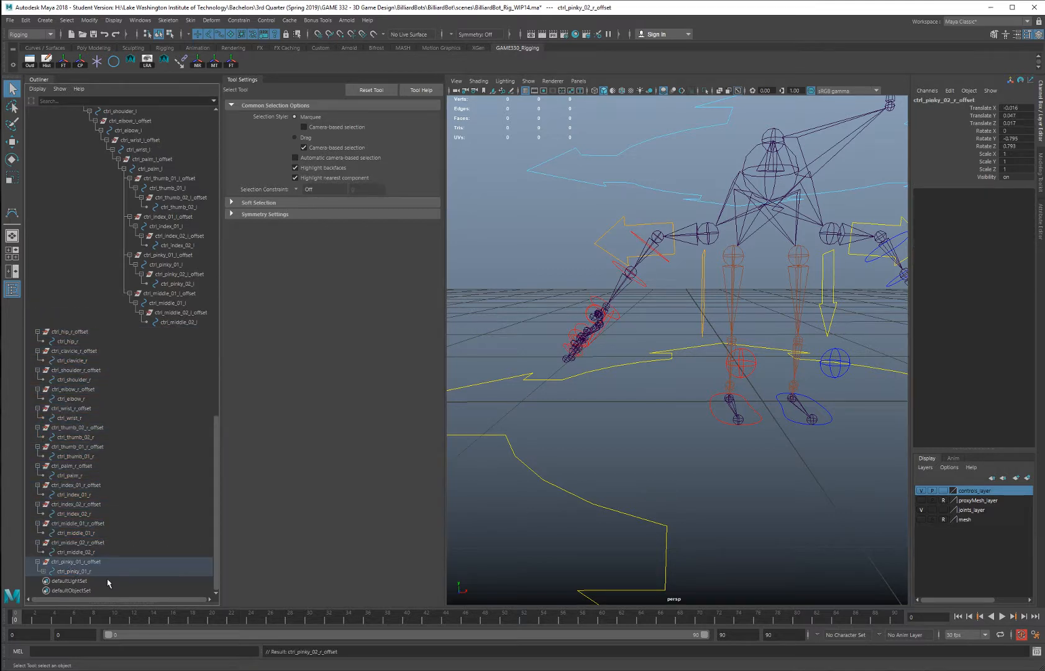
left_click(44, 571)
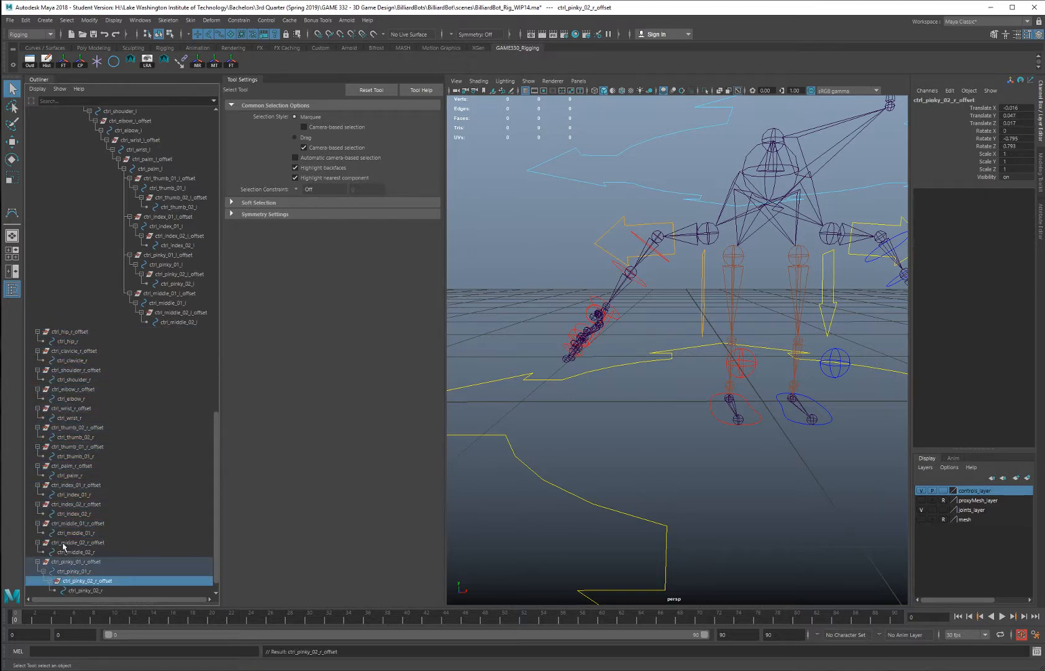
Parent ctrl_middle_02_r_offset under ctrl_middle_01_r, and ctrl_index_02_r_offset under ctrl_index_01_r
left_click(89, 544)
middle_click_drag(77, 547, 84, 494)
left_click(74, 505)
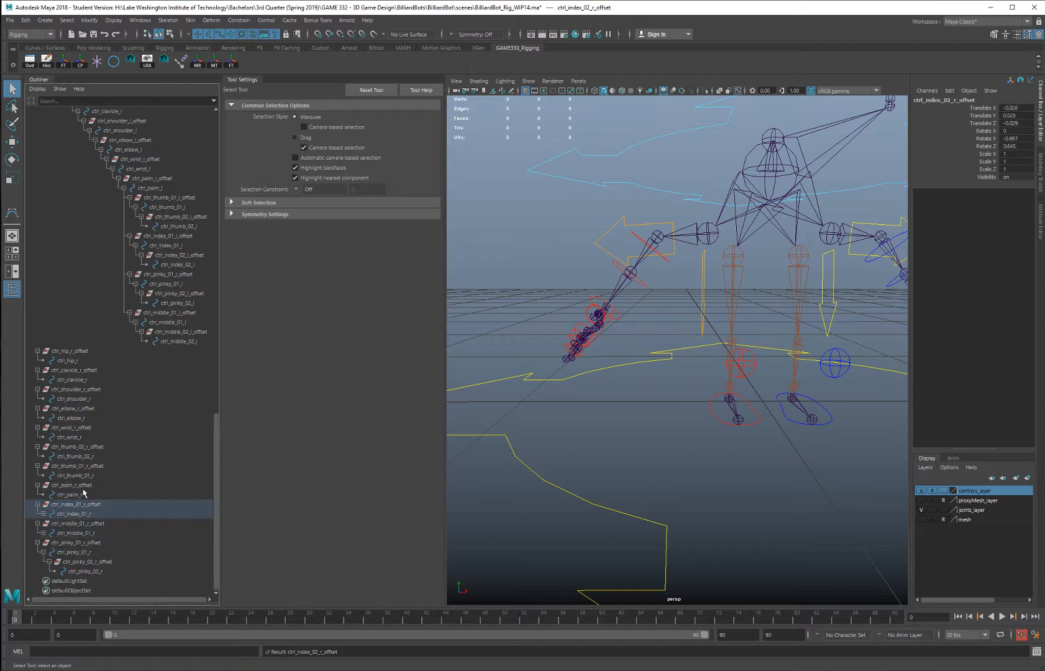
left_click(43, 514)
left_click(43, 552)
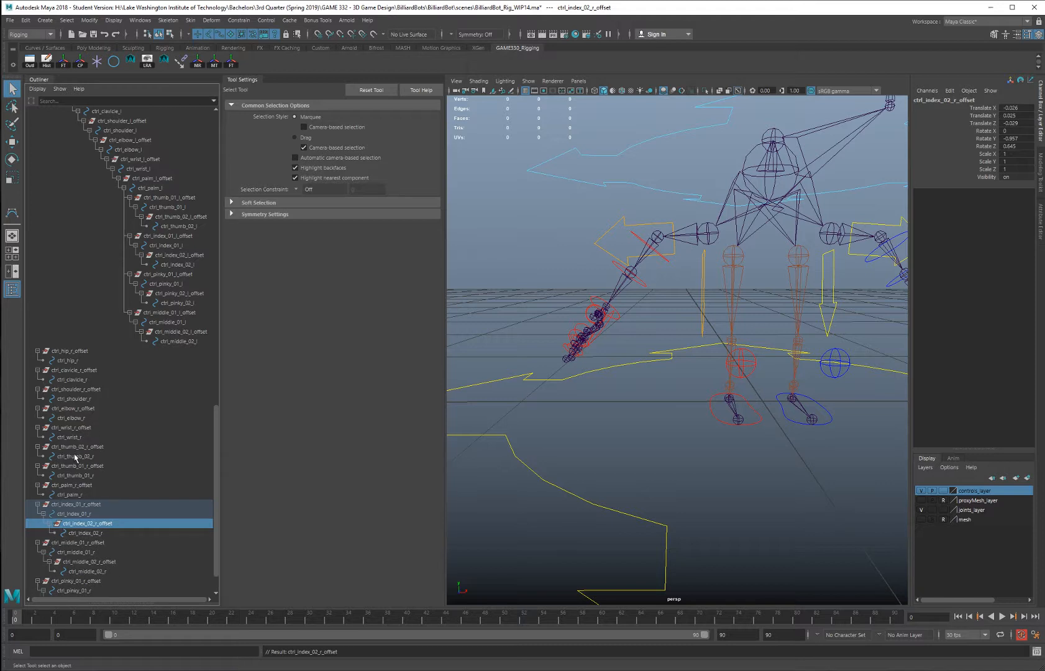
Parent ctrl_thumb_02_r_offset under the ctrl_thumb_01_r control and expand its hierarchy
left_click(75, 448)
middle_click_drag(75, 448, 63, 480)
left_click(43, 456)
scroll(102, 439, "down", 2)
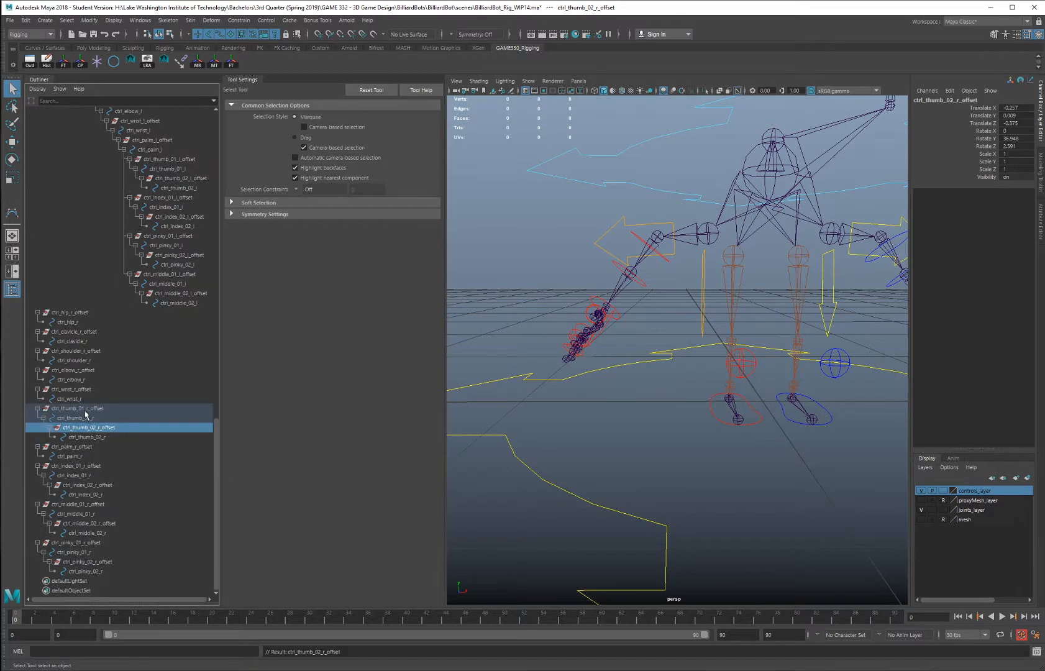
Parent the right thumb_01, index_01, middle_01 and pinky_01 offset groups under ctrl_palm_r
left_click(85, 411)
left_click(82, 467, "ctrl")
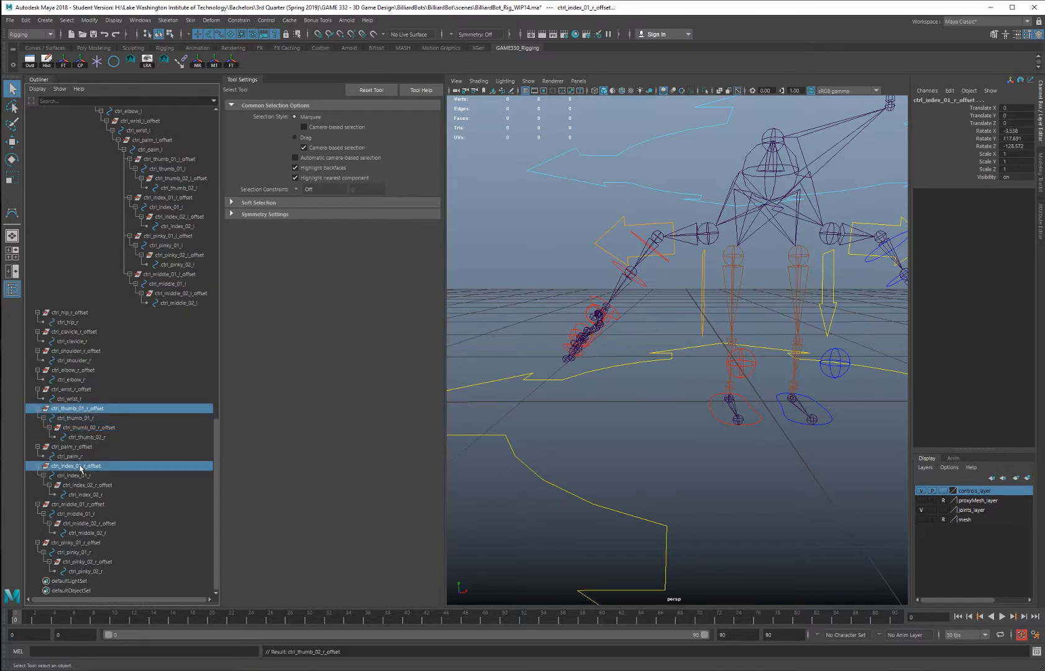
left_click(82, 504, "ctrl")
left_click(73, 545, "ctrl")
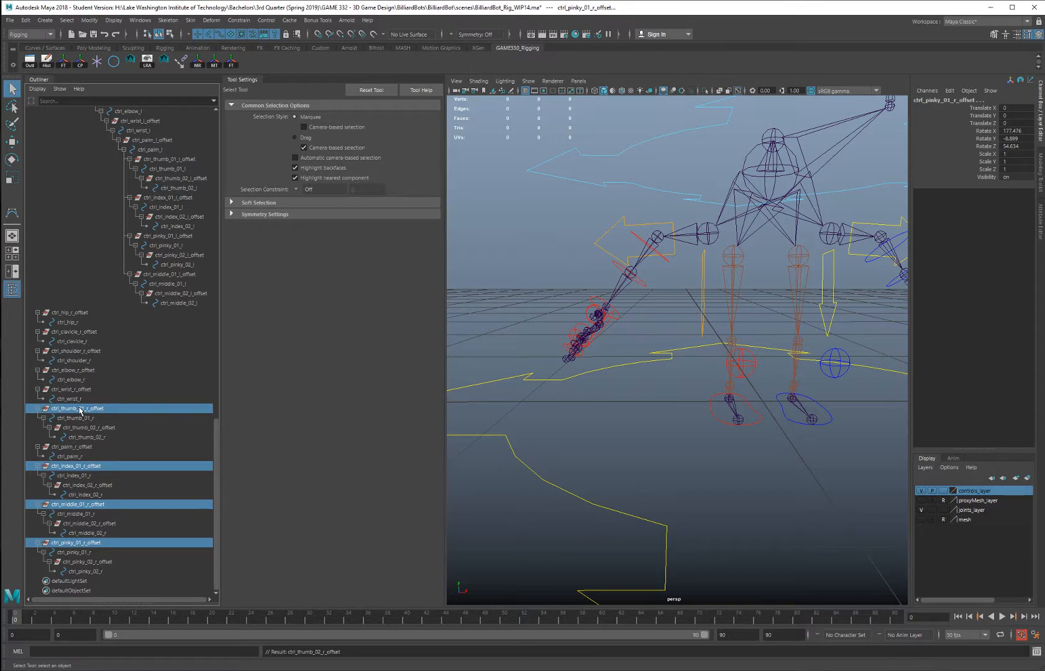
left_click(70, 457, "ctrl")
key("p")
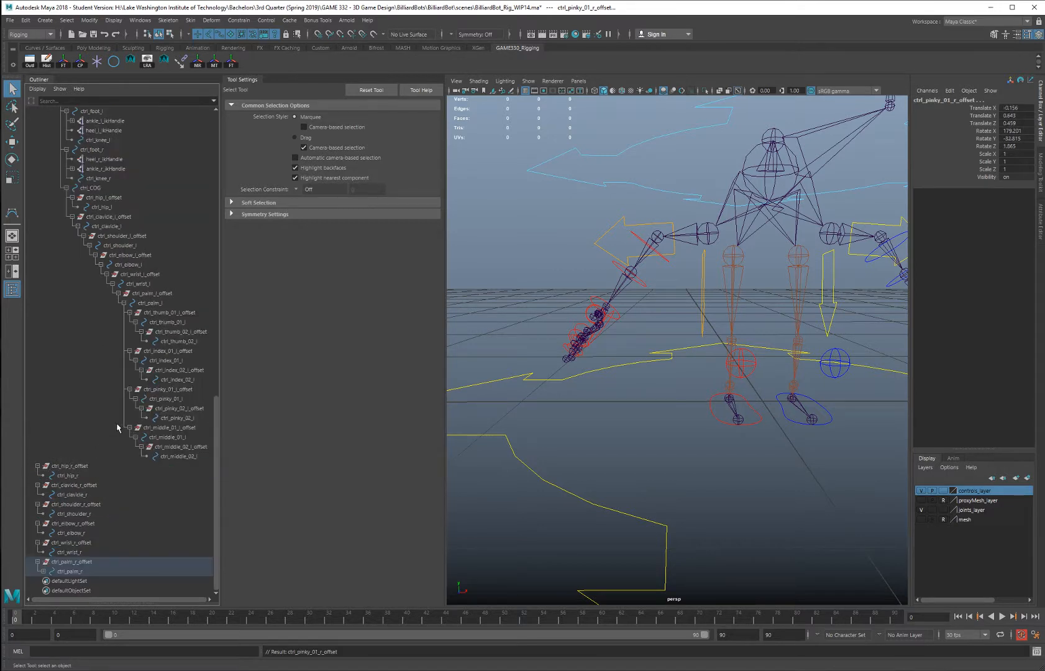
left_click(42, 571)
scroll(90, 454, "down", 5)
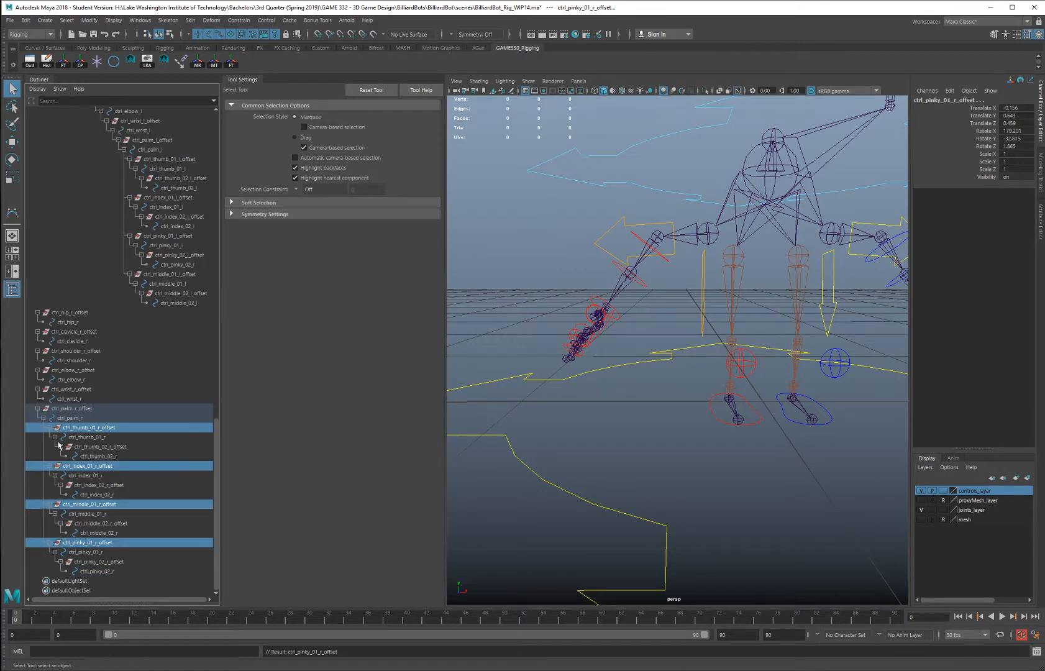
Parent ctrl_palm_r_offset under ctrl_wrist_r, and ctrl_wrist_r_offset under ctrl_elbow_r
left_click(69, 409)
left_click(76, 399, "ctrl")
key("p")
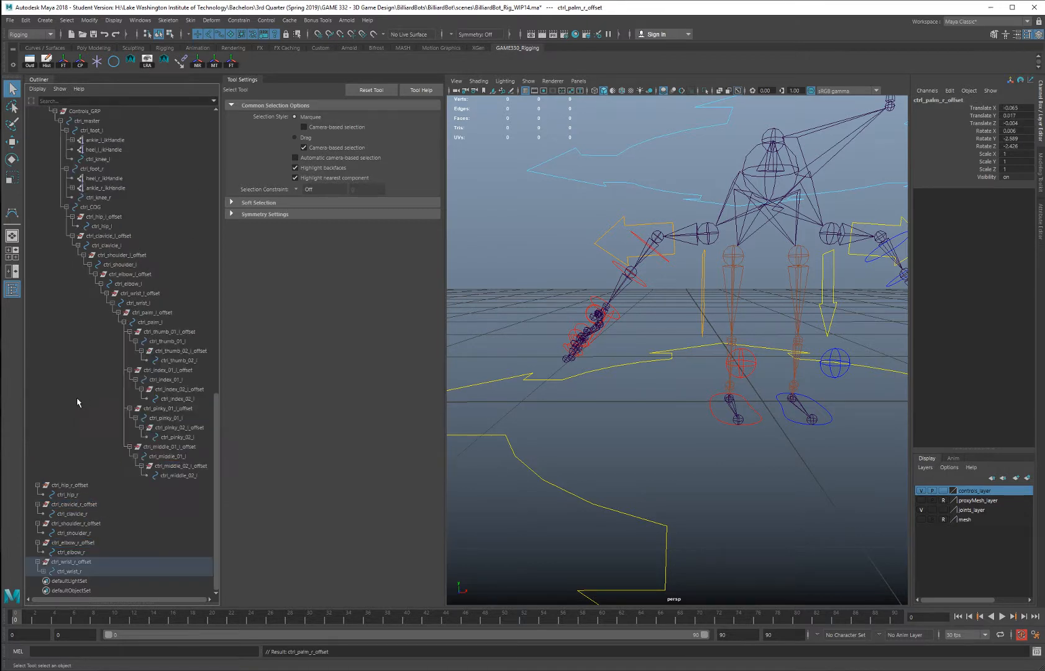
left_click(69, 562)
left_click(77, 553, "ctrl")
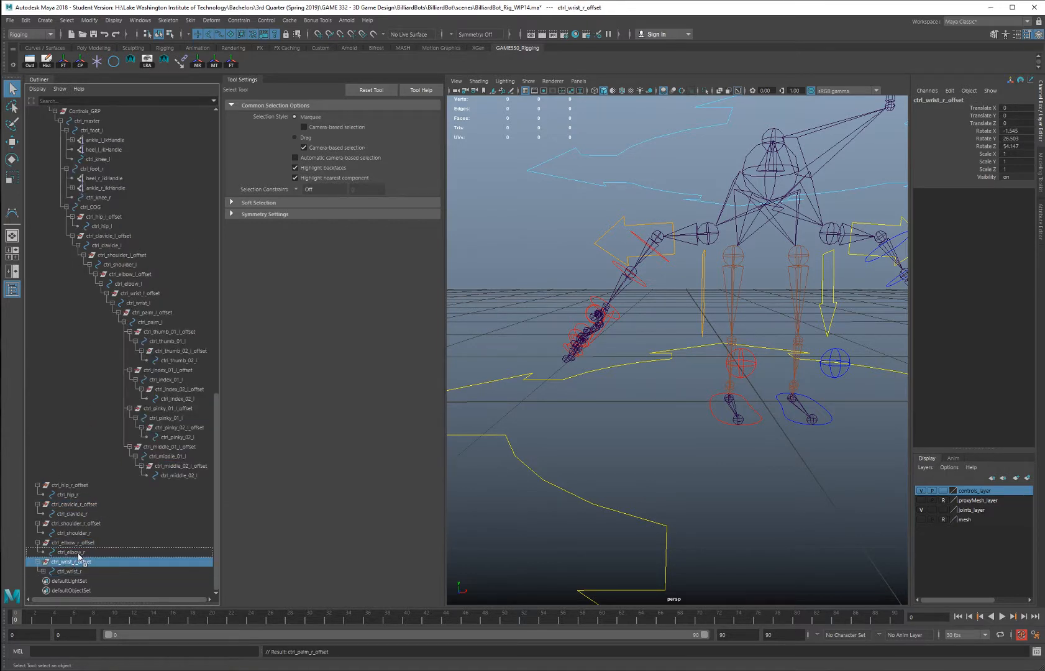
key("p")
Parent ctrl_elbow_r_offset under ctrl_shoulder_r, and ctrl_shoulder_r_offset under ctrl_clavicle_r, and expand the full arm hierarchy
left_click(77, 562)
left_click(78, 552, "ctrl")
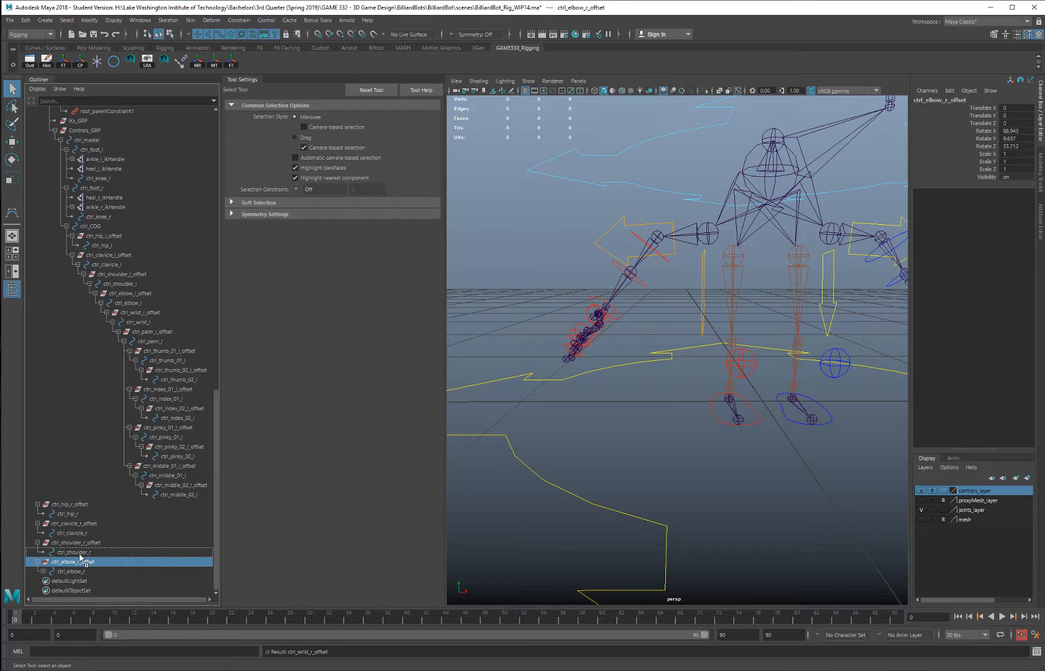
key("p")
left_click(77, 561)
left_click(79, 553, "ctrl")
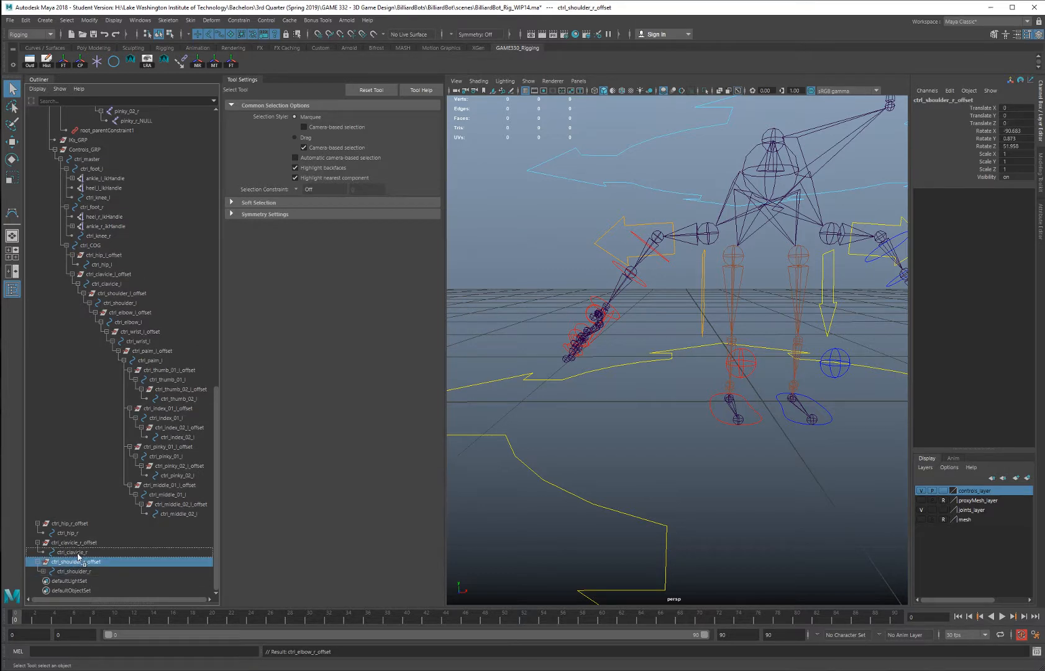
key("p")
left_click(43, 572)
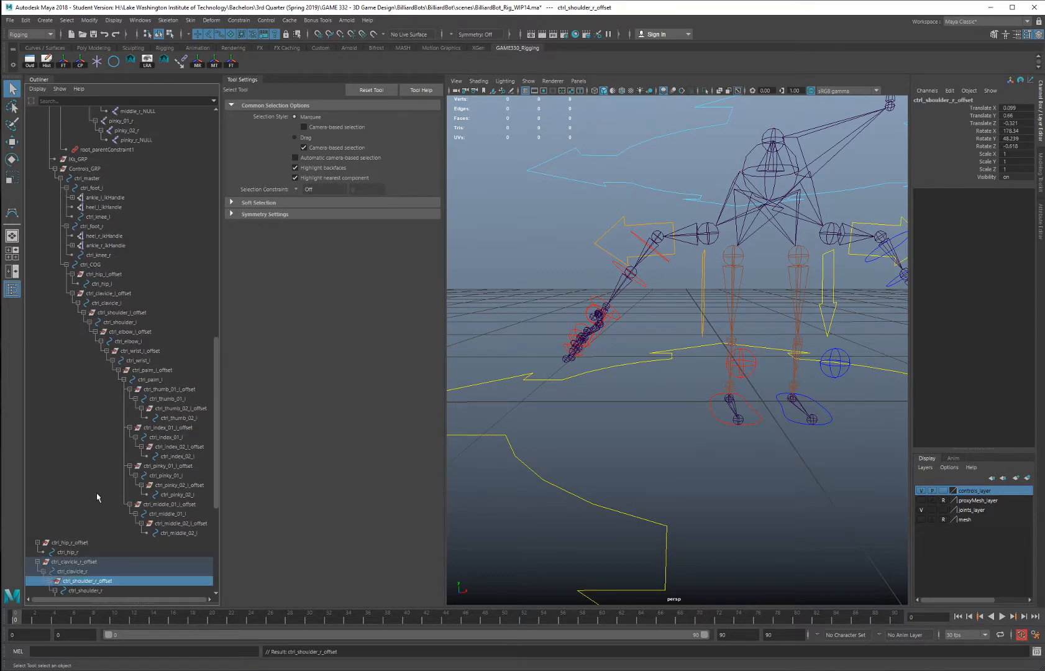
scroll(115, 373, "down", 5)
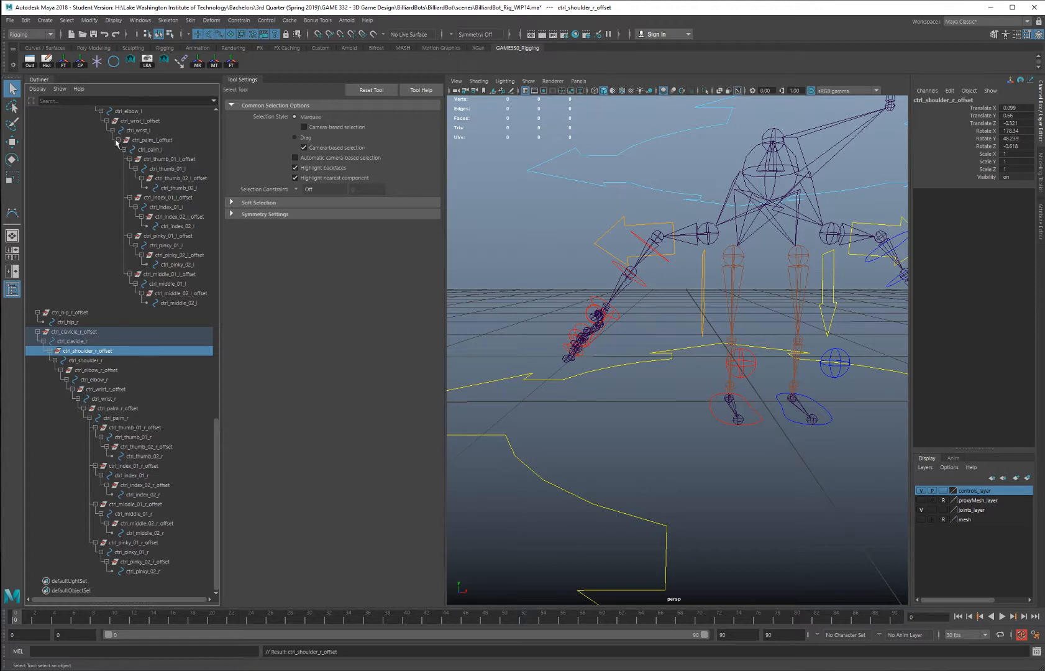
Reorder ctrl_pinky_01_l_offset to sit directly below ctrl_middle_01_l_offset under ctrl_palm_l
left_click(157, 239)
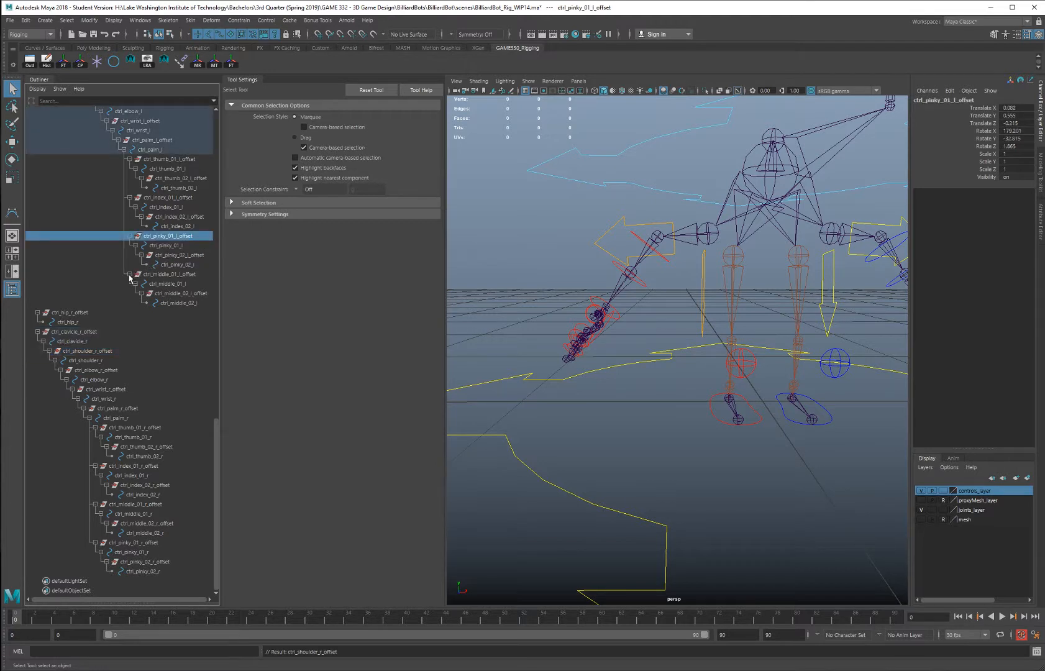
left_click(130, 274)
left_click(130, 265)
middle_click_drag(152, 294, 160, 307)
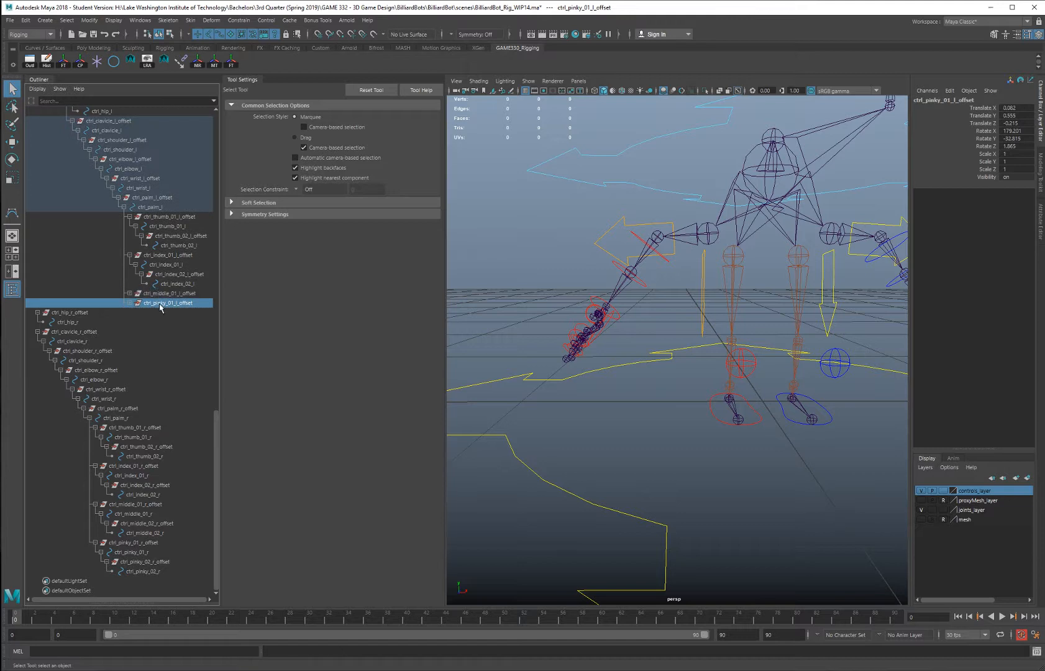
left_click(130, 303)
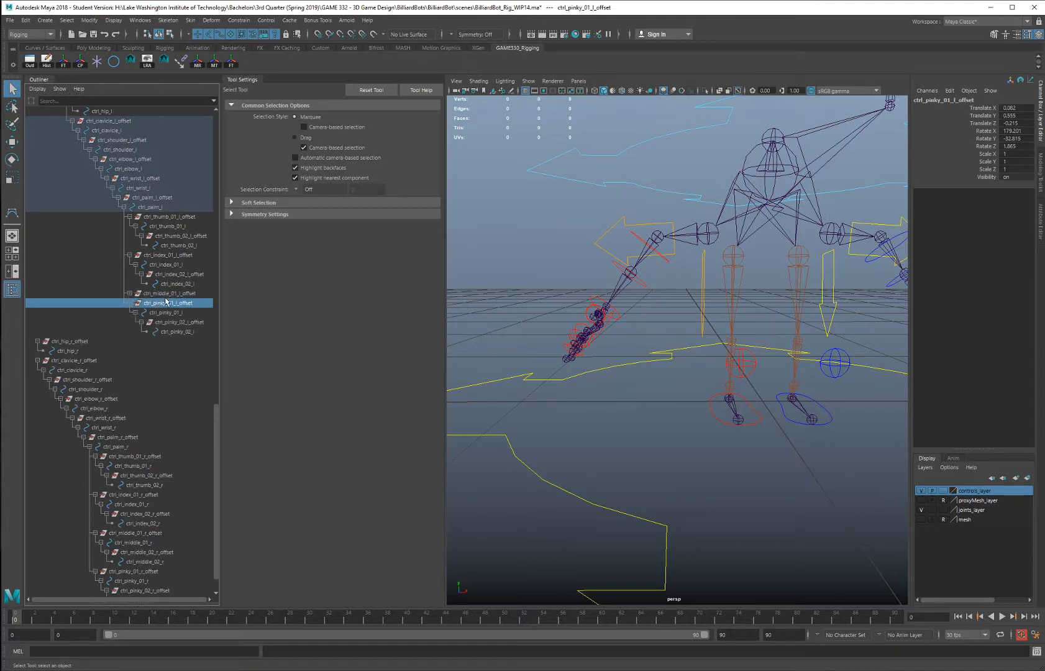
left_click(130, 294)
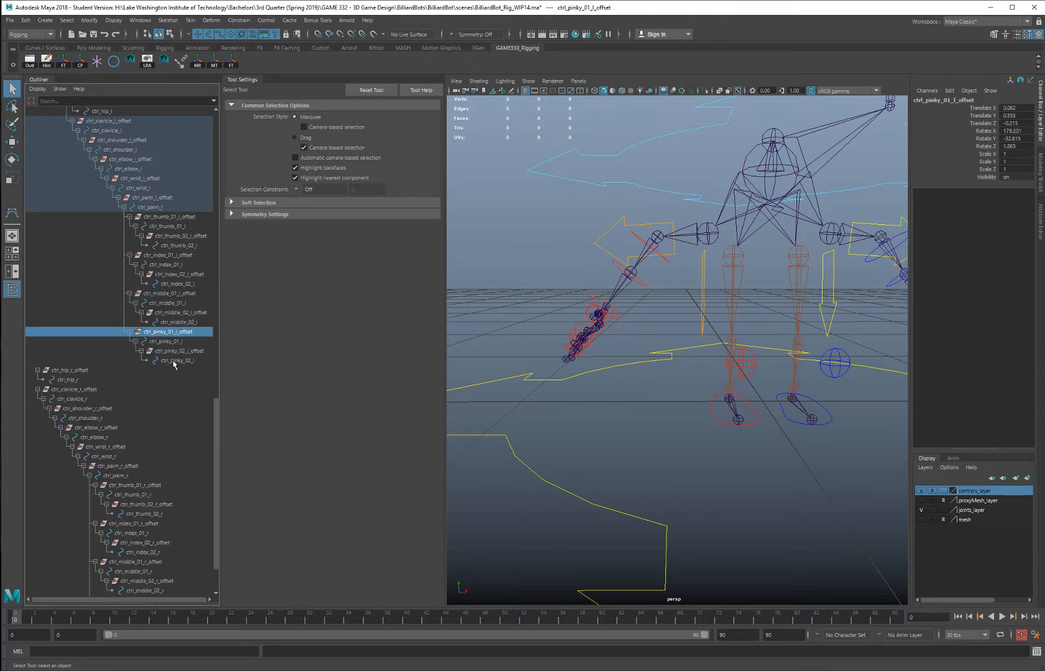
Collapse both clavicle hierarchies and parent ctrl_clavicle_r_offset and ctrl_hip_r_offset under ctrl_COG
scroll(89, 272, "up", 8)
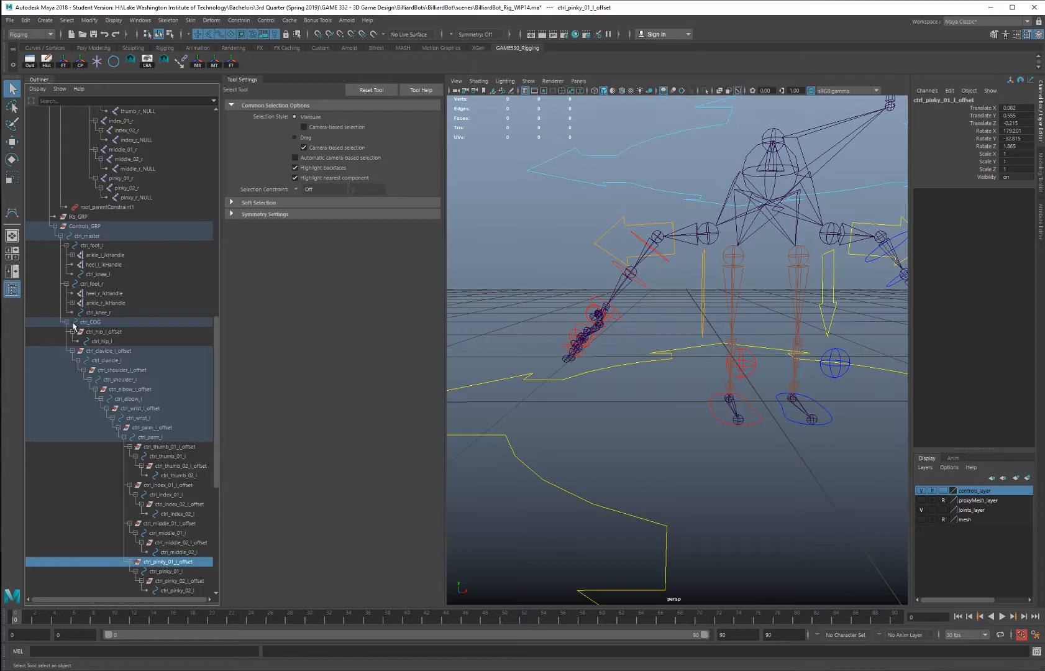
left_click(73, 351)
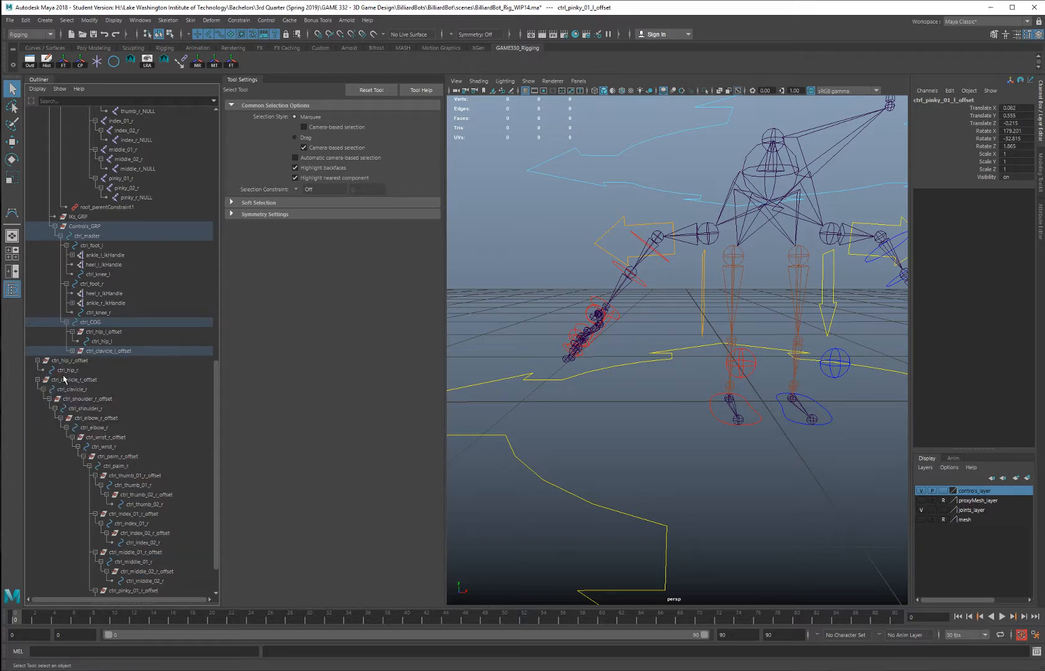
left_click(38, 380)
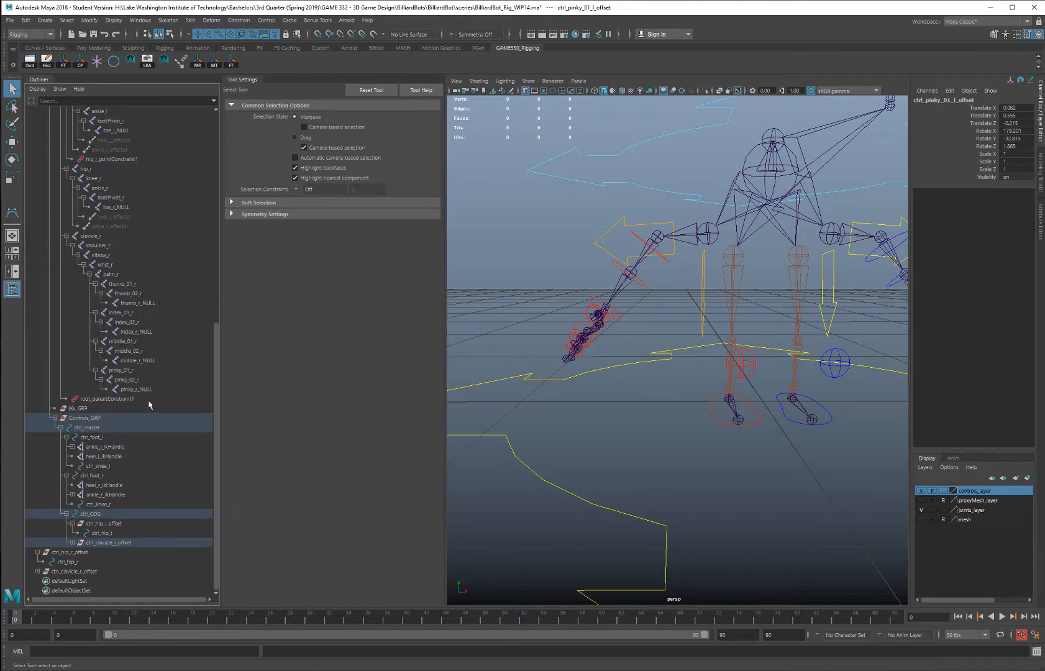
left_click(76, 571)
left_click_drag(75, 572, 98, 515)
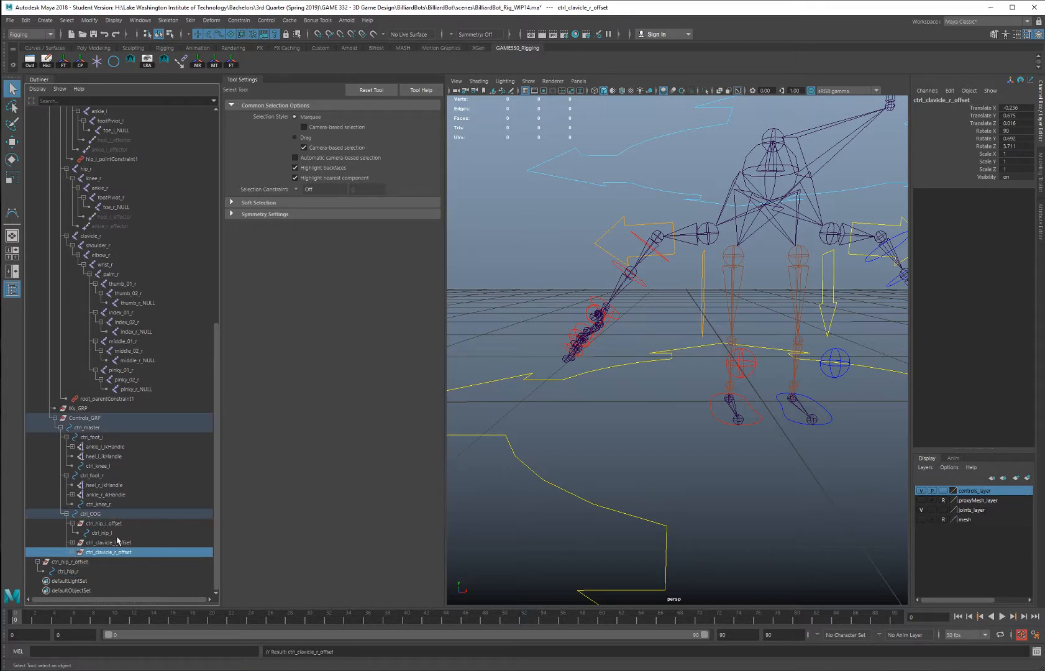
left_click(70, 563)
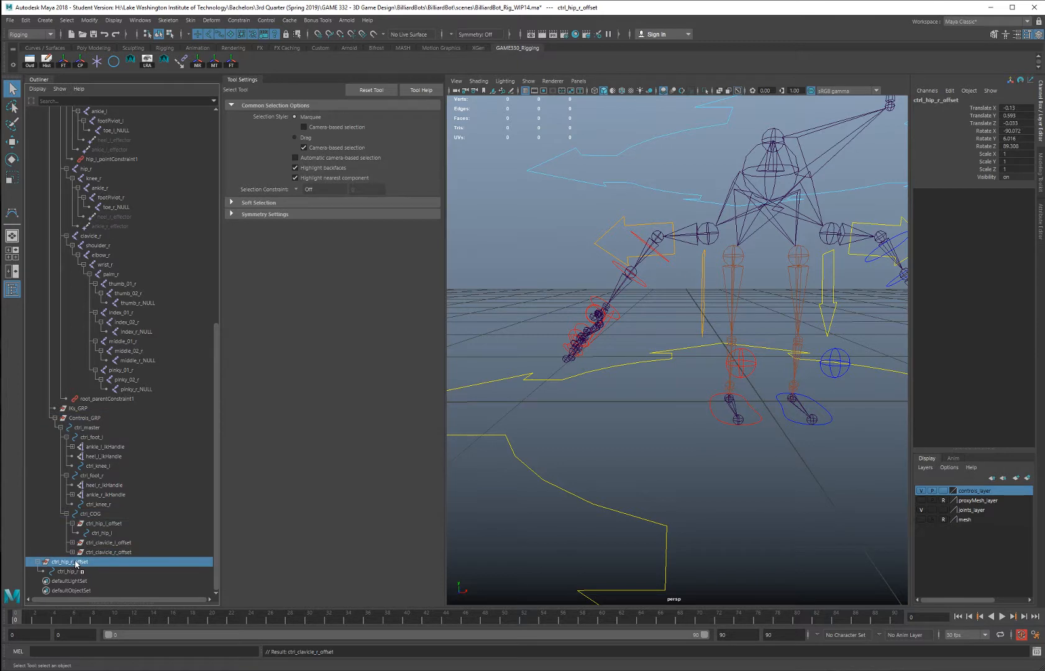
left_click_drag(76, 564, 107, 519)
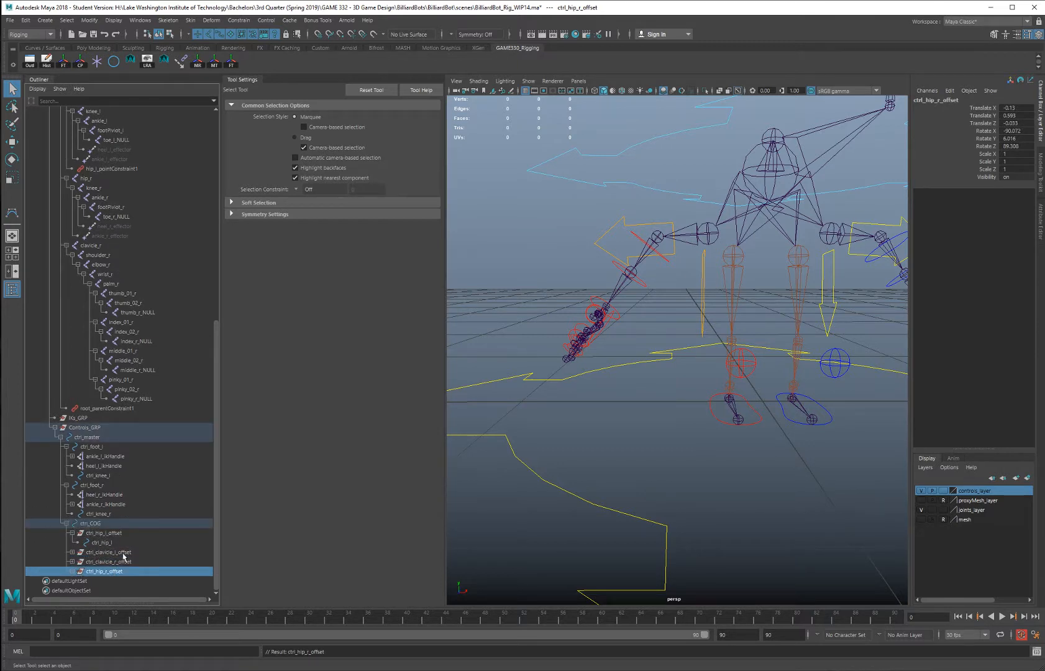
Point-constrain the hip_r joint to the ctrl_hip_r control
left_click(73, 572)
left_click_drag(601, 265, 692, 314, "alt")
left_click(673, 328)
left_click(674, 327)
key("w")
key("ctrl+z")
middle_click_drag(583, 271, 607, 294, "alt")
right_click_drag(607, 294, 677, 311, "alt")
left_click_drag(677, 311, 672, 323, "alt")
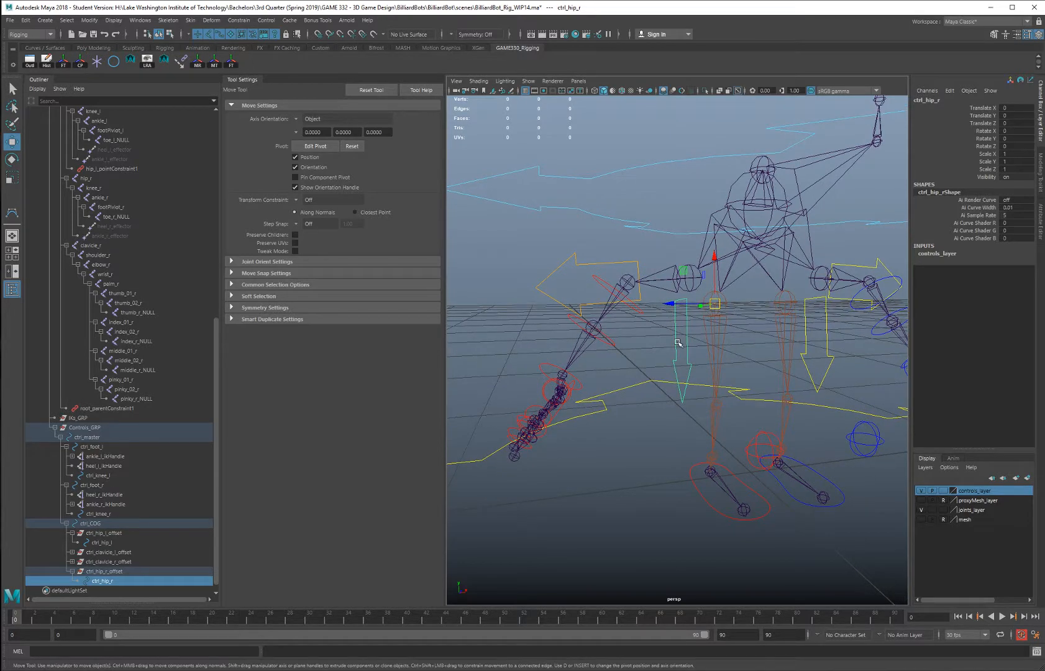
left_click(726, 304)
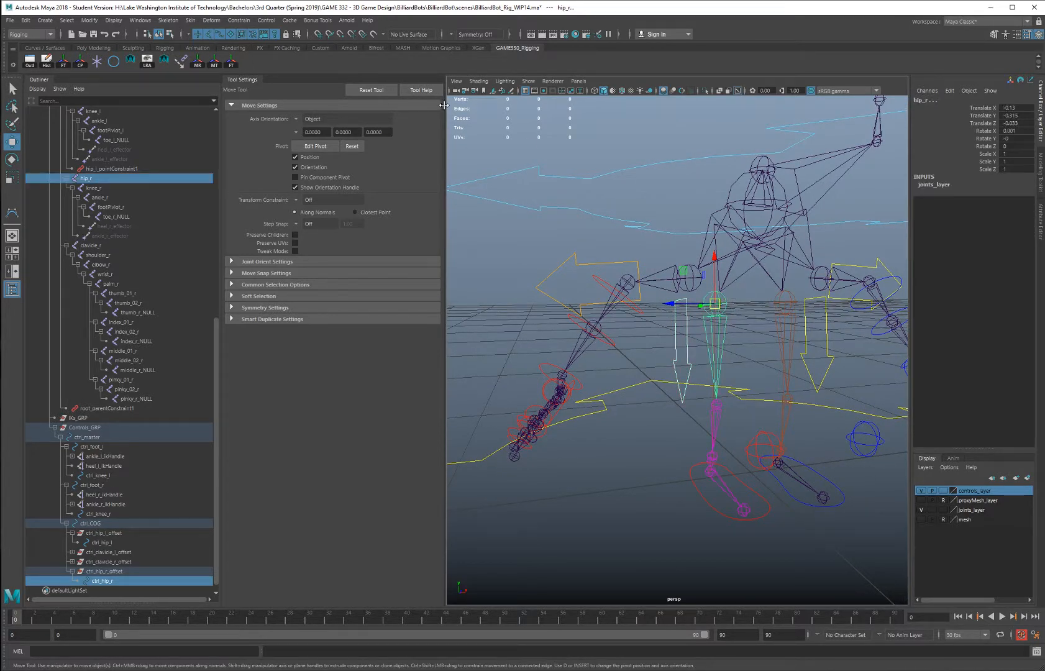
left_click(239, 20)
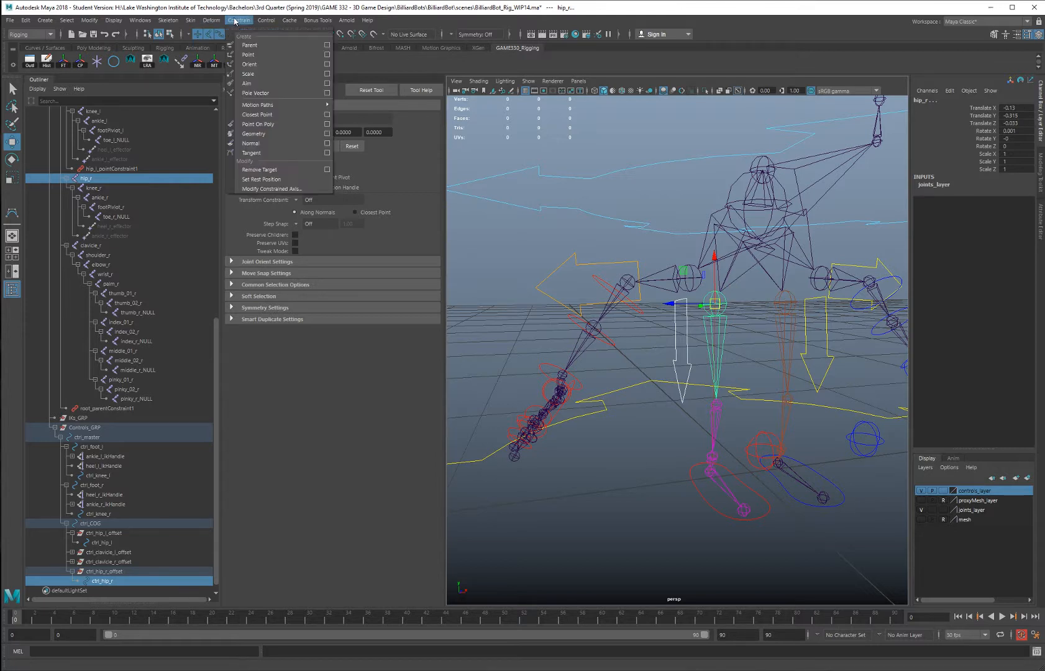
left_click(251, 55)
Point-constrain the clavicle_r joint to the ctrl_clavicle_r control
left_click(629, 262)
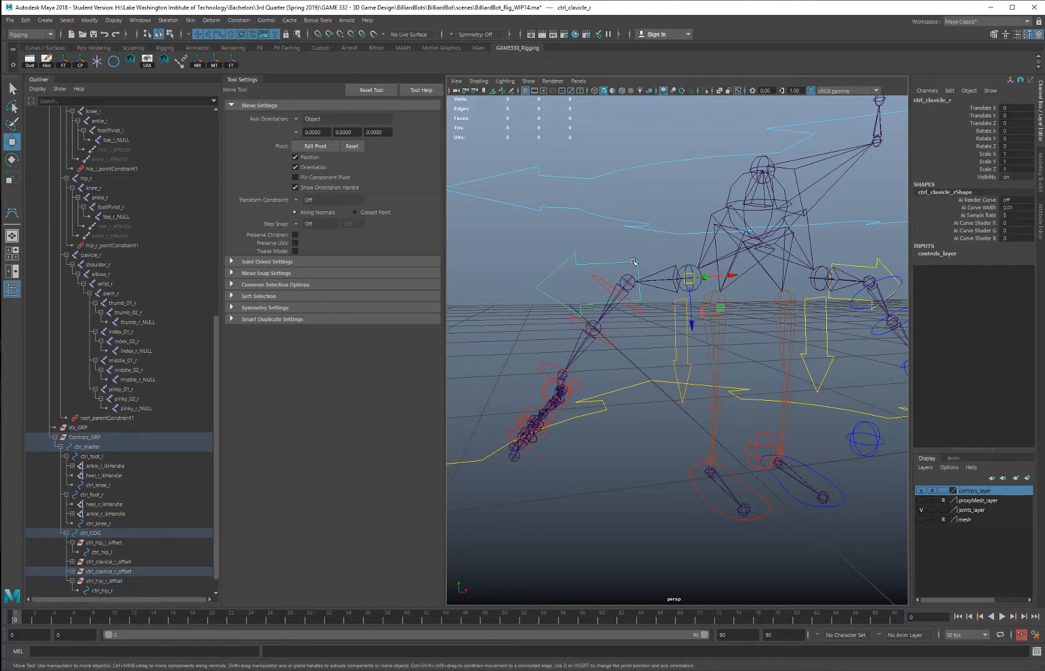
left_click(627, 282, "shift")
left_click(239, 20)
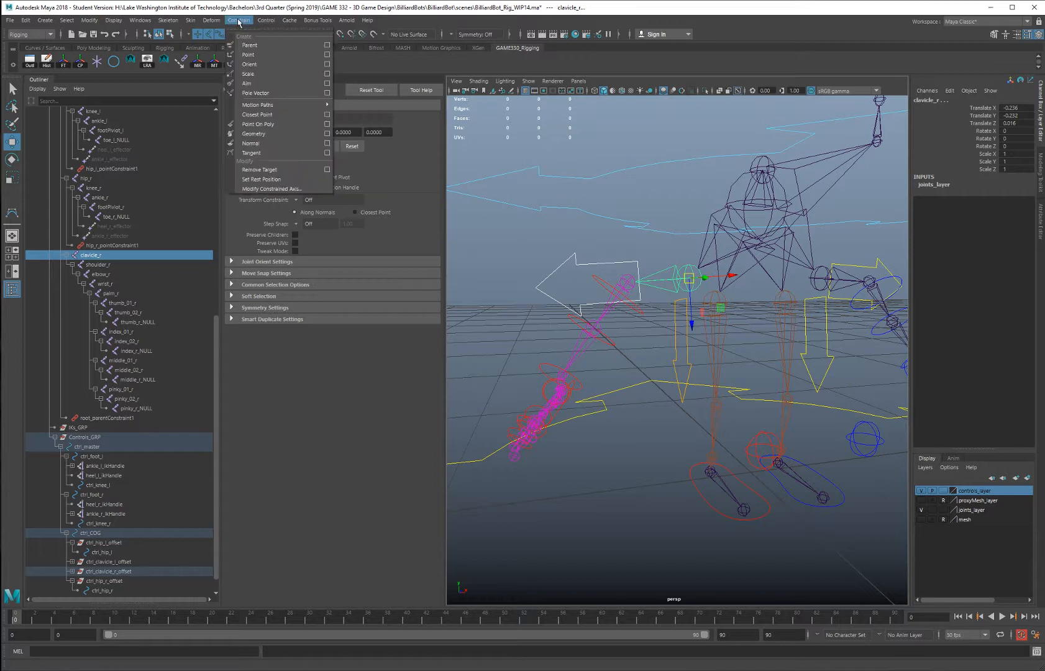
left_click(250, 55)
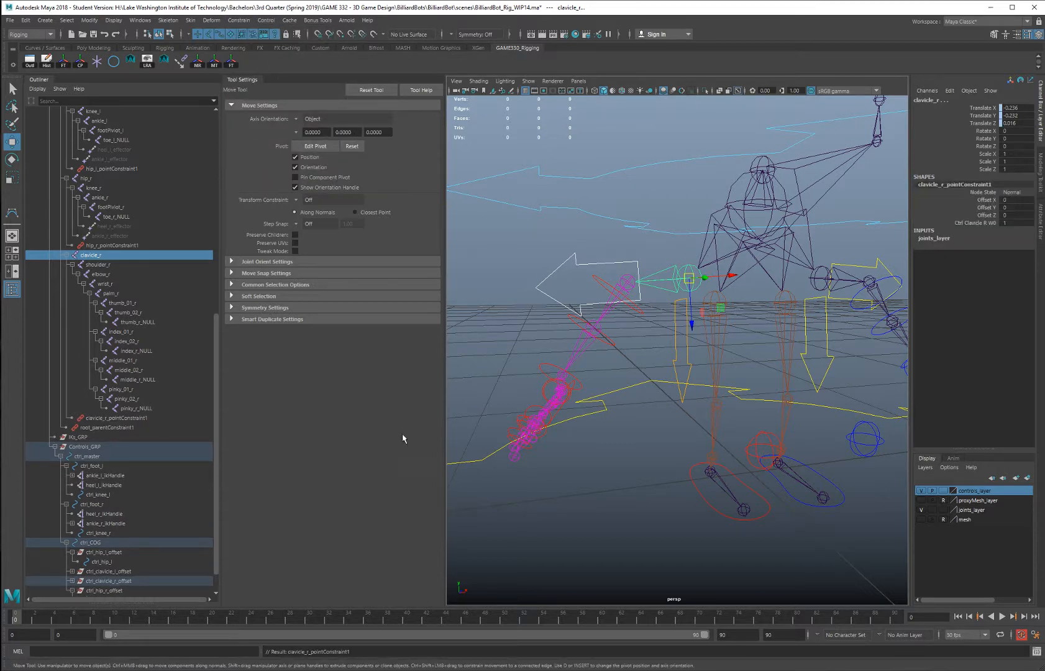
Move ctrl_clavicle_r and ctrl_hip_r to test their point constraints, and undo the test moves
left_click(571, 246)
left_click(588, 264)
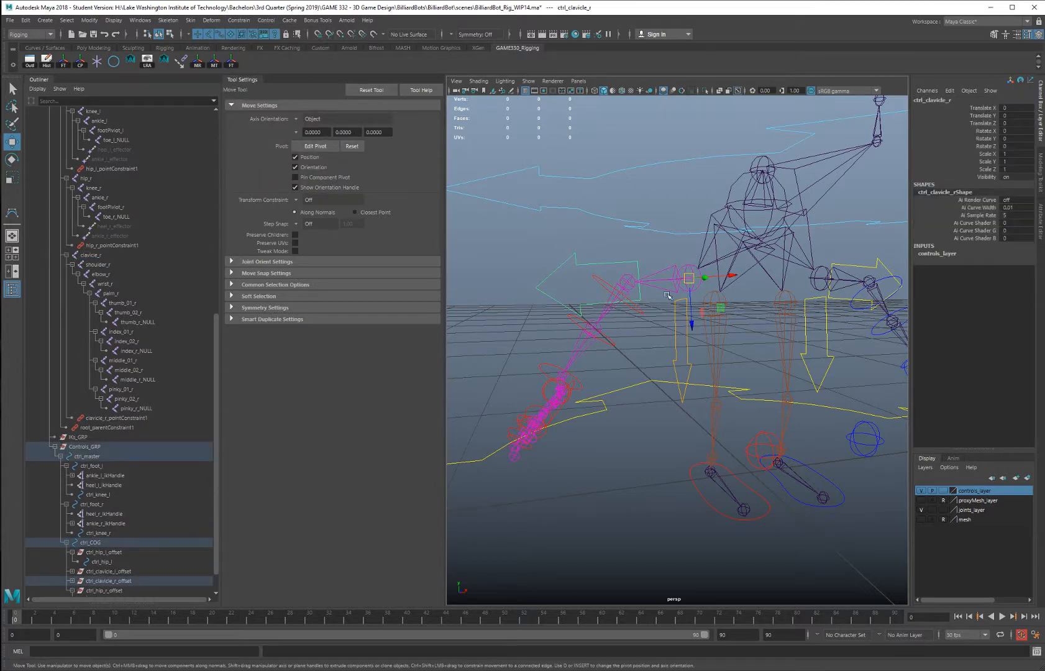
left_click_drag(690, 280, 665, 328)
key("ctrl+z")
left_click(686, 360)
key("ctrl+z")
Clear the selection, open the Connection Editor and place it beside the rig view
scroll(678, 330, "down", 3)
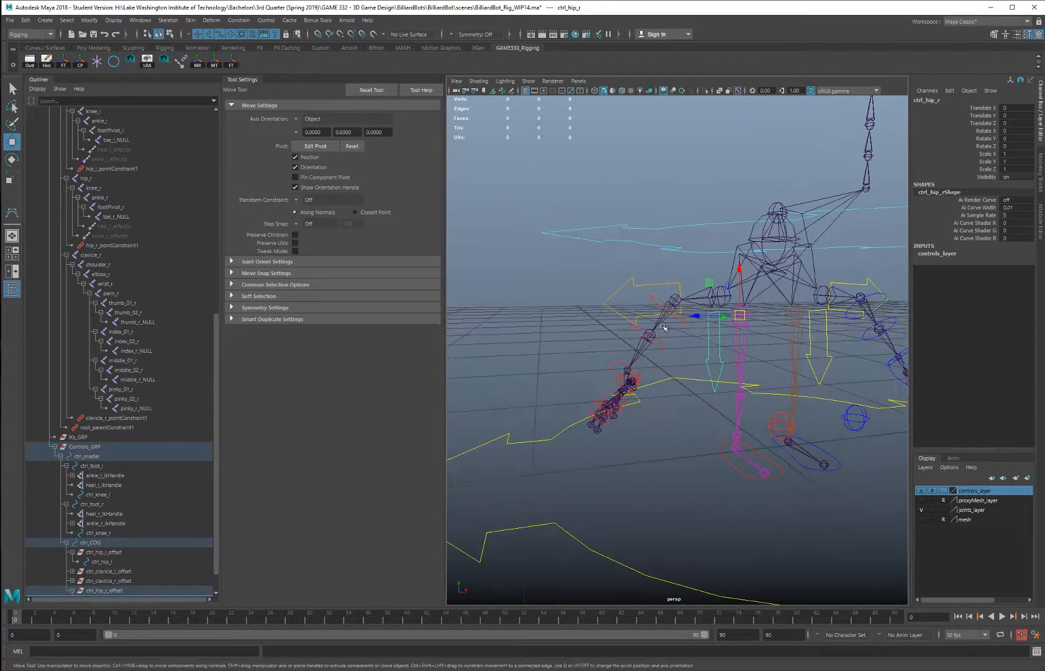
left_click(657, 335)
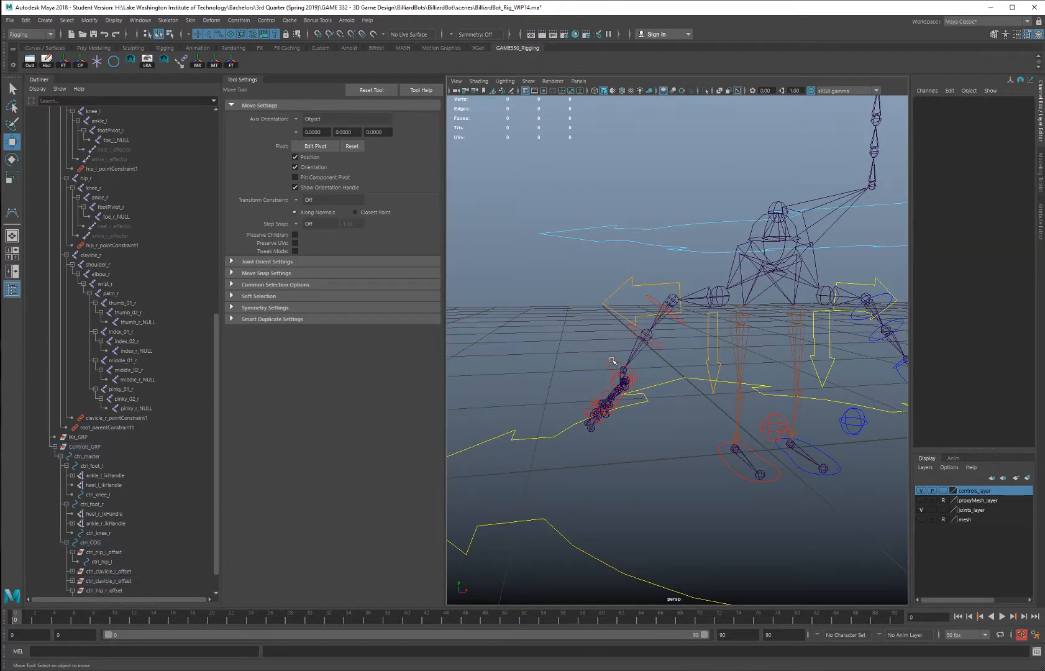
left_click(611, 360)
left_click(547, 320)
left_click(141, 20)
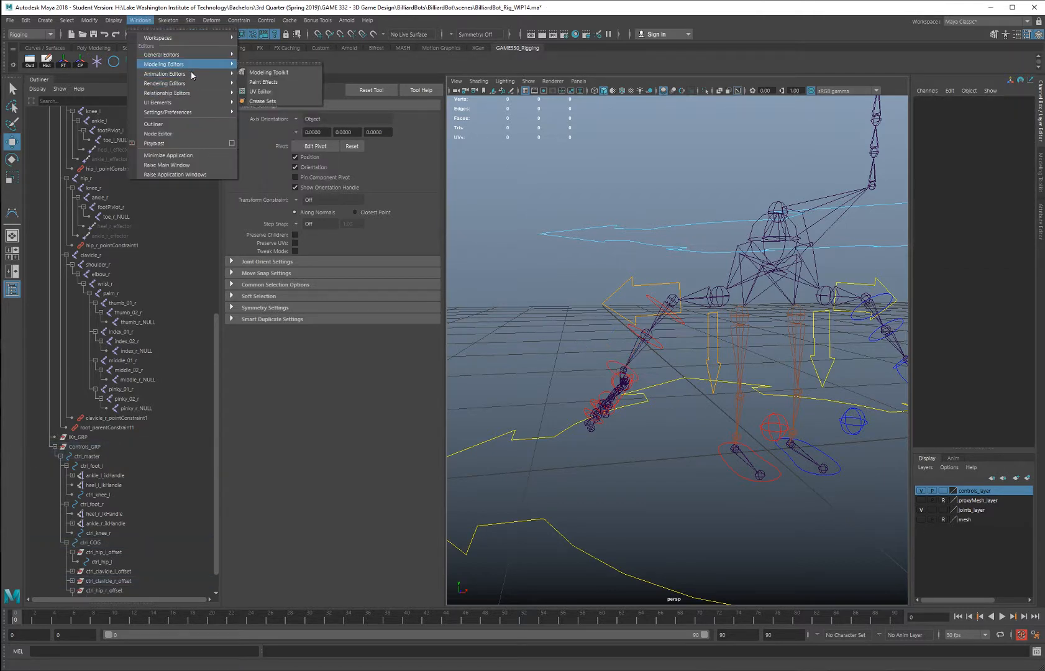
mouse_move(165, 54)
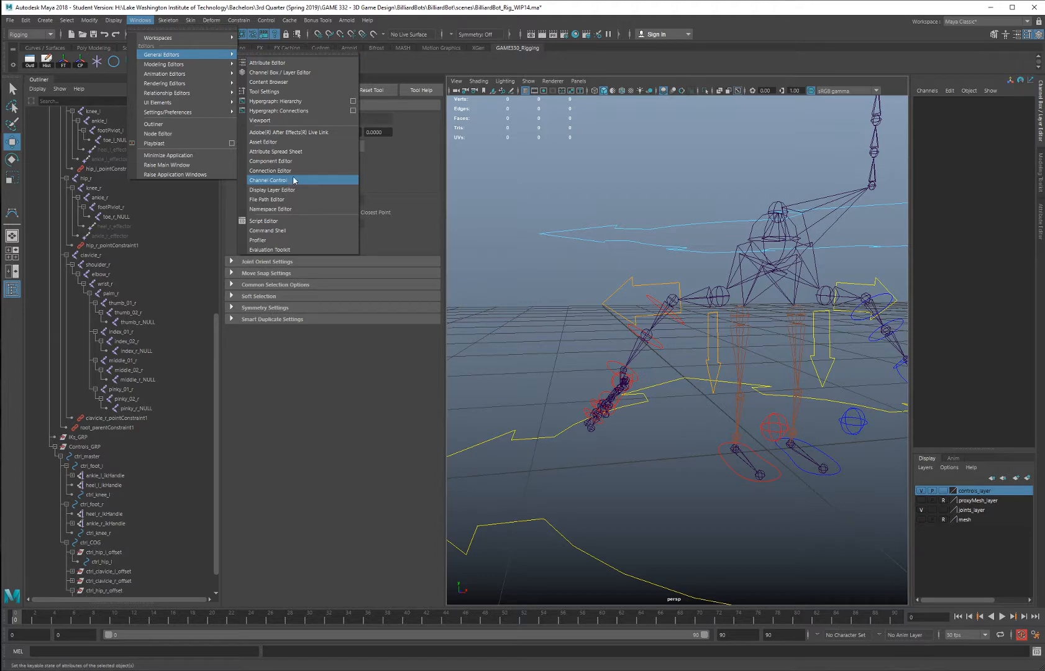
left_click(286, 170)
left_click_drag(280, 147, 364, 159)
Connect the rotate attribute of ctrl_hip_r to the rotate attribute of the hip_r joint
scroll(631, 285, "up", 2)
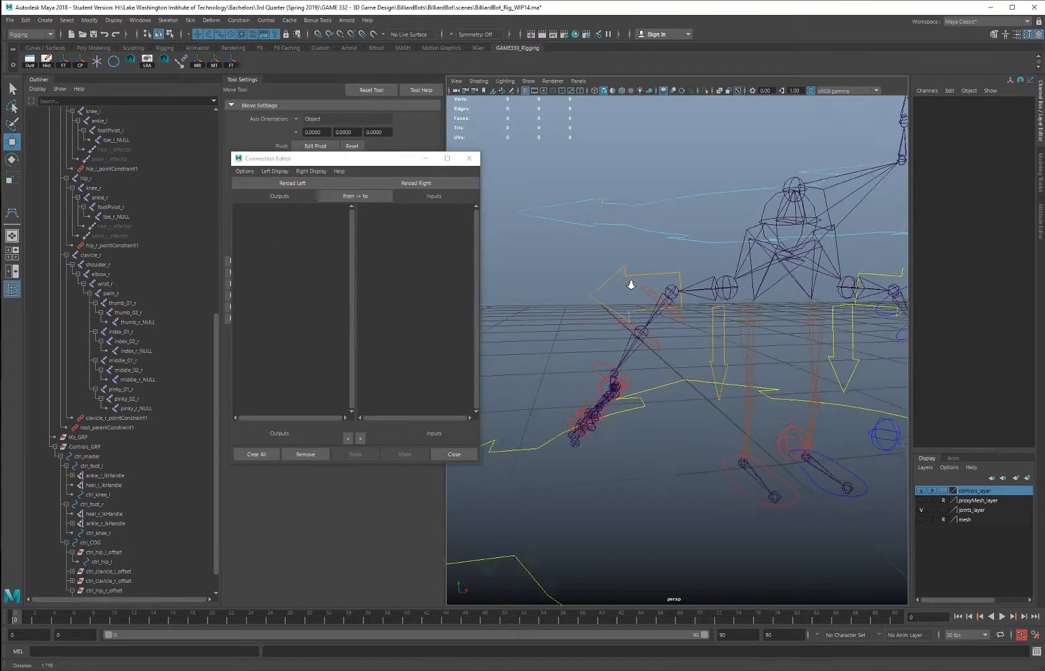
scroll(631, 284, "up", 2)
left_click(637, 262)
left_click_drag(643, 266, 663, 277, "alt")
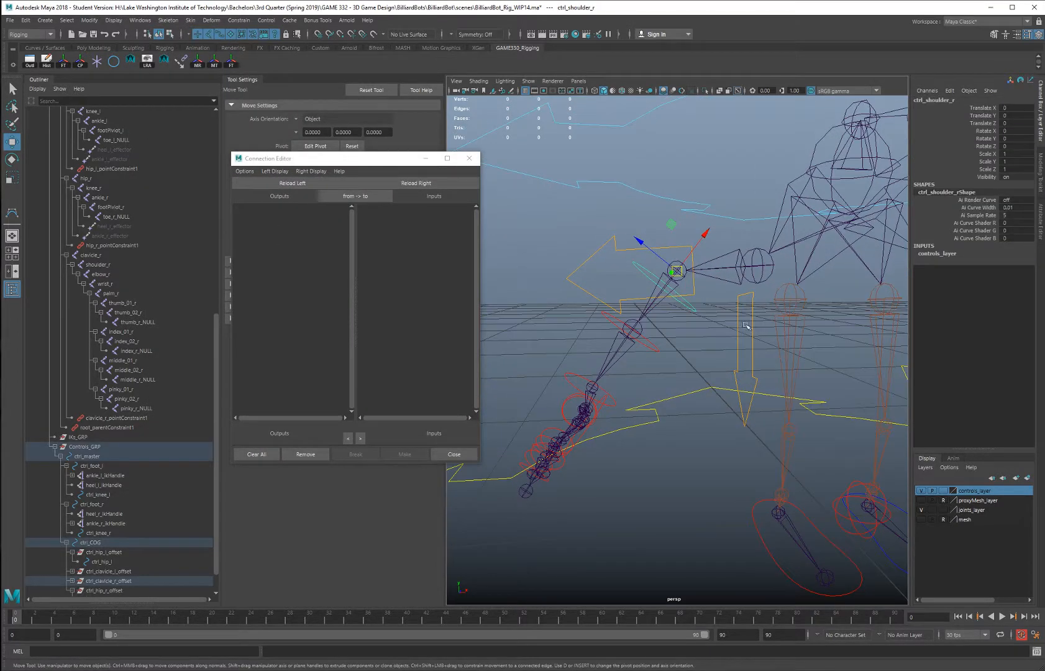
left_click(749, 322)
left_click(754, 321)
left_click(292, 183)
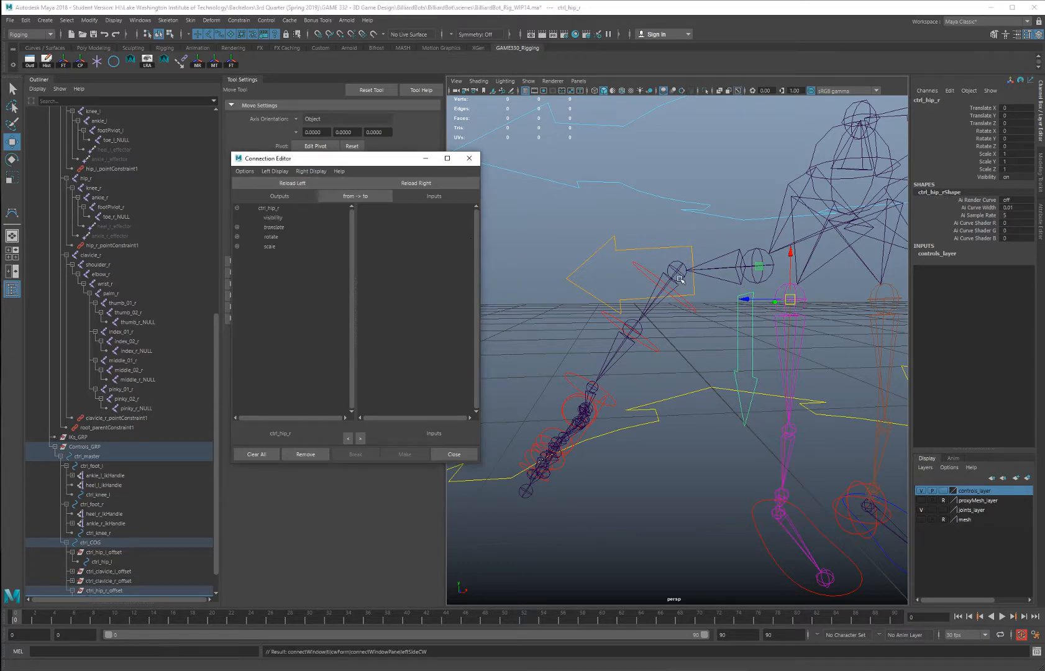
left_click(791, 300)
left_click(417, 182)
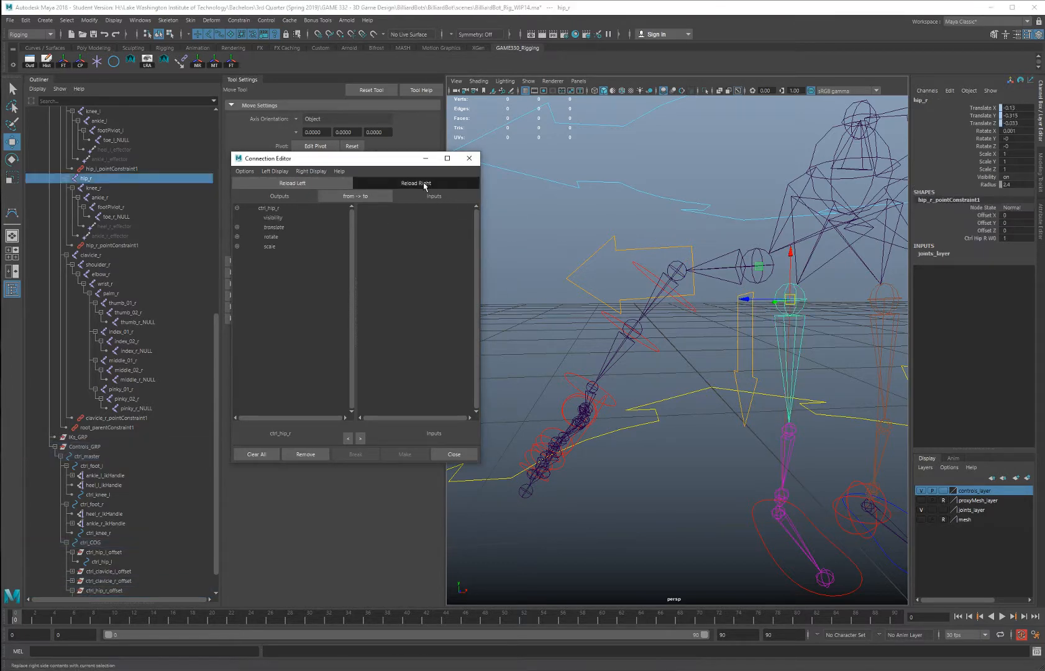
left_click(282, 238)
left_click(392, 237)
Connect the rotate attribute of ctrl_clavicle_r to the rotate attribute of the clavicle_r joint
left_click(640, 252)
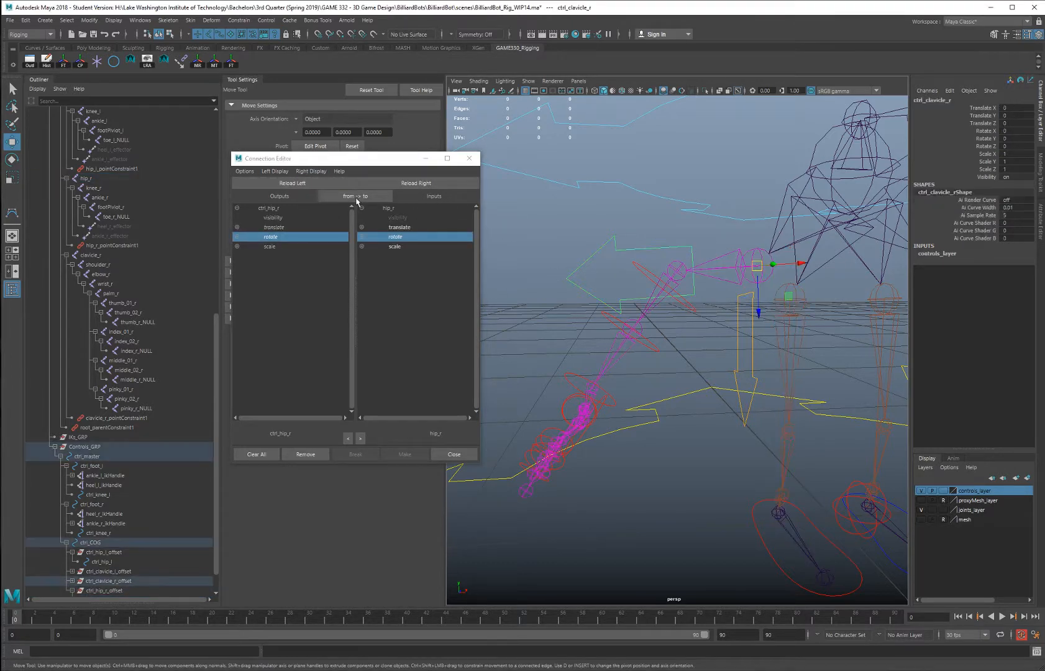
left_click(293, 183)
left_click(720, 268)
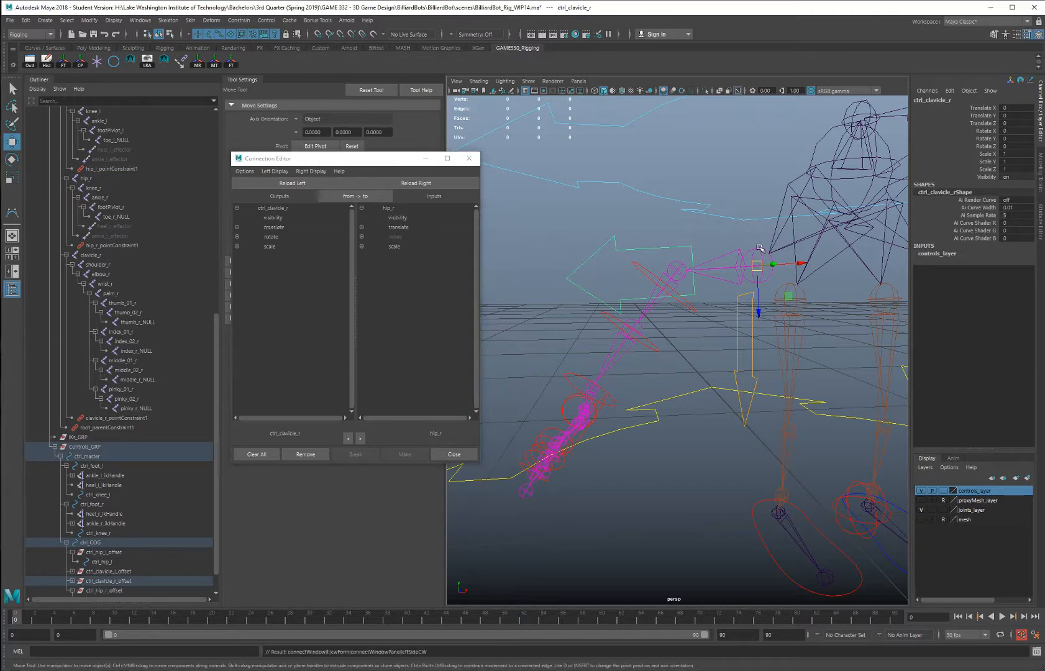
left_click(430, 185)
left_click(283, 237)
left_click(395, 237)
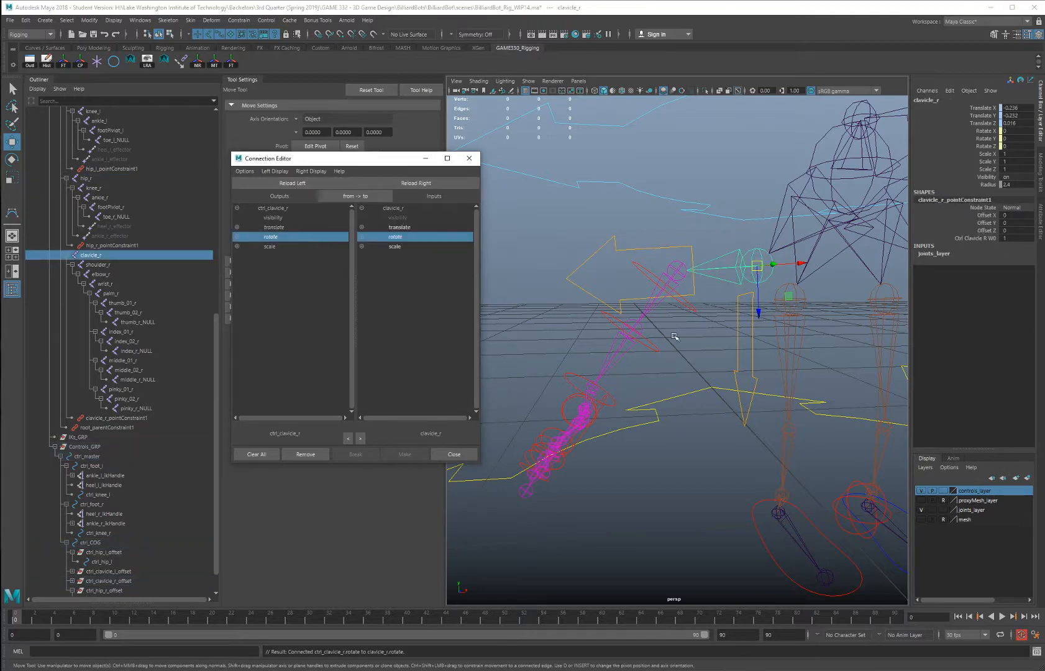
Connect the rotate attribute of ctrl_shoulder_r to the rotate attribute of the shoulder_r joint
left_click(651, 273)
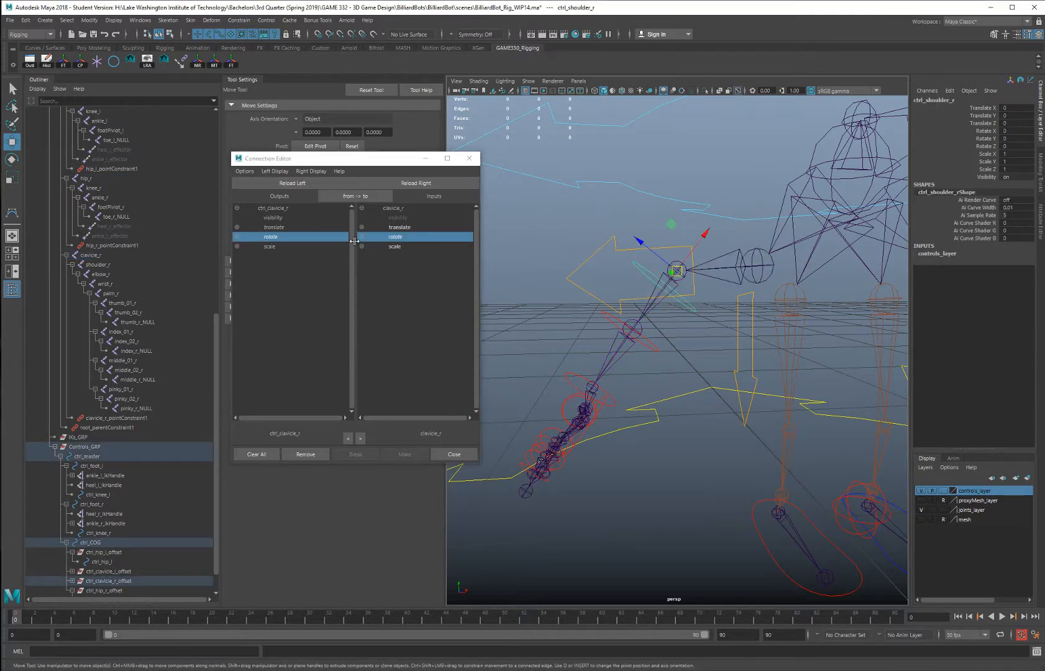
left_click(301, 185)
left_click(679, 262)
key("q")
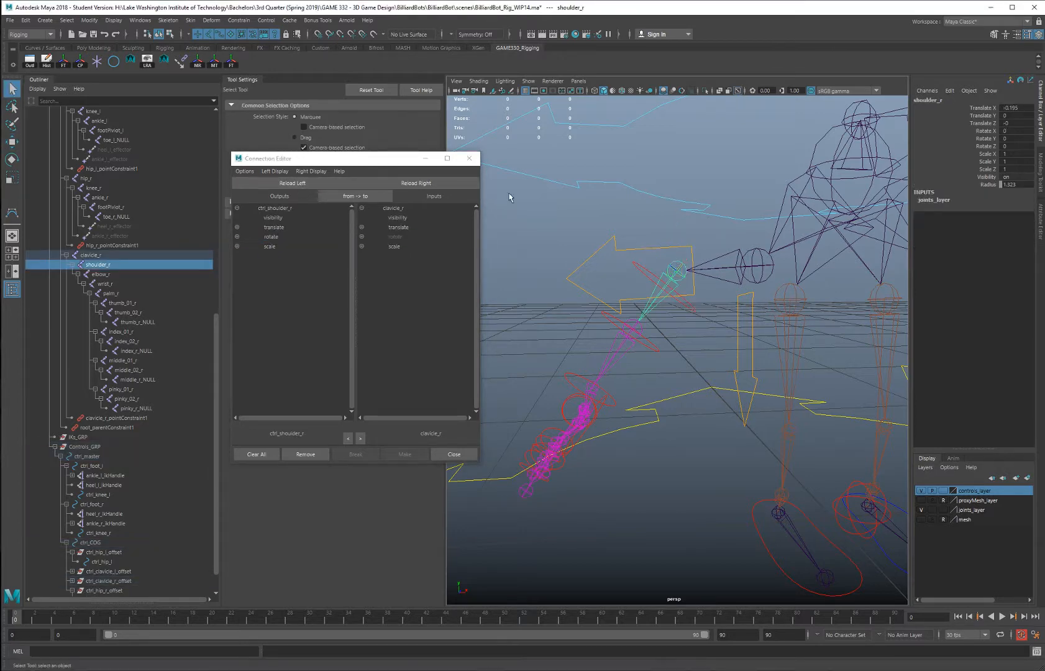
left_click(416, 183)
left_click(271, 237)
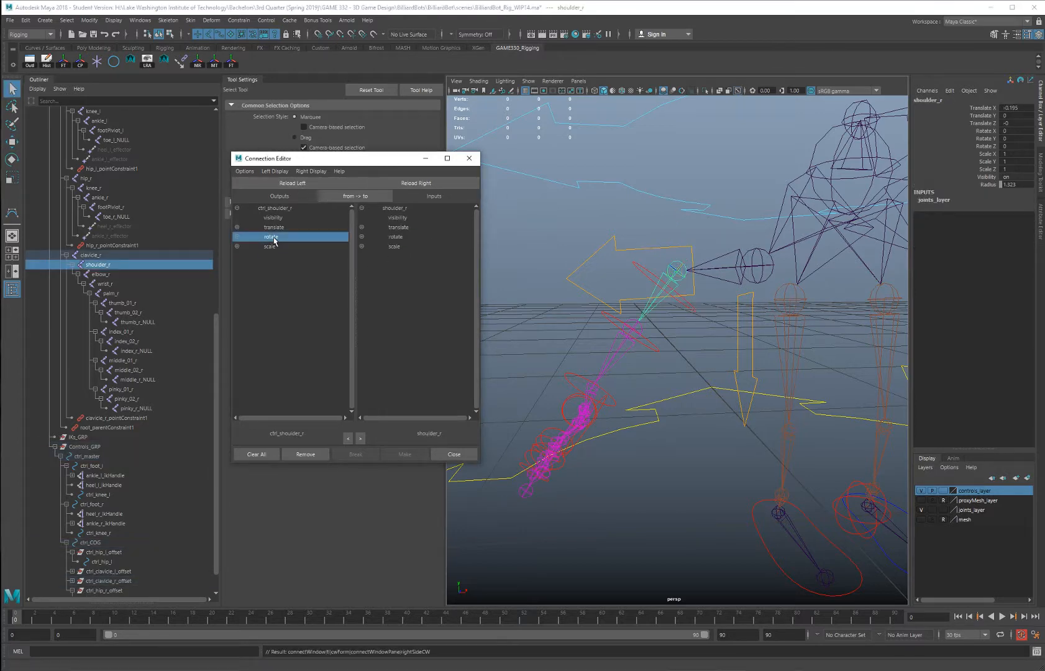
left_click(407, 237)
Load ctrl_elbow_r as the output object and the elbow_r joint as the input object in the Connection Editor
left_click_drag(652, 248, 684, 292, "alt")
left_click(644, 300)
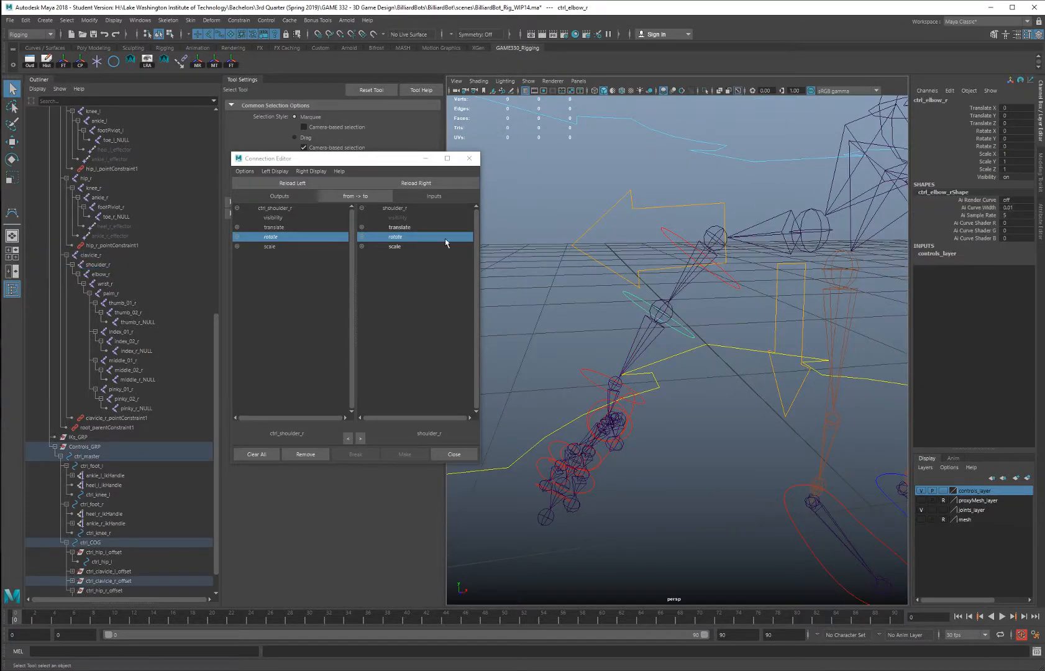
left_click(289, 183)
left_click(661, 308)
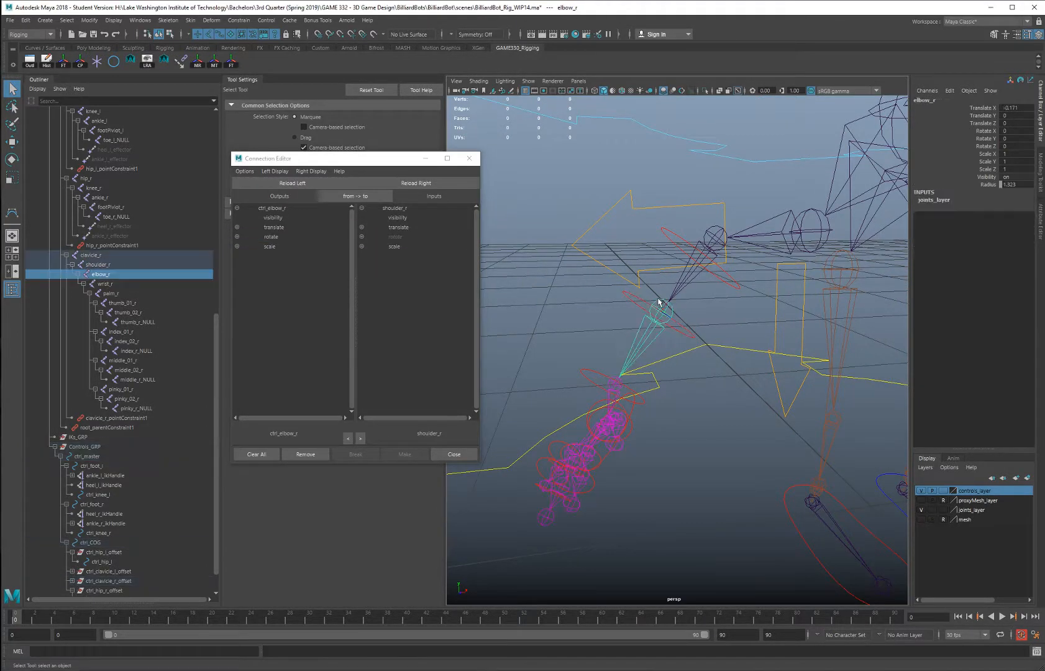
left_click(416, 183)
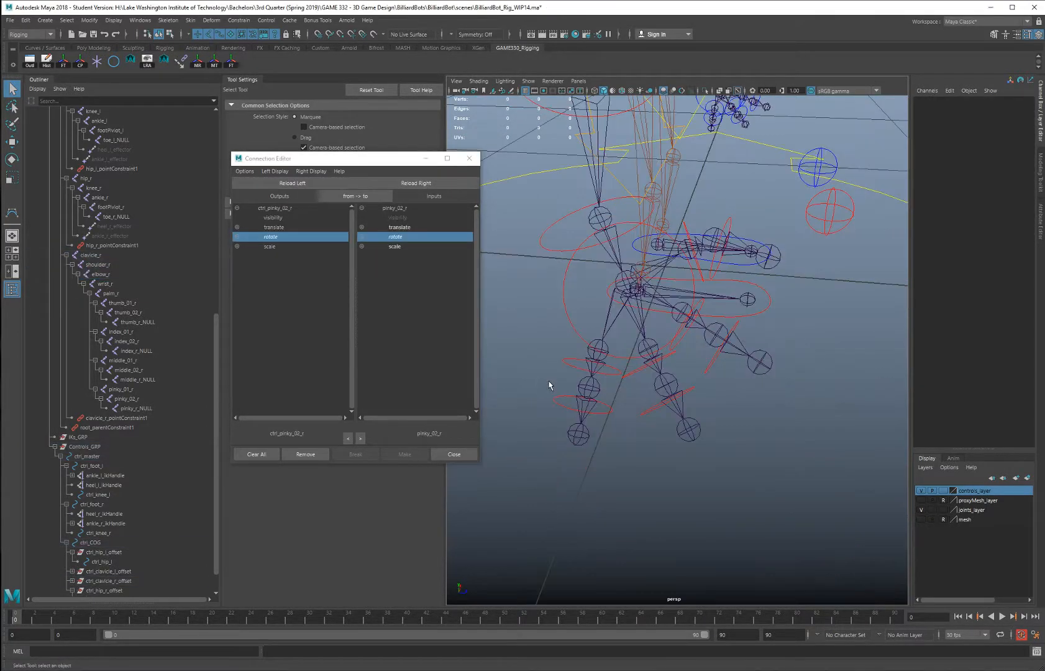
left_click_drag(550, 380, 579, 416, "alt")
left_click(580, 412)
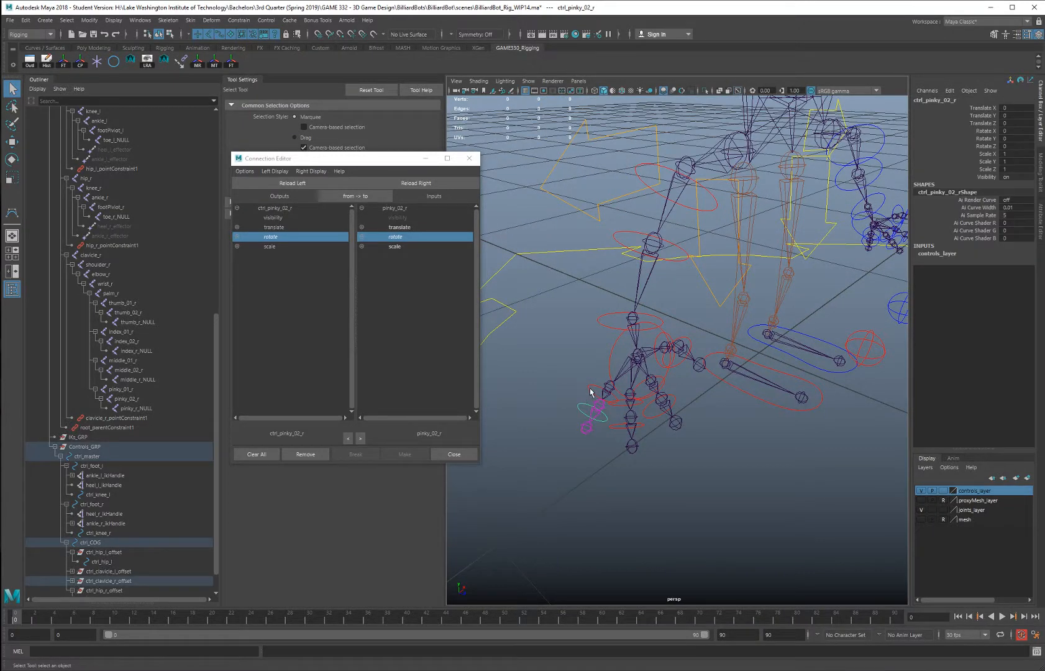
left_click(592, 393, "shift")
left_click(620, 425, "shift")
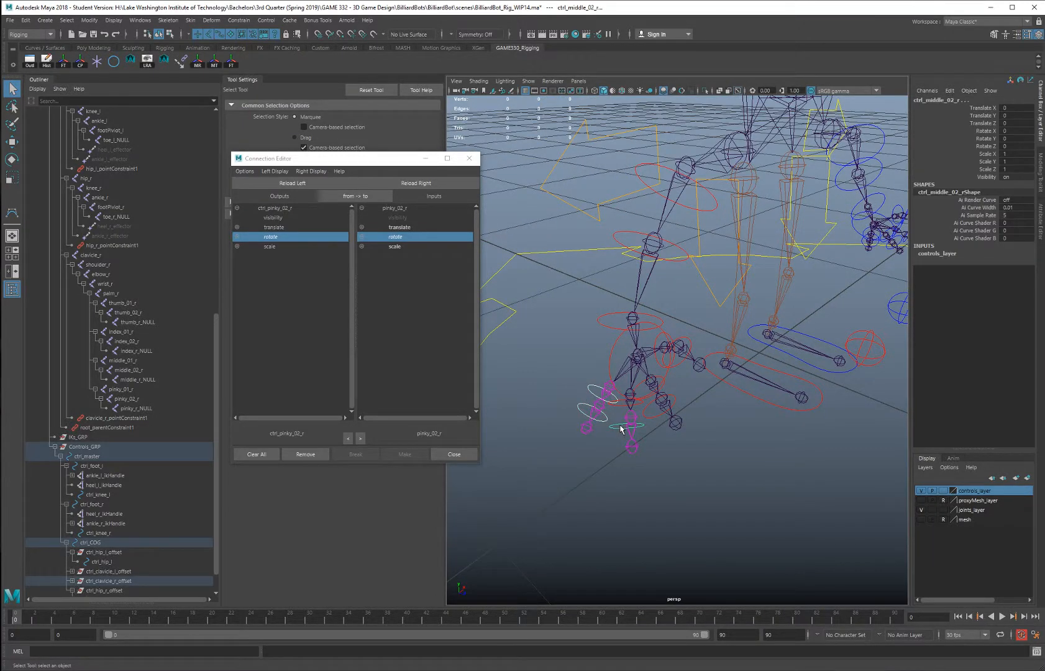
left_click(624, 409)
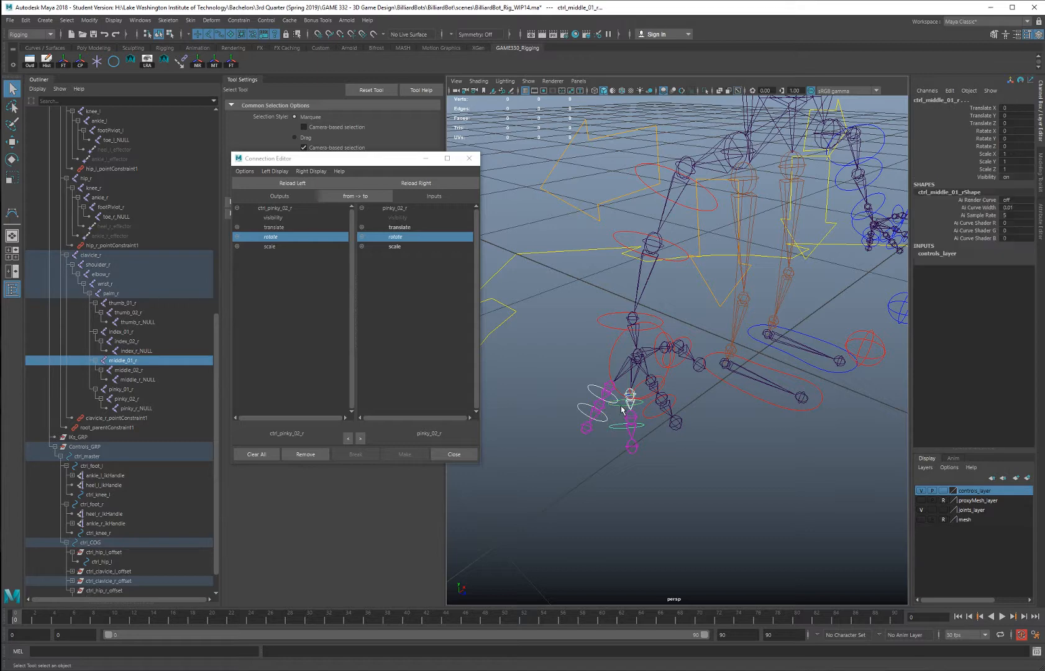
left_click(652, 417)
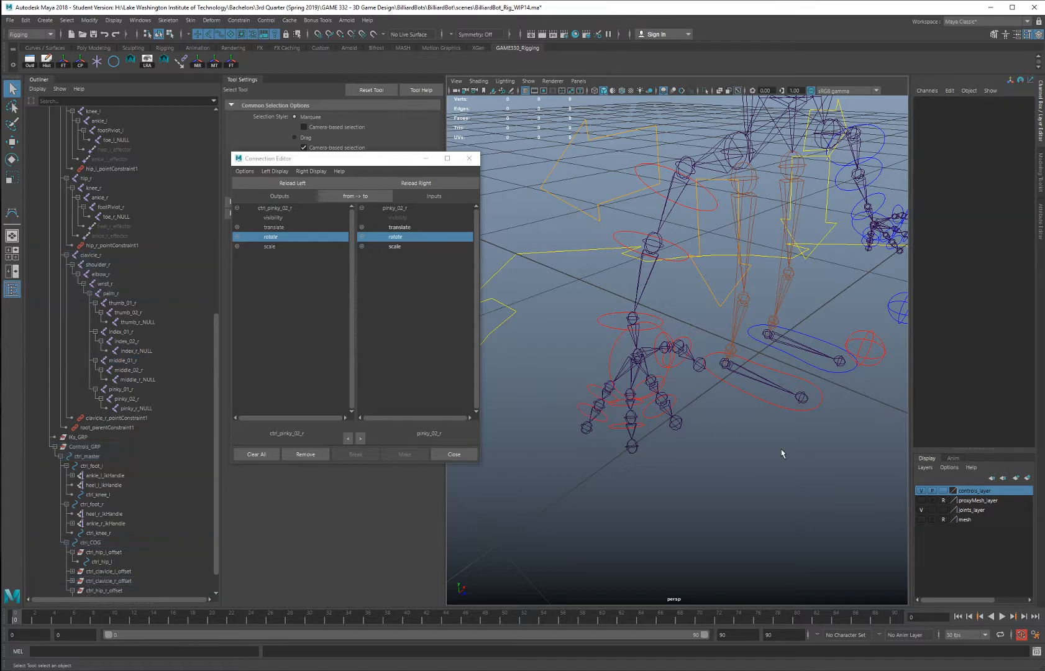
Set joints_layer to Reference so its joints cannot be selected in the view
left_click(945, 511)
left_click(944, 510)
left_click_drag(682, 451, 685, 460, "alt")
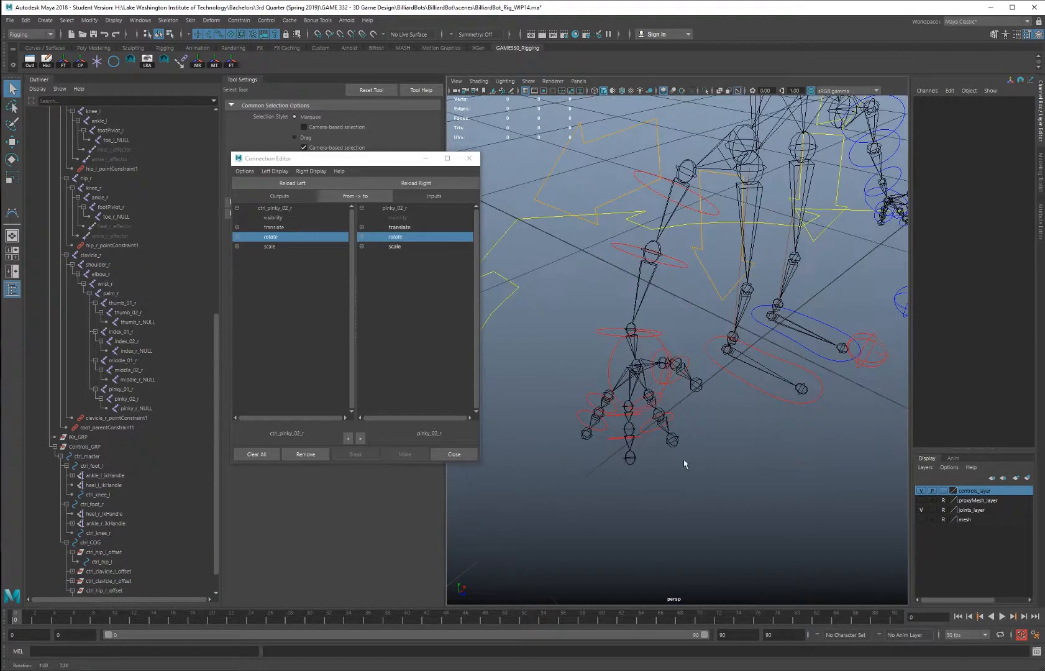
Rotate all the right wrist, palm and finger controls together to test the joint connections, and undo the rotations
left_click_drag(558, 314, 702, 475)
key("e")
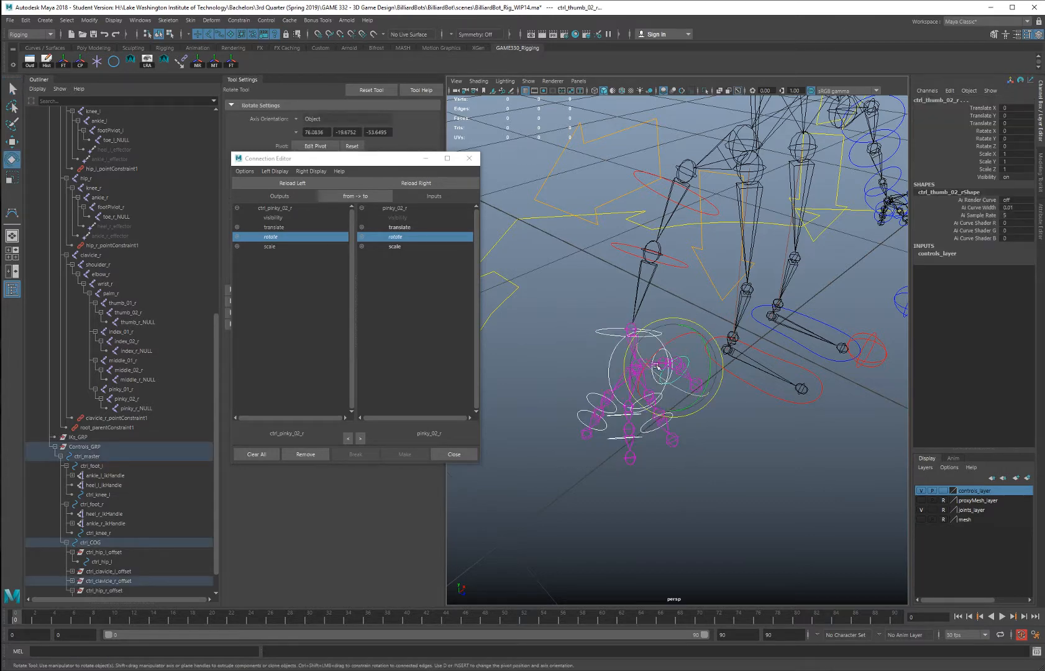
left_click_drag(660, 377, 682, 388)
key("ctrl+z")
left_click(609, 361, "shift")
key("ctrl+z")
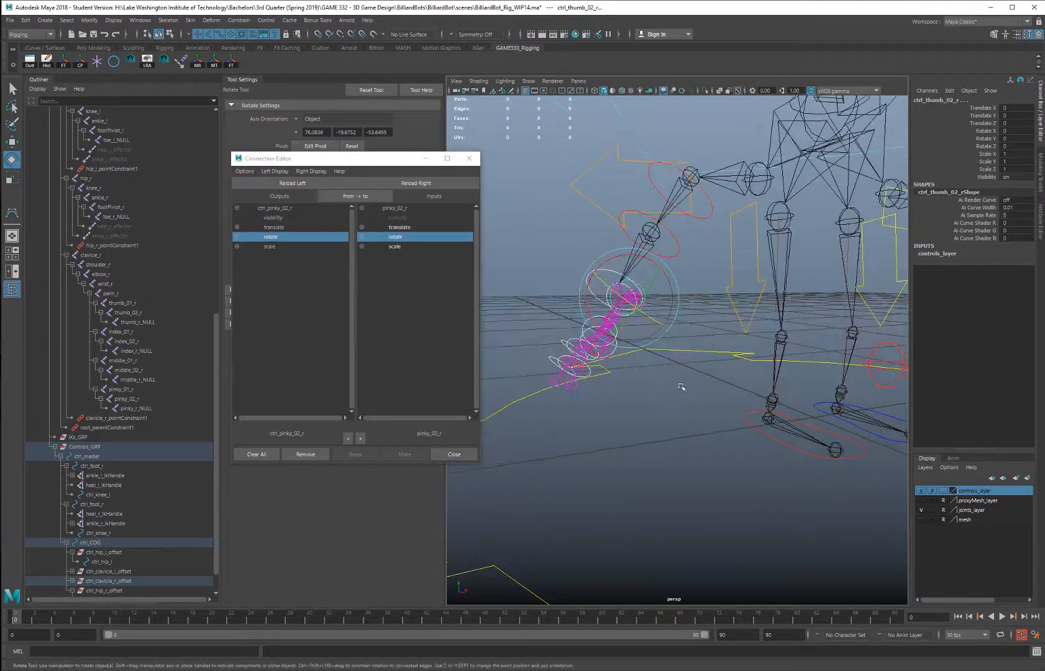
left_click_drag(640, 354, 657, 363, "alt")
left_click_drag(620, 311, 621, 312, "shift")
left_click_drag(675, 373, 662, 345, "alt")
key("ctrl+z")
Rotate ctrl_wrist_r around different axes to test how the hand follows, and undo the test rotation
left_click(615, 305)
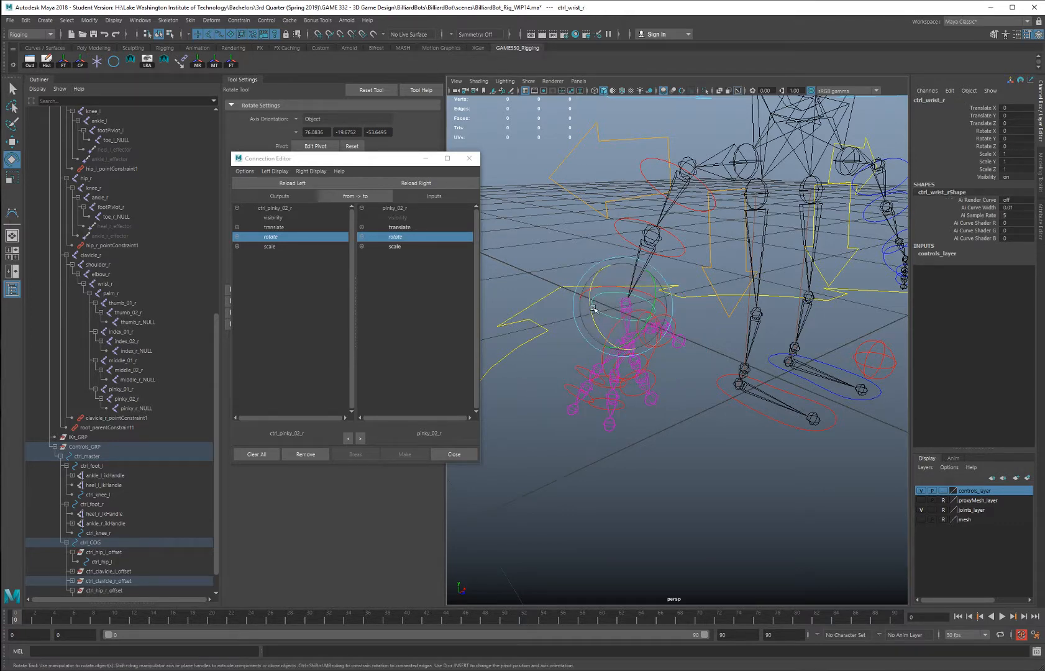
left_click_drag(593, 309, 626, 342)
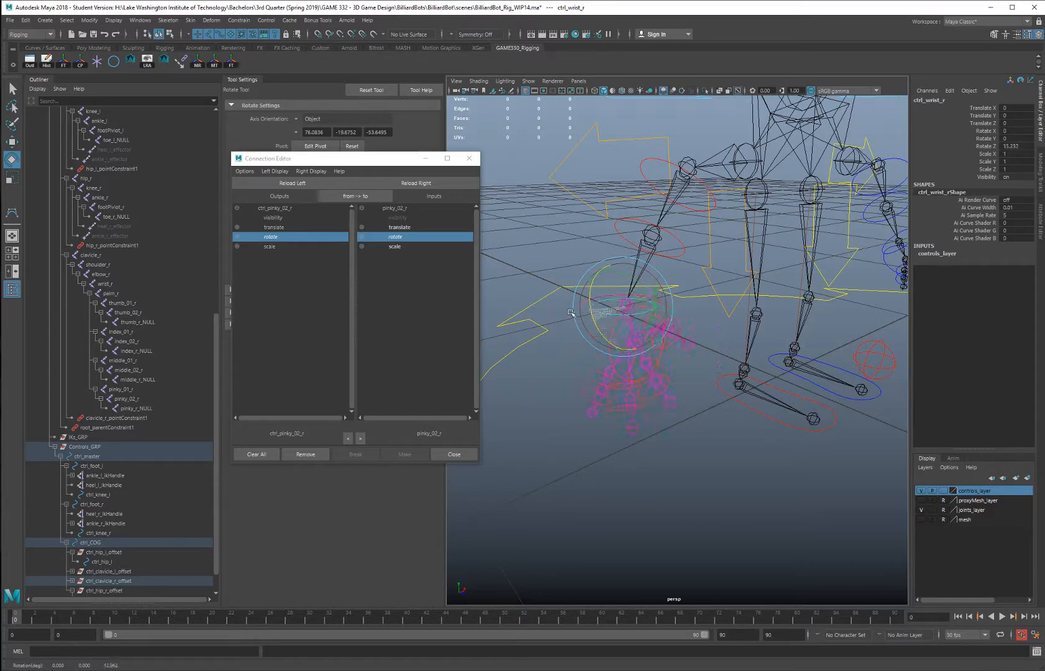
left_click_drag(570, 313, 574, 313)
key("ctrl+z")
left_click_drag(654, 297, 595, 325)
Rotate ctrl_palm_r around different axes to test its joint connection, and undo the rotations
left_click(614, 341)
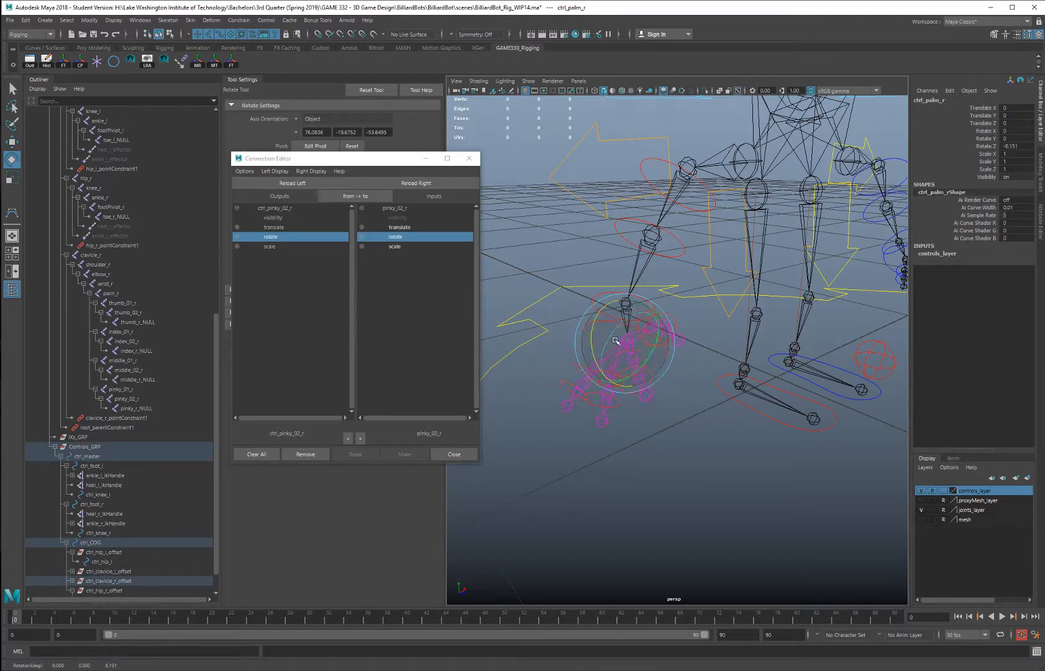
key("ctrl+z")
left_click_drag(655, 348, 657, 342)
key("ctrl+z")
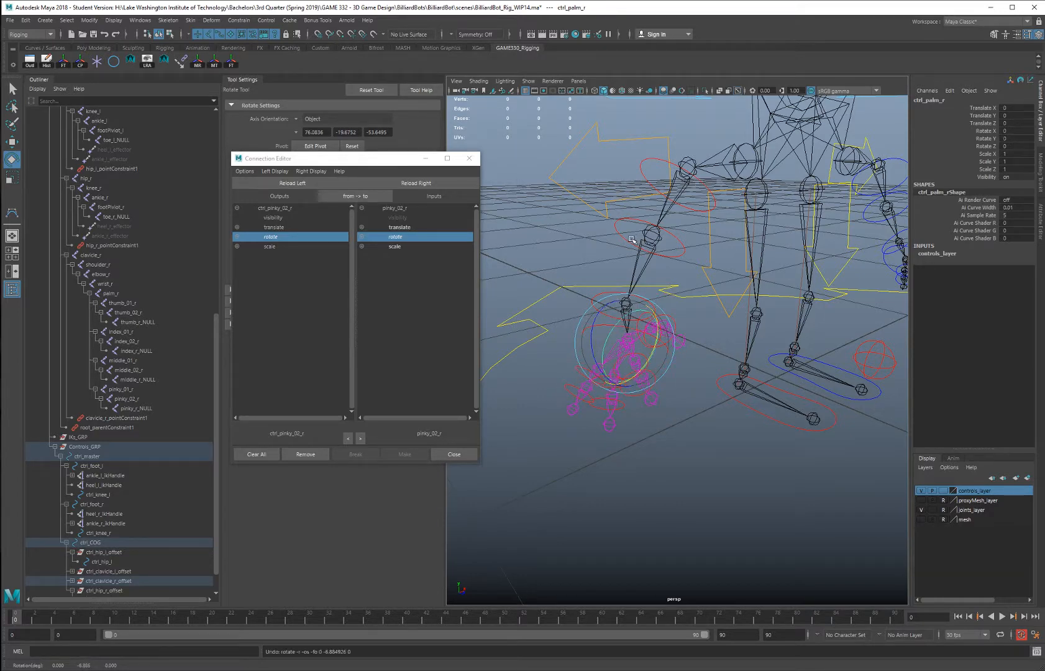
Rotate ctrl_shoulder_r to test how the right arm joints follow, and undo the test rotations
left_click_drag(632, 239, 675, 281, "alt")
left_click(629, 272)
key("ctrl+z")
left_click(649, 210)
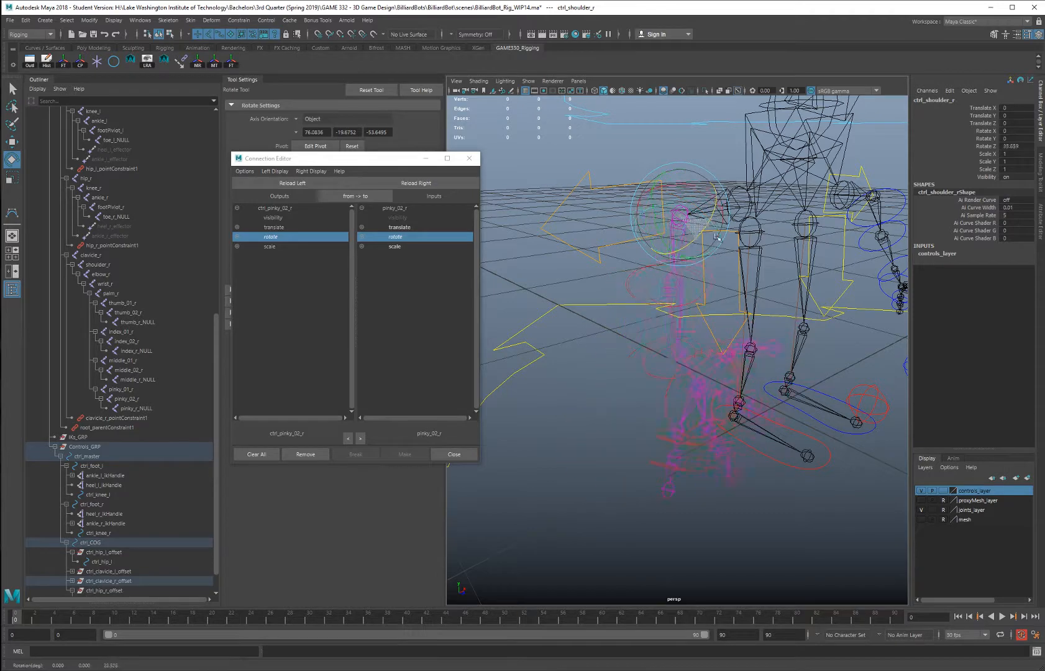
left_click(655, 211)
left_click_drag(738, 215, 718, 208)
key("ctrl+z")
Clear the selection and make the mesh layer visible so the robot geometry shows with the rig
right_click_drag(755, 311, 708, 319, "alt")
left_click_drag(708, 319, 610, 319, "alt")
left_click(595, 314)
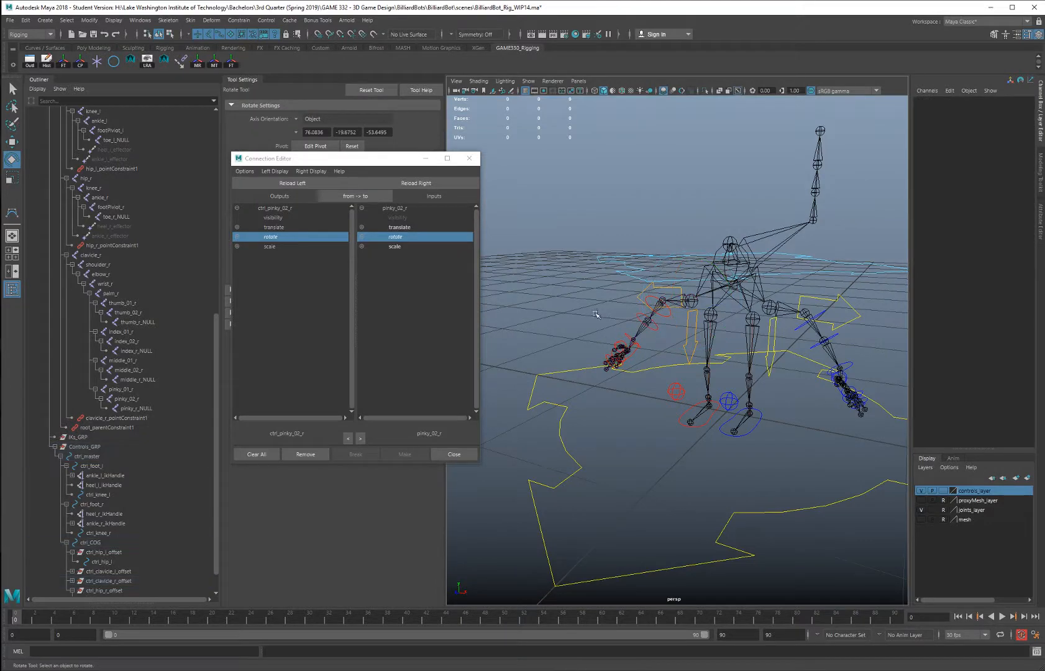
left_click(919, 521)
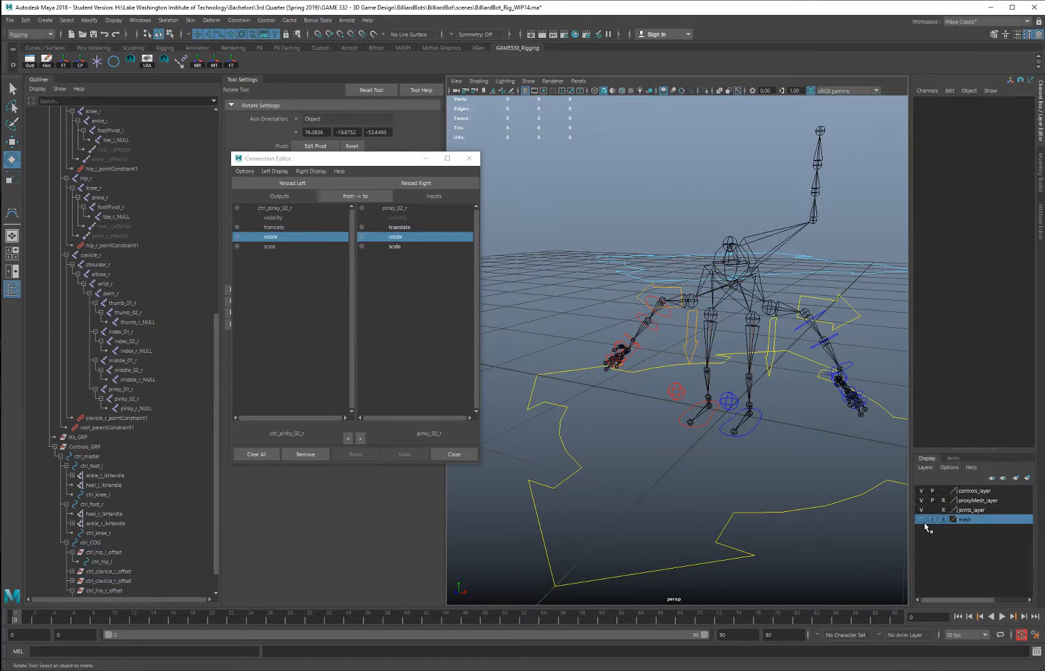
left_click(922, 521)
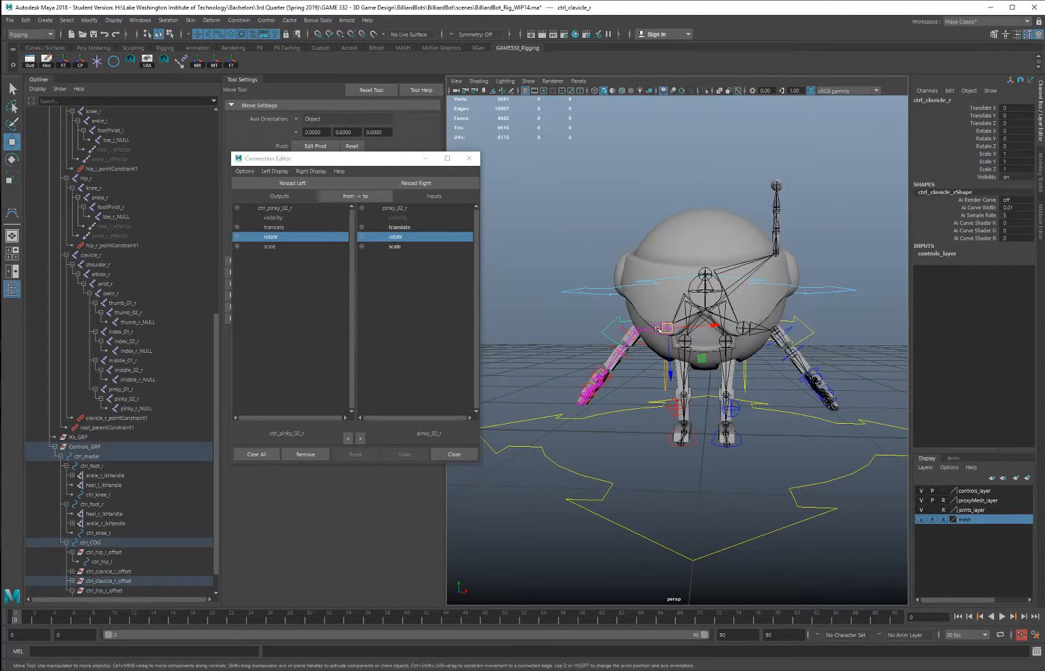
Test-move ctrl_clavicle_r, undo the move, and save the scene incrementally as BilliardBot_Rig_WIP15
left_click_drag(669, 328, 674, 364)
key("ctrl+z")
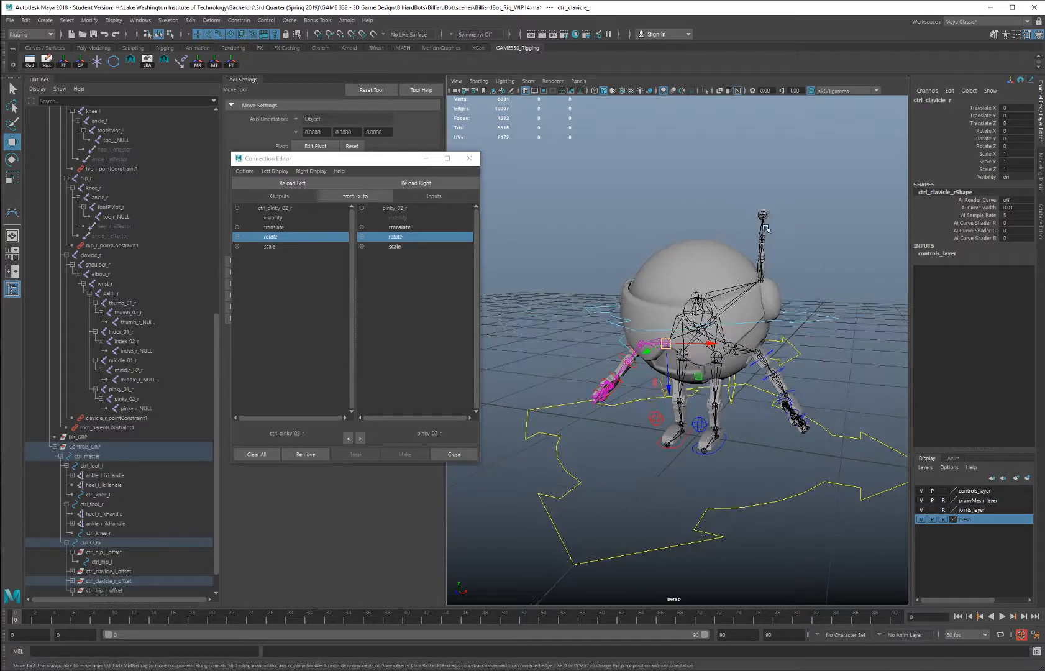
key("ctrl+alt+s")
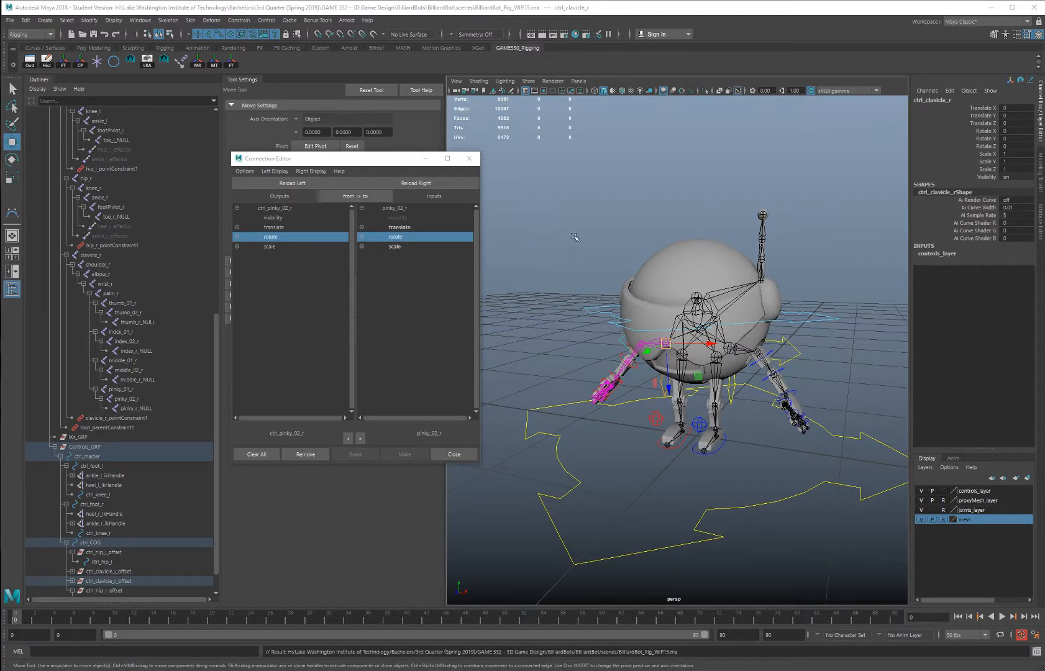
Create a polygon plane at the origin and set its Subdivisions Width and Subdivisions Height to 1
left_click_drag(641, 223, 690, 250, "alt")
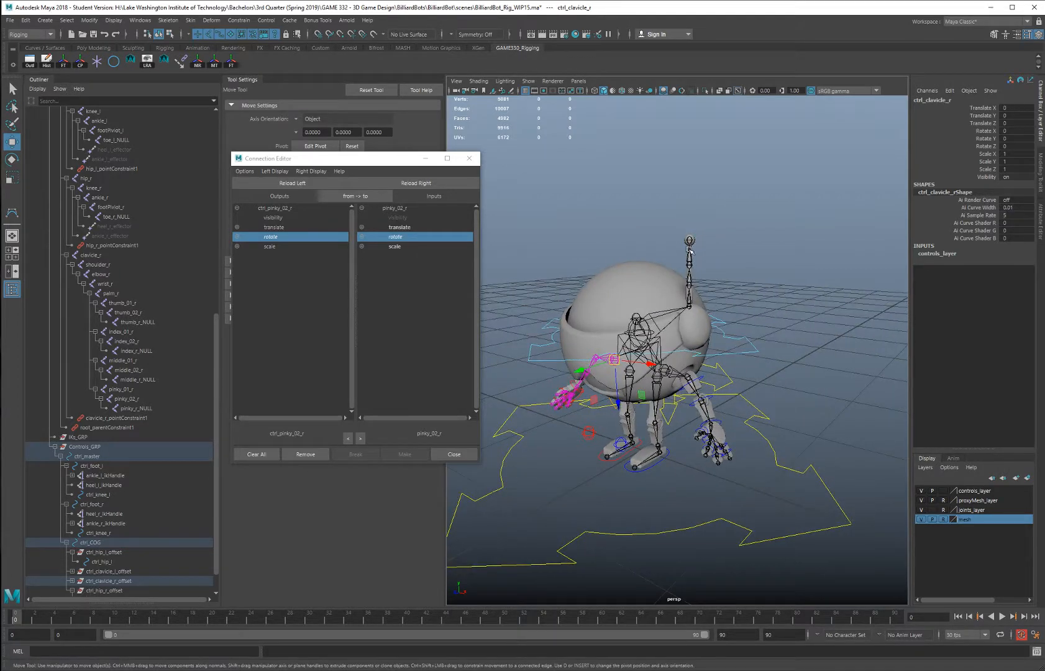
left_click_drag(656, 301, 687, 287, "alt")
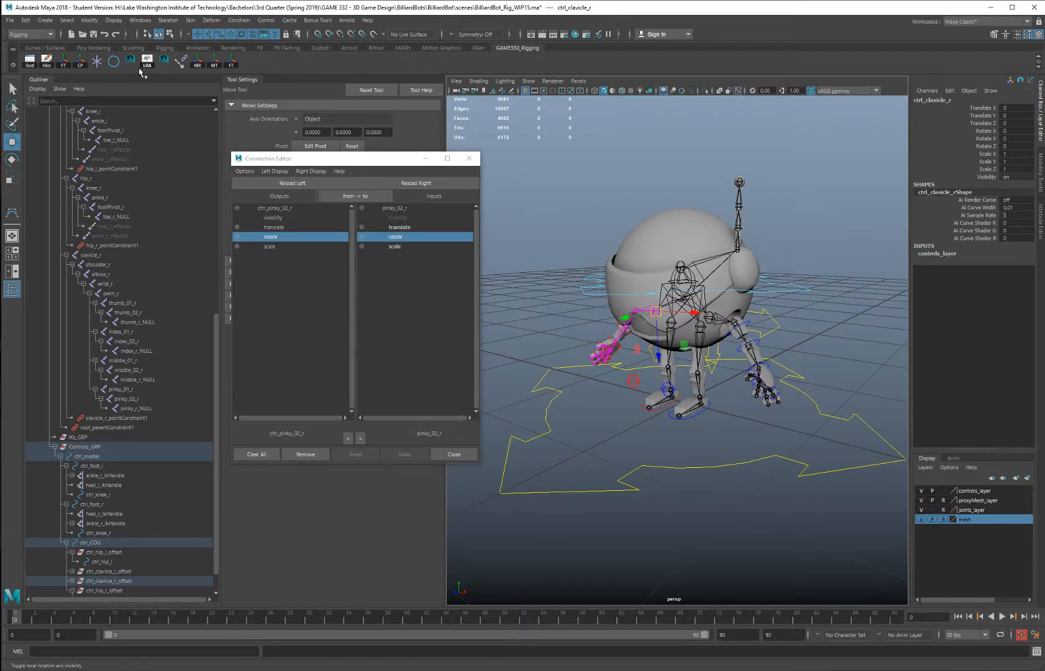
left_click(50, 22)
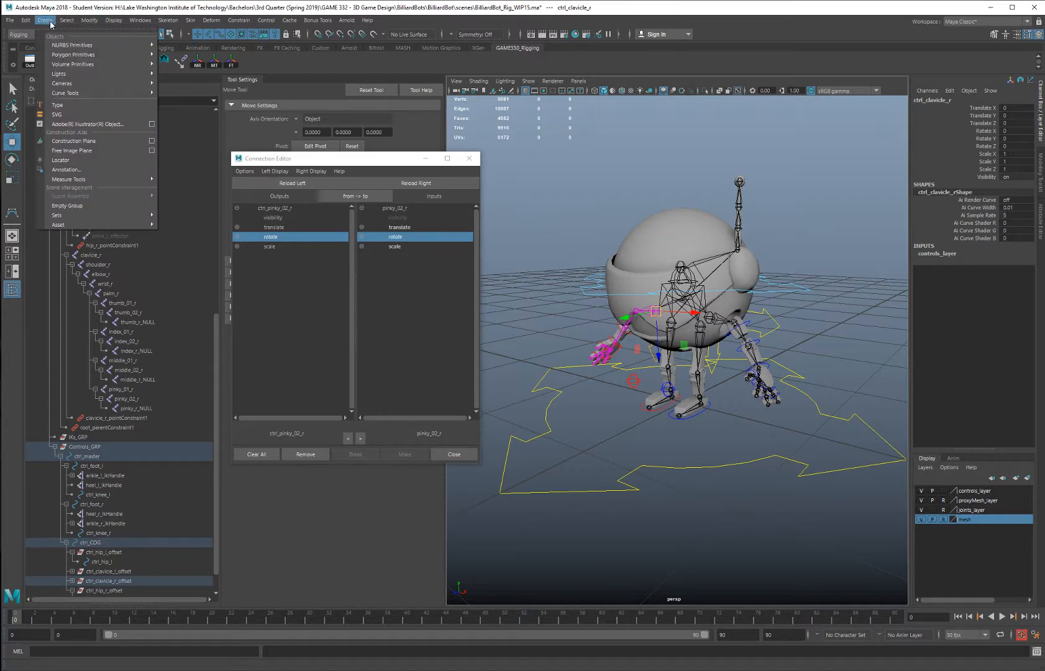
mouse_move(95, 54)
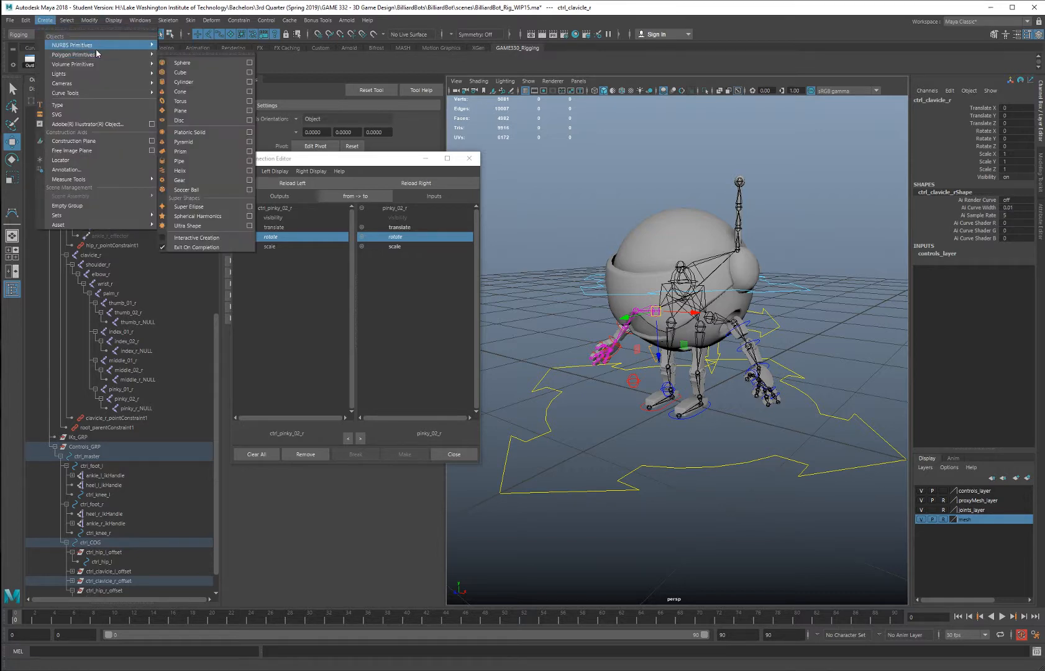
left_click(207, 113)
scroll(721, 313, "up", 5)
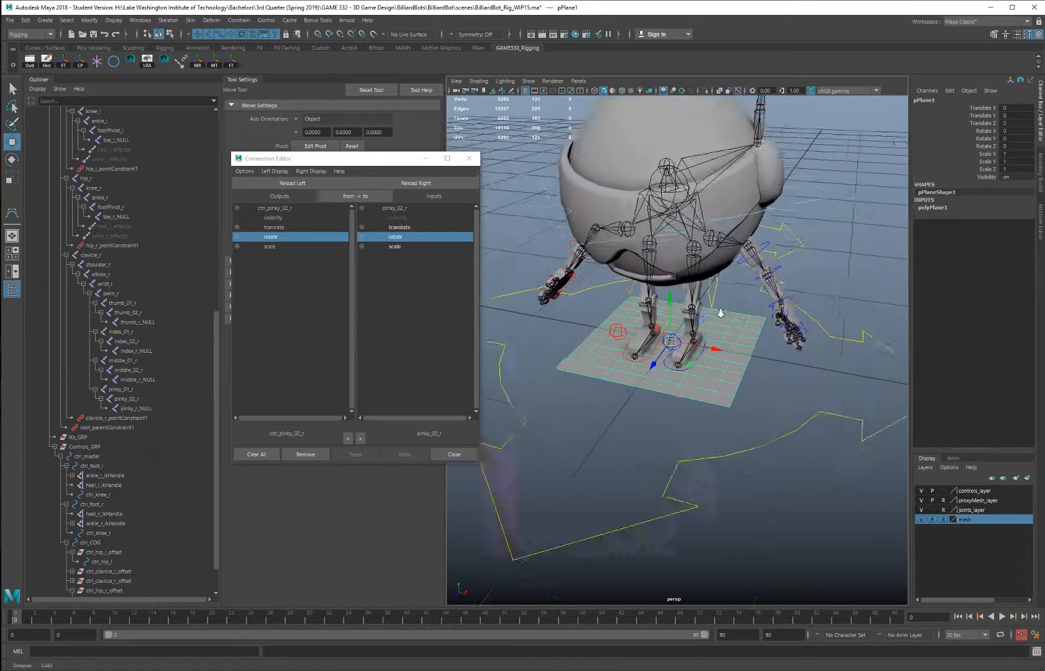
left_click(933, 208)
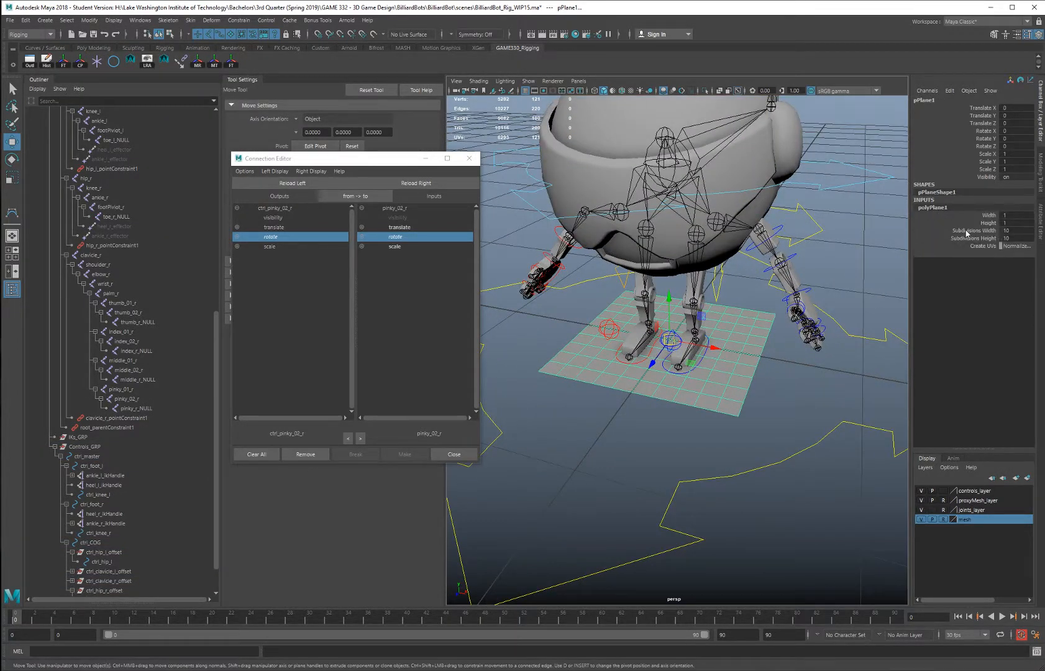
left_click_drag(968, 233, 970, 240)
middle_click_drag(796, 307, 643, 302)
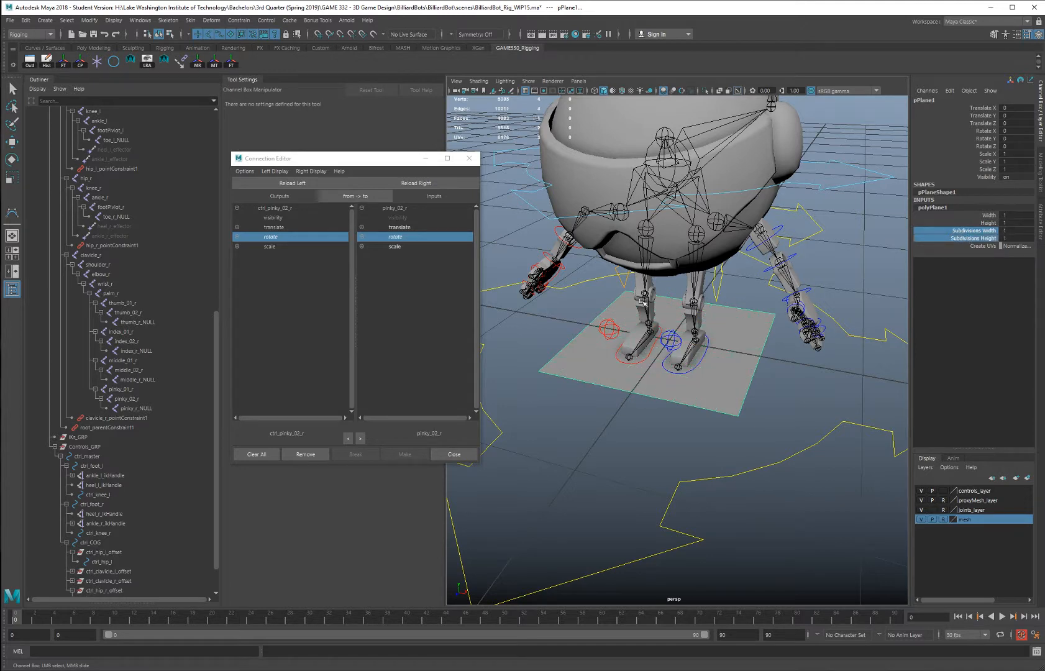
Scale the plane to about 0.11 in X to form a narrow strip, and widen its back edge
key("r")
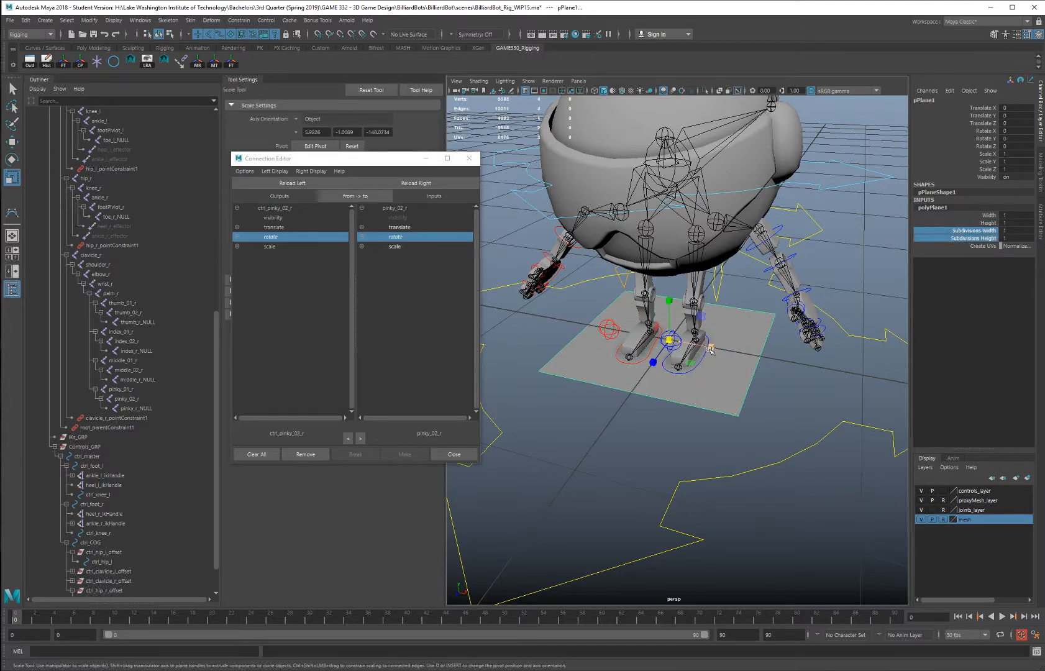
left_click_drag(715, 352, 632, 412)
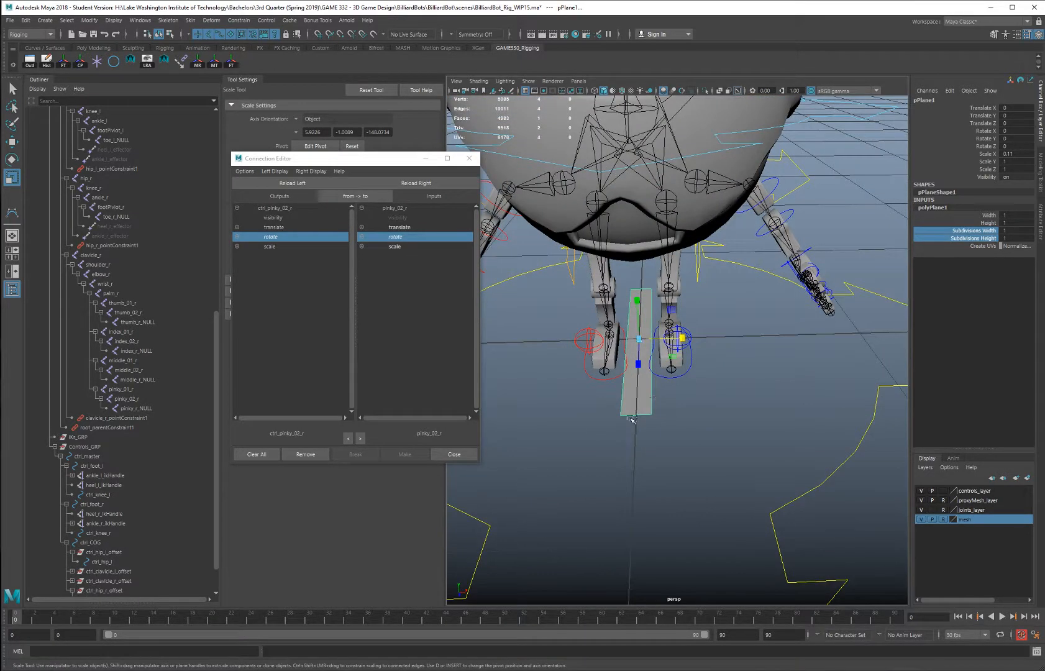
right_click_drag(632, 412, 639, 437)
right_click_drag(633, 293, 636, 273)
left_click(642, 289)
left_click_drag(685, 288, 703, 313)
right_click_drag(703, 313, 696, 313, "alt")
left_click_drag(696, 312, 702, 324, "alt")
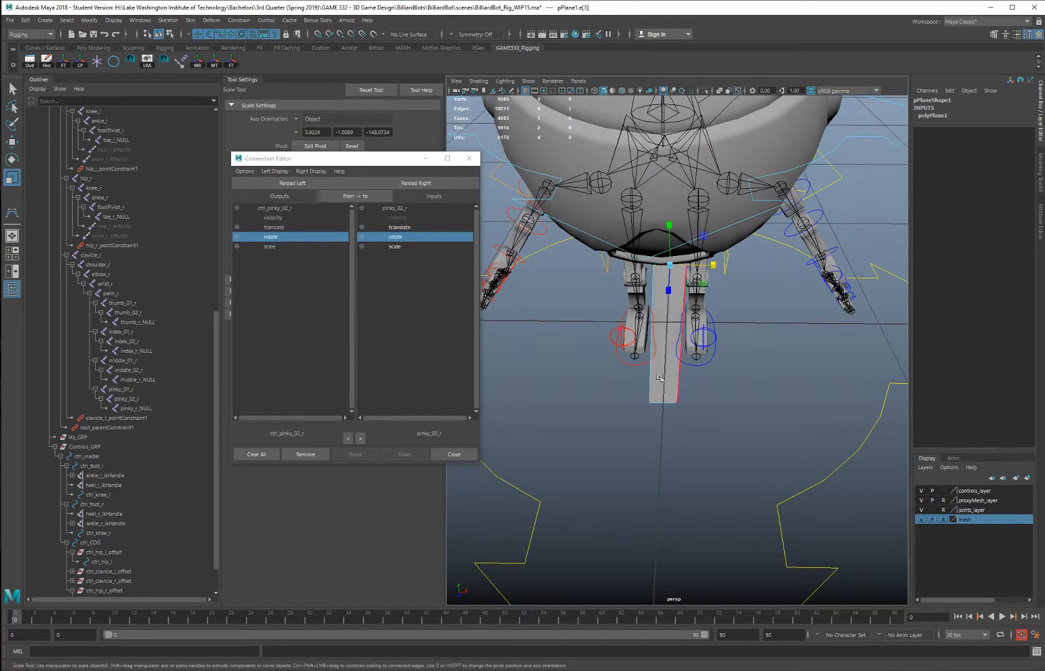
middle_click_drag(673, 369, 676, 339, "alt")
left_click_drag(675, 338, 673, 322, "alt")
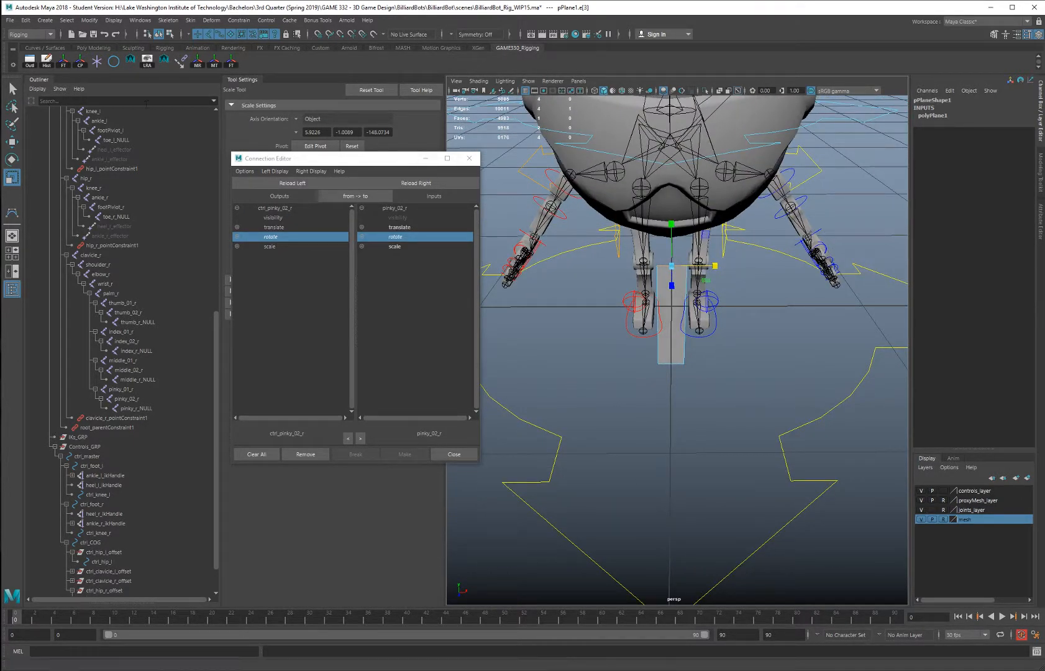
right_click_drag(677, 303, 631, 337)
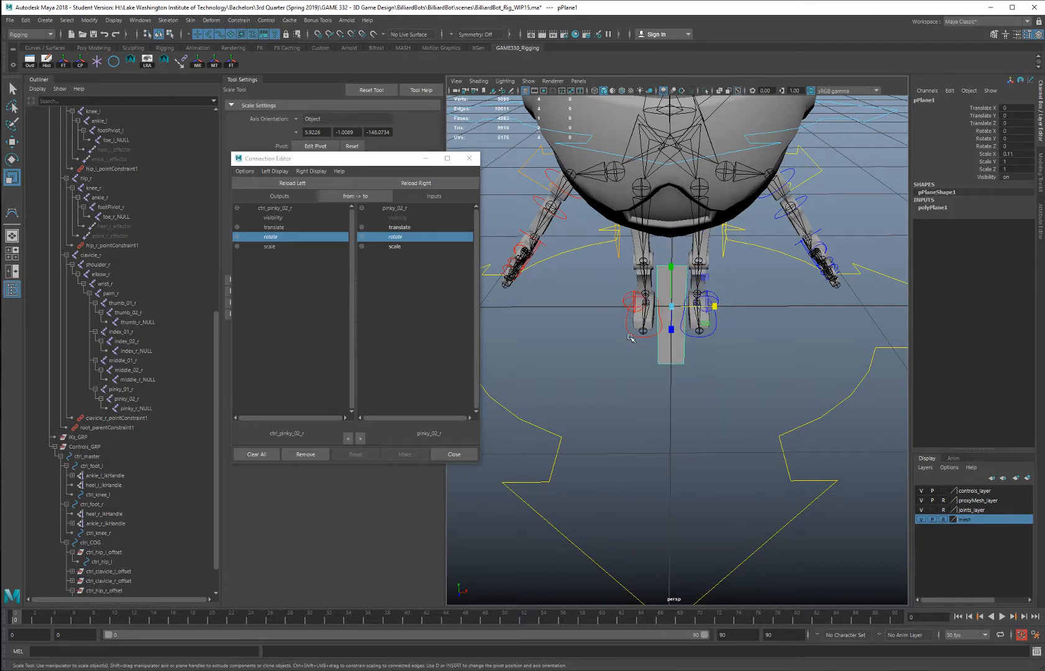
Create a polygon cylinder at the origin and set its Subdivisions Axis to 24
left_click(45, 20)
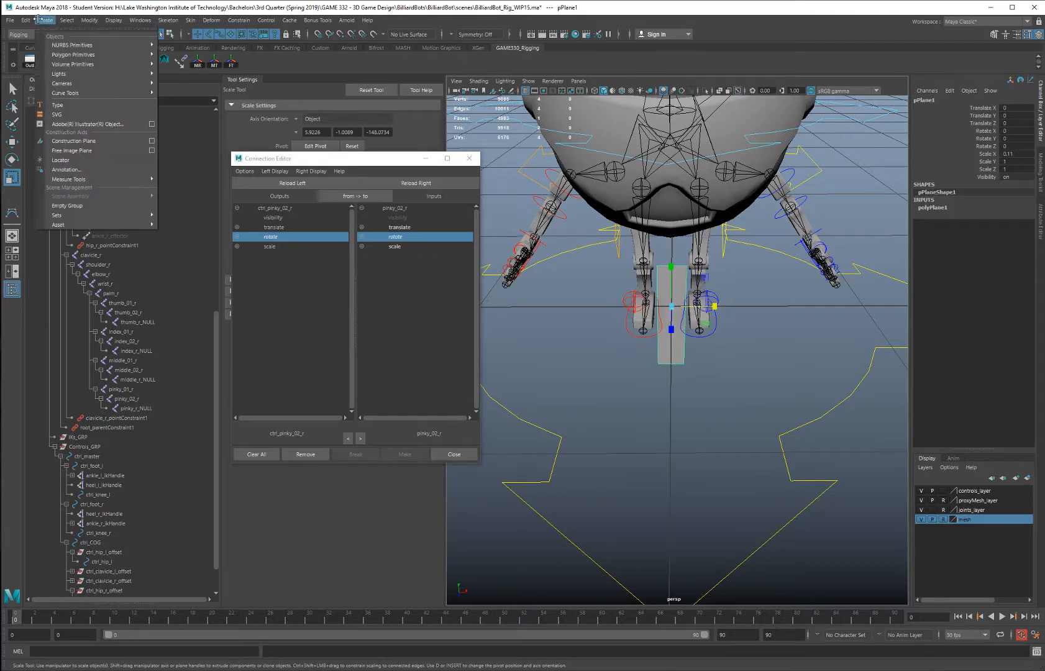
mouse_move(94, 55)
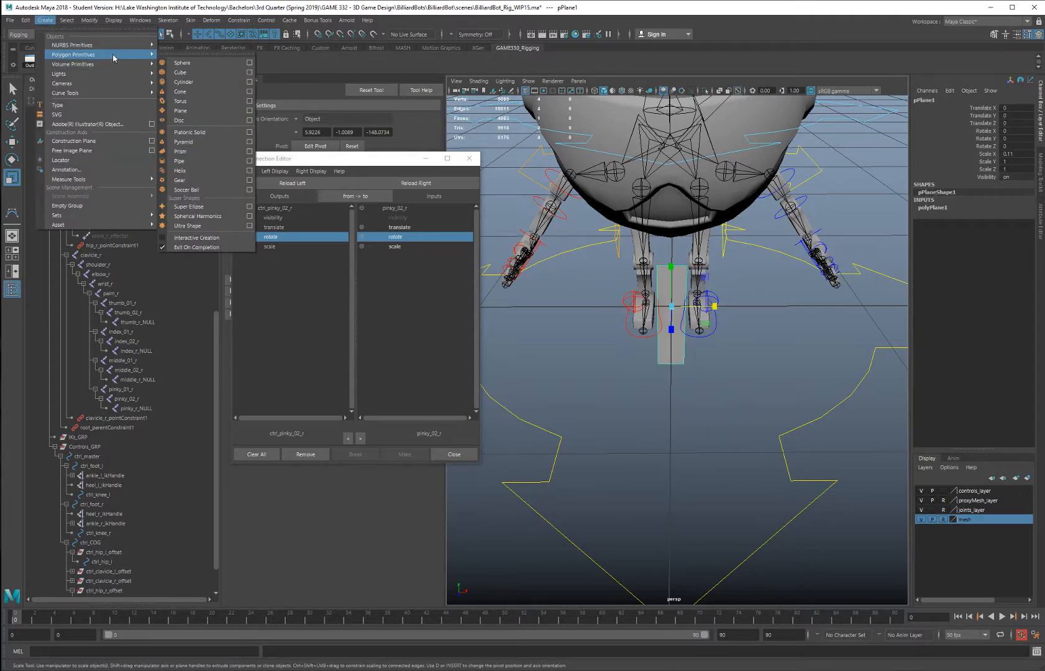
left_click(218, 86)
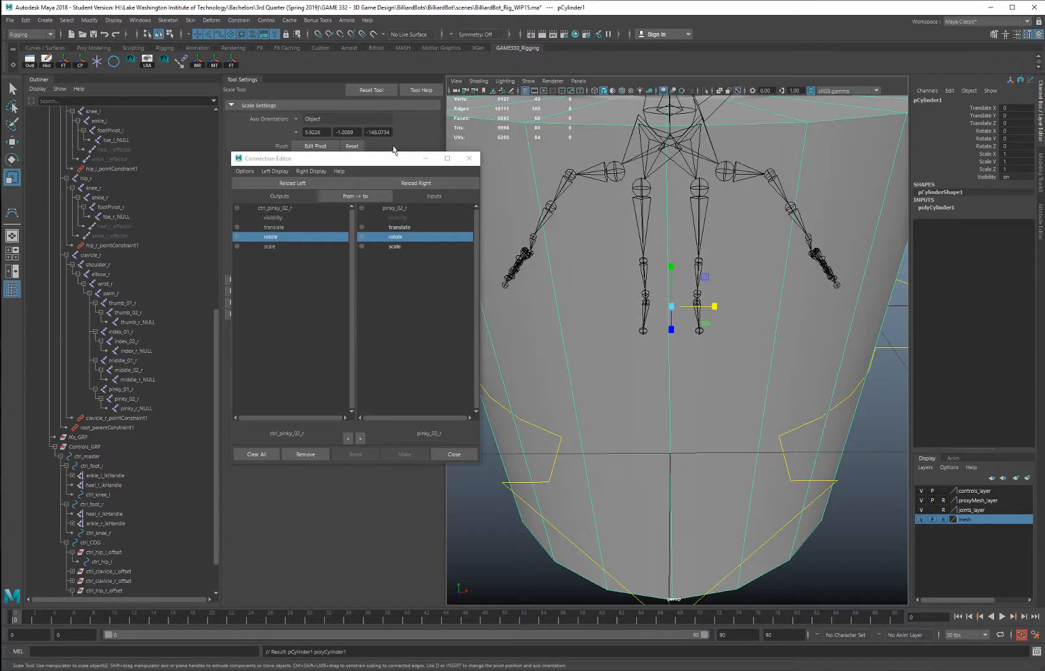
scroll(668, 257, "down", 5)
scroll(678, 267, "up", 3)
left_click(936, 210)
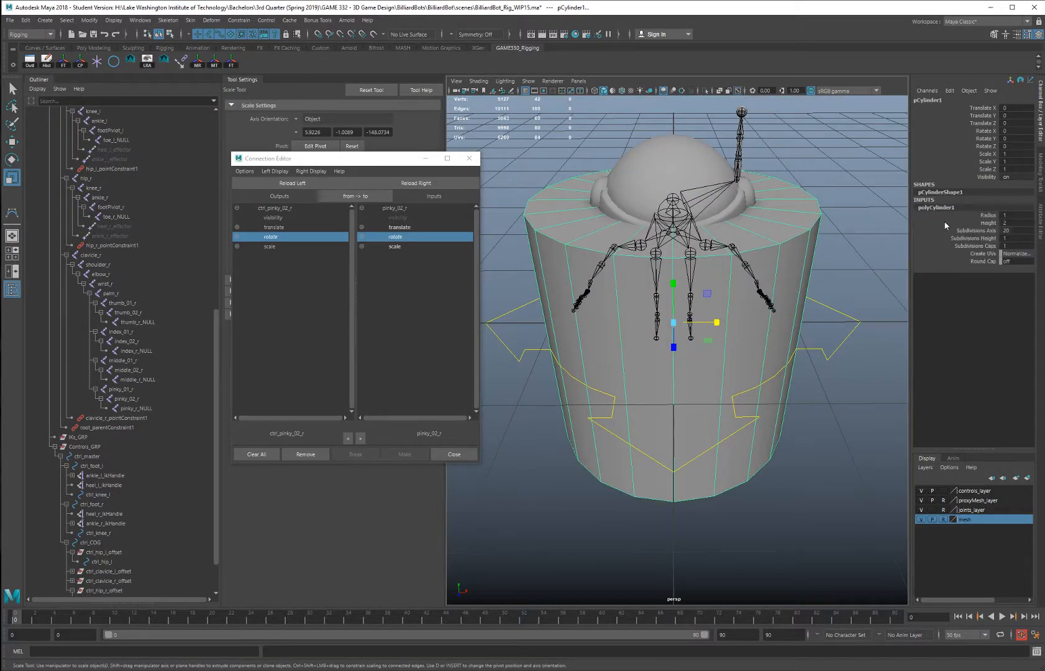
middle_click_drag(1000, 230, 1012, 229)
double_click(1005, 231)
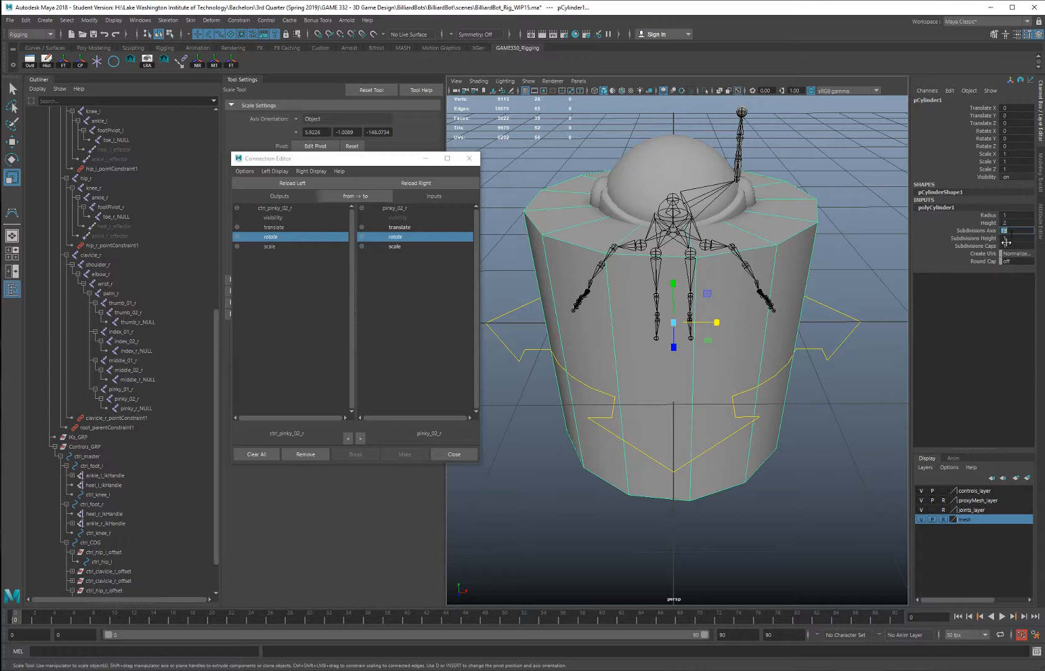
type("24")
key("Return")
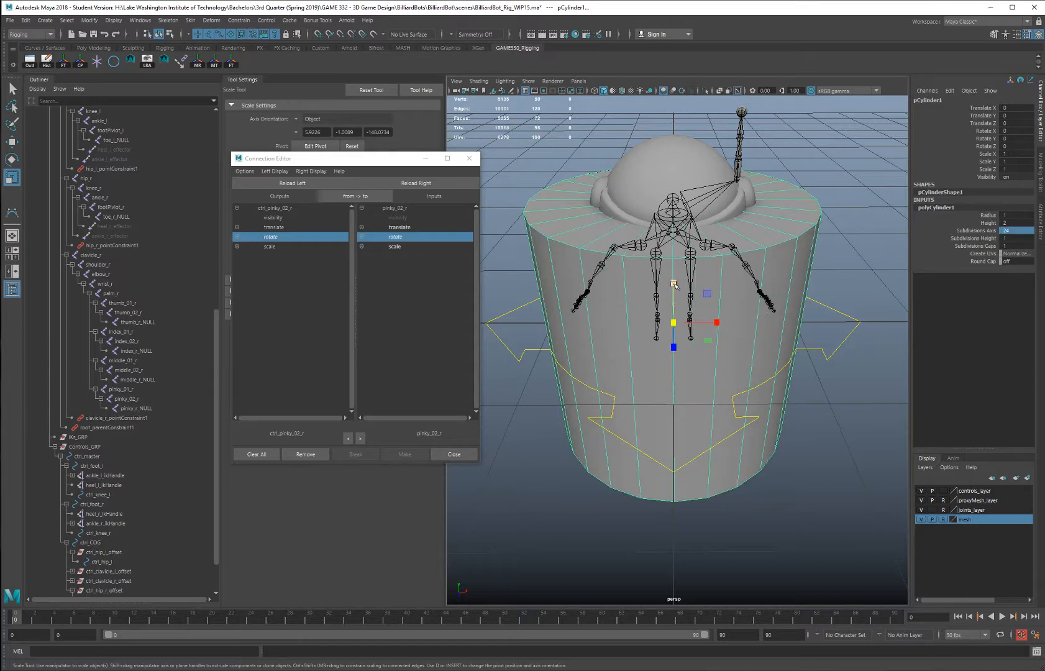
Flatten the cylinder to a Scale Y of about -0.008 and lower it to about -0.211 in Translate Y
left_click_drag(675, 284, 683, 315)
key("w")
key("ctrl+z")
left_click_drag(715, 360, 684, 327, "alt")
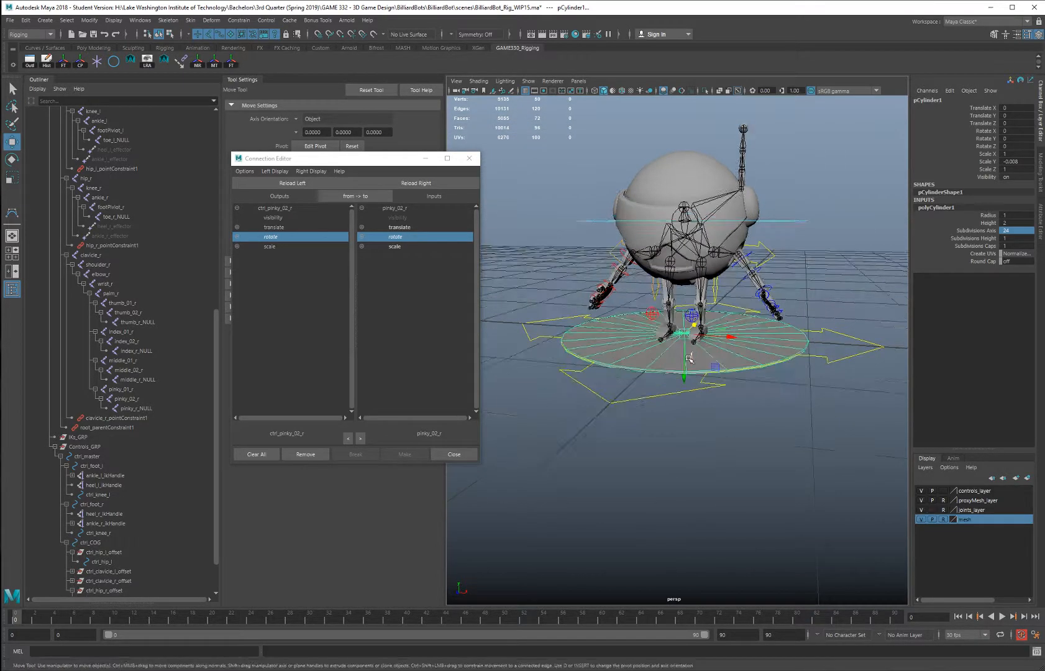
left_click_drag(684, 373, 685, 399)
Delete the flattened cylinder's ring of side faces and one of its end caps, keeping a single disc
right_click_drag(685, 398, 739, 349, "alt")
middle_click_drag(740, 349, 732, 295, "alt")
left_click_drag(732, 296, 739, 322, "alt")
right_click_drag(679, 301, 678, 329)
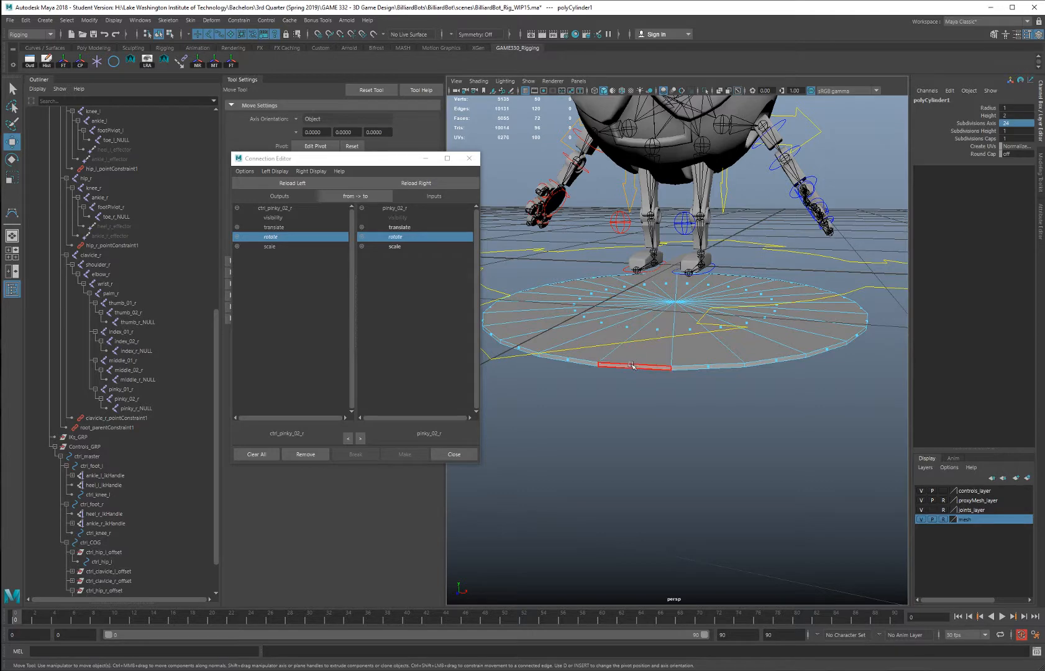
left_click(566, 361)
double_click(566, 361)
left_click_drag(567, 362, 709, 354, "alt")
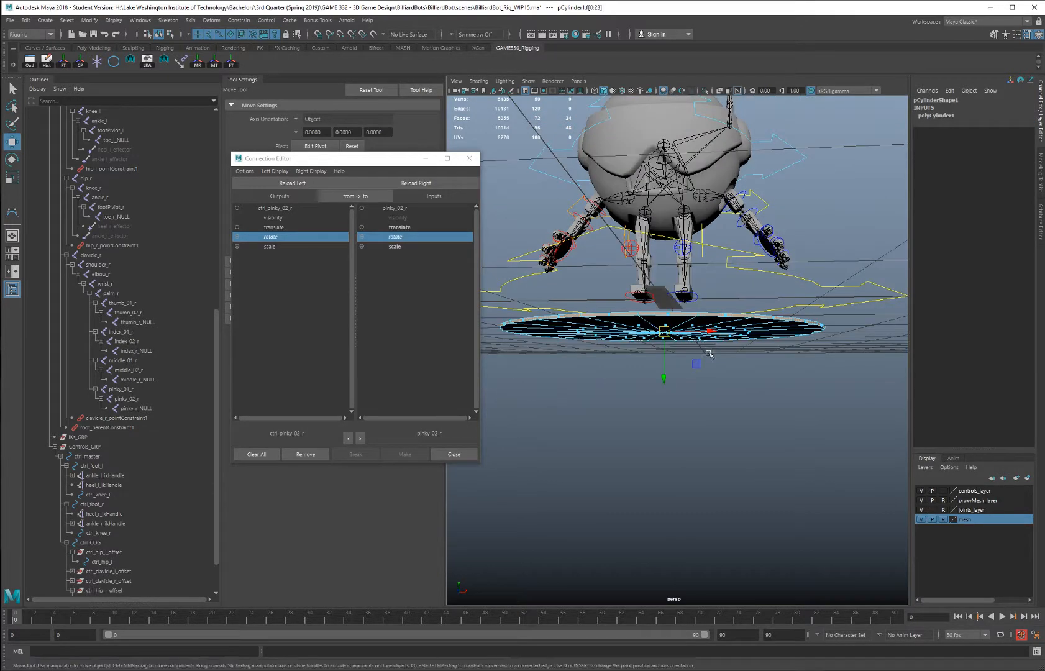
left_click(706, 357)
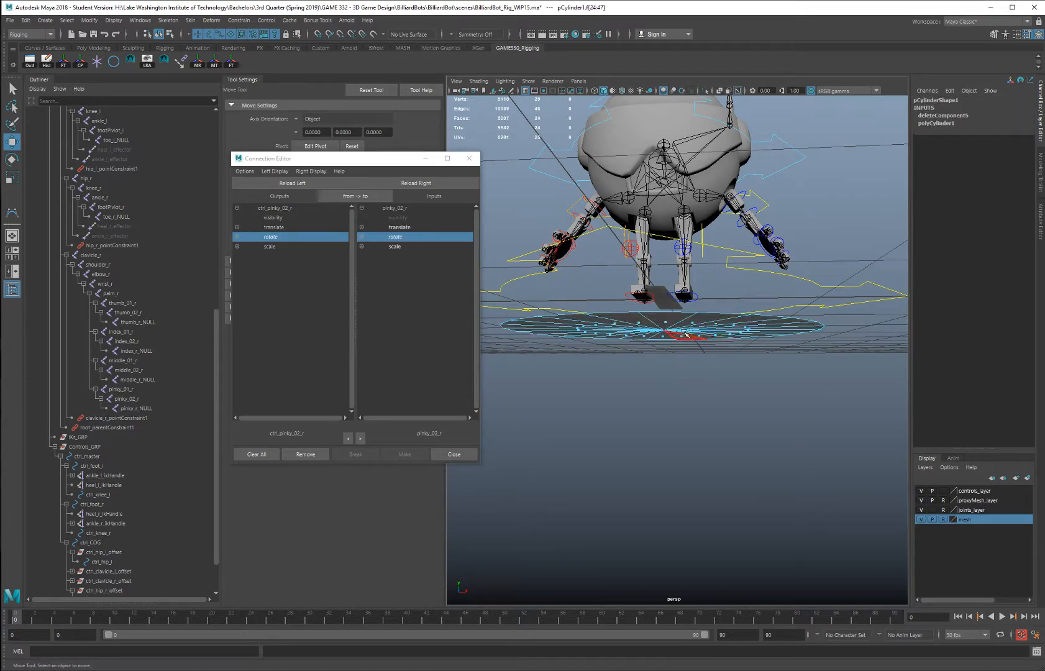
left_click_drag(675, 325, 706, 332, "alt")
Select all faces of the disc, move them to the strip's front end, and shrink them to a small circle touching it
double_click(670, 329)
scroll(678, 335, "up", 5)
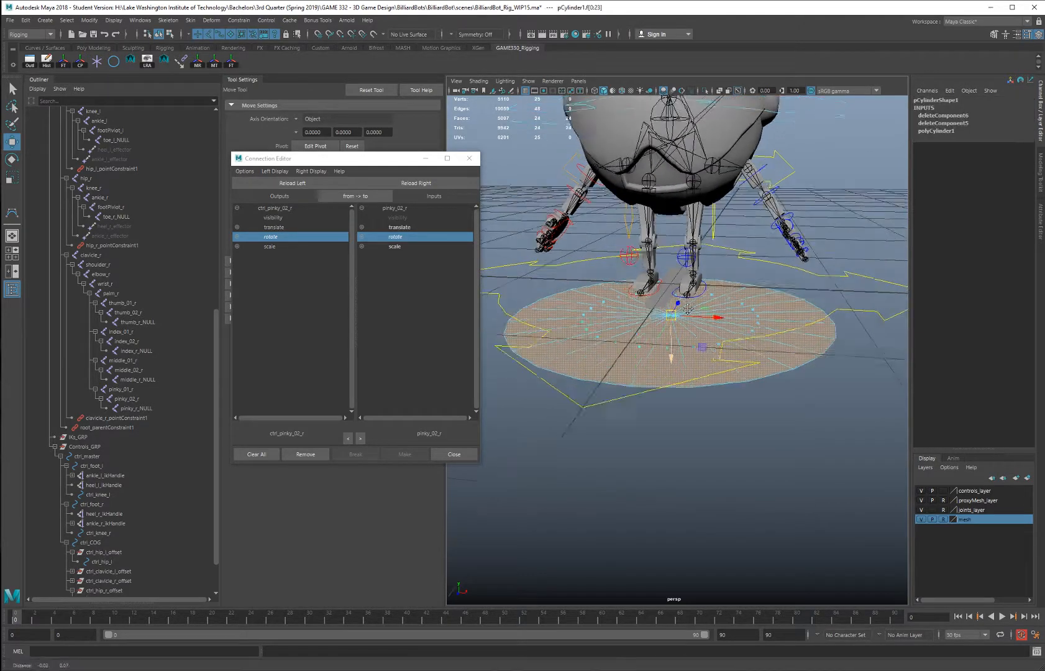
left_click_drag(690, 341, 749, 366)
key("r")
key("w")
right_click_drag(749, 367, 827, 327, "alt")
key("r")
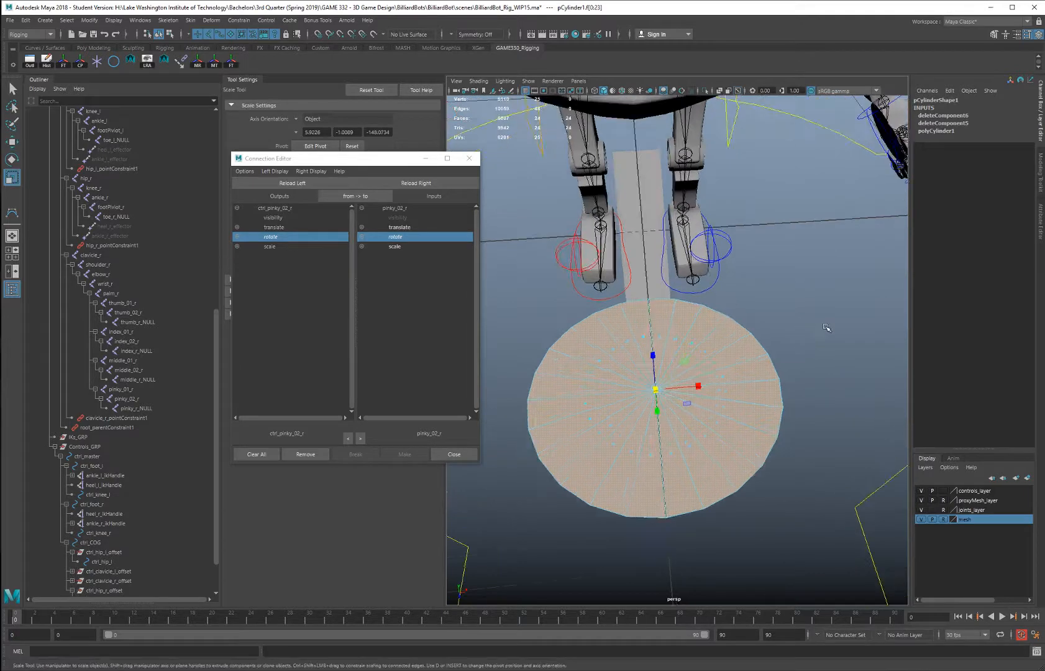
middle_click_drag(812, 318, 706, 342)
middle_click_drag(707, 343, 729, 287, "alt")
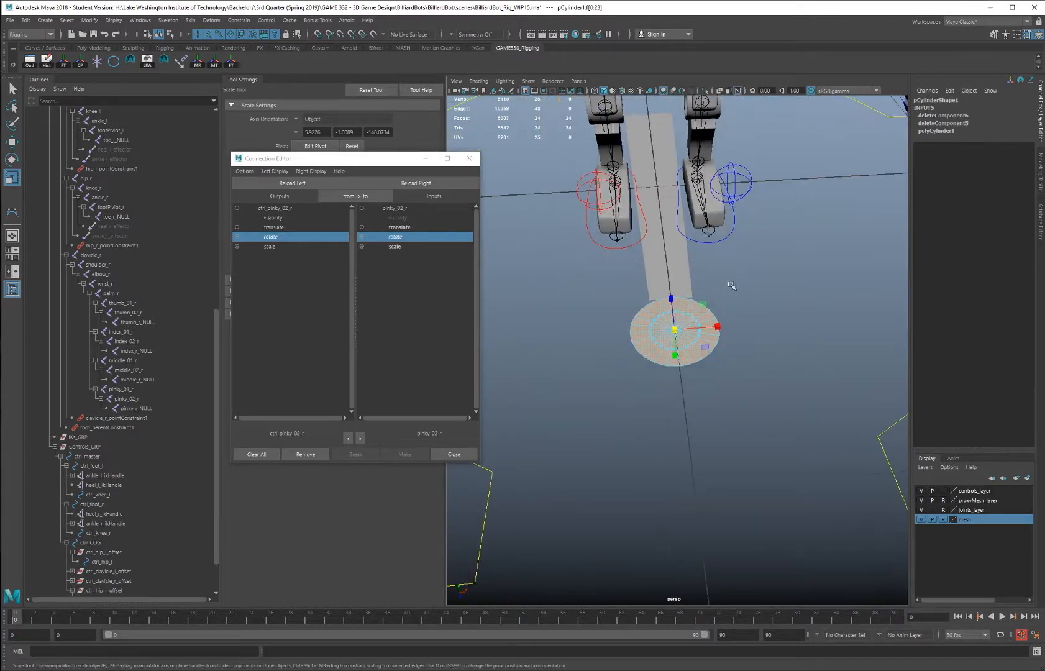
key("w")
left_click_drag(674, 297, 671, 294)
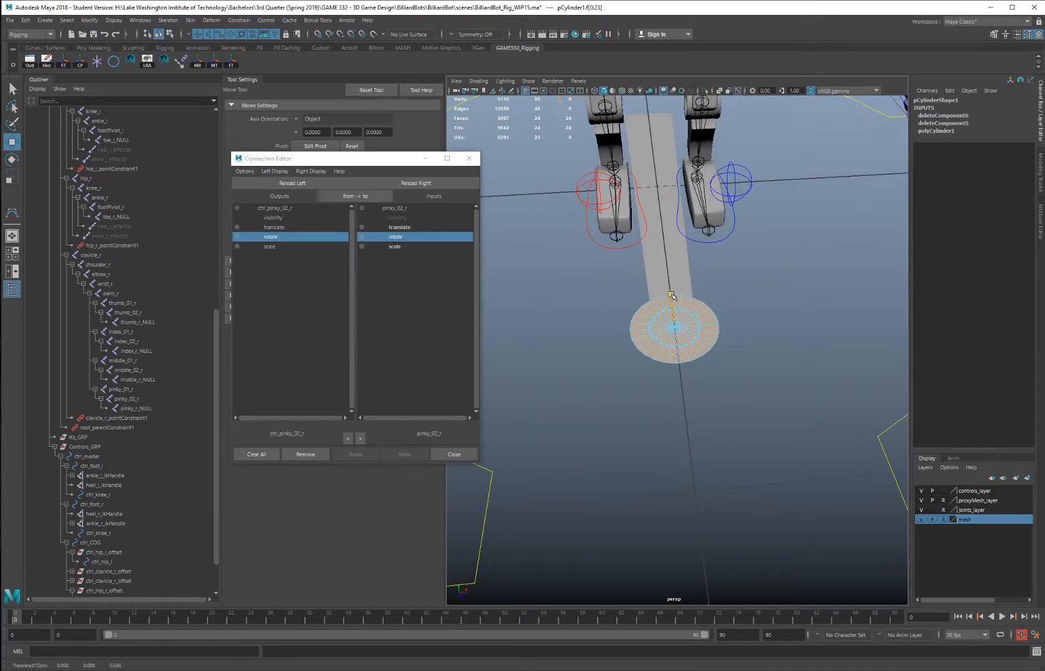
Select the disc and the strip as whole objects and move them together about 0.458 forward in Z
right_click_drag(697, 305, 756, 292, "alt")
left_click_drag(757, 289, 732, 333, "alt")
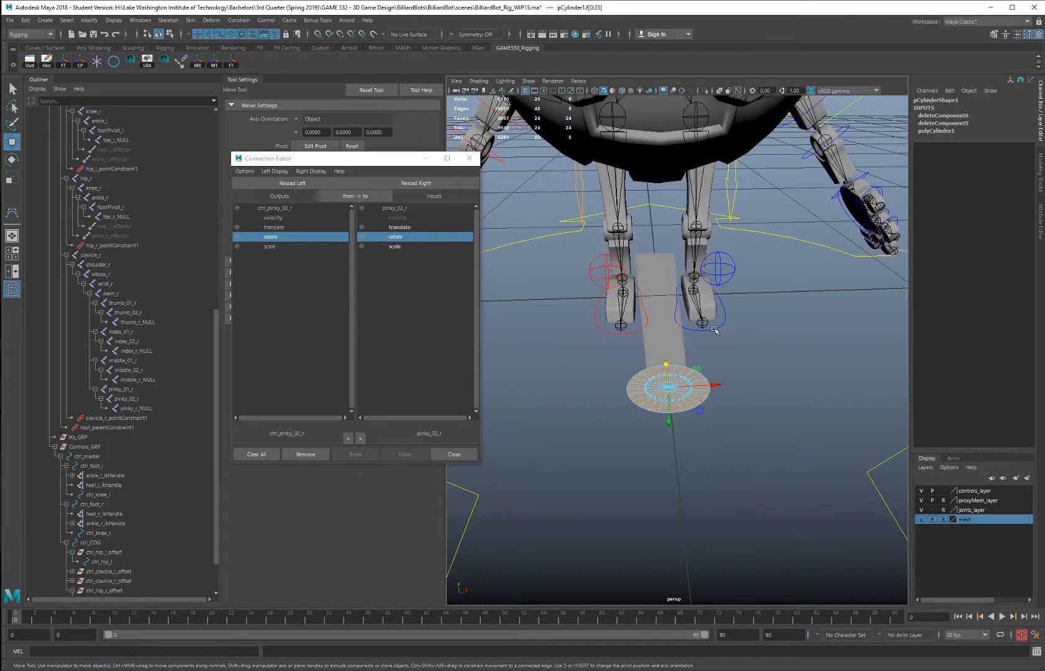
right_click_drag(681, 373, 671, 340)
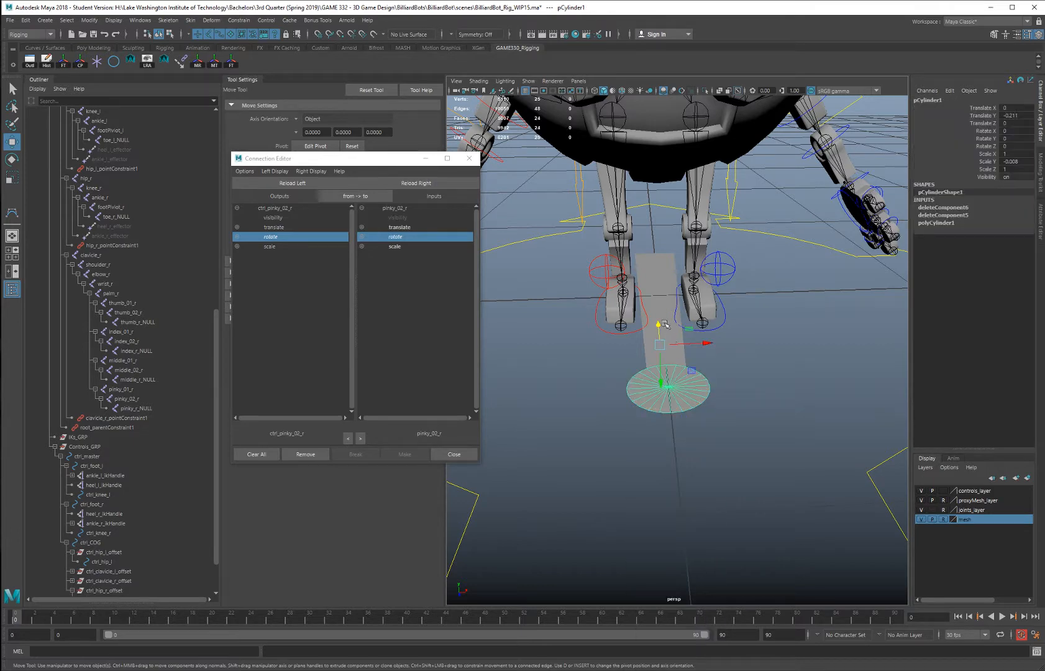
left_click(681, 379, "shift")
scroll(681, 379, "down", 3)
left_click_drag(681, 366, 706, 350, "alt")
mouse_move(602, 345)
left_mouse_down()
mouse_move(668, 379)
mouse_move(607, 357)
left_mouse_up()
scroll(668, 378, "down", 4)
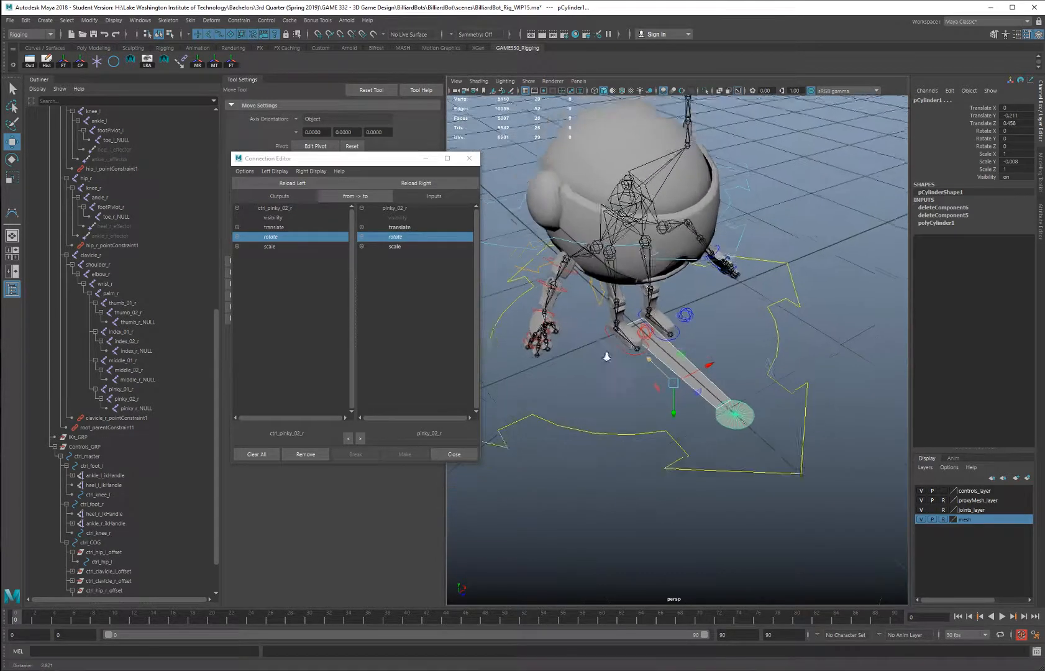
Hide the controls, joints and mesh layers, deselect everything, and show wireframe over shading on the strip and disc
scroll(621, 358, "up", 4)
left_click_drag(706, 361, 662, 354, "alt")
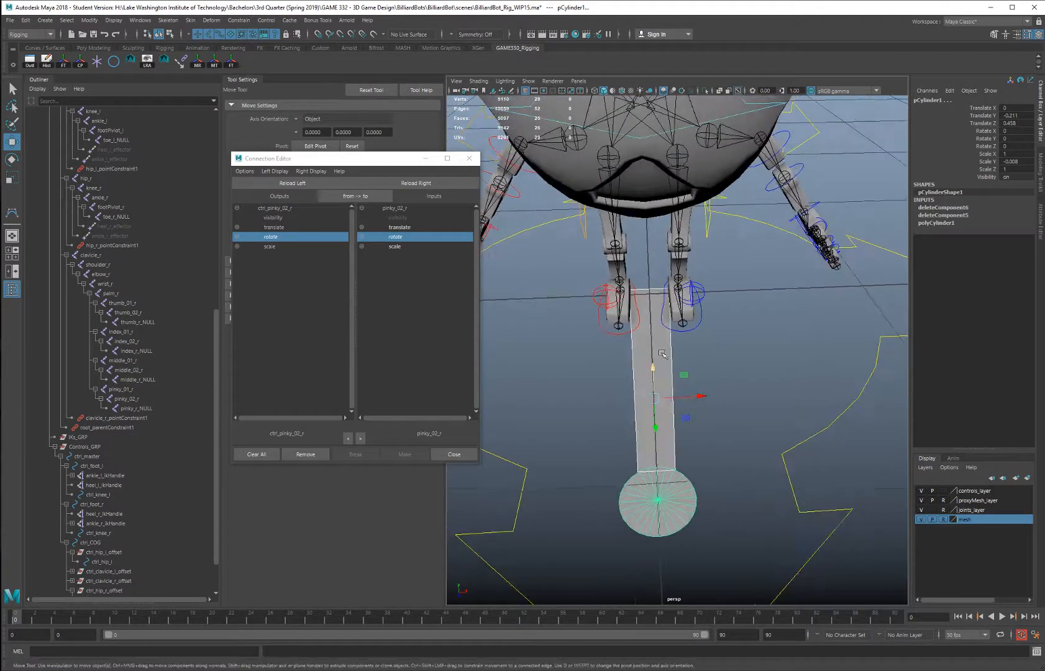
left_click(922, 491)
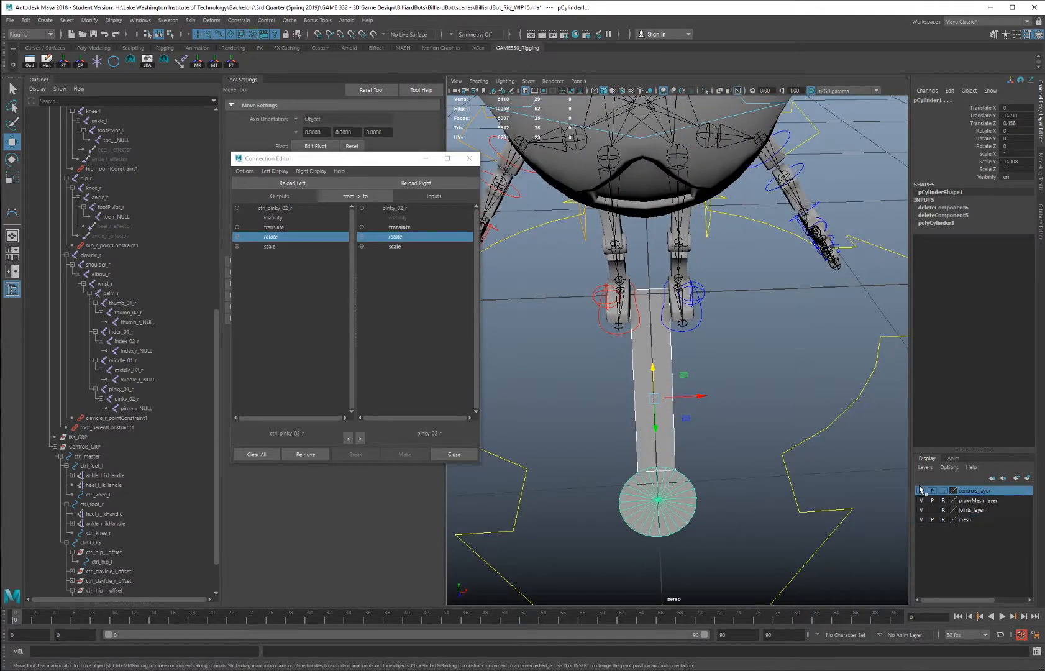
left_click(922, 520)
left_click_drag(759, 401, 790, 397, "alt")
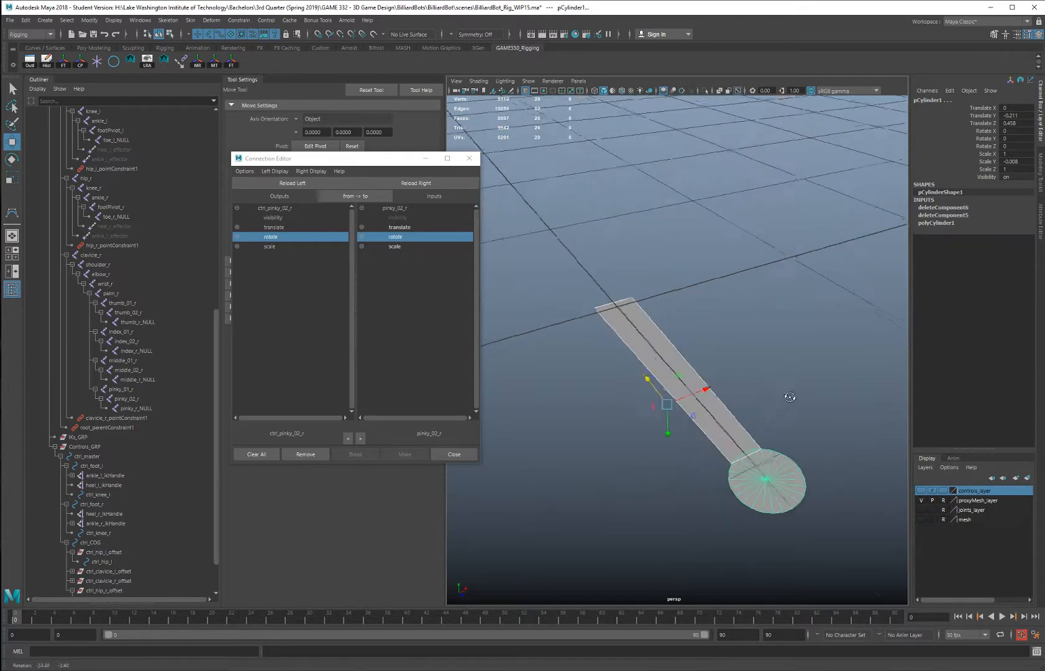
left_click(654, 274)
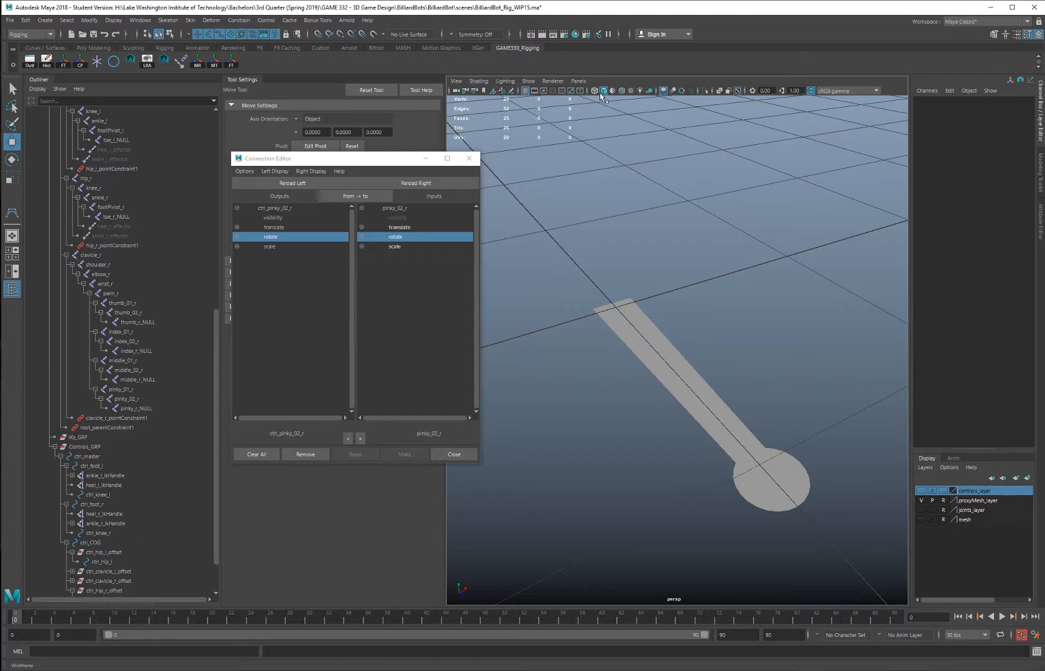
left_click(623, 91)
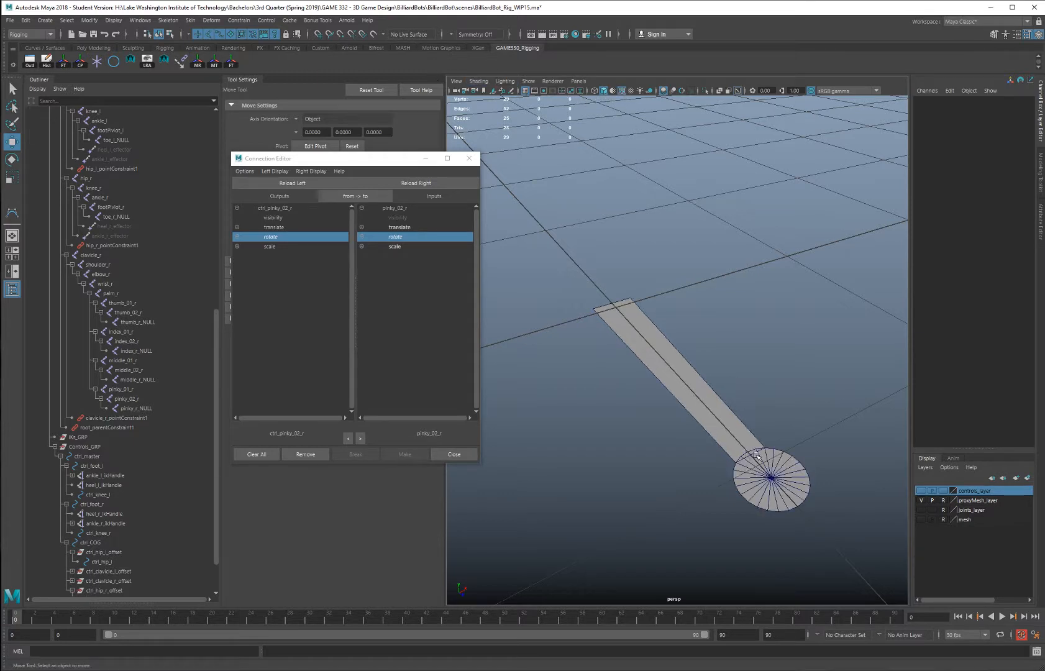
Start a linear CV curve with point snapping, tracing one long edge of the strip from its back corner to the disc
left_click(340, 35)
left_click(45, 20)
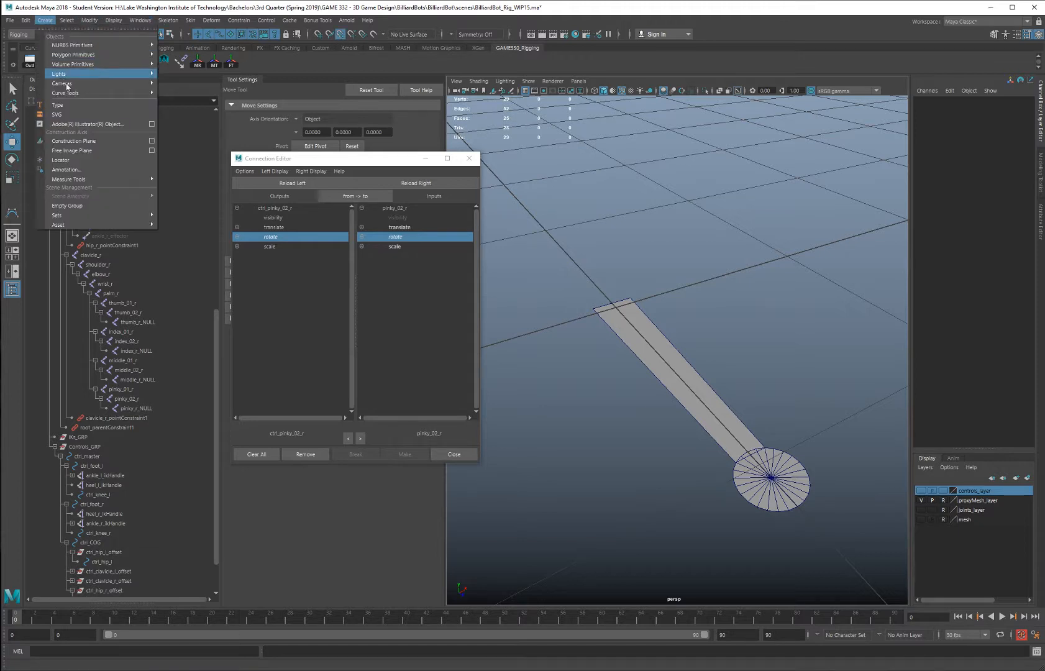
mouse_move(70, 93)
left_click(182, 103)
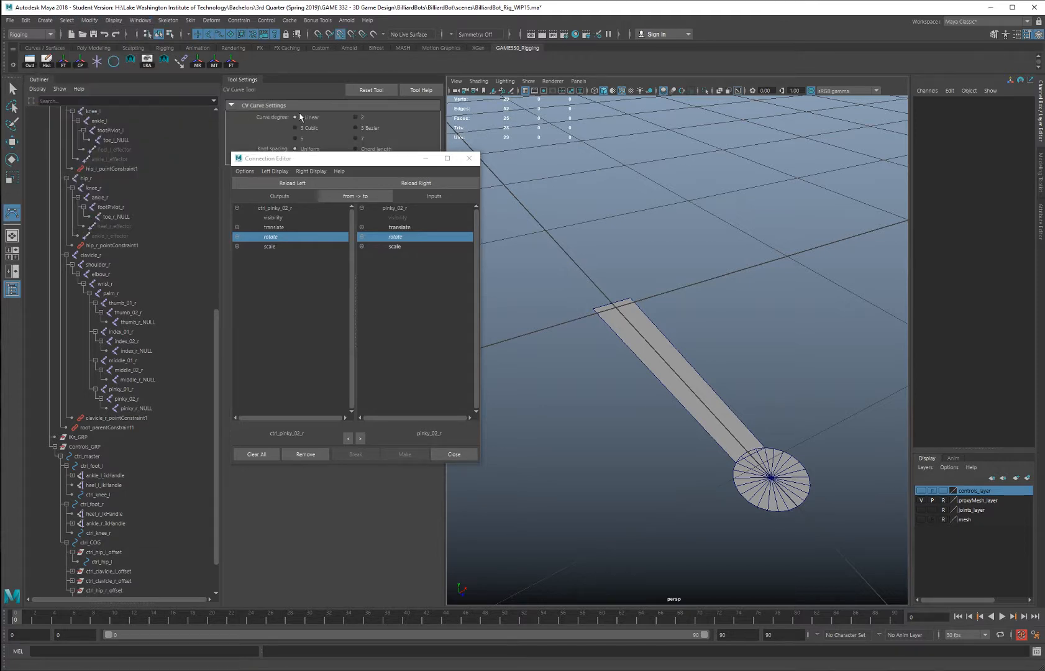
left_click(592, 308)
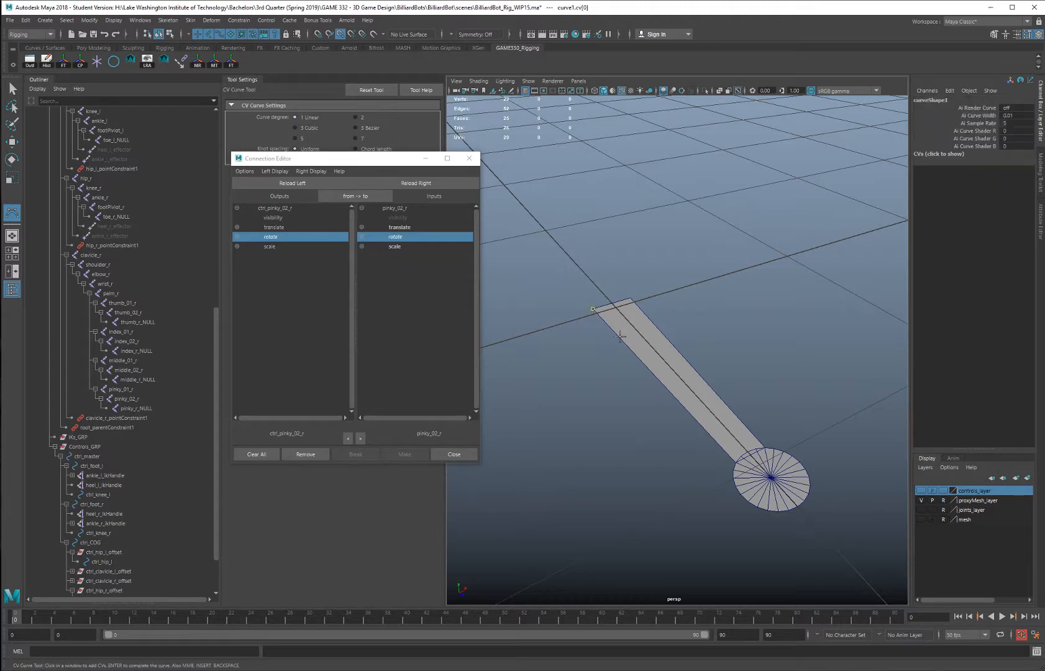
left_click(735, 459)
scroll(715, 447, "up", 5)
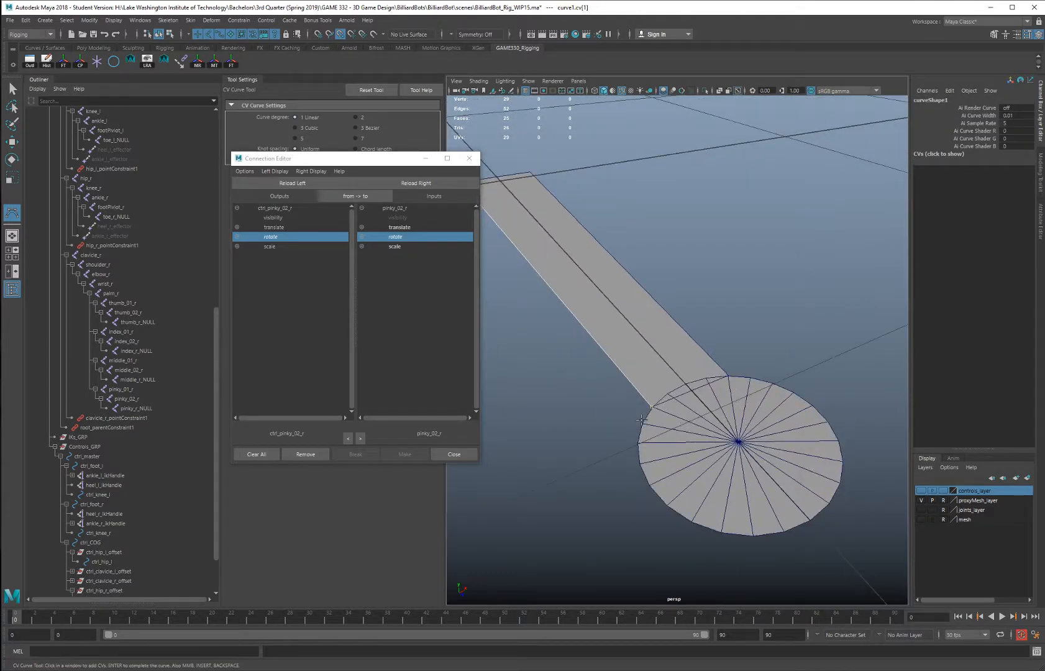
Continue the curve vertex by vertex around the disc's outer rim toward the strip's opposite edge
left_click(642, 422)
left_click(638, 444)
left_click(640, 463)
left_click(649, 484)
left_click(669, 505)
left_click(692, 521)
left_click(721, 532)
left_click(754, 535)
left_click(785, 532)
left_click(810, 520)
left_click(829, 502)
left_click(840, 483)
left_click(843, 461)
left_click(839, 441)
left_click(829, 422)
left_click(813, 407)
left_click(793, 393)
left_click(773, 384)
left_click(751, 376)
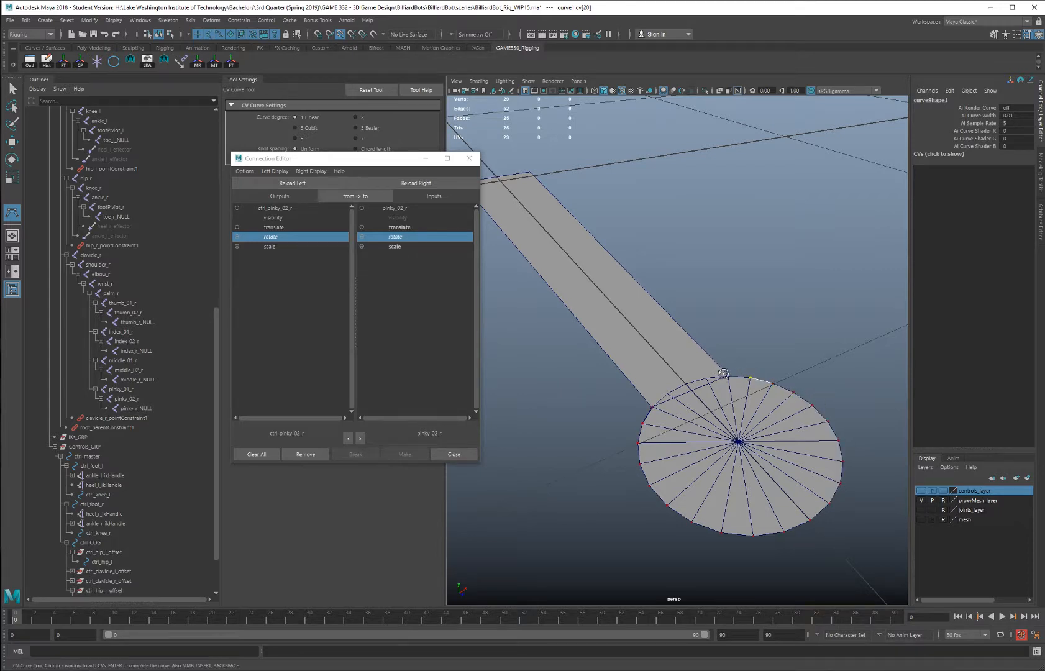
Finish the outline along the strip's other long edge and back end, returning to the starting corner
right_click_drag(721, 375, 770, 356, "alt")
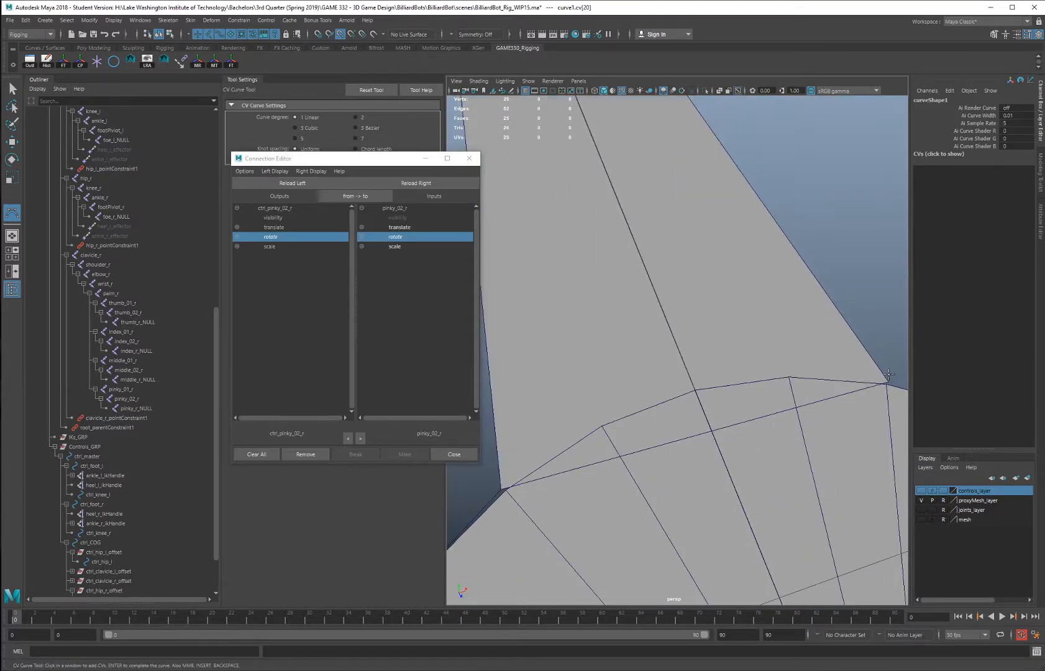
left_click(889, 376)
right_click_drag(843, 263, 692, 209, "alt")
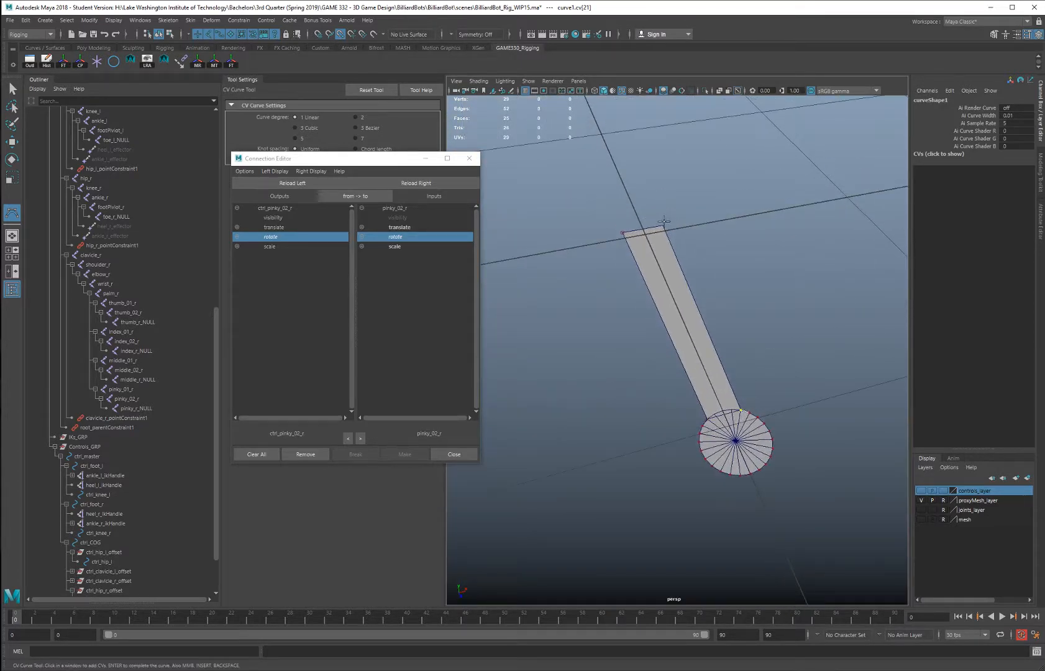
left_click(664, 223)
left_click(623, 231)
right_click_drag(754, 261, 710, 270, "alt")
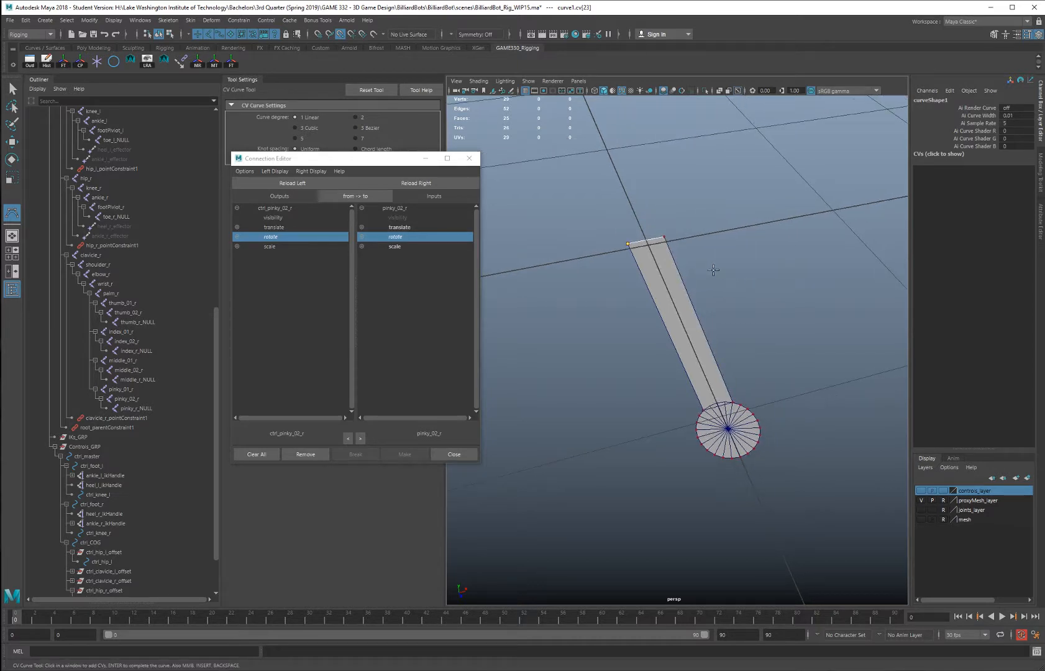
key("w")
key("q")
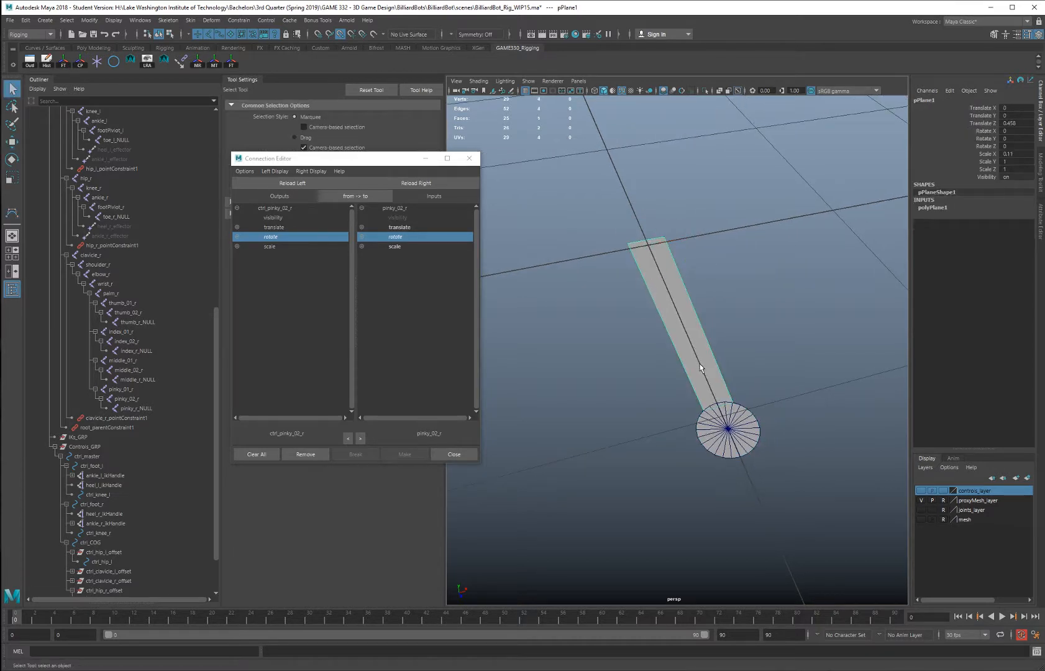
Delete the strip and disc meshes and select the traced outline curve
left_click(702, 369)
right_click_drag(720, 389, 704, 366, "alt")
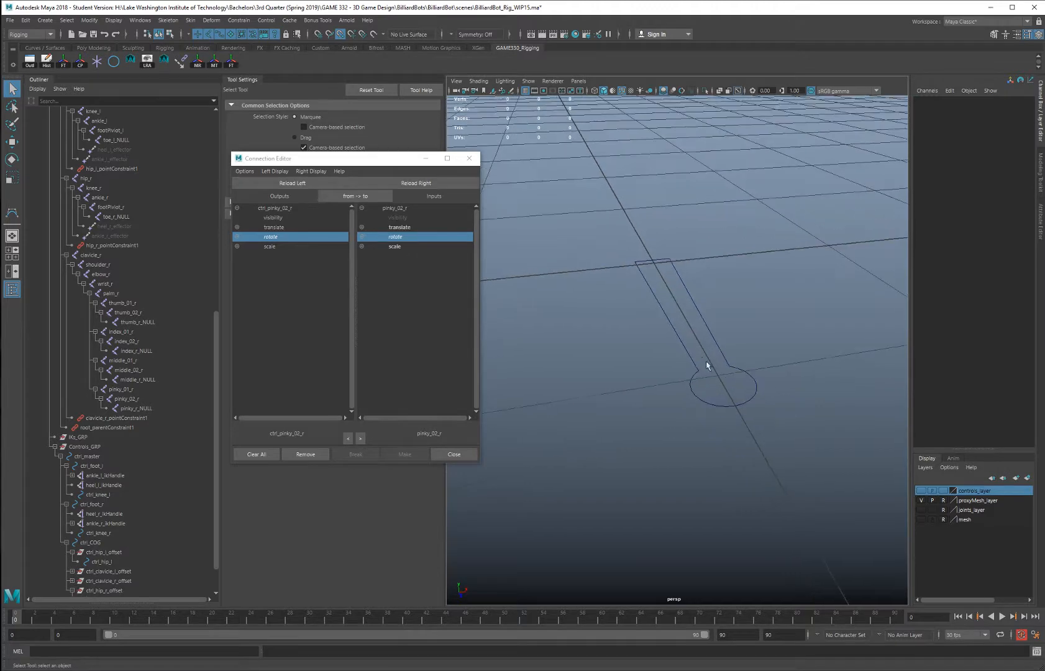
left_click(683, 352)
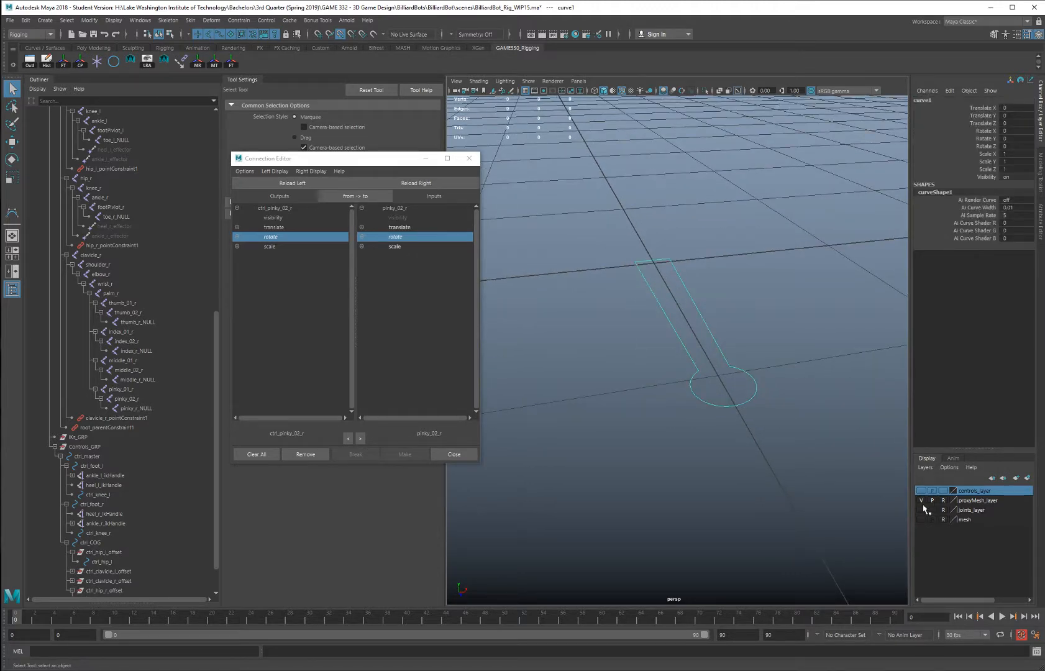
Show the joints, mesh and controls layers again, keeping the outline curve selected
left_click(922, 510)
left_click(921, 520)
left_click(922, 490)
right_click_drag(728, 378, 708, 404, "alt")
left_click_drag(708, 404, 741, 410, "alt")
key("w")
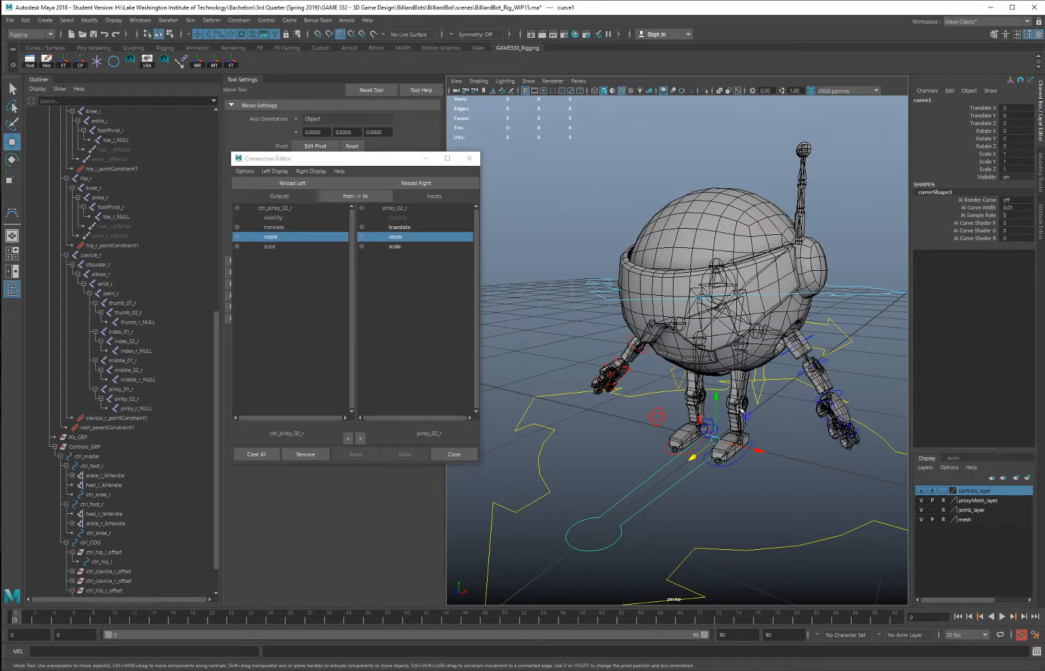
Put the outline curve into its own group
key("ctrl+g")
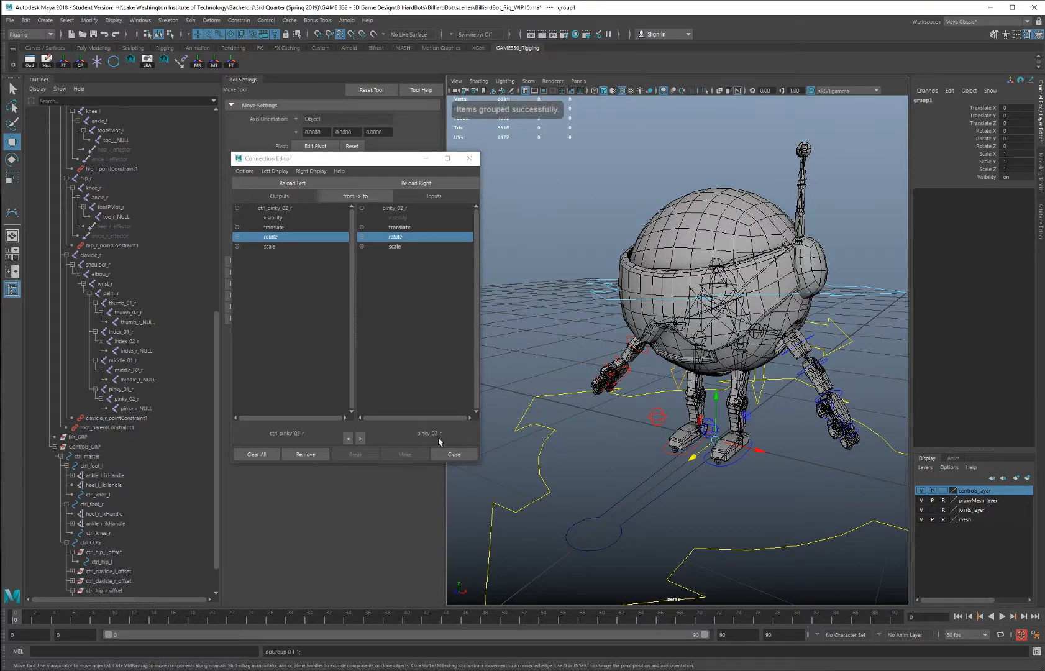
scroll(124, 472, "down", 2)
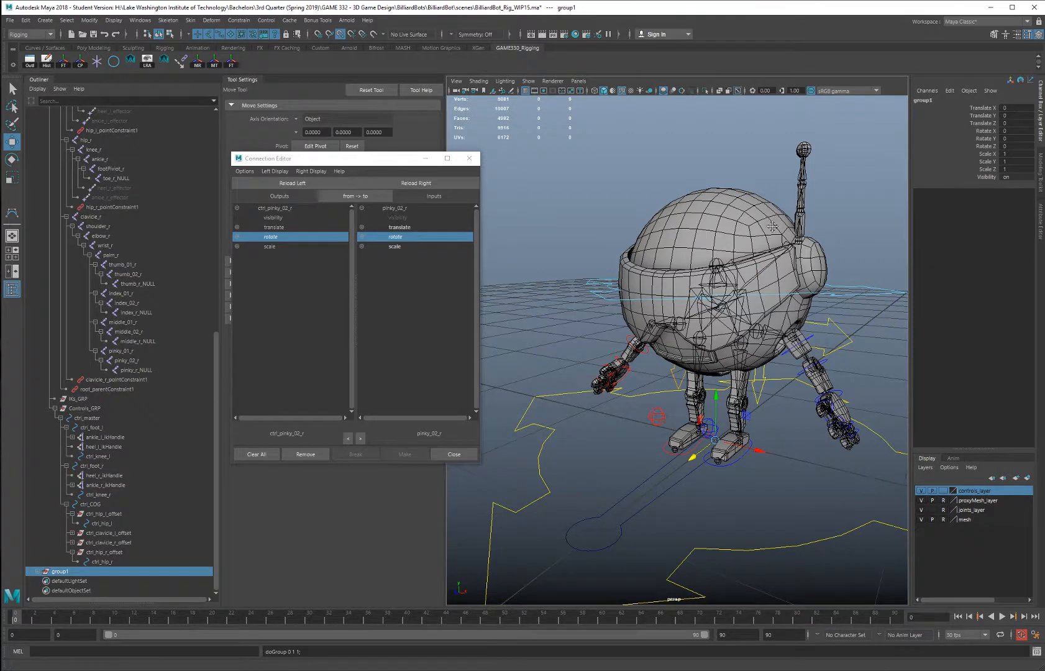
scroll(799, 230, "up", 5)
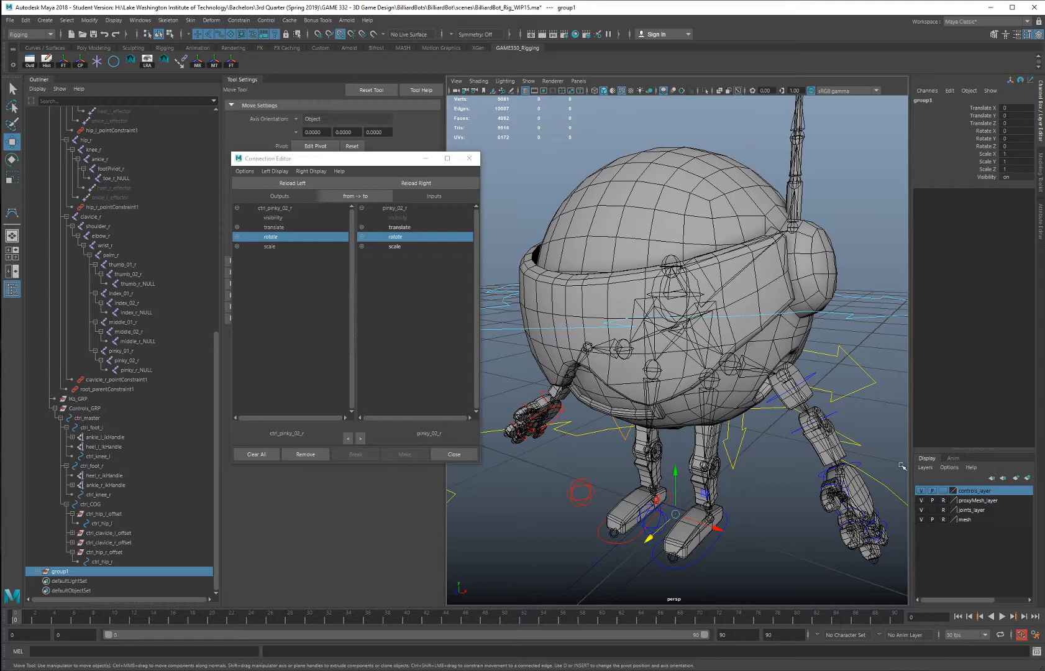
Make the joints layer selectable and match the curve's group to the position and orientation of the antena_01 joint
left_click(943, 511)
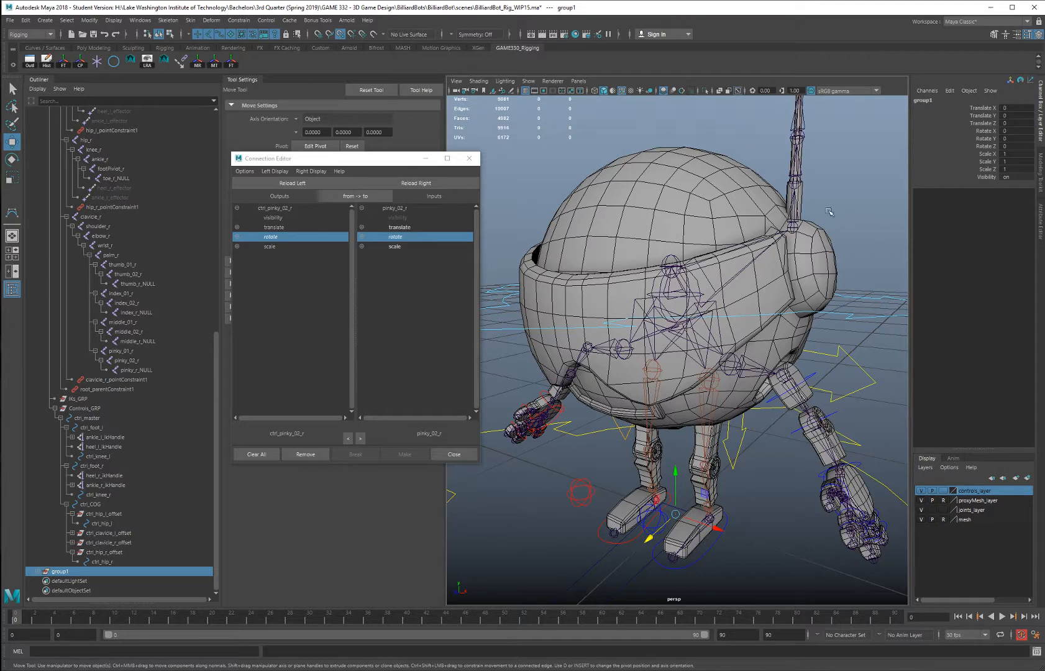
left_click(795, 229)
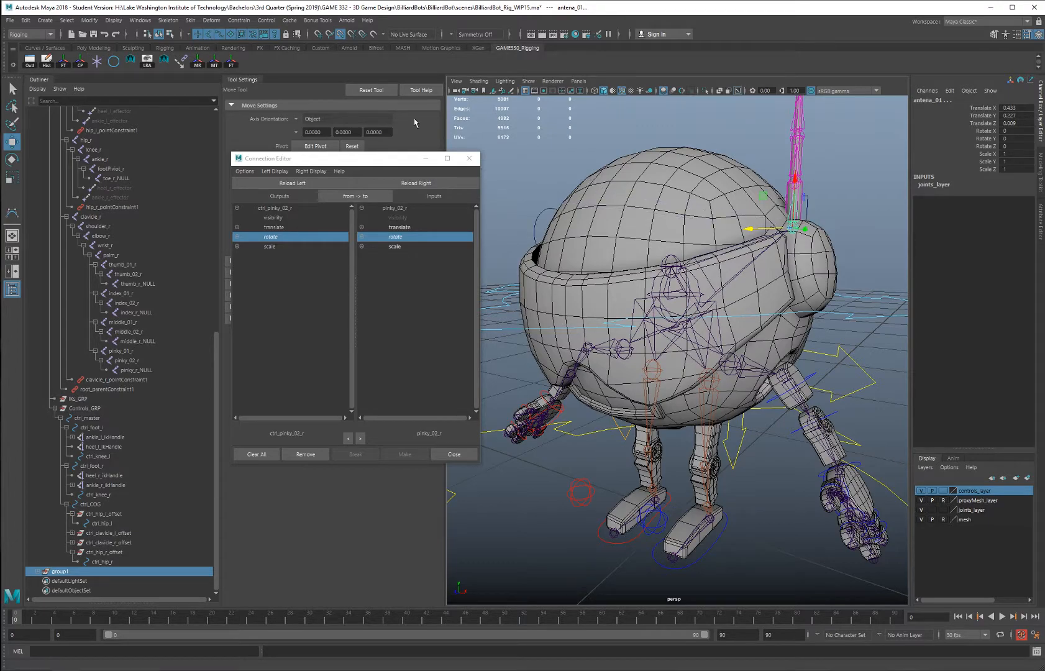
middle_click_drag(682, 196, 651, 261, "alt")
mouse_move(651, 262)
left_mouse_down("alt")
mouse_move(559, 265)
mouse_move(641, 266)
mouse_move(648, 283)
left_mouse_up("alt")
right_click_drag(648, 283, 671, 302, "alt")
middle_click_drag(671, 302, 652, 319, "alt")
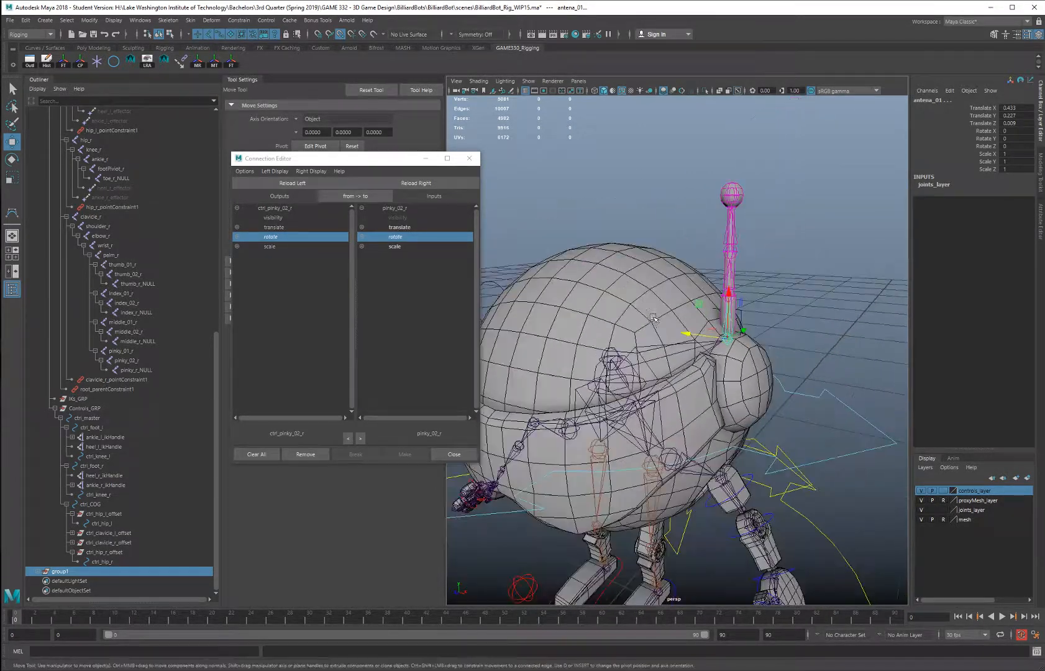
Select the curve inside its group and rotate it 90 degrees in Y so it stands along the antenna
left_click(38, 572)
left_click(68, 582)
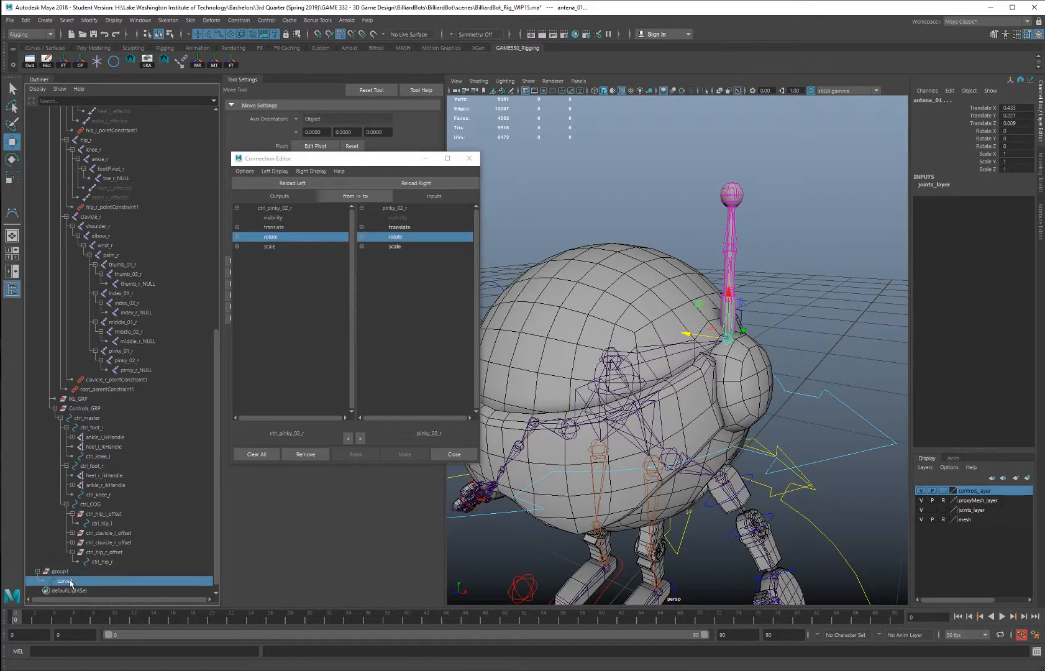
right_click_drag(644, 299, 627, 294, "alt")
middle_click_drag(628, 294, 647, 282, "alt")
left_click_drag(647, 281, 733, 299, "alt")
key("e")
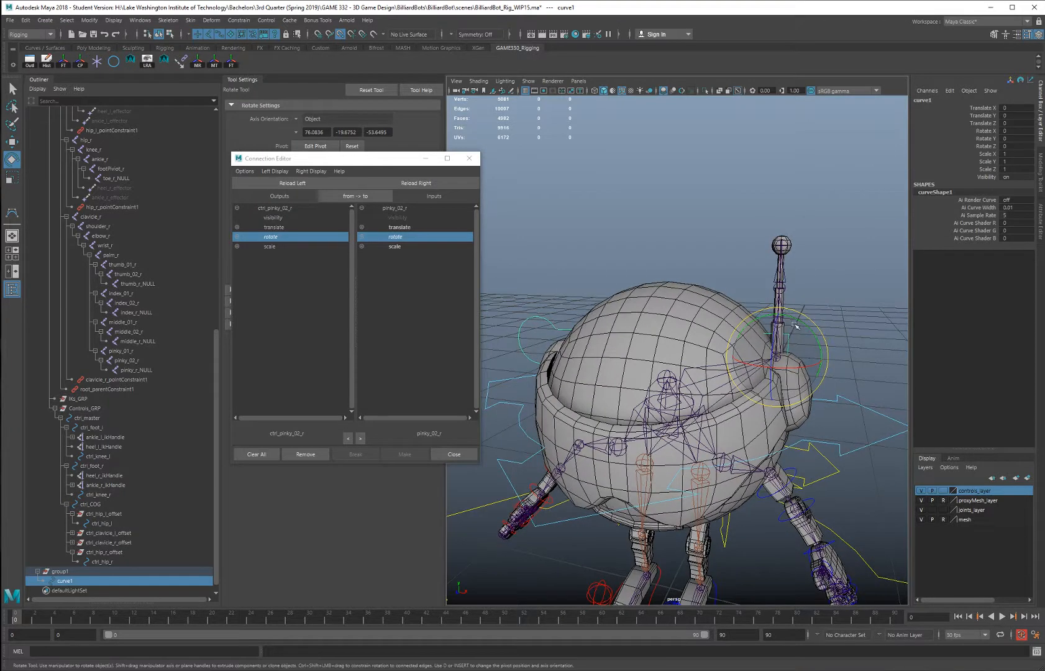
left_click_drag(795, 322, 833, 353)
scroll(823, 296, "down", 5)
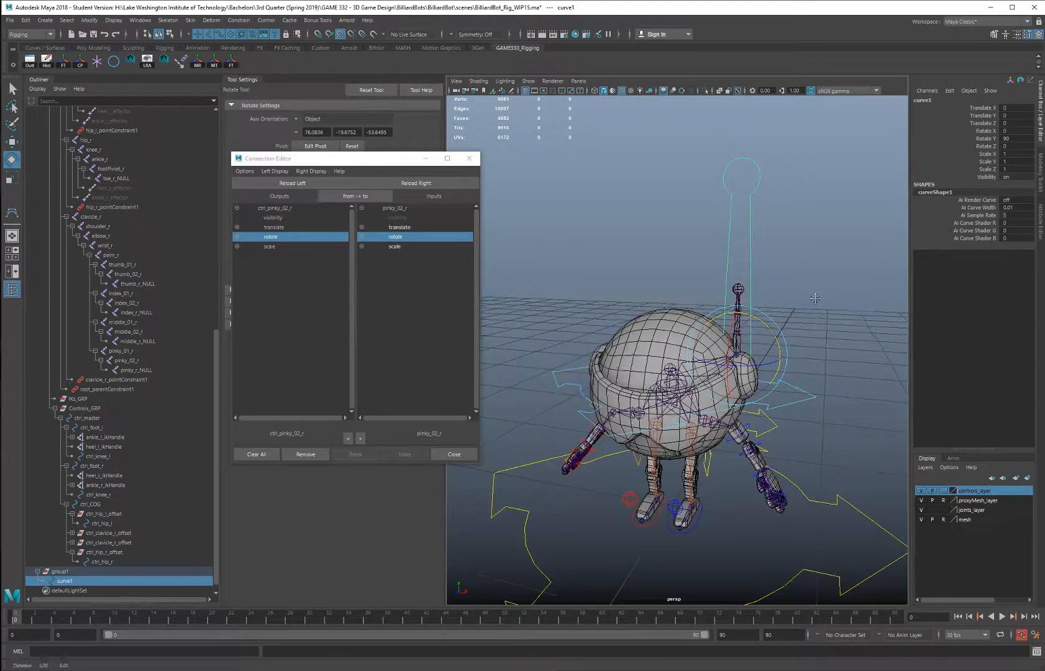
Scale the curve uniformly to about 0.391 so it closely outlines the antenna
key("r")
scroll(752, 390, "up", 2)
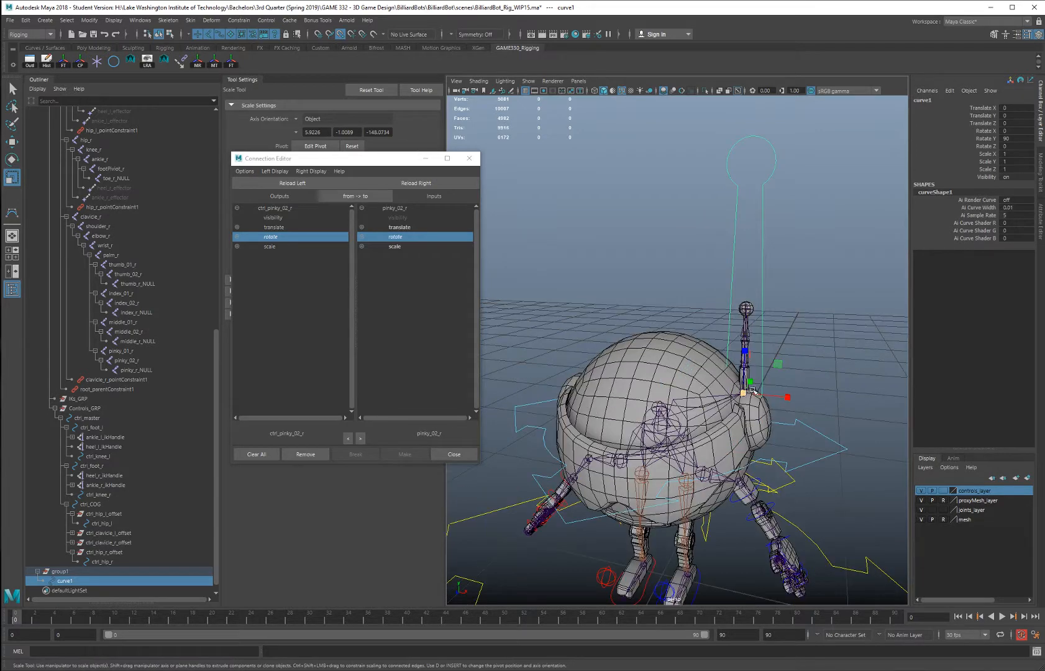
left_click_drag(744, 394, 777, 383)
right_click_drag(777, 383, 814, 381, "alt")
middle_click_drag(814, 381, 784, 378, "alt")
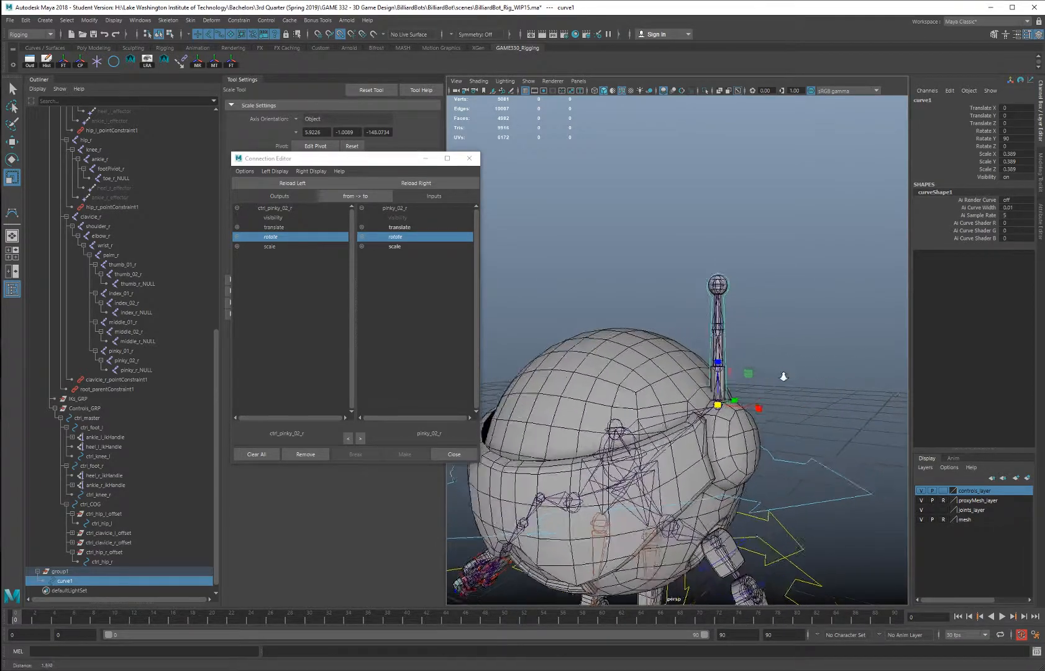
right_click_drag(784, 378, 857, 396, "alt")
left_click_drag(856, 397, 789, 388, "alt")
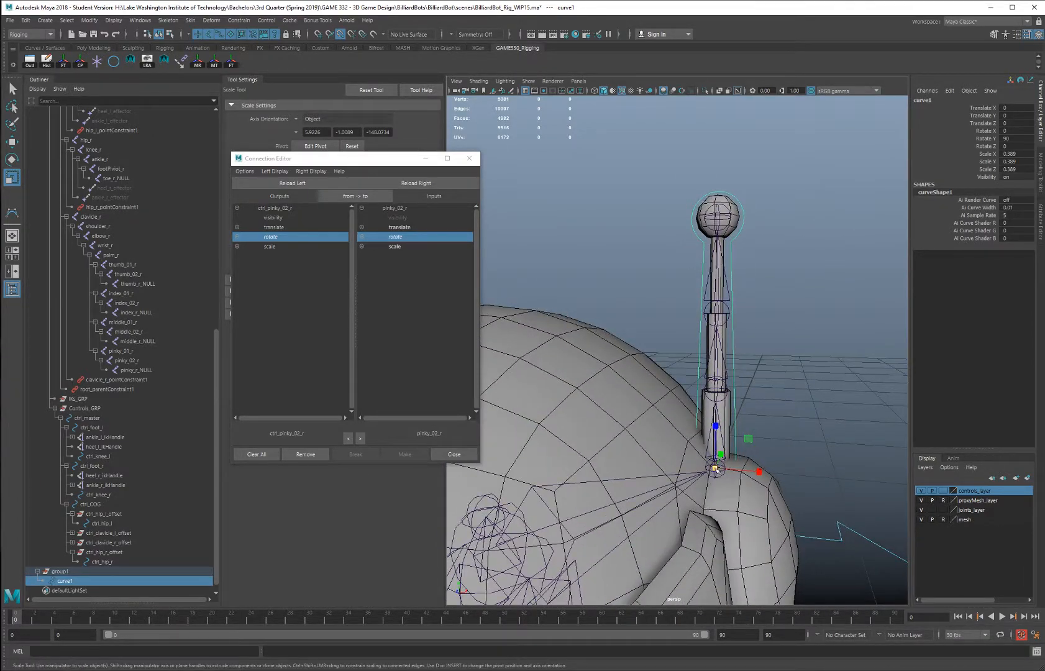
left_click_drag(716, 467, 718, 471)
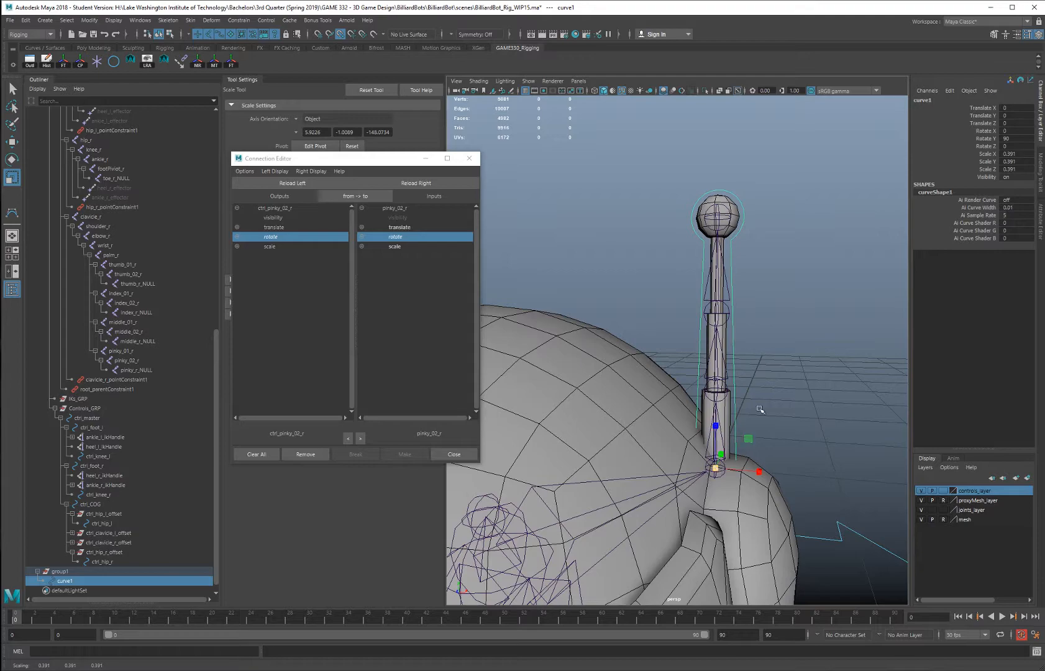
Check the curve's fit around the antenna and freeze its transformations
left_click_drag(761, 411, 787, 397, "alt")
right_click_drag(786, 397, 744, 376, "alt")
middle_click_drag(744, 376, 746, 362, "alt")
mouse_move(747, 361)
left_mouse_down("alt")
mouse_move(572, 354)
mouse_move(739, 351)
left_mouse_up("alt")
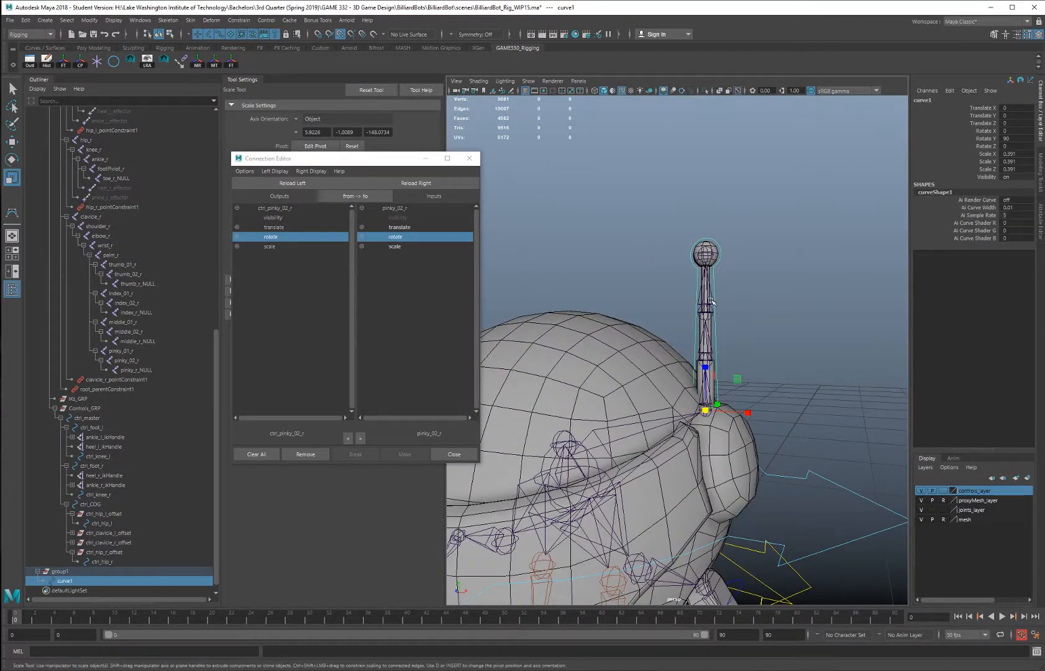
middle_click_drag(760, 340, 777, 321, "alt")
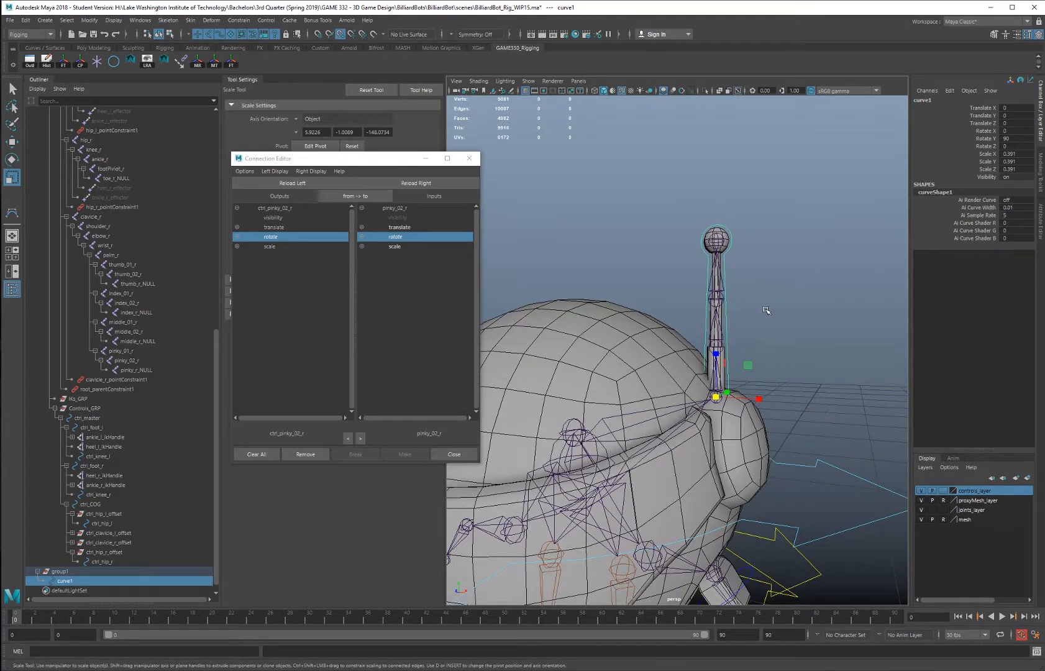
left_click(231, 61)
middle_click_drag(653, 237, 665, 202, "alt")
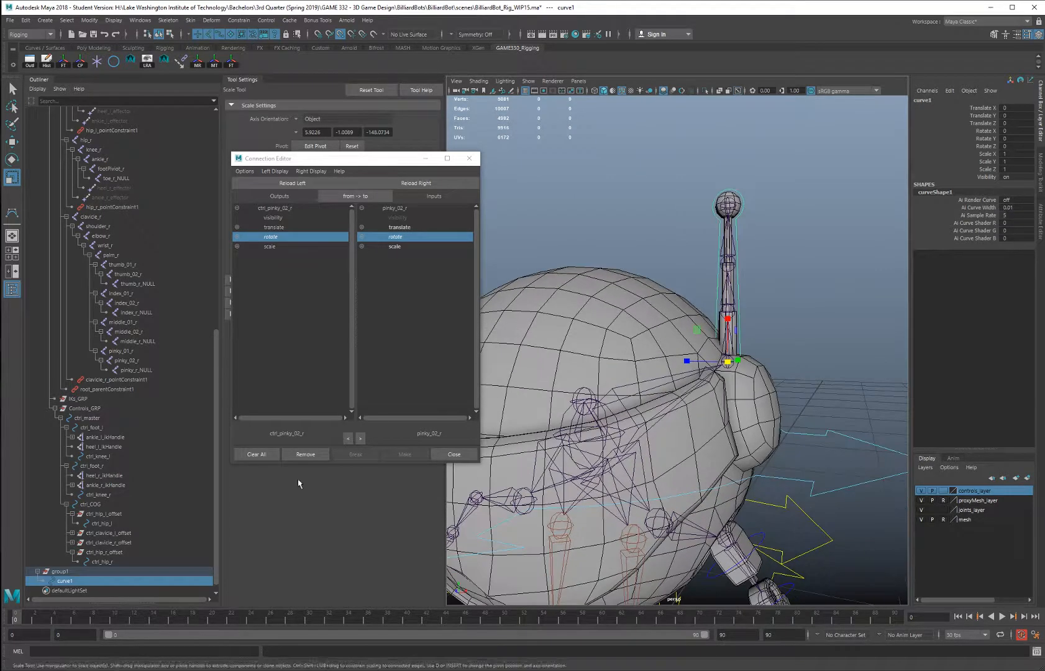
Rename the antenna curve's group as ctrl_antena_offset, basing the name on the antena_01 joint
left_click(62, 573)
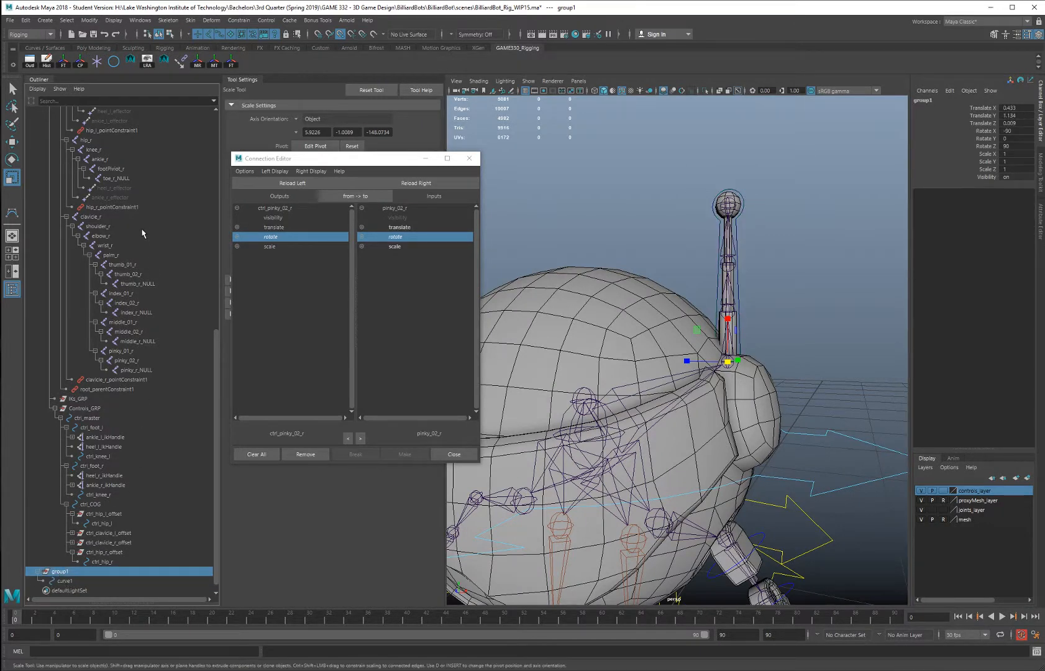
scroll(142, 234, "up", 10)
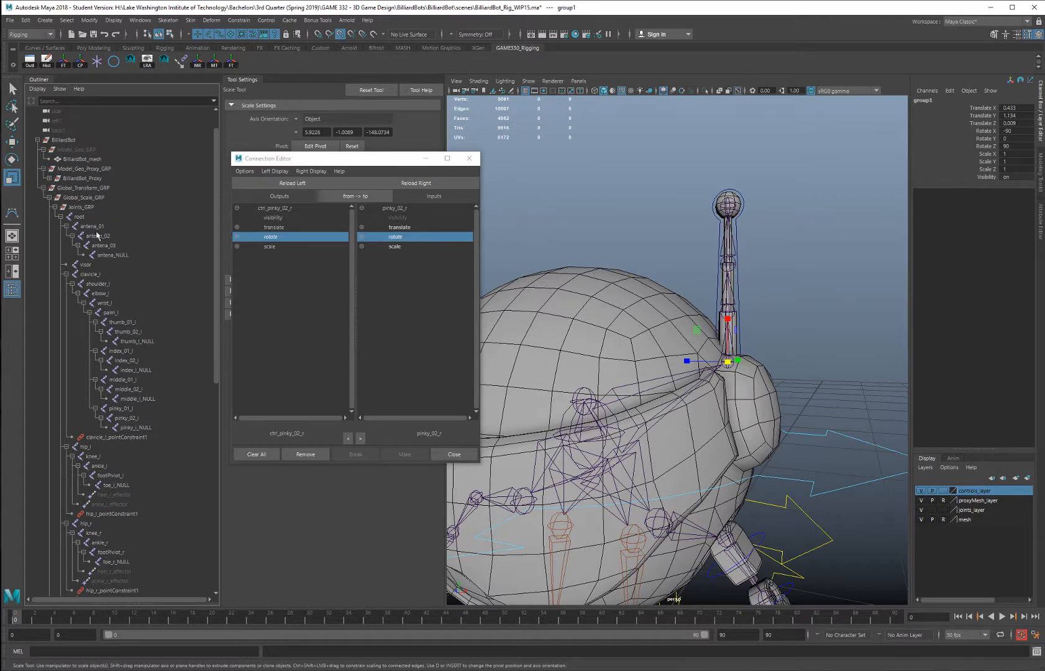
double_click(93, 227)
key("ctrl+c")
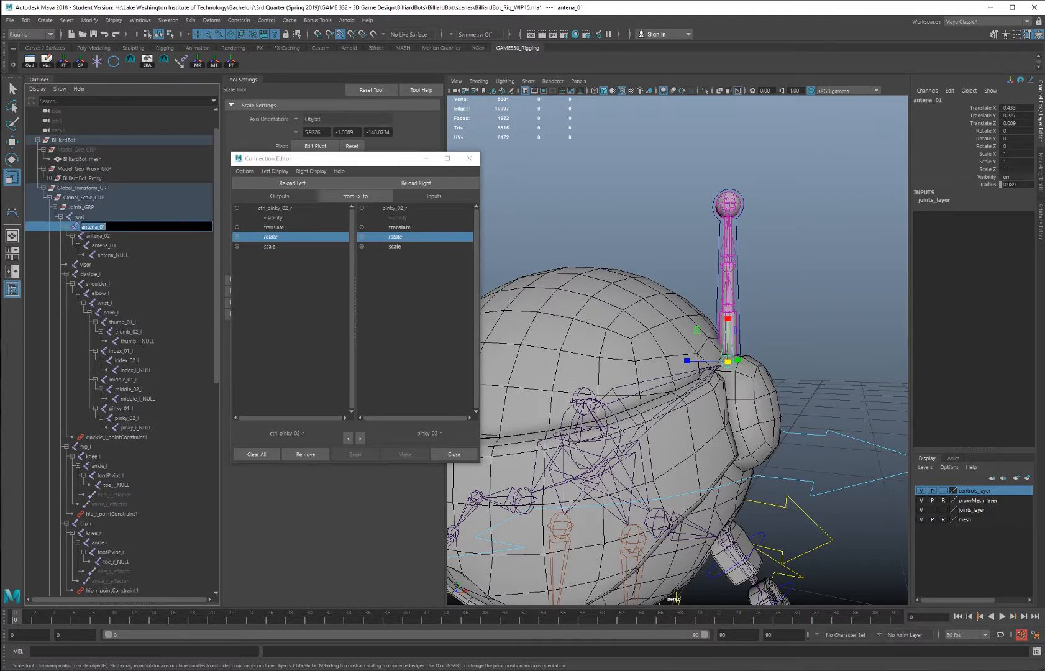
scroll(116, 303, "down", 10)
double_click(62, 563)
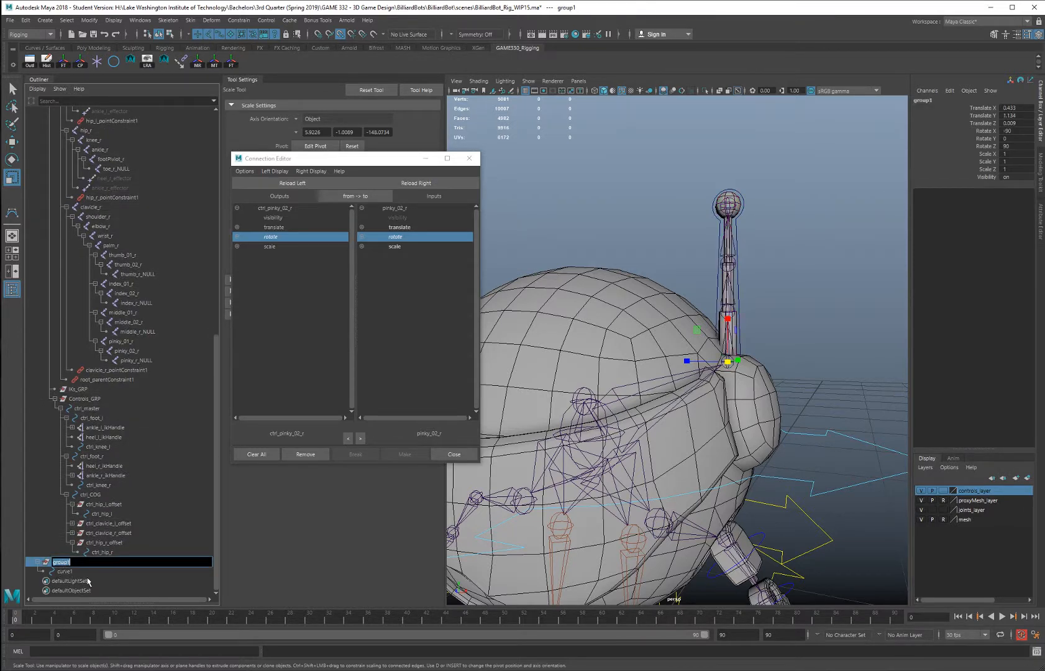
key("ctrl+v")
type("ctrl_")
key("ctrl+a")
key("ctrl+c")
key("Return")
Rename the curve inside the antenna offset group as ctrl_antena
double_click(65, 572)
key("ctrl+v")
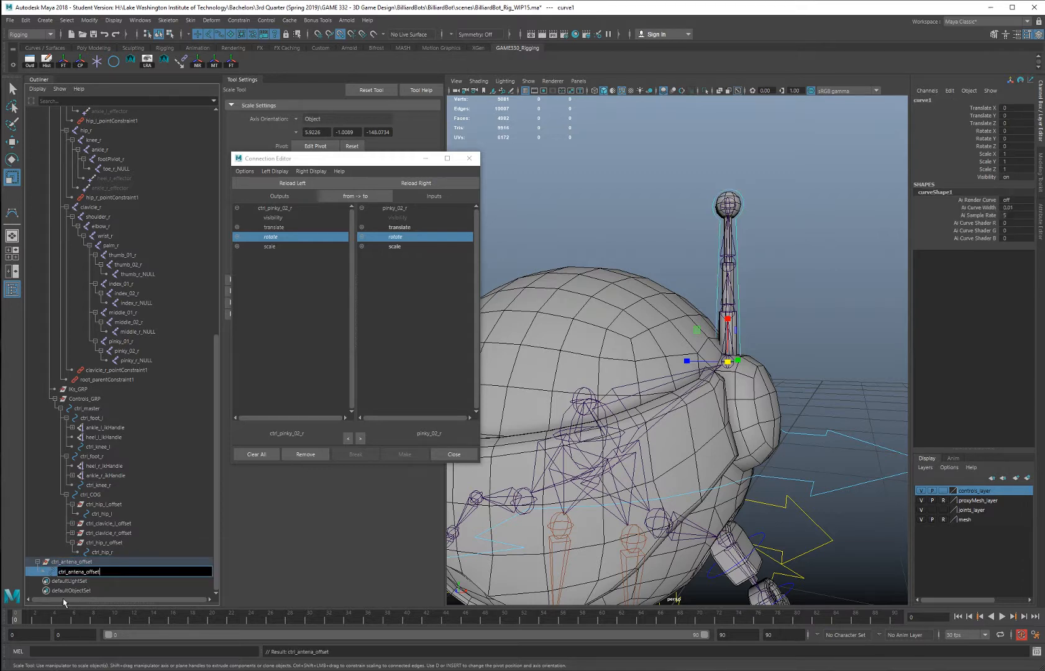
key("BackSpace")
key("BackSpace")
key("Return")
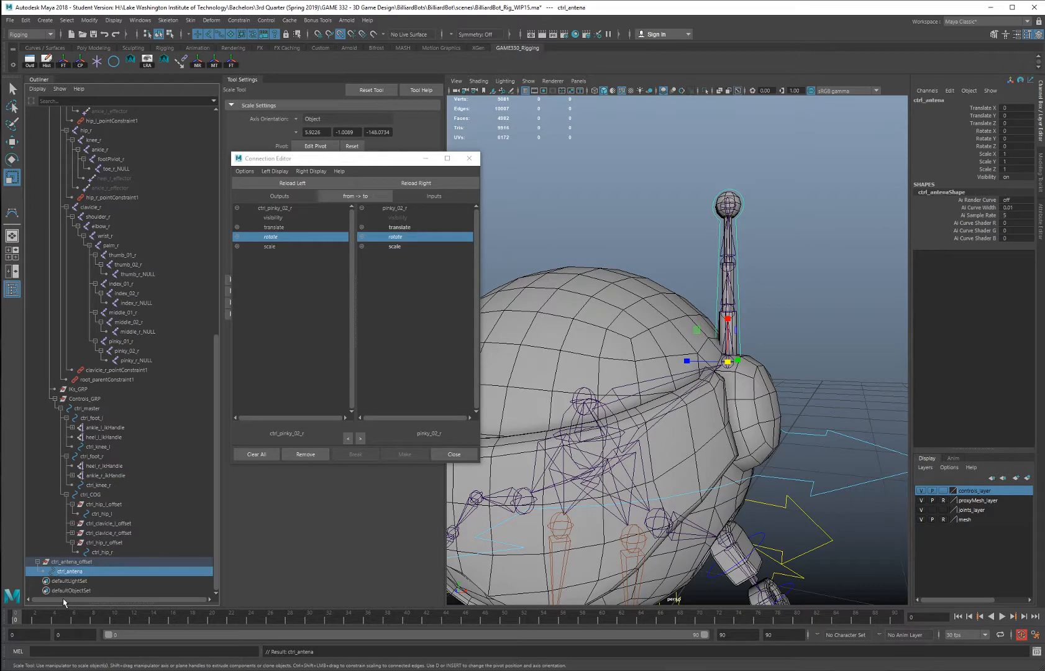
Parent the ctrl_antena_offset group under ctrl_COG alongside the hip and clavicle offset groups
left_click_drag(684, 289, 740, 348, "alt")
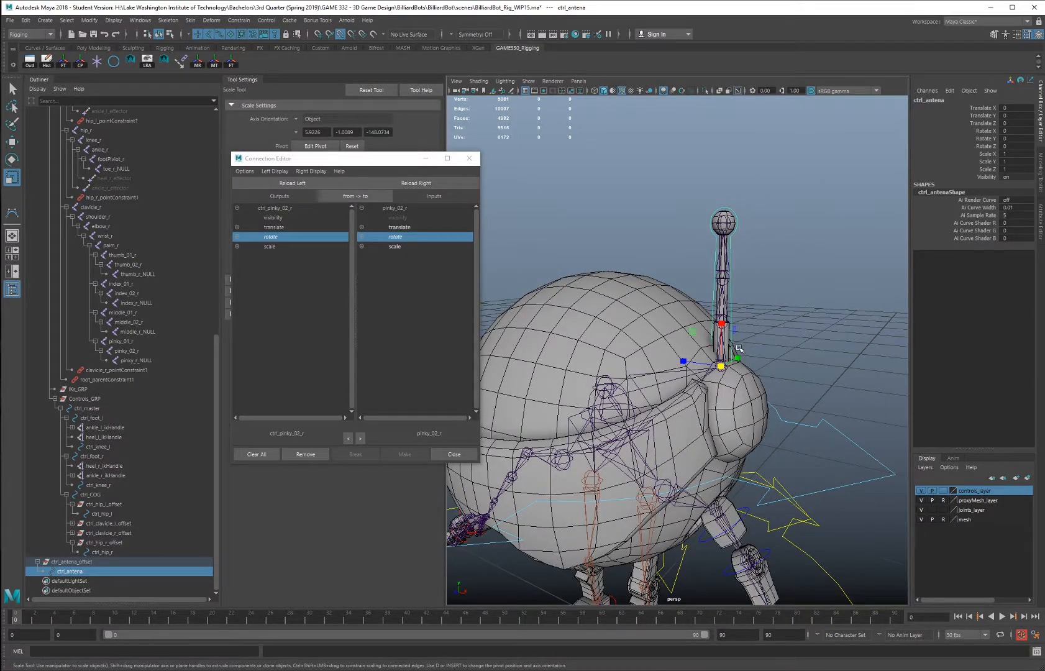
left_click_drag(769, 306, 764, 306, "alt")
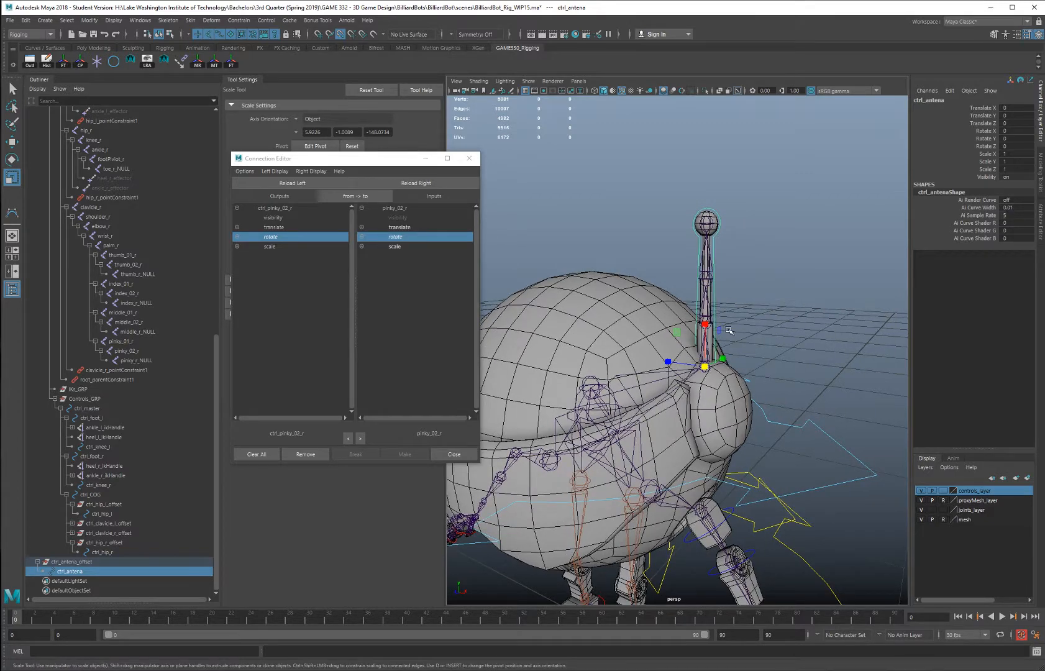
left_click(75, 562)
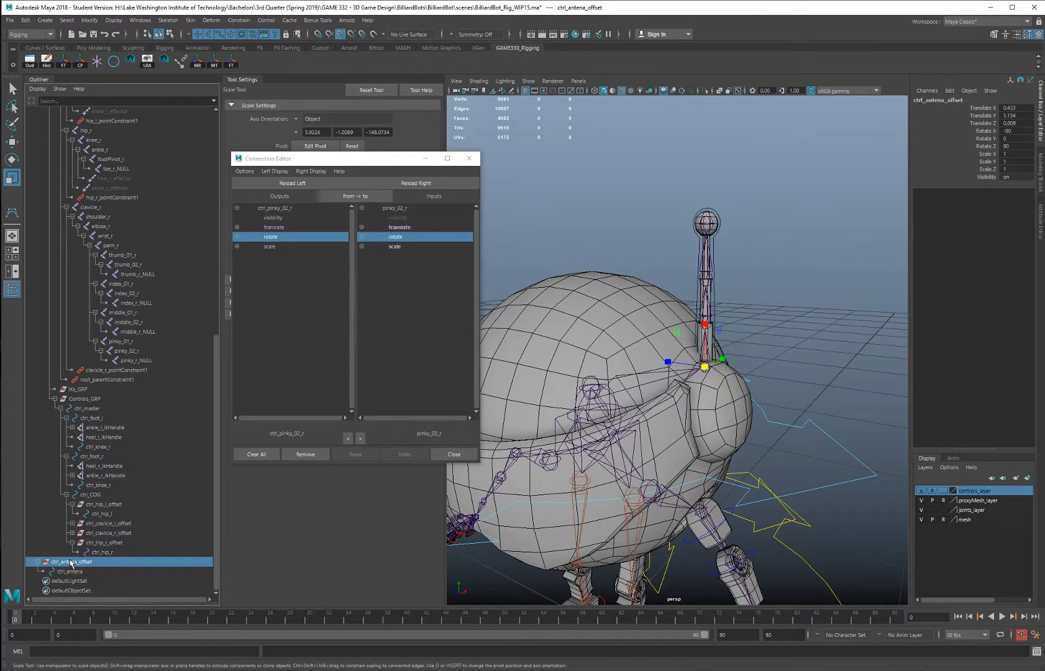
middle_click_drag(70, 564, 113, 502)
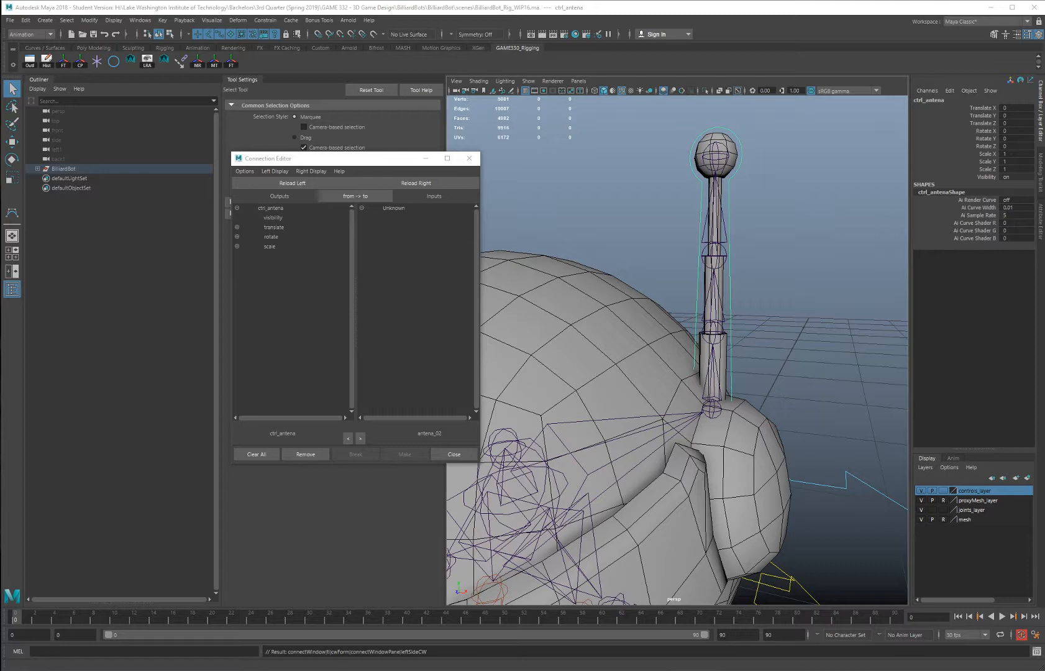
Select the ctrl_antena curve and close the Connection Editor
left_click(711, 413)
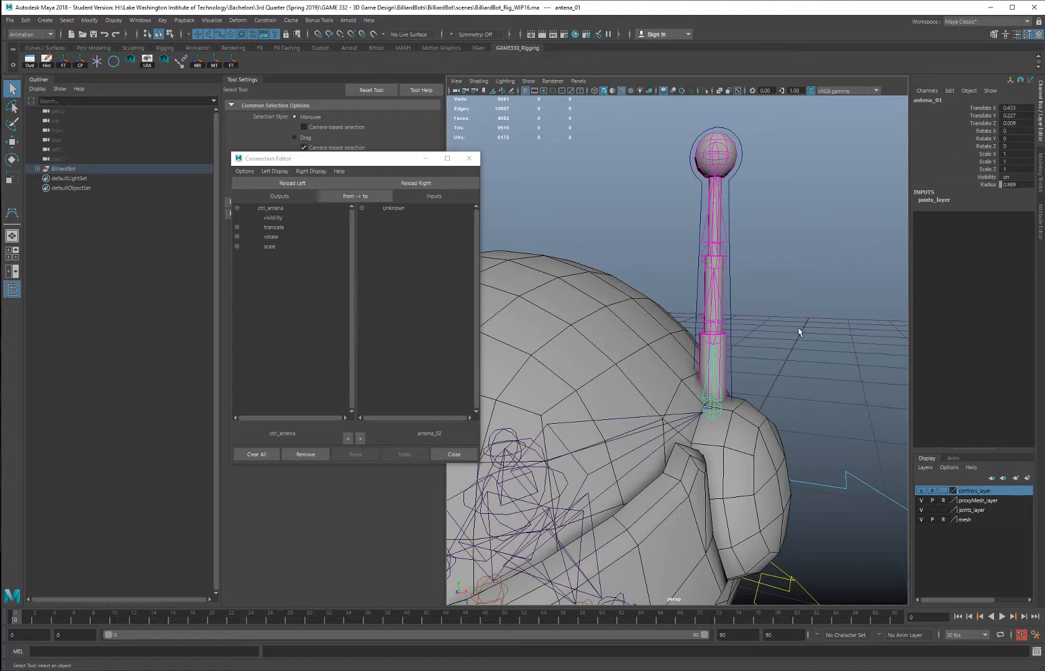
left_click(729, 281)
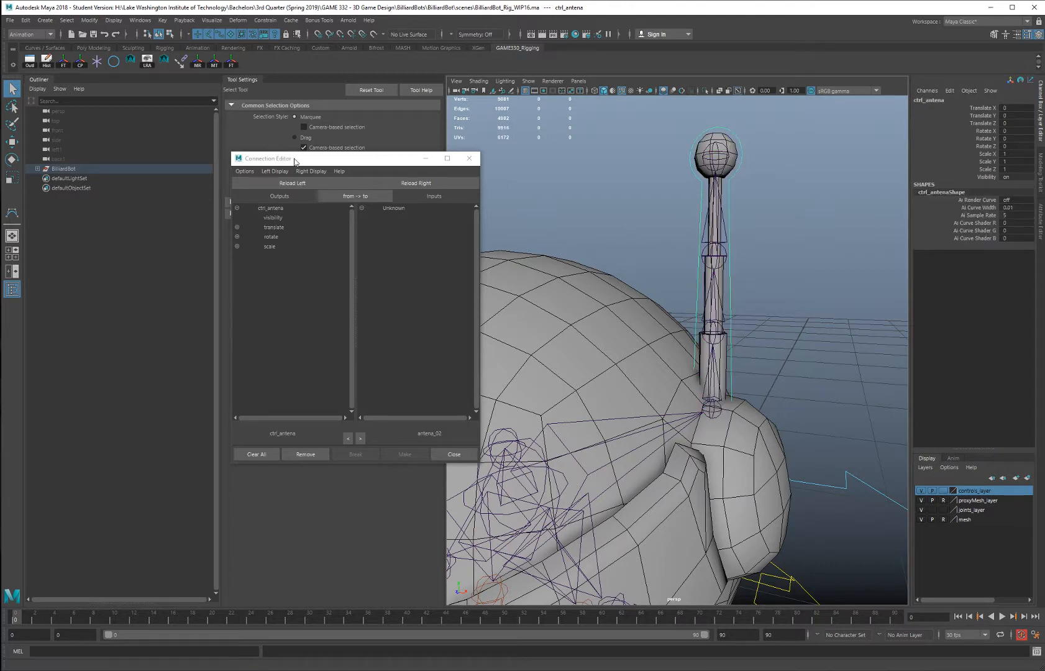
left_click(470, 158)
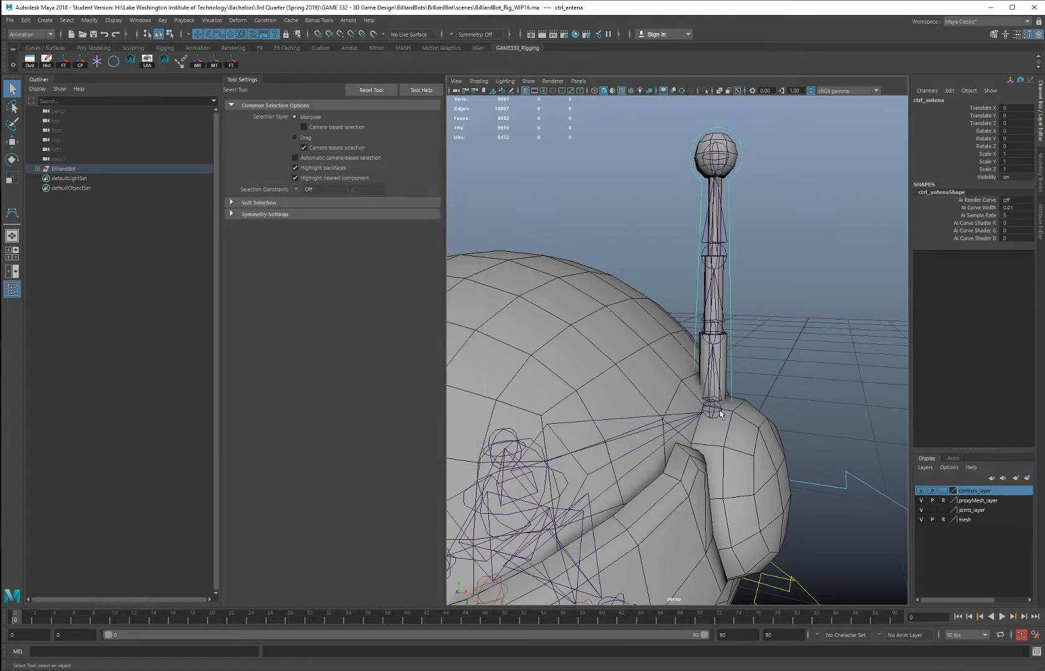
Point constrain the antena_01 joint to ctrl_antena using the reset default settings, with Maintain offset off
left_click(720, 416)
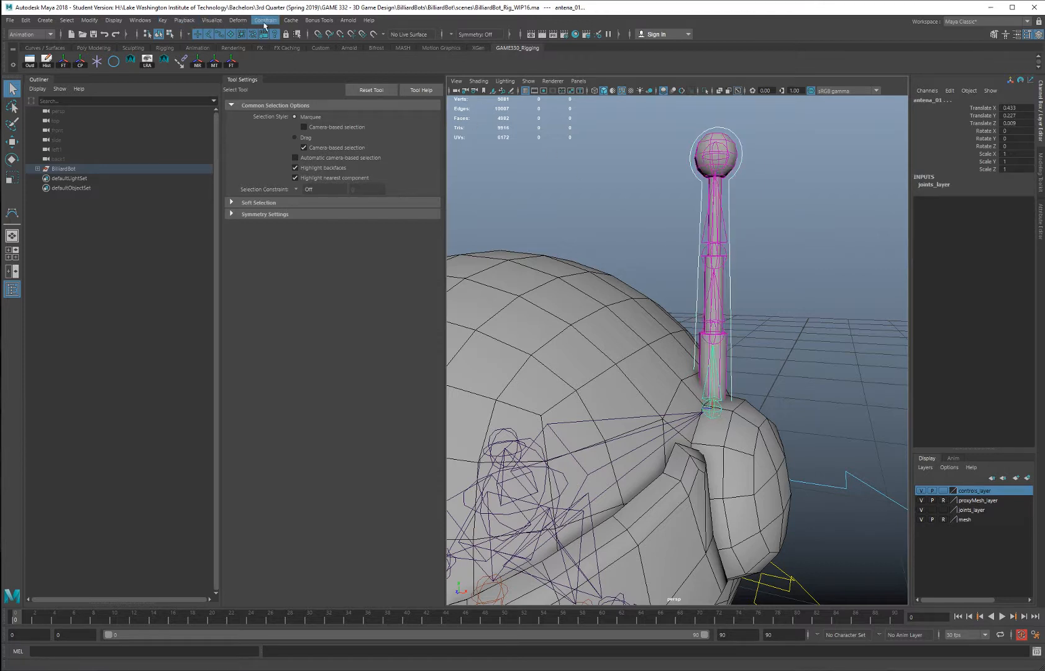
left_click(265, 20)
left_click(353, 60)
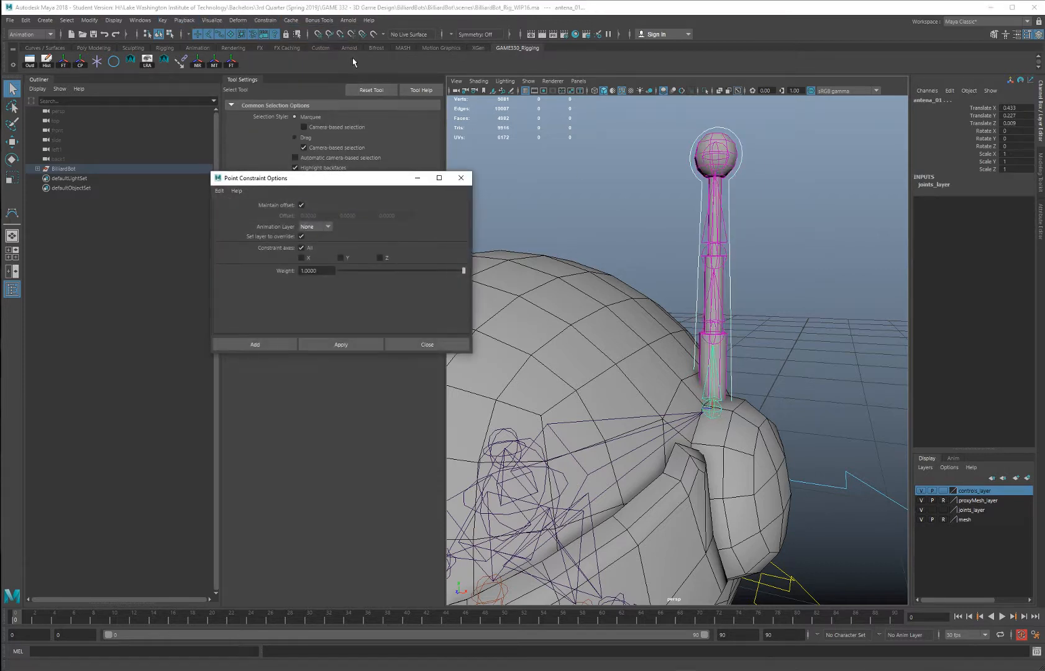
left_click(219, 191)
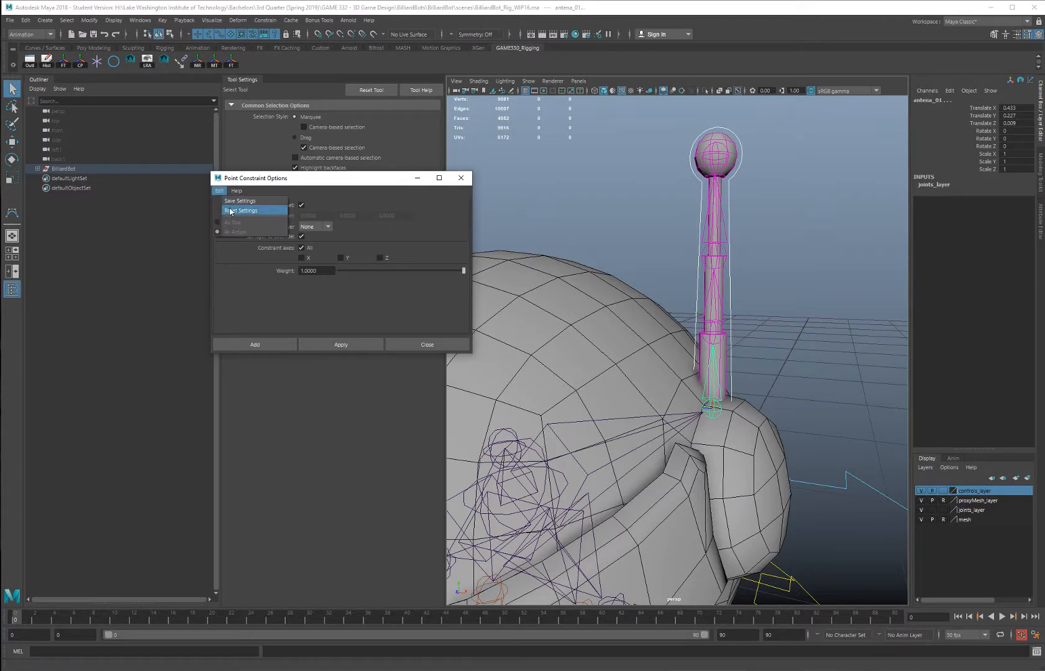
left_click(231, 210)
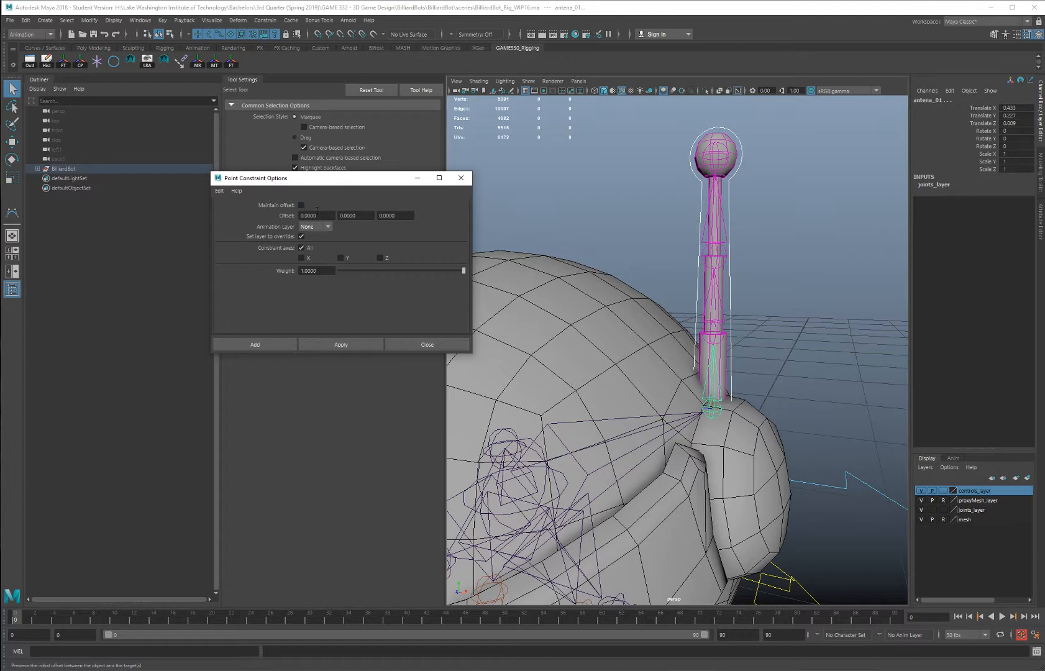
left_click(273, 343)
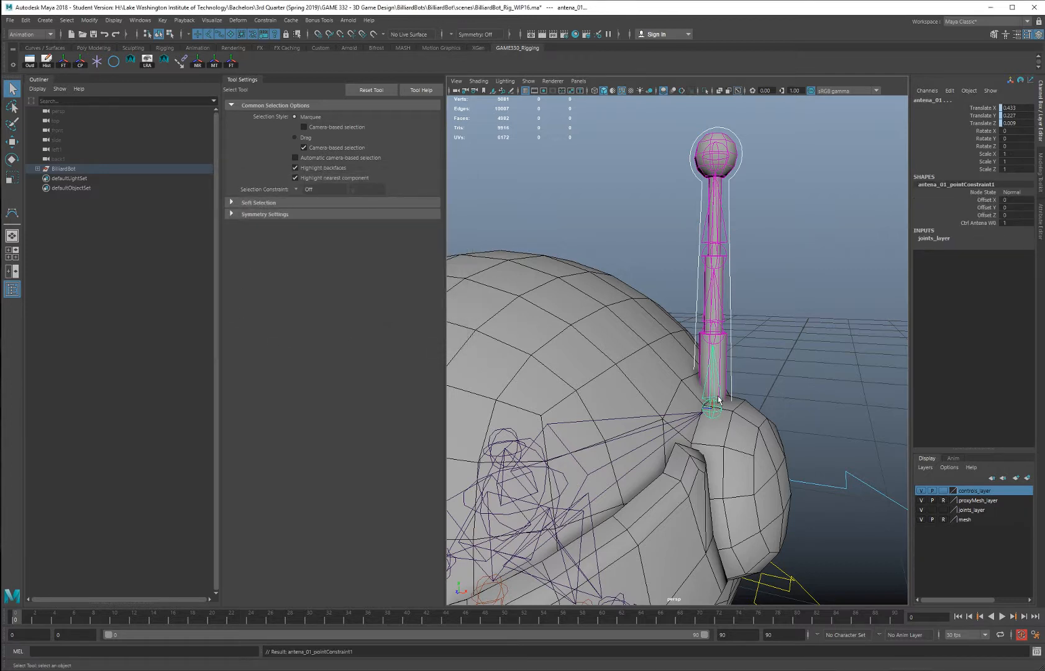
Test the point constraint by moving and rotating ctrl_antena, undoing each transform
left_click(728, 225)
key("w")
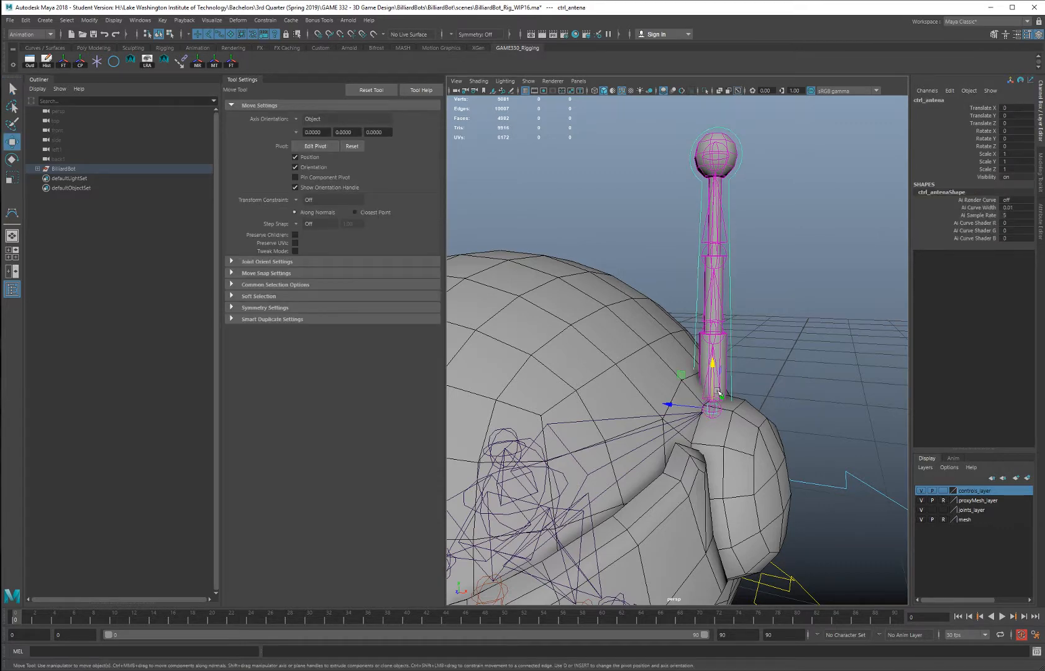
left_click_drag(717, 393, 740, 344)
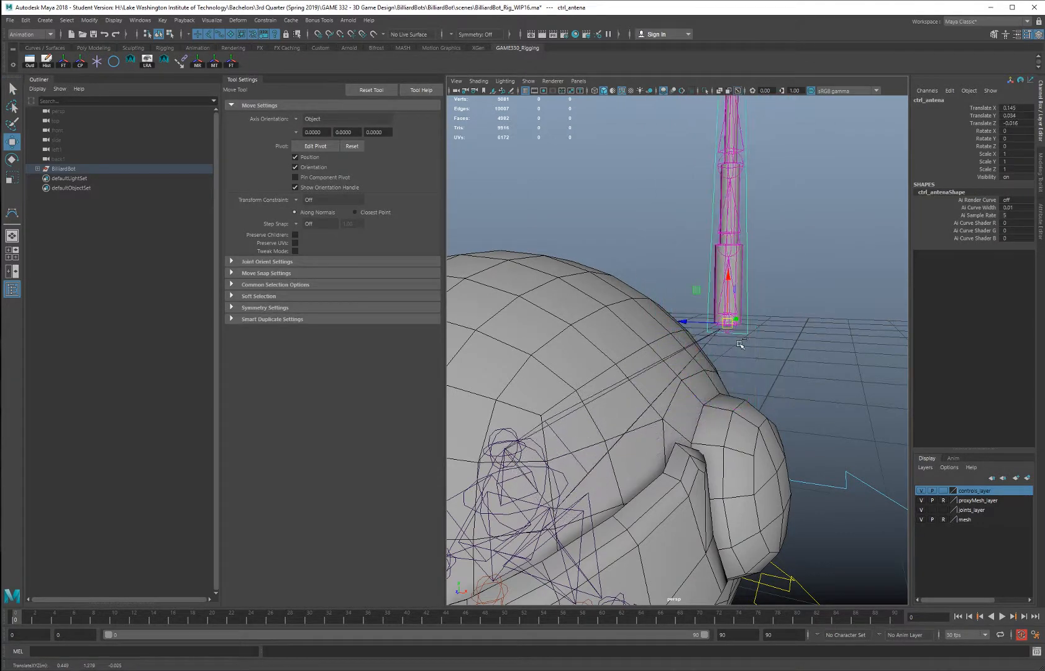
key("ctrl+z")
left_click(749, 398)
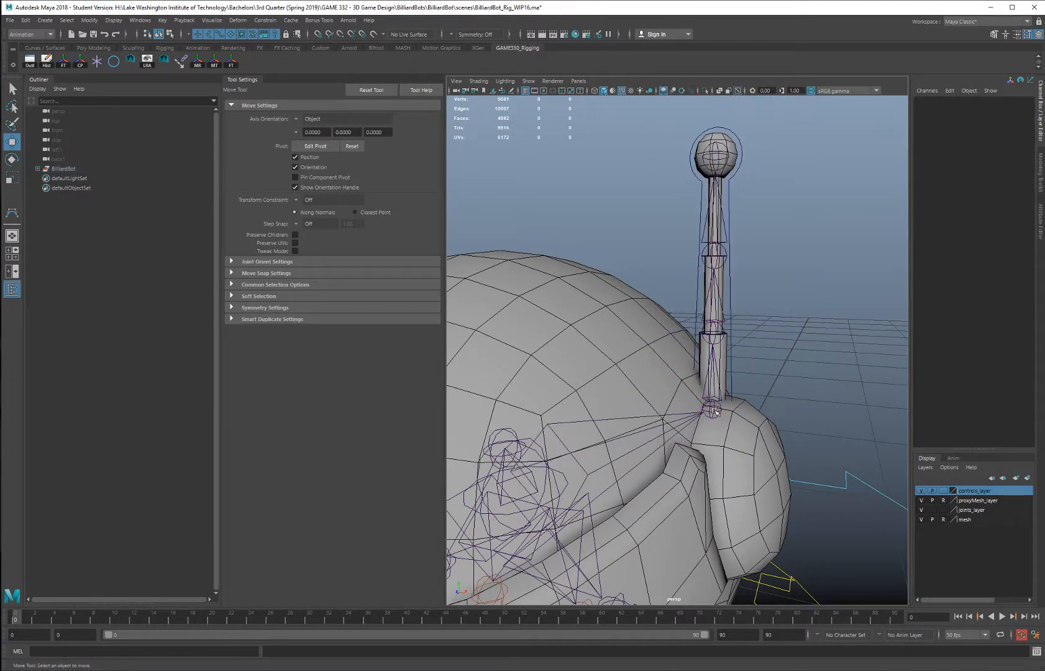
left_click(716, 411)
key("e")
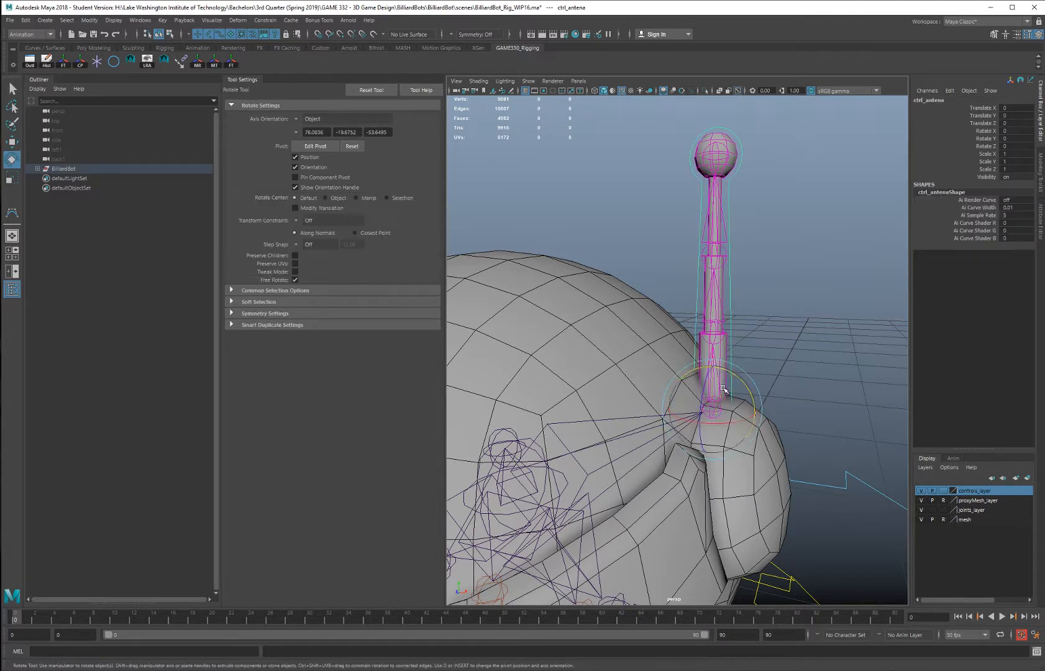
left_click_drag(724, 389, 755, 363)
key("ctrl+z")
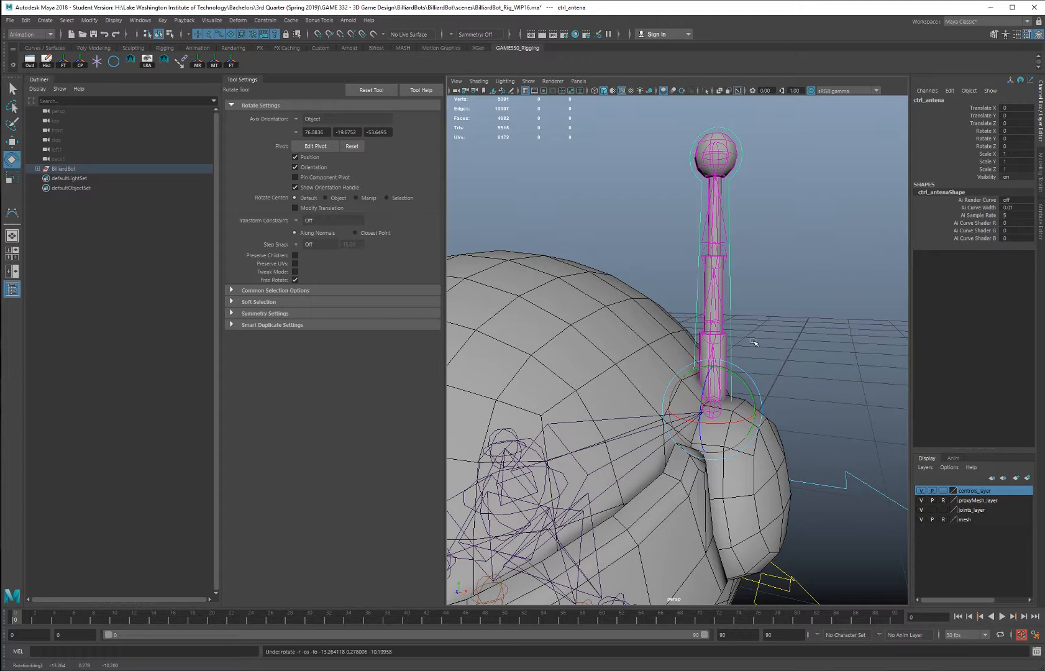
left_click(767, 324)
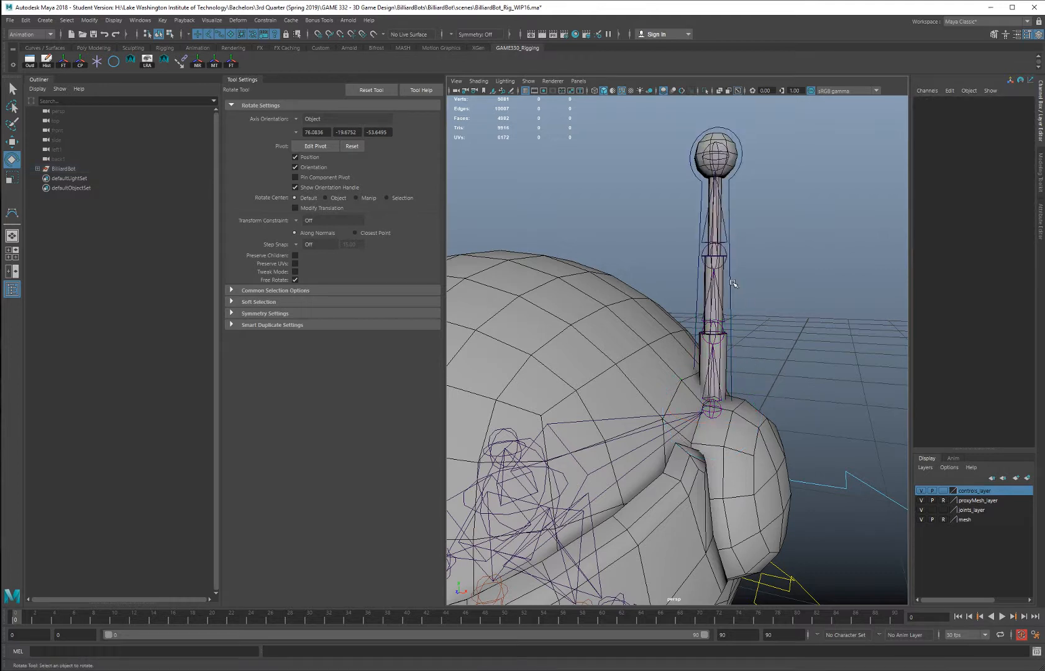
Orient constrain the antena_01 joint to ctrl_antena on all axes, with Maintain offset off and weight 1
left_click(733, 284)
key("q")
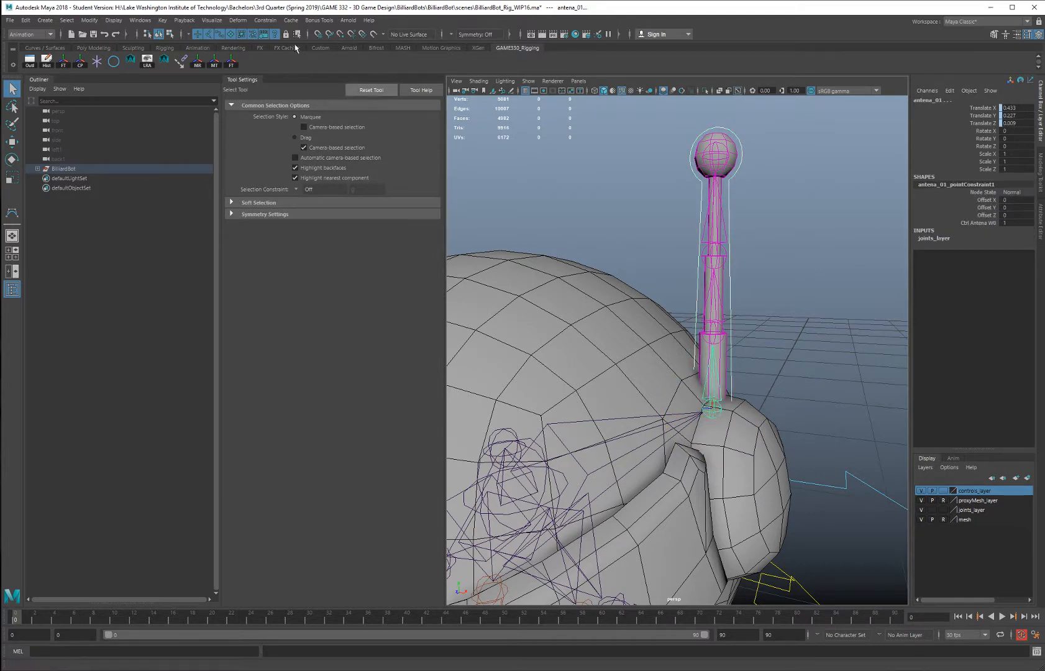
left_click(214, 21)
mouse_move(265, 20)
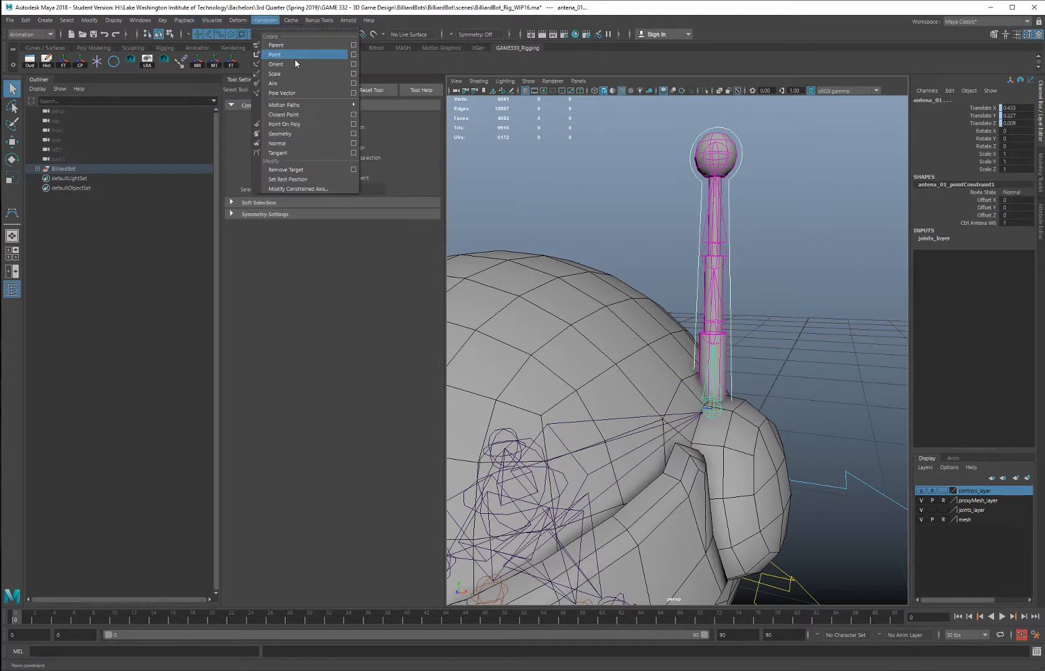
left_click(354, 64)
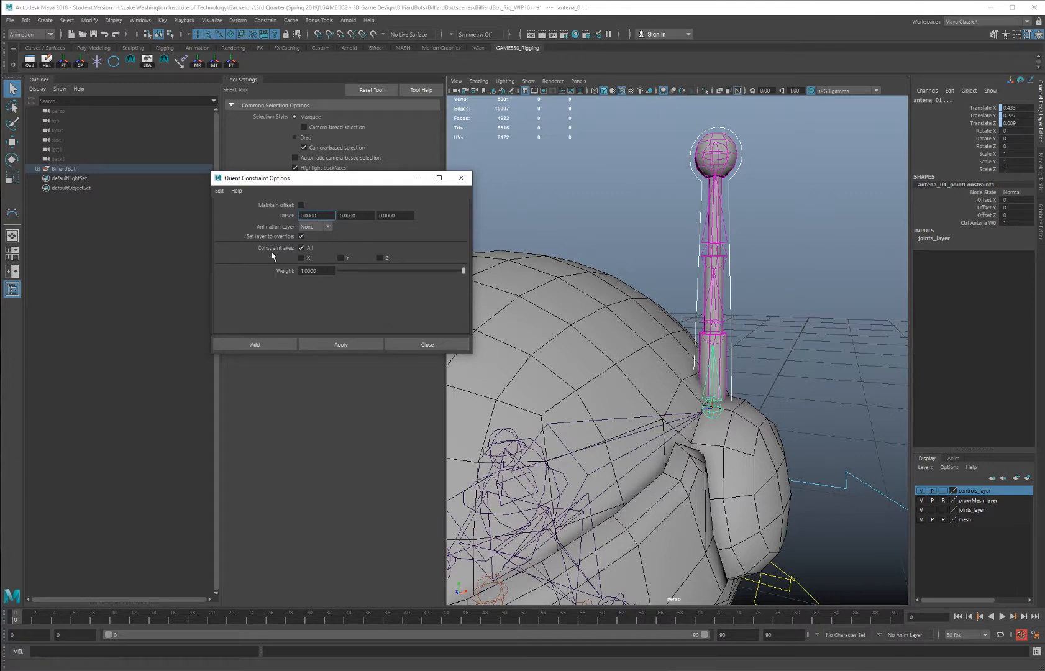
left_click(274, 345)
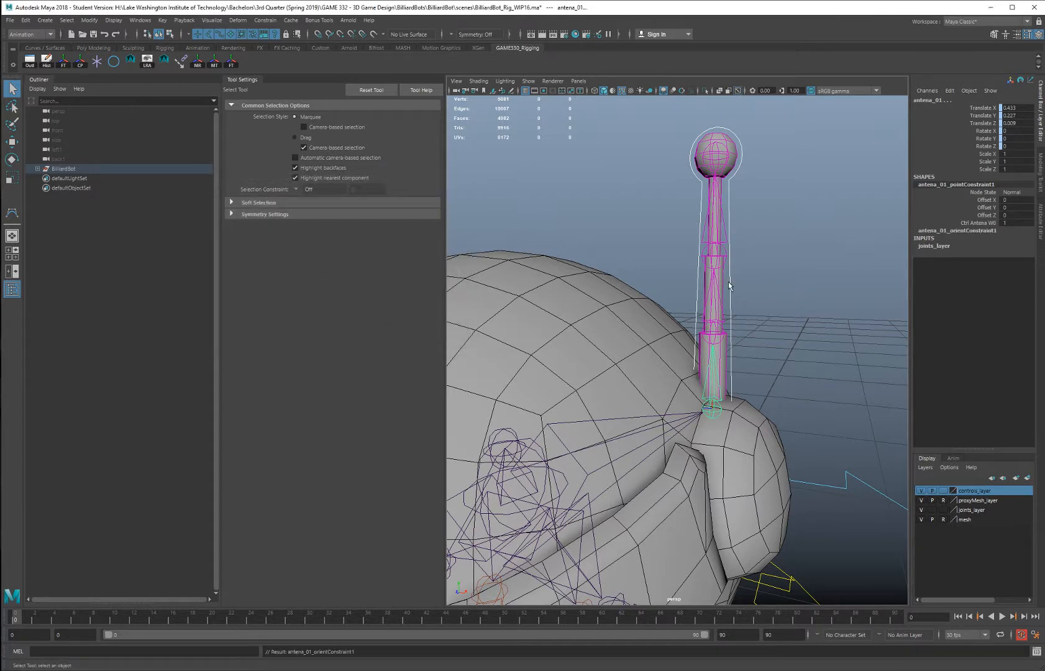
Test both constraints by rotating and moving the antenna control, and undo the test transforms
left_click(726, 323)
key("e")
left_click_drag(723, 388, 715, 314)
key("ctrl+z")
key("ctrl+z")
key("ctrl+z")
key("w")
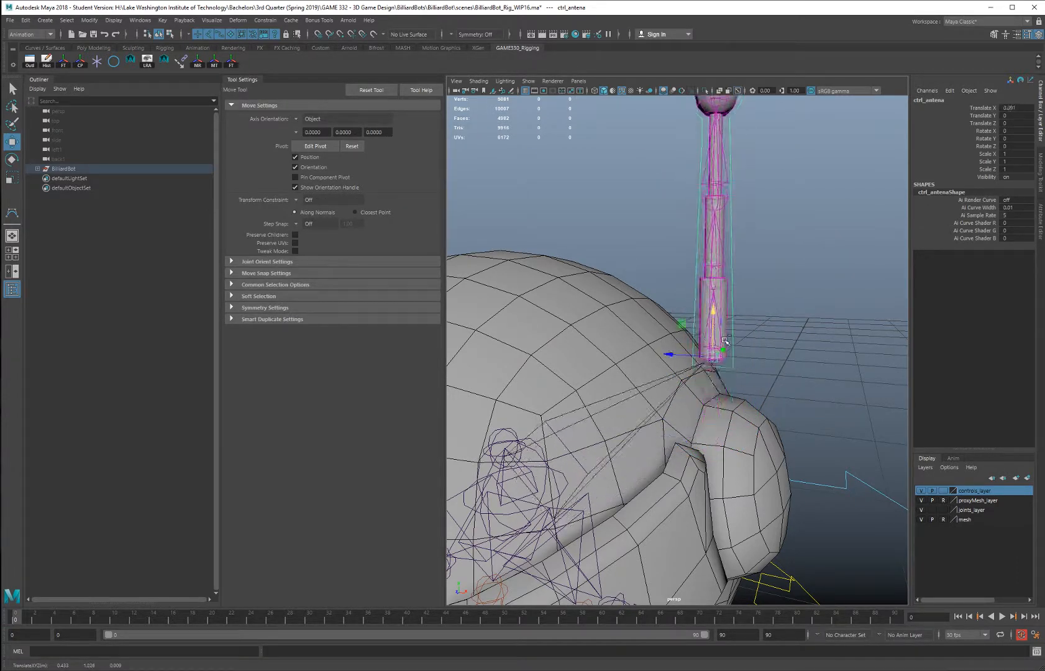
key("ctrl+z")
middle_click_drag(759, 286, 766, 294, "alt")
key("e")
left_click_drag(766, 294, 750, 336, "alt")
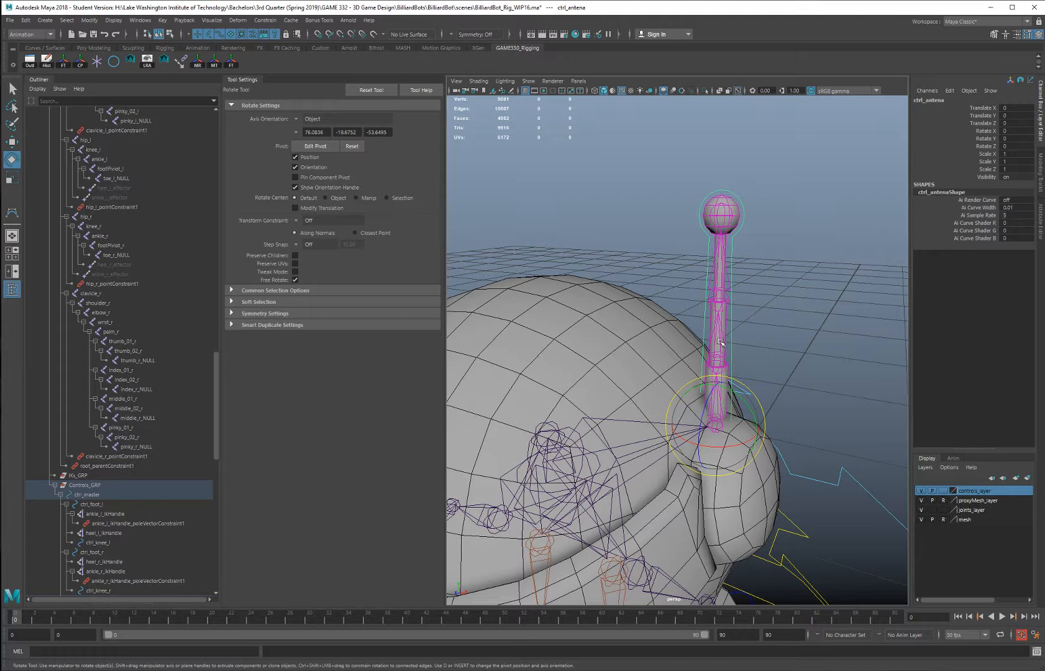
Examine the channel values of the antena_02 and antena_03 joints
left_click(725, 362)
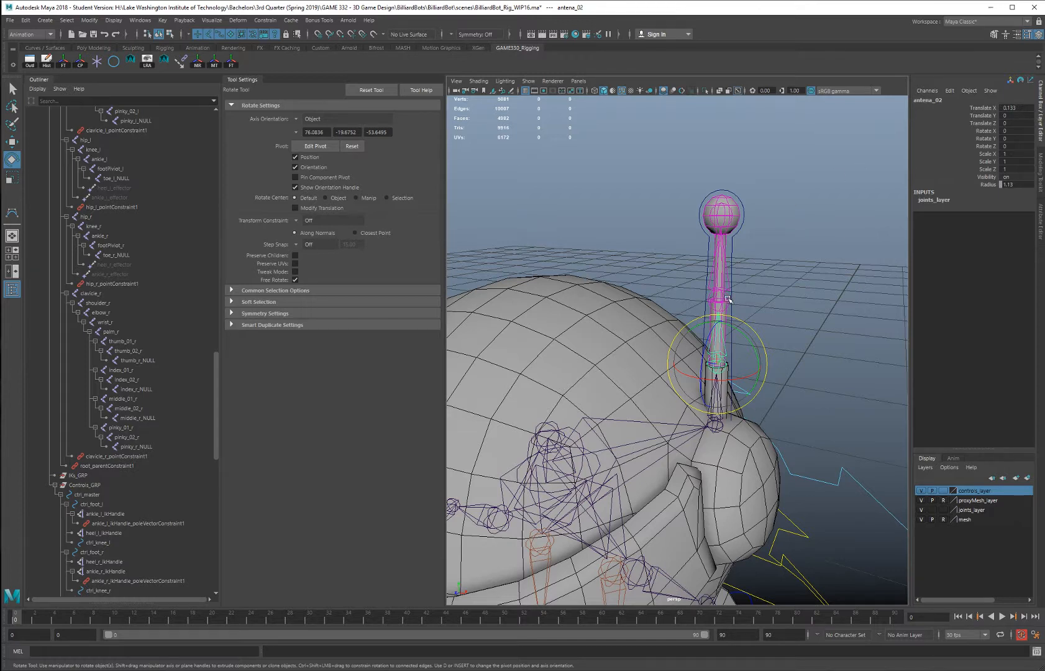
key("Down")
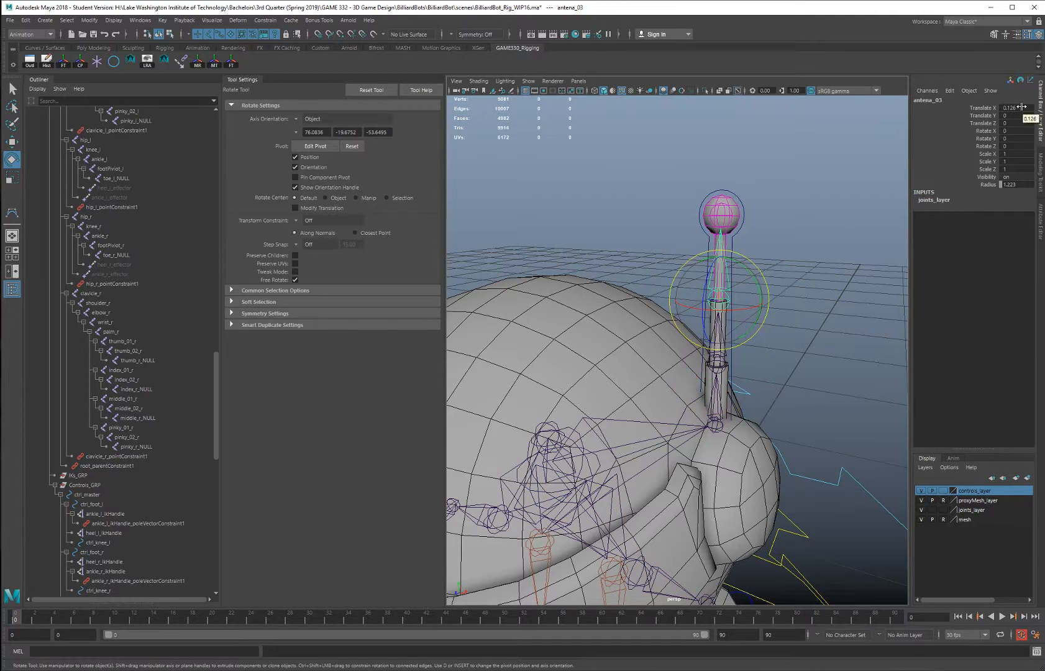
Start an expression named antena_Control for the antenna control and insert ctrl_antena.translateX into its text
left_click(732, 364)
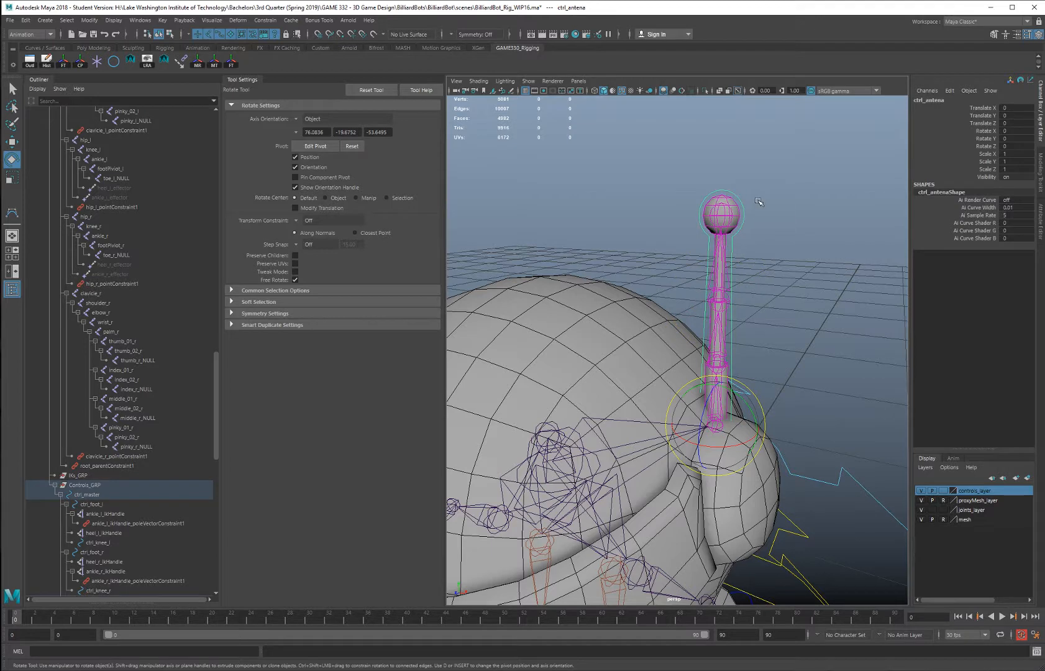
left_click(141, 20)
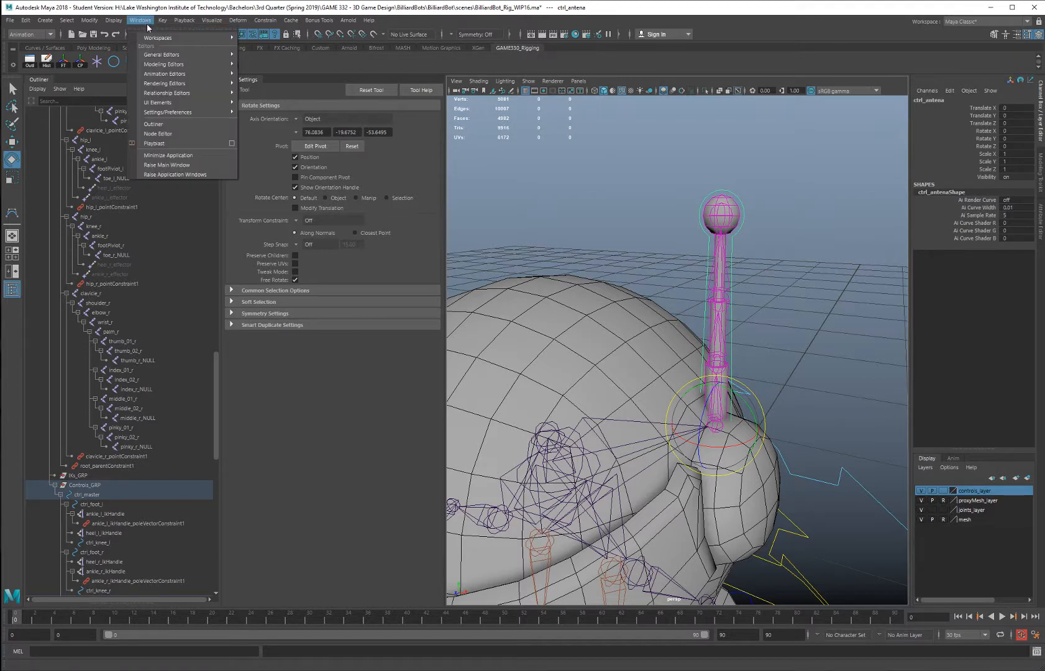
mouse_move(165, 74)
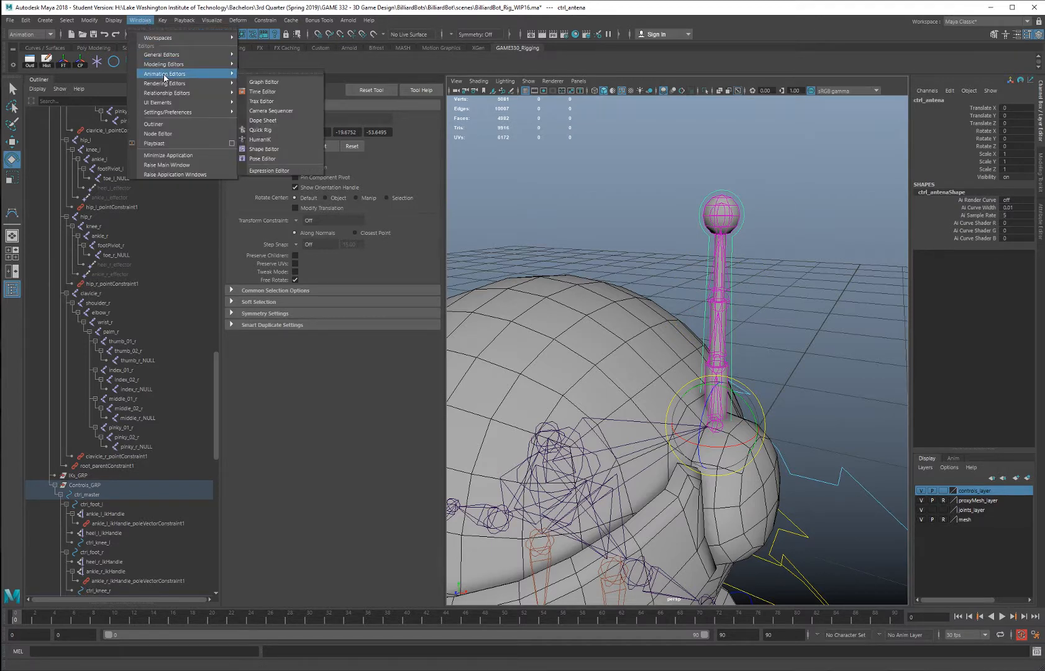
left_click(285, 171)
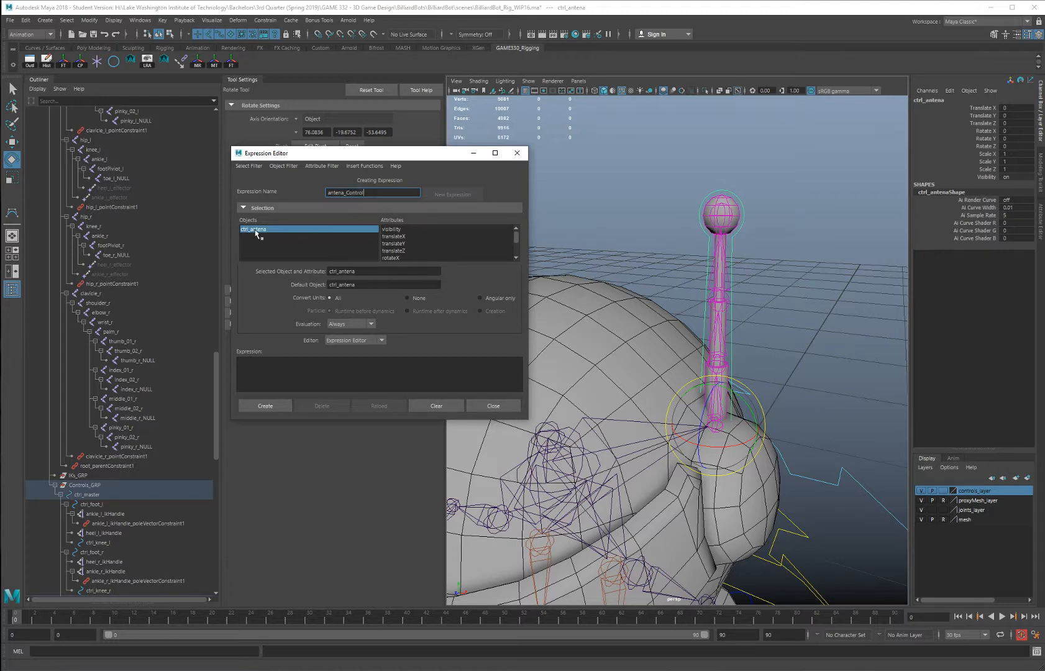
left_click(403, 237)
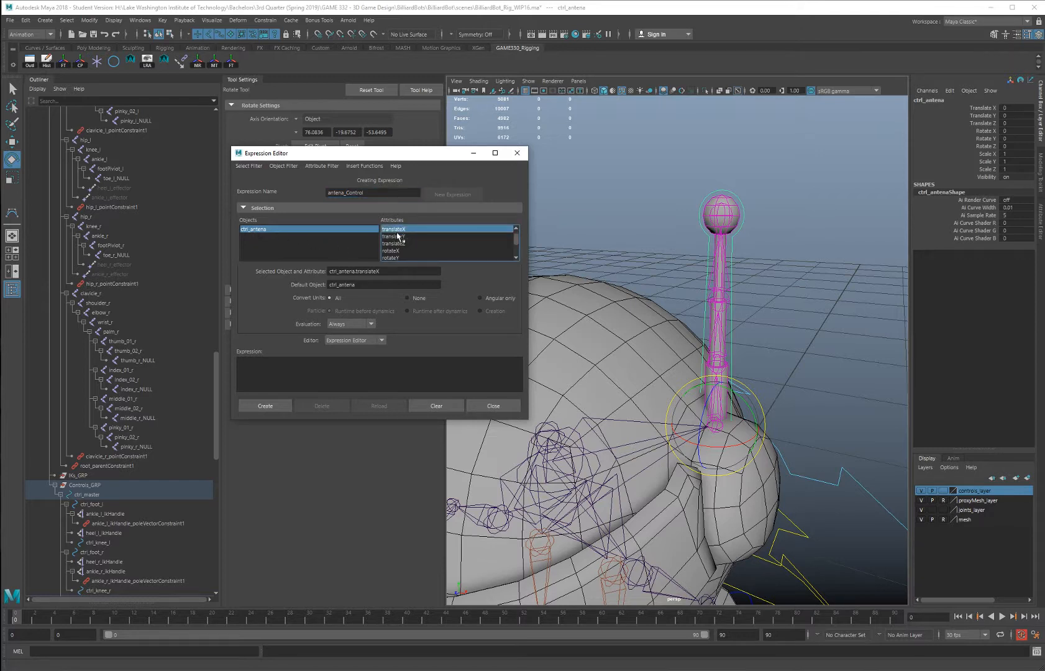
left_click_drag(386, 272, 323, 269)
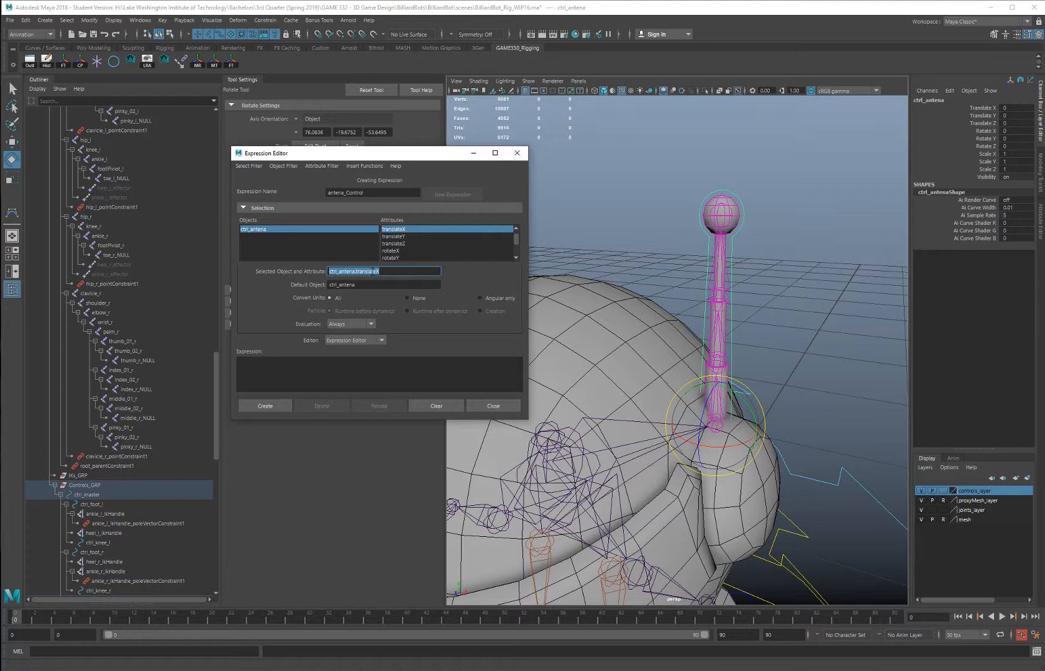
key("ctrl+c")
left_click(294, 382)
key("ctrl+v")
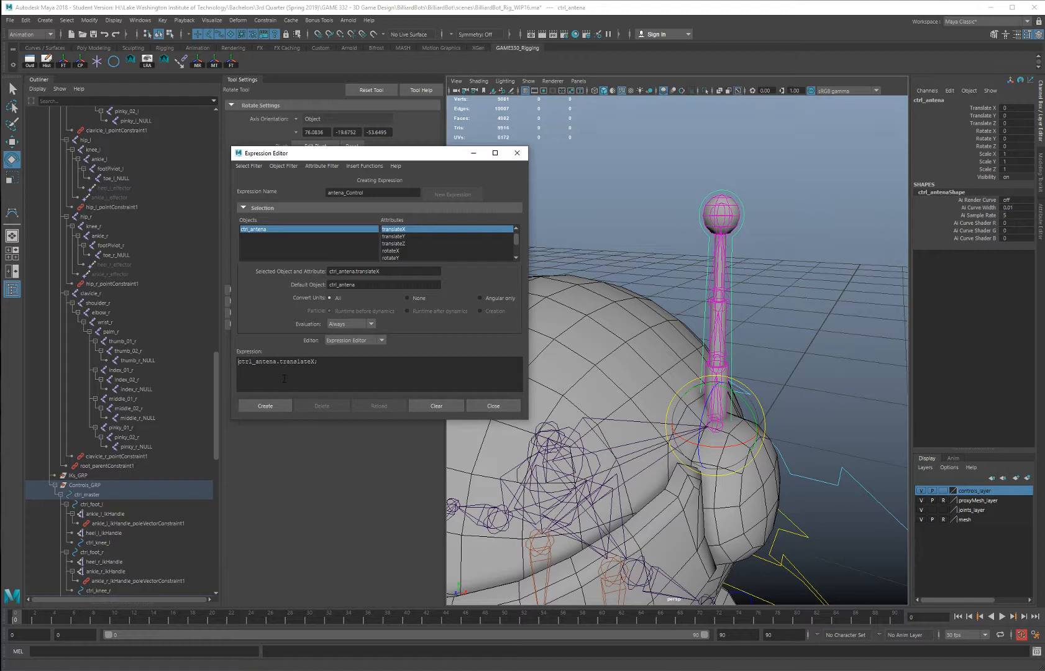
Complete the first expression line as antena_02.translateX = ctrl_antena.translateX + 0.133;
type("antena_02")
left_click(318, 374)
key("shift+End")
key("shift+Left")
left_click(283, 363)
type(".translateX =")
type("0")
Add the line antena_03.translateX = ctrl_antena.translateX + 0.126;, create the expression and close the editor
key("ctrl+a")
key("ctrl+c")
key("End")
key("Return")
key("ctrl+v")
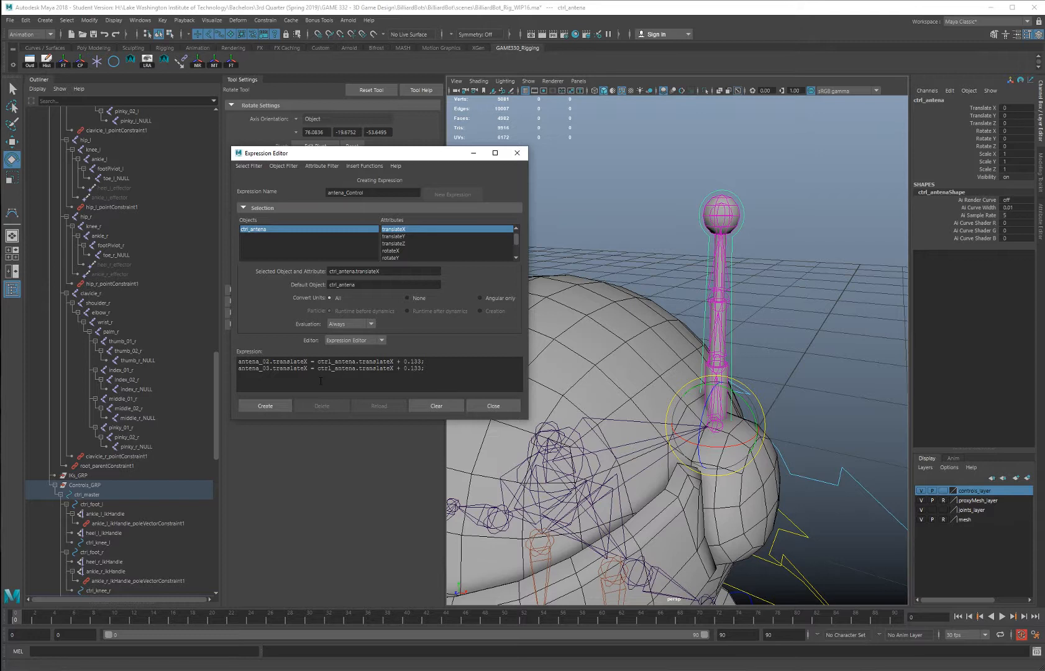
key("Delete")
key("Delete")
type("6")
left_click(277, 404)
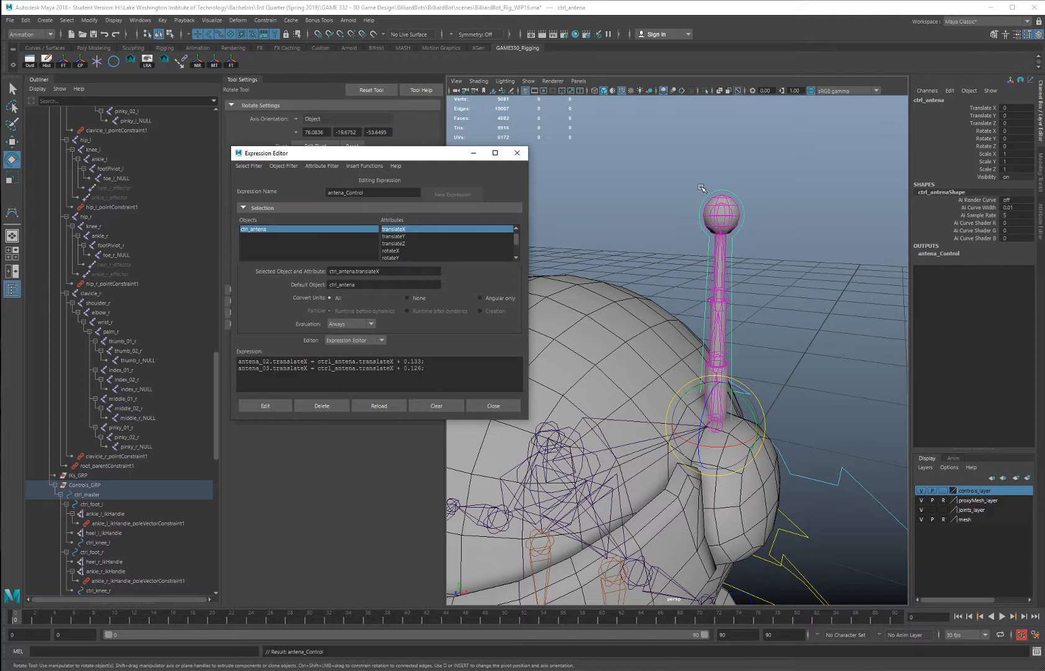
left_click(517, 153)
Test the expression by moving ctrl_antena along its X axis to slide the antenna segments, trying an undo
left_click_drag(771, 306, 752, 265, "alt")
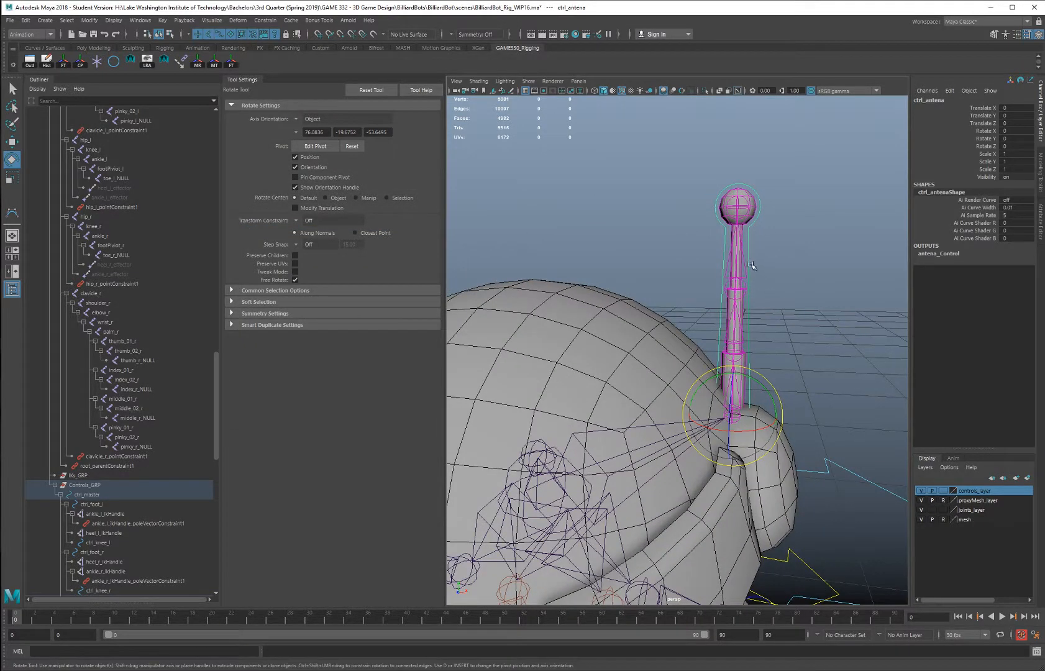
key("w")
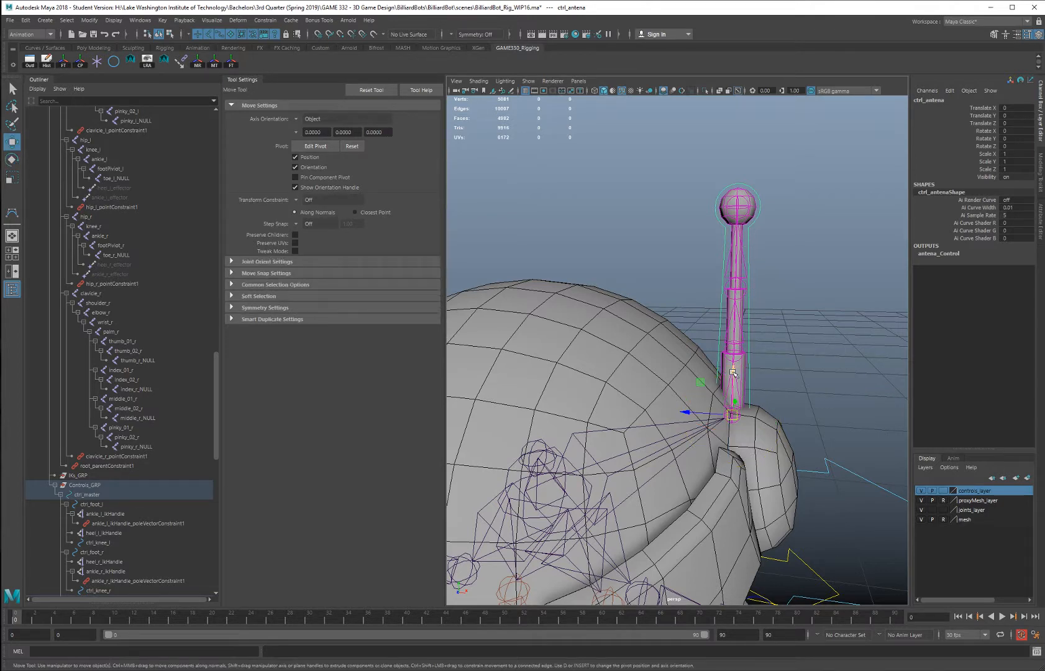
left_click_drag(734, 372, 744, 420)
key("e")
key("ctrl+z")
key("w")
mouse_move(802, 394)
left_mouse_down("alt")
mouse_move(674, 392)
mouse_move(789, 392)
left_mouse_up("alt")
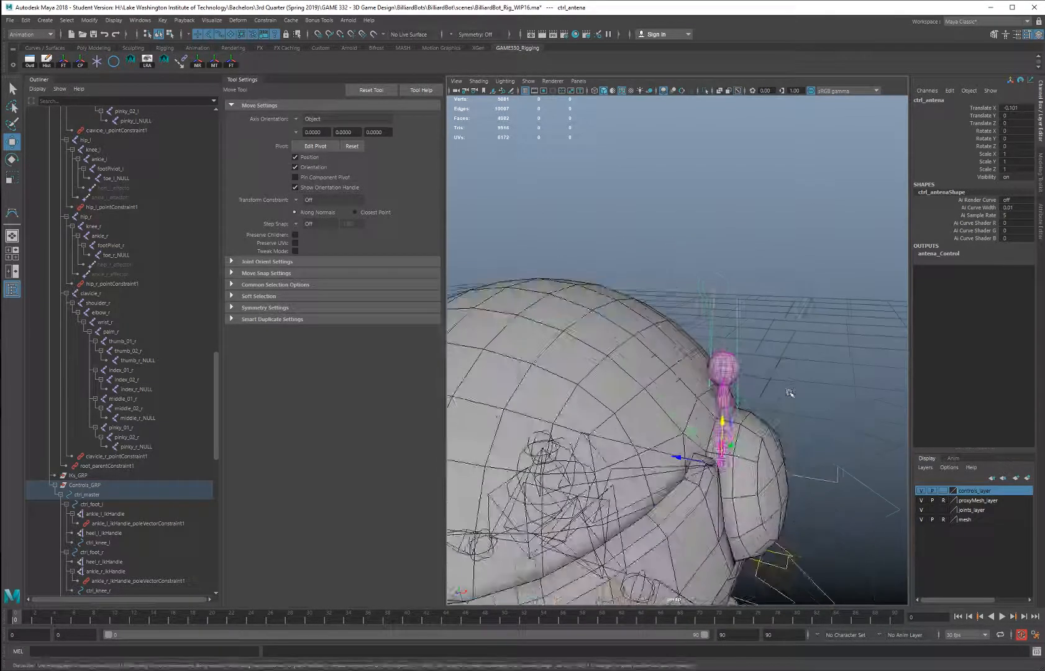
right_click_drag(788, 392, 667, 374, "alt")
mouse_move(667, 374)
left_mouse_down("alt")
mouse_move(649, 373)
mouse_move(715, 375)
mouse_move(662, 371)
left_mouse_up("alt")
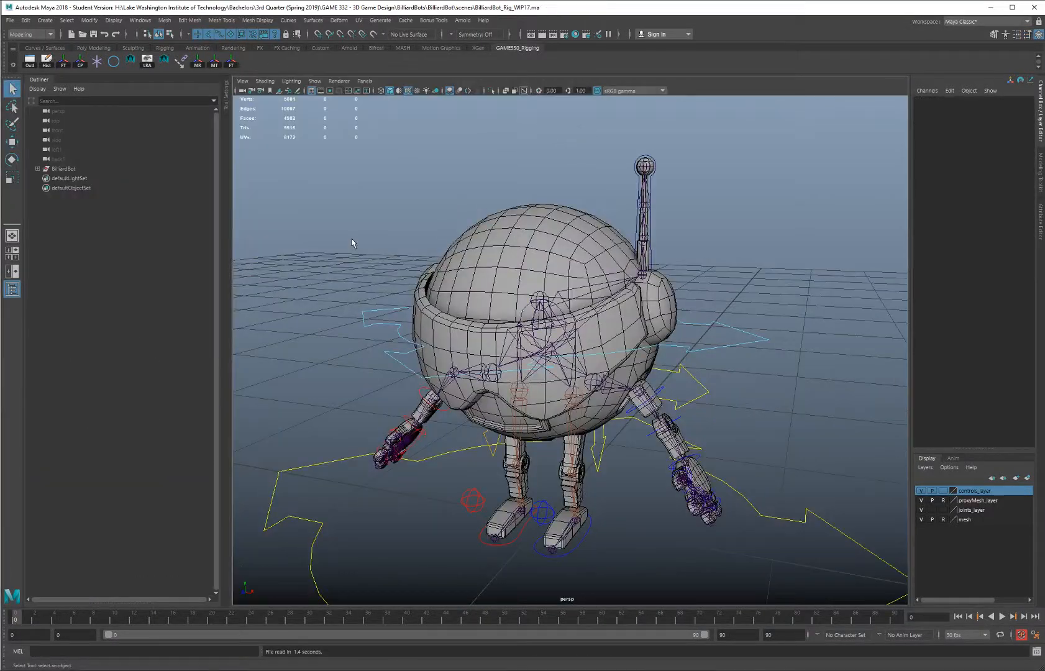
Enable drawing overrides on the ctrl_antena curve shape and set its index colour to yellow
left_click(640, 182)
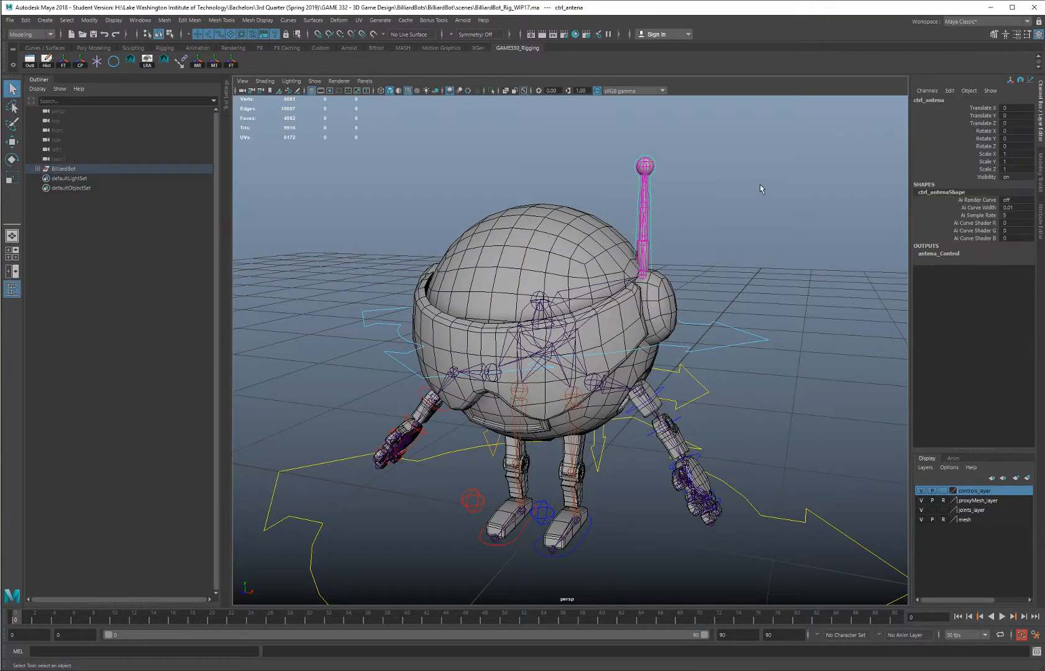
left_click(1039, 215)
left_click(829, 231)
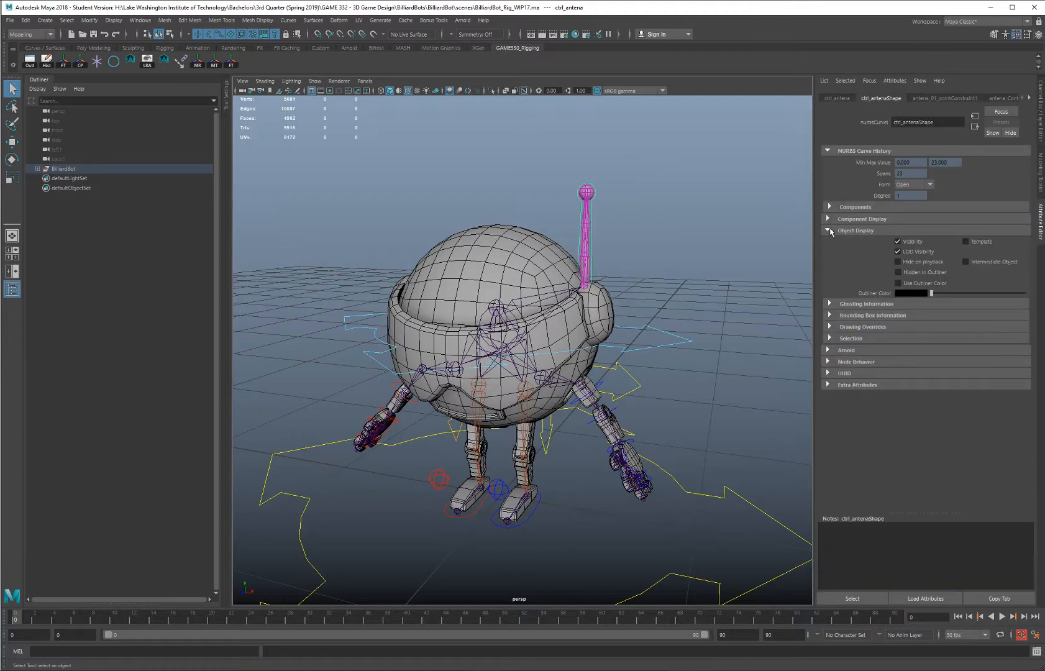
left_click(831, 327)
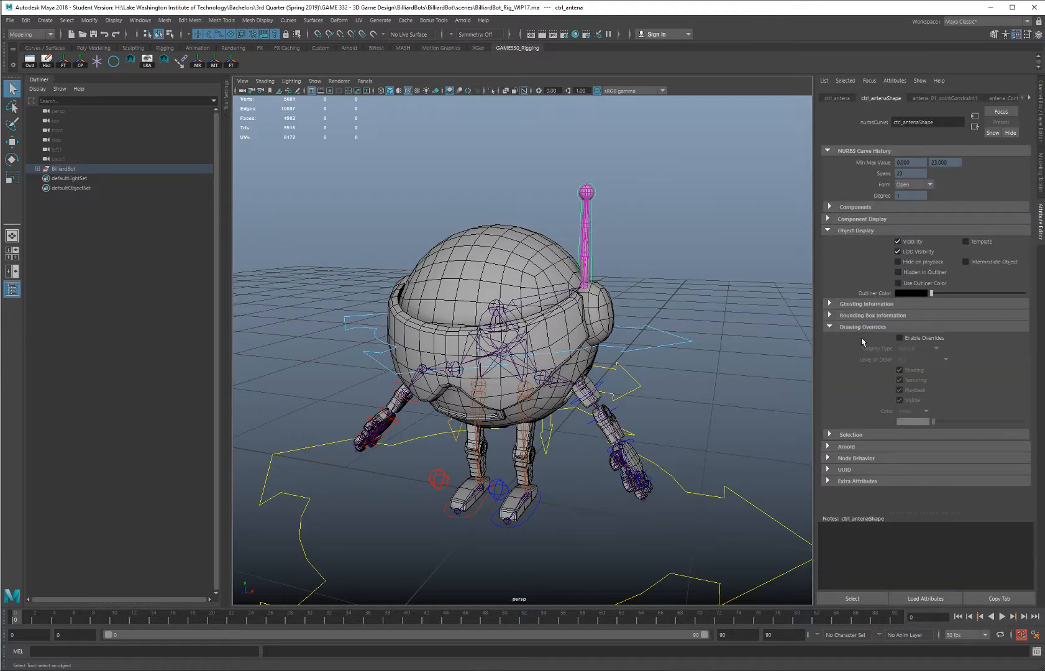
left_click(901, 338)
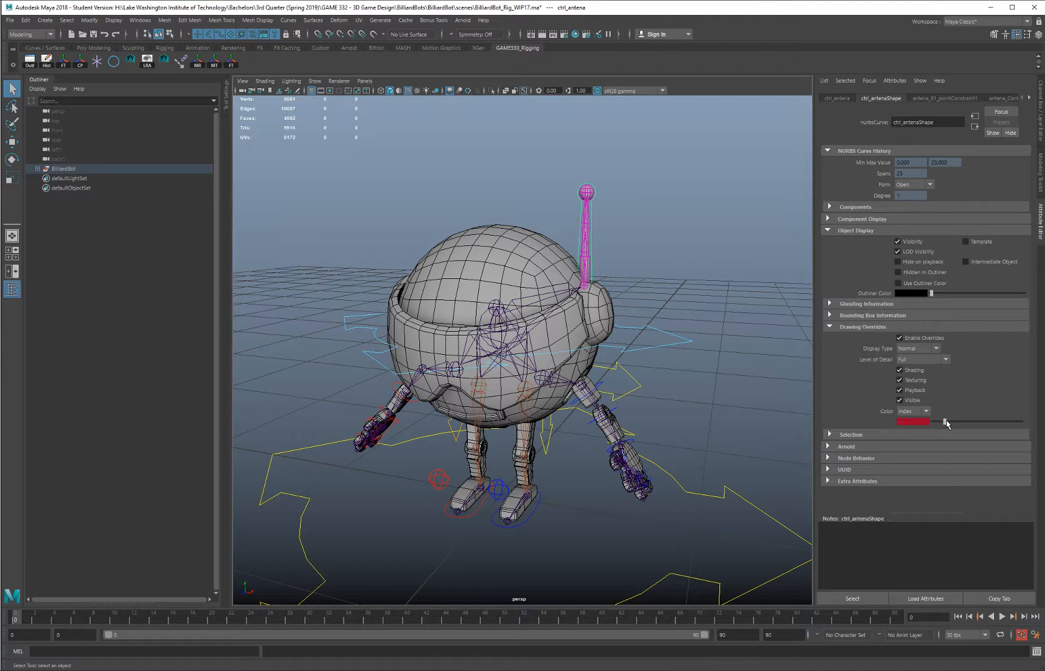
left_click_drag(946, 423, 979, 415)
left_click(716, 350)
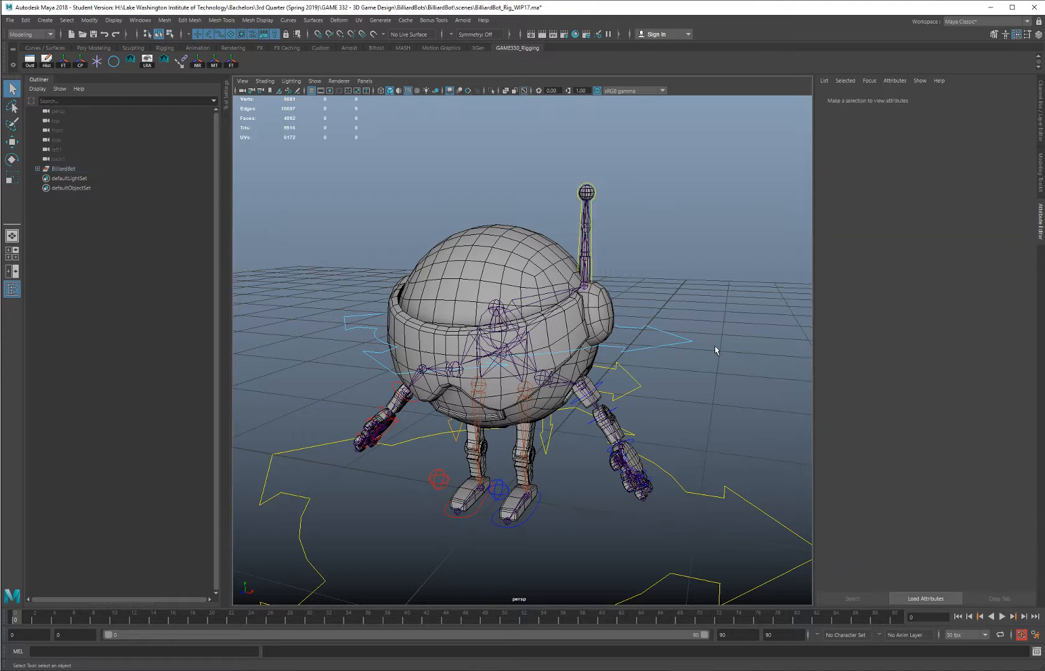
Turn off reference display for proxyMesh_layer and the mesh layer so their geometry can be selected
middle_click_drag(719, 346, 741, 316, "alt")
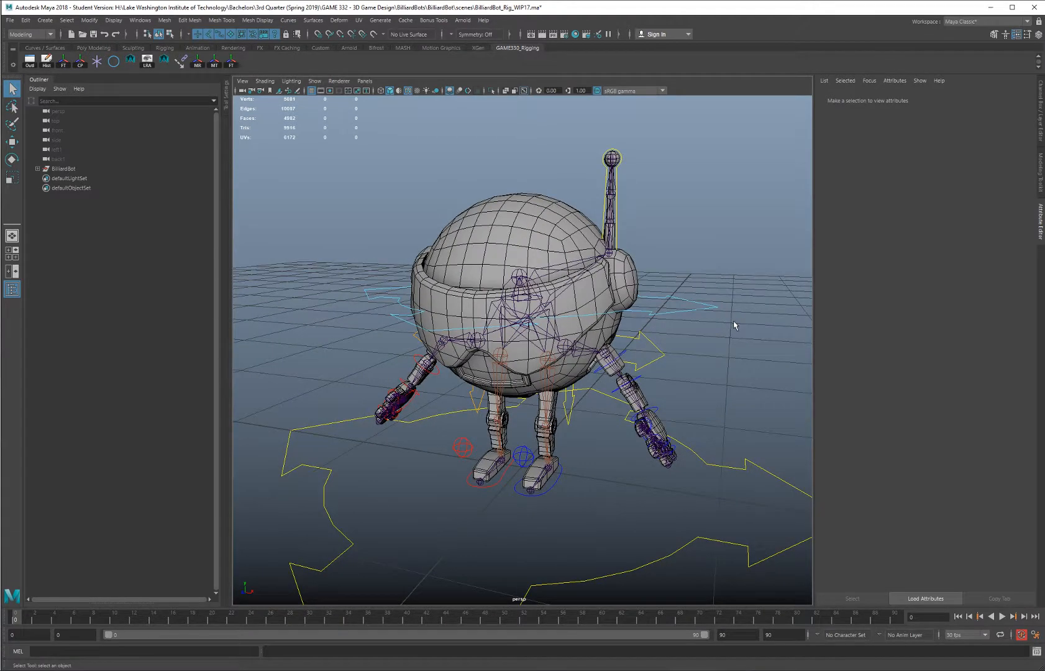
left_click_drag(735, 320, 714, 327, "alt")
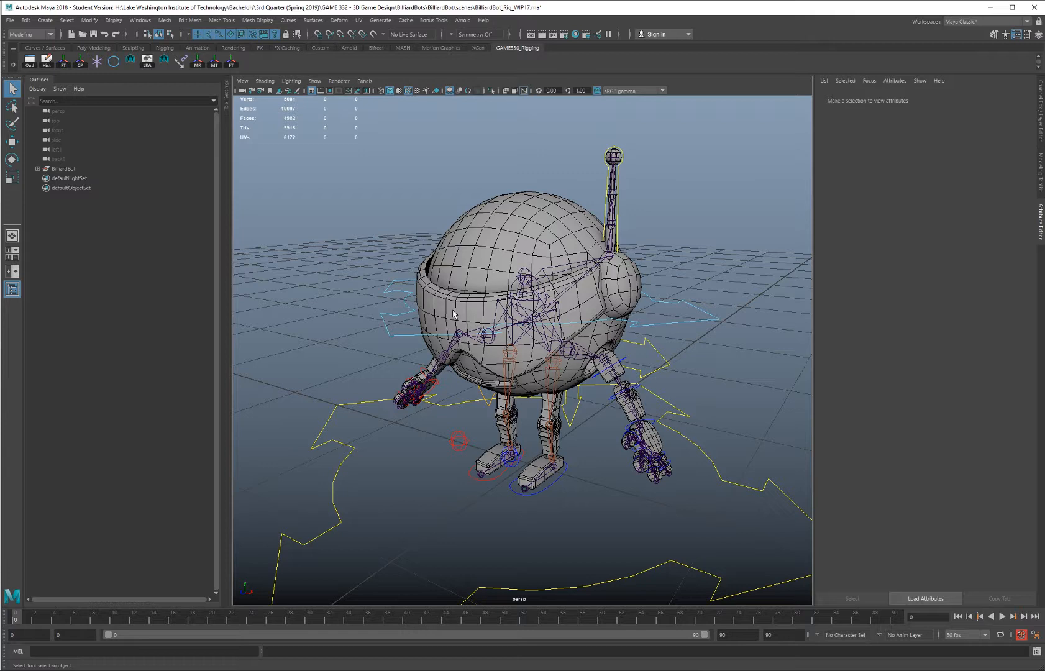
left_click(1042, 105)
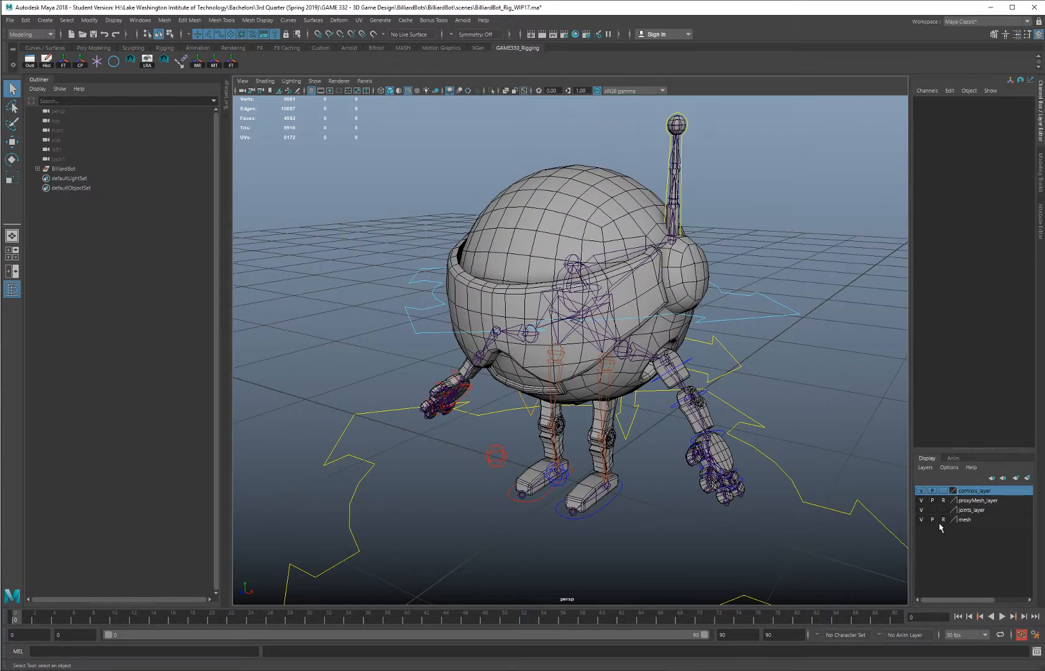
left_click(944, 501)
left_click(949, 520)
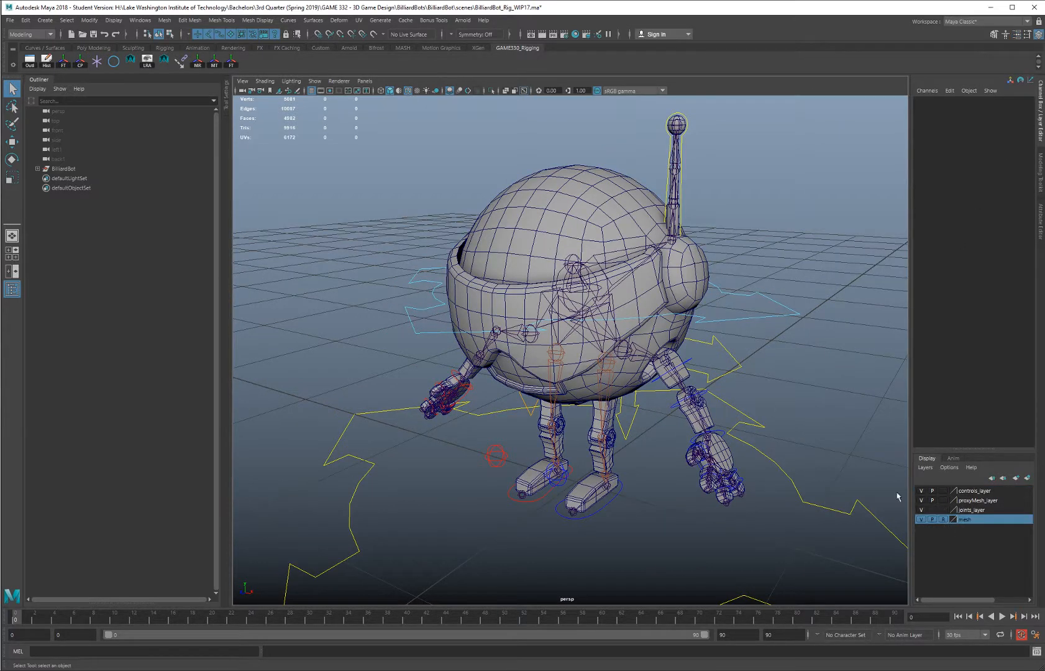
Duplicate the visor mesh polySurface34 and delete the parent constraint copied with the duplicate
left_click(486, 303)
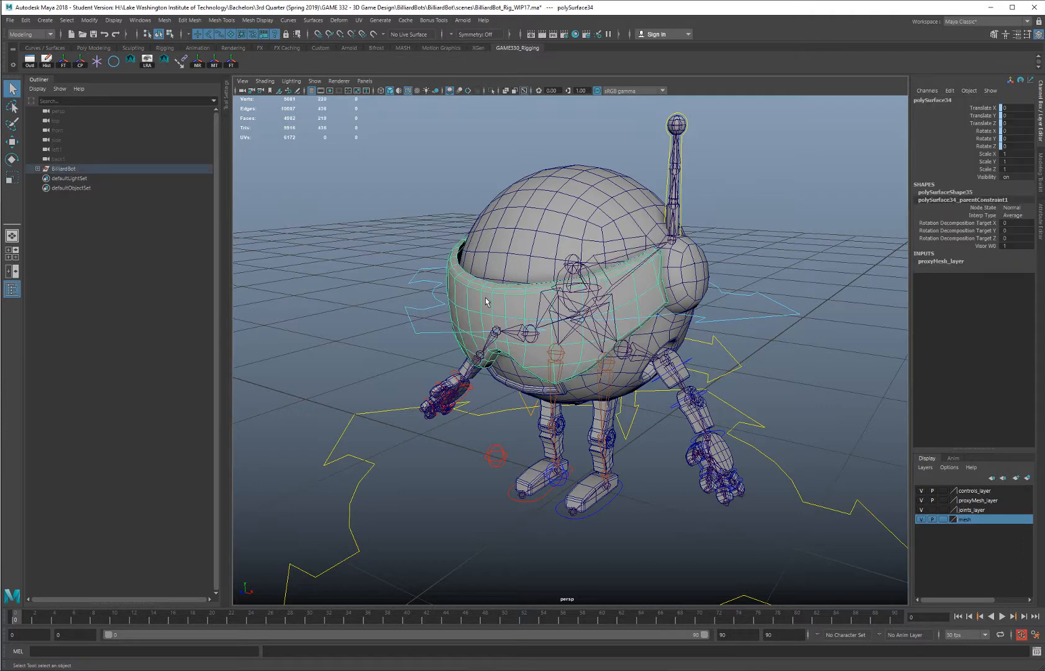
left_click_drag(486, 302, 577, 281, "alt")
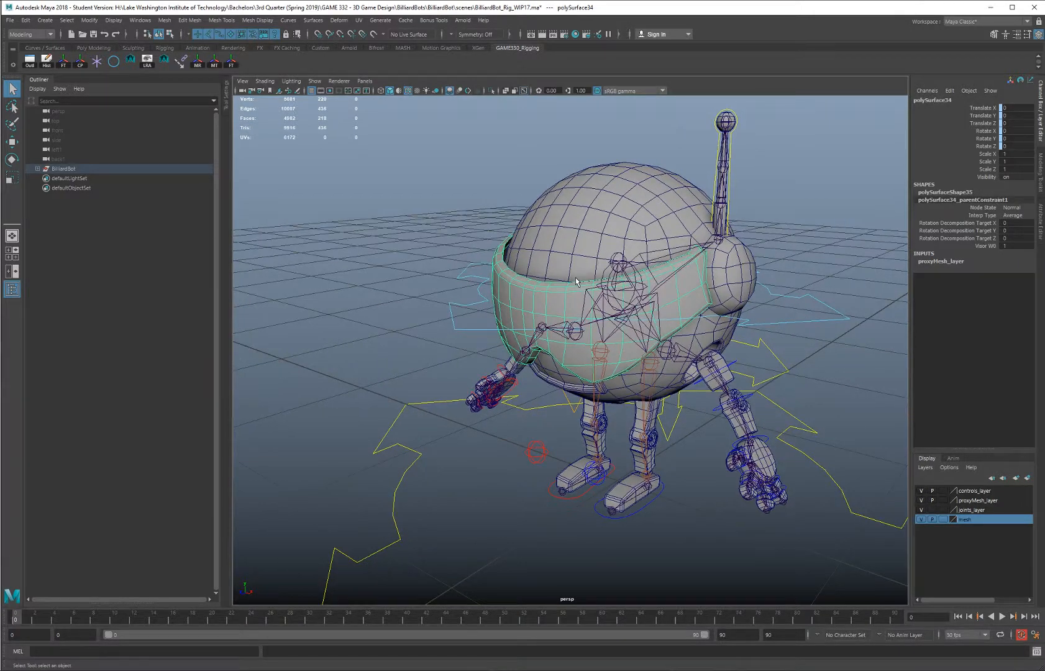
key("ctrl+d")
left_click(38, 168, "shift")
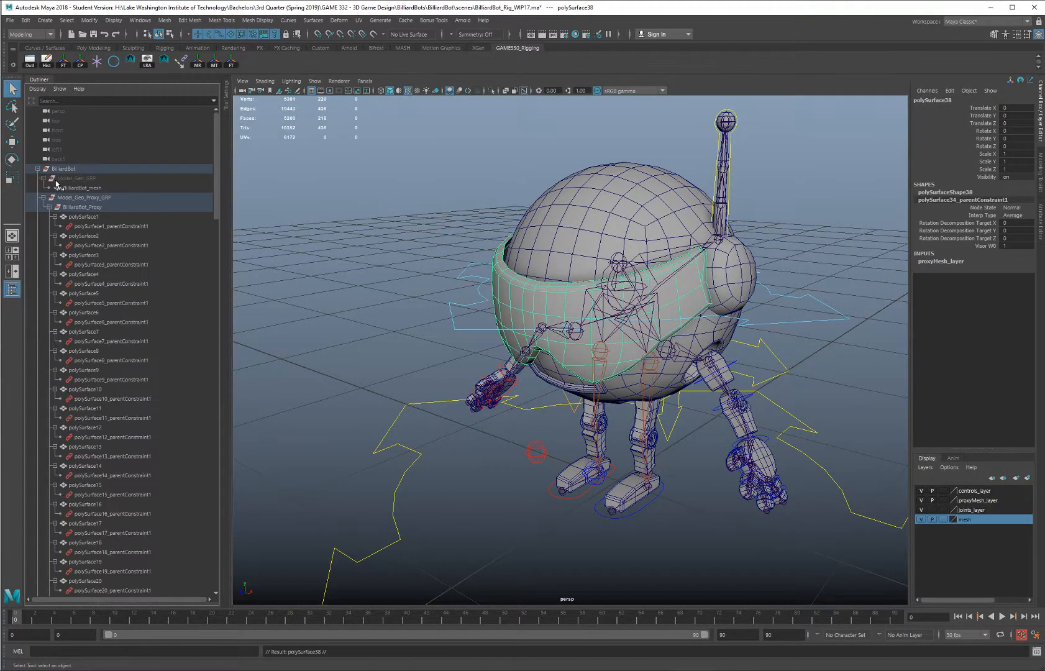
scroll(119, 211, "down", 20)
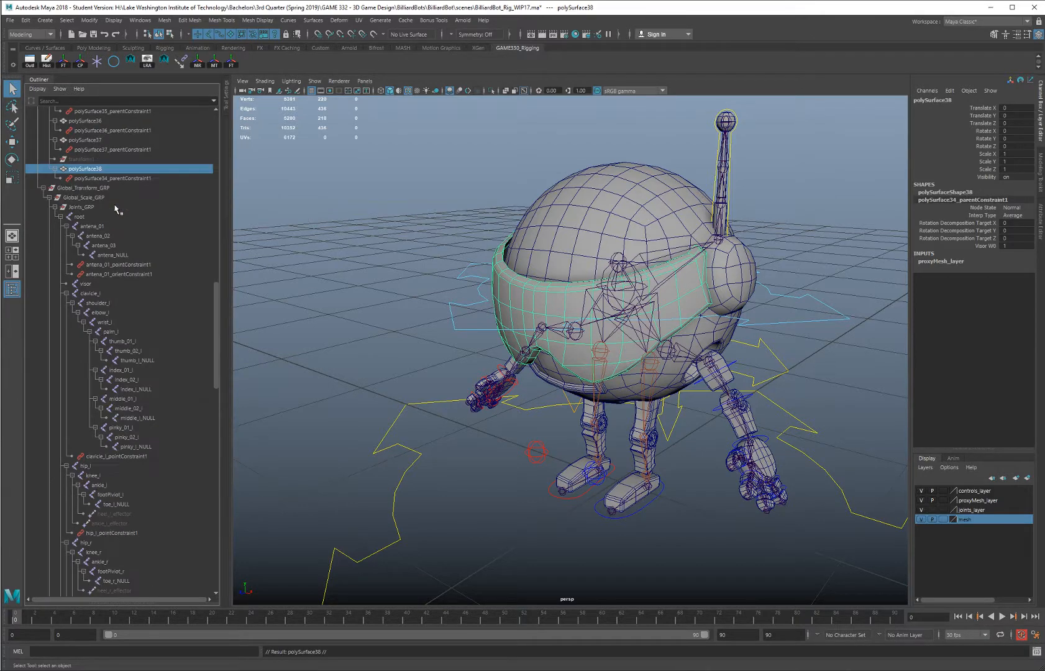
left_click(110, 256)
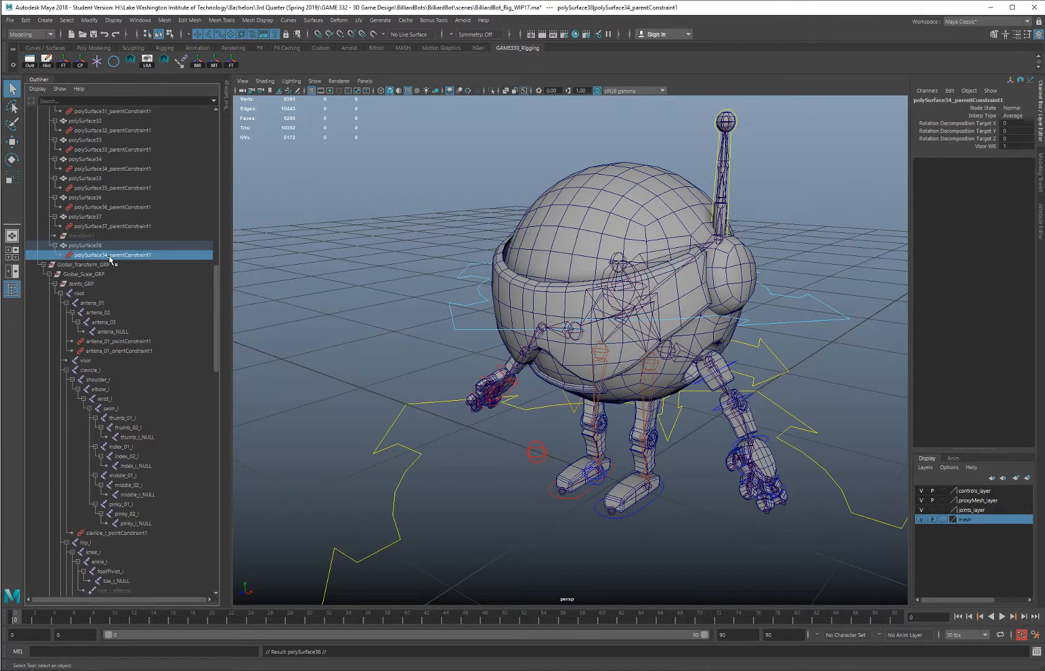
Hide the original visor mesh polySurface34 and show its duplicate
scroll(100, 248, "up", 20)
left_click(84, 217)
left_click(88, 236)
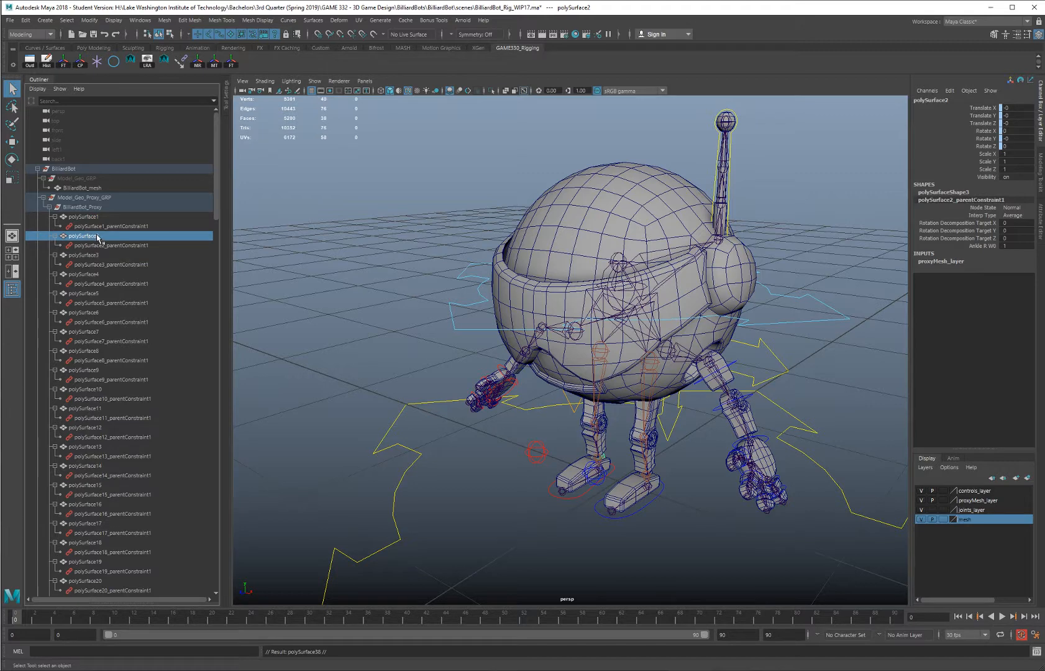
left_click(93, 255)
left_click(529, 297)
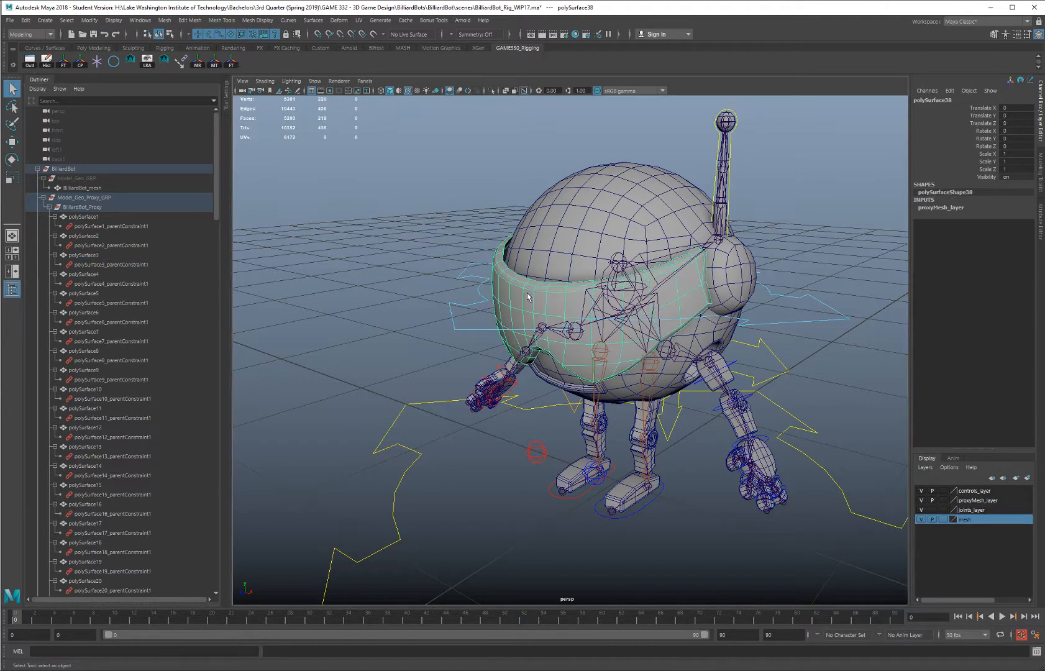
scroll(95, 373, "down", 15)
left_click(93, 391)
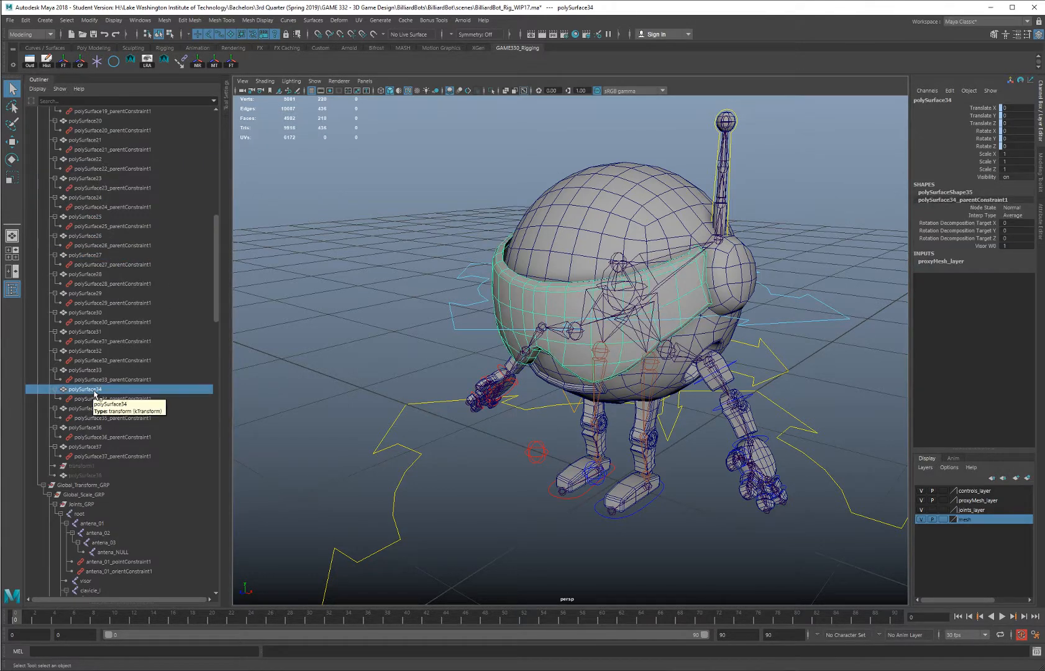
key("h")
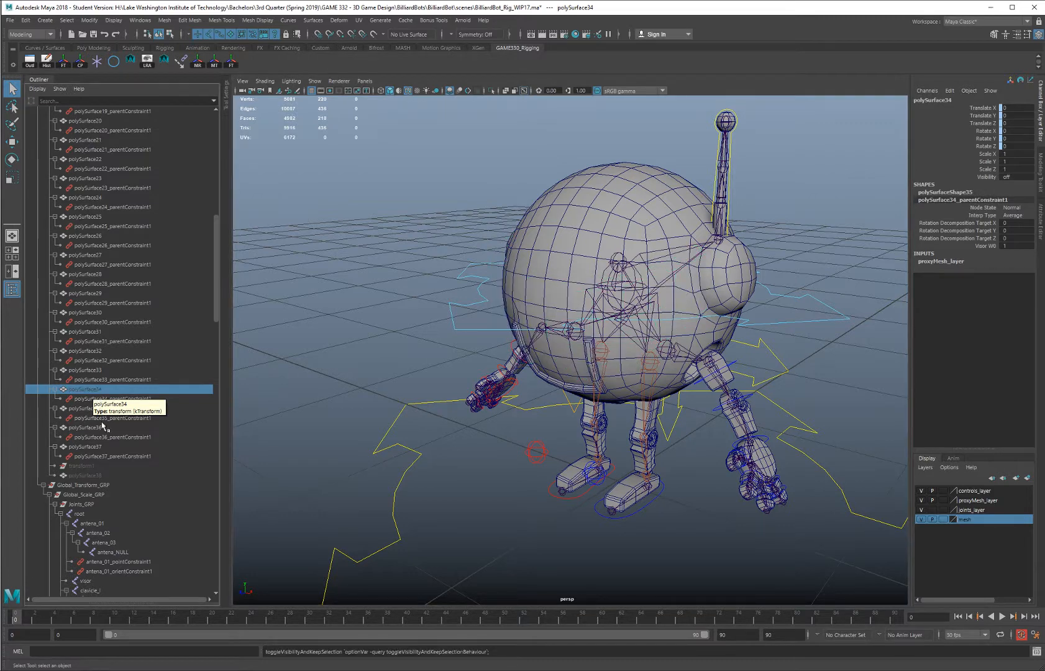
left_click(87, 476)
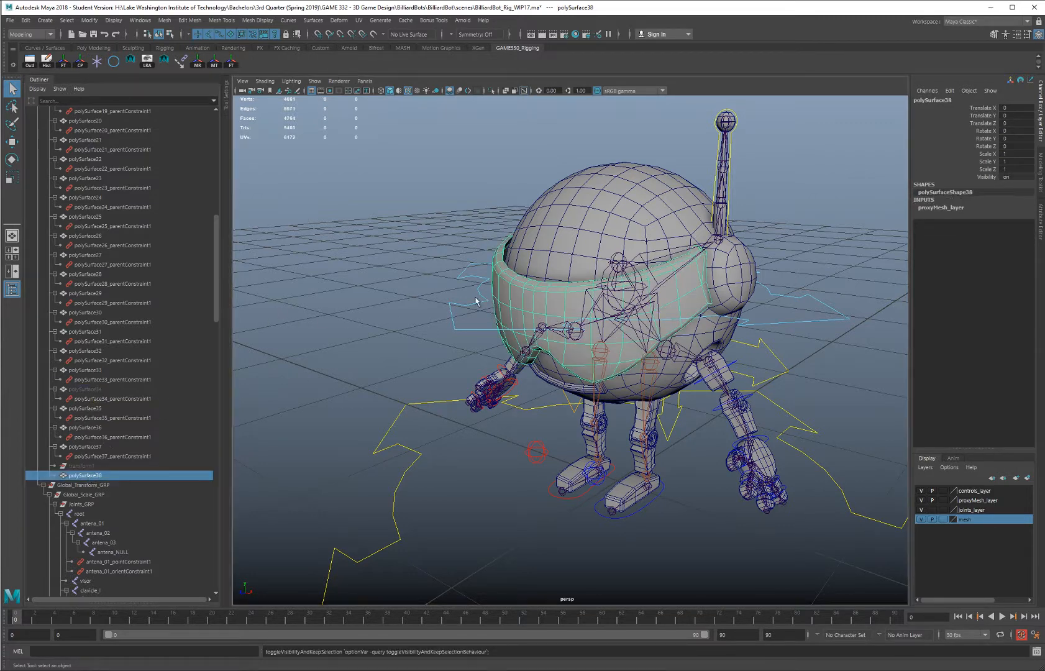
Delete the duplicated visor's front and inner faces, keeping only the thin strip around its outline
left_click_drag(478, 299, 443, 295, "alt")
right_click_drag(503, 288, 507, 312)
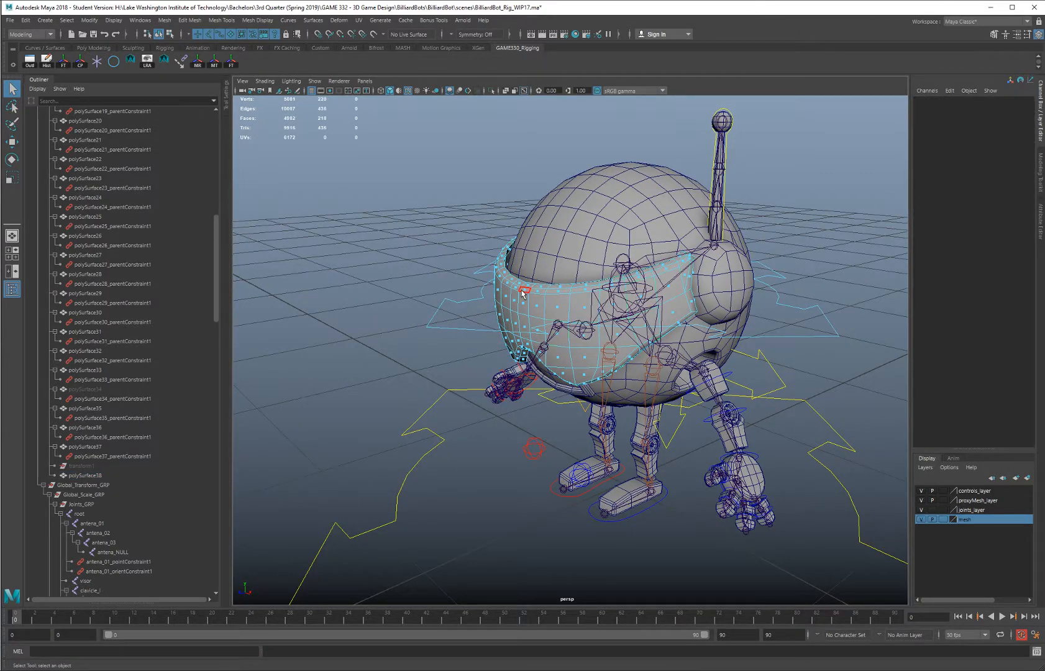
double_click(523, 293)
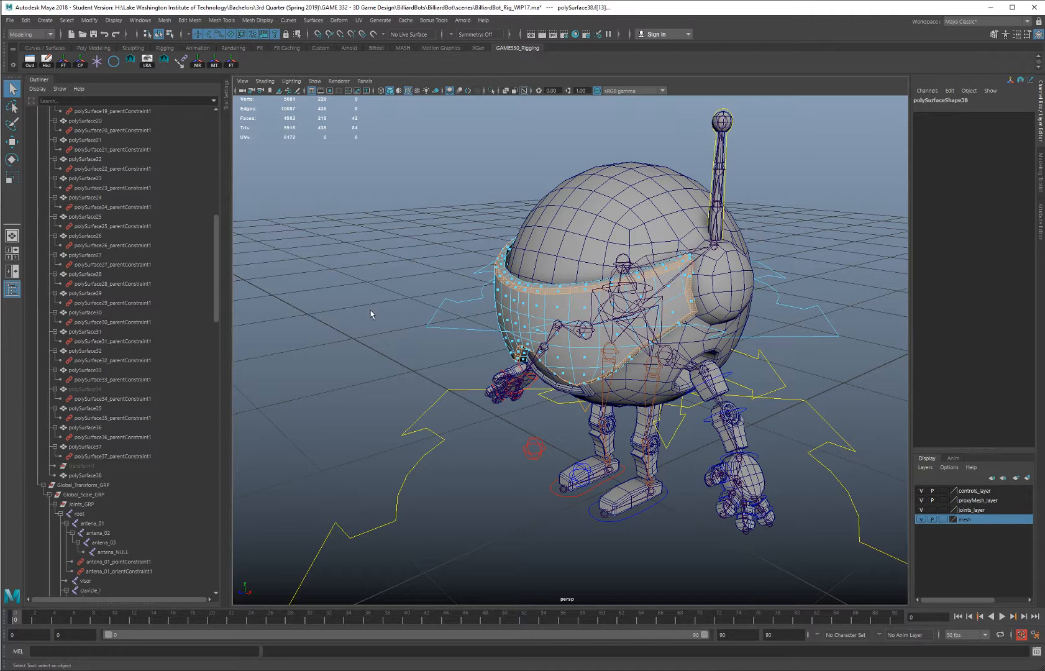
key("shift+period")
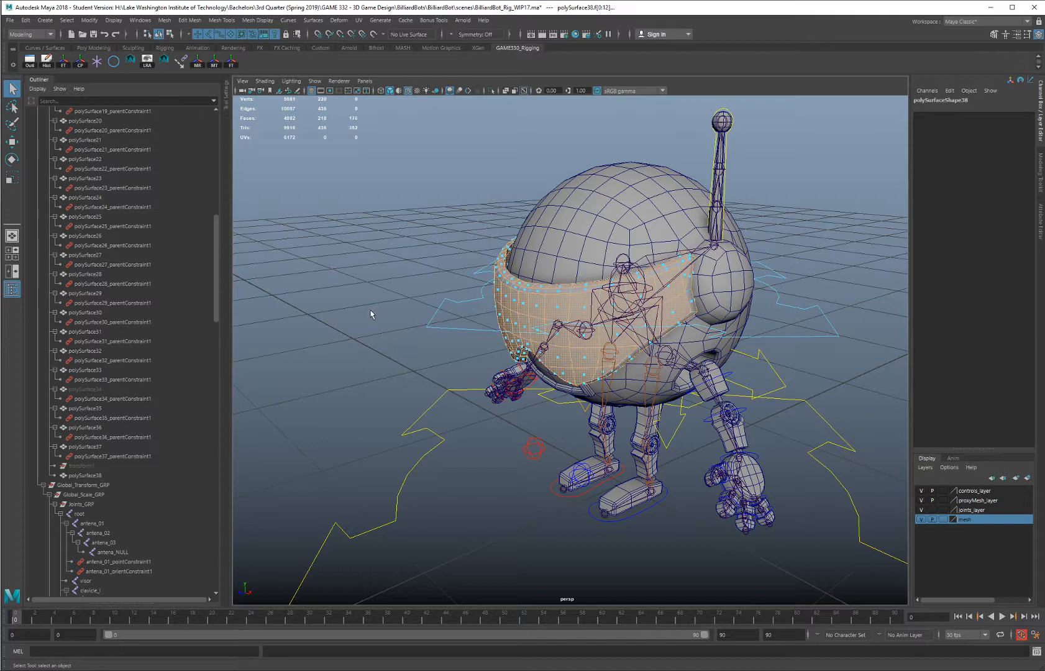
key("Delete")
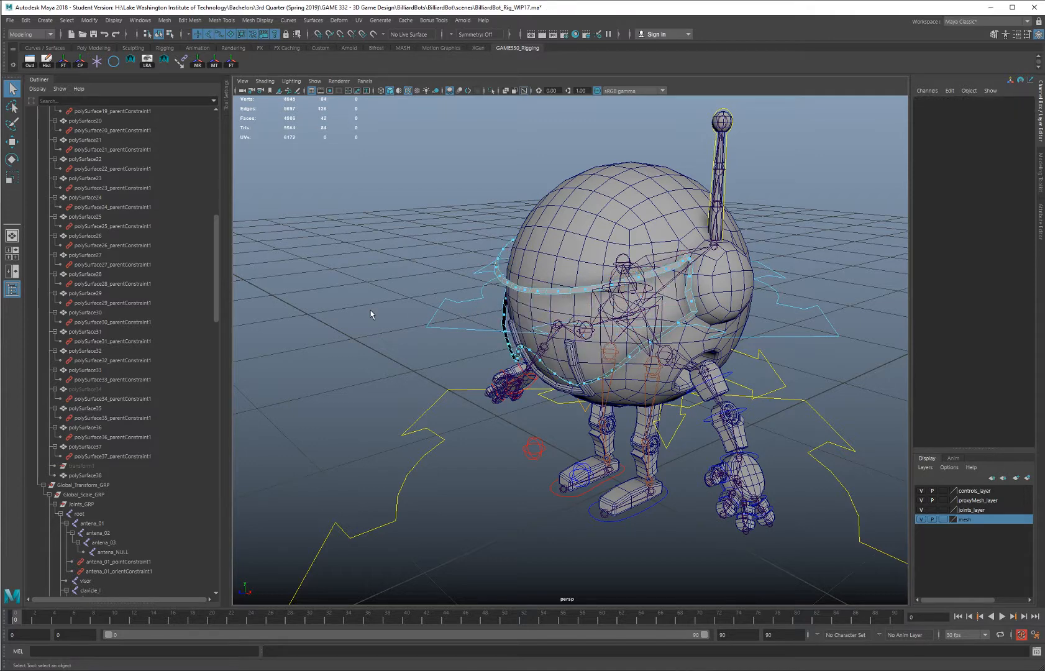
Select the whole outline strip and offset its faces outward from the head with Transform, using a local Z translation of about 0.03
double_click(590, 289)
left_click_drag(589, 289, 653, 330, "alt")
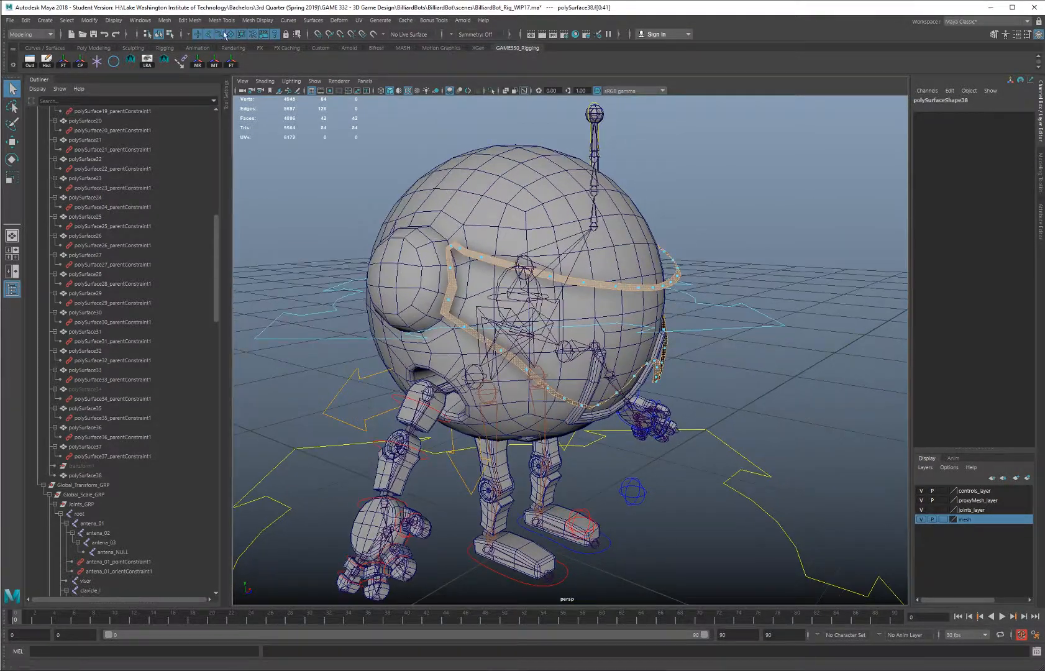
left_click(192, 21)
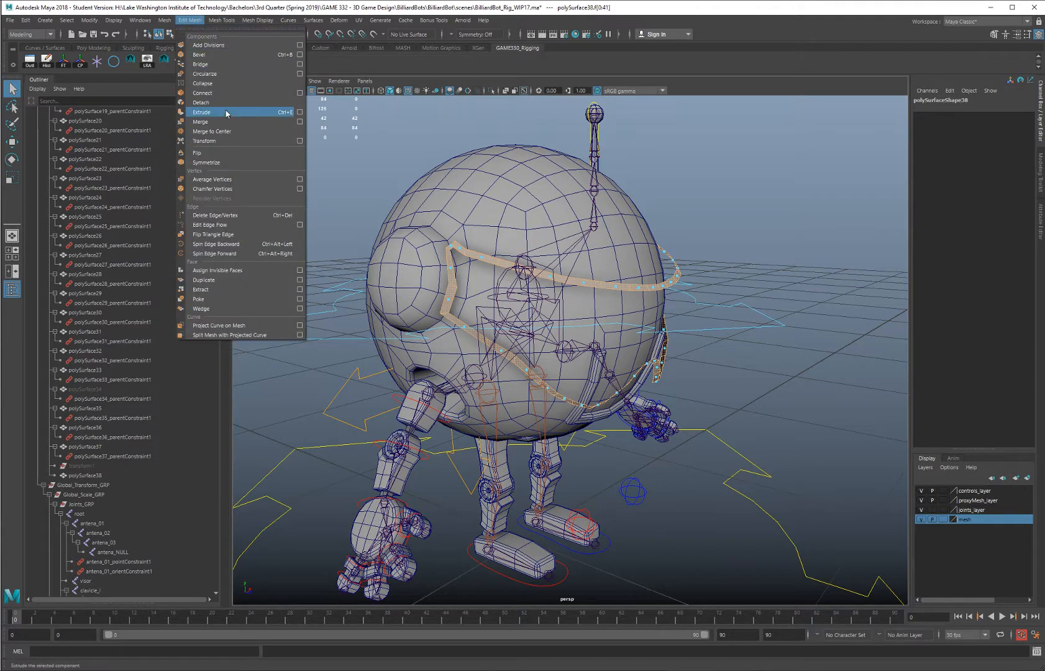
left_click(283, 140)
left_click_drag(581, 225, 743, 258, "alt")
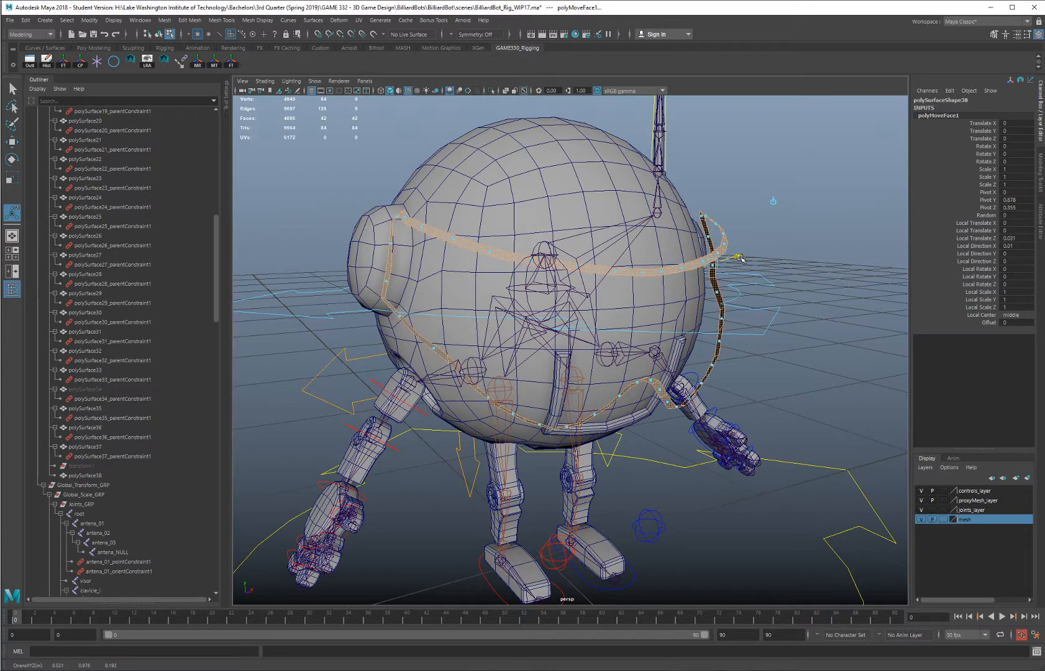
left_click_drag(628, 230, 658, 261, "alt")
Reset the Move Tool settings to their defaults, with world axis orientation and the transform constraint off
key("w")
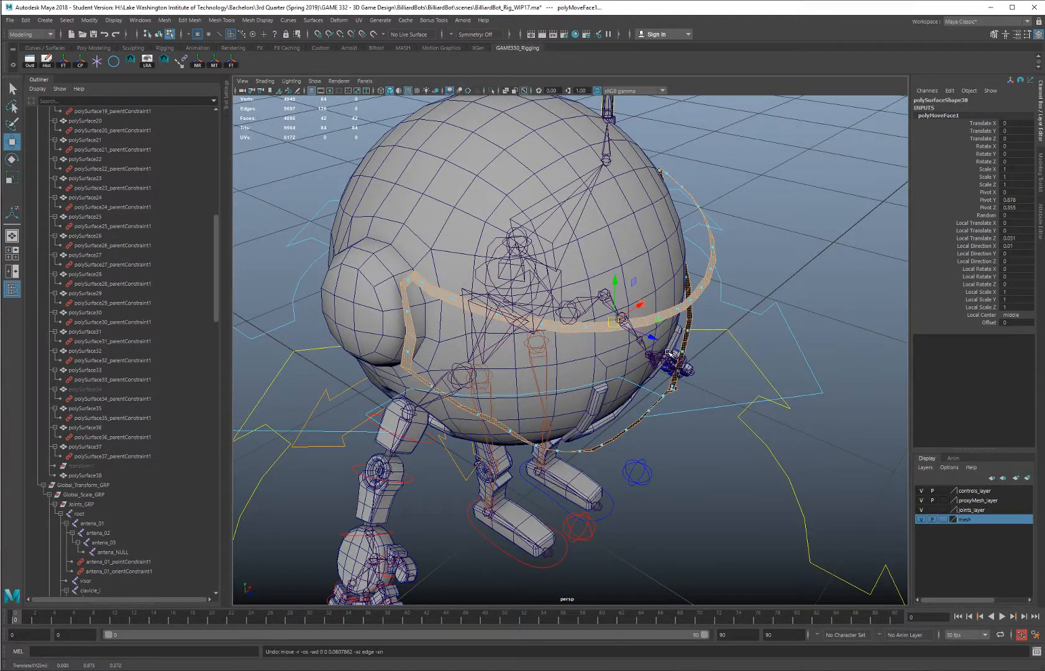
double_click(11, 142)
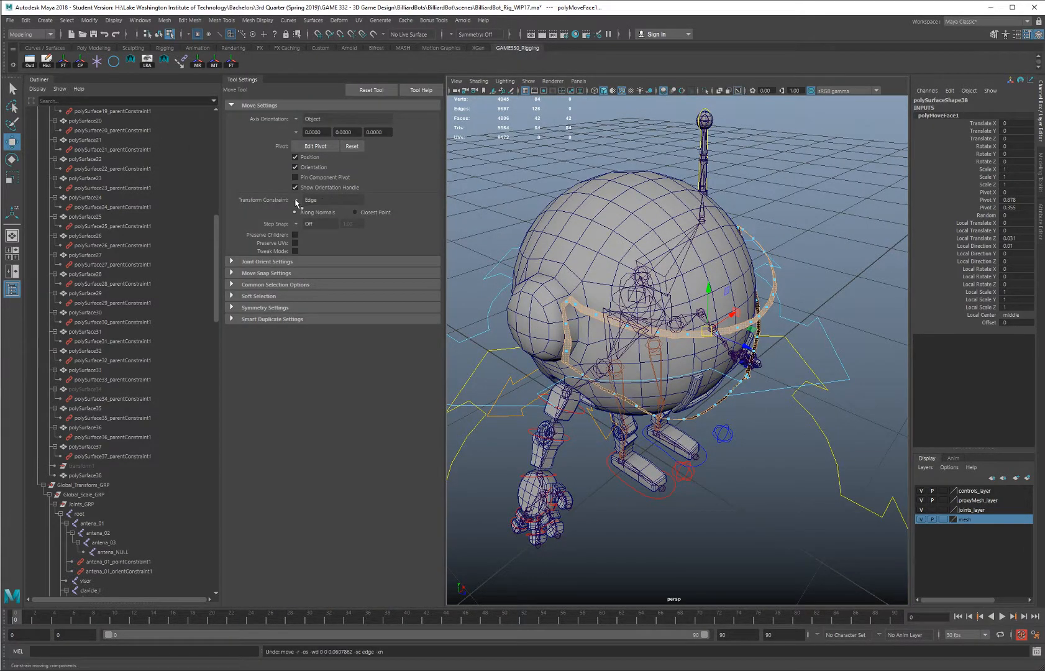
left_click(371, 90)
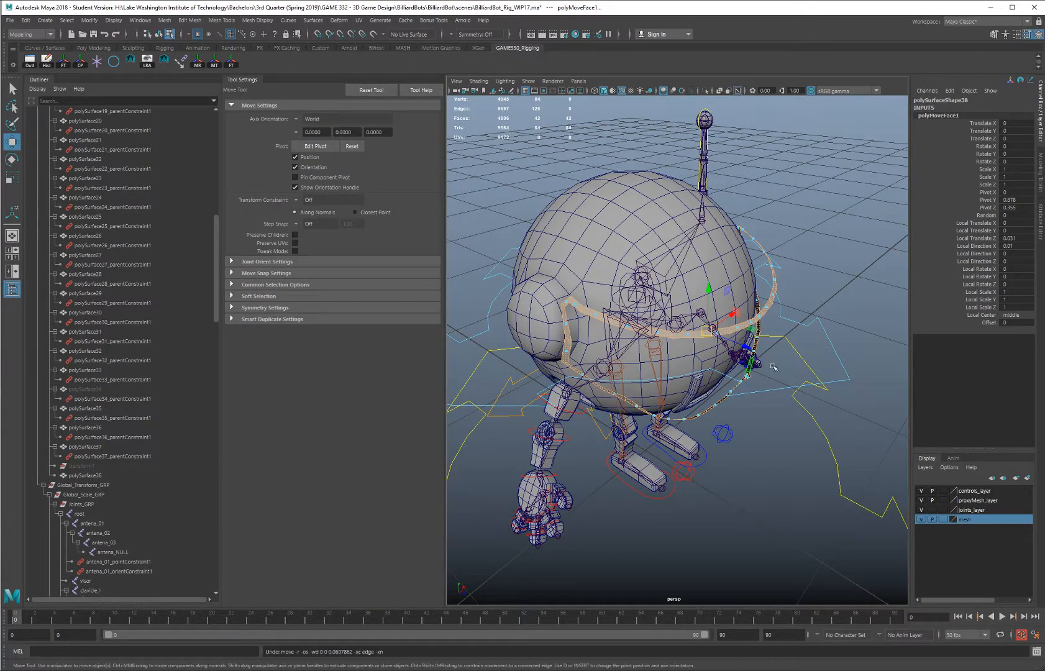
left_click_drag(746, 349, 607, 315)
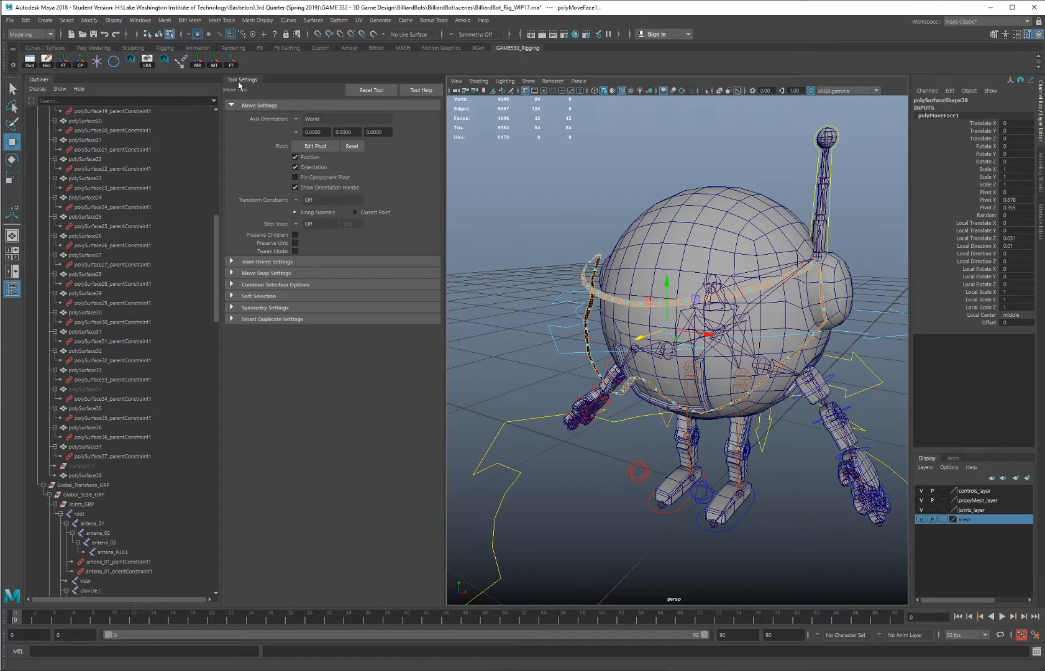
left_click(240, 79)
Show the original visor mesh polySurface34 again and return the outline strip to object selection
left_click_drag(450, 266, 375, 239, "alt")
scroll(105, 411, "up", 16)
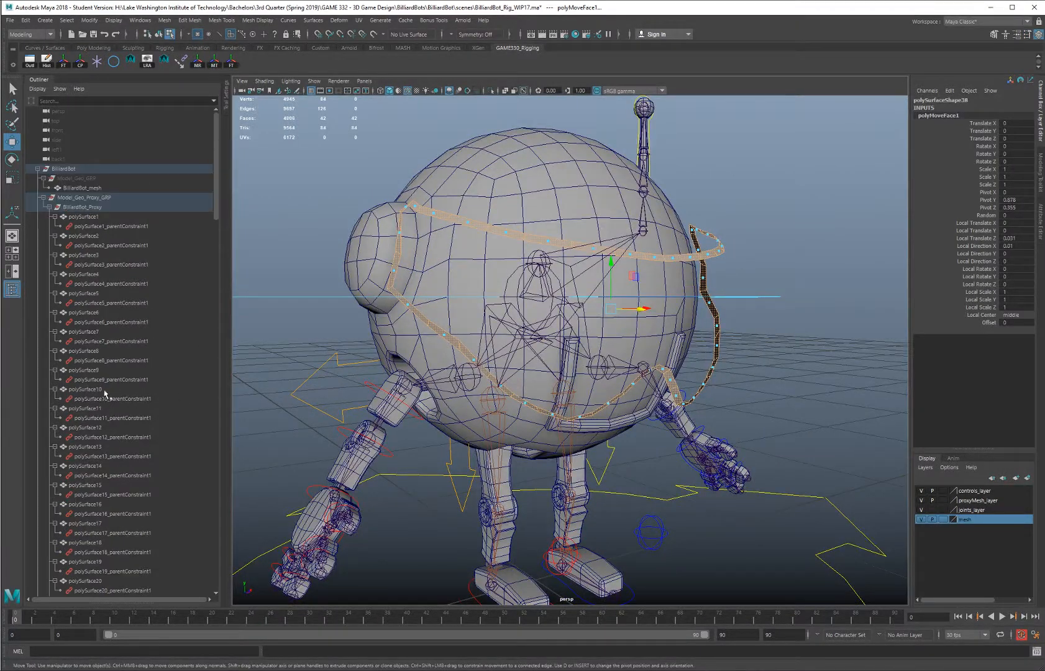
scroll(105, 391, "down", 16)
left_click(87, 389)
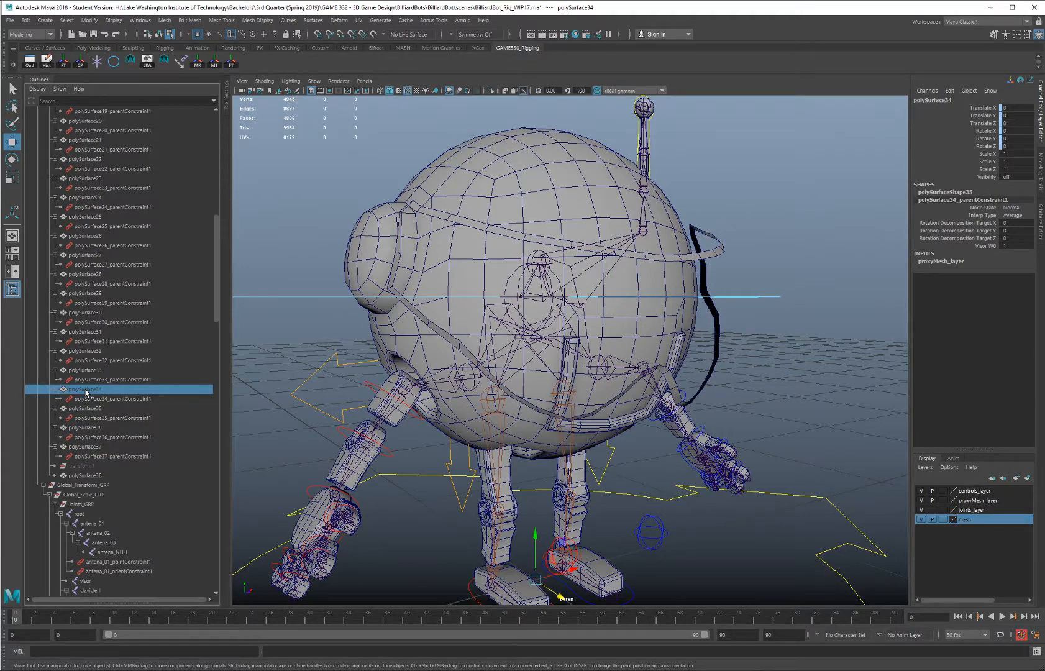
key("shift+h")
double_click(440, 212, "shift")
left_click_drag(647, 238, 407, 233, "alt")
right_click_drag(407, 233, 448, 219)
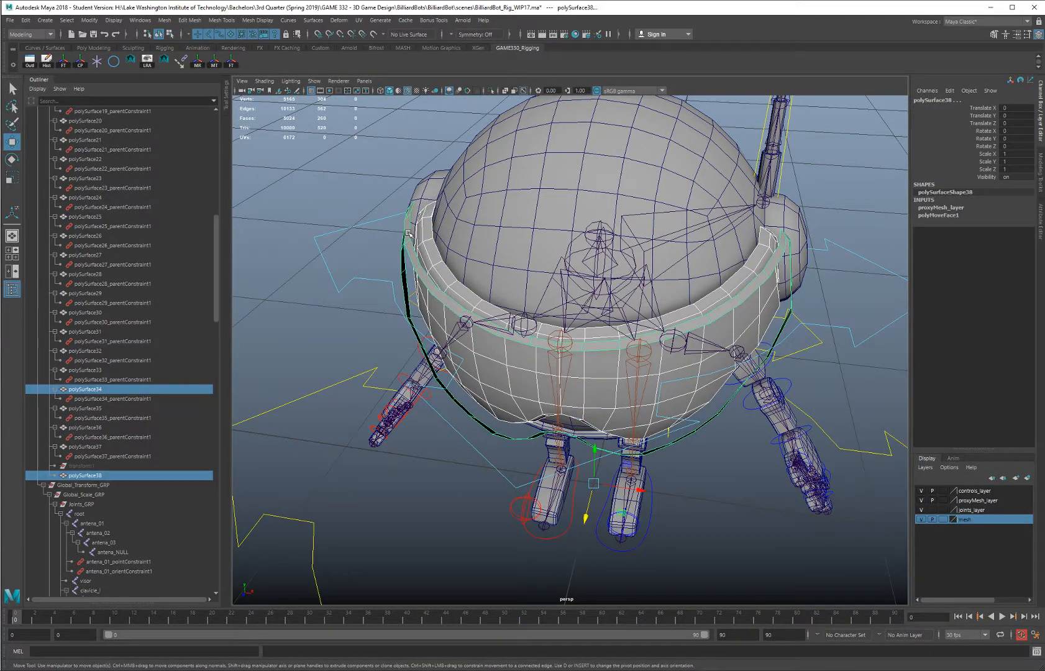
Add the outline strip polySurface38 to the mesh layer and remove it from proxyMesh_layer
left_click(408, 233)
right_click(977, 523)
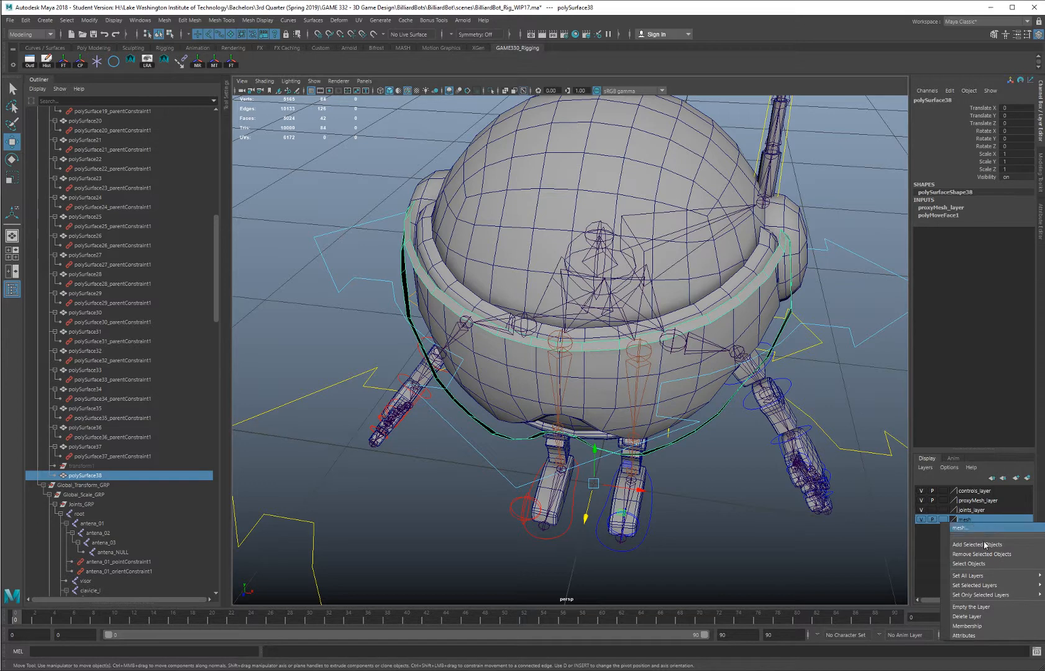
left_click(986, 545)
right_click(987, 500)
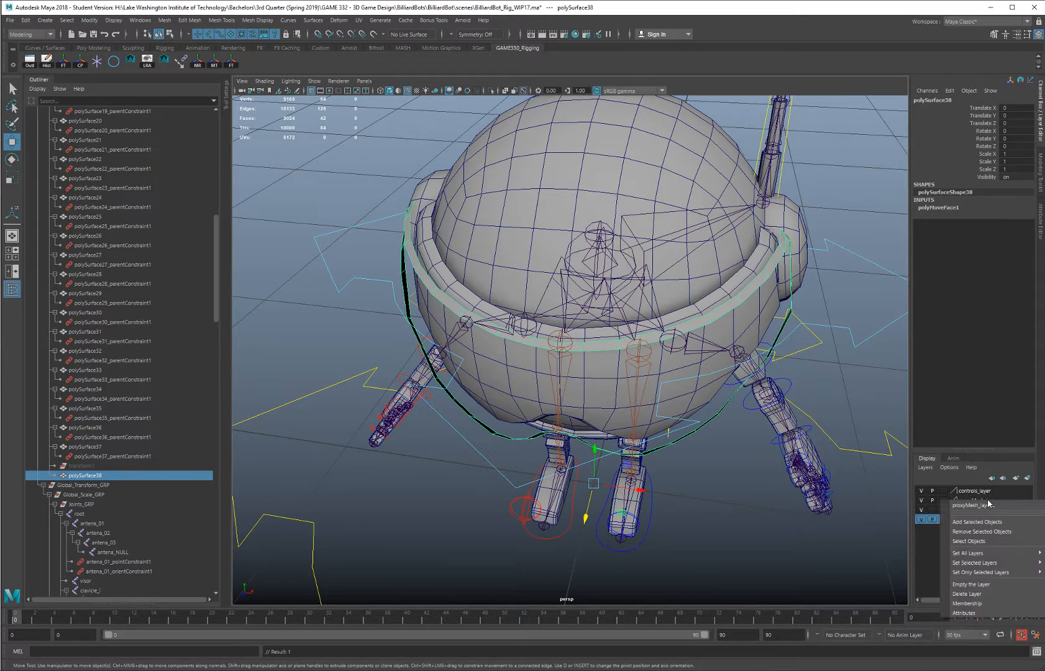
left_click(1002, 531)
Hide proxyMesh_layer while keeping the mesh layer visible to isolate the outline strip with the rig
left_click(921, 500)
left_click(923, 520)
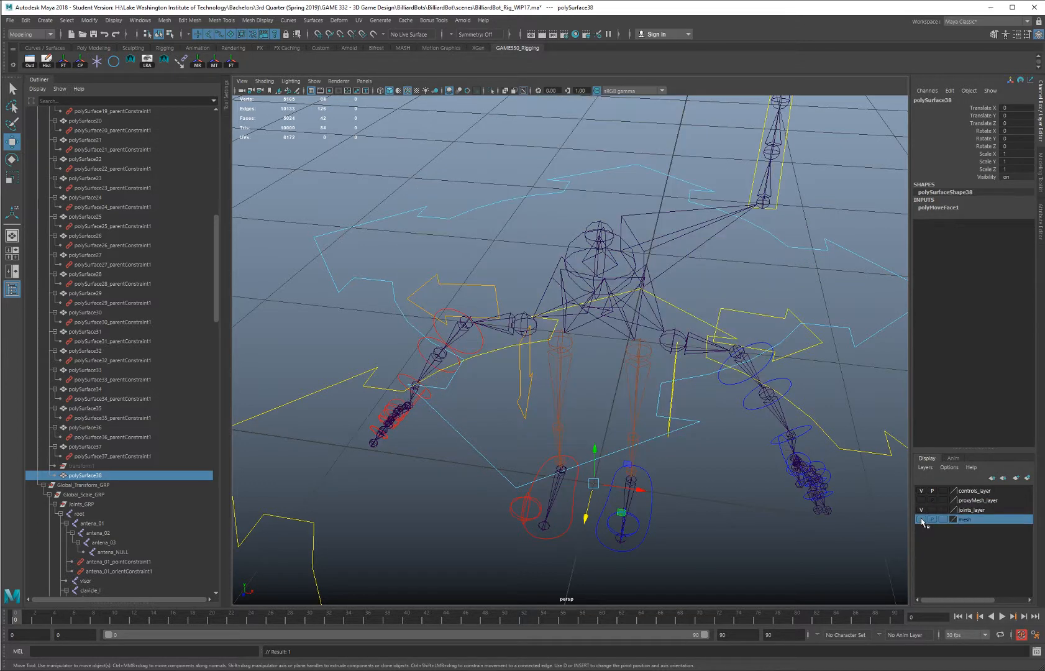
left_click(922, 520)
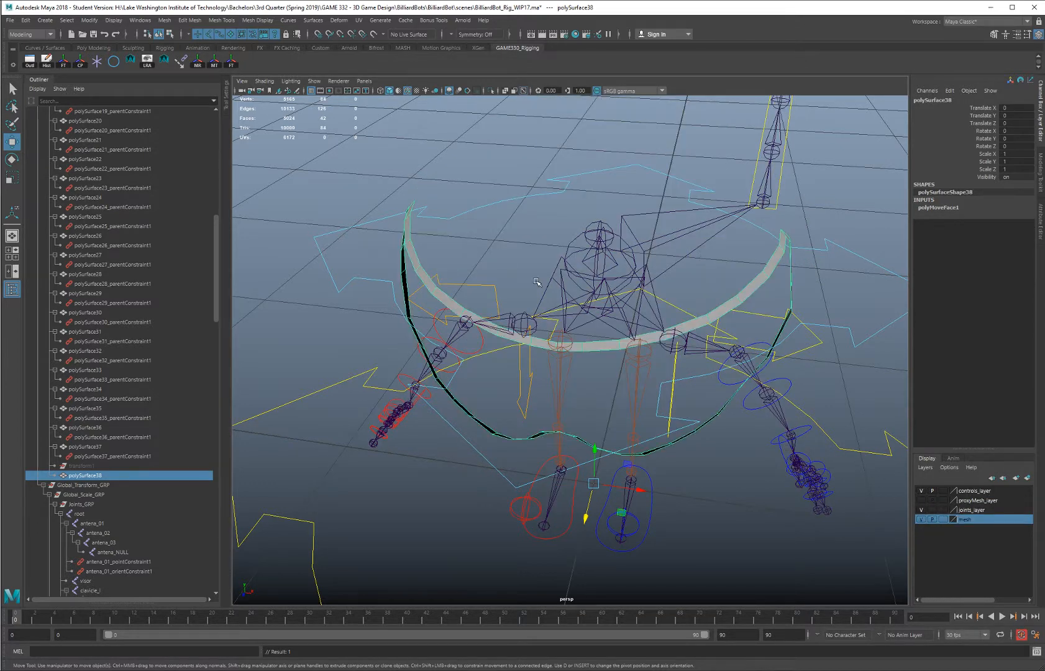
left_click_drag(536, 282, 502, 260, "alt")
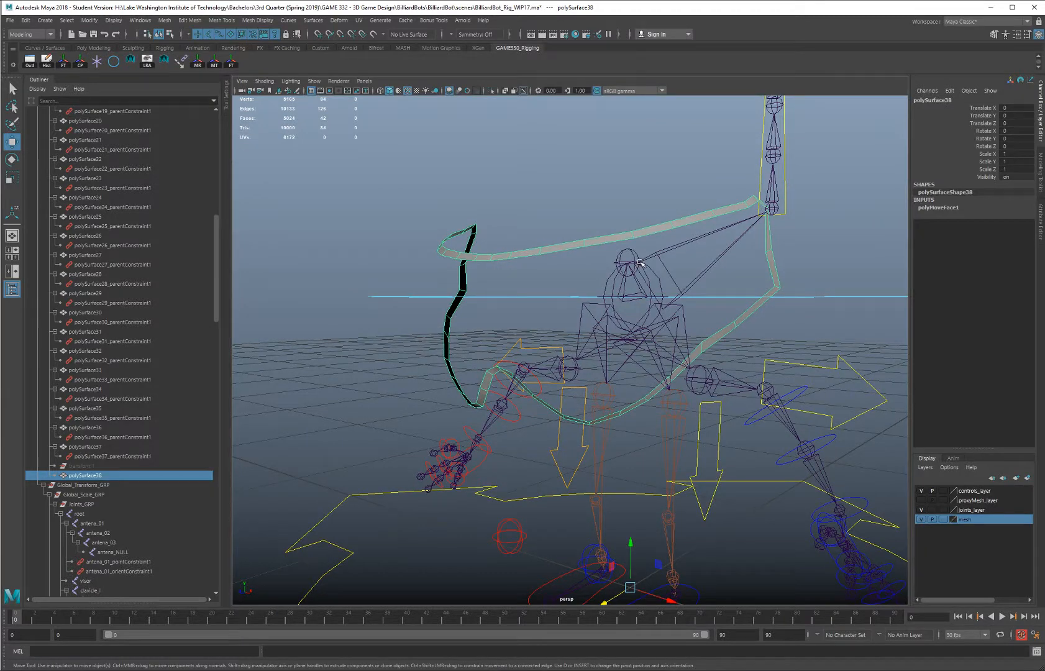
Set up the CV Curve Tool with a 1 Linear curve degree and enable snapping to points
left_click(44, 20)
mouse_move(95, 95)
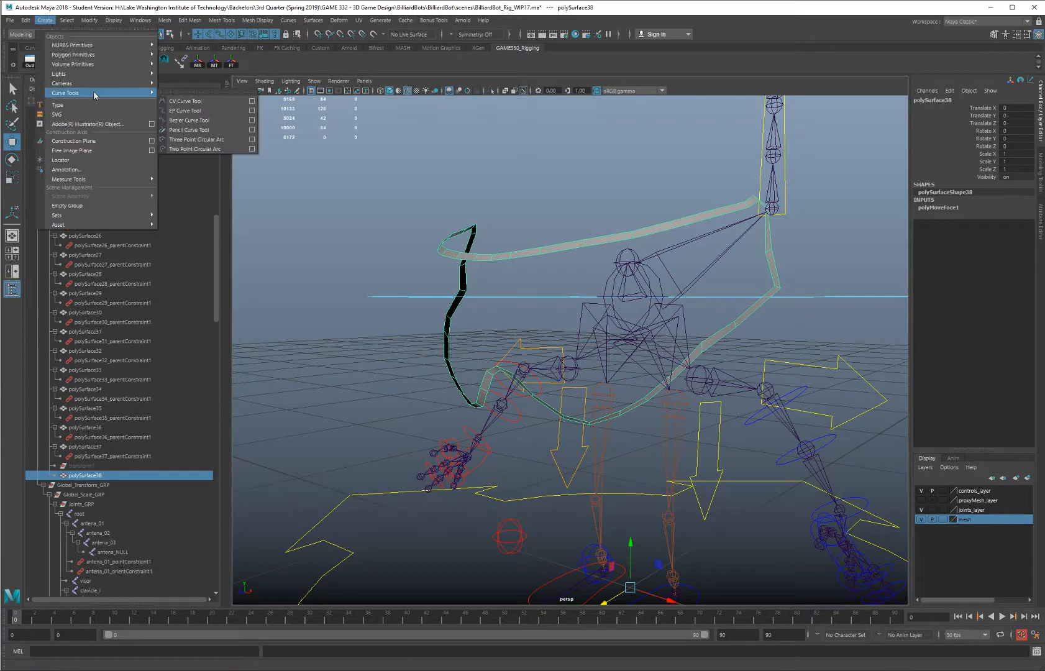
left_click(183, 101)
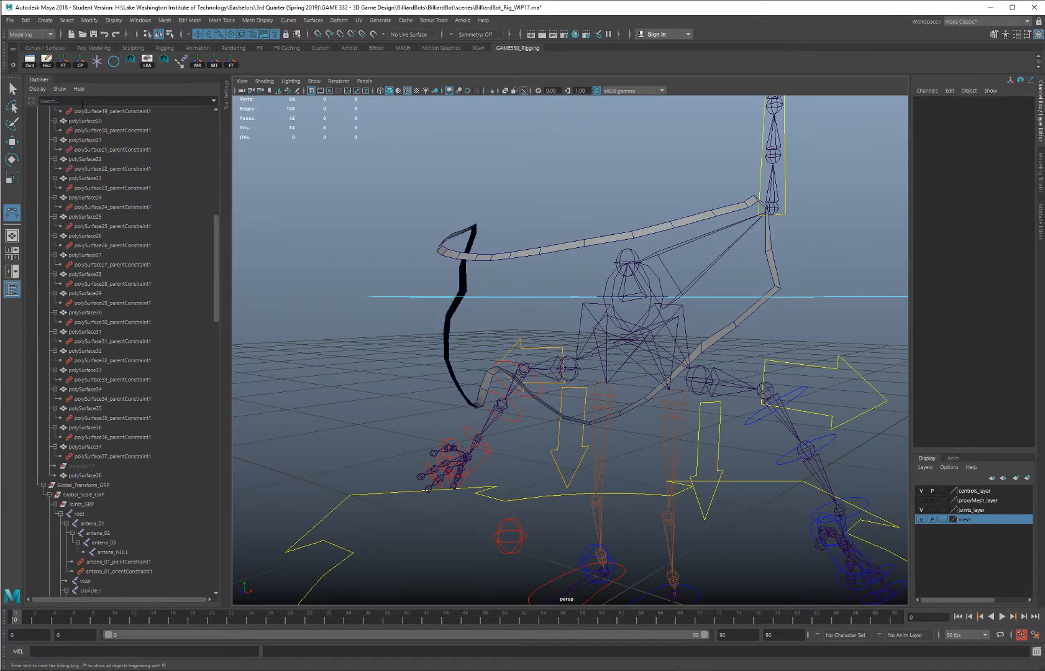
left_click(226, 101)
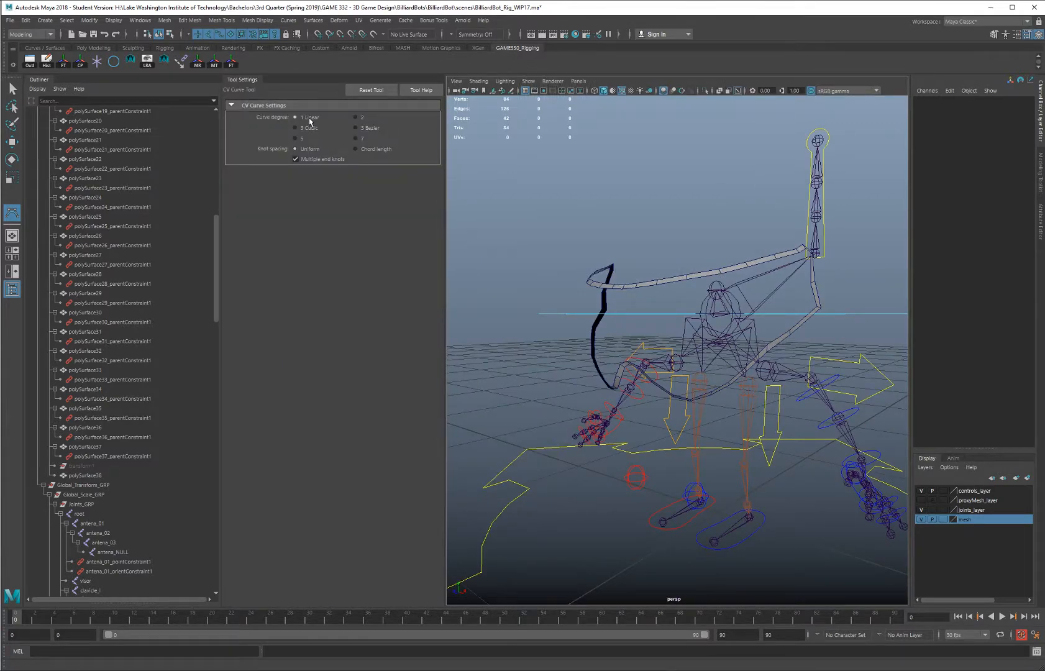
left_click(341, 36)
Trace a closed linear curve around the visor outline by snapping its CVs to the strip's vertices
left_click_drag(549, 233, 662, 257, "alt")
left_click(668, 259)
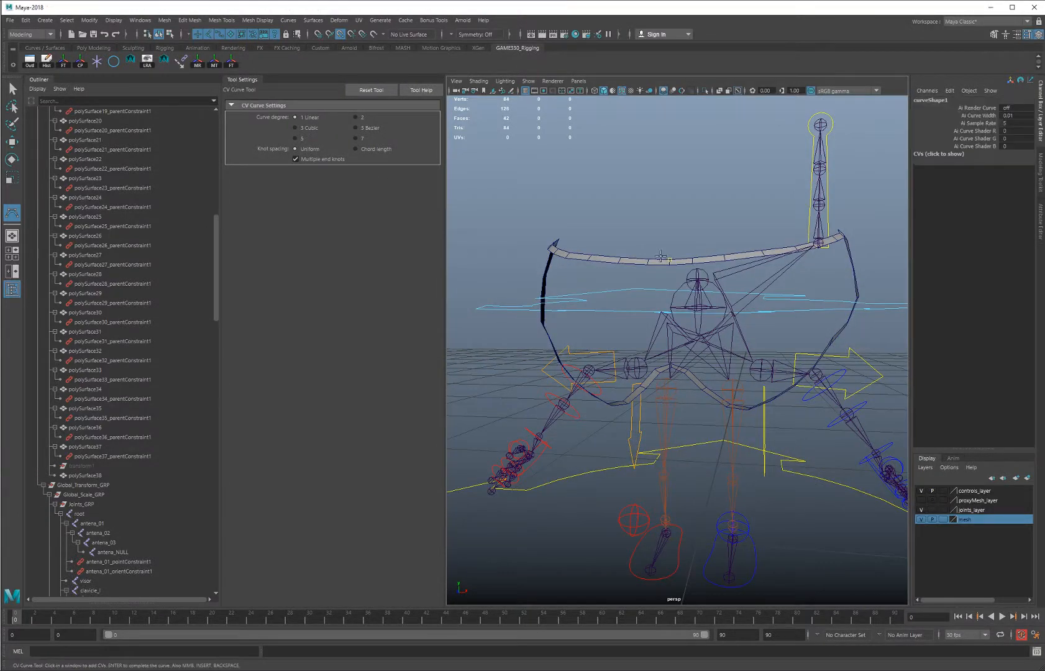
left_click(648, 260)
left_click(623, 257)
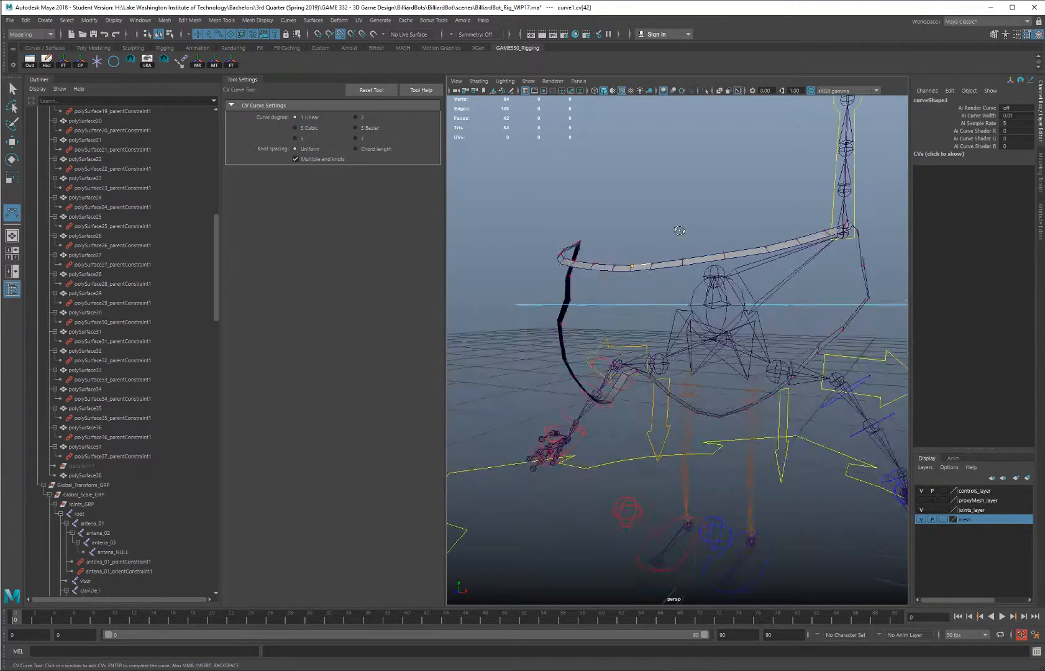
left_click_drag(715, 237, 679, 224, "alt")
key("w")
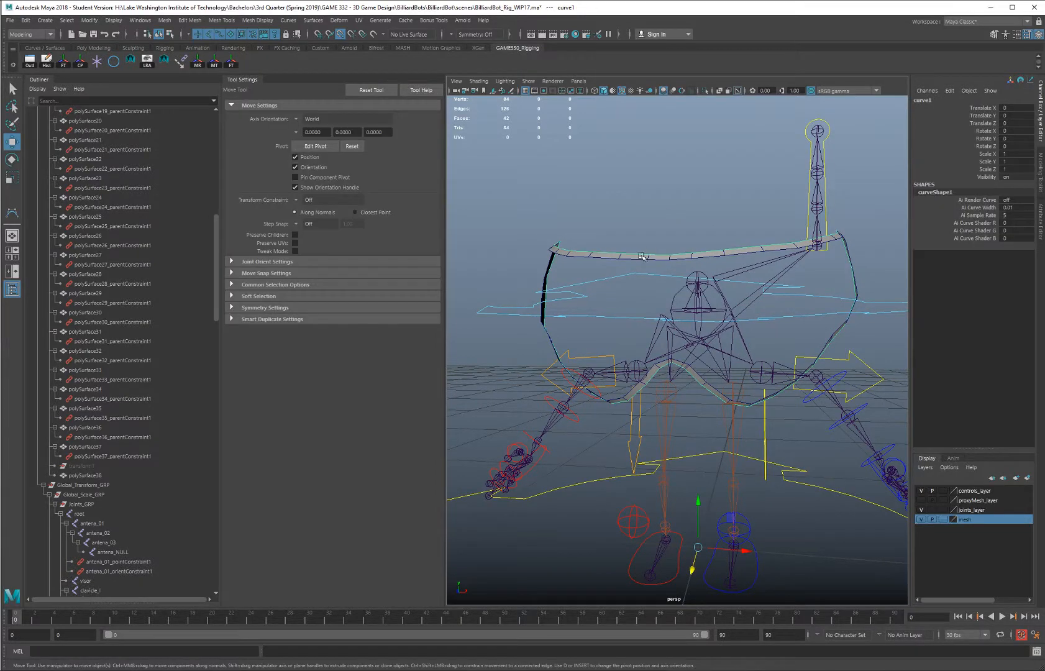
Delete the outline strip polySurface38 and make proxyMesh_layer visible again
left_click(633, 258)
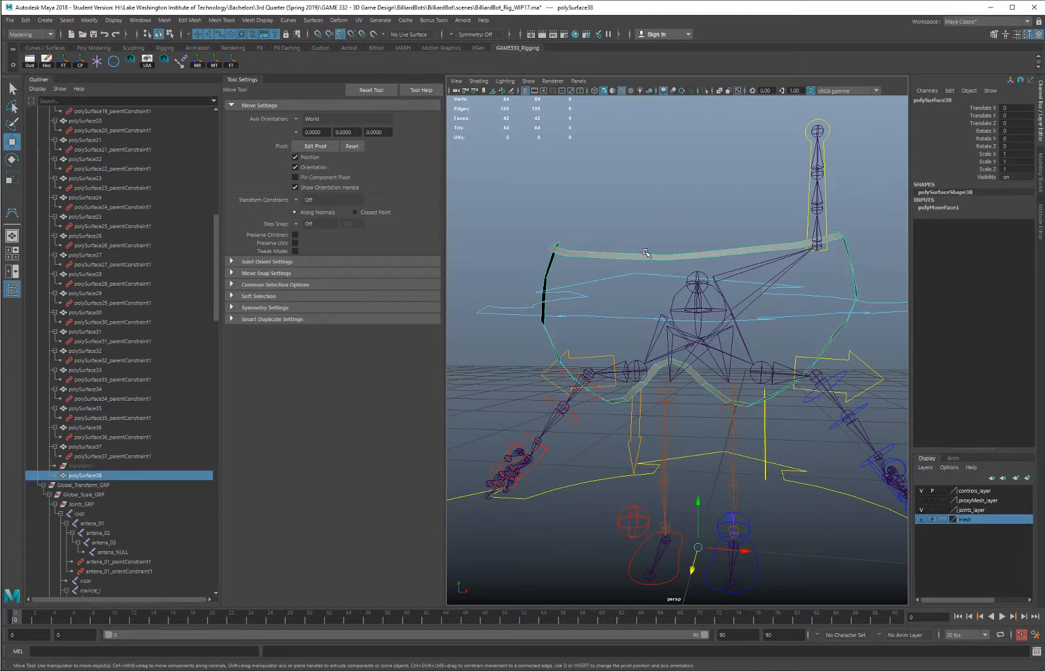
left_click(684, 266)
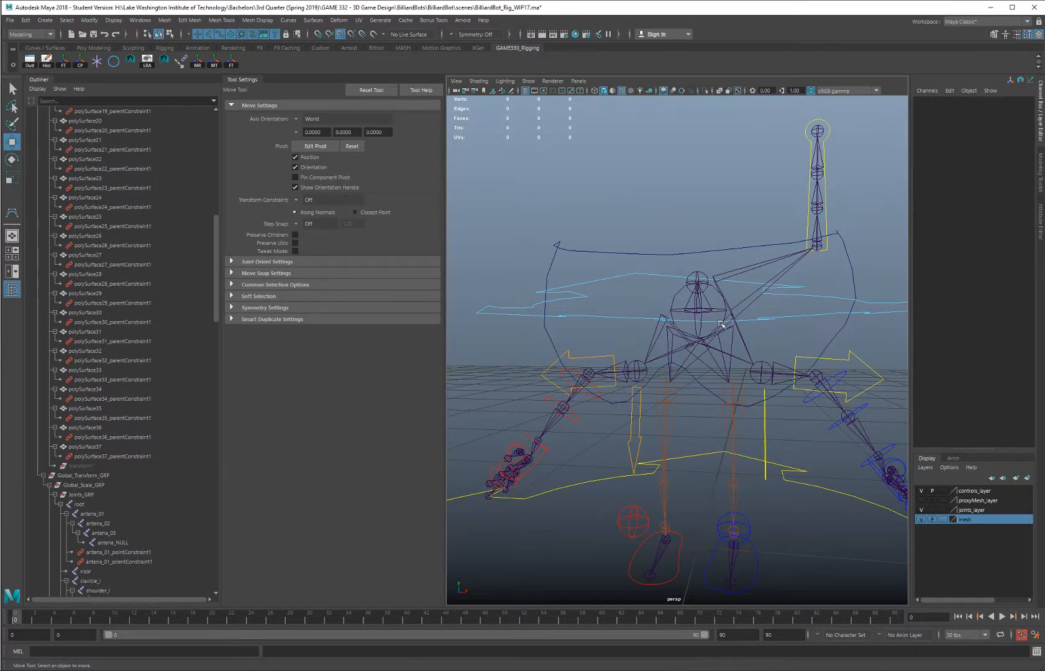
left_click(920, 502)
scroll(733, 348, "down", 3)
left_click_drag(705, 296, 716, 362, "alt")
Freeze the visor curve's transformations and snap its pivot to the visor joint in the middle of the head
left_click(618, 302)
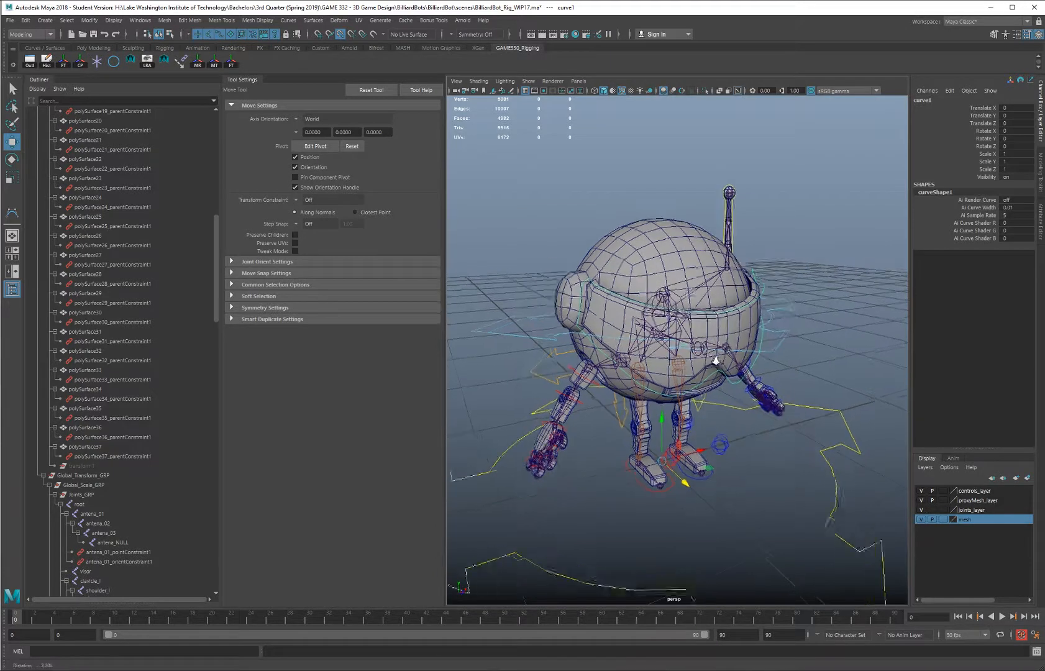
scroll(717, 362, "up", 3)
middle_click_drag(718, 358, 722, 366, "alt")
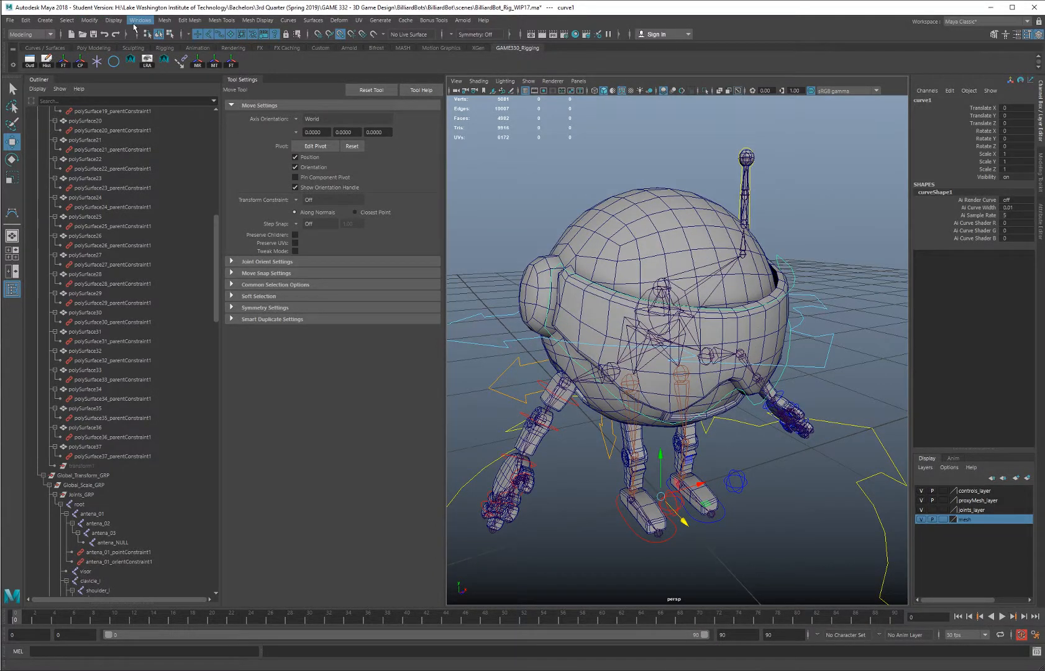
left_click(90, 20)
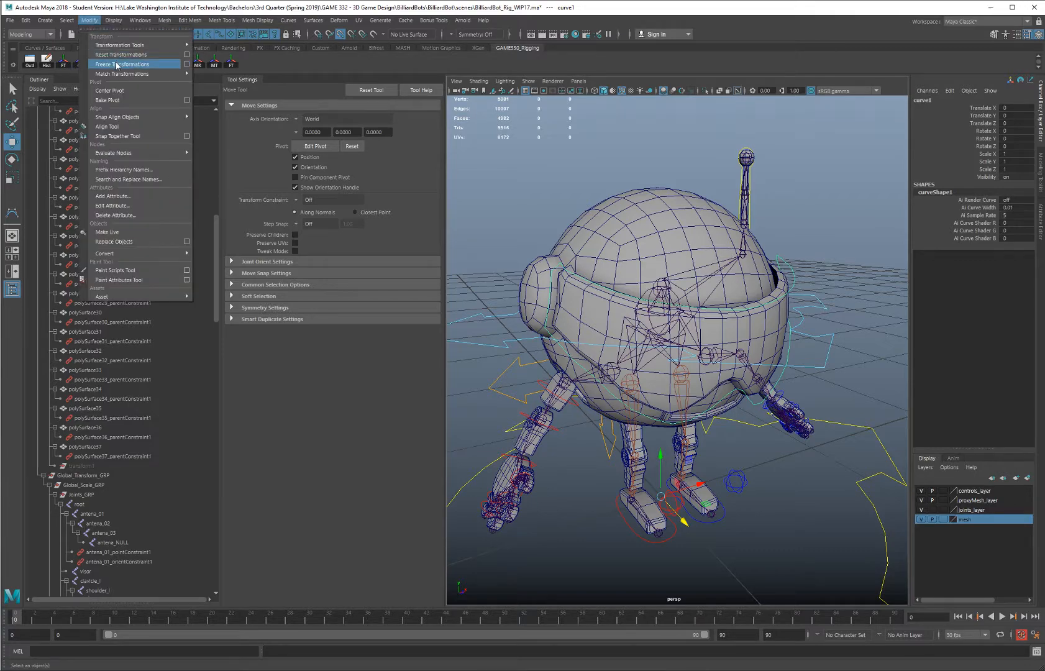
left_click(106, 64)
left_click_drag(562, 209, 590, 231, "alt")
right_click_drag(591, 242, 635, 267, "alt")
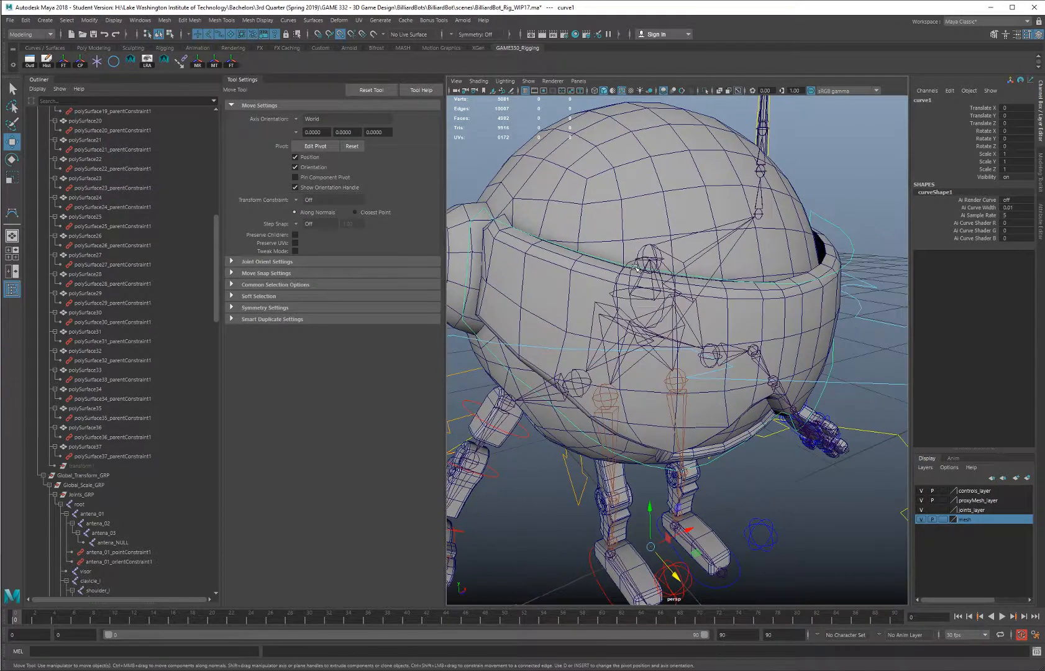
key("d")
middle_click_drag(657, 254, 662, 261)
key("d")
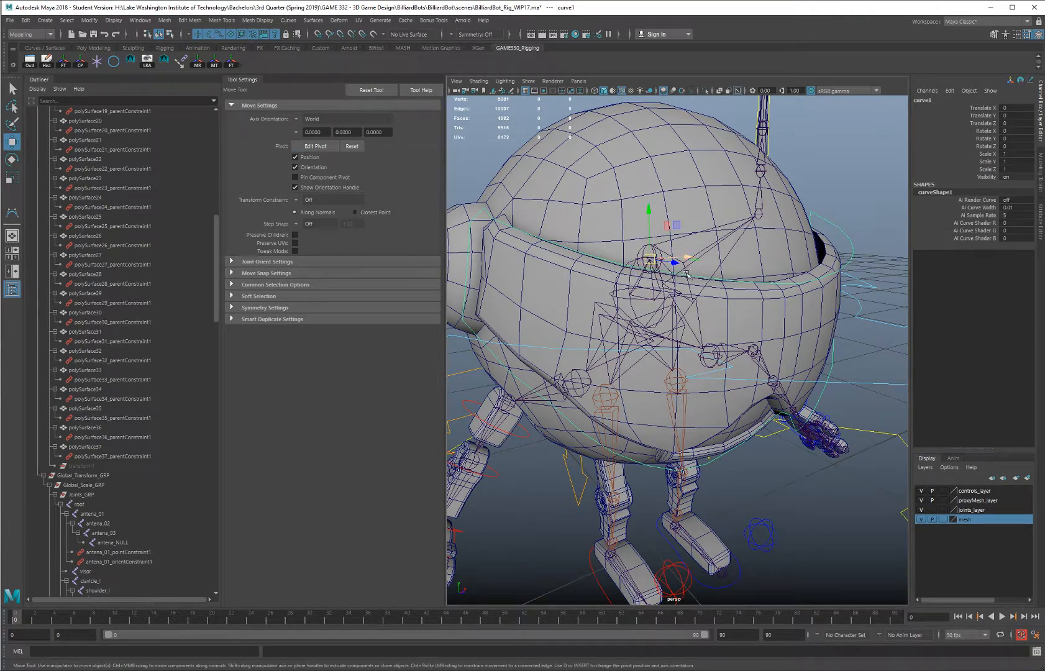
Try rotating the visor curve about its new pivot
right_click_drag(685, 271, 644, 269, "alt")
left_click_drag(646, 301, 547, 309, "alt")
key("e")
mouse_move(684, 286)
left_mouse_down()
mouse_move(708, 263)
mouse_move(677, 271)
left_mouse_up()
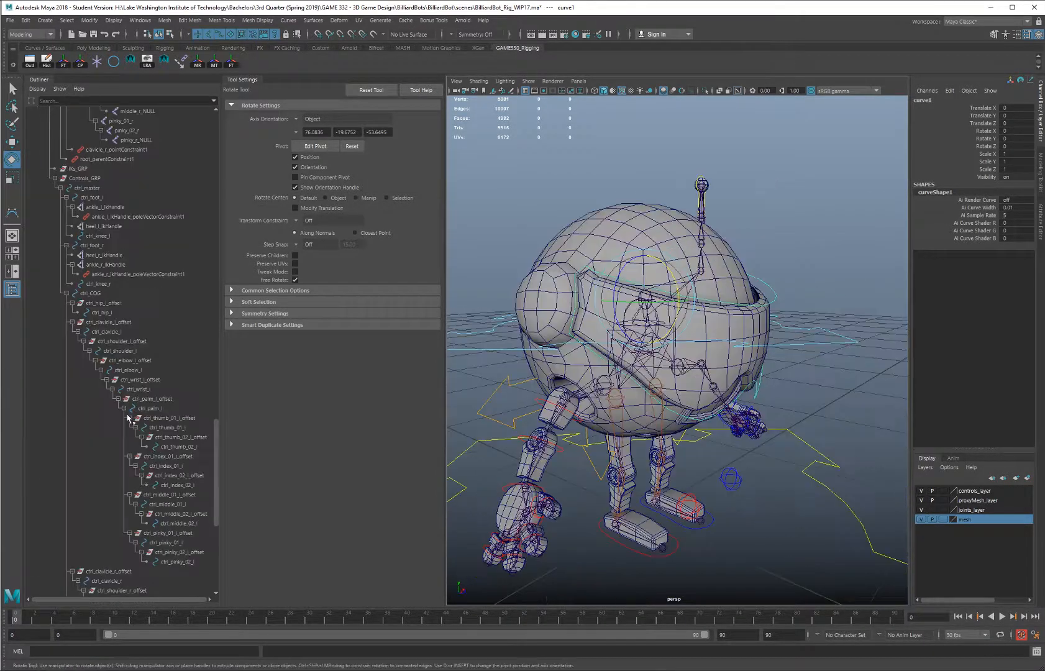
Rename the visor curve curve1 as ctrl_visor and parent it under ctrl_COG
scroll(129, 419, "down", 10)
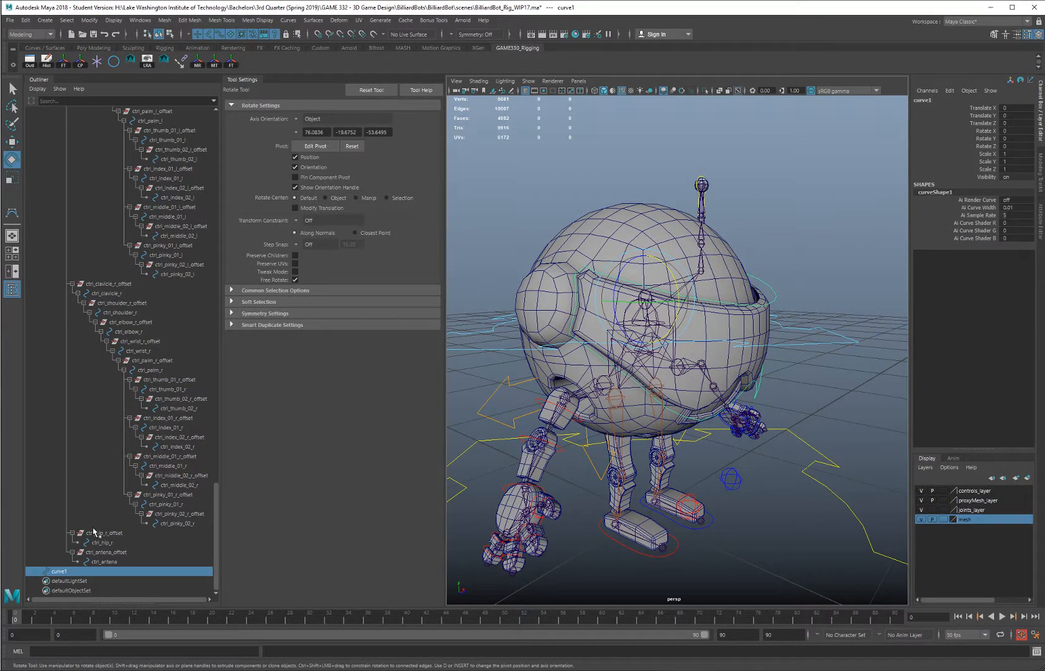
double_click(64, 574)
type("ctrl_")
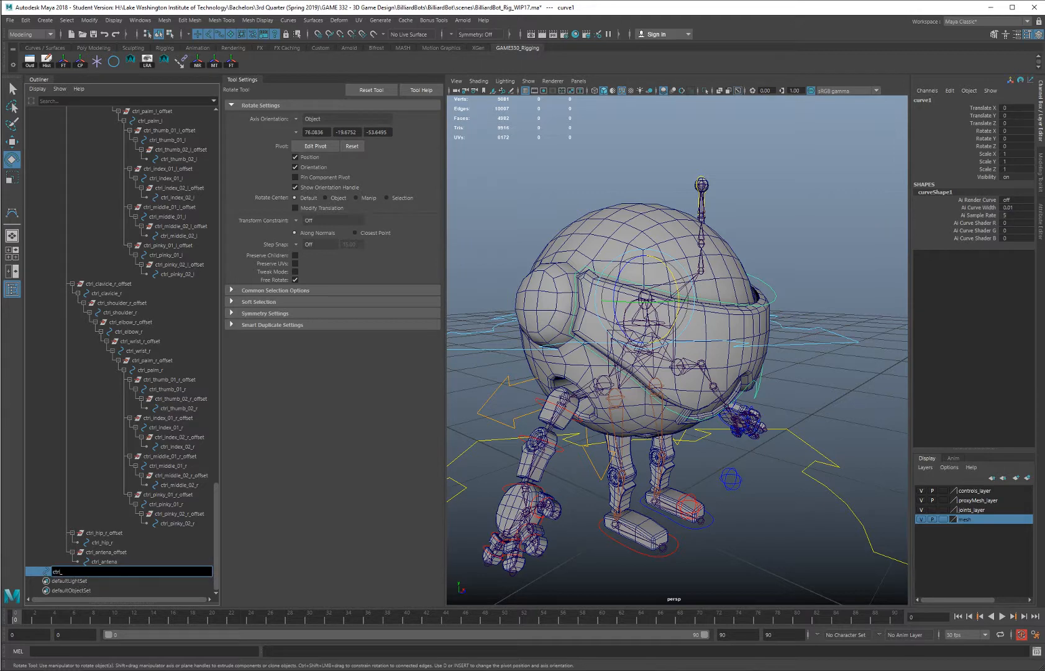
type("visor")
key("Return")
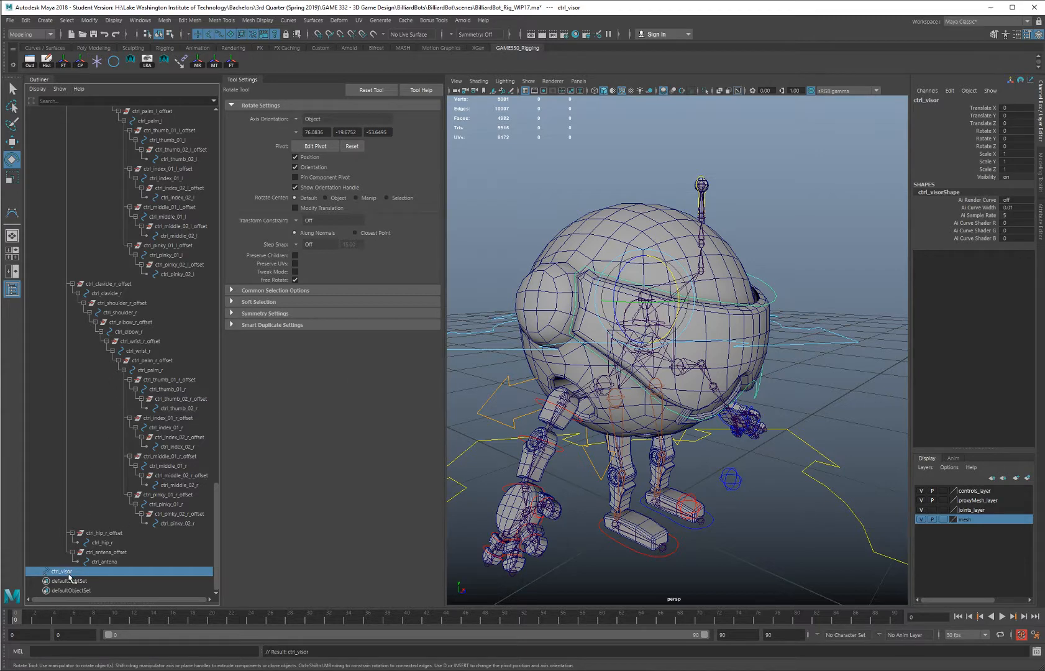
scroll(117, 106, "up", 1)
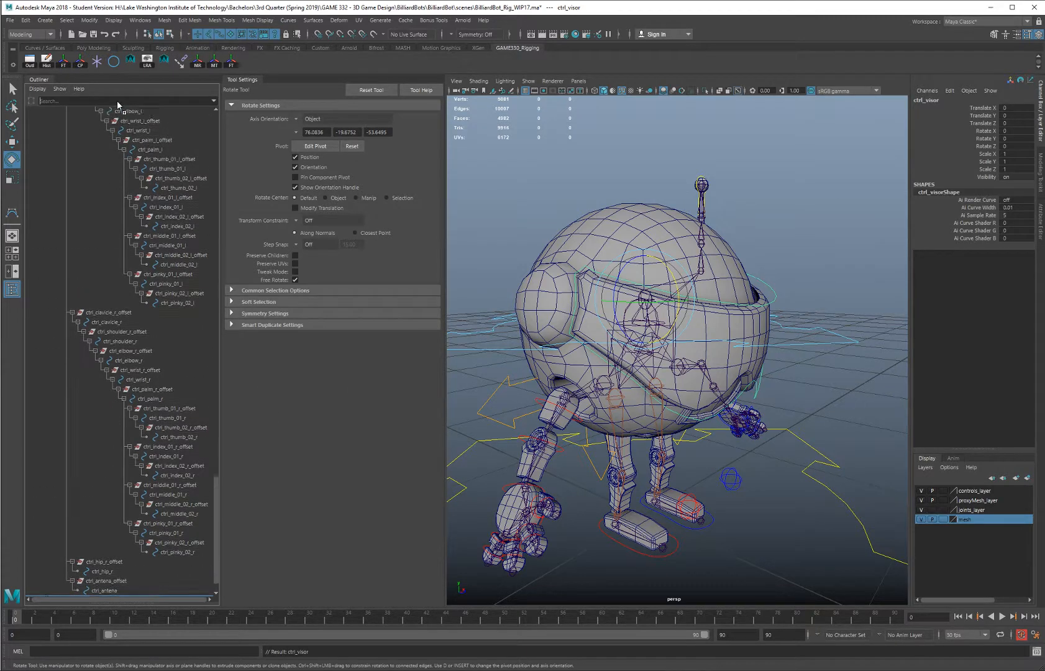
scroll(117, 99, "up", 5)
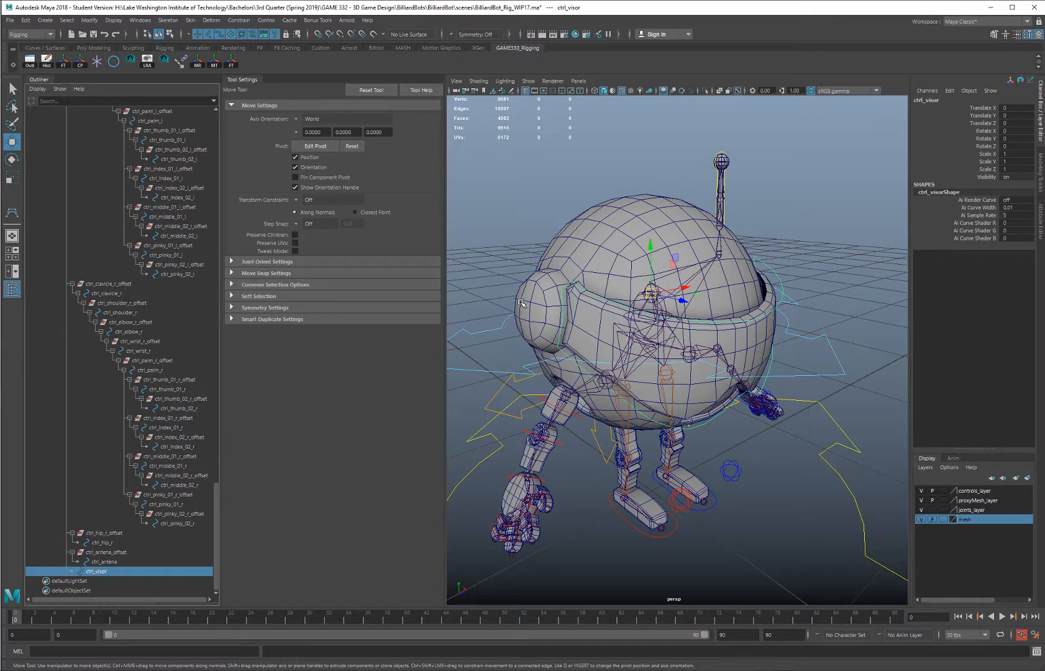
Group ctrl_visor on its own and snap the new group's pivot to the visor joint in the head
key("ctrl+g")
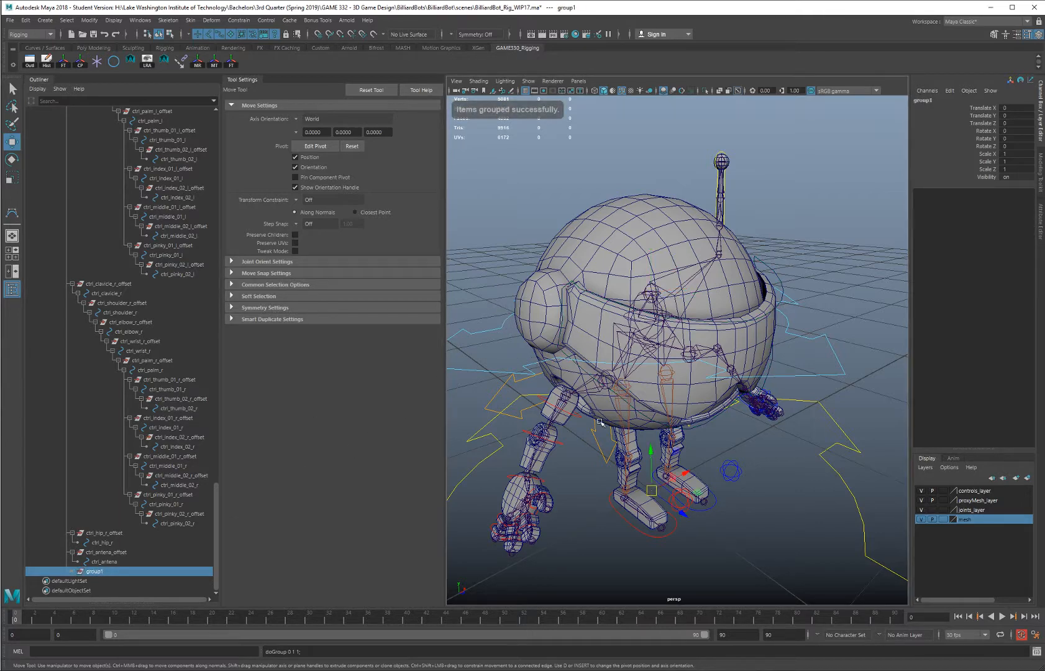
key("d")
key("v")
middle_click_drag(630, 317, 657, 295)
key("d")
key("v")
middle_click_drag(635, 252, 652, 292)
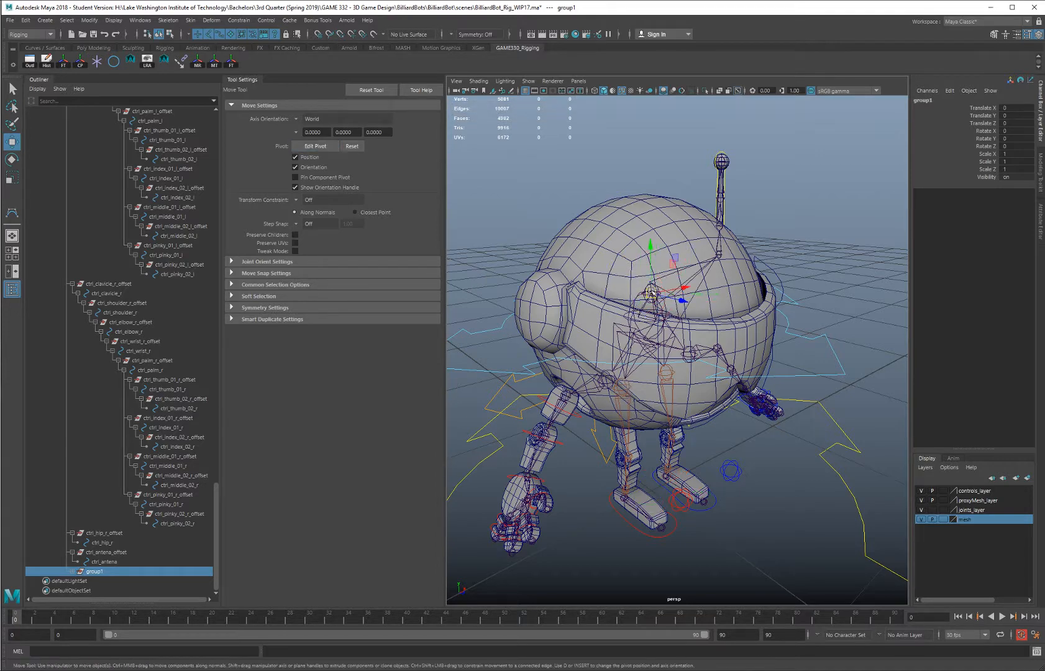
Duplicate ctrl_visor inside its group and unparent the original ctrl_visor to the world level
left_click(73, 572)
left_click(103, 571)
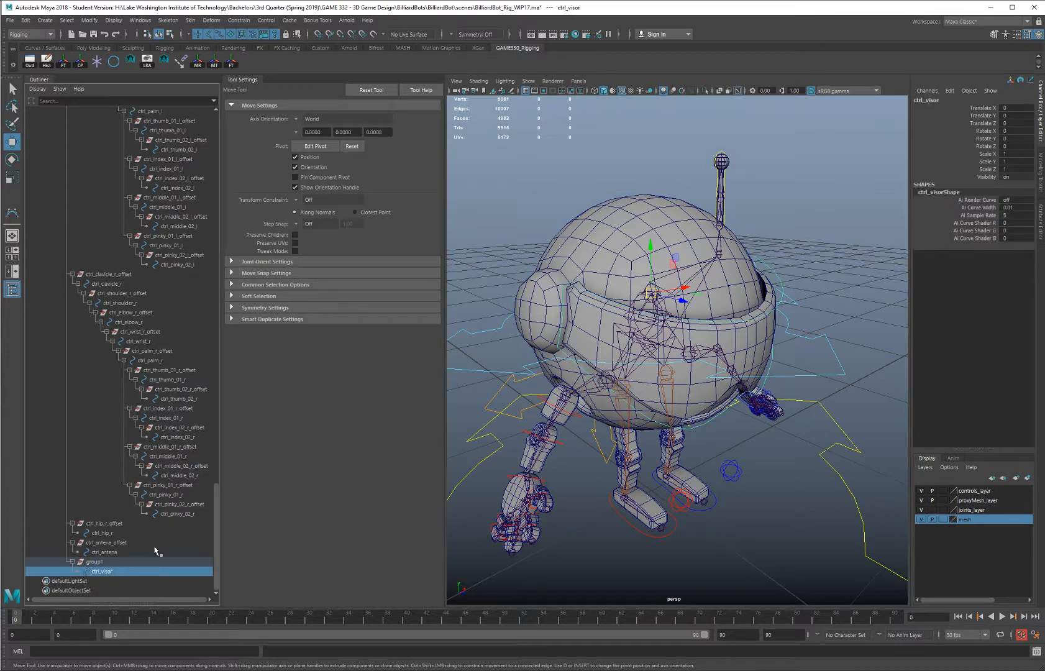
key("ctrl+d")
left_click(106, 573)
key("shift+p")
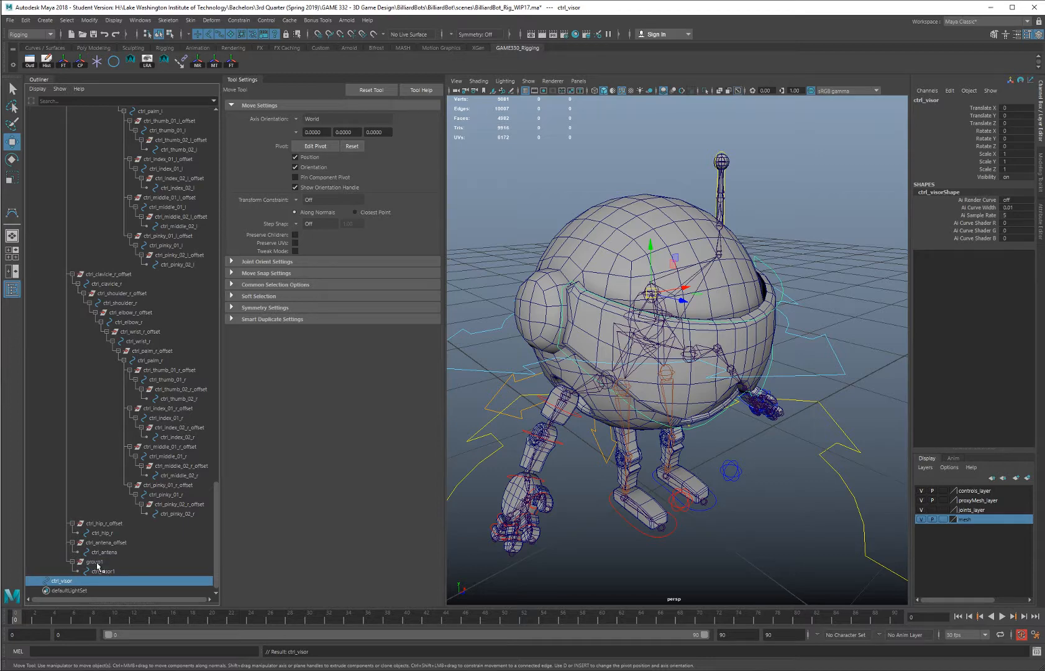
Match the rotation of group1 to the visor joint
left_click(113, 563)
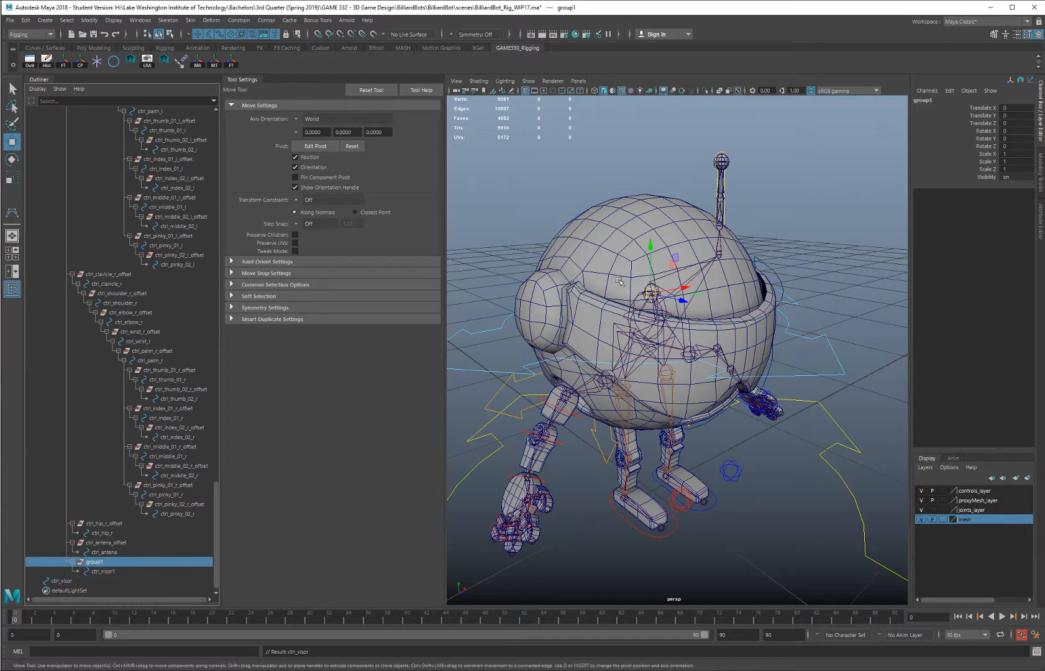
scroll(620, 282, "up", 3)
scroll(626, 279, "up", 2)
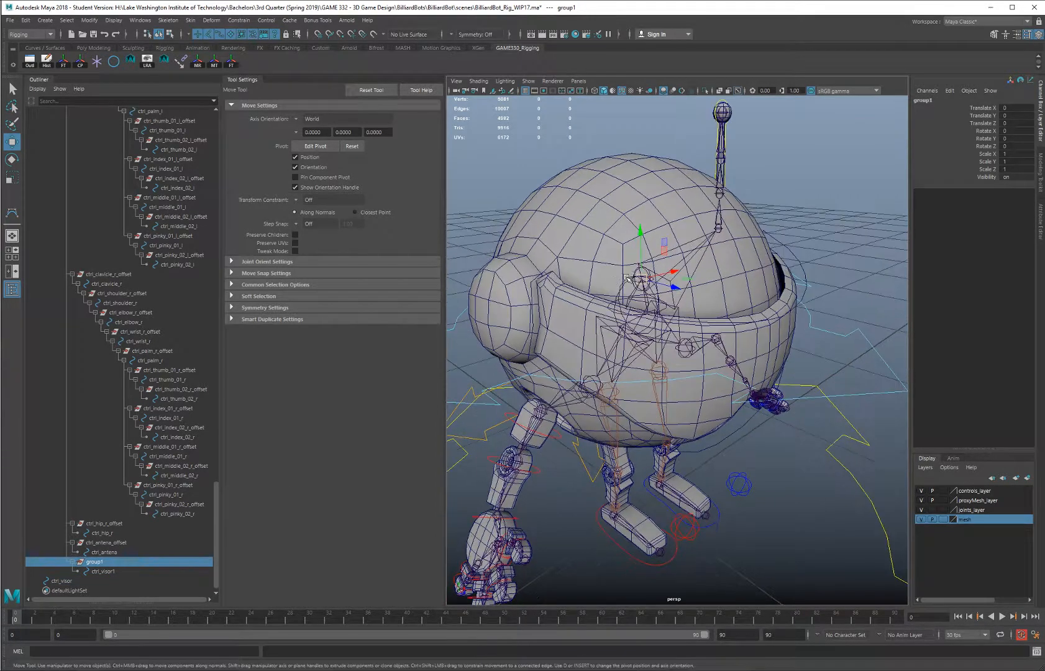
left_click(638, 274)
key("q")
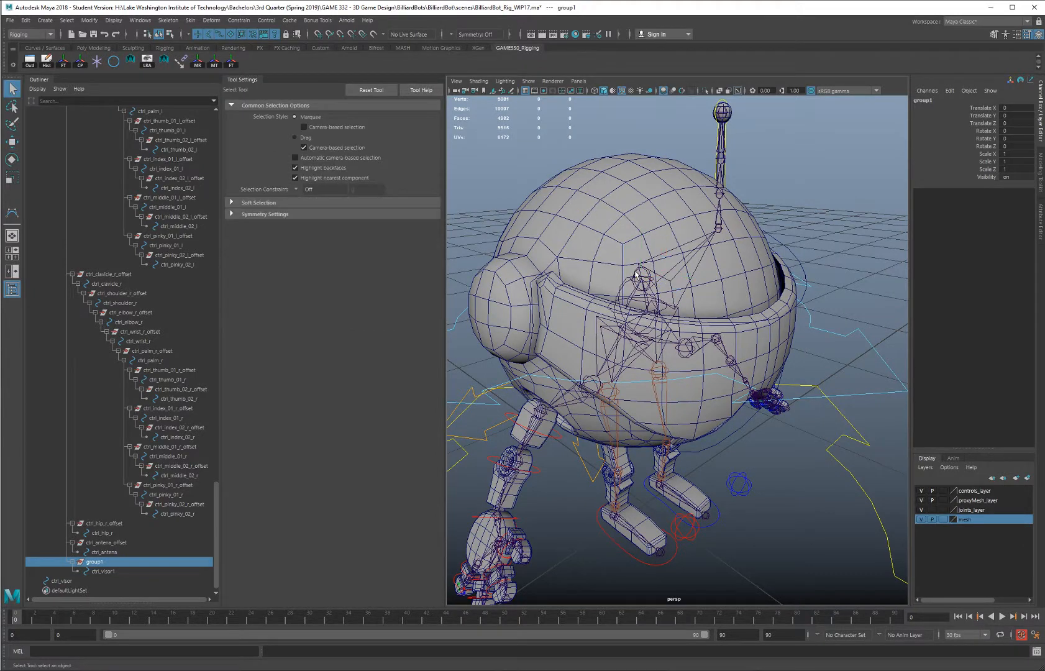
left_click(635, 272, "shift")
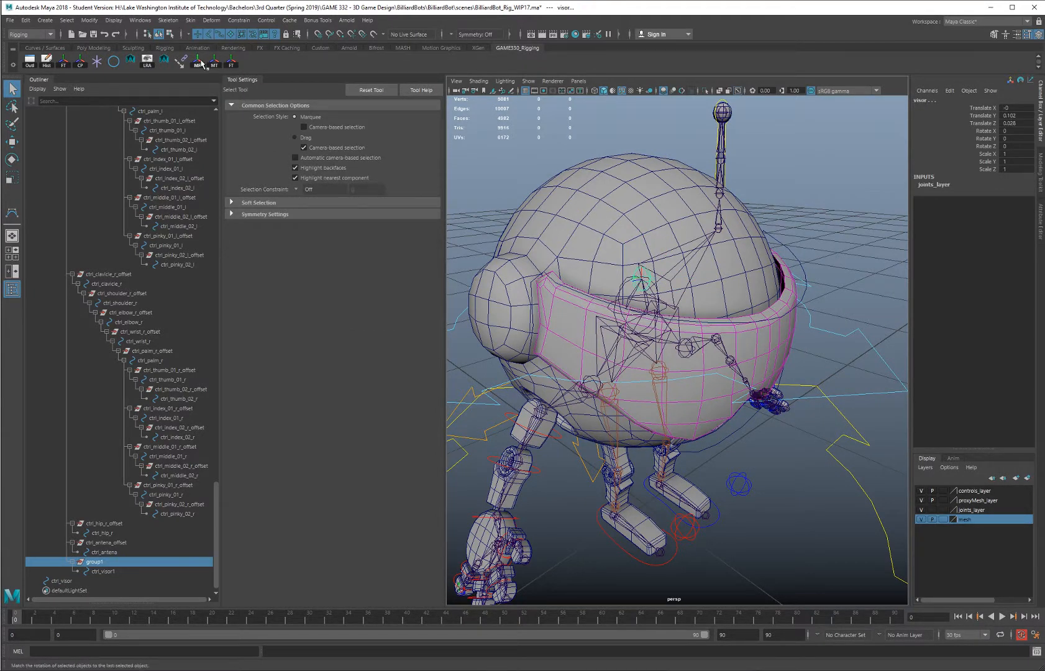
scroll(522, 156, "down", 5)
scroll(608, 246, "up", 3)
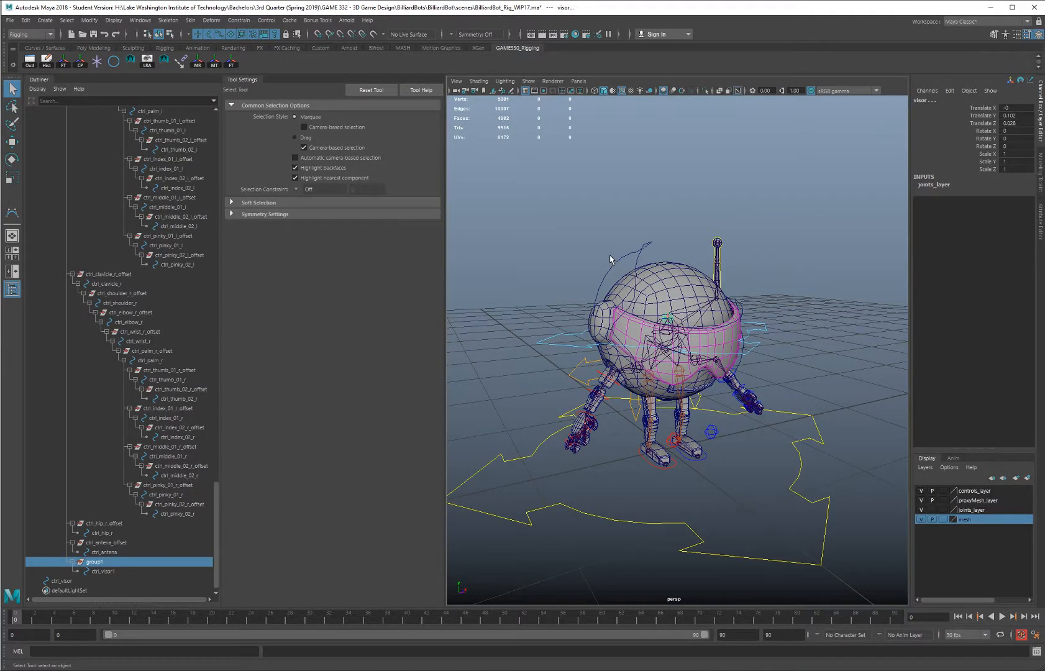
Delete the duplicate ctrl_visor1 and parent the original ctrl_visor back under group1
left_click(95, 573)
key("Delete")
left_click(66, 573)
middle_click_drag(65, 573, 92, 568)
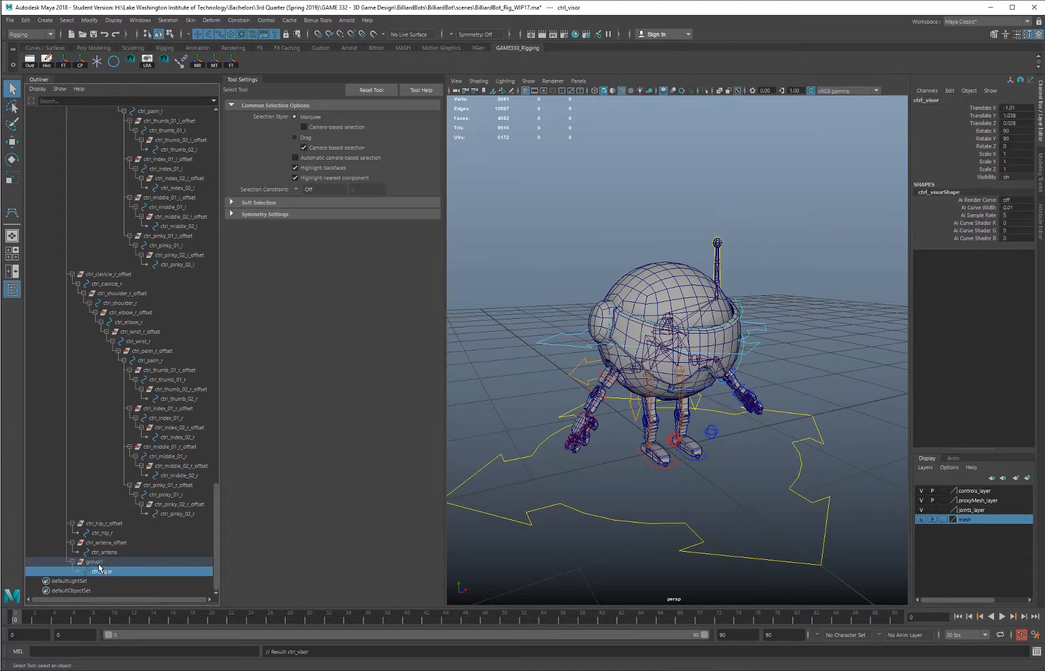
Rename the visor control's parent group as ctrl_visor_offset
double_click(103, 572)
key("ctrl+c")
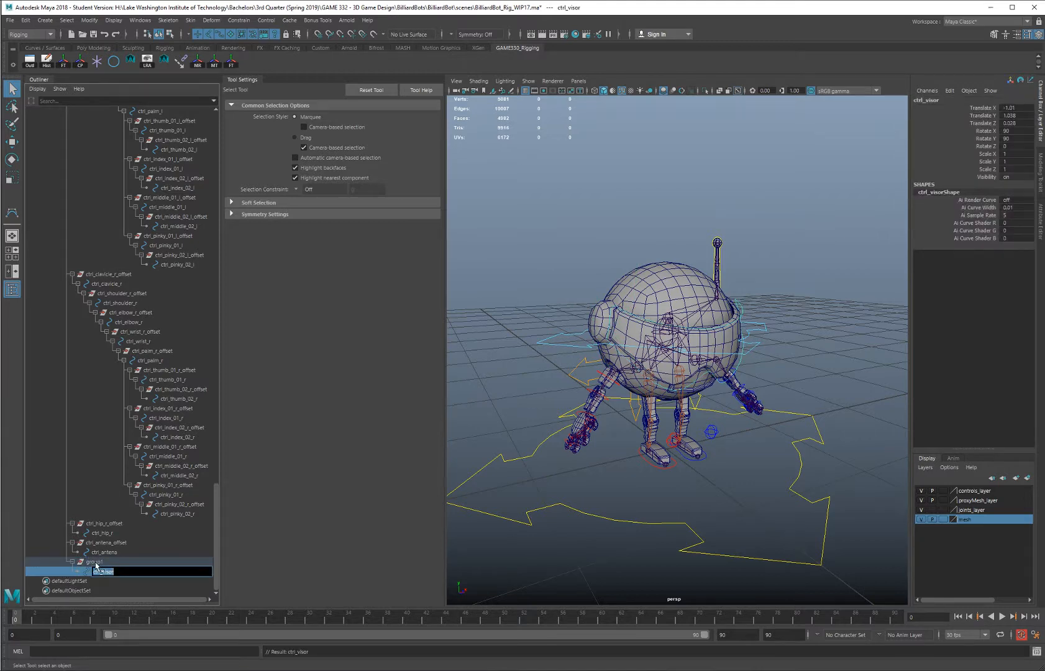
double_click(95, 563)
key("ctrl+v")
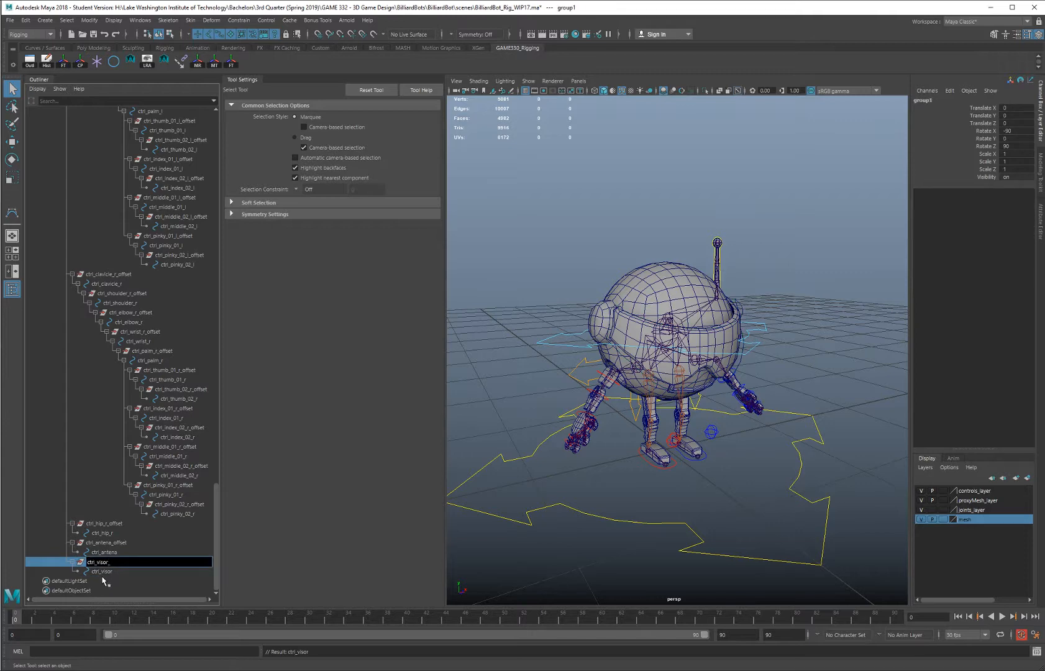
key("Return")
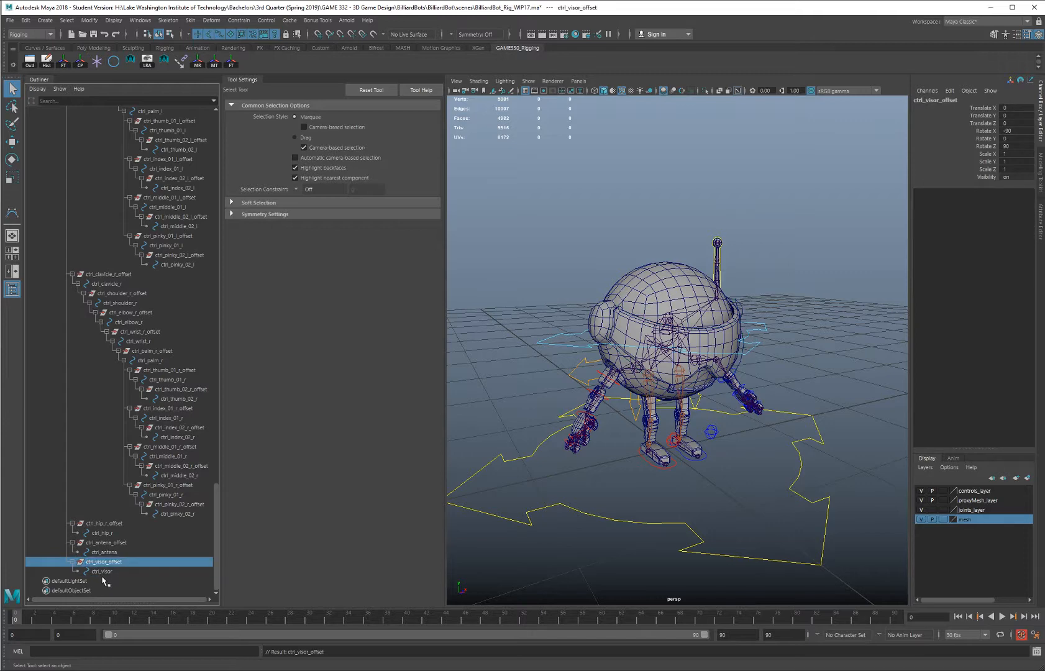
Enable drawing overrides on ctrl_visor's shape and set its index color to yellow
left_click_drag(687, 330, 620, 311, "alt")
left_click(616, 308)
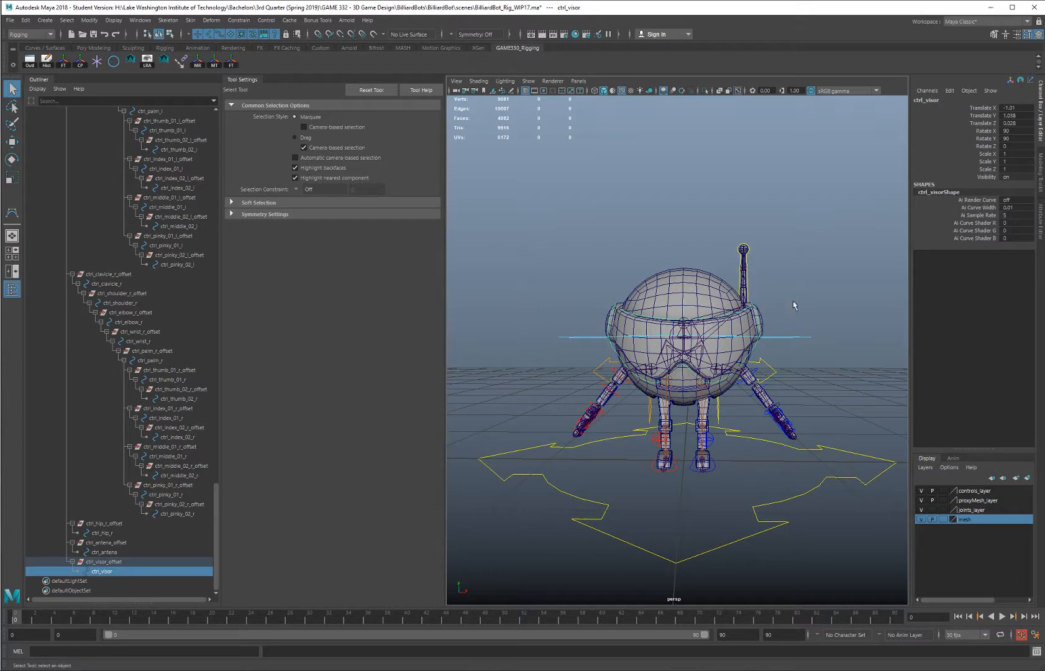
left_click_drag(764, 282, 784, 283, "alt")
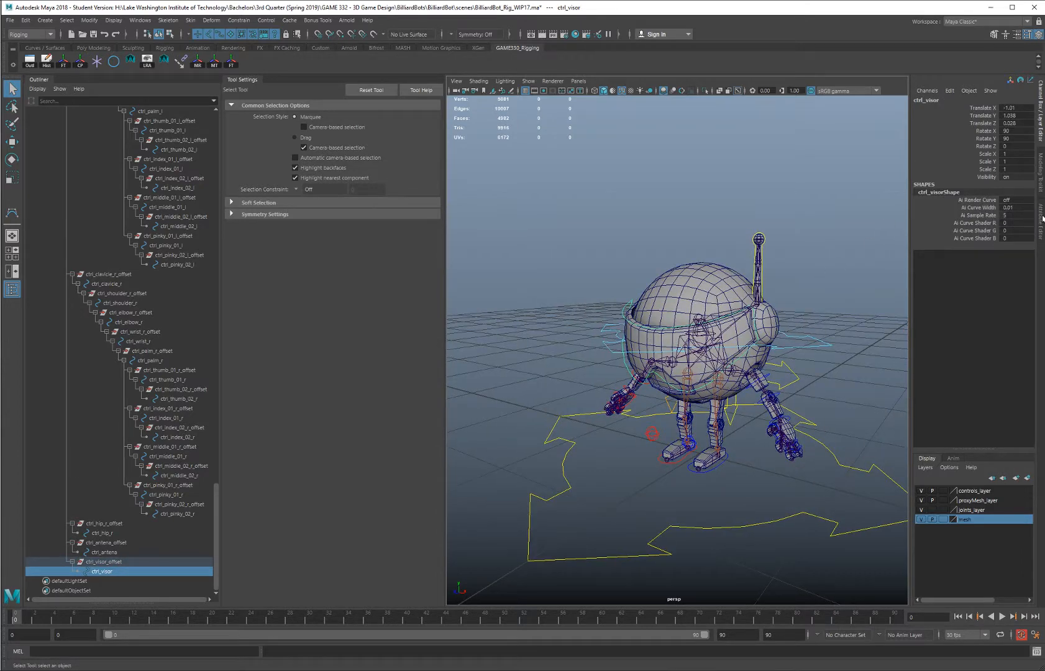
left_click(1042, 220)
left_click(899, 338)
left_click_drag(934, 422, 981, 422)
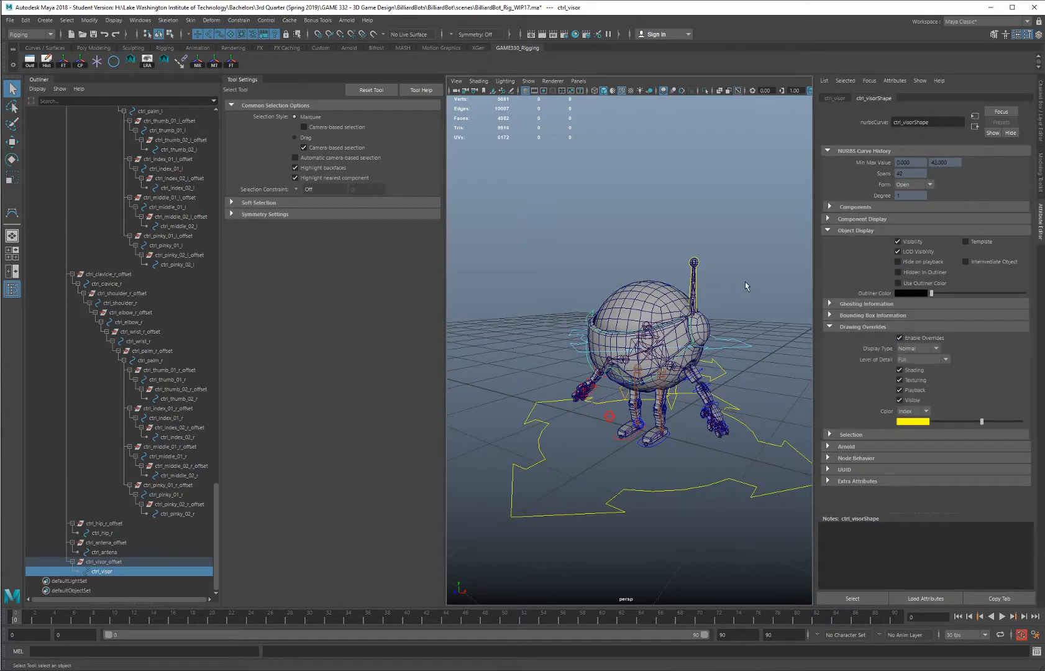
left_click(746, 282)
Freeze the transformations of ctrl_visor
left_click_drag(564, 314, 629, 300, "alt")
right_click_drag(634, 317, 680, 329, "alt")
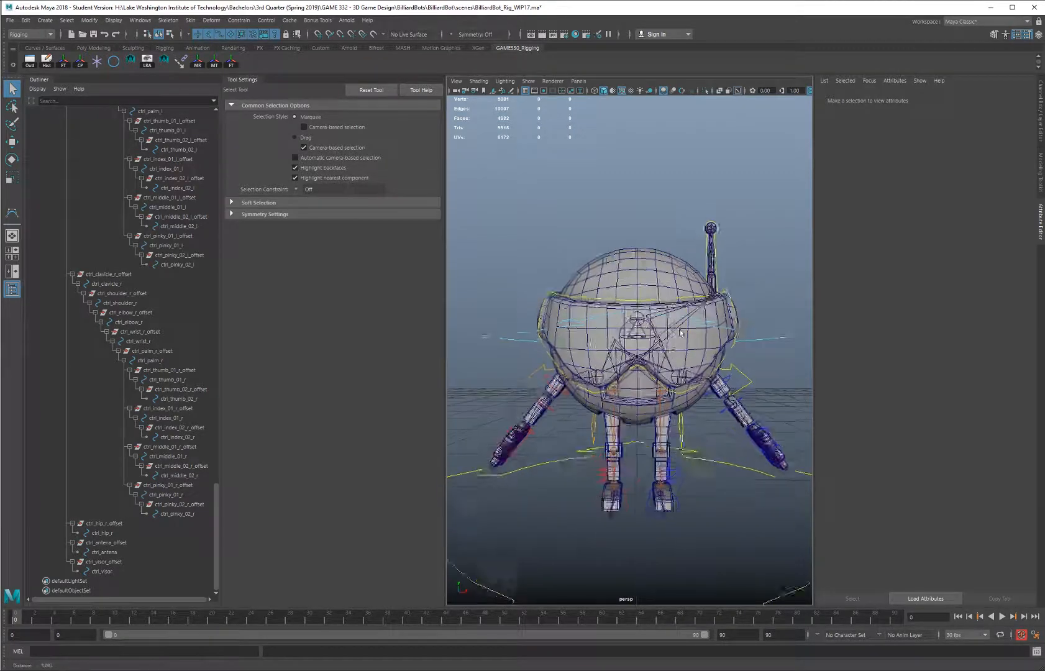
left_click_drag(680, 332, 564, 341, "alt")
left_click(612, 320)
key("e")
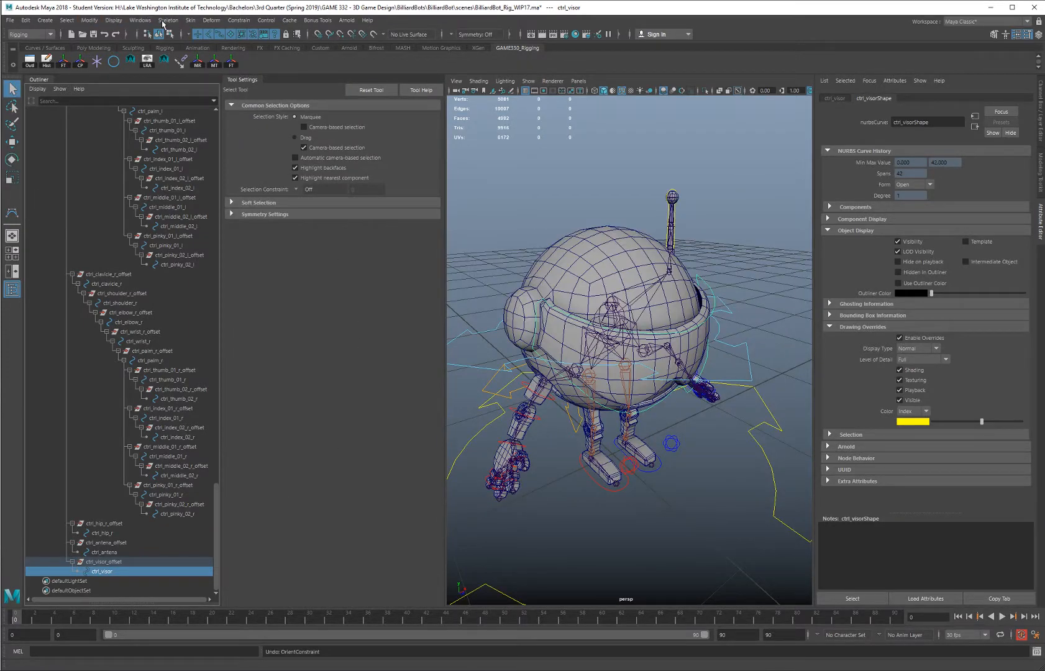
left_click(165, 20)
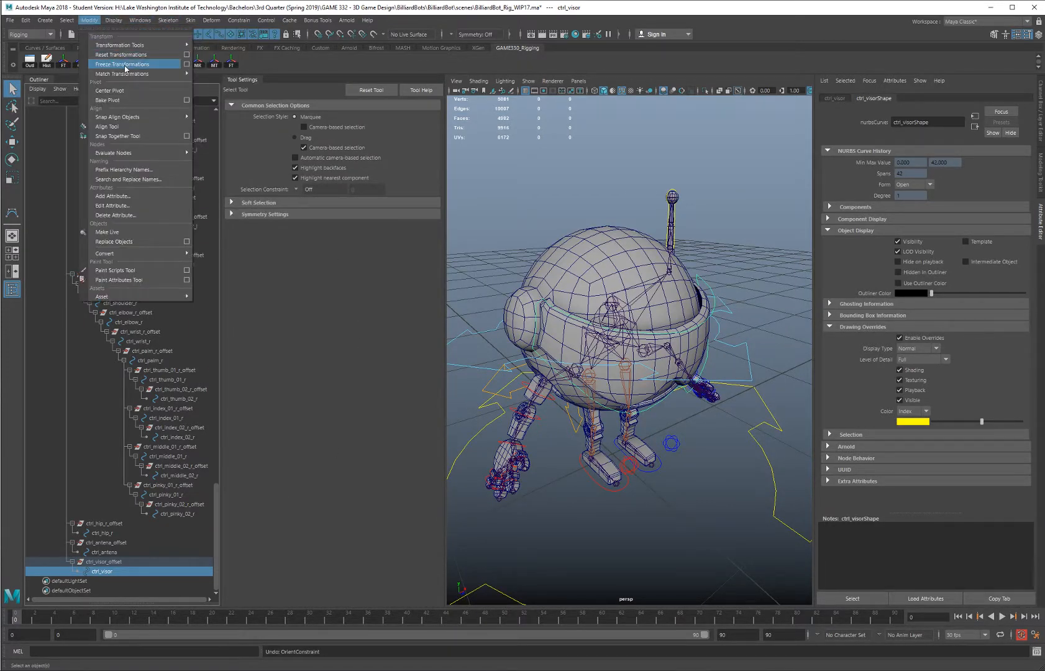
left_click(125, 65)
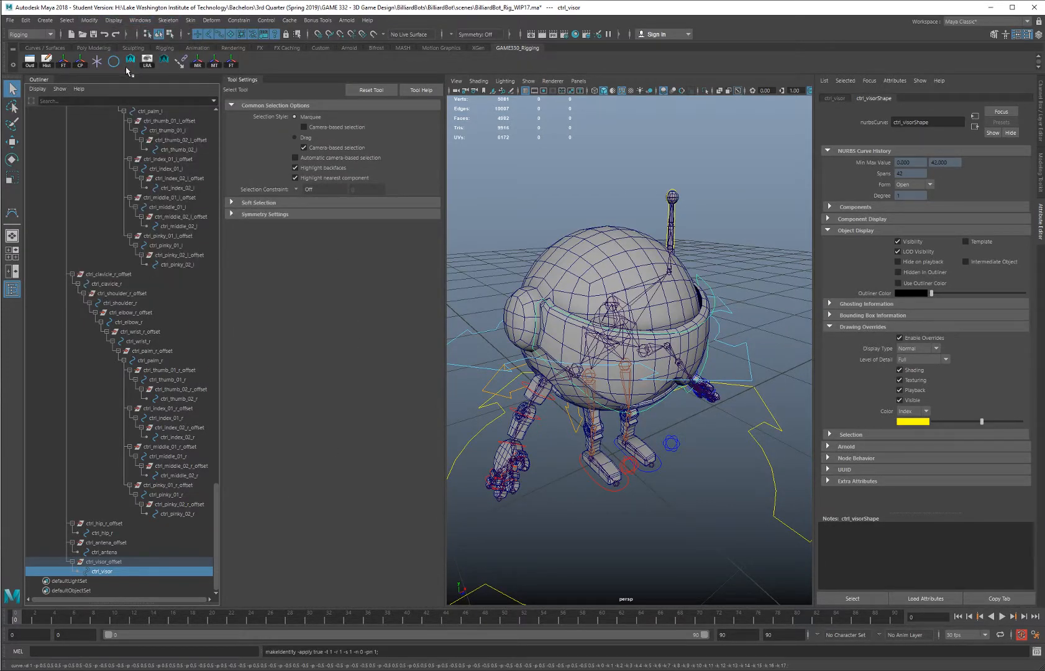
Orient-constrain the visor joint to ctrl_visor
left_click(611, 301, "shift")
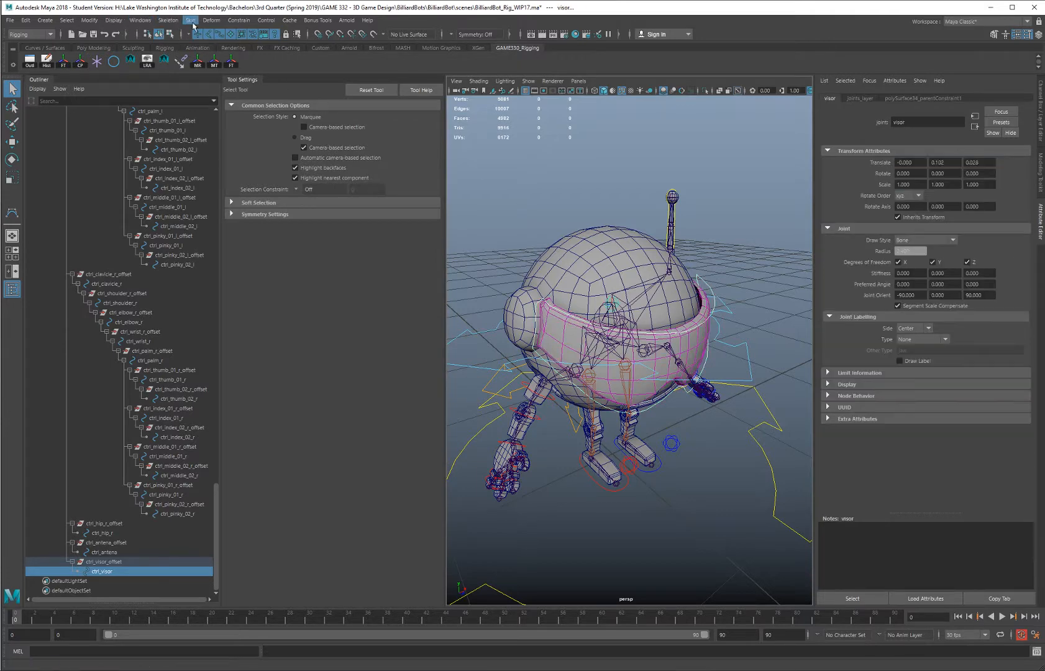
left_click(239, 21)
left_click(255, 60)
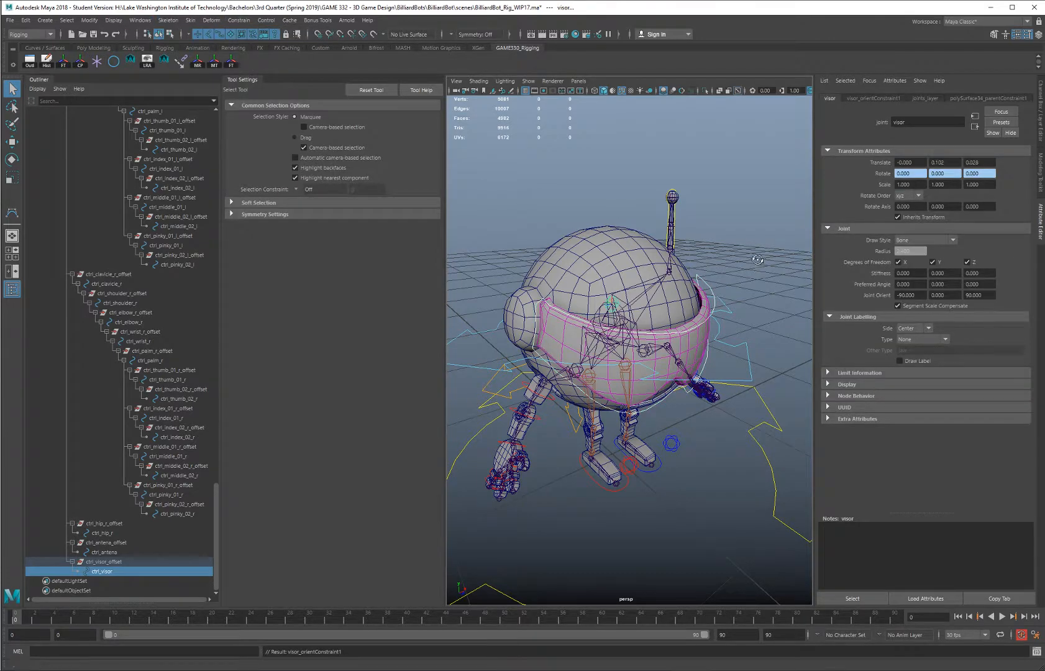
Test the visor constraint by rotating ctrl_visor and viewing the visor from several angles
left_click_drag(757, 260, 752, 267, "alt")
left_click(719, 306)
left_click_drag(720, 307, 583, 294, "alt")
key("e")
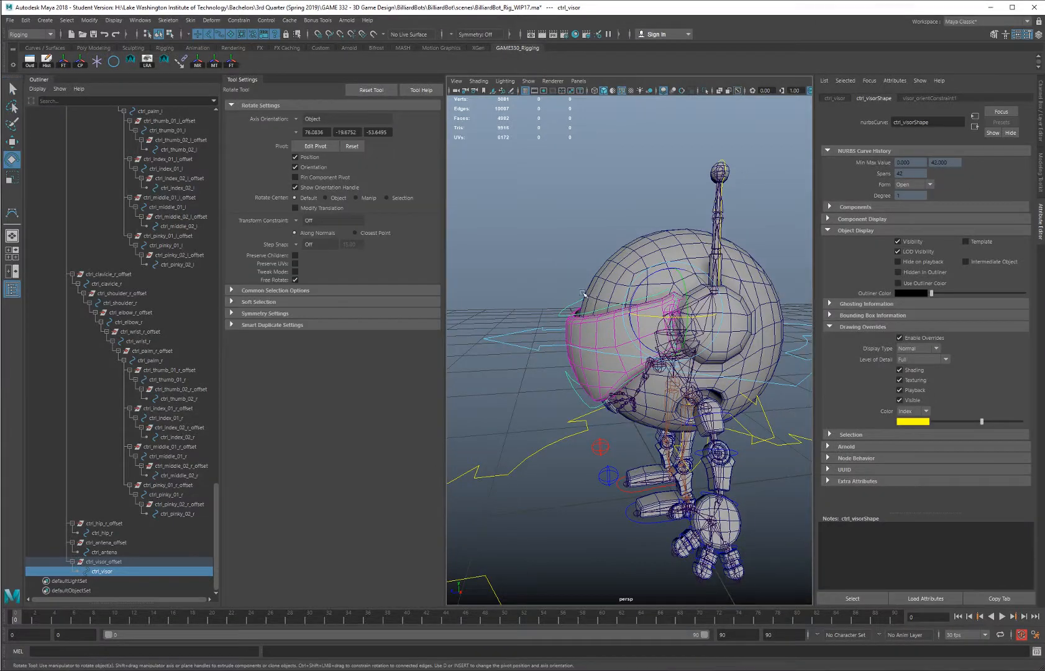
left_click_drag(668, 278, 614, 312)
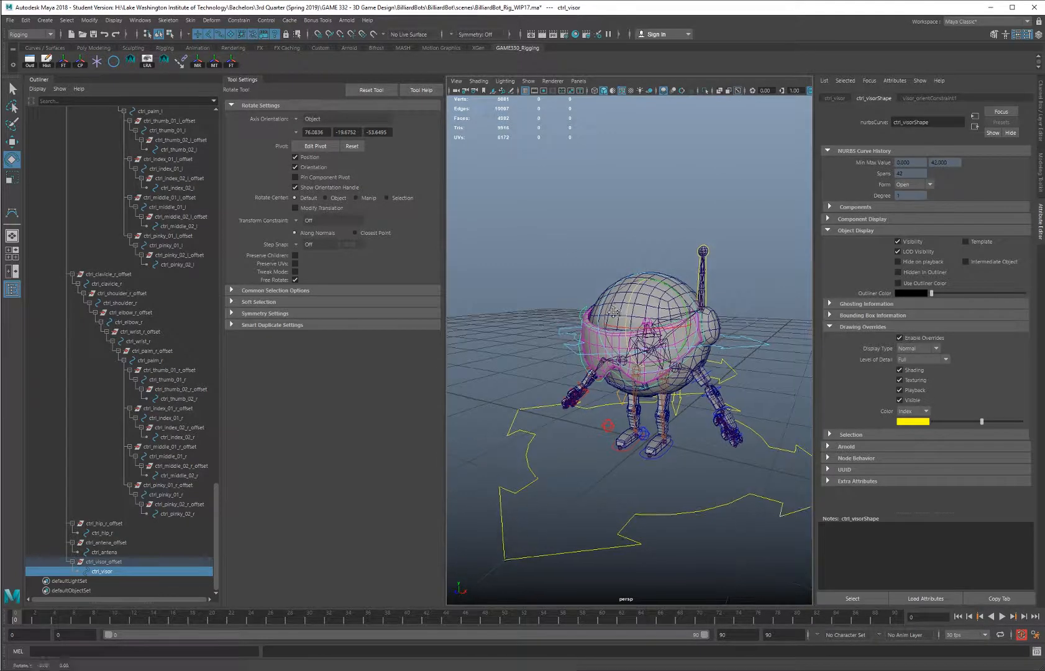
middle_click_drag(614, 312, 613, 275, "alt")
left_click_drag(613, 276, 657, 323, "alt")
middle_click_drag(676, 375, 676, 362, "alt")
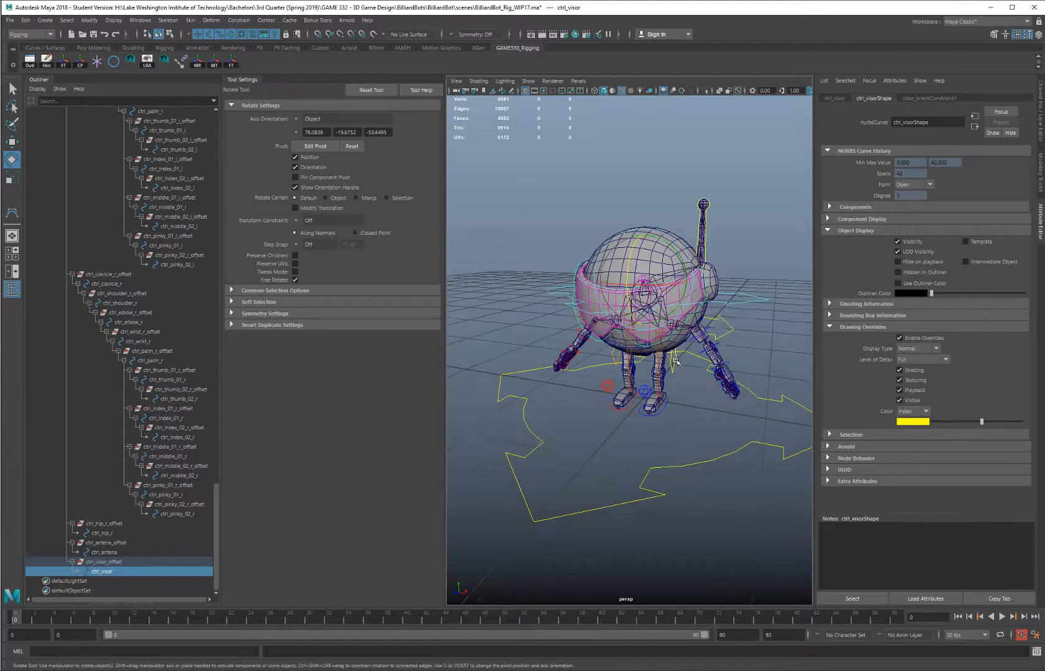
Add a keyable float attribute named footFlip to both foot controls, with minimum 0 and maximum 10
scroll(676, 362, "up", 8)
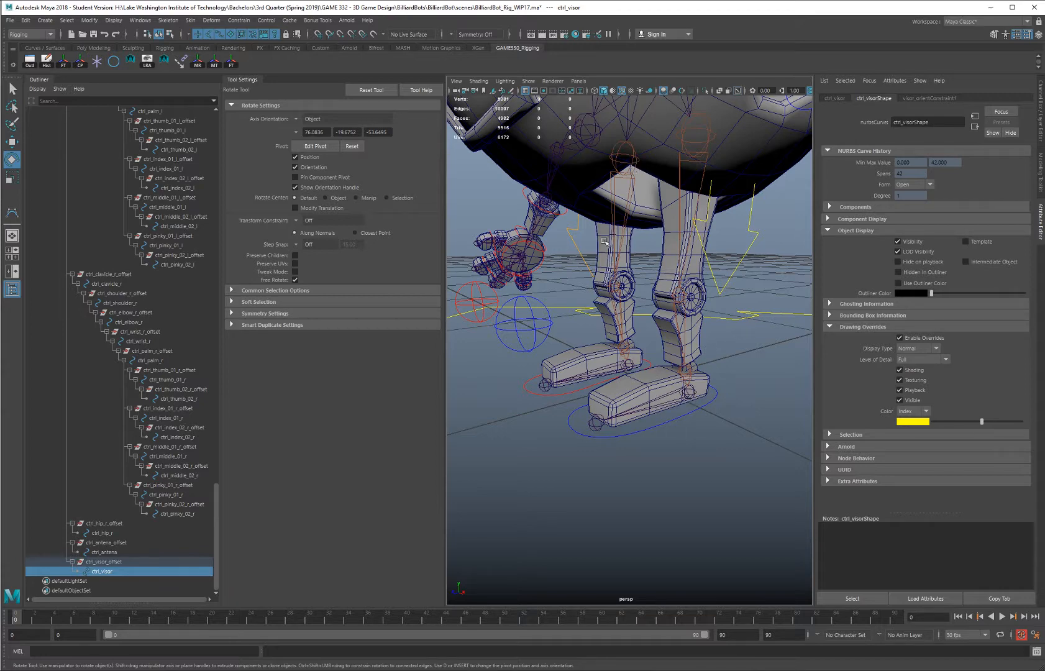
left_click_drag(606, 338, 617, 388, "alt")
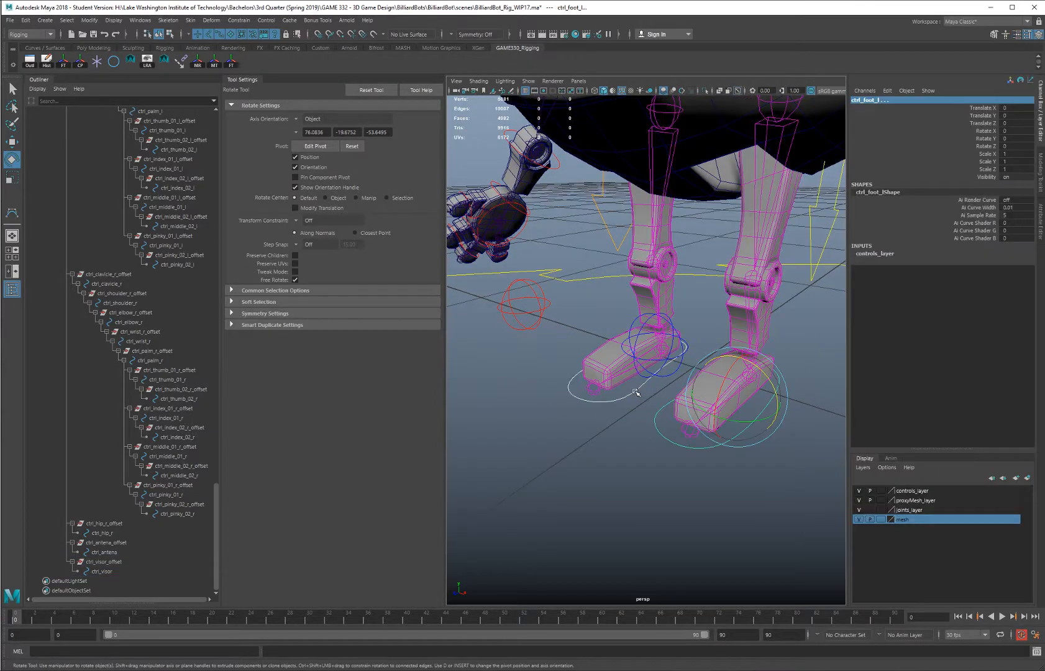
left_click(639, 392)
left_click(655, 424, "shift")
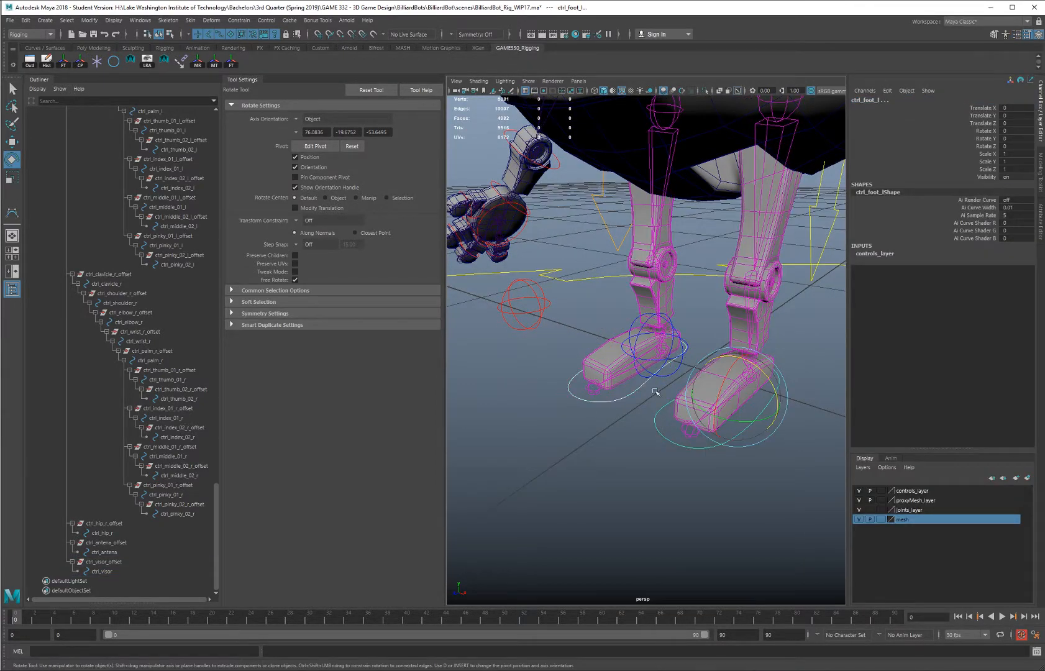
left_click(91, 21)
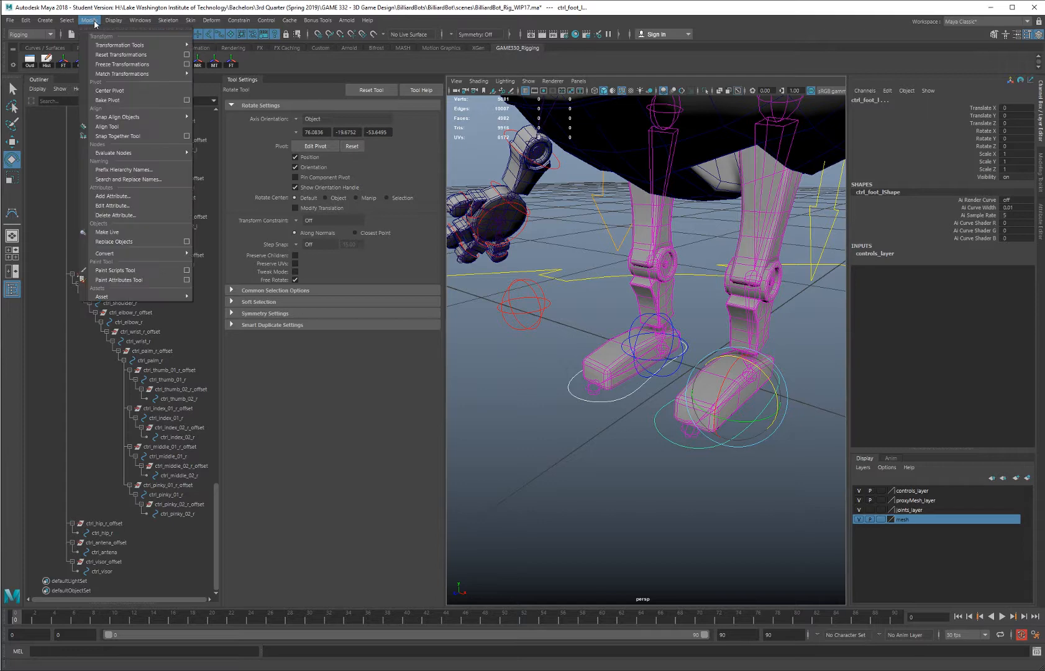
left_click(140, 195)
left_click_drag(613, 207, 371, 189)
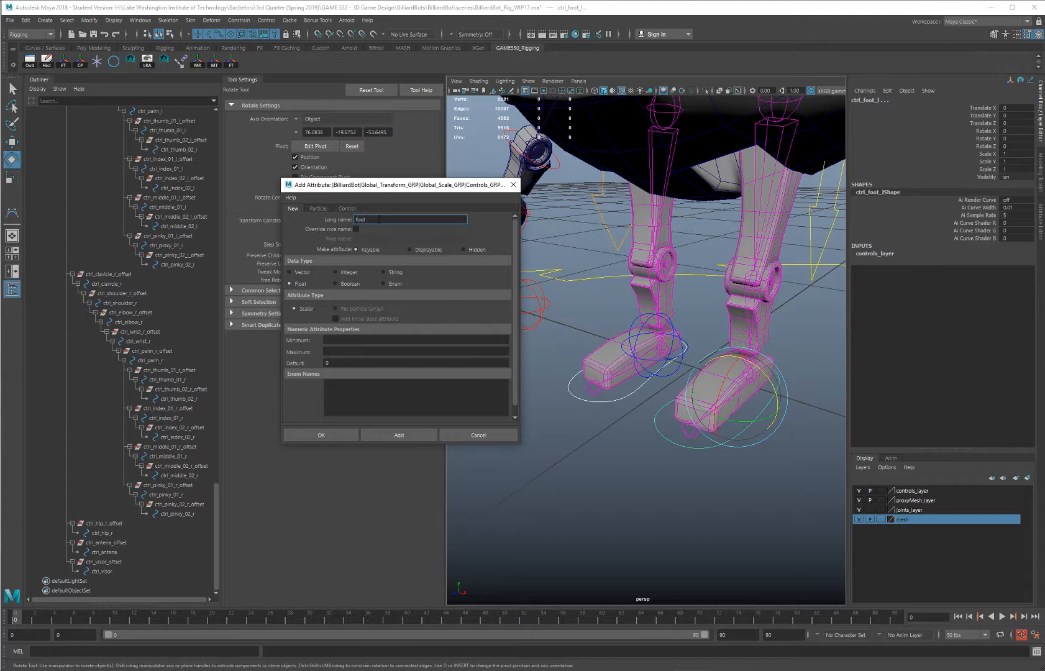
type("p")
left_click(346, 340)
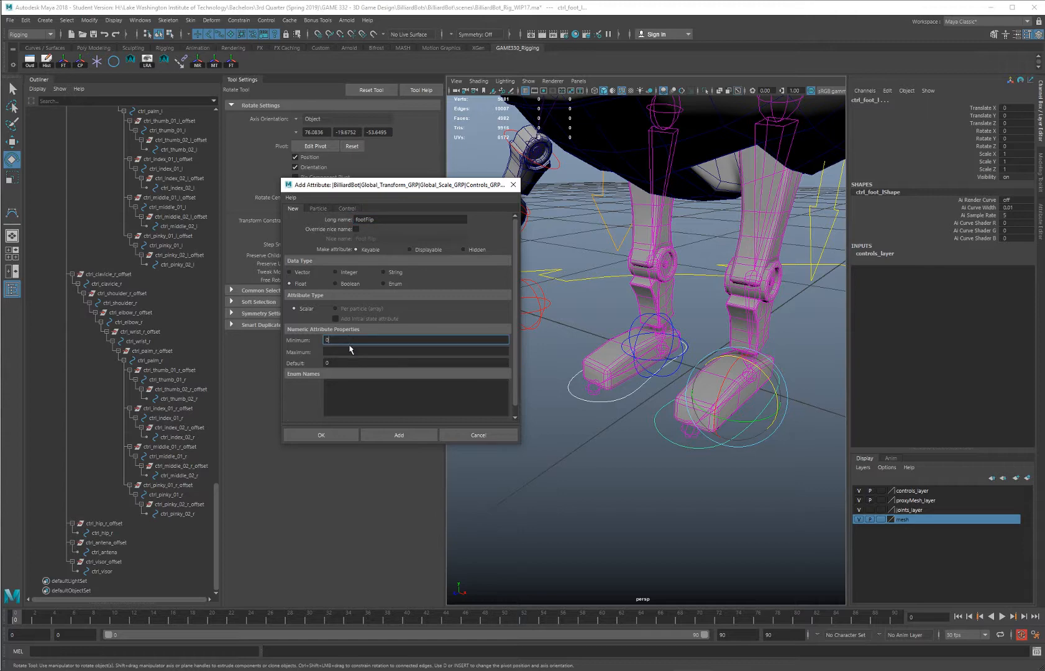
left_click(345, 350)
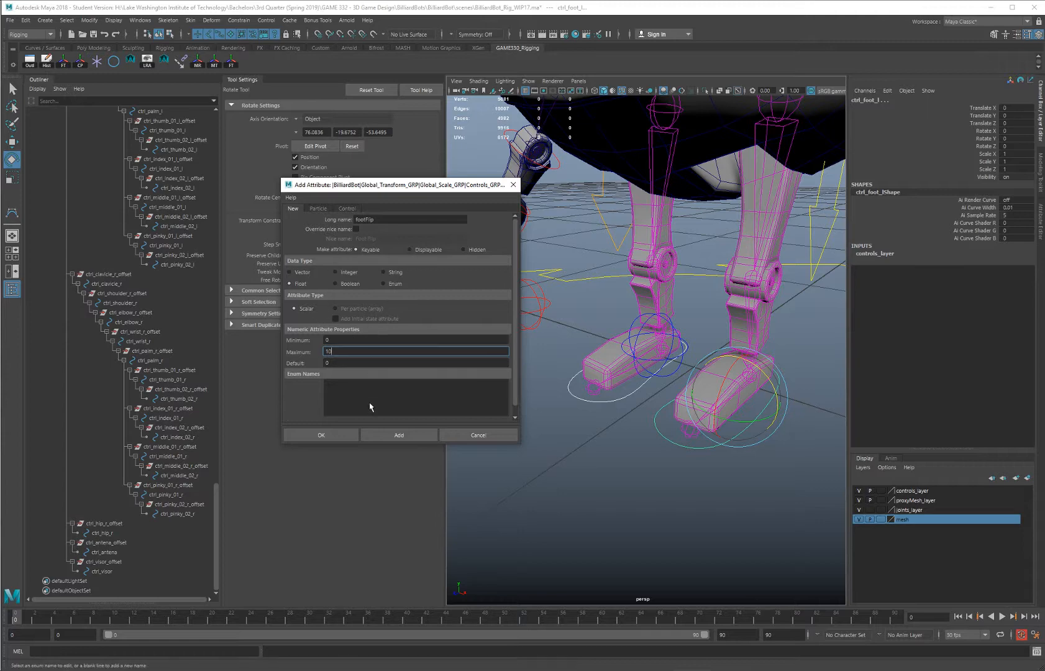
left_click(323, 436)
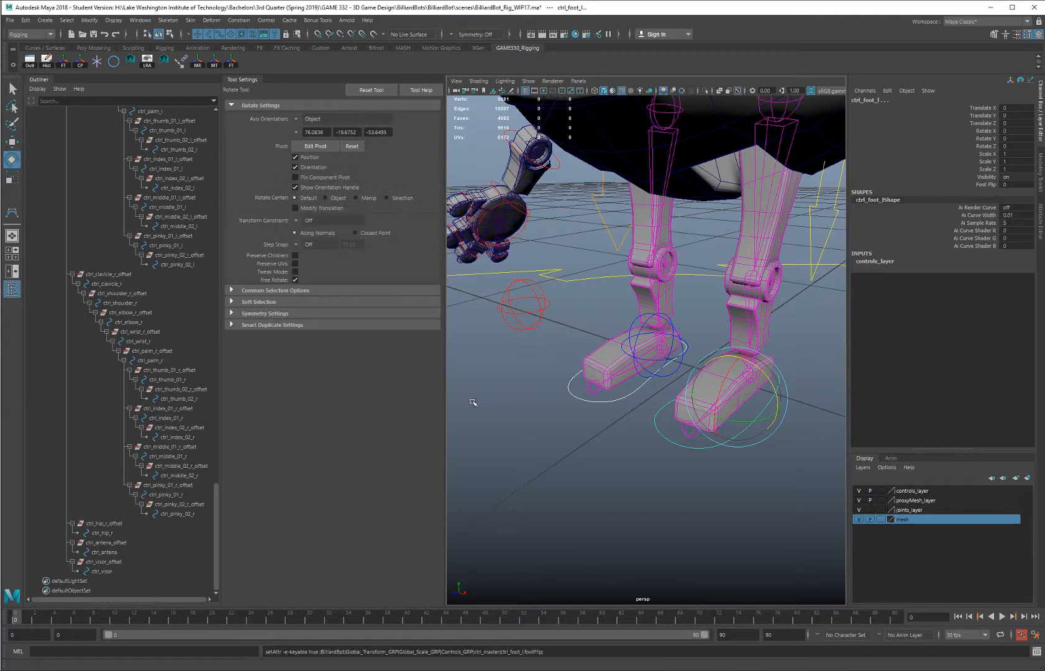
Open Set Driven Key from the Animation menu set and load the left foot control, ctrl_foot_l, as the driver
left_click(620, 401)
left_click(657, 424)
left_click_drag(657, 424, 679, 397, "alt")
right_click_drag(679, 397, 697, 373, "alt")
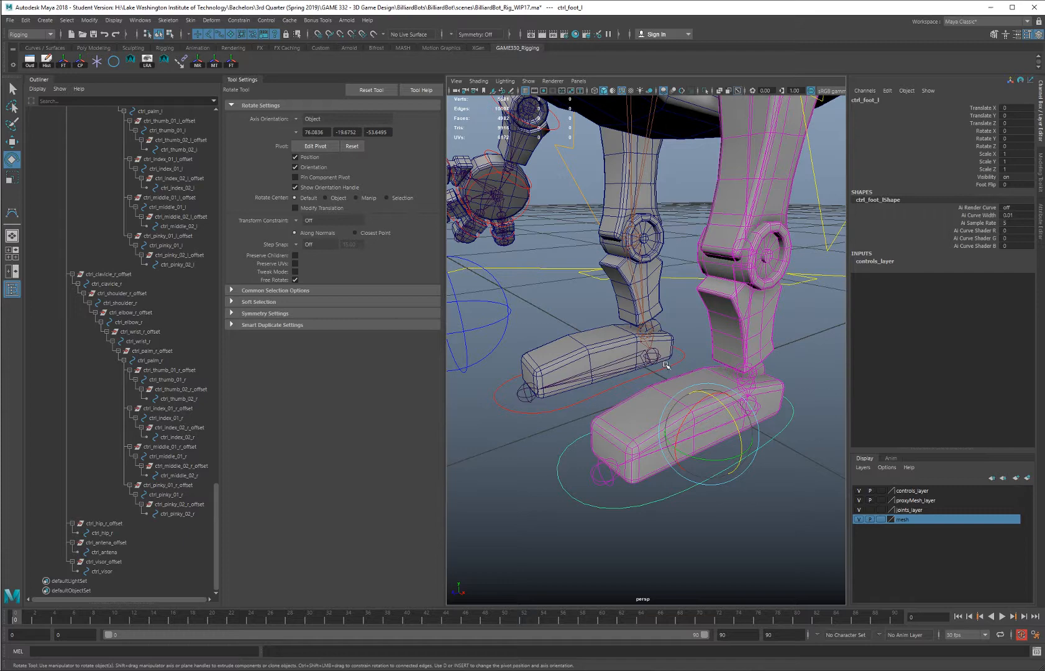
left_click(789, 418)
left_click(790, 419)
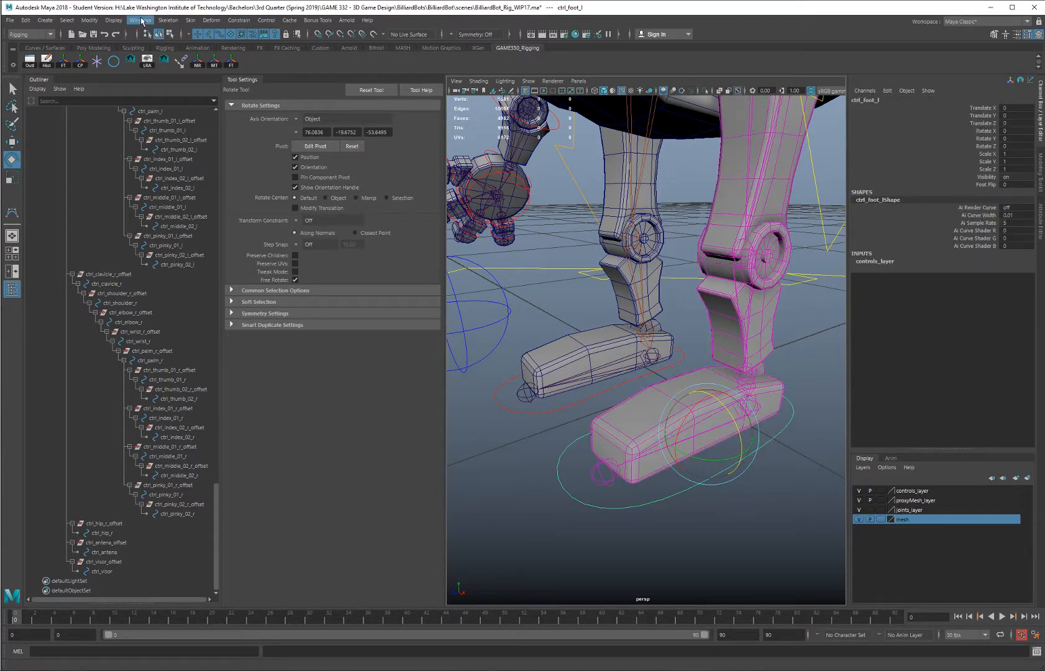
left_click(32, 36)
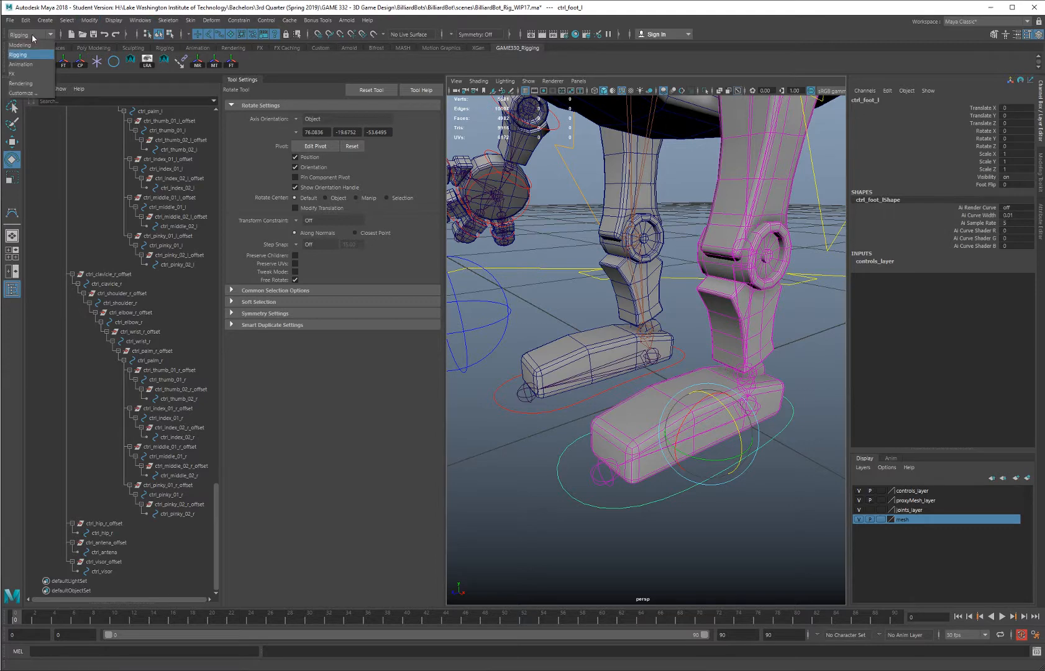
left_click(21, 64)
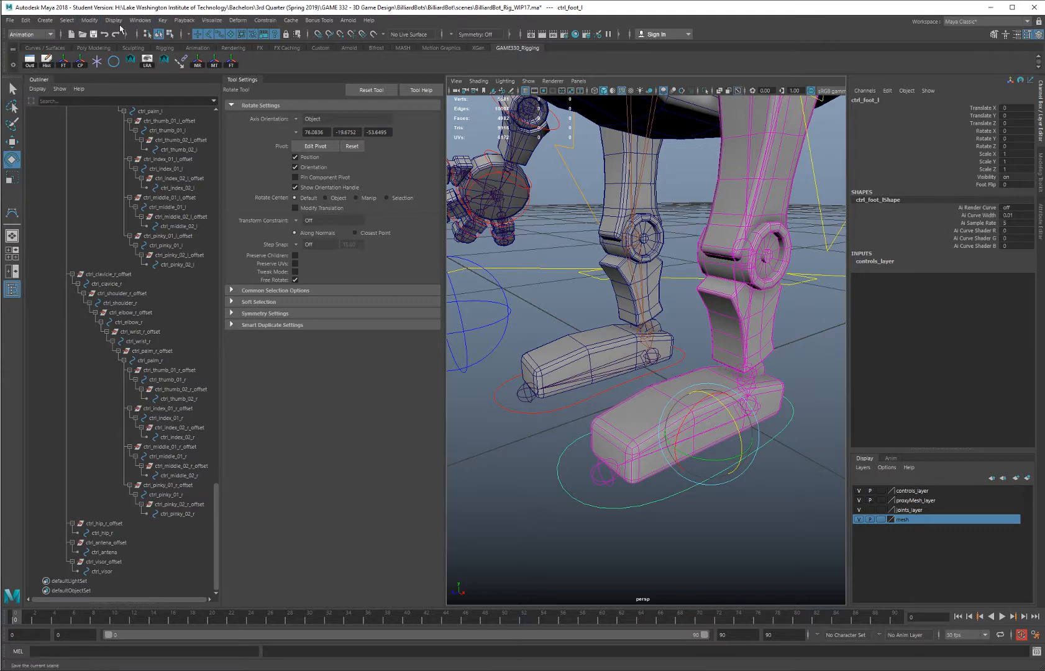
left_click(163, 20)
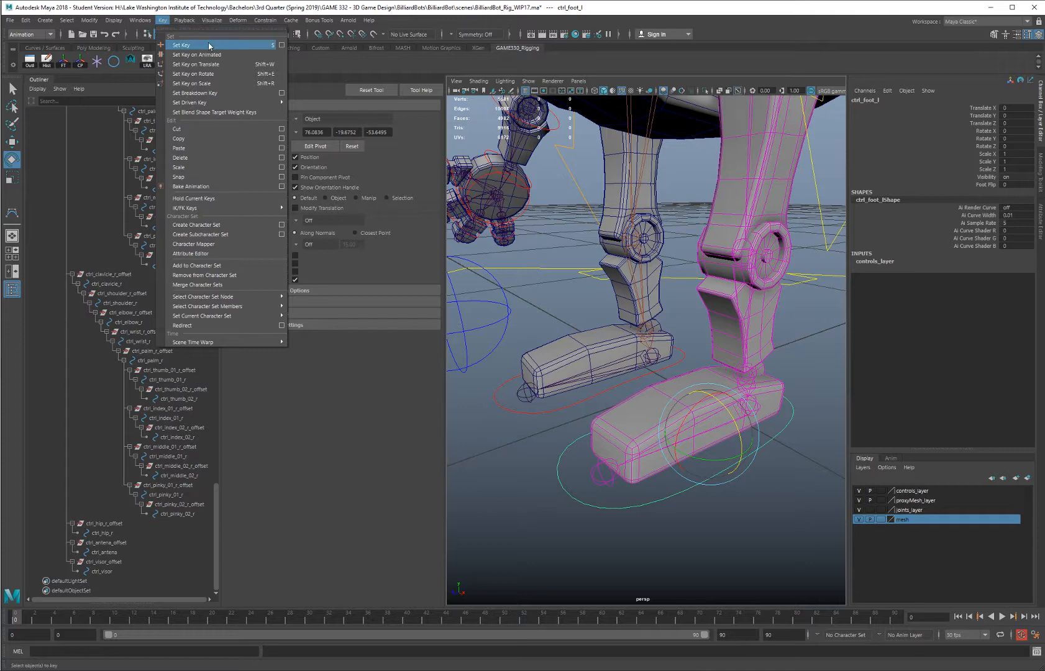
mouse_move(222, 102)
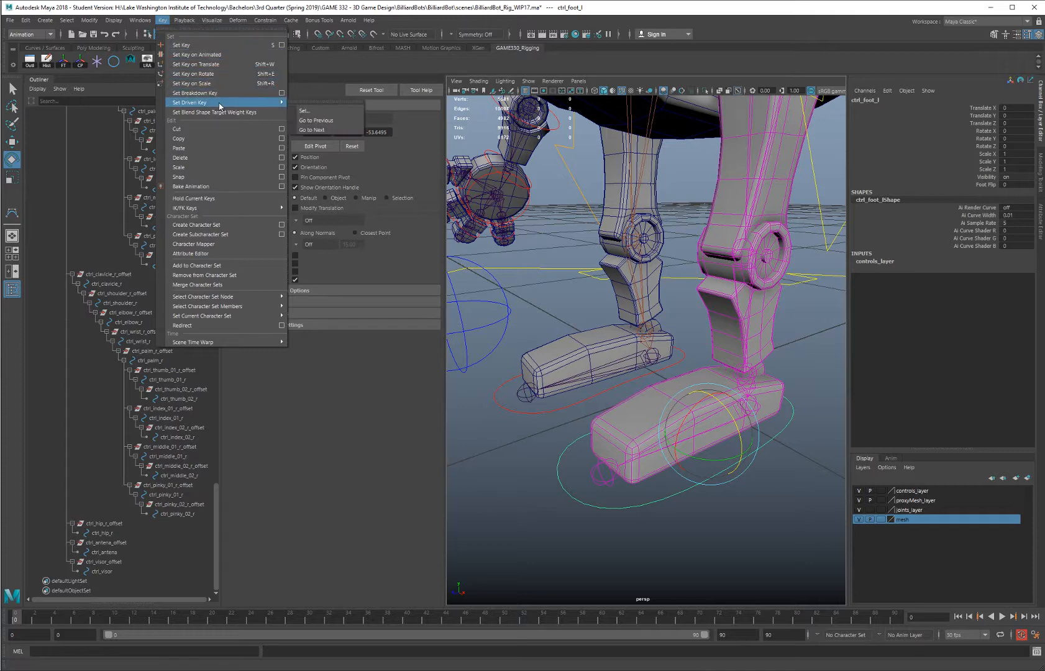
left_click(317, 112)
left_click_drag(262, 153, 346, 211)
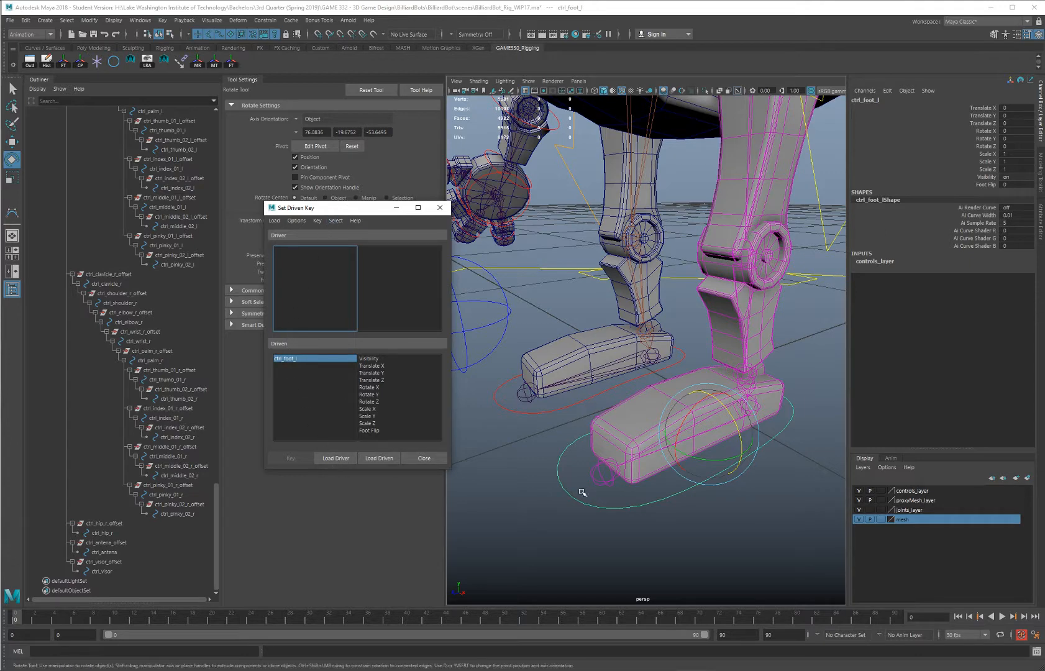
left_click(341, 459)
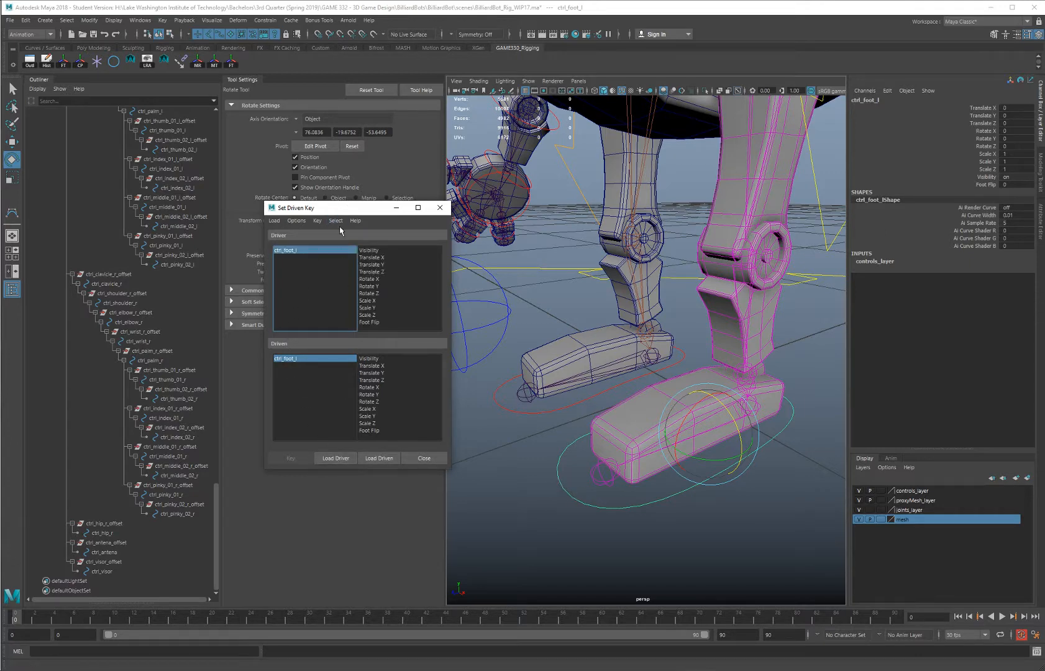
Load the left foot pivot joint as driven and key its Rotate Z against ctrl_foot_l's Foot Flip in the default pose
left_click(759, 405)
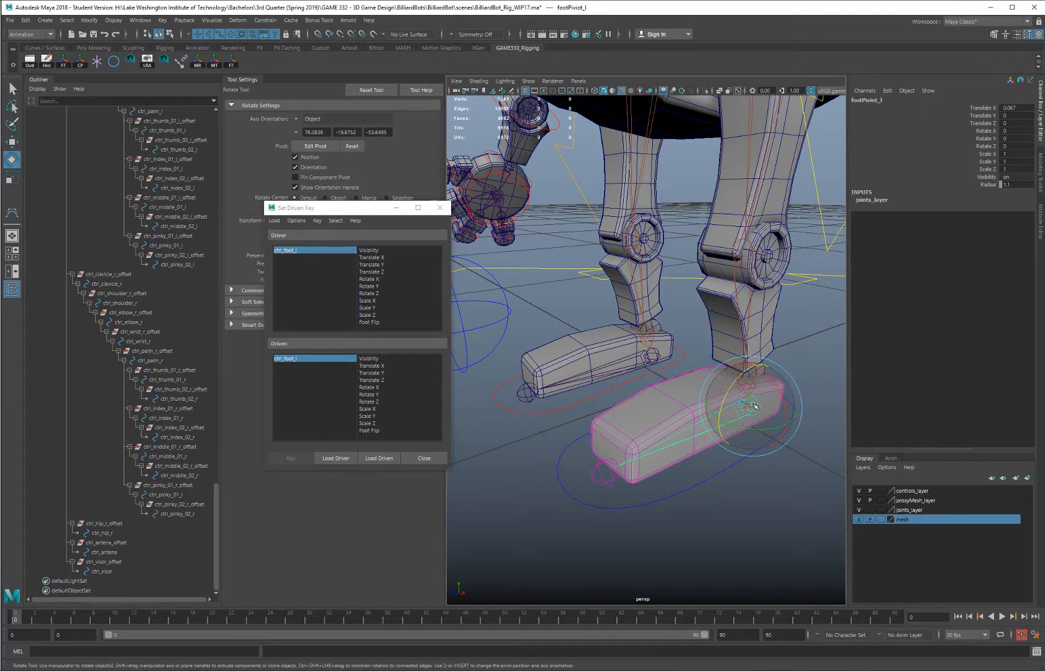
left_click(380, 459)
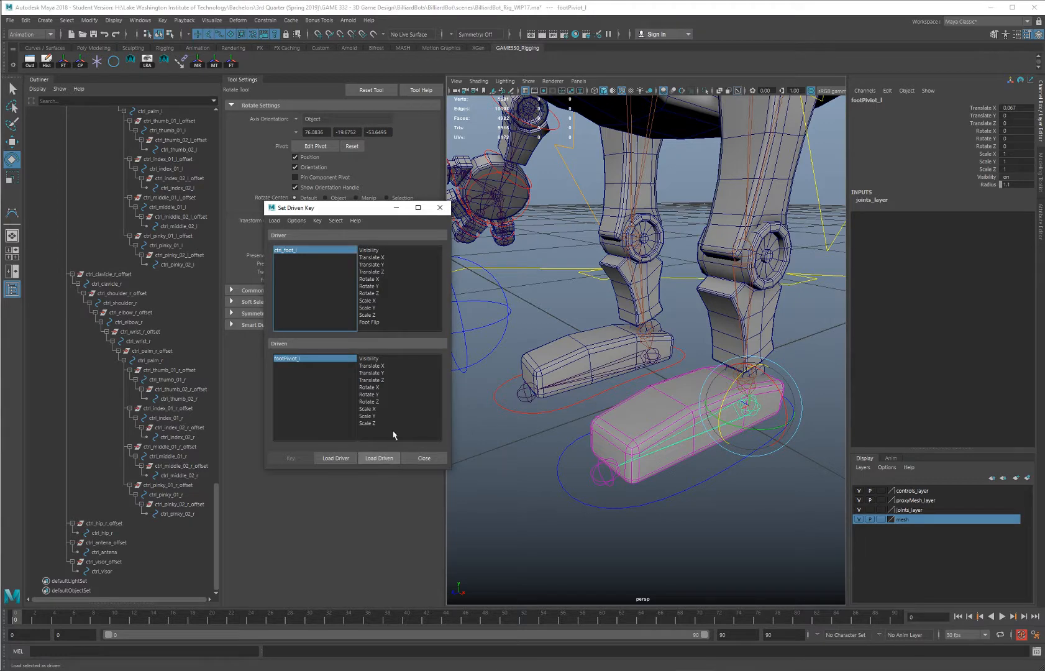
left_click(381, 324)
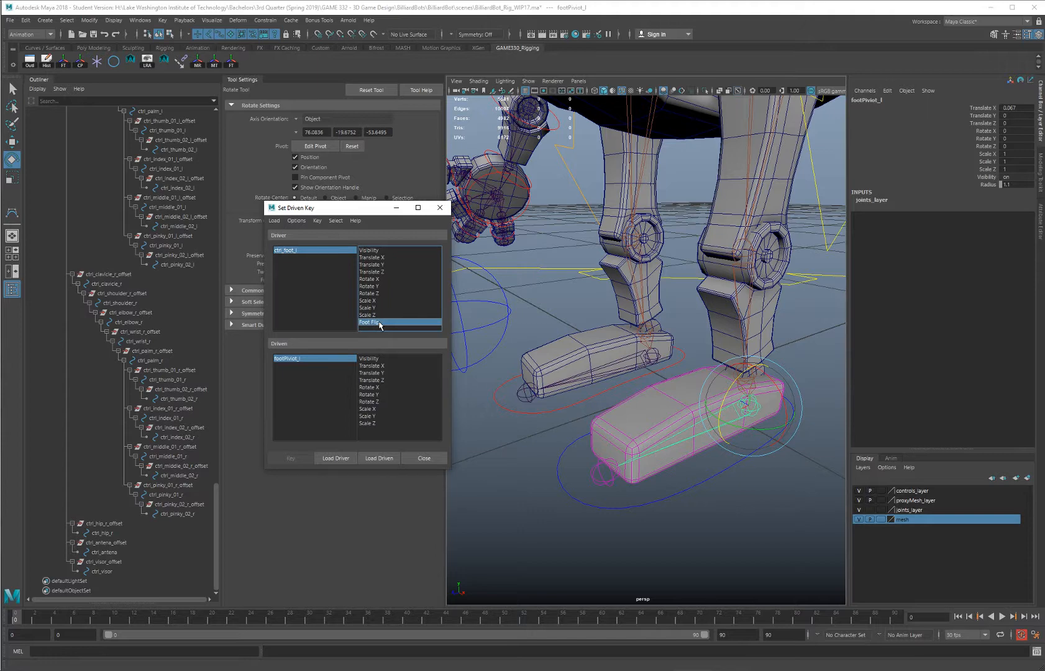
left_click(375, 402)
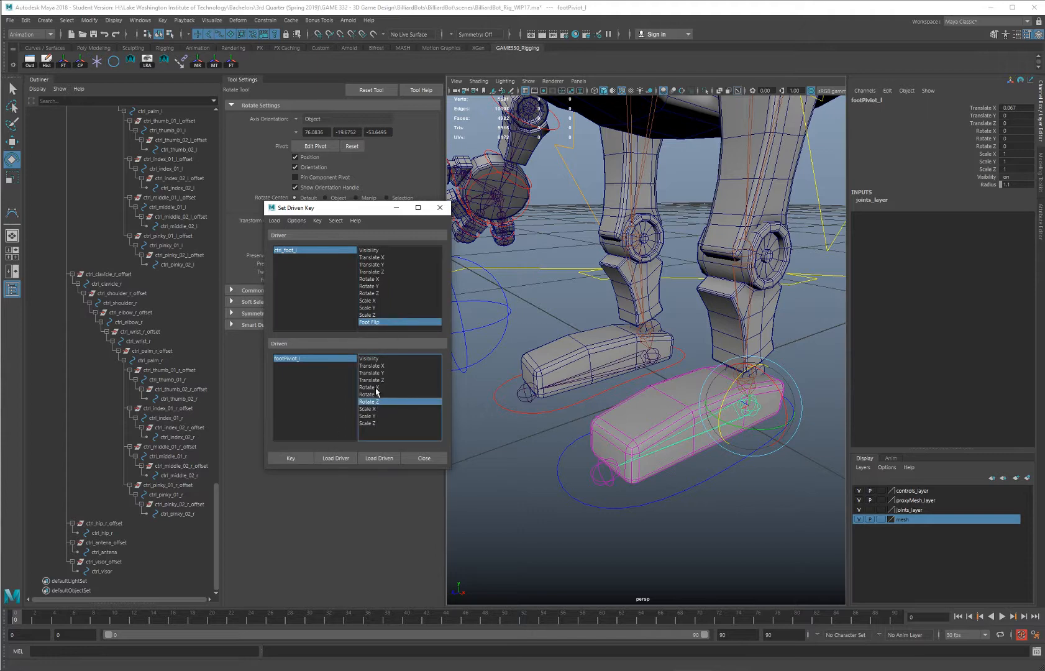
left_click(292, 460)
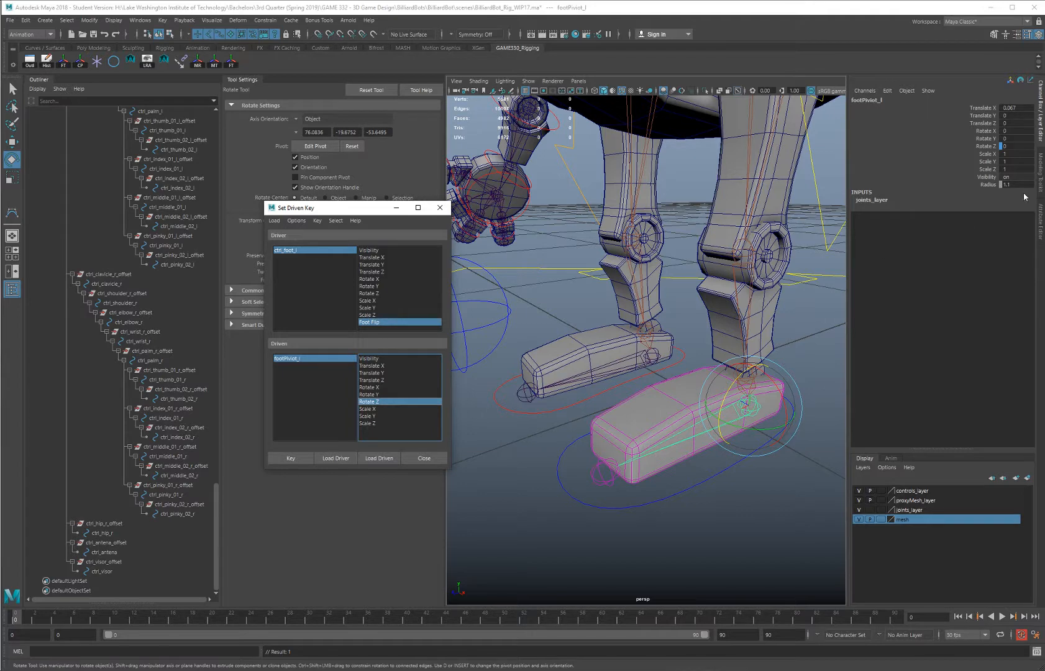
Set Foot Flip to 10 on ctrl_foot_l
left_click(685, 495)
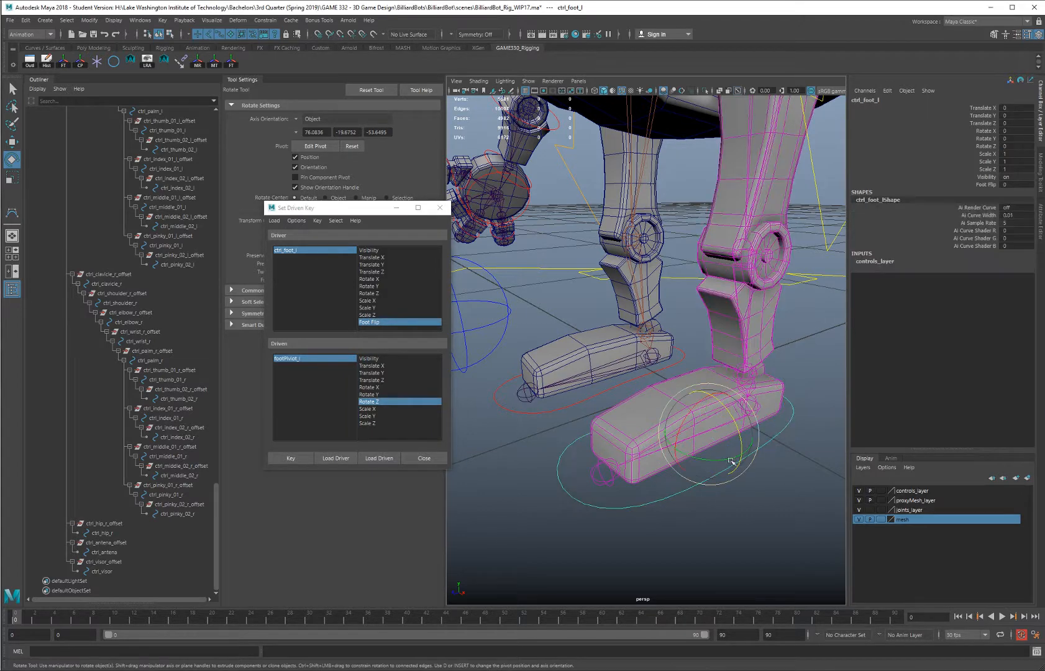
left_click(985, 185)
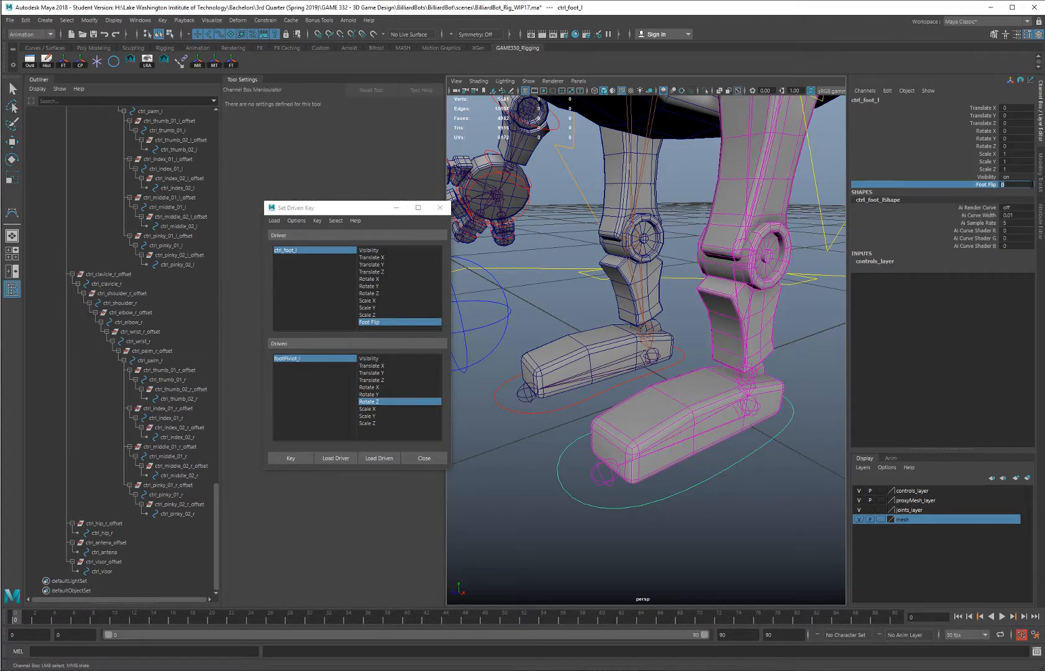
left_click(989, 185)
Rotate the left foot pivot joint to flip the foot backward, setting its Rotate Z to -180
left_click(746, 399)
key("e")
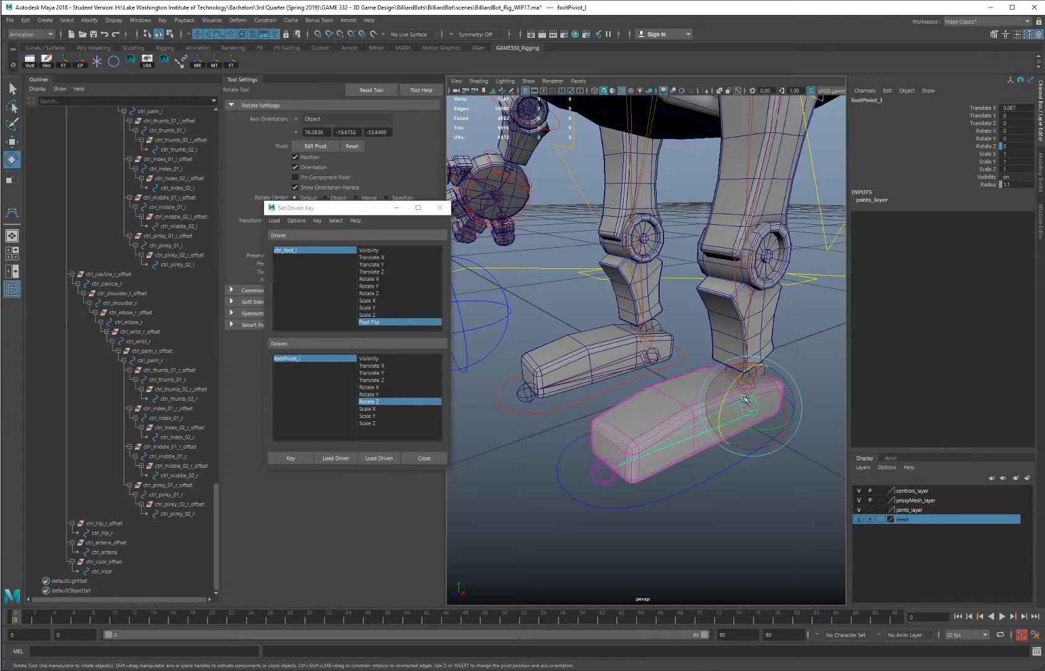
left_click_drag(744, 399, 718, 466, "alt")
double_click(1013, 146)
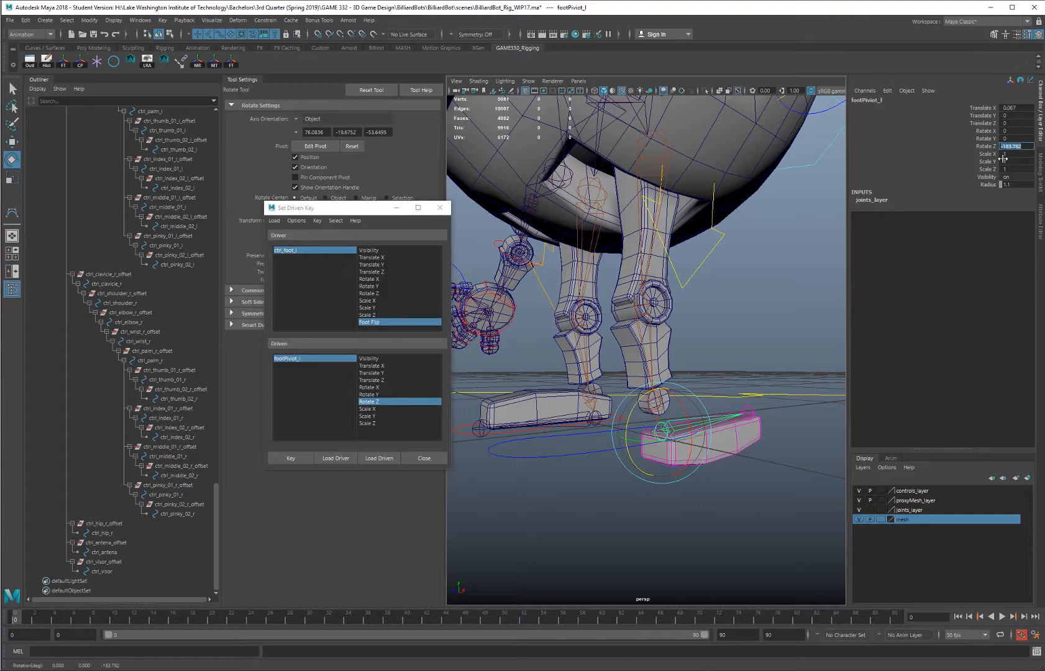
type("-180")
key("Return")
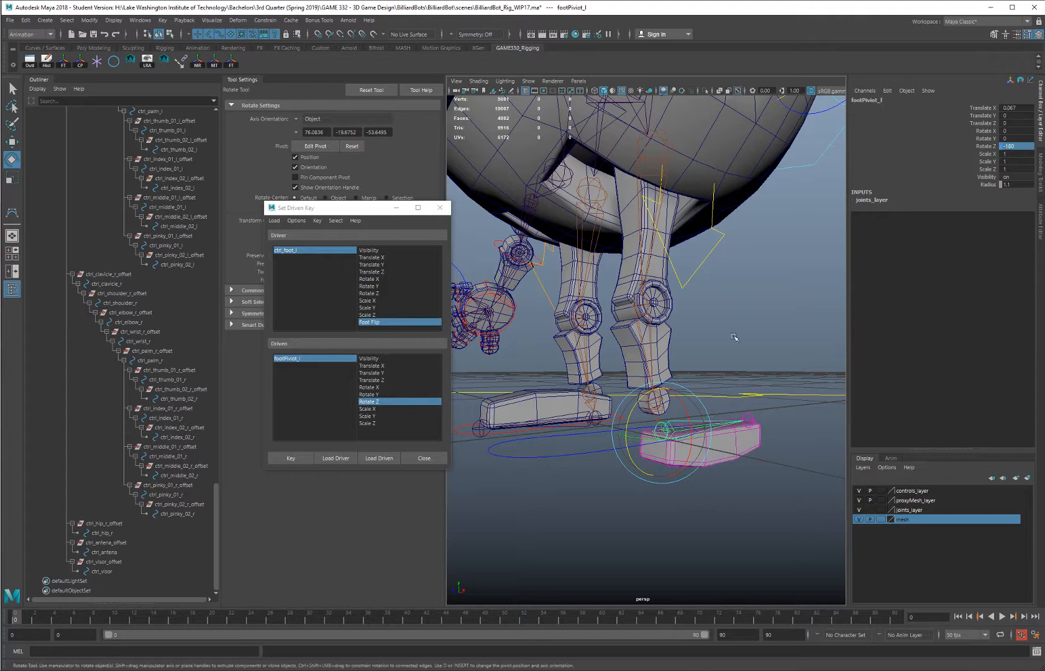
Key the flipped left foot pose as a driven key, with Foot Flip driving the pivot joint's Rotate Z
scroll(729, 353, "down", 4)
left_click_drag(723, 348, 727, 351, "alt")
right_click_drag(727, 351, 763, 368, "alt")
middle_click_drag(650, 388, 667, 352, "alt")
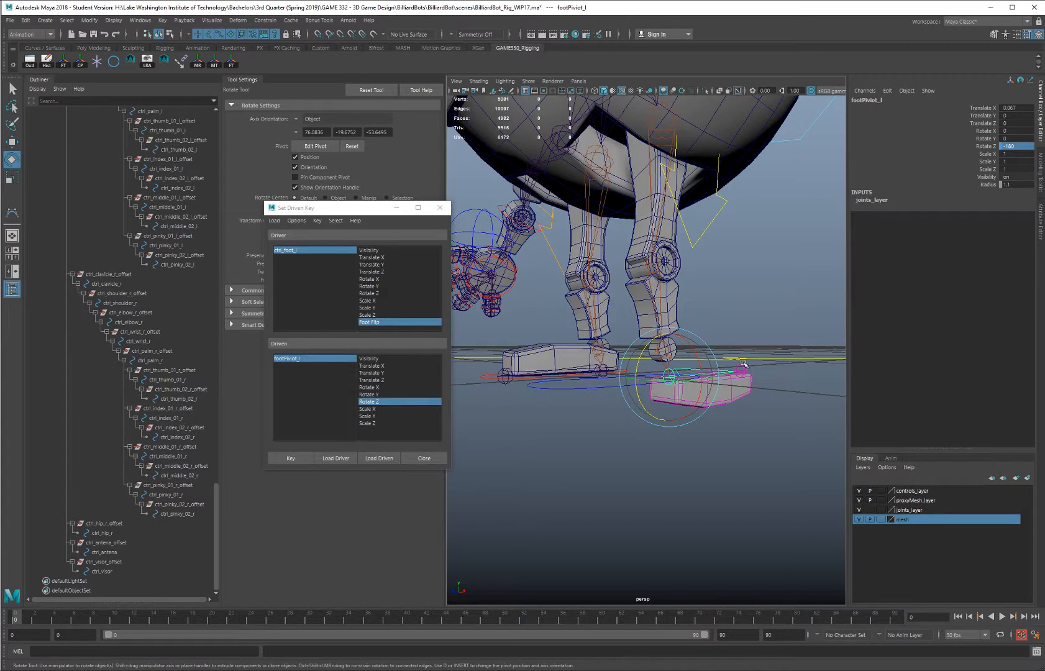
left_click(581, 390)
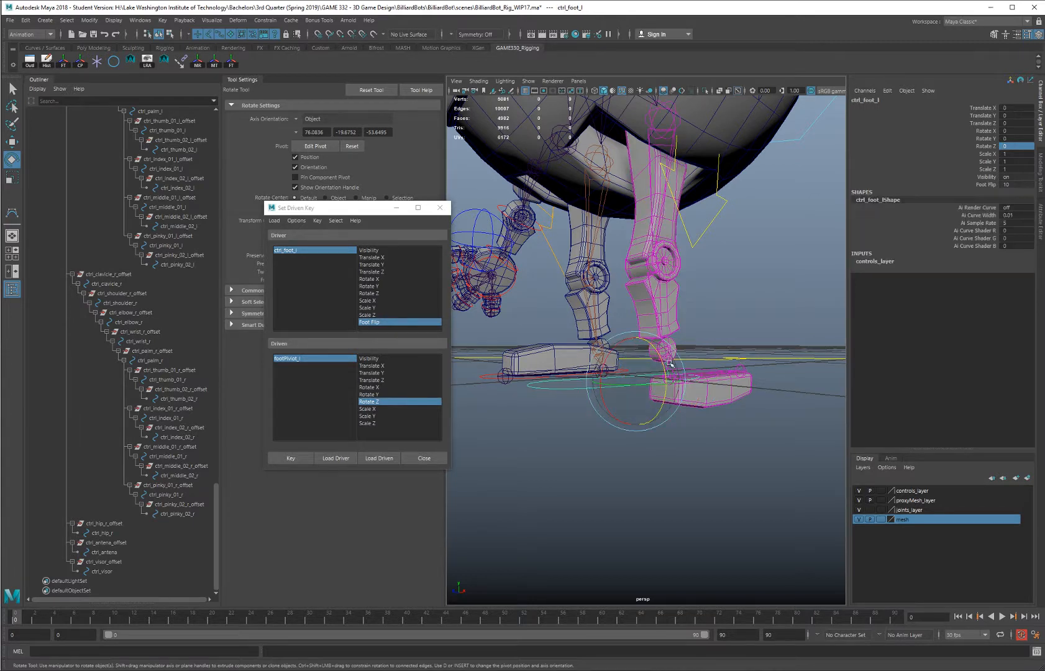
left_click(284, 458)
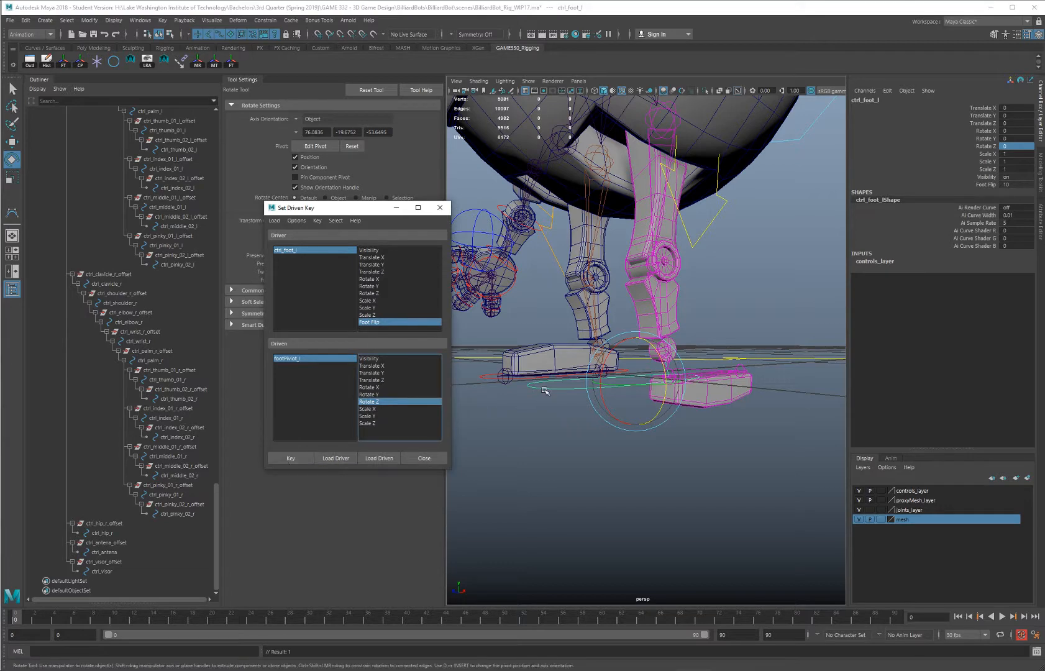
Test the left foot flip by varying Foot Flip on ctrl_foot_l, and return it to 0
left_click_drag(558, 385, 565, 402, "alt")
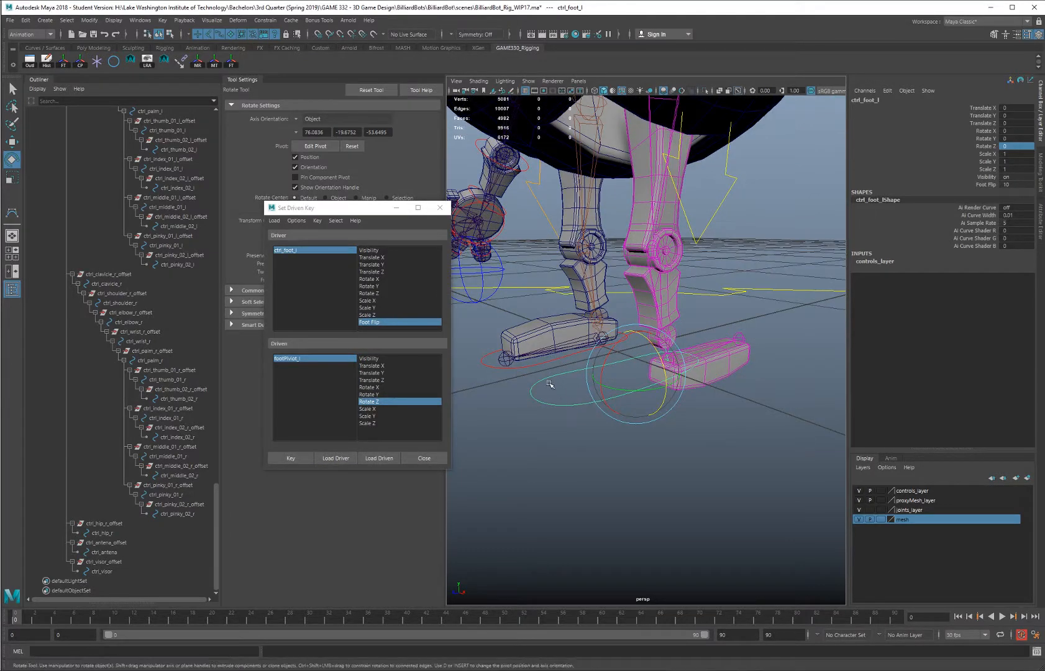
left_click(549, 393)
left_click(562, 407)
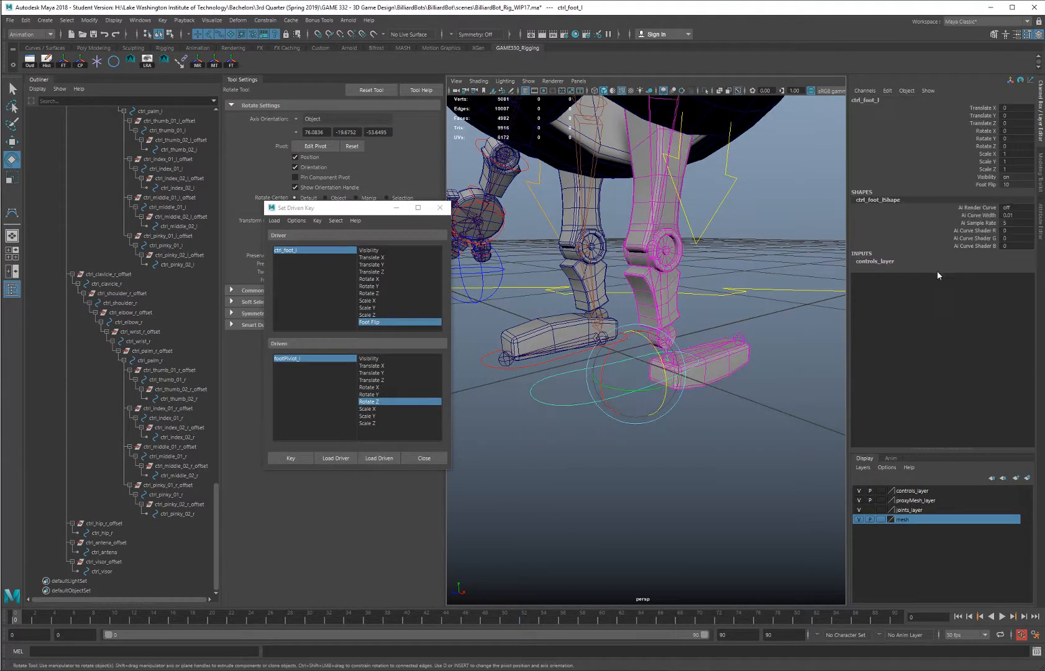
left_click(986, 184)
middle_click_drag(817, 237, 639, 270)
Load the right foot control, ctrl_foot_r, as the driver in Set Driven Key
scroll(678, 305, "up", 5)
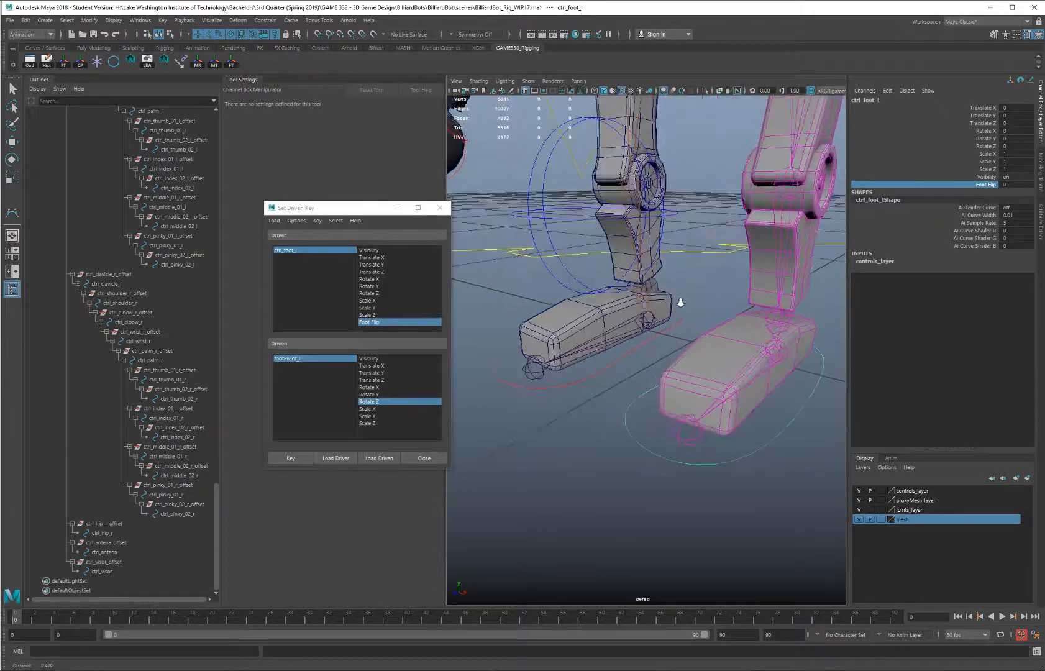
scroll(683, 318, "up", 1)
left_click(647, 339)
key("e")
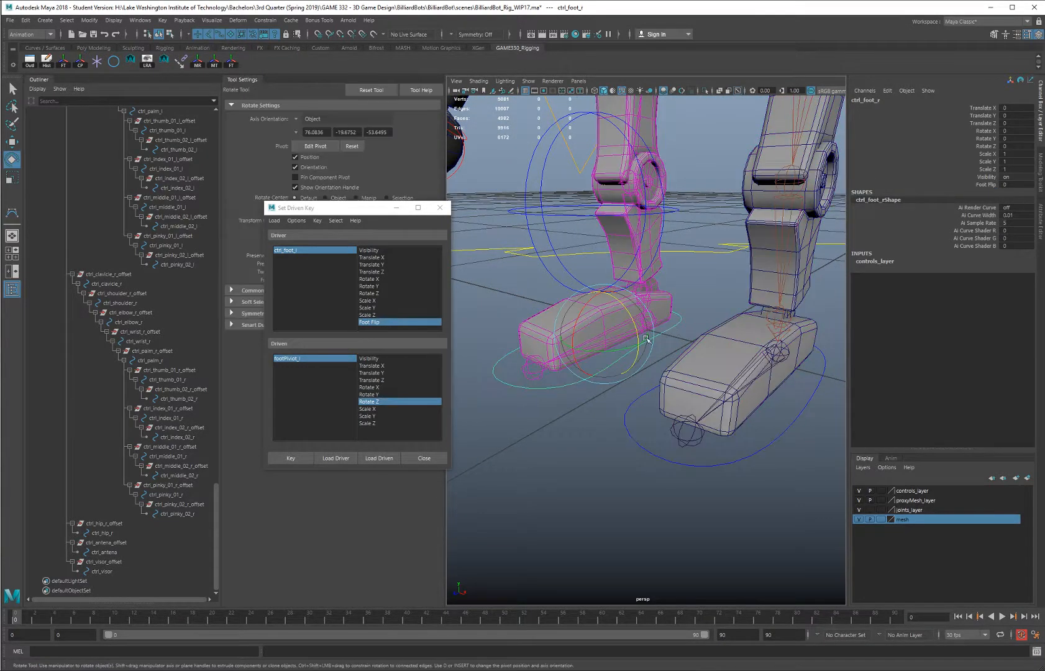
left_click(305, 455)
left_click(336, 458)
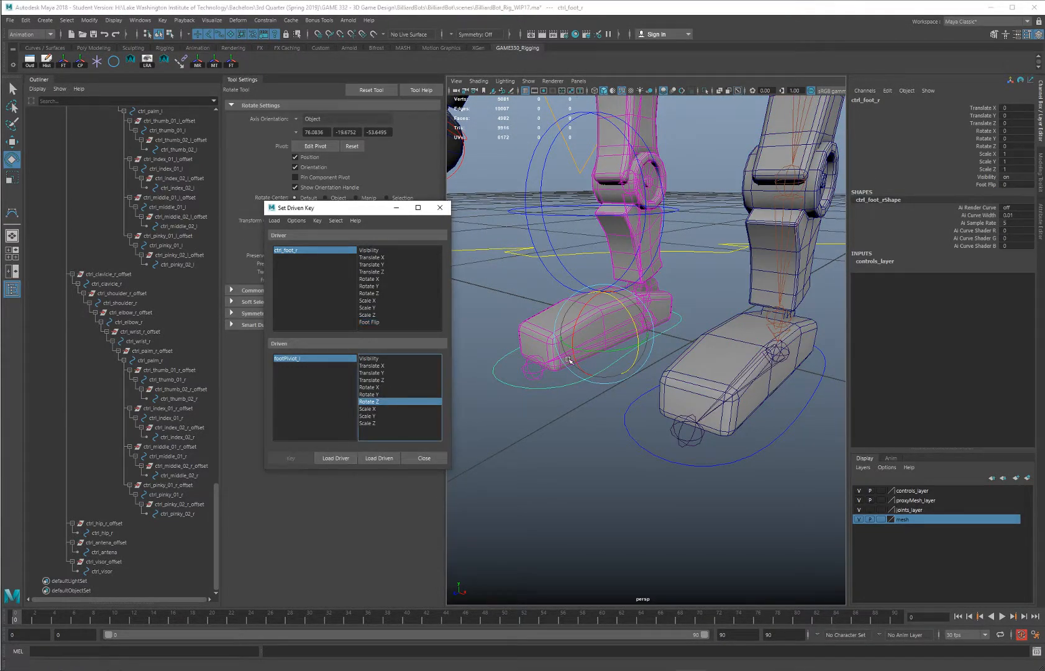
Load footPivot_r as the driven object and key its Rotate Z against Foot Flip in the default pose
left_click(670, 315)
left_click(647, 319)
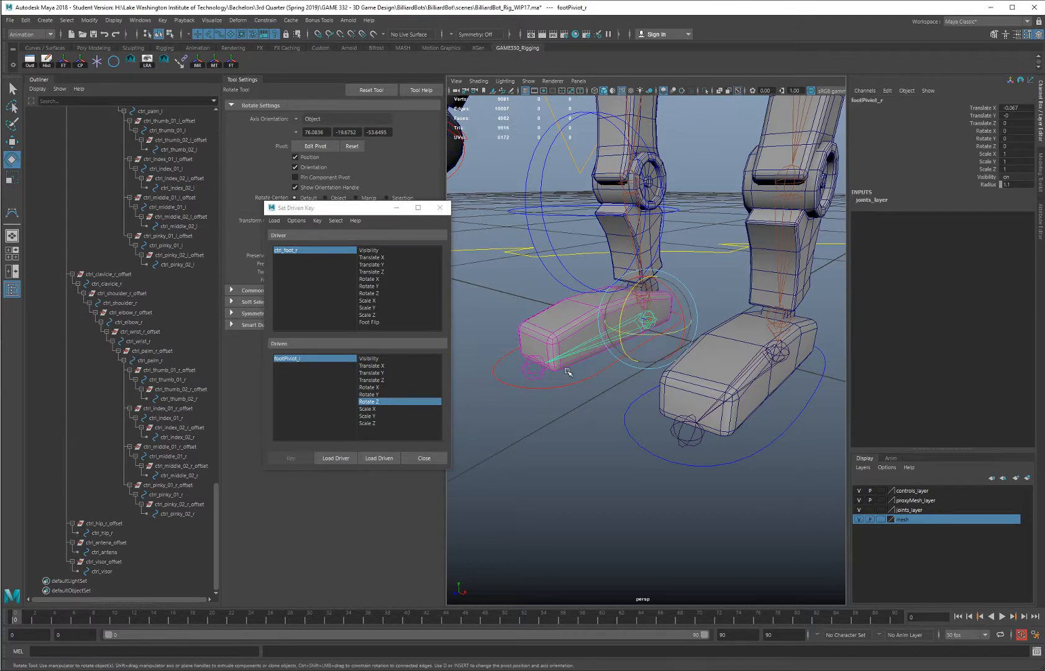
left_click(379, 458)
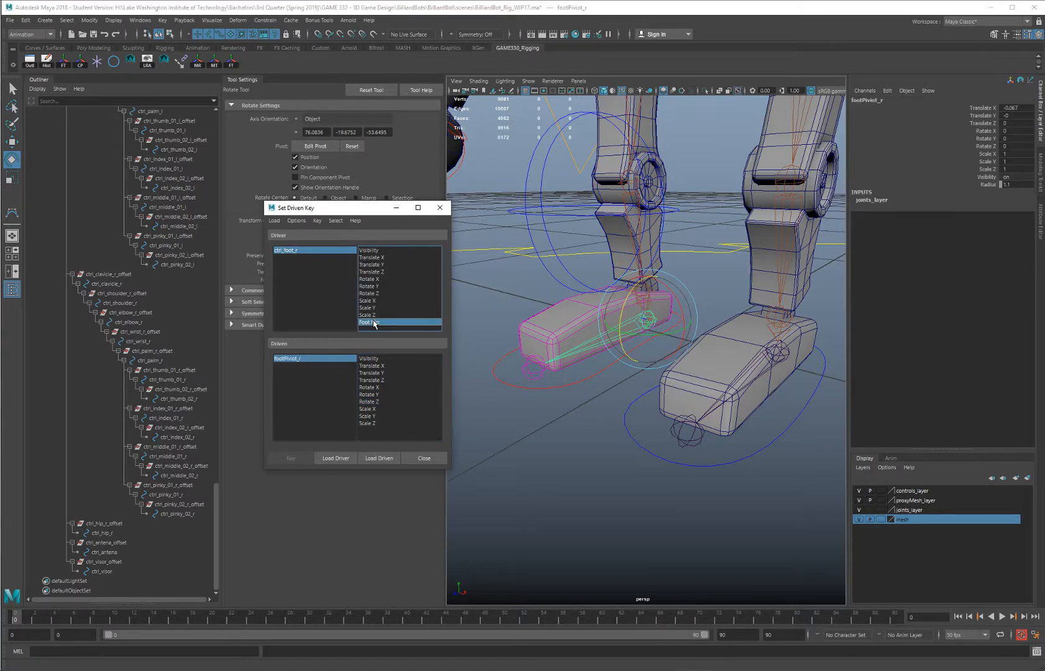
left_click(384, 402)
left_click(302, 462)
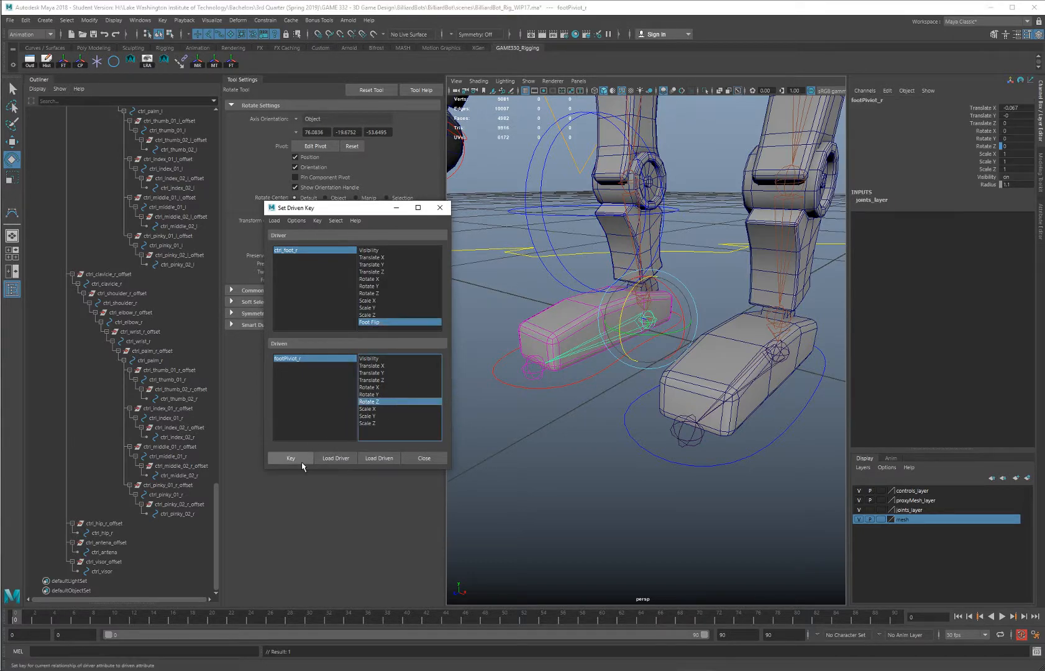
Raise Foot Flip on the right foot control, ctrl_foot_r, to 10
left_click(552, 388)
left_click(992, 186)
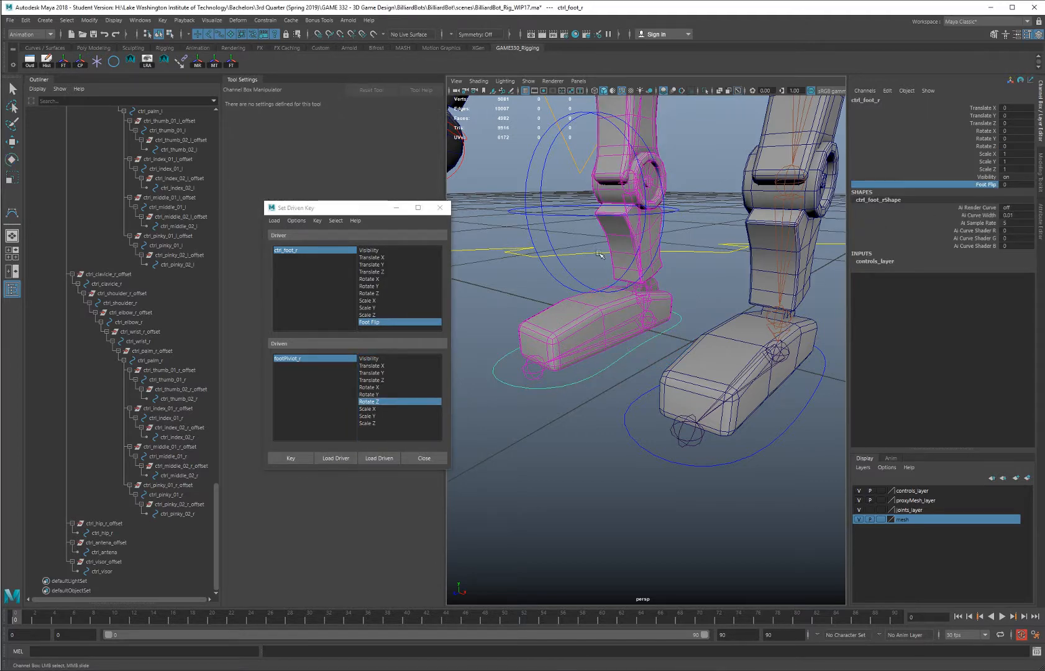
middle_click_drag(688, 245, 854, 243)
Flip the right foot backward by setting footPivot_r's Rotate Z to -180, and key that pose as a driven key
left_click(657, 322)
key("e")
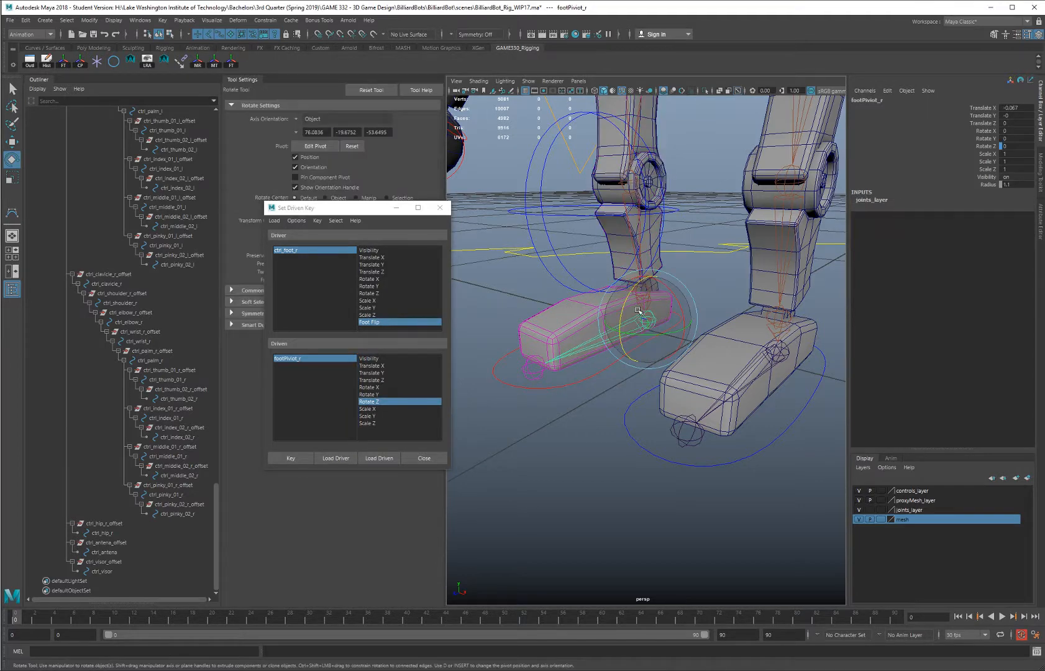
left_click_drag(633, 295, 778, 280)
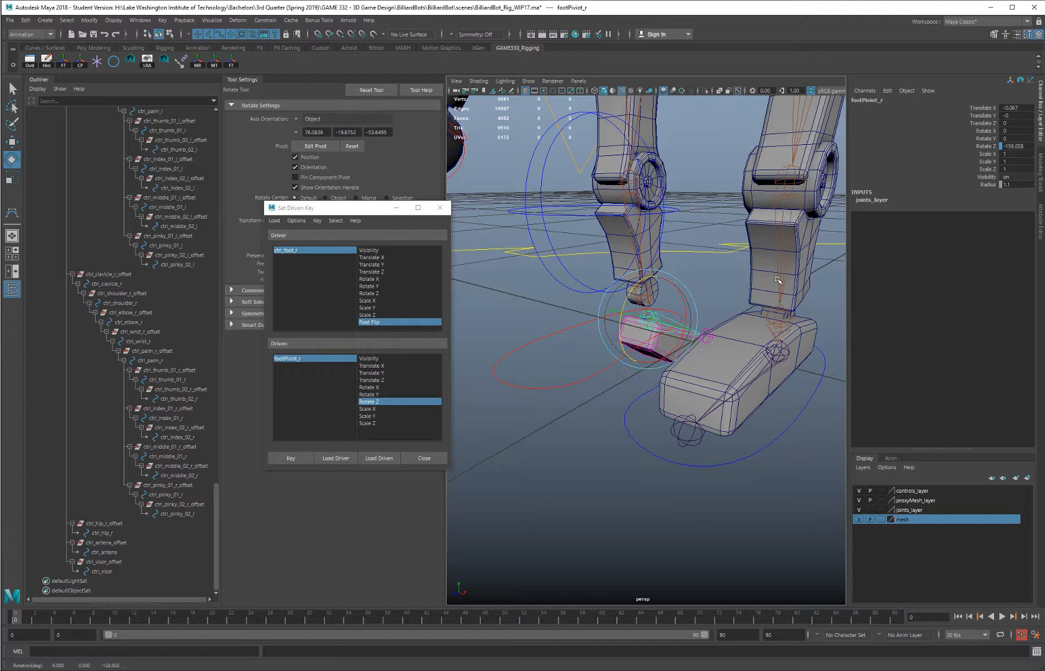
double_click(1022, 146)
type("-180")
key("Return")
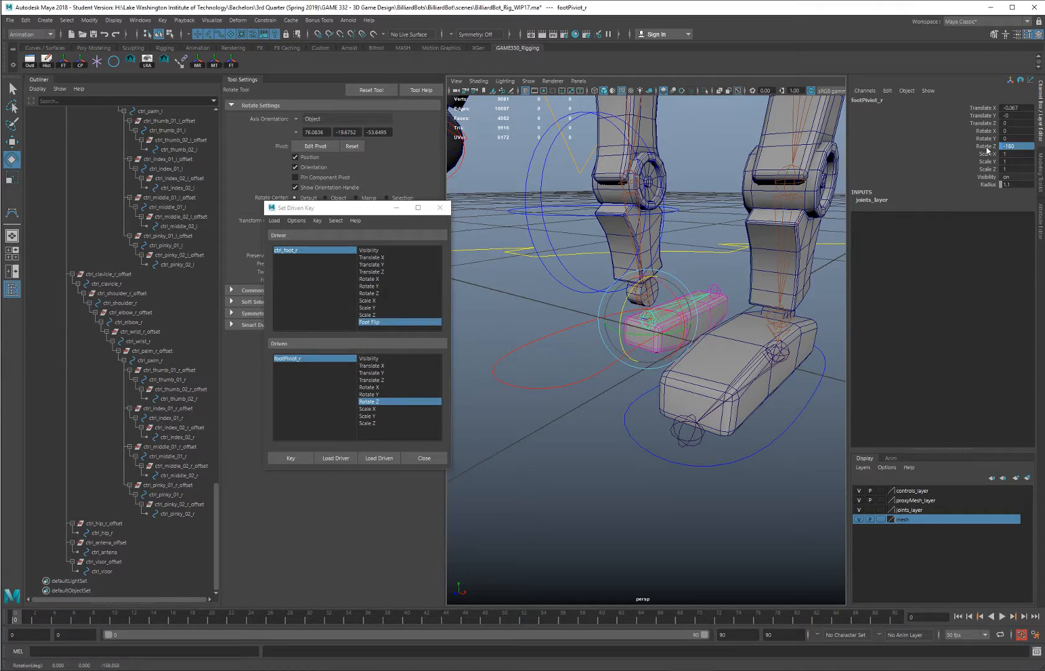
left_click(300, 457)
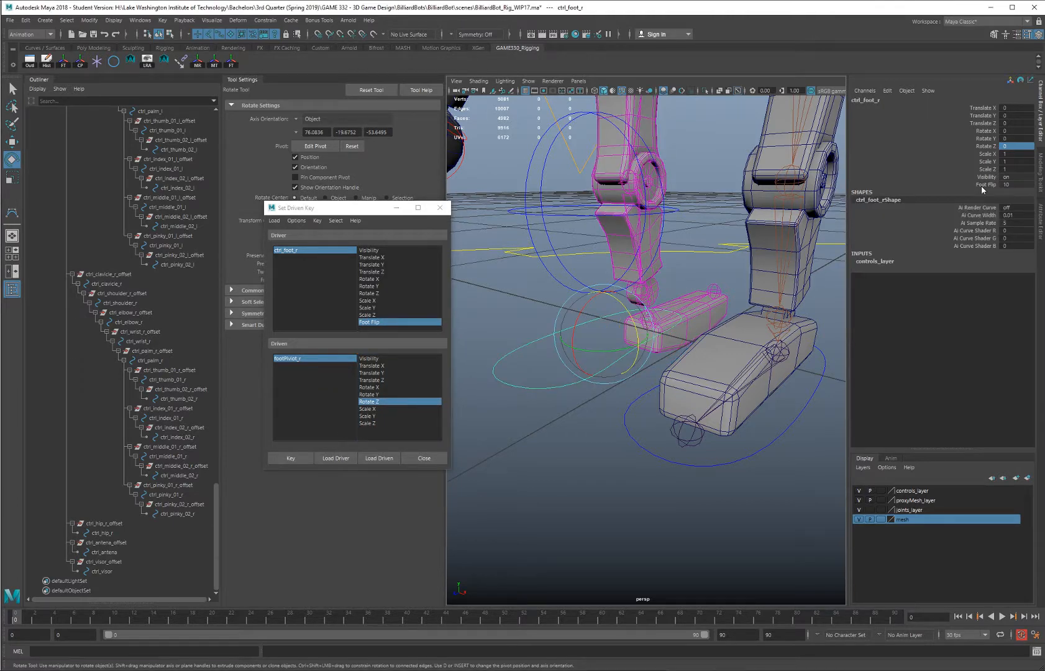
Test the right foot flip by returning Foot Flip on ctrl_foot_r to 0, and close Set Driven Key
left_click(982, 185)
middle_click_drag(660, 292, 505, 299)
scroll(568, 279, "down", 8)
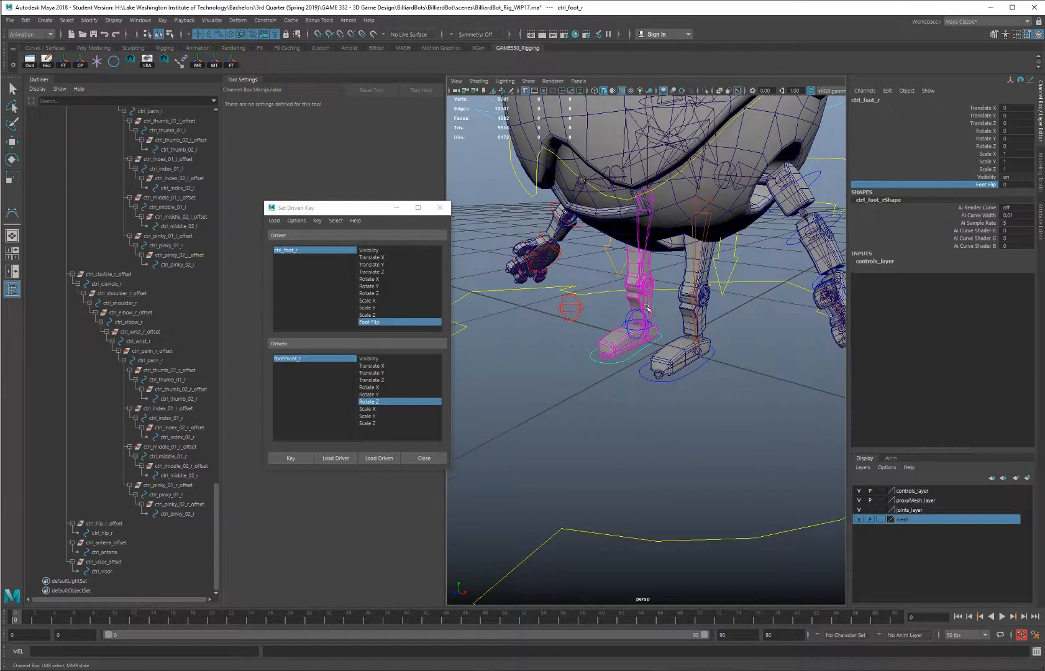
left_click_drag(654, 315, 660, 344, "alt")
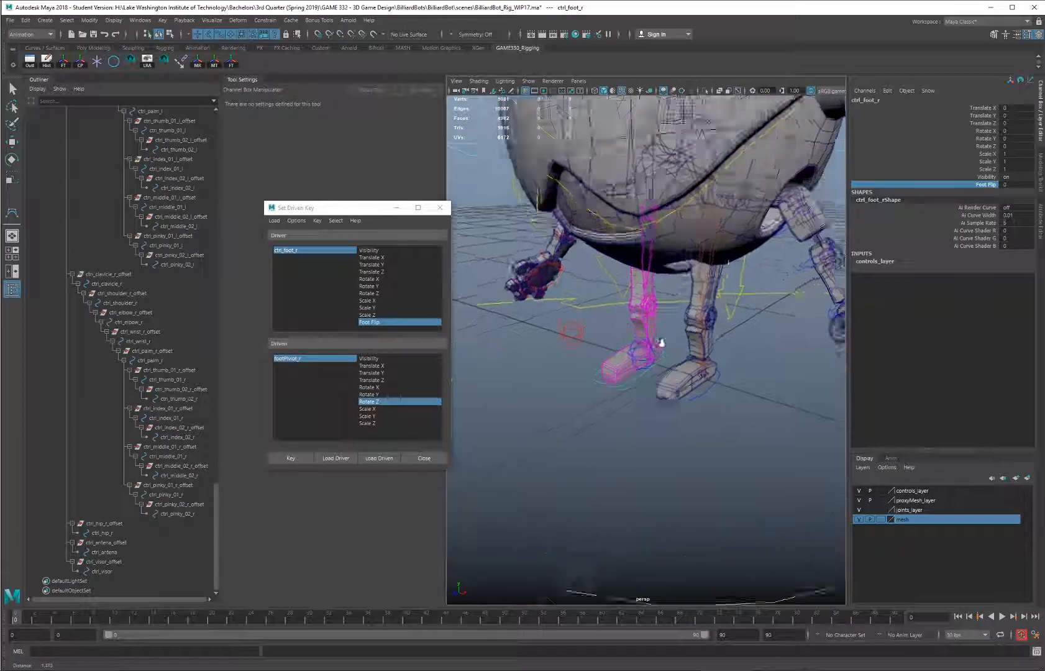
right_click_drag(660, 343, 708, 379, "alt")
left_click_drag(708, 379, 725, 397, "alt")
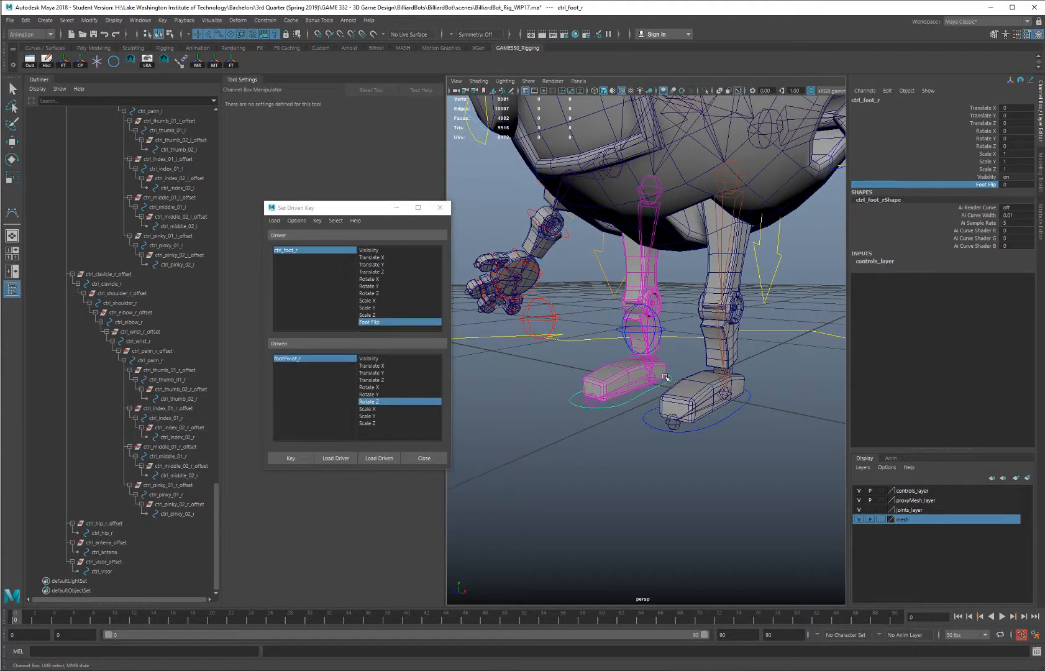
left_click(440, 207)
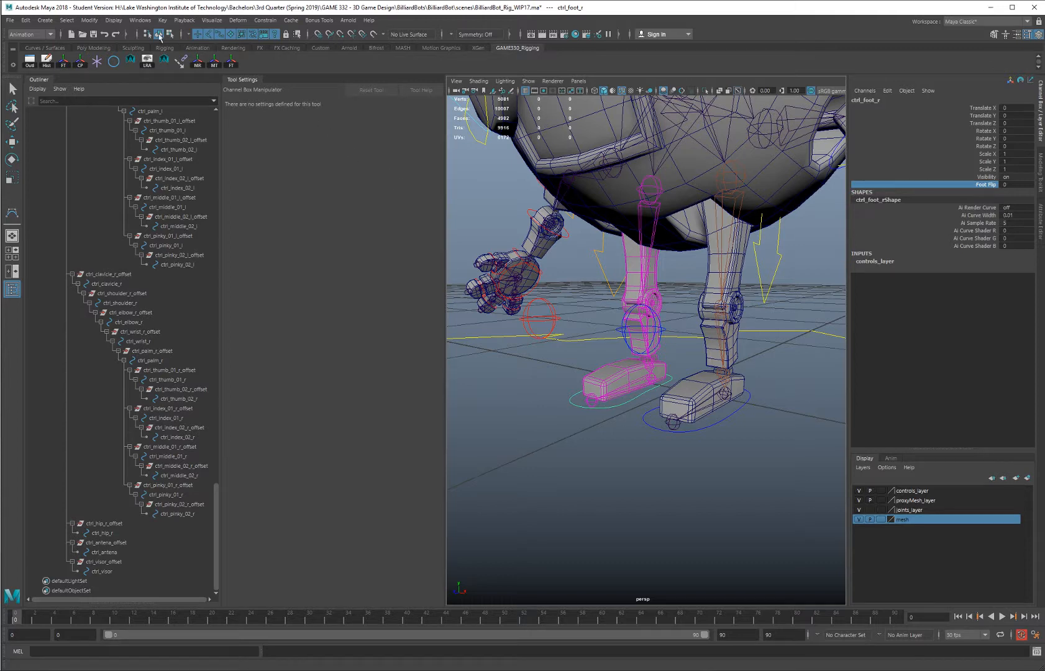
Open the Graph Editor and give both keys of footPivot_r's Rotate Z curve linear tangents
left_click(140, 20)
mouse_move(167, 75)
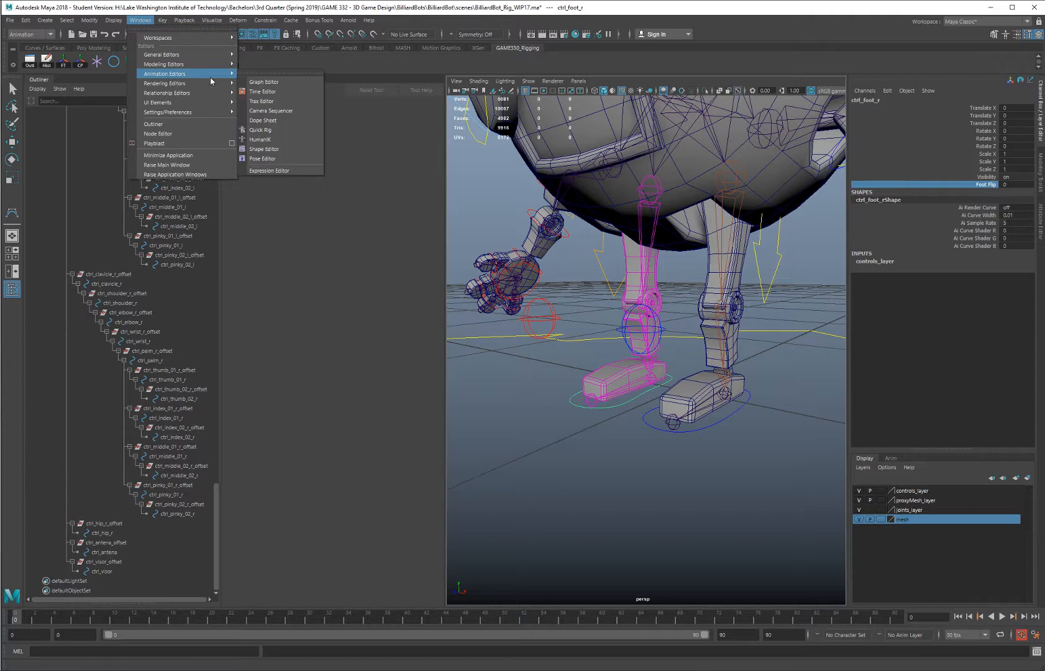
left_click(269, 77)
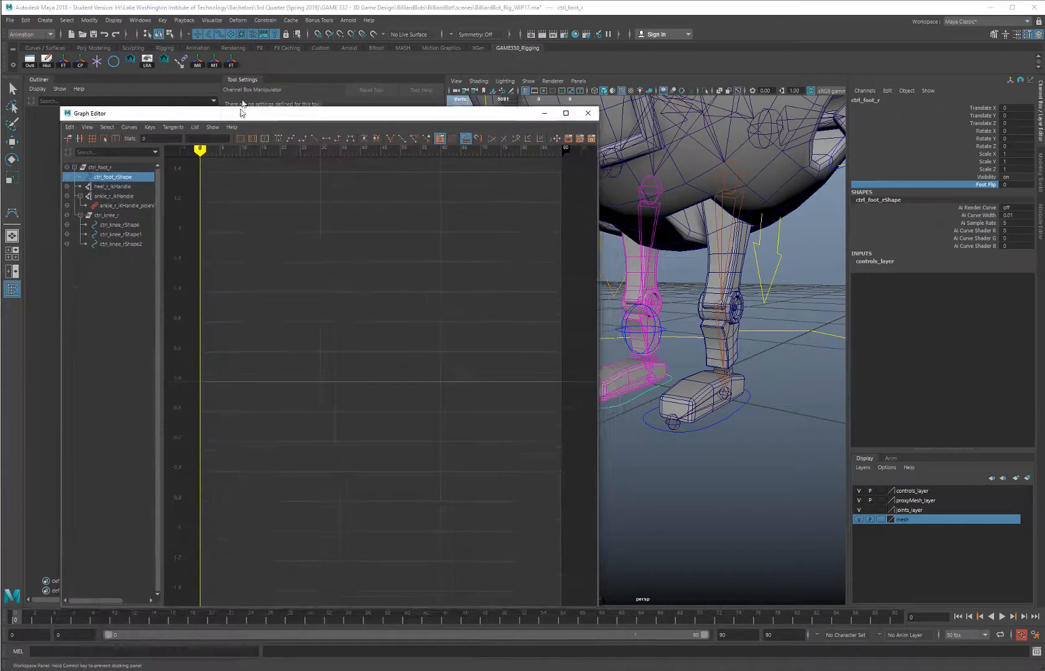
left_click(652, 382)
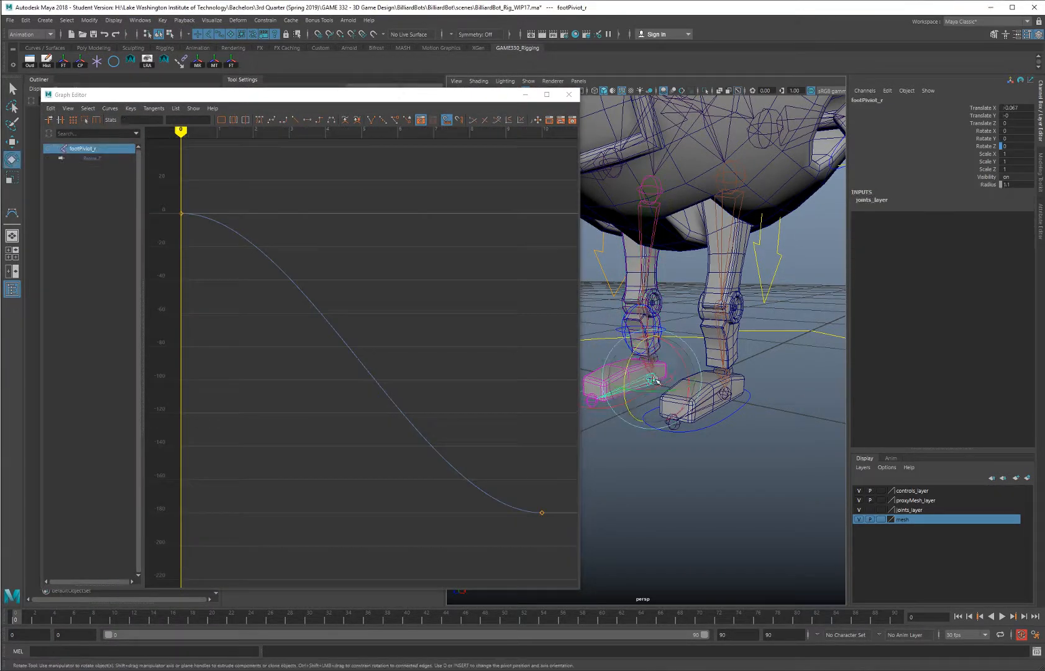
key("e")
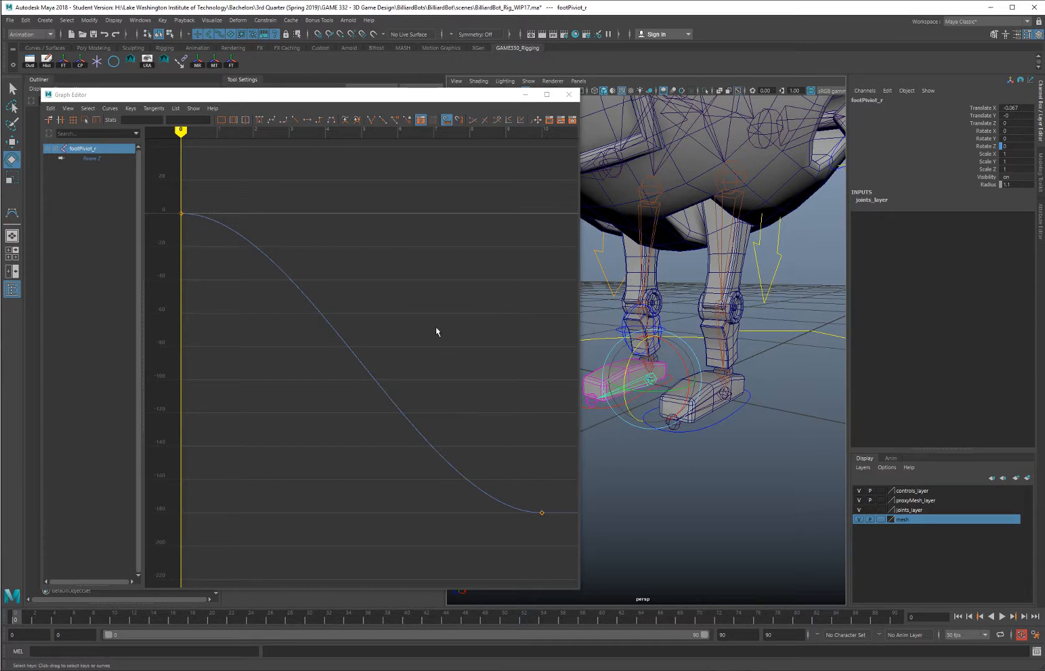
left_click_drag(175, 186, 568, 546)
right_click(231, 232)
mouse_move(273, 255)
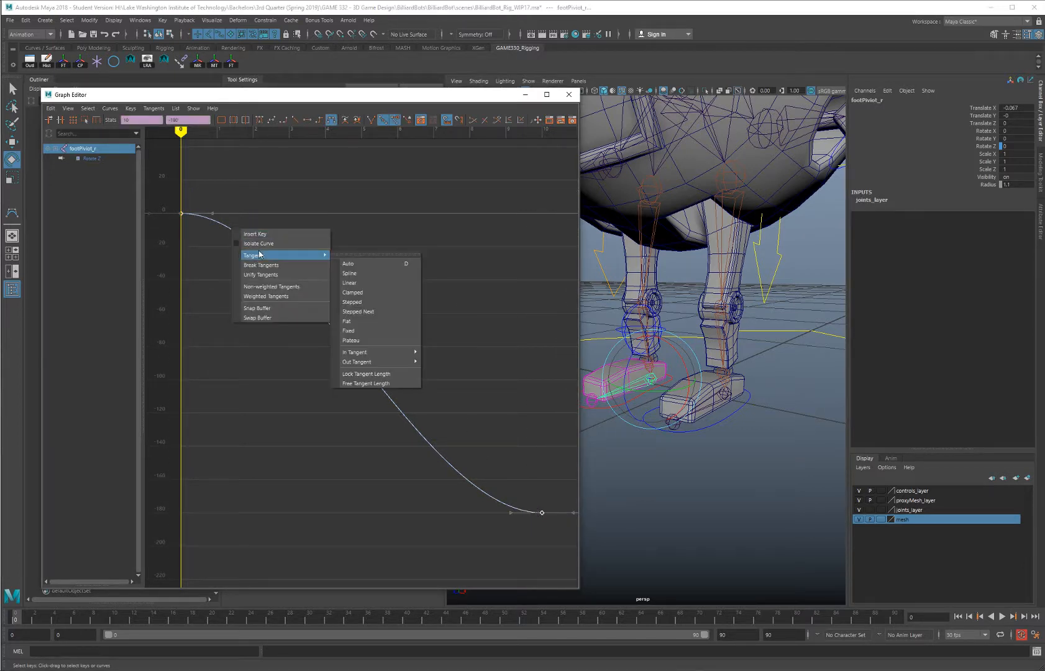
left_click(371, 283)
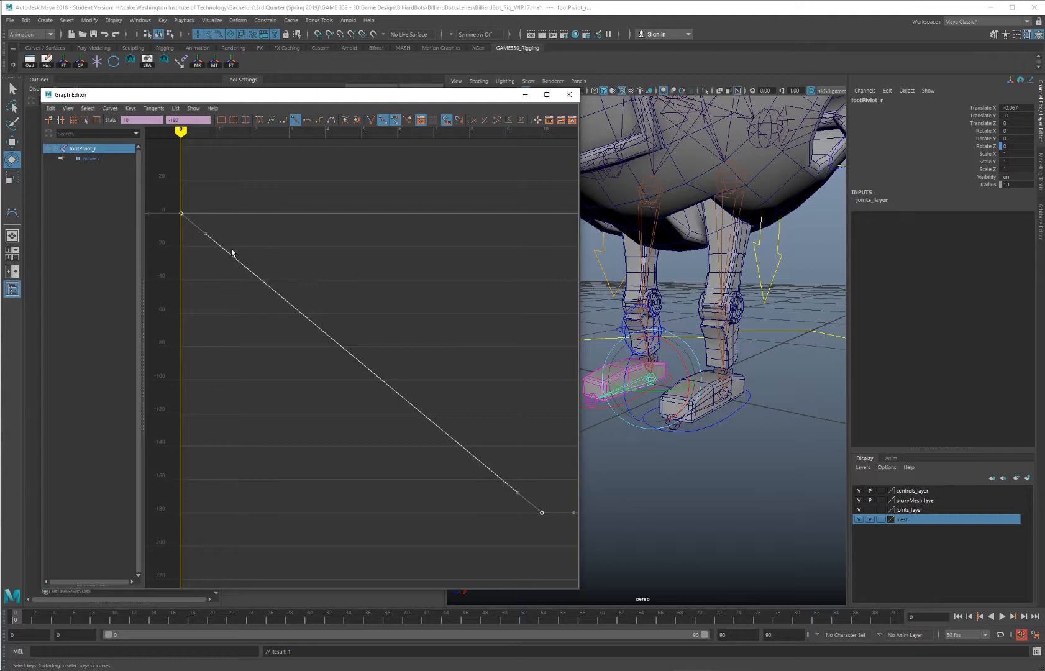
Give both keys of footPivot_l's Rotate Z curve linear tangents, and close the Graph Editor
left_click(732, 394)
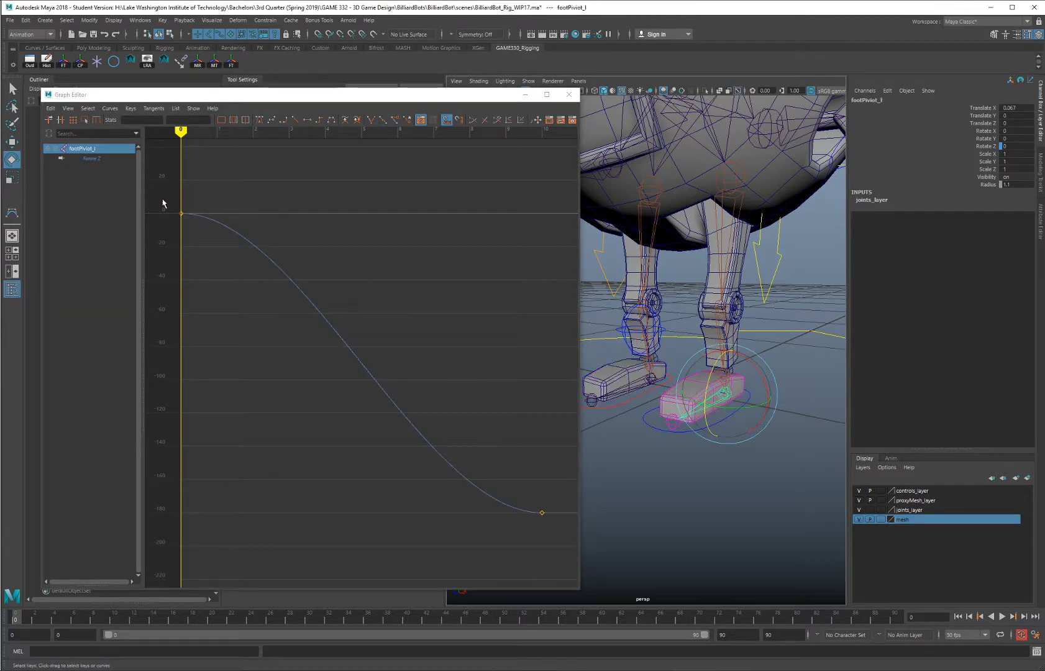
left_click_drag(163, 203, 543, 531)
right_click(181, 212)
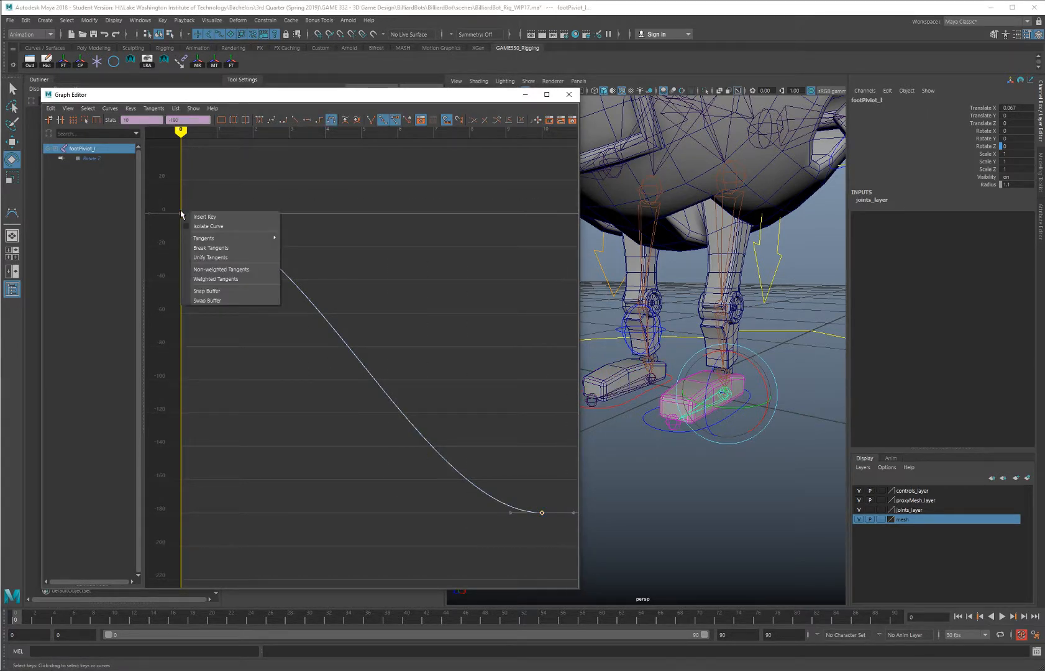
mouse_move(237, 238)
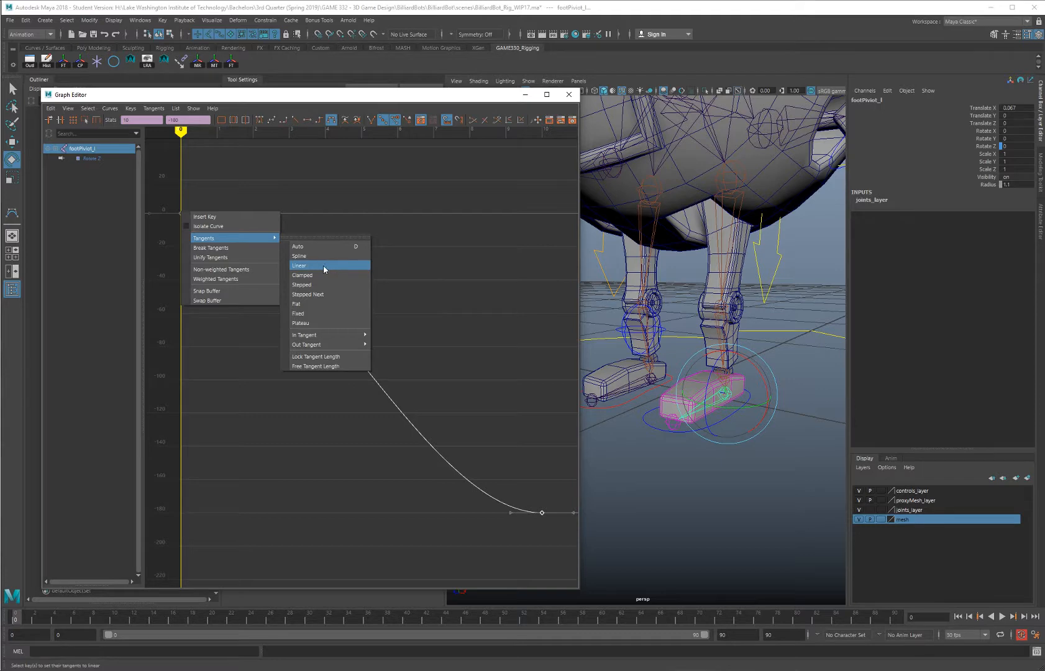
left_click(323, 265)
left_click(573, 98)
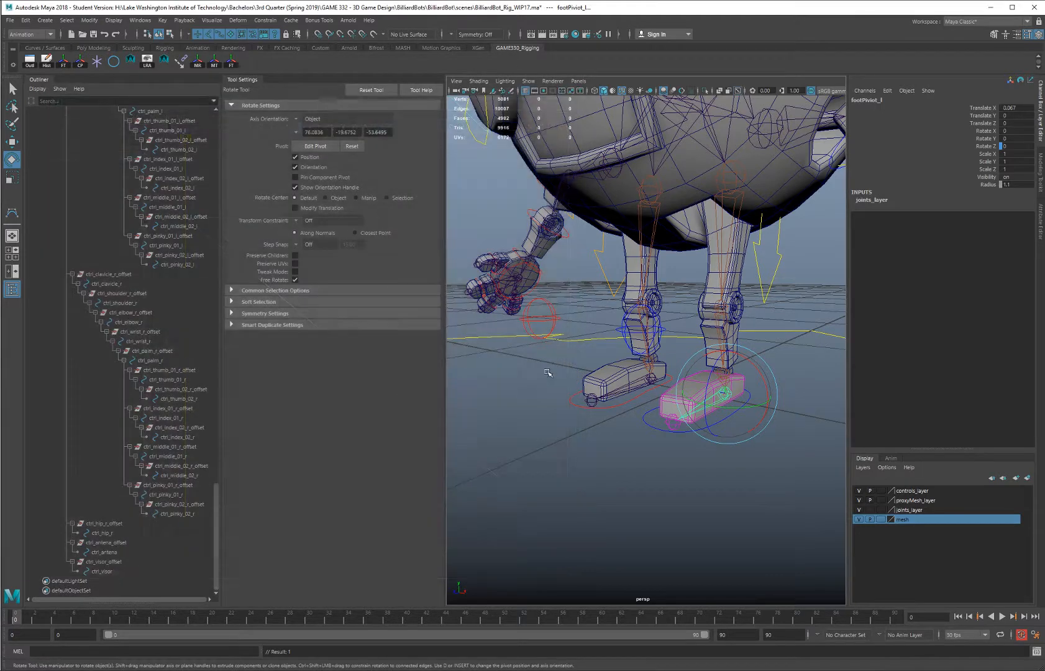
Clear the selection and turn off the wireframe overlay on the shaded robot in the perspective view
left_click(540, 378)
left_click_drag(555, 353, 541, 393, "alt")
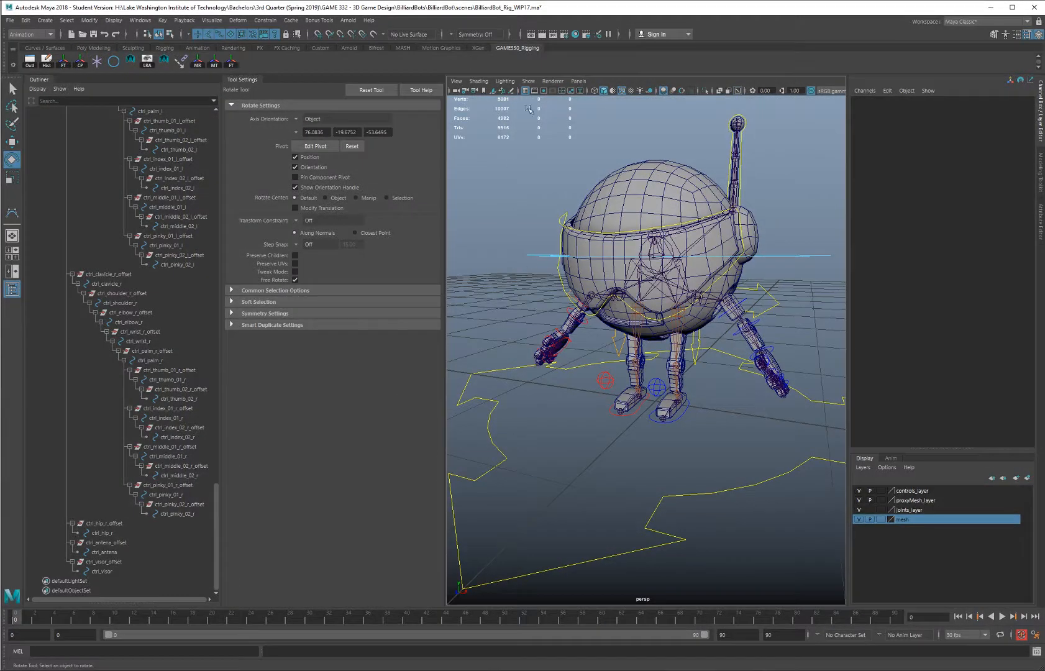
left_click(624, 92)
middle_click_drag(688, 274, 693, 316, "alt")
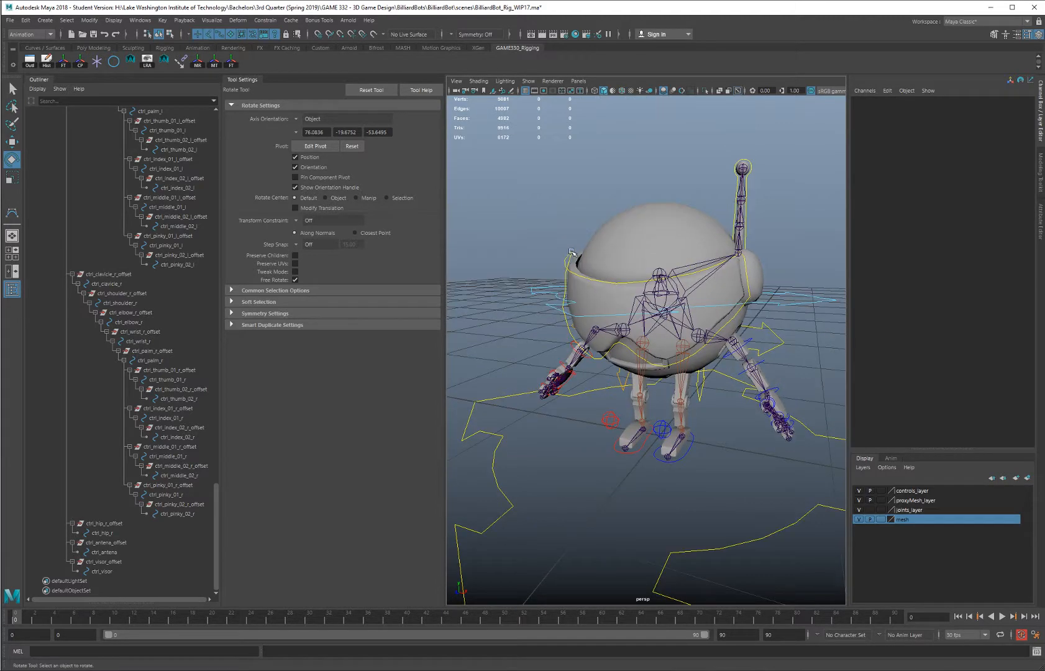
Add the visor control, ctrl_visor, to controls_layer
left_click(571, 252)
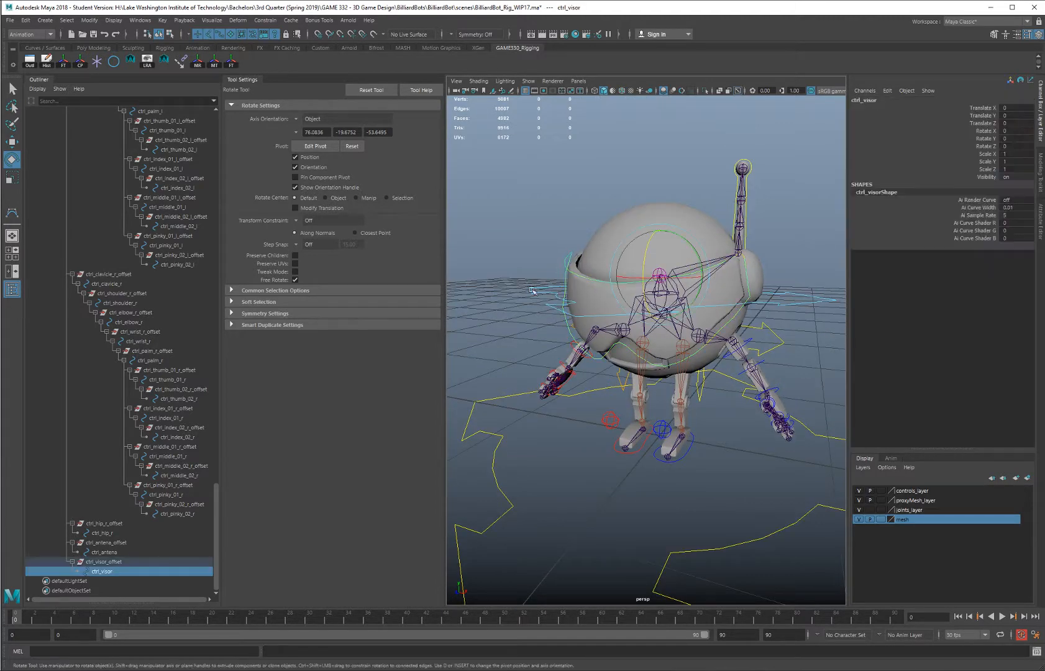
left_click(923, 491)
right_click(923, 490)
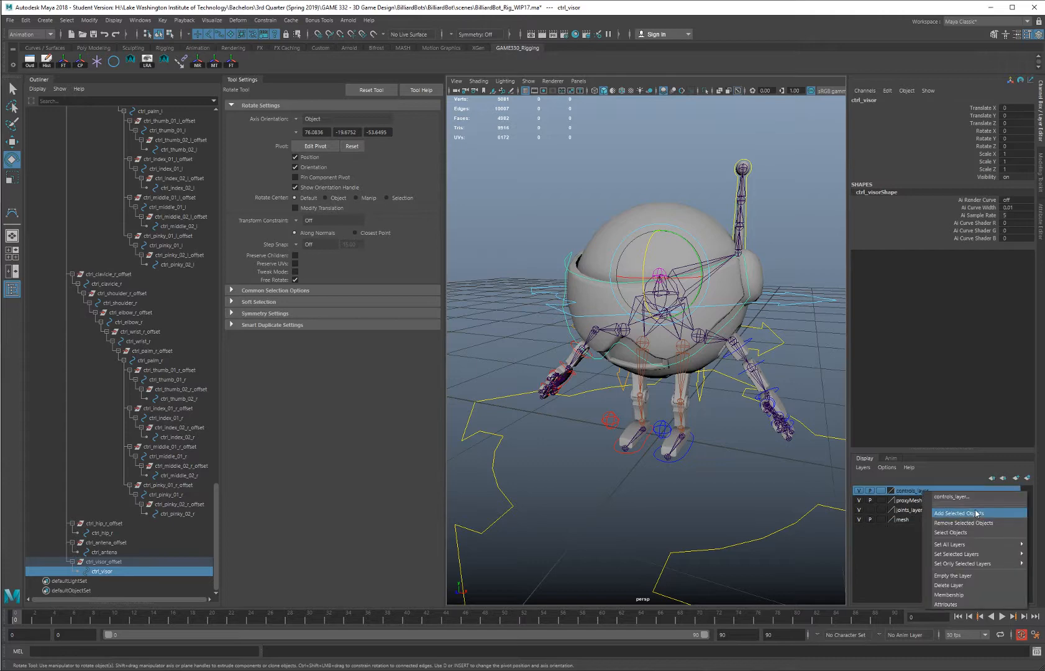
left_click(978, 515)
Check the contents of controls_layer, proxyMesh_layer and joints_layer by hiding and showing each in turn
scroll(663, 417, "down", 3)
left_click_drag(659, 373, 599, 268, "alt")
left_click(595, 256)
middle_click_drag(595, 256, 608, 241, "alt")
scroll(647, 323, "up", 3)
left_click_drag(659, 335, 716, 387, "alt")
left_click(860, 491)
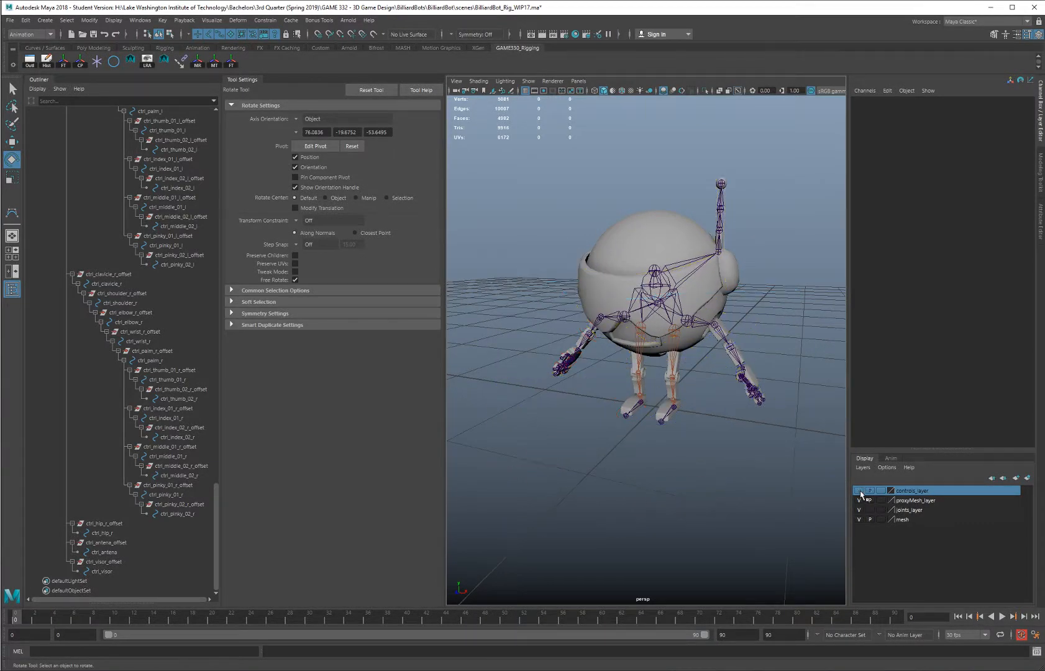
left_click_drag(810, 466, 828, 454, "alt")
left_click(860, 491)
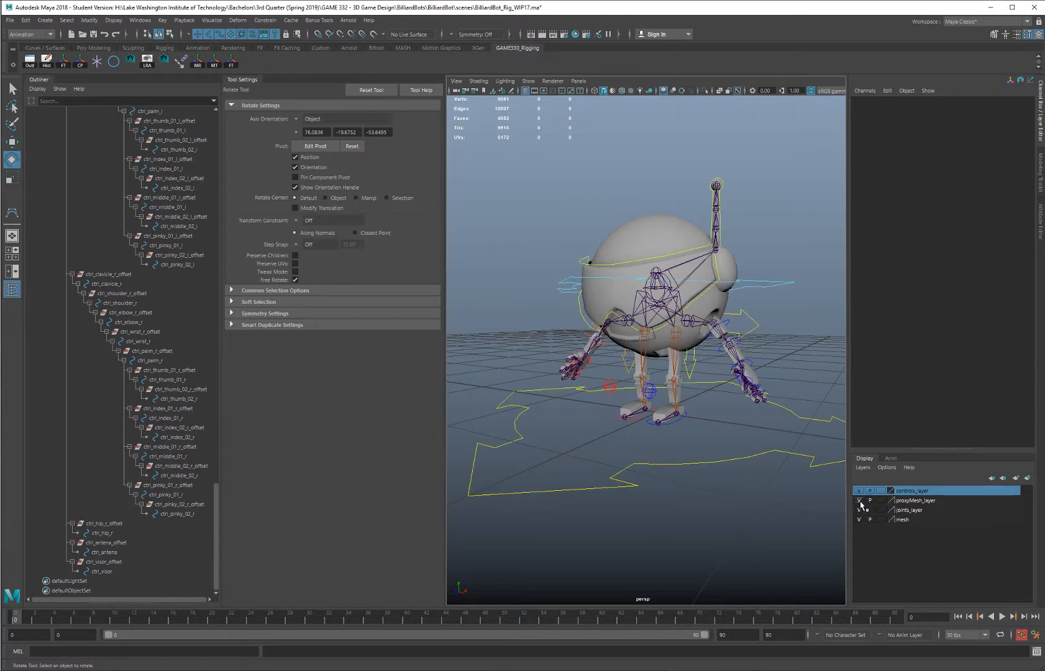
left_click(860, 501)
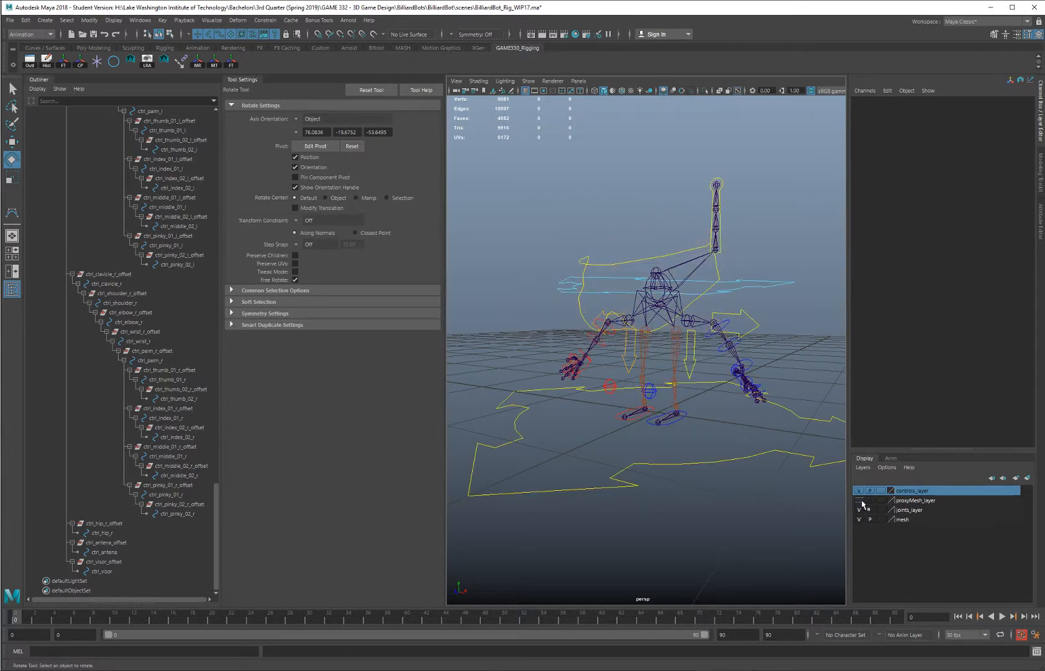
left_click(860, 500)
left_click(859, 510)
left_click(860, 510)
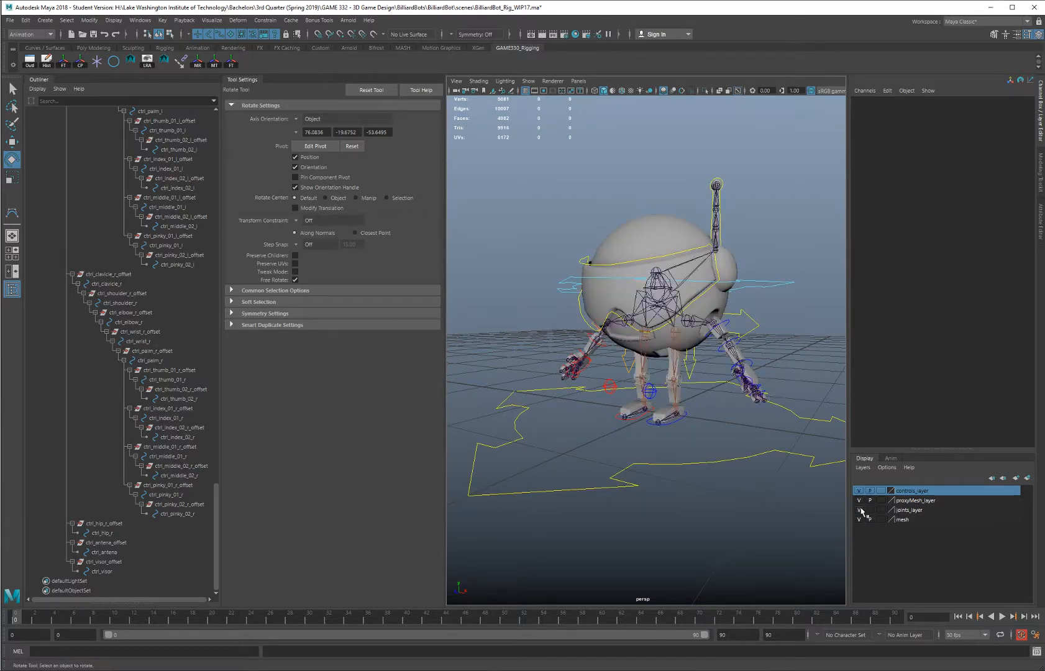
left_click(860, 510)
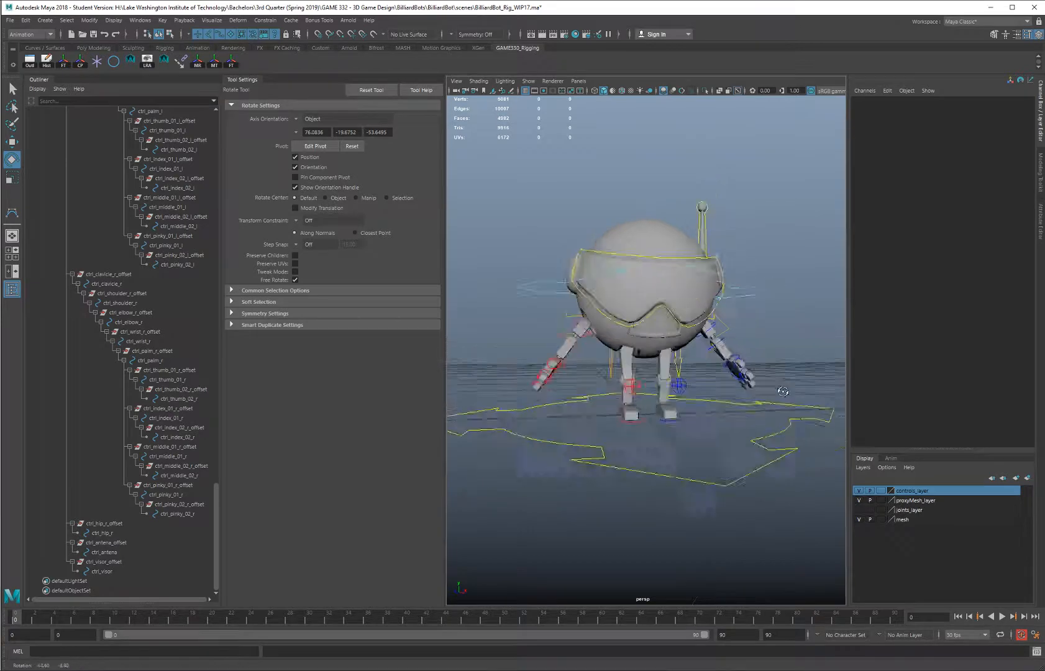
left_click(859, 510)
Save the scene as the next incremental version, BilliardBot_Rig_WIP18.ma
left_click_drag(648, 364, 599, 446, "alt")
key("ctrl+alt+s")
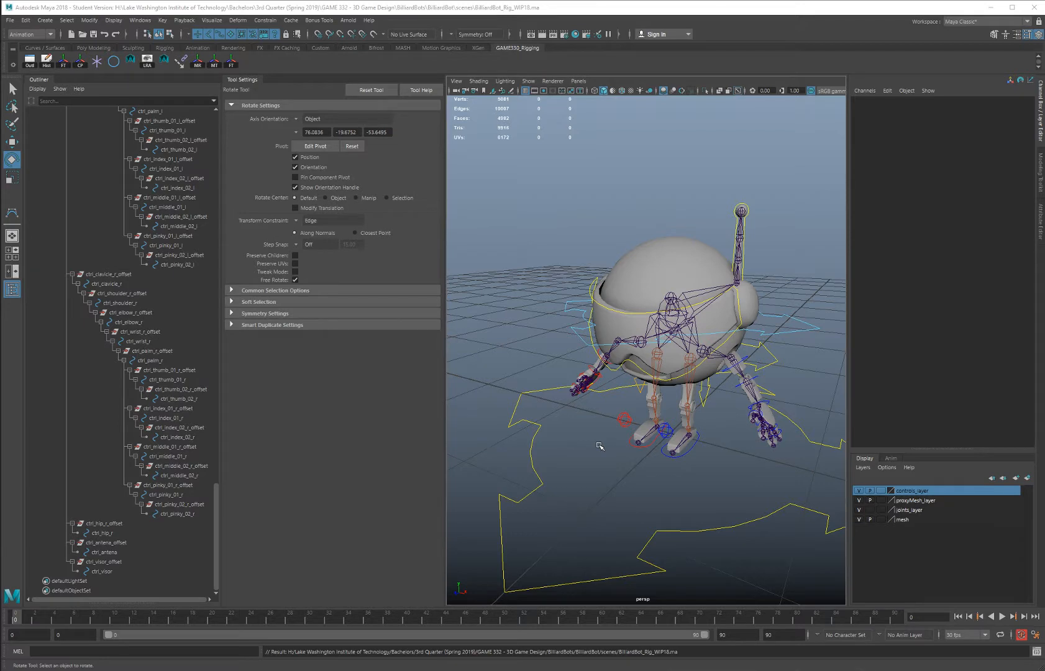
Delete the BilliardBot_Proxy group from Model_Geo_Proxy_GRP
scroll(111, 275, "up", 20)
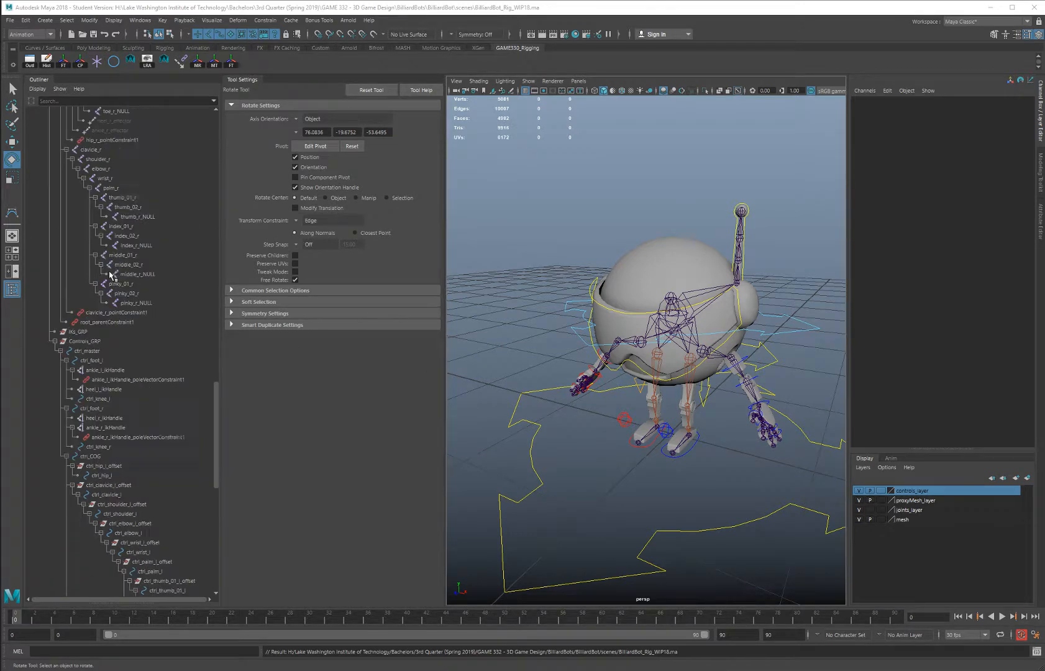
scroll(111, 275, "up", 20)
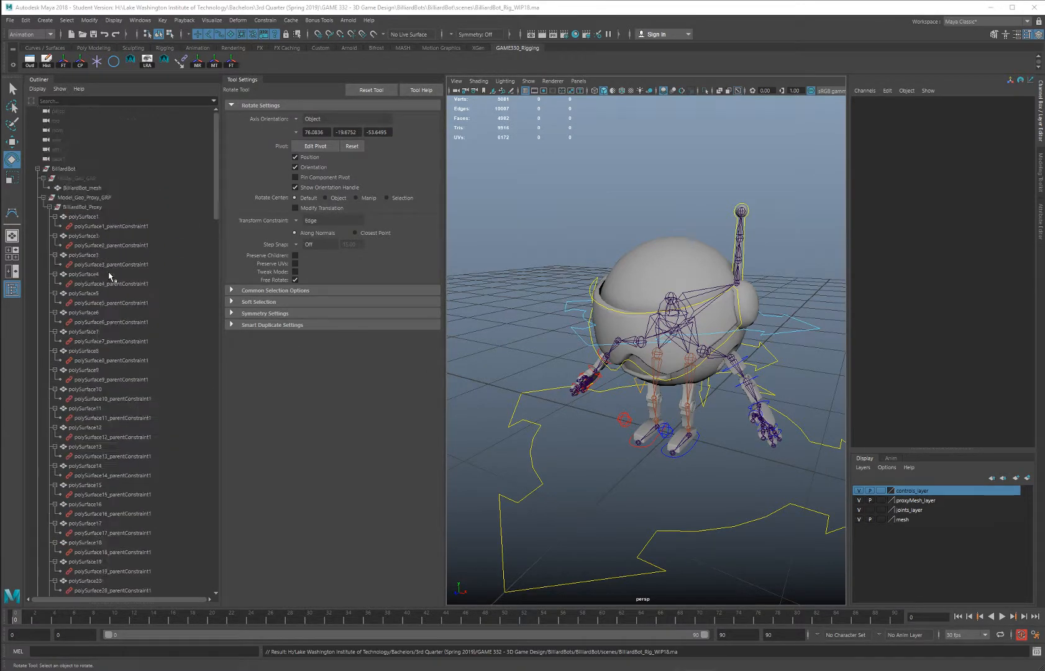
left_click(65, 207)
left_click(49, 207)
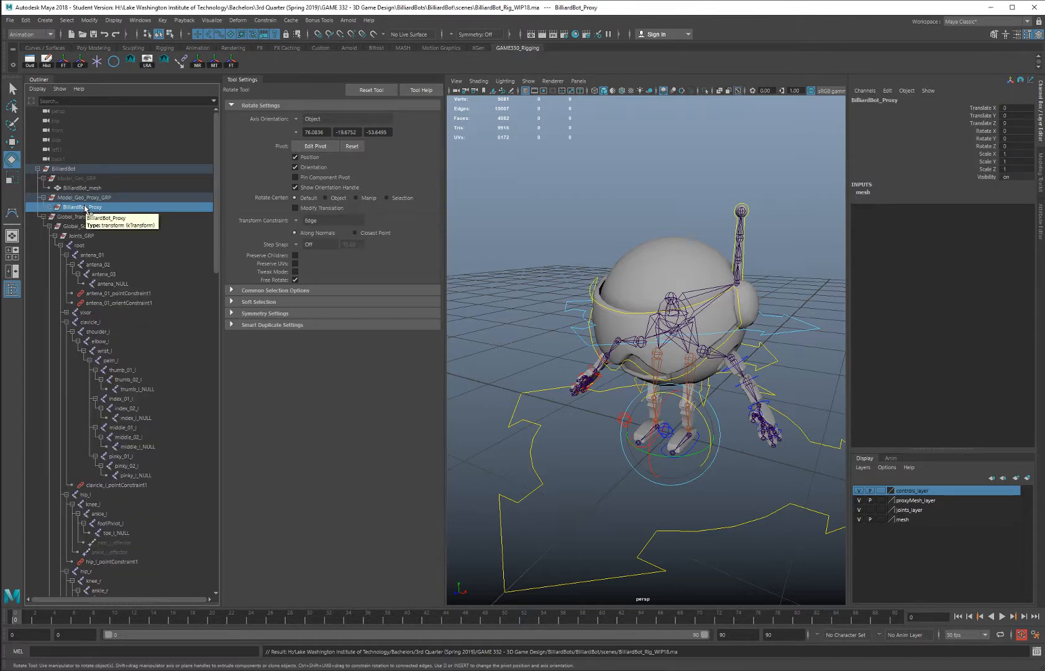
key("Delete")
Unhide Model_Geo_GRP, the group that holds BilliardBot_mesh
left_click(70, 179)
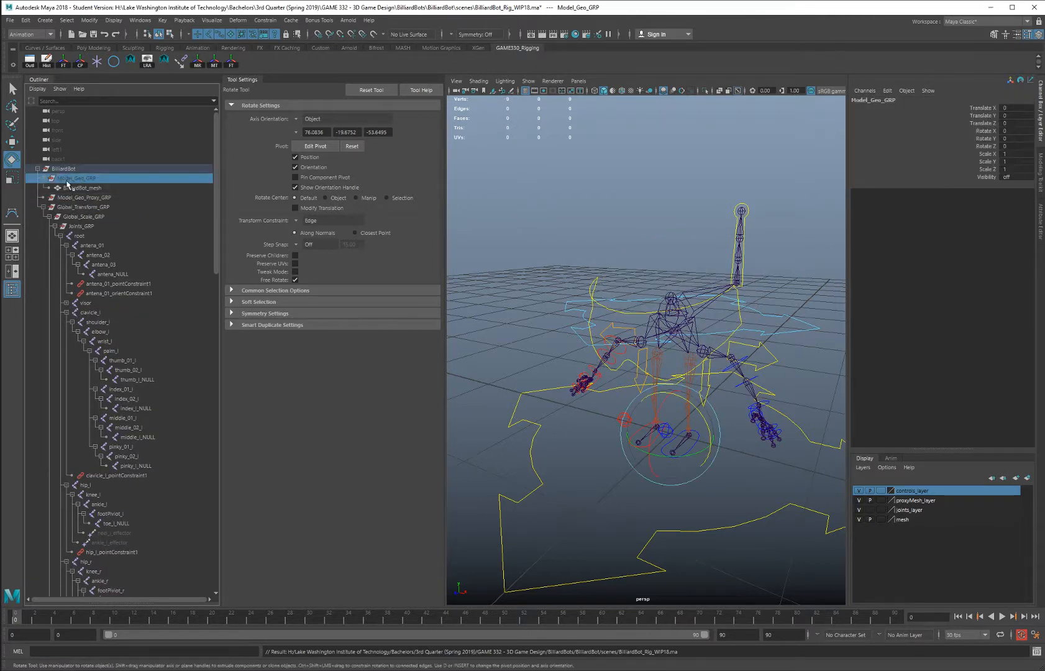
key("shift+h")
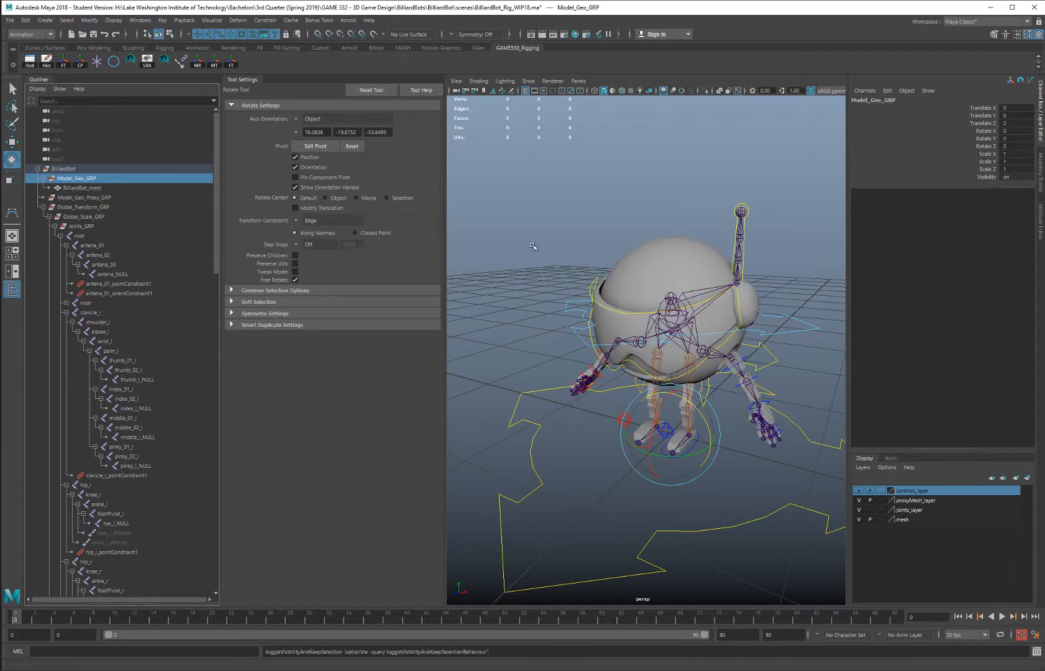
left_click_drag(640, 242, 644, 239, "alt")
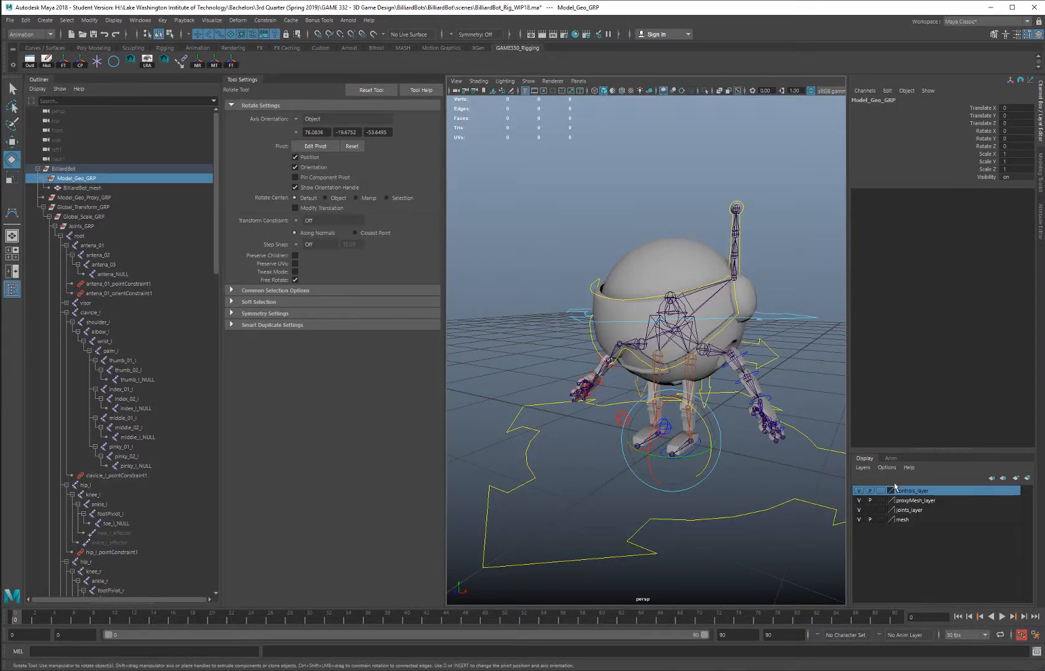
Delete the display layer proxyMesh_layer
left_click(912, 504)
right_click(911, 504)
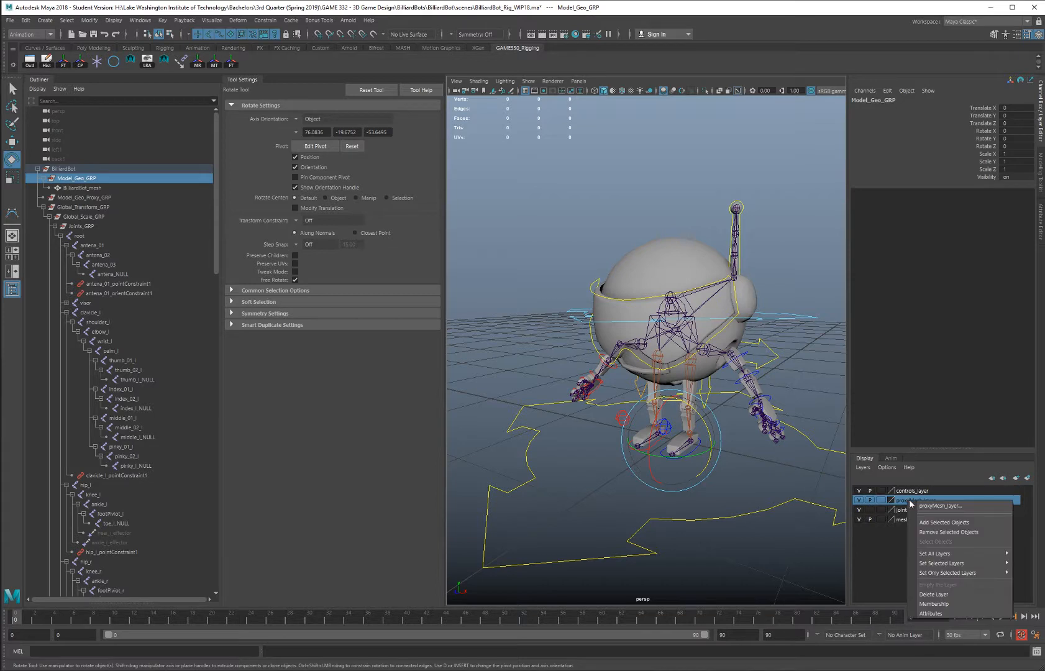
left_click(948, 594)
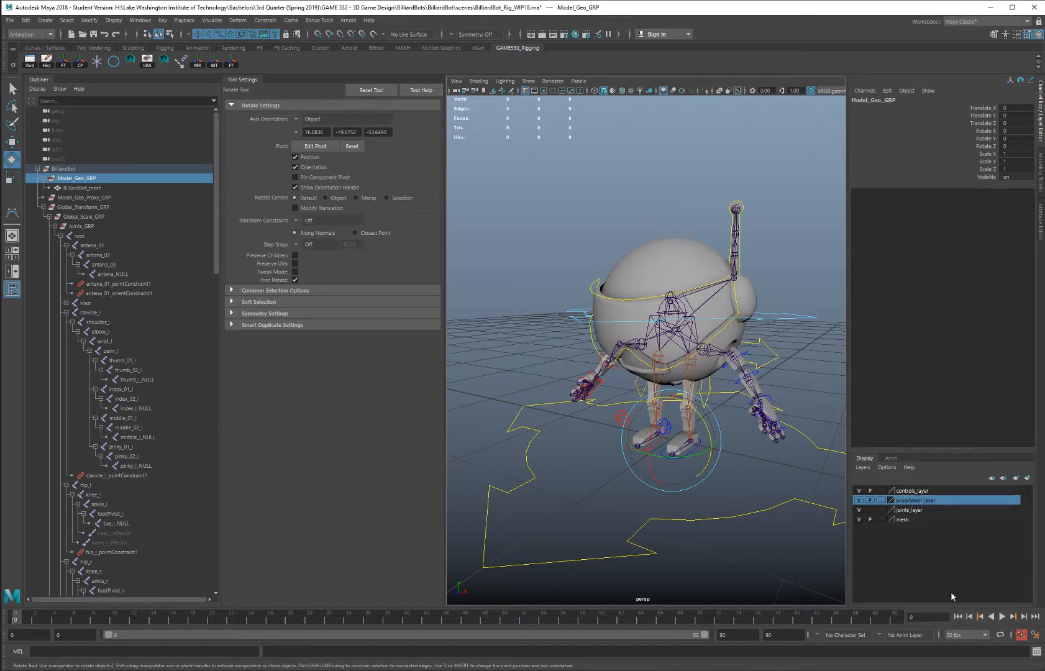